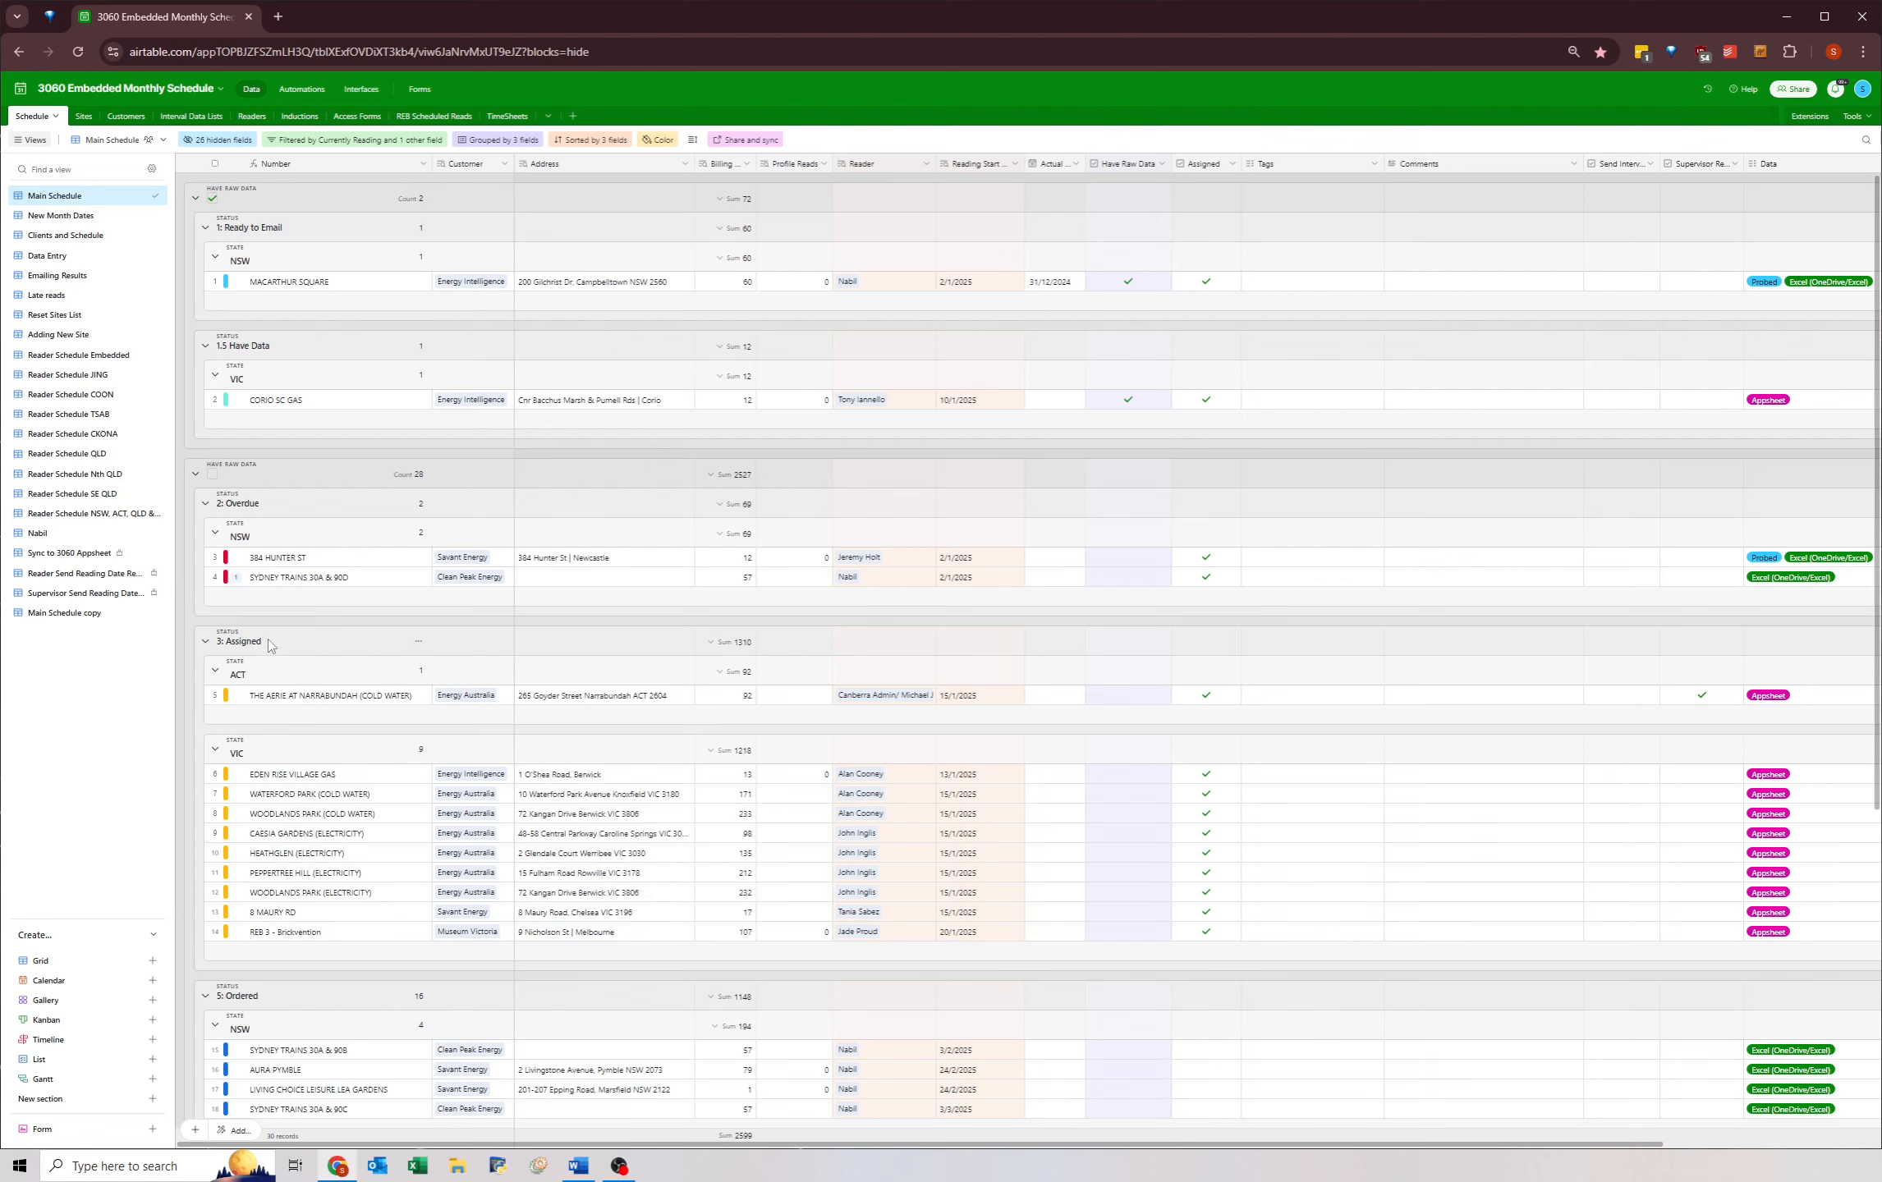
- Duplicate the 3060 Embedded Monthly Schedule base as "Billing Dec 24", keeping records and comments, and open the copy with extensions hidden
left_click(20, 90)
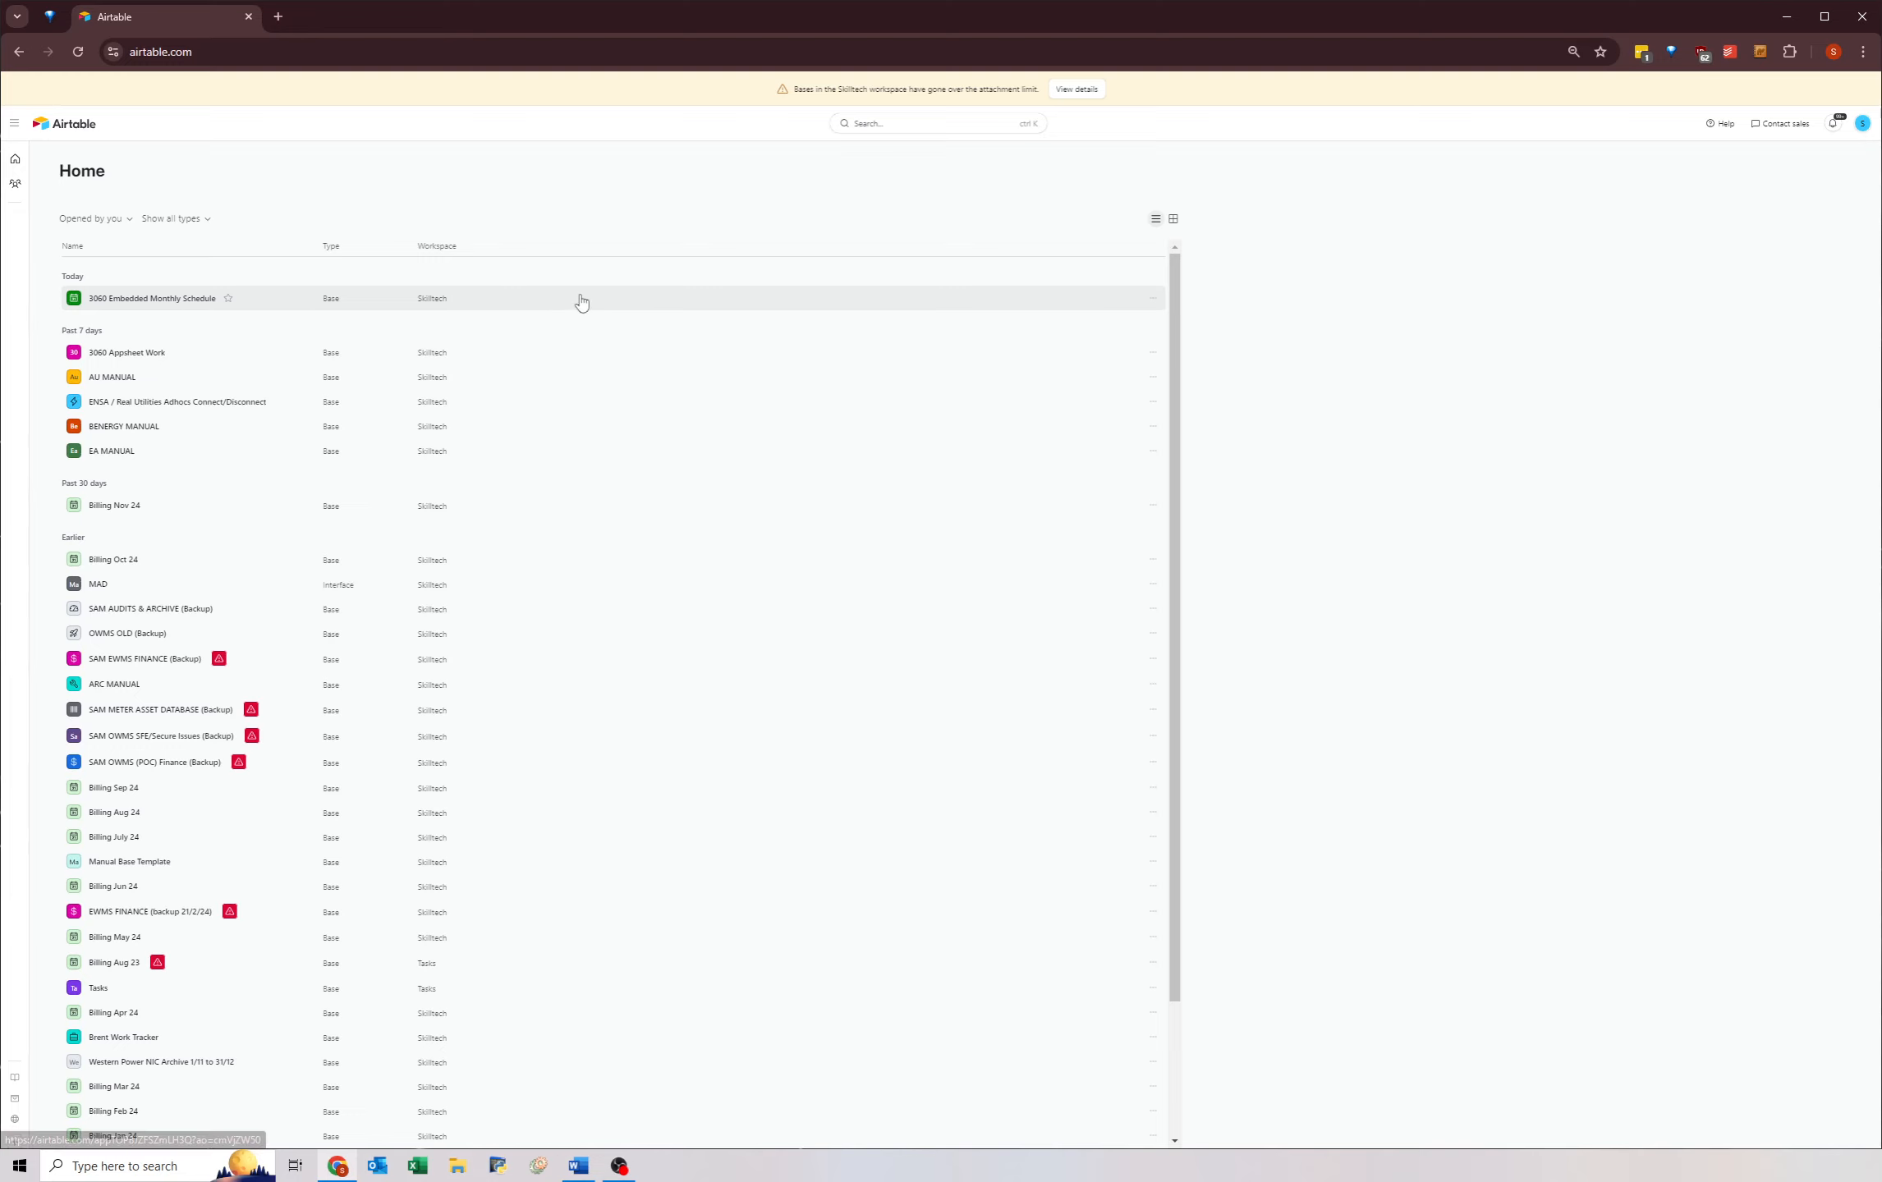
left_click(1154, 303)
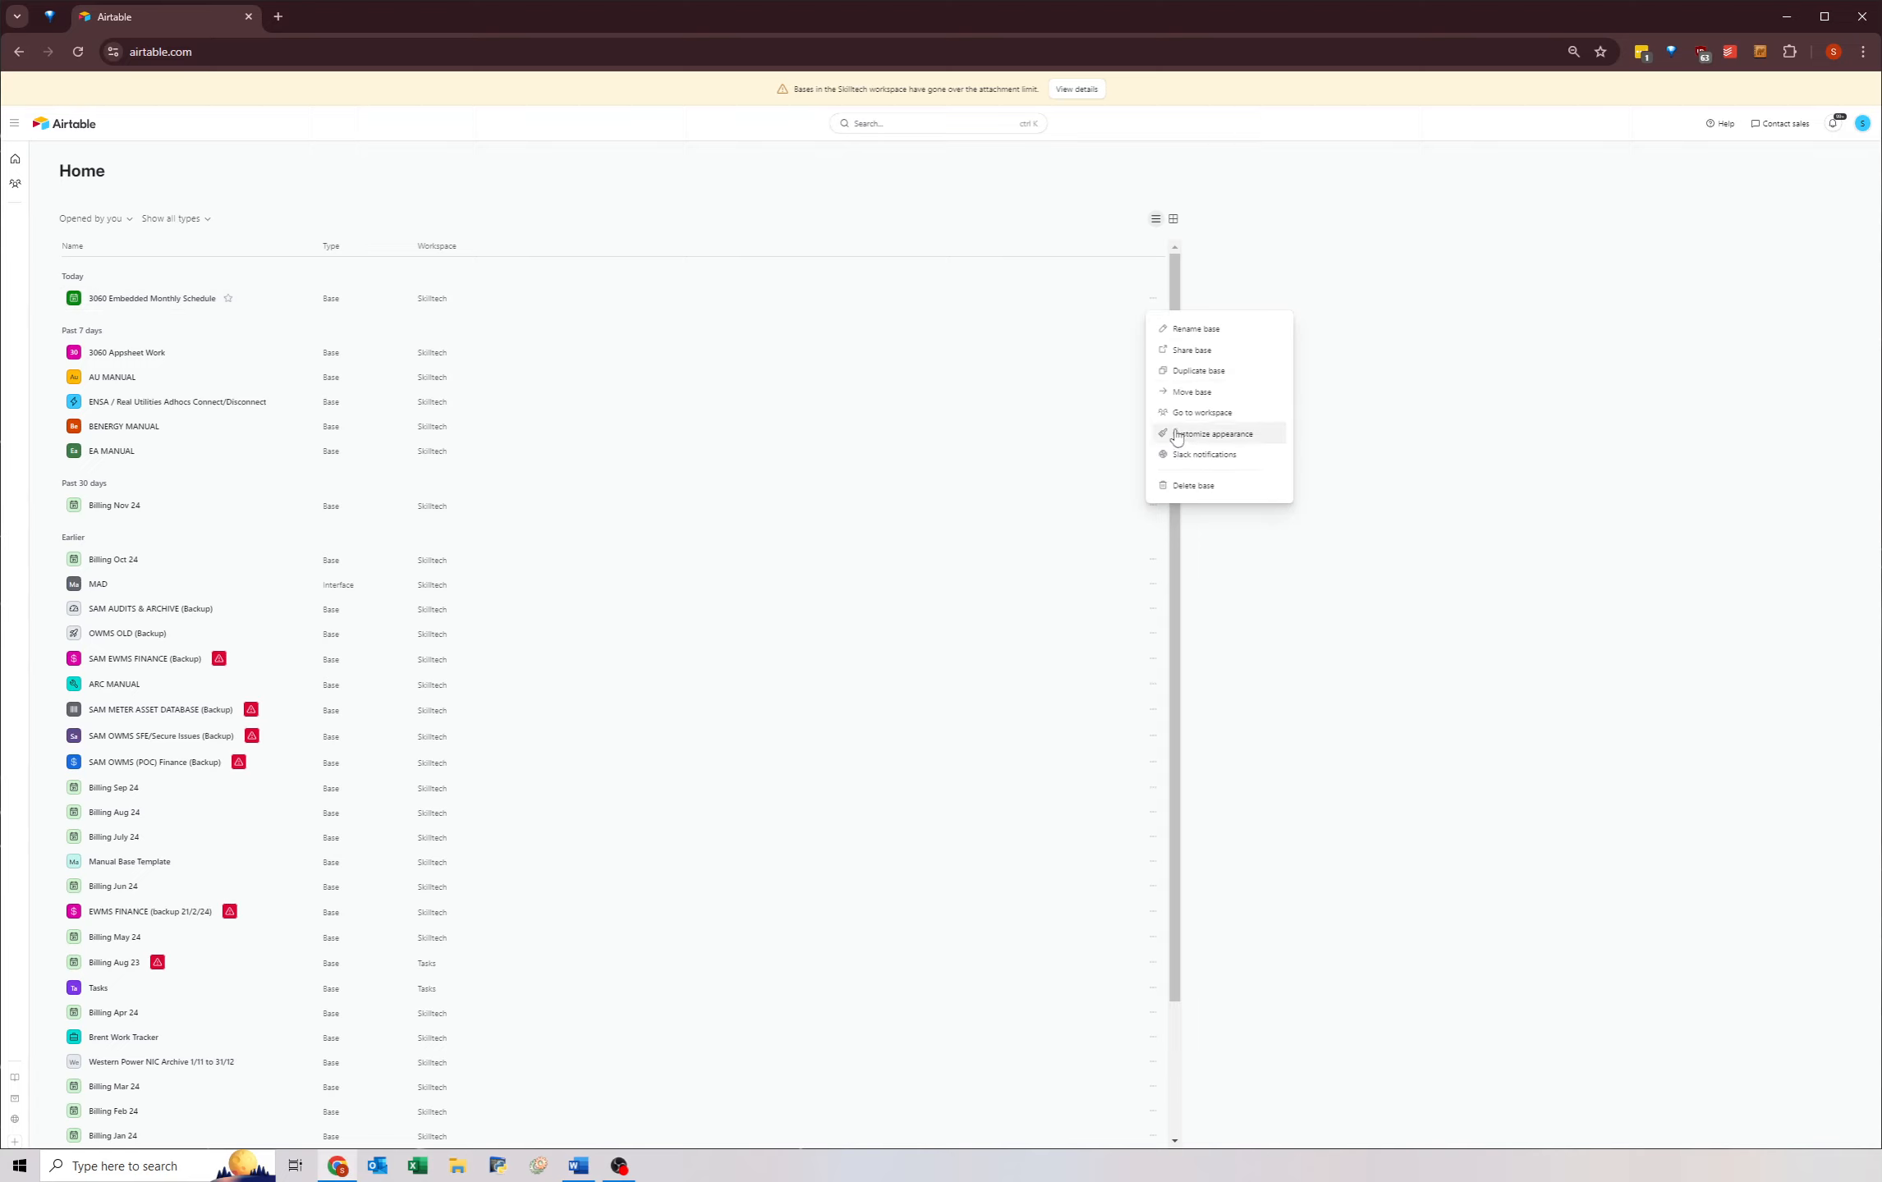
left_click(1175, 374)
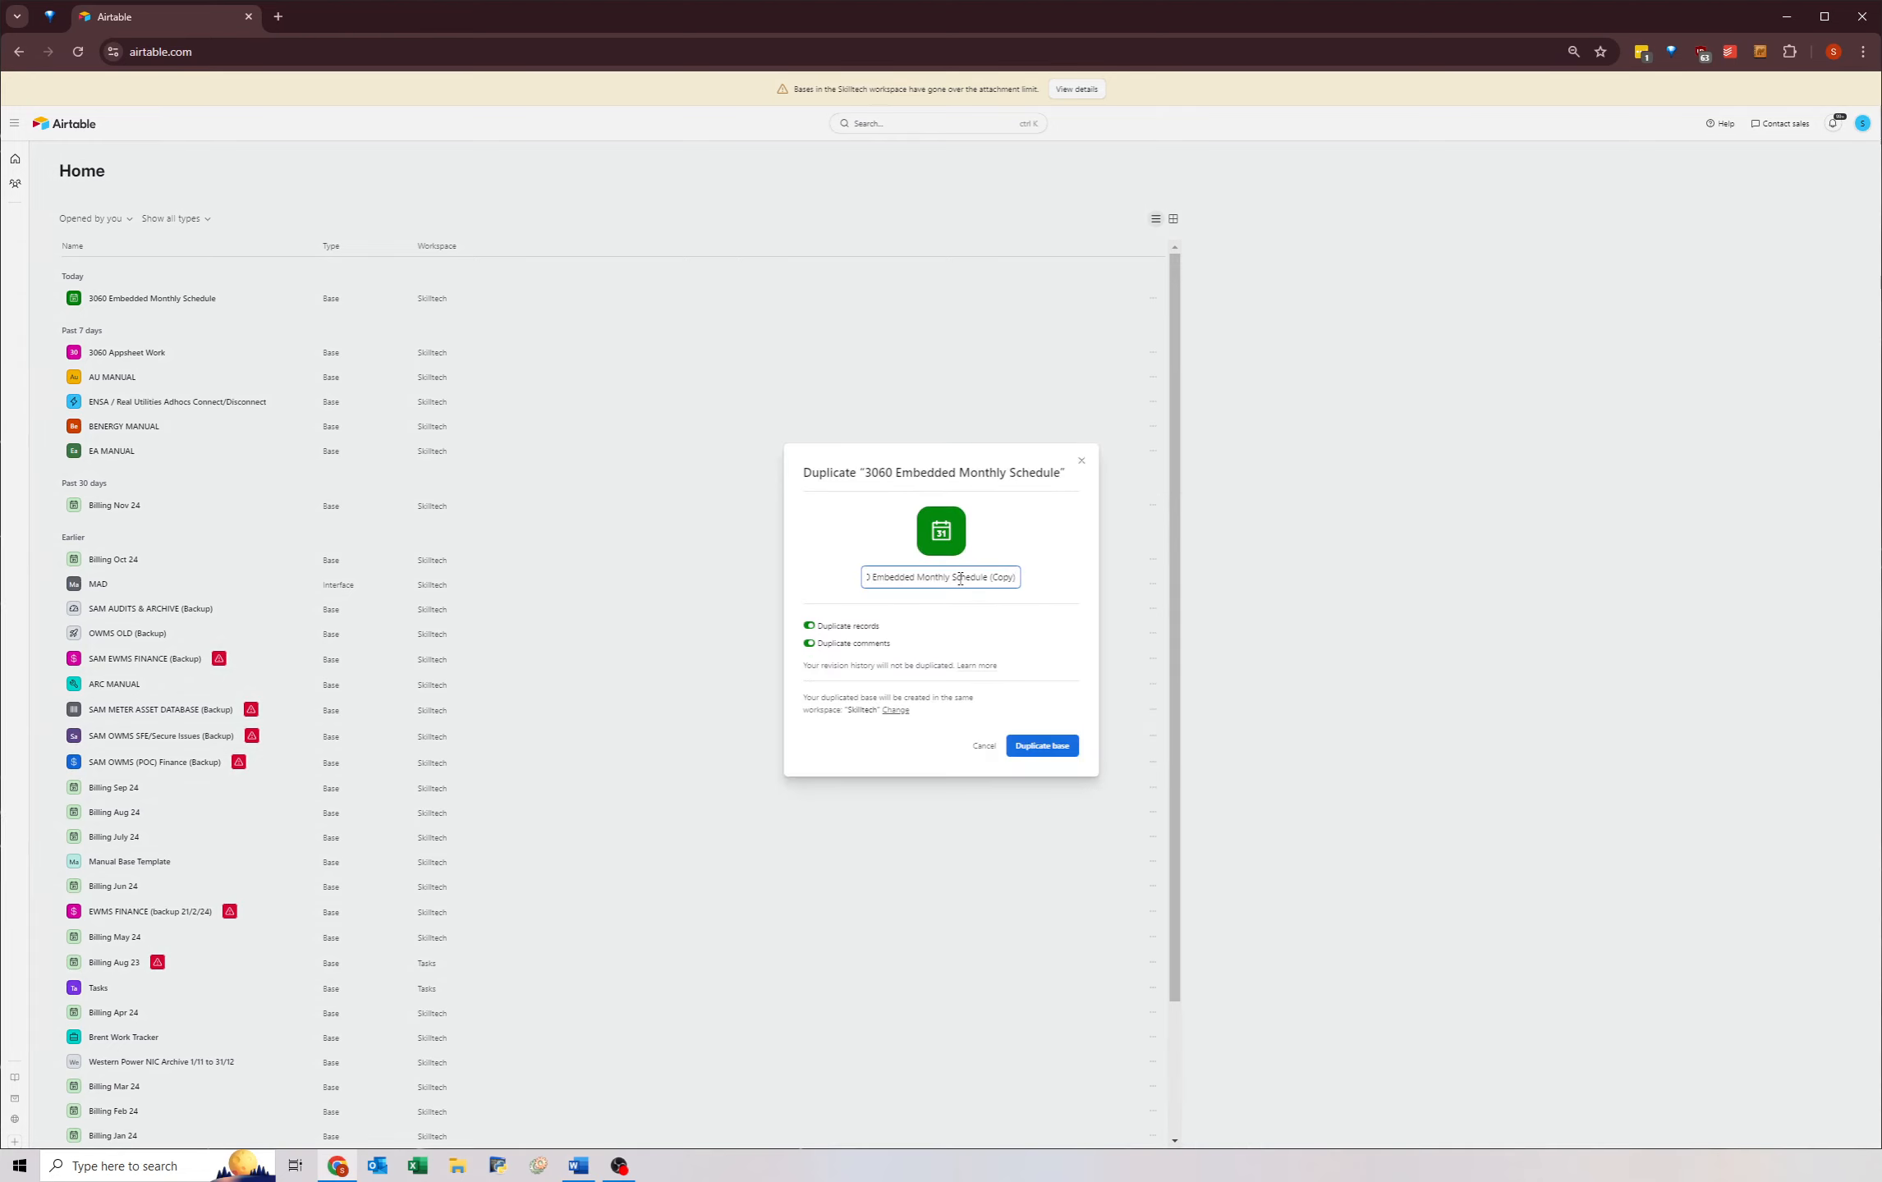
left_click_drag(1009, 578, 783, 583)
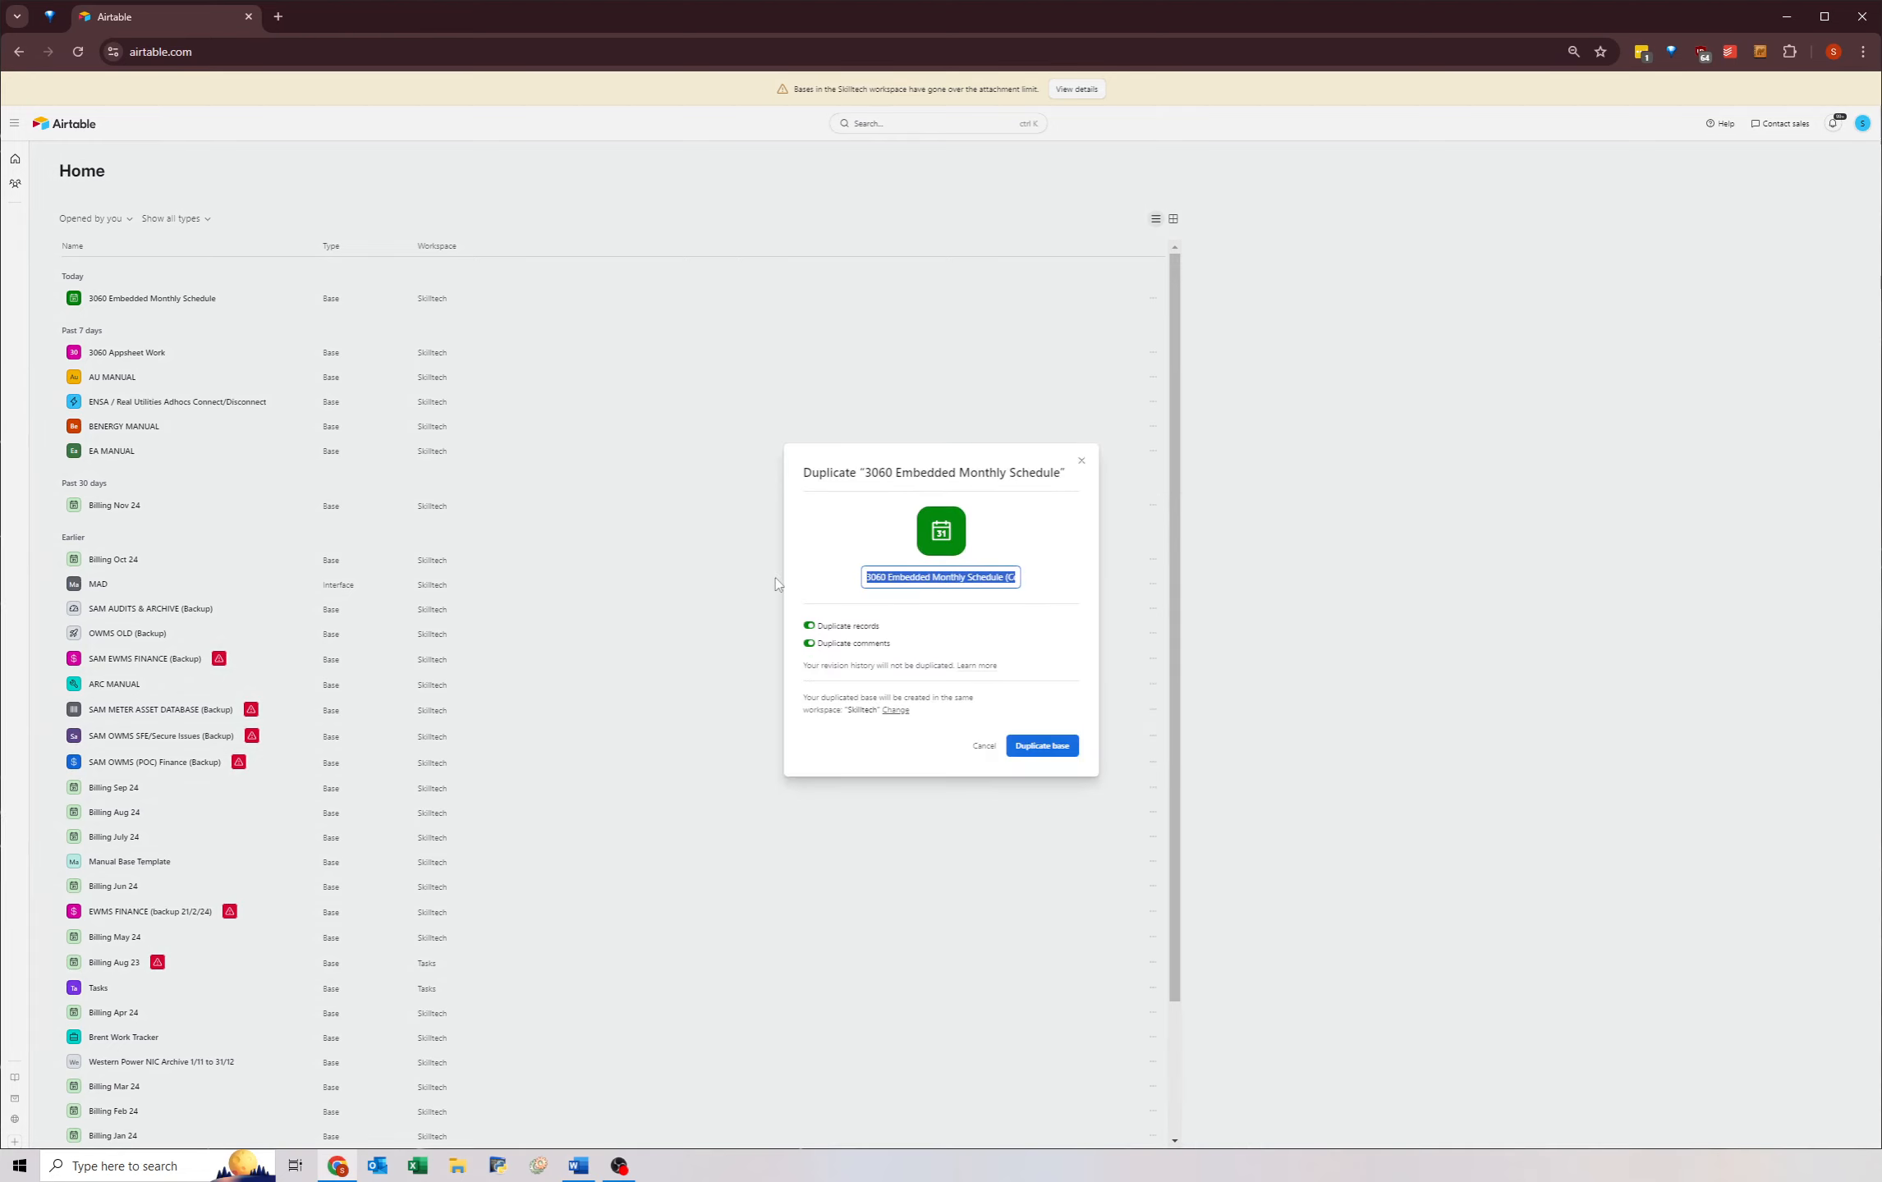
key("BackSpace")
type("Billing Dec 24")
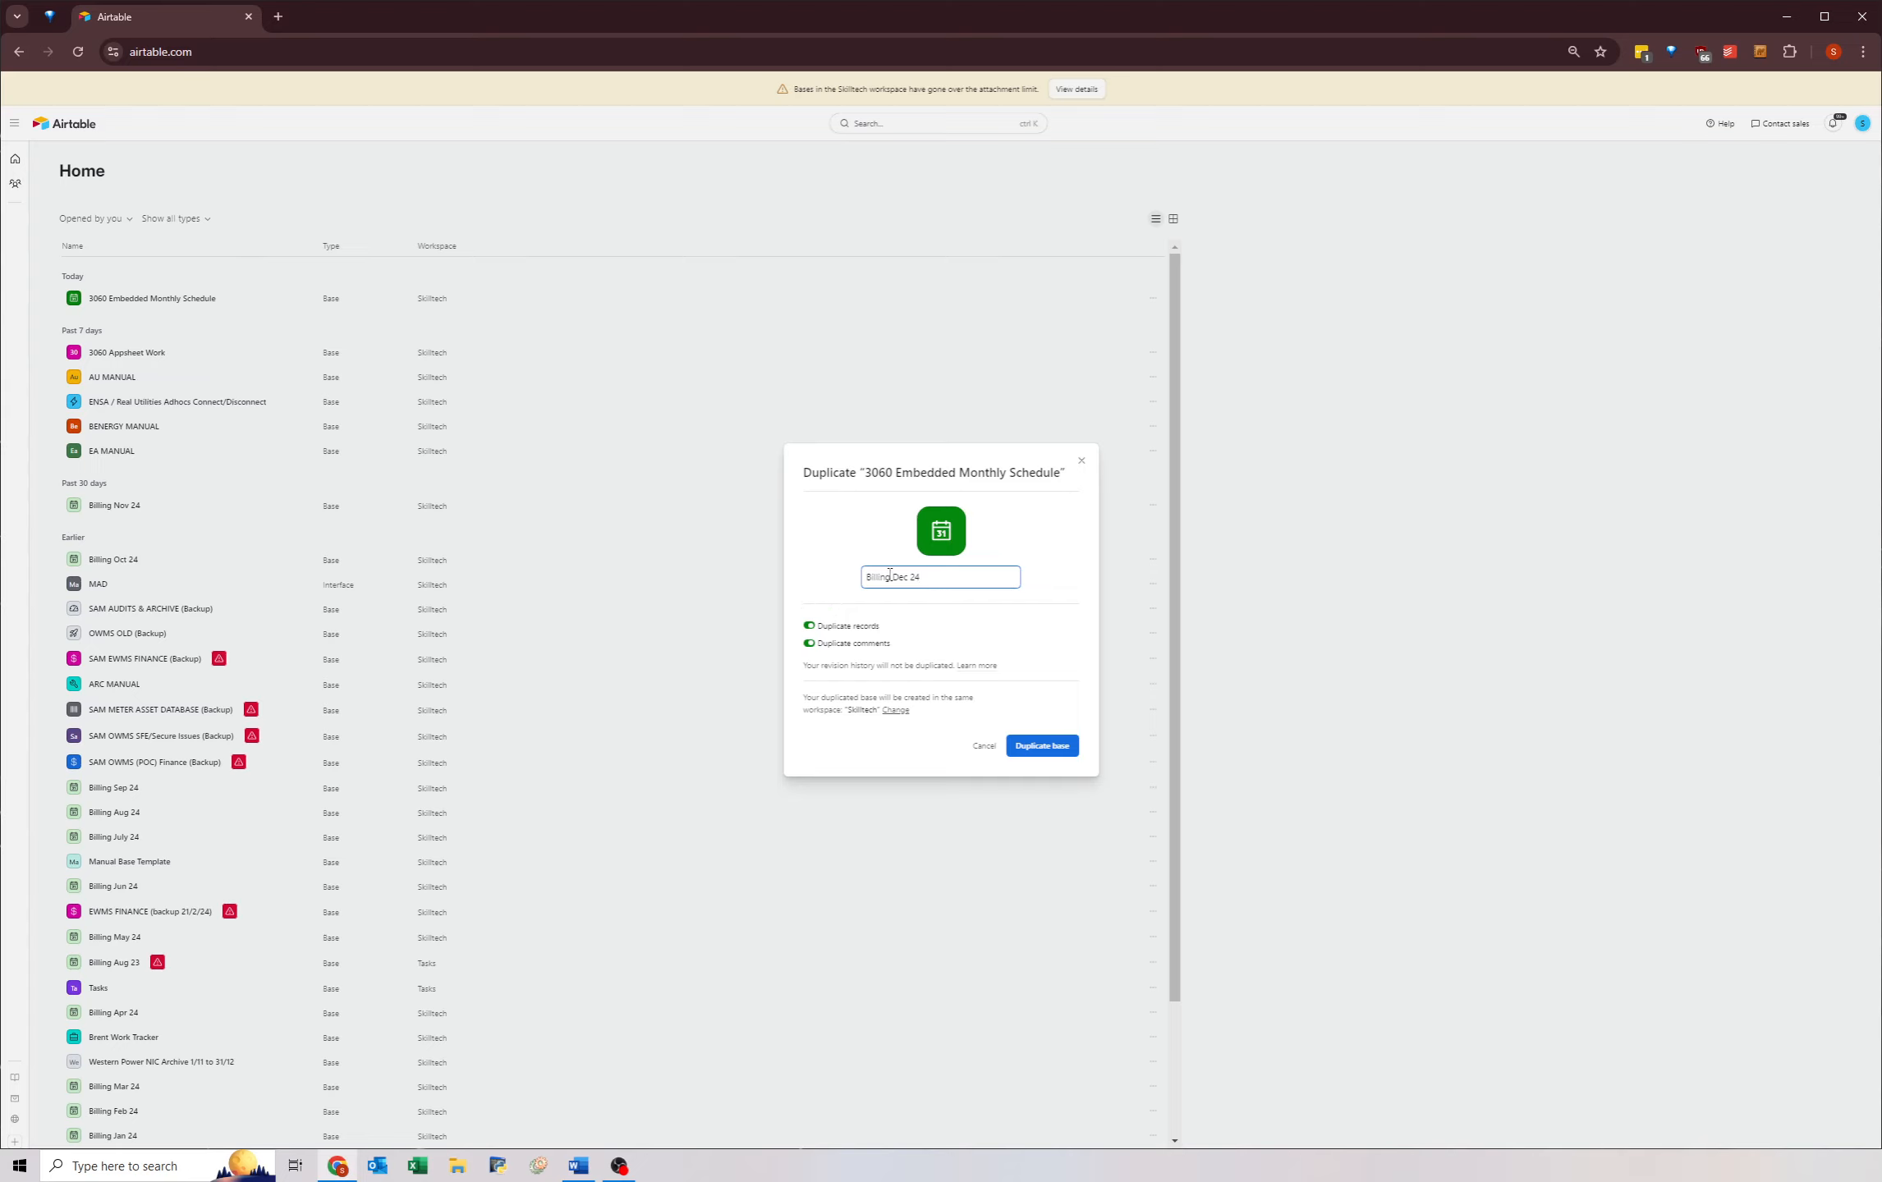
left_click(930, 577)
left_click(1039, 746)
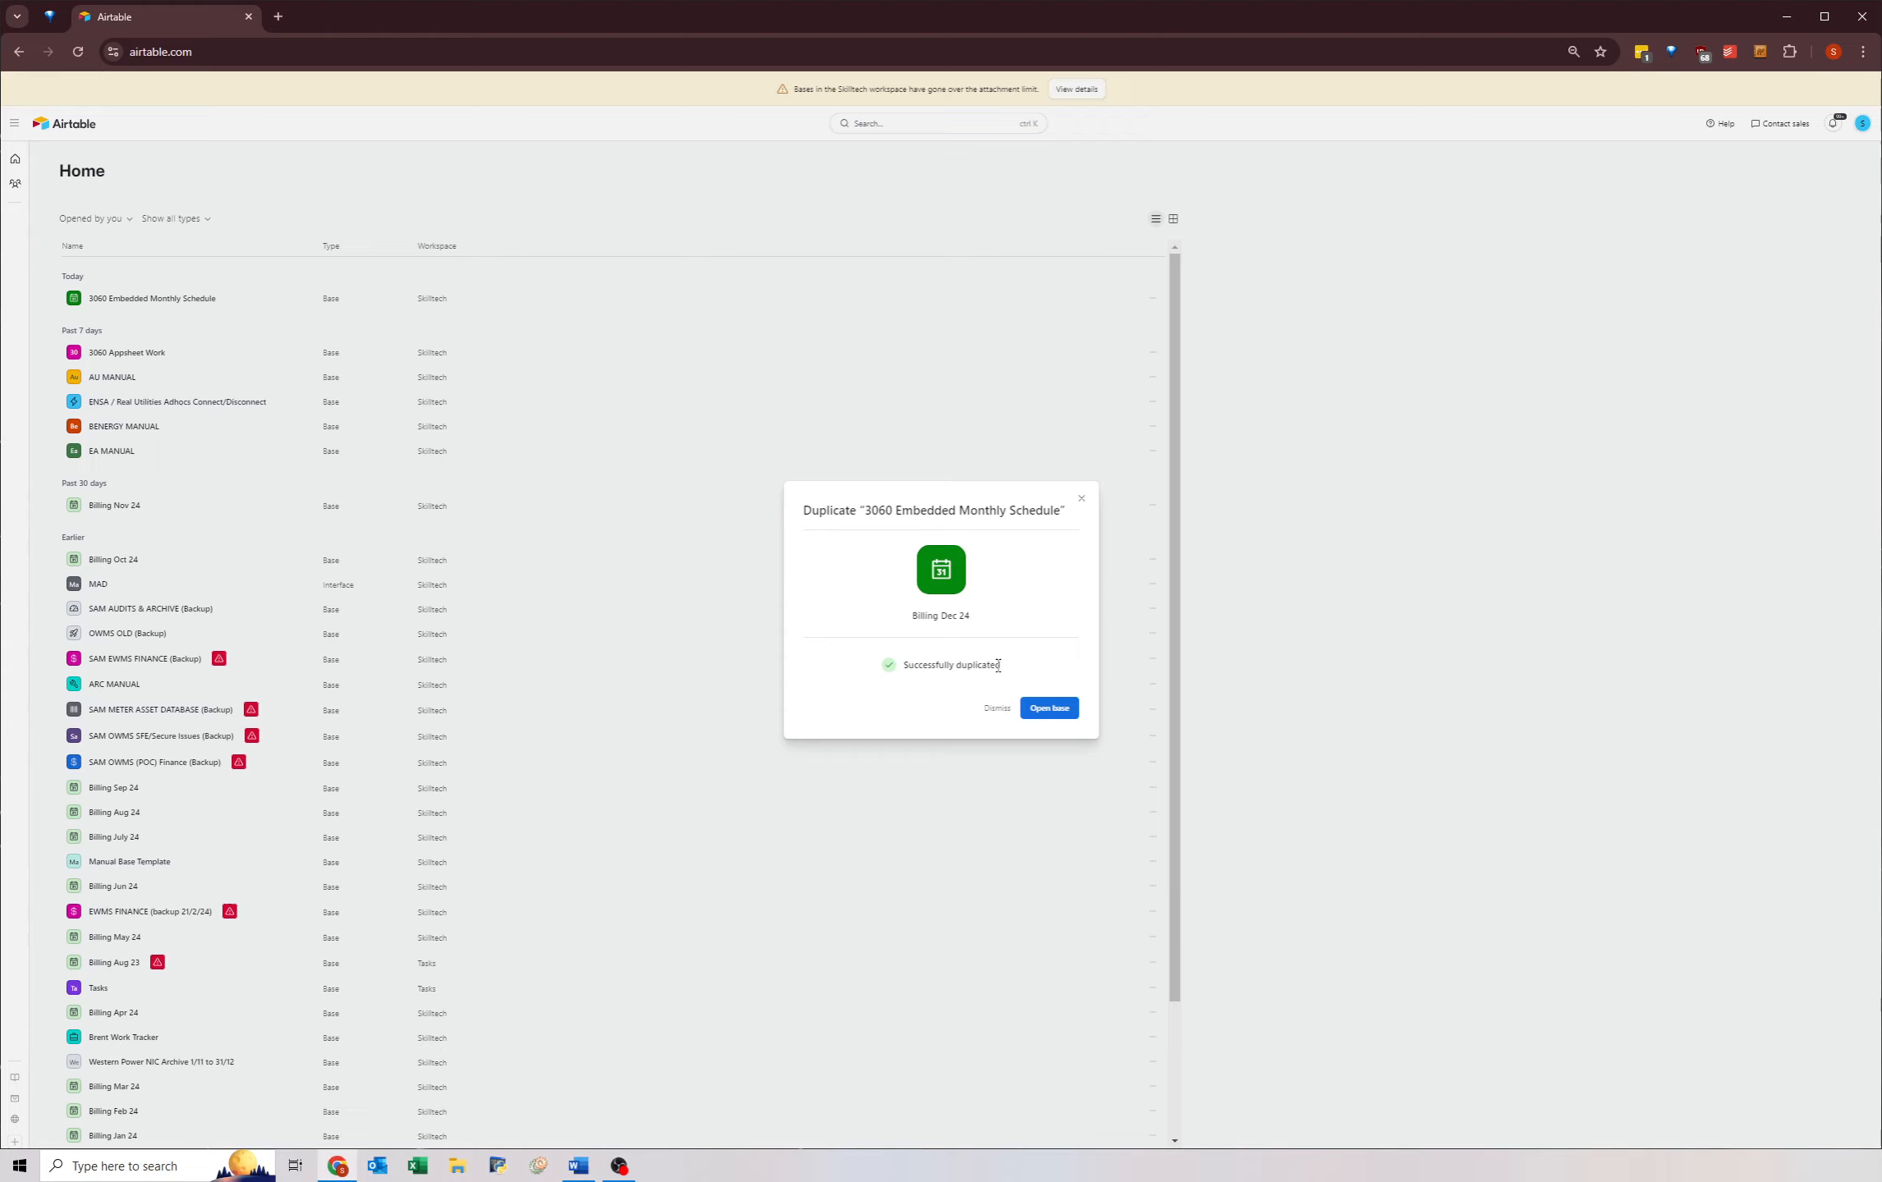
left_click(1046, 716)
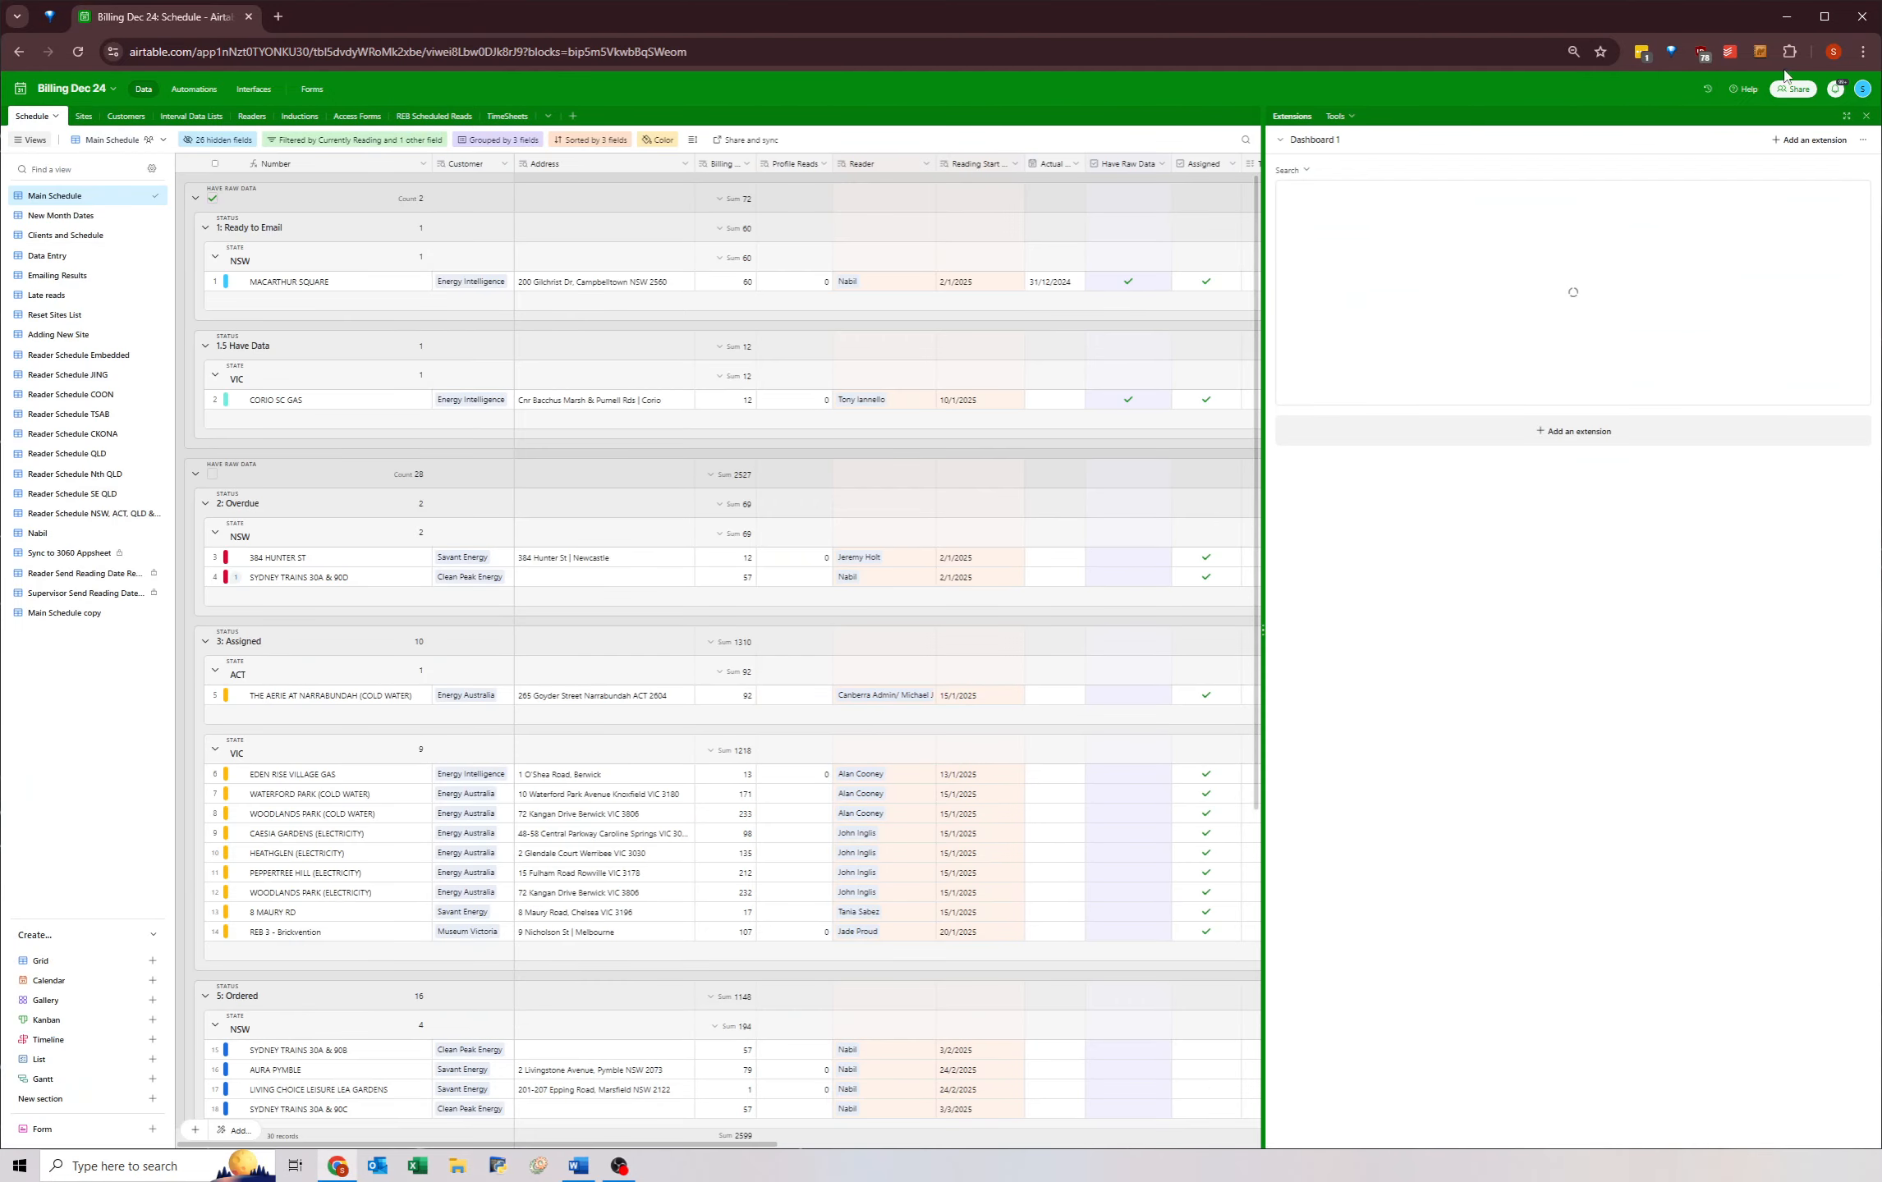
left_click(1865, 115)
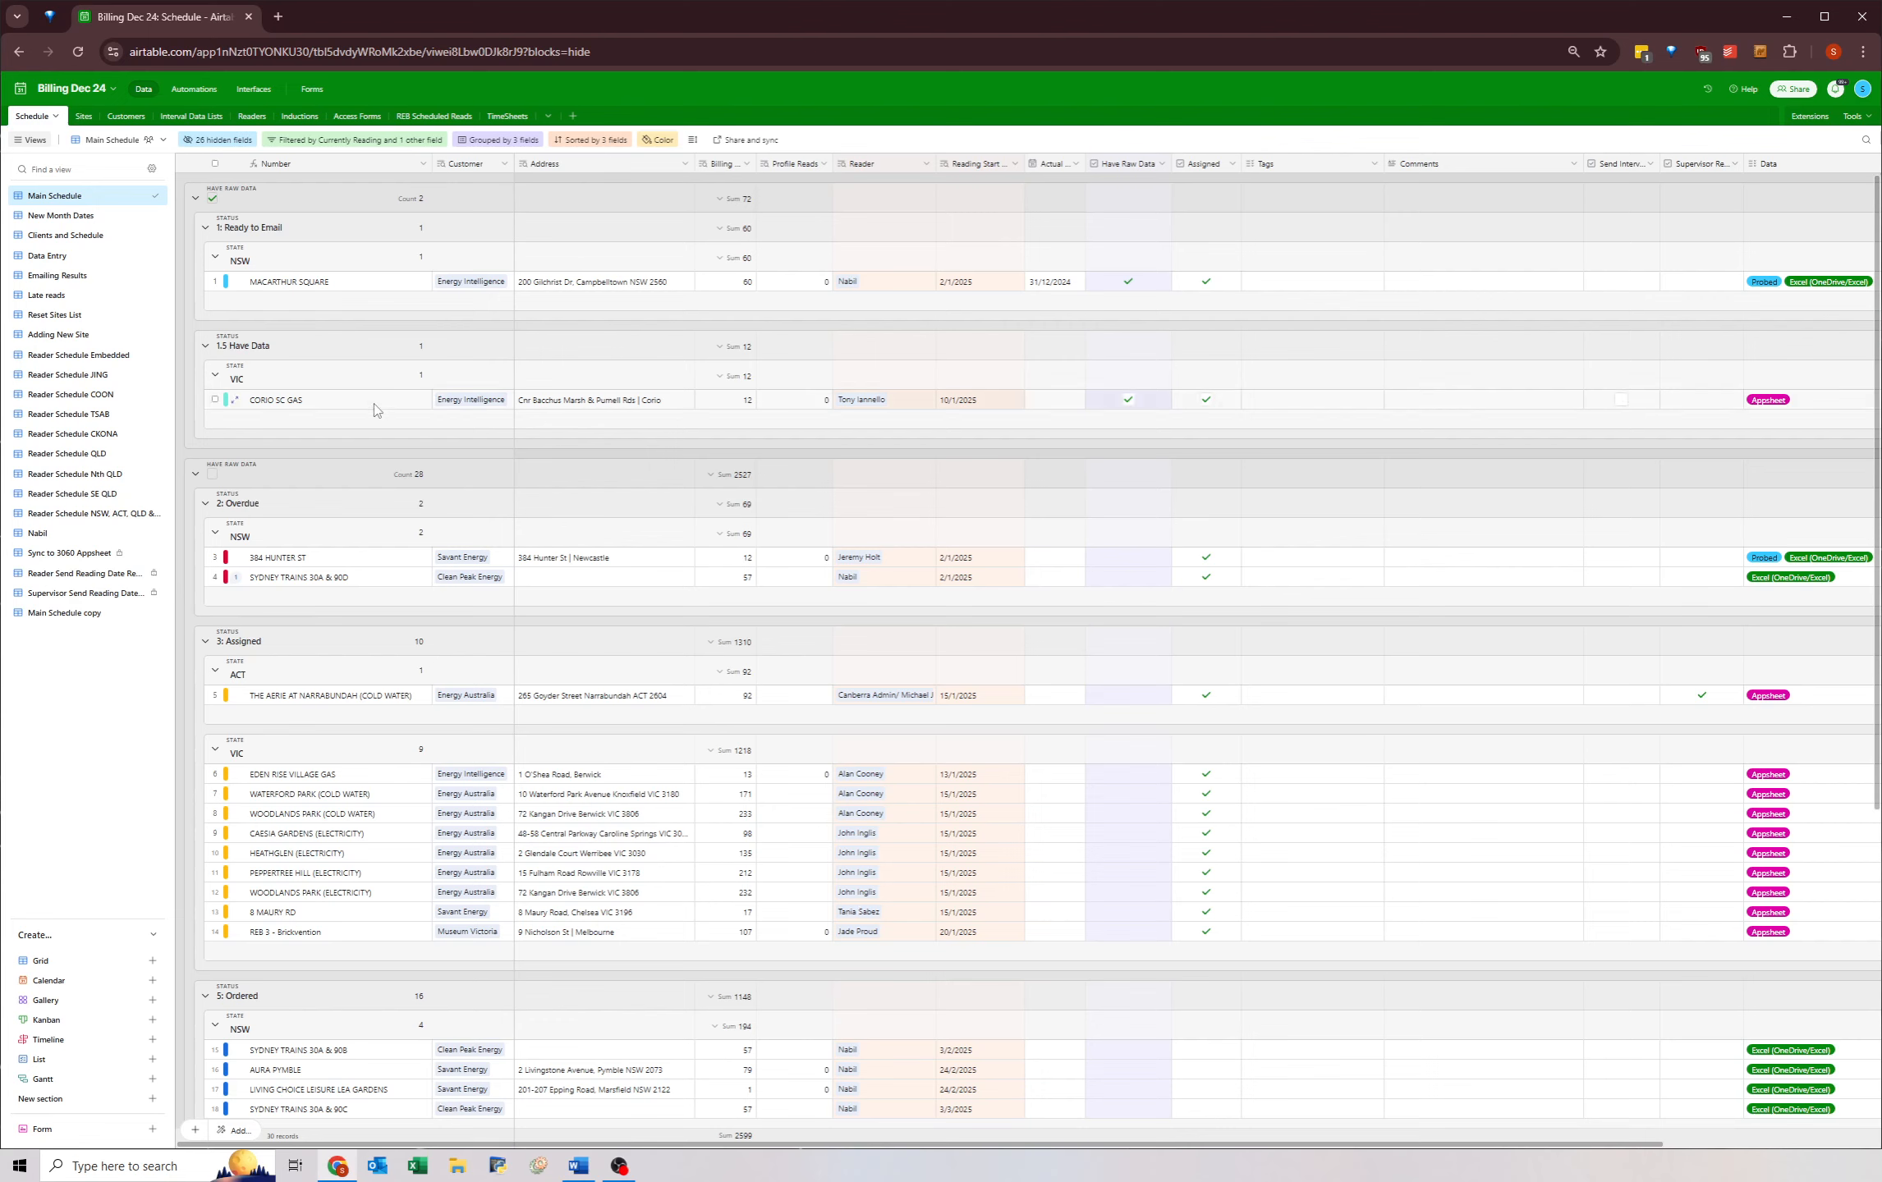
- Change the colour of the Billing Dec 24 base to light green and reopen the base
left_click(21, 92)
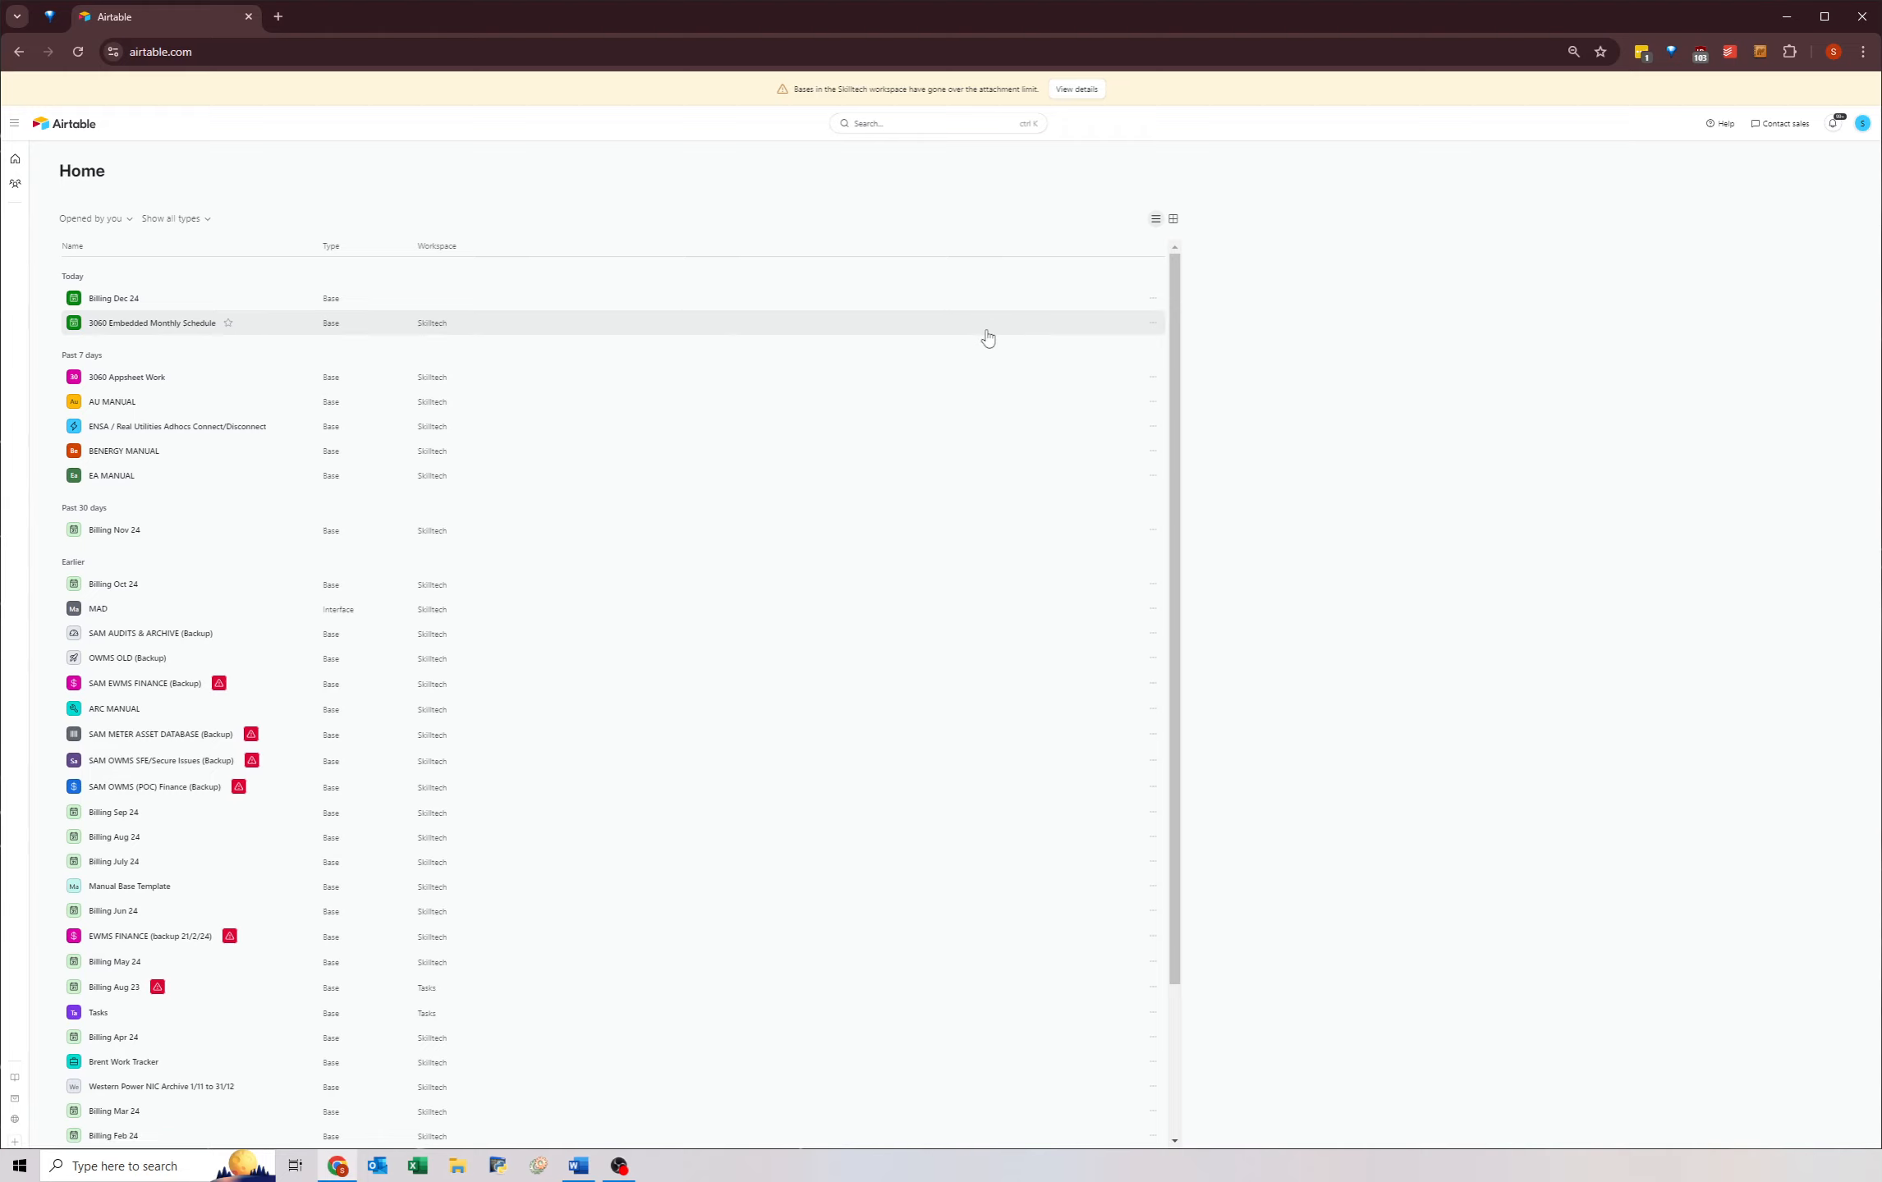
left_click(1152, 303)
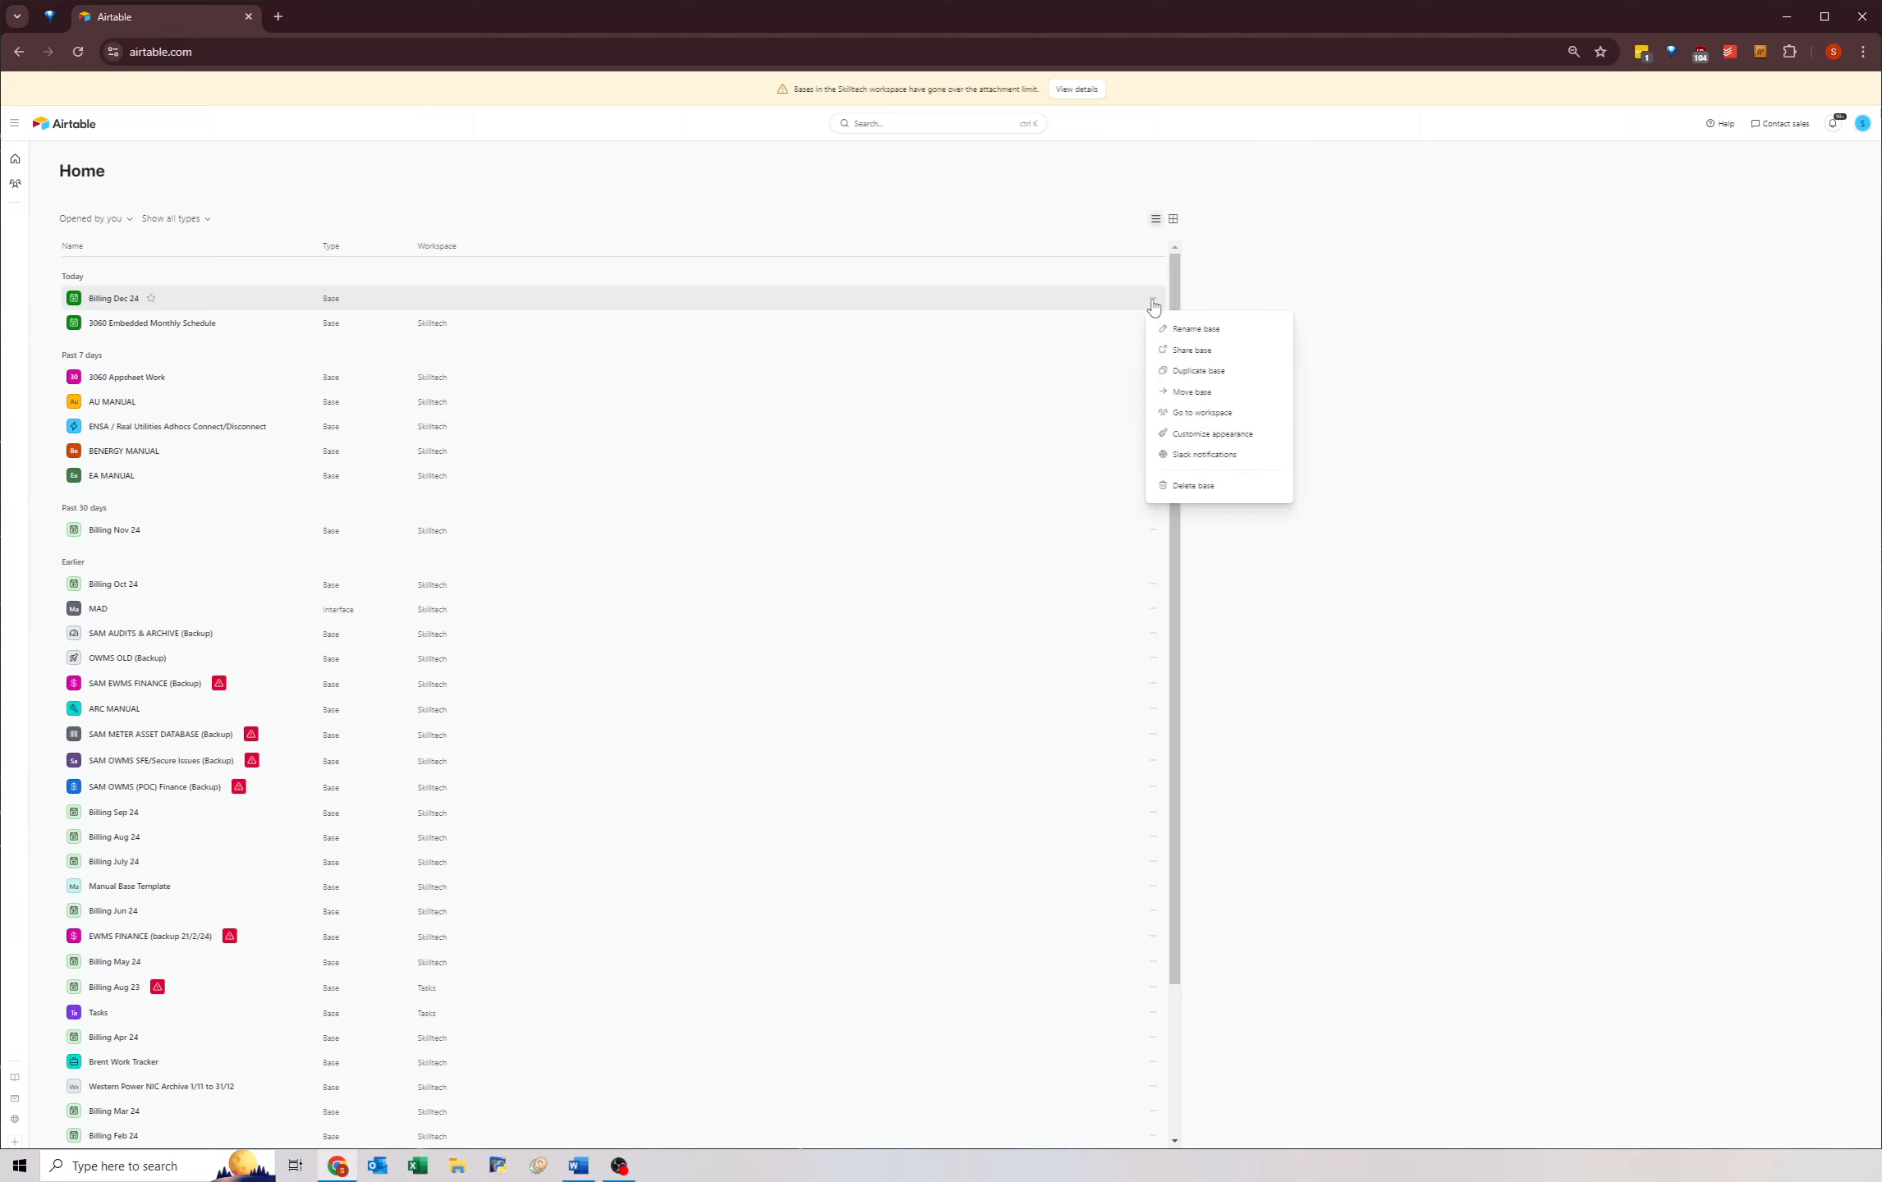
left_click(1186, 433)
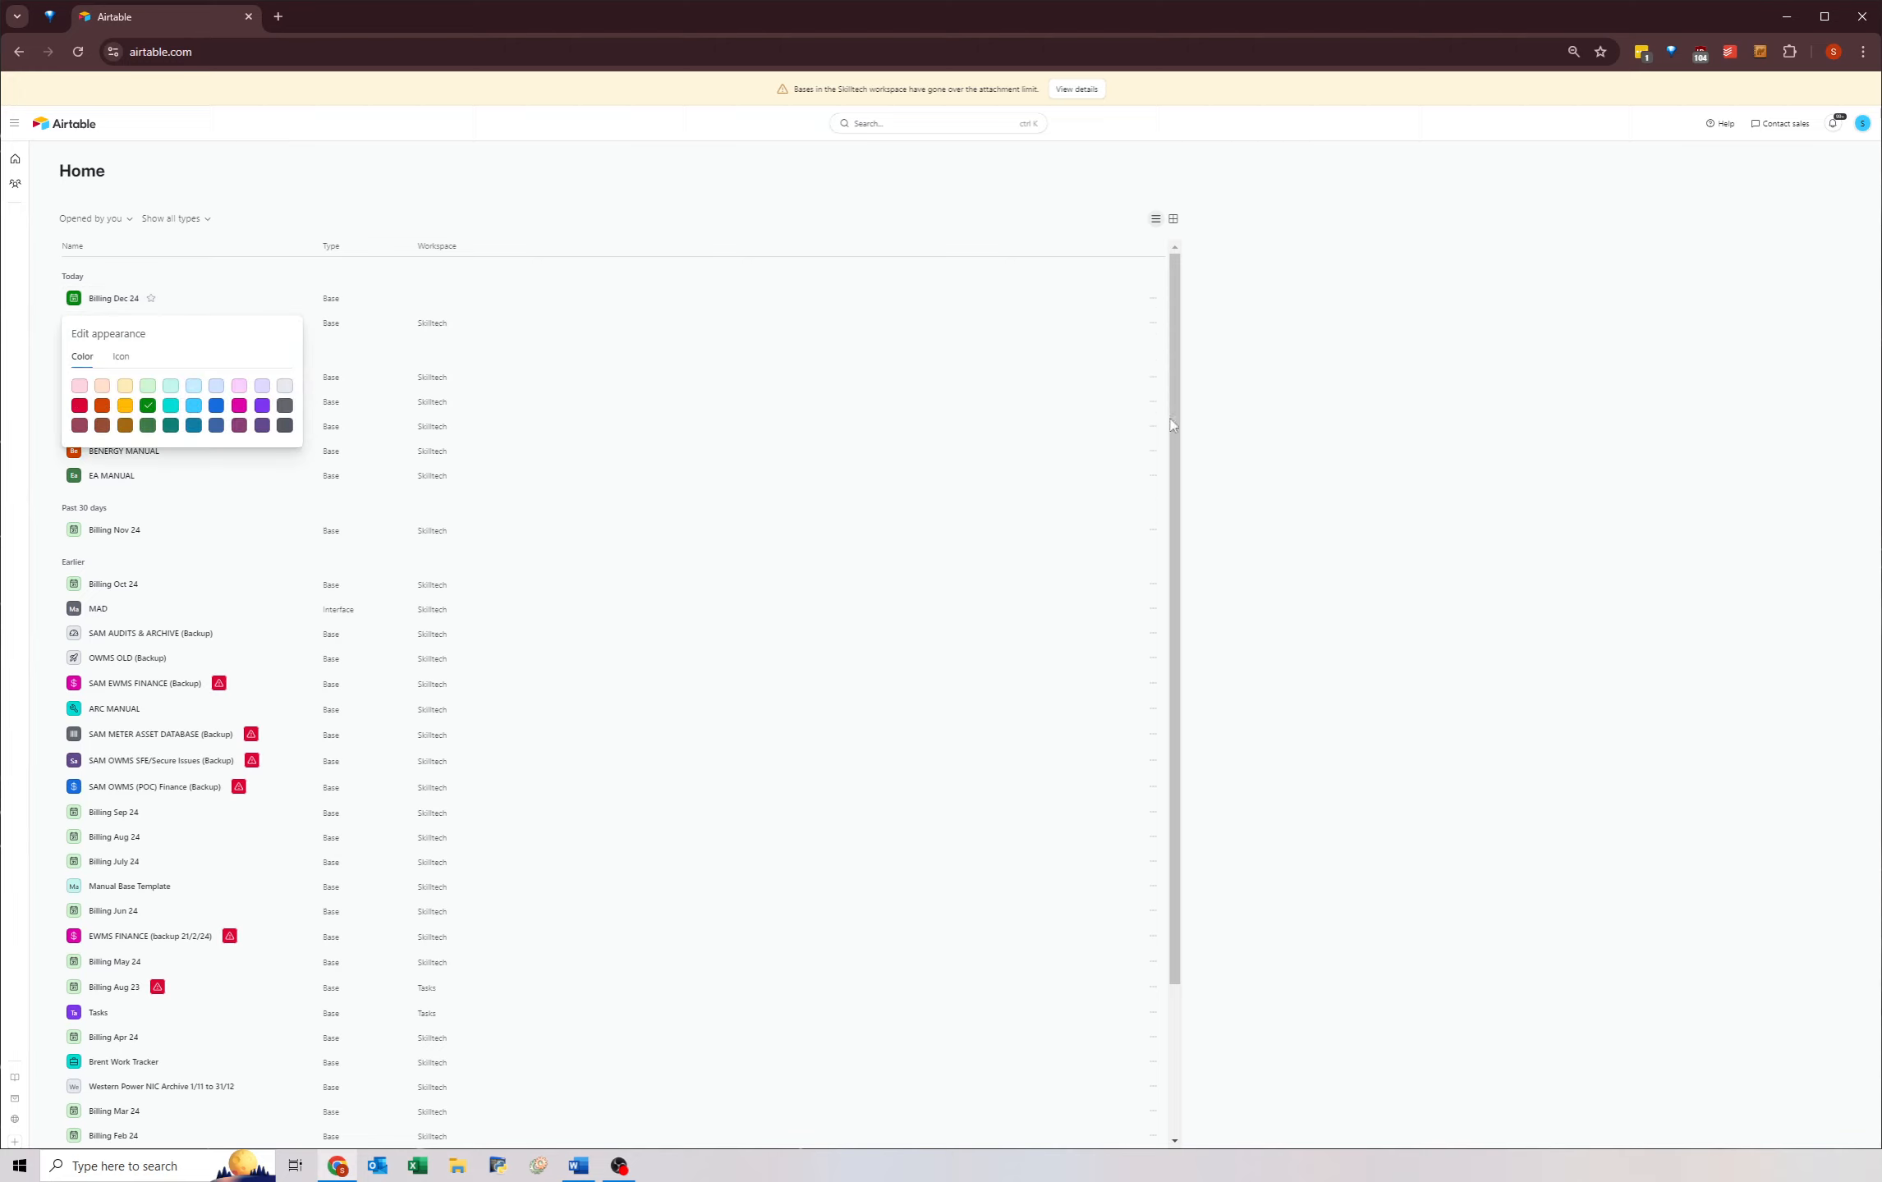
left_click(149, 387)
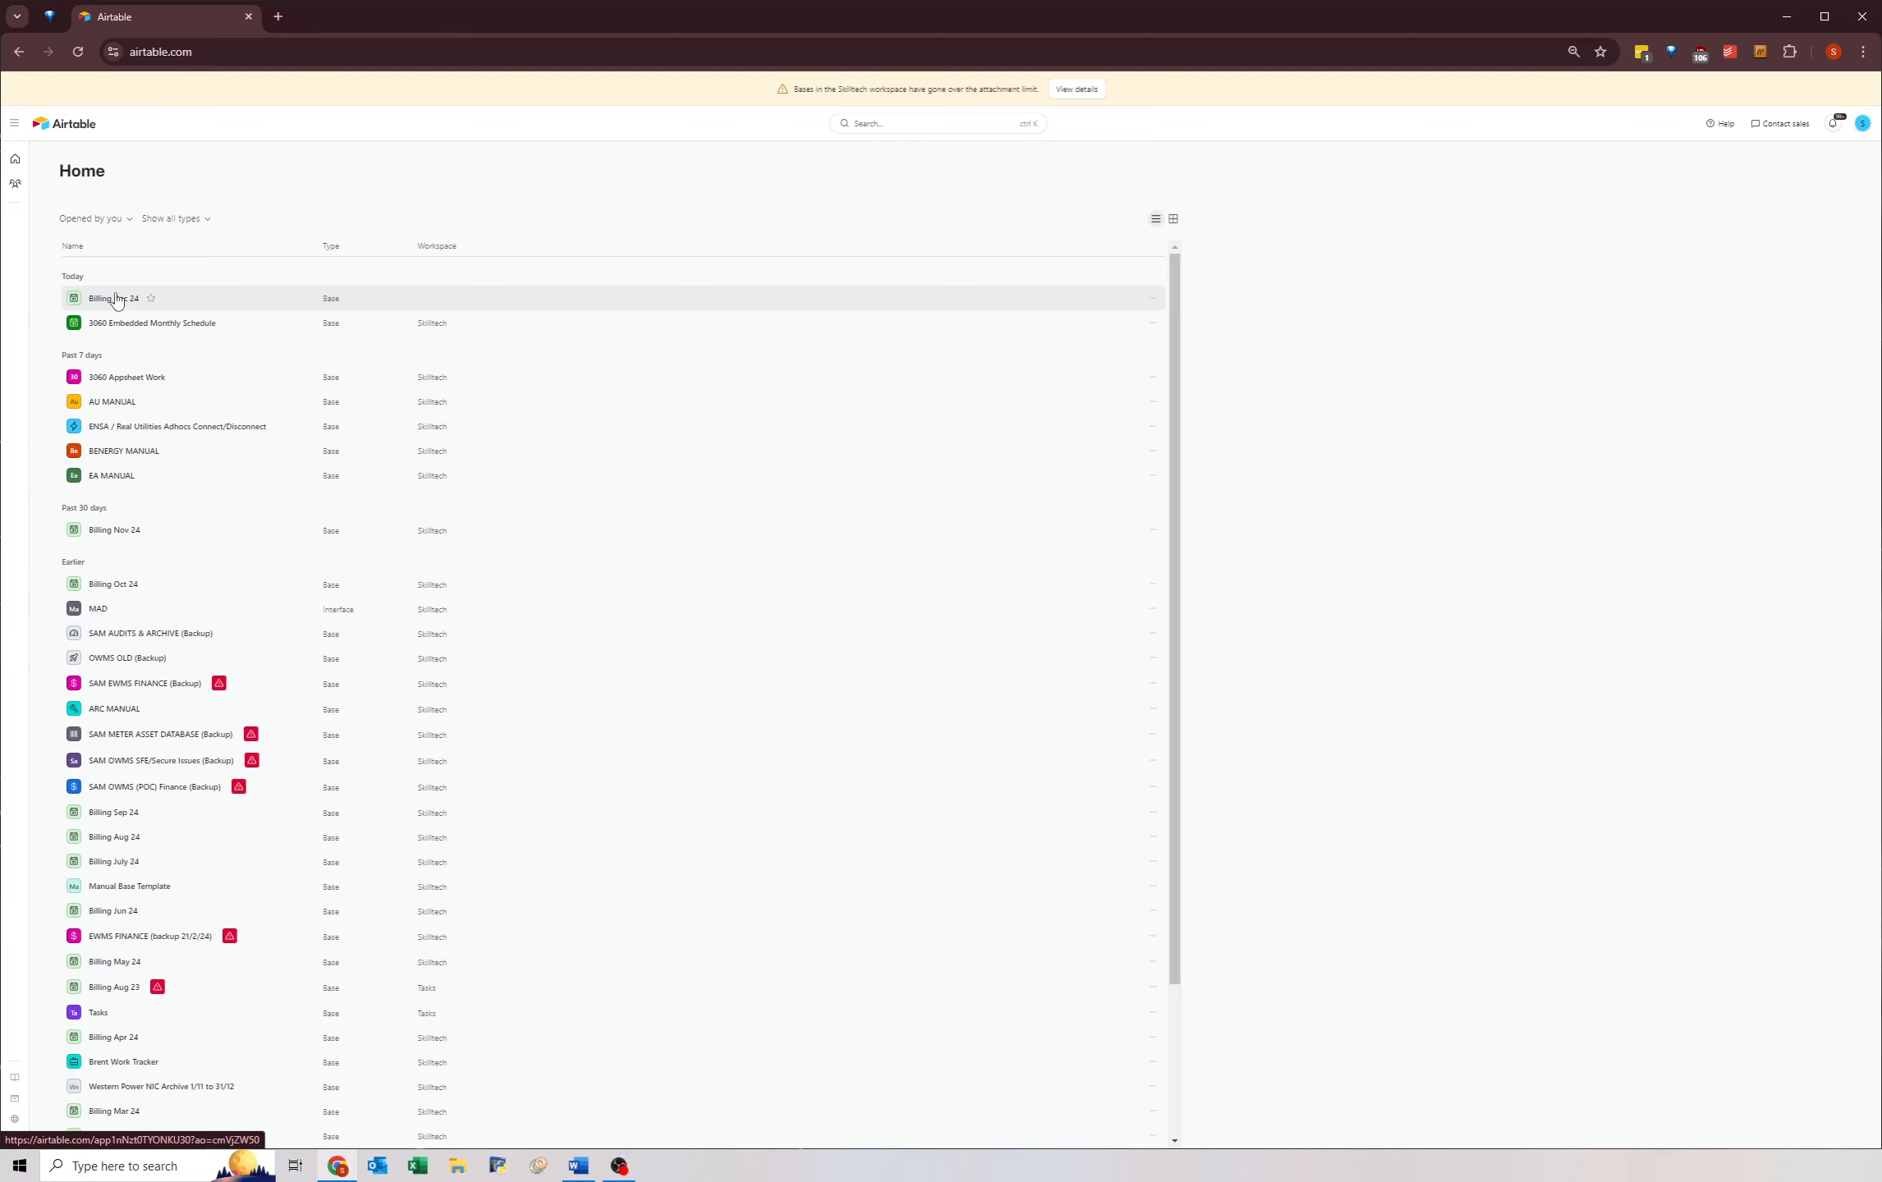
left_click(245, 300)
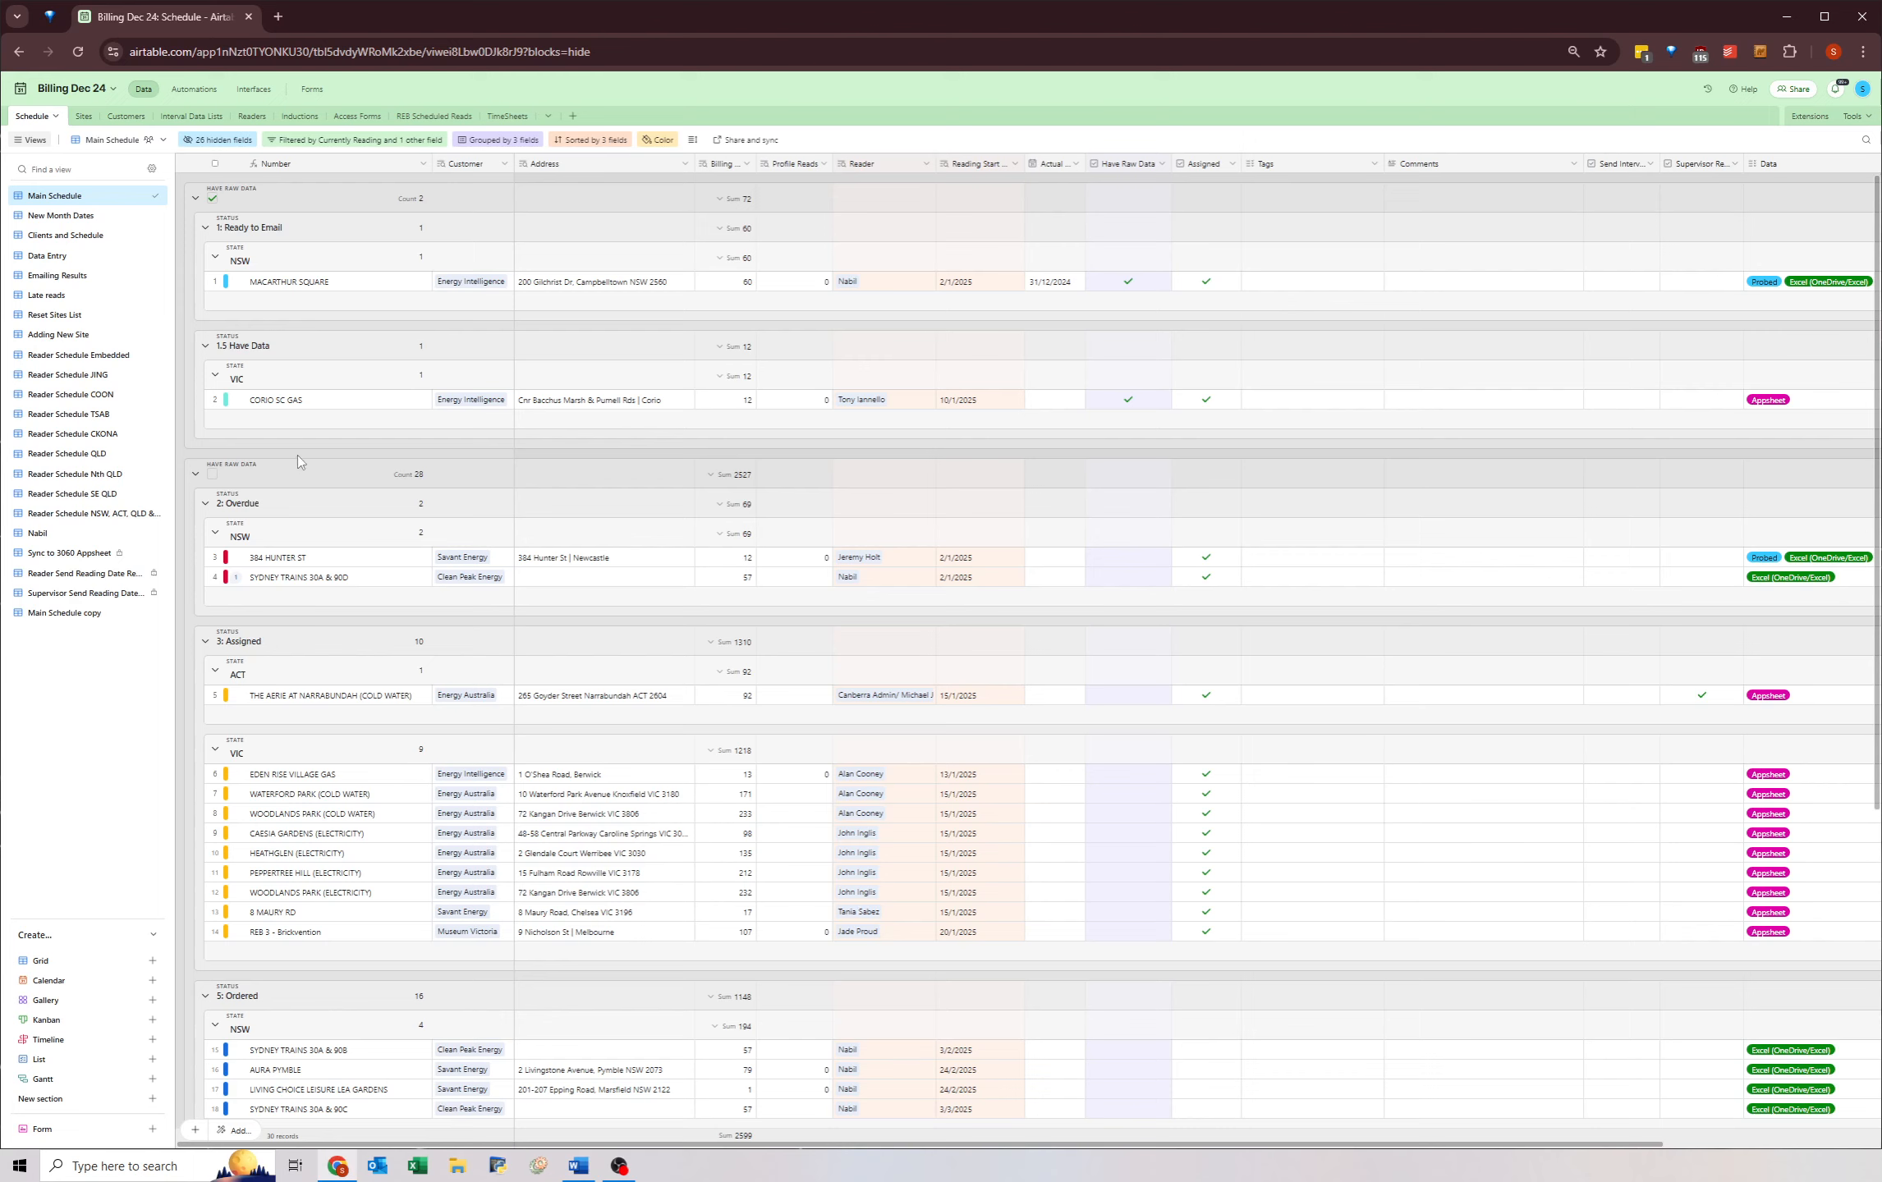
- Clear the Have Raw Data checkbox for the CORIO SC GAS record in the Main Schedule view of Billing Dec 24
left_click(283, 579)
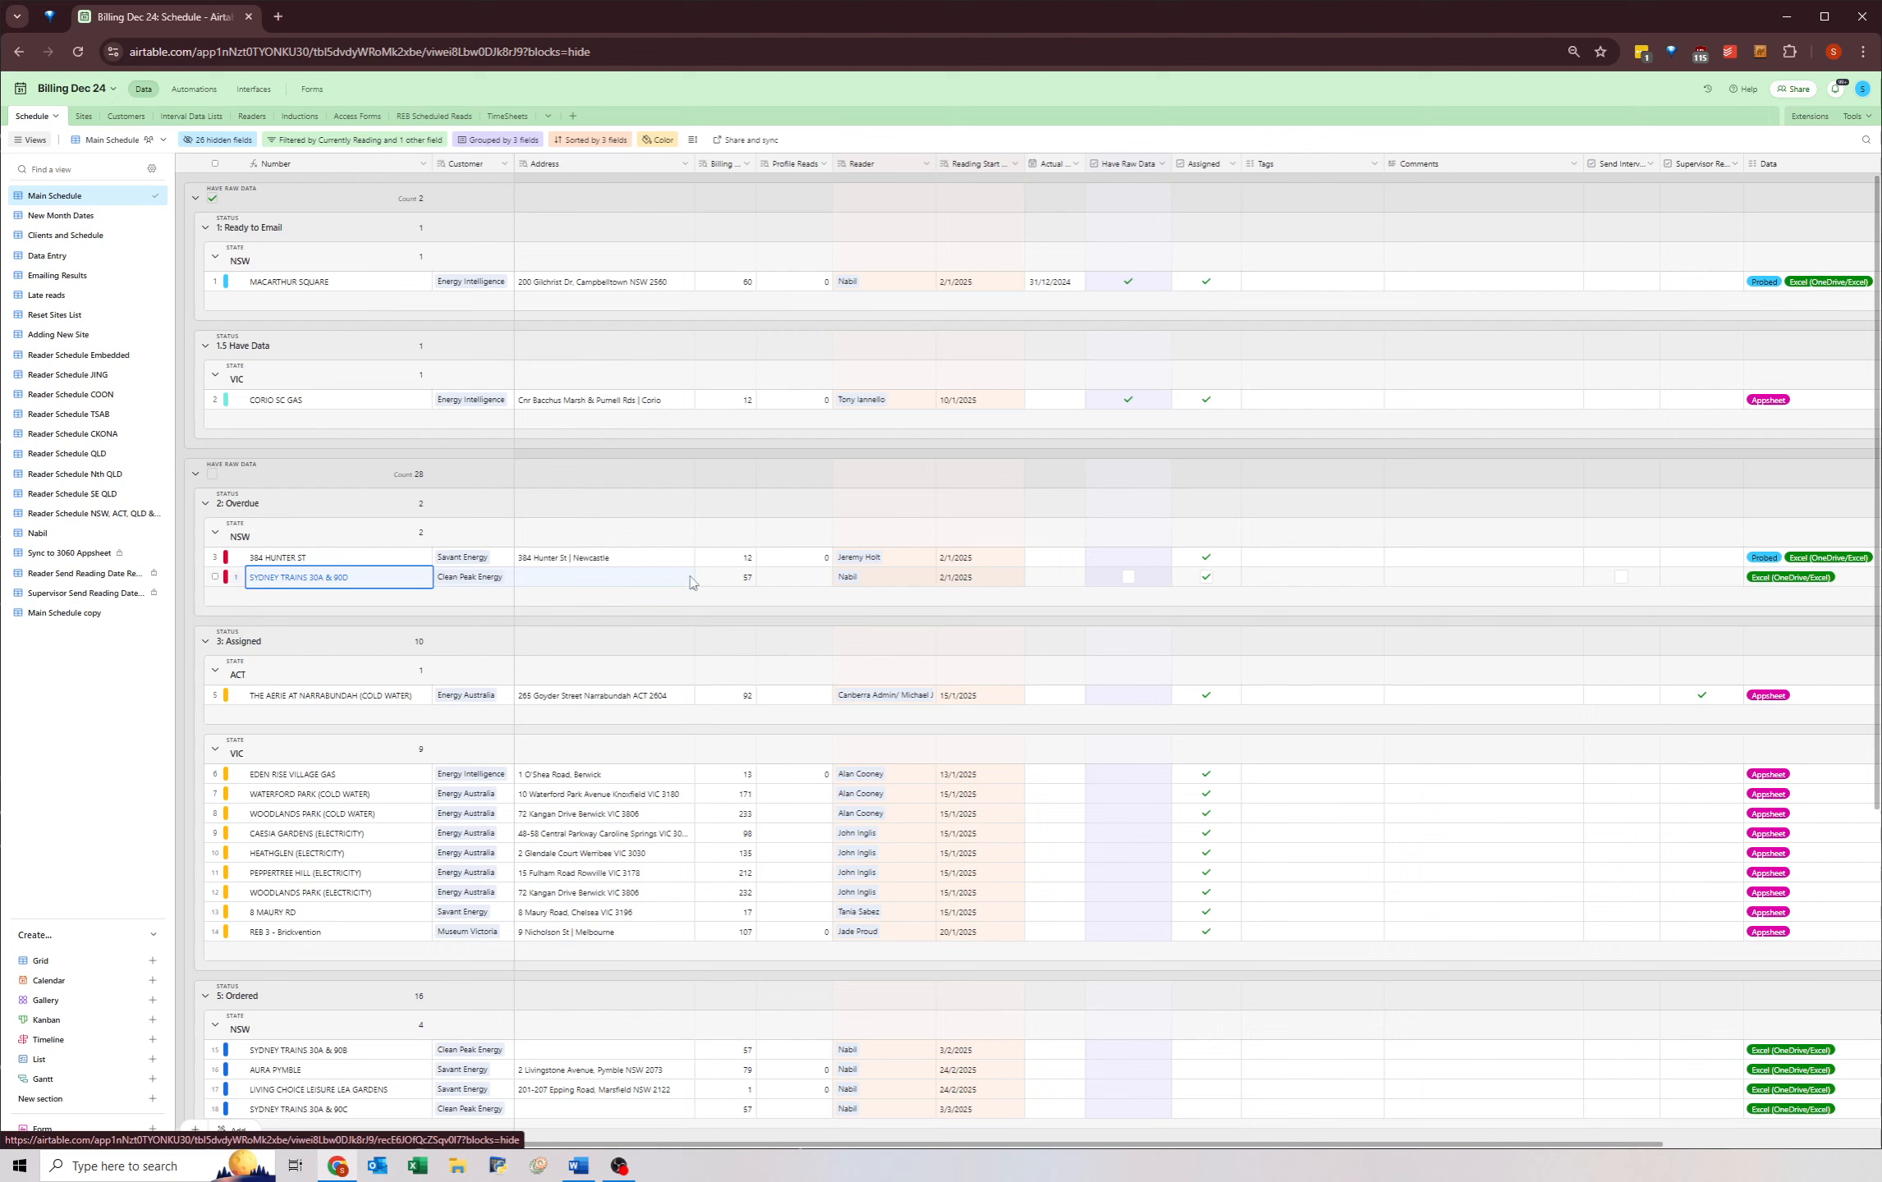
left_click(1153, 585, "shift")
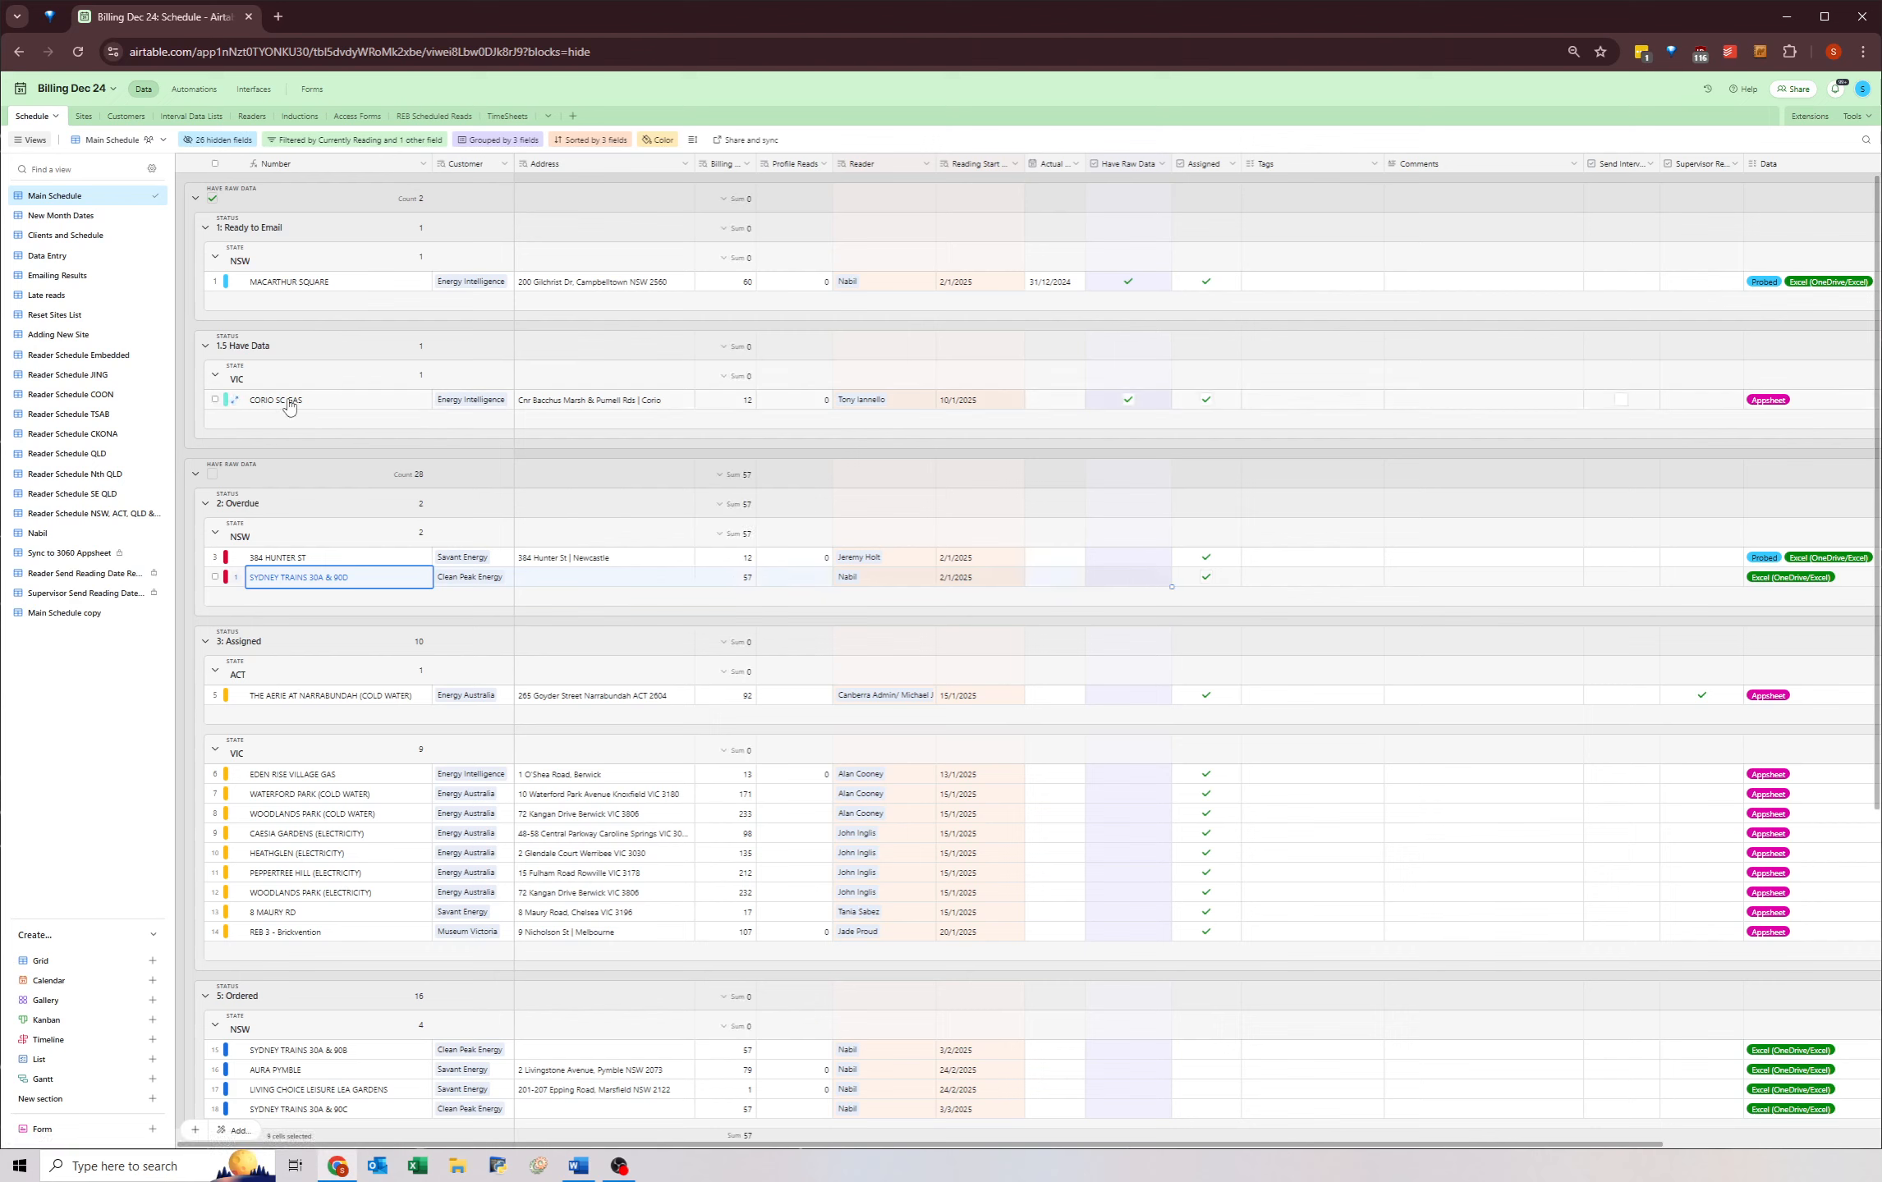
left_click_drag(286, 403, 1052, 407)
left_click(981, 408)
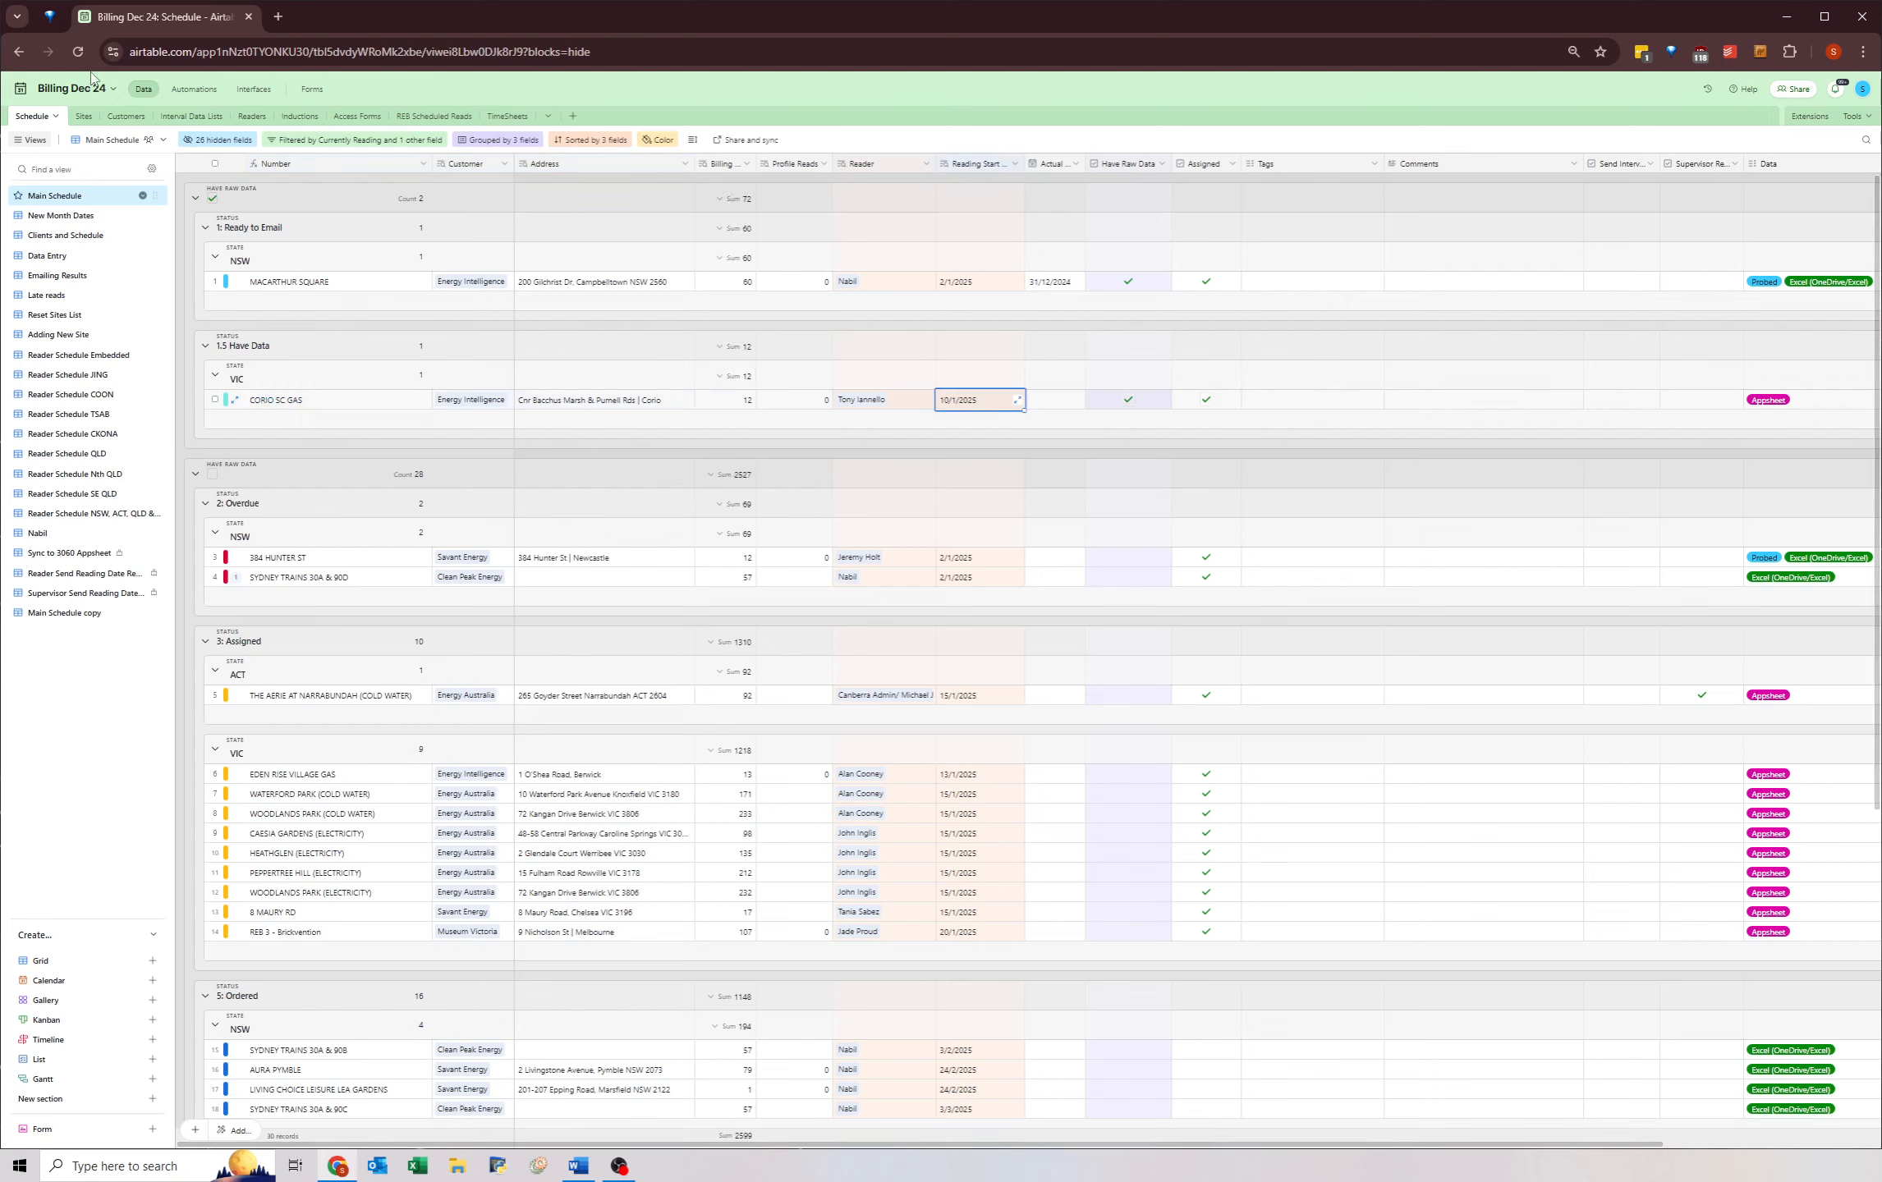
left_click(591, 441)
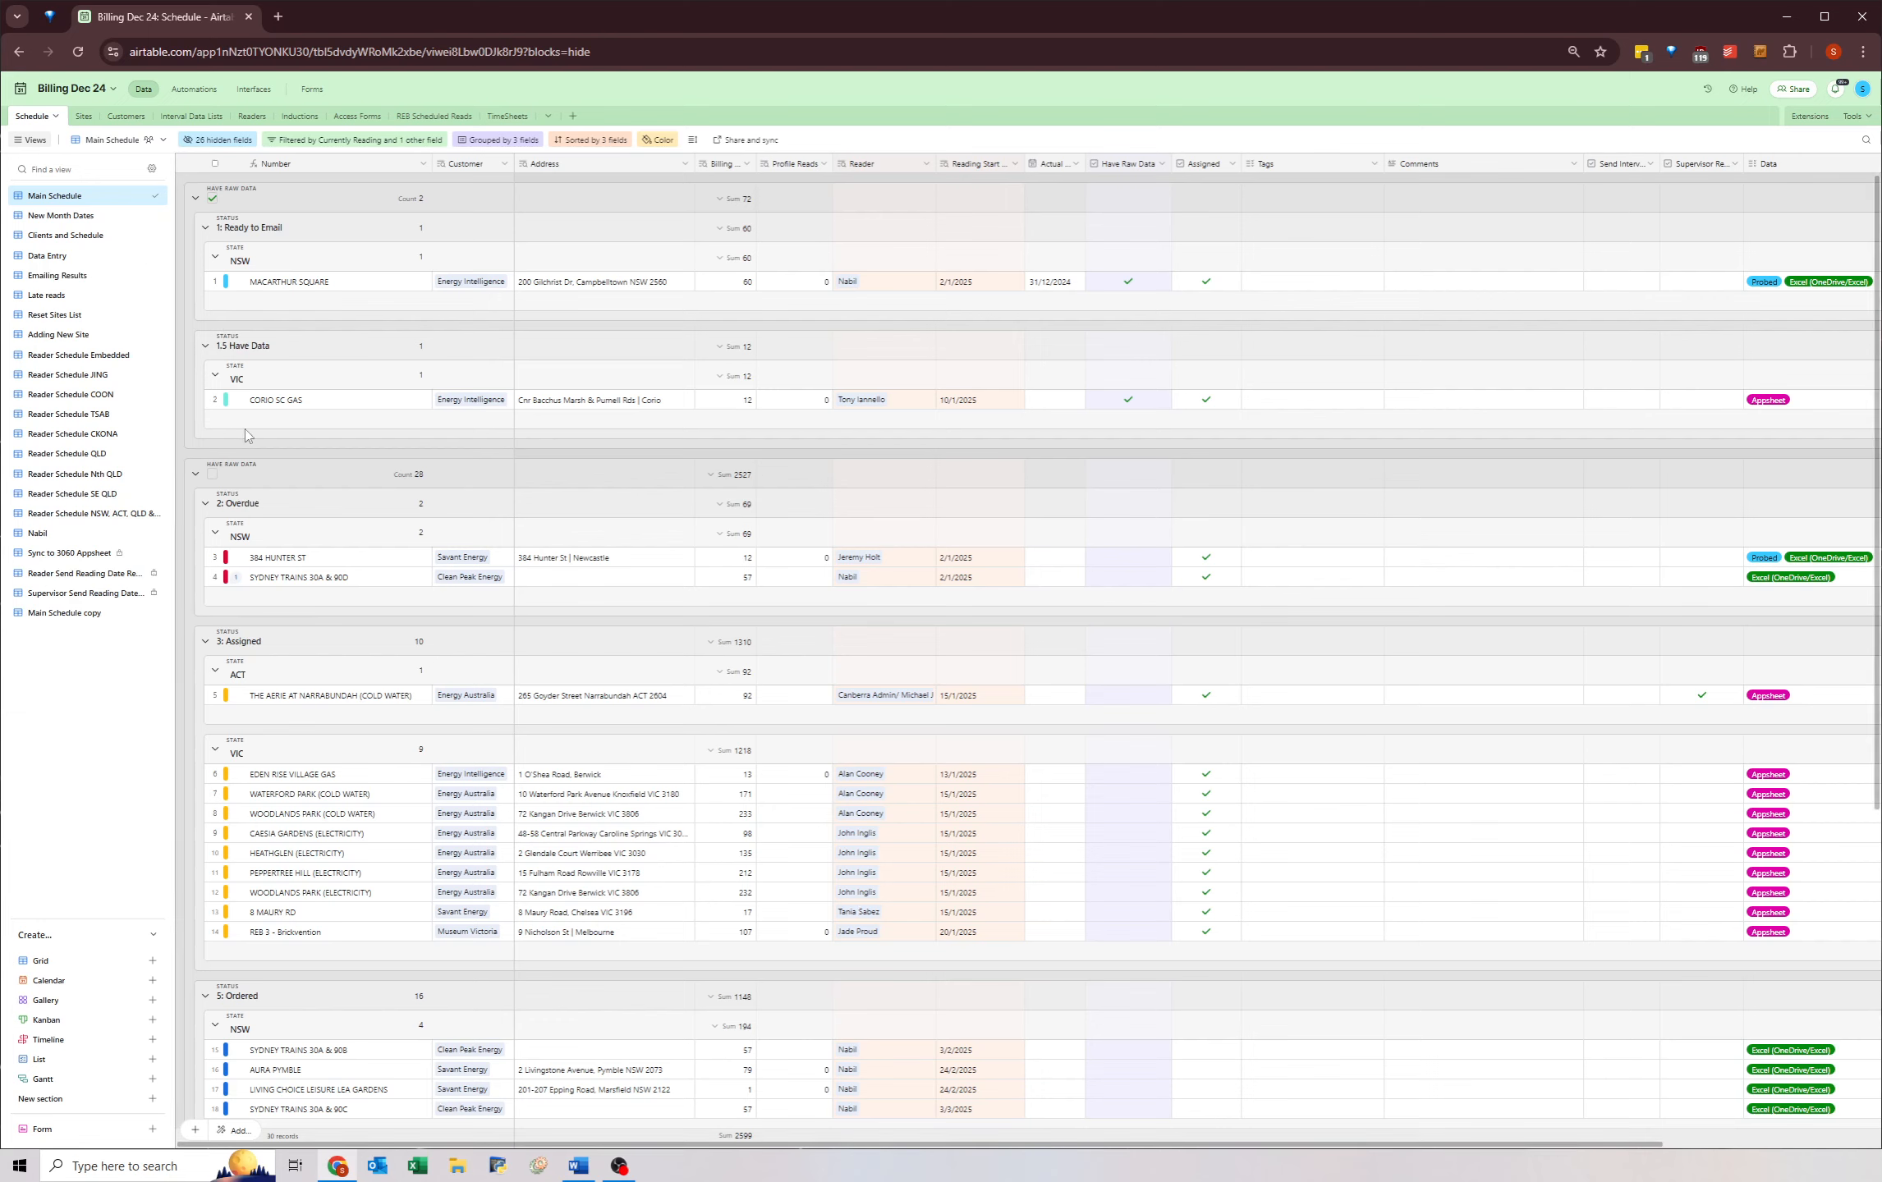
left_click(1128, 400)
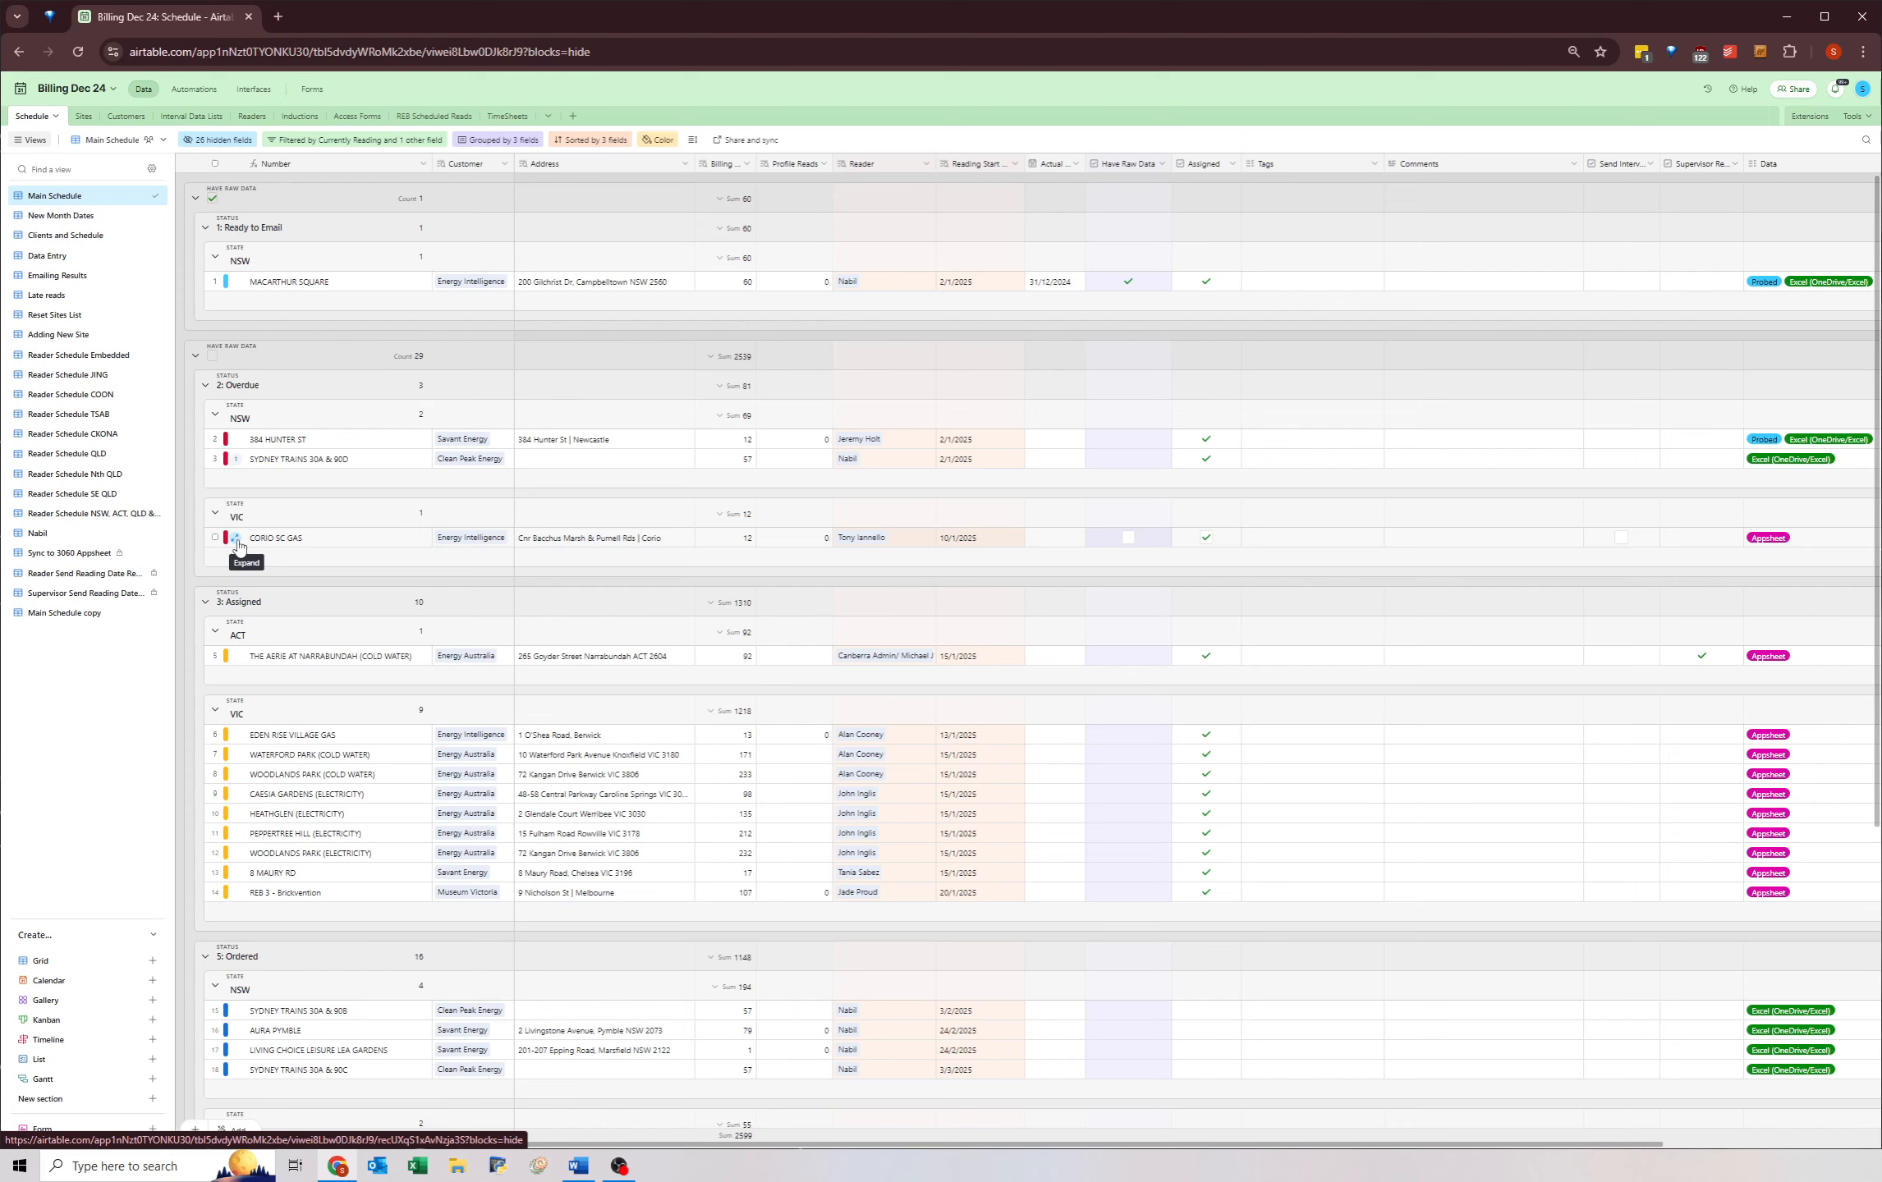
left_click(984, 540)
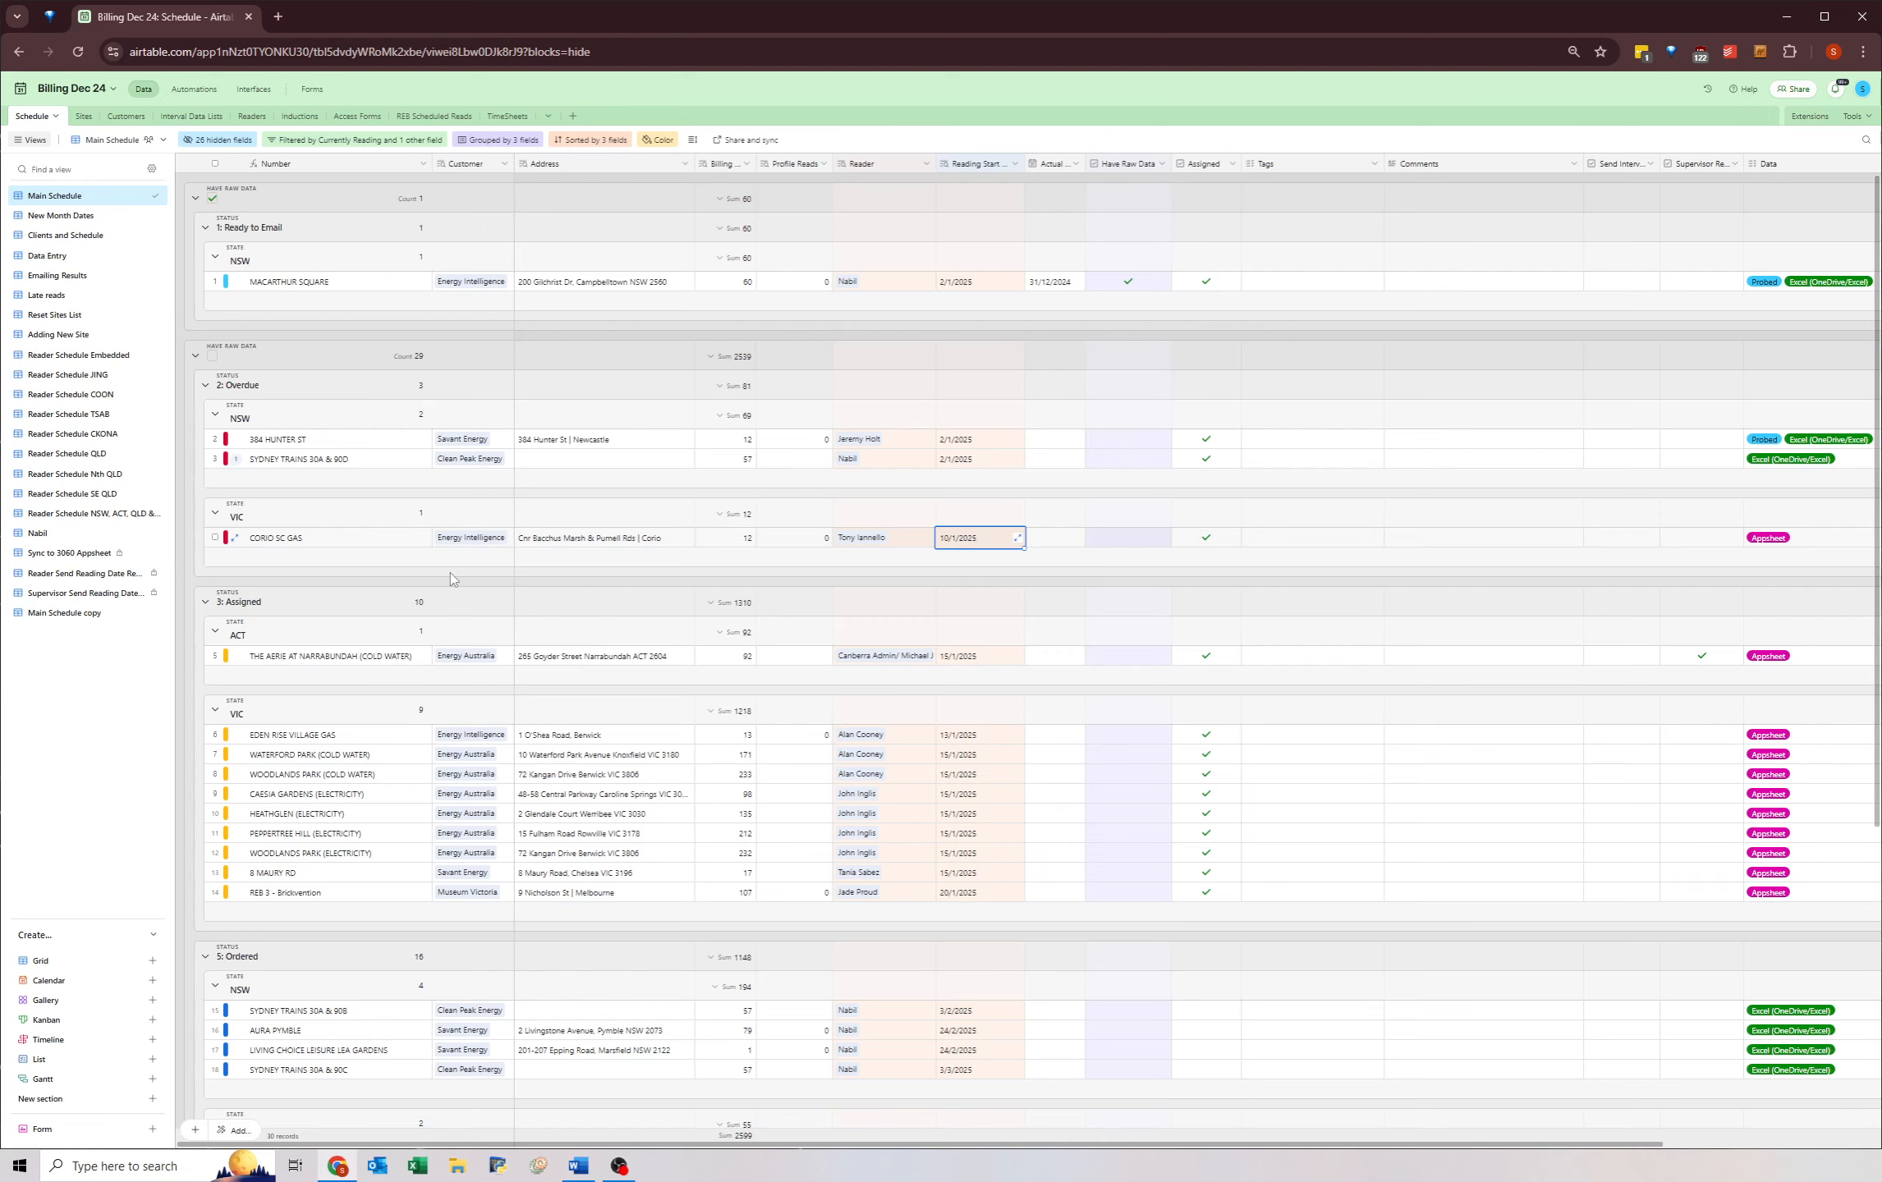
- Examine the New Month Date Changing view of the Sites table and the overdue SYDNEY TRAINS 30A & 80D record in the schedule
left_click(78, 121)
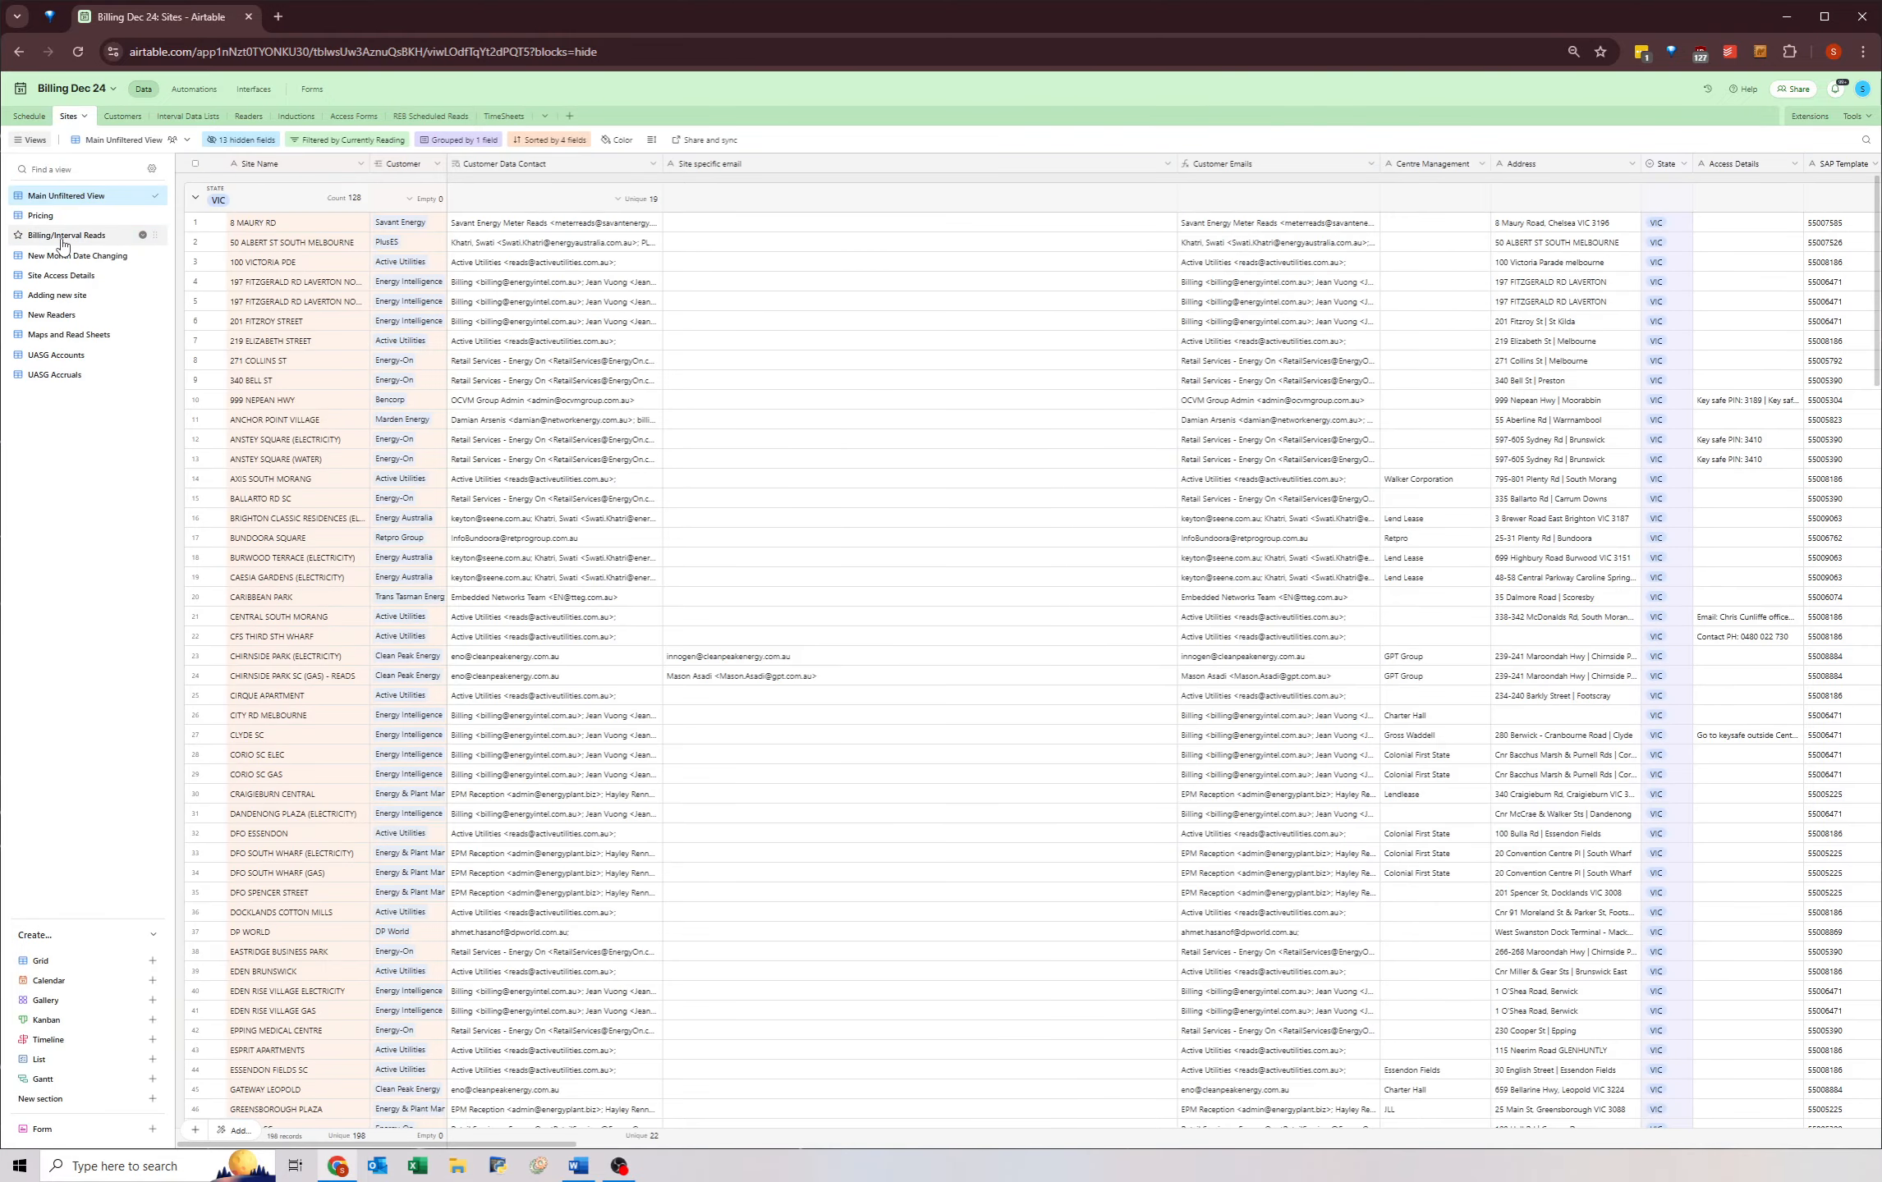
left_click(68, 255)
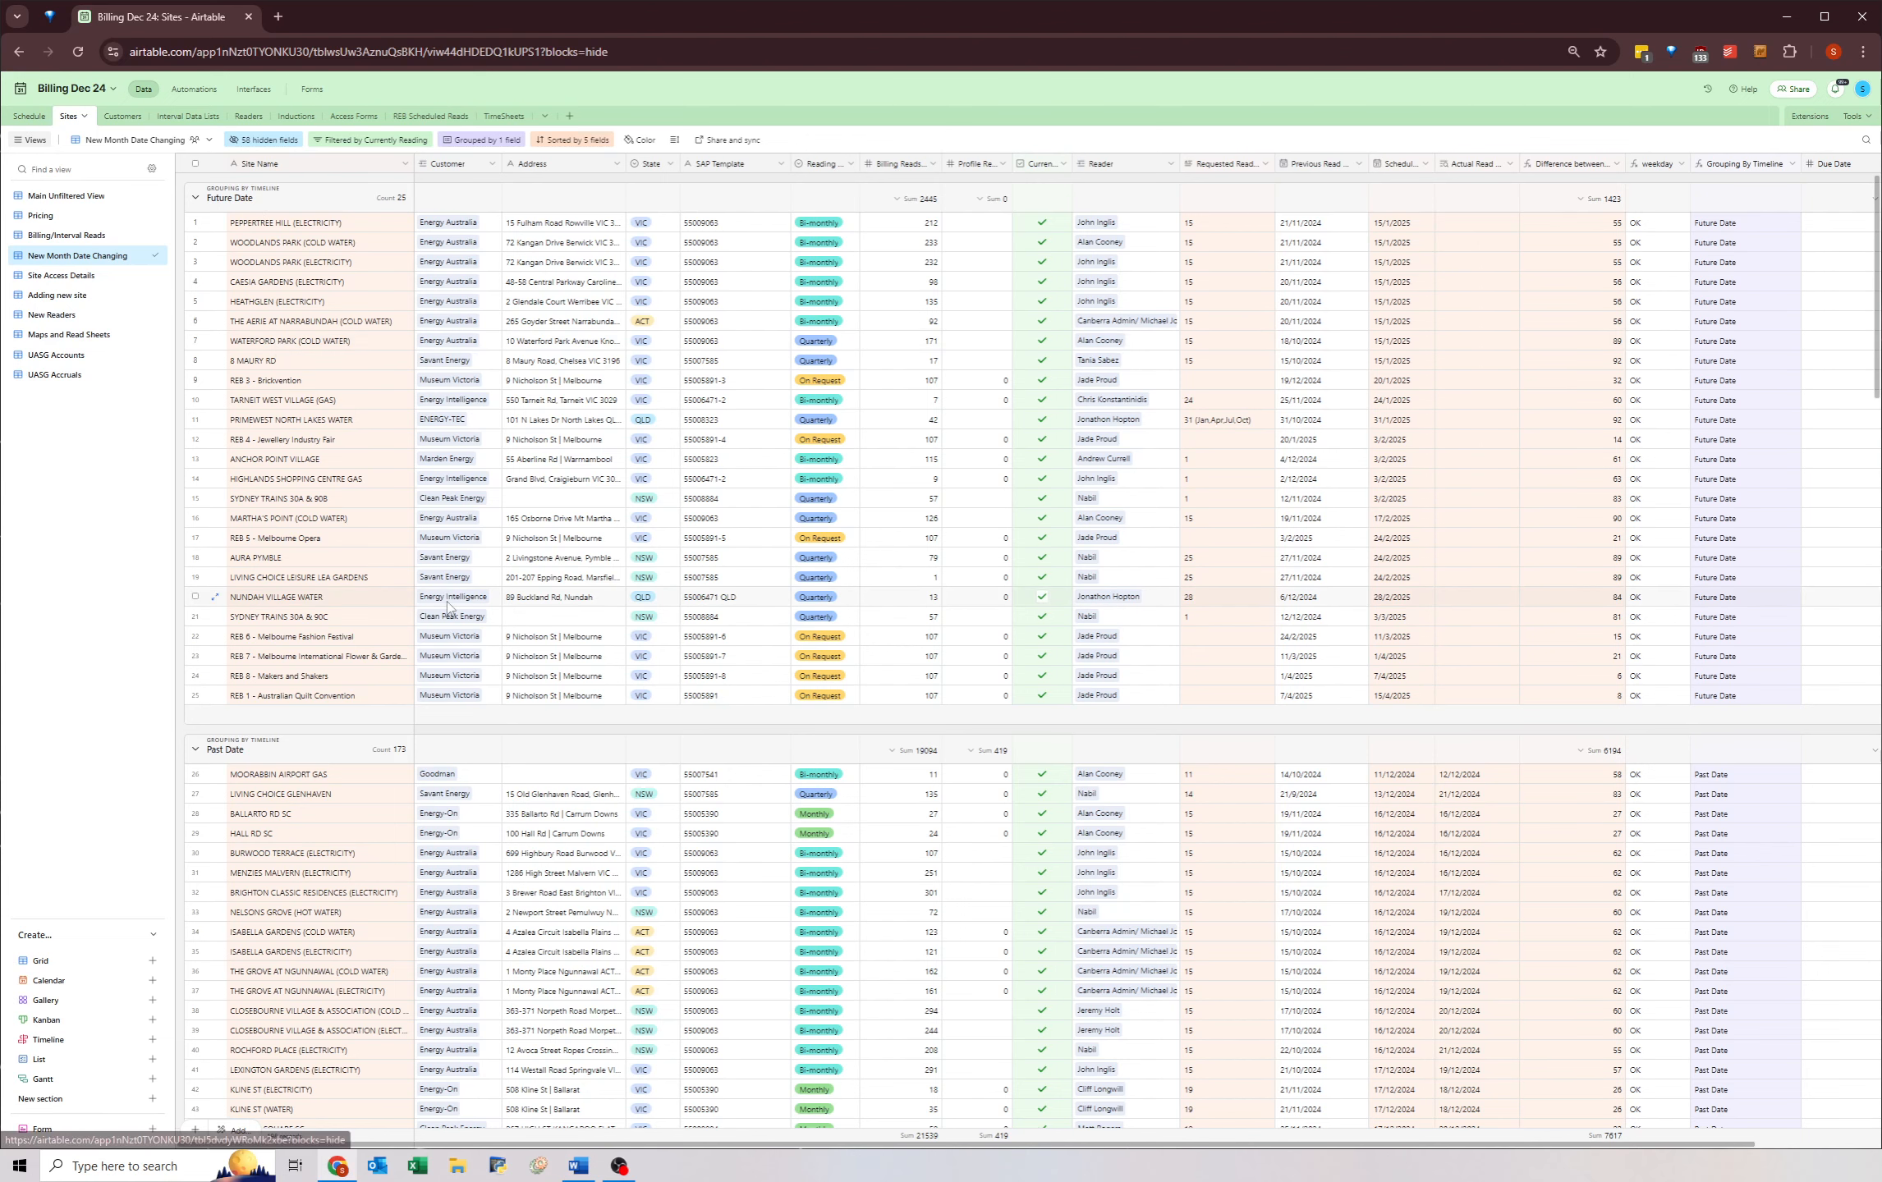
left_click(21, 119)
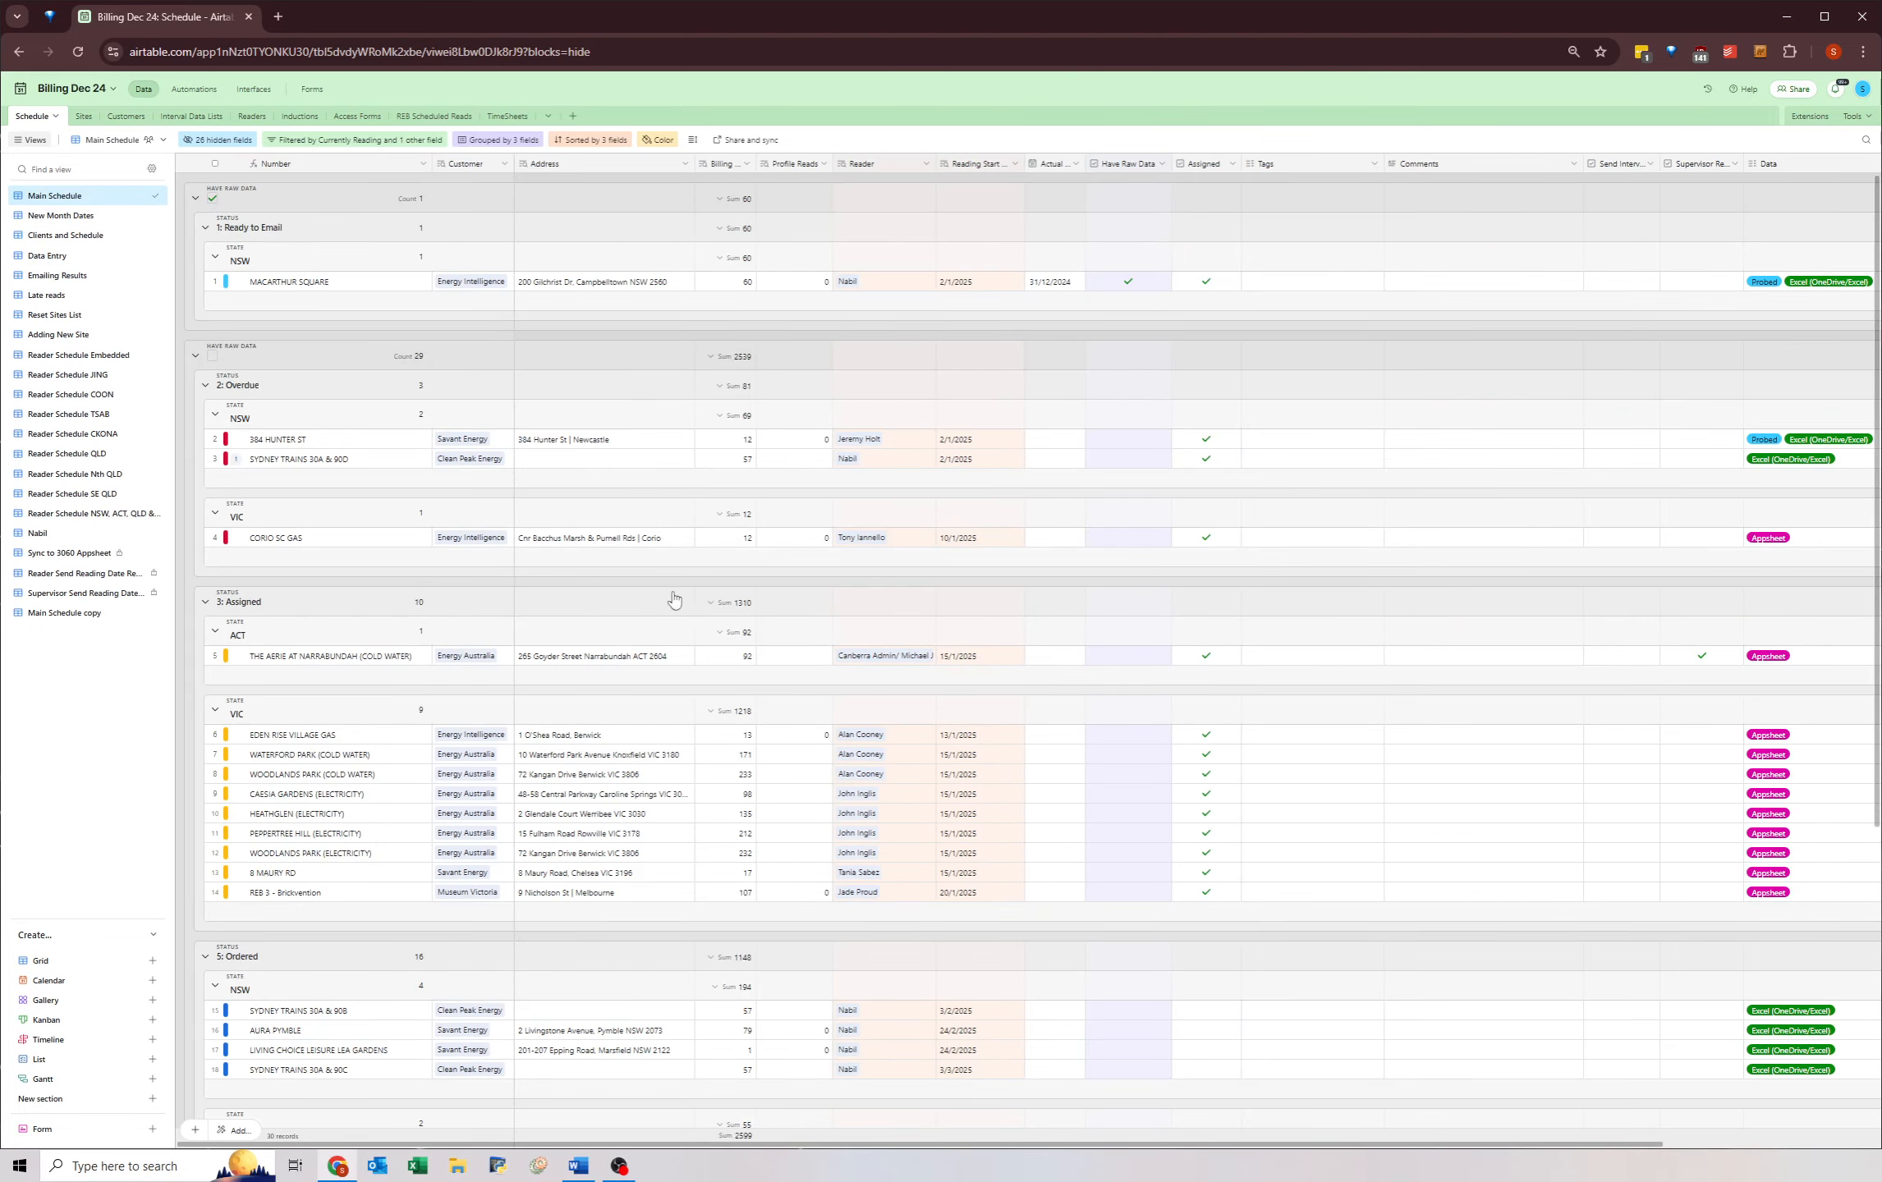
left_click(278, 458)
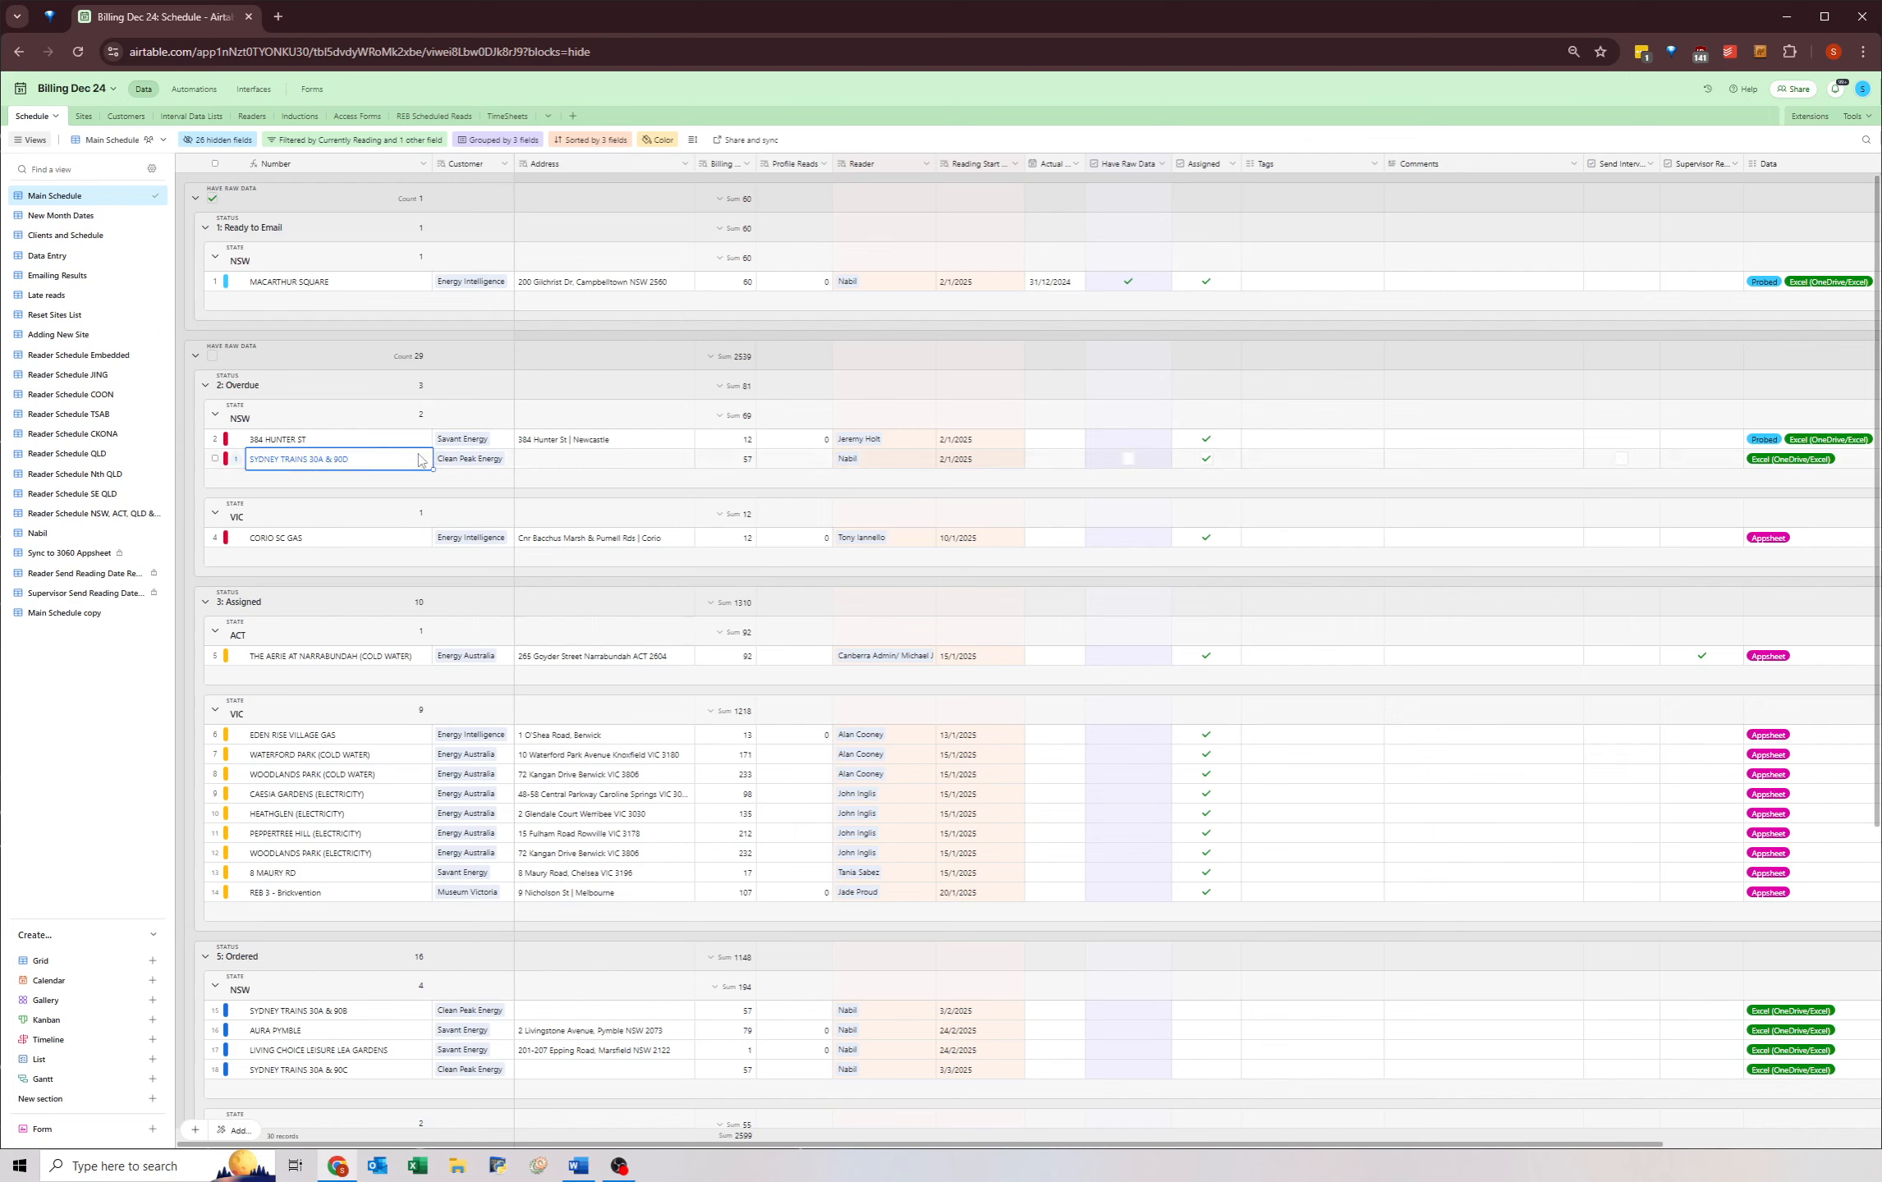
left_click_drag(382, 461, 1184, 466)
left_click(404, 494)
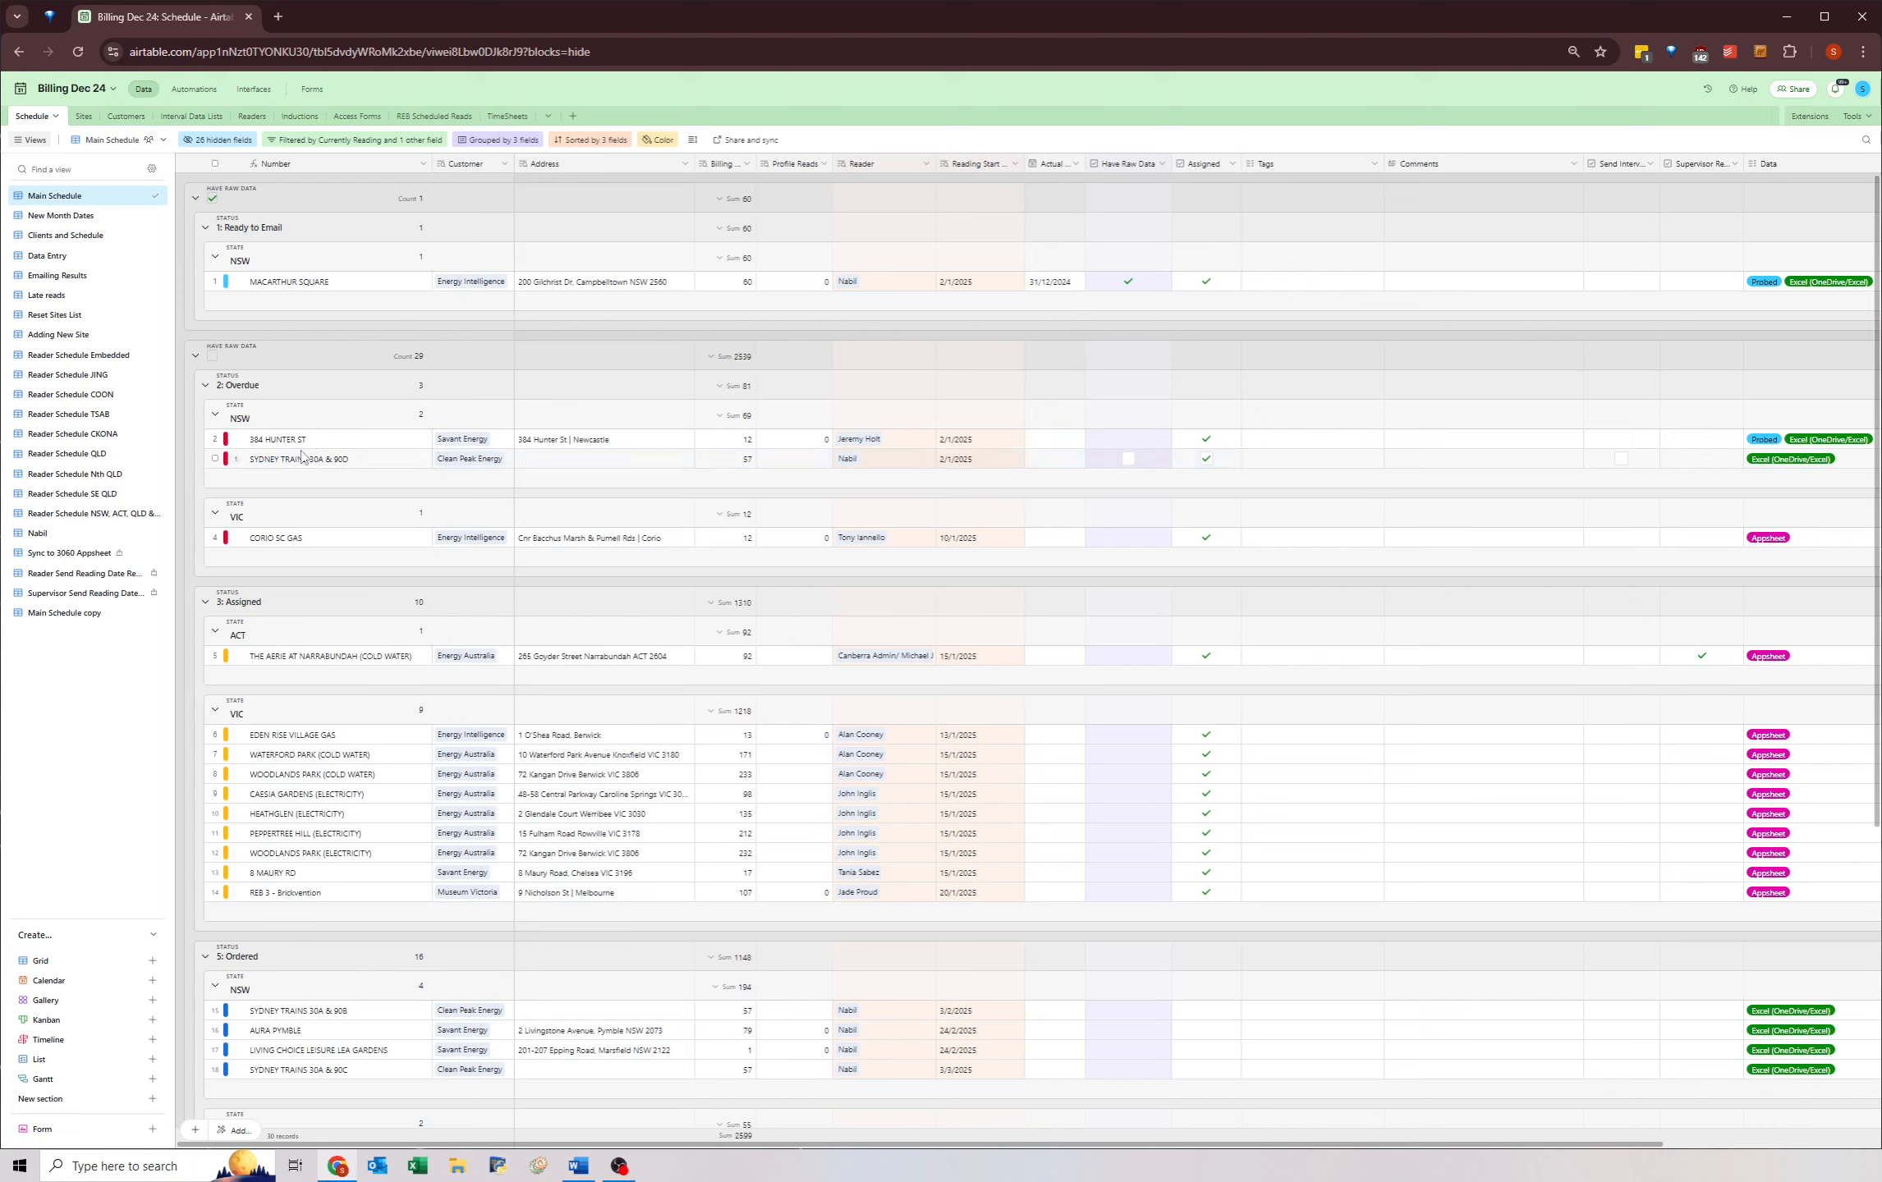
left_click(271, 466)
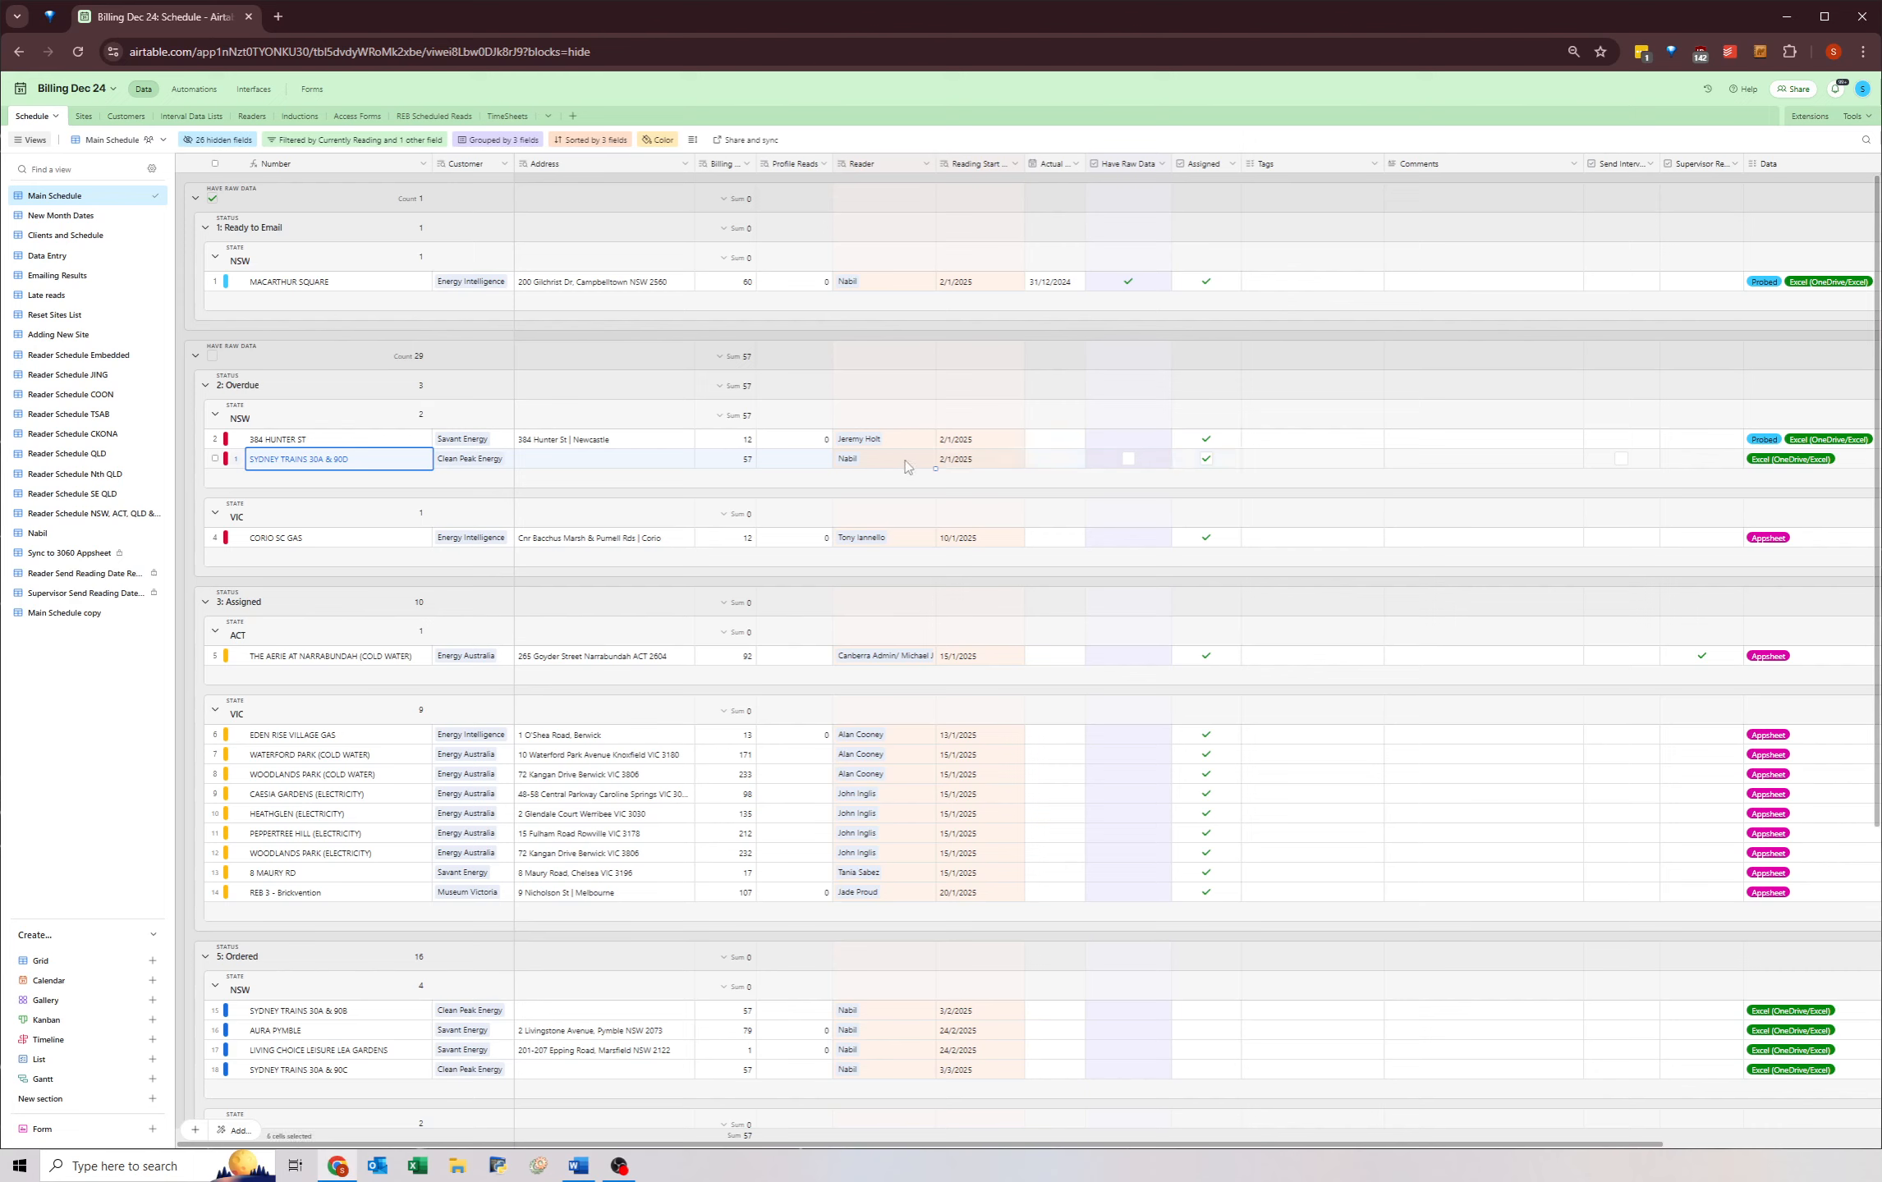
left_click(1108, 460, "shift")
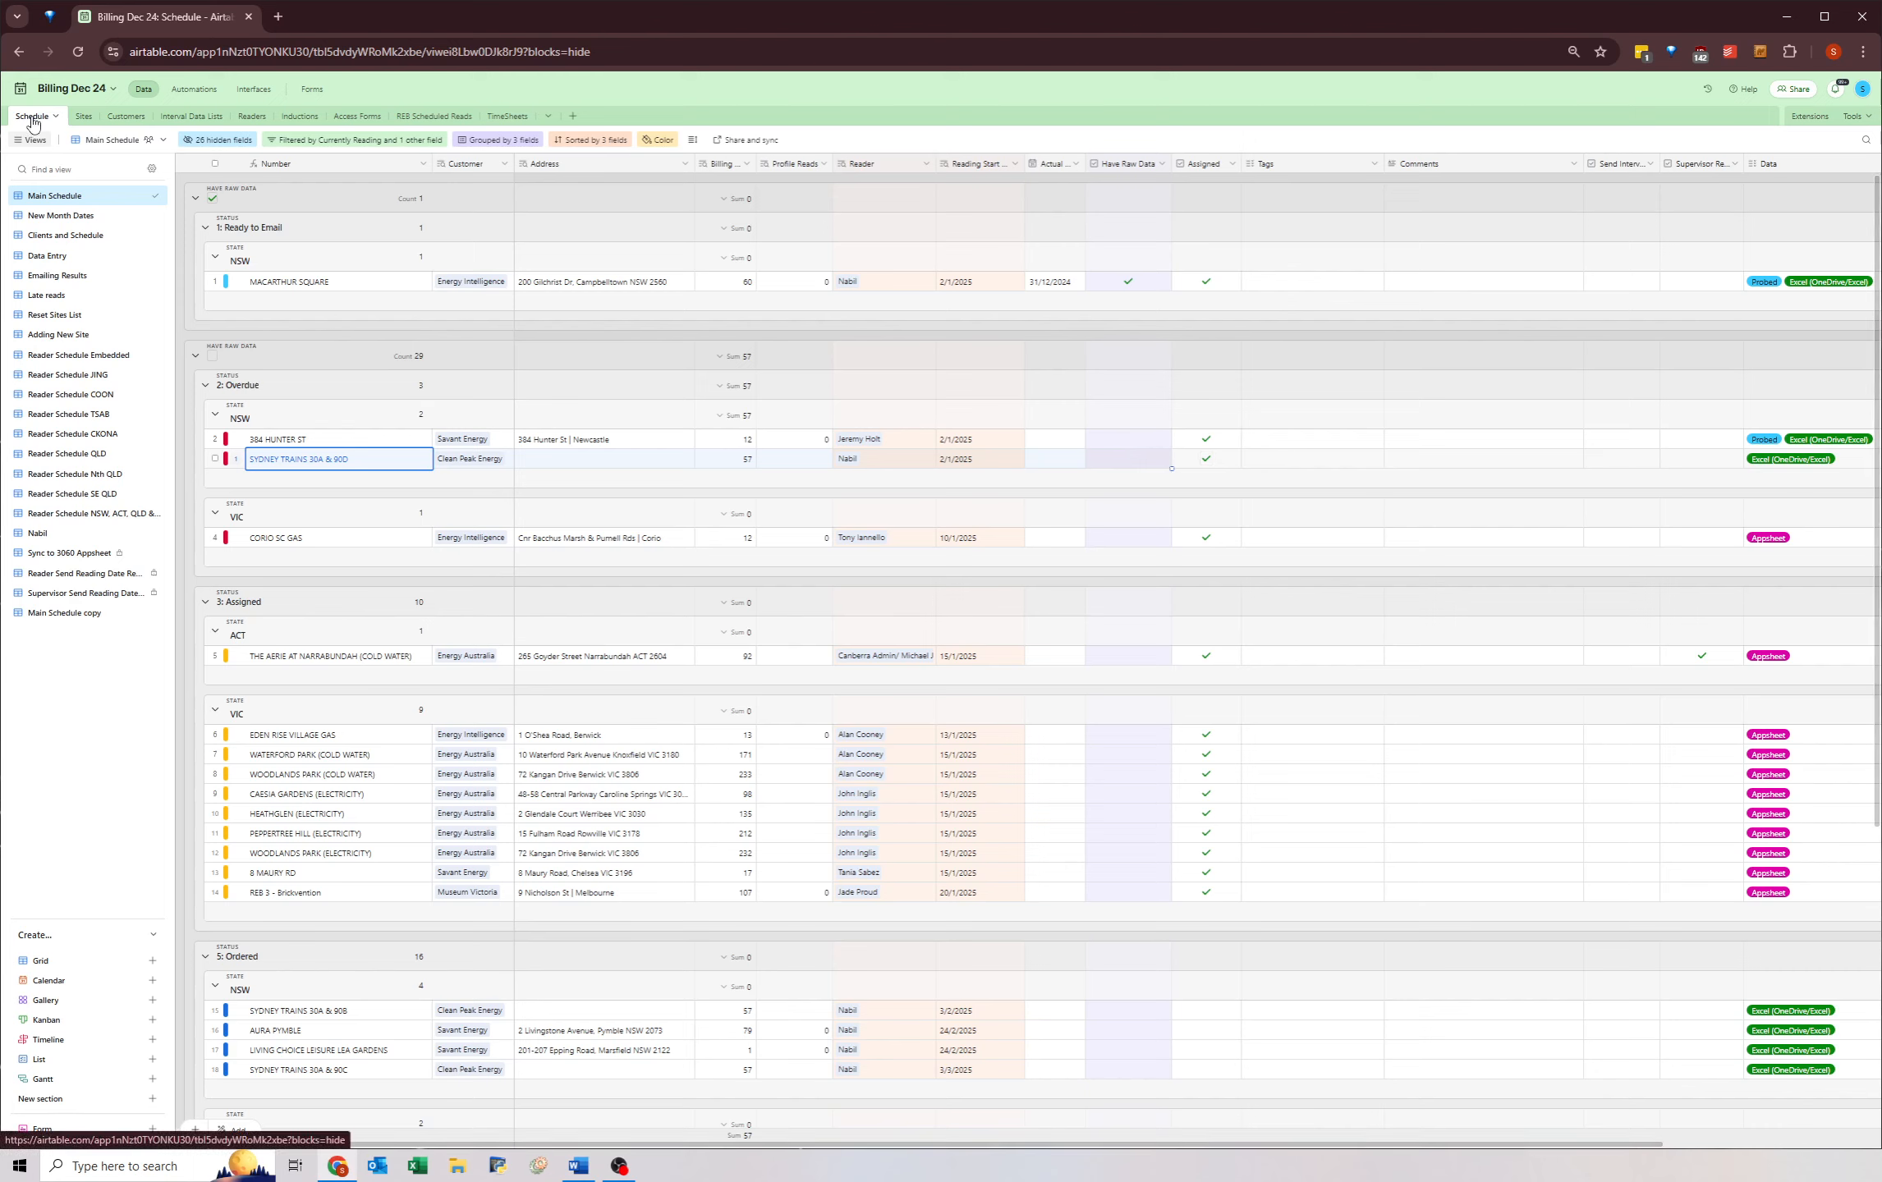
- Open the 3060 Embedded Monthly Schedule base in a separate browser tab and select the CORIO SC GAS record's reading start date
left_click(29, 93)
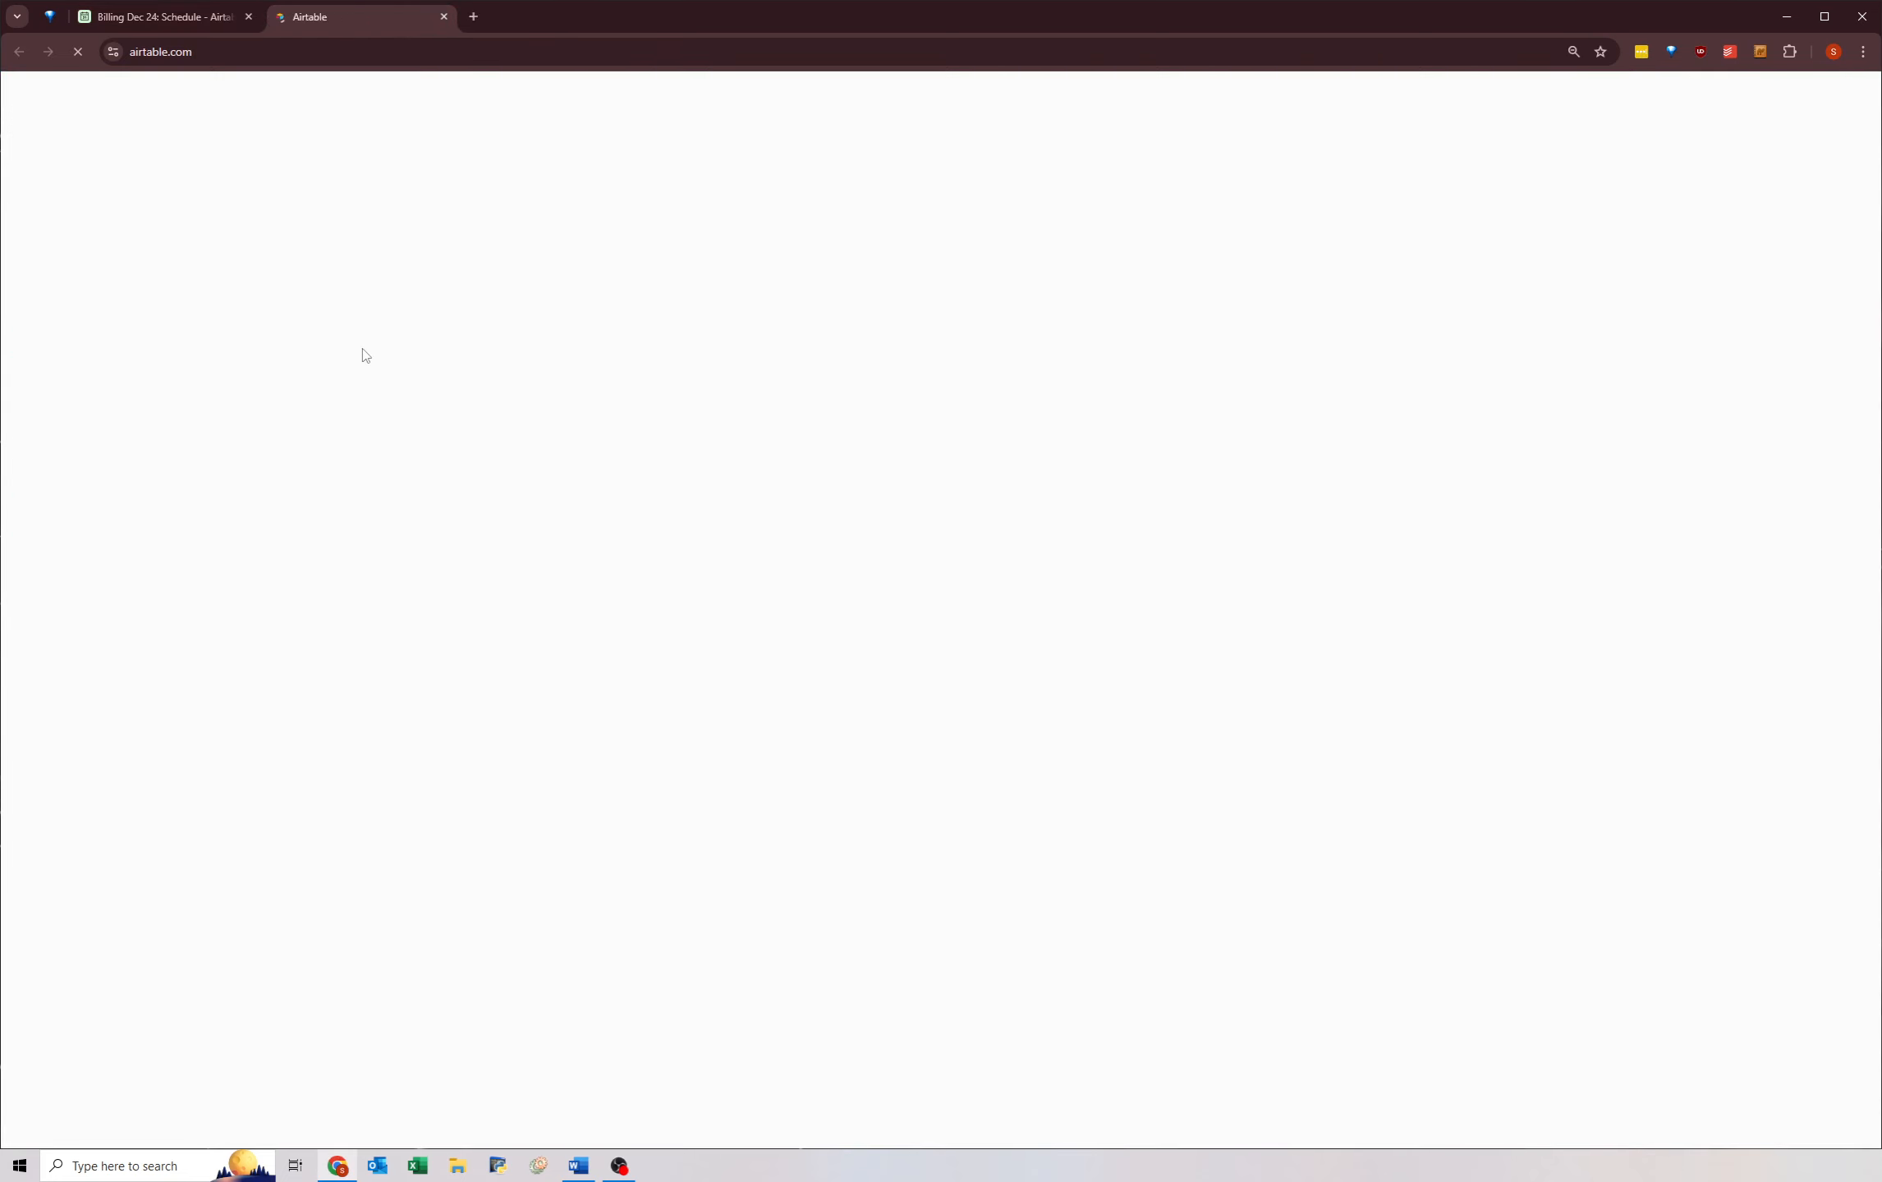
left_click(132, 320)
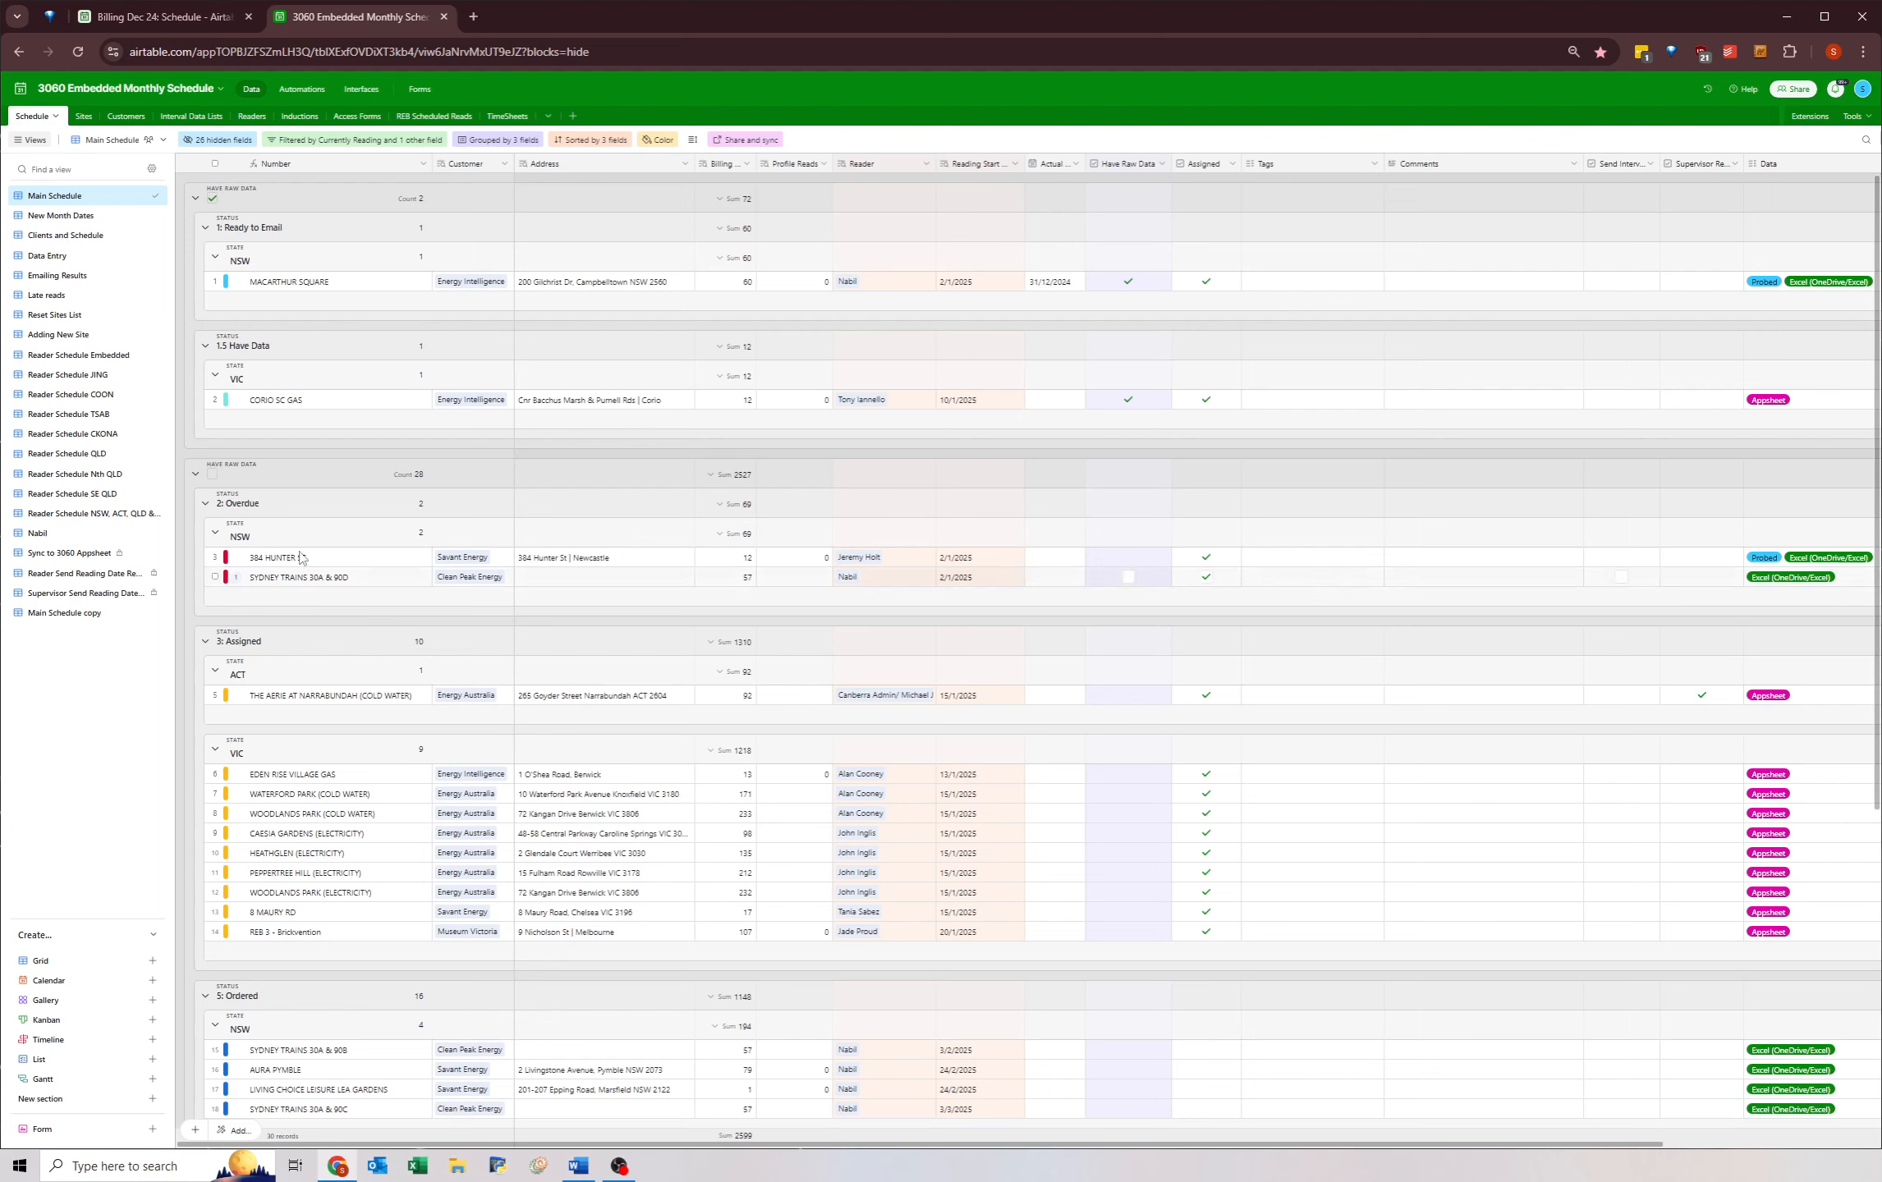
left_click(987, 402)
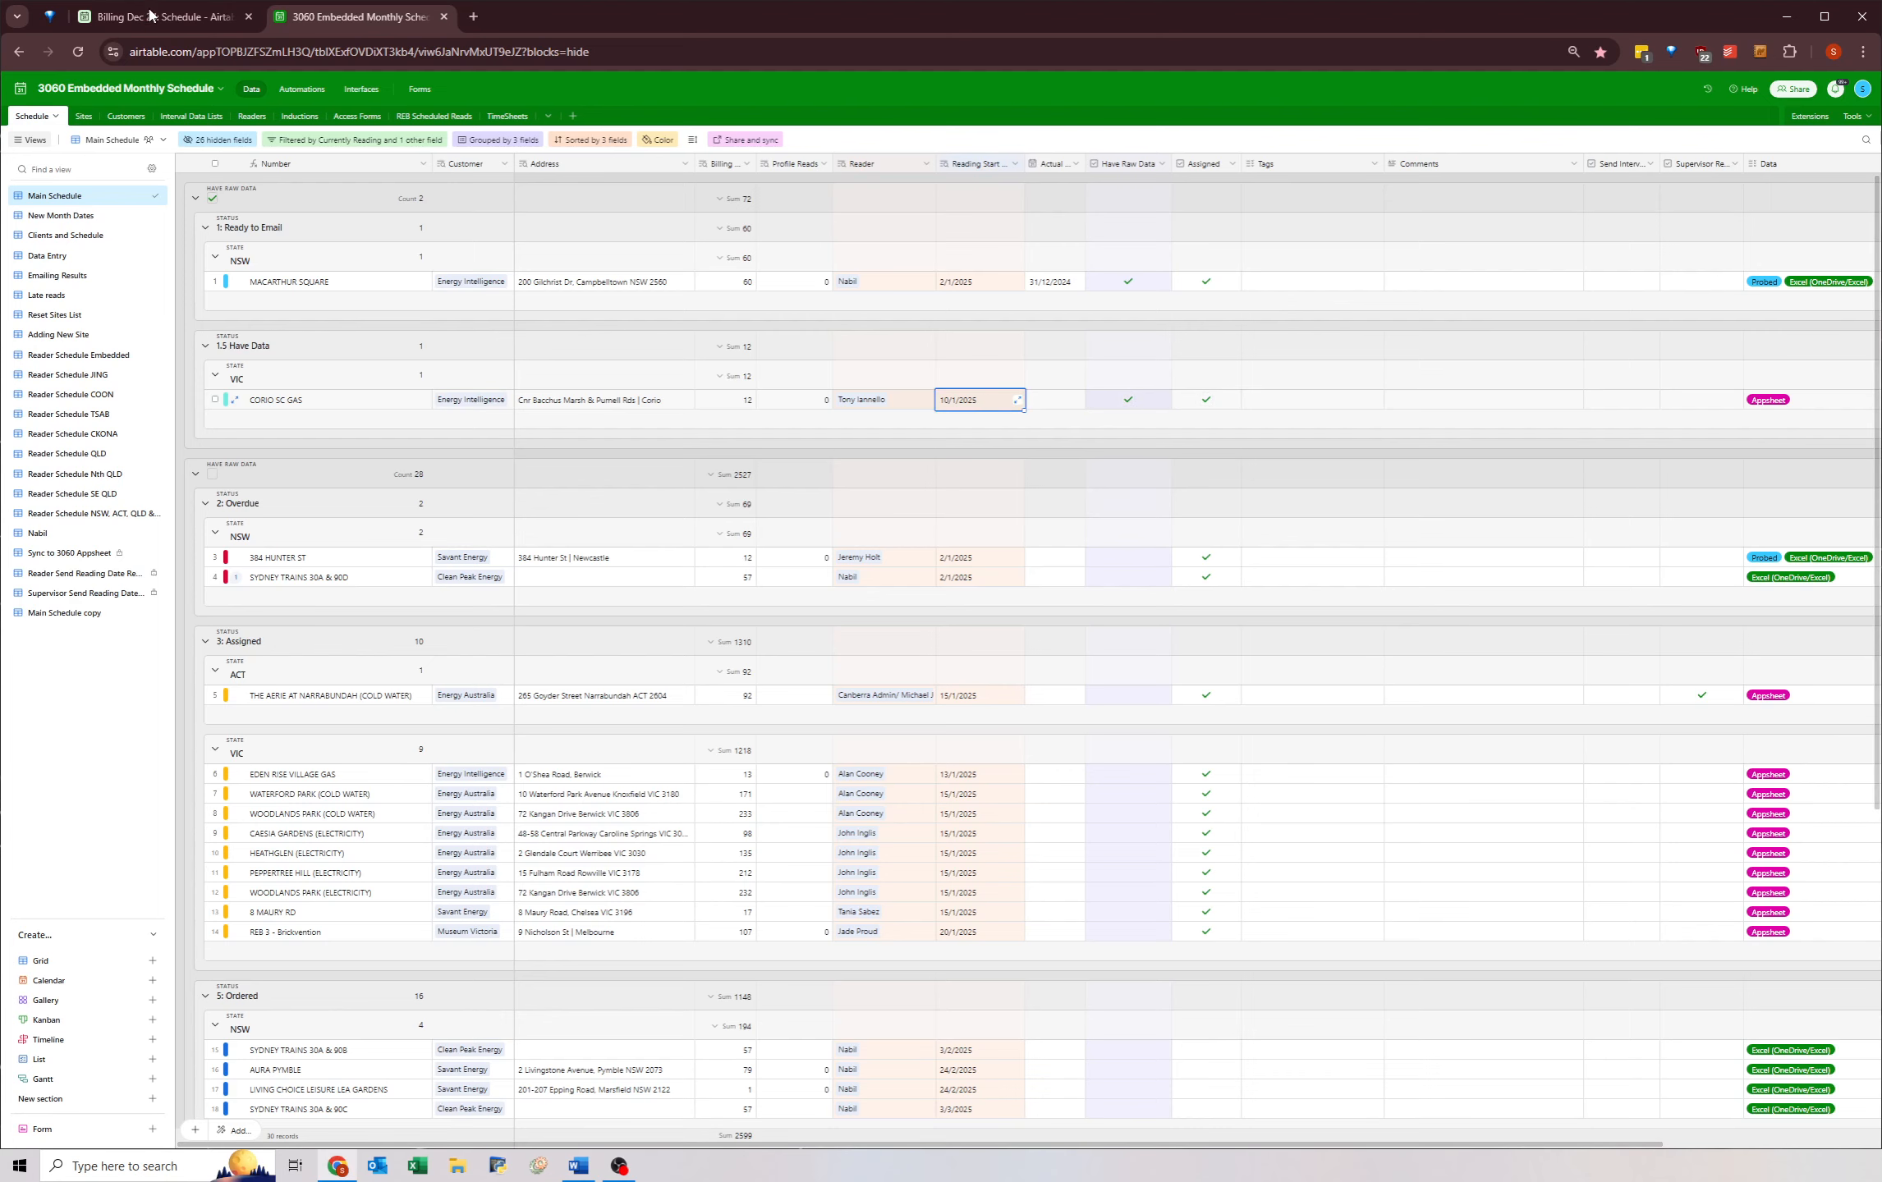
- Compare the overdue records in Billing Dec 24 with the 3060 Embedded Monthly Schedule, and close the Billing Dec 24 base
key("ctrl+shift+Tab")
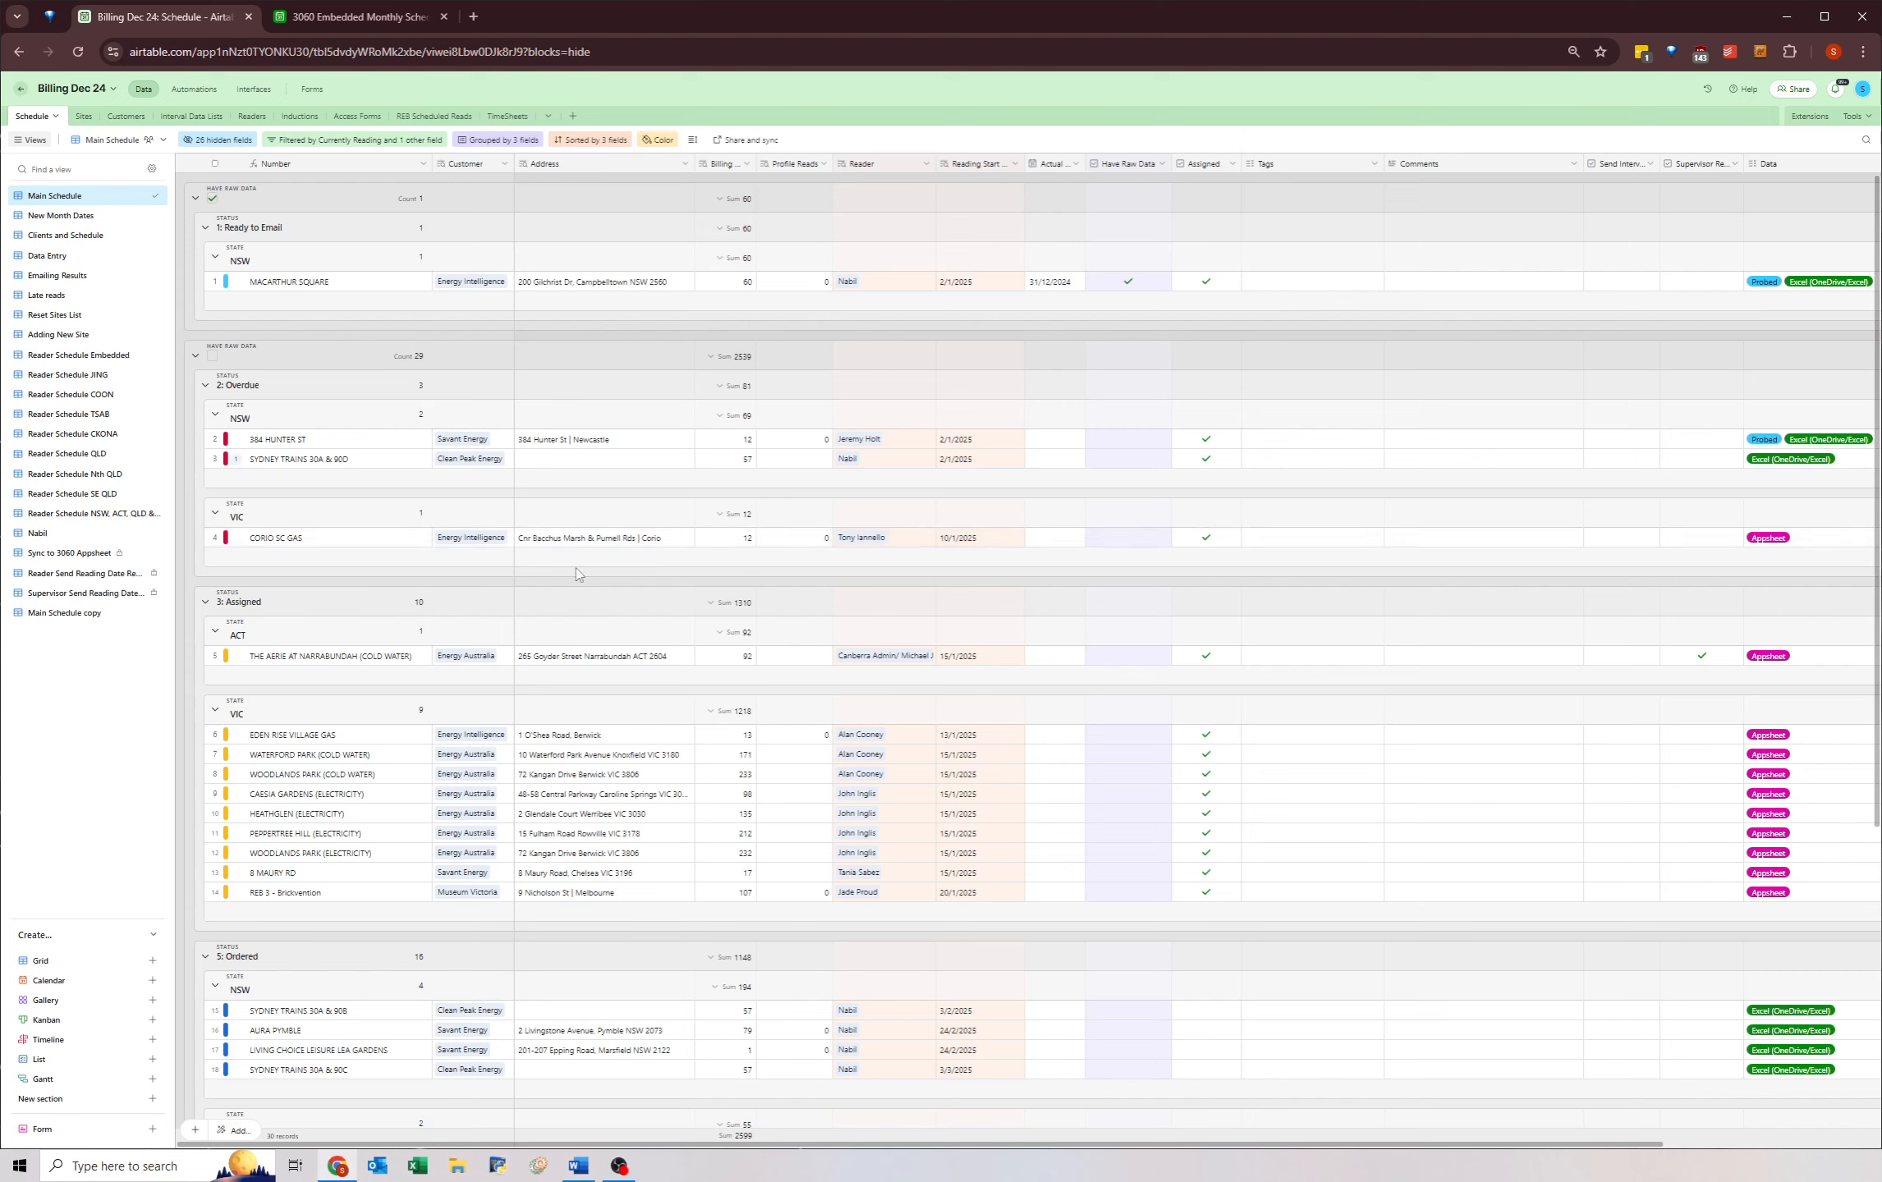
left_click(982, 545)
left_click(279, 543)
left_click(281, 446)
left_click(283, 458)
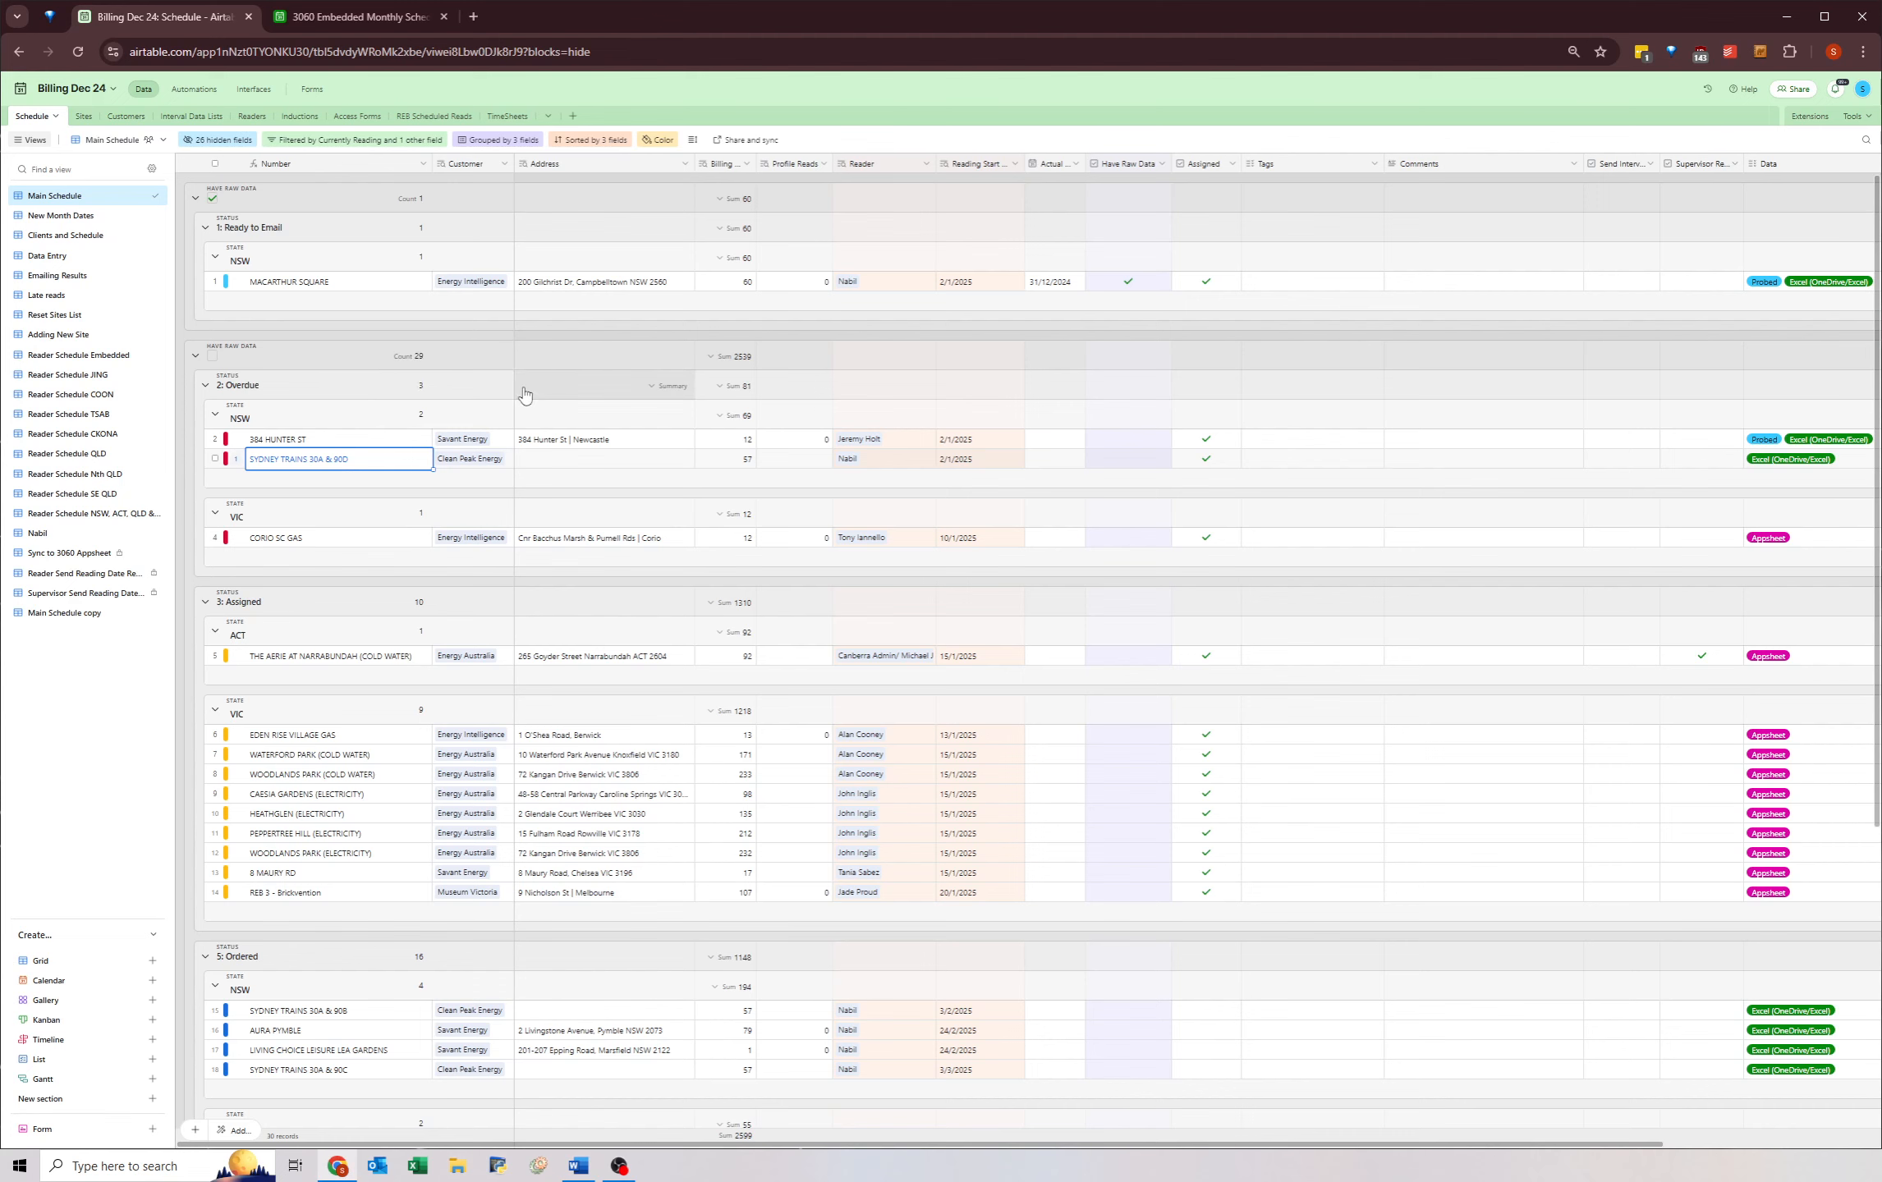
key("ctrl+Tab")
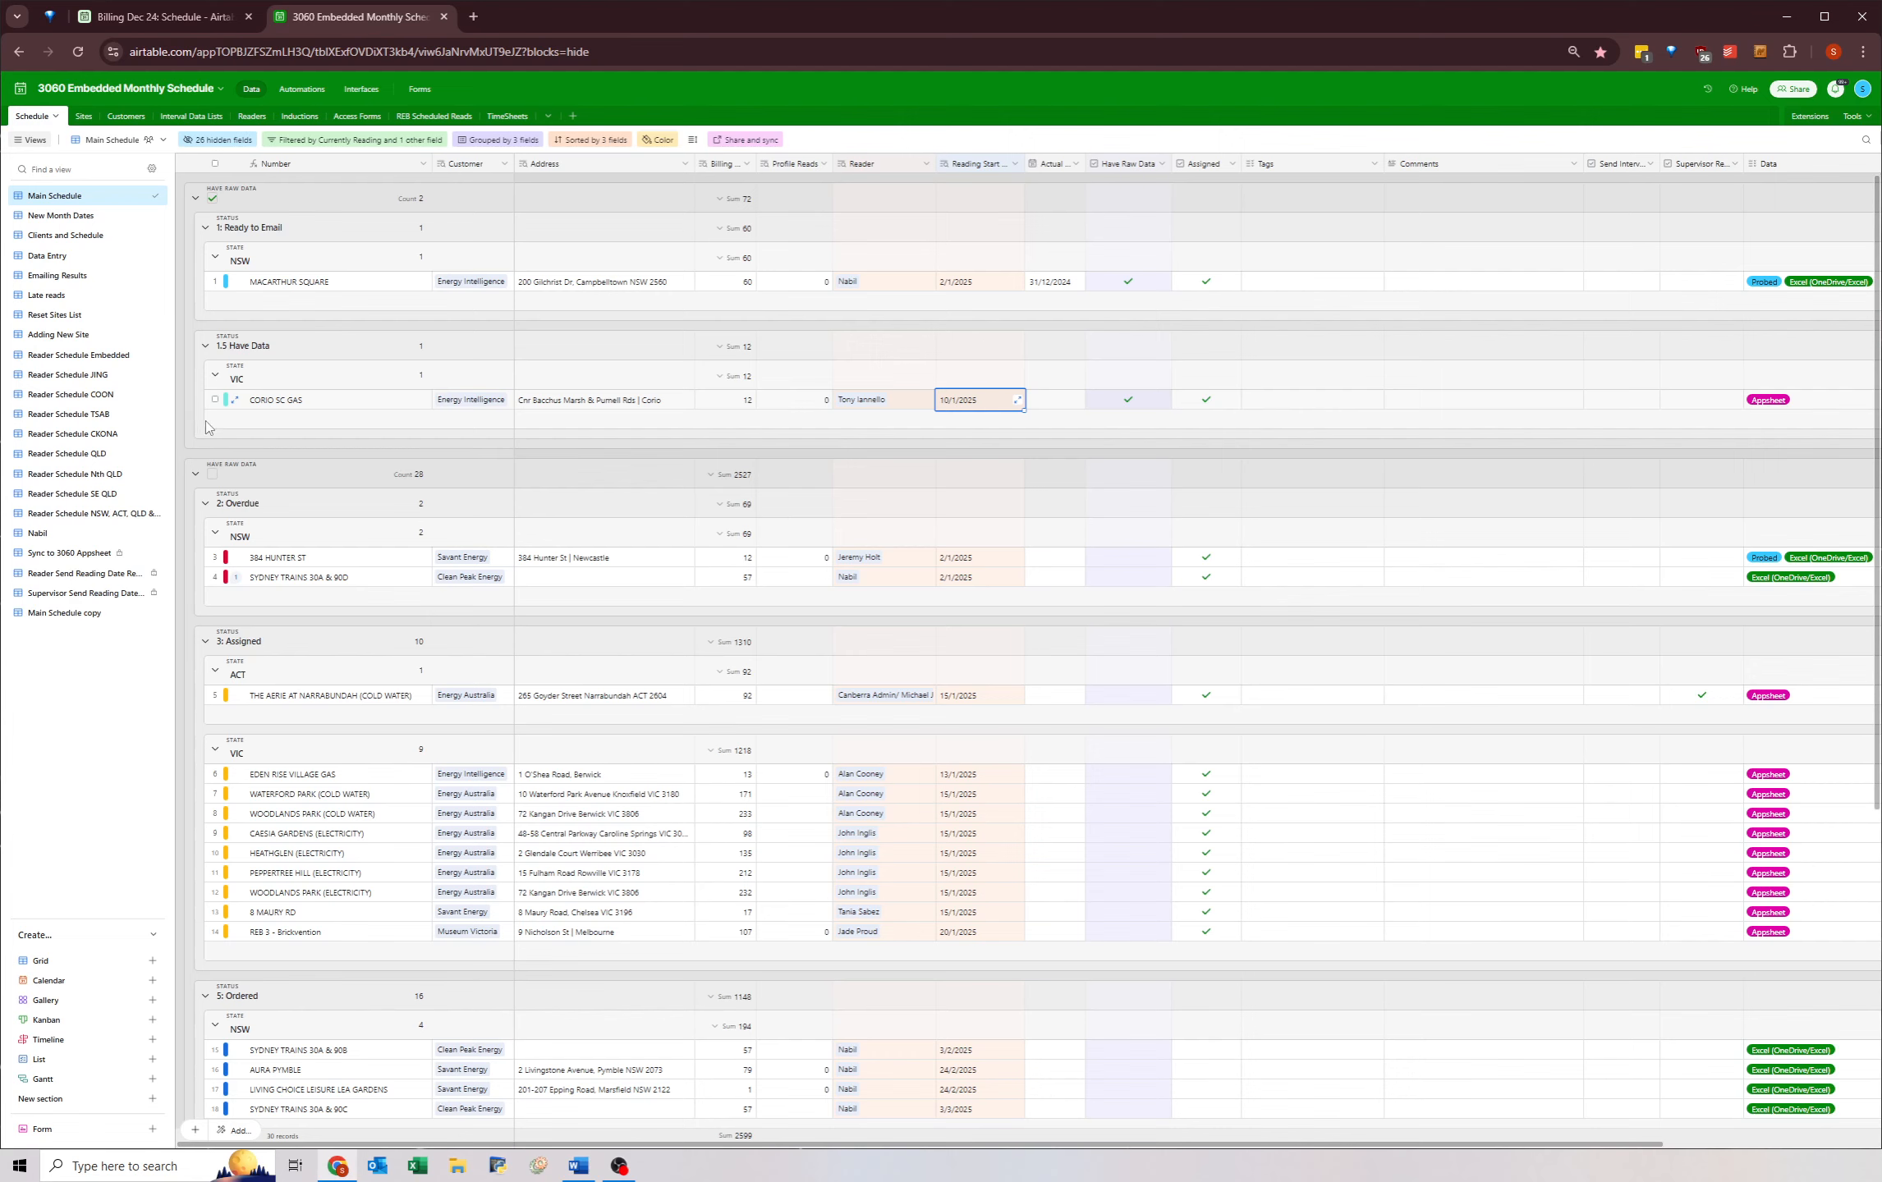
left_click(164, 17)
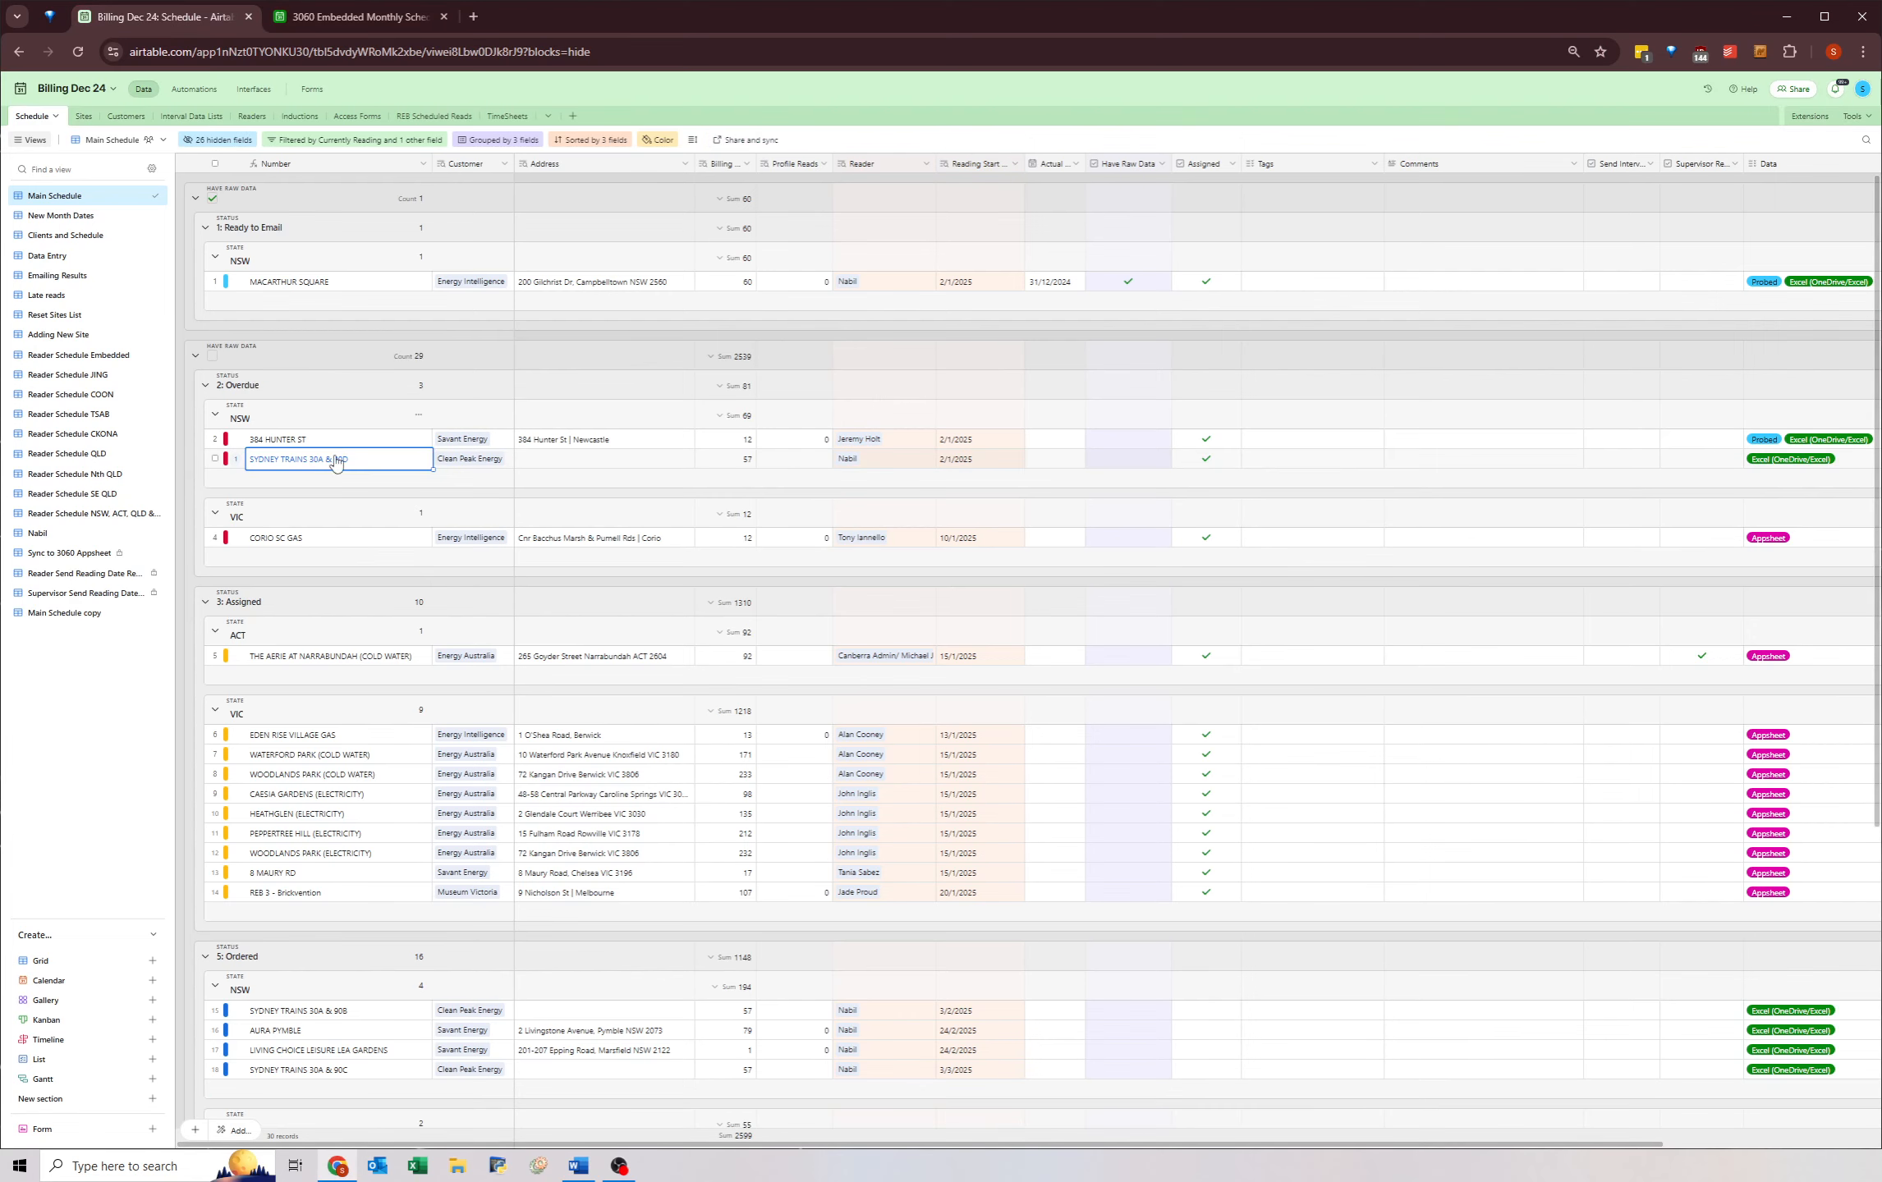
middle_click(174, 18)
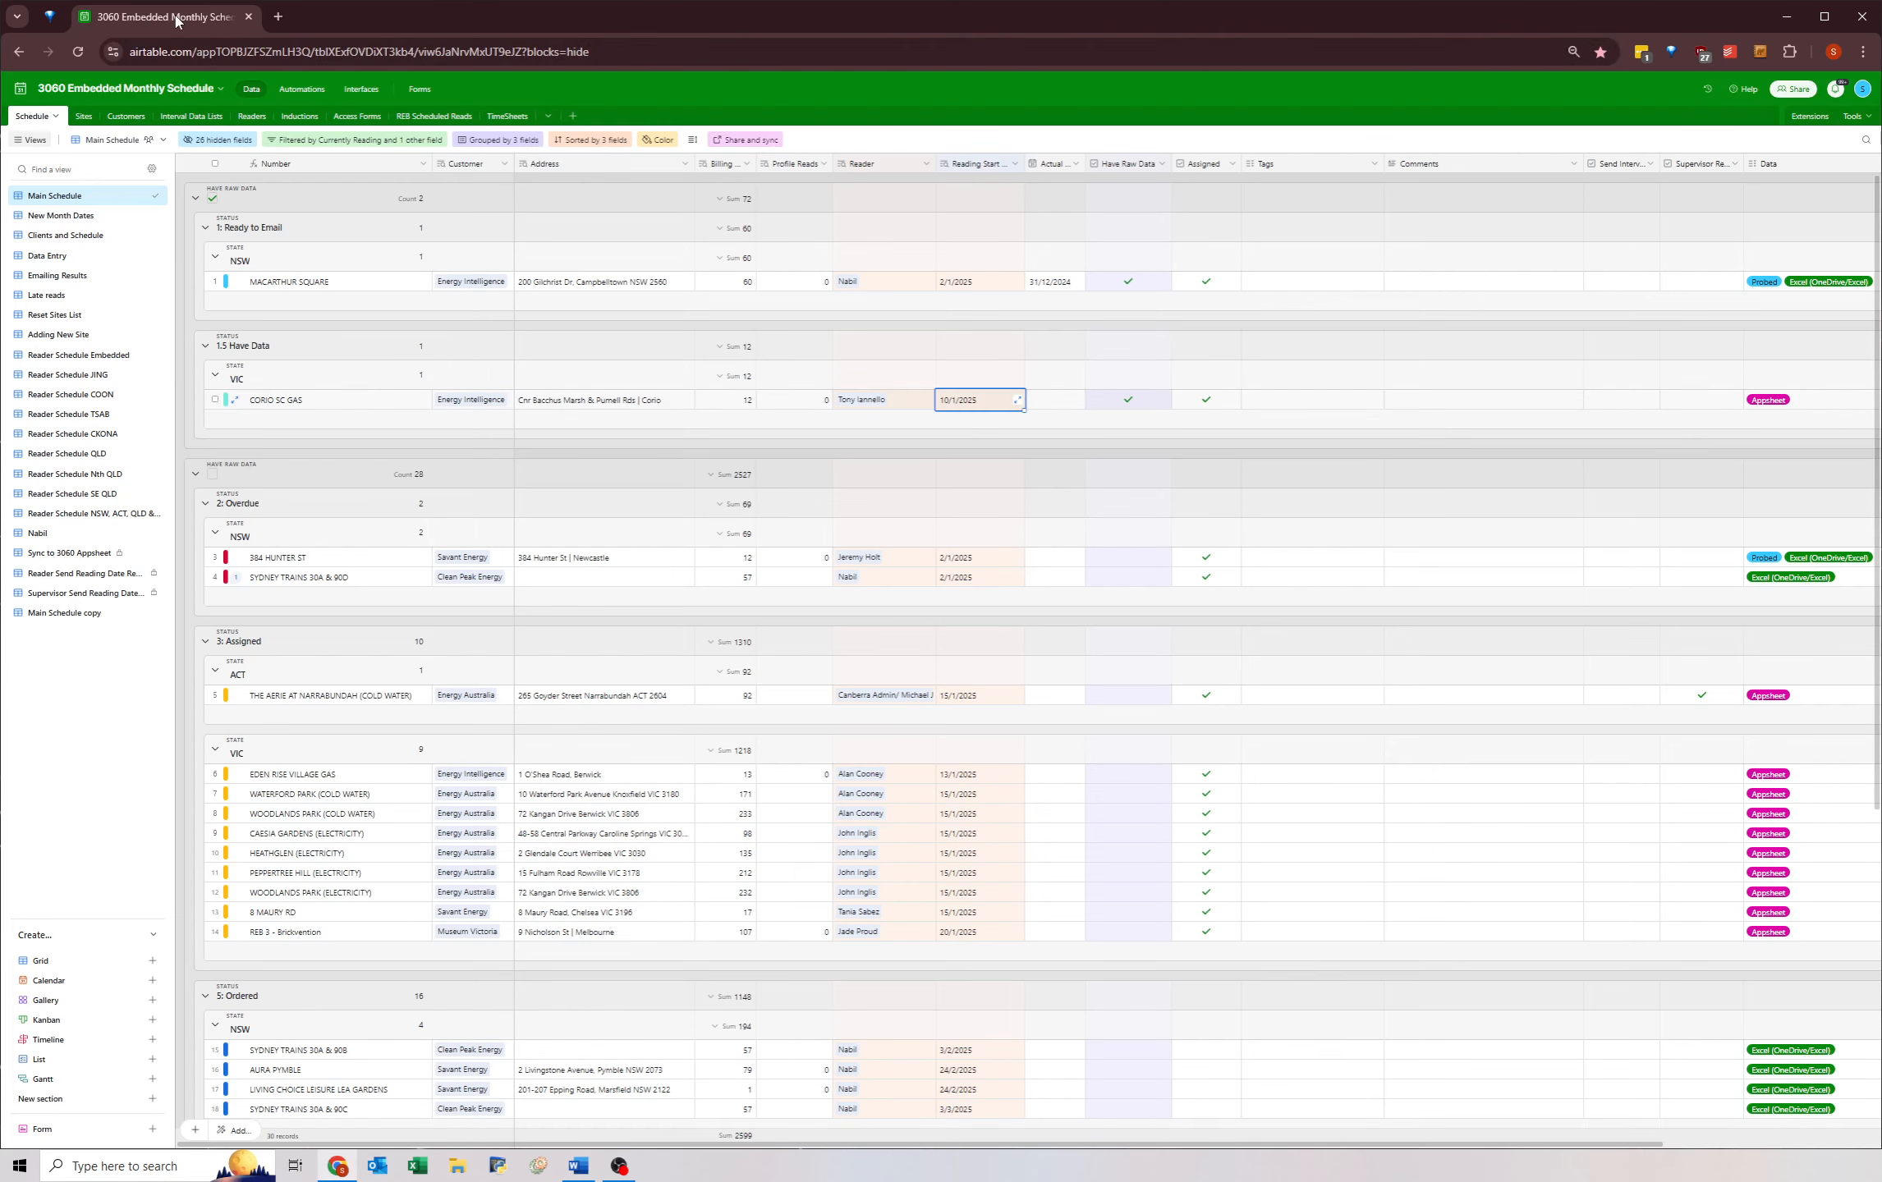
left_click(244, 448)
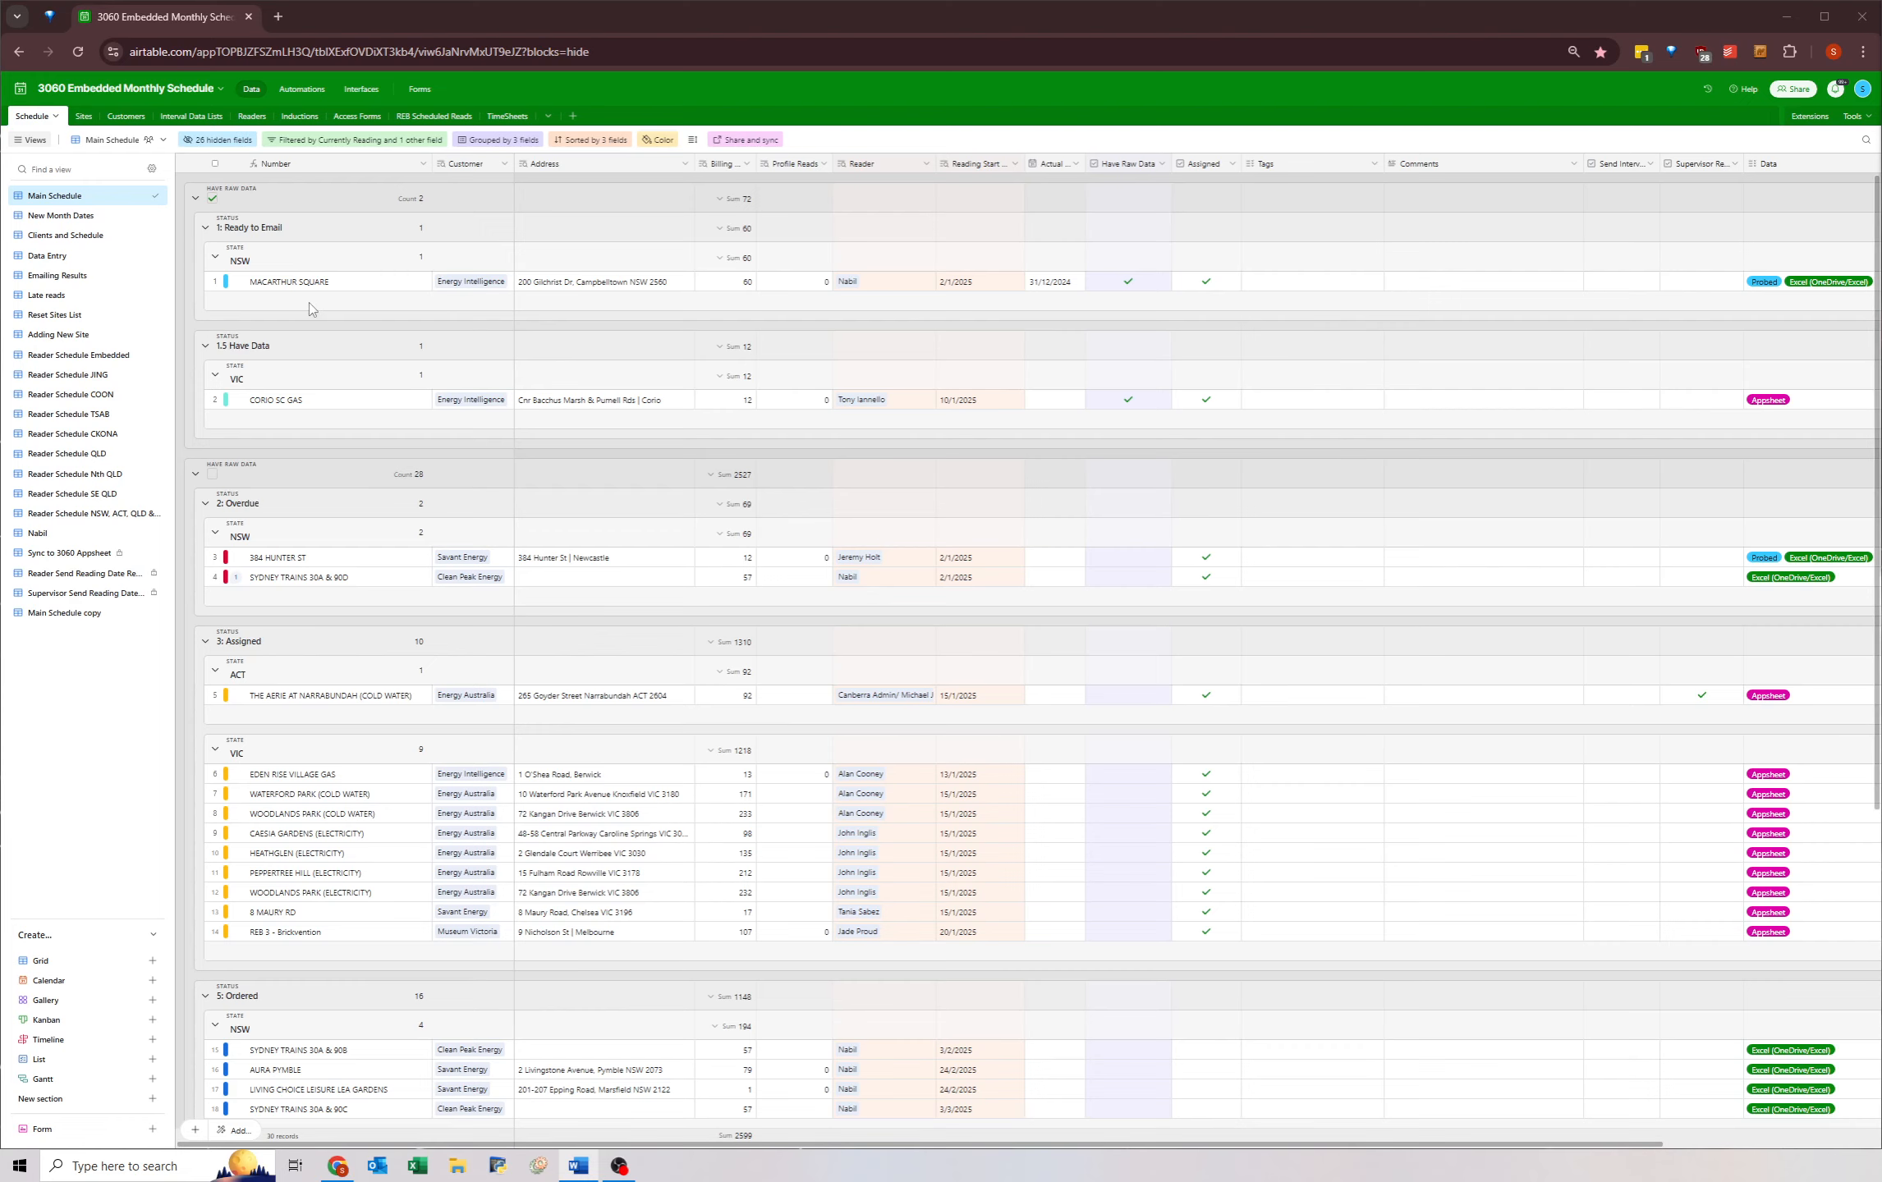
- Filter the New Month Date Changing view of the Sites table to records whose Reading Frequency is Quarterly
left_click(78, 122)
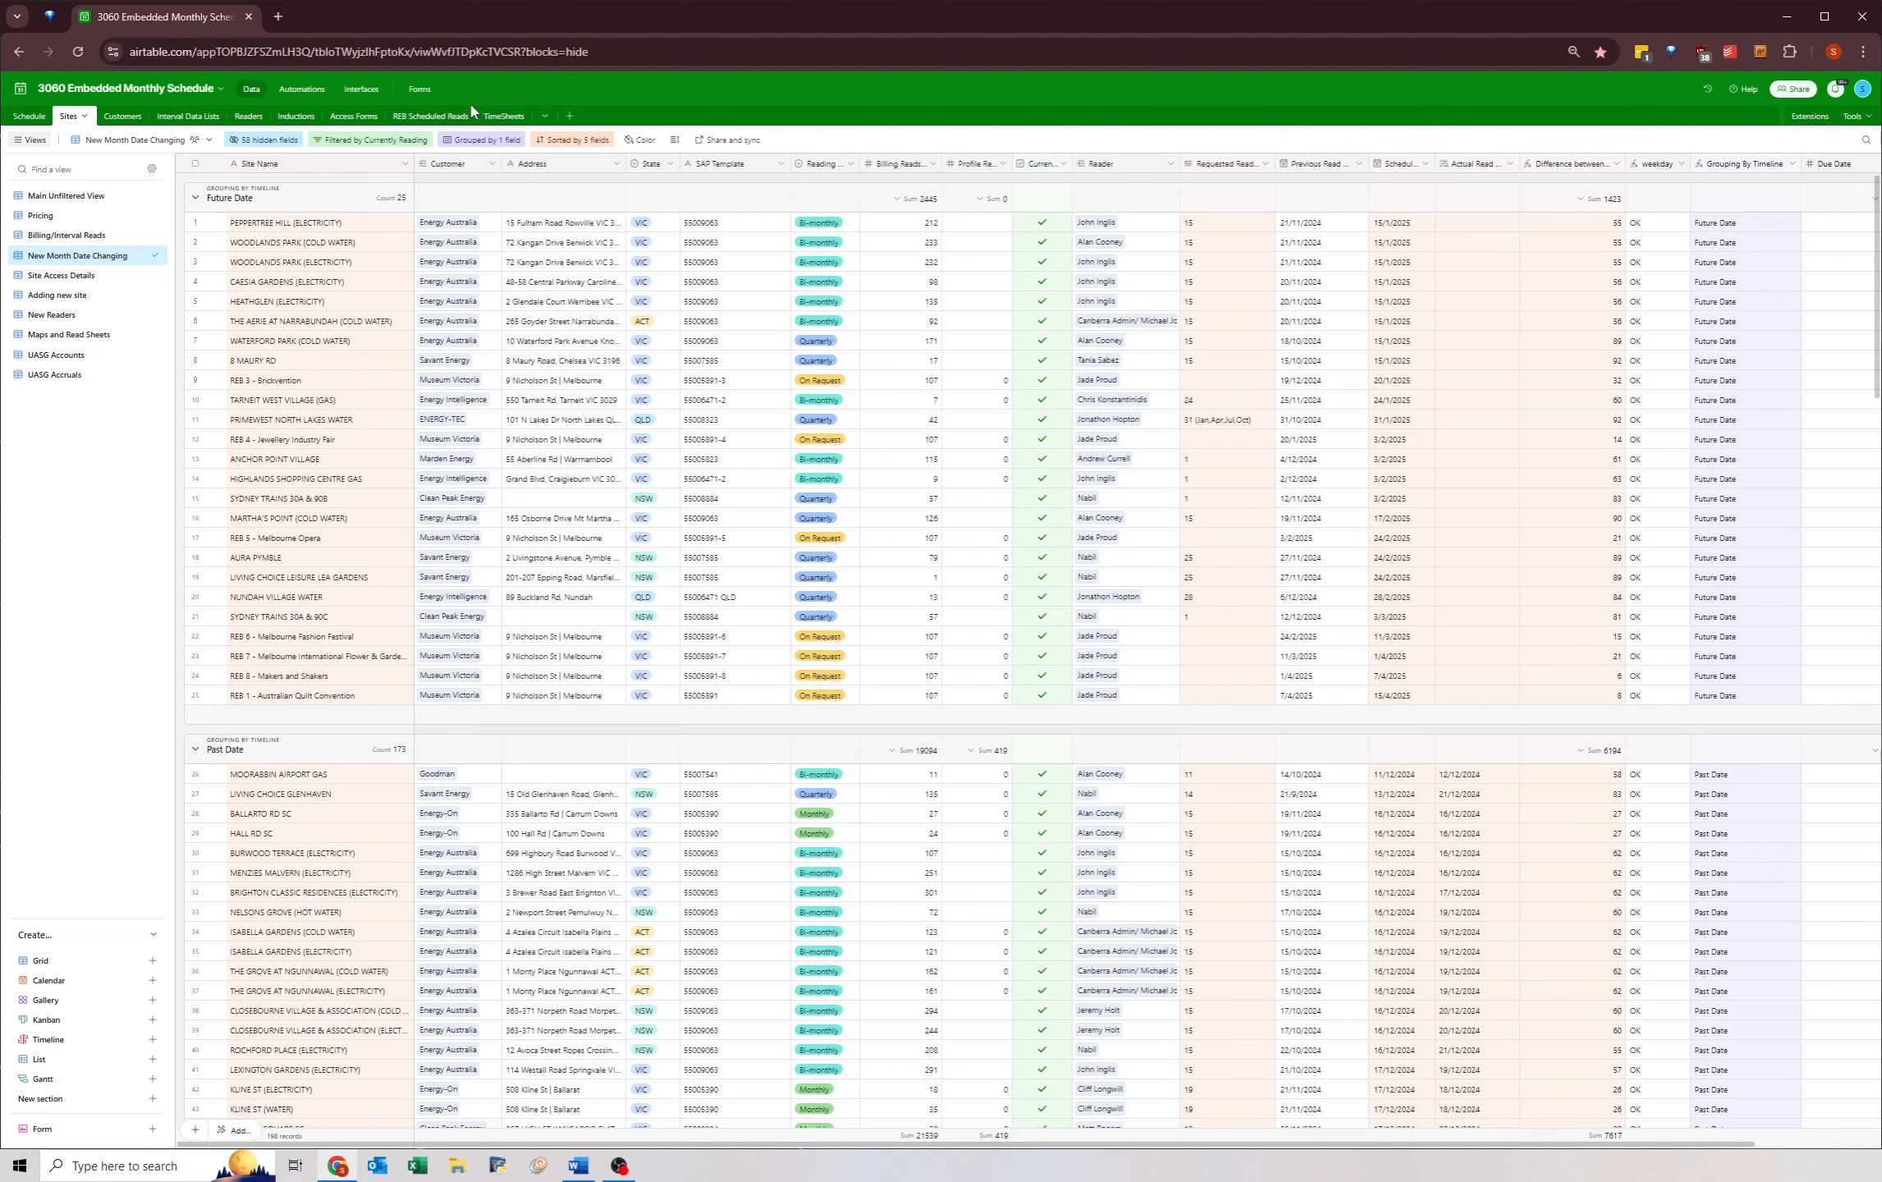
left_click(371, 139)
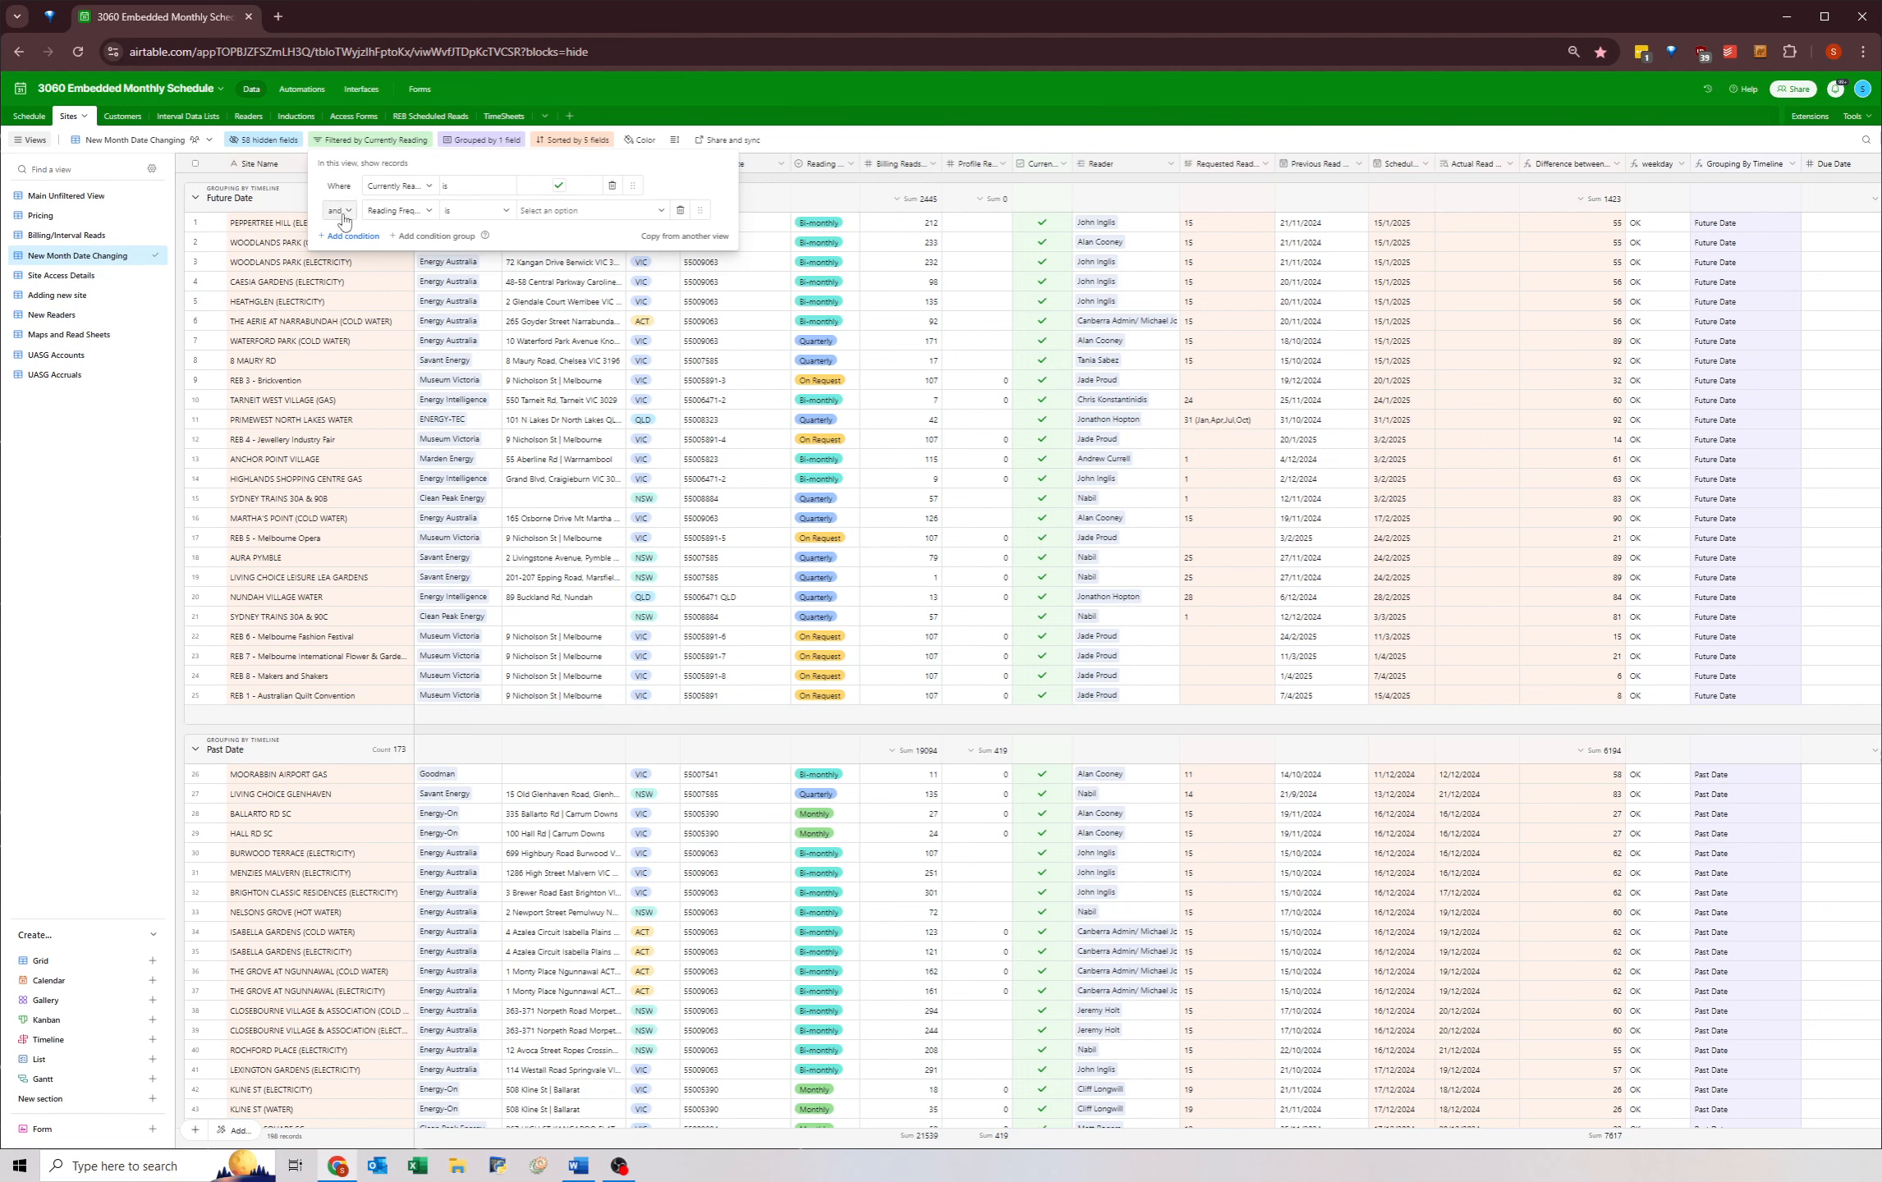
left_click(403, 215)
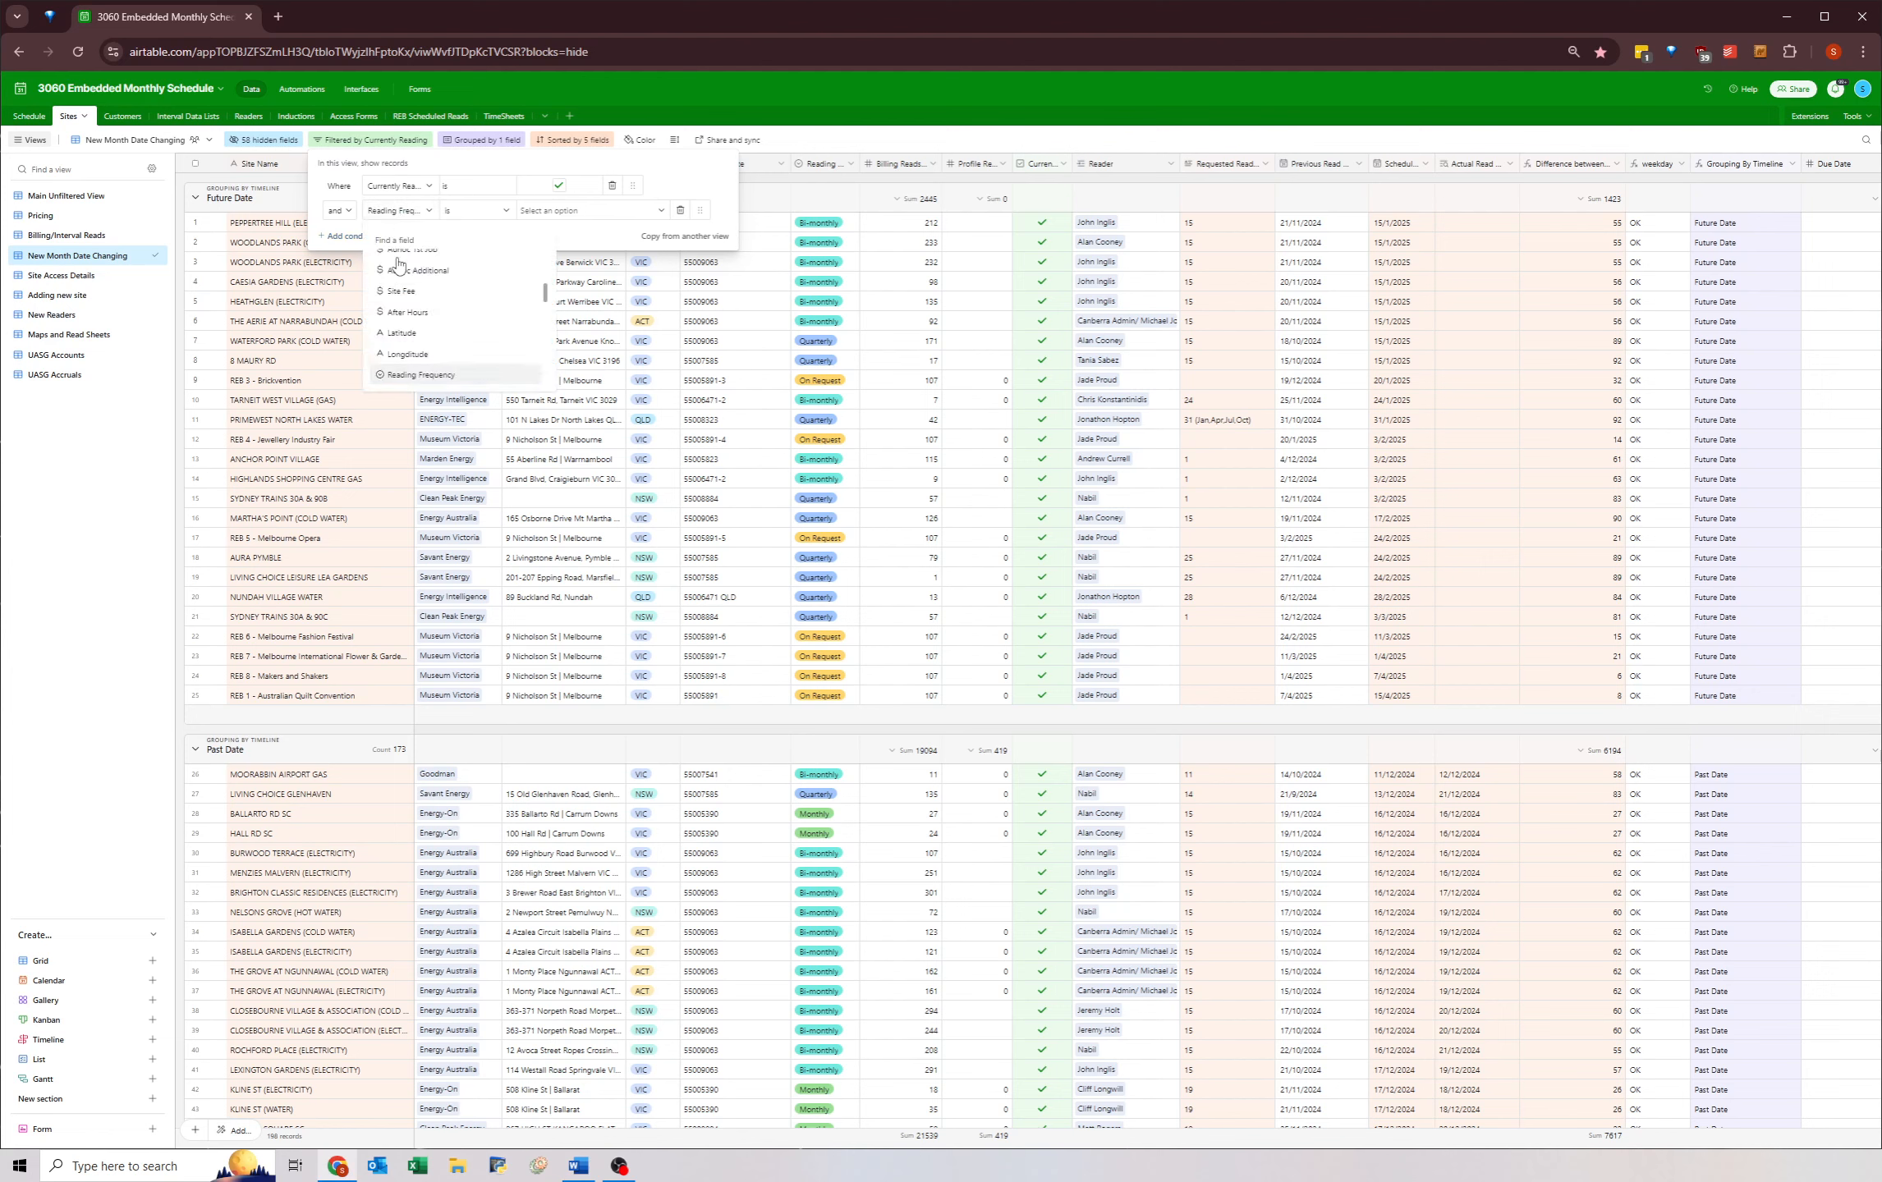
scroll(435, 312, "down", 3)
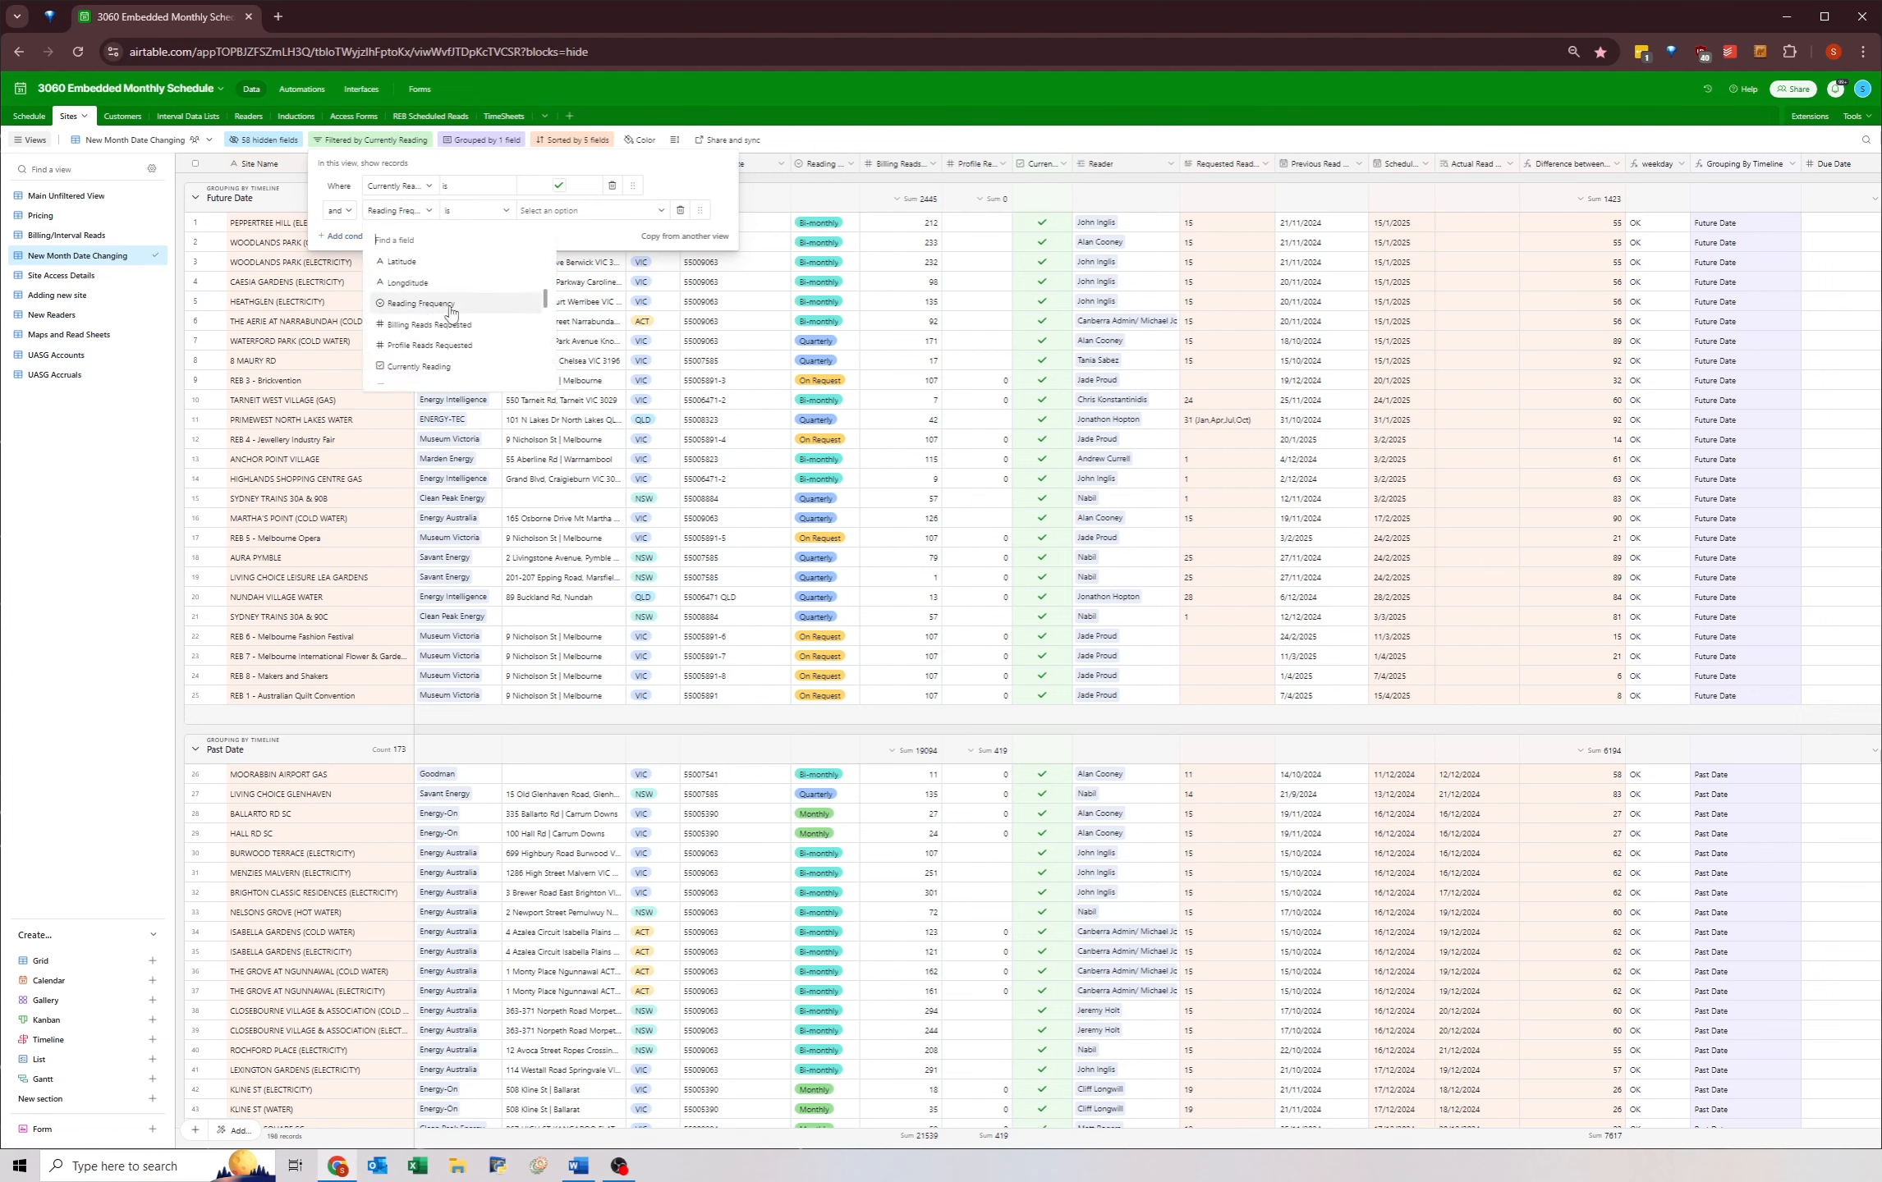
left_click(510, 304)
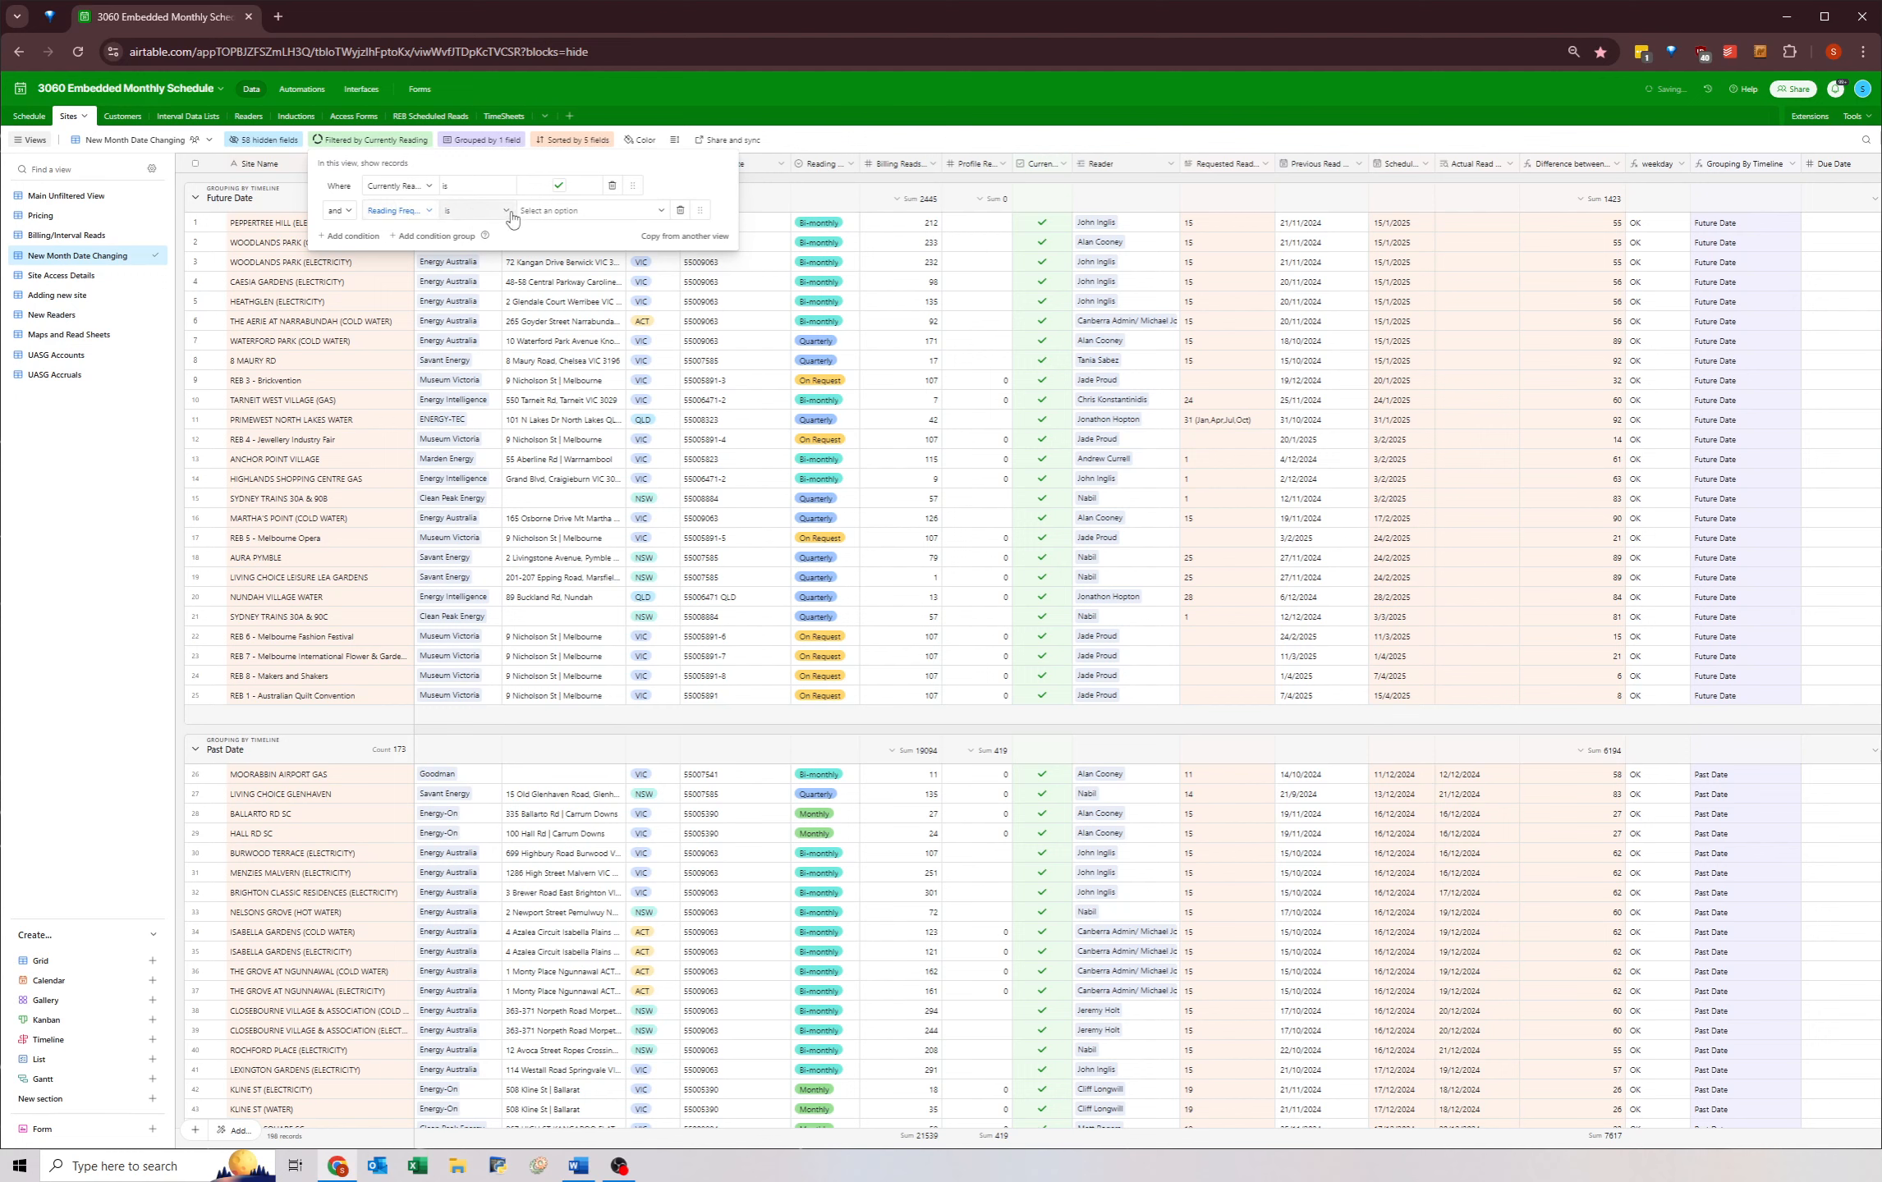
left_click(553, 211)
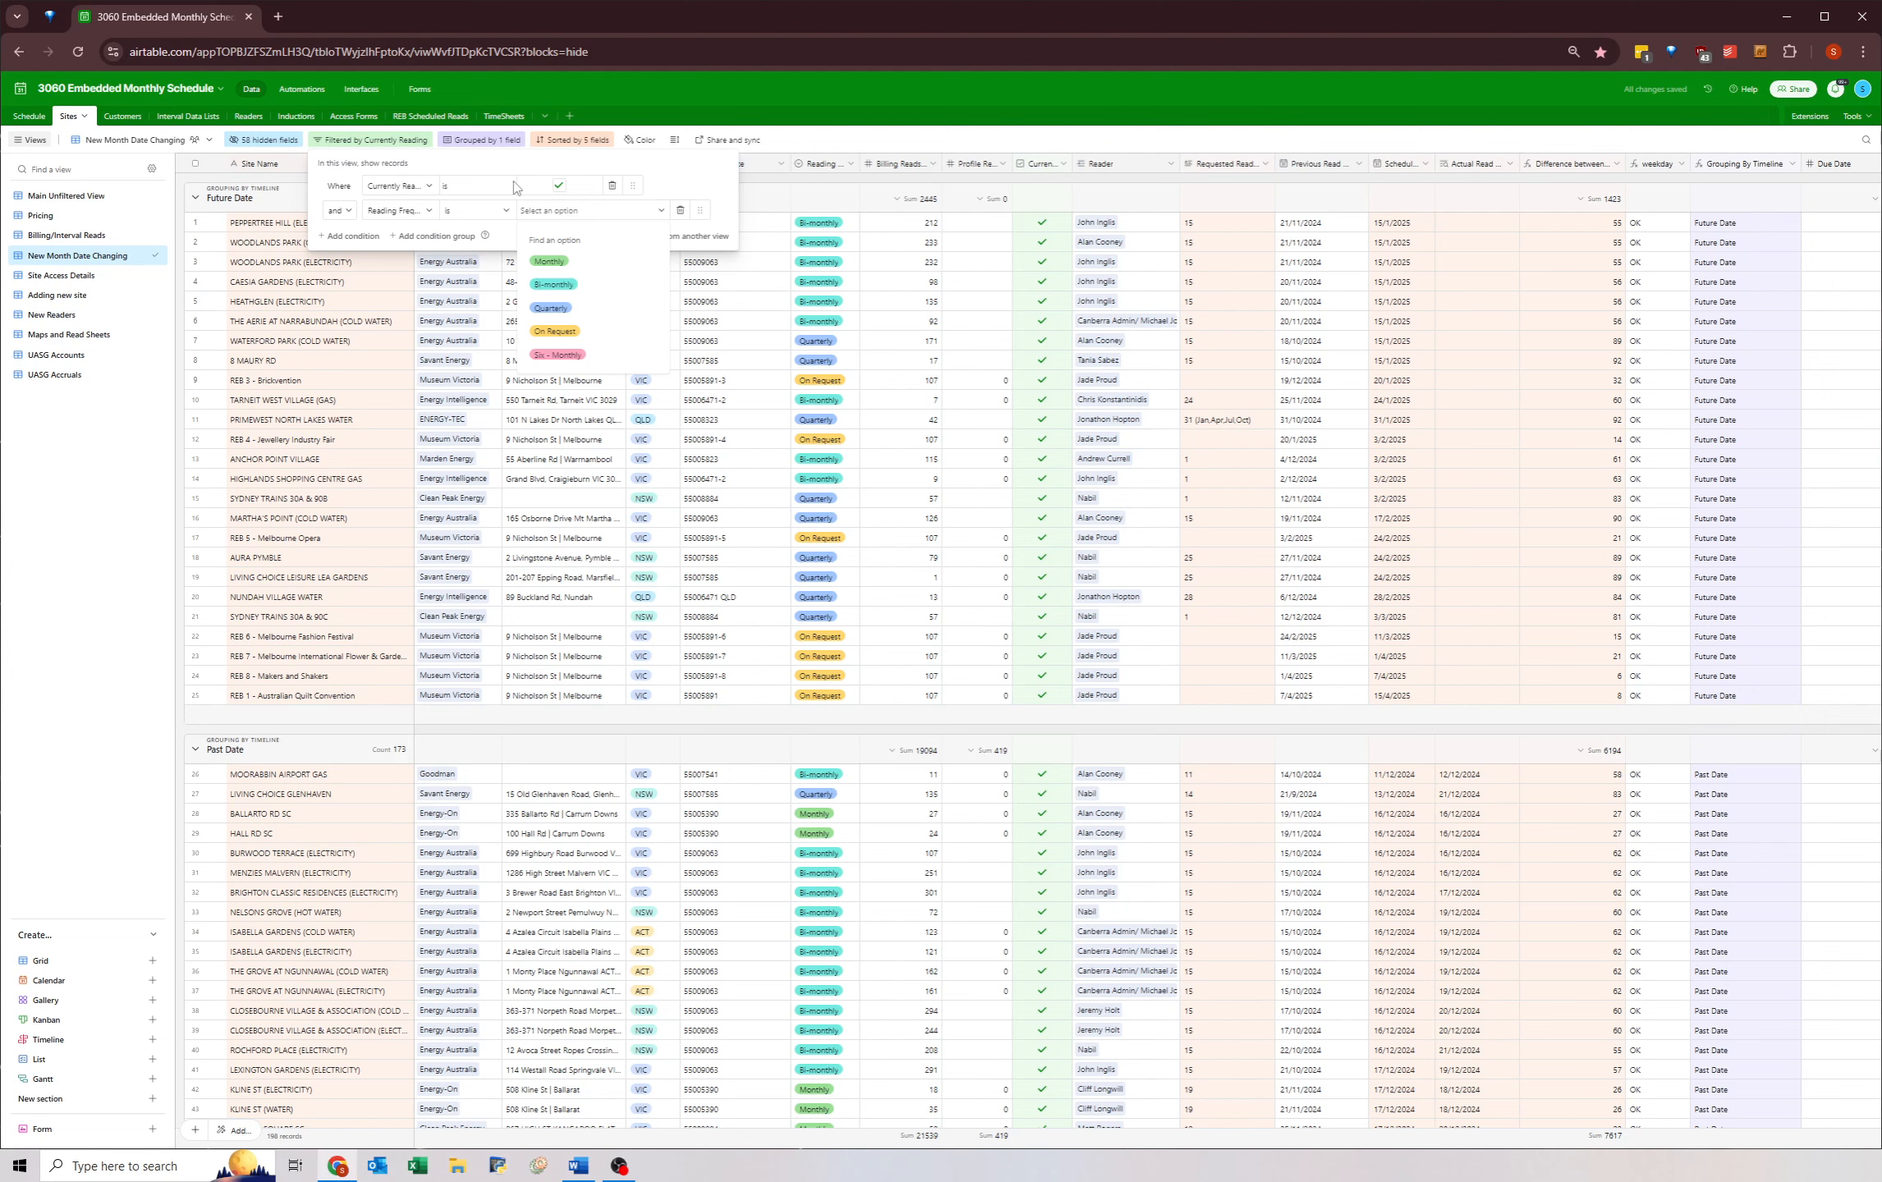
left_click(546, 309)
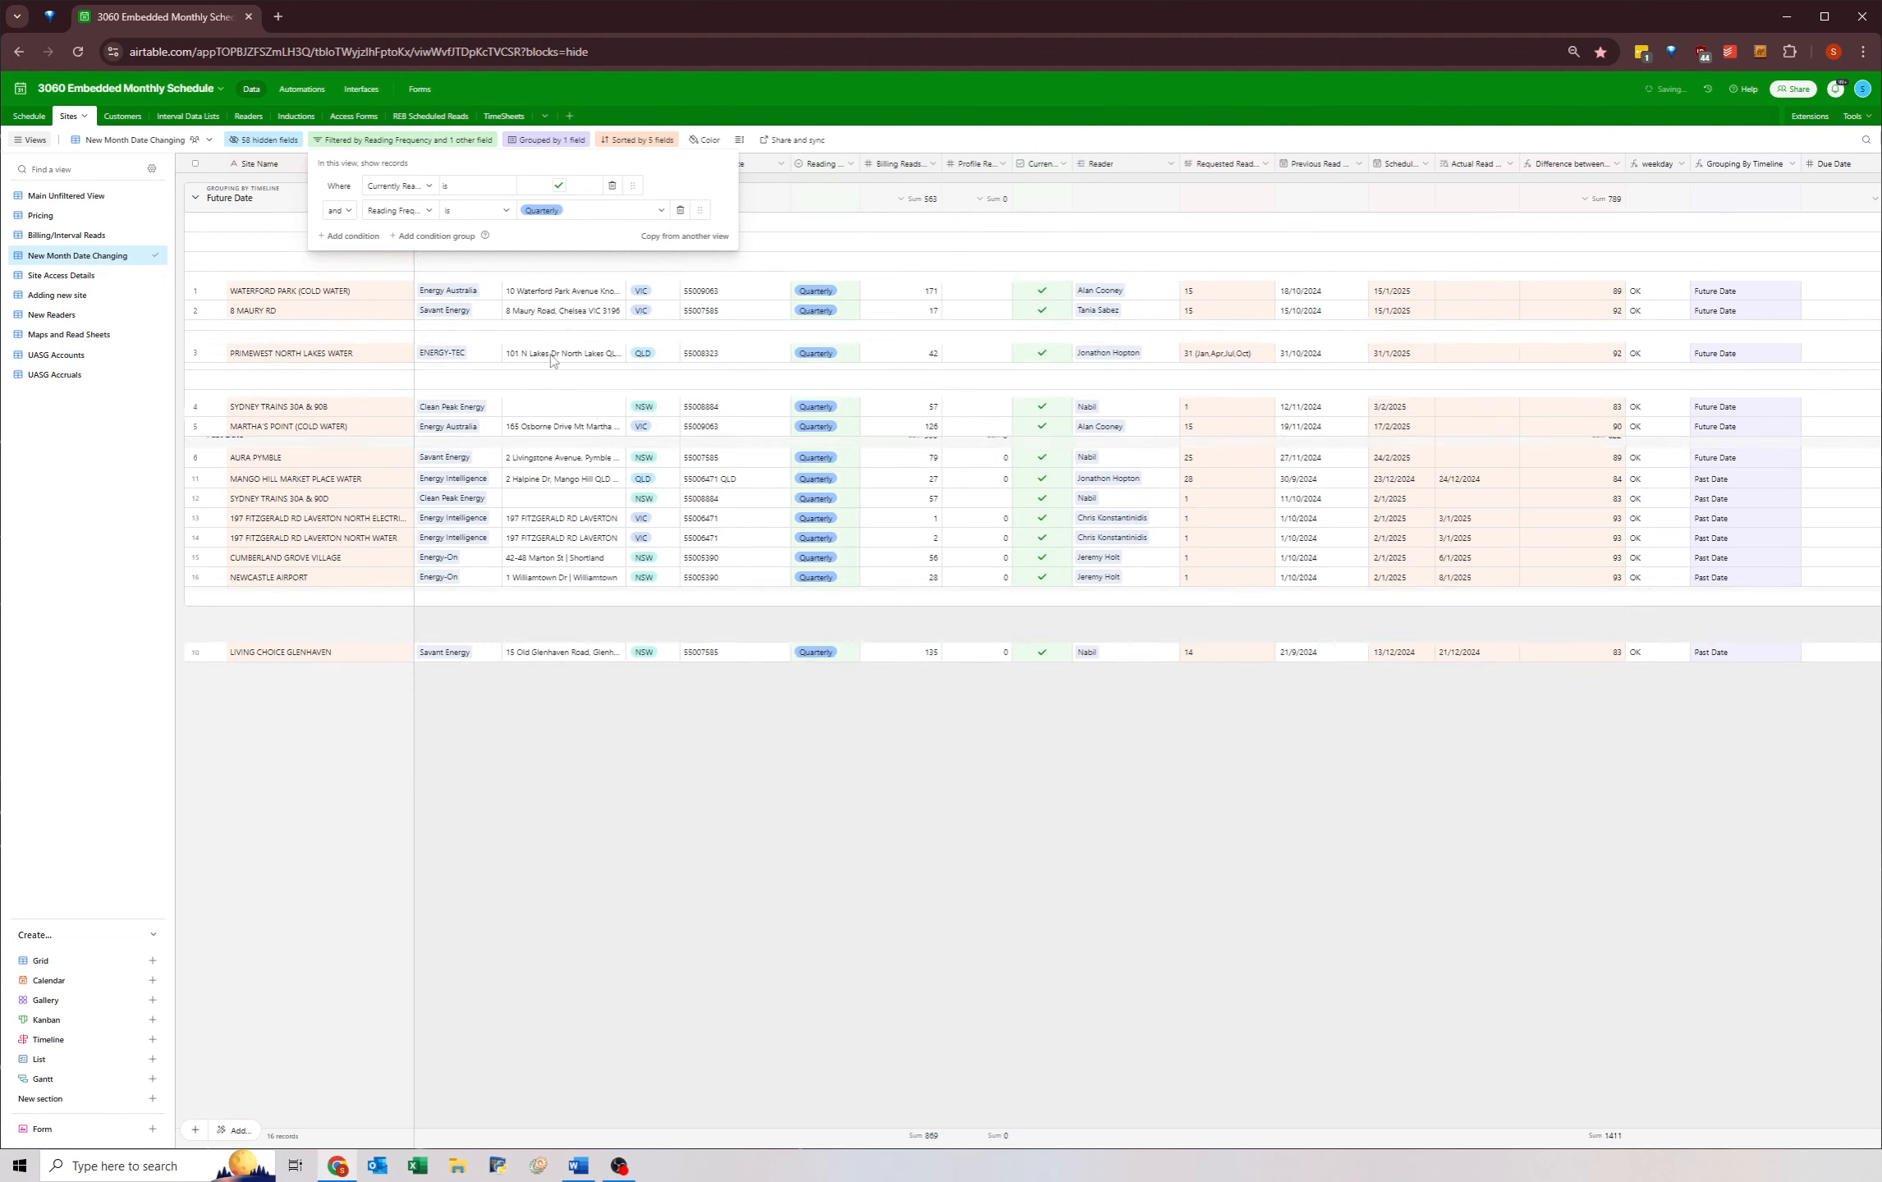
left_click(541, 367)
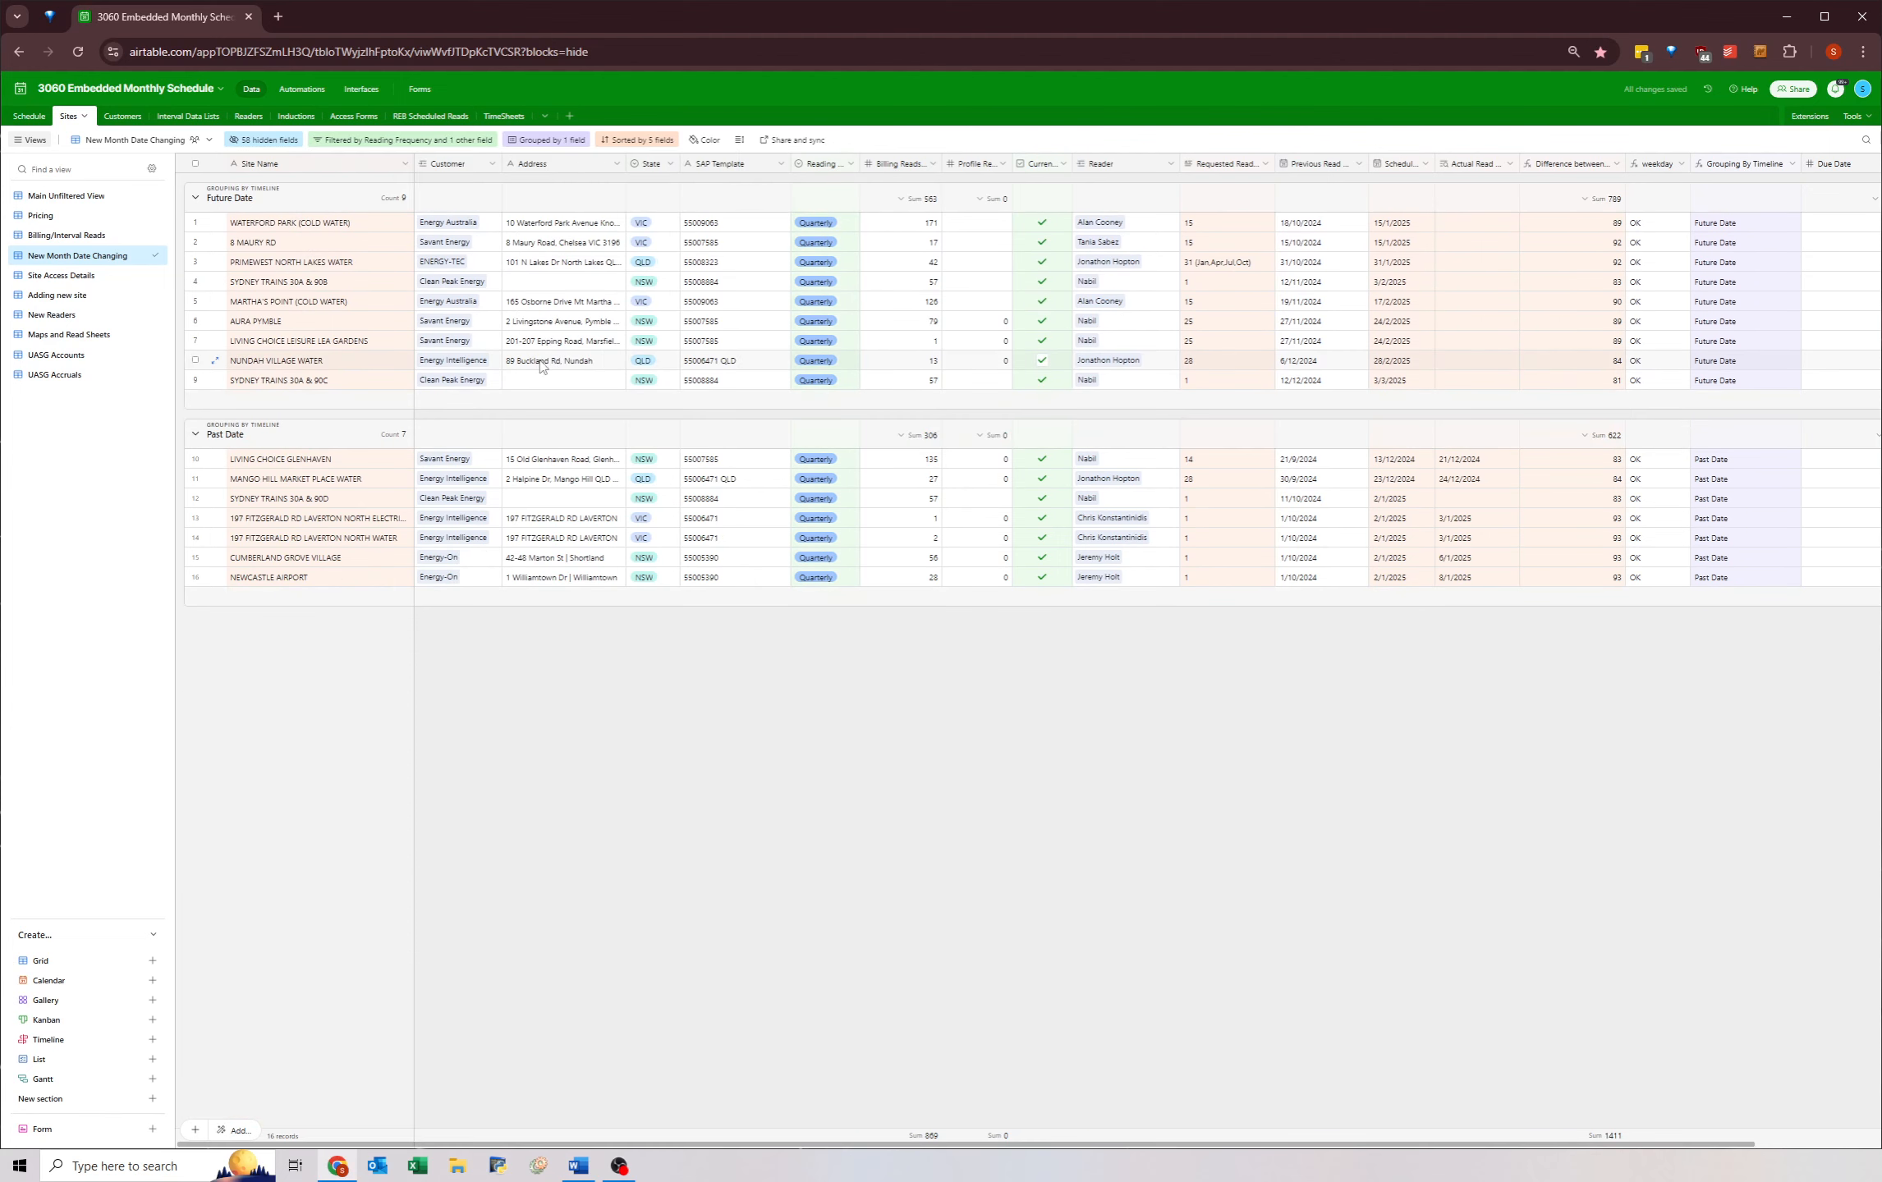
- Move the Actual Read field between the Previous Read and Scheduled fields in the New Month Date Changing view
left_click(1314, 344)
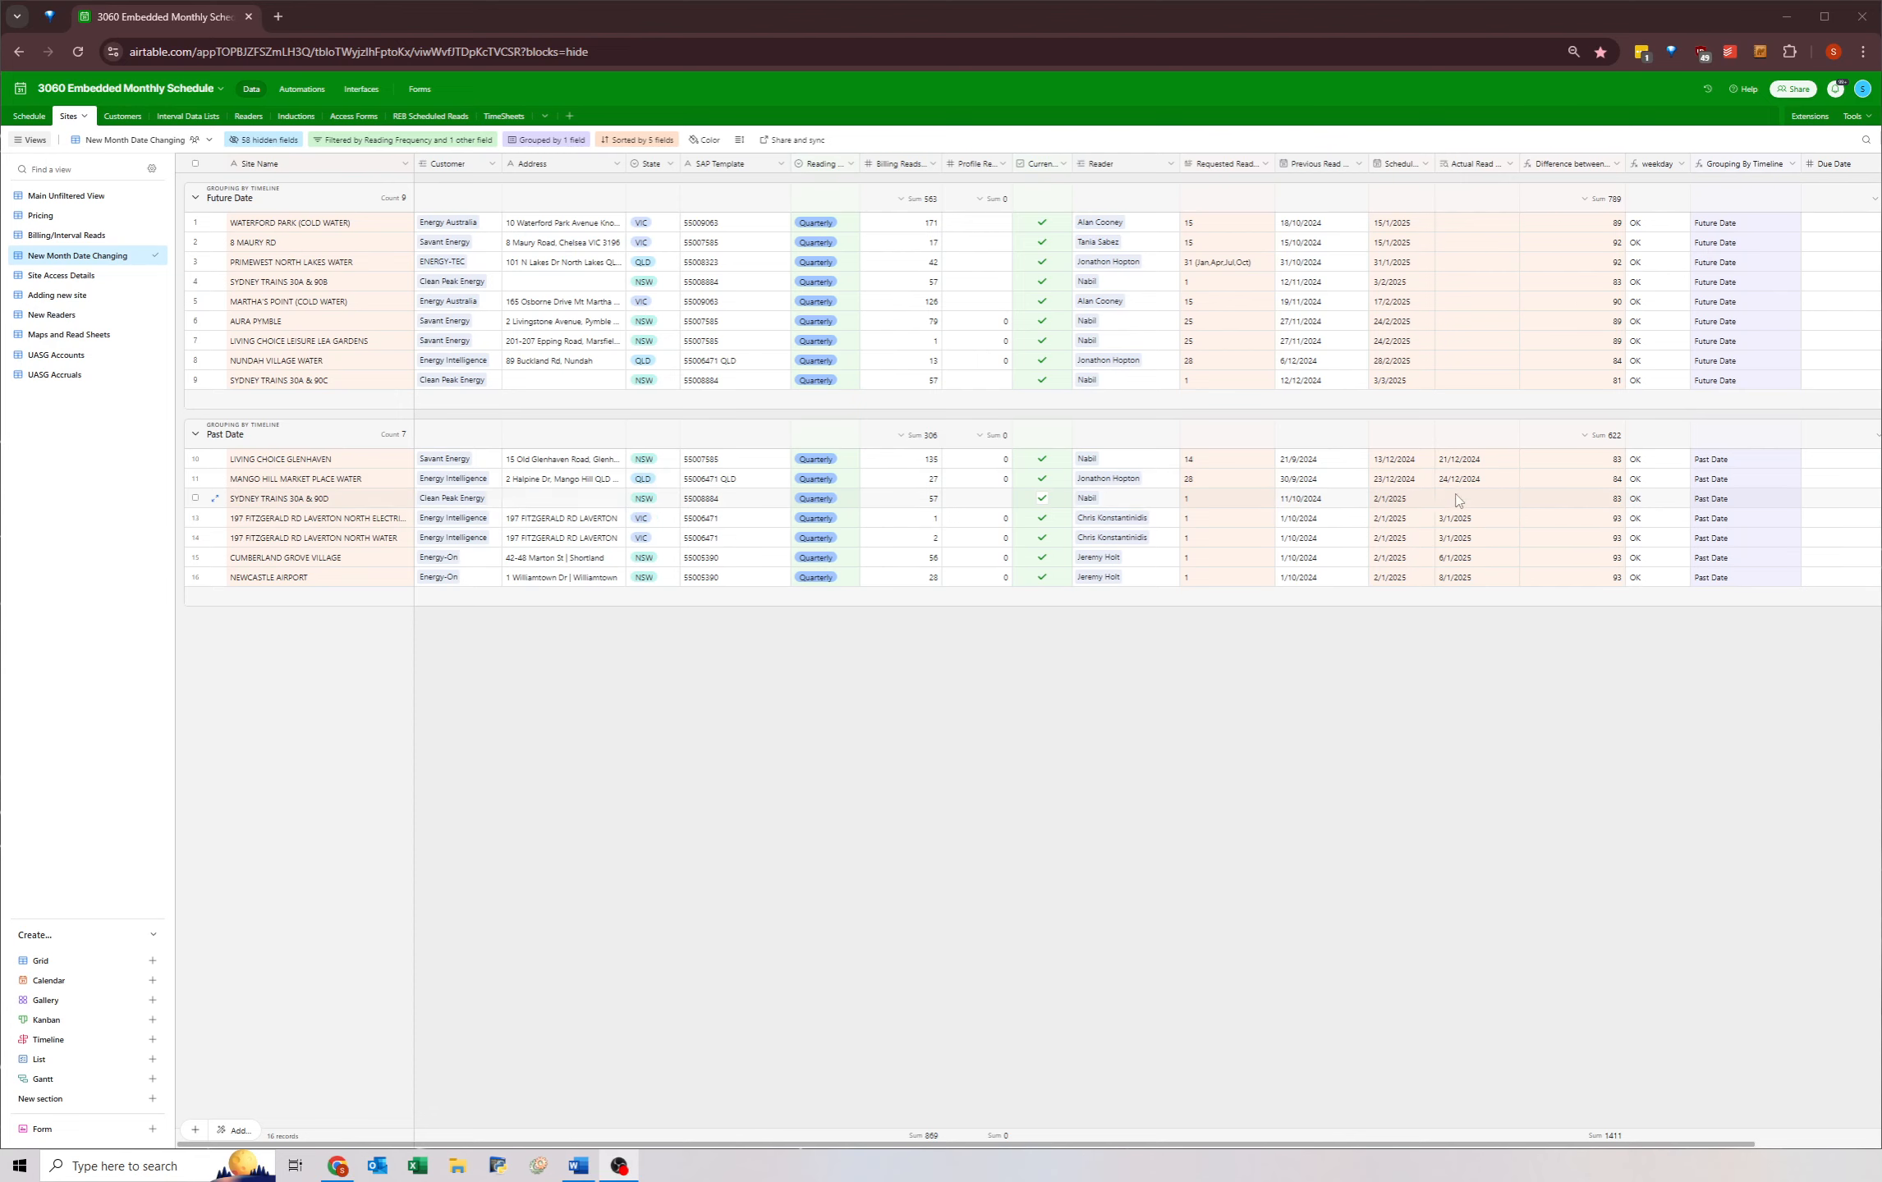
left_click_drag(1459, 459, 1466, 577)
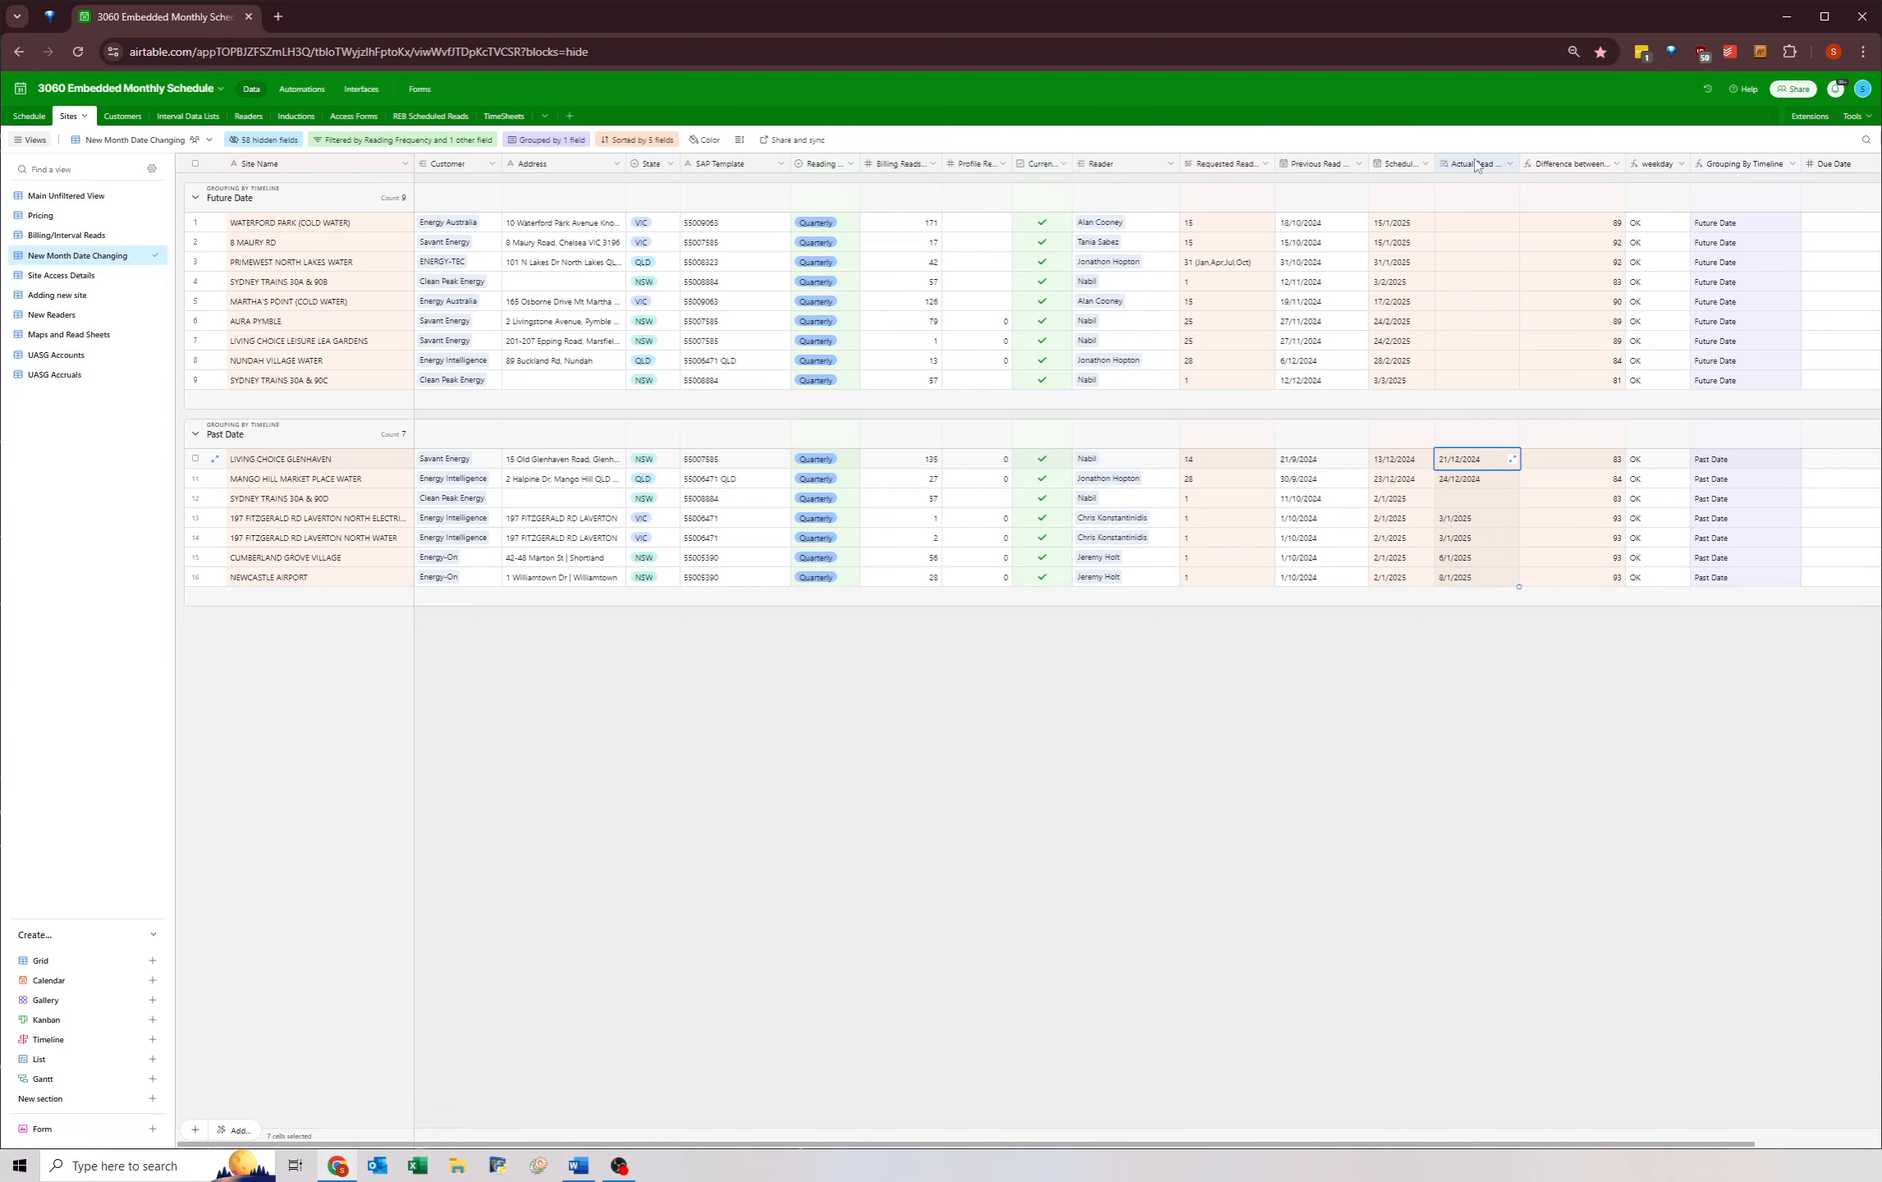
left_click_drag(1478, 167, 1368, 179)
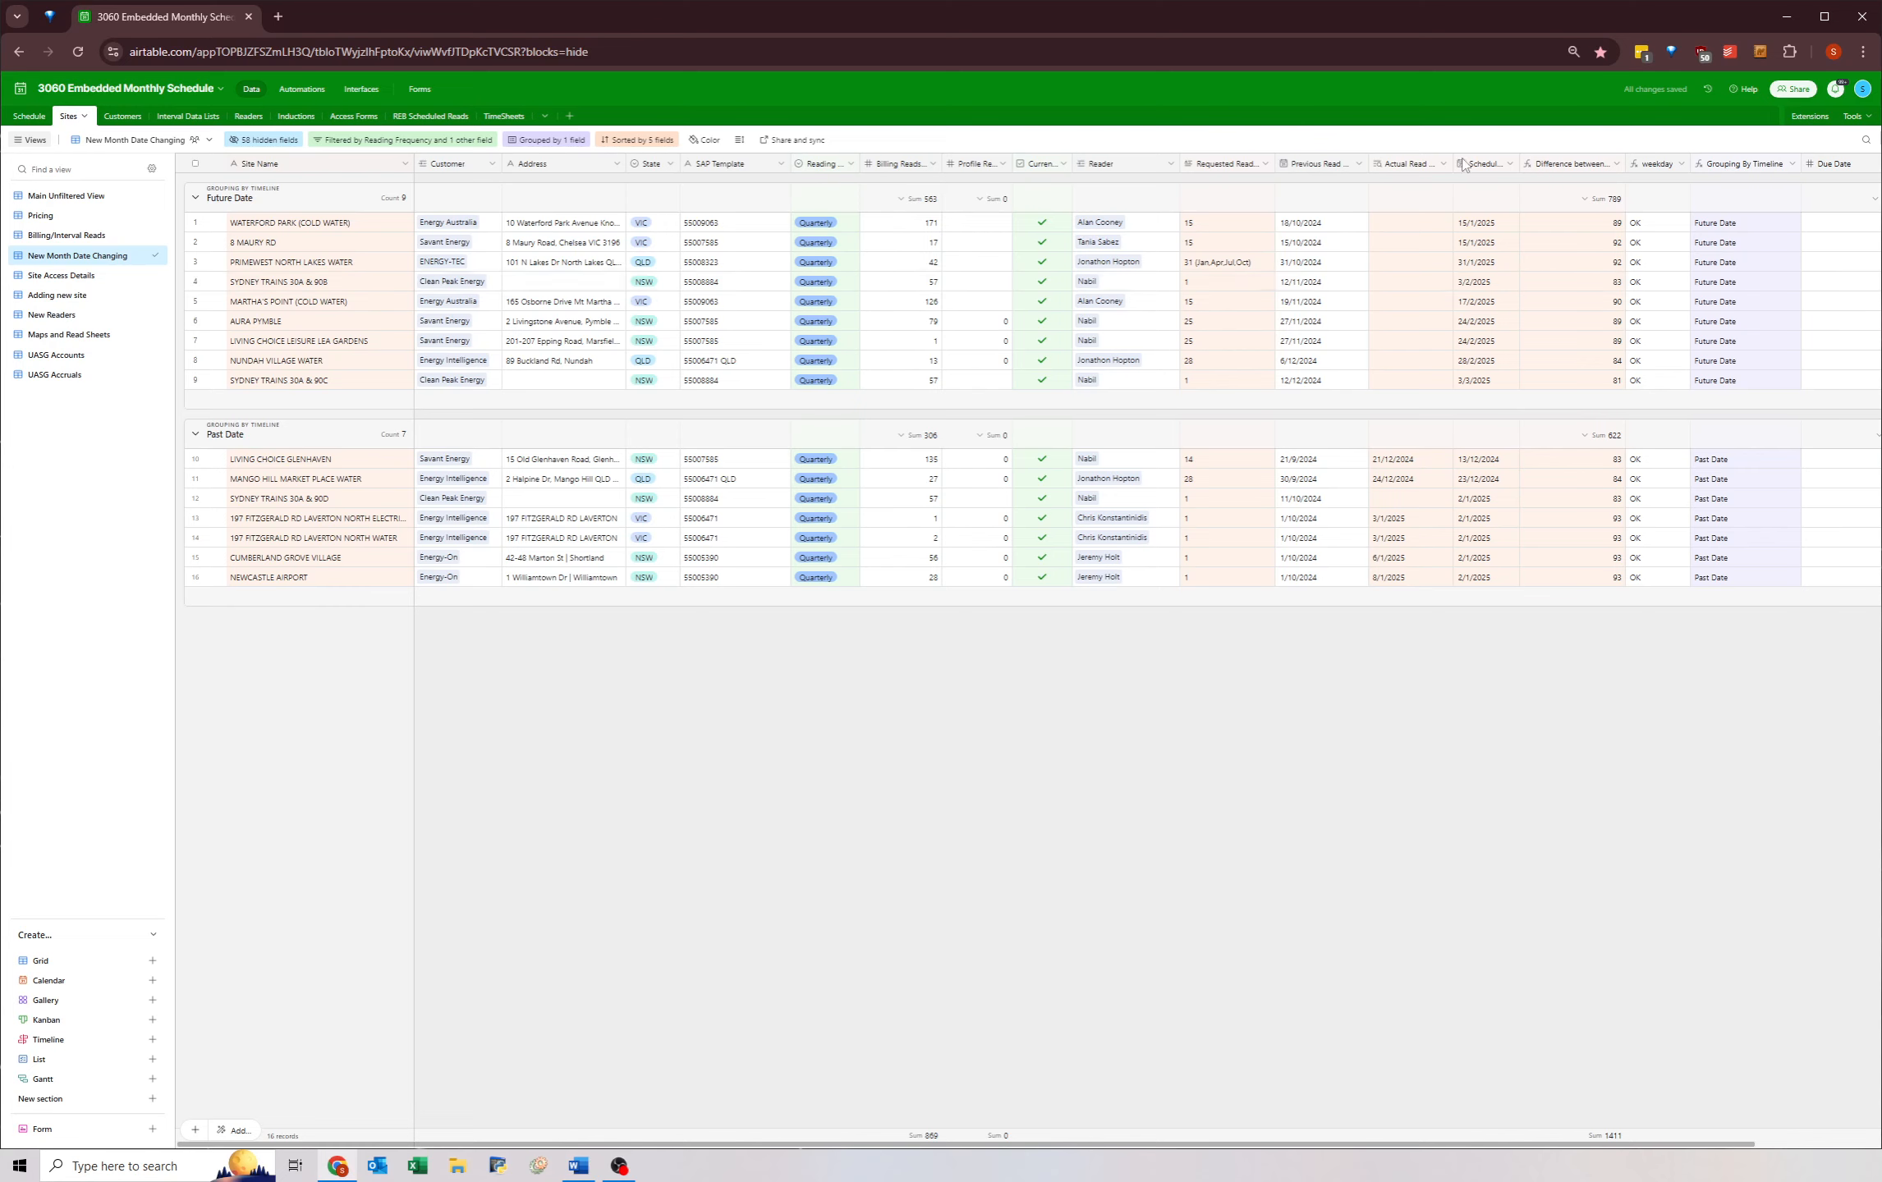
left_click(1391, 464)
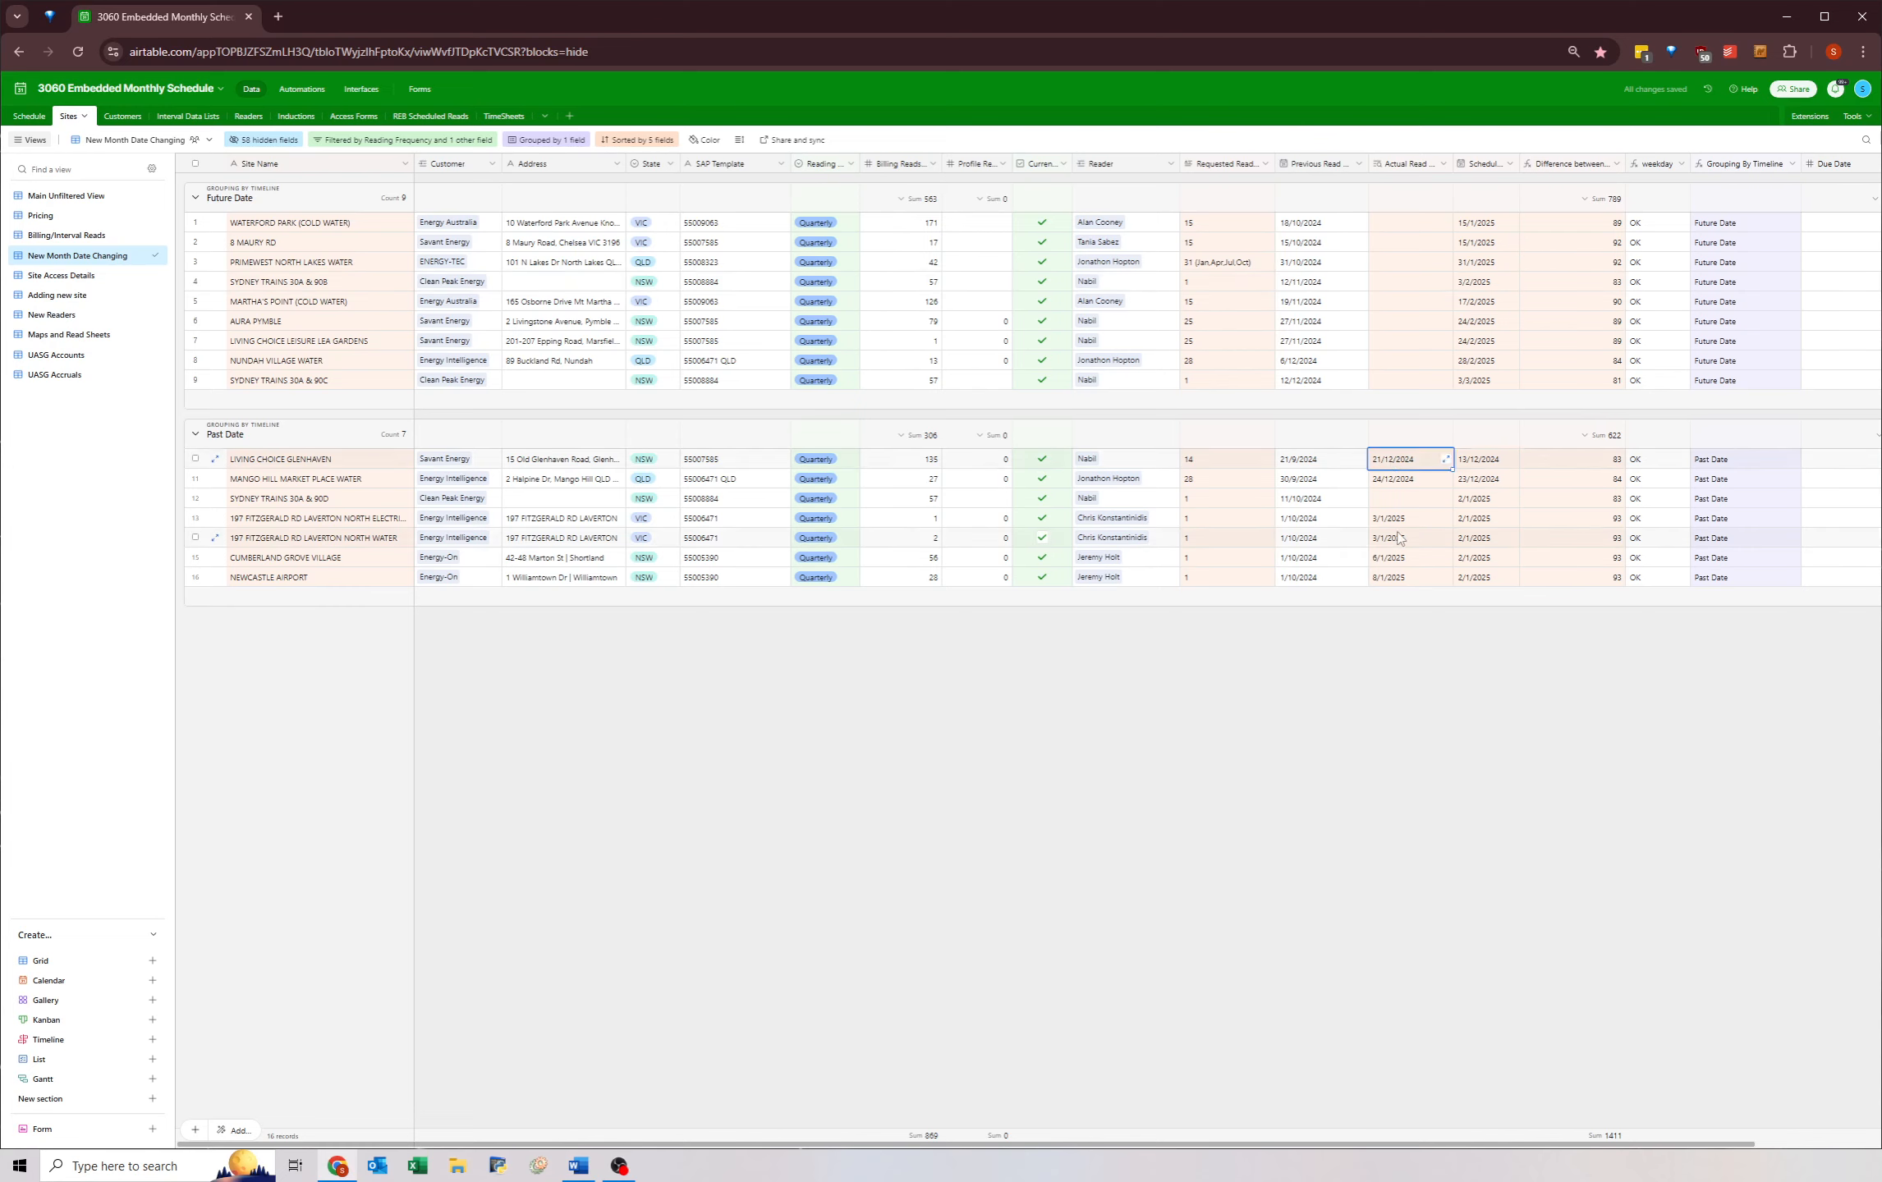
- Compare the Previous Read and Actual Read dates of the quarterly sites in the Past Date group
left_click(1307, 461)
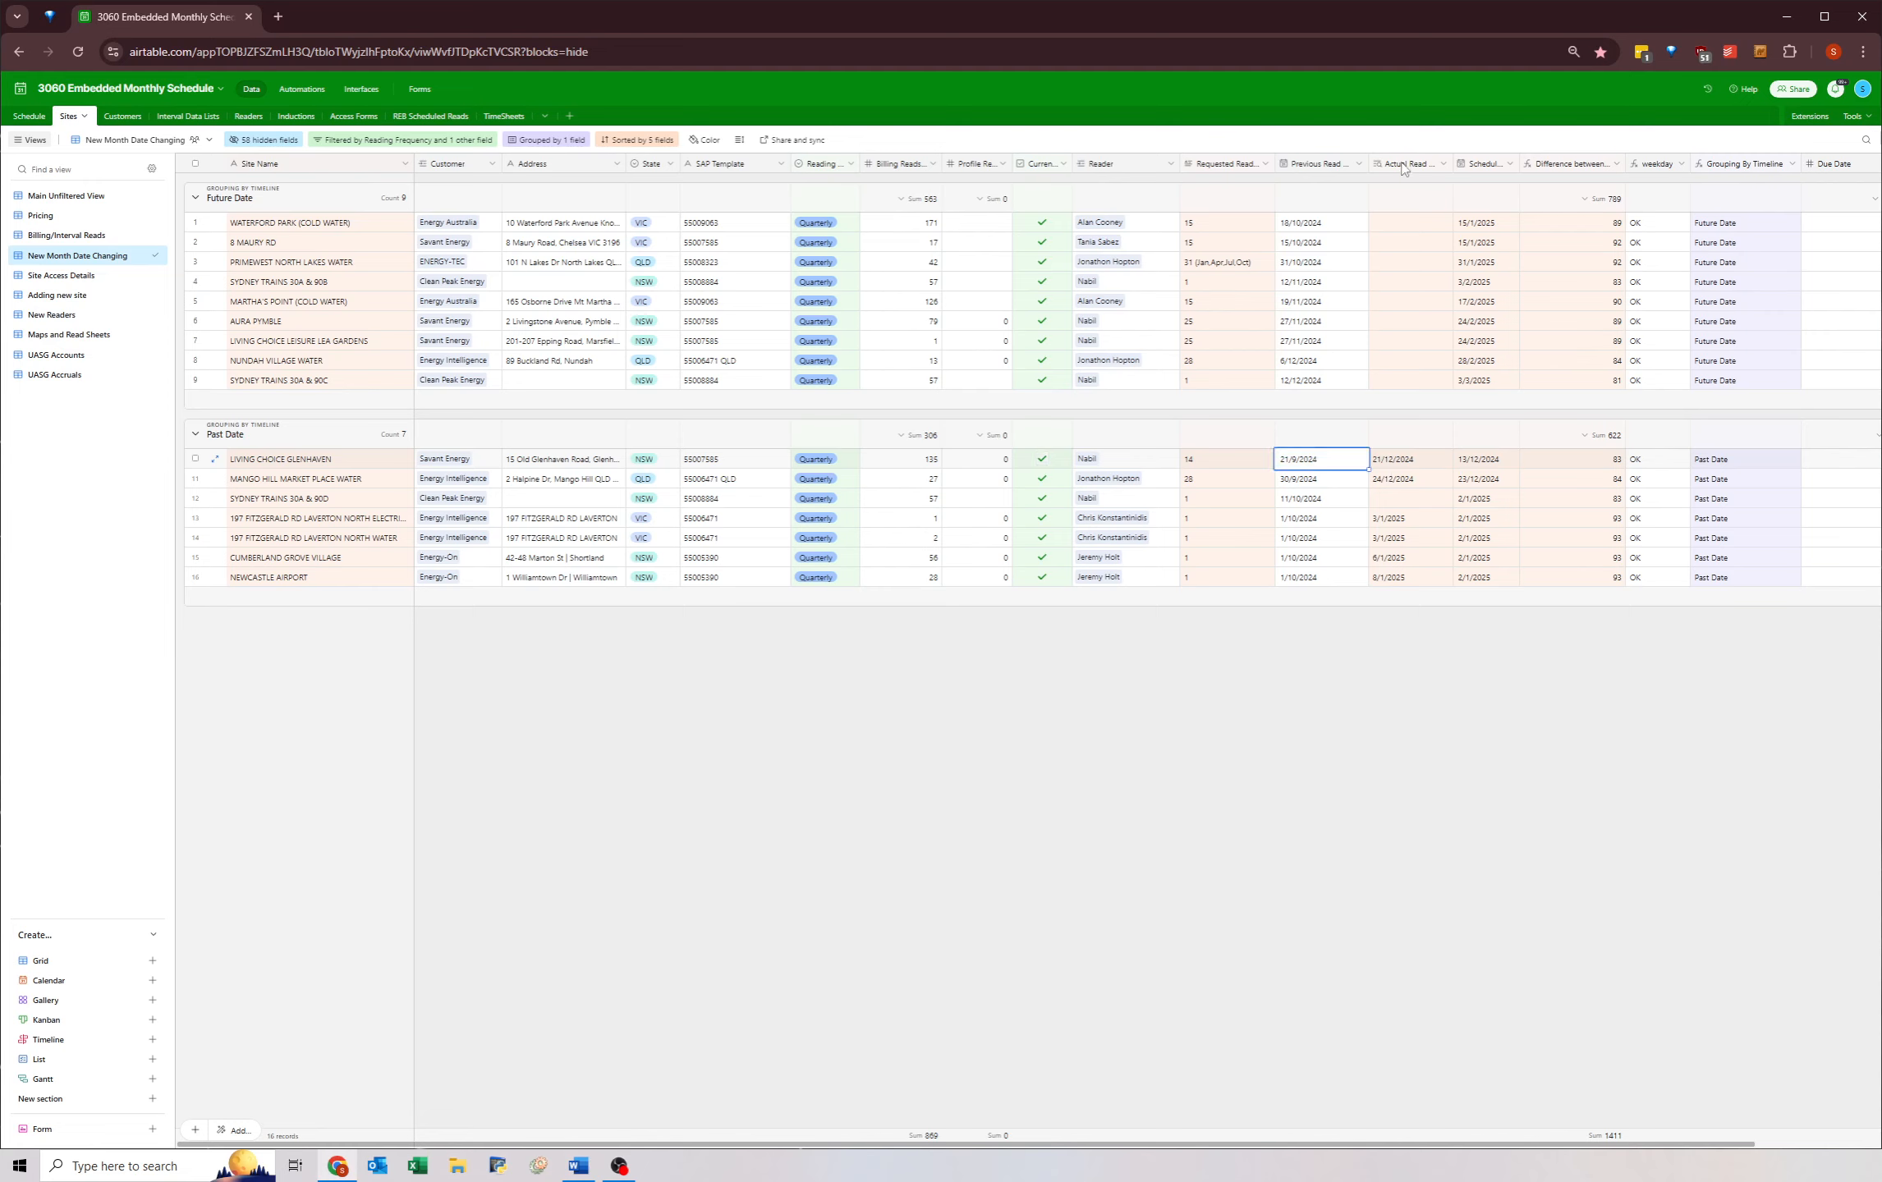
left_click_drag(1400, 462, 1399, 489)
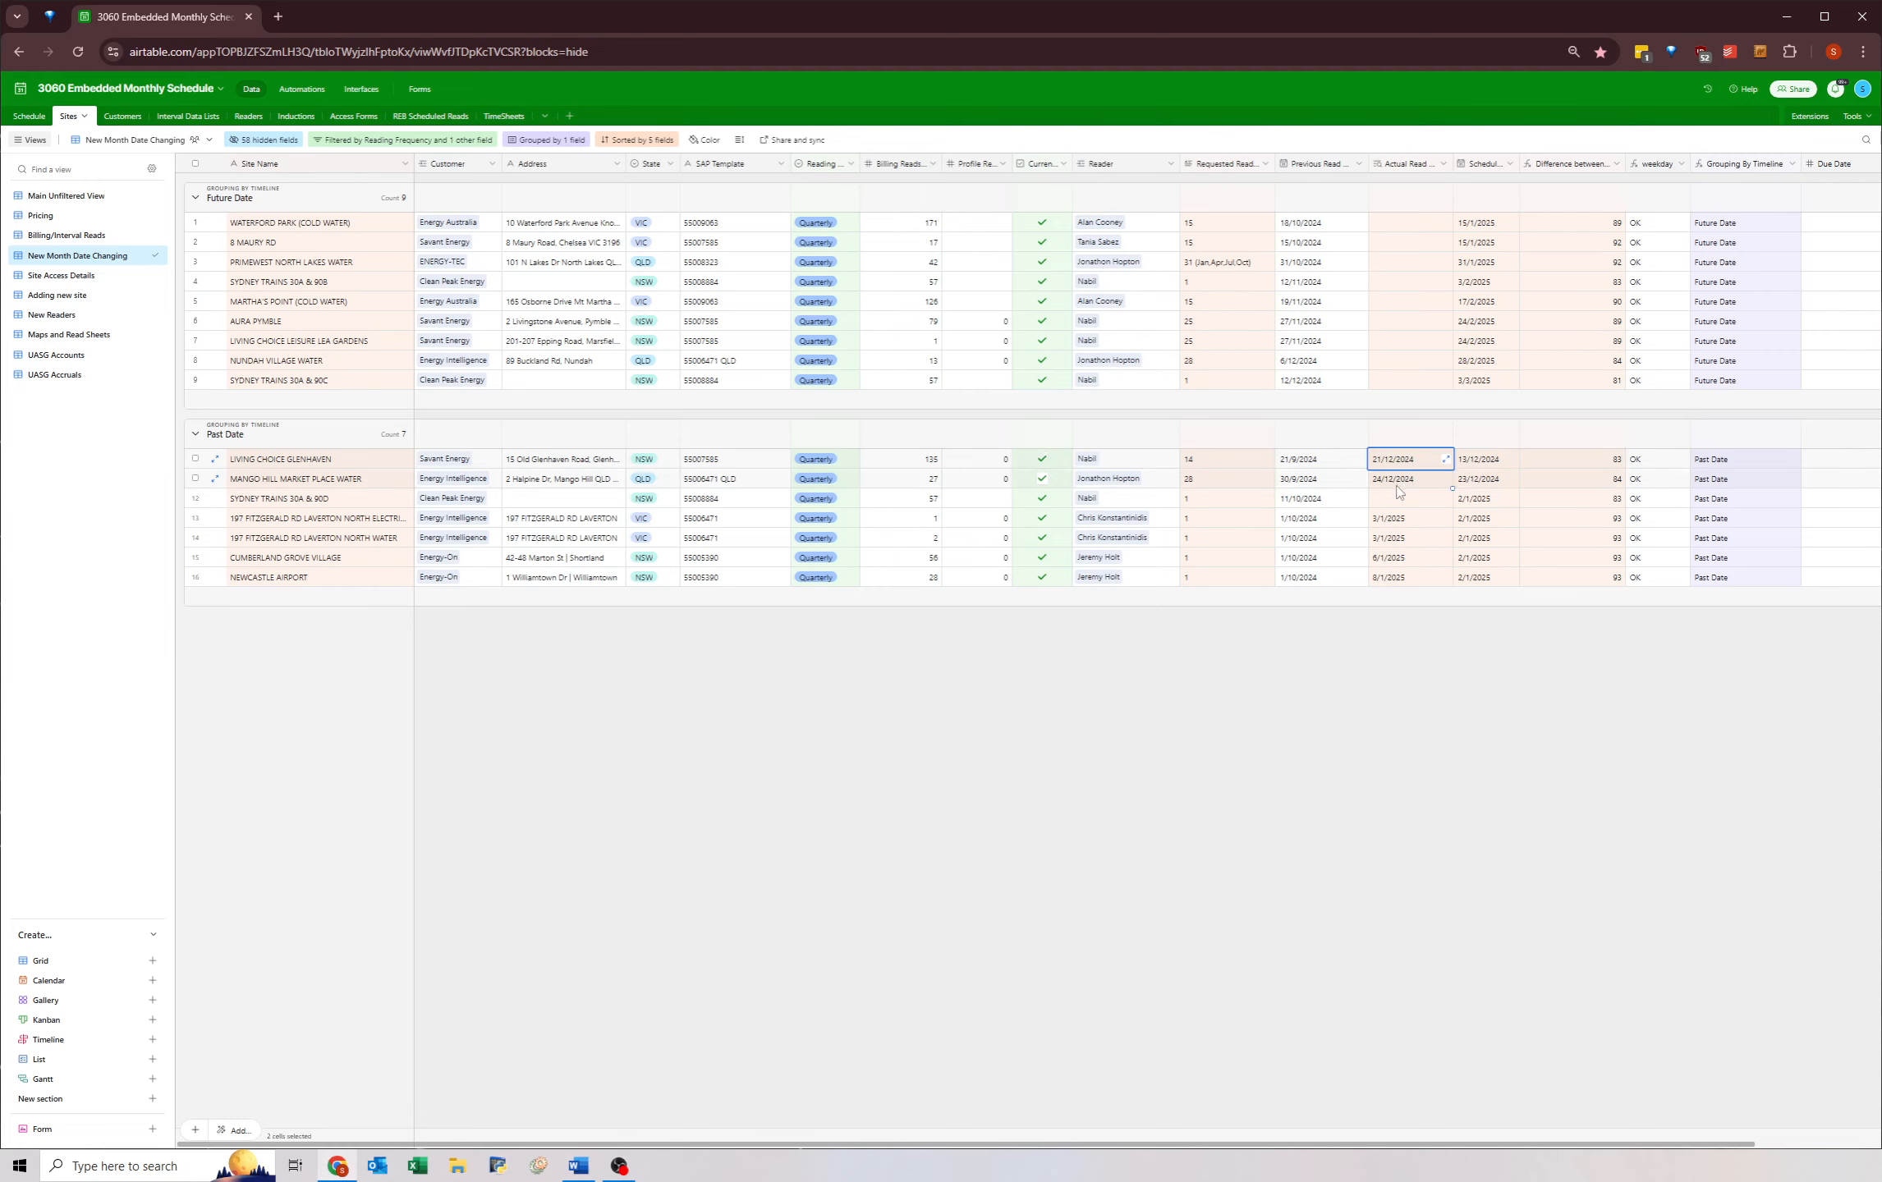
left_click(1396, 487)
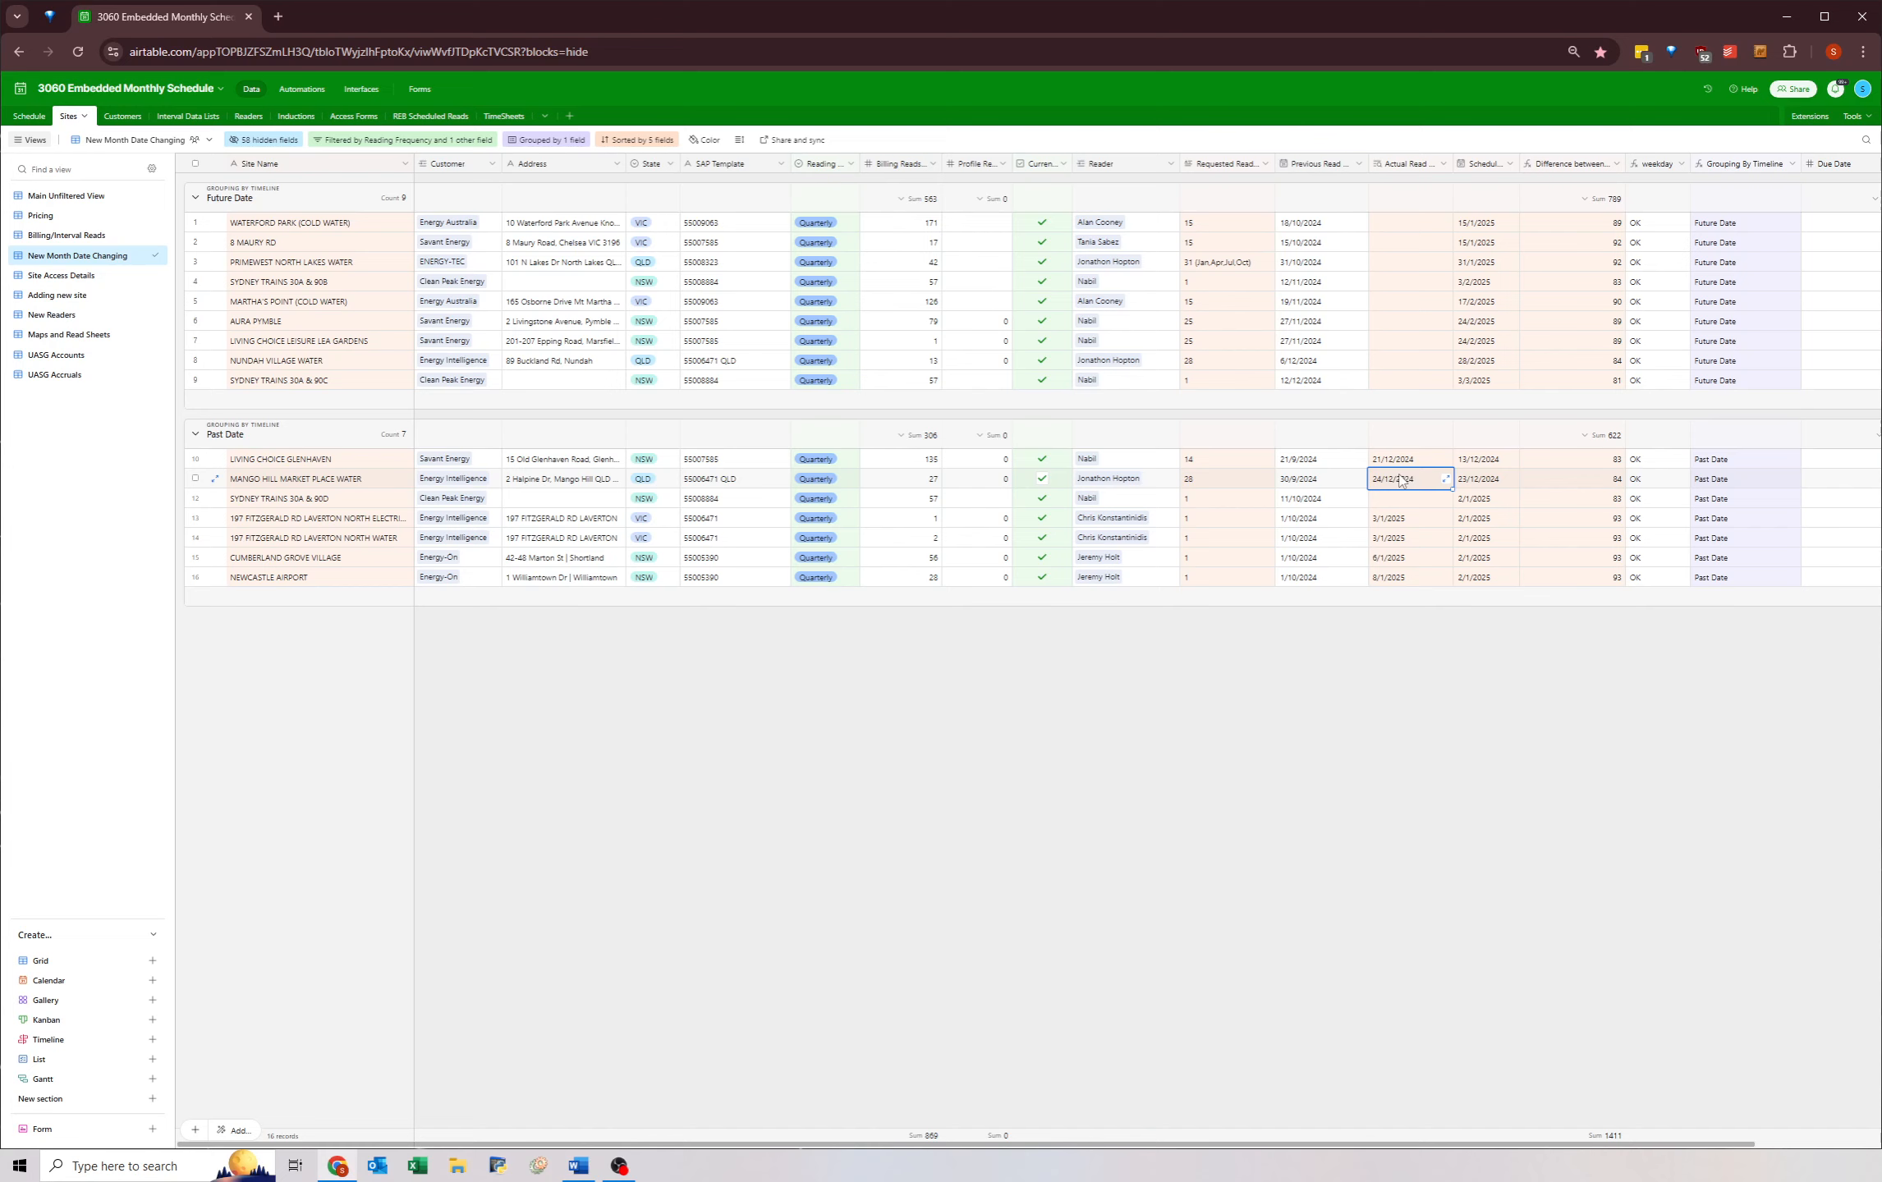
left_click(1395, 519)
left_click(1395, 537)
left_click(1395, 558)
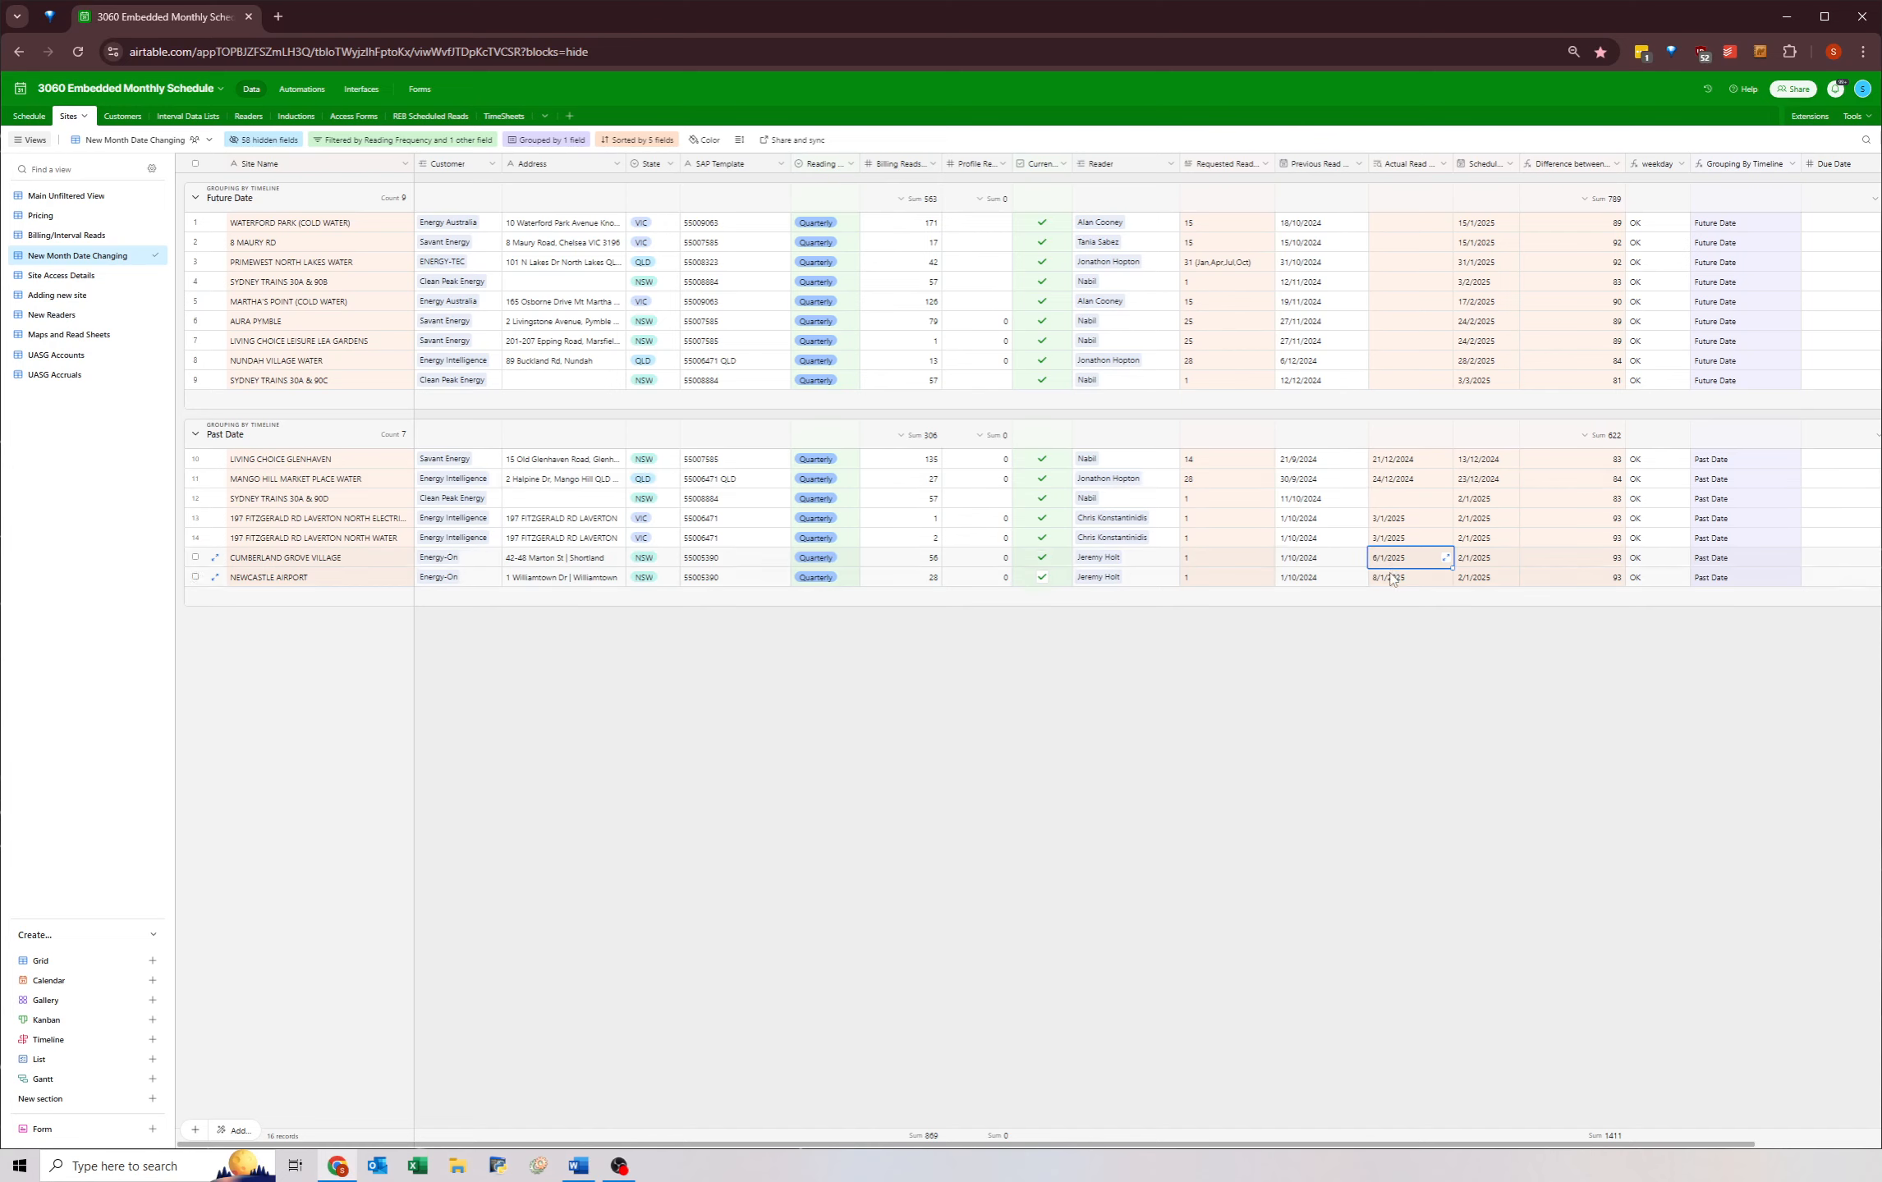
left_click(1394, 577)
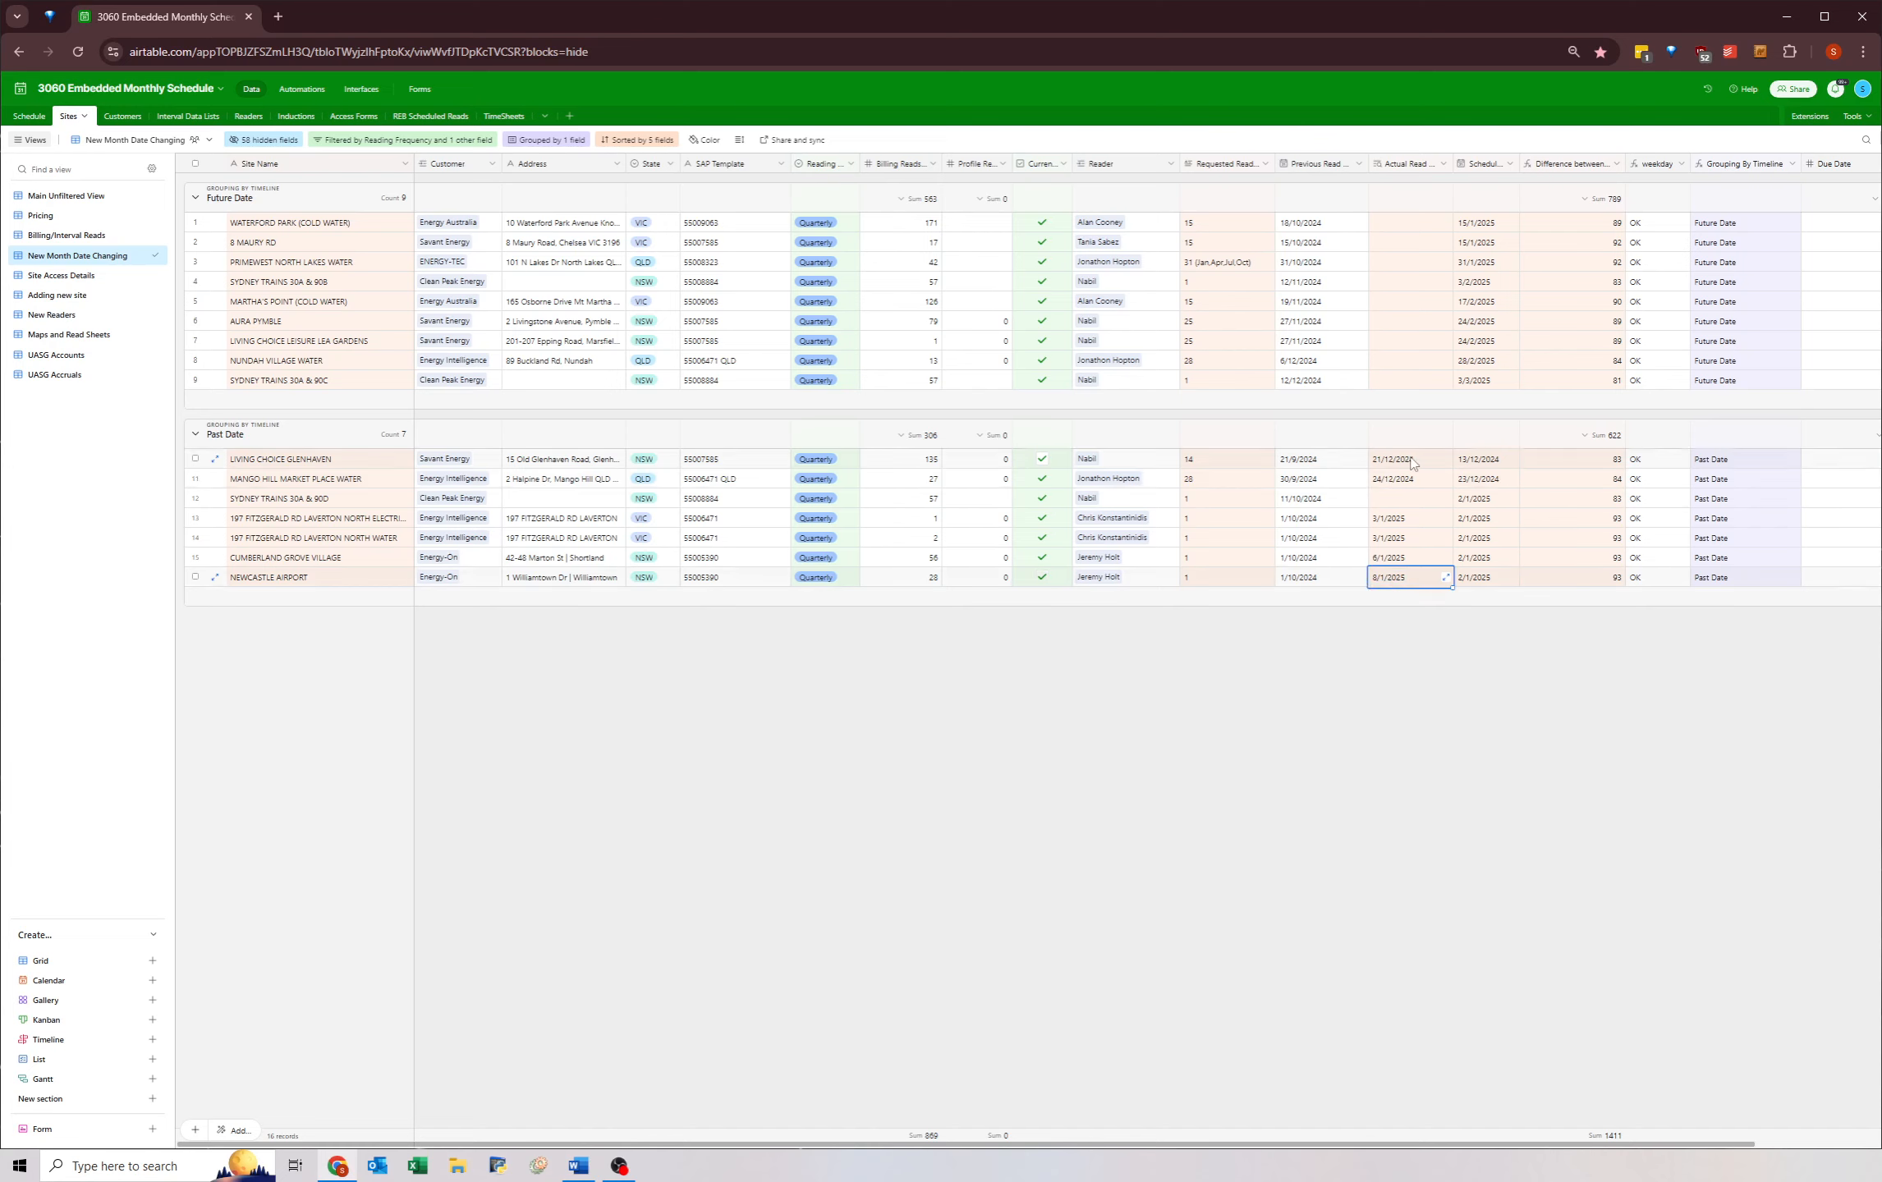
- Copy the Actual Read dates of LIVING CHOICE GLENHAVEN and MANGO HILL MARKET PLACE WATER into their Previous Read fields
left_click_drag(1411, 462, 1413, 486)
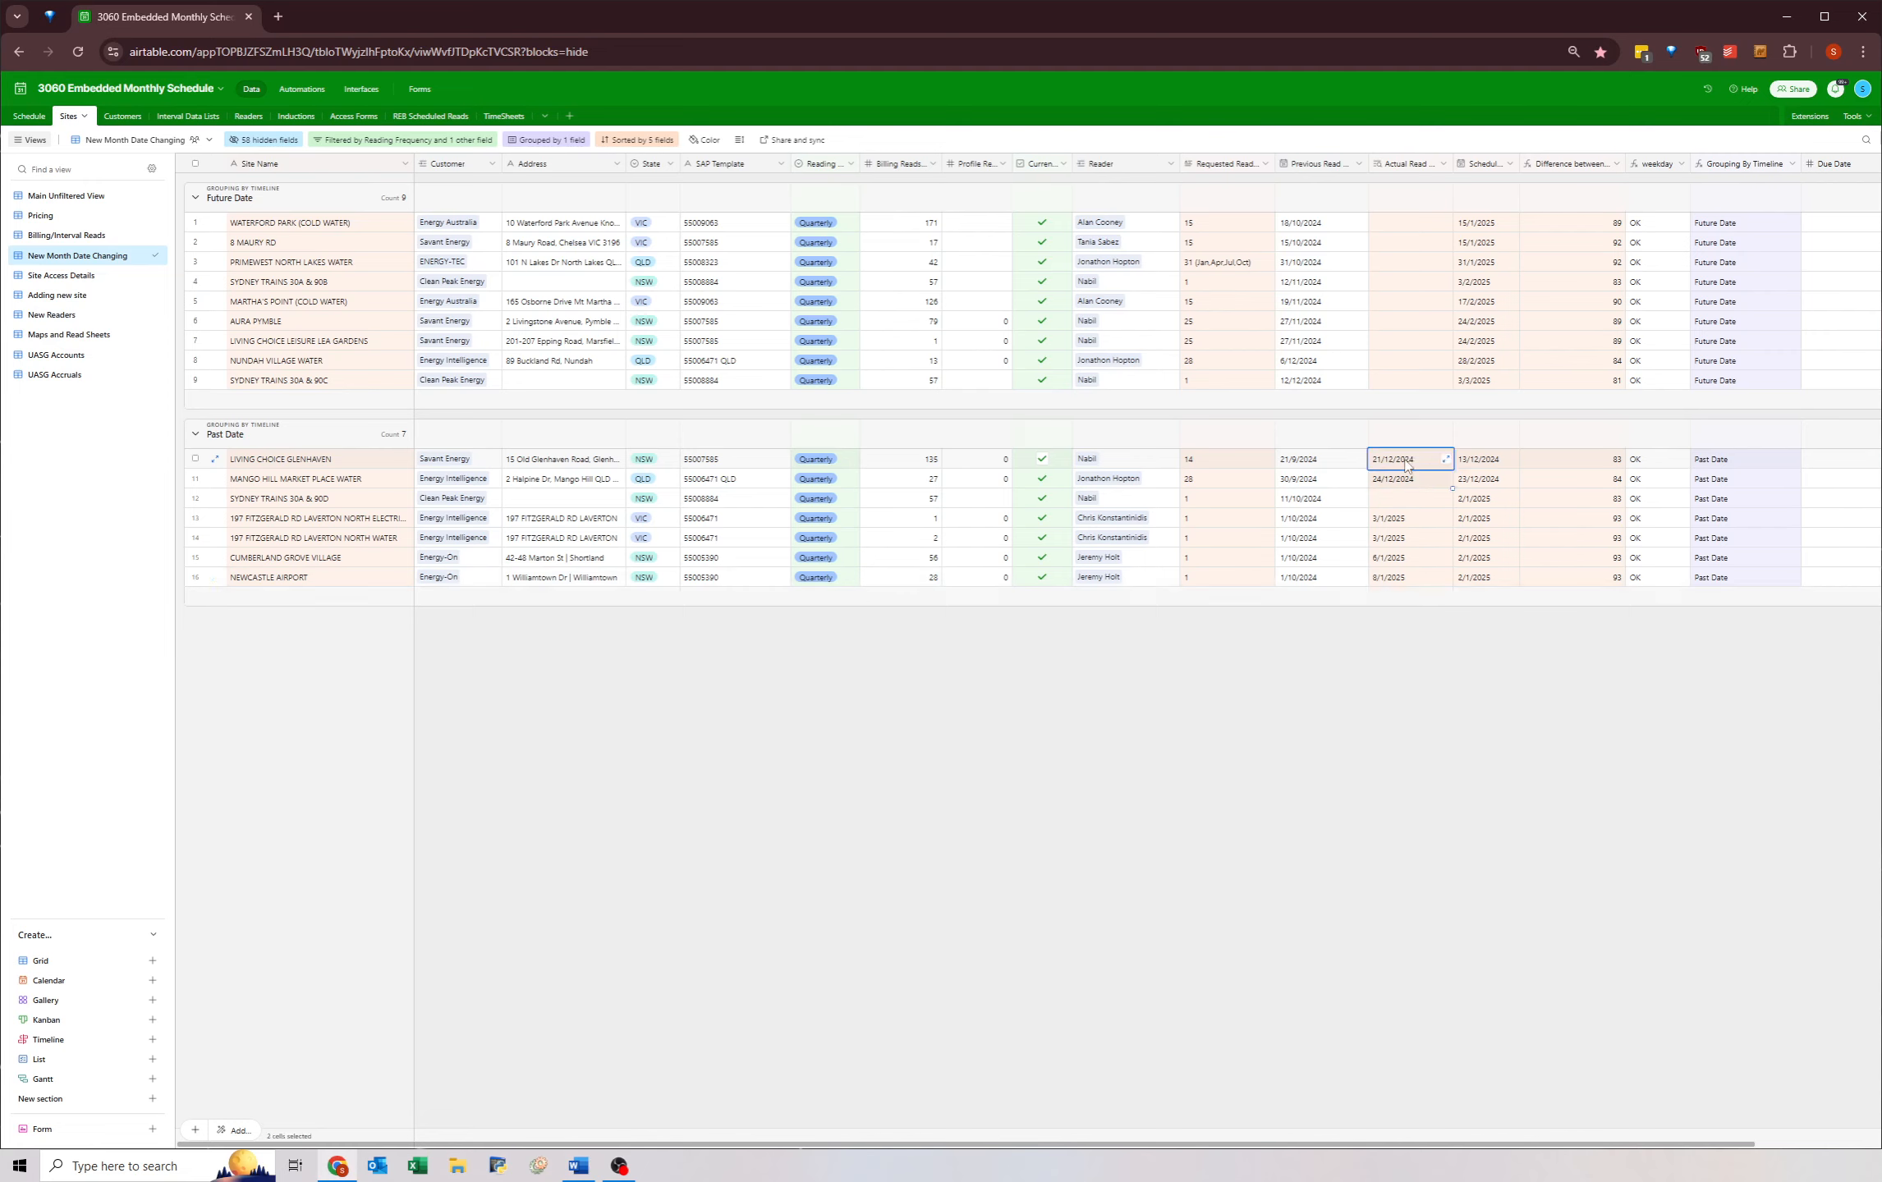
key("ctrl+c")
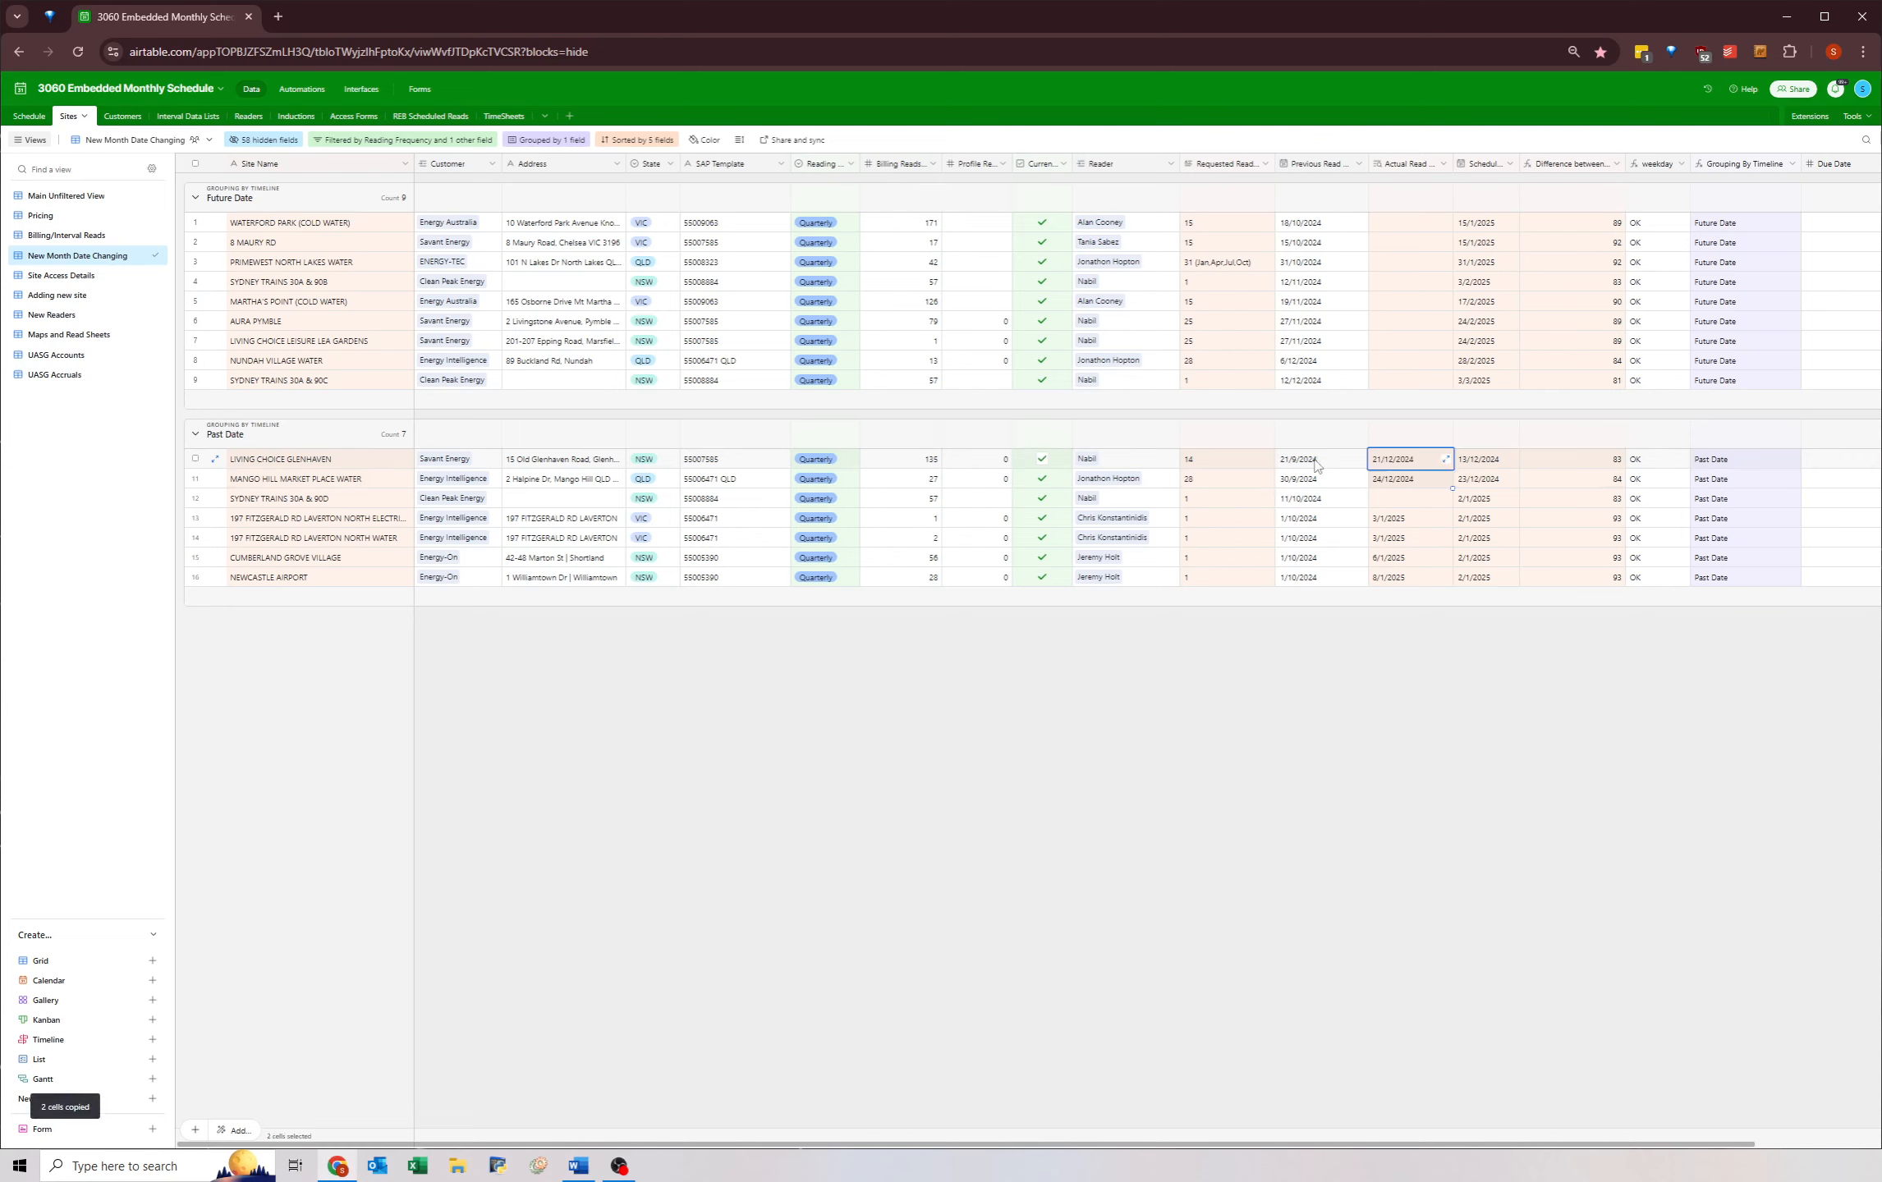
left_click(1314, 464)
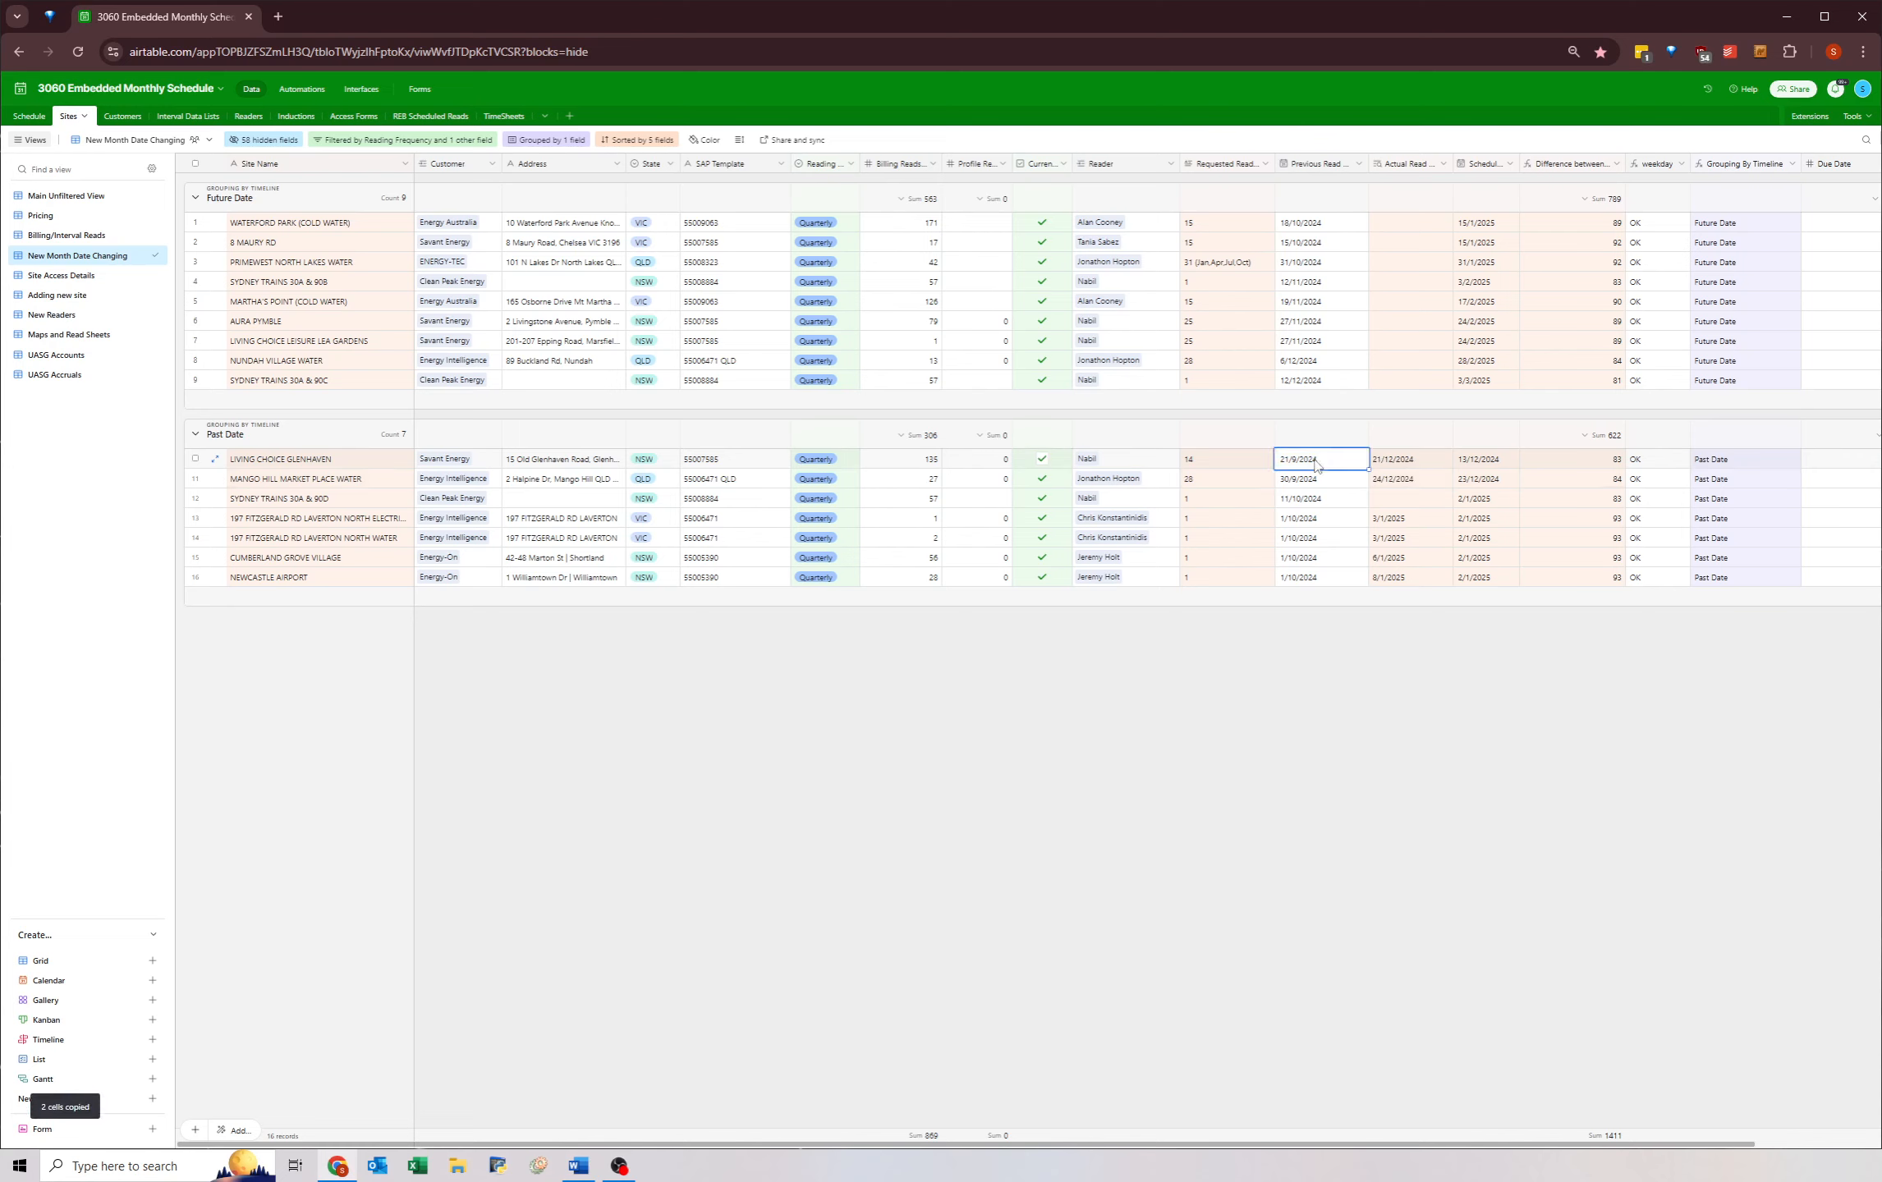
key("ctrl+v")
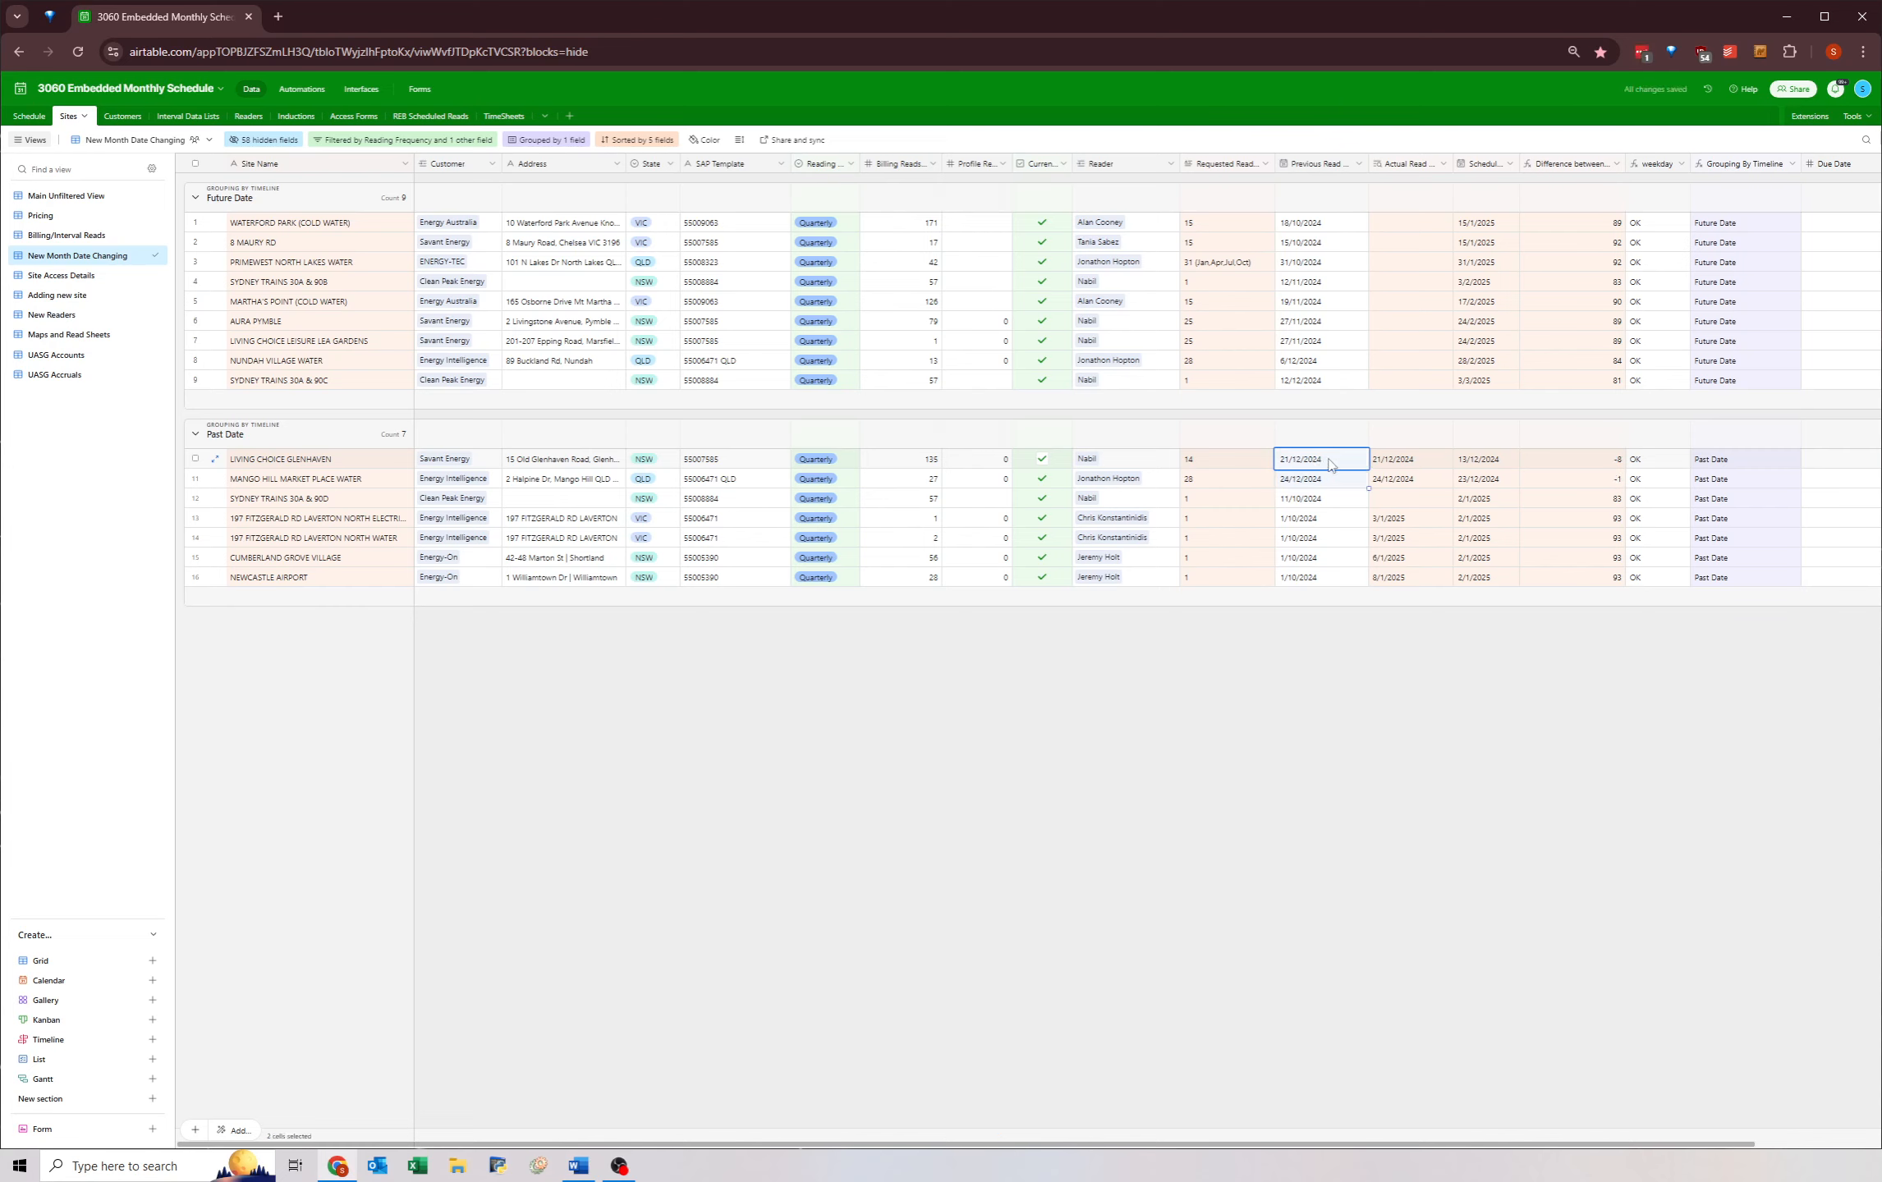
left_click(1400, 462)
left_click(1406, 479)
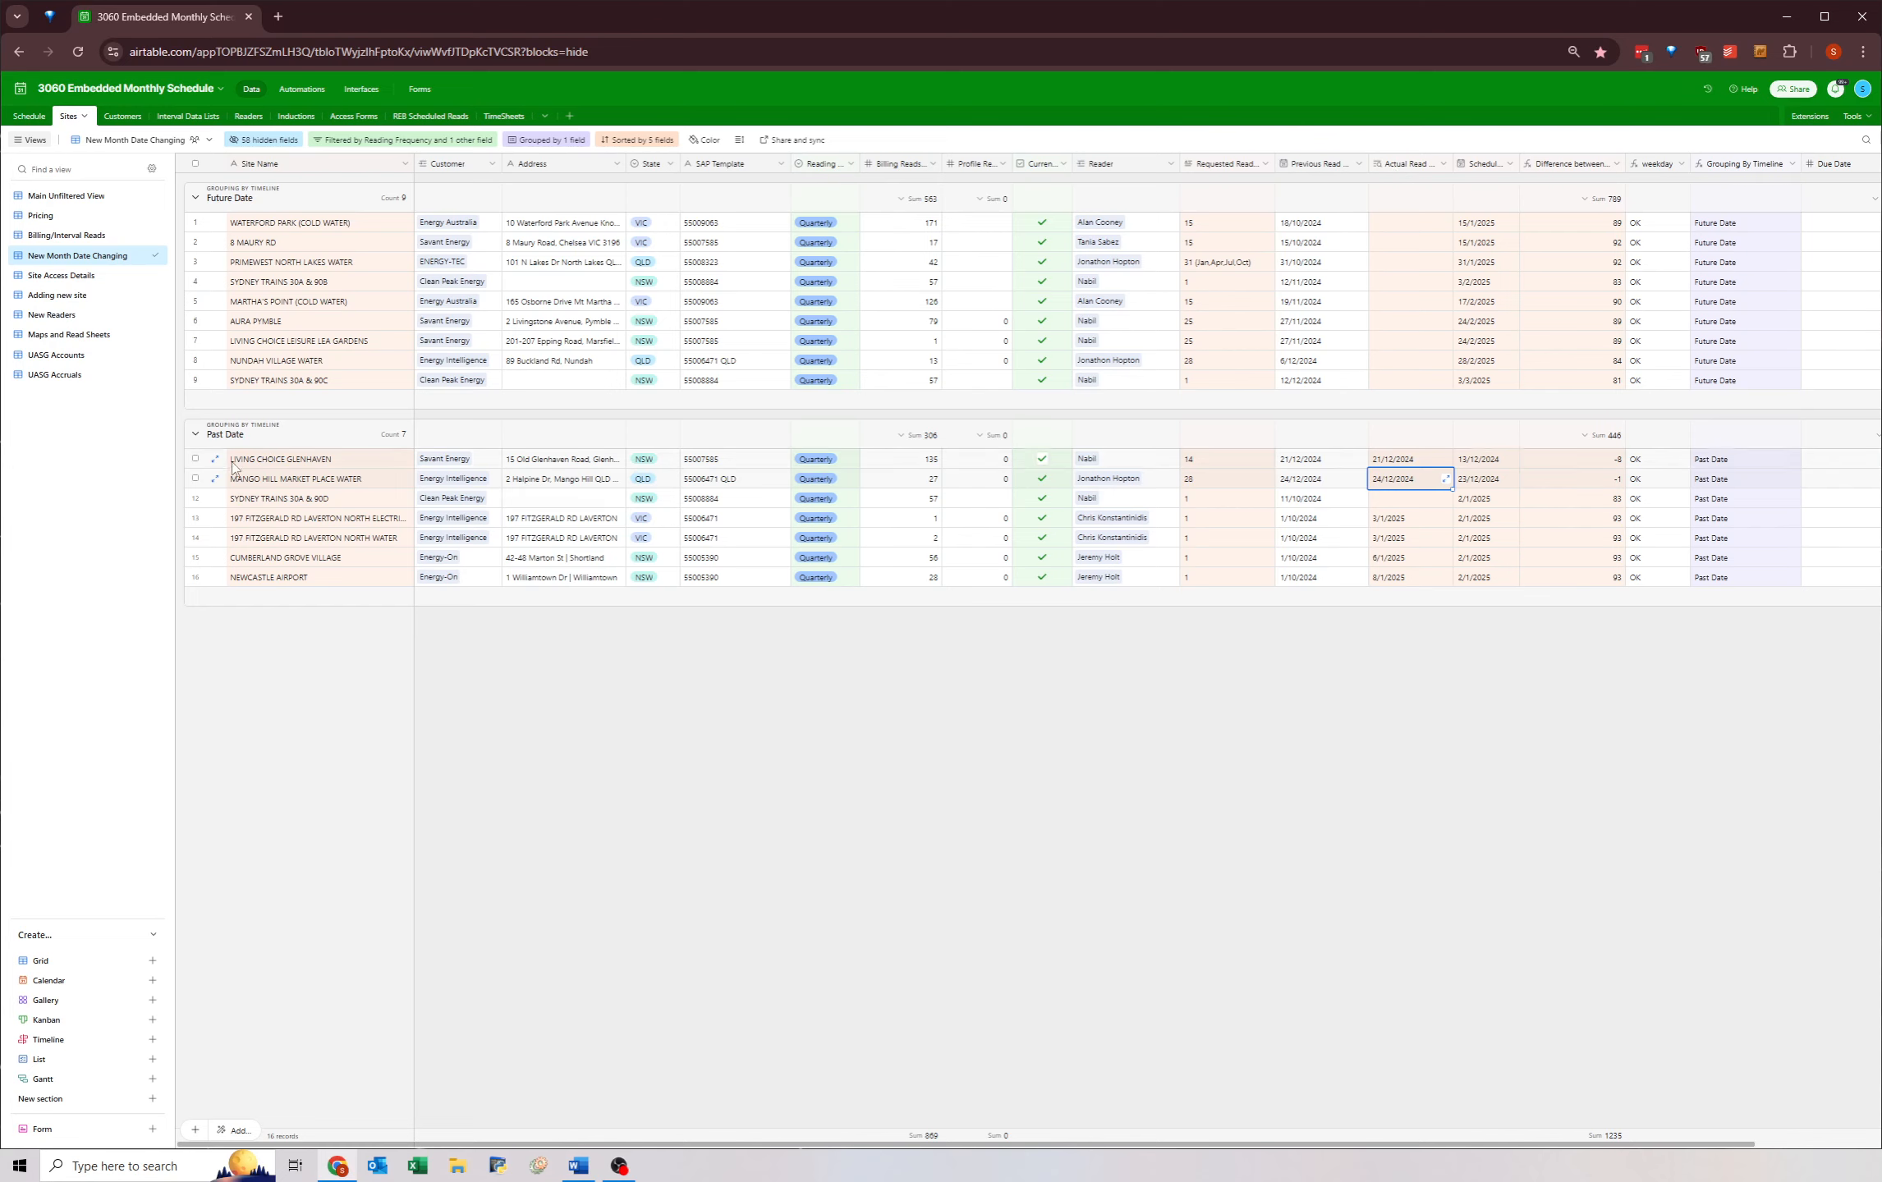
- Try to paste copied dates into the Actual Read field for the last four Past Date sites
left_click_drag(1479, 523, 1482, 578)
key("ctrl+c")
left_click(1409, 523)
key("ctrl+v")
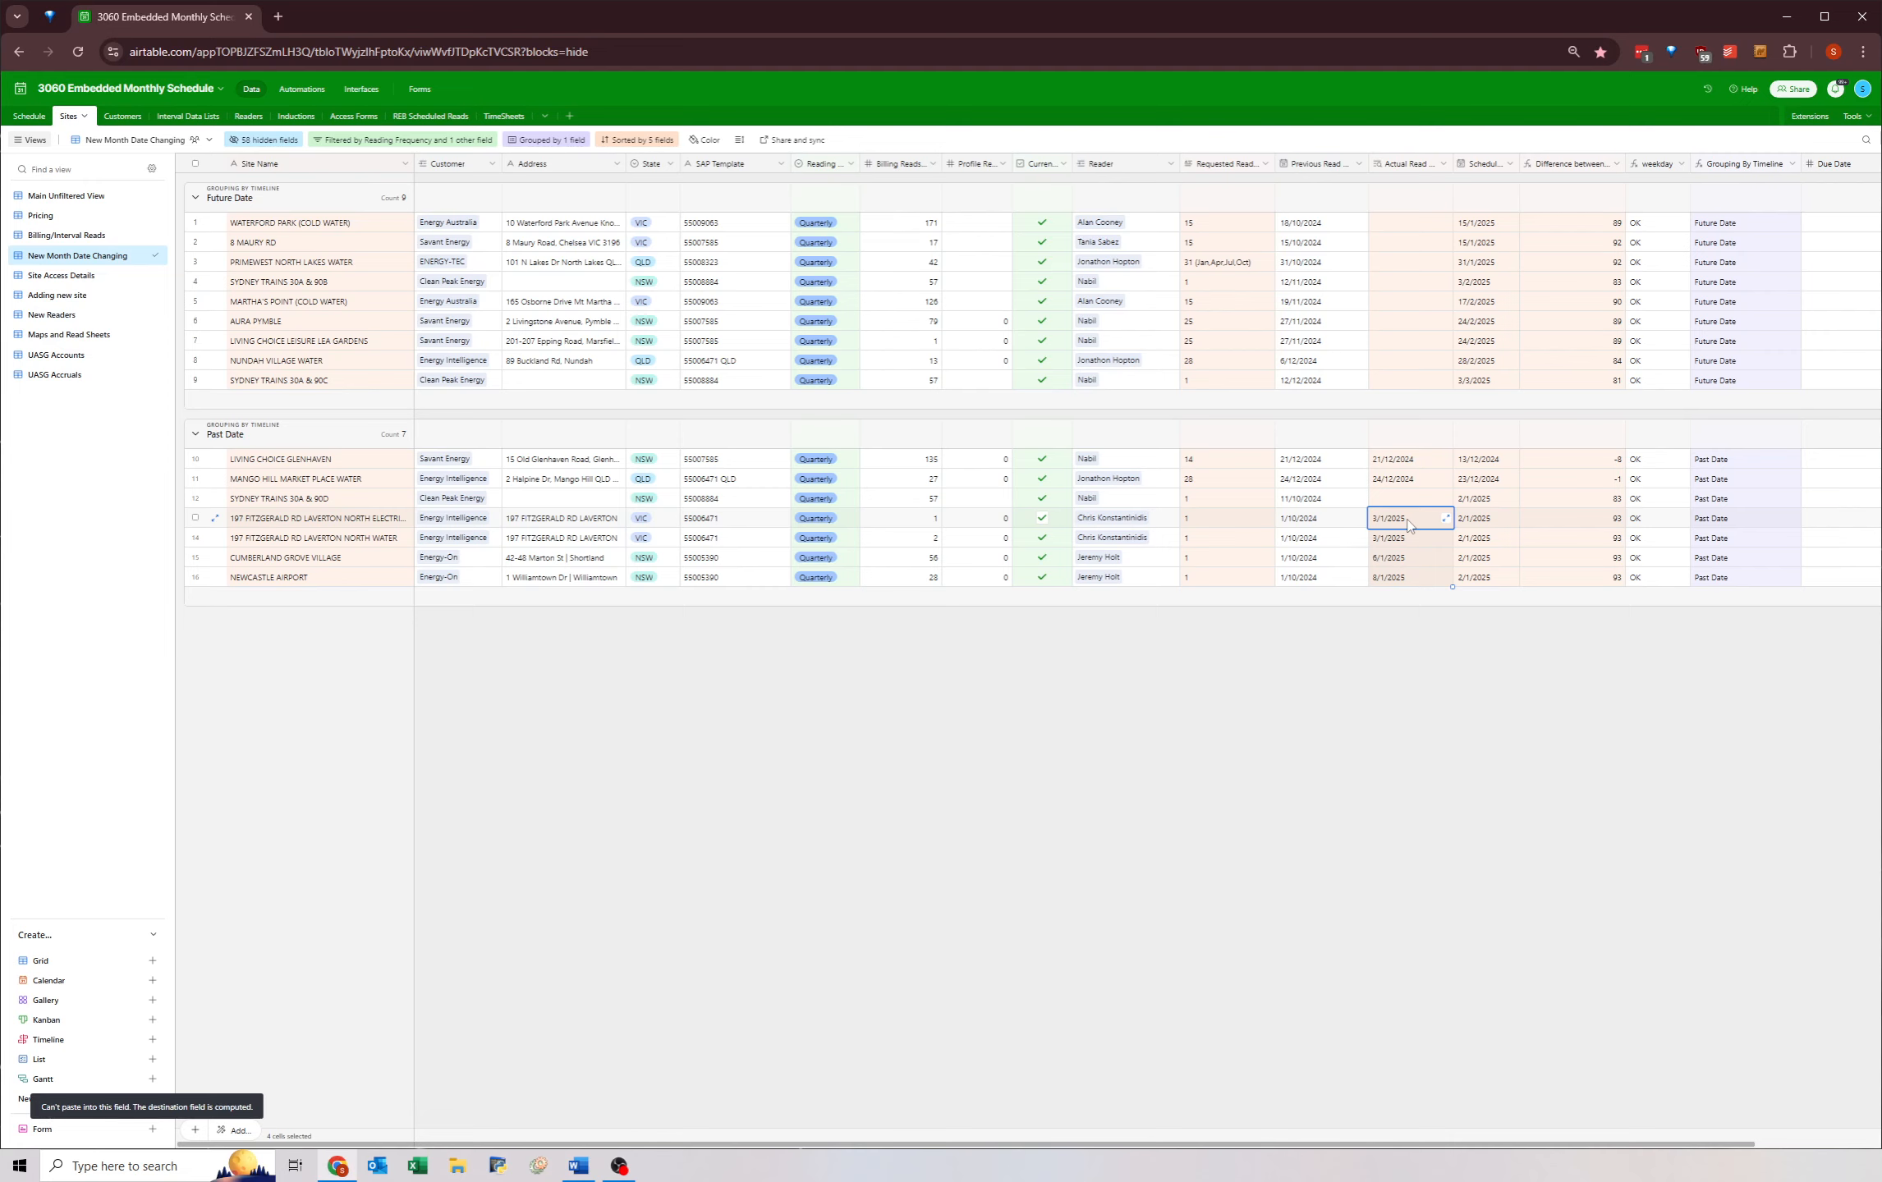
- Undo the date paste and the Actual Read field move, keeping the Quarterly filter applied
key("ctrl+z")
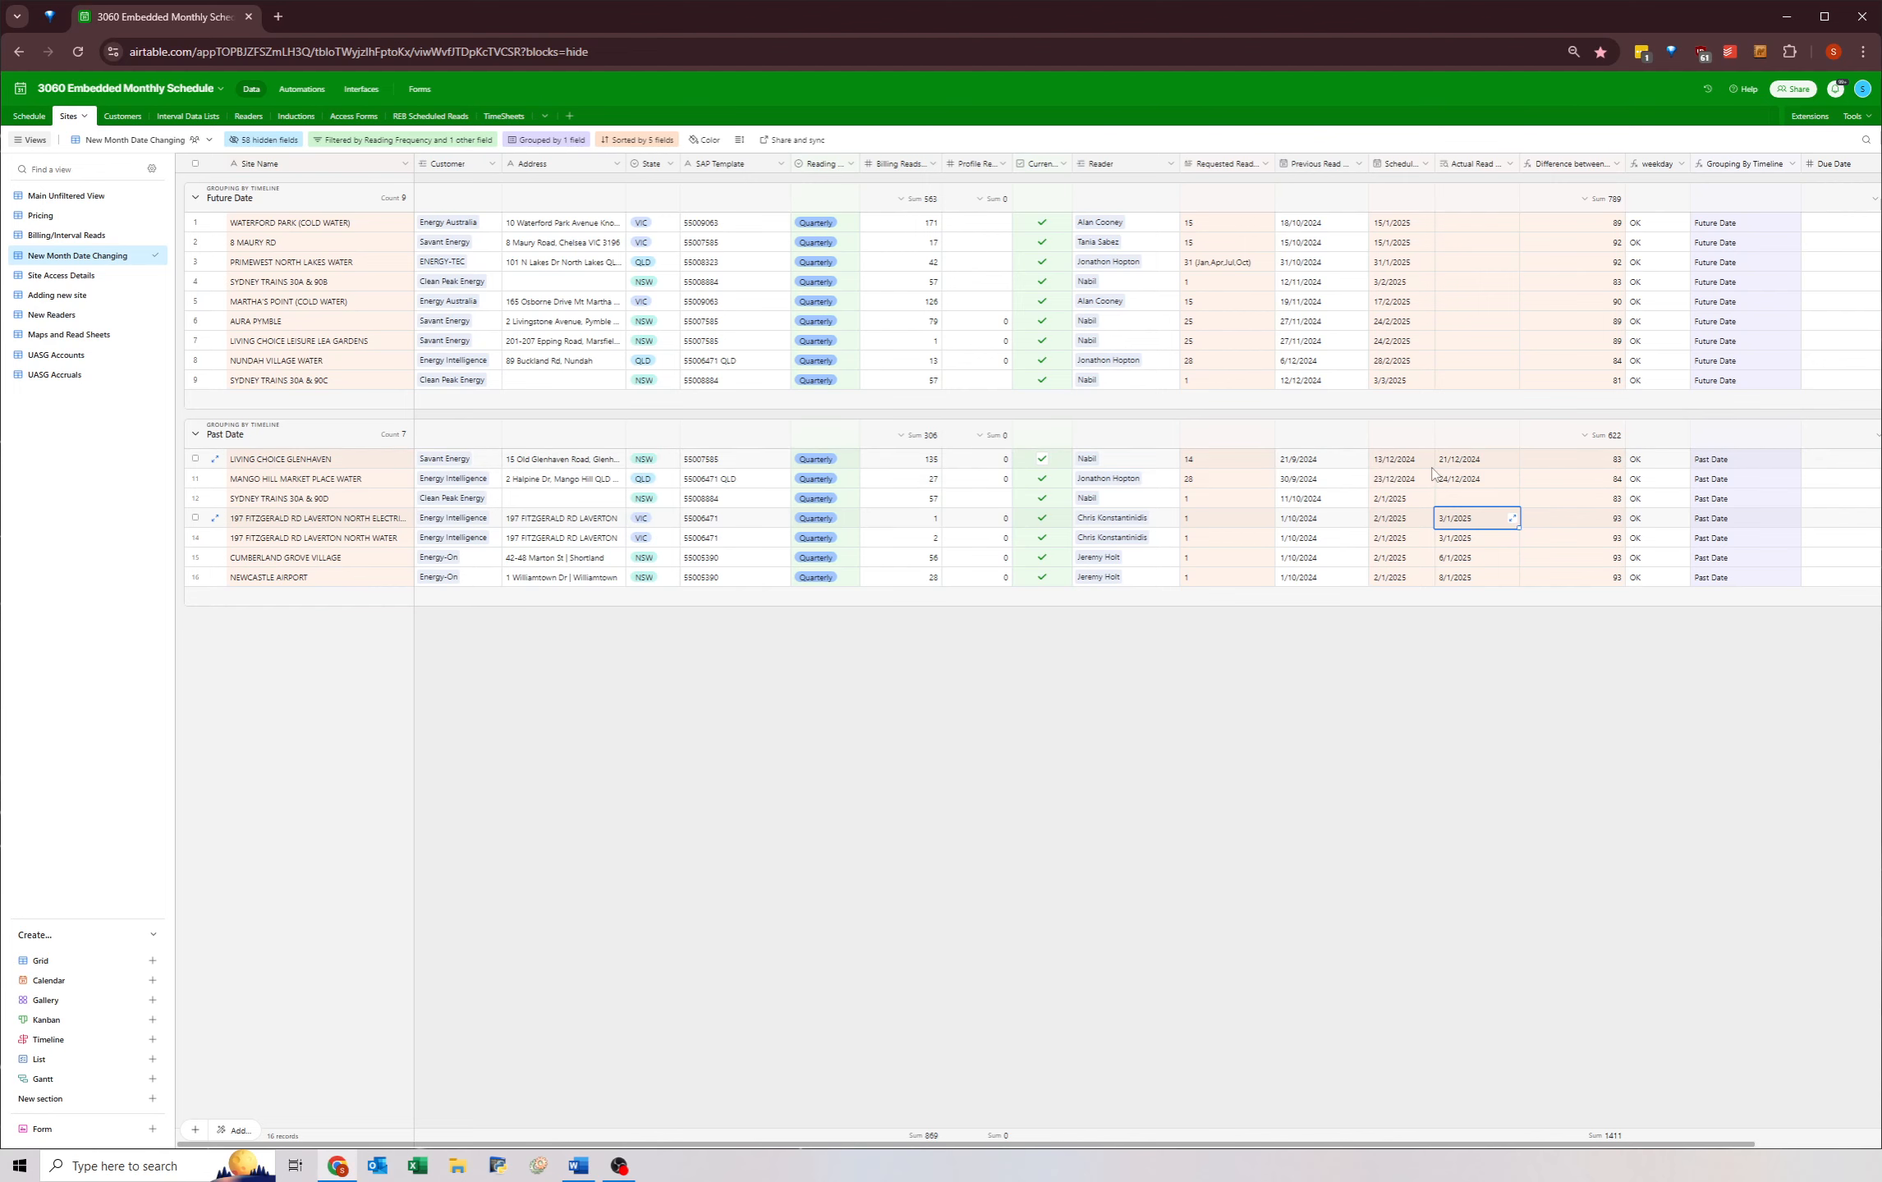
key("ctrl+z")
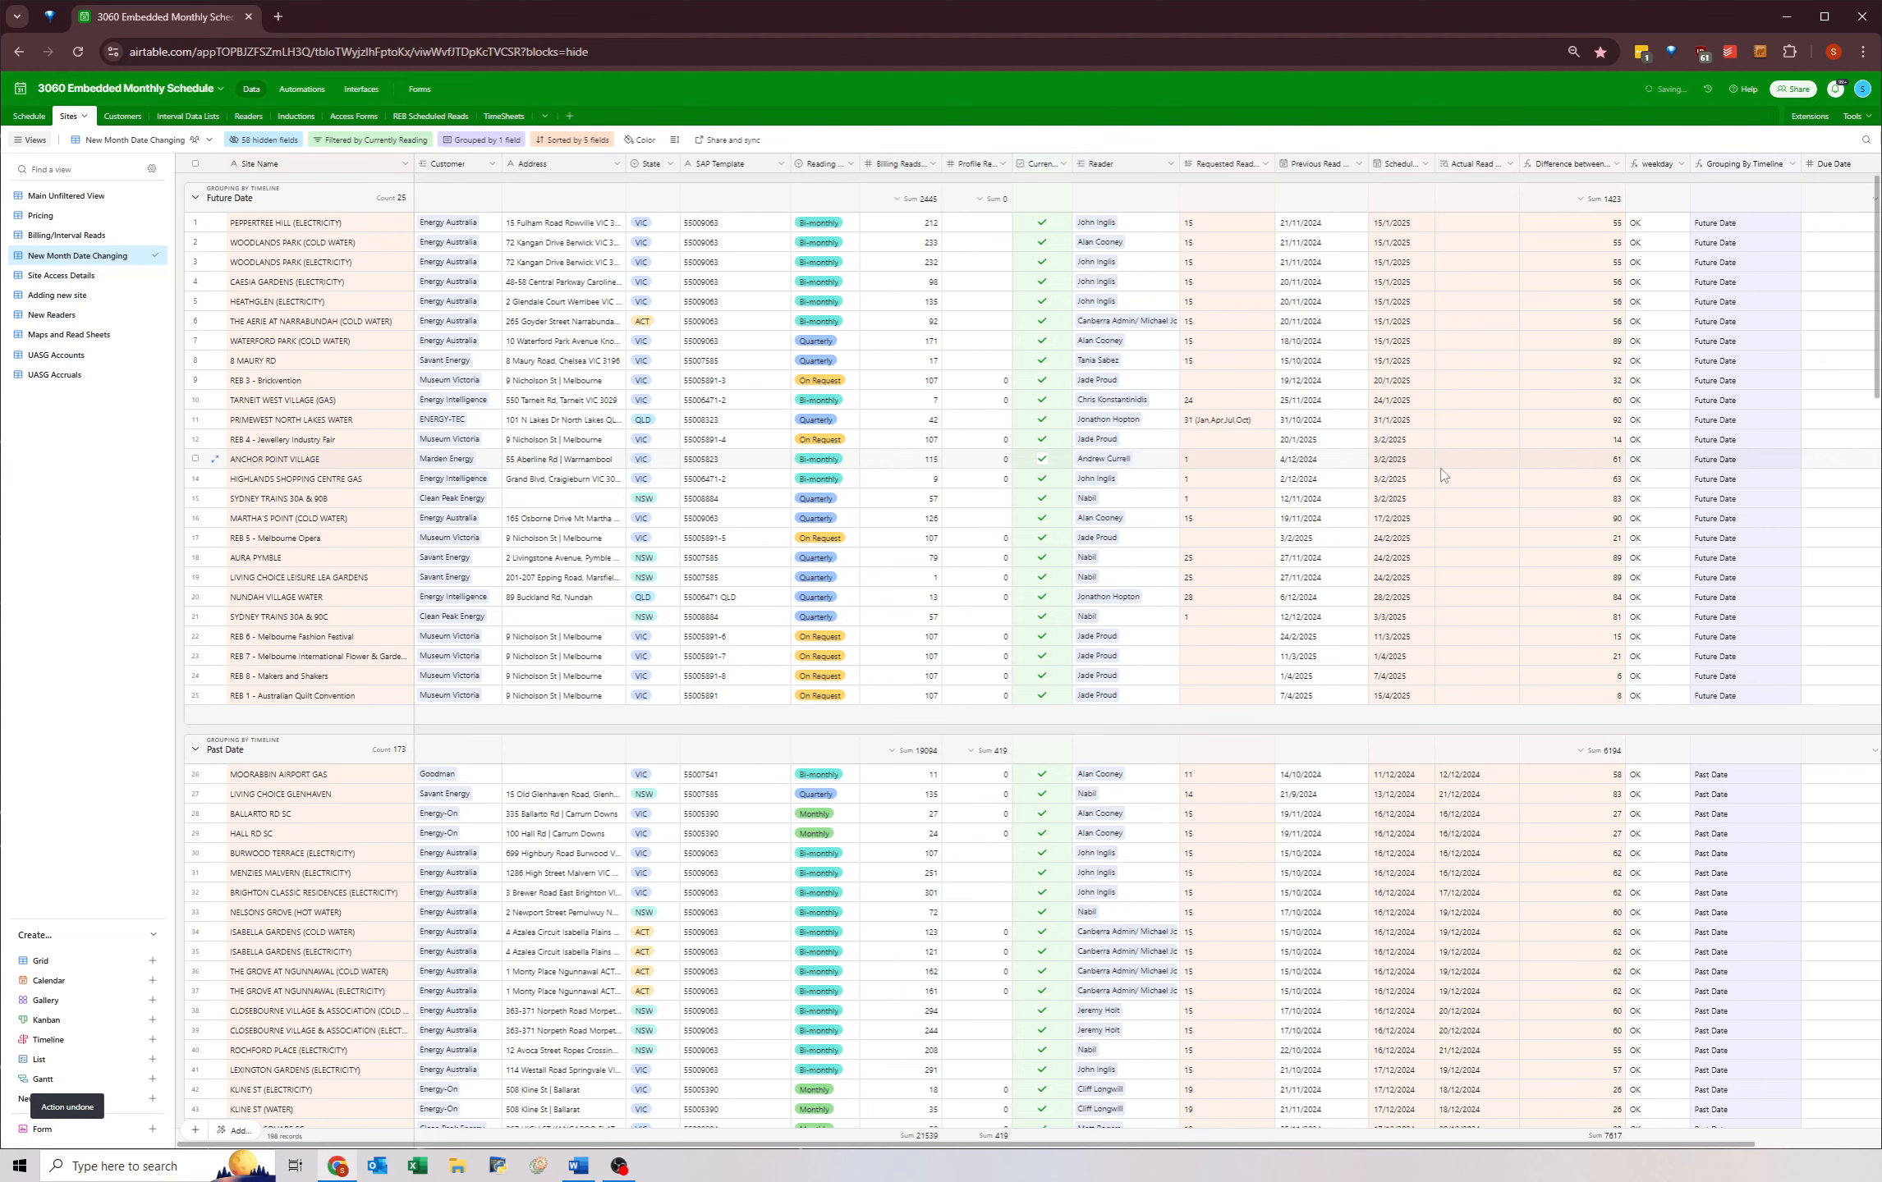
key("ctrl+shift+z")
- Place the Actual Read field beside Previous Read and copy all available Actual Read dates in the Past Date group into Previous Read
left_click_drag(1469, 460, 1470, 478)
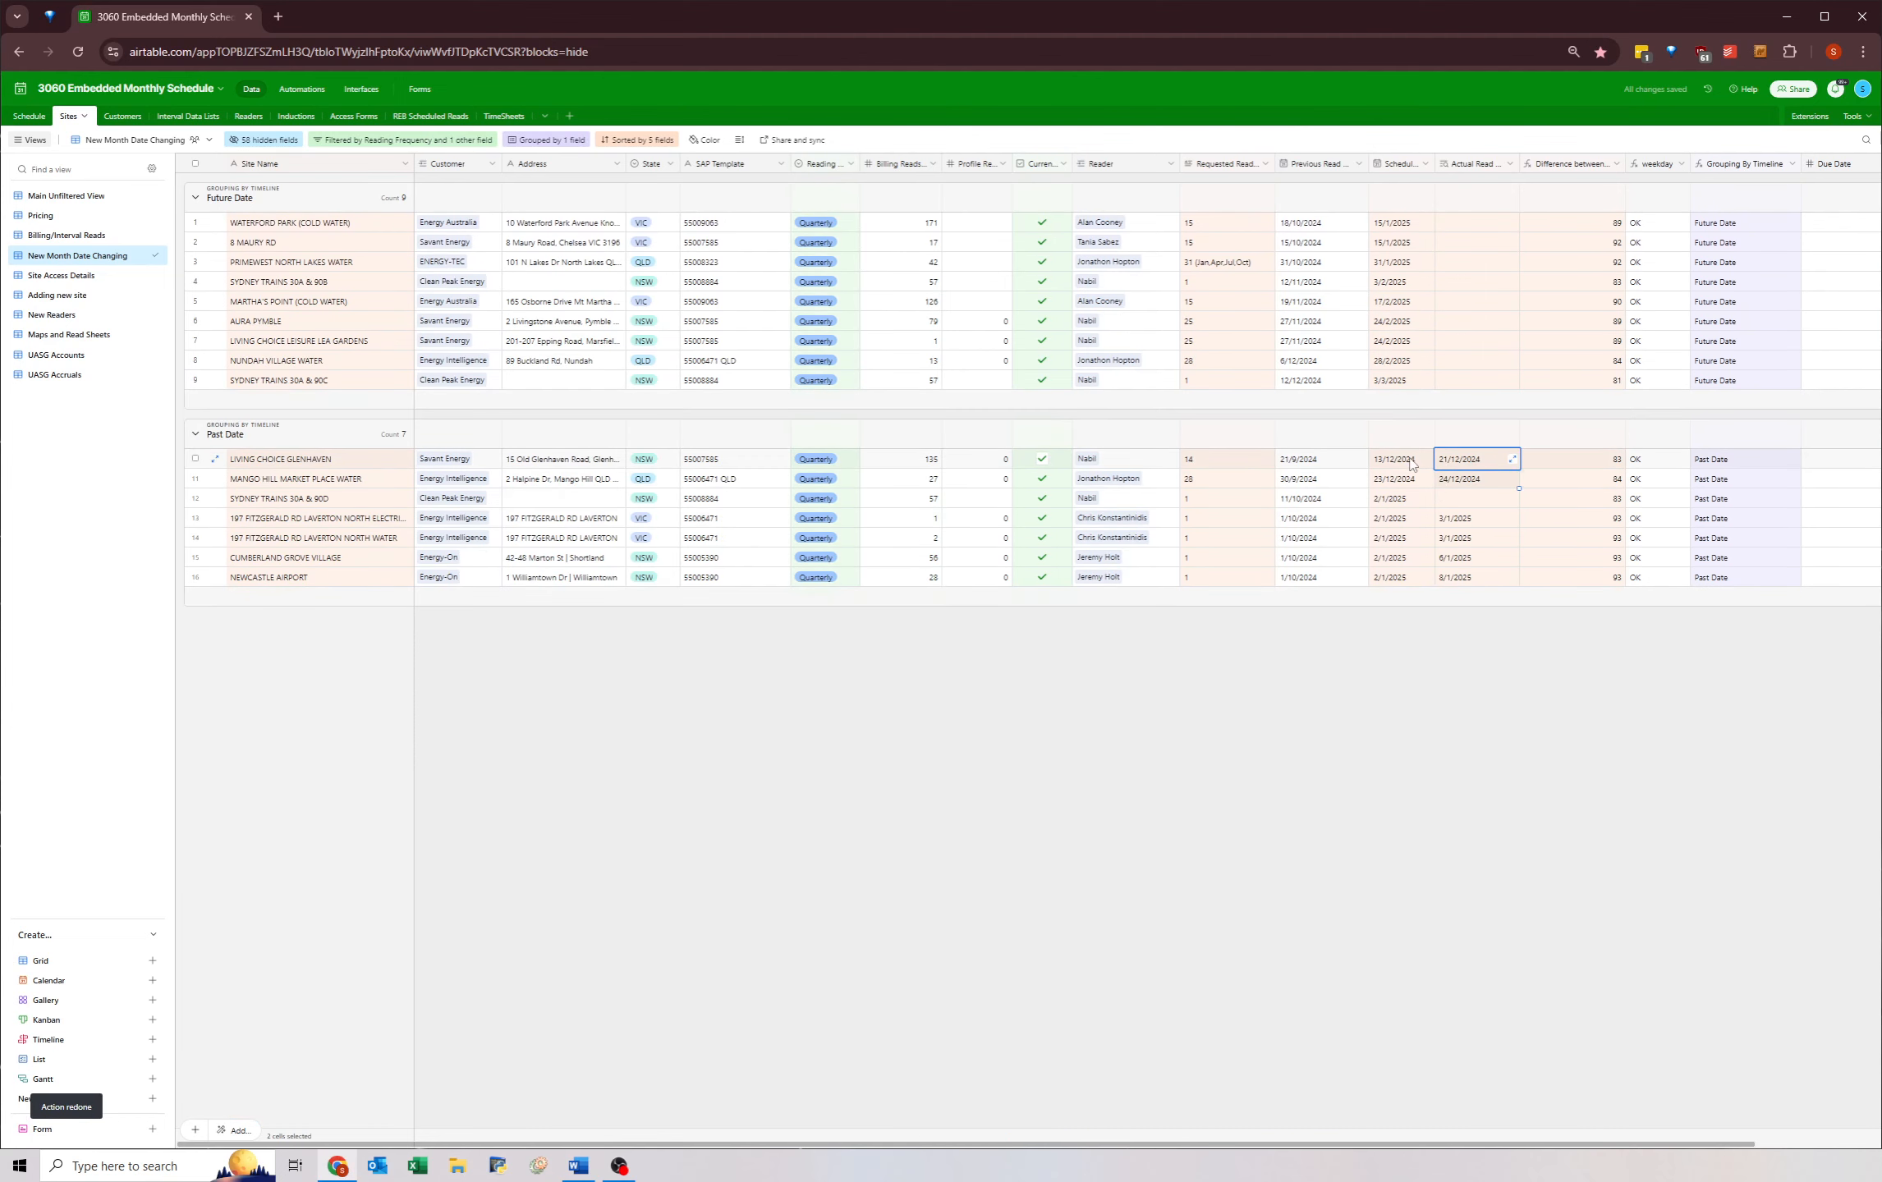
left_click_drag(1480, 163, 1385, 173)
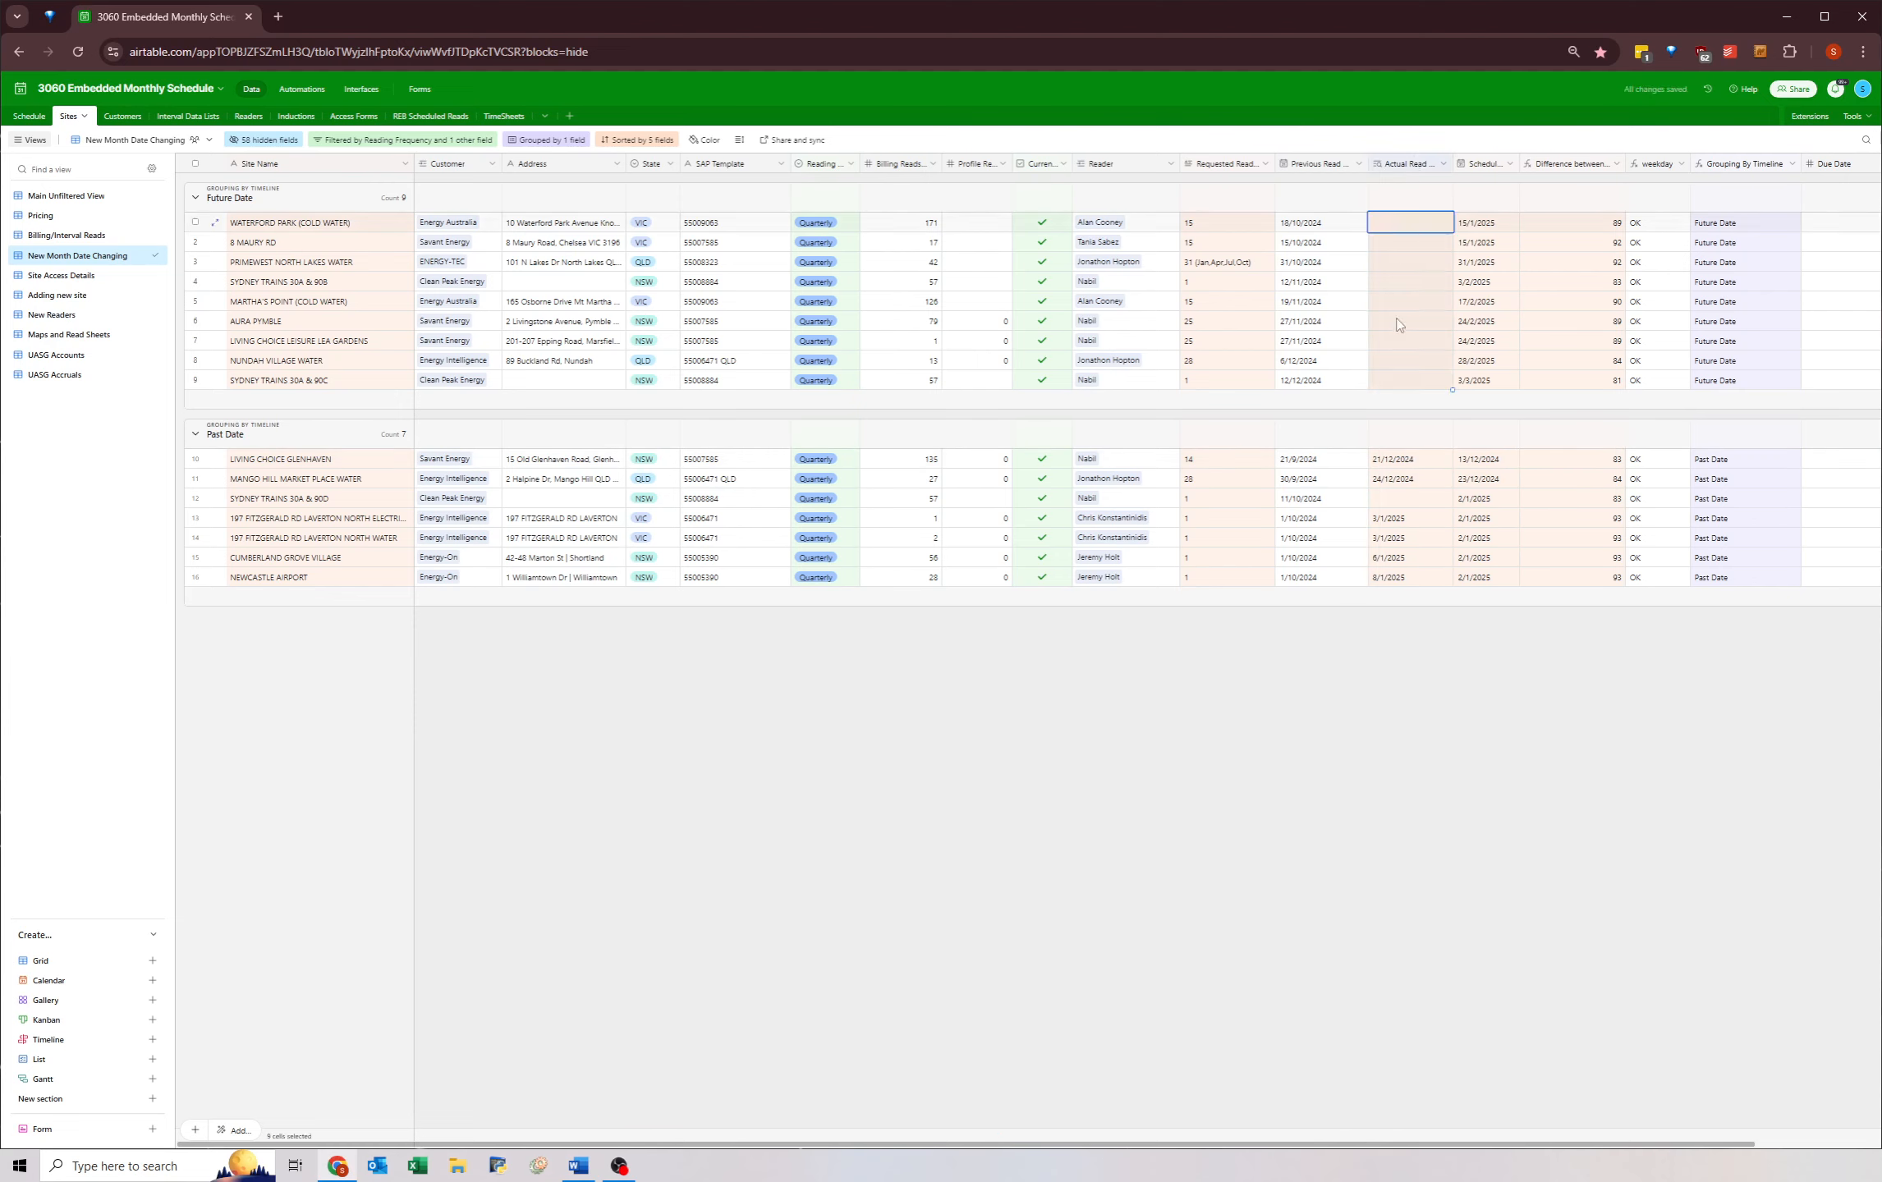
left_click_drag(1408, 460, 1406, 580)
key("ctrl+c")
key("ctrl+v")
key("ctrl+c")
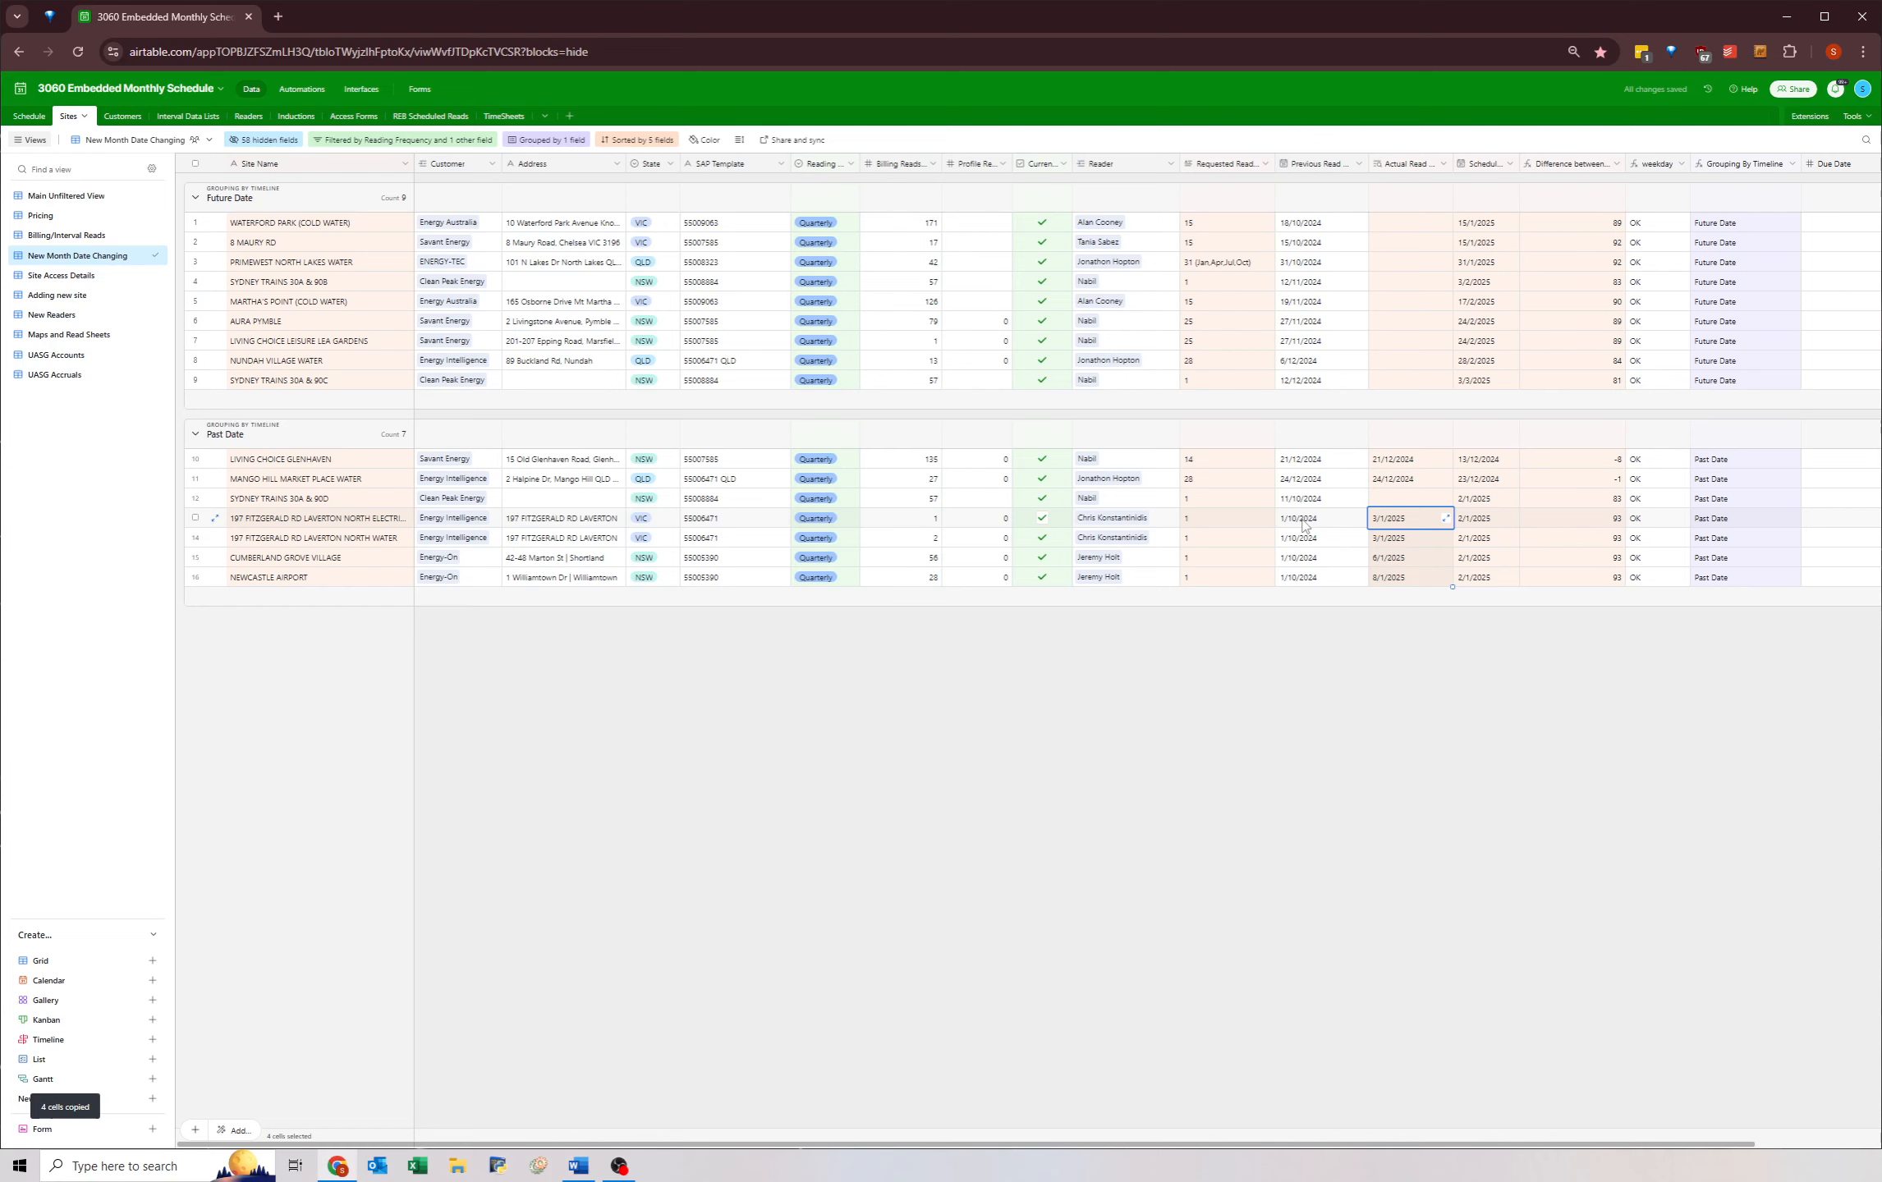
left_click(1303, 518)
key("ctrl+v")
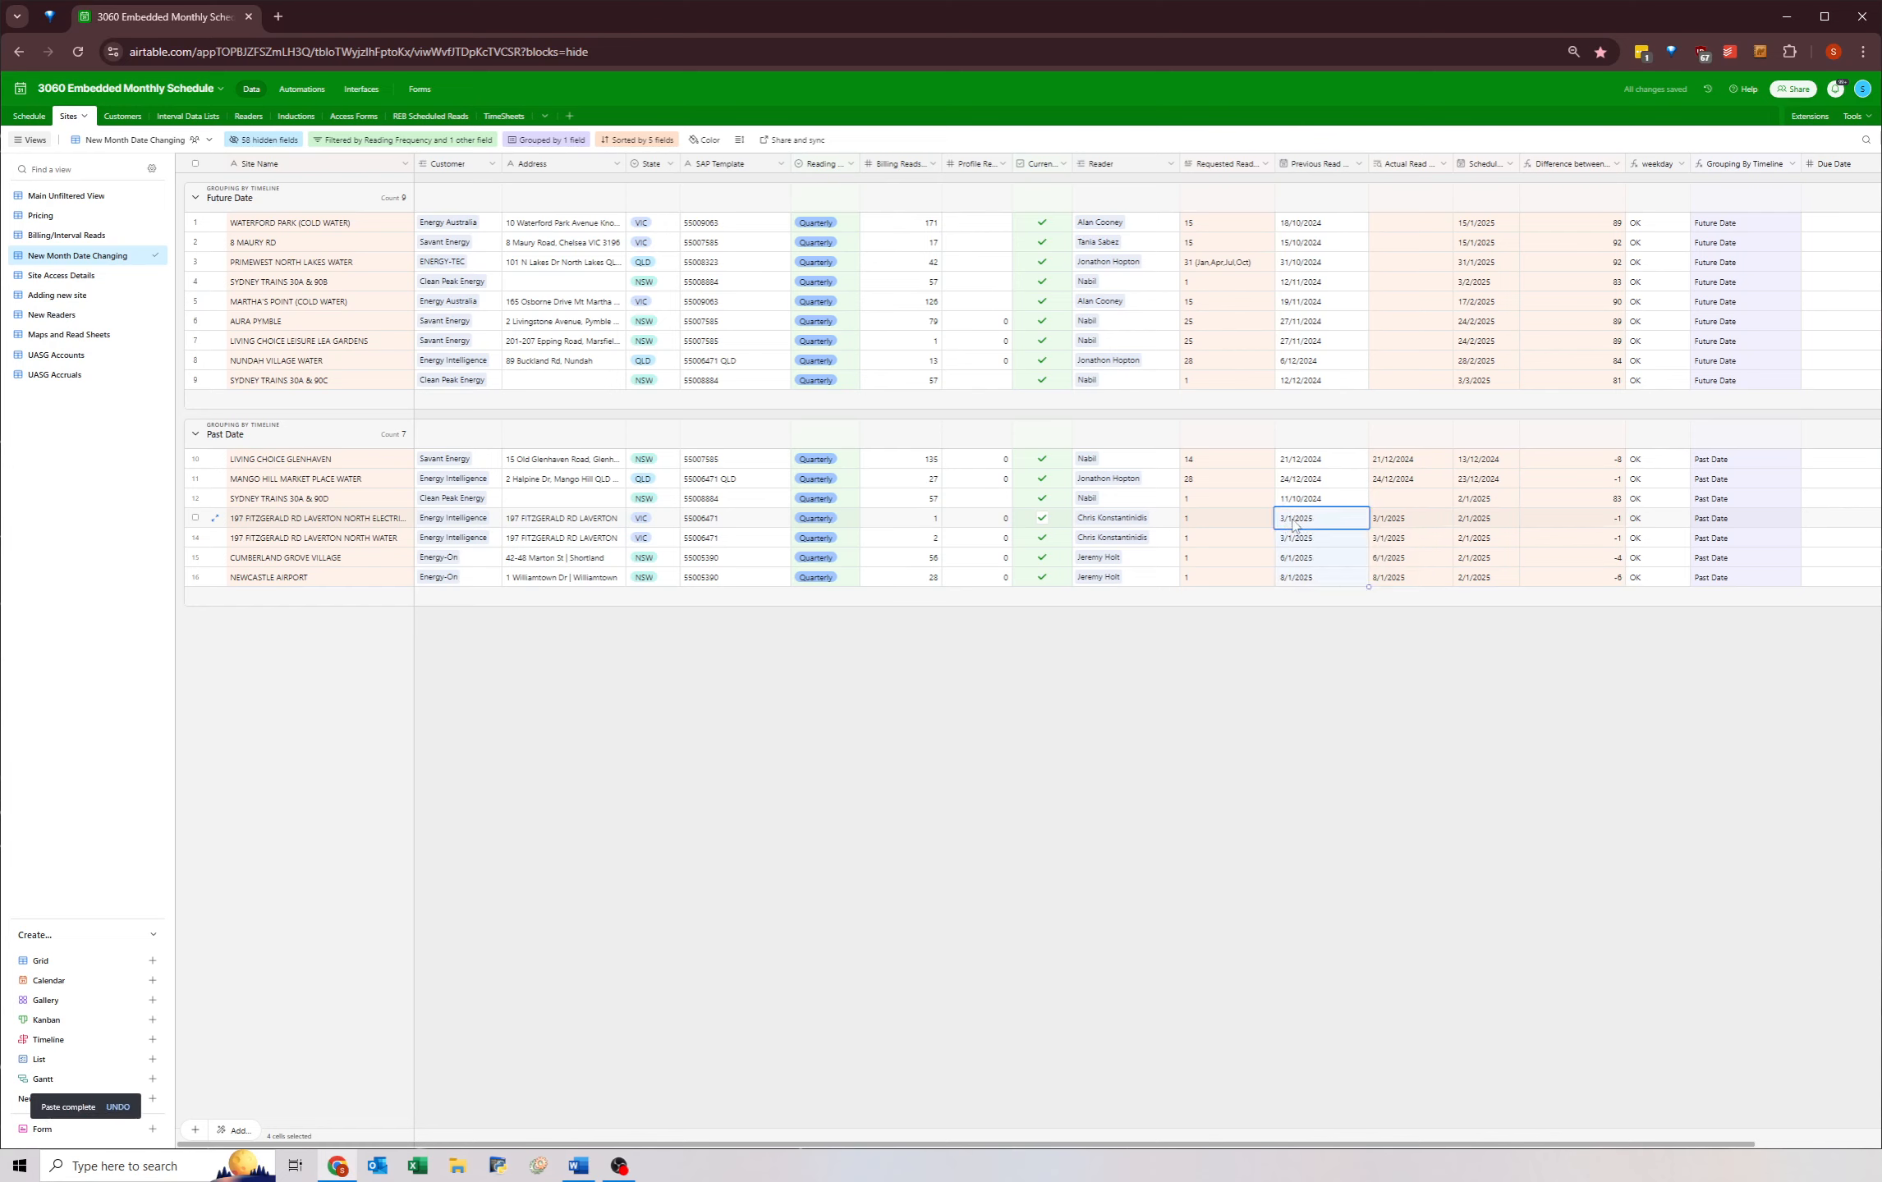
- Check the Scheduled, Previous Read and Actual Read dates of the SYDNEY TRAINS 30A & 80D record
left_click(1466, 504)
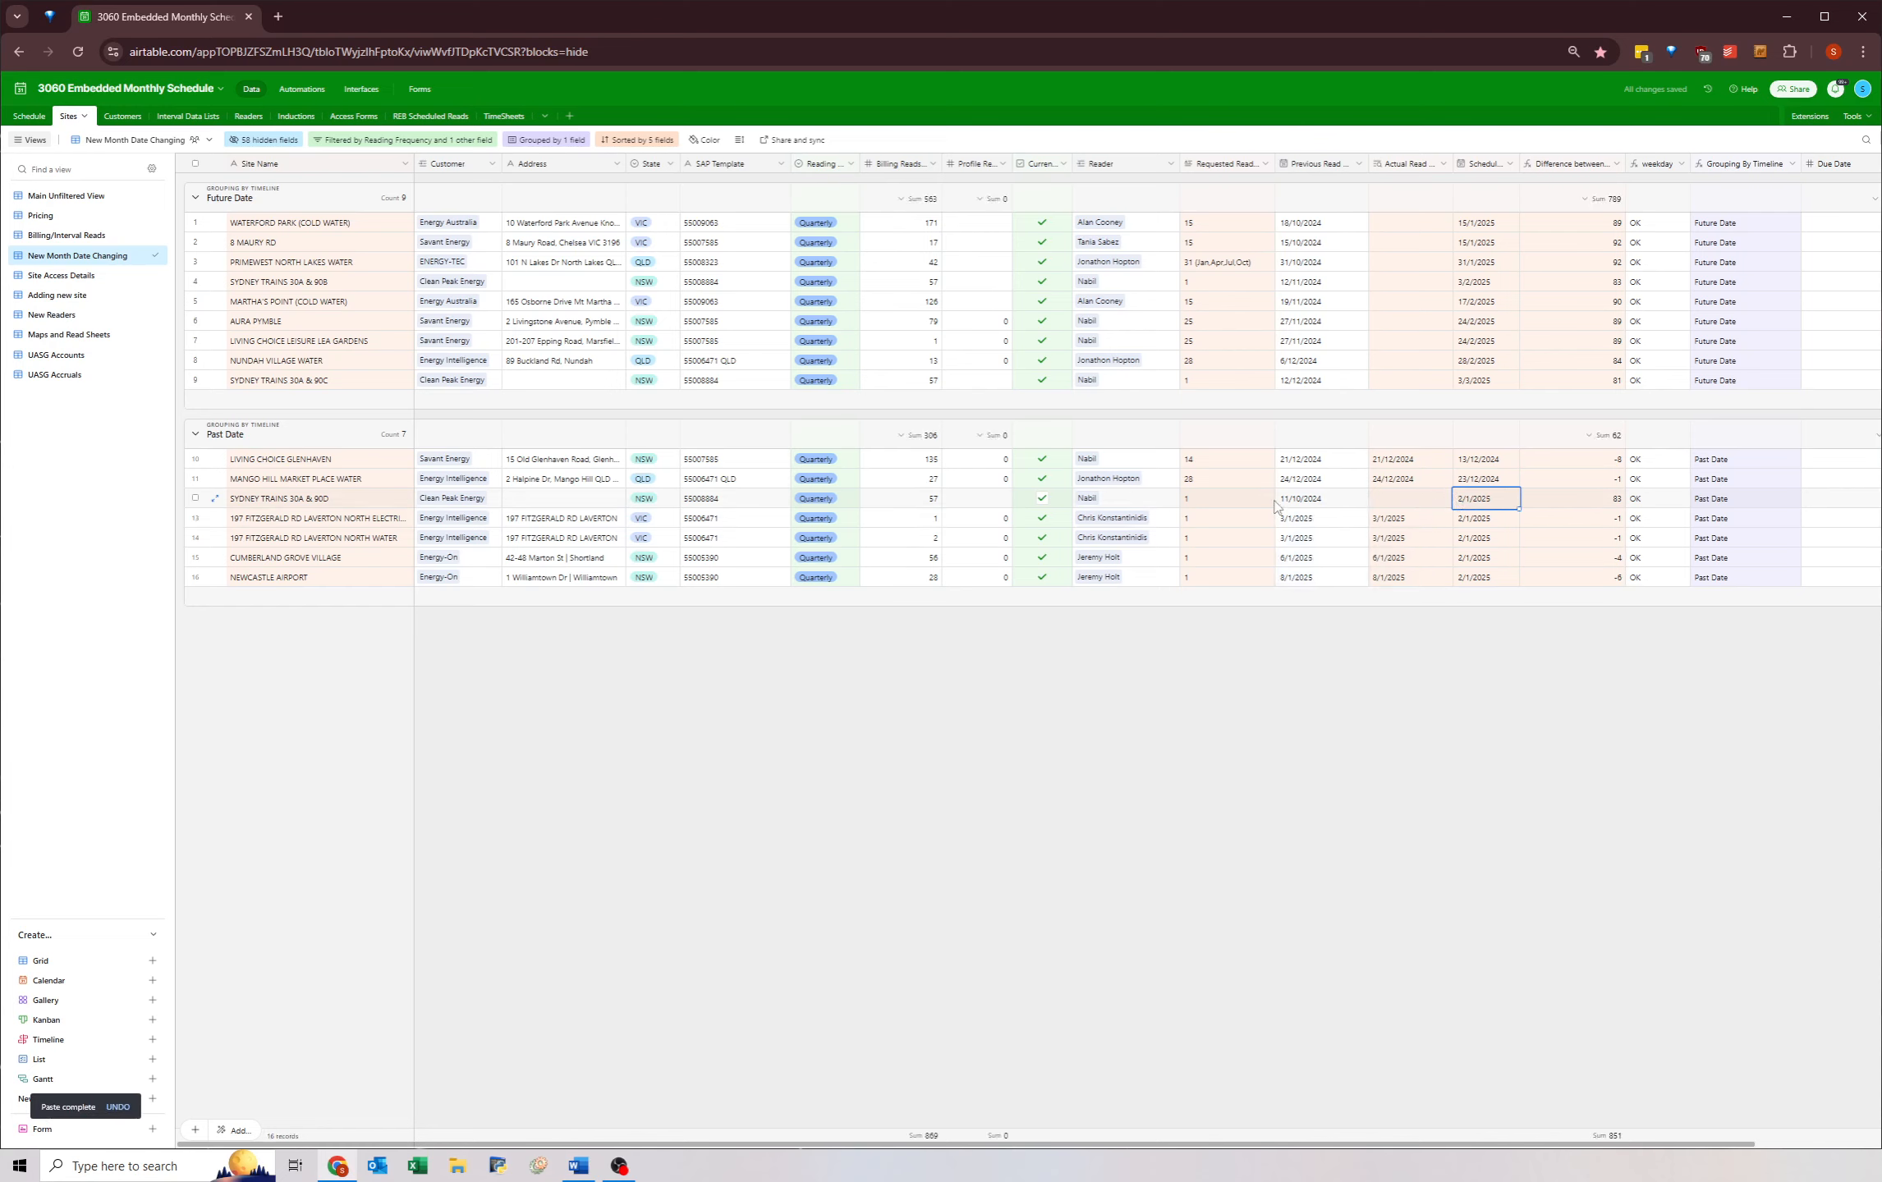
left_click(1284, 503)
left_click(1394, 496)
left_click(1320, 499)
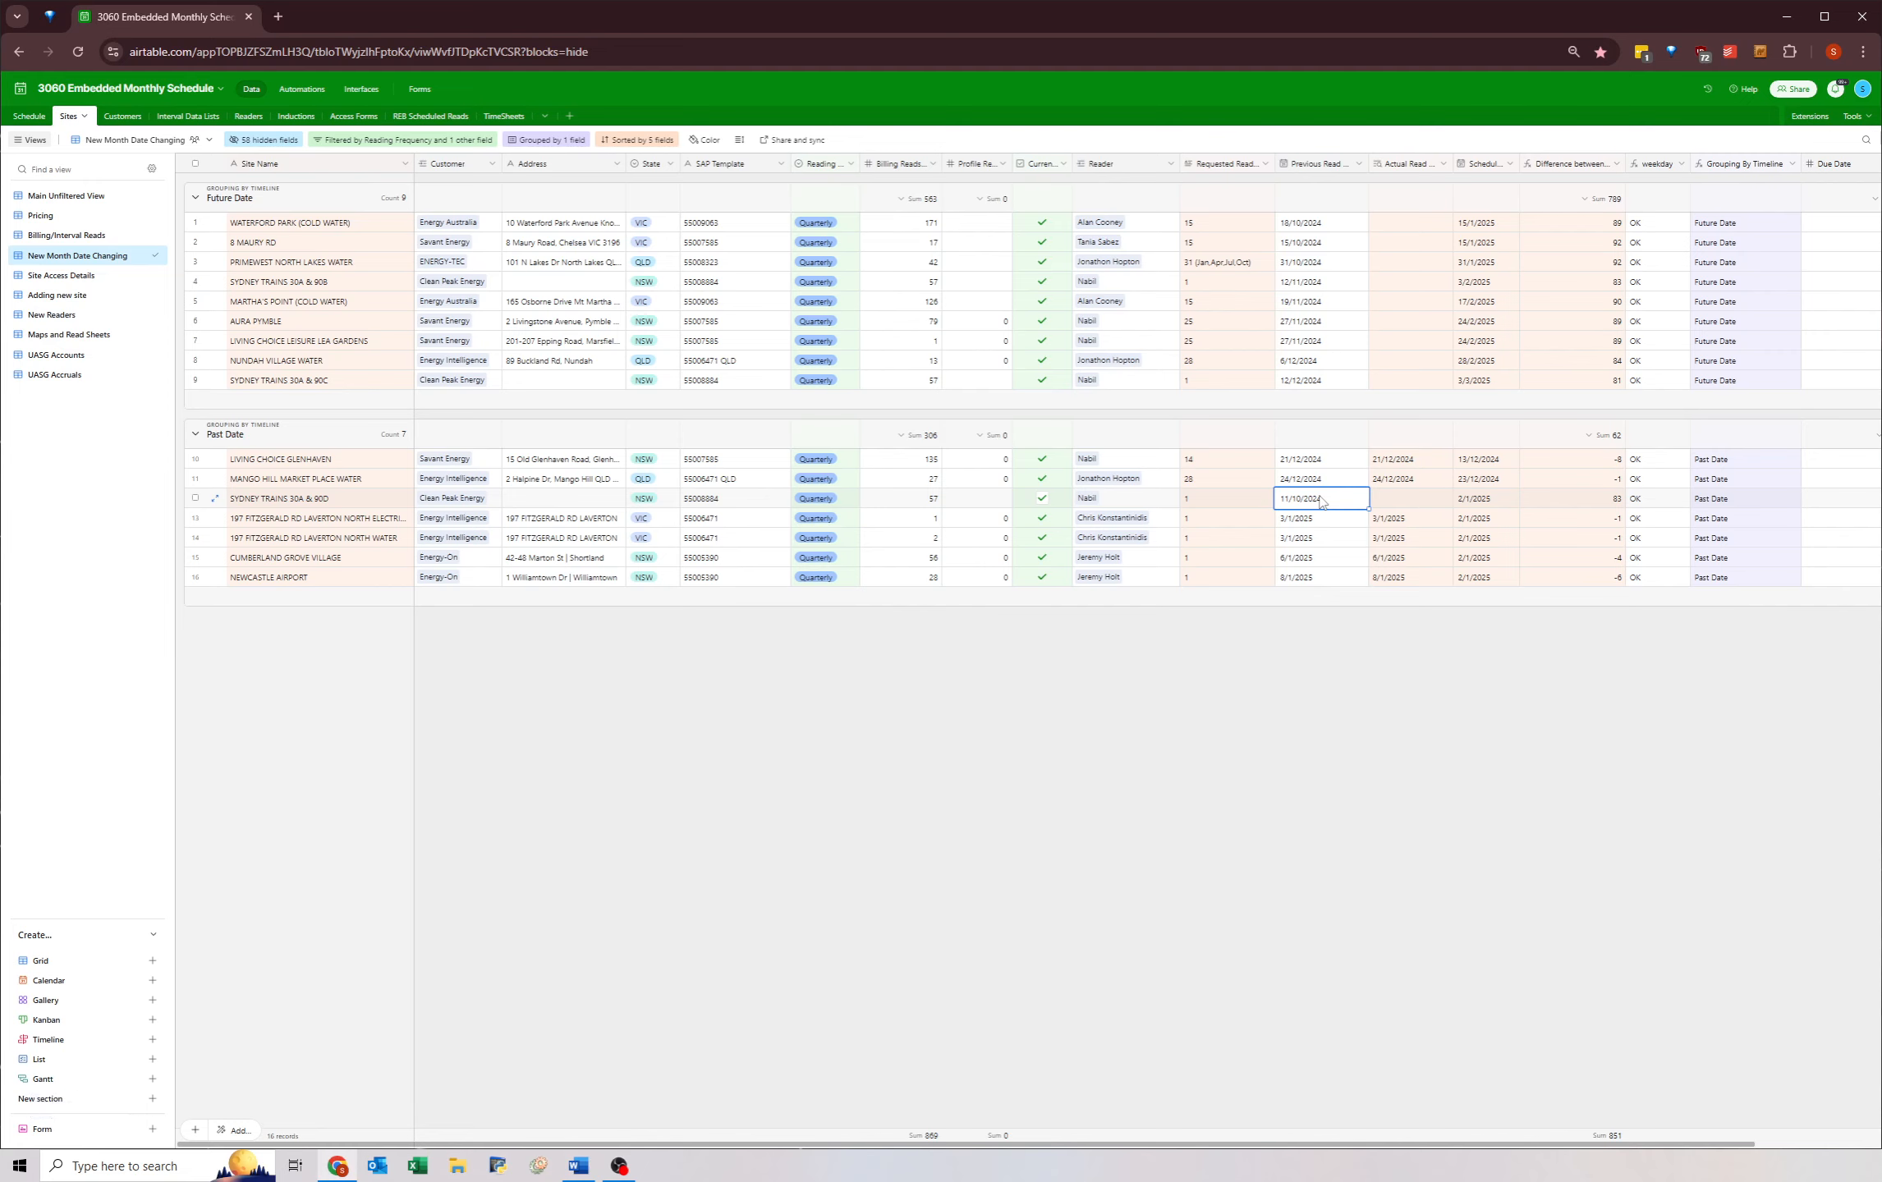
left_click(1403, 504)
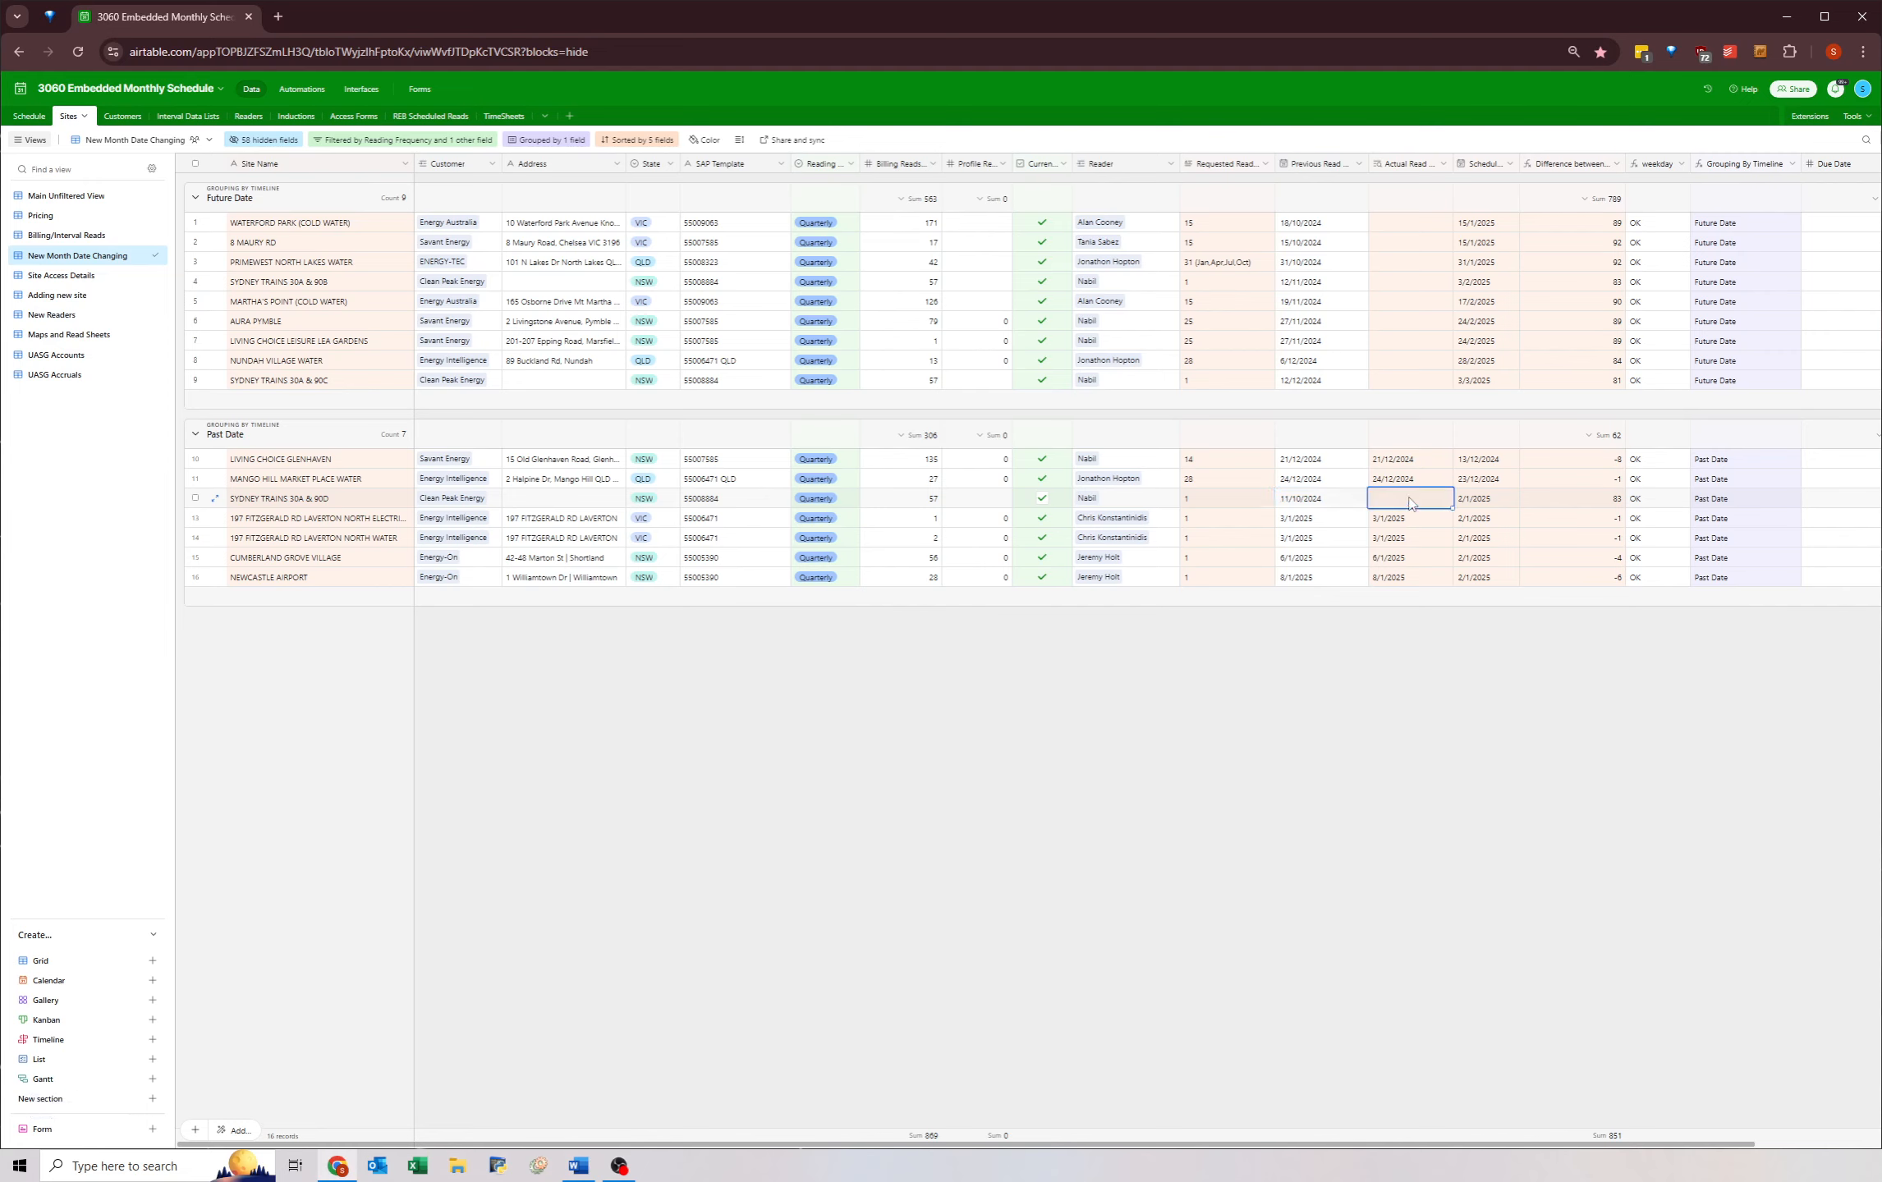
- Set the Previous Read date of the SYDNEY TRAINS 30A & 80D record to 14/1/2025
double_click(1291, 501)
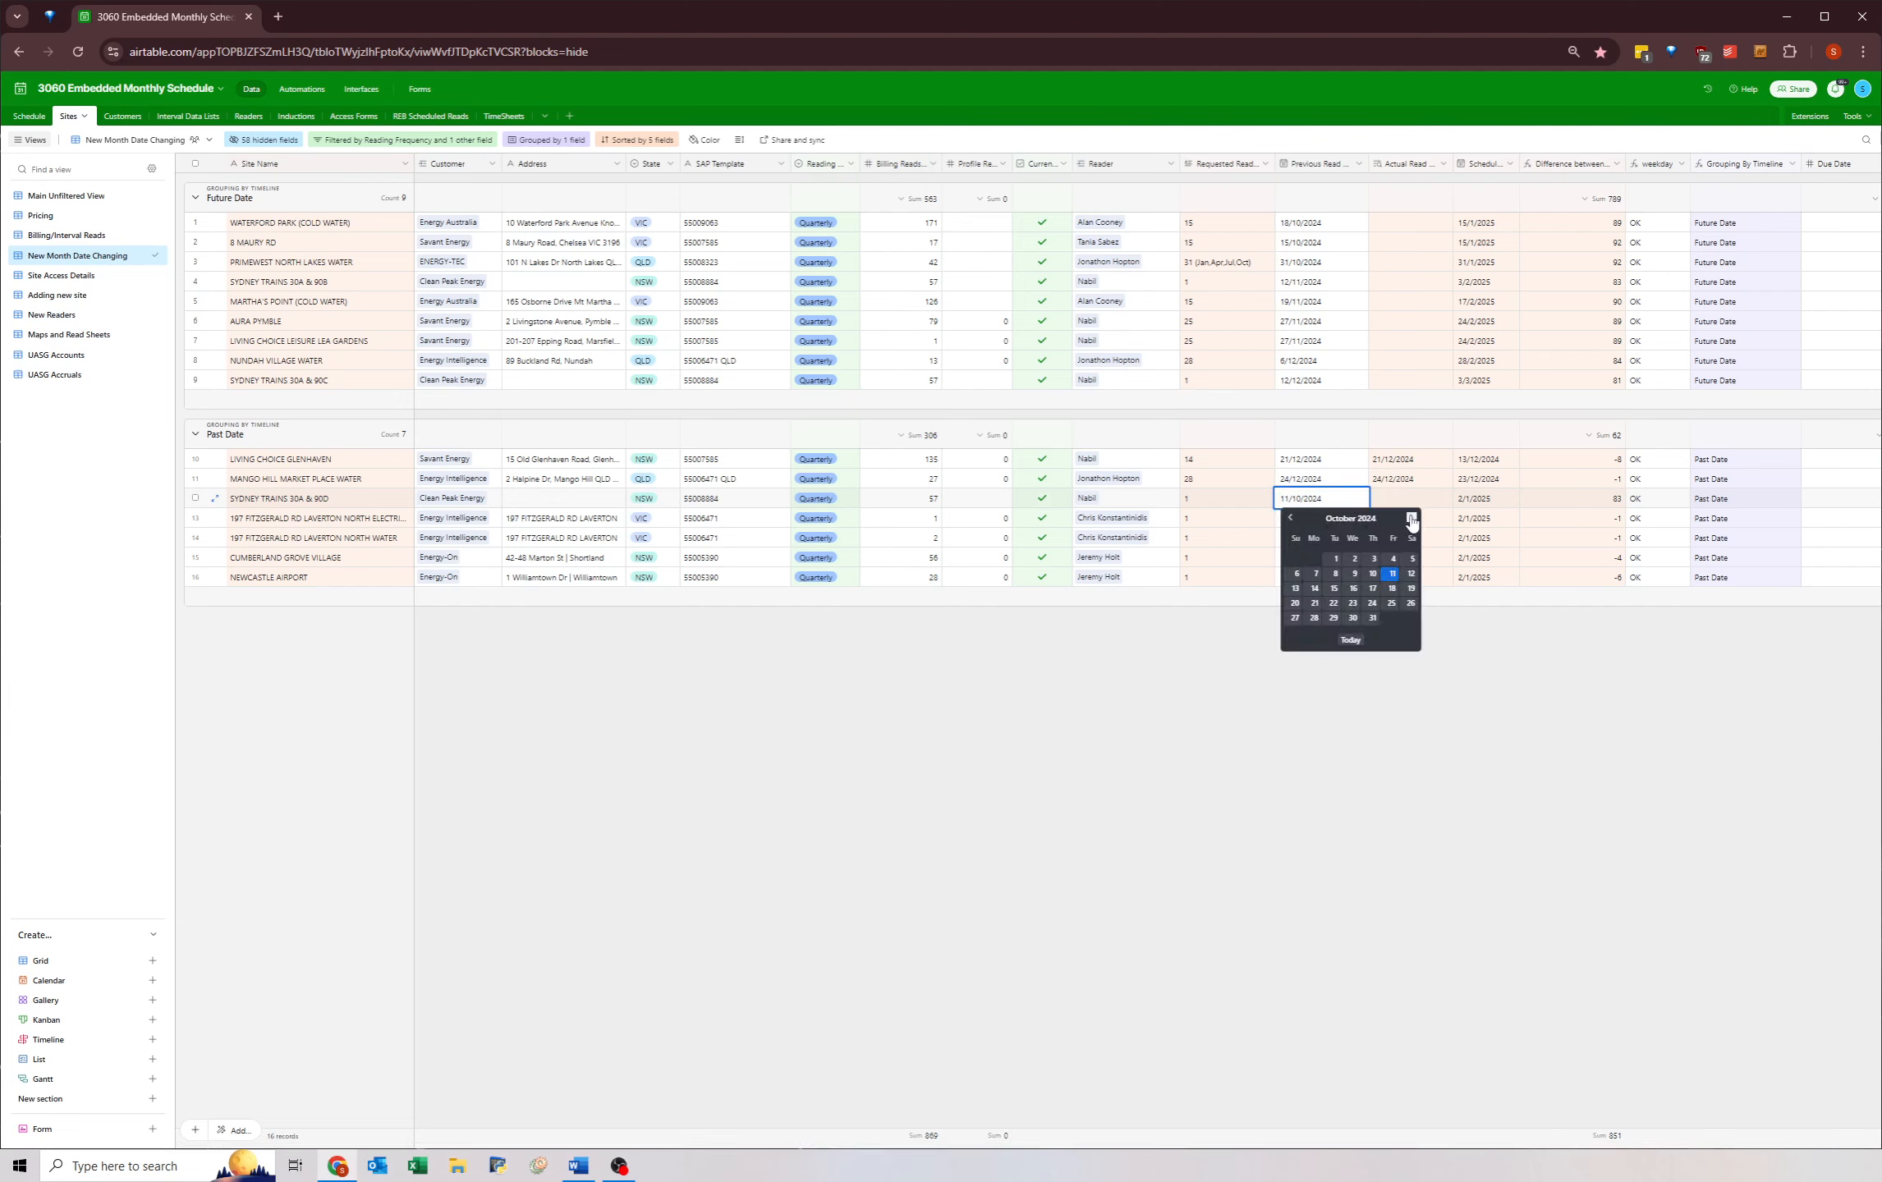
key("Escape")
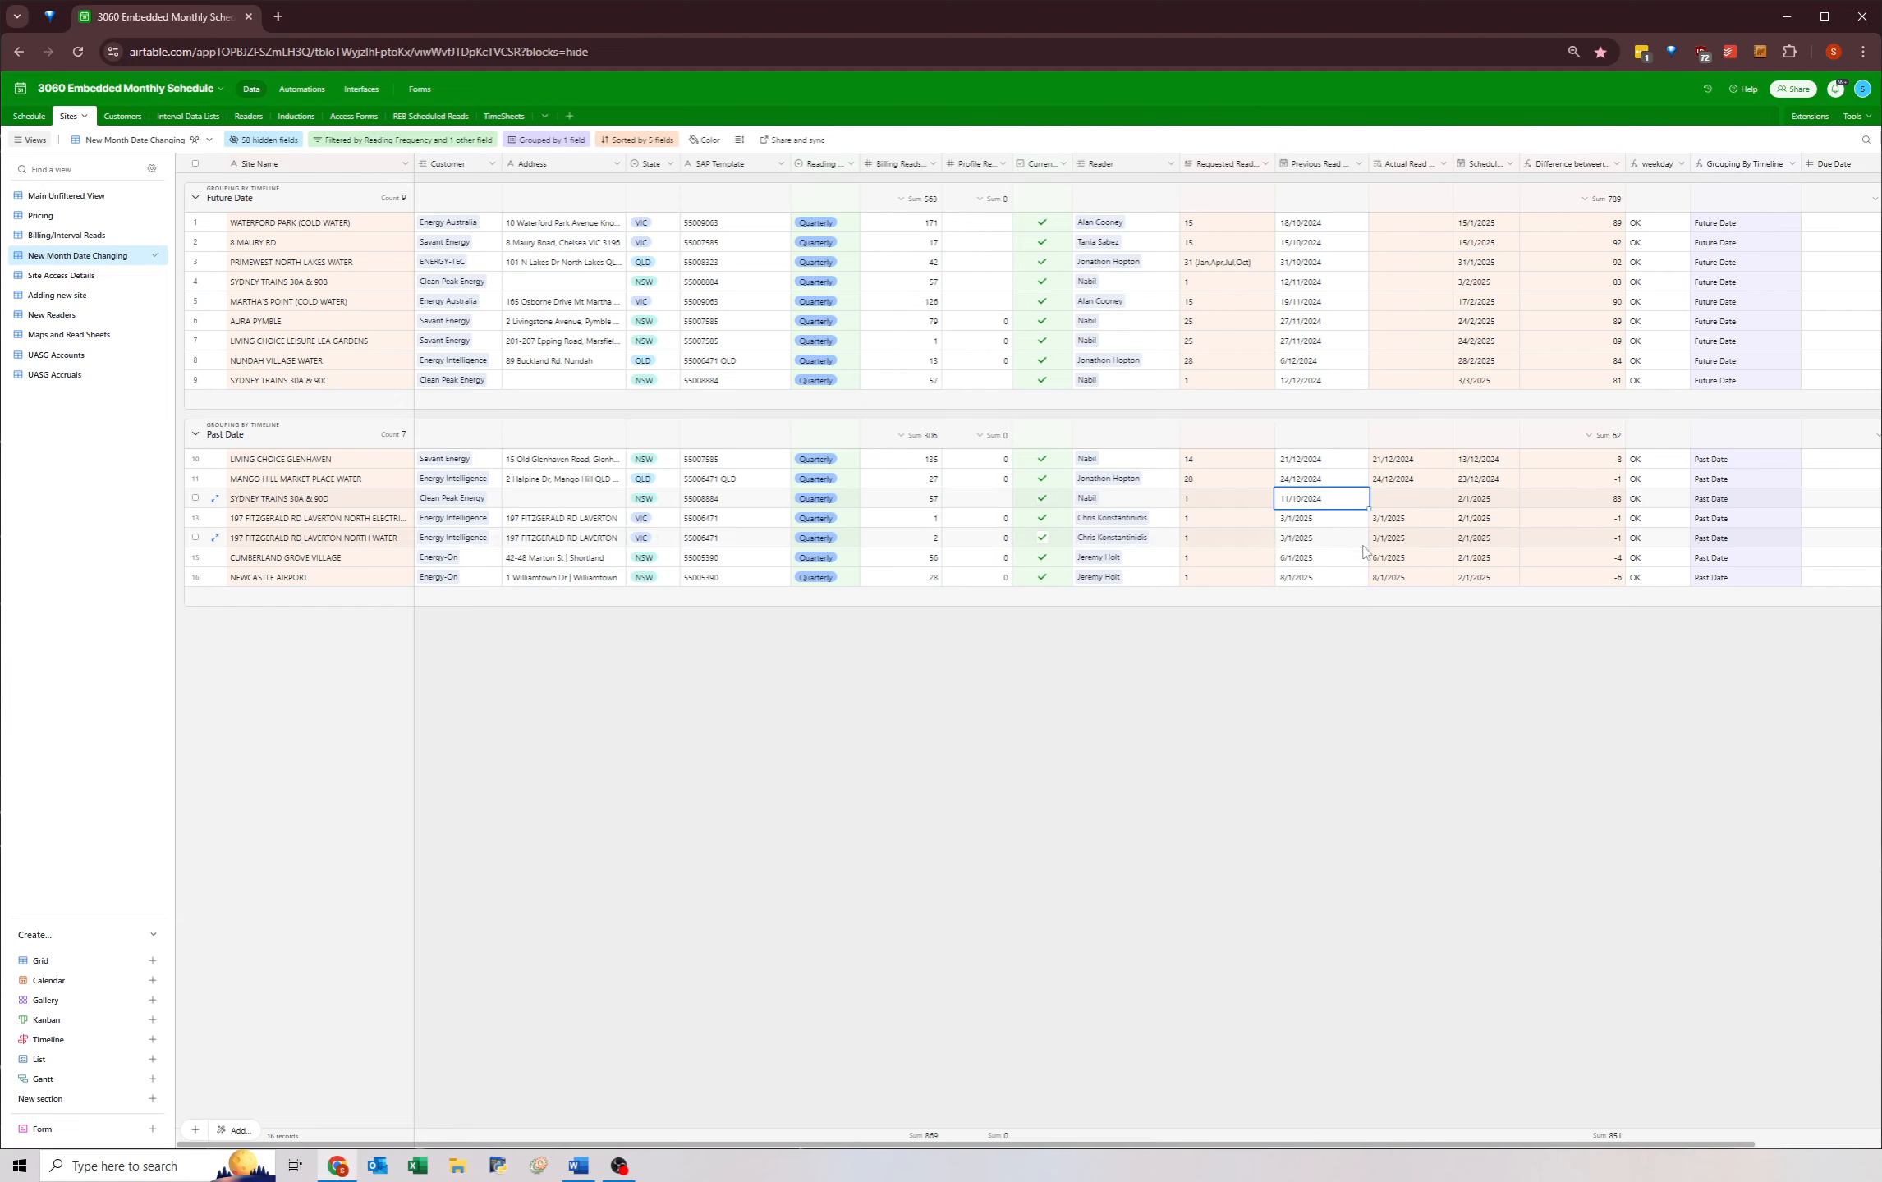
left_click(1325, 499)
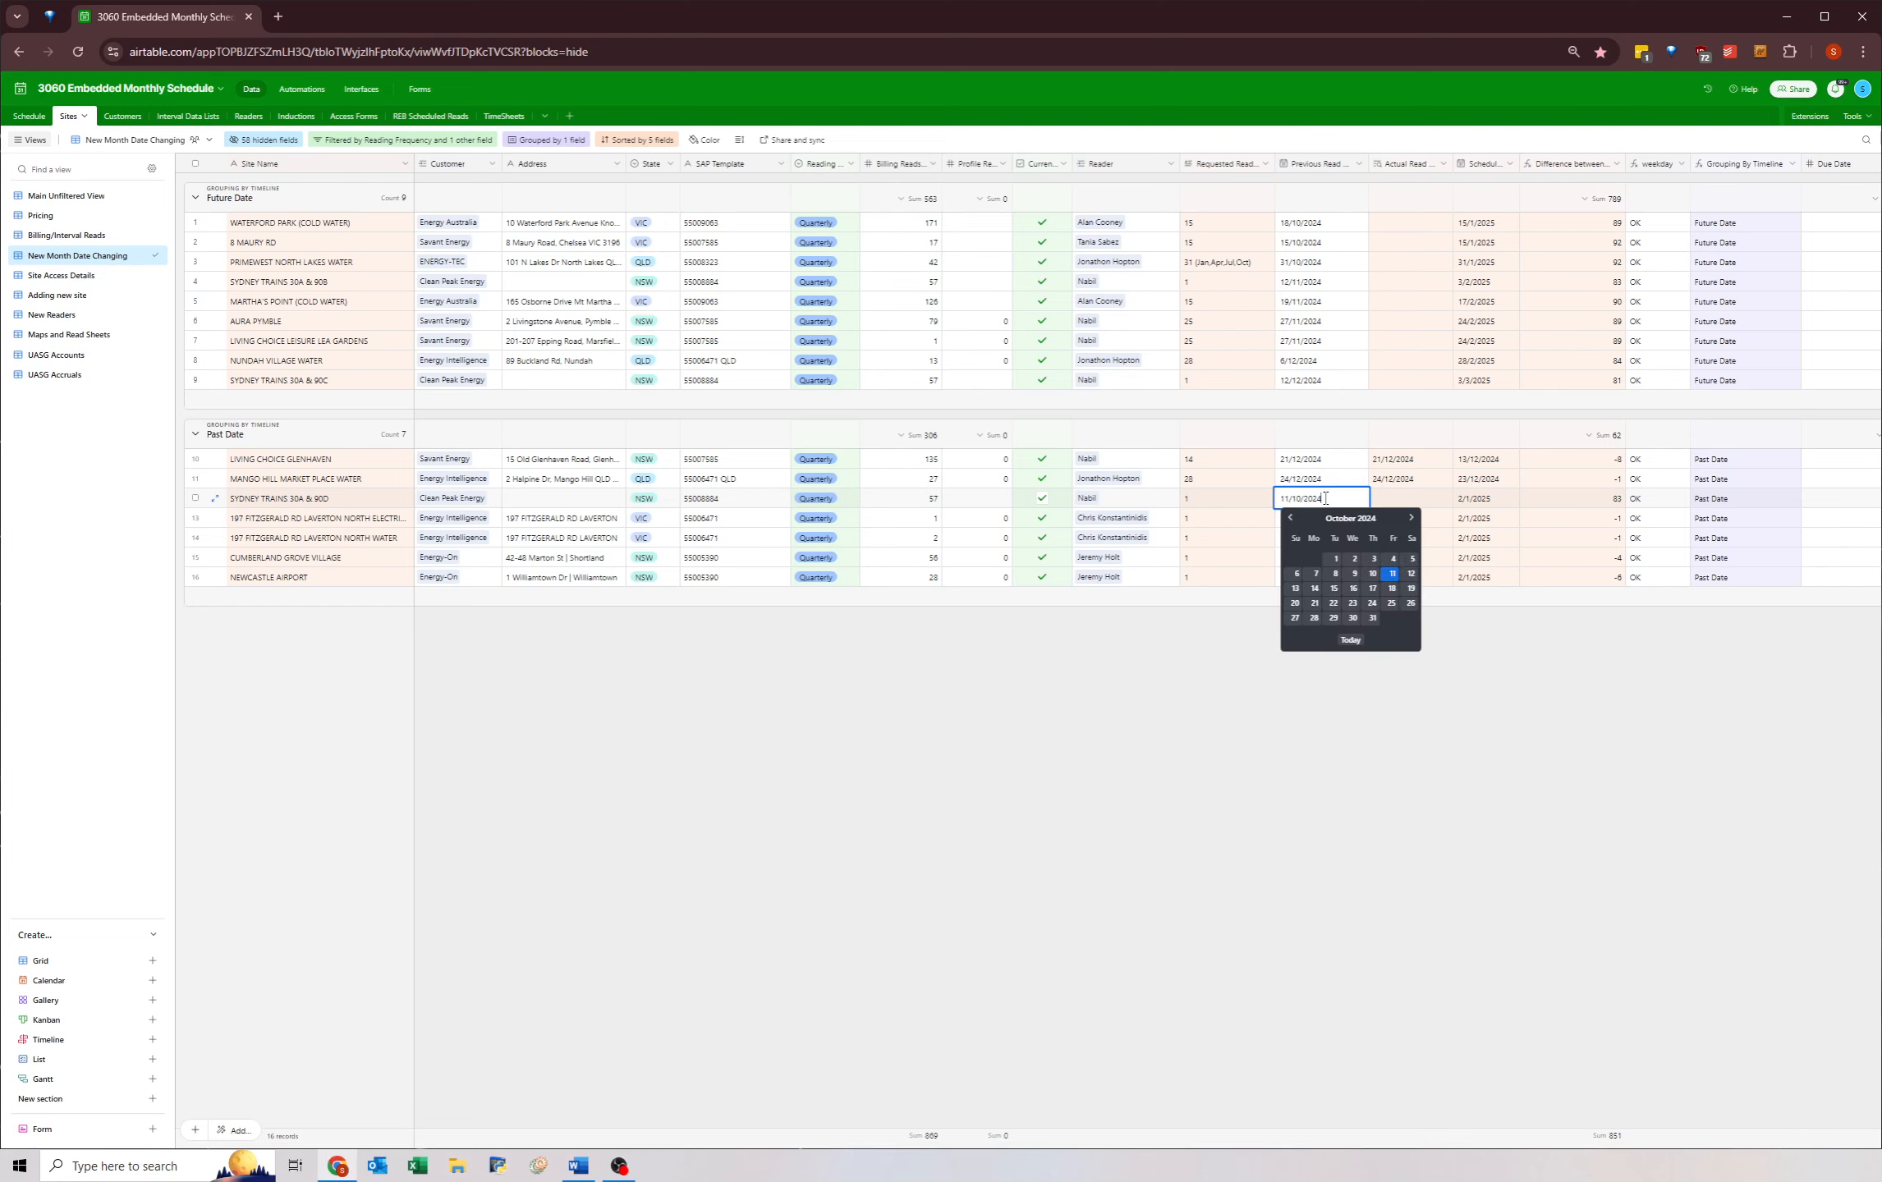
left_click(1411, 520)
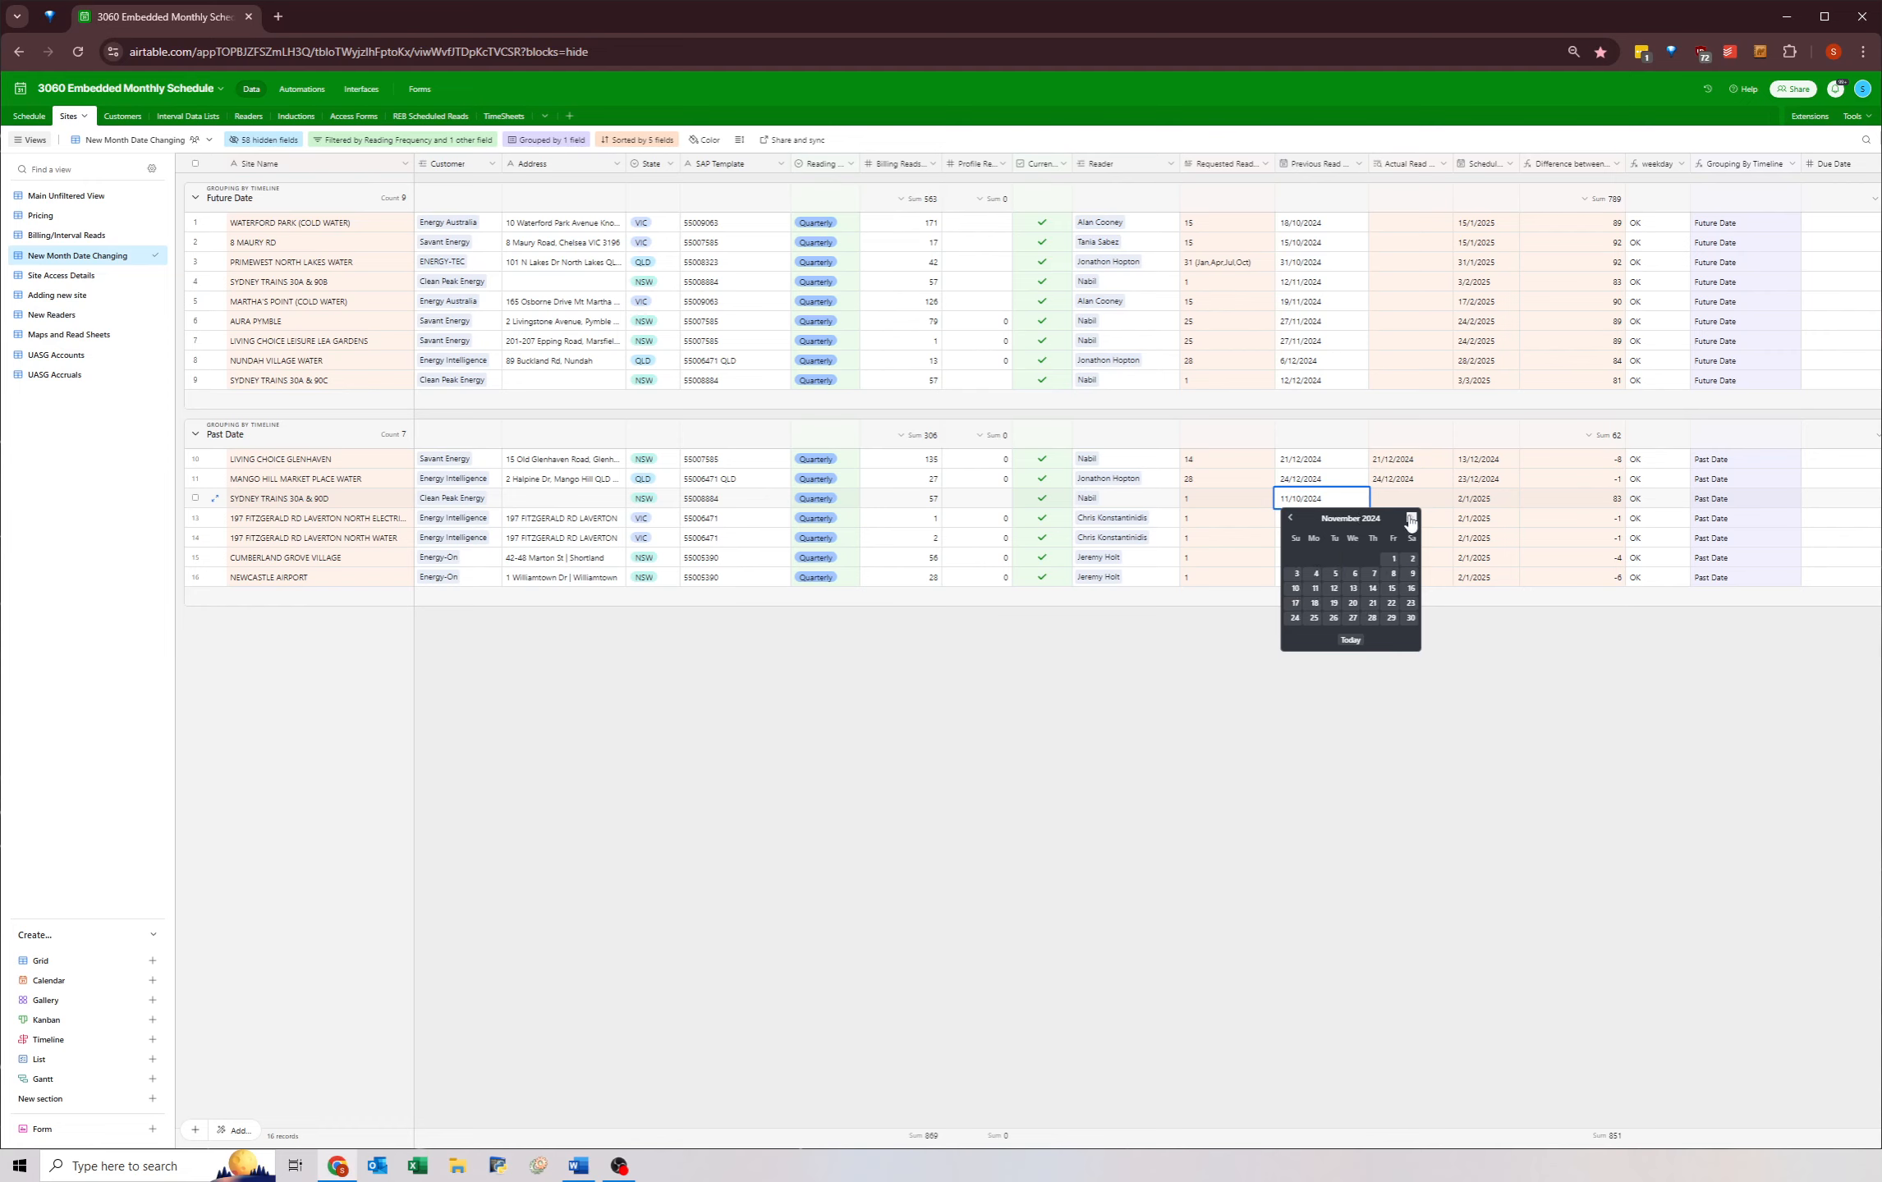
left_click(1290, 519)
left_click(1410, 519)
left_click(1410, 519)
left_click(1410, 519)
left_click(1334, 590)
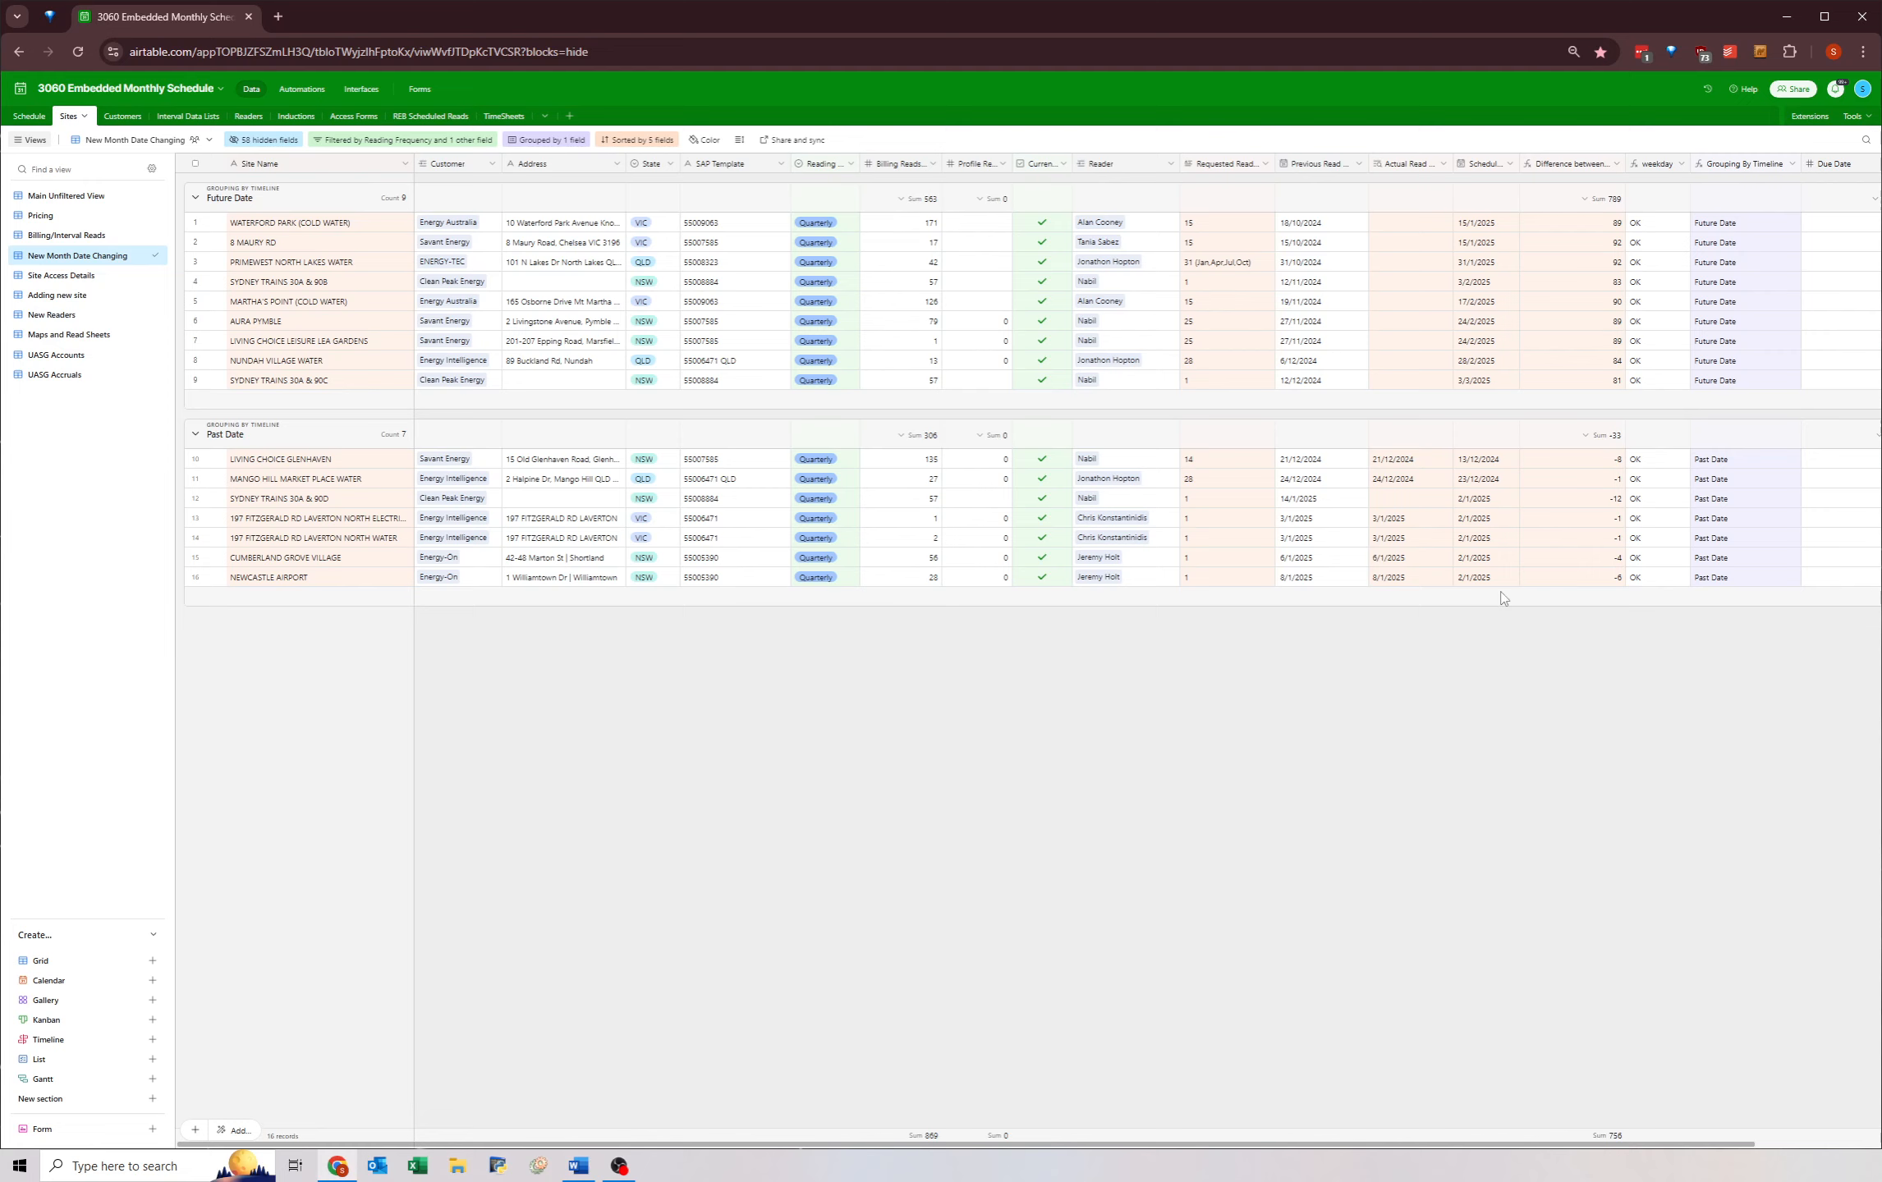
- Review the Past Date group's Previous Read dates against Actual Read, and compare LIVING CHOICE GLENHAVEN's scheduled date with its requested read day
left_click(1313, 501)
left_click(1410, 504)
left_click(1322, 504)
left_click_drag(1309, 461, 1325, 582)
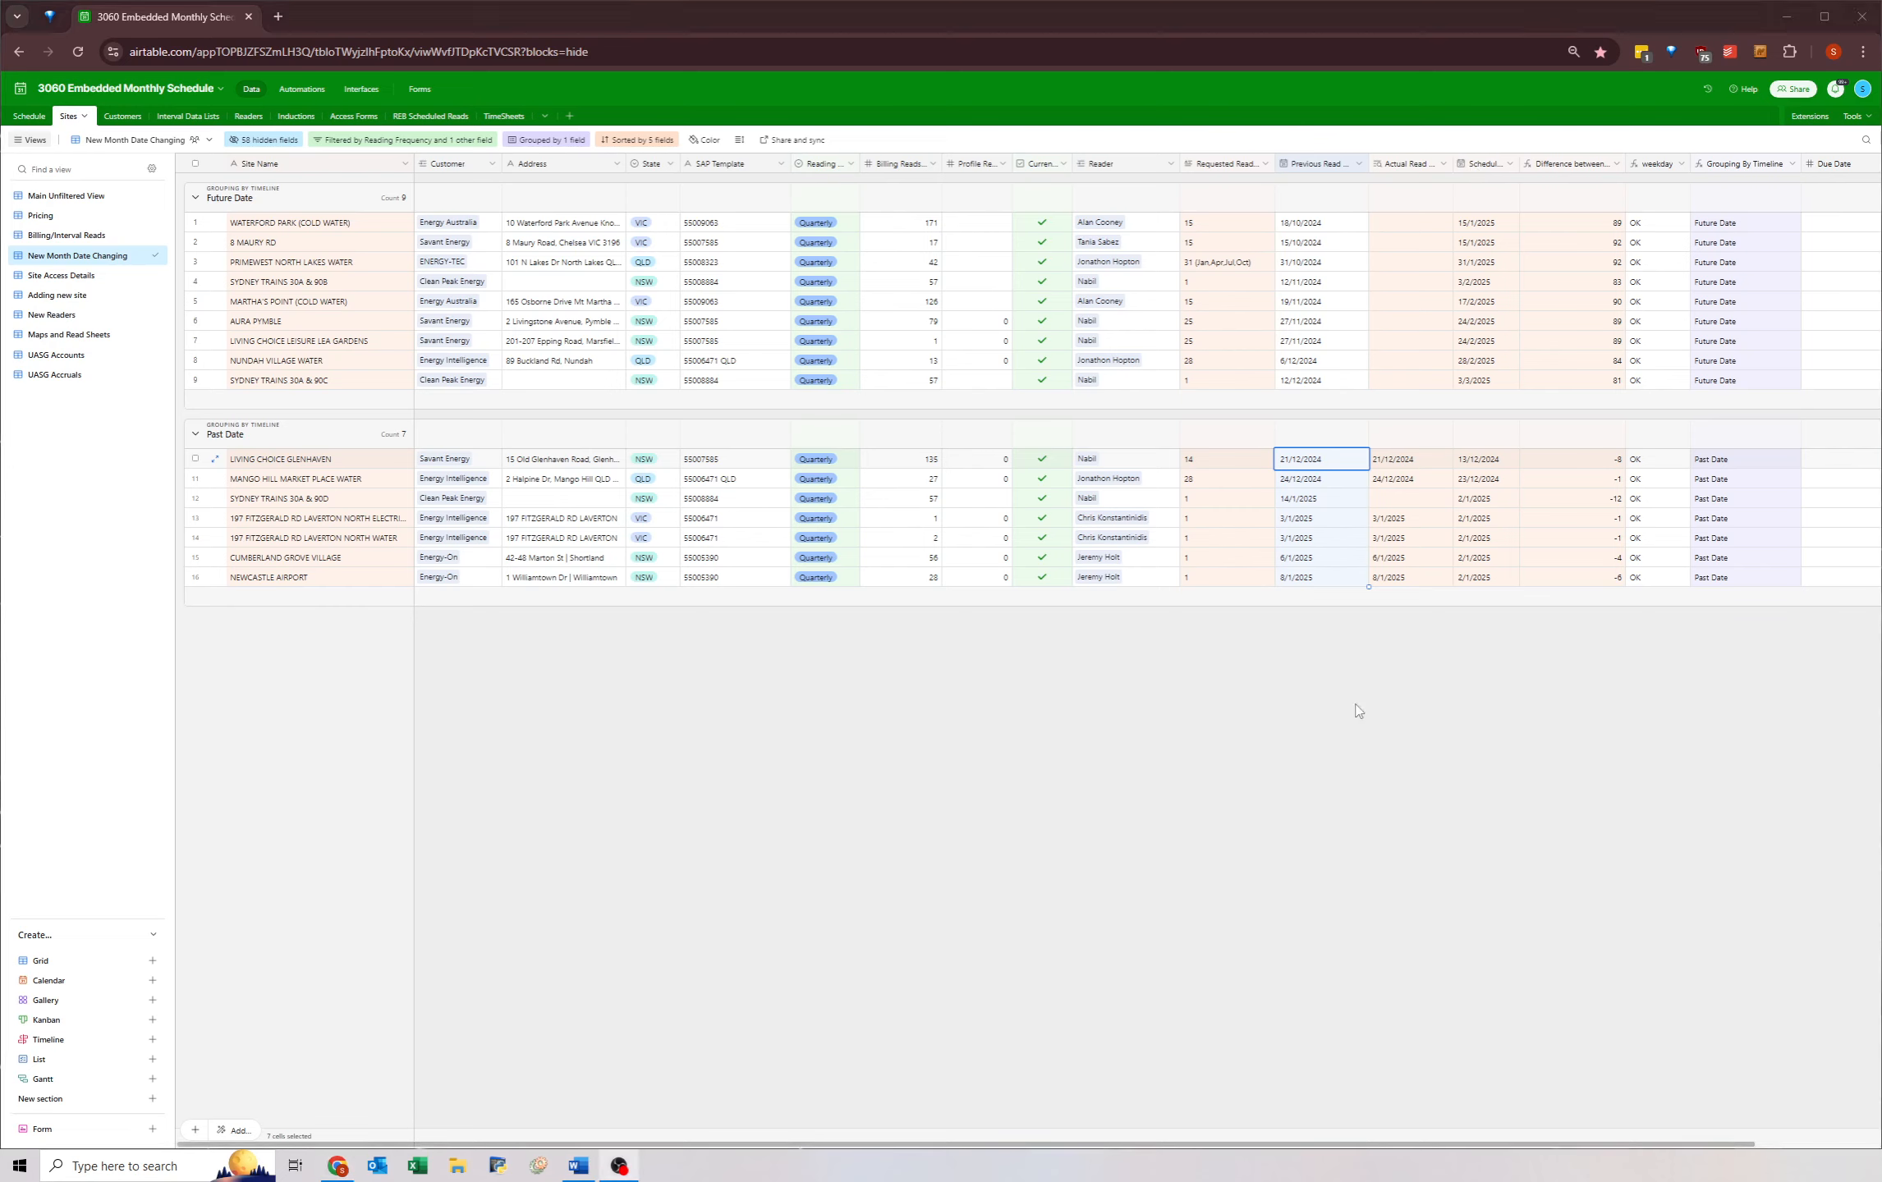
left_click_drag(1395, 462, 1309, 581)
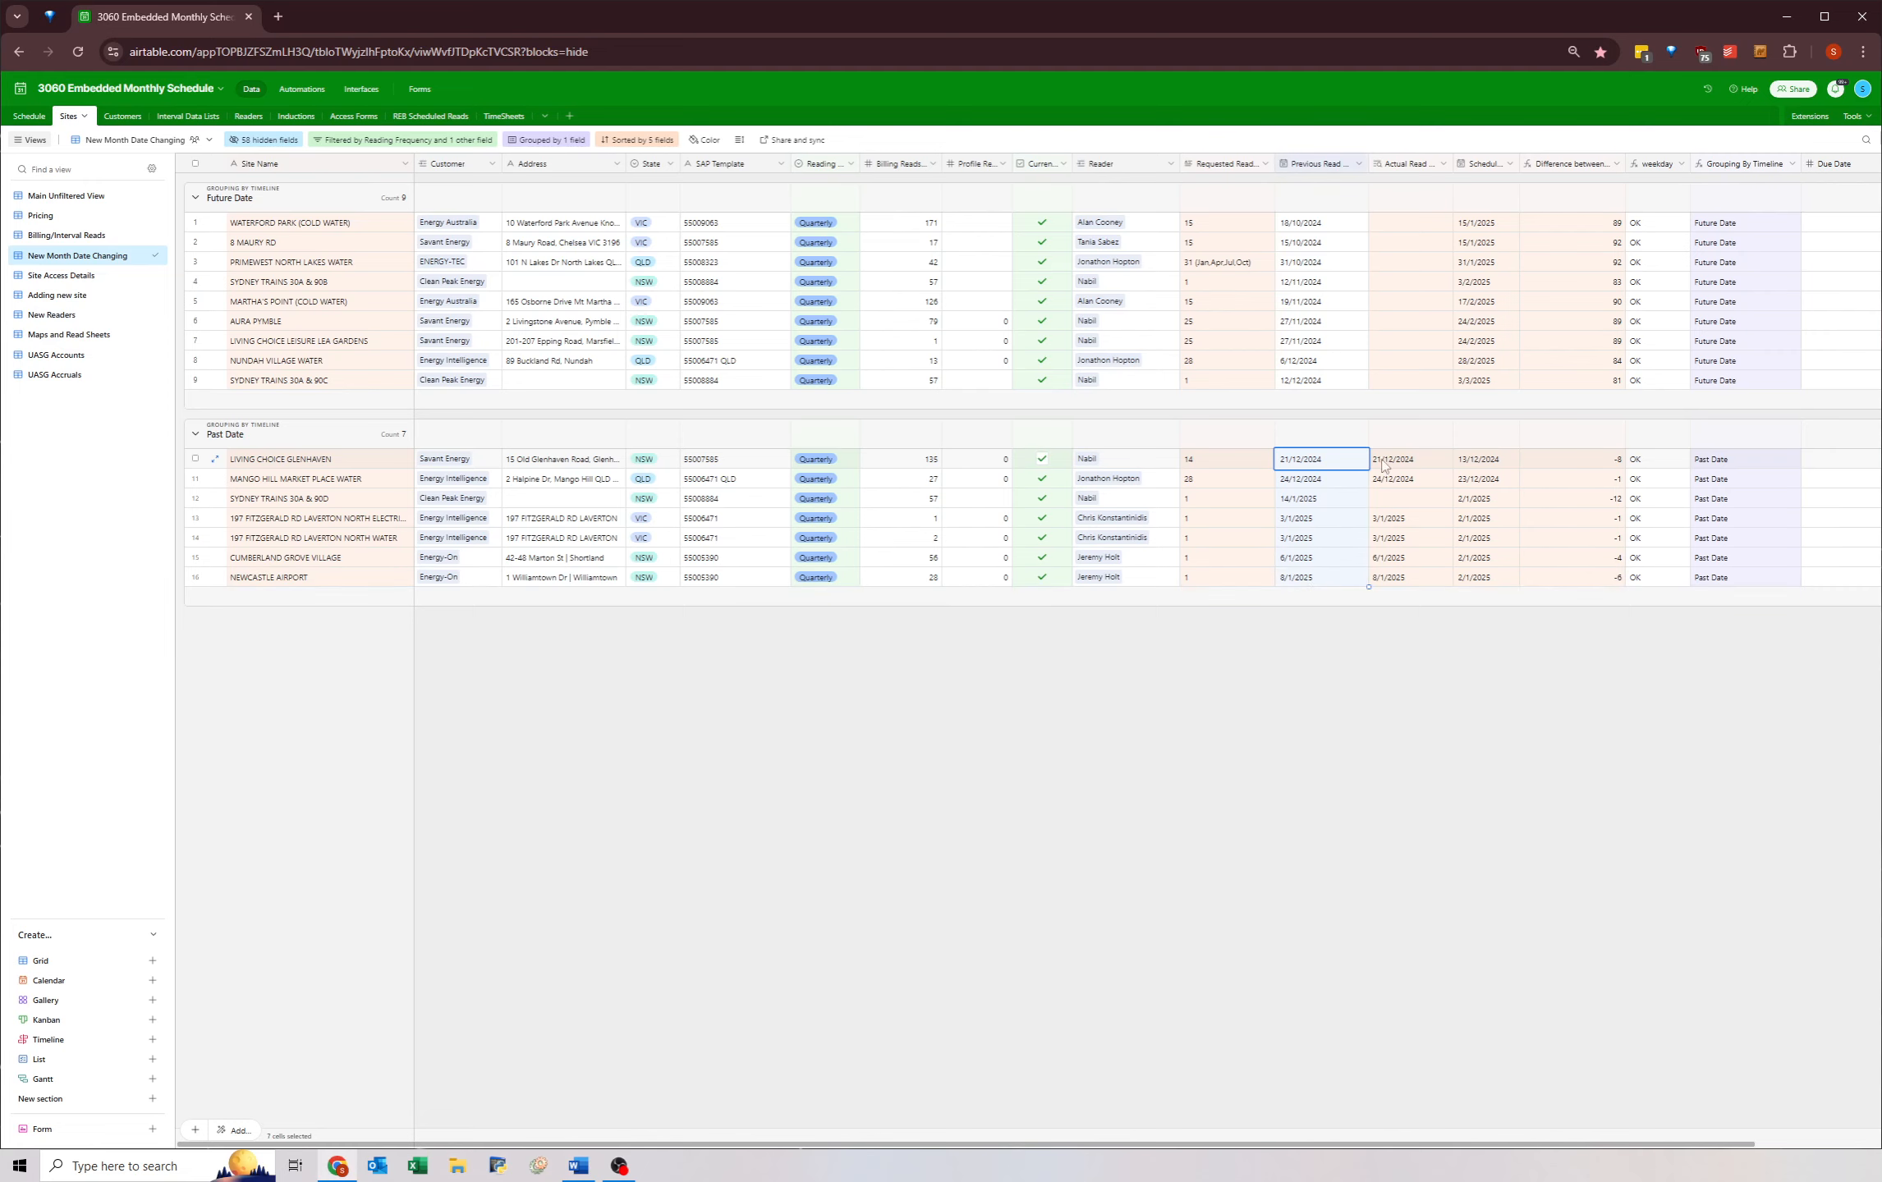
left_click(1328, 464)
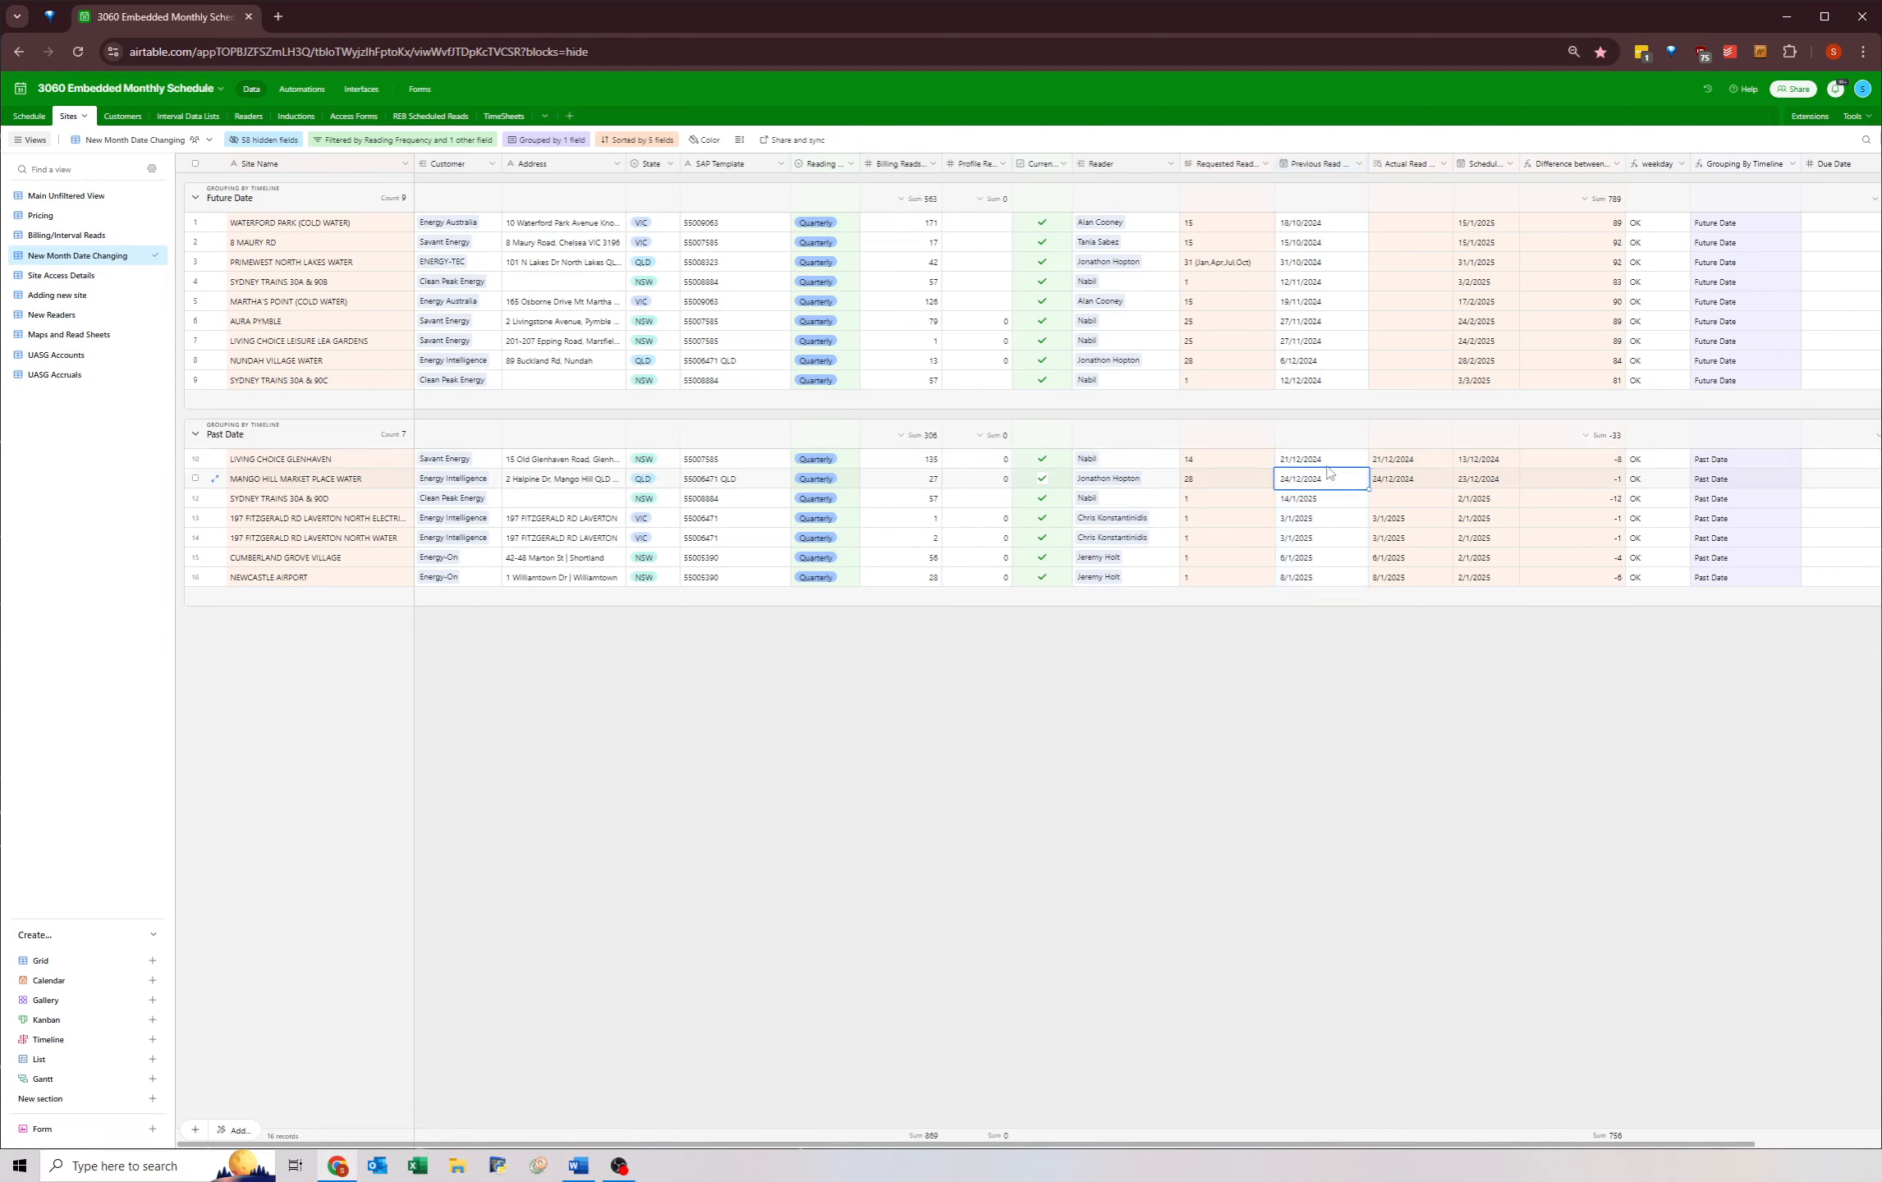
left_click(1486, 460)
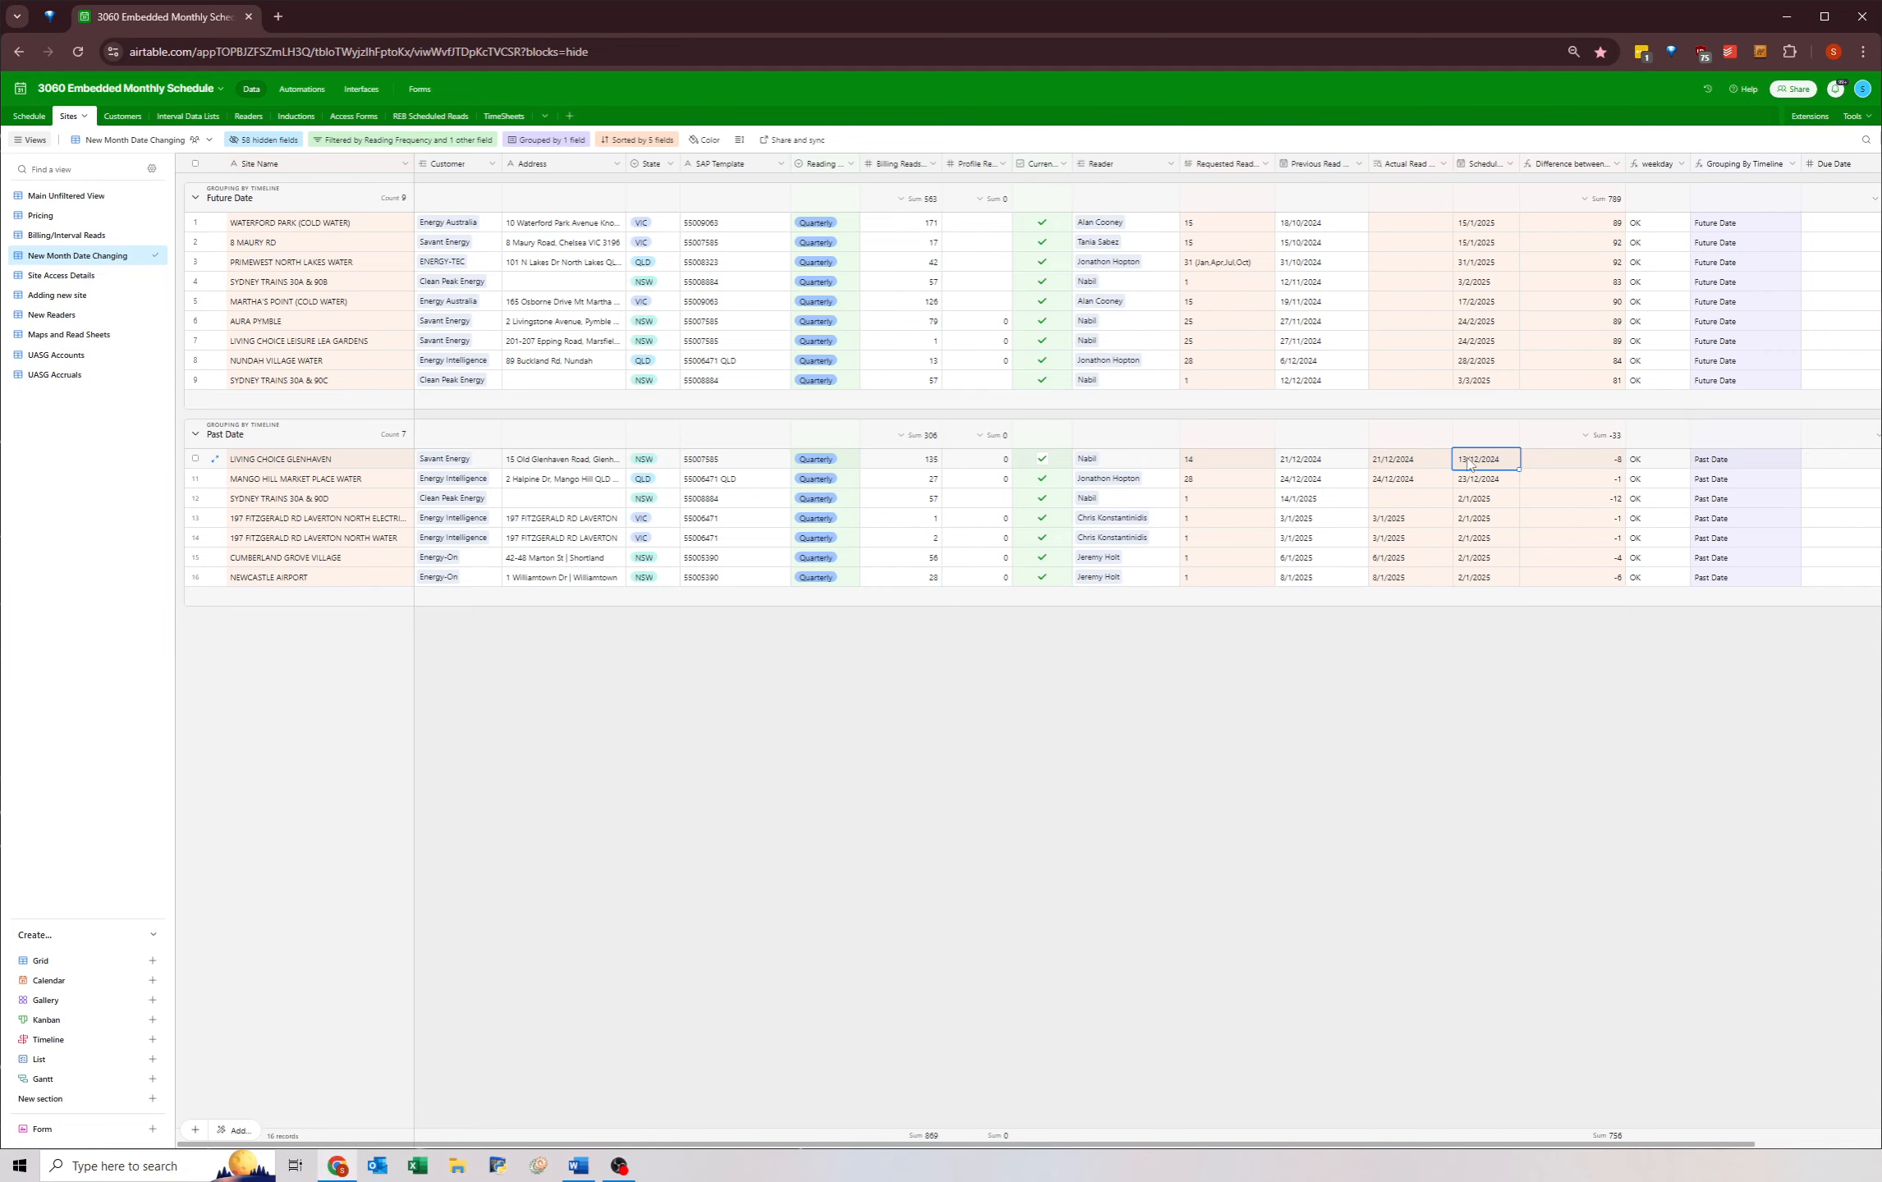
left_click(1207, 464)
left_click(1490, 465)
left_click(1235, 467)
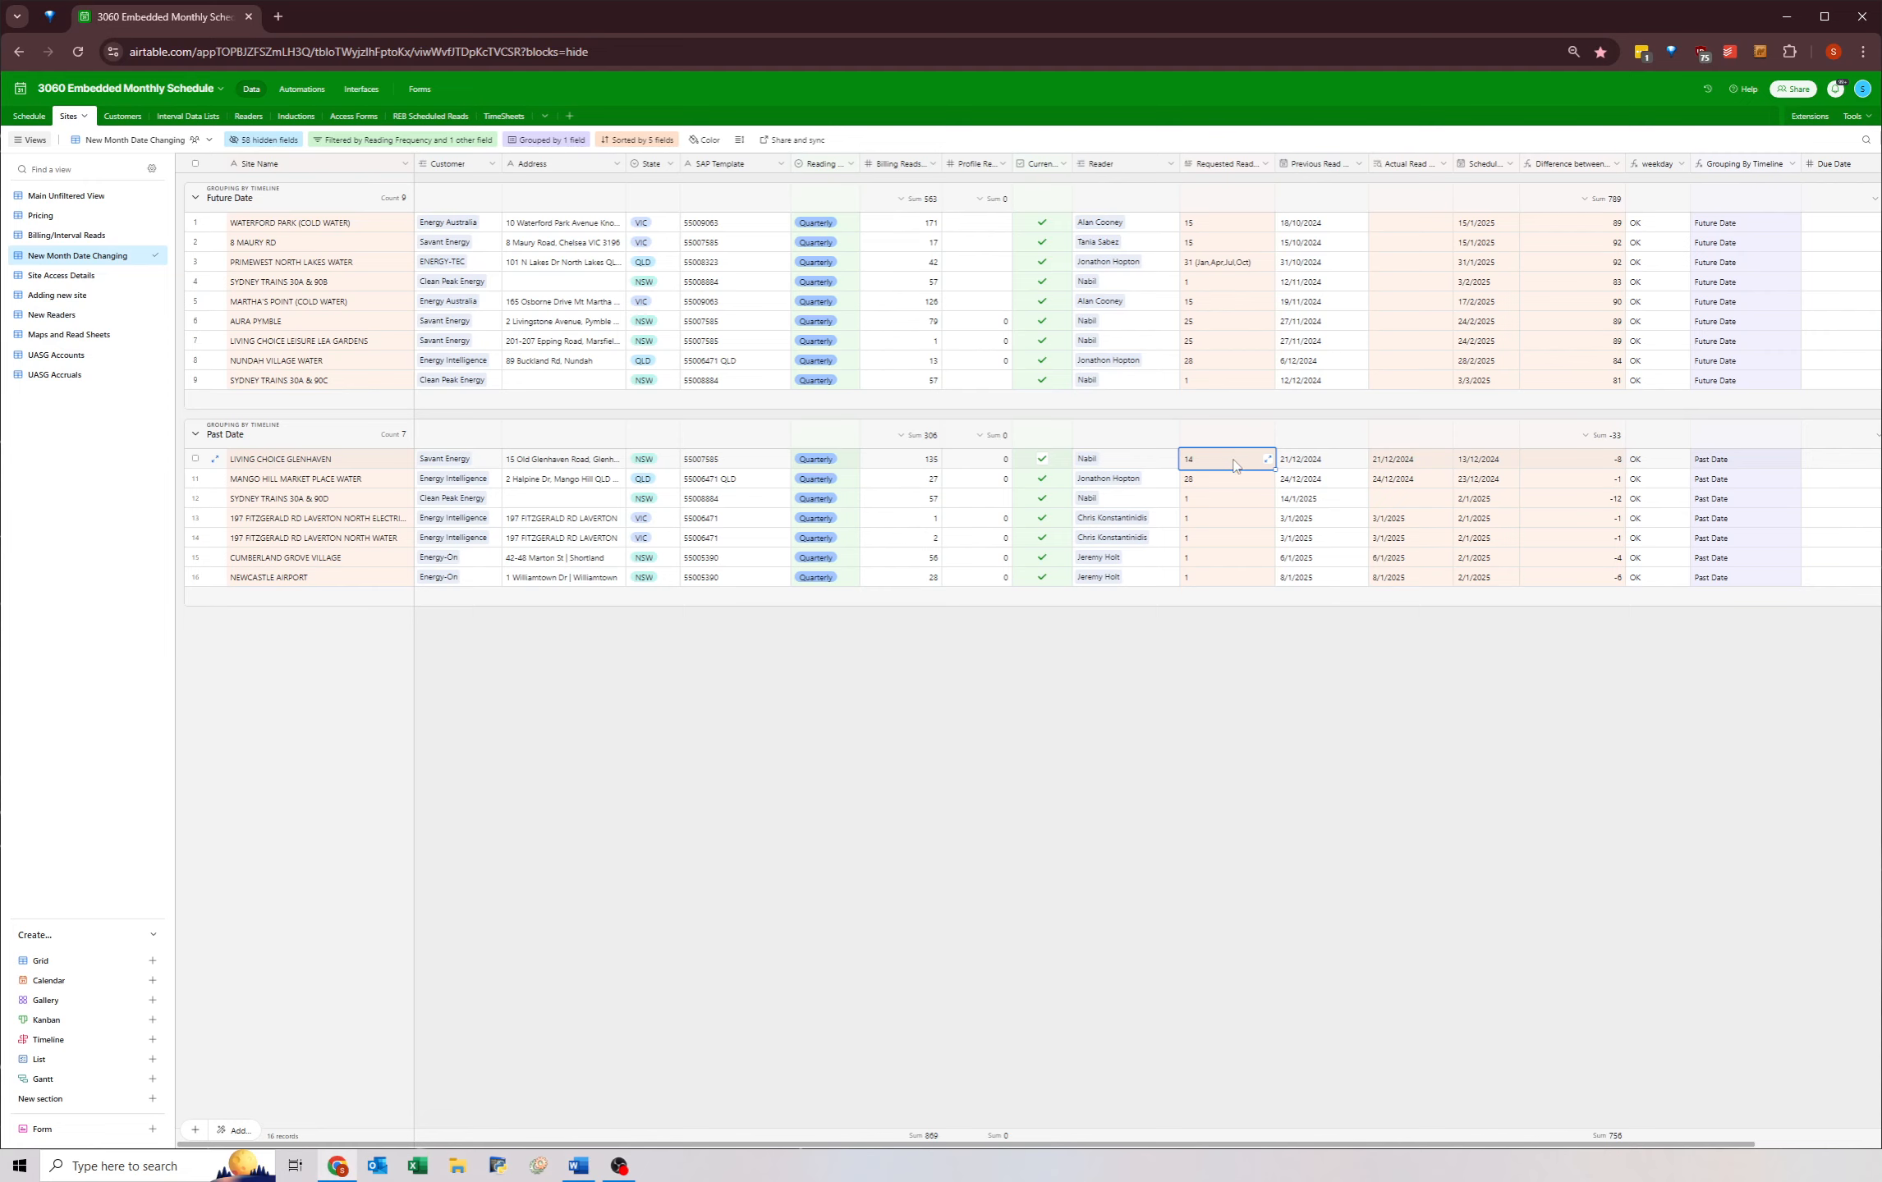
- Set the Scheduled date of LIVING CHOICE GLENHAVEN to 14/3/2025
left_click(1471, 463)
left_click(1478, 463)
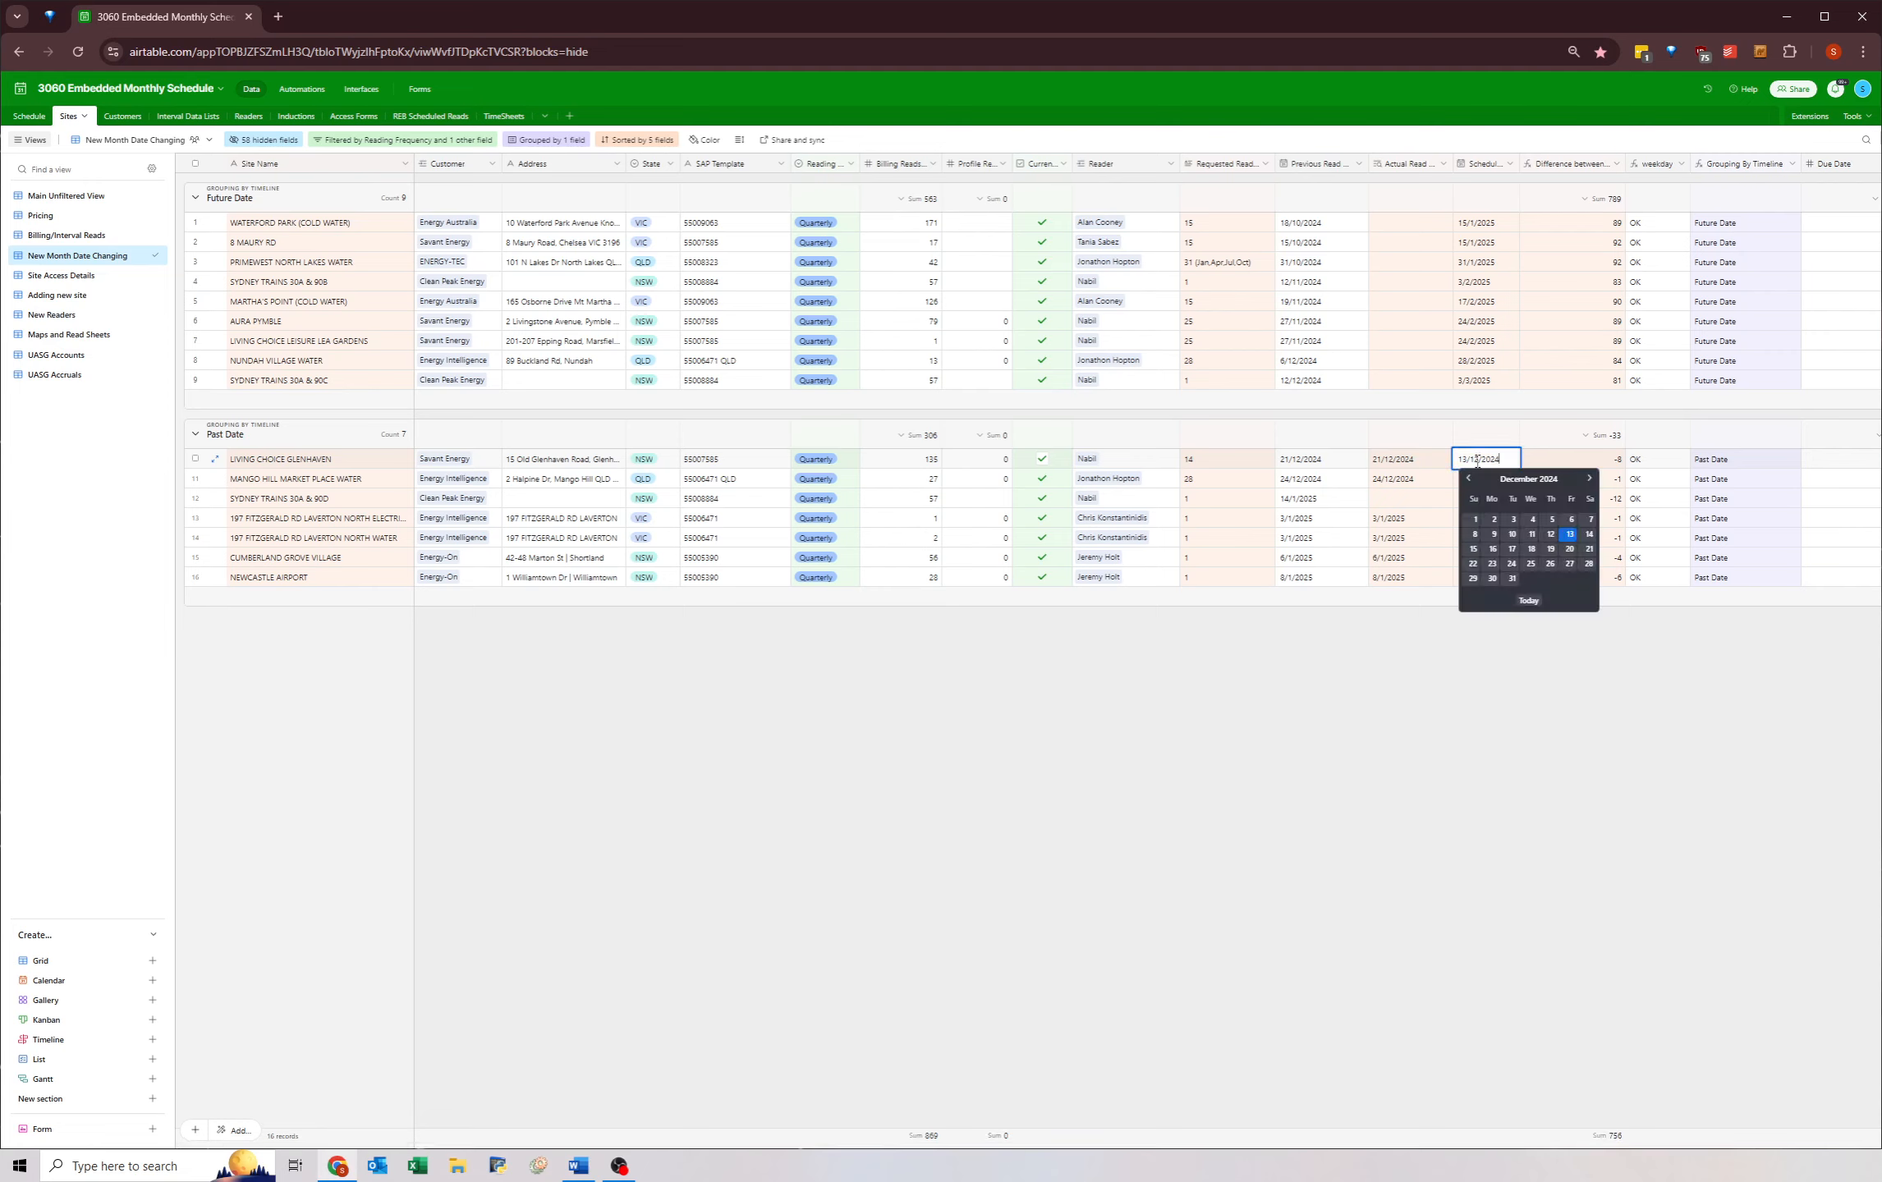
left_click(1588, 479)
left_click(1588, 479)
left_click(1589, 478)
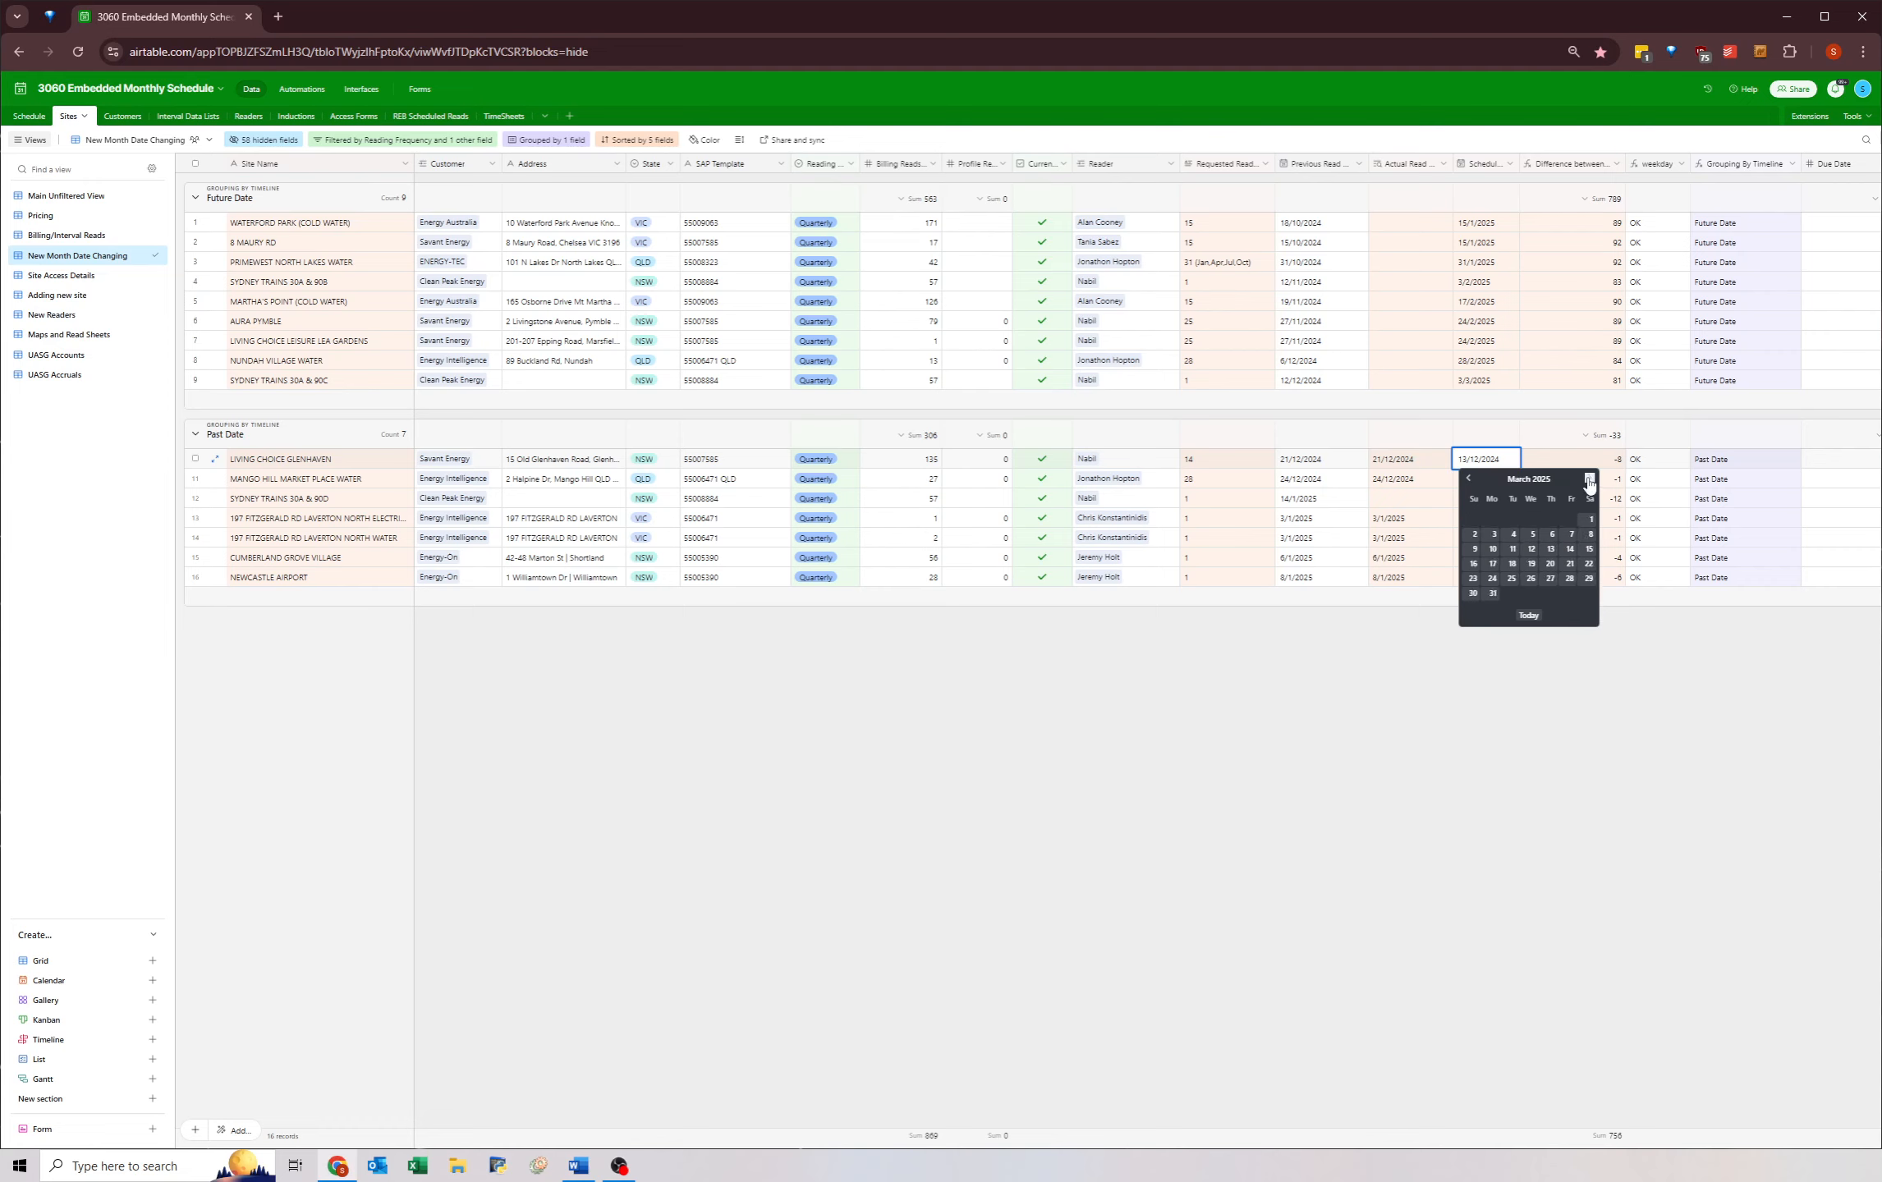
left_click(1468, 478)
left_click(1468, 478)
left_click(1468, 478)
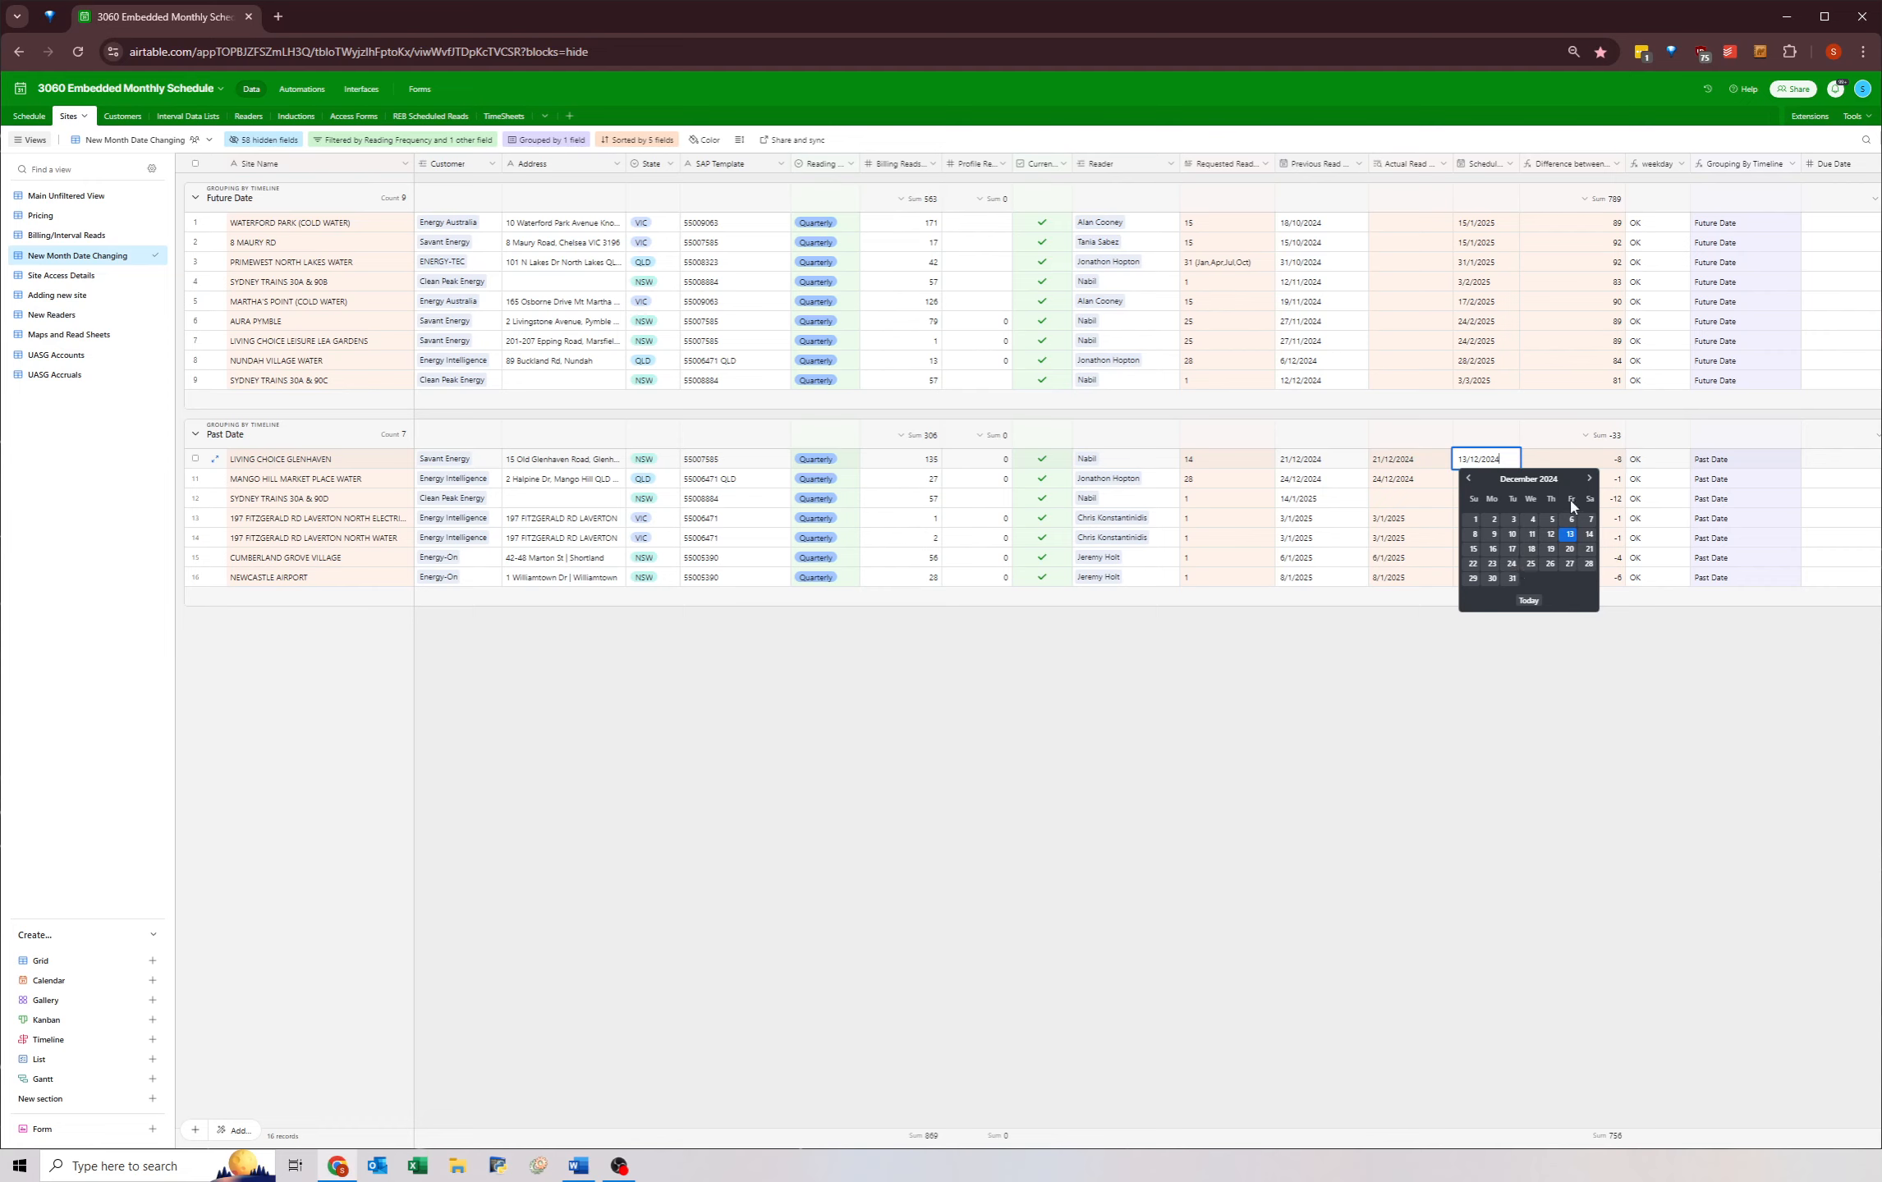
left_click(1588, 478)
left_click(1588, 478)
left_click(1588, 478)
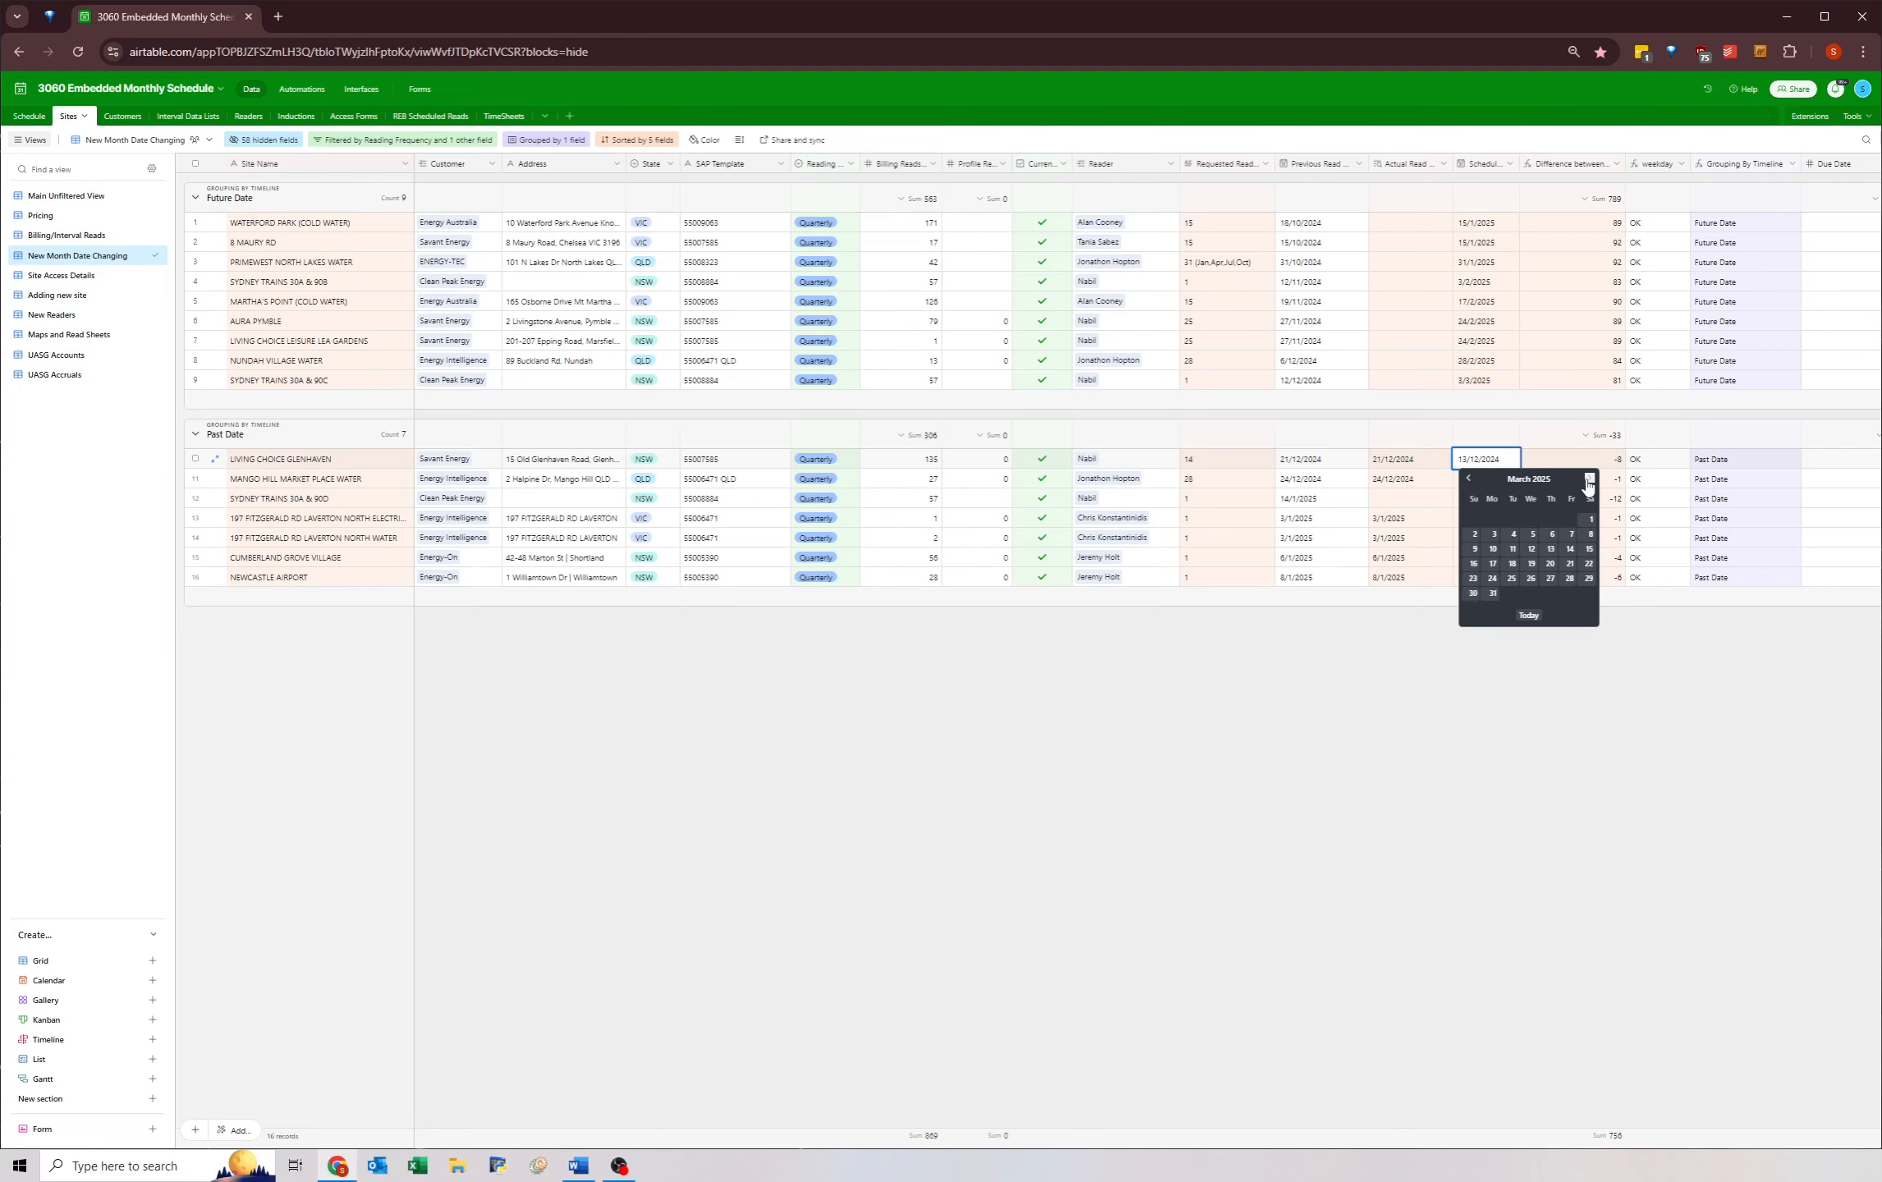
left_click(1568, 550)
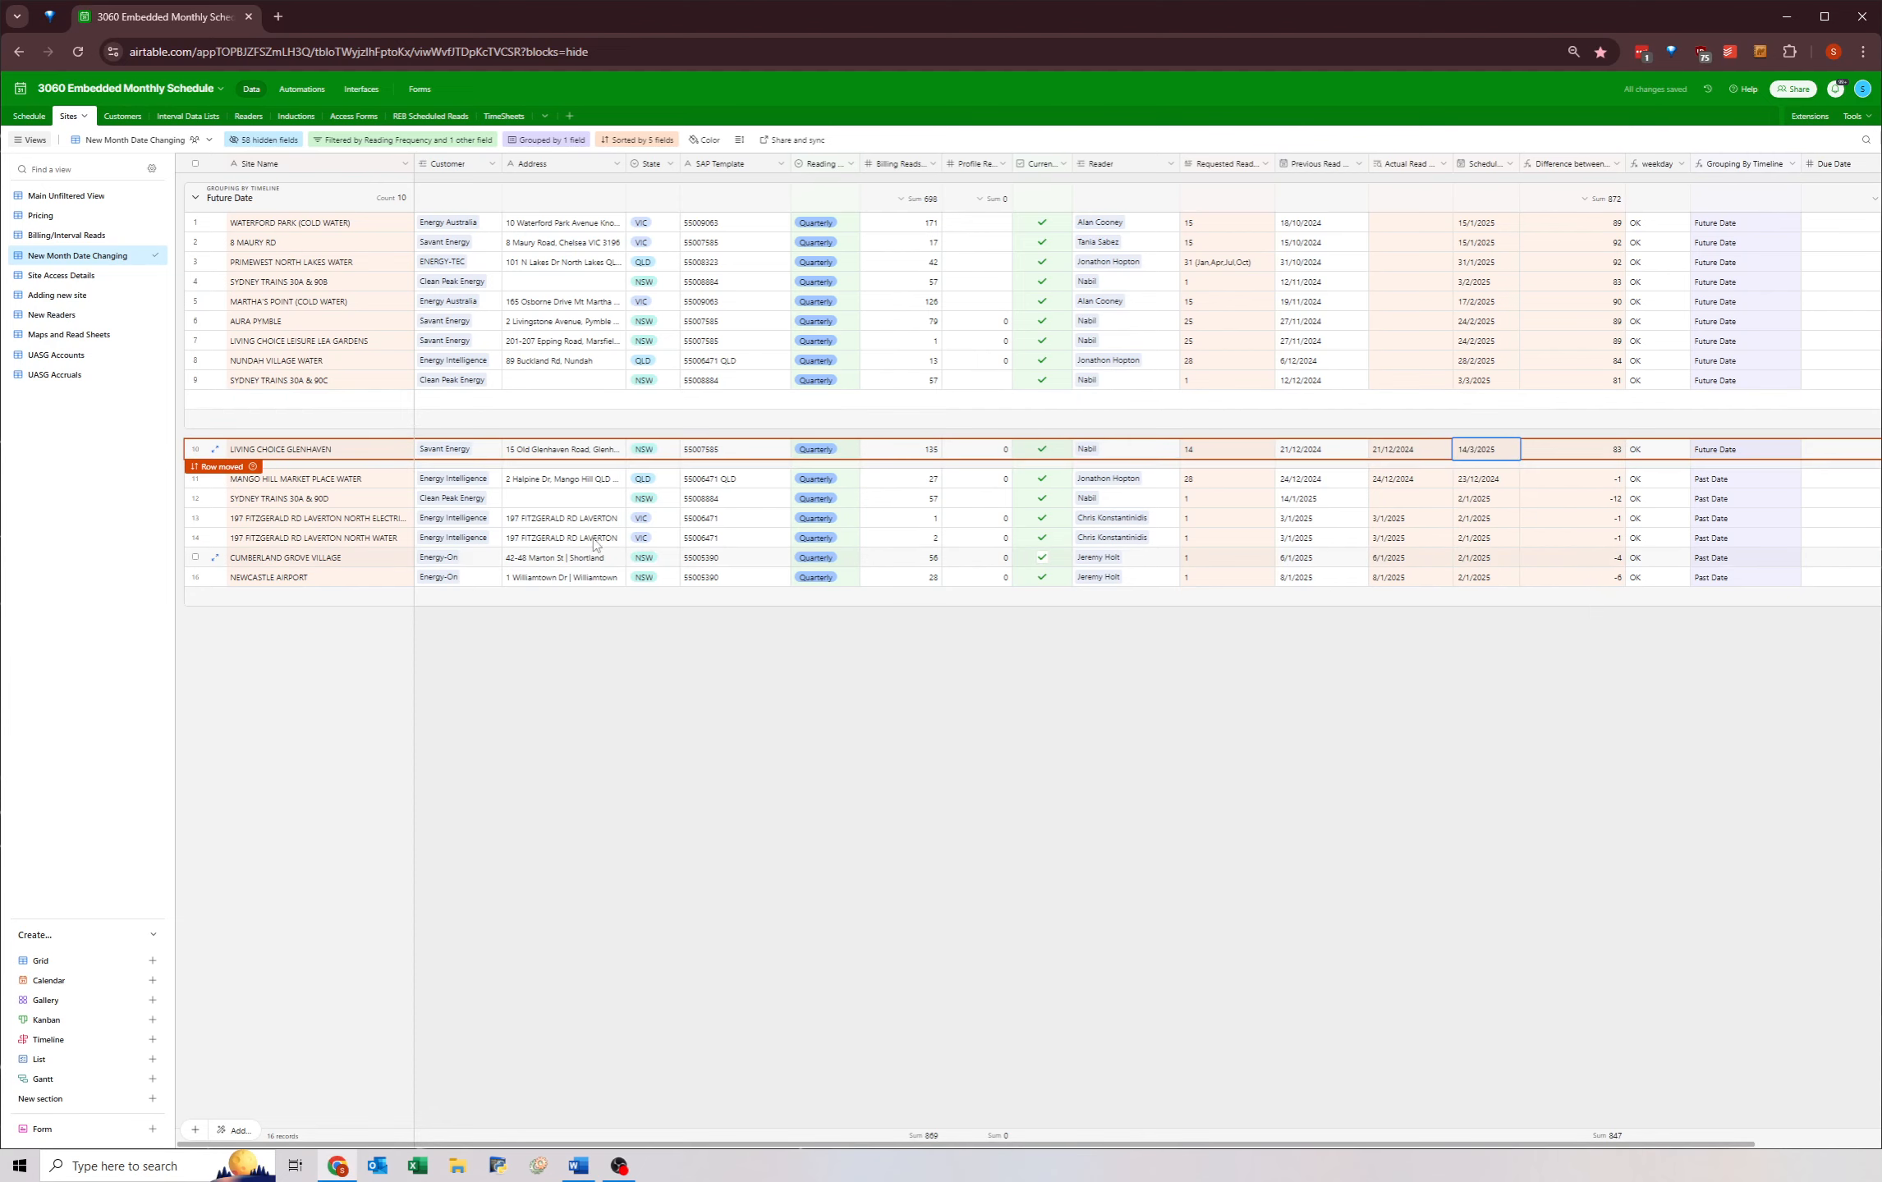
left_click(1356, 769)
left_click(1475, 404)
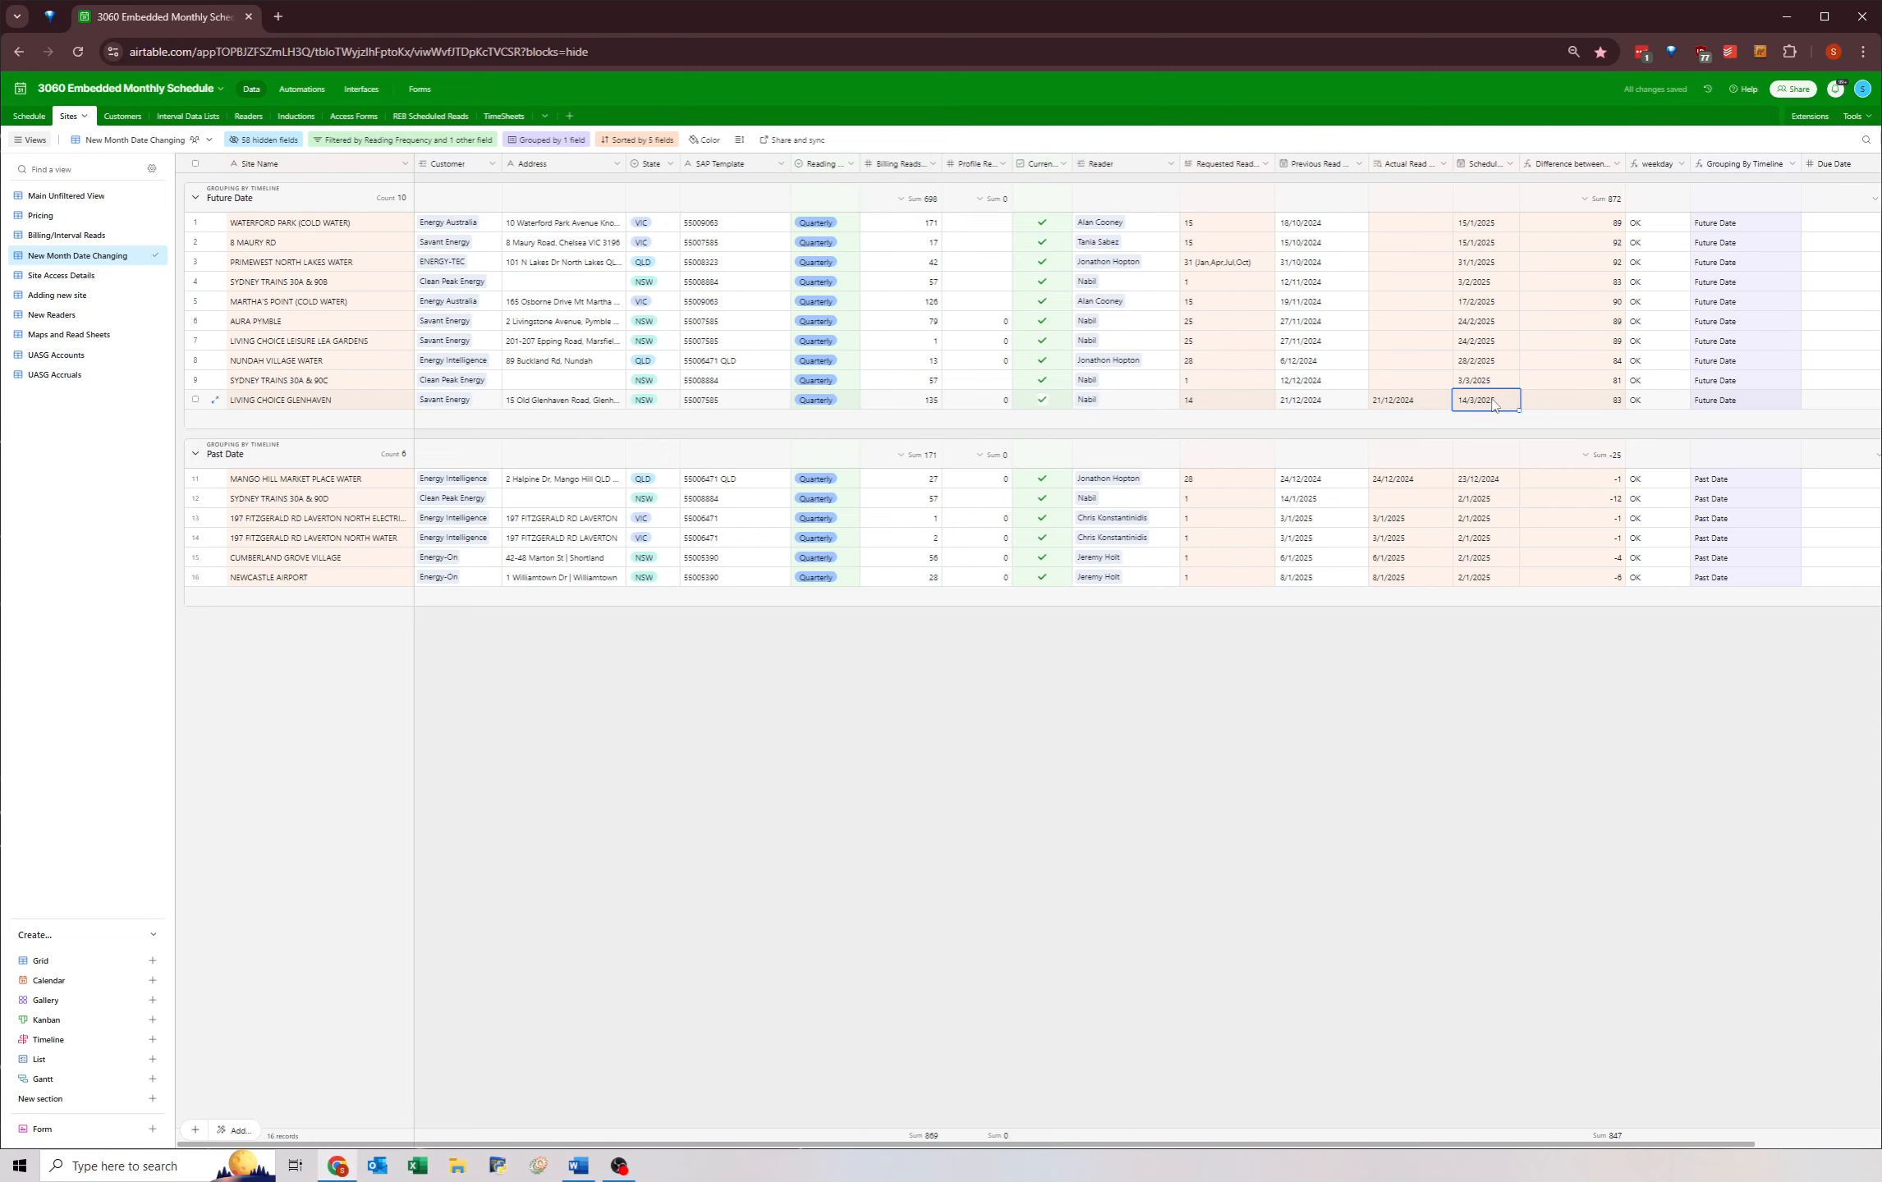
- Set the Scheduled date of MANGO HILL MARKET PLACE WATER to 28/3/2025
double_click(1479, 482)
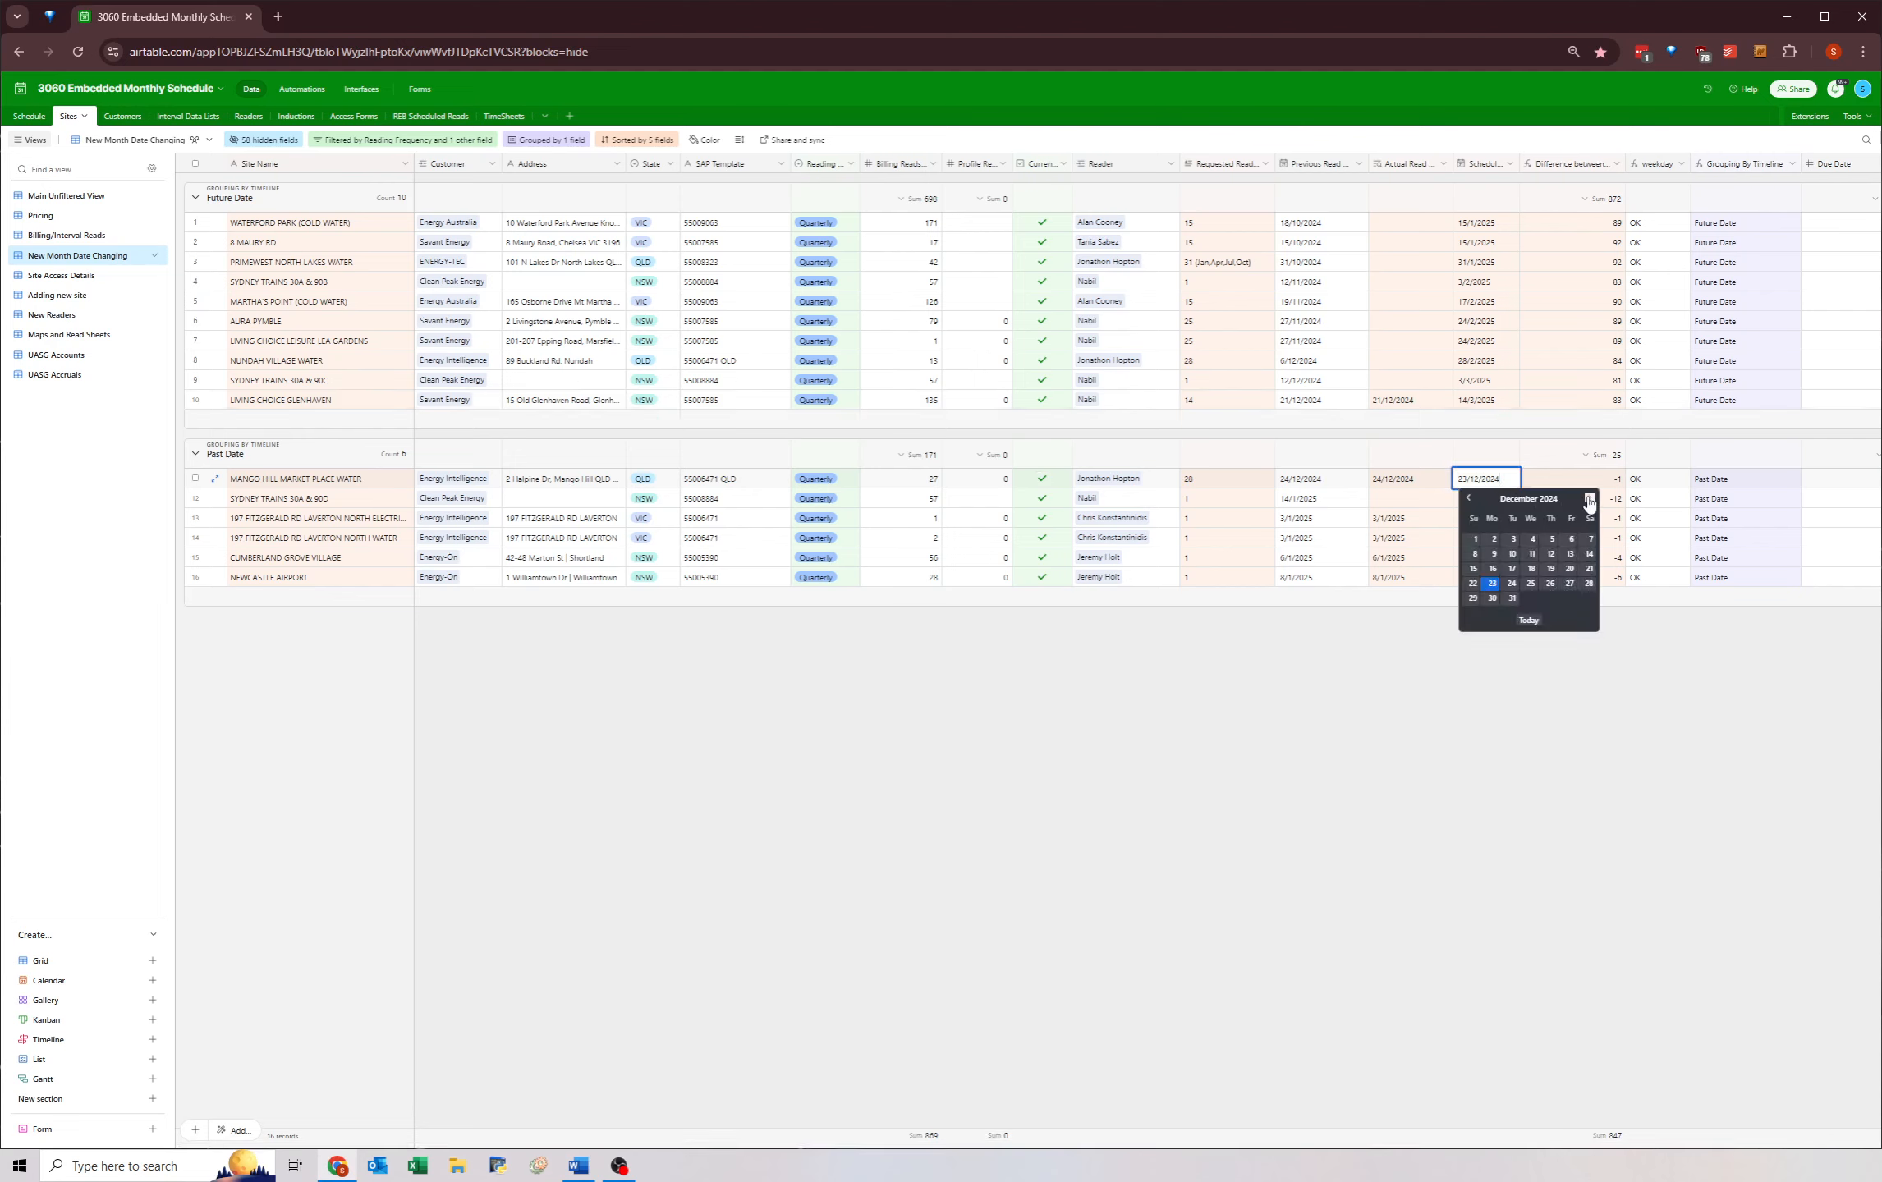
left_click(1588, 499)
left_click(1589, 498)
left_click(1588, 499)
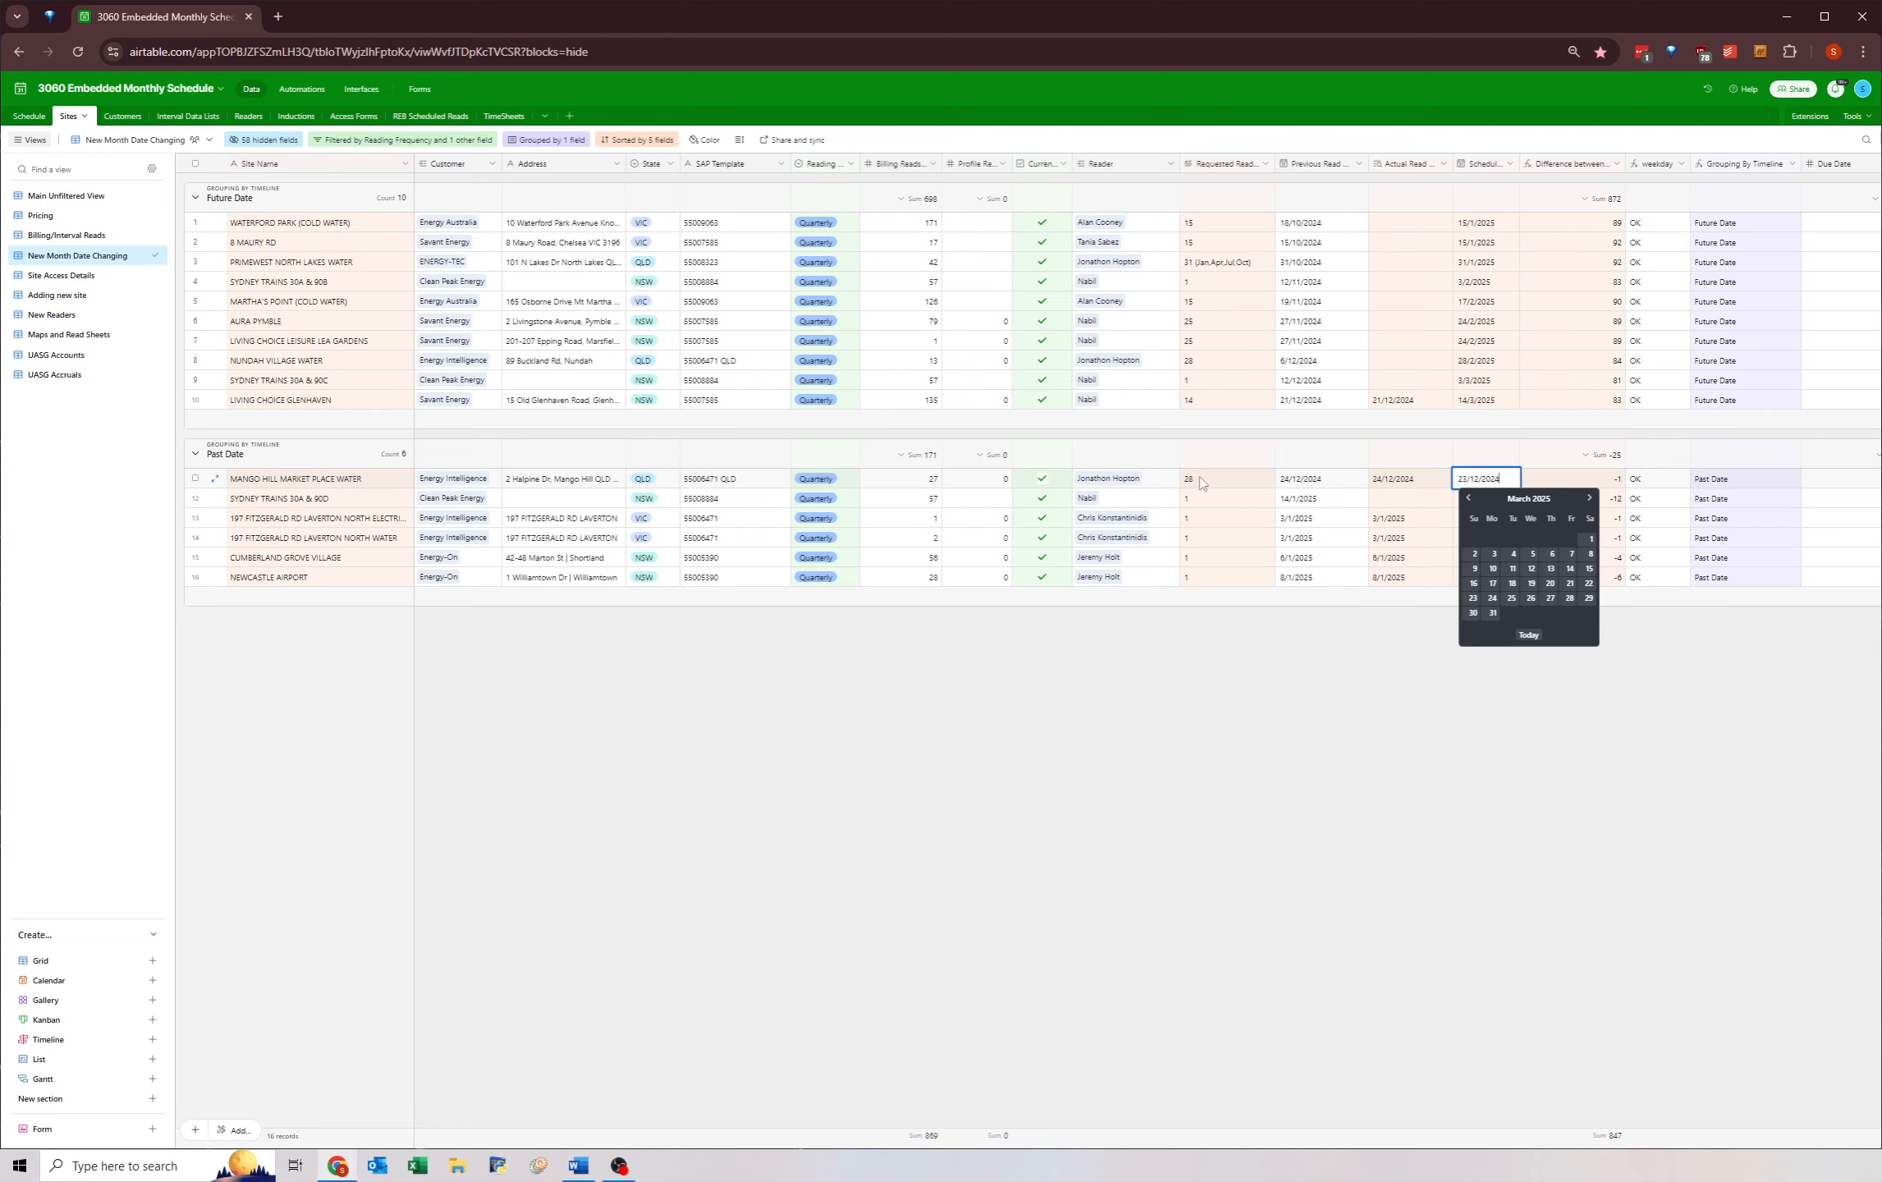
left_click(1568, 598)
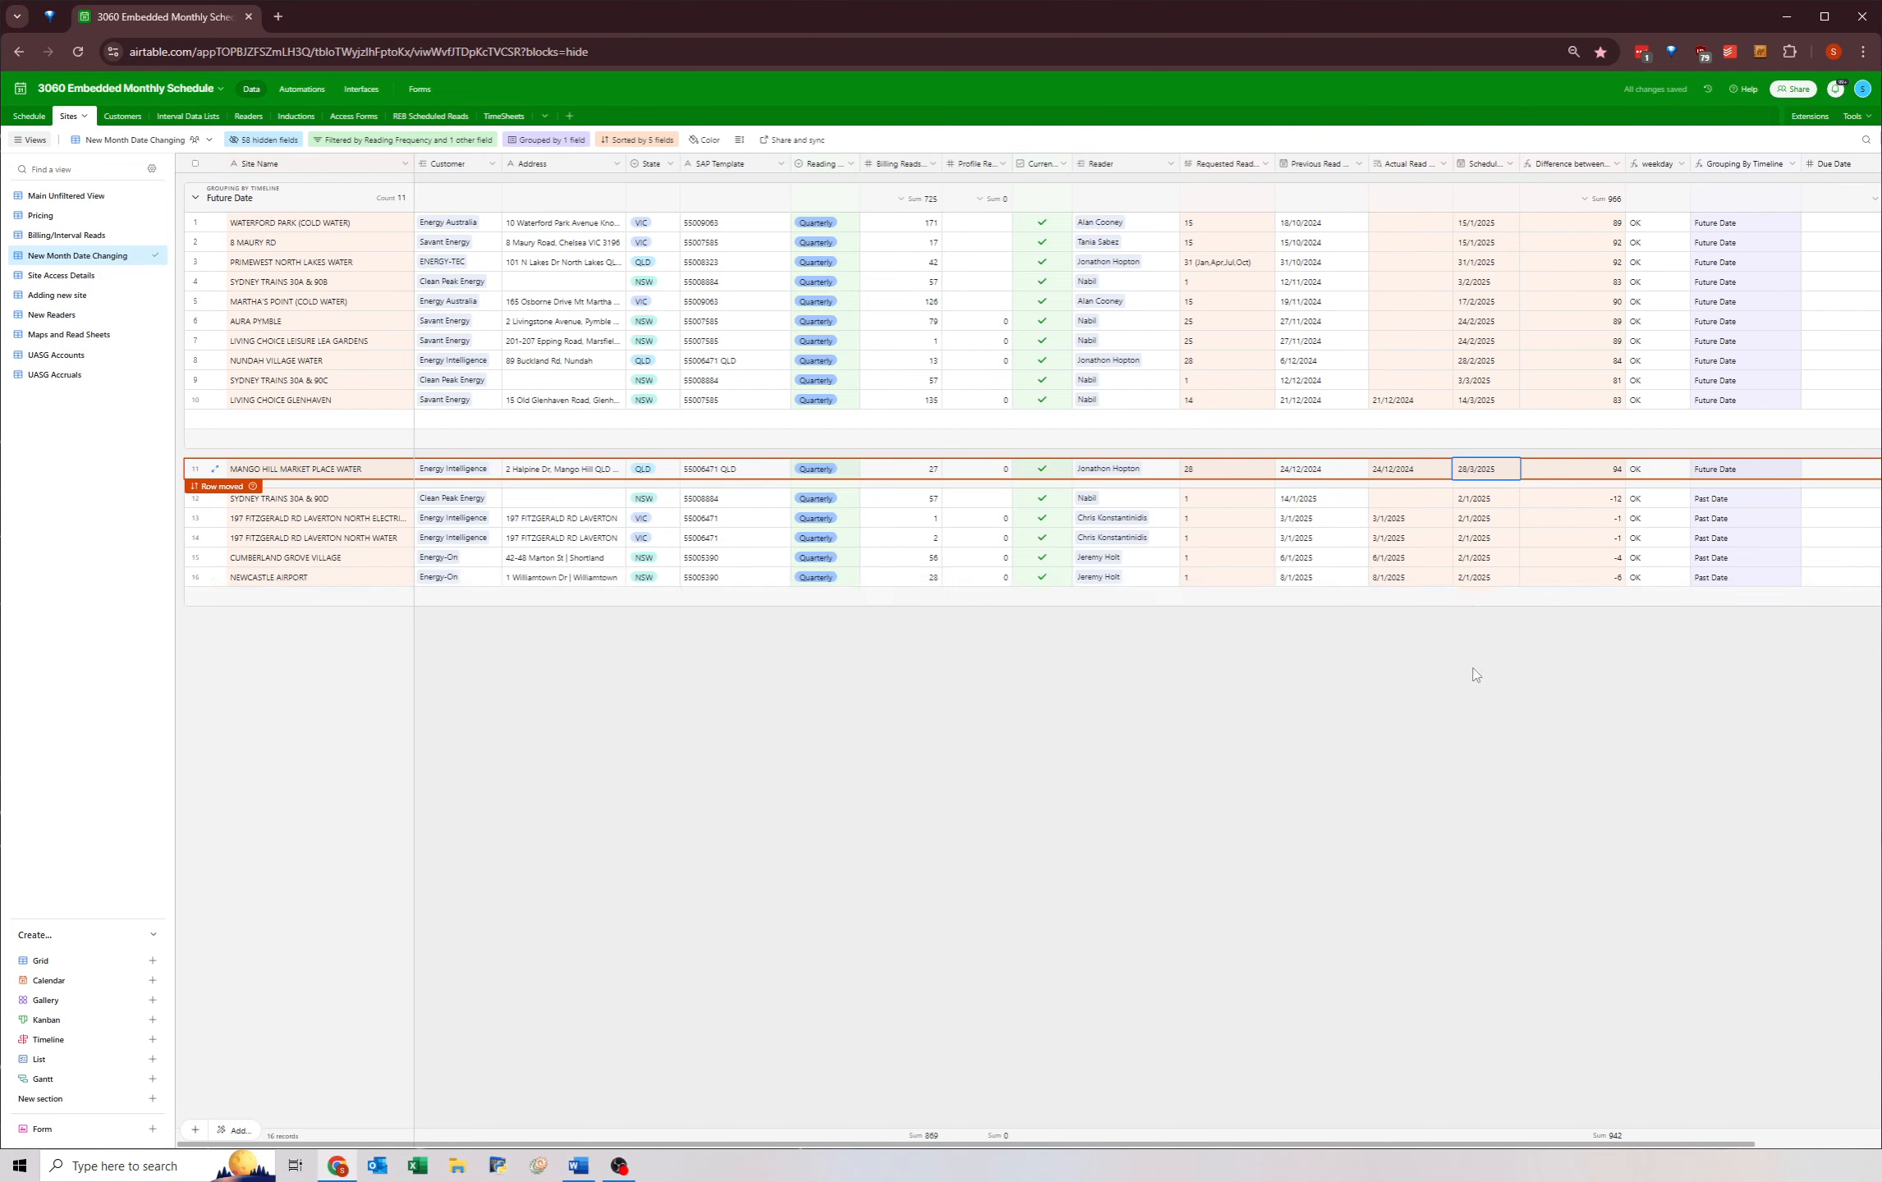
double_click(1473, 501)
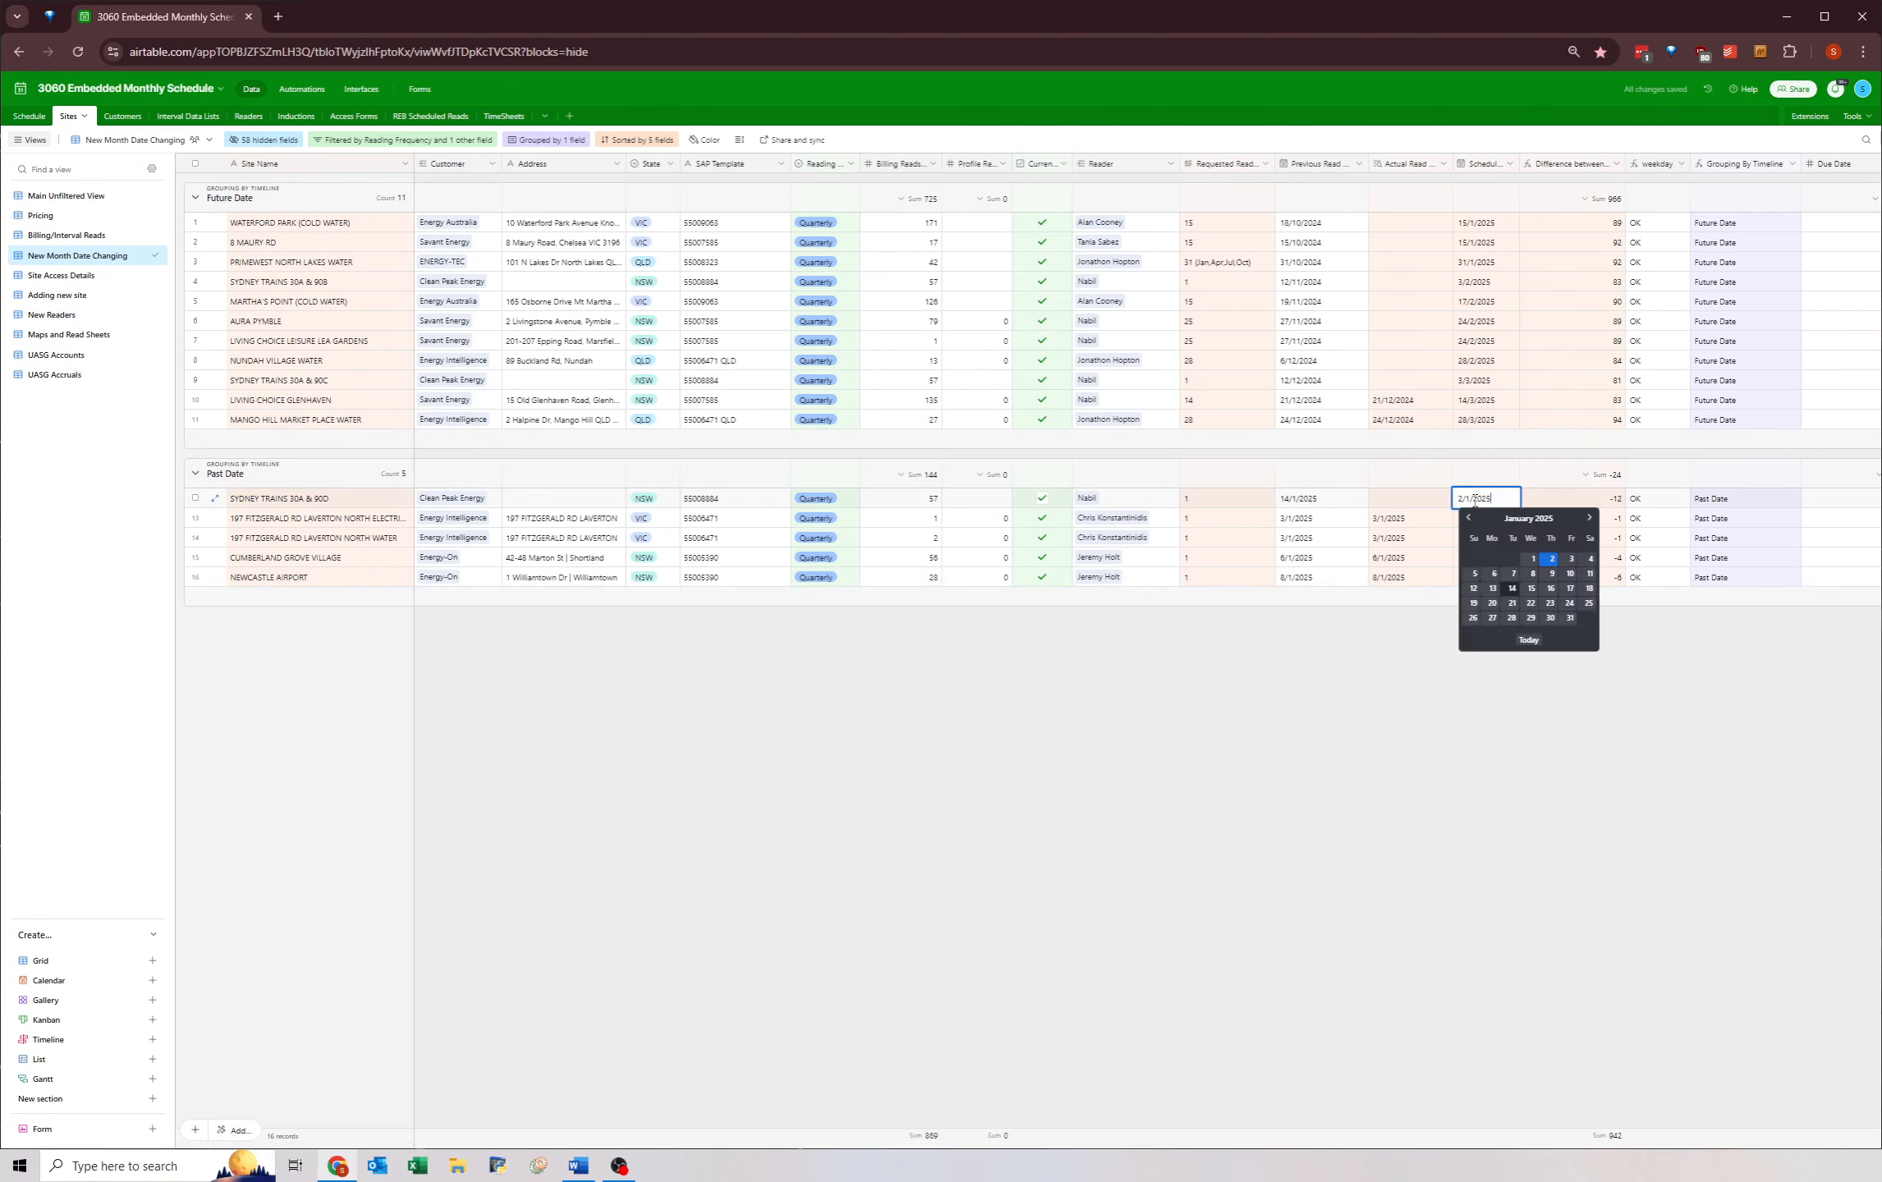
key("Escape")
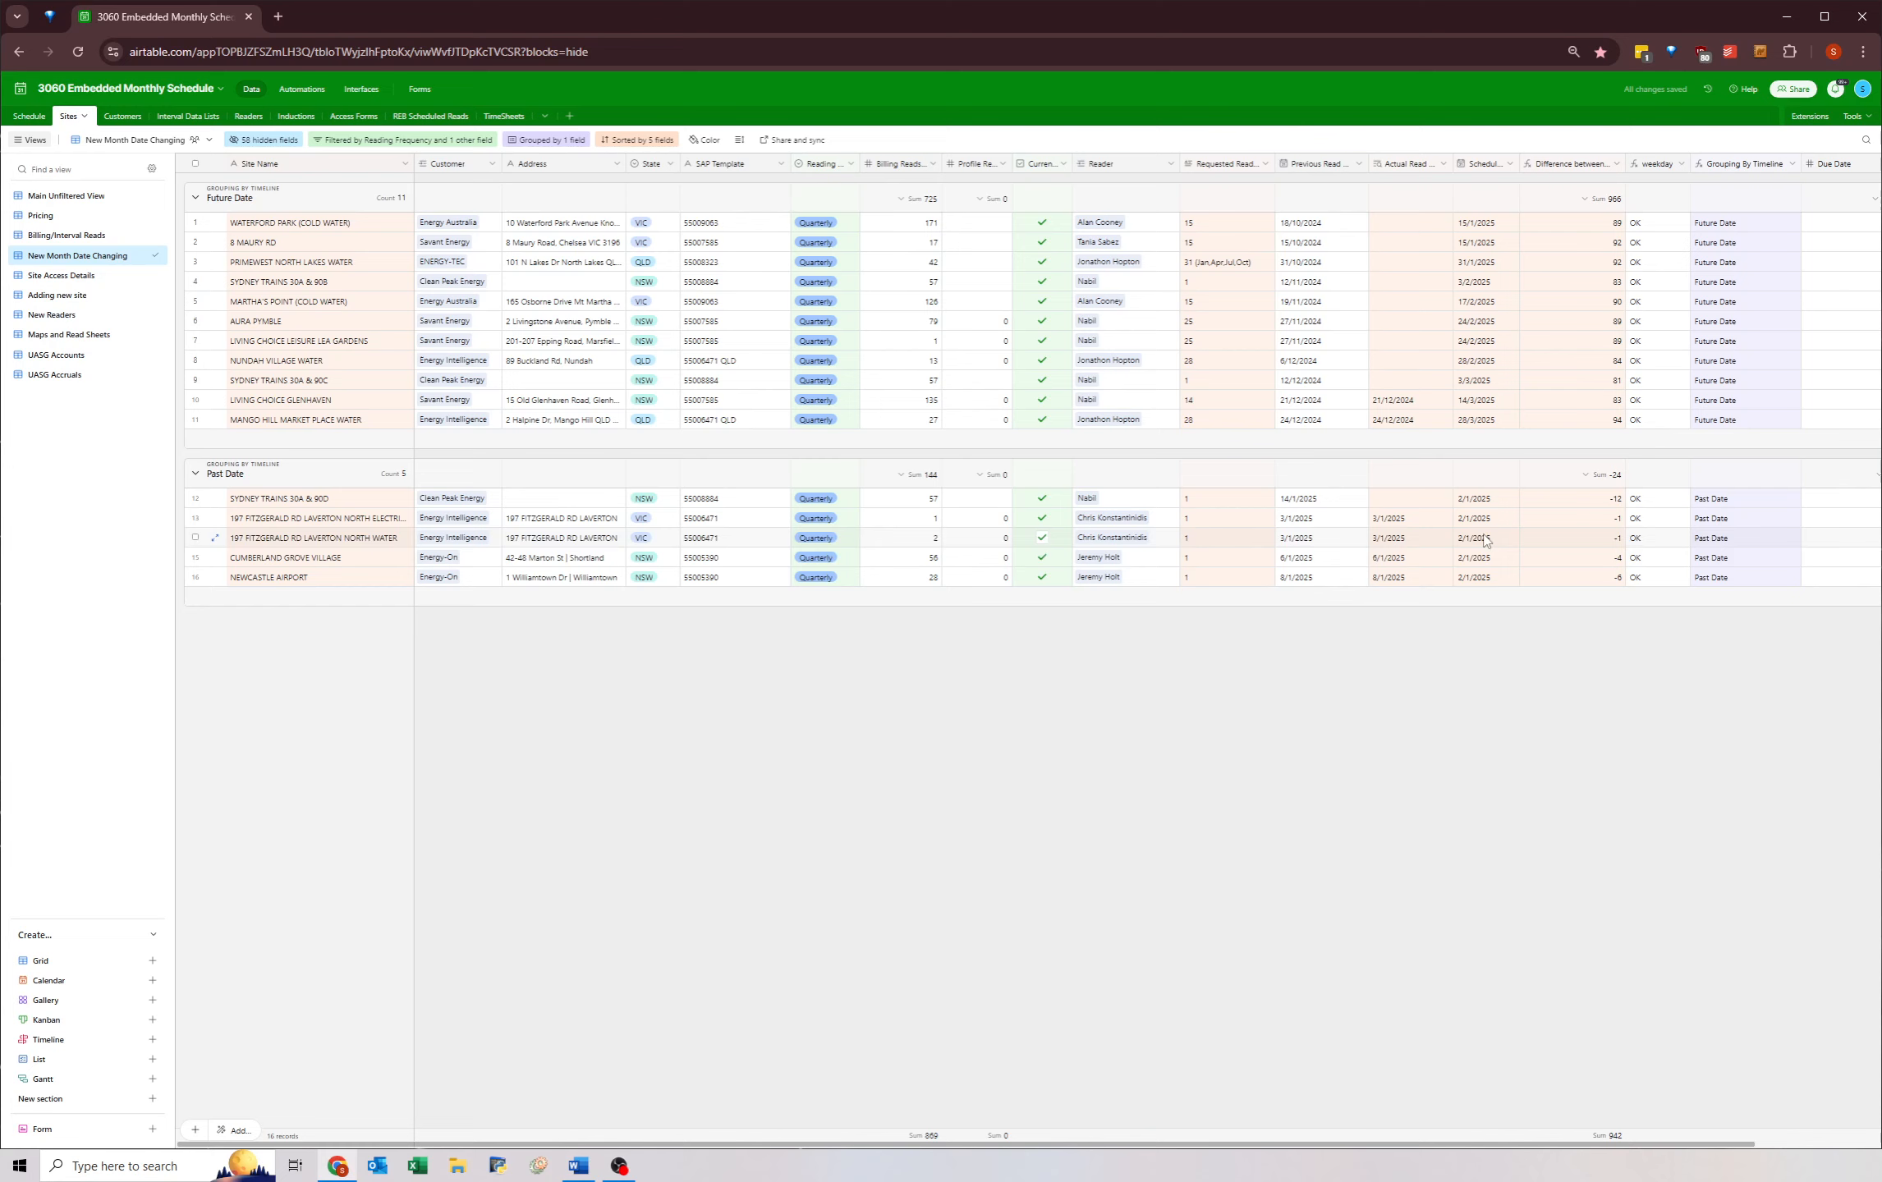
left_click_drag(1488, 505, 1471, 586)
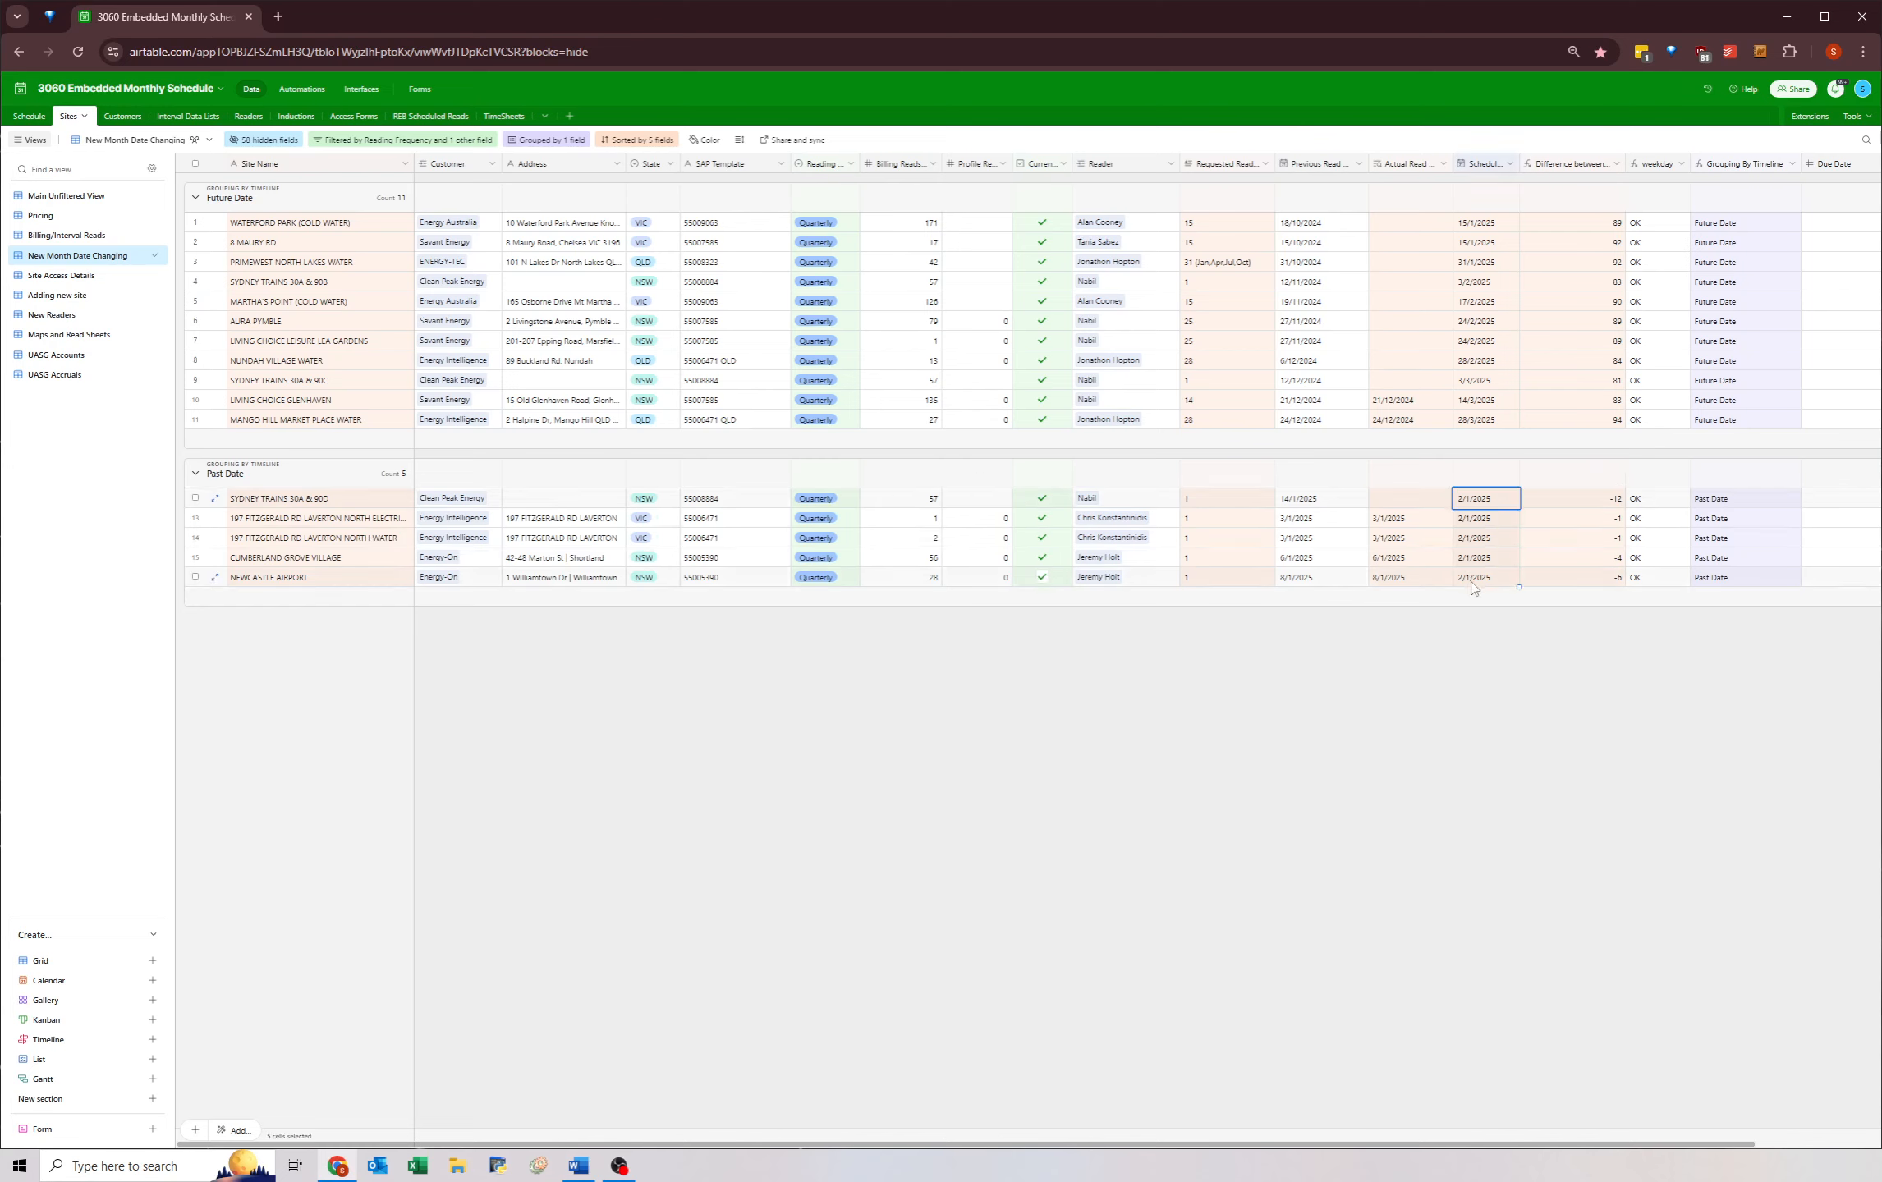
left_click(1491, 639)
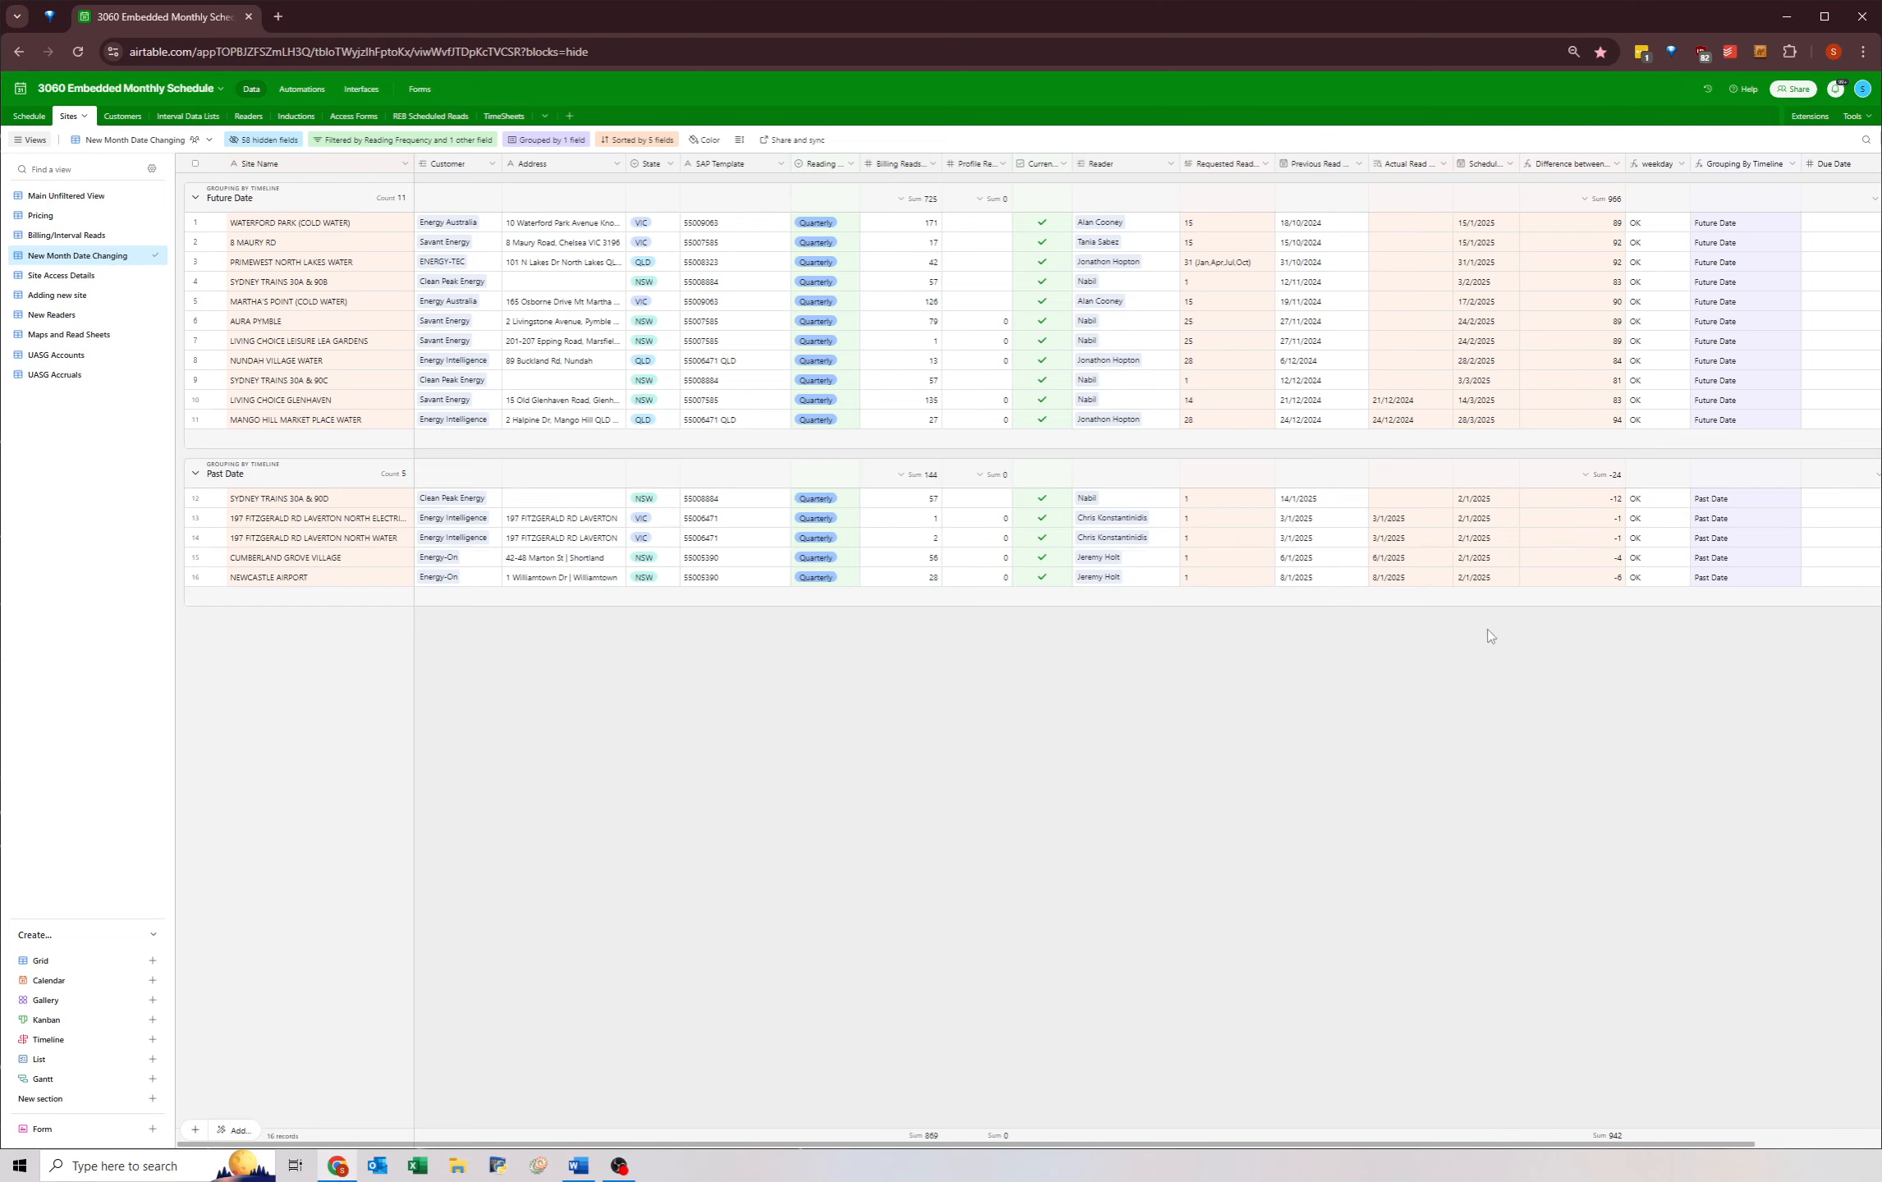
- Set the Scheduled date of SYDNEY TRAINS 30A & 80D to 1/4/2025
left_click(1480, 502)
left_click(1480, 502)
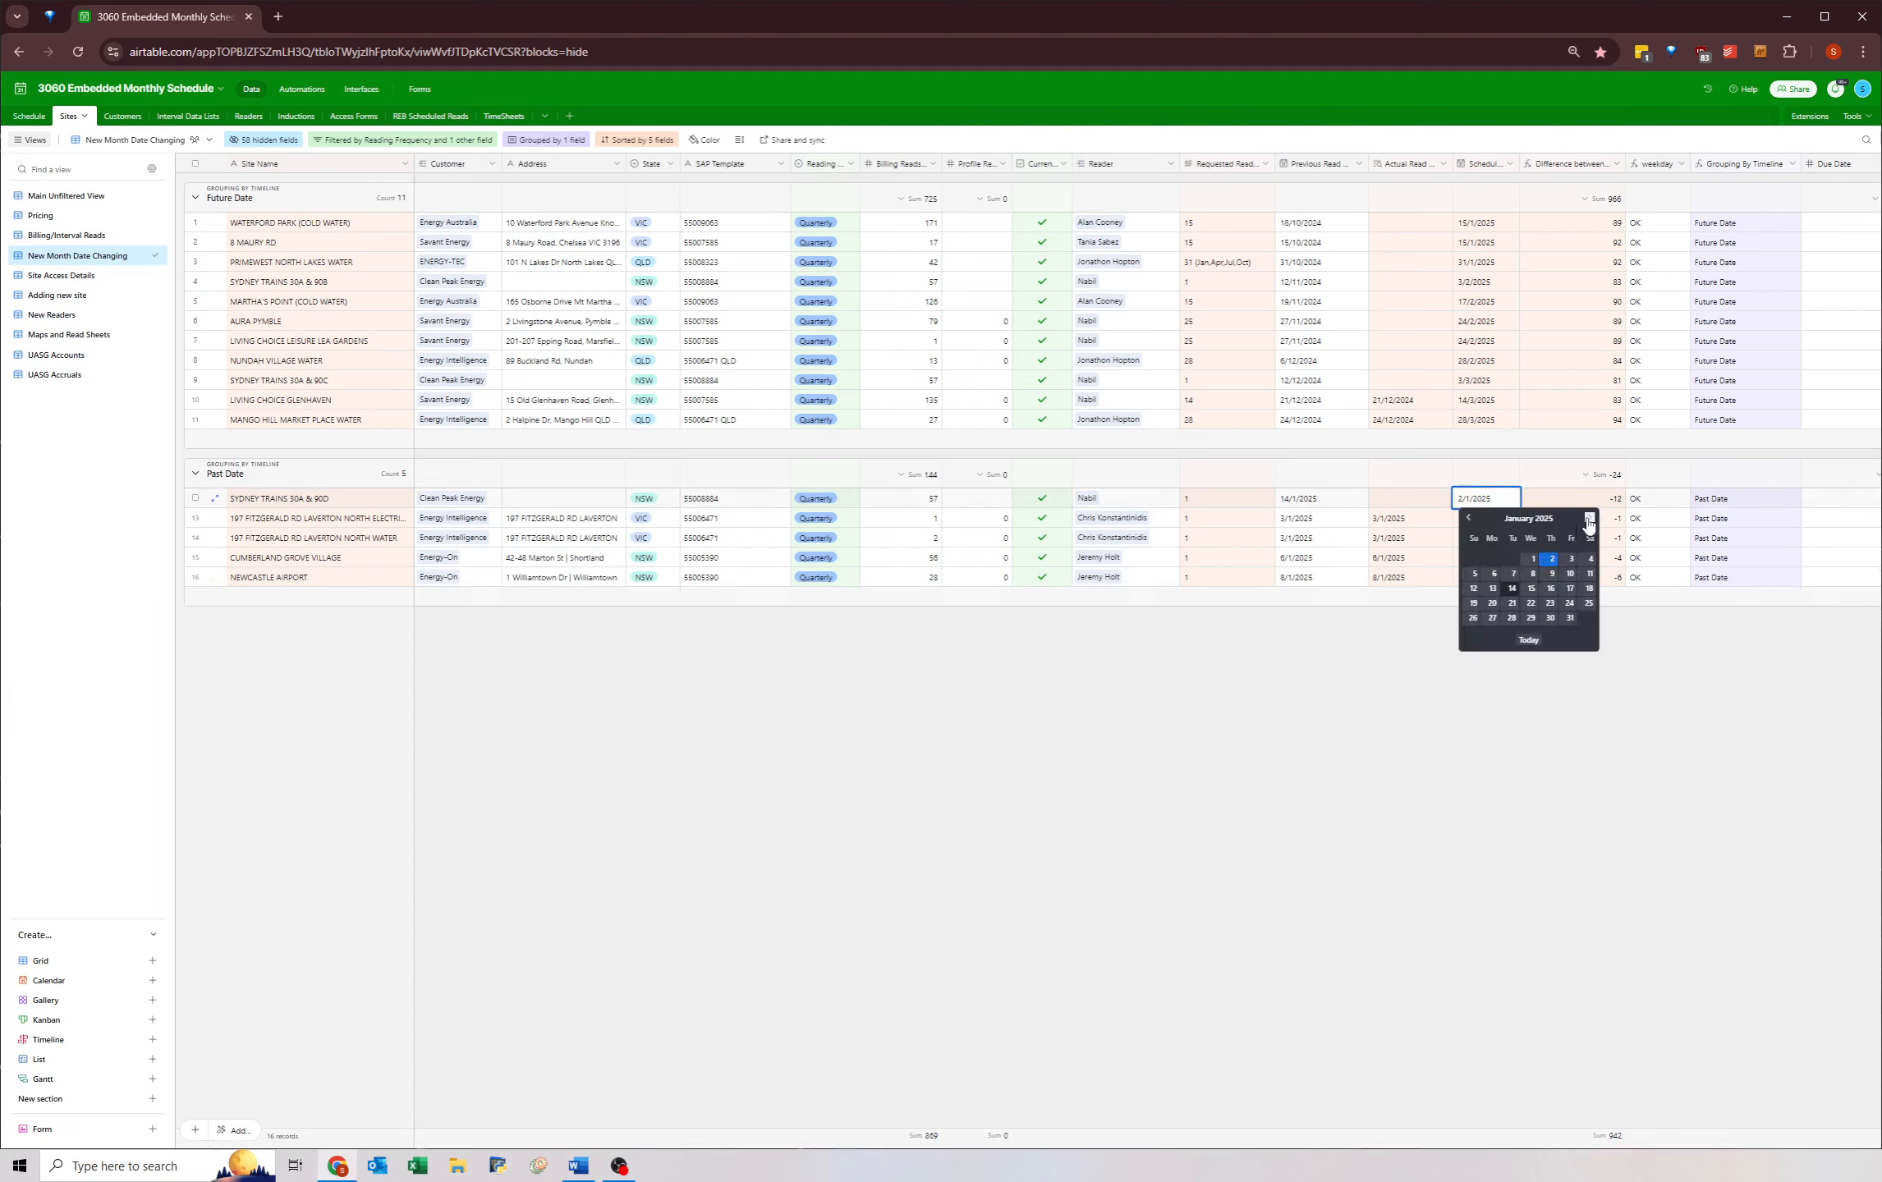
left_click(1590, 517)
left_click(1589, 517)
left_click(1589, 517)
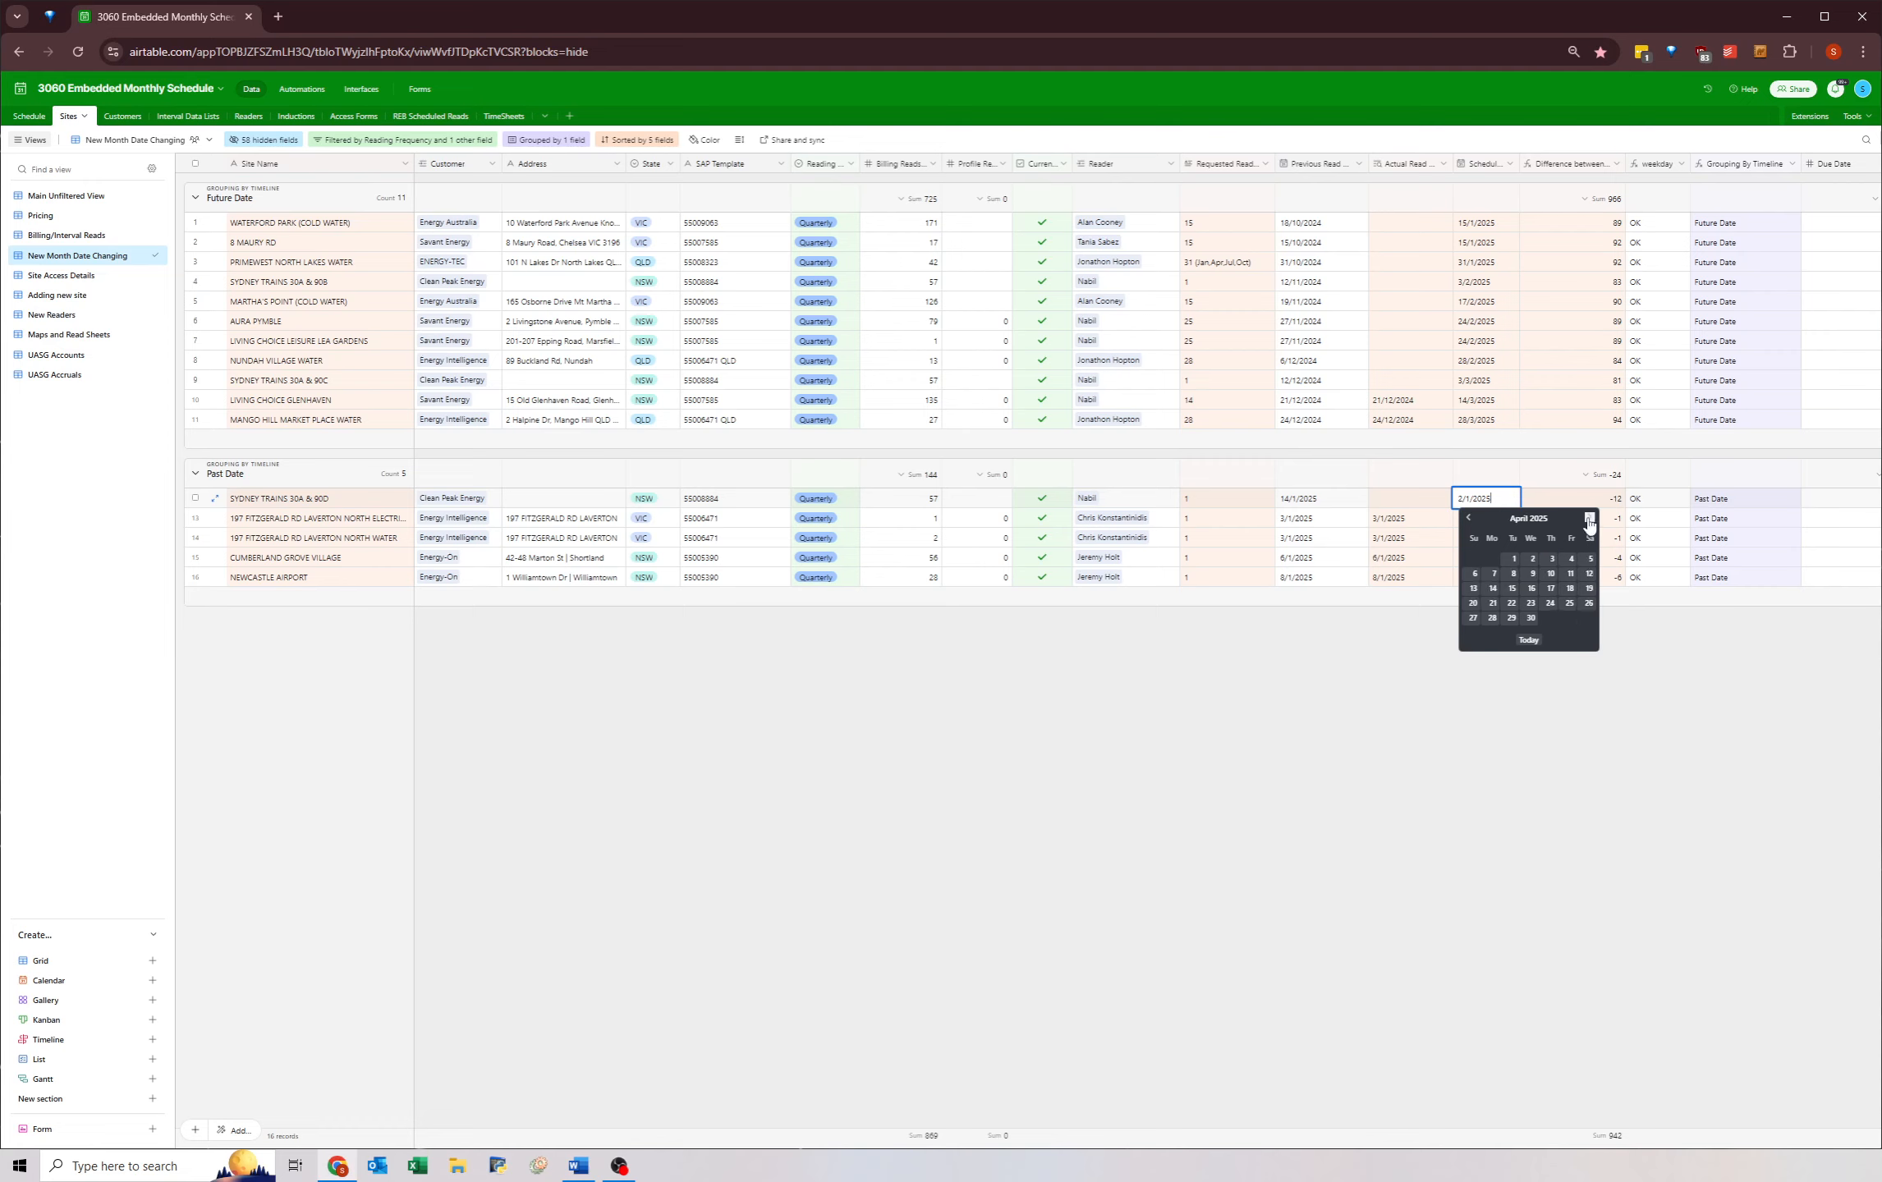
left_click(1514, 563)
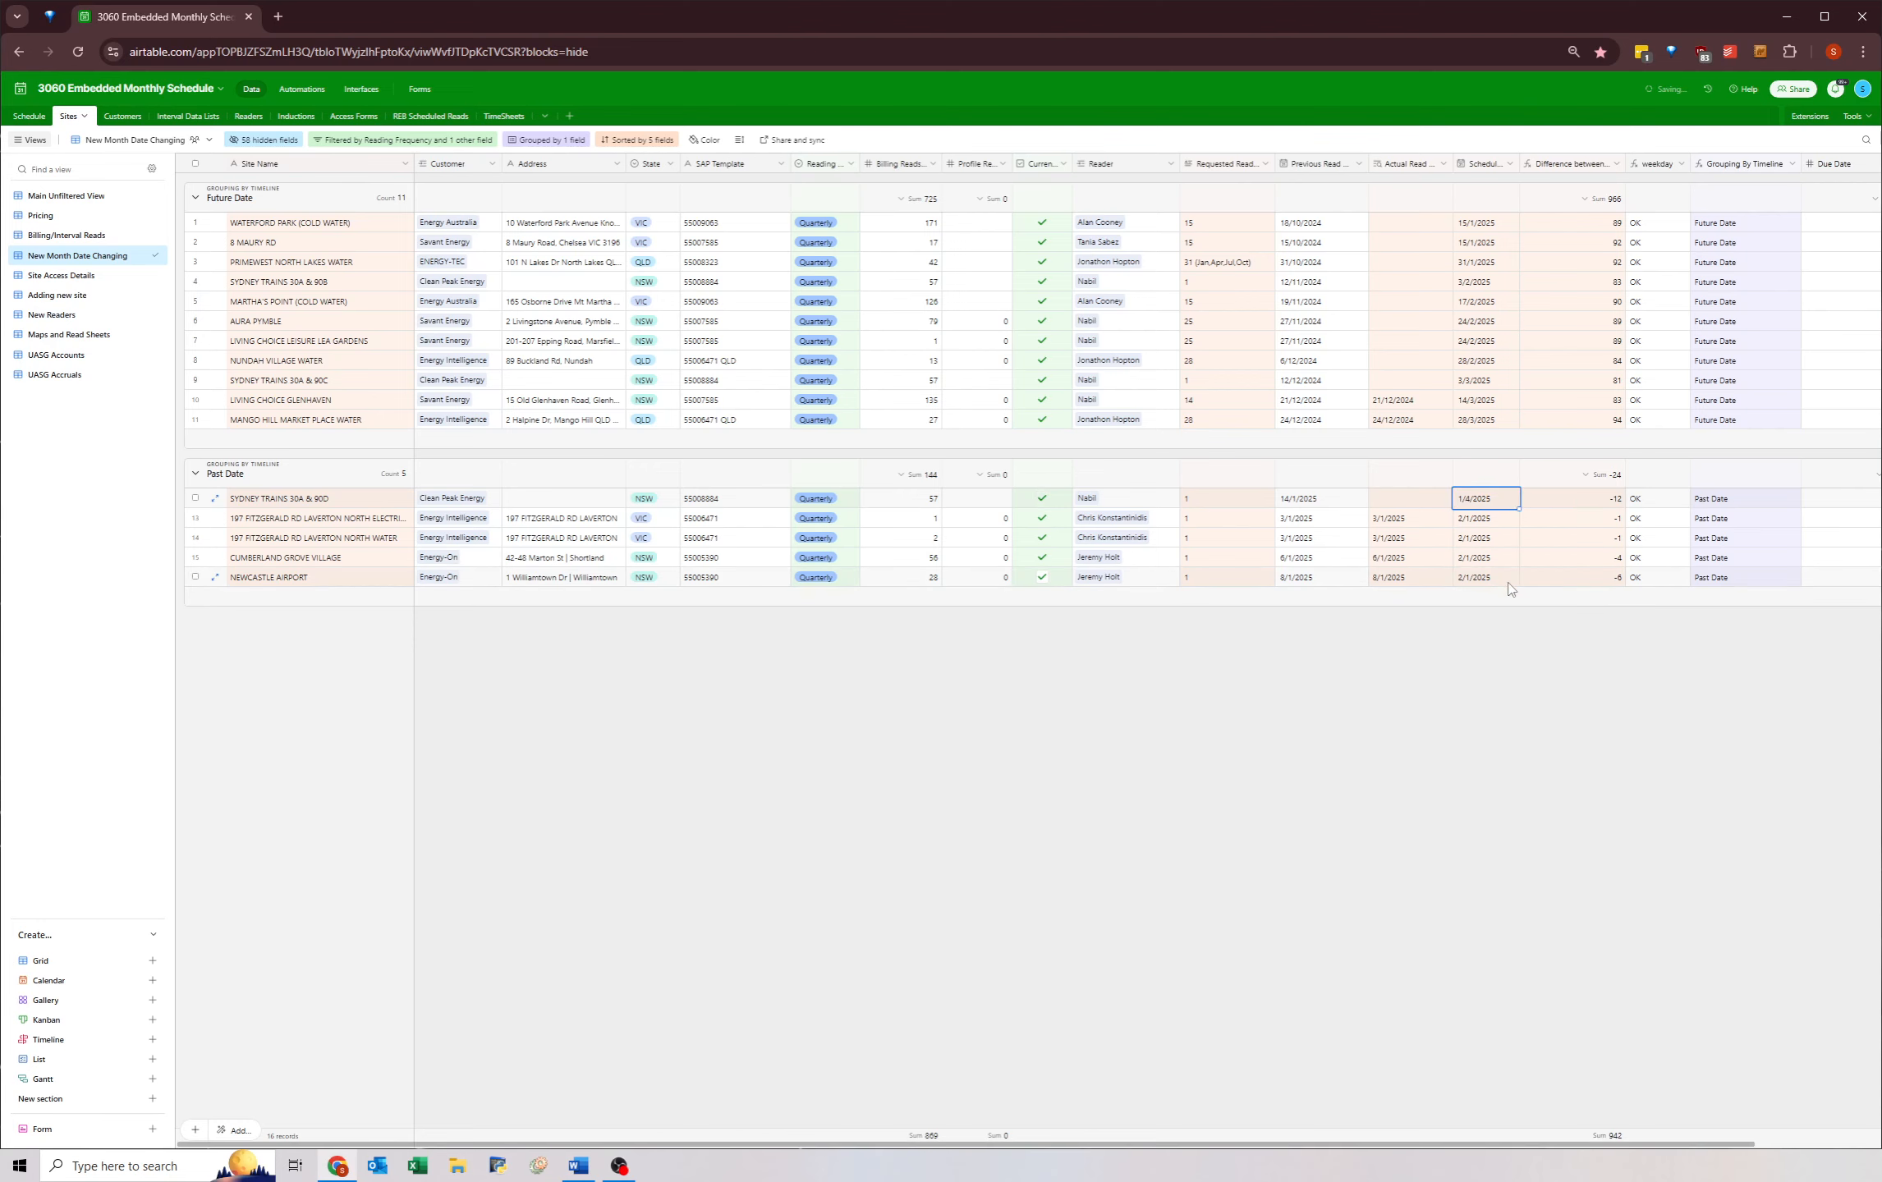
- Copy the 1/4/2025 Scheduled date to the four remaining Past Date sites and check the Scheduled column
key("ctrl+c")
left_click_drag(1478, 518, 1480, 601)
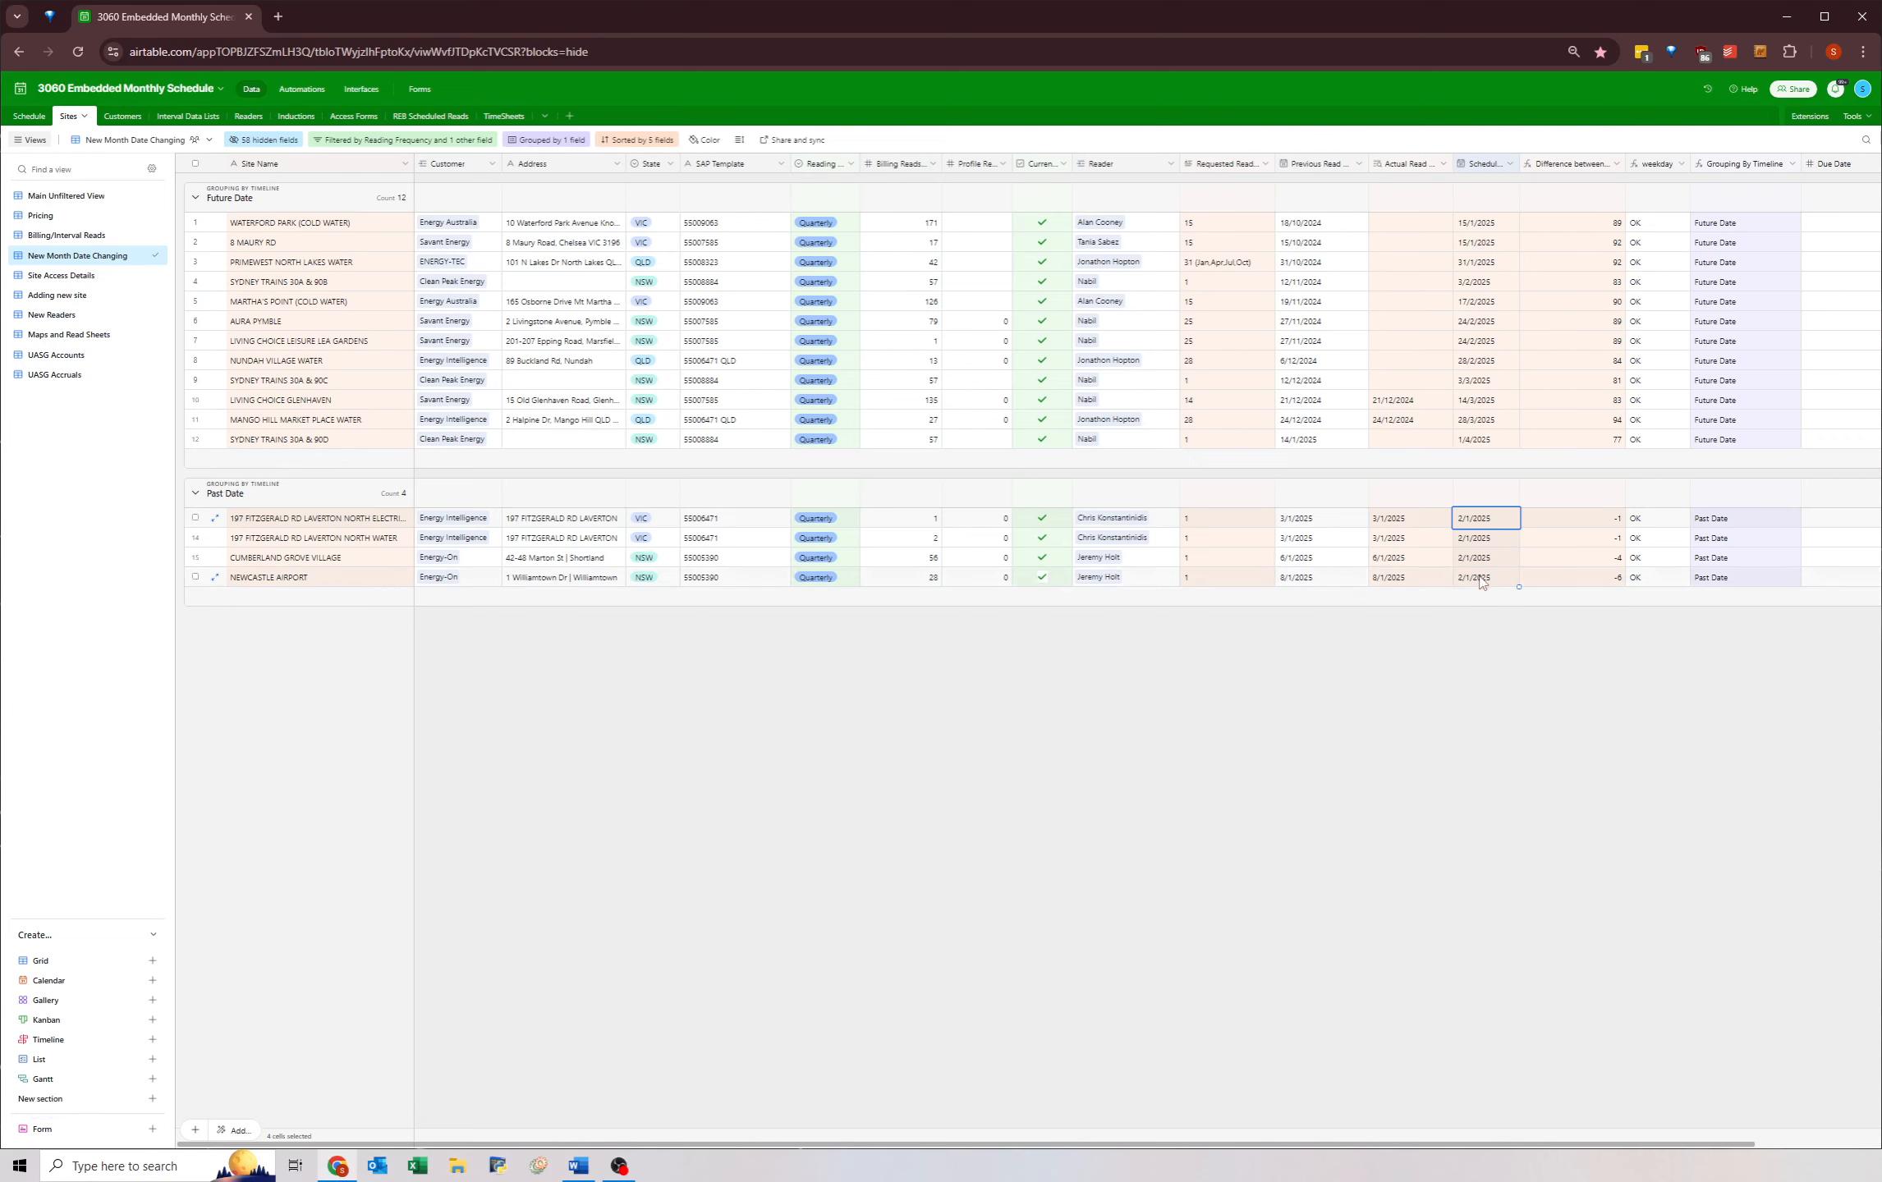
key("ctrl+v")
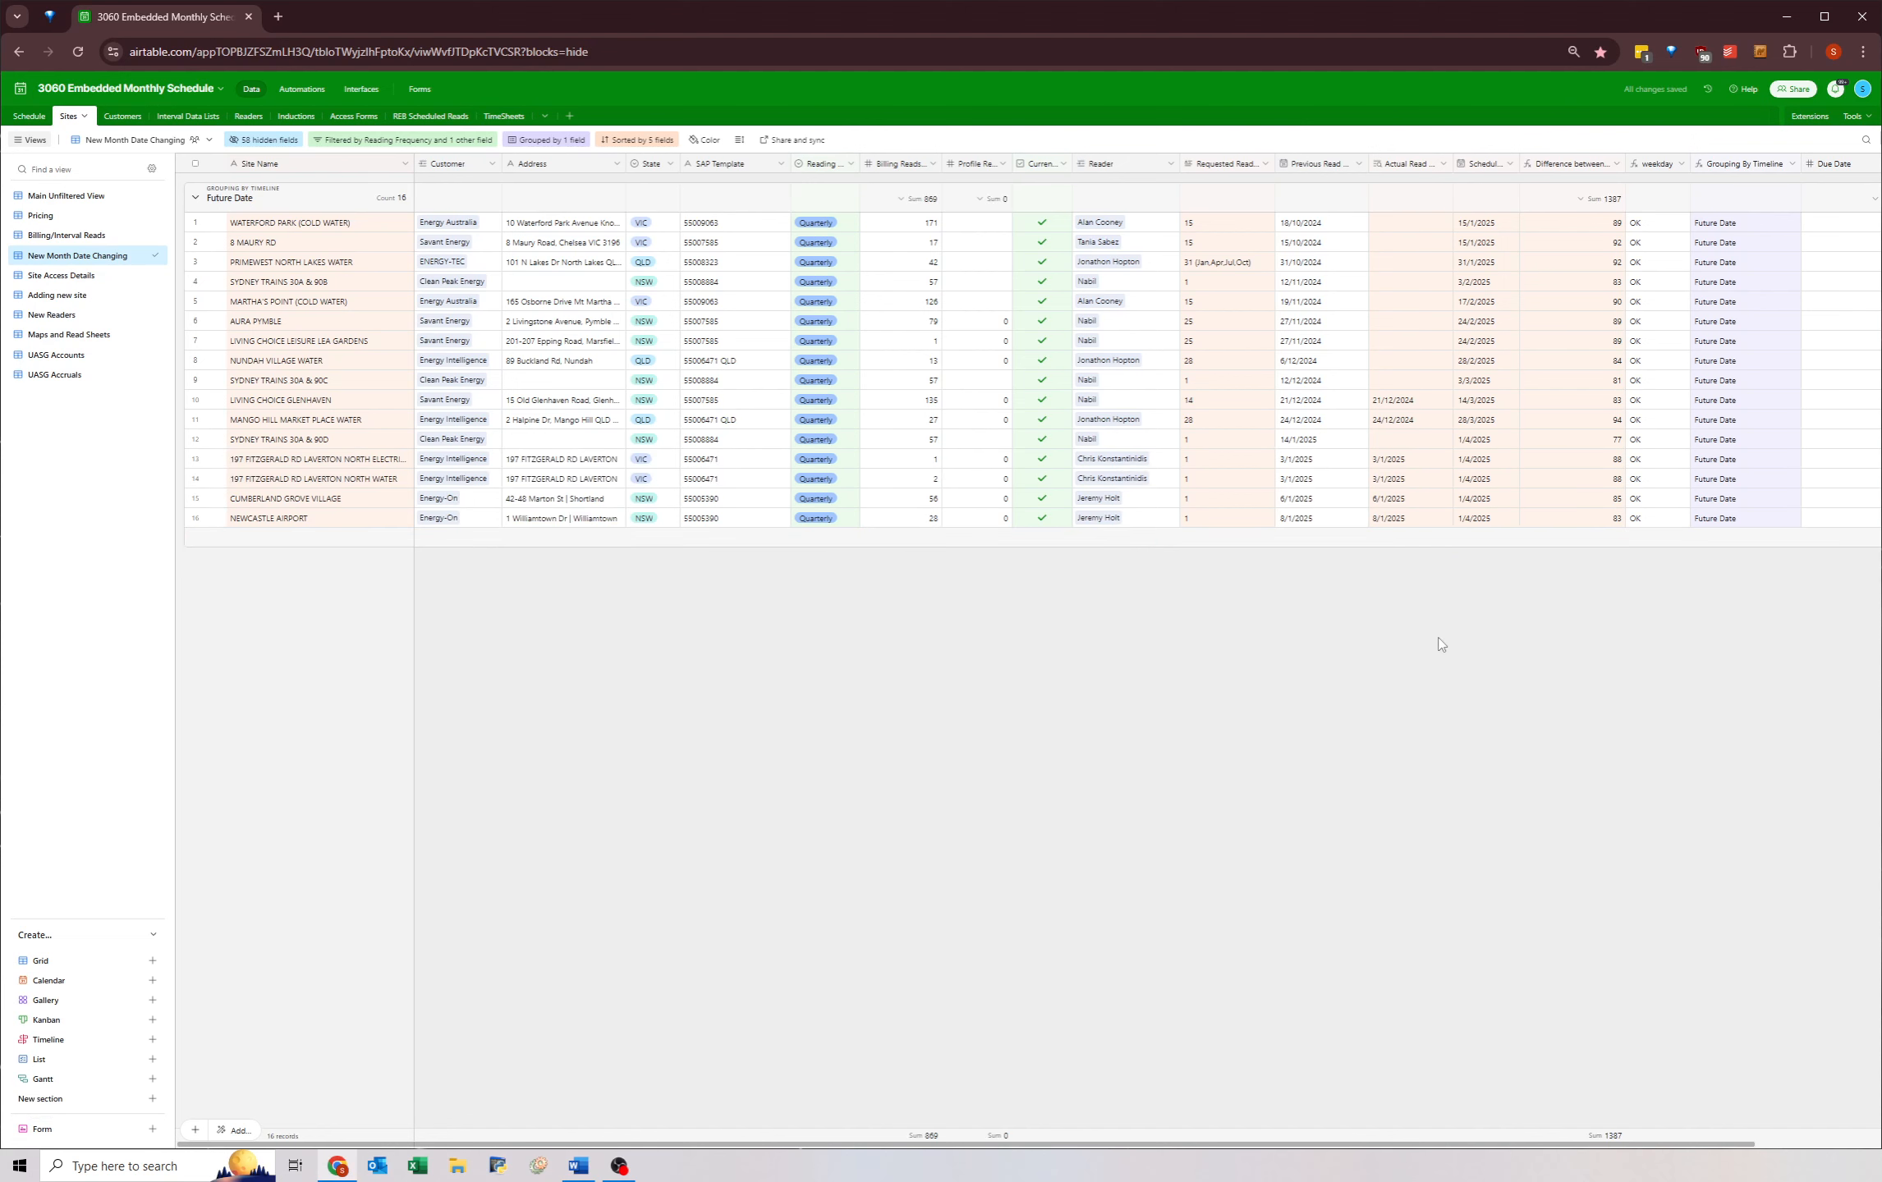
left_click(1467, 517)
left_click_drag(1478, 222, 1490, 539)
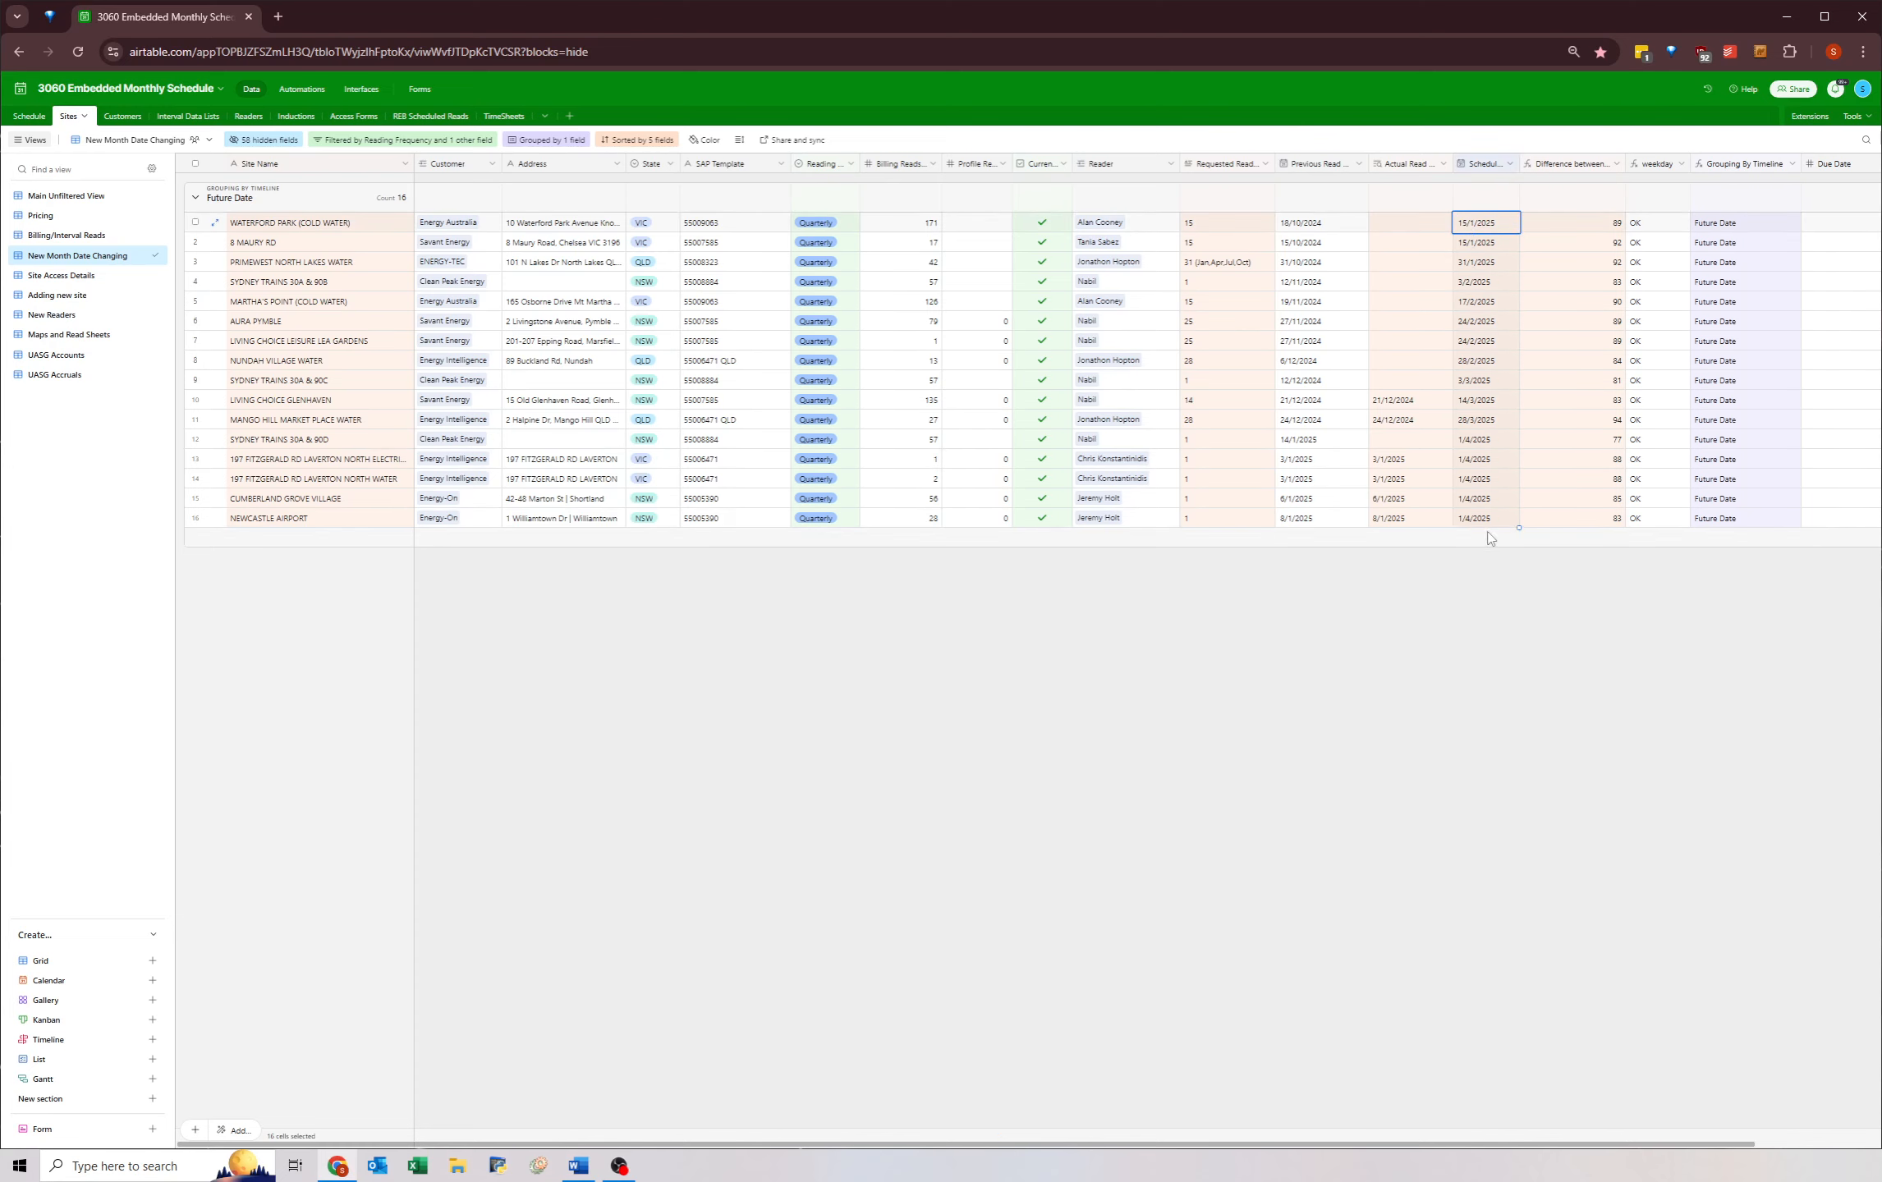
left_click(1478, 402)
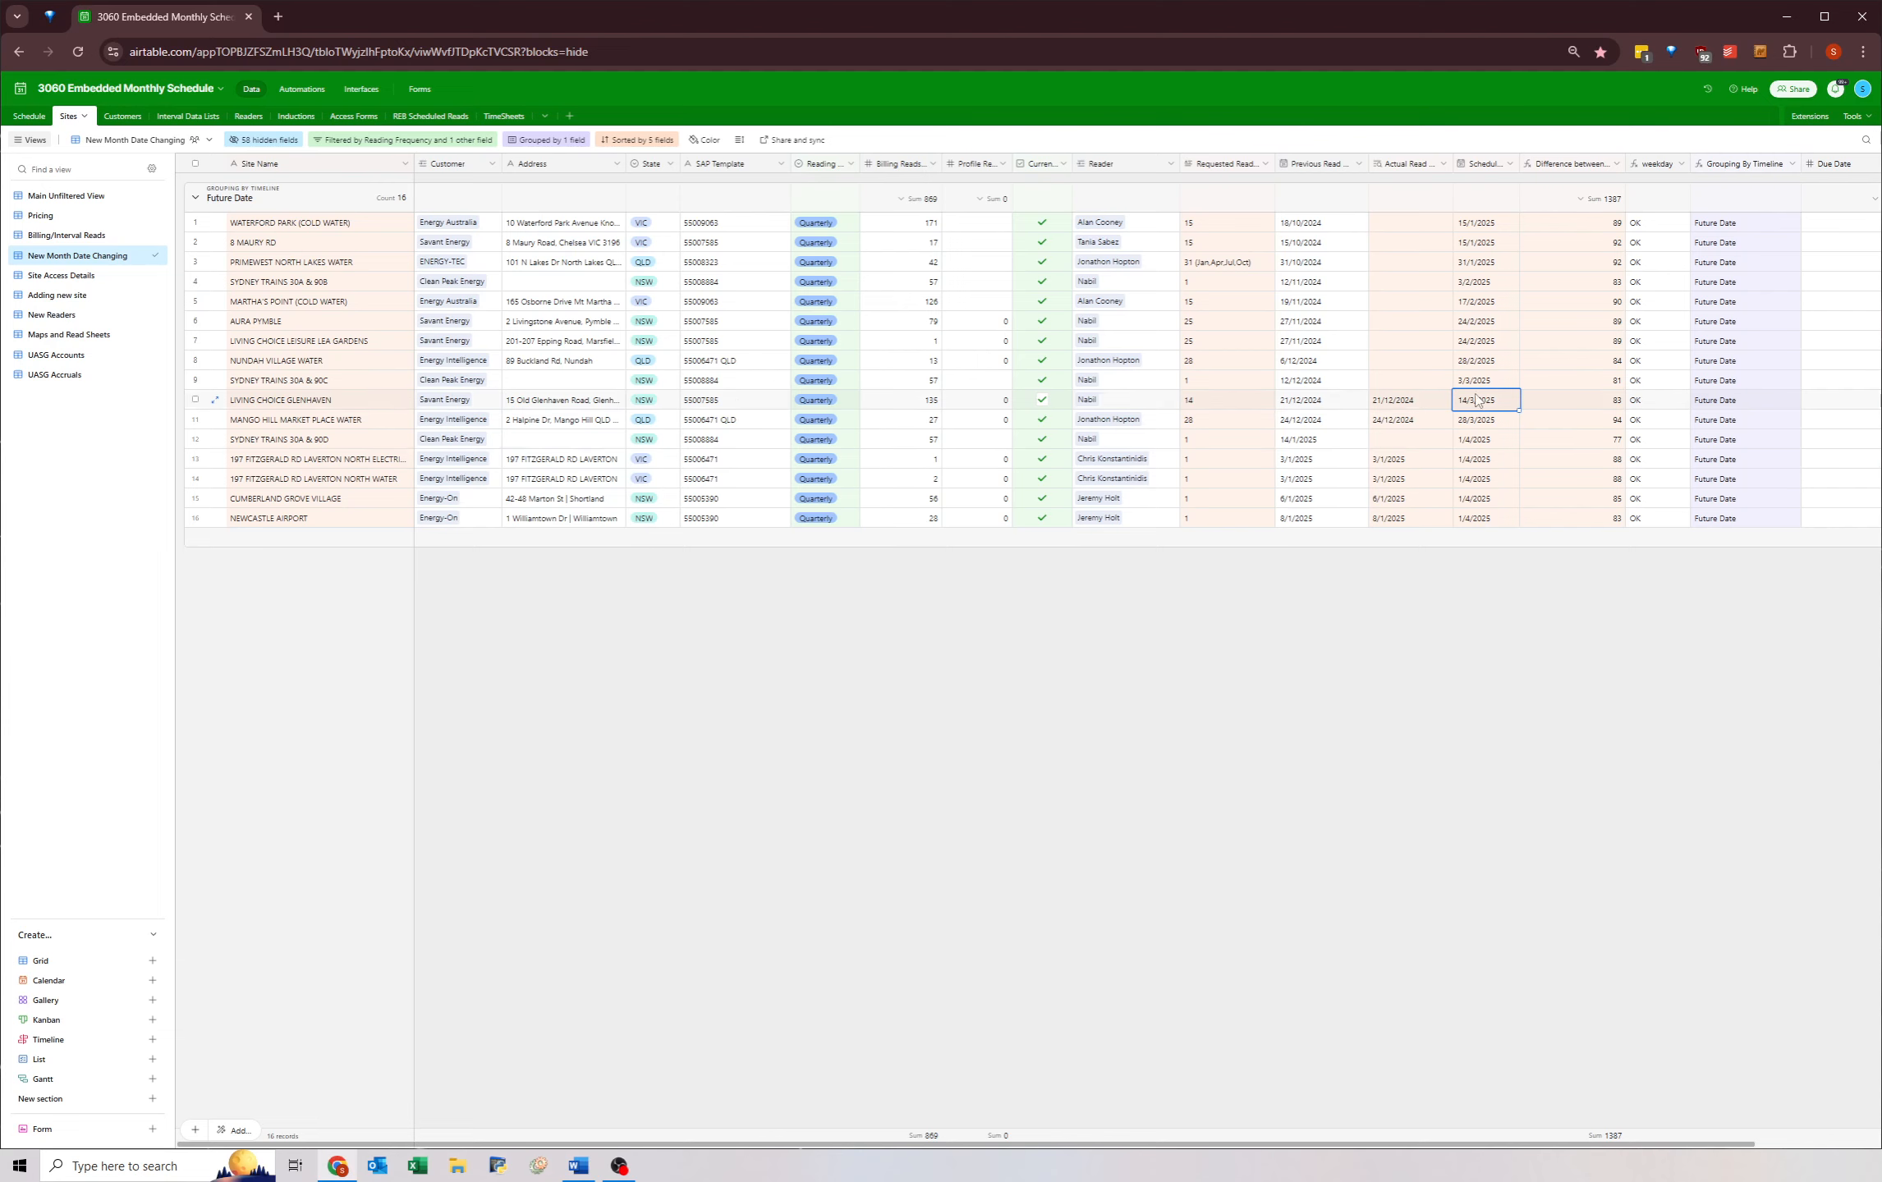
- Change the Reading Frequency filter to Bi-monthly
left_click(420, 141)
left_click(567, 211)
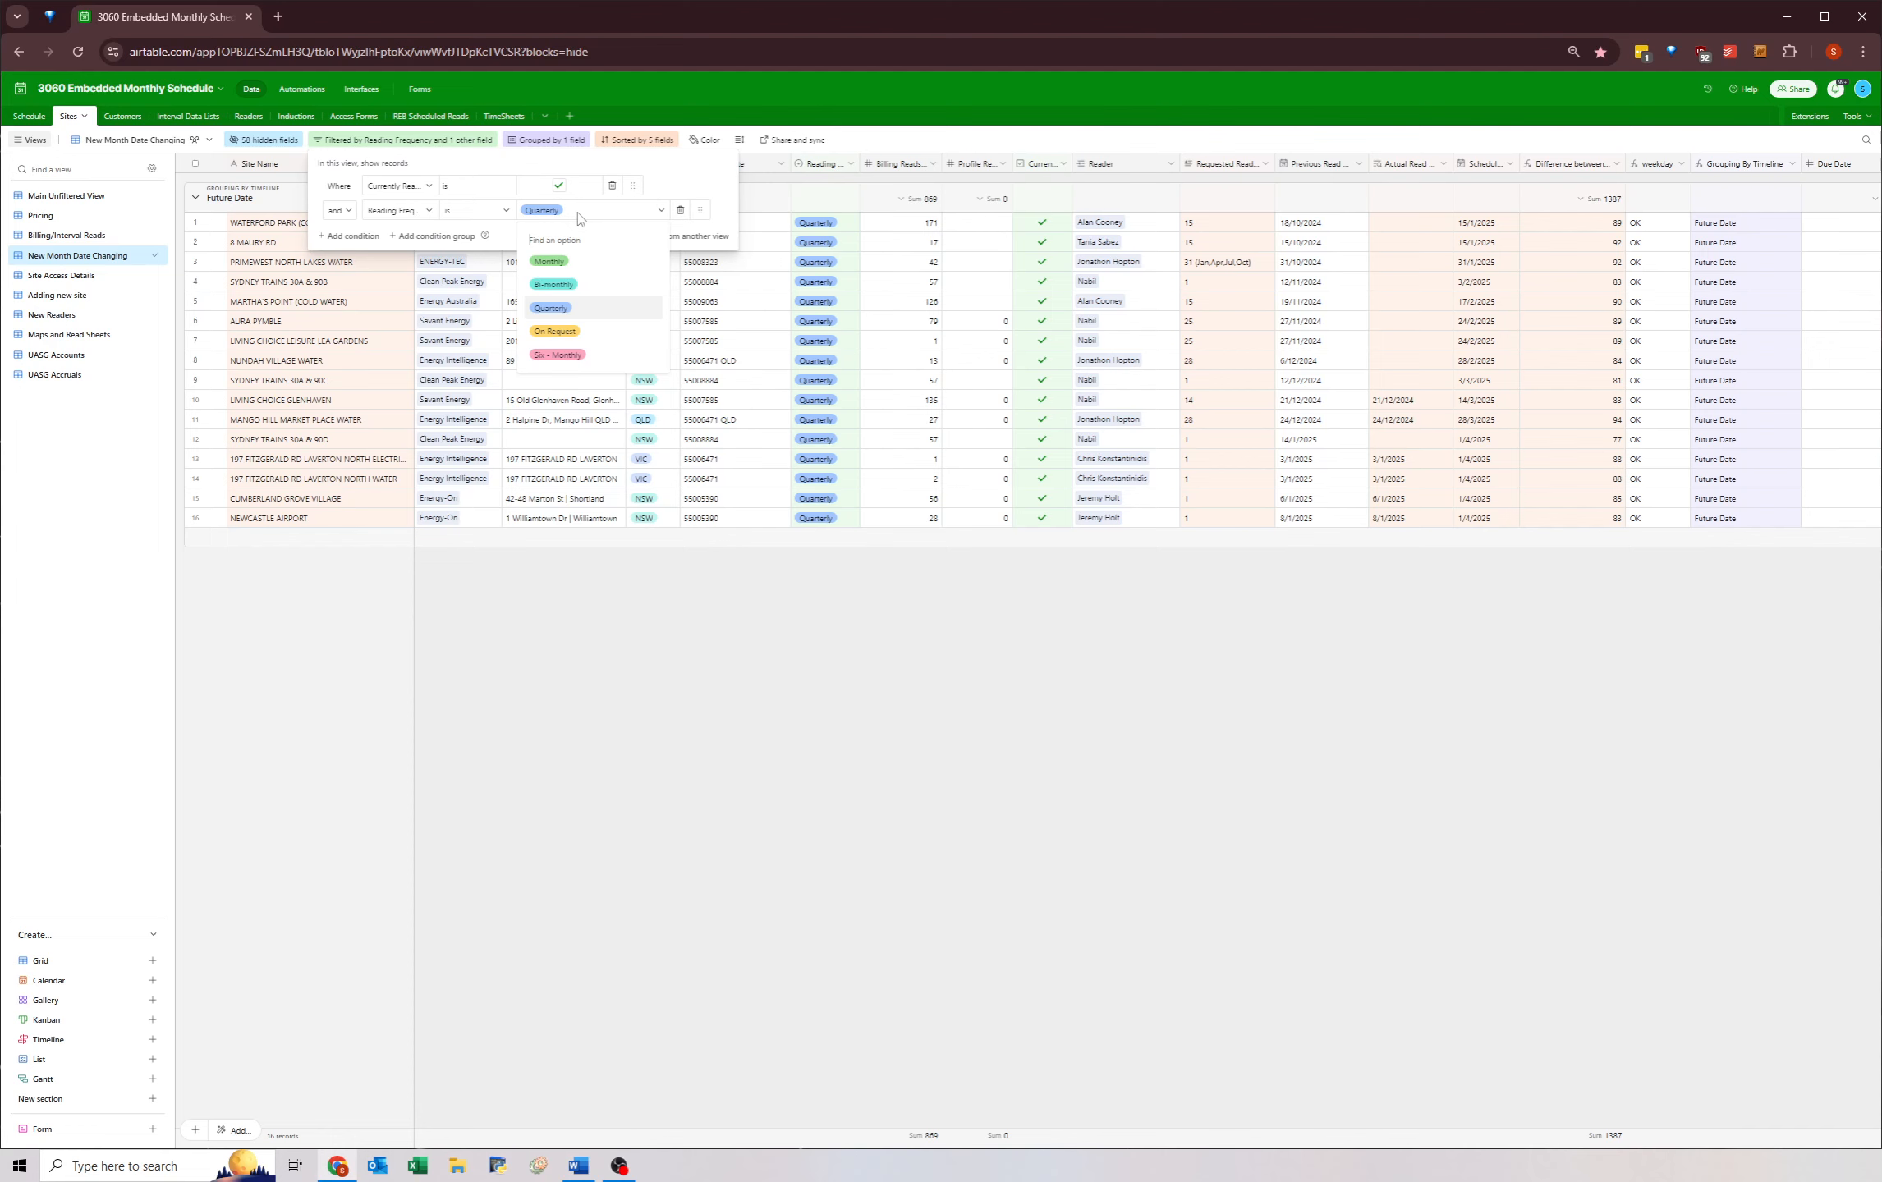
left_click(555, 285)
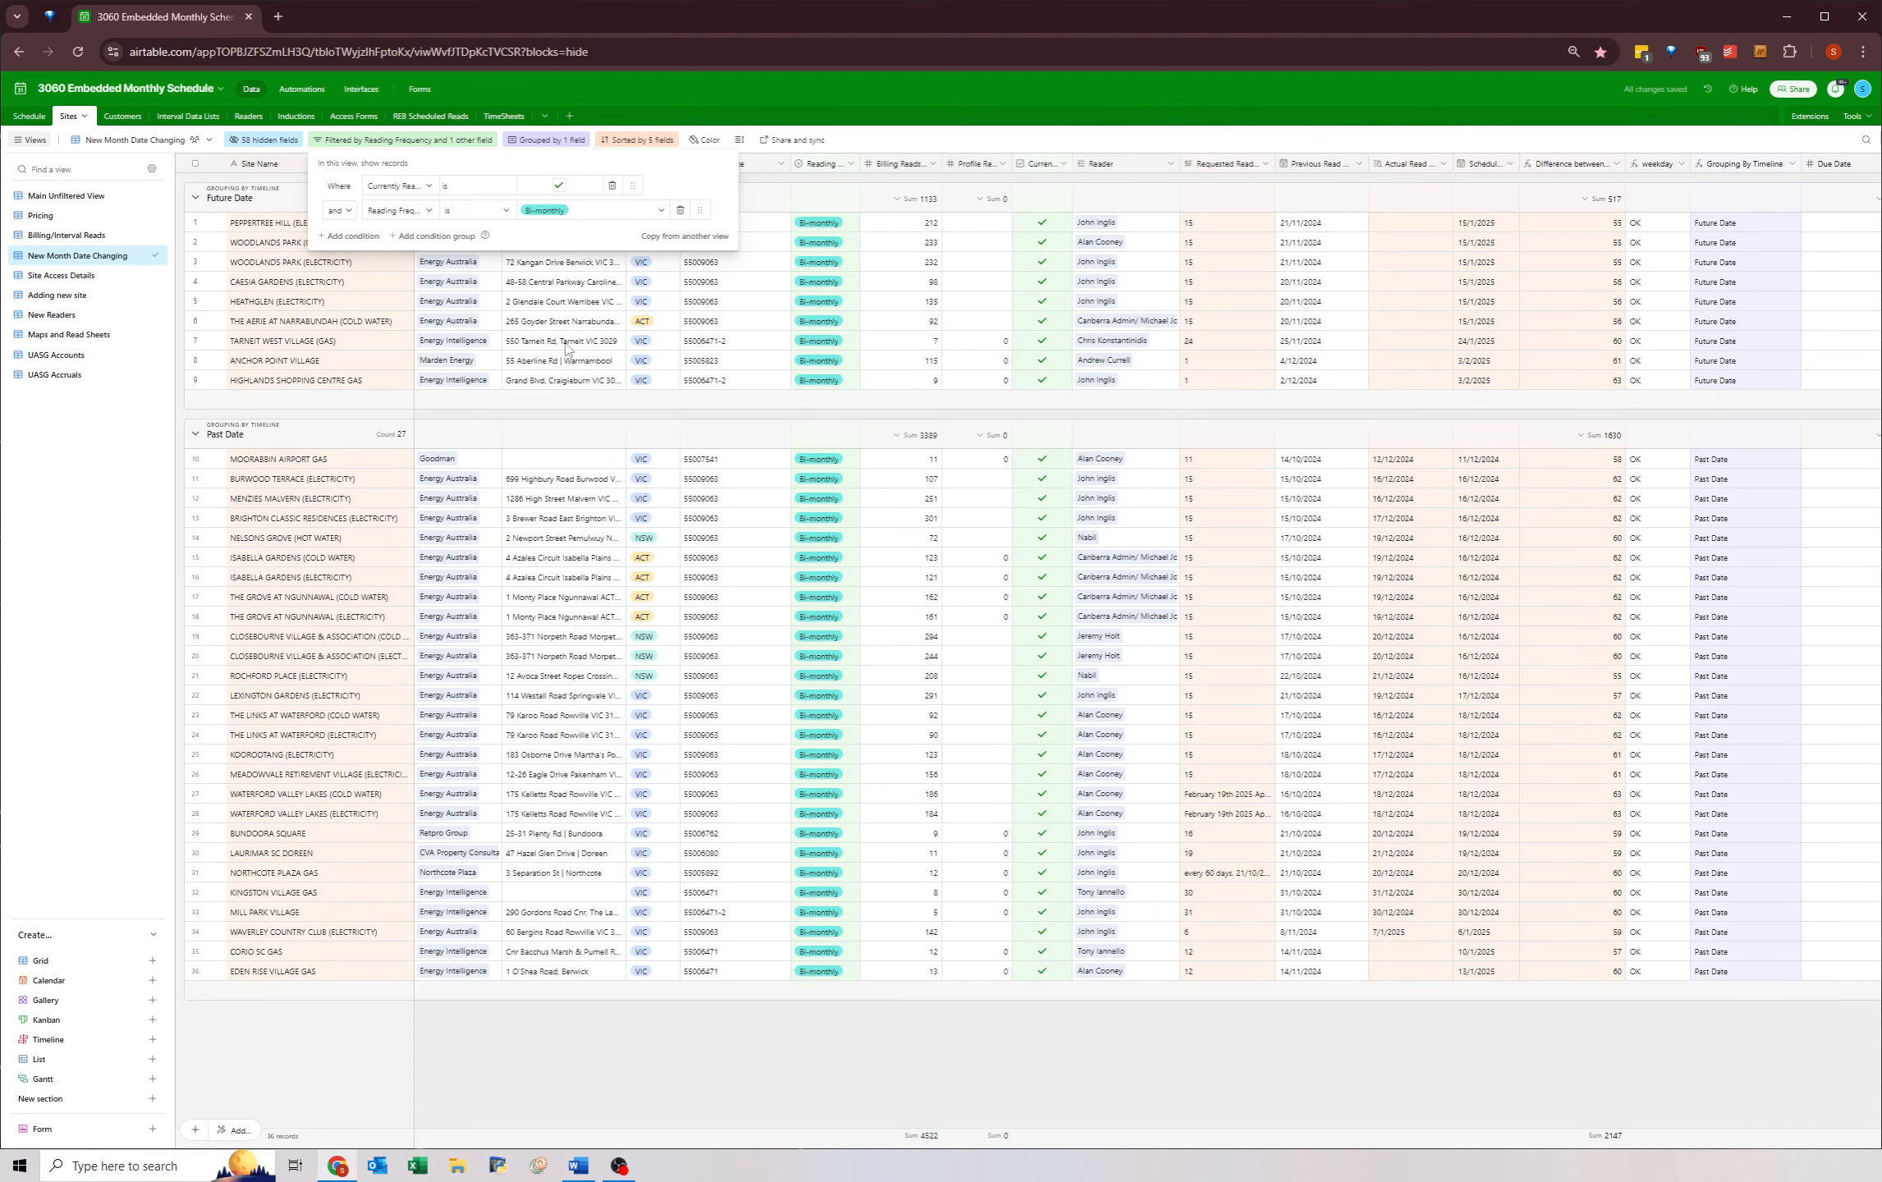
left_click(1159, 361)
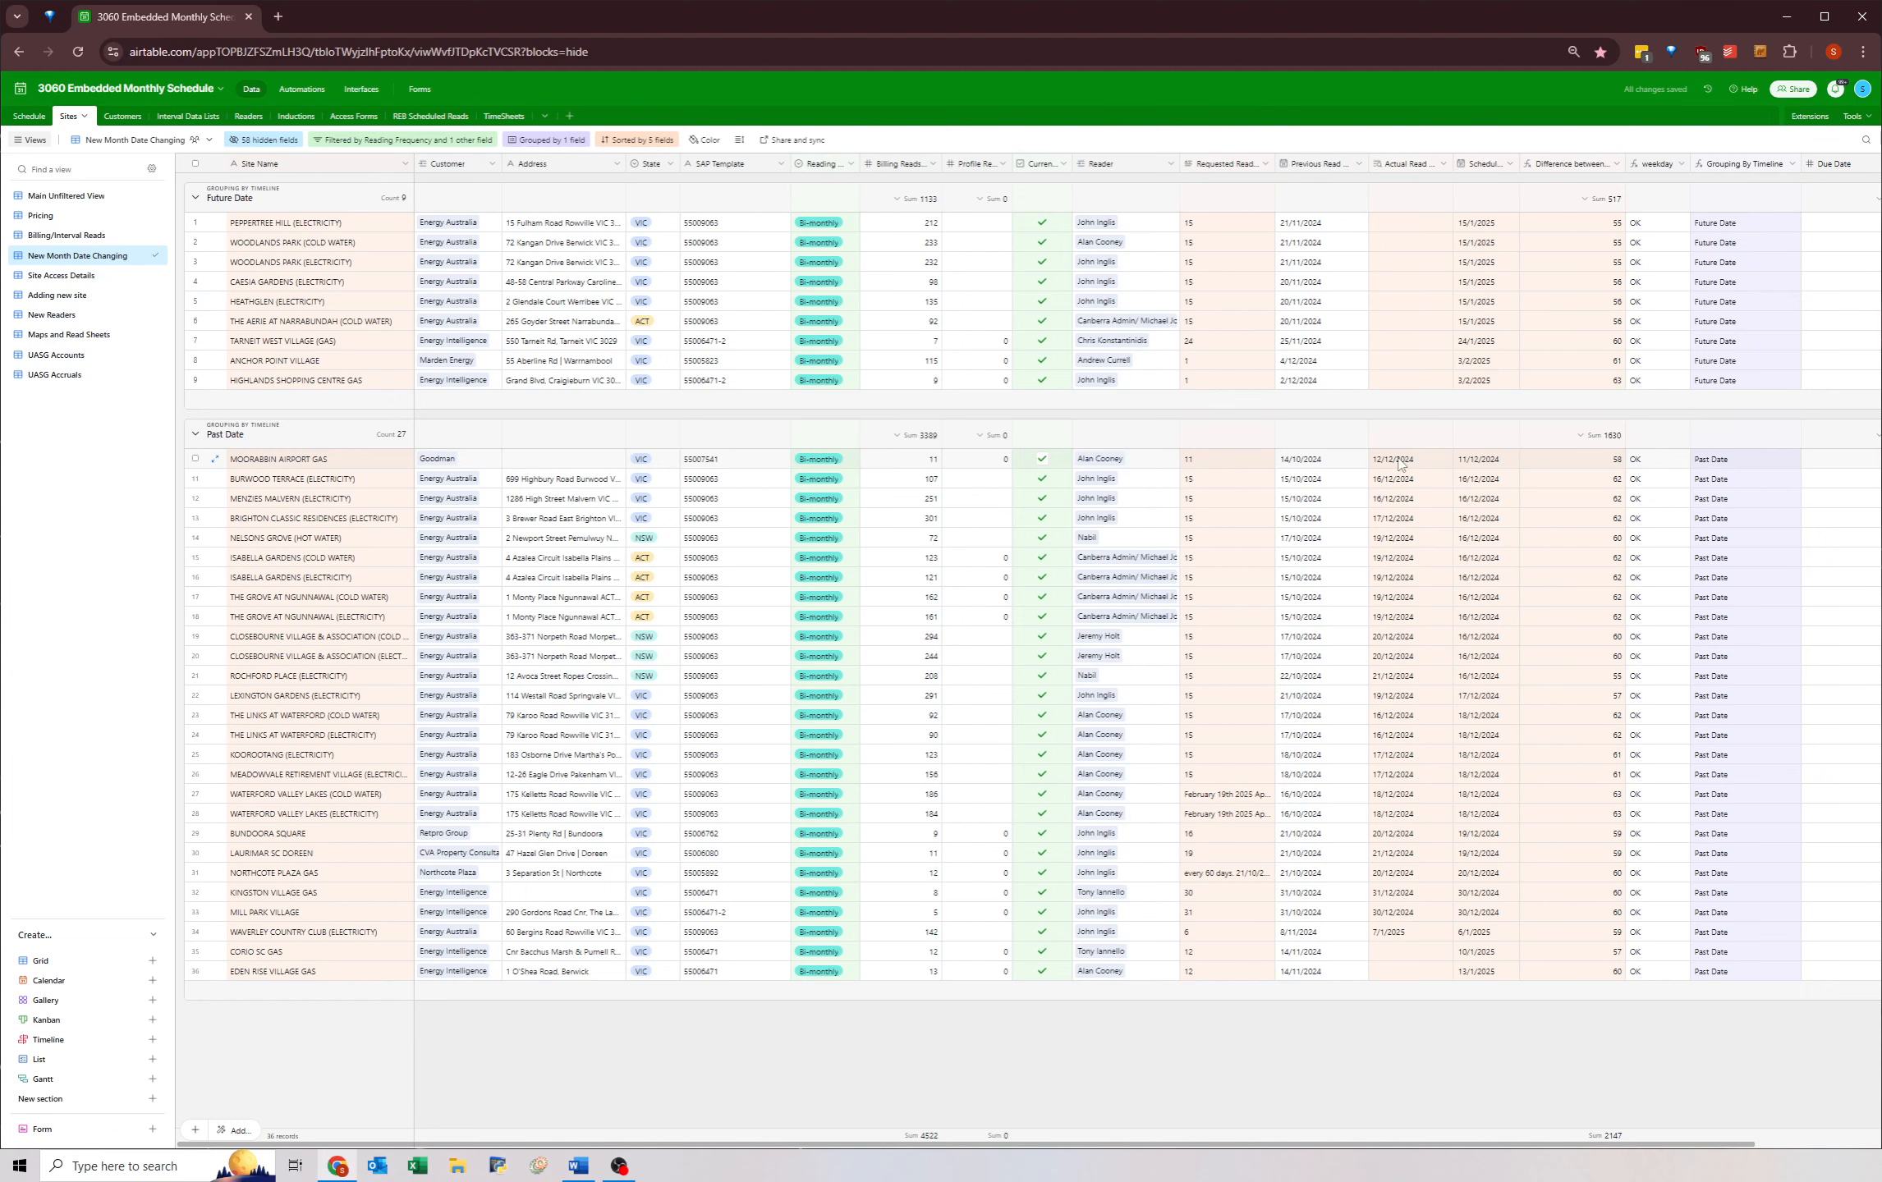
- Copy the Actual Read dates of the Past Date sites from MOORABBIN AIRPORT GAS through WAVERLEY COUNTRY CLUB into their Previous Read dates
left_click(1398, 462)
left_click_drag(1390, 464, 1399, 930)
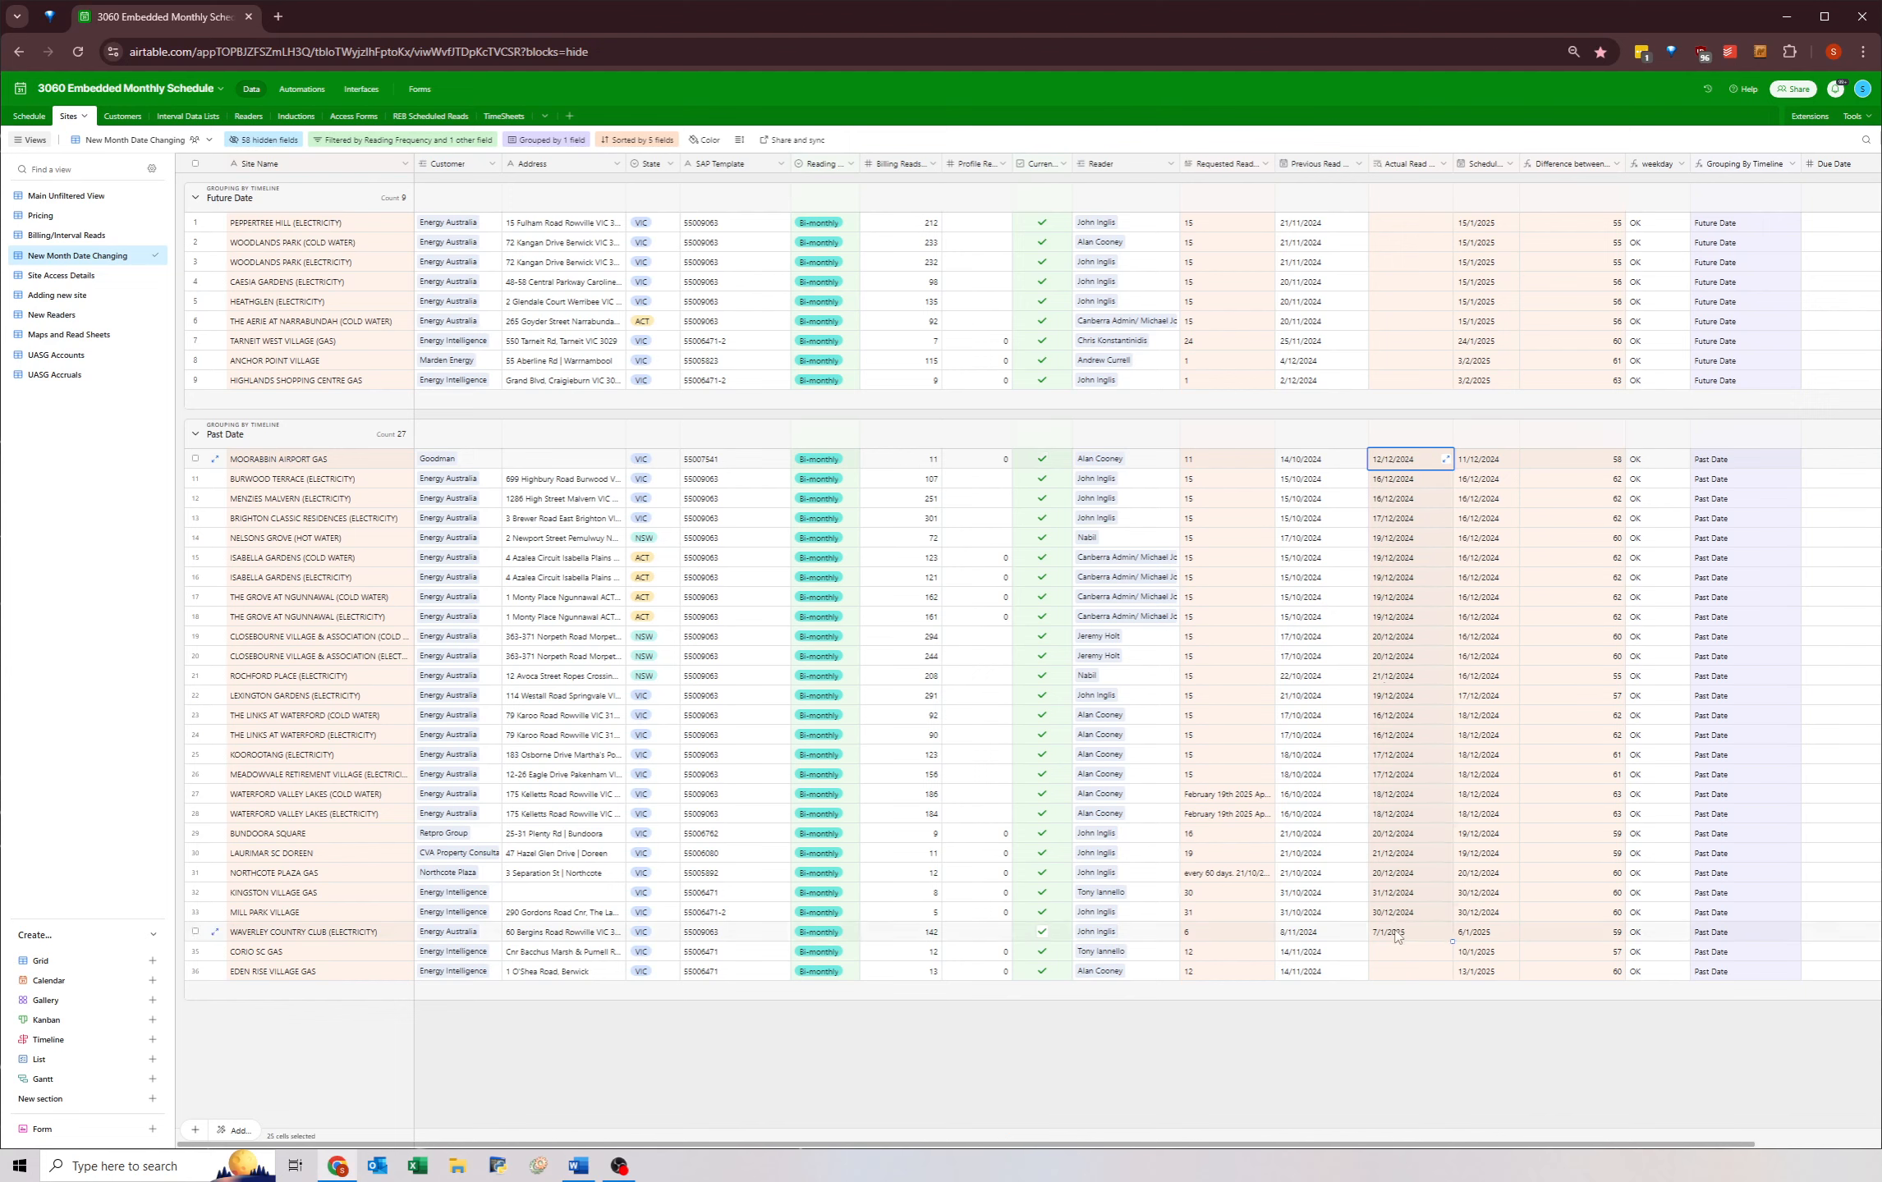
key("ctrl+c")
left_click(1311, 462)
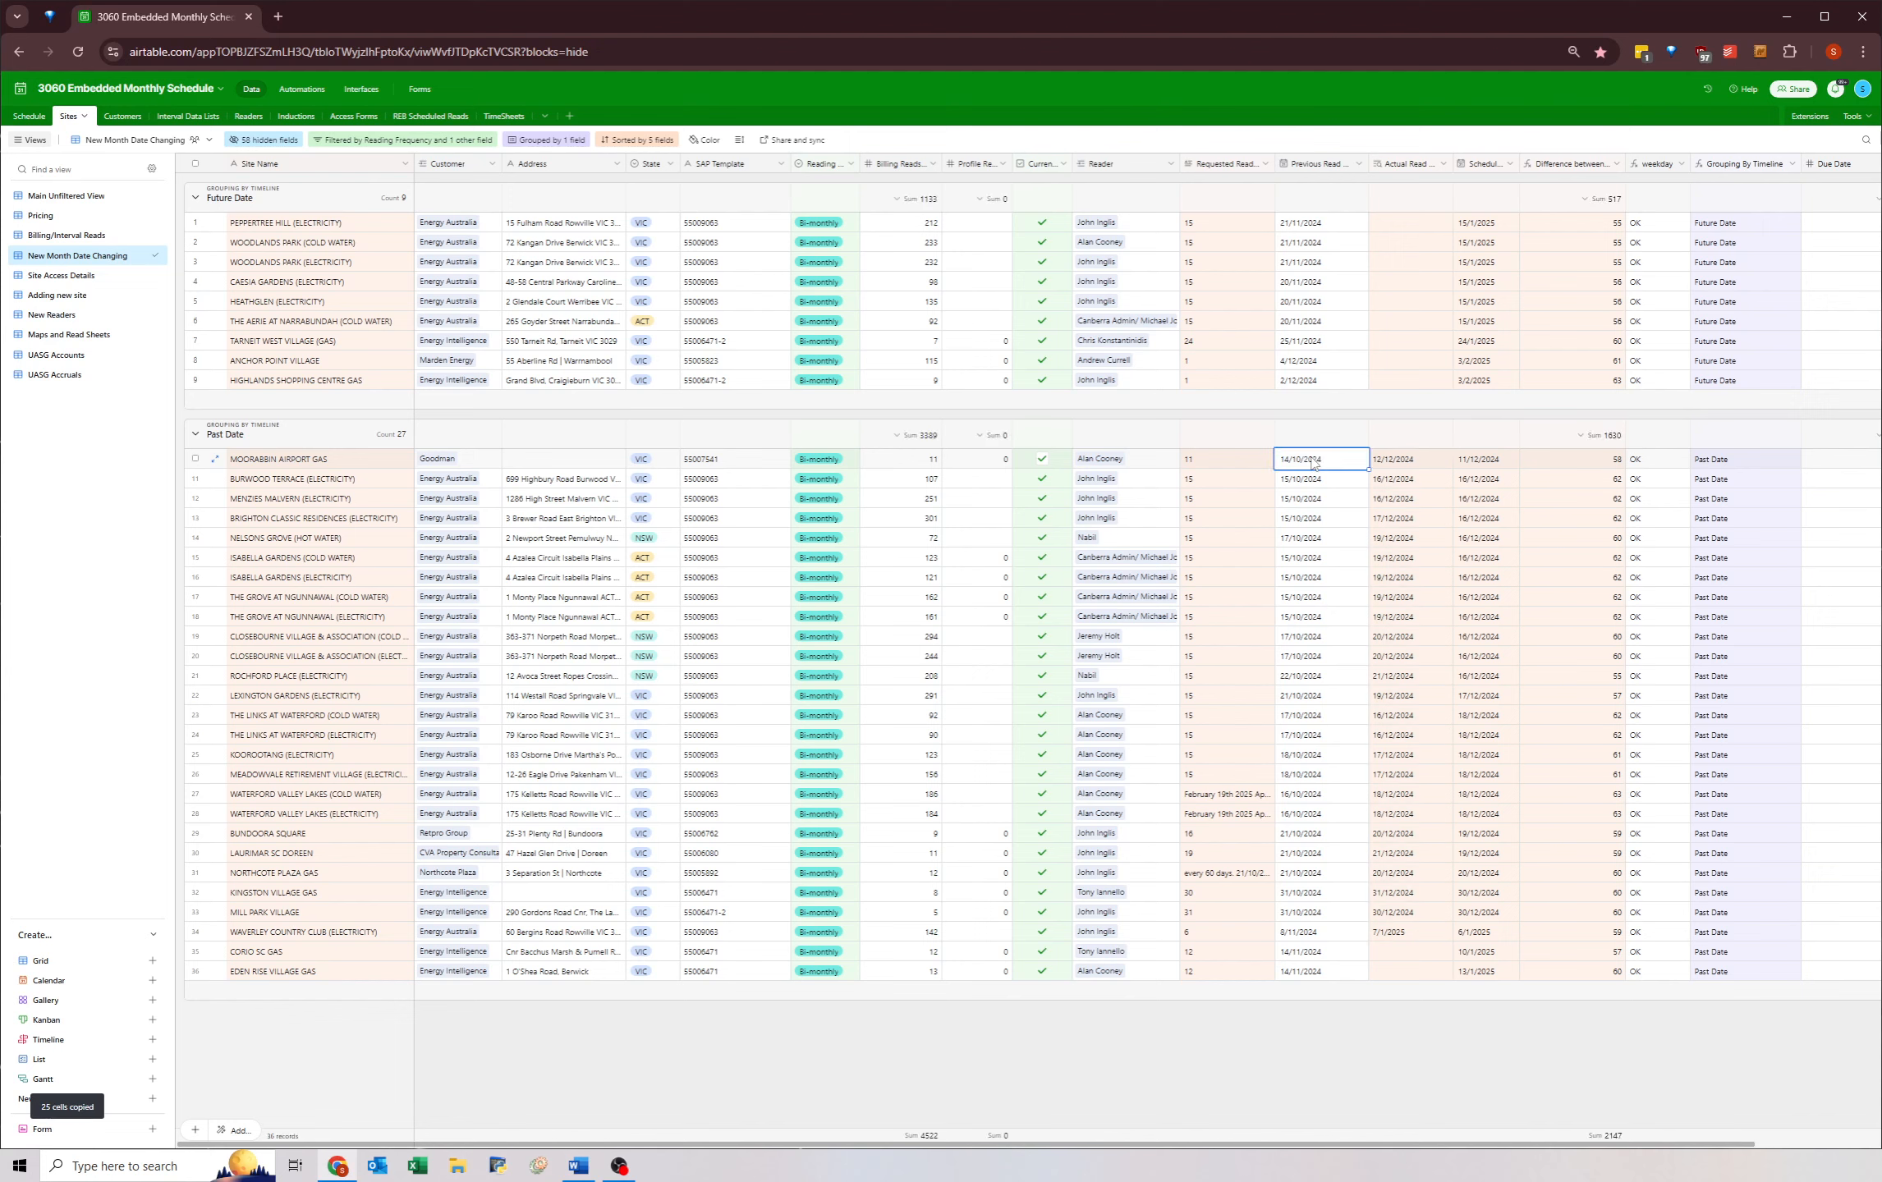
key("ctrl+v")
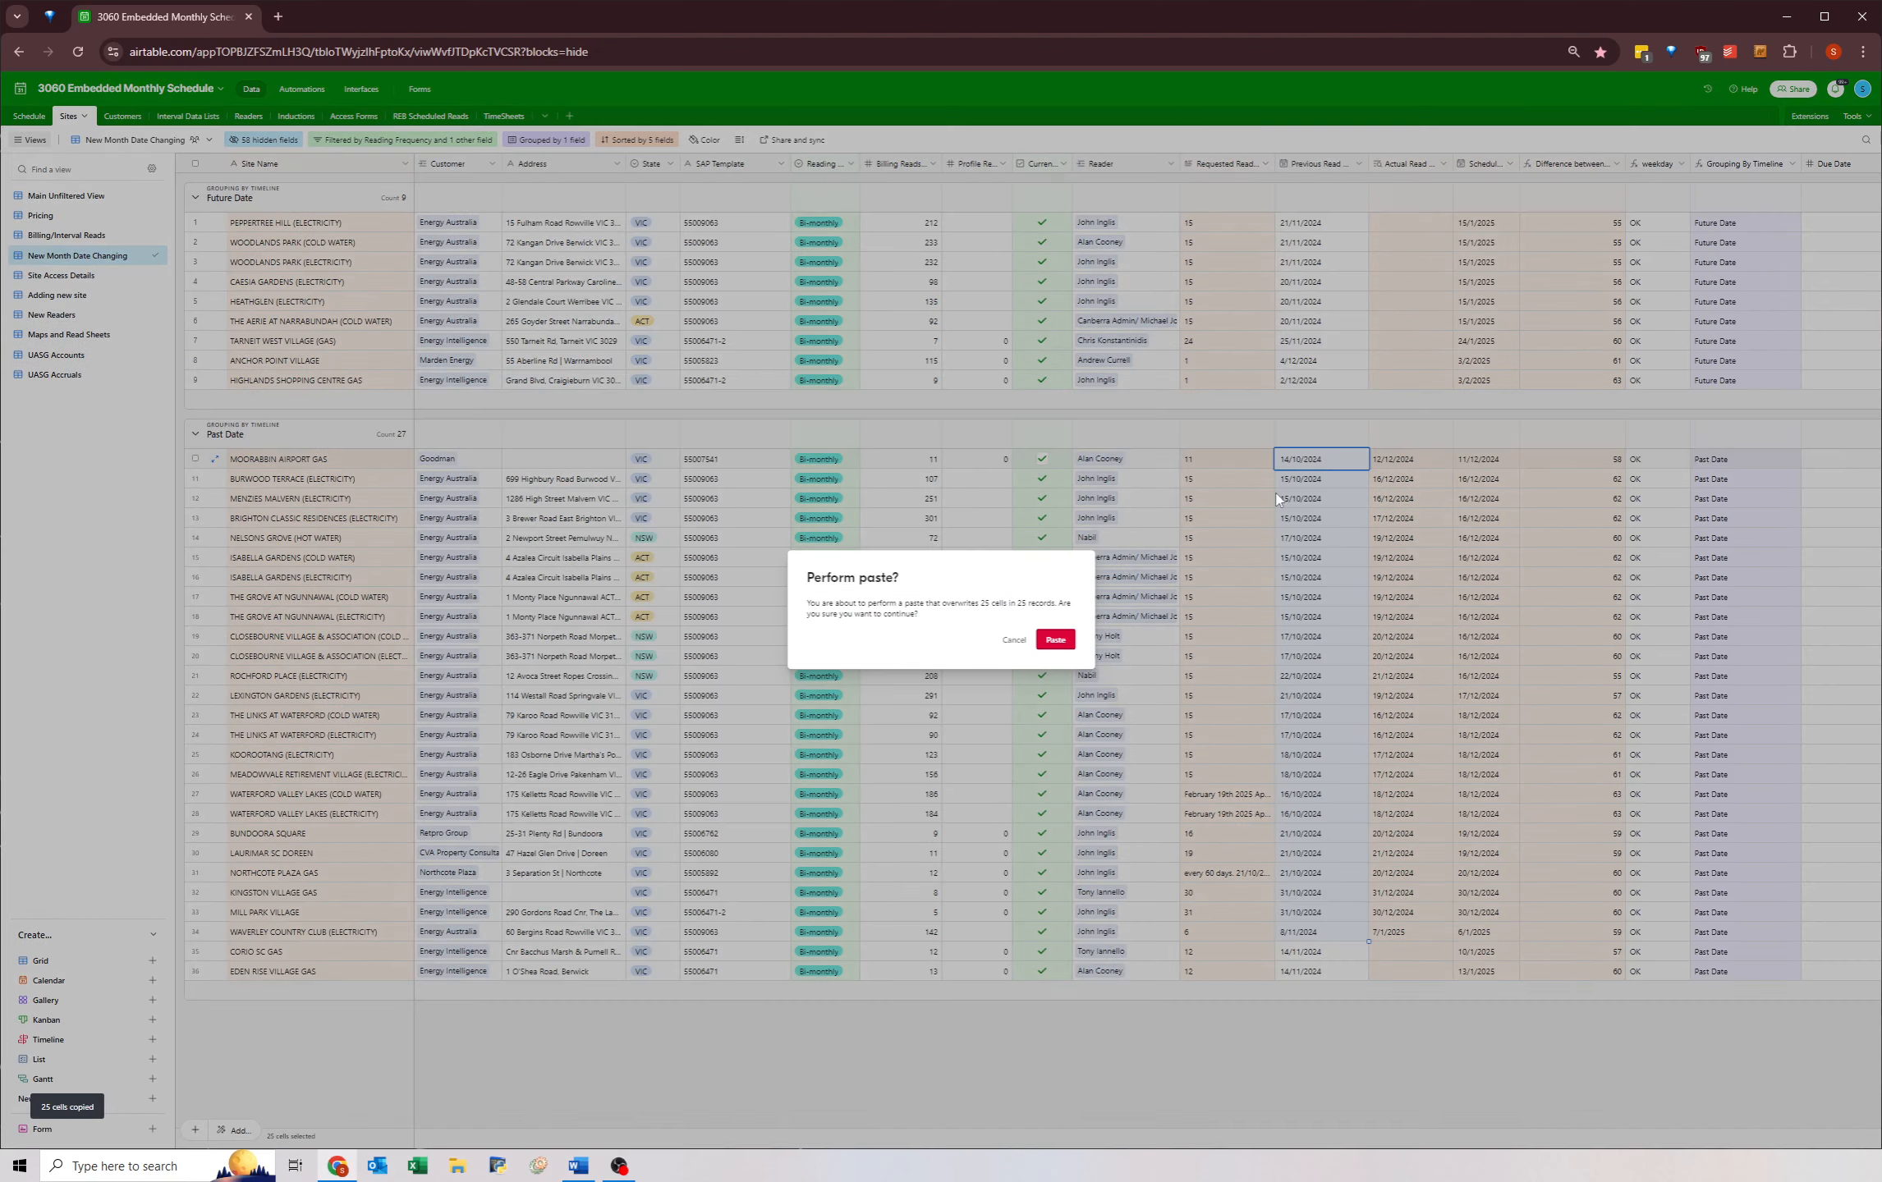
left_click(1056, 639)
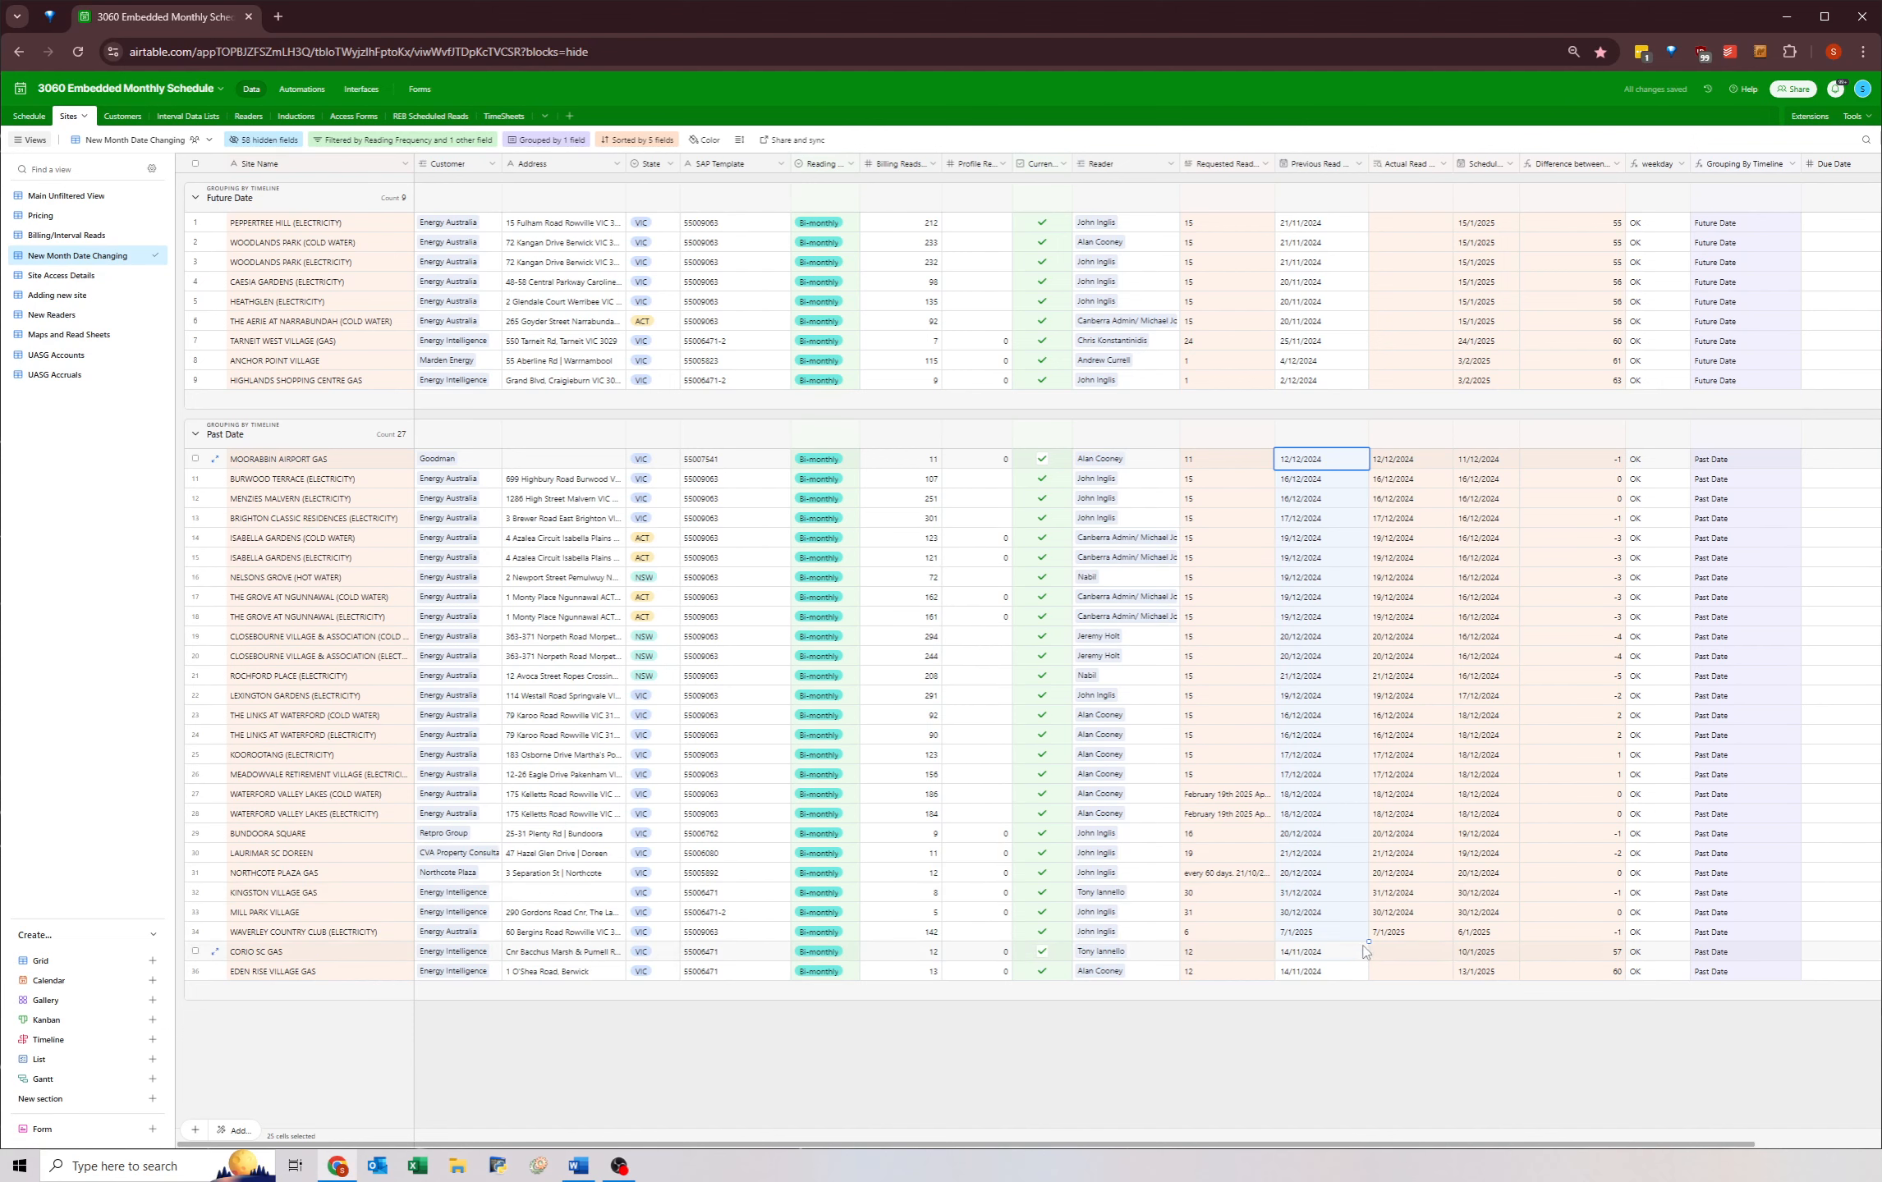
- Set the Scheduled date of CORIO SC GAS to 11/1/2025 and check its Requested Read day
left_click_drag(1306, 953, 1305, 973)
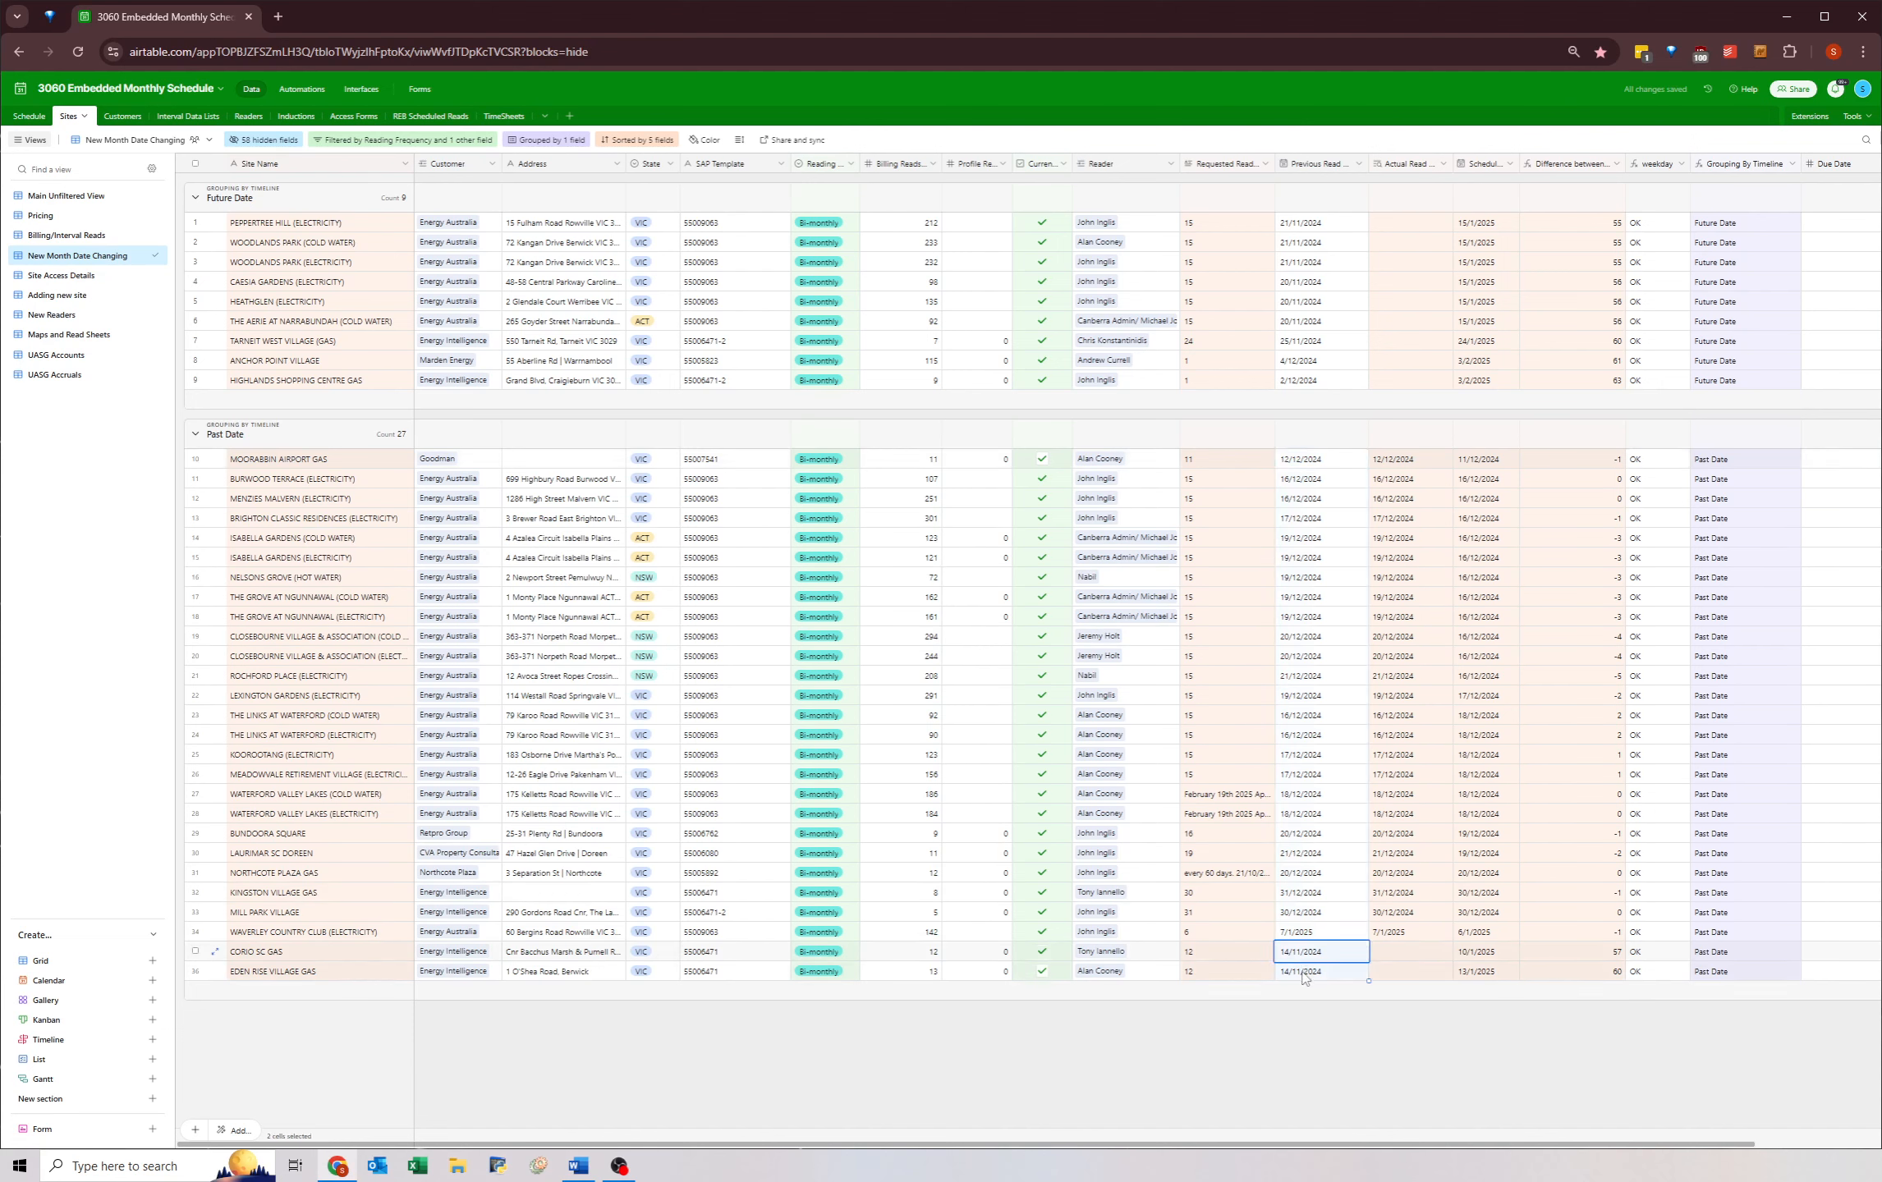
left_click_drag(1502, 954, 1502, 976)
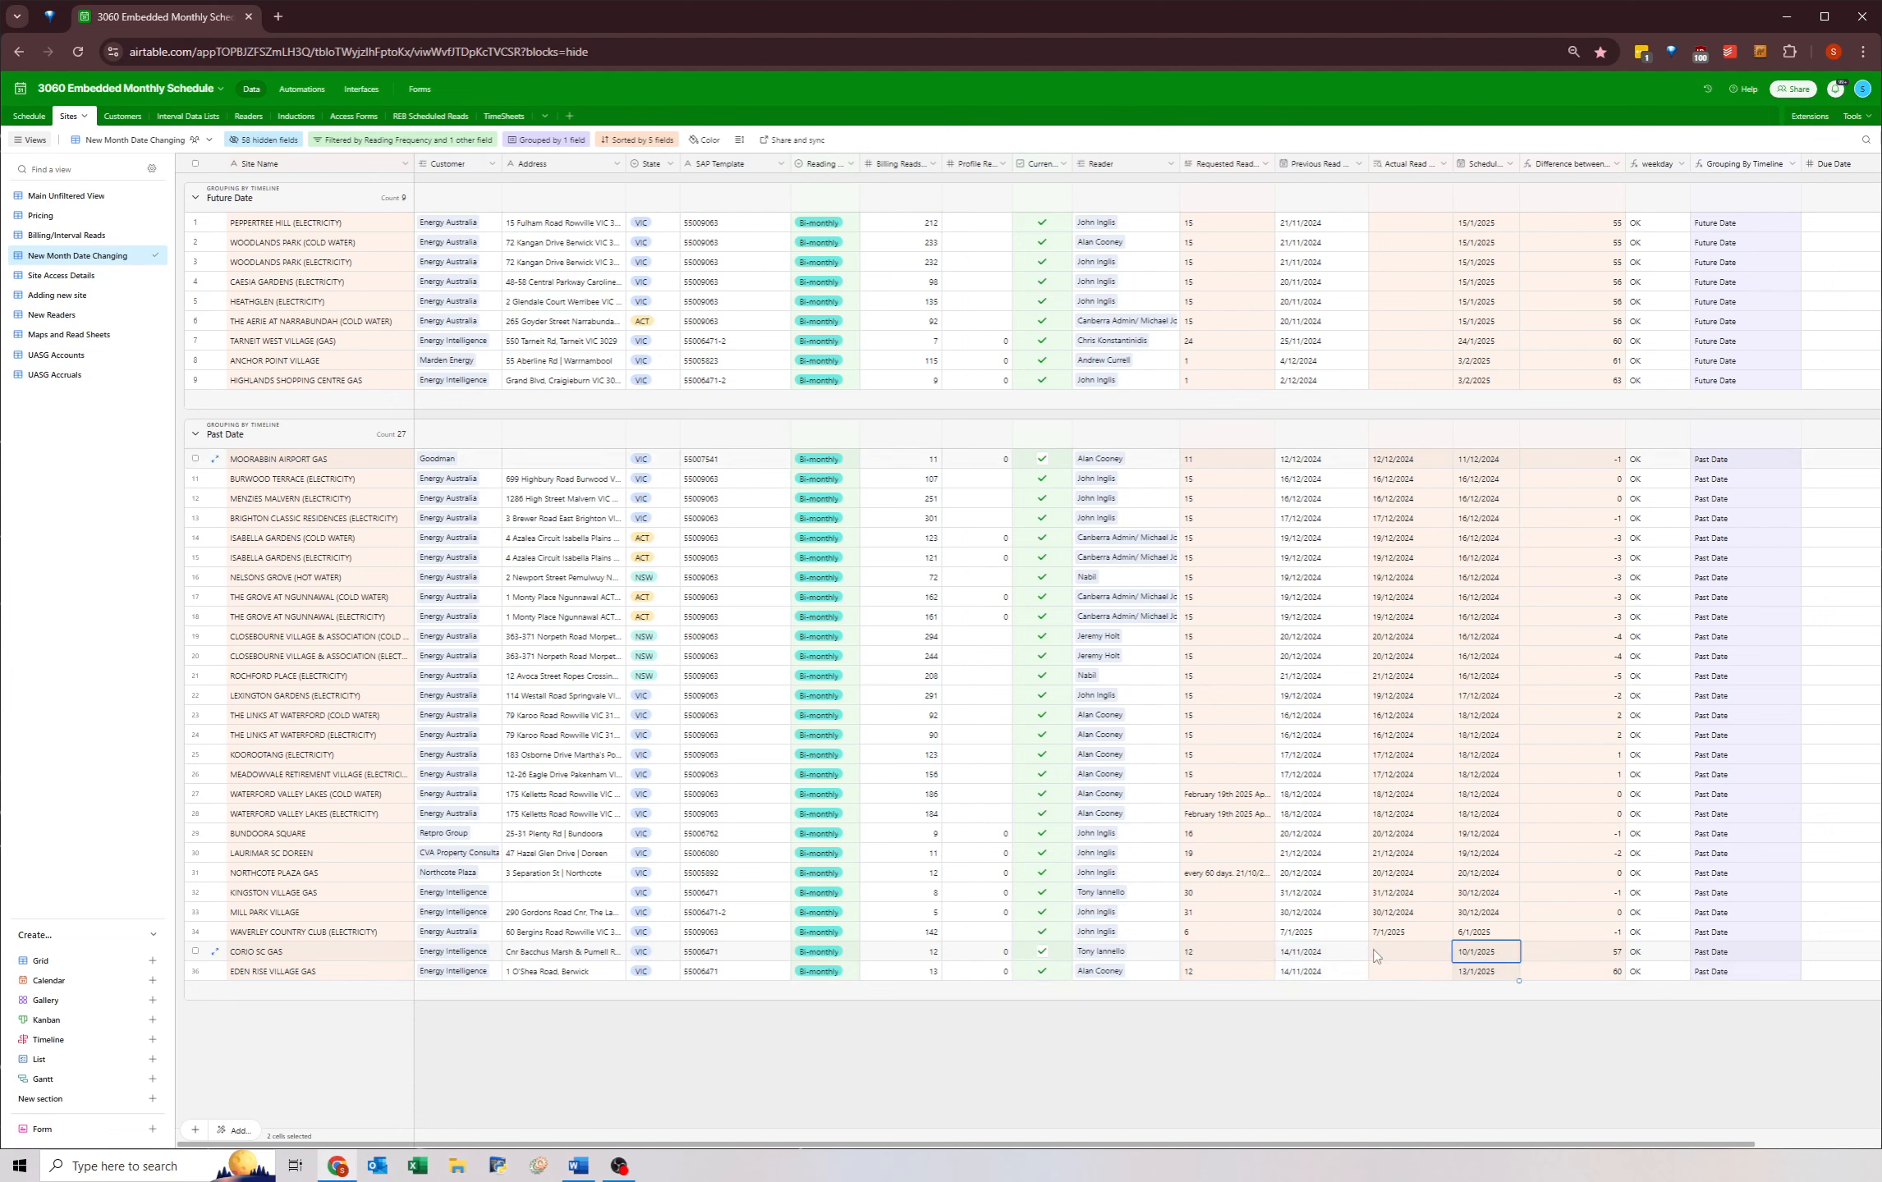
left_click(1472, 955)
left_click(1472, 955)
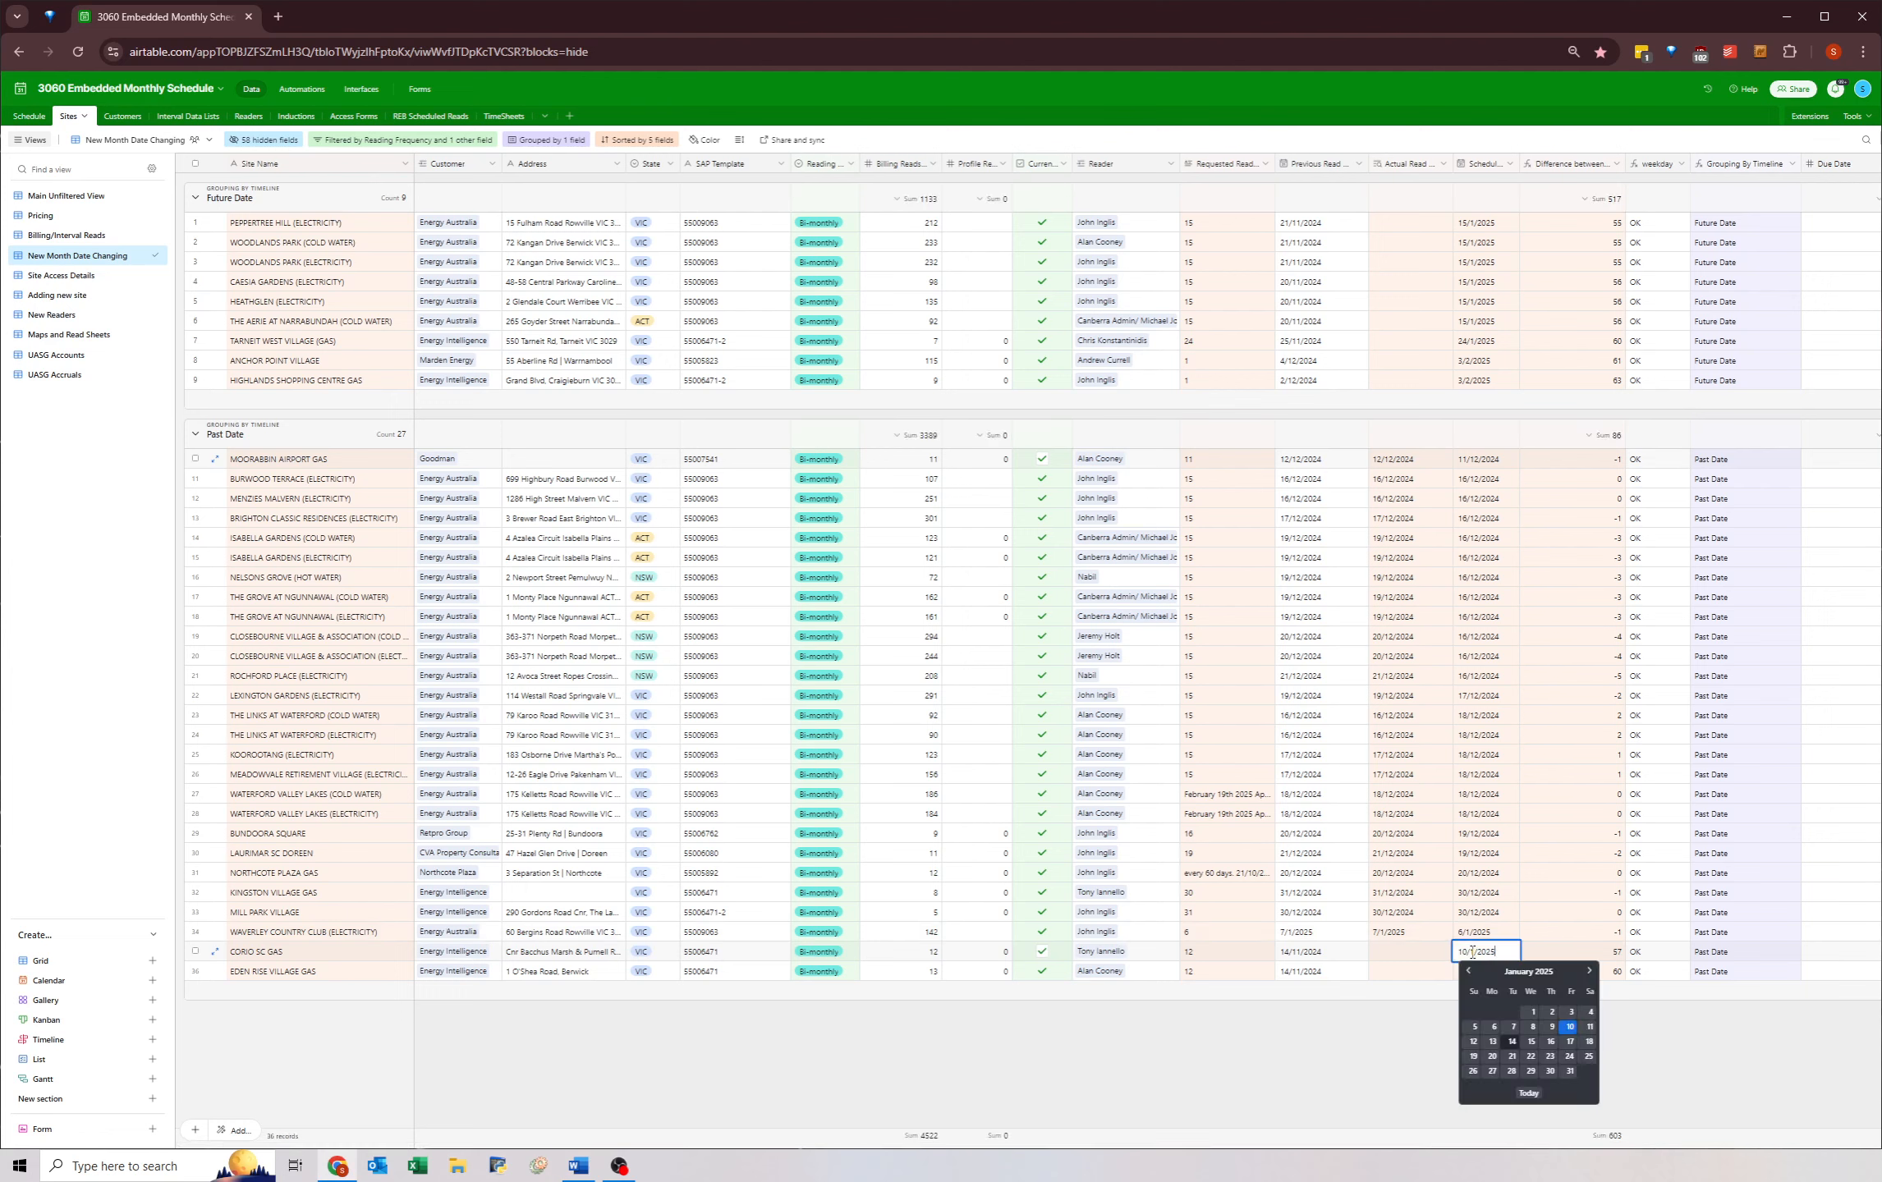
left_click(1588, 1026)
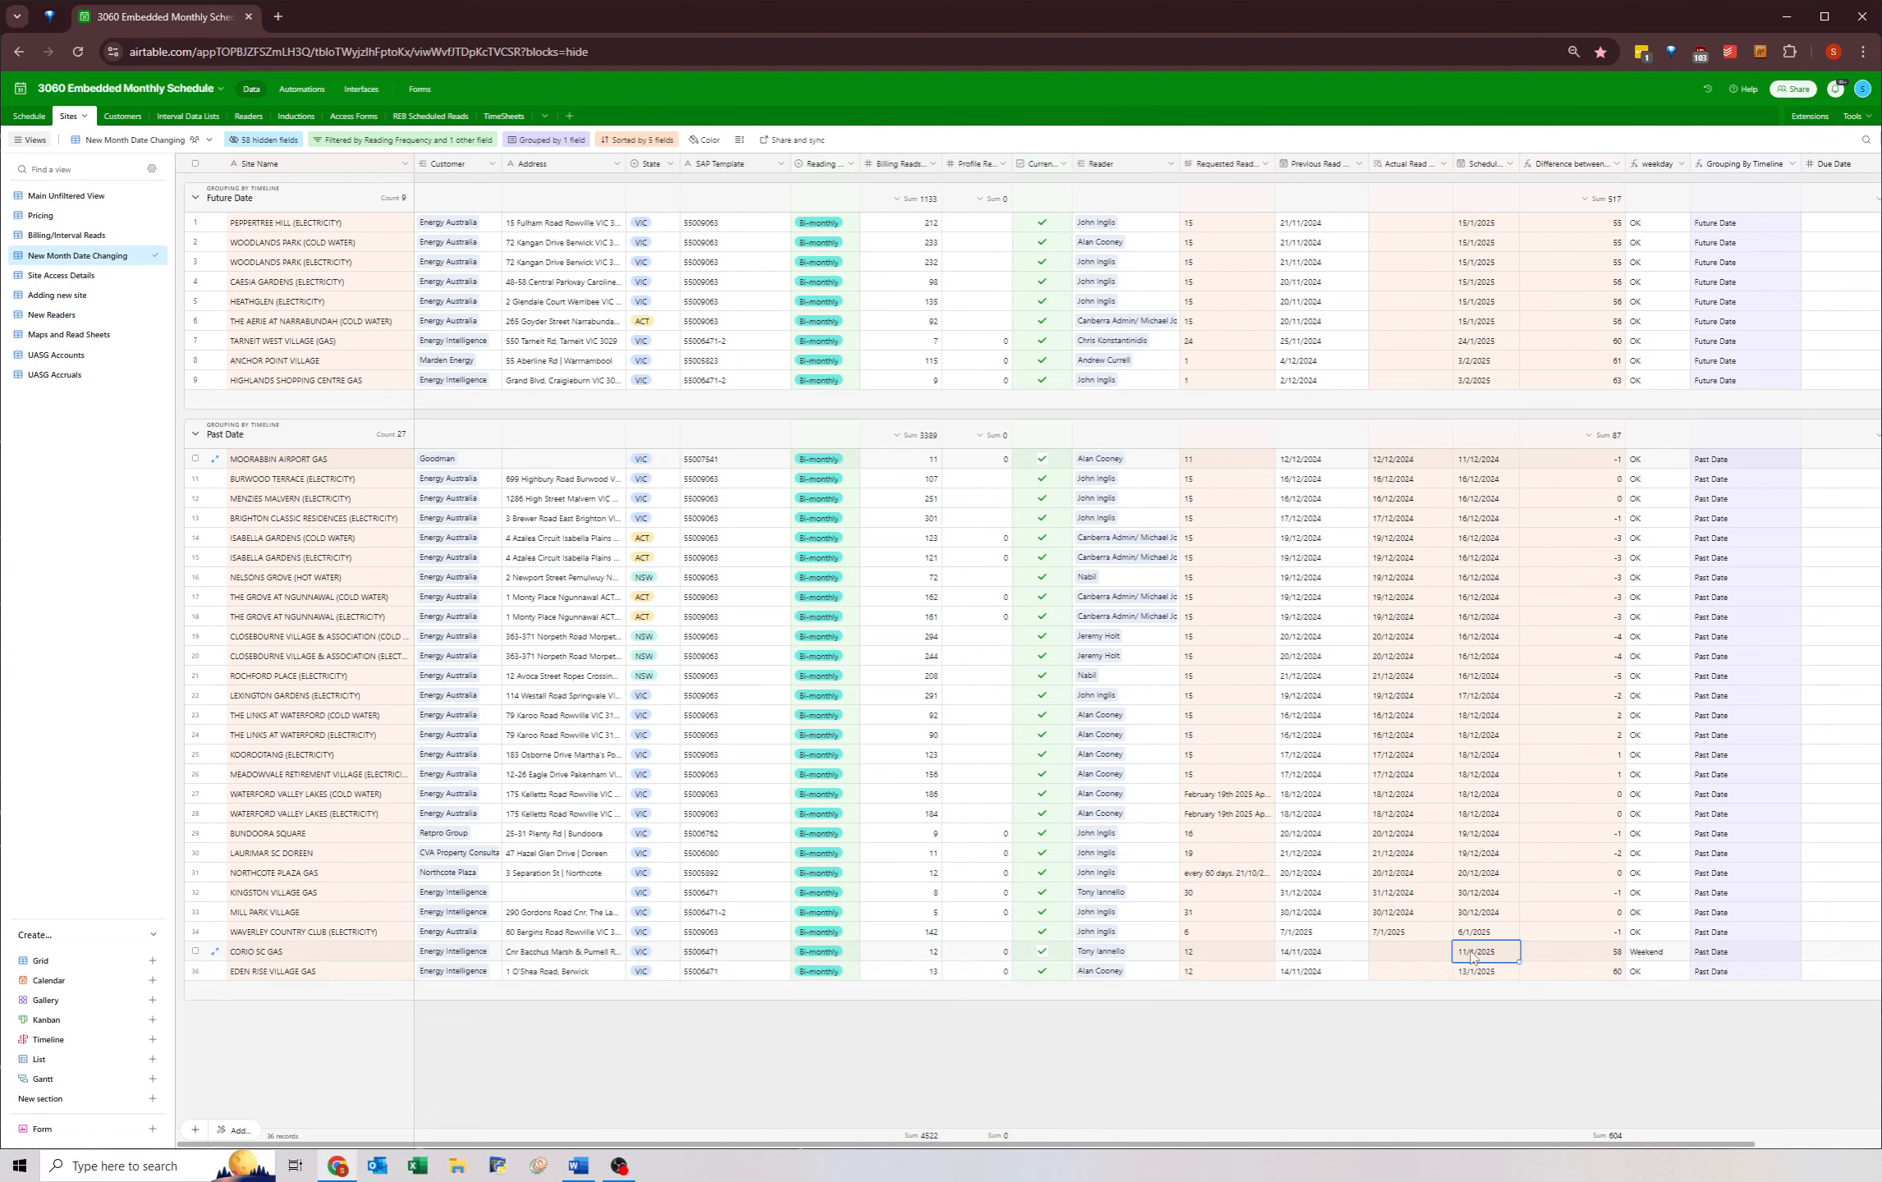
left_click(1175, 954)
left_click(1199, 957)
- Set the Scheduled date of CORIO SC GAS to 13/1/2025
double_click(1472, 956)
left_click(1478, 1044)
double_click(1486, 954)
left_click(1490, 1045)
left_click(1427, 1068)
- Check the Scheduled and Actual Read dates of CORIO SC GAS and EDEN RISE VILLAGE GAS against the other Past Date sites
left_click(1217, 972)
left_click(1240, 954)
left_click(1483, 956)
left_click(1477, 975)
left_click(1475, 958)
left_click(1475, 976)
left_click(1475, 958)
left_click(1475, 975)
left_click(1470, 958)
left_click(1480, 973)
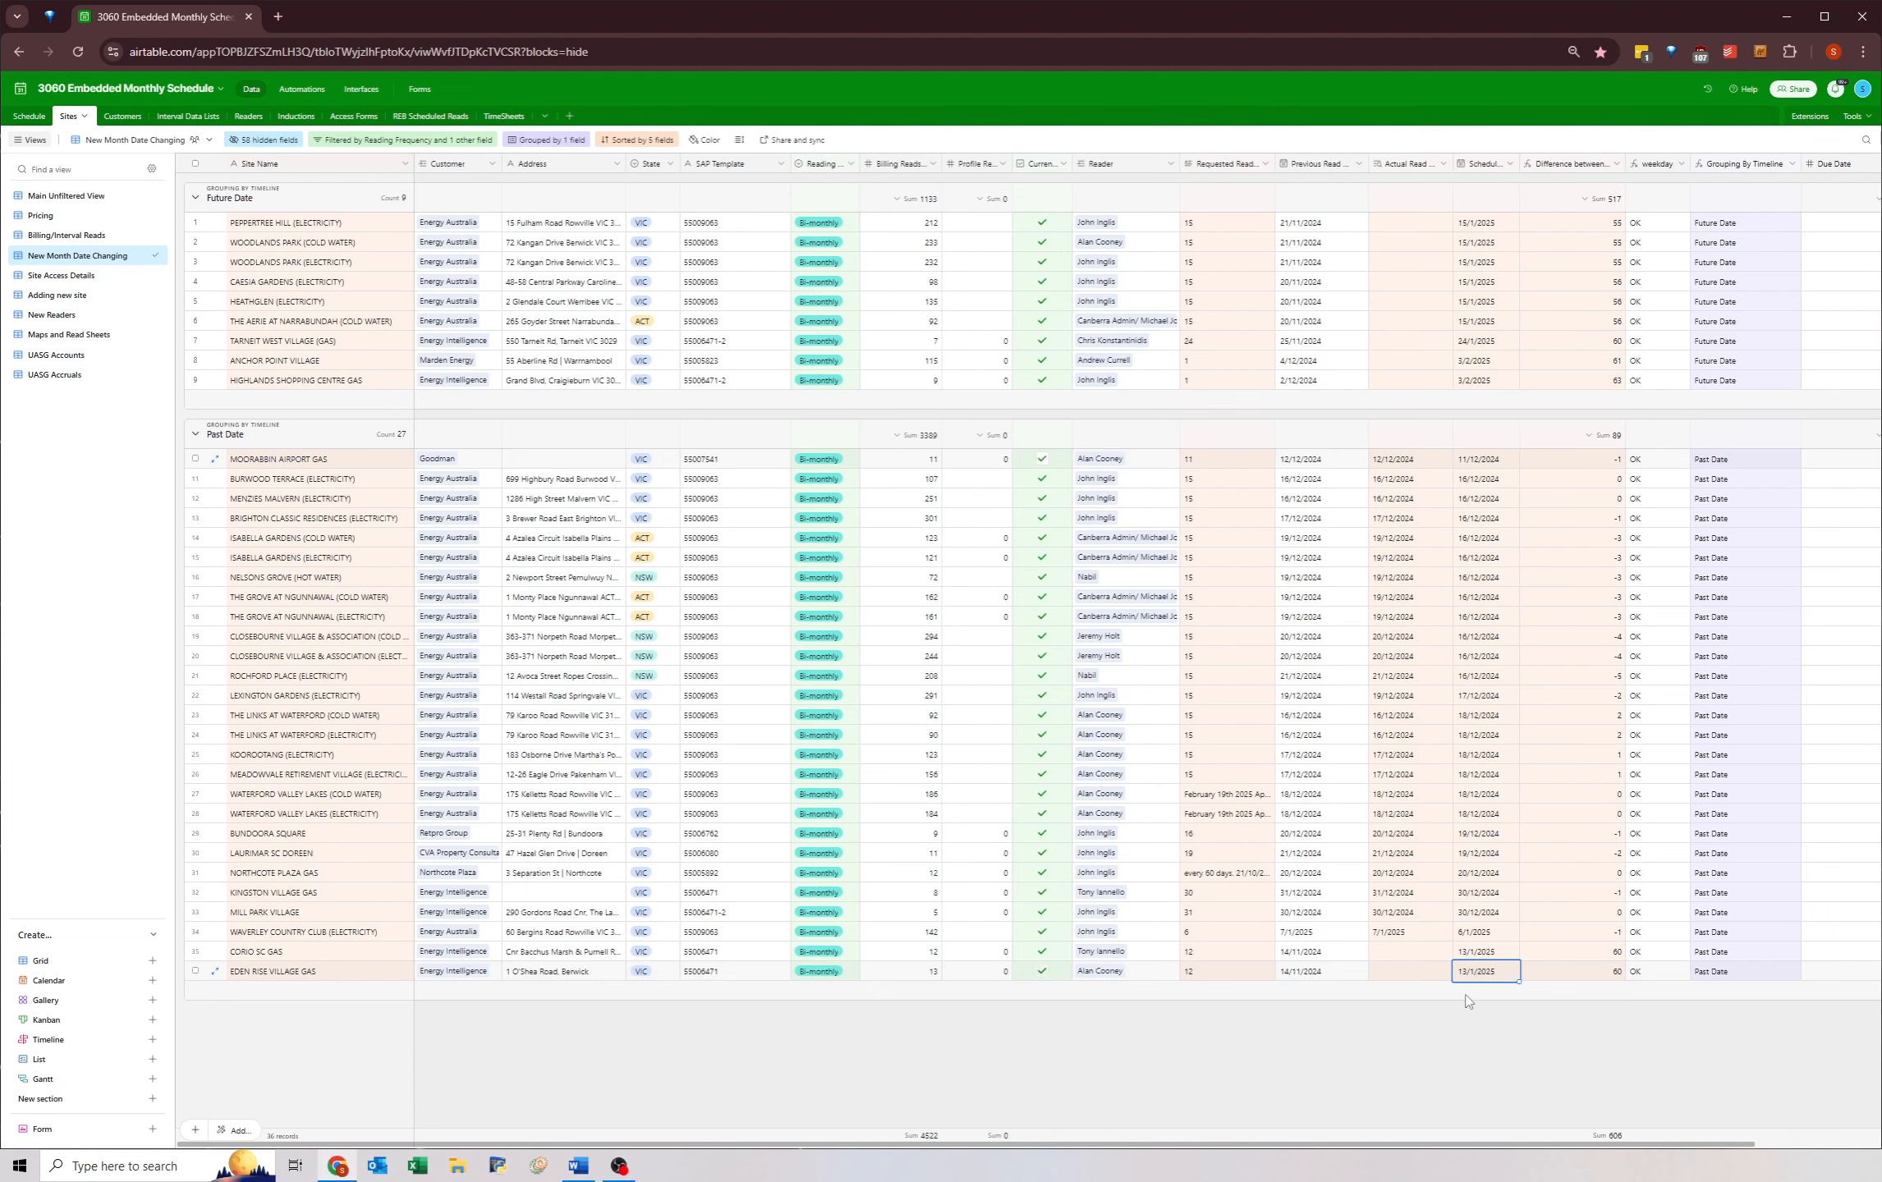
left_click(1475, 954)
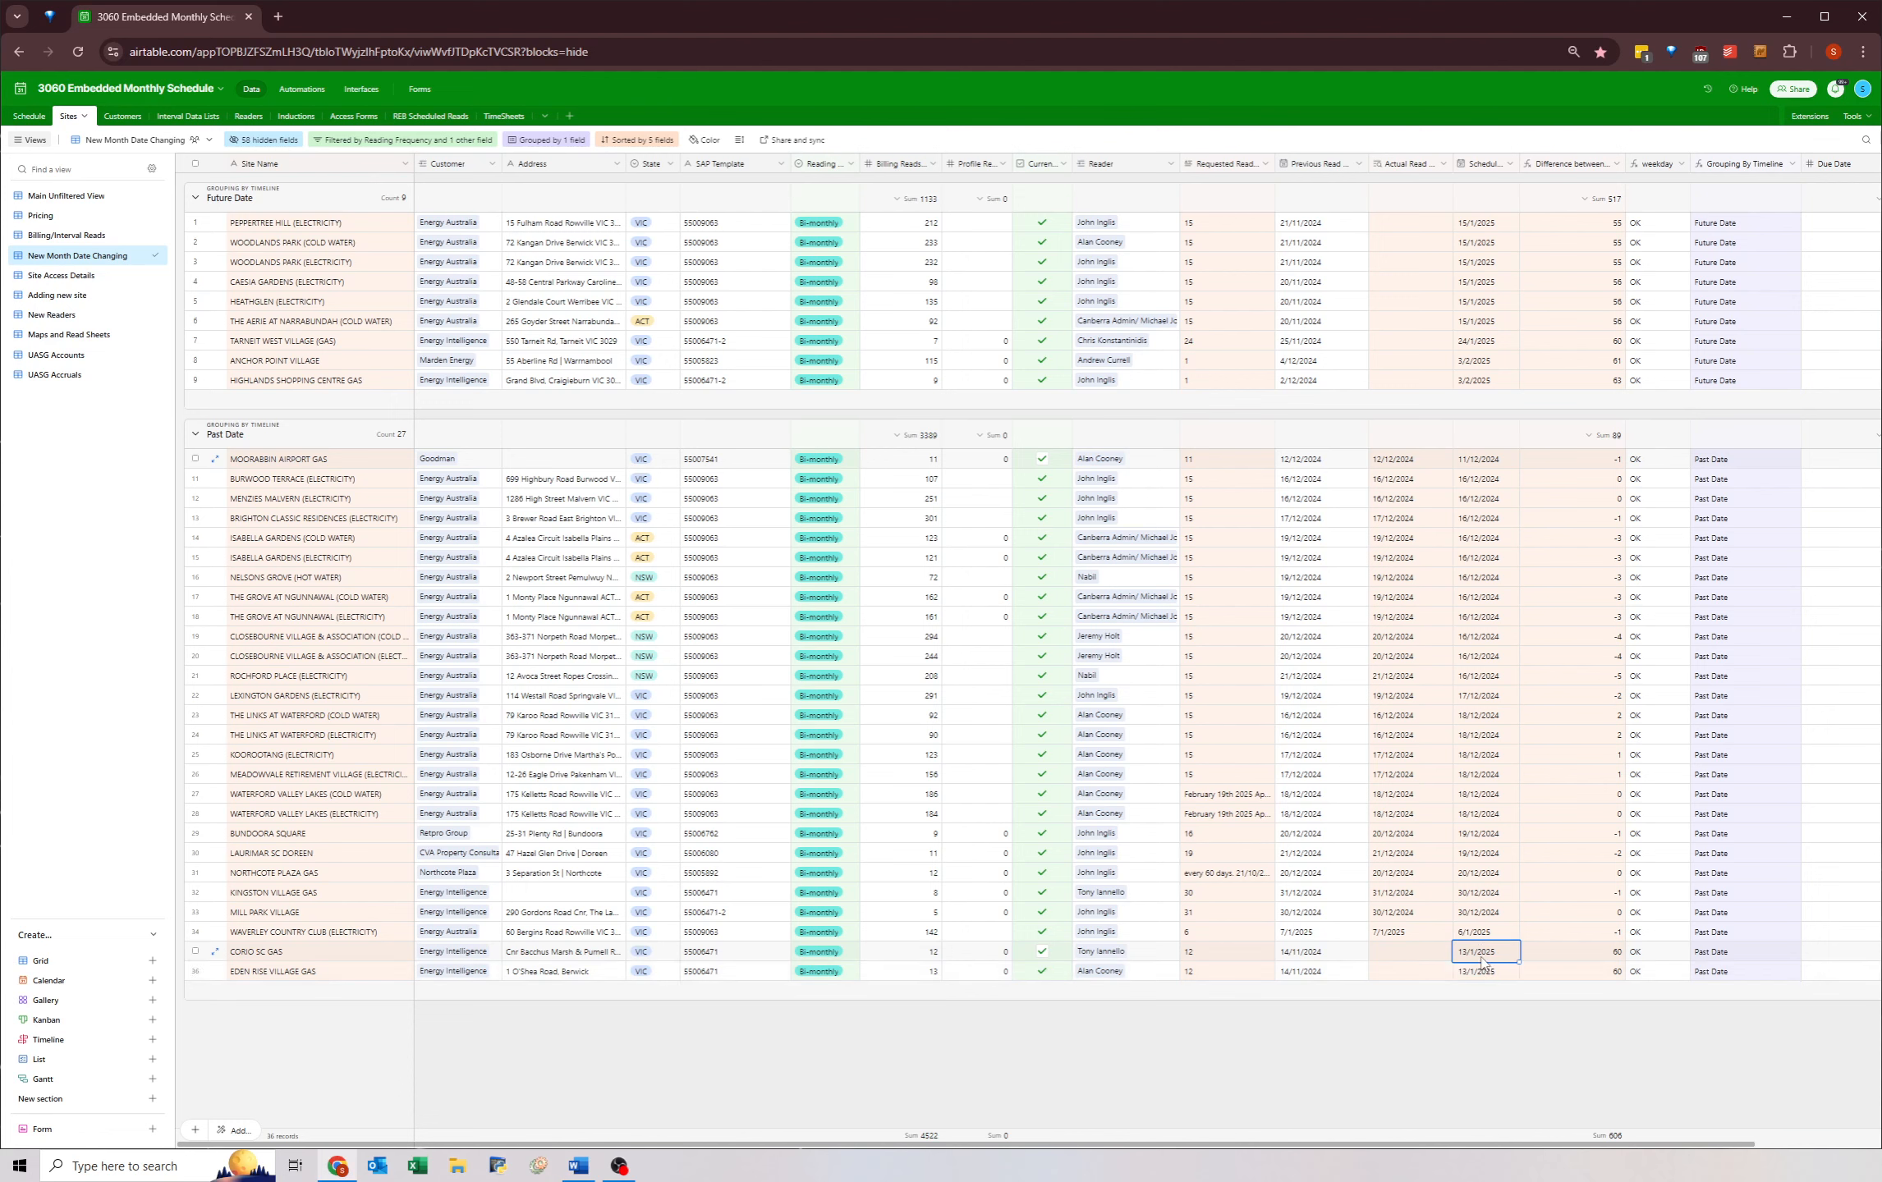
left_click_drag(1472, 958, 1473, 979)
left_click(1467, 934)
double_click(1474, 954)
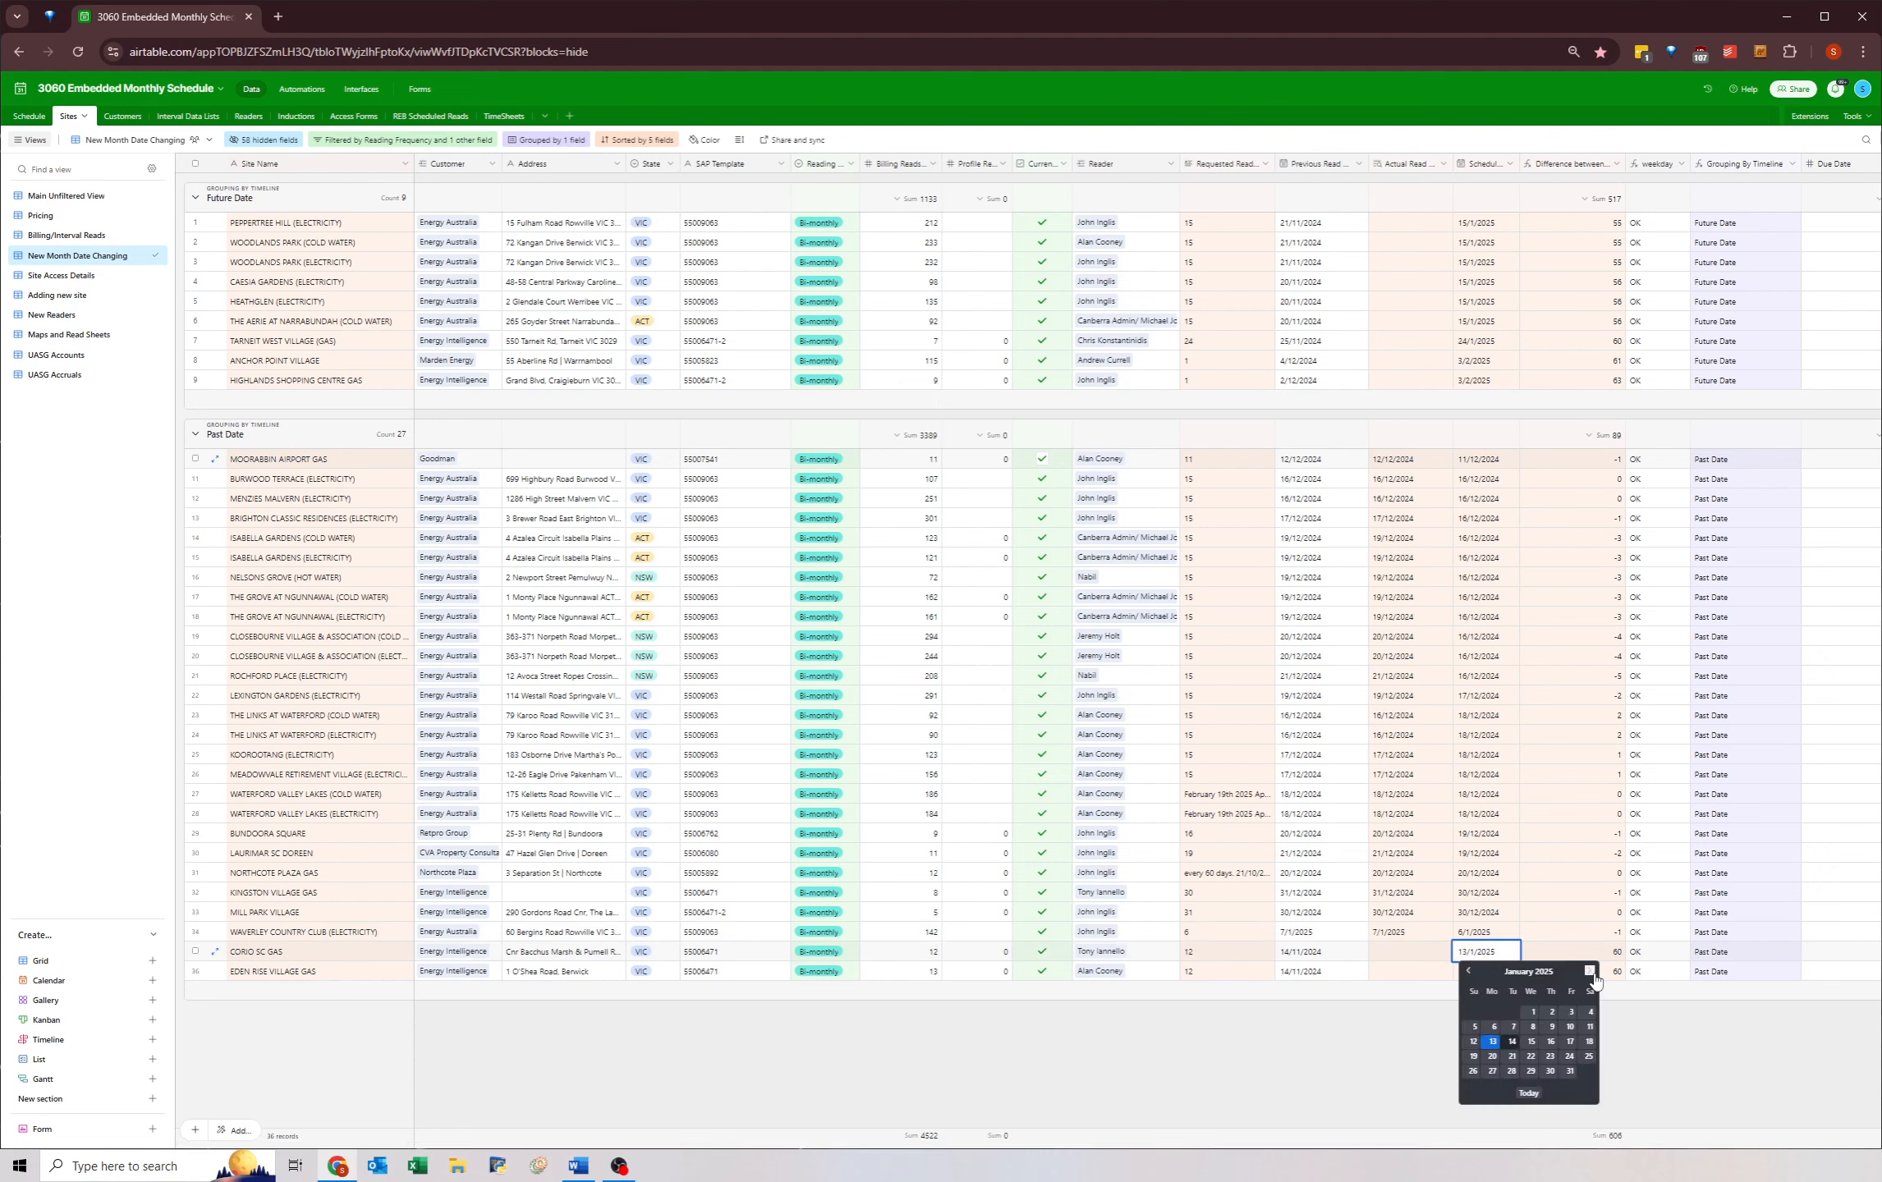
left_click(1360, 1032)
left_click(1473, 953)
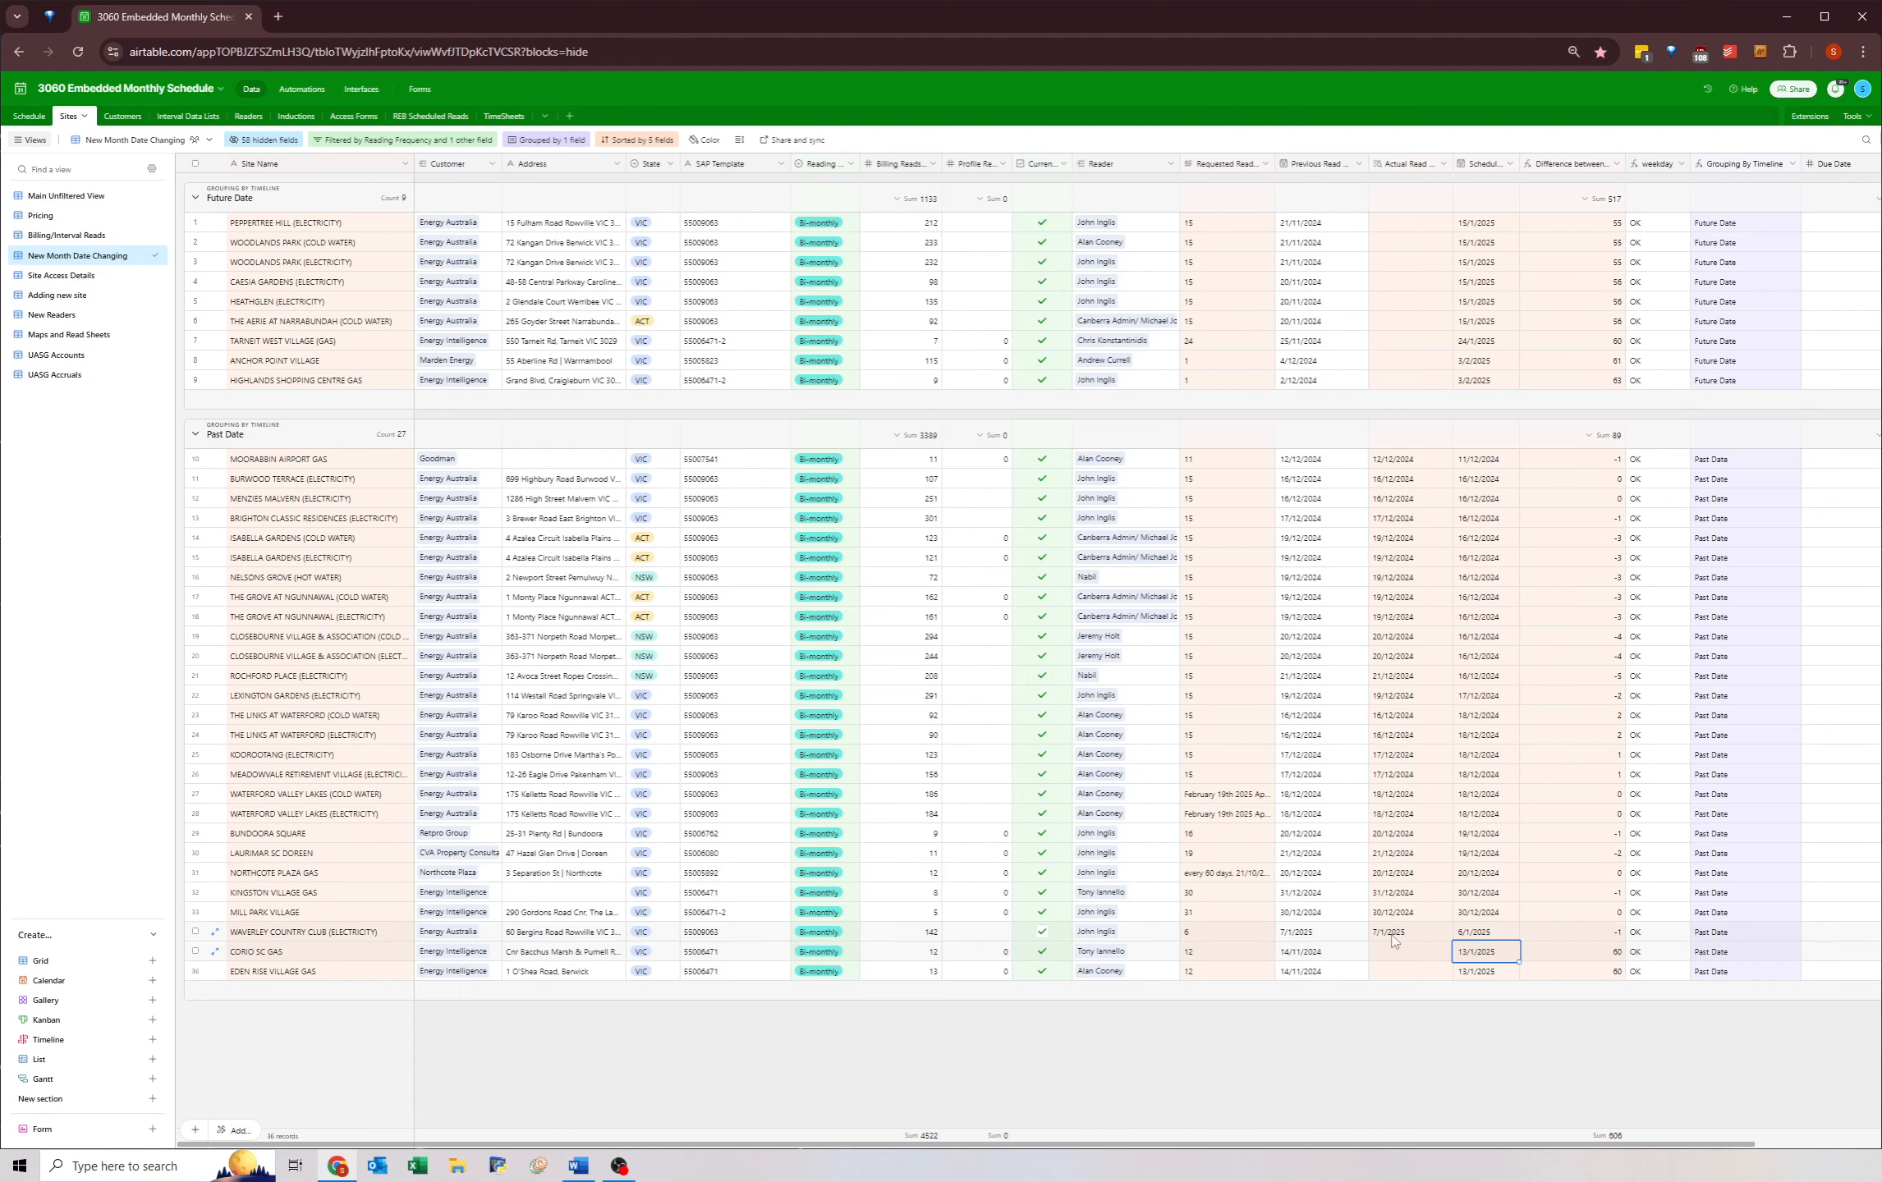
left_click_drag(1400, 955, 1402, 979)
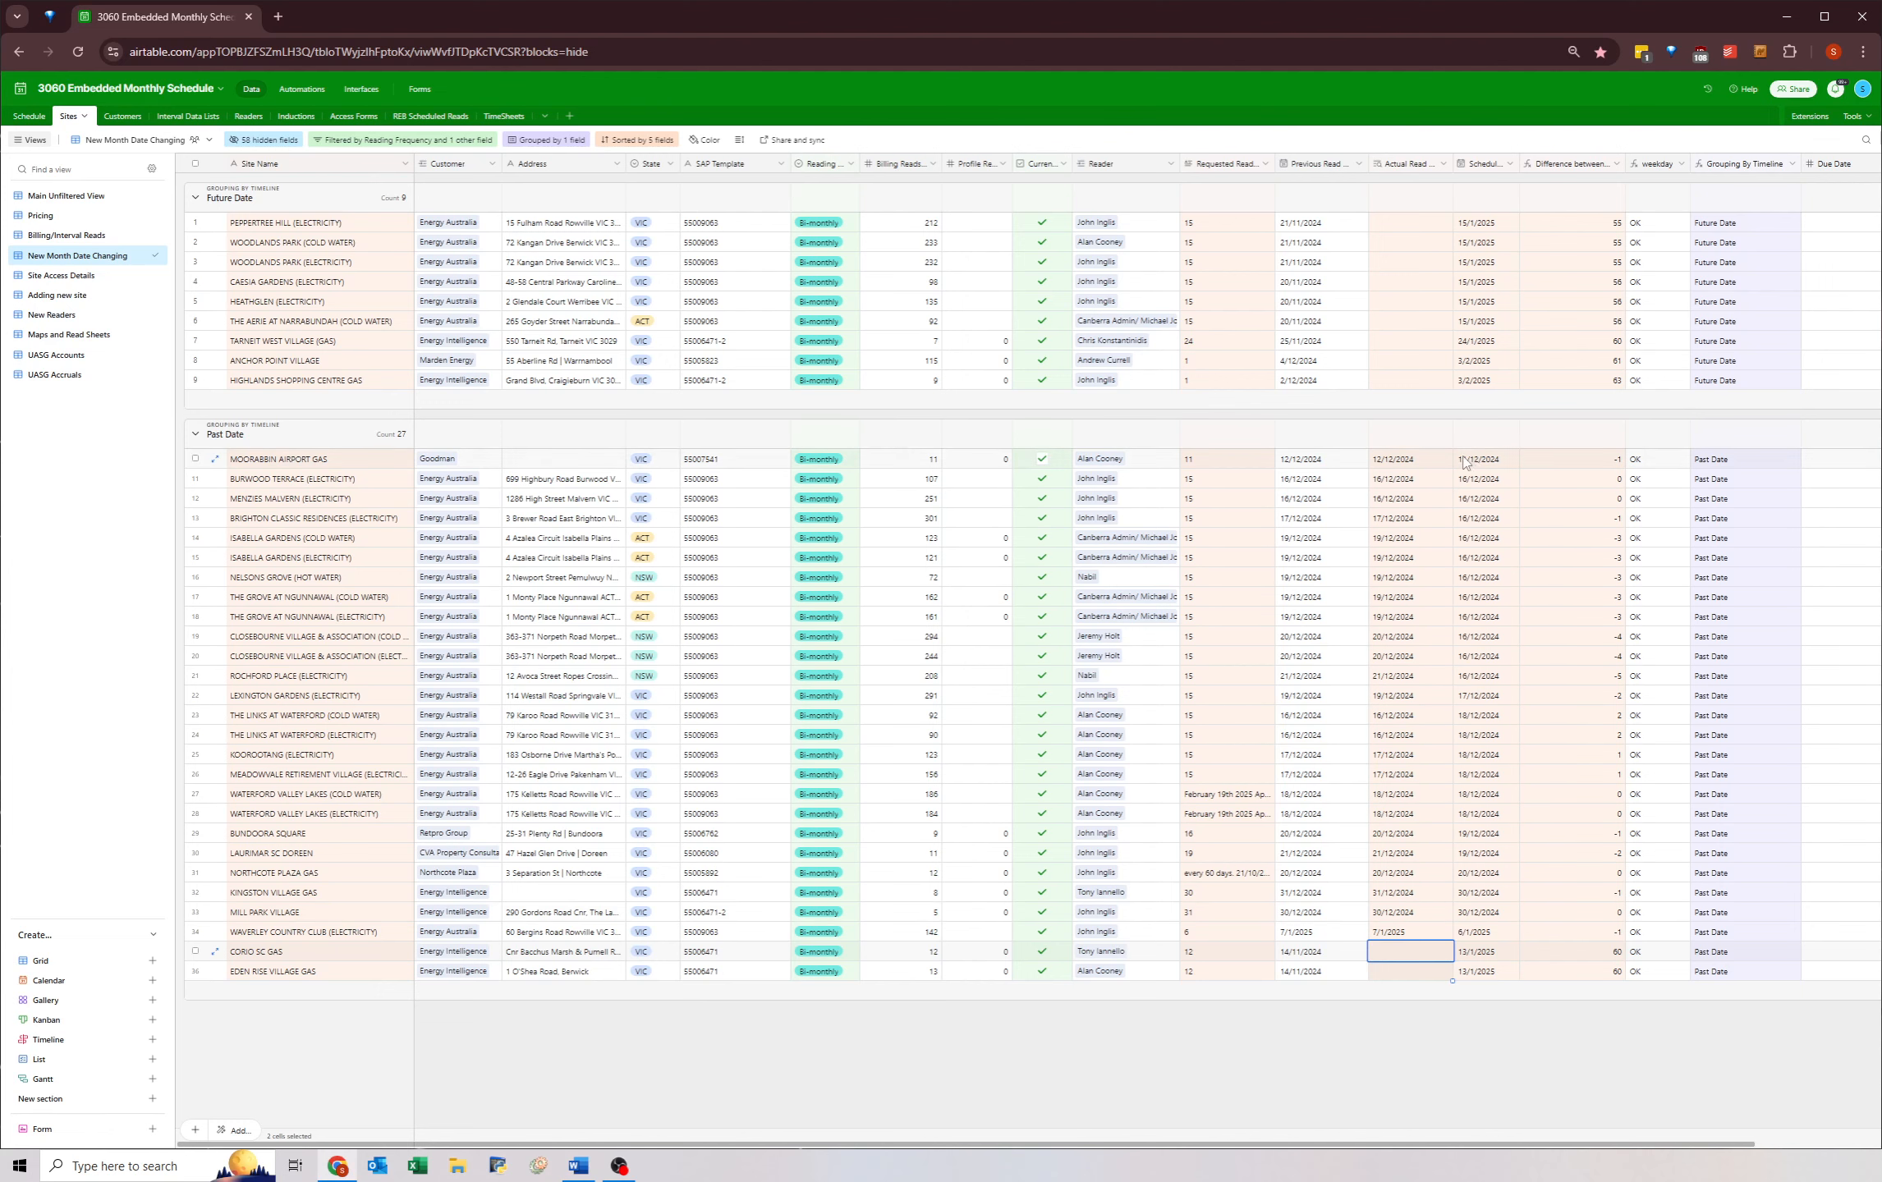
left_click(1330, 464)
left_click_drag(1388, 460, 1338, 936)
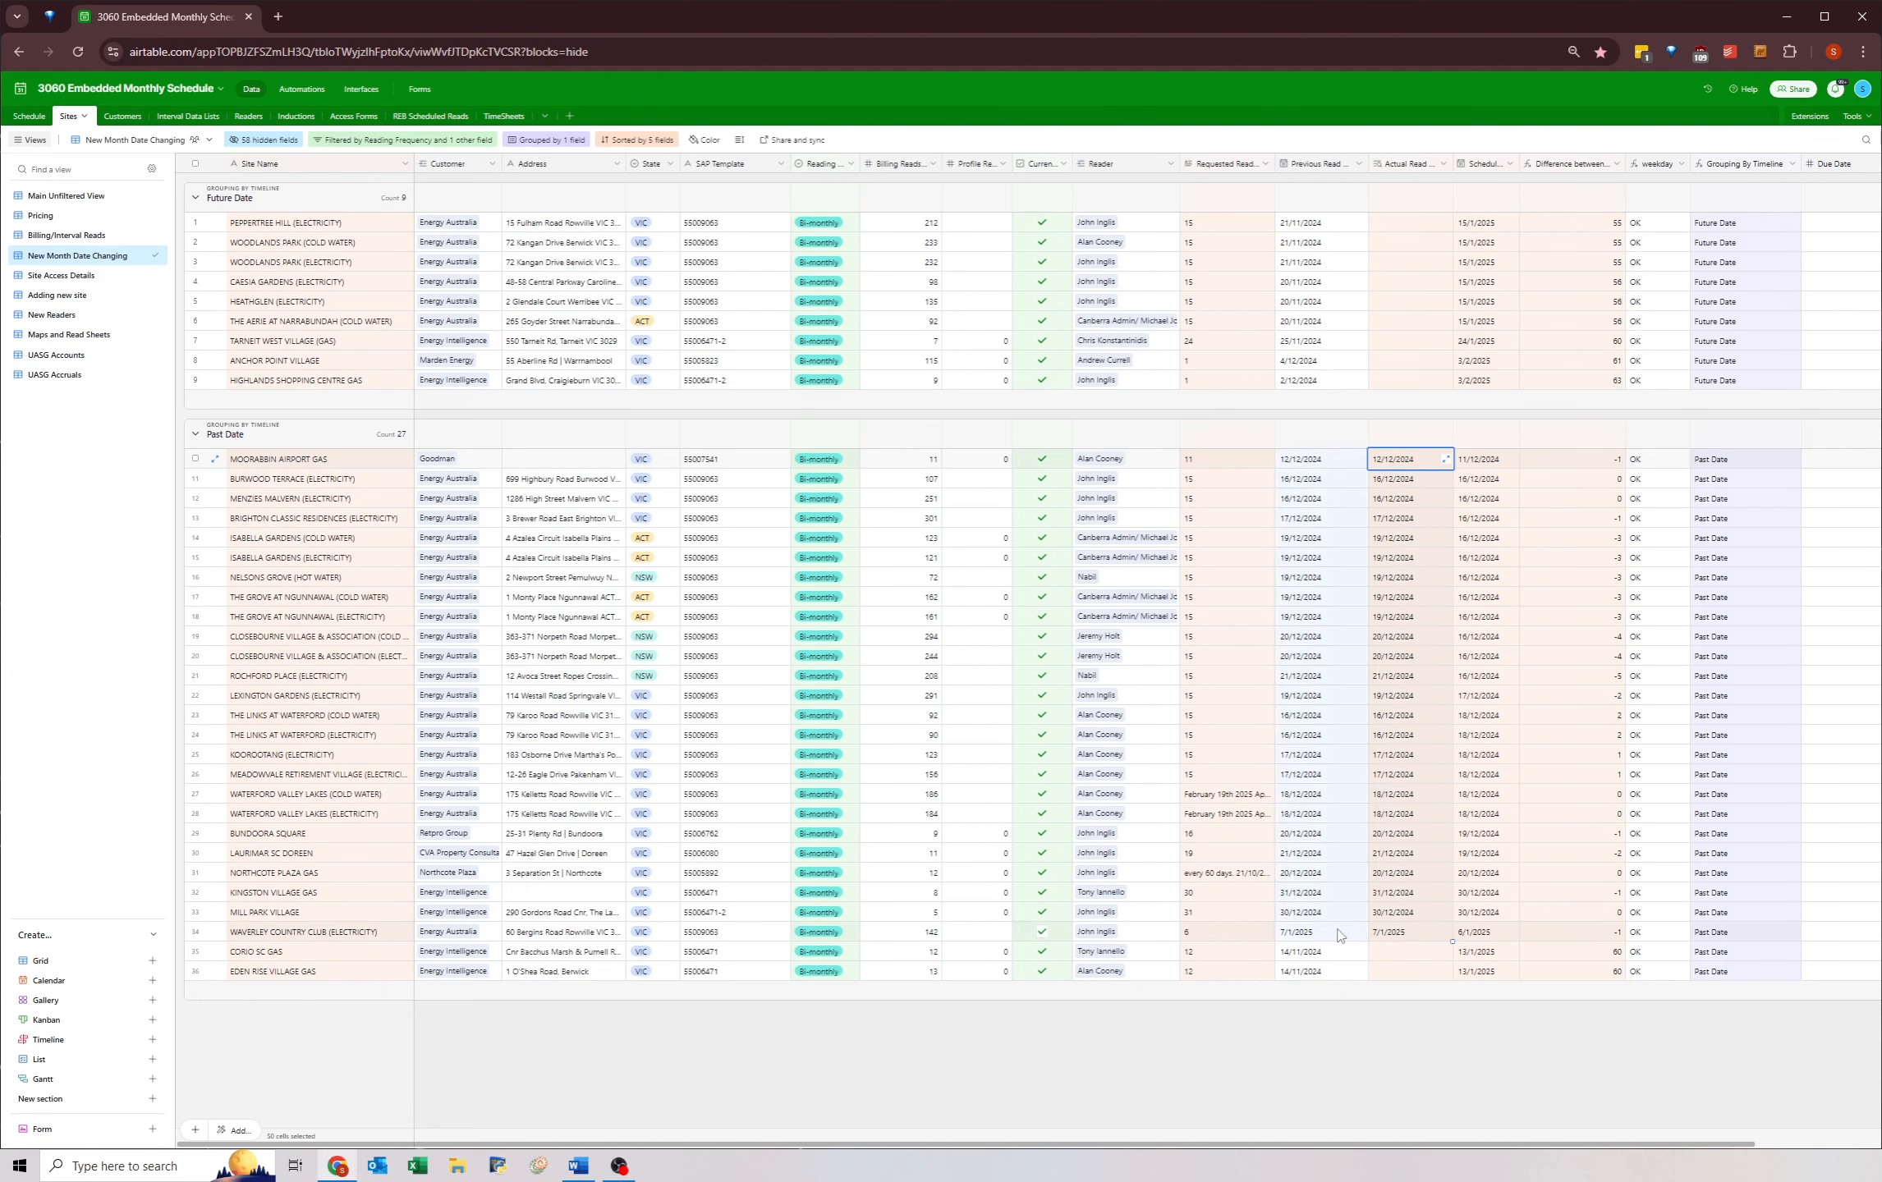
left_click(1396, 933)
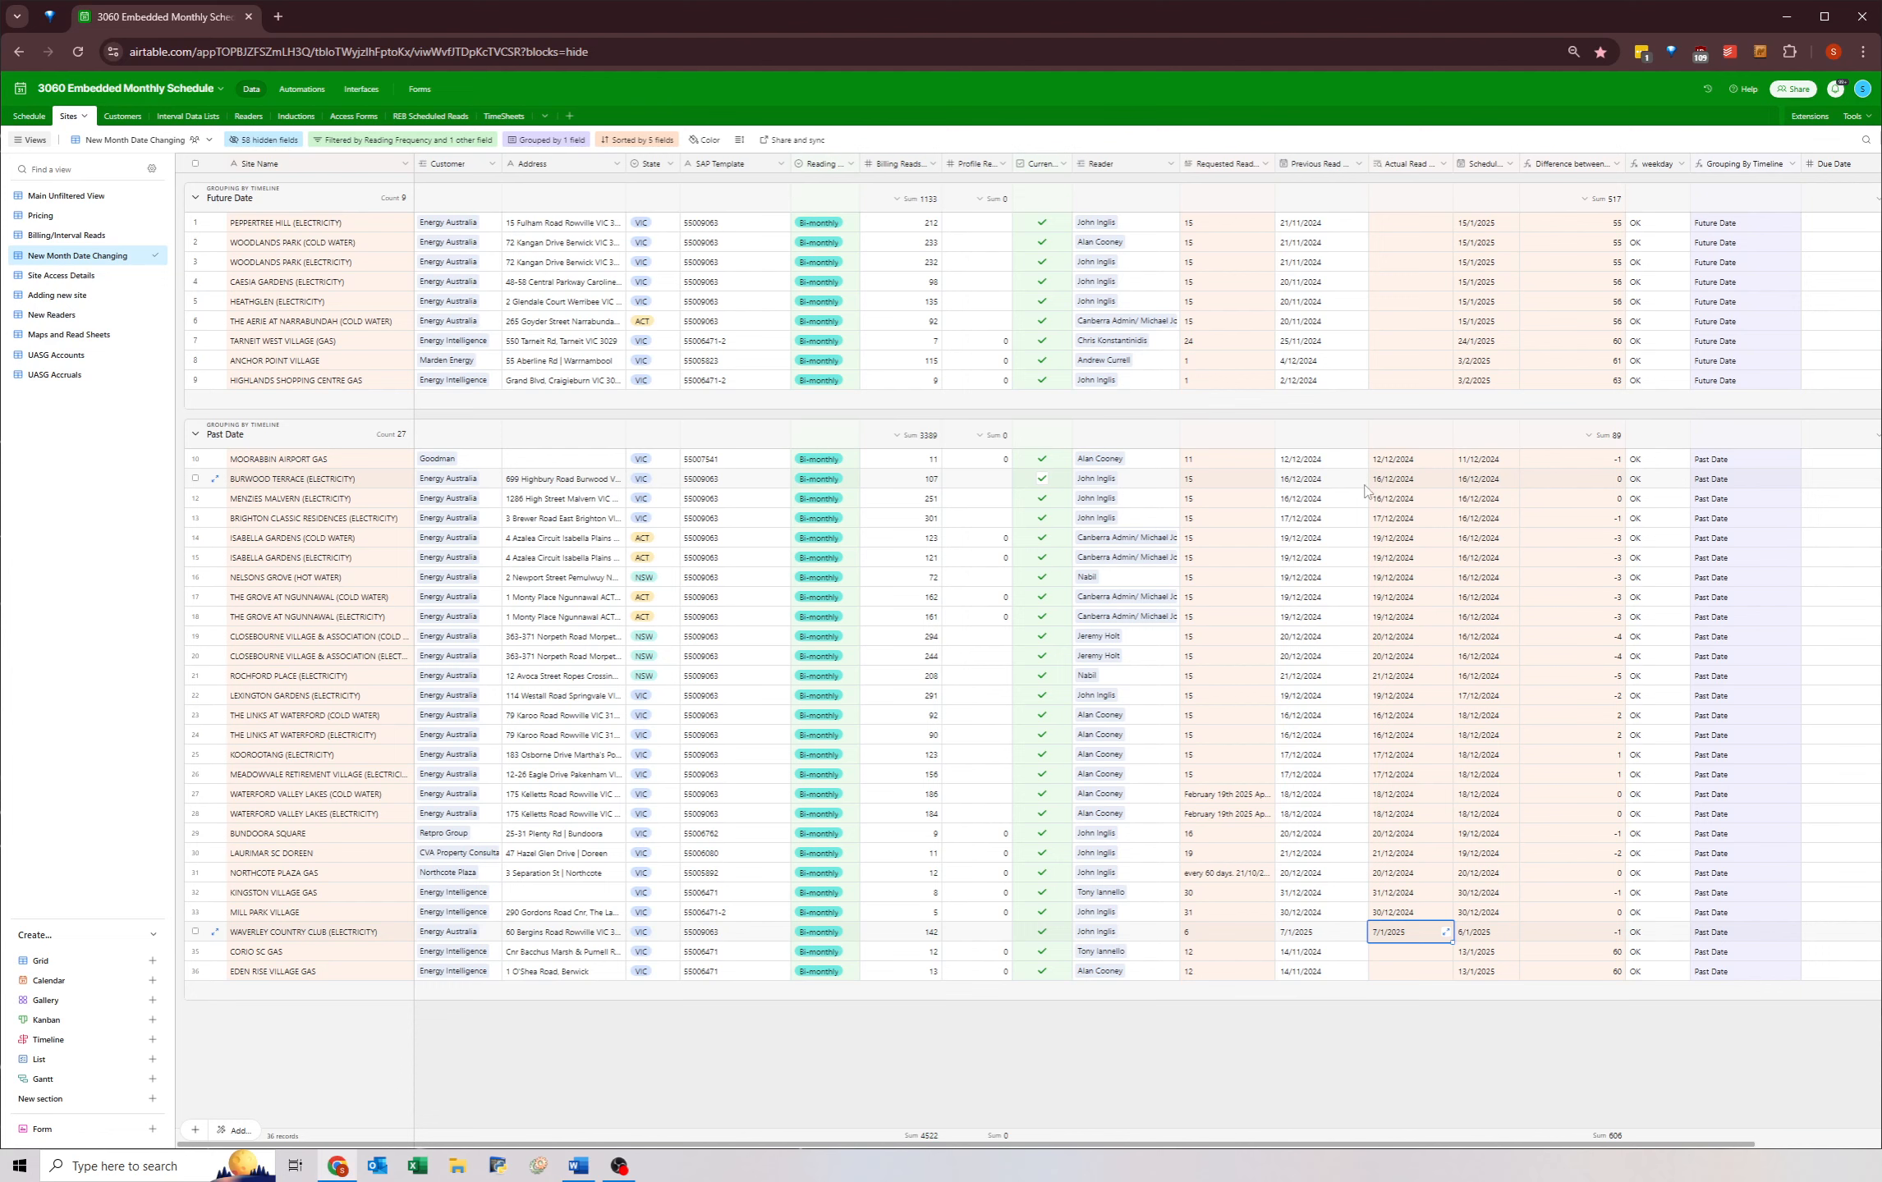
- Set the Scheduled date of MOORABBIN AIRPORT GAS to 11/2/2025
left_click(1471, 464)
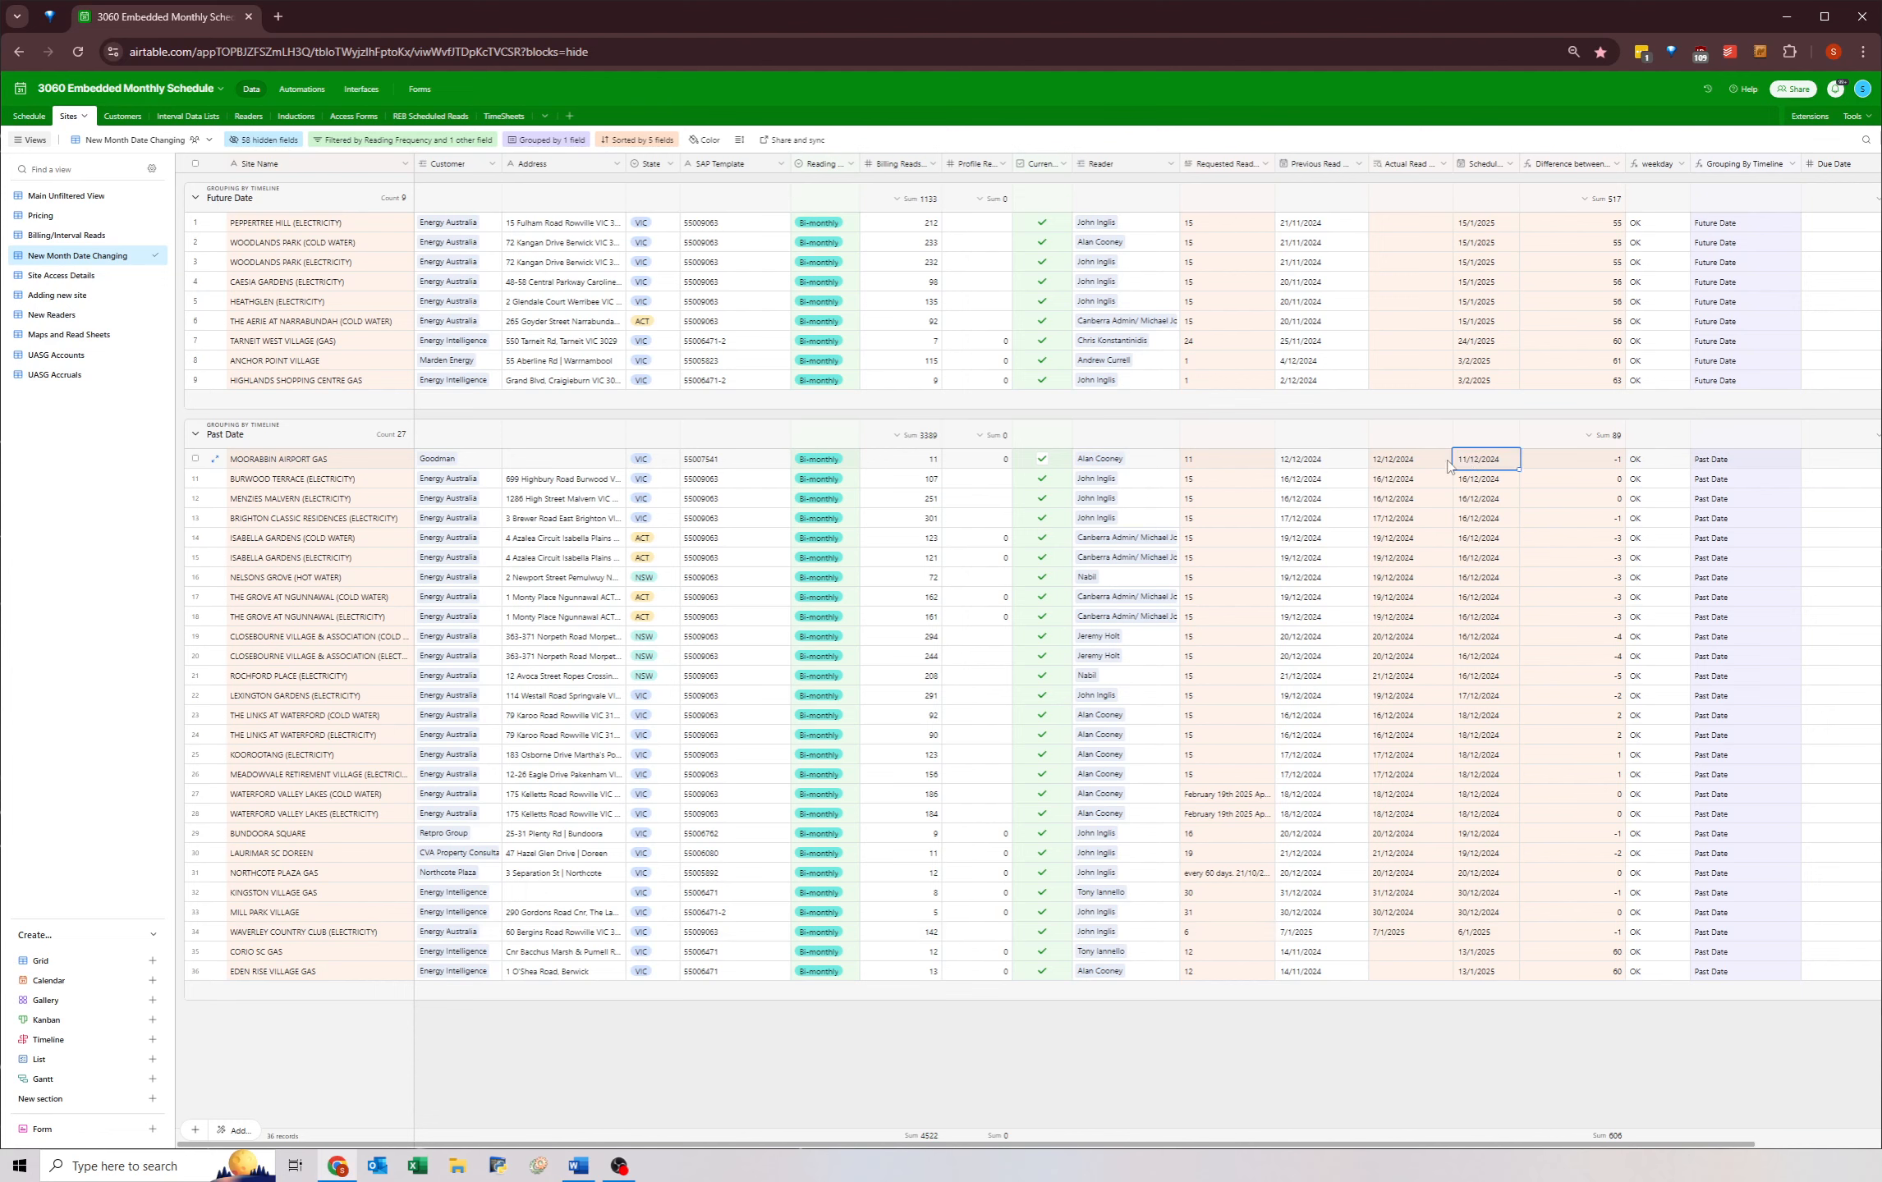
left_click(1471, 464)
left_click(1590, 478)
left_click(1590, 479)
left_click(1512, 556)
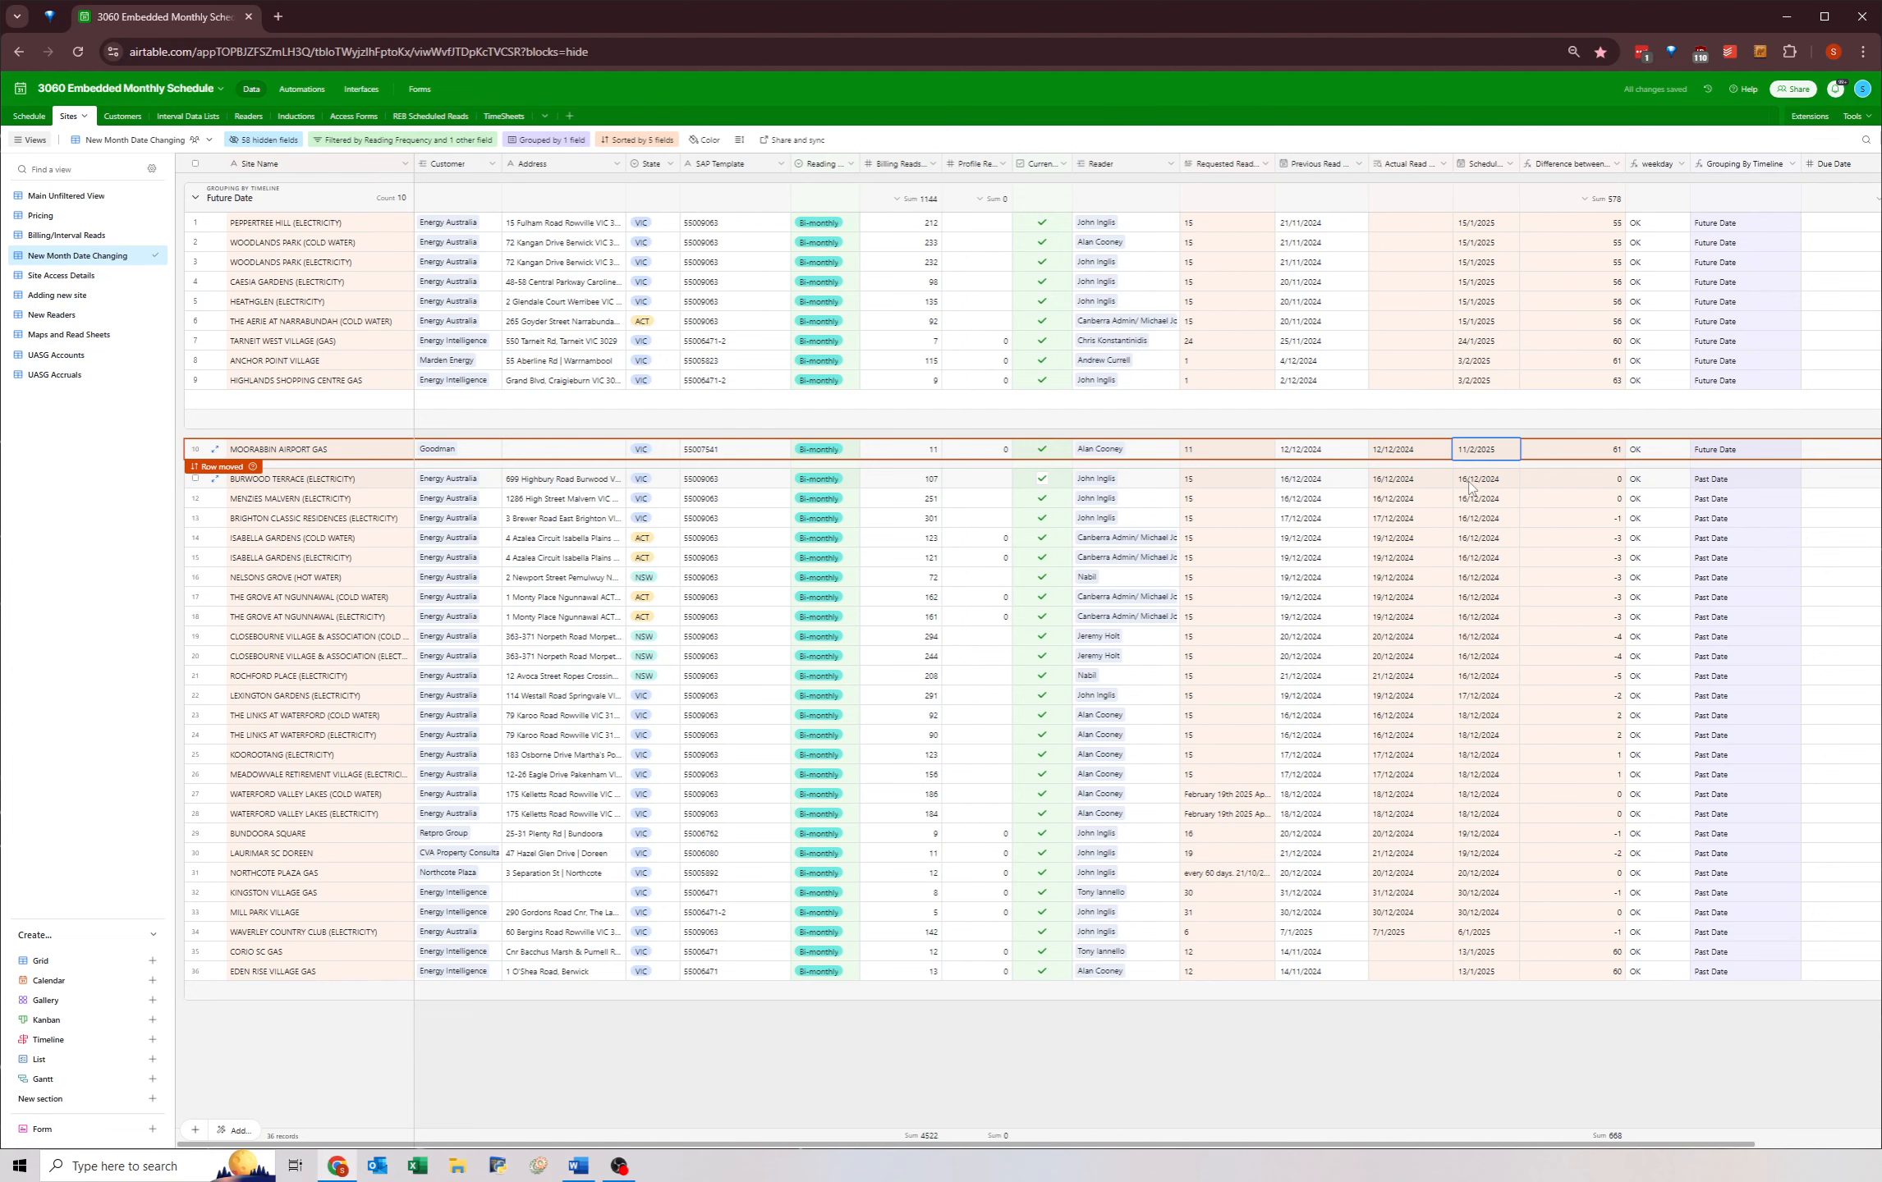
- Set the Scheduled date of BURWOOD TERRACE (ELECTRICITY) to 14/2/2025
left_click(1478, 485)
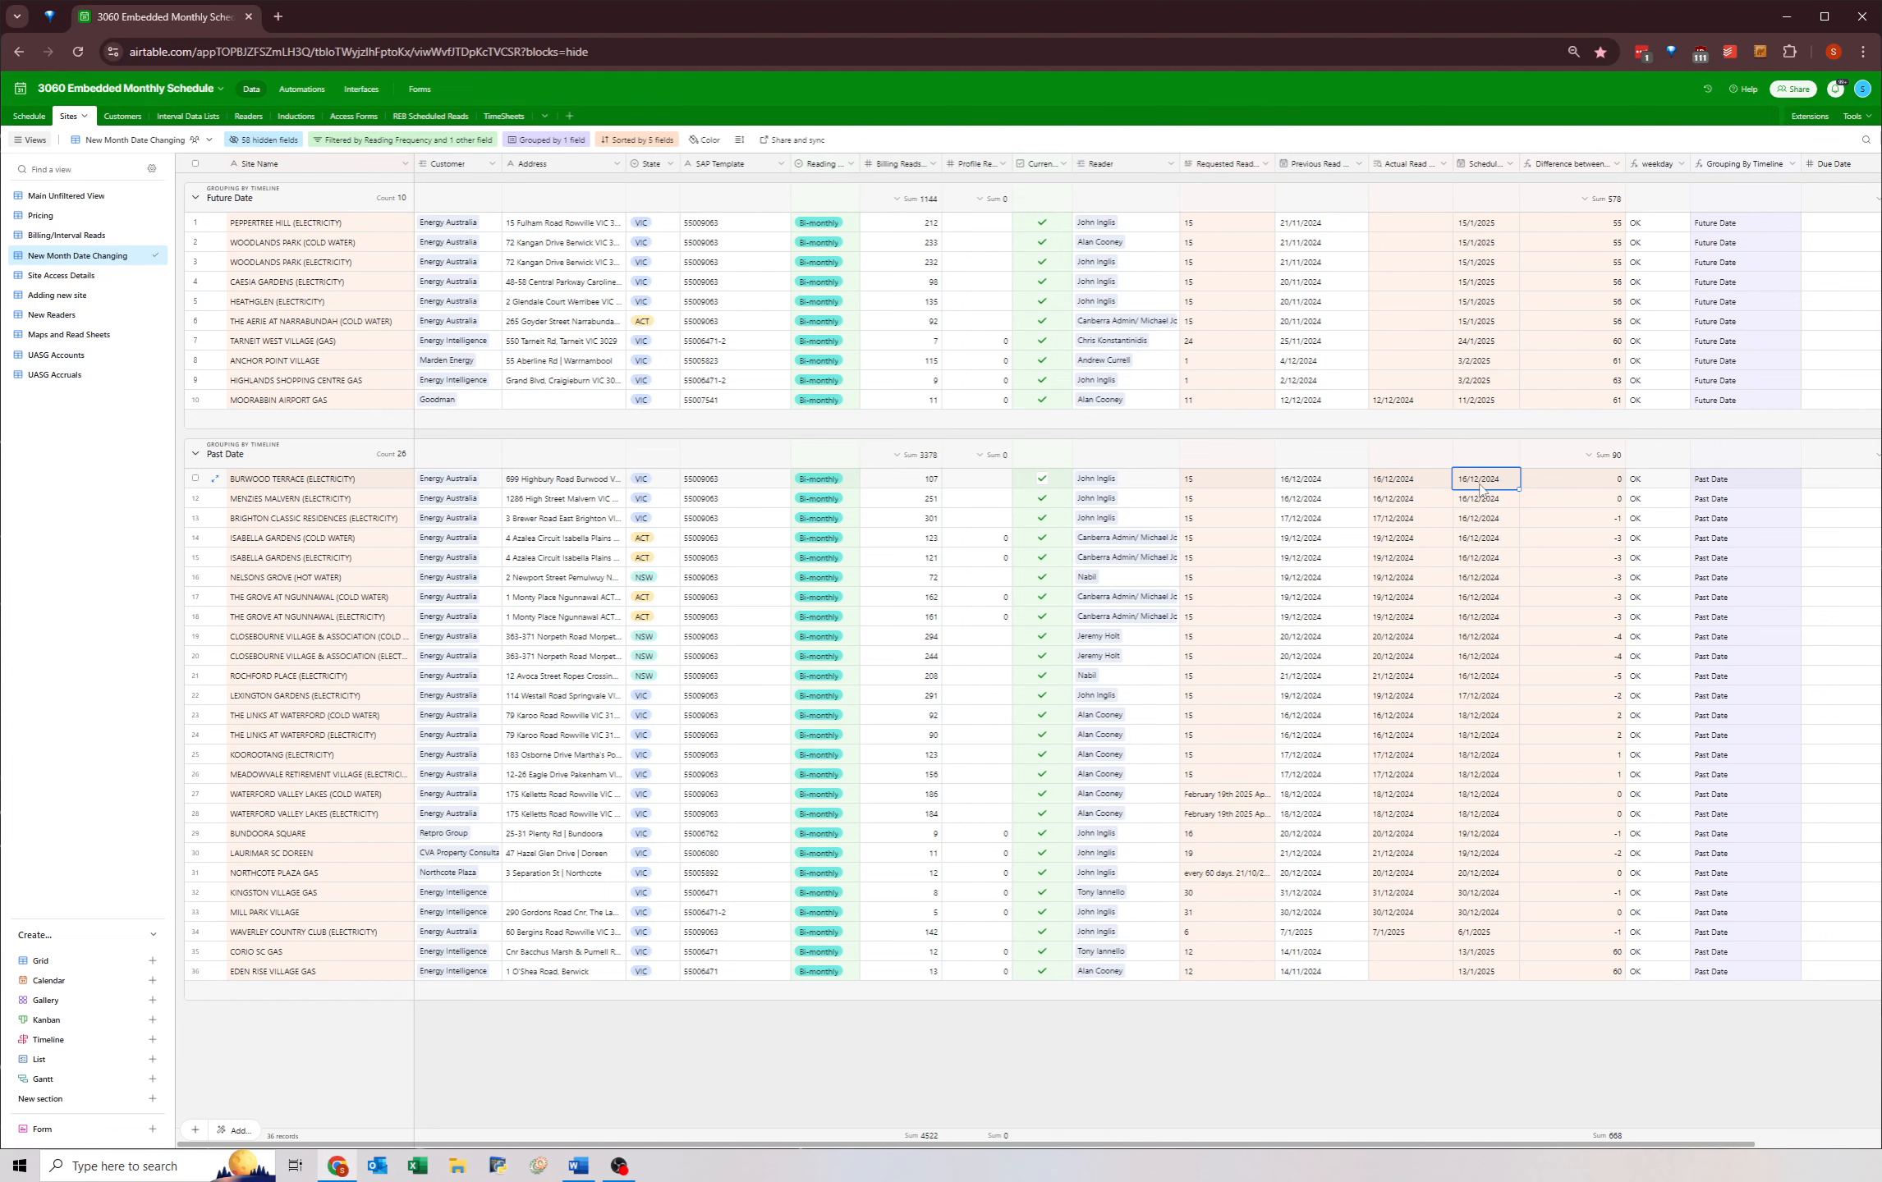
left_click(1475, 484)
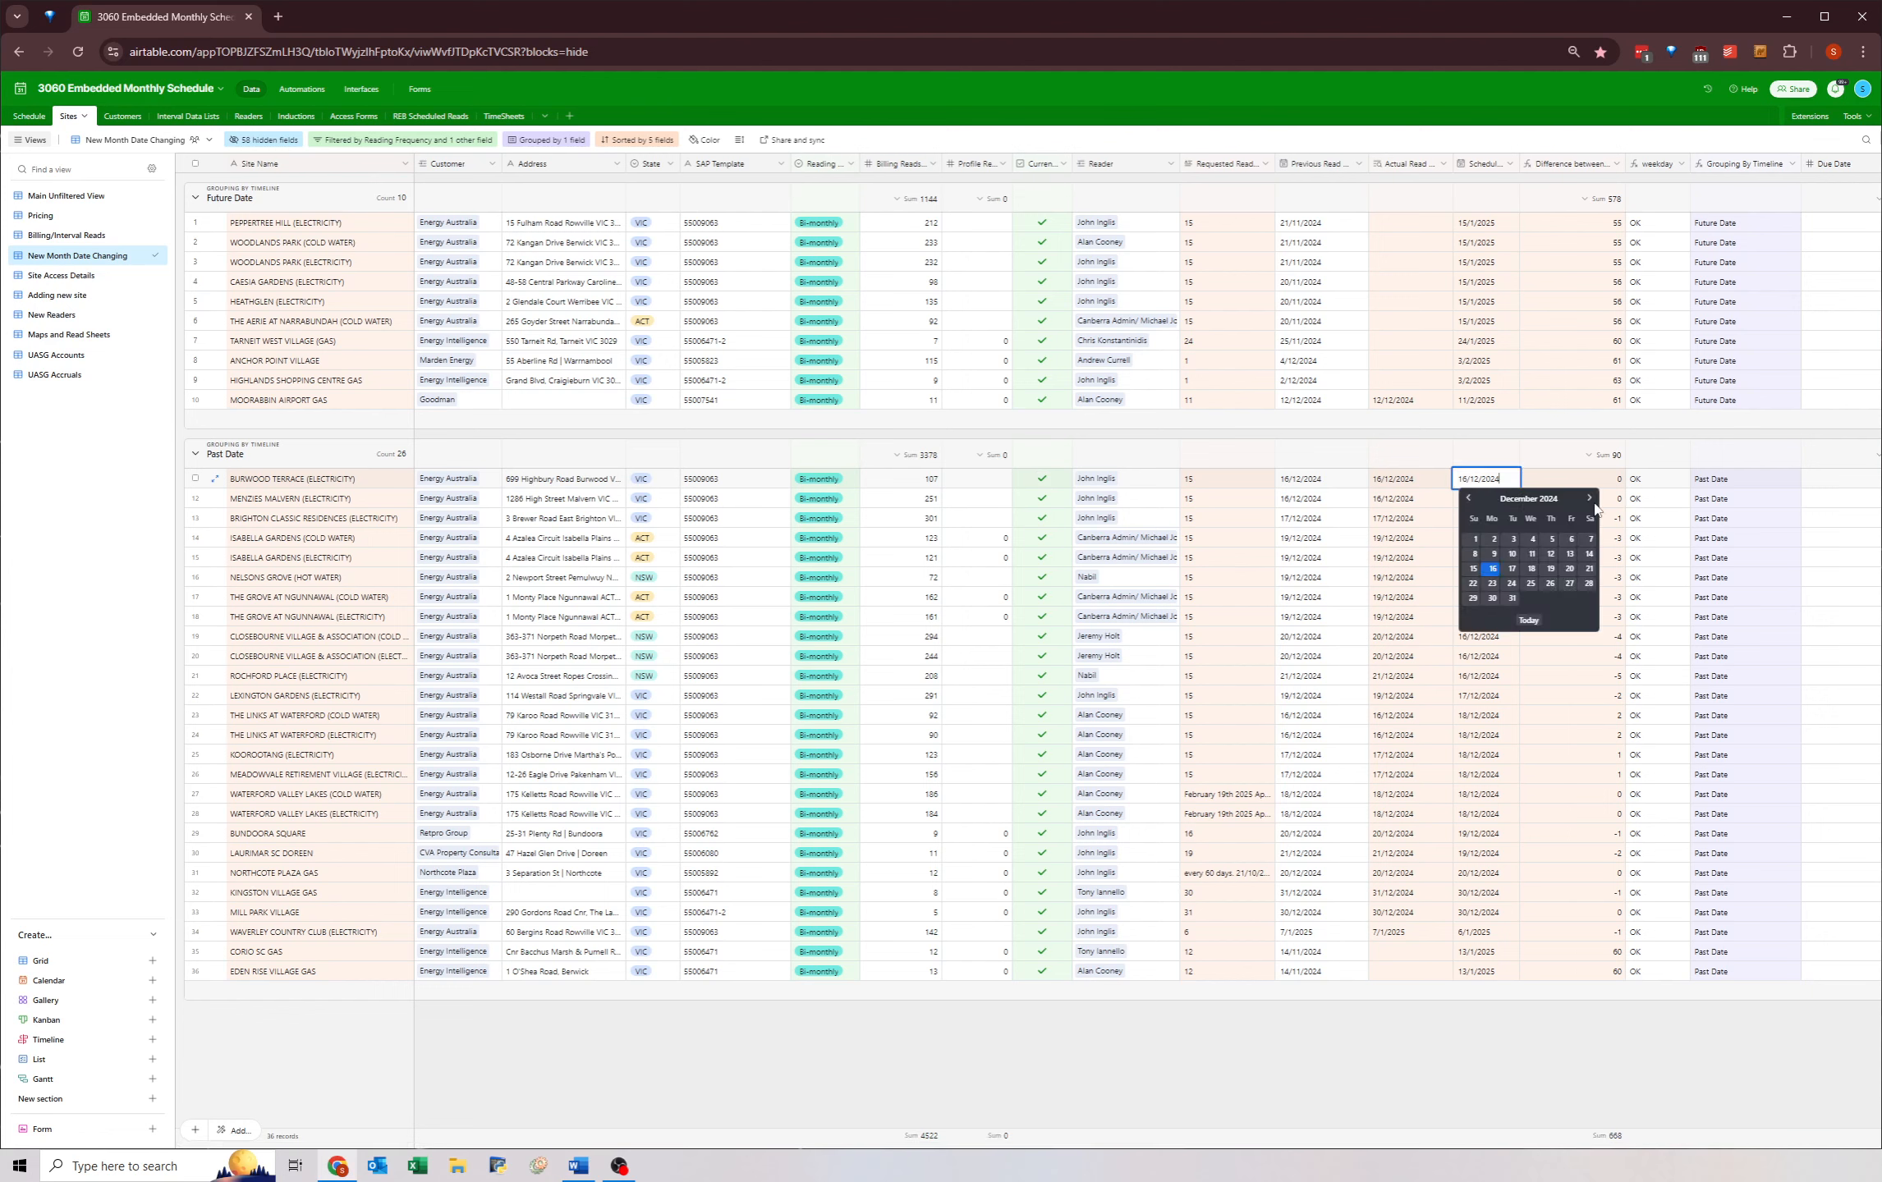
left_click(1588, 498)
left_click(1589, 498)
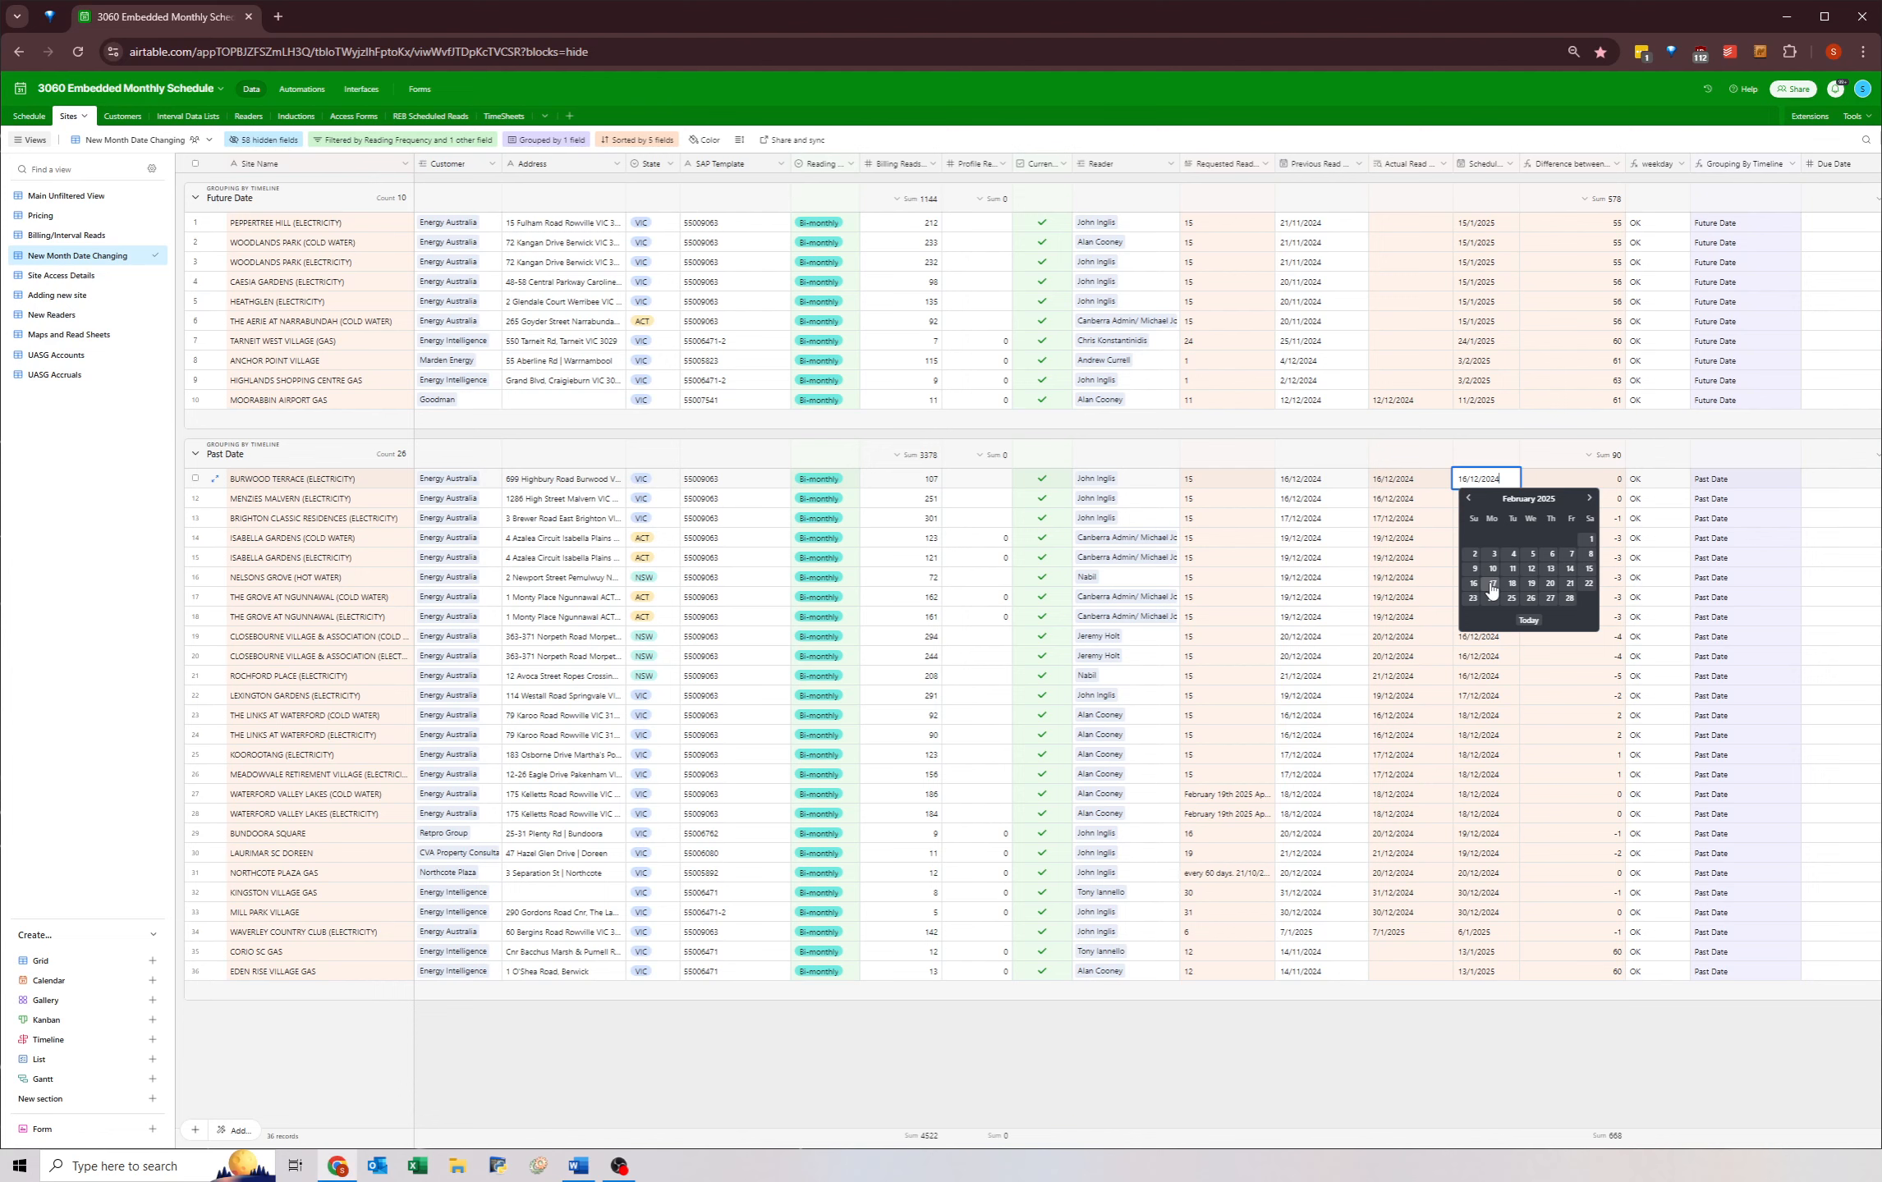
left_click(1568, 571)
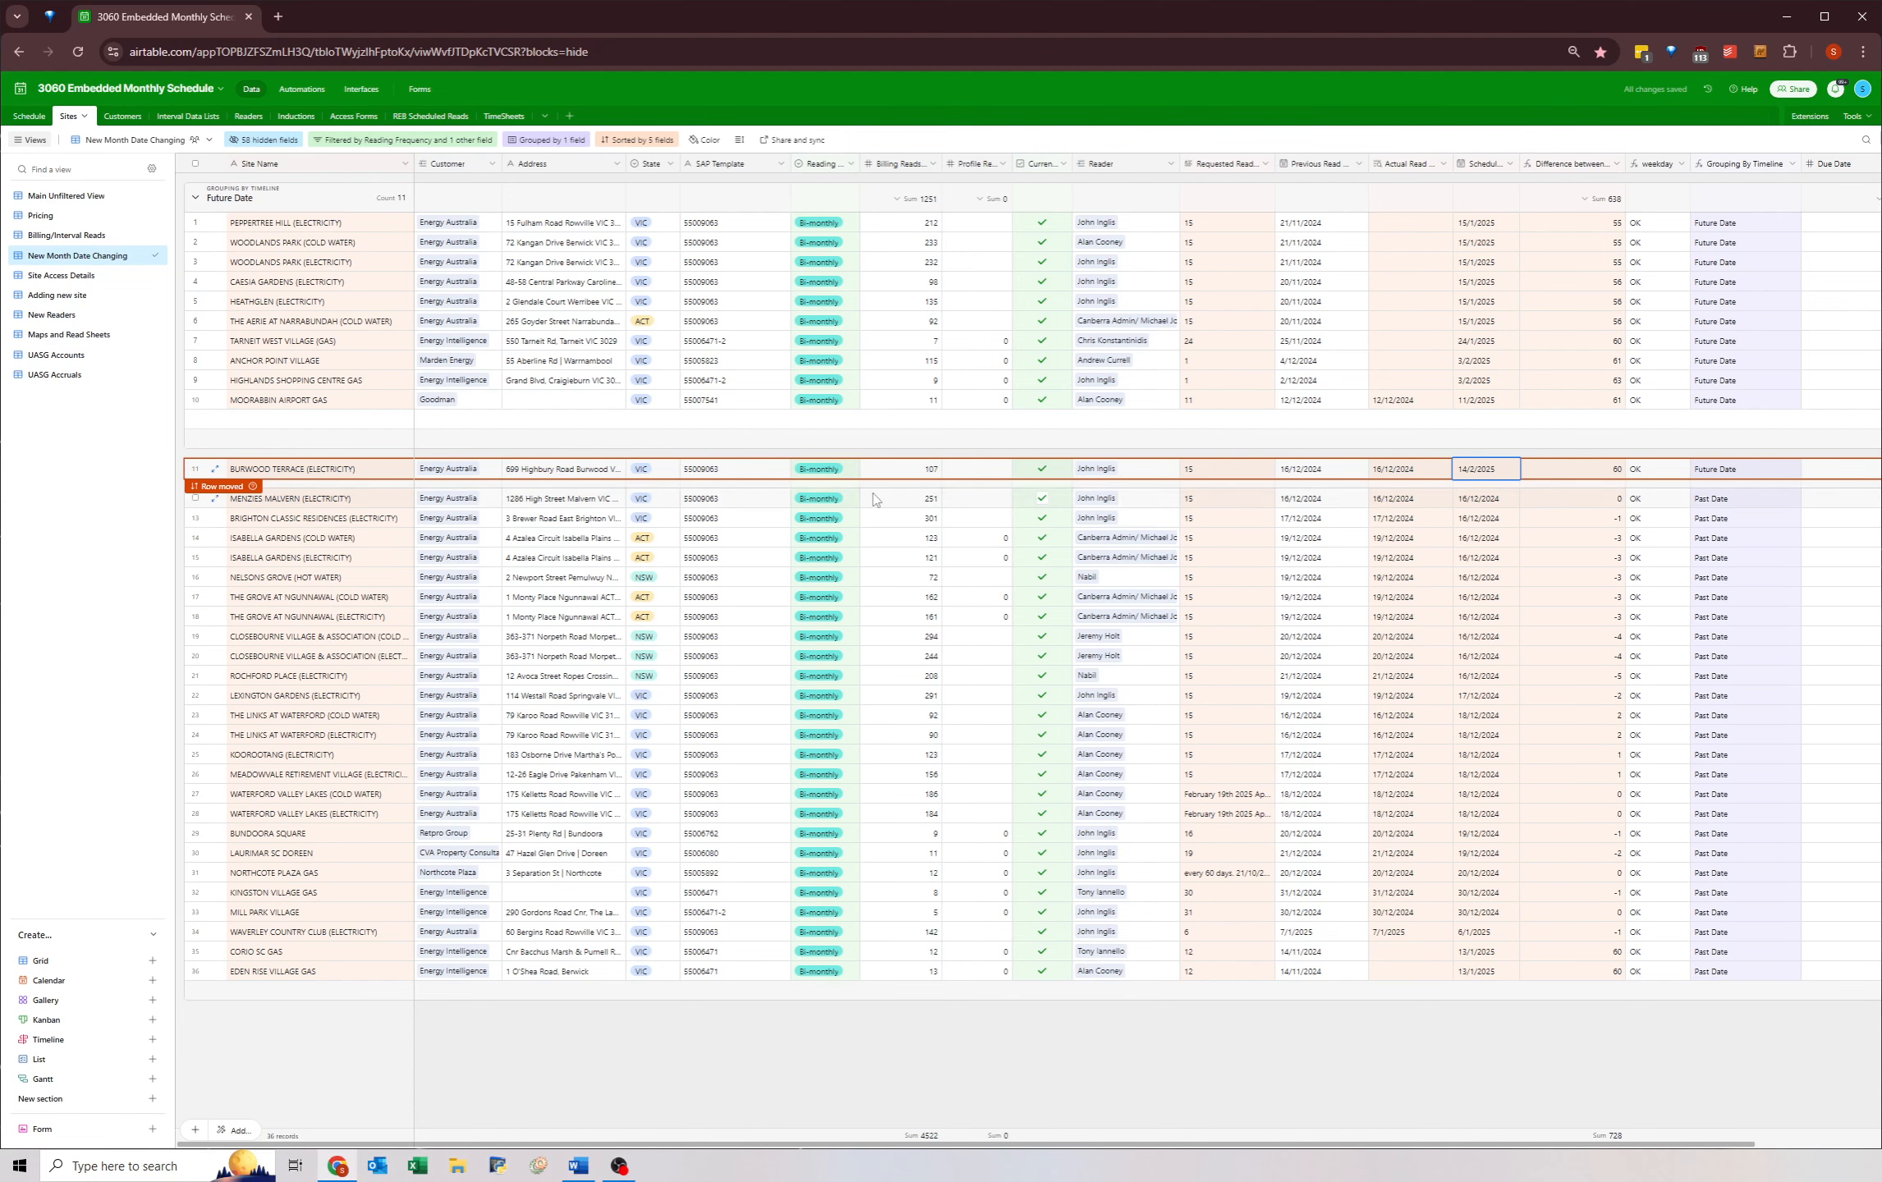
left_click(1498, 471)
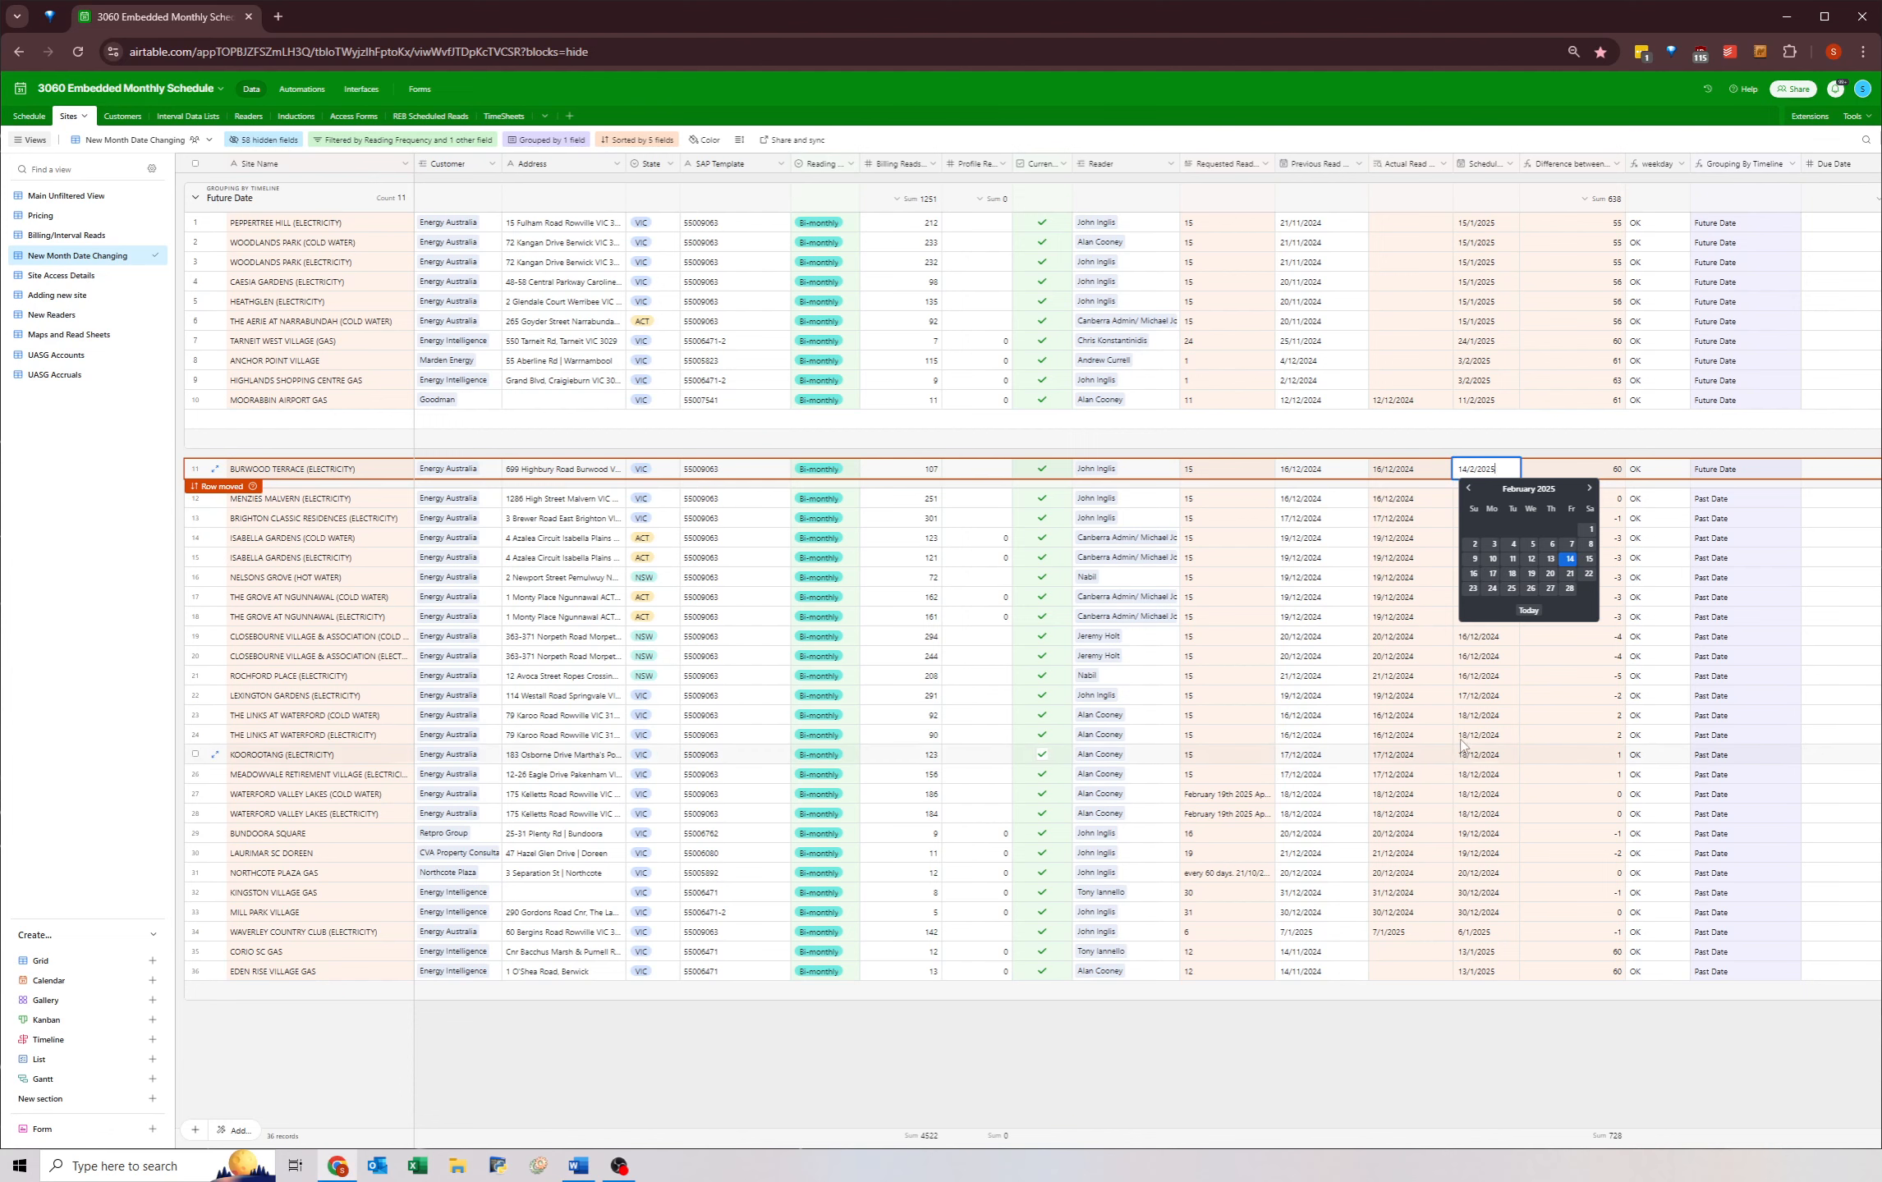
left_click(1569, 560)
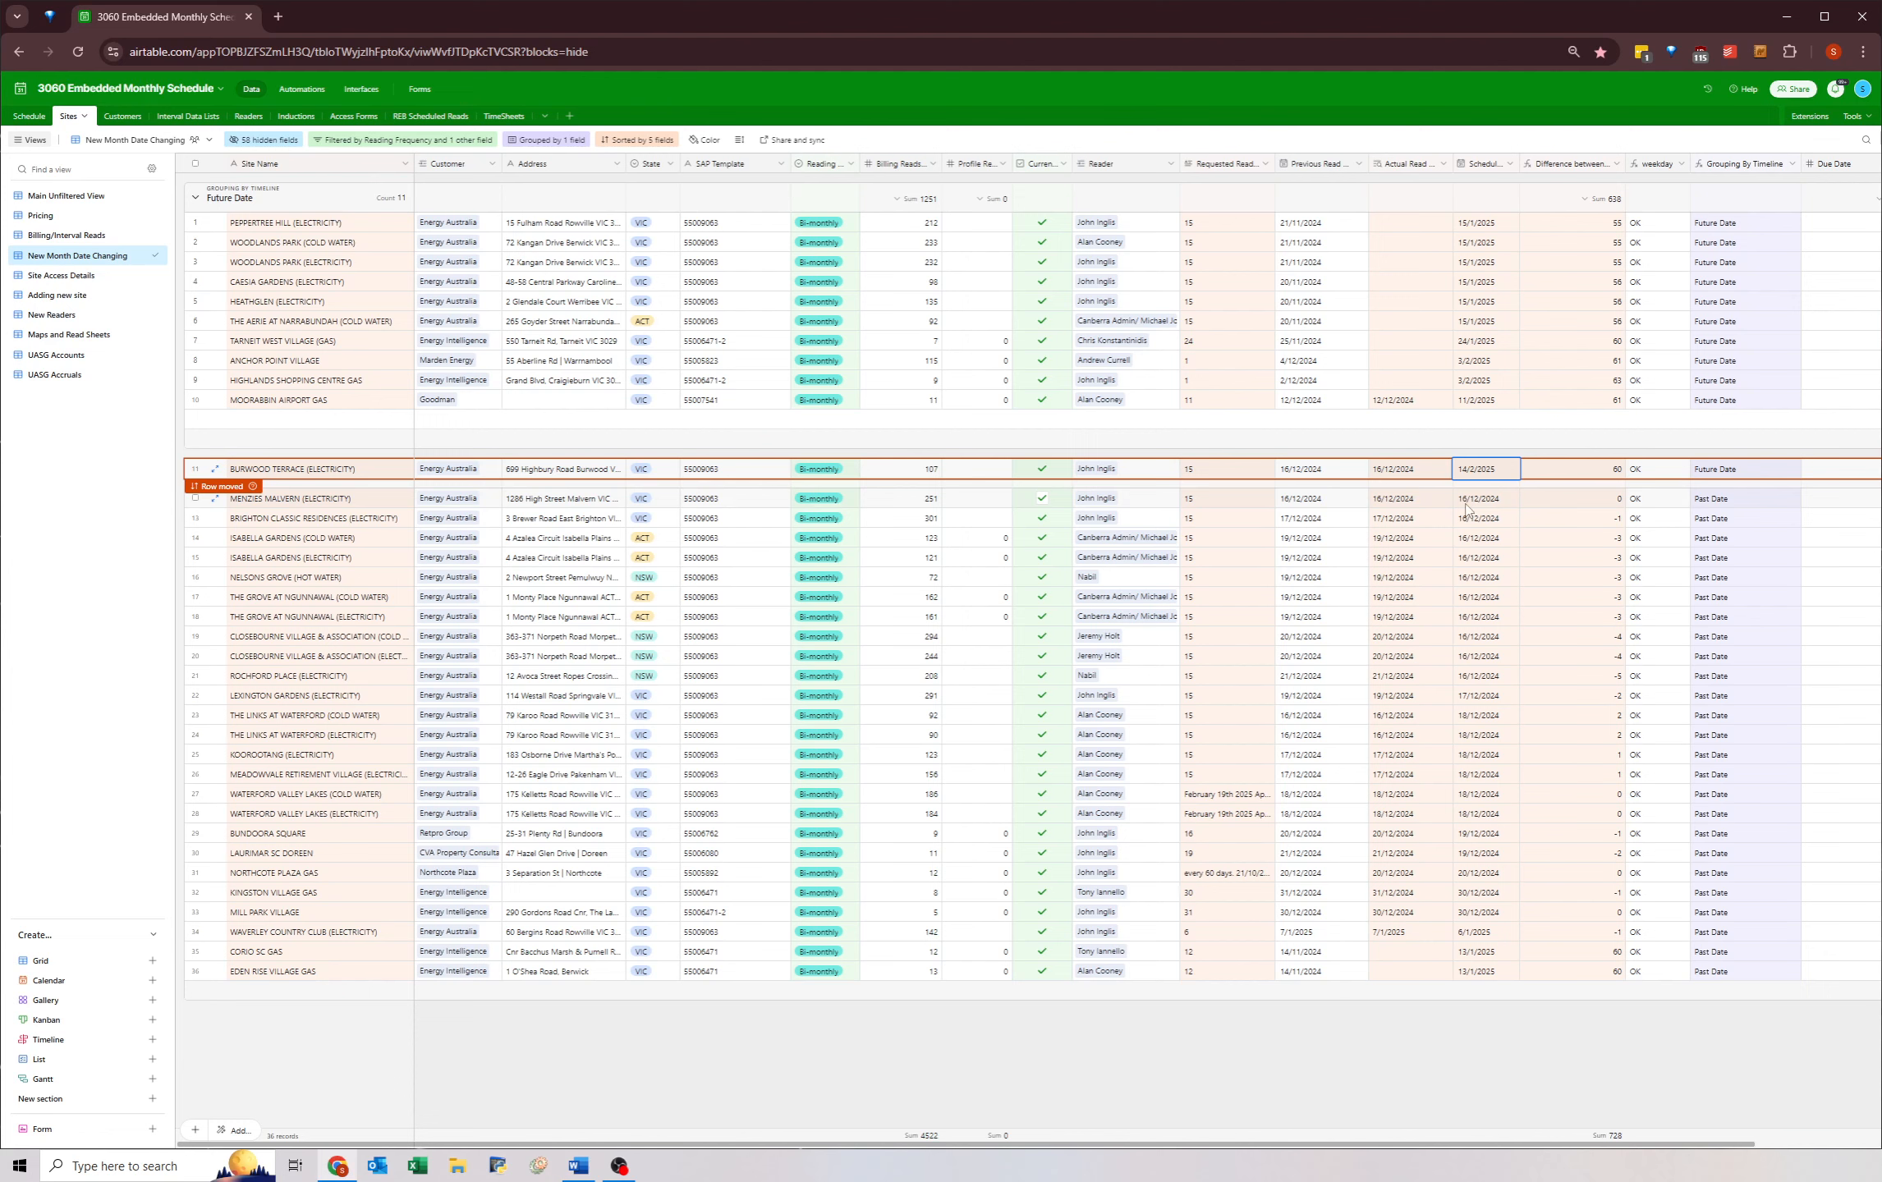
- Copy BURWOOD TERRACE's 14/2/2025 Scheduled date to the 15 Past Date sites from MENZIES MALVERN through MEADOWVALE RETIREMENT VILLAGE
key("ctrl+c")
left_click(1478, 501)
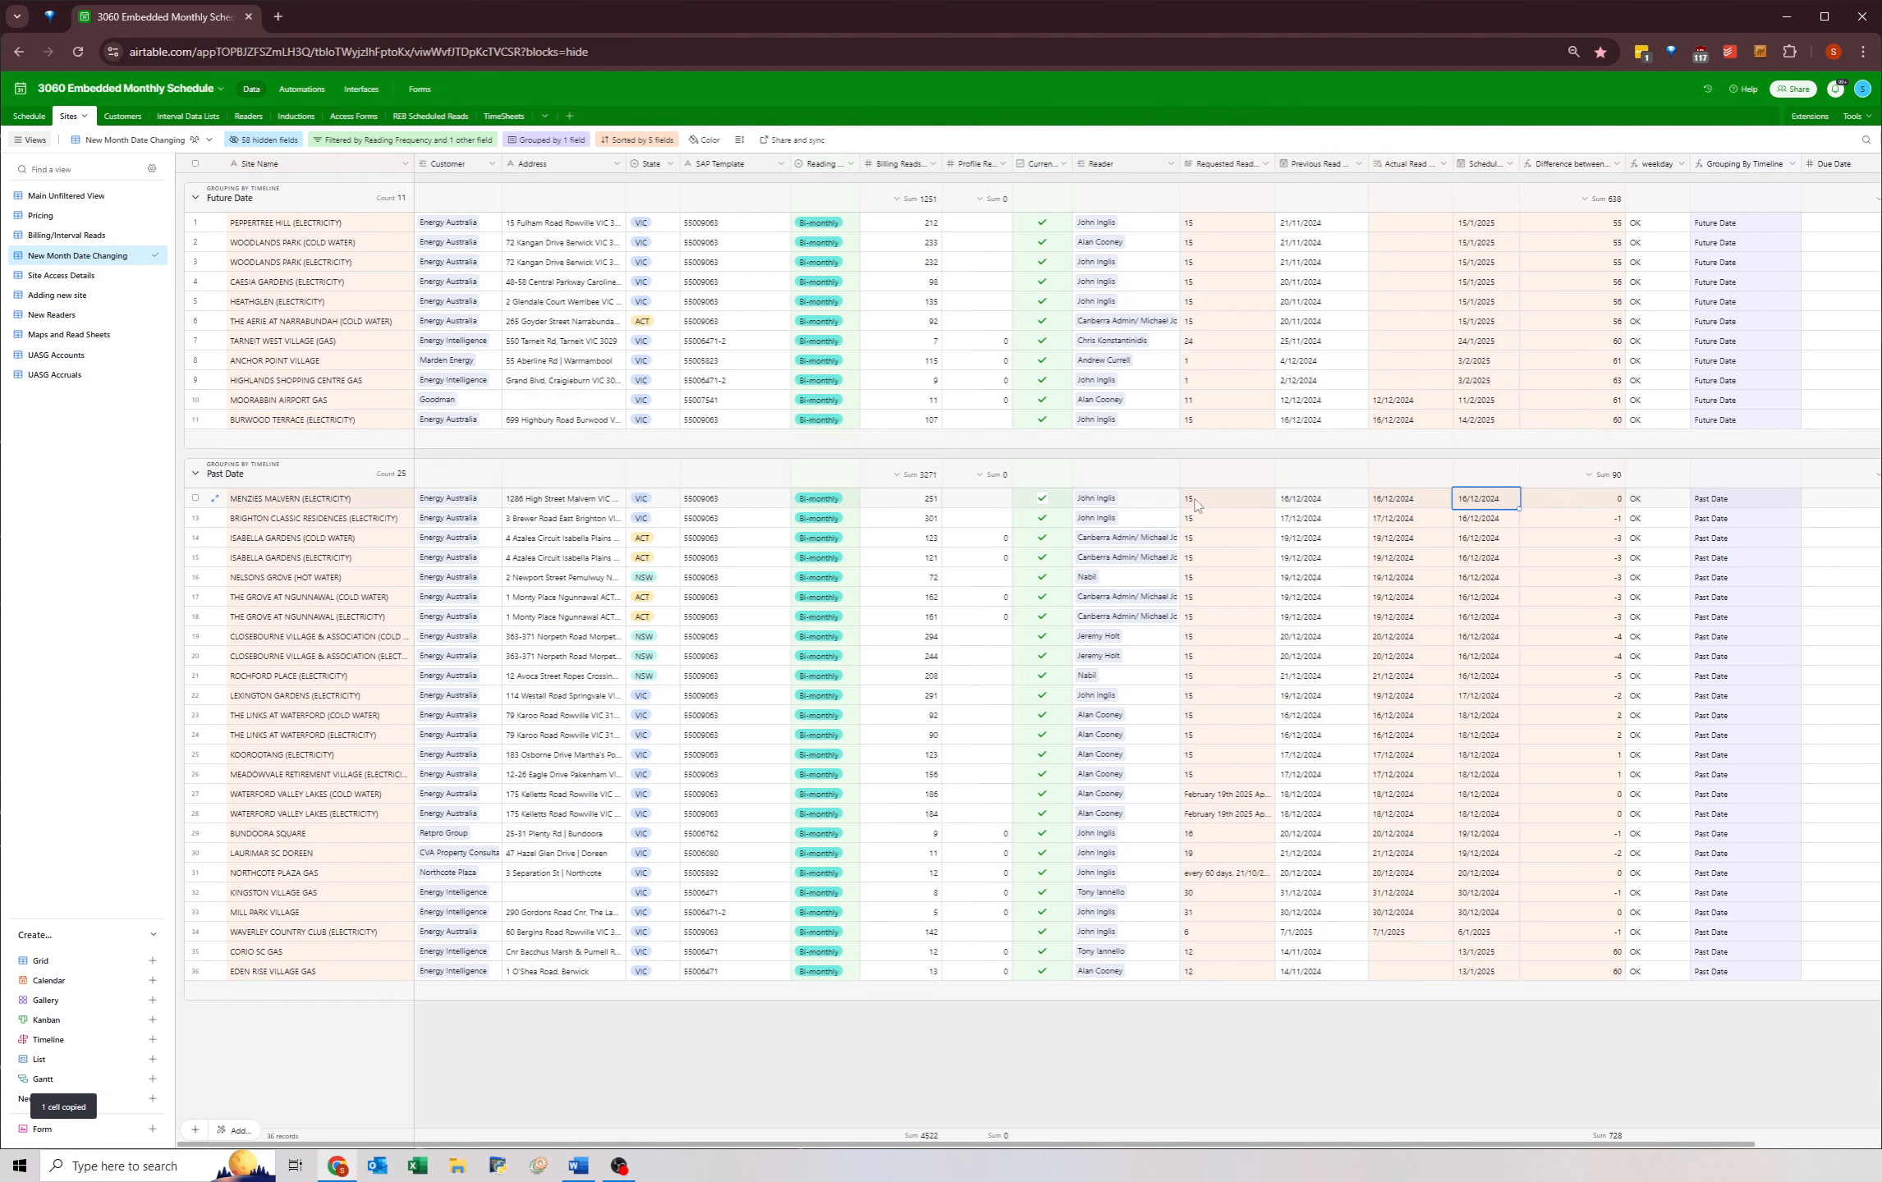
left_click_drag(1203, 503, 1478, 511)
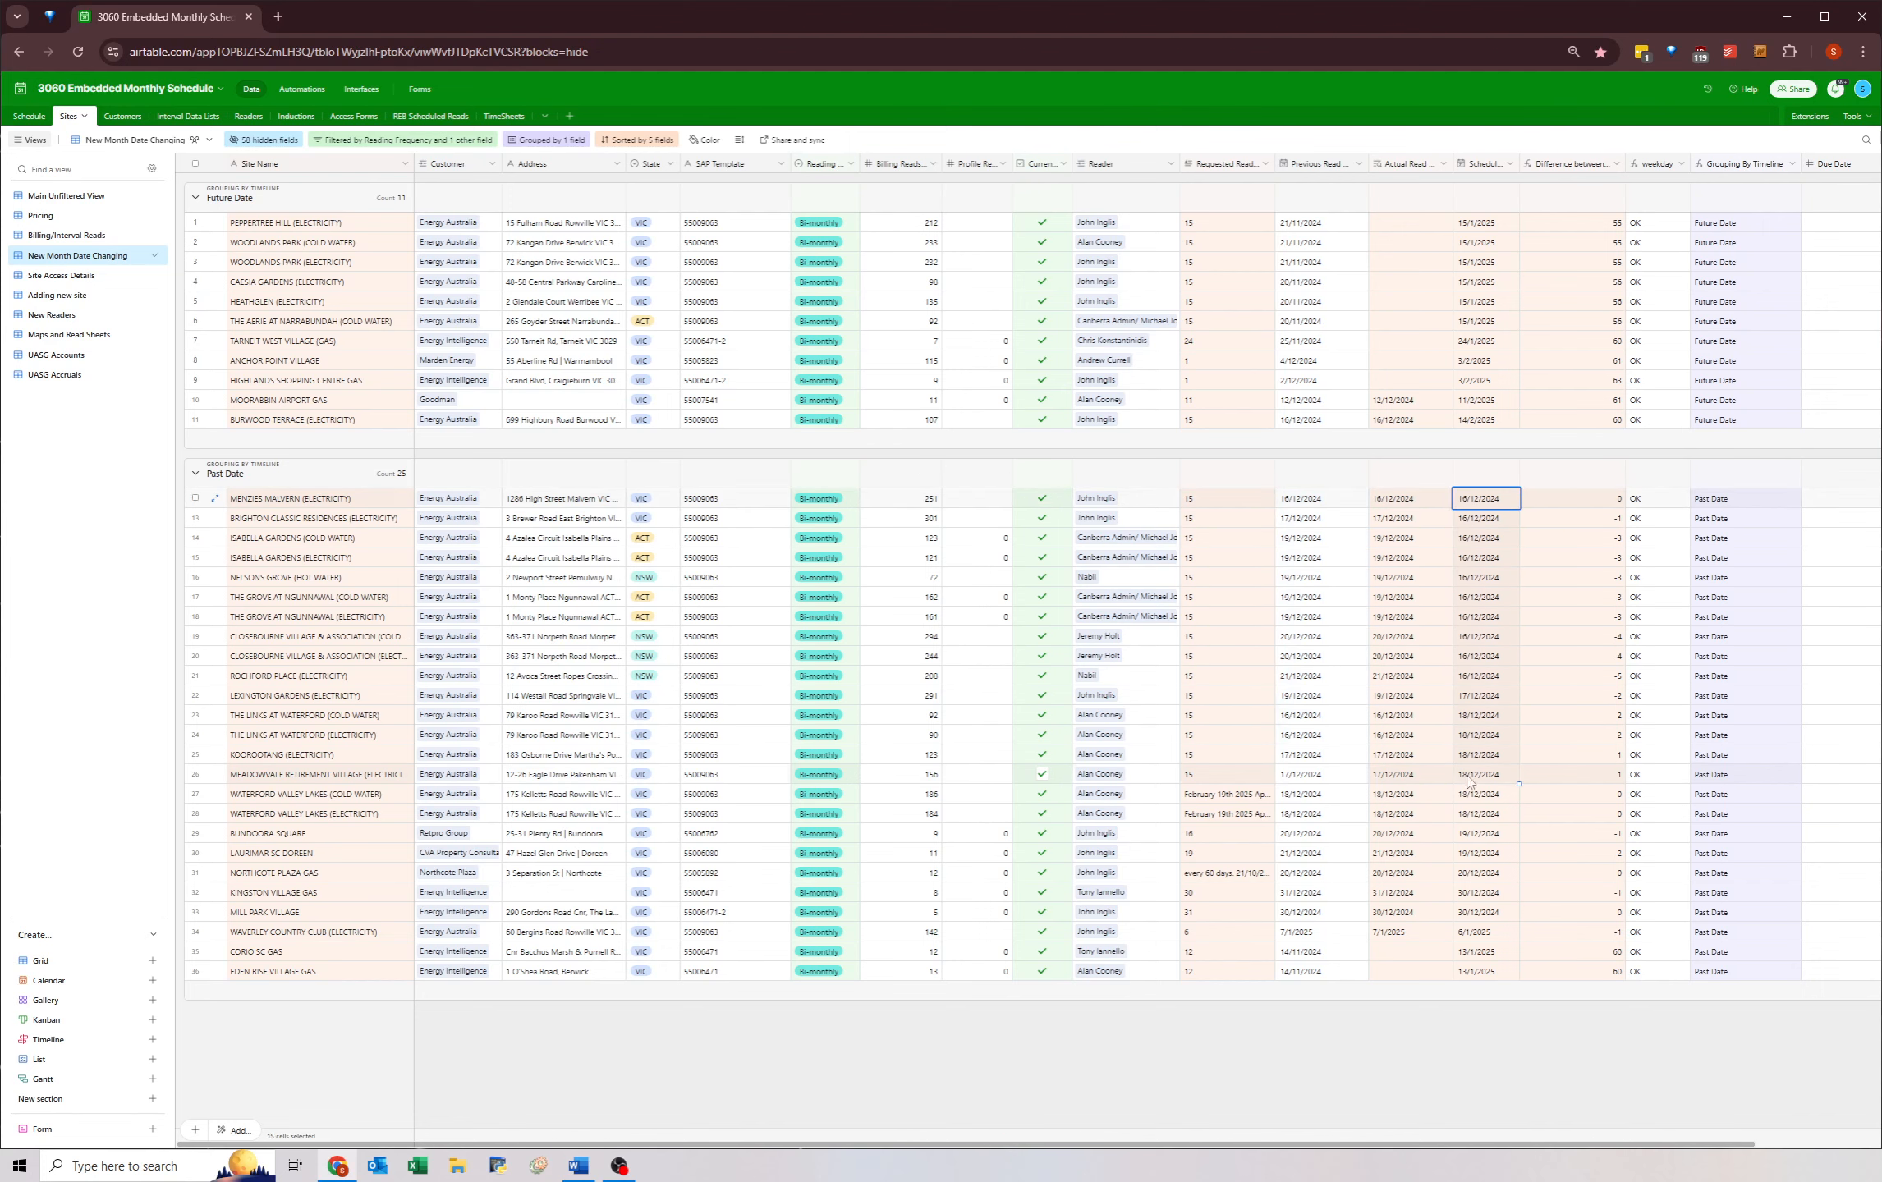
left_click(1467, 702)
left_click(1468, 721)
left_click(1471, 706)
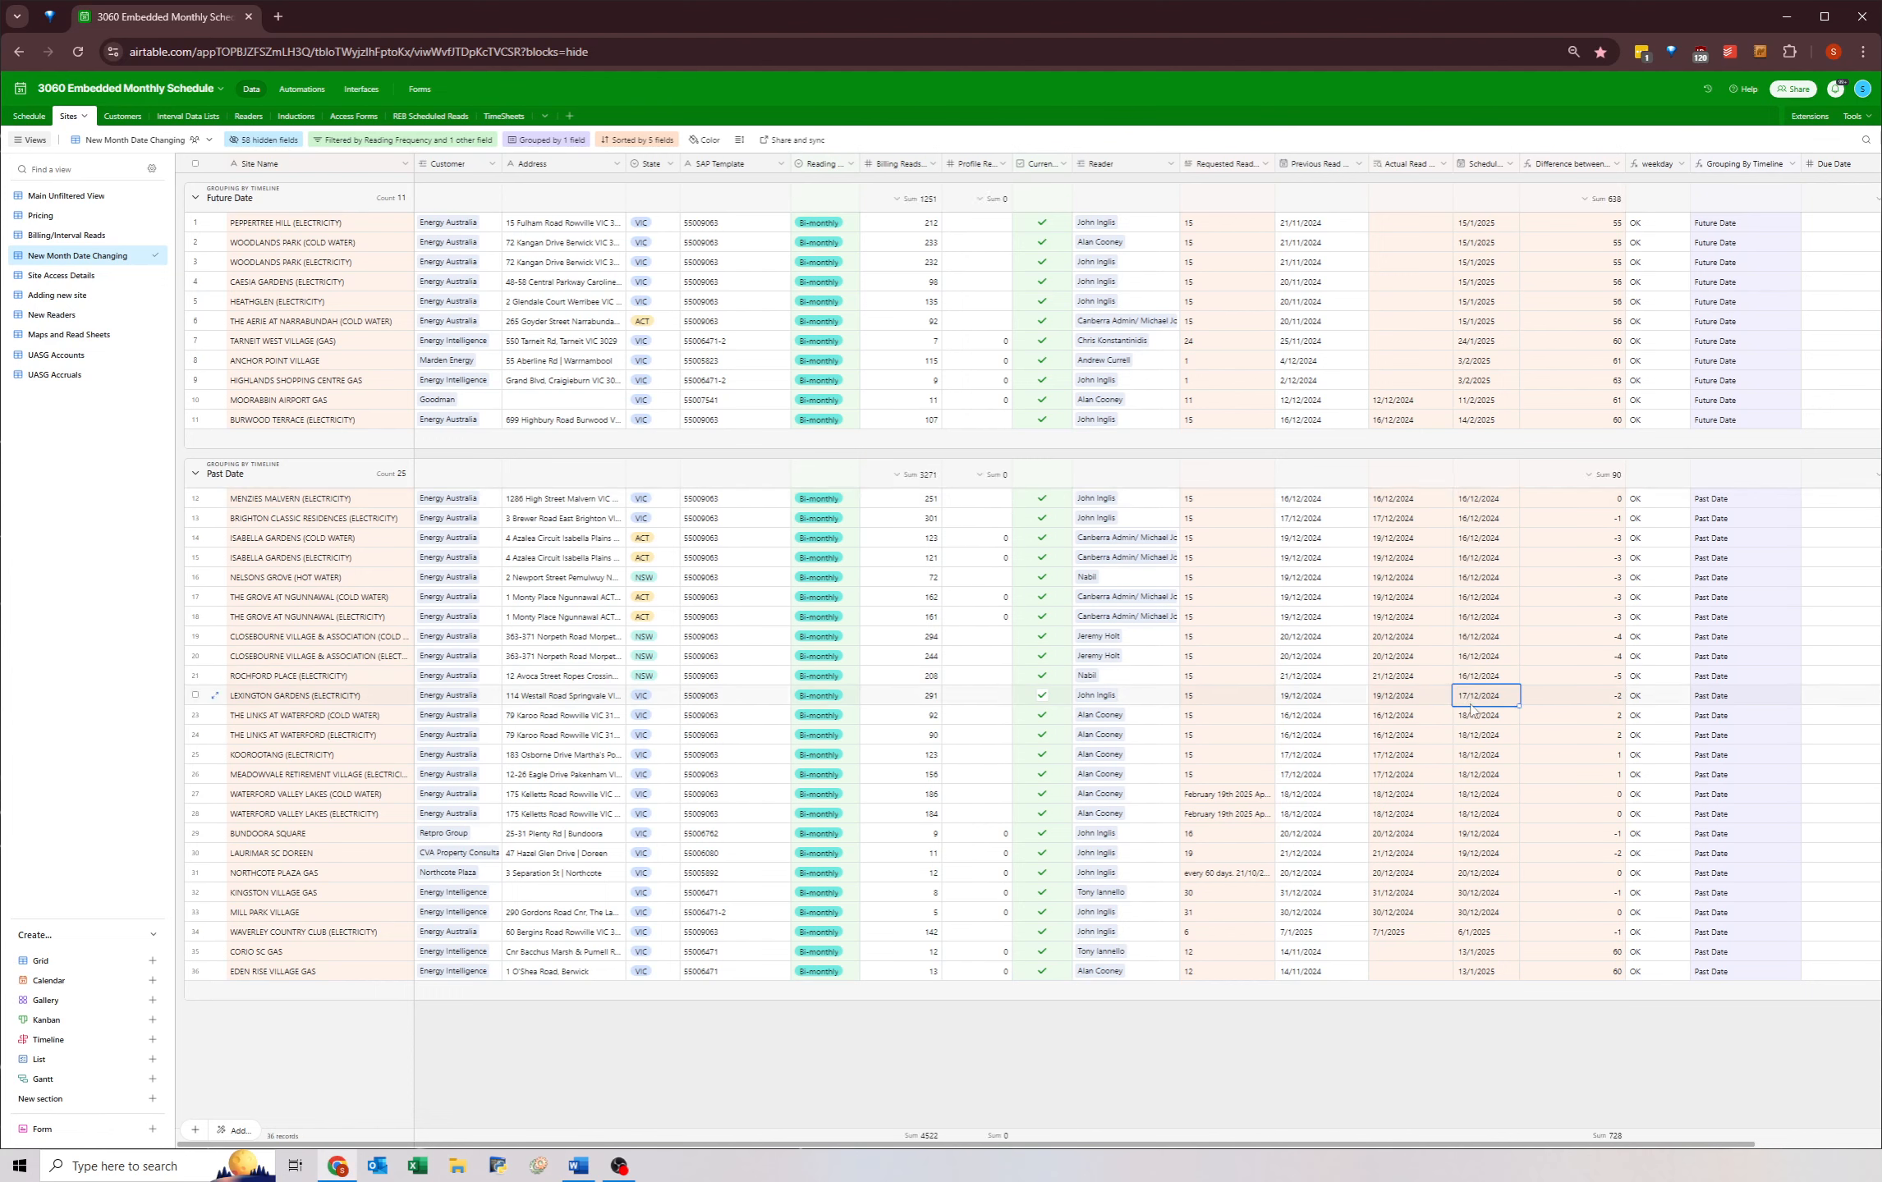
left_click(1468, 719)
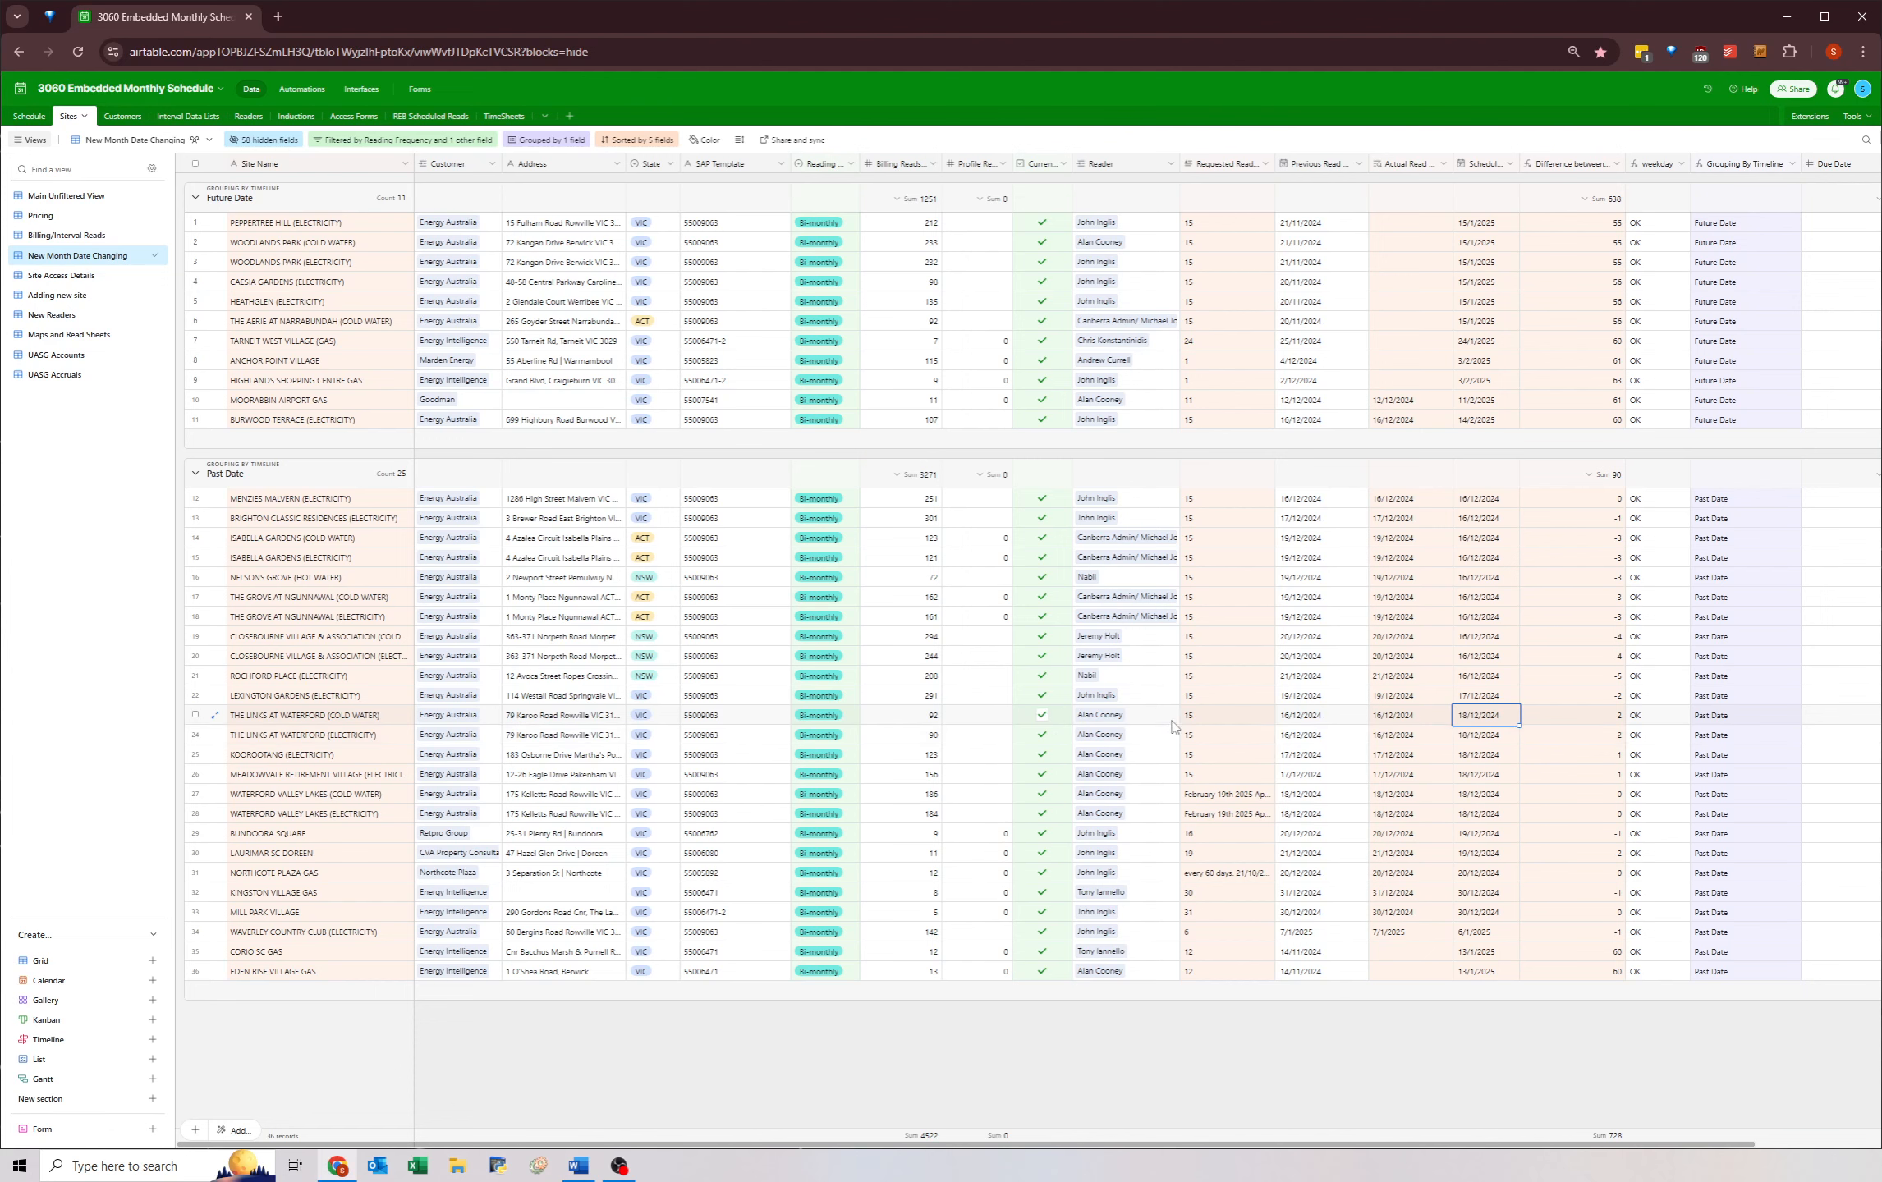
left_click_drag(1470, 706, 1477, 764)
left_click_drag(1471, 504, 1472, 782)
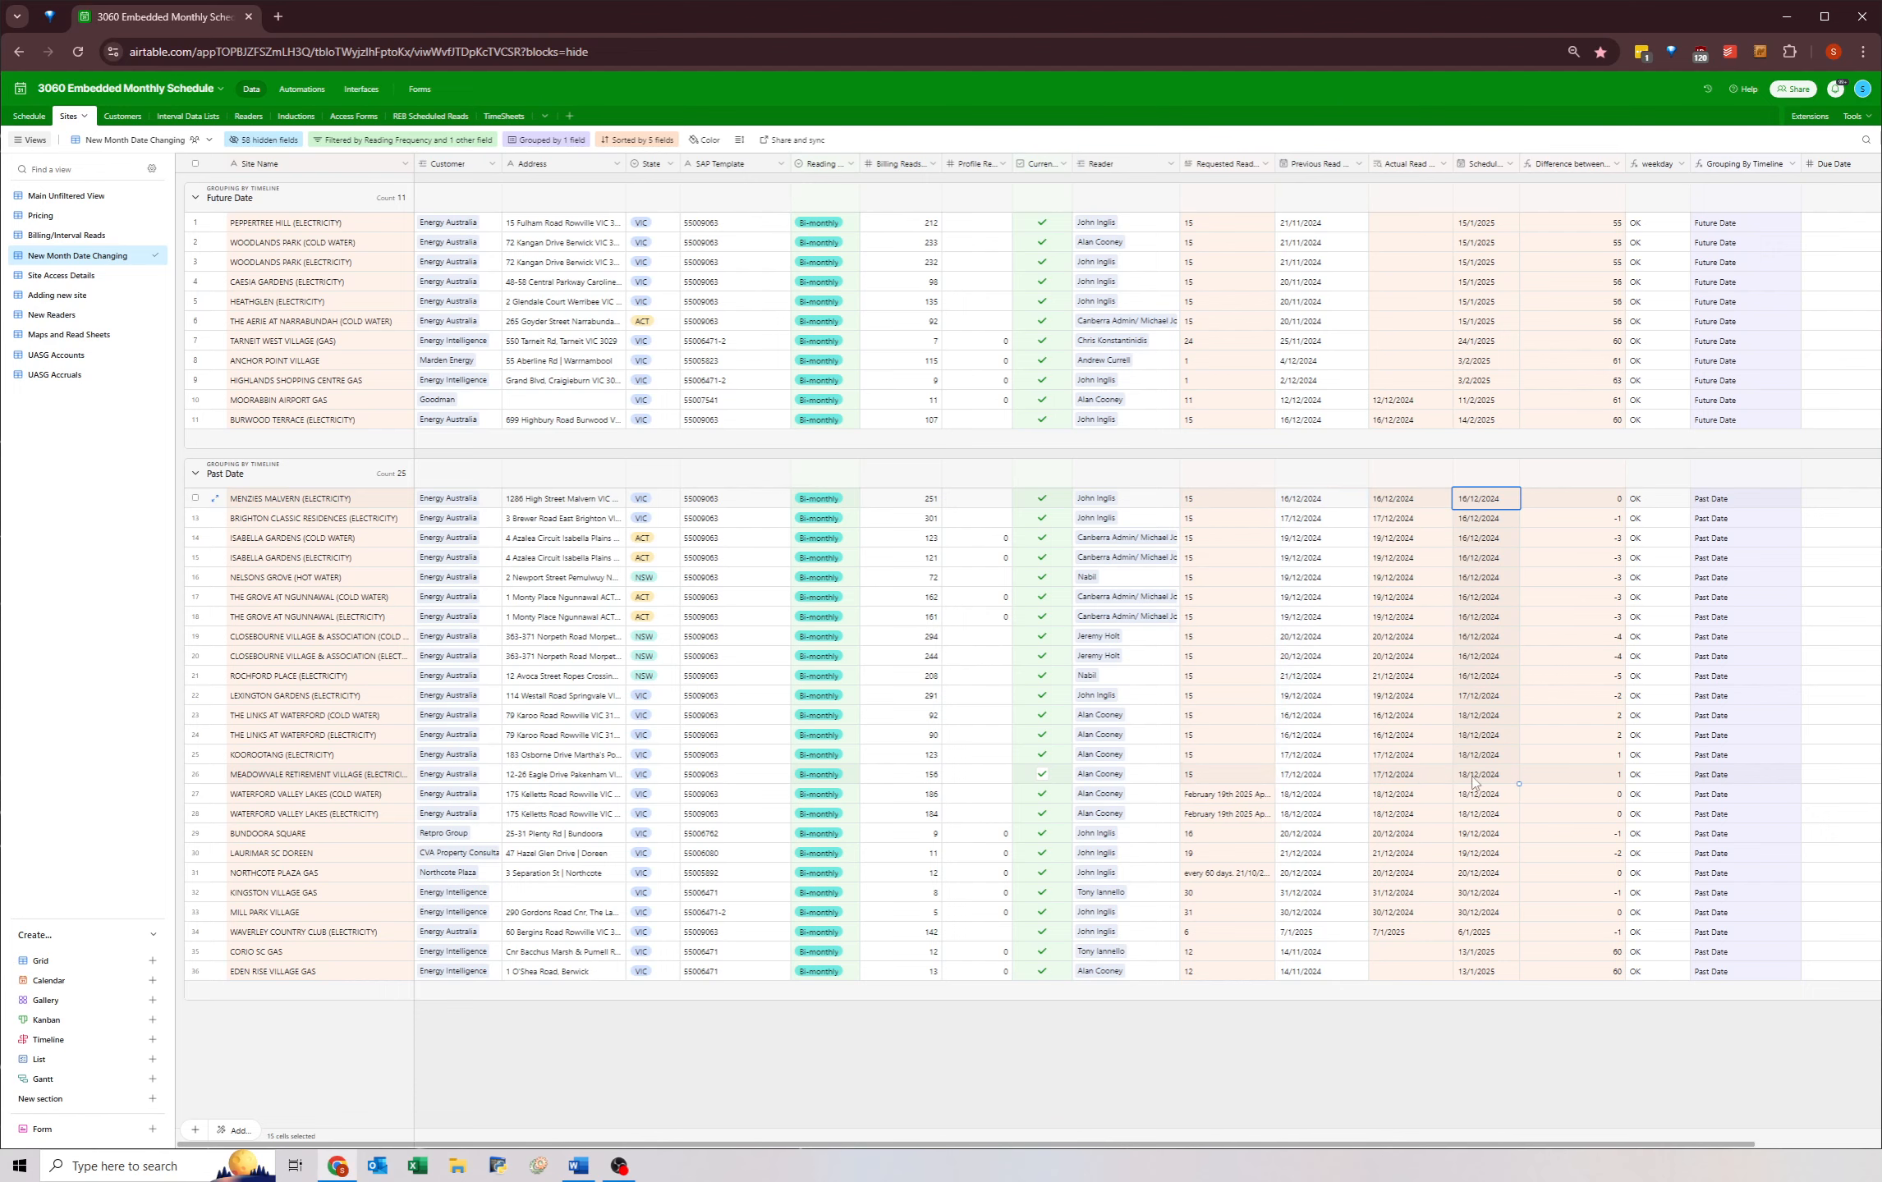
key("ctrl+v")
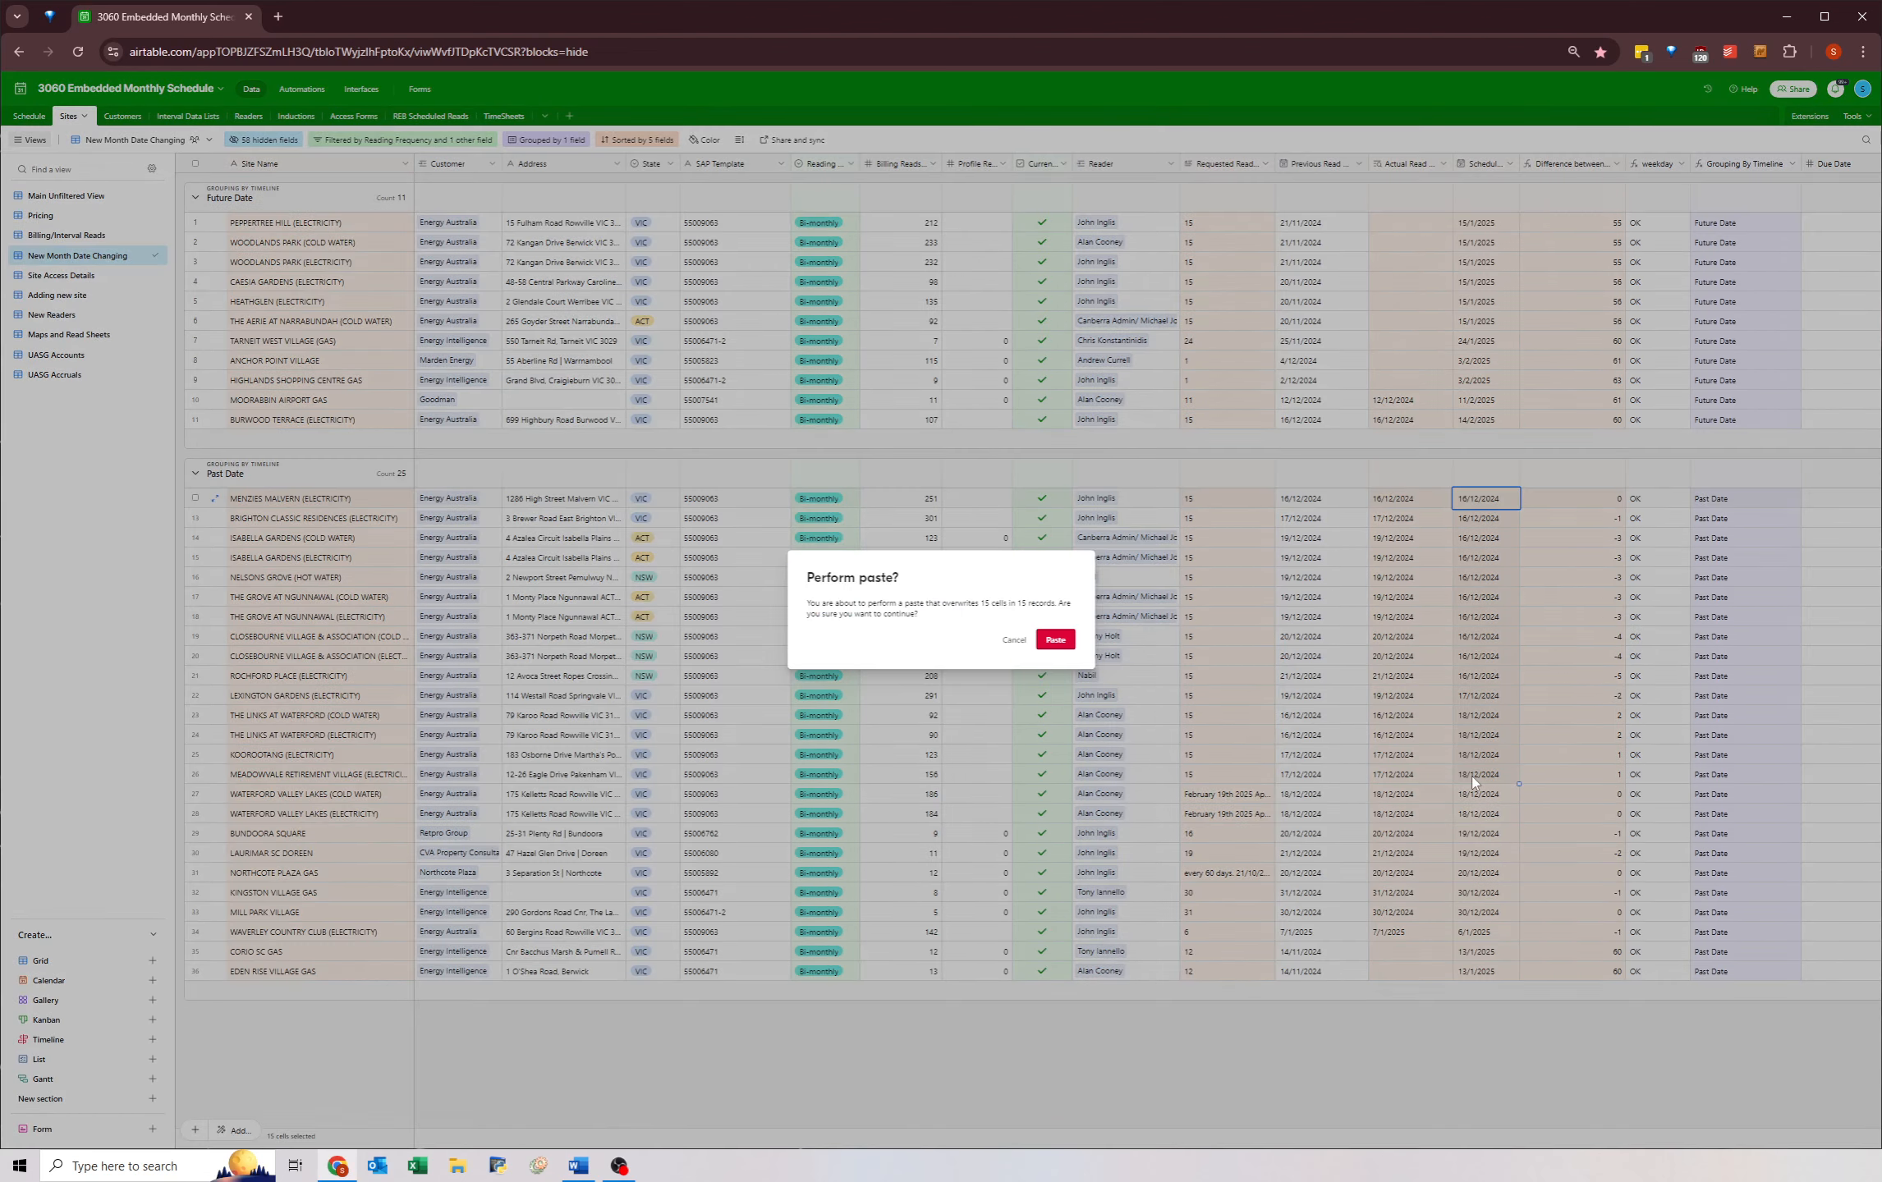
left_click(1054, 641)
left_click(1315, 617)
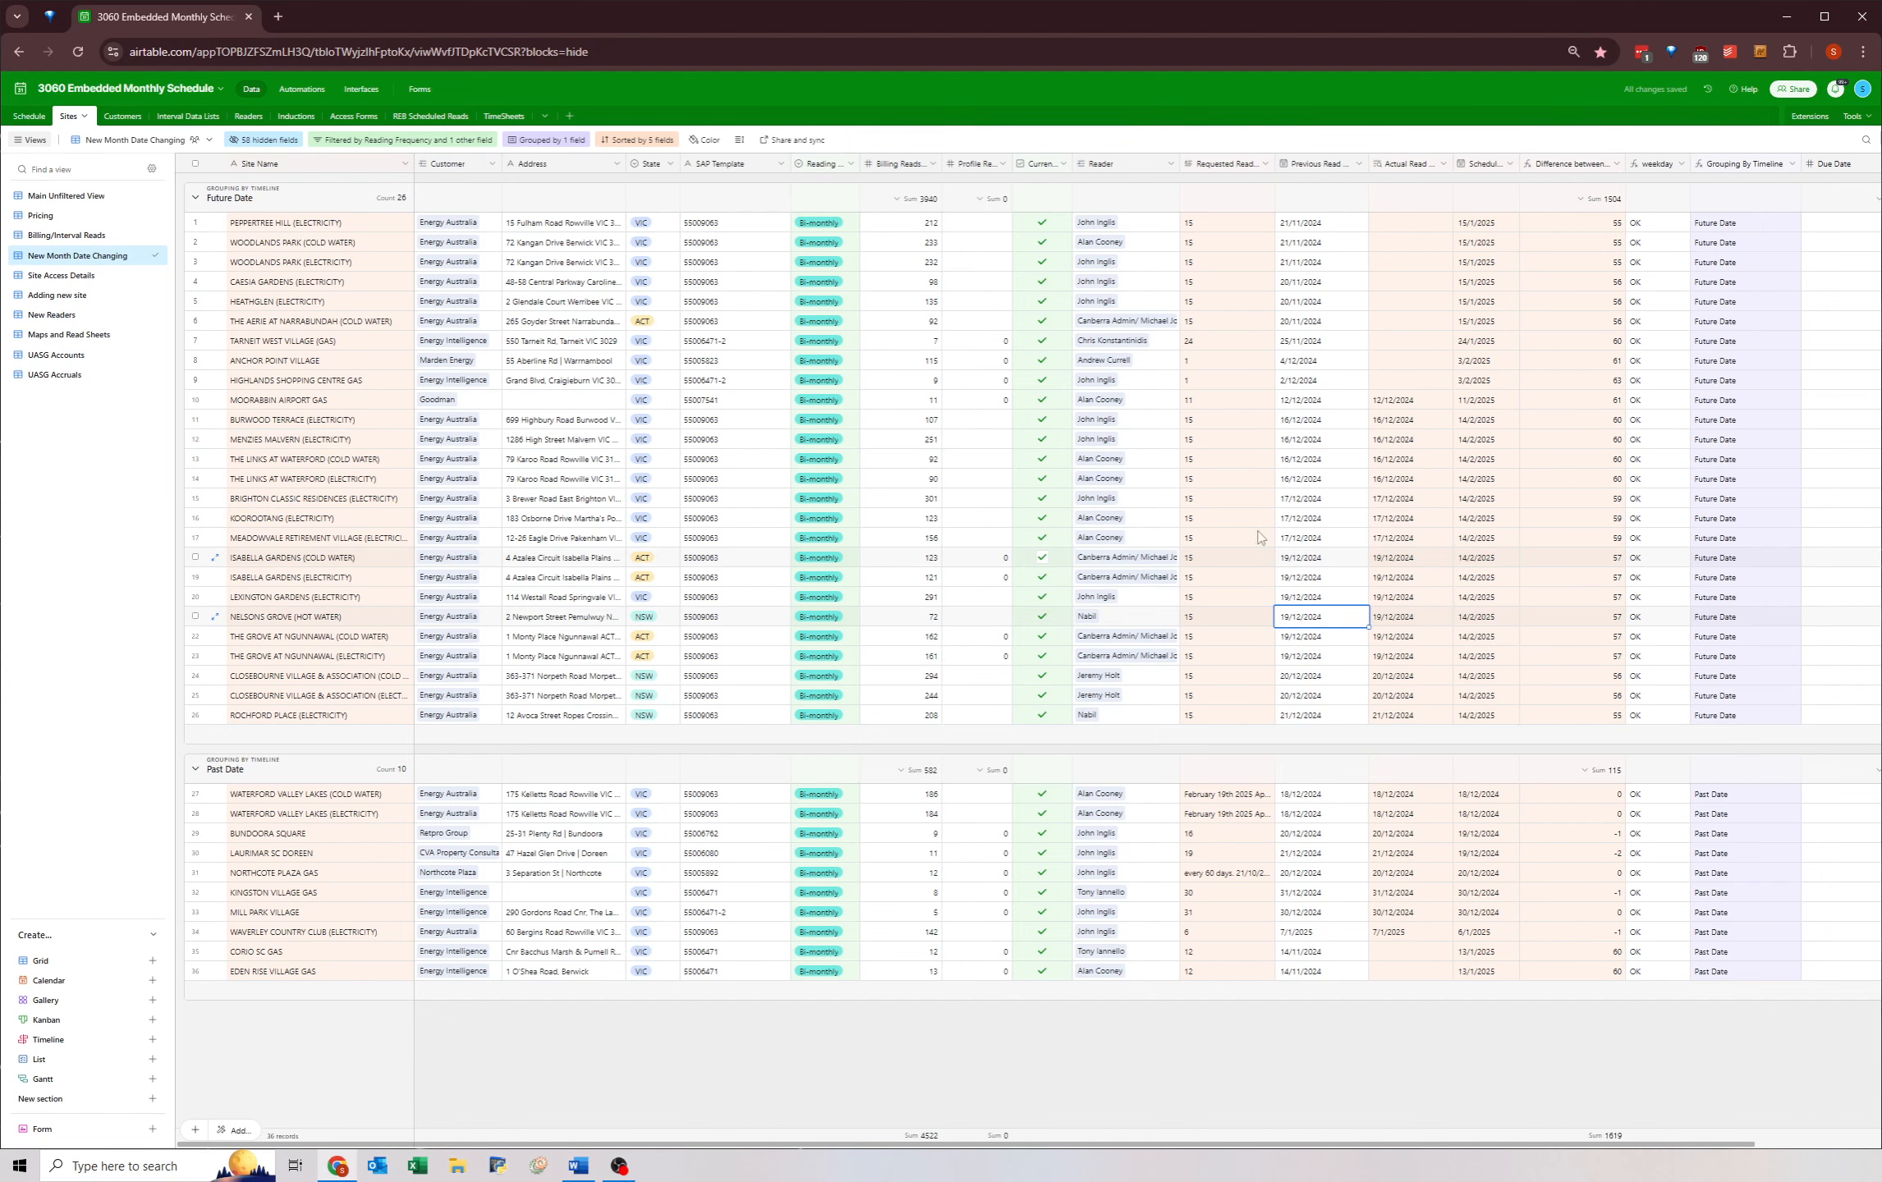
left_click(1475, 423)
left_click(1477, 716)
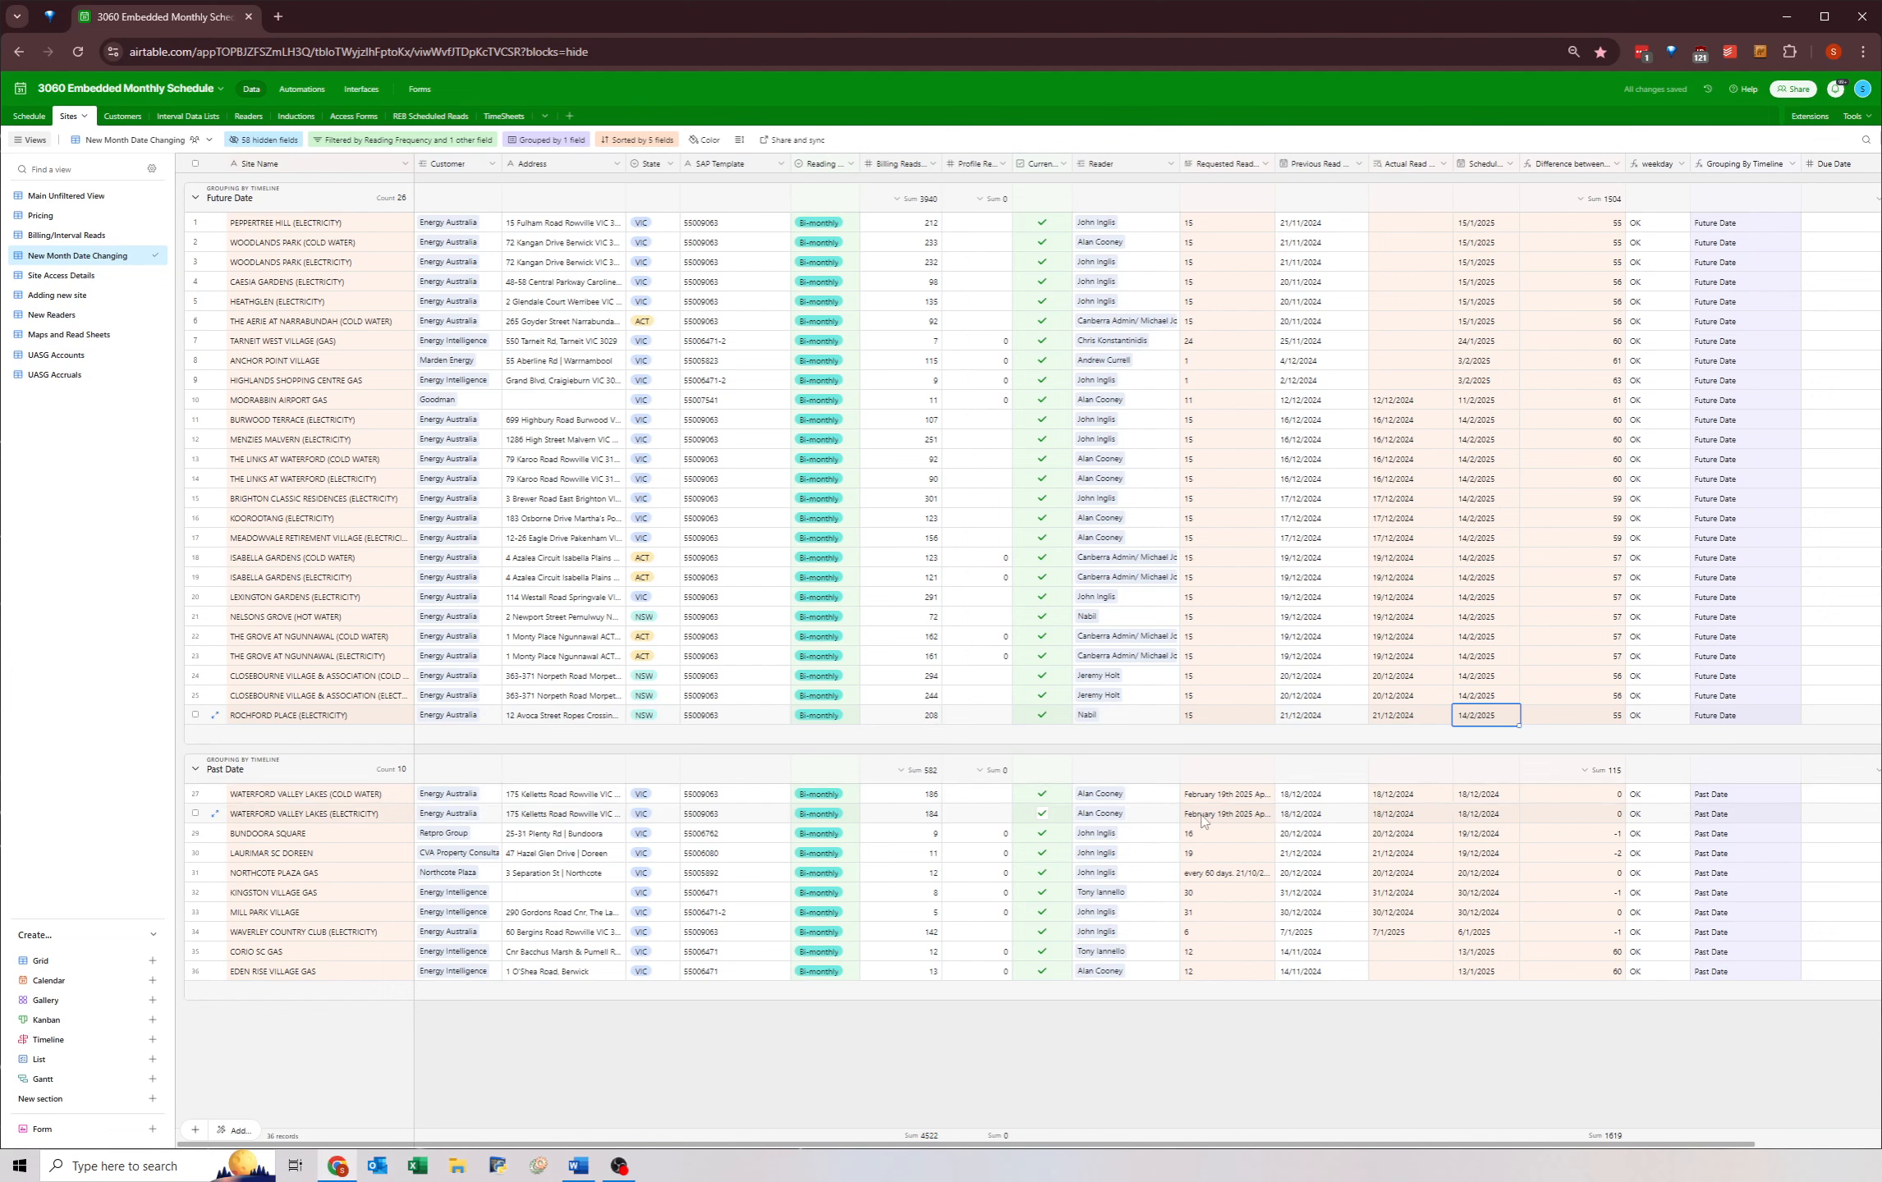
- Consult the requested read dates of WATERFORD VALLEY LAKES (COLD WATER) and set its Scheduled date to 19/2/2025
left_click(1225, 800)
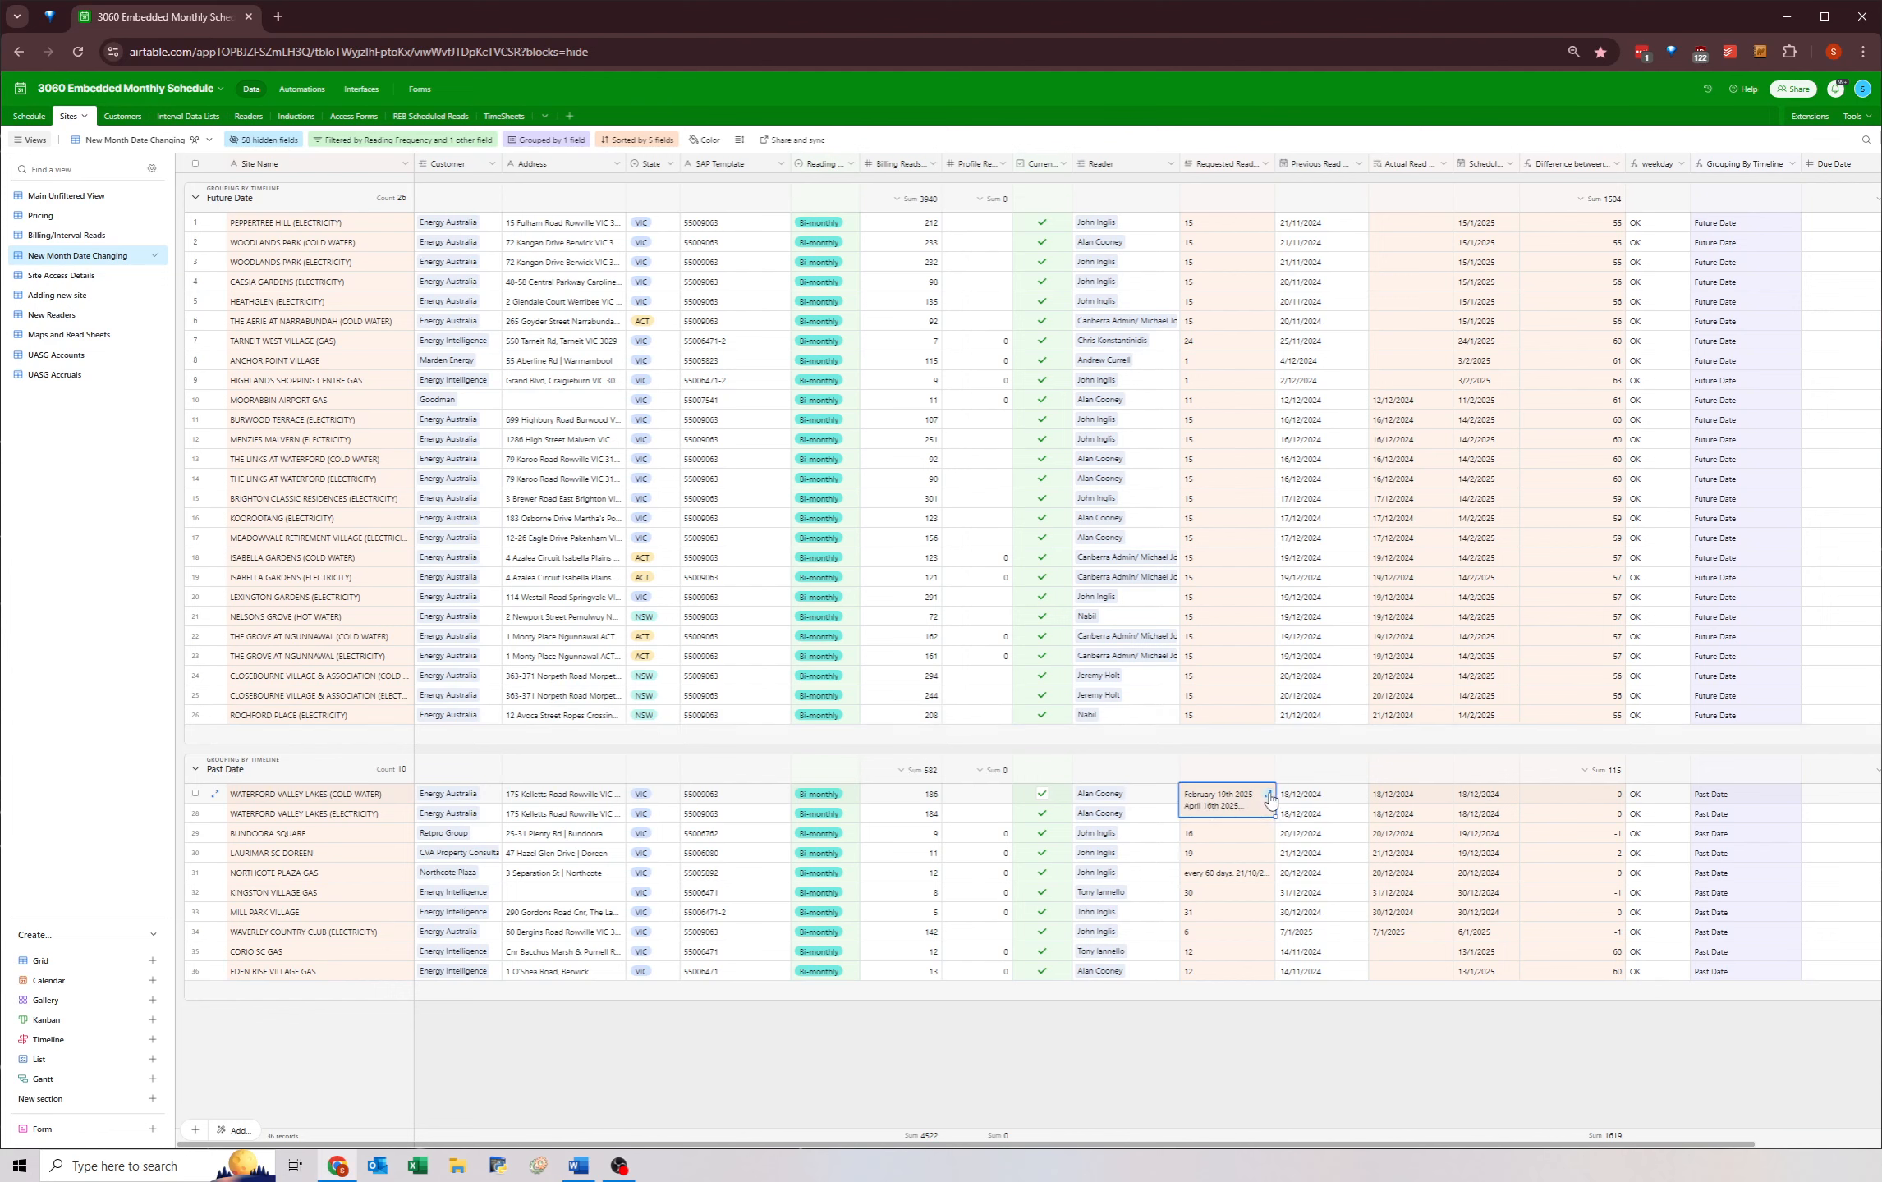
left_click(1268, 794)
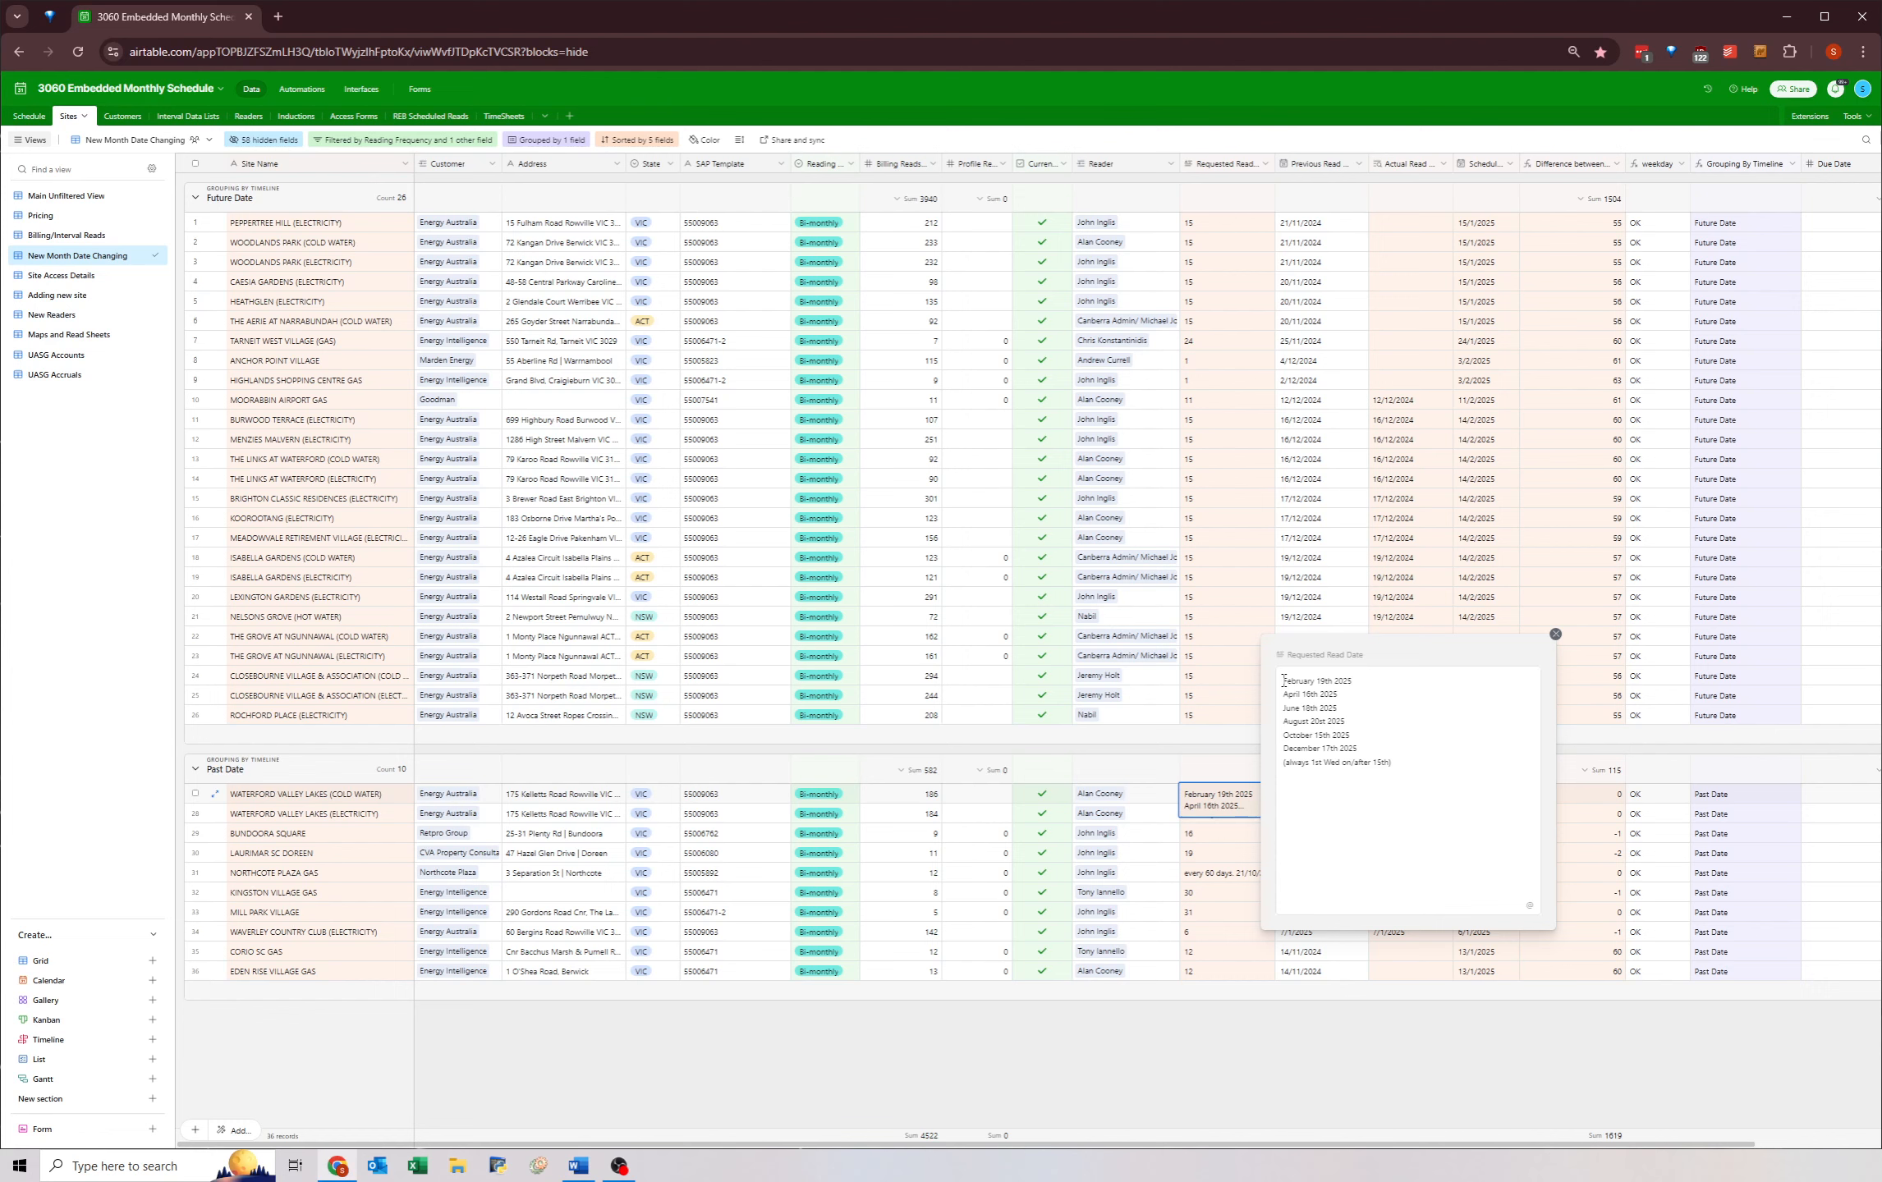
left_click(1283, 680)
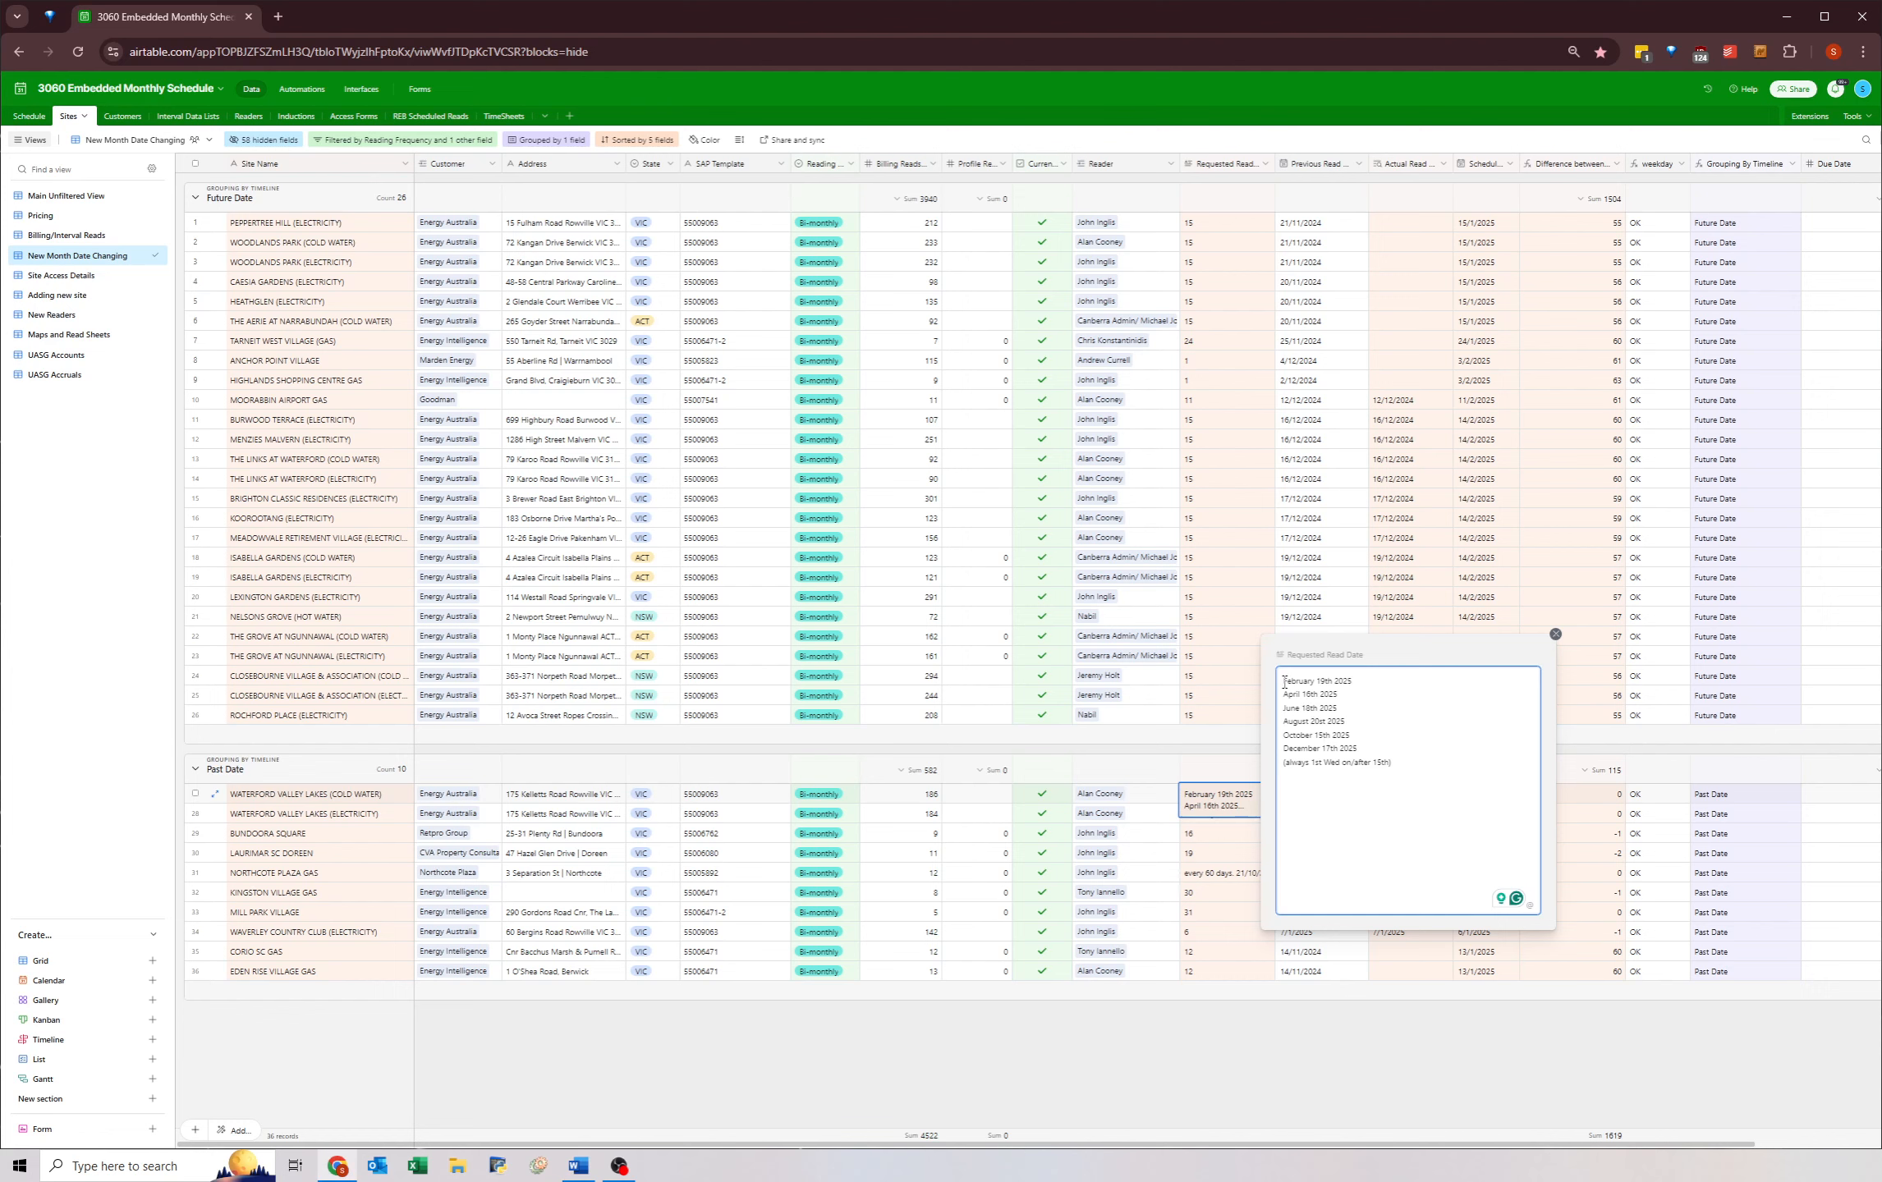
left_click_drag(1283, 683, 1402, 682)
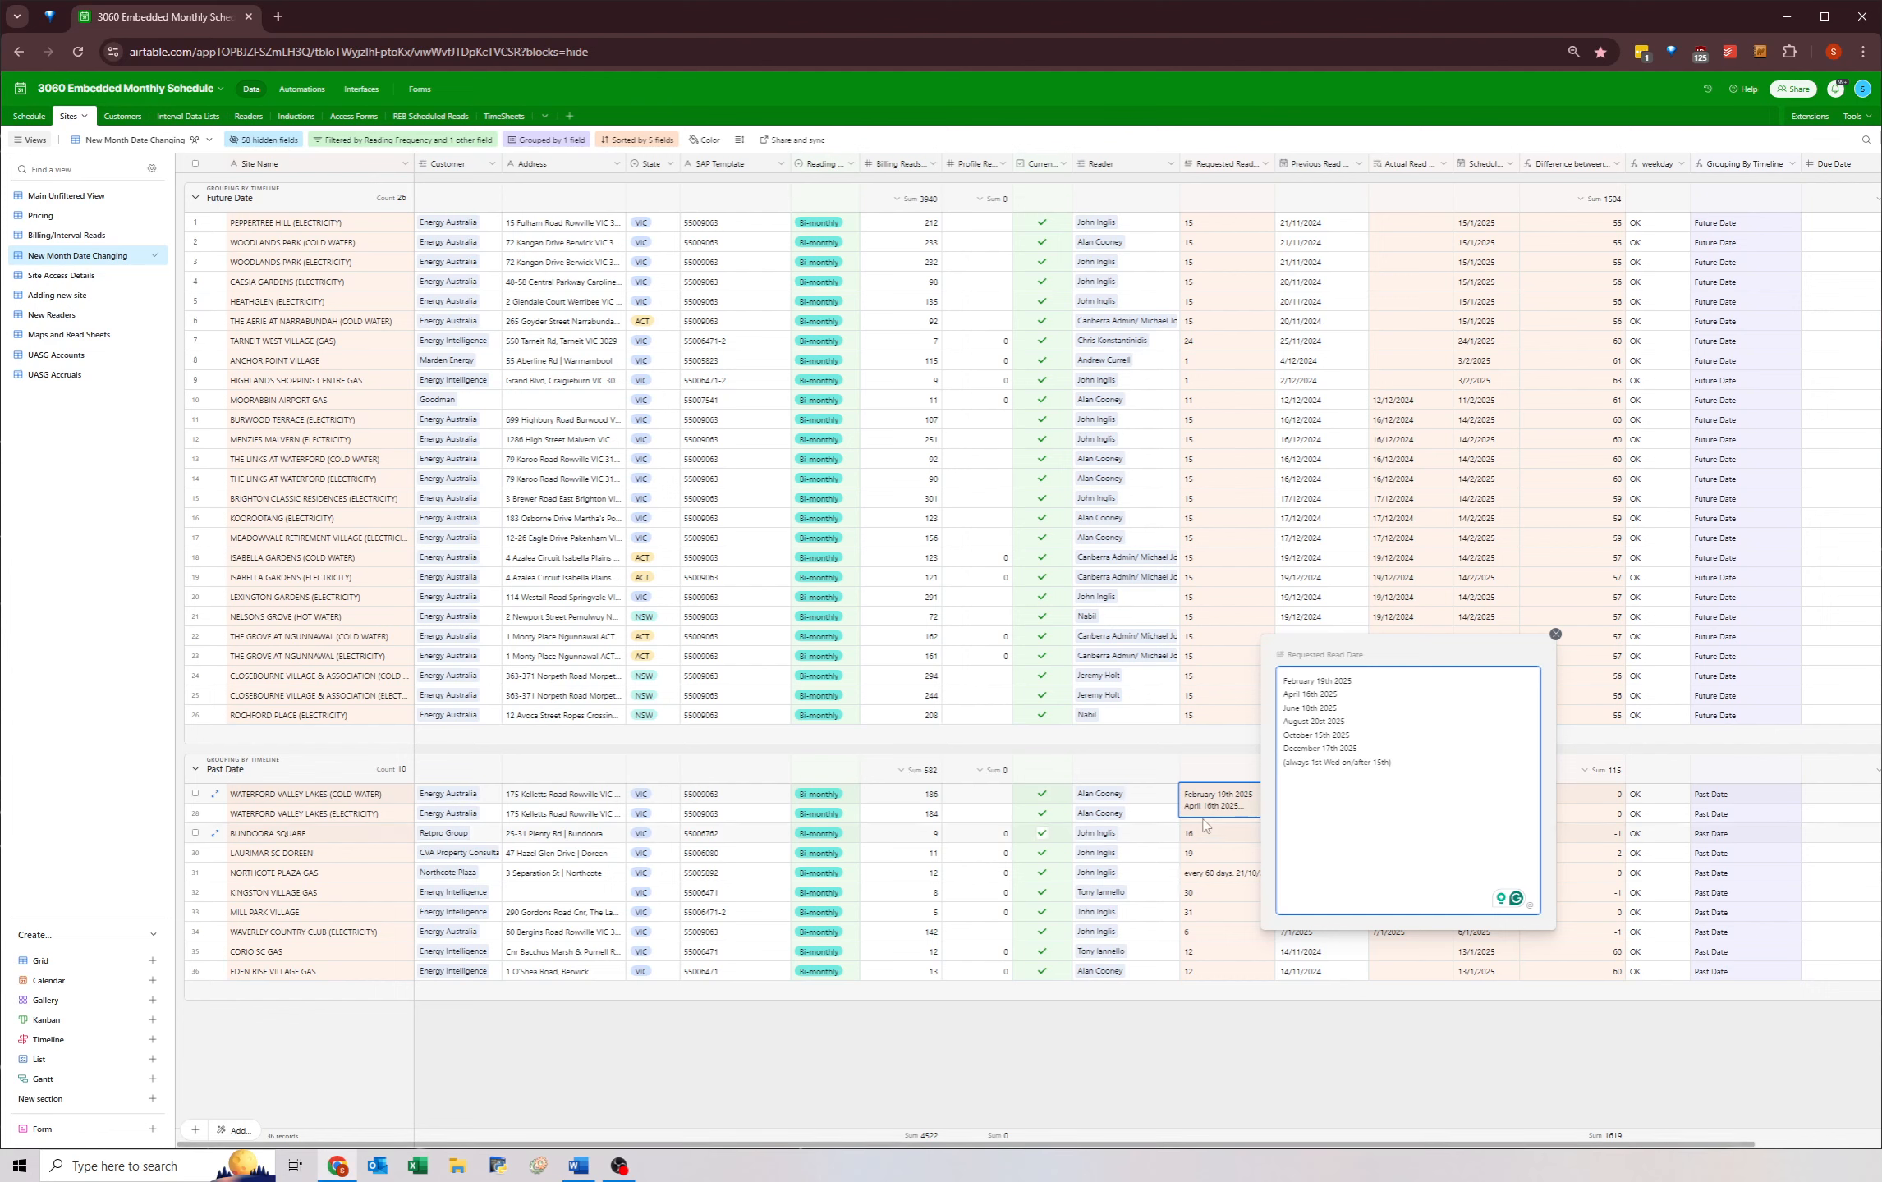
left_click(1205, 851)
left_click(1236, 797)
left_click(1484, 793)
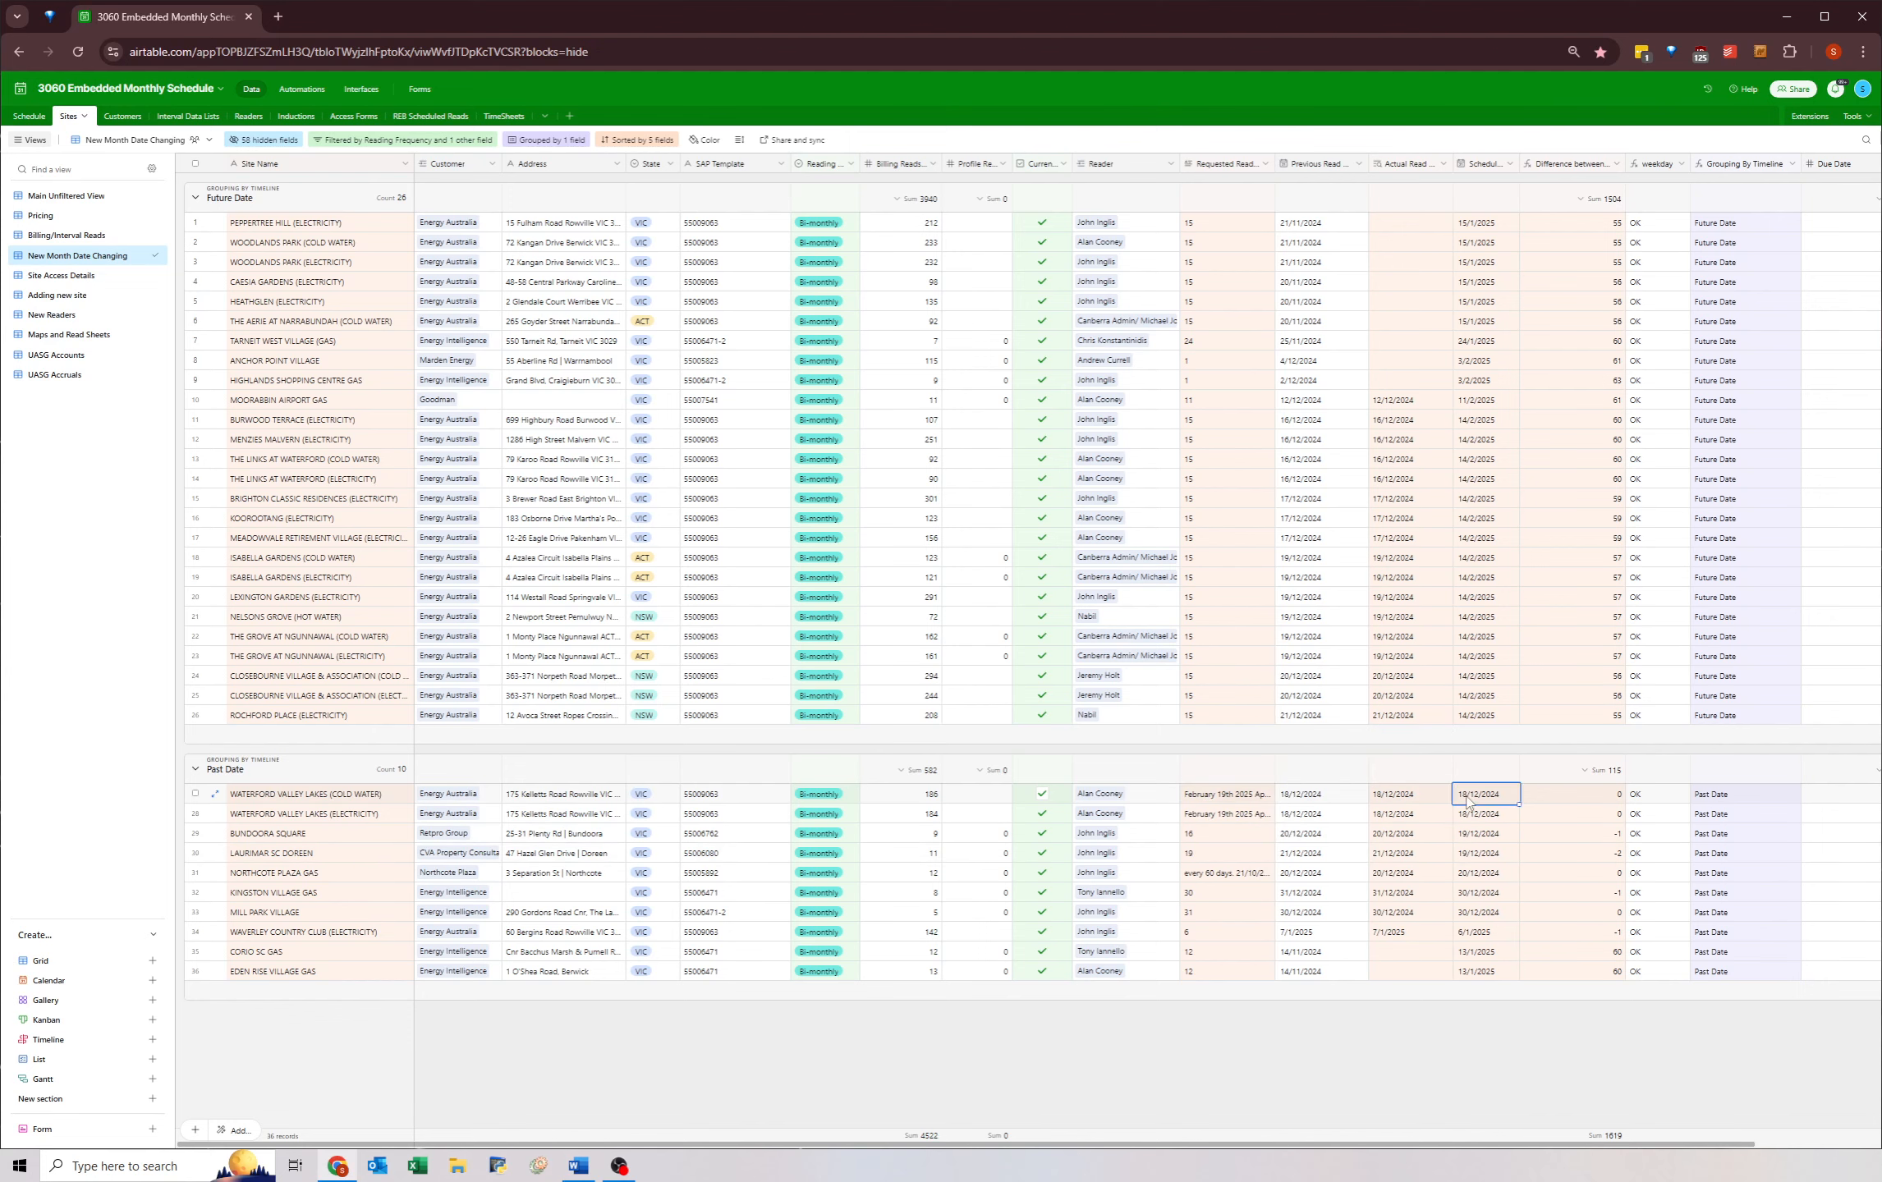
left_click(1485, 794)
left_click(1589, 814)
left_click(1589, 814)
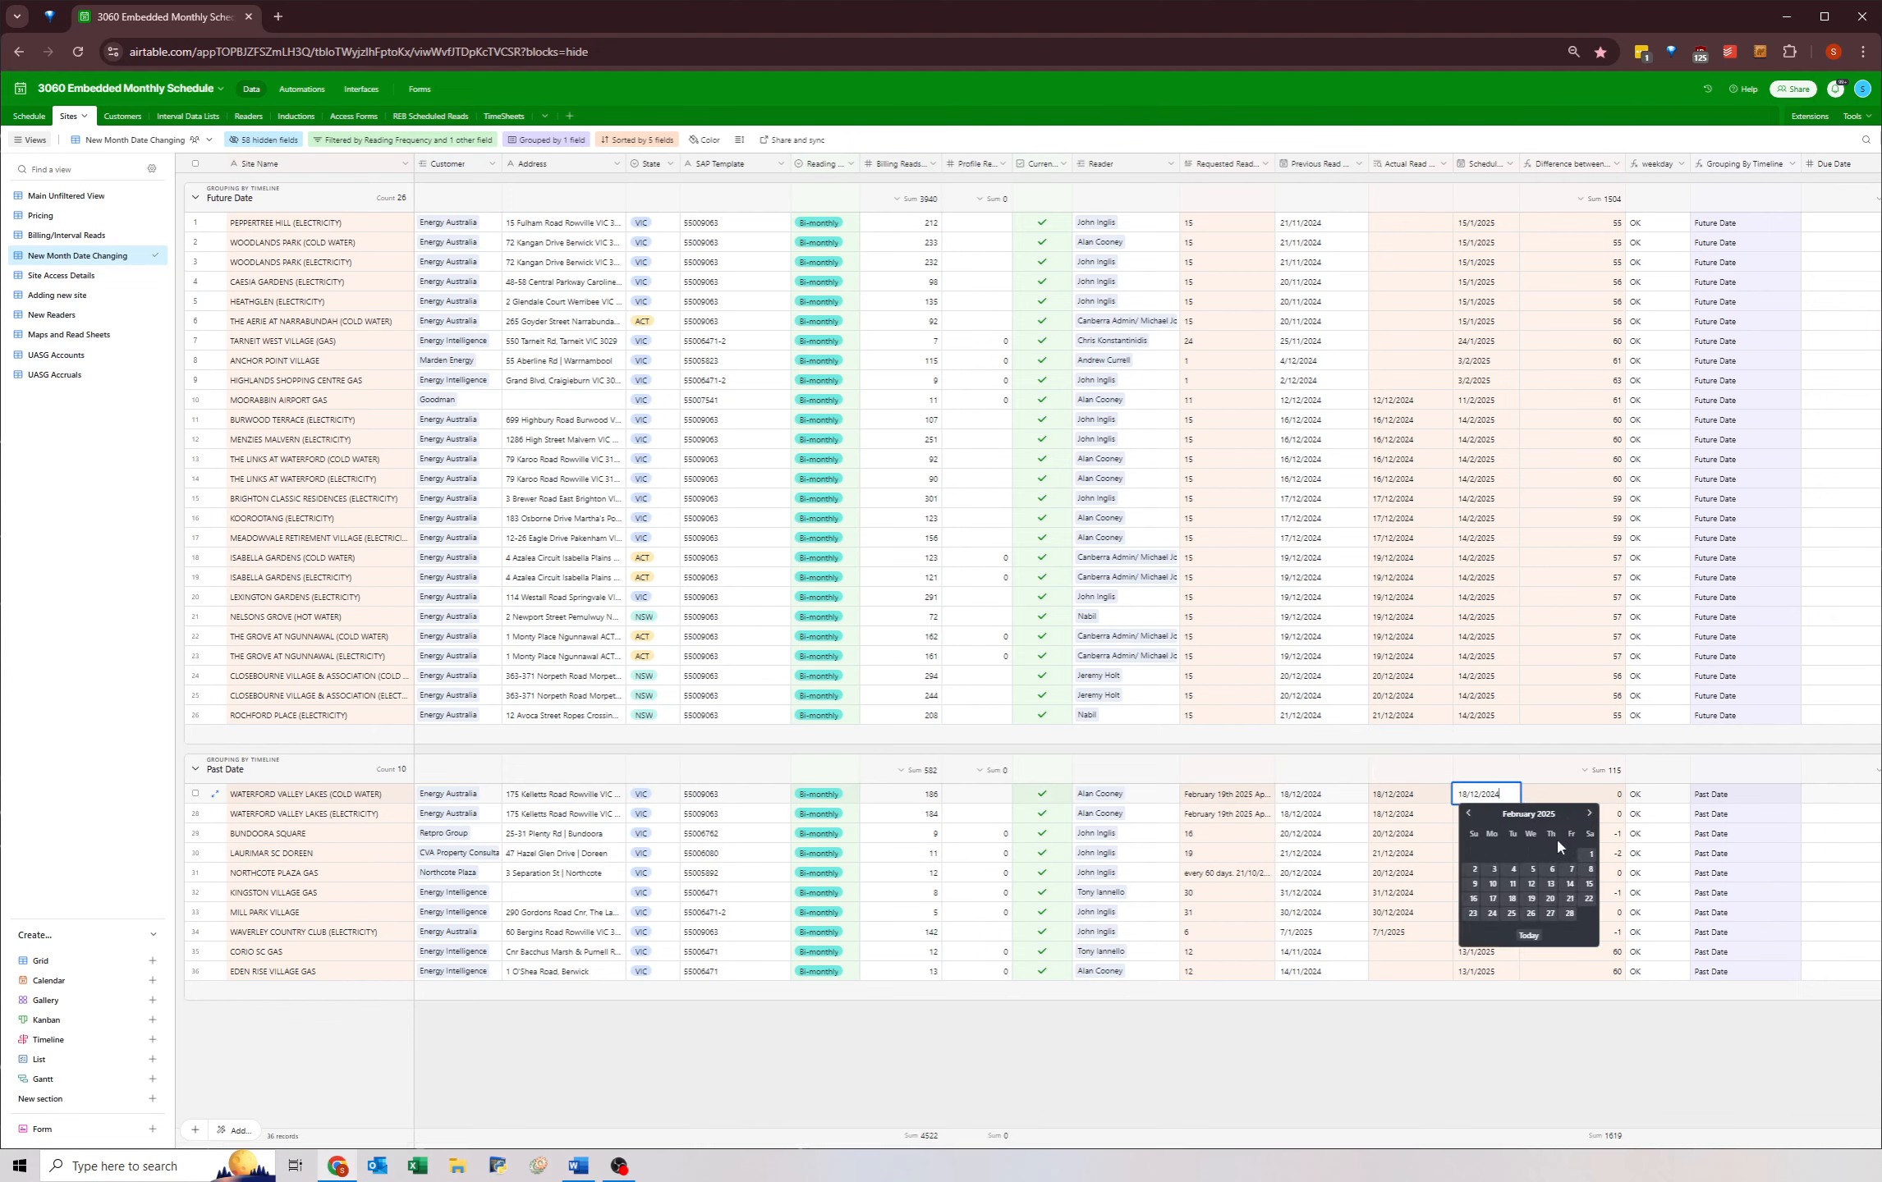
left_click(1531, 898)
- Copy the 19/2/2025 Scheduled date from WATERFORD VALLEY LAKES (COLD WATER) to WATERFORD VALLEY LAKES (ELECTRICITY)
key("ctrl+c")
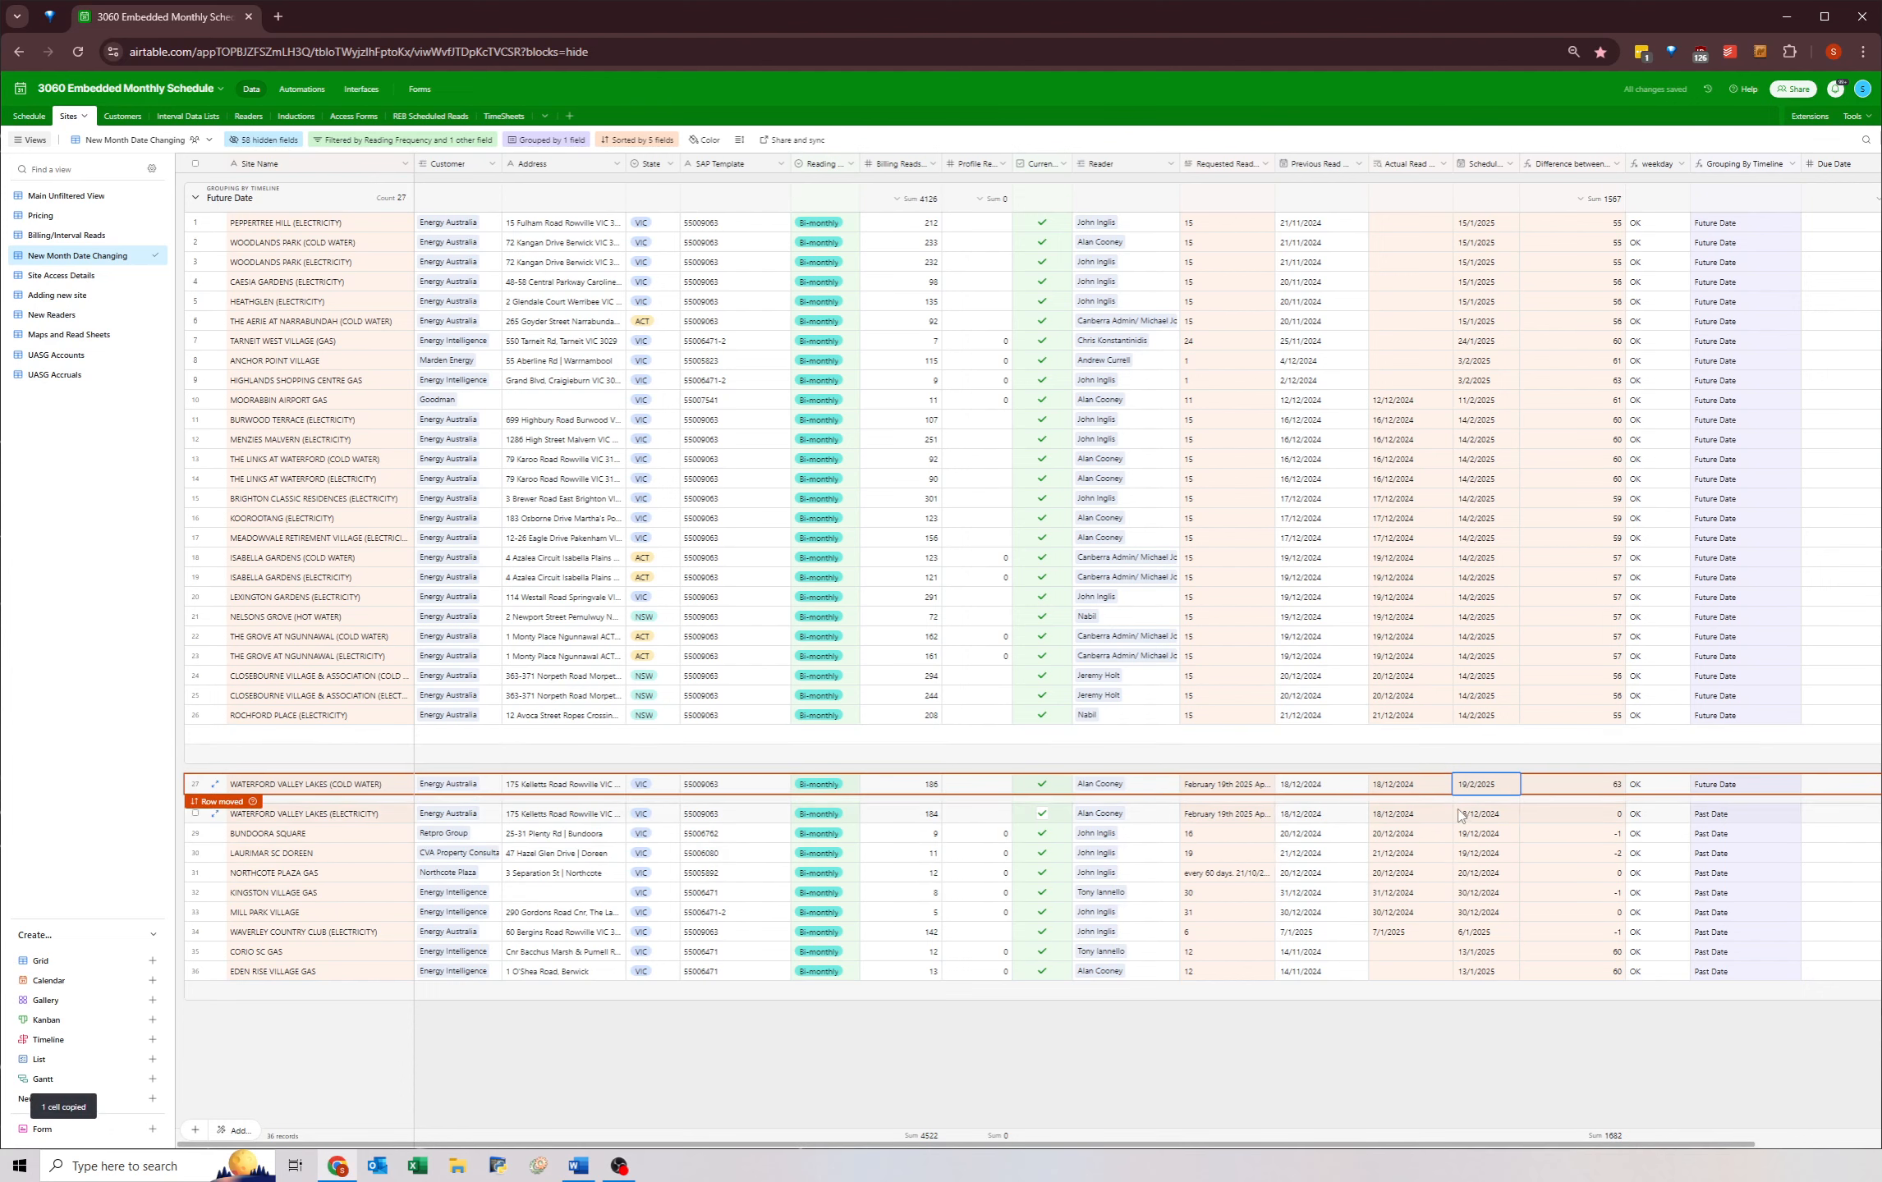
left_click(1478, 813)
key("ctrl+v")
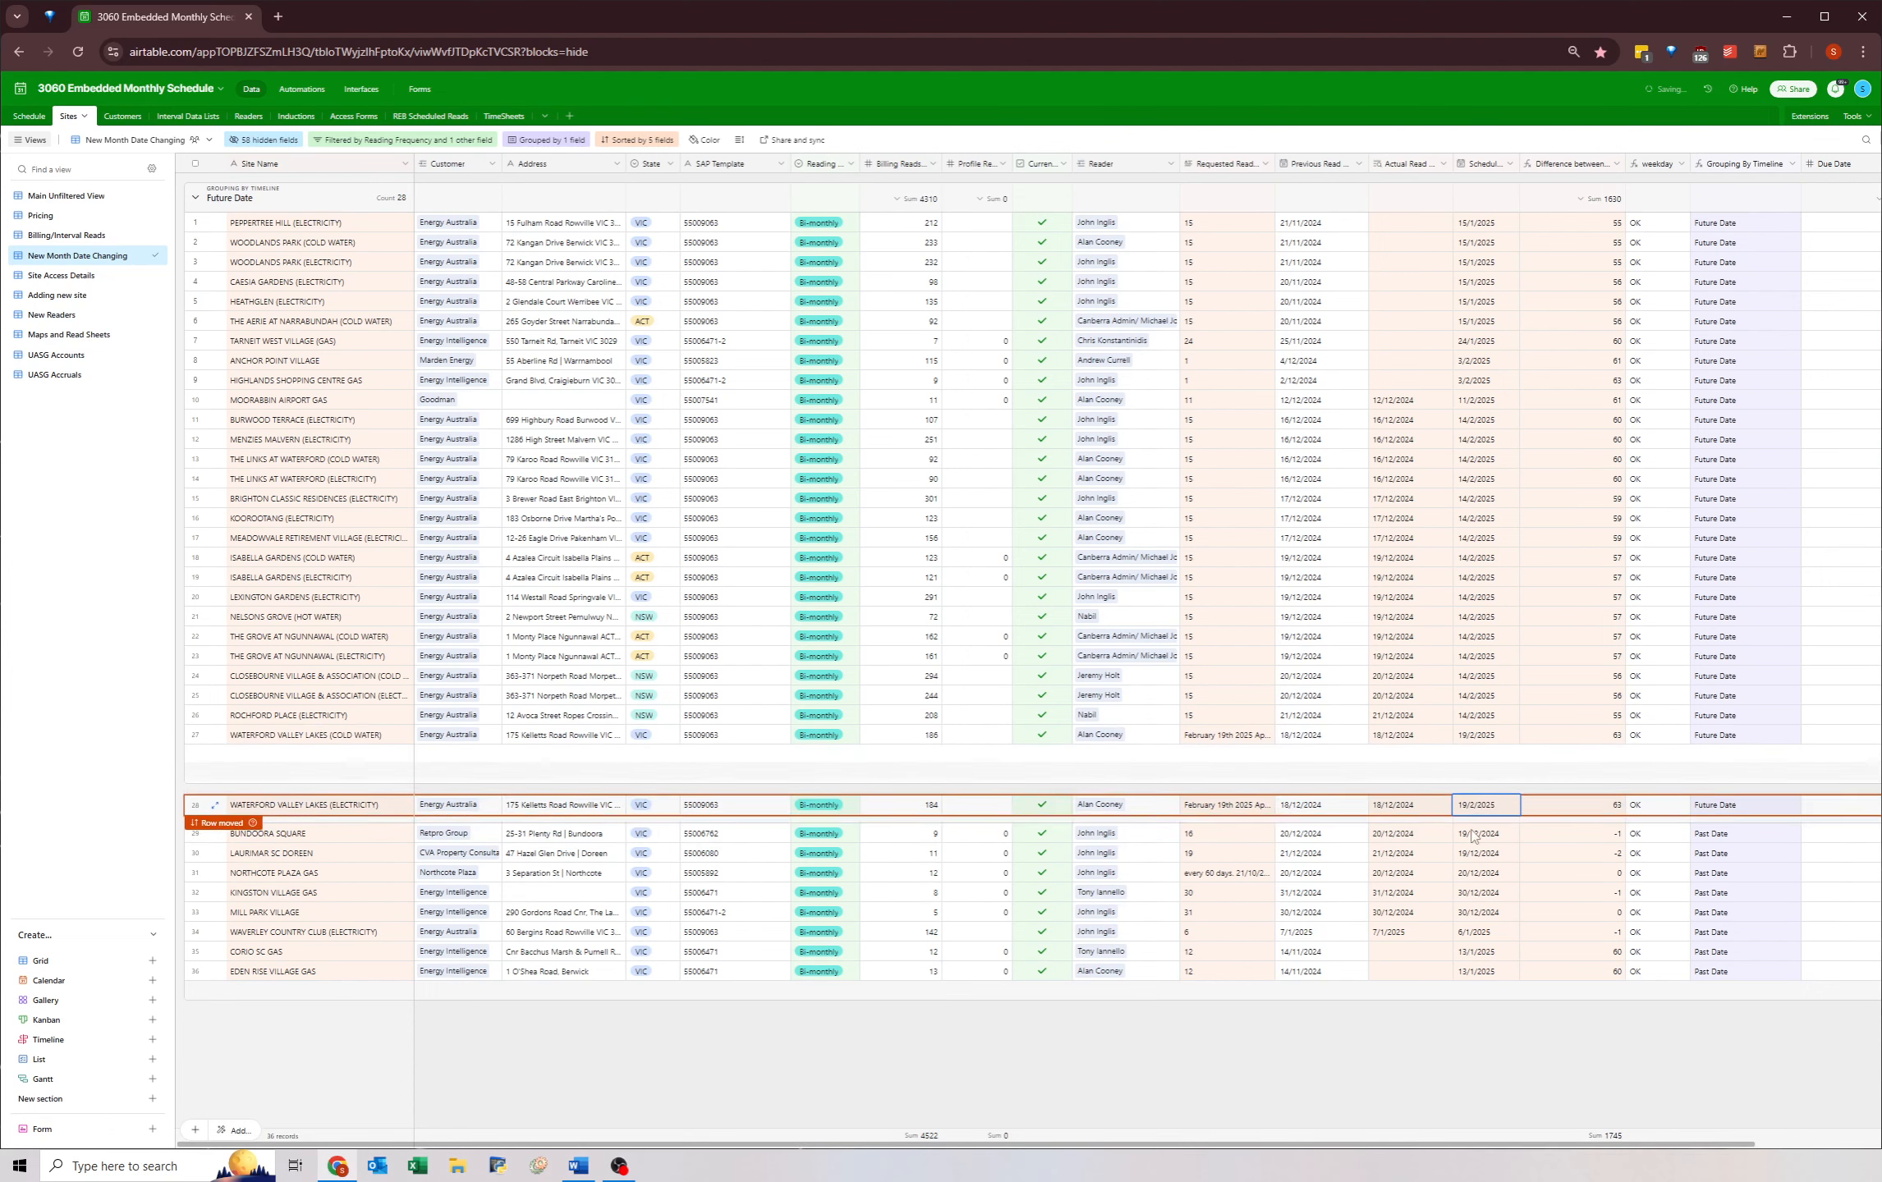
left_click(1469, 741)
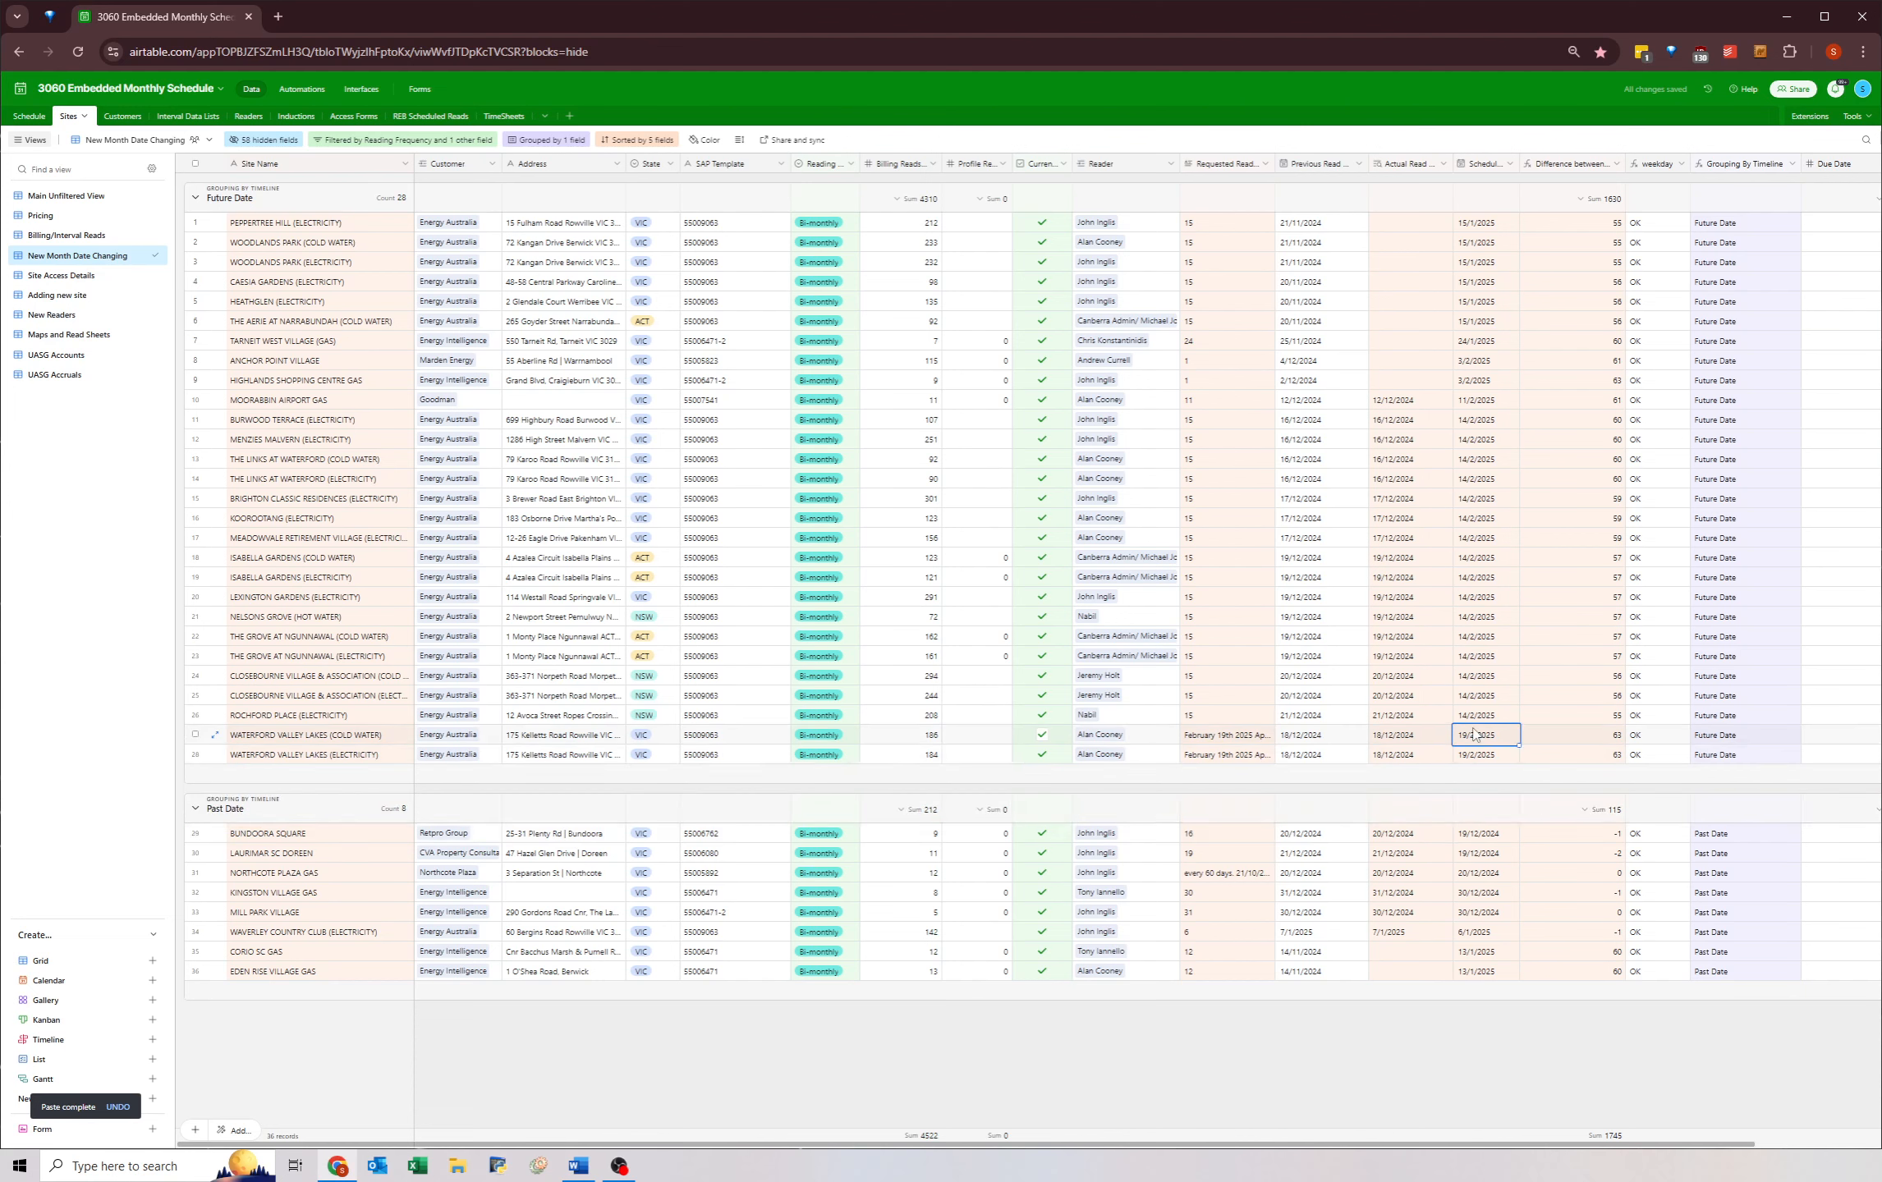
left_click_drag(1476, 735, 1475, 759)
- Replace the Reader of WATERFORD VALLEY LAKES (ELECTRICITY) with a different reader than the cold water site's
left_click(1143, 739)
left_click(1141, 755)
left_click(1141, 724)
left_click(1145, 740)
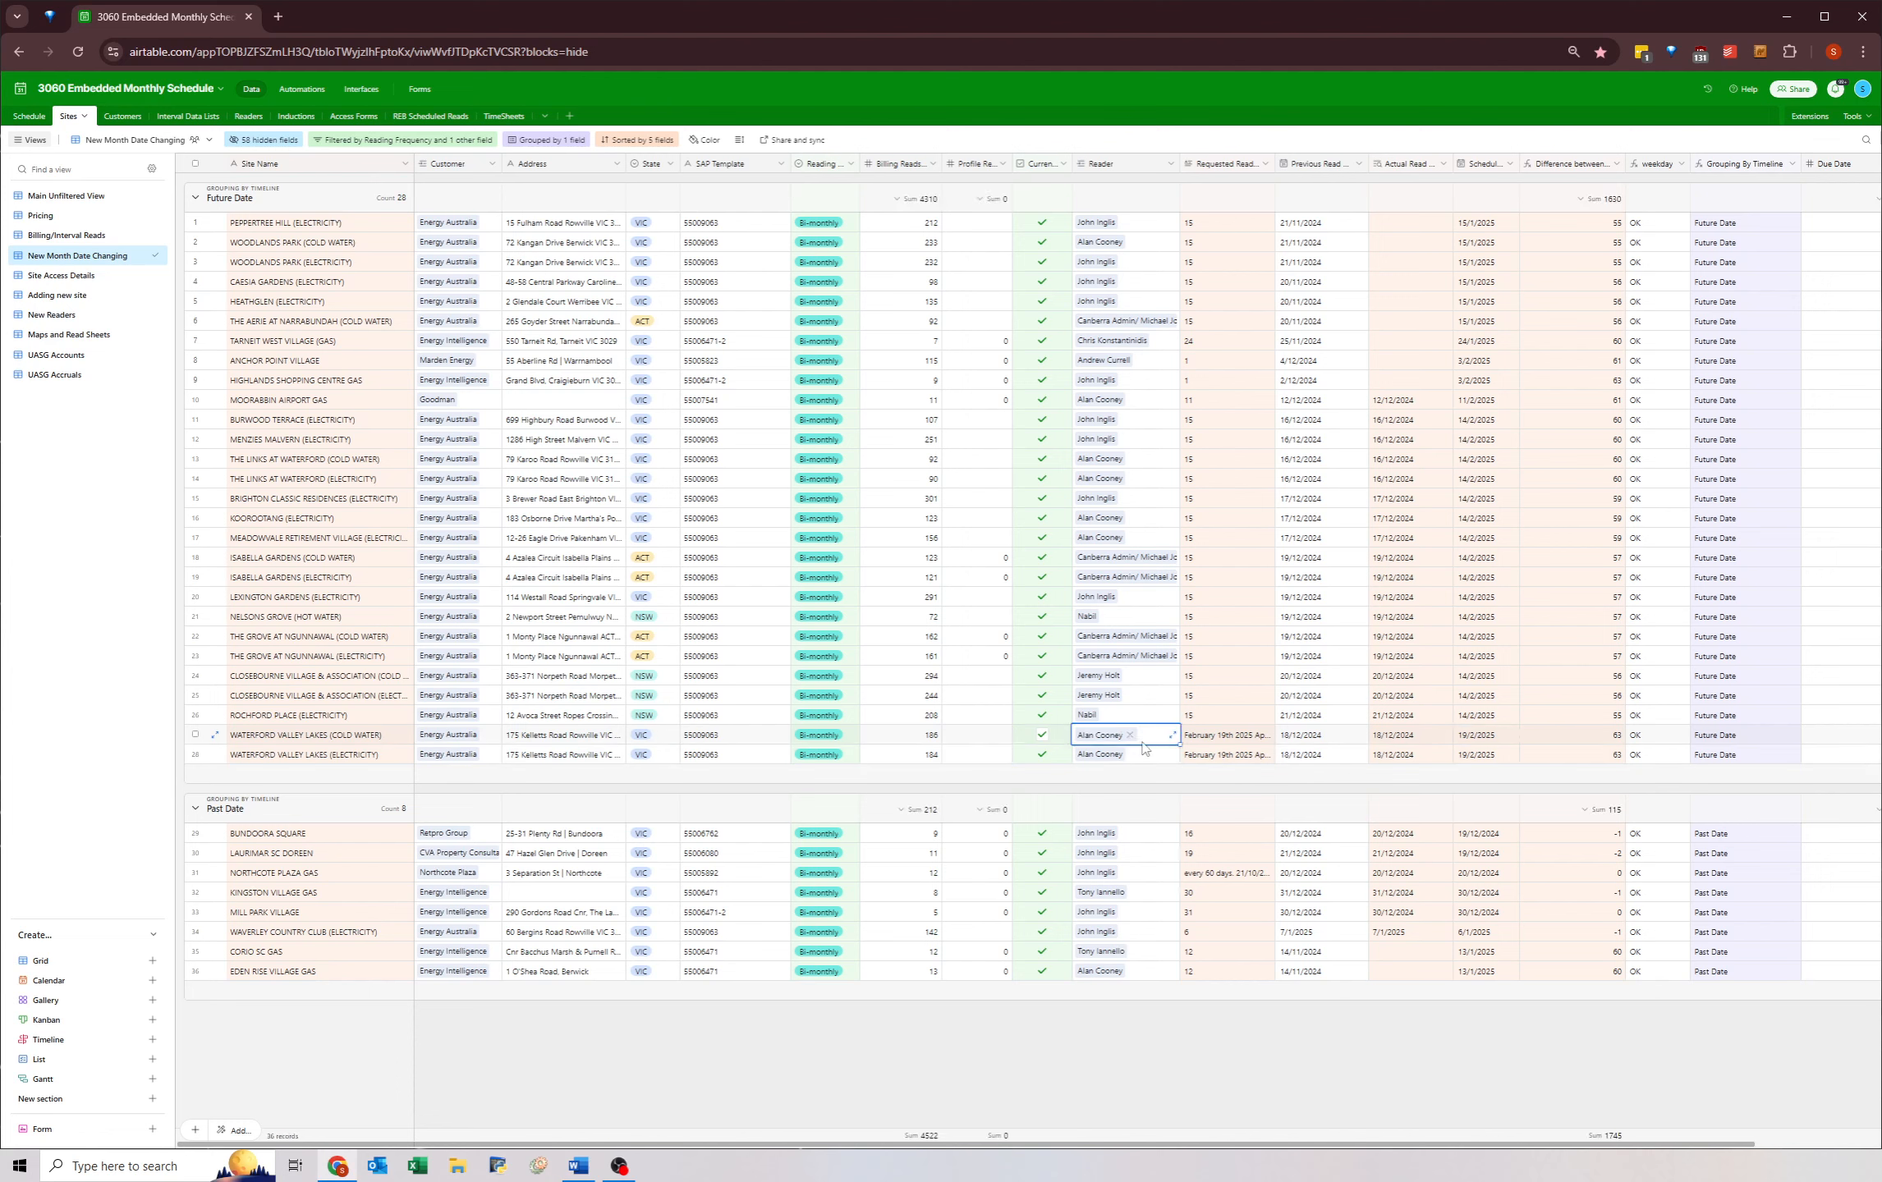
left_click(1143, 753)
left_click(1129, 754)
left_click(1082, 754)
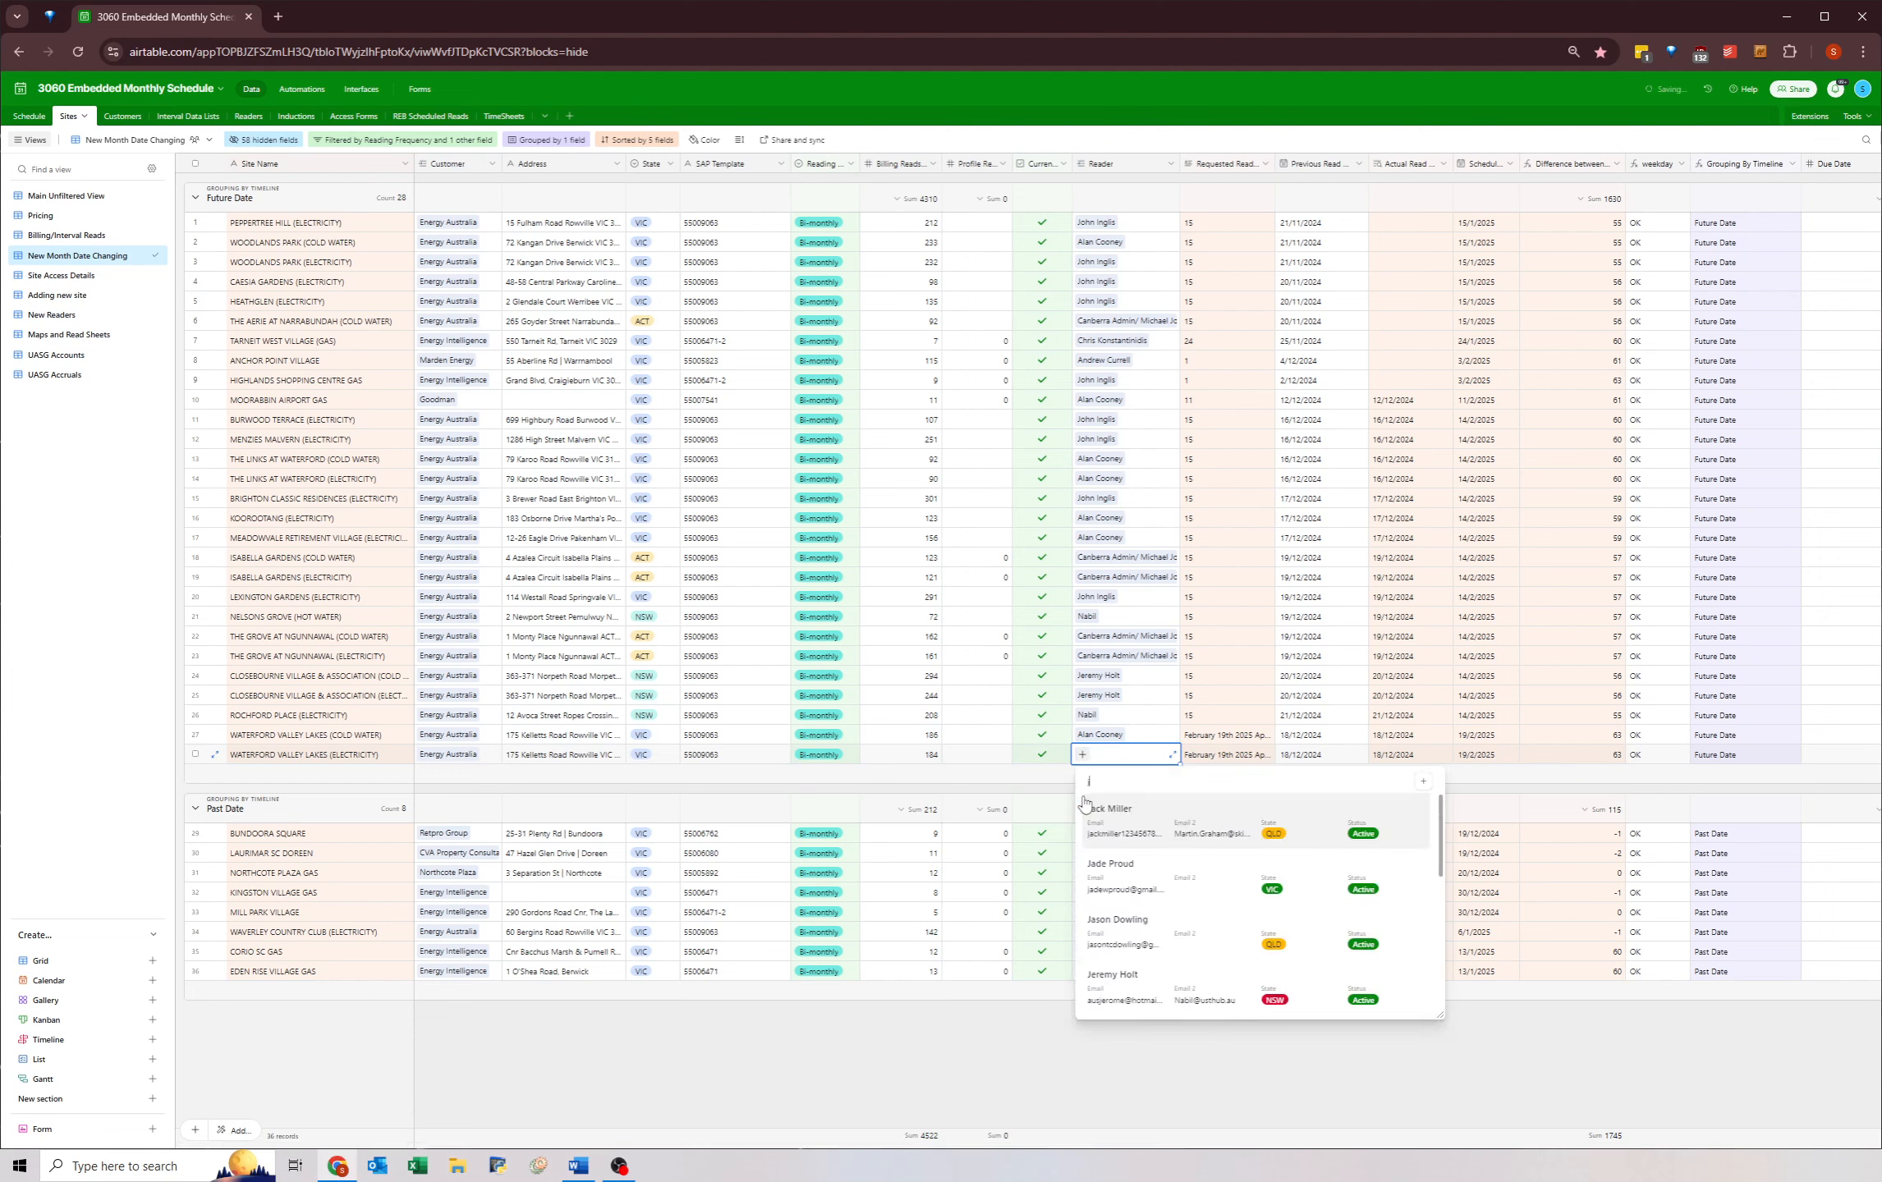
type("joh")
left_click(1085, 804)
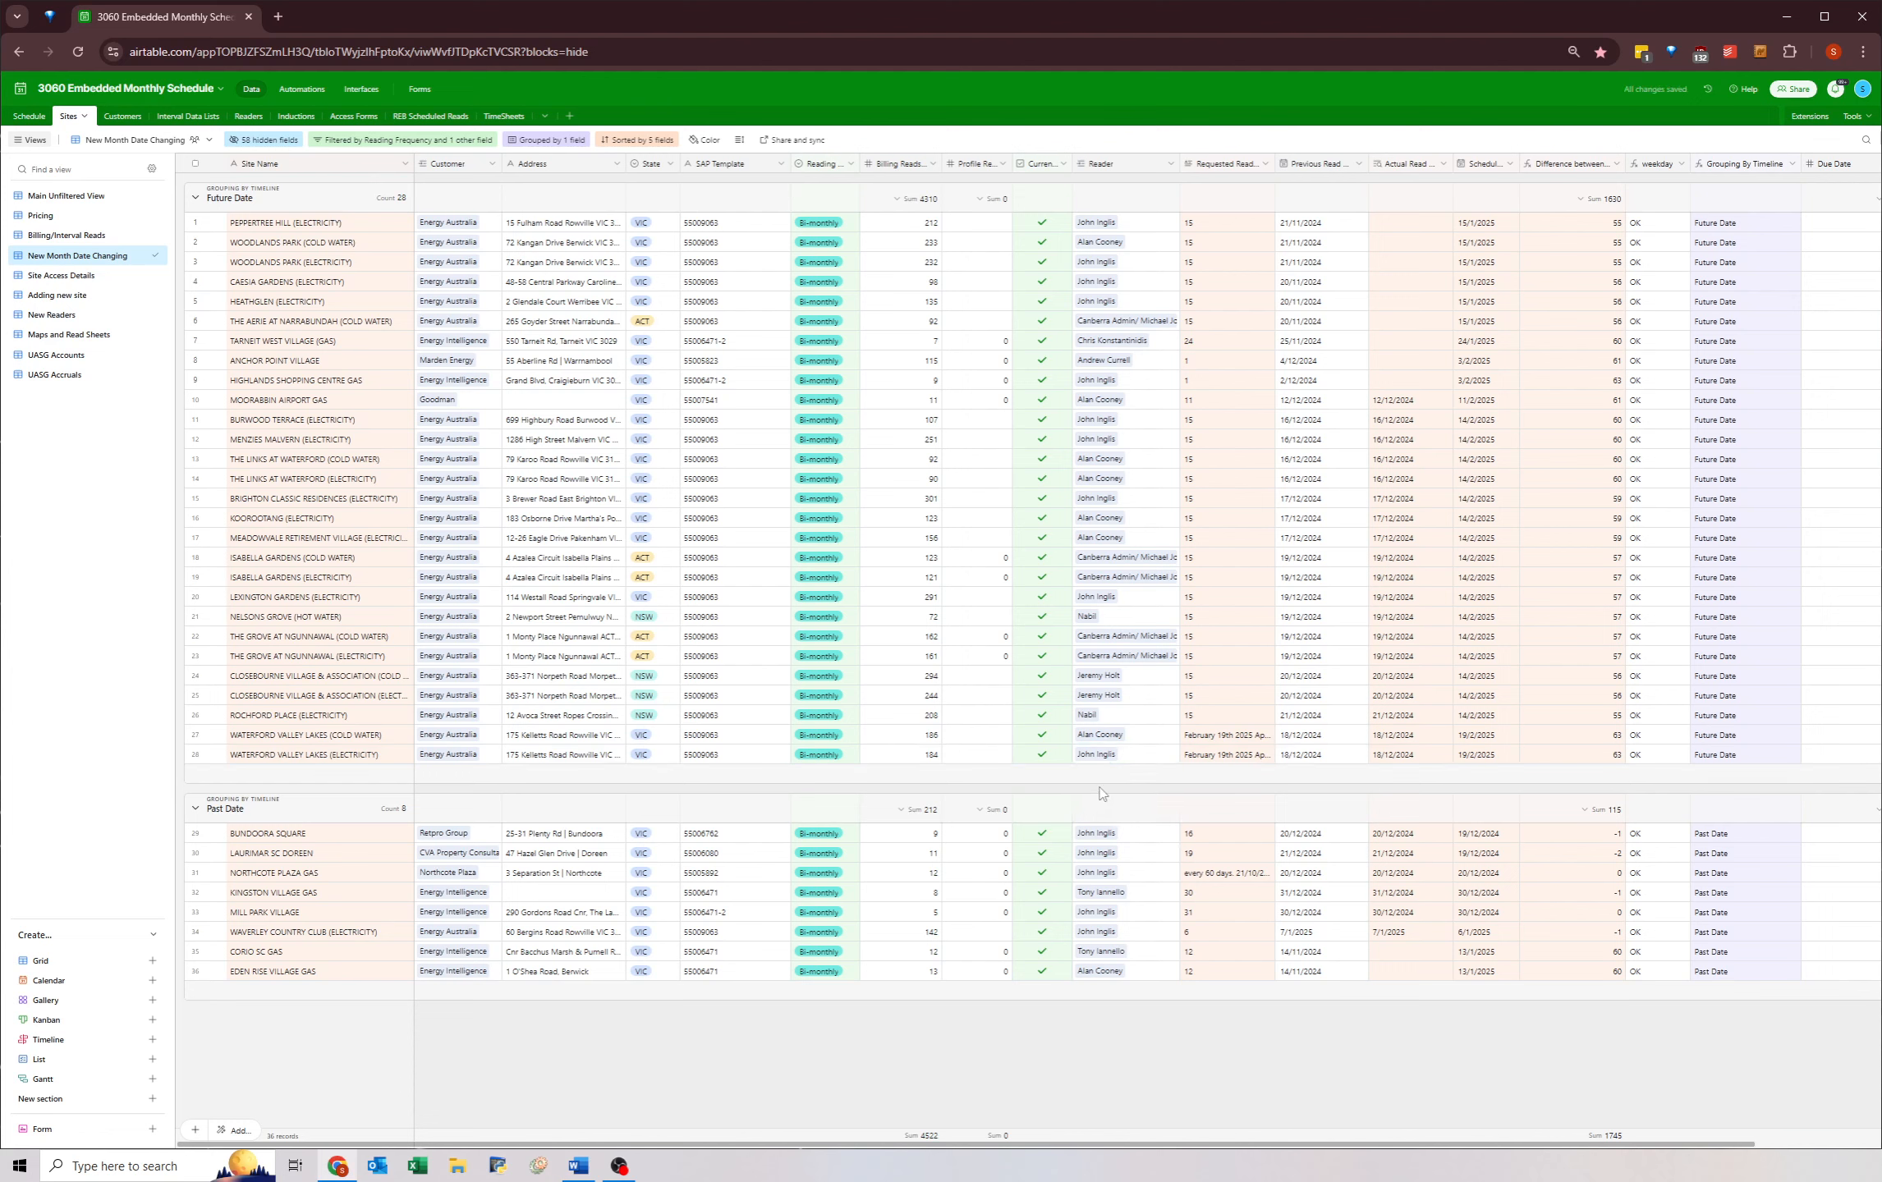
- Compare the customers, readers, Actual Read and Scheduled dates of the two WATERFORD VALLEY LAKES sites with the other Future Date sites
left_click(1482, 756)
left_click_drag(1154, 734, 1484, 757)
left_click(1484, 756)
left_click(491, 423)
left_click_drag(481, 229, 478, 765)
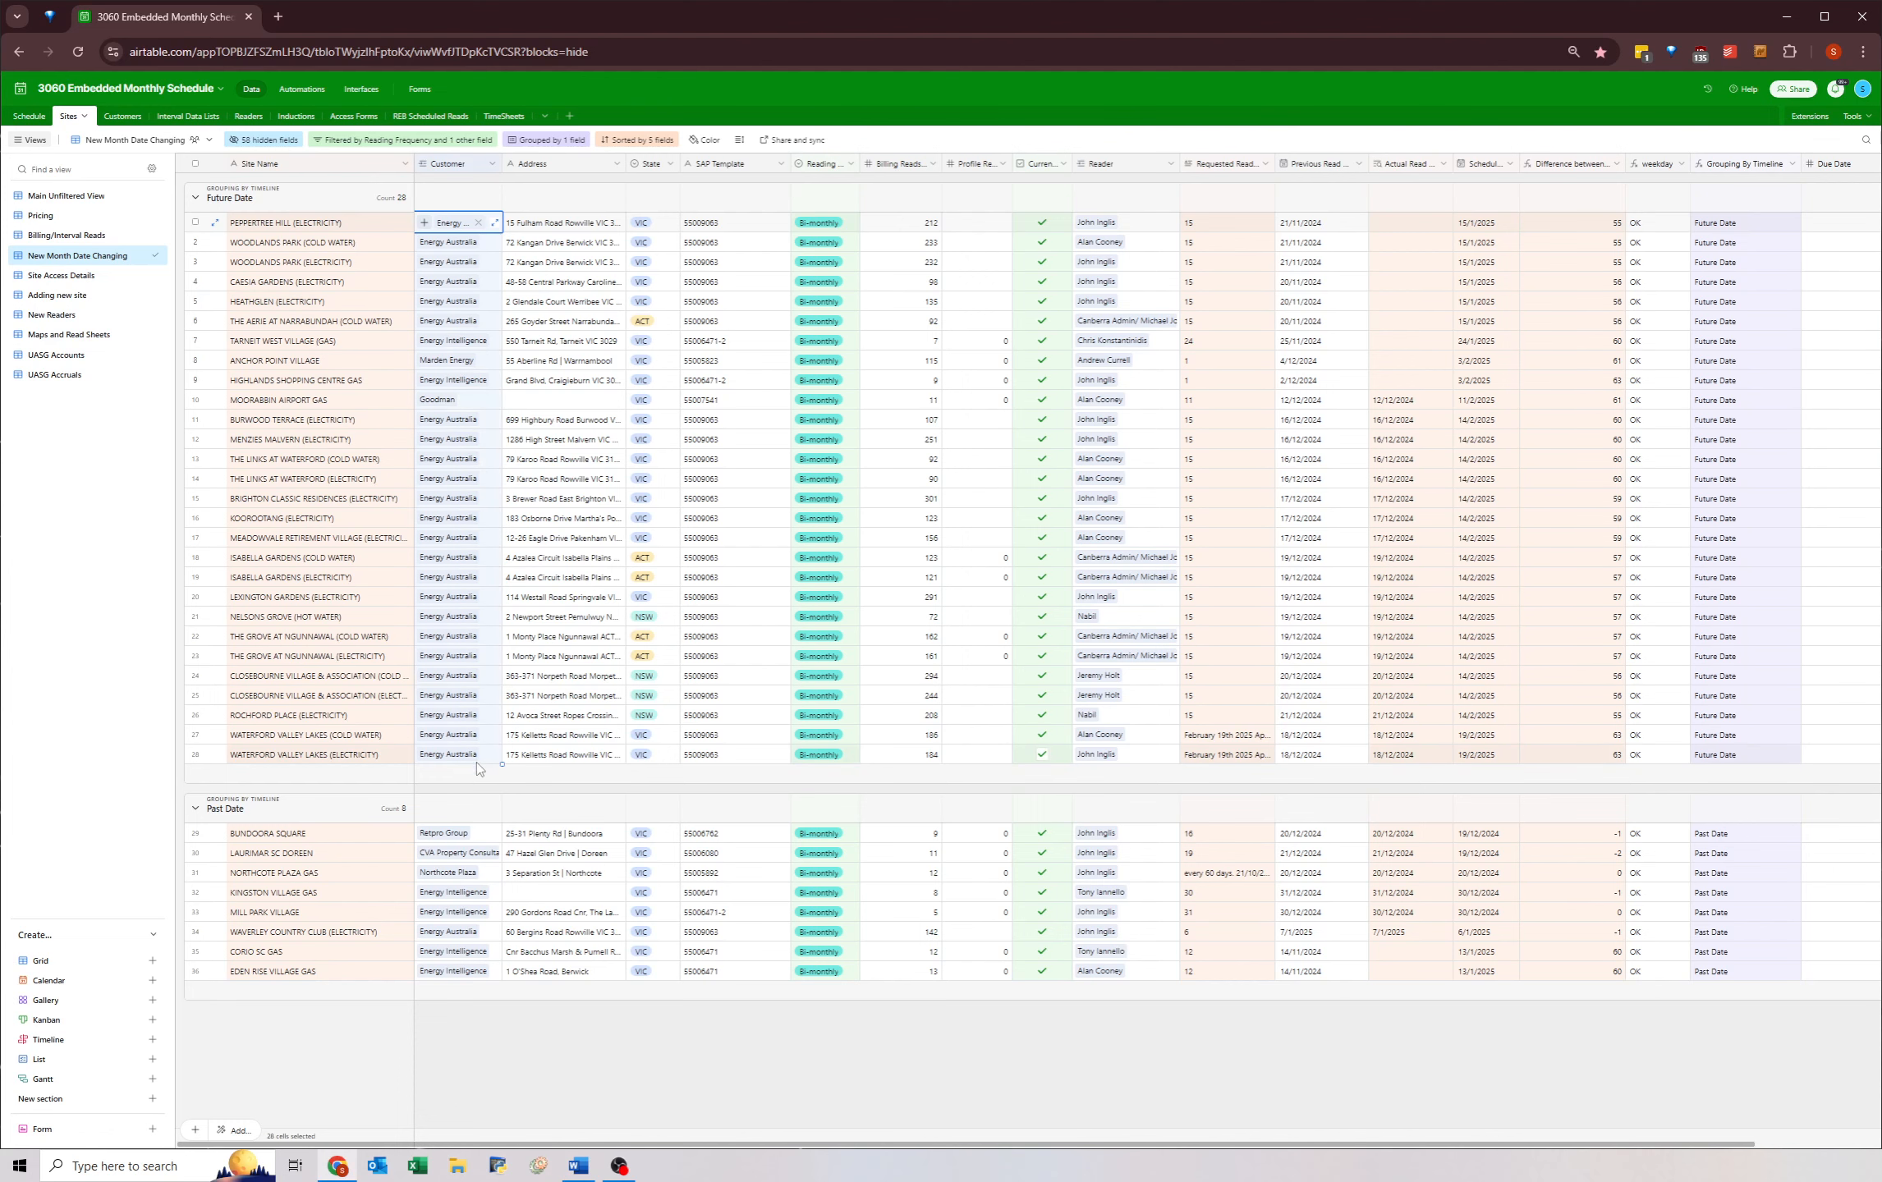
left_click(547, 757)
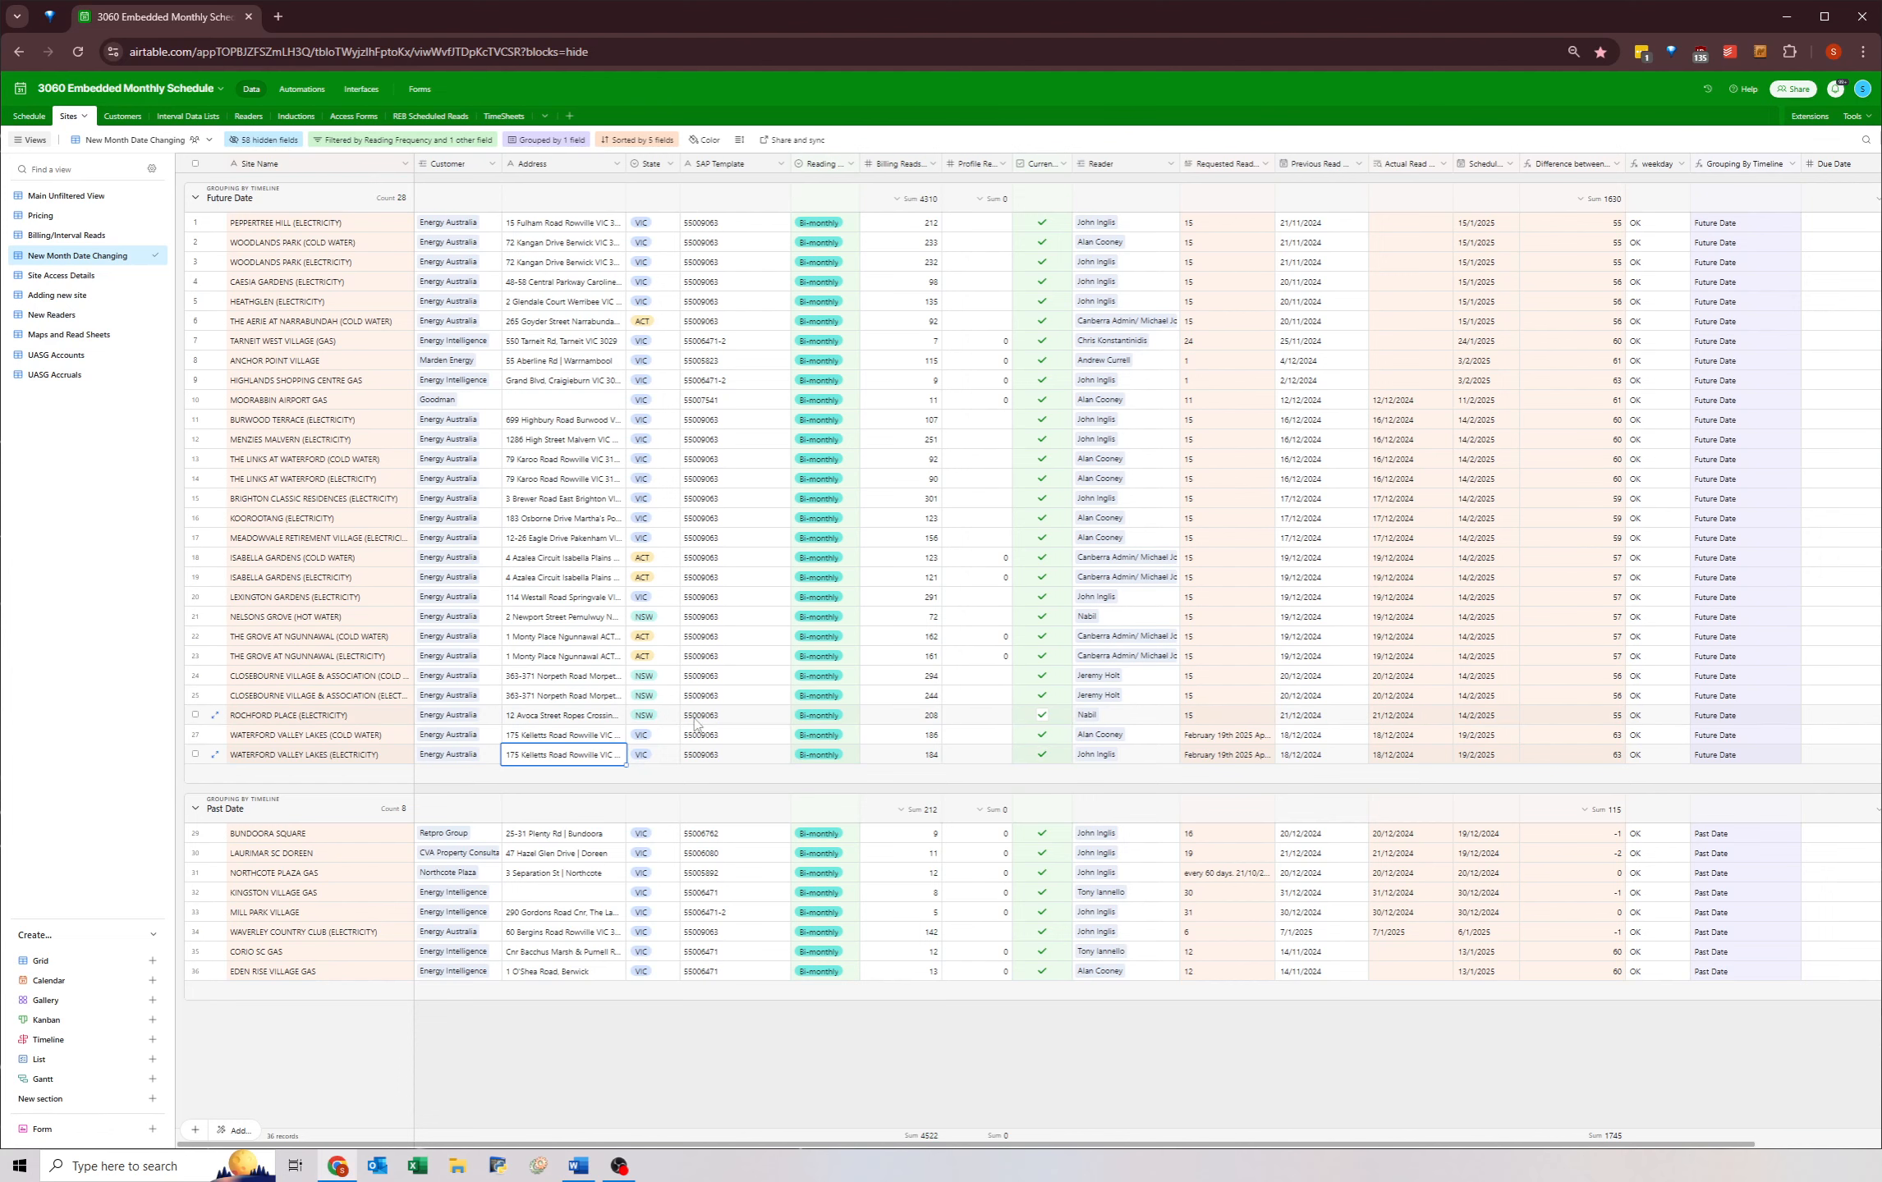
left_click(361, 760)
left_click(371, 737)
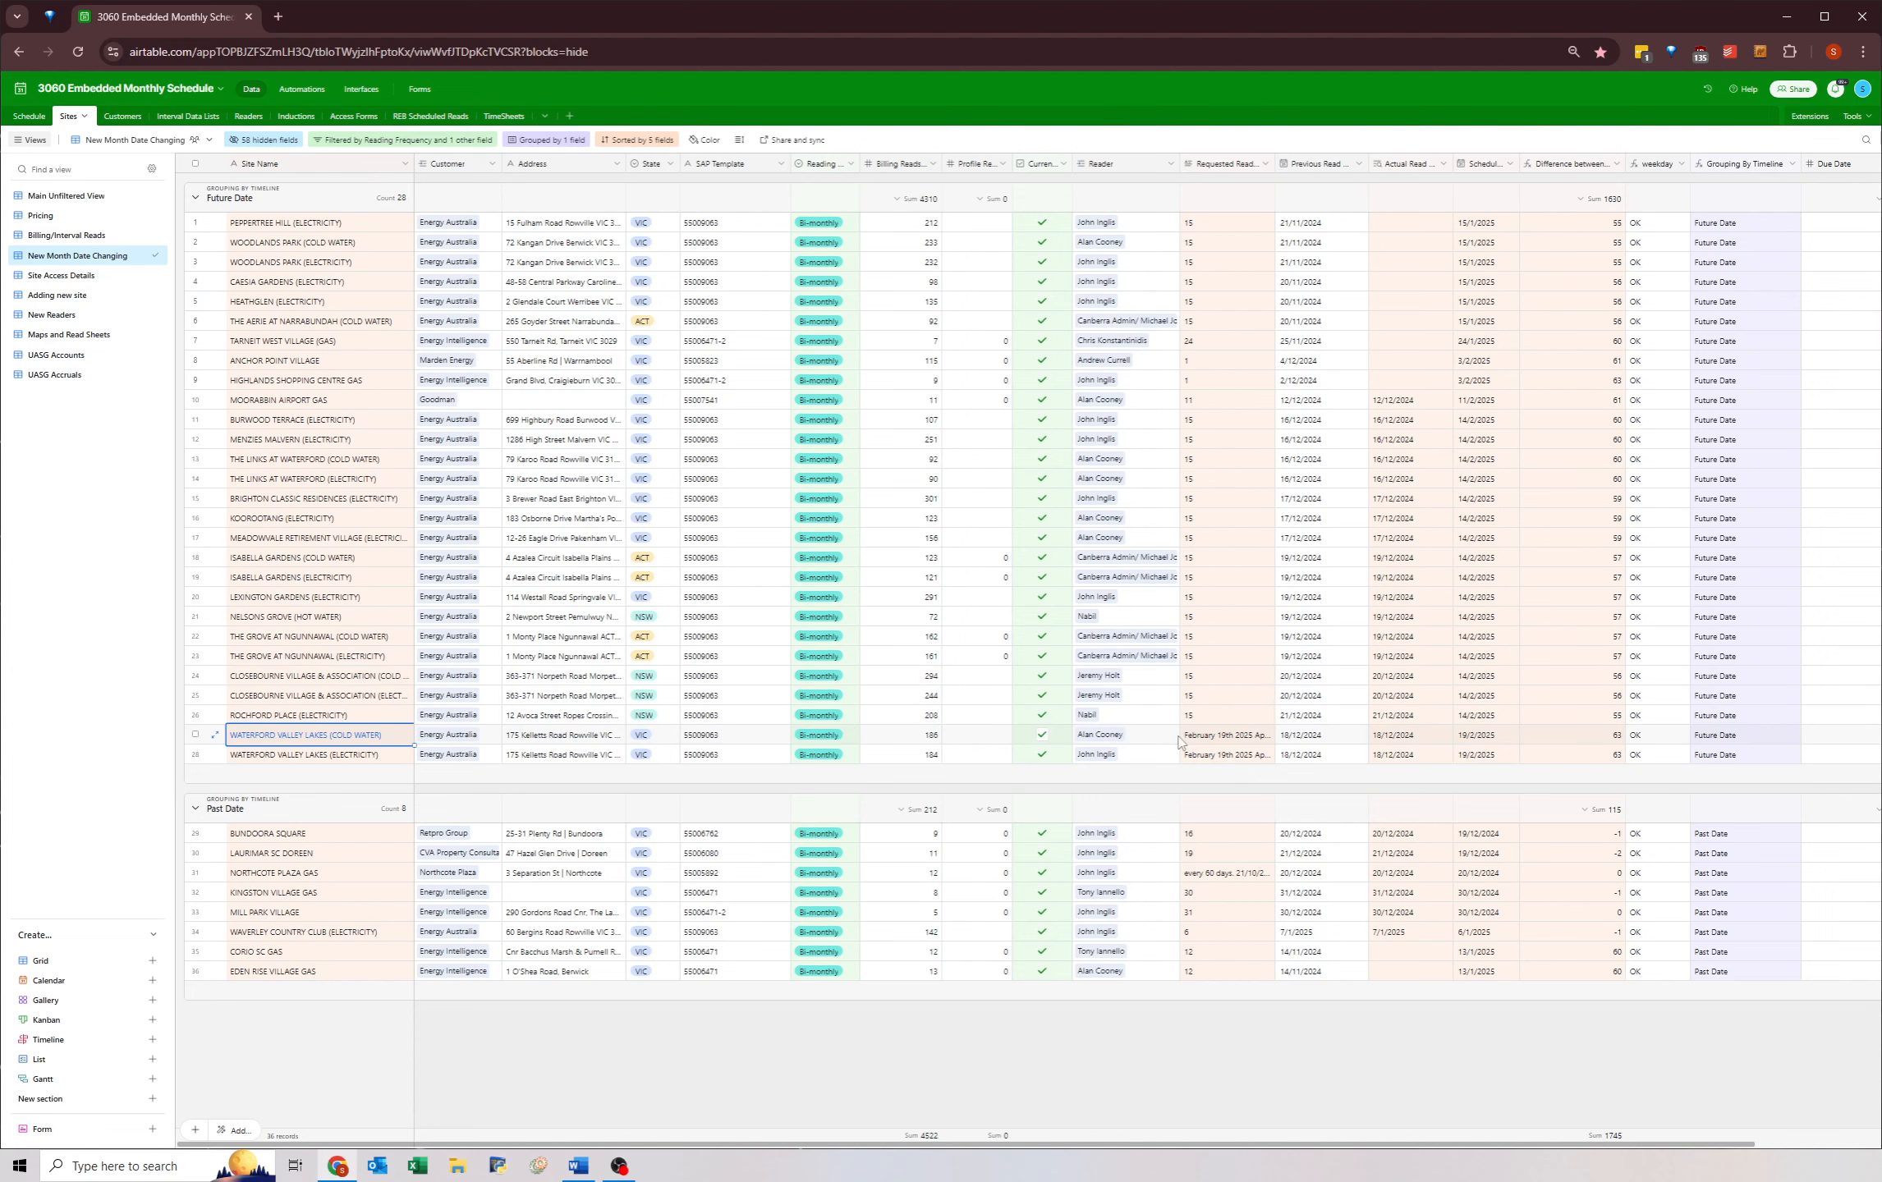
left_click(1139, 755)
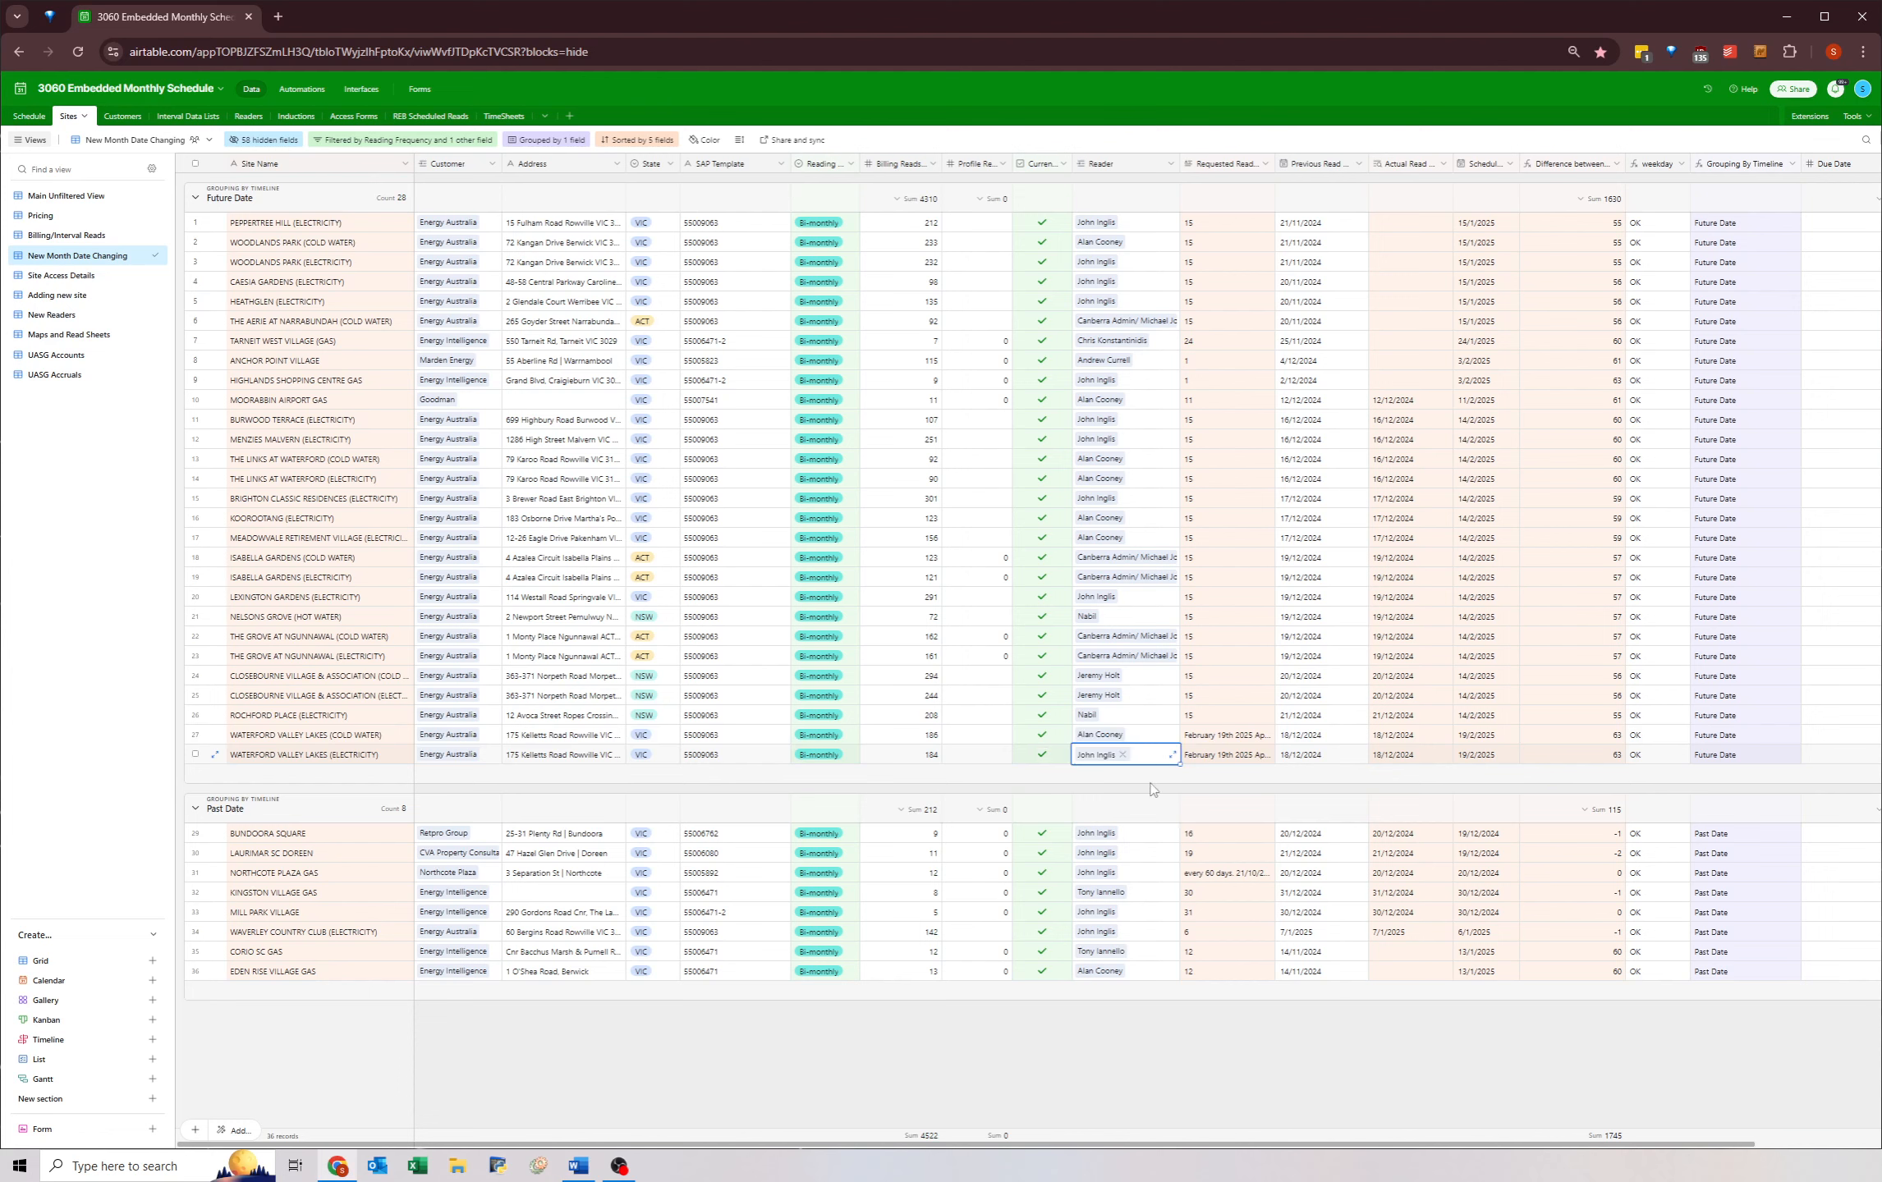
left_click(411, 741)
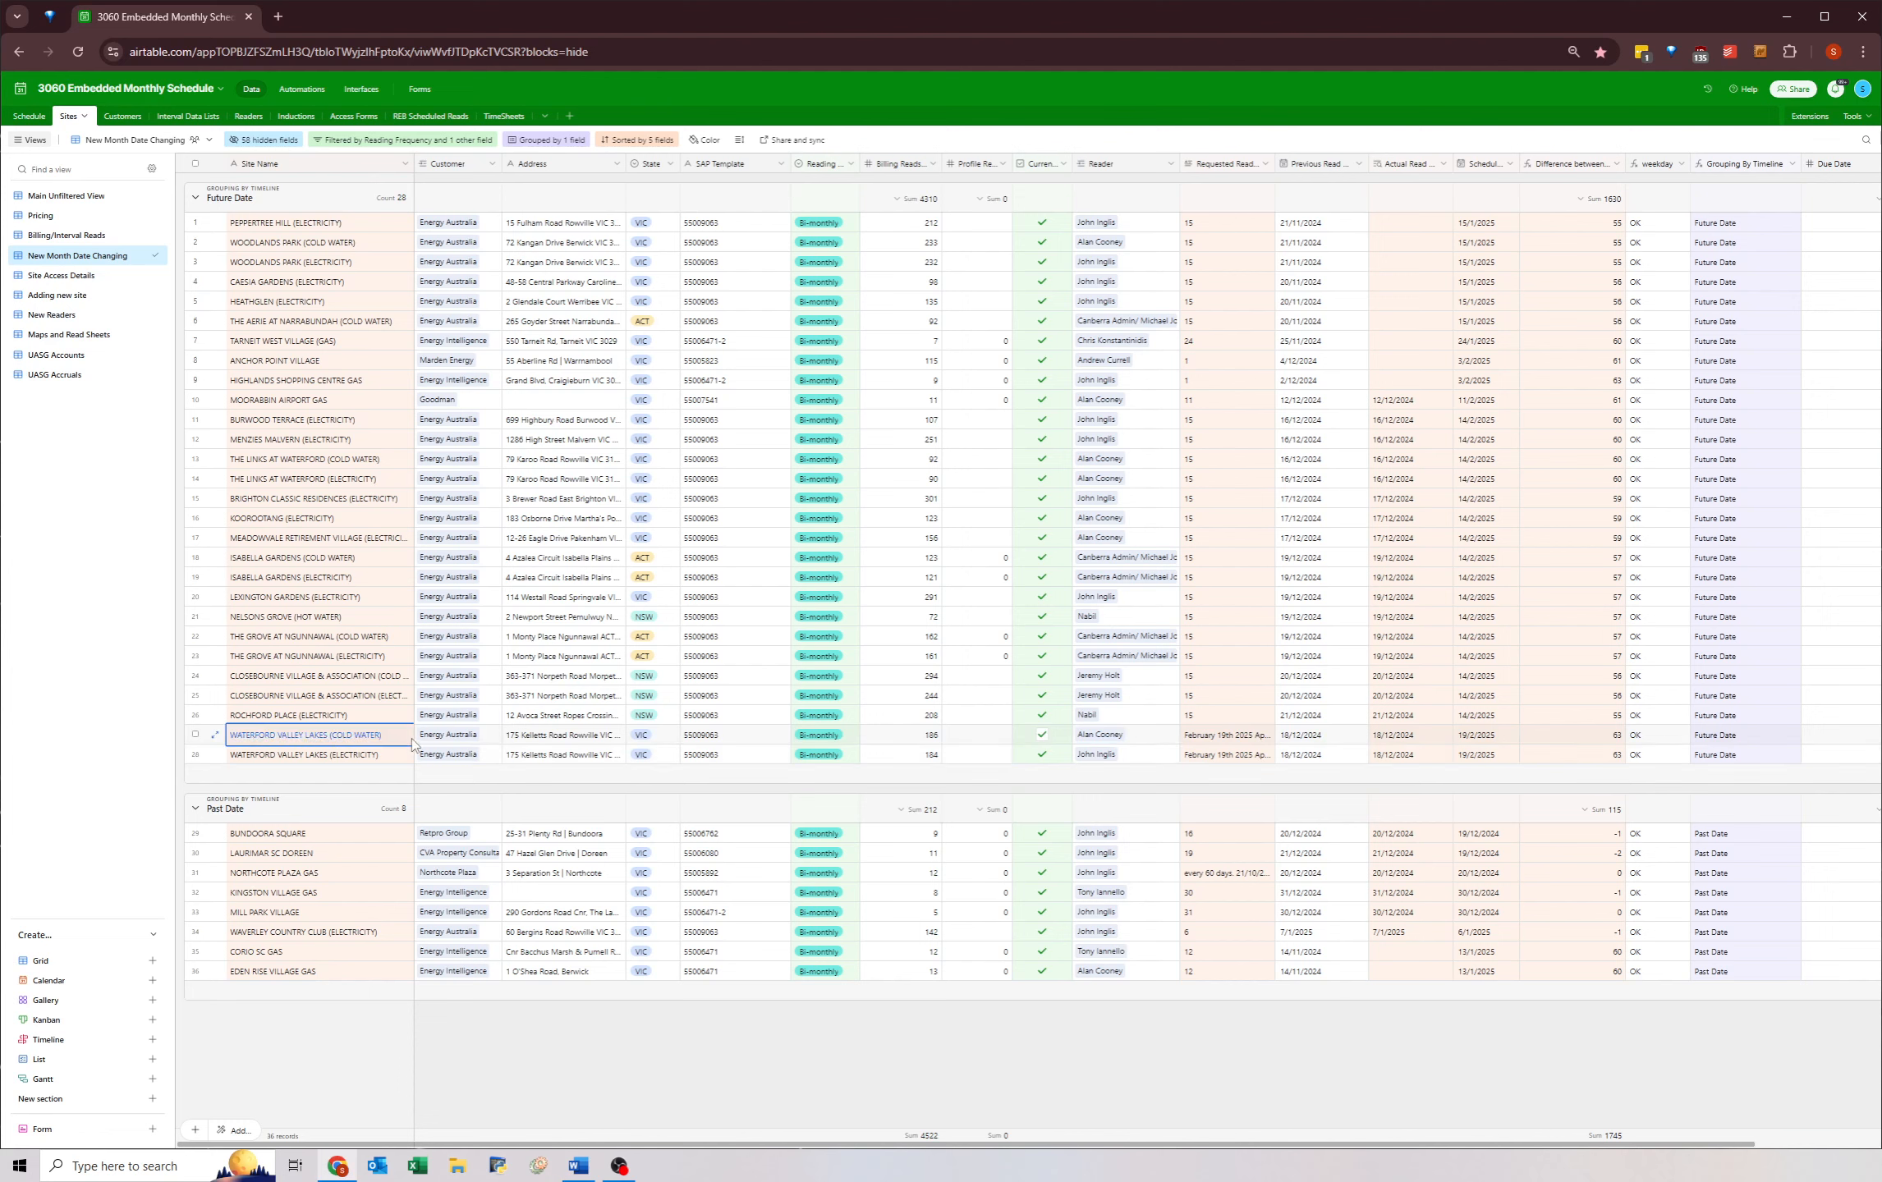
left_click(1483, 738)
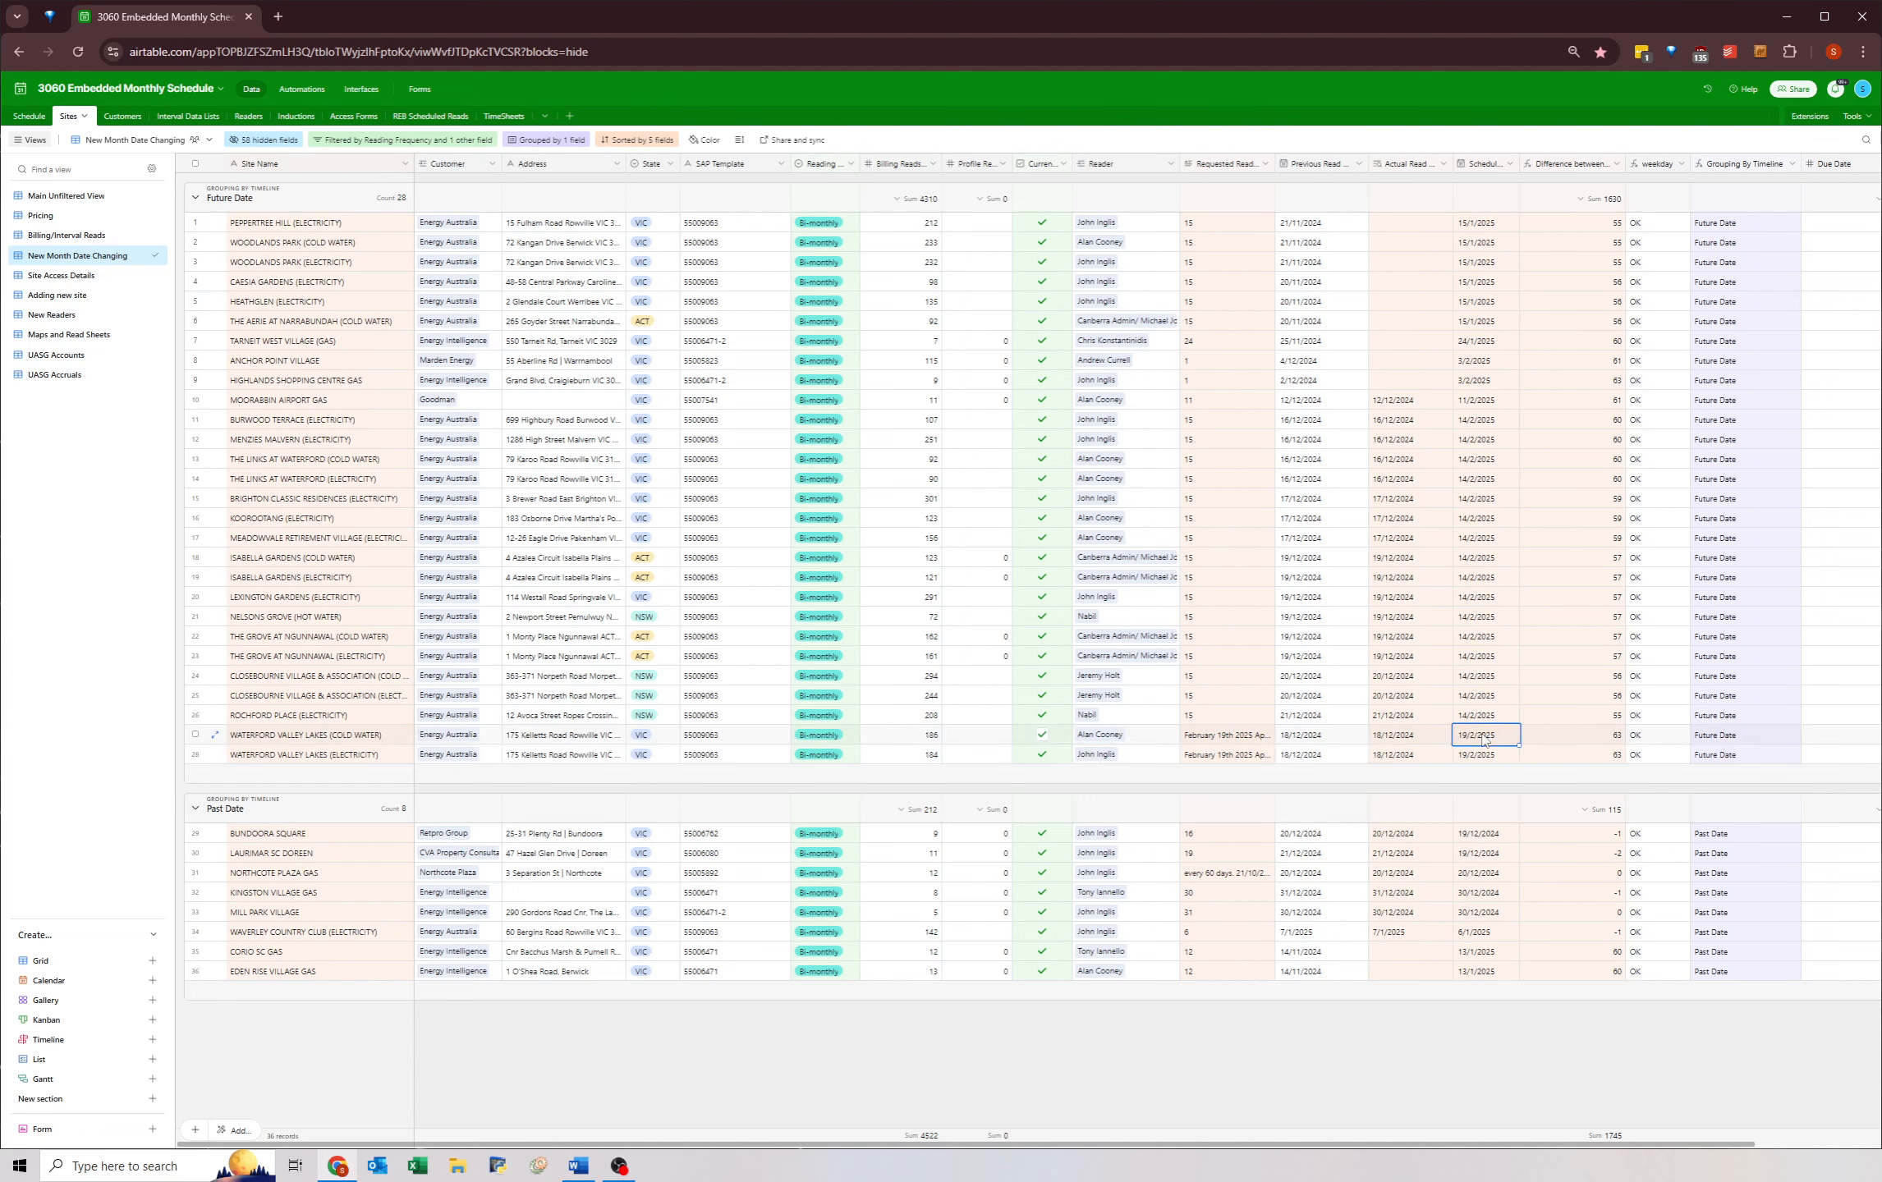
left_click(321, 741)
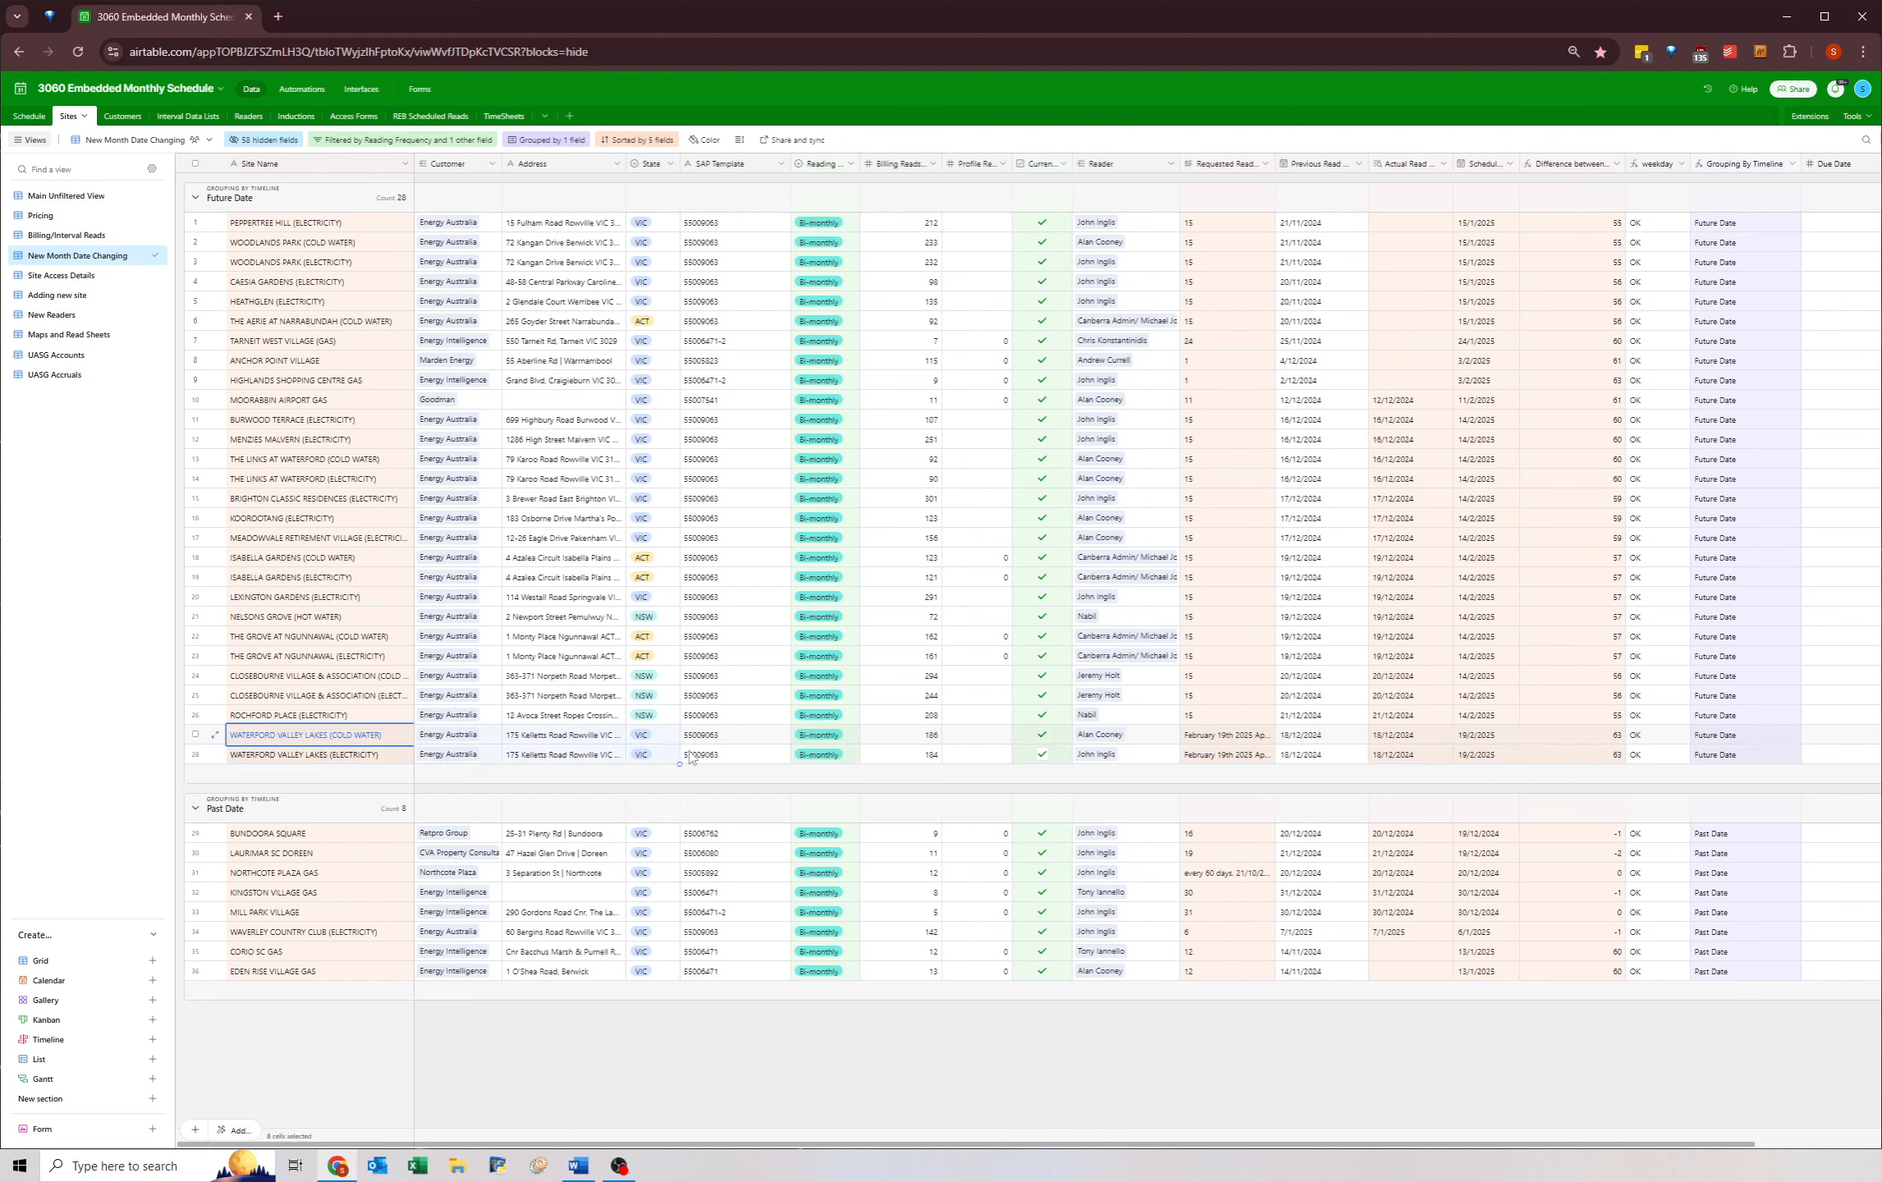
left_click(1482, 762, "shift")
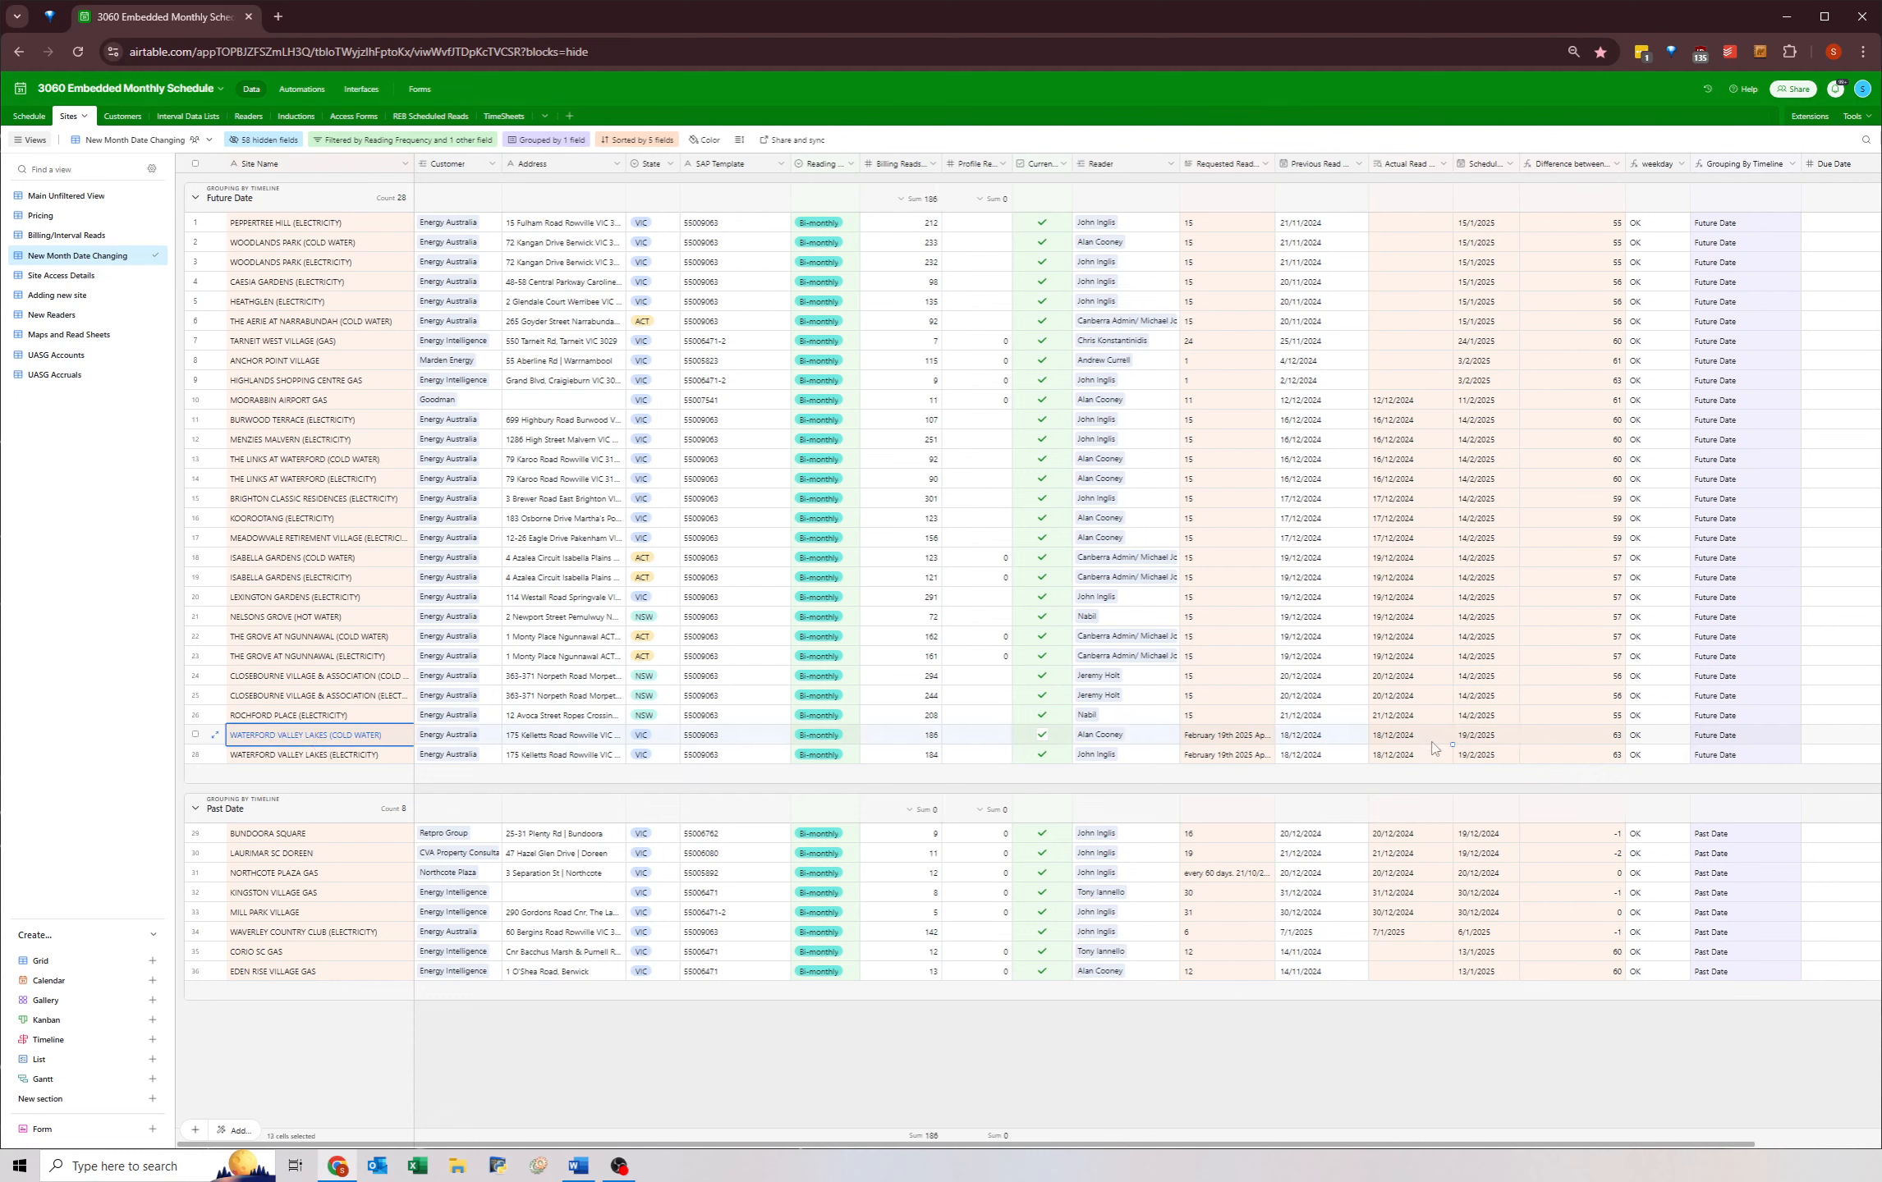
left_click(1480, 738)
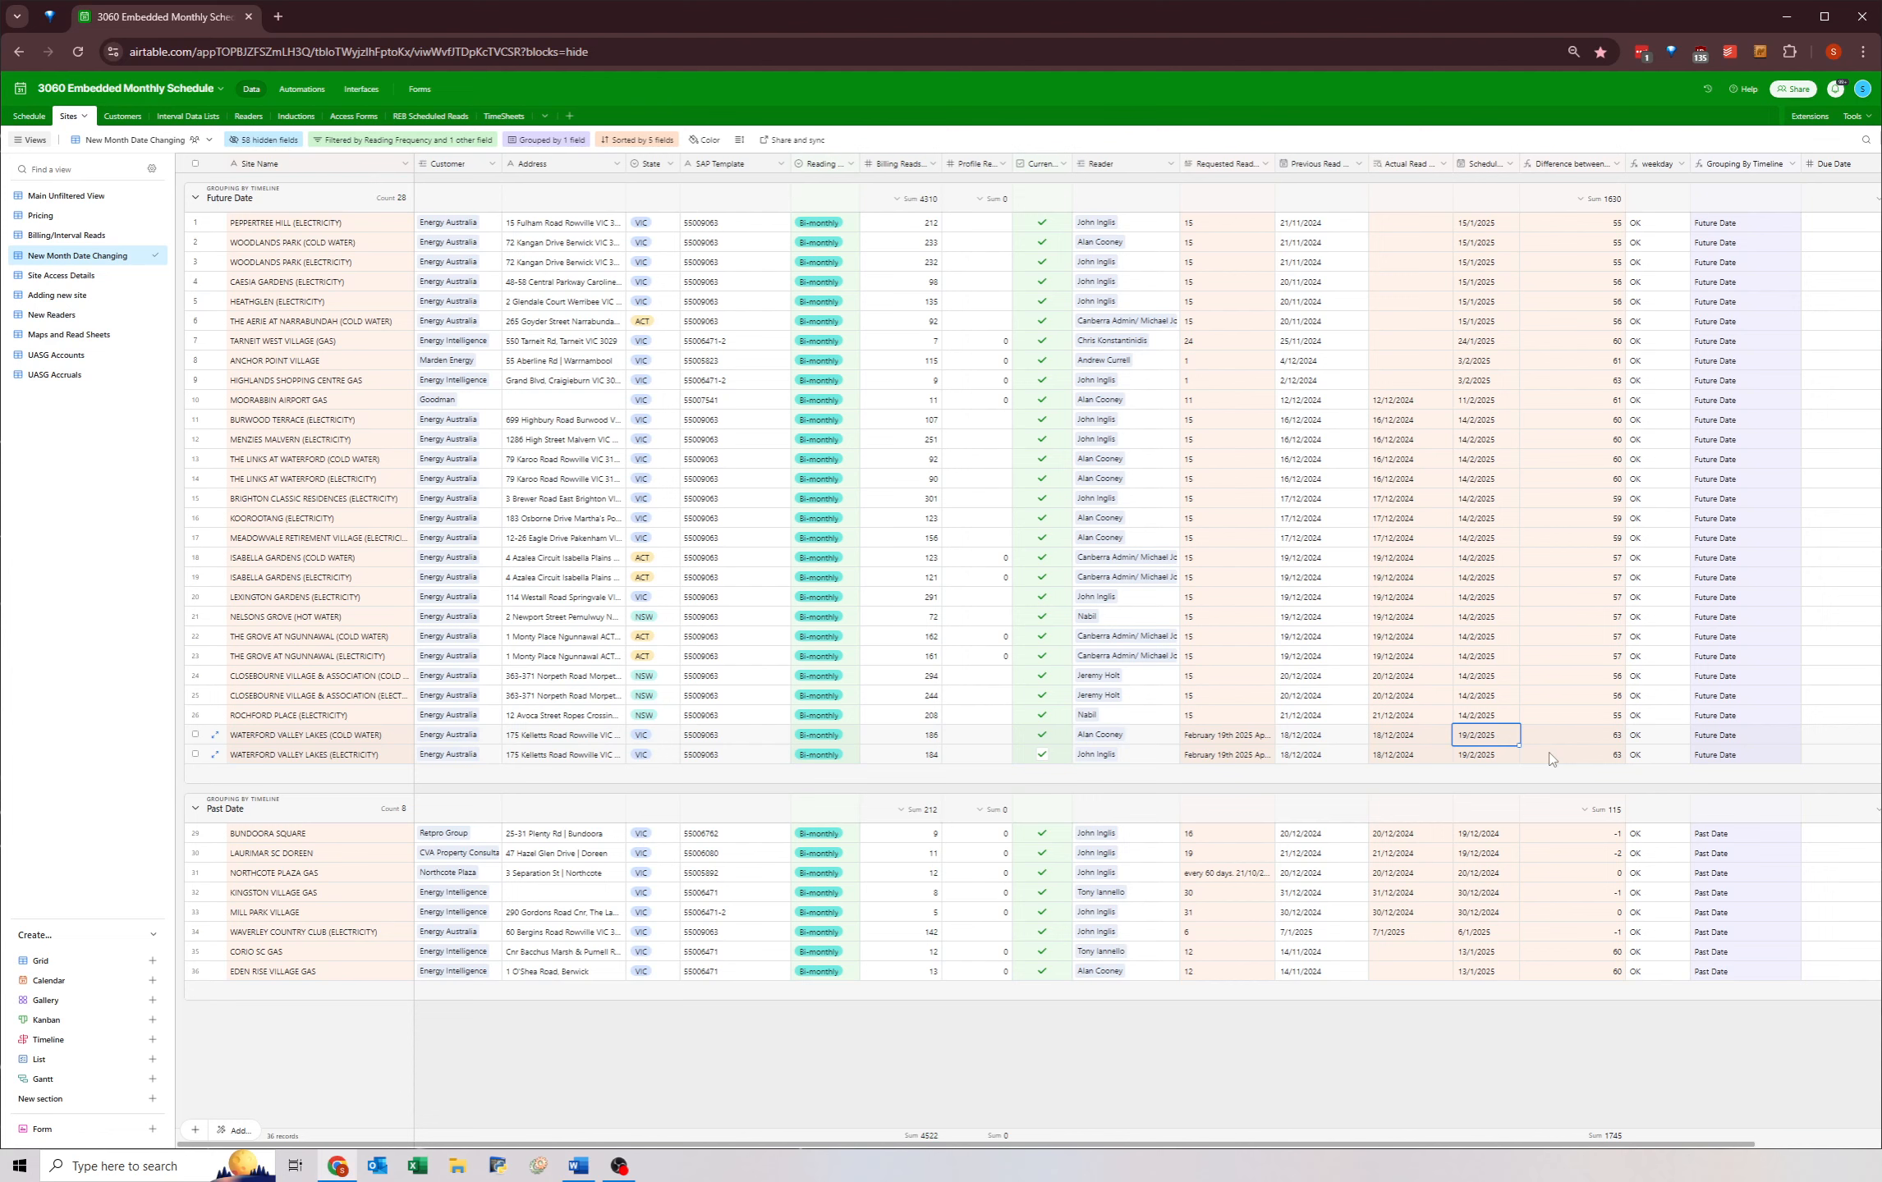
left_click(1474, 736)
left_click(1404, 741)
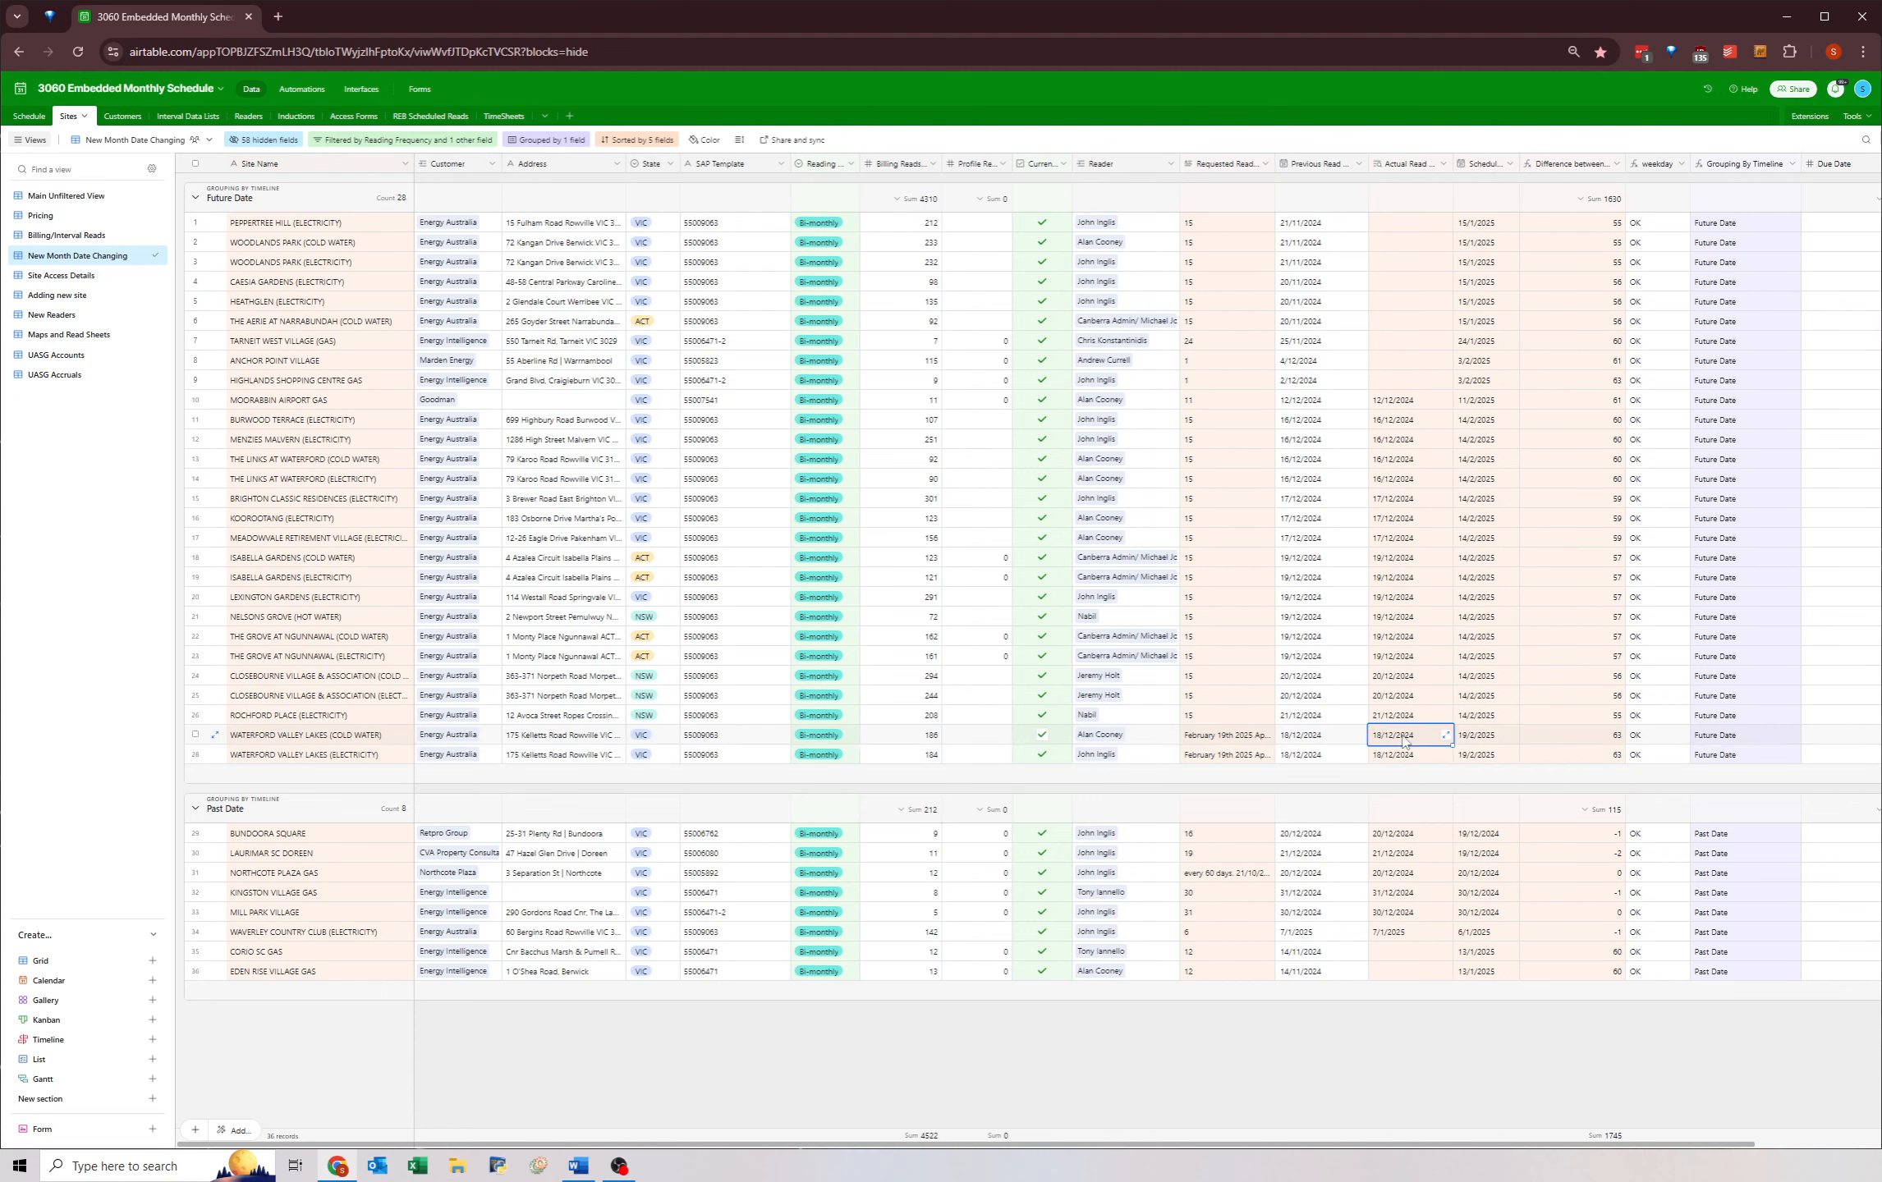
left_click(1478, 757)
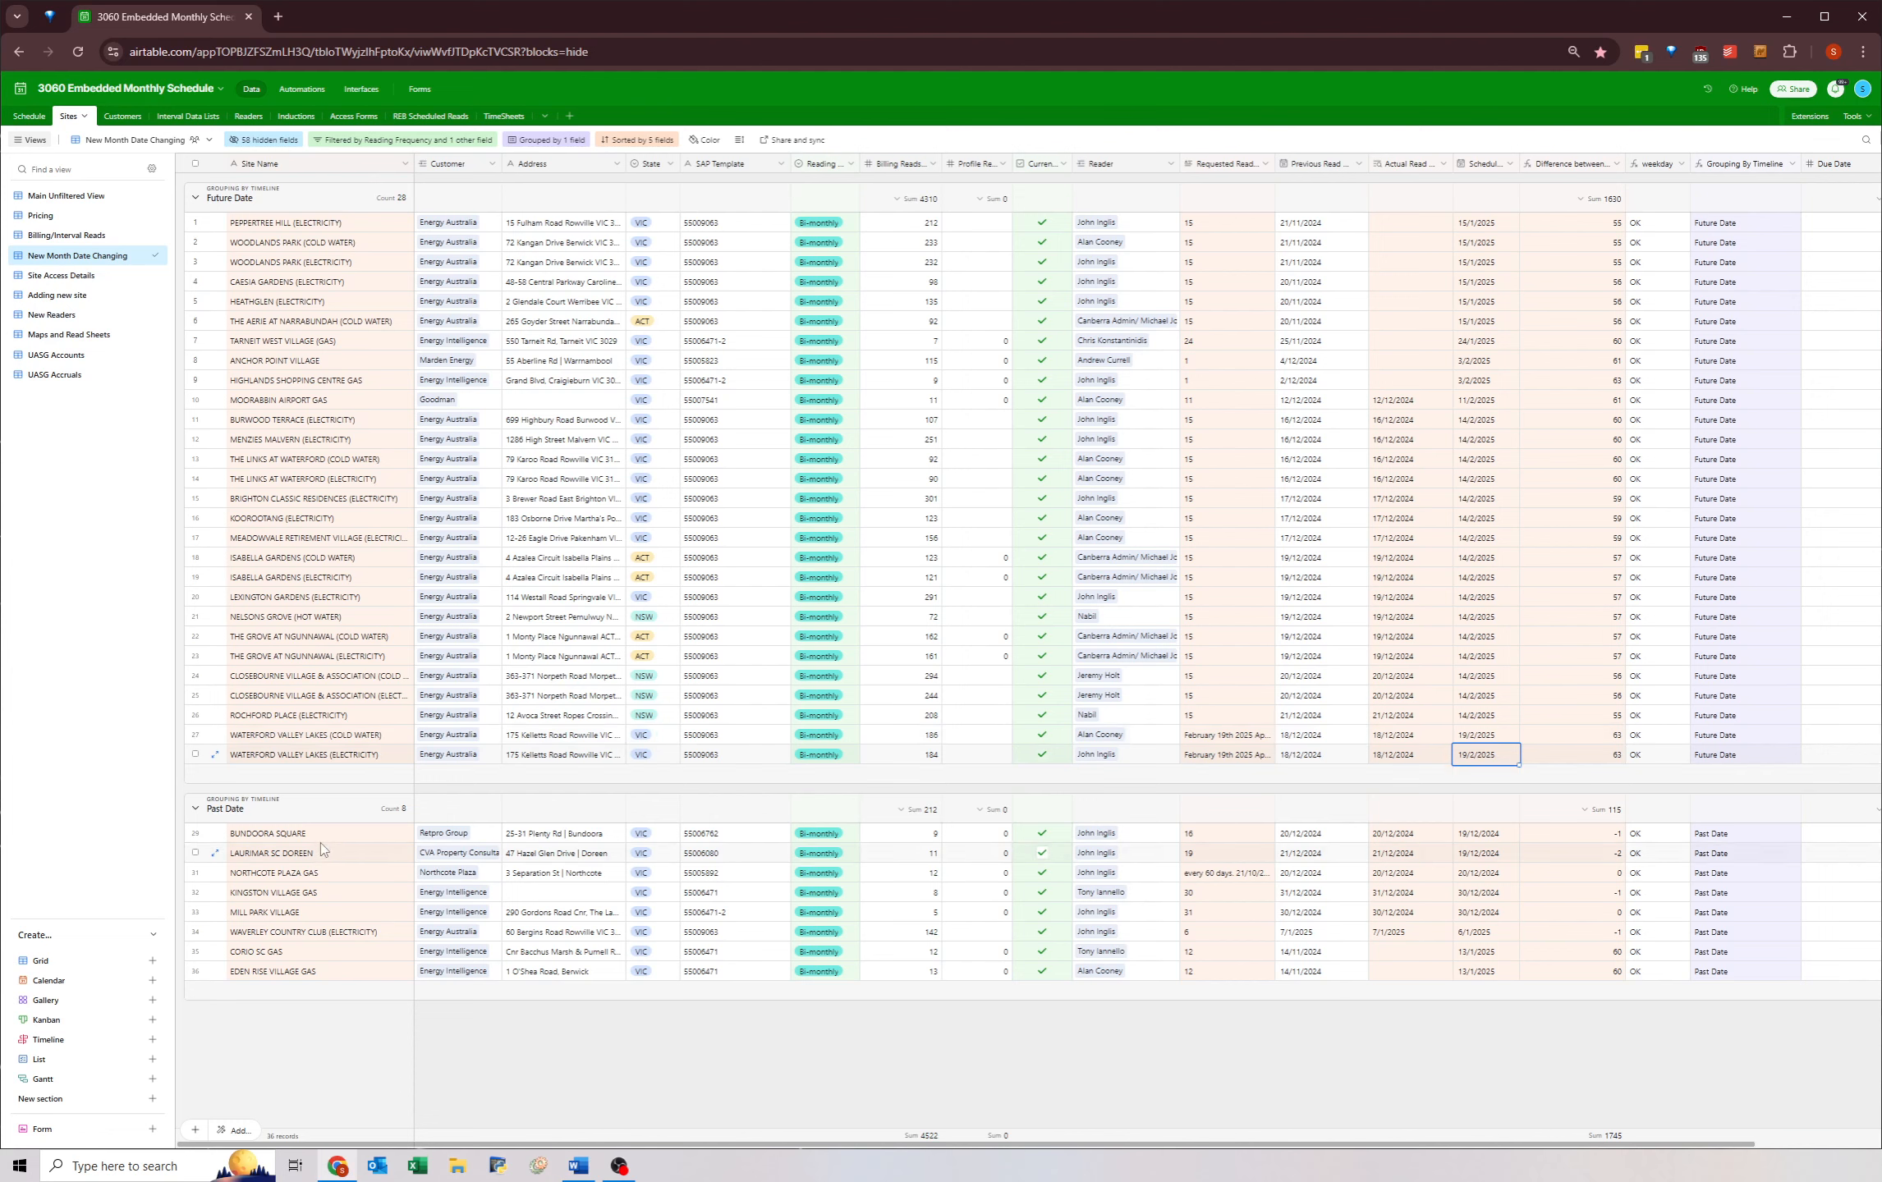
- Set the Scheduled date of BUNDOORA SQUARE to 17/2/2025
left_click_drag(320, 834, 1482, 844)
double_click(1482, 838)
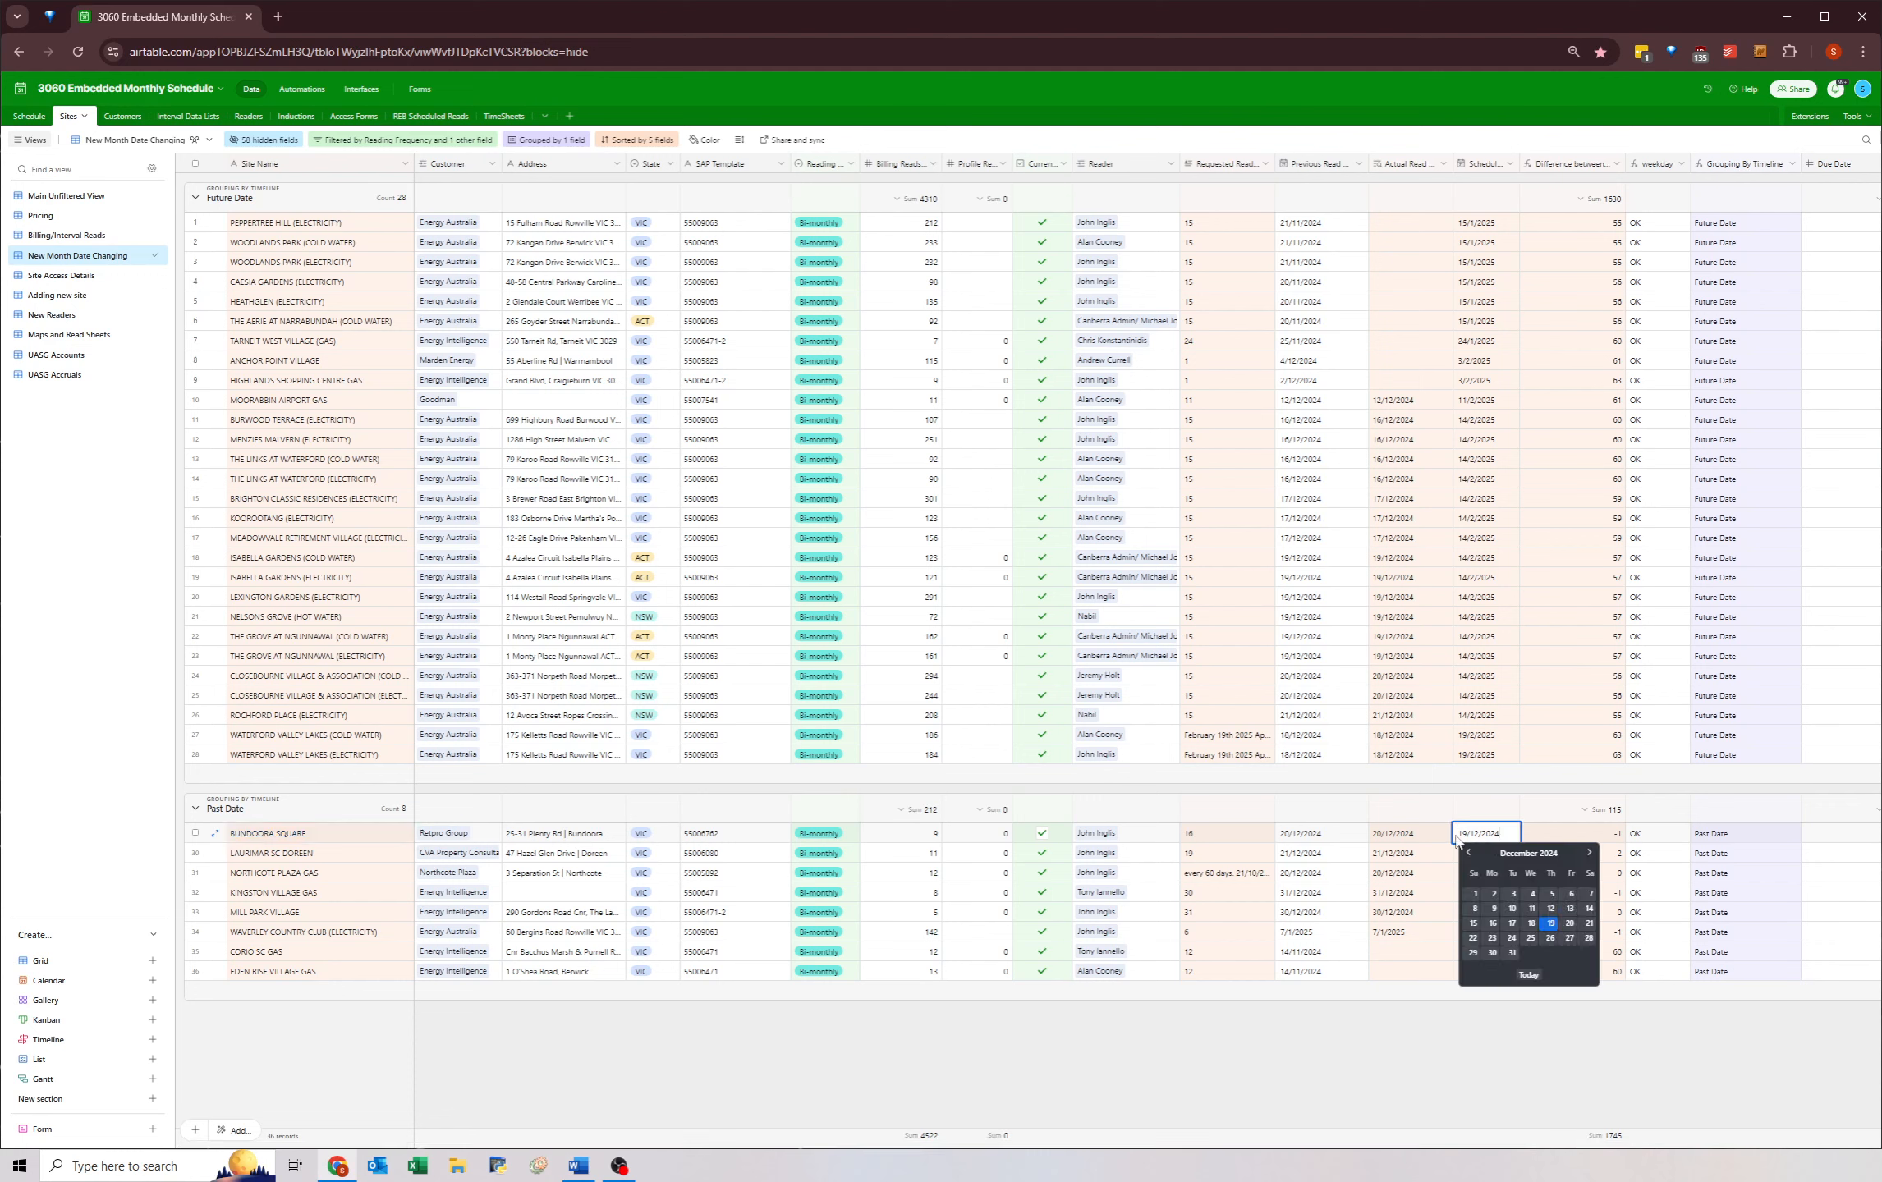
left_click(1589, 854)
left_click(1590, 854)
left_click(1492, 939)
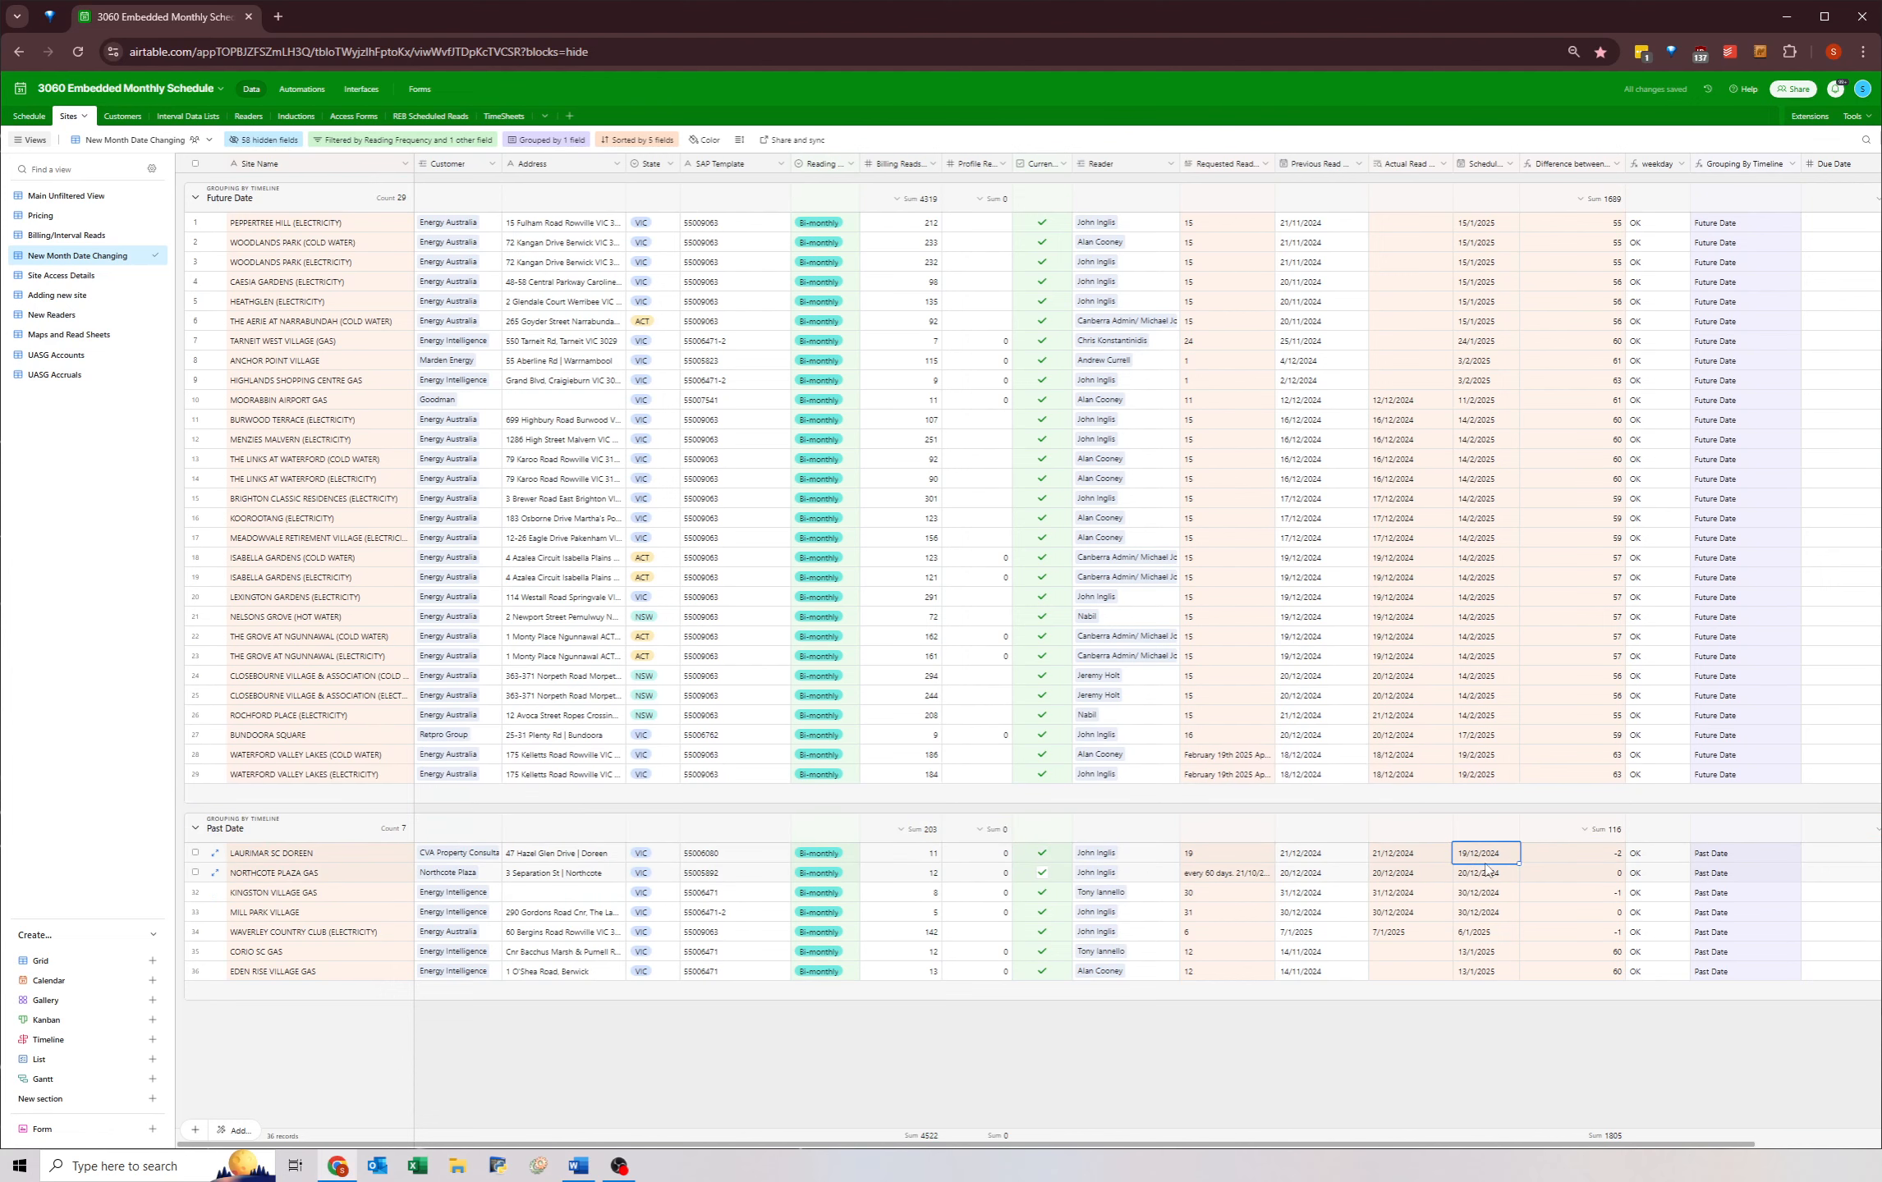
- Set the Scheduled date of LAURIMAR SC DOREEN to 19/2/2025
key("ctrl+shift+Left")
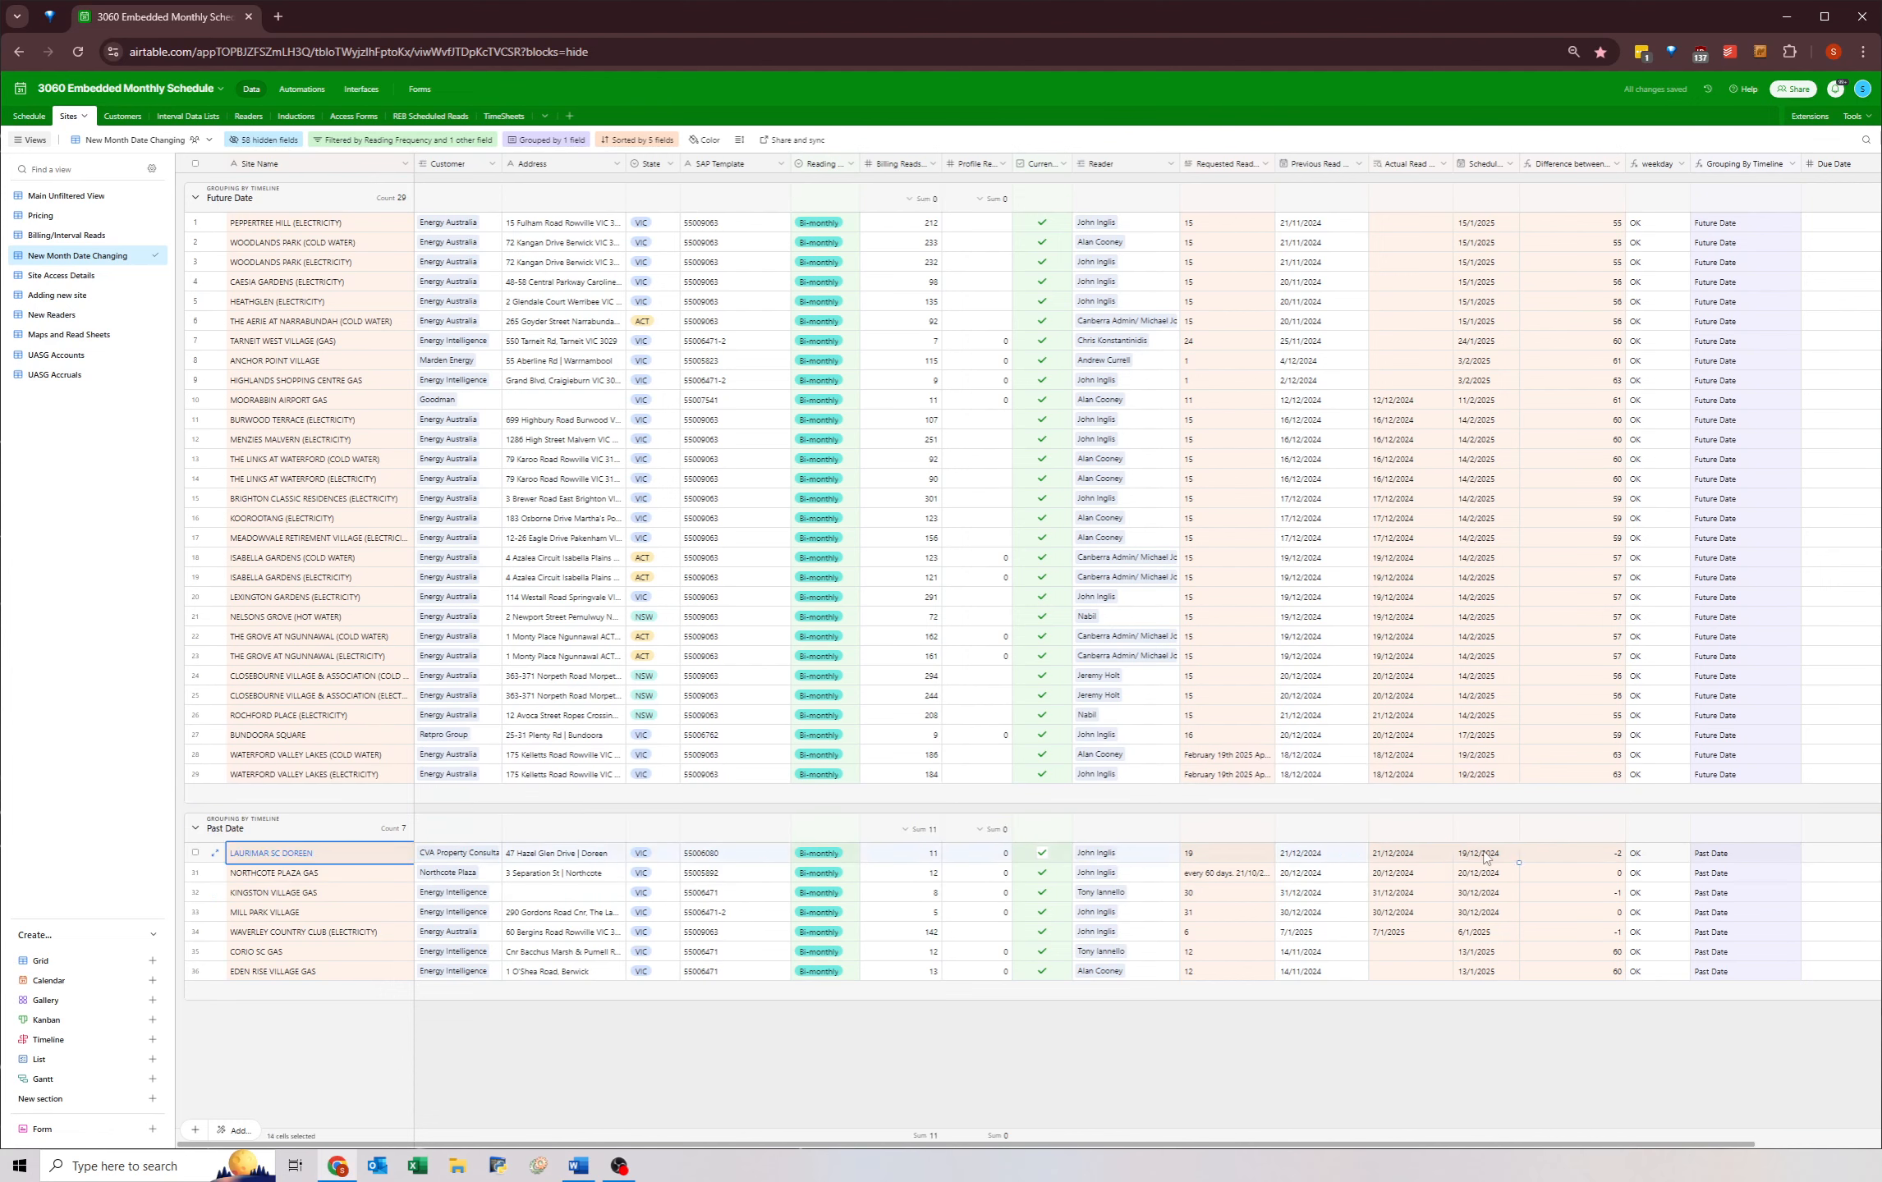
double_click(1483, 856)
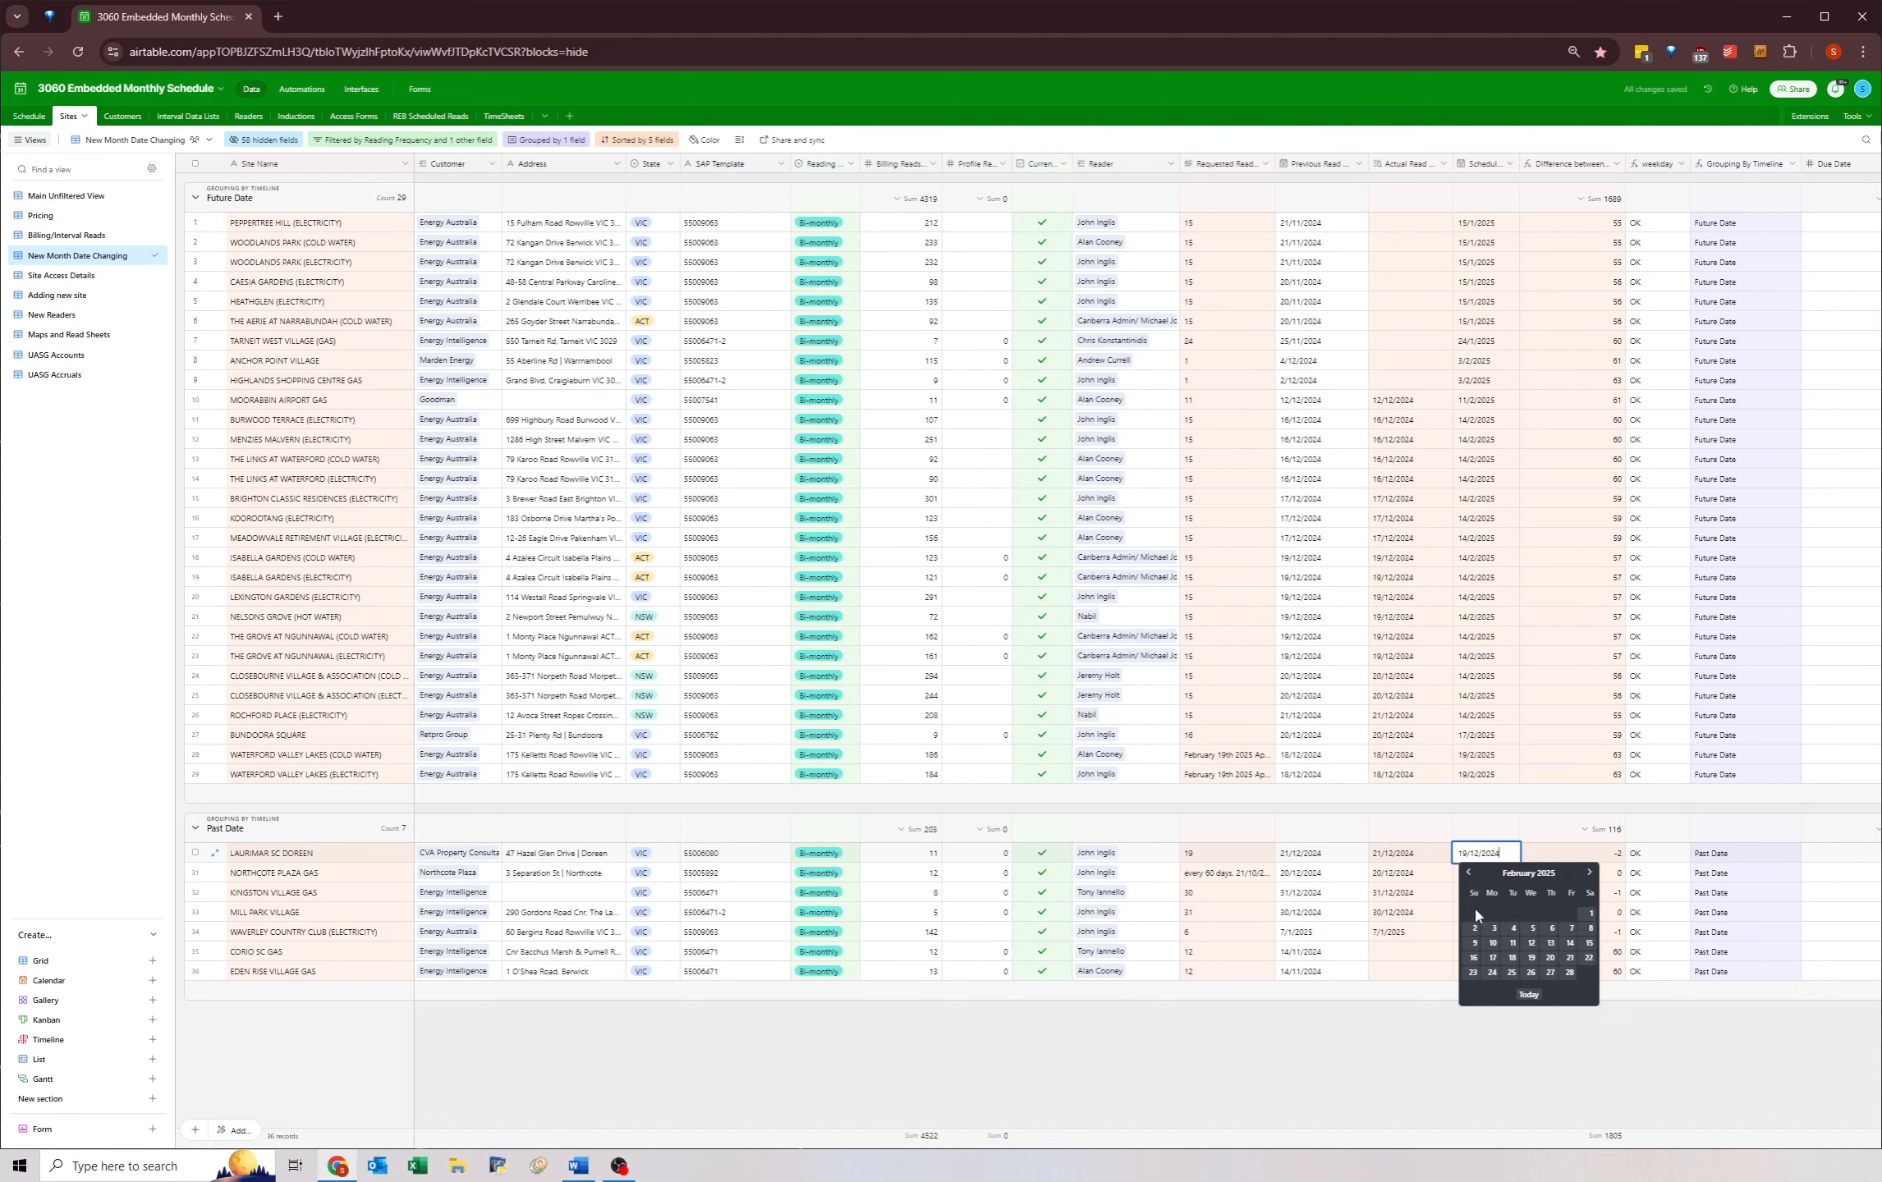
left_click(1530, 958)
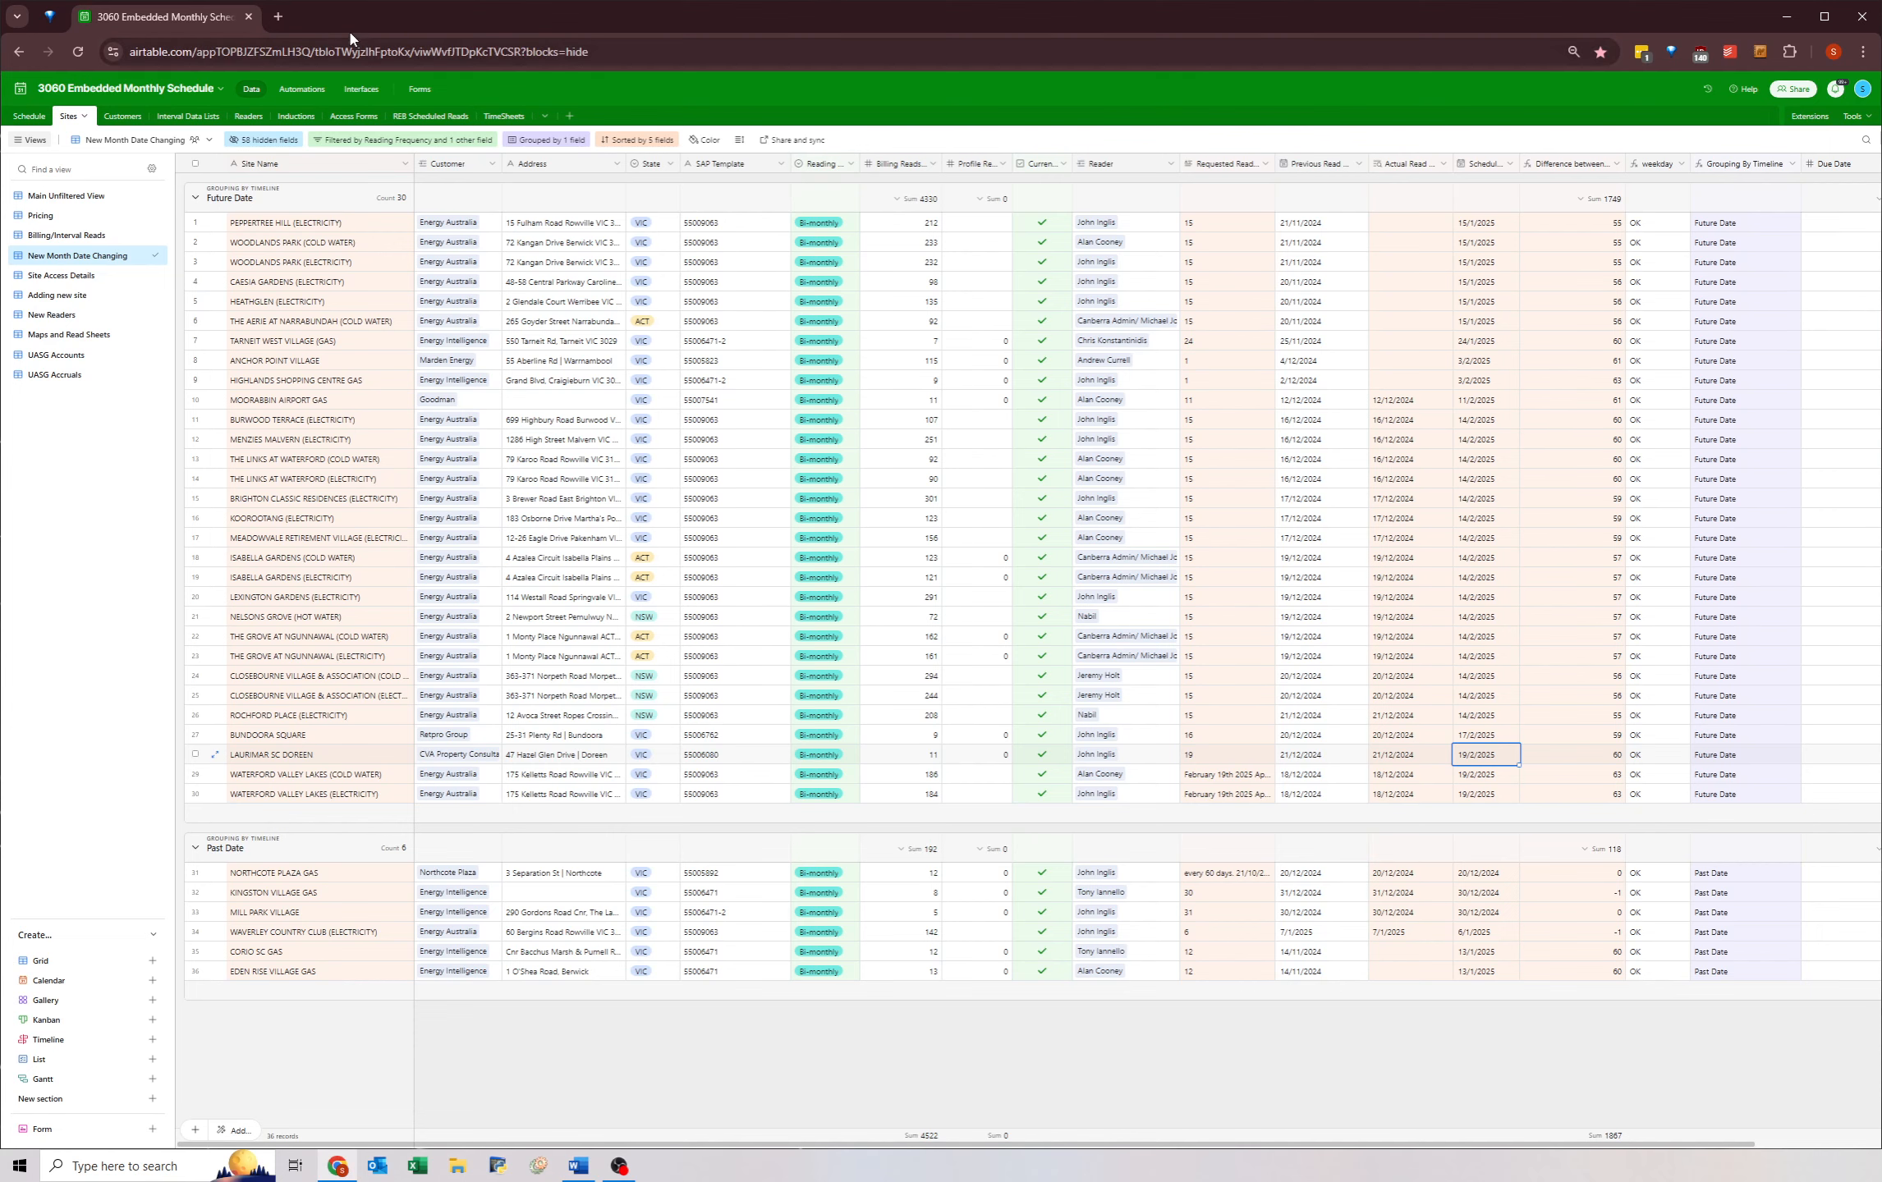
- Open Google Maps in the browser, ready to look up a site's location
left_click(278, 16)
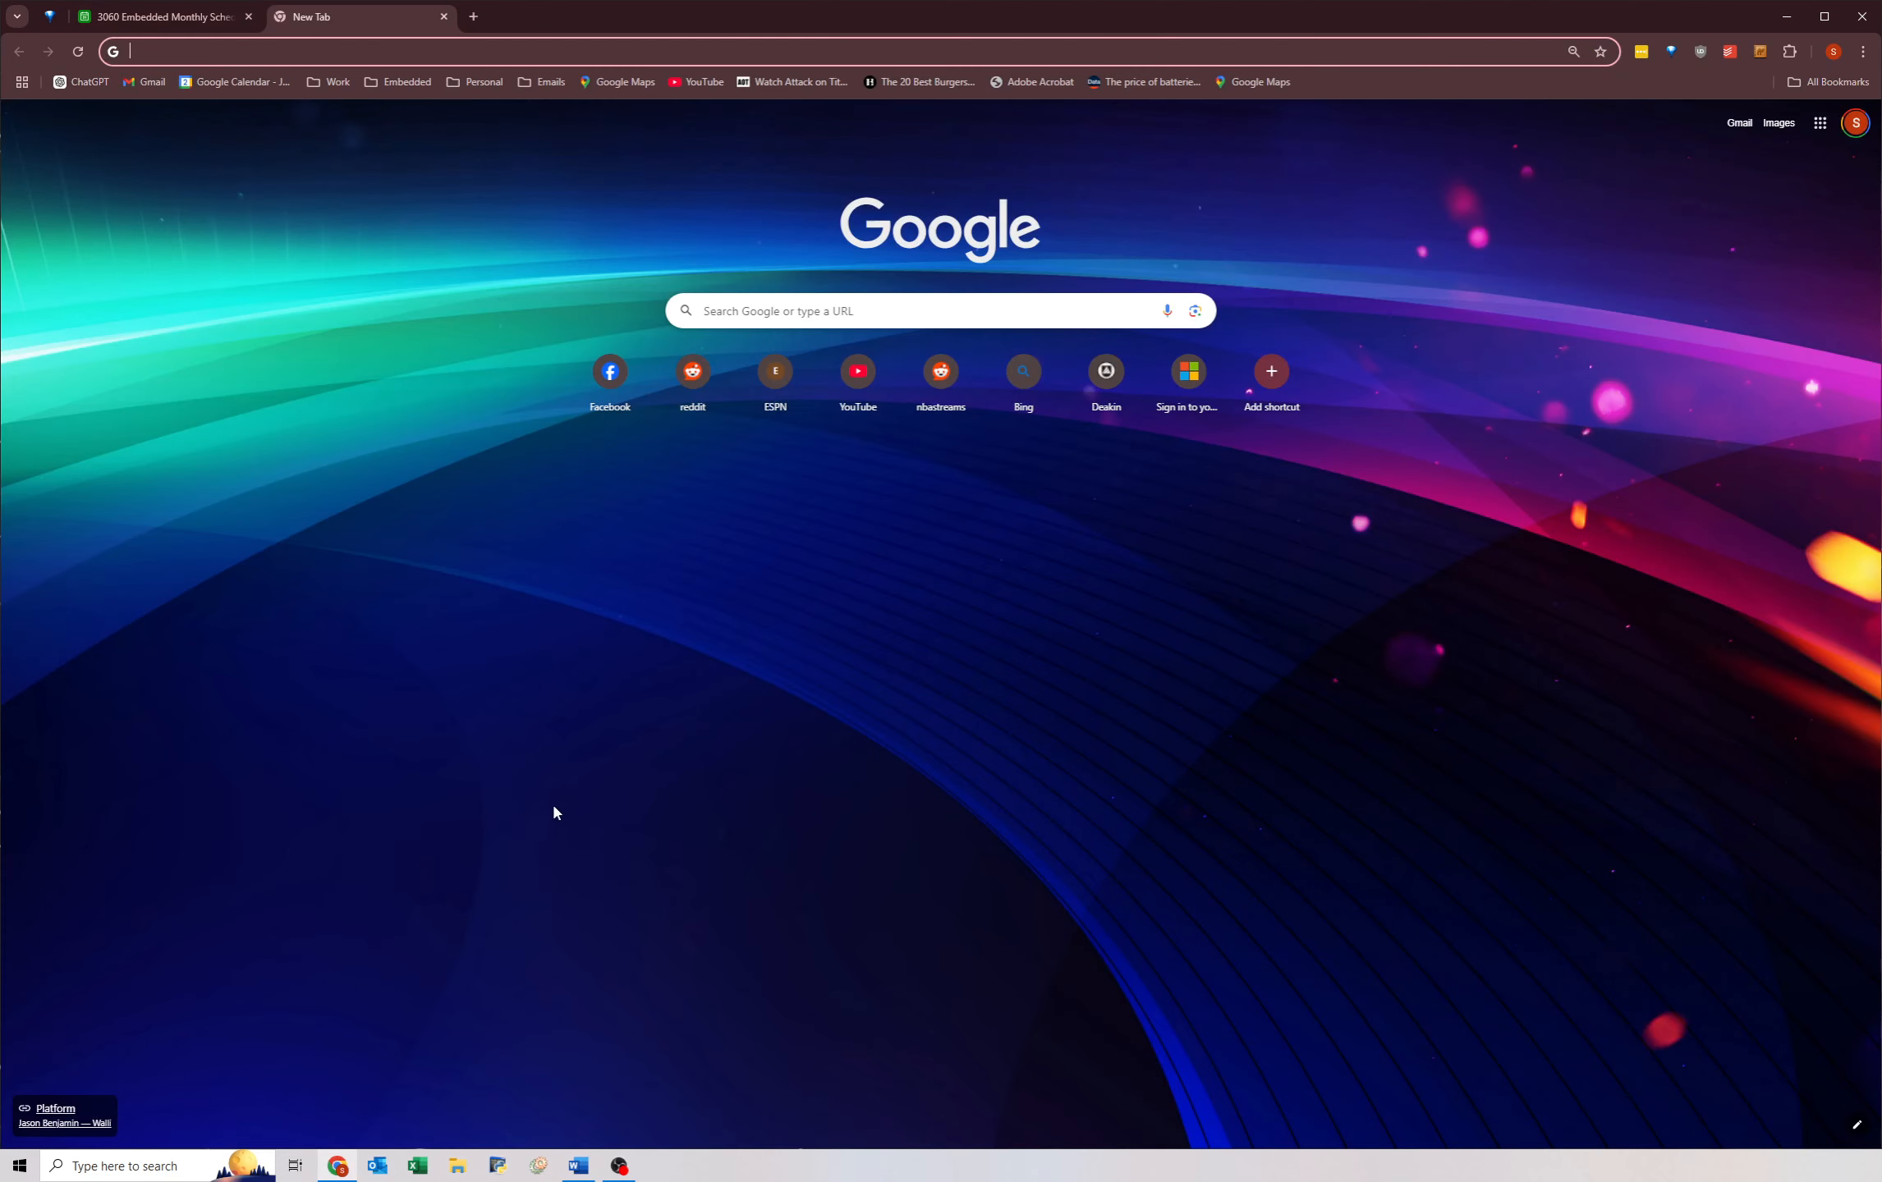
left_click(638, 868)
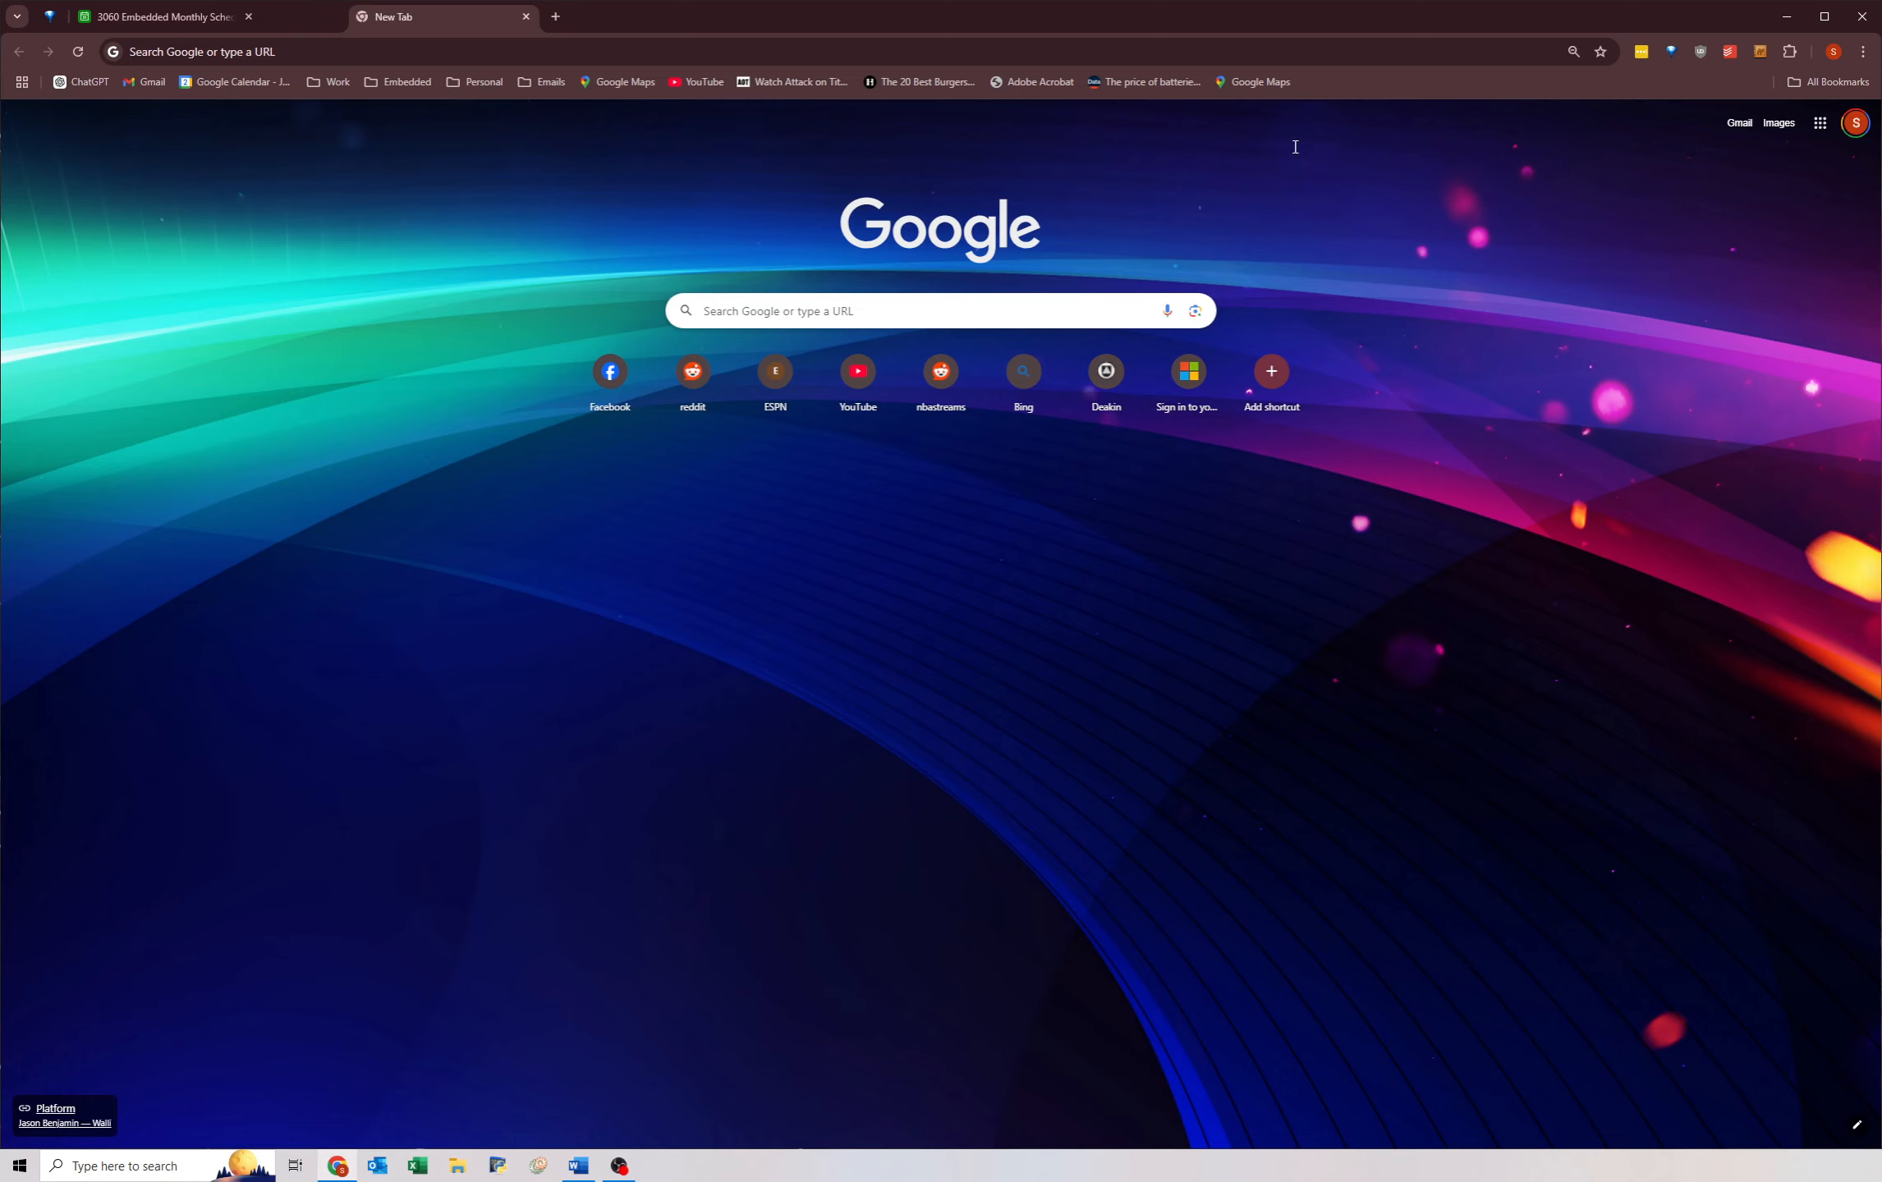
key("ctrl+w")
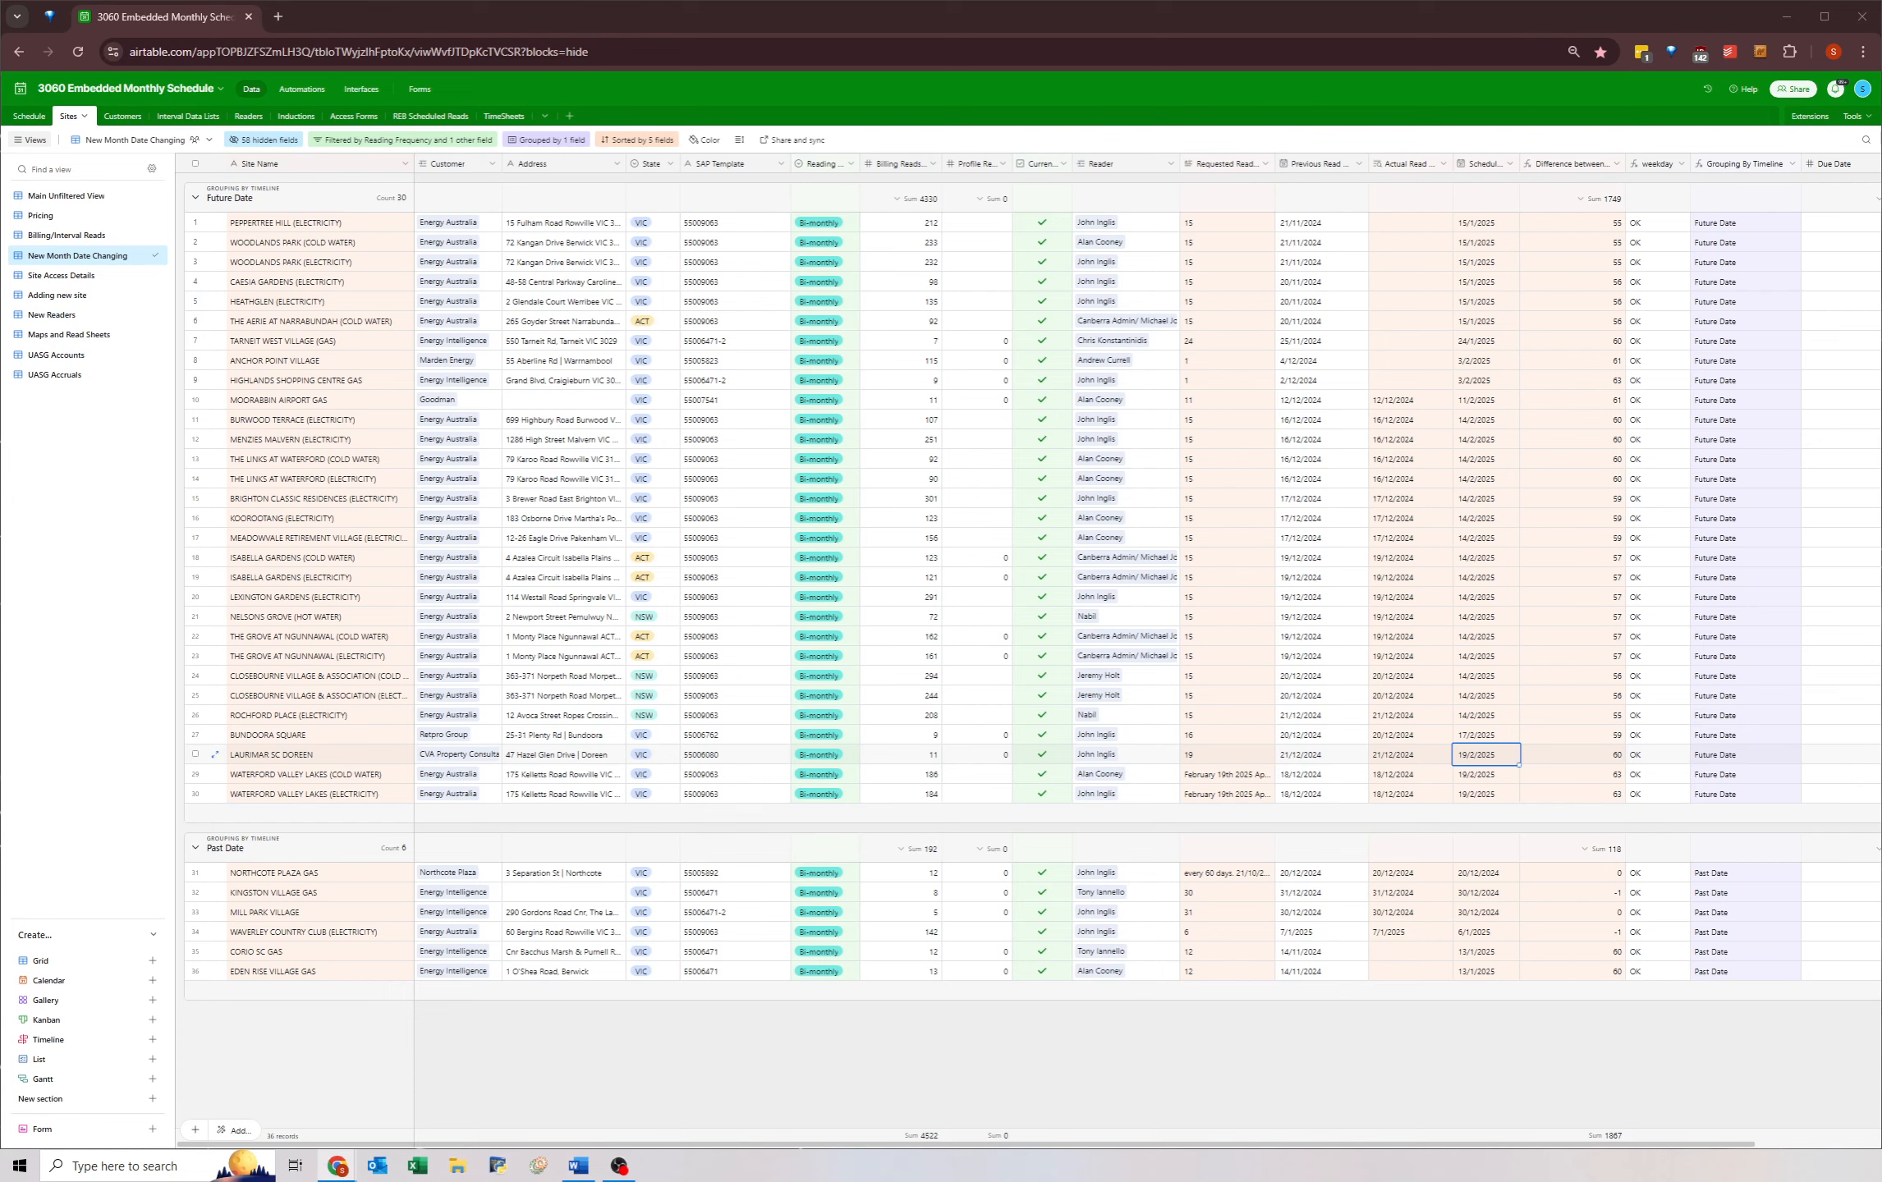
left_click_drag(575, 567, 195, 130)
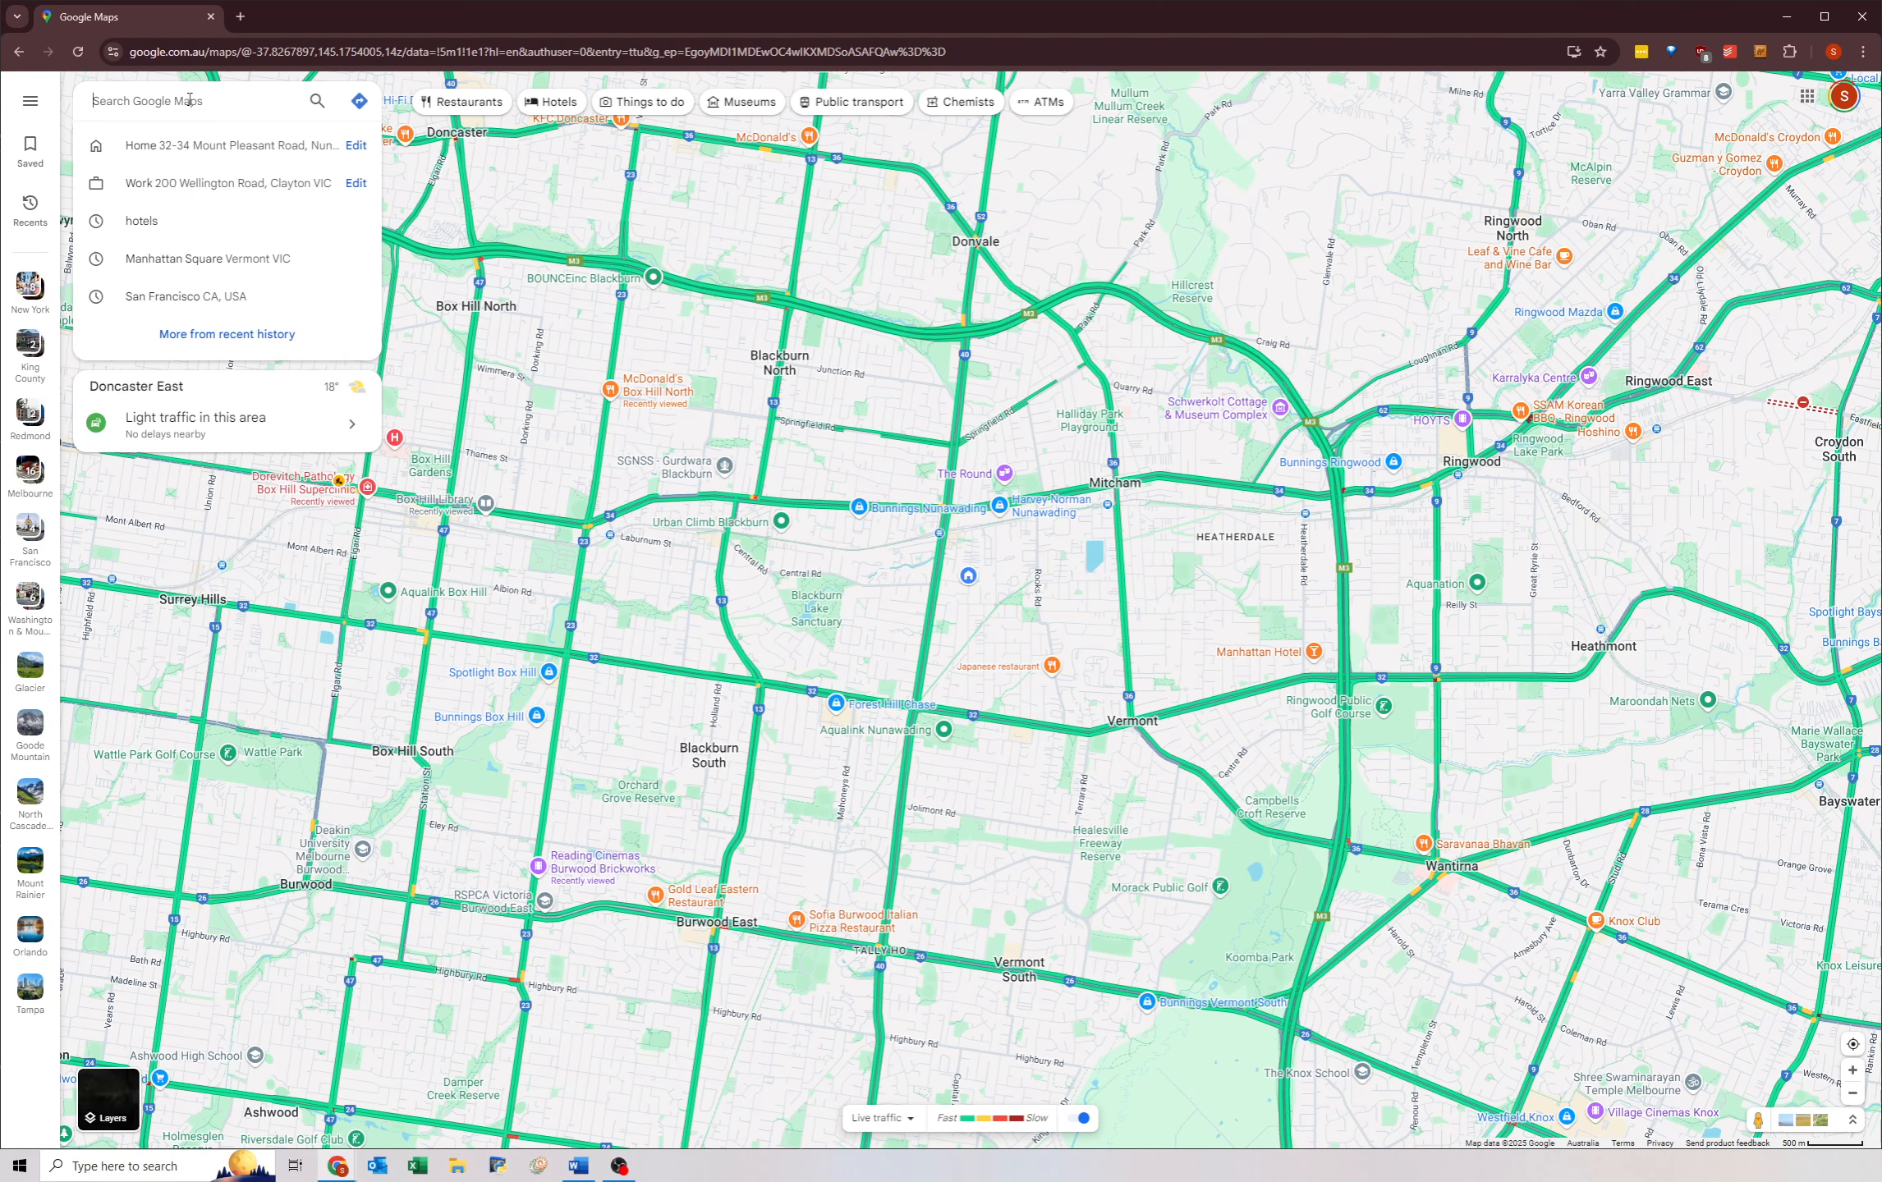
type("laurim")
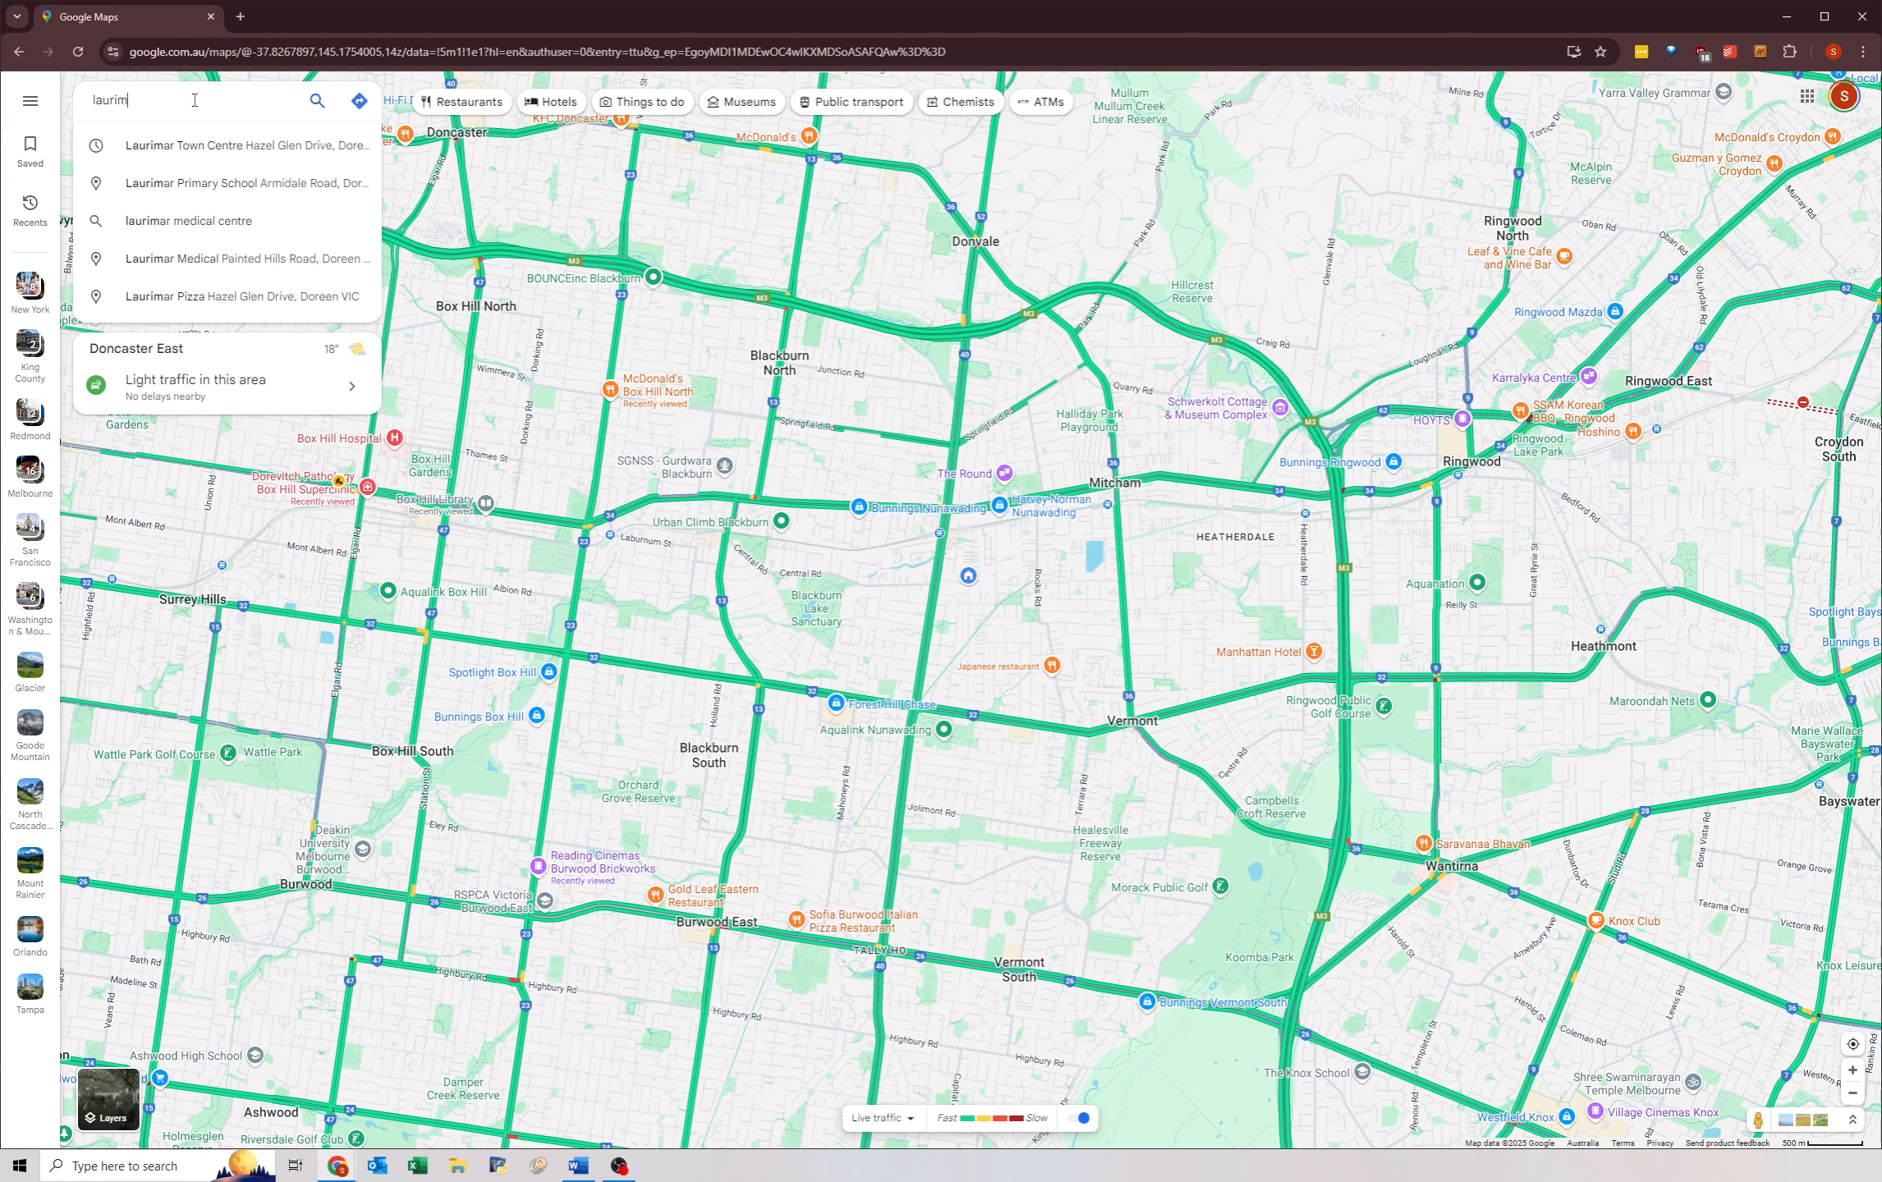
key("BackSpace")
key("BackSpace")
key("BackSpace")
key("BackSpace")
key("BackSpace")
key("BackSpace")
type("e")
key("BackSpace")
- Search Google Maps for "waterford valley" and open the Waterford Valley Lakes location on Kelletts Road, Rowville
type("waterford valley")
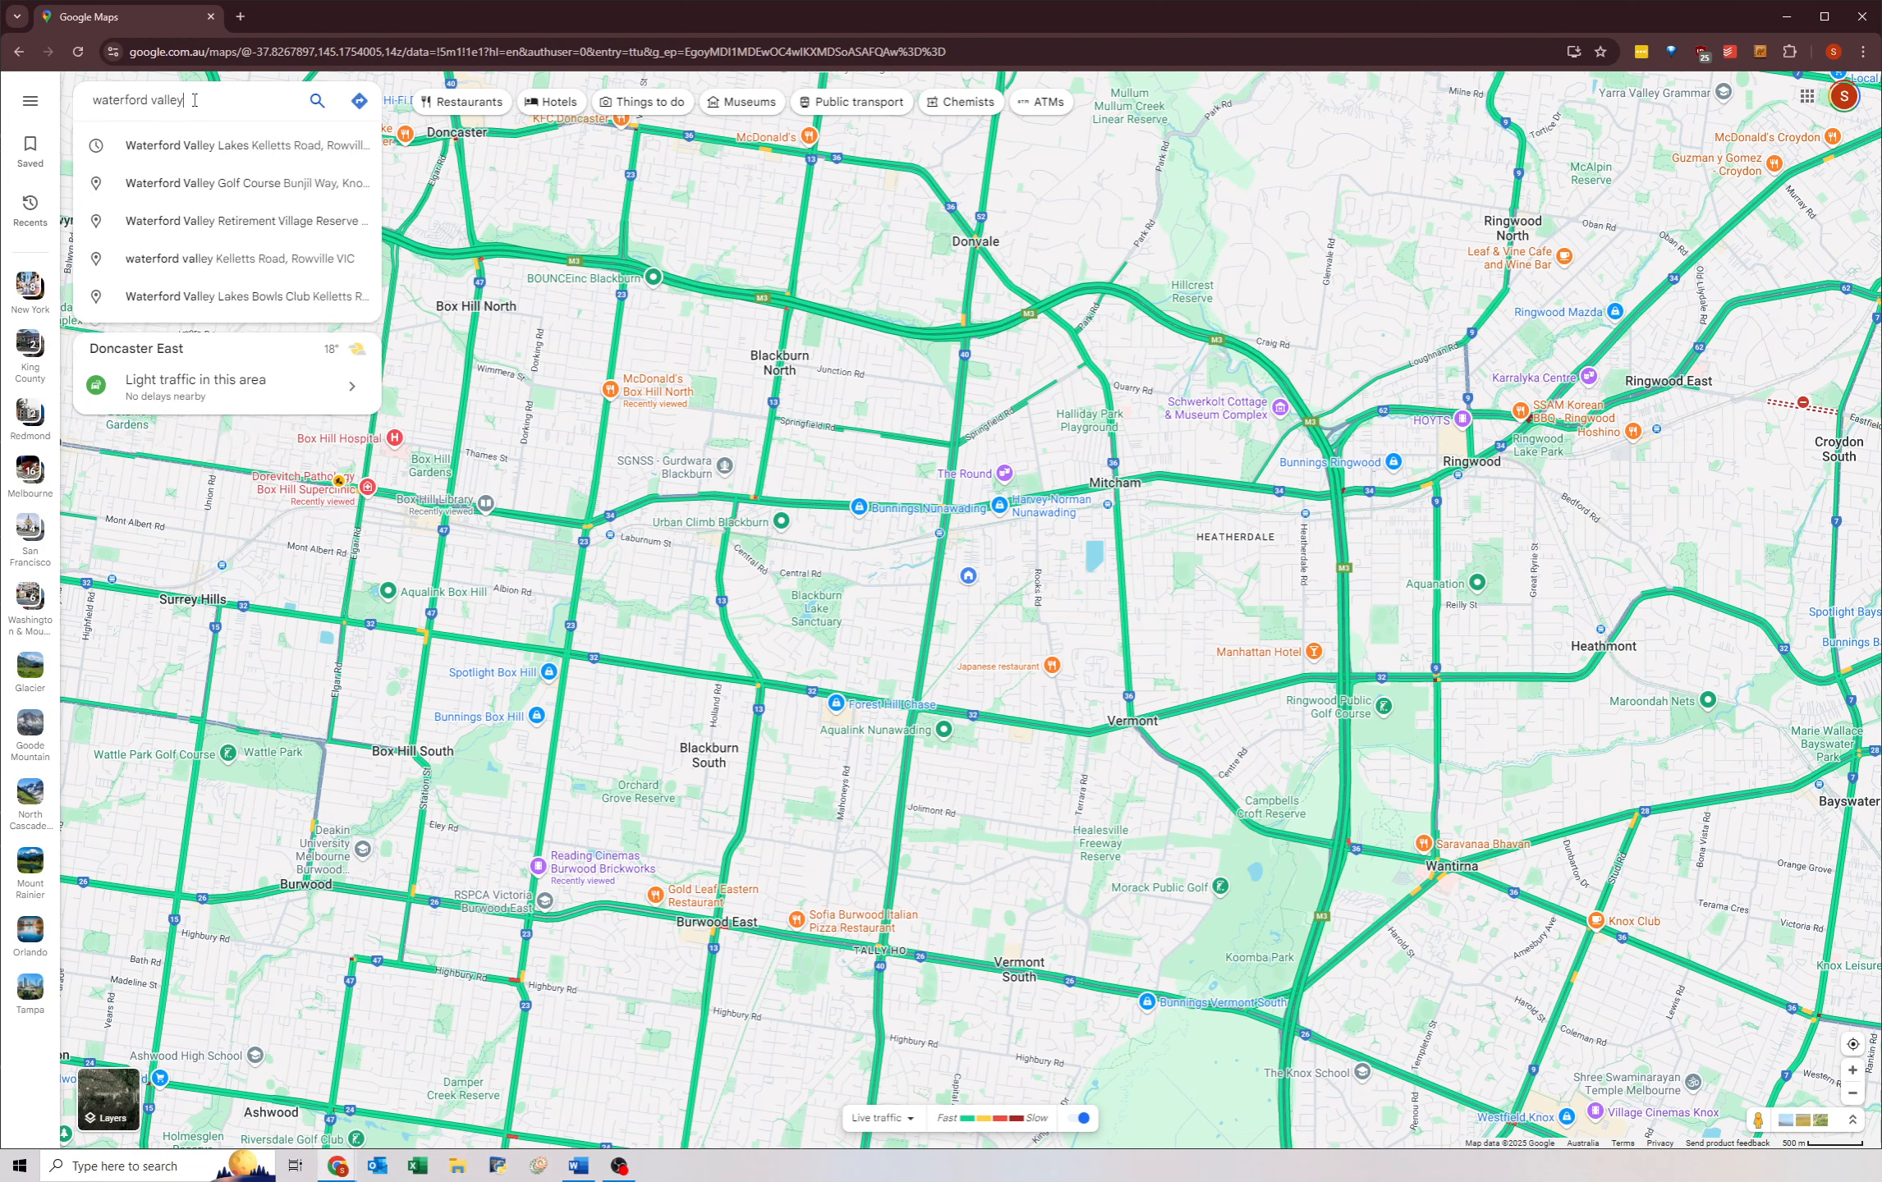
left_click(165, 145)
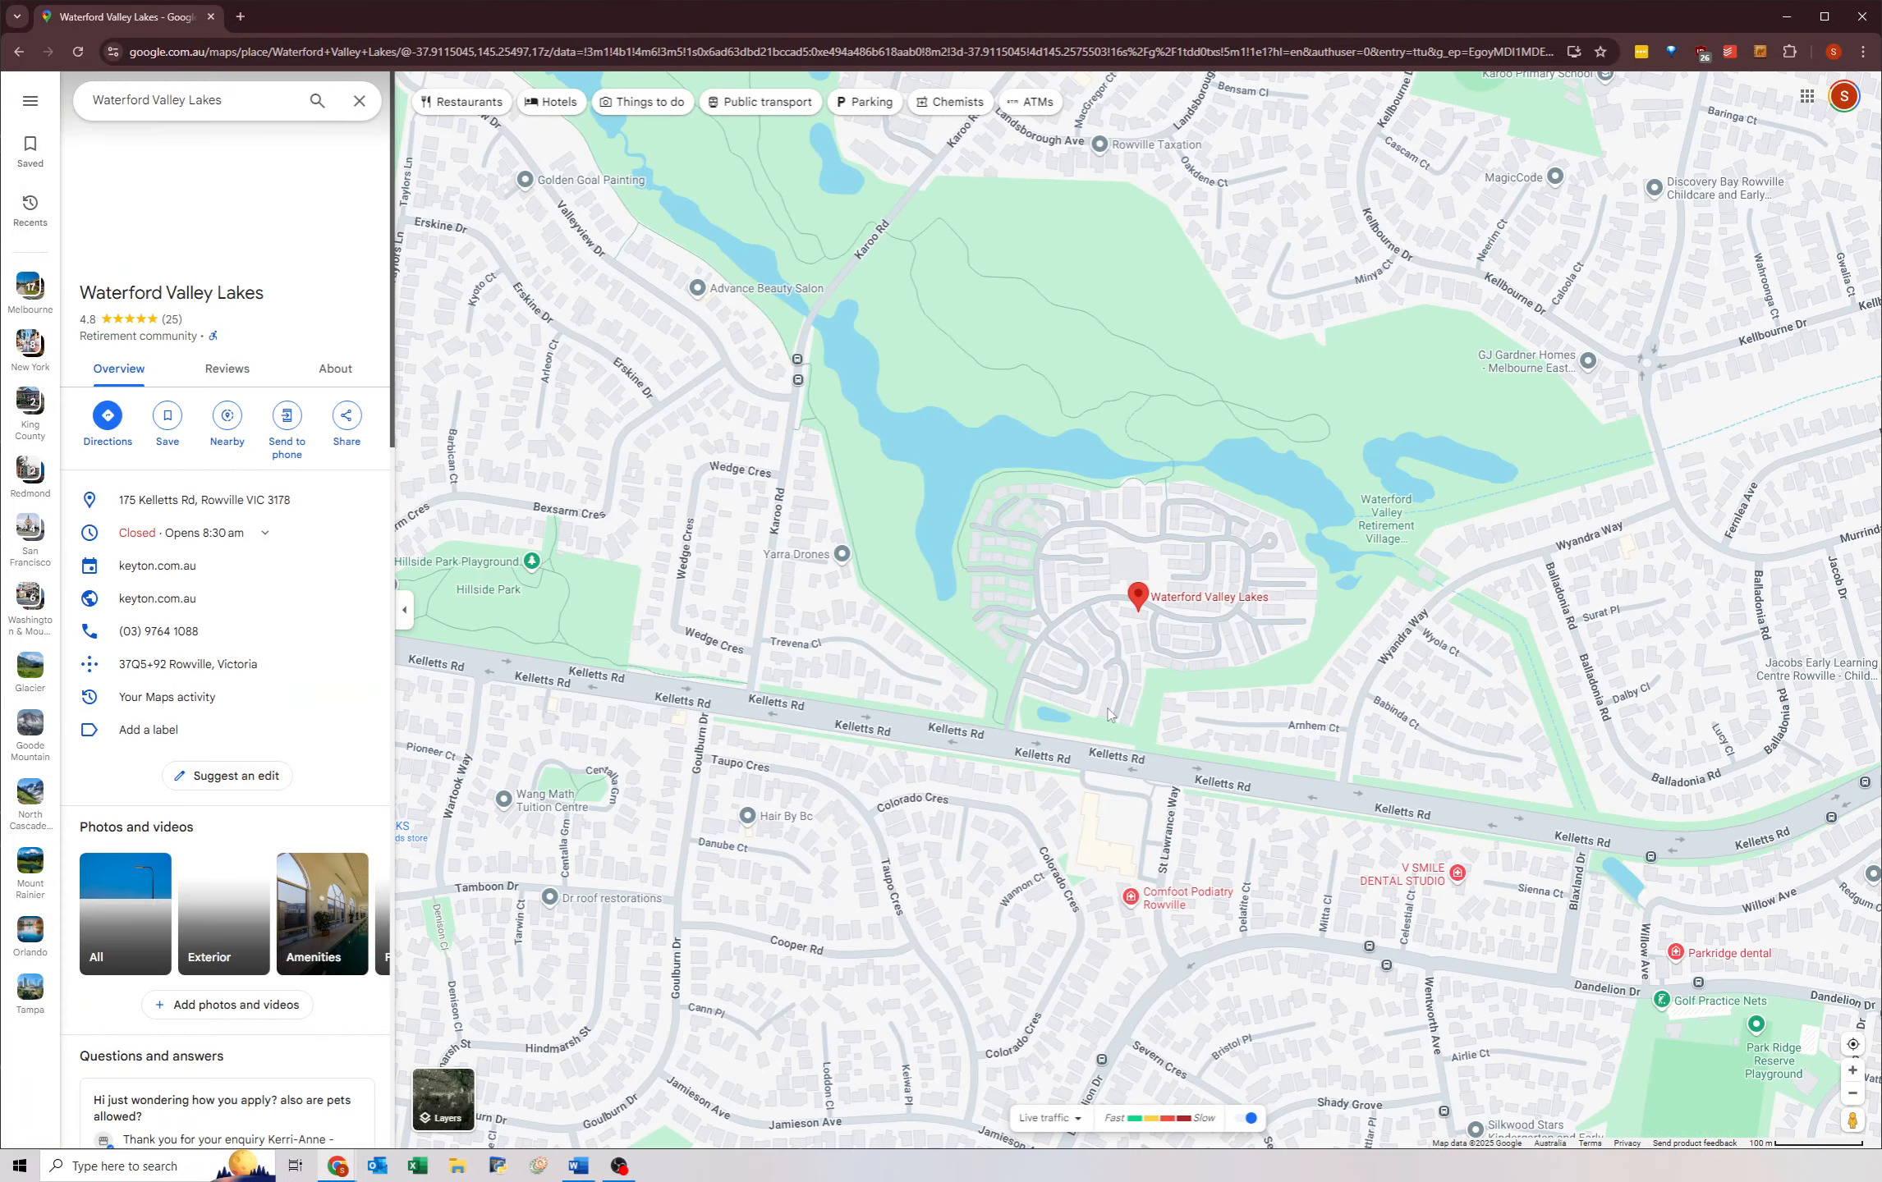
- Look up the driving route from Waterford Valley Lakes to Laurimar Town Centre, examine the Doreen end, and return to the Airtable base
left_click(107, 414)
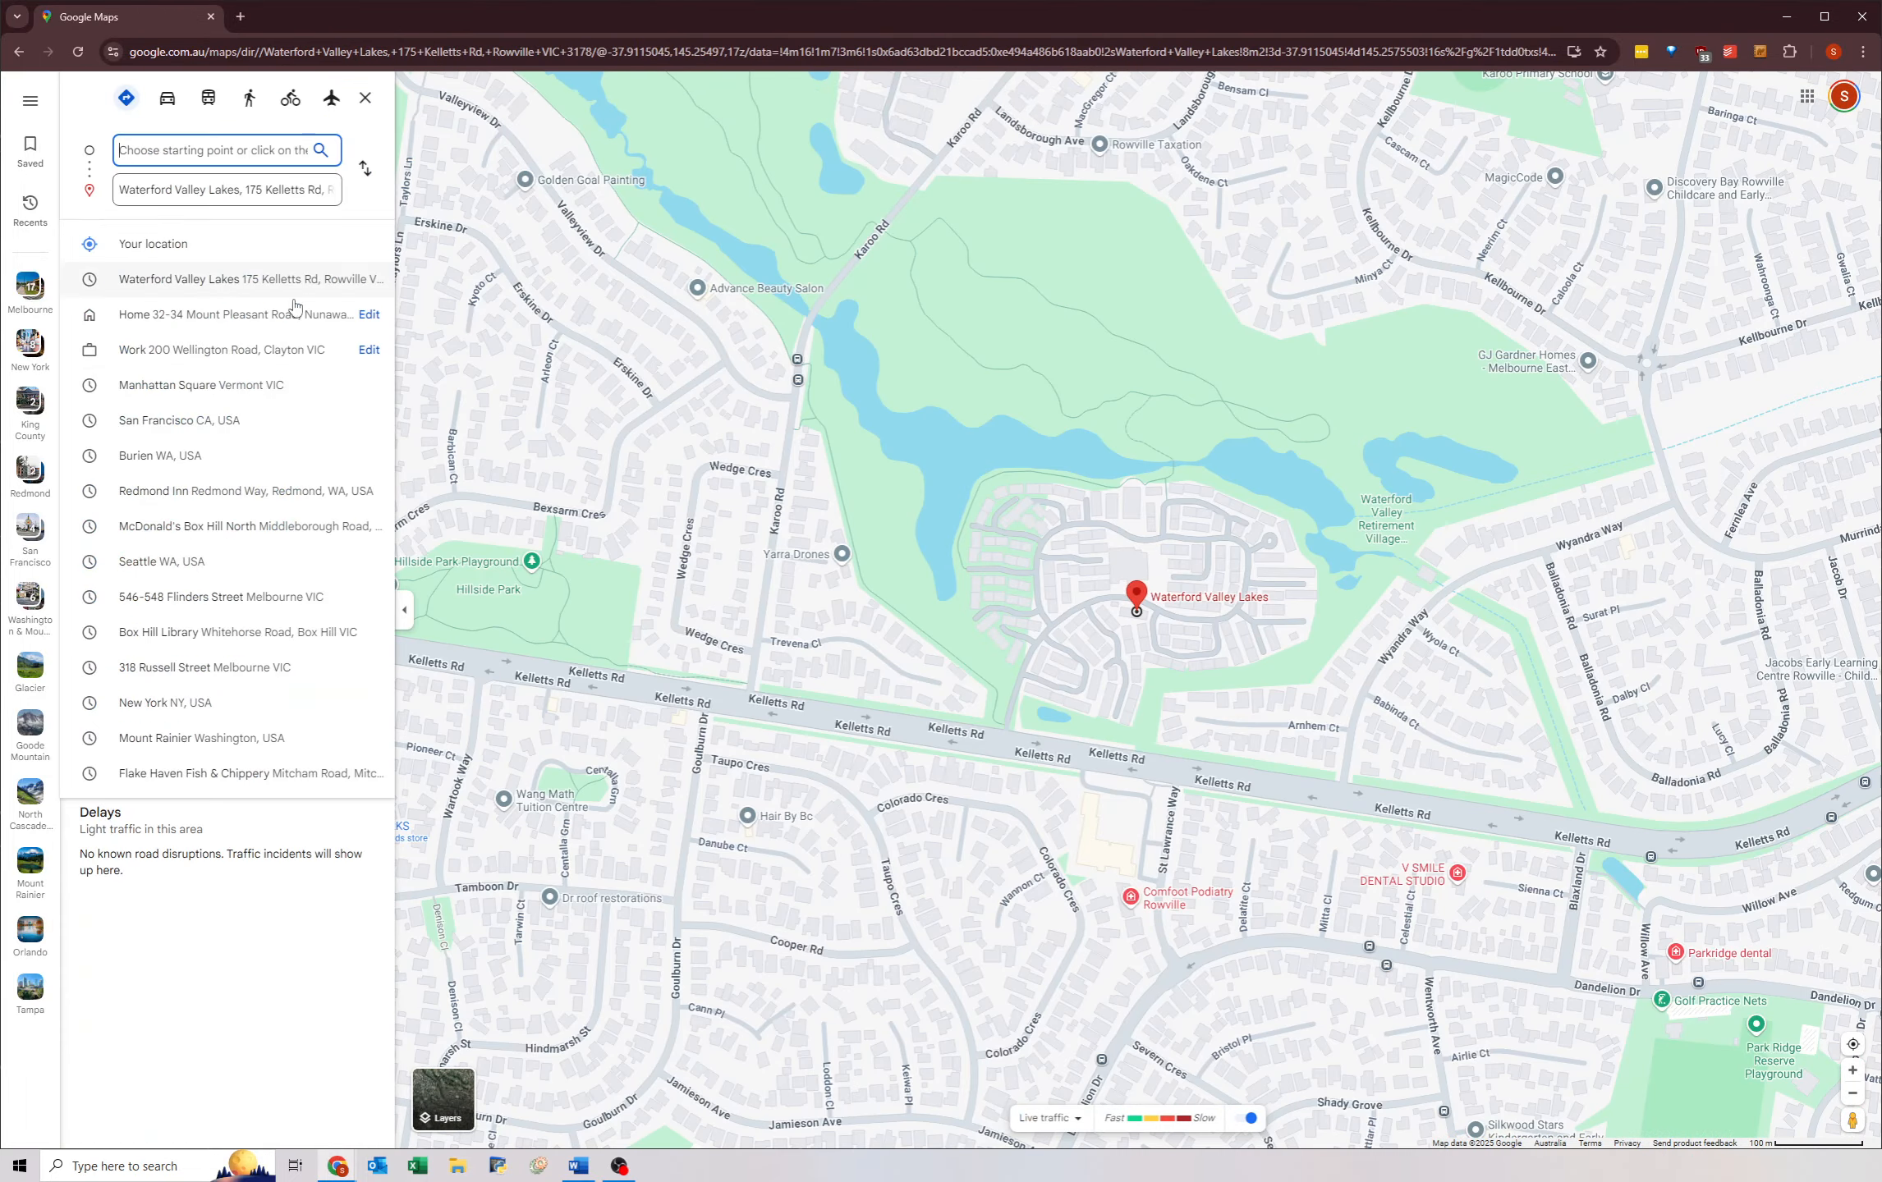
left_click(365, 169)
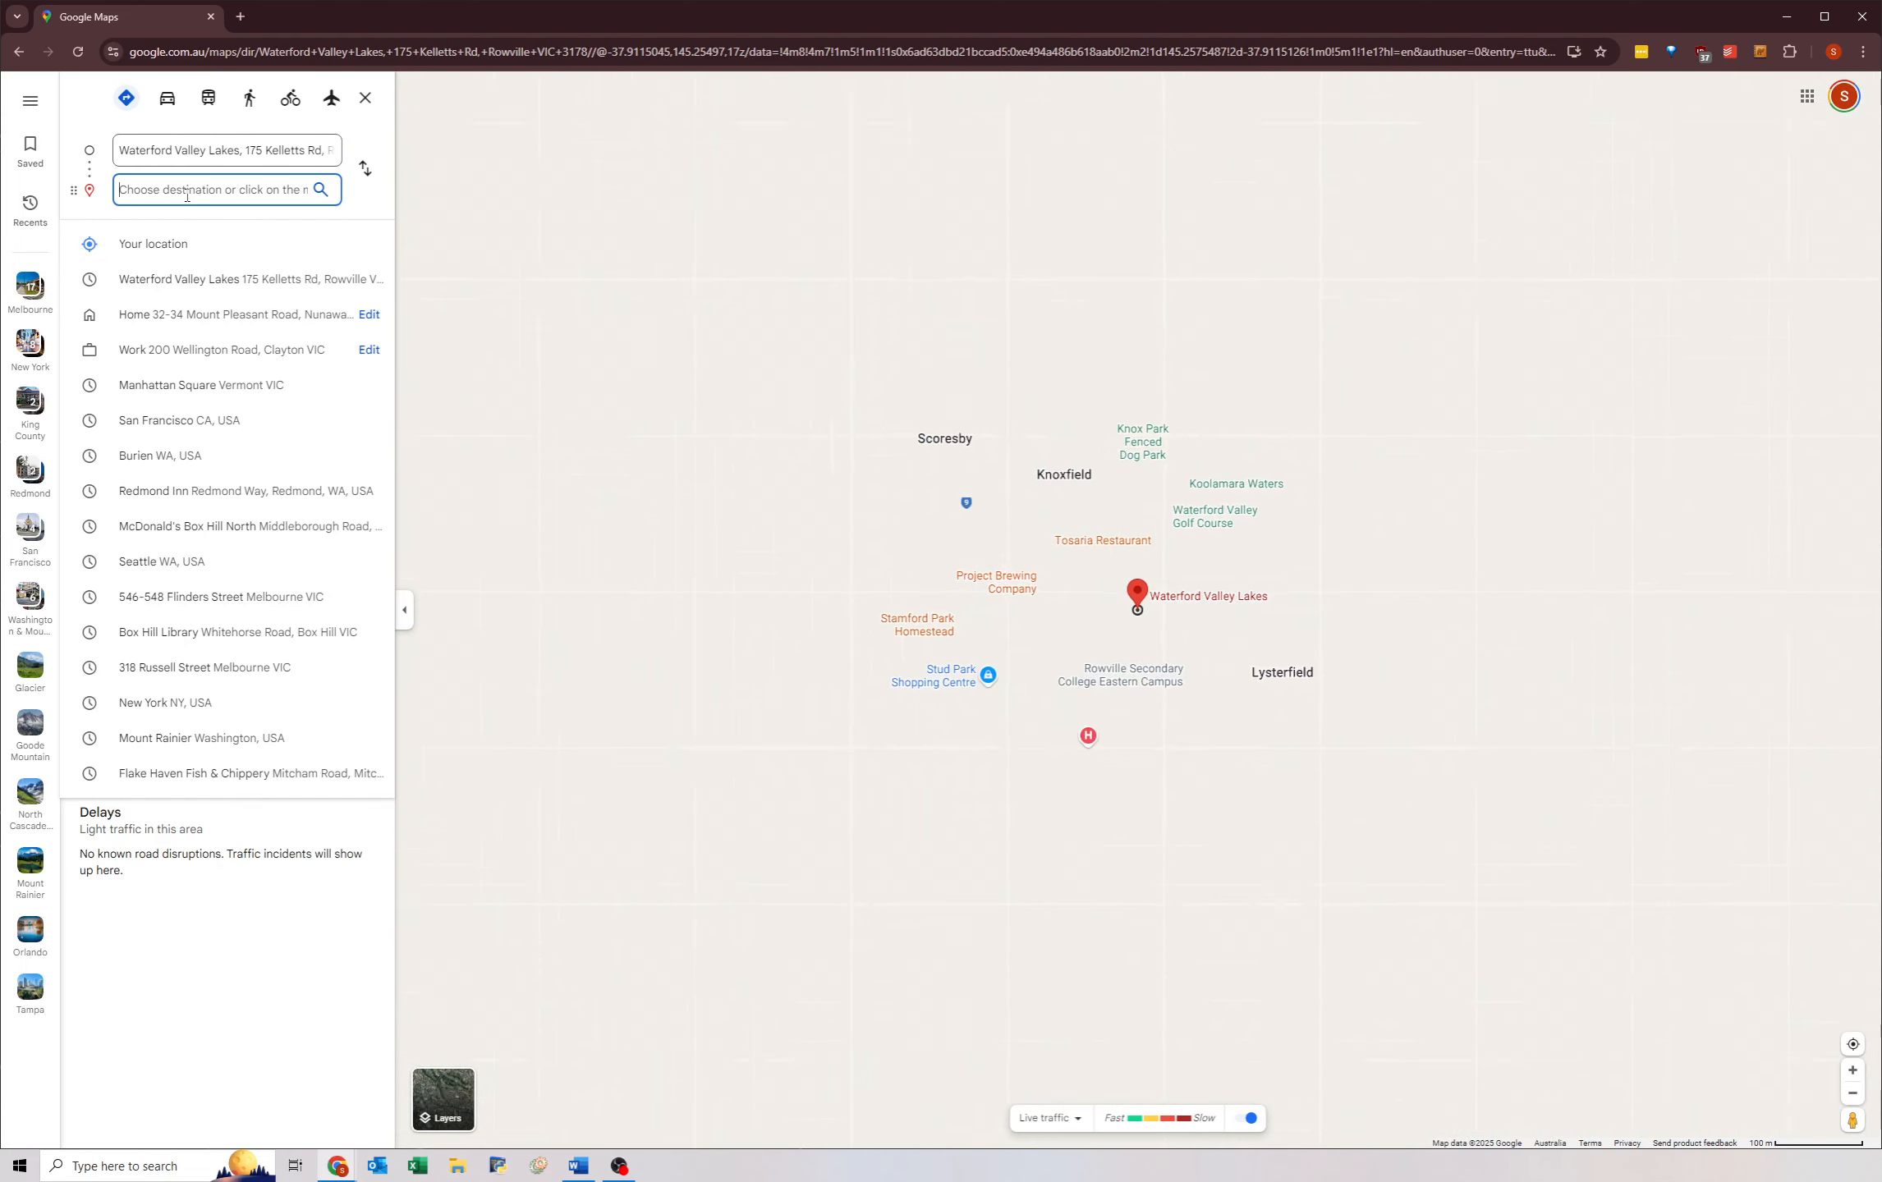
type("lauri")
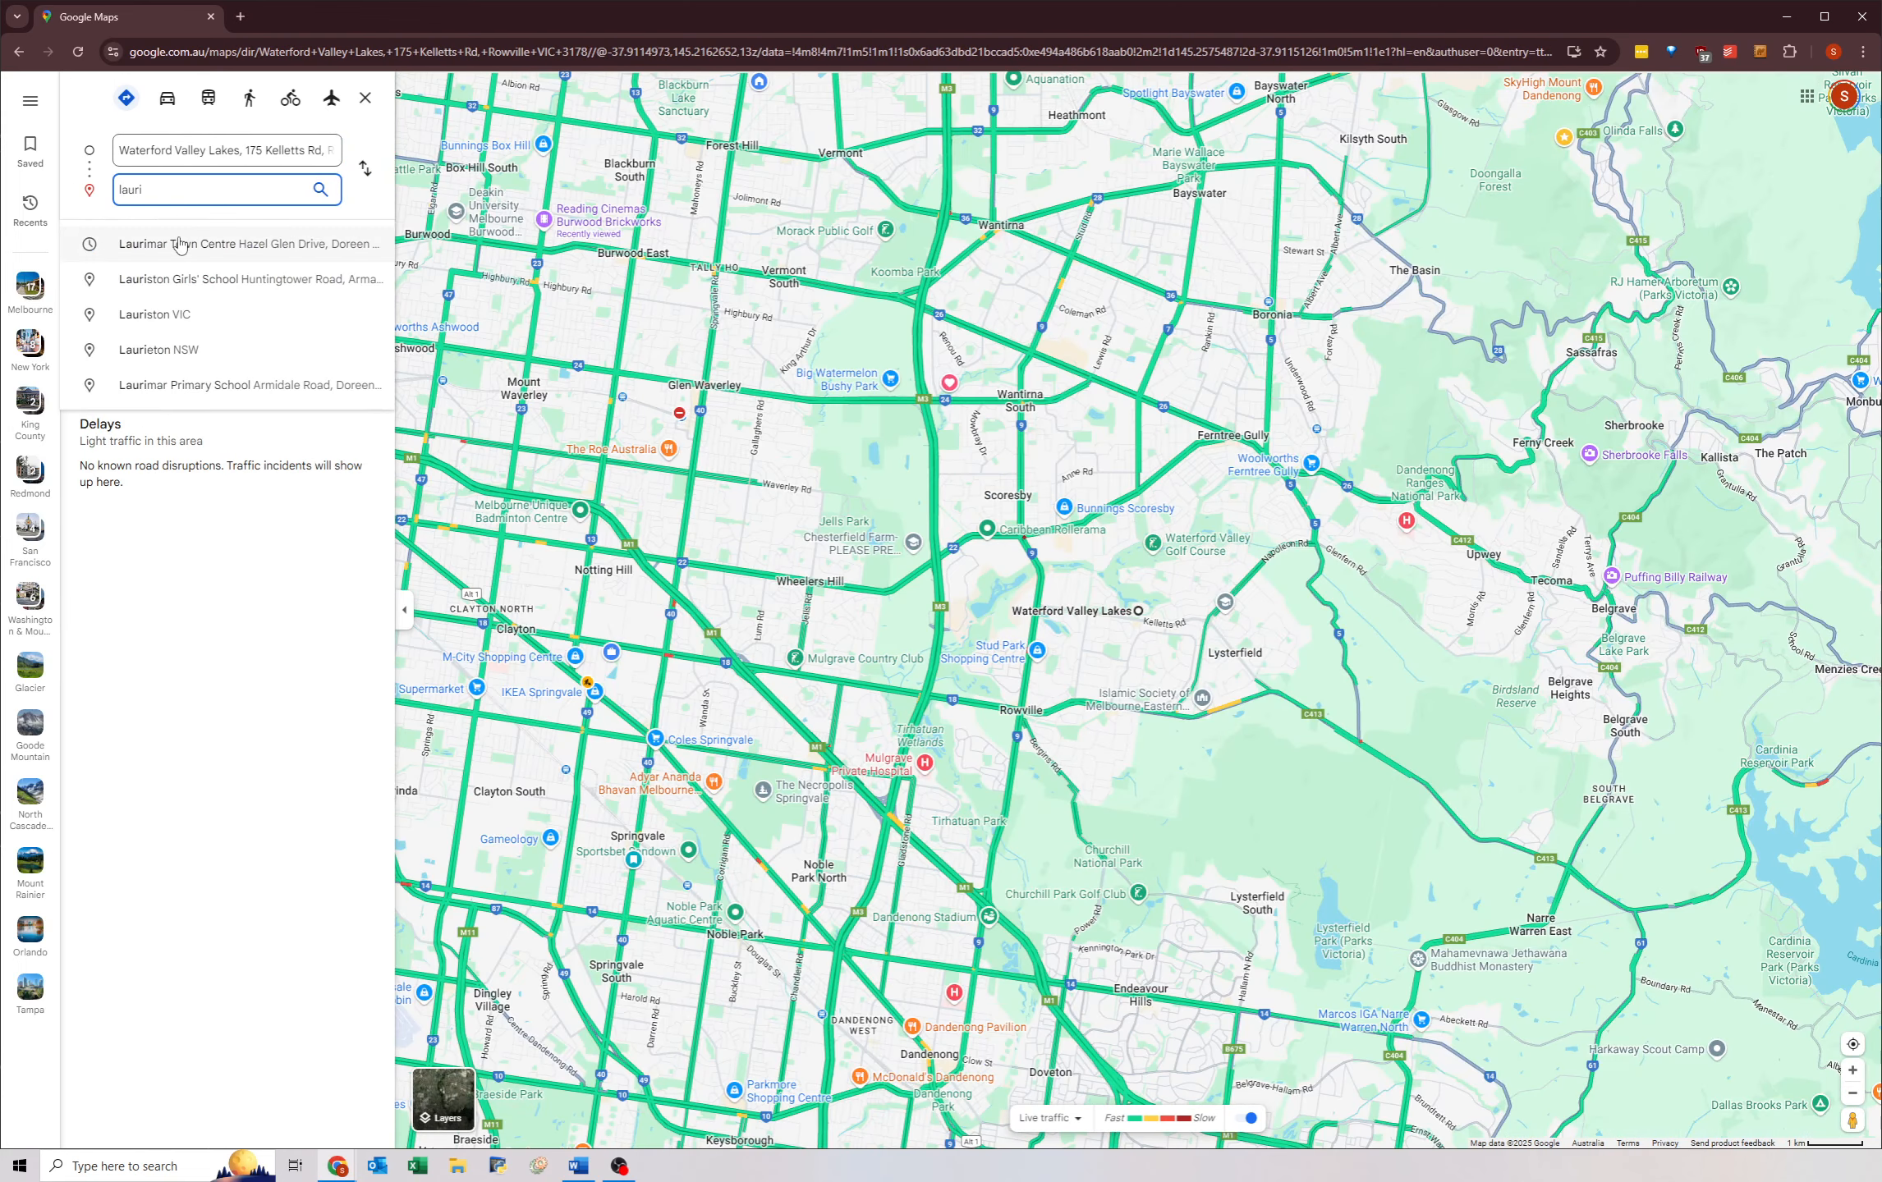
left_click(205, 244)
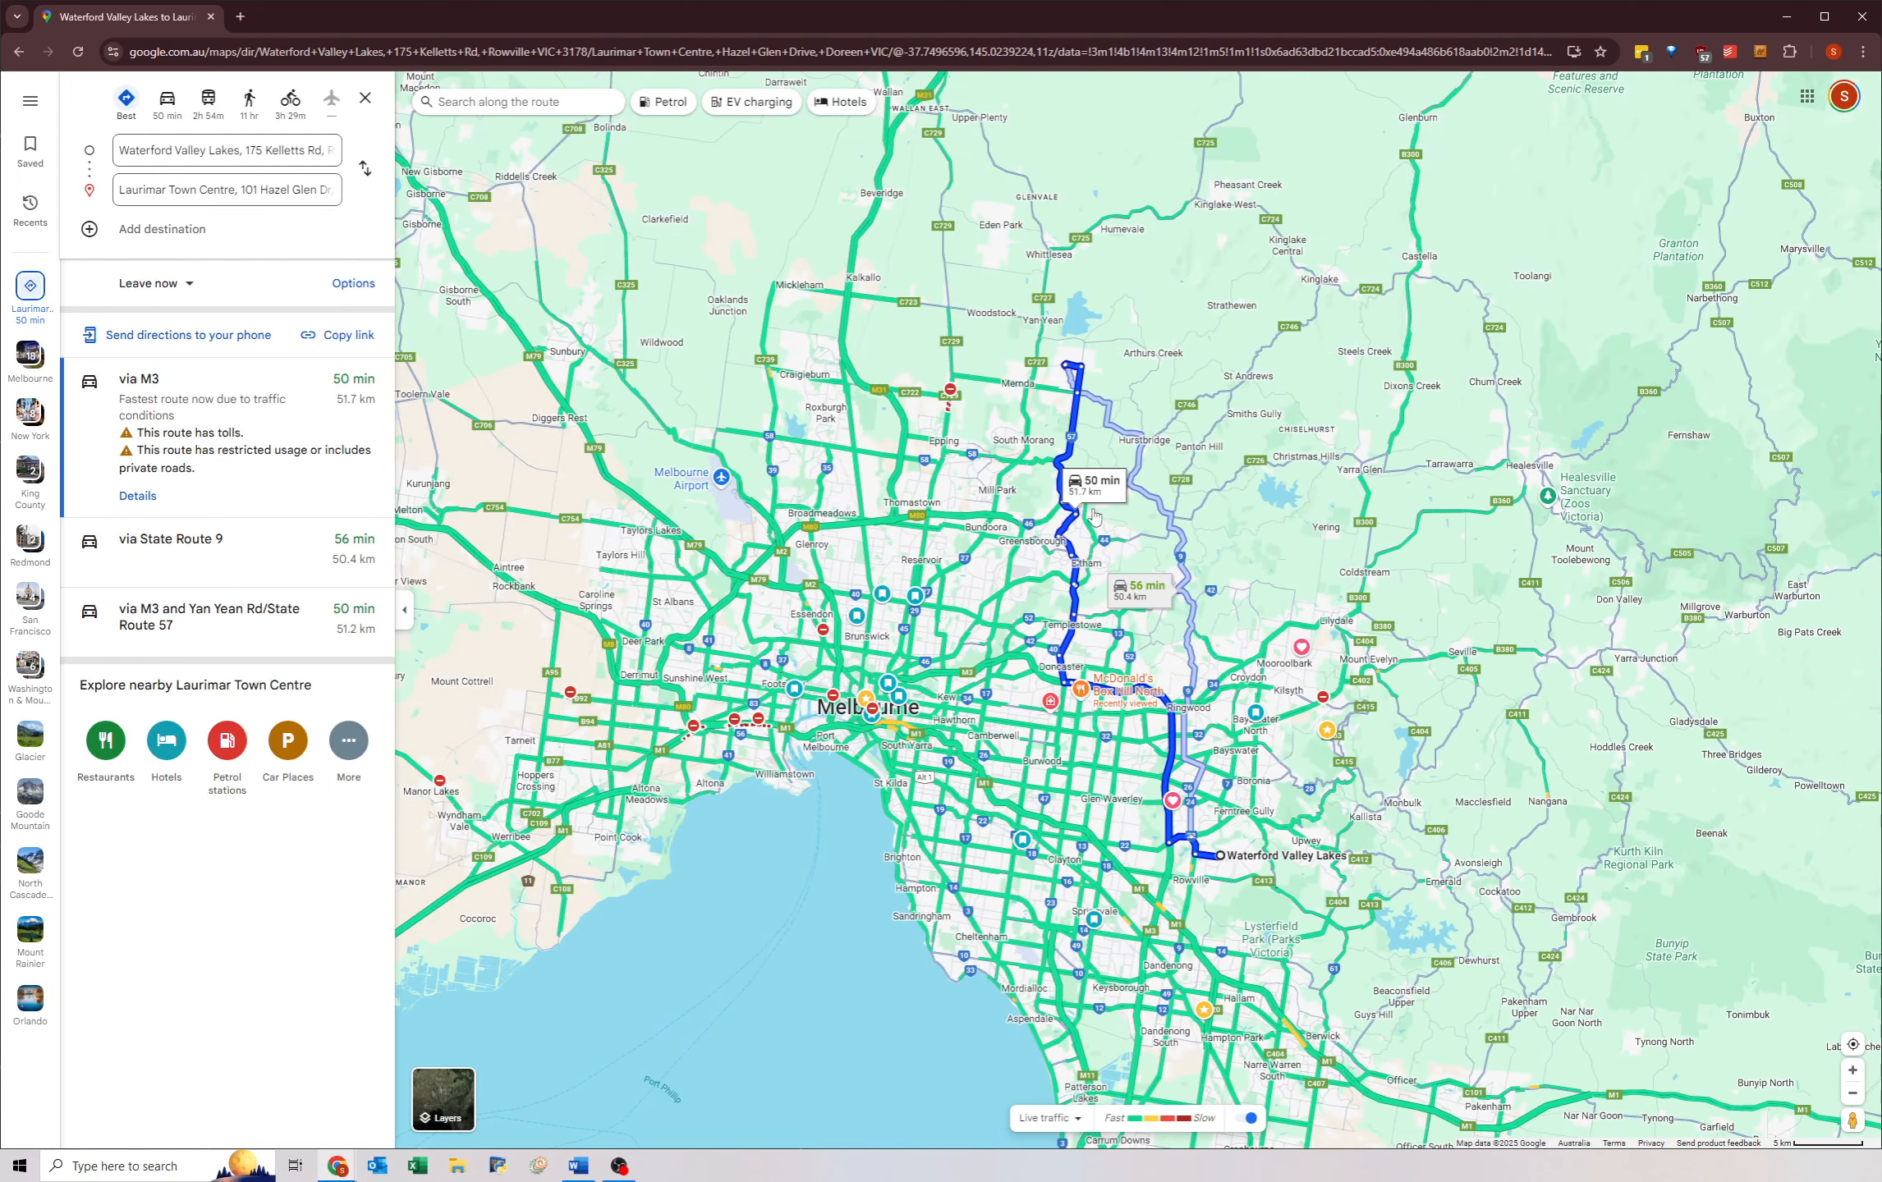
mouse_move(1073, 374)
scroll(1073, 373, "up", 2)
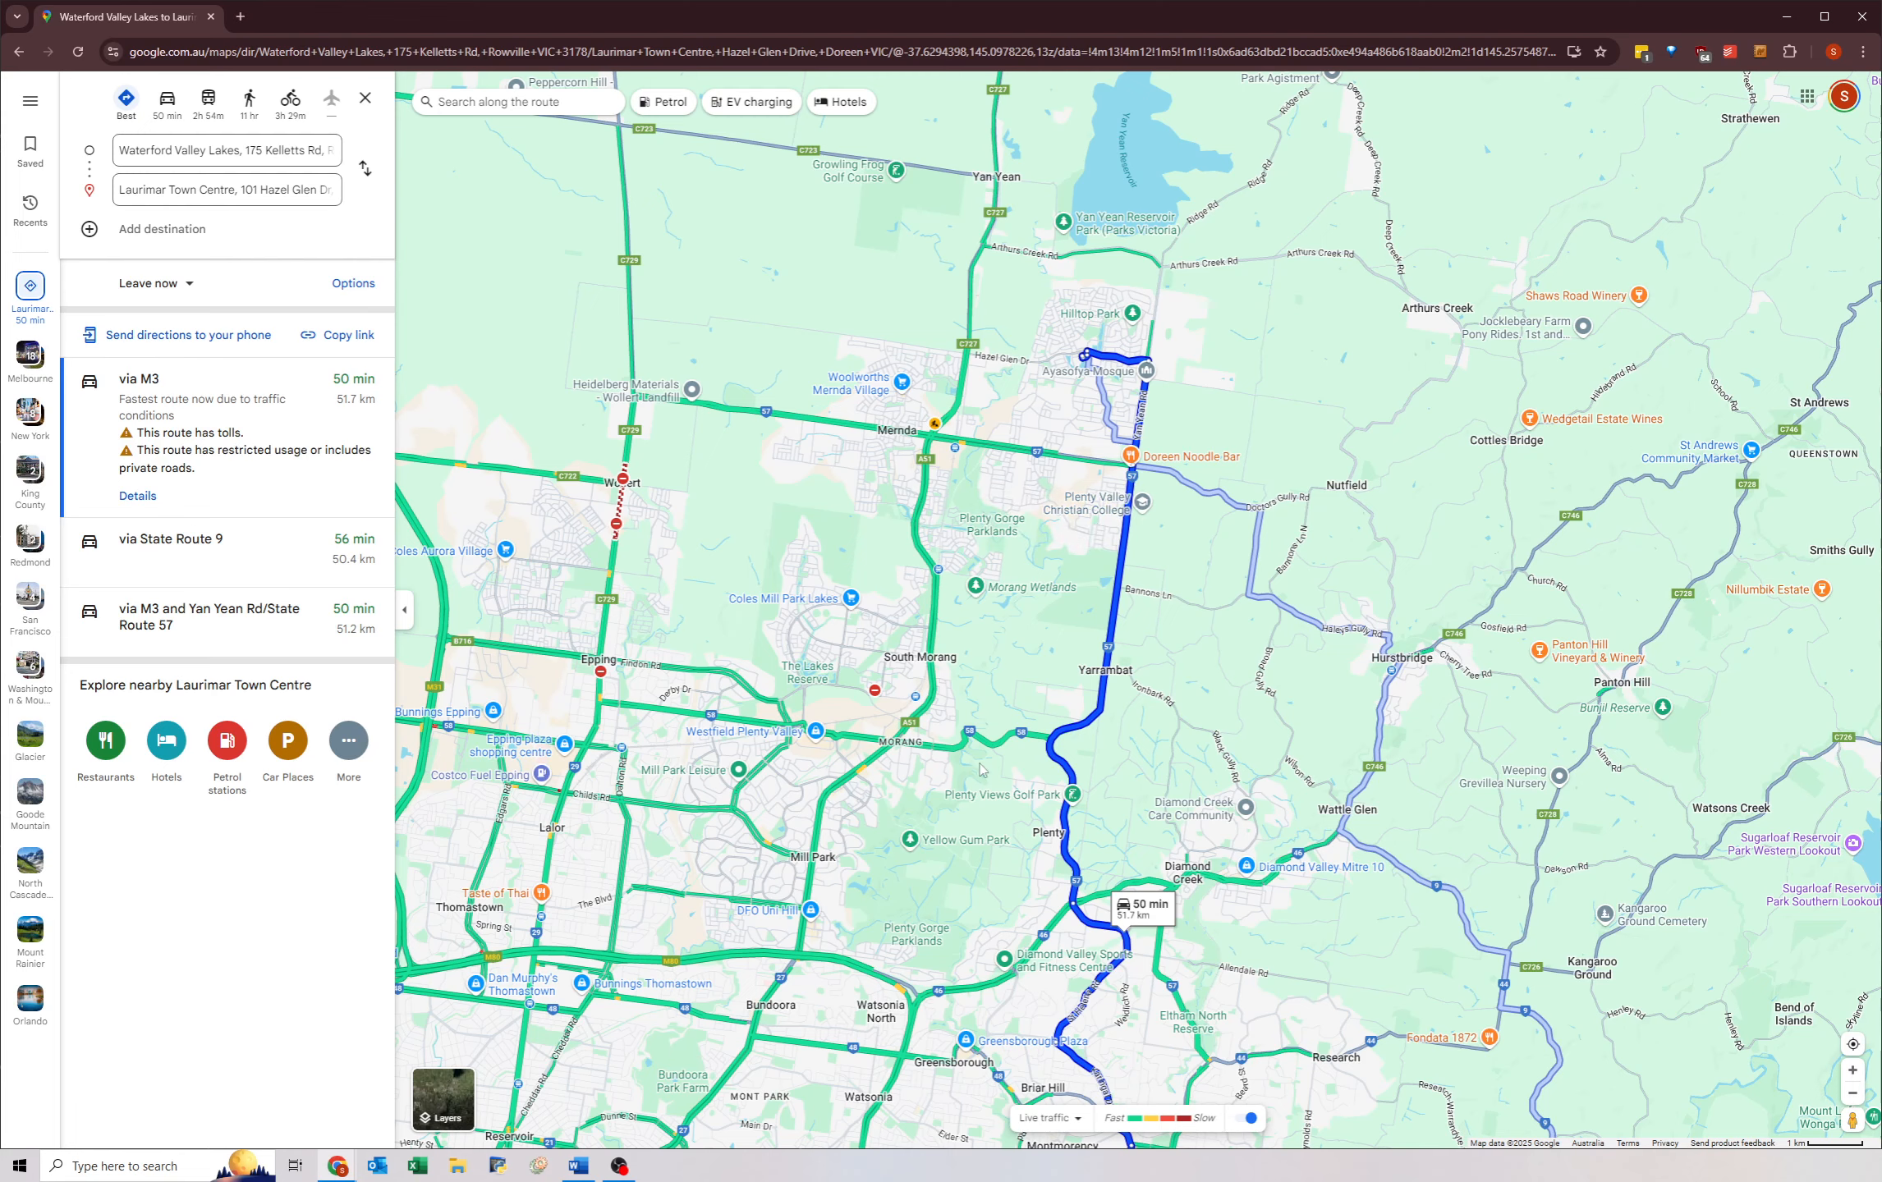
left_click_drag(984, 770, 948, 243)
left_click(211, 17)
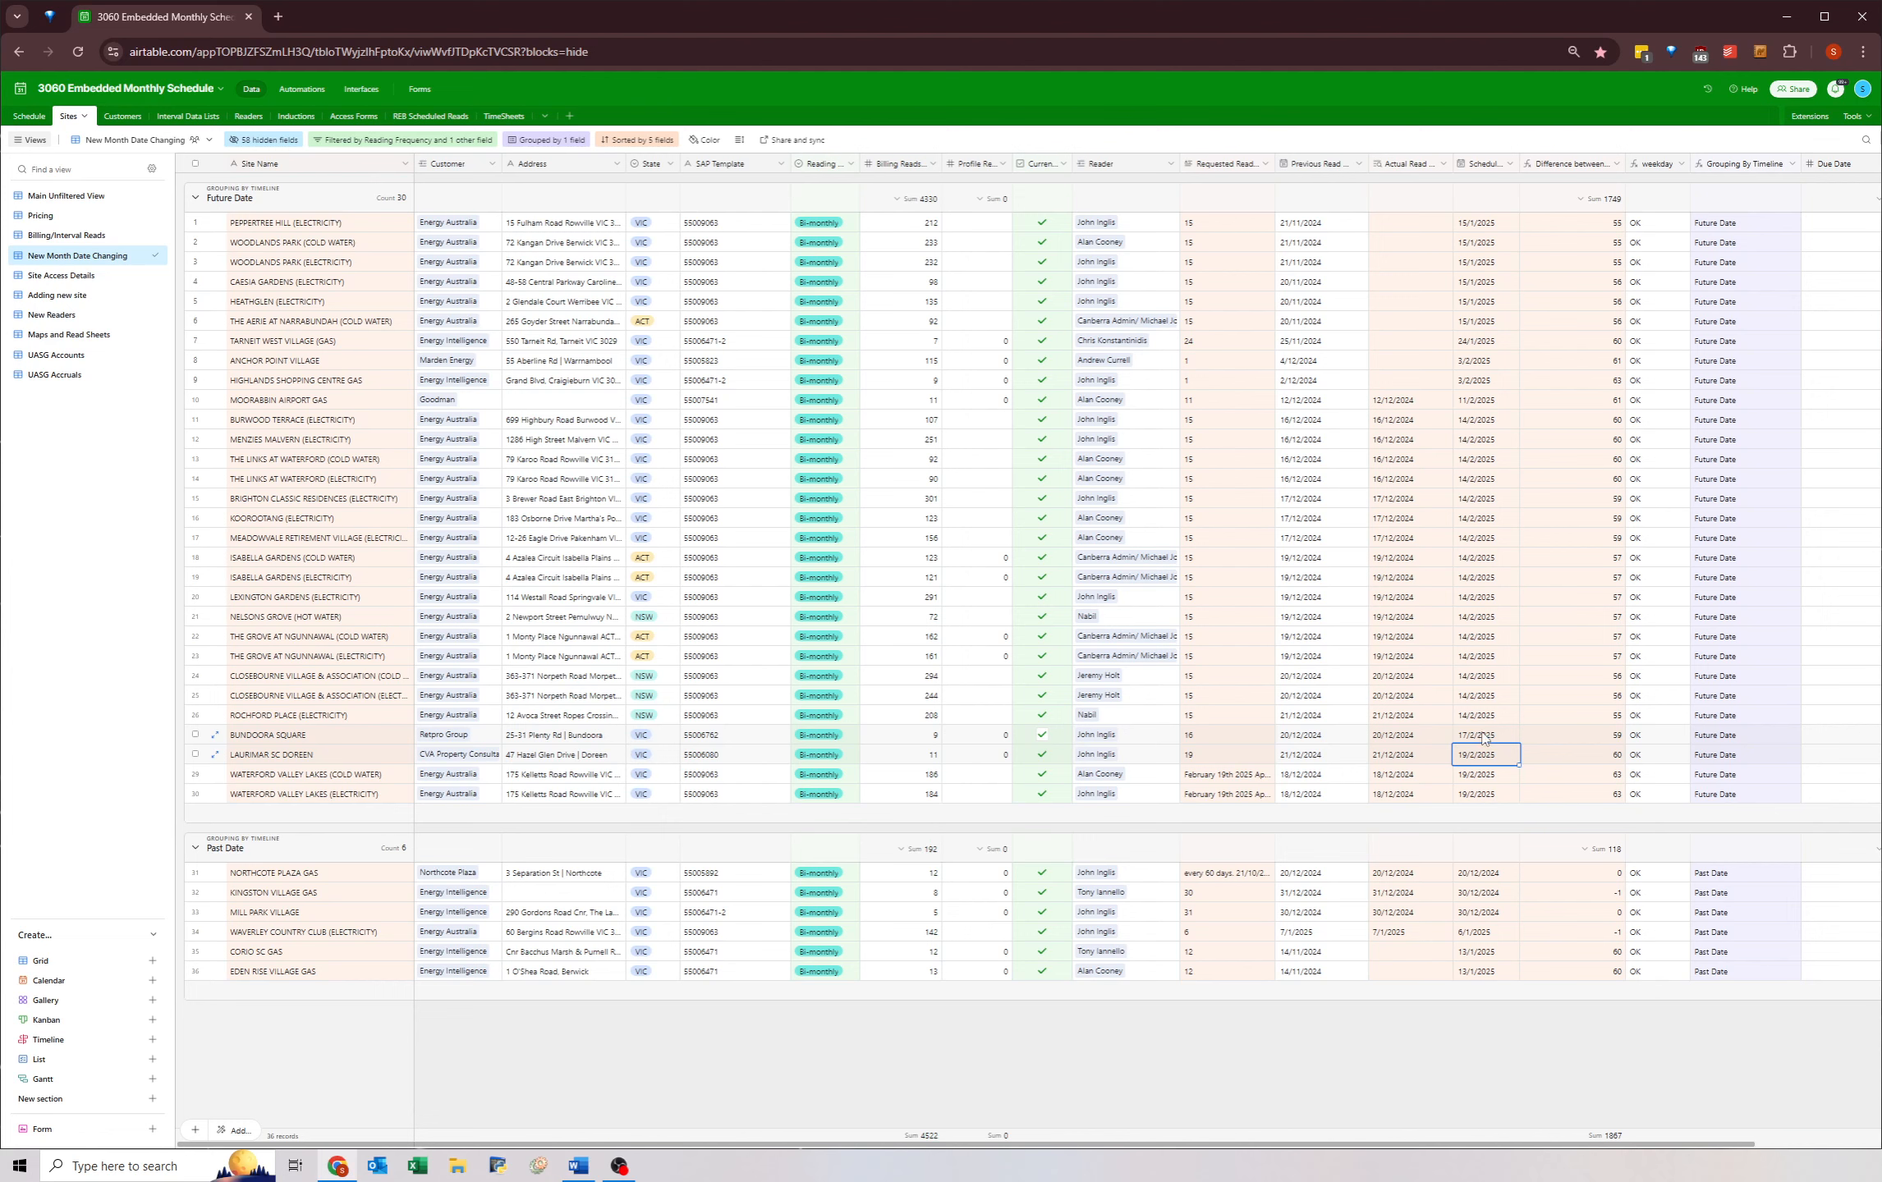
- Set the Scheduled dates of LAURIMAR SC DOREEN and BUNDOORA SQUARE to 18/2/2025
type("18/2/2025")
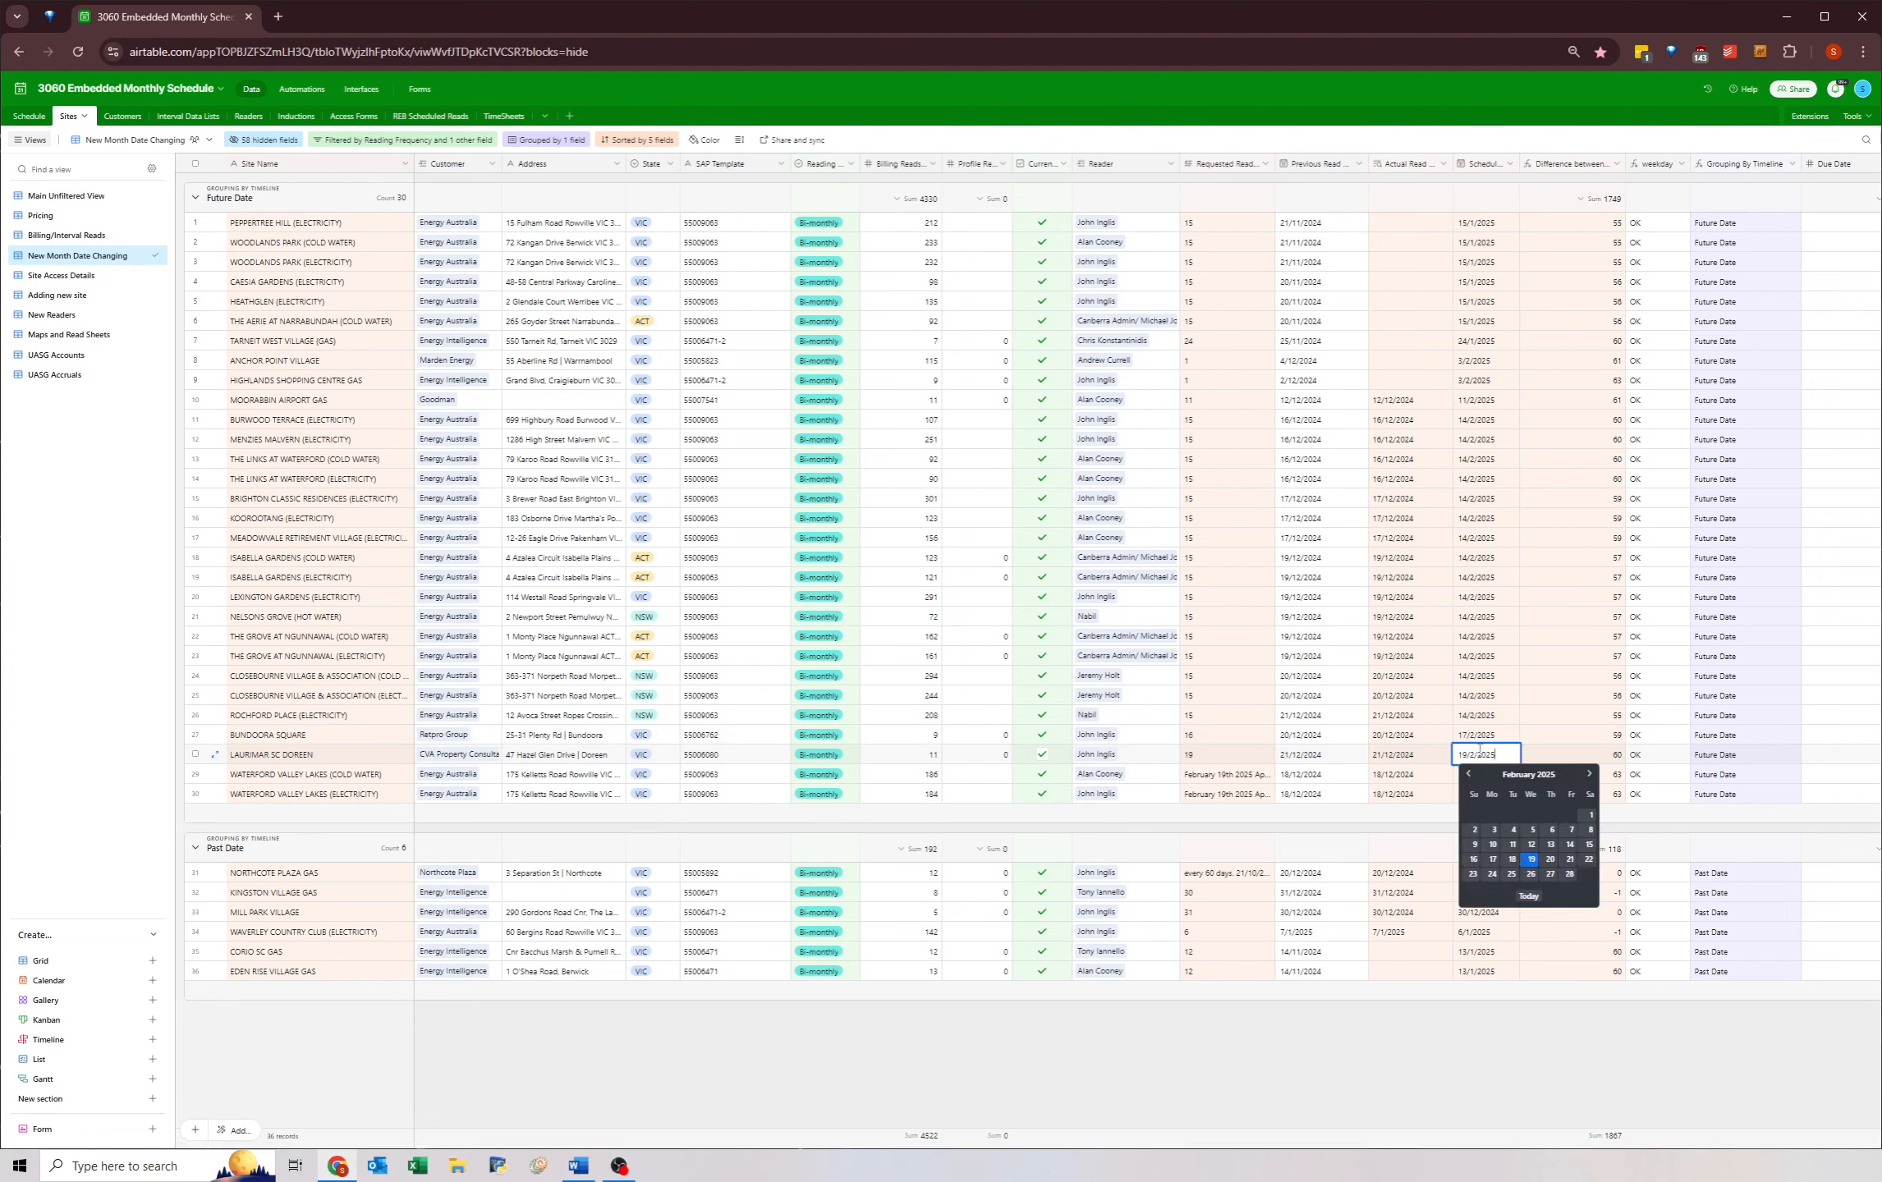
key("Return")
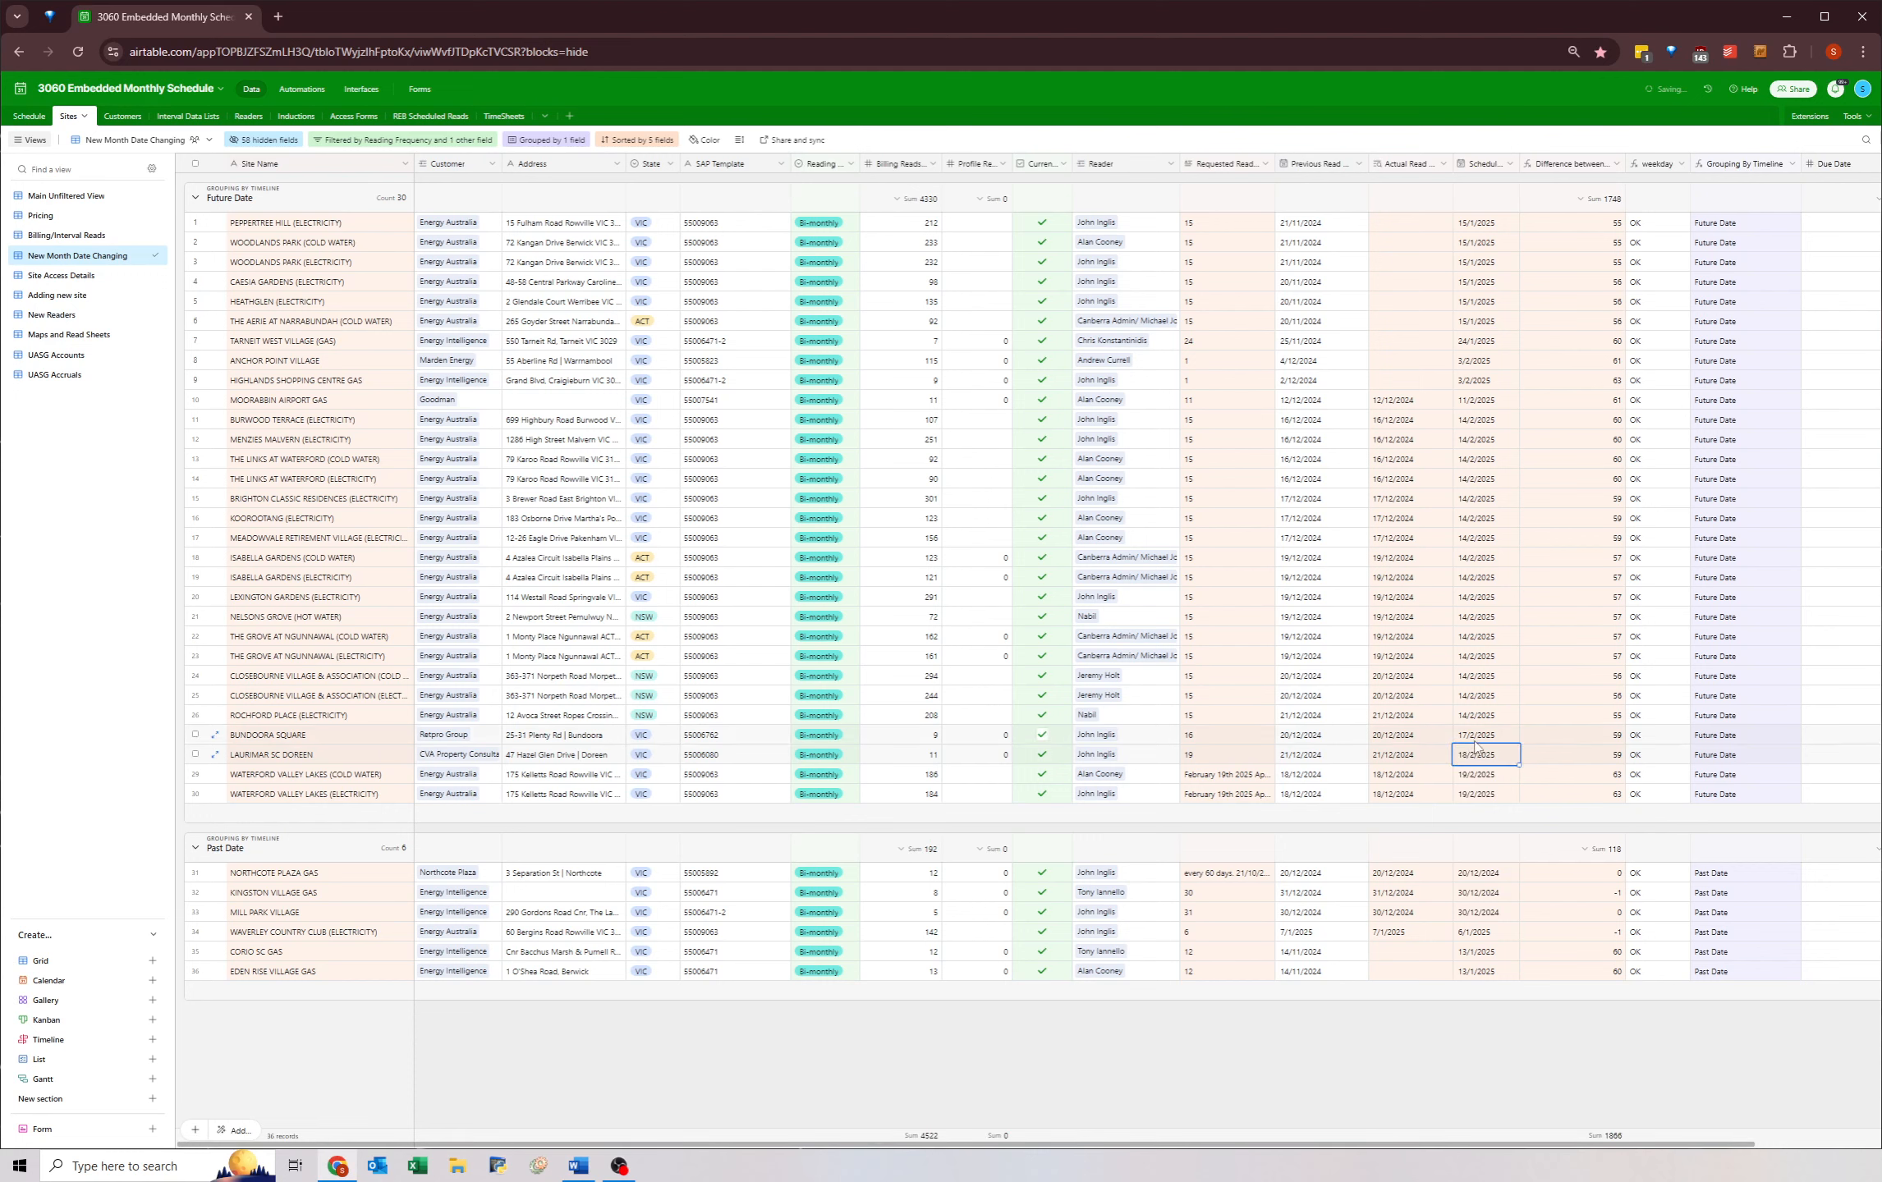
left_click(1474, 741)
double_click(1474, 741)
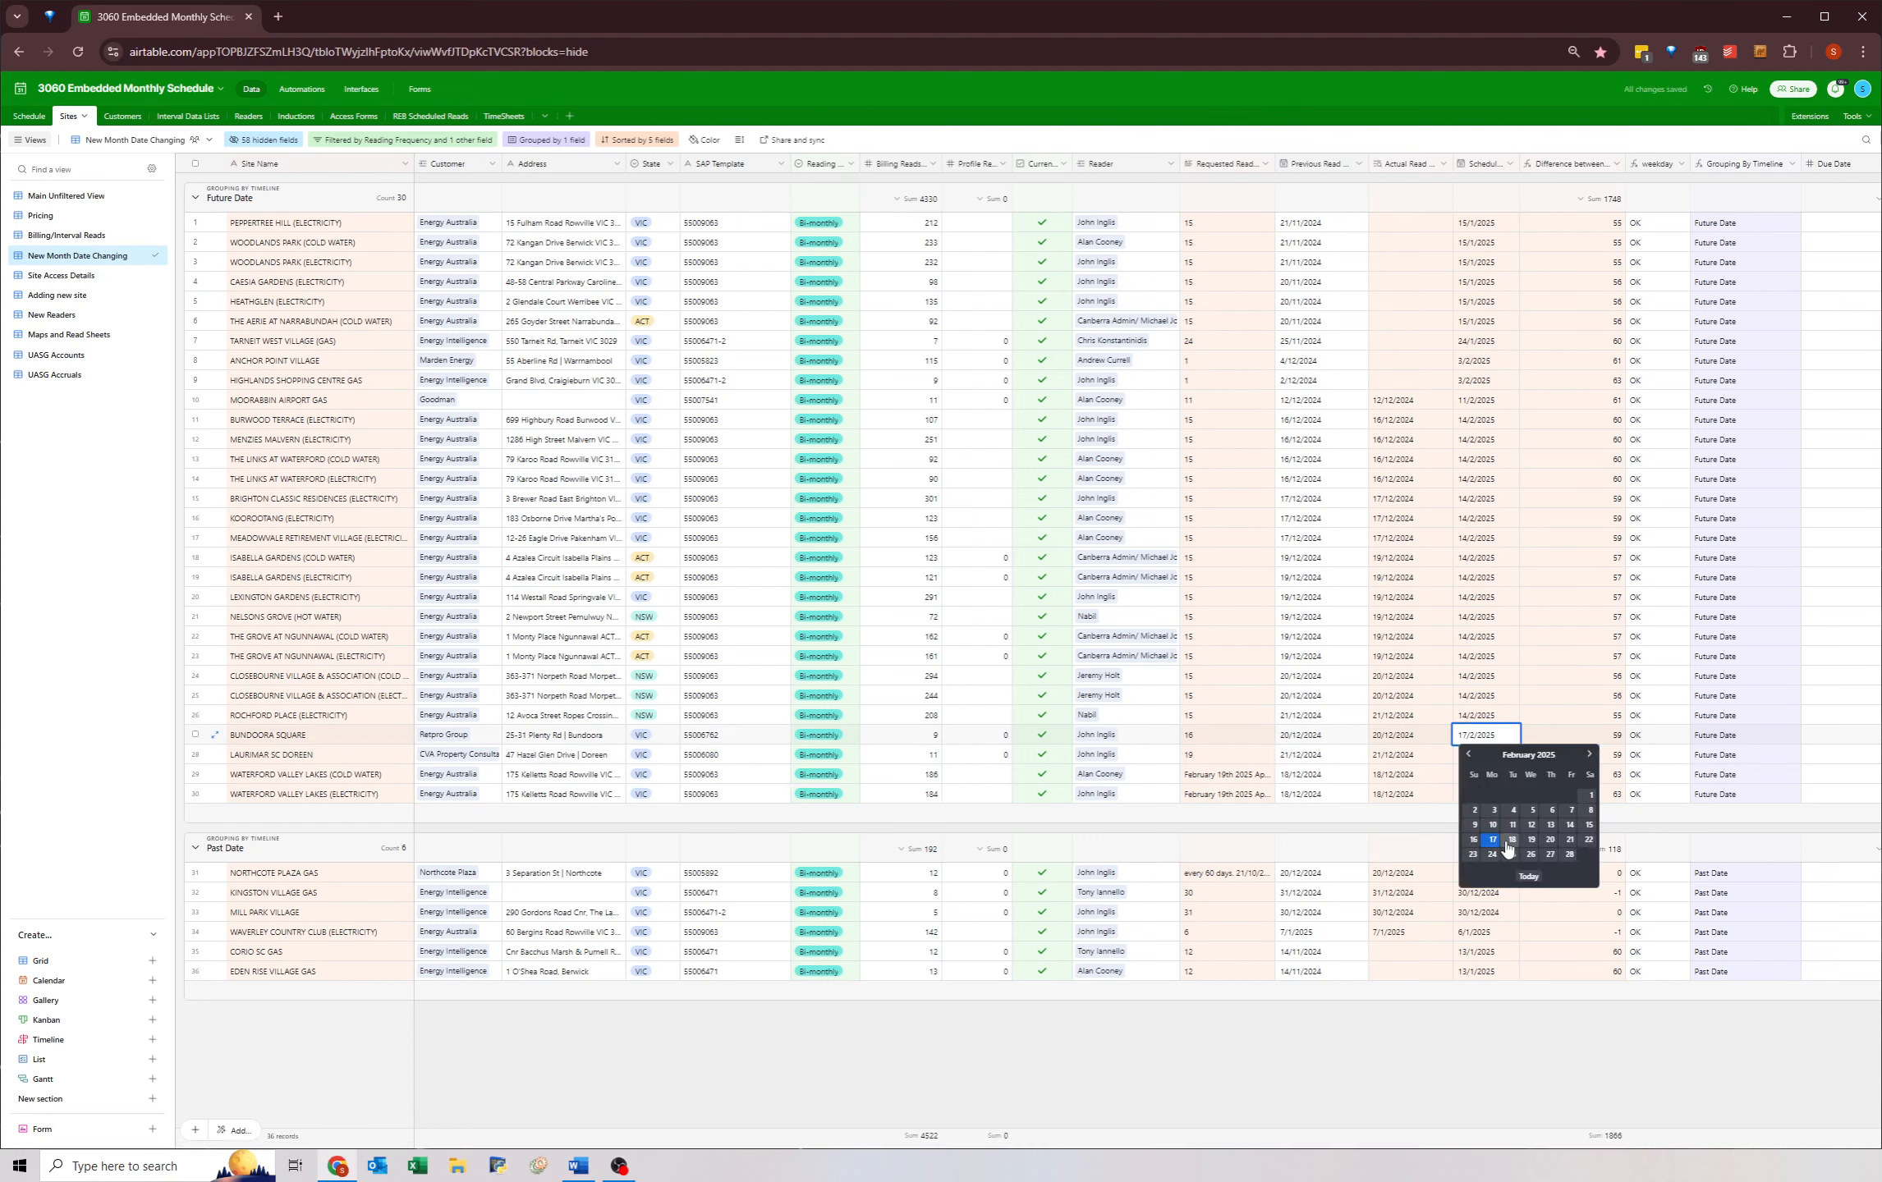
left_click(1493, 850)
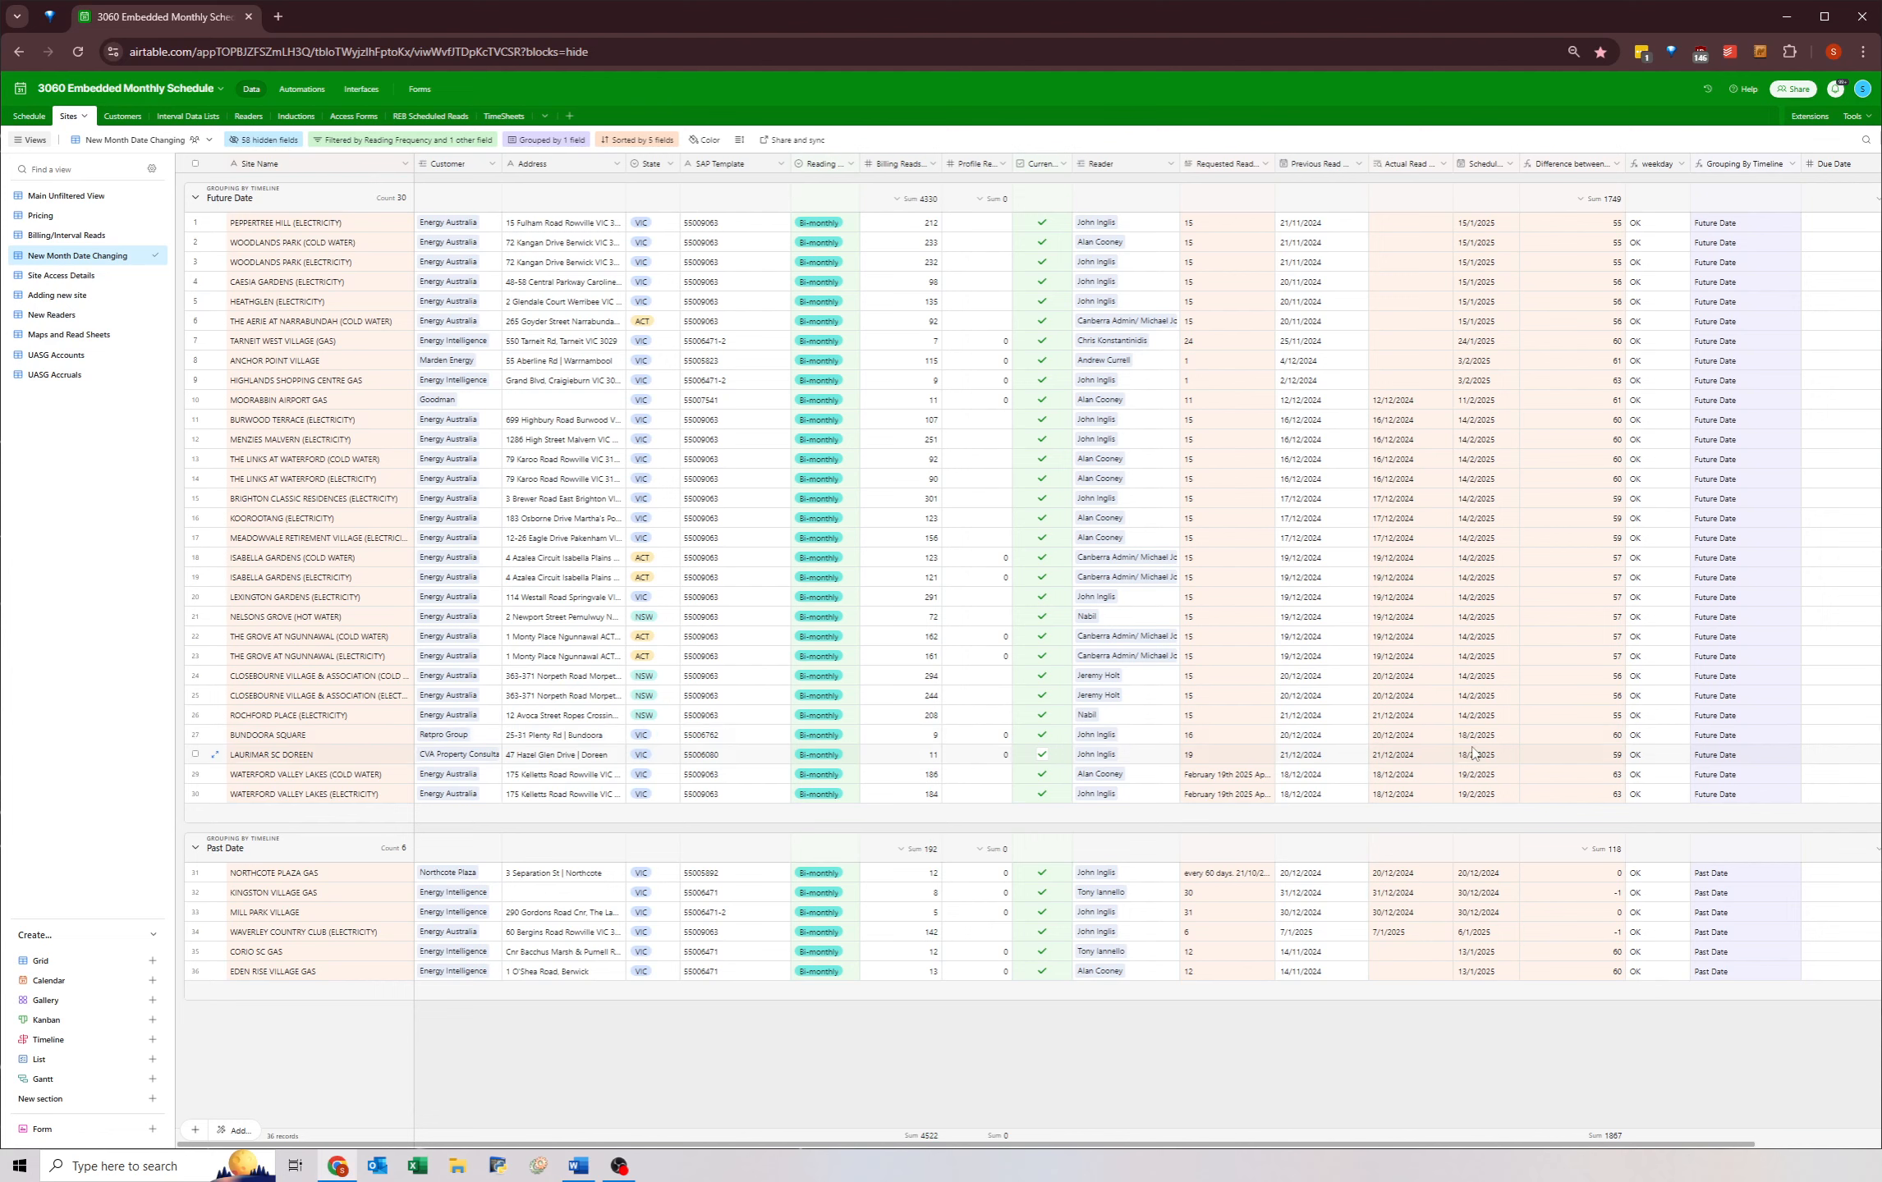
- Set the Scheduled dates of BUNDOORA SQUARE and LAURIMAR SC DOREEN to 20/2/2025
left_click(1472, 736)
left_click(1467, 742)
left_click(1546, 852)
left_click(1475, 759)
left_click(1469, 741)
left_click(1469, 741)
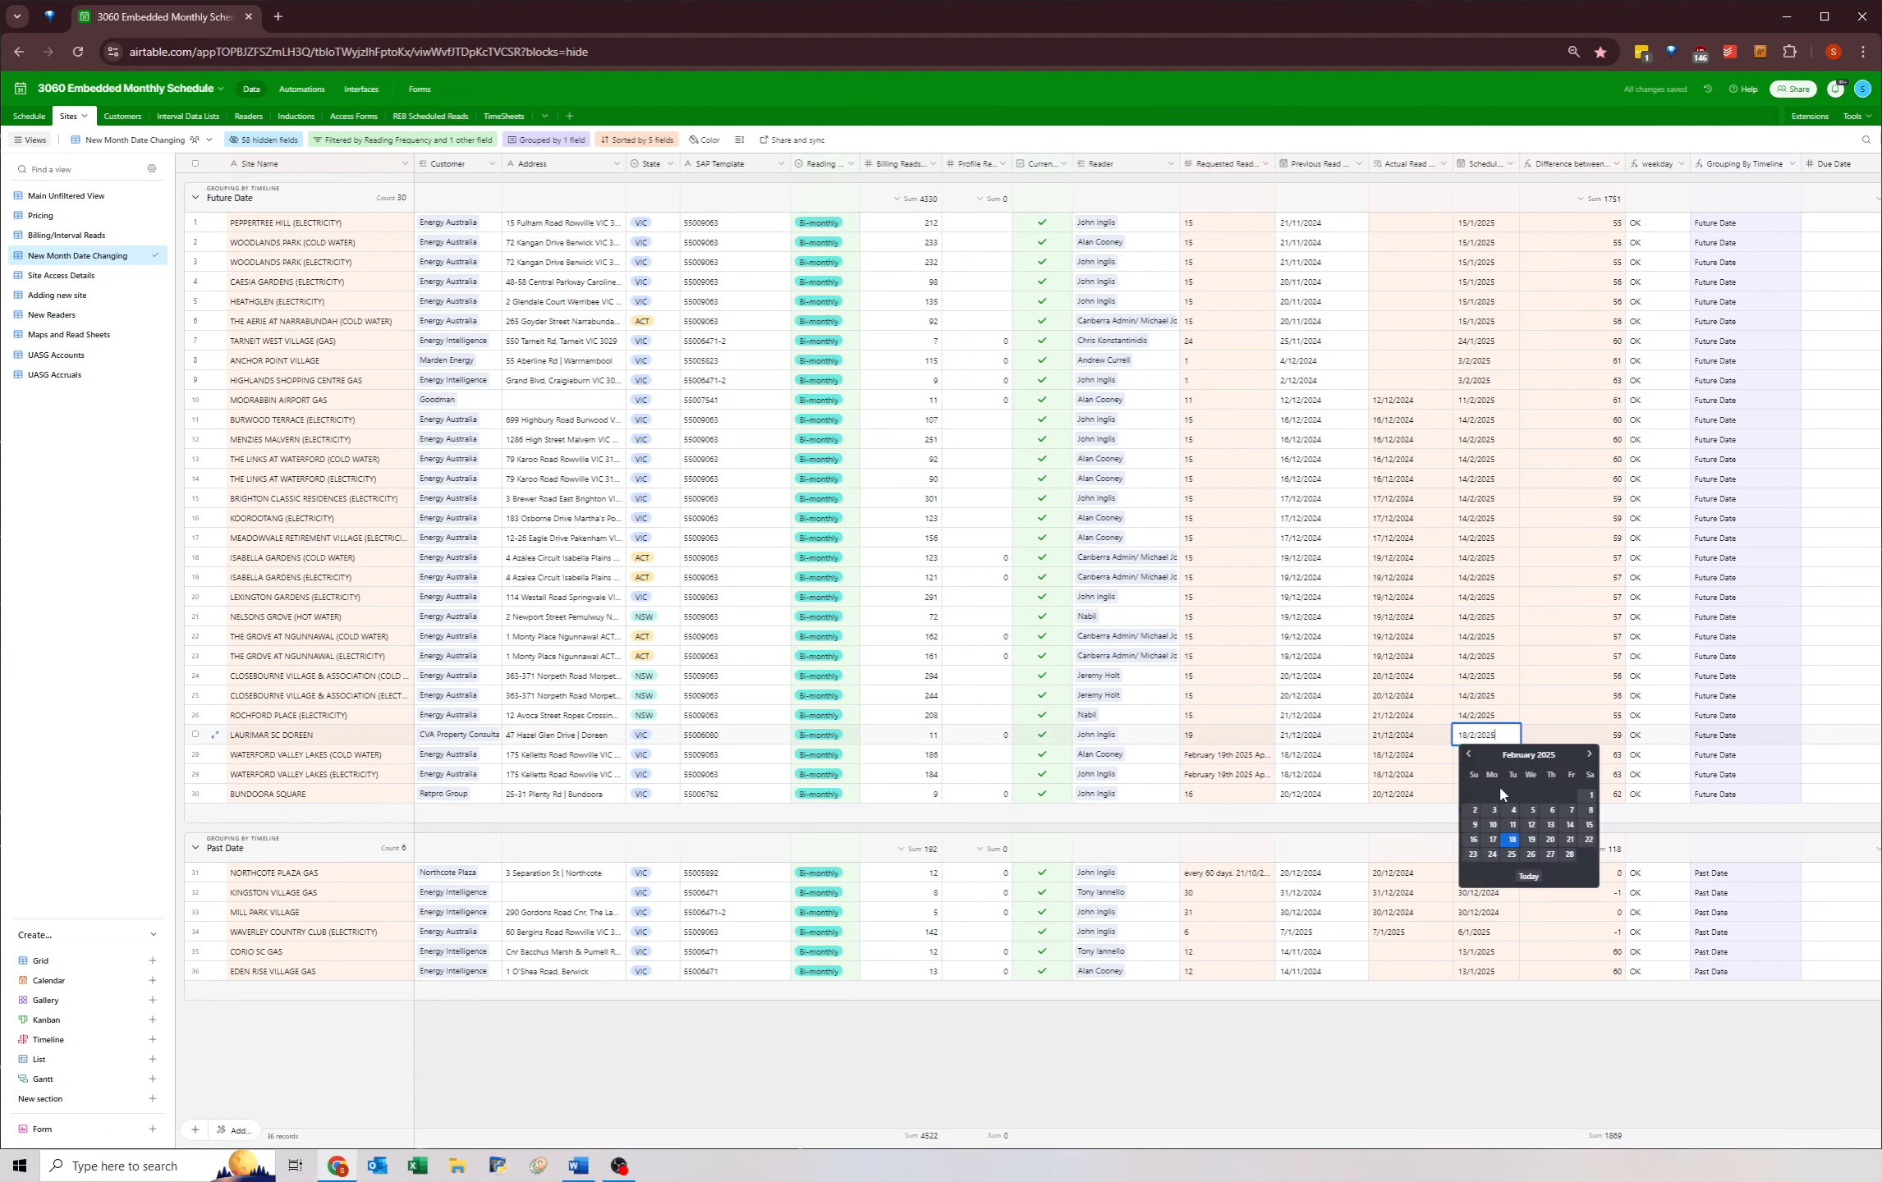
left_click(1547, 853)
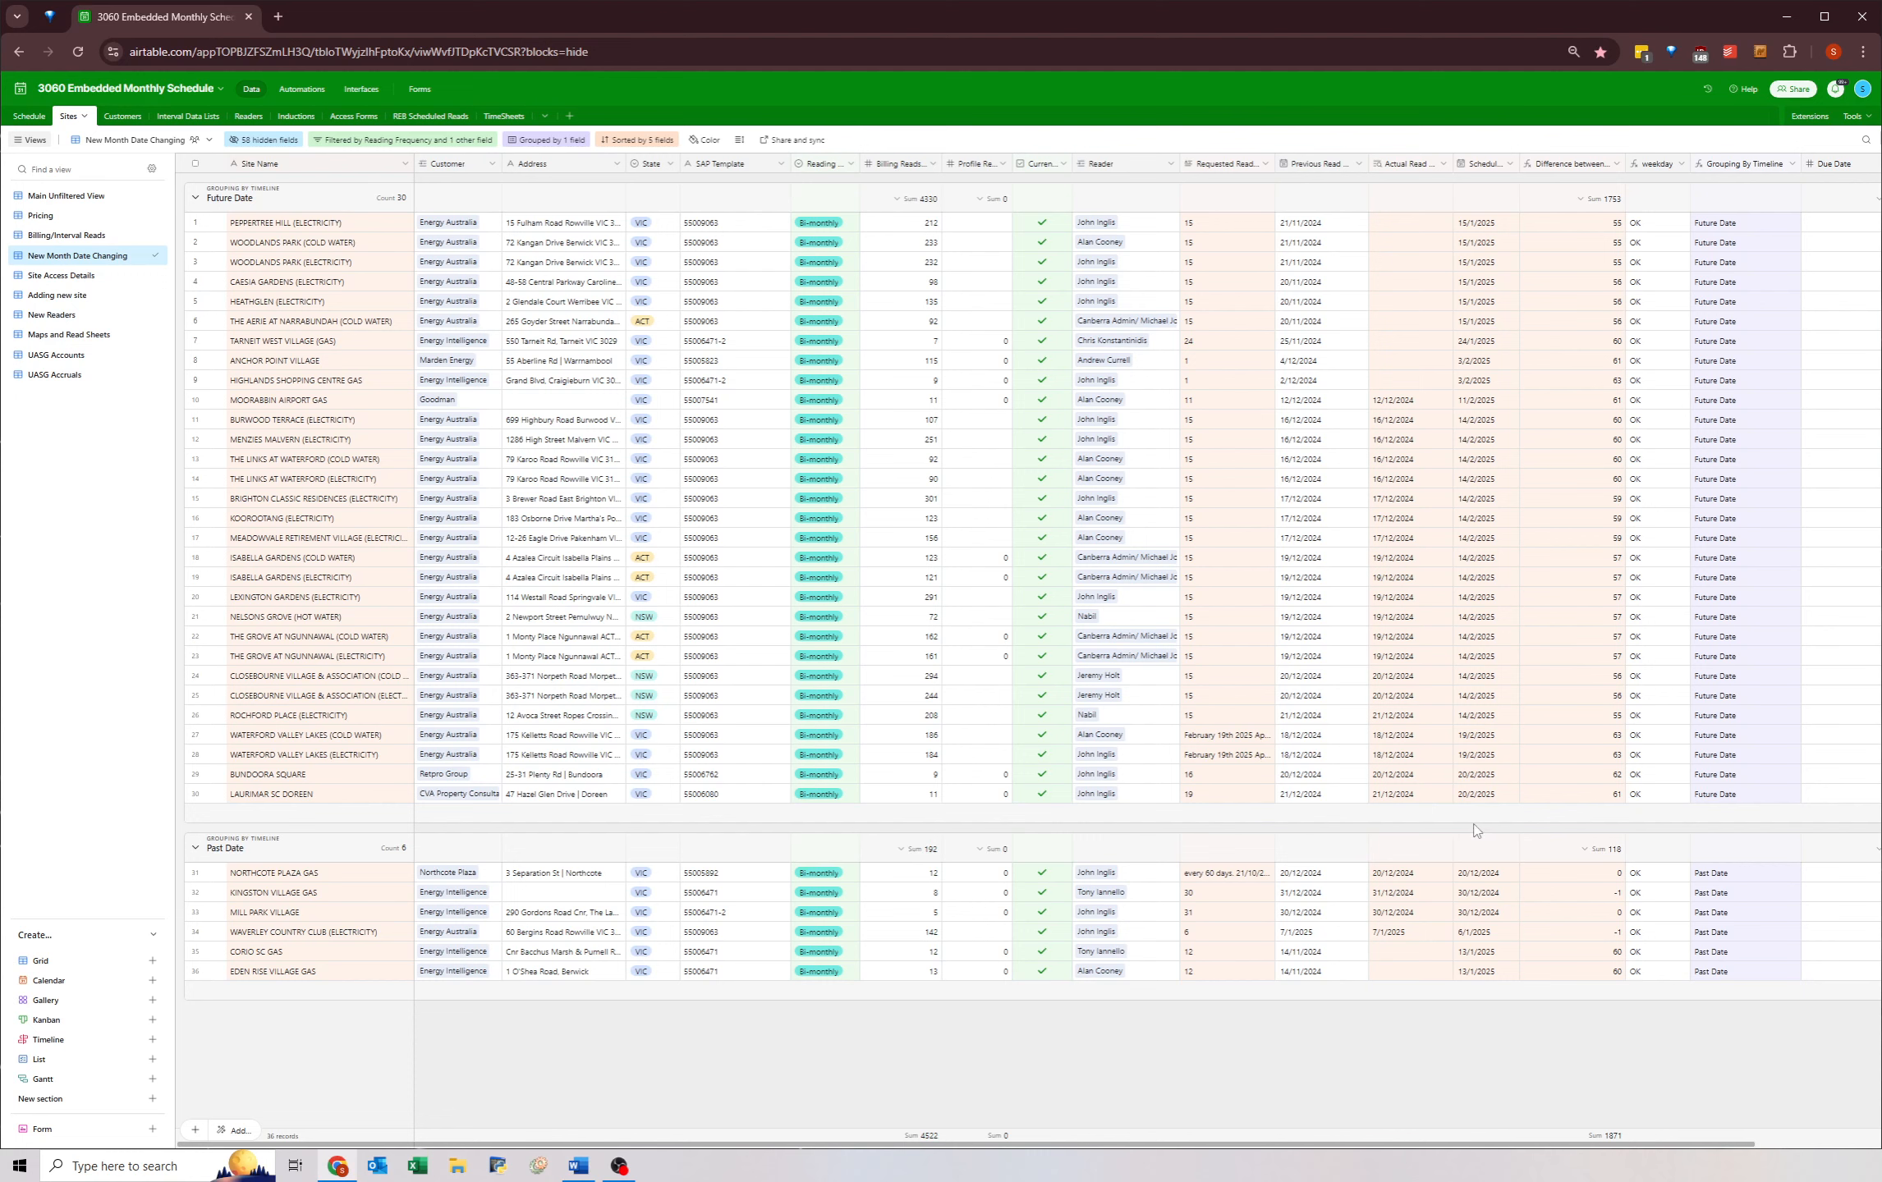
- Review the late-February Scheduled dates and examine the full Requested Read Date list of NORTHCOTE PLAZA GAS for its February 2025 read
left_click(1478, 776)
left_click(1476, 734)
left_click(1478, 776)
left_click(1479, 793)
left_click(308, 875)
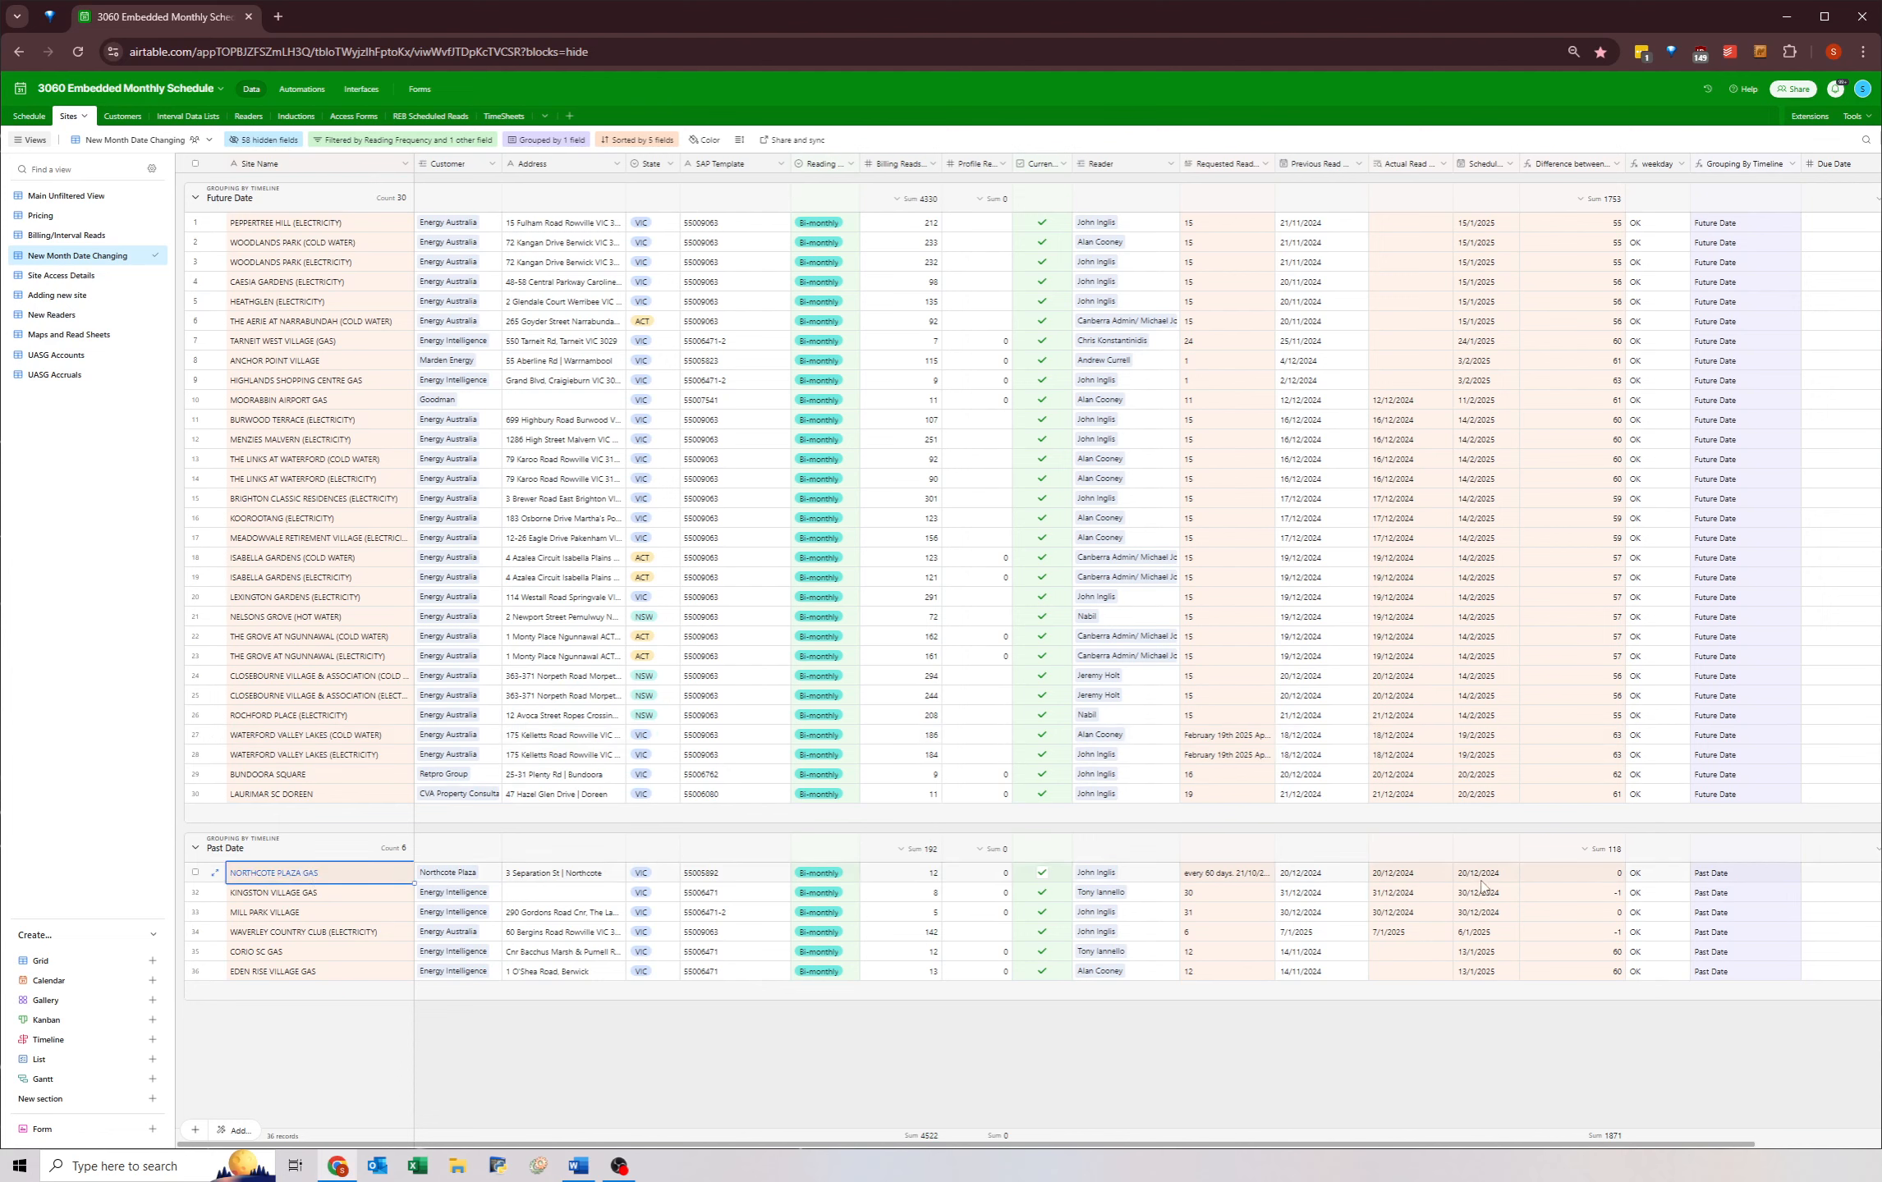
left_click(1215, 876)
left_click(1493, 883)
left_click(1249, 883)
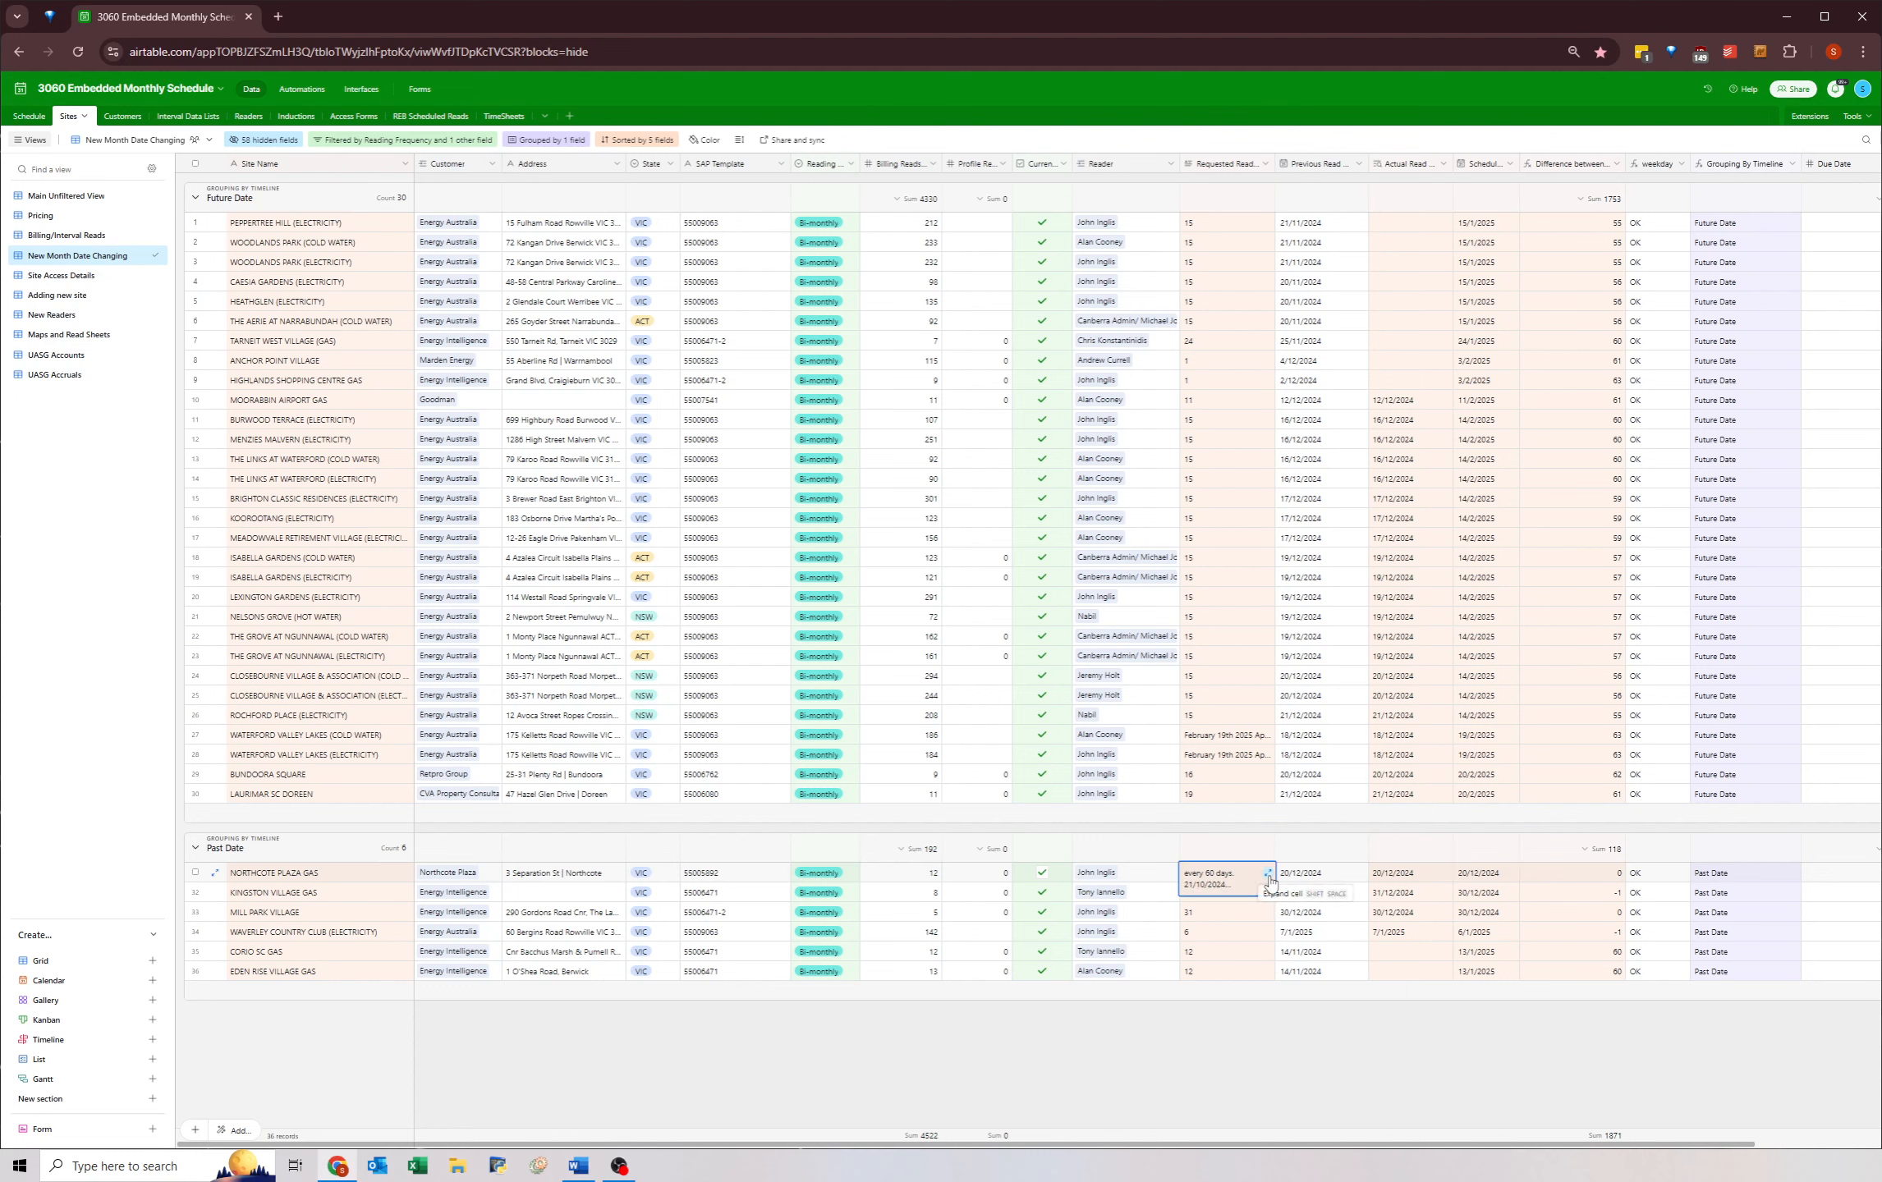
left_click(1269, 874)
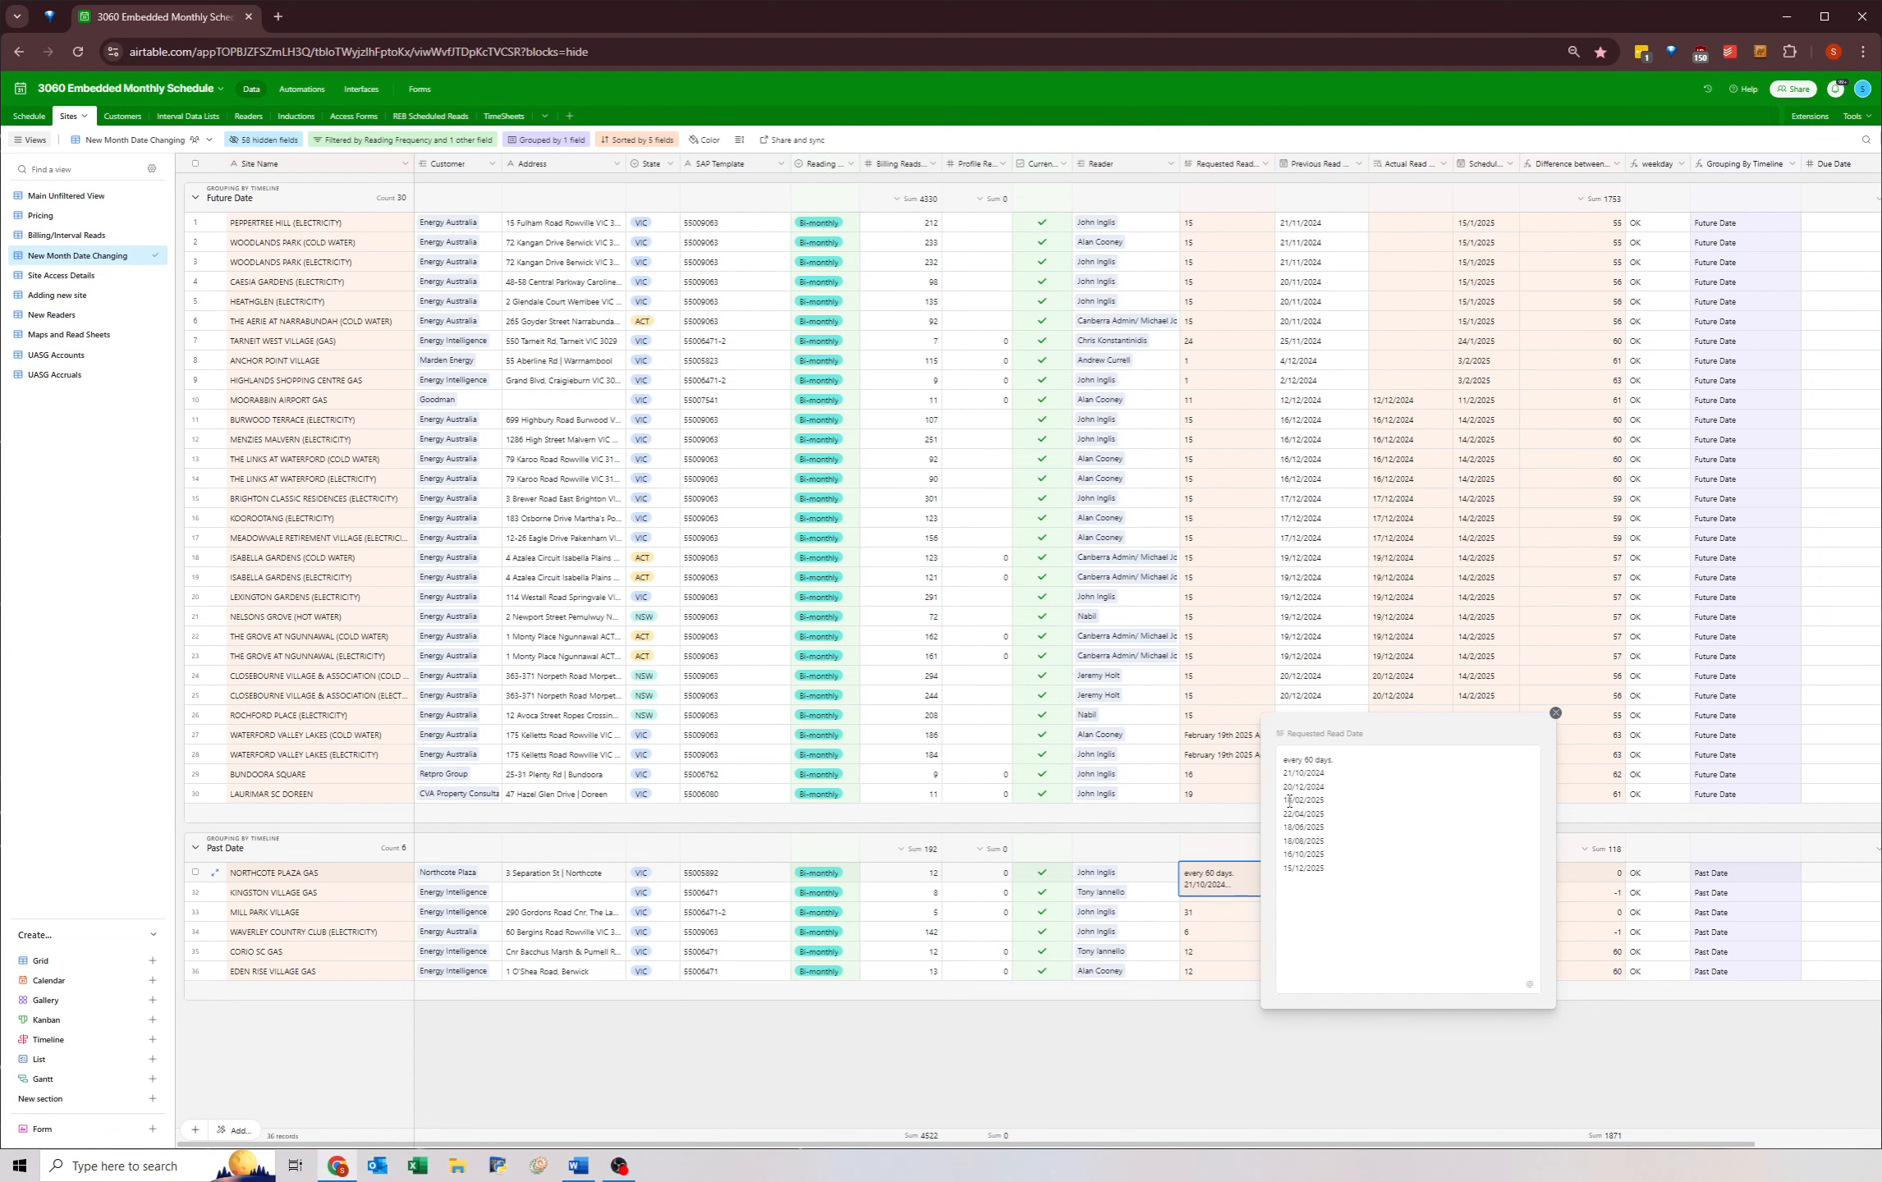
left_click_drag(1285, 801, 1330, 801)
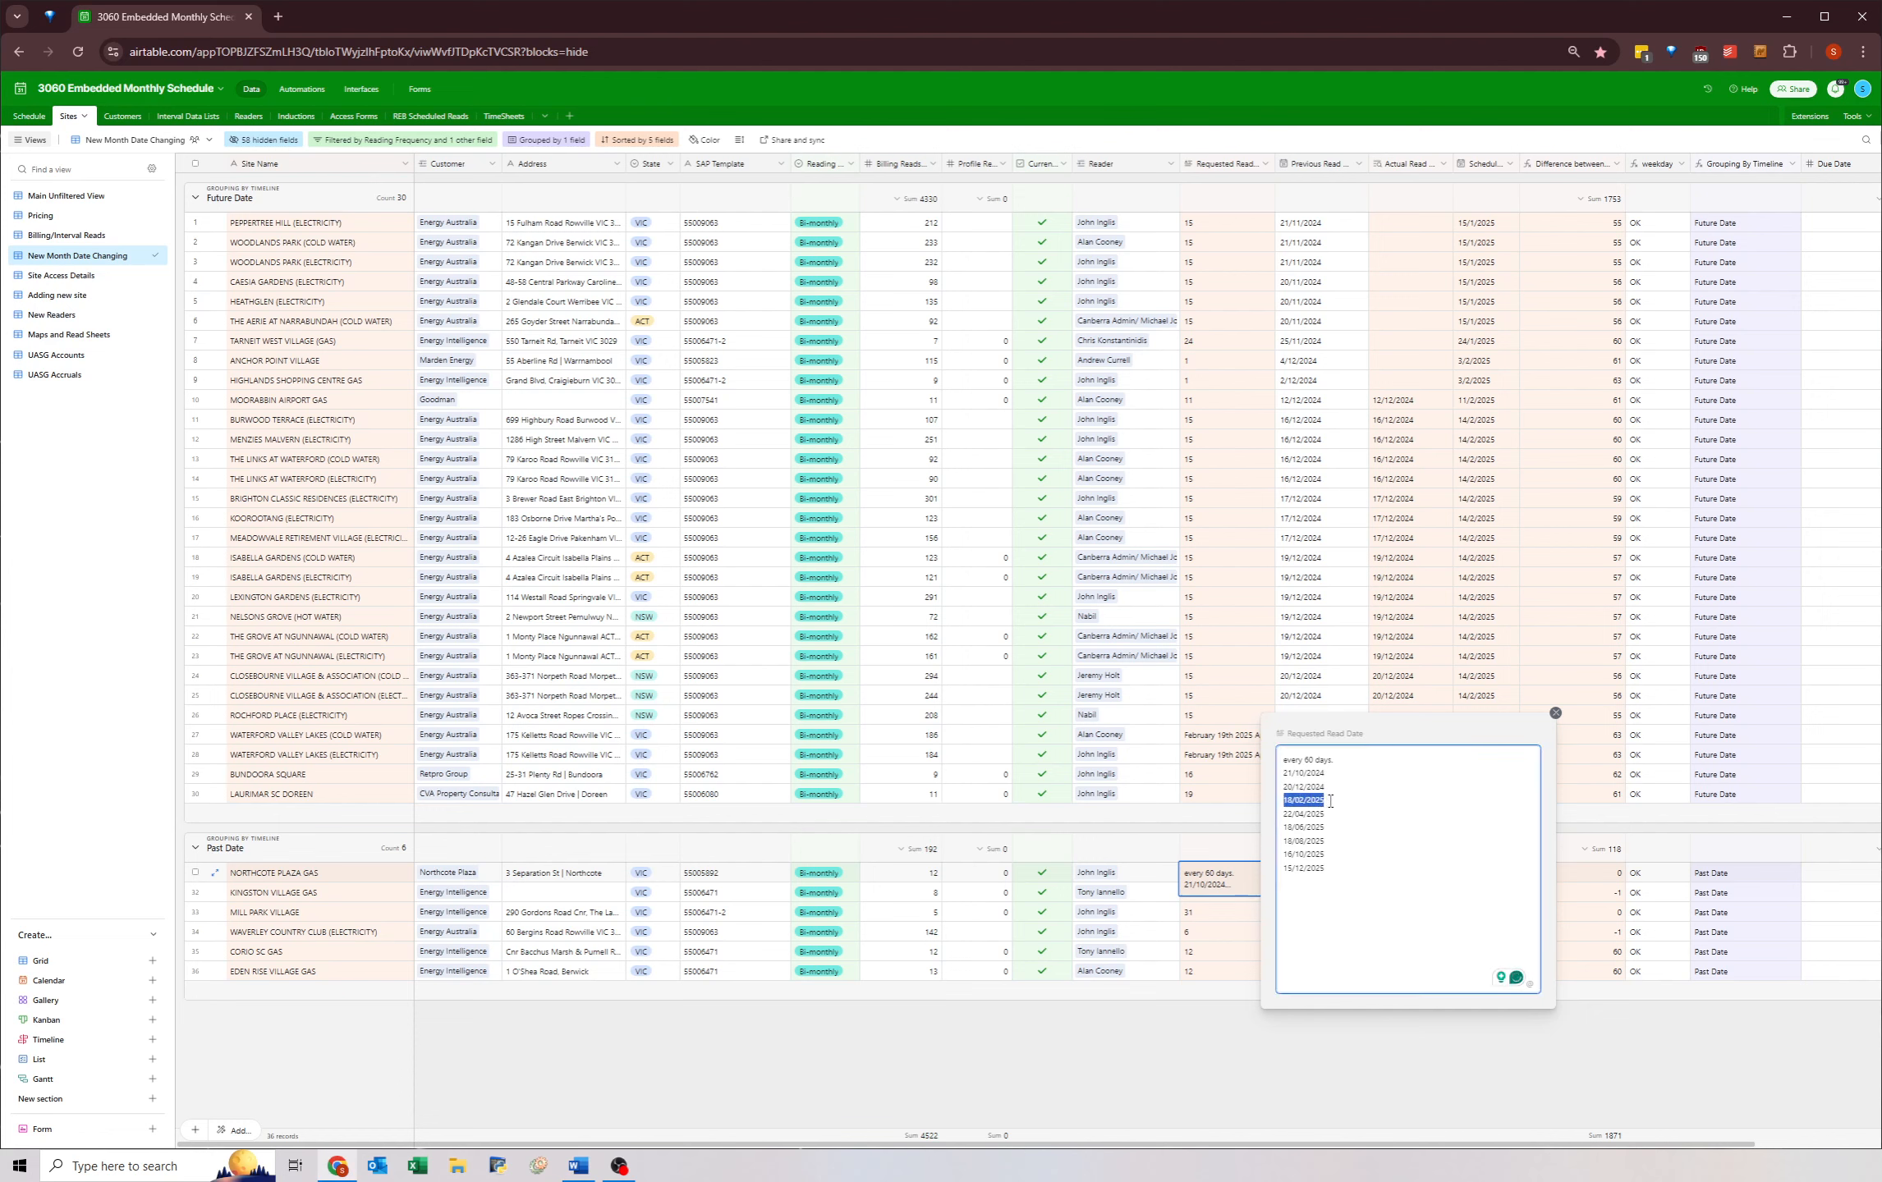
left_click(1589, 891)
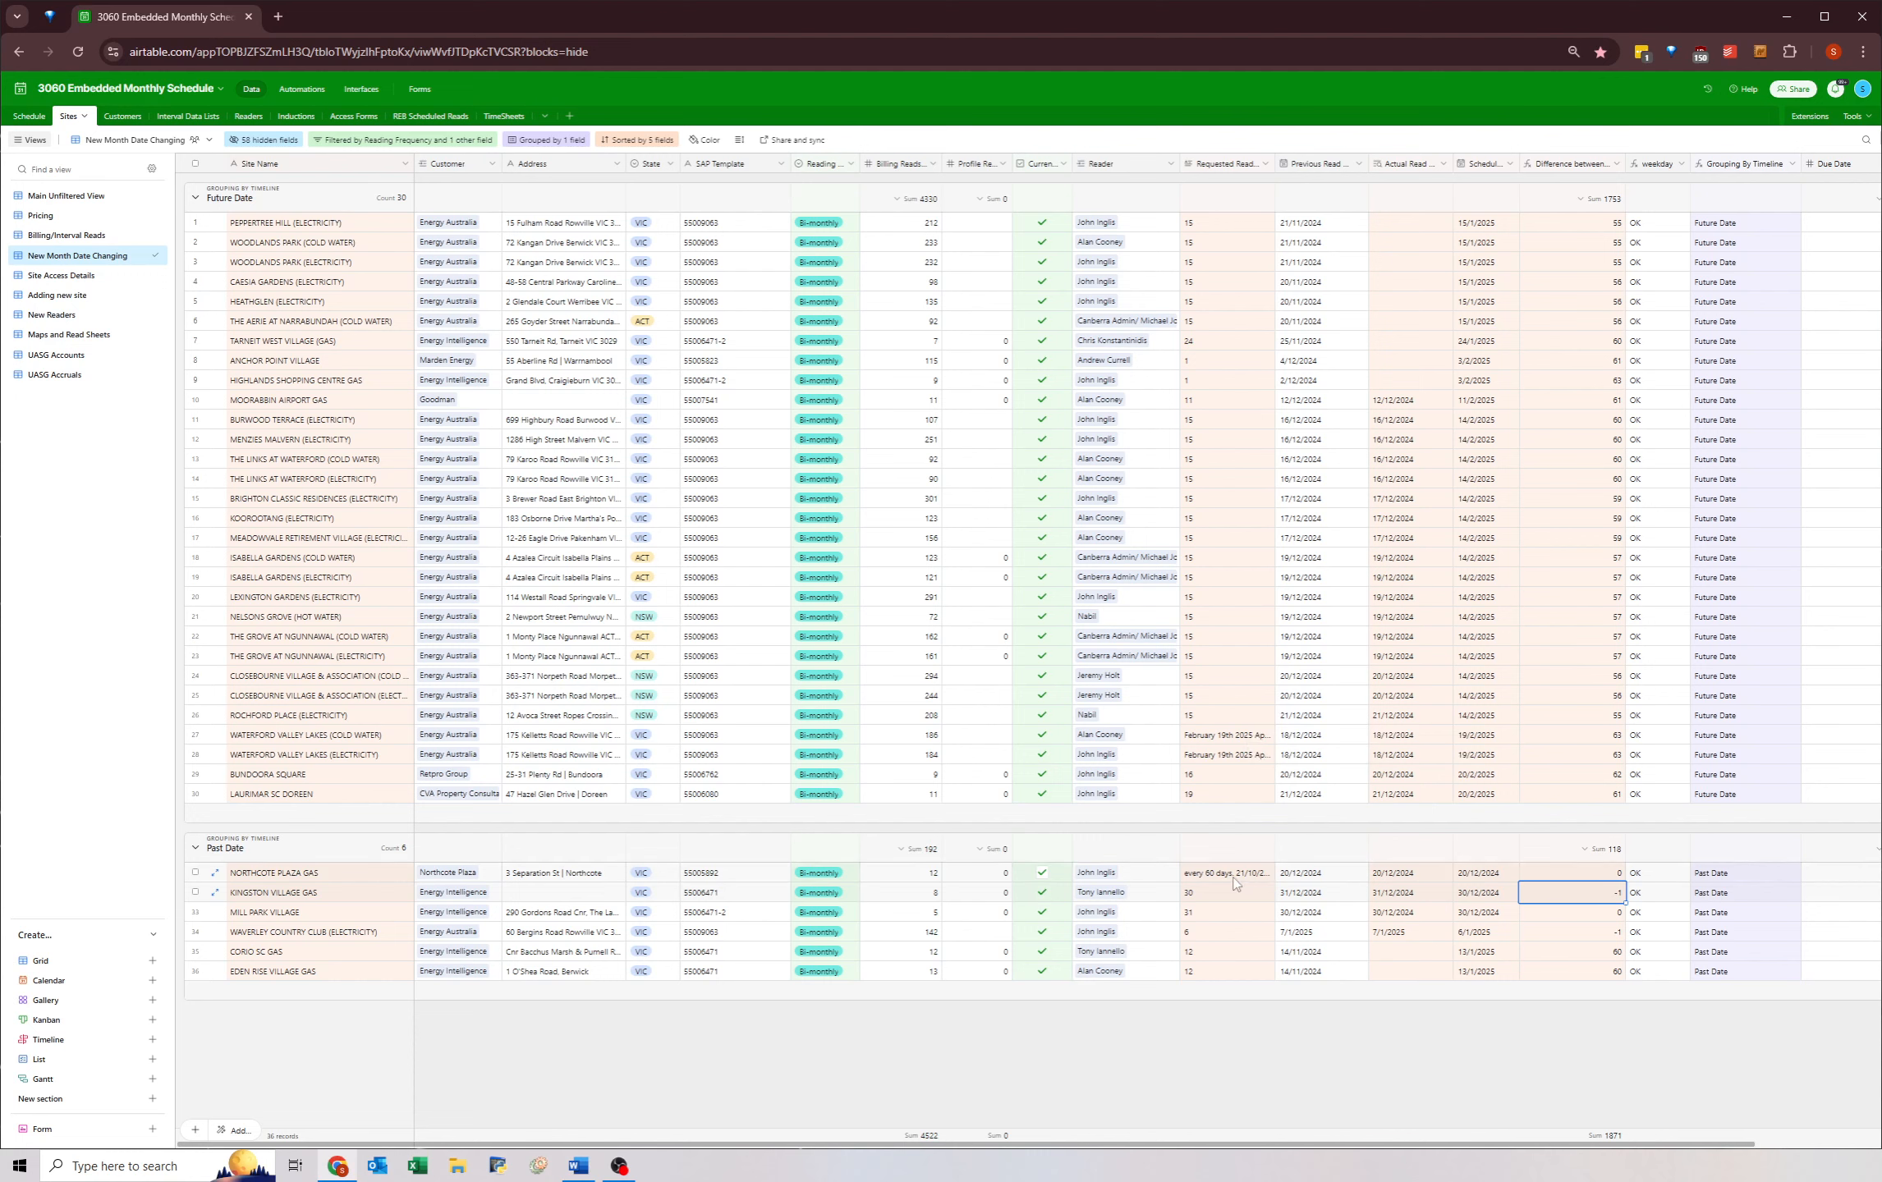
- Set the Scheduled date of NORTHCOTE PLAZA GAS to 18/2/2025
left_click(1474, 875)
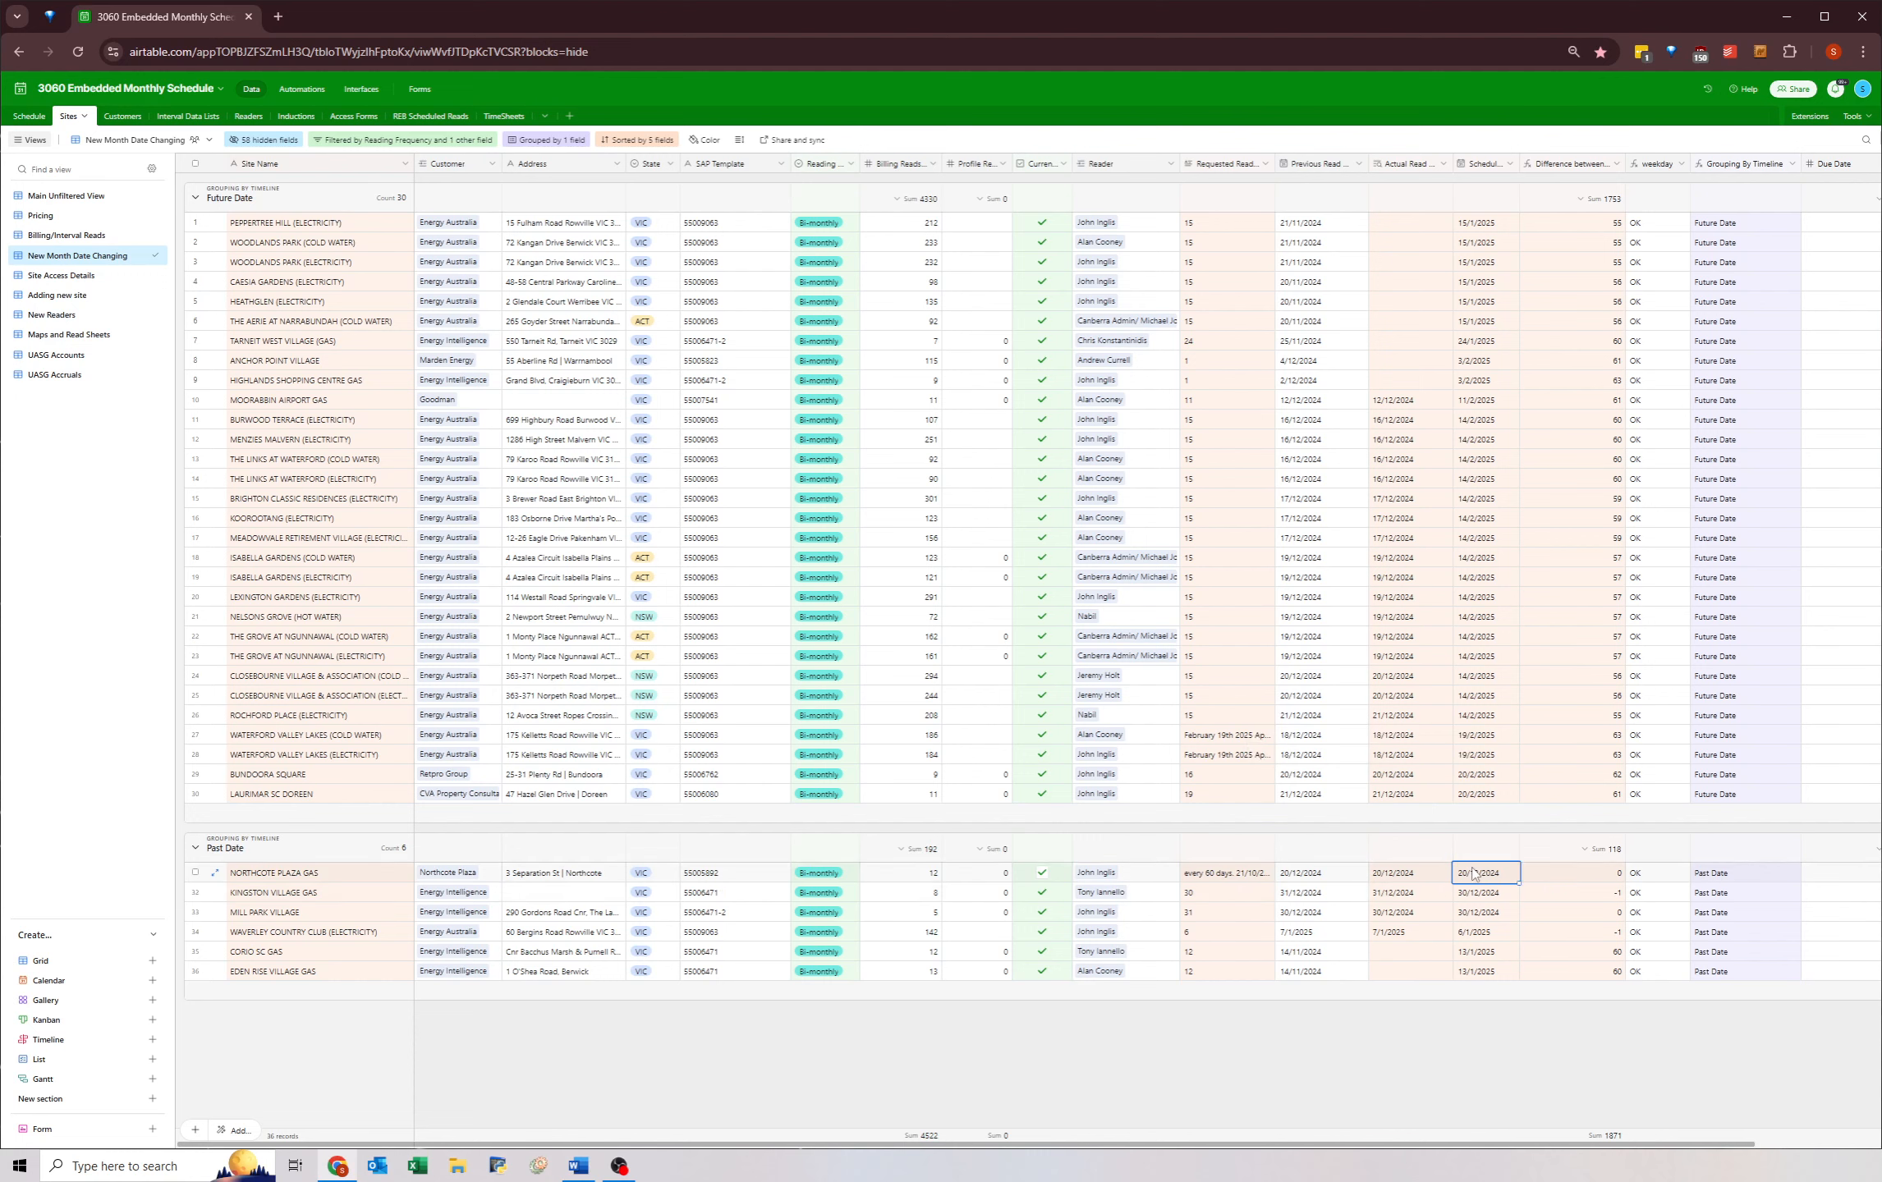
left_click(1474, 870)
left_click(1531, 968)
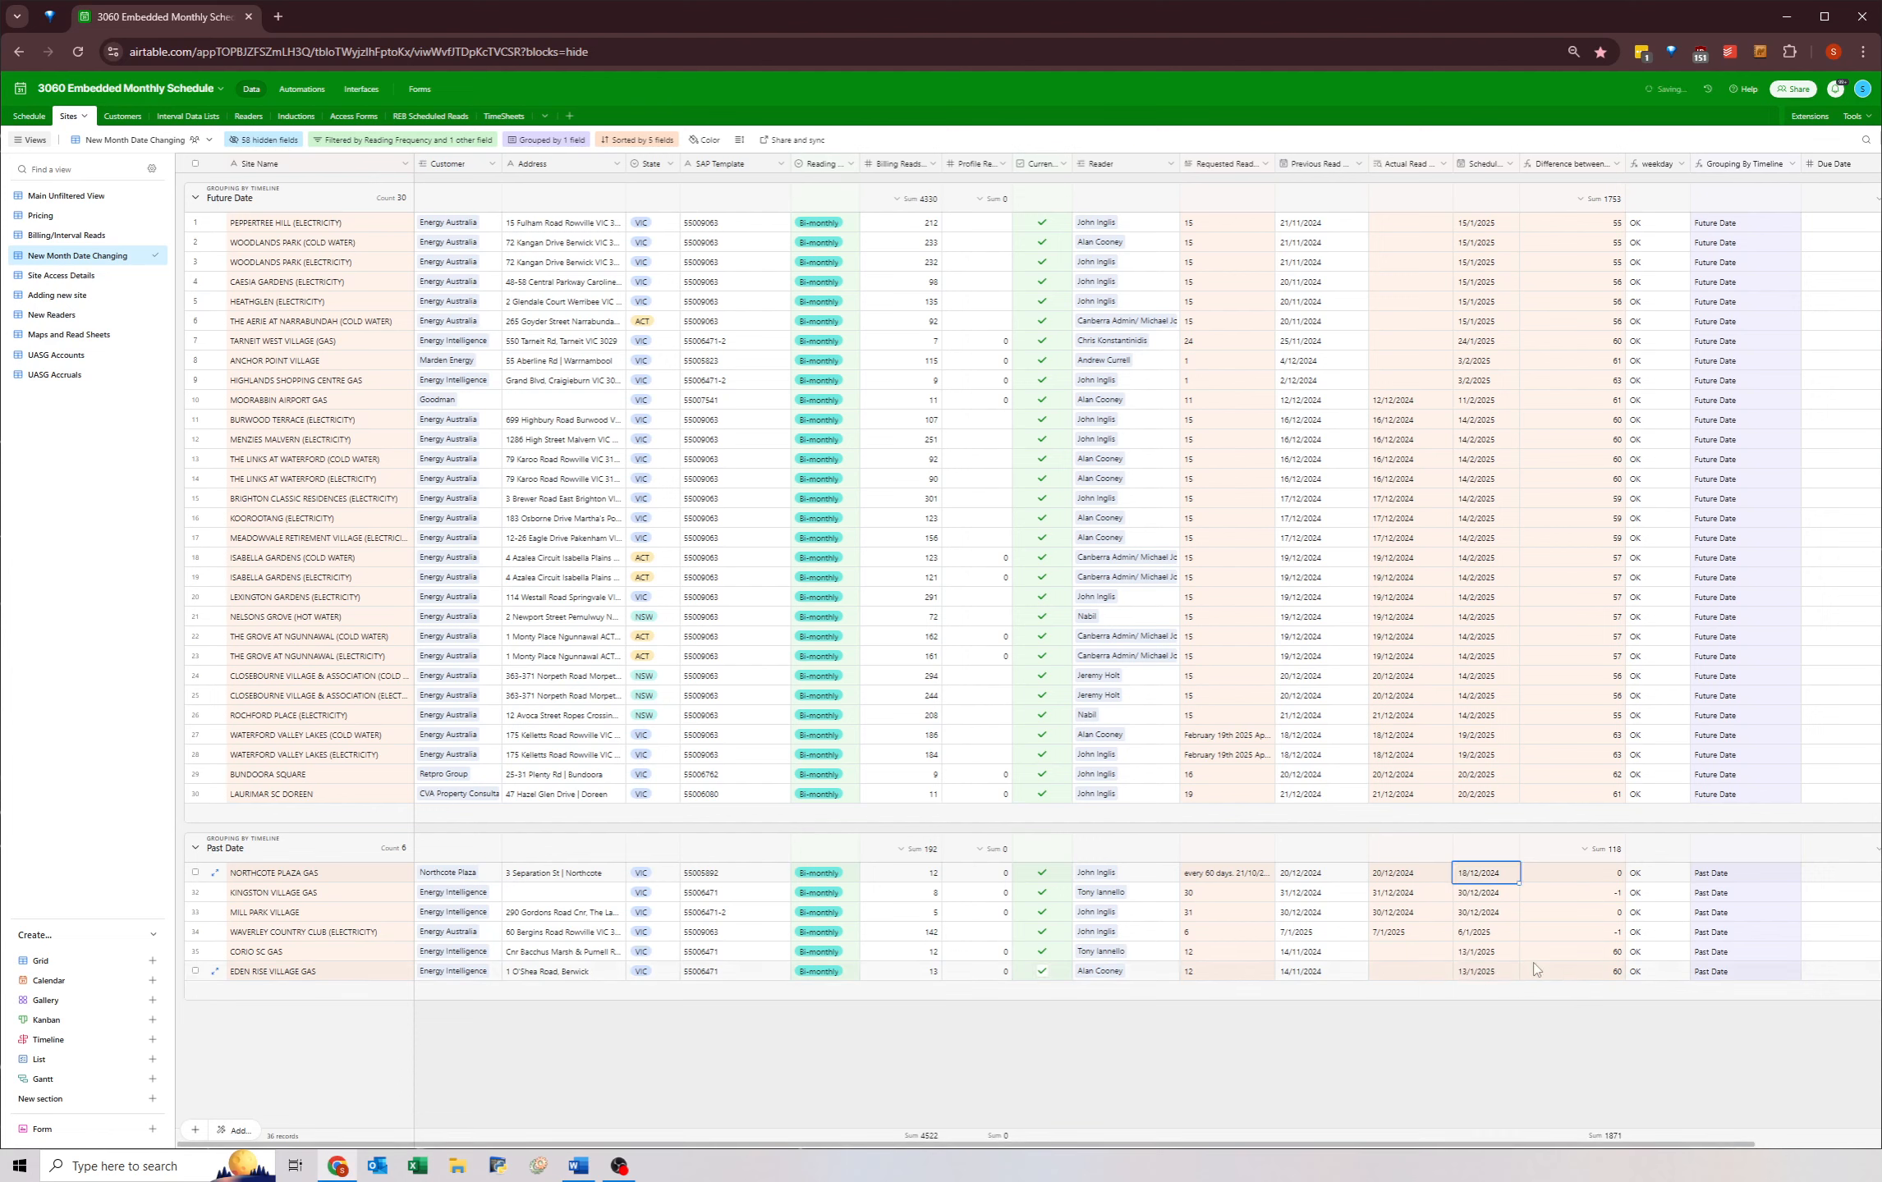
left_click(1463, 1071)
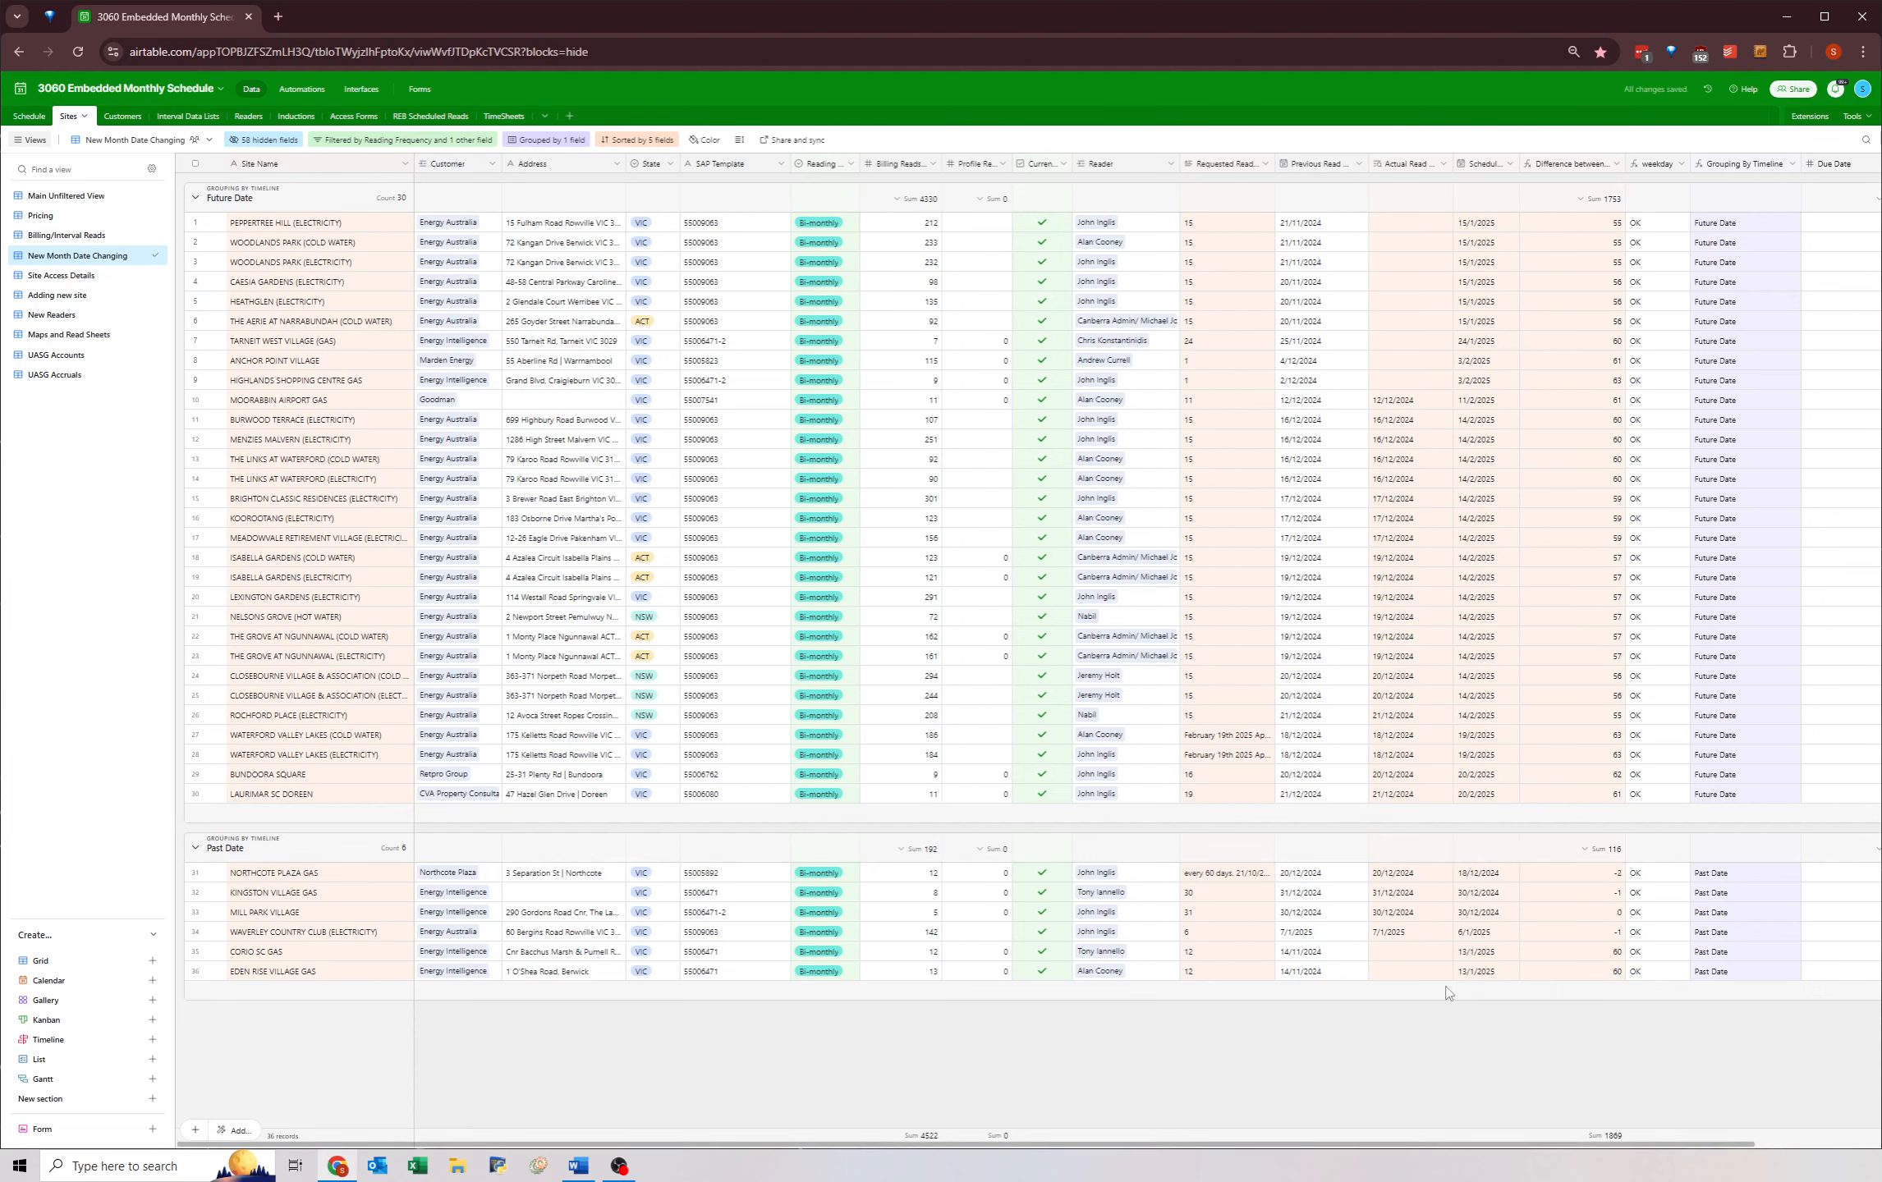
left_click(1478, 875)
left_click(1477, 875)
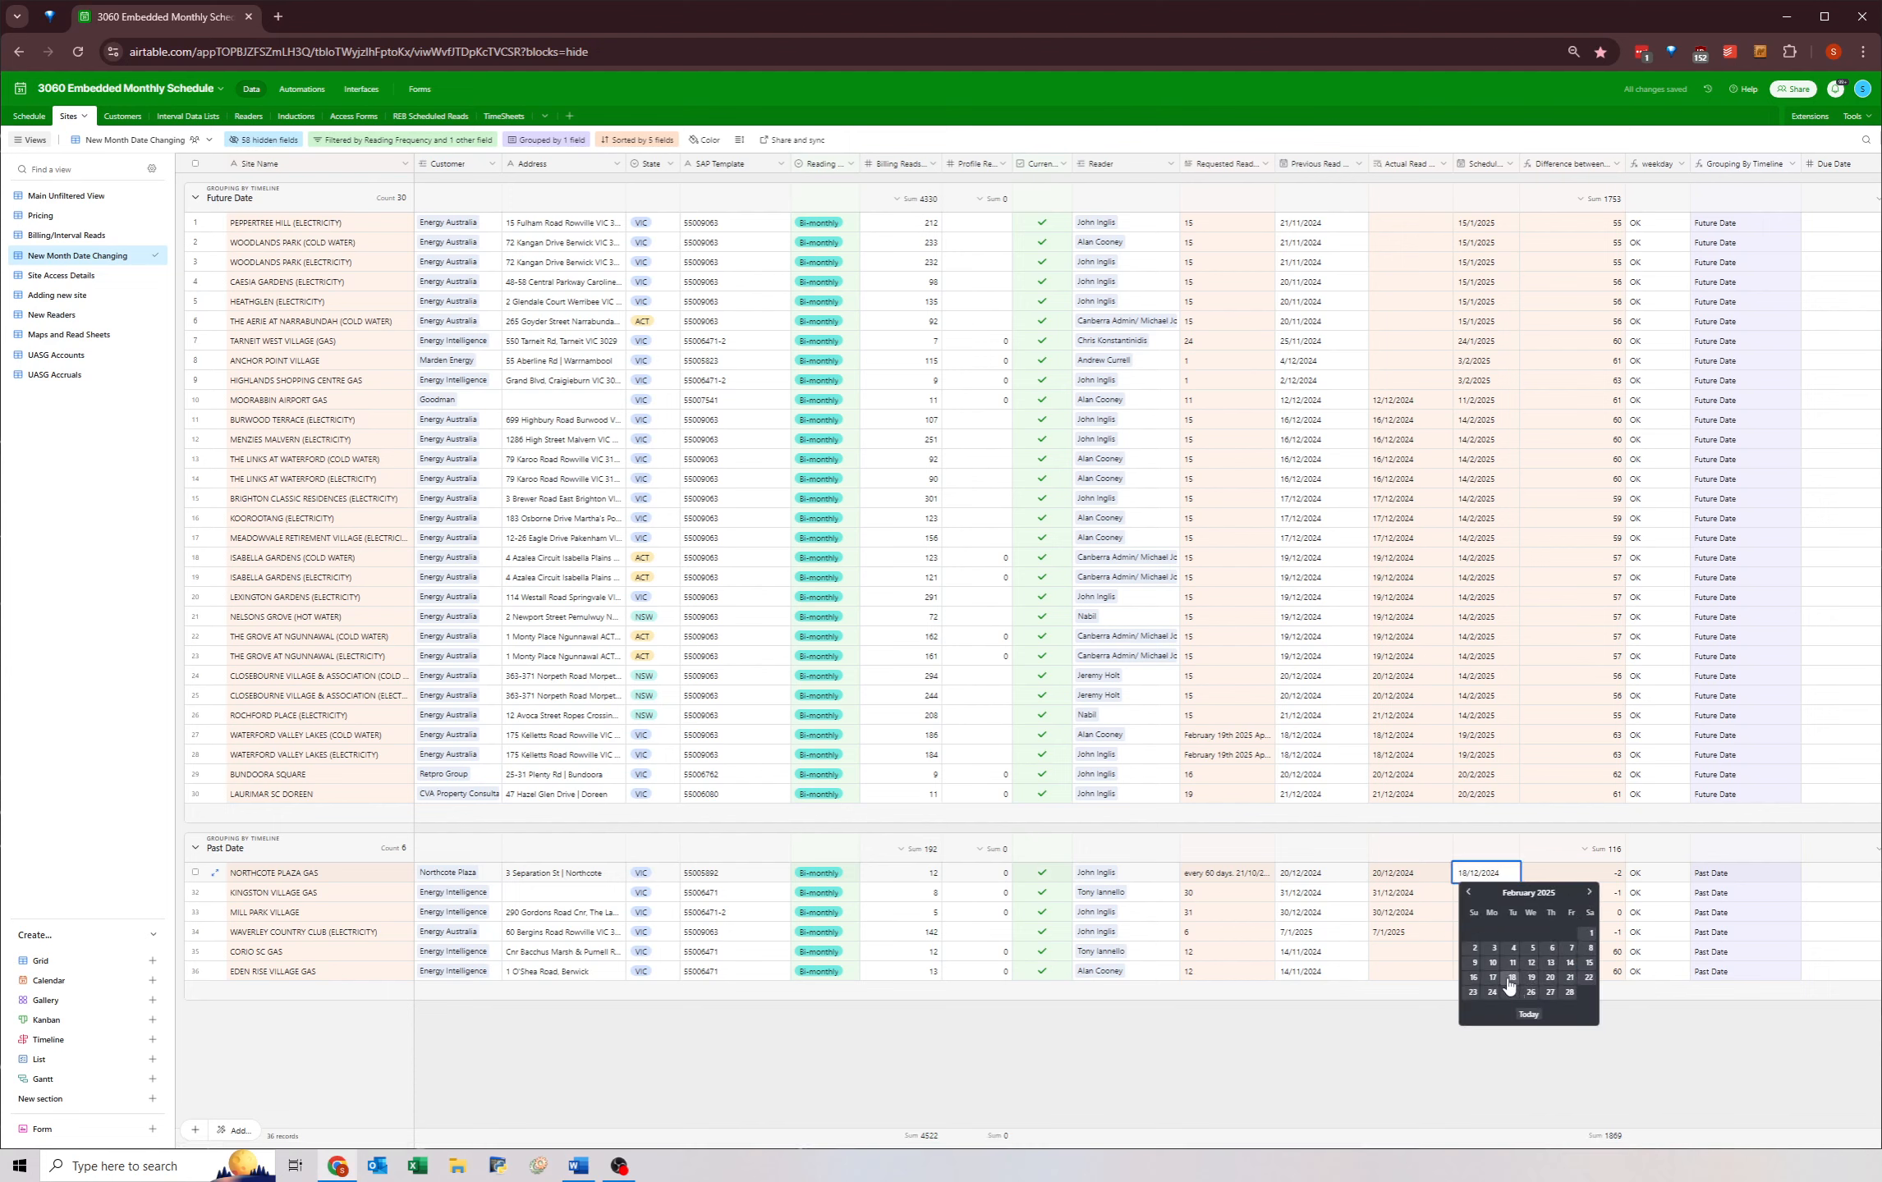
left_click(1512, 977)
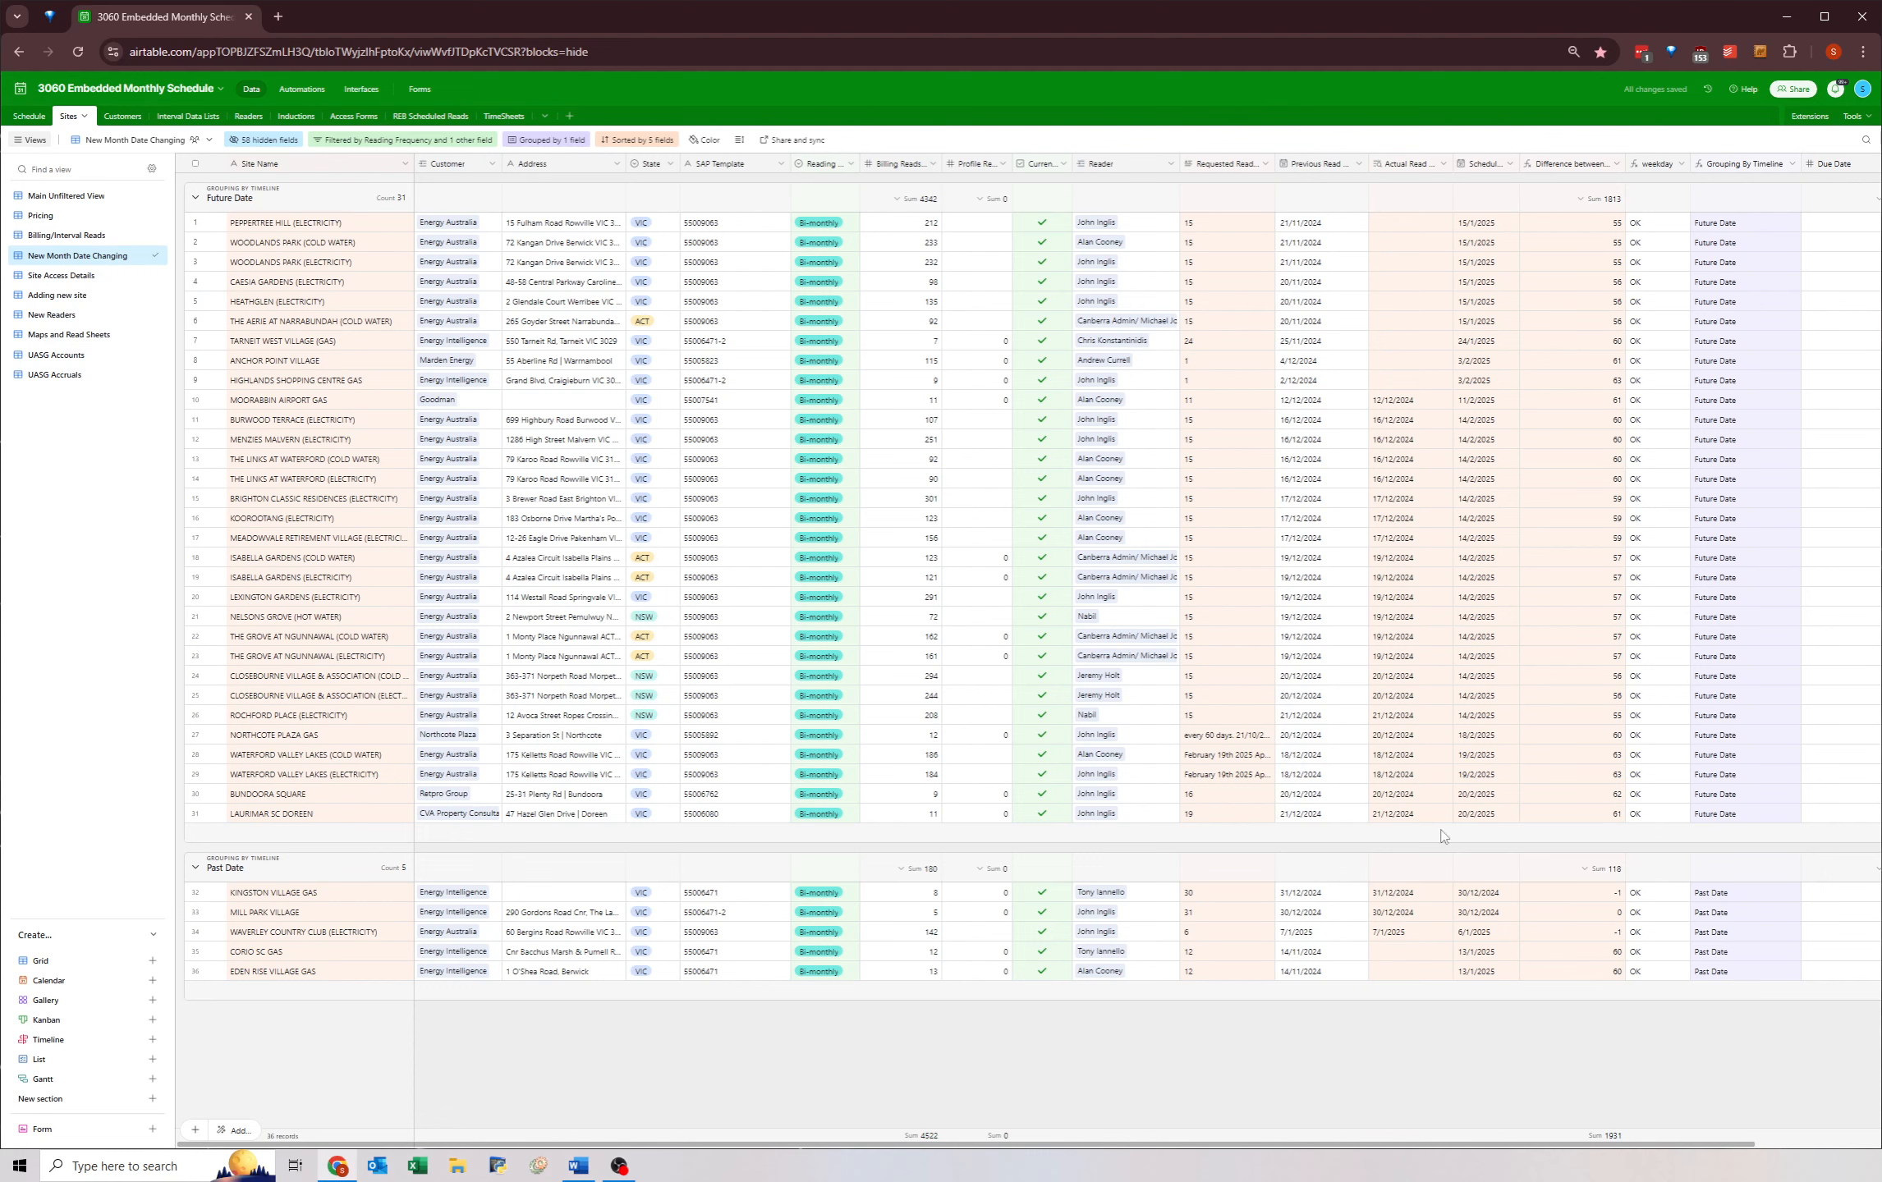
- Copy the 18/2/2025 Scheduled date from NORTHCOTE PLAZA GAS to BUNDOORA SQUARE and LAURIMAR SC DOREEN
left_click(1475, 737)
key("ctrl+c")
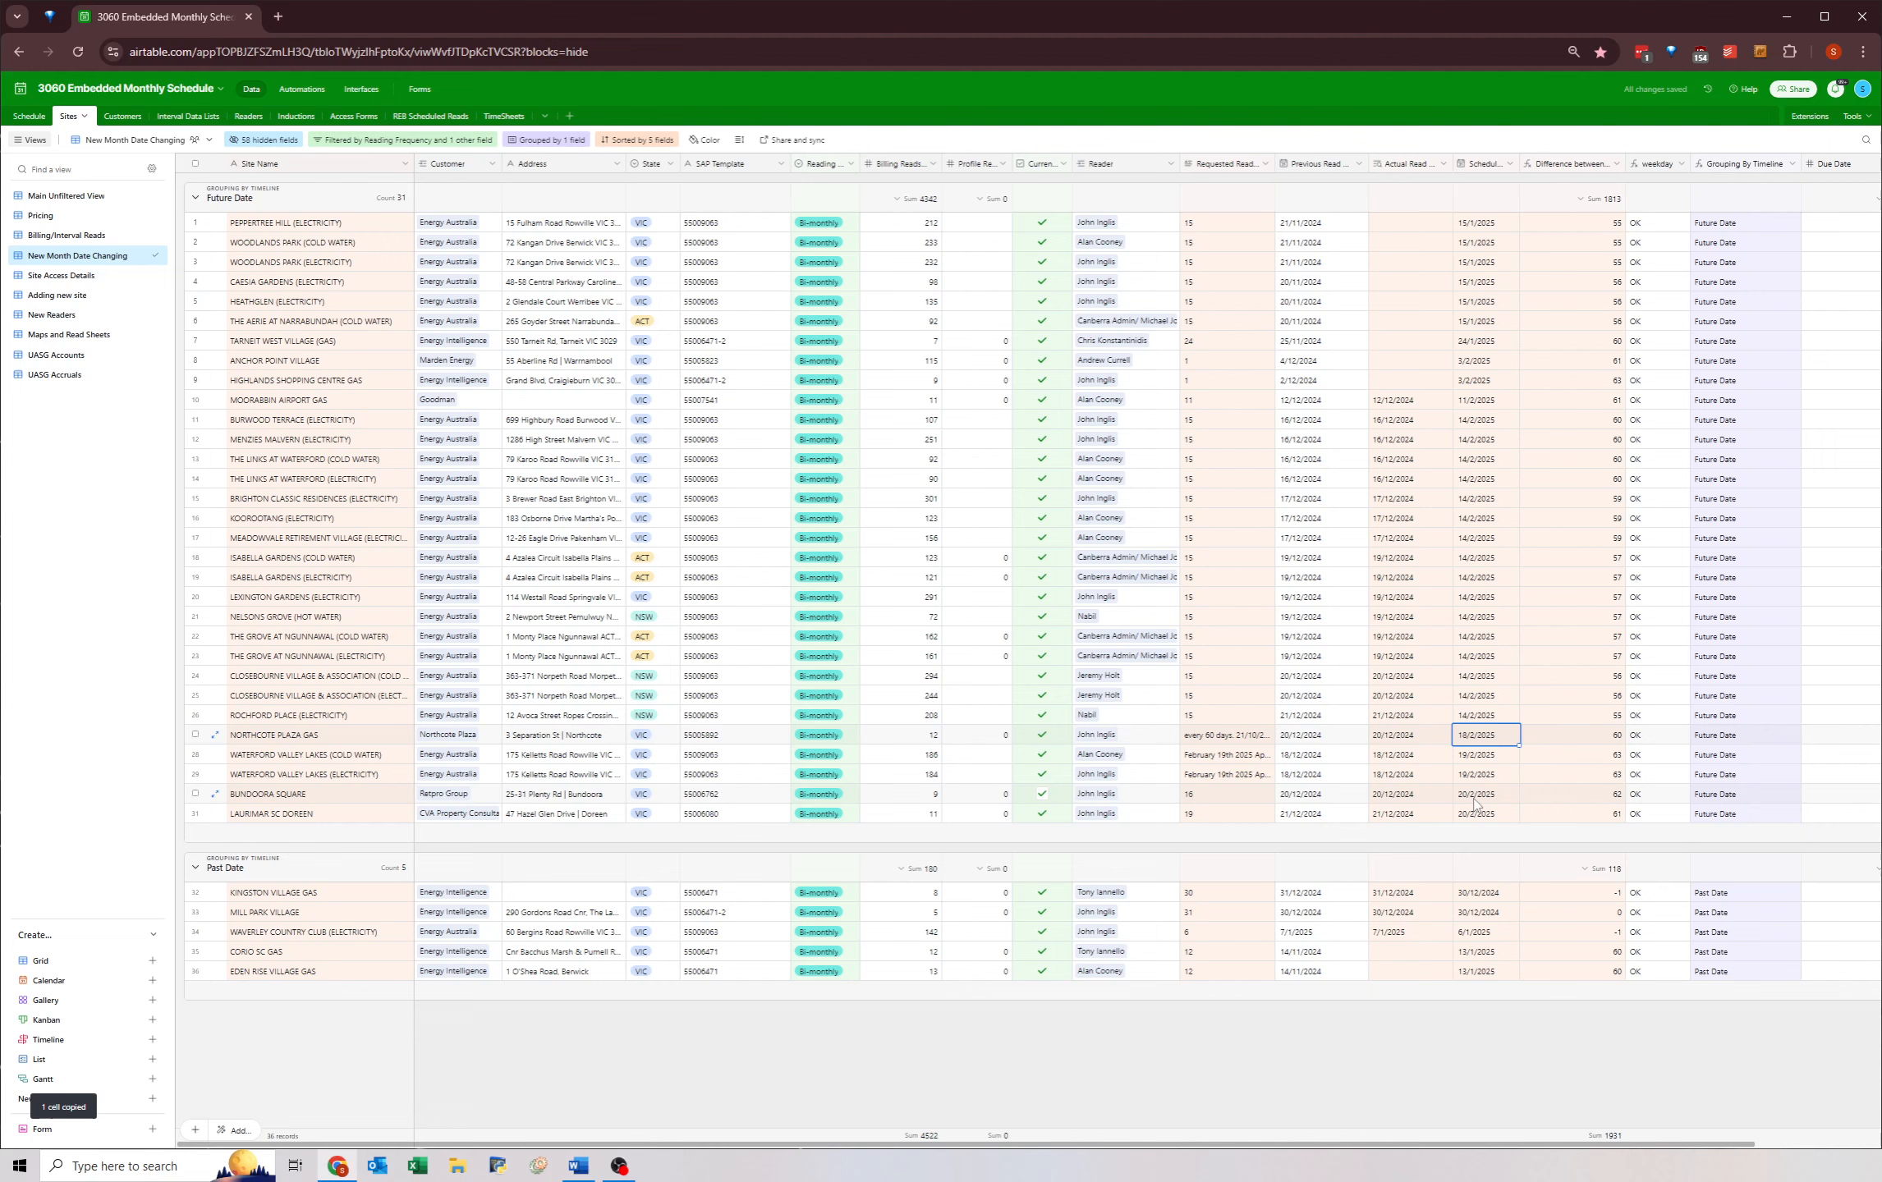
left_click(1474, 797)
key("ctrl+v")
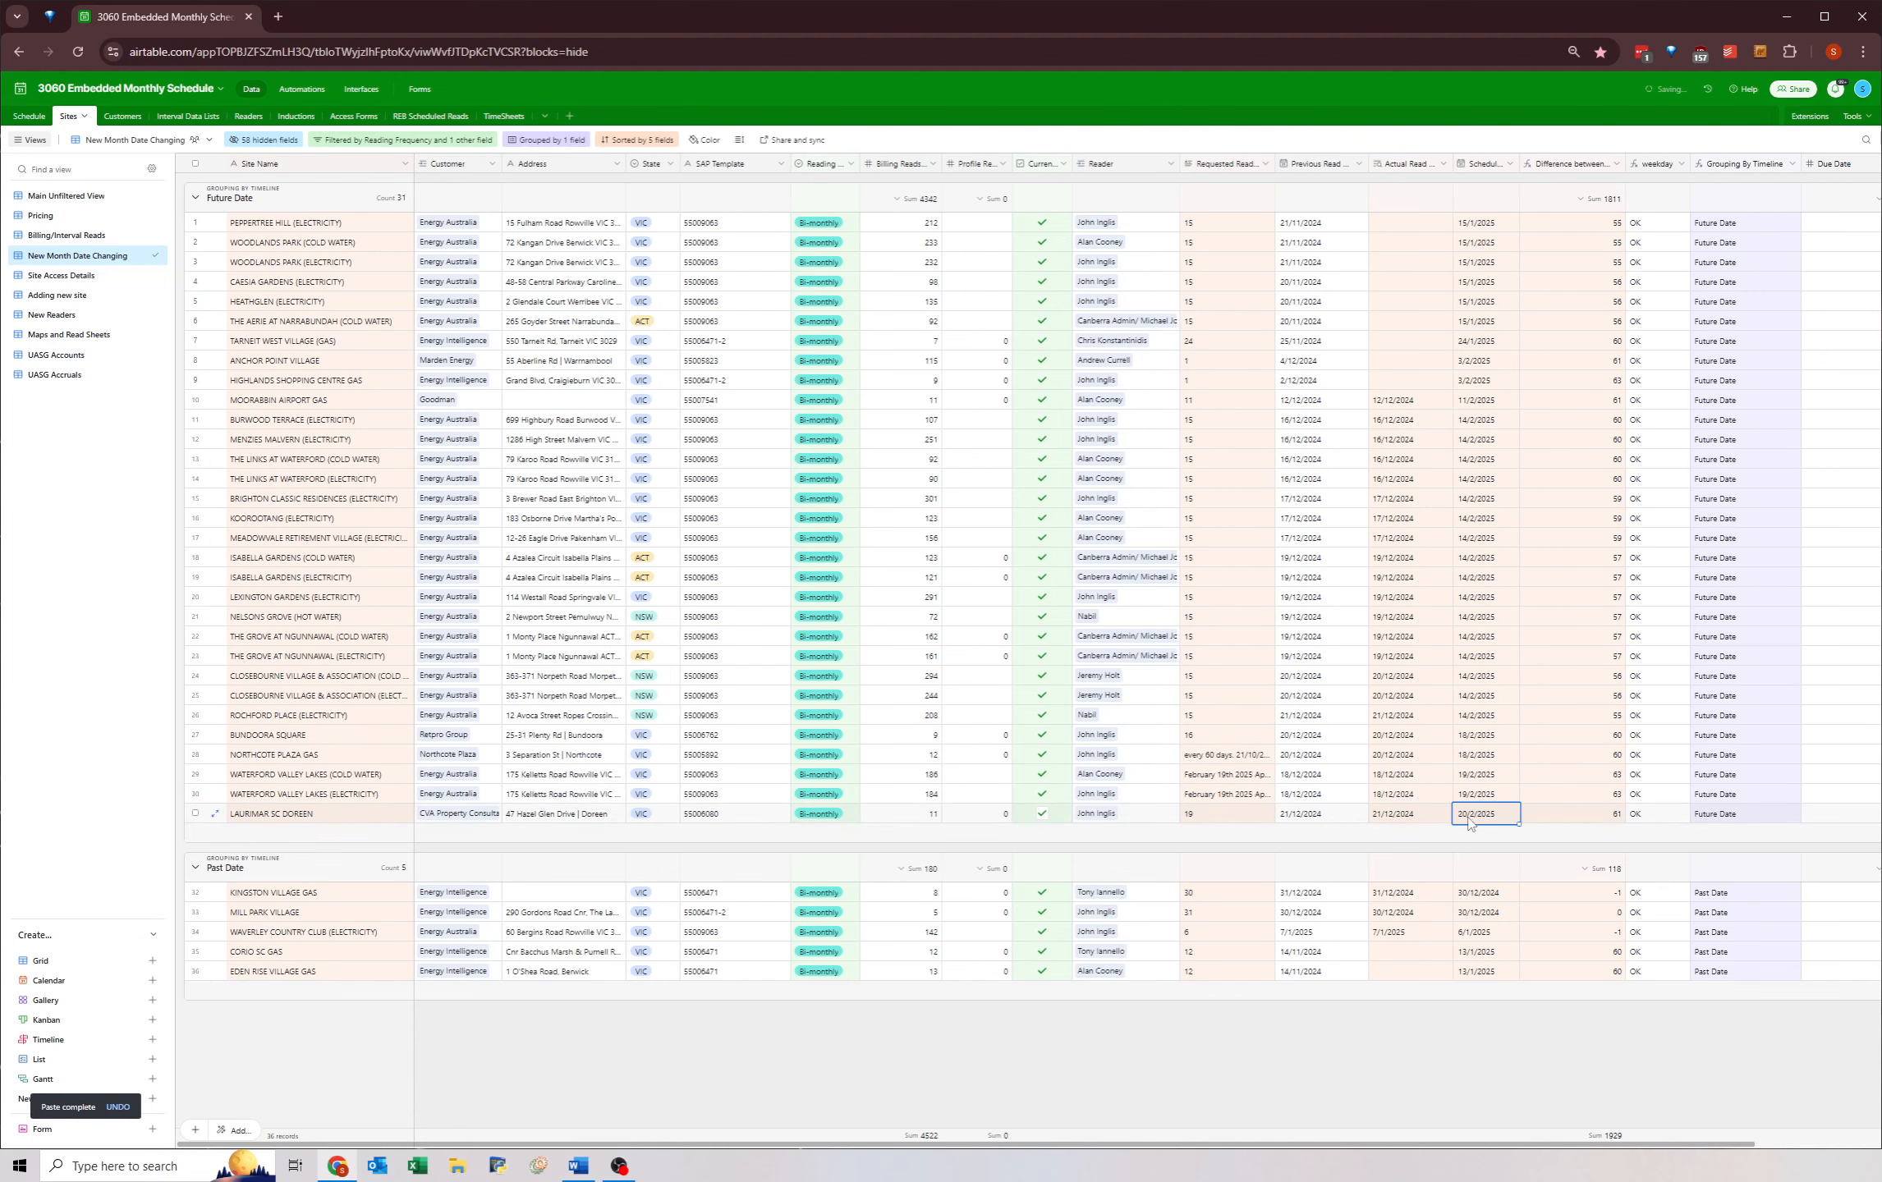
key("ctrl+v")
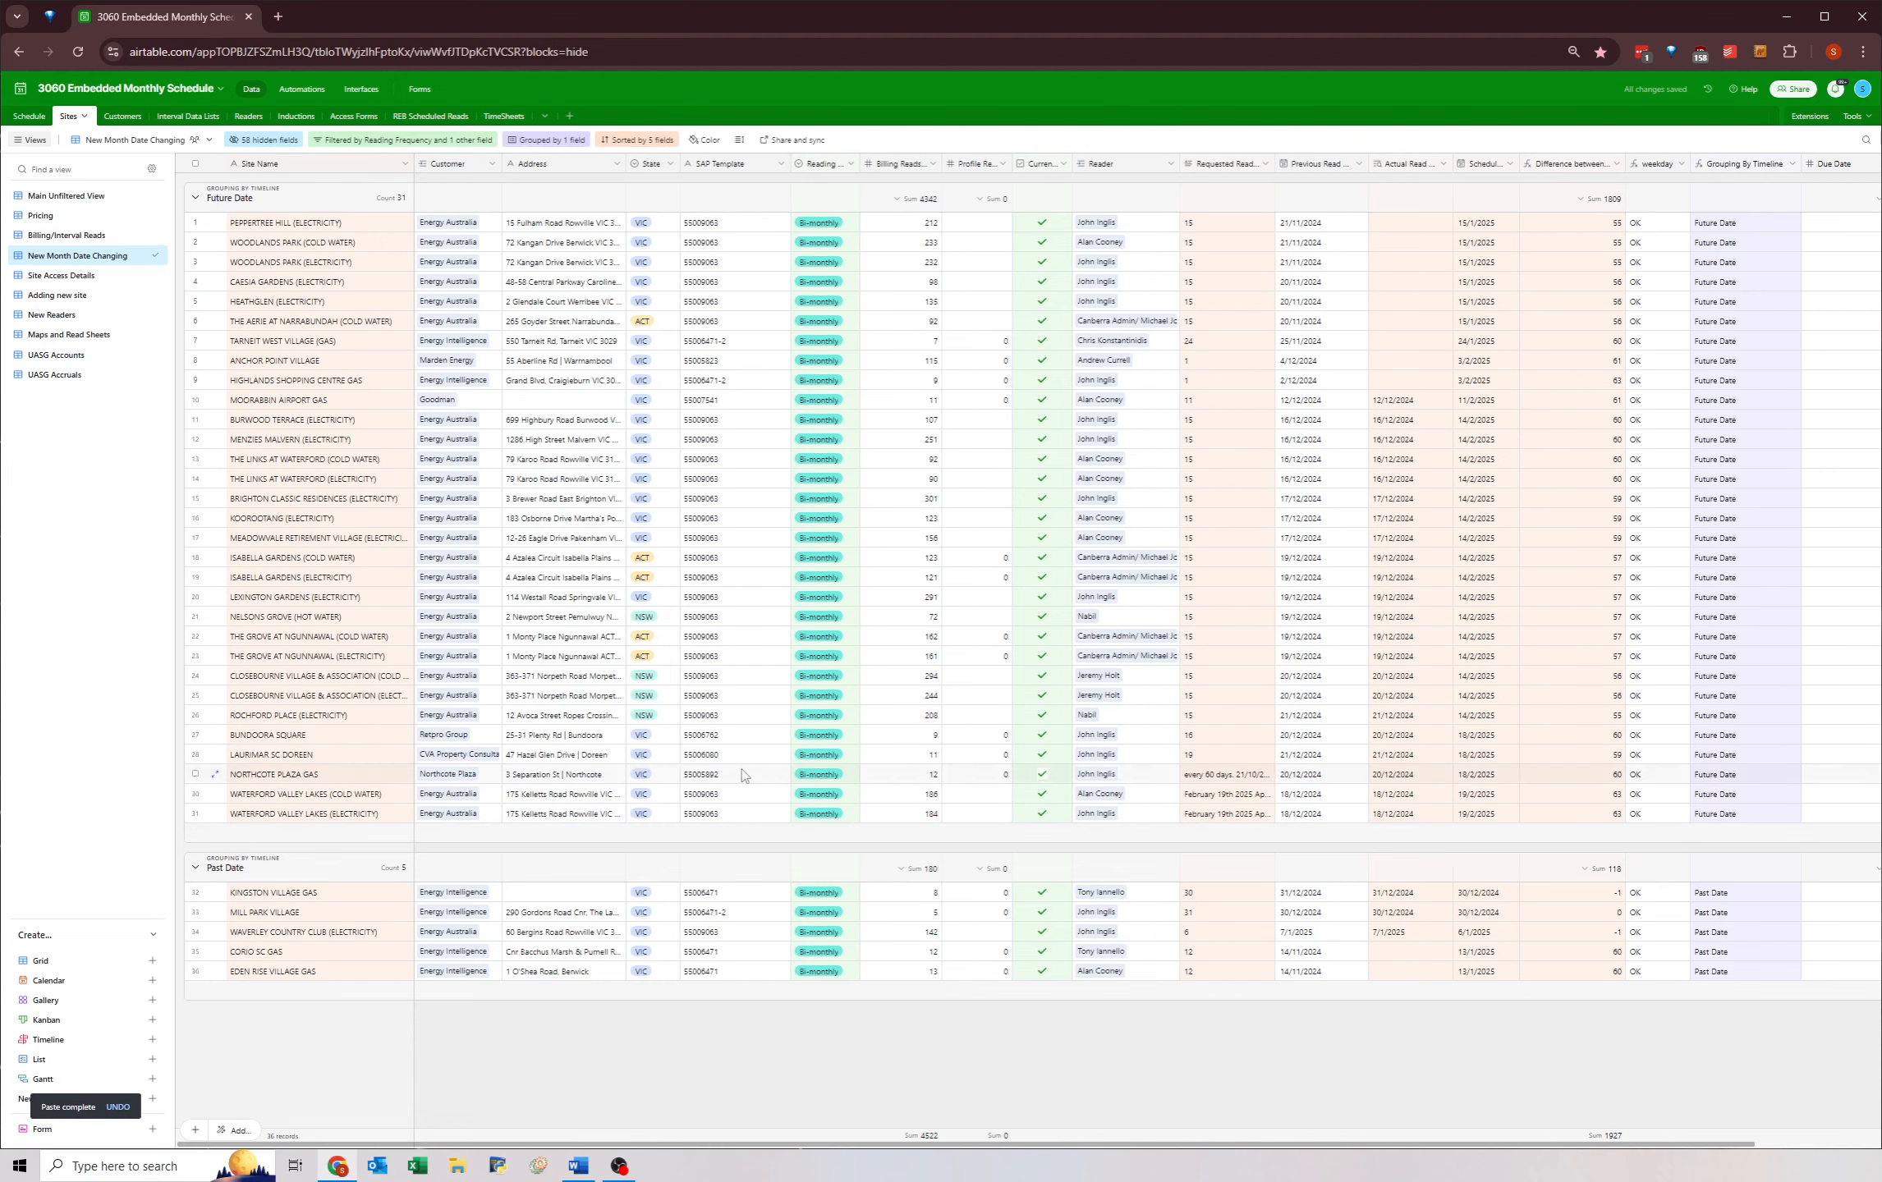
left_click(343, 775)
left_click(1494, 854)
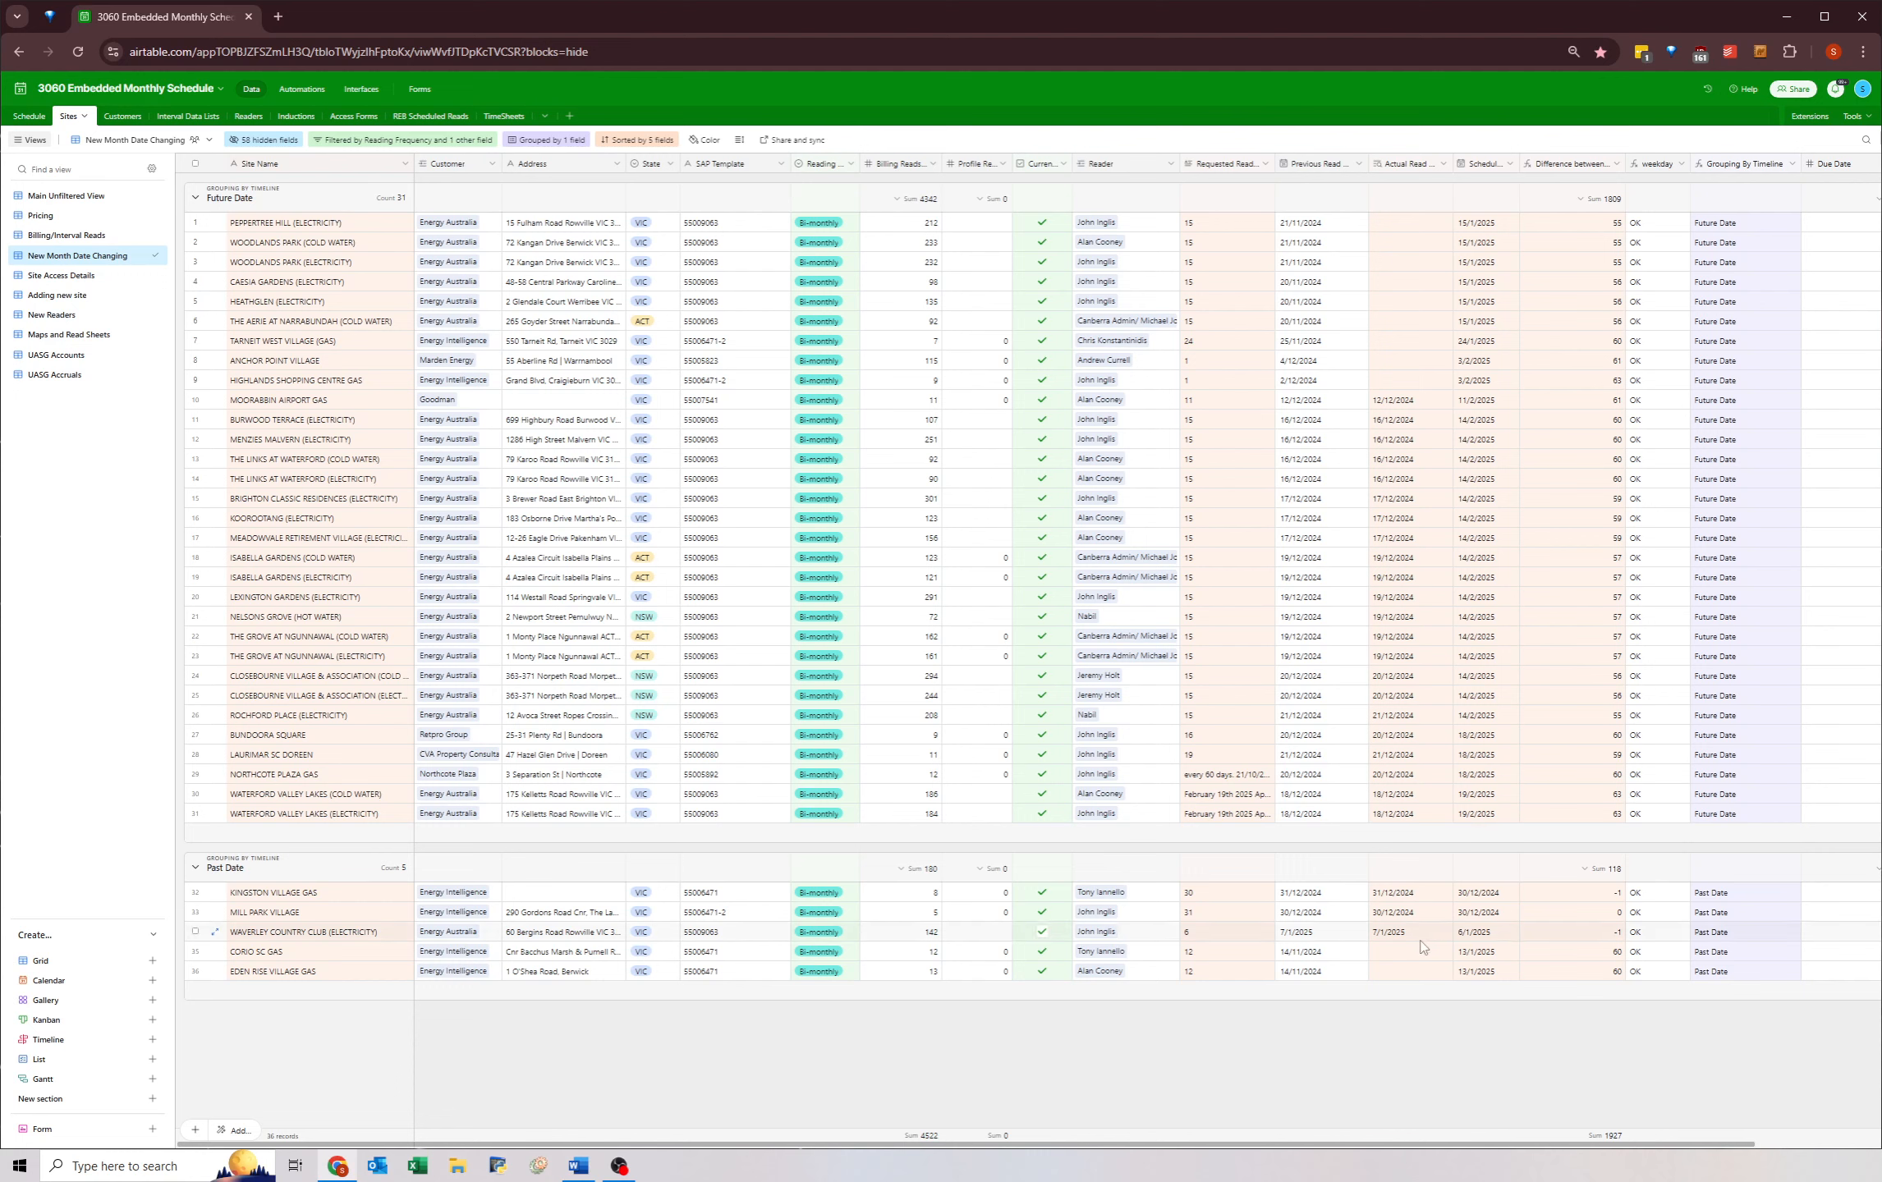
- Set the Scheduled date of KINGSTON VILLAGE GAS to 27/2/2025
left_click(1478, 911)
double_click(1475, 893)
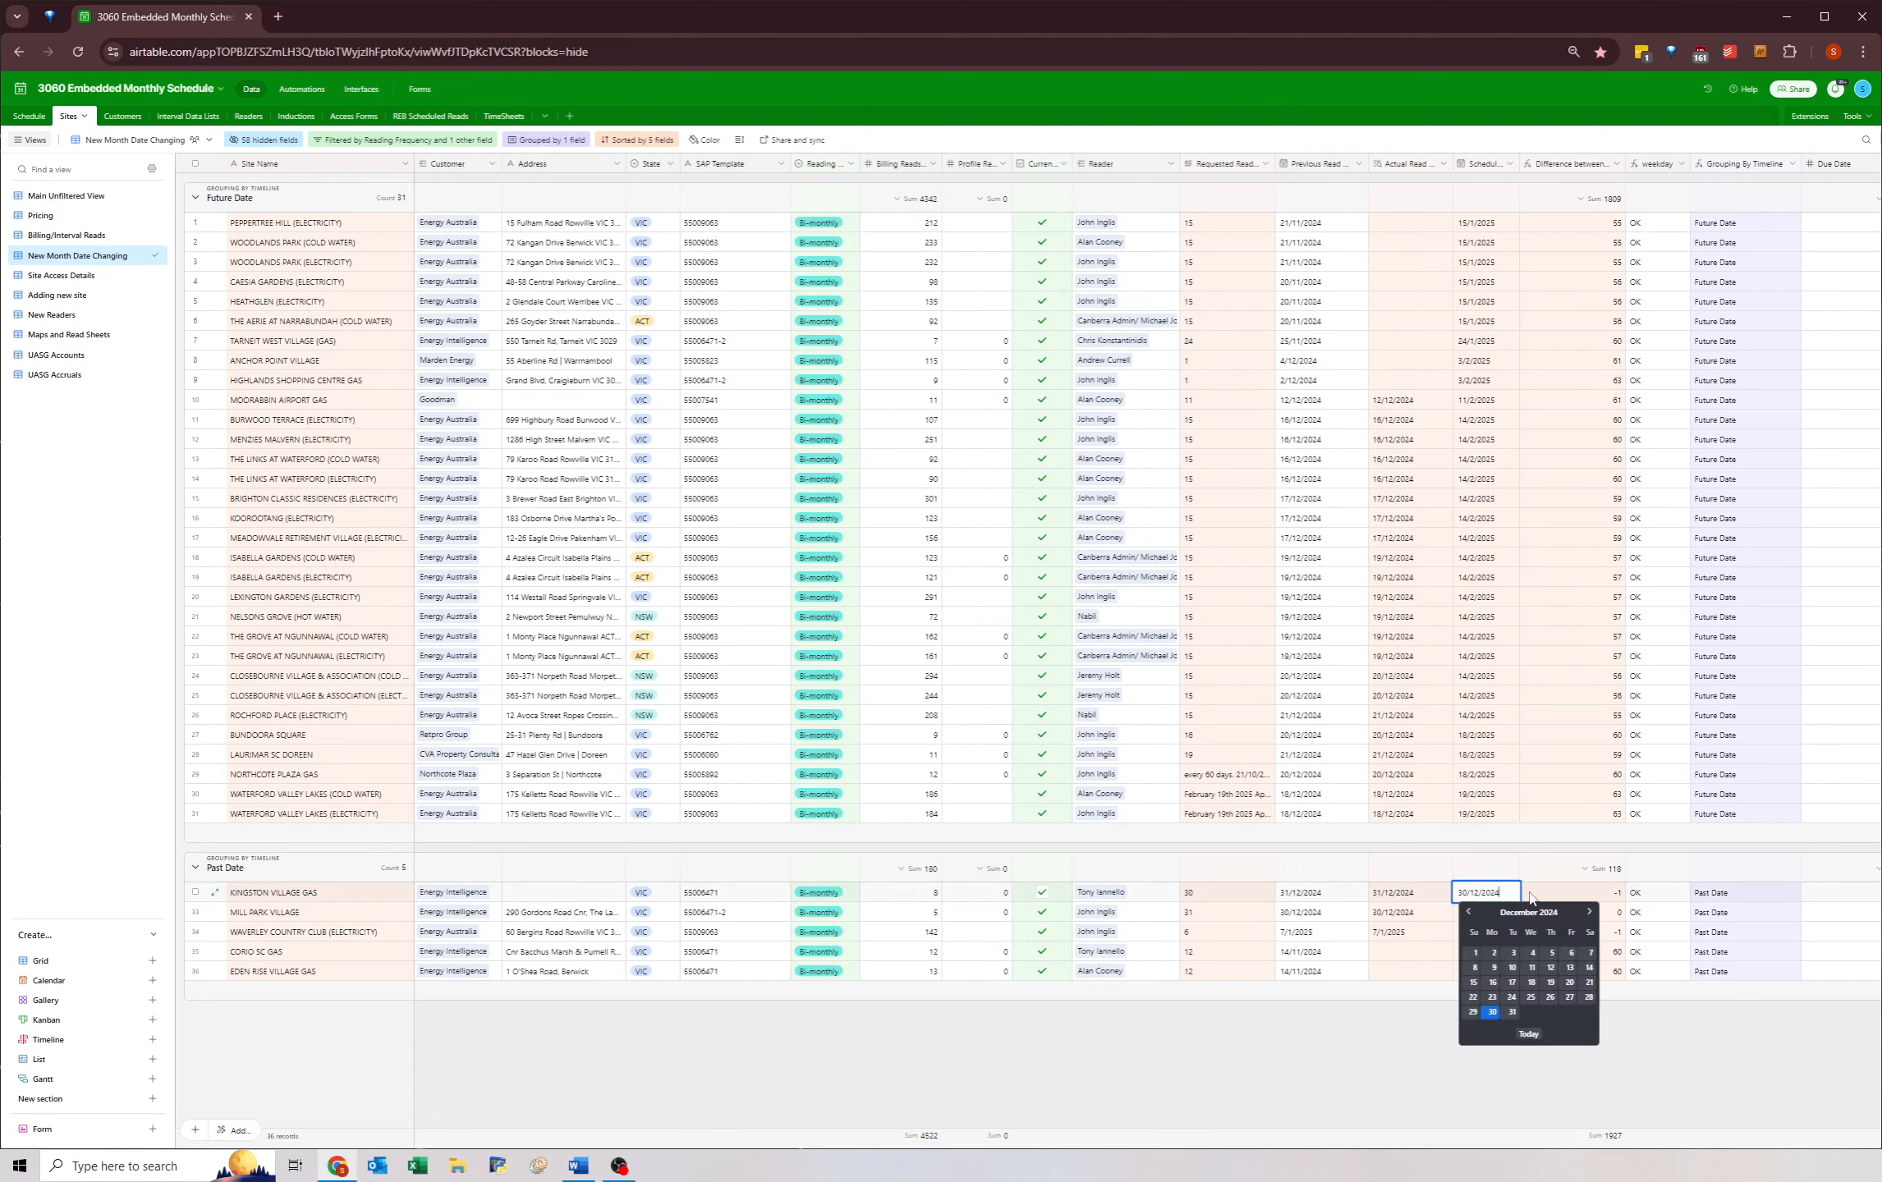
left_click(1588, 913)
left_click(1588, 912)
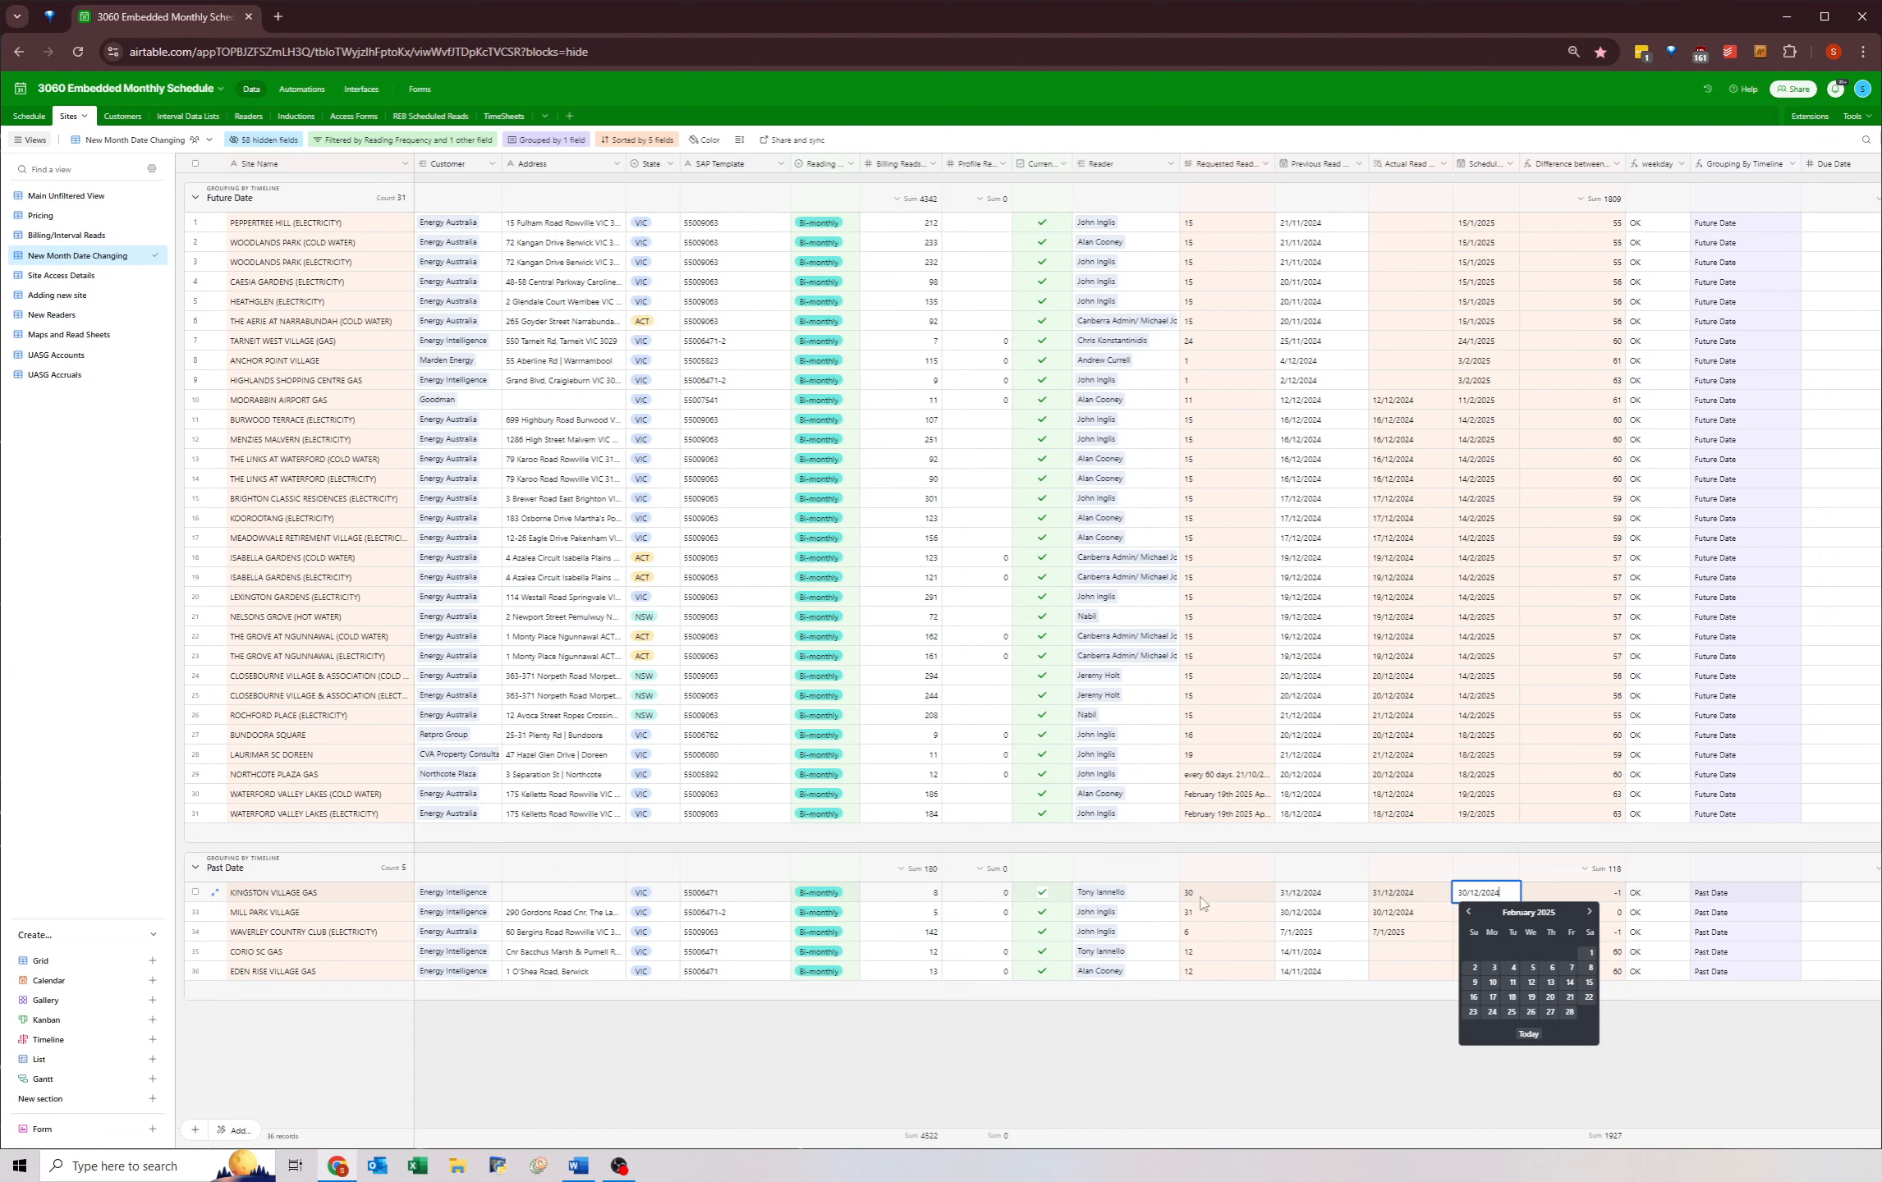
left_click(1551, 1016)
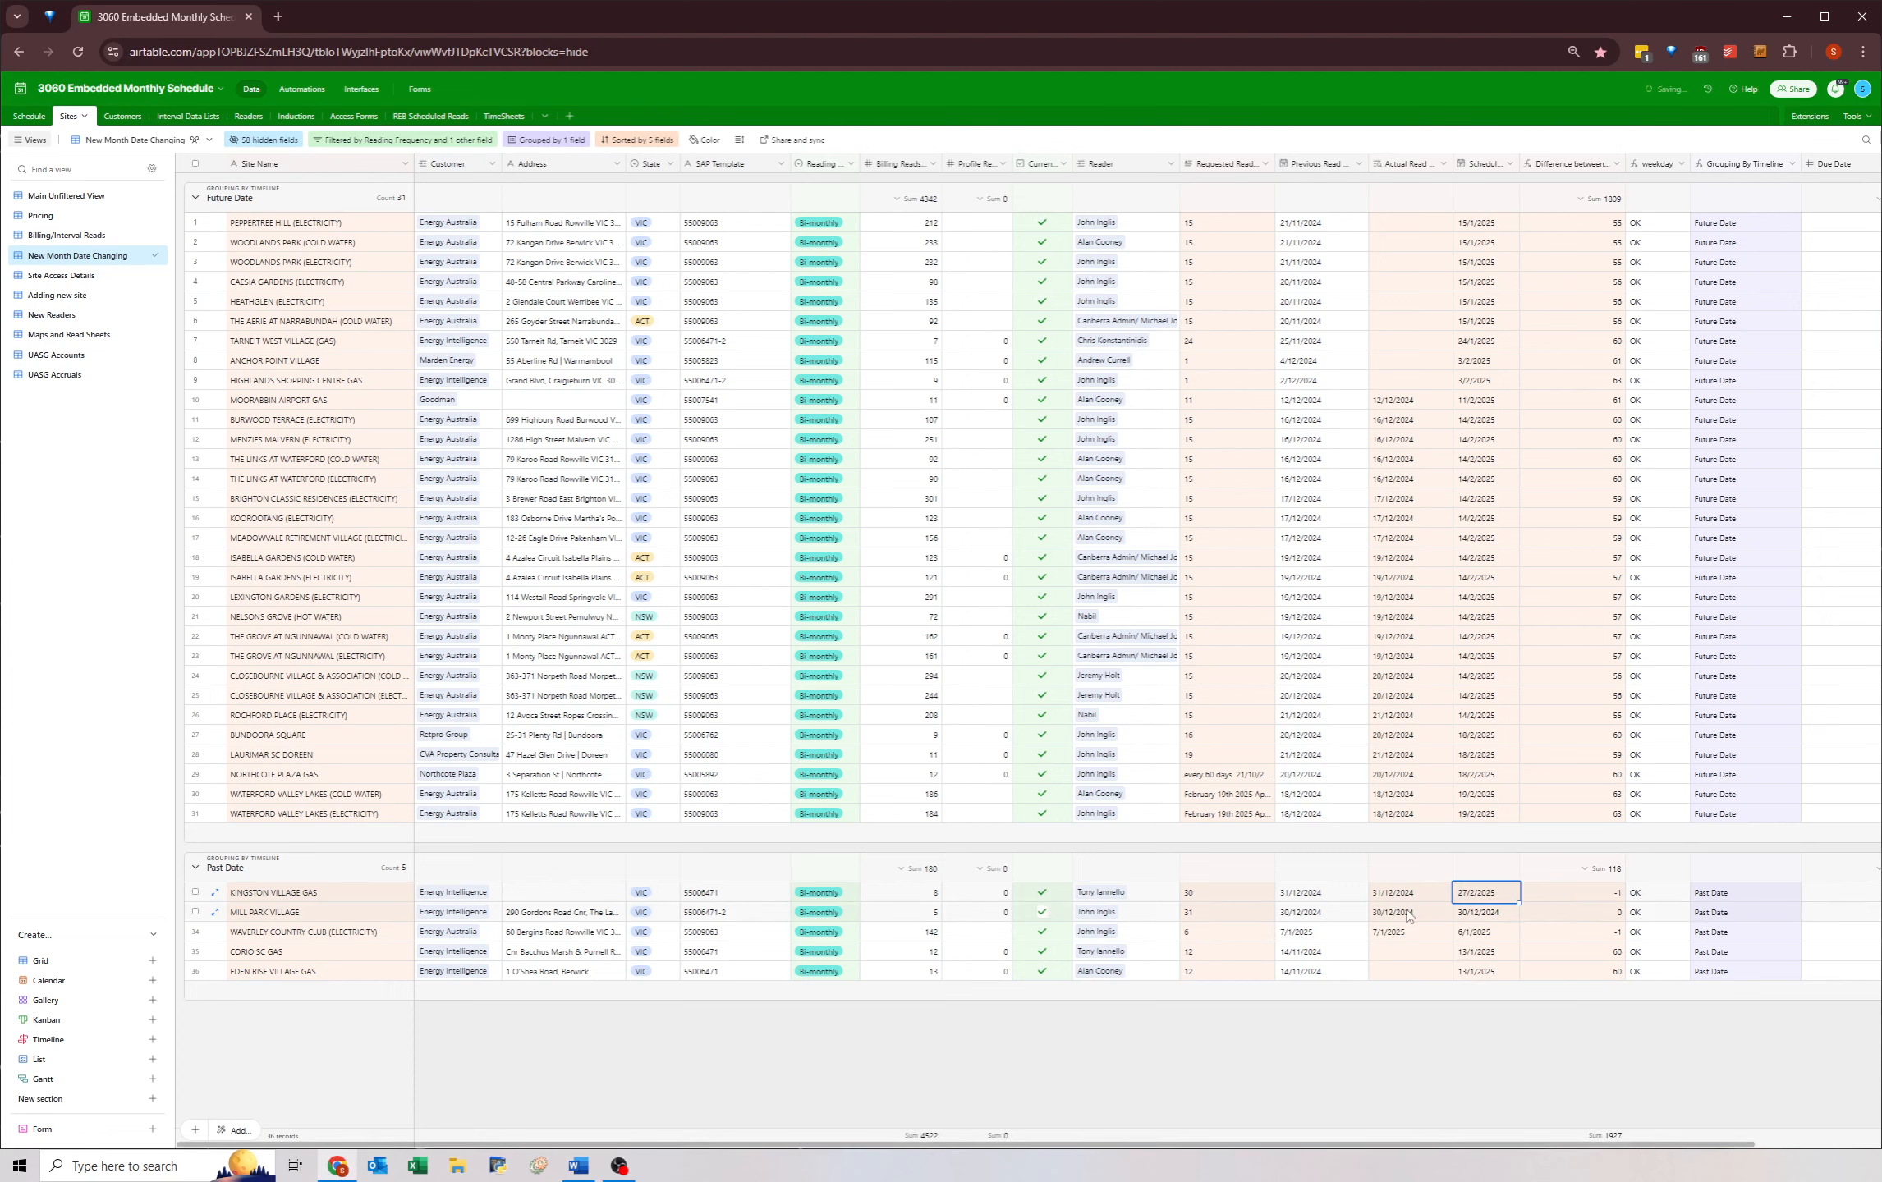
- Set the Scheduled date of MILL PARK VILLAGE to 28/2/2025
double_click(1474, 918)
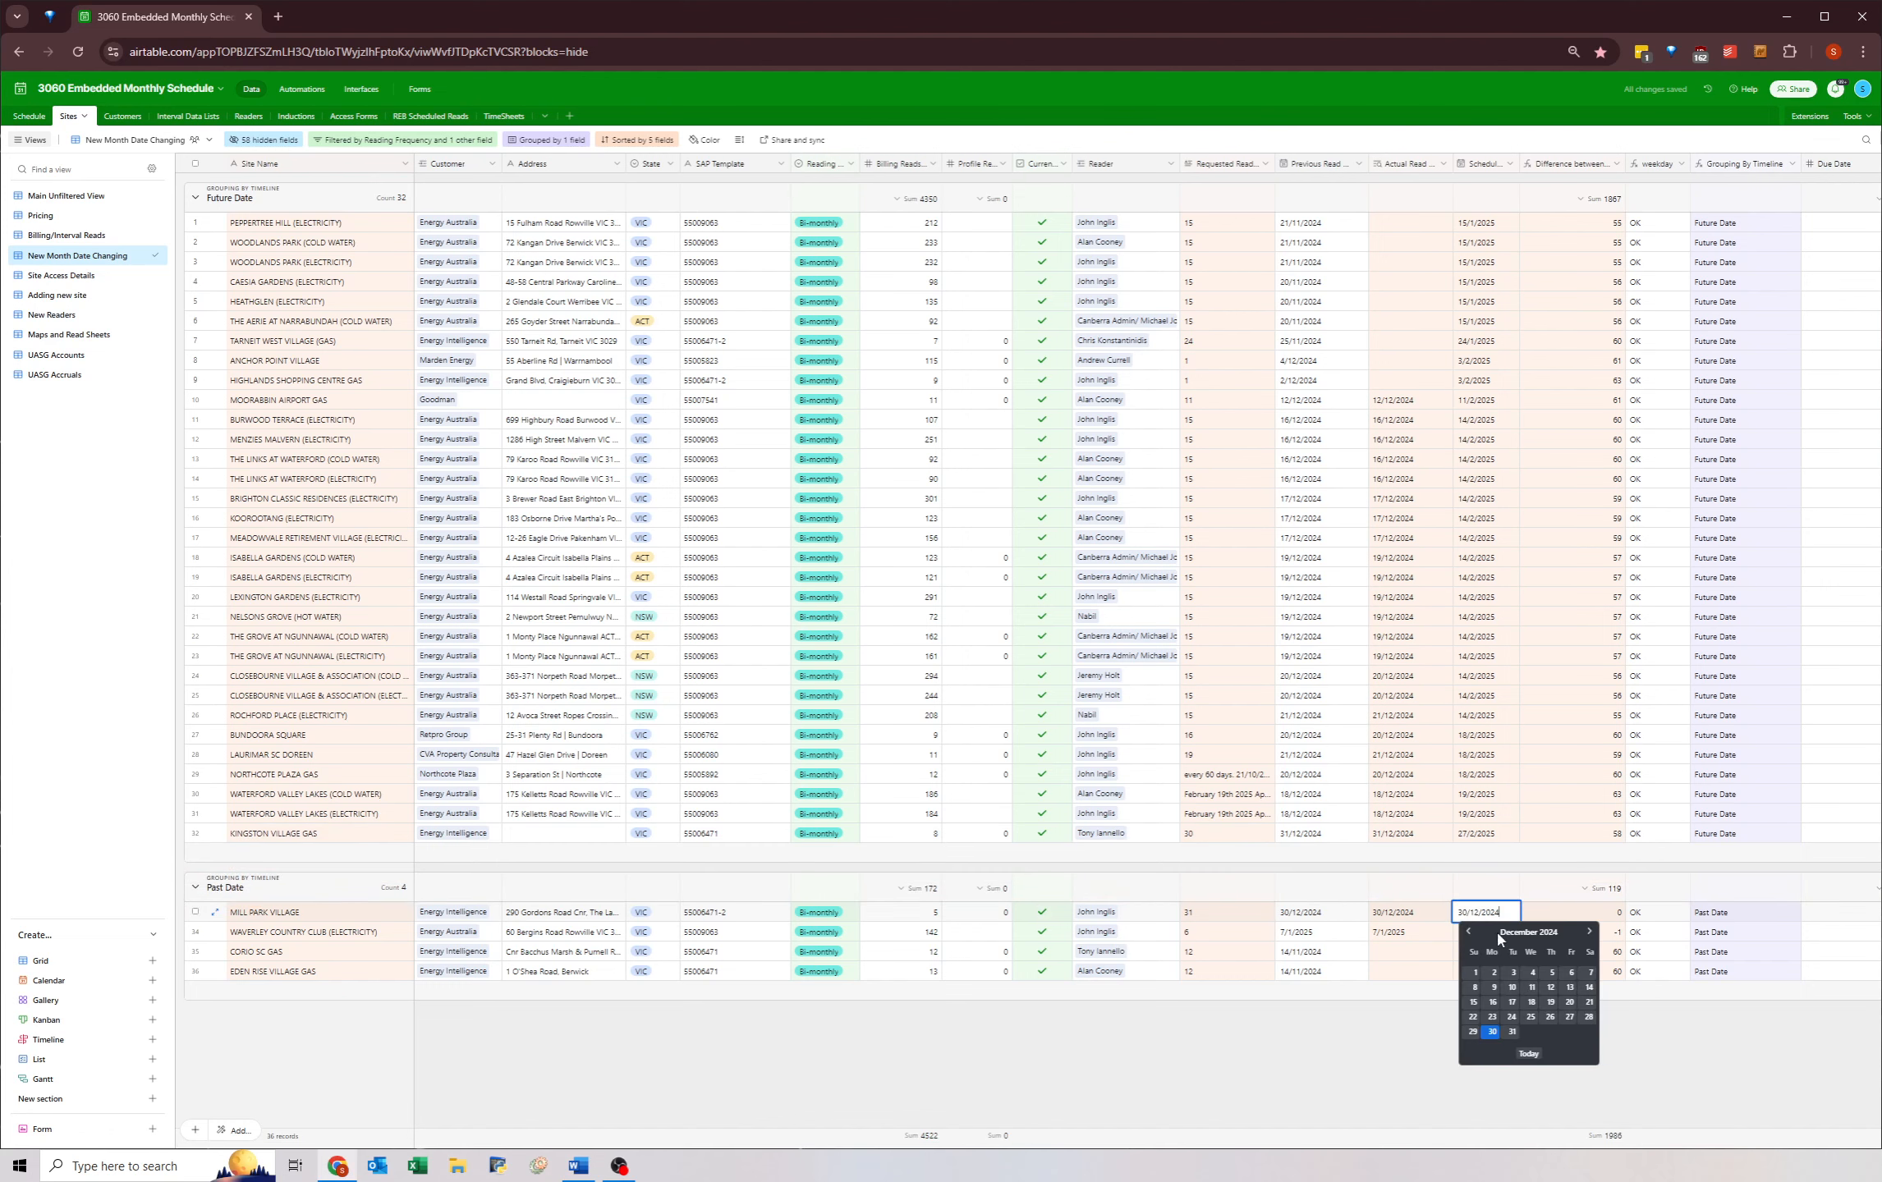
left_click(1589, 931)
left_click(1590, 931)
left_click(1569, 1032)
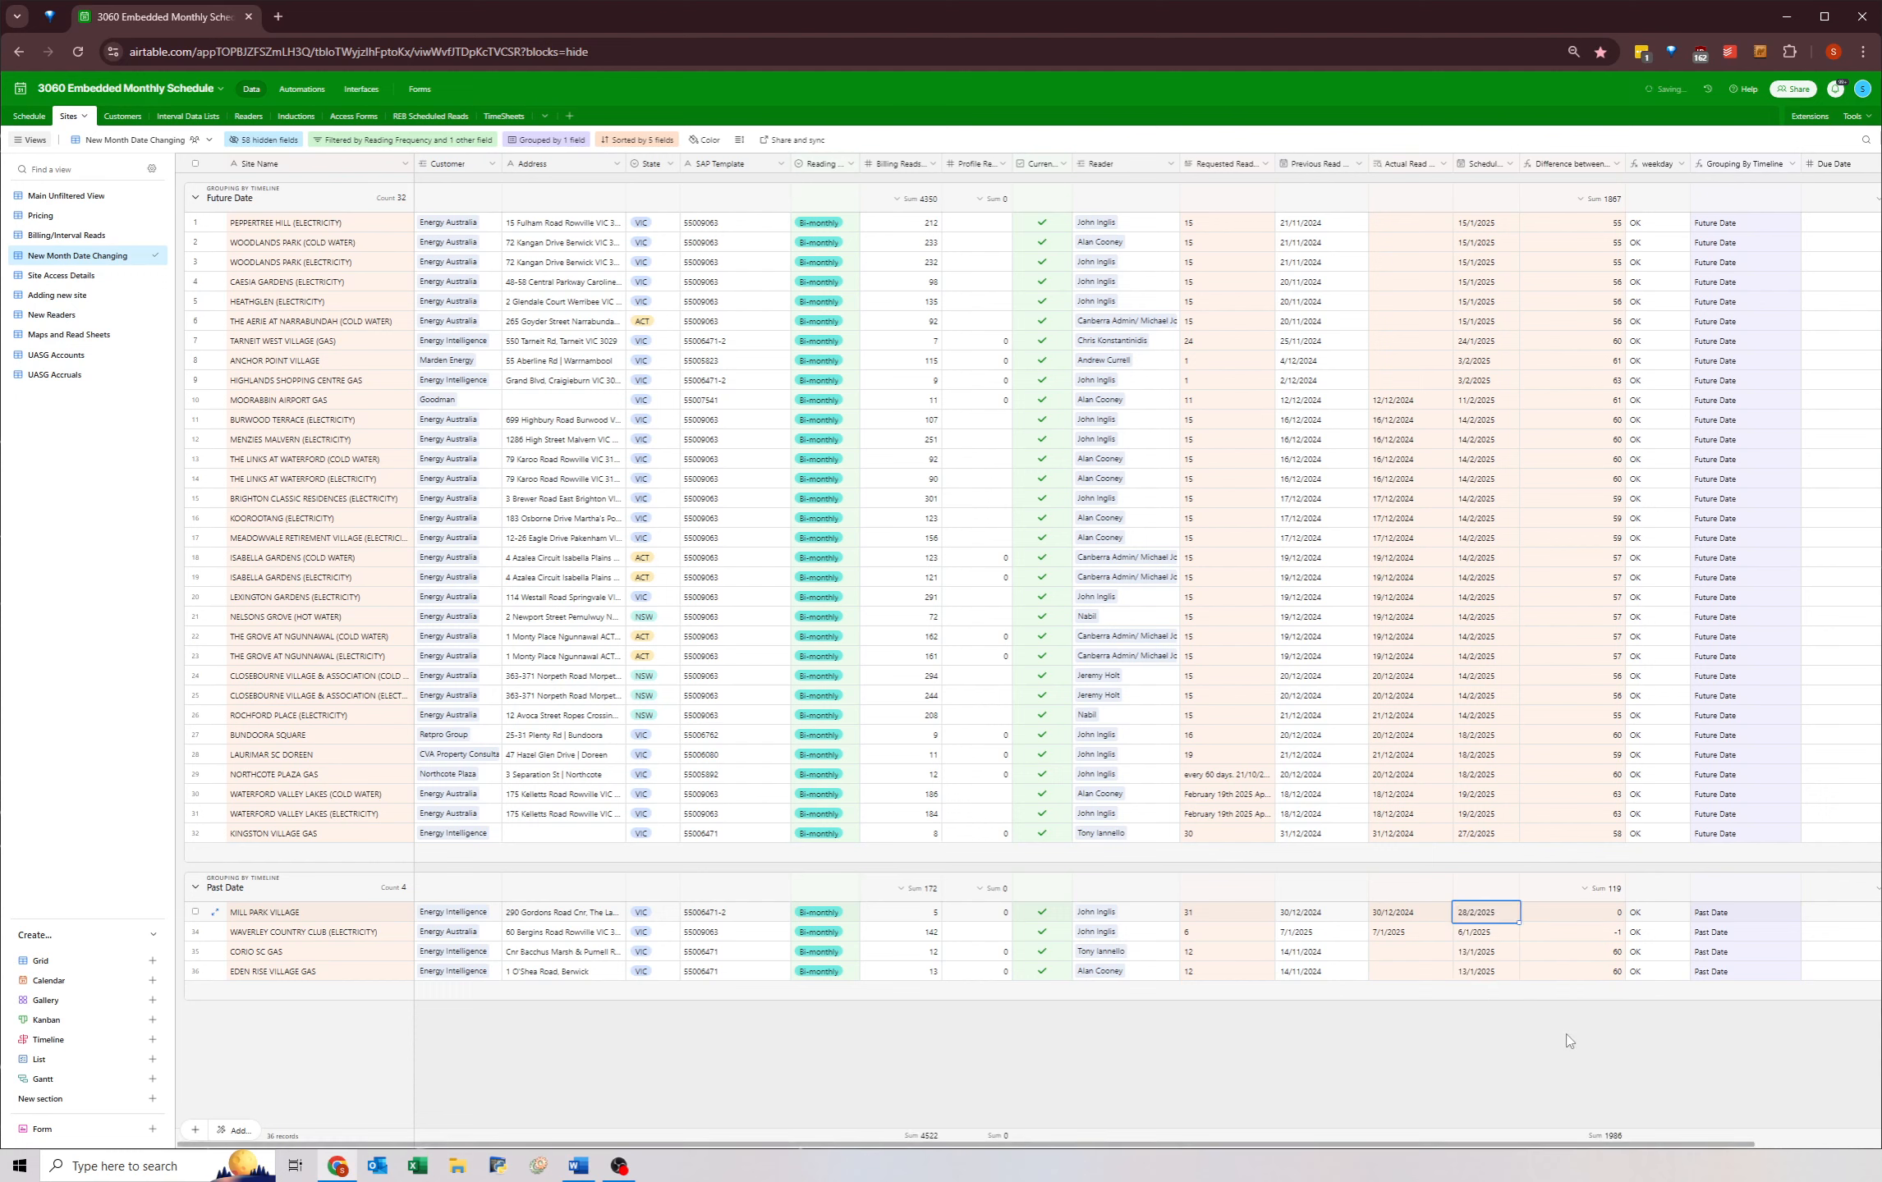
- Set the Scheduled date of WAVERLEY COUNTRY CLUB (ELECTRICITY) to 6/3/2025
double_click(1476, 933)
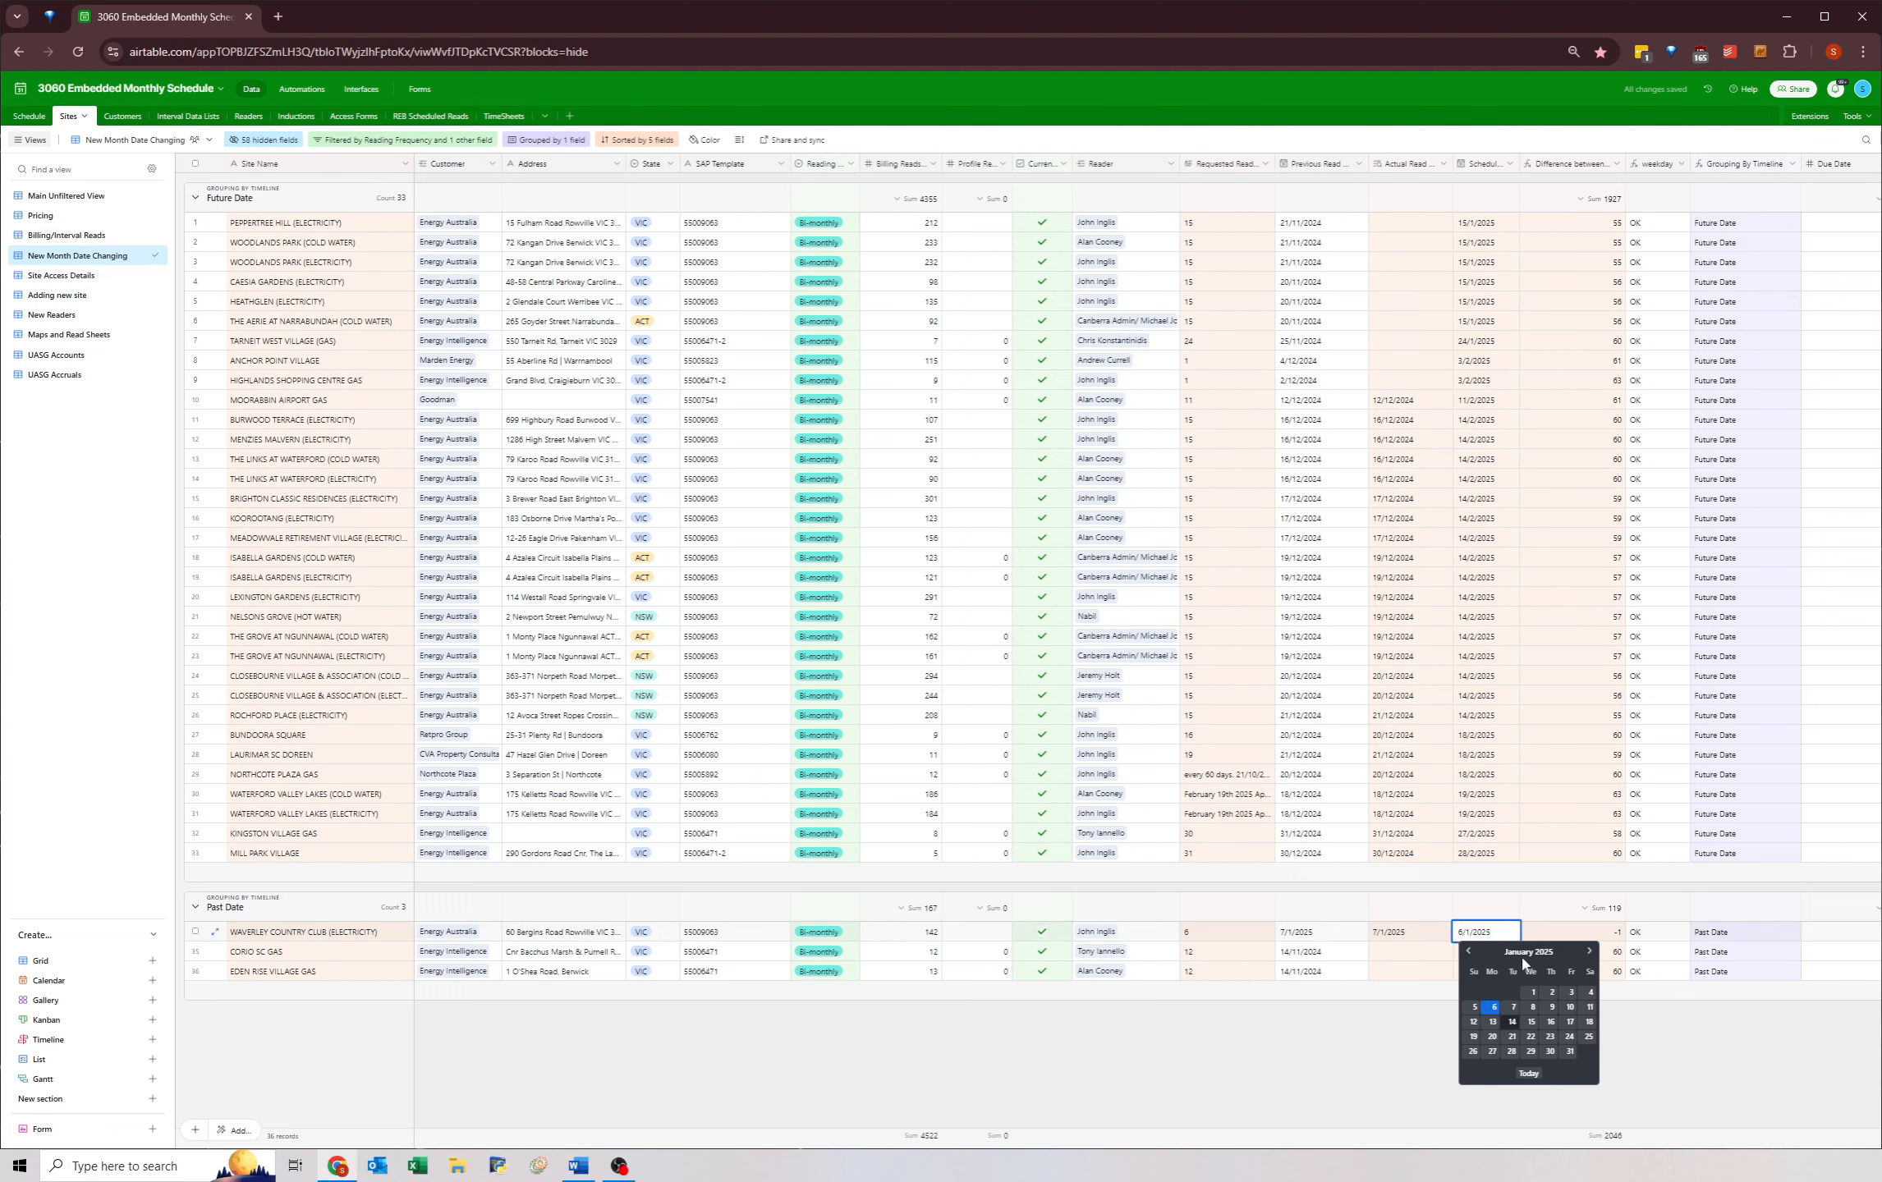
left_click(1589, 952)
left_click(1589, 951)
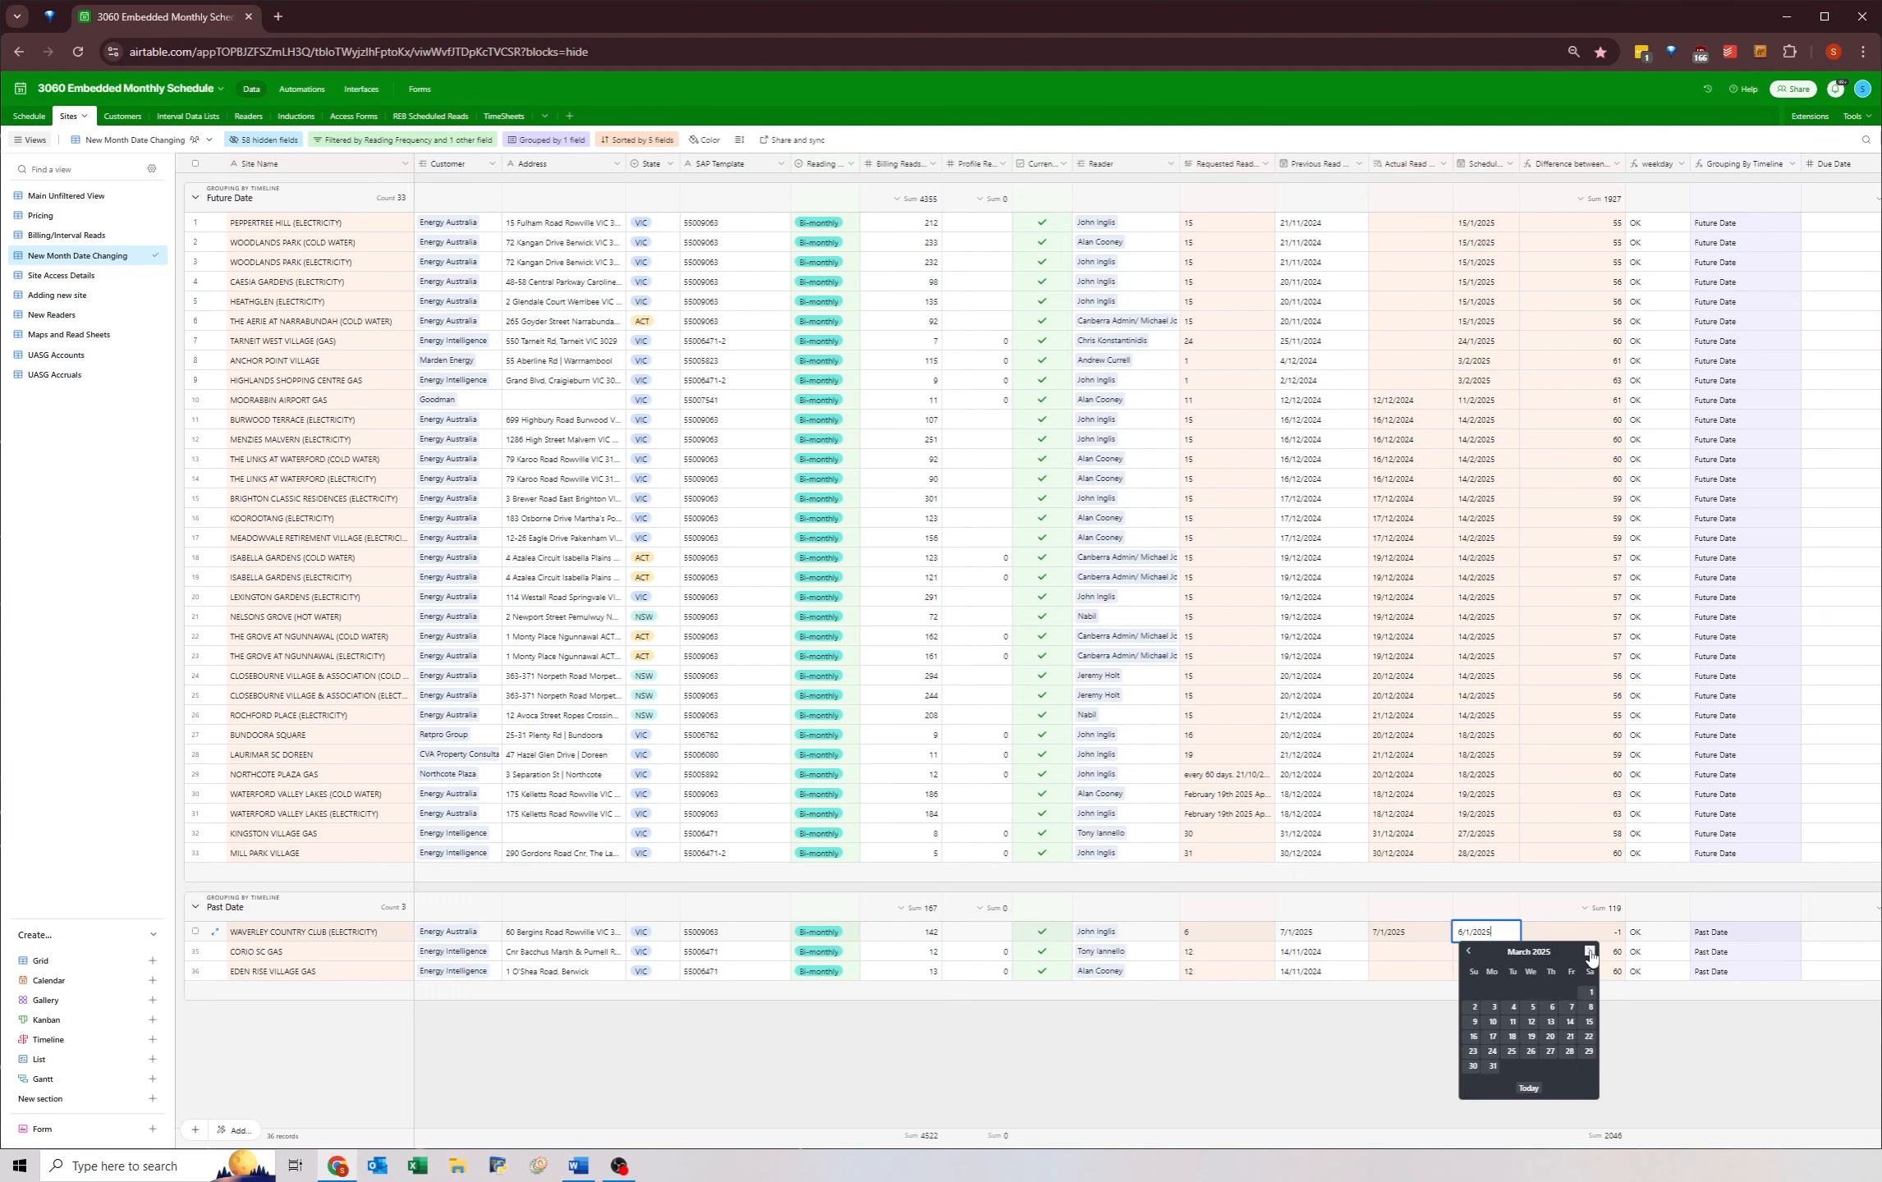
left_click(1554, 1012)
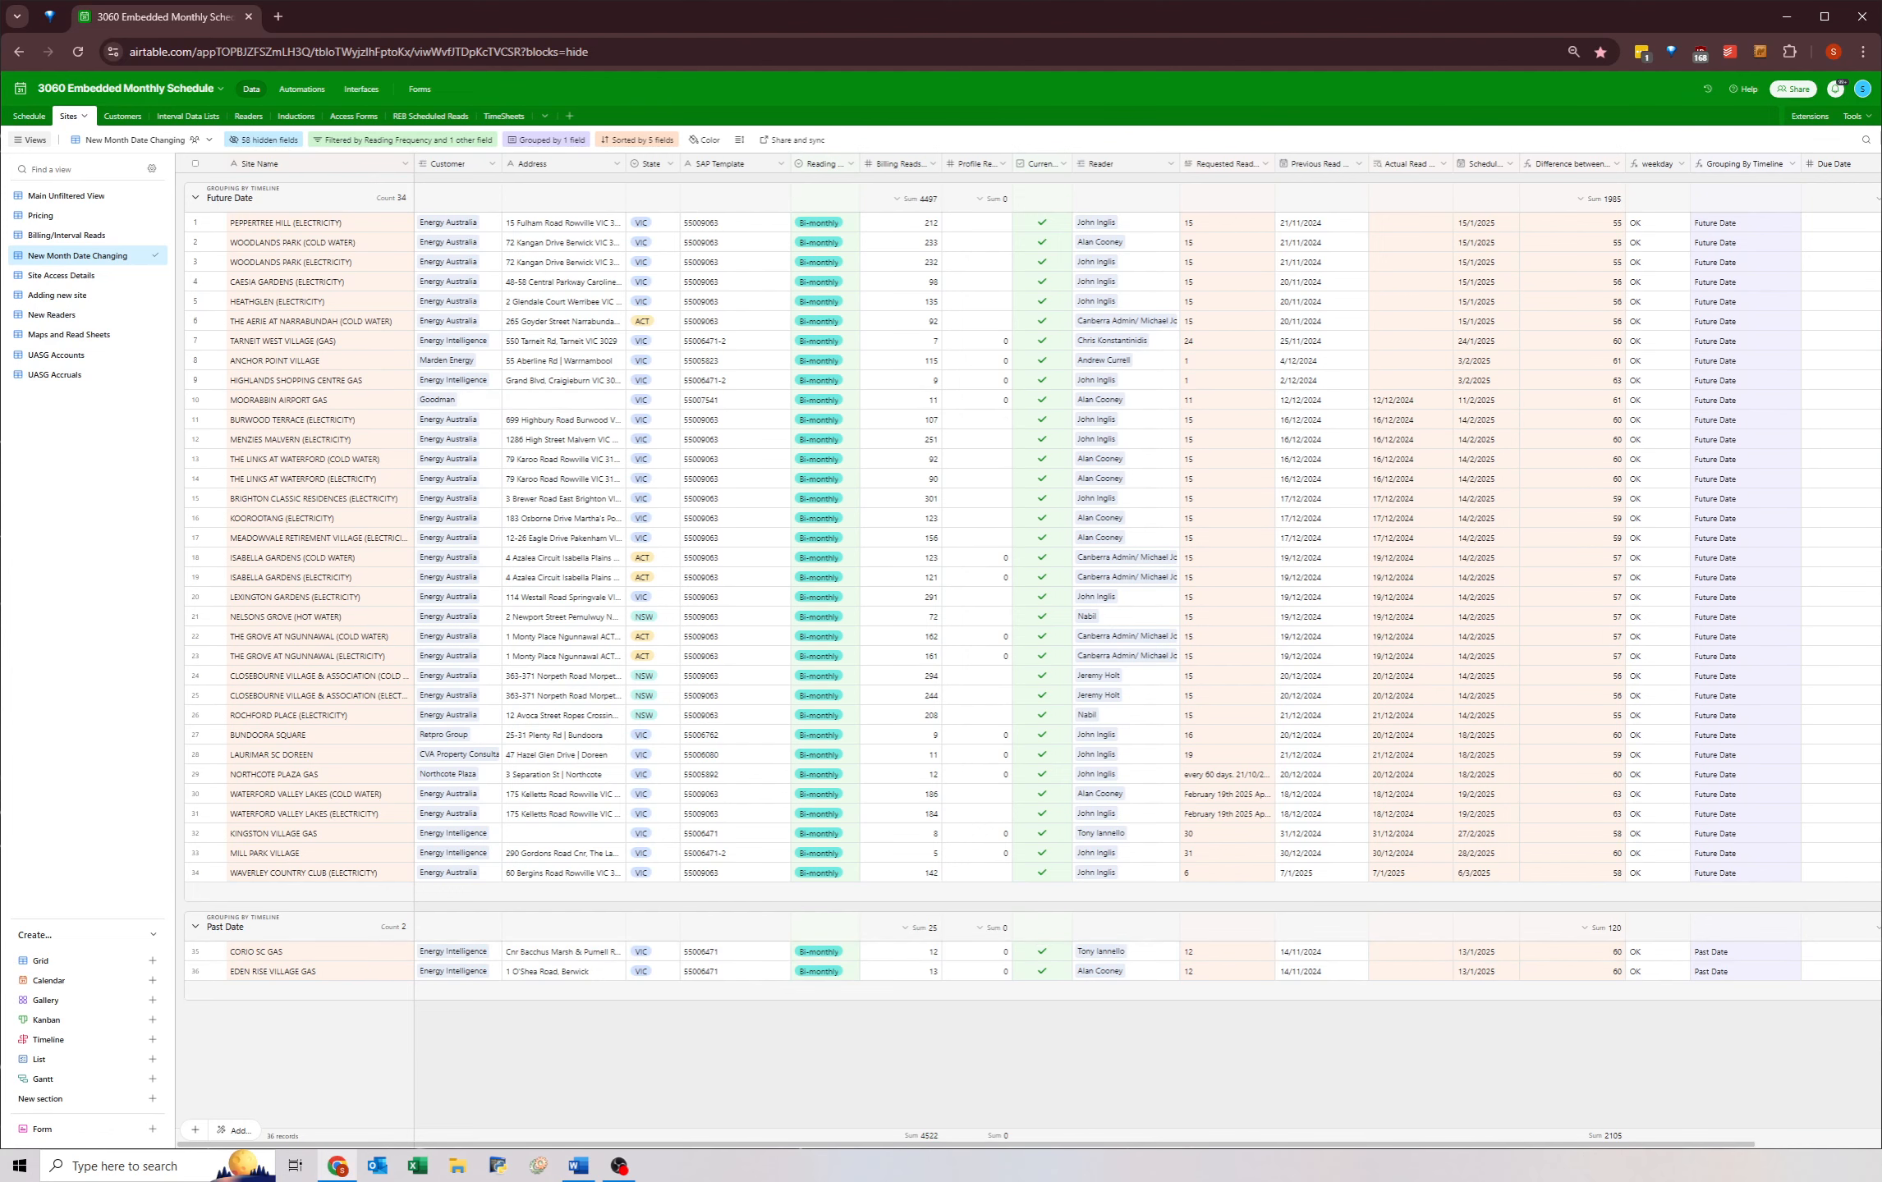
- Change the view's Reading Frequency filter to Monthly
left_click(411, 143)
left_click(568, 214)
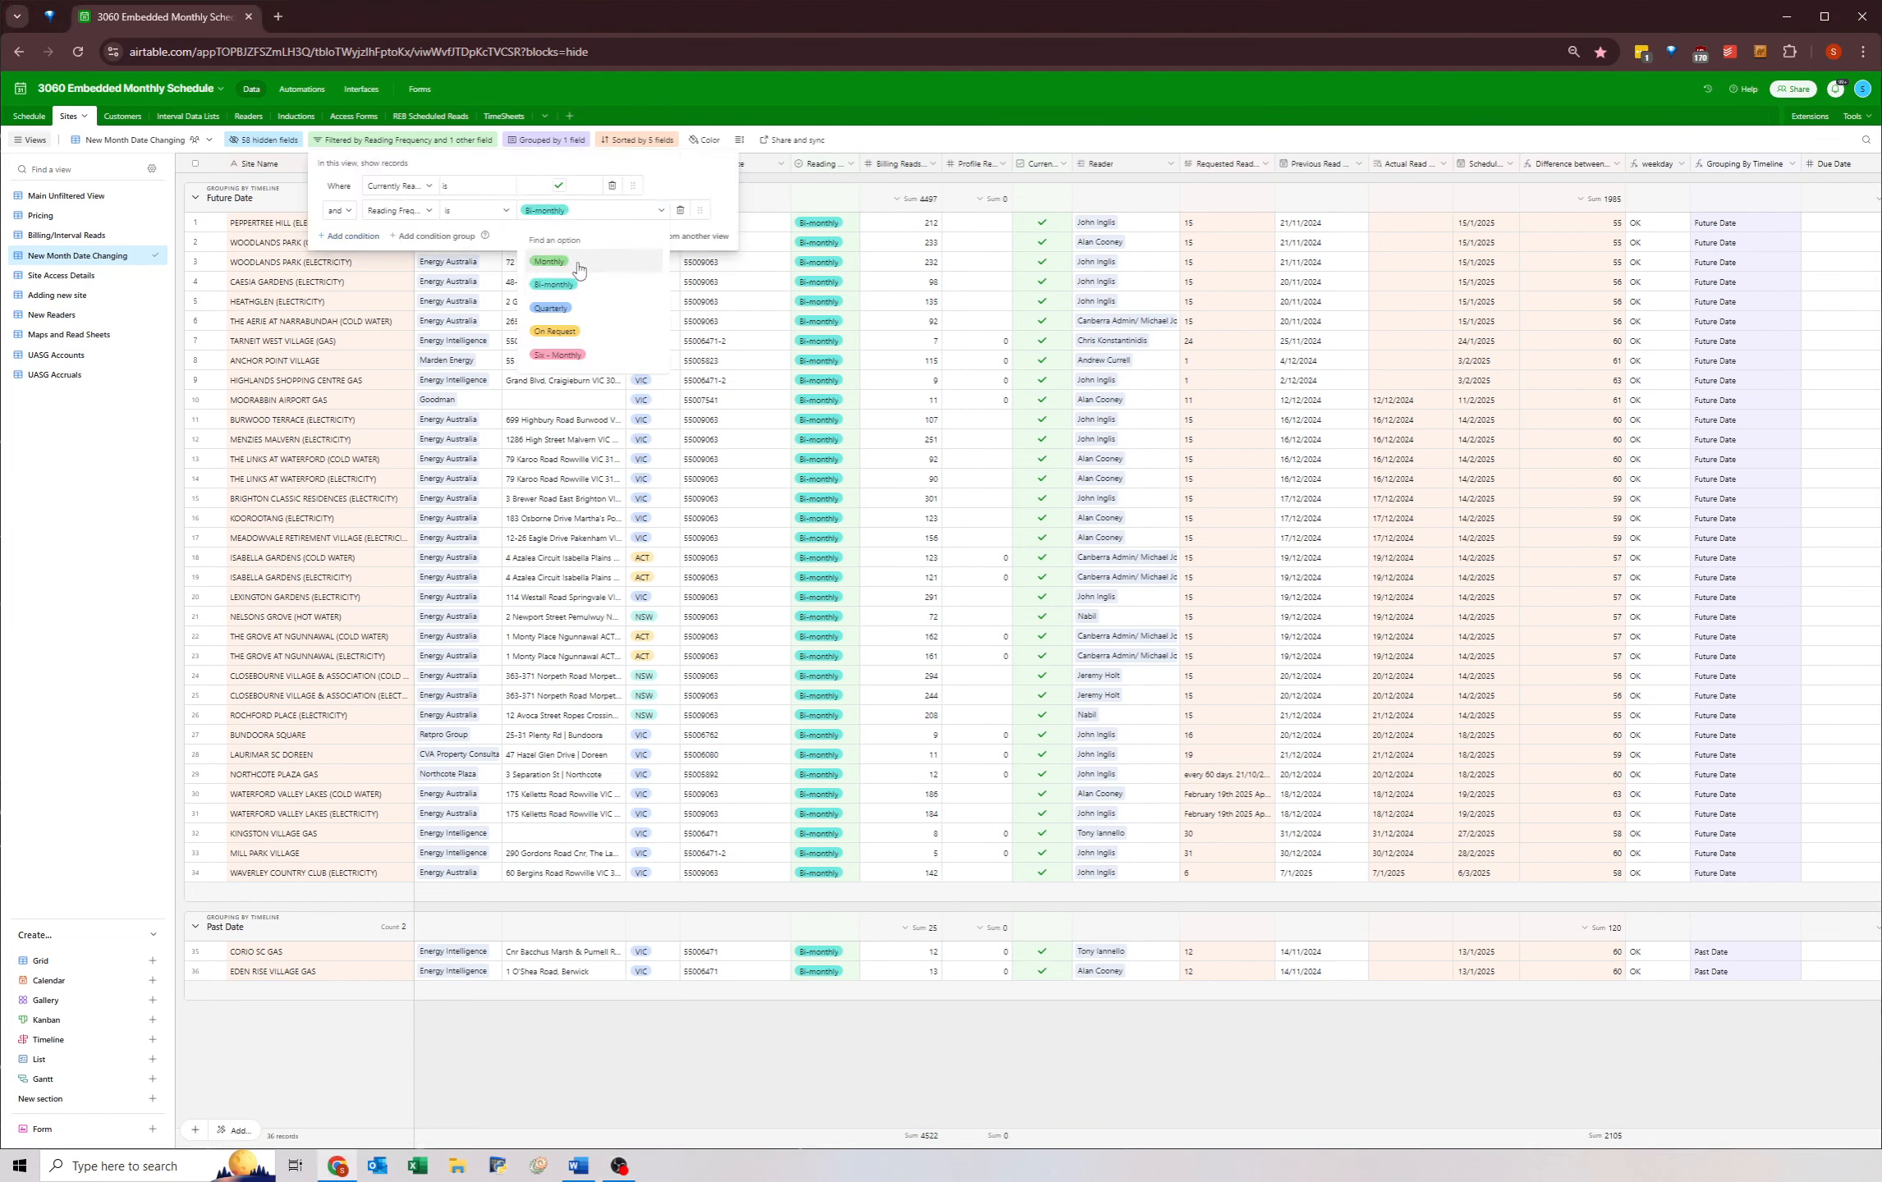
left_click(579, 265)
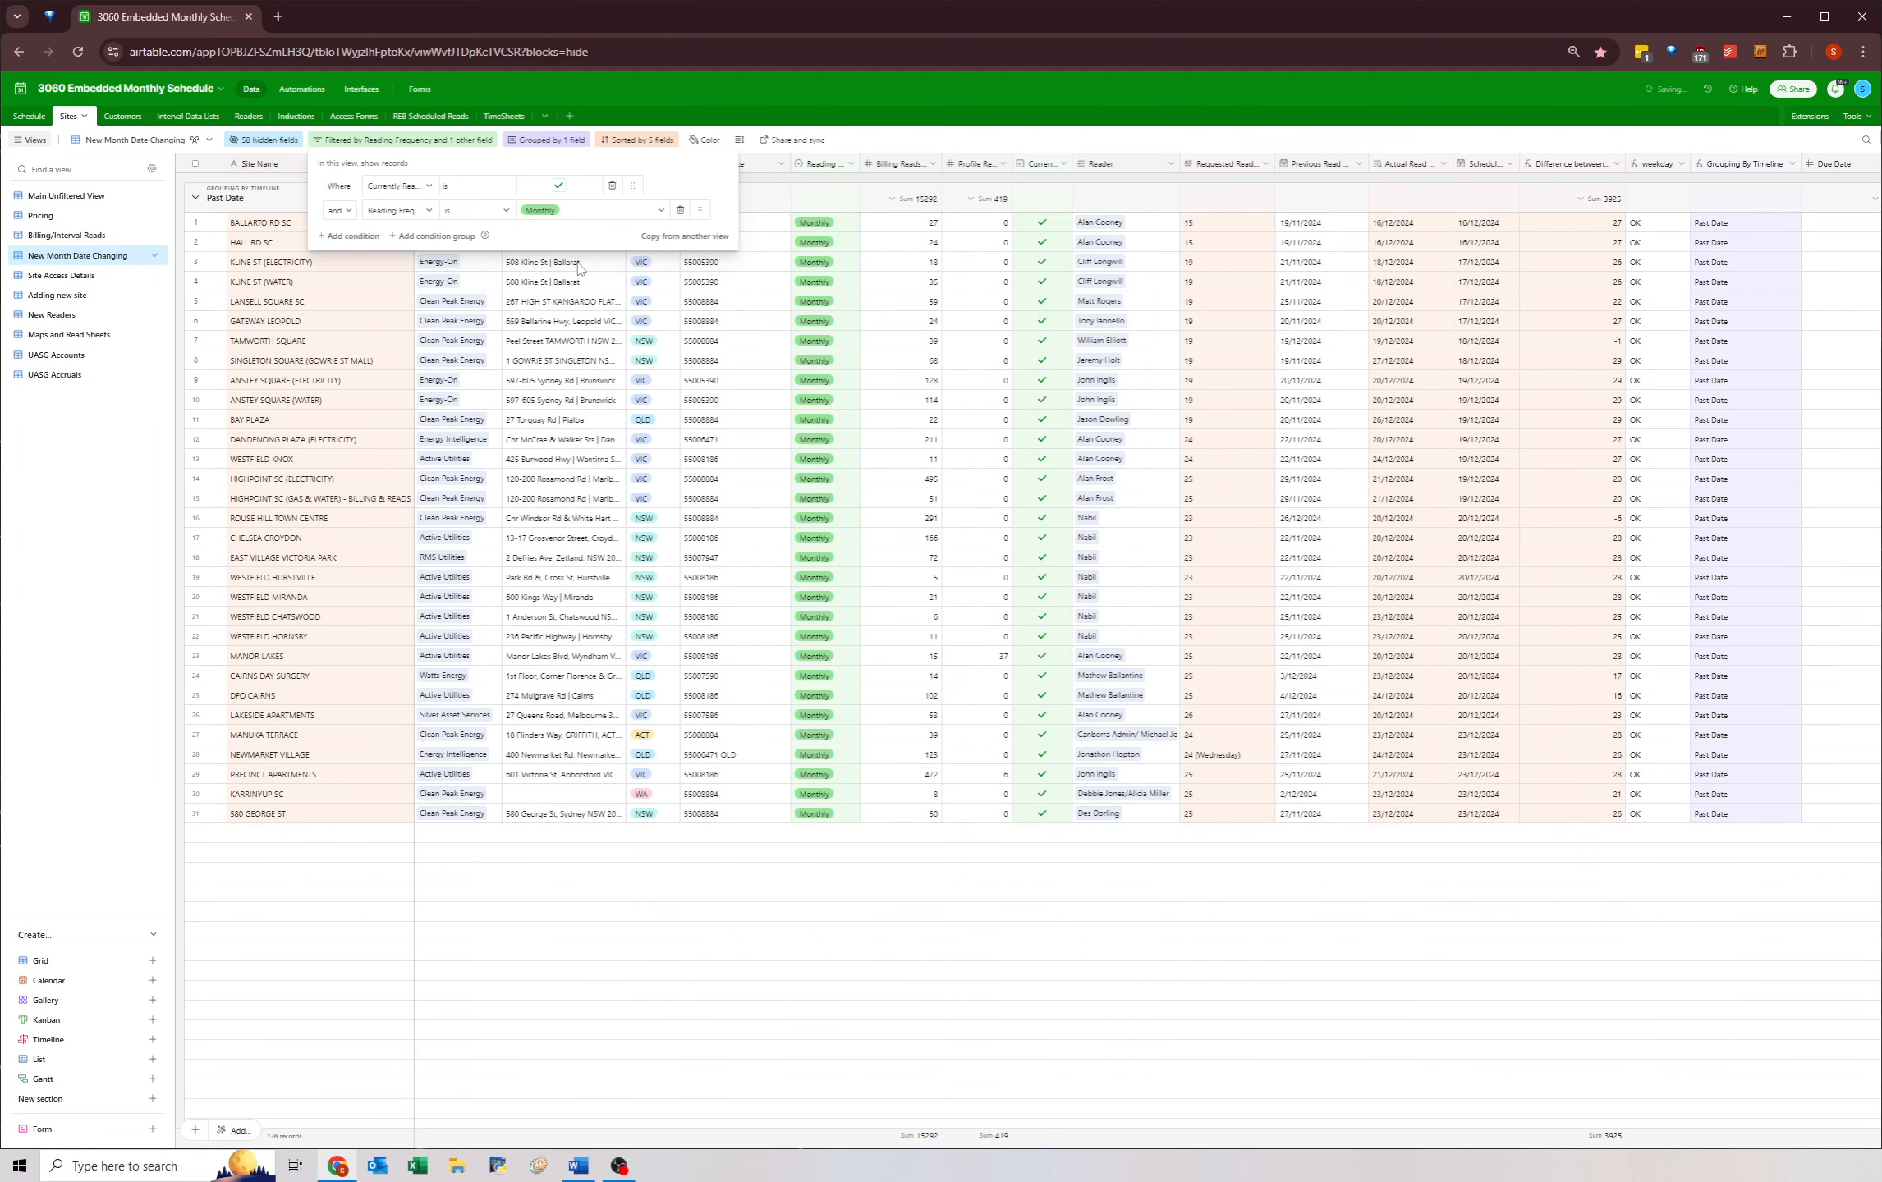
left_click(726, 850)
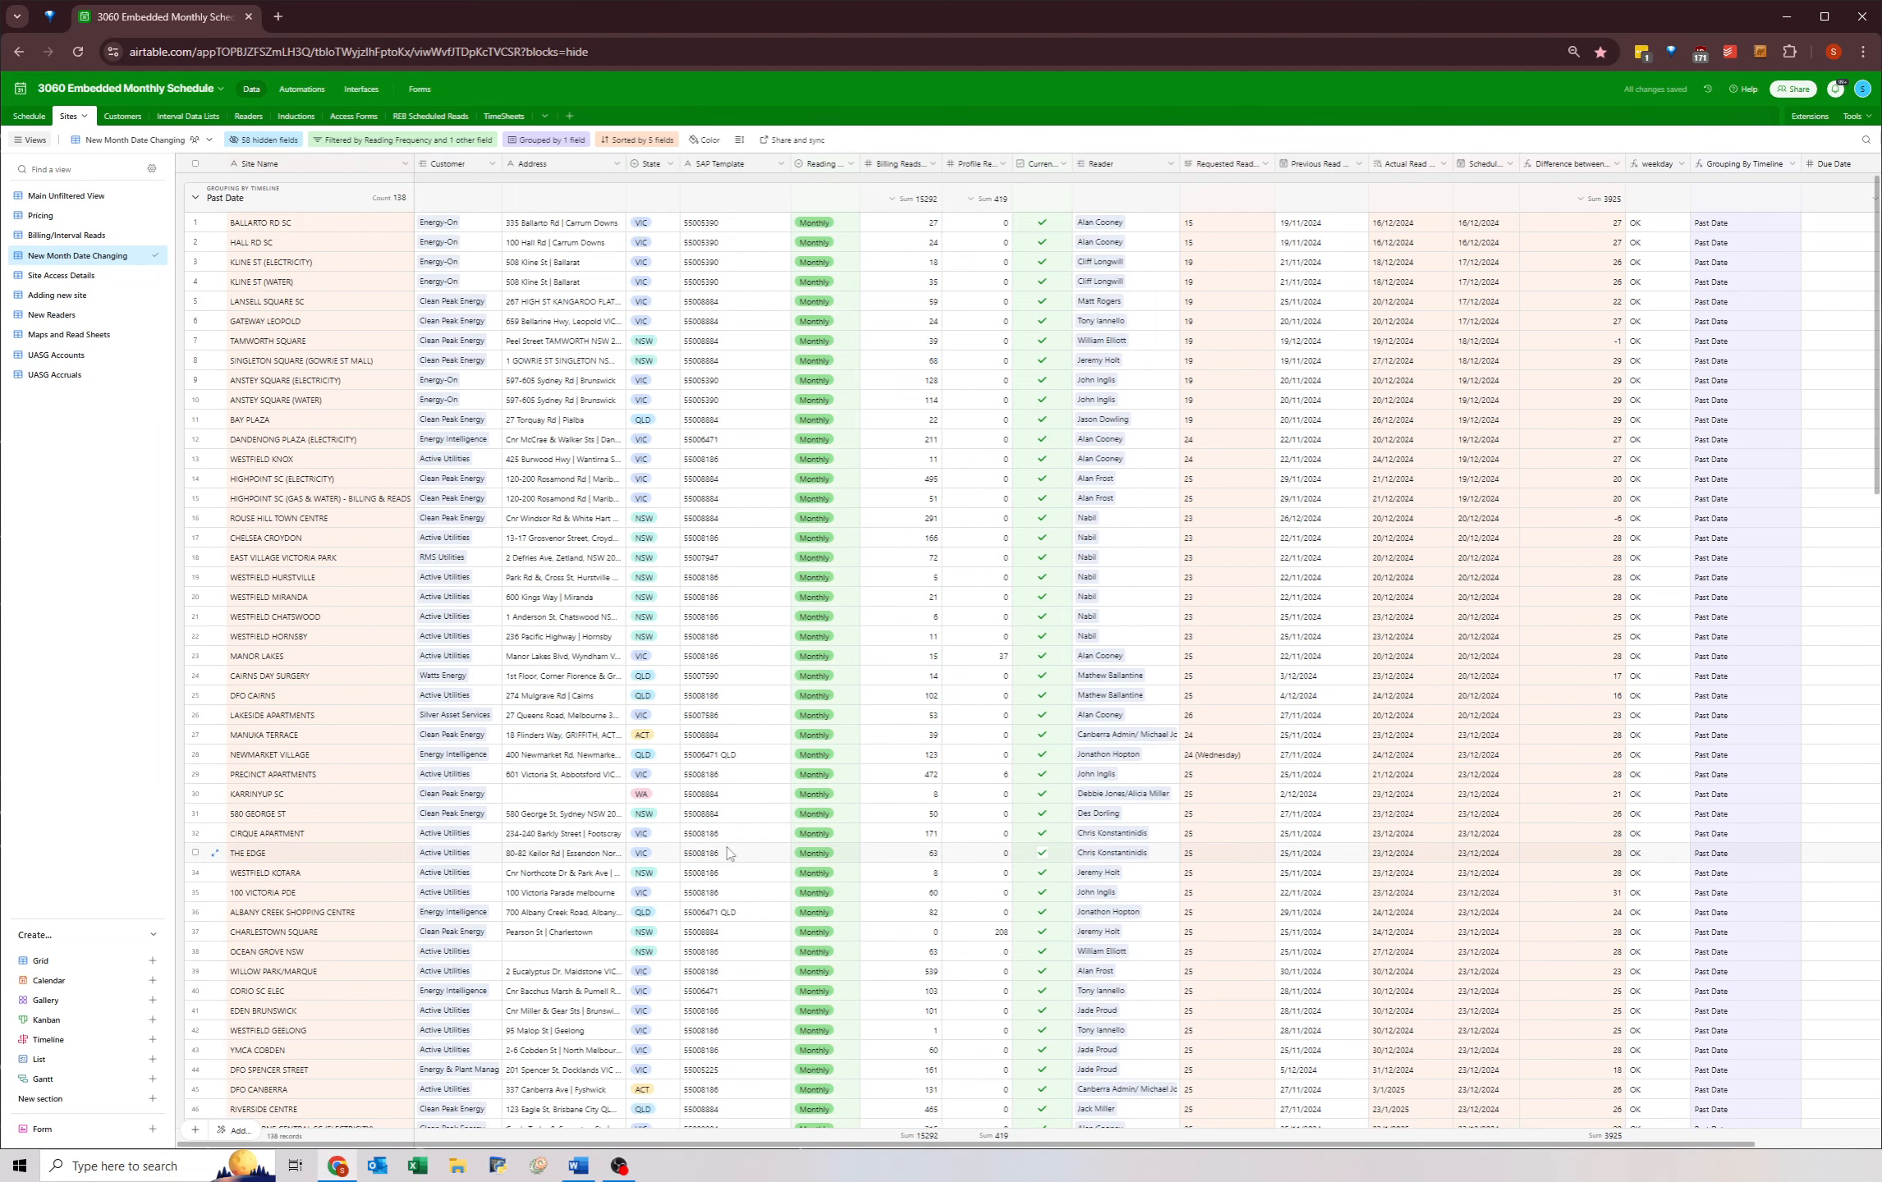
left_click(885, 740)
- Add a filter condition limiting the monthly sites to those whose State is ACT
left_click(384, 140)
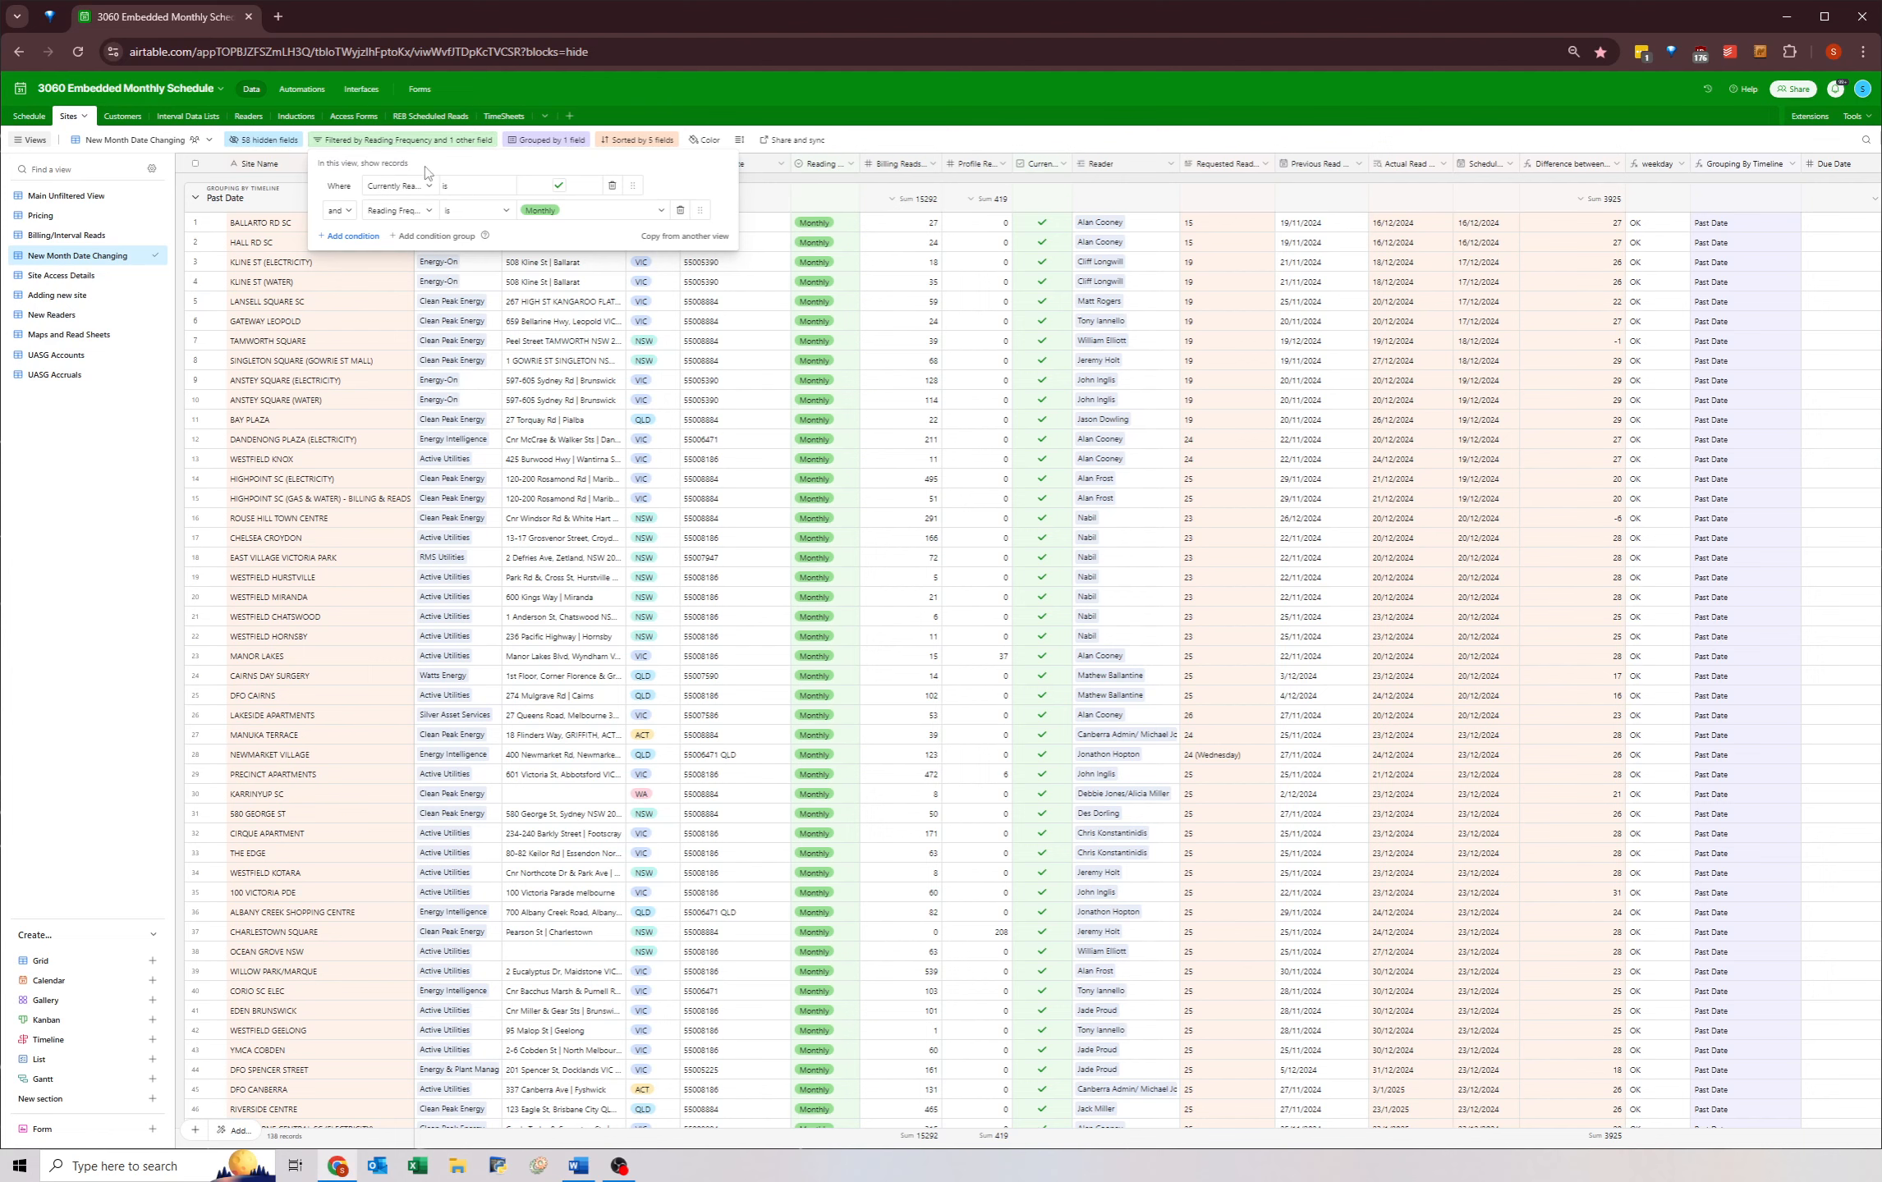
left_click(349, 235)
left_click(402, 239)
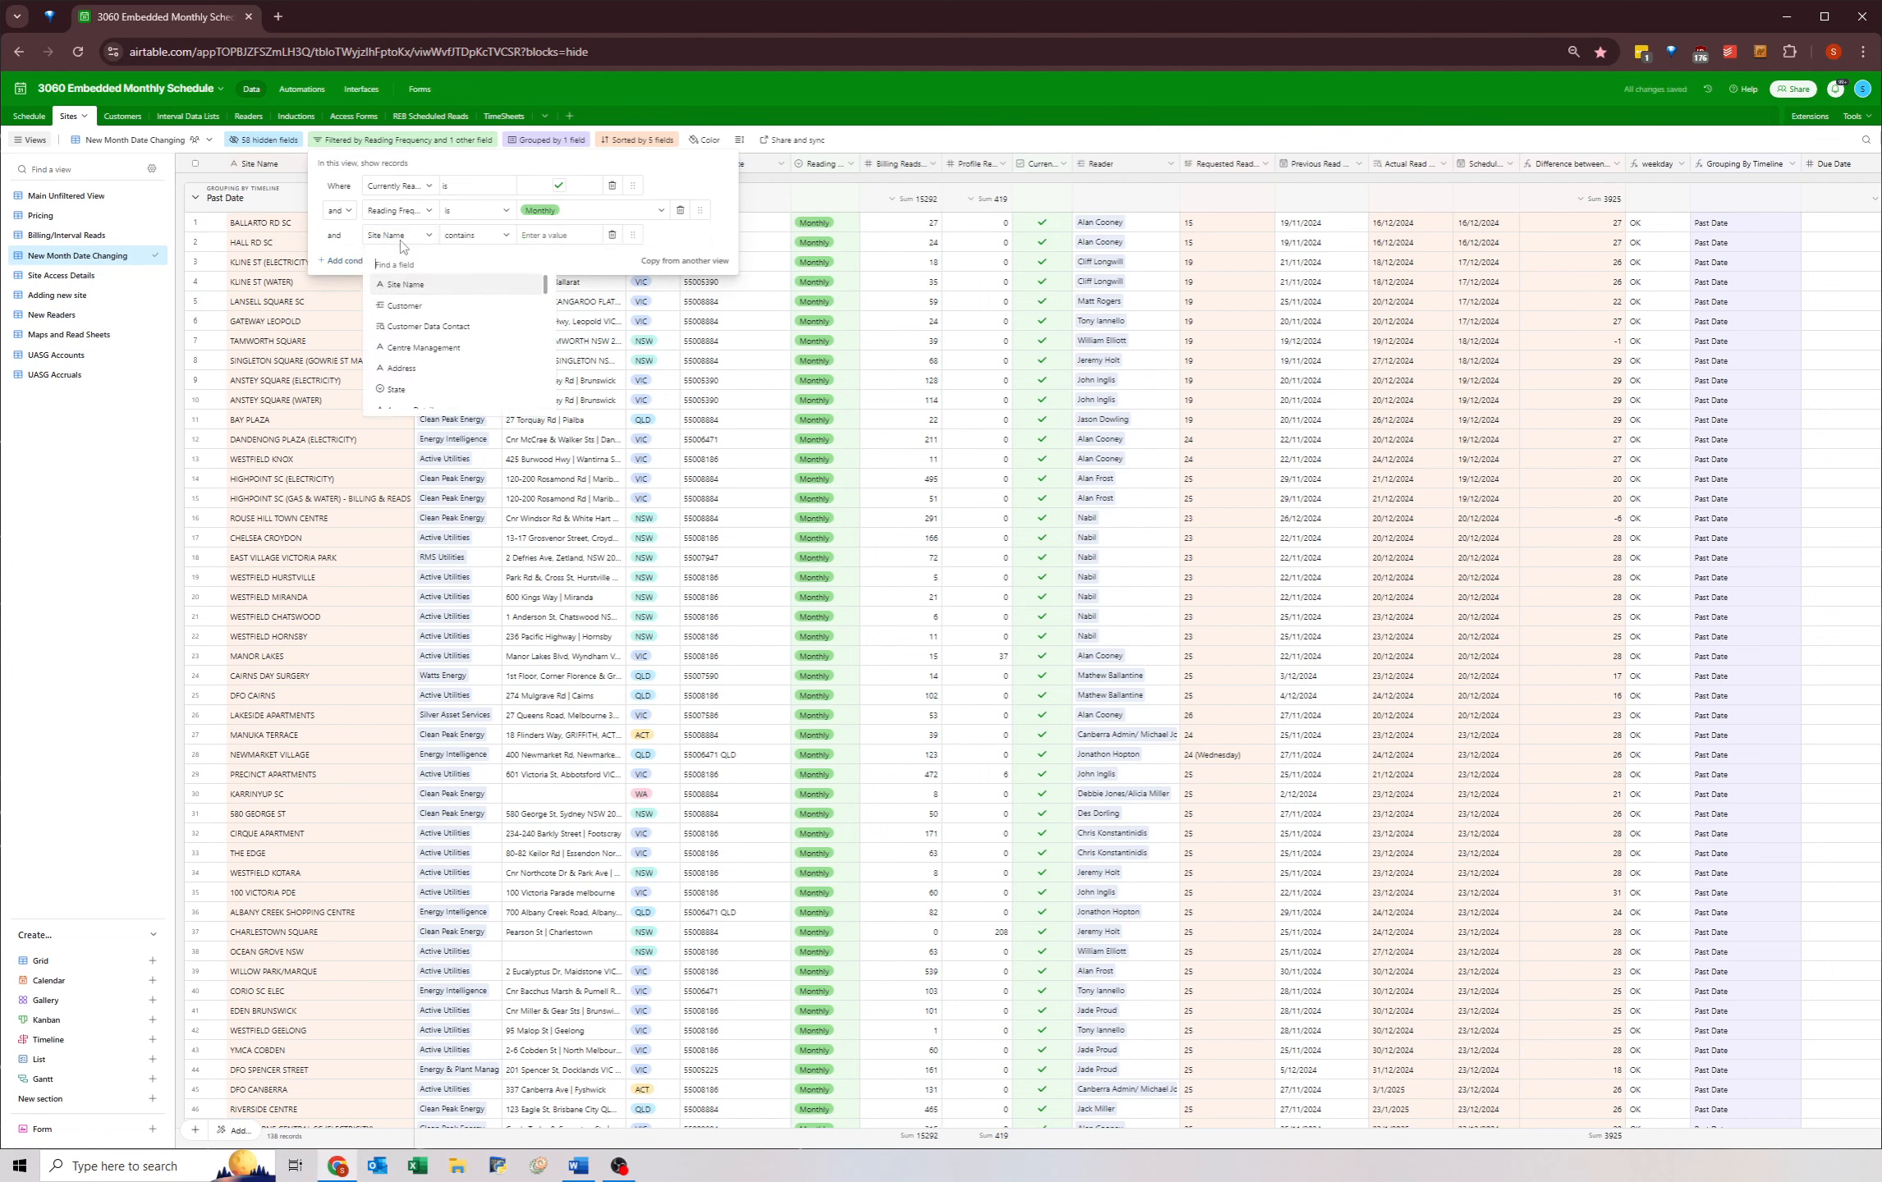
type("stat")
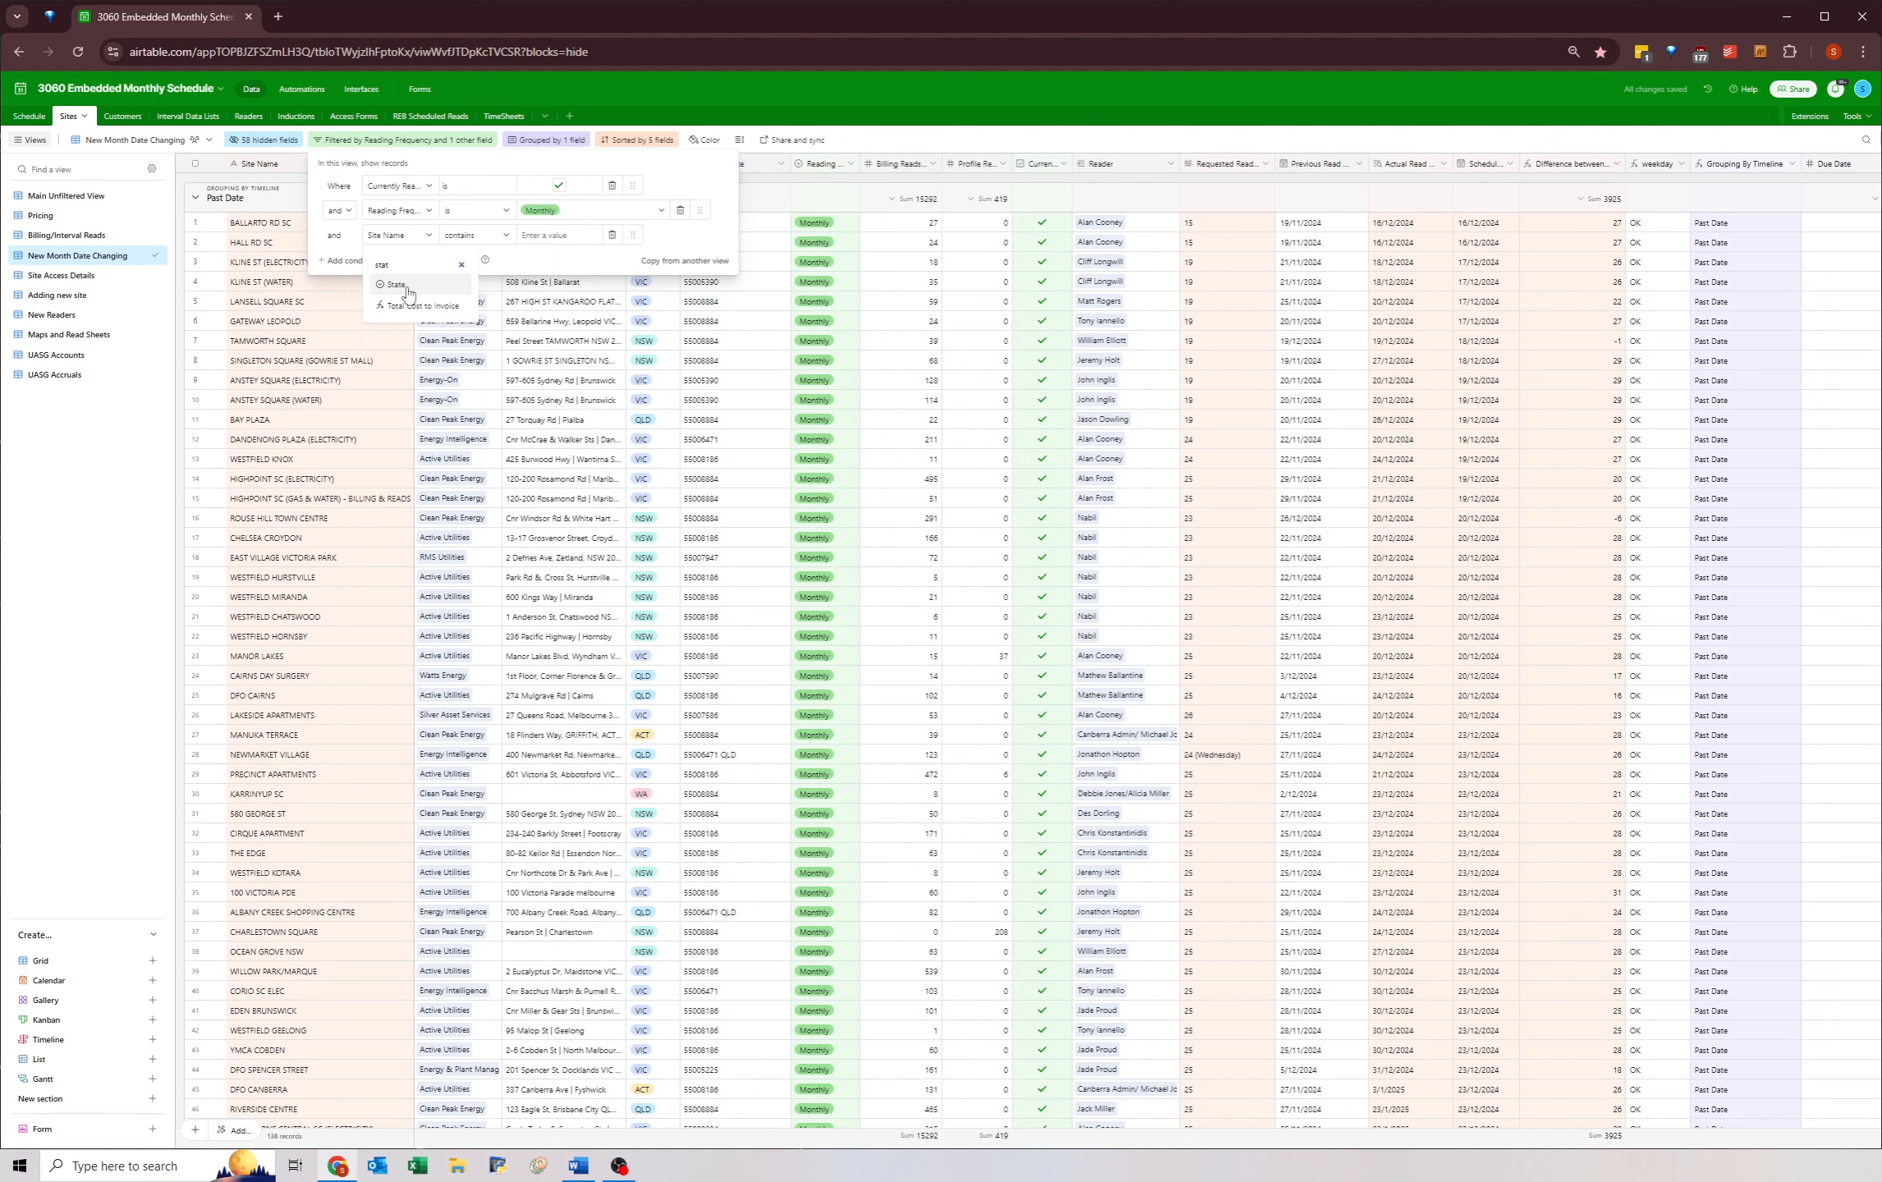
left_click(407, 286)
left_click(534, 238)
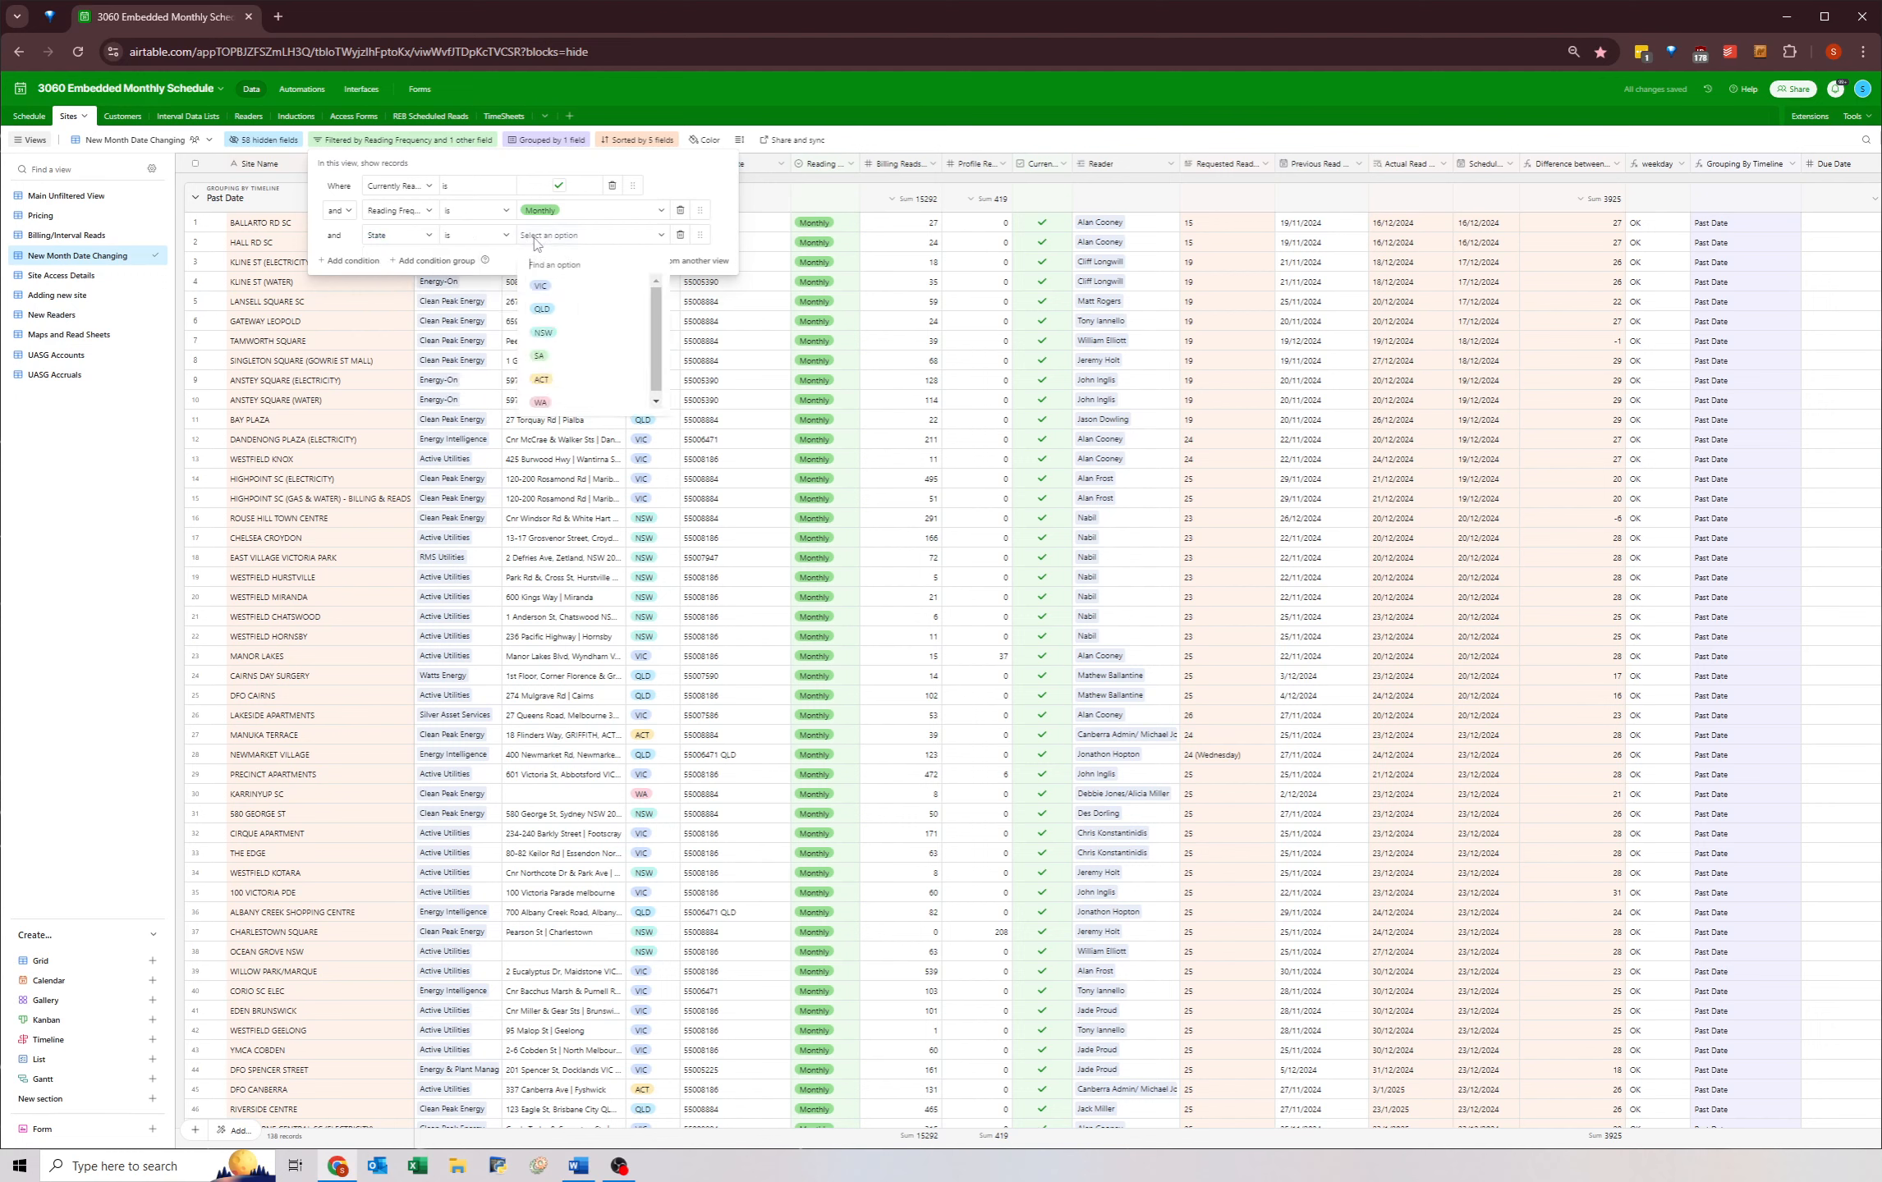
left_click(546, 383)
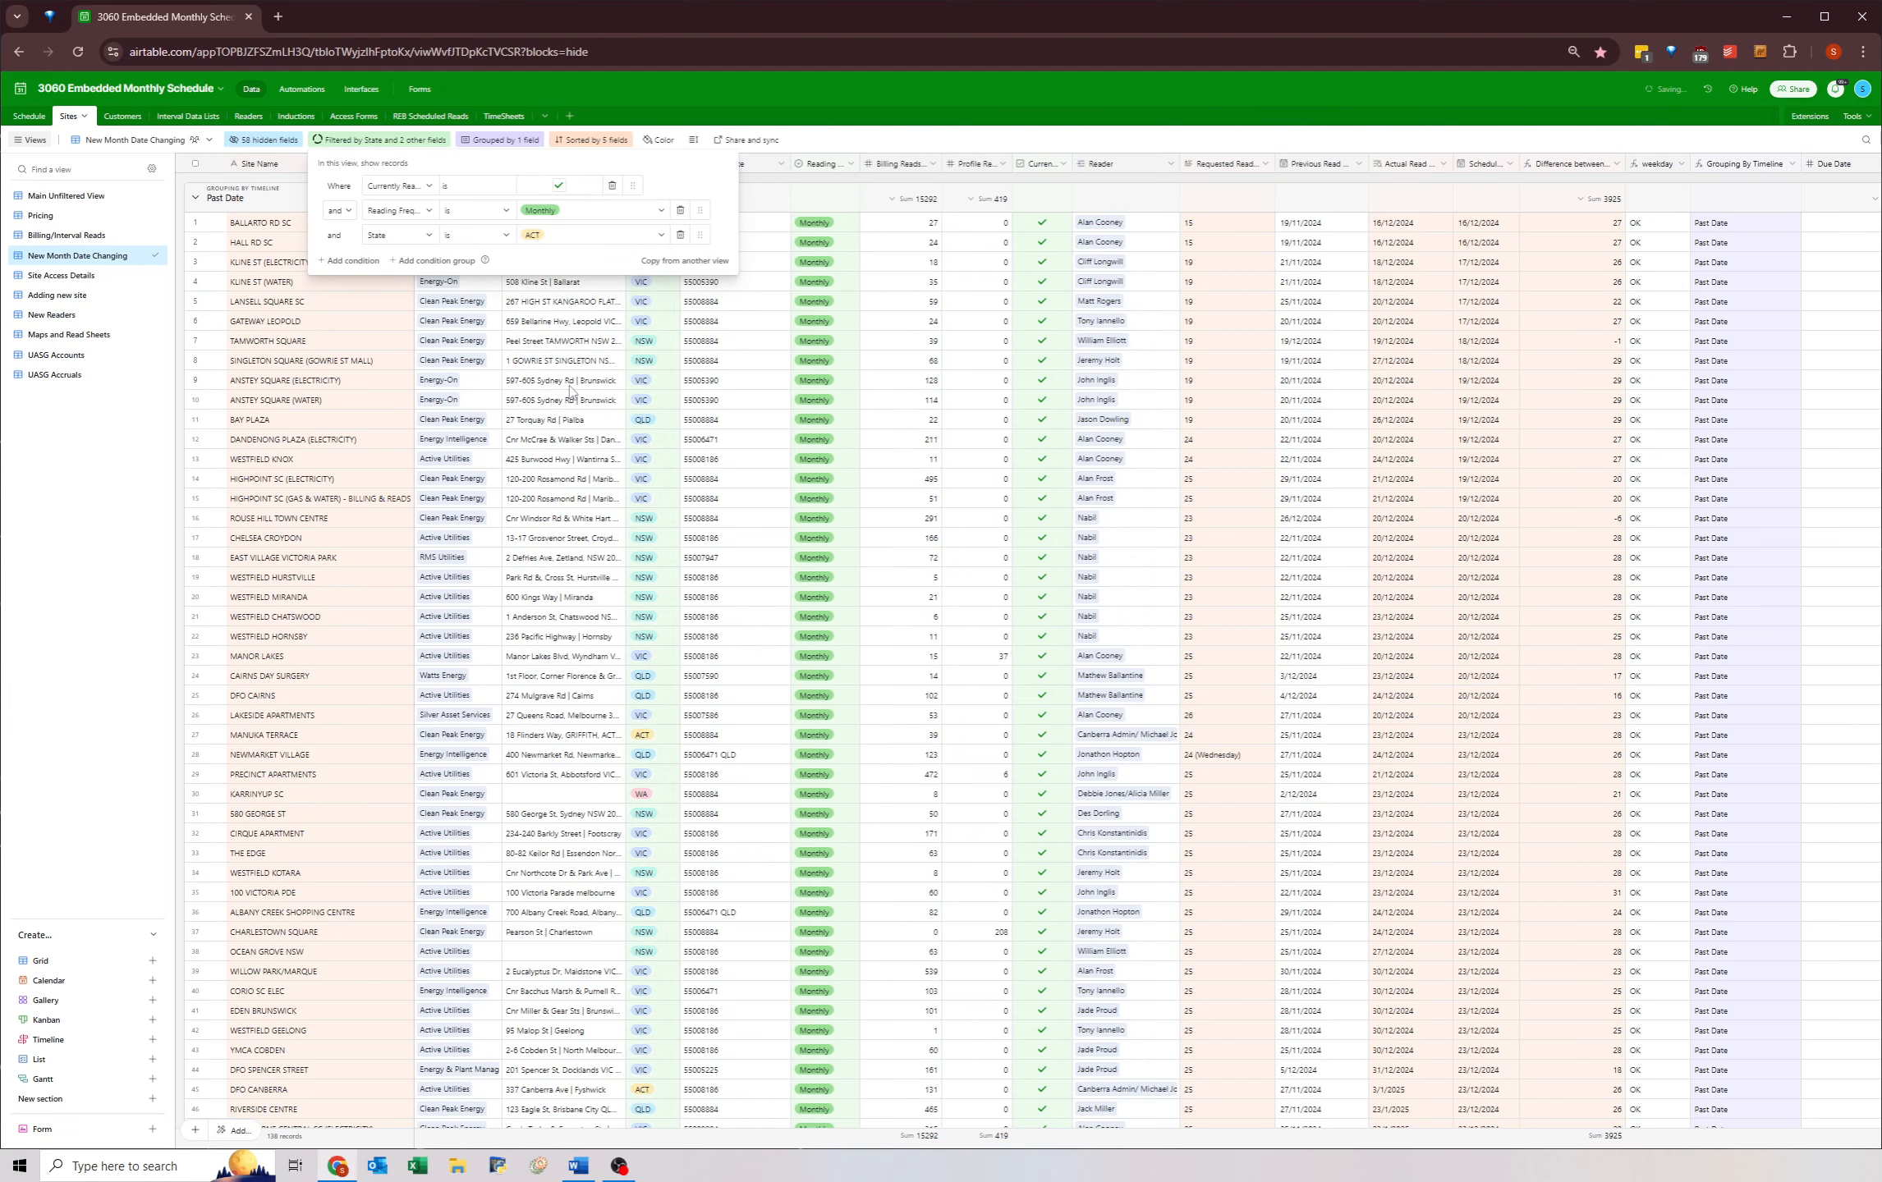
left_click(965, 492)
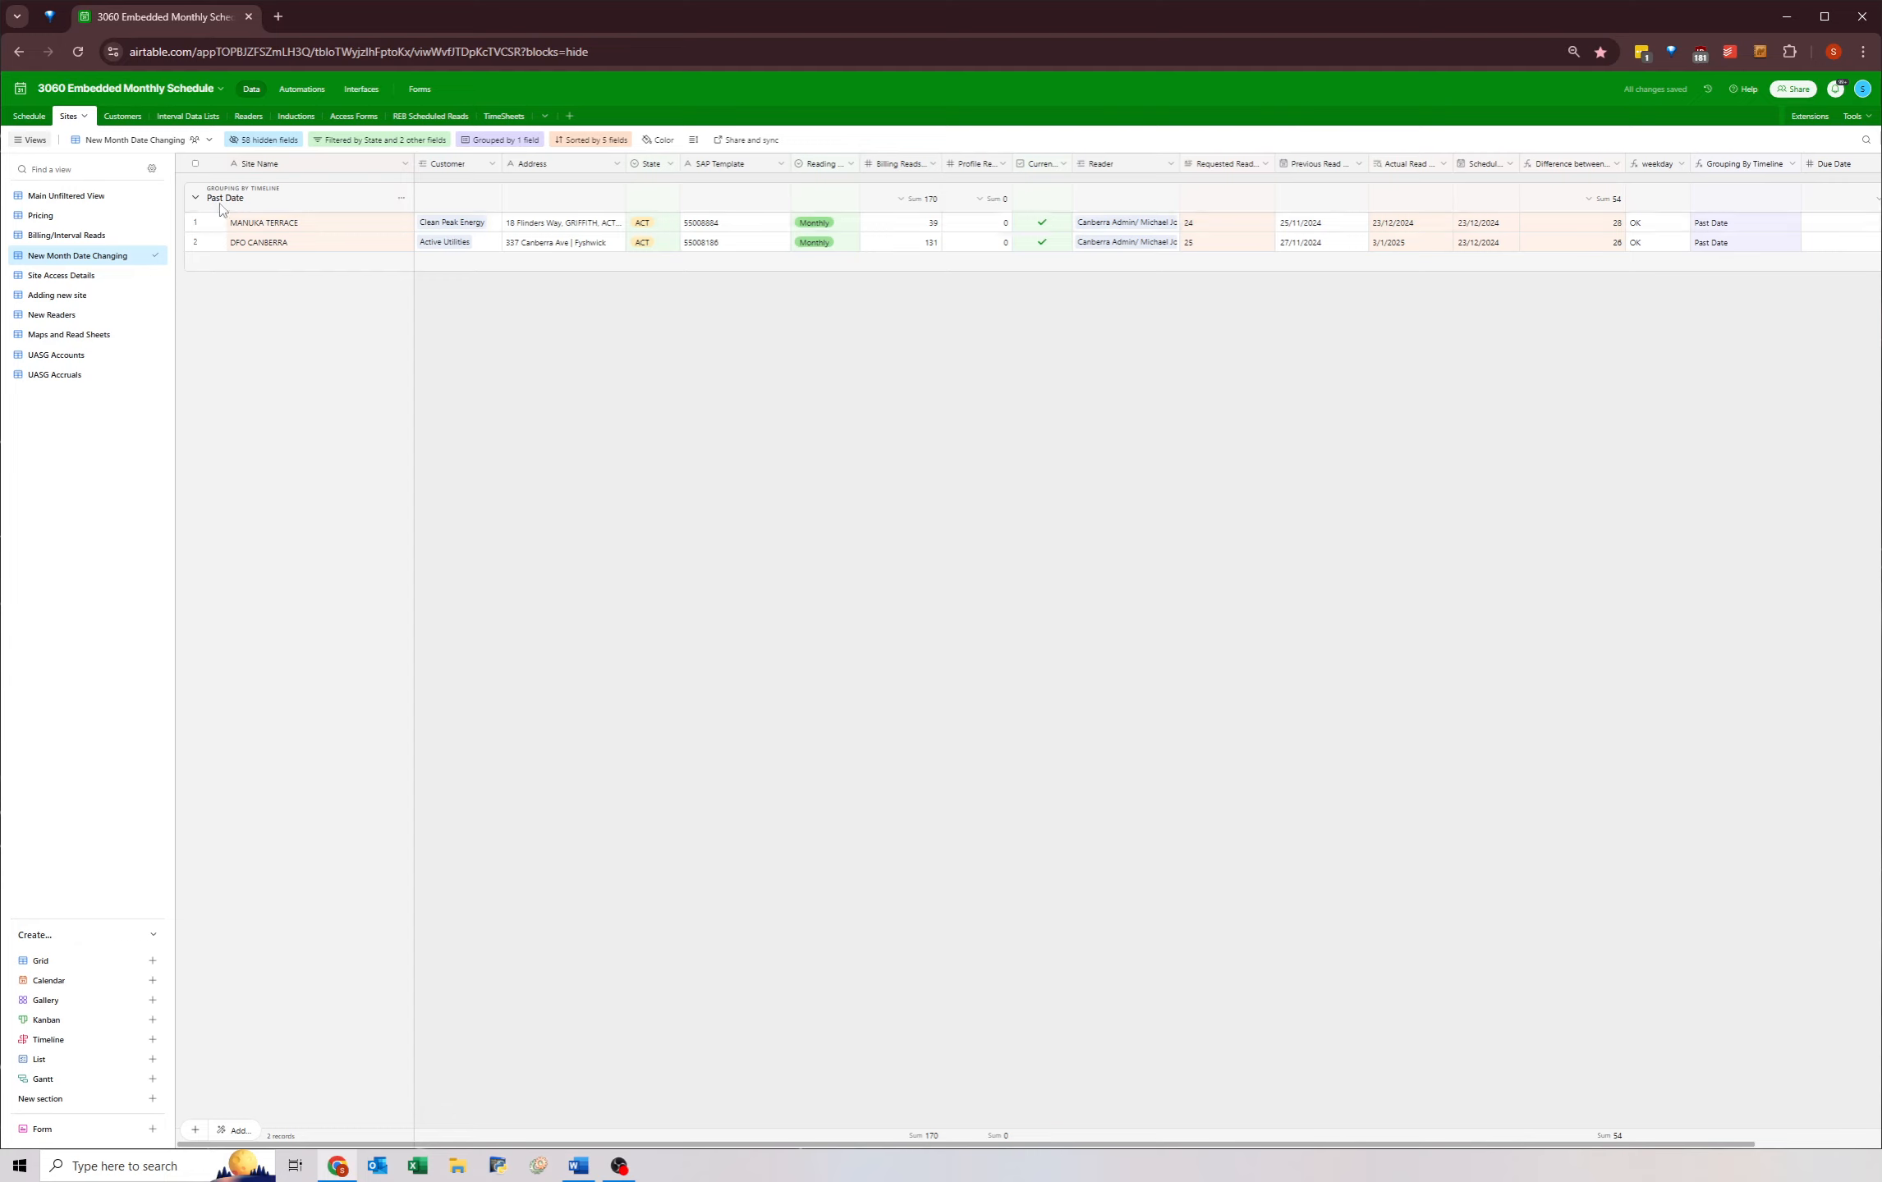
- Copy the actual read dates of MANUKA TERRACE and DFO CANBERRA into their previous read dates
left_click_drag(1395, 223, 1398, 250)
key("ctrl+c")
left_click(1324, 223)
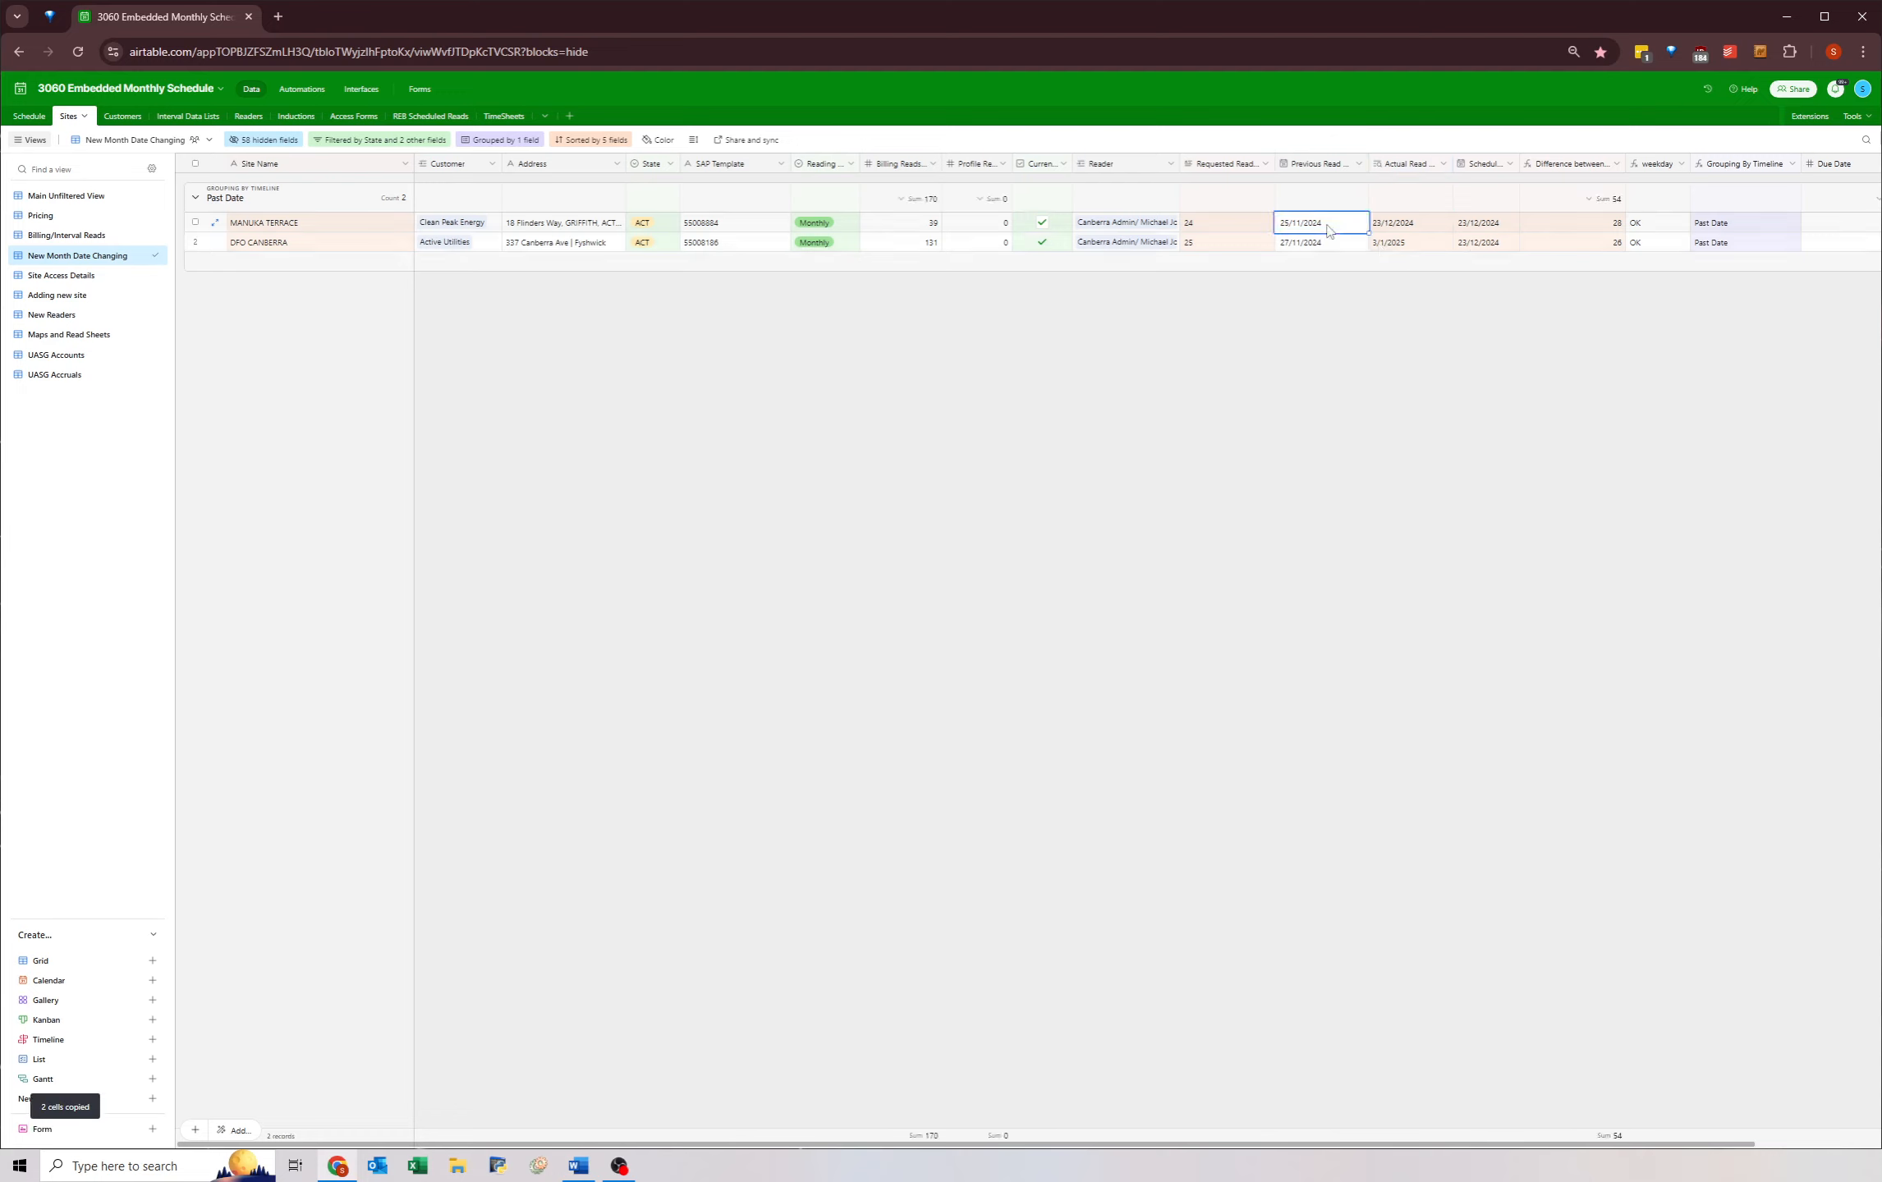
key("ctrl+v")
- Set the Scheduled date of MANUKA TERRACE to 24/1/2025 and copy it to DFO CANBERRA
left_click(1481, 225)
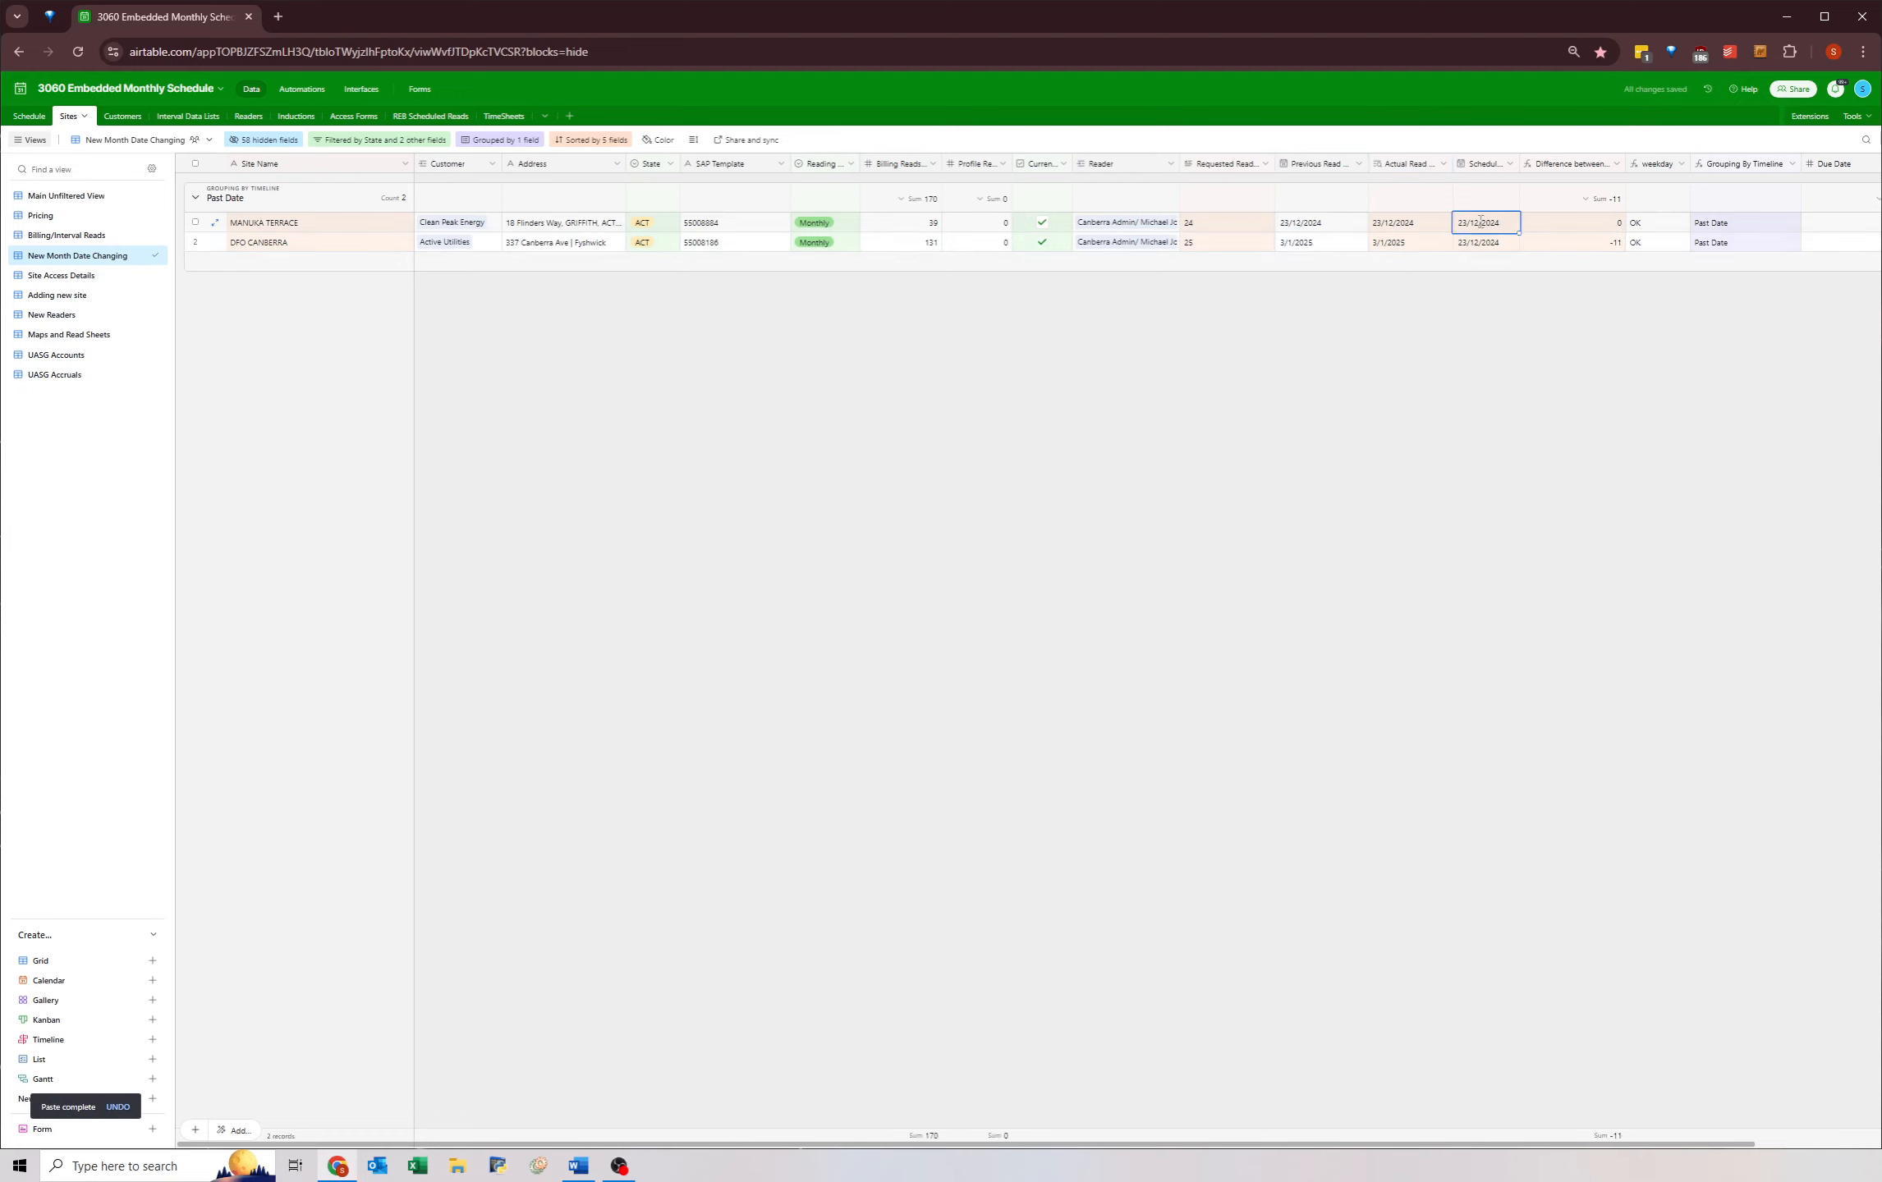
left_click(1481, 225)
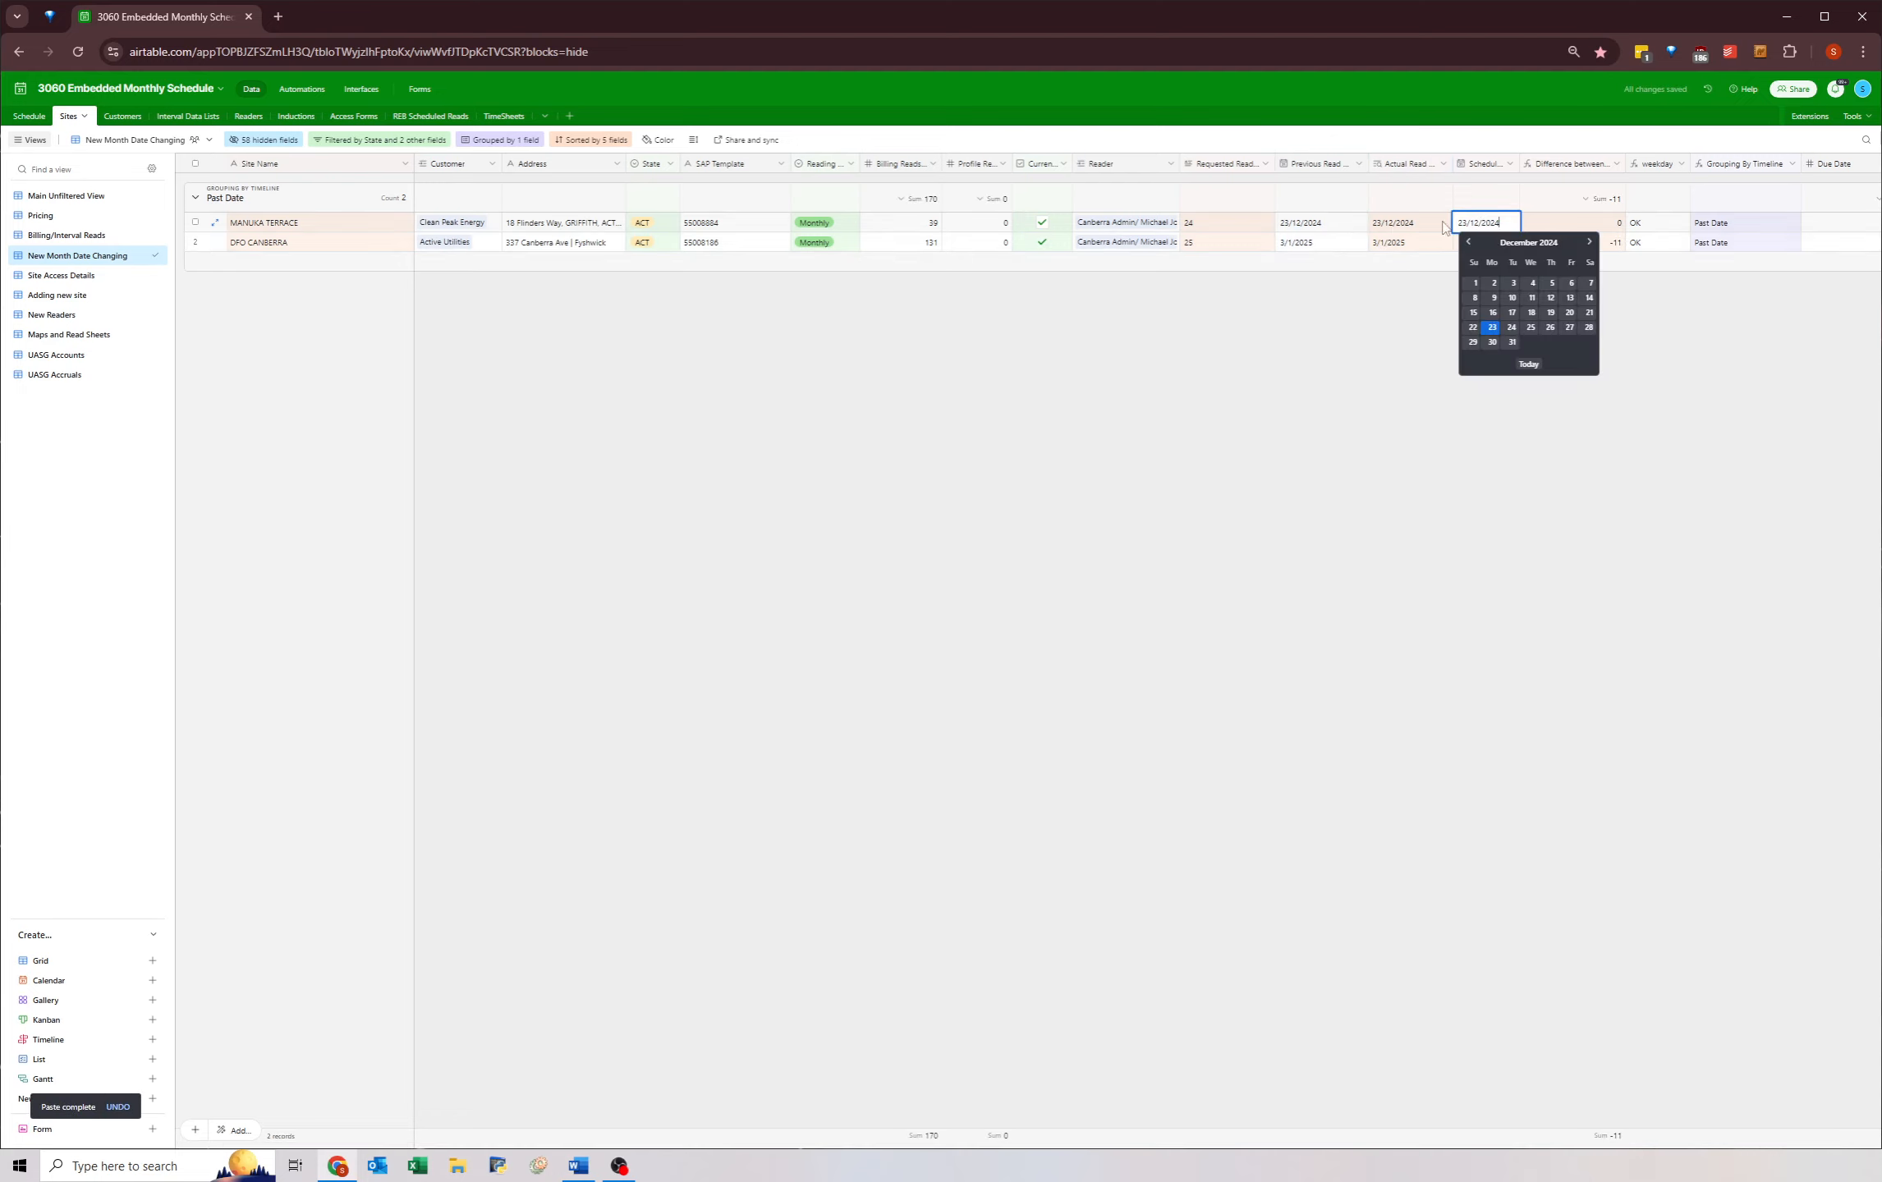
left_click(1589, 243)
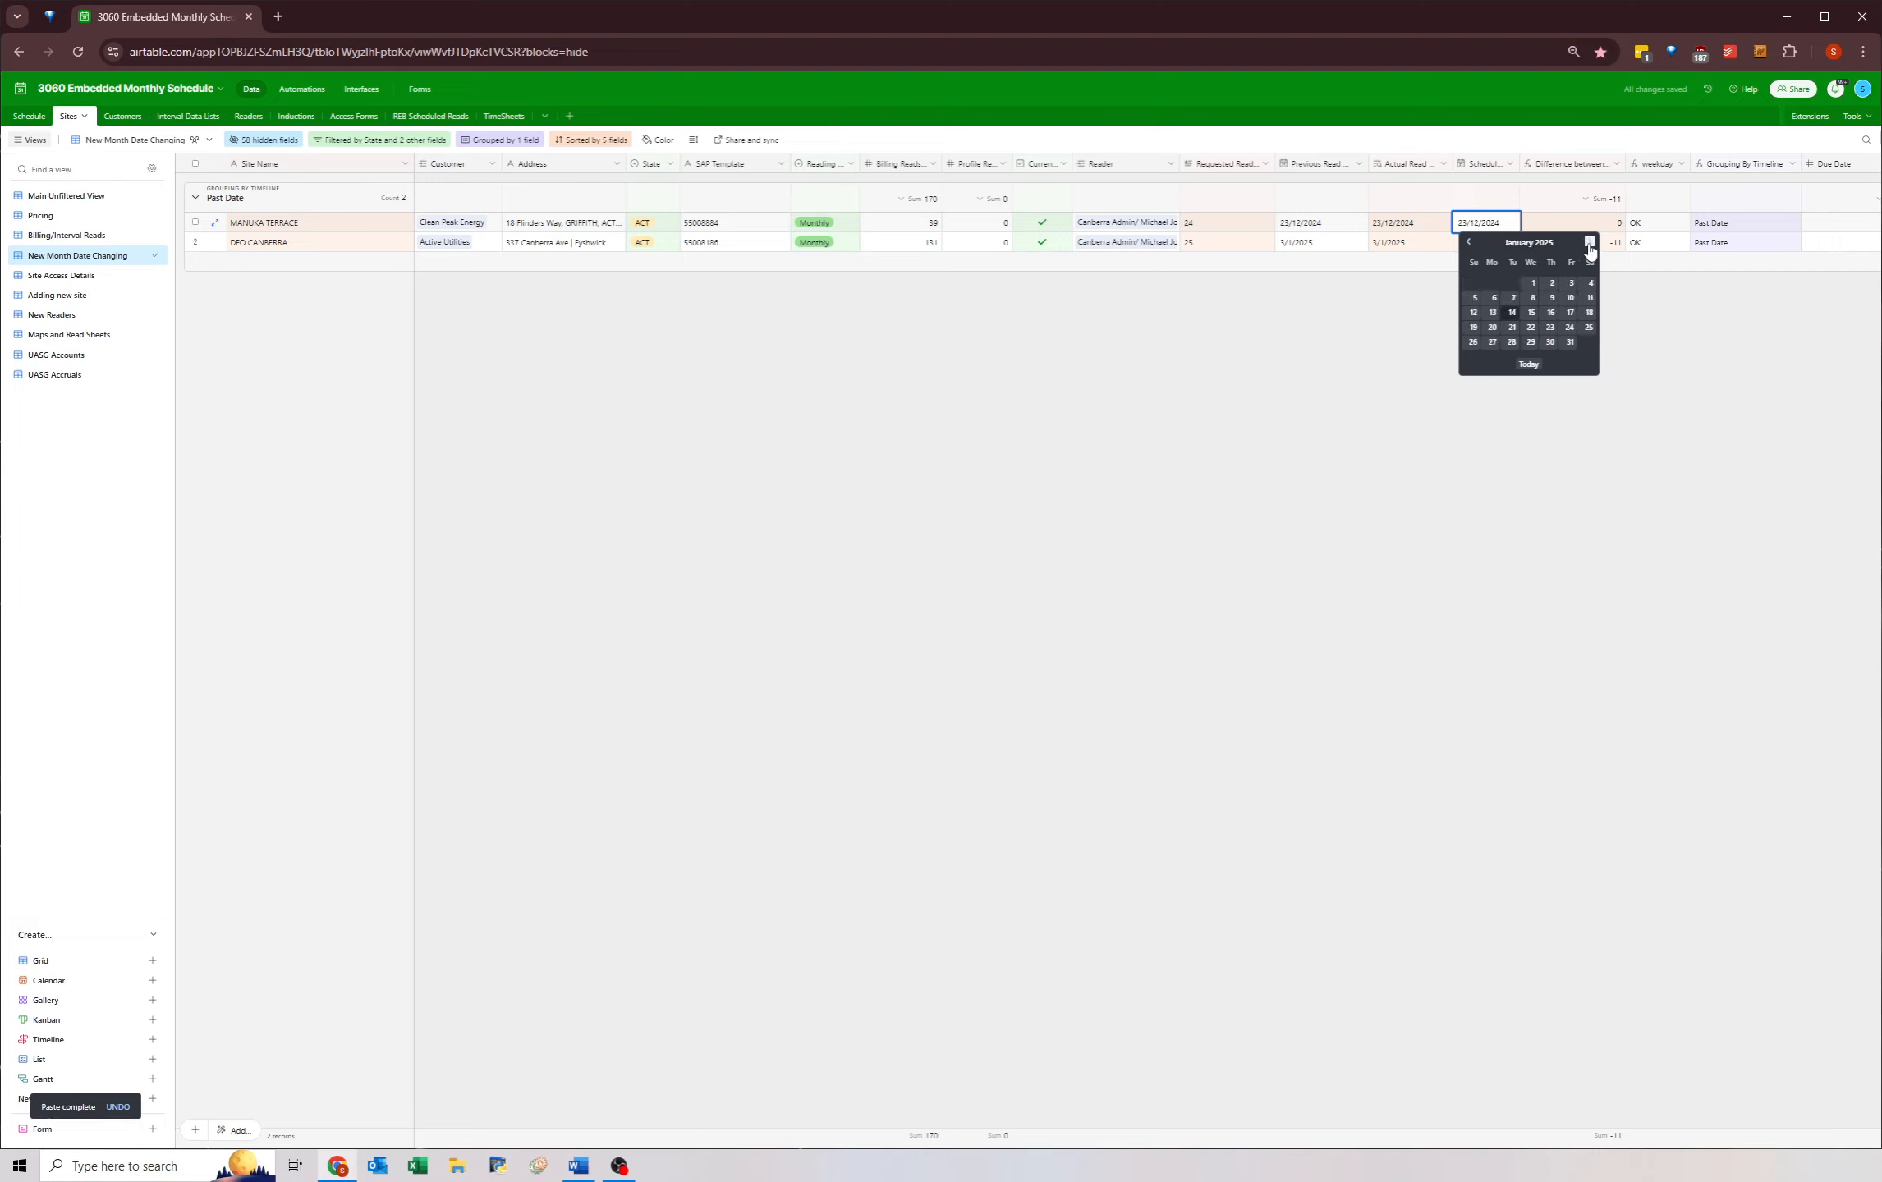
left_click(1568, 328)
key("ctrl+c")
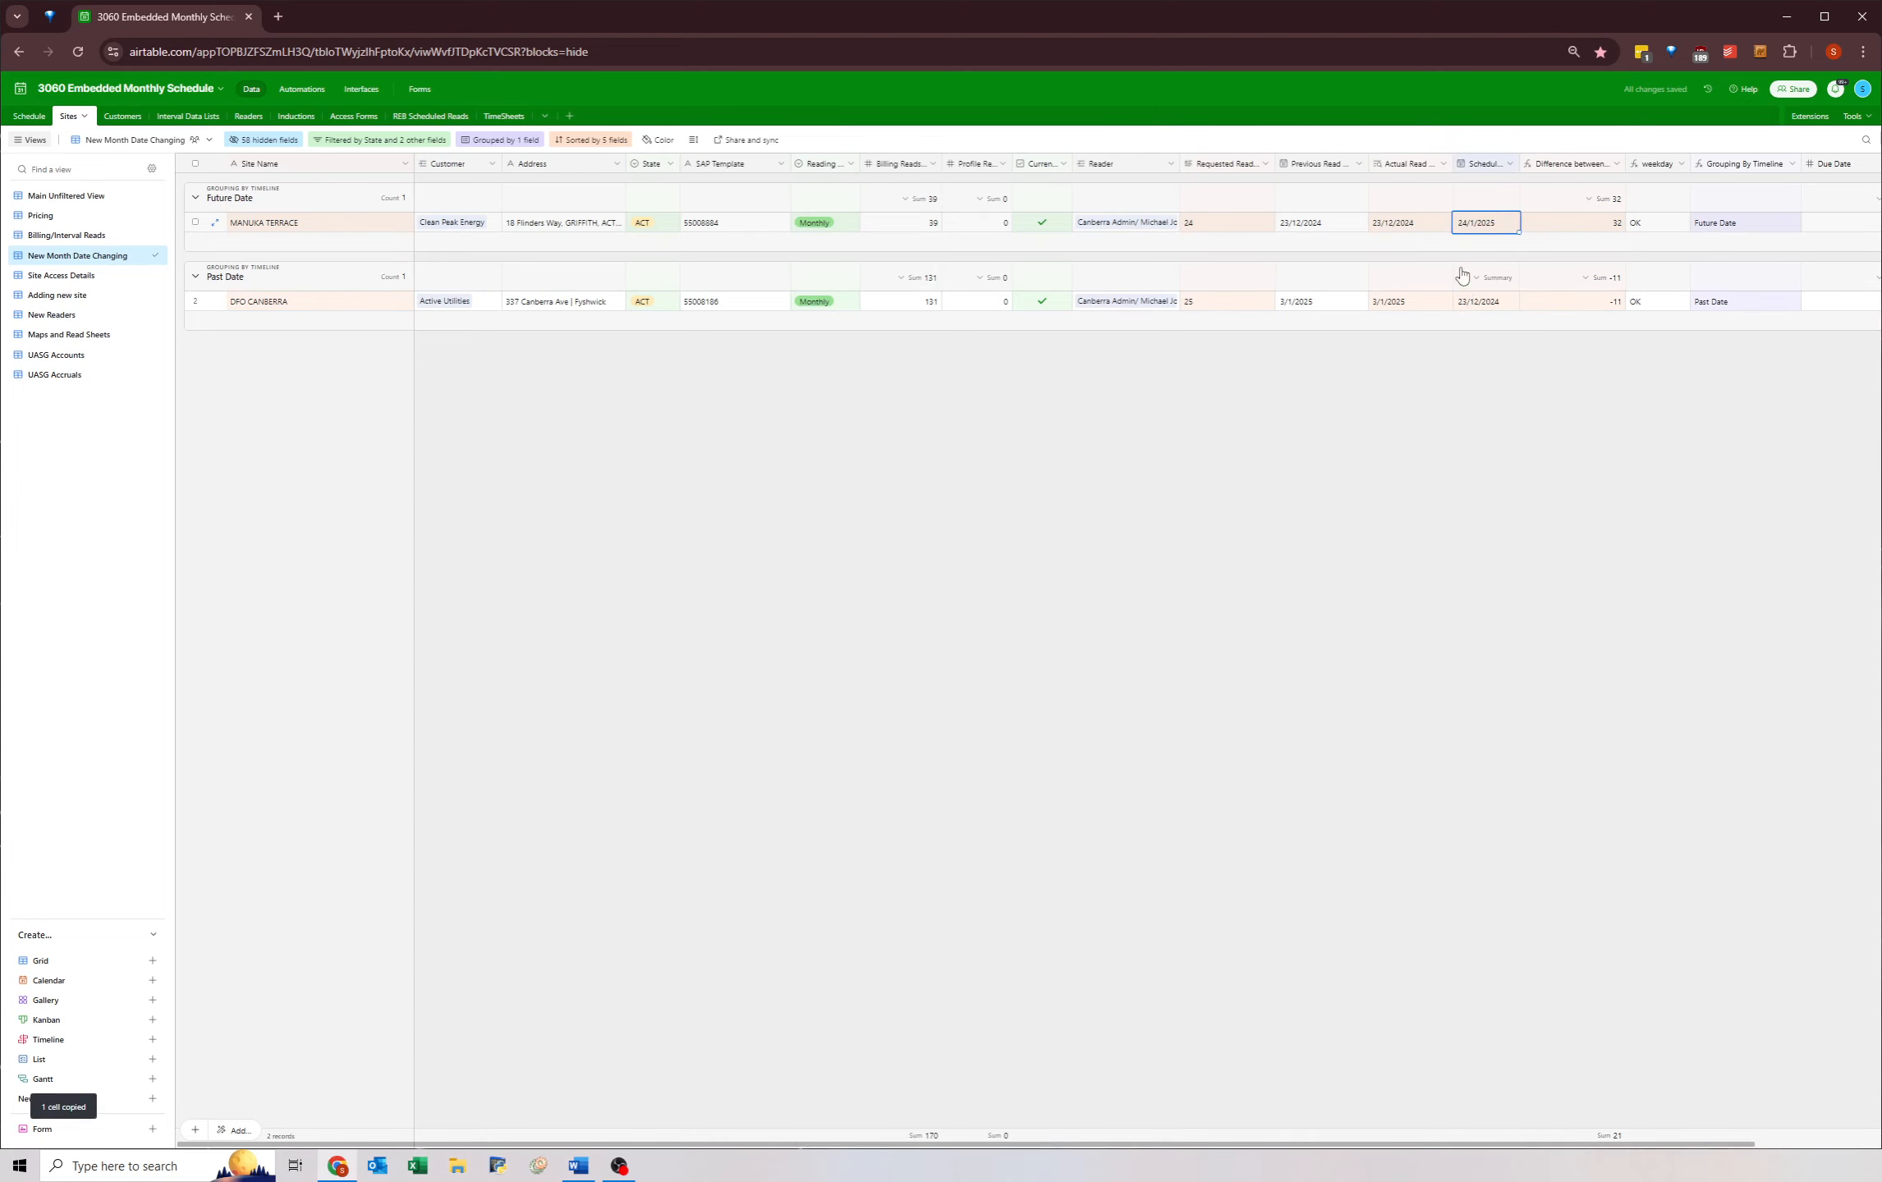
left_click(1473, 303)
key("ctrl+v")
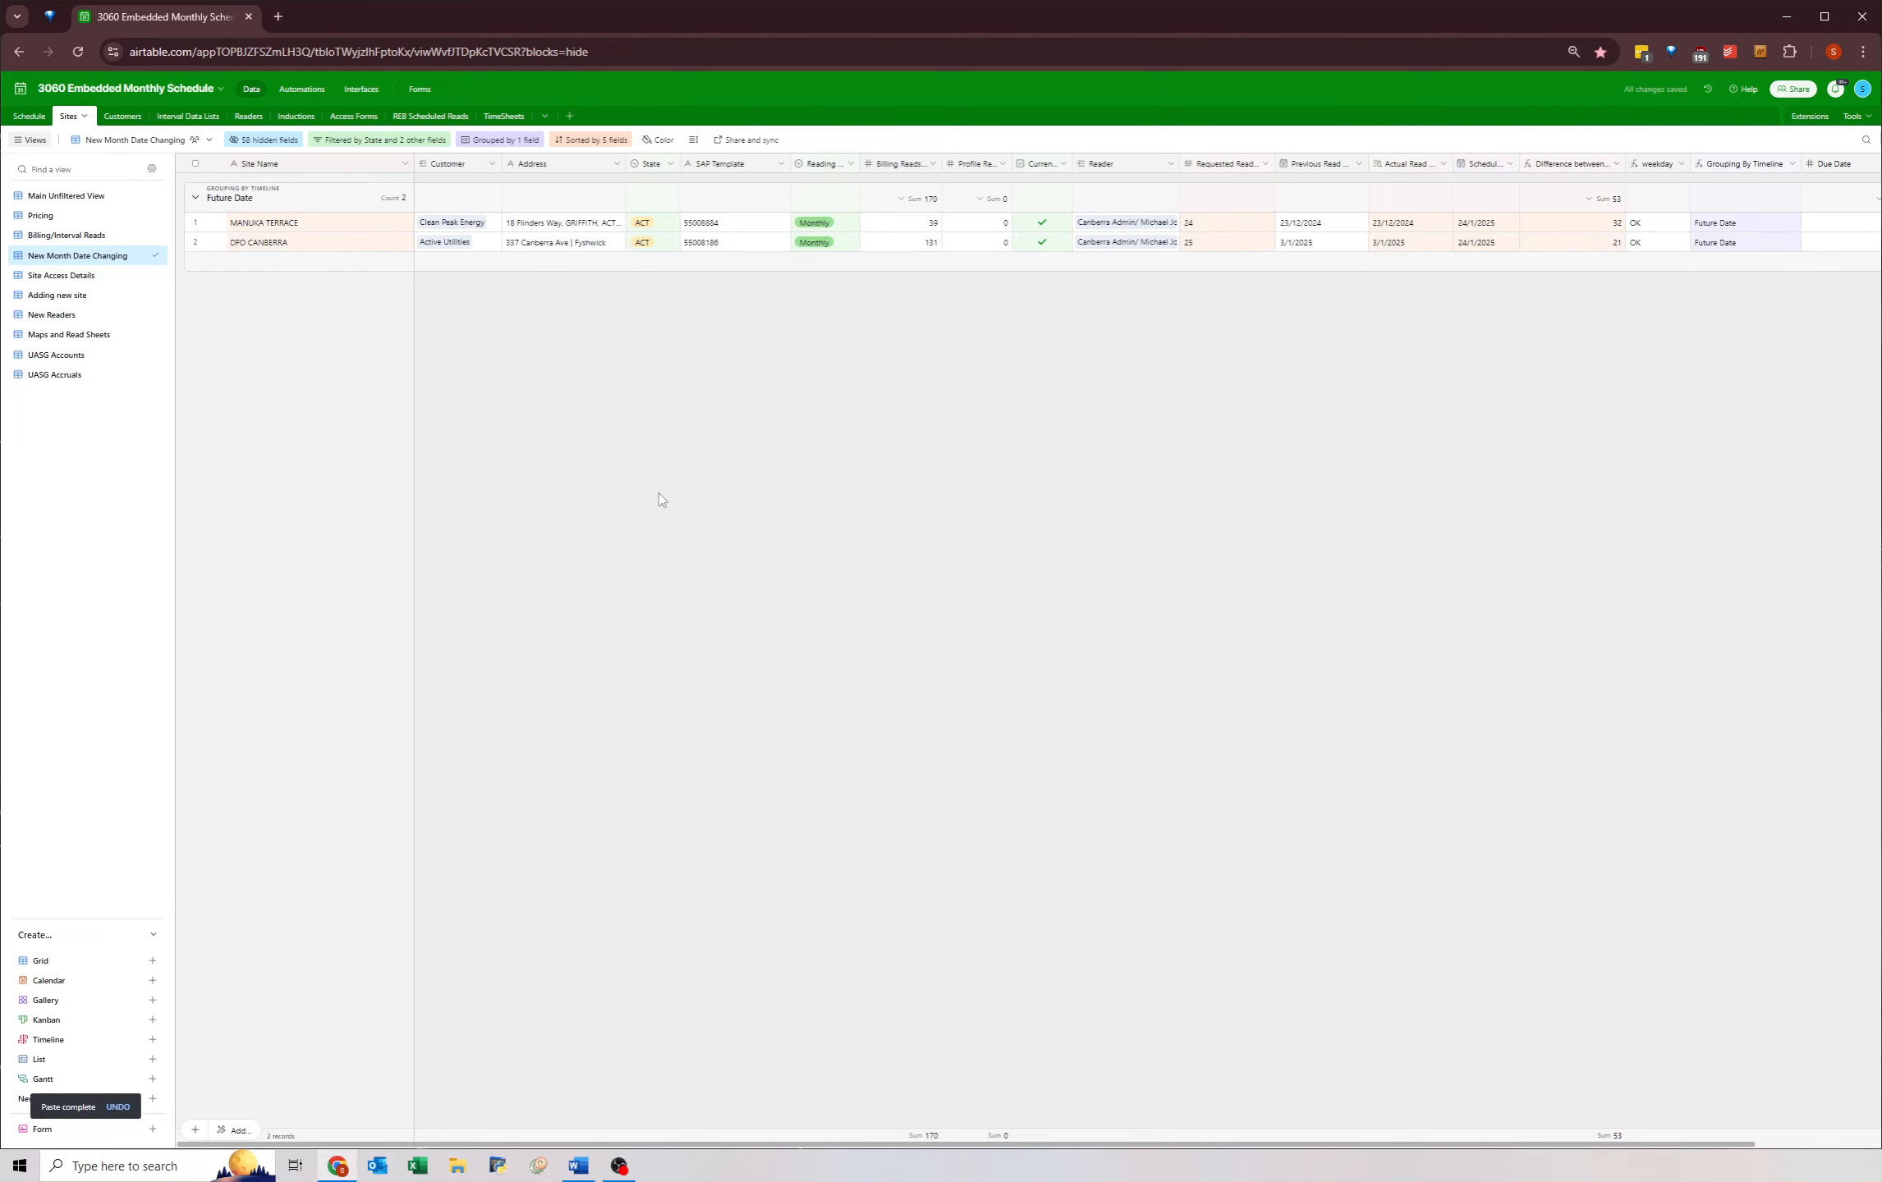
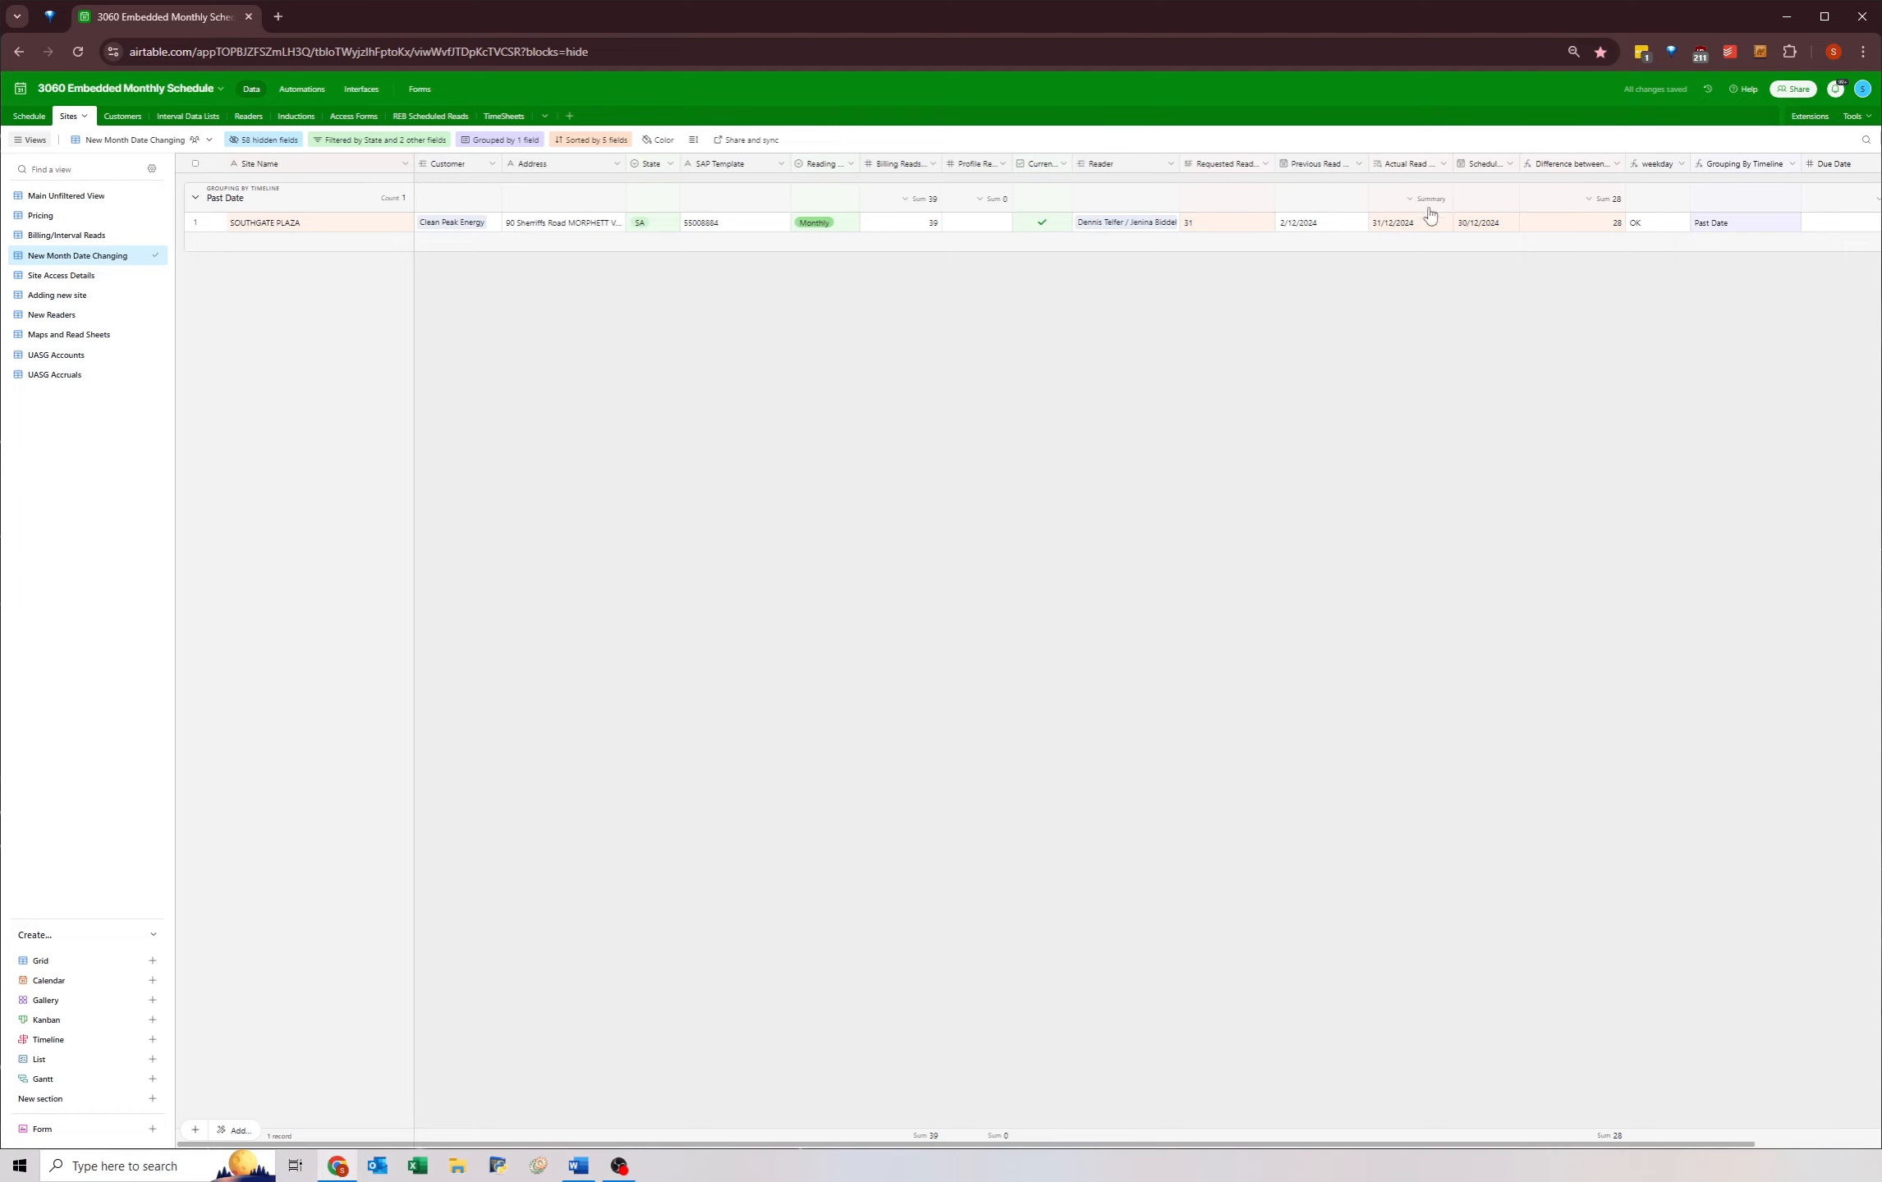
- Copy SOUTHGATE PLAZA's actual read date of 31/12/2024 into its previous read date
left_click(1407, 231)
key("ctrl+c")
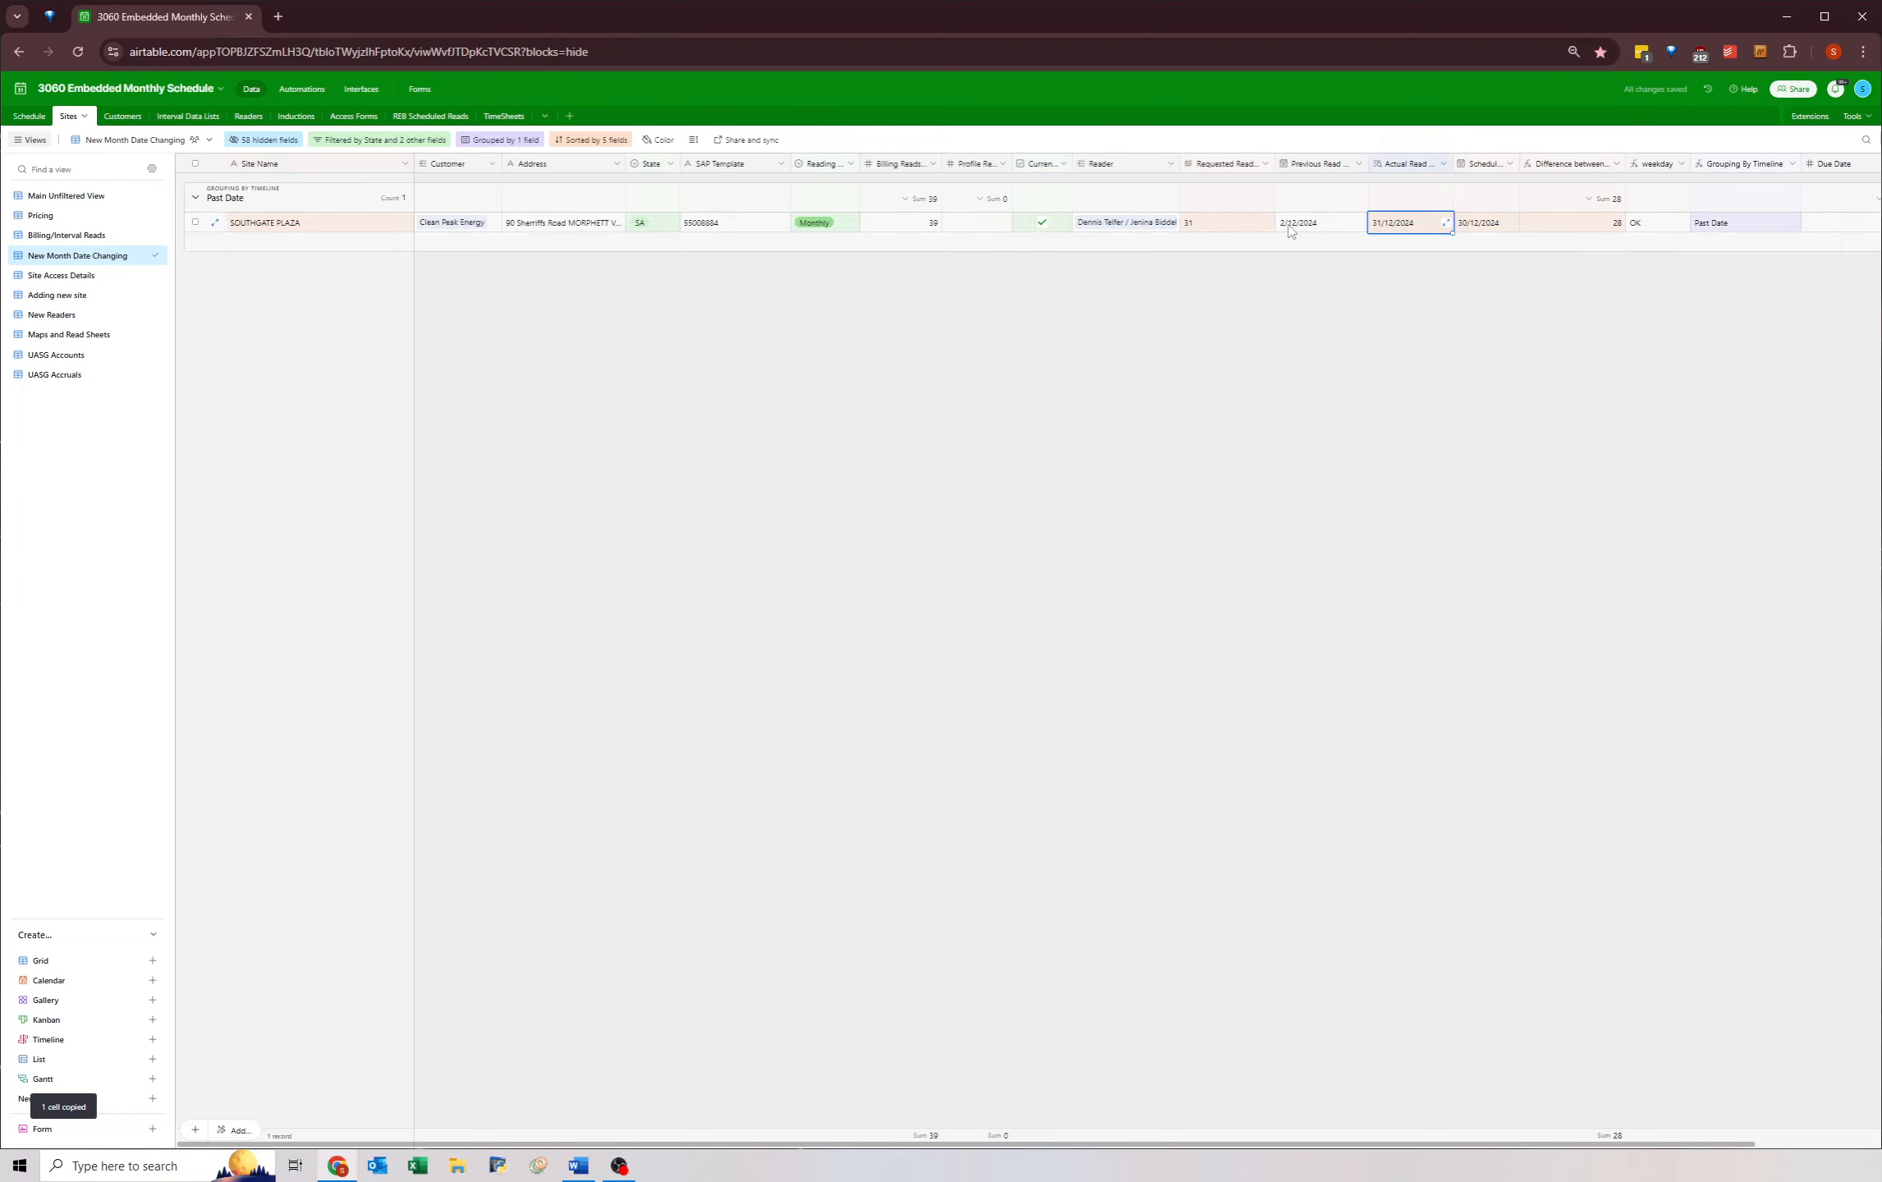
left_click(1287, 230)
key("ctrl+v")
- Set the Scheduled date of SOUTHGATE PLAZA to 31/1/2025
left_click(1476, 231)
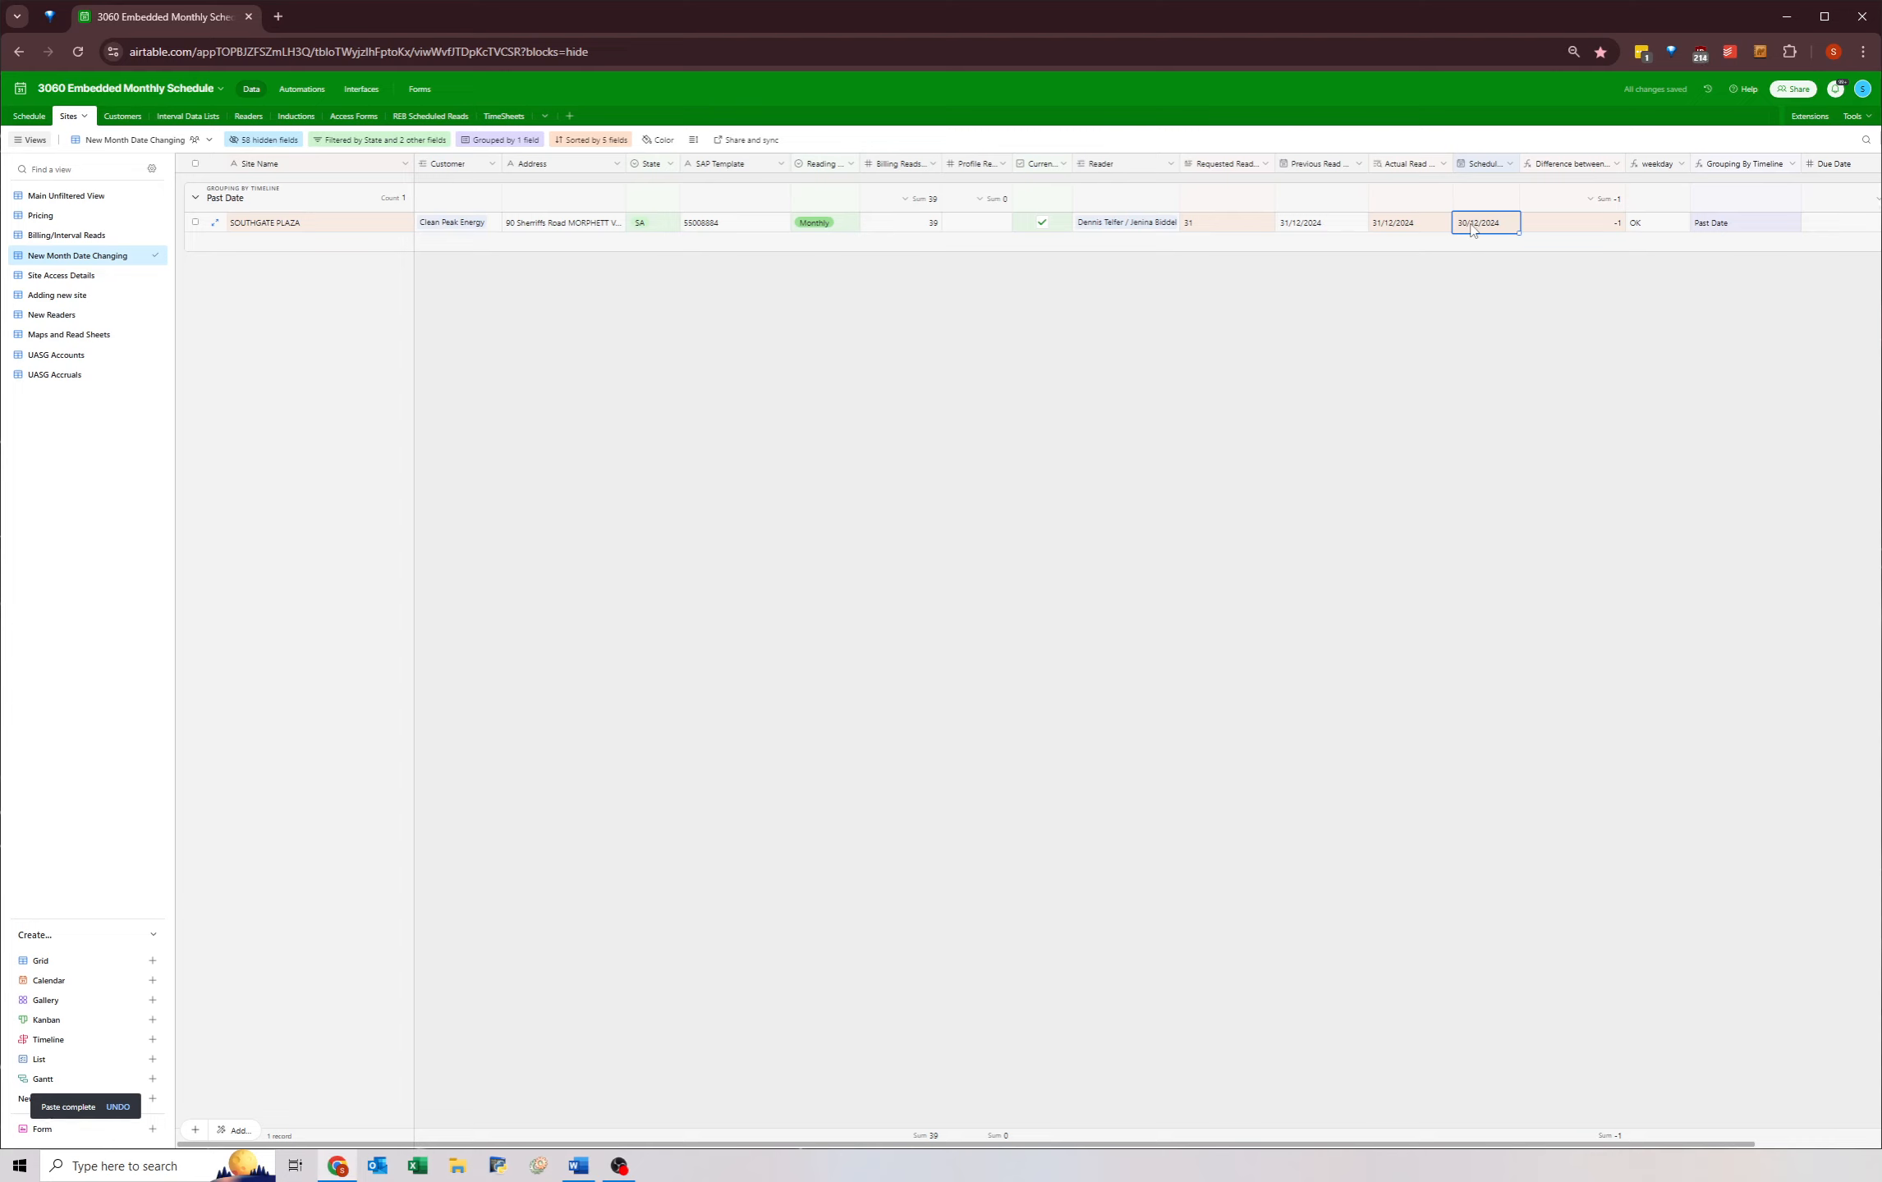
left_click(1470, 230)
left_click(1589, 243)
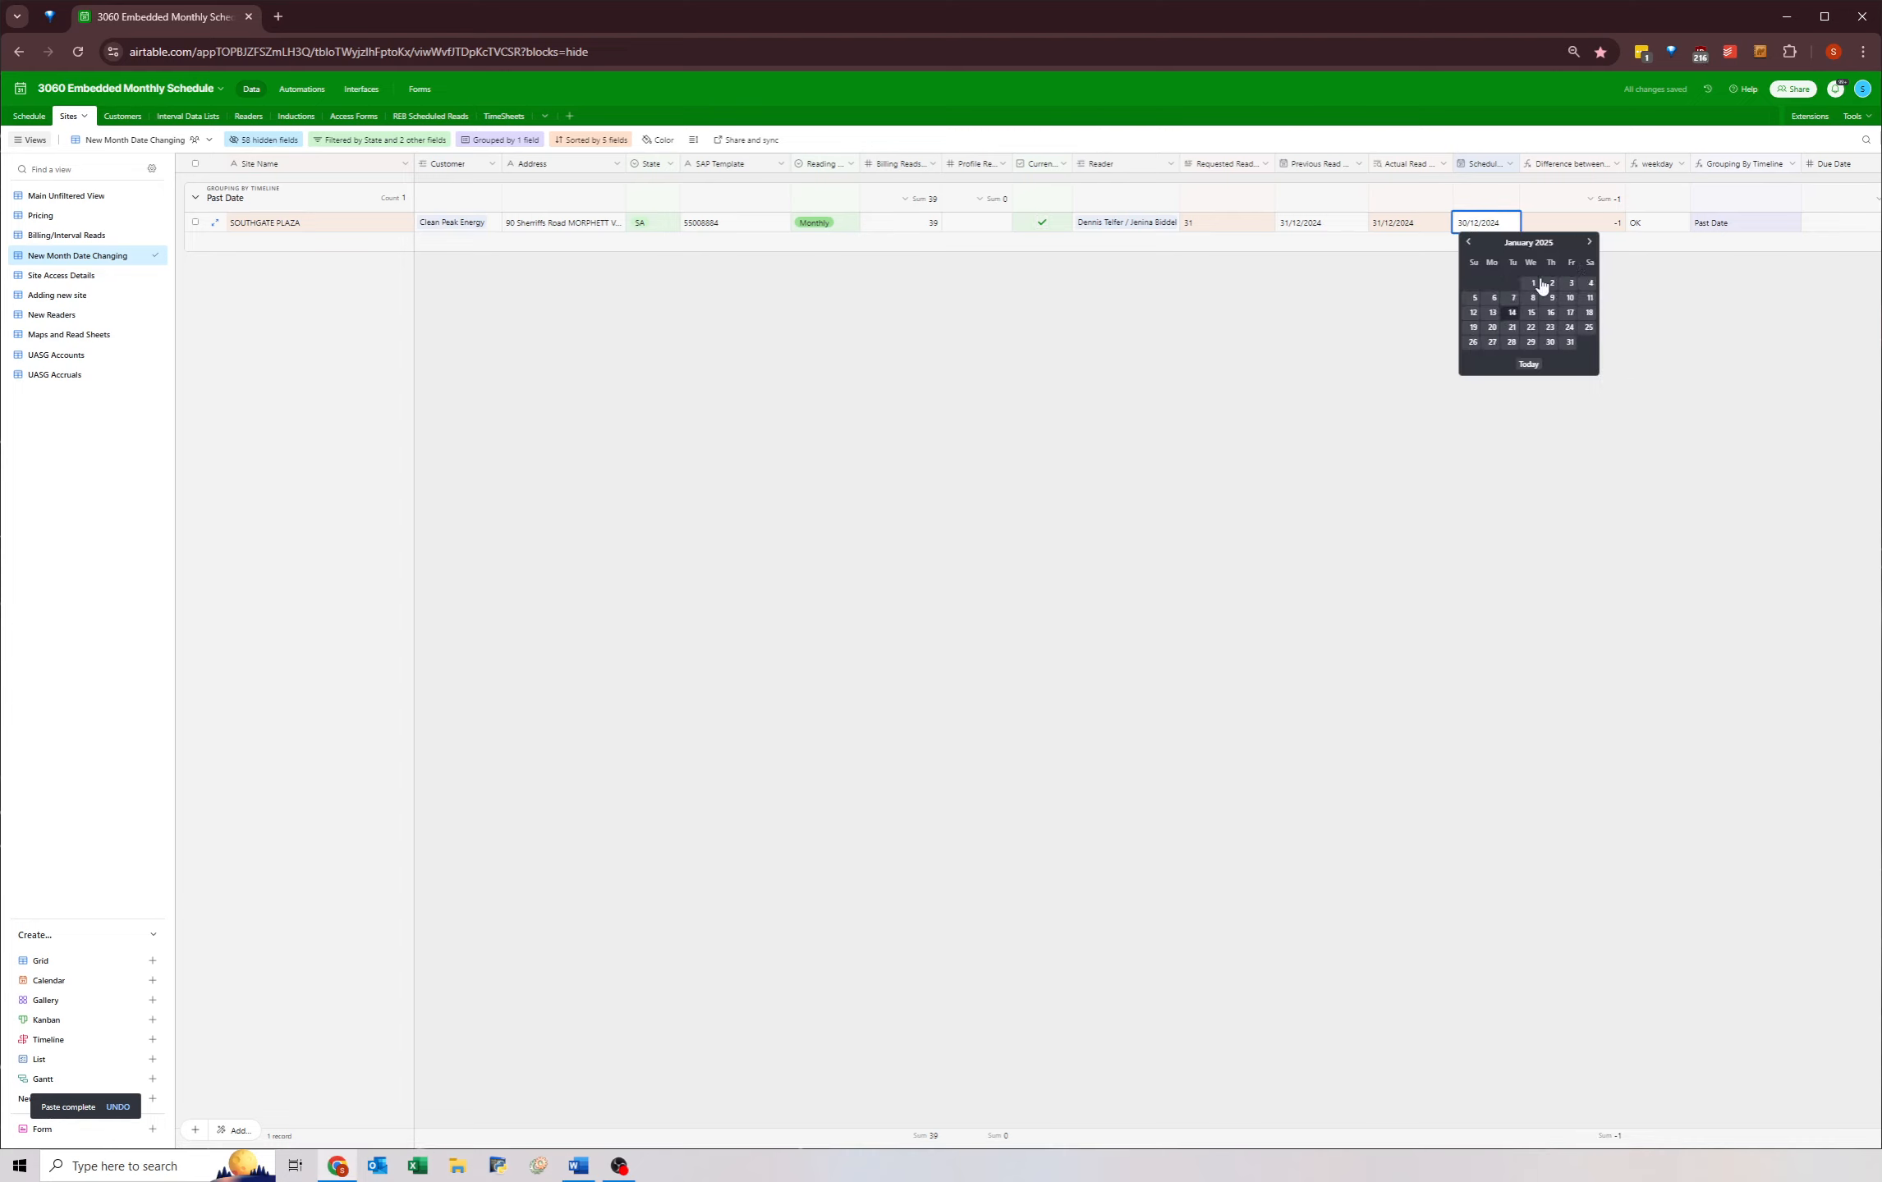
left_click(1567, 345)
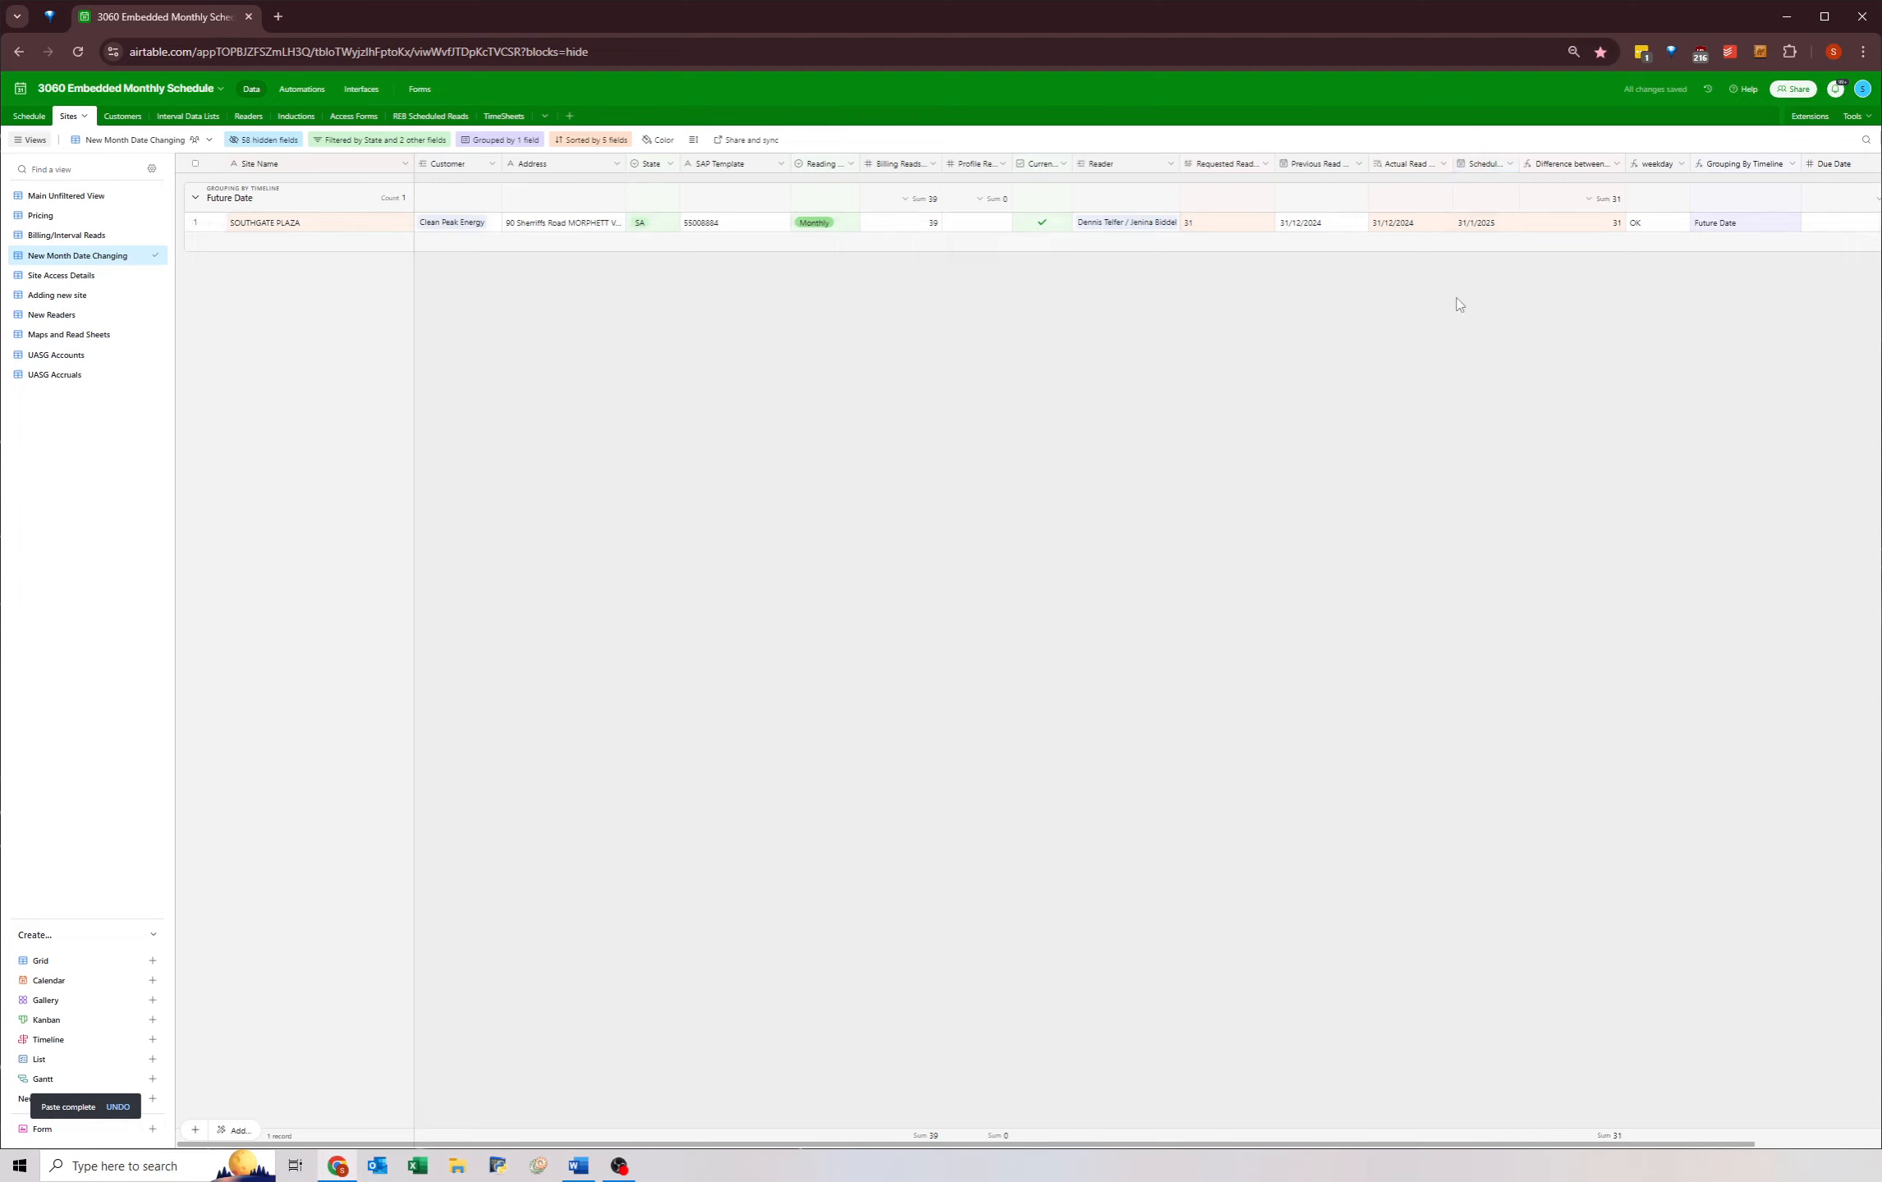
- Change the State filter condition from SA to QLD
left_click(354, 144)
left_click(662, 235)
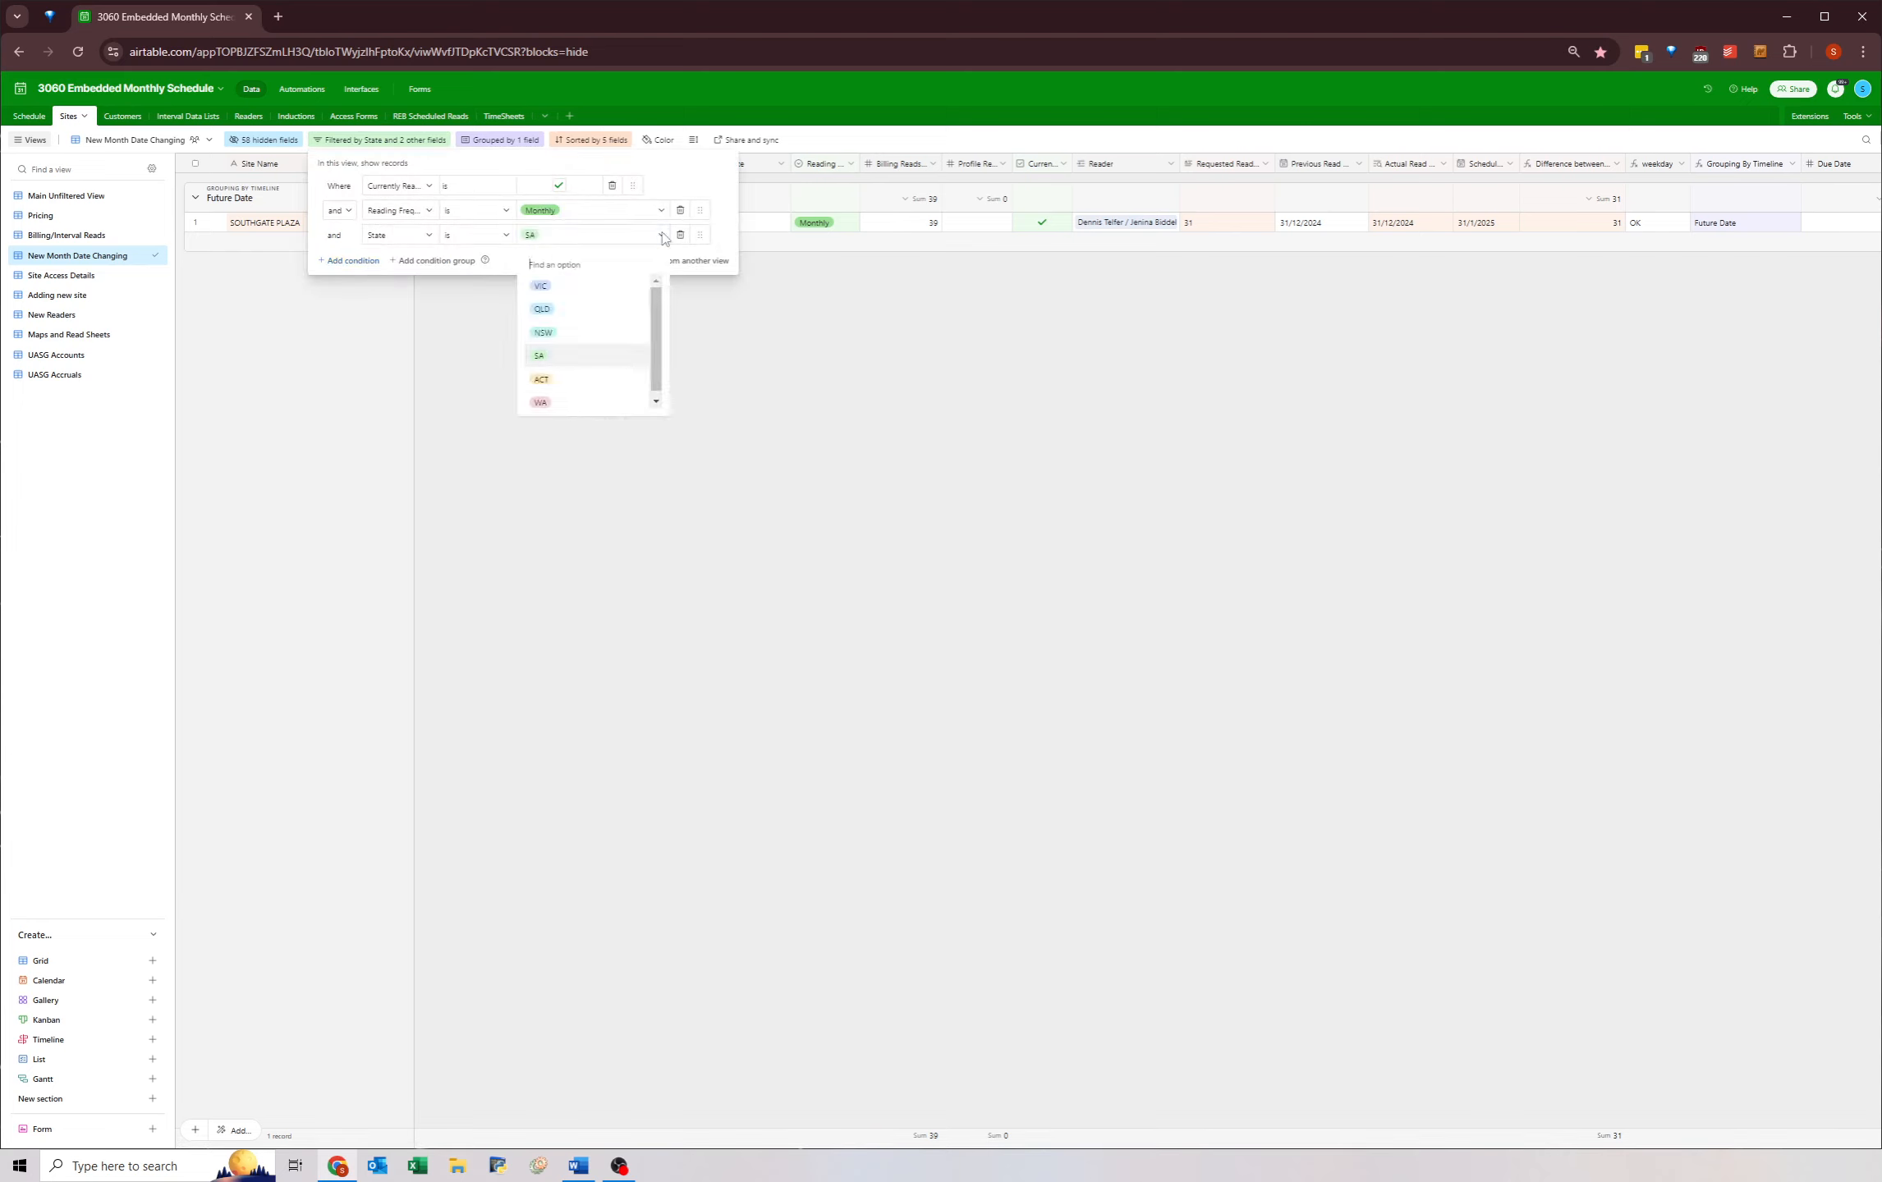
left_click(542, 308)
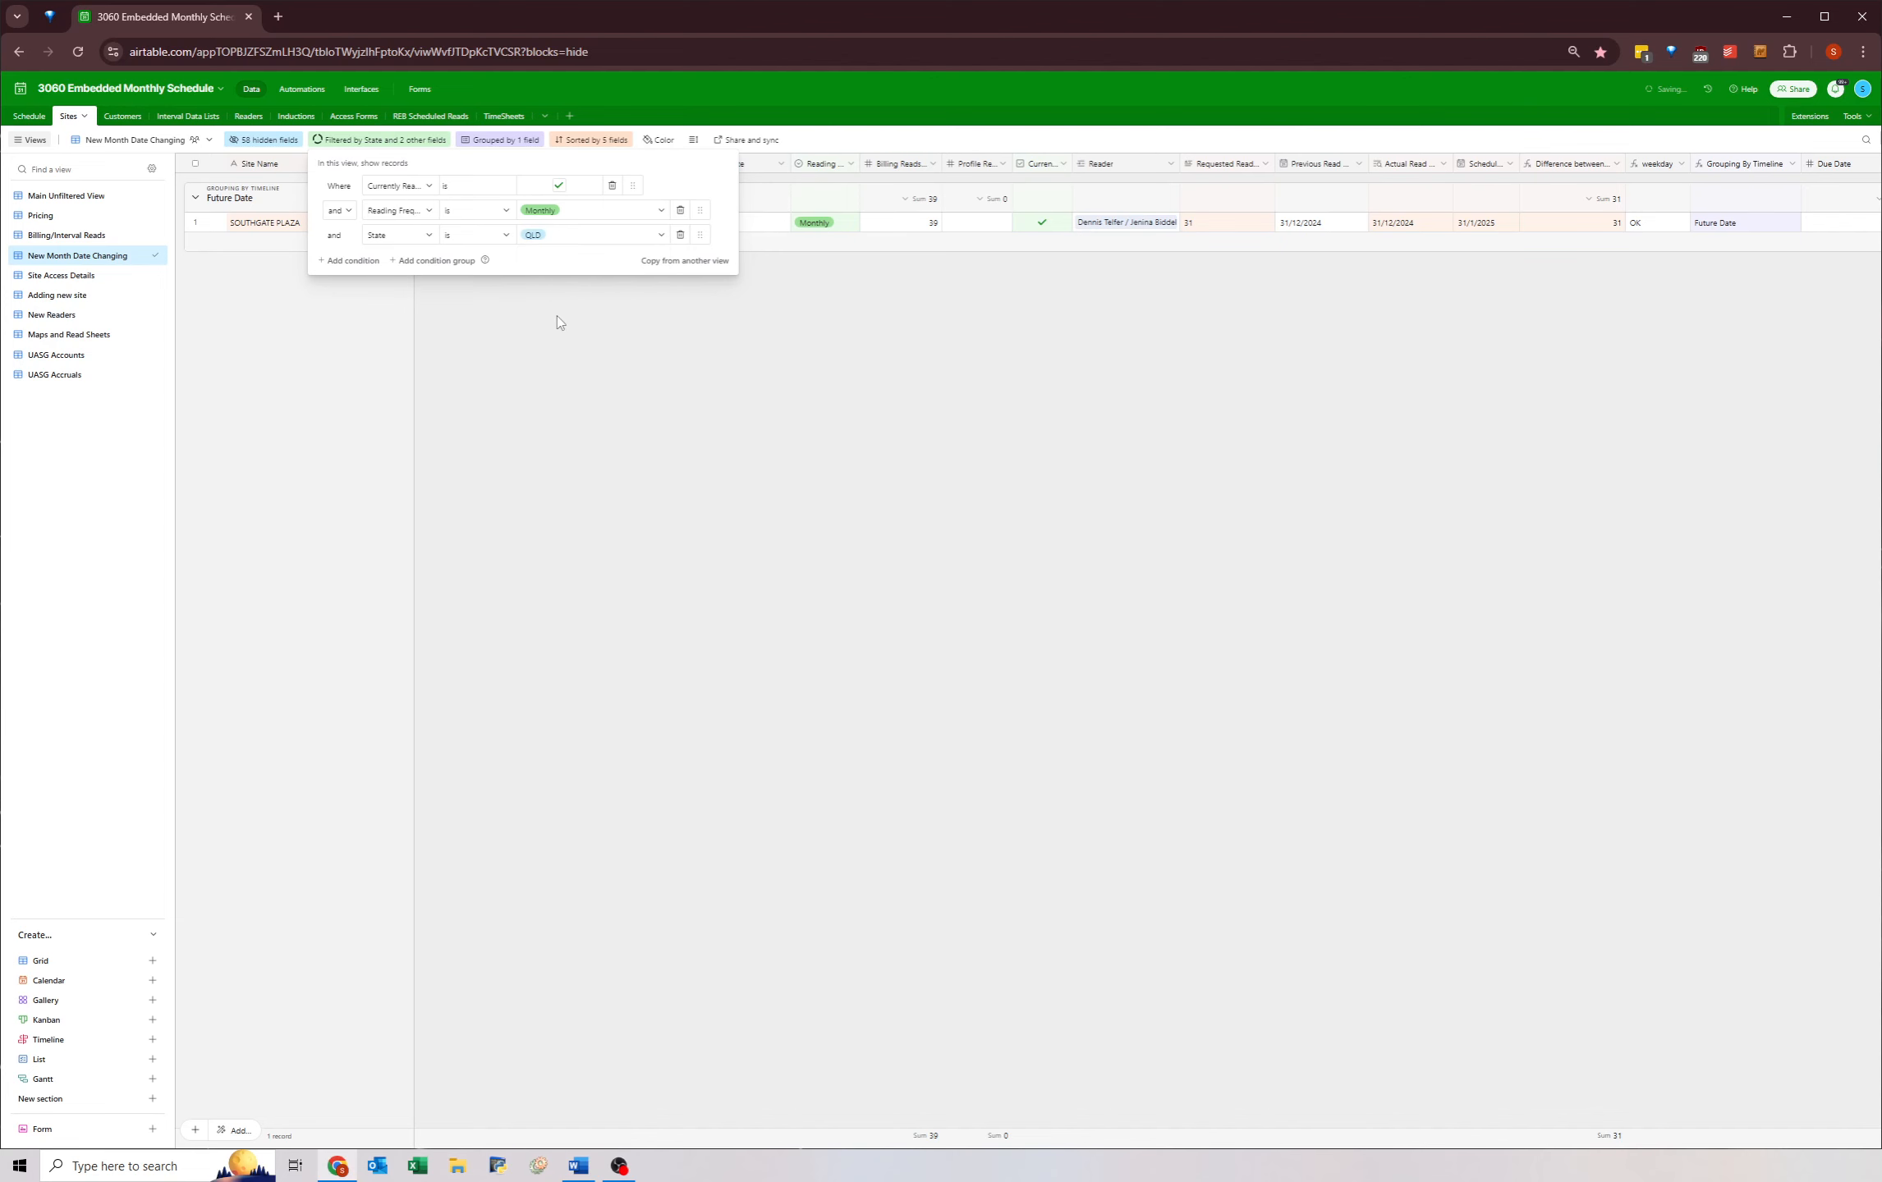
left_click(271, 725)
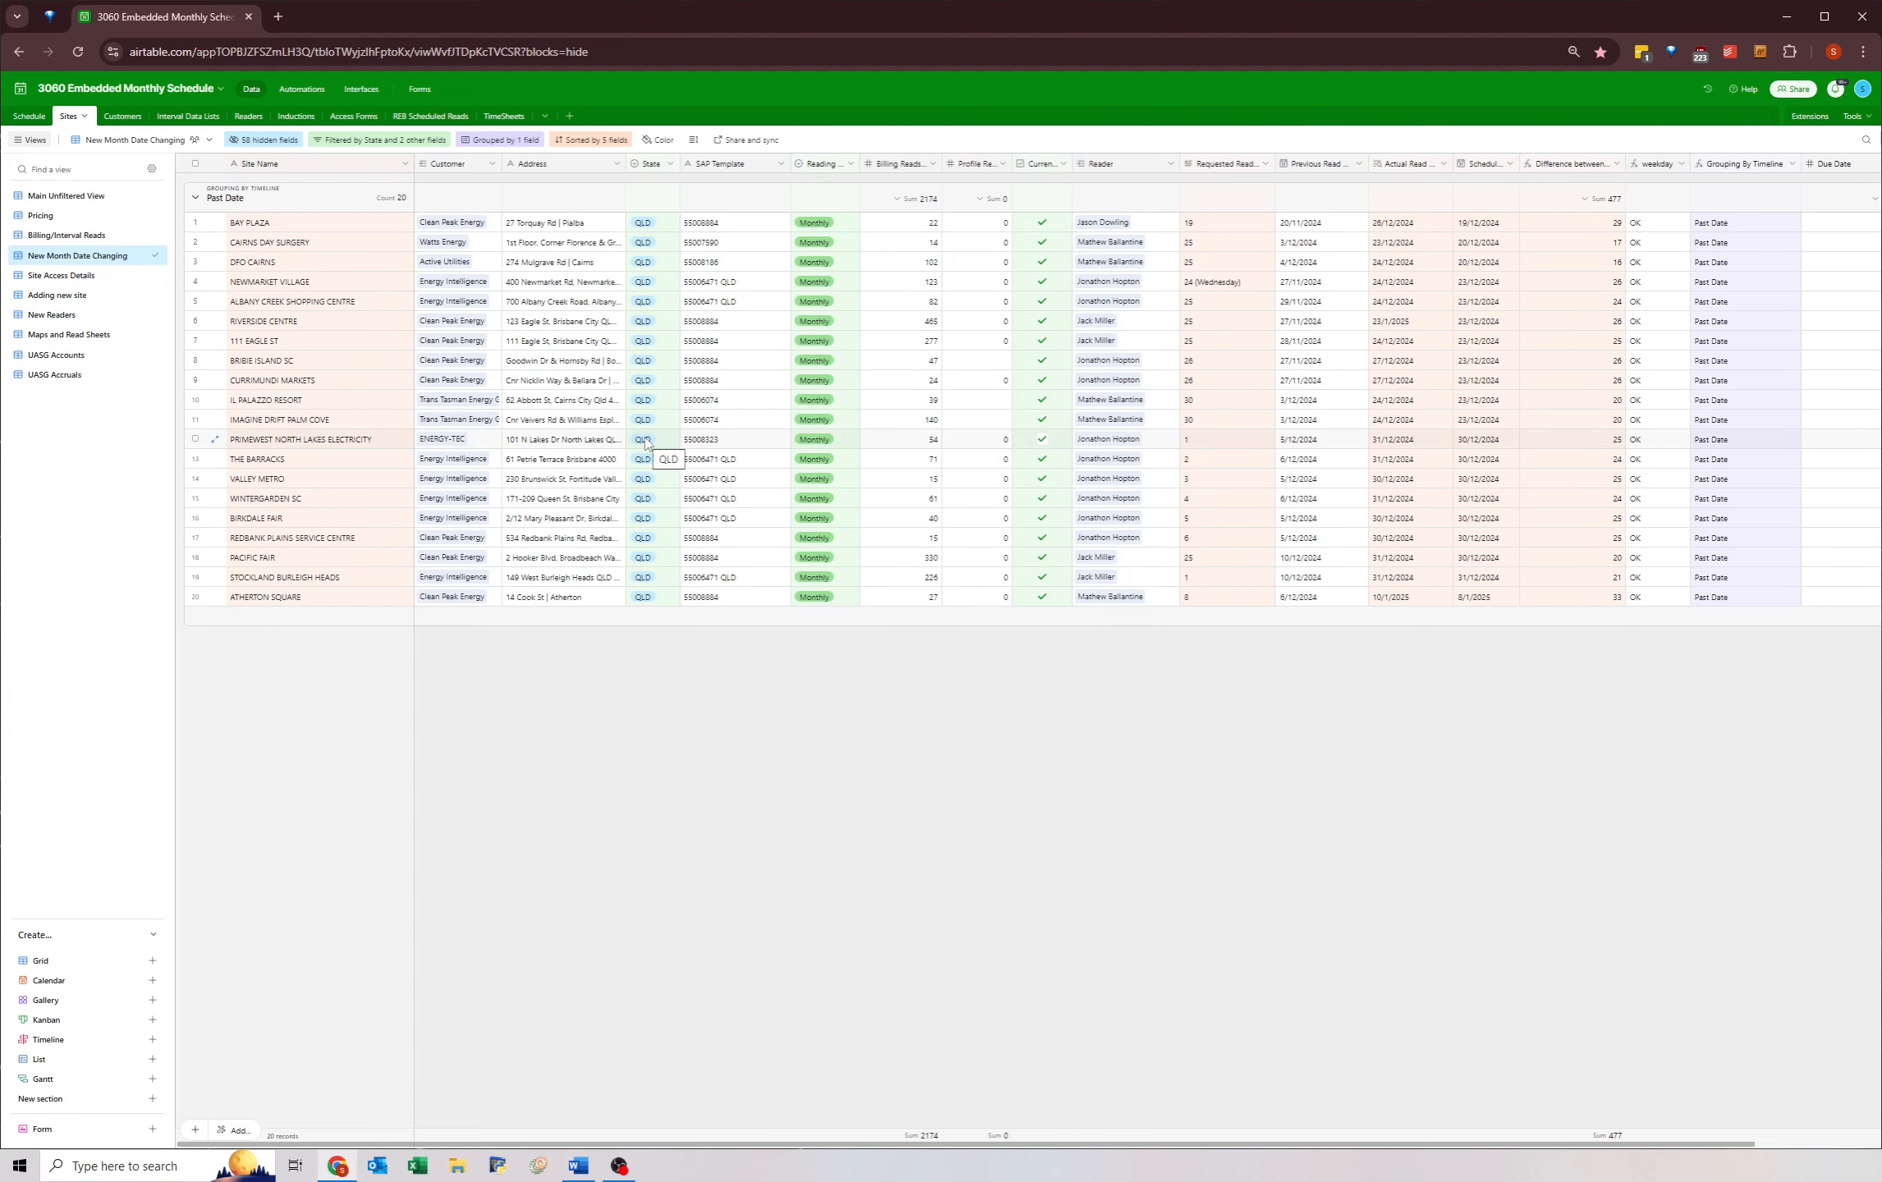
- Add a Reader filter condition matching the reader assigned to the Cairns sites
left_click(348, 146)
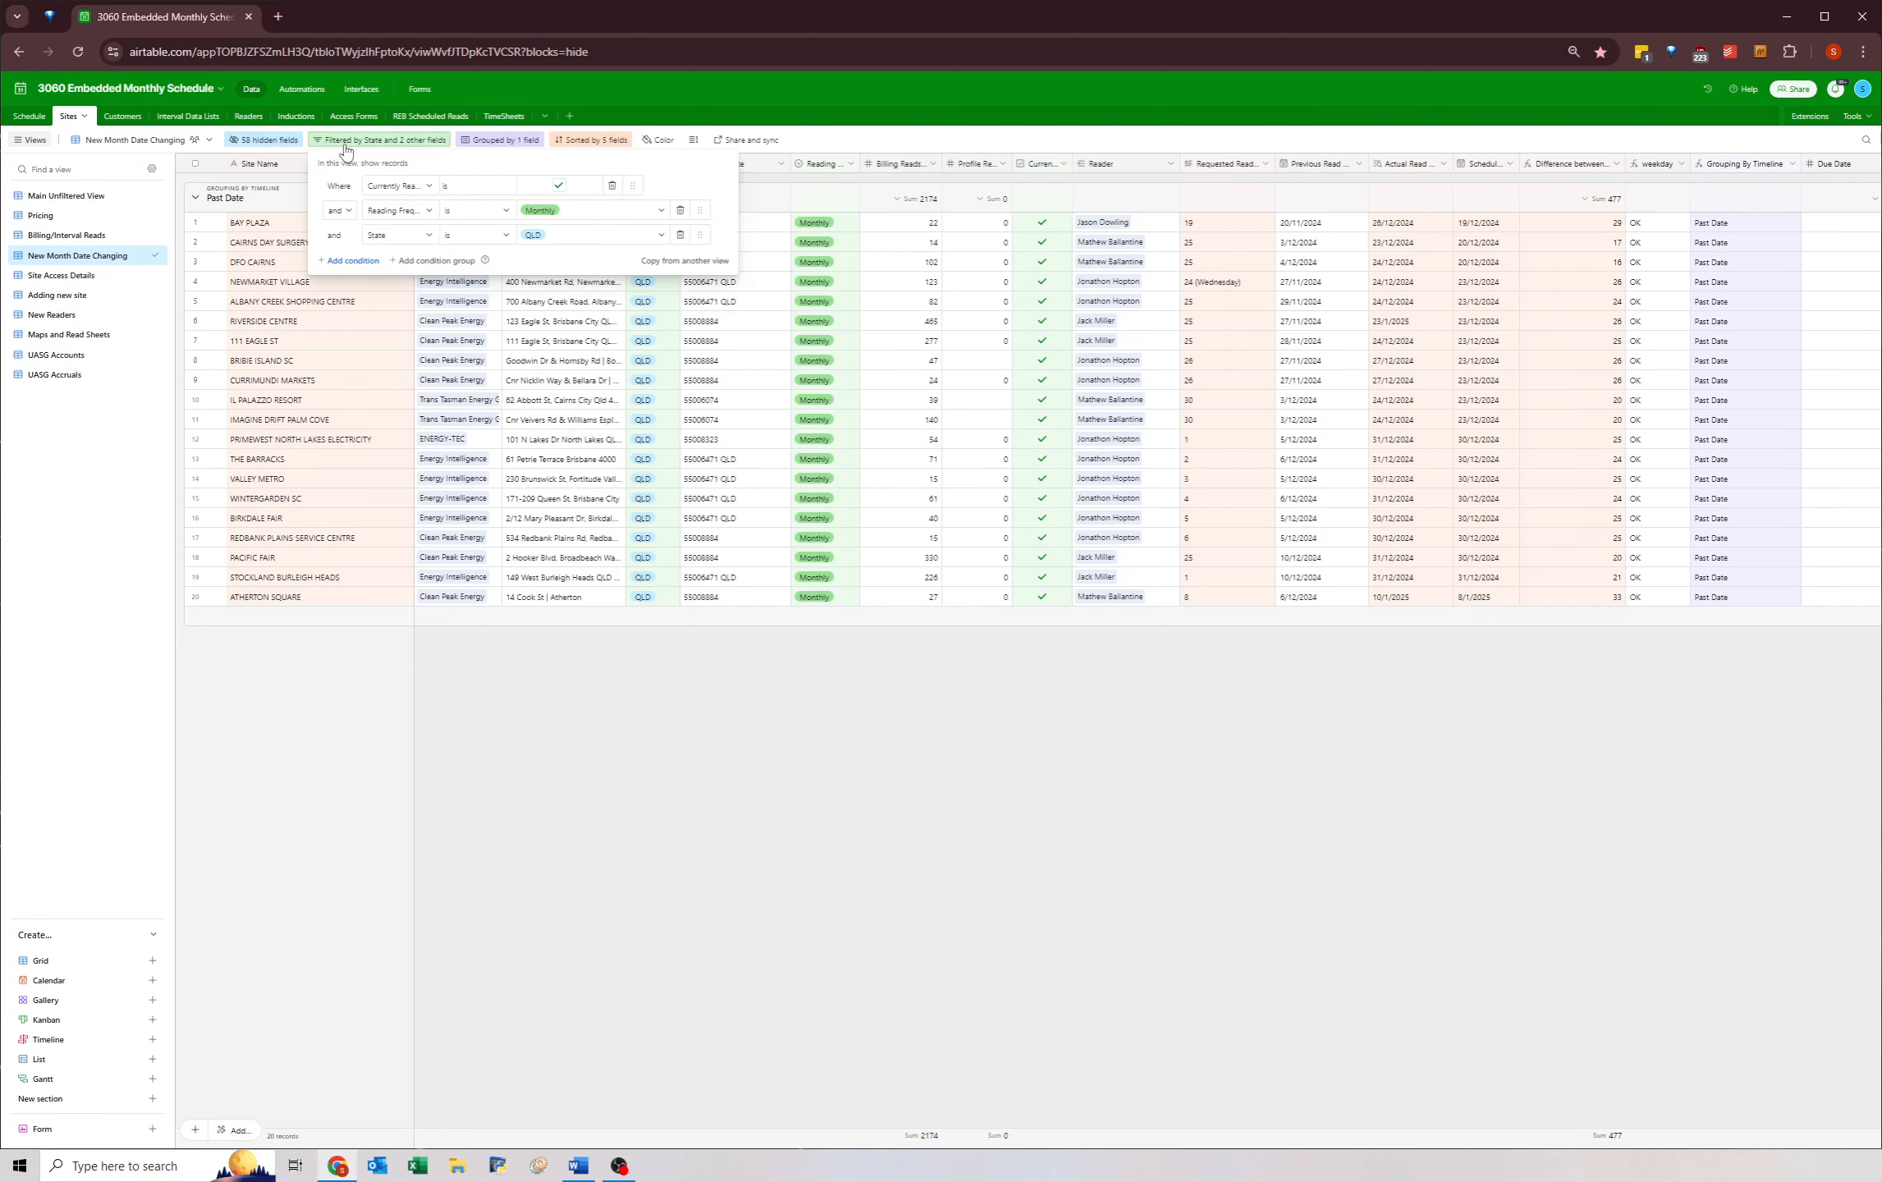
left_click(349, 260)
left_click(400, 260)
type("read")
left_click(387, 309)
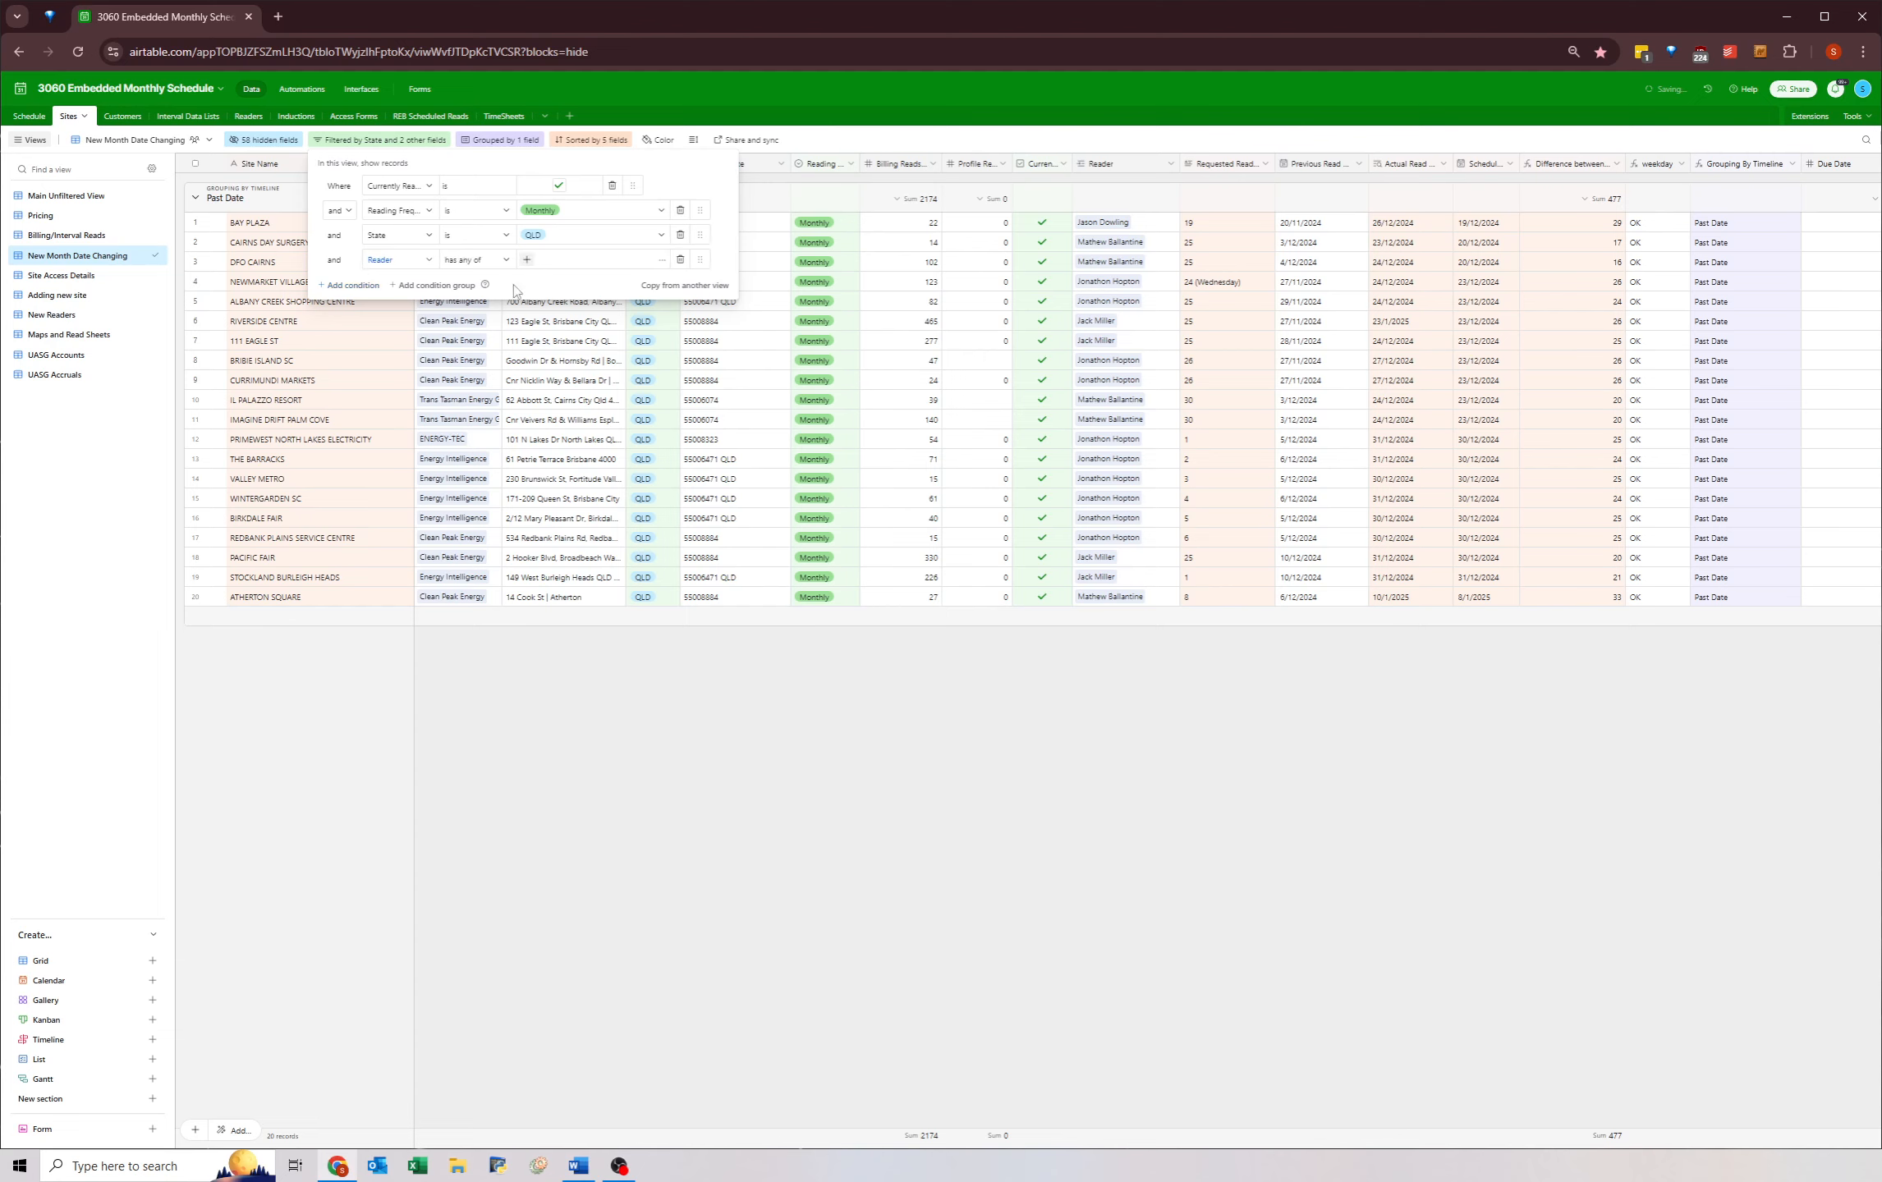
left_click(527, 261)
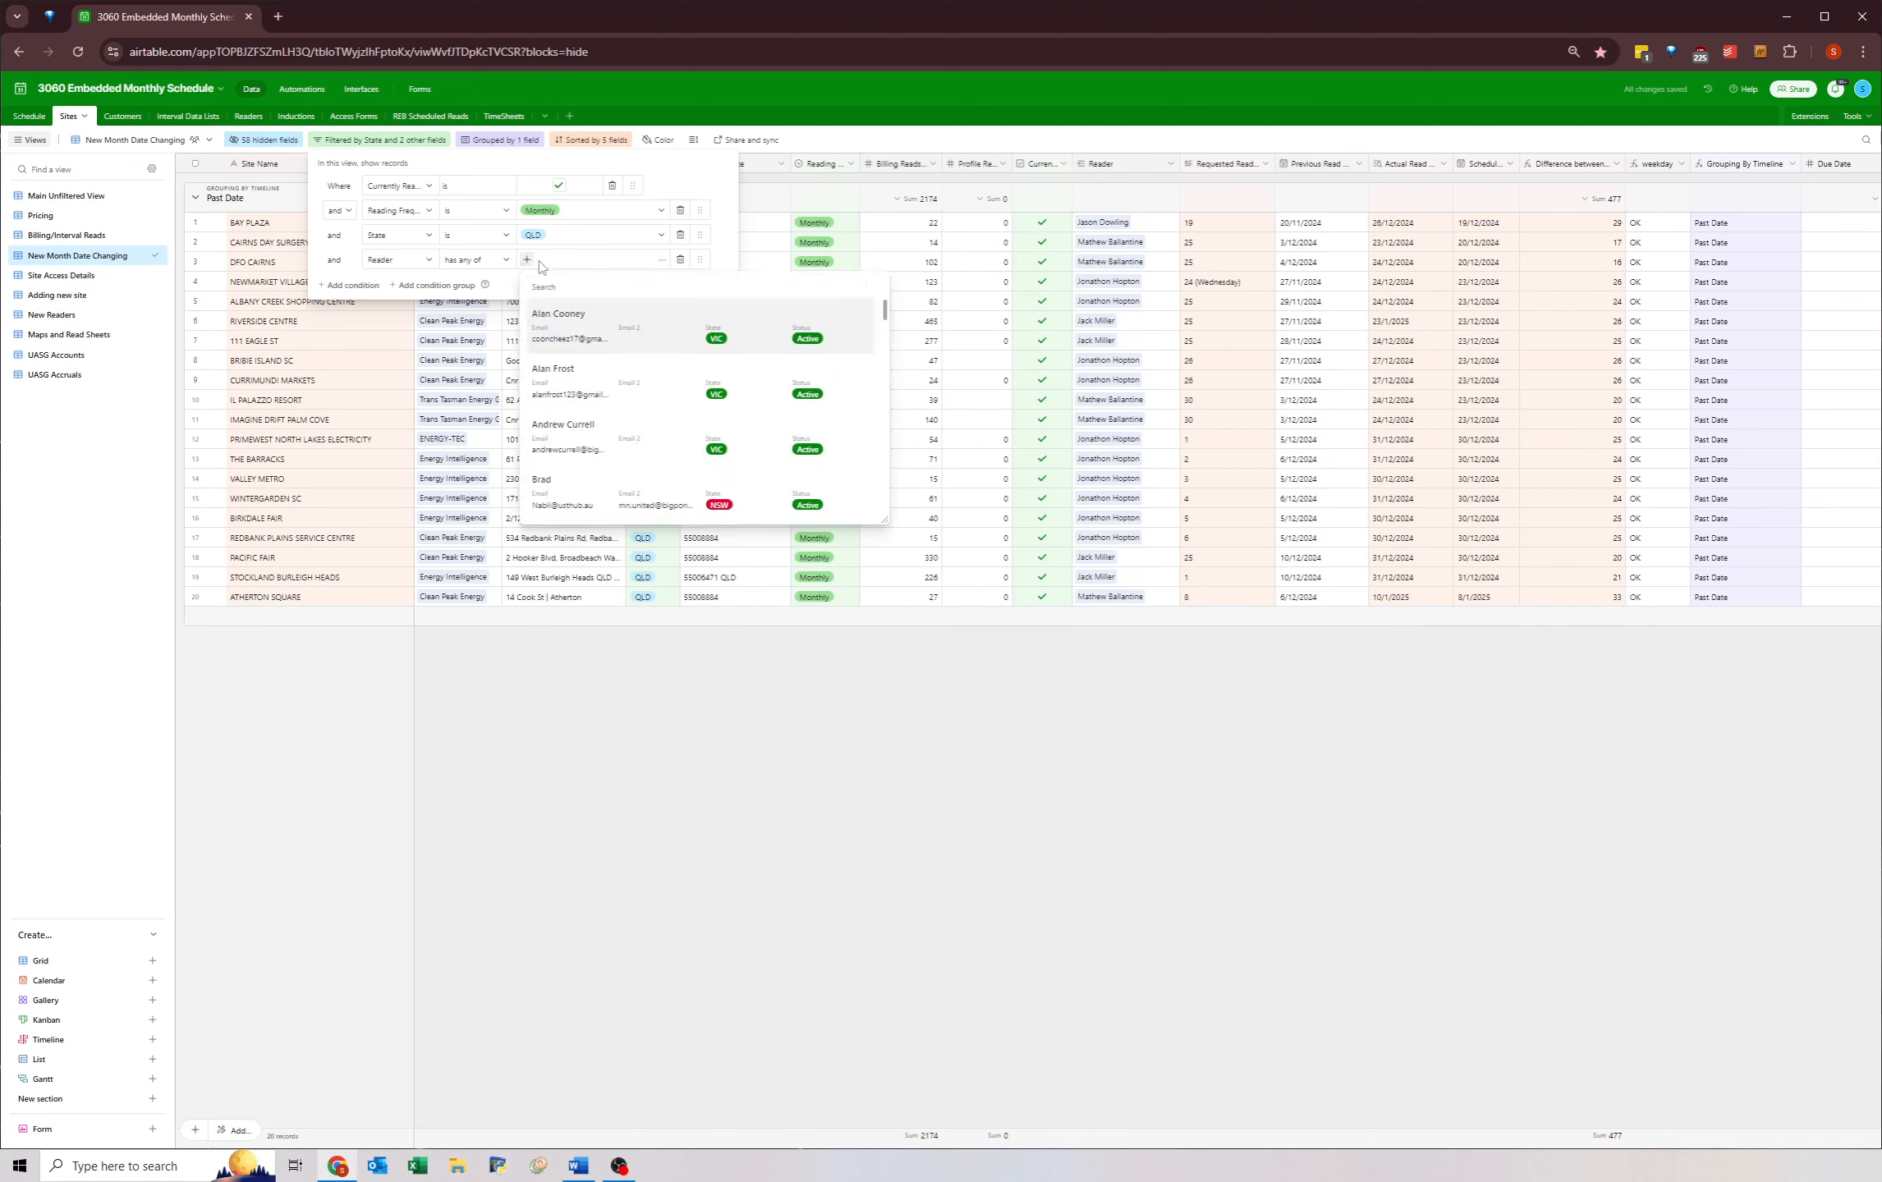
type("math")
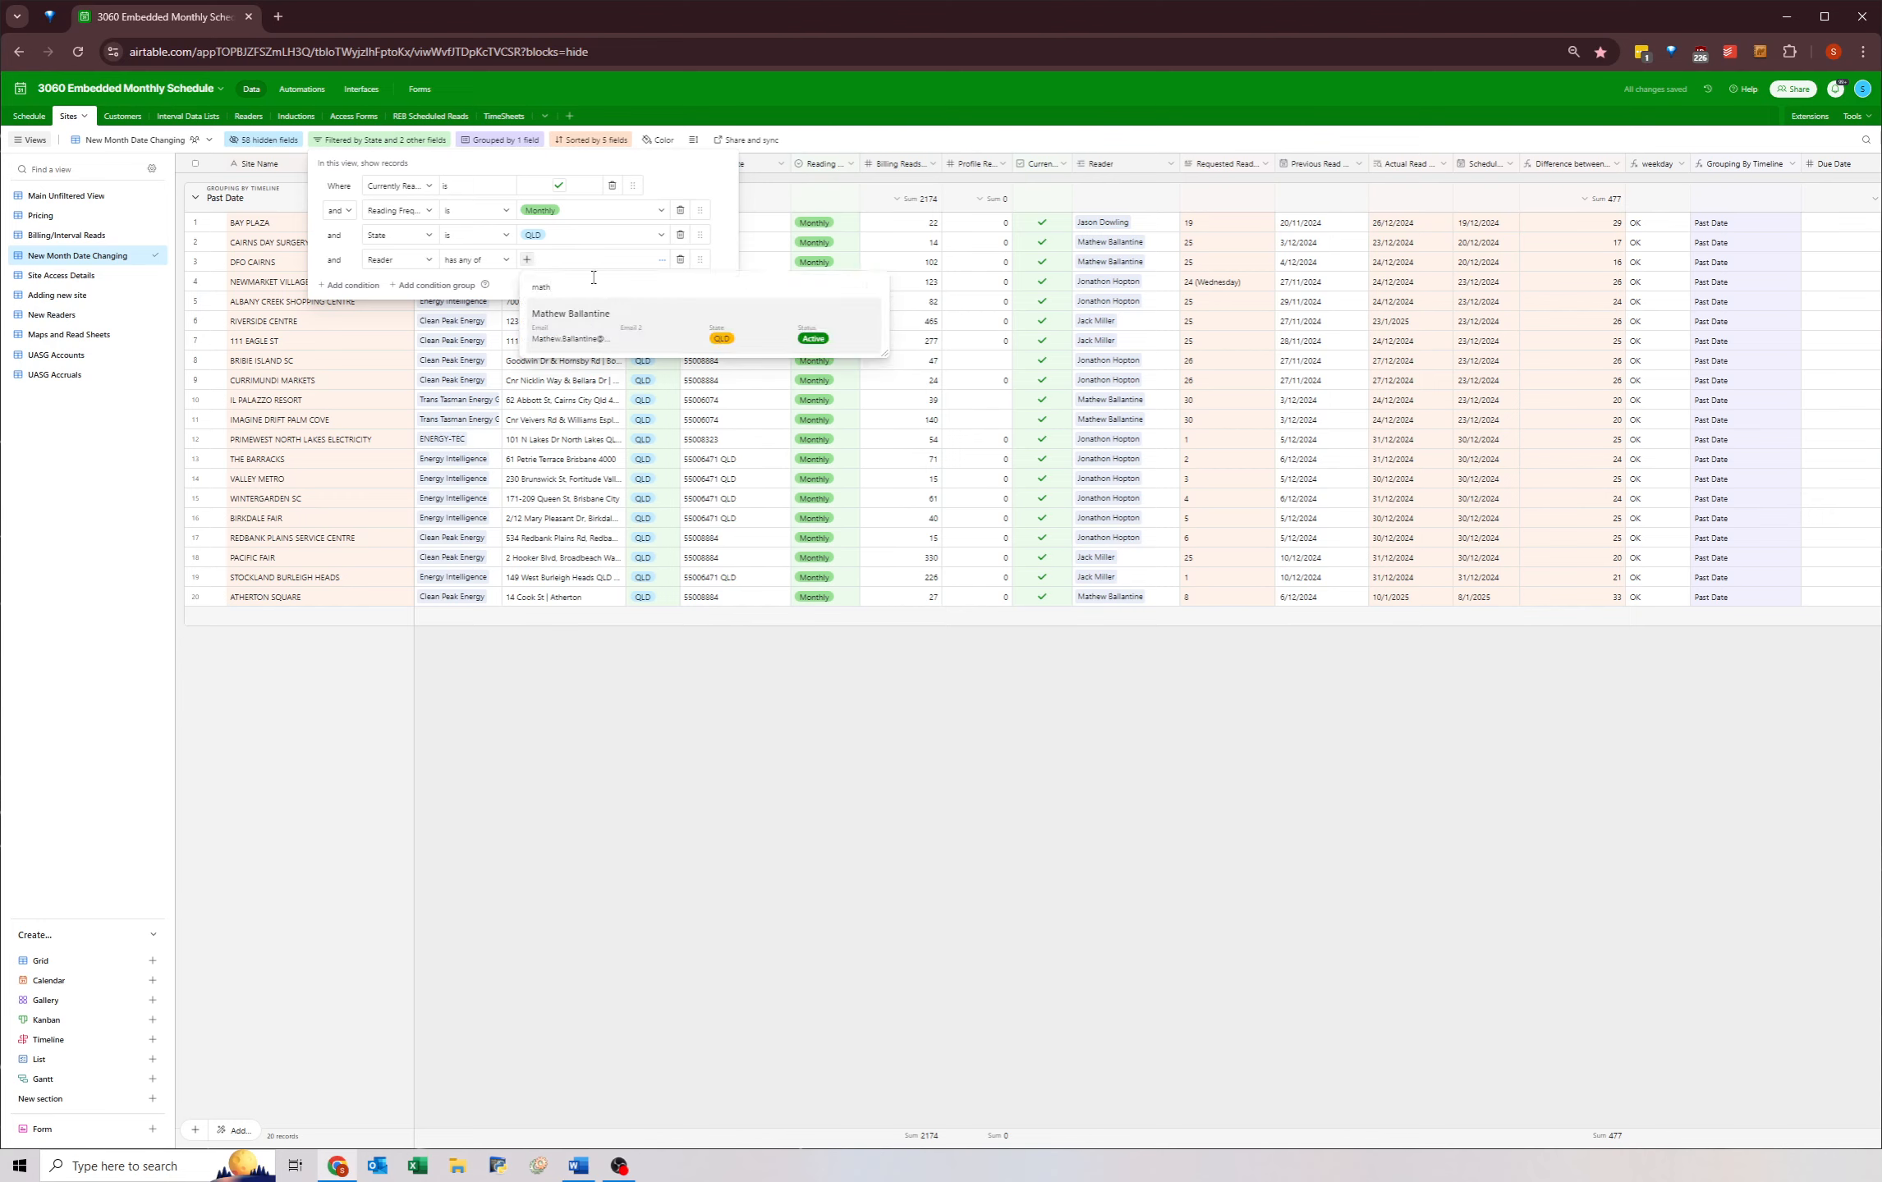
left_click(575, 330)
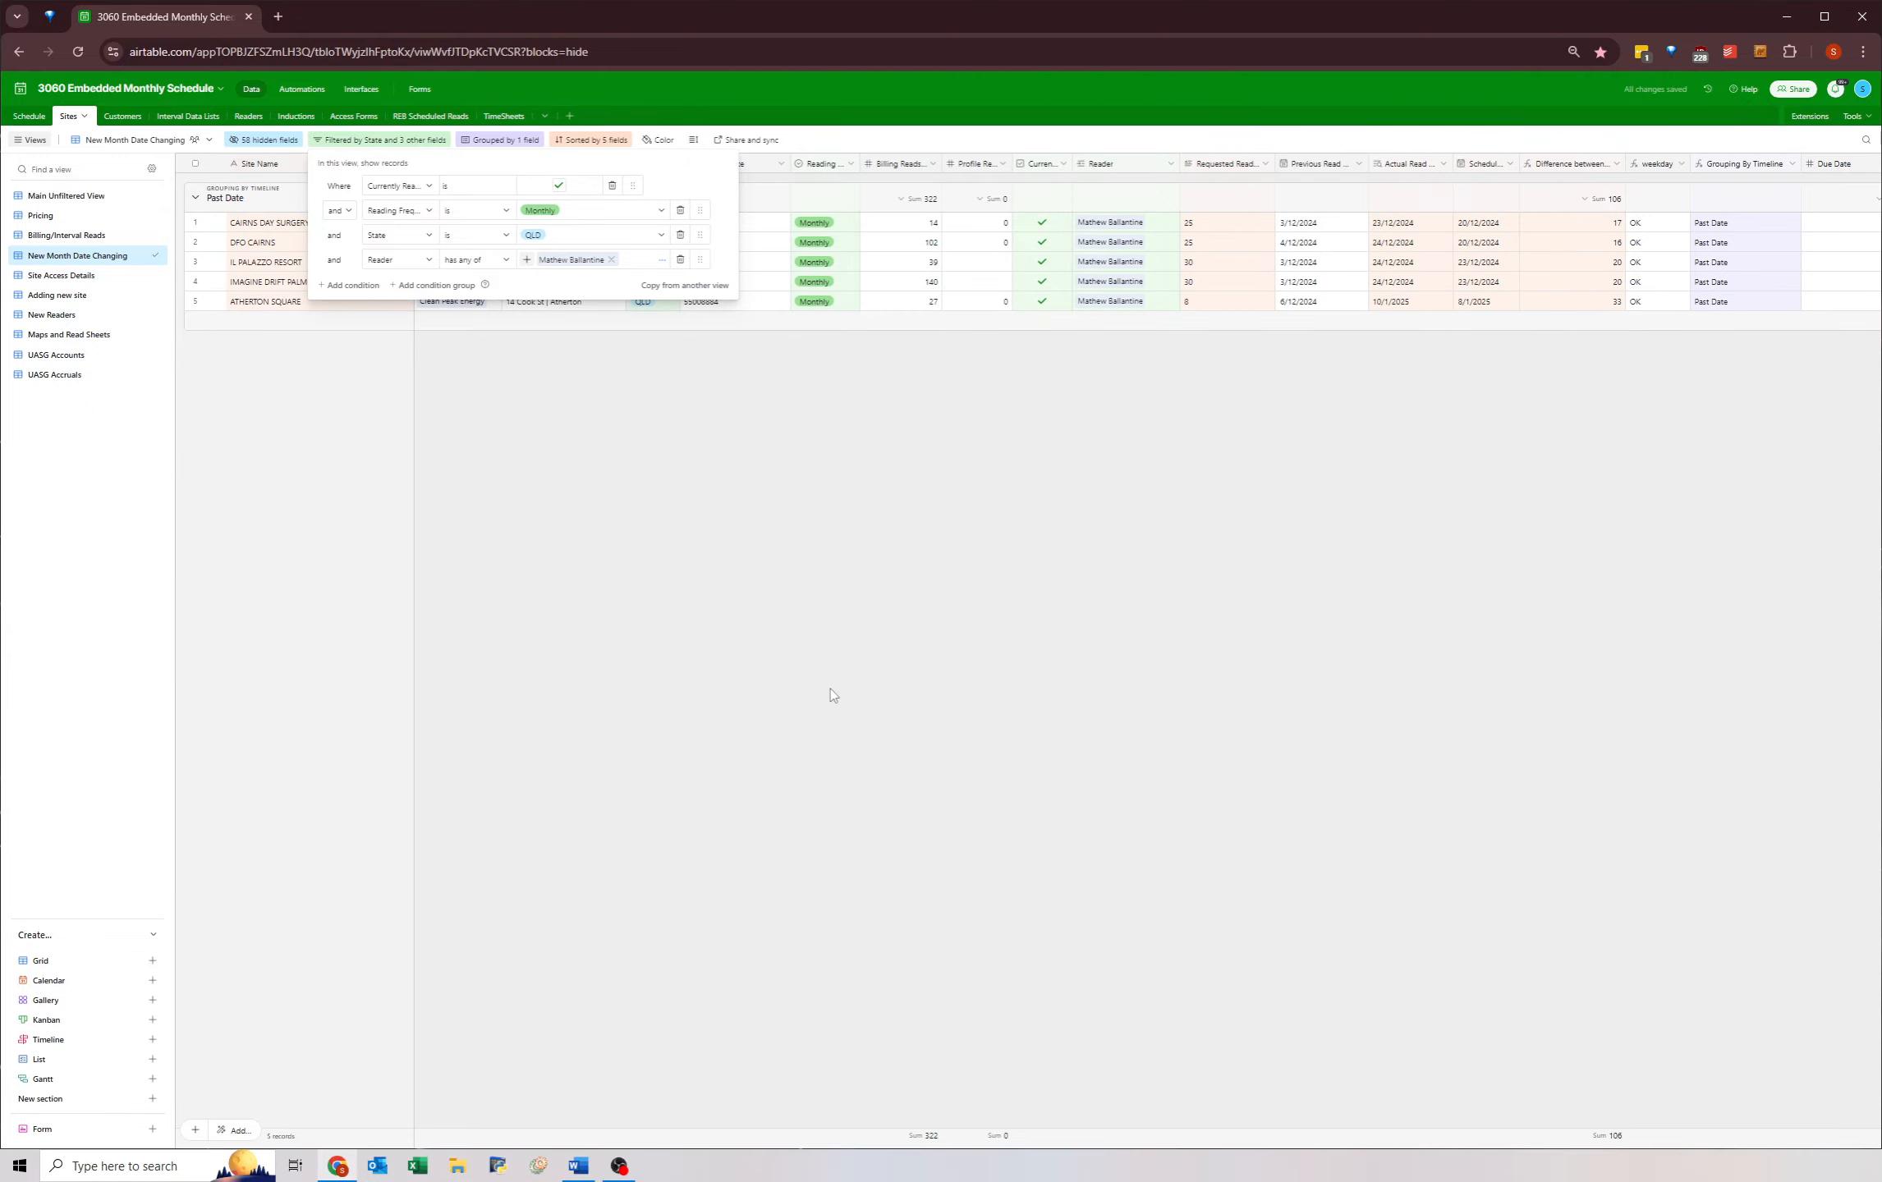
left_click(839, 691)
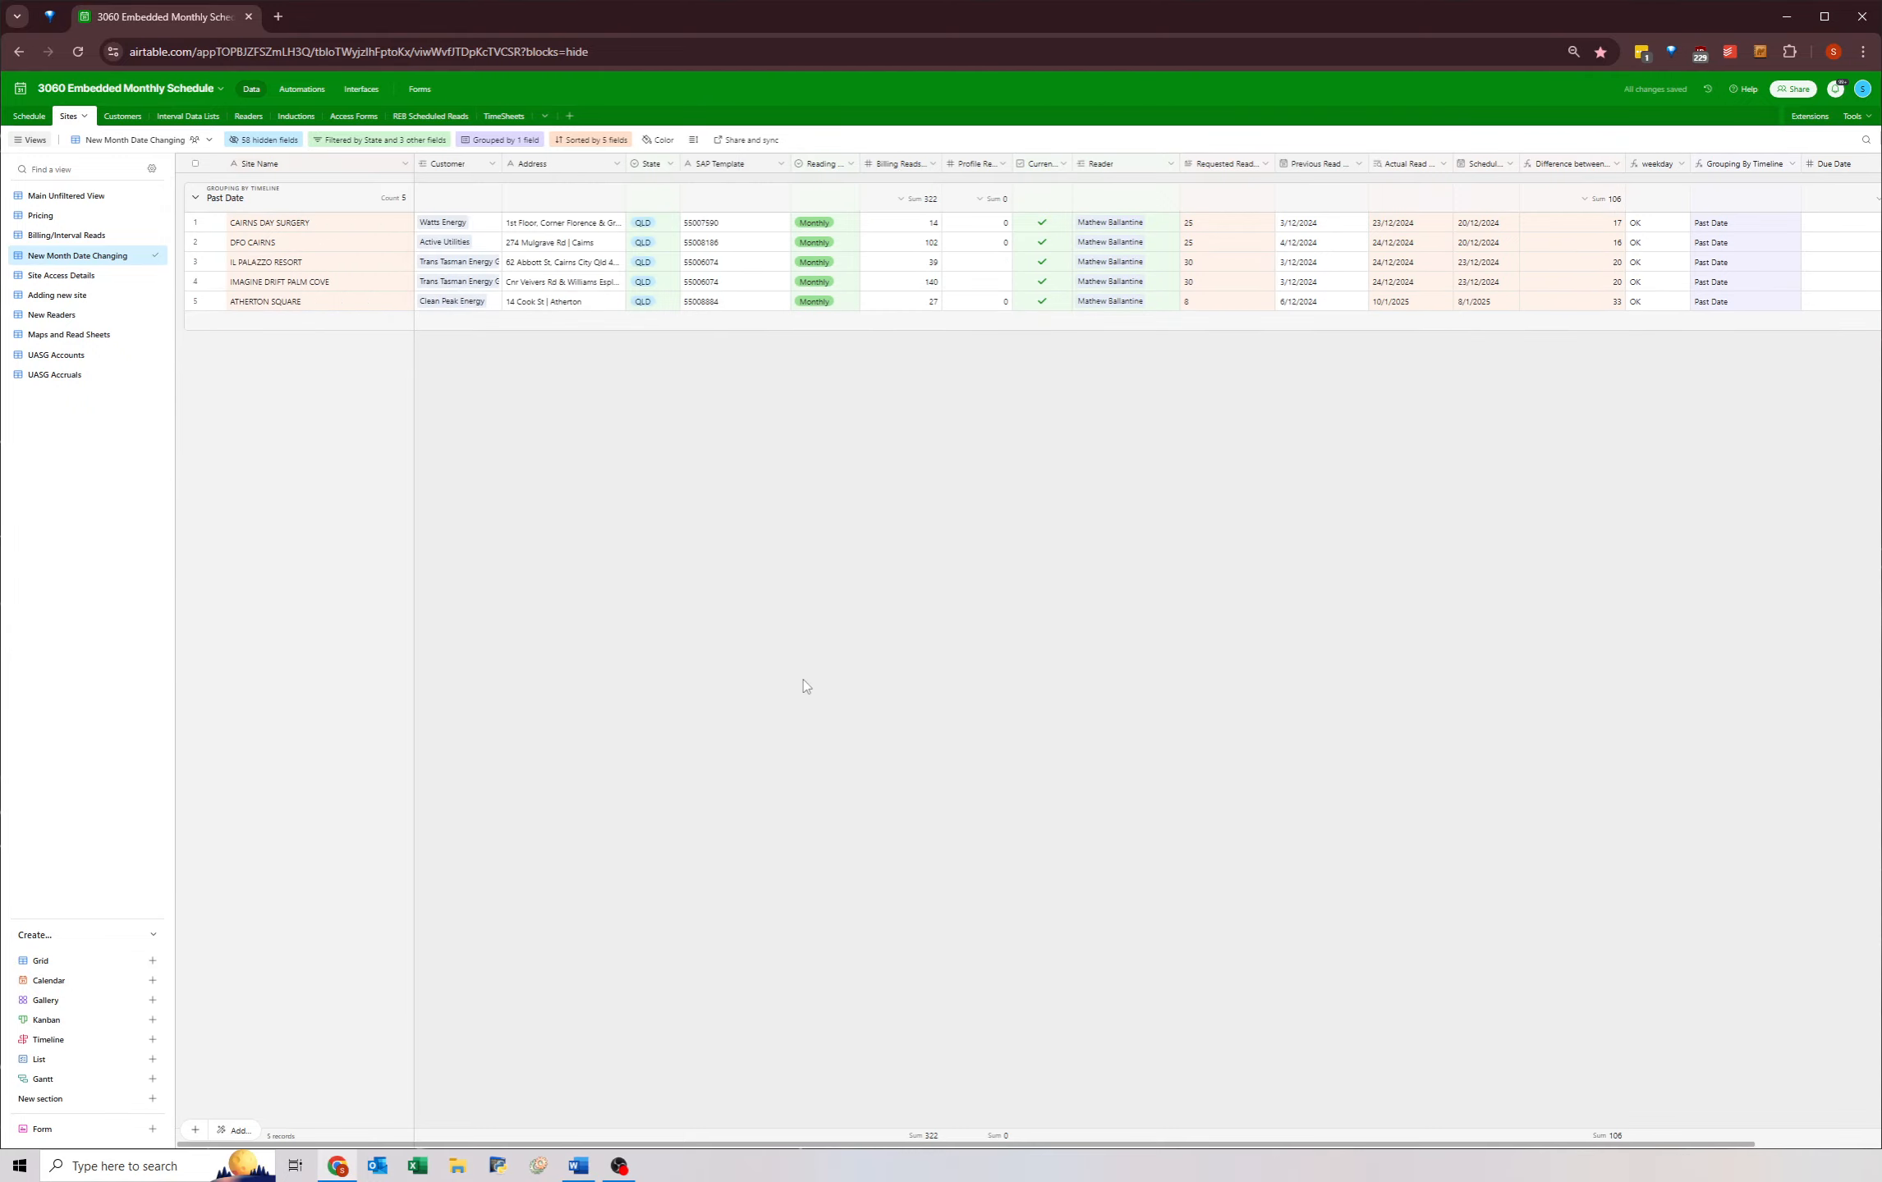
left_click(312, 228)
left_click(331, 241)
left_click(332, 261)
left_click(340, 281)
left_click(336, 302)
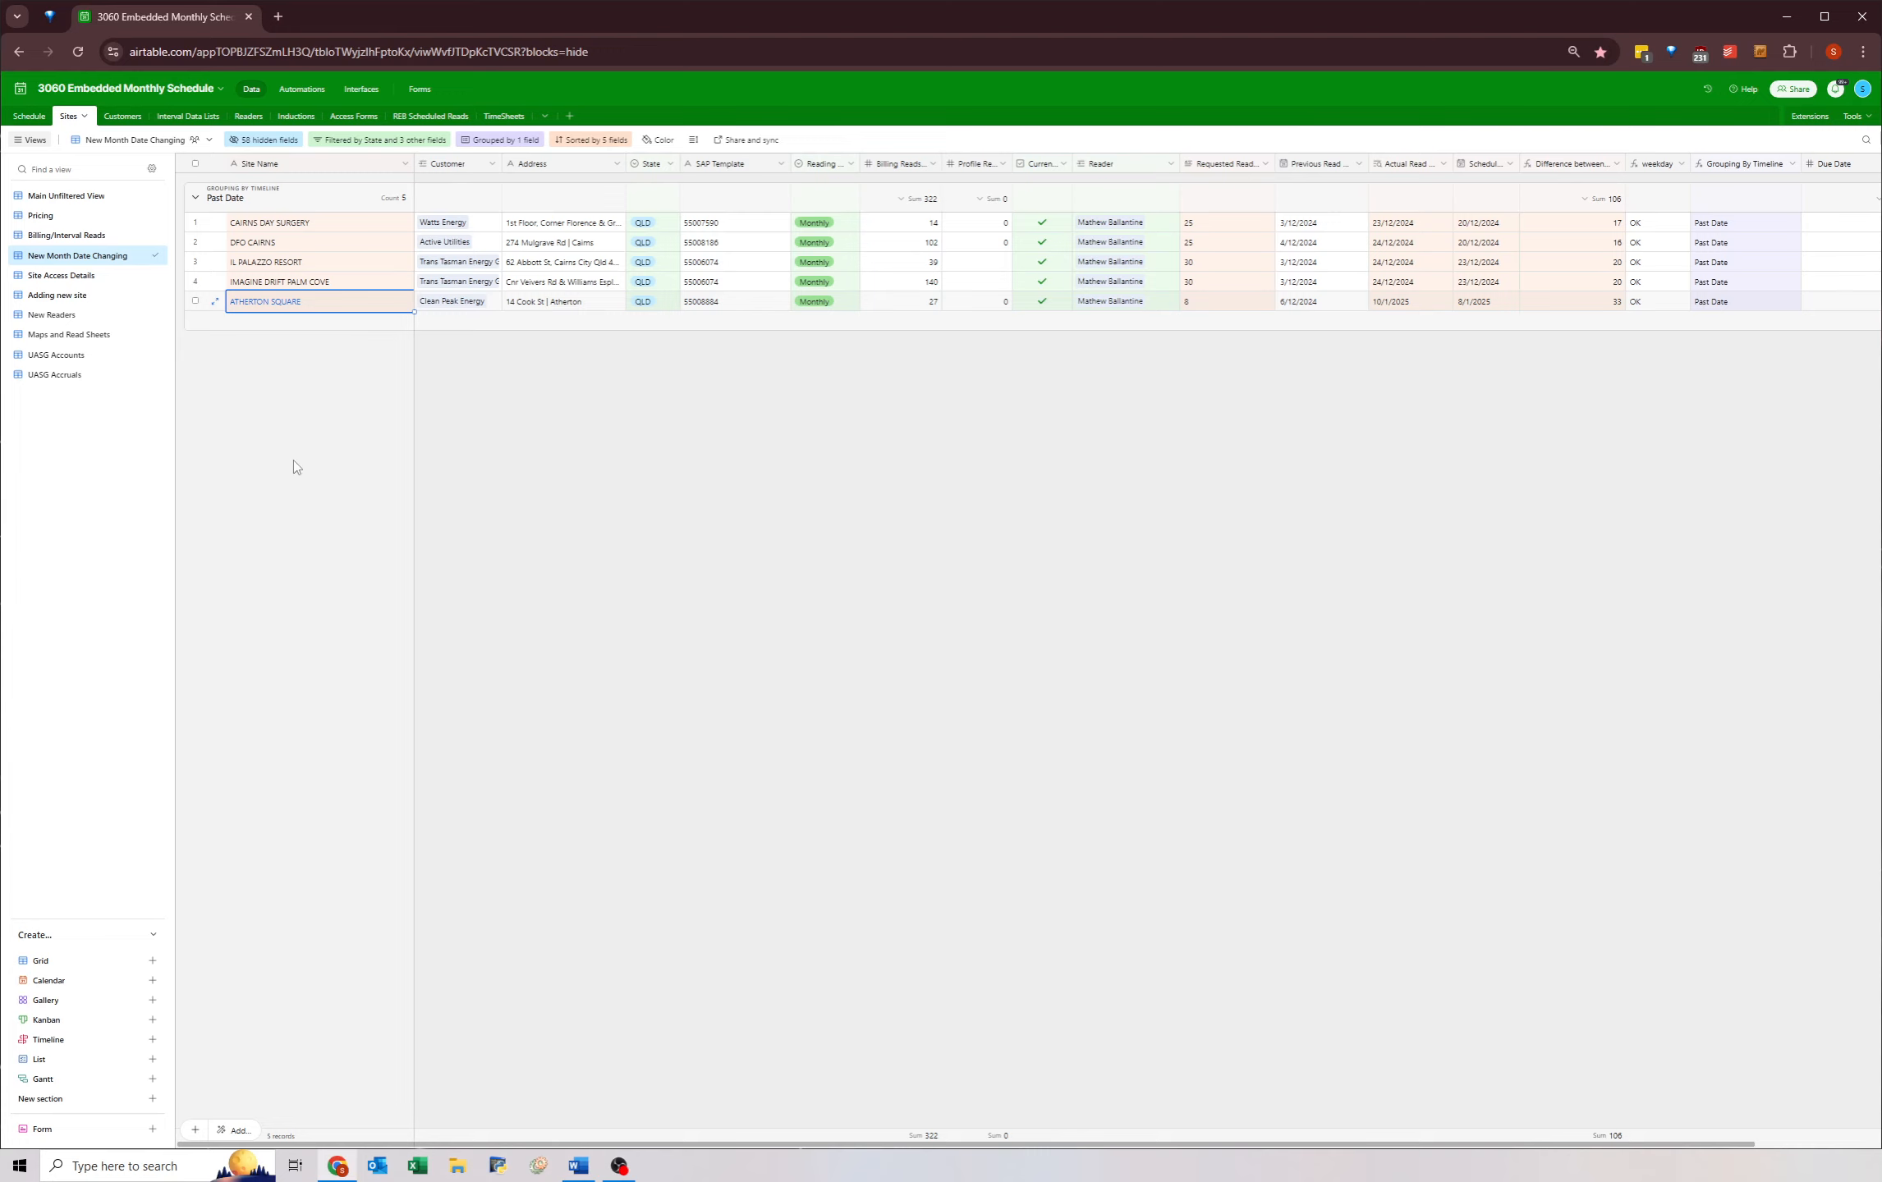
left_click(457, 443)
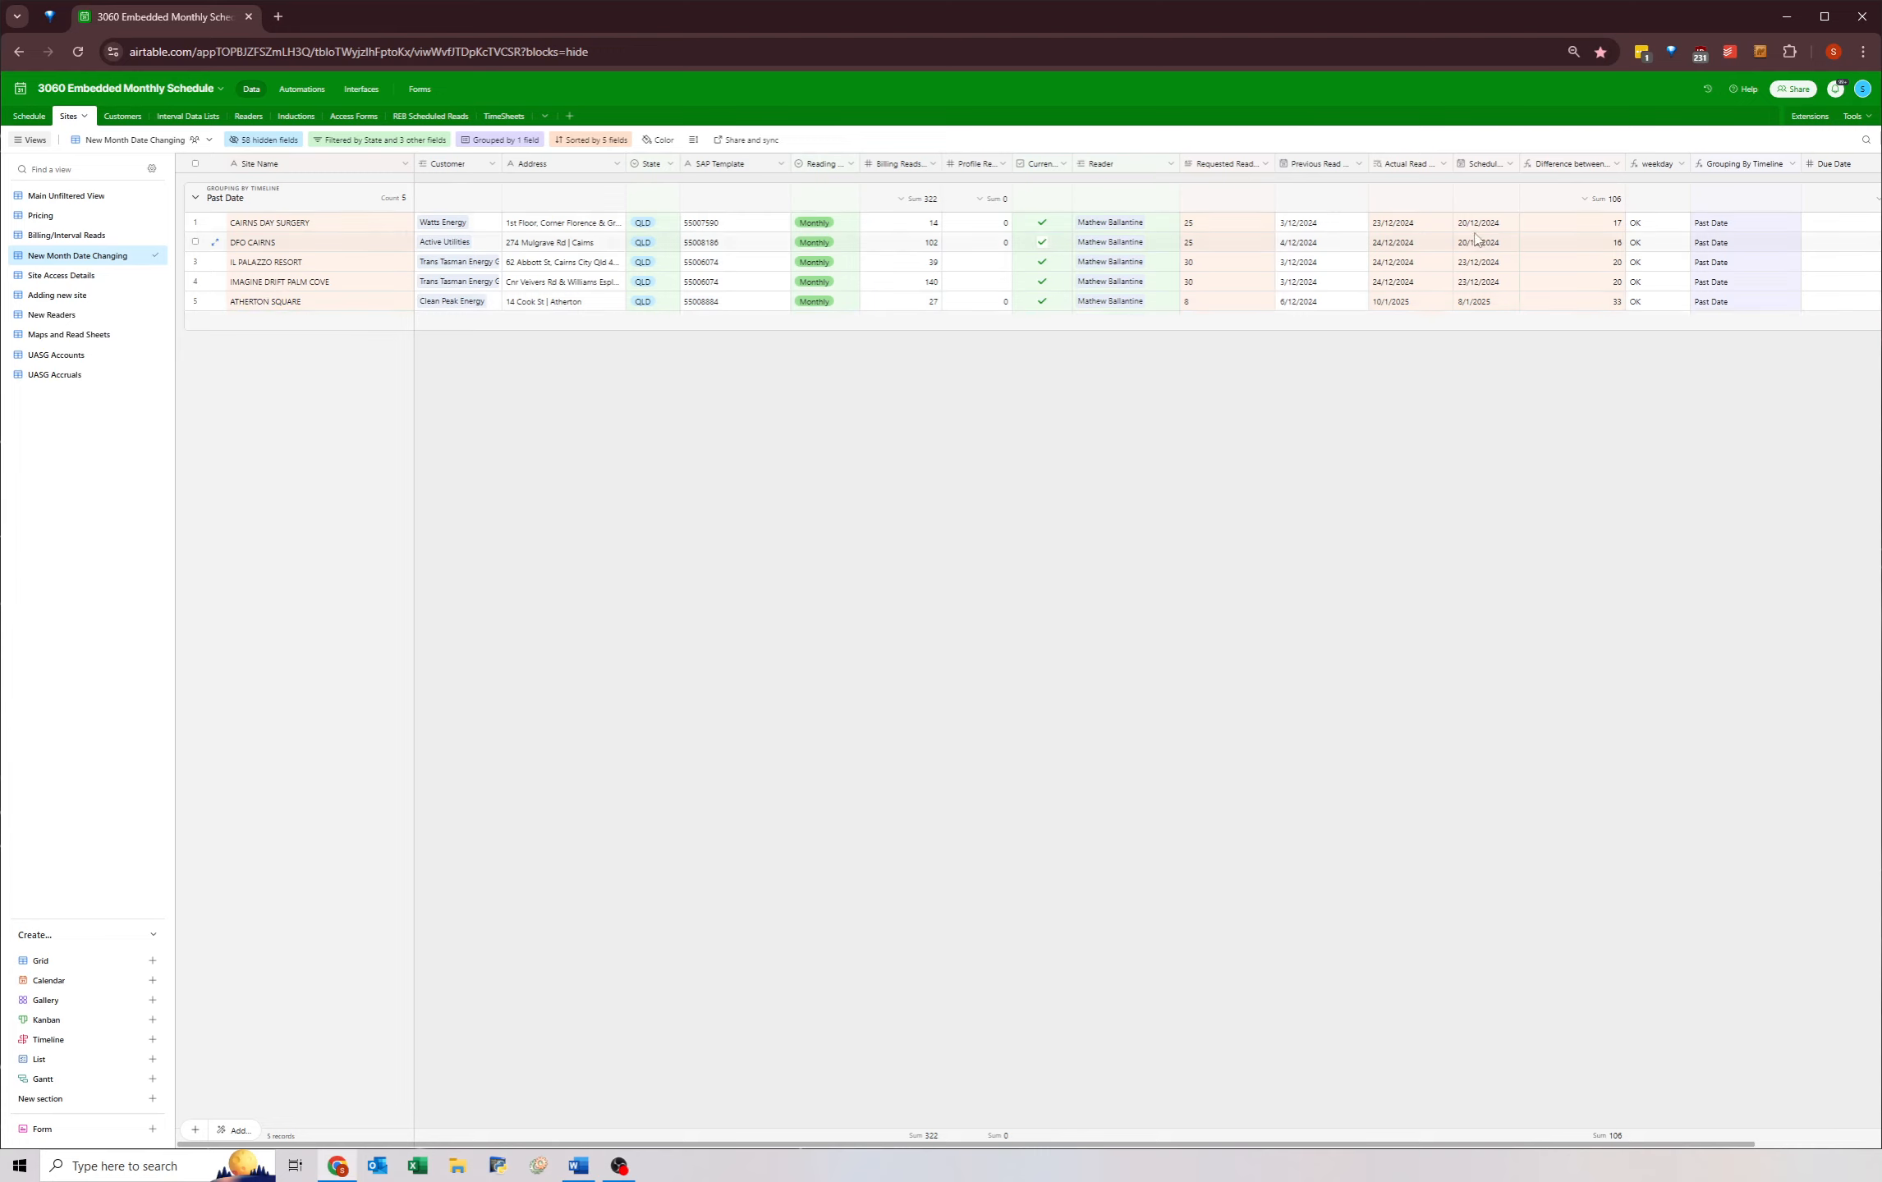
- Copy the actual read dates of all five filtered QLD sites into their previous read dates
left_click(1389, 226)
left_click_drag(1388, 226, 1395, 305)
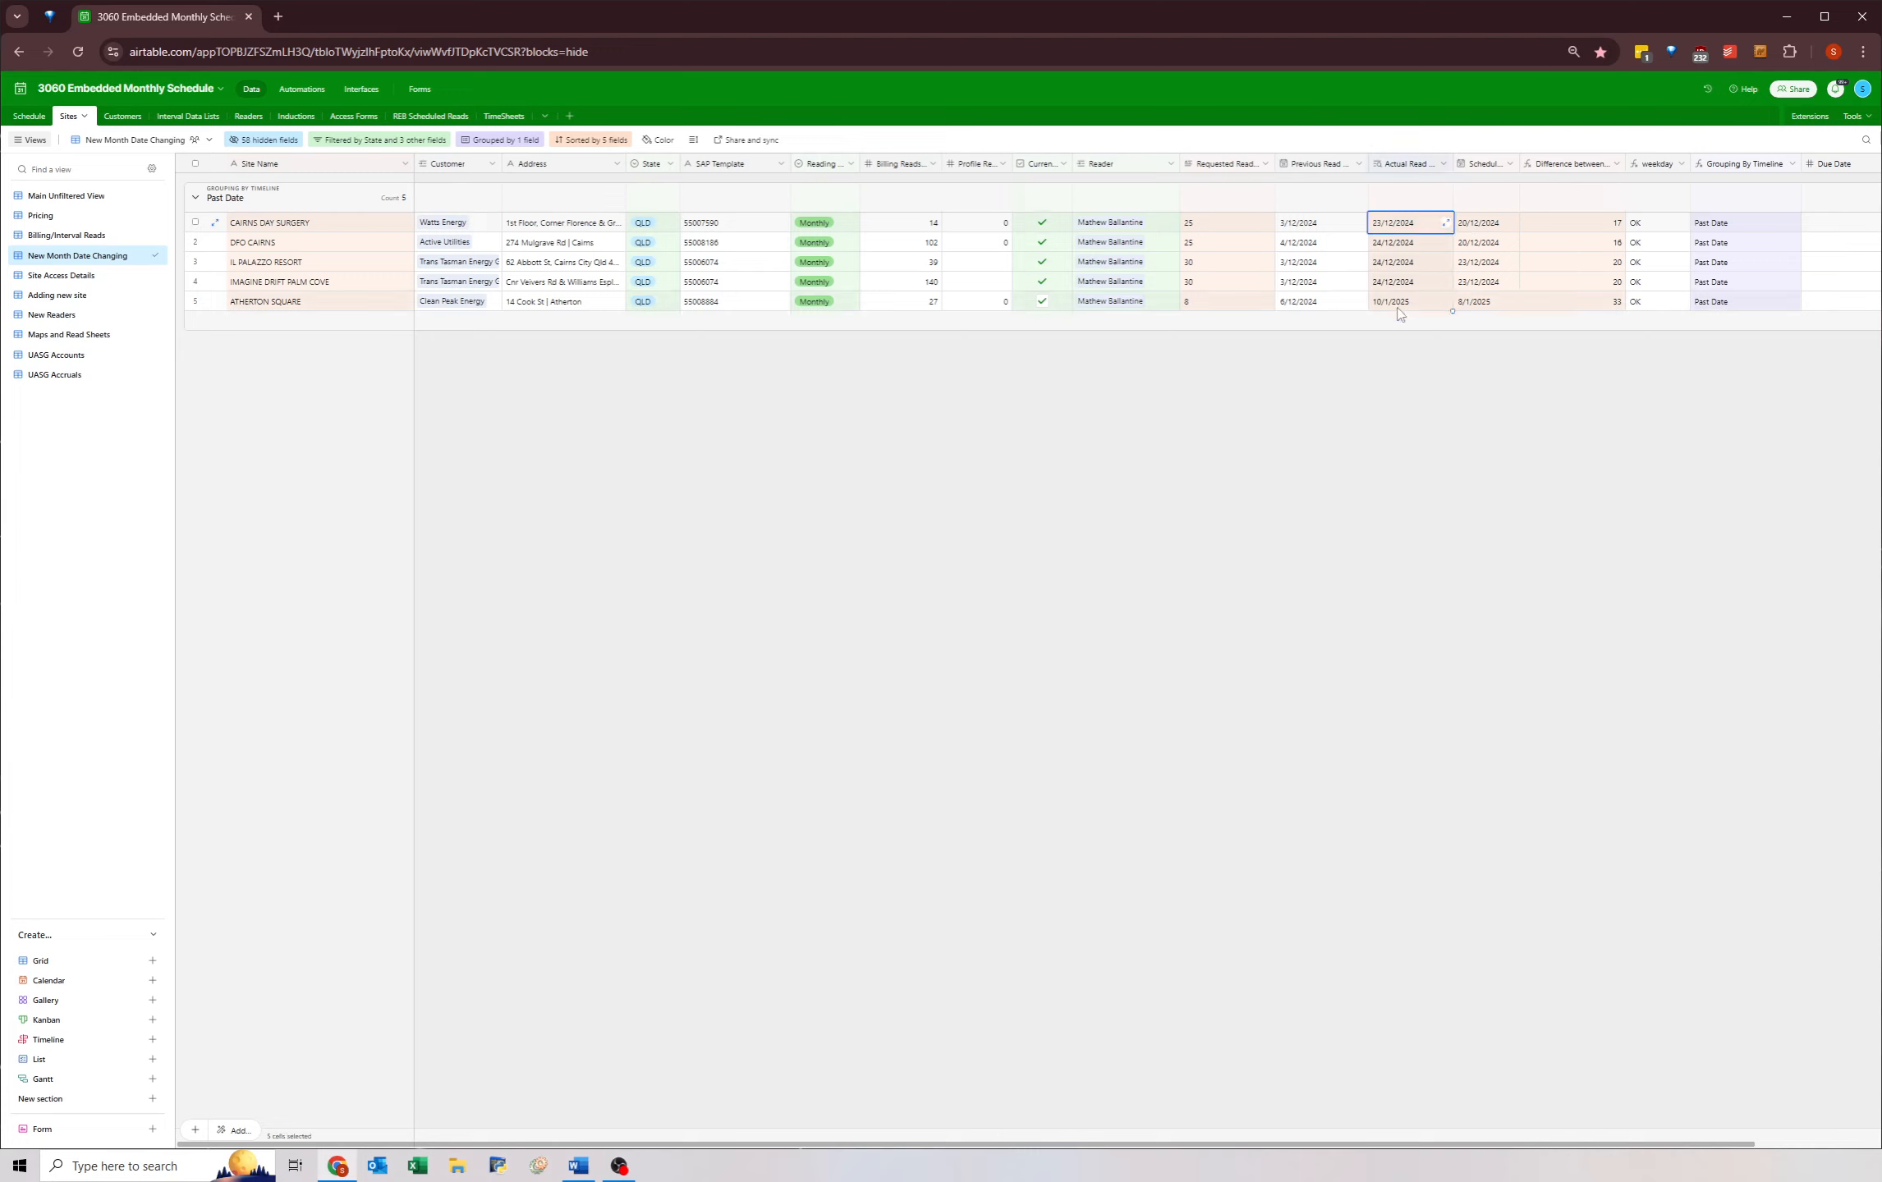
key("ctrl+c")
left_click(1323, 226)
key("ctrl+v")
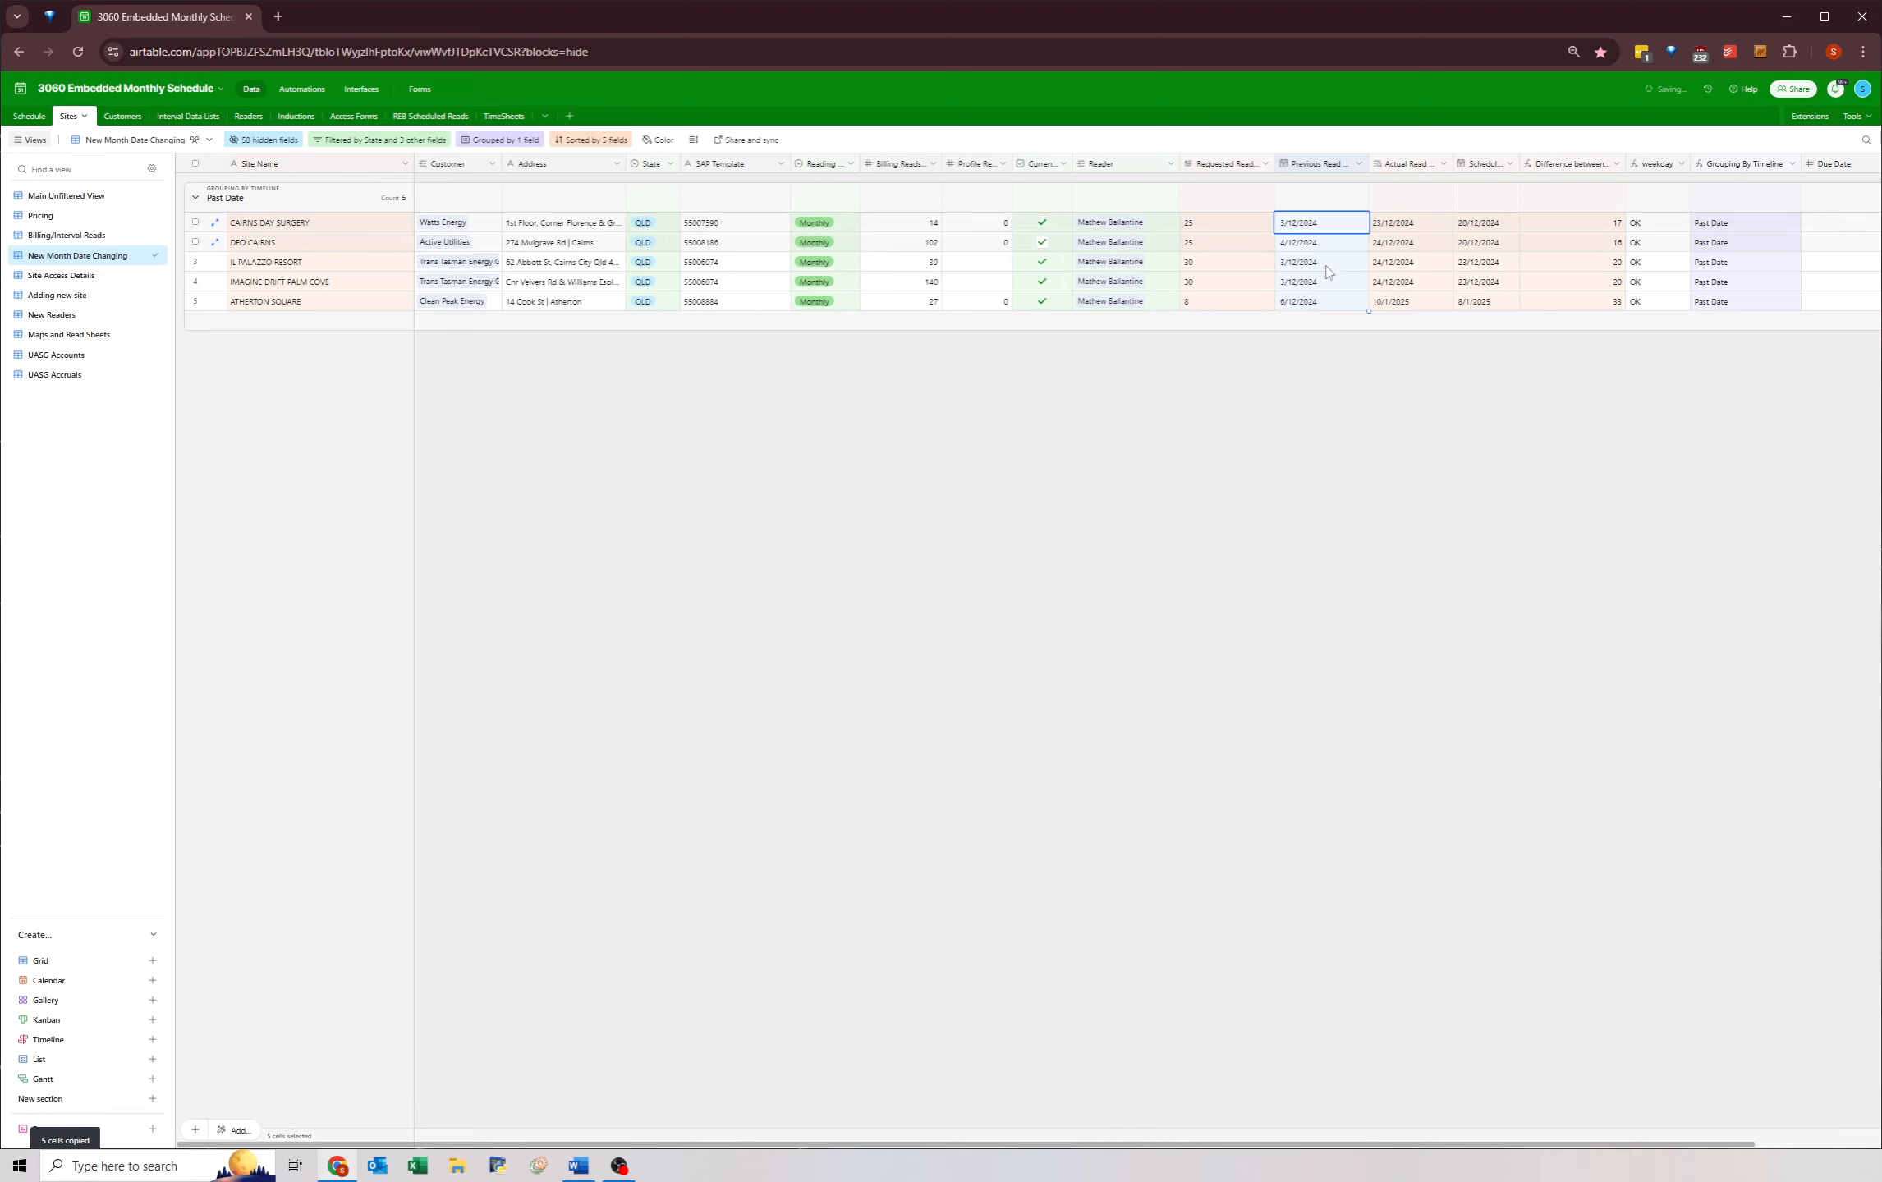
- Set the Scheduled date of CAIRNS DAY SURGERY to 24/1/2025
mouse_move(1231, 230)
left_mouse_down()
mouse_move(1231, 253)
mouse_move(1246, 238)
mouse_move(1229, 232)
left_mouse_up()
double_click(1475, 224)
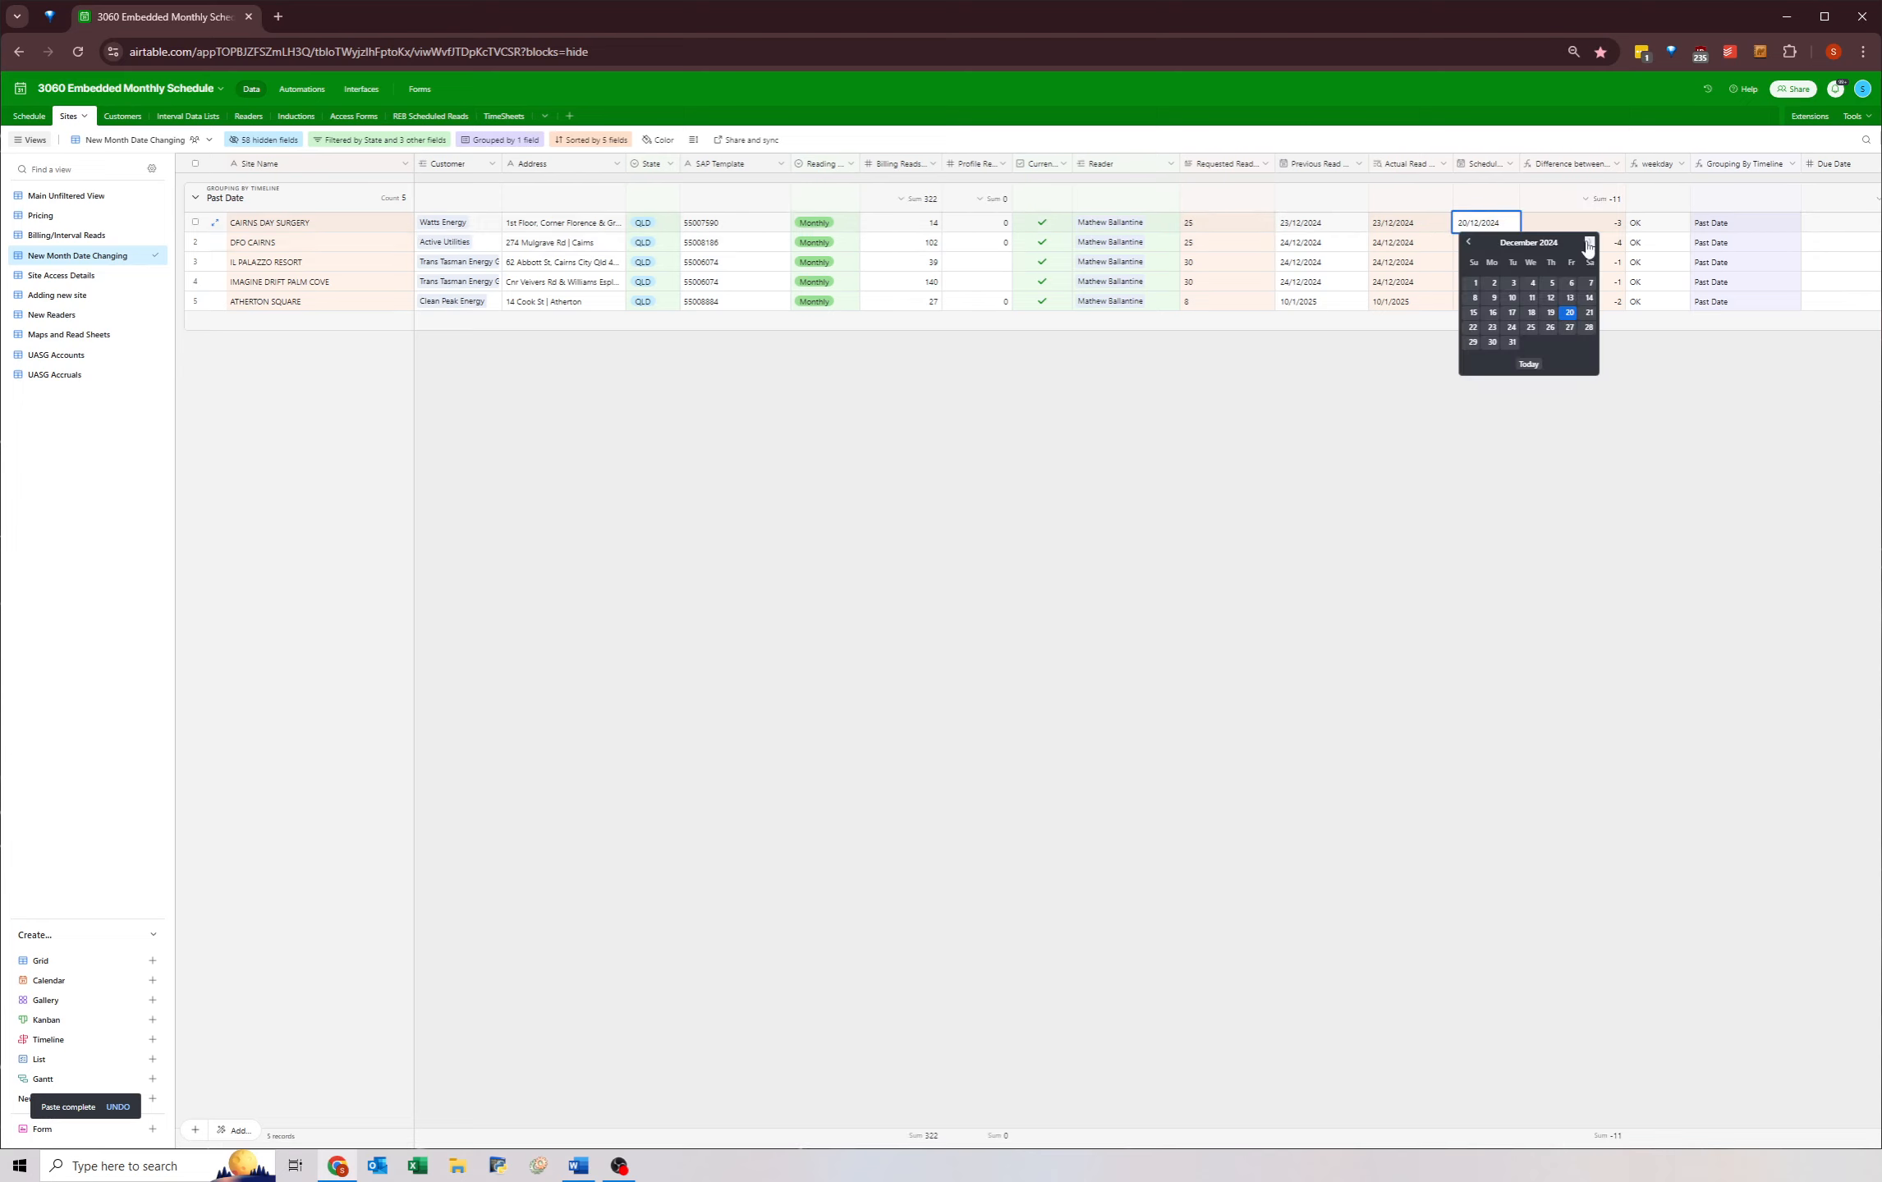
left_click(1569, 327)
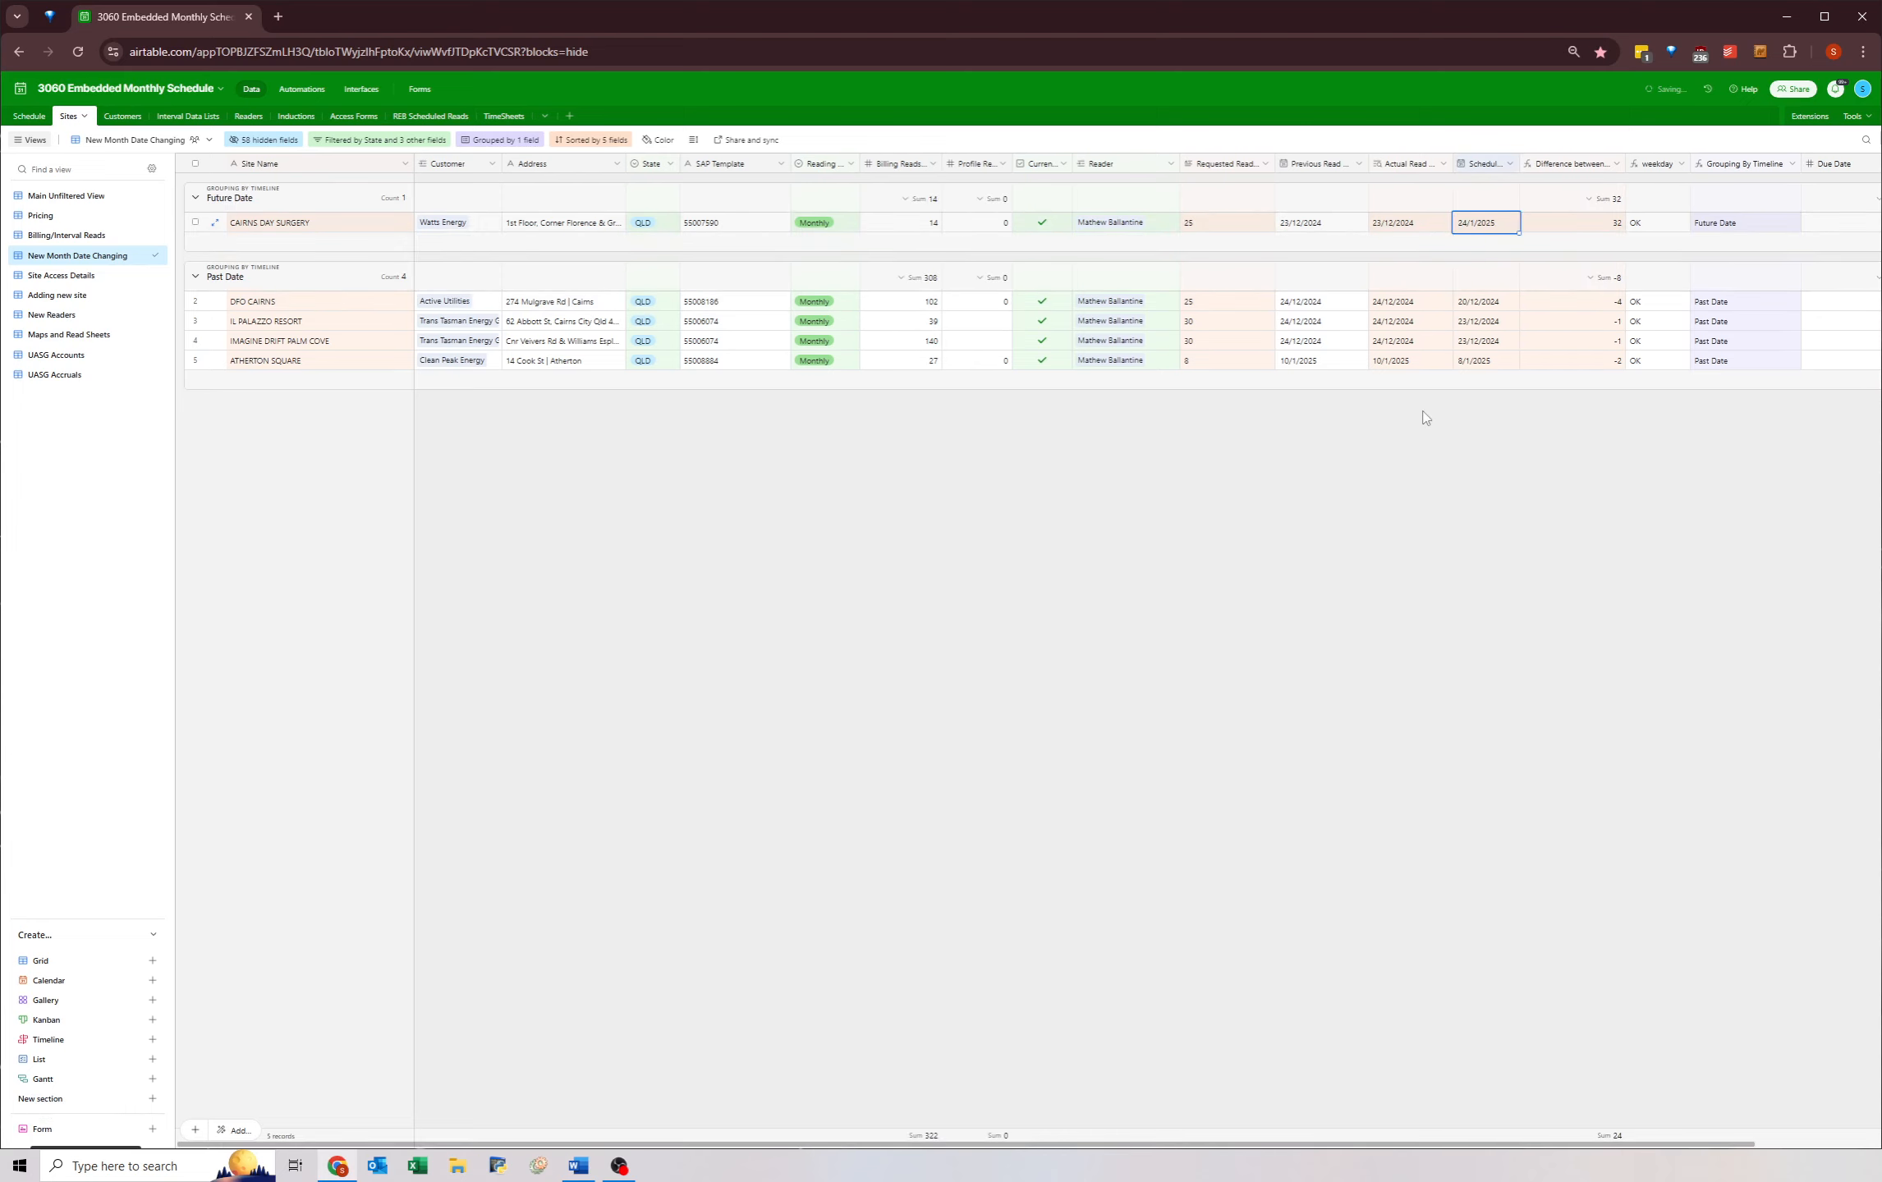
- Copy the Scheduled date of CAIRNS DAY SURGERY, 24/1/2025, to DFO CAIRNS
key("ctrl+c")
left_click(1475, 306)
key("ctrl+v")
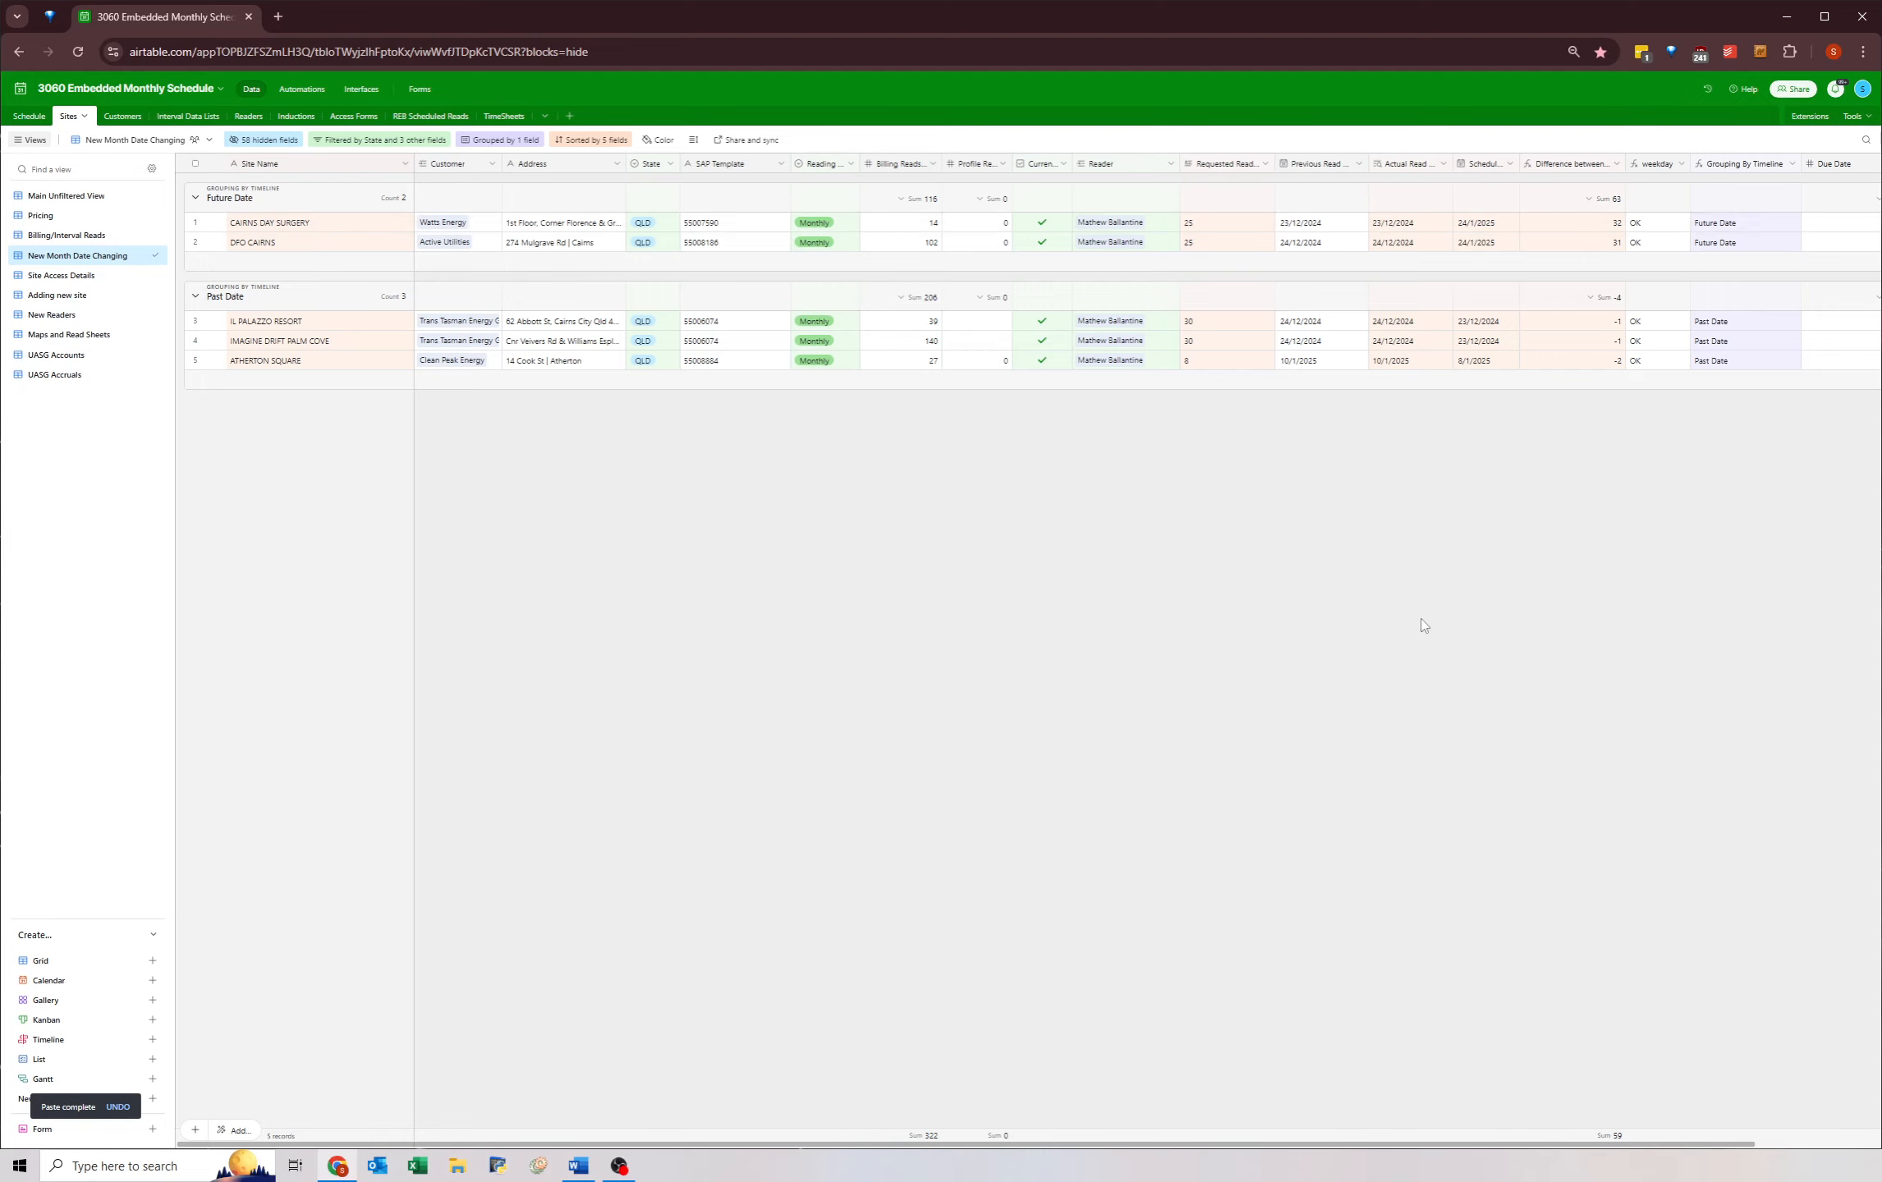
- Set the Scheduled date of IL PALAZZO RESORT to 28/1/2025 and copy it to IMAGINE DRIFT PALM COVE
left_click(1212, 324)
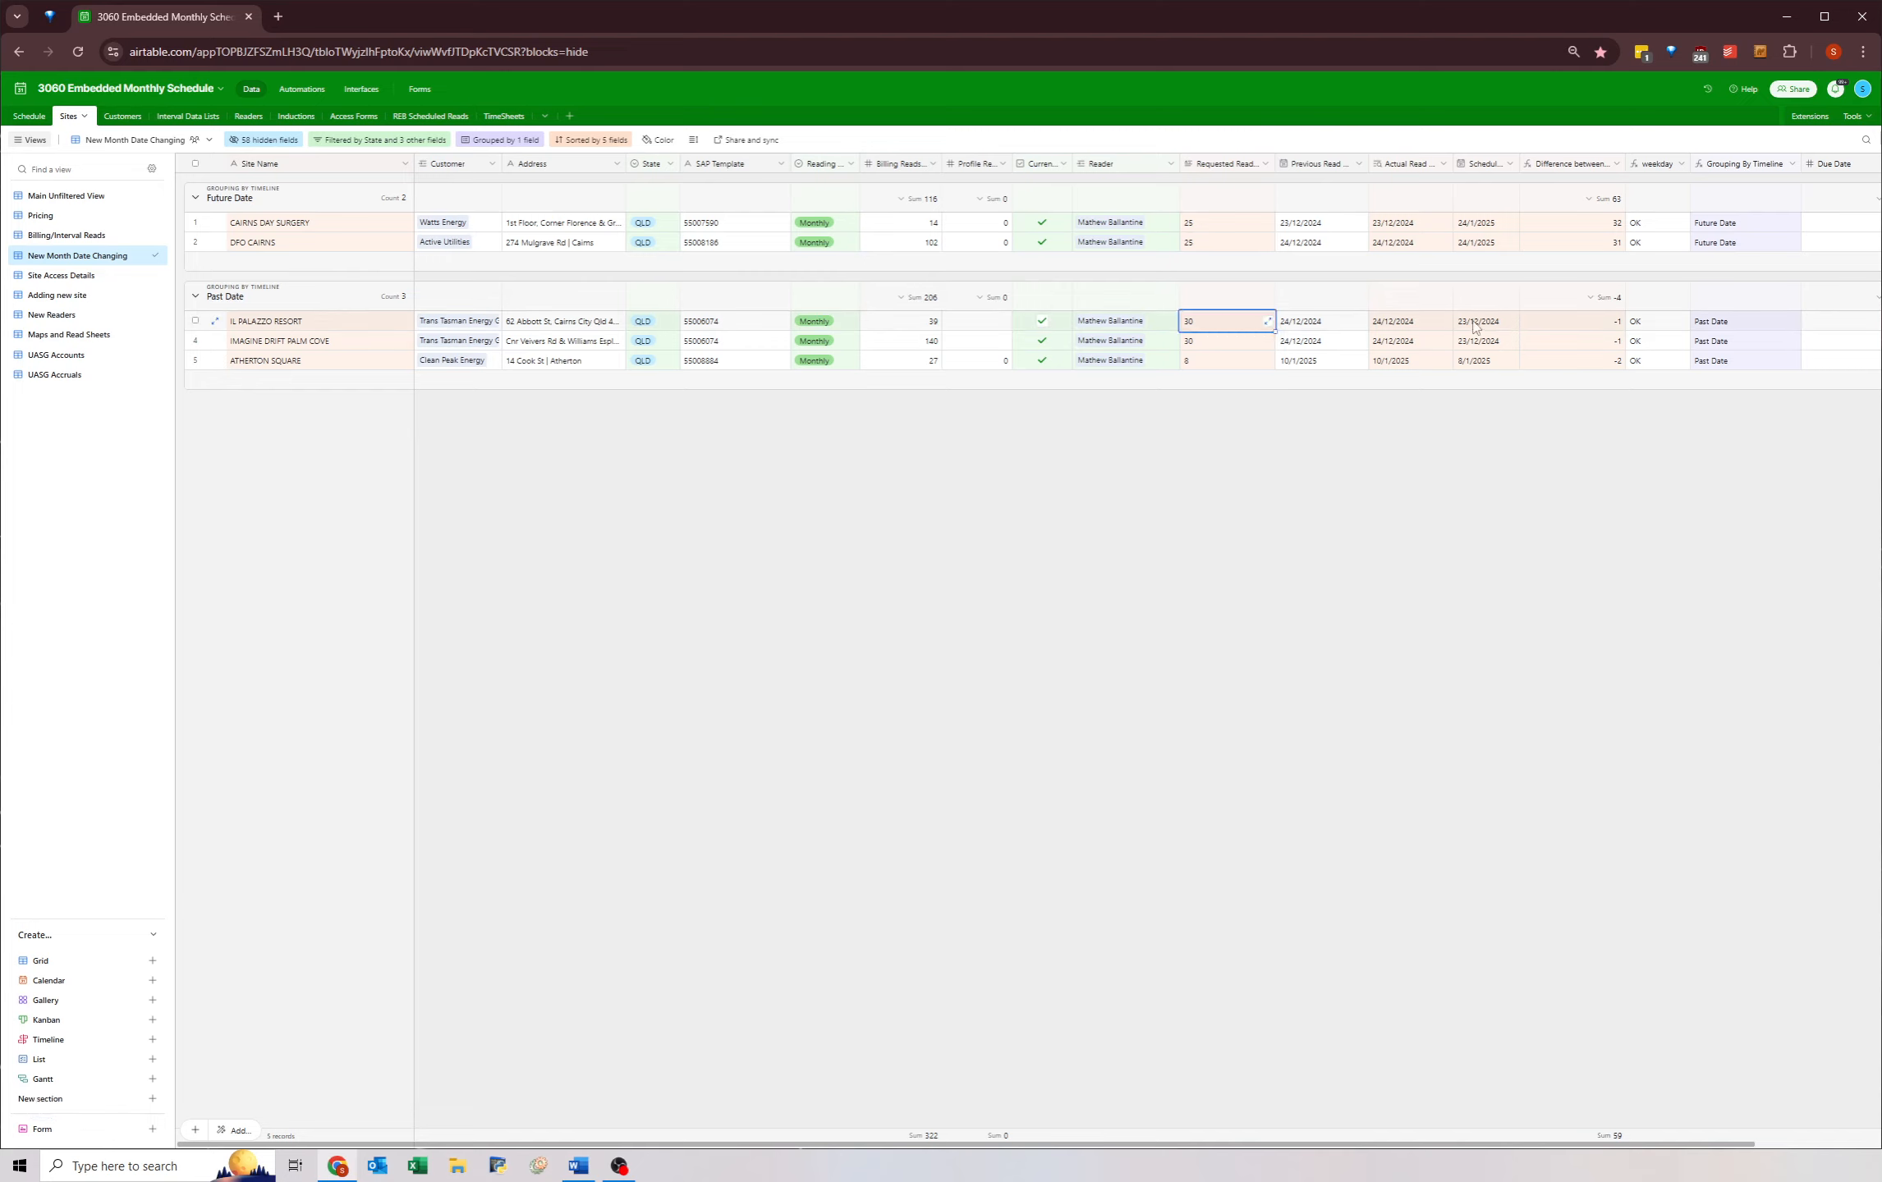
double_click(1477, 321)
left_click(1588, 341)
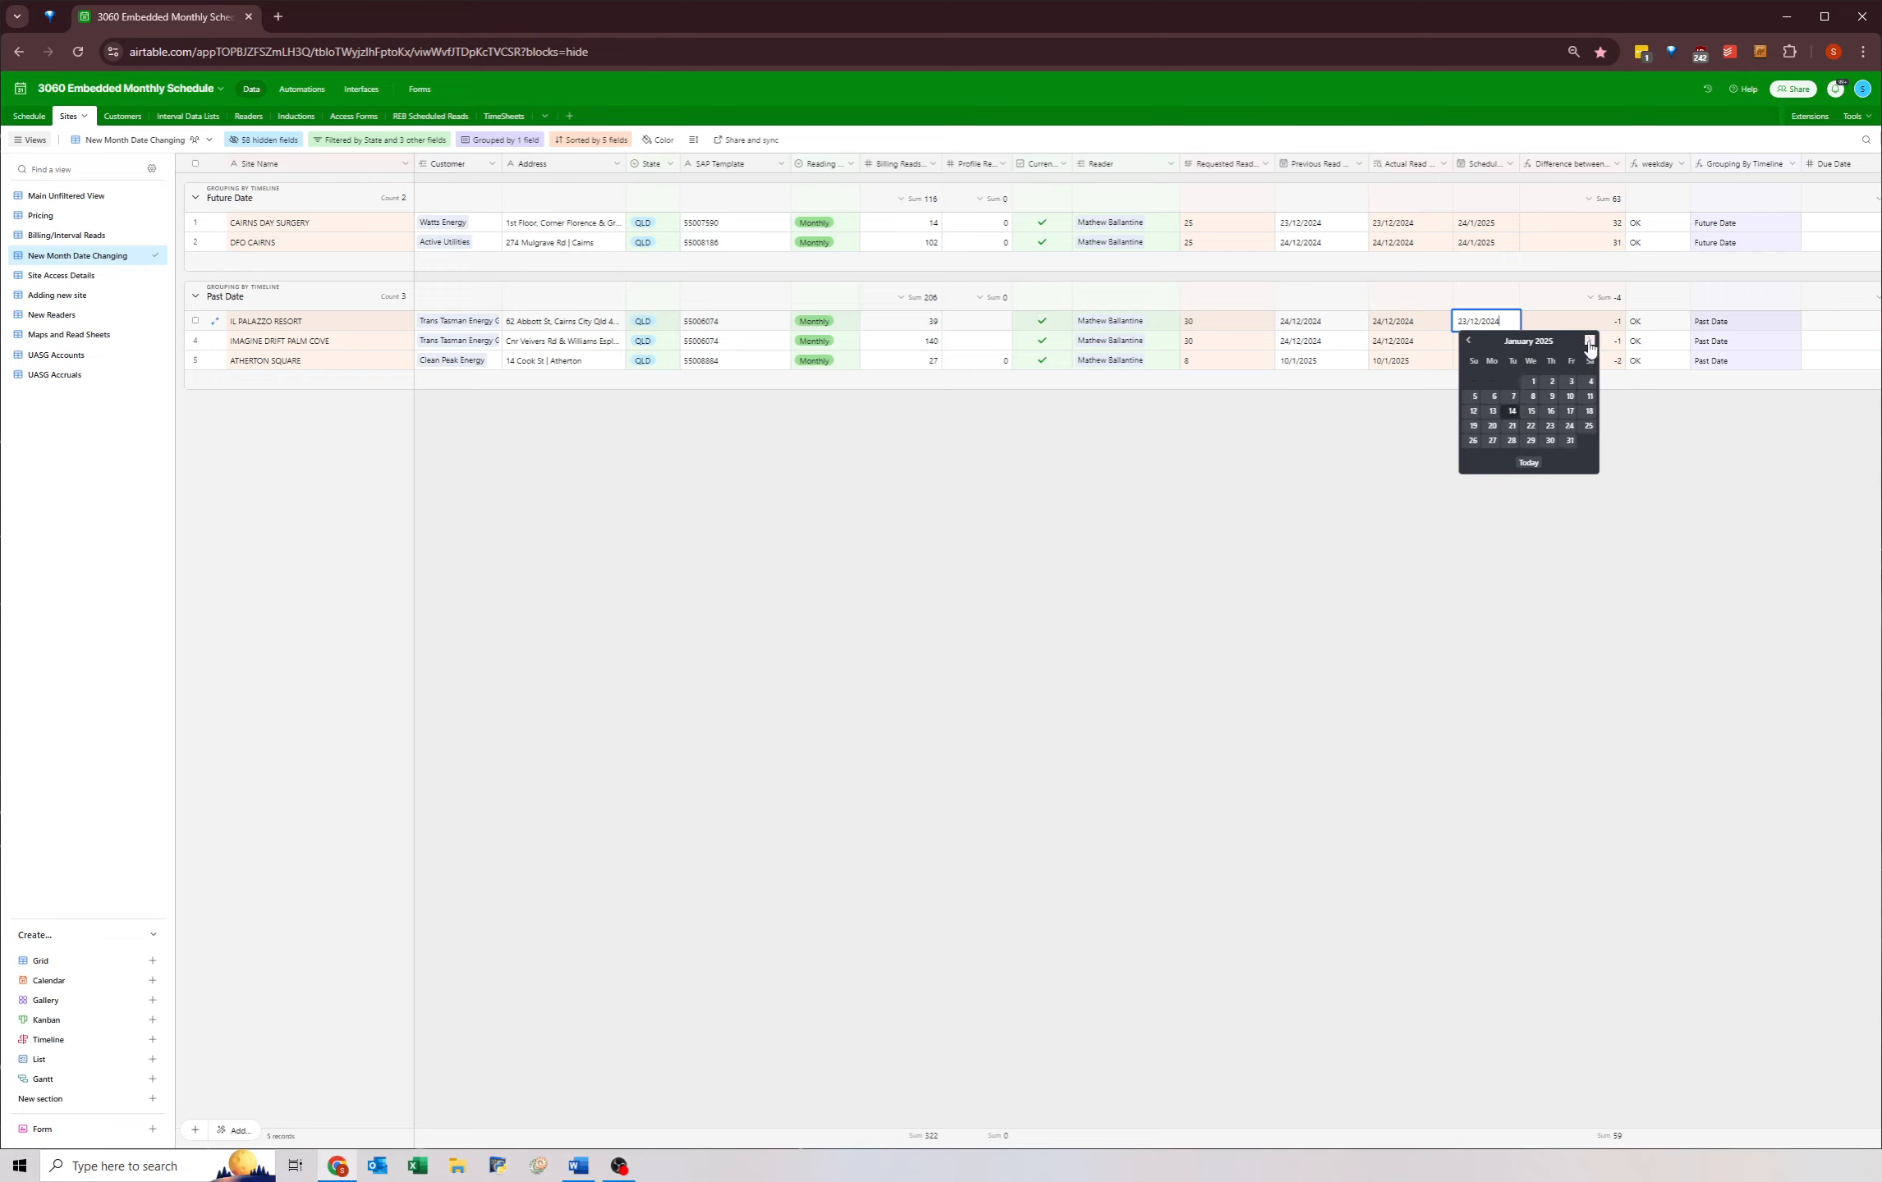
left_click(1511, 441)
key("ctrl+c")
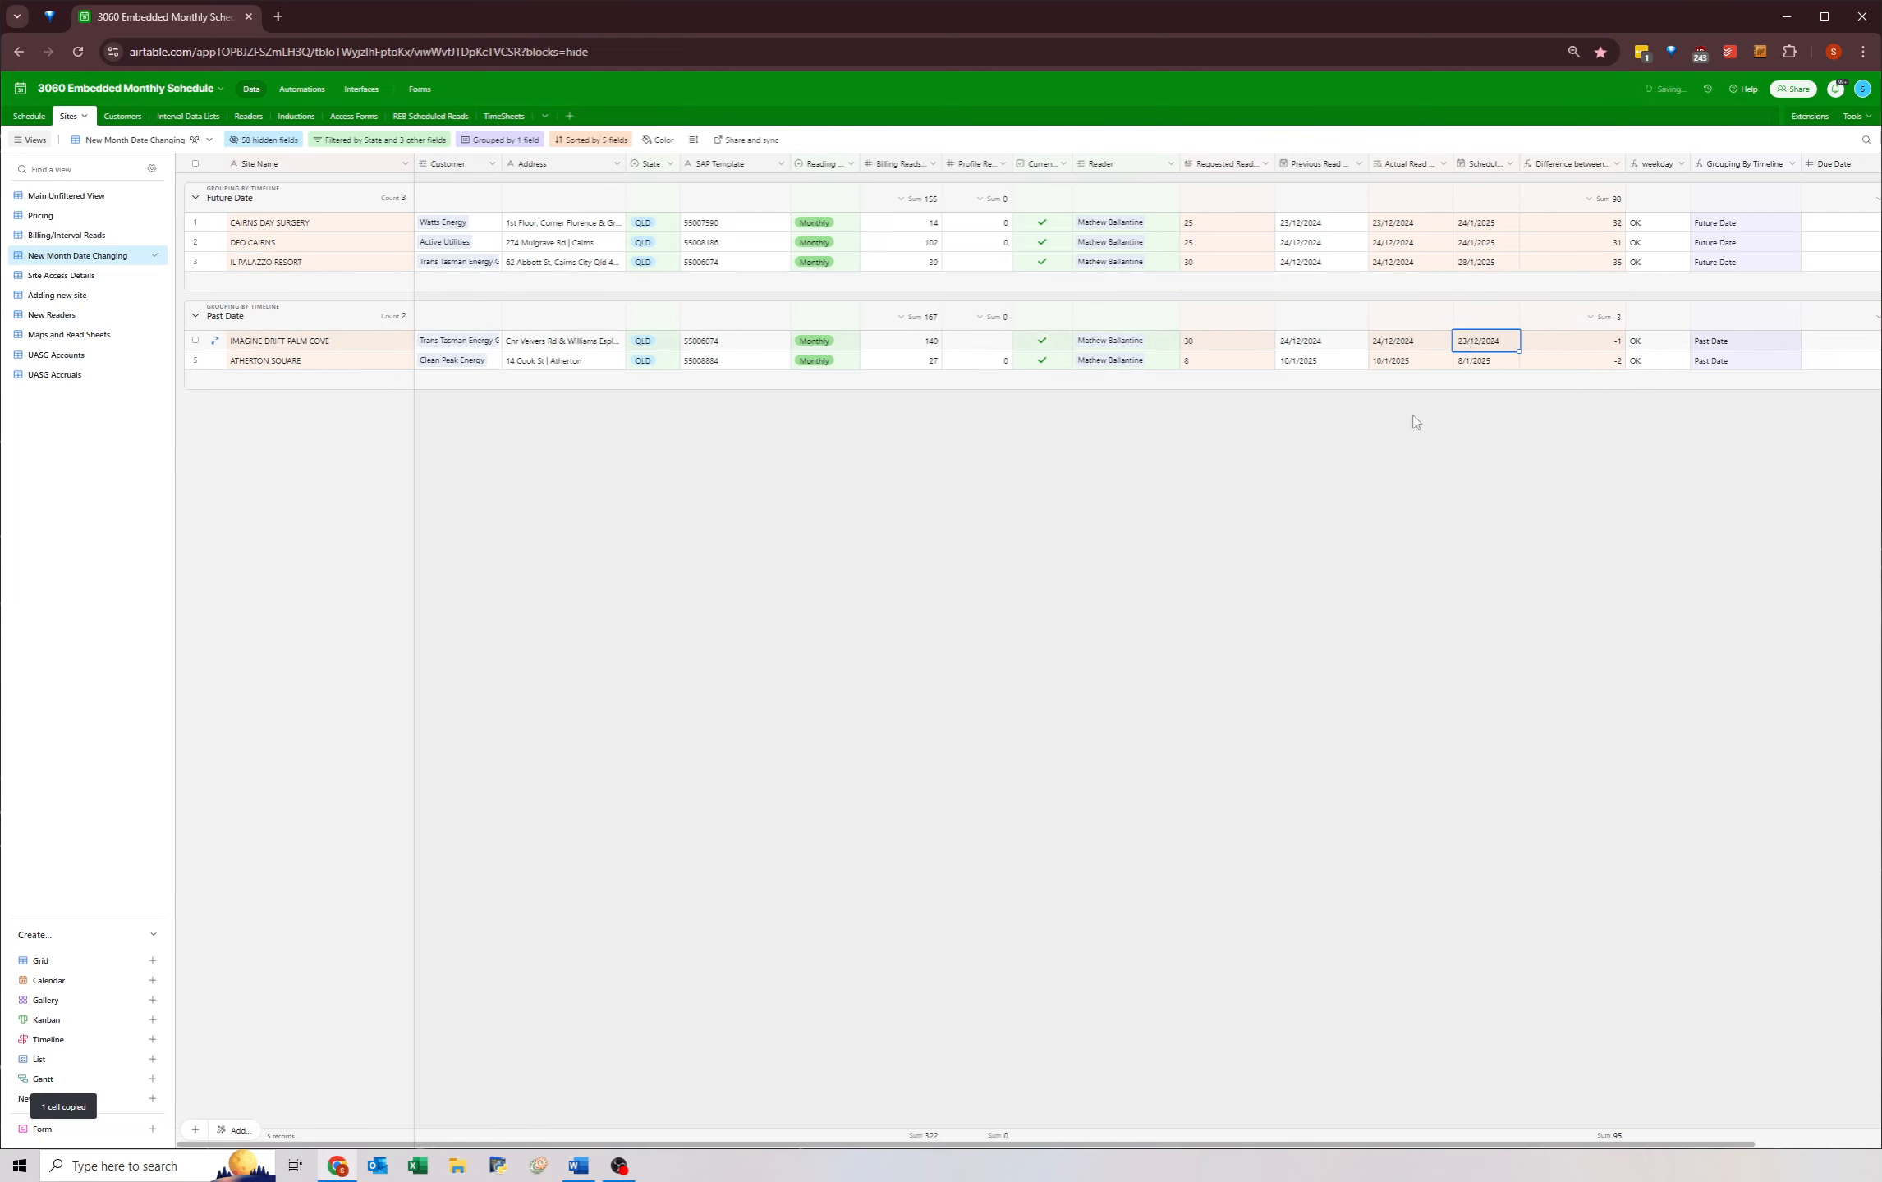
key("ctrl+v")
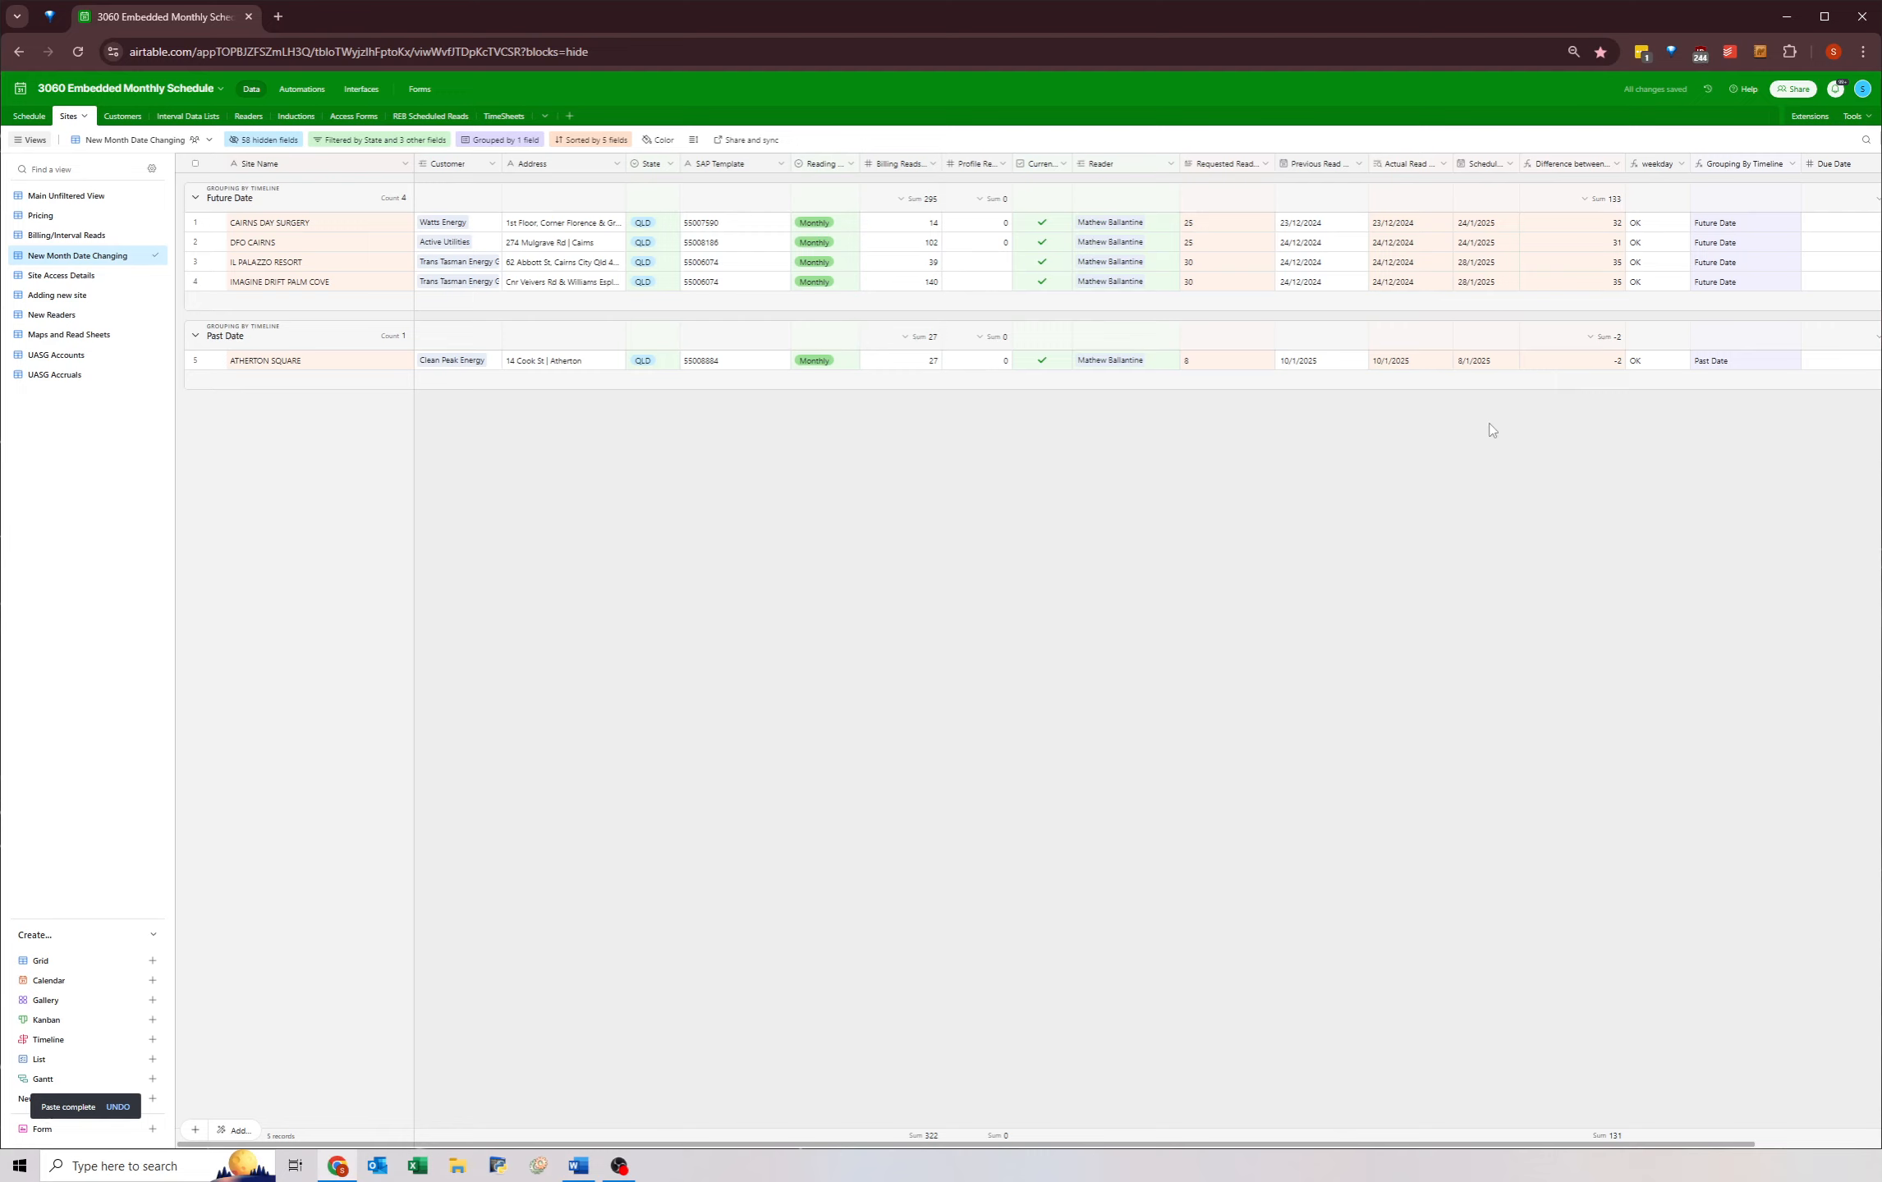
- Set the Scheduled date of ATHERTON SQUARE to 7/2/2025
double_click(1469, 362)
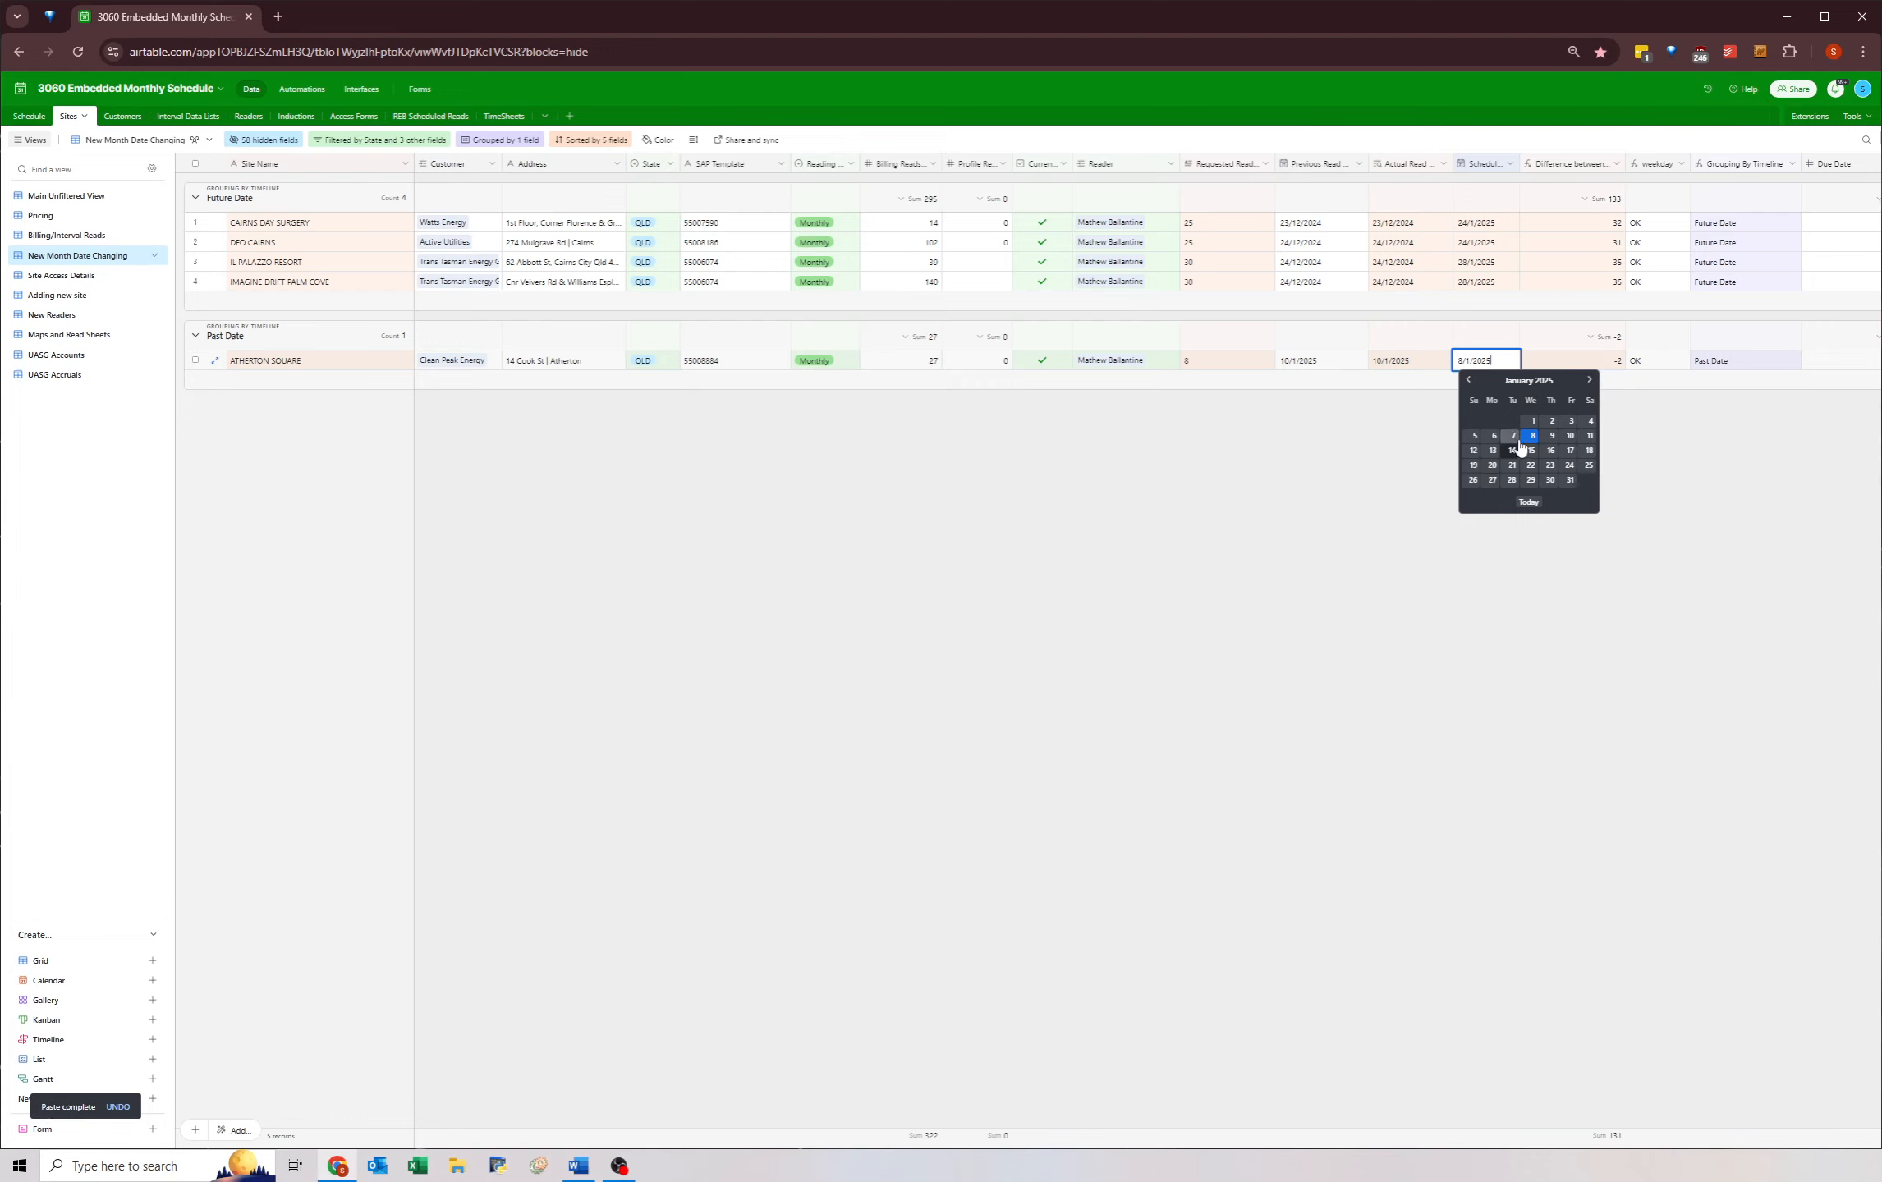
left_click(1588, 381)
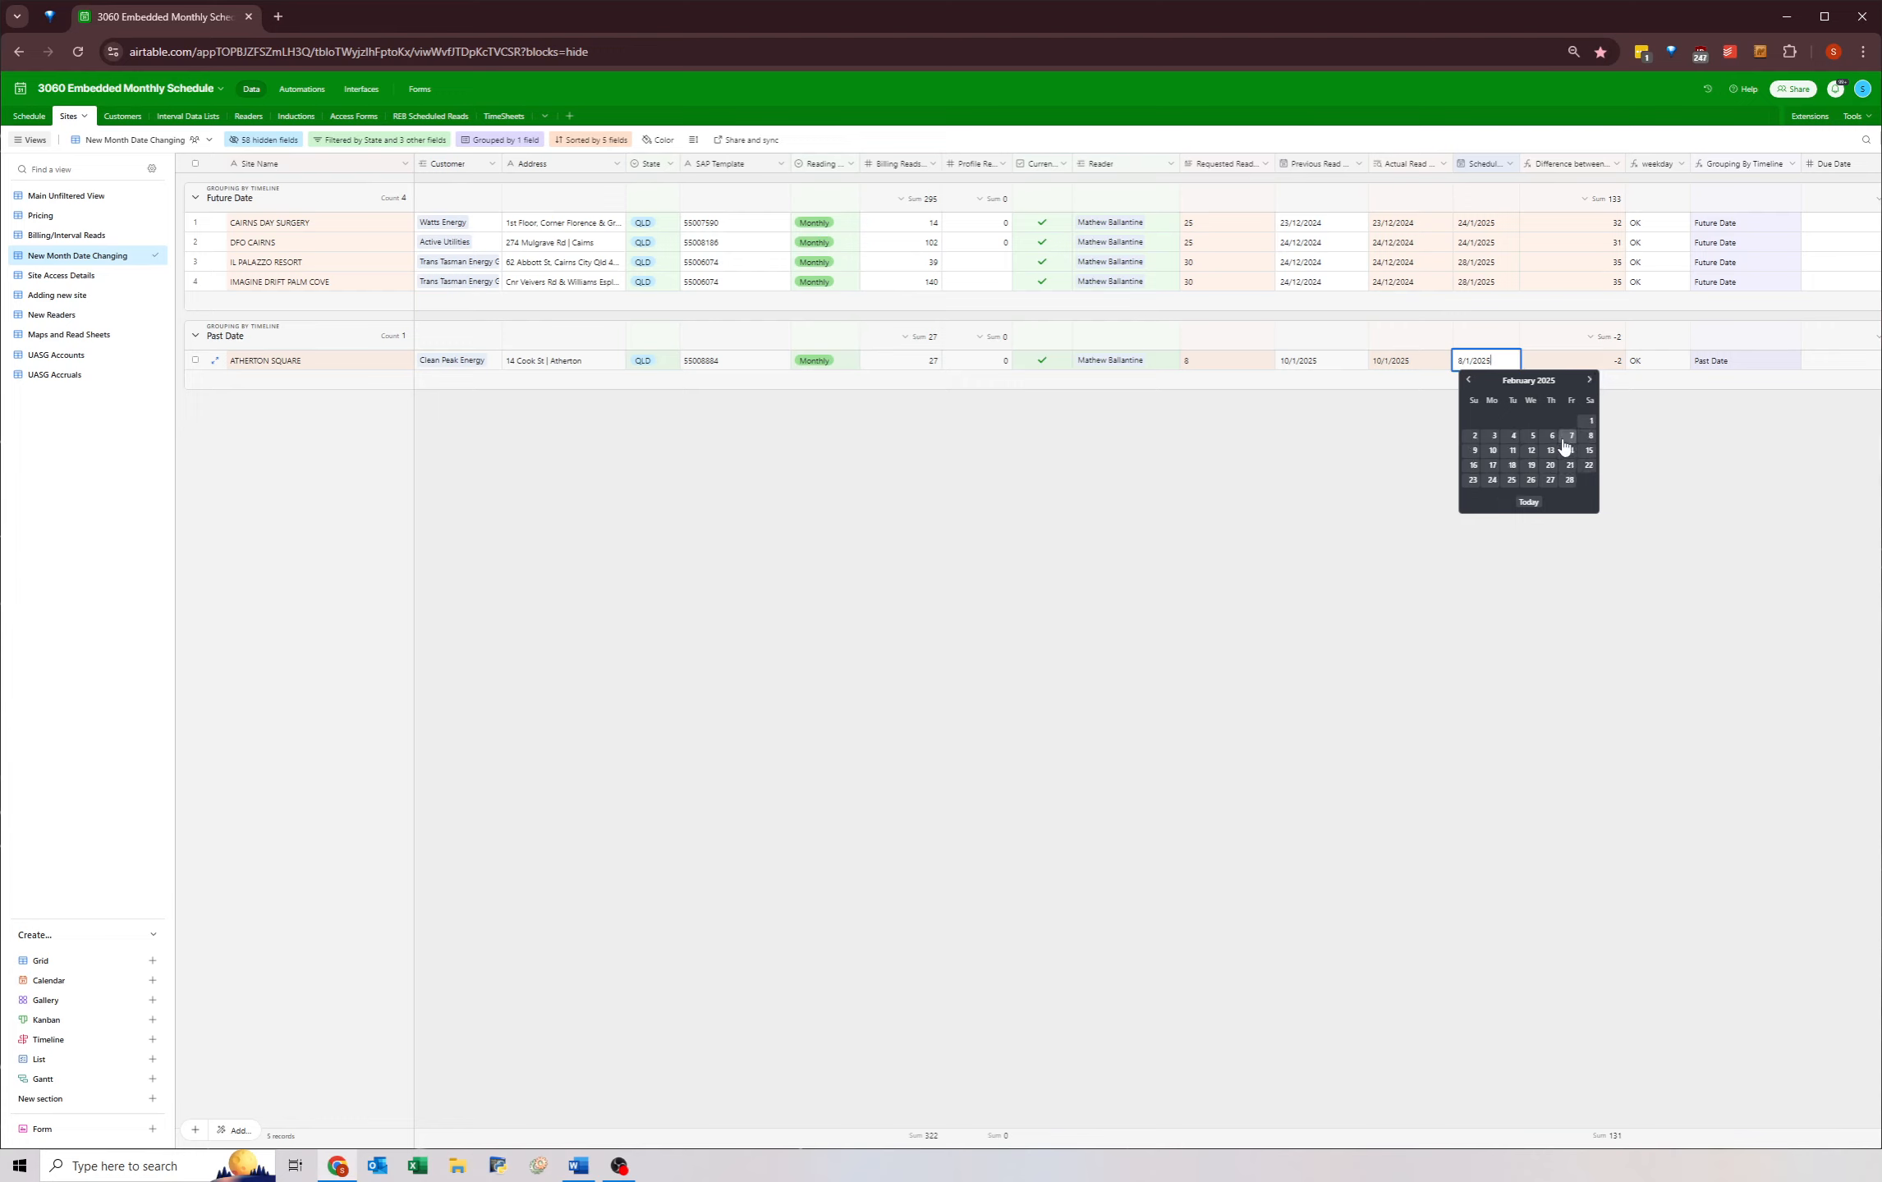
left_click(1569, 436)
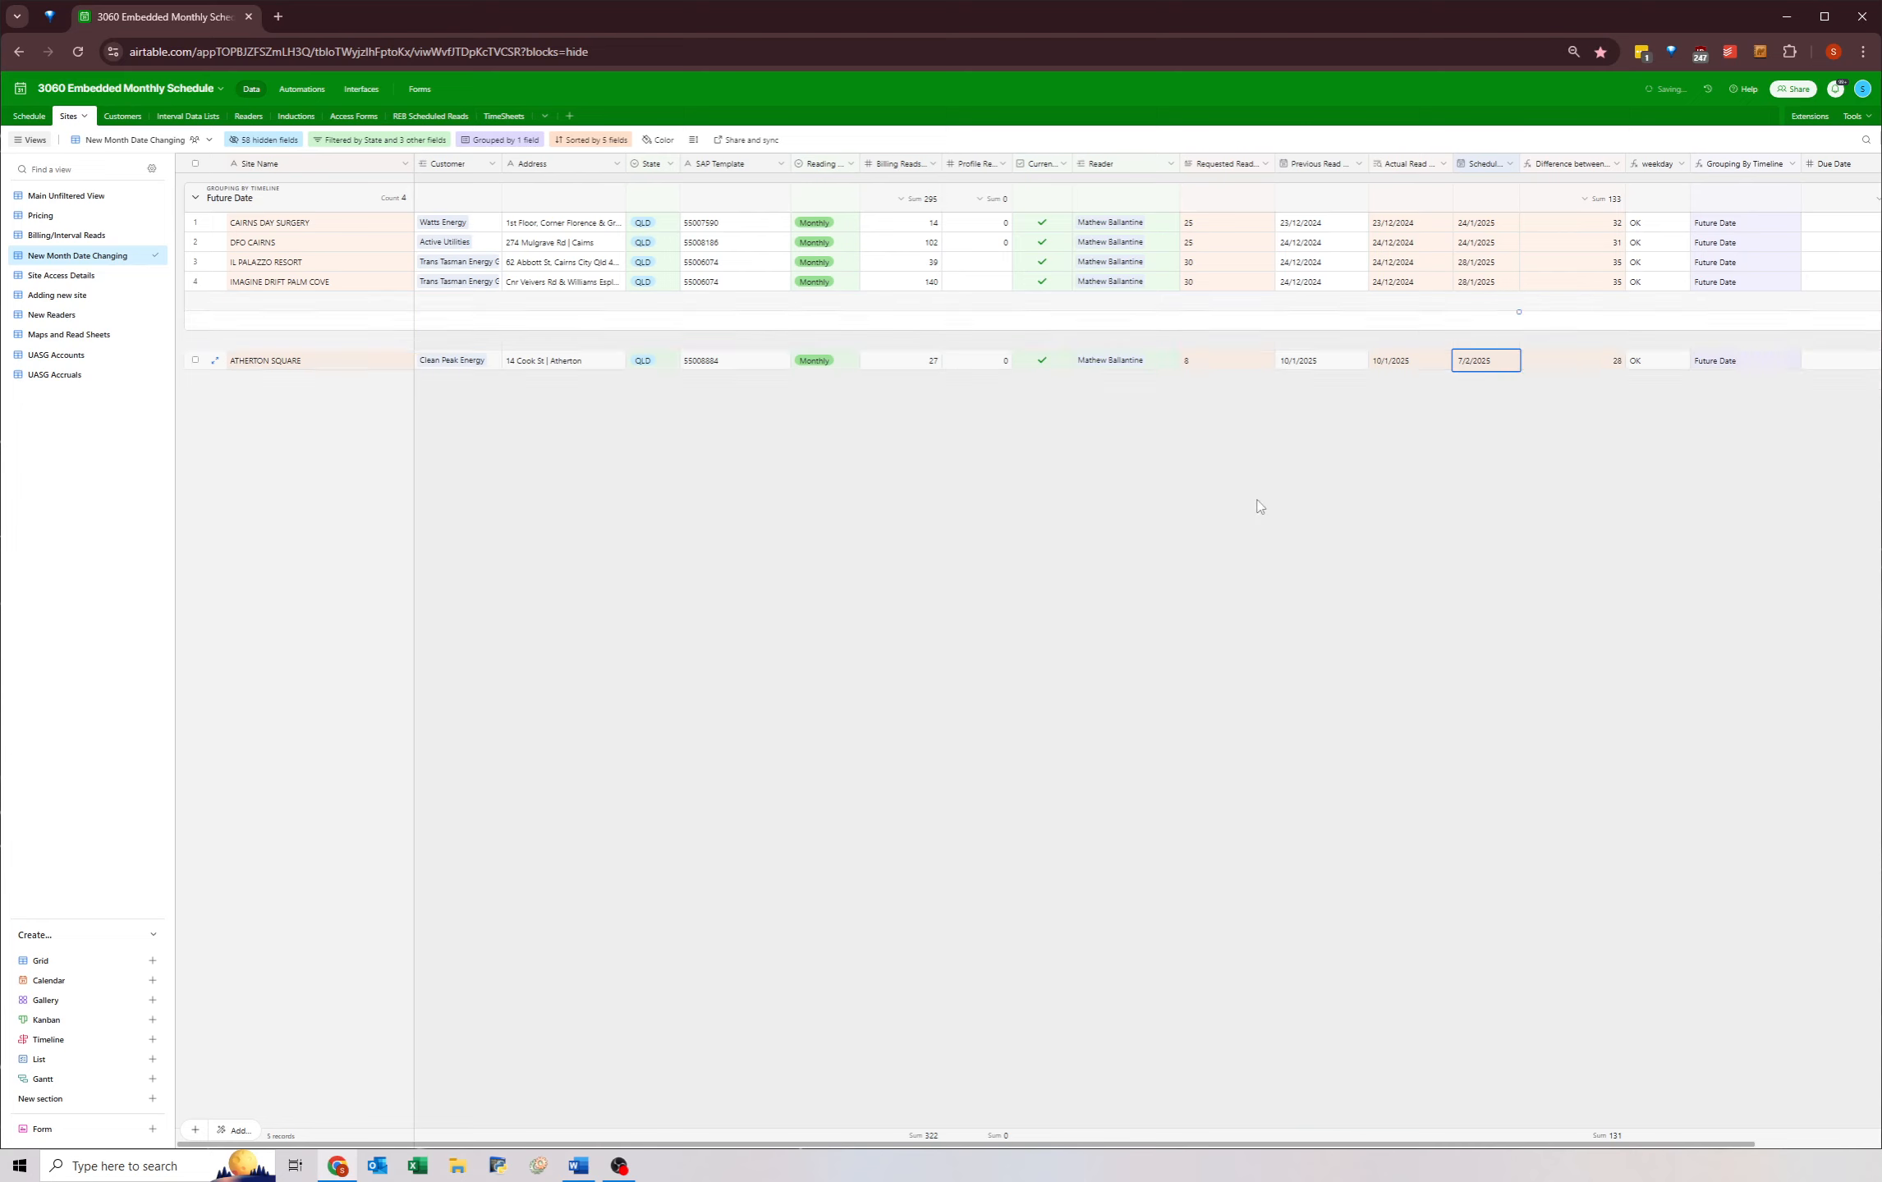
left_click(1468, 353)
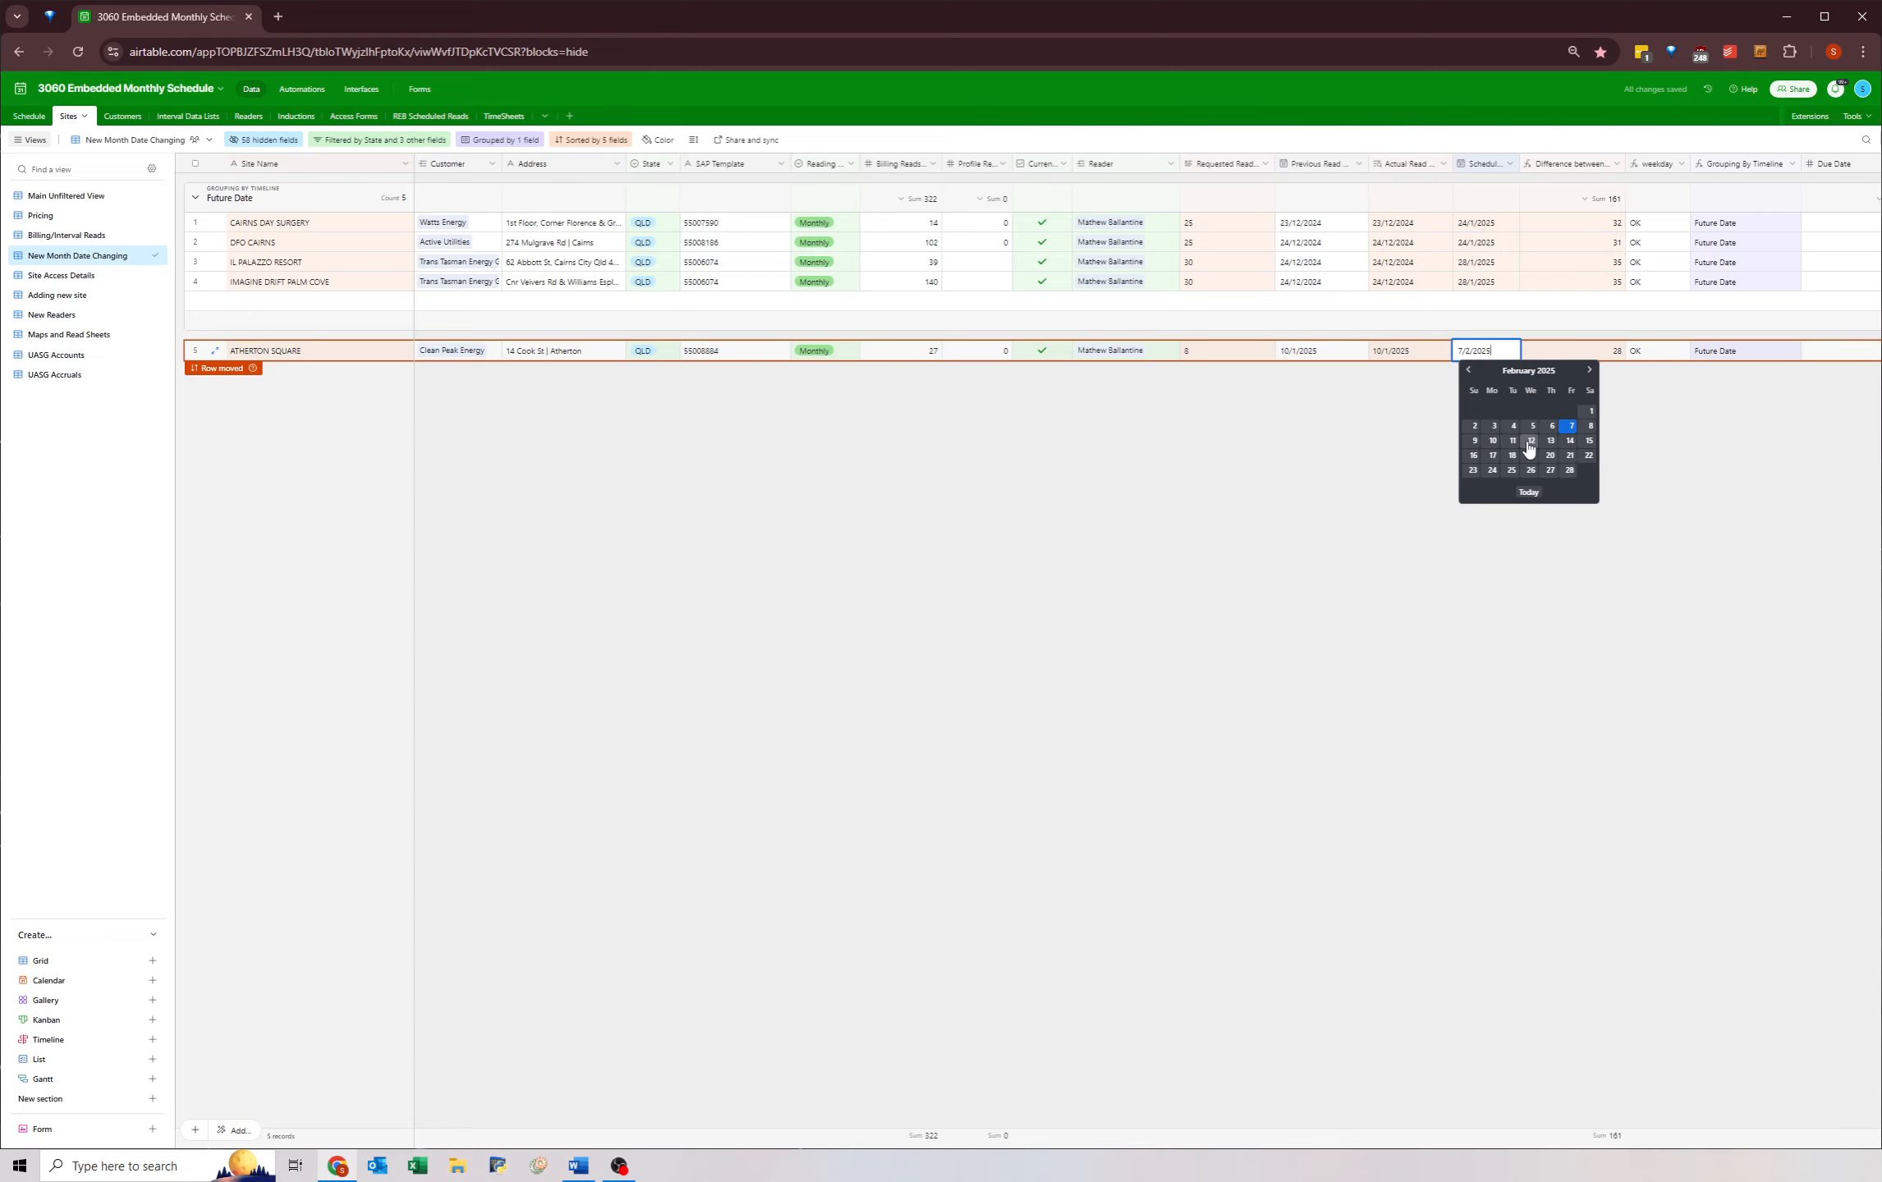
left_click(1328, 464)
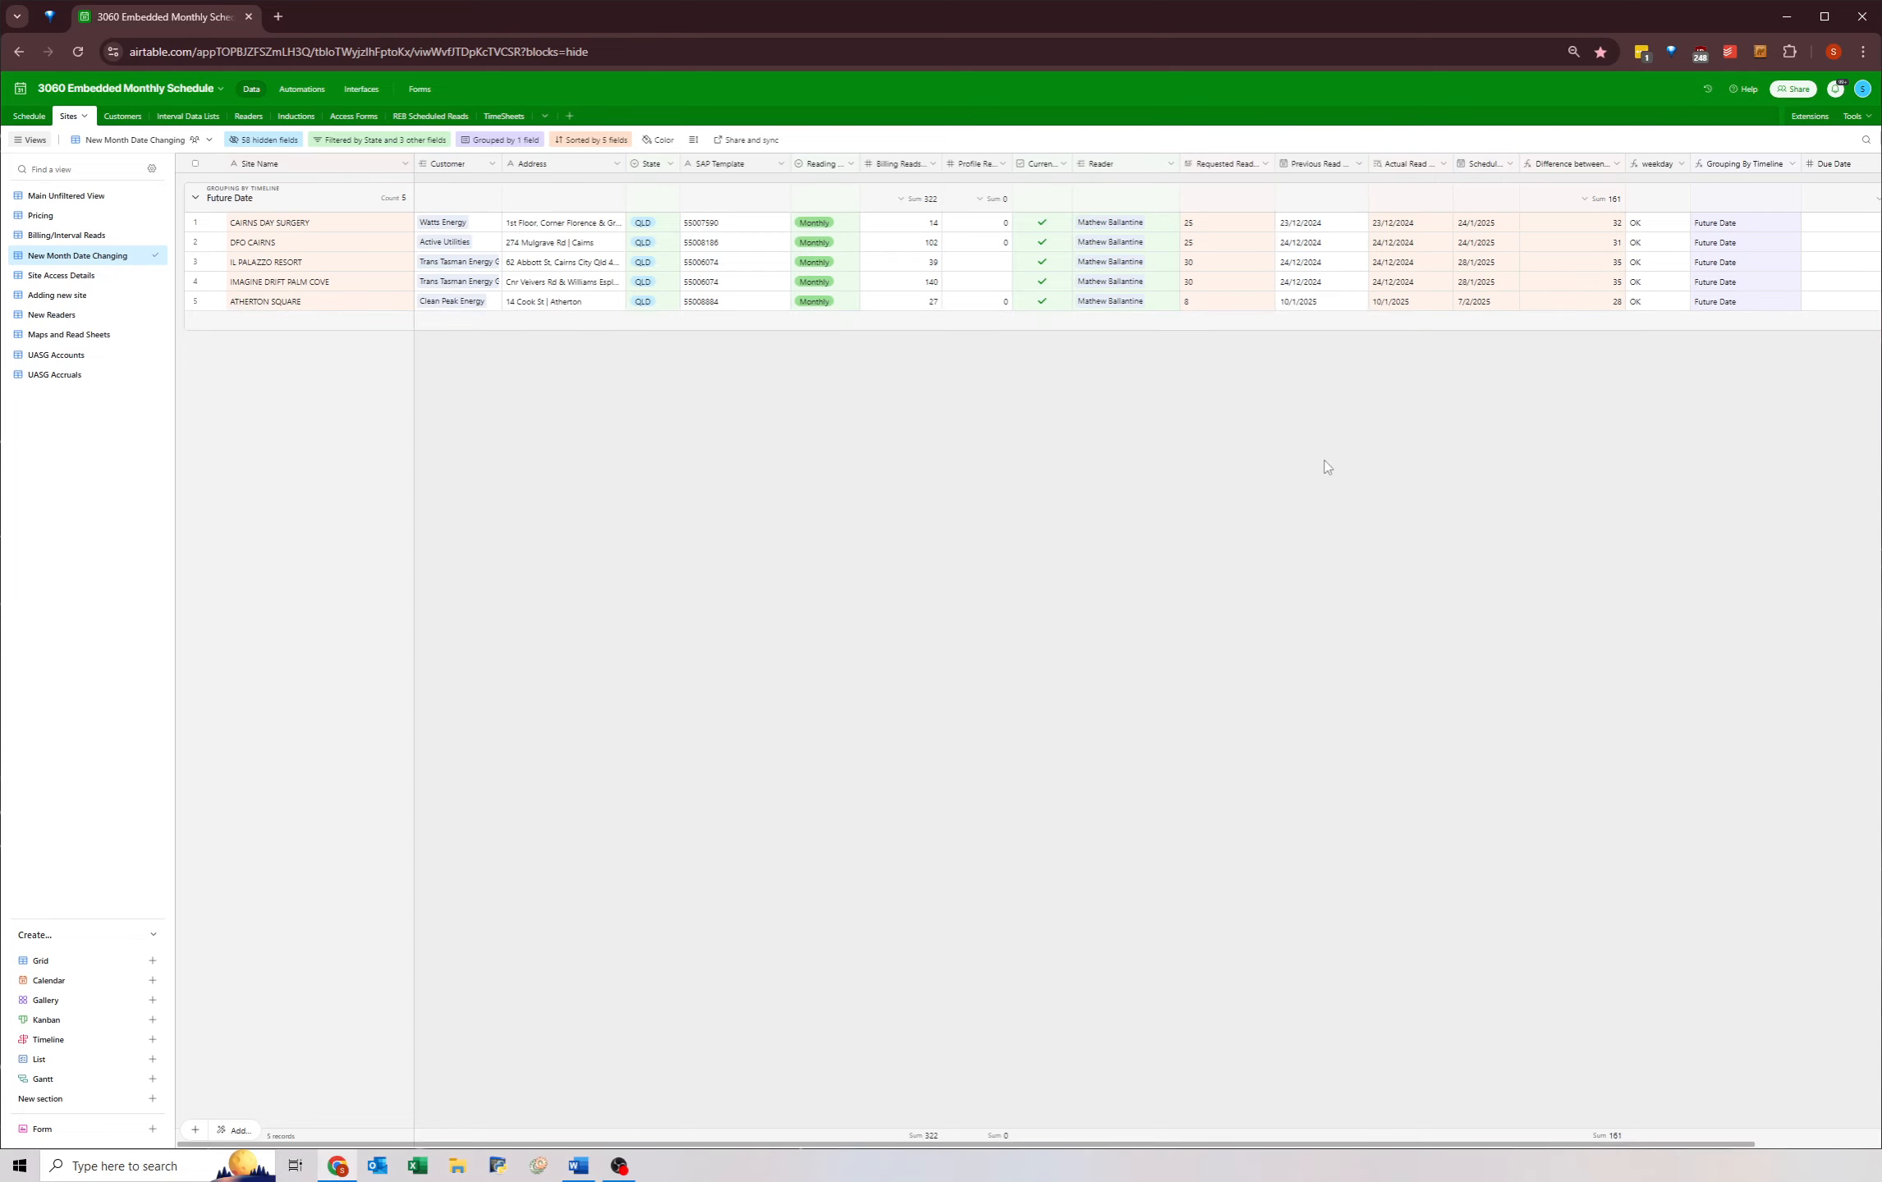
- Clear the reader from the Reader filter condition so that all monthly QLD sites are listed
left_click(378, 141)
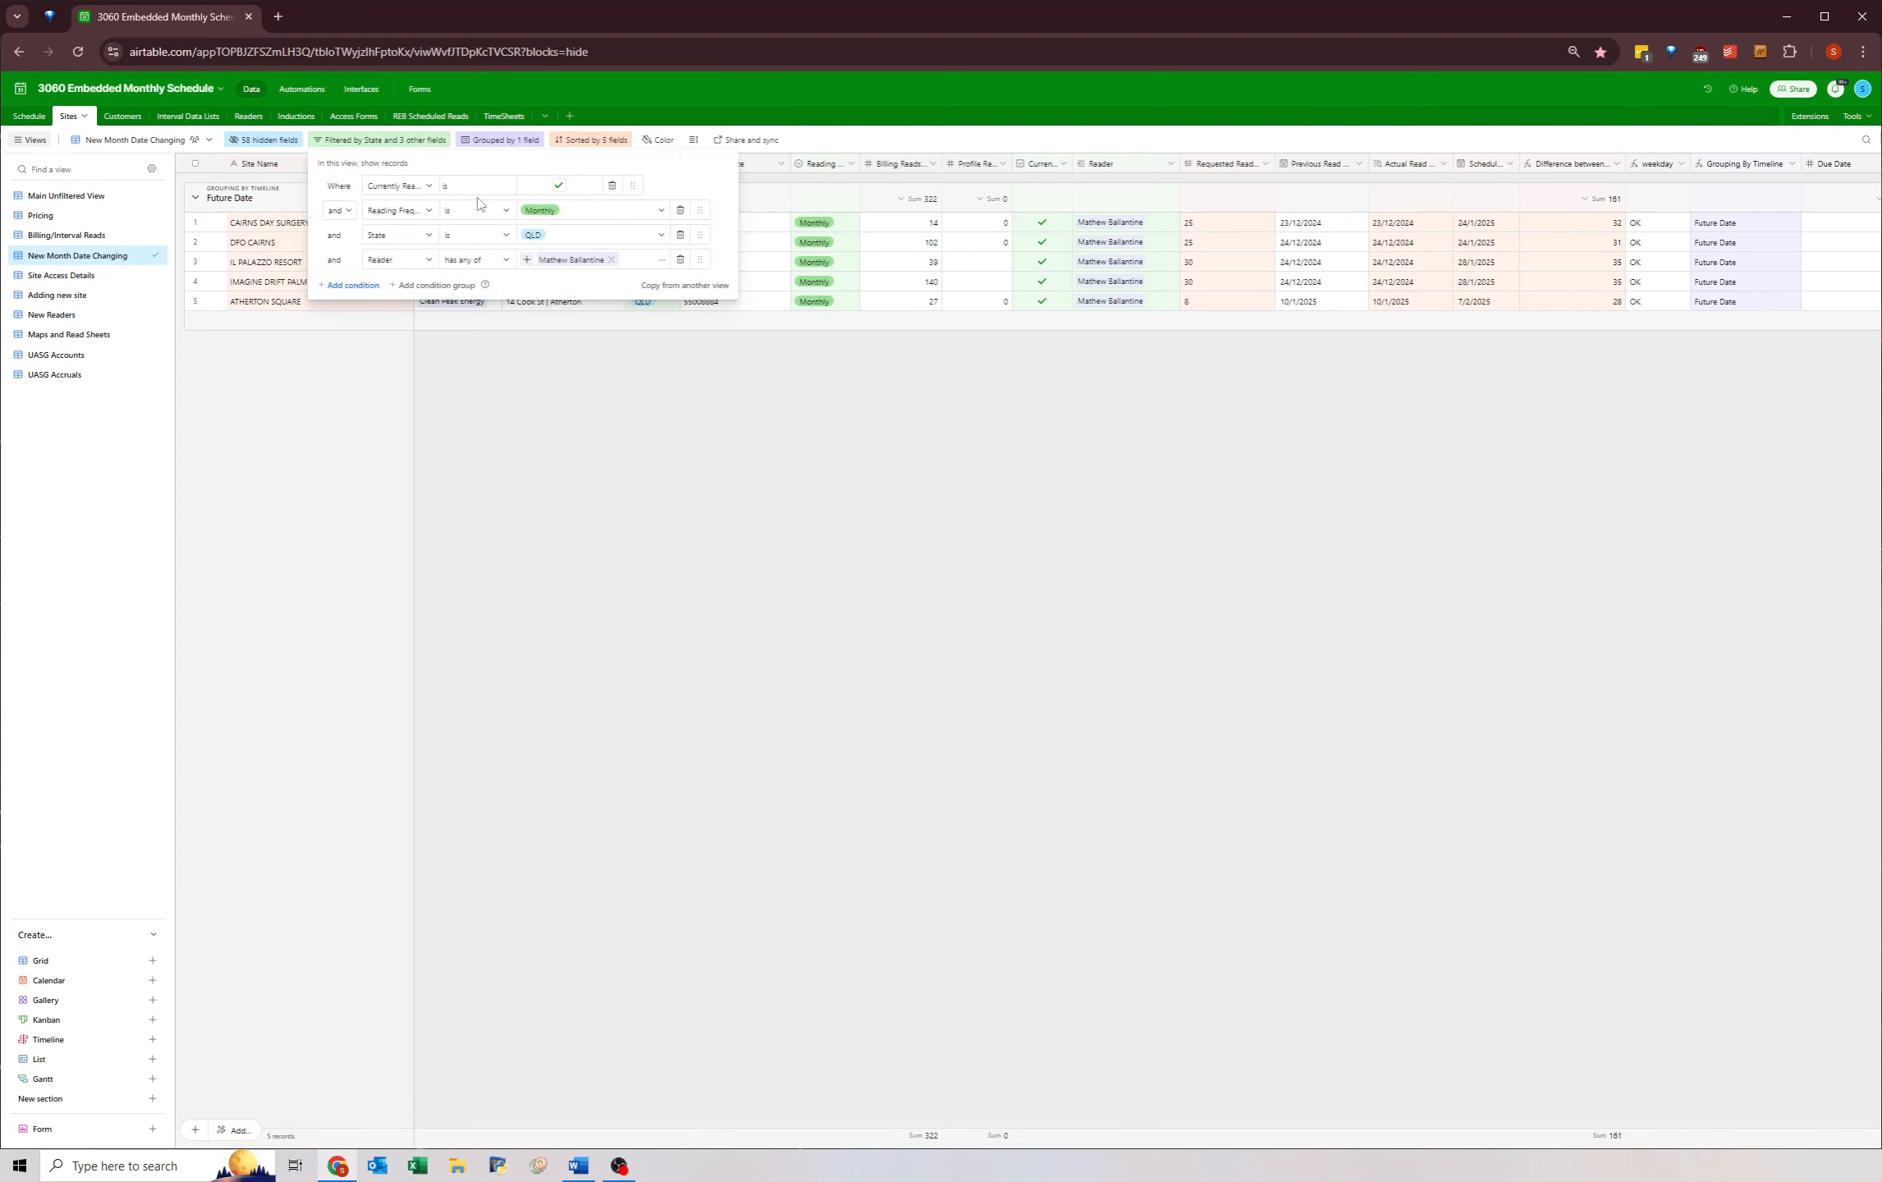
left_click(610, 259)
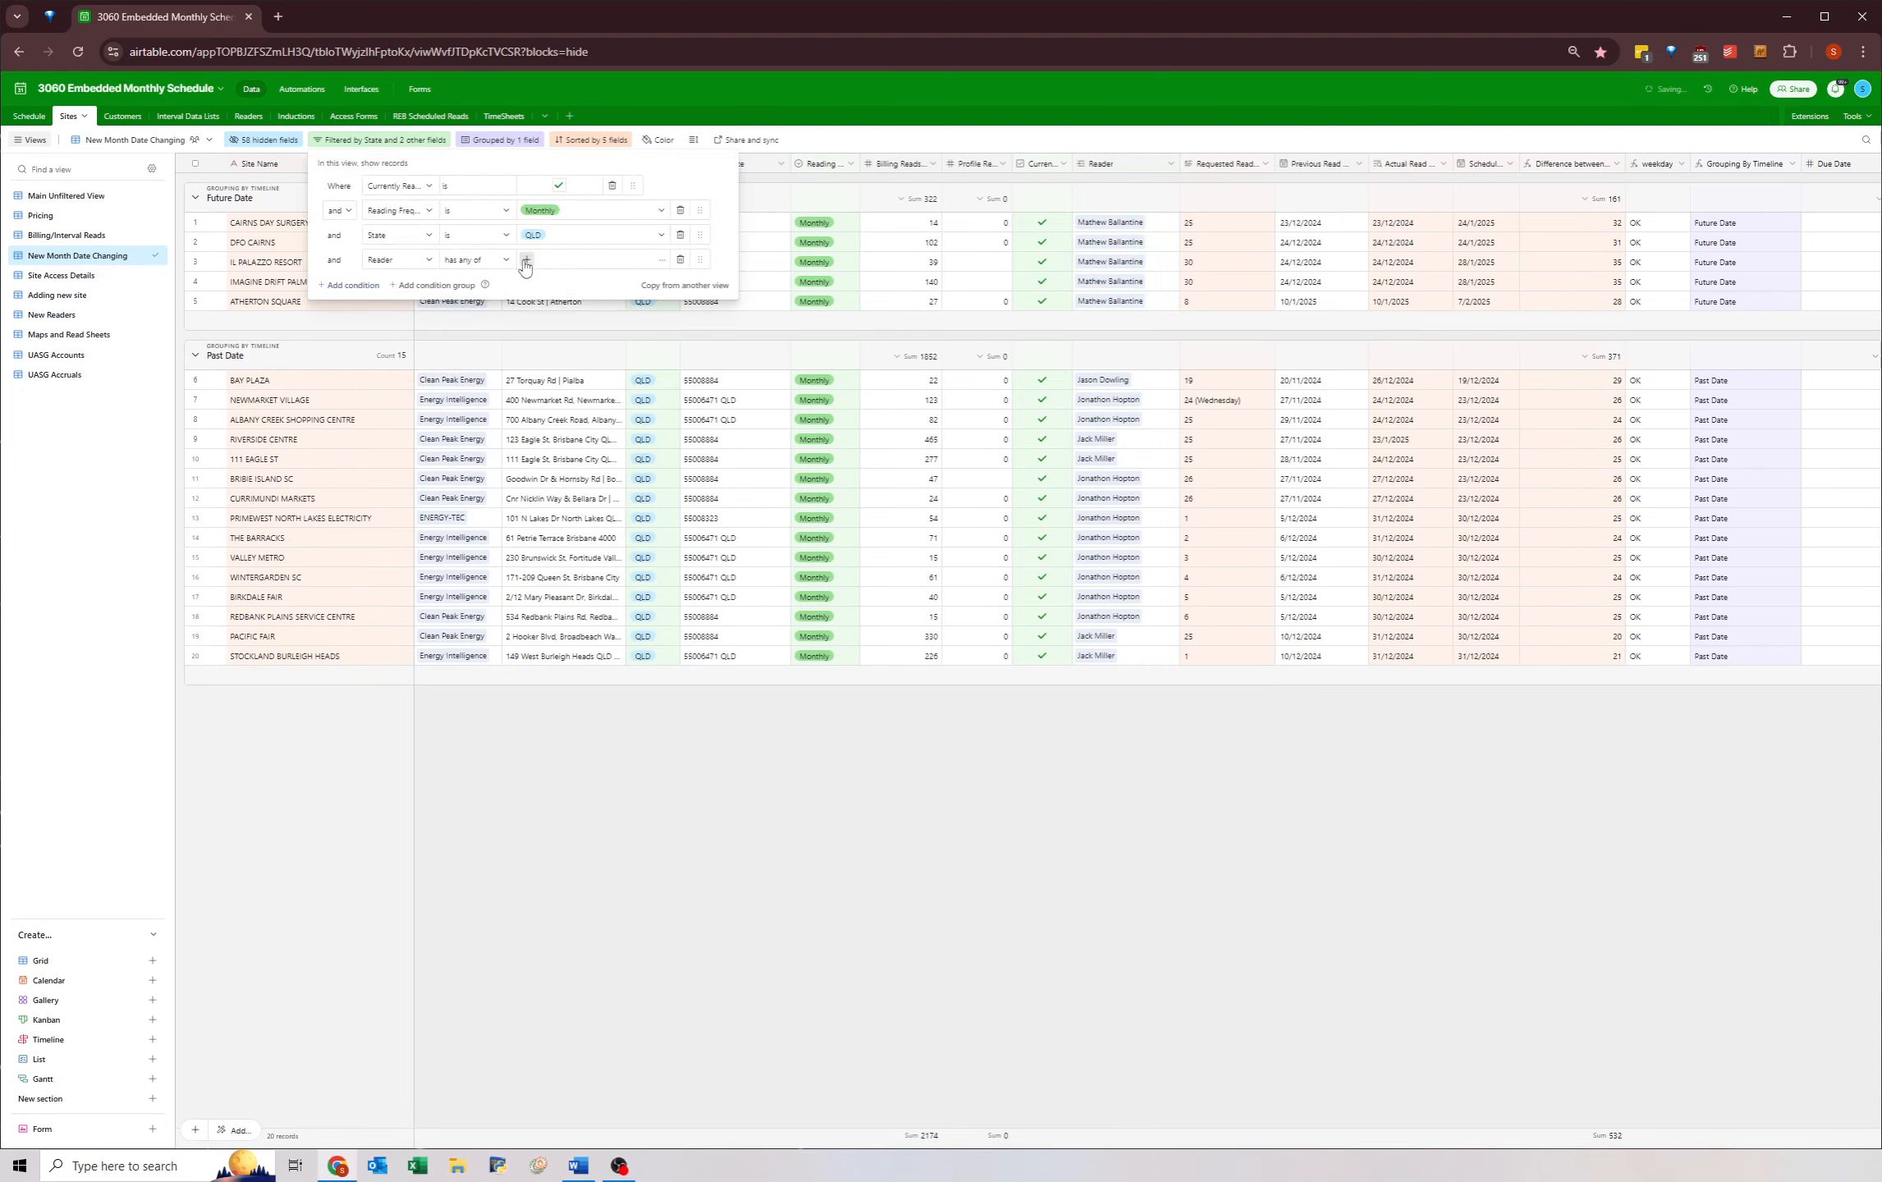
left_click(1149, 389)
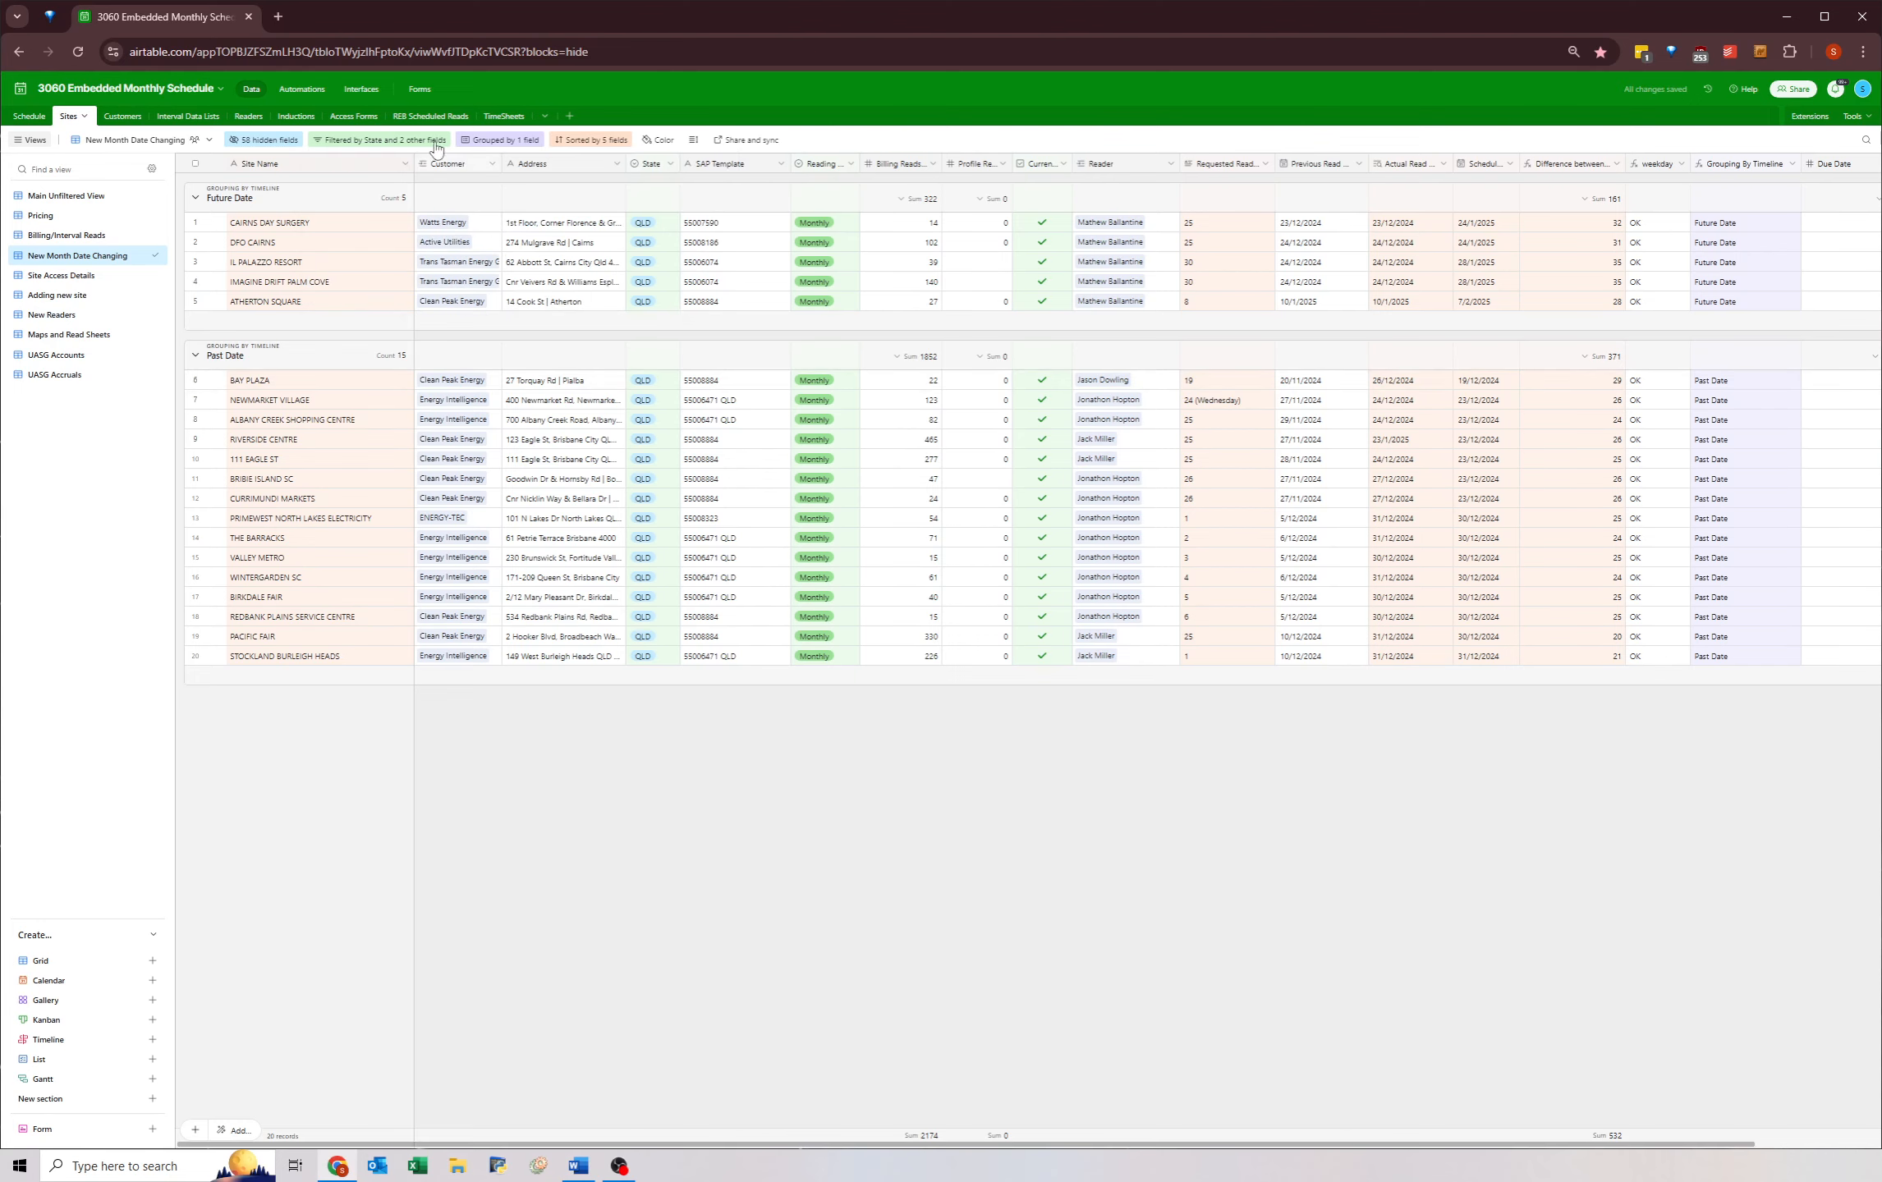
- Copy the actual read date of BAY PLAZA into its previous read date
left_click(195, 380)
left_click(1150, 387)
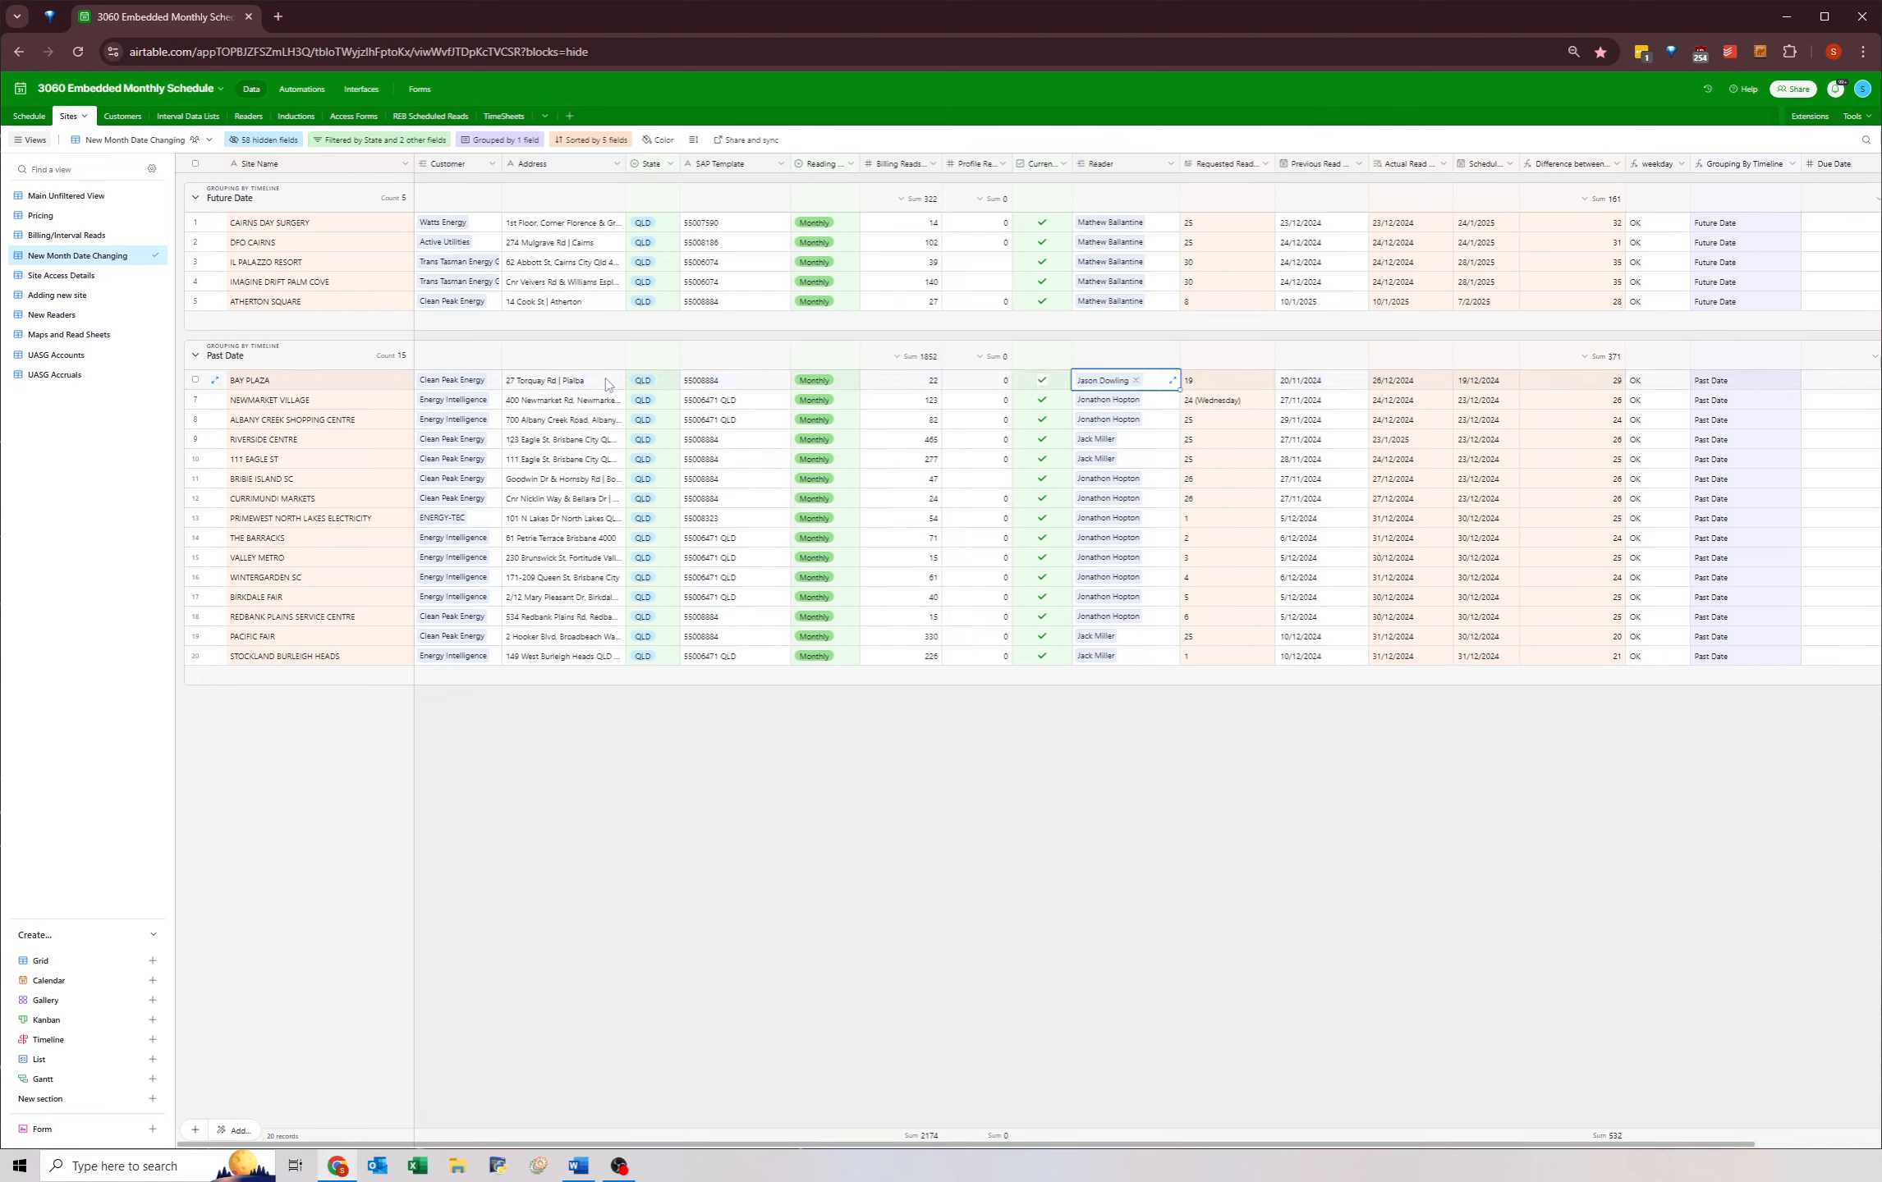
left_click(575, 386)
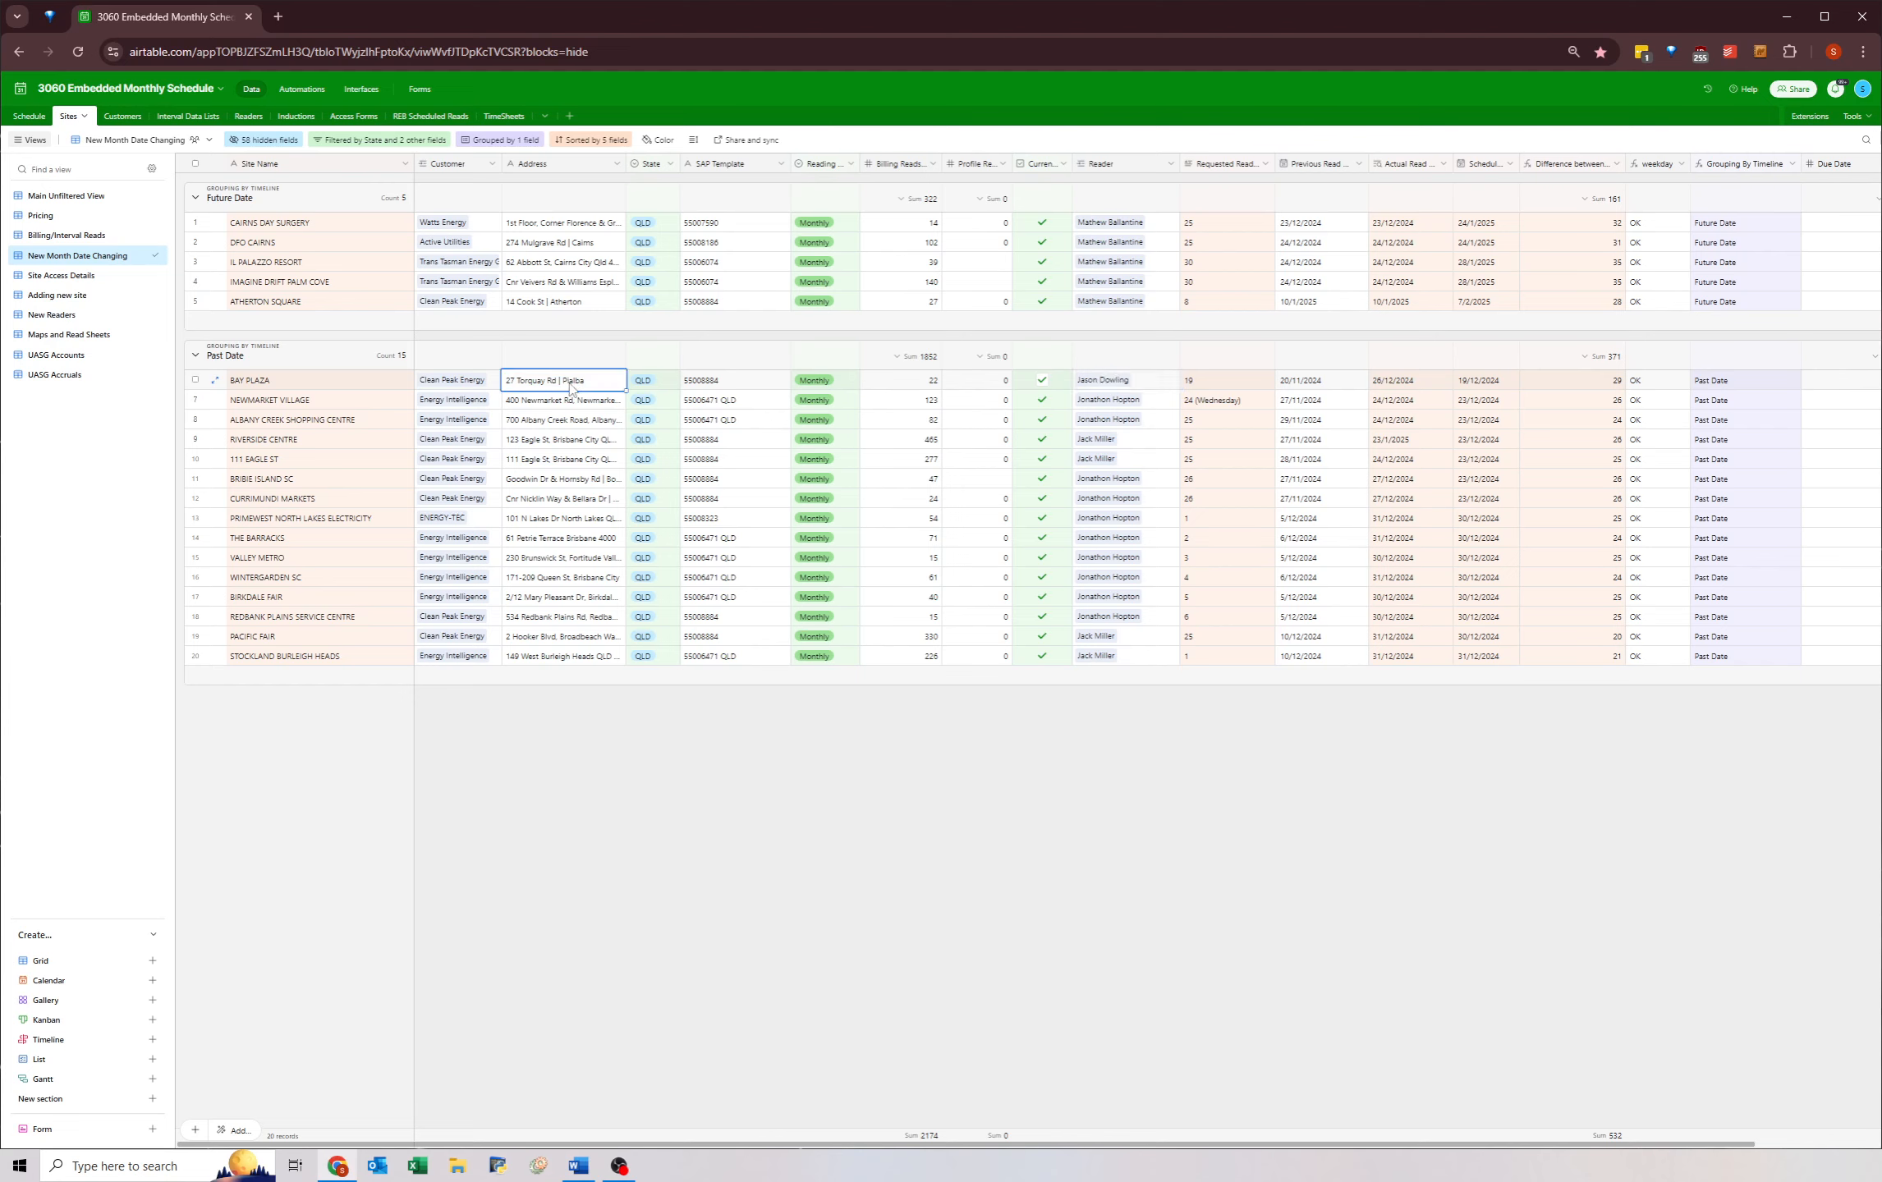
left_click(1482, 386)
left_click(1396, 383)
key("ctrl+c")
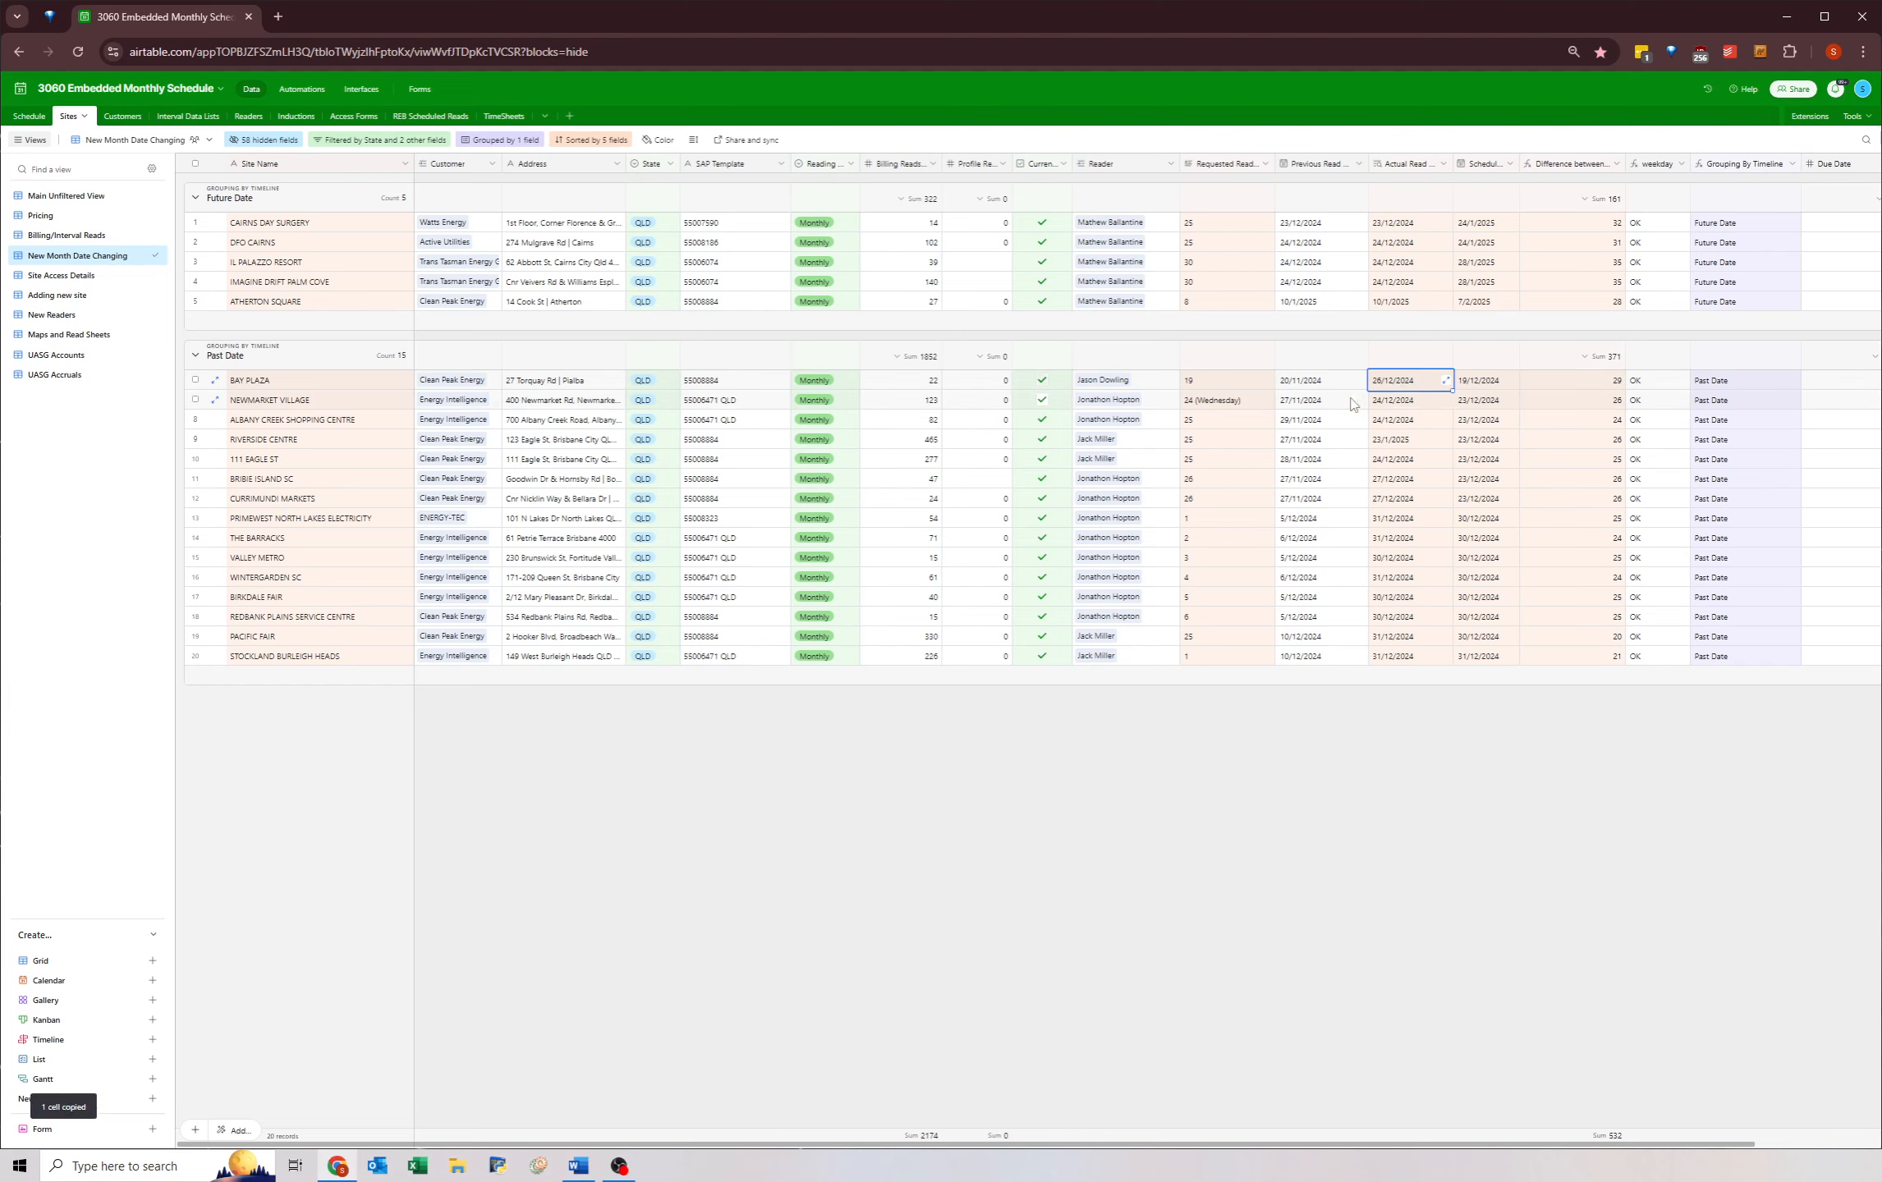
left_click(1311, 386)
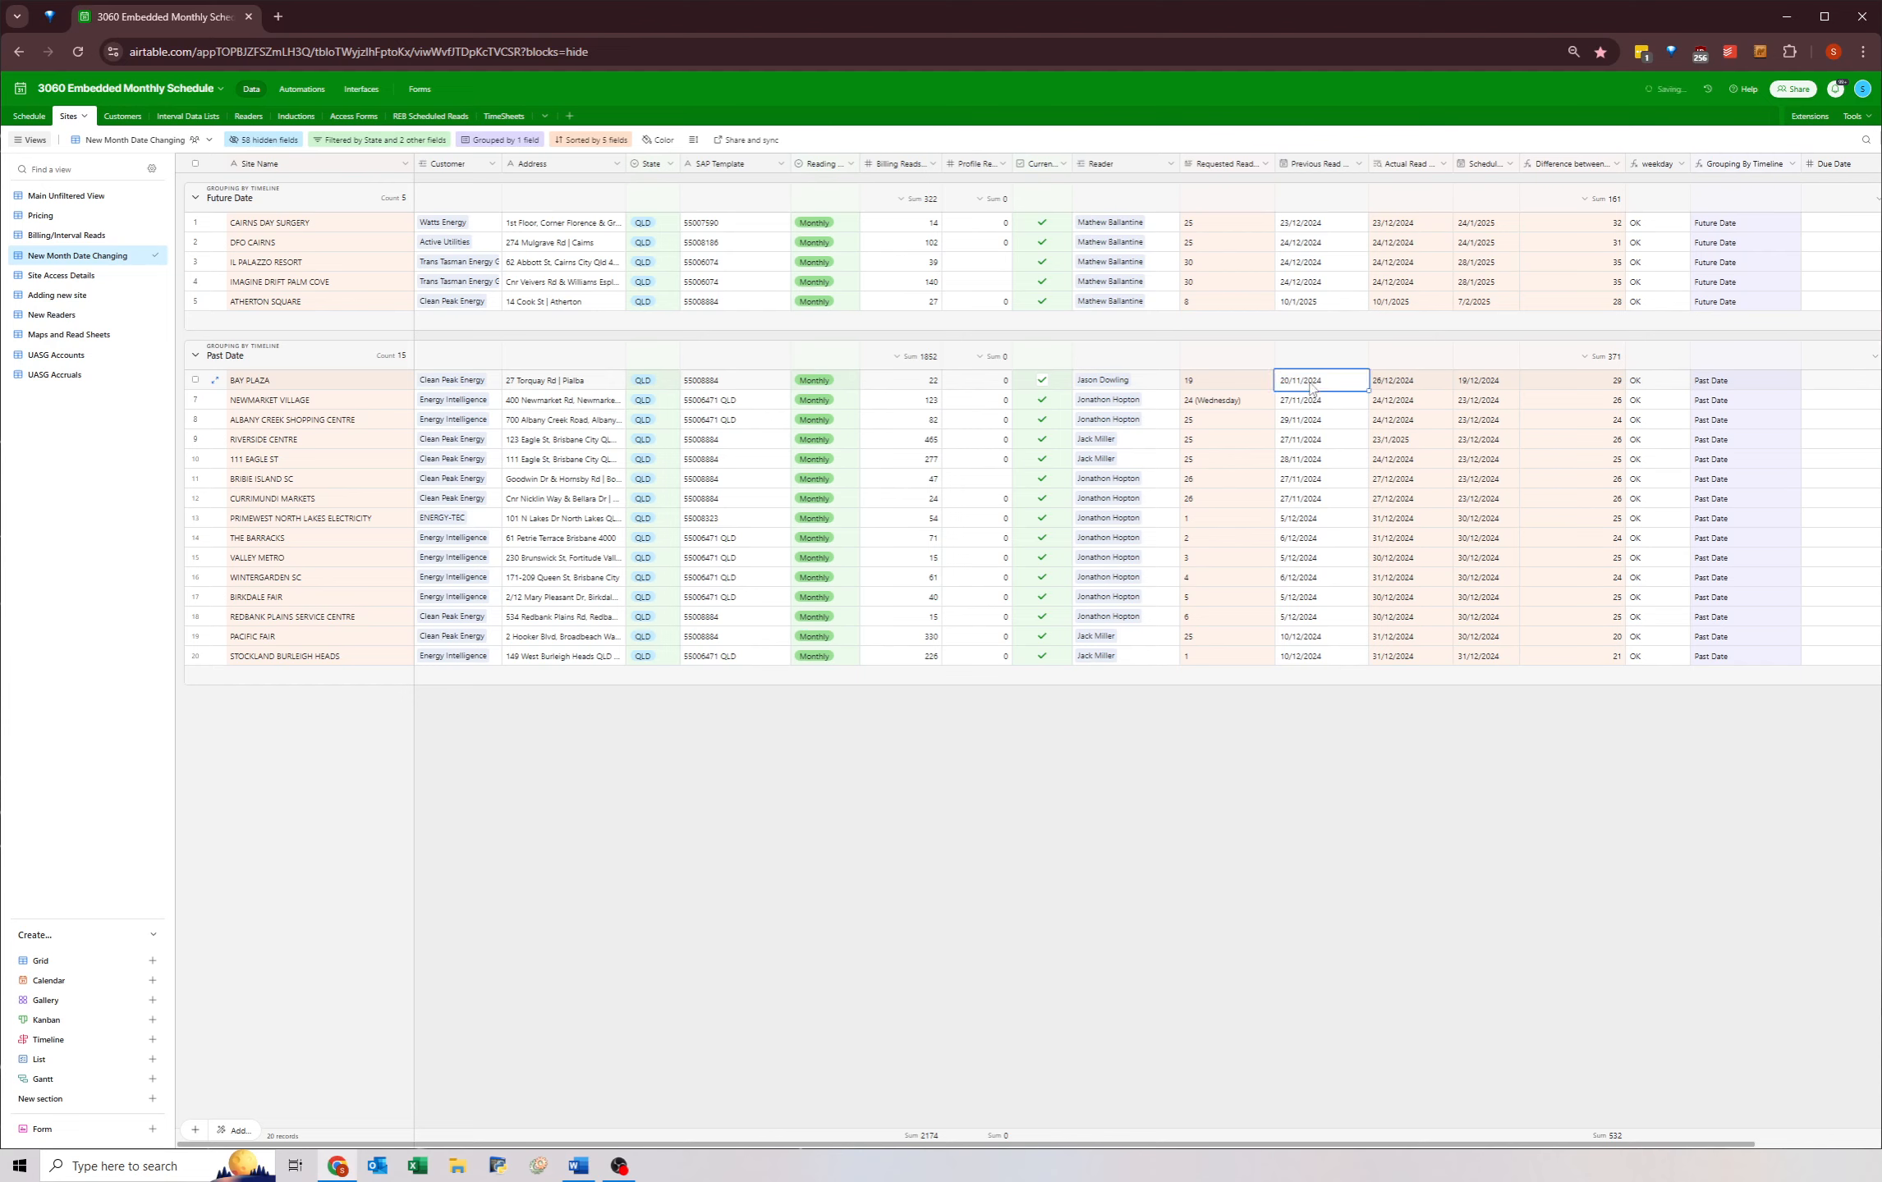
- Set the Scheduled date of BAY PLAZA to 20/1/2025
double_click(1483, 380)
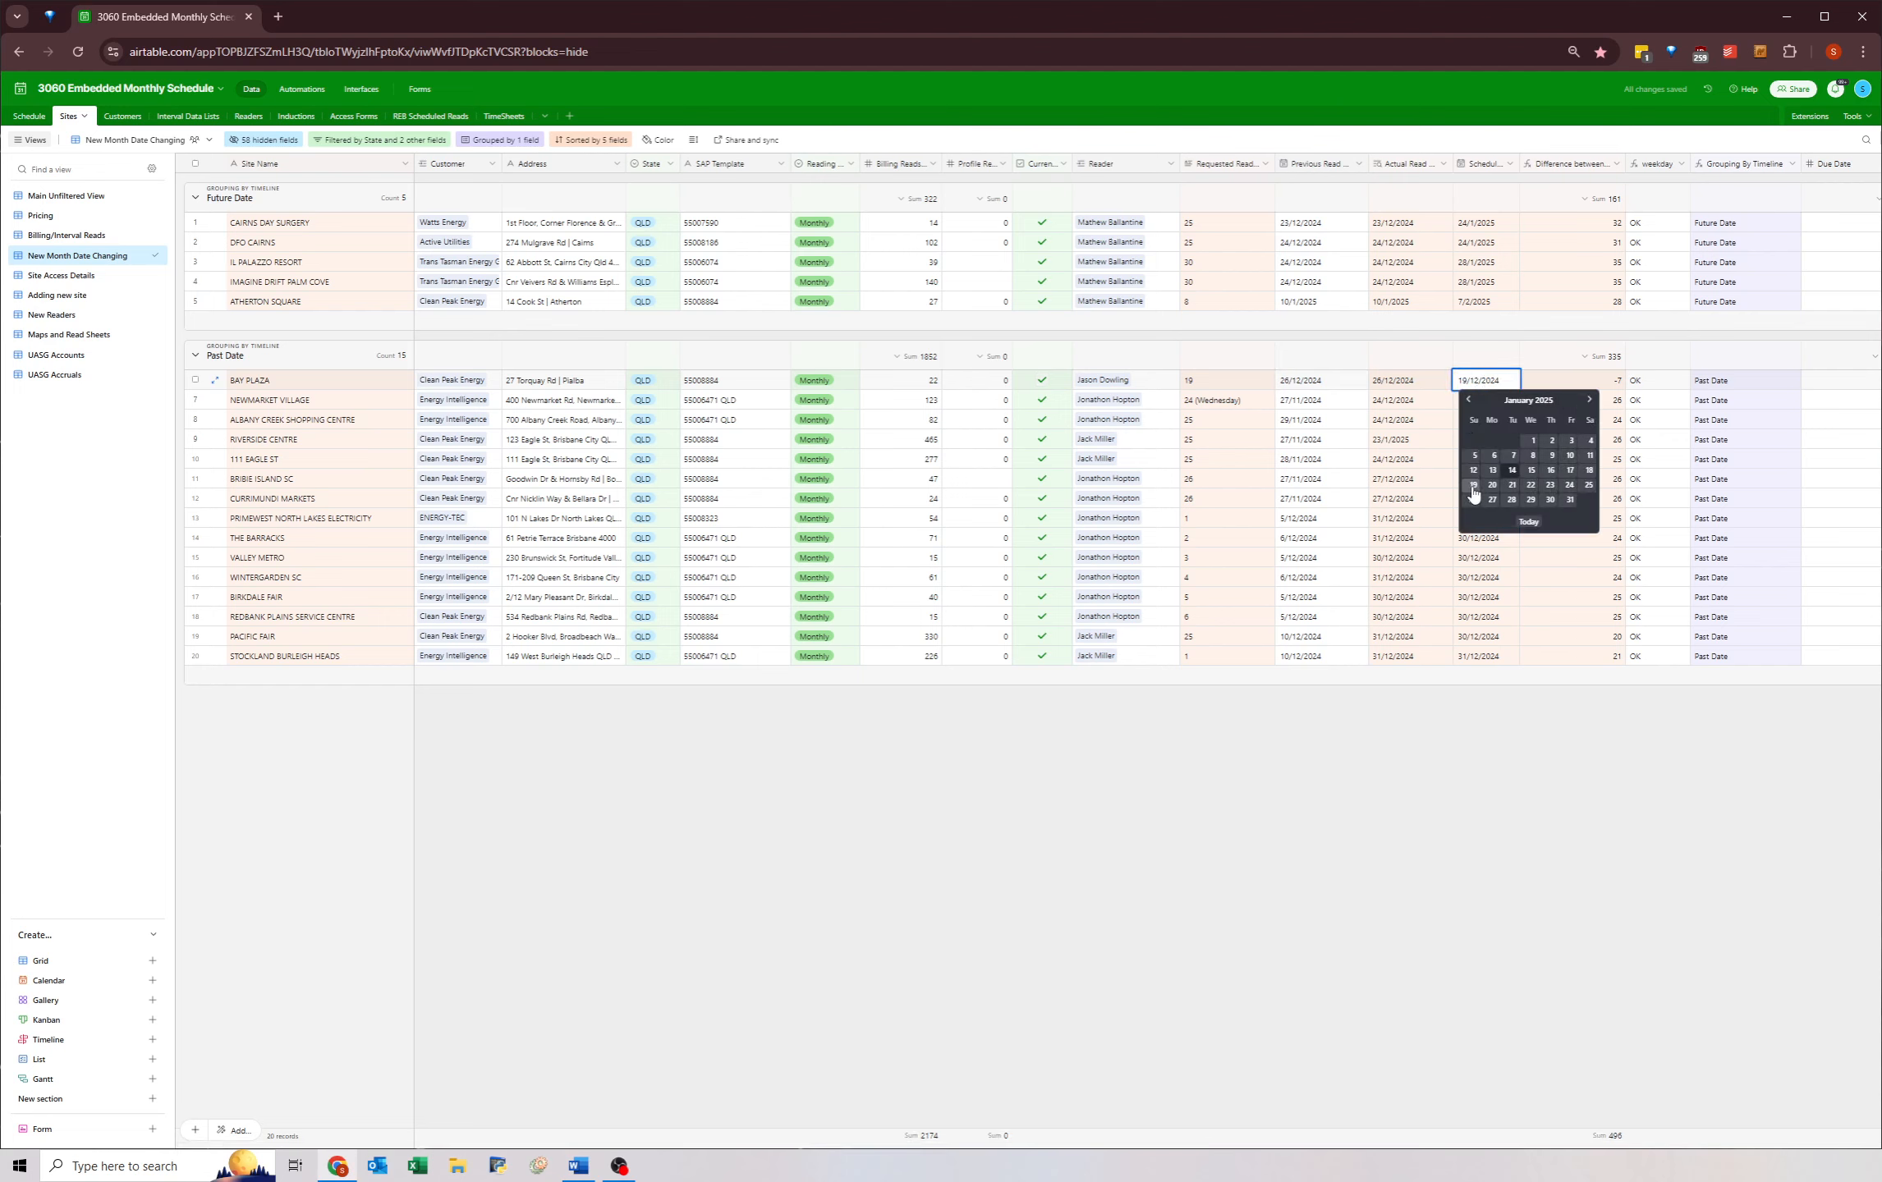
left_click(1493, 485)
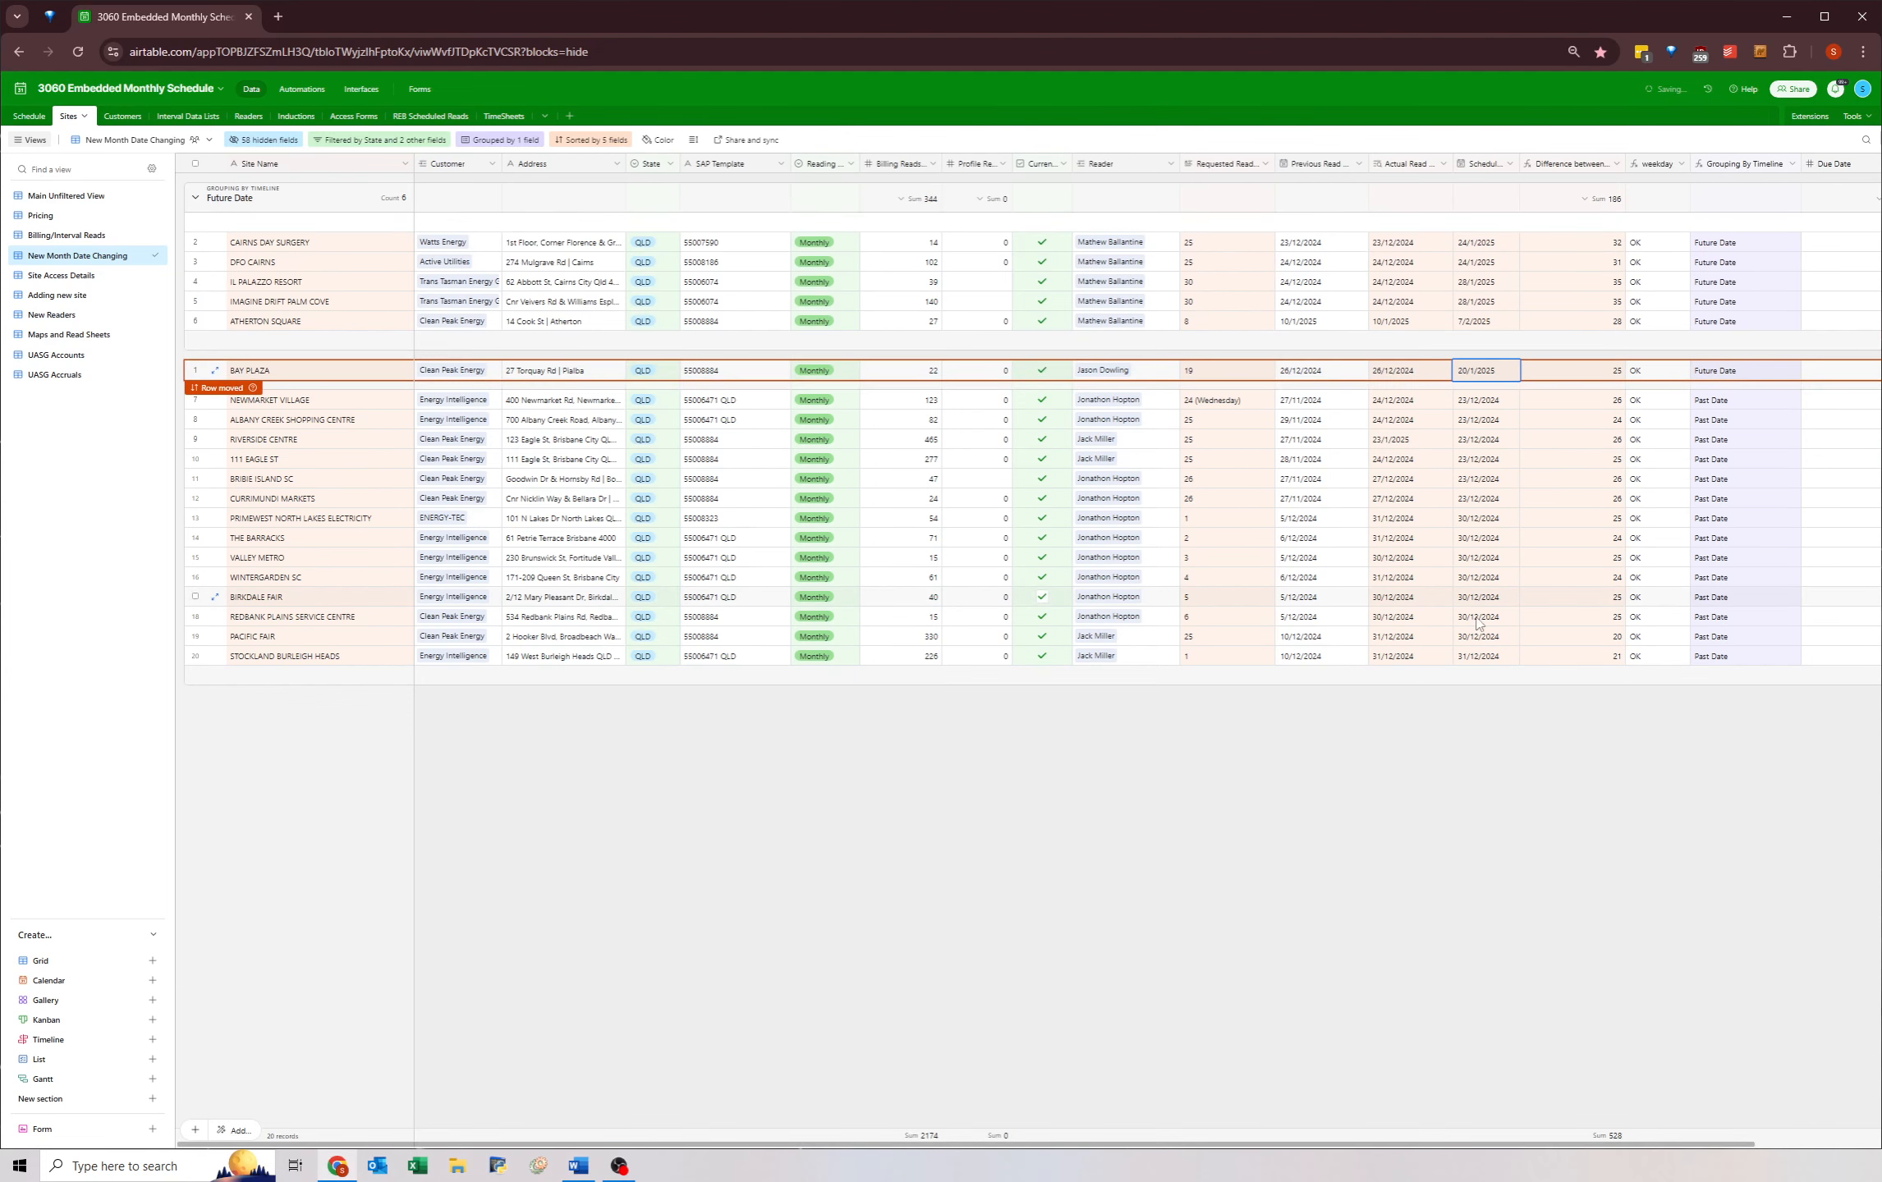
left_click(1439, 767)
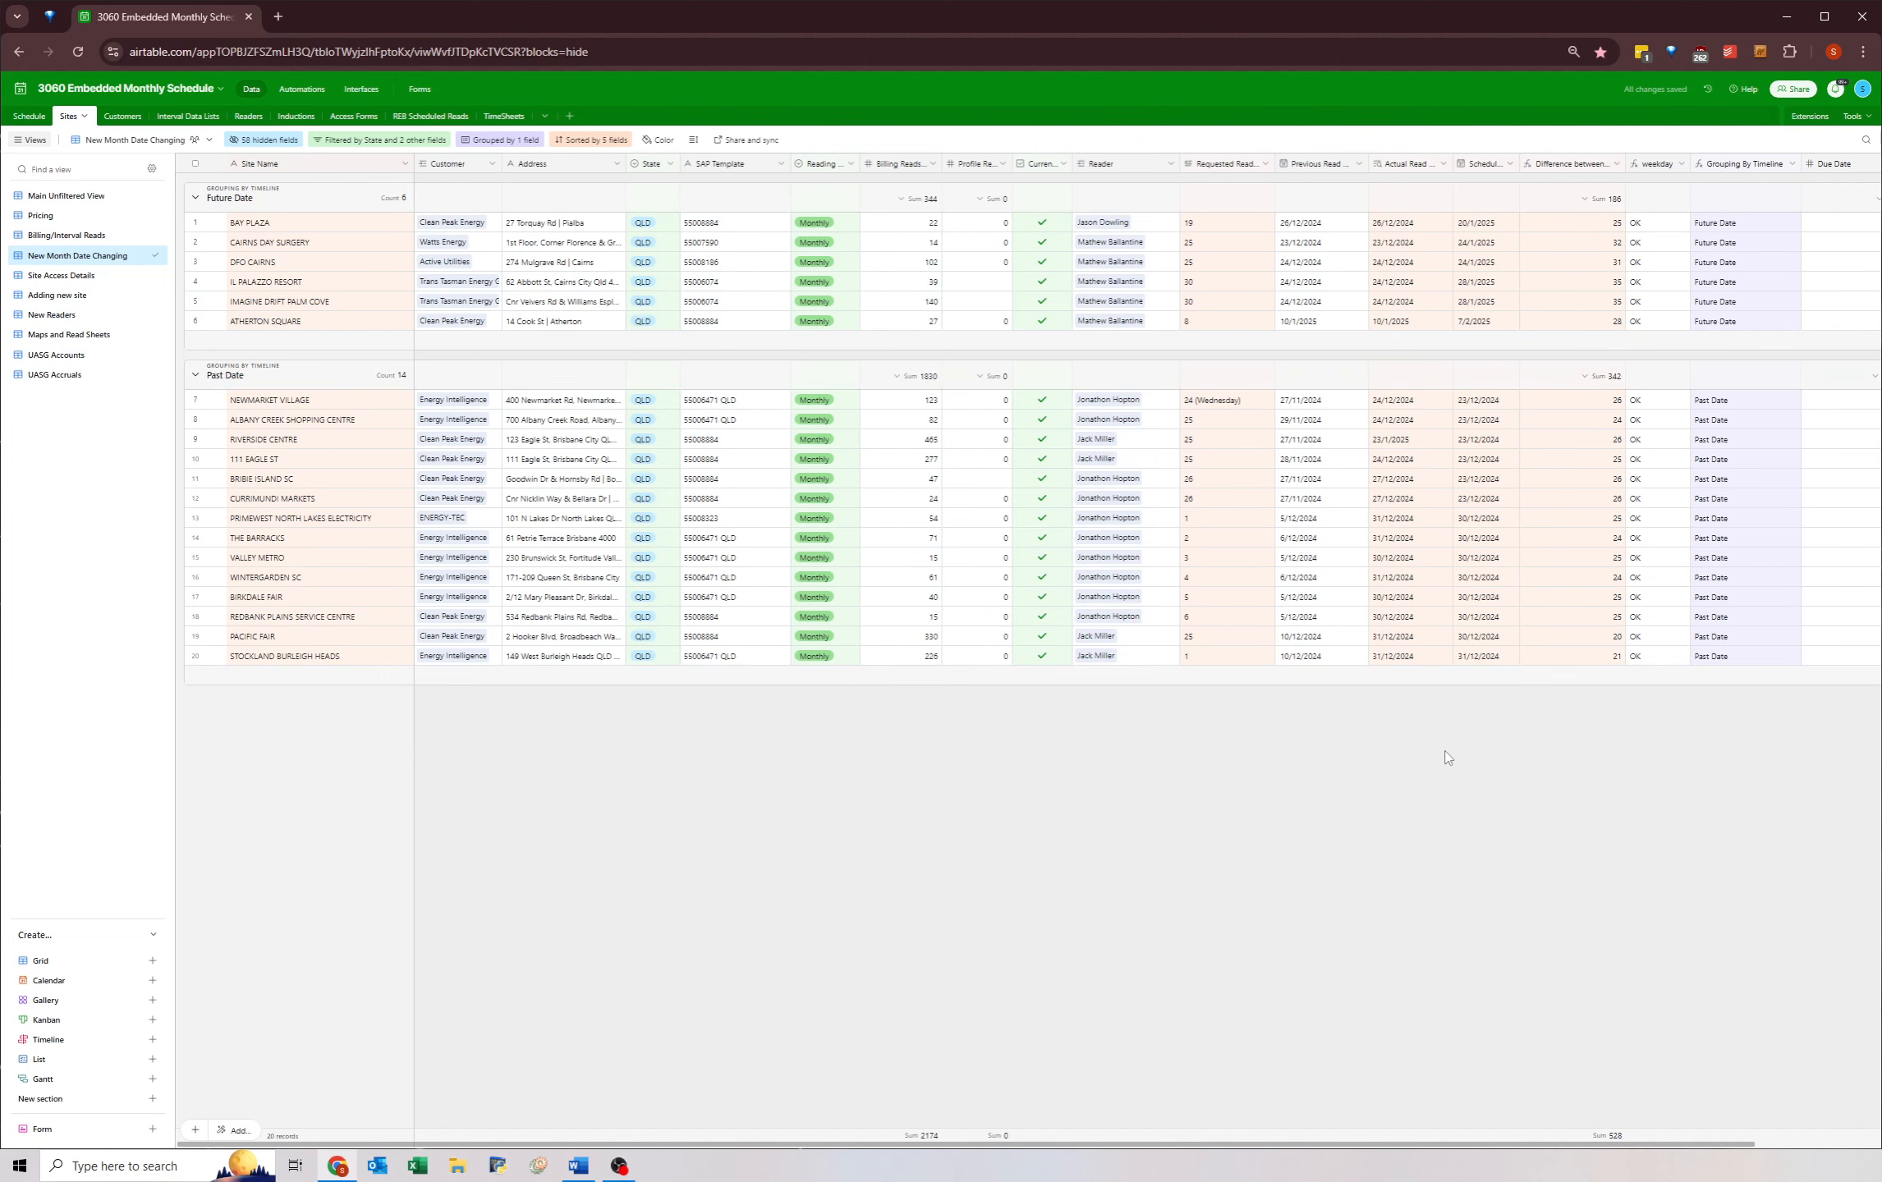
left_click(1480, 225)
- Set the Reader filter condition to the reader assigned to RIVERSIDE CENTRE and PACIFIC FAIR
left_click(386, 147)
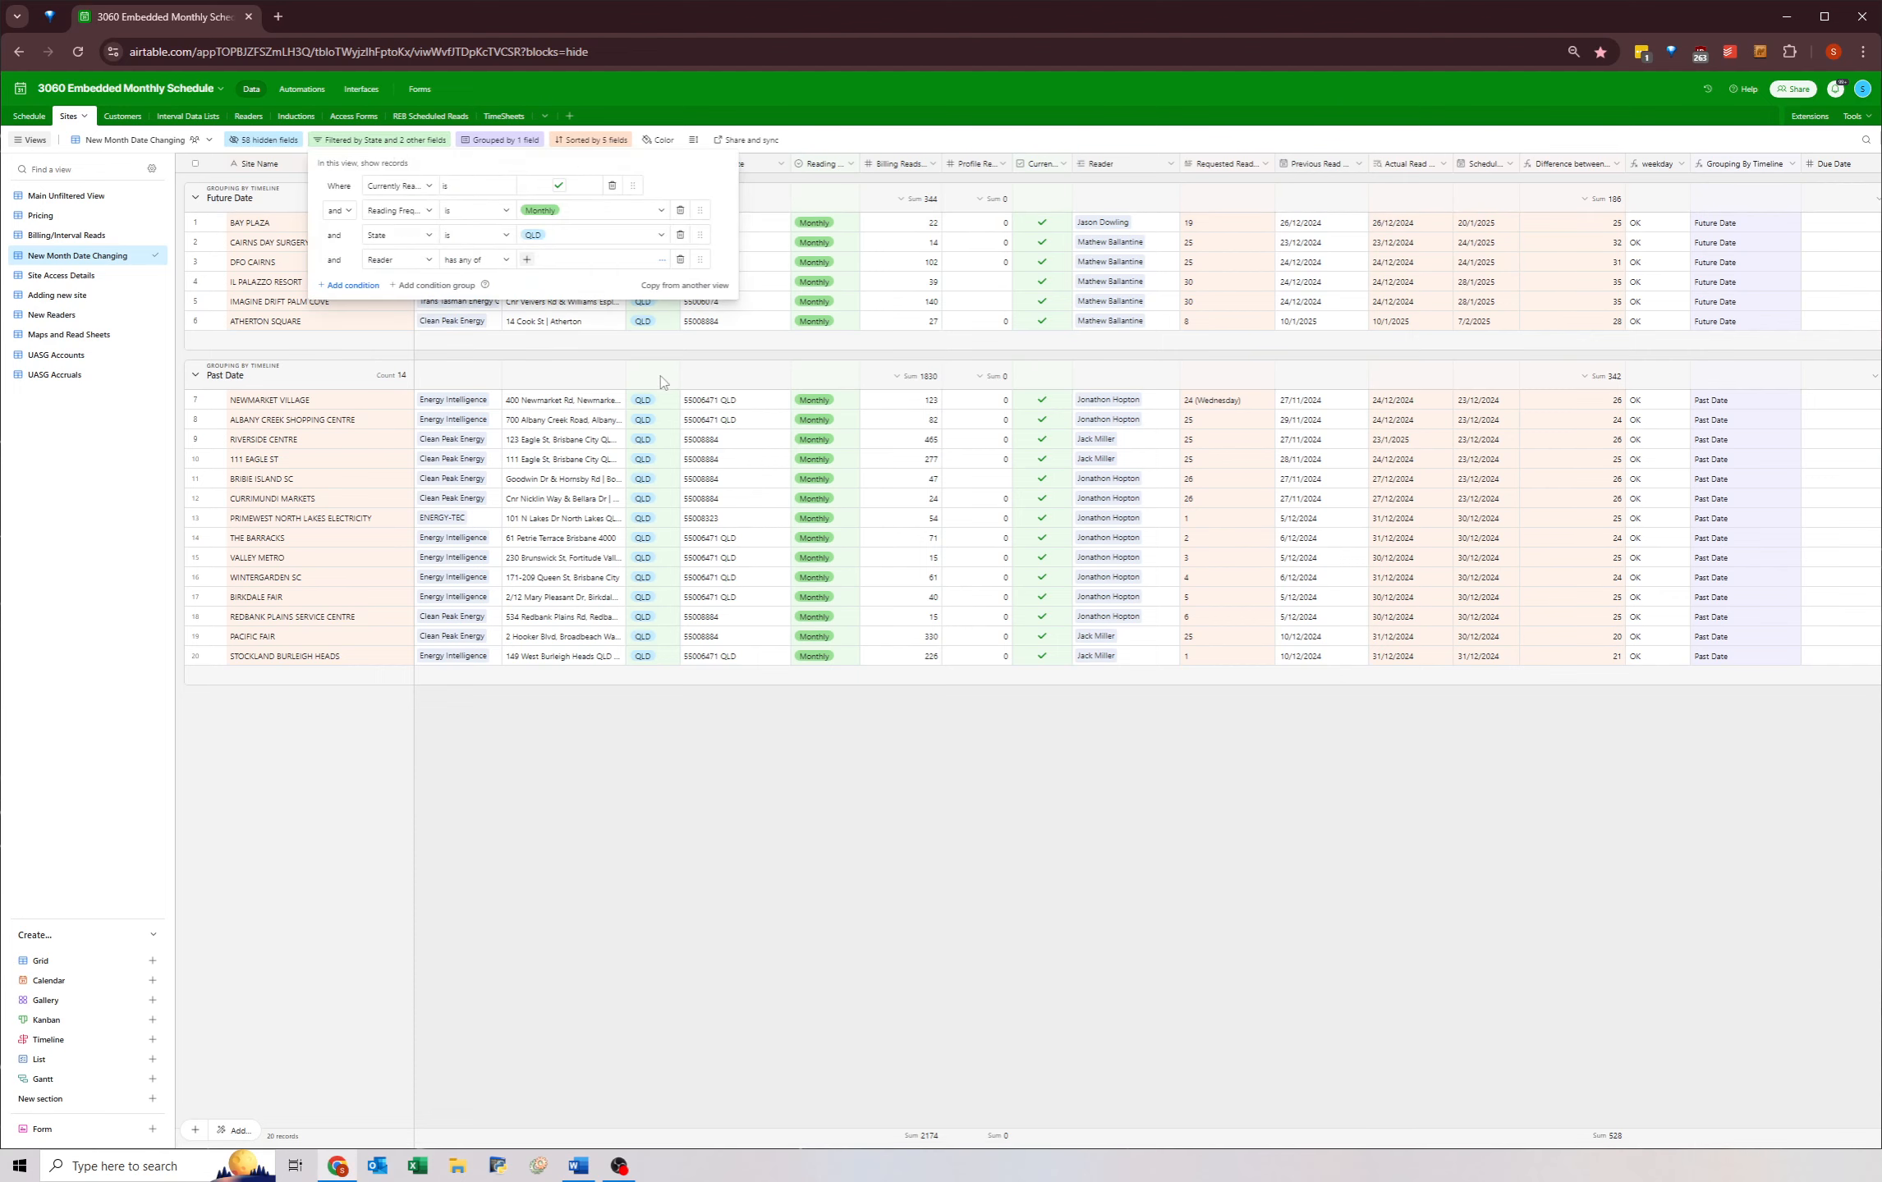
left_click(527, 259)
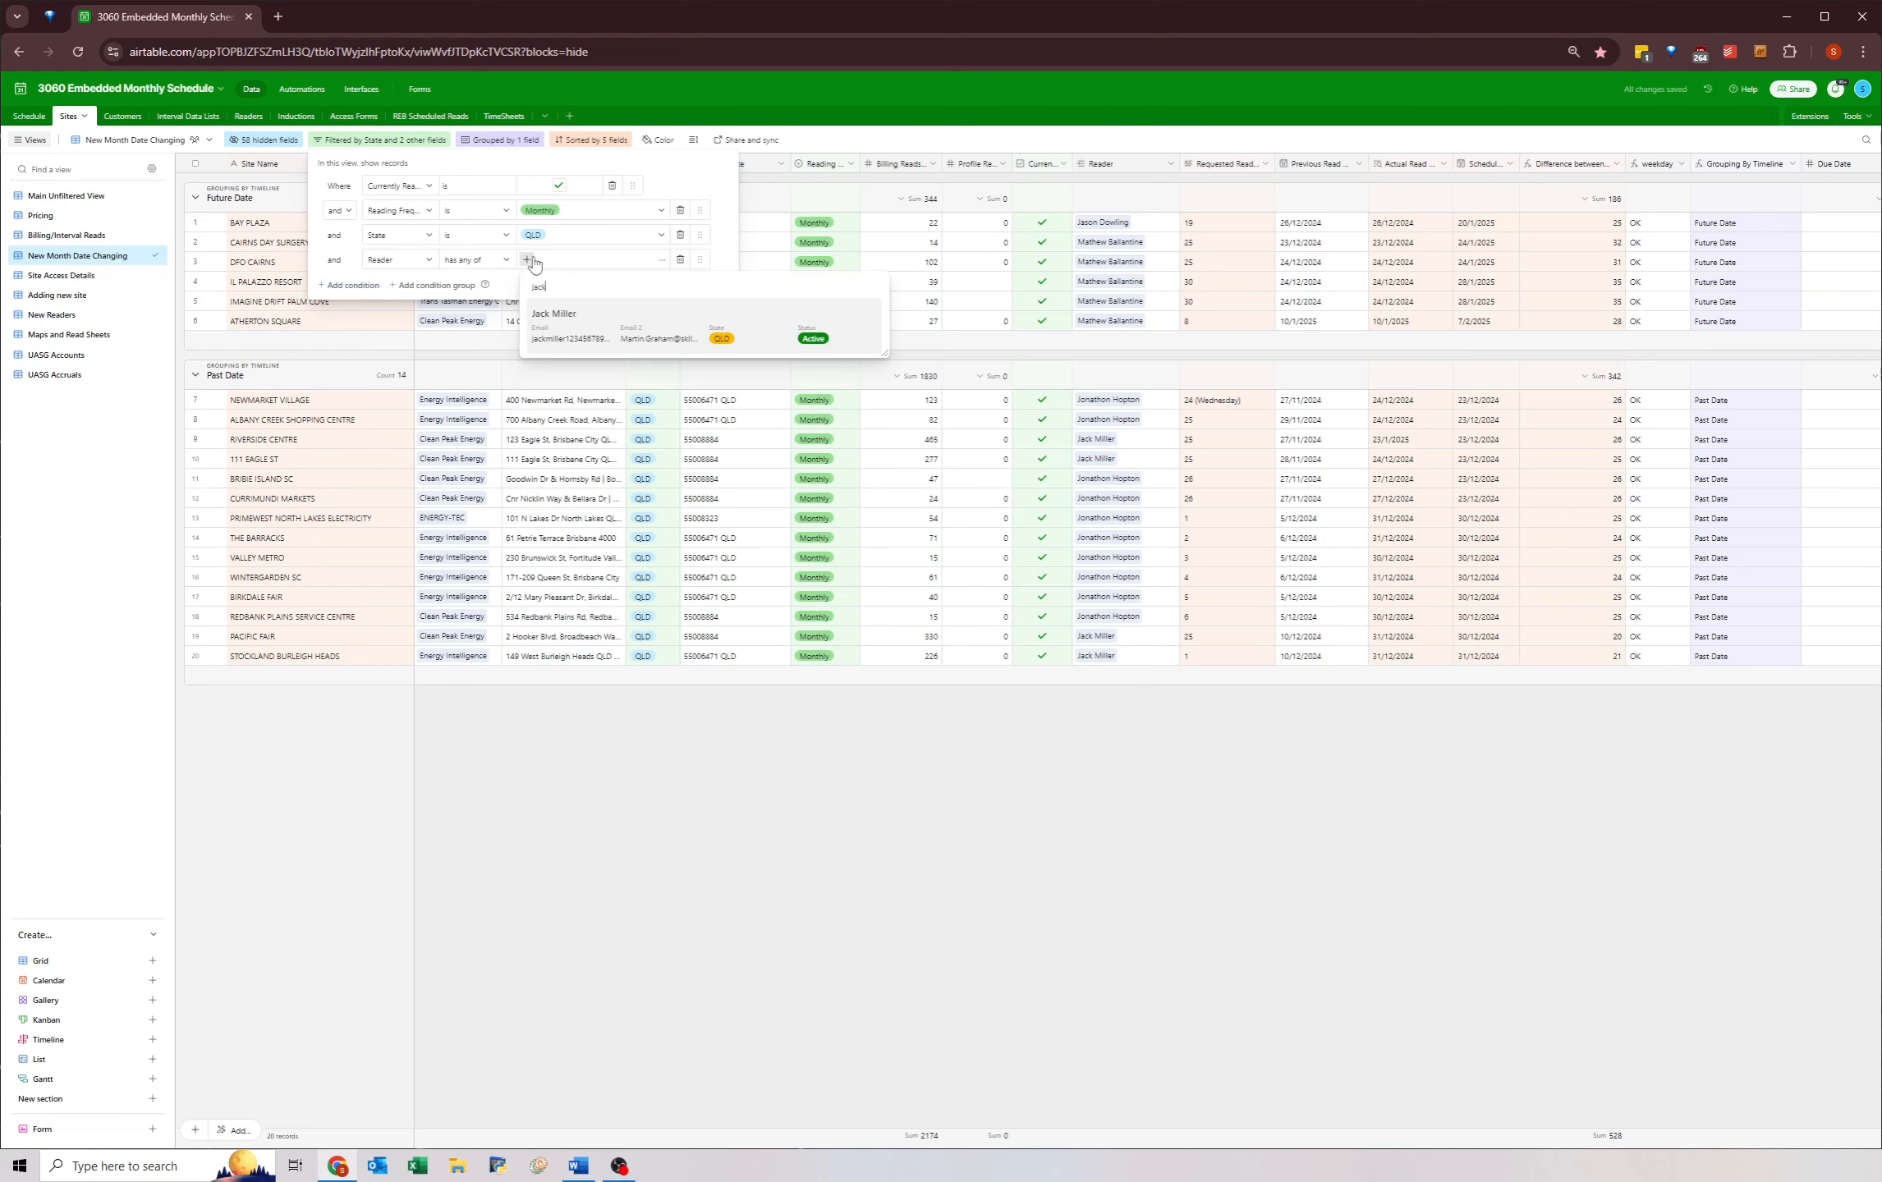
left_click(537, 332)
left_click(691, 639)
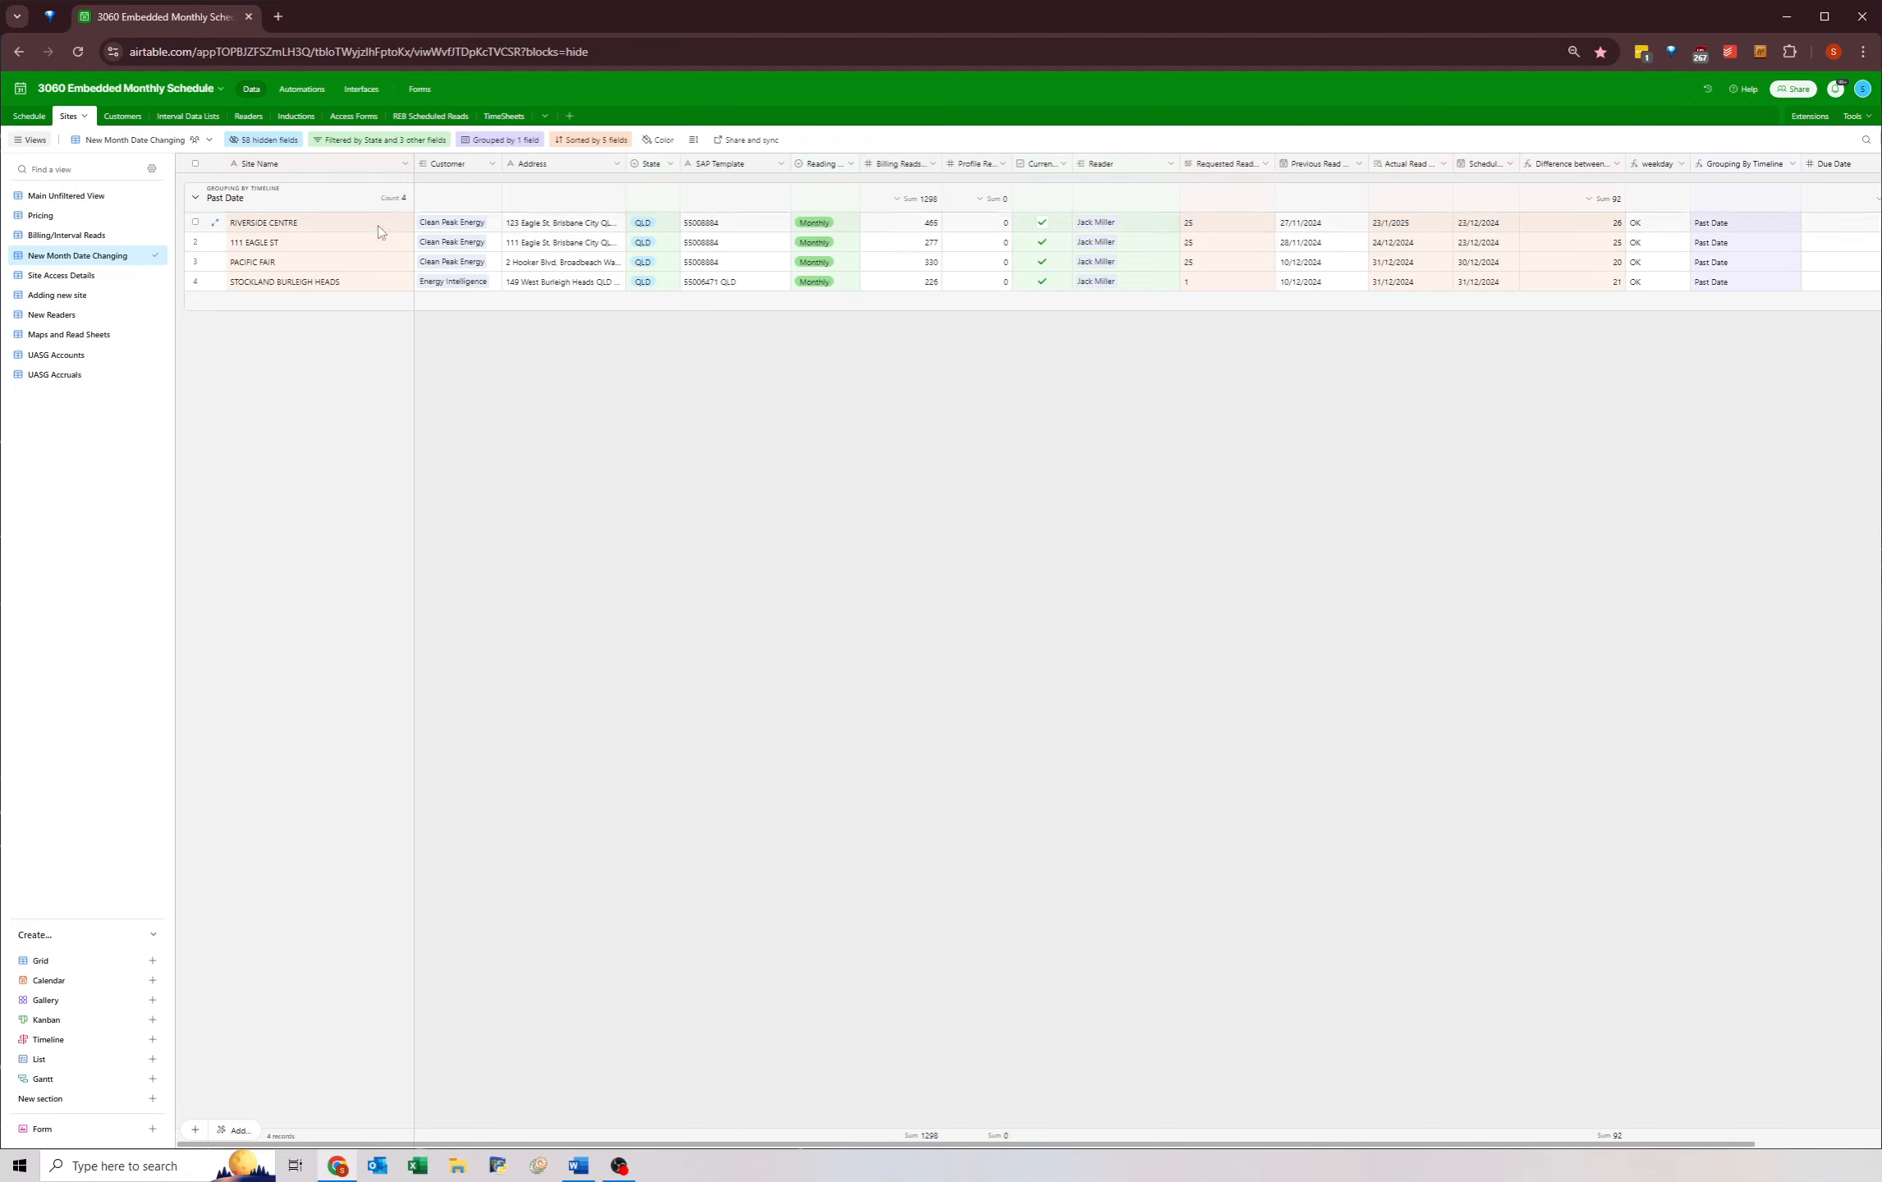
- Widen the Address column and compare the locations and scheduled dates of the four filtered Brisbane and Gold Coast sites
left_click_drag(281, 228, 579, 242)
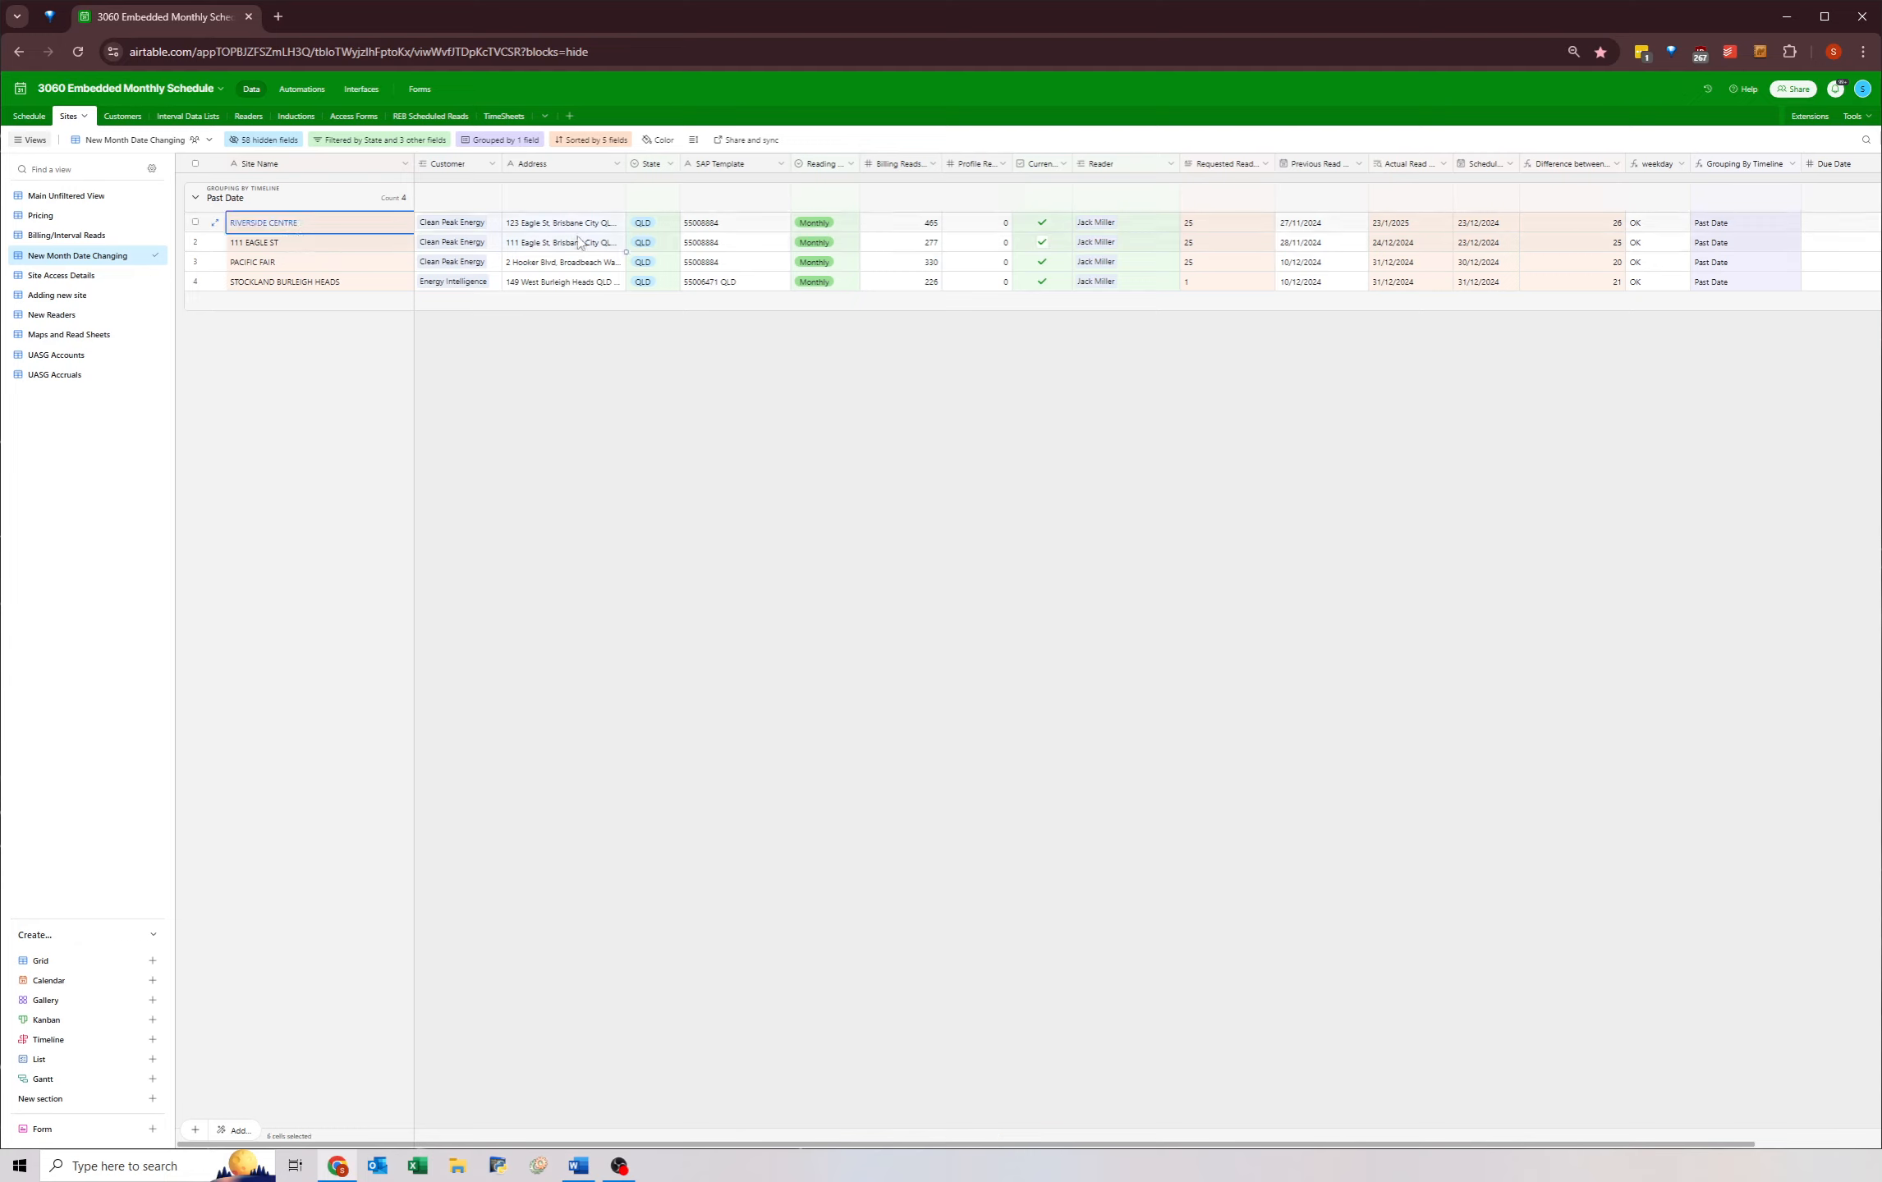
left_click_drag(625, 163, 699, 163)
left_click(579, 264)
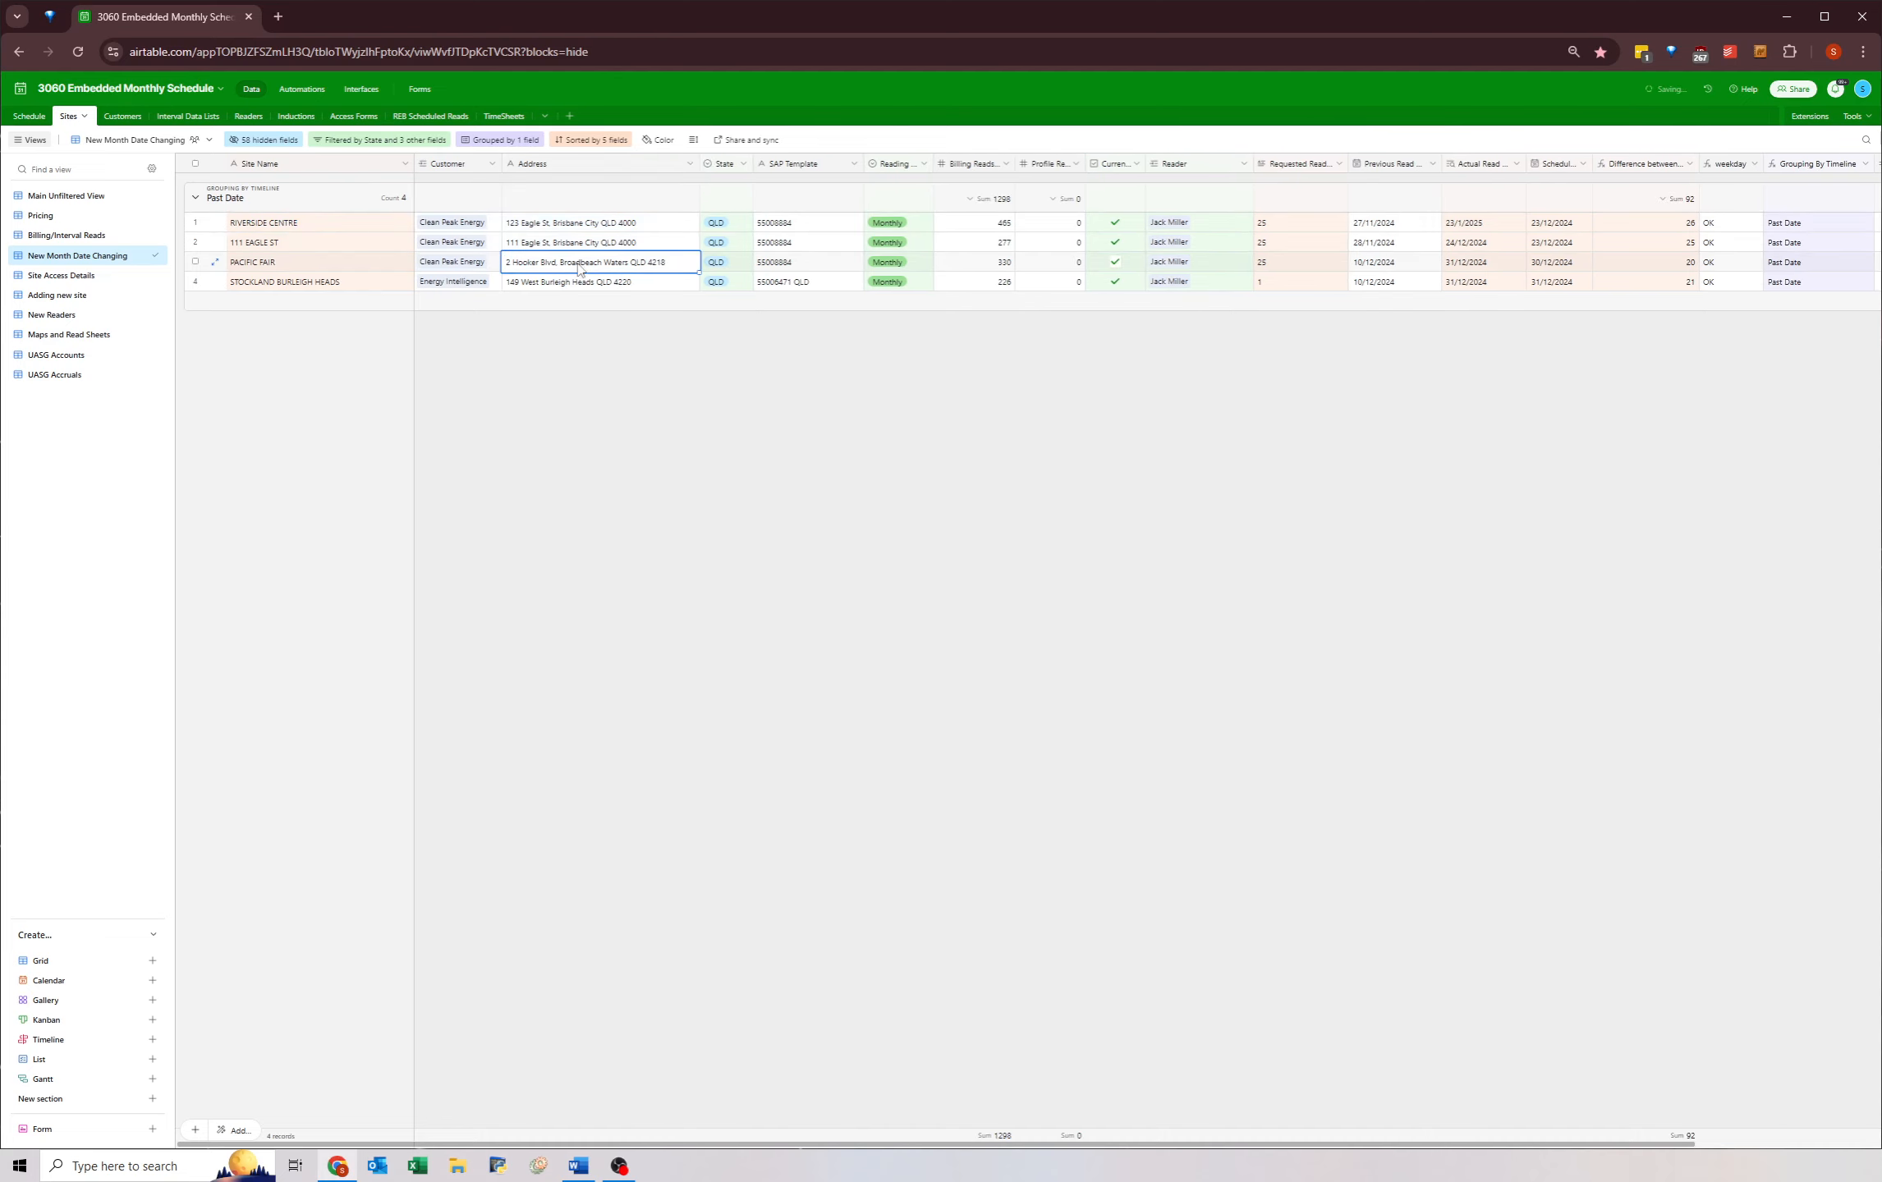
left_click_drag(271, 263, 626, 288)
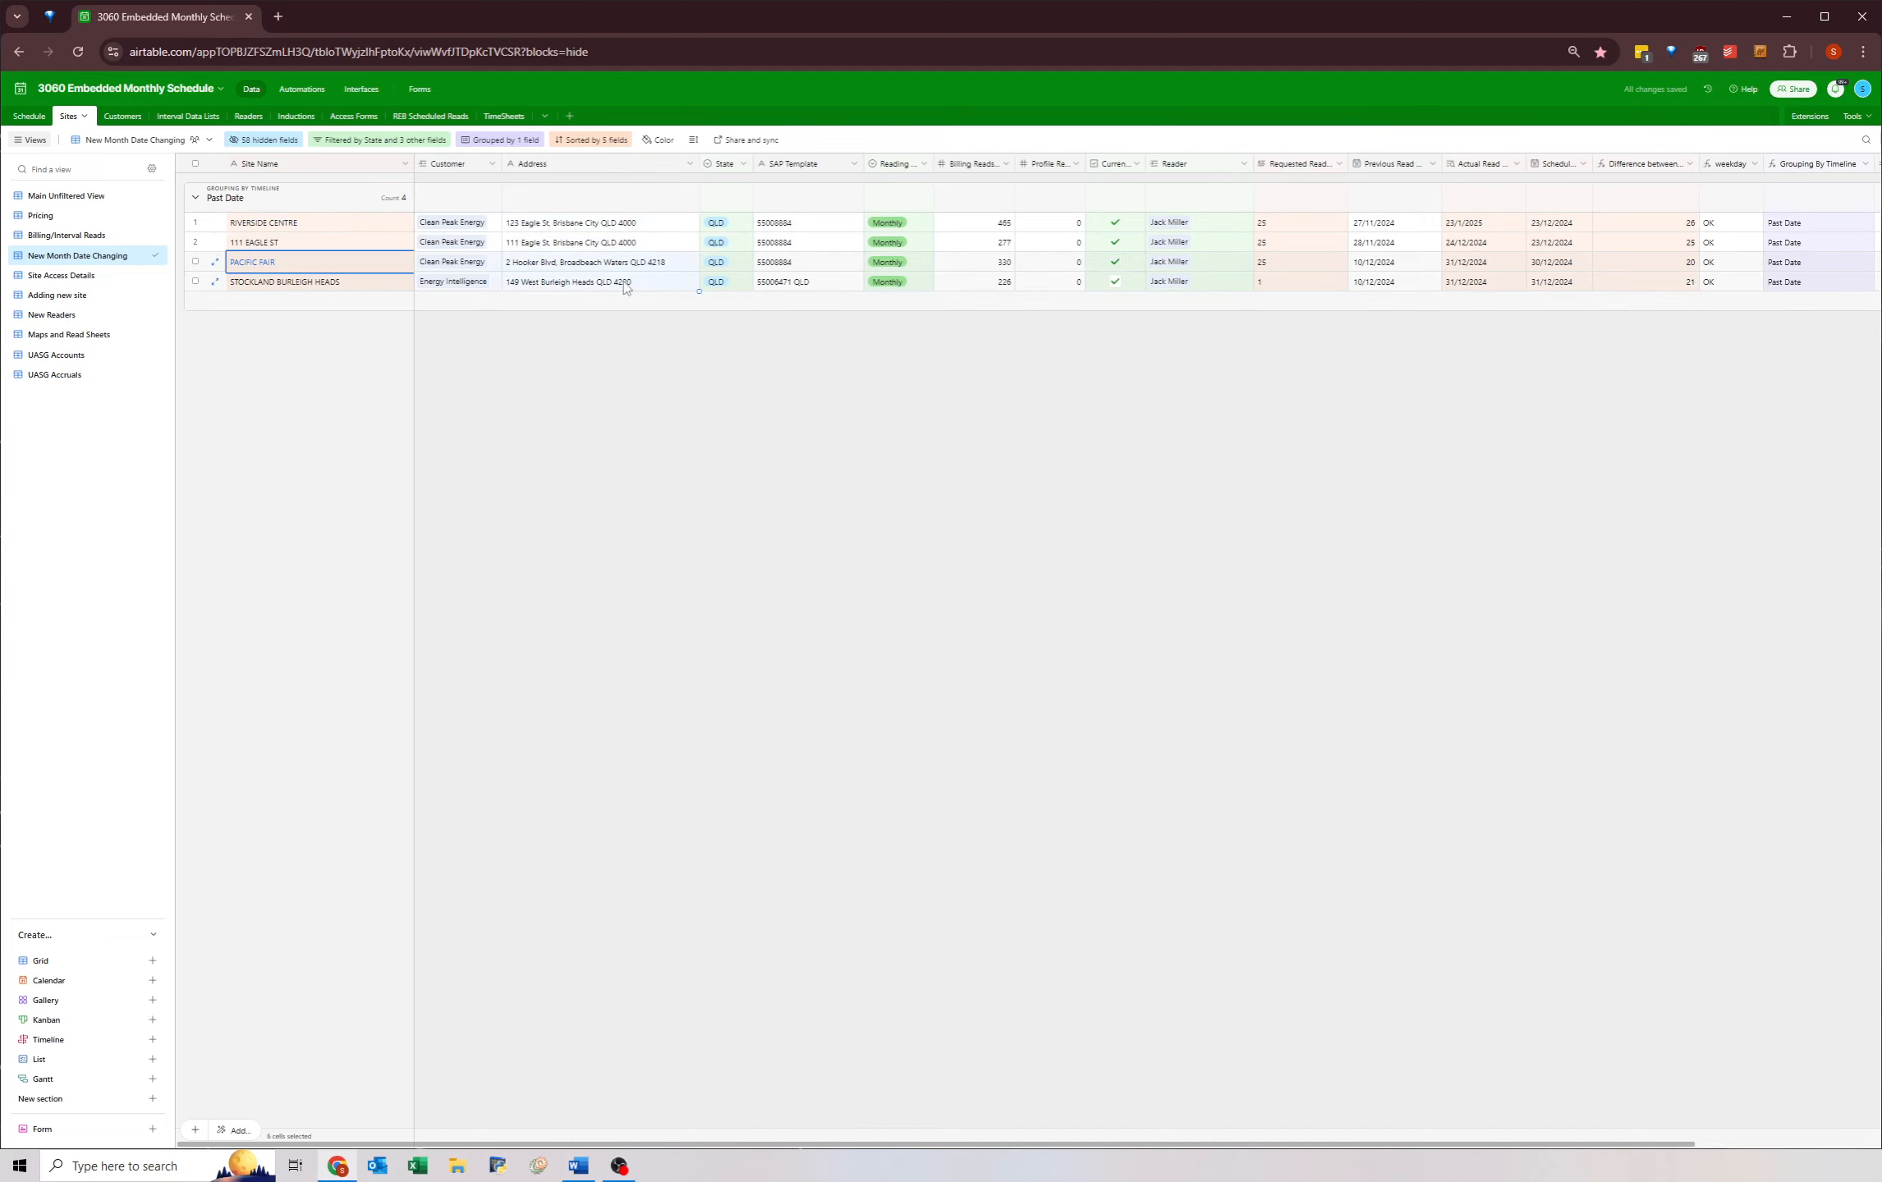
left_click_drag(346, 267, 1541, 282)
left_click(364, 283)
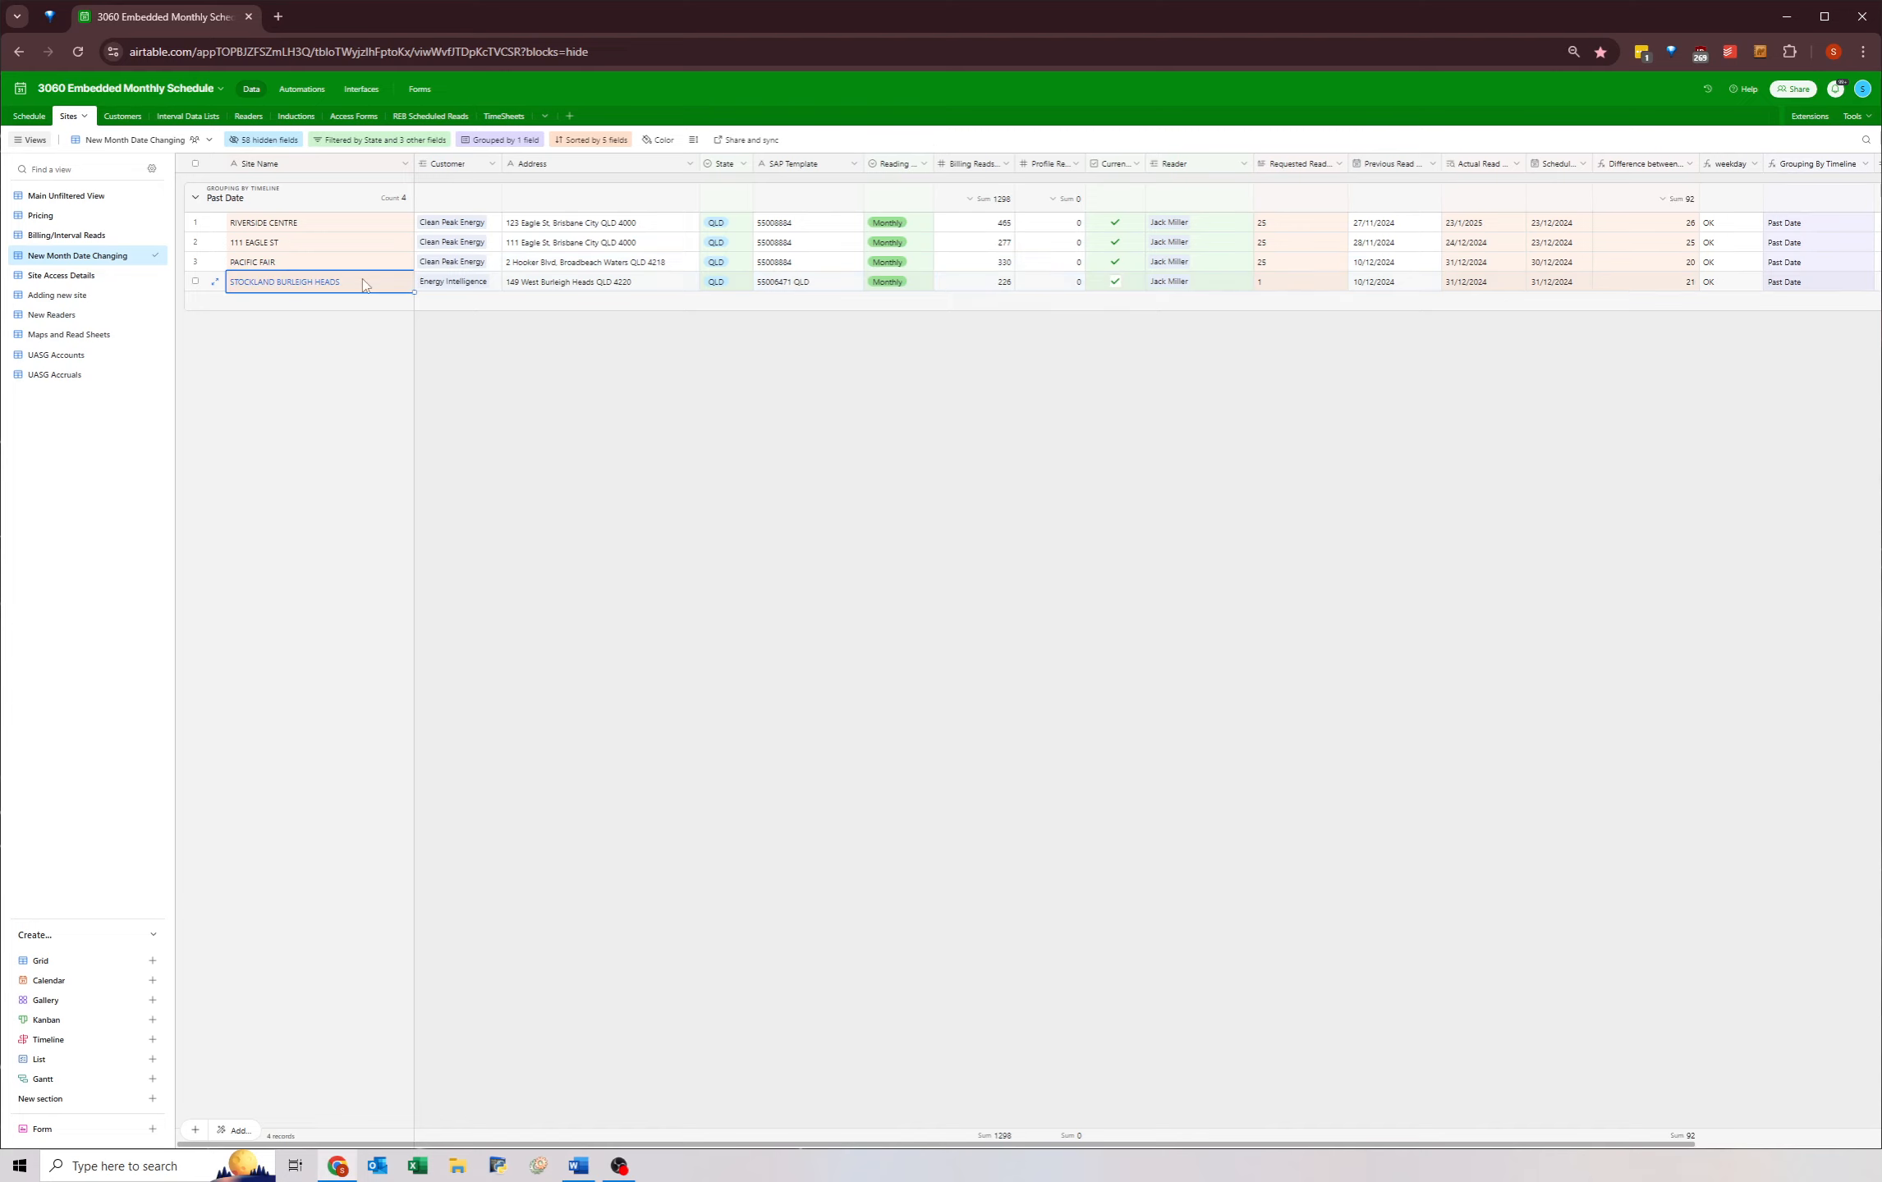
left_click_drag(363, 264, 358, 282)
left_click(362, 279)
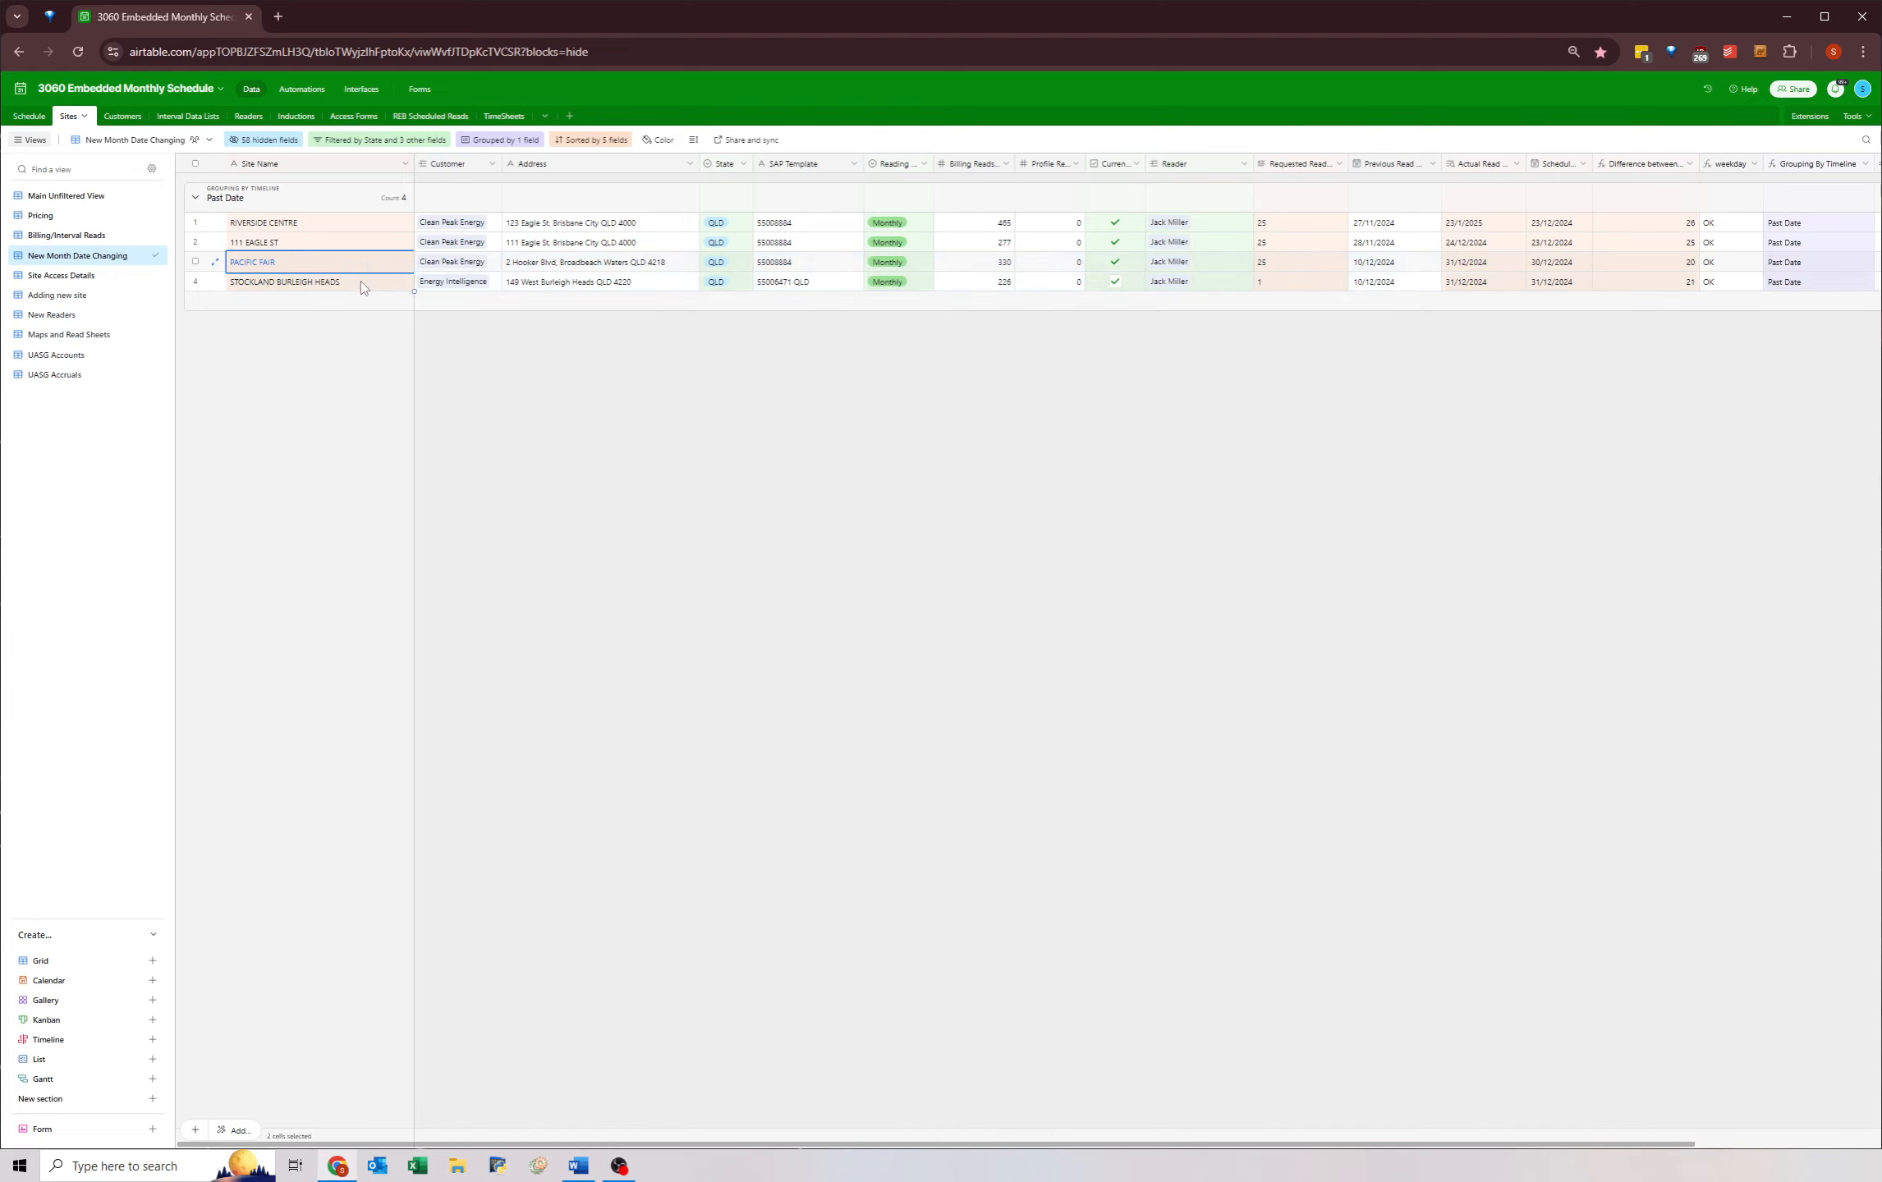
left_click(1553, 268)
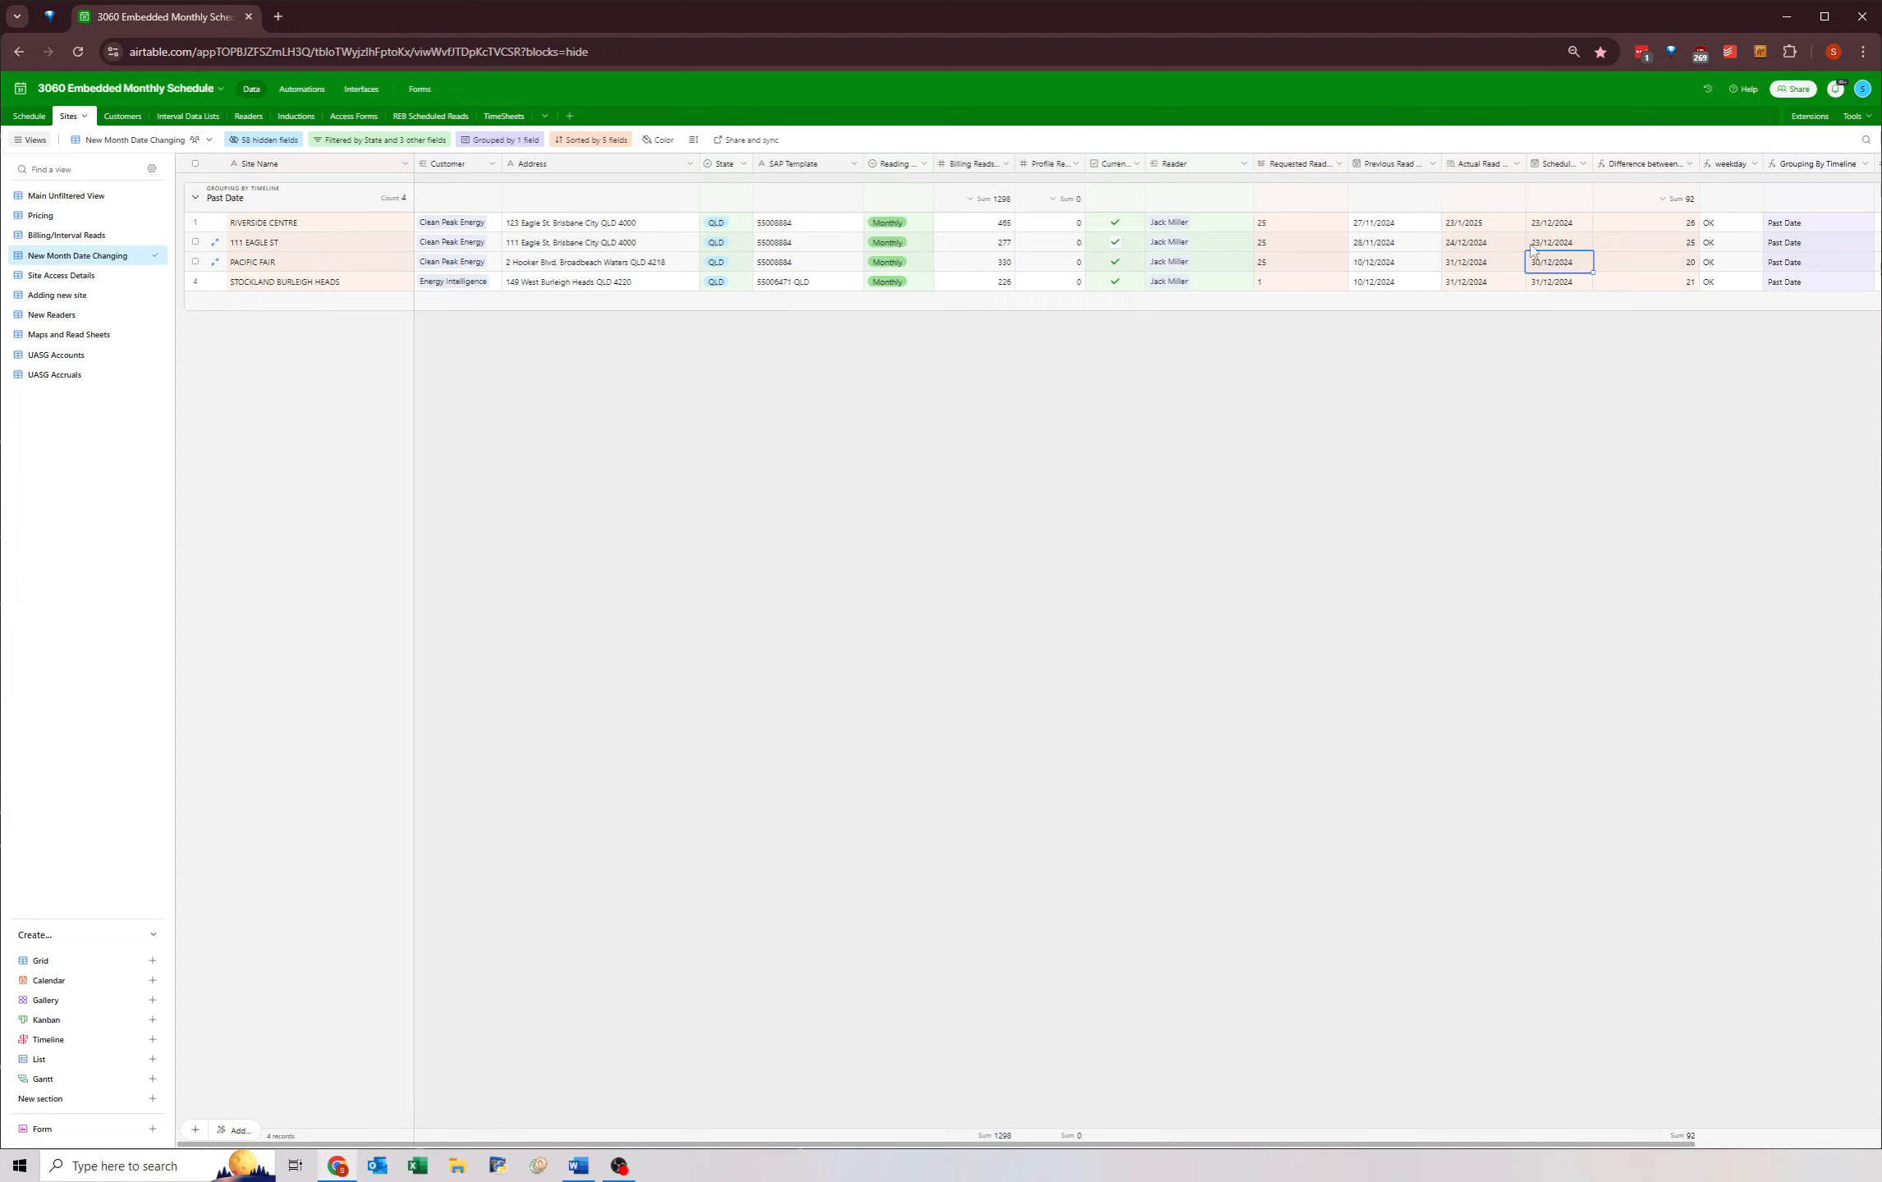
- Copy the actual read dates of the four filtered sites into their previous read dates
left_click_drag(1469, 229, 1463, 291)
key("ctrl+c")
left_click(1393, 228)
key("ctrl+v")
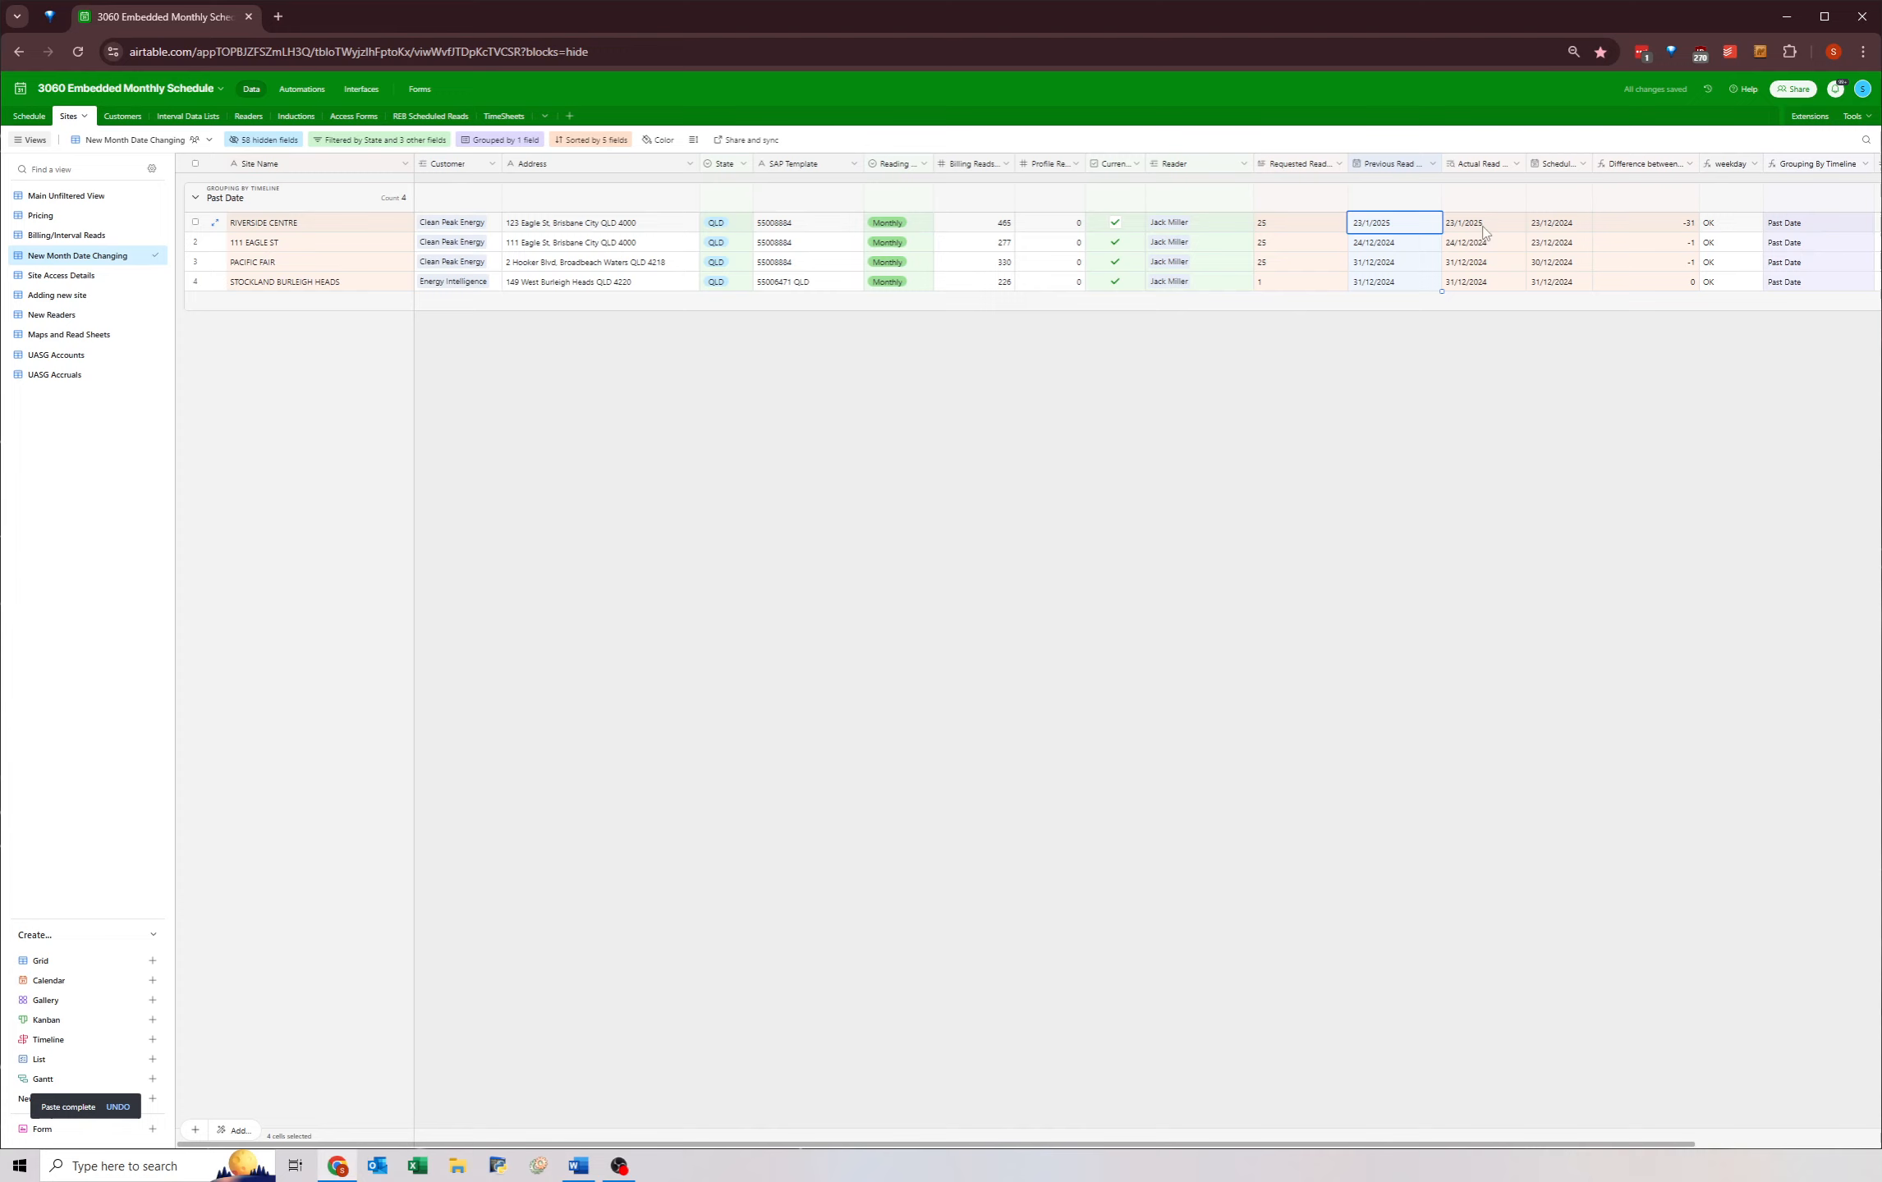
left_click(1488, 230)
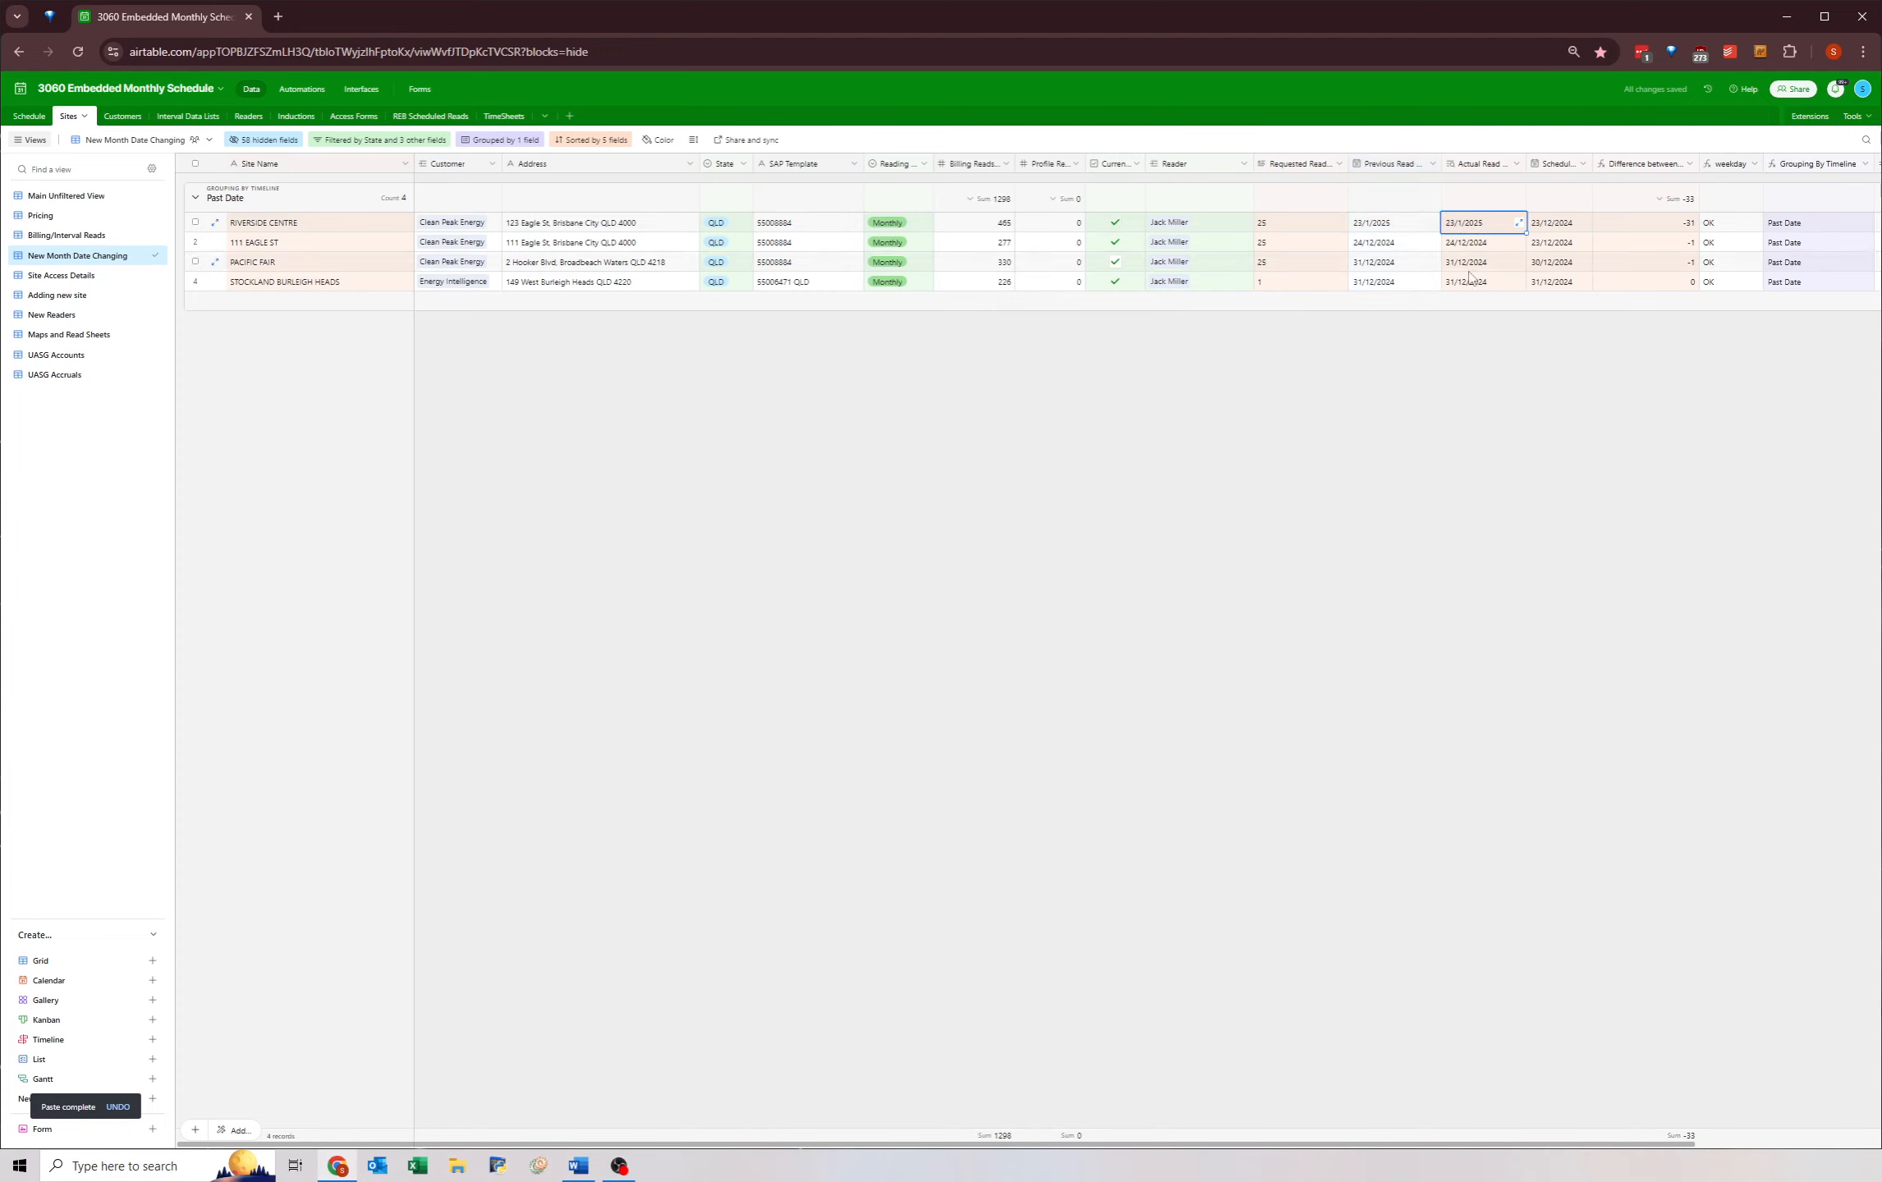
- Check the scheduled date of RIVERSIDE CENTRE and compare the customers of the four filtered sites, including STOCKLAND BURLEIGH HEADS
left_click(1560, 226)
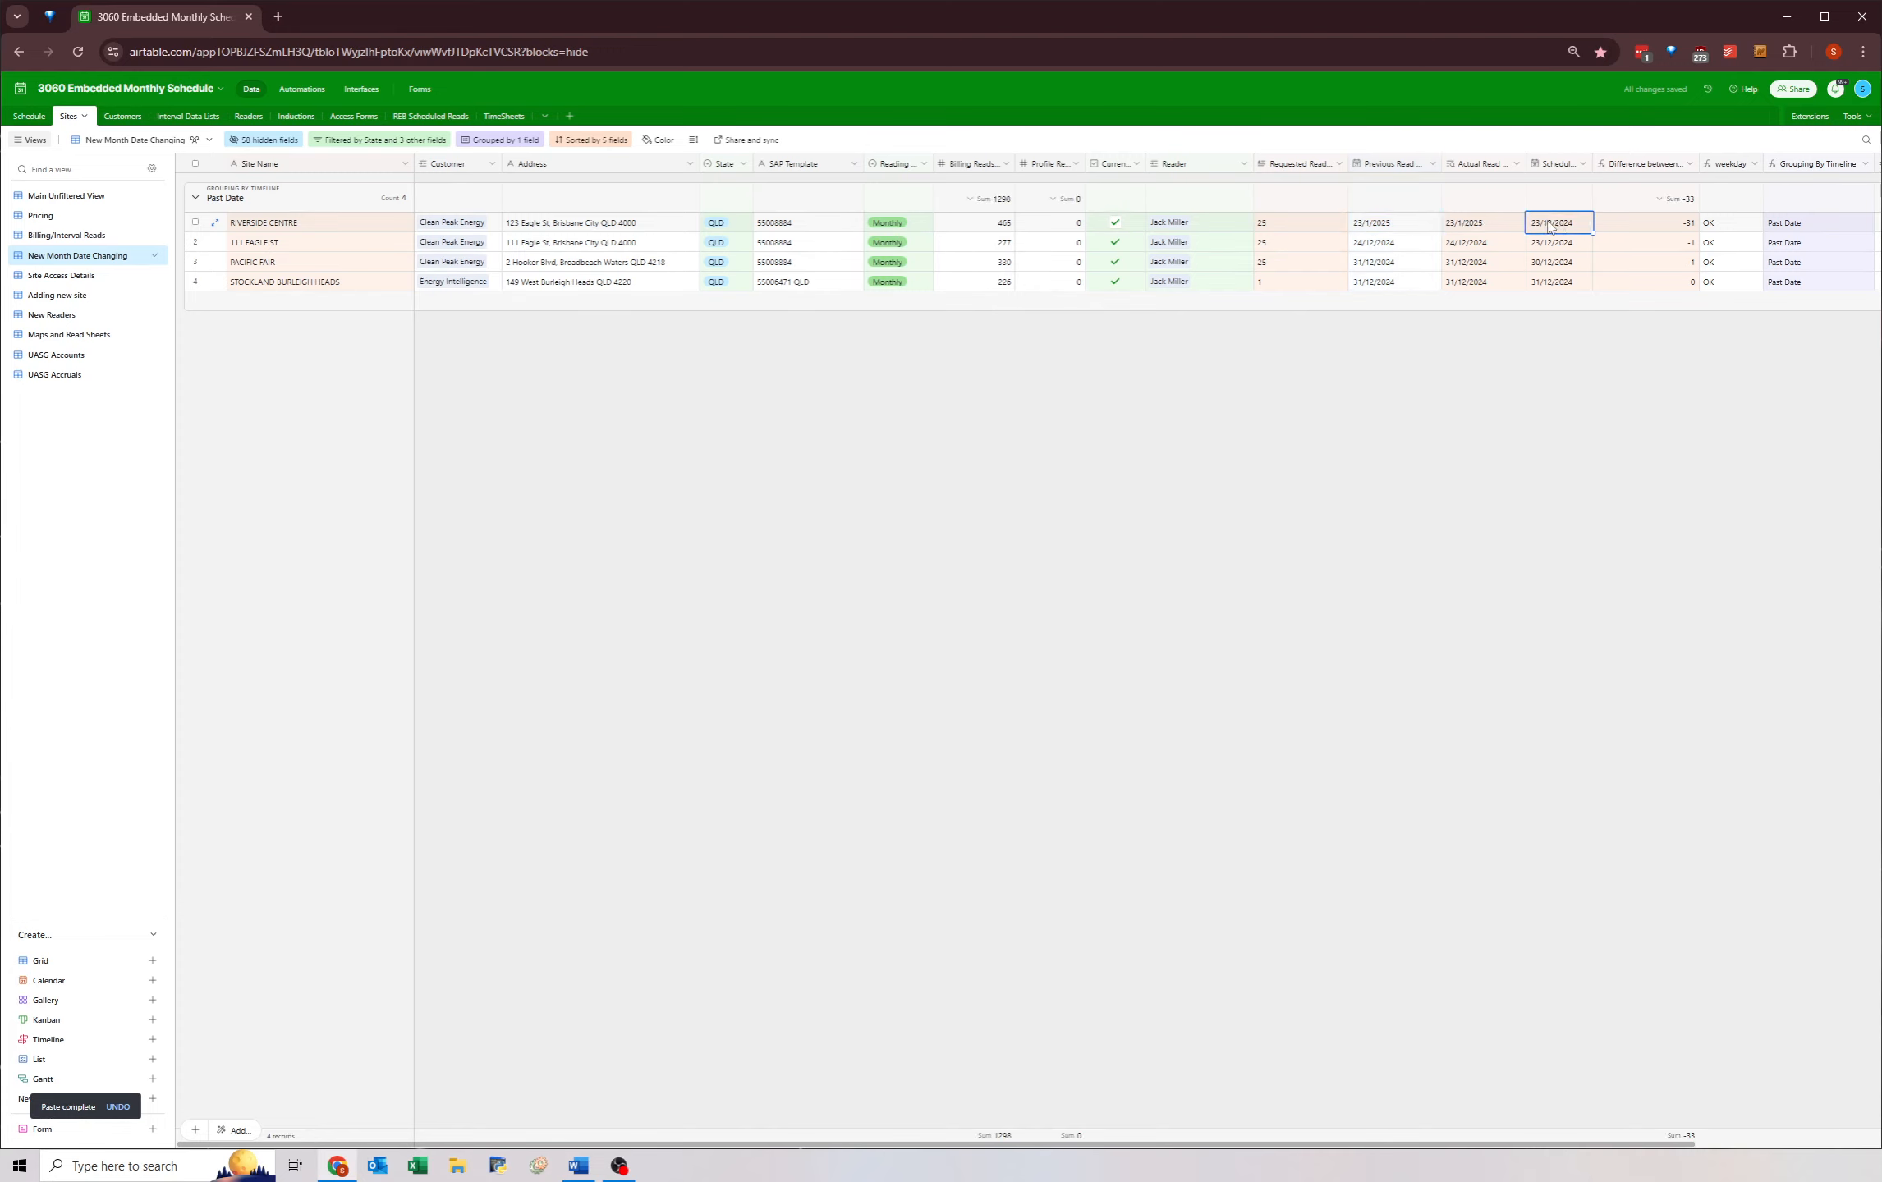
left_click(1550, 226)
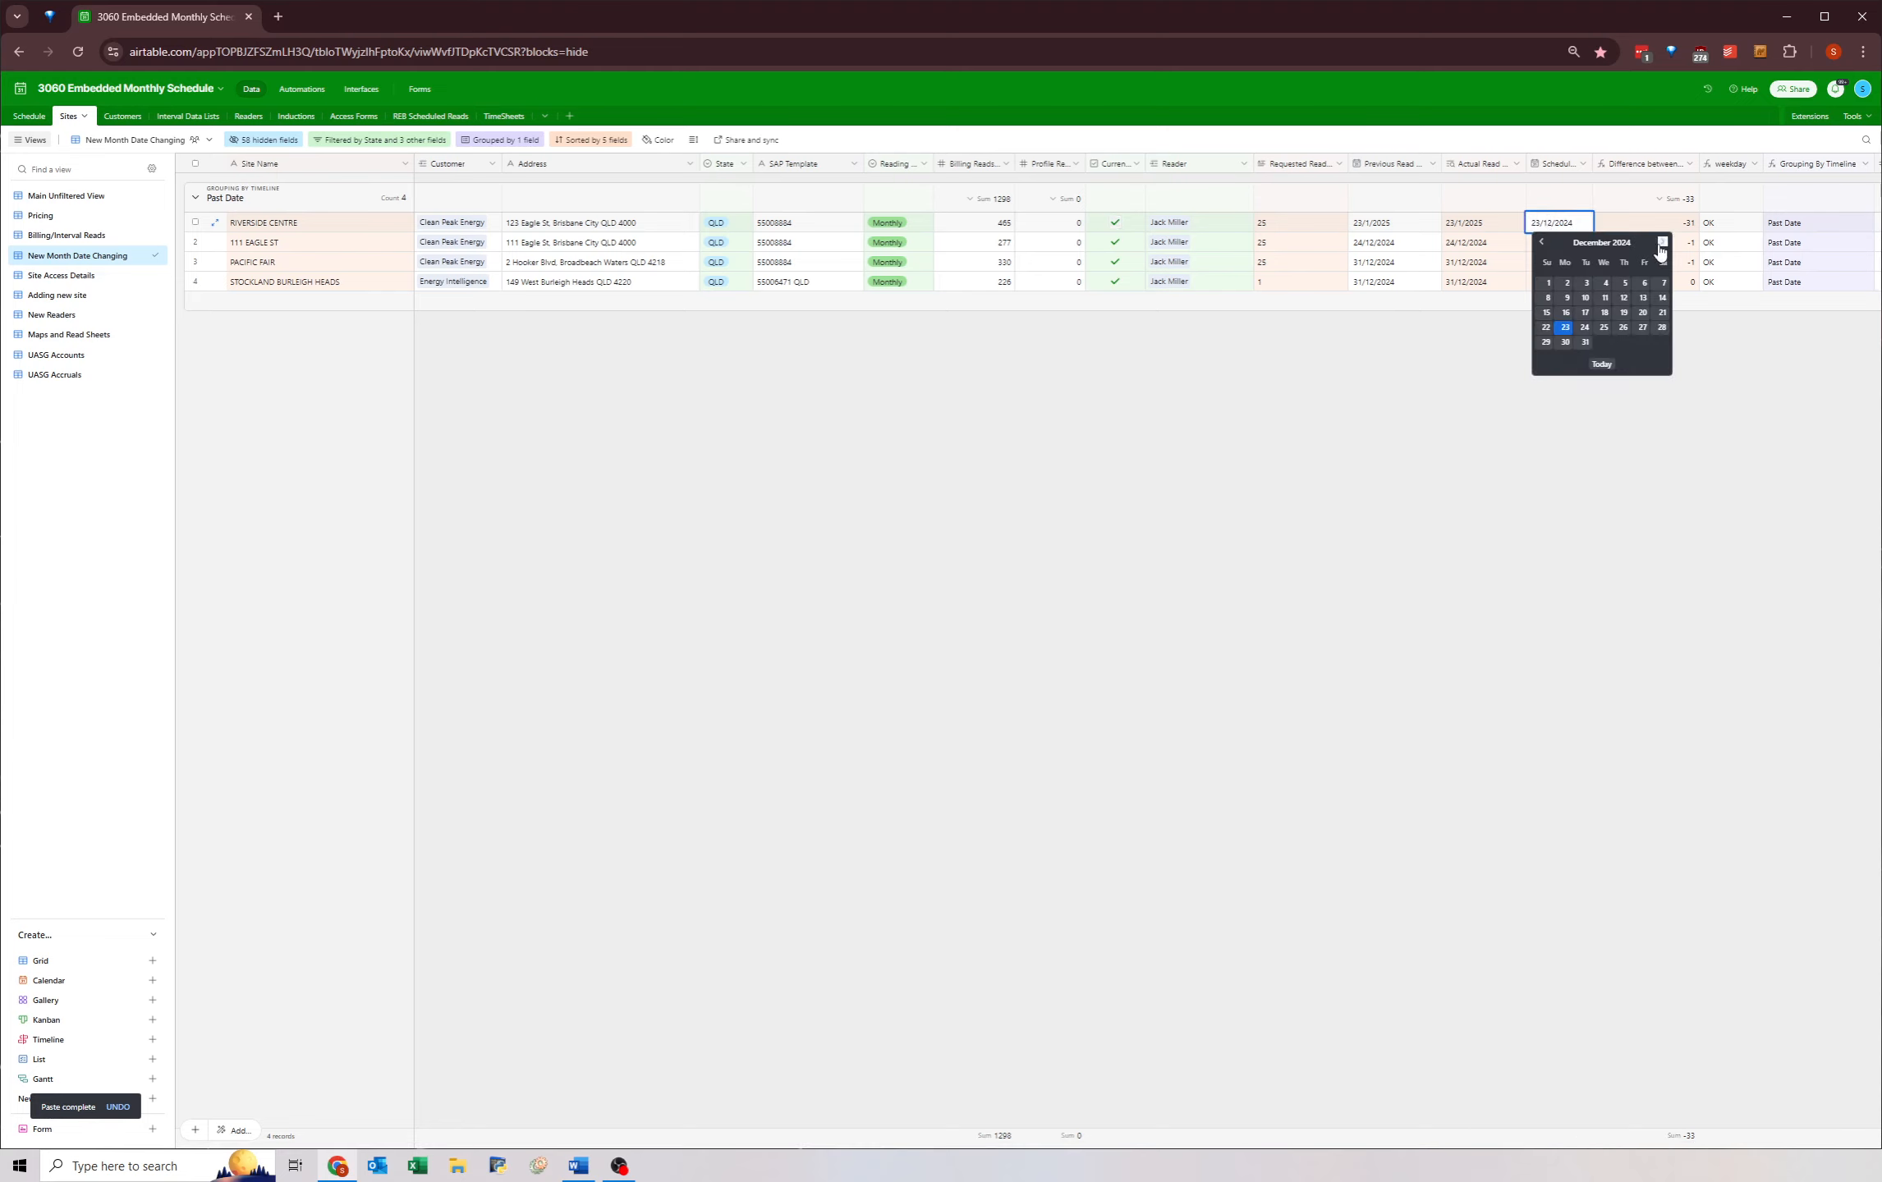
left_click_drag(482, 230, 462, 267)
left_click(473, 342)
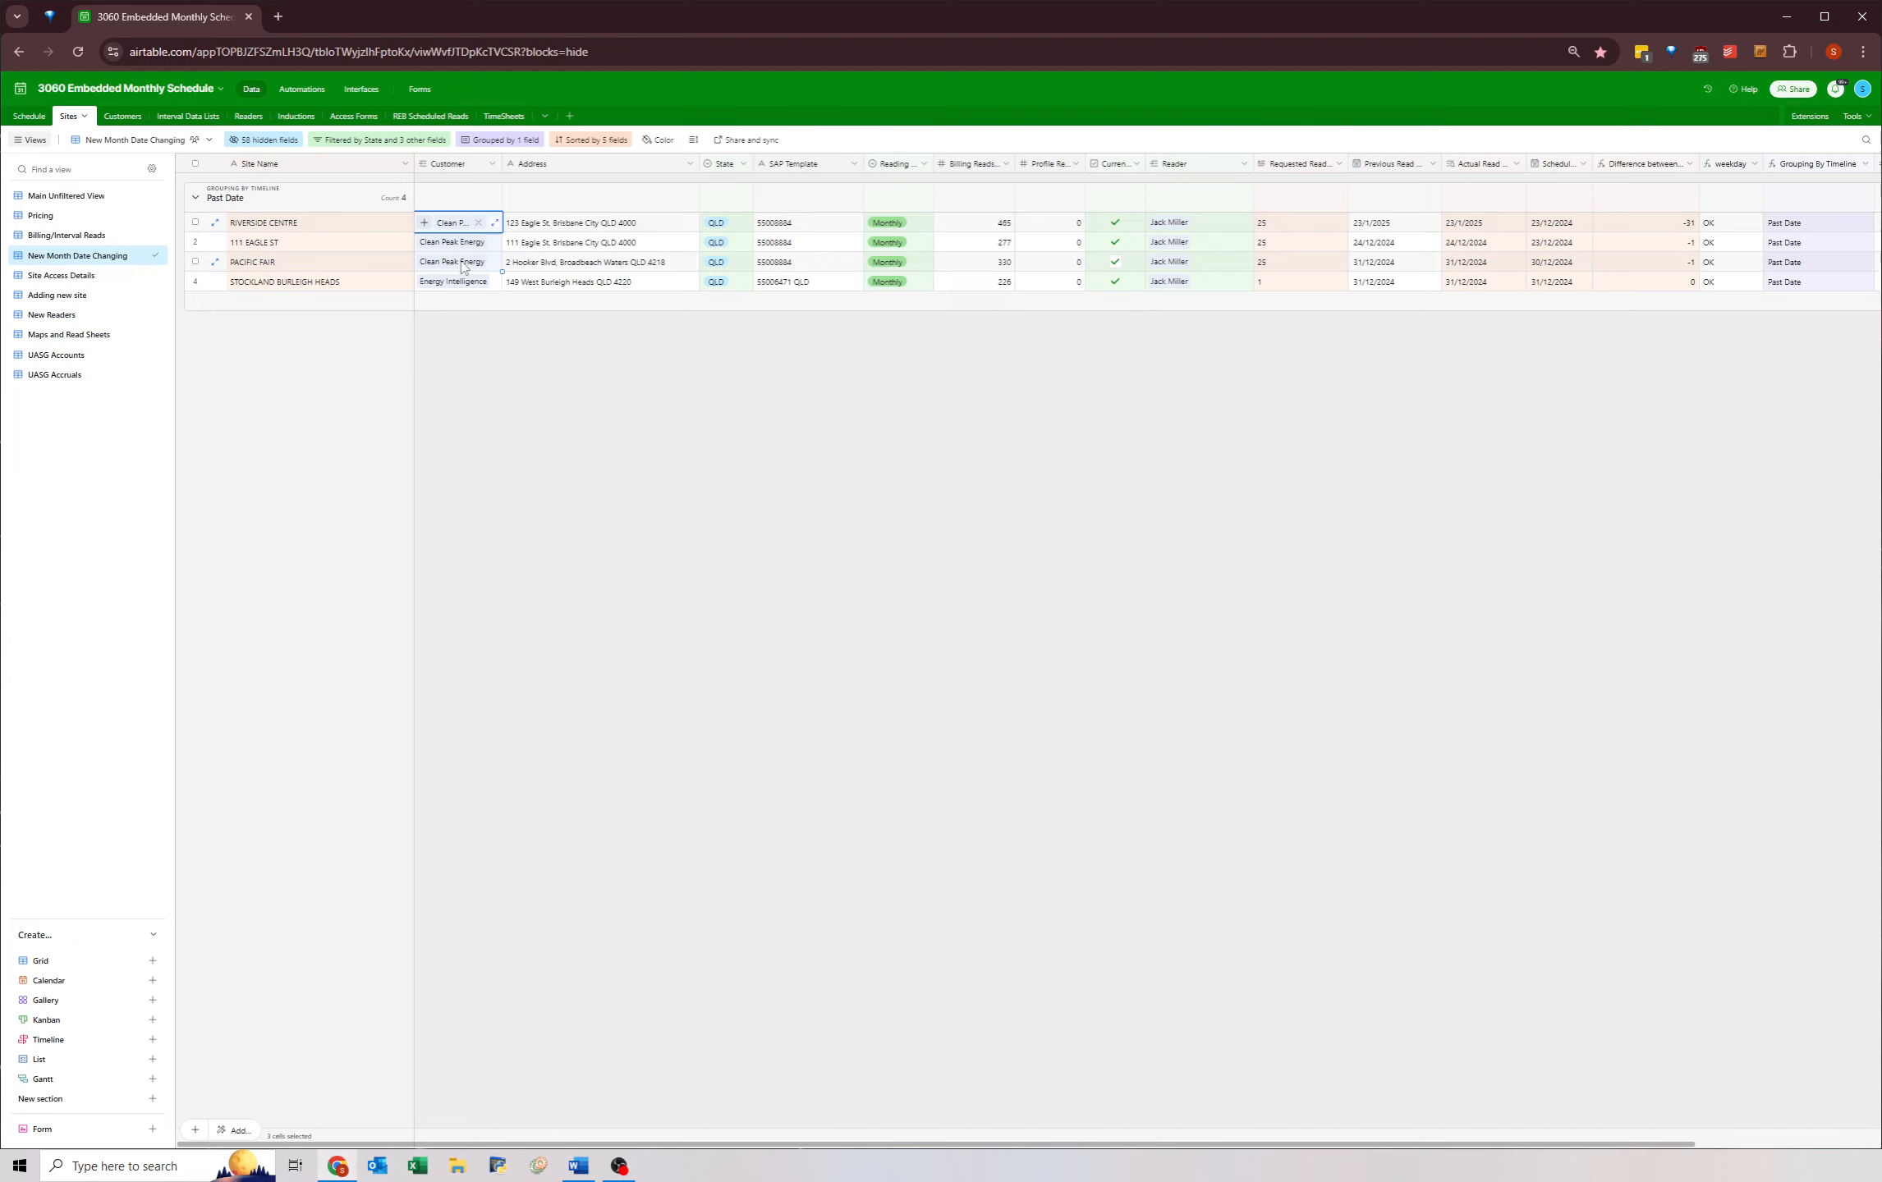
left_click(283, 282)
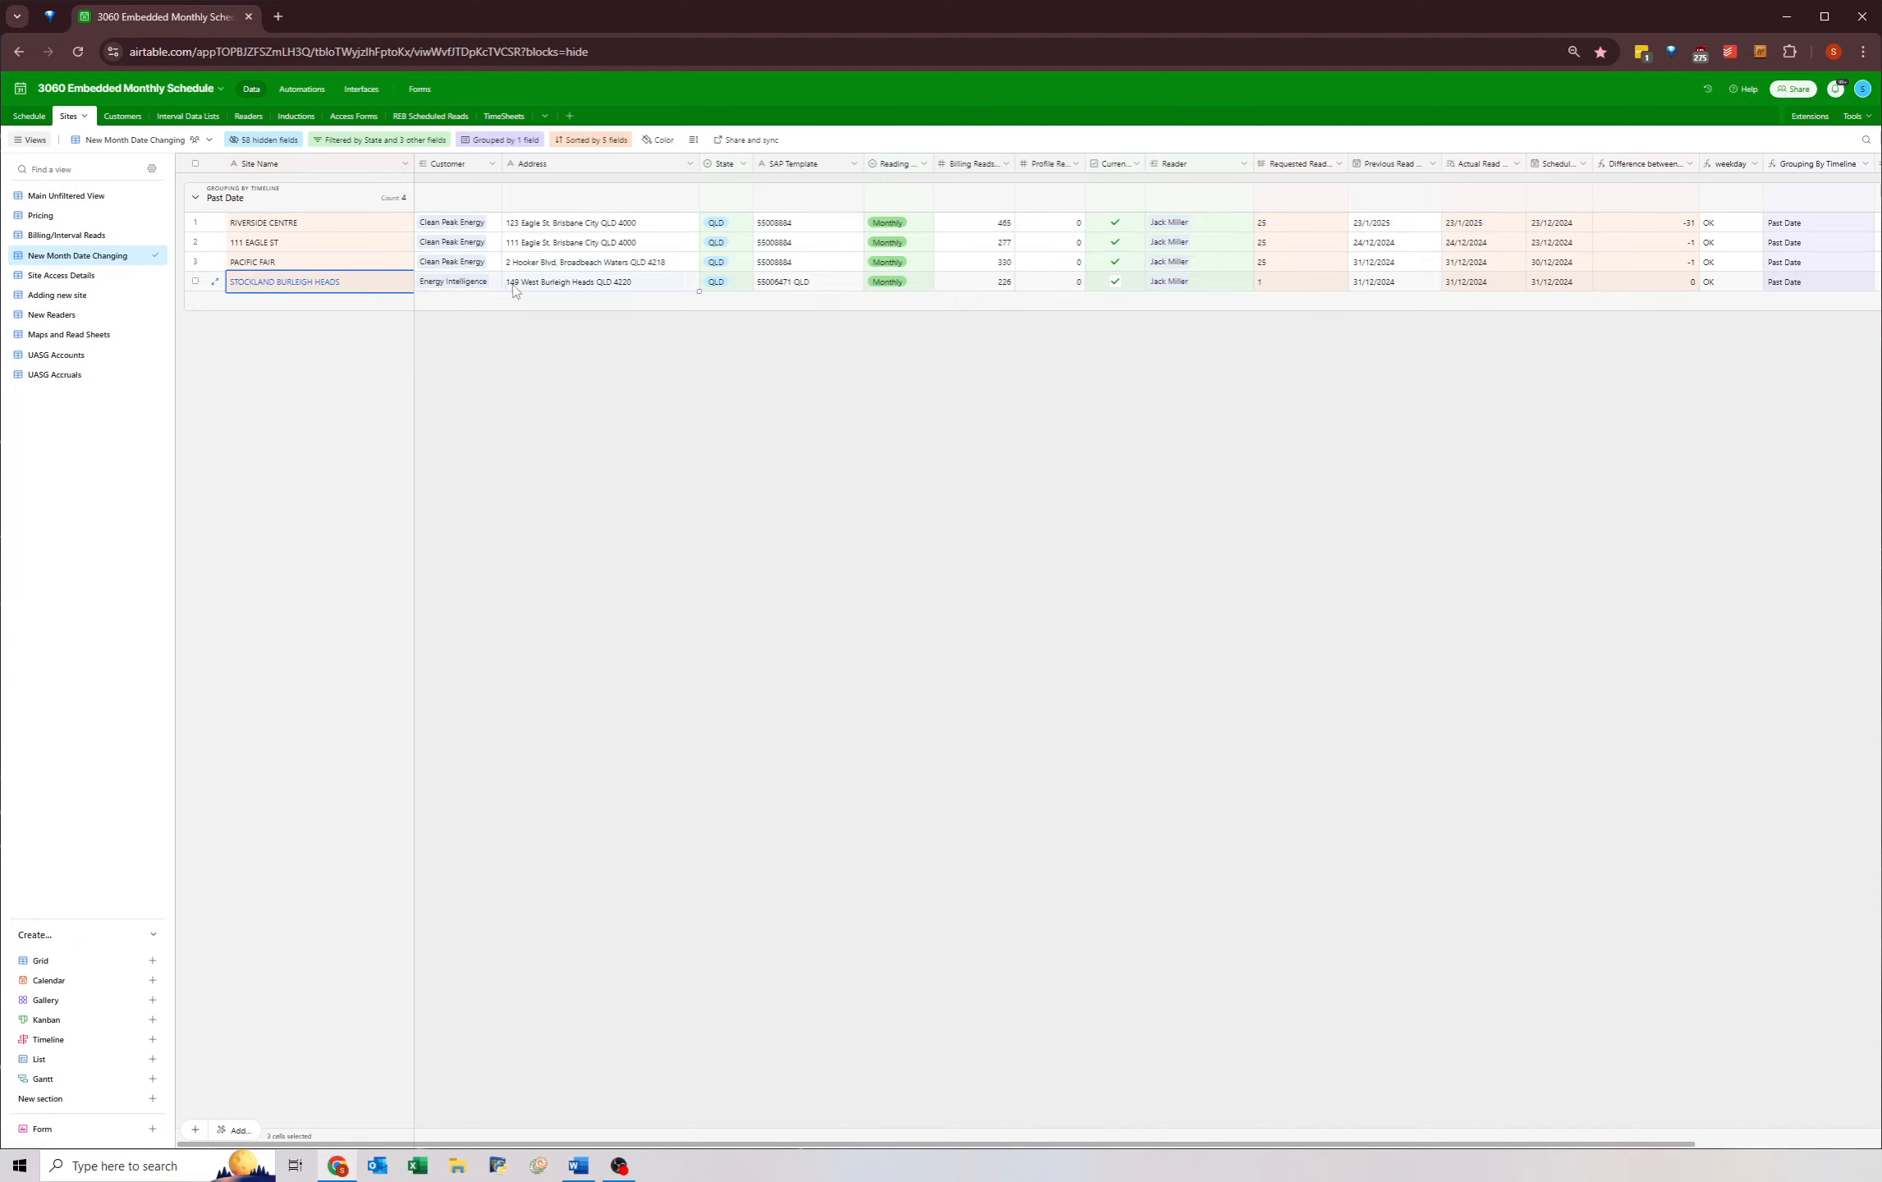
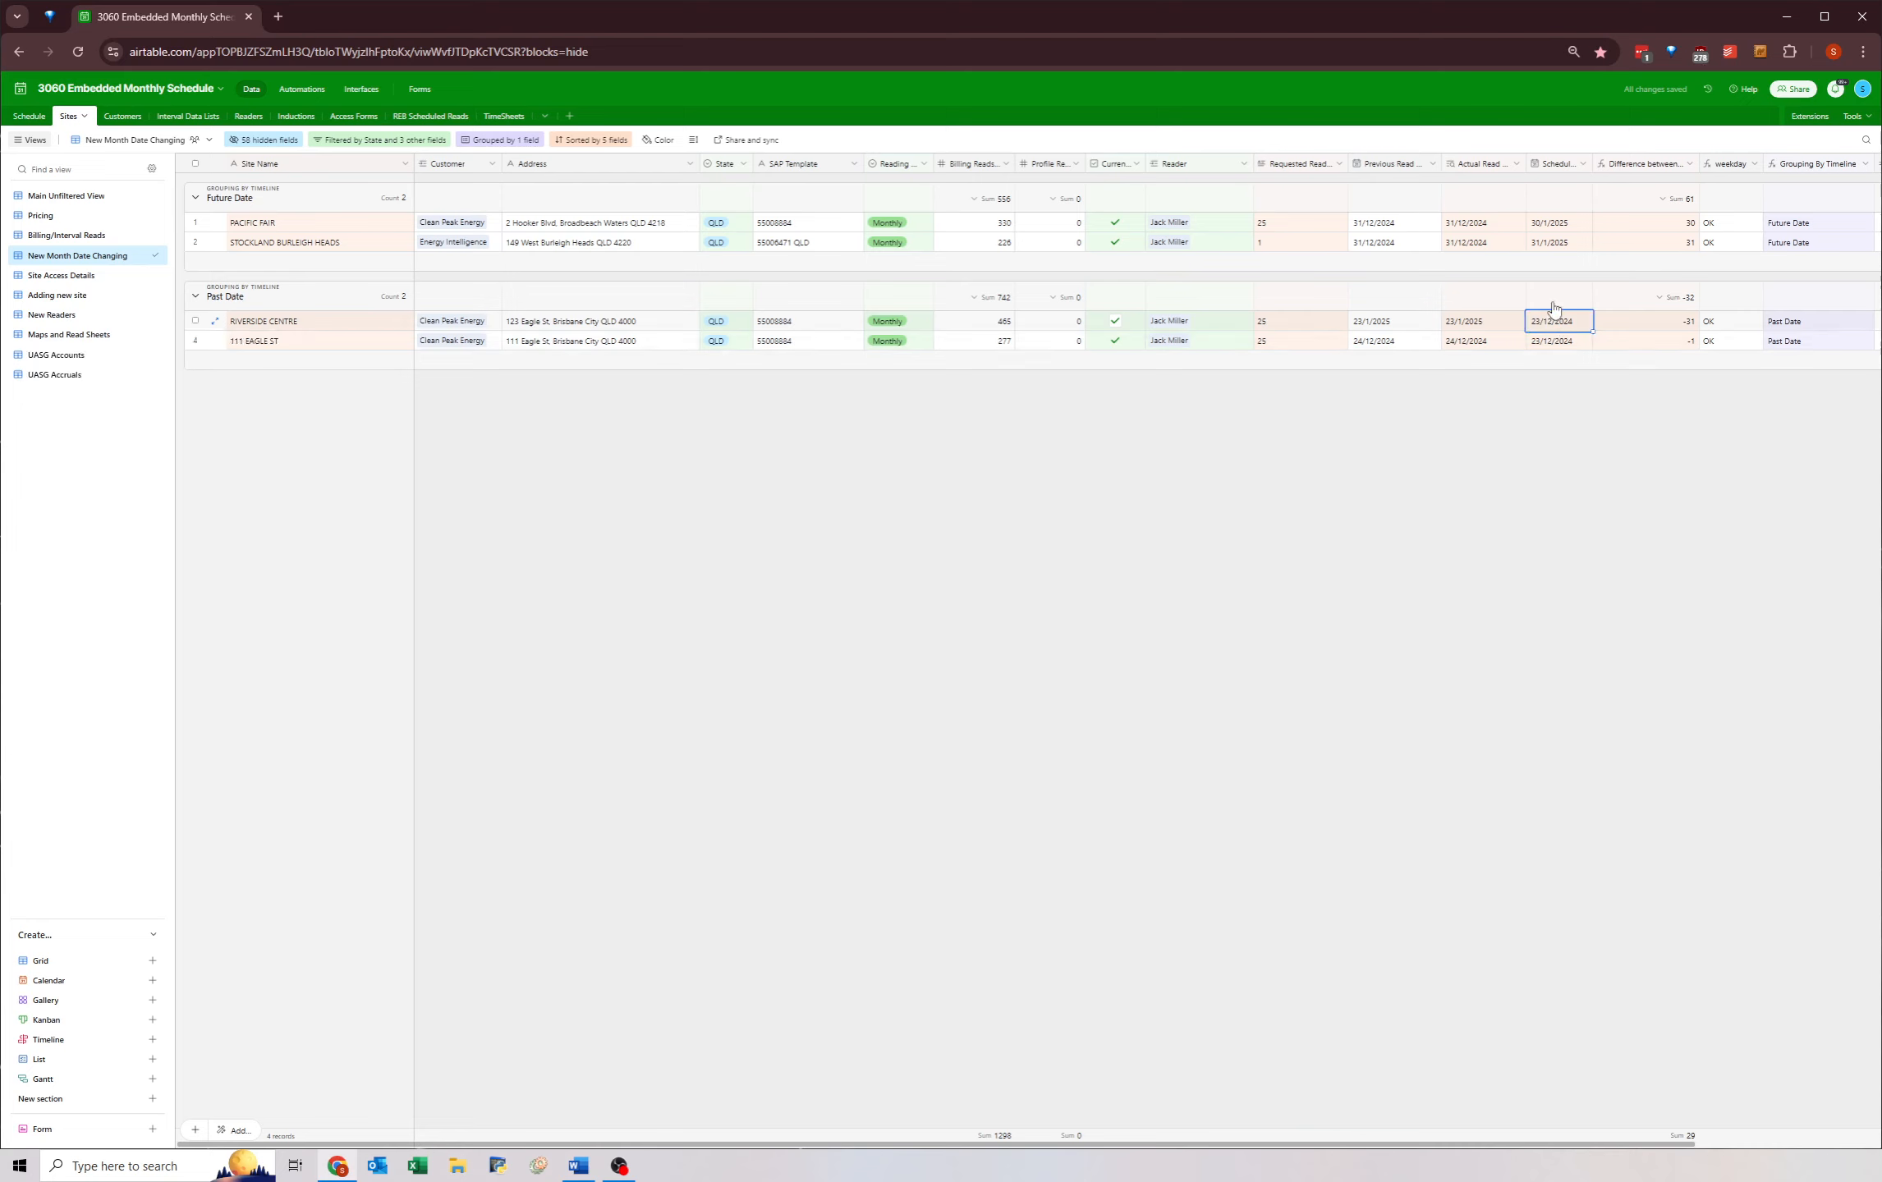
- Set the scheduled date of RIVERSIDE CENTRE to 28/1/2025 and copy it to 111 EAGLE ST
left_click(1551, 324)
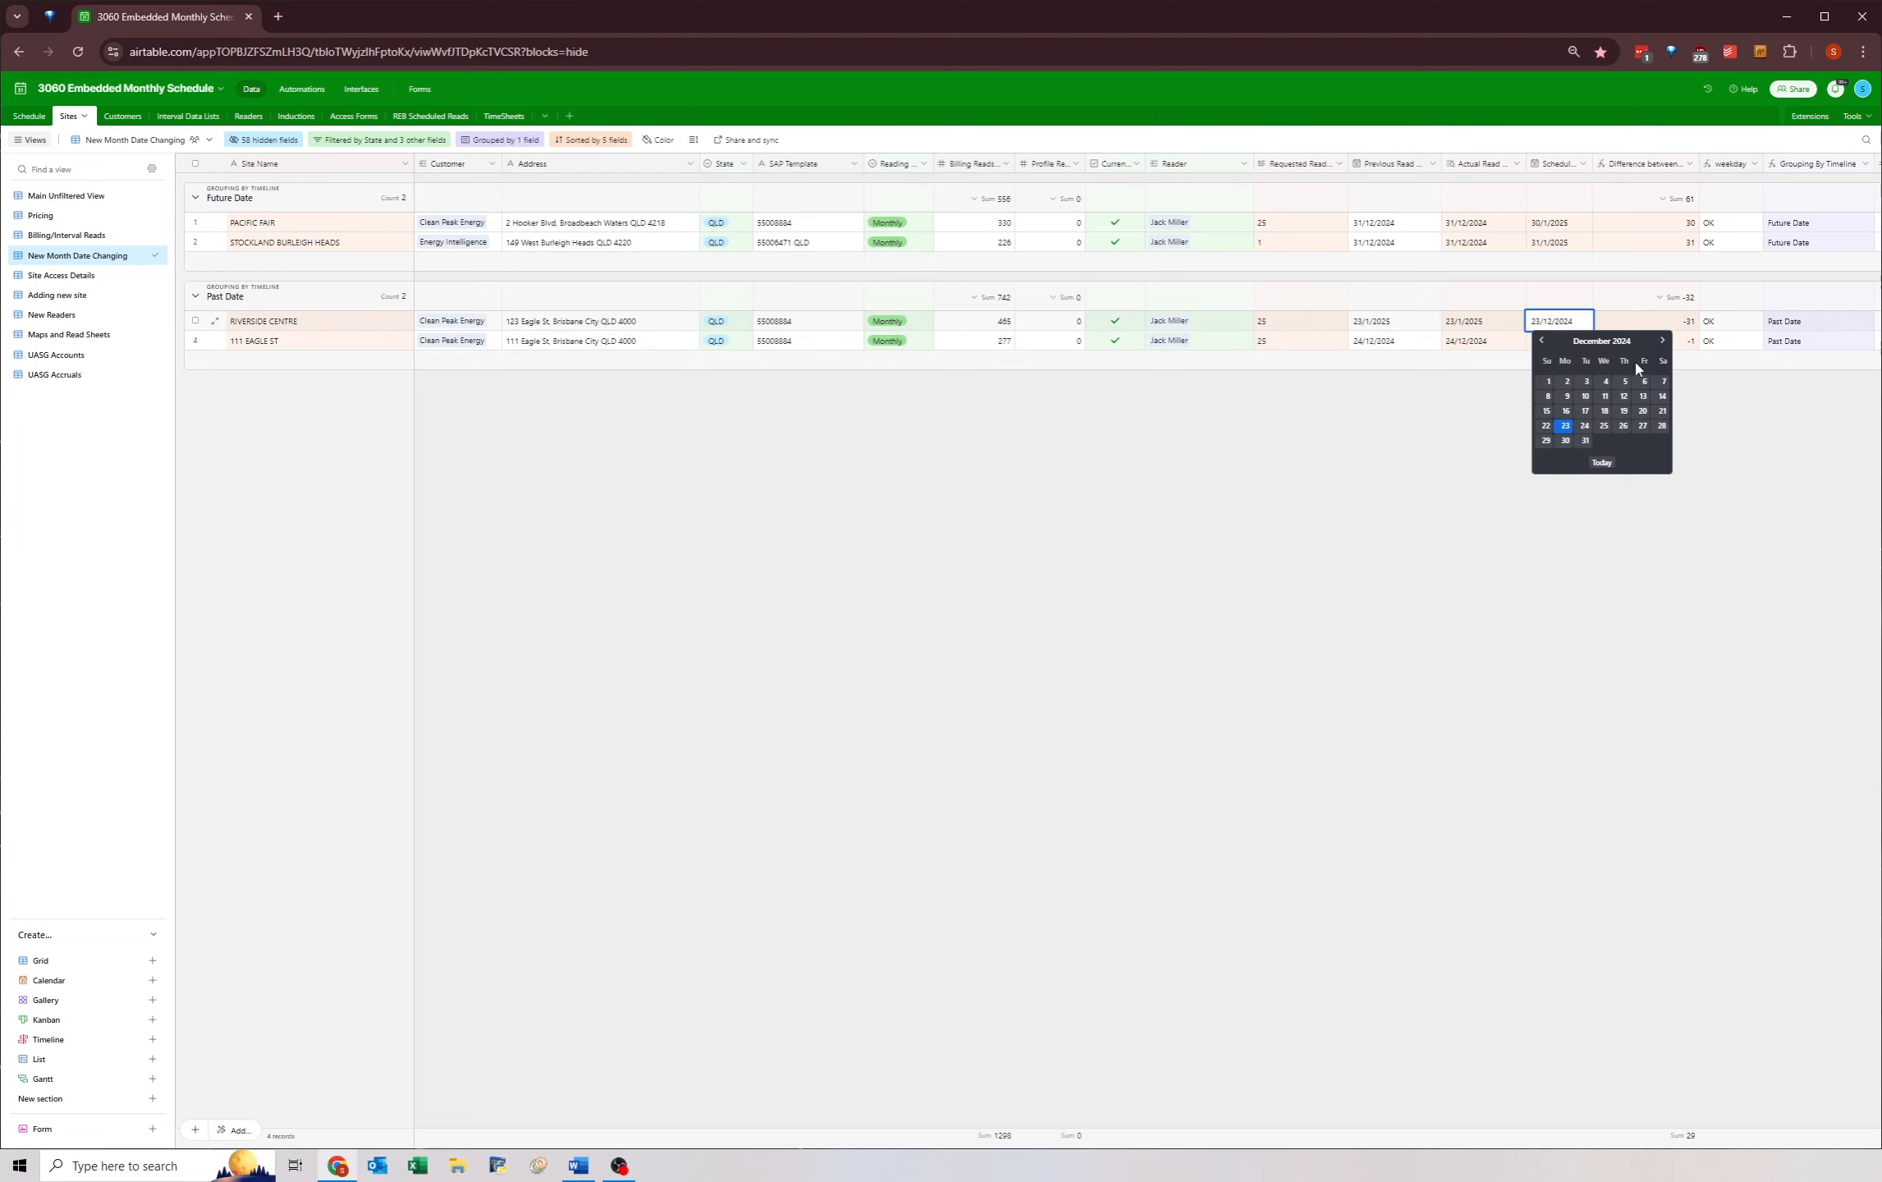
left_click(1659, 342)
left_click(1583, 443)
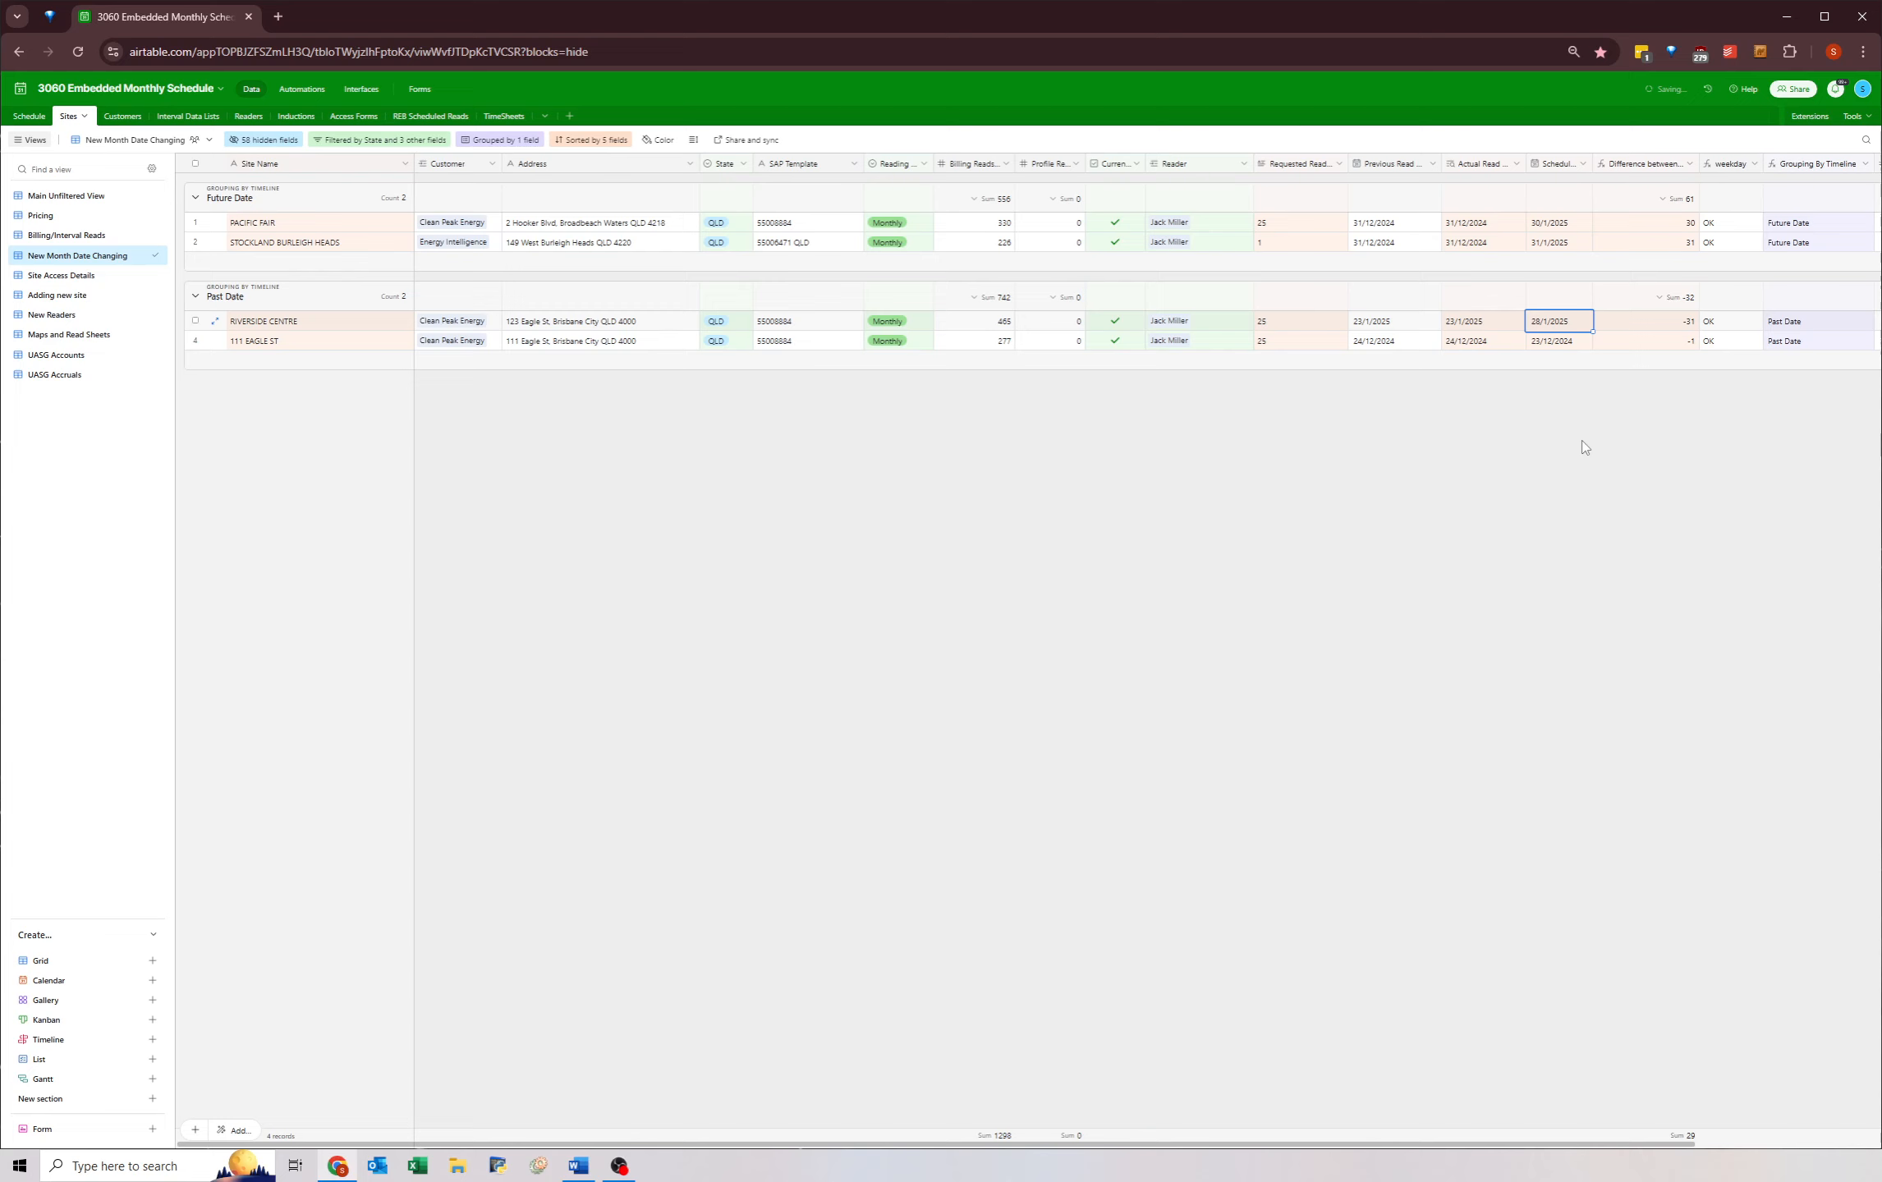
key("ctrl+c")
key("ctrl+v")
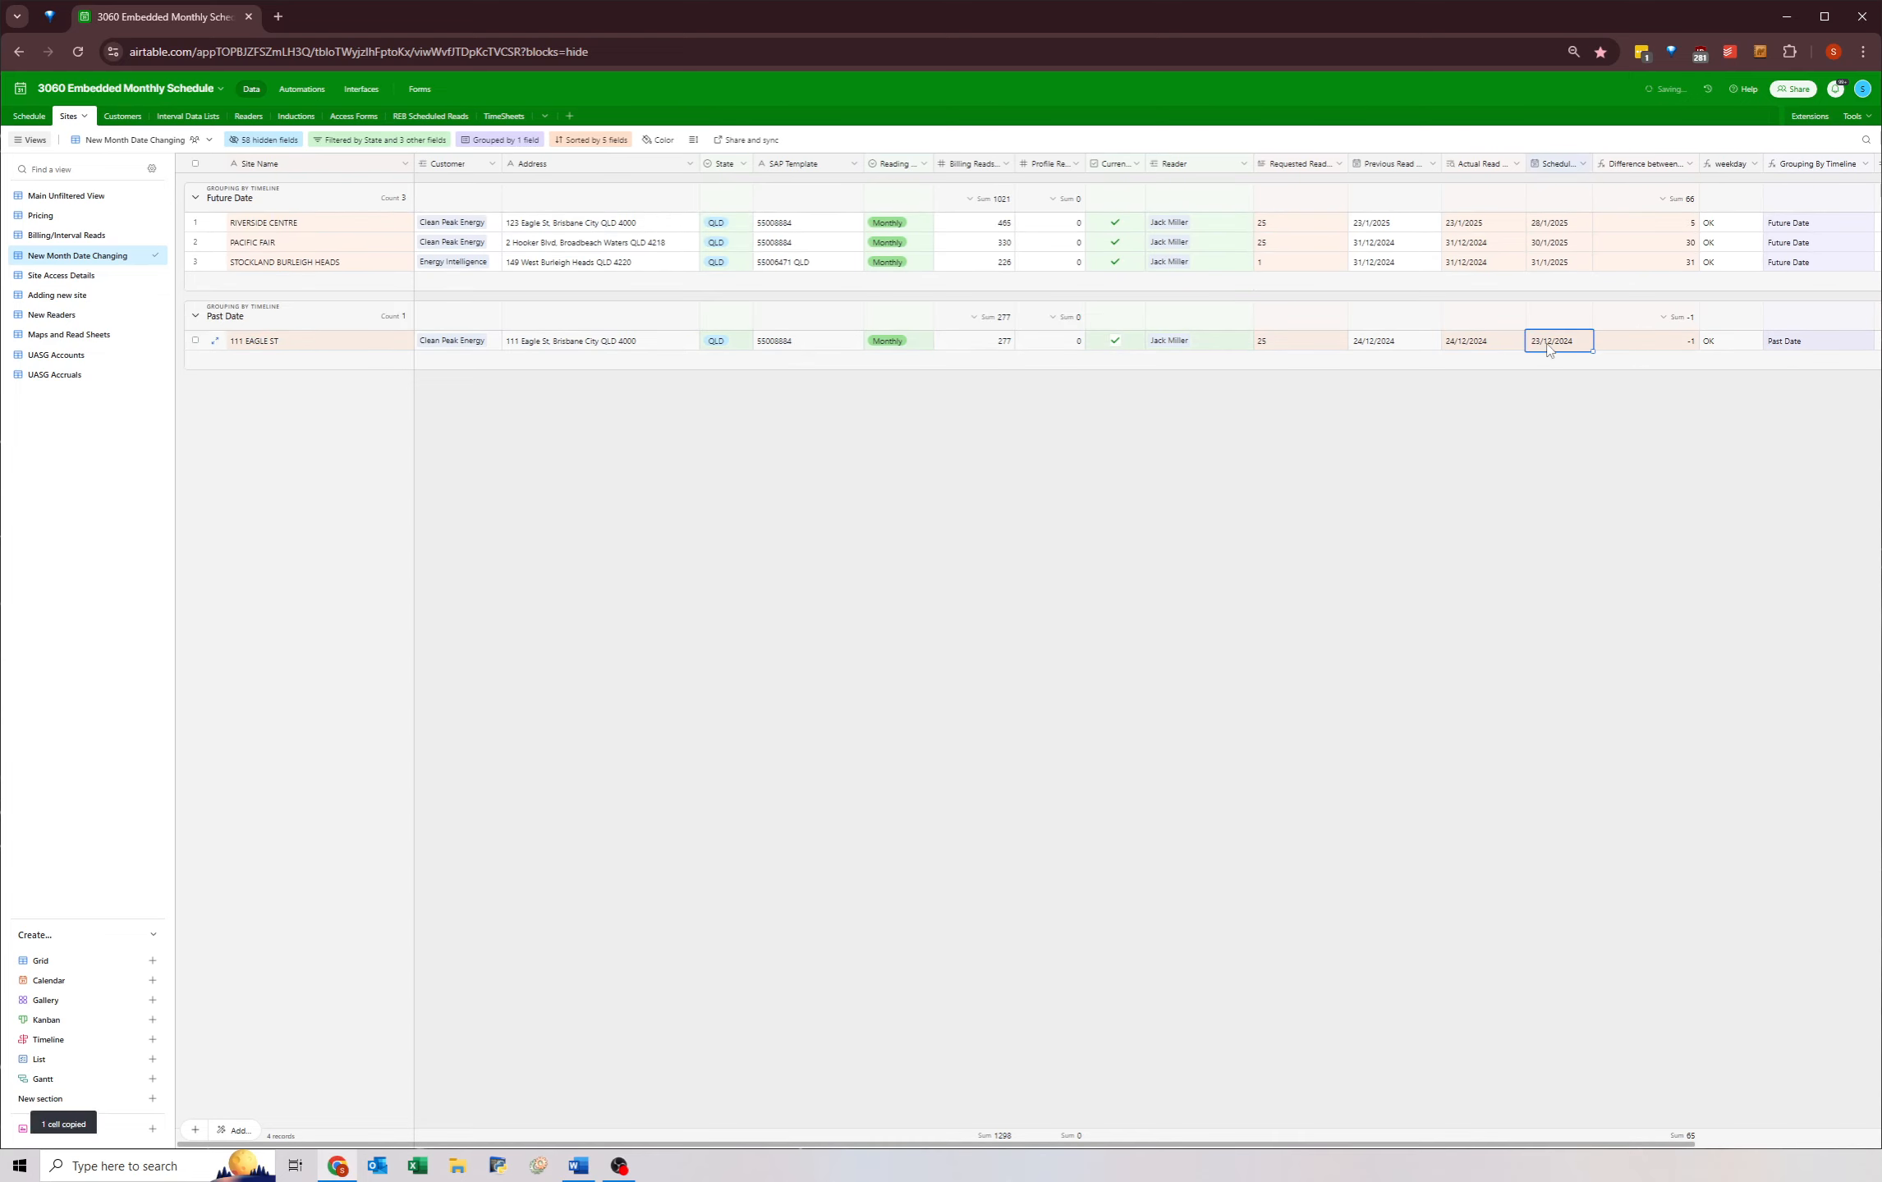
- Compare the scheduled dates and addresses of RIVERSIDE CENTRE and 111 EAGLE ST, and check them against the January 2025 calendar
left_click_drag(1532, 227, 1542, 243)
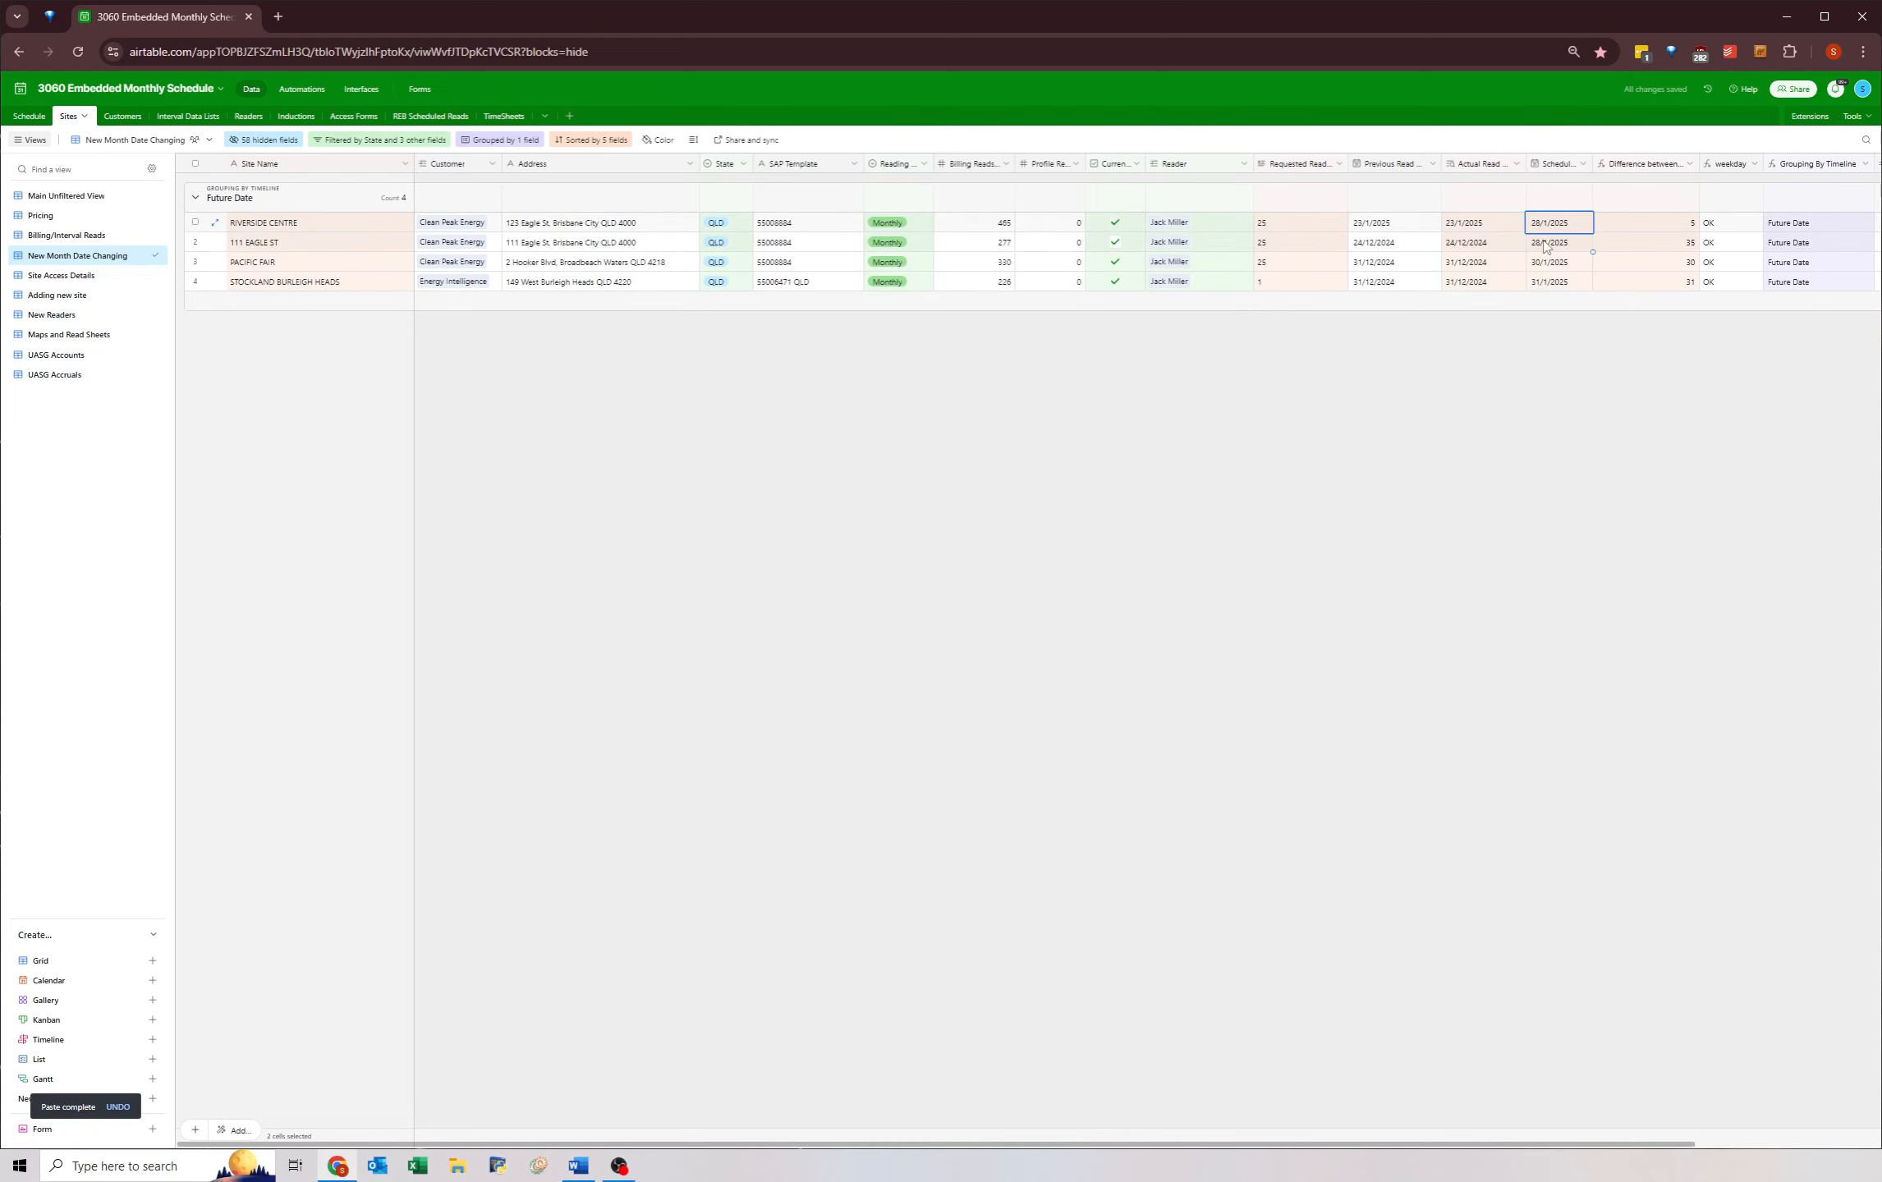
left_click_drag(286, 225, 538, 252)
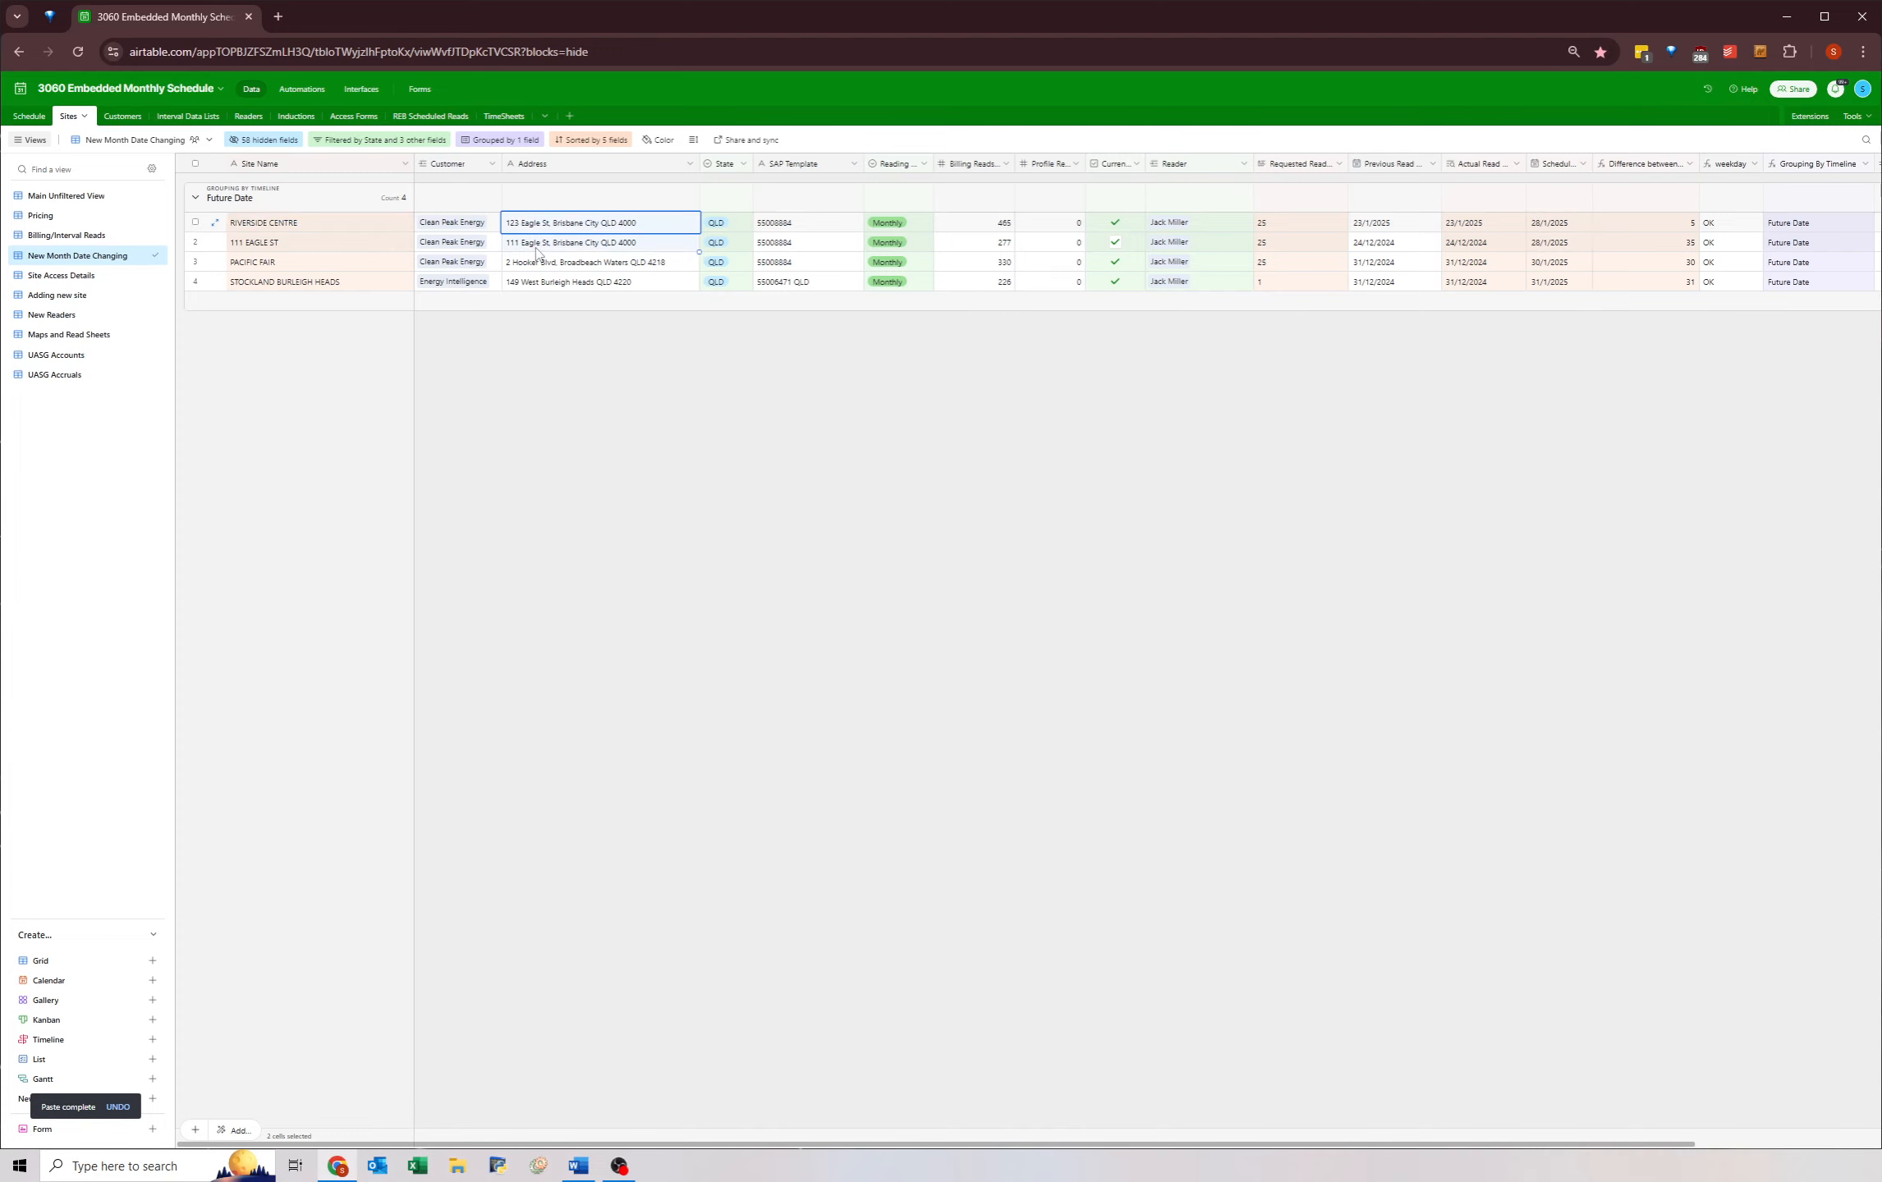
left_click(1541, 223)
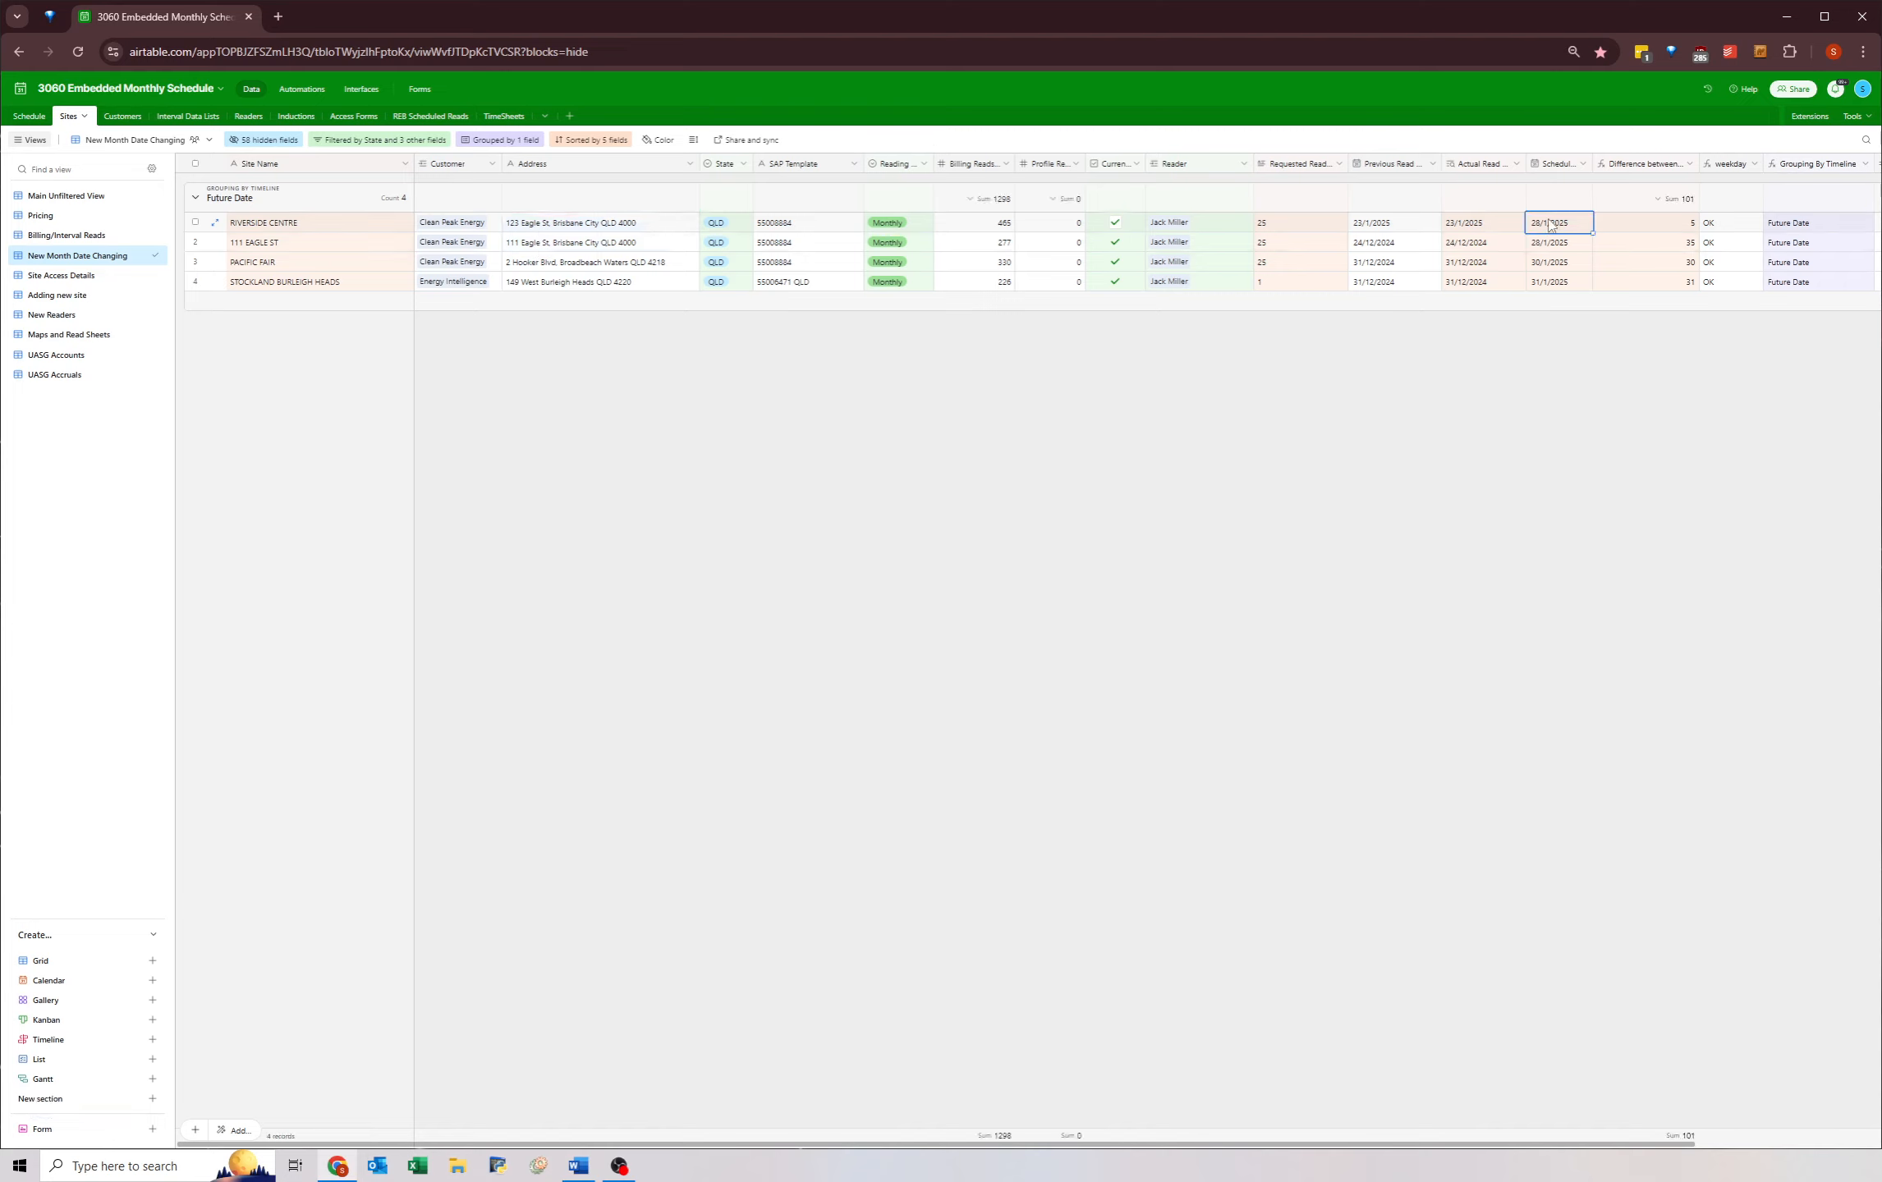
left_click(1549, 224)
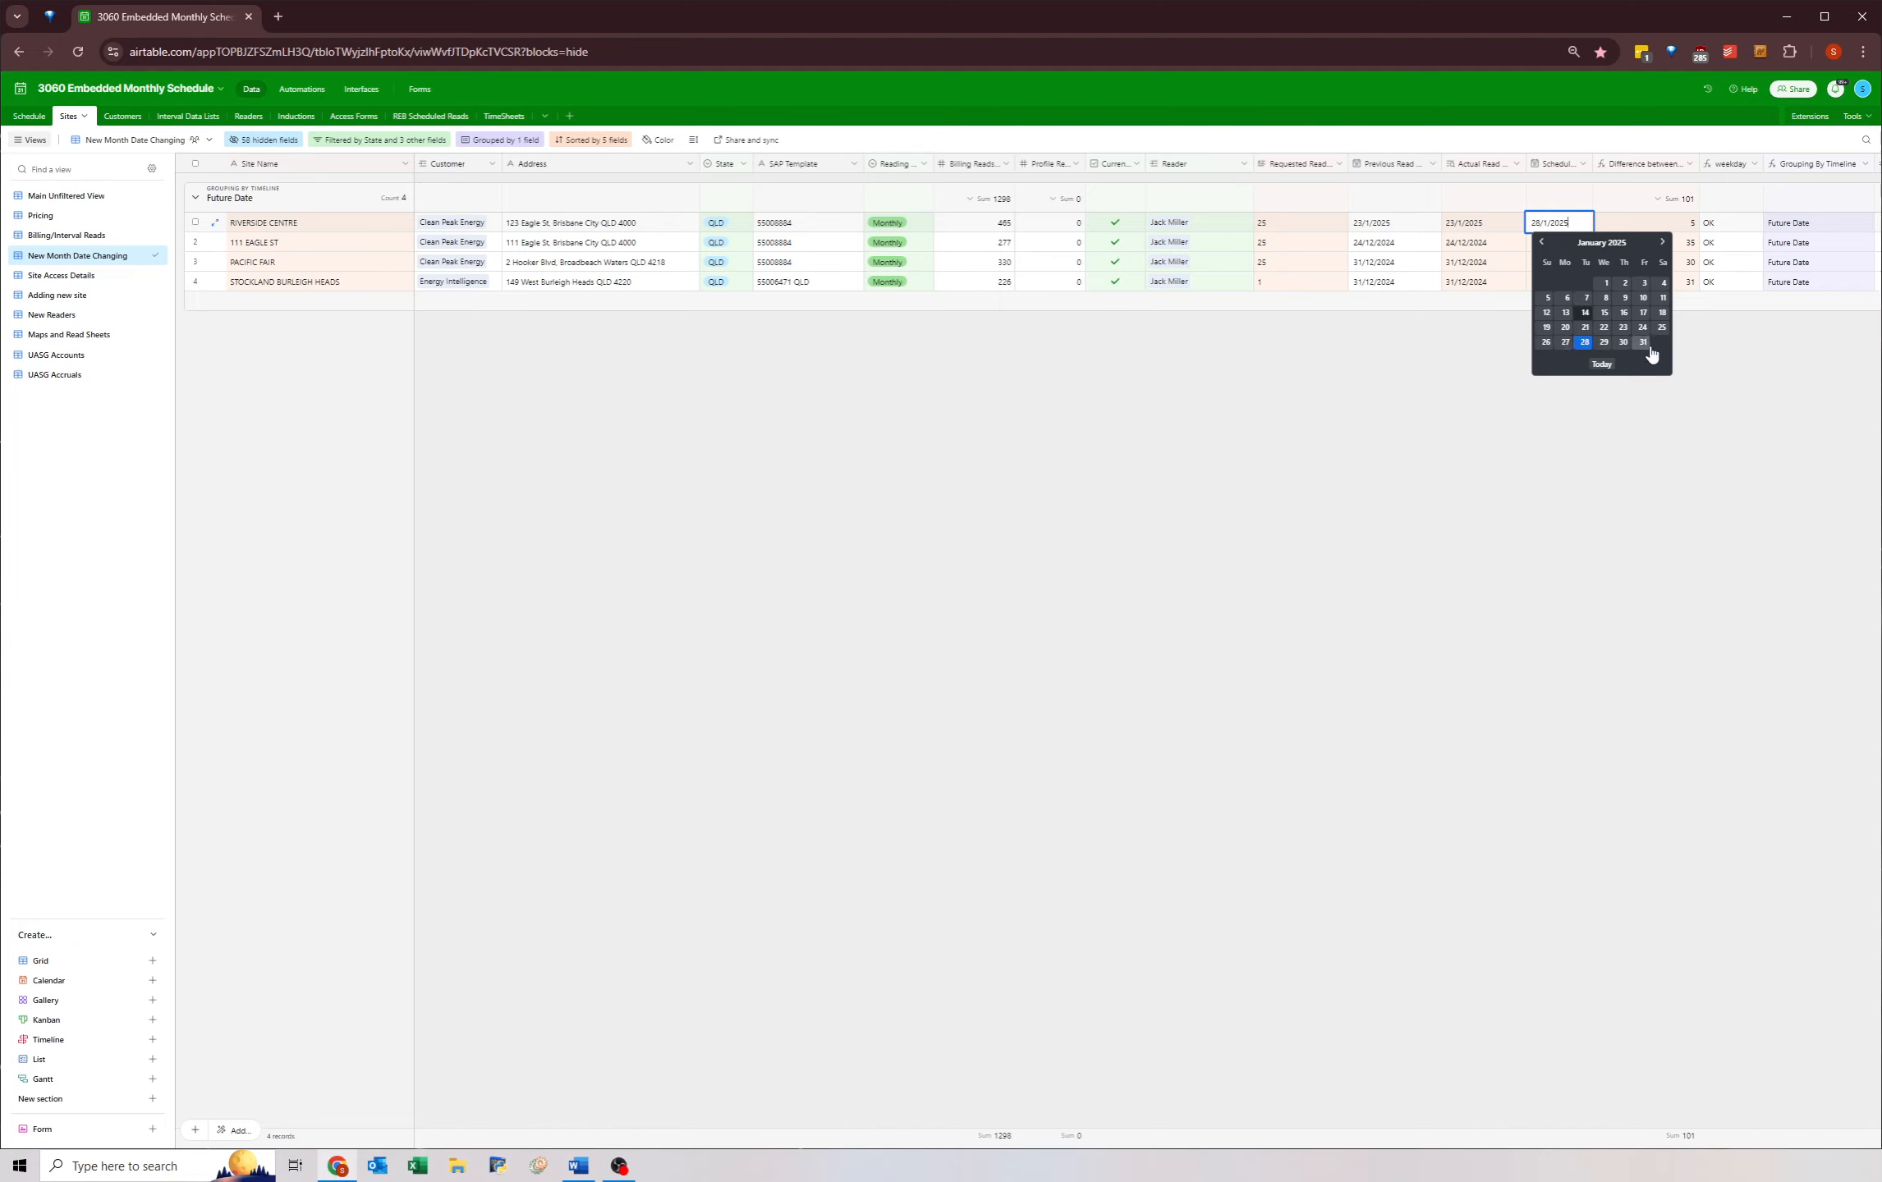
left_click(1449, 500)
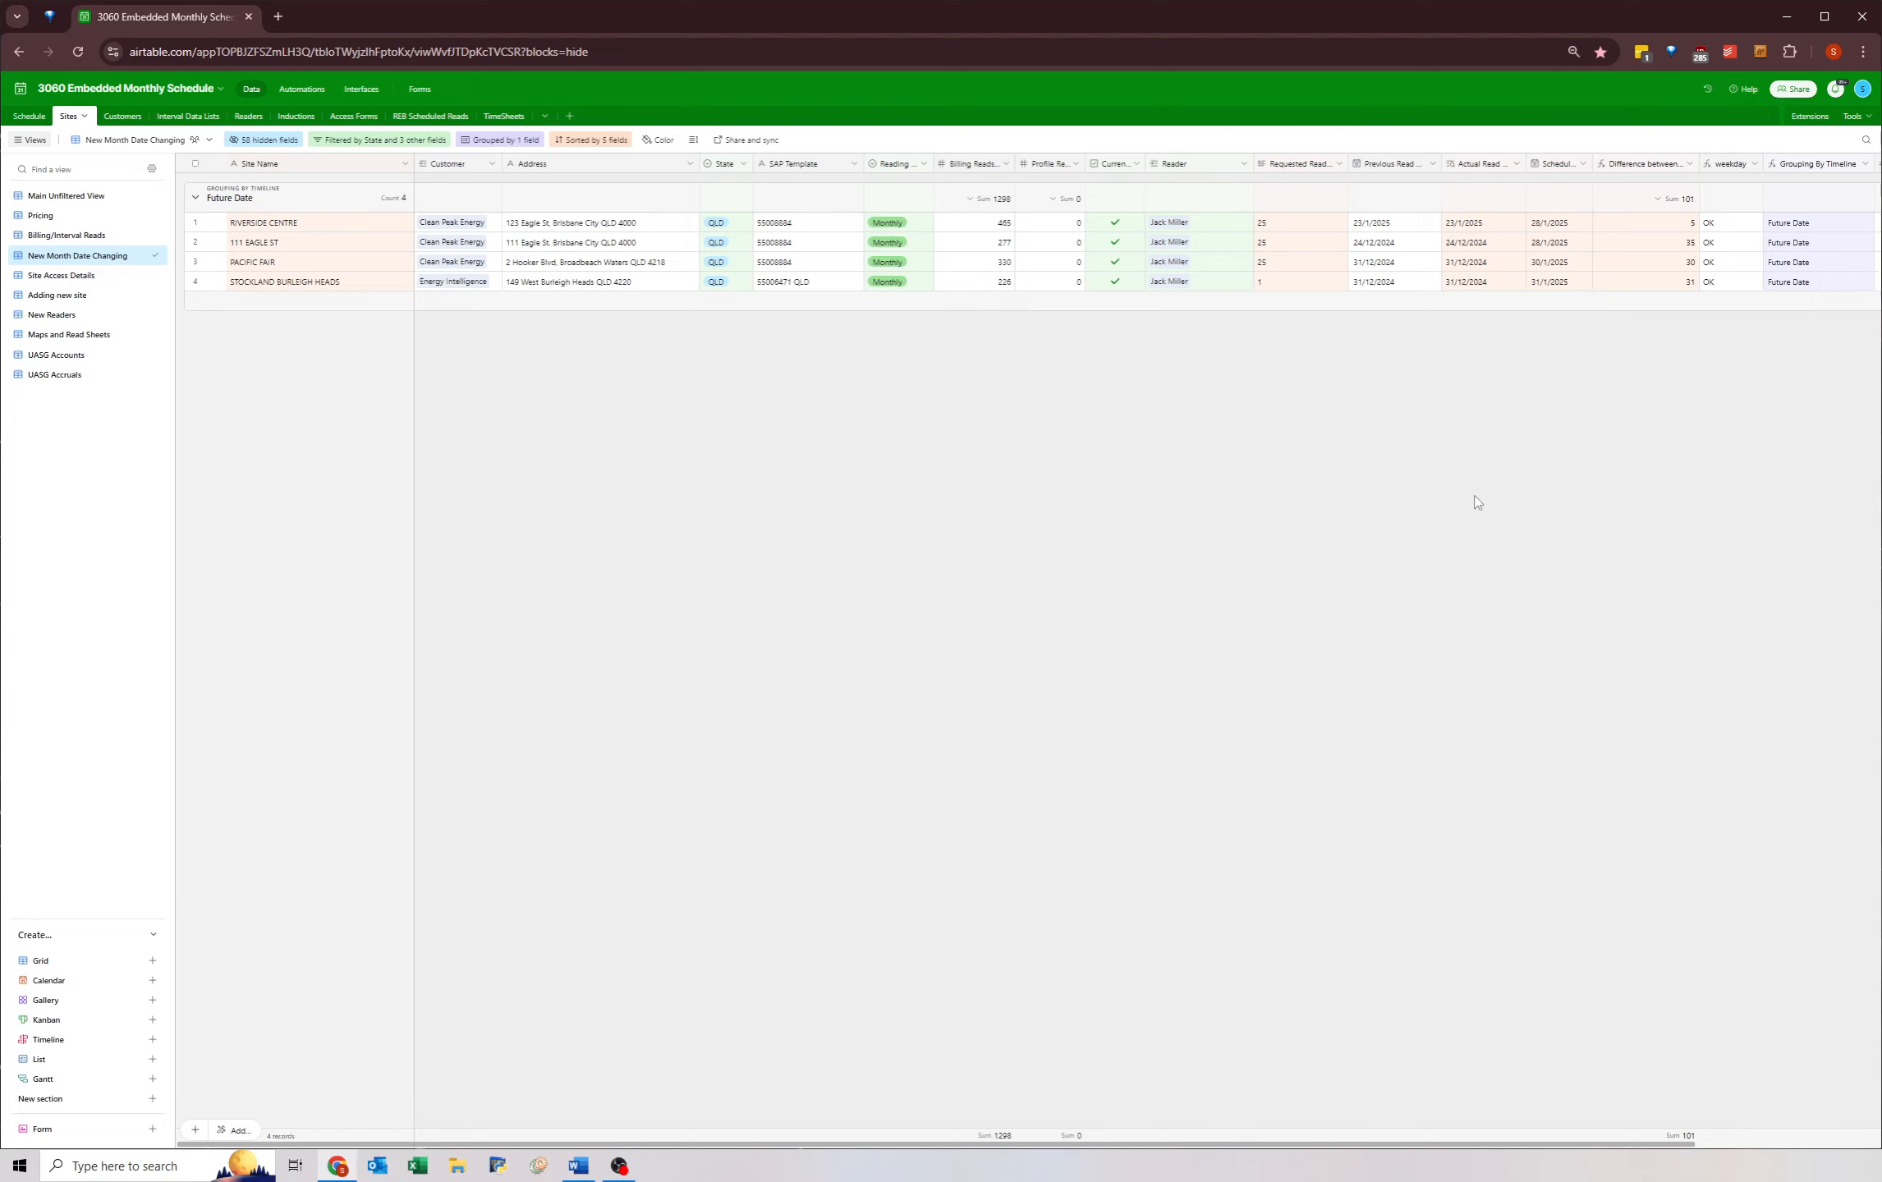
- Clear the selected reader from the Reader filter condition so monthly QLD sites of every reader are listed
left_click(379, 140)
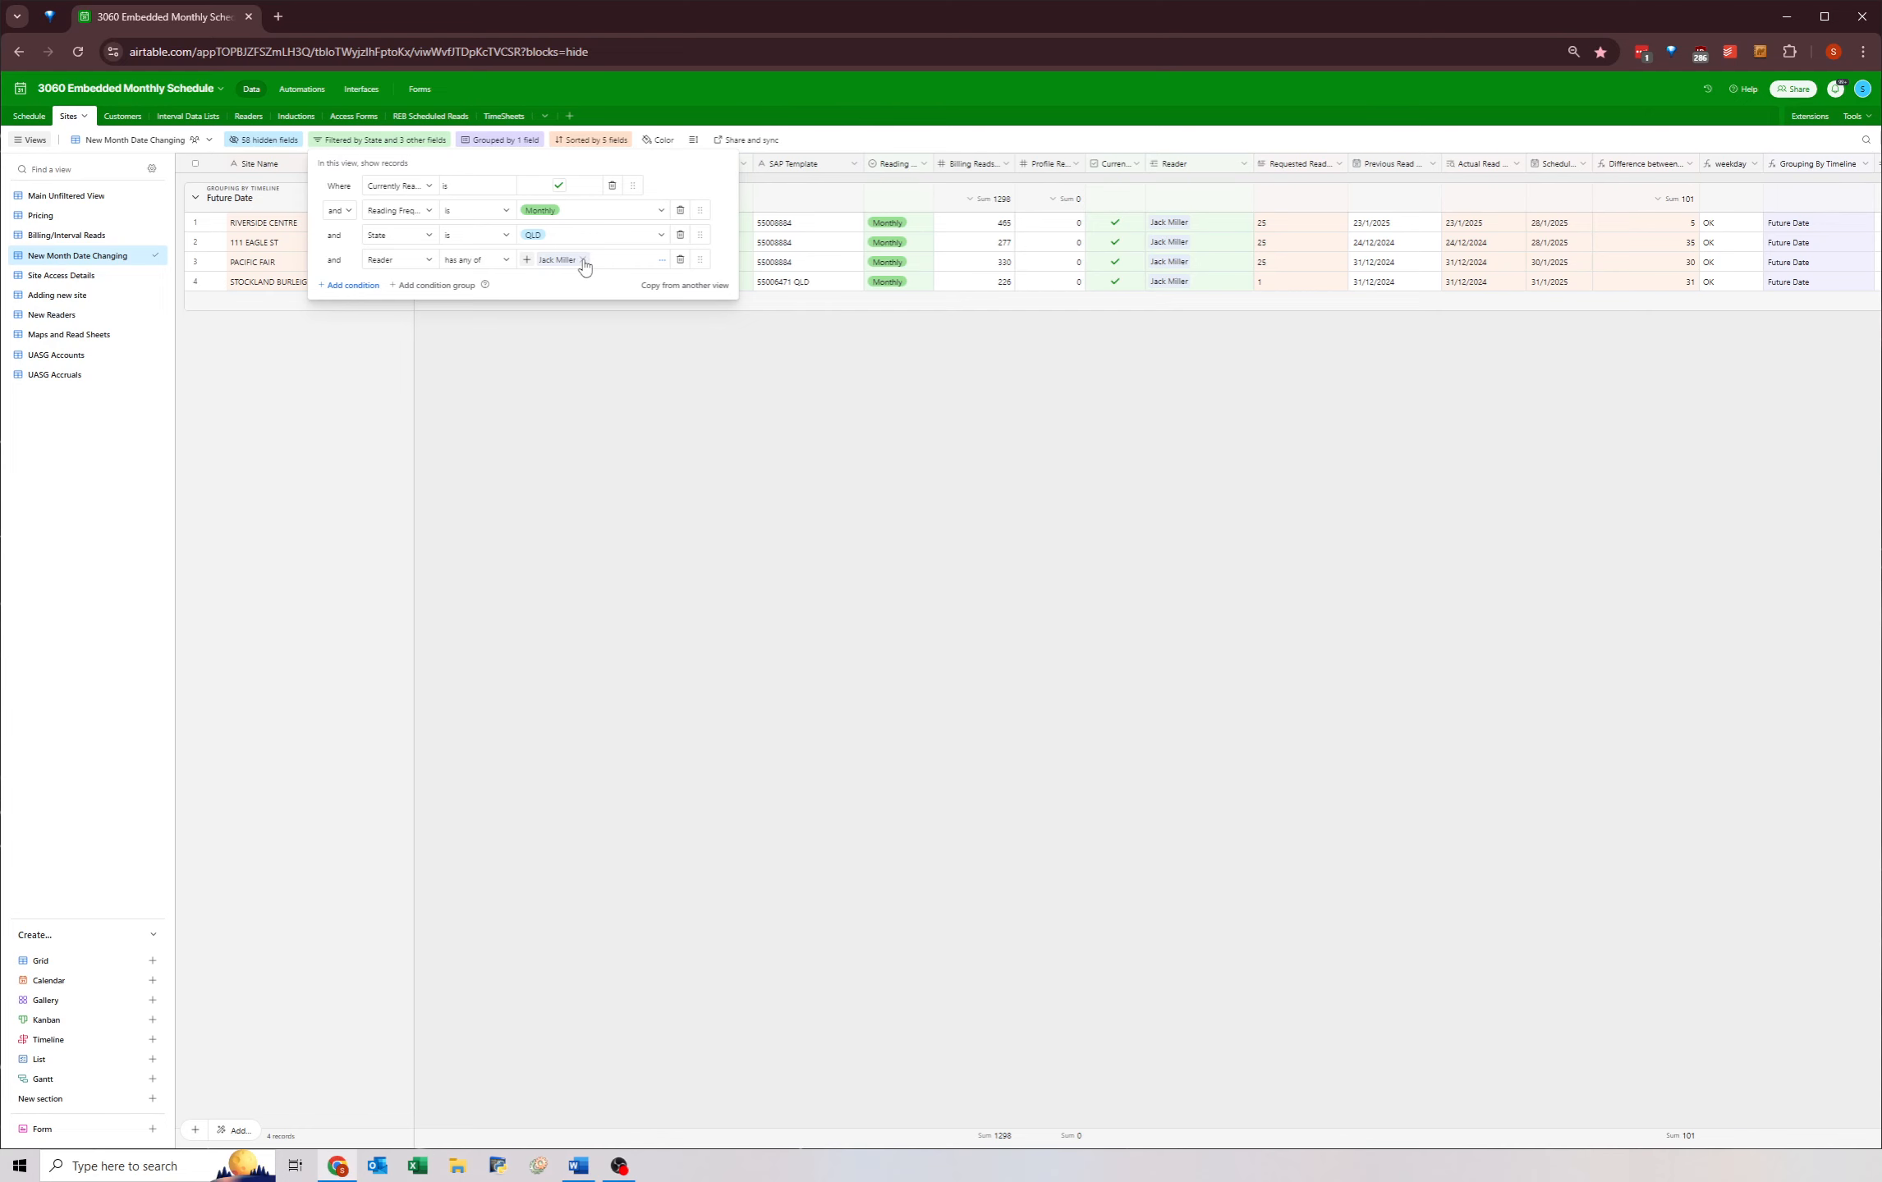
left_click(582, 259)
left_click(435, 141)
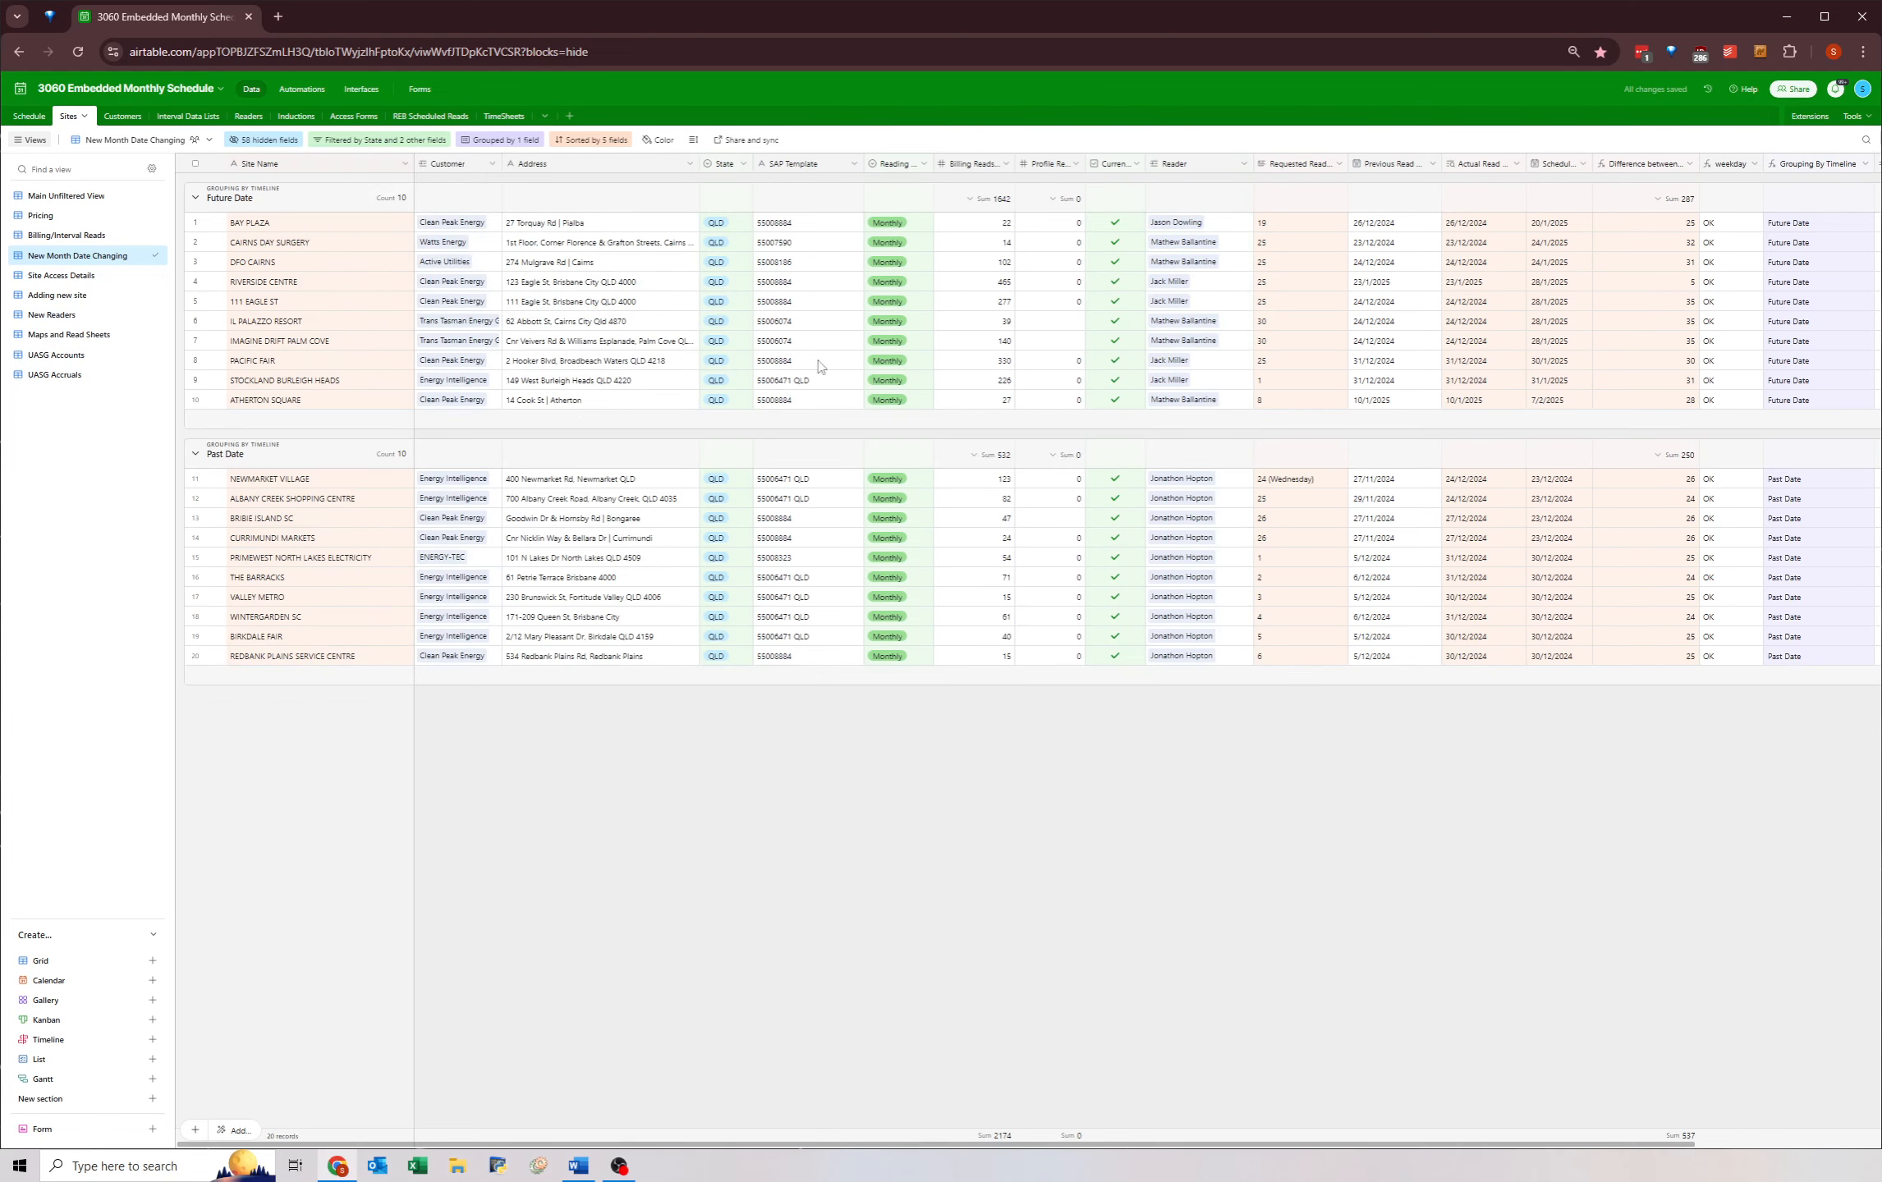
left_click(397, 145)
- Set the requested read day of NEWMARKET VILLAGE to 24, without the weekday note
left_click(1242, 514)
left_click(1277, 482)
double_click(1270, 485)
left_click_drag(1266, 484, 1379, 491)
type("24")
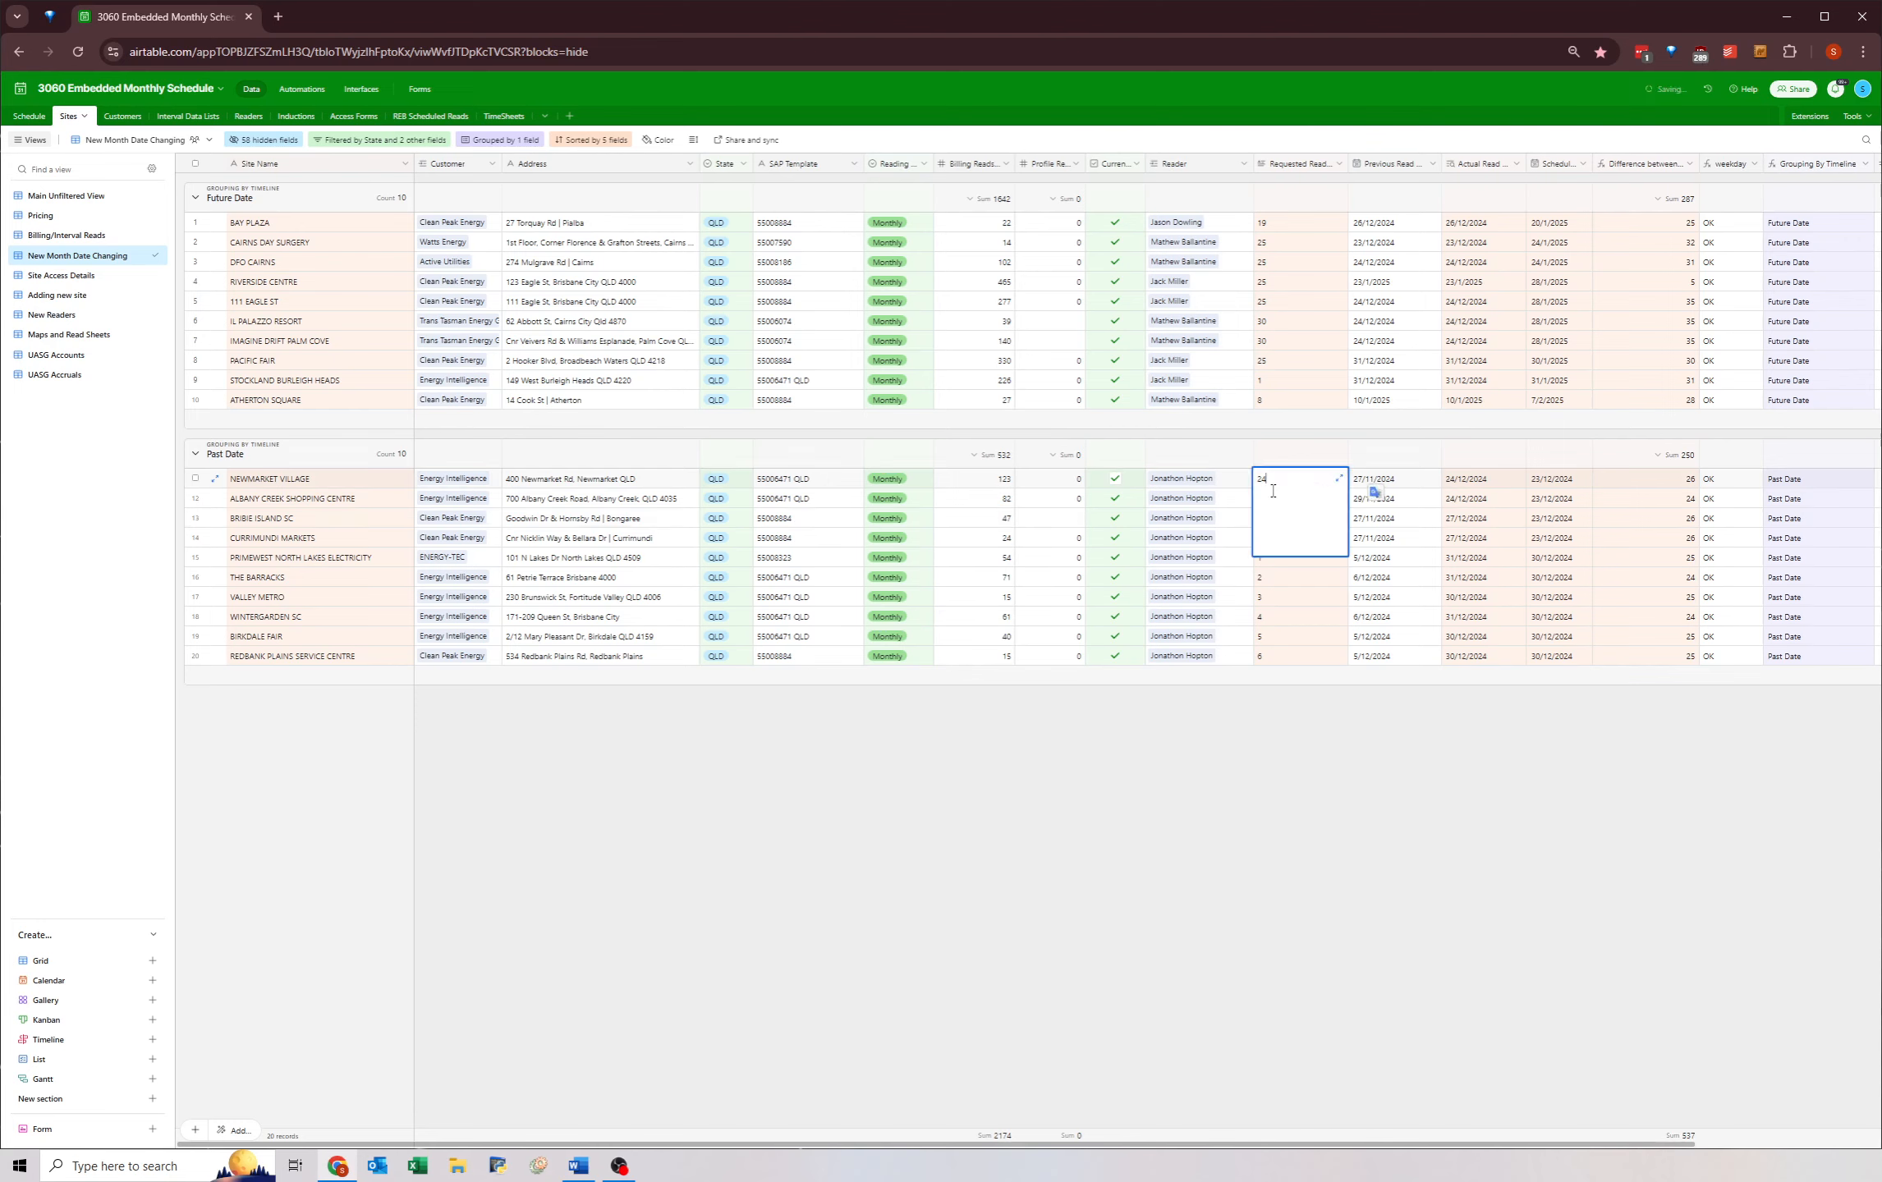
left_click(1187, 711)
left_click(382, 141)
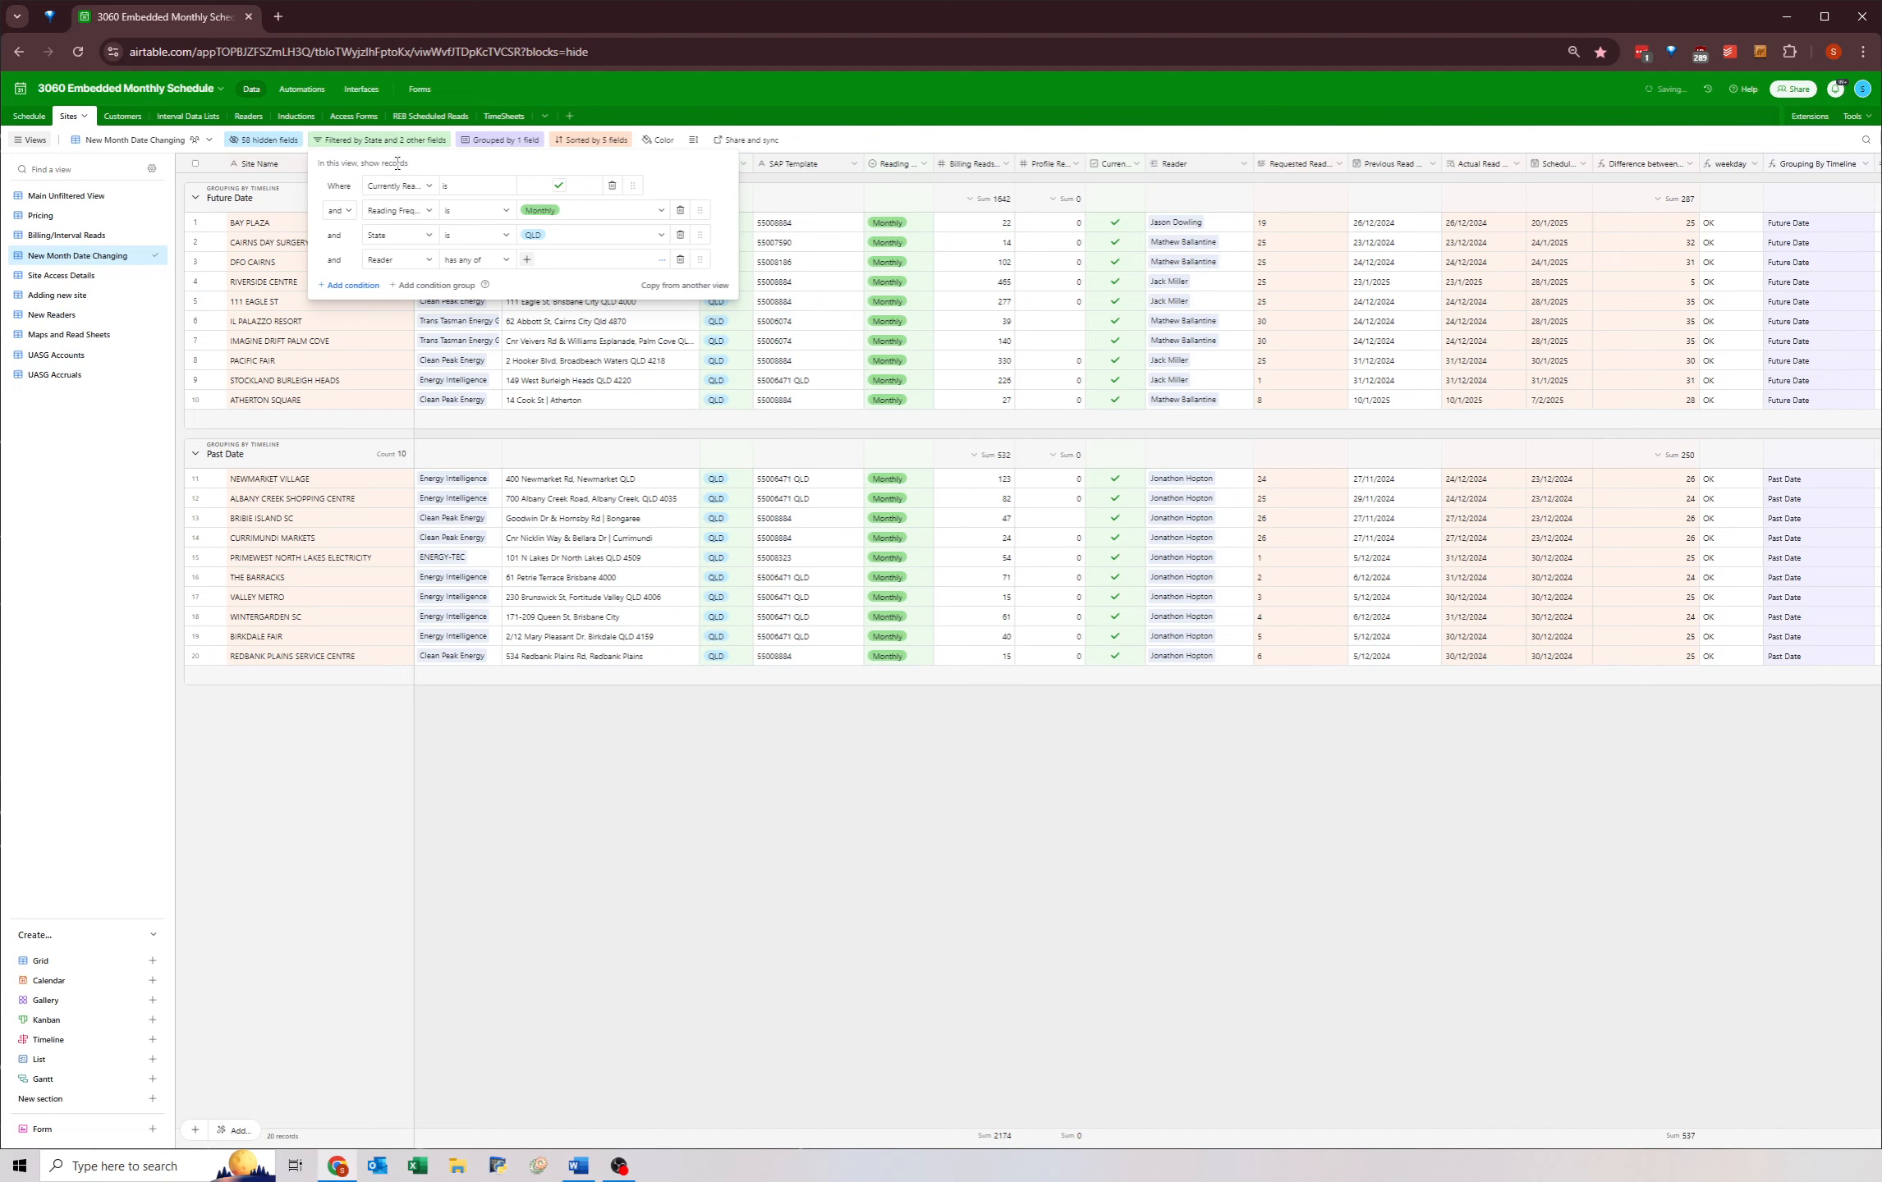
left_click(526, 259)
left_click(1137, 823)
left_click(1071, 794)
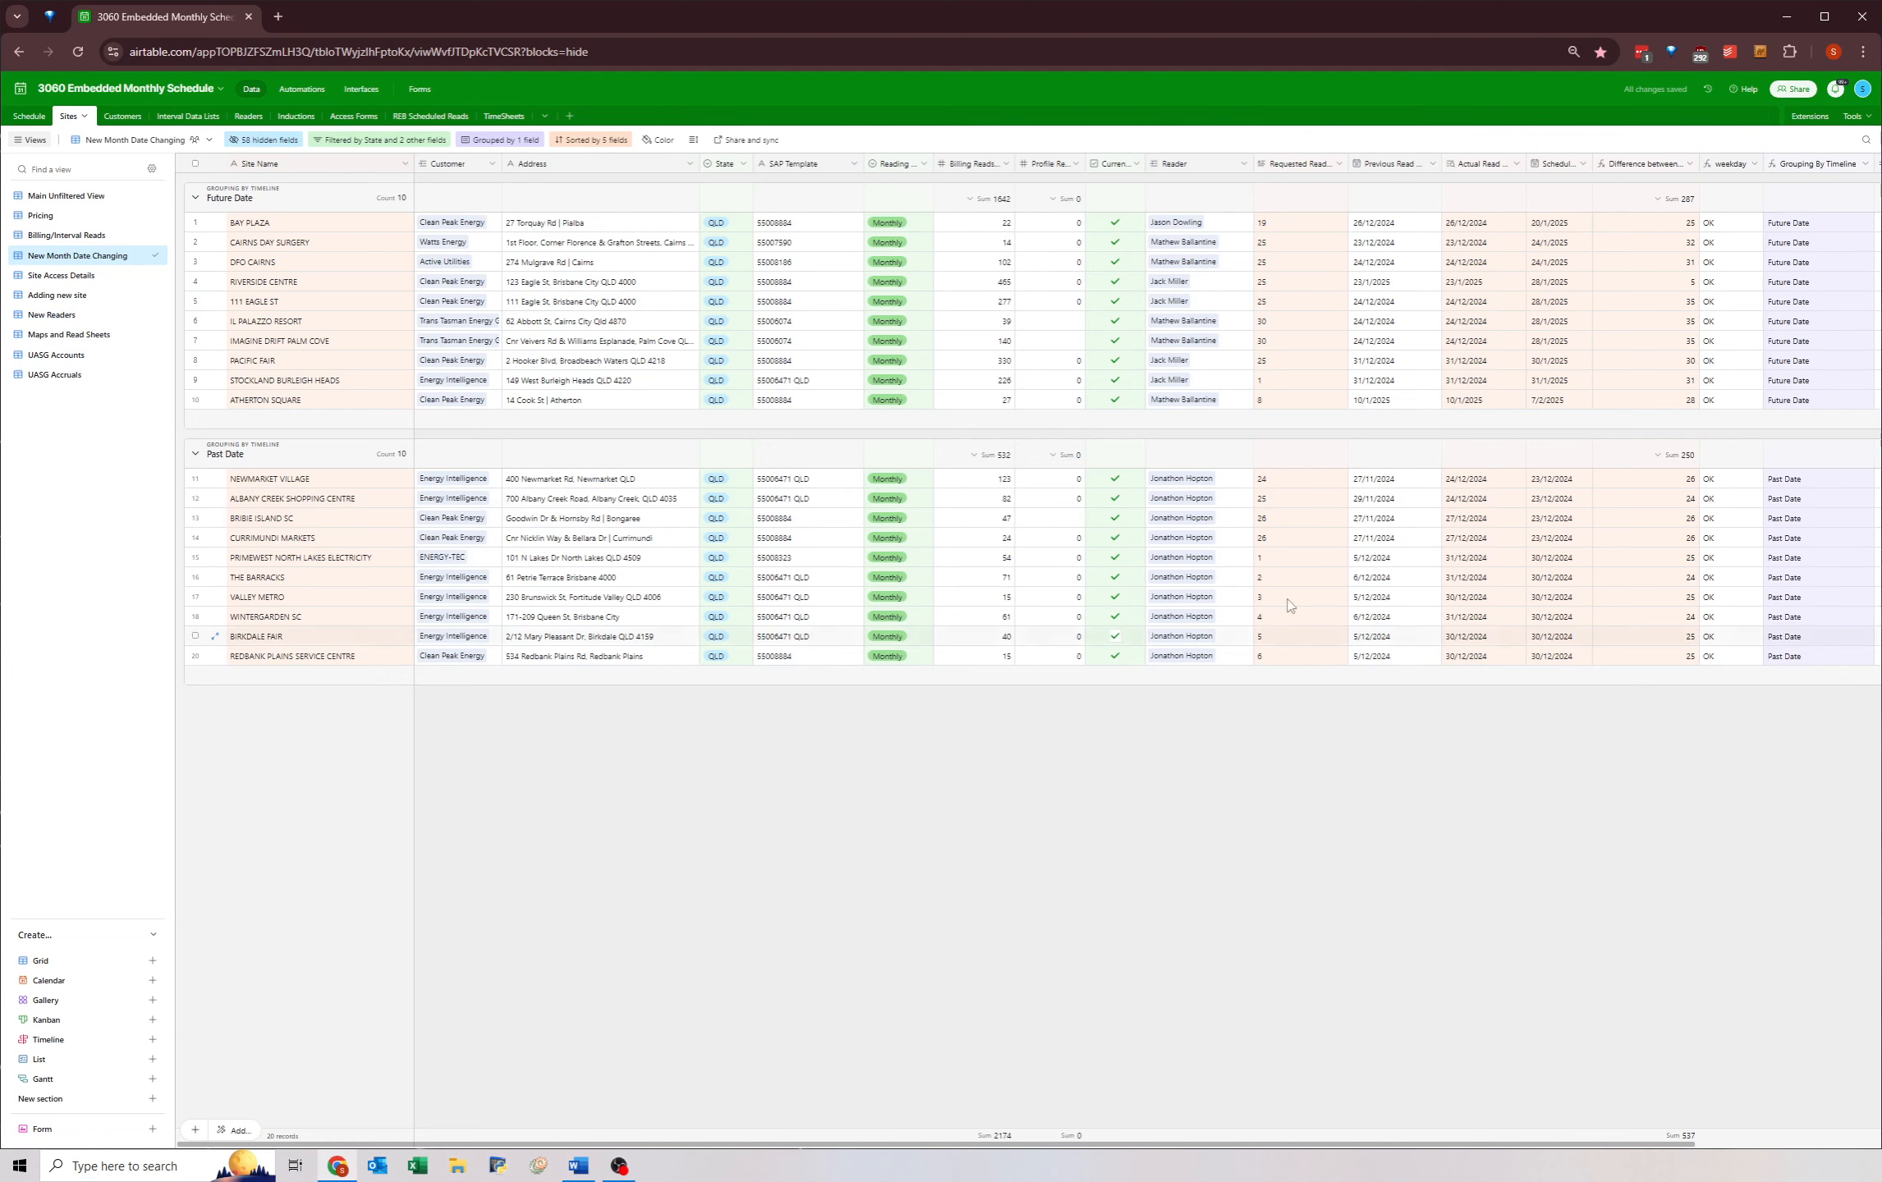
- Copy the actual read dates of the ten Past Date sites into their previous read dates
left_click_drag(1460, 482, 1455, 665)
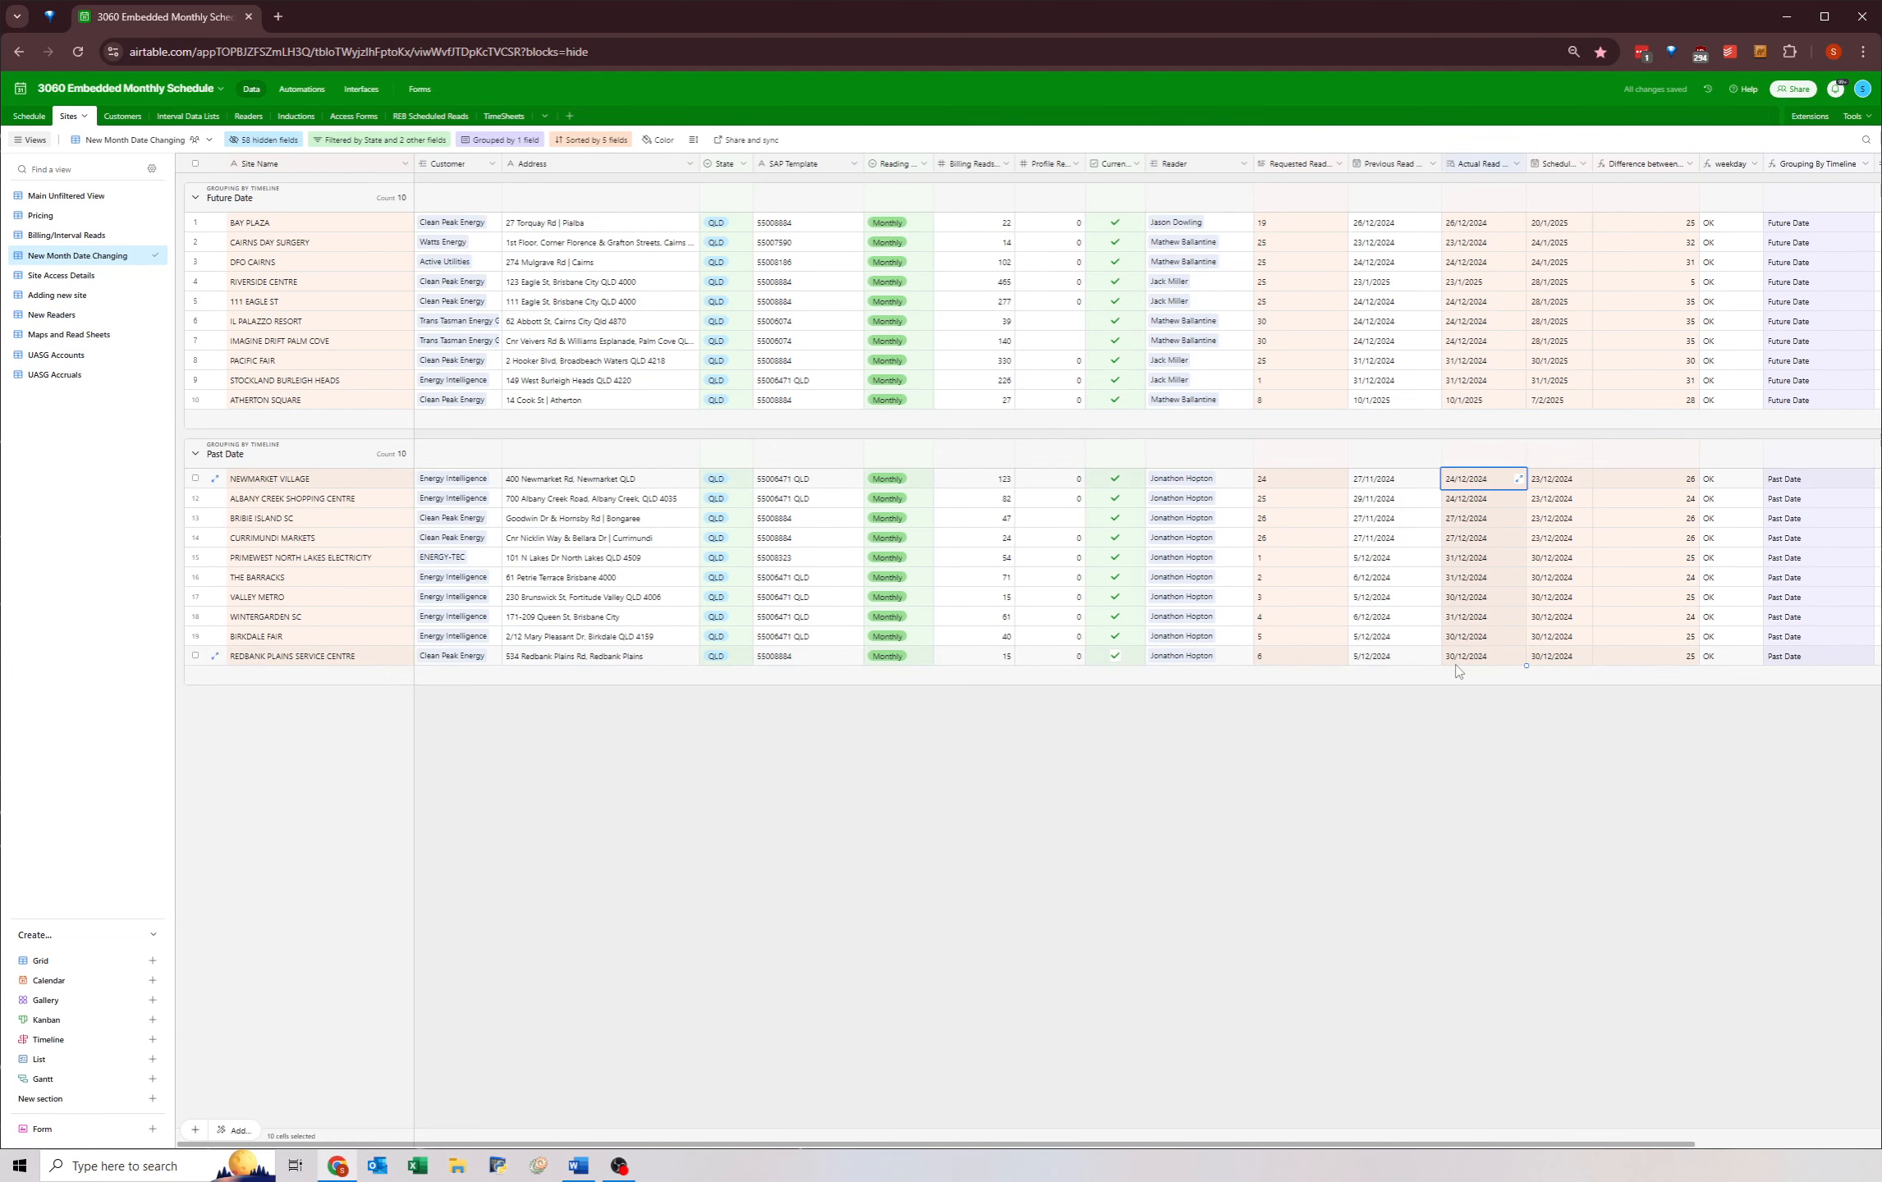
key("ctrl+c")
left_click(1399, 482)
key("ctrl+v")
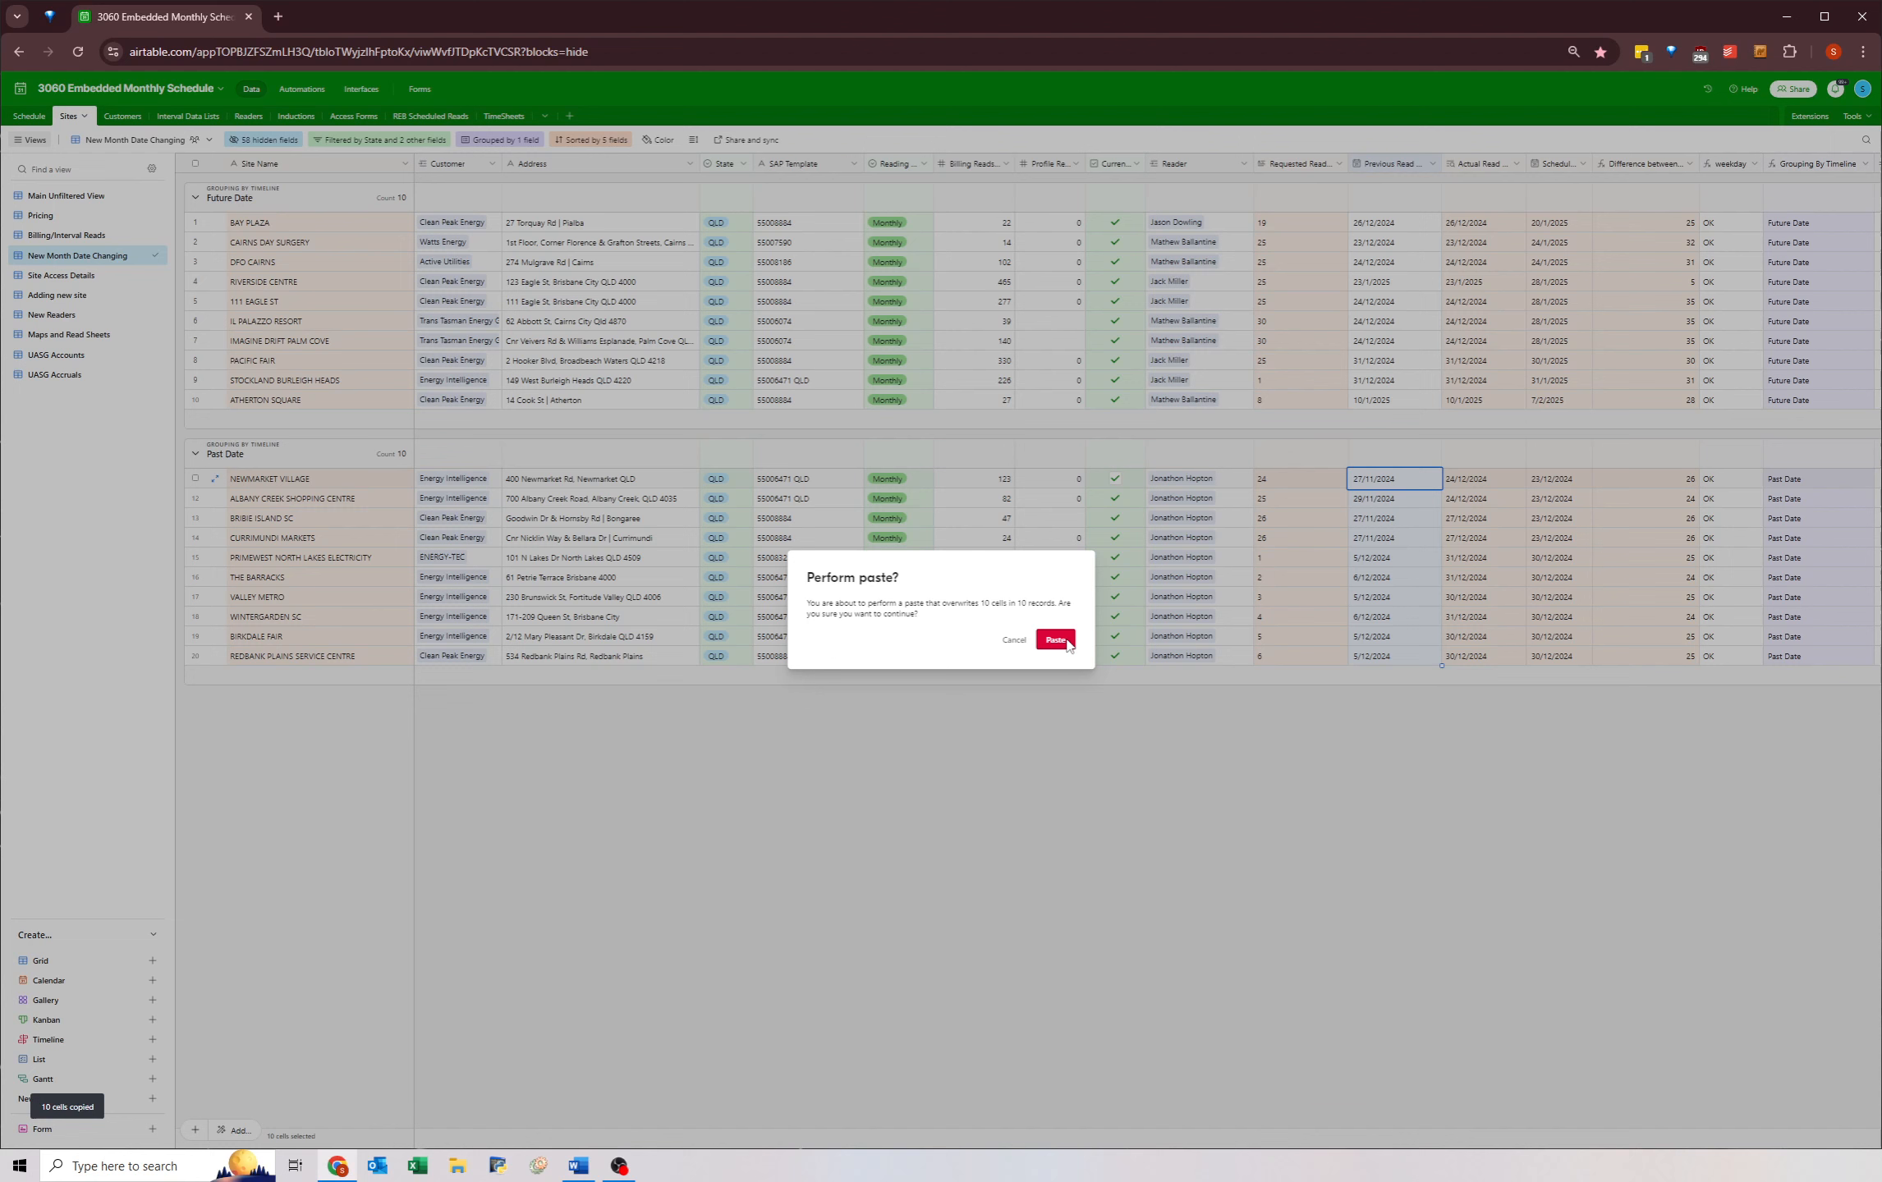
left_click(1057, 641)
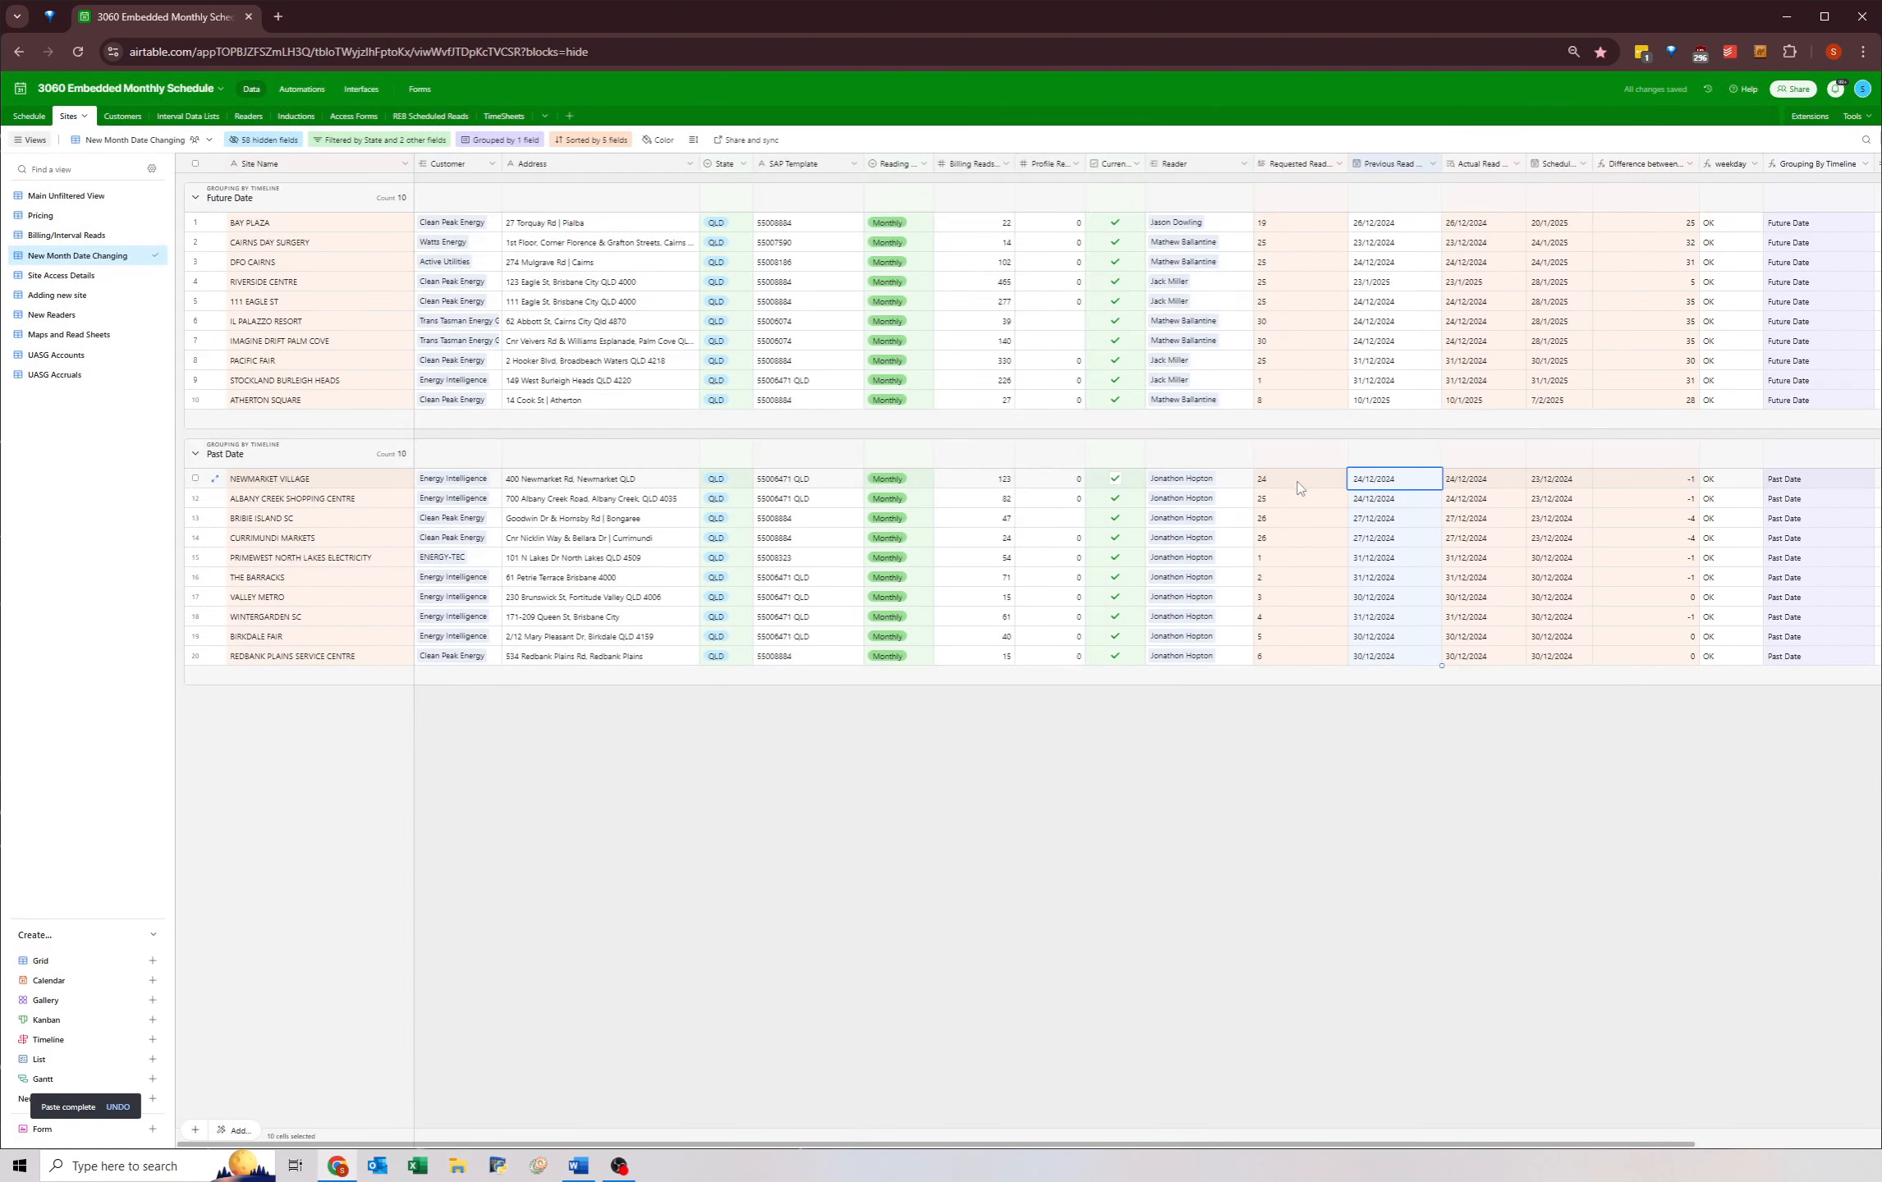
- Review the requested read days of the Past Date sites and compare NEWMARKET VILLAGE's requested day with the January 2025 calendar
left_click_drag(1298, 487, 1294, 658)
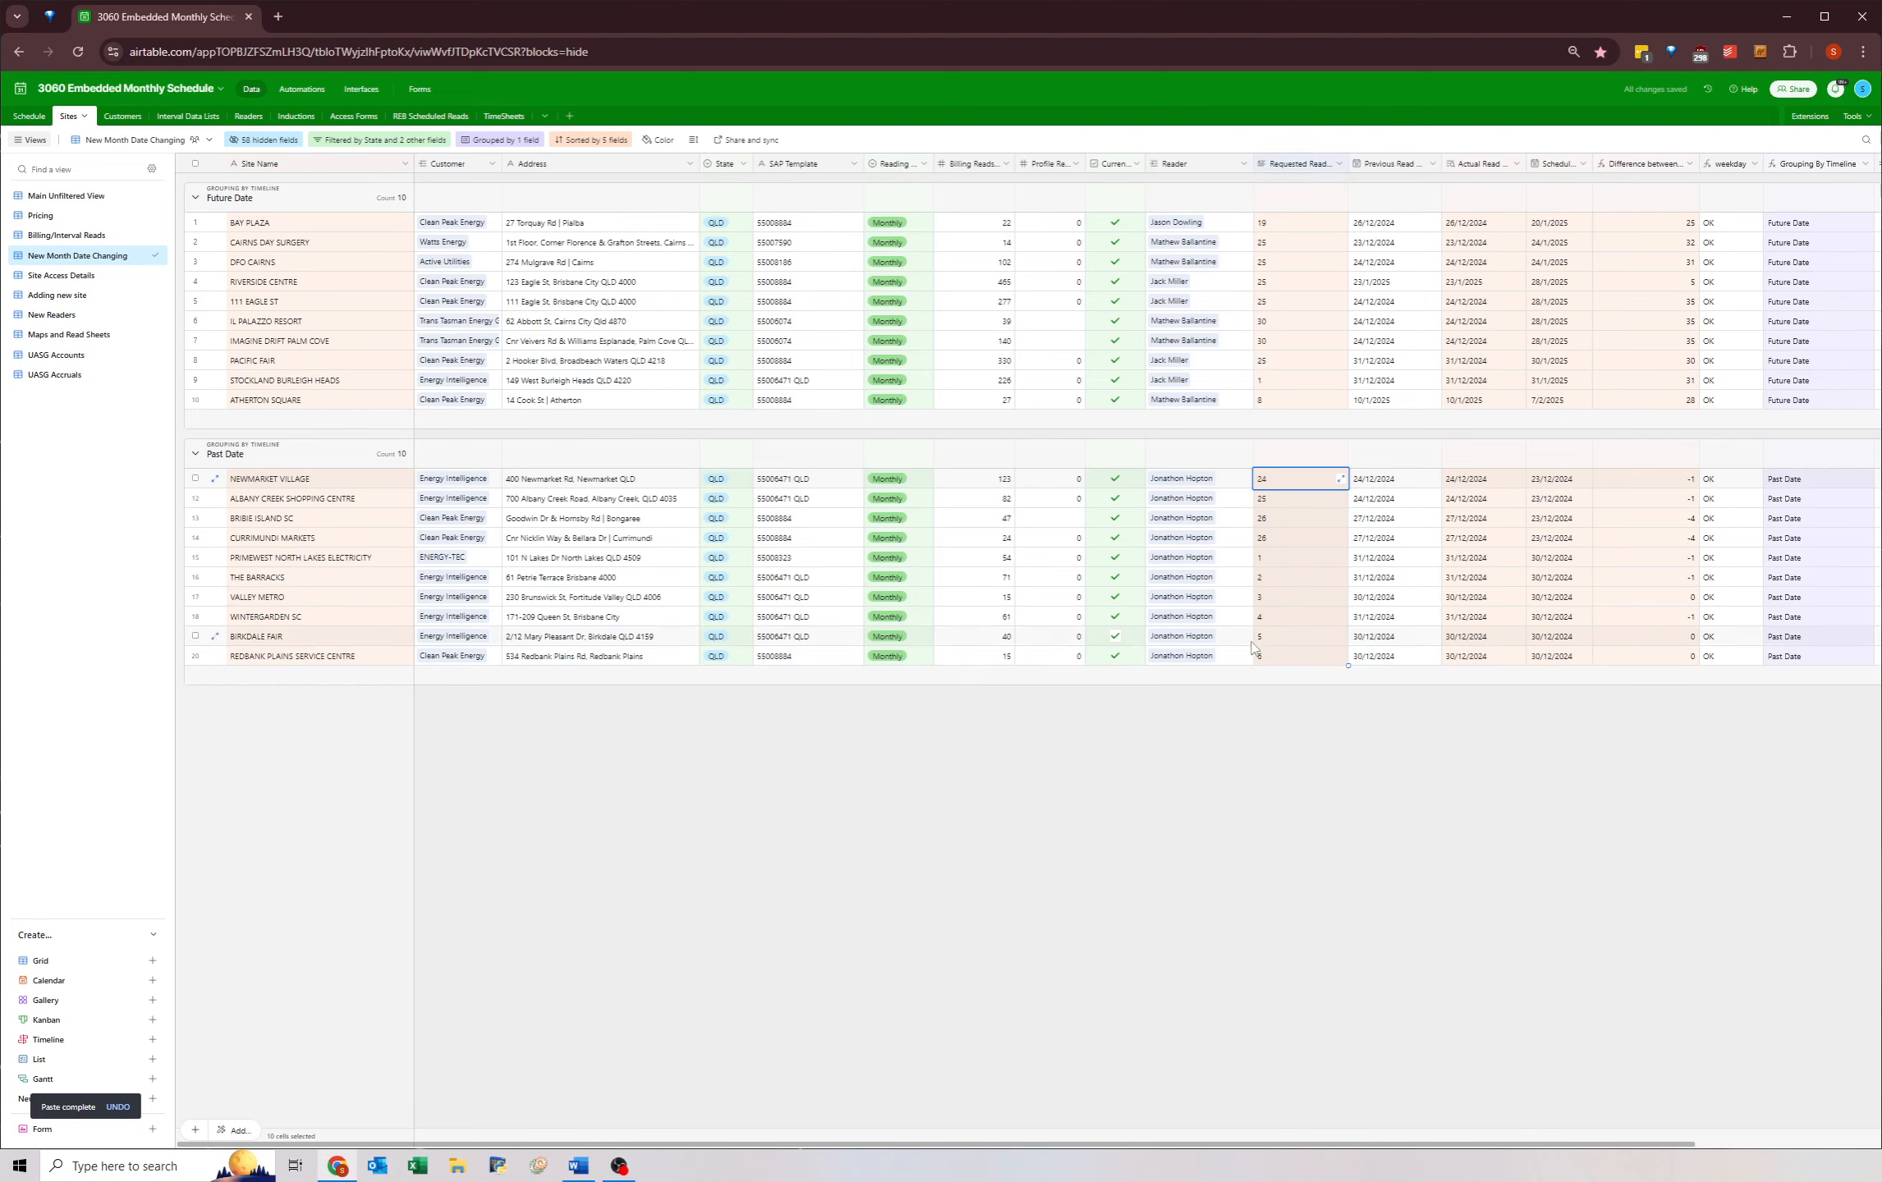
left_click(1293, 562)
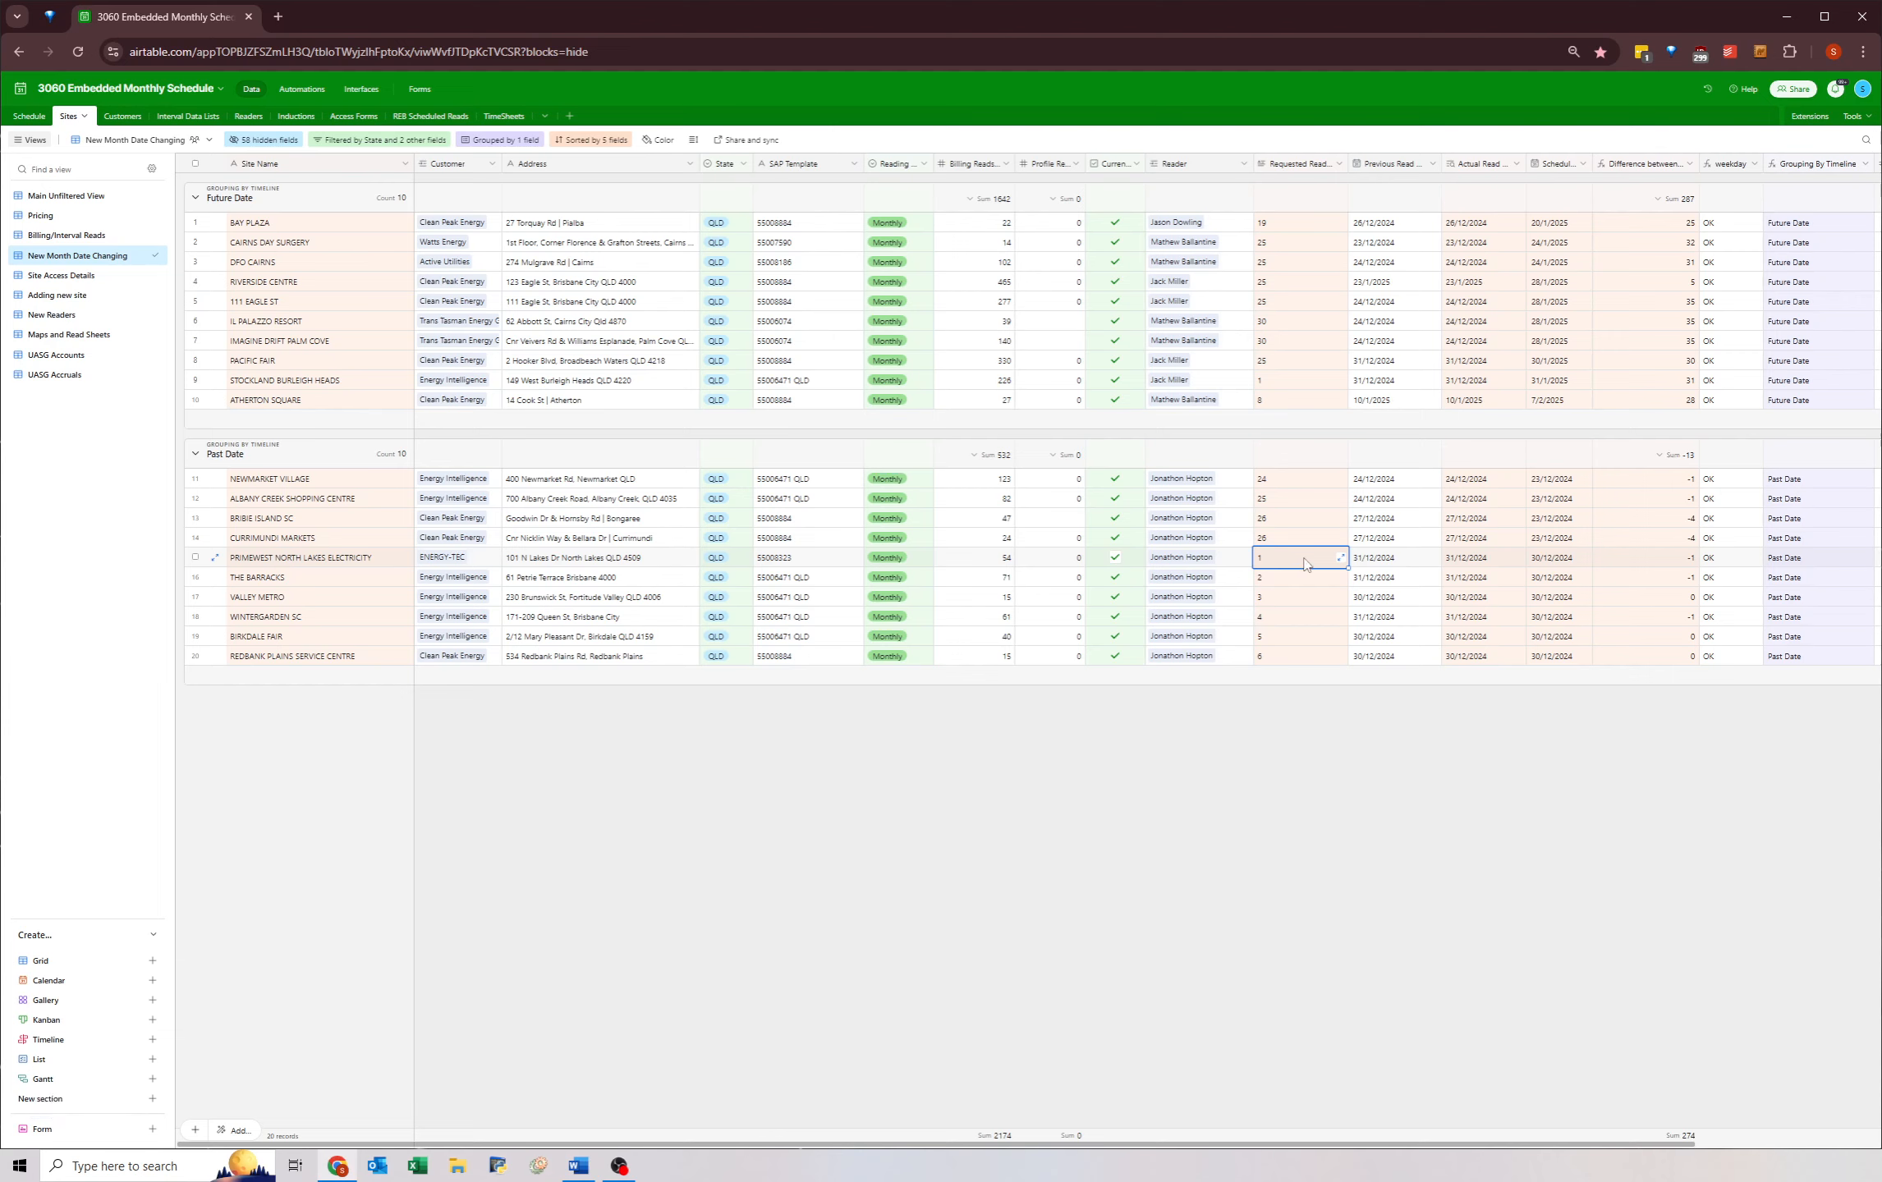
left_click(1557, 485)
left_click(1549, 480)
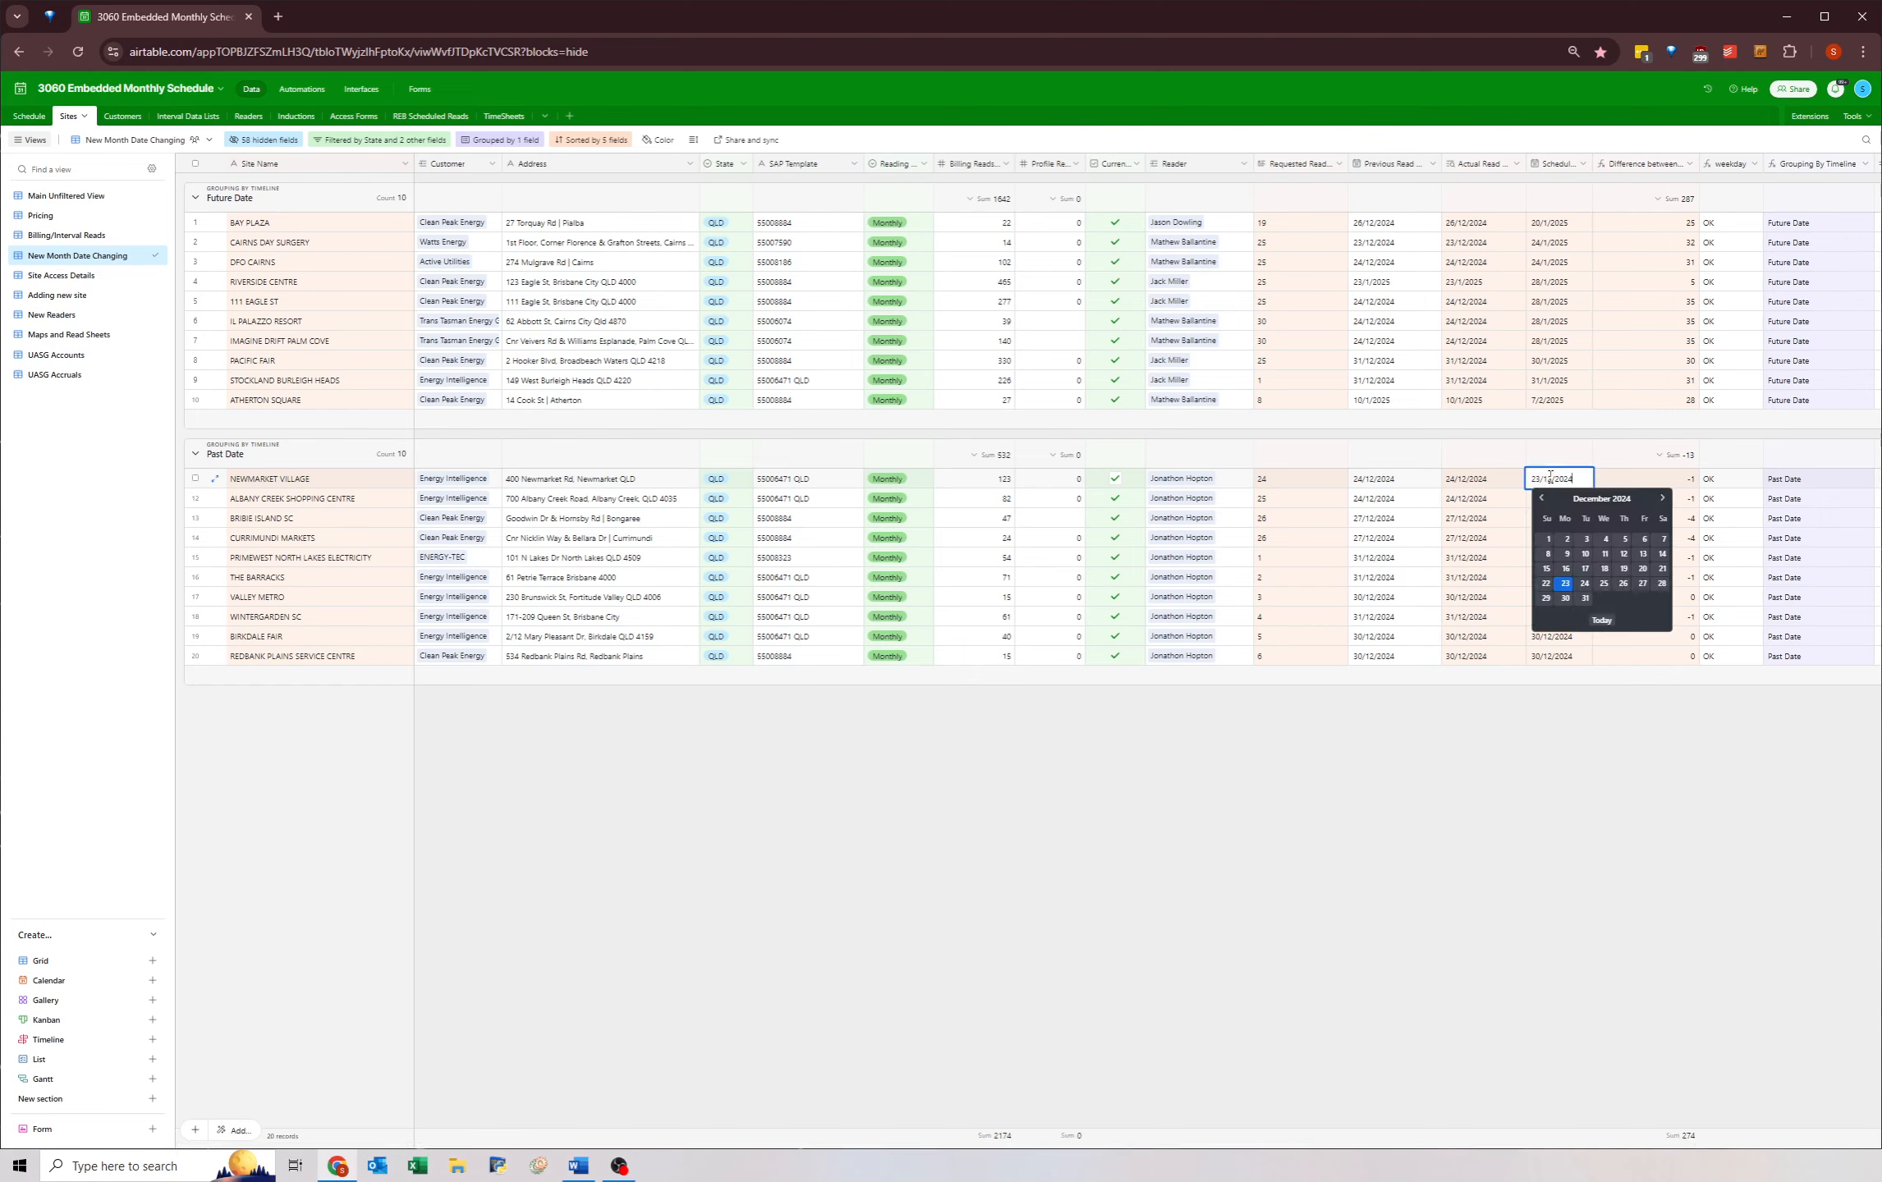
left_click(1309, 485)
left_click(1308, 481)
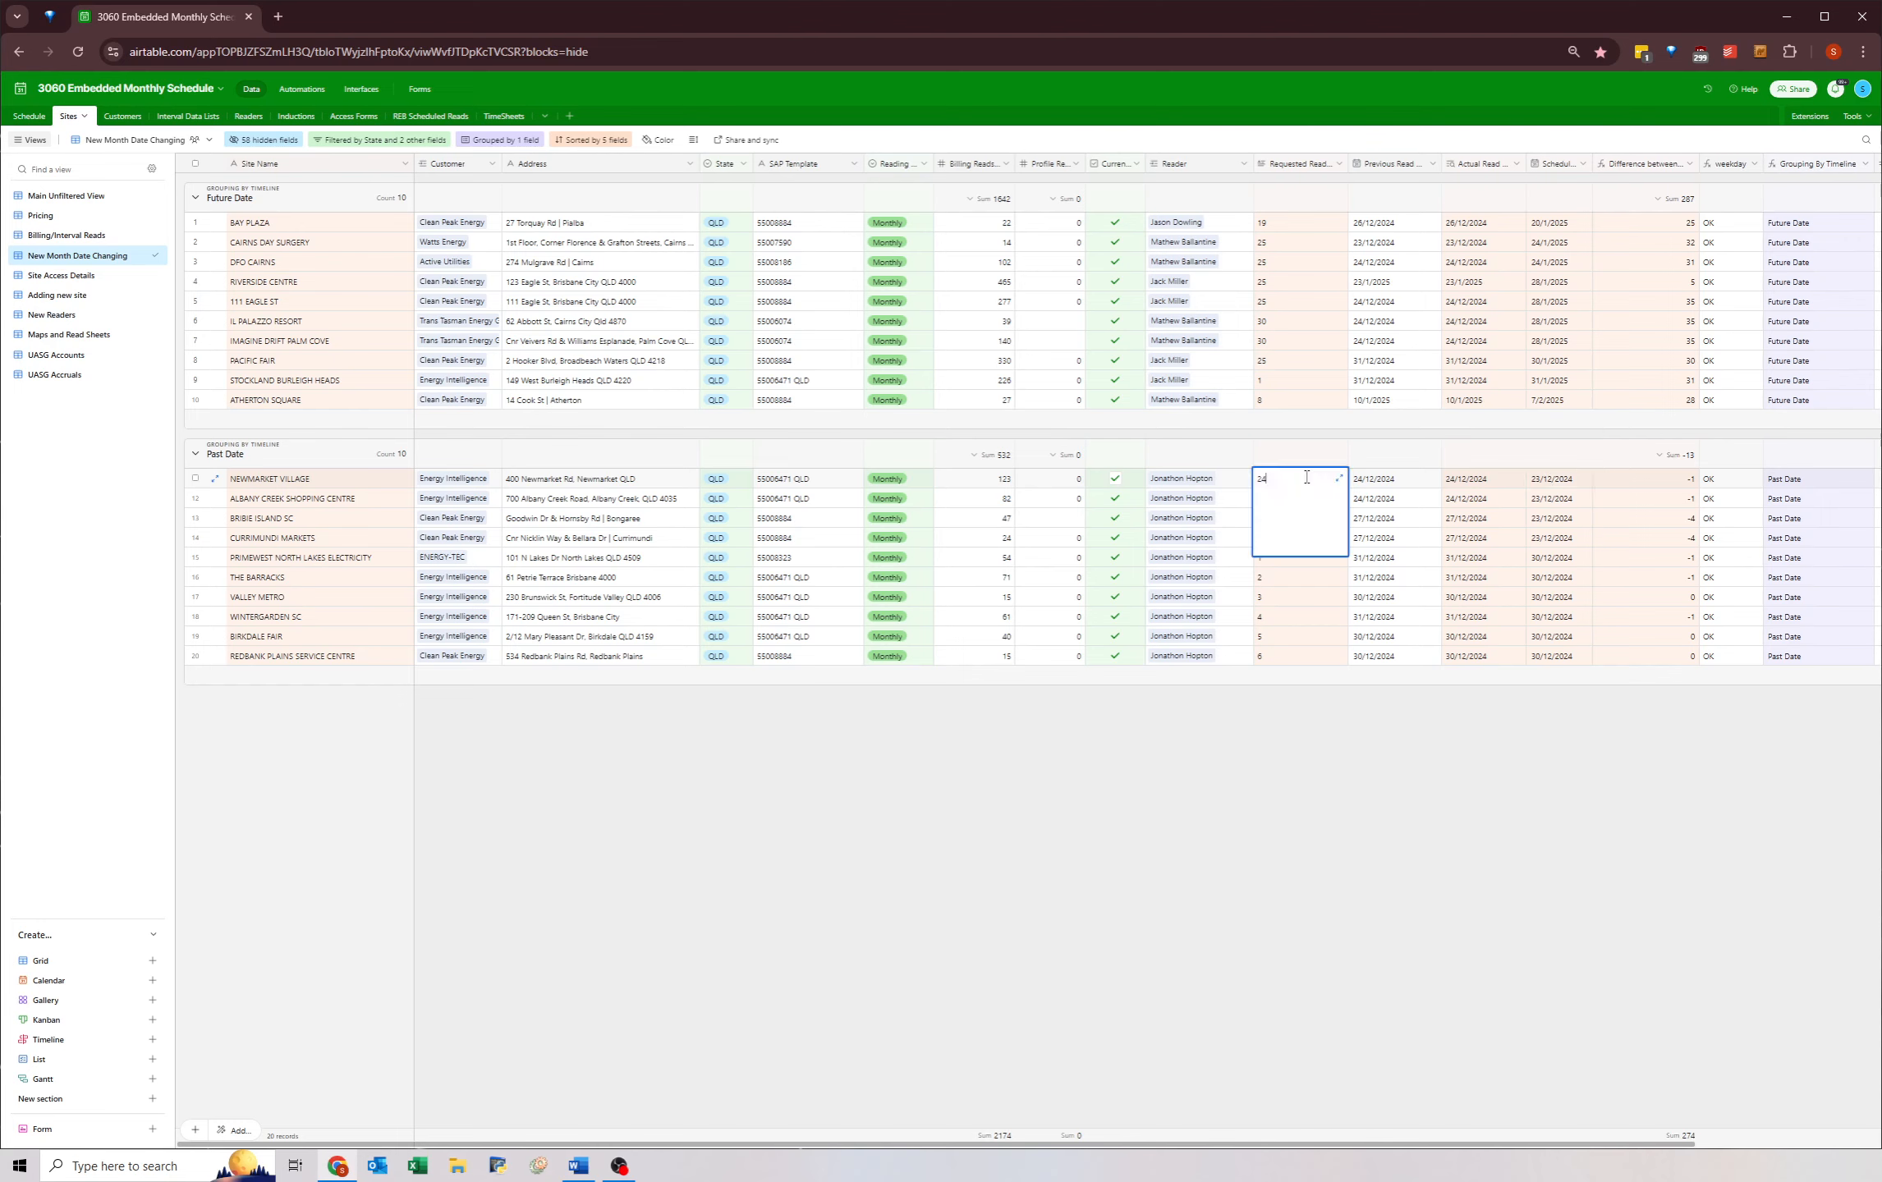
left_click(1324, 747)
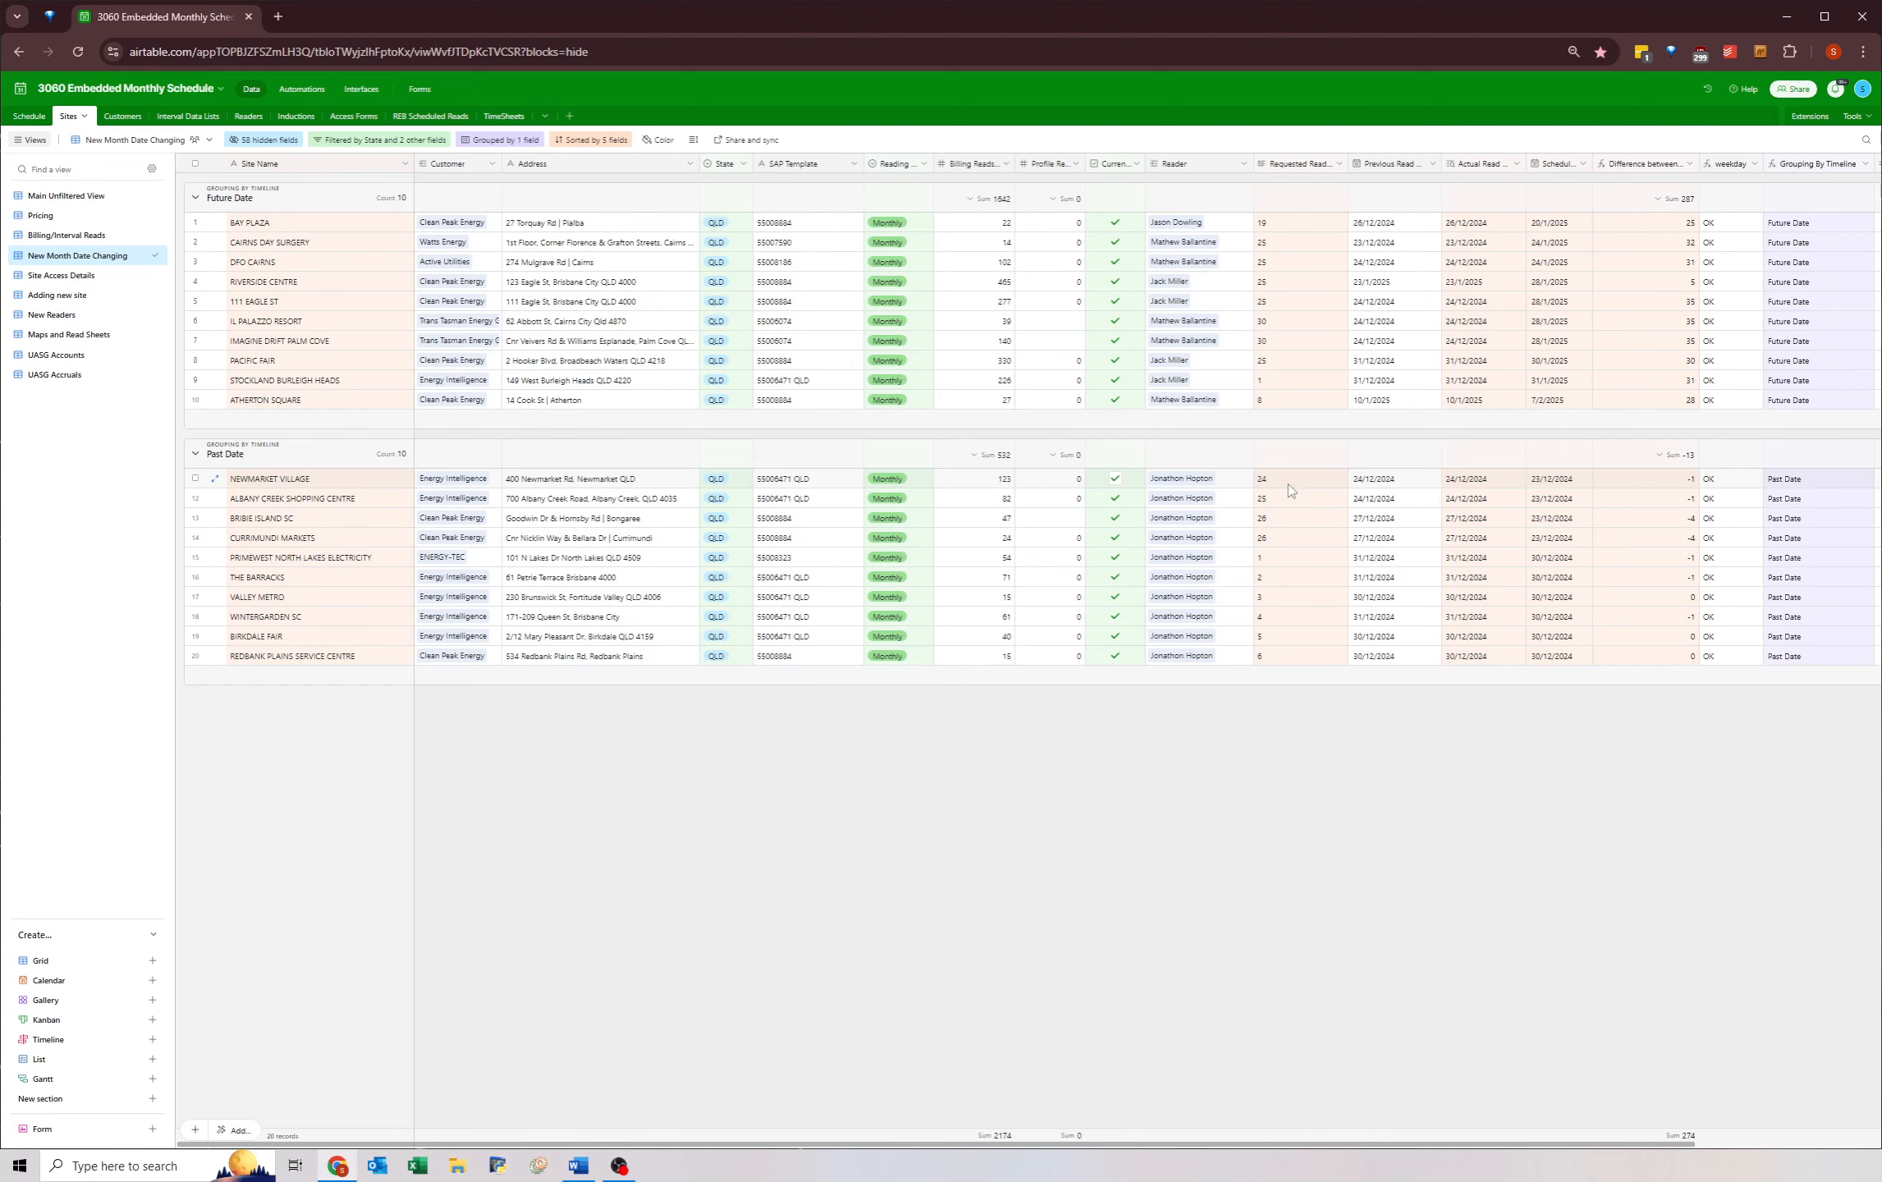
left_click(1289, 496)
left_click(1288, 484)
left_click(1556, 481)
left_click(1556, 480)
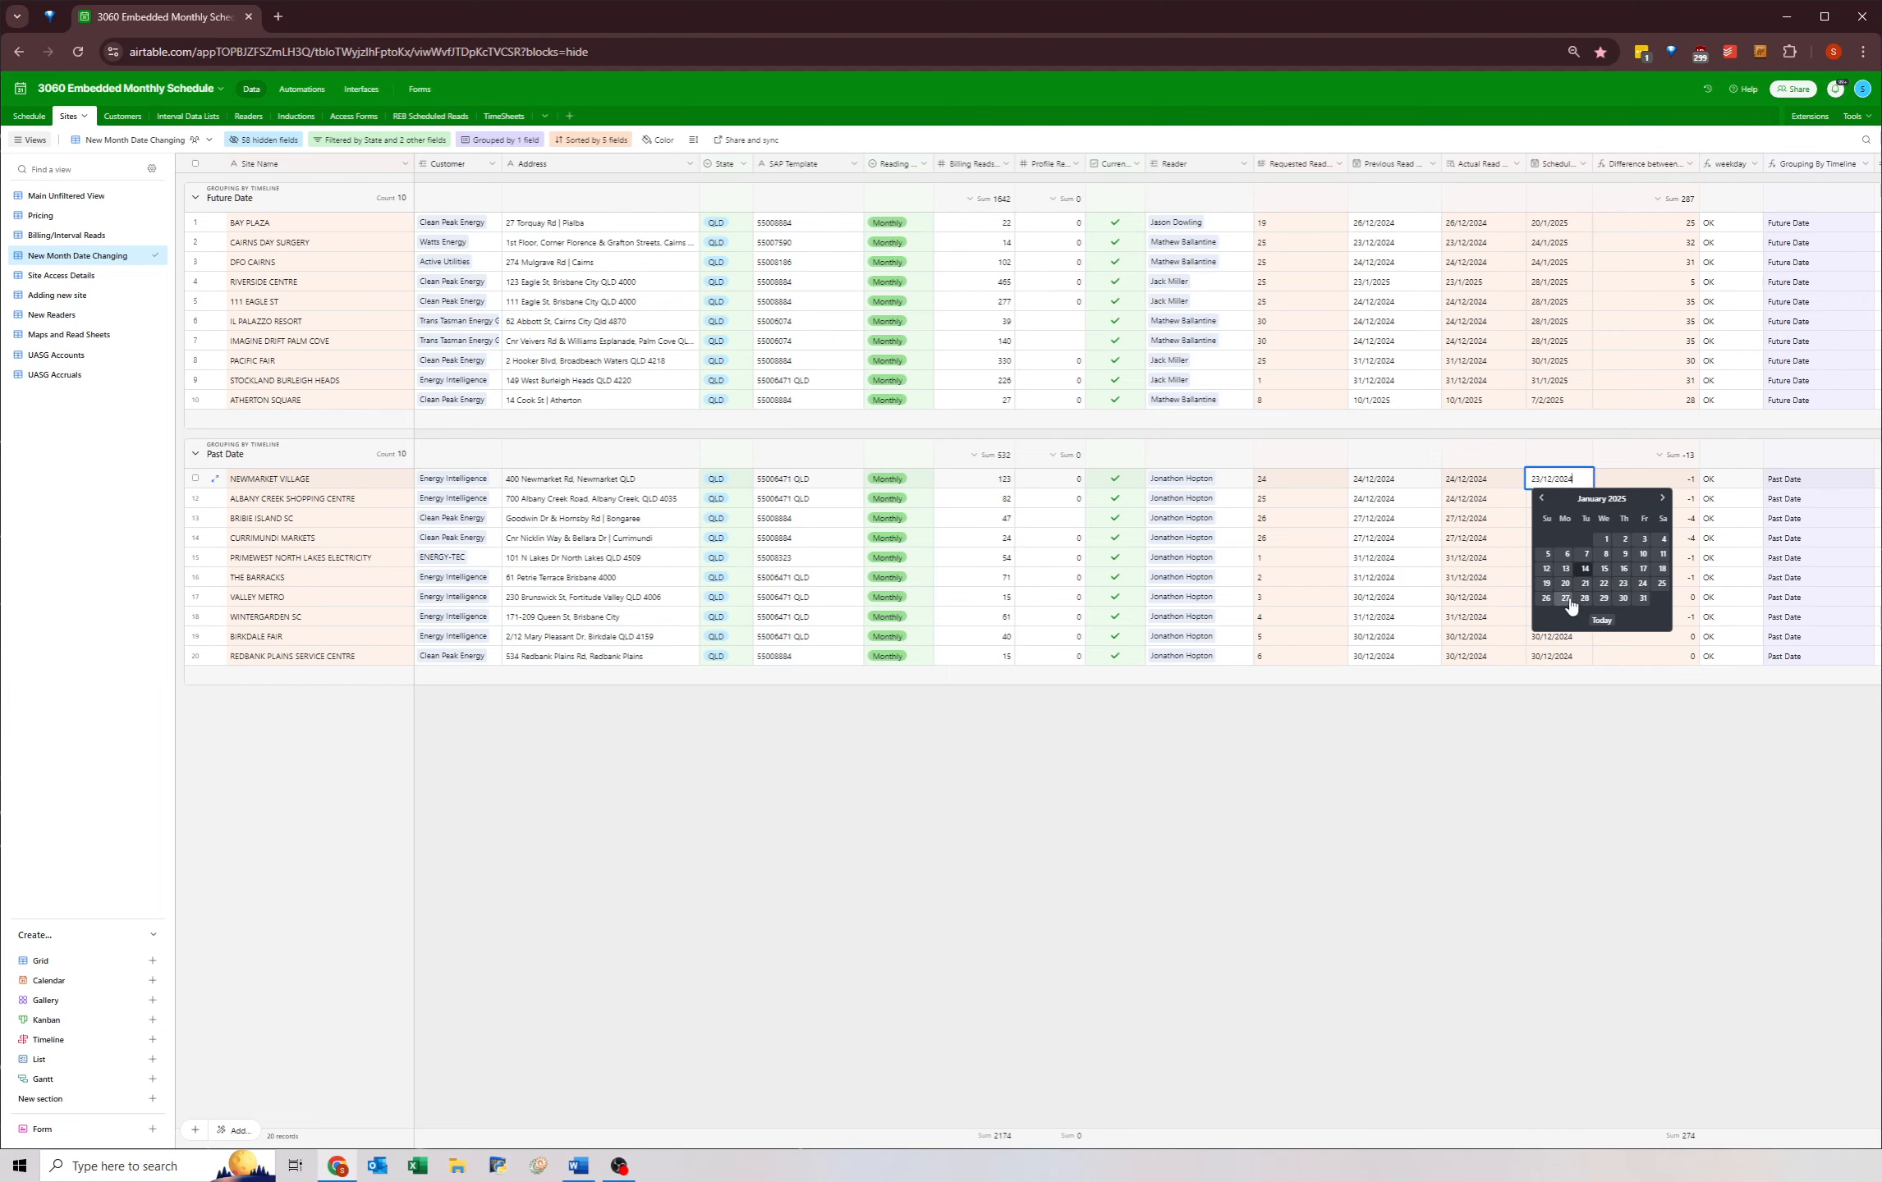
left_click(1415, 748)
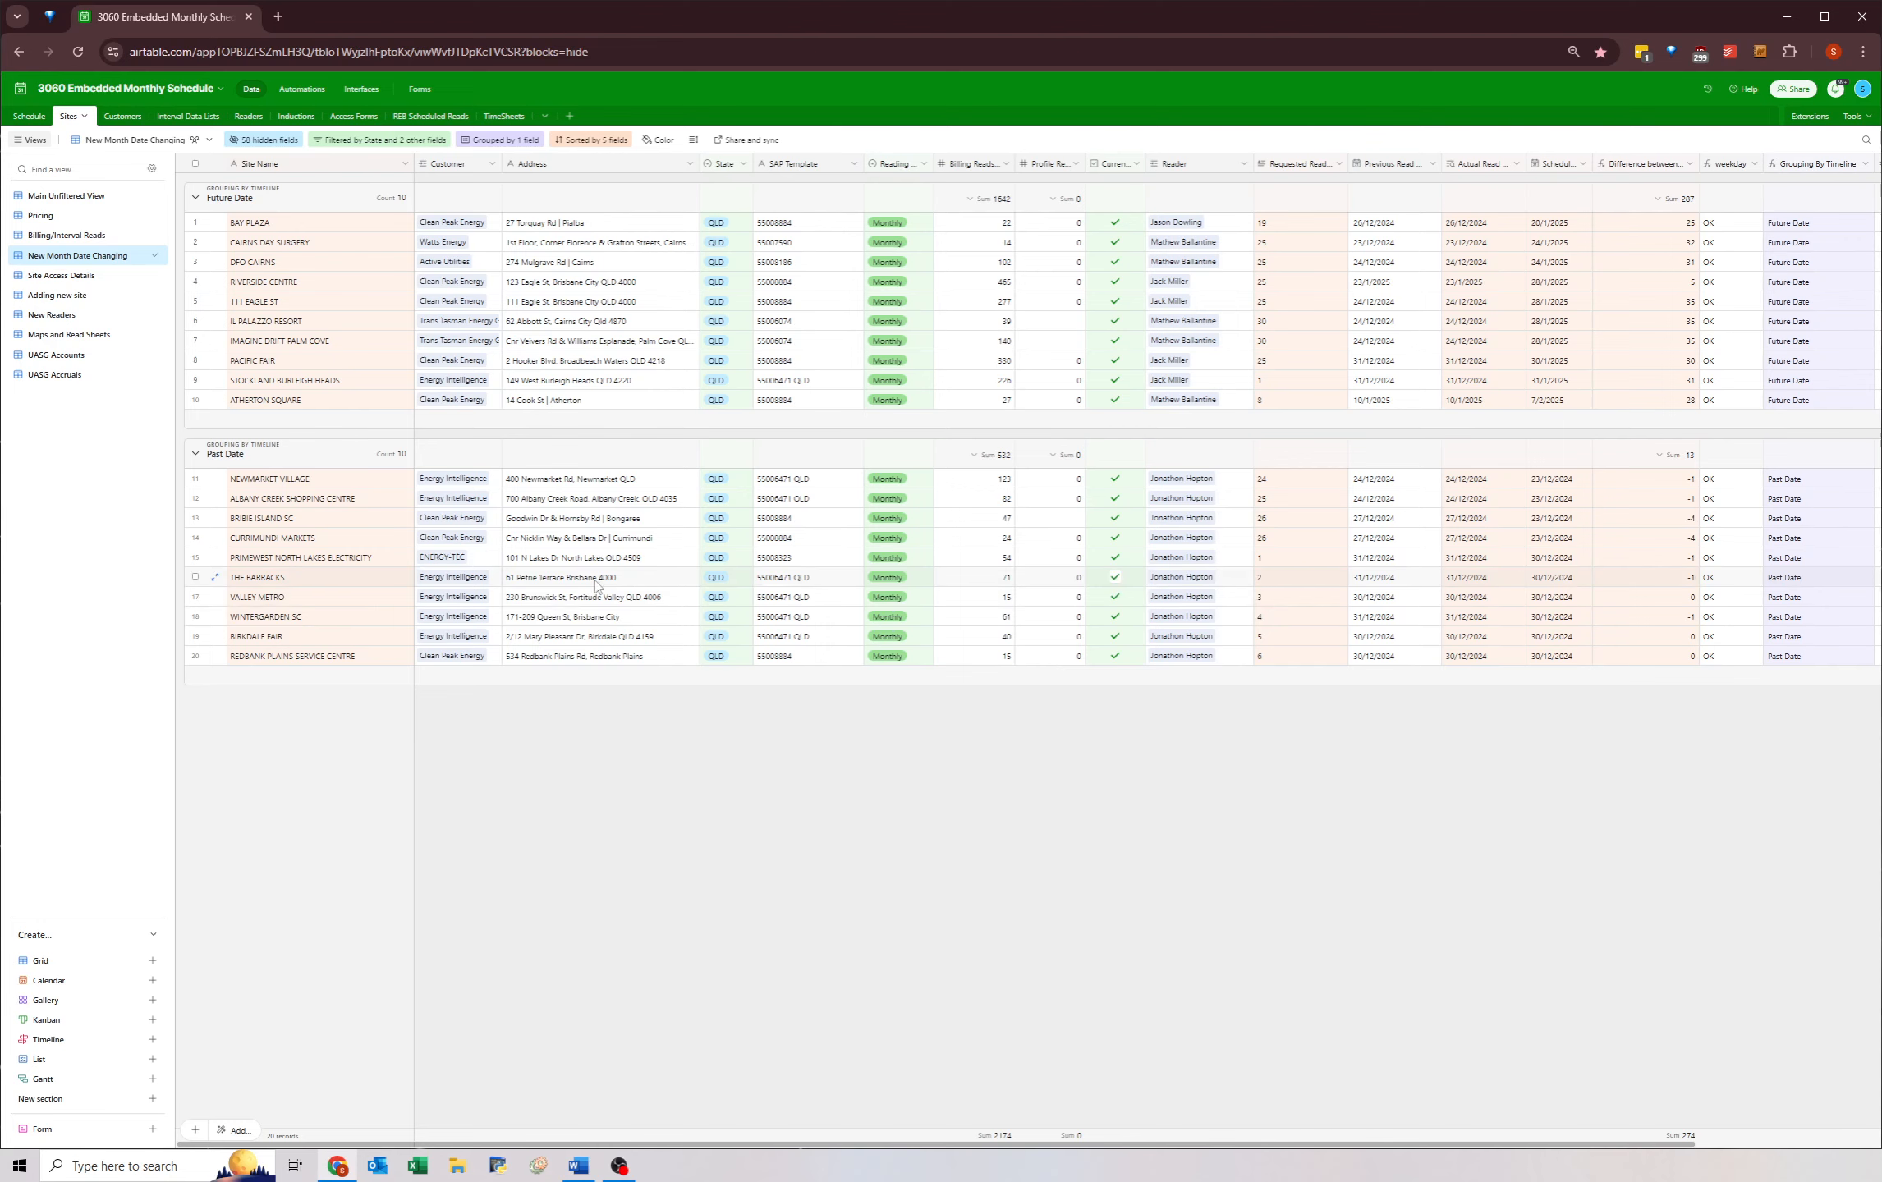
- Set the requested read day of PRIMEWEST NORTH LAKES ELECTRICITY to 31
left_click_drag(345, 559, 1197, 562)
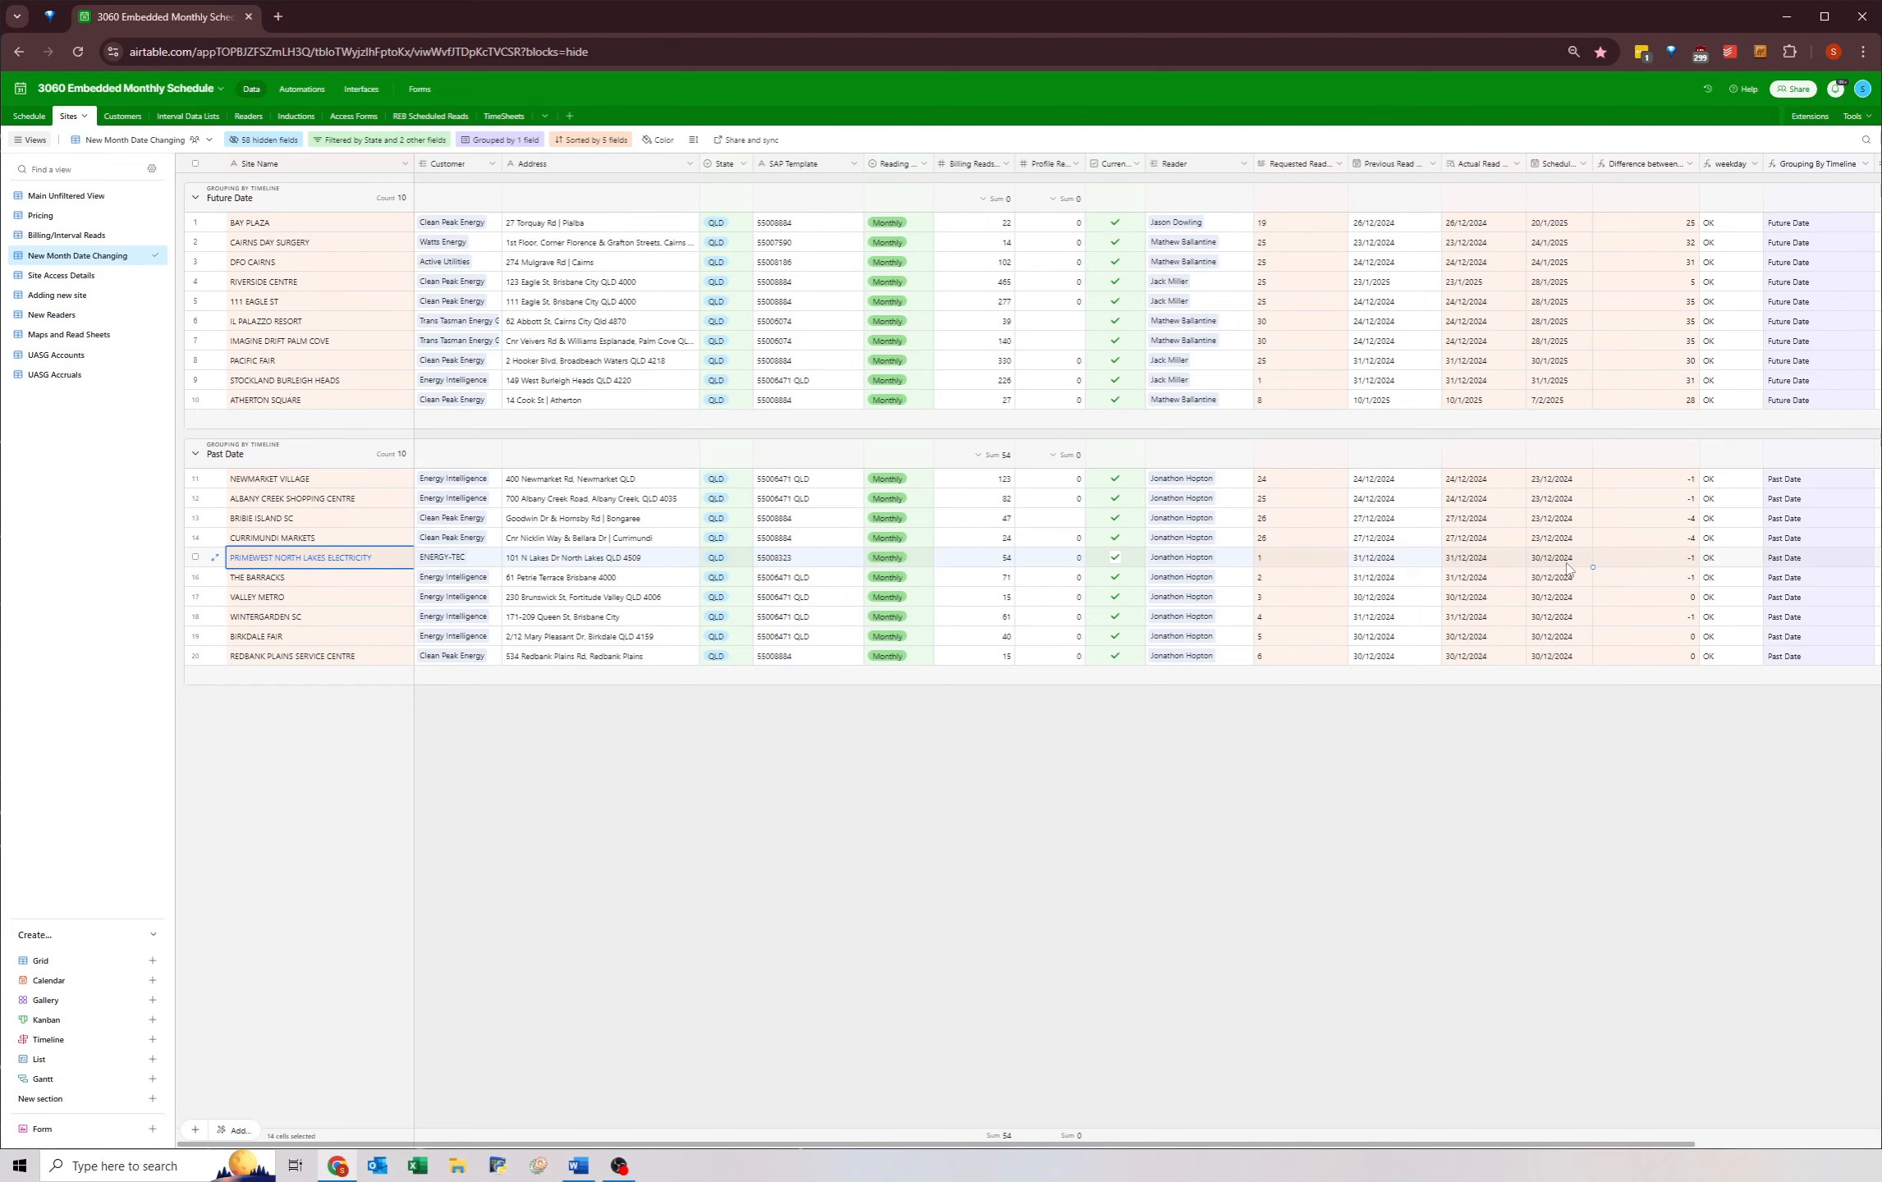
left_click(1314, 563)
left_click(1311, 560)
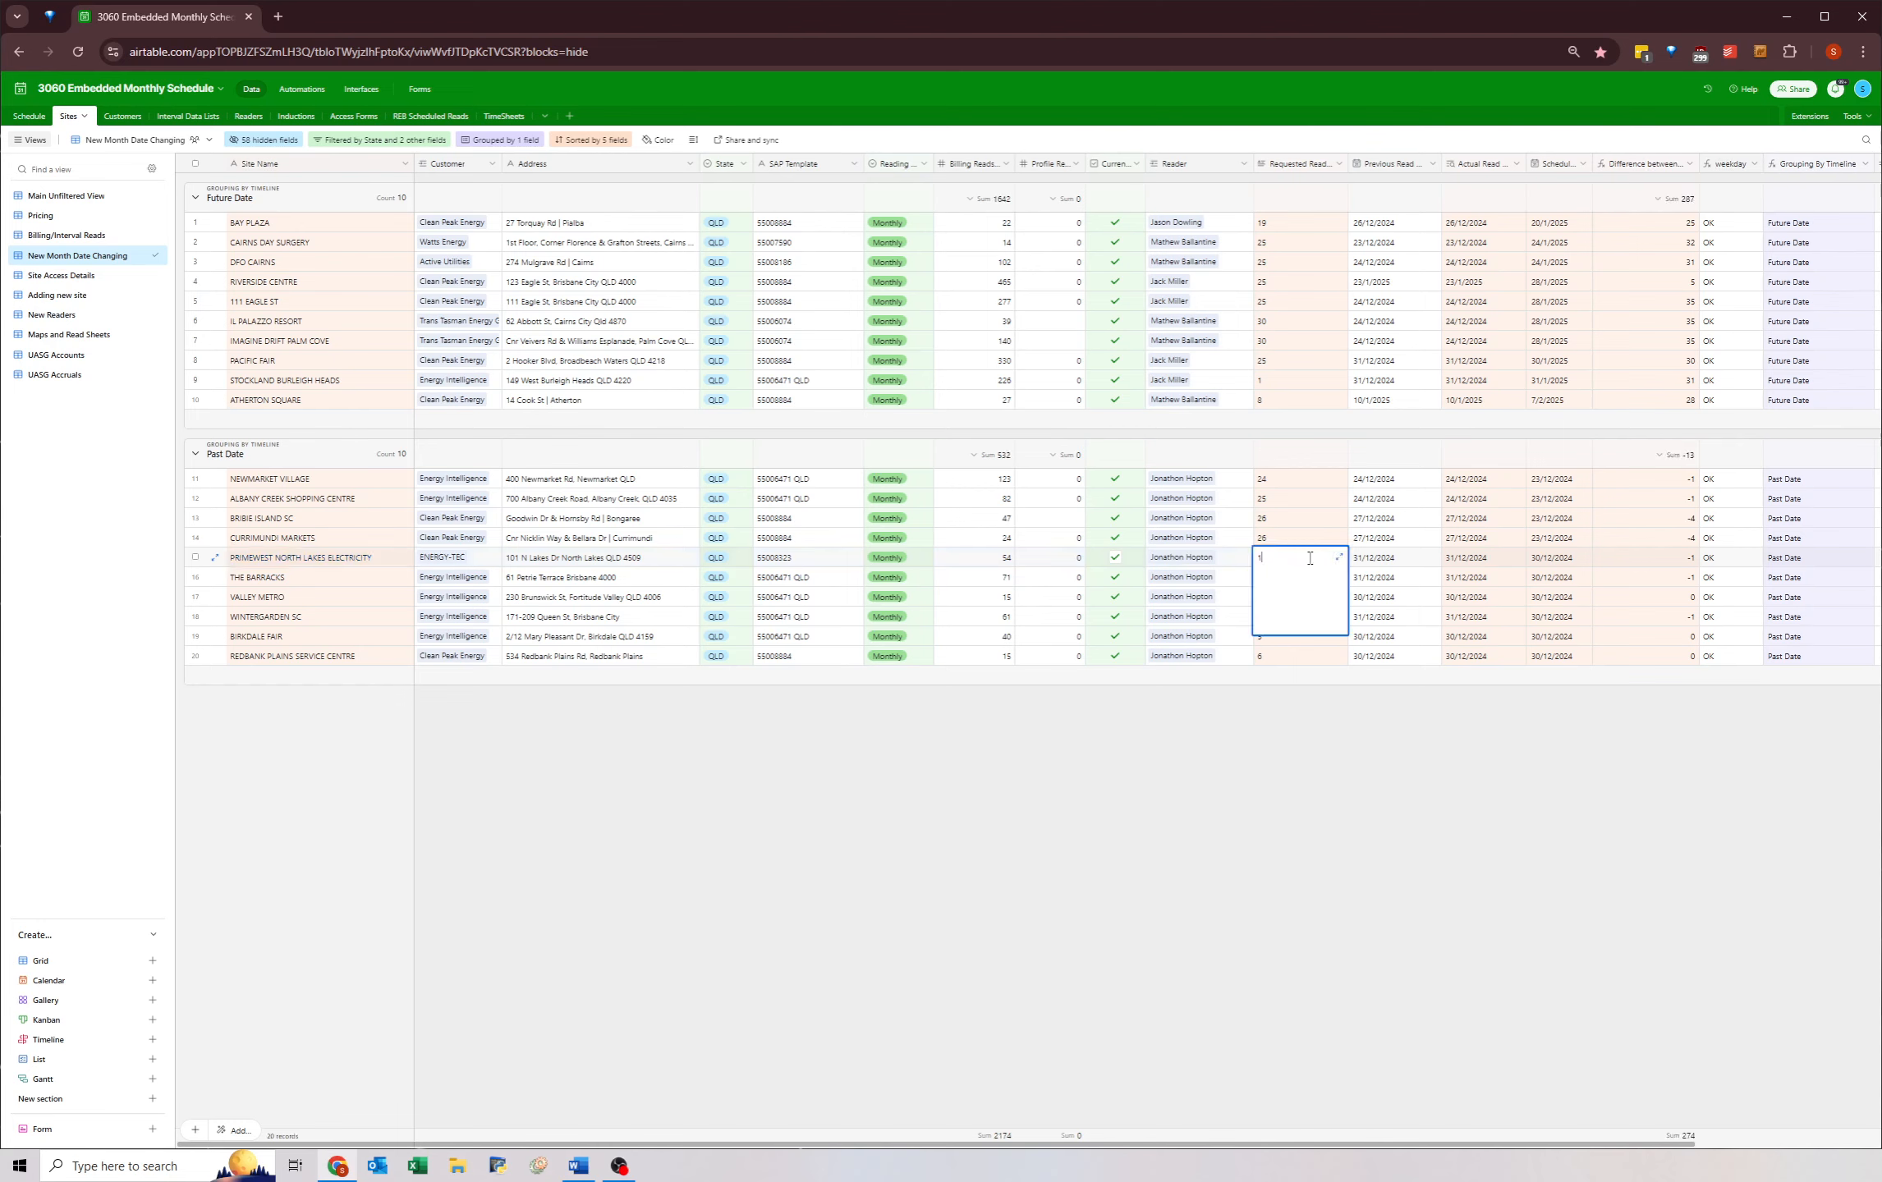
type("31")
left_click(1261, 736)
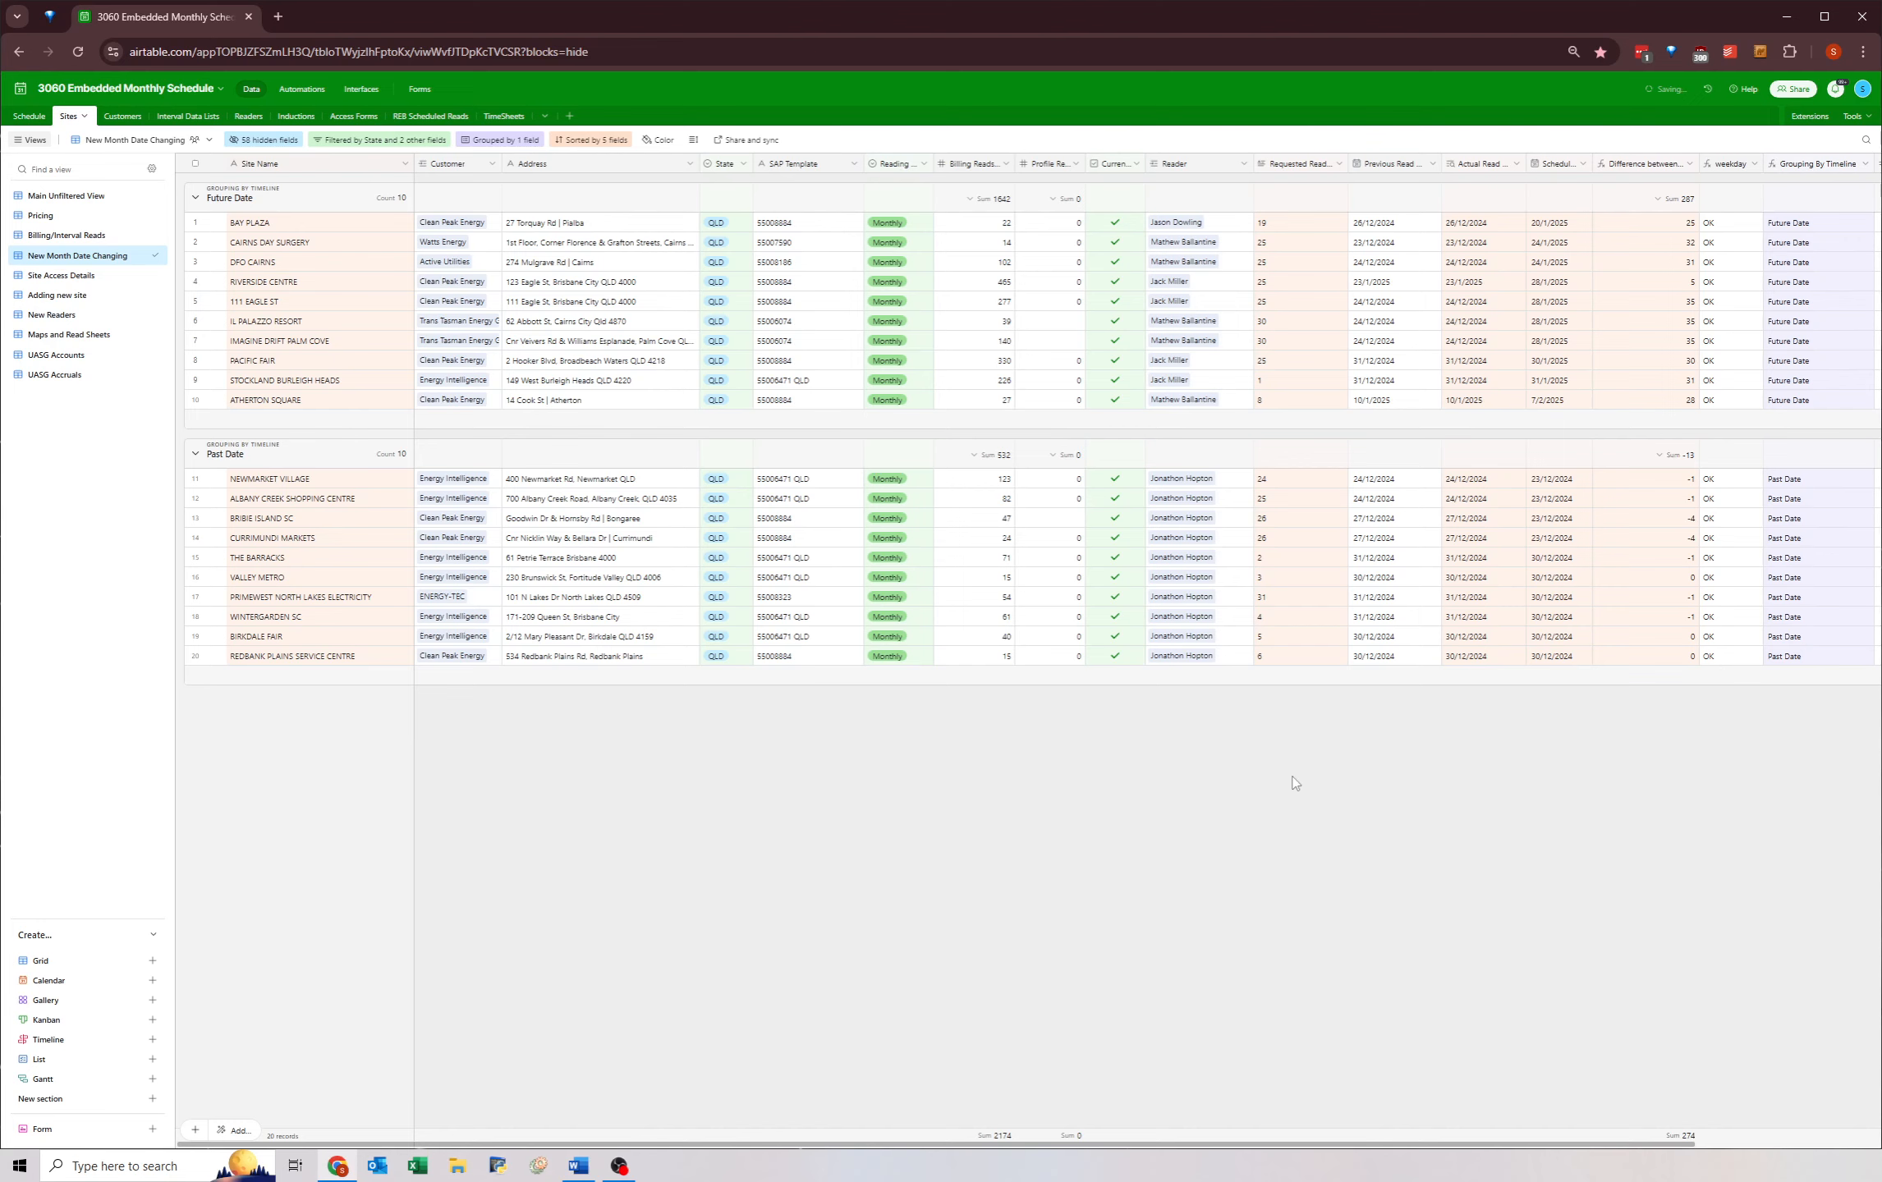
- Set the scheduled date of PRIMEWEST NORTH LAKES ELECTRICITY to 31/1/2025
left_click(1553, 658)
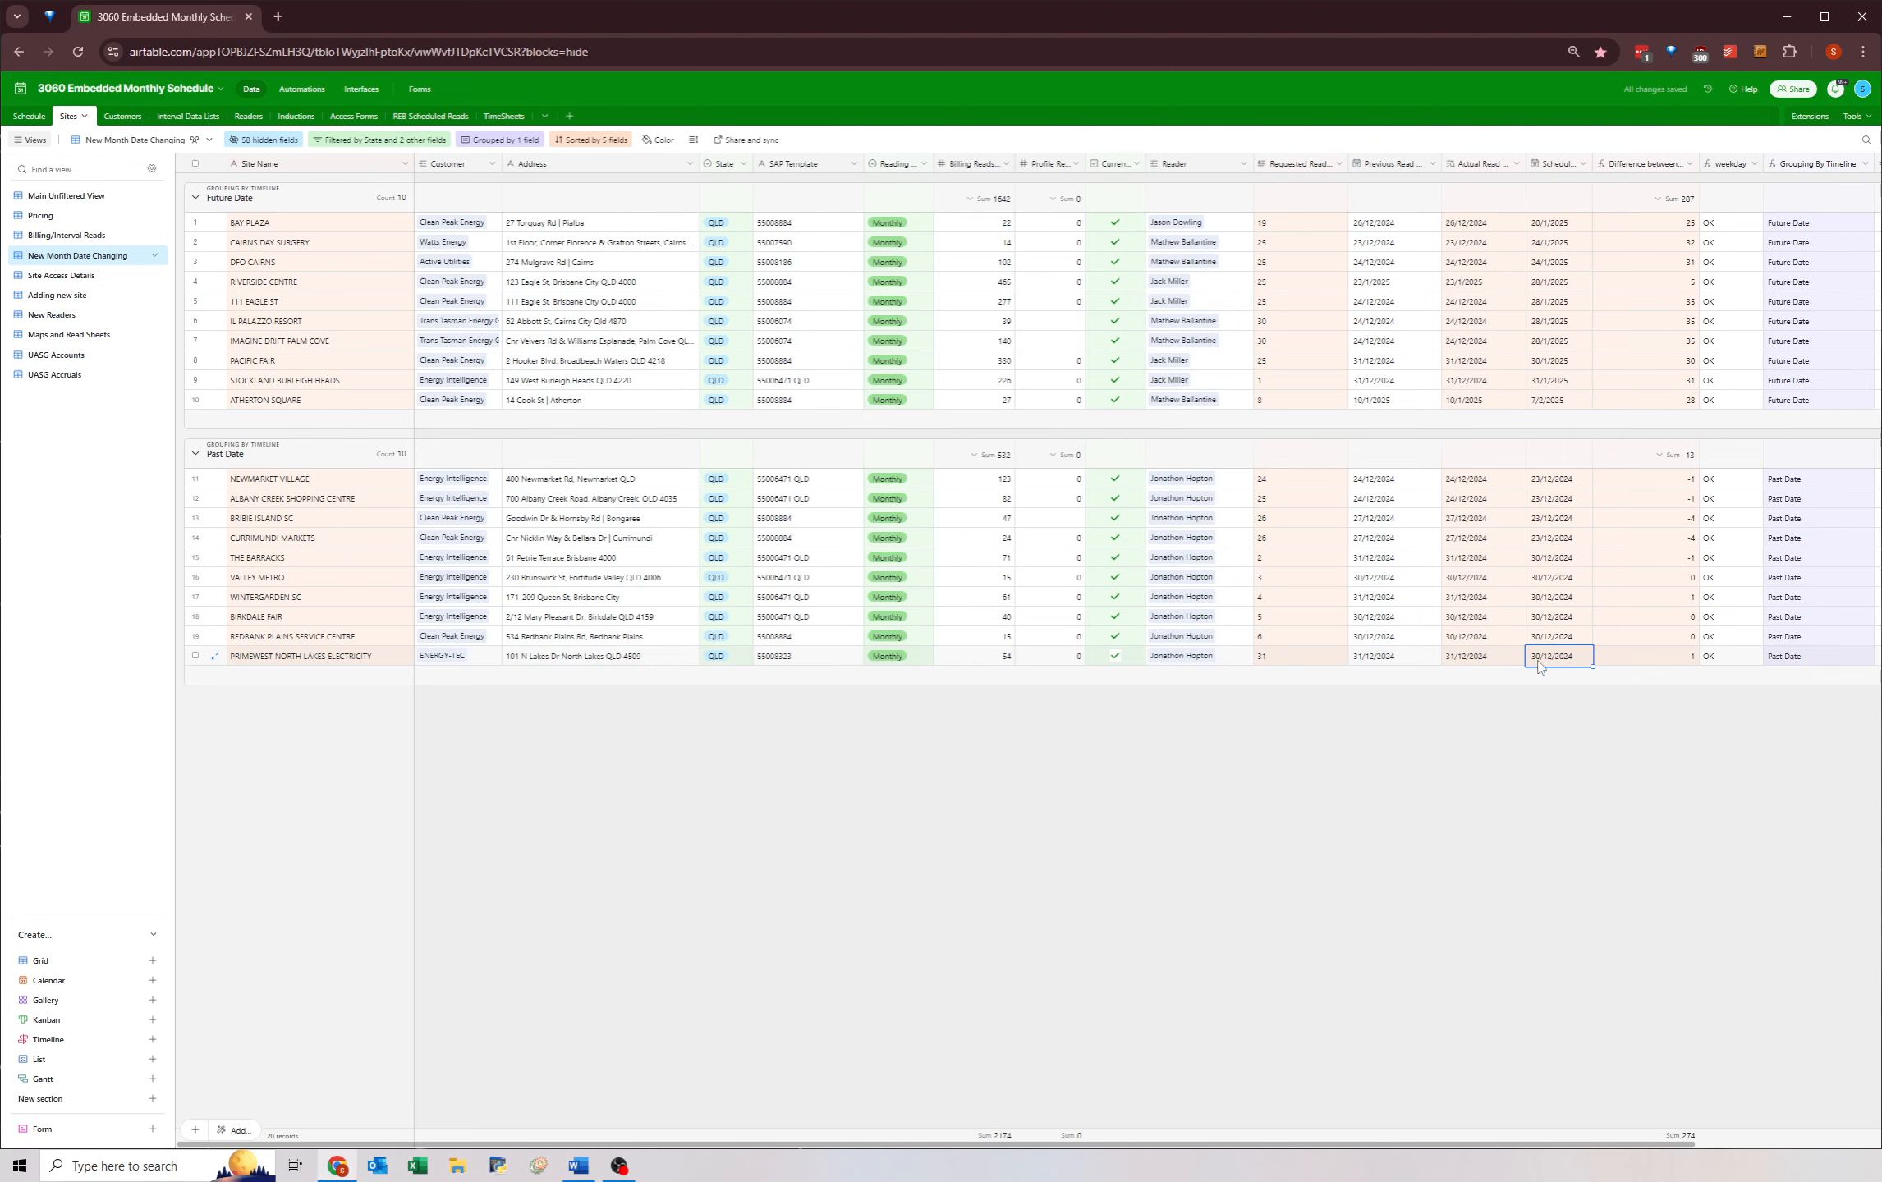
left_click(1534, 658)
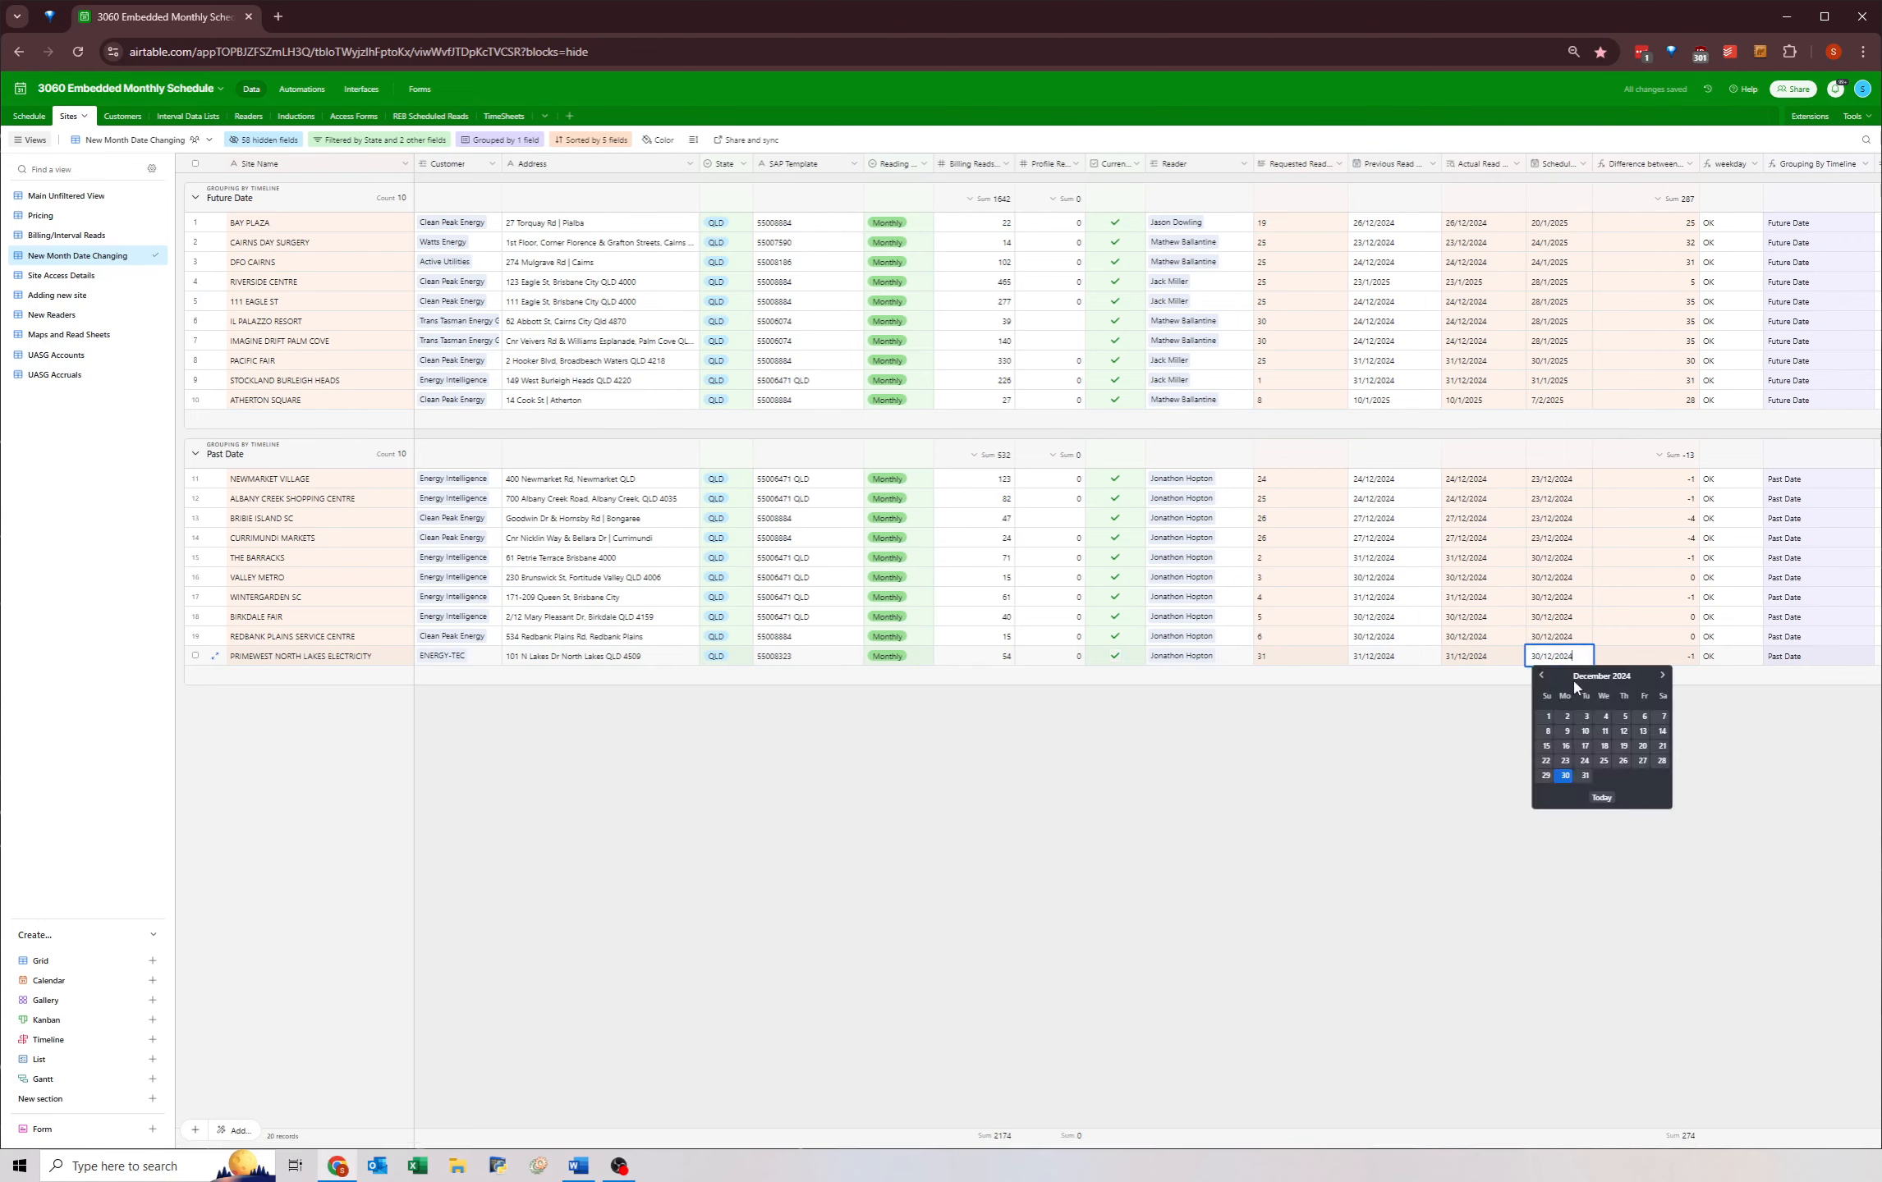
left_click(1661, 677)
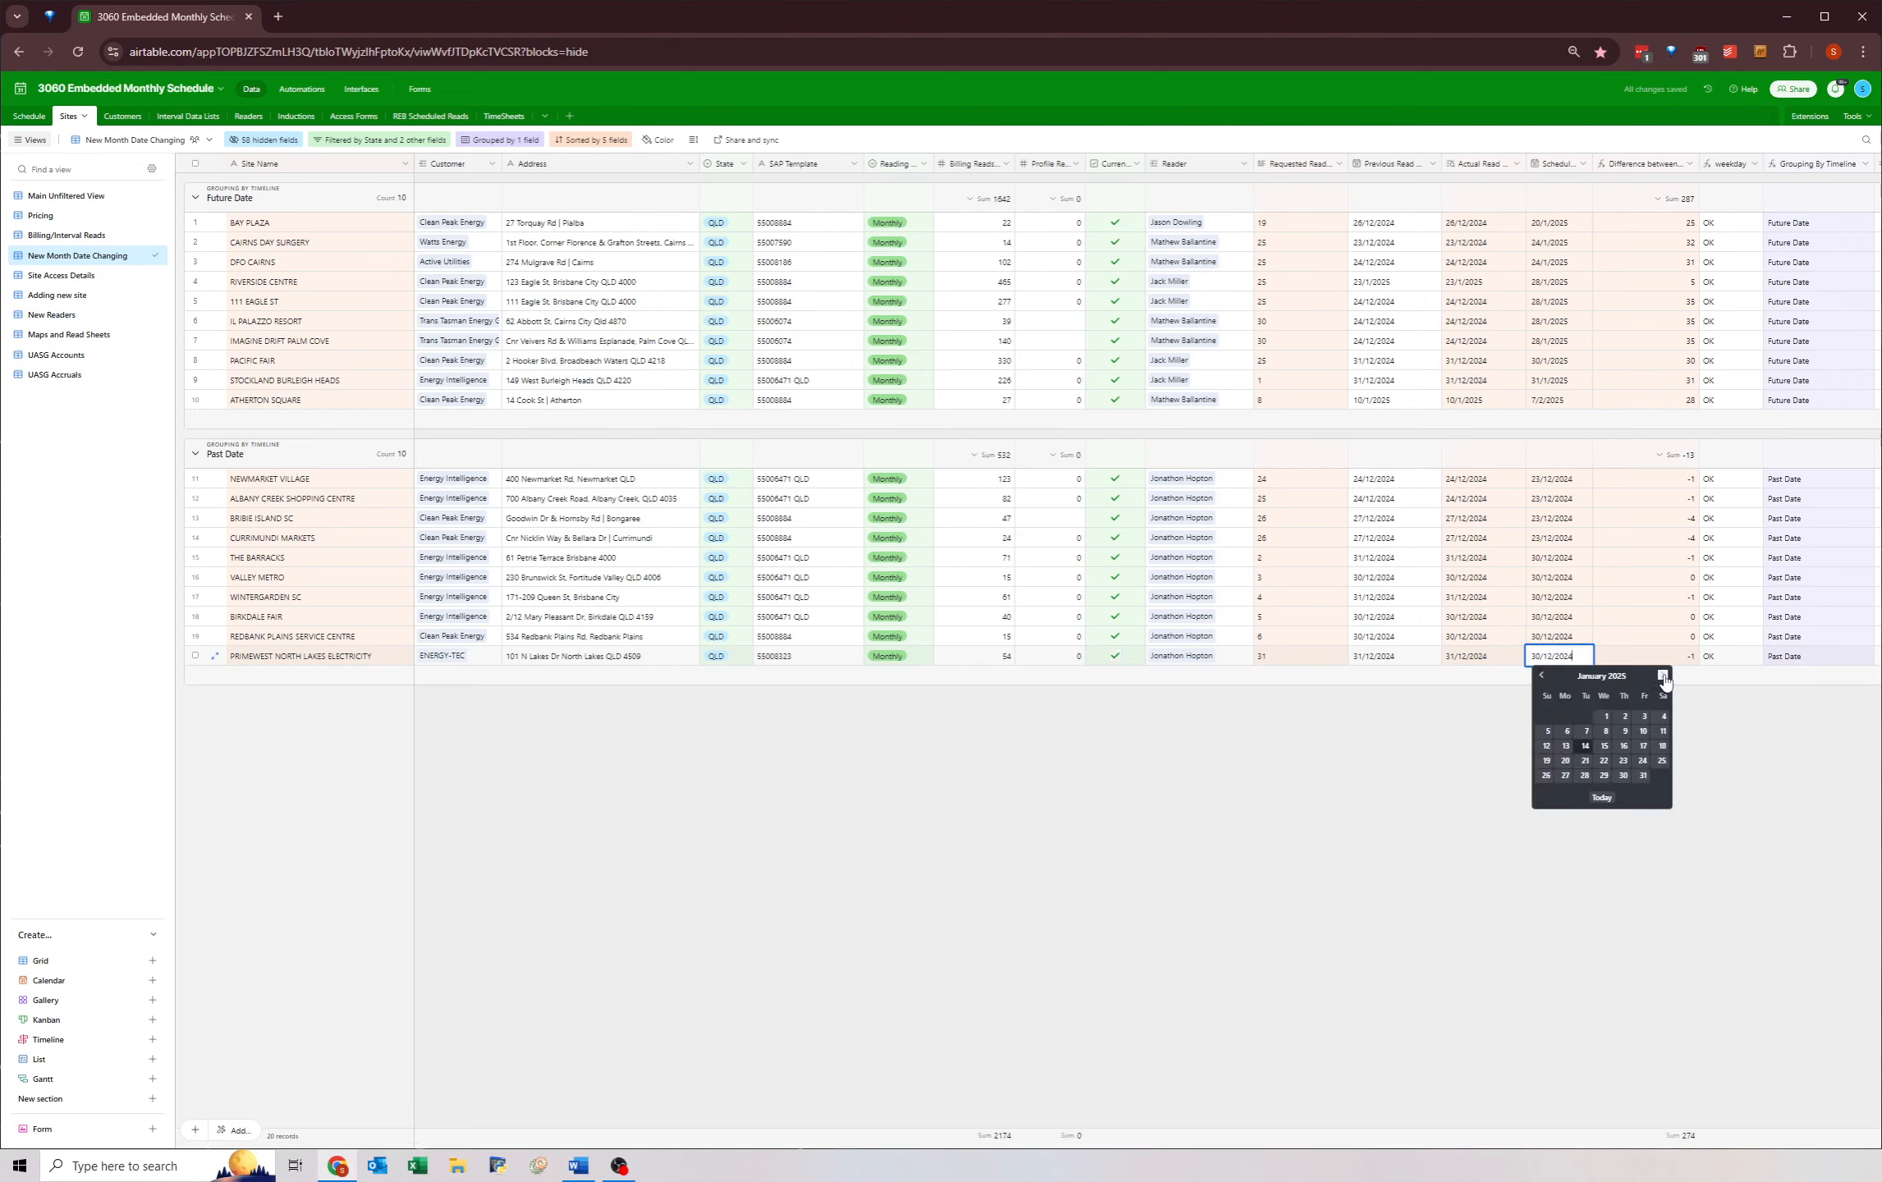
left_click(1642, 777)
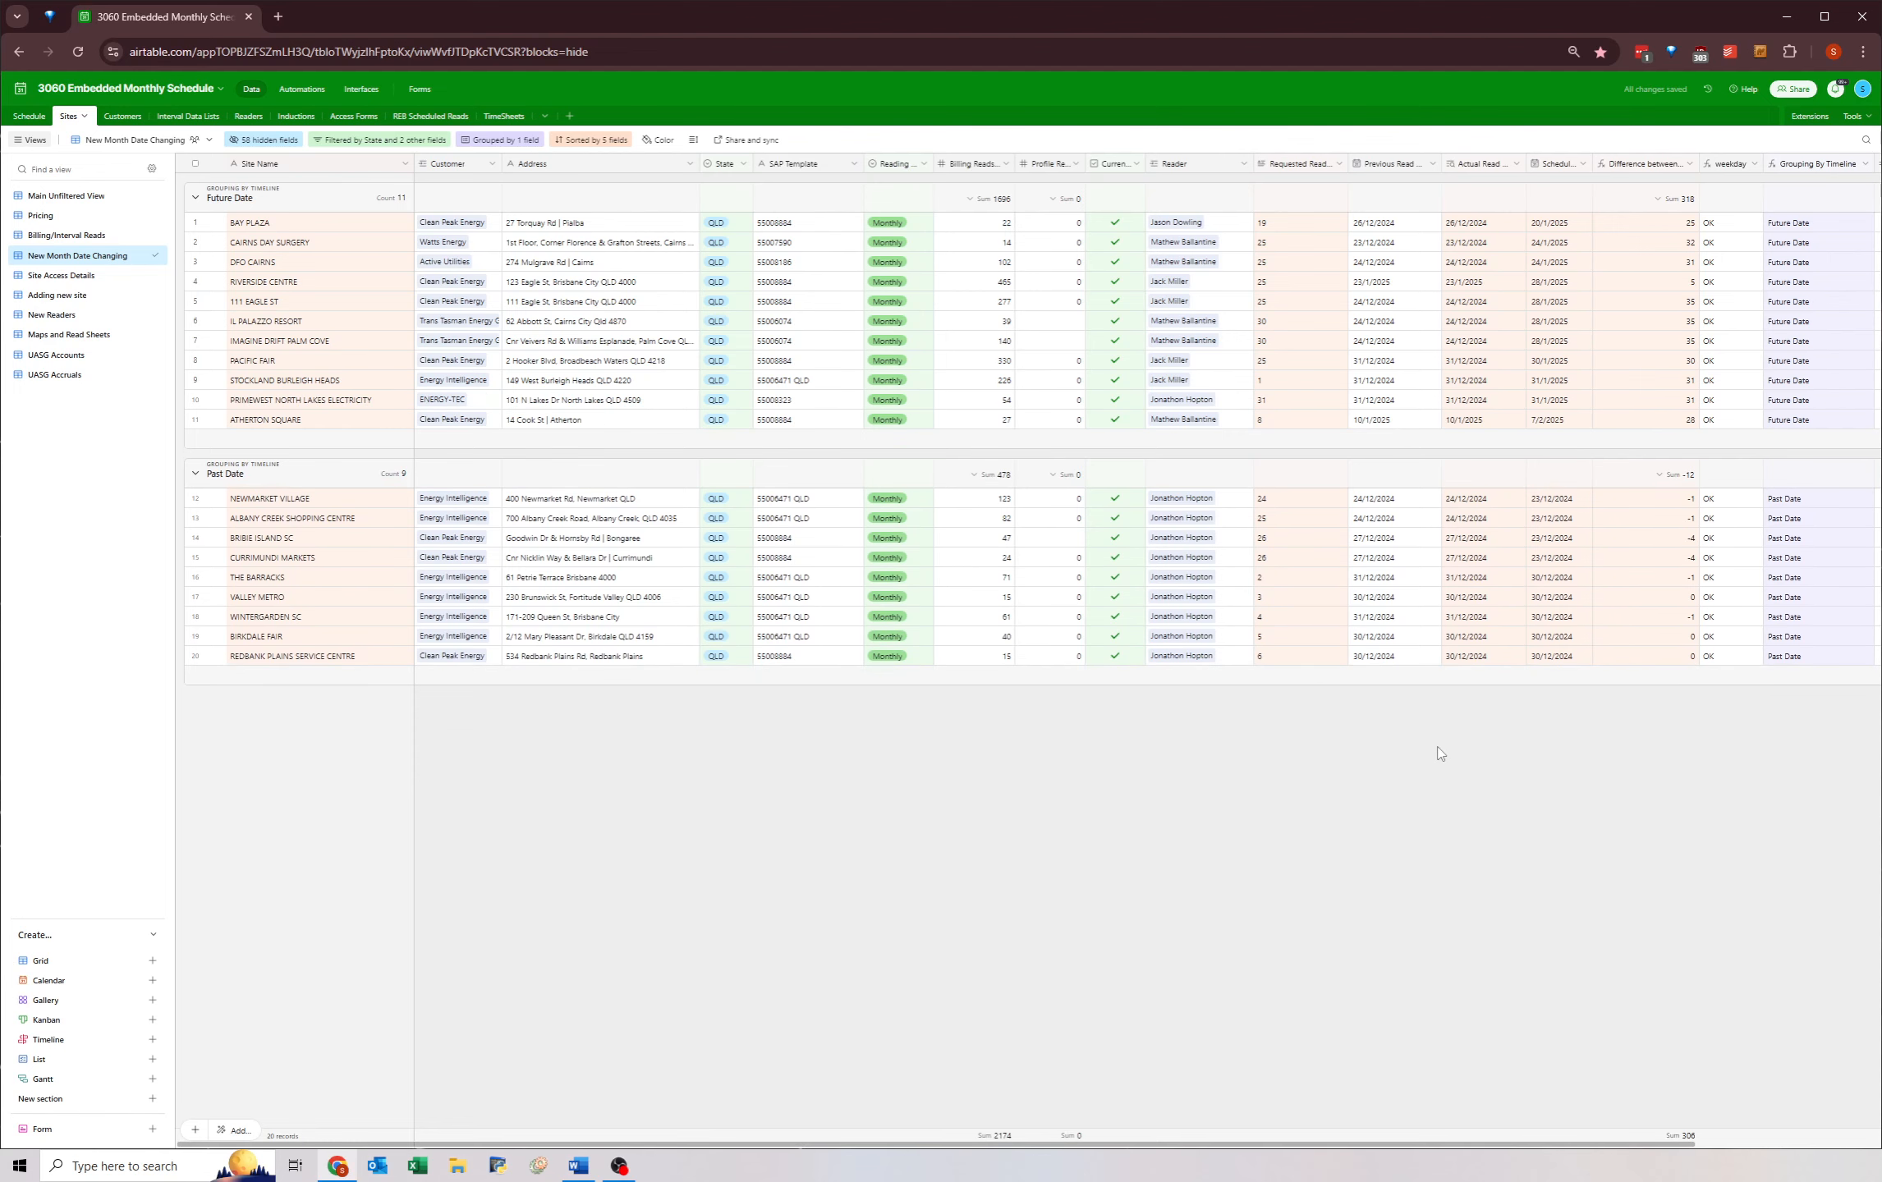
left_click(1544, 586)
left_click(1545, 582)
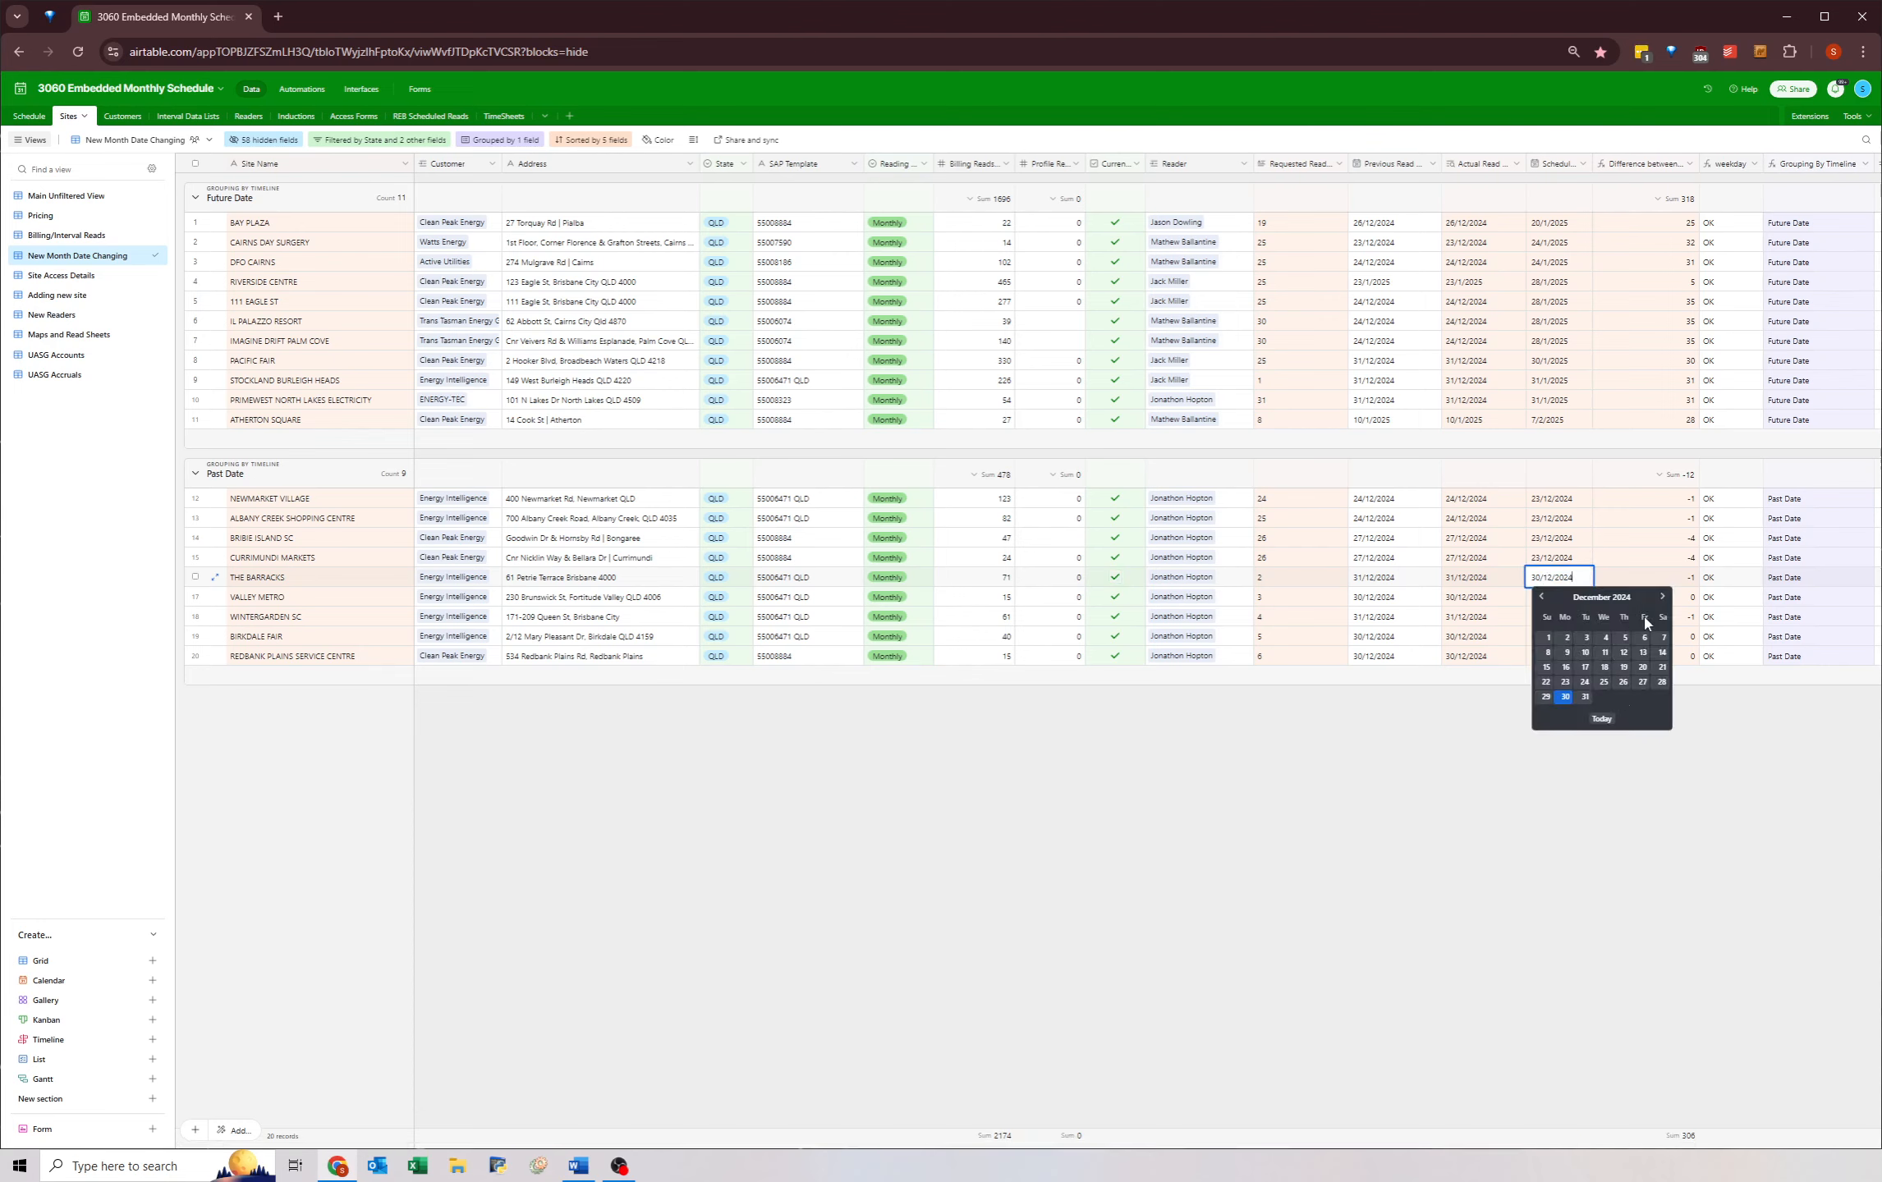
left_click(1531, 832)
- Set the scheduled date of NEWMARKET VILLAGE to 24/1/2025
left_click(1537, 498)
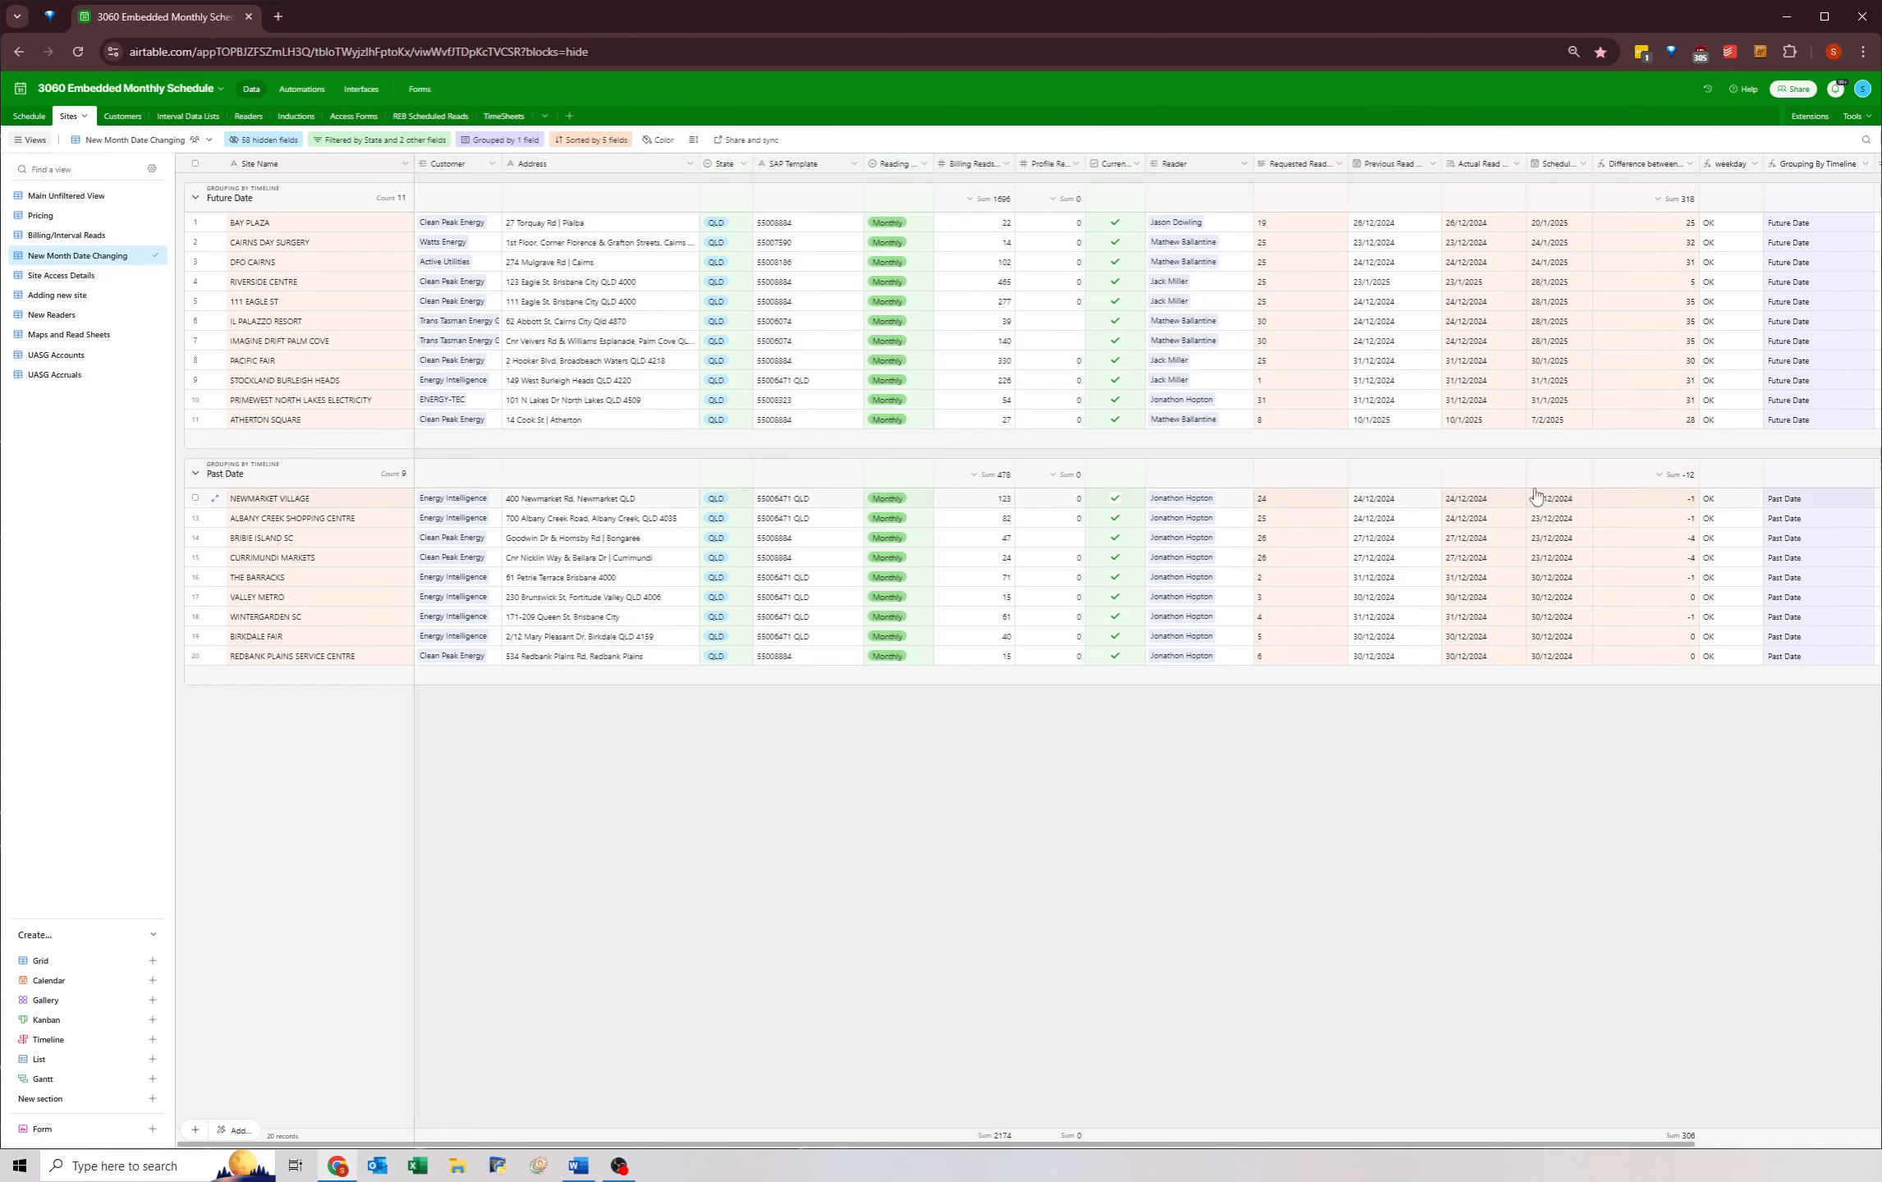
left_click(1539, 498)
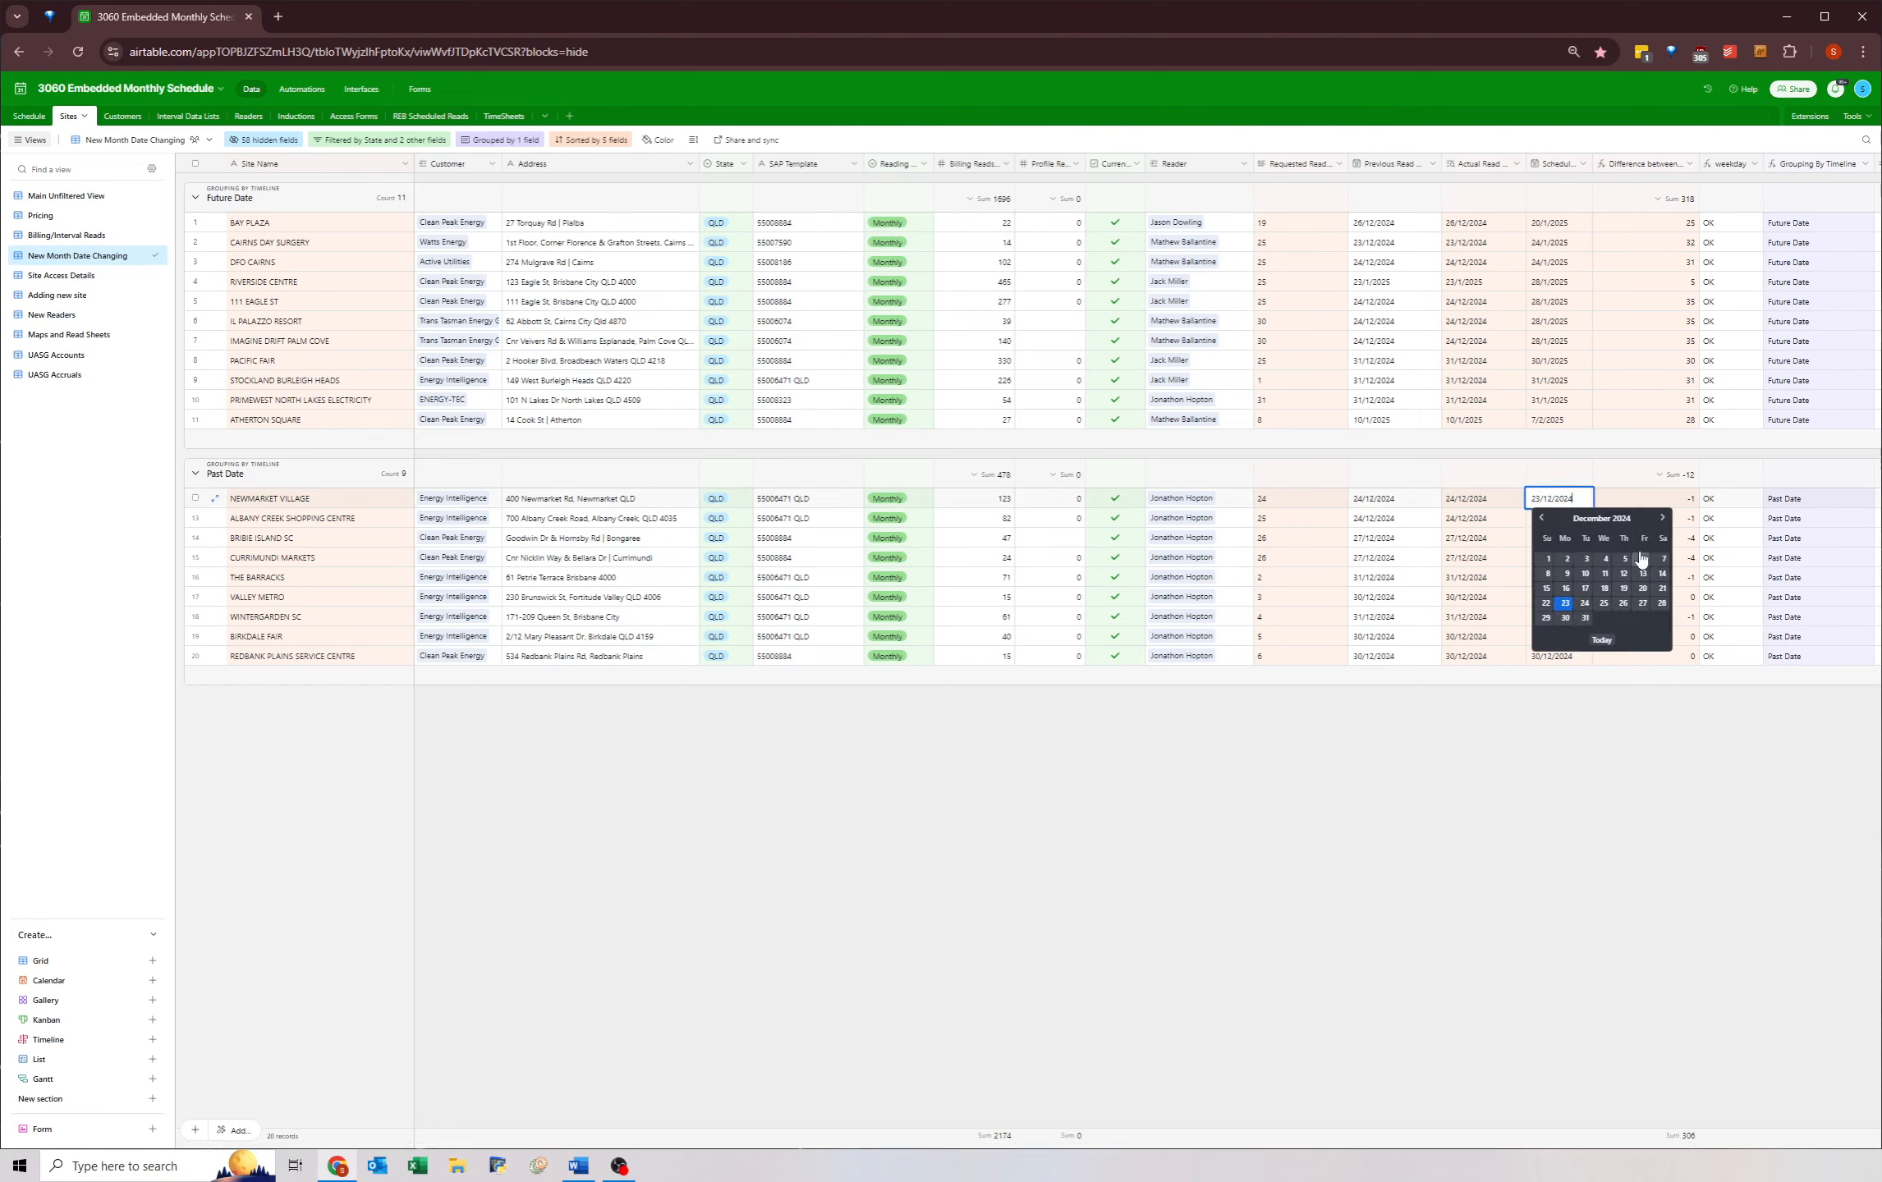
left_click(1662, 518)
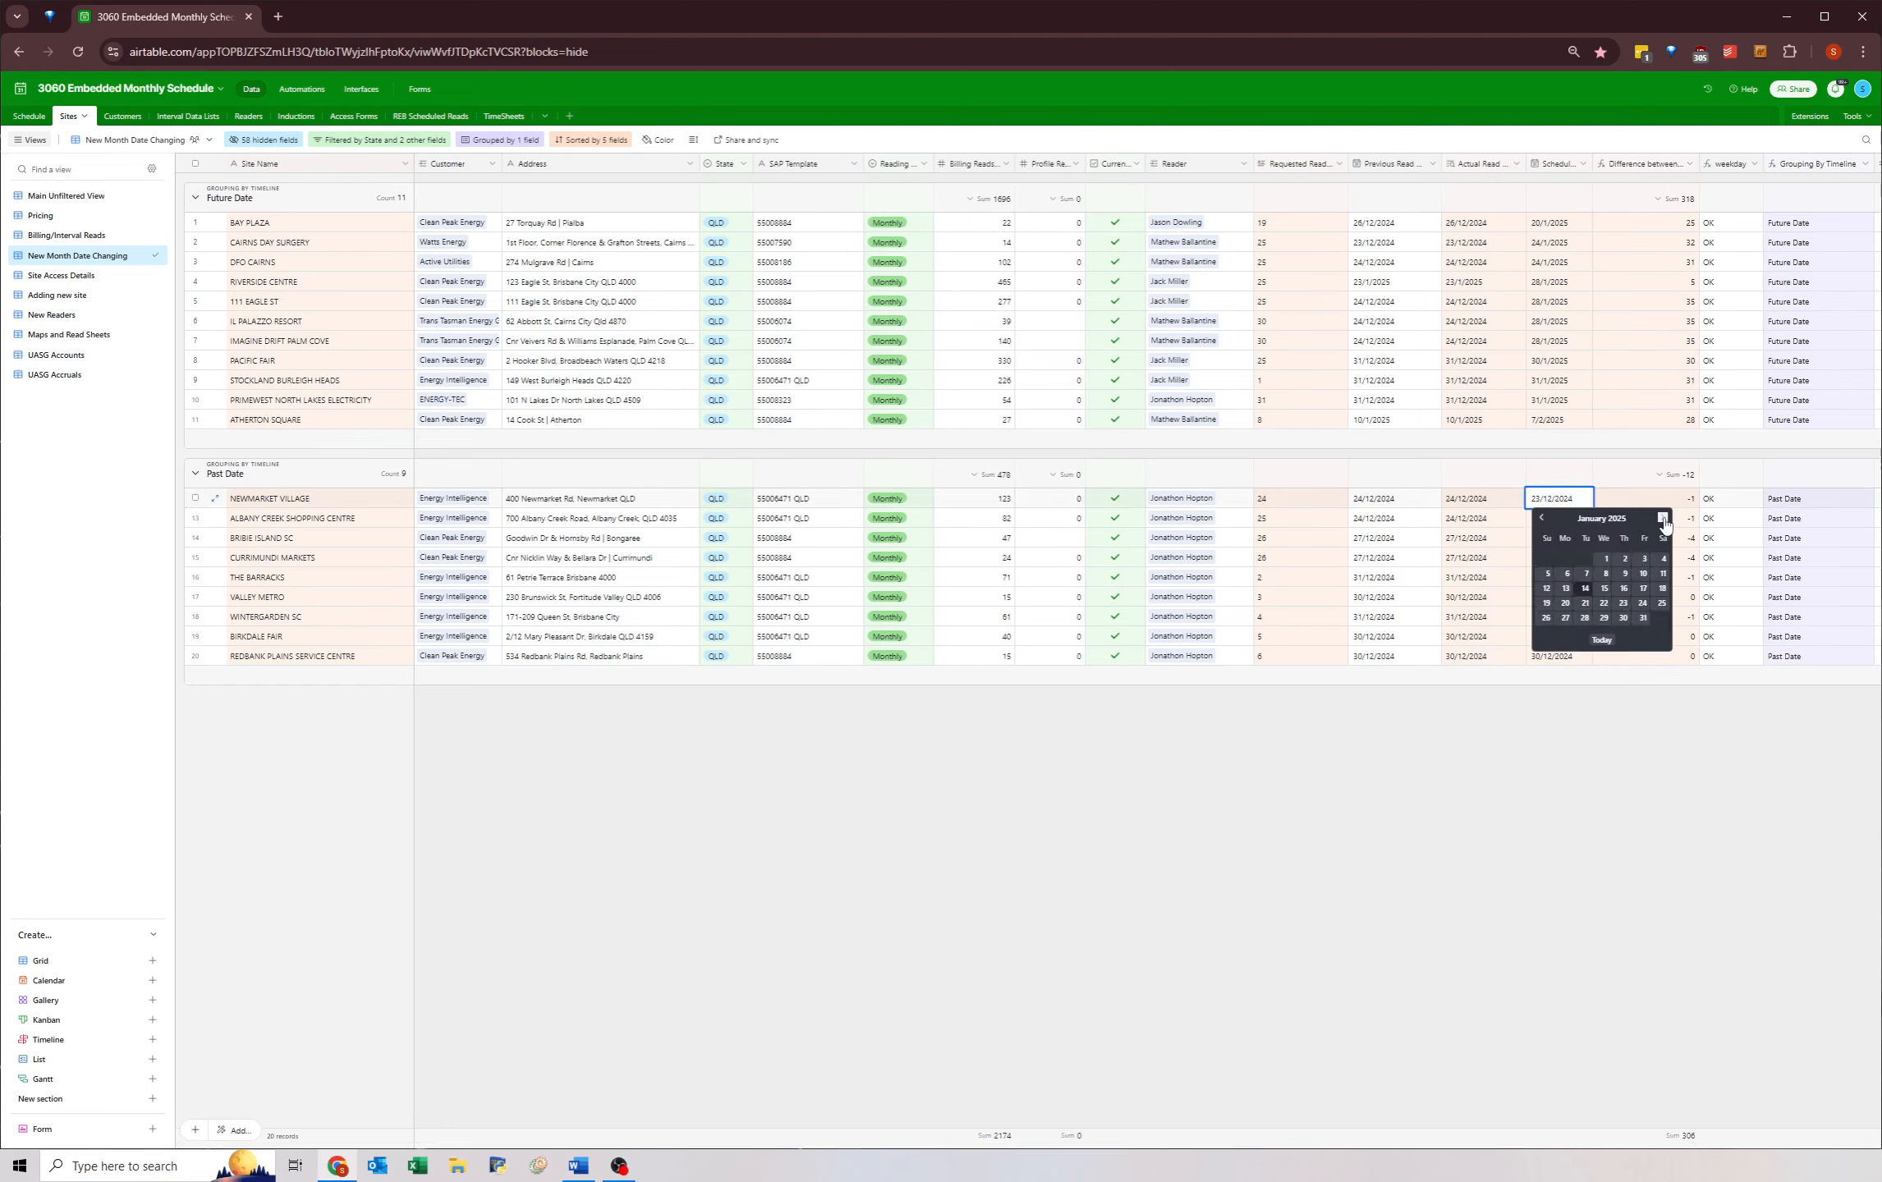
left_click(1642, 604)
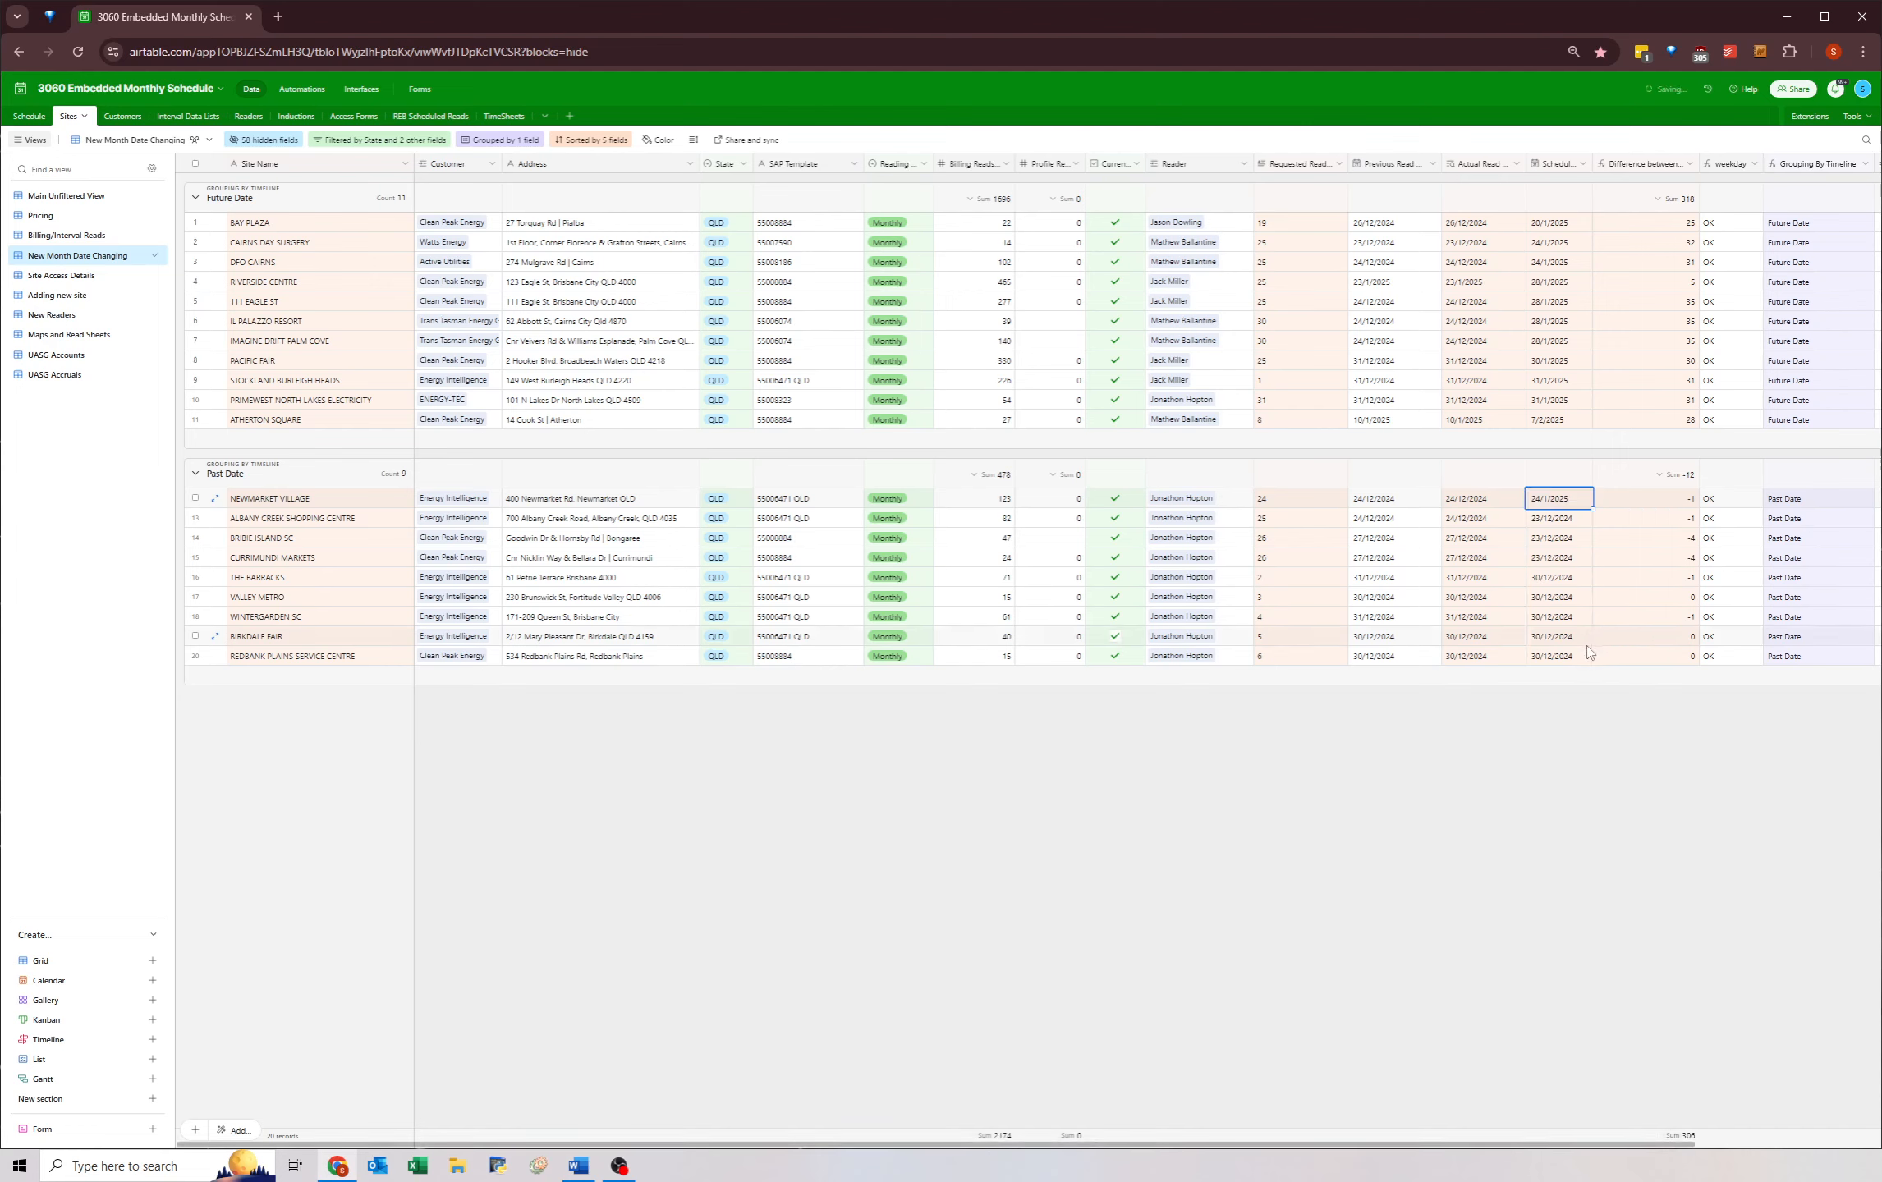
- Copy NEWMARKET VILLAGE's scheduled date to ALBANY CREEK SHOPPING CENTRE, BRIBIE ISLAND SC and CURRIMUNDI MARKETS
key("ctrl+c")
left_click_drag(1543, 525, 1549, 566)
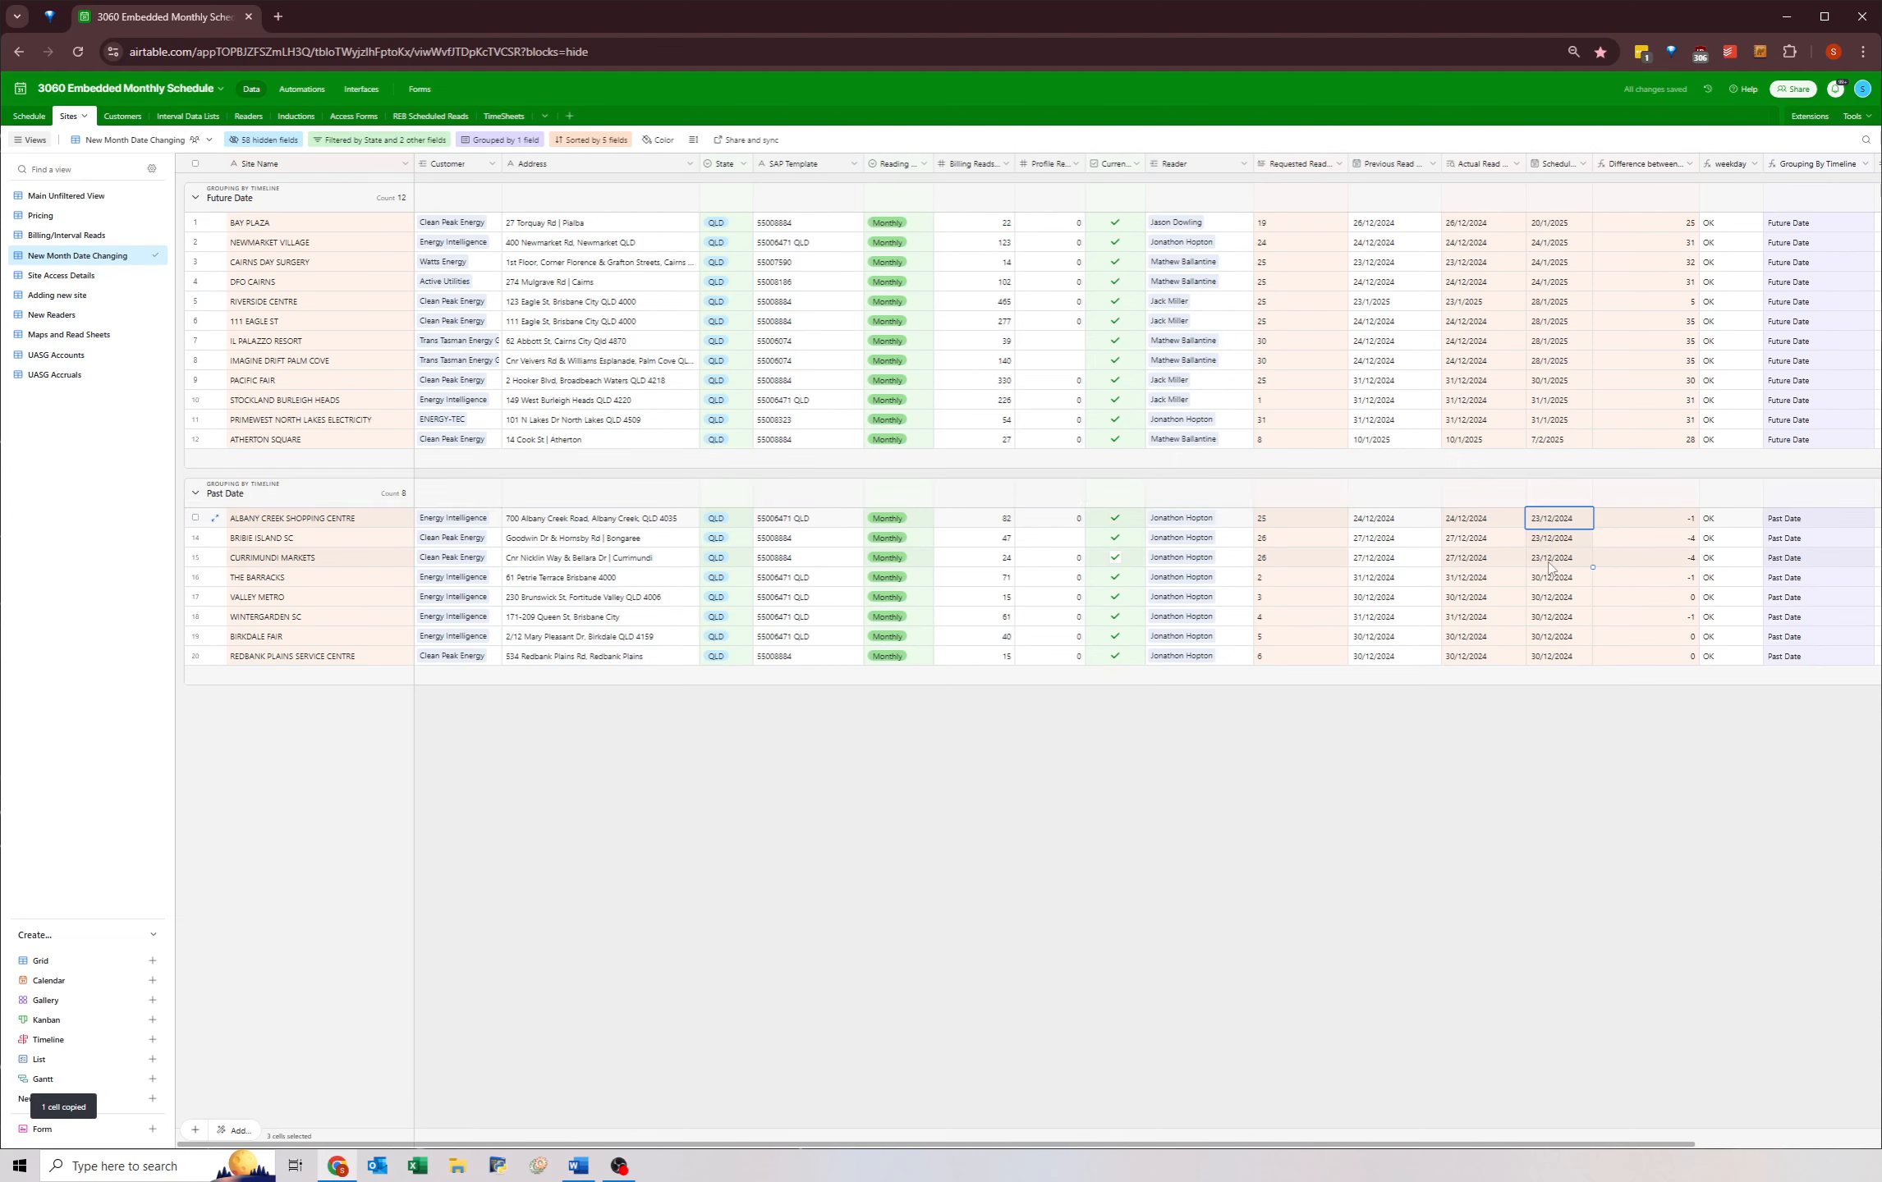
key("ctrl+v")
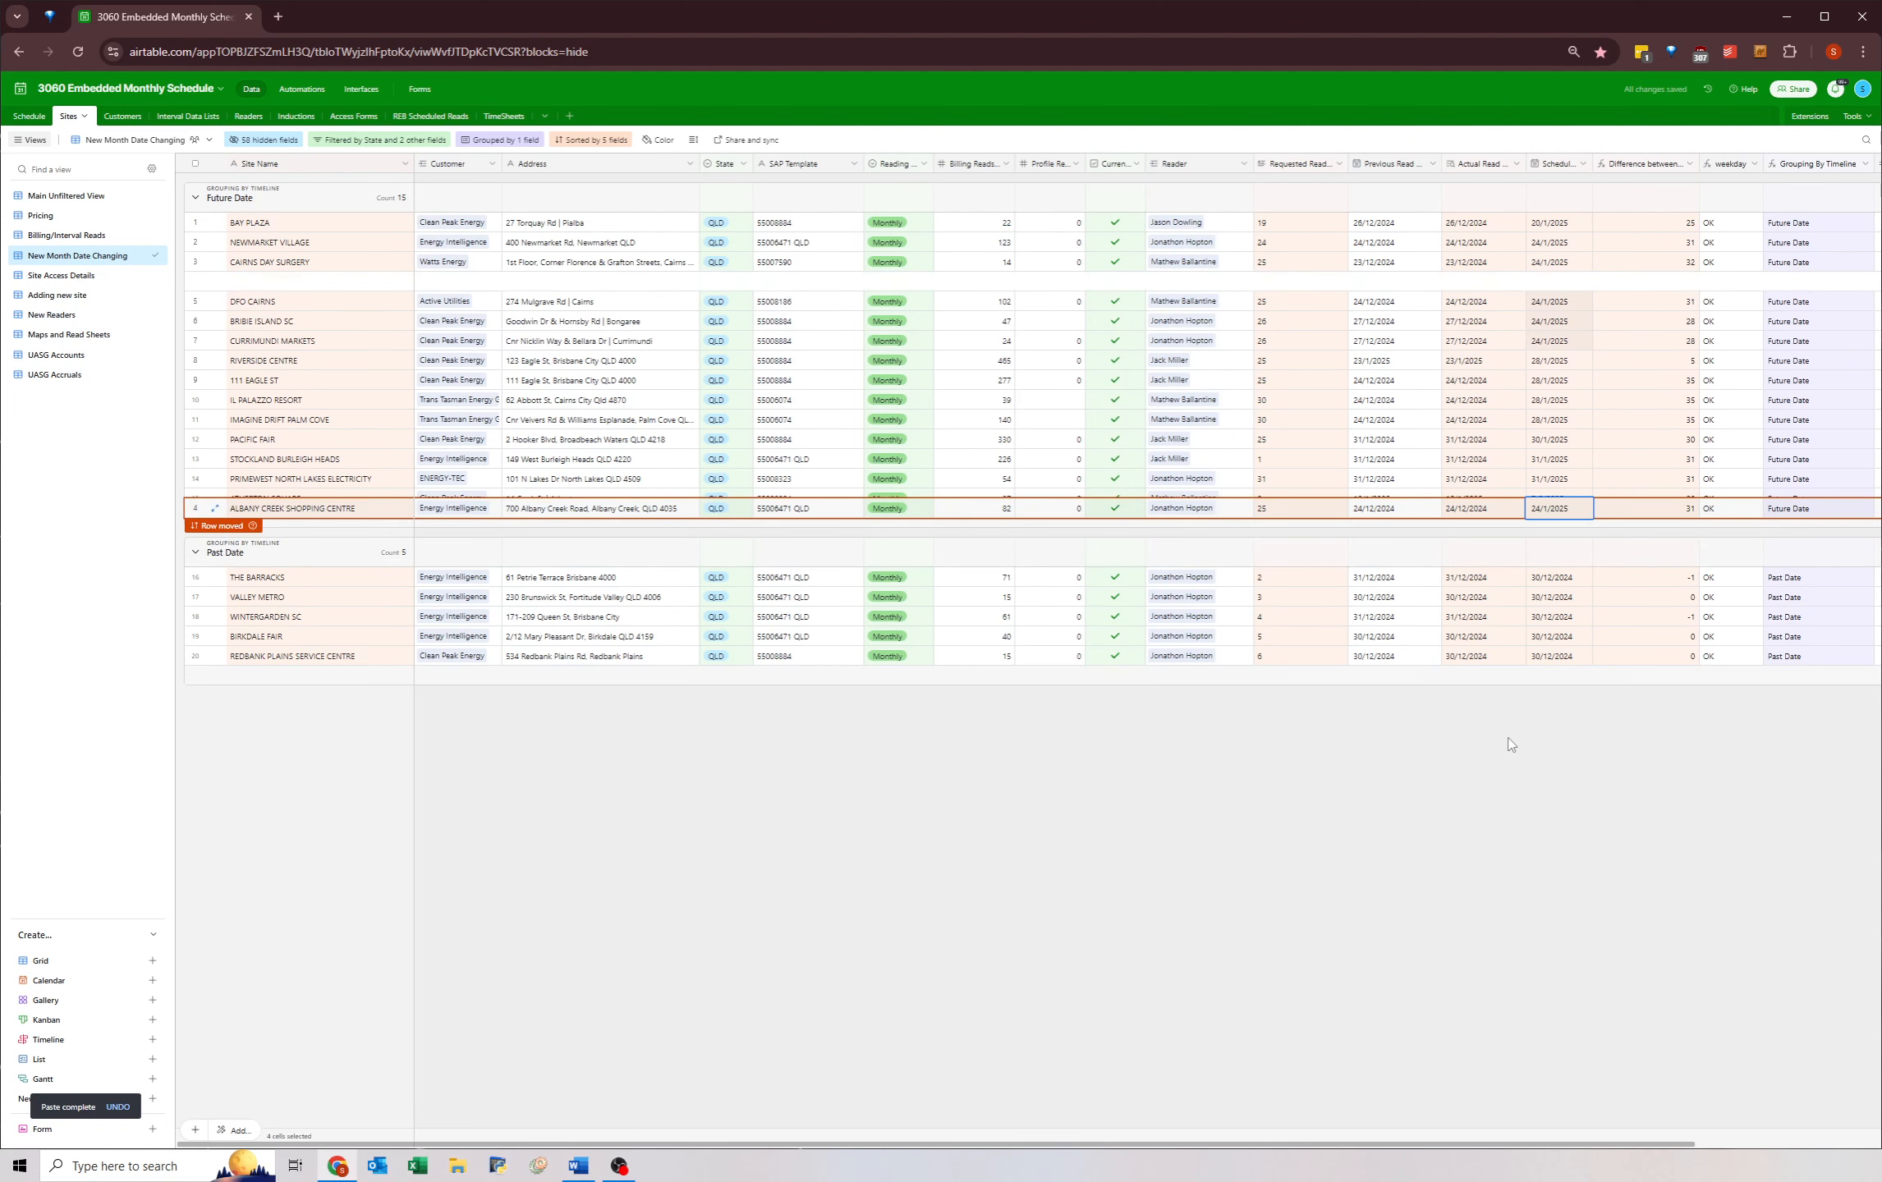
left_click(1510, 745)
- Limit the view's reader filter to the reader assigned to the remaining Past Date sites
left_click(380, 139)
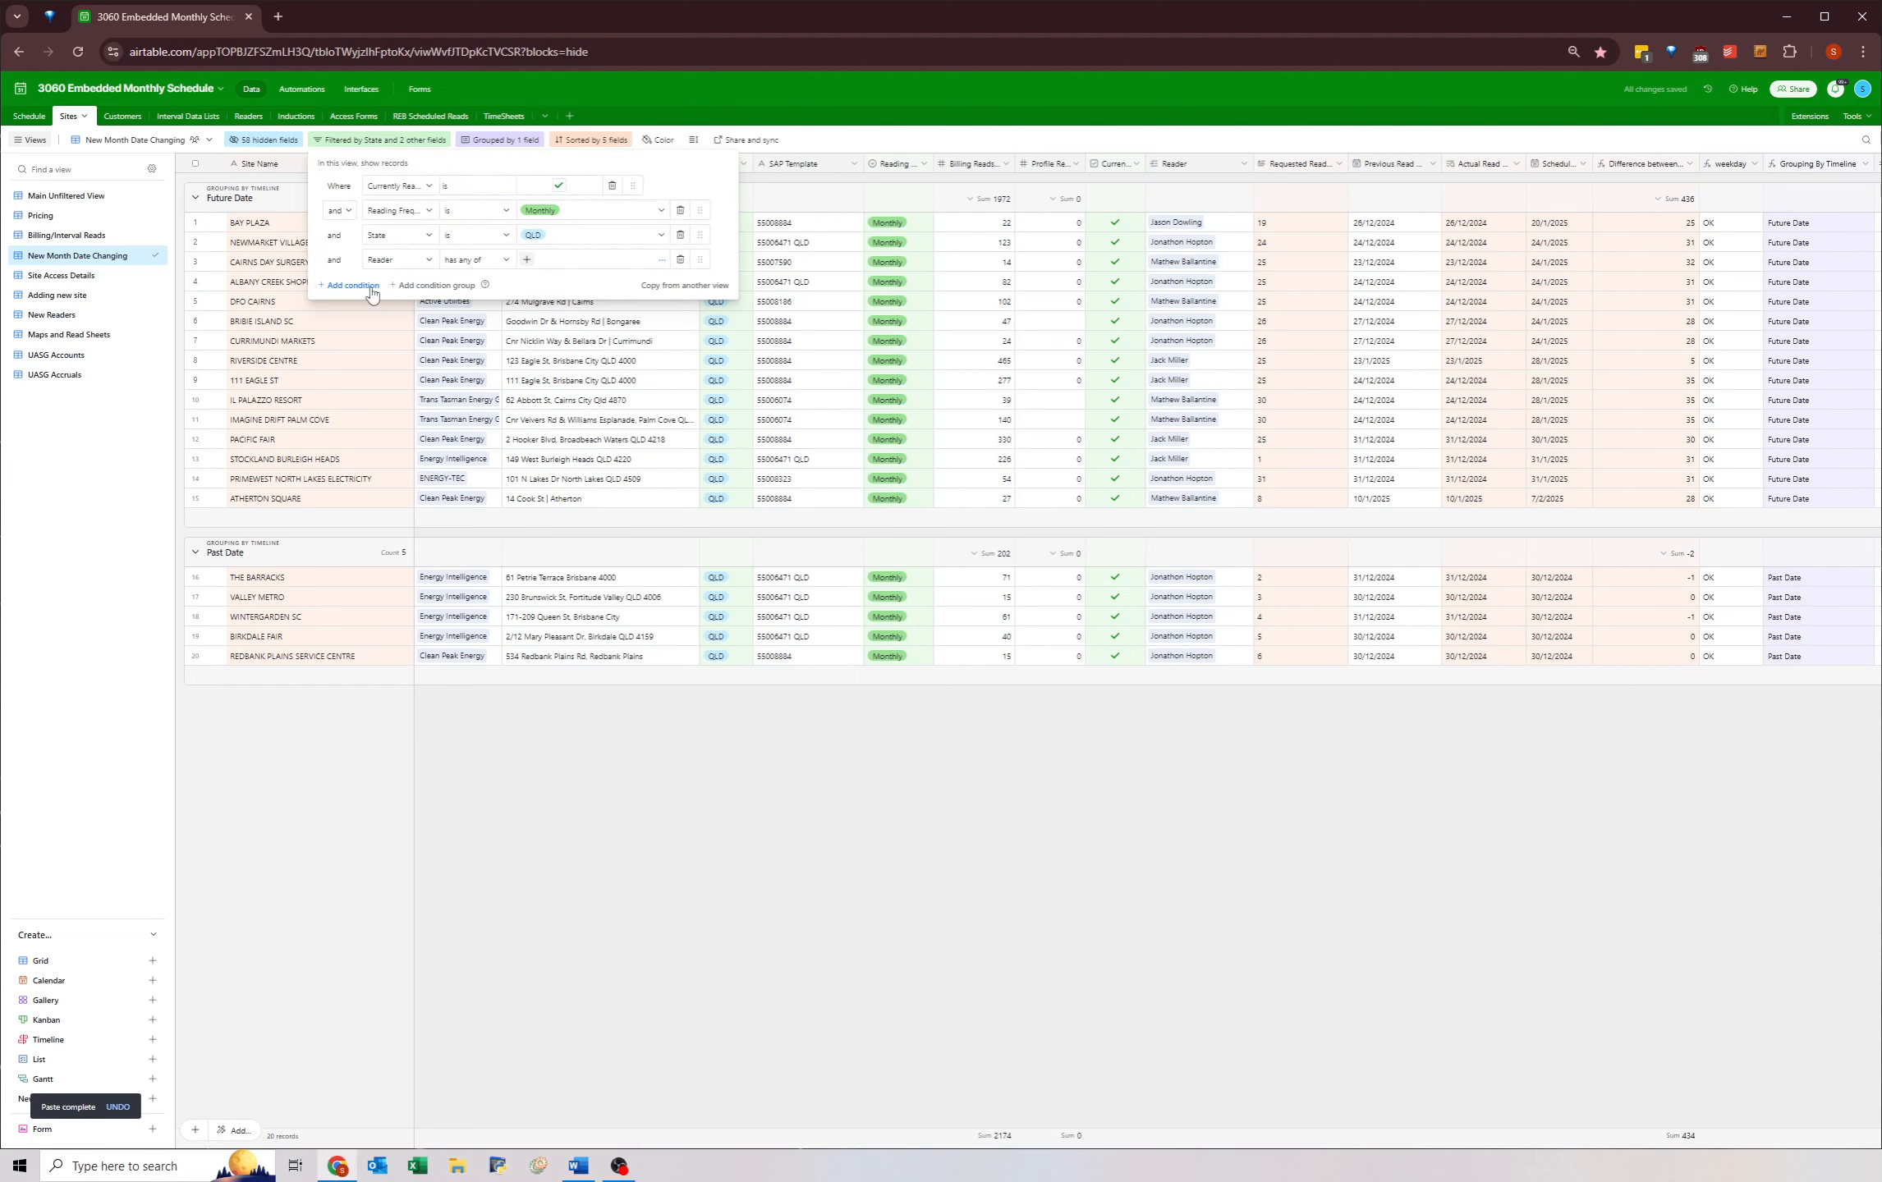
left_click(526, 260)
type("mat")
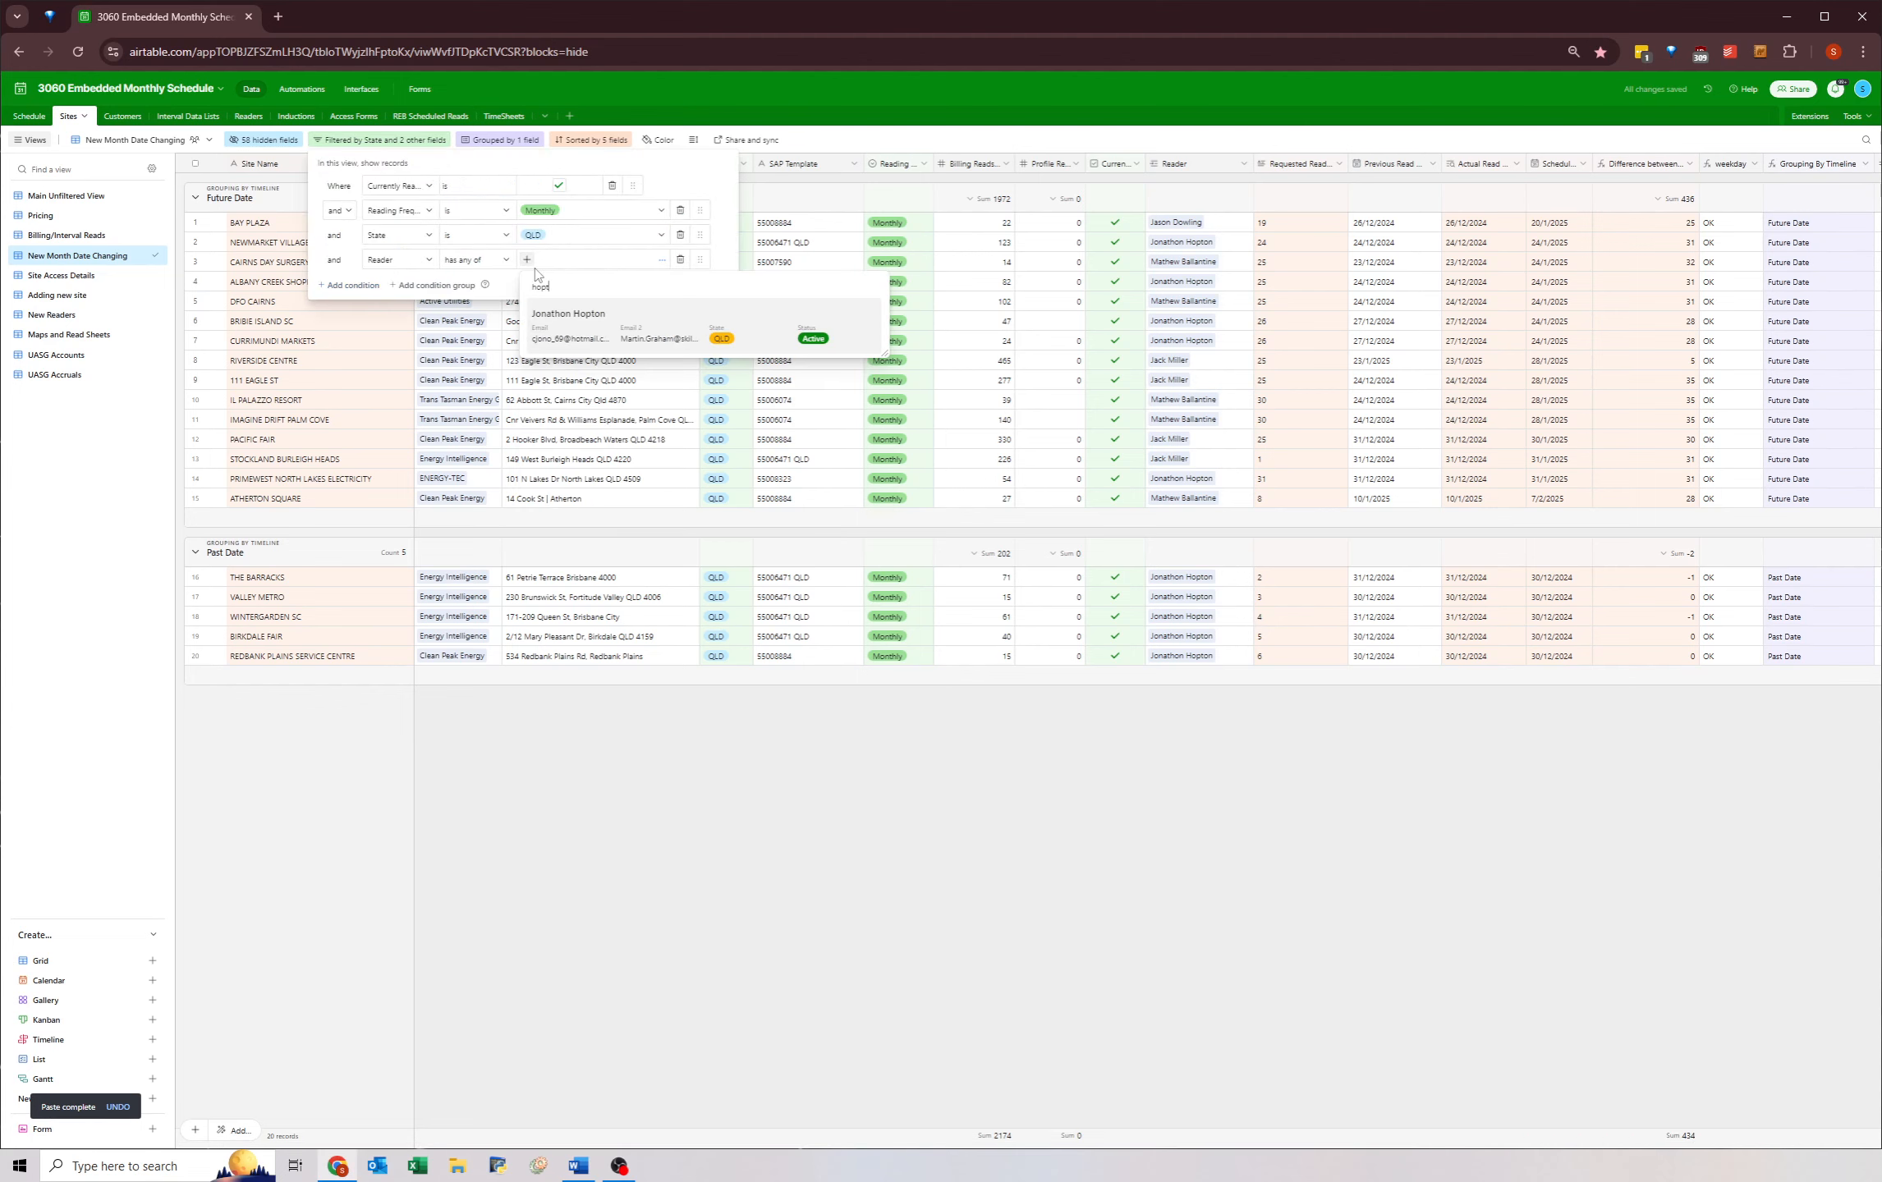
left_click(653, 313)
left_click(1316, 849)
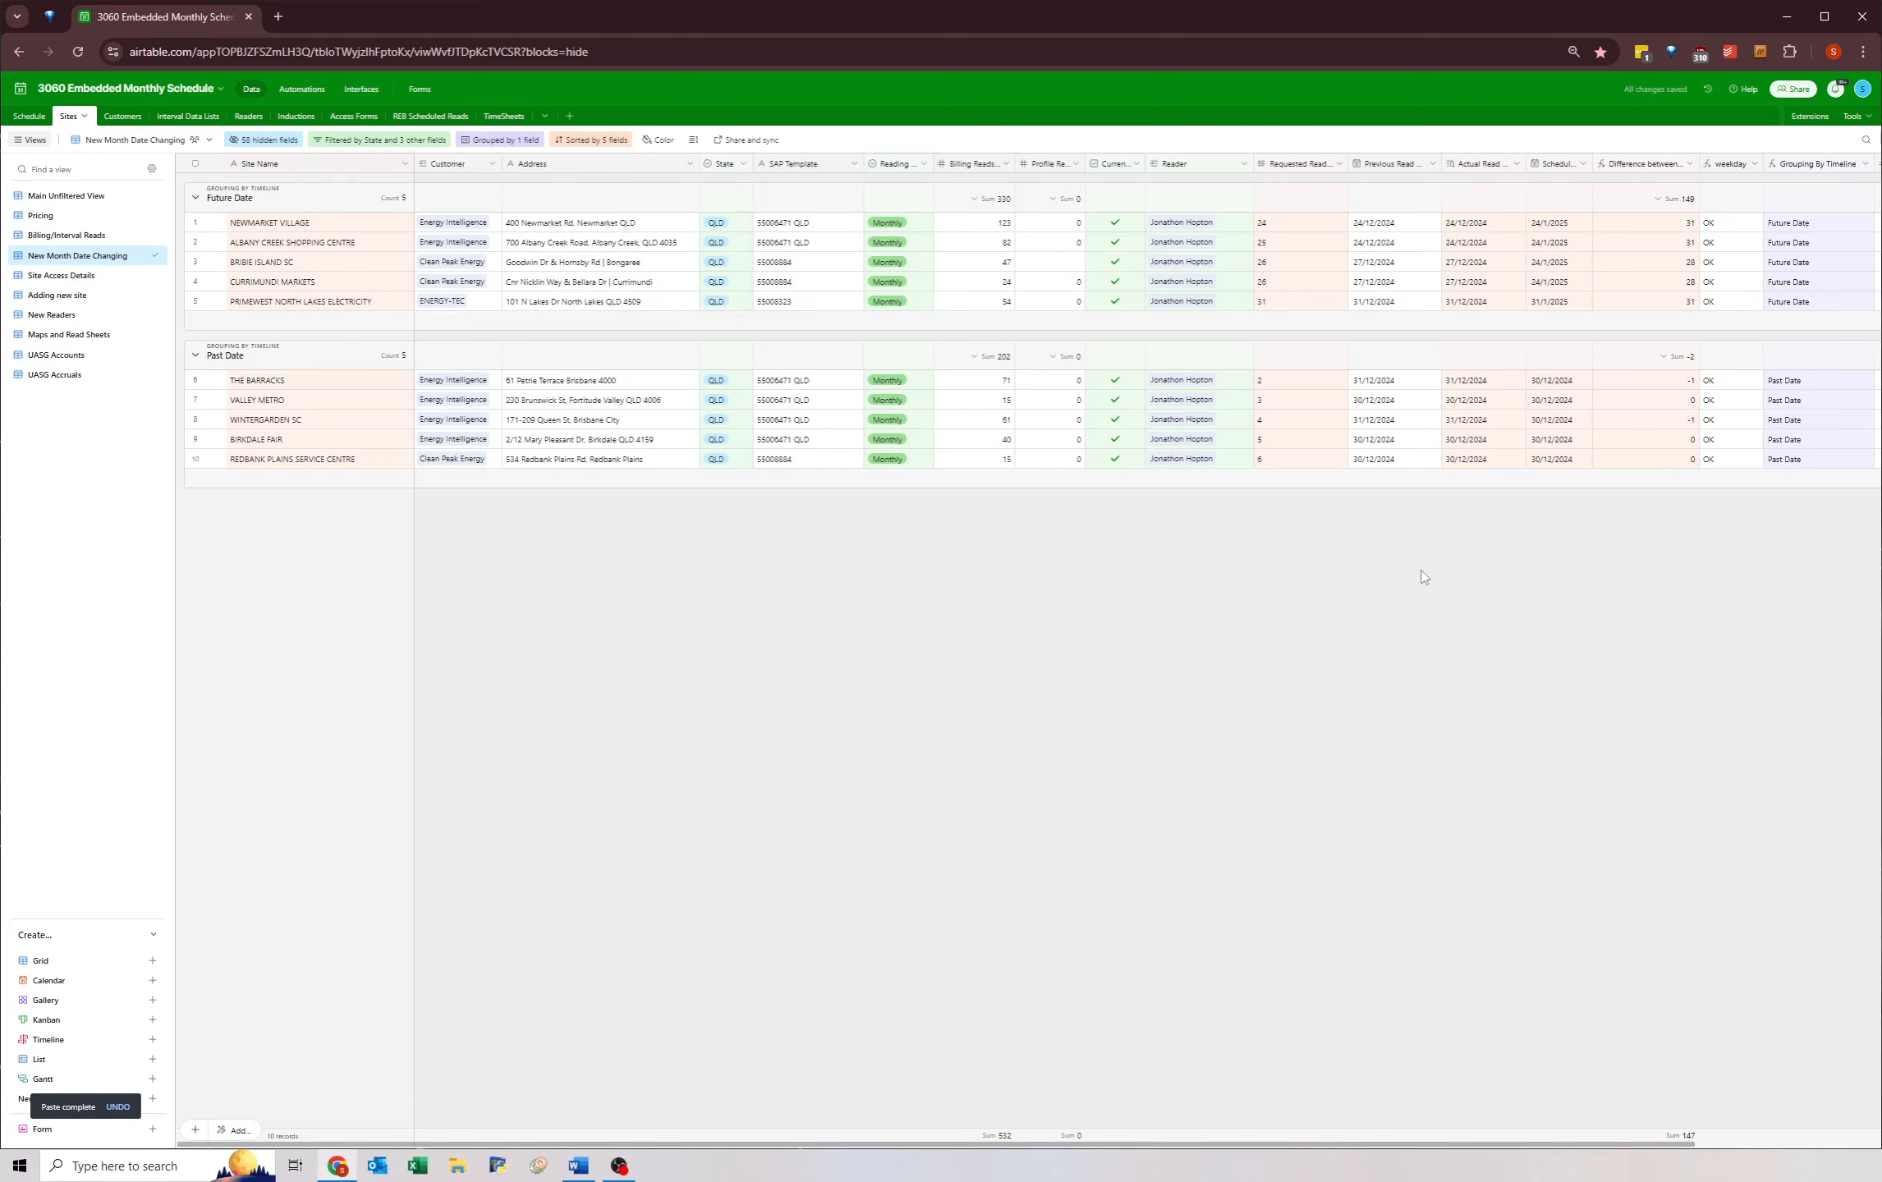
- Check the scheduled date of NEWMARKET VILLAGE against the January 2025 calendar
left_click_drag(1552, 223, 1546, 286)
left_click(1543, 229)
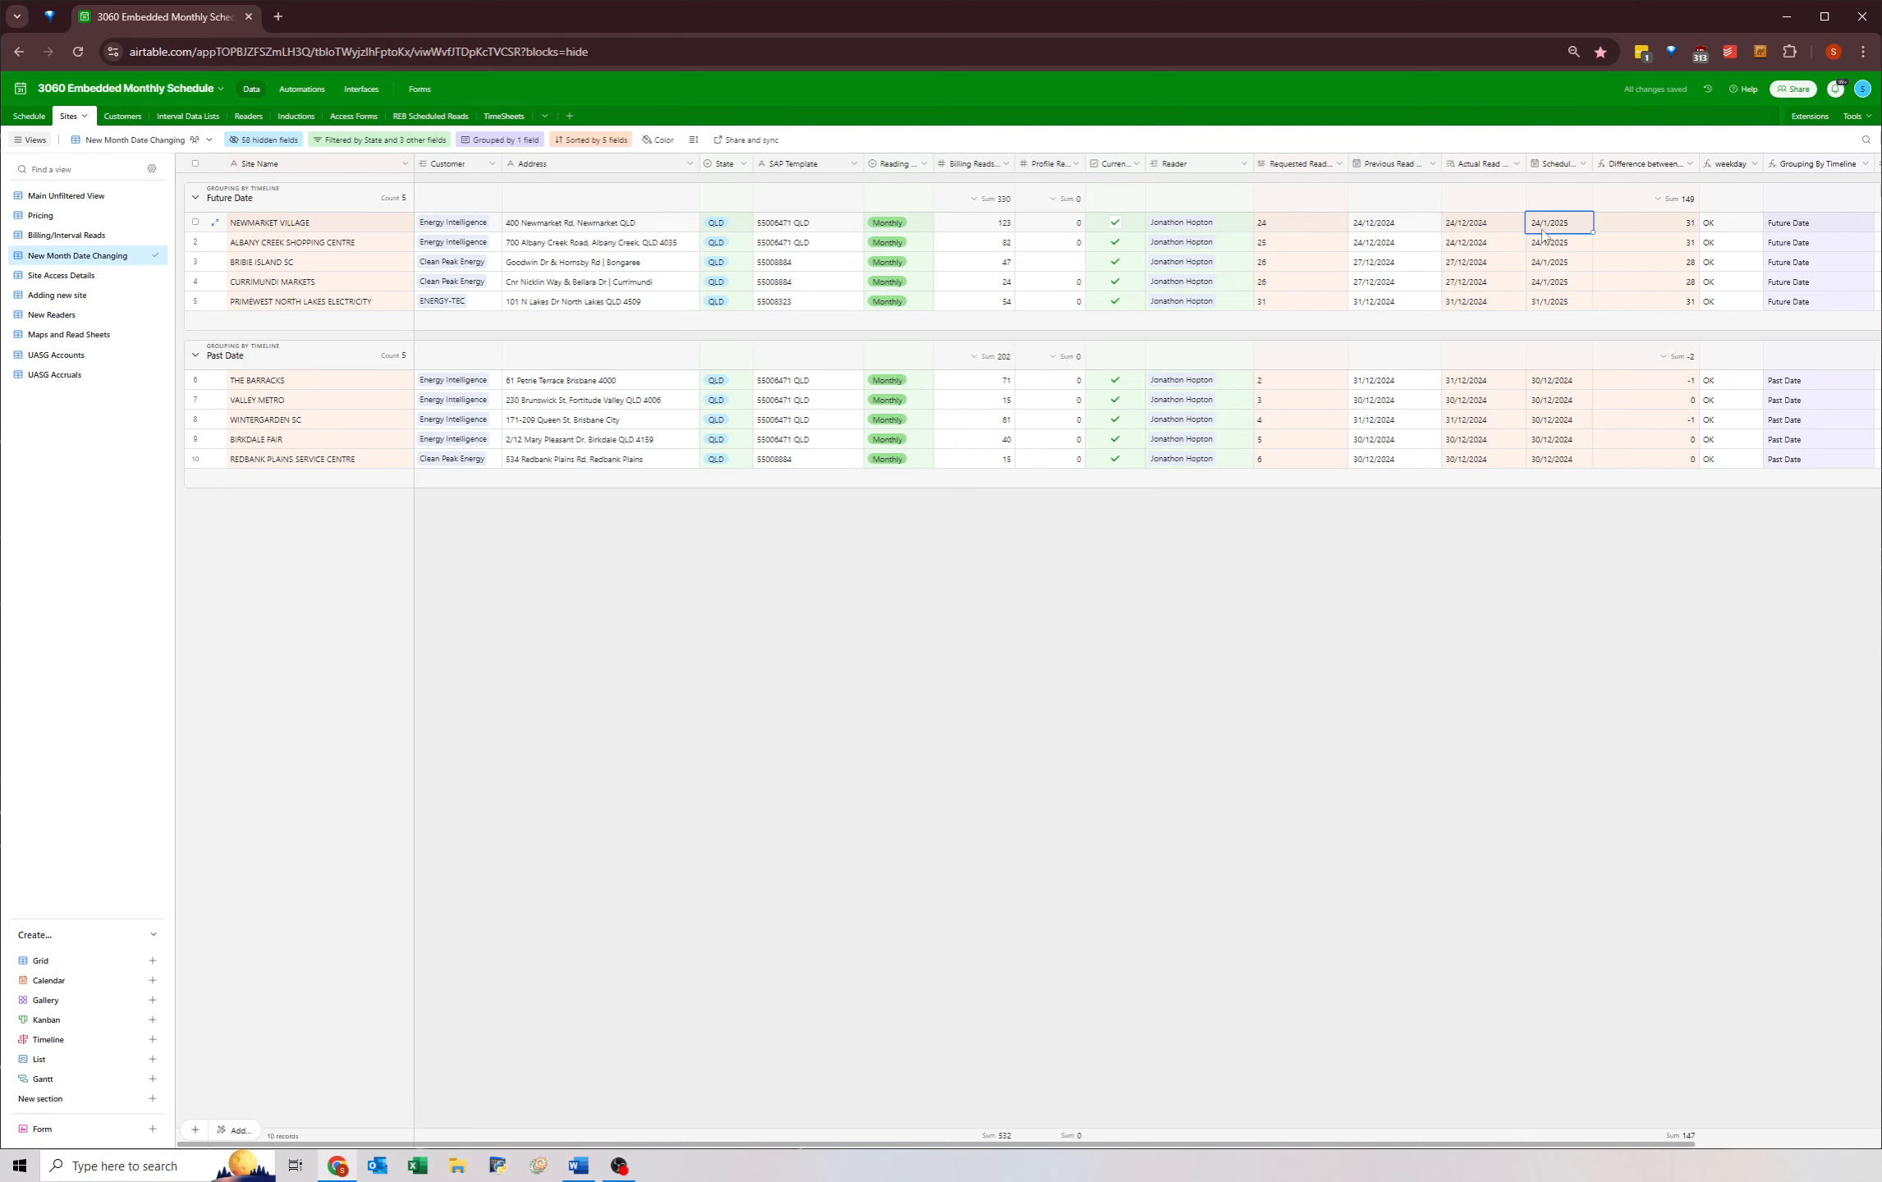
left_click(1542, 227)
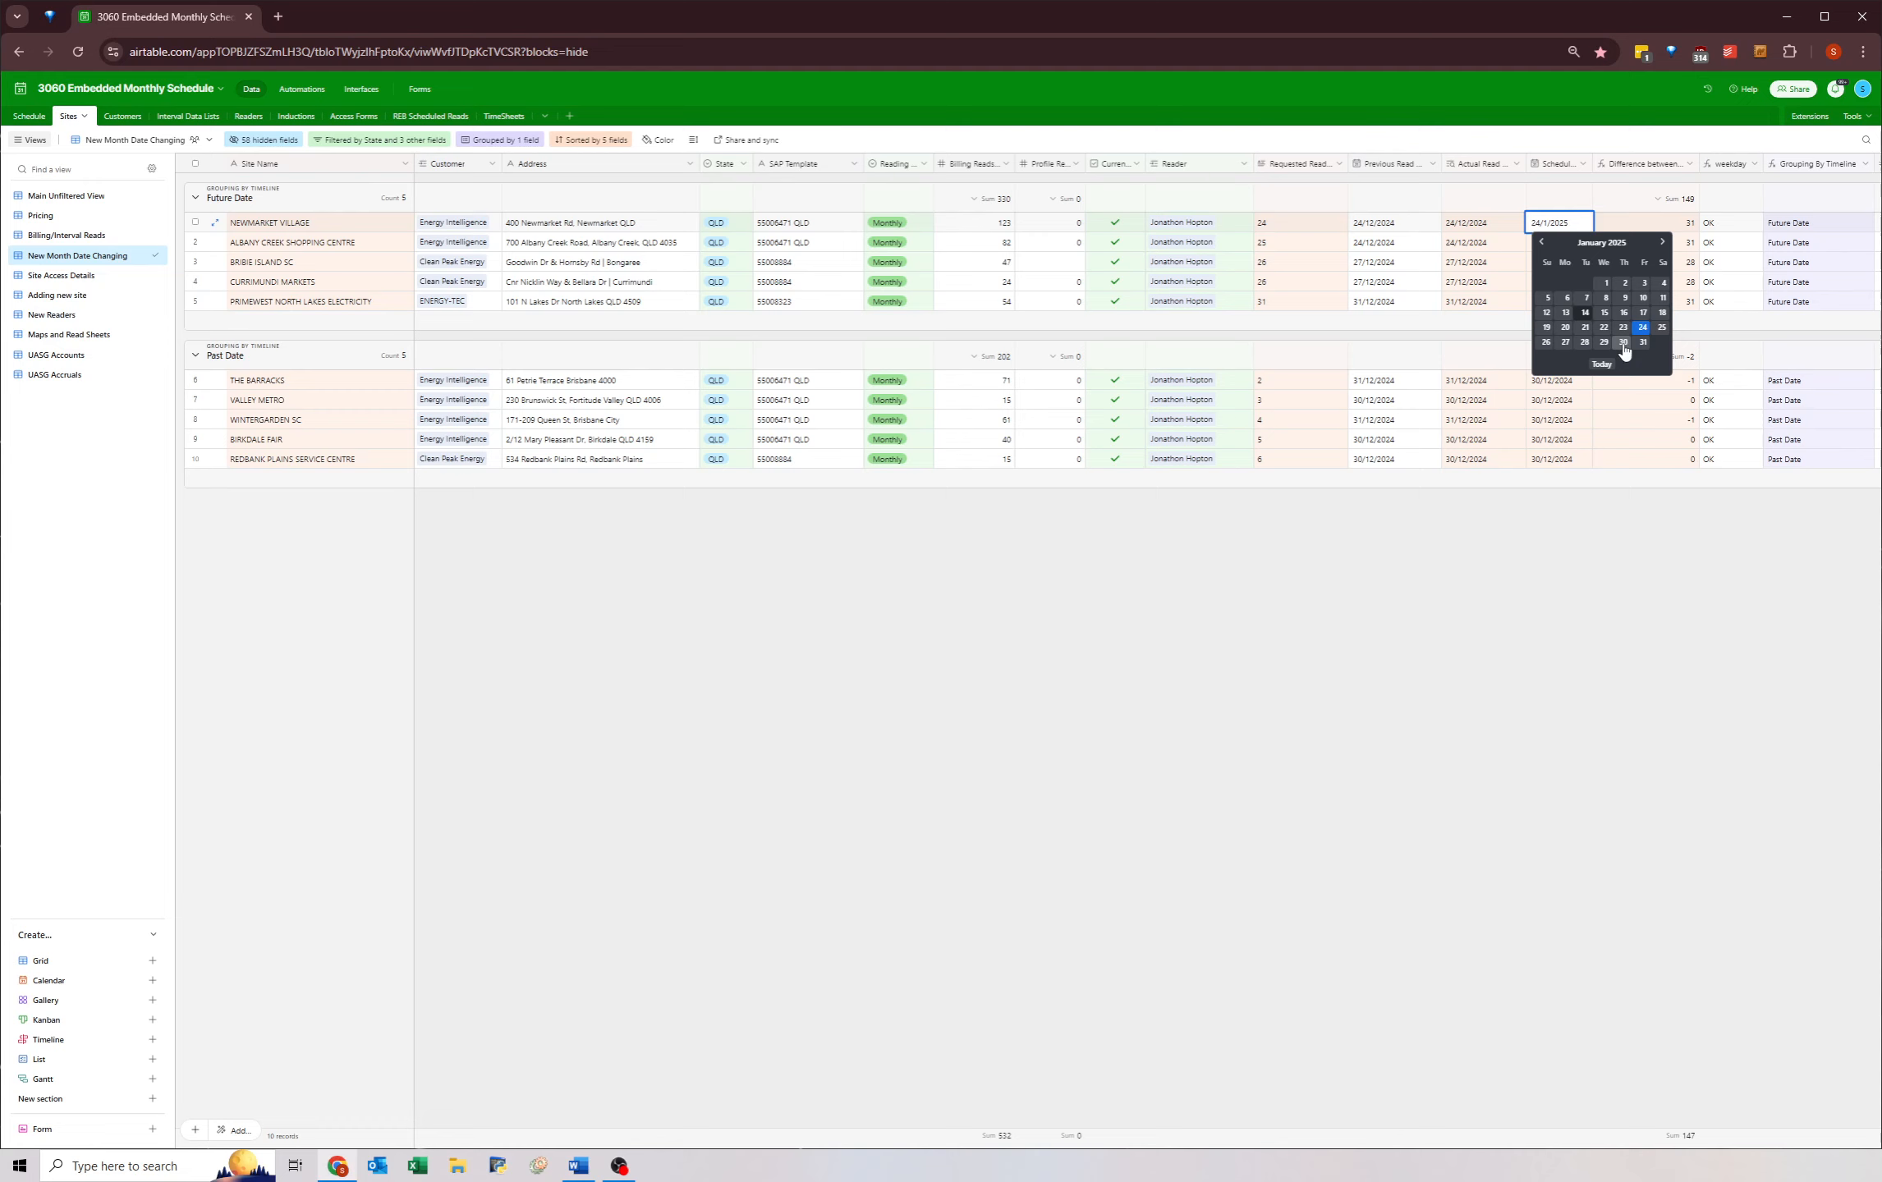
left_click(1433, 618)
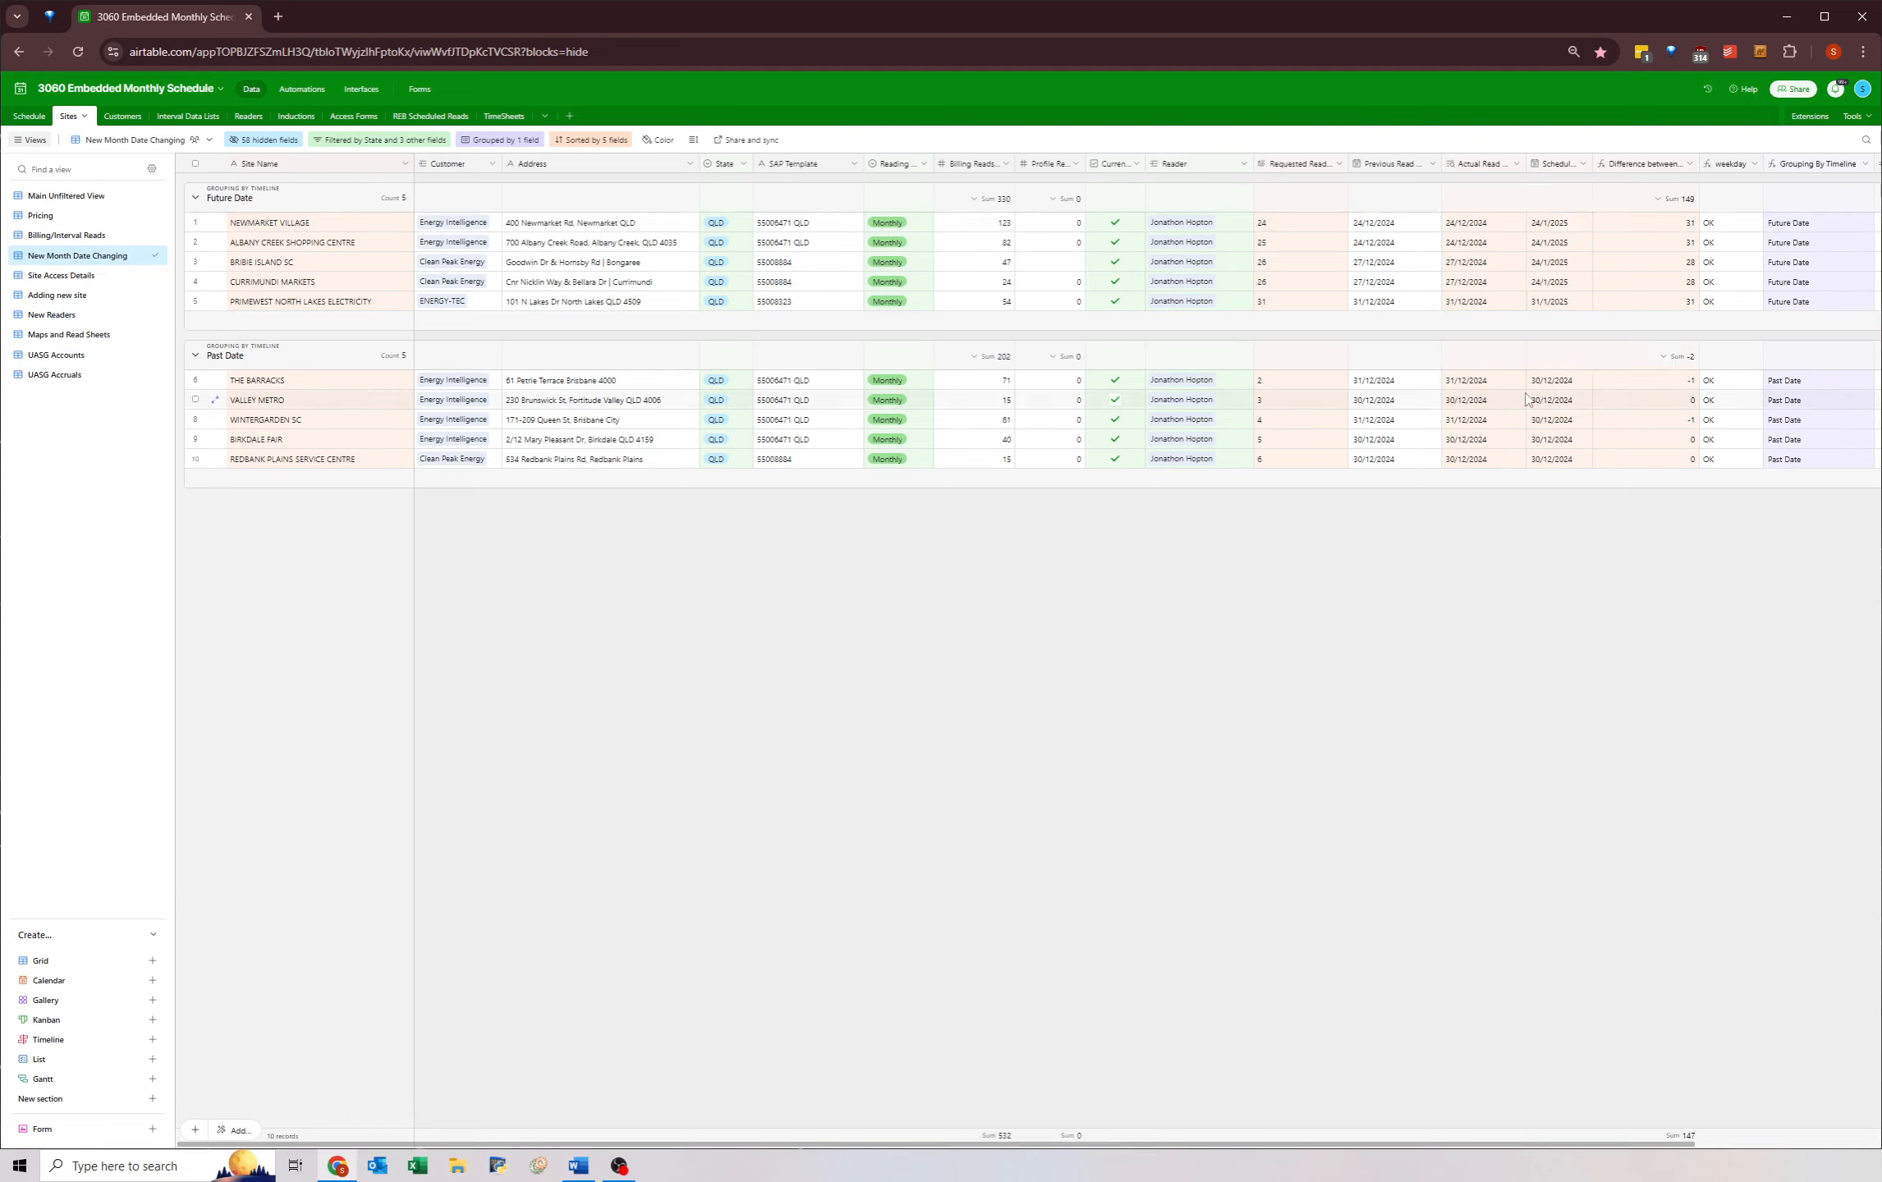
- Set the scheduled date of THE BARRACKS to 29/1/2025
double_click(1547, 380)
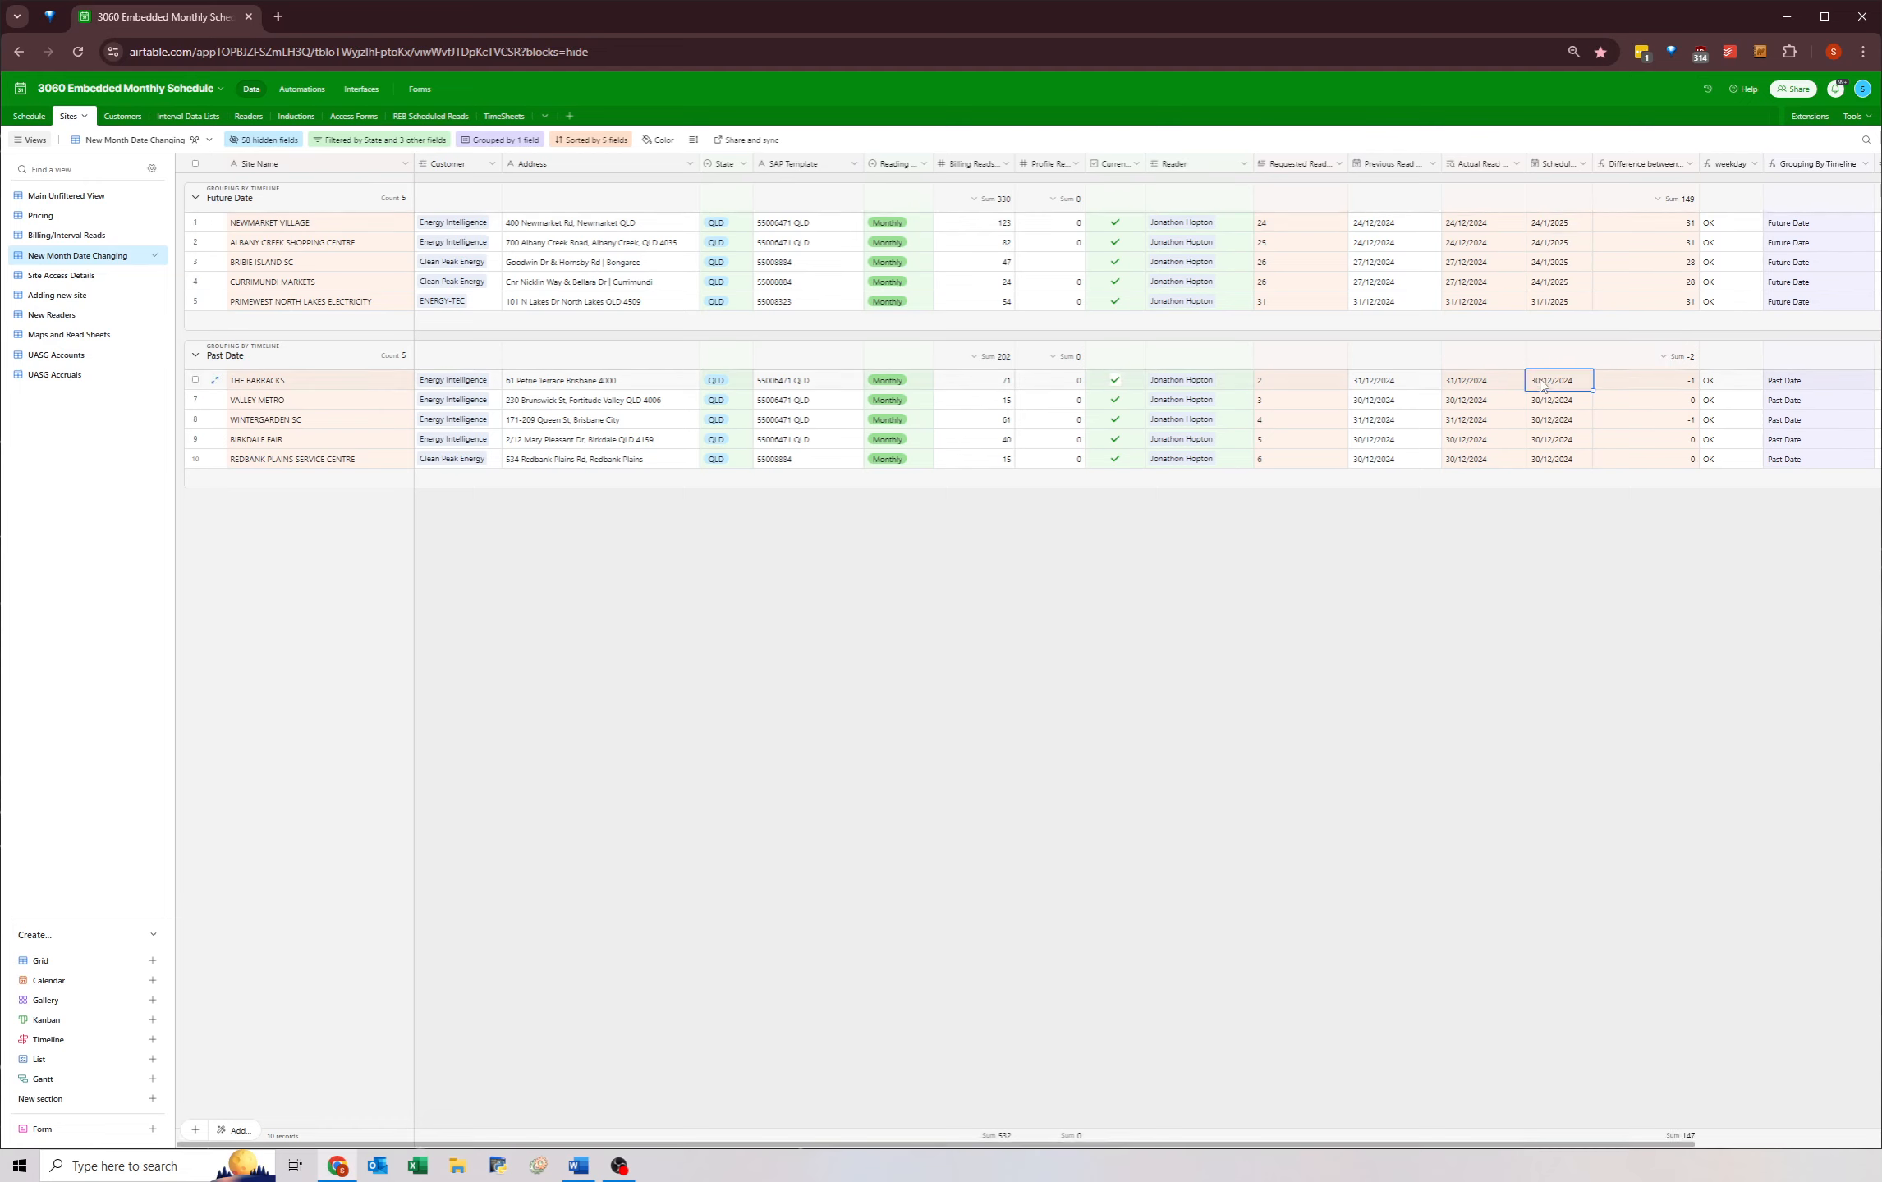
left_click(1662, 401)
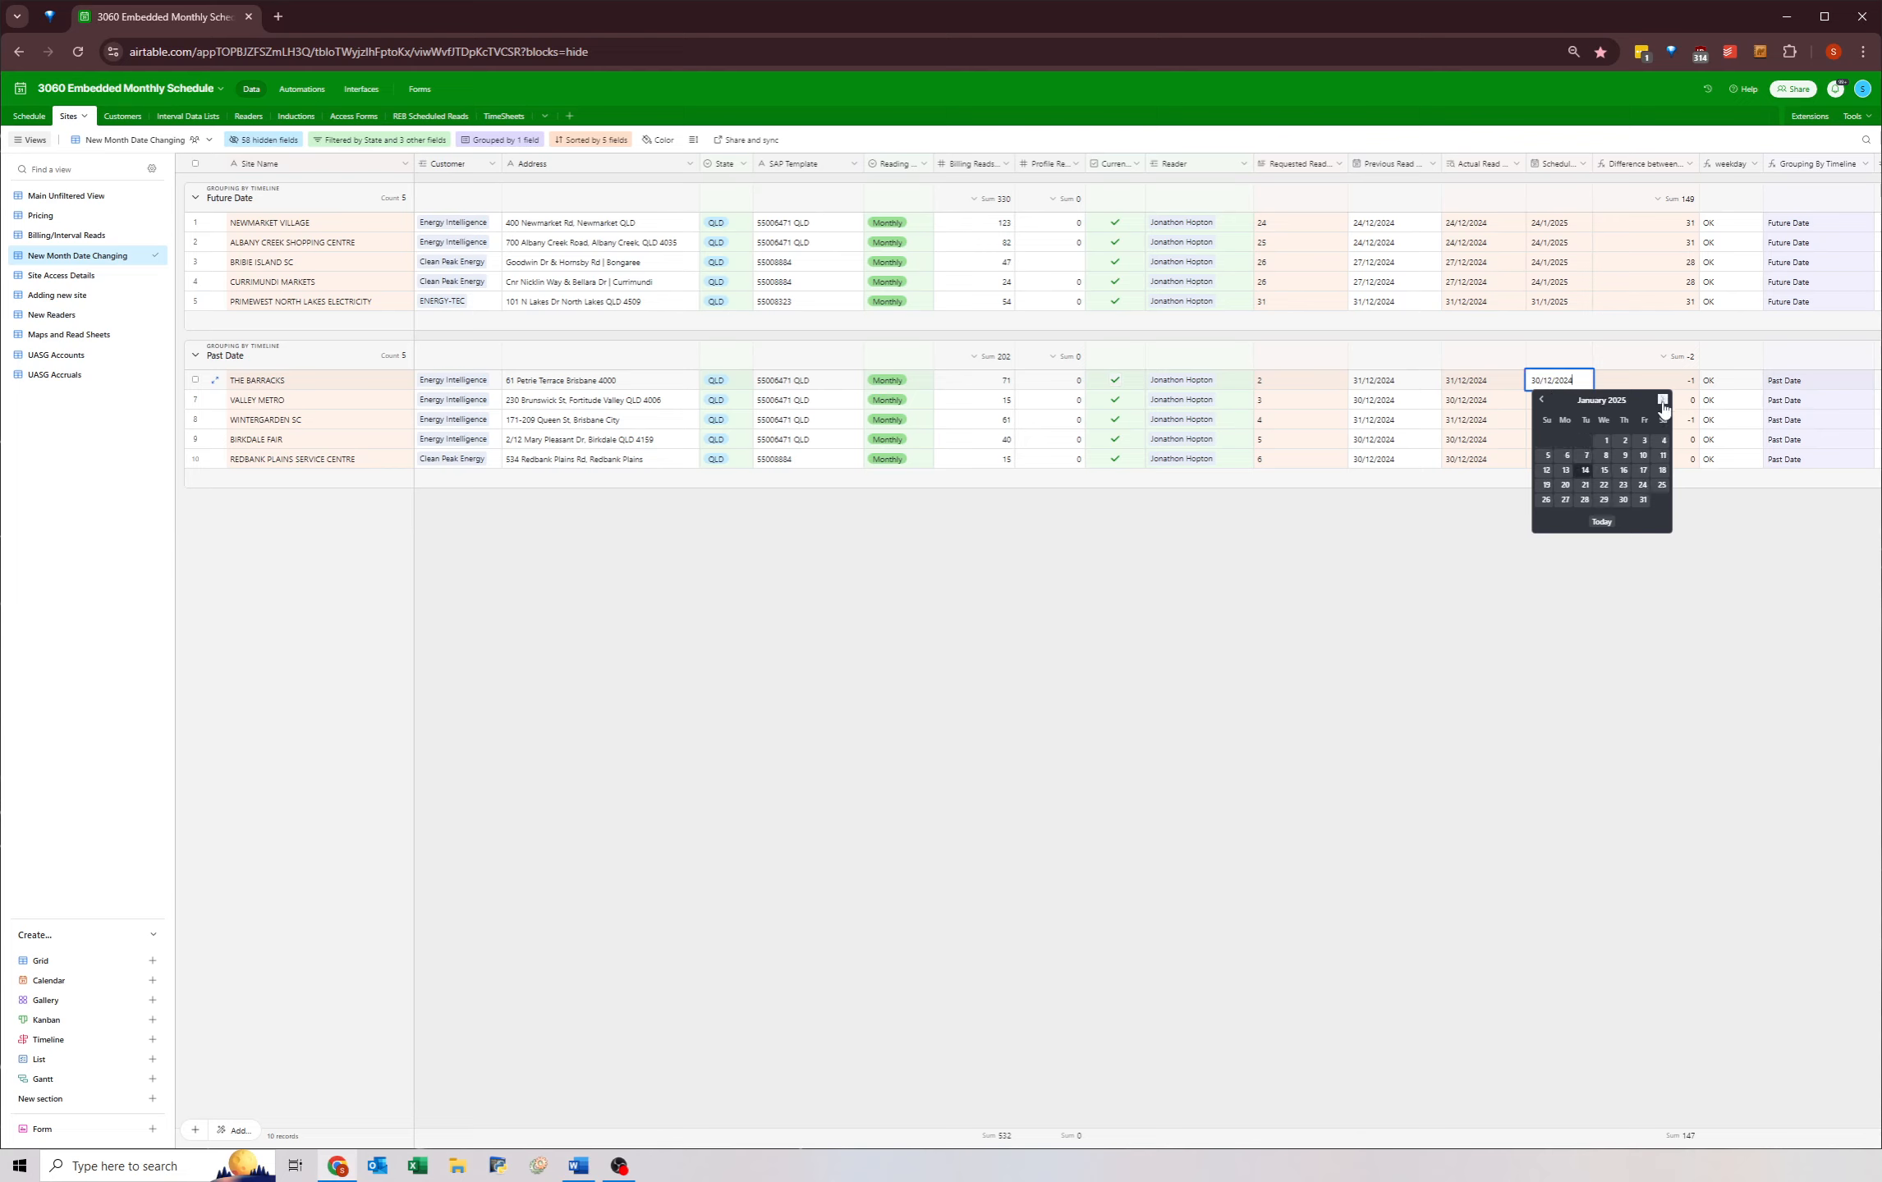
left_click(1602, 503)
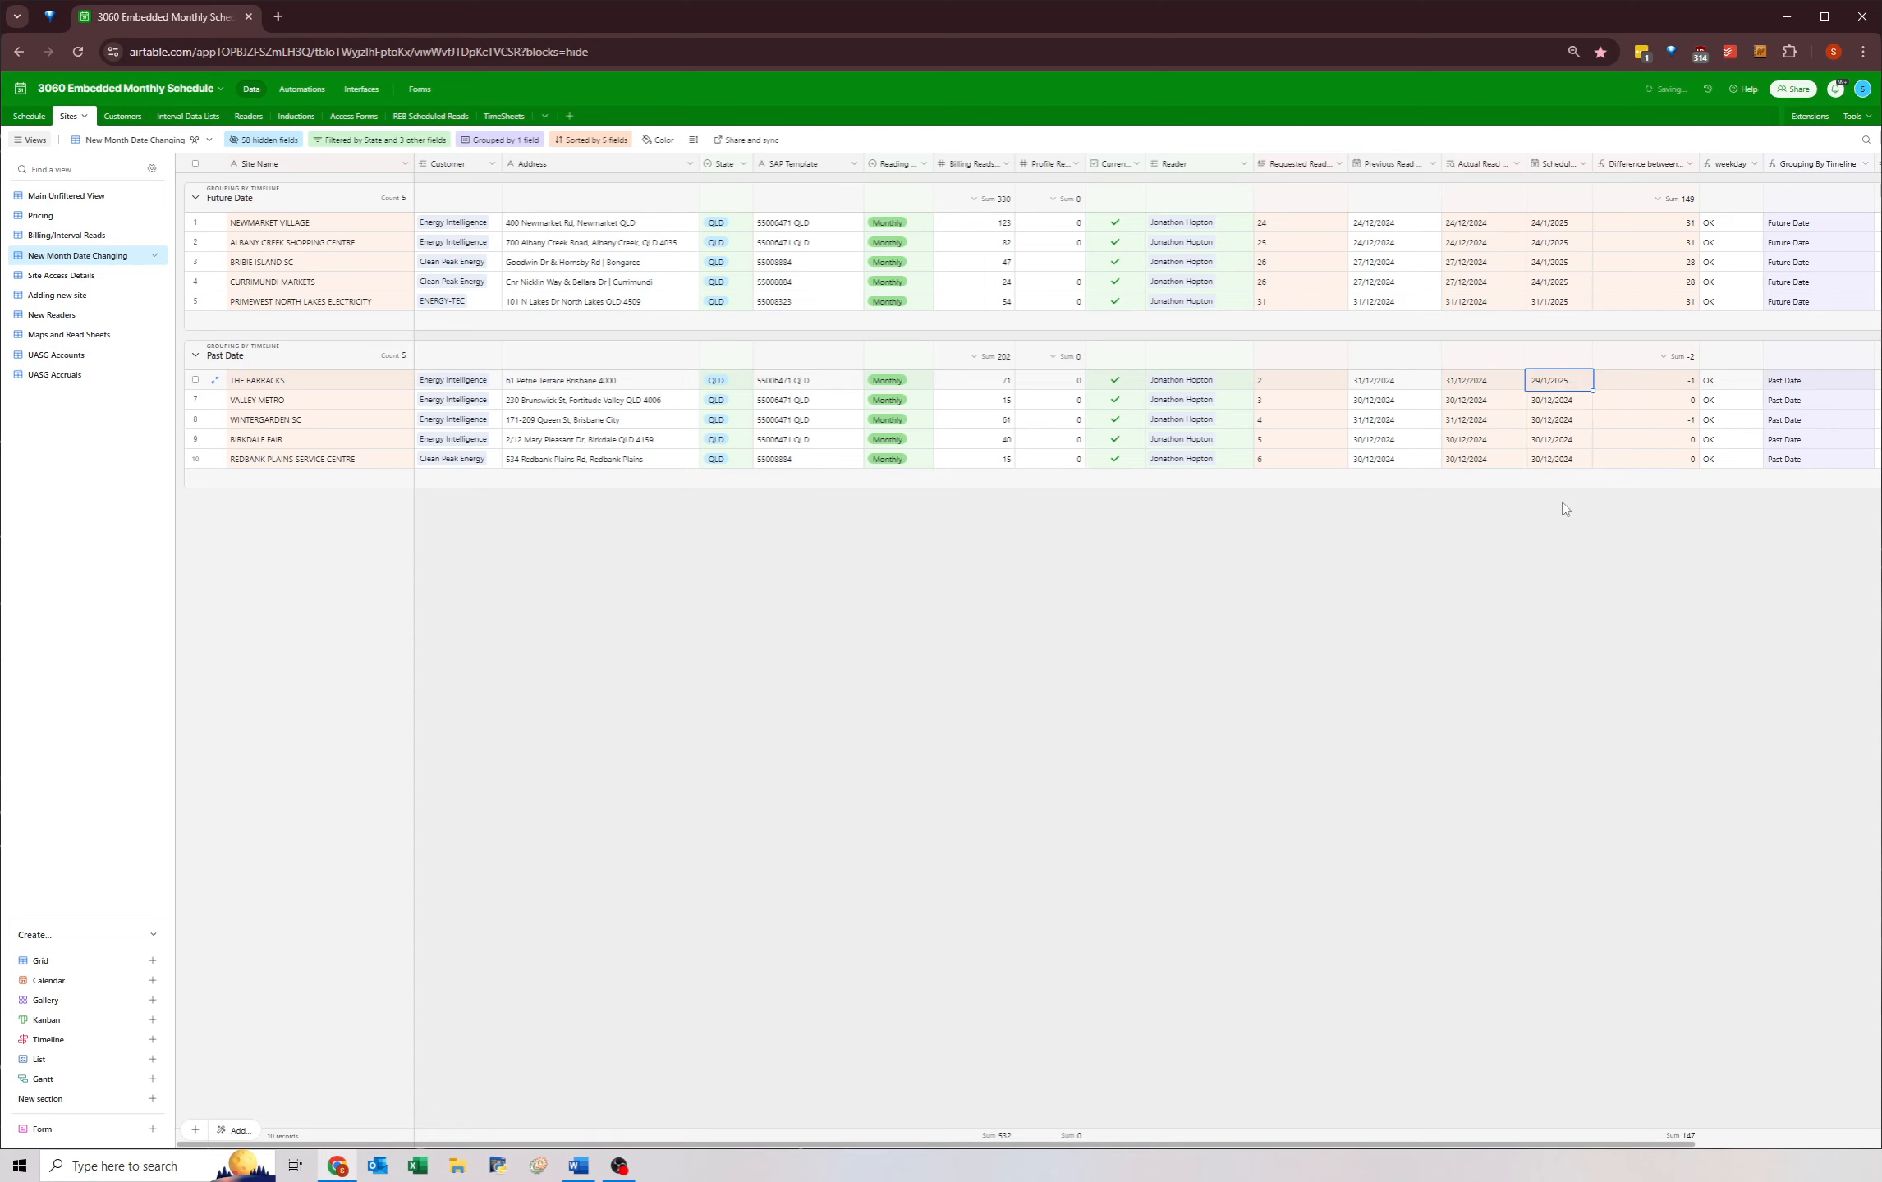
- Copy THE BARRACKS' scheduled date to VALLEY METRO, WINTERGARDEN SC, BIRKDALE FAIR and REDBANK PLAINS SERVICE CENTRE
key("ctrl+c")
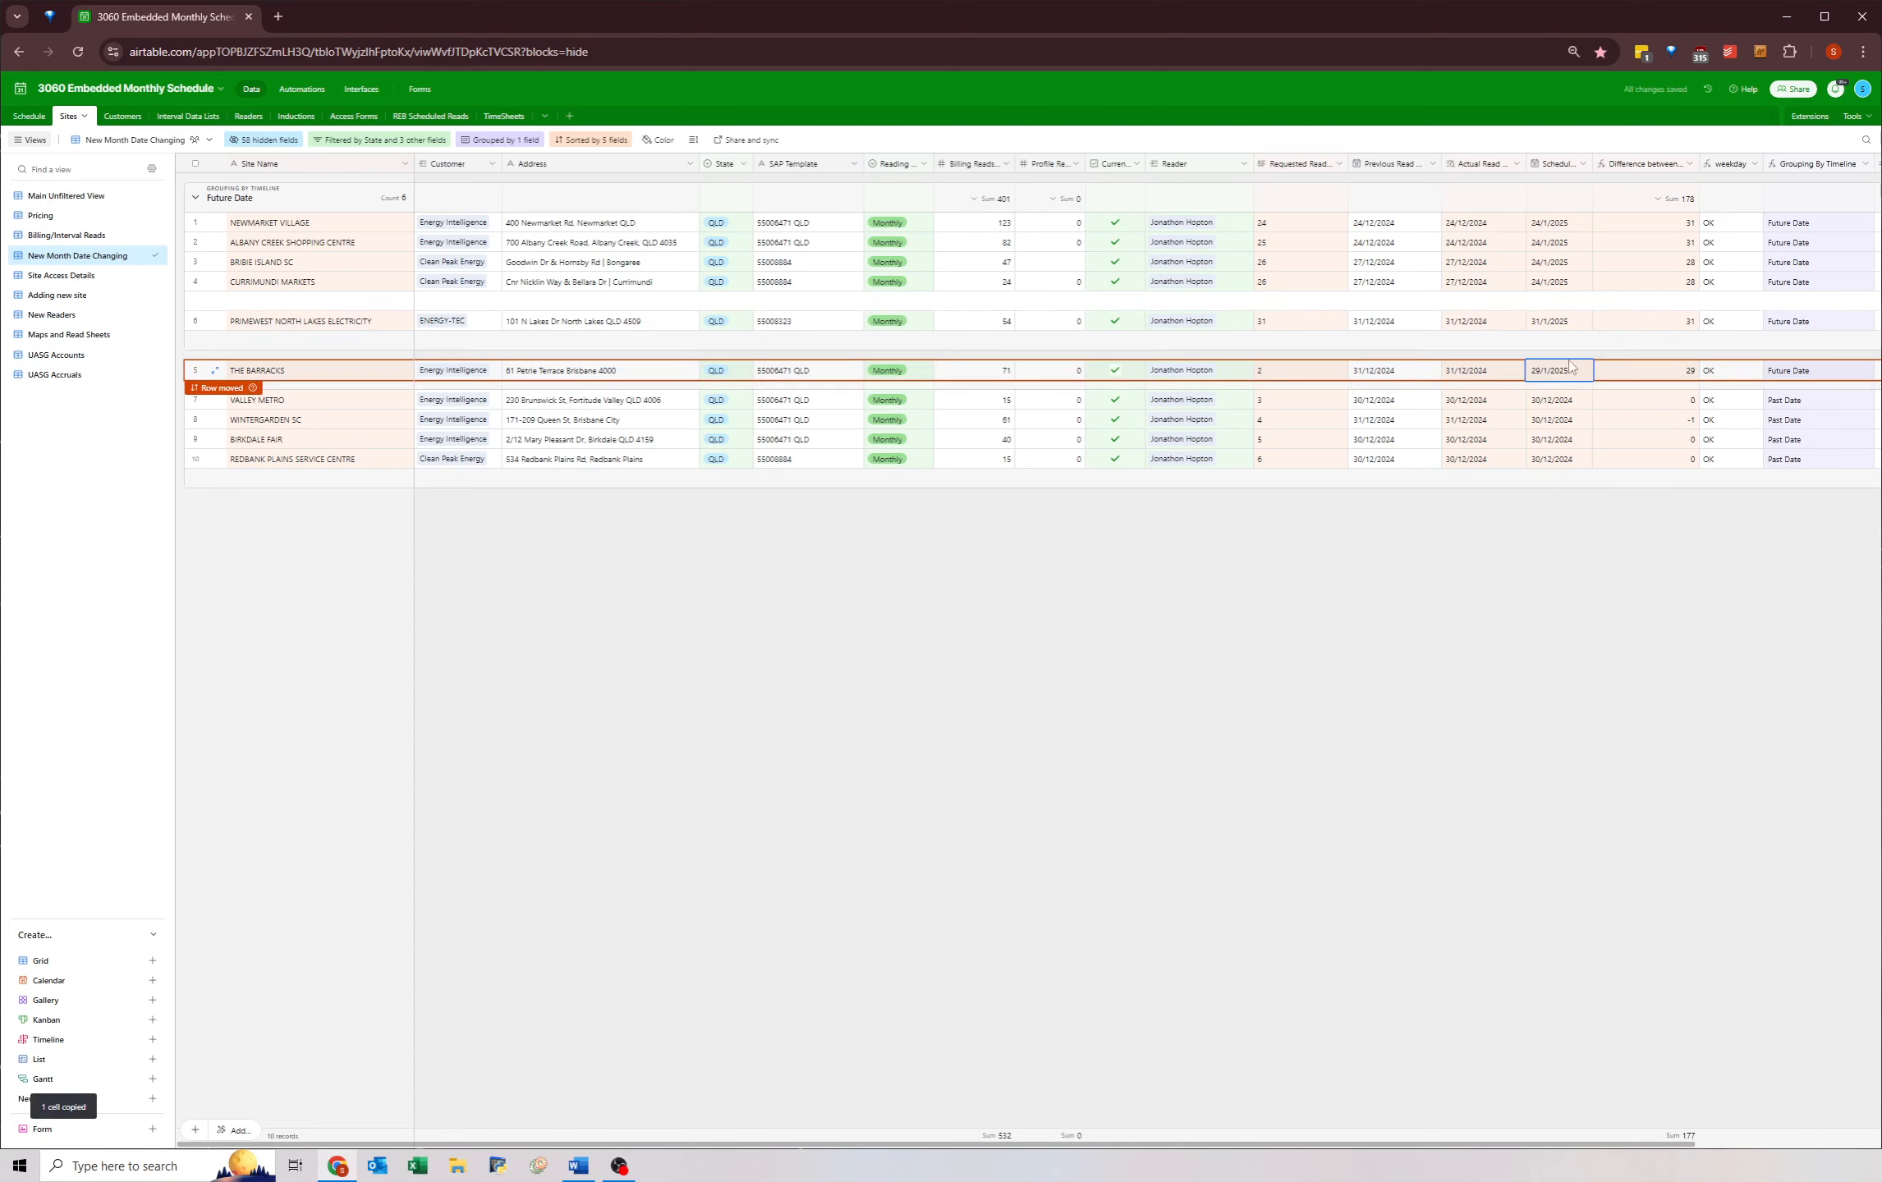
left_click(1563, 366)
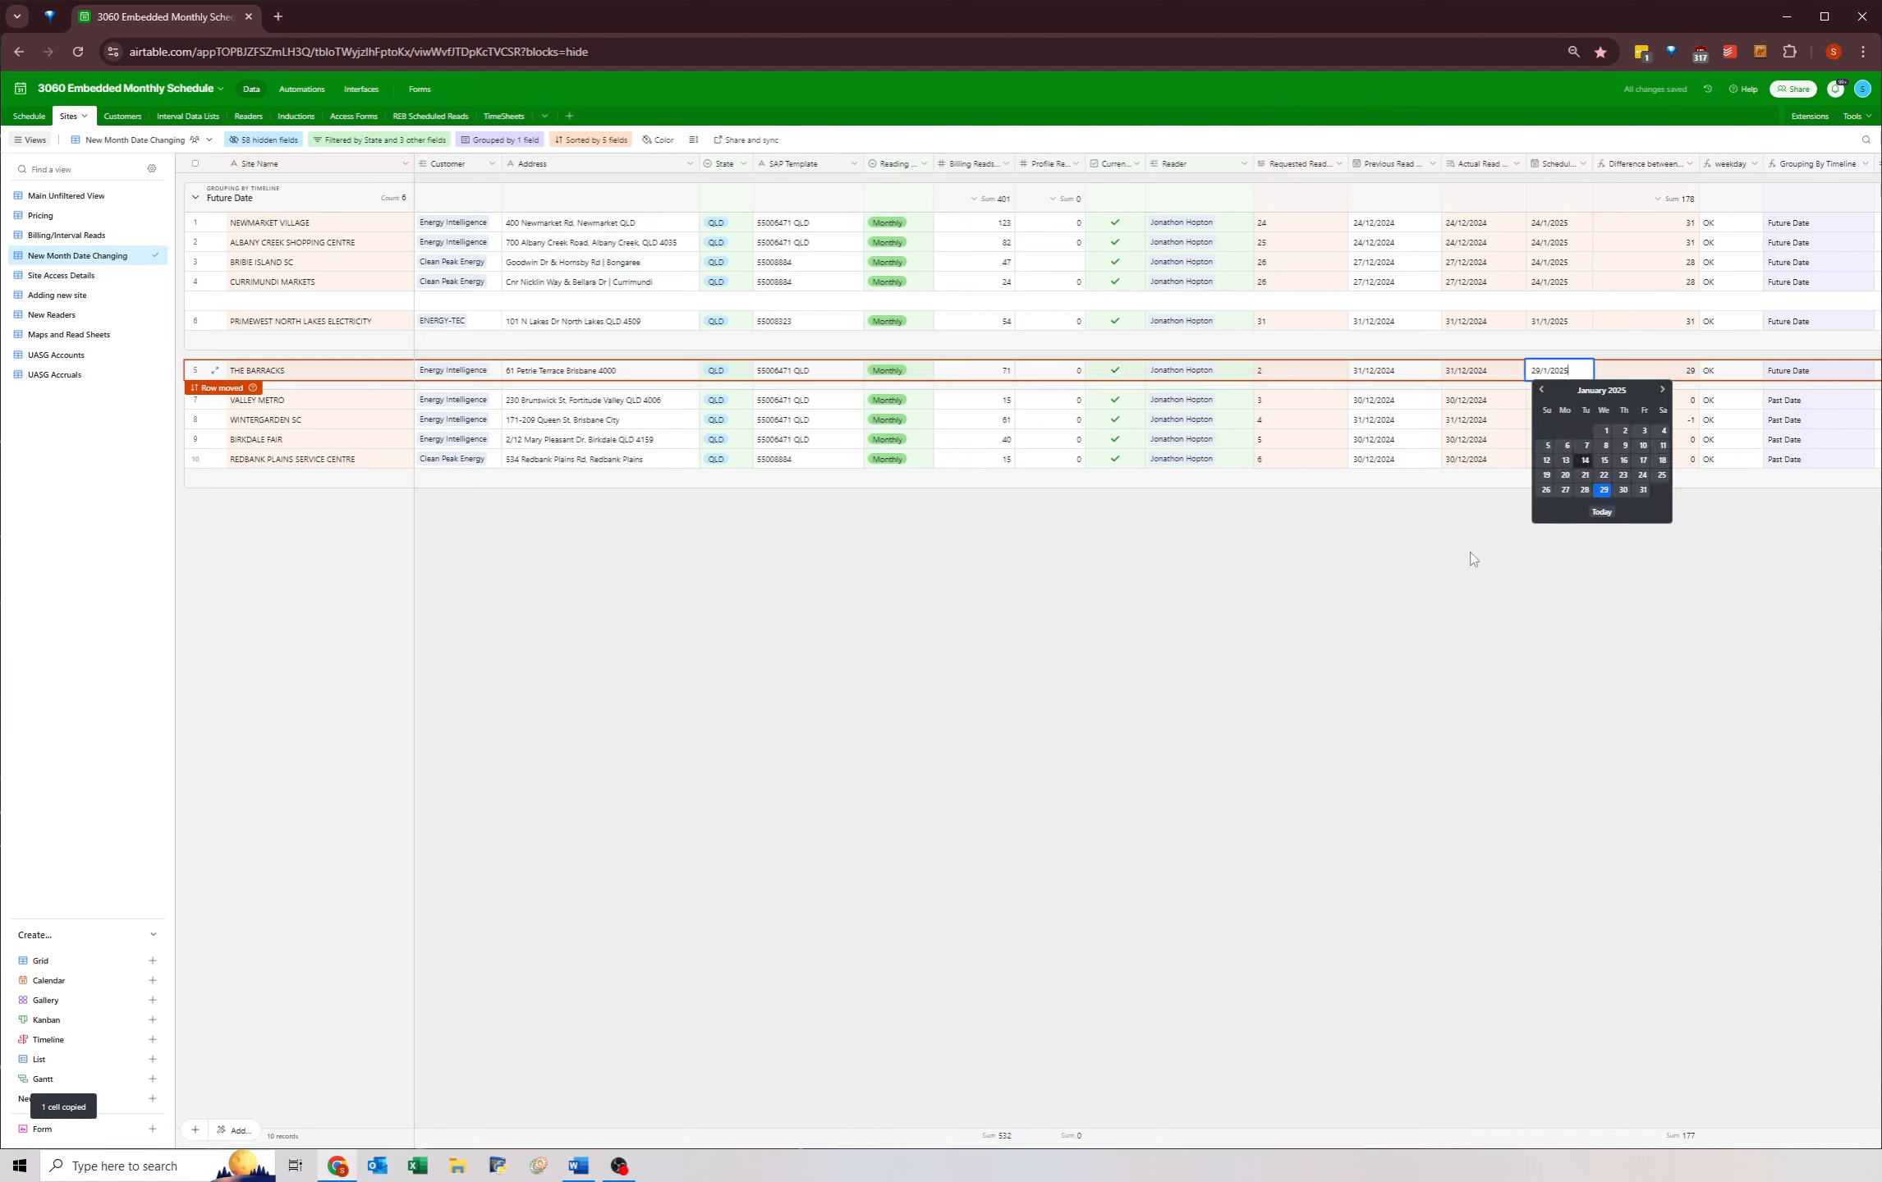
key("Escape")
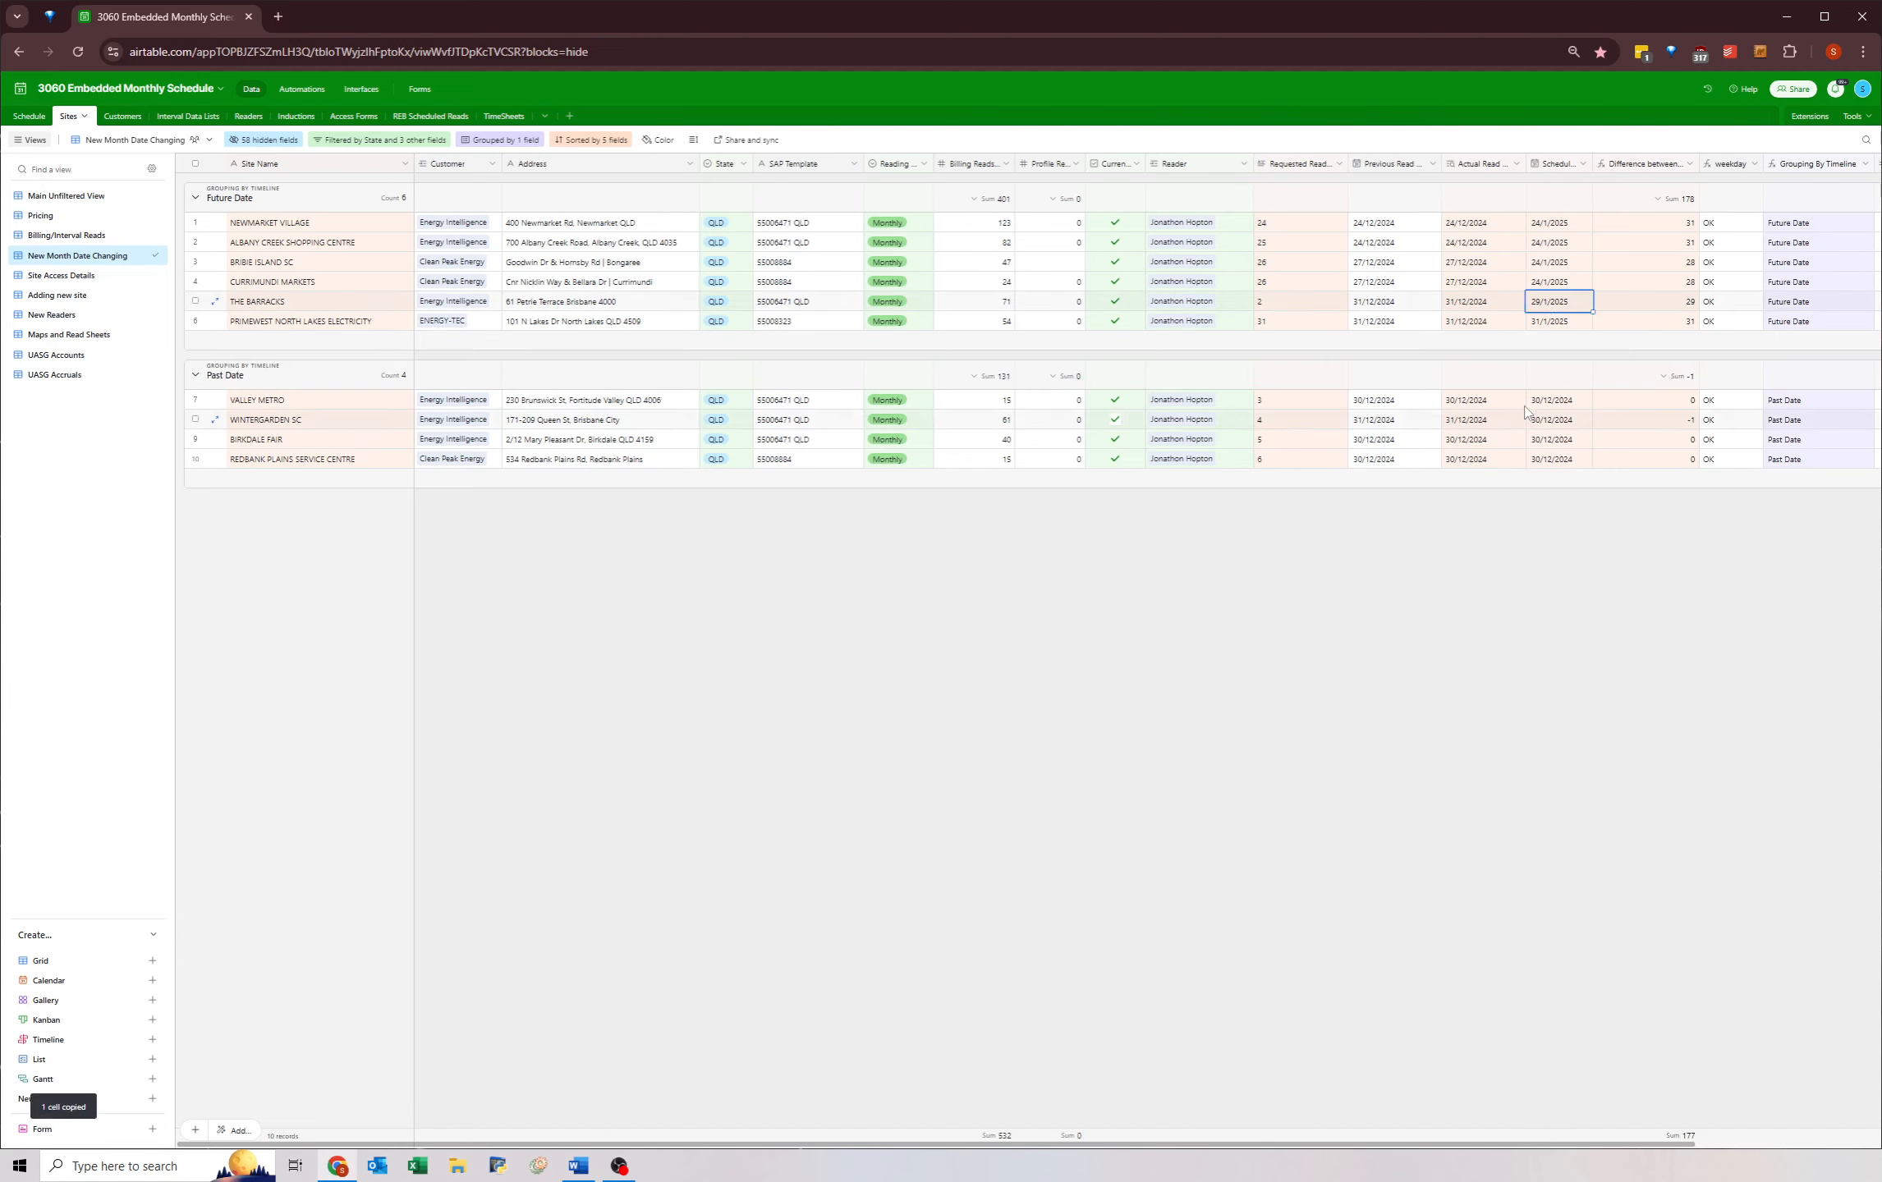
left_click_drag(1543, 403, 1545, 460)
key("ctrl+v")
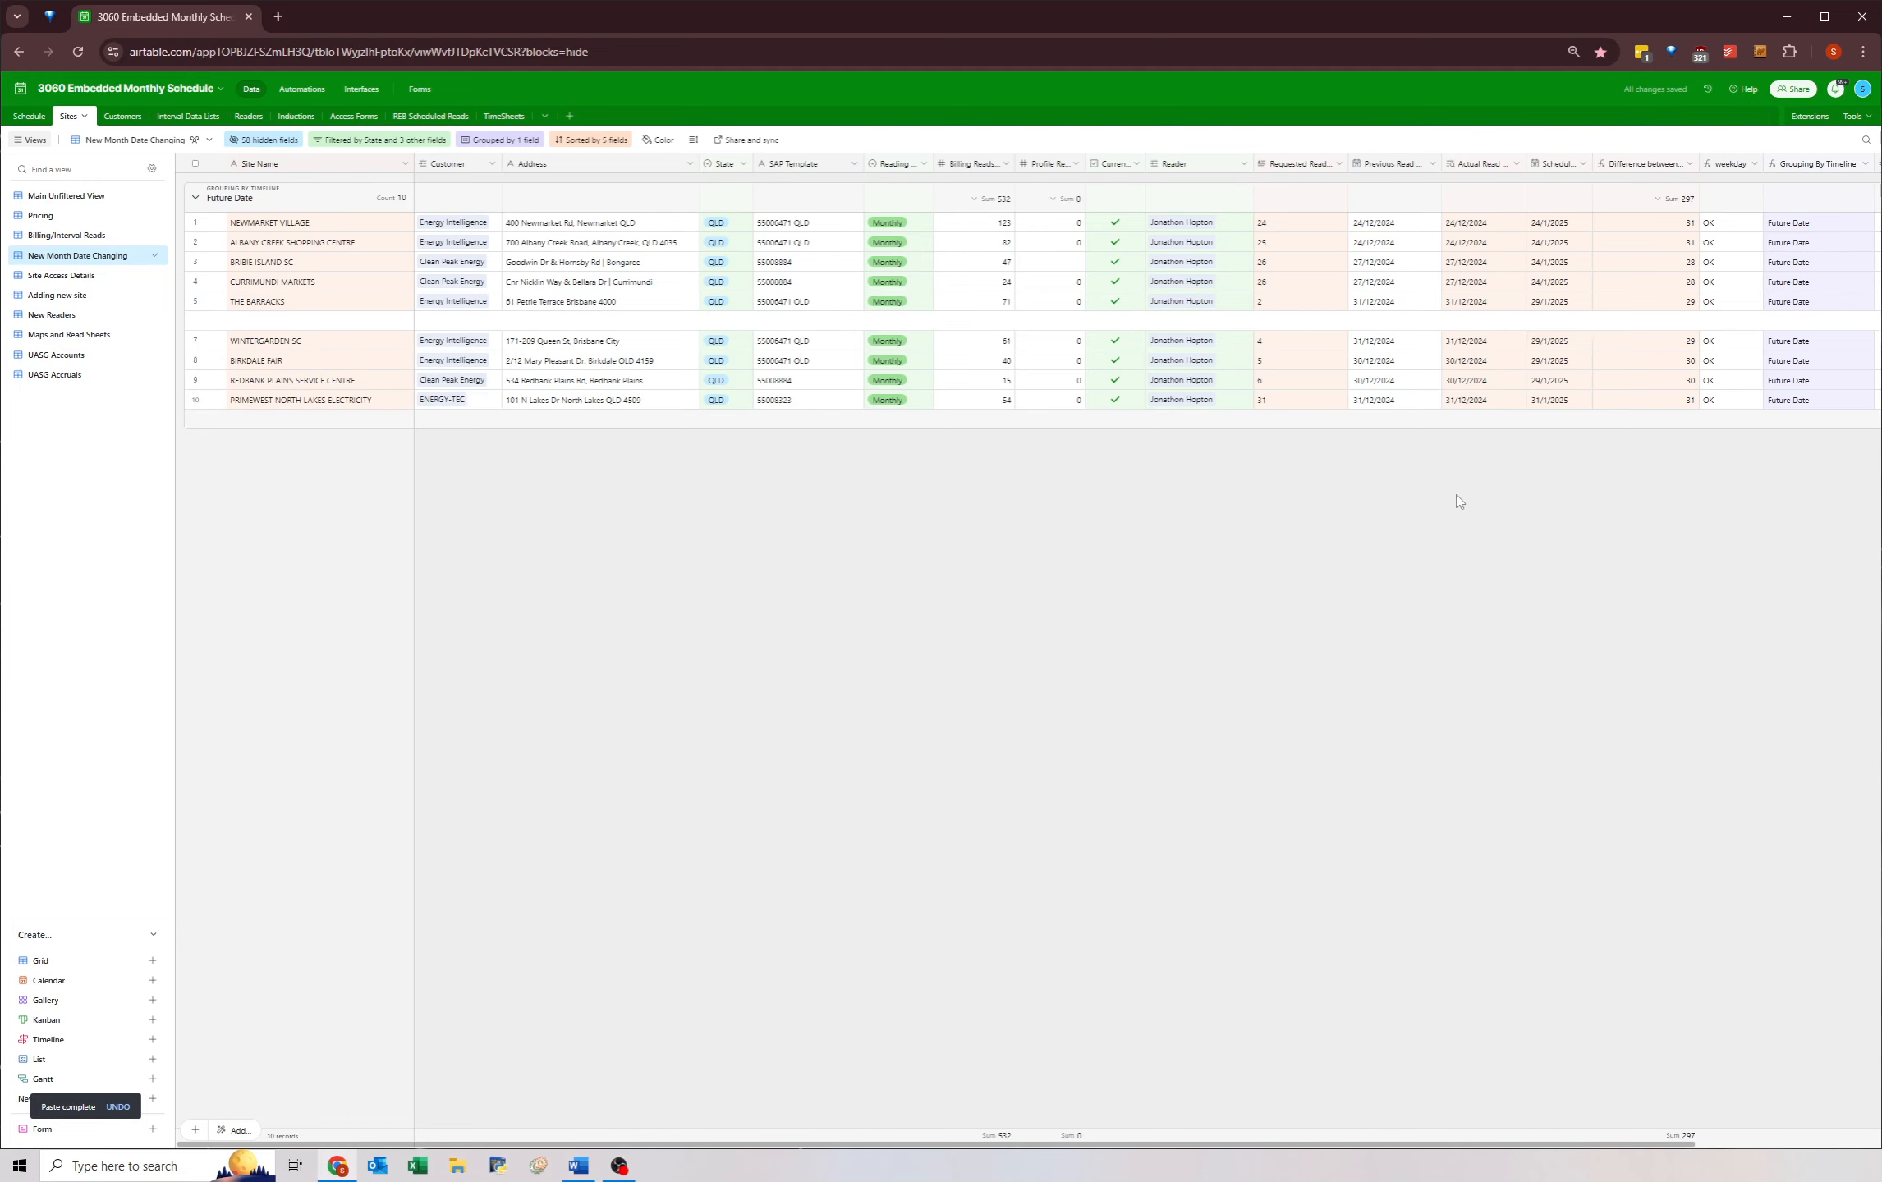
- Review the scheduled dates of REDBANK PLAINS SERVICE CENTRE, NEWMARKET VILLAGE and THE BARRACKS against the January and February 2025 calendars
double_click(1557, 381)
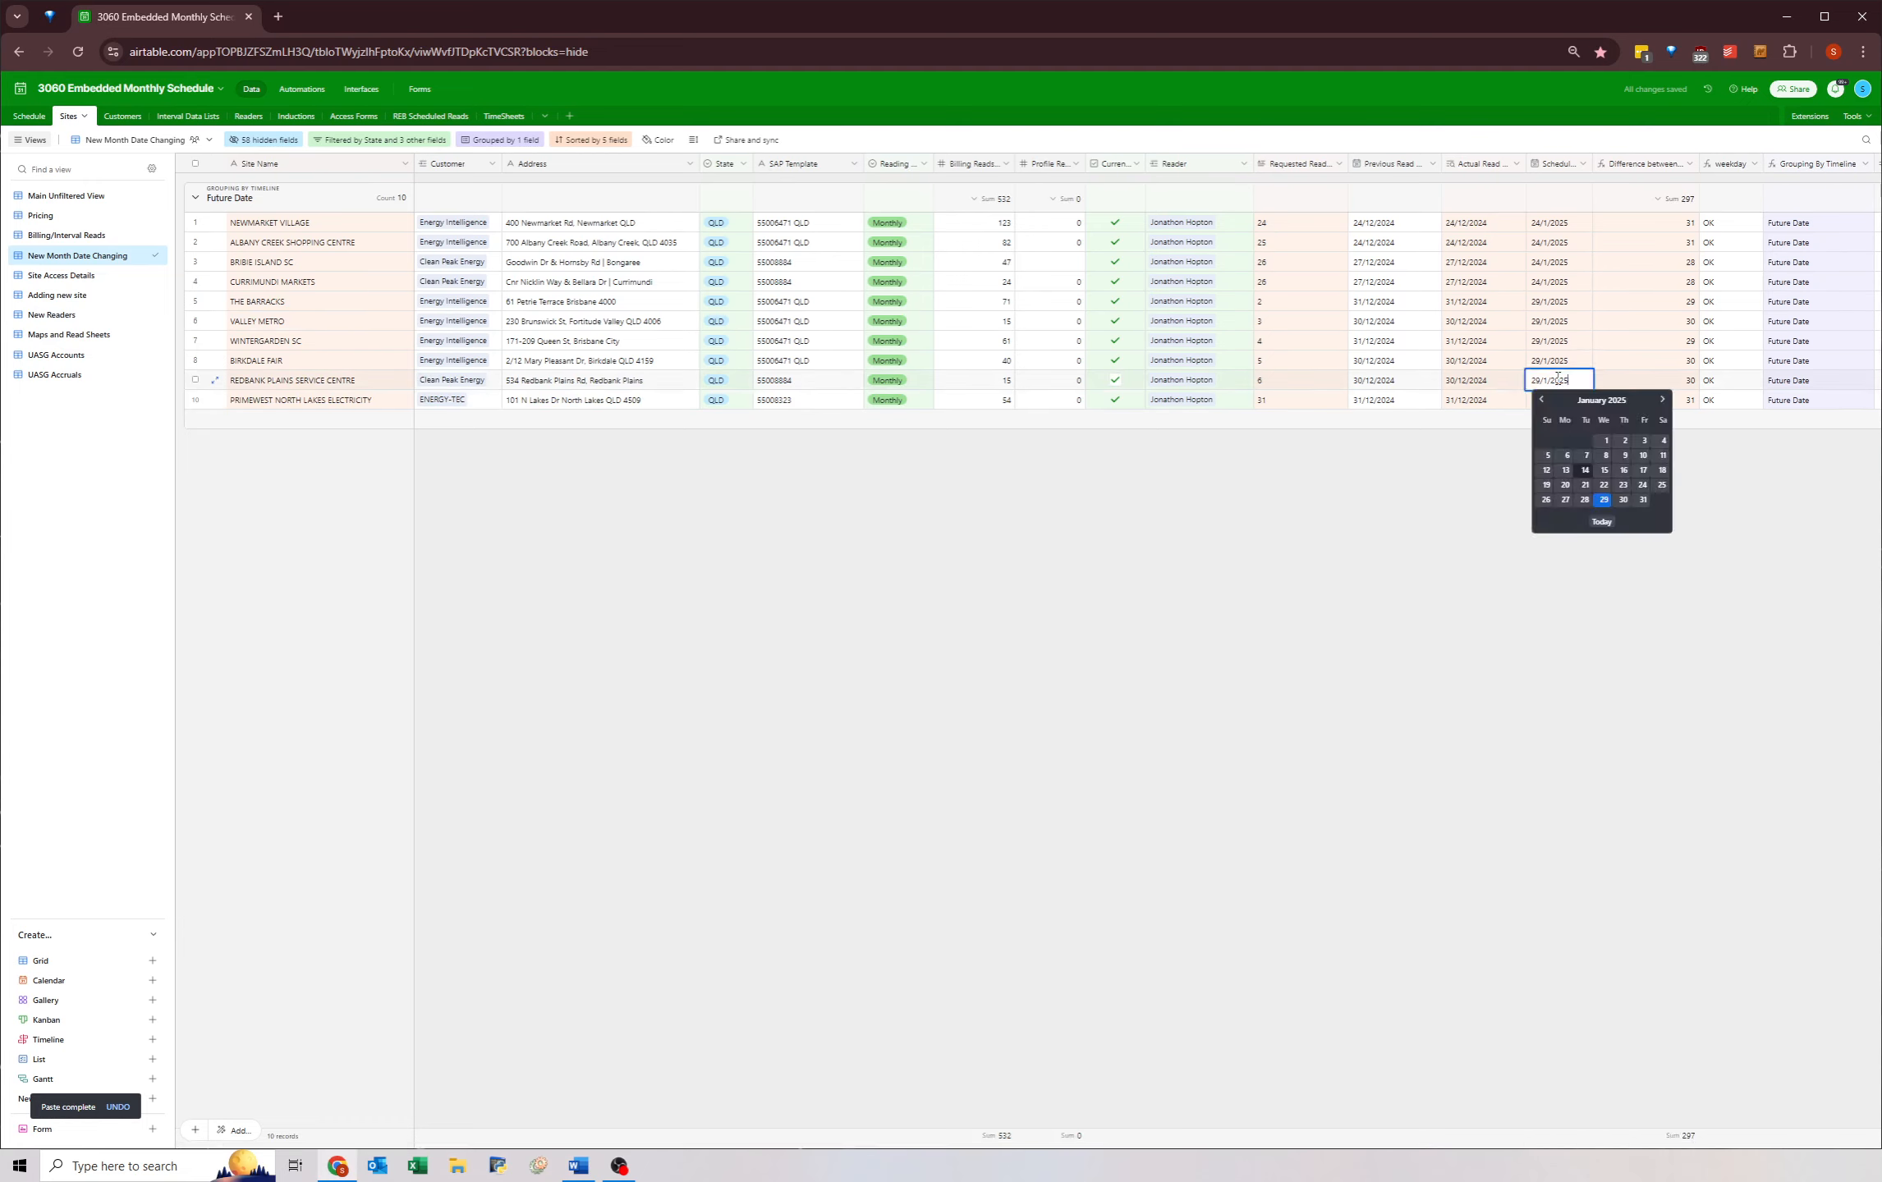
left_click(1662, 400)
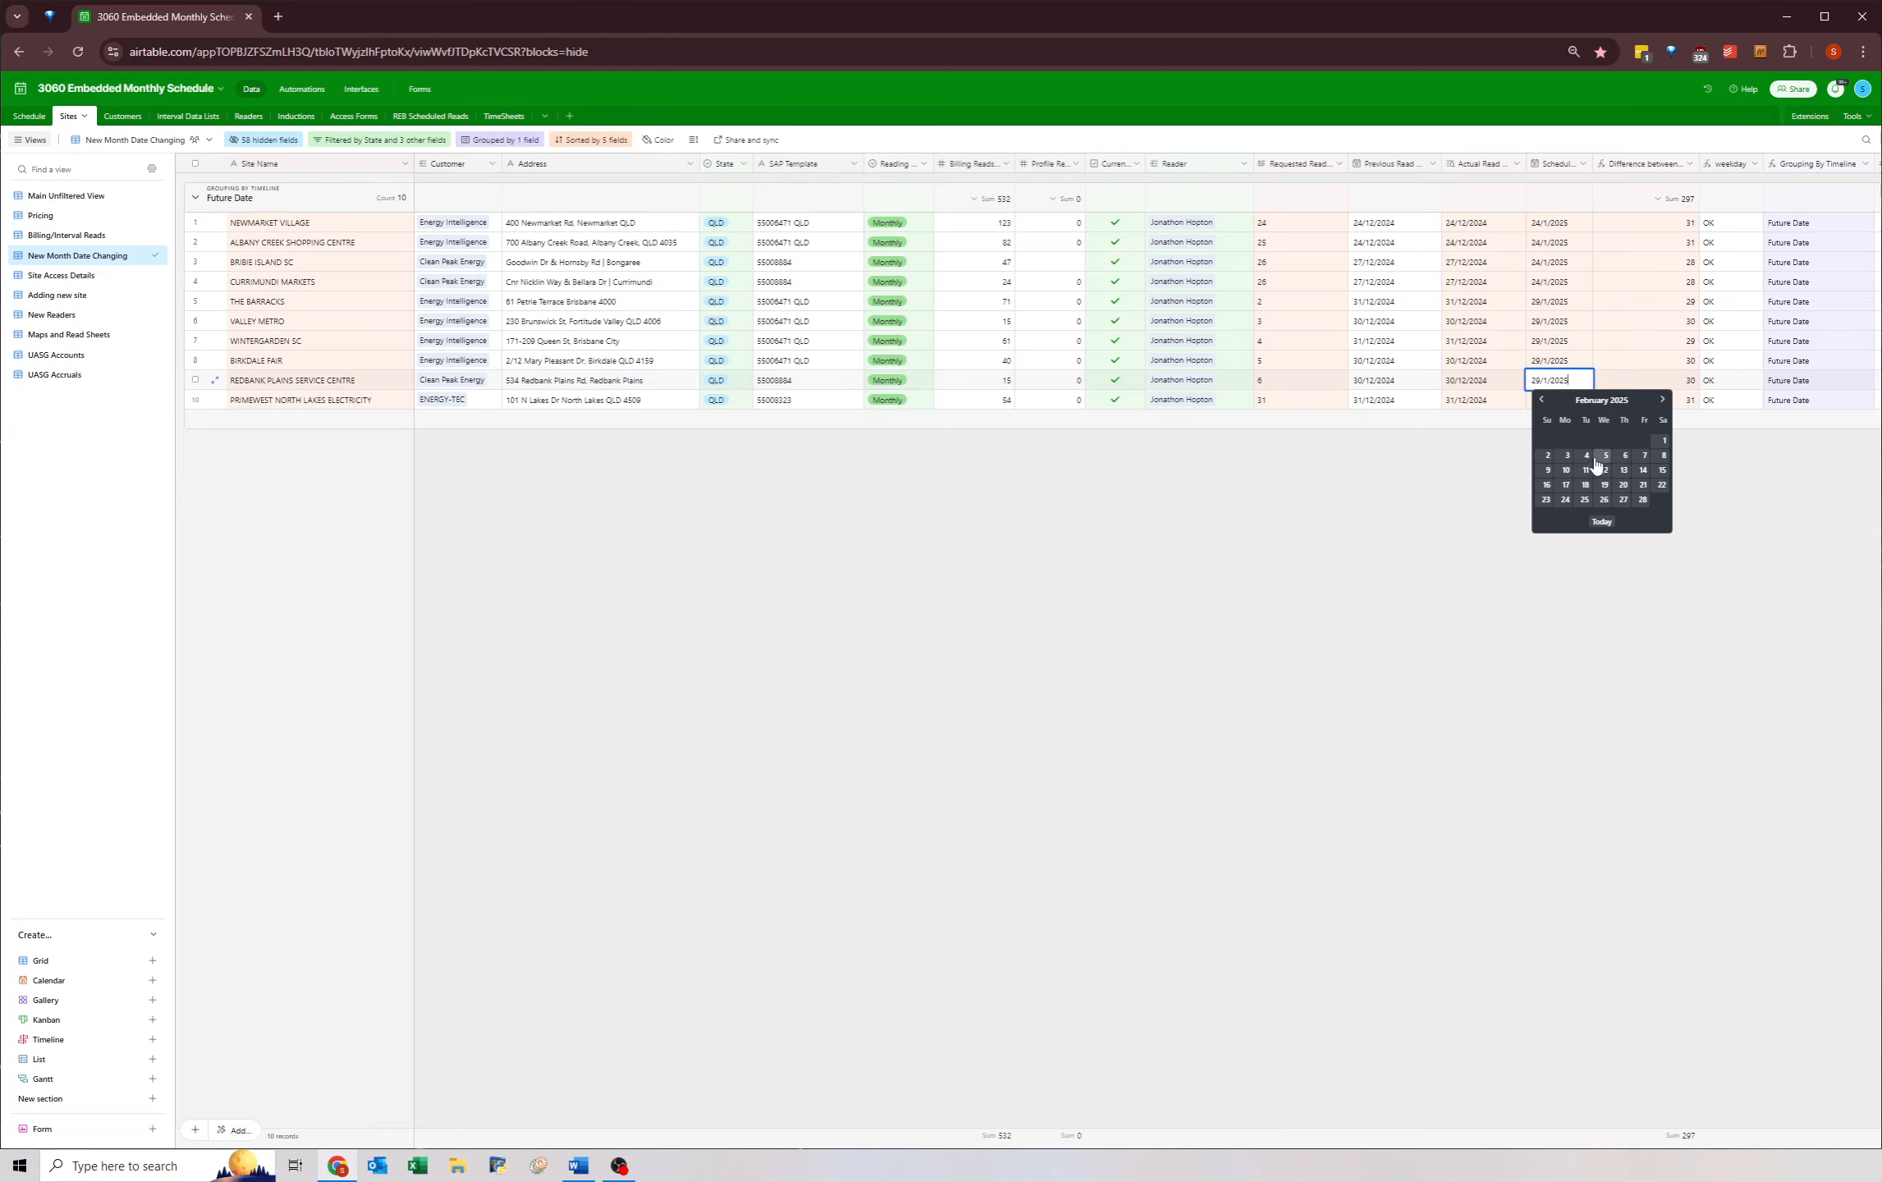
left_click(1279, 494)
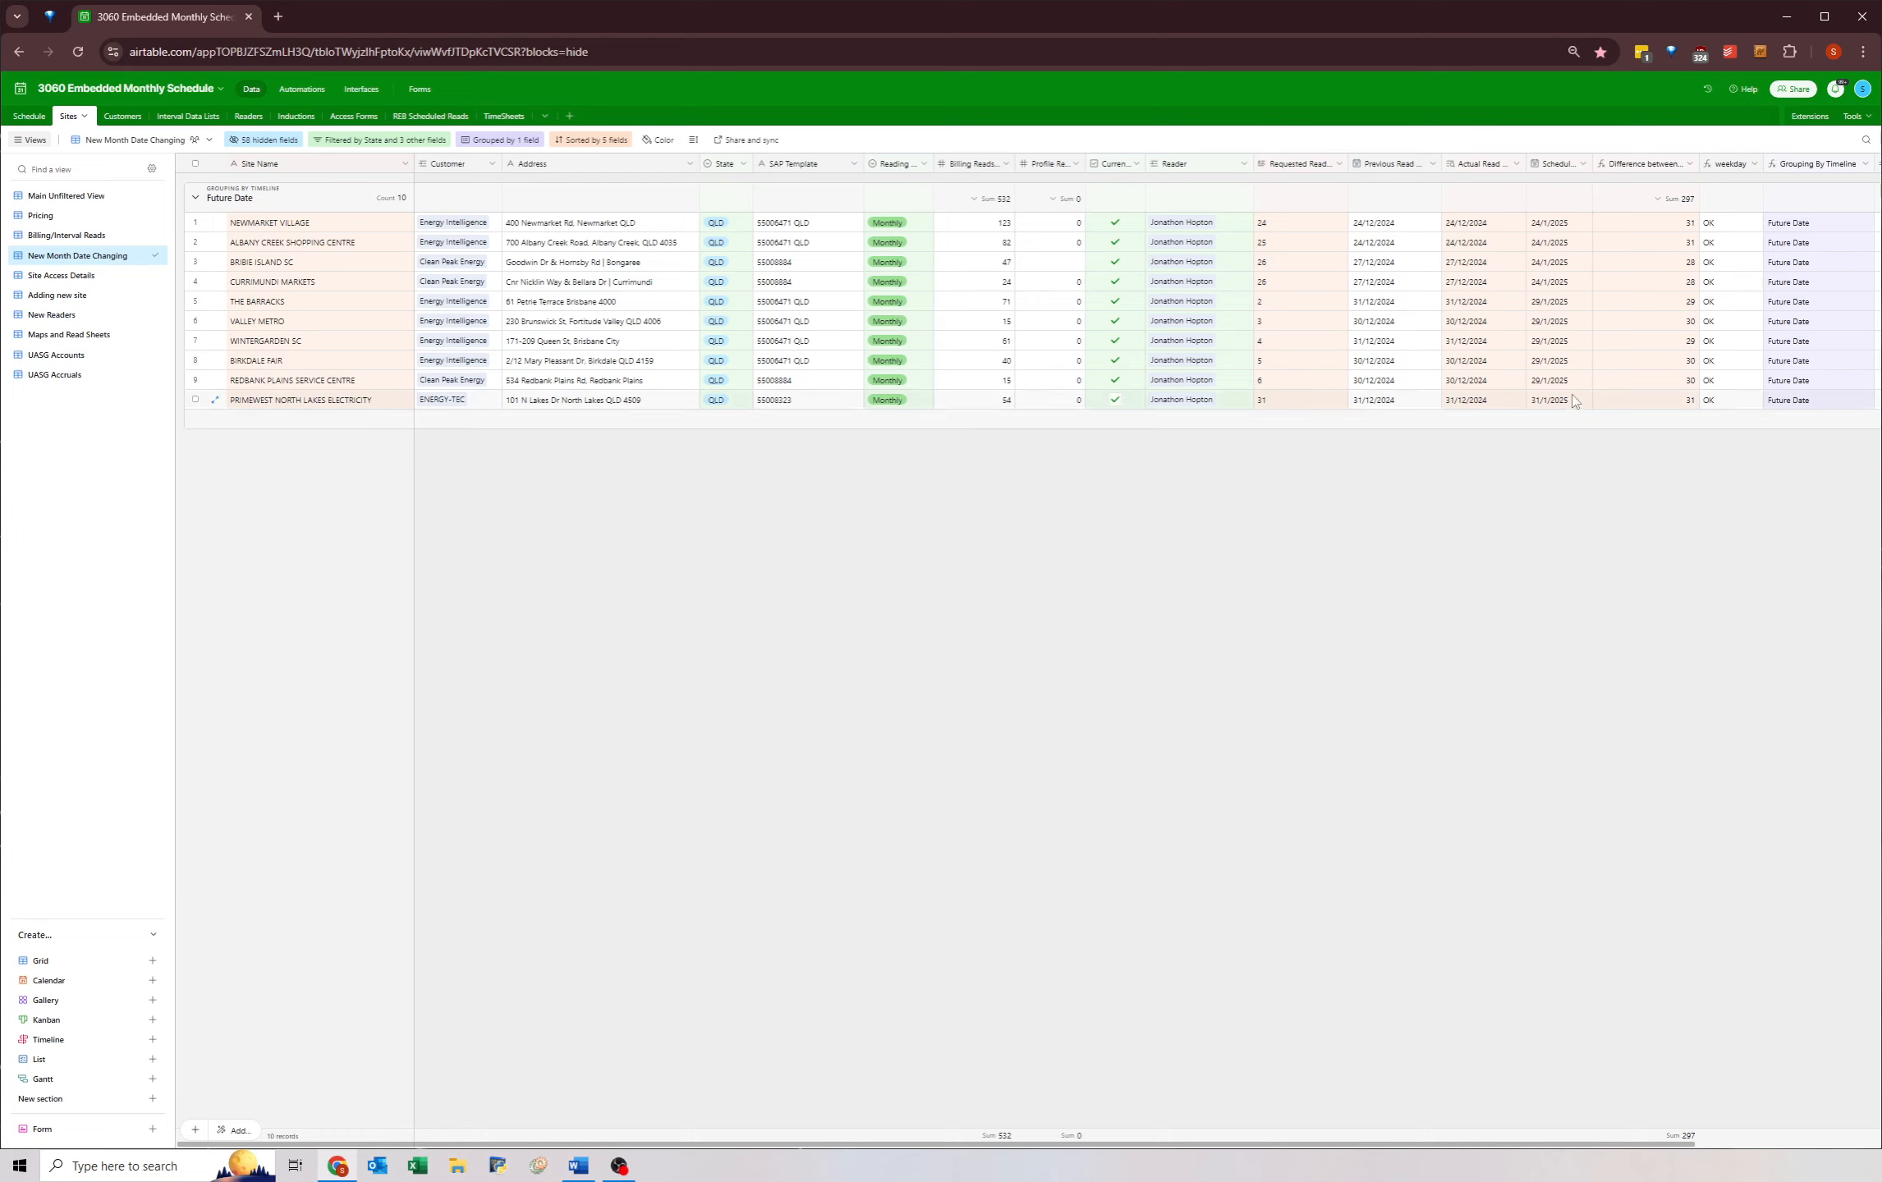
double_click(1547, 222)
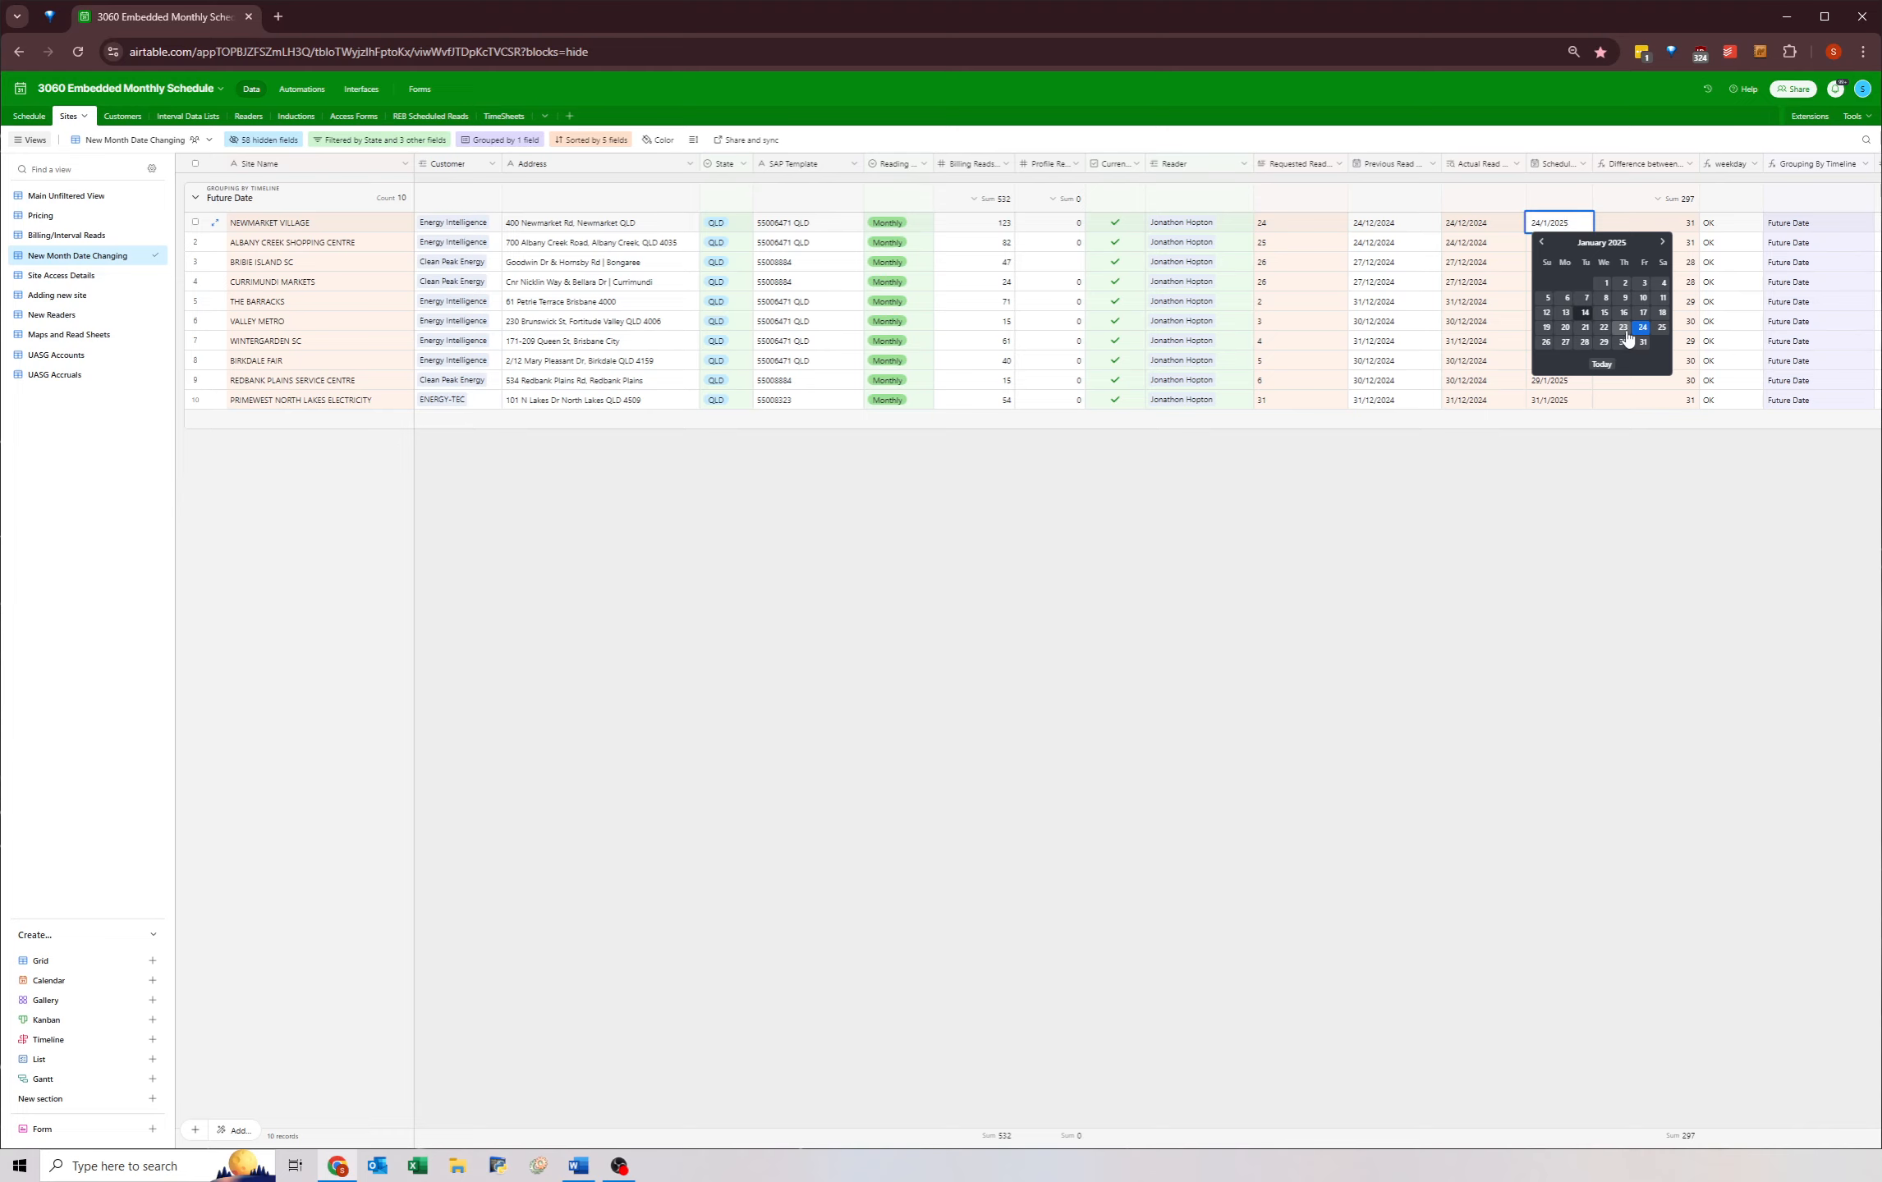
left_click(1461, 578)
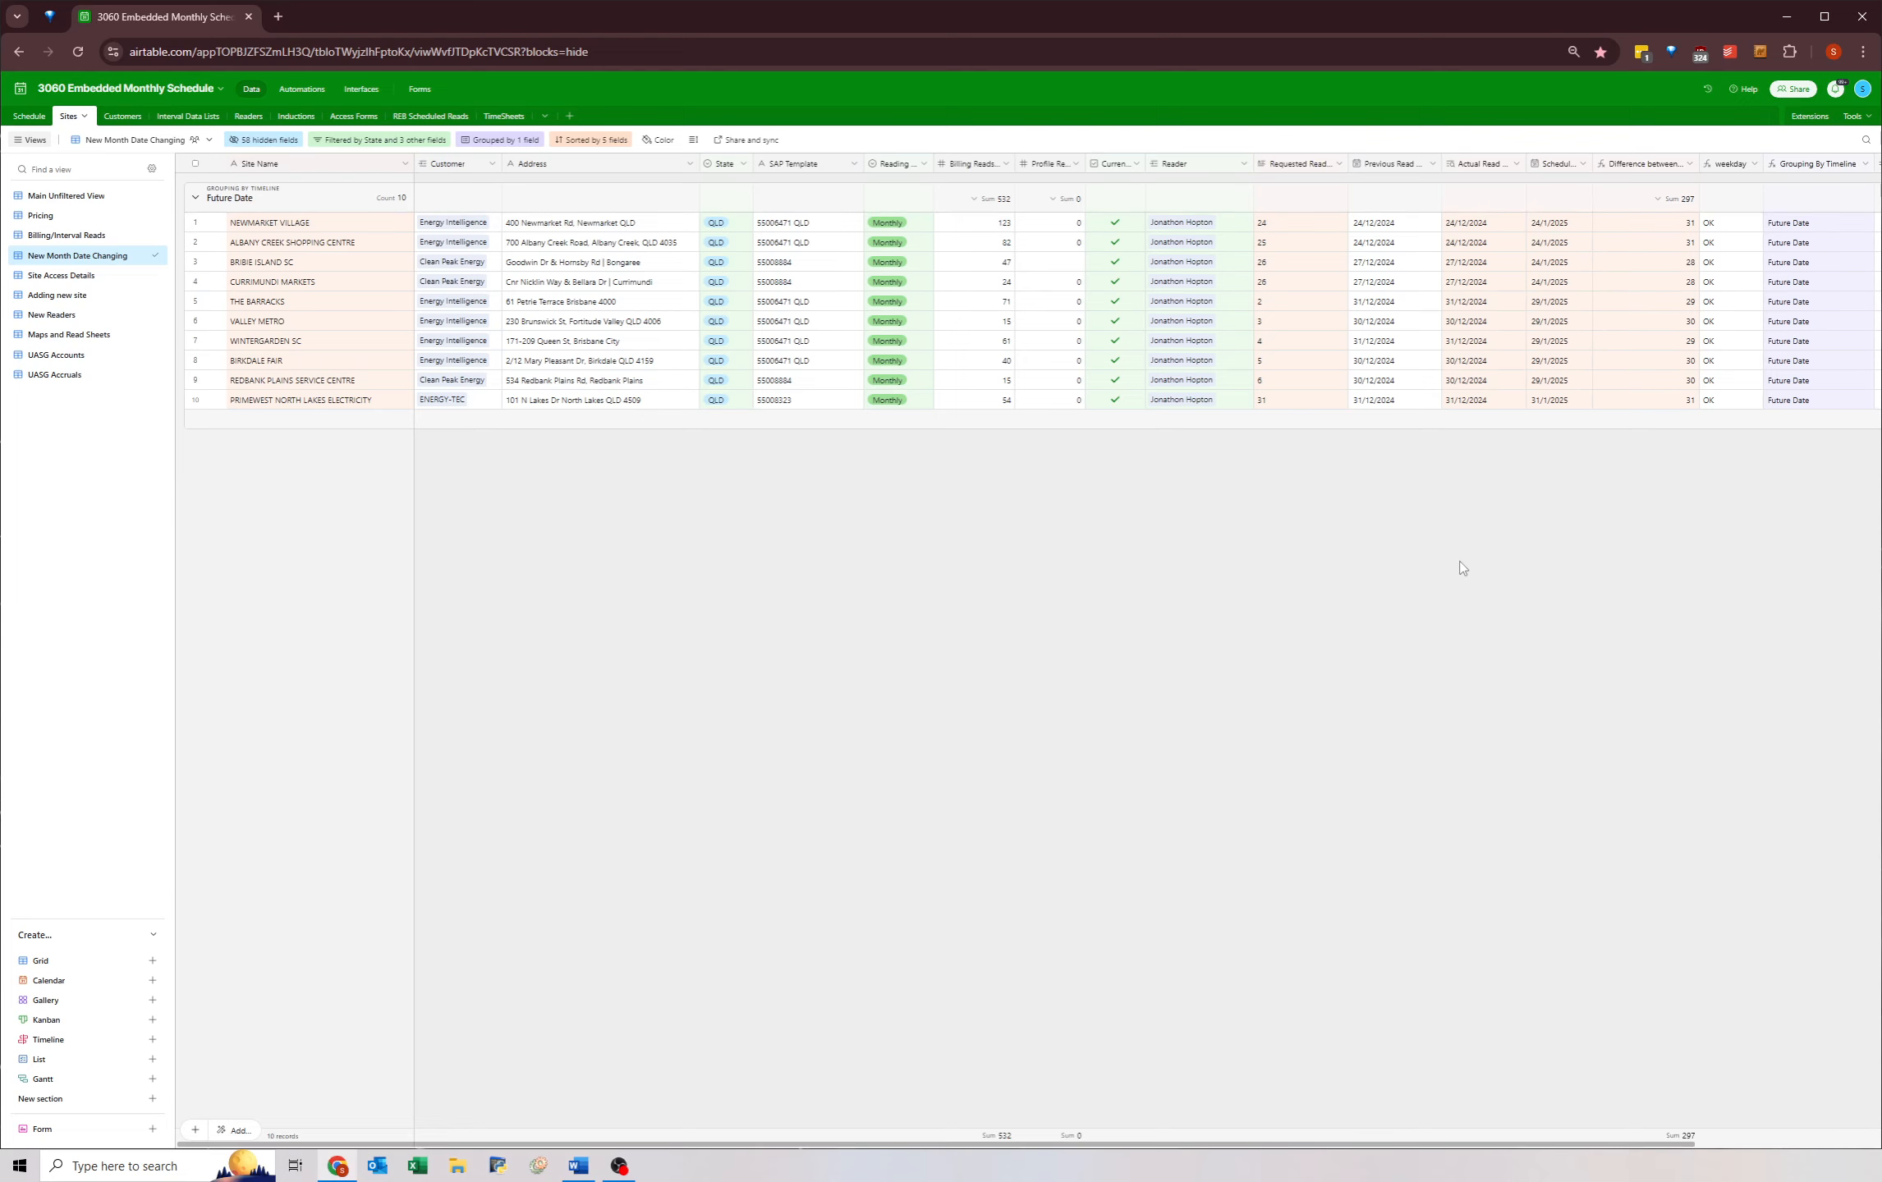
left_click(1550, 226)
left_click(1546, 305)
left_click(1544, 359)
double_click(1560, 304)
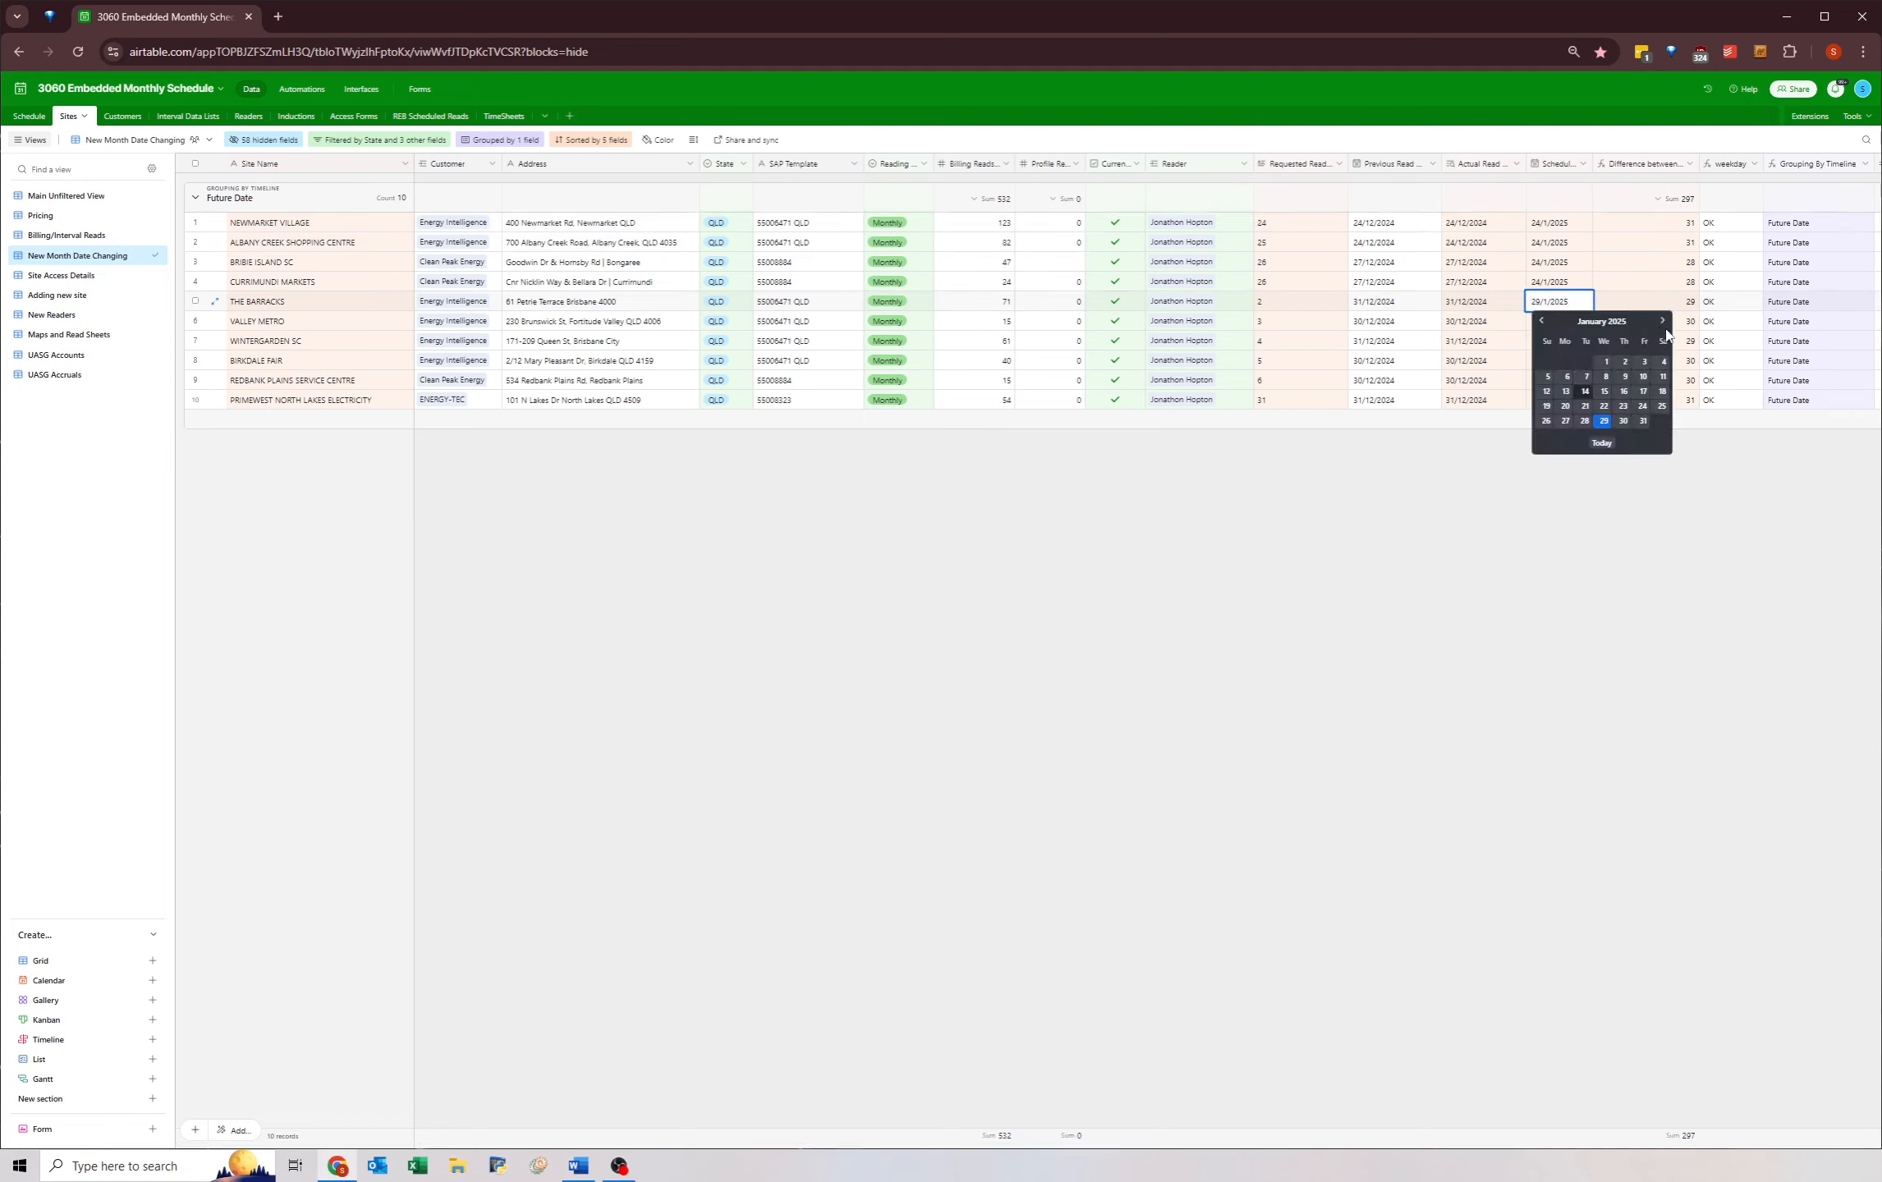
left_click(1662, 321)
left_click(1449, 584)
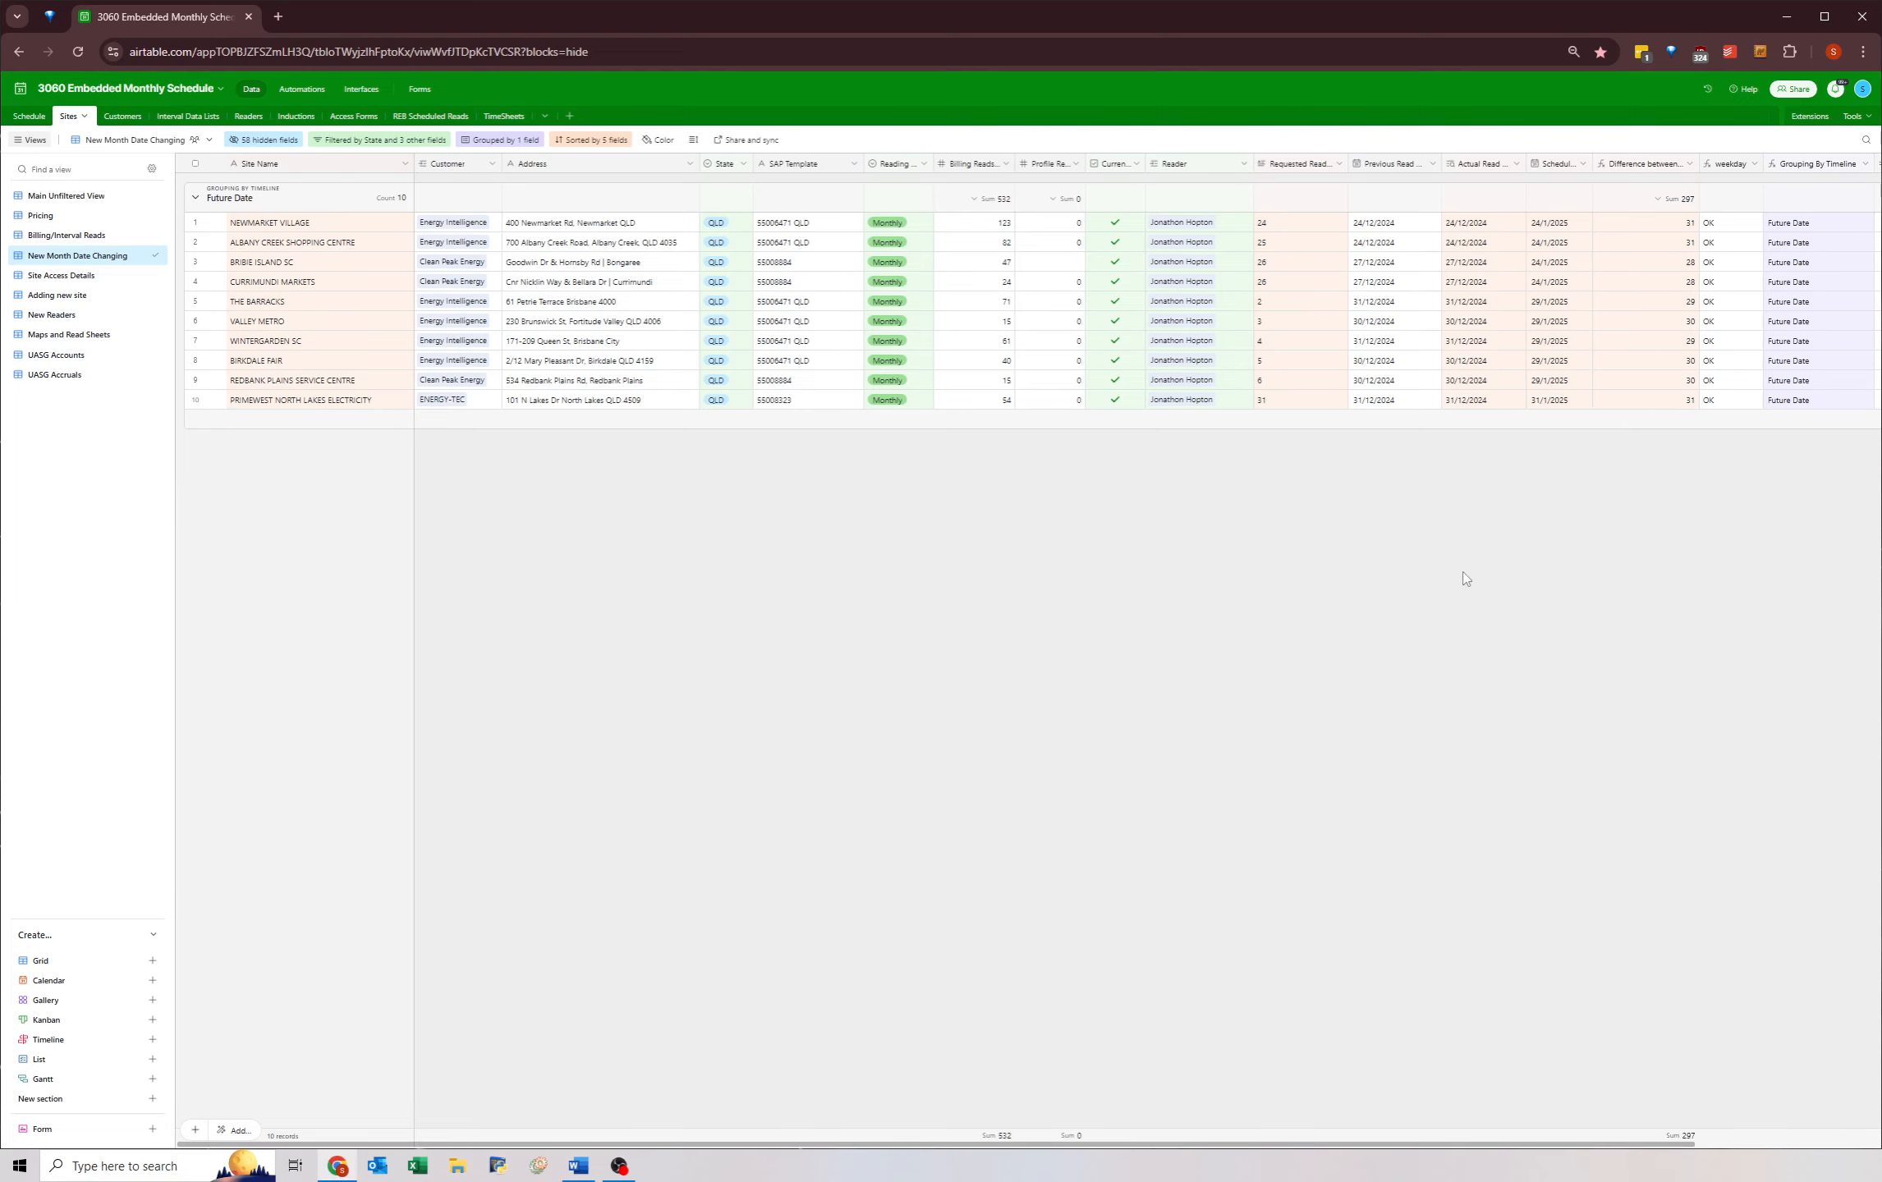
left_click(1553, 401)
- Add the reader of RIVERSIDE CENTRE and 111 EAGLE ST to the view's reader filter
left_click(369, 142)
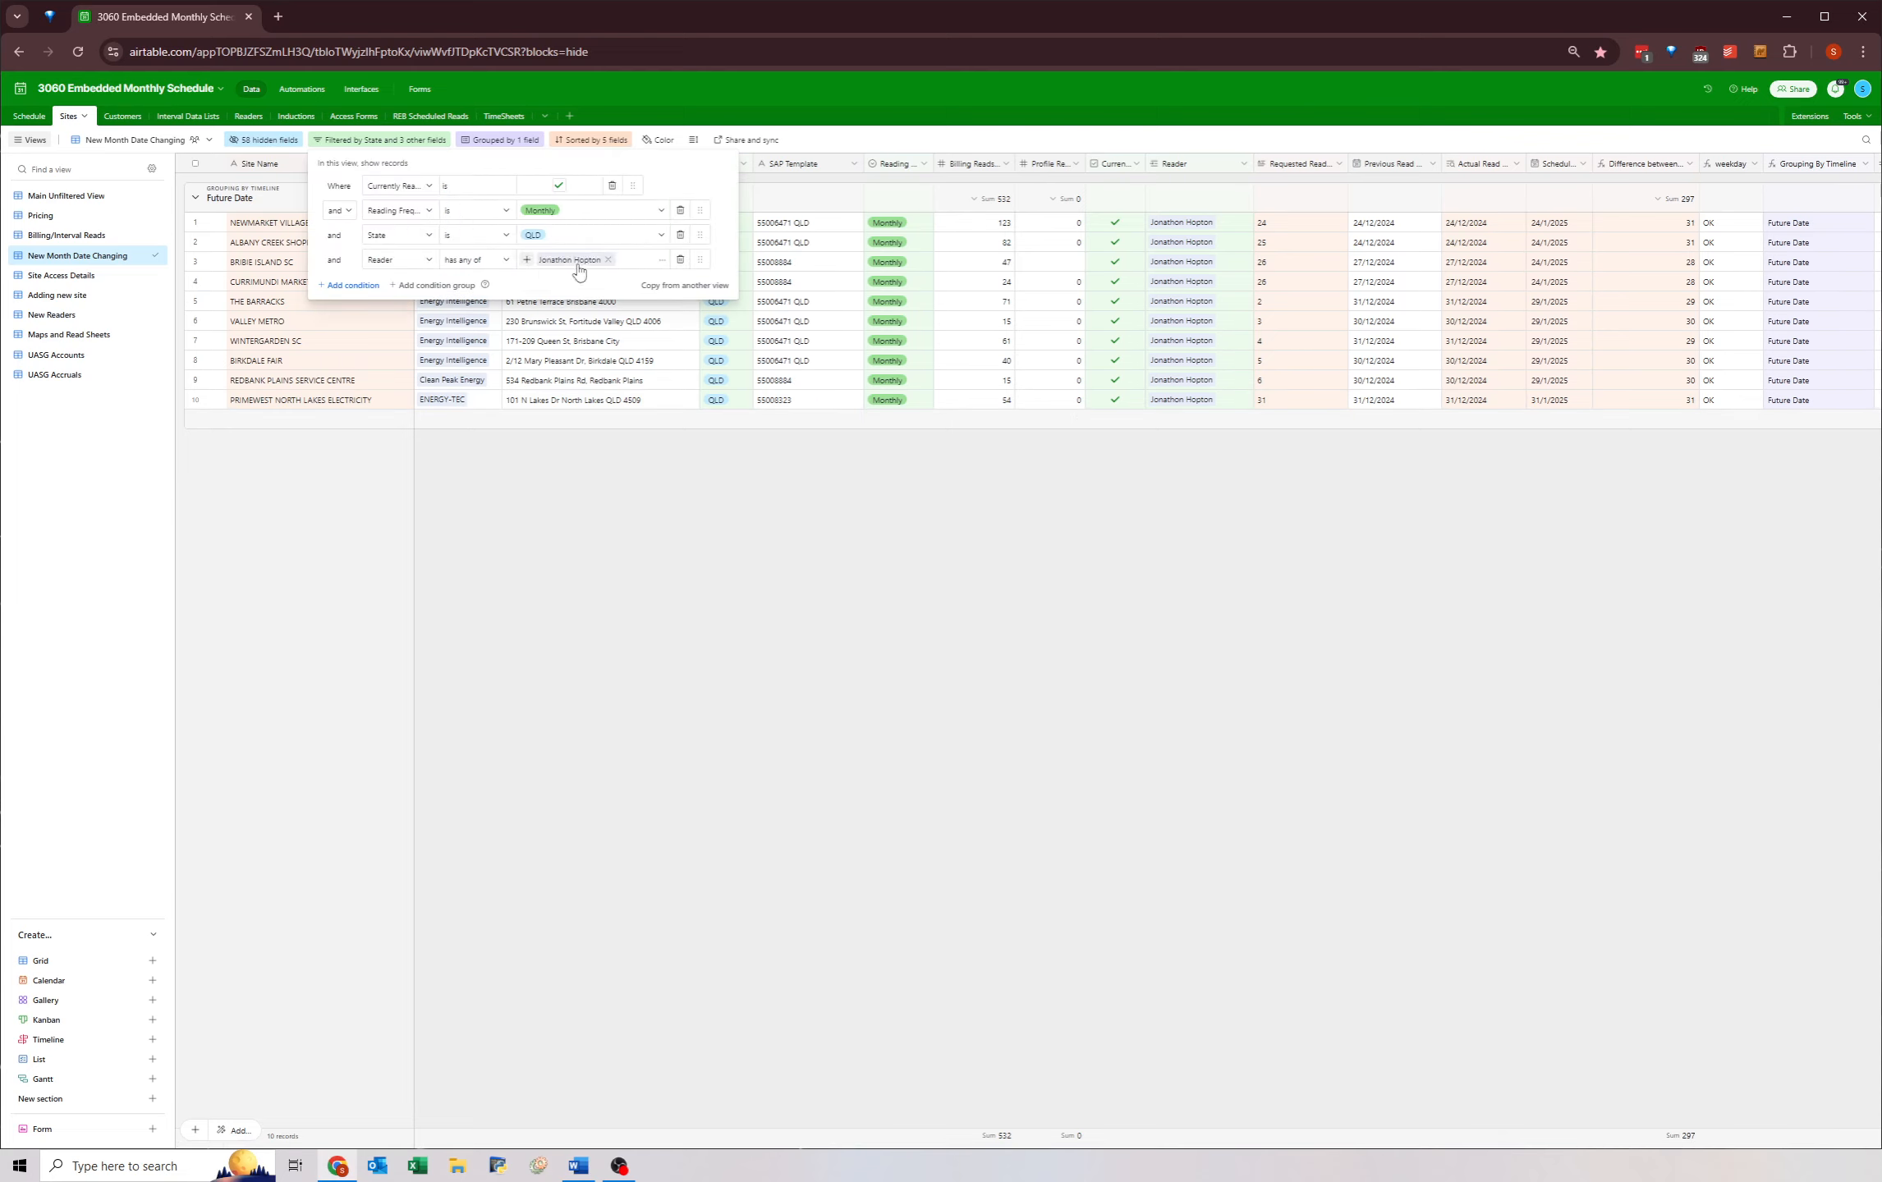
left_click(527, 261)
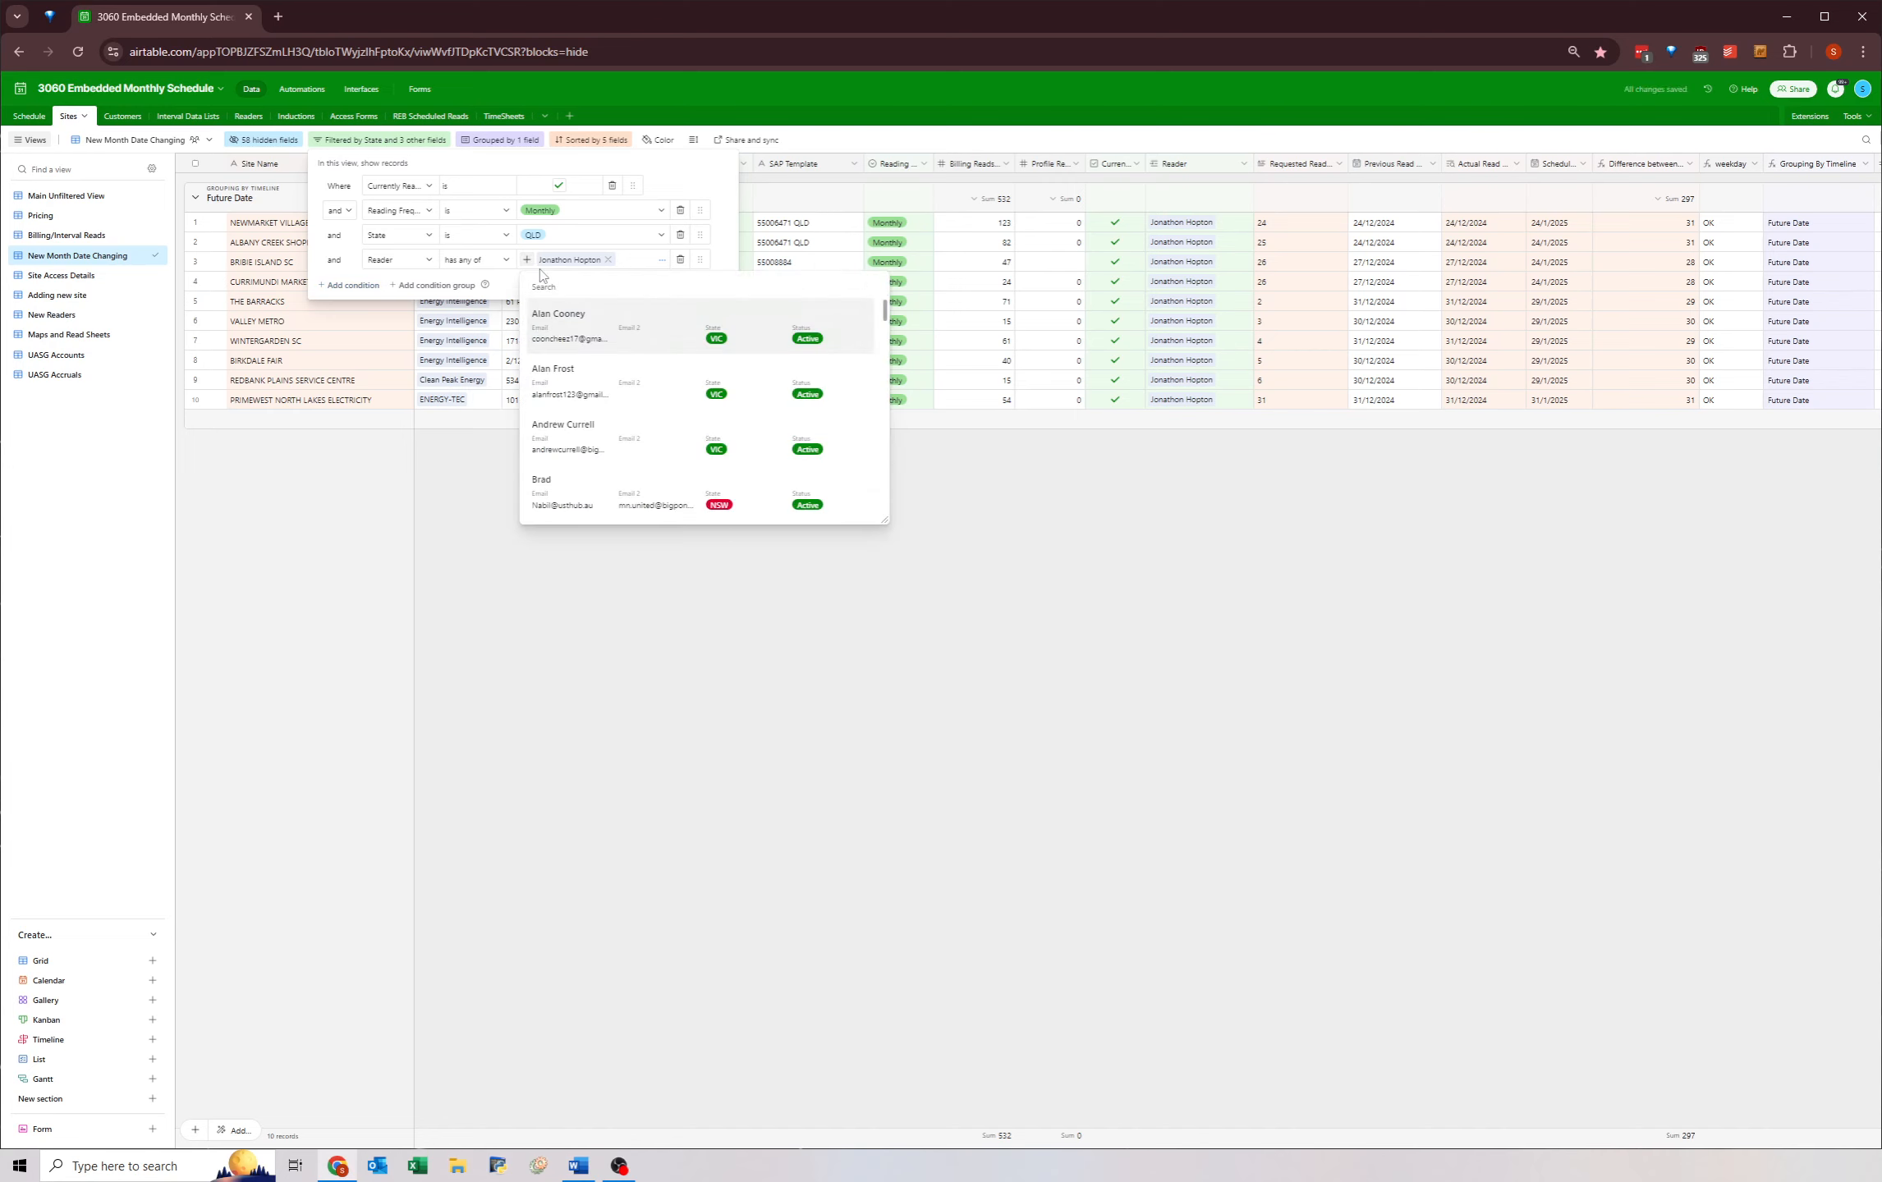
type("jack")
left_click(599, 330)
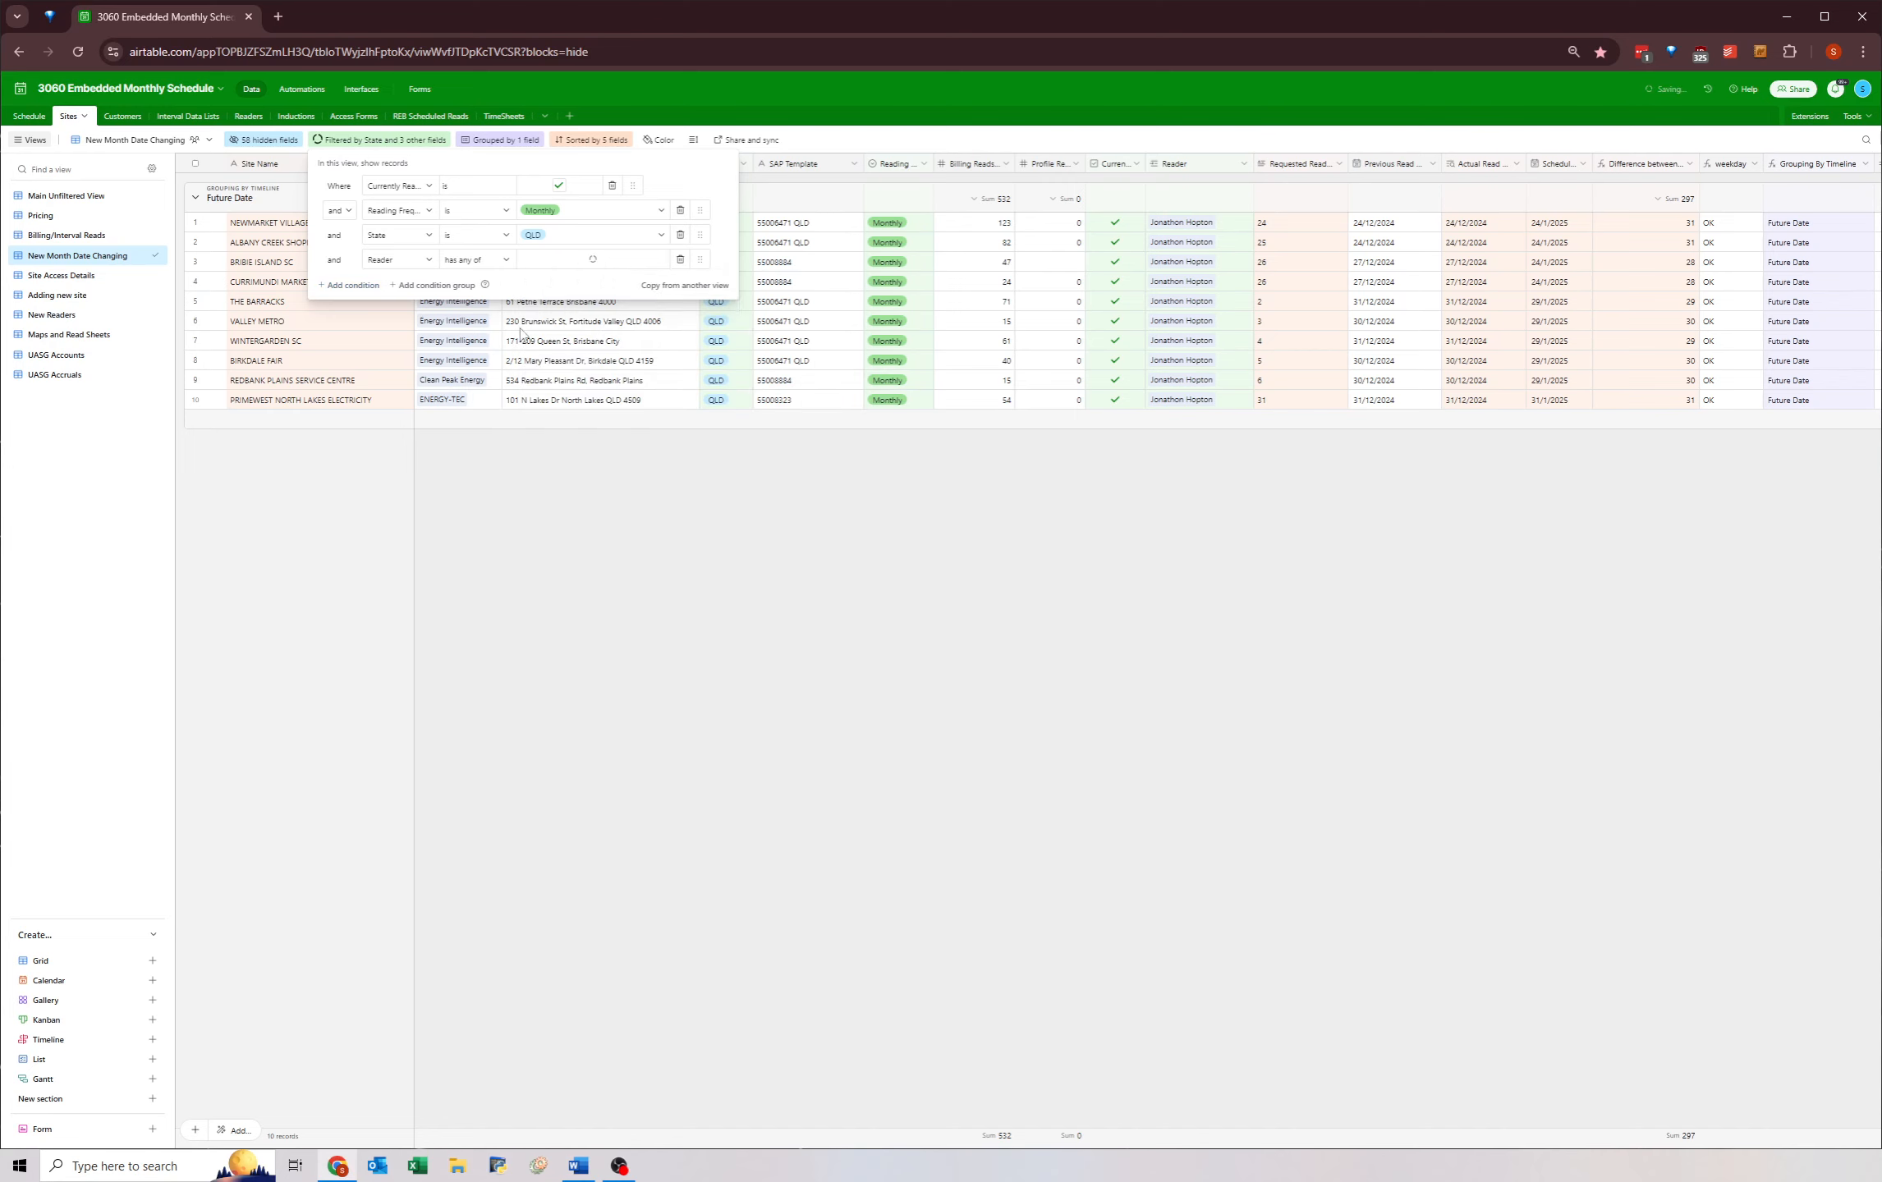
left_click(497, 583)
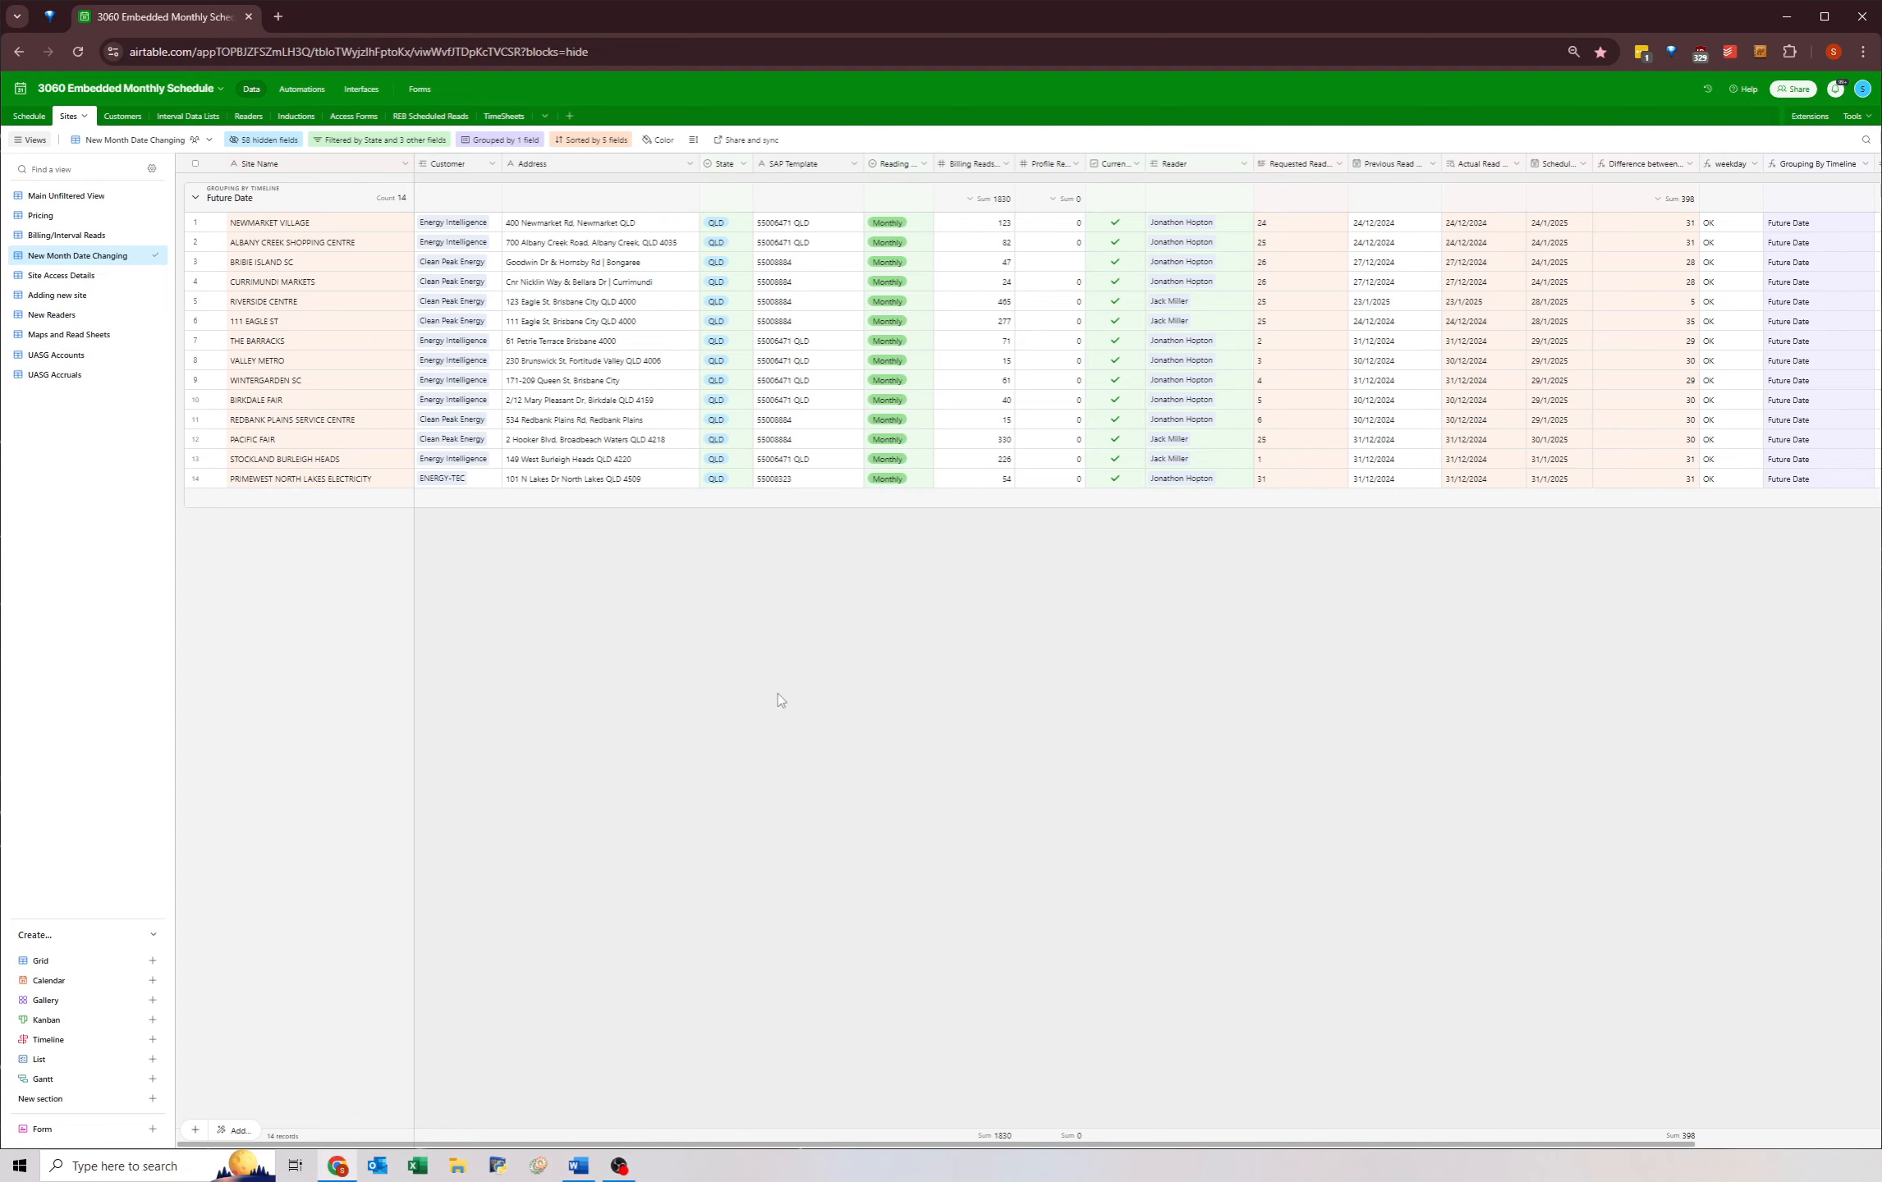
- Switch to the Outlook message "Embedded Sites - December/January 2024" and examine the requested read dates for 111 Eagle St, Riverside Centre, Pacific Fair and Burleigh Heads
left_click(377, 1165)
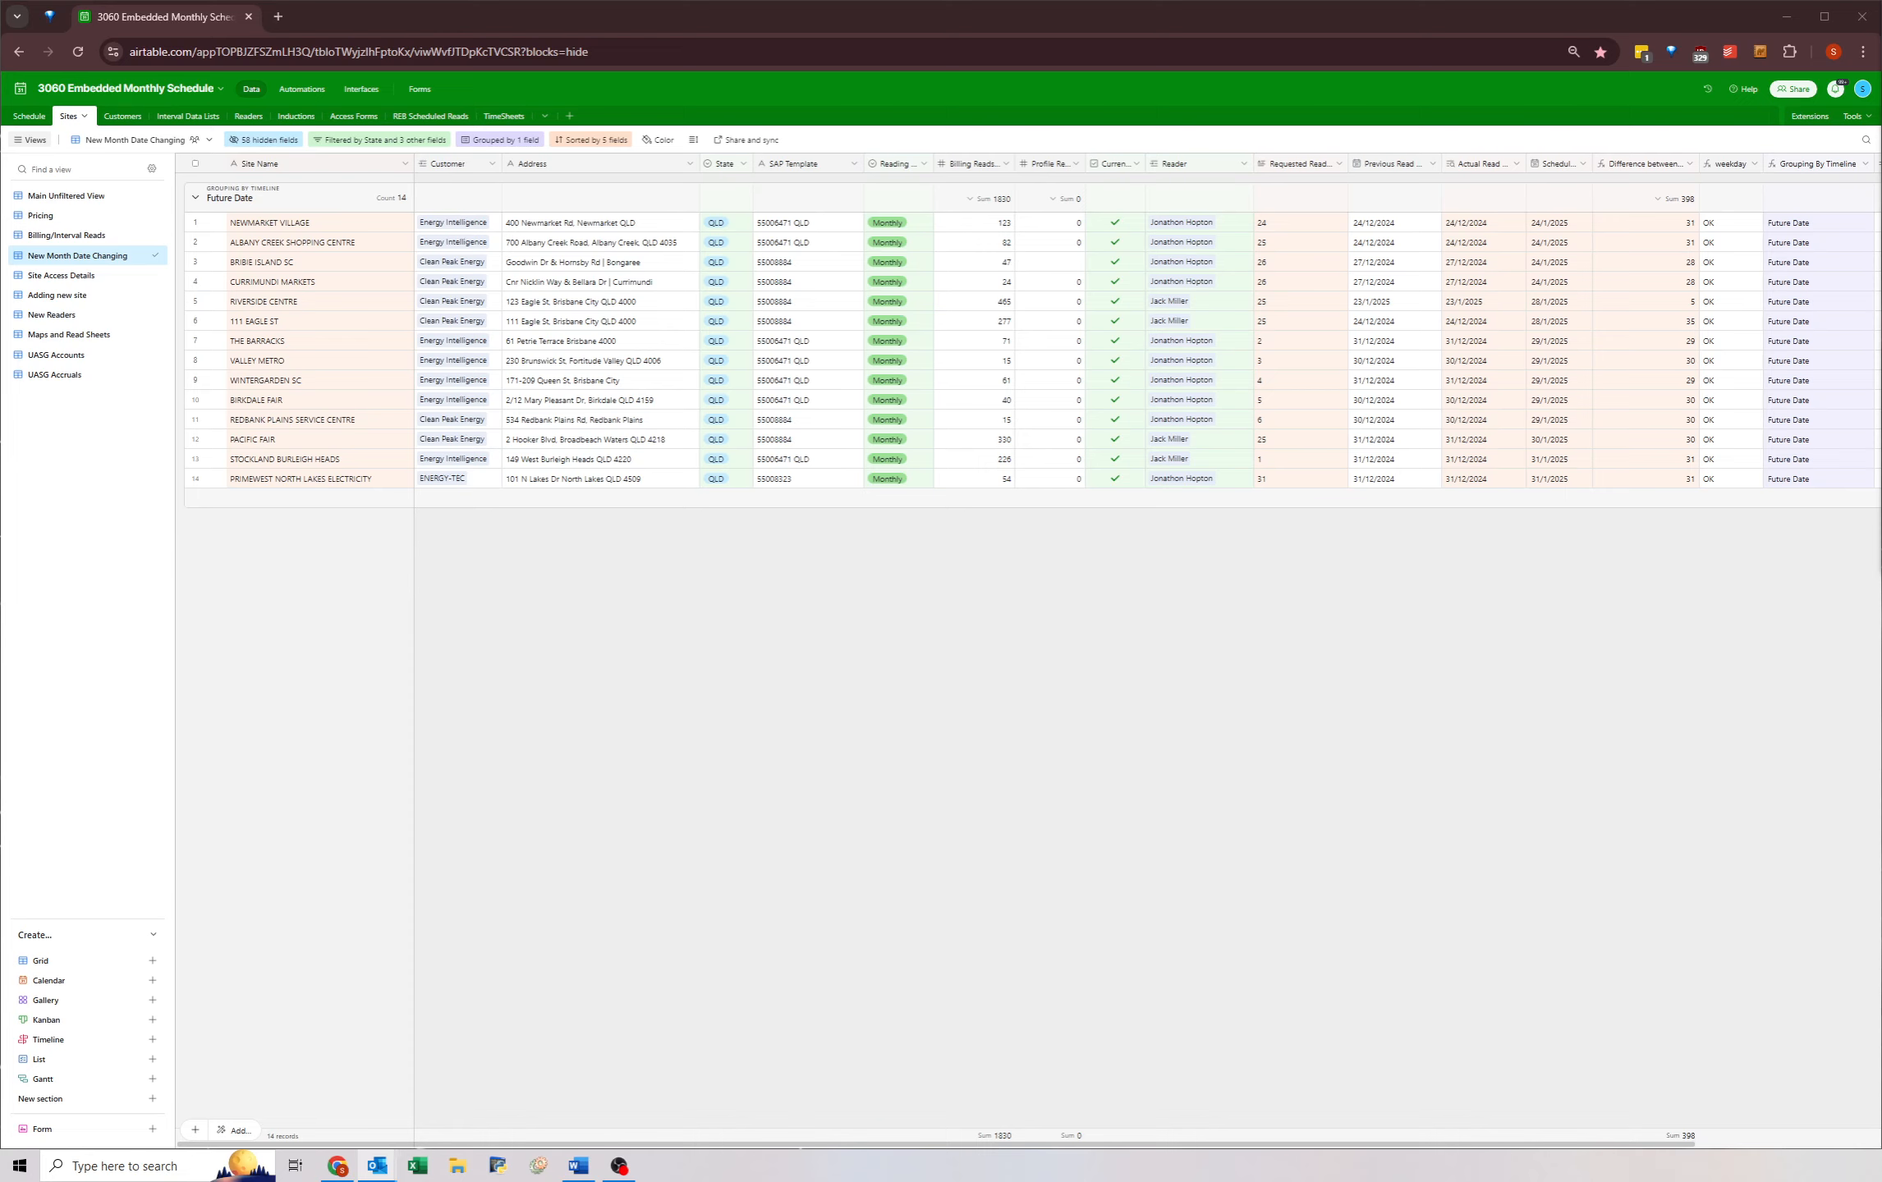
key("alt+Tab")
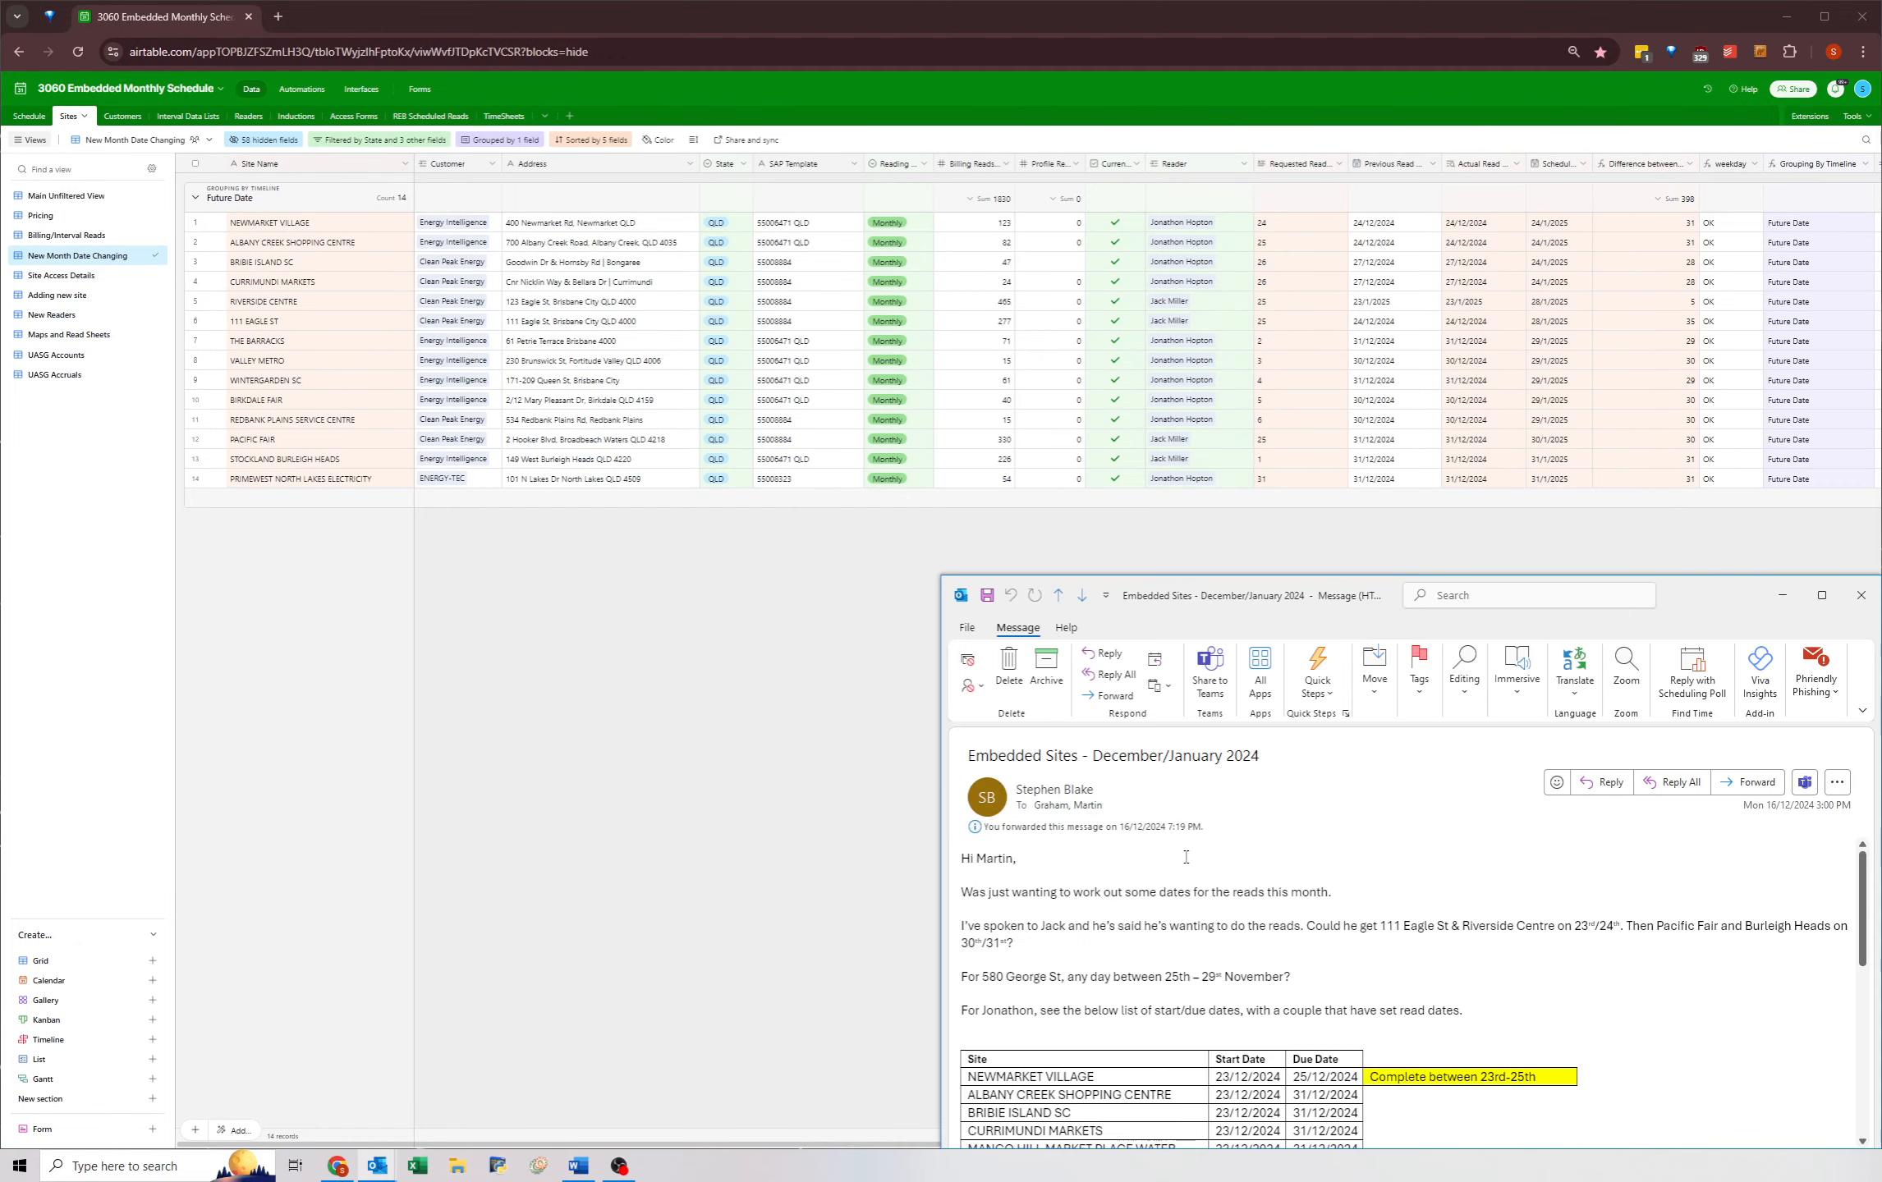
scroll(1080, 921, "down", 1)
scroll(1061, 876, "up", 1)
left_click_drag(962, 929, 1351, 938)
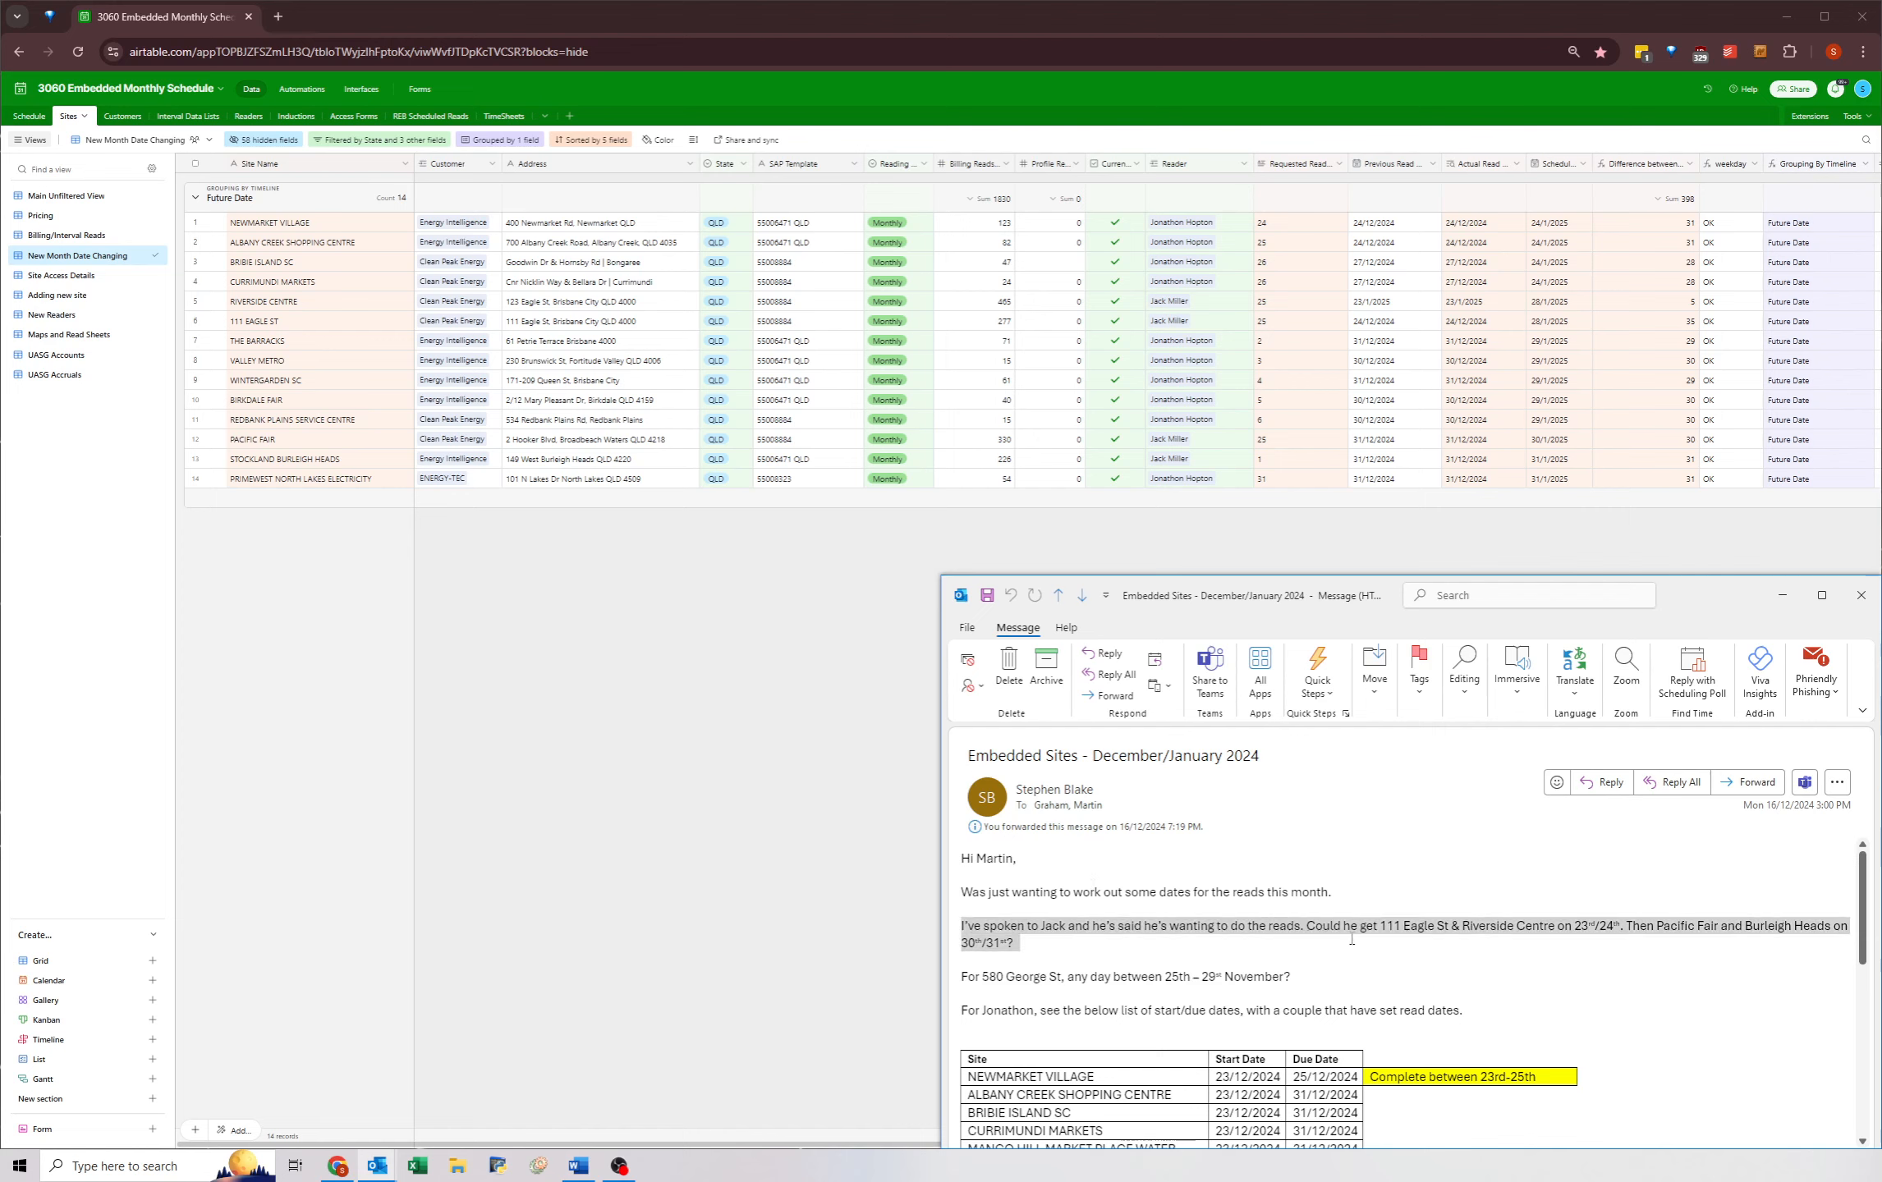
- Review the email's requested read dates for the named sites and 580 George St, plus the start and due dates in its site table
left_click(1132, 946)
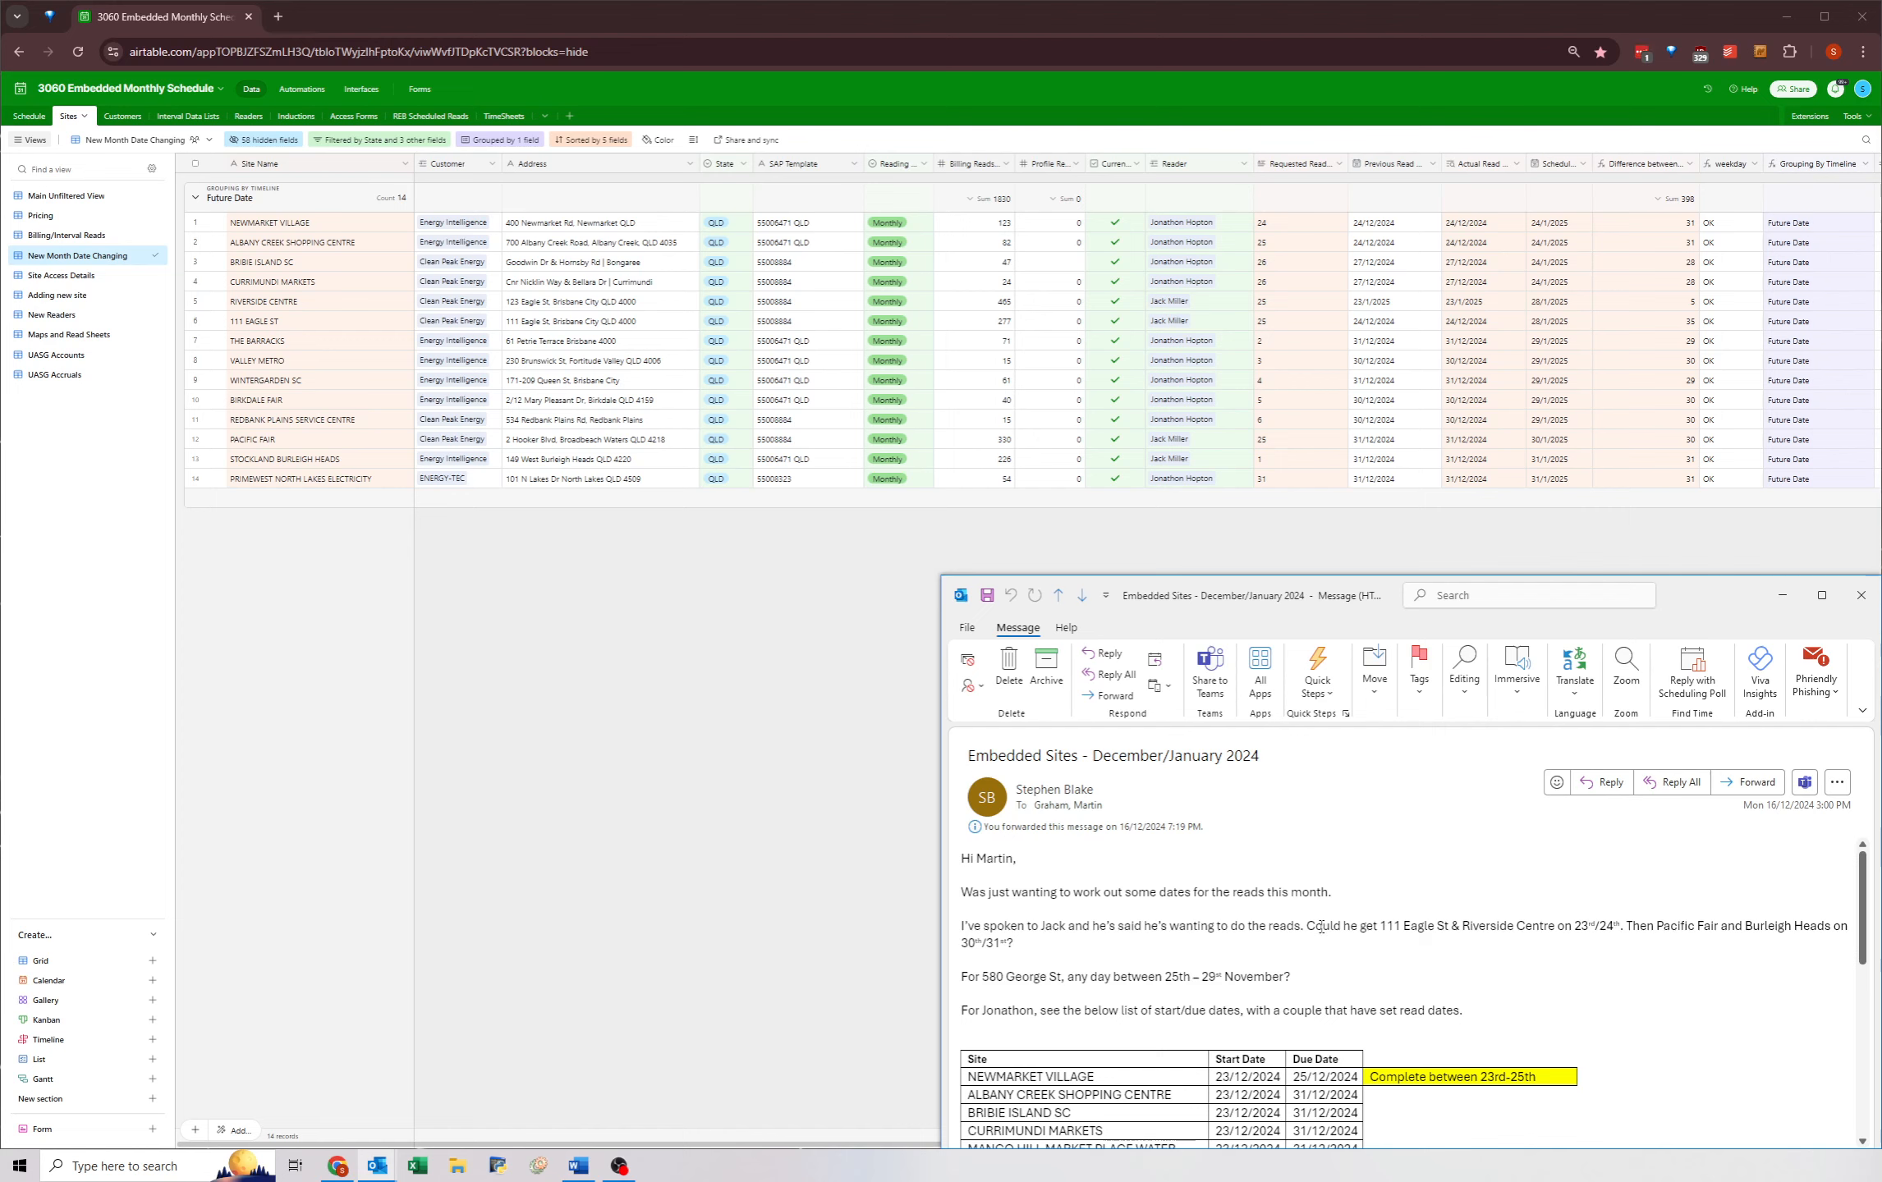
left_click_drag(1321, 926, 1337, 954)
left_click(1305, 983)
scroll(1303, 983, "down", 1)
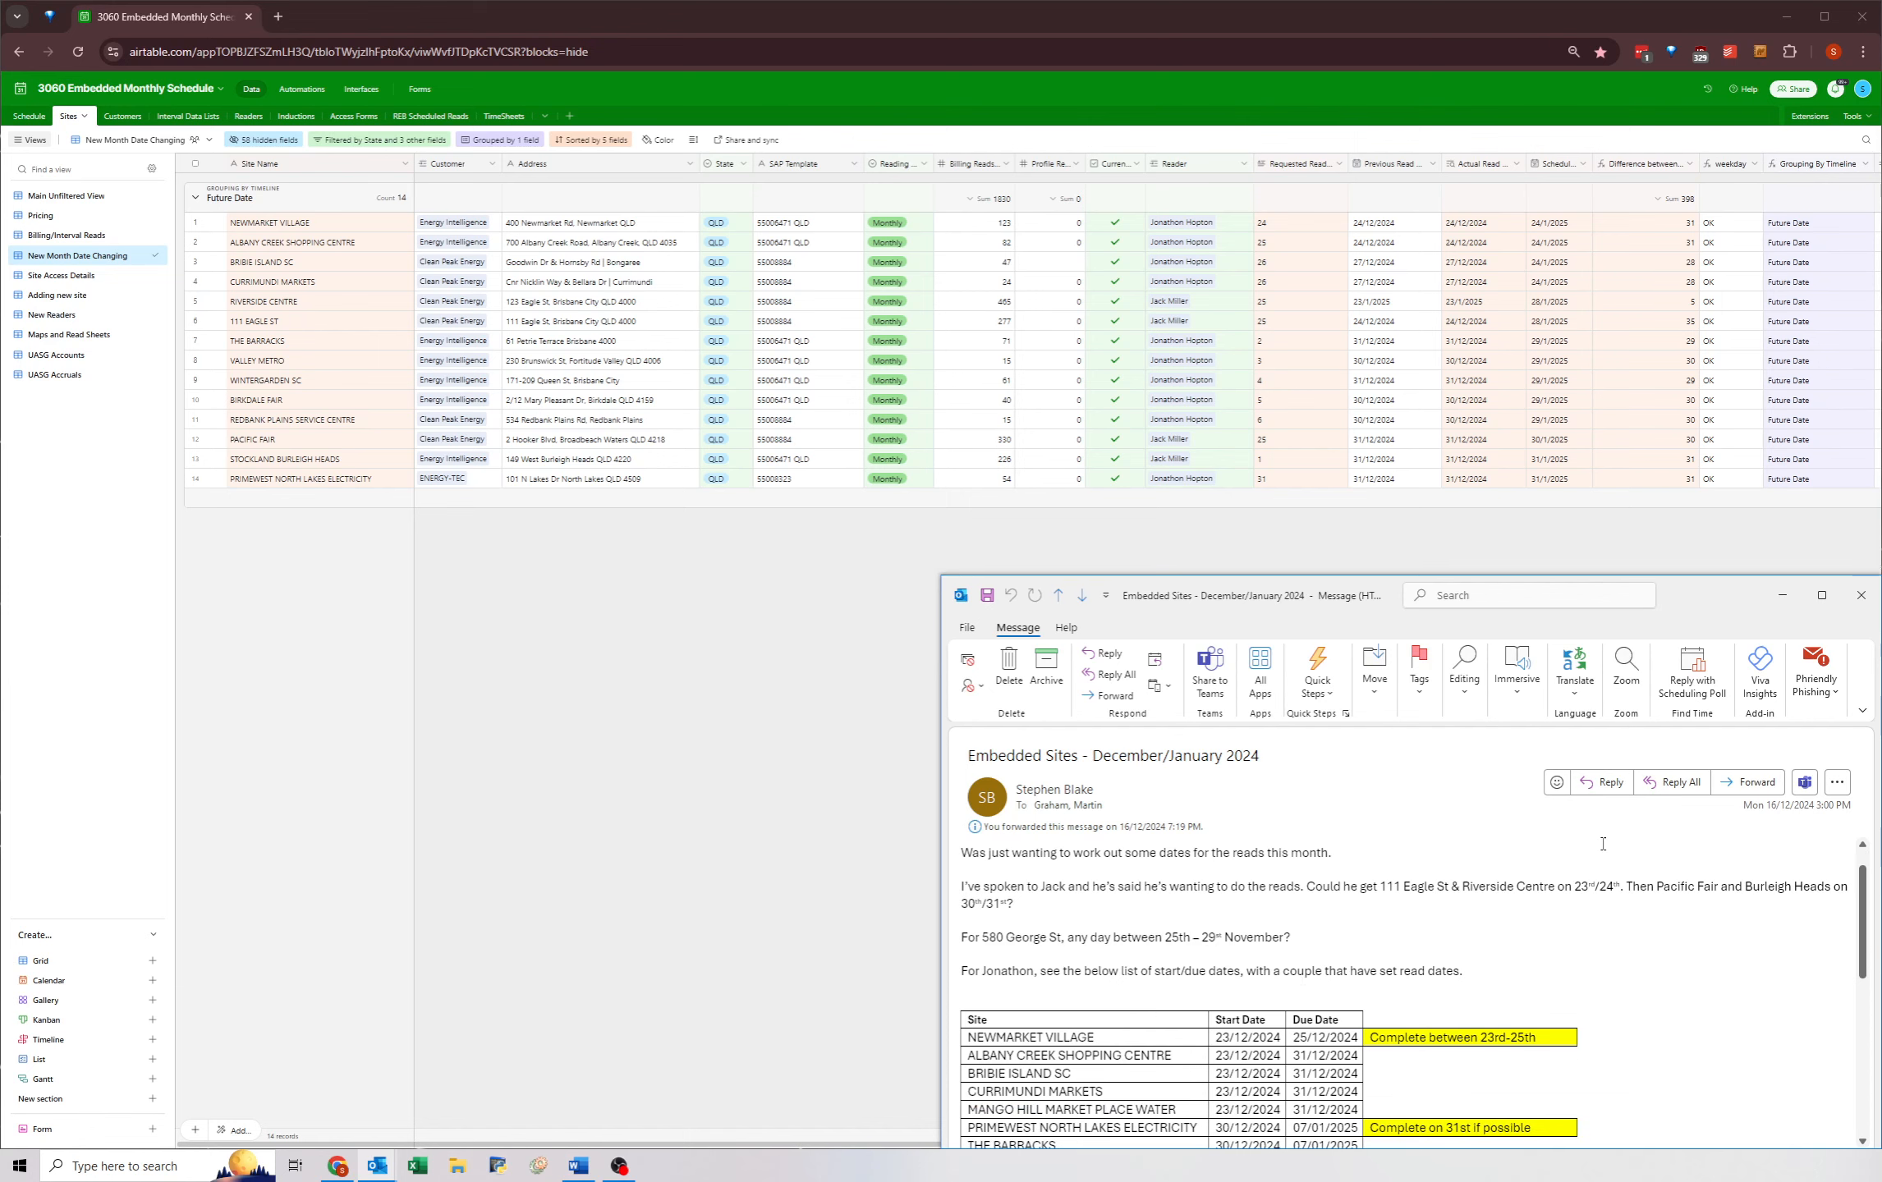
scroll(1277, 946, "down", 2)
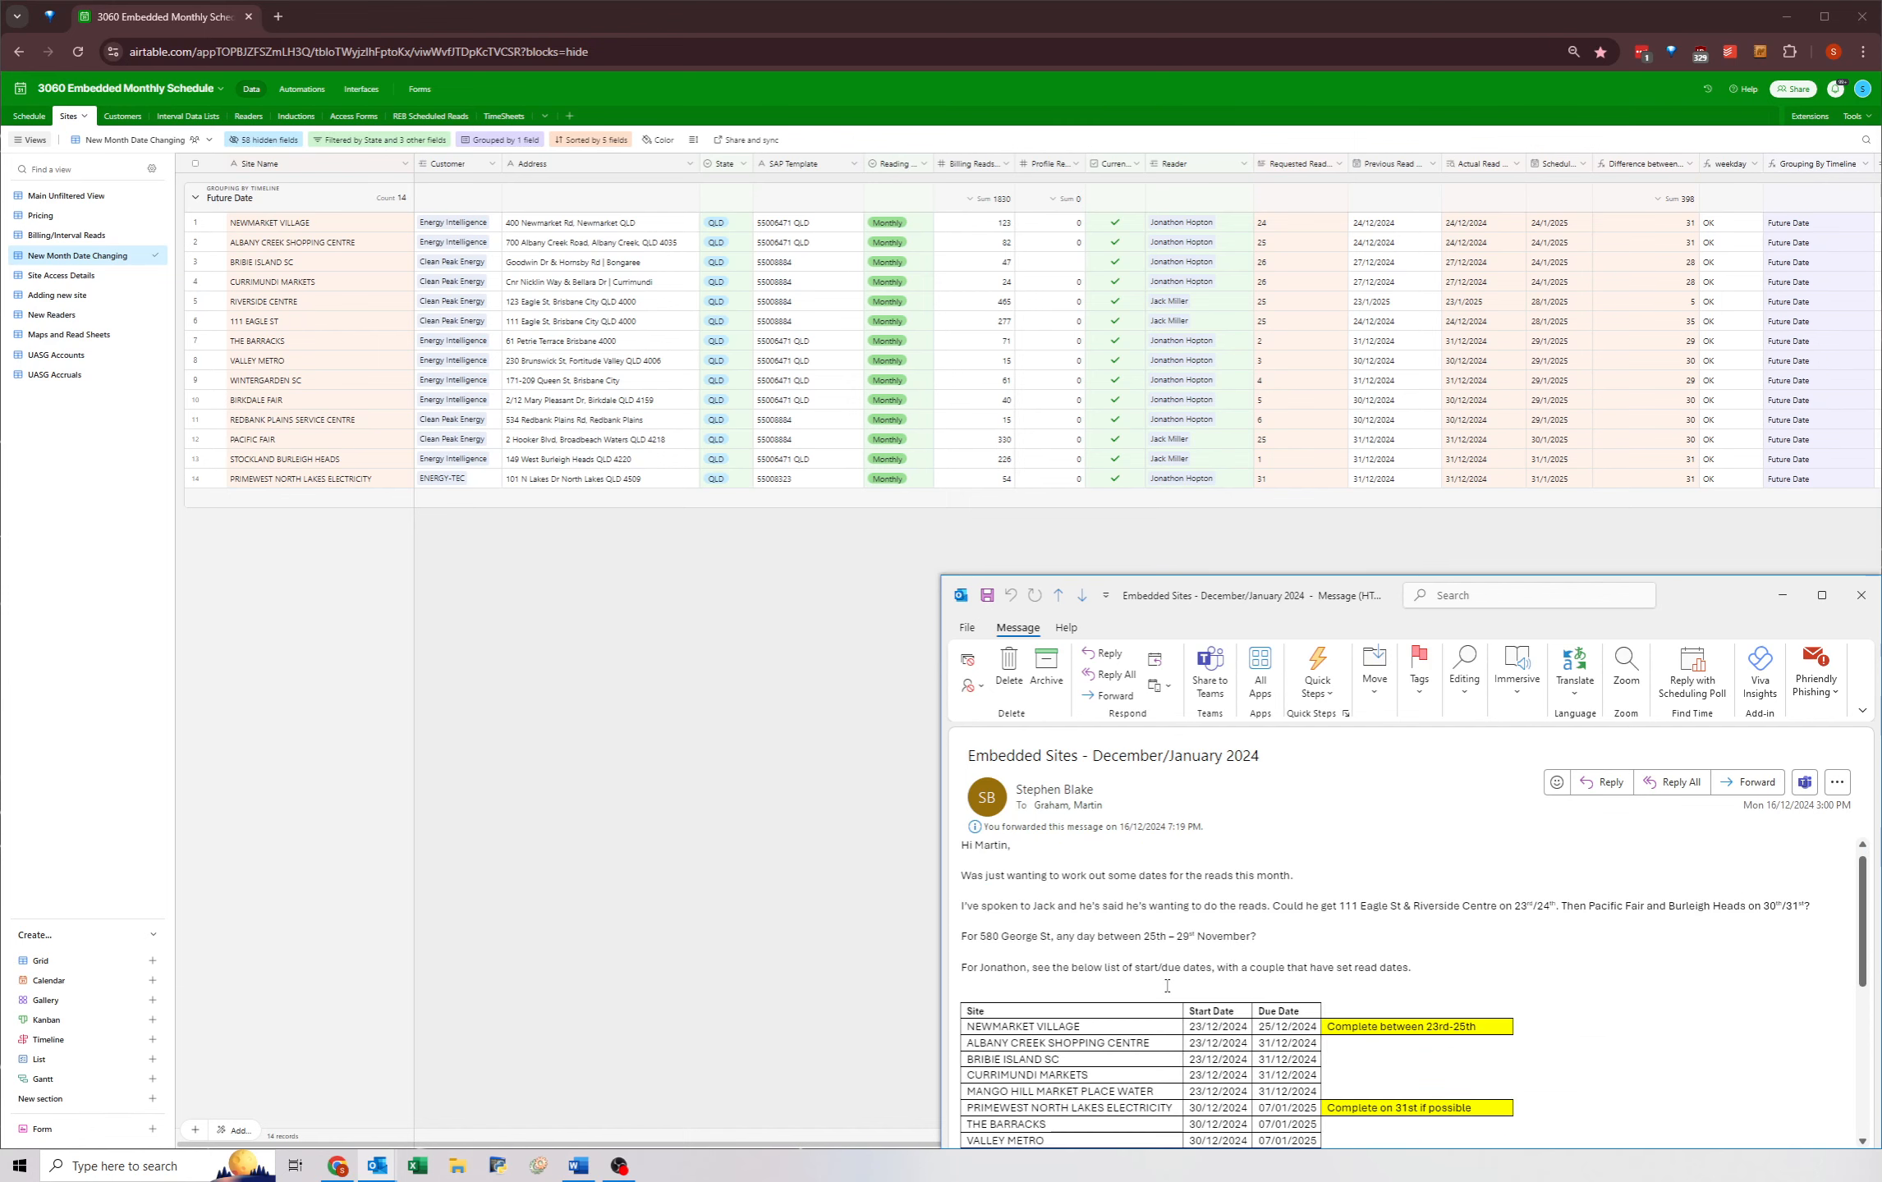
scroll(1161, 955, "up", 1)
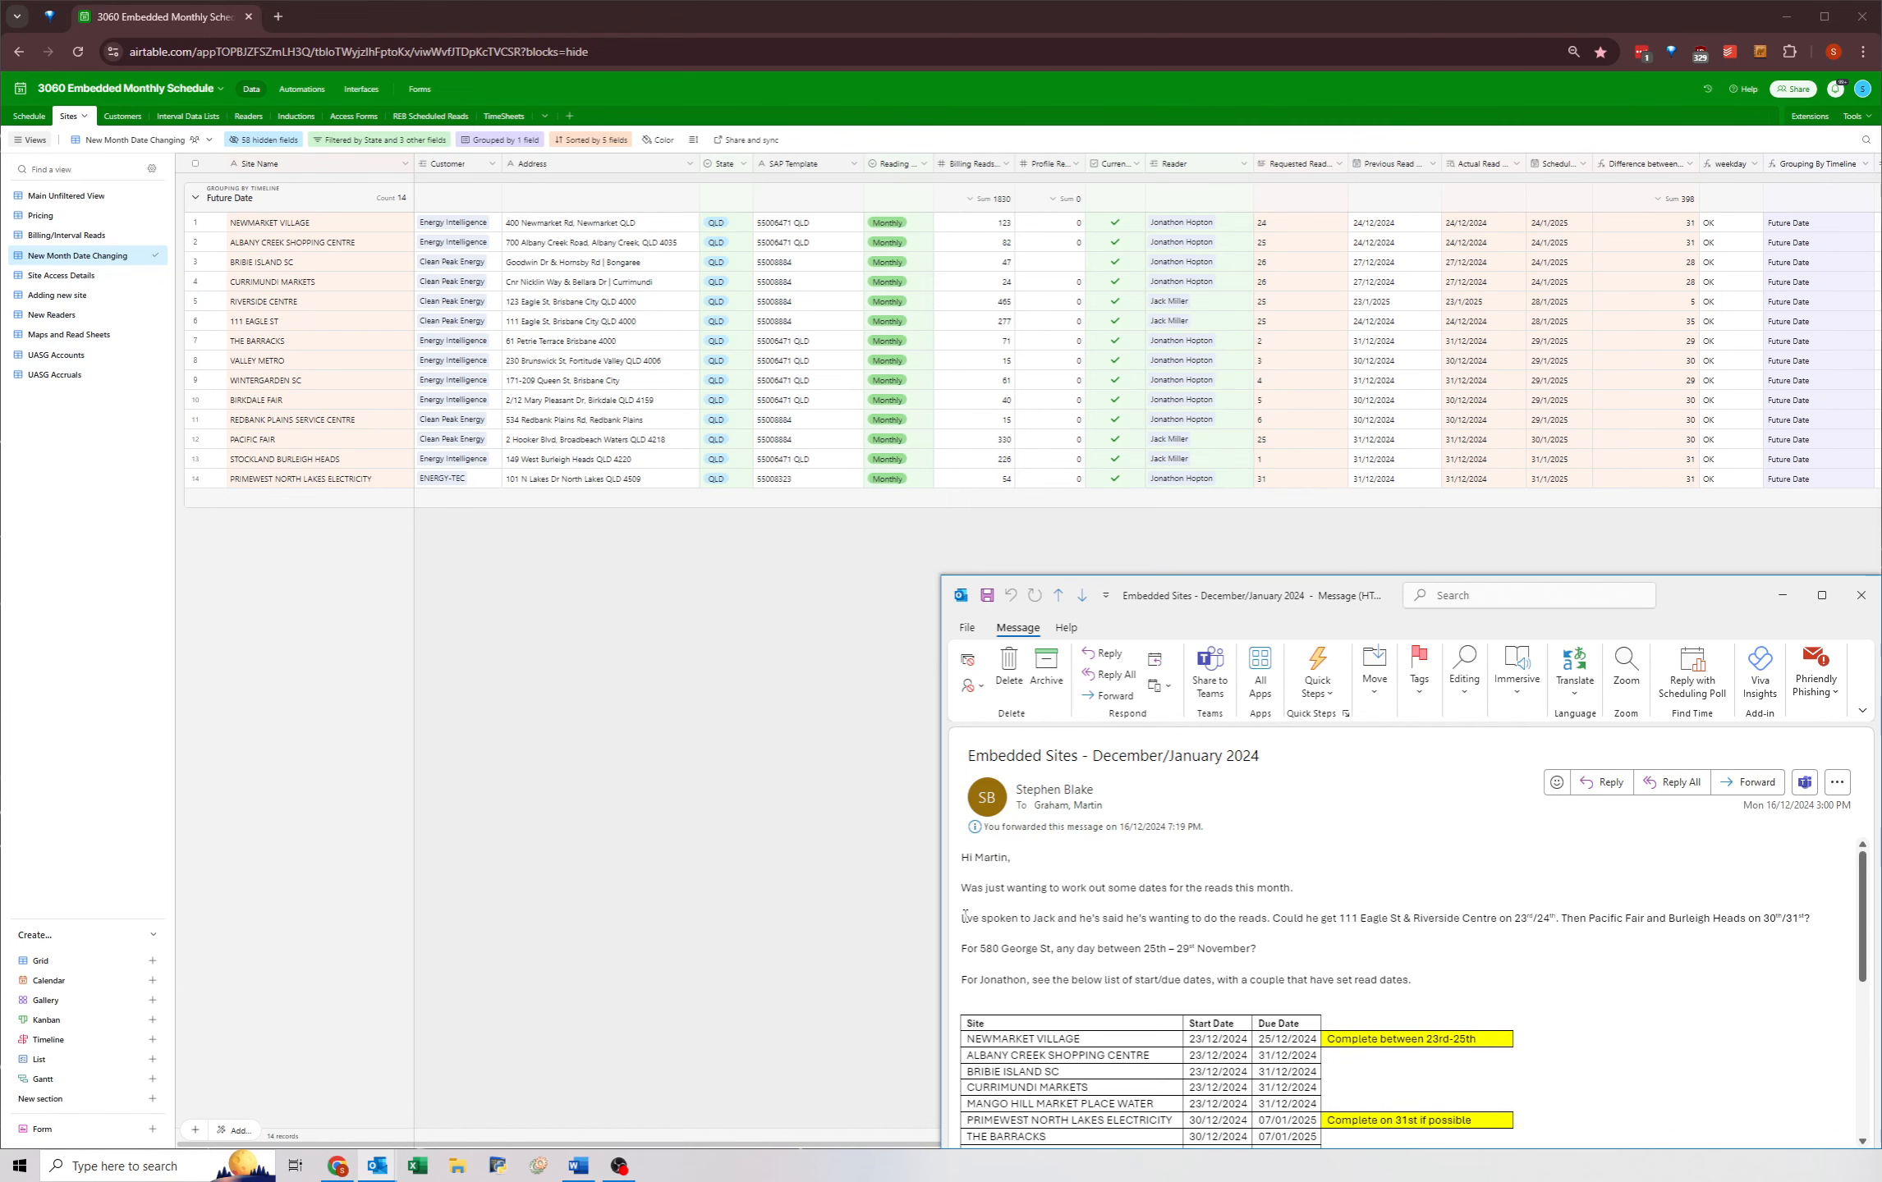
left_click_drag(1273, 918, 1814, 920)
left_click(972, 946)
left_click_drag(966, 948, 1283, 949)
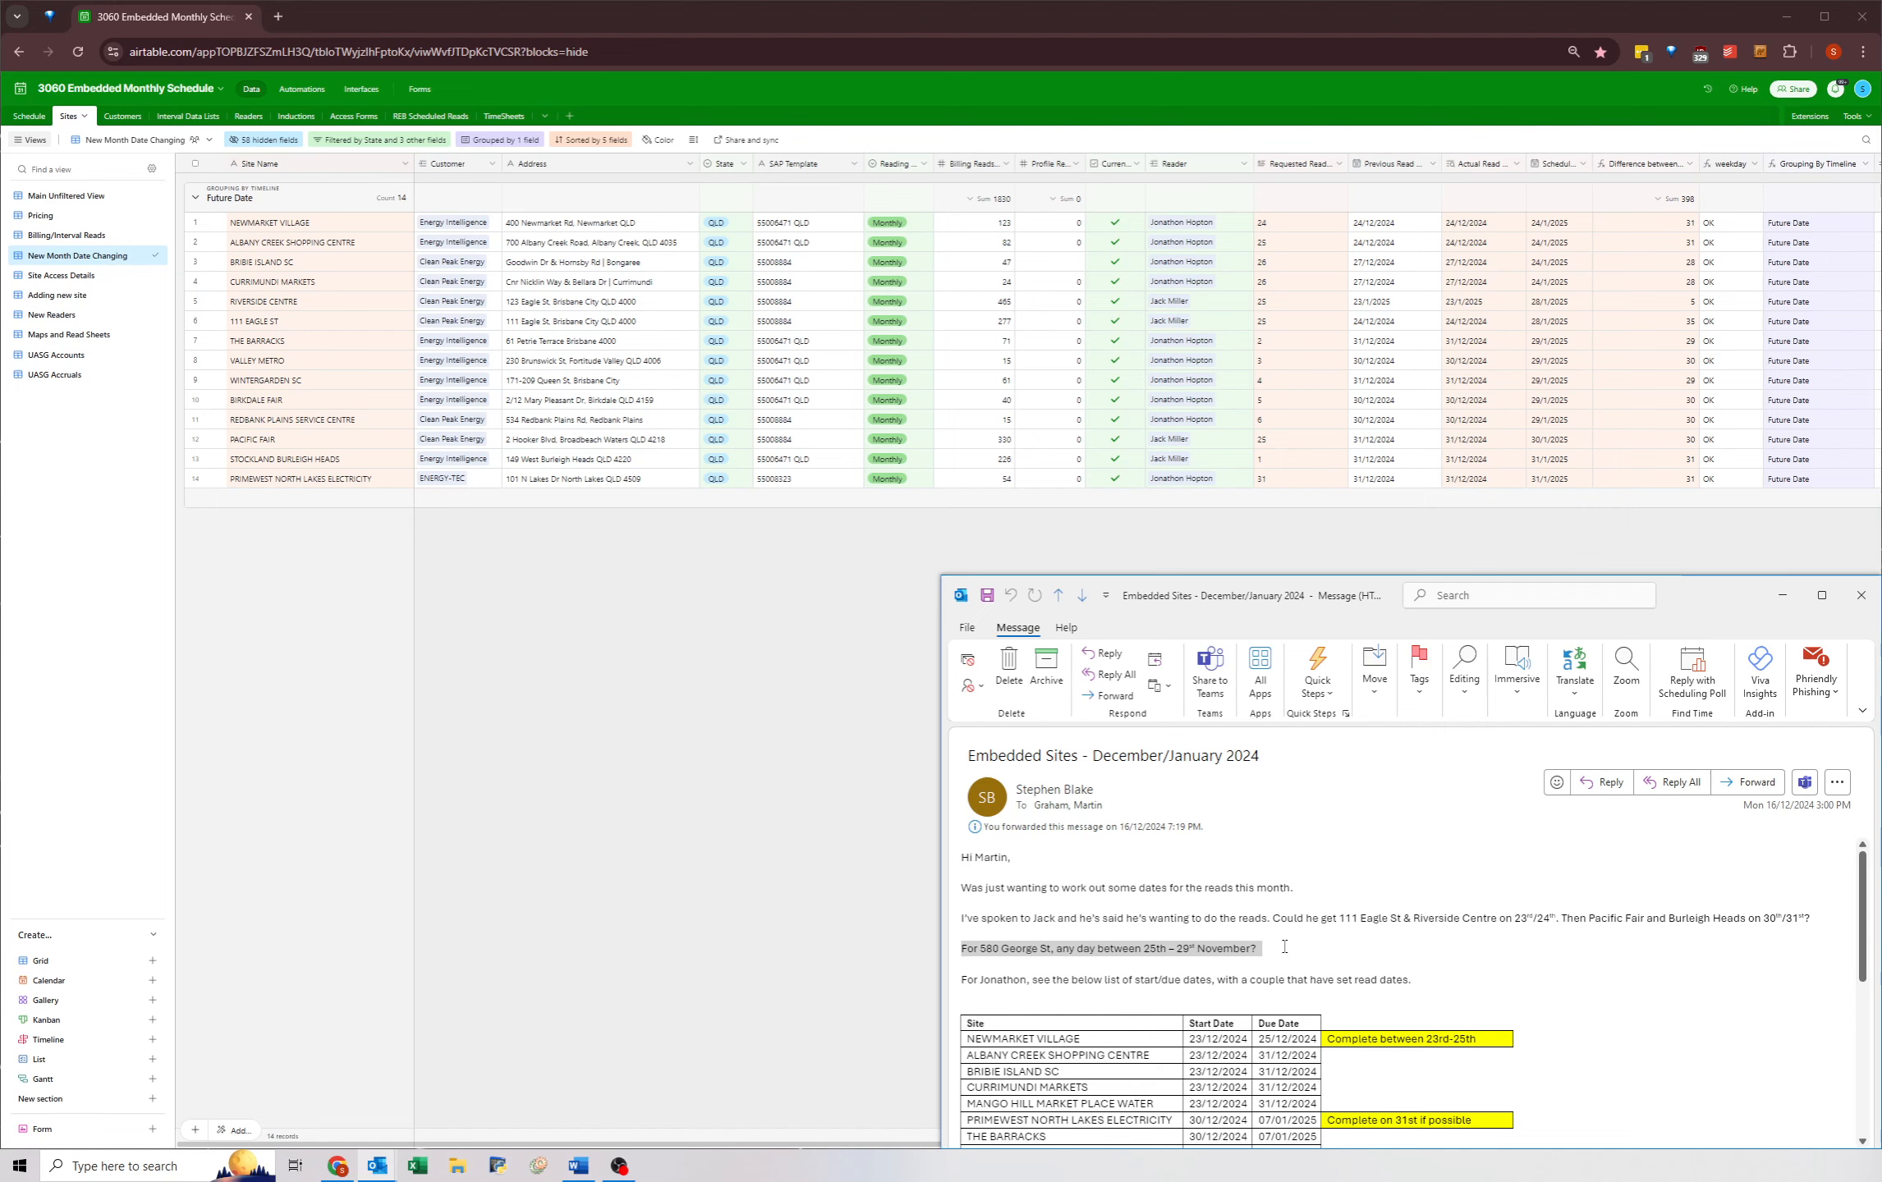
left_click(1284, 950)
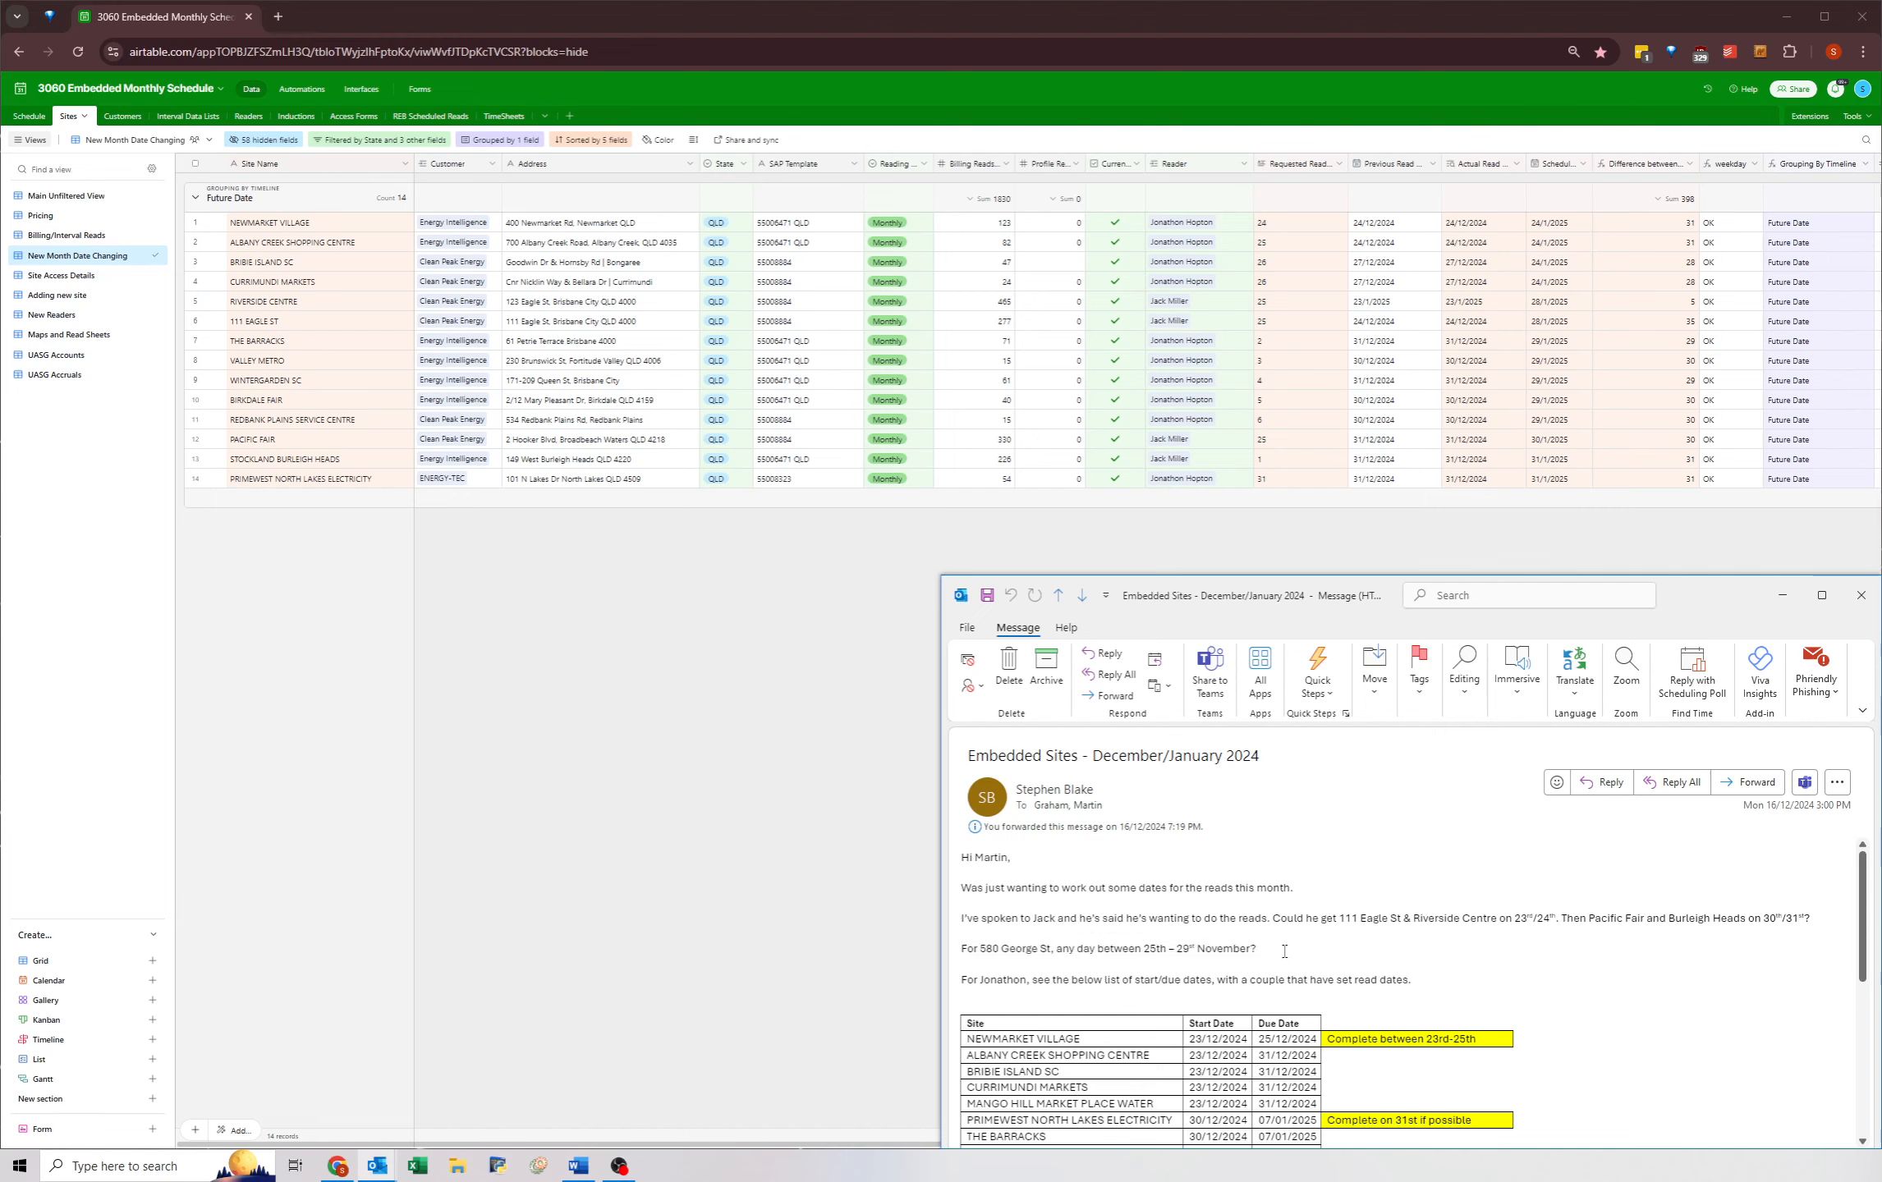
double_click(1217, 945)
left_click(1217, 946)
scroll(1177, 985, "down", 2)
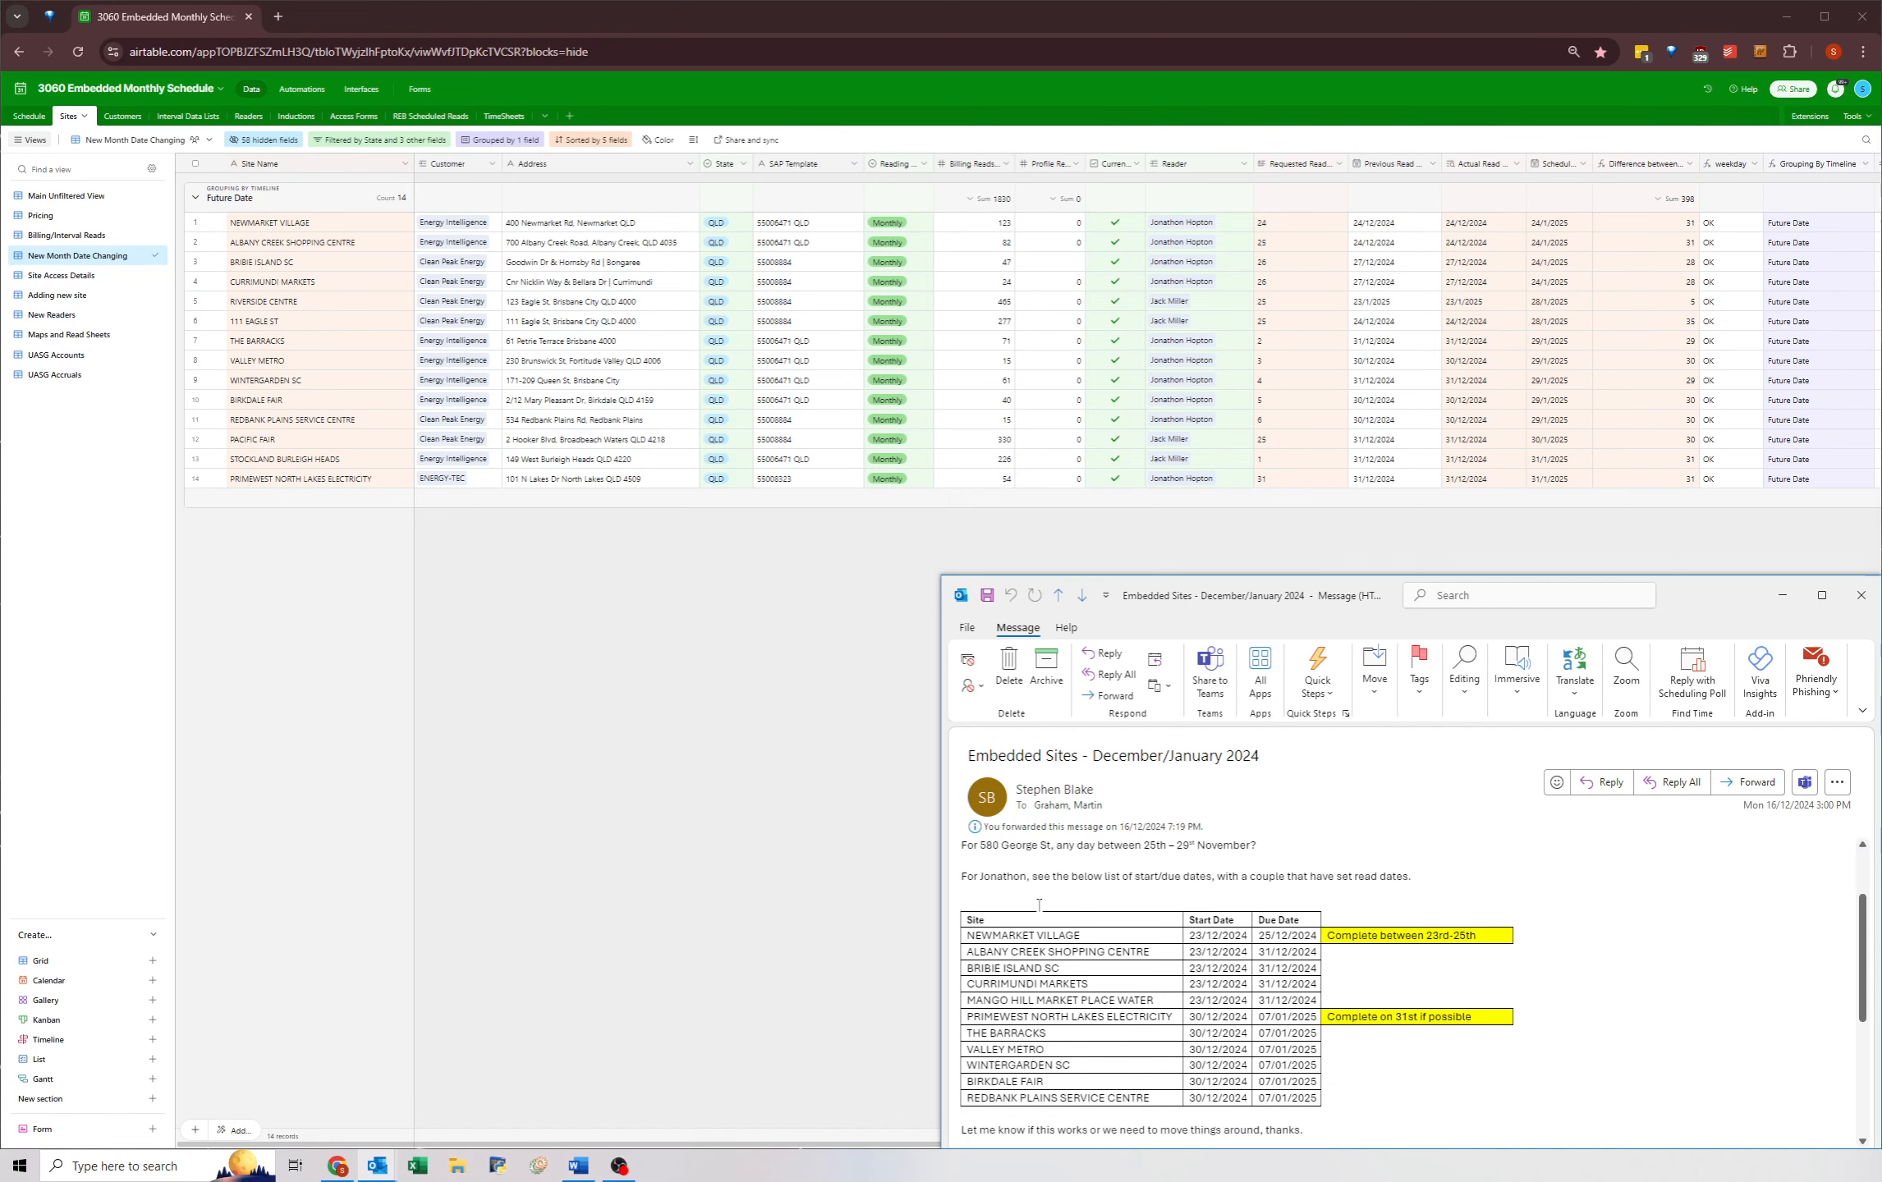
triple_click(1038, 905)
left_click(975, 923)
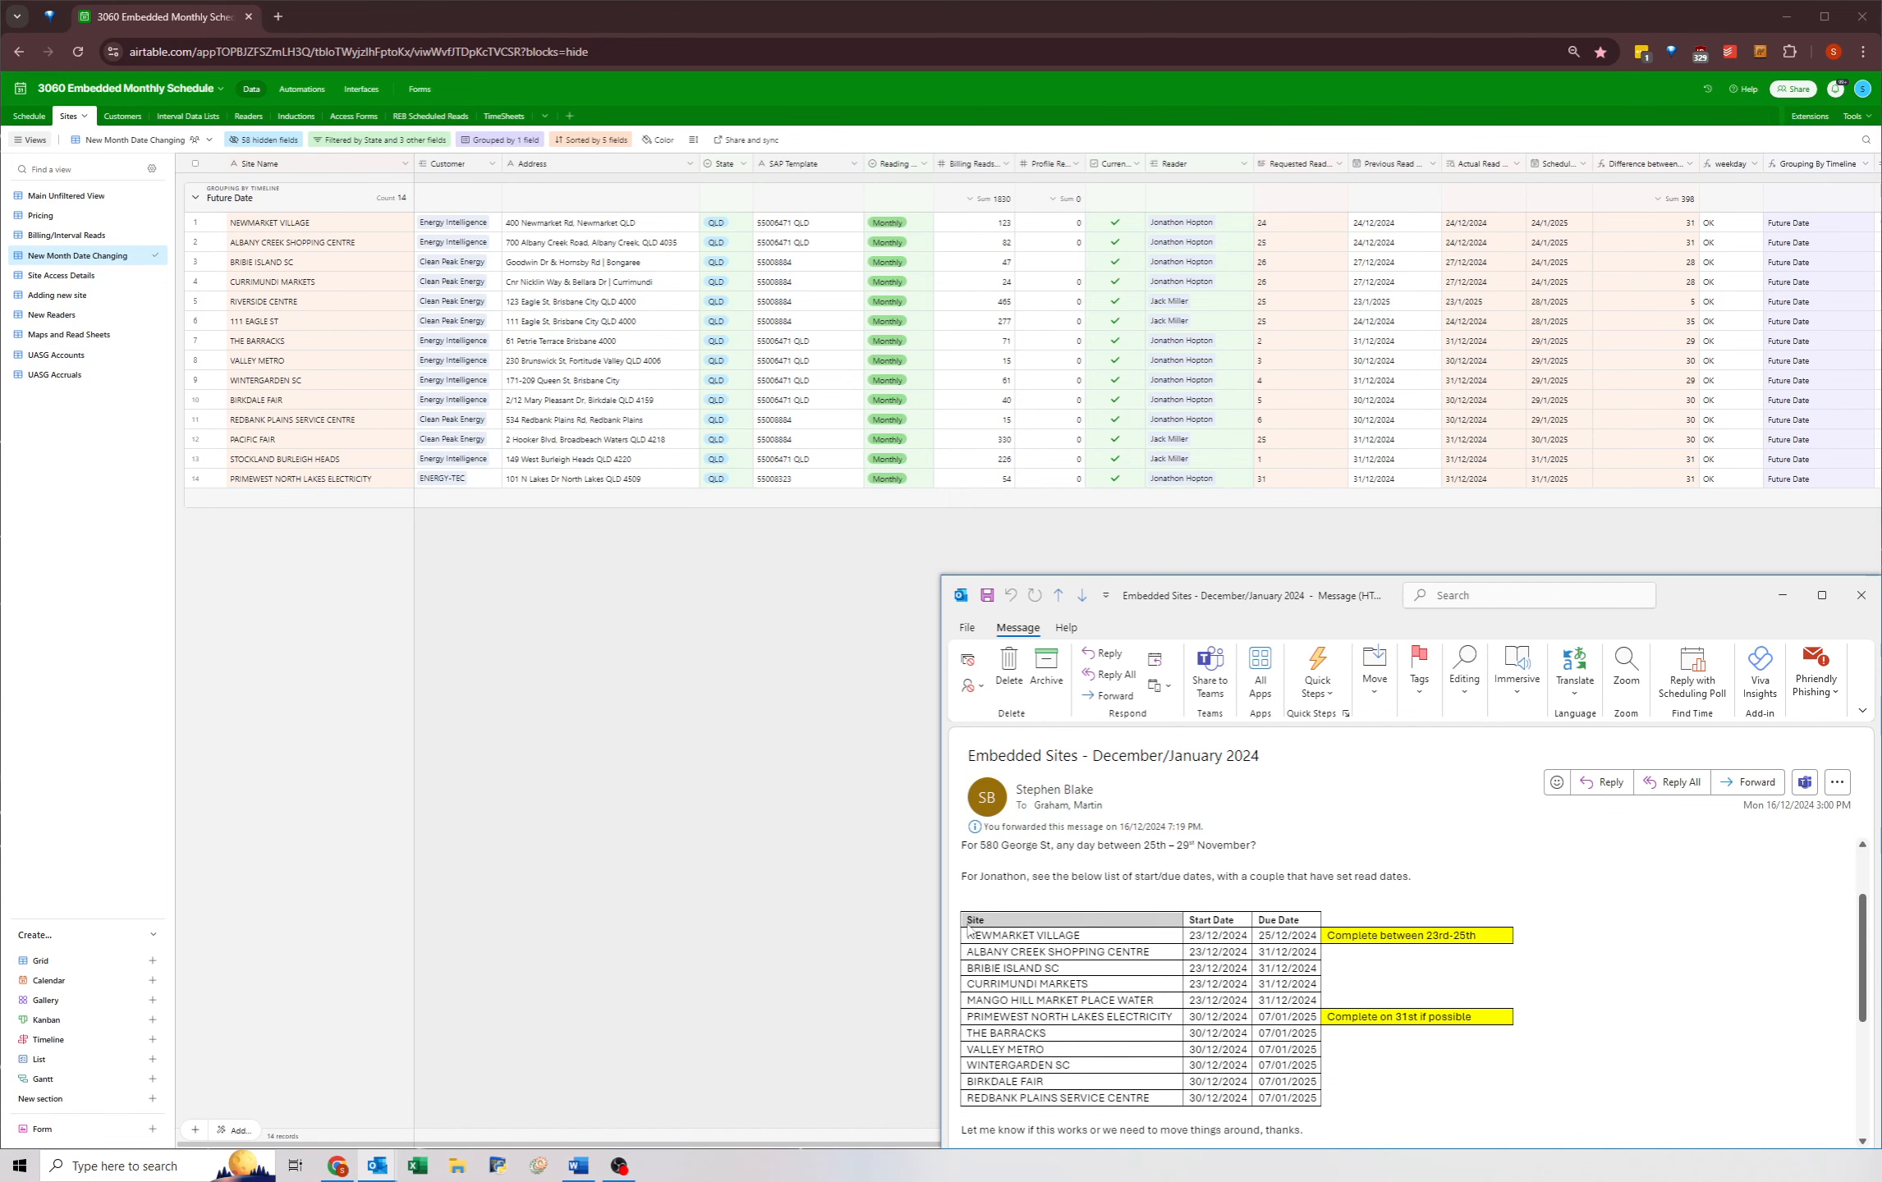
left_click(973, 909)
left_click(975, 921)
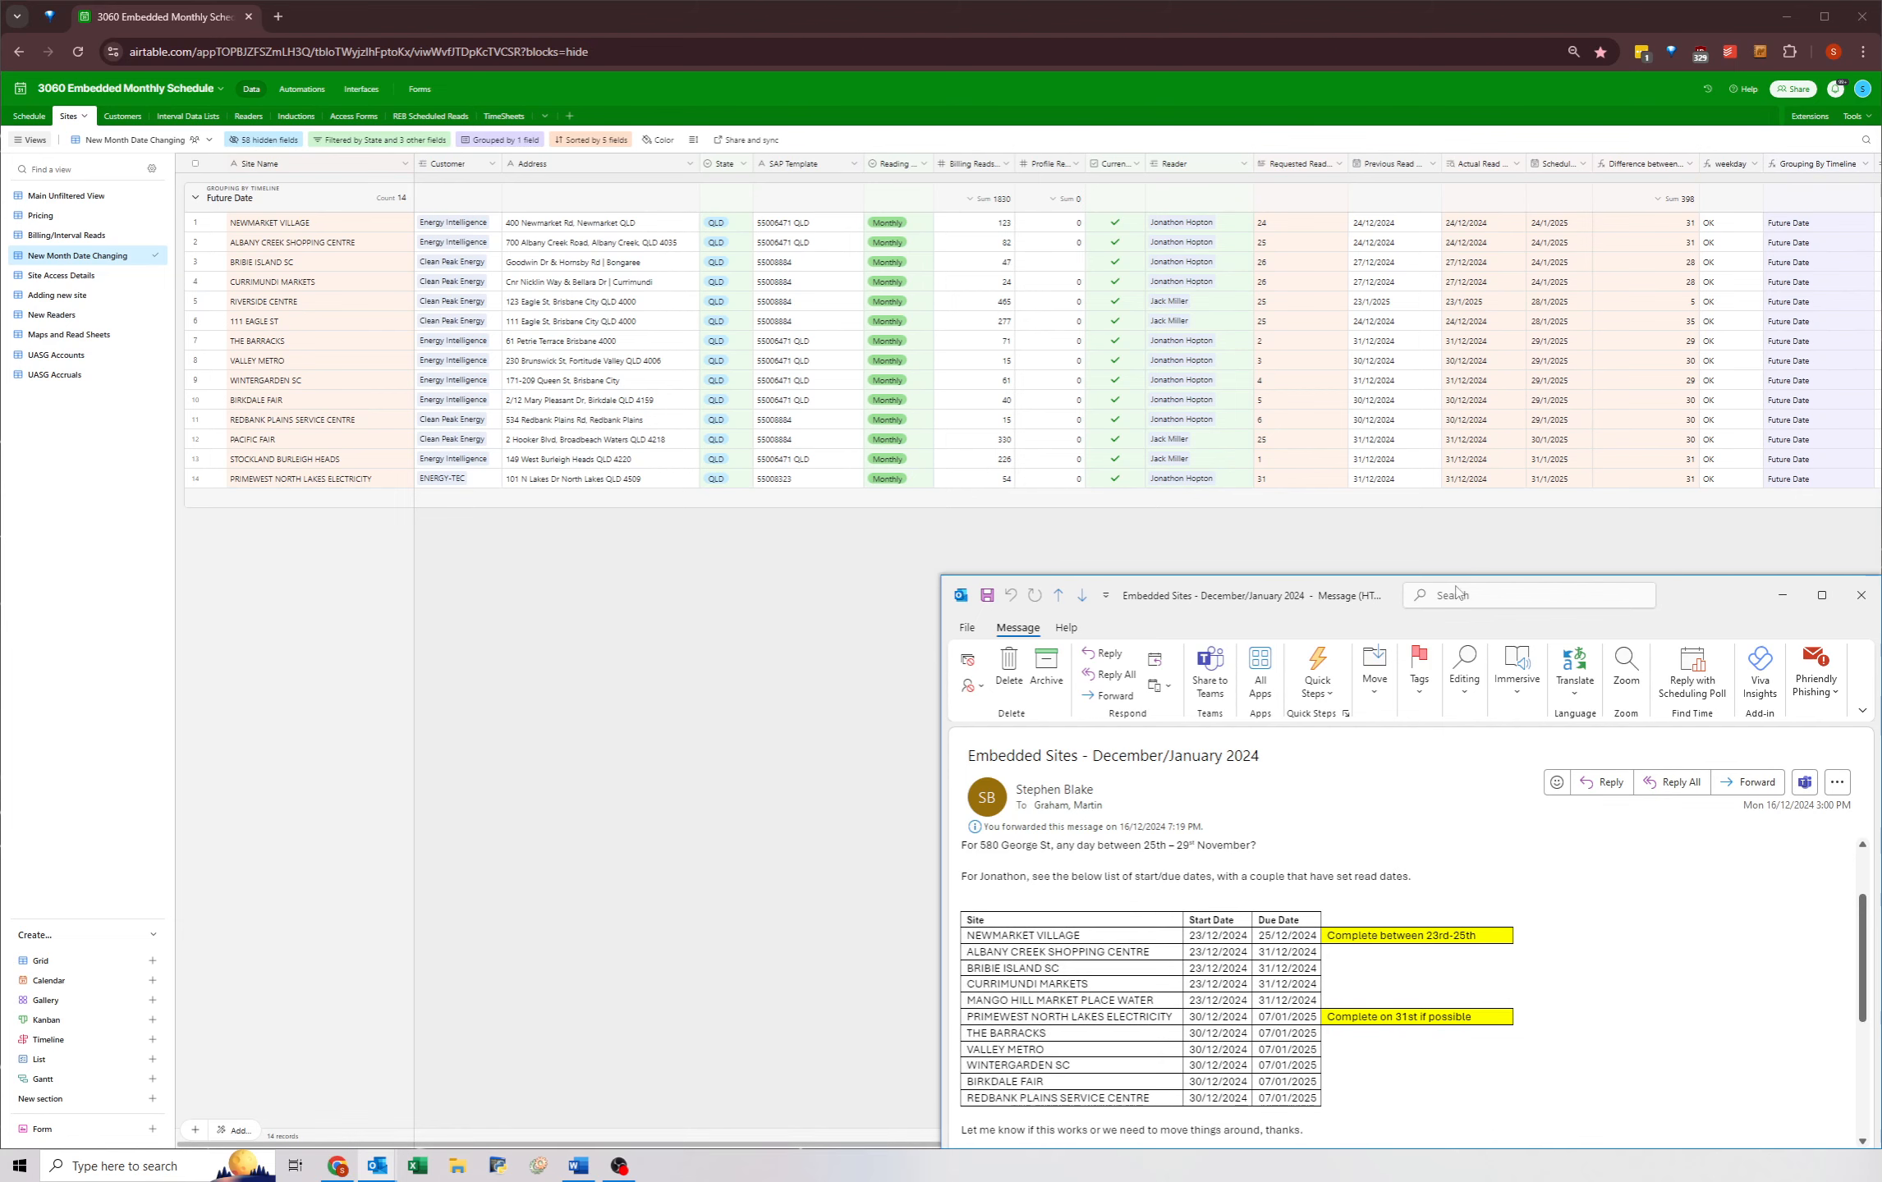
key("Escape")
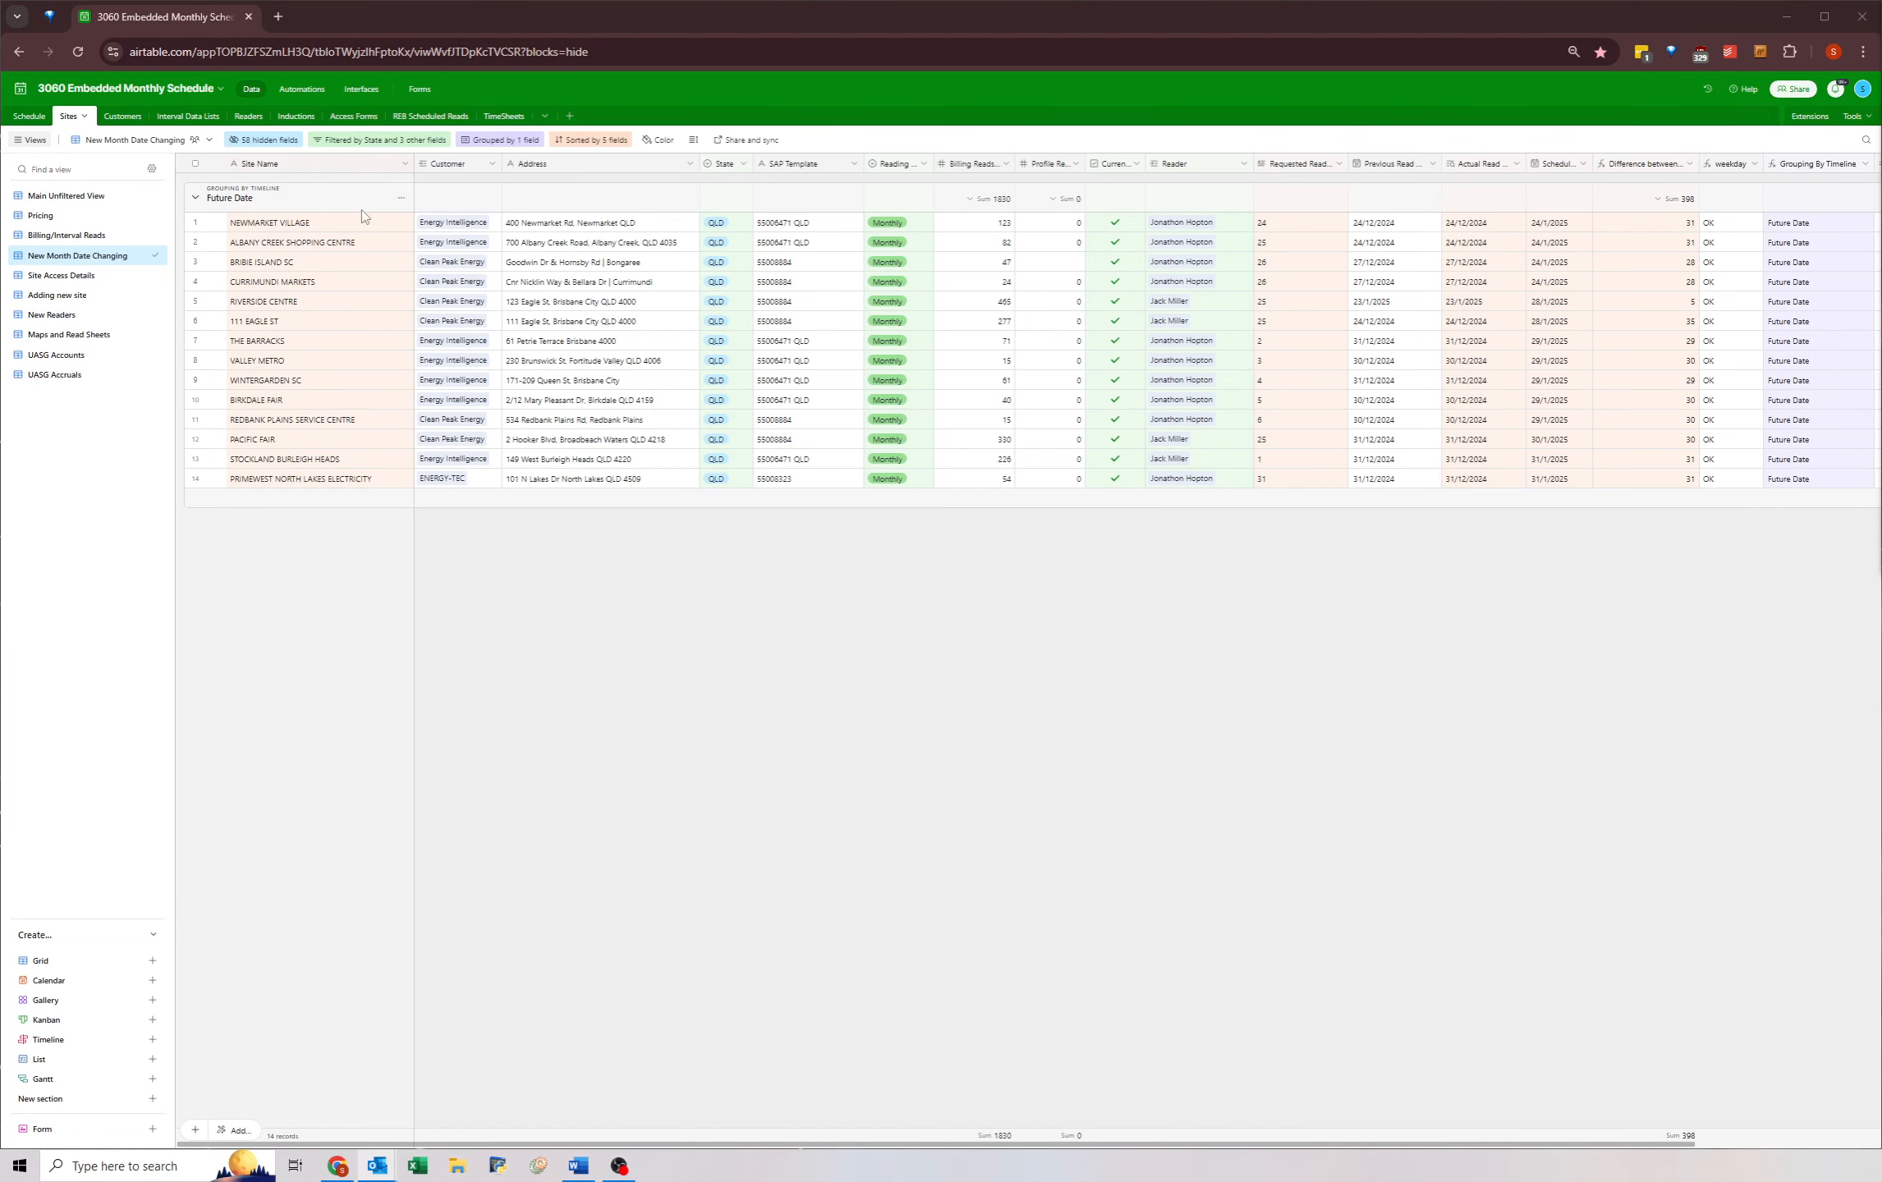
- Clear both selected readers from the Reader filter condition in the New Month Date Changing view
left_click(345, 139)
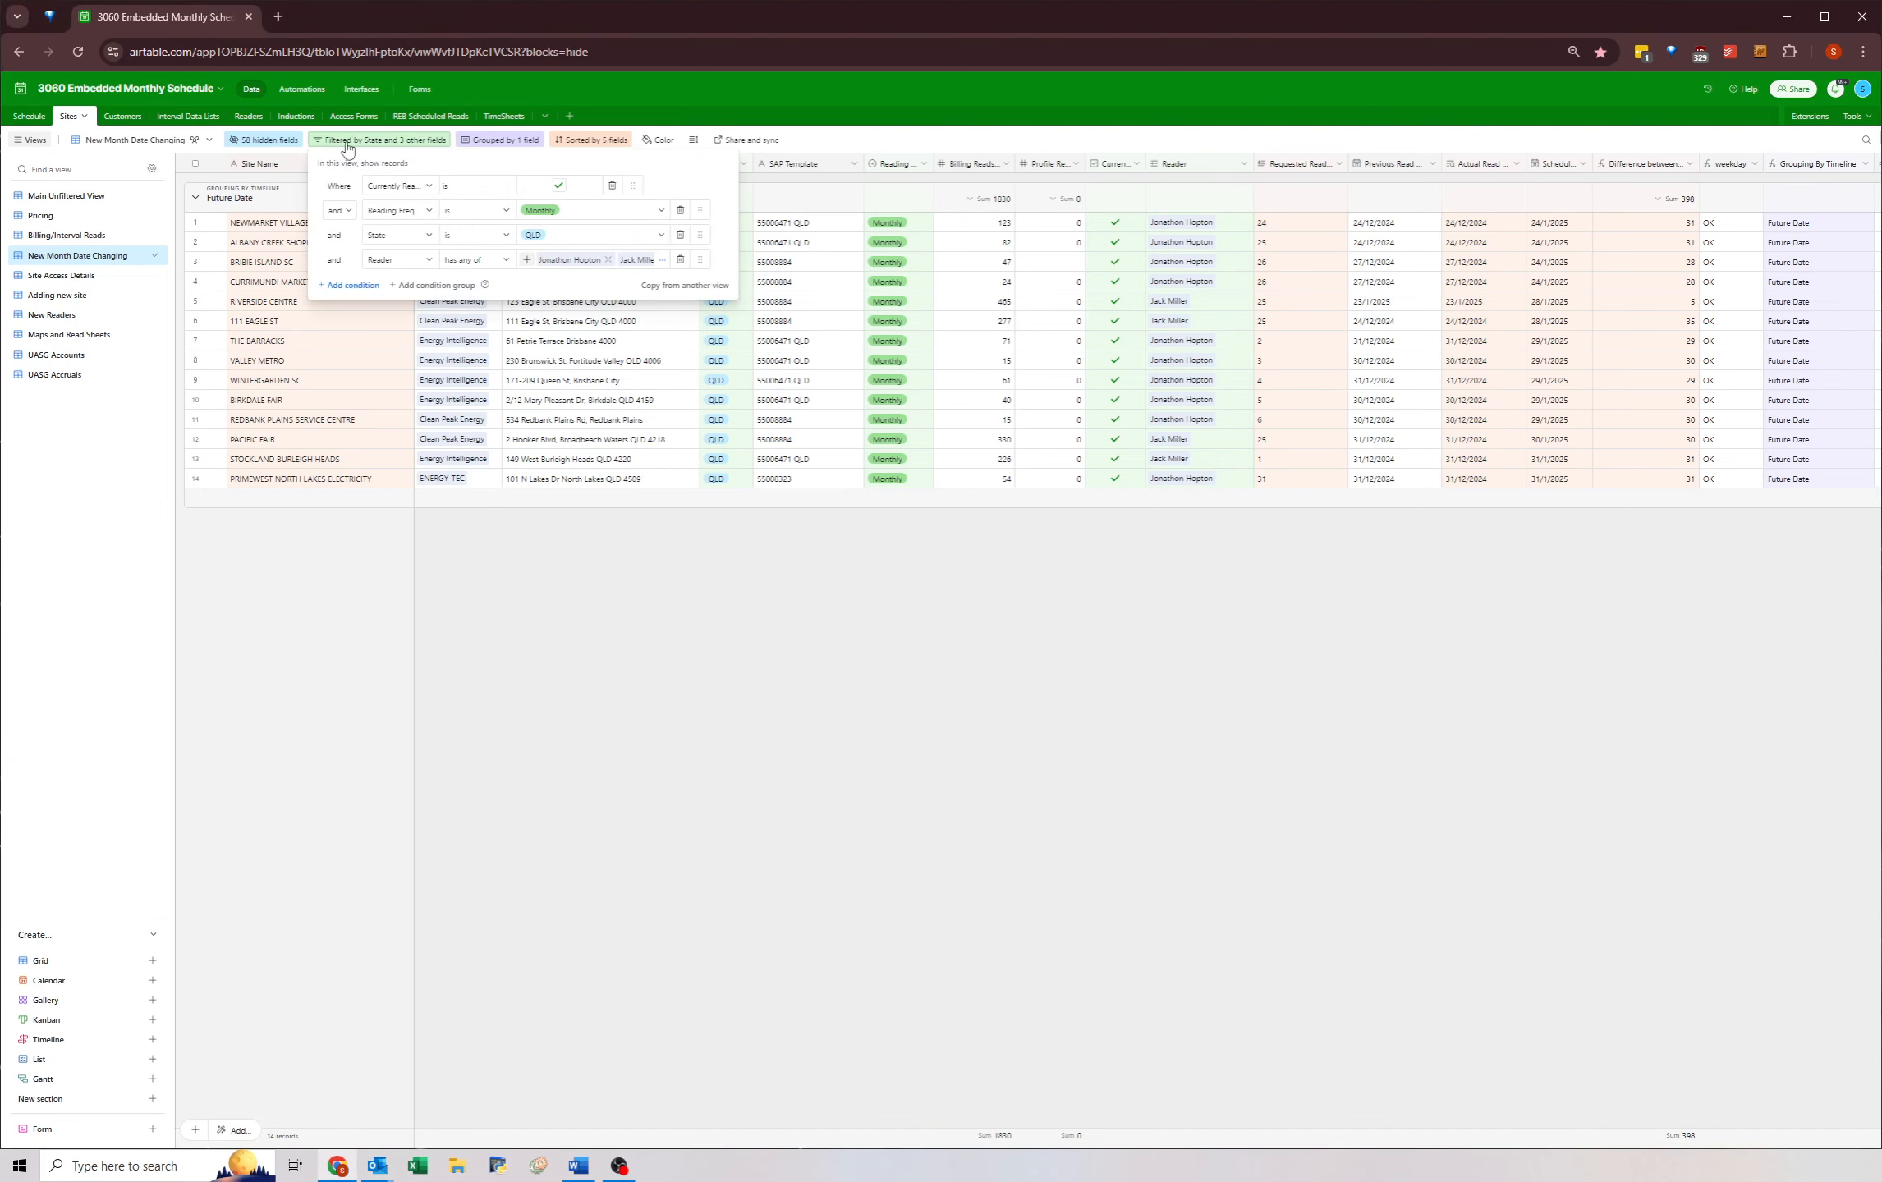
left_click(608, 261)
left_click(583, 259)
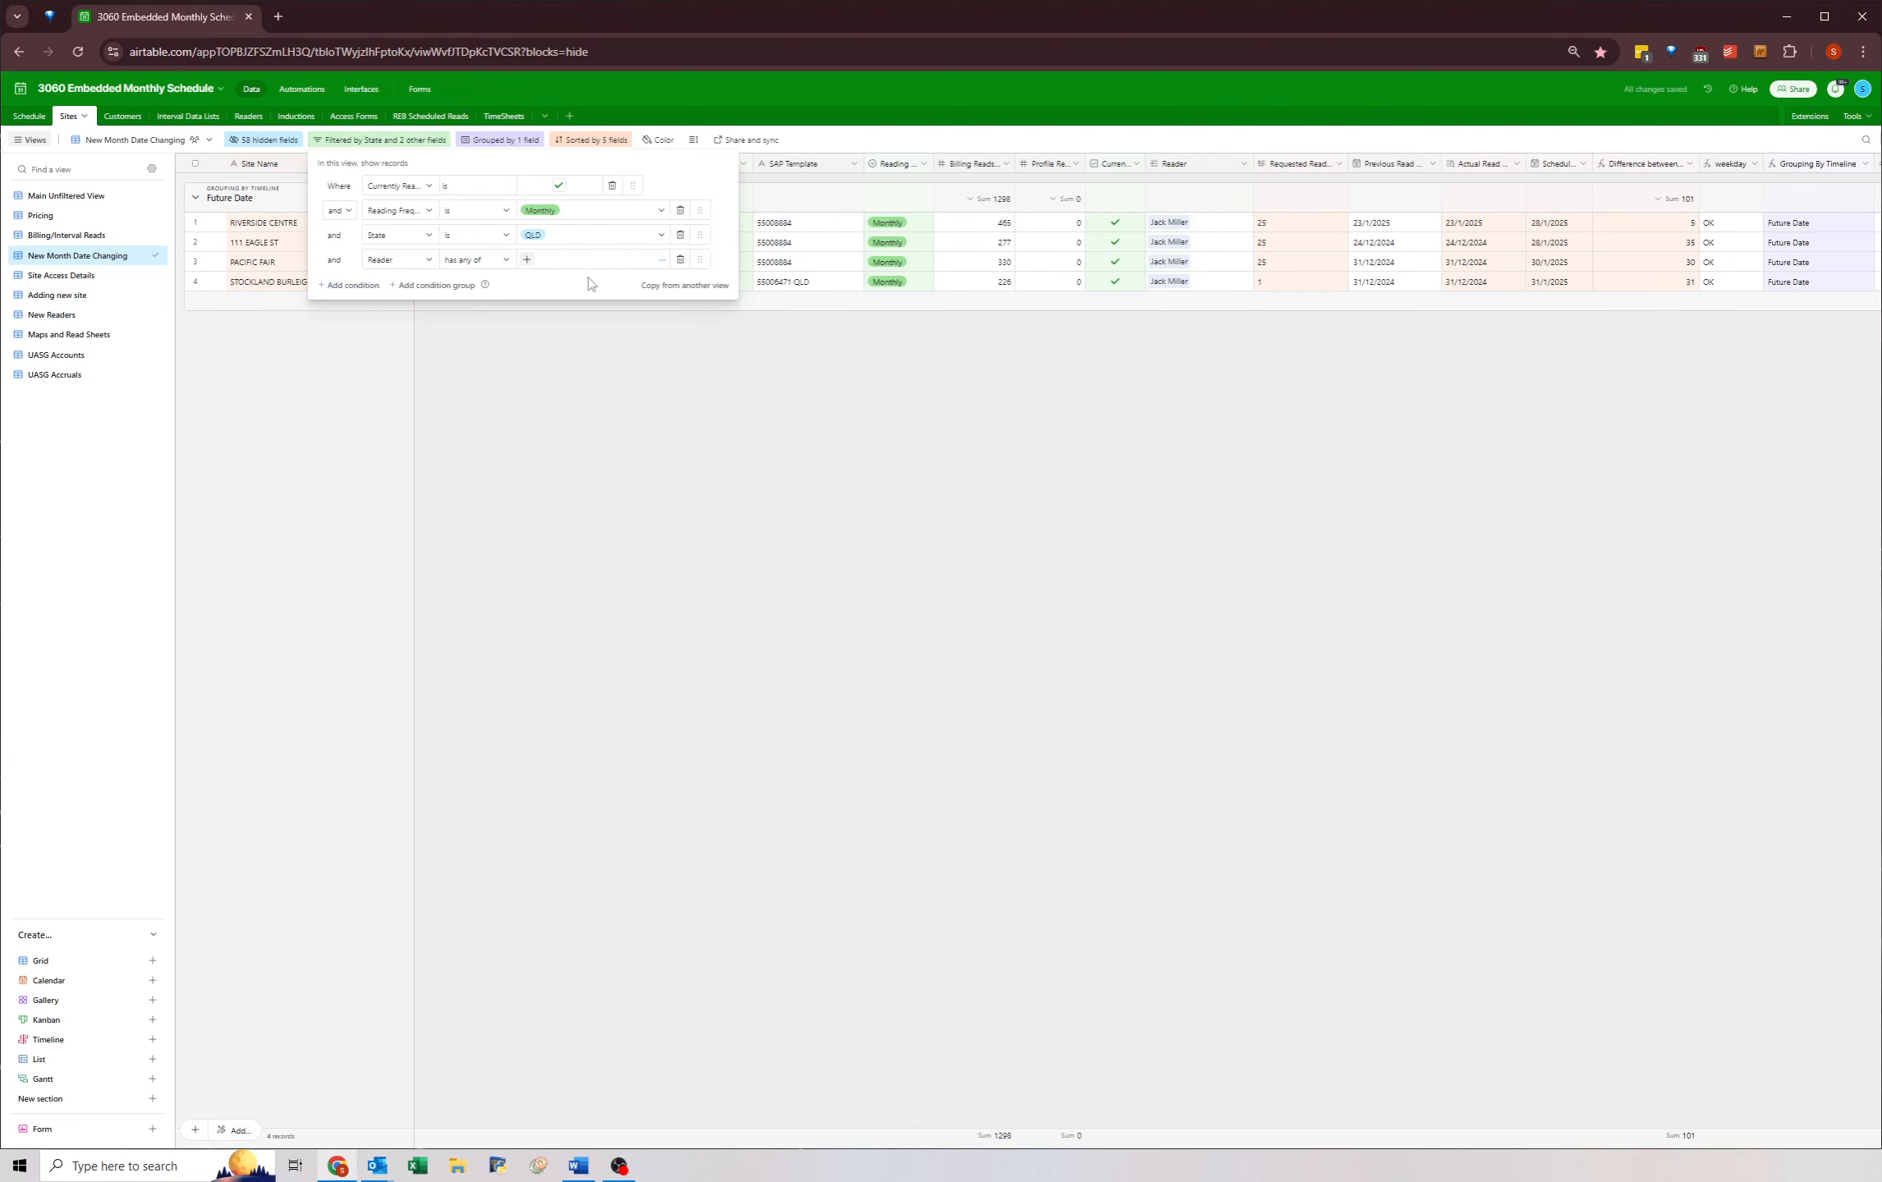
left_click(645, 792)
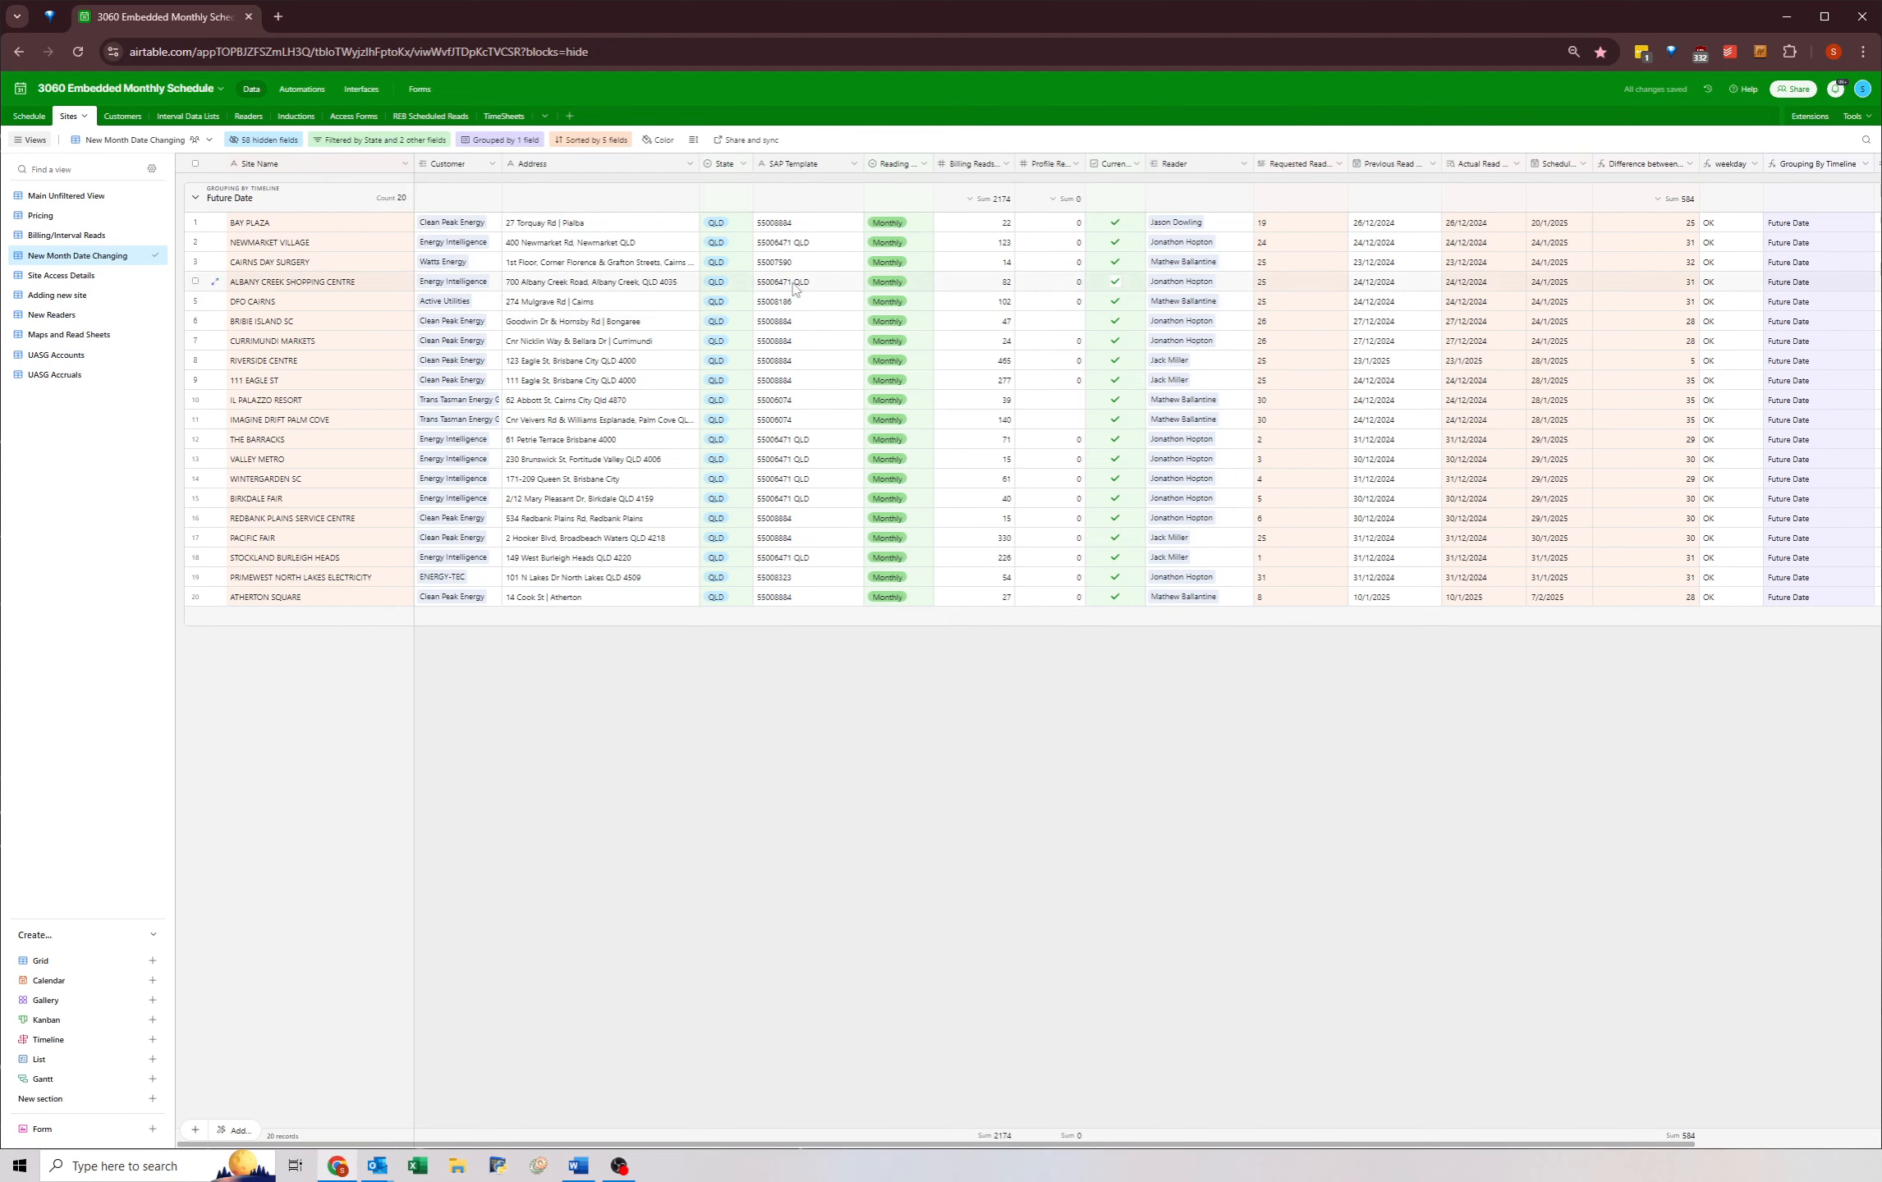
- Set the State filter to NSW and the Reader filter to the reader assigned to 580 George St
left_click(363, 141)
left_click(558, 238)
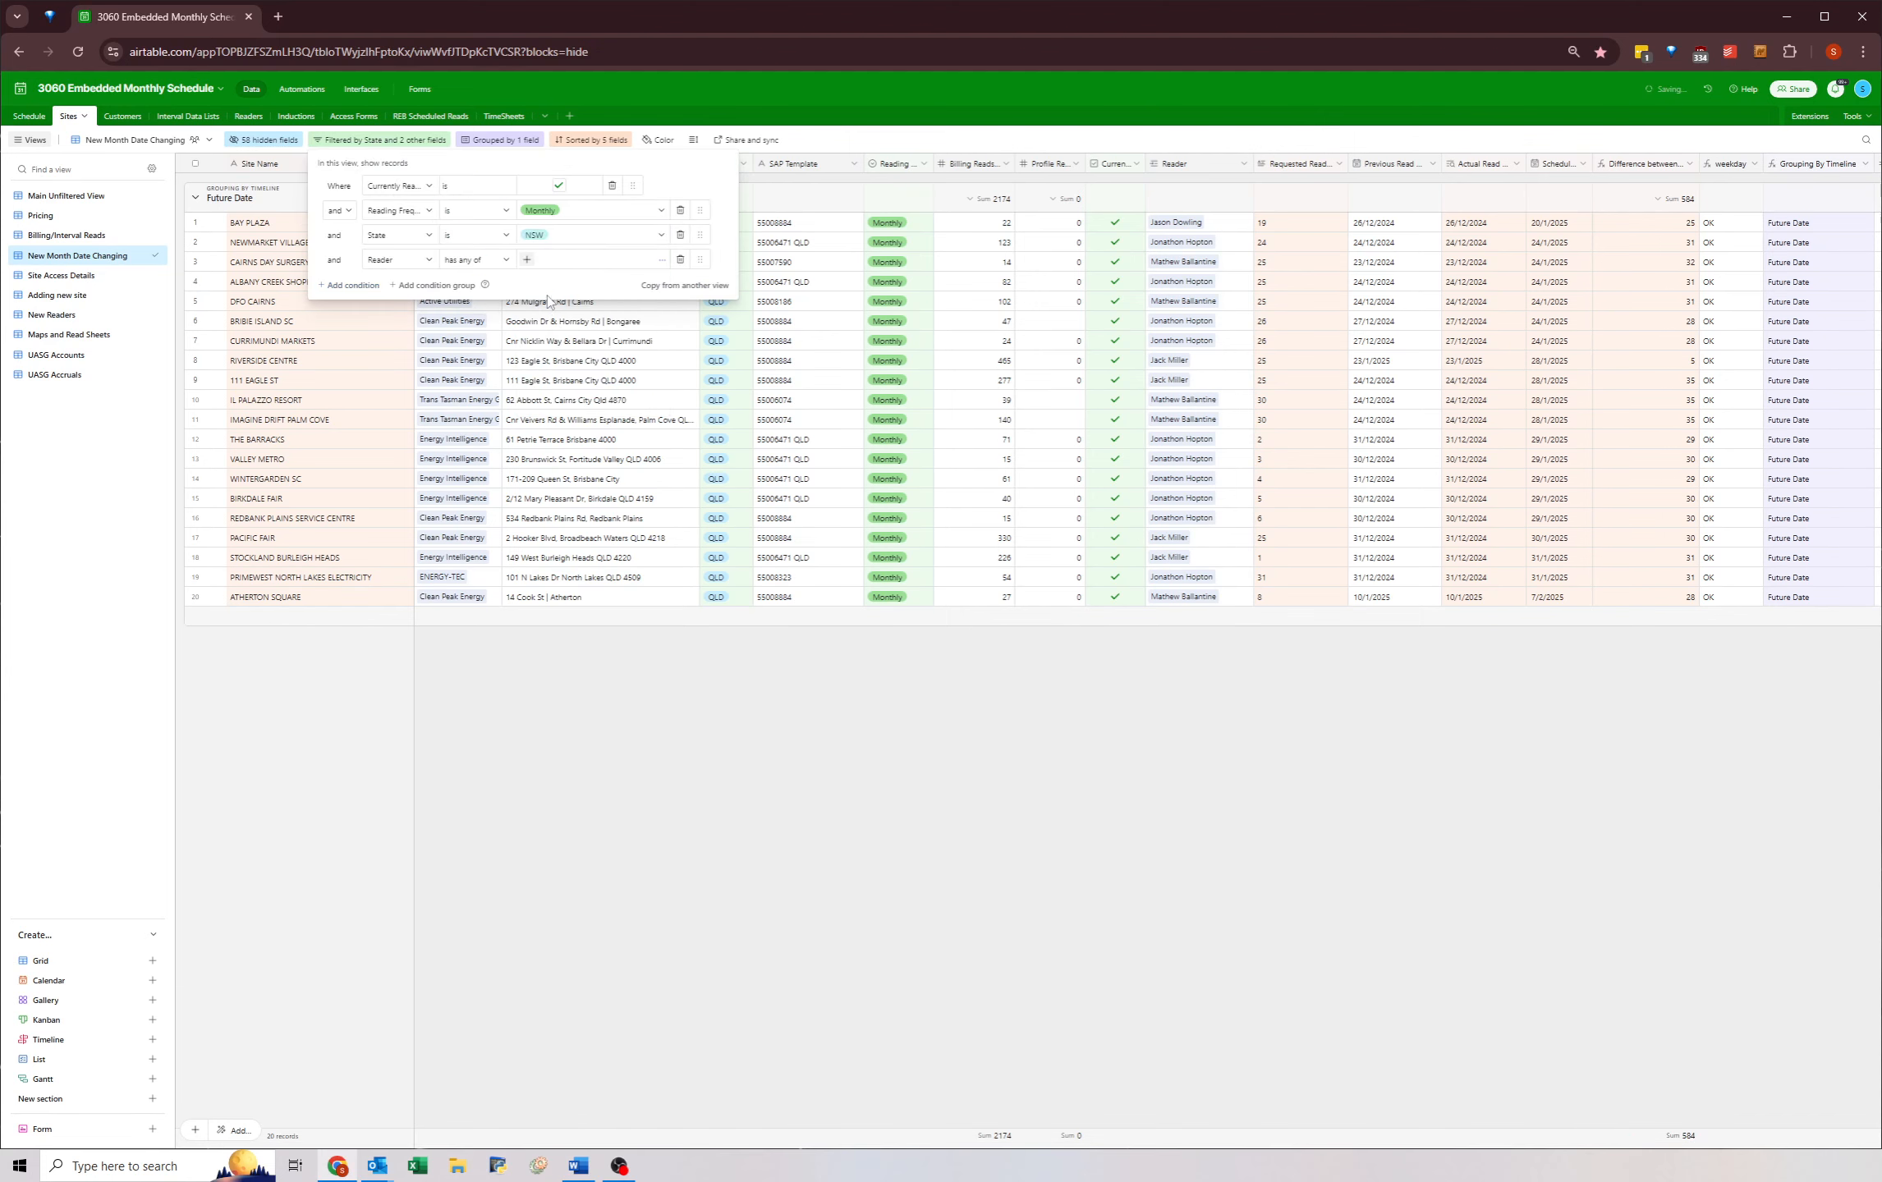
left_click(546, 293)
left_click(527, 260)
type("nabil")
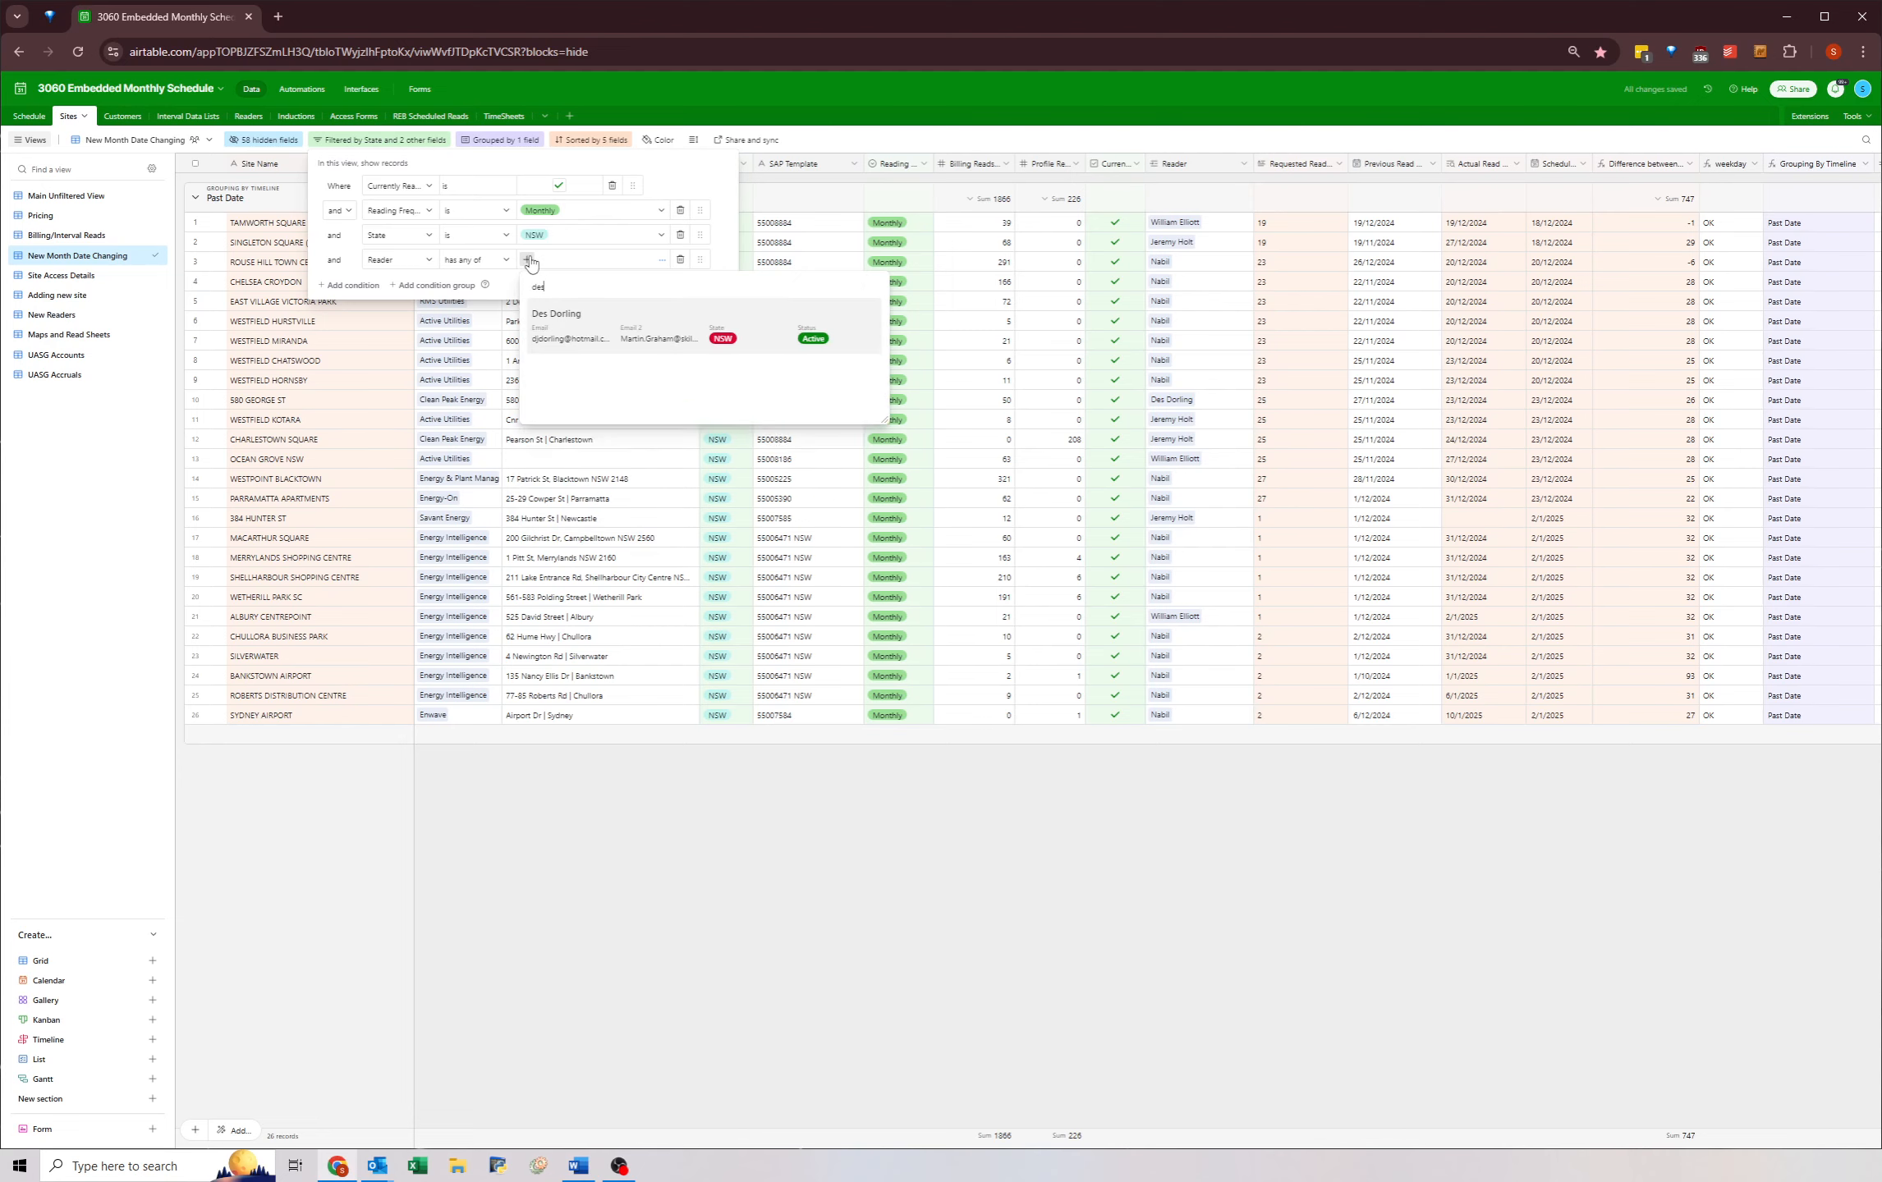
left_click(619, 329)
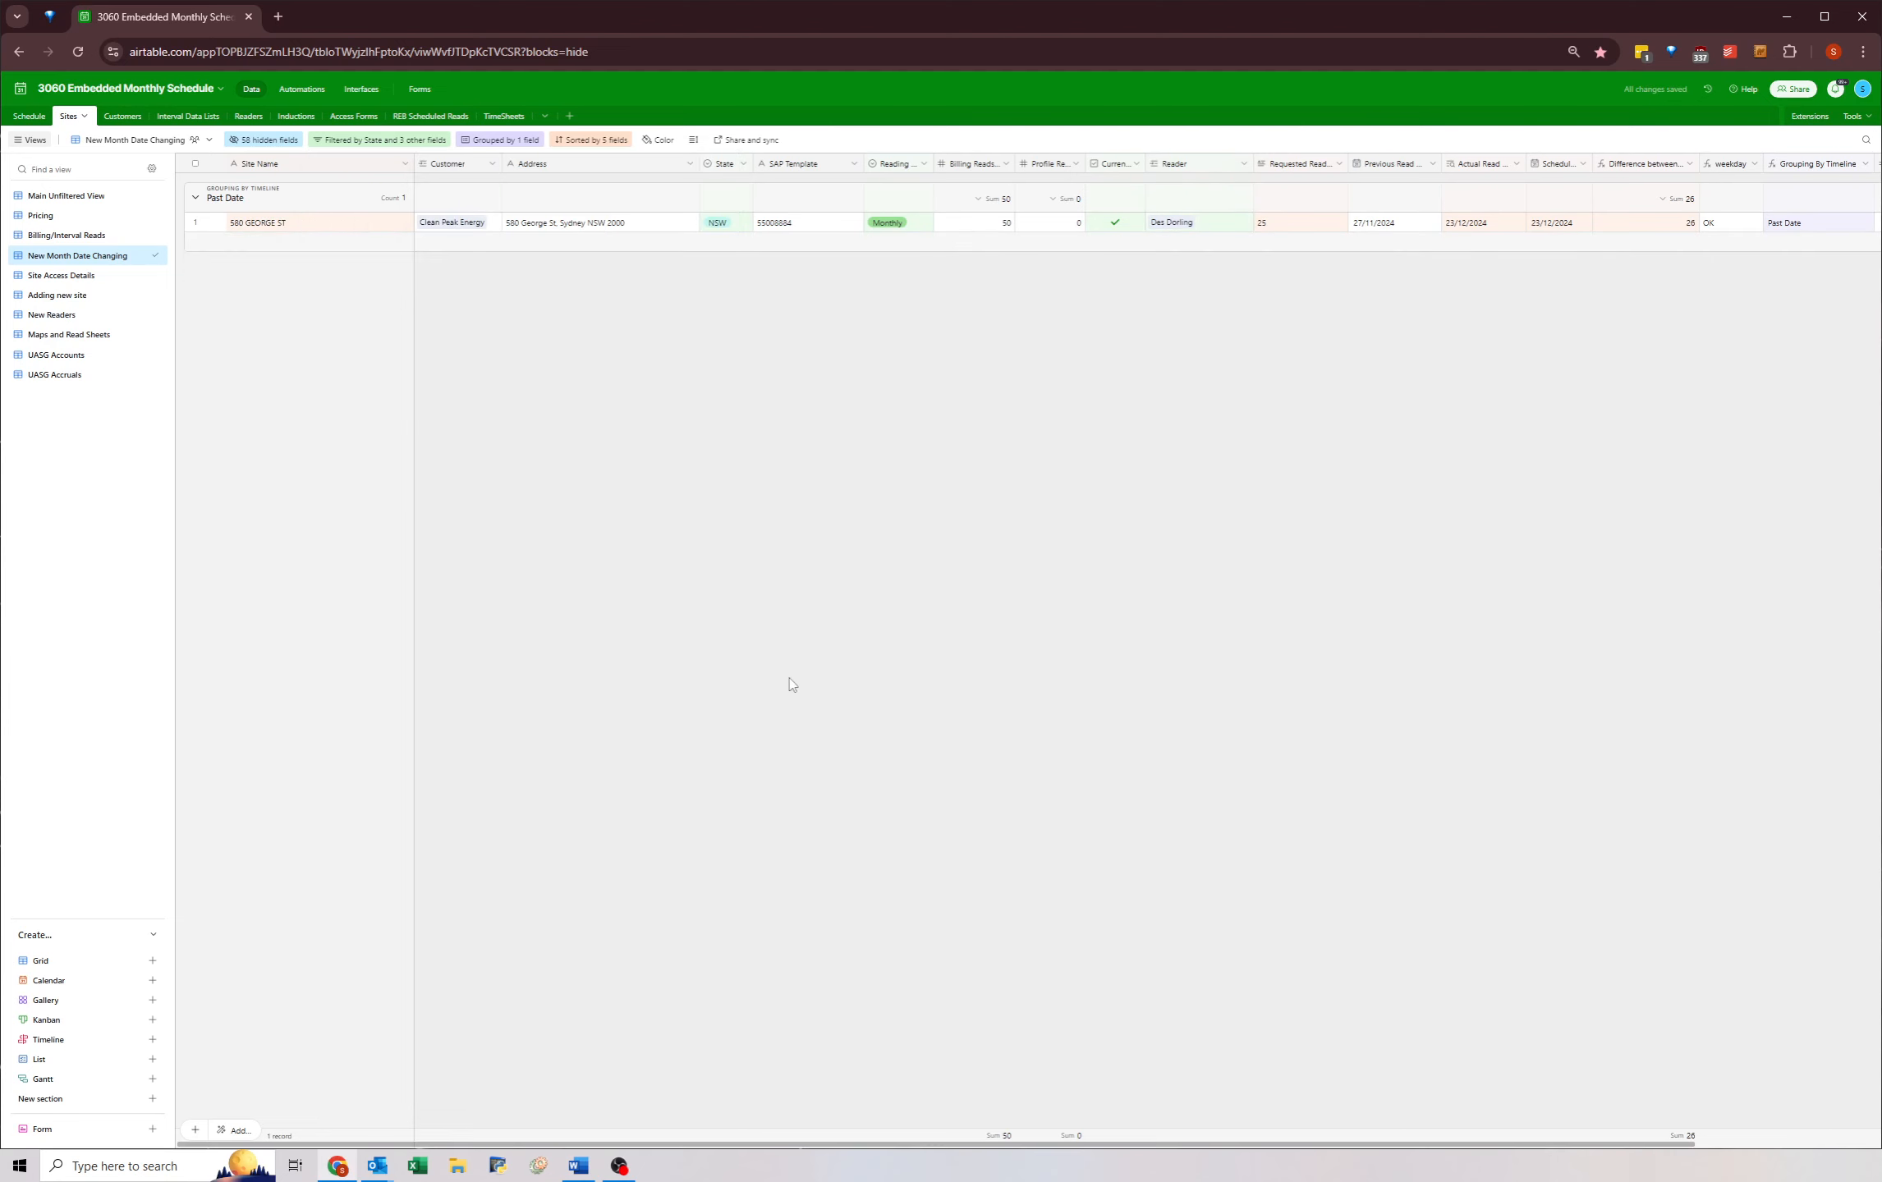
left_click(790, 685)
left_click(1480, 232)
left_click(1544, 227)
left_click(1487, 231)
key("ctrl+c")
left_click(1385, 231)
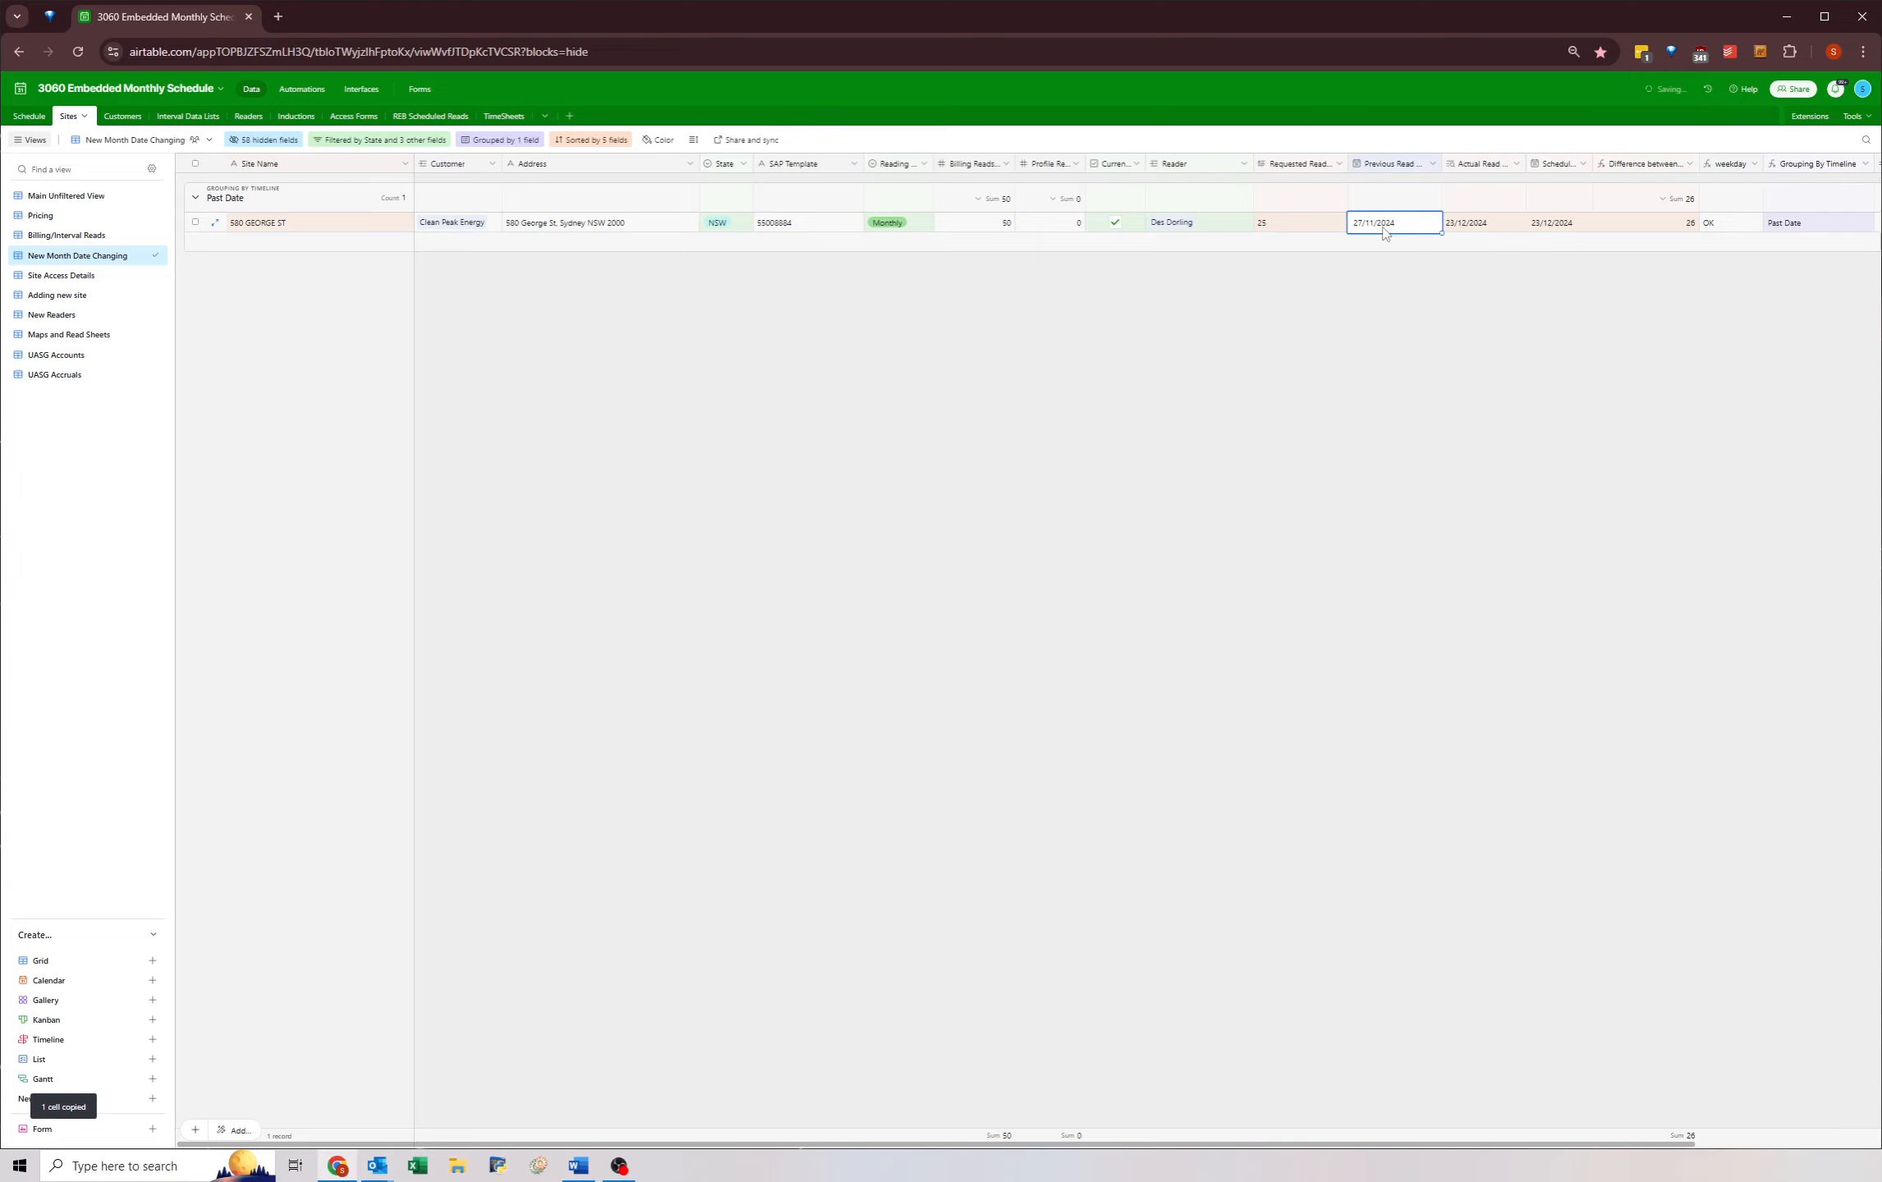
key("ctrl+v")
left_click(1560, 222)
left_click(1560, 223)
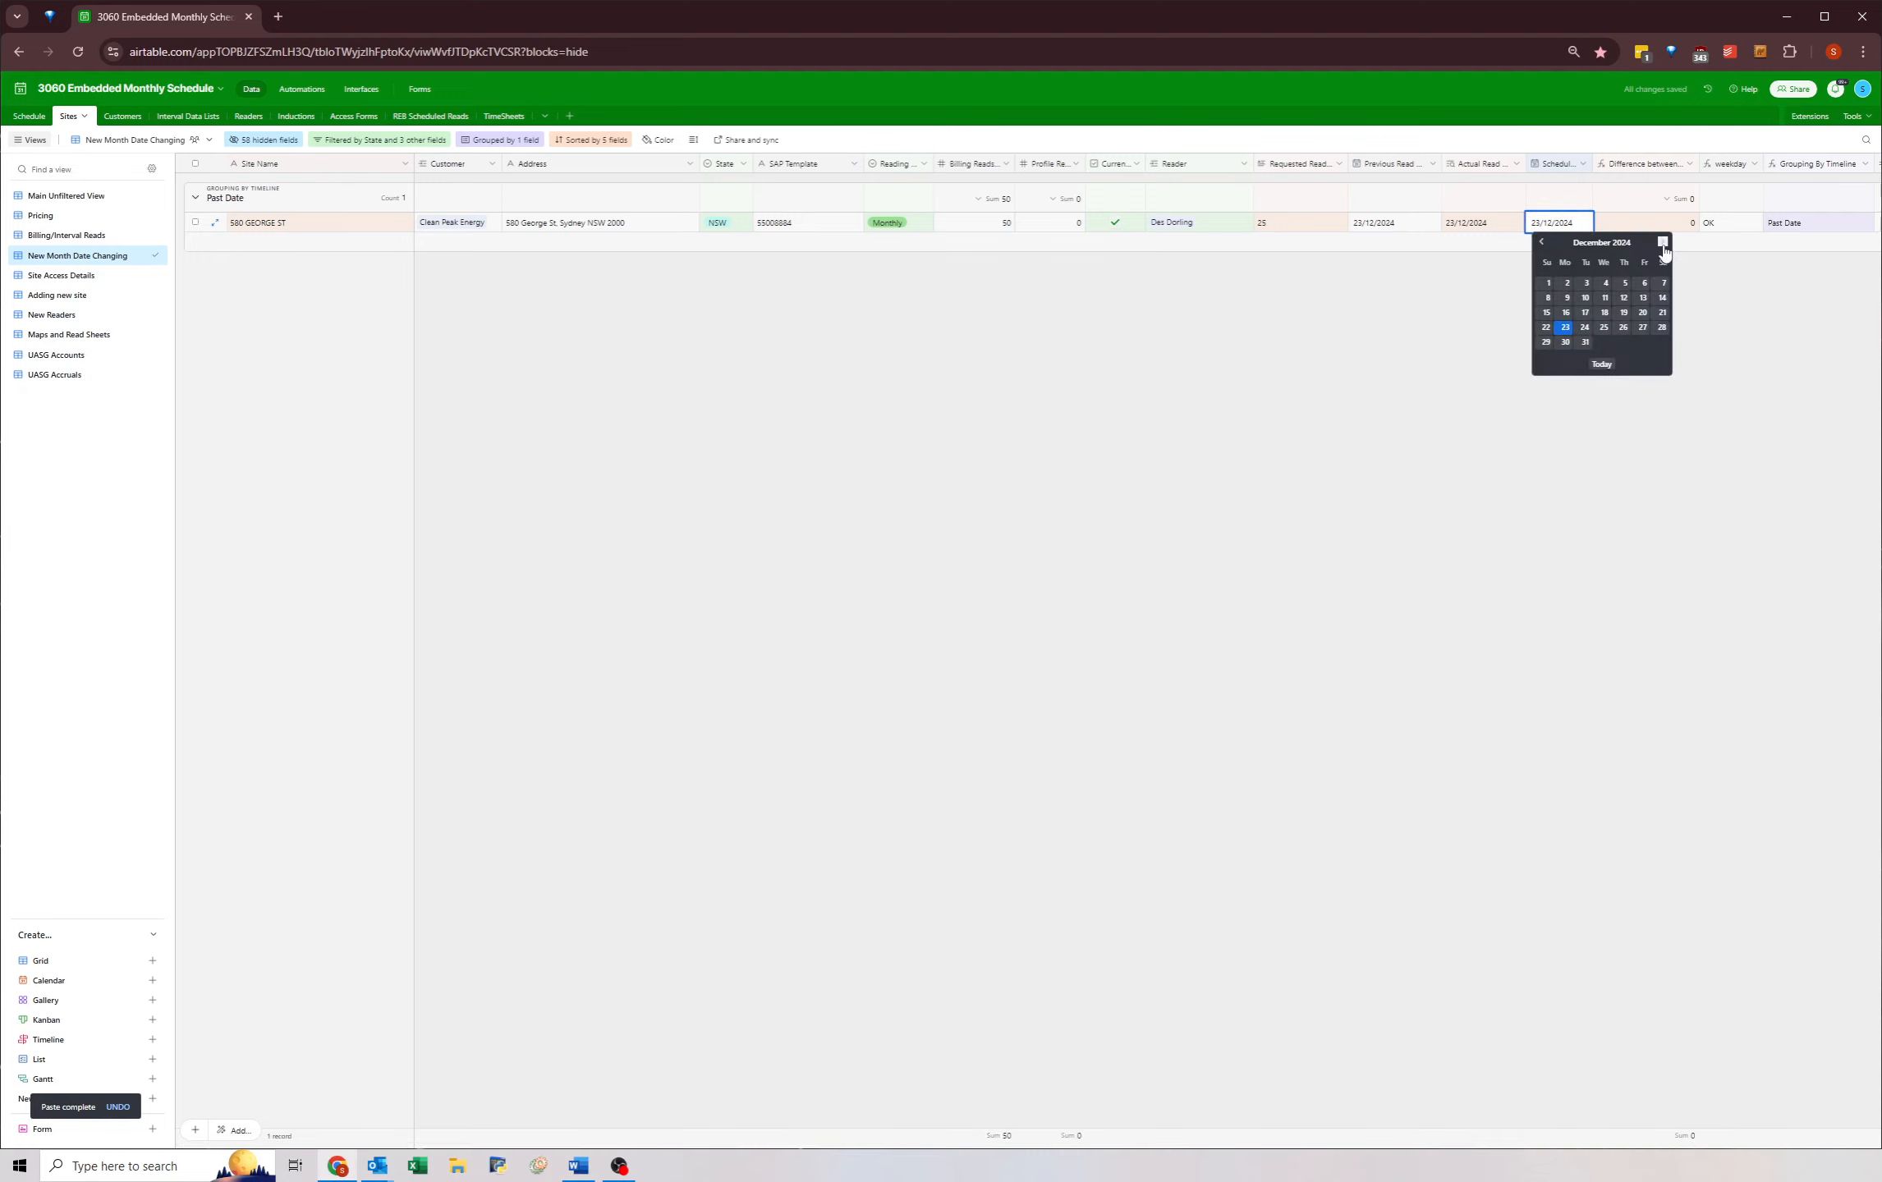
left_click(1662, 243)
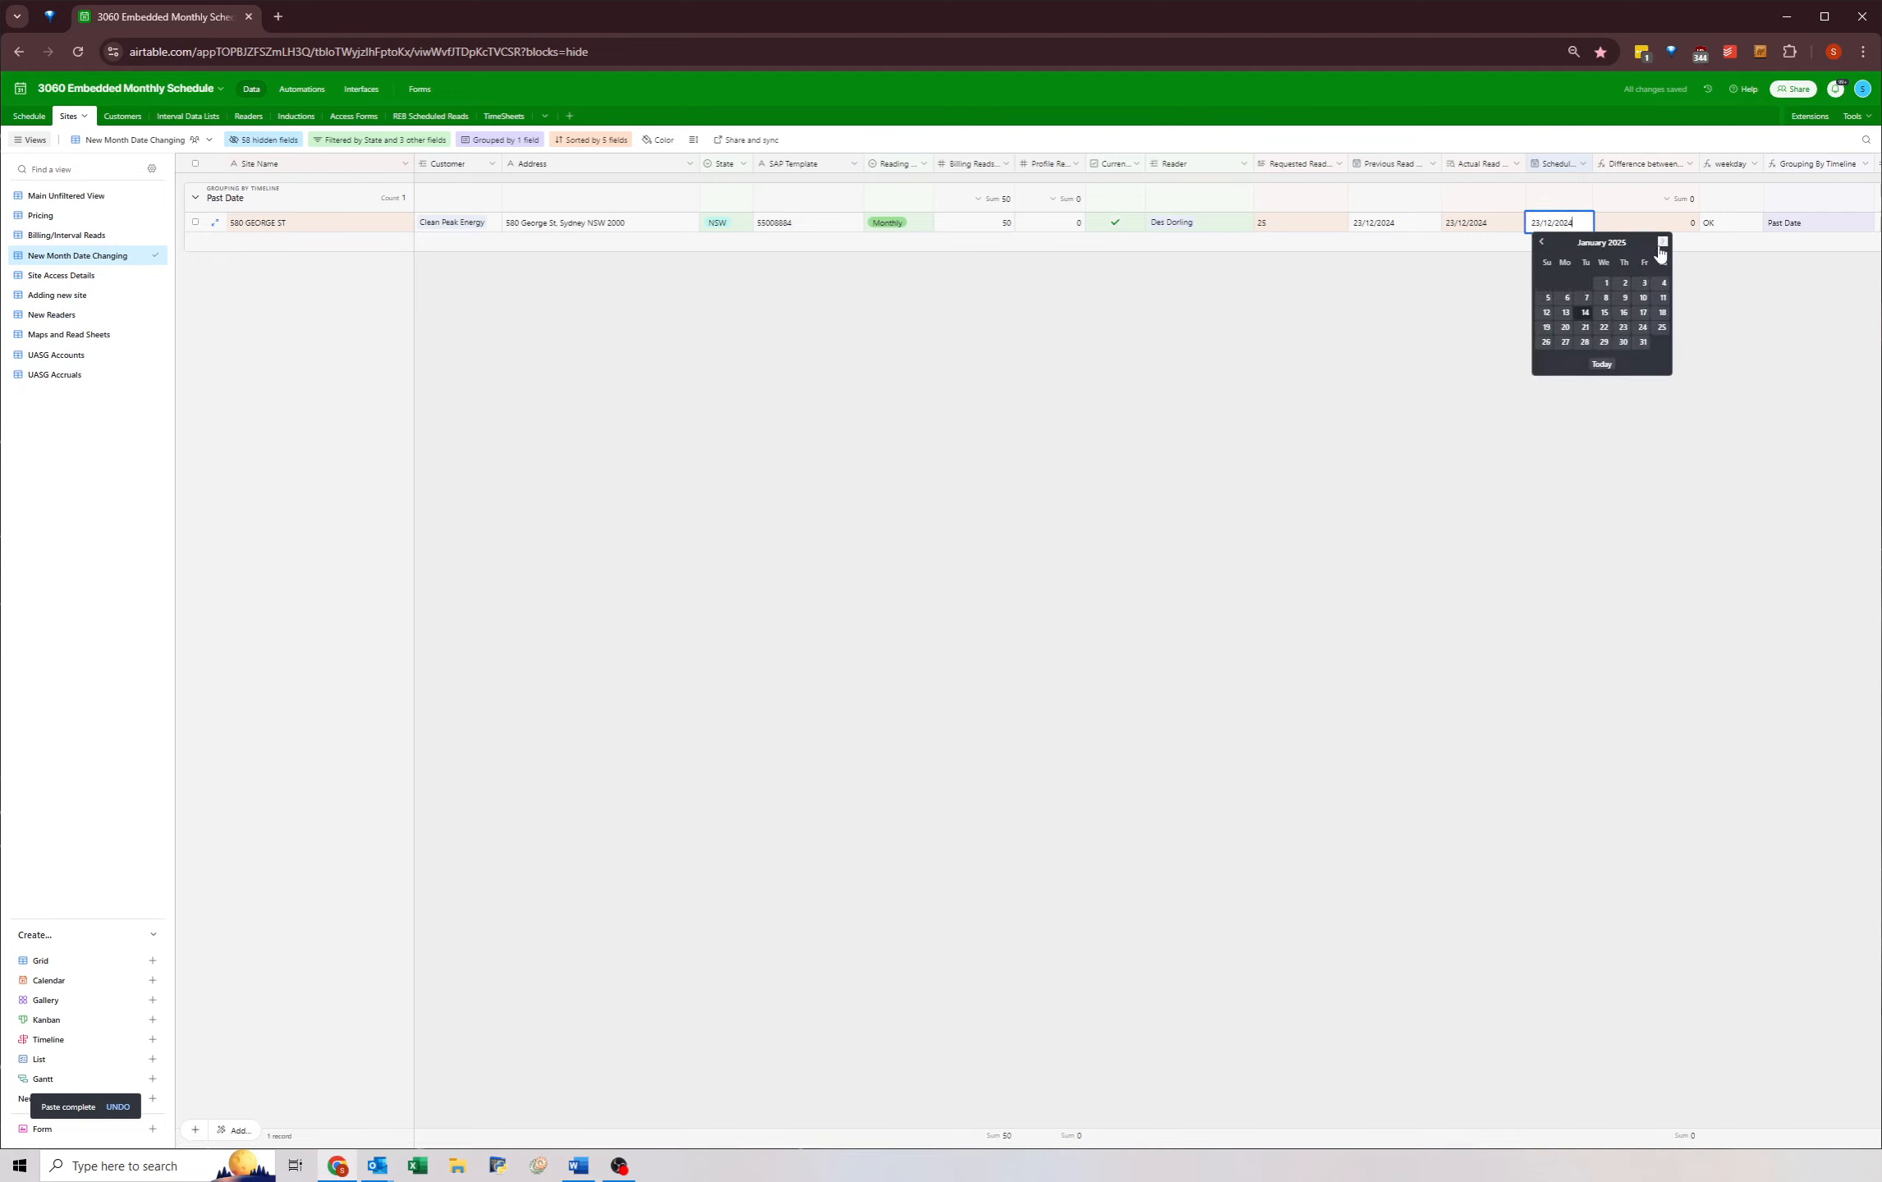
left_click(1641, 327)
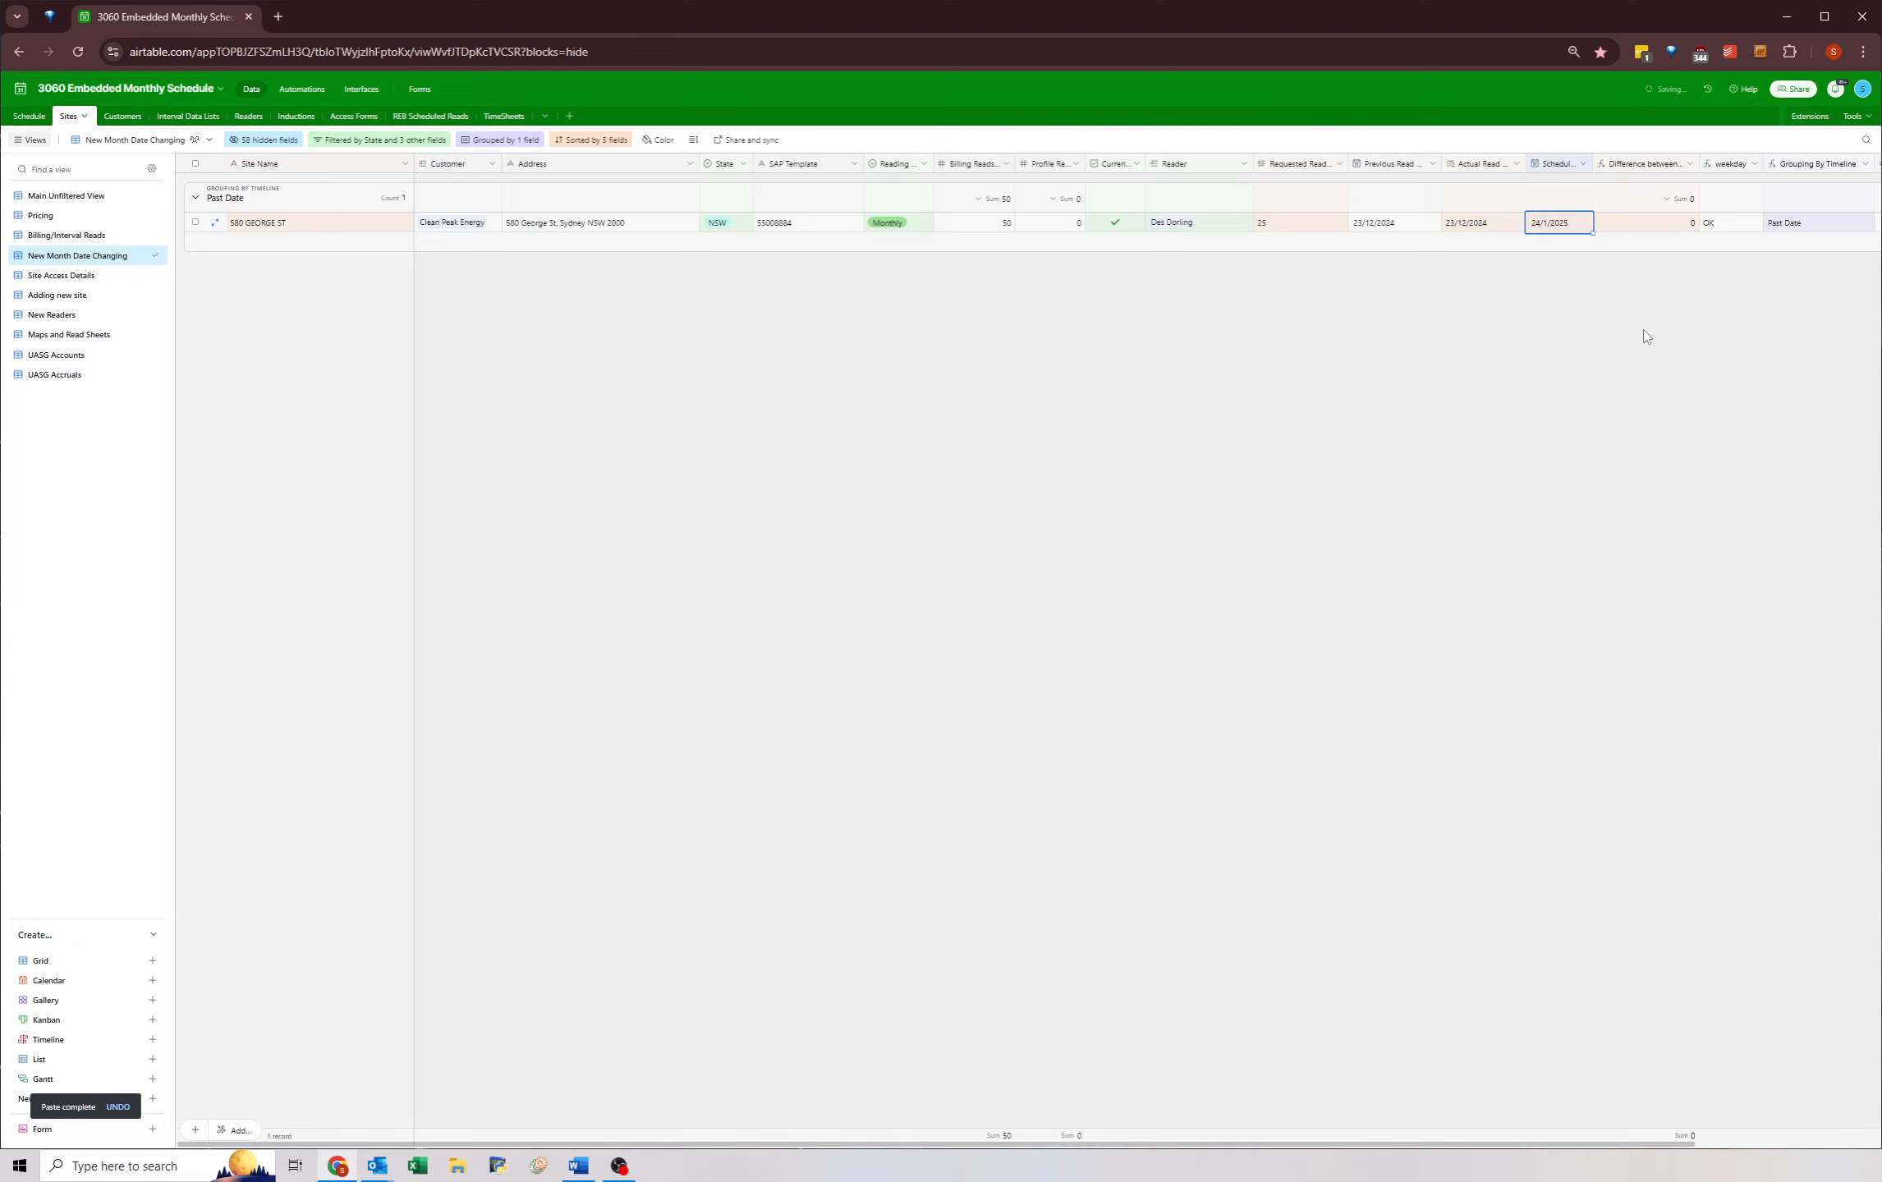
left_click(1351, 386)
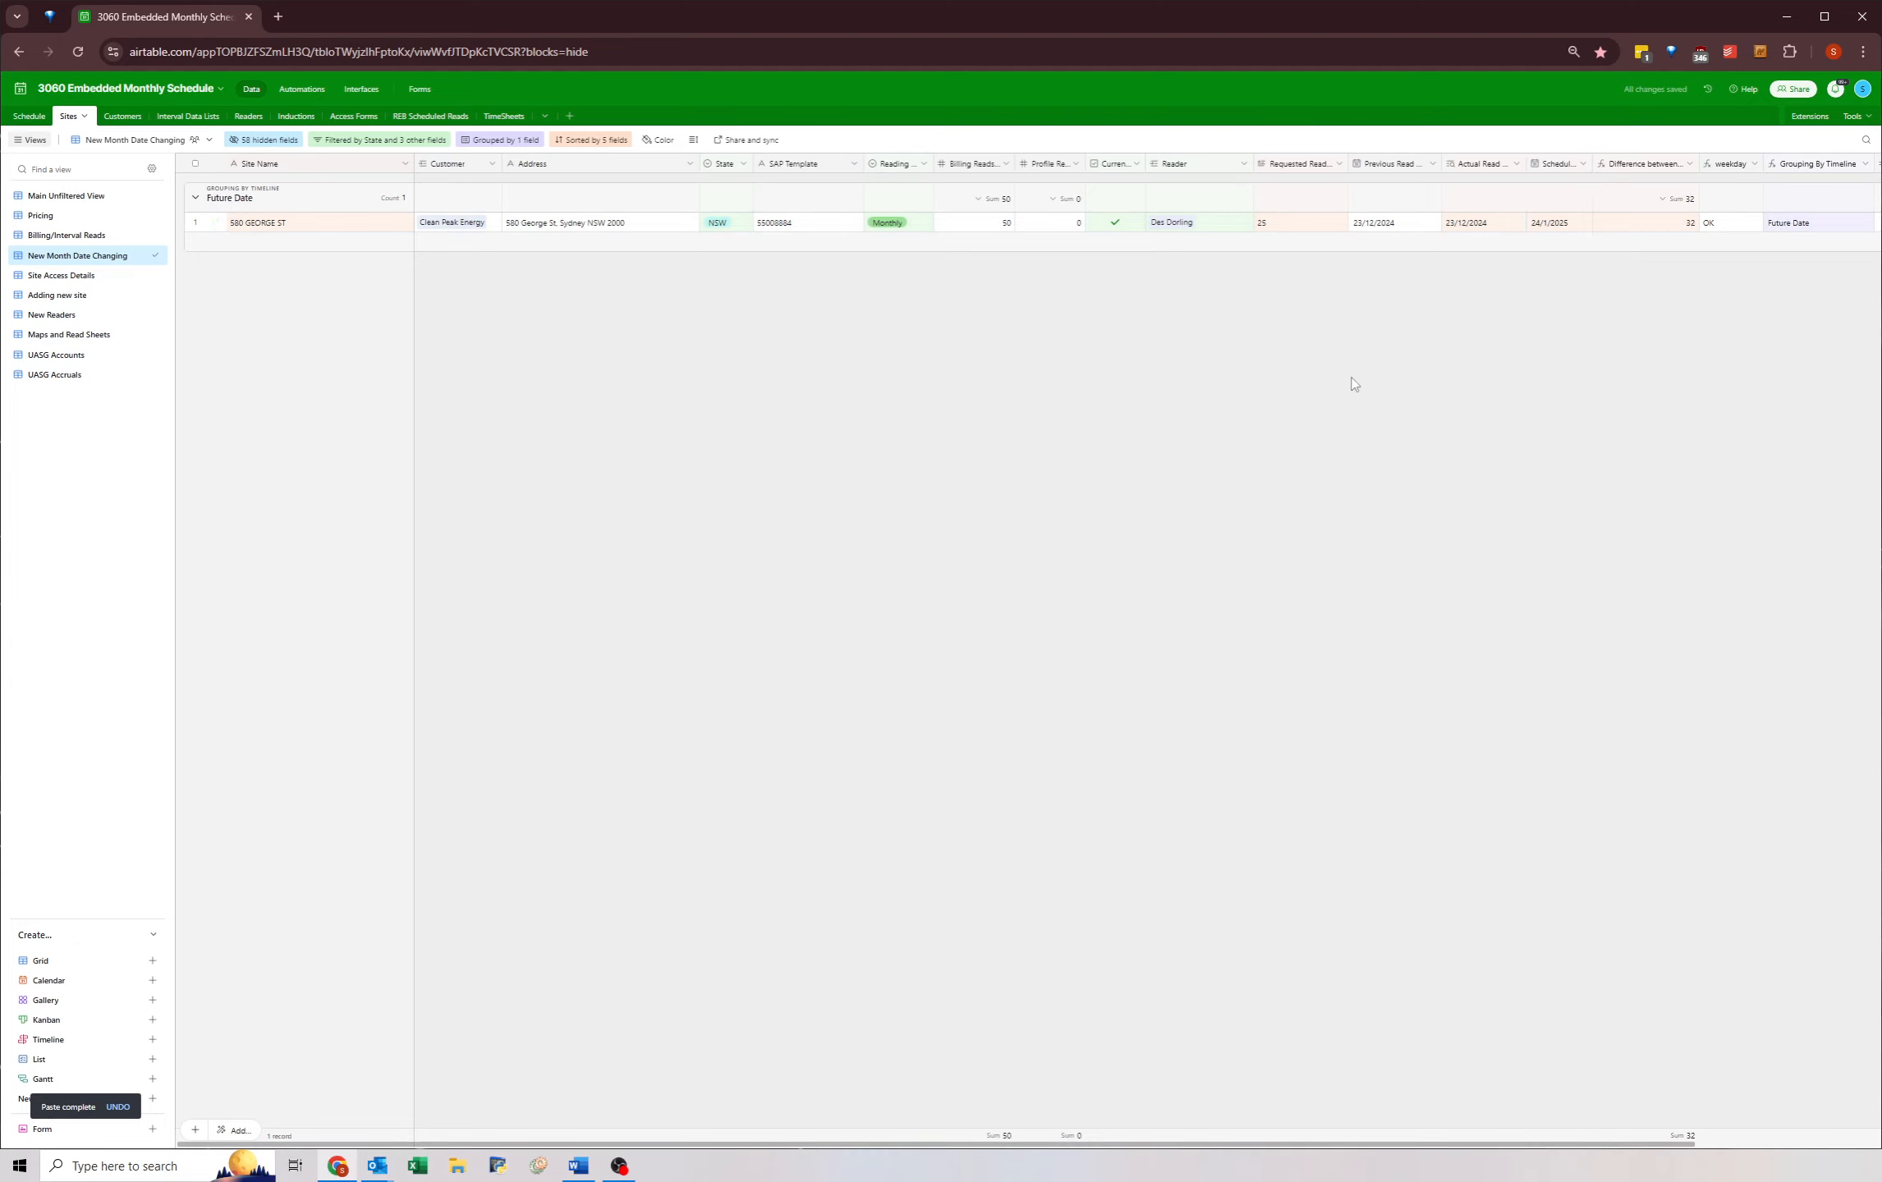
- Remove the State filter condition and add the two previously cleared Queensland readers to the Reader filter
left_click(386, 139)
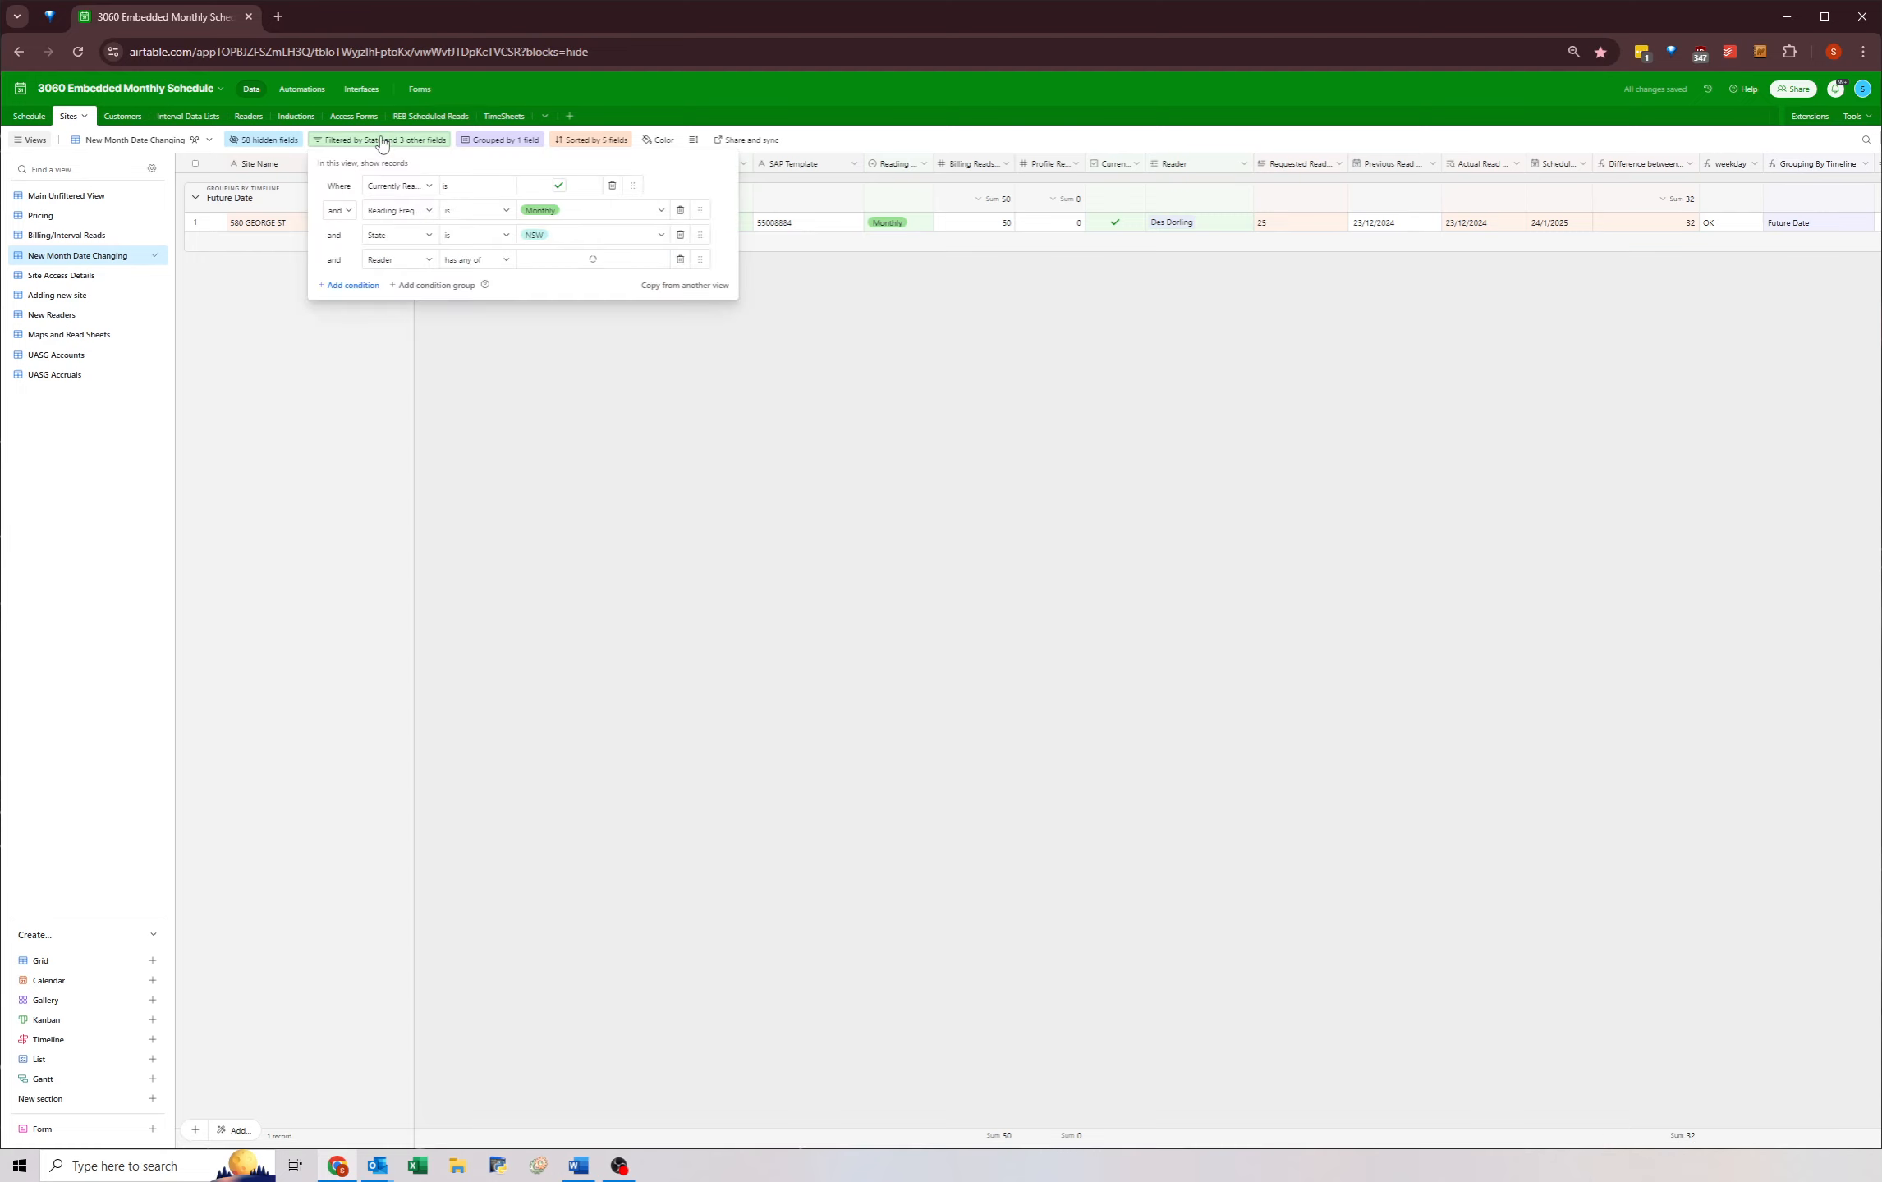
left_click(680, 238)
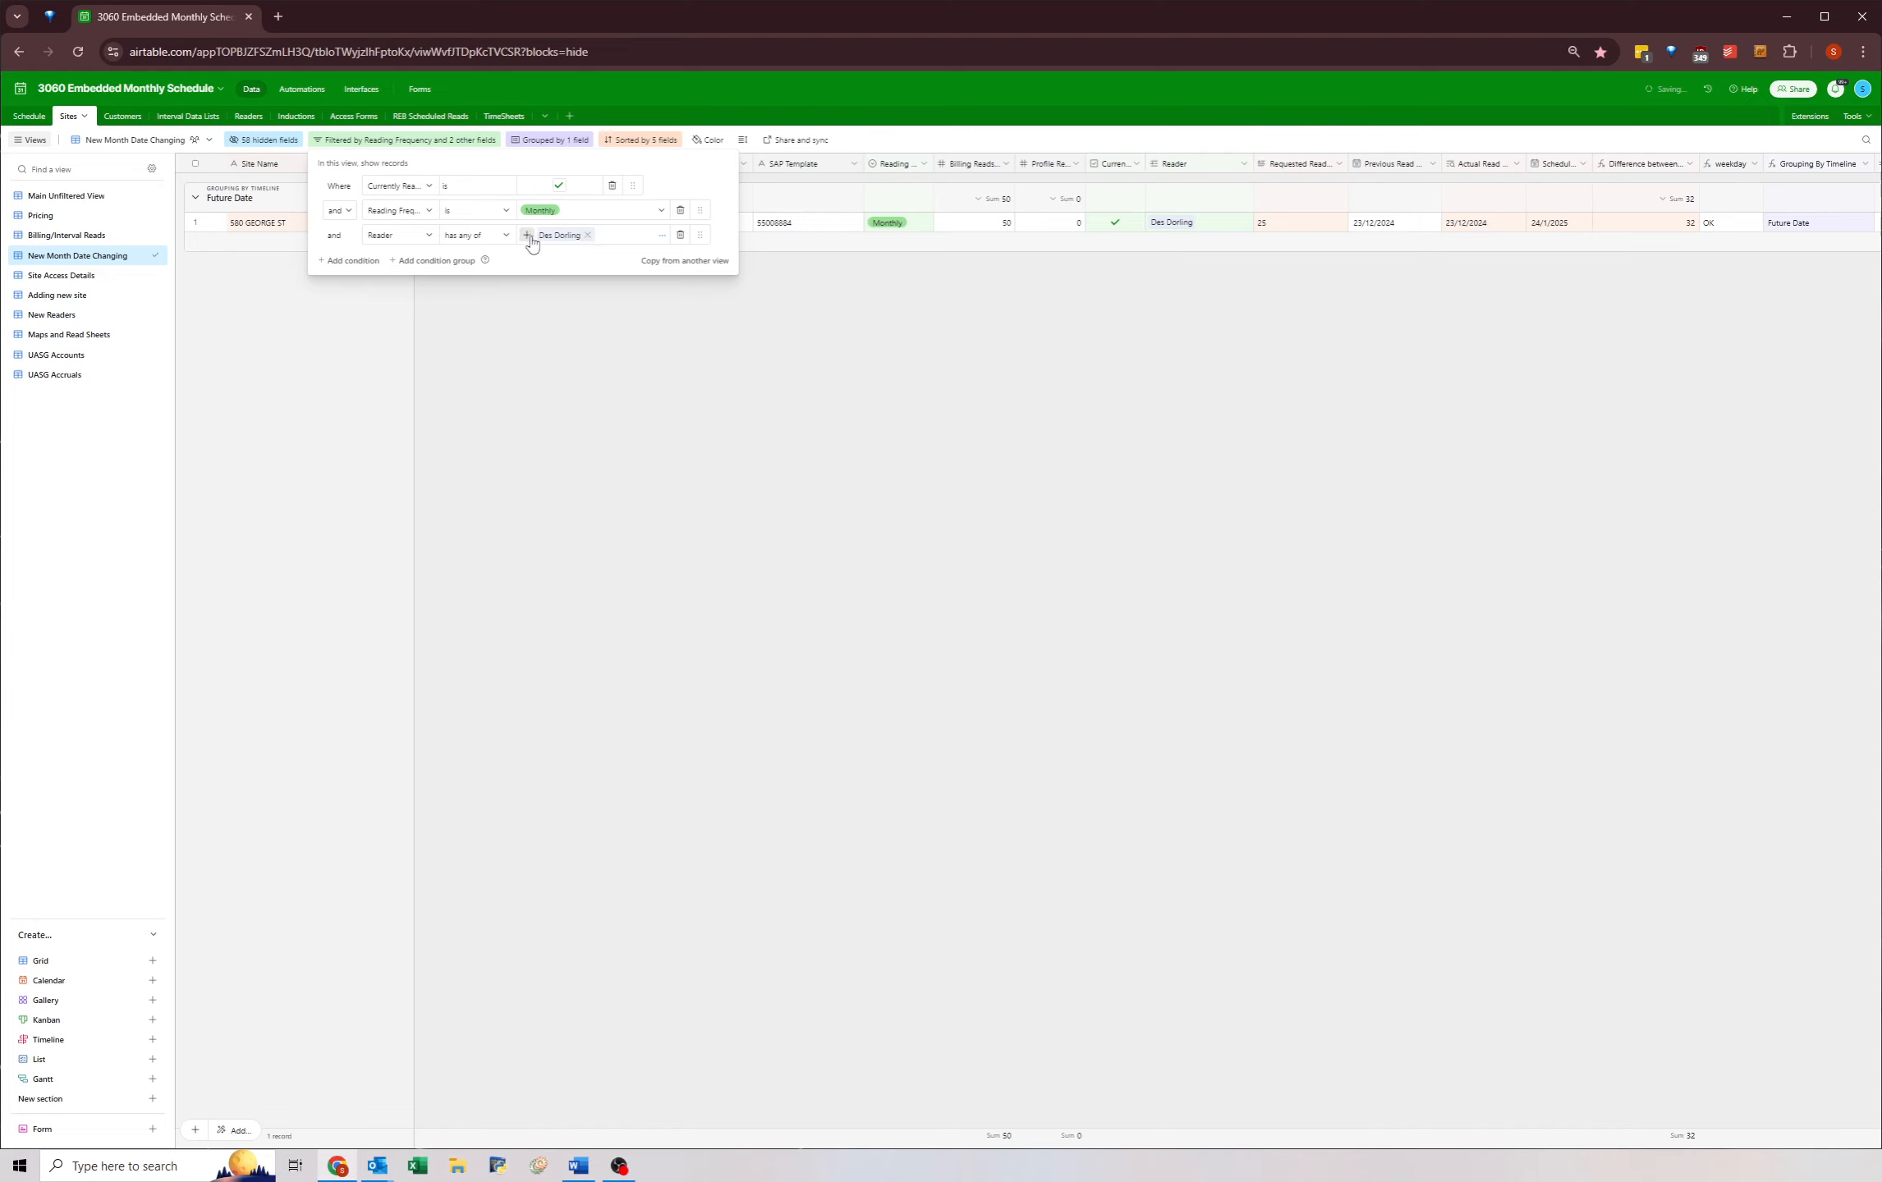
left_click(535, 238)
type("jack")
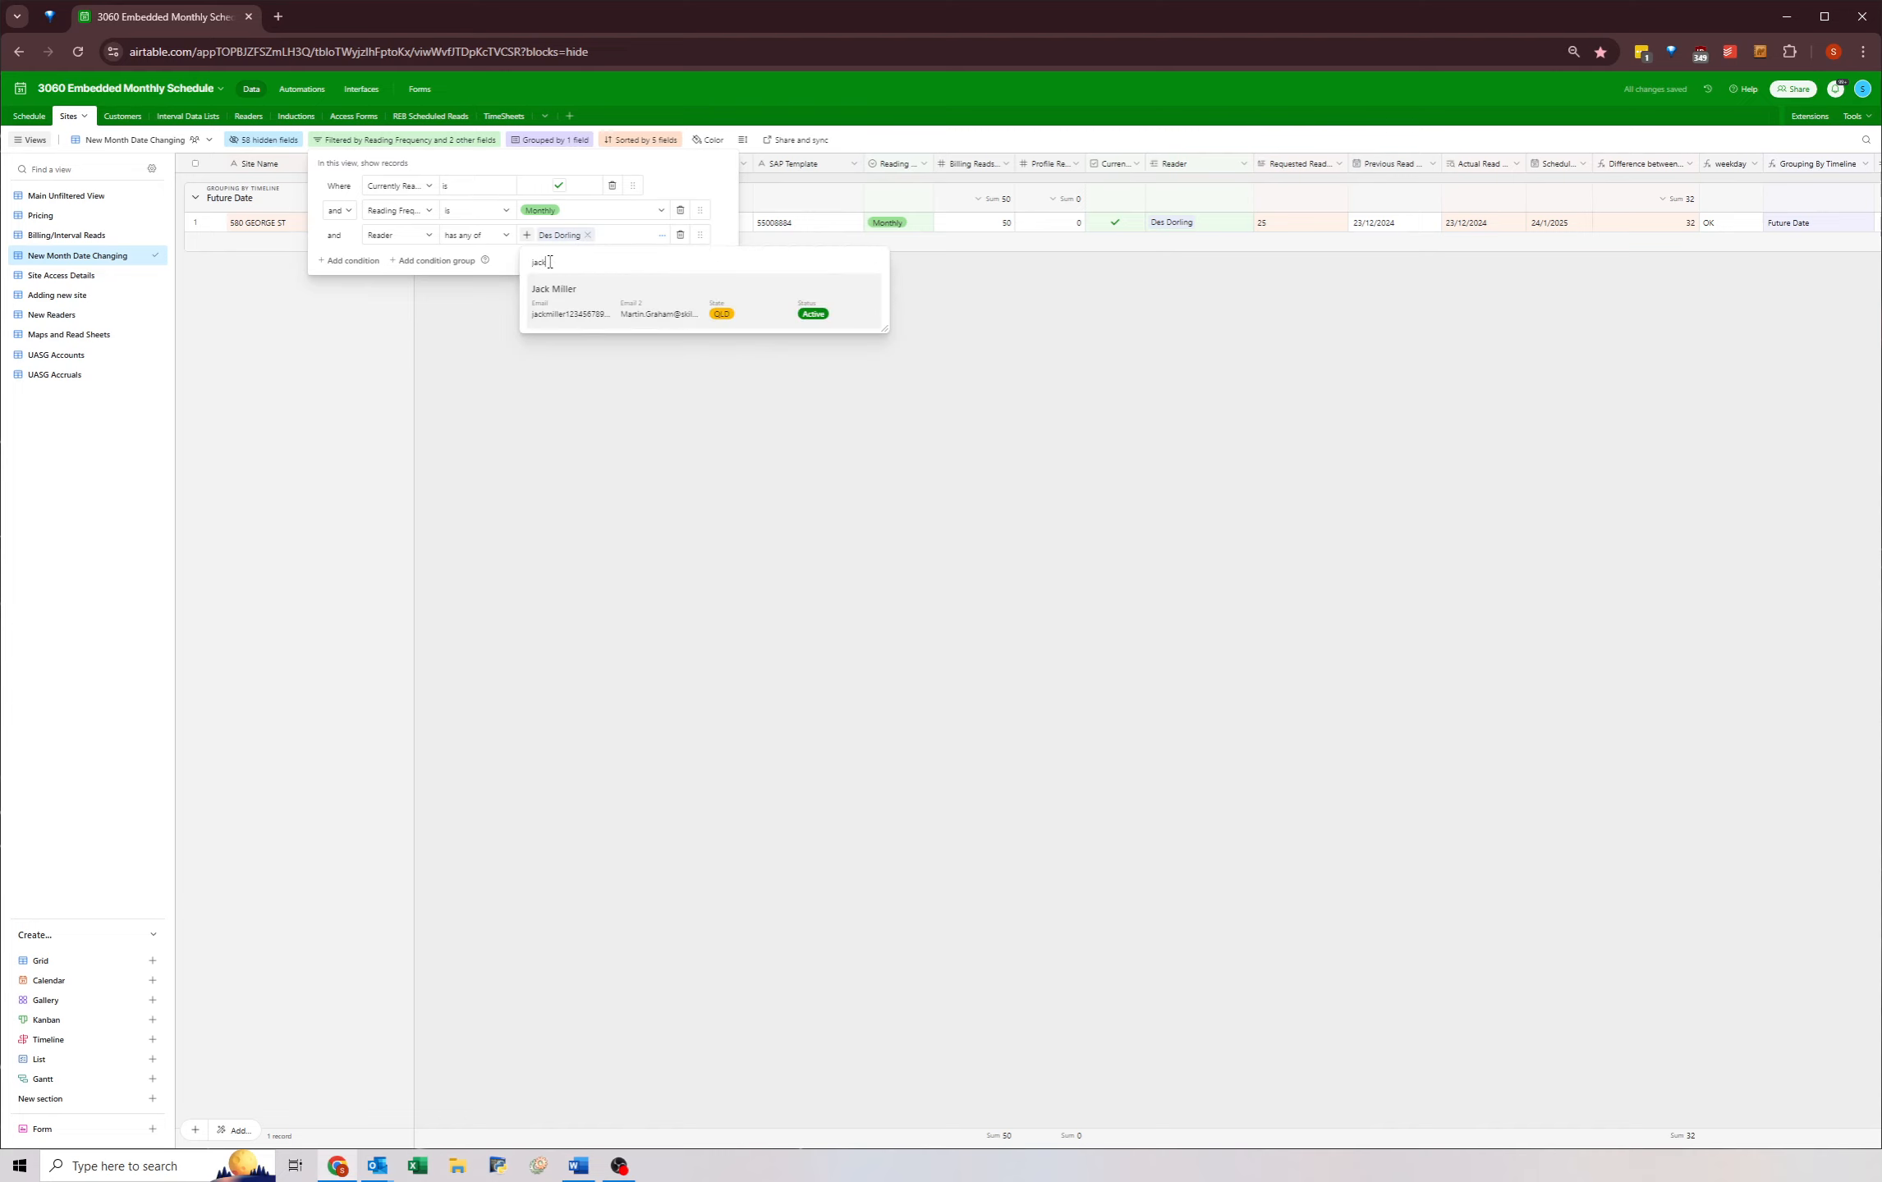
left_click(614, 316)
left_click(528, 240)
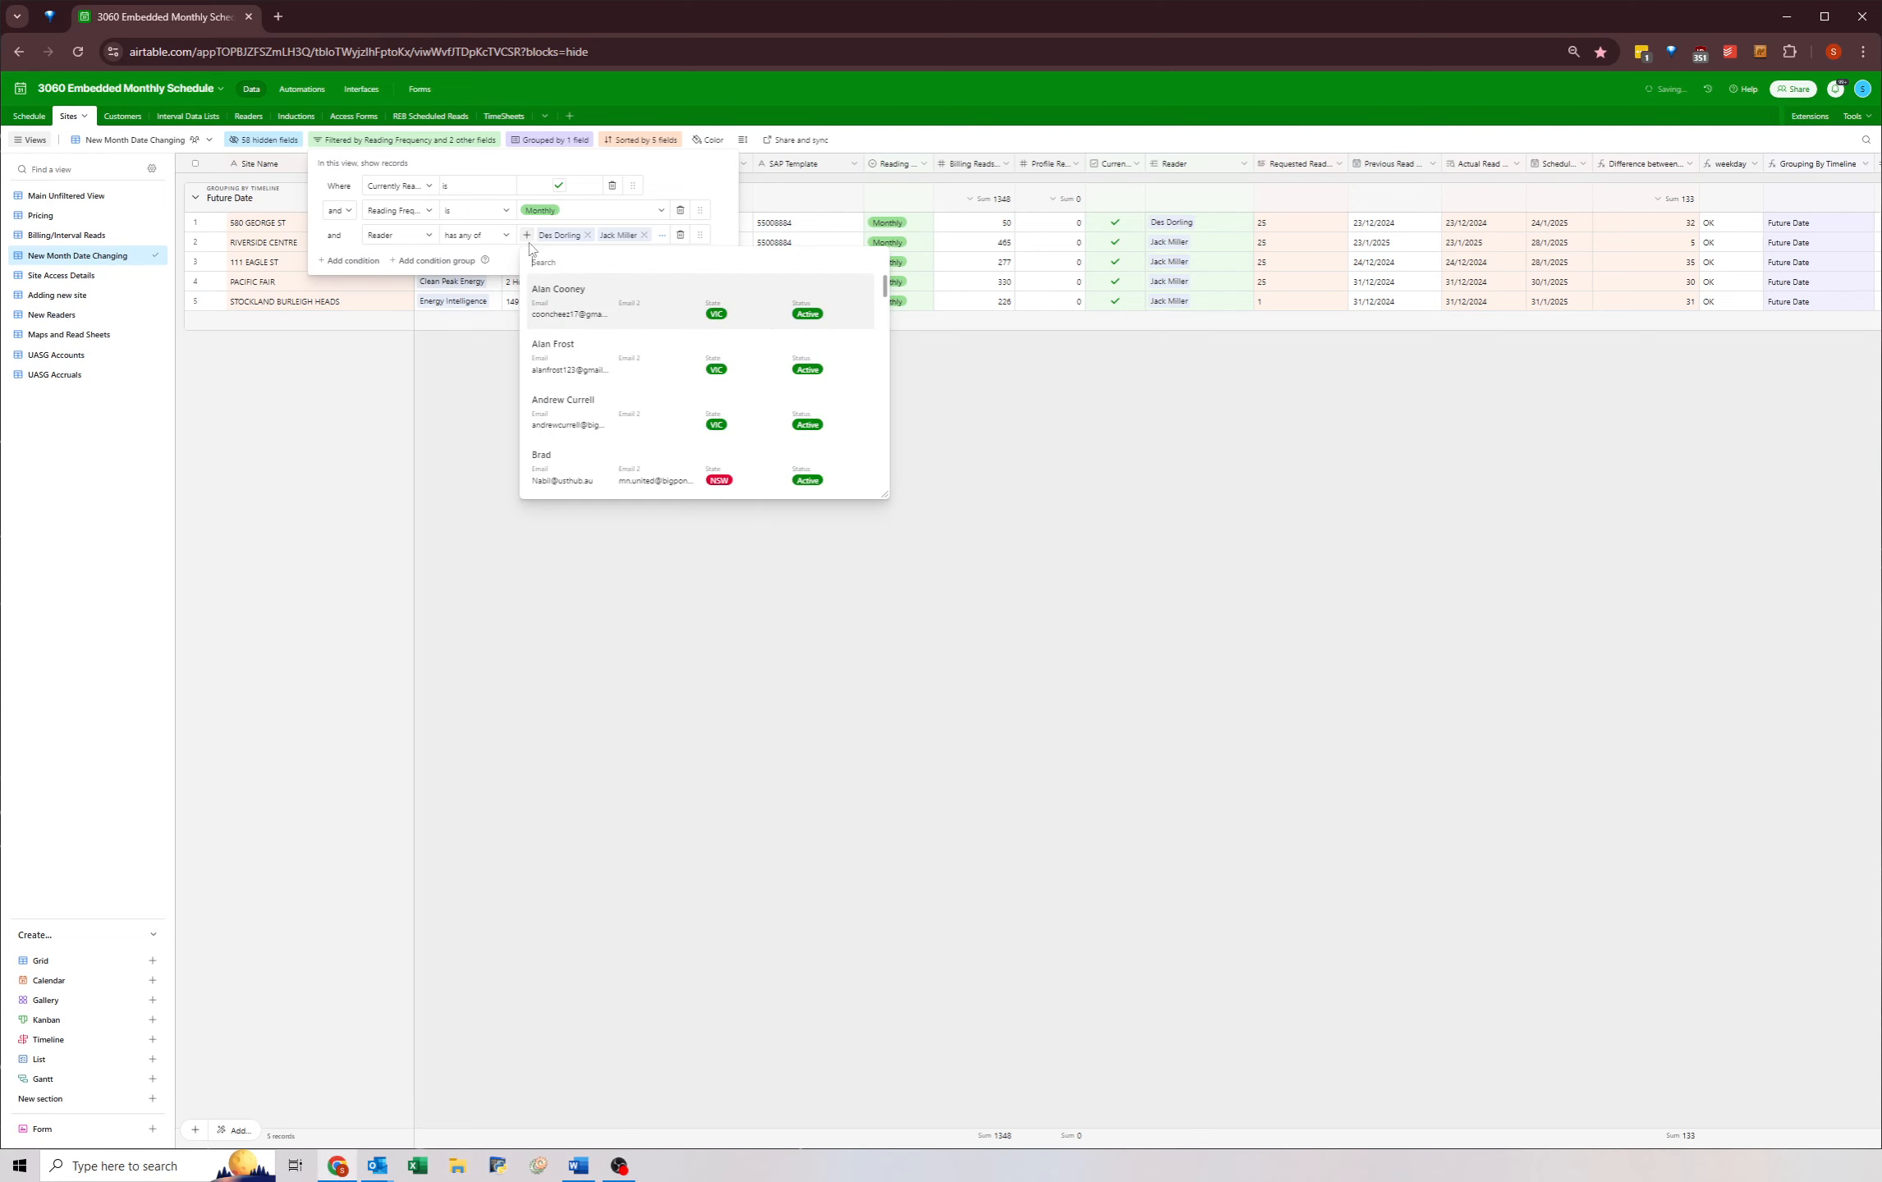
type("jon")
left_click(580, 306)
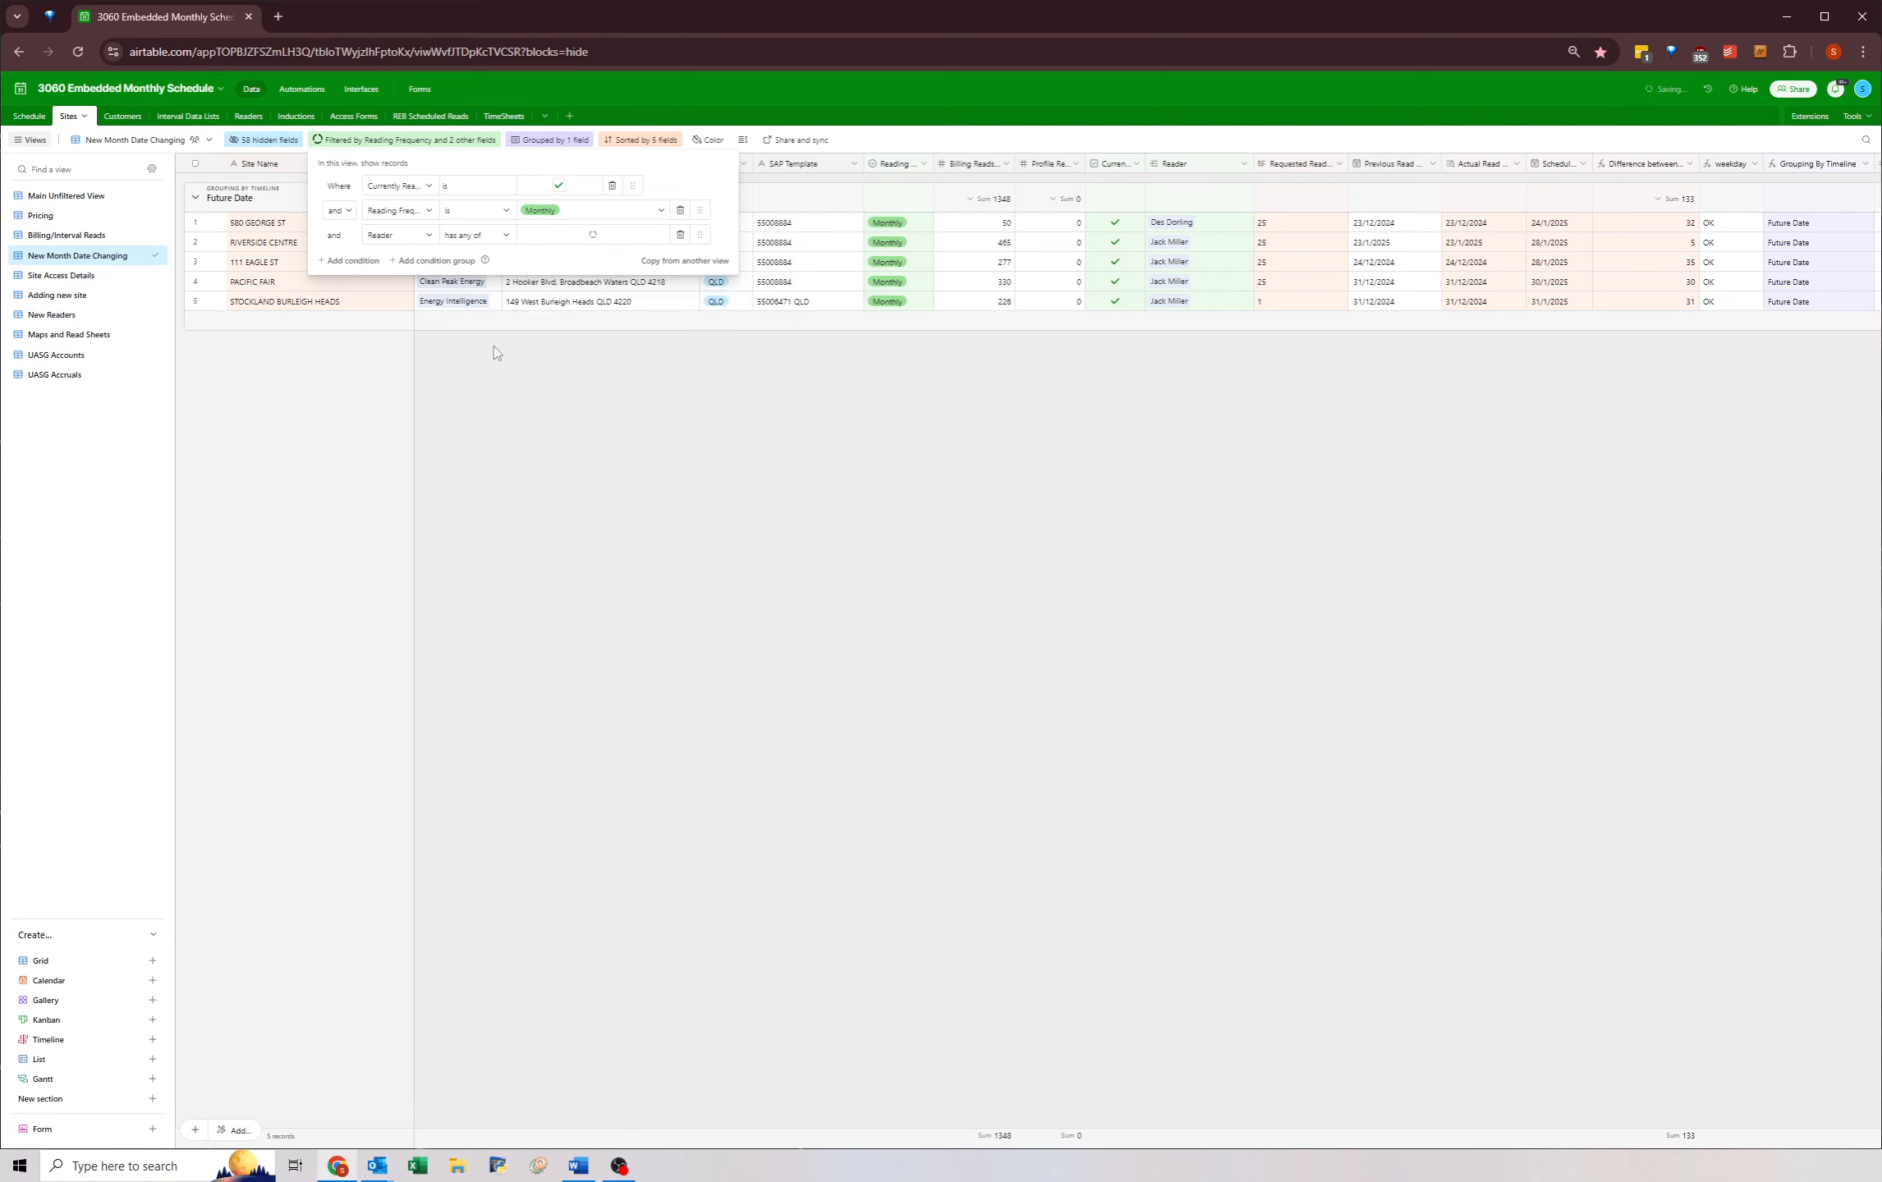
left_click(564, 610)
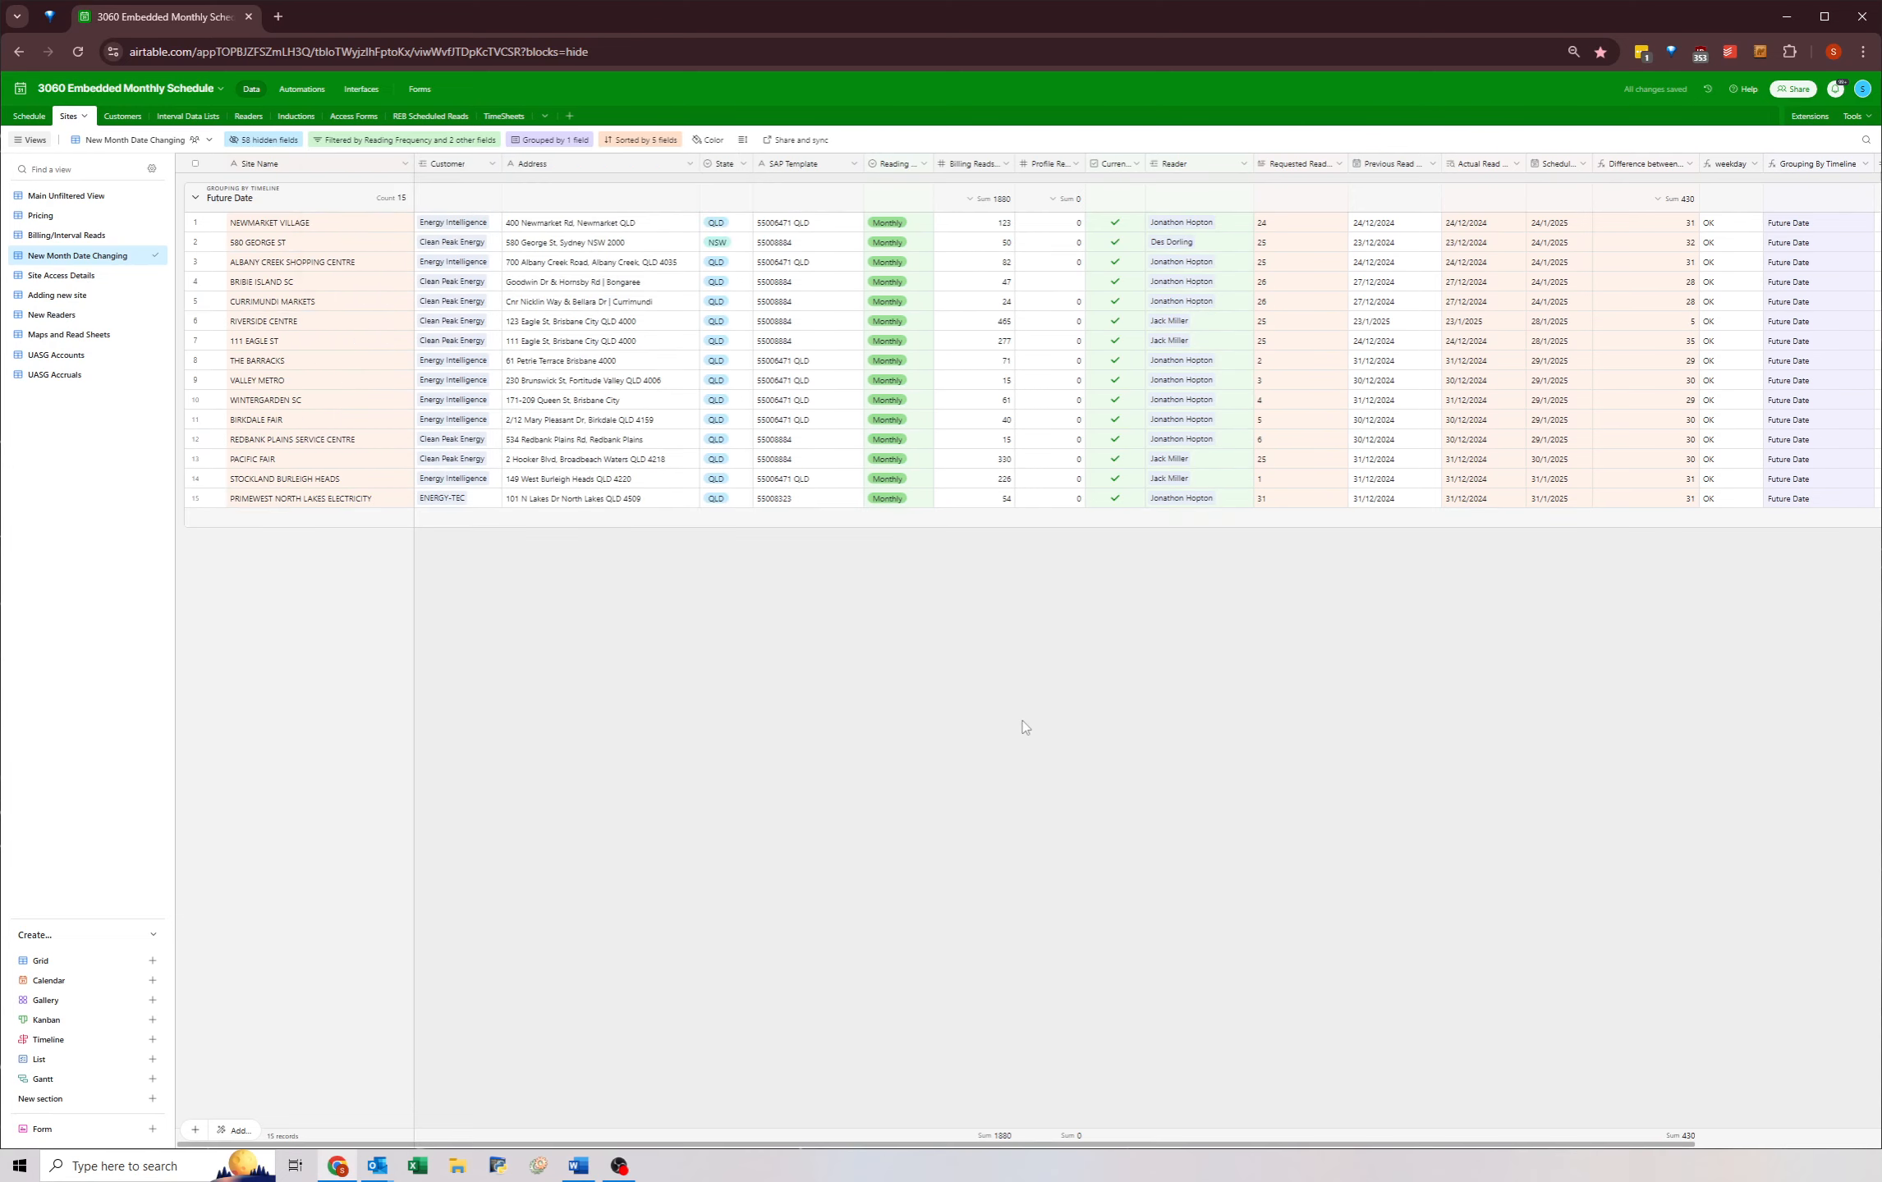
- Add a Reader subgroup beneath the Grouping By Timeline grouping
left_click(553, 142)
left_click(552, 218)
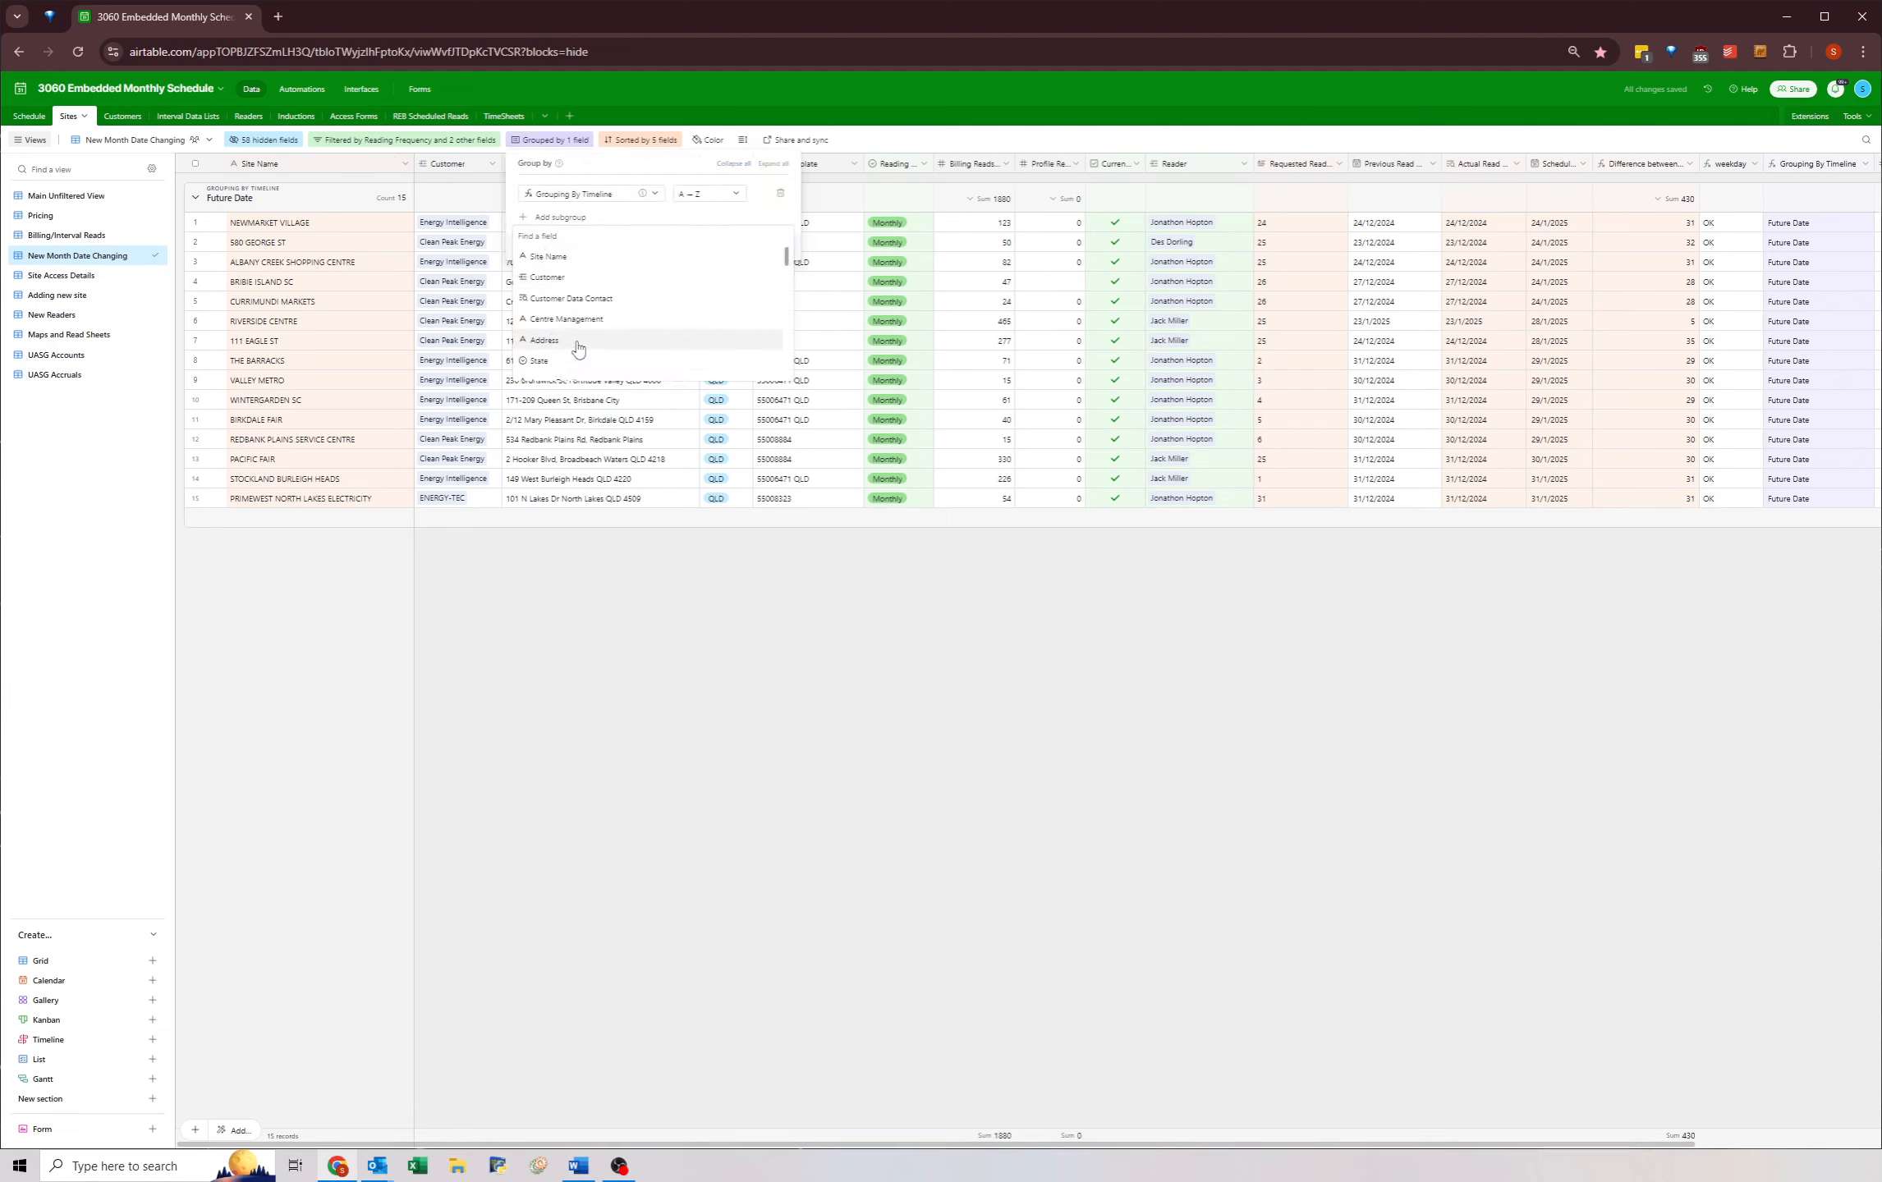
scroll(575, 345, "down", 5)
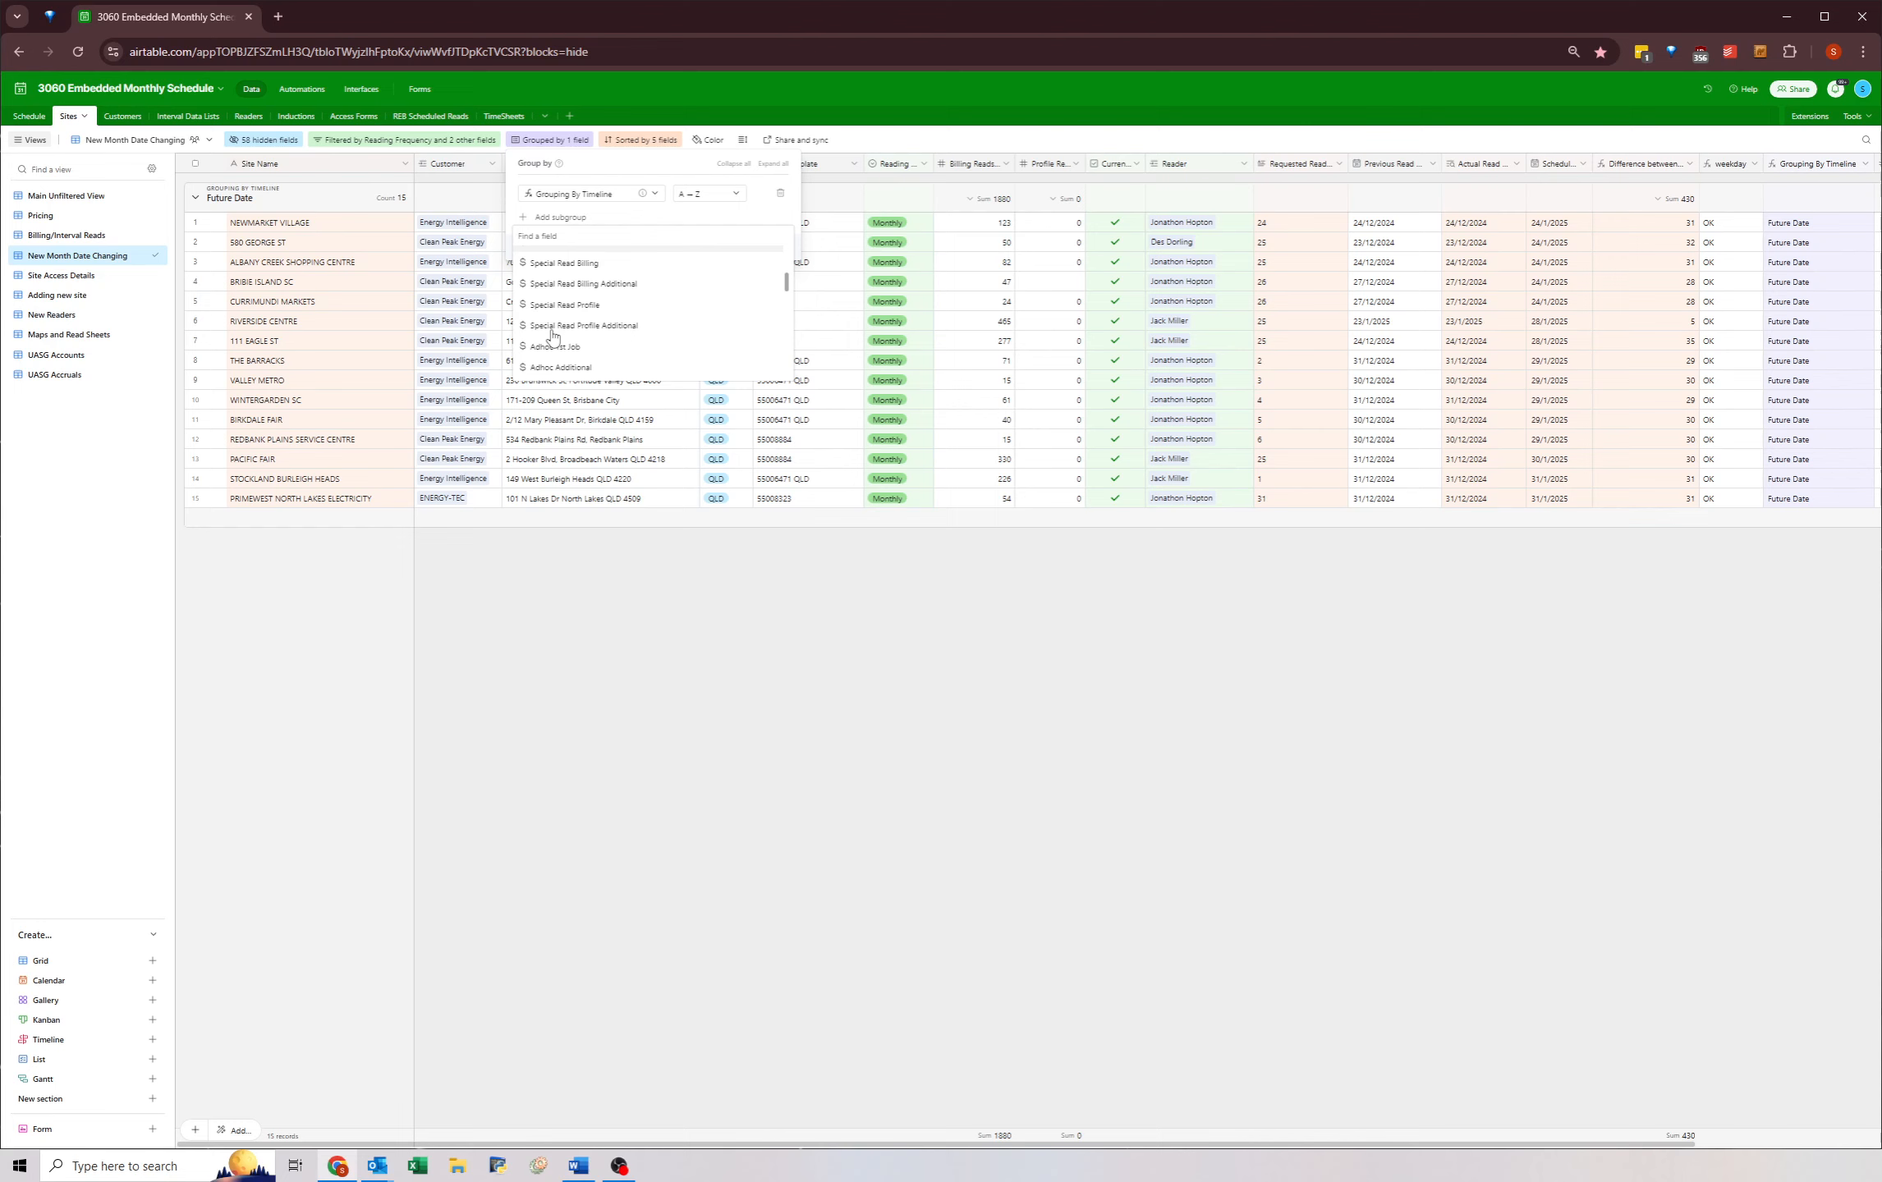
scroll(553, 335, "down", 5)
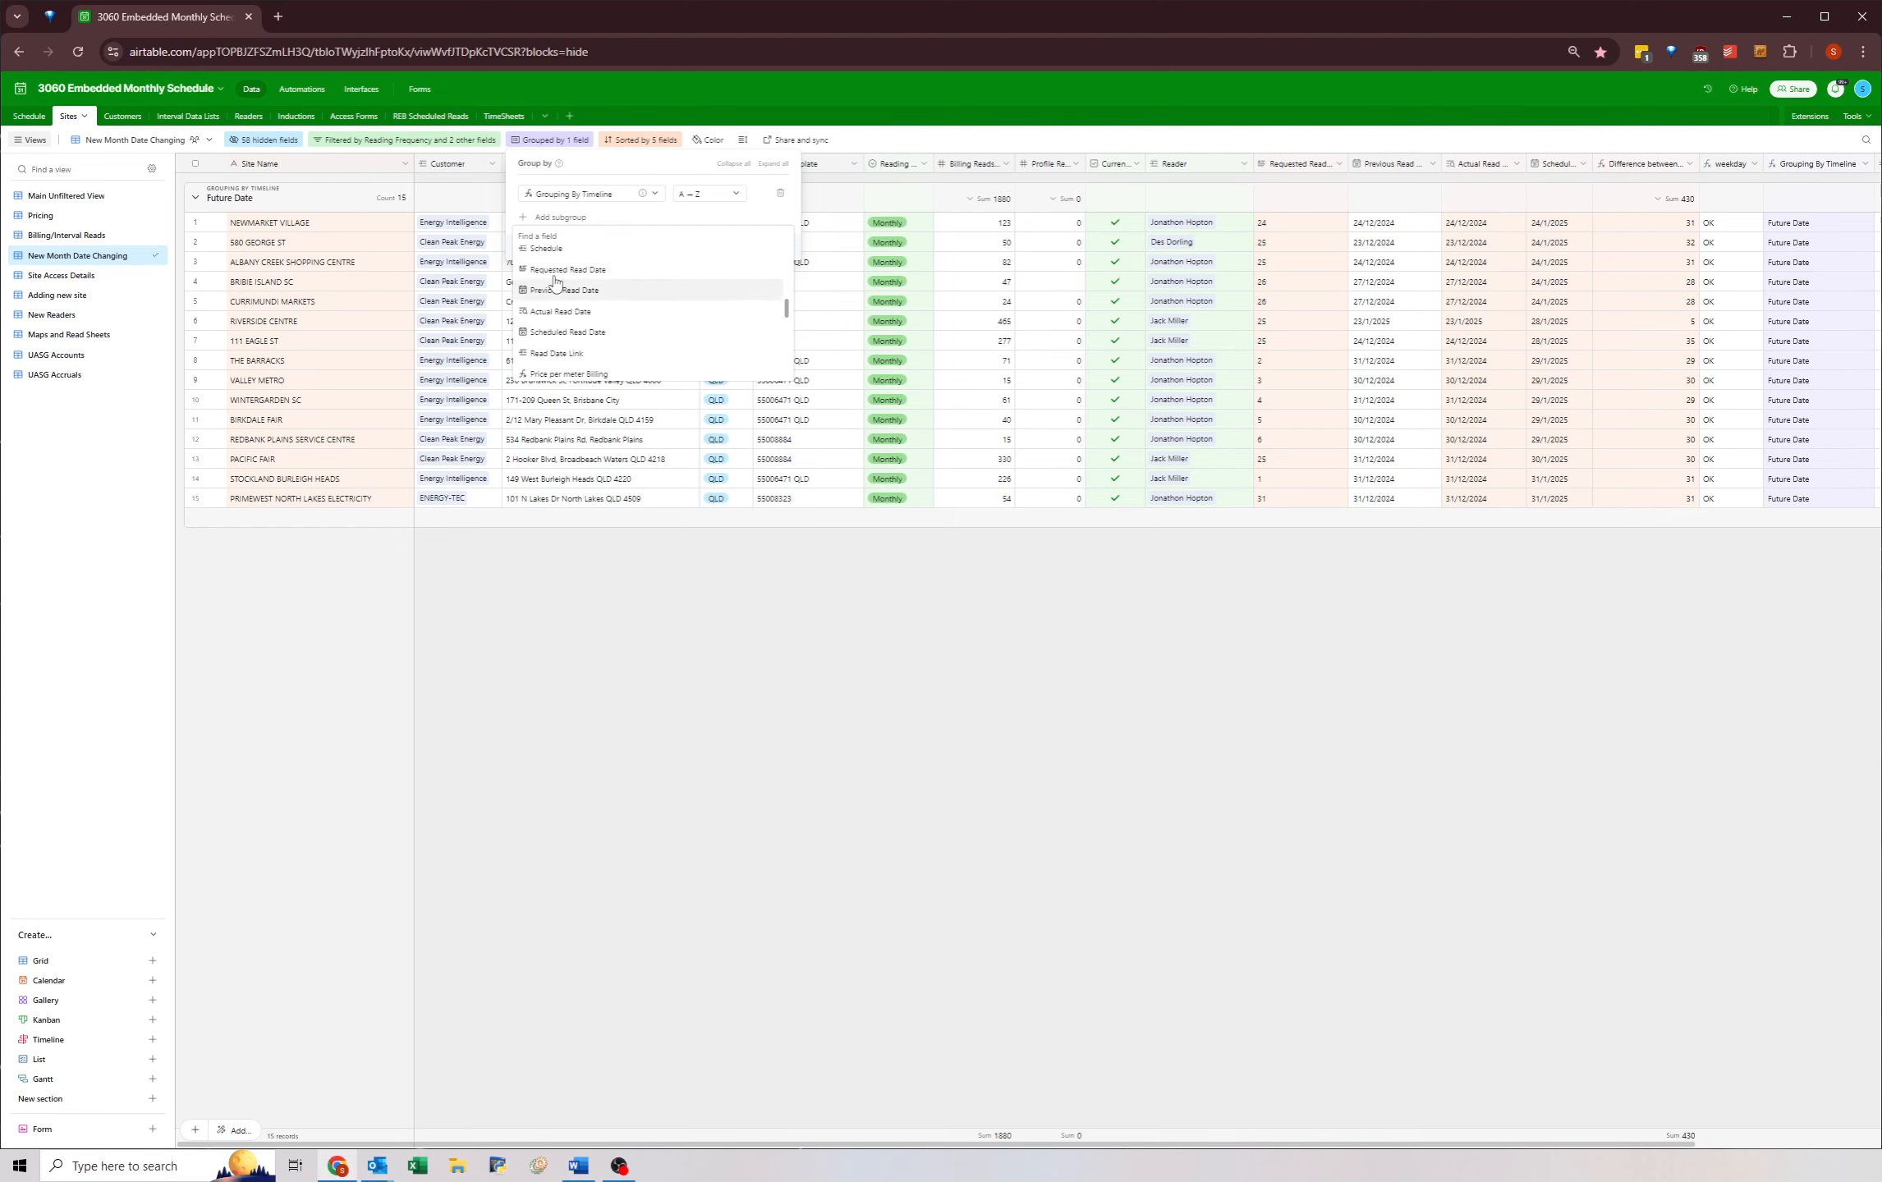
scroll(554, 284, "up", 1)
left_click(537, 318)
left_click(628, 796)
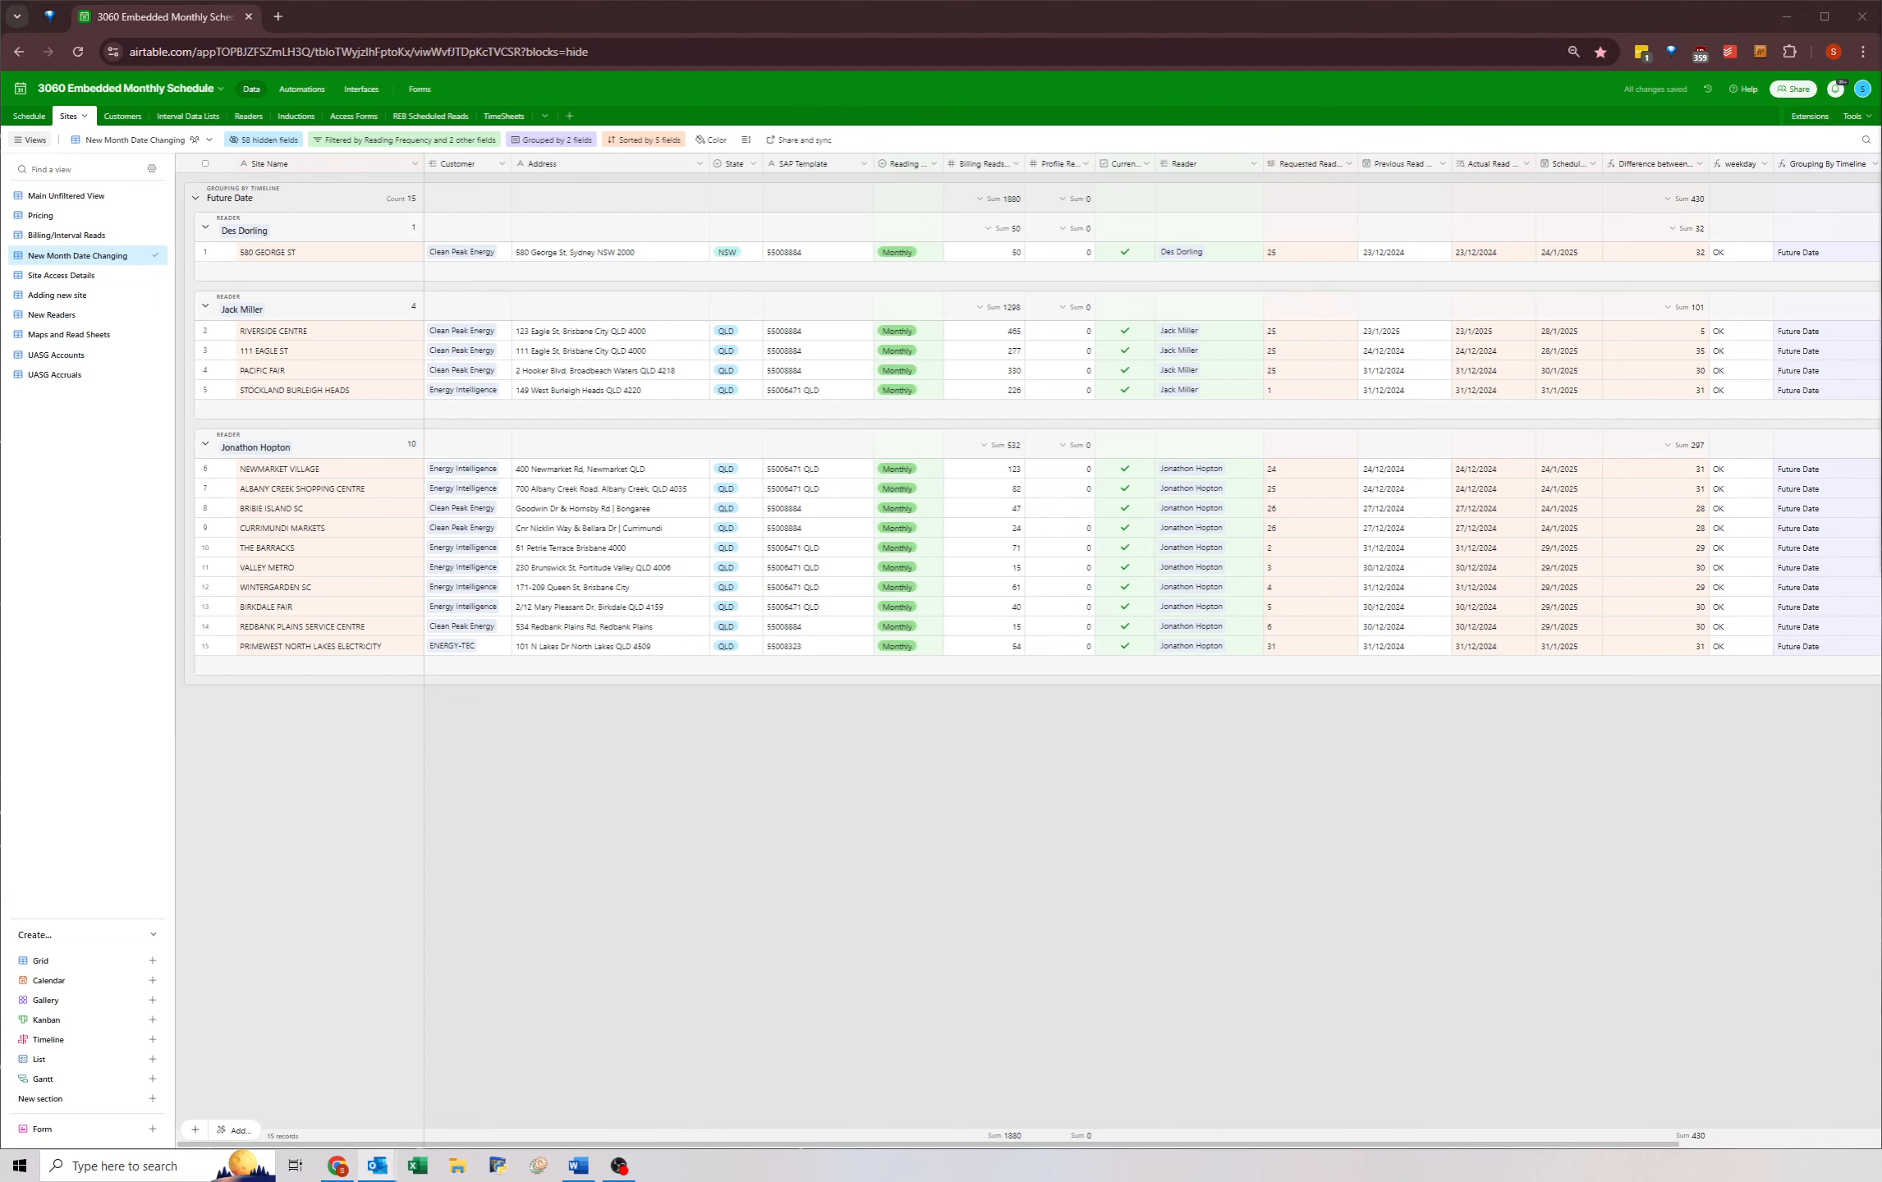
- Move the Outlook reply clear of the schedule and add the contact named in the automatic reply as a second recipient
left_click_drag(1880, 361, 1672, 617)
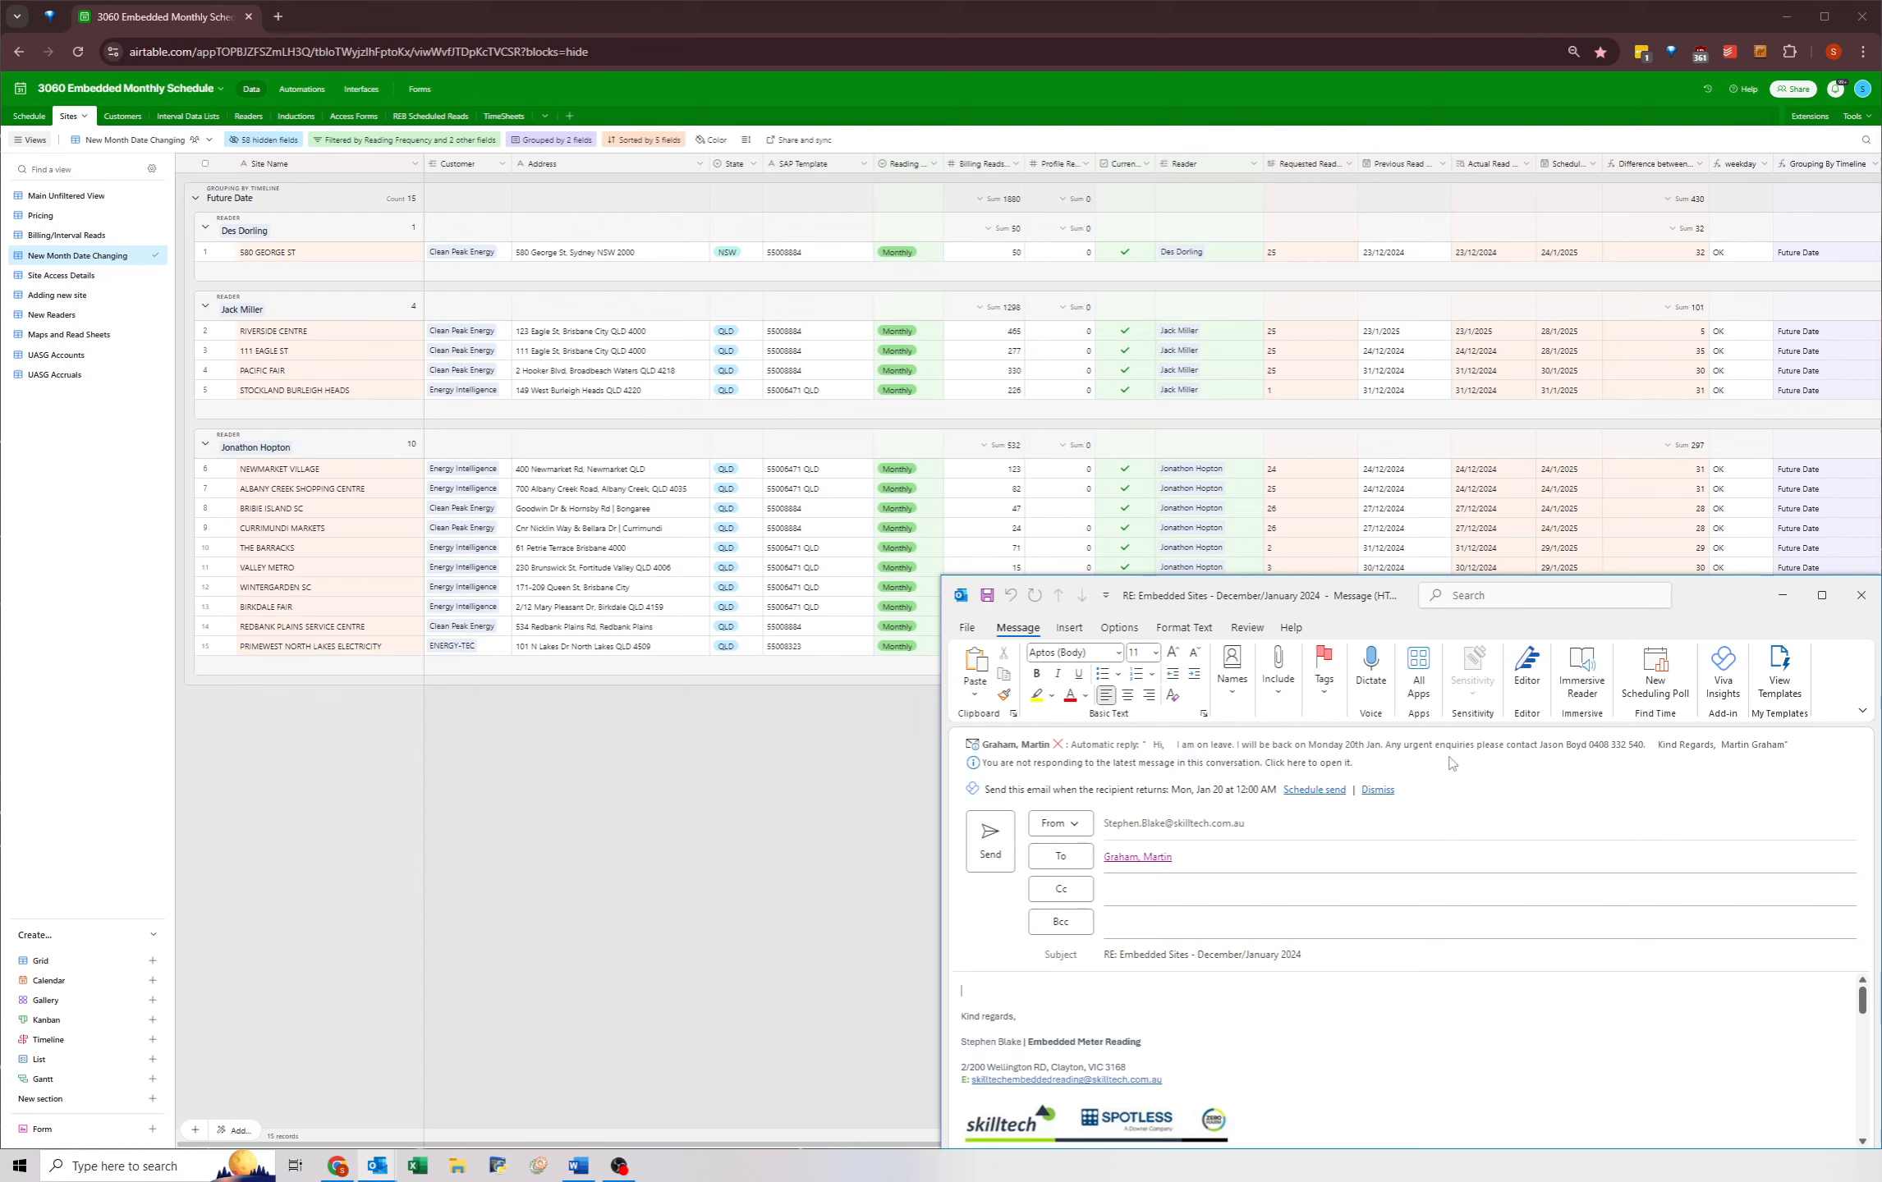
mouse_move(1517, 749)
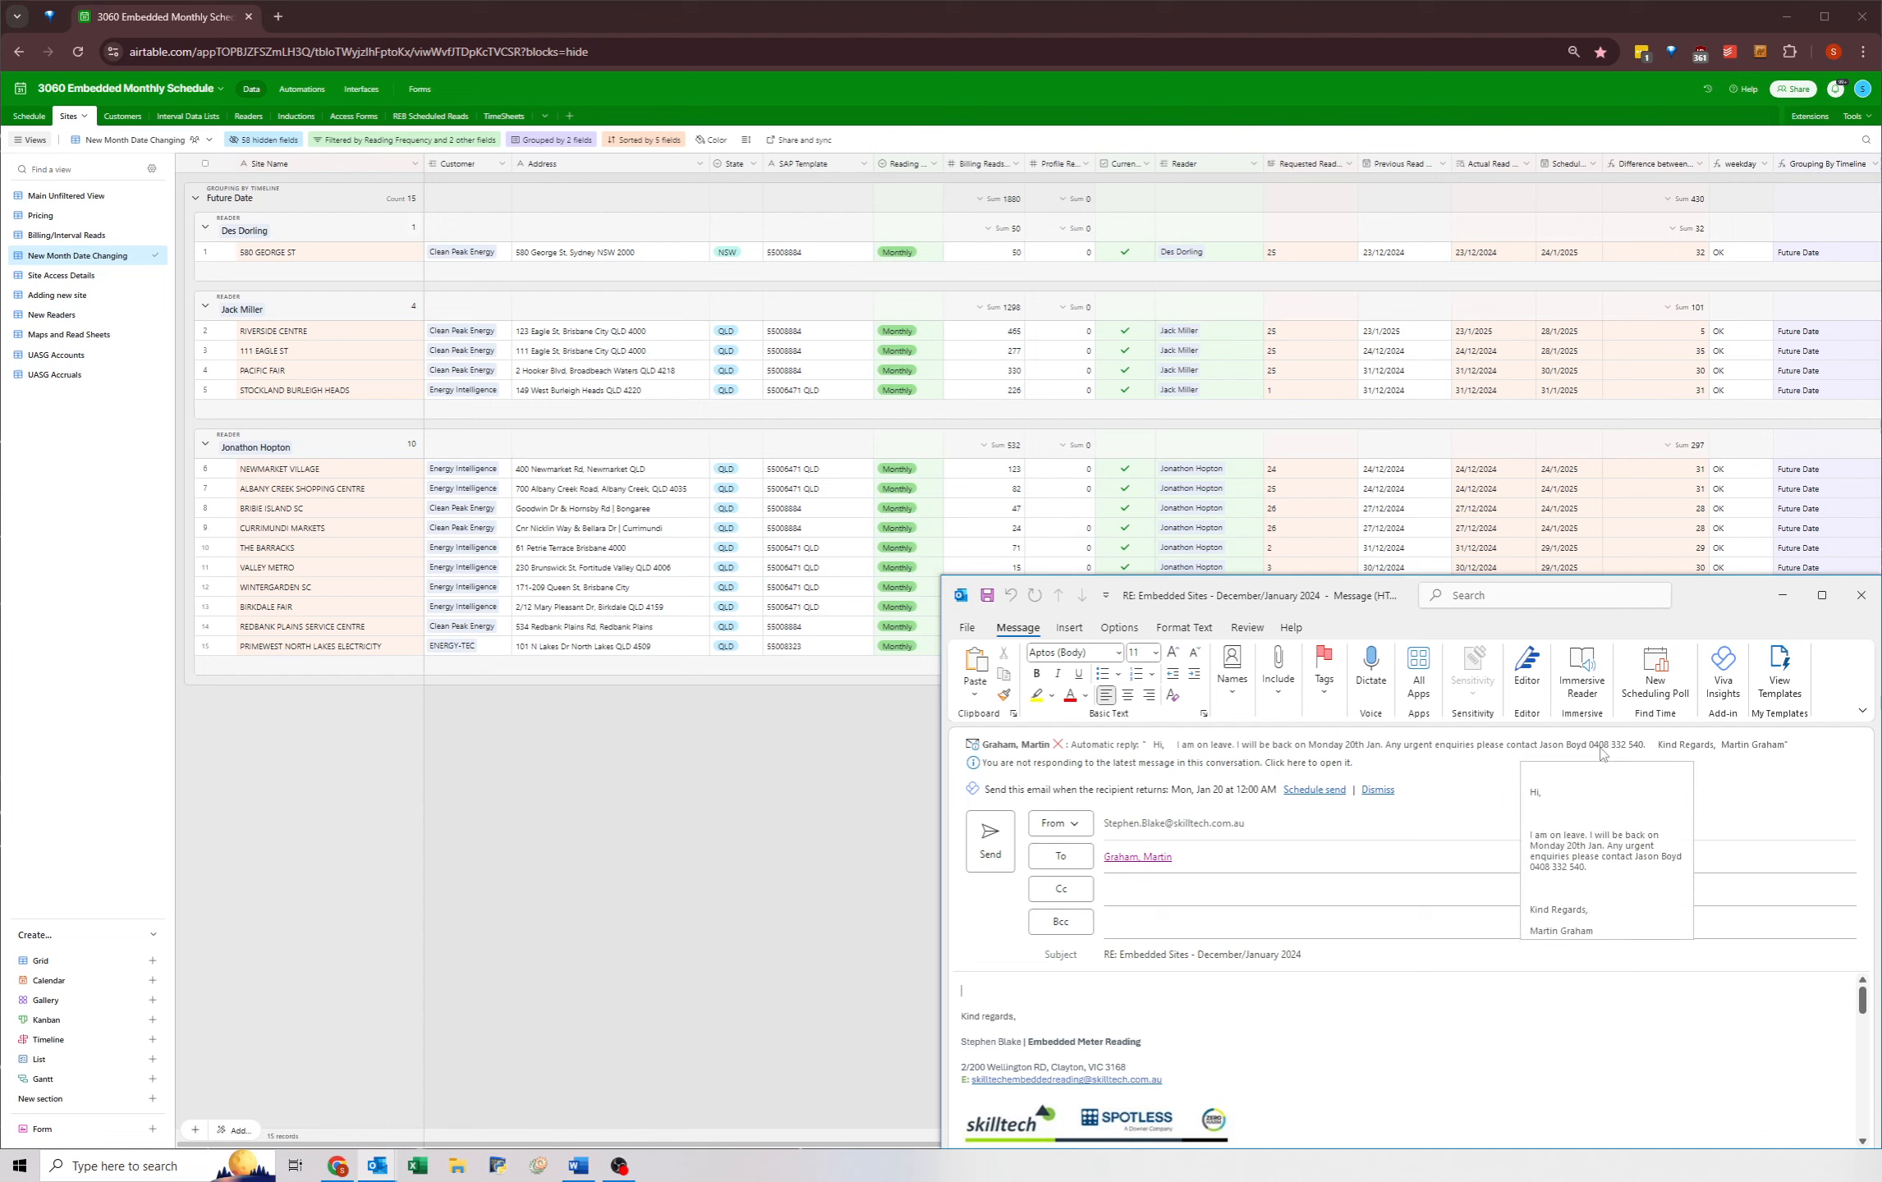
left_click(1208, 860)
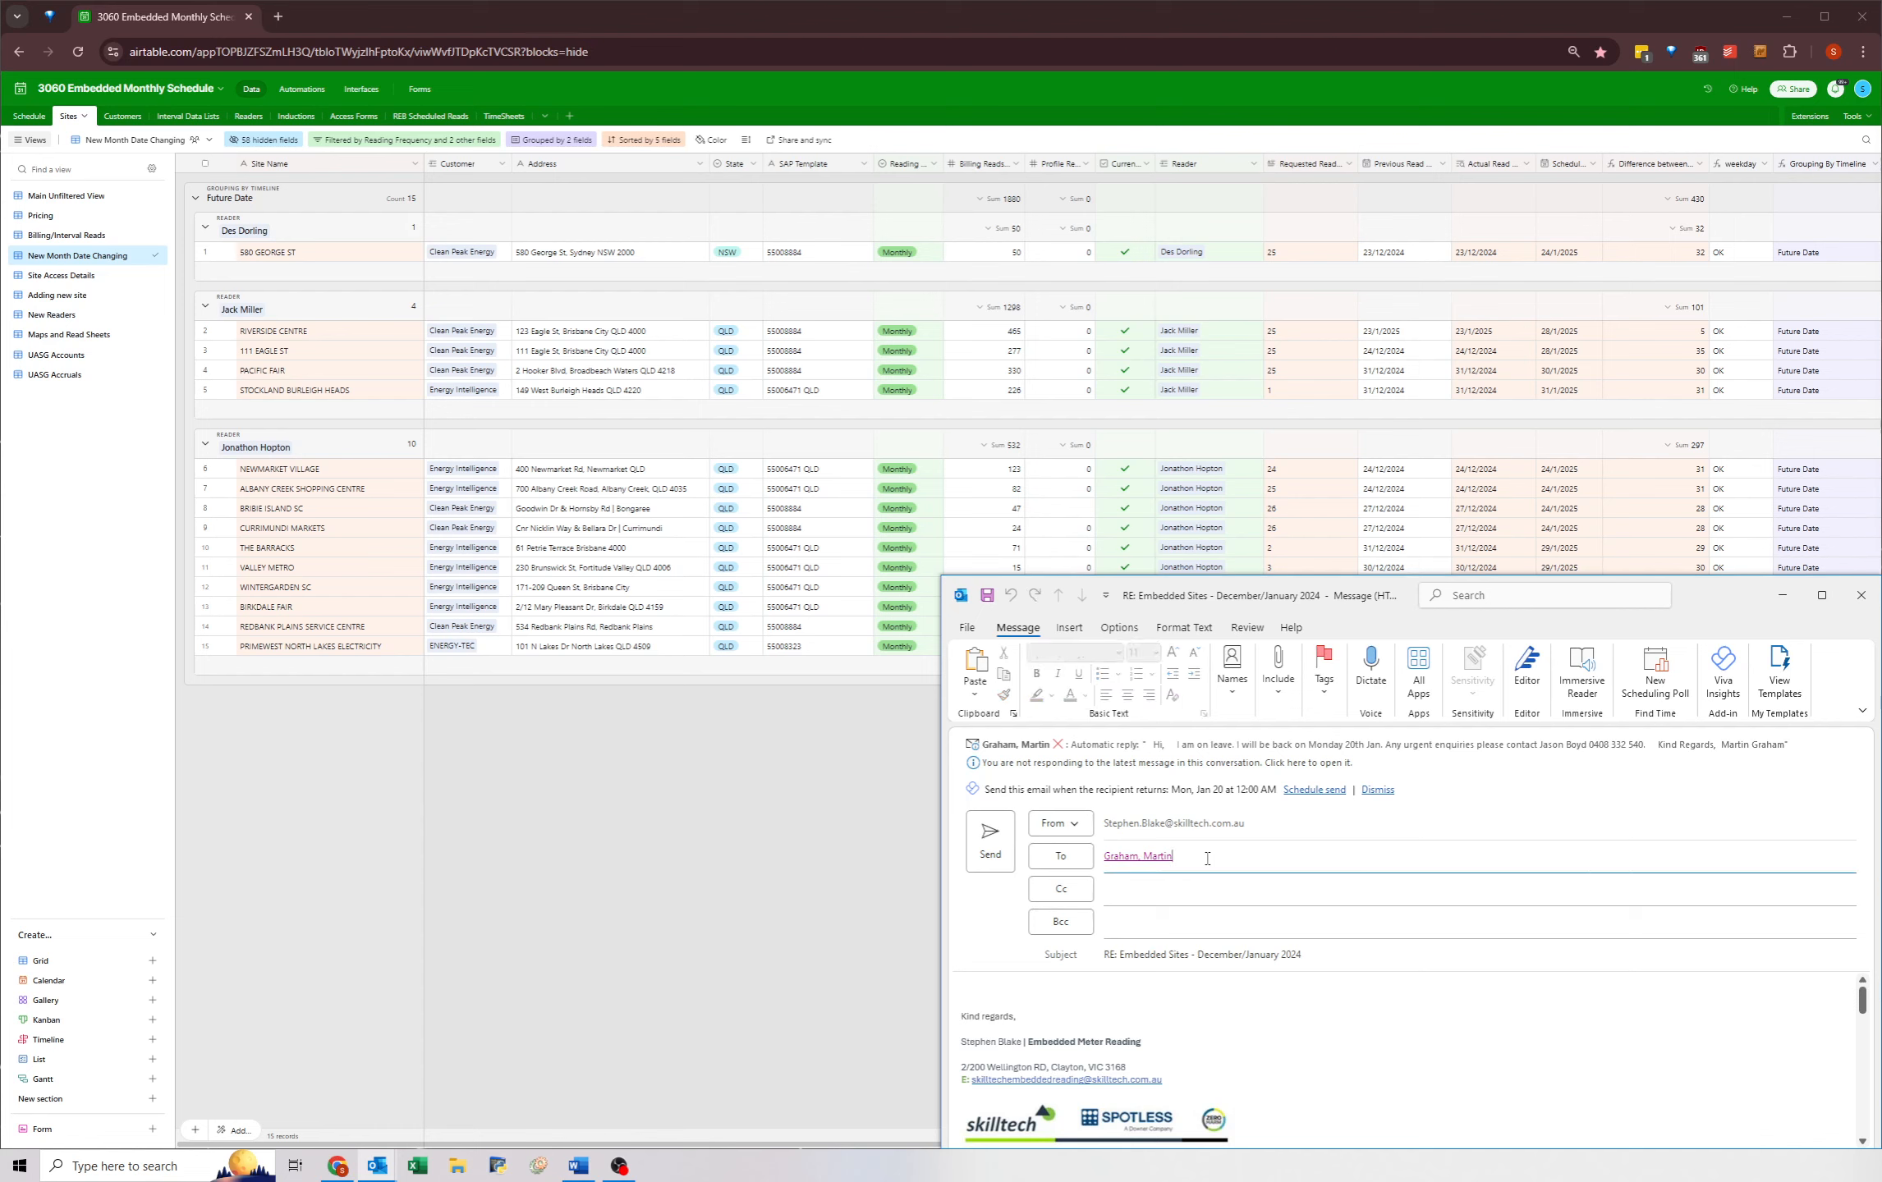
type("jas")
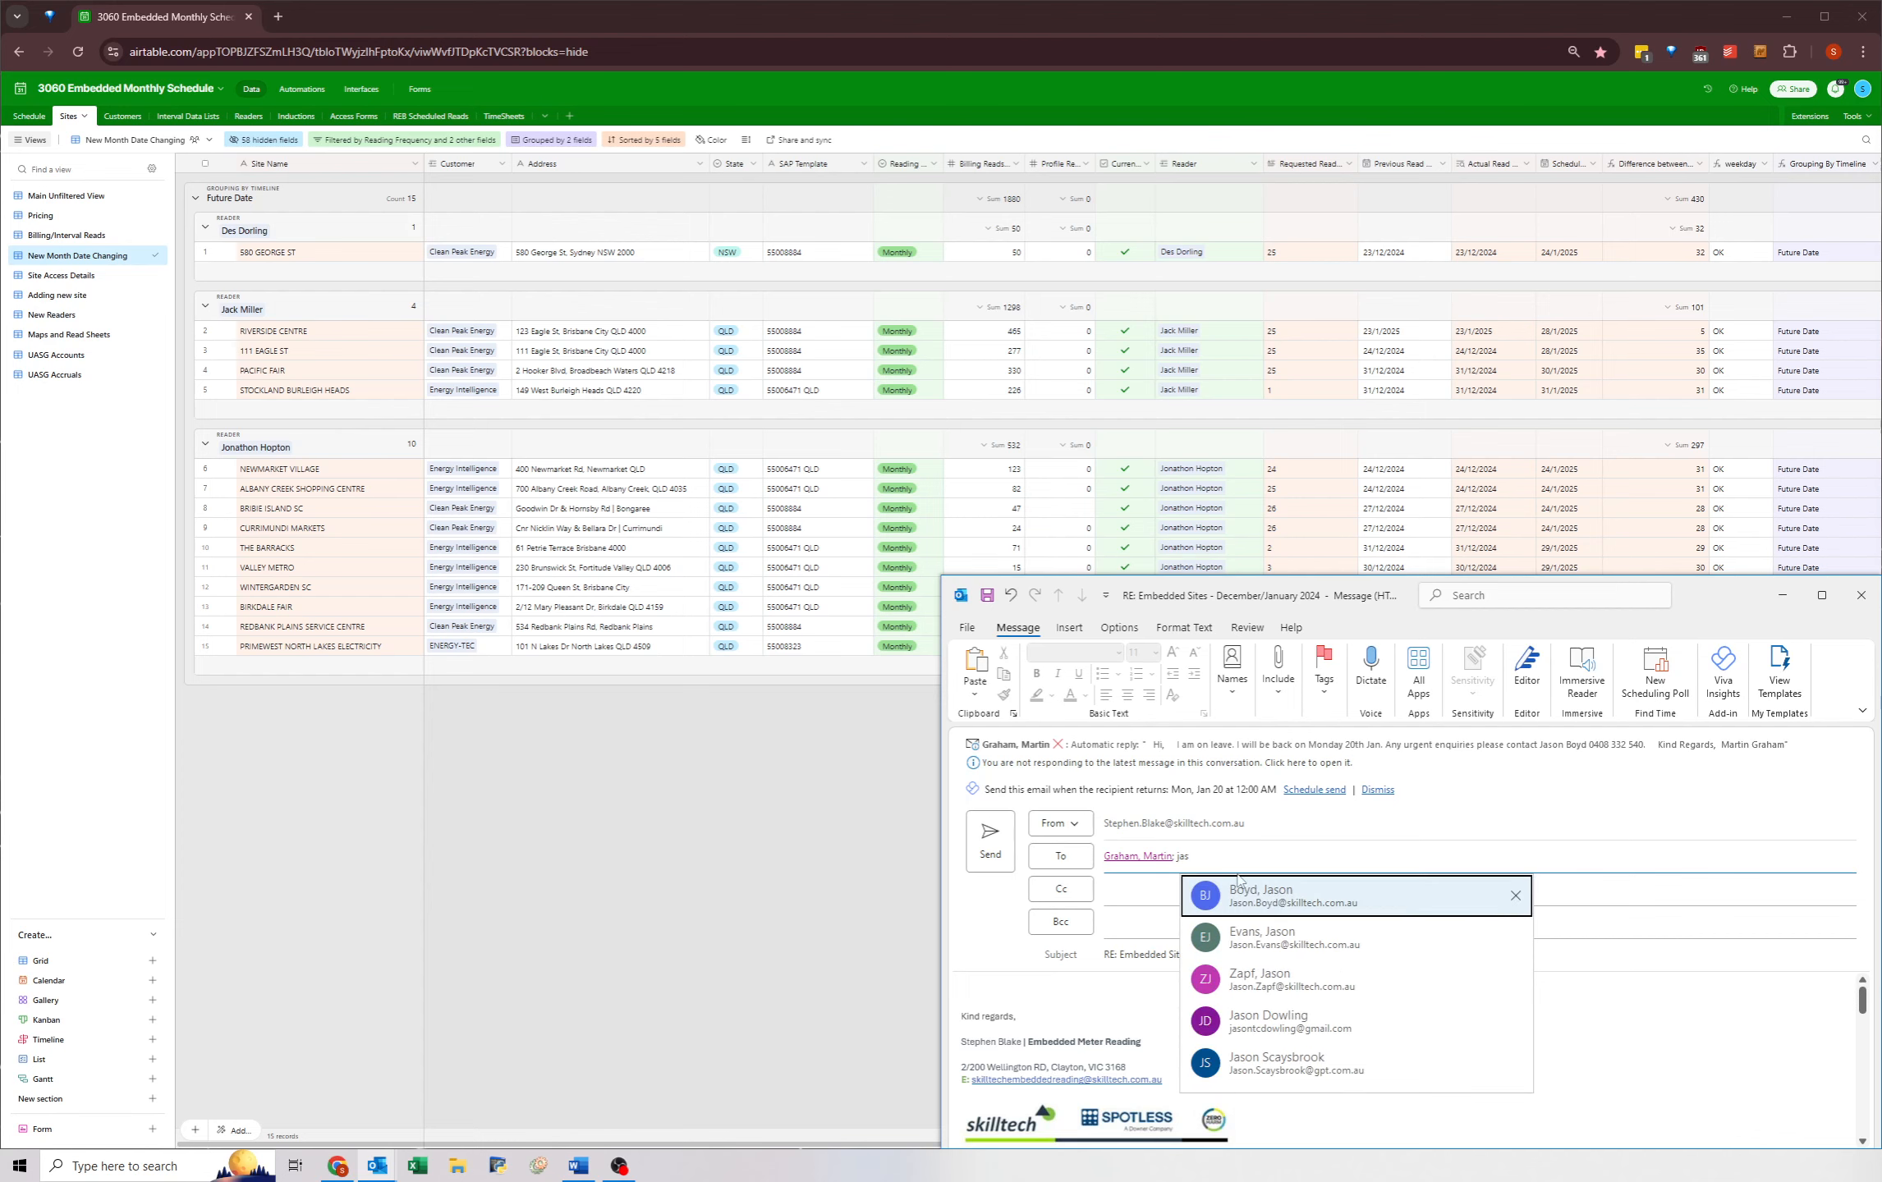
left_click(1268, 895)
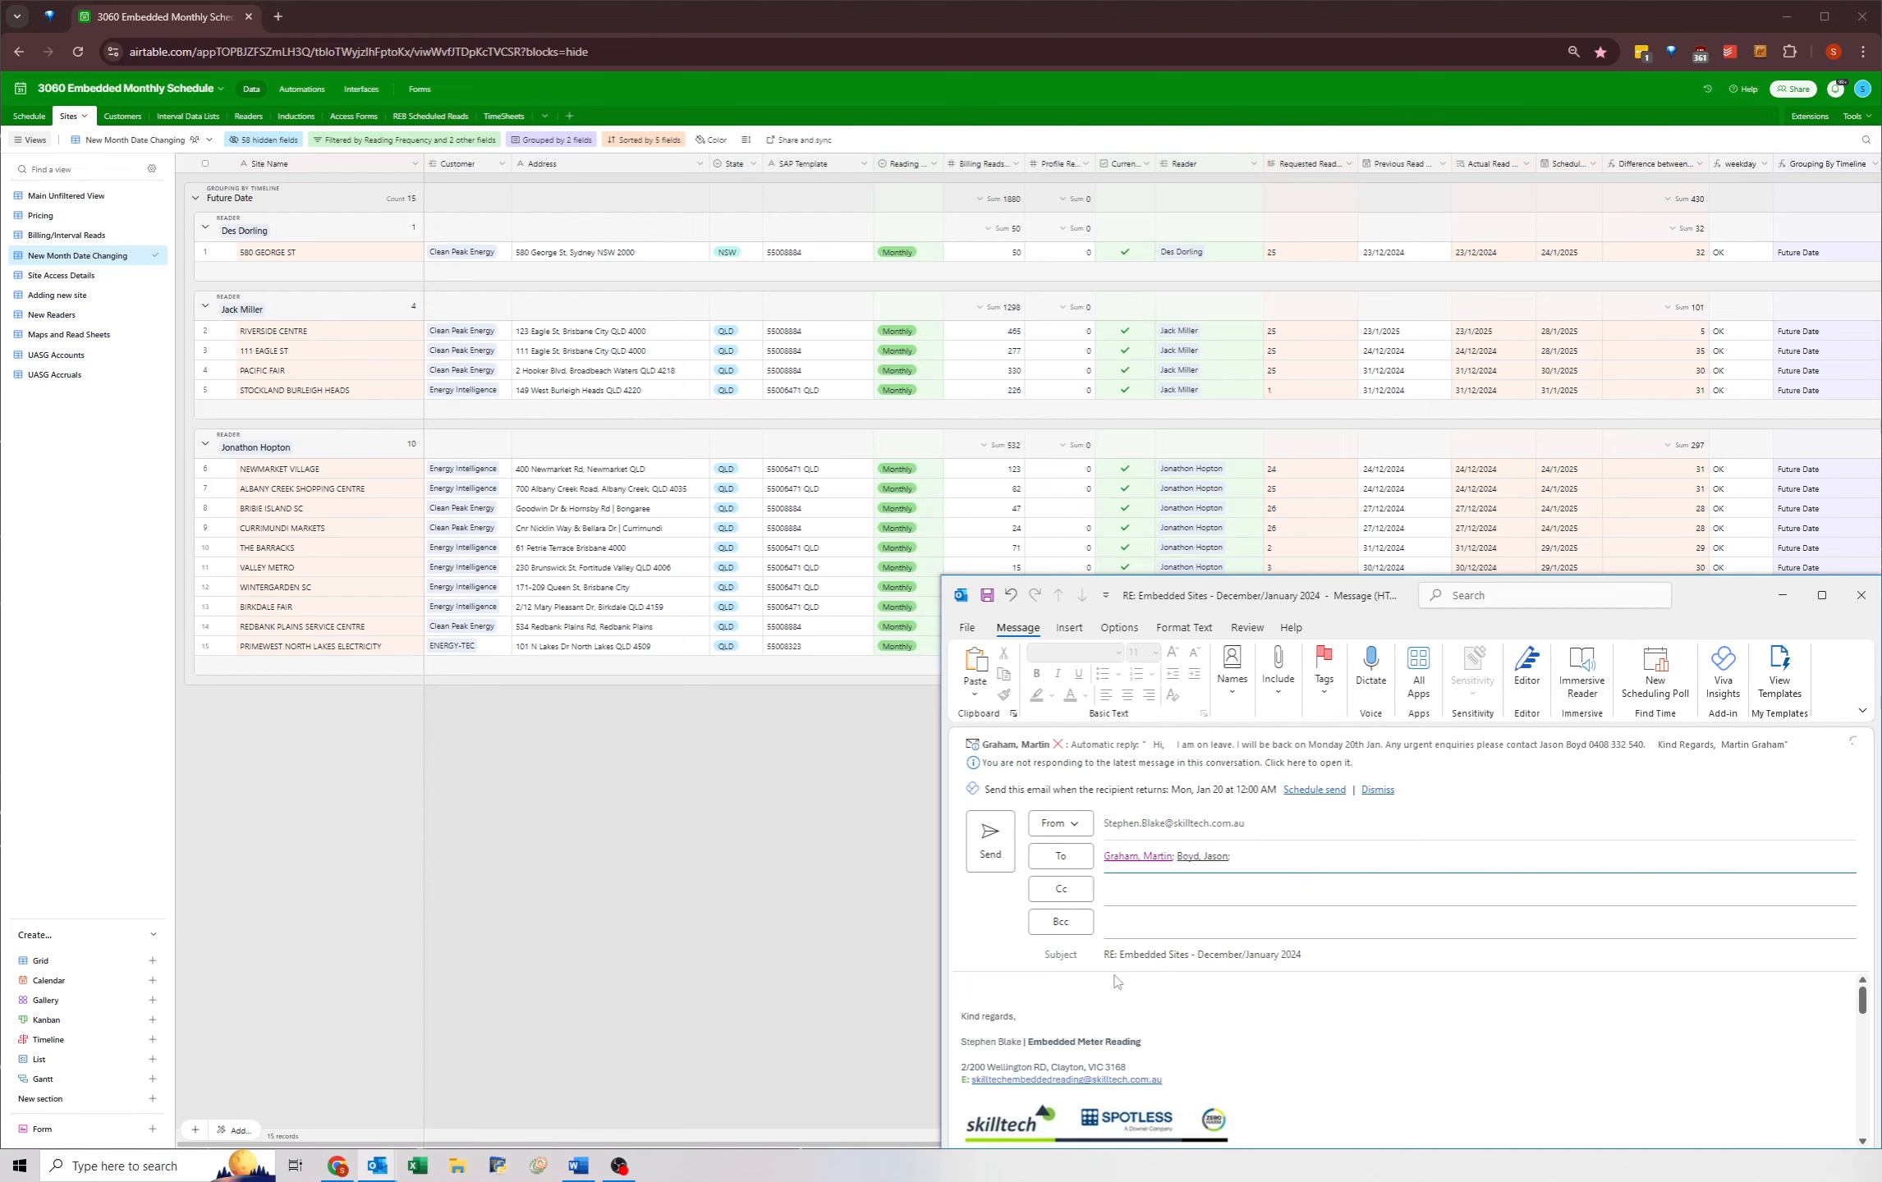
- Delete the signature and quoted header above the previous message so the body starts at its greeting
left_click(1011, 982)
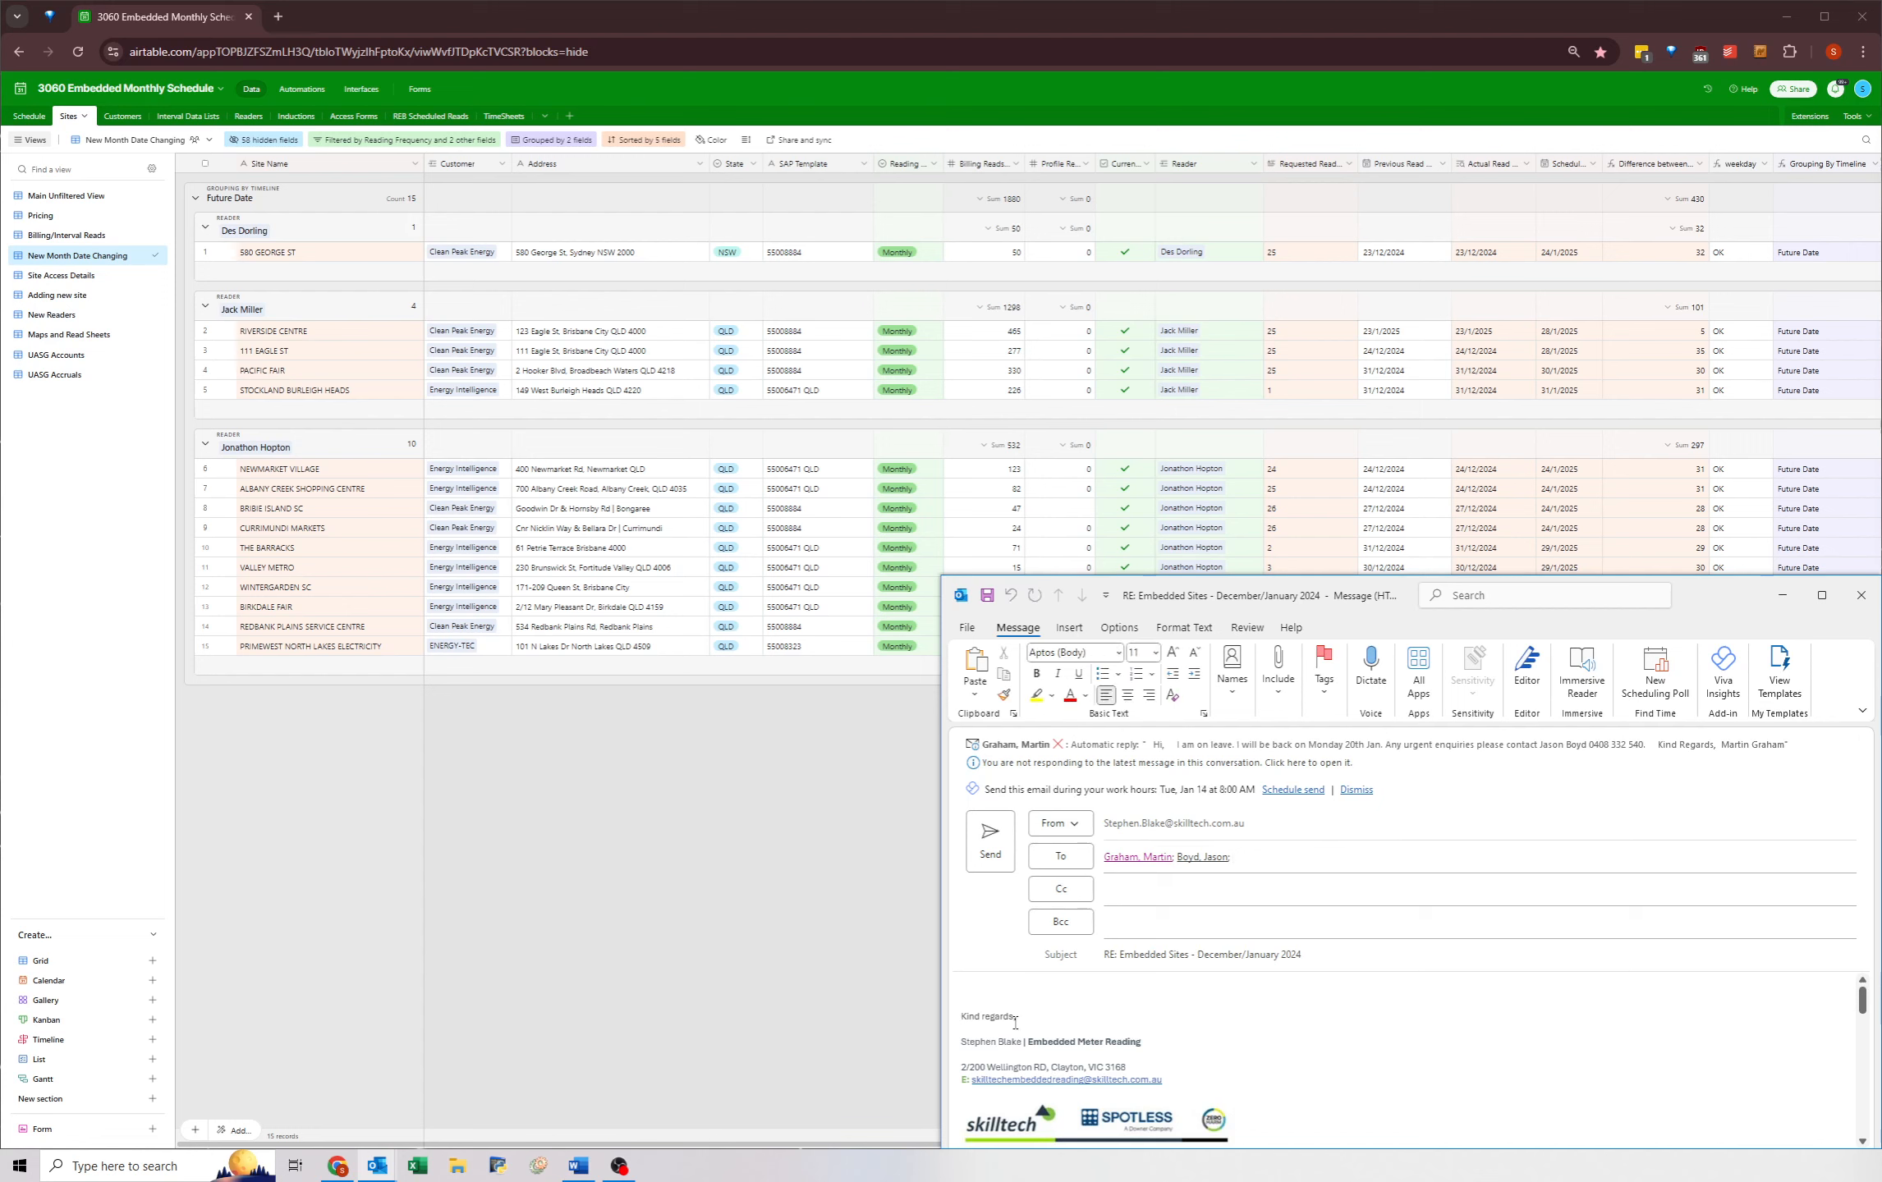
scroll(1011, 1053, "down", 5)
scroll(1012, 1053, "down", 1)
left_click(991, 995, "shift")
key("Delete")
key("Delete")
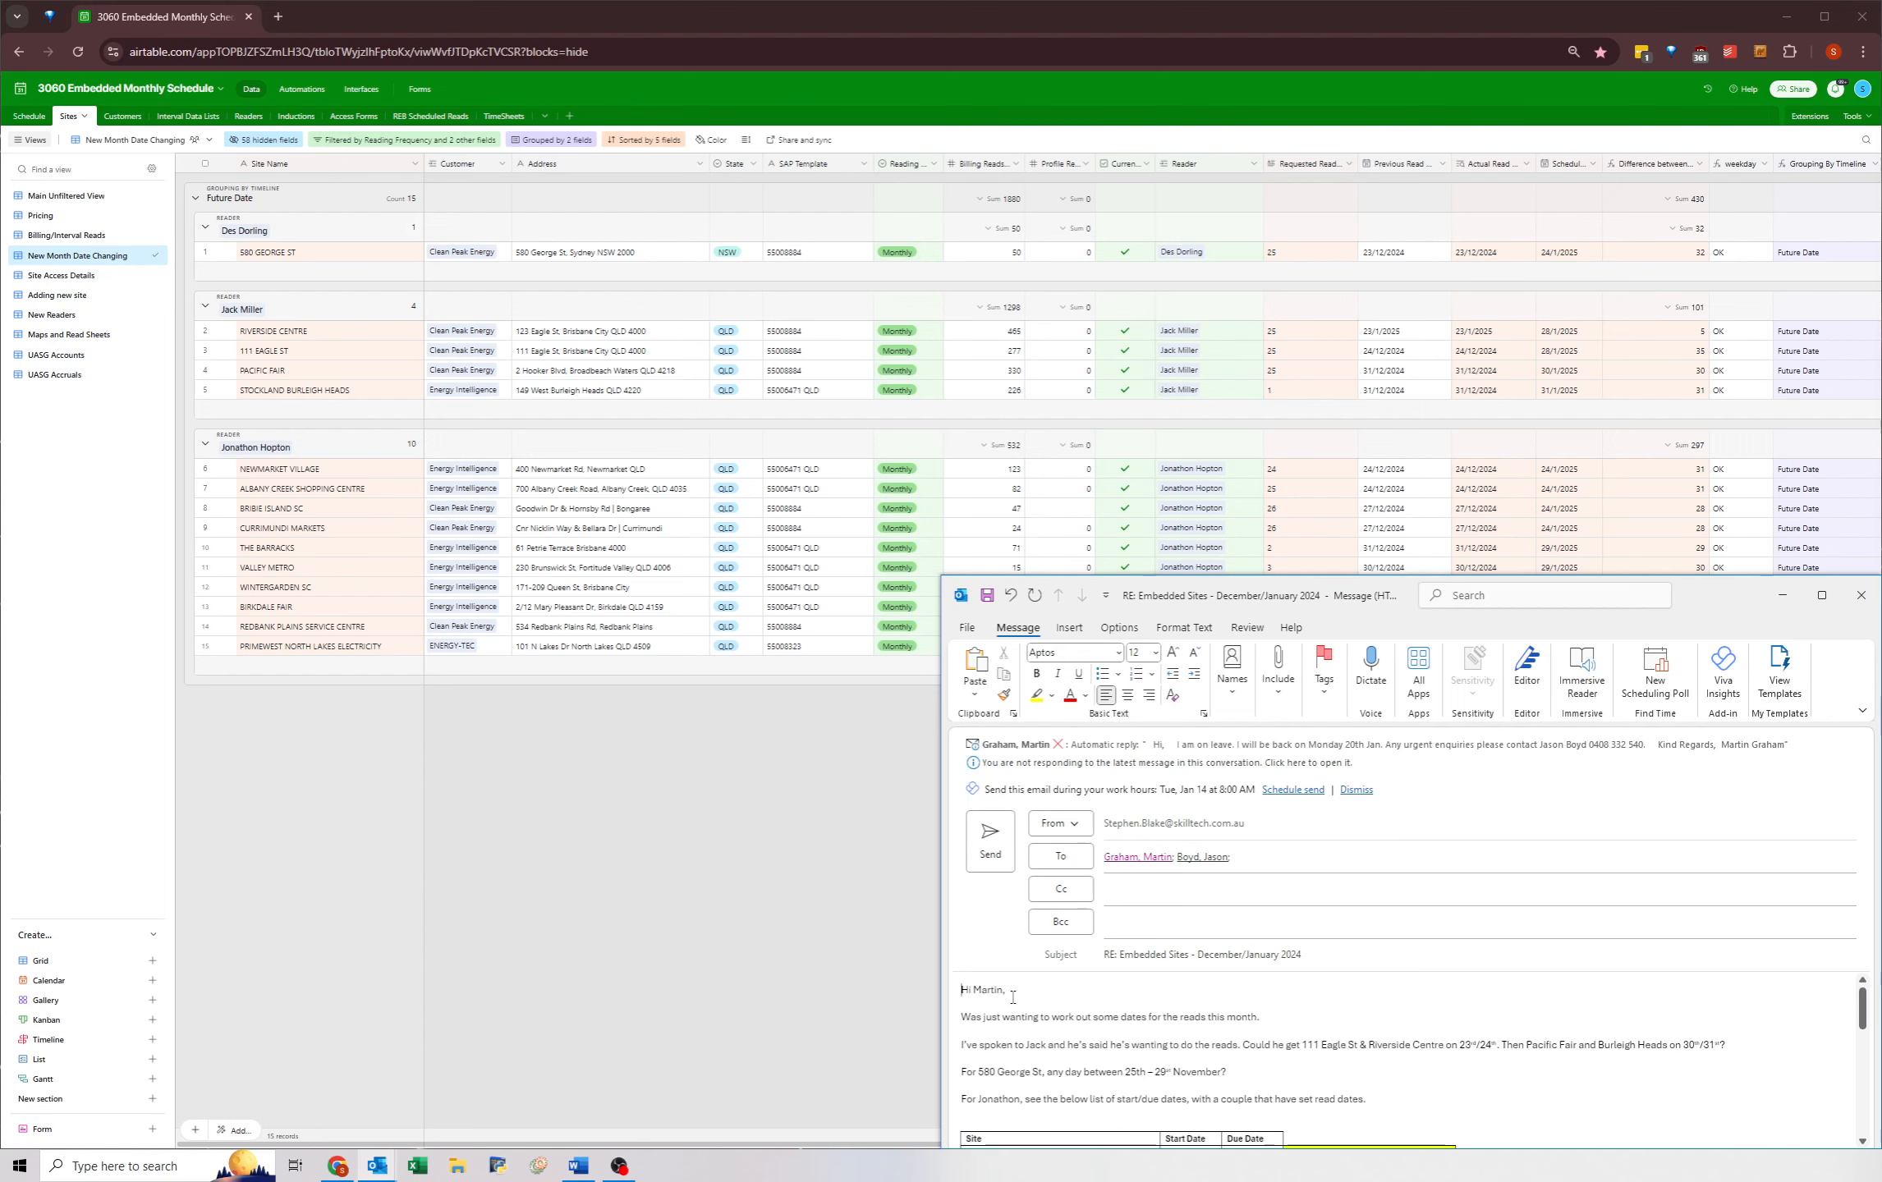
- Add the second recipient's first name after a slash in the email greeting
left_click(1013, 991)
key("BackSpace")
key("BackSpace")
- Replace the sentence about having spoken to the reader with "For" and the reader's first name, continuing with a lowercase "could he get"
double_click(1063, 1016)
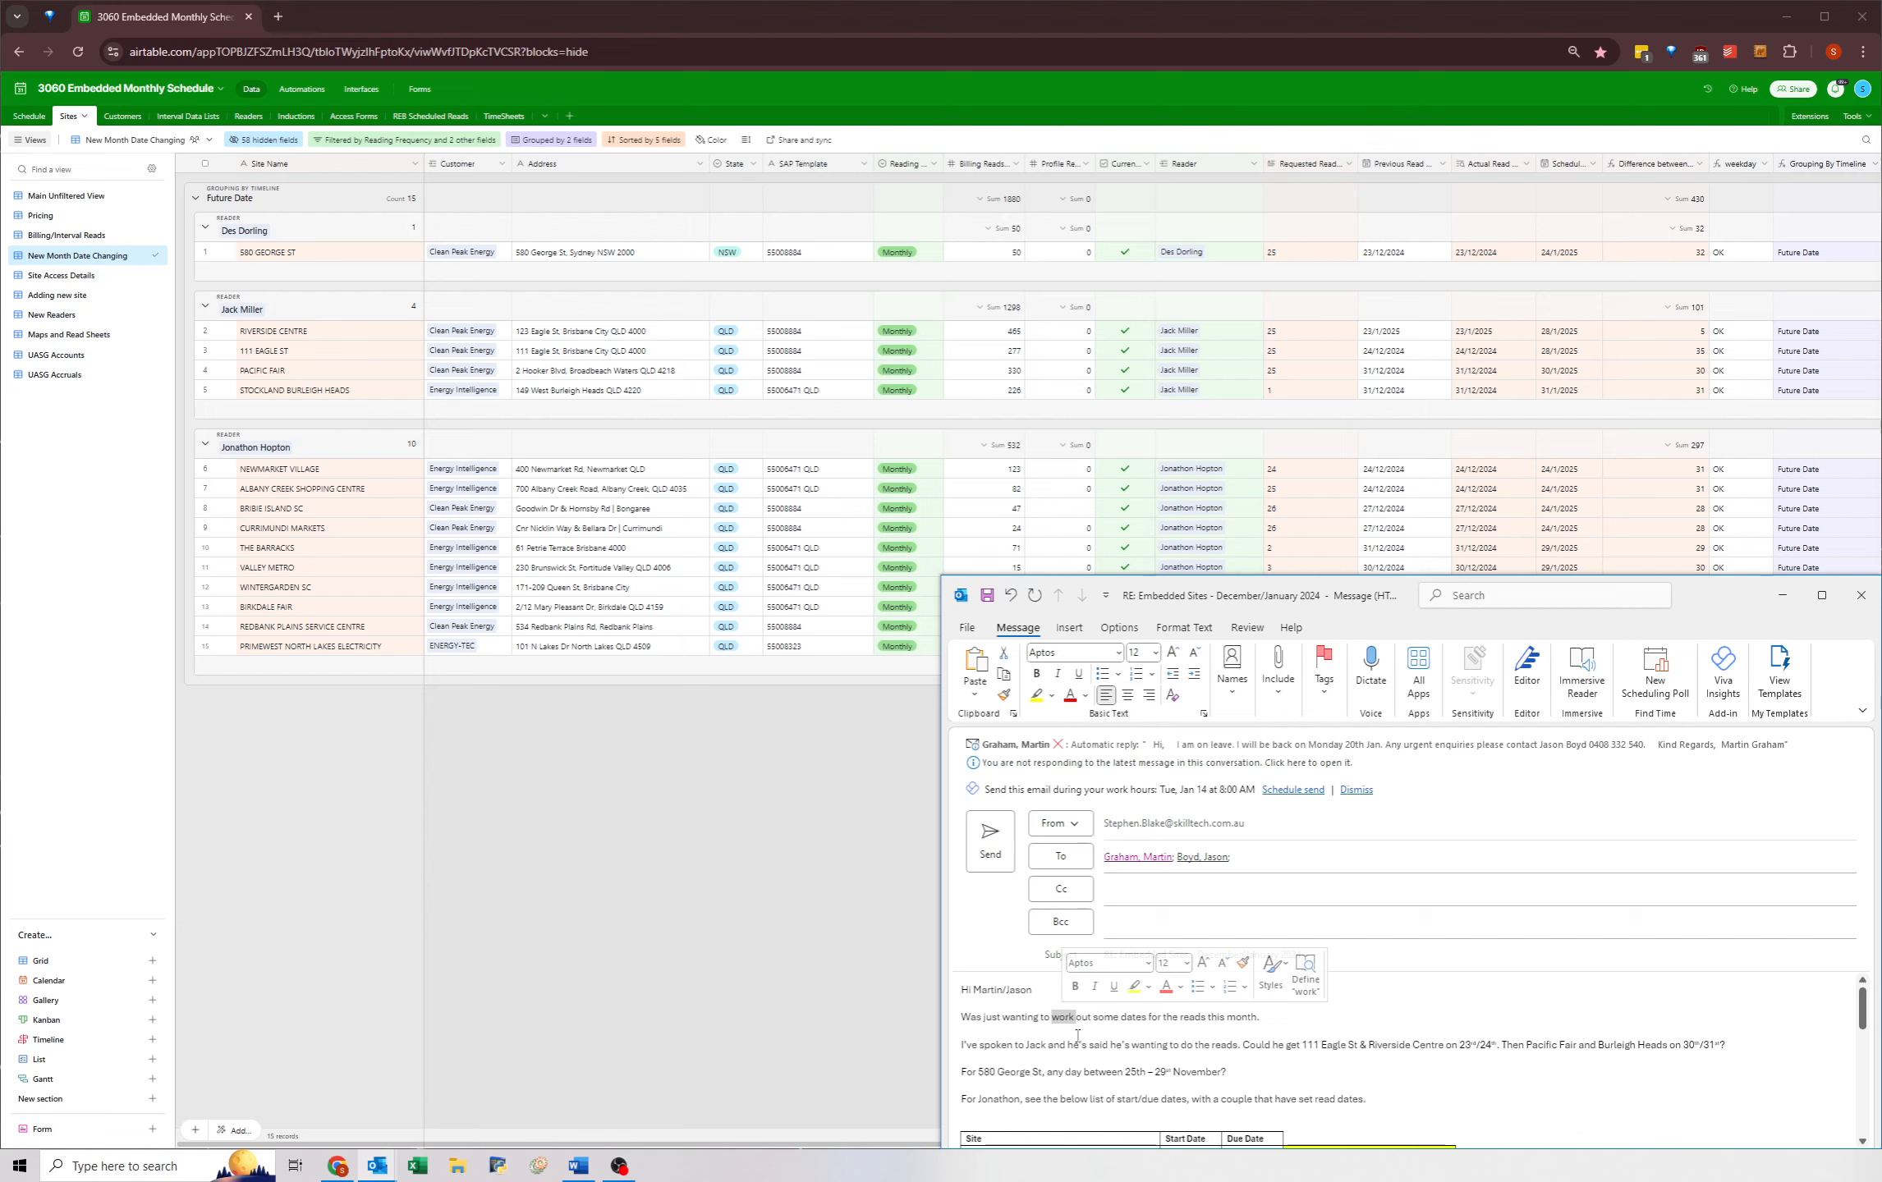
left_click(1125, 1016)
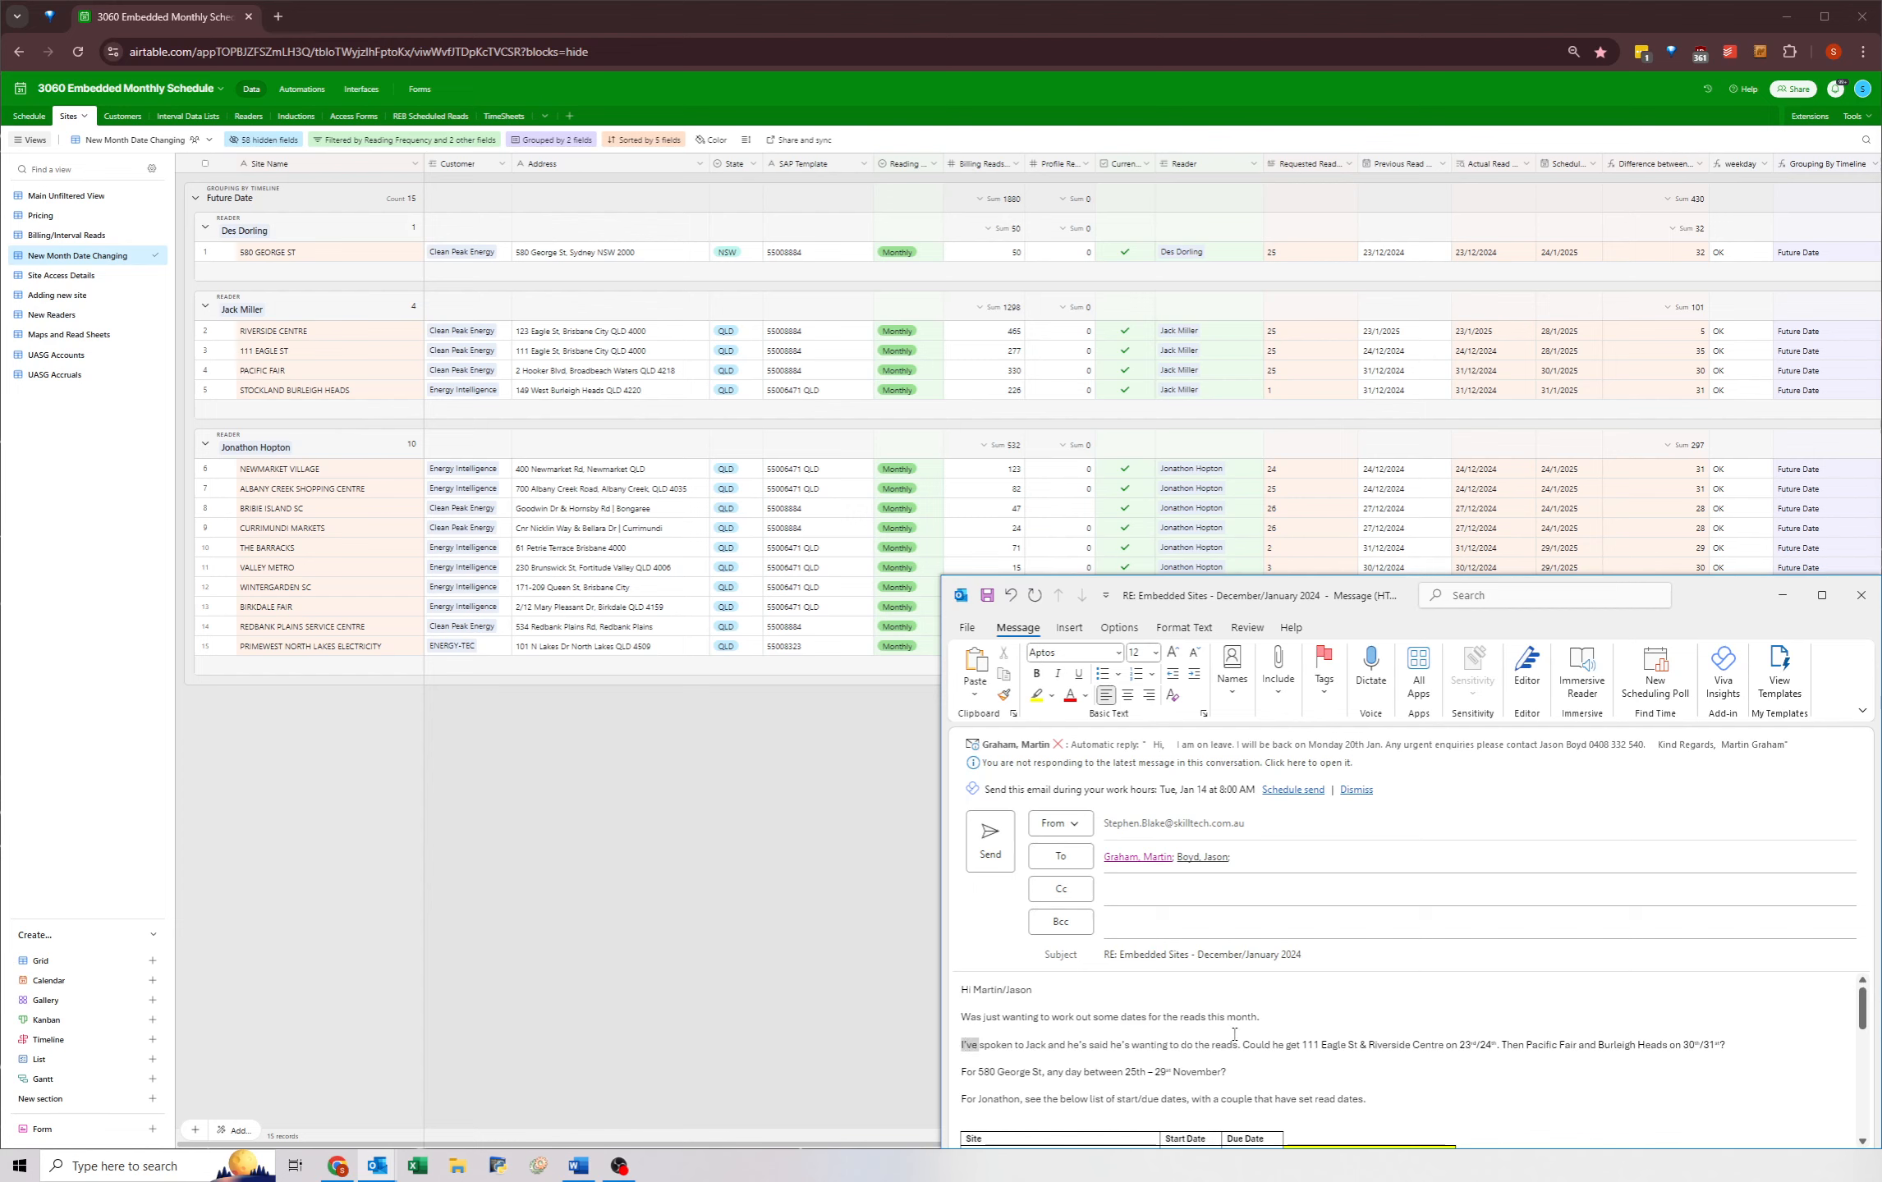
left_click_drag(1234, 1033, 1244, 1044)
key("BackSpace")
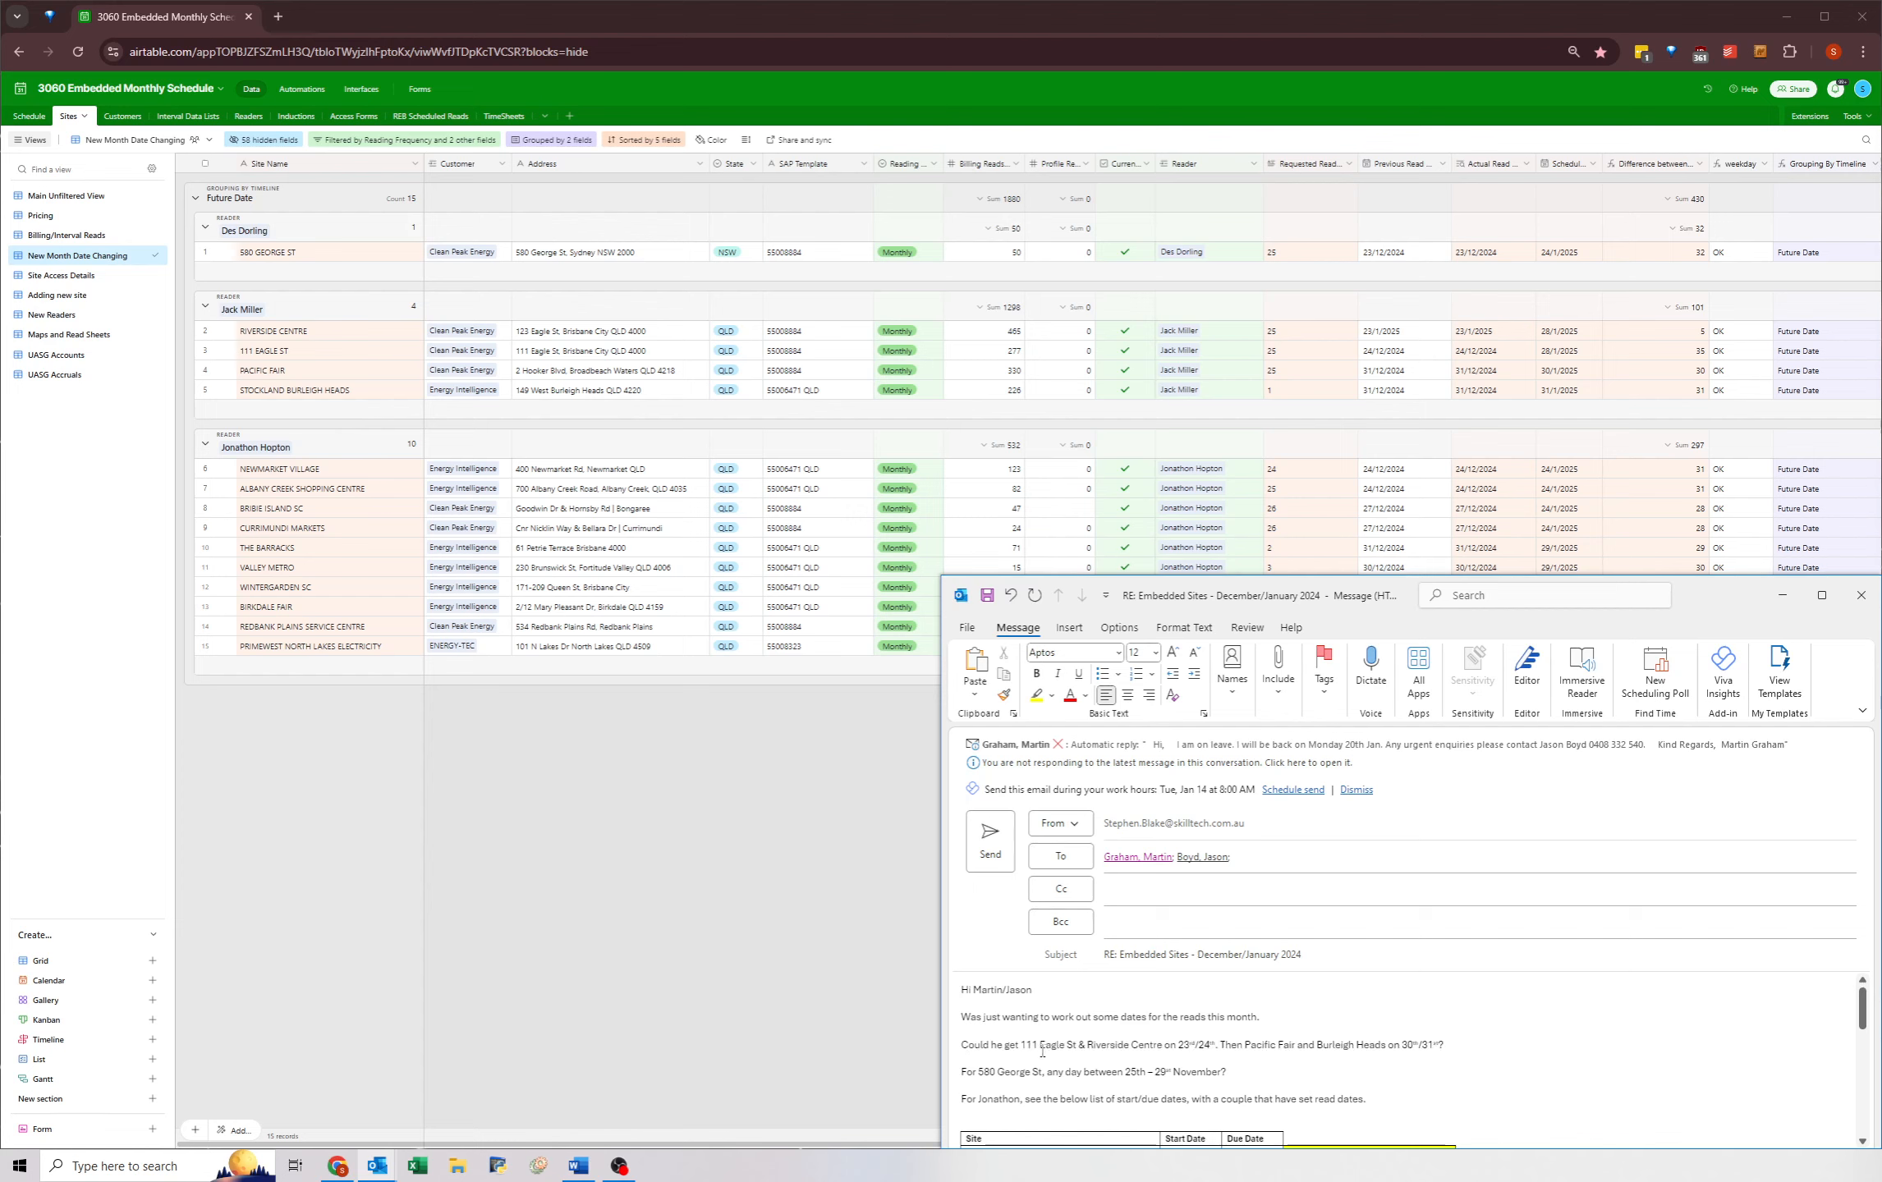
type("For Jack,")
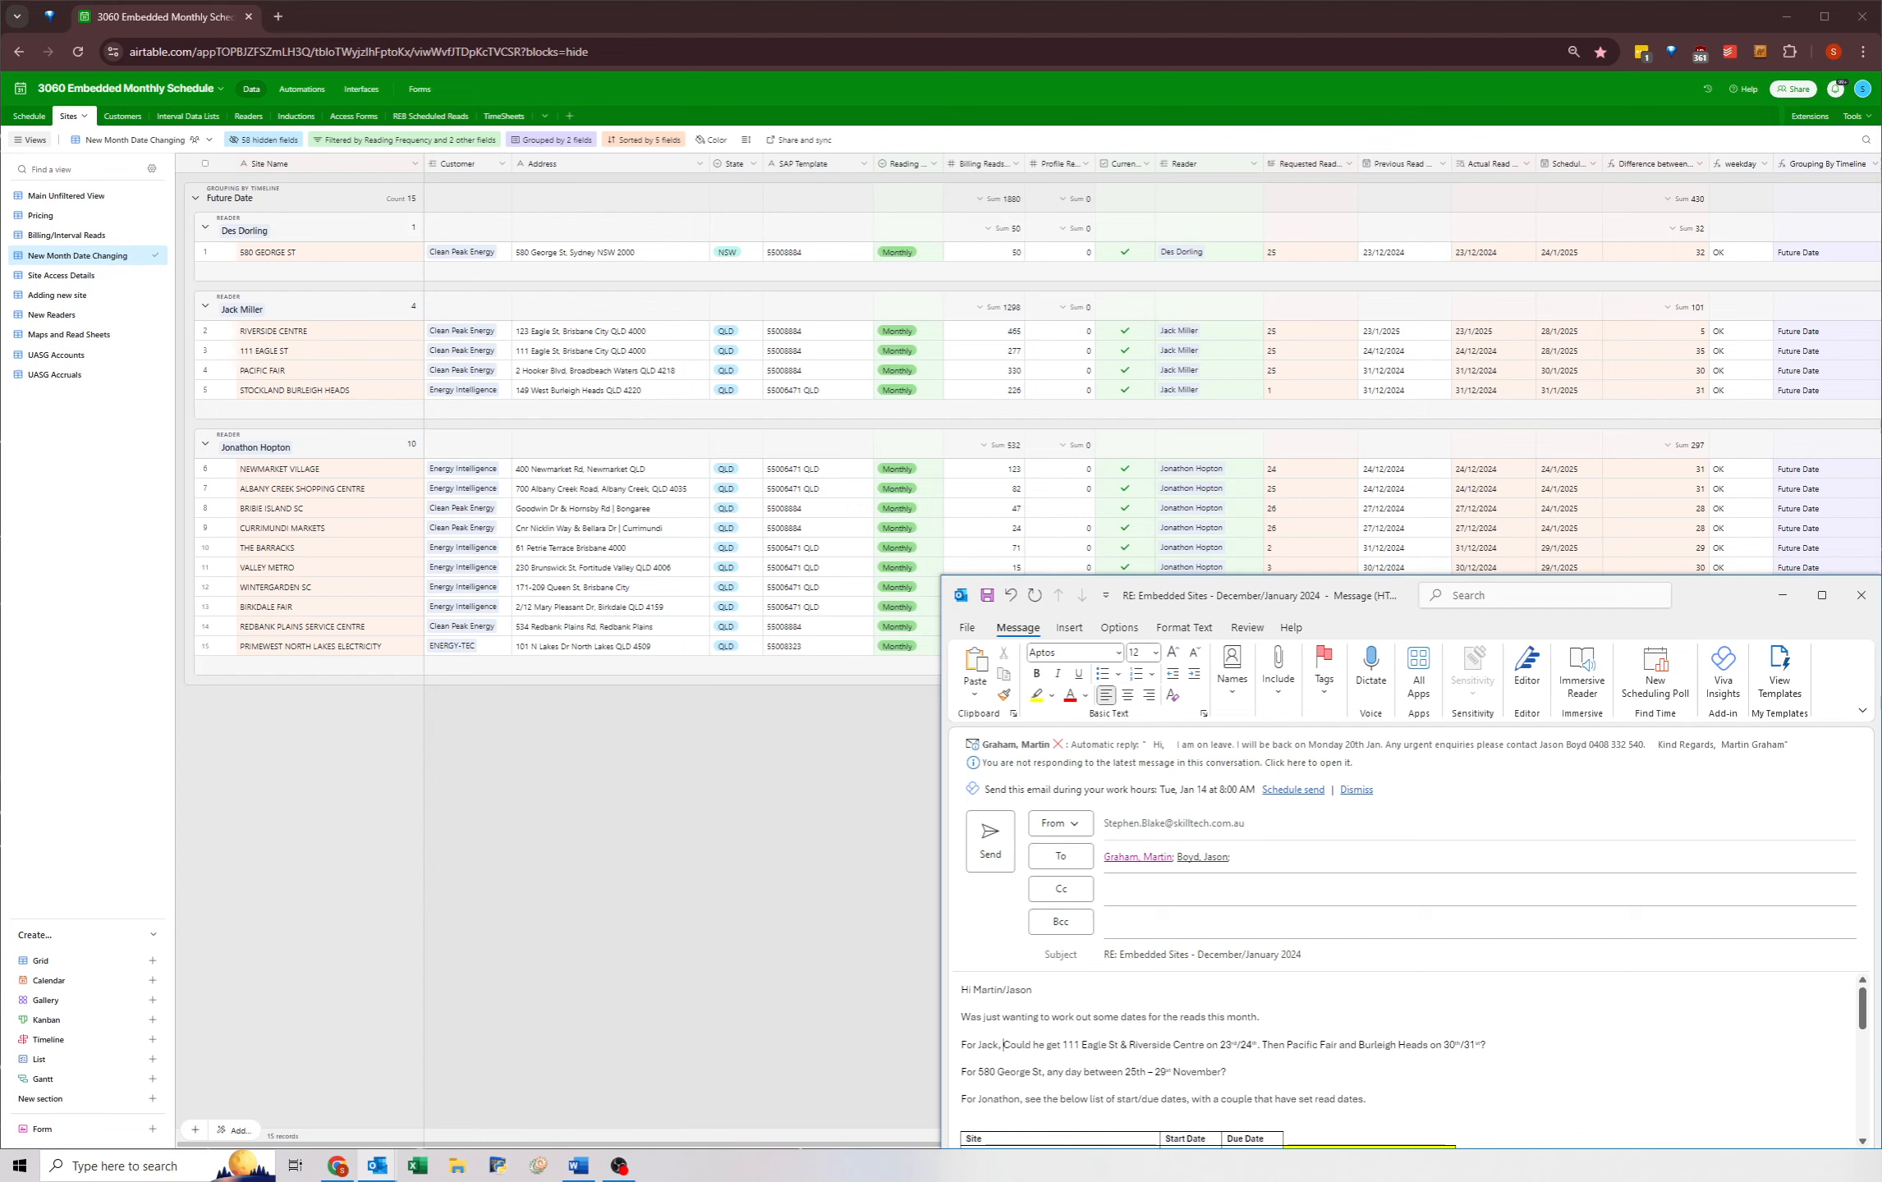
key("Delete")
type("c")
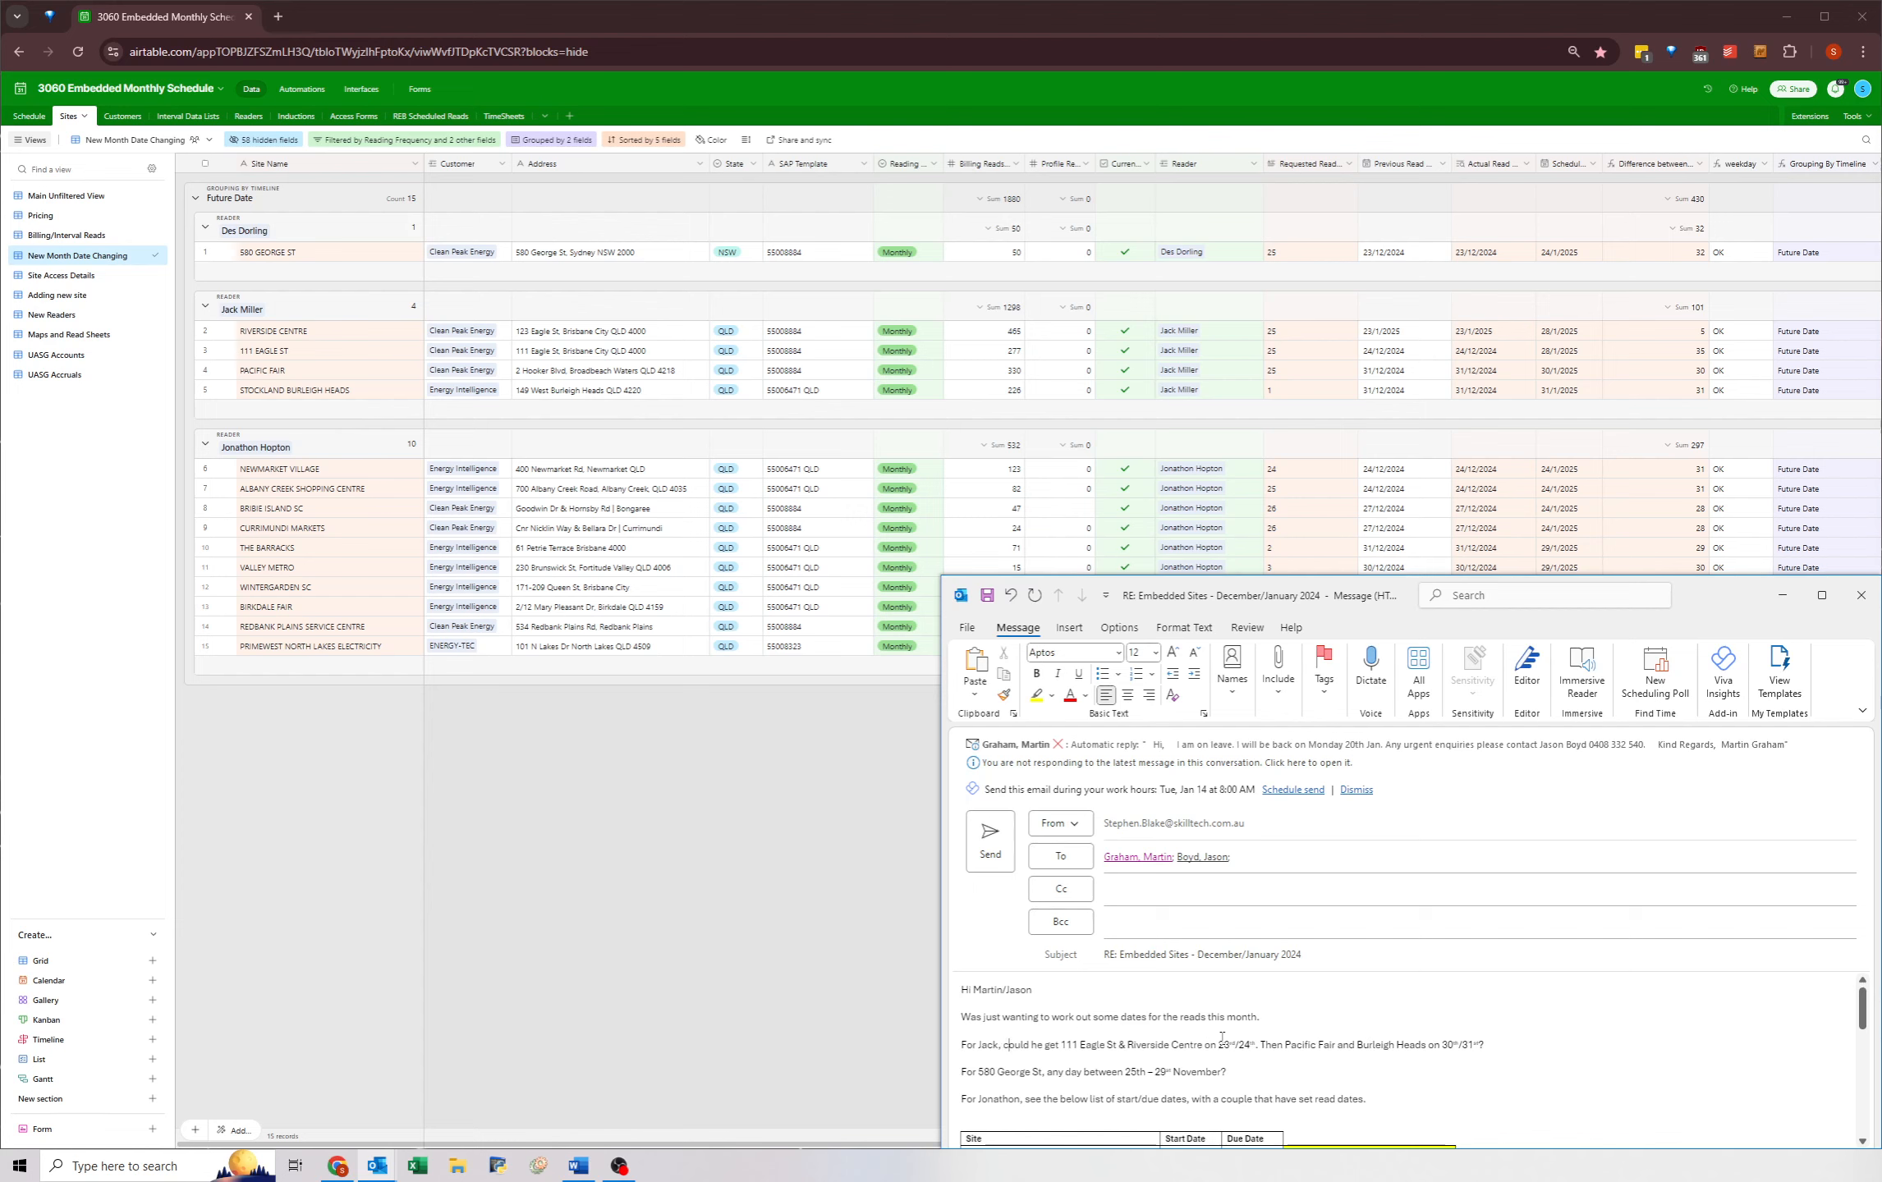
- Set the proposed dates to 28th/29th January for 111 Eagle St & Riverside Centre and 30th/31st January for Pacific Fair and Burleigh Heads
left_click_drag(1229, 1047, 1256, 1047)
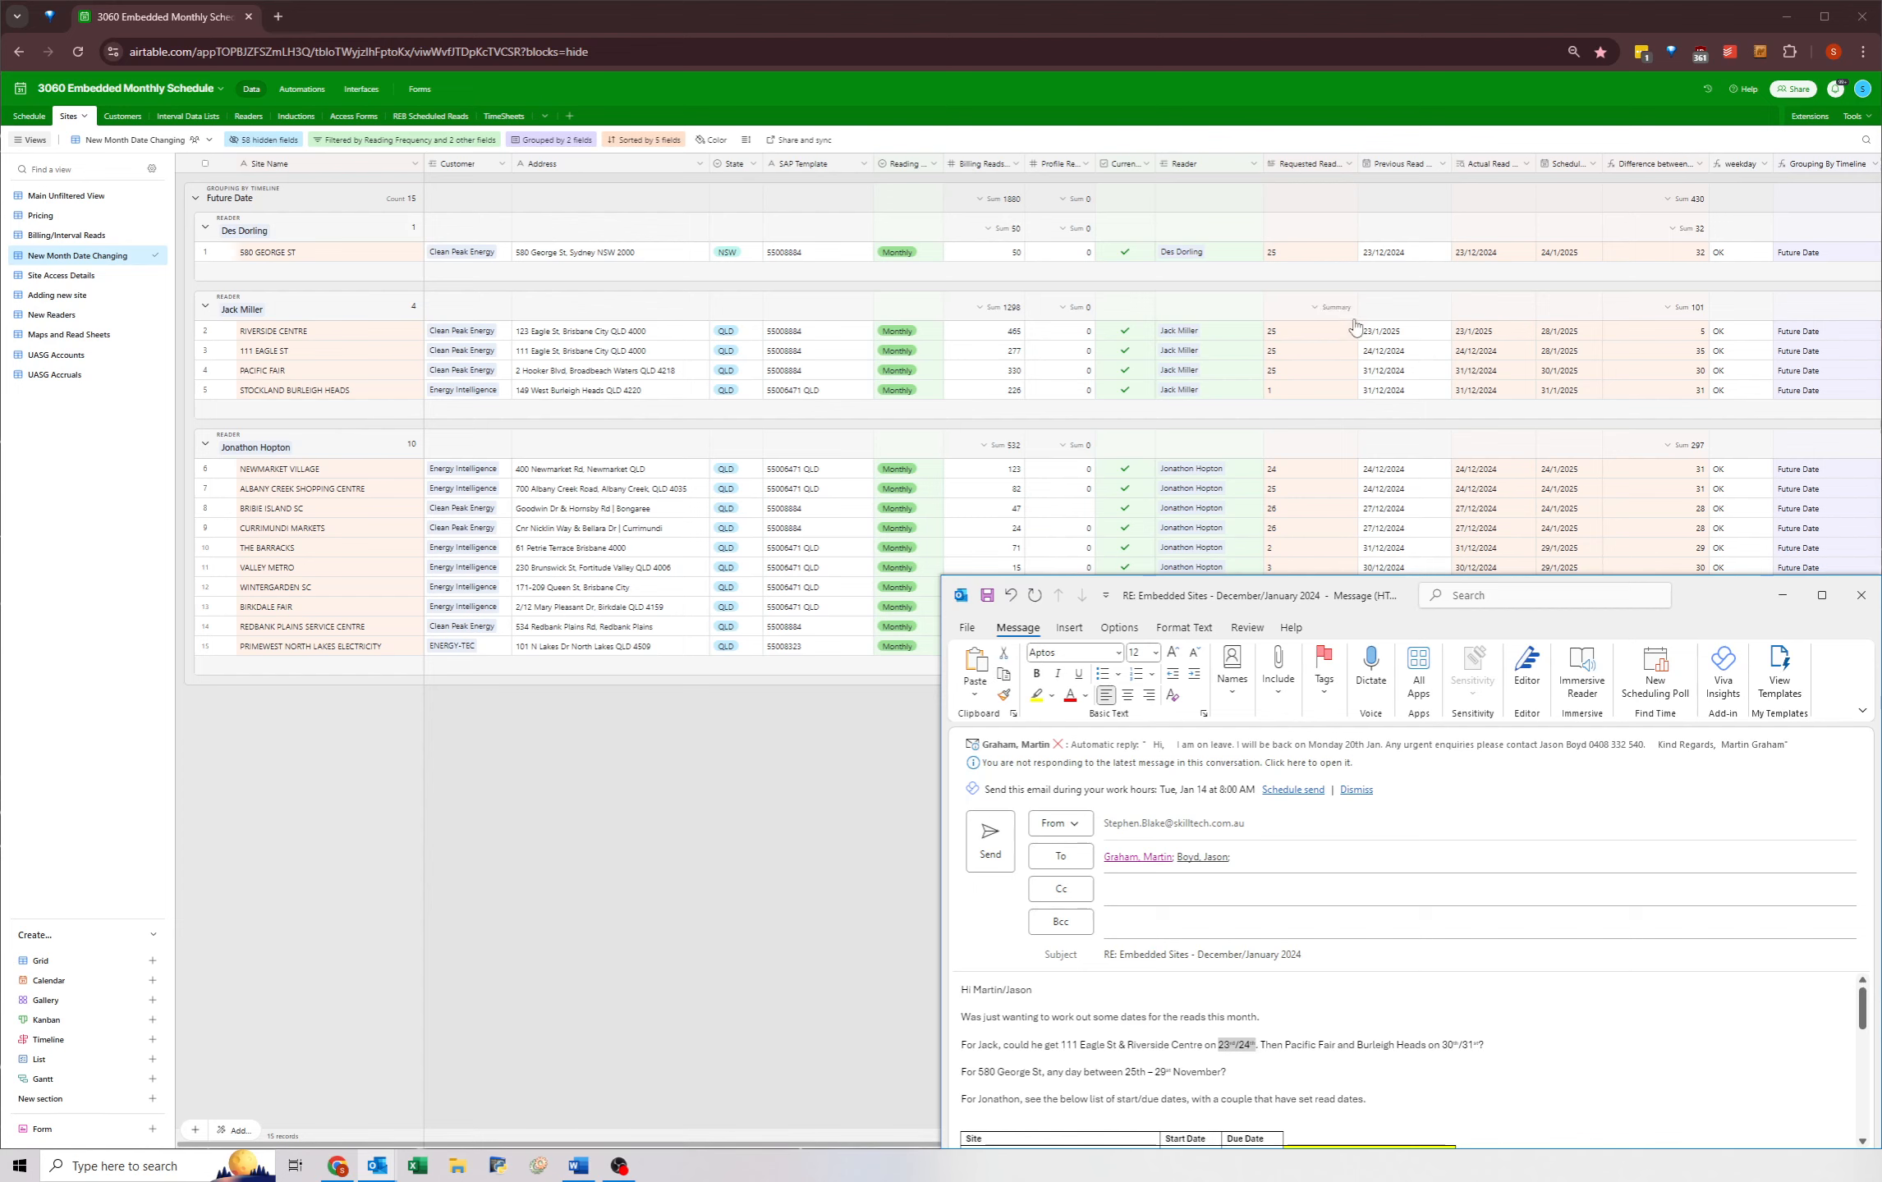
type("28")
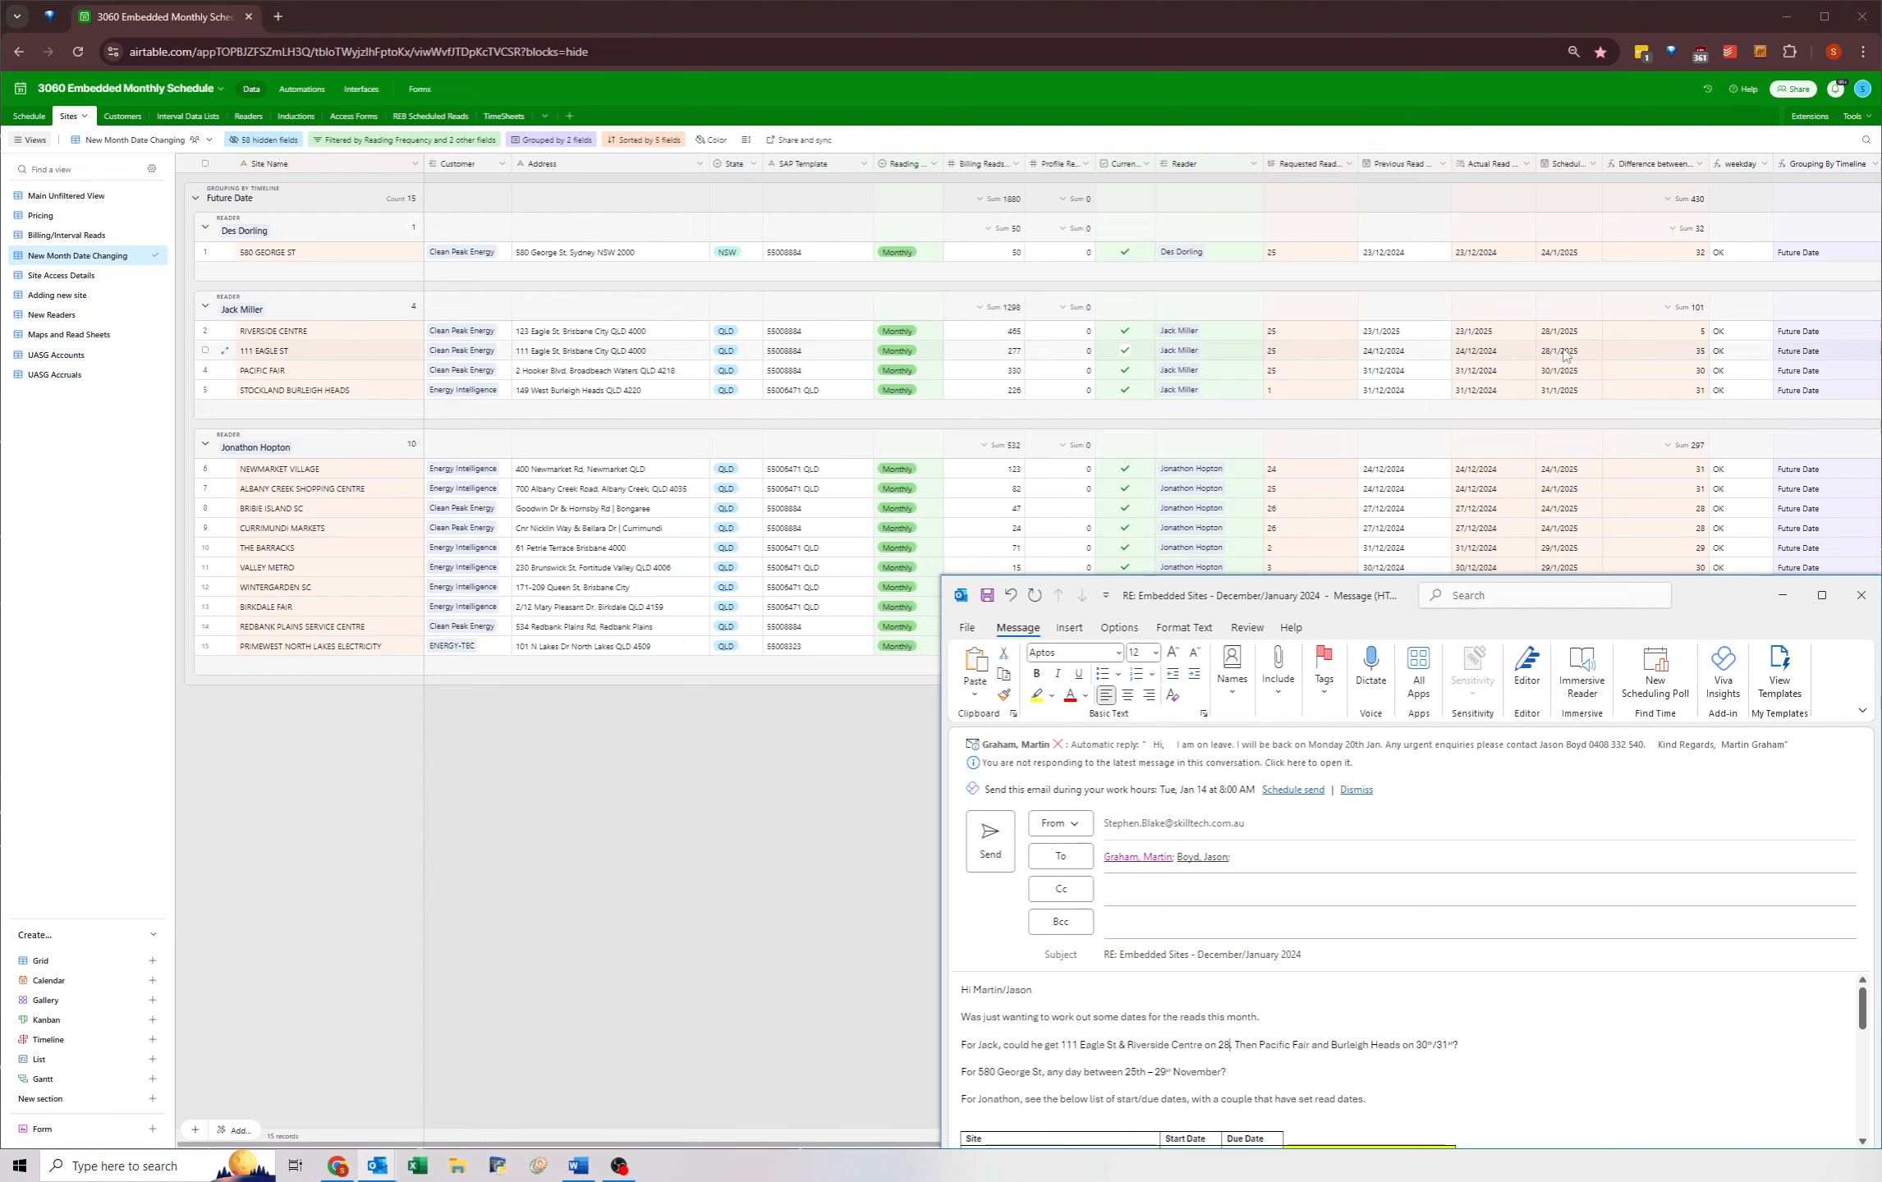
type("th/29th January")
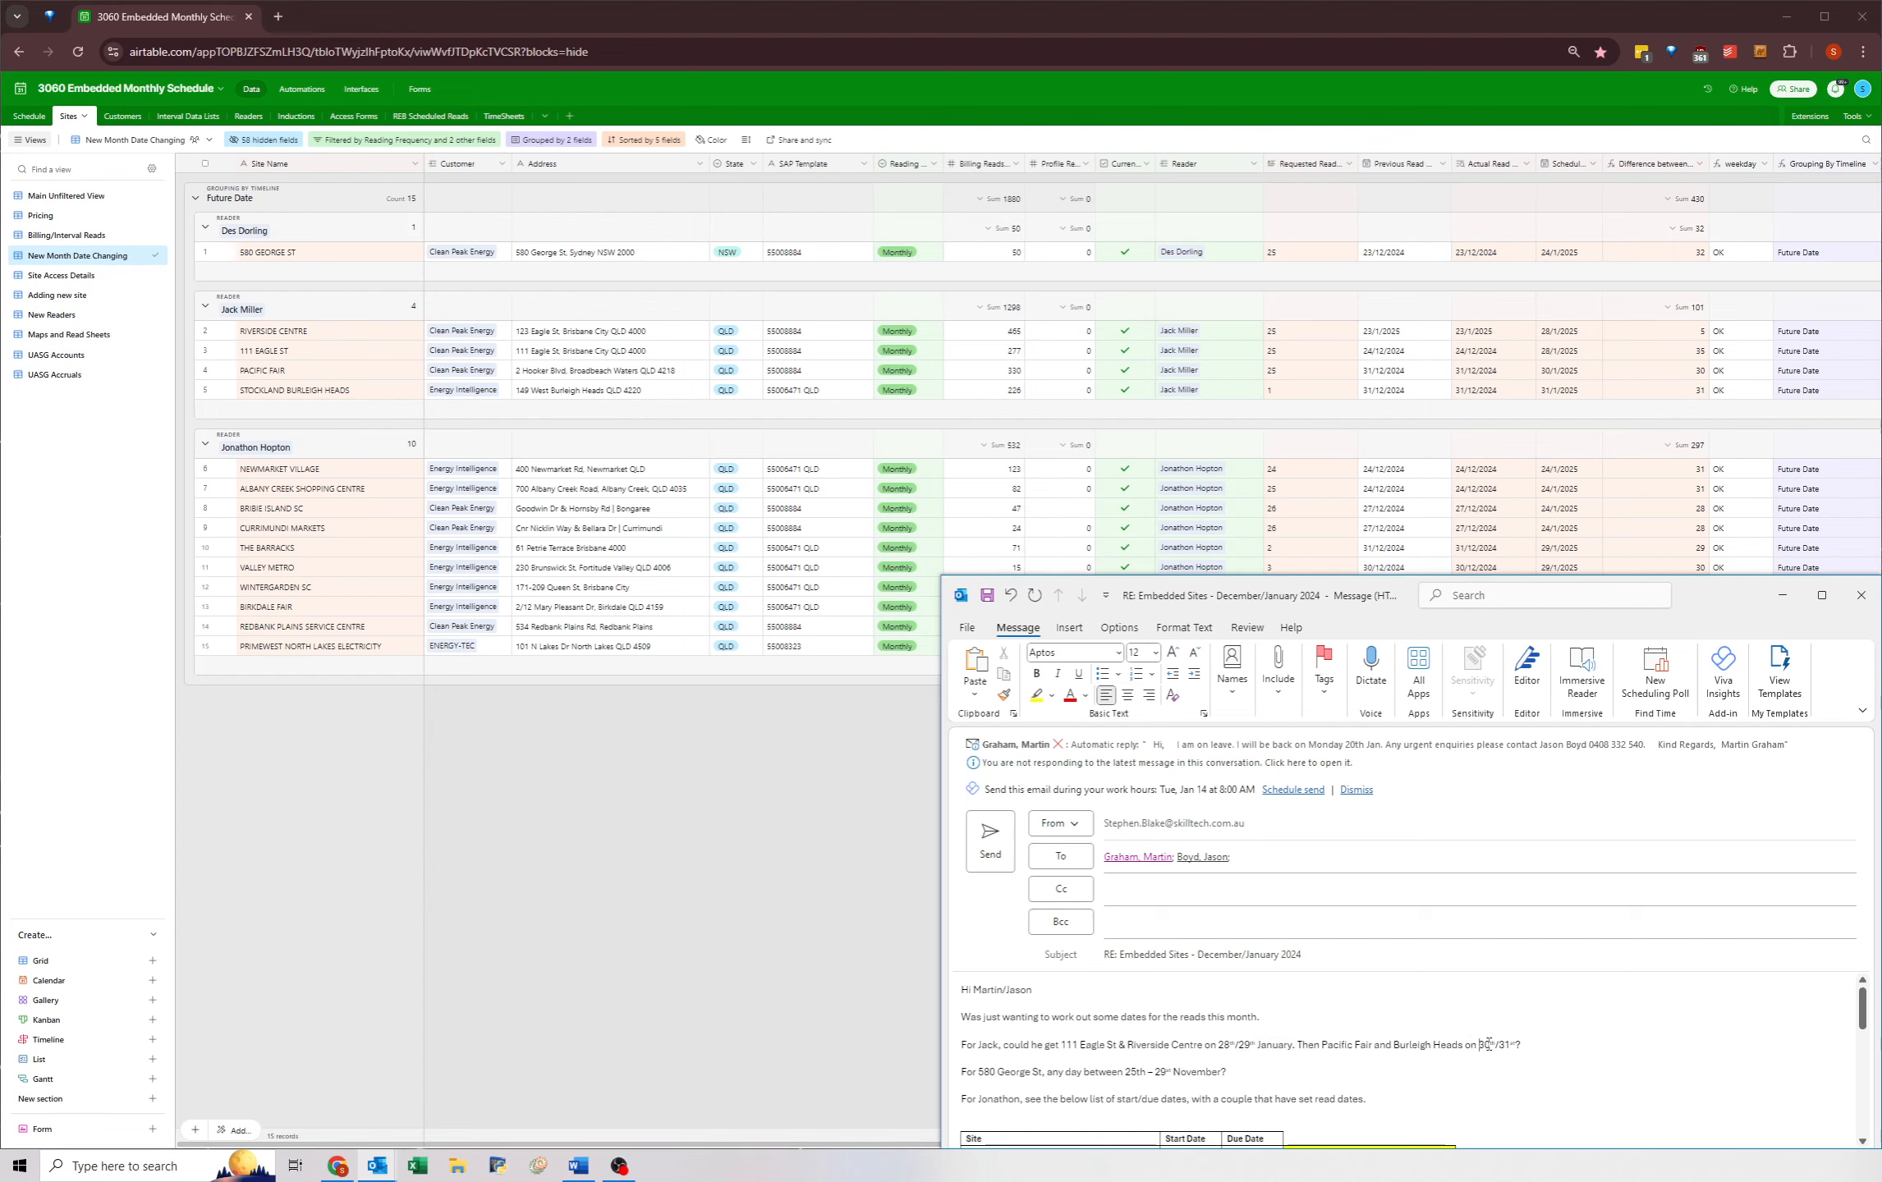
left_click_drag(1480, 1044, 1521, 1045)
left_click(1509, 1087)
type("uary.")
key("BackSpace")
- Change the month in the 580 George St sentence to January and remove the range's end day
double_click(1187, 1076)
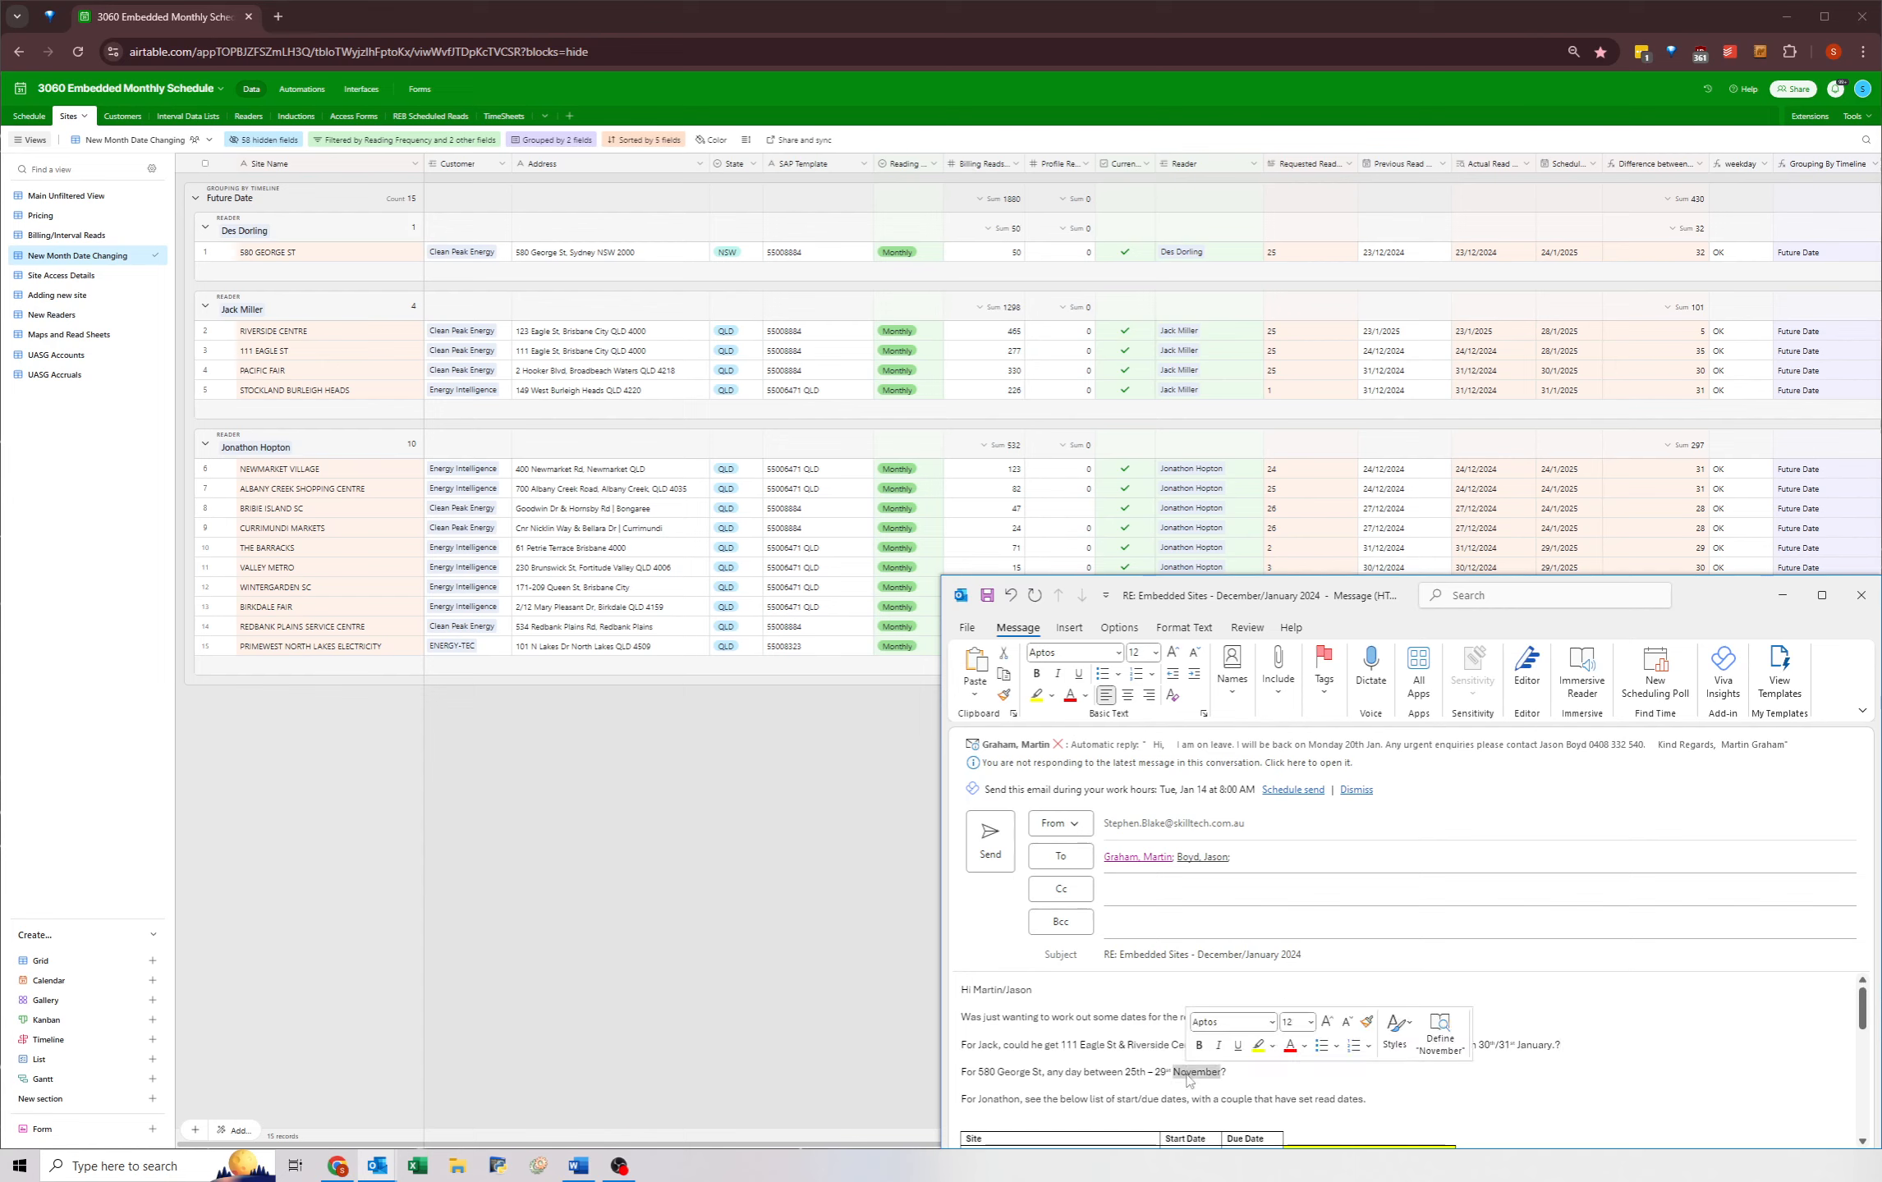
type("January")
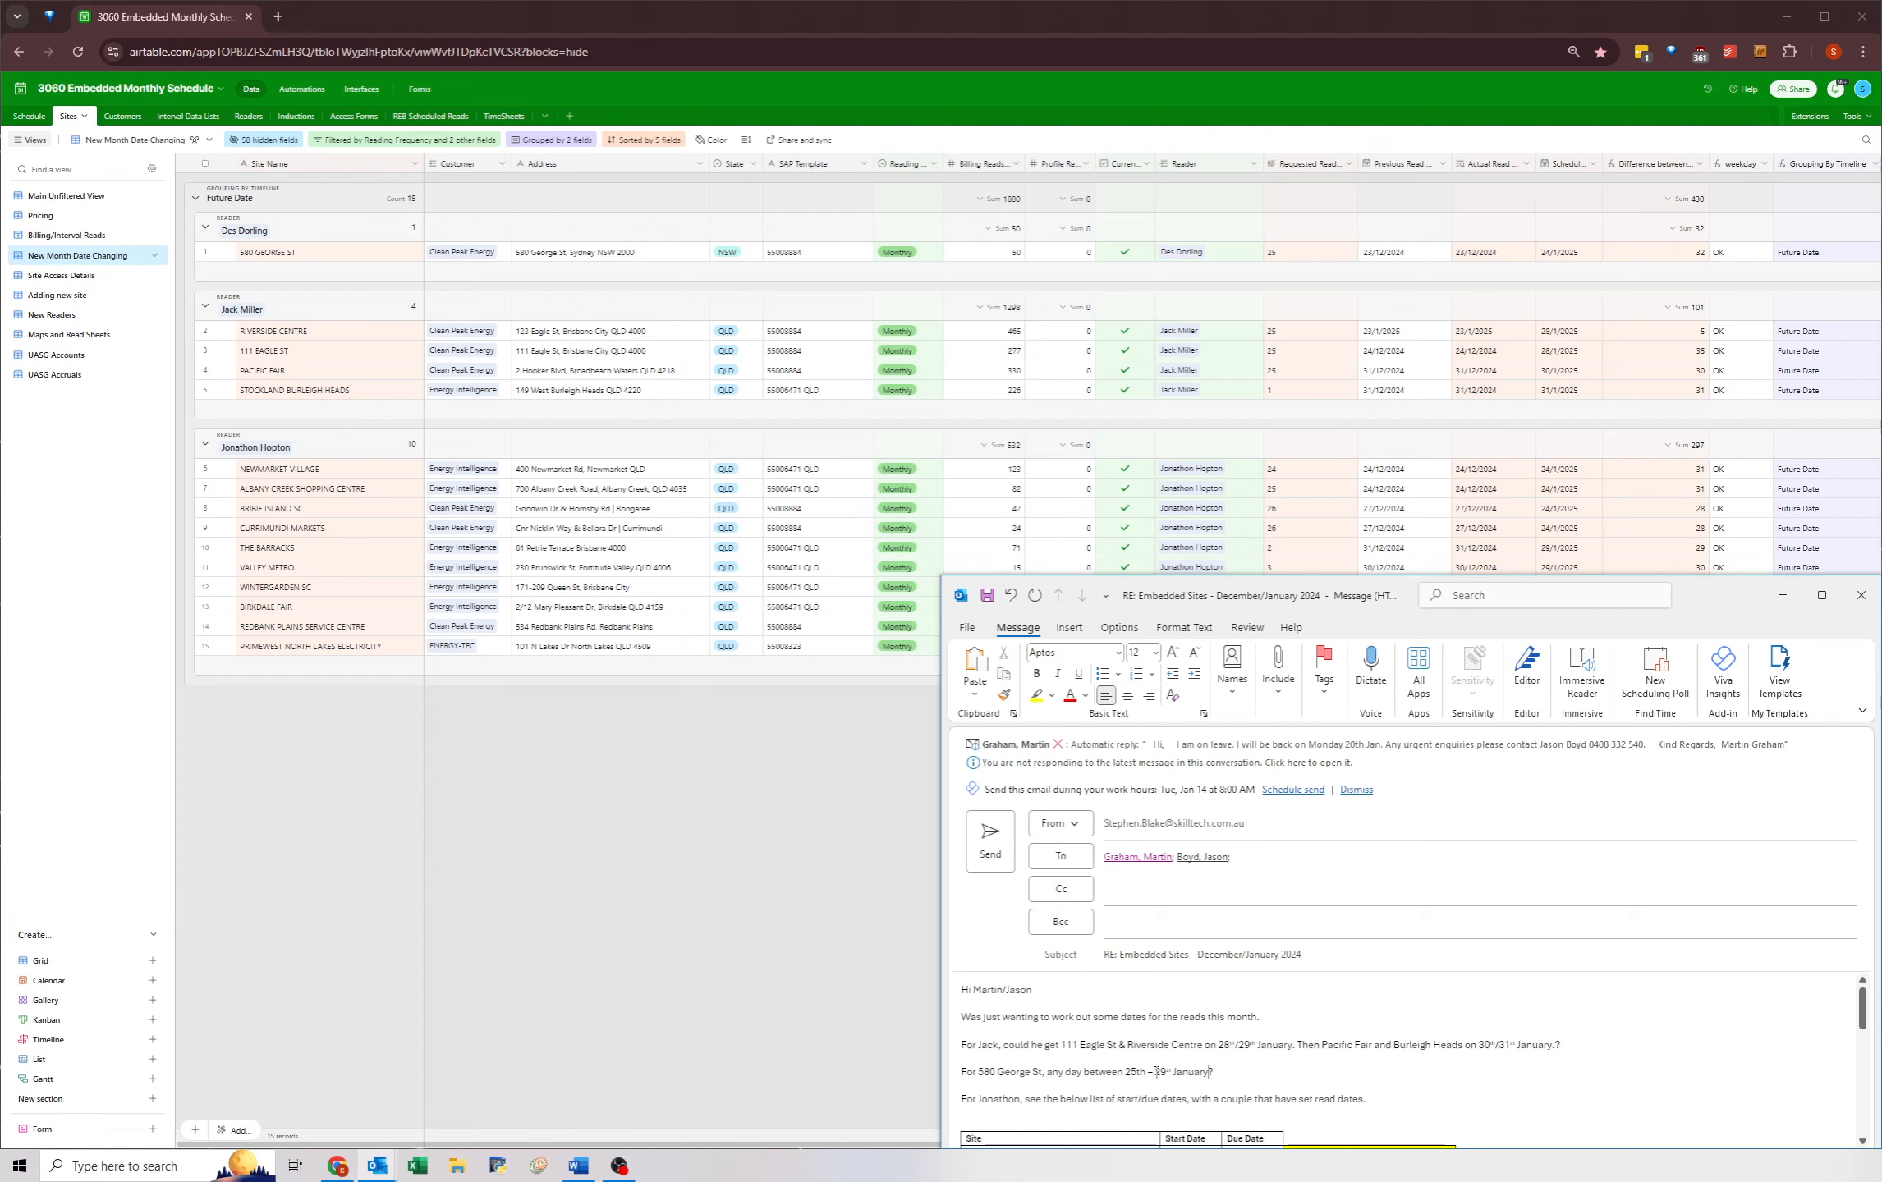
double_click(1155, 1072)
key("BackSpace")
- Check the January 2025 calendar in Airtable and set the 580 George St range in the email to 24th – 31st January
left_click(1554, 339)
left_click(1554, 338)
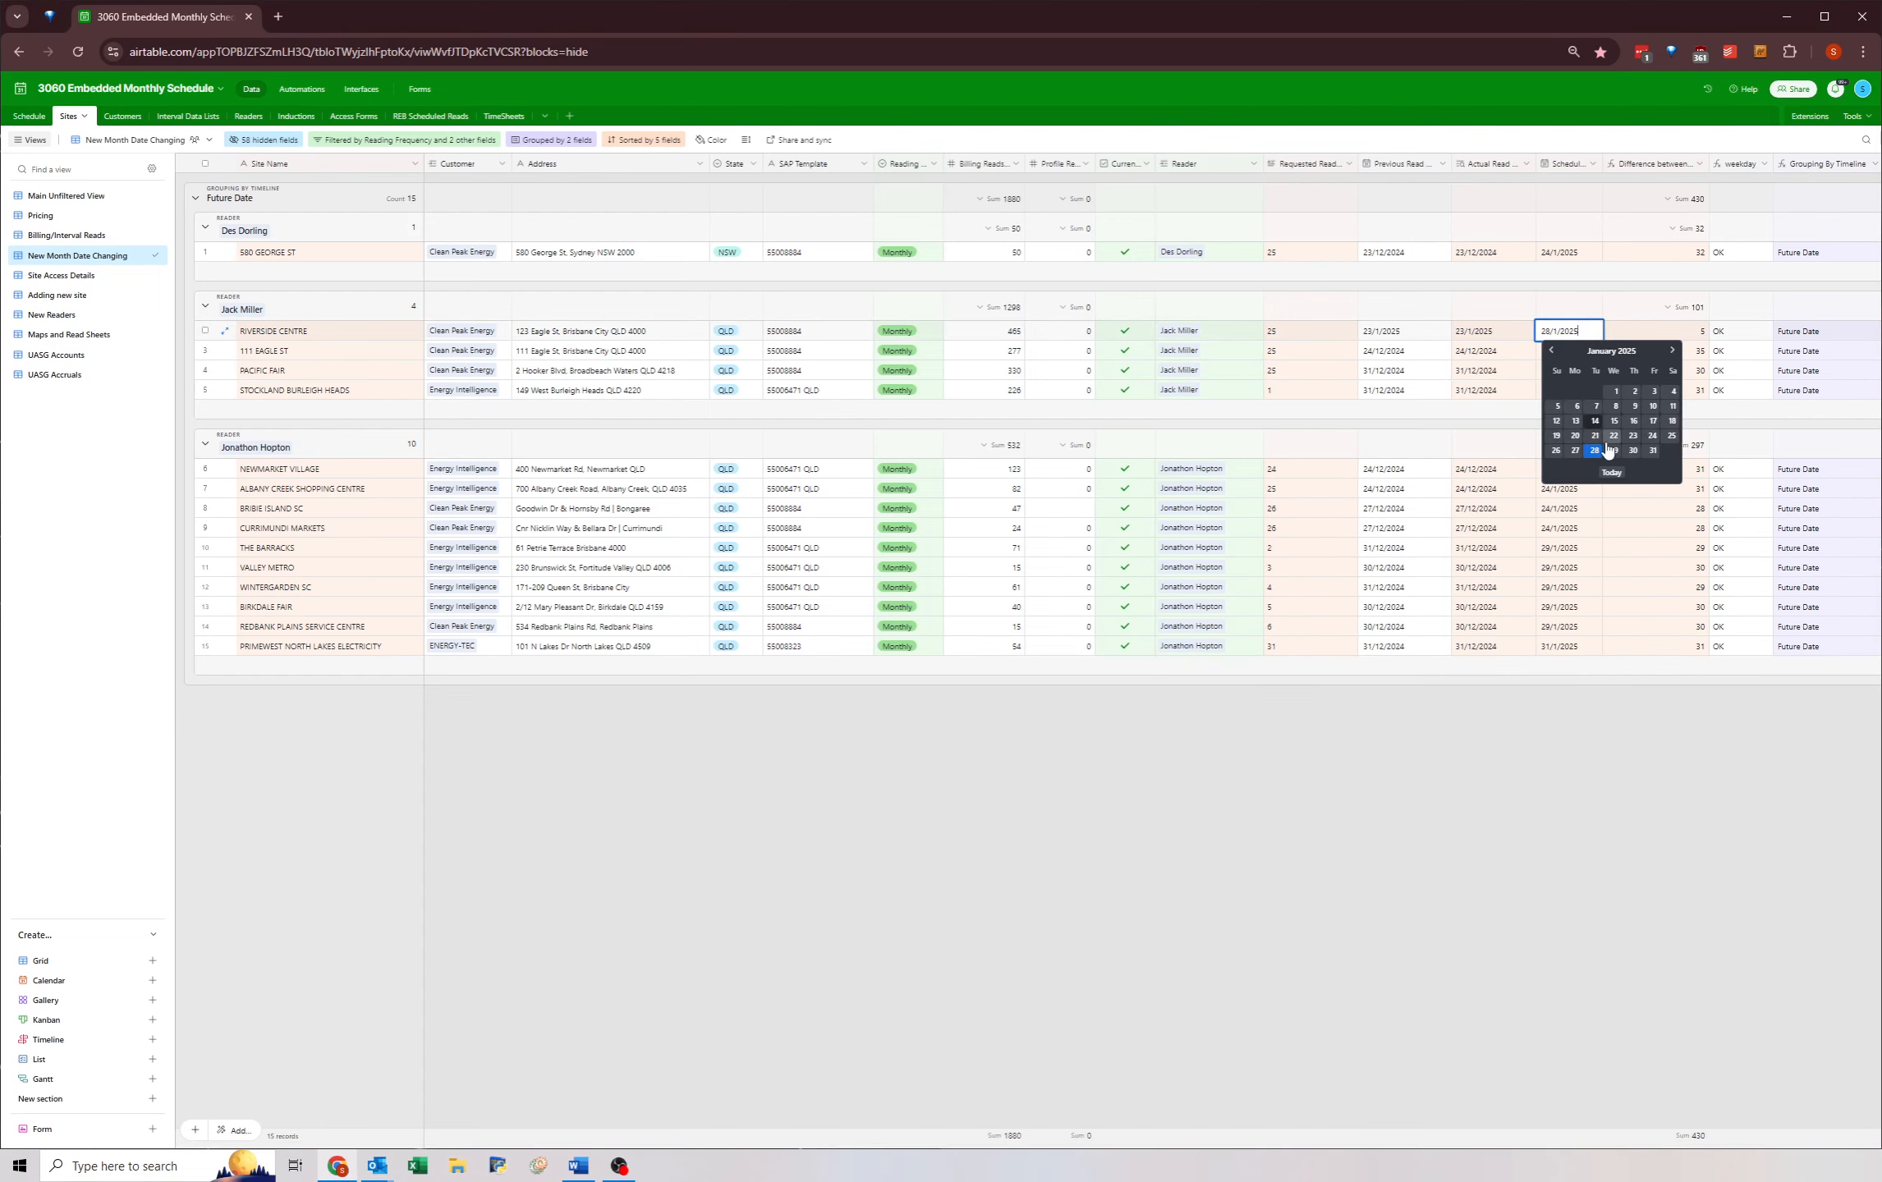
left_click(1540, 254)
left_click(1540, 254)
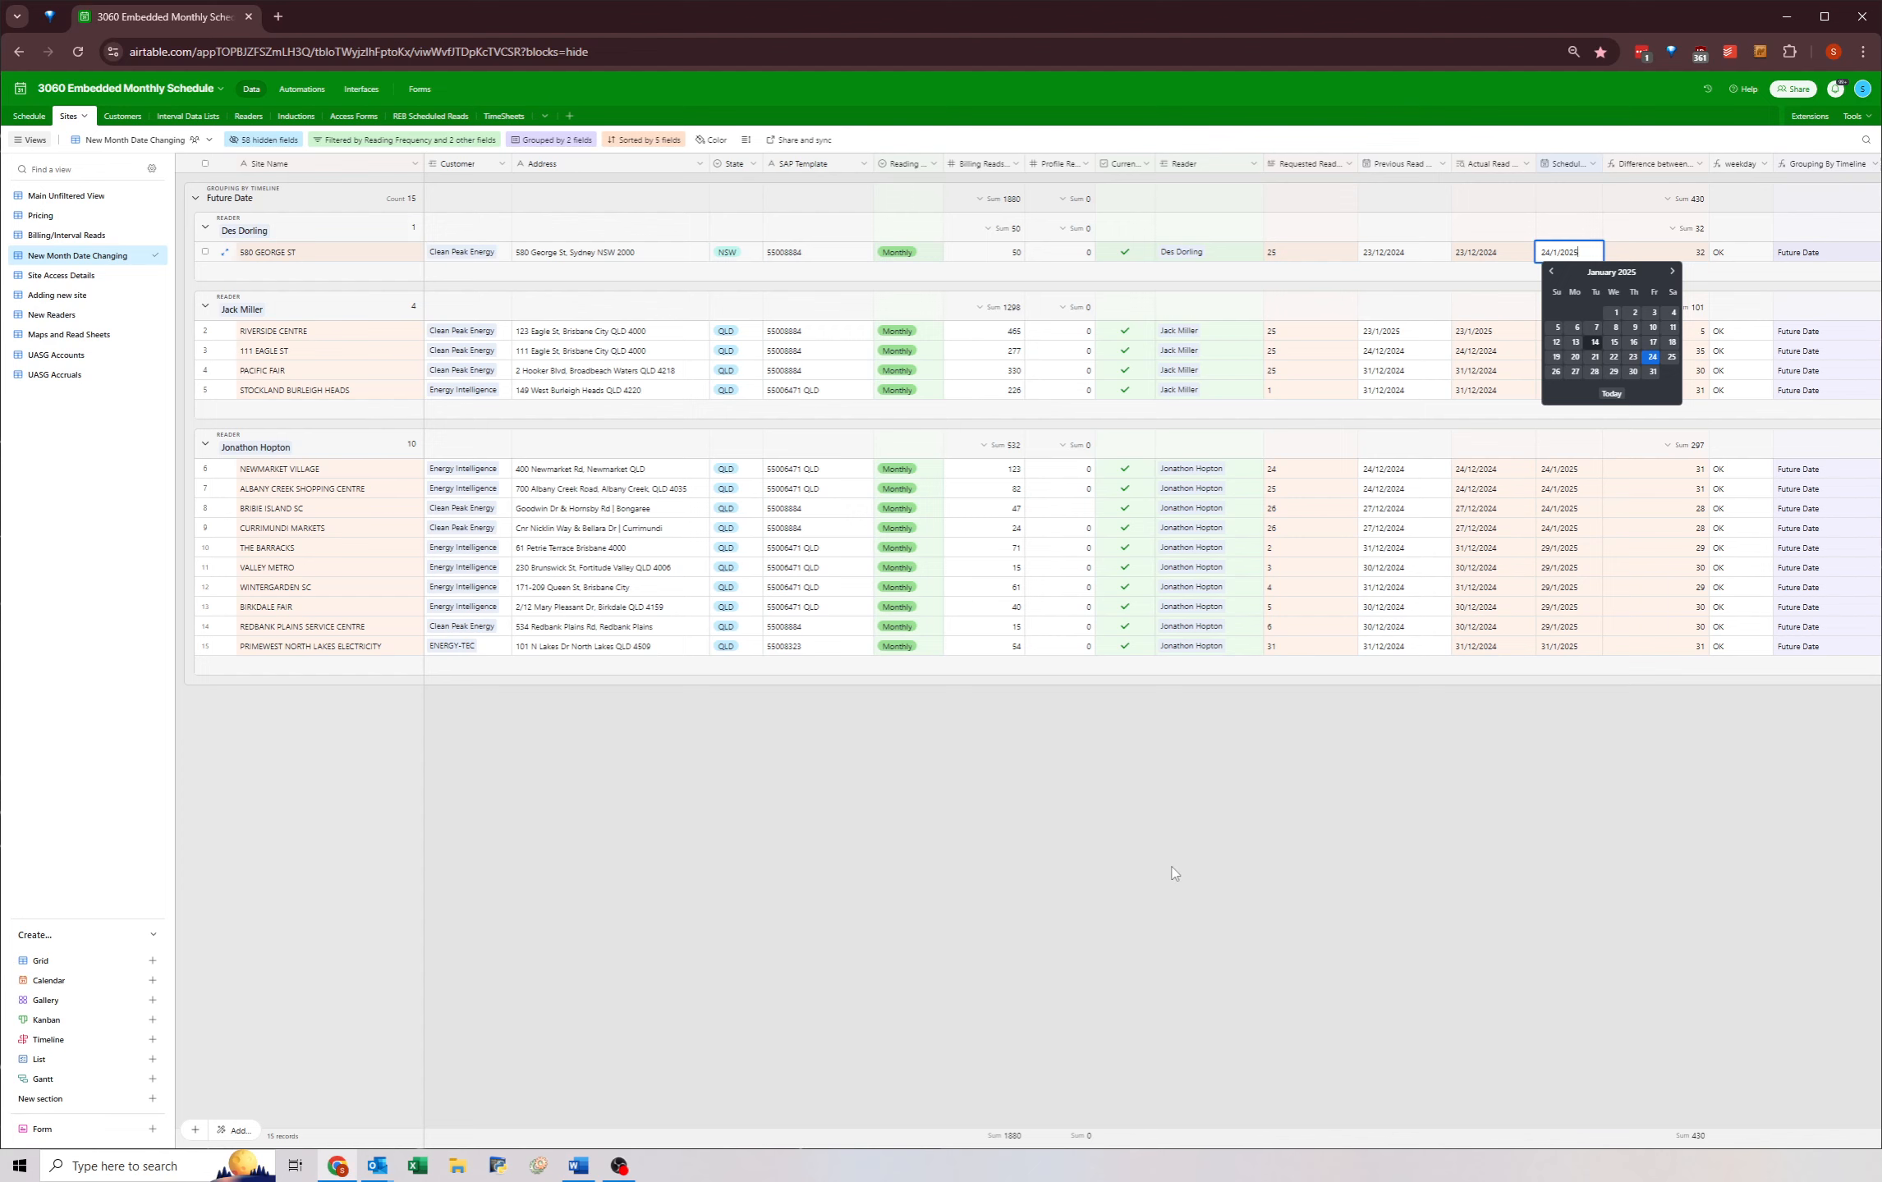
key("alt+Tab")
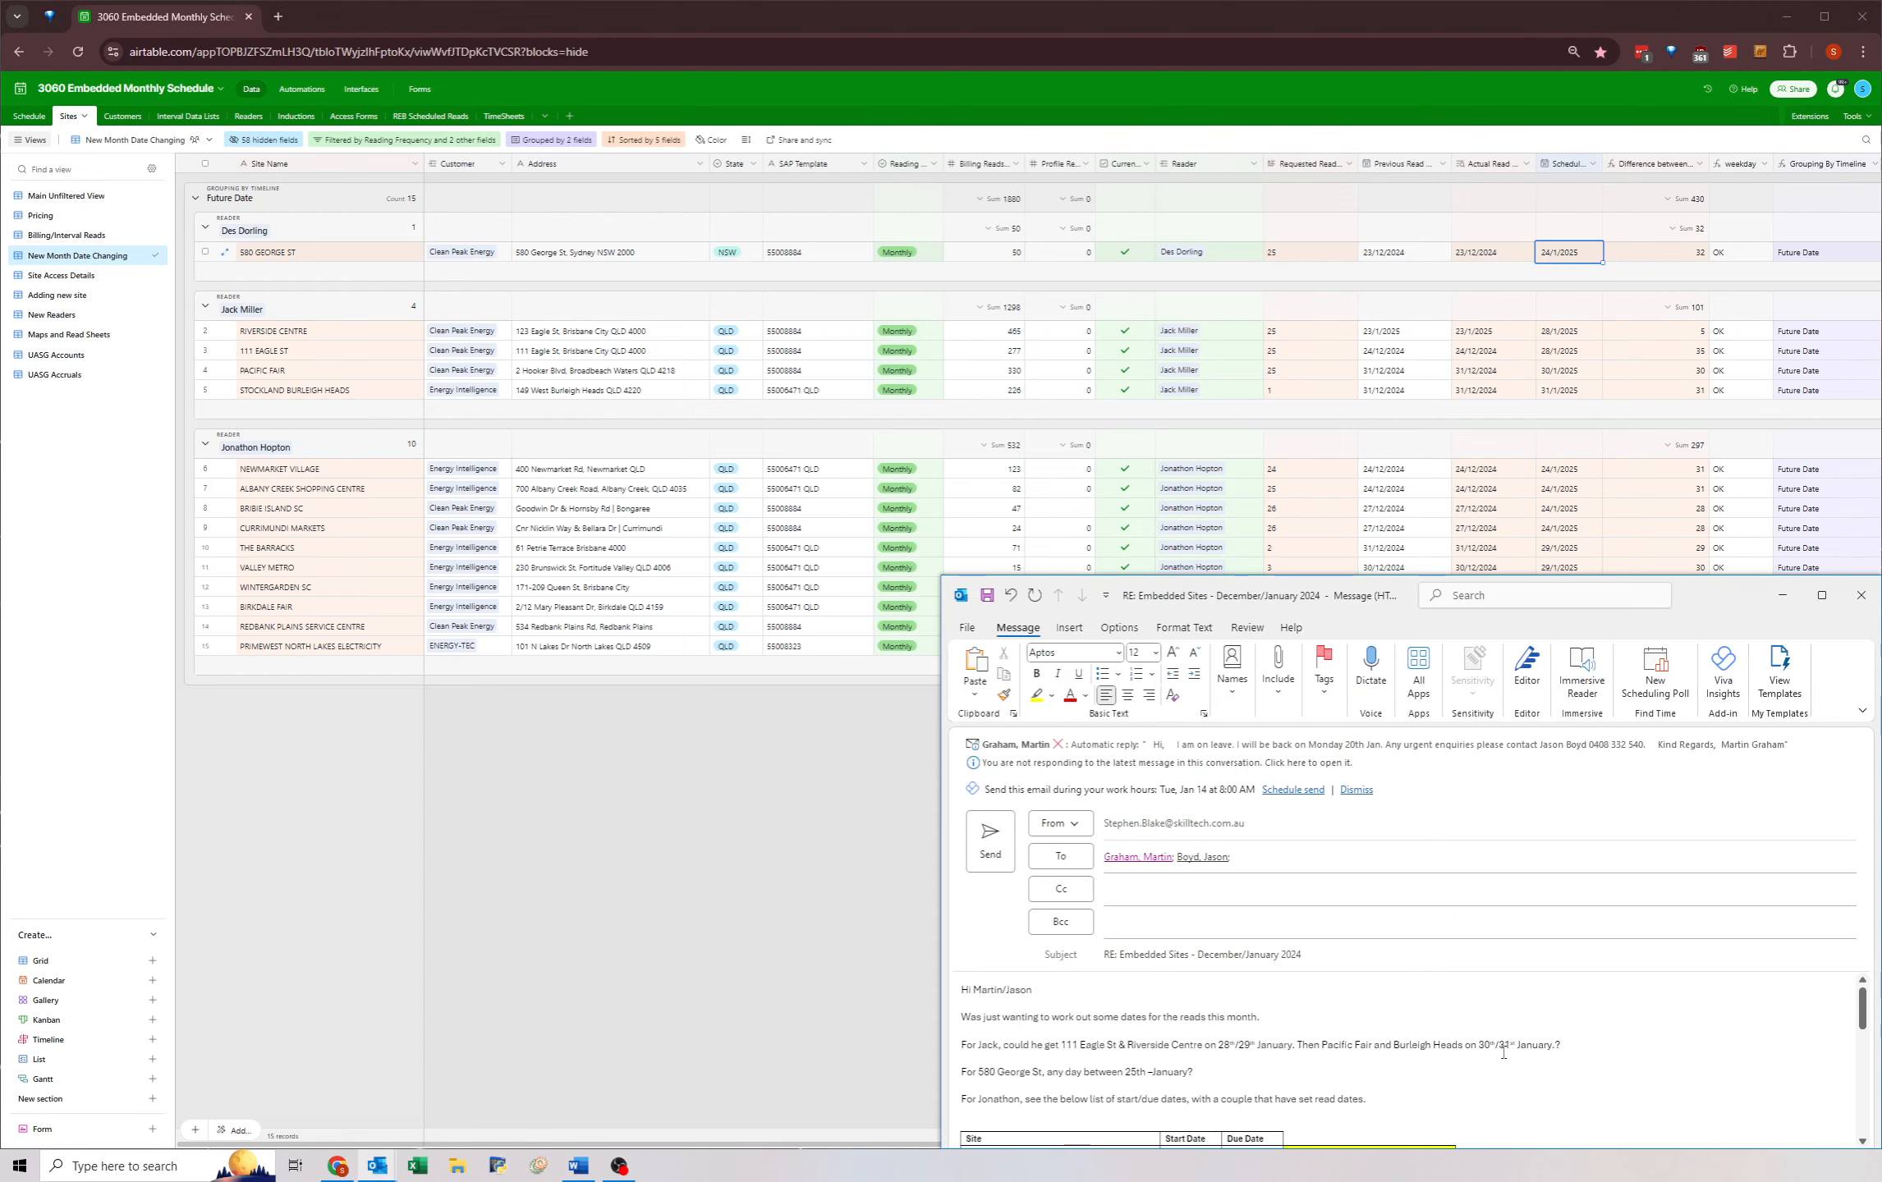
left_click(1136, 1076)
key("BackSpace")
type("4")
left_click(1155, 1071)
type("31st")
left_click(1147, 1073)
key("Delete")
- Bring the email's start/due date table into view and open a blank Excel workbook beside the email
scroll(1125, 1059, "down", 2)
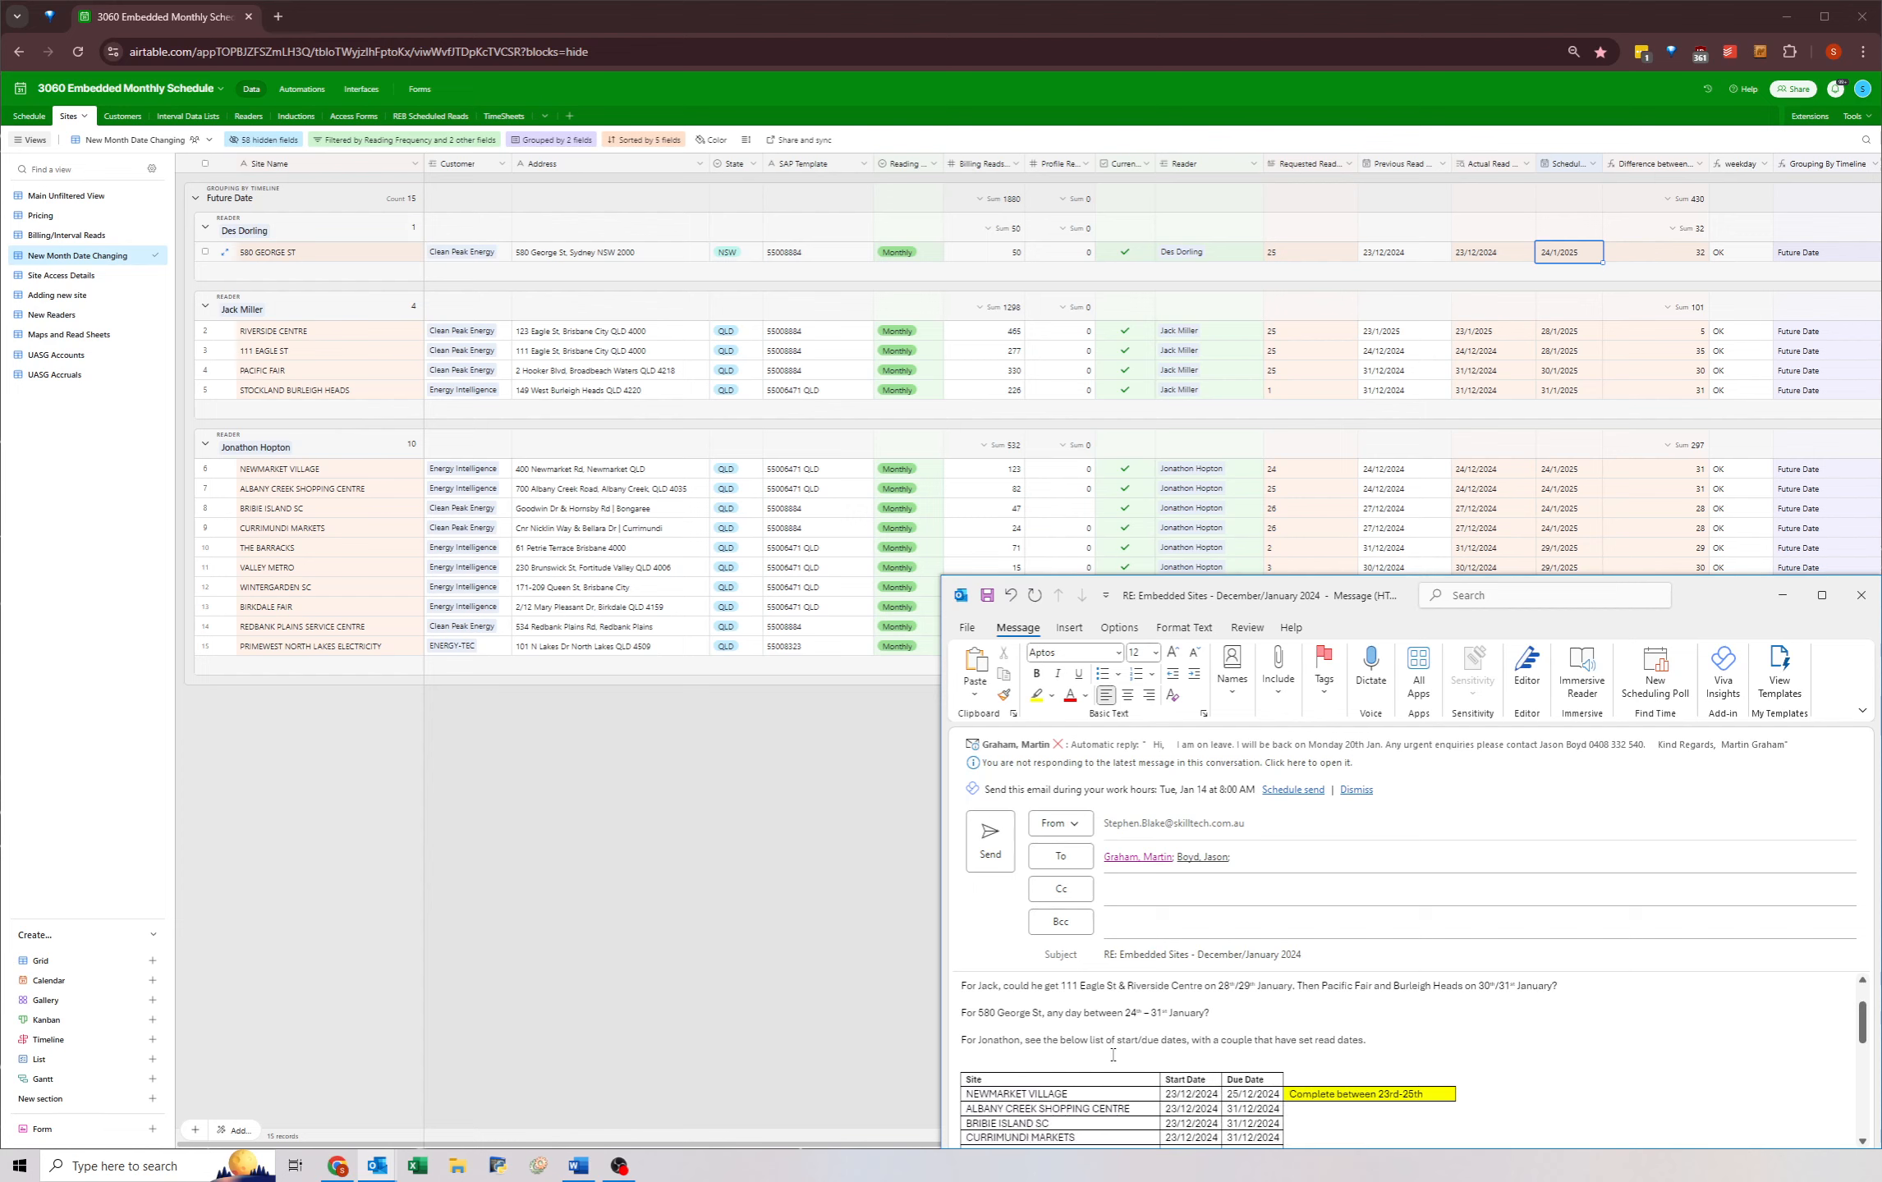
left_click(1032, 1082)
scroll(1034, 1075, "down", 3)
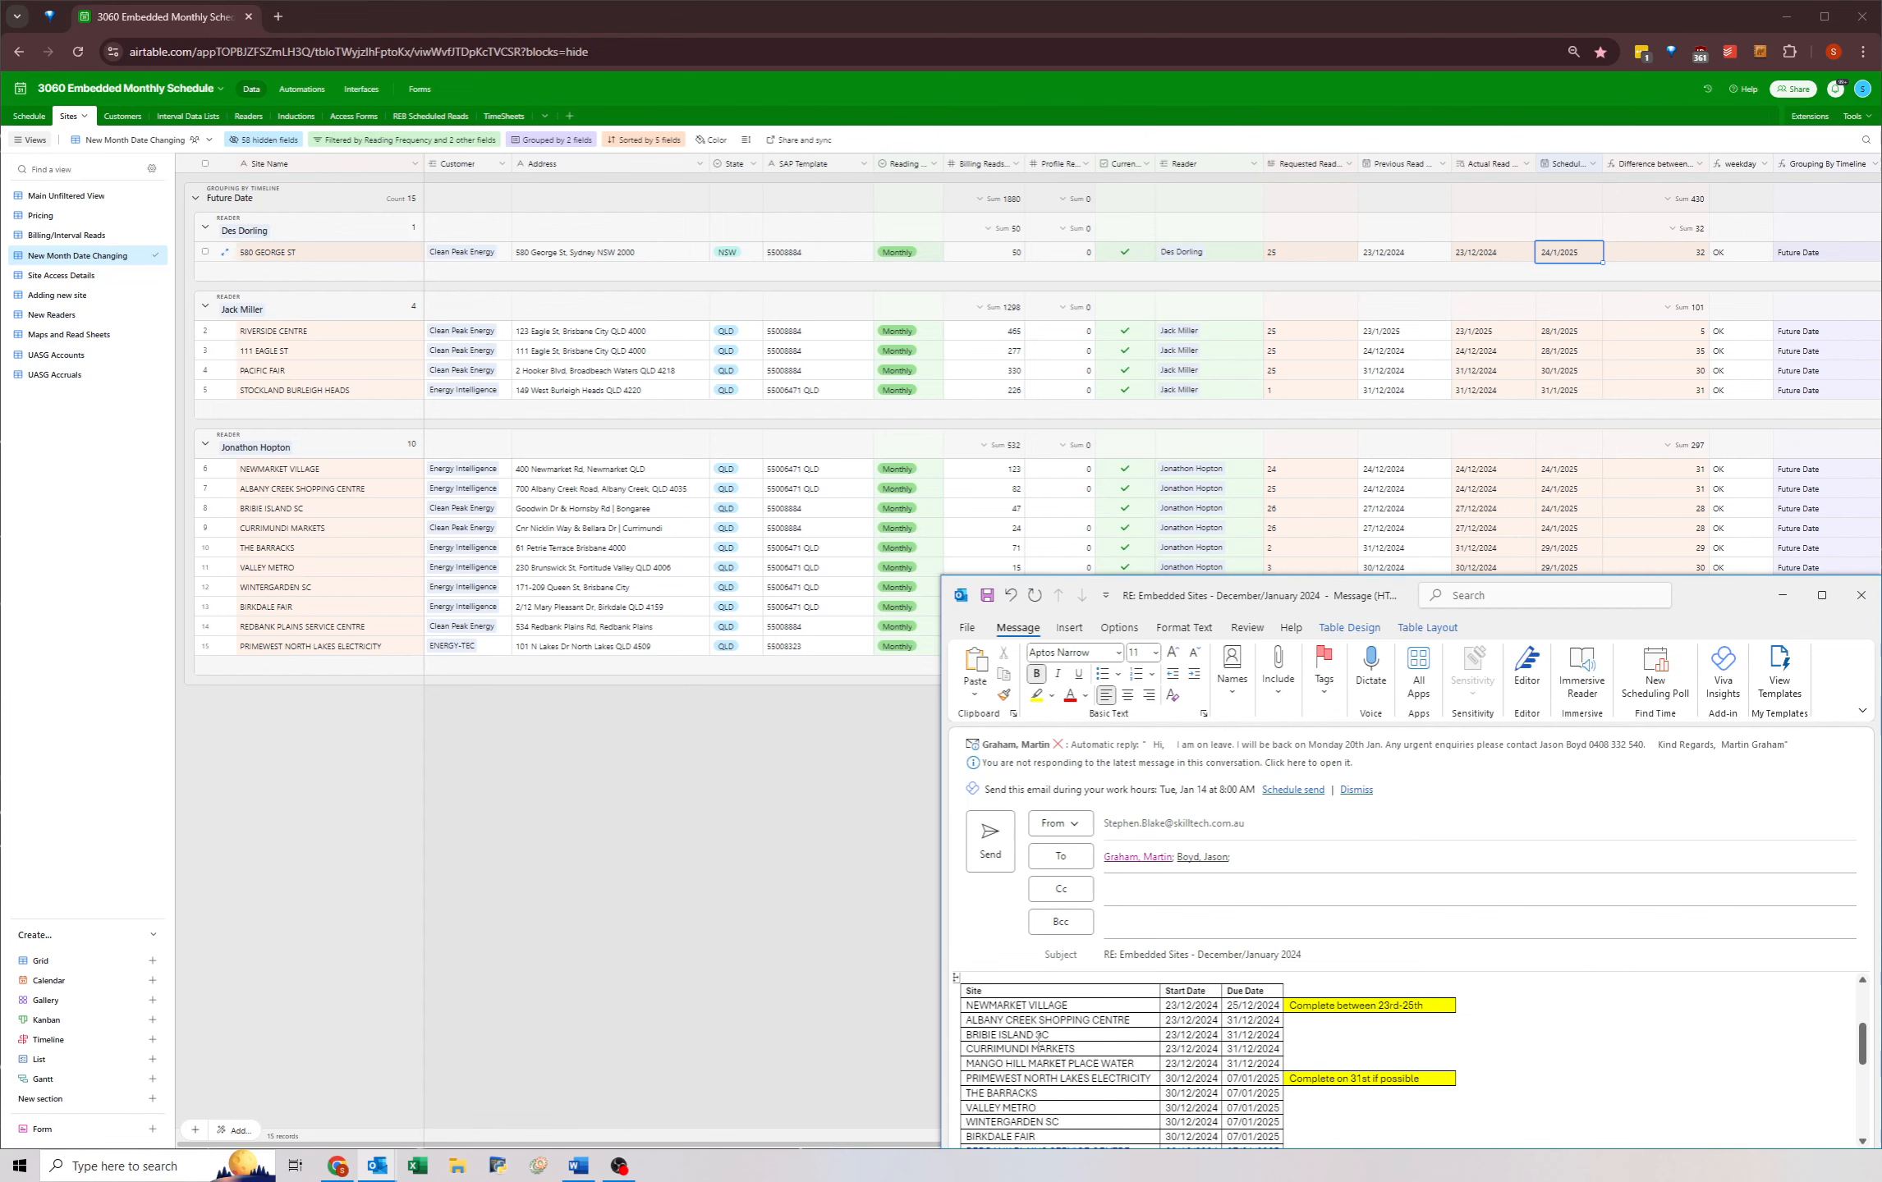
left_click(417, 1166)
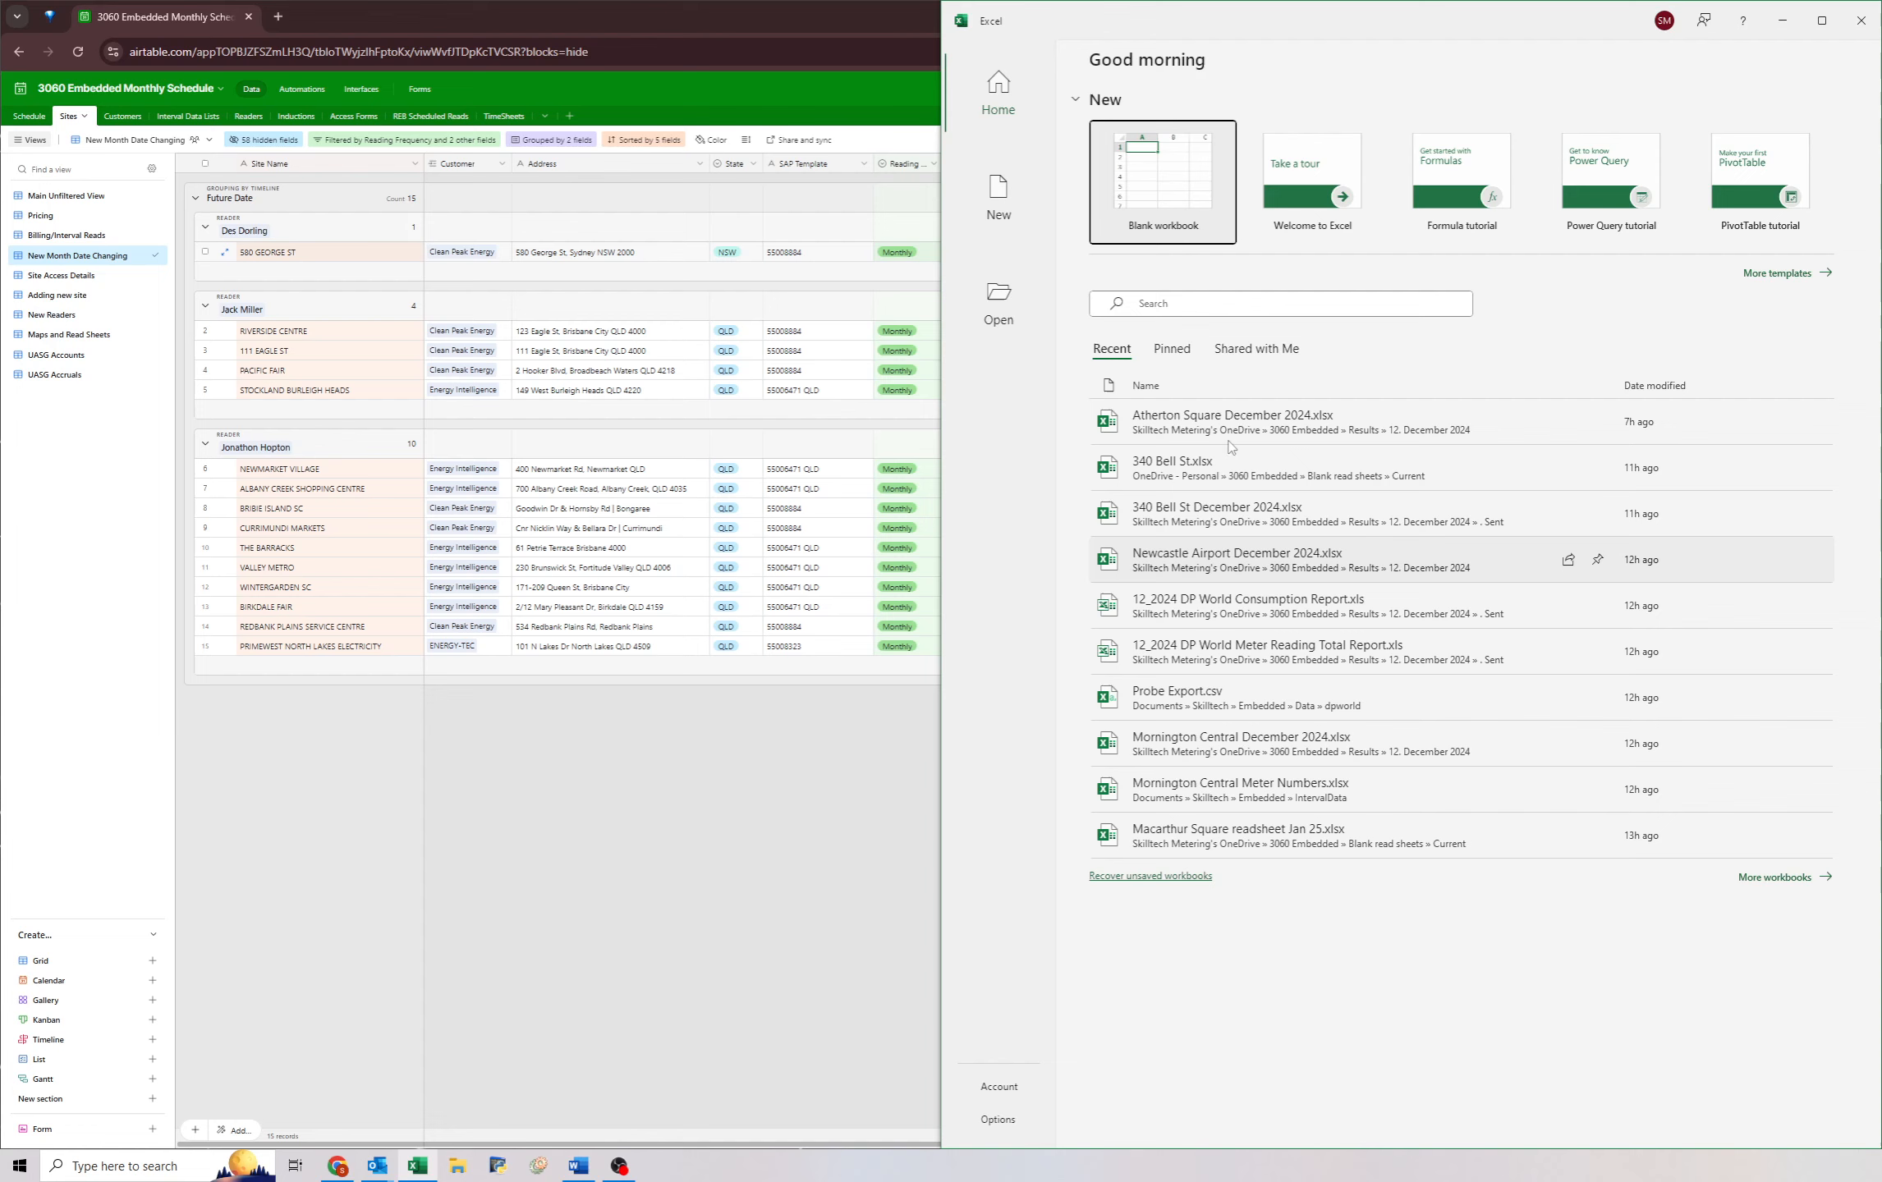
left_click(1162, 183)
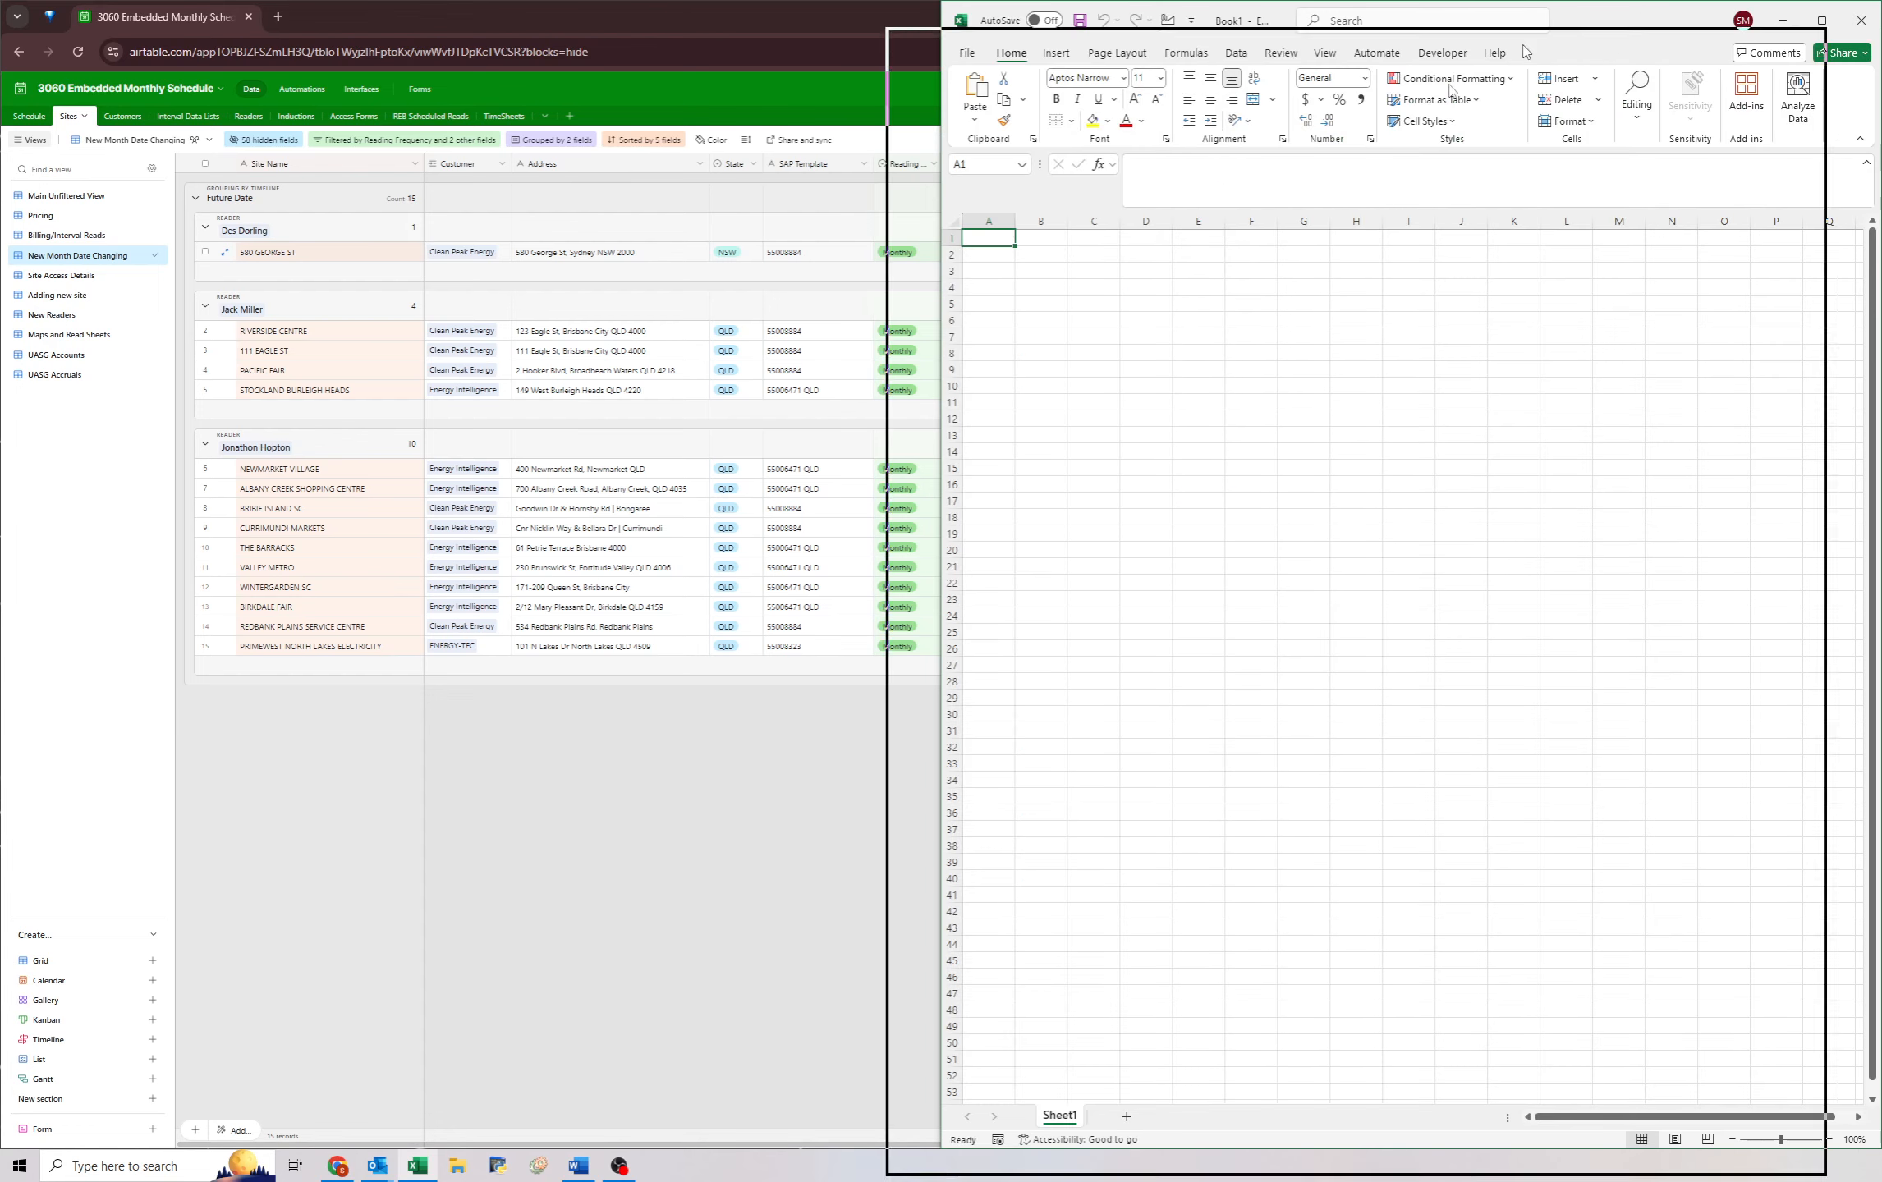
left_click_drag(1525, 19, 443, 829)
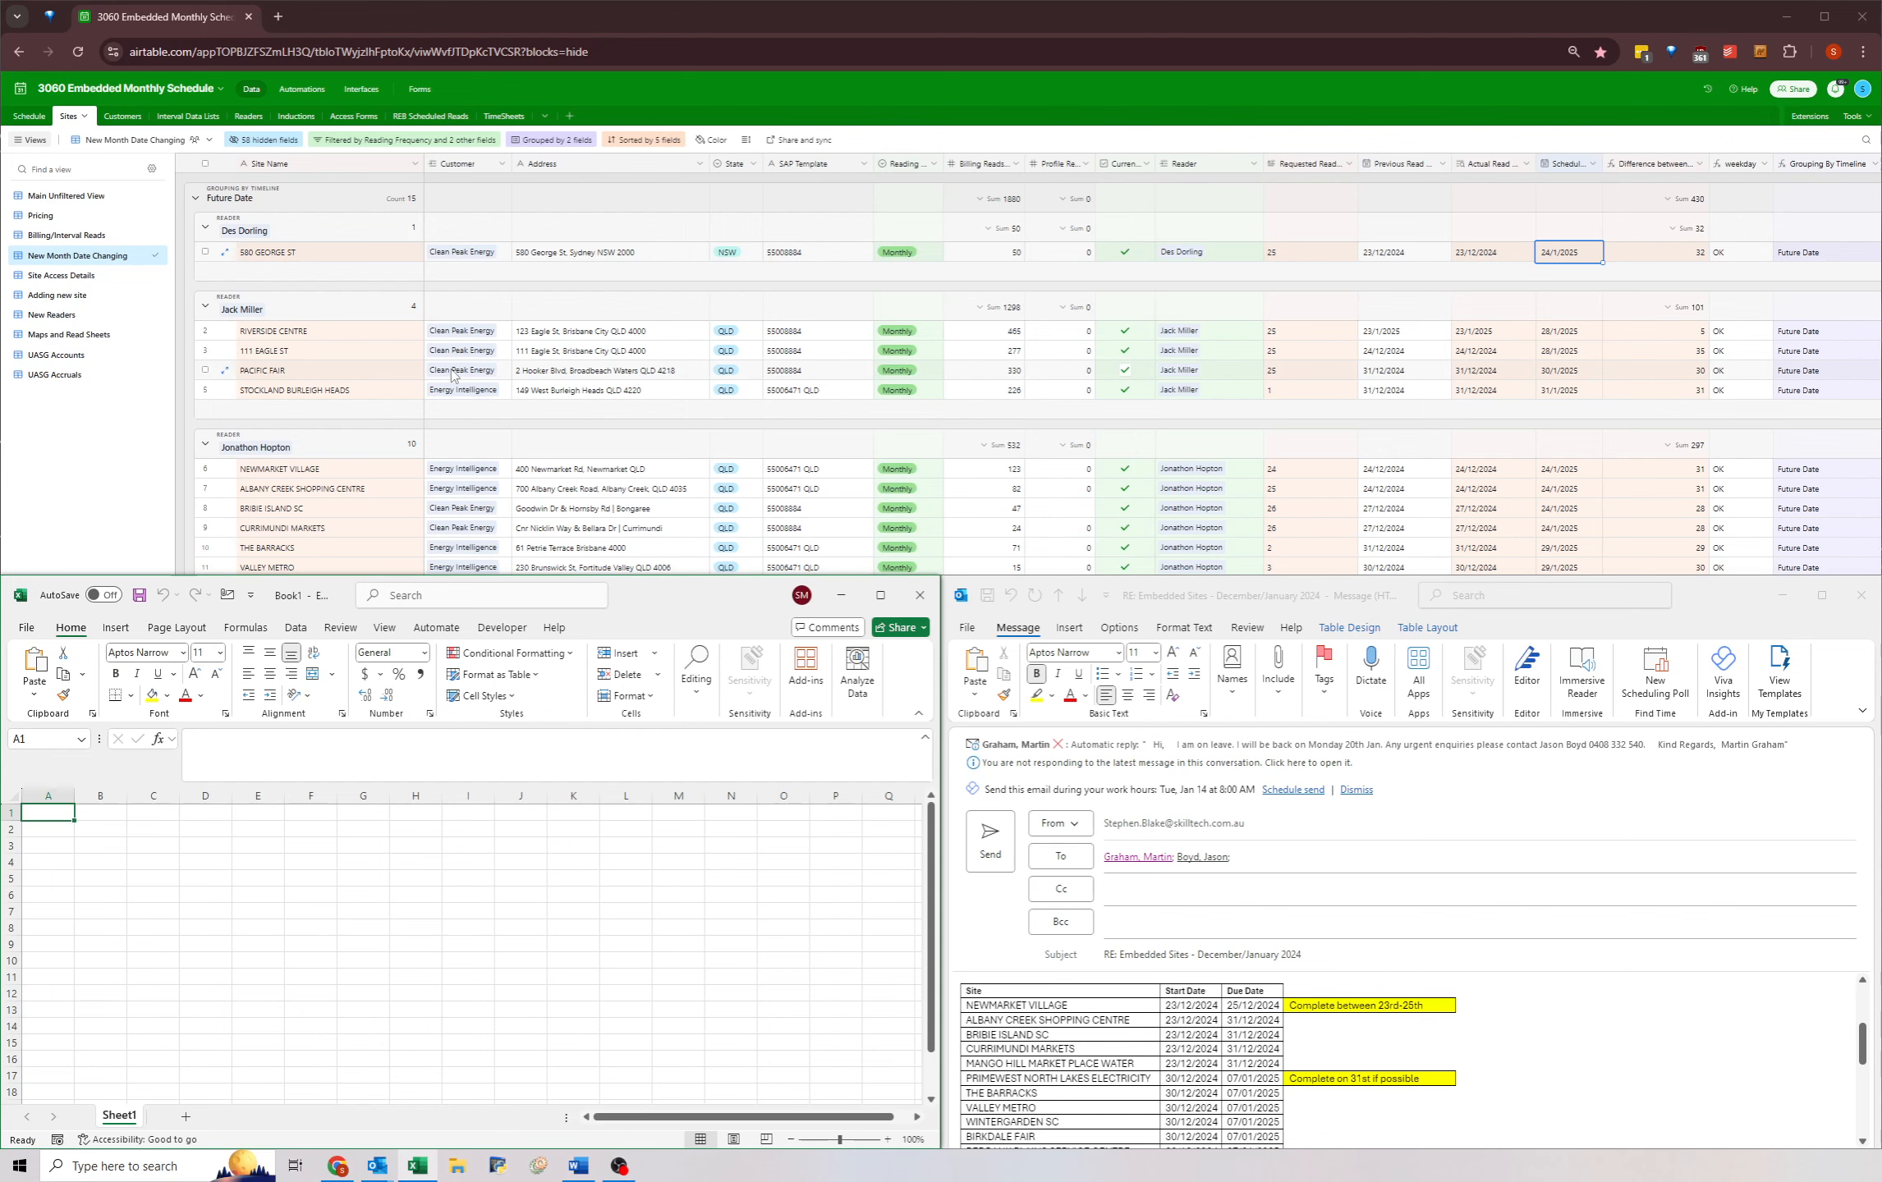
- Remove the readers of 580 George St and Riverside Centre from the Reader filter in Airtable
left_click(394, 144)
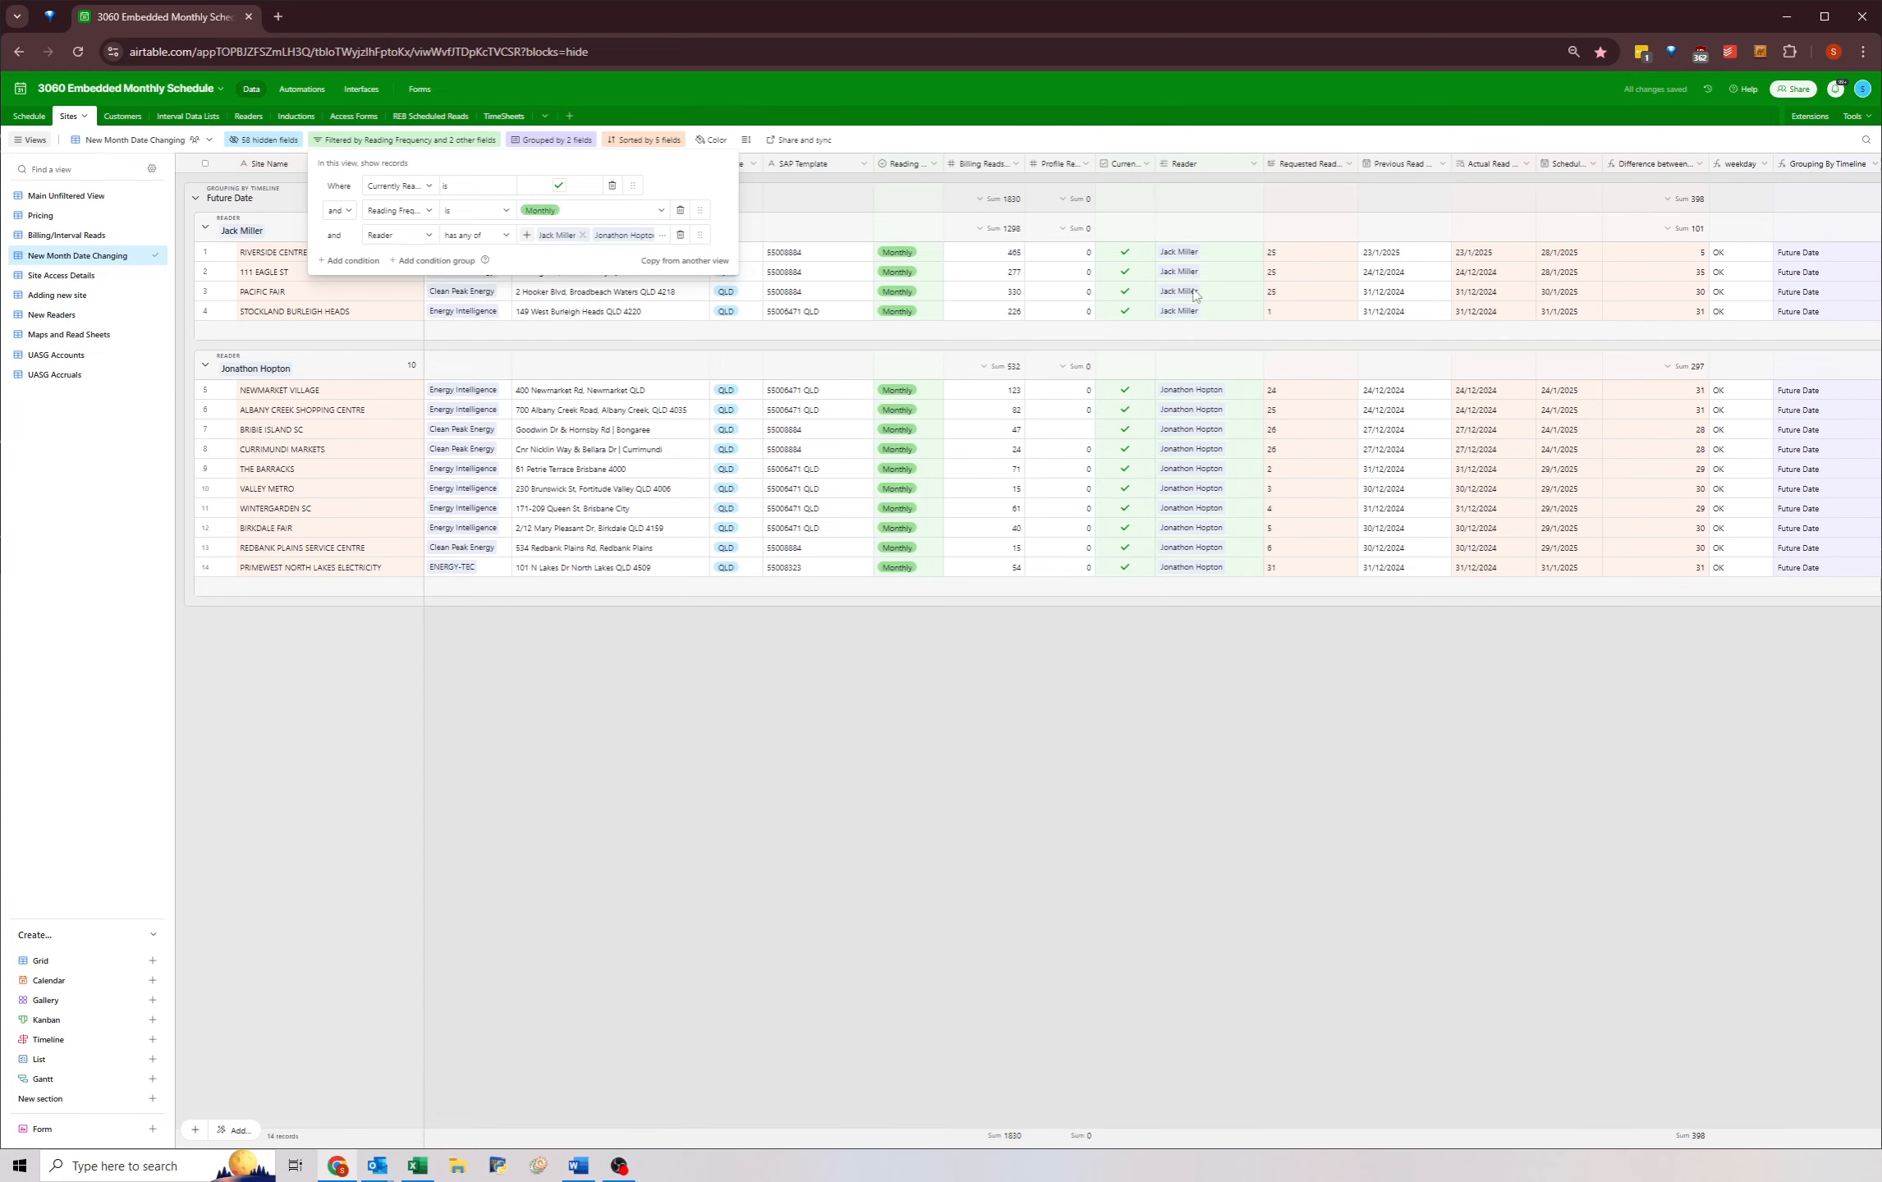
left_click(582, 235)
left_click(733, 695)
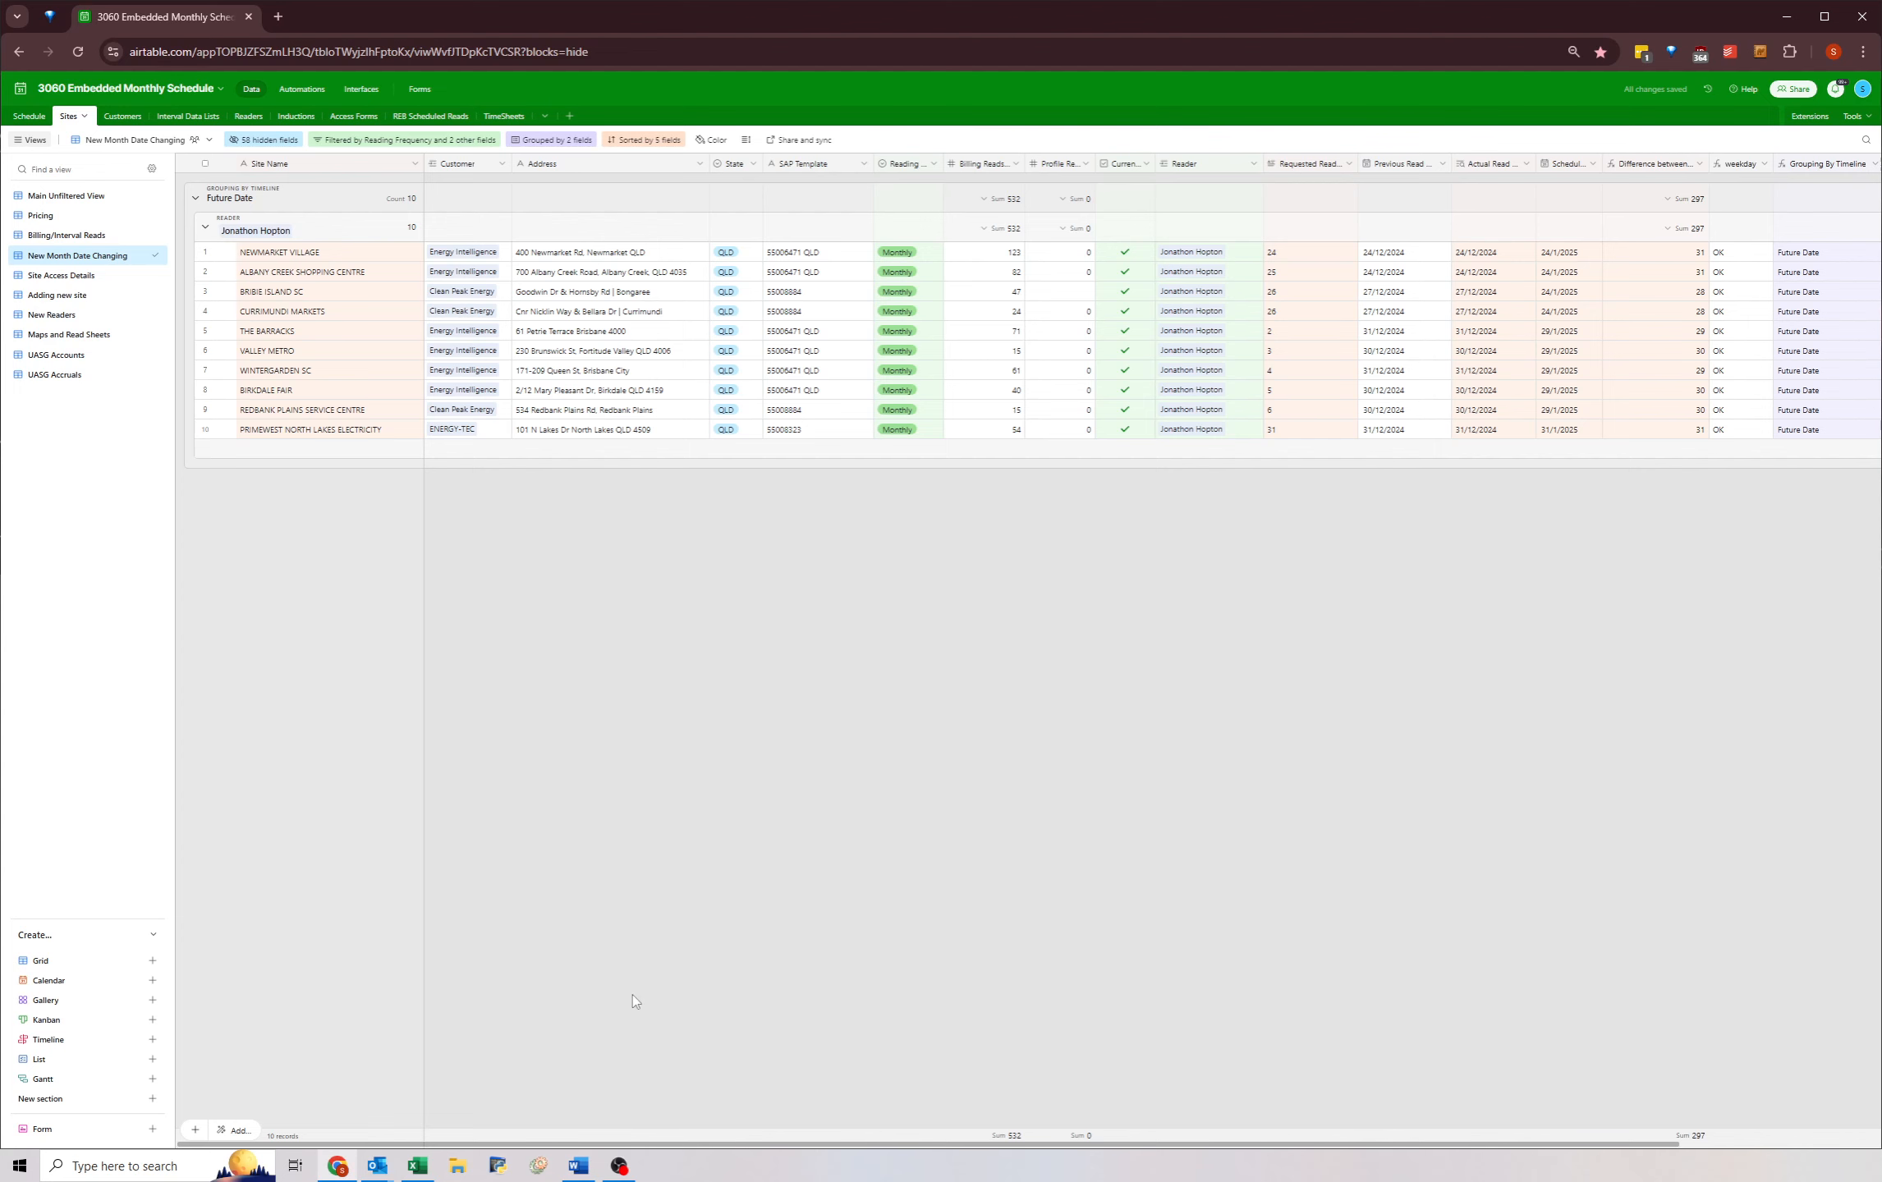
- Bring the Outlook reply and the blank Excel workbook back in front of Airtable and select the email's site table
left_click(376, 1166)
left_click(495, 1111)
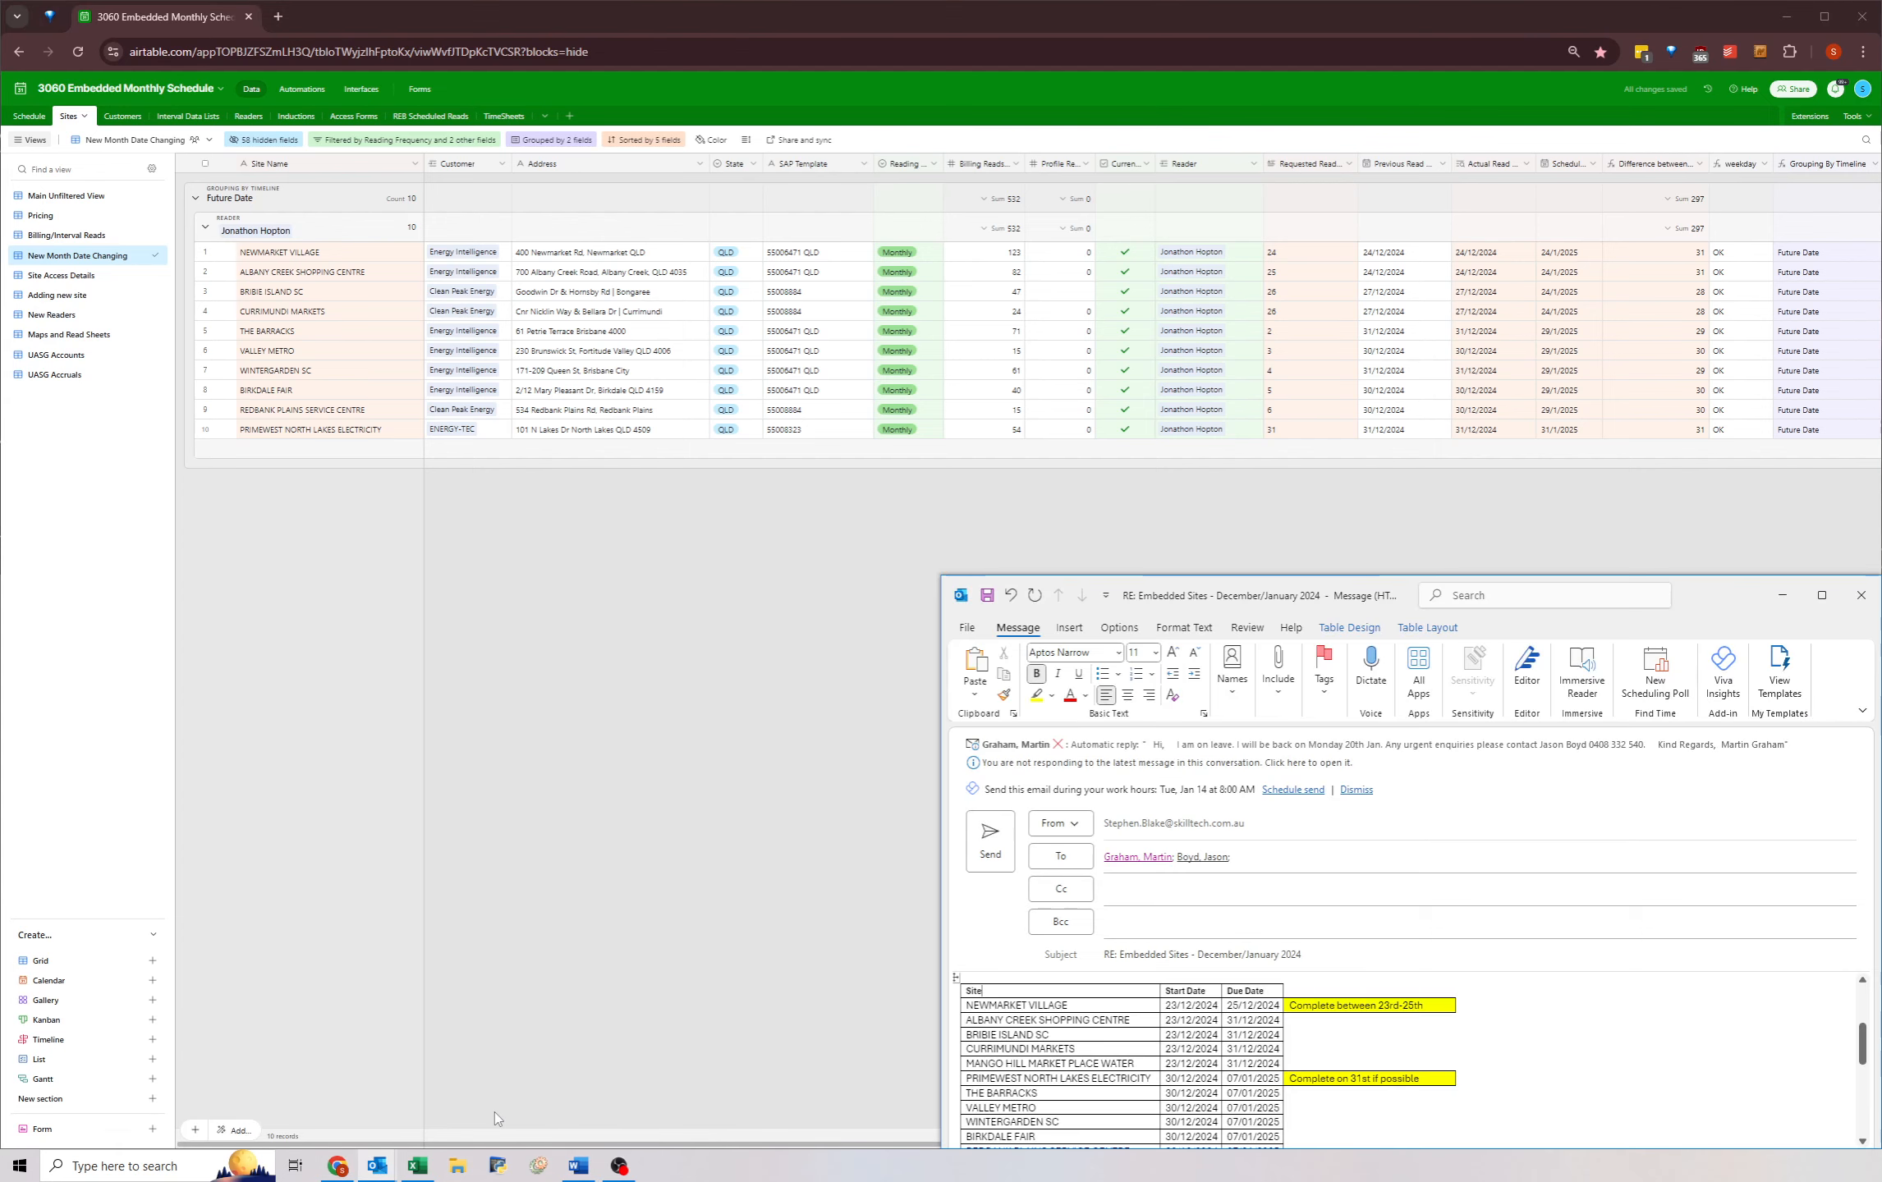
left_click(418, 1166)
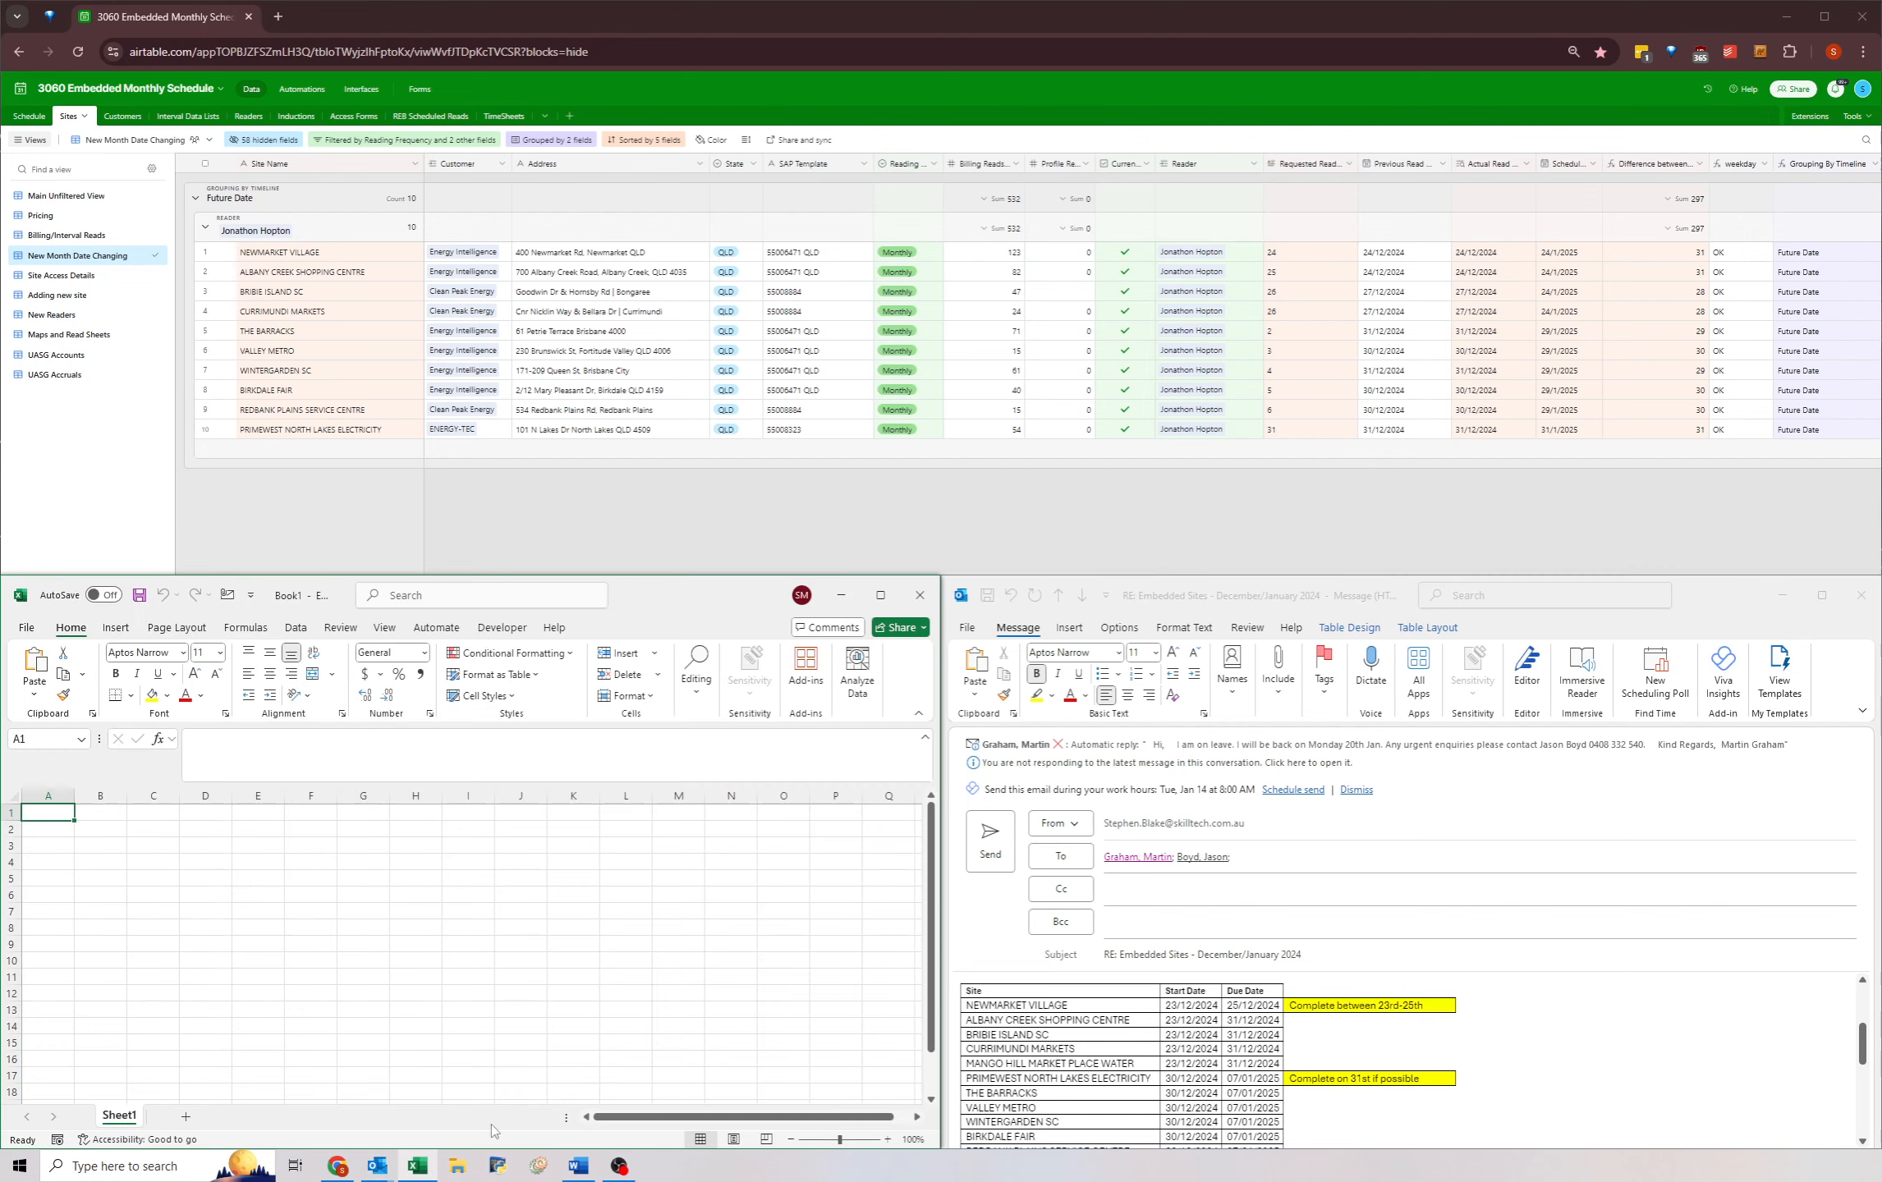
left_click(997, 1077)
left_click(957, 977)
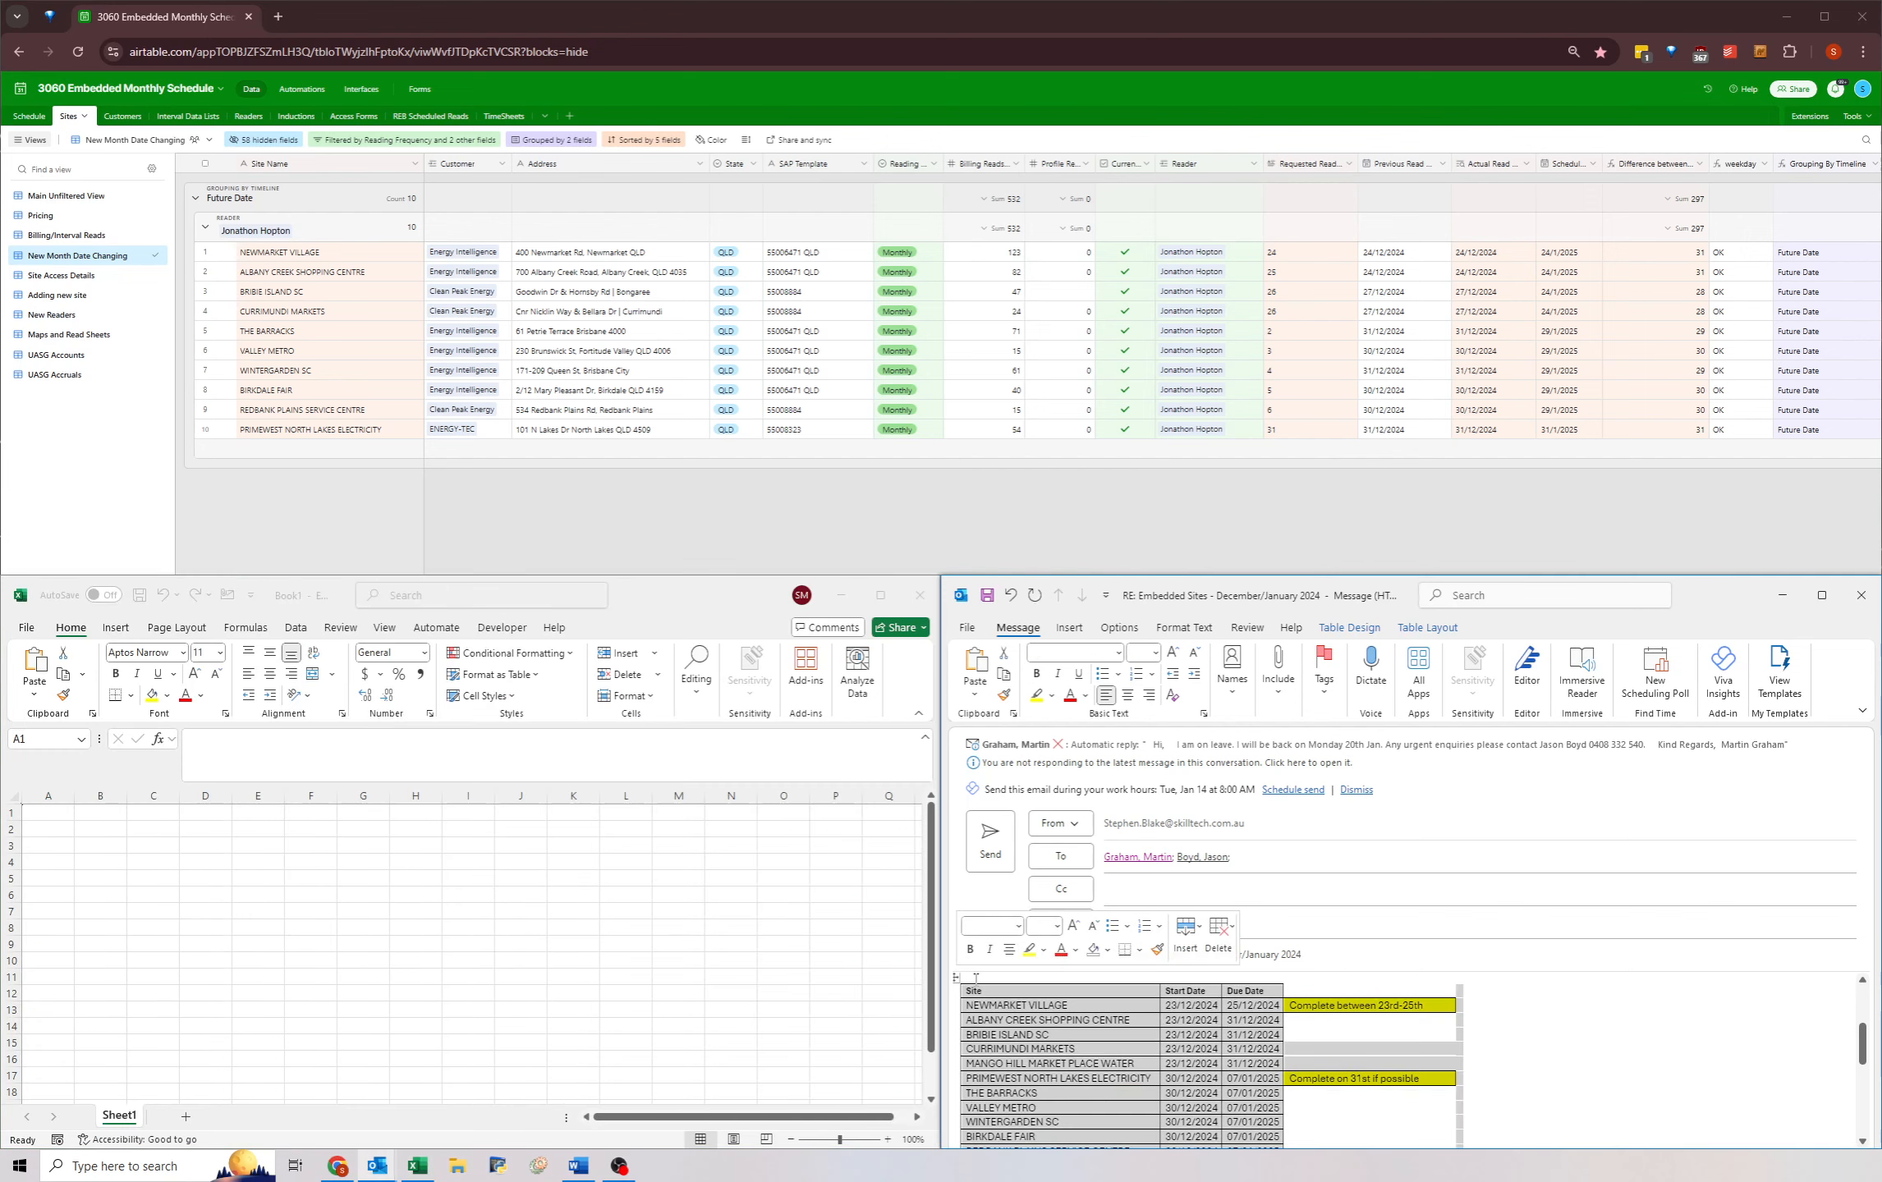
- Copy the site names from NEWMARKET VILLAGE to PRIMEWEST NORTH LAKES ELECTRICITY into the Excel sheet from A2 and fit column A's width
left_click(318, 253)
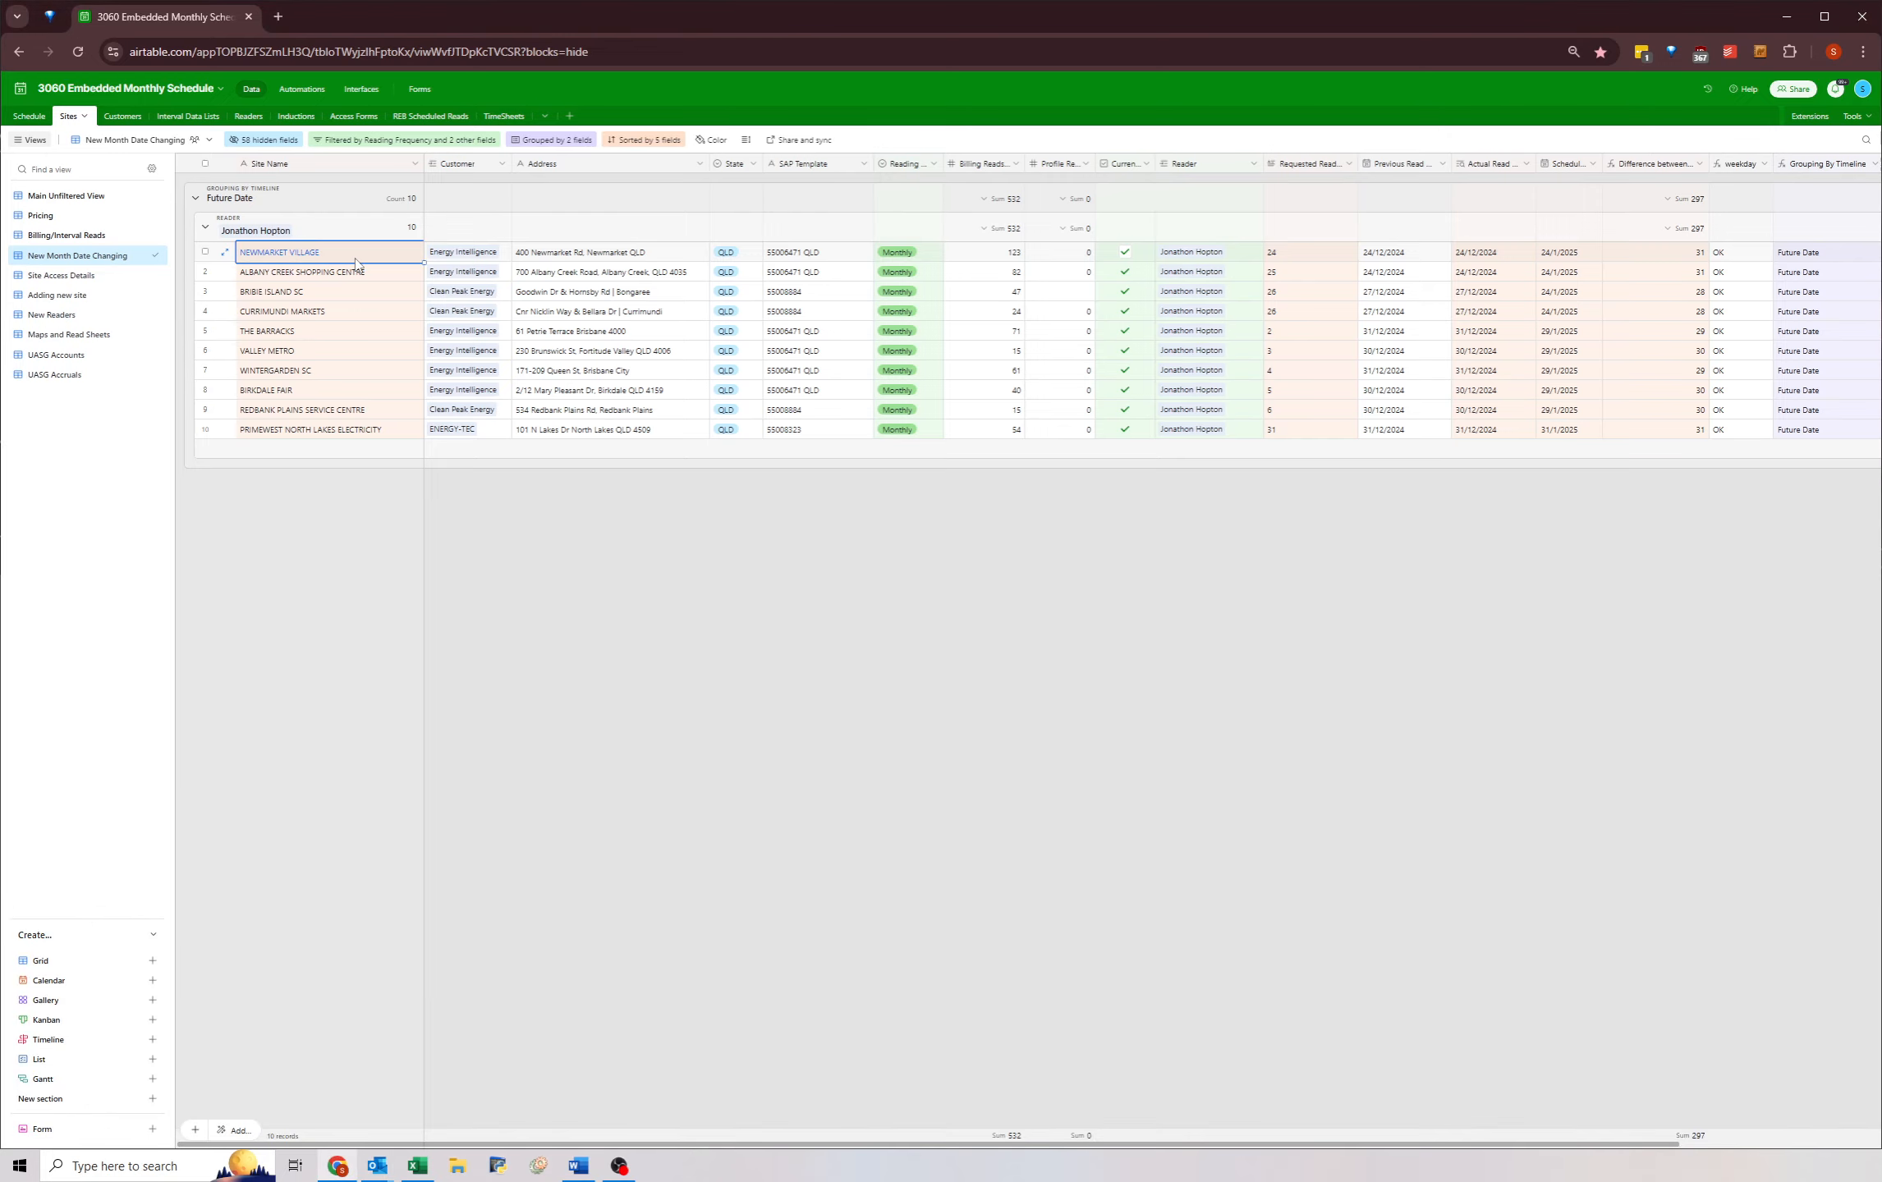
left_click(348, 429, "shift")
key("ctrl+c")
key("alt+Tab")
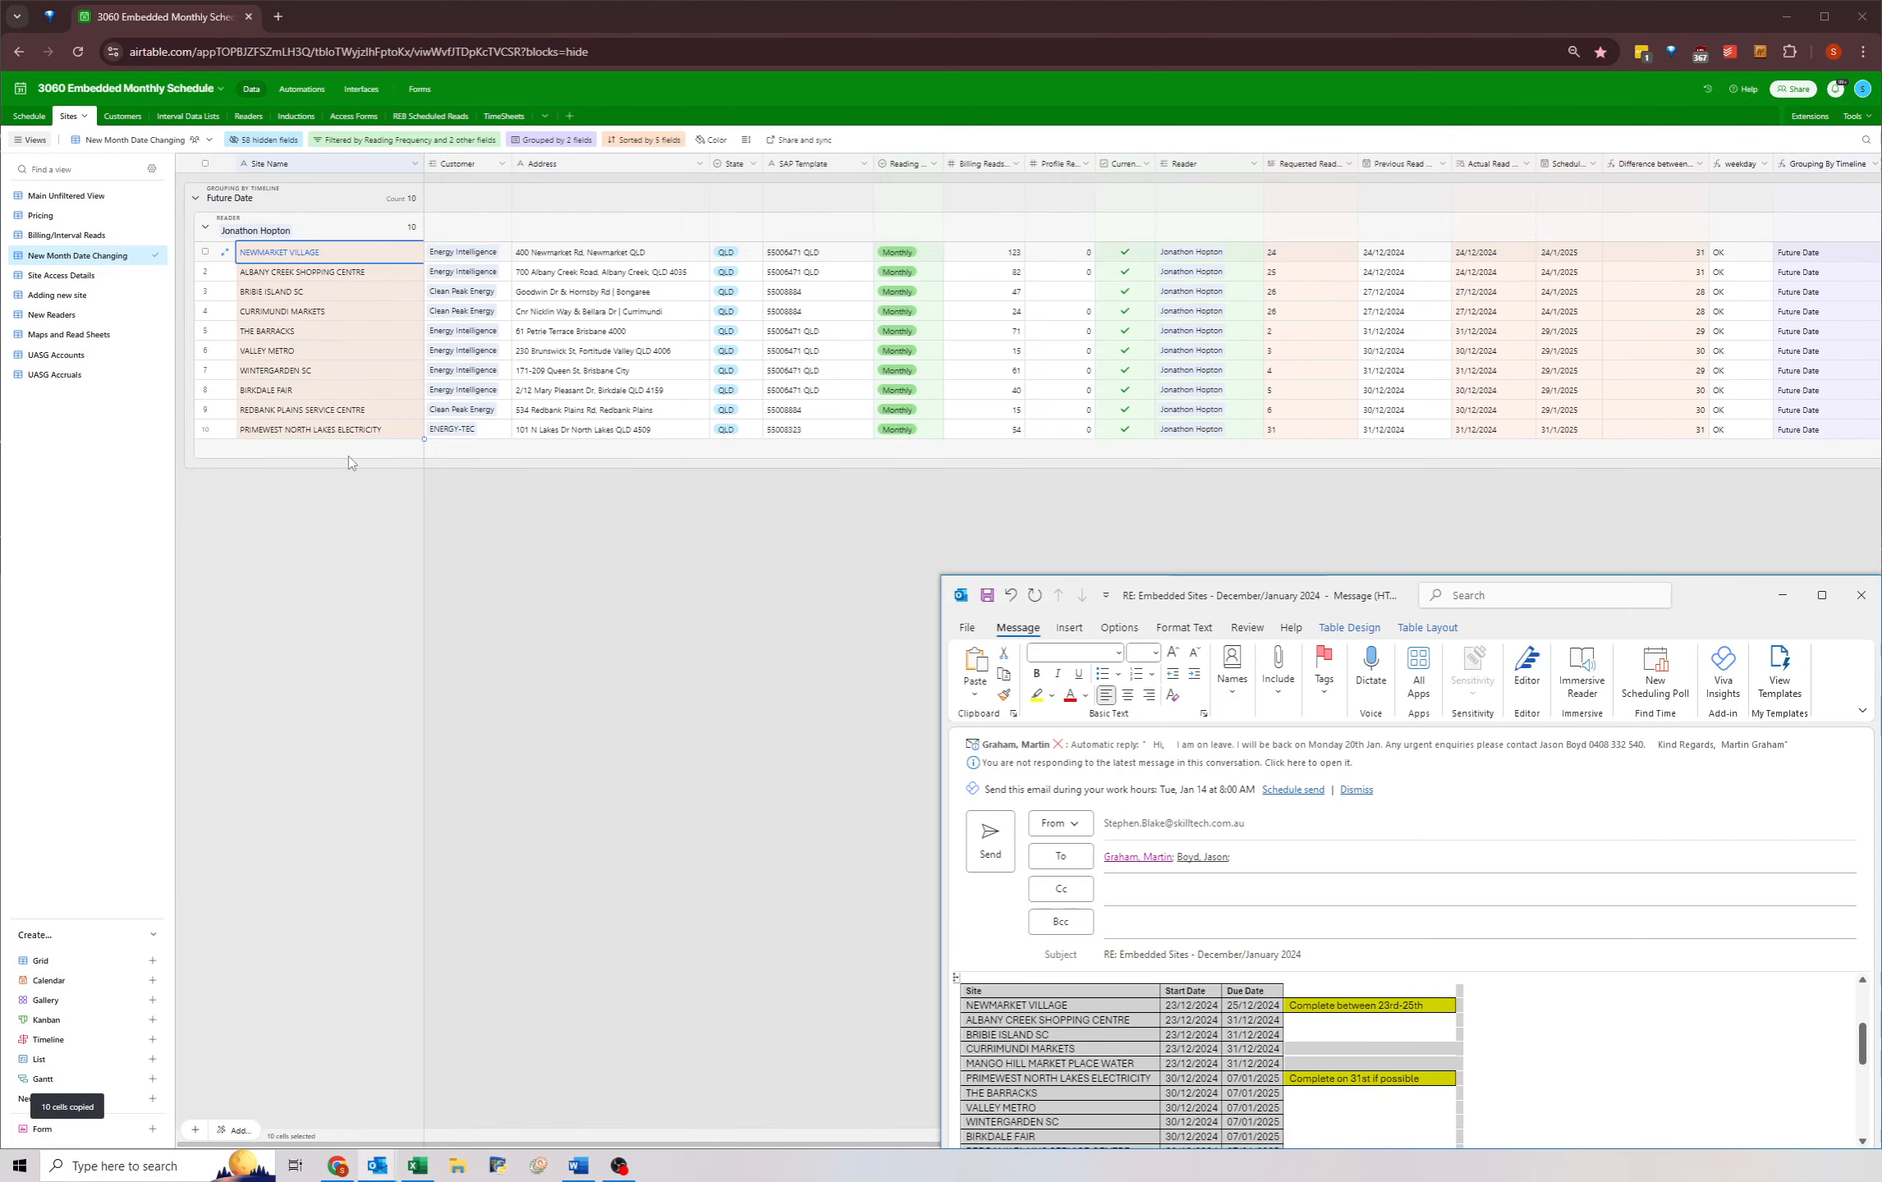
left_click(976, 991)
key("alt+Tab")
key("Tab")
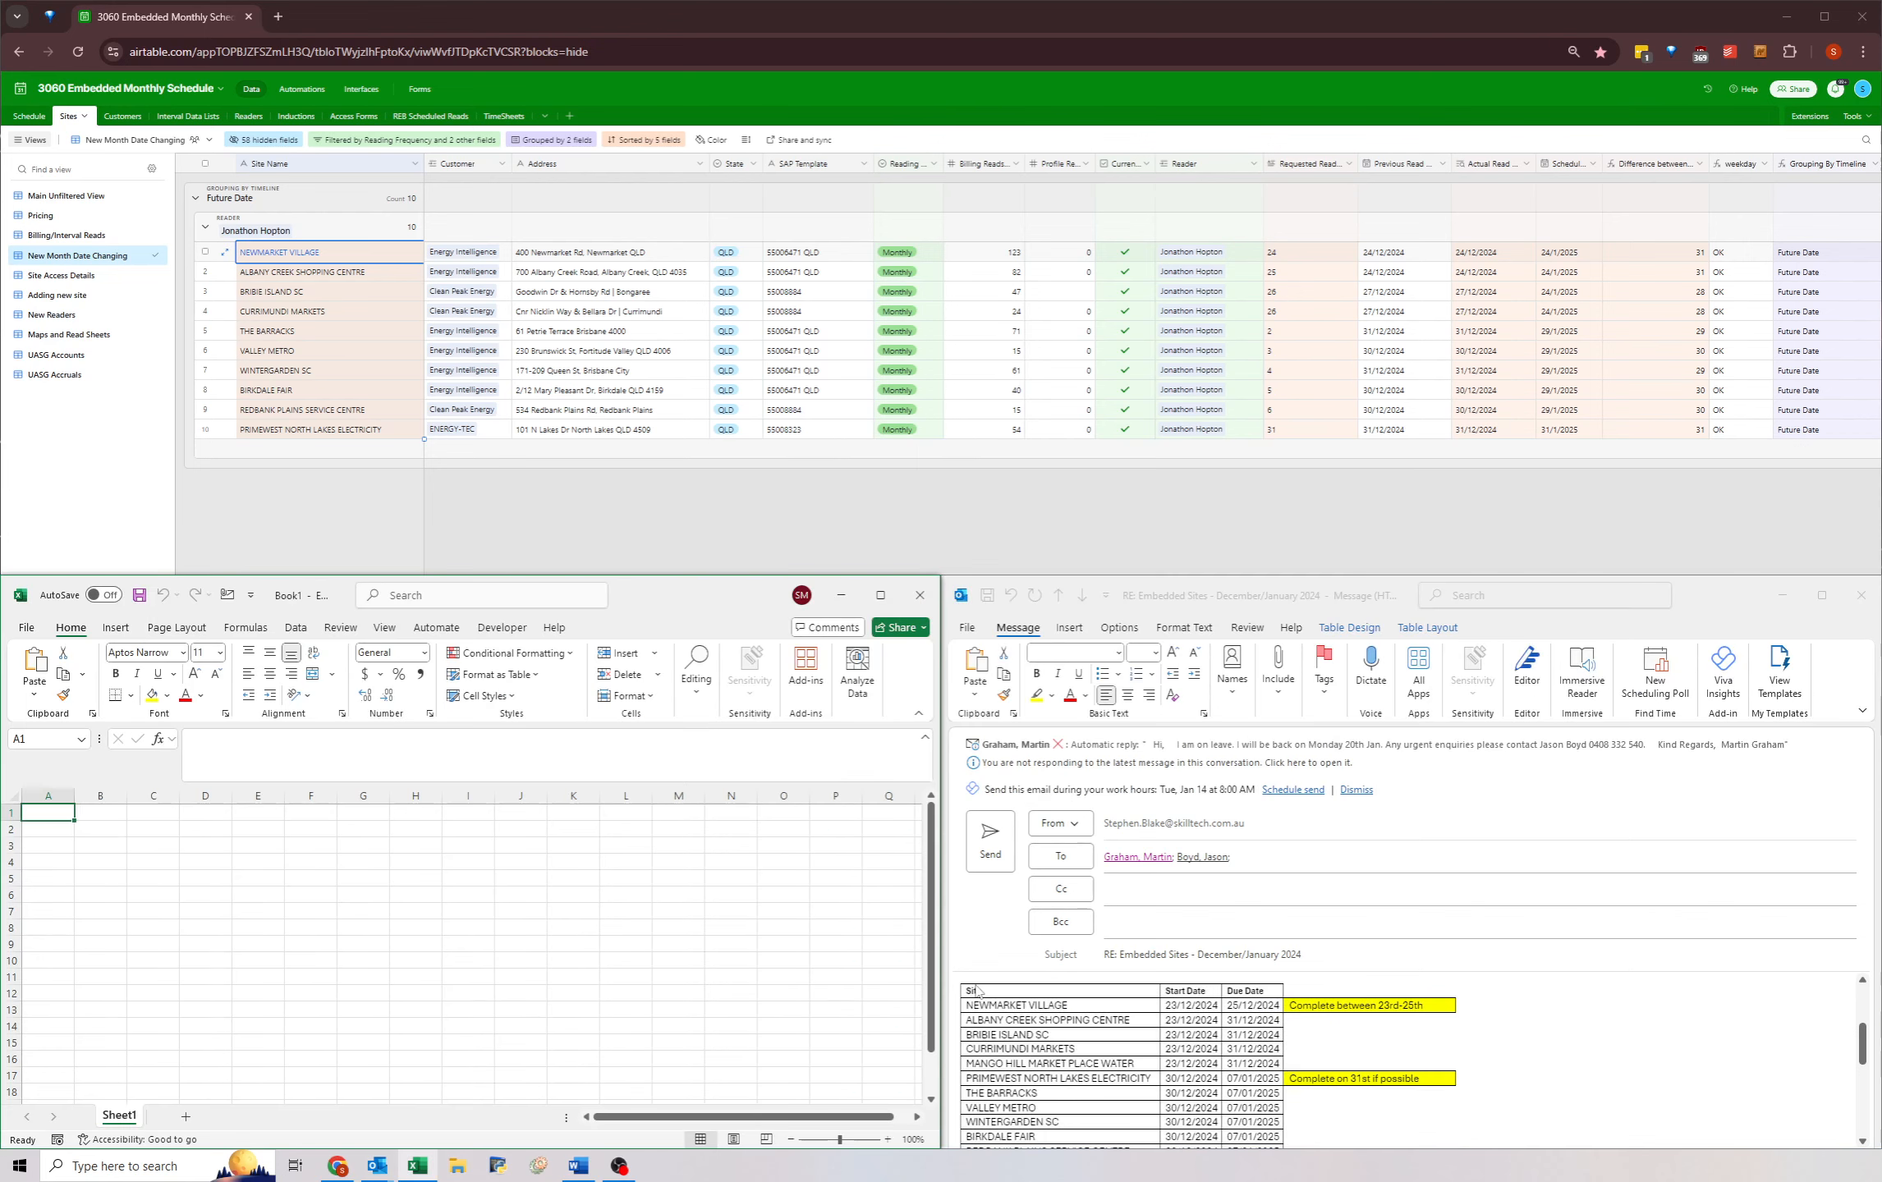
key("Down")
key("ctrl+v")
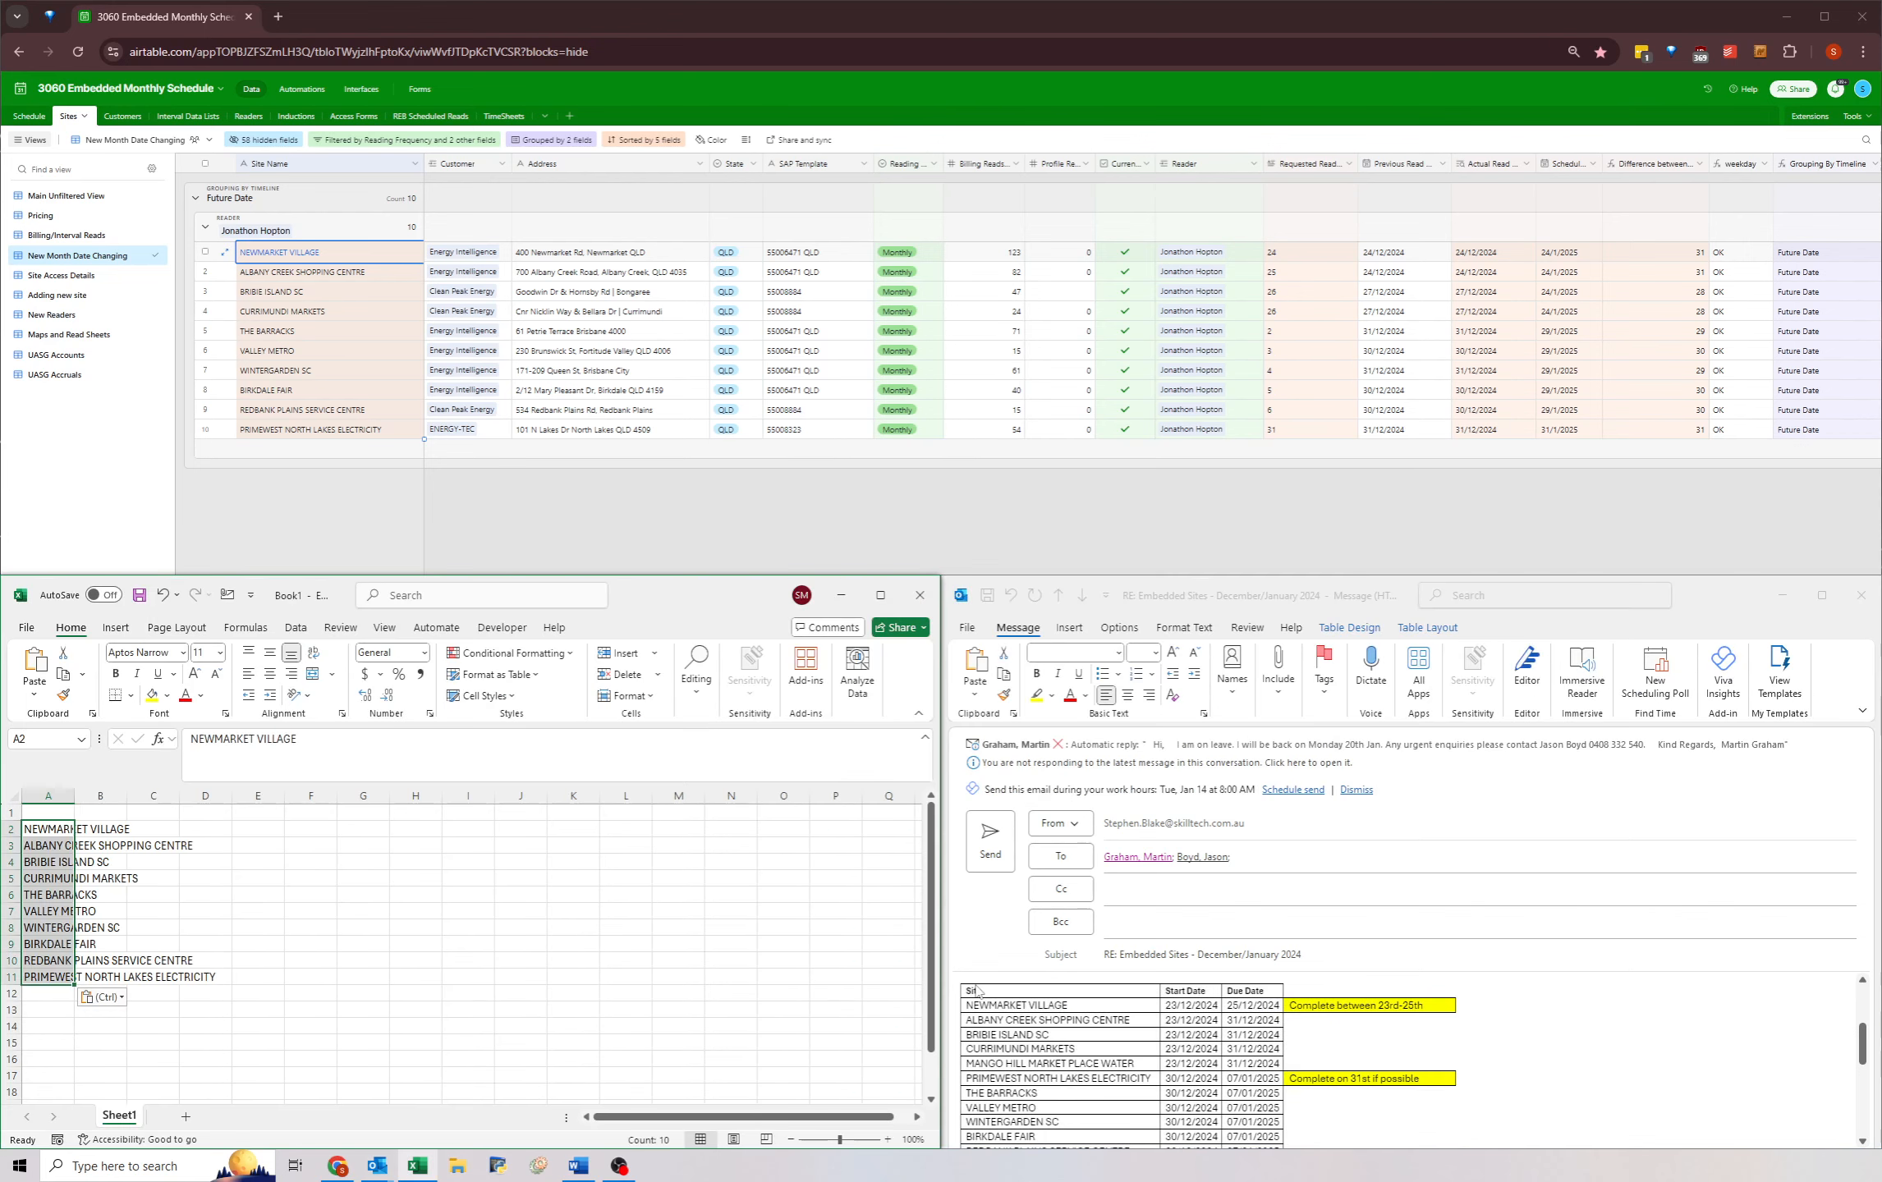
double_click(74, 796)
key("Up")
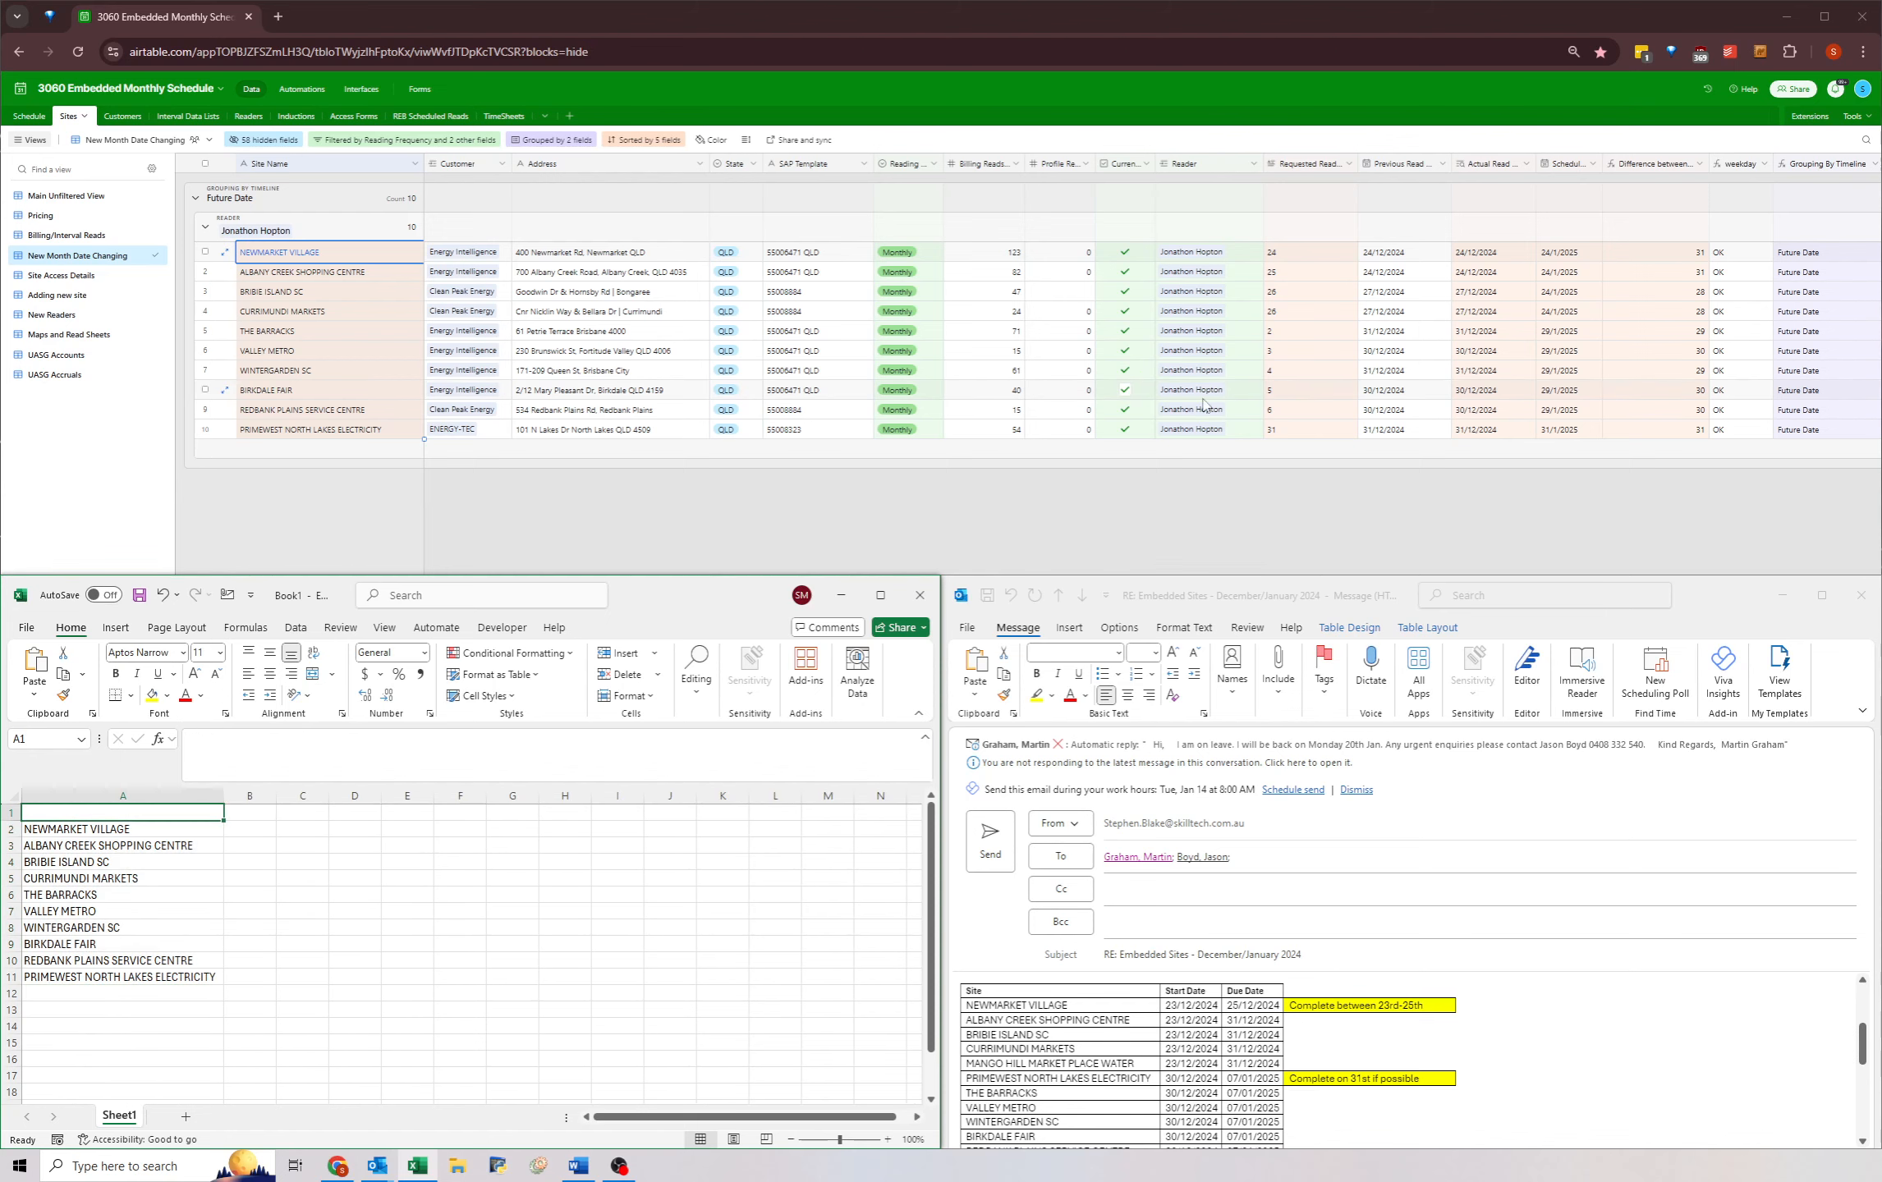
- Copy the ten sites' scheduled read dates from Airtable into the Excel sheet from B2 and fit column B's width
left_click(1396, 271)
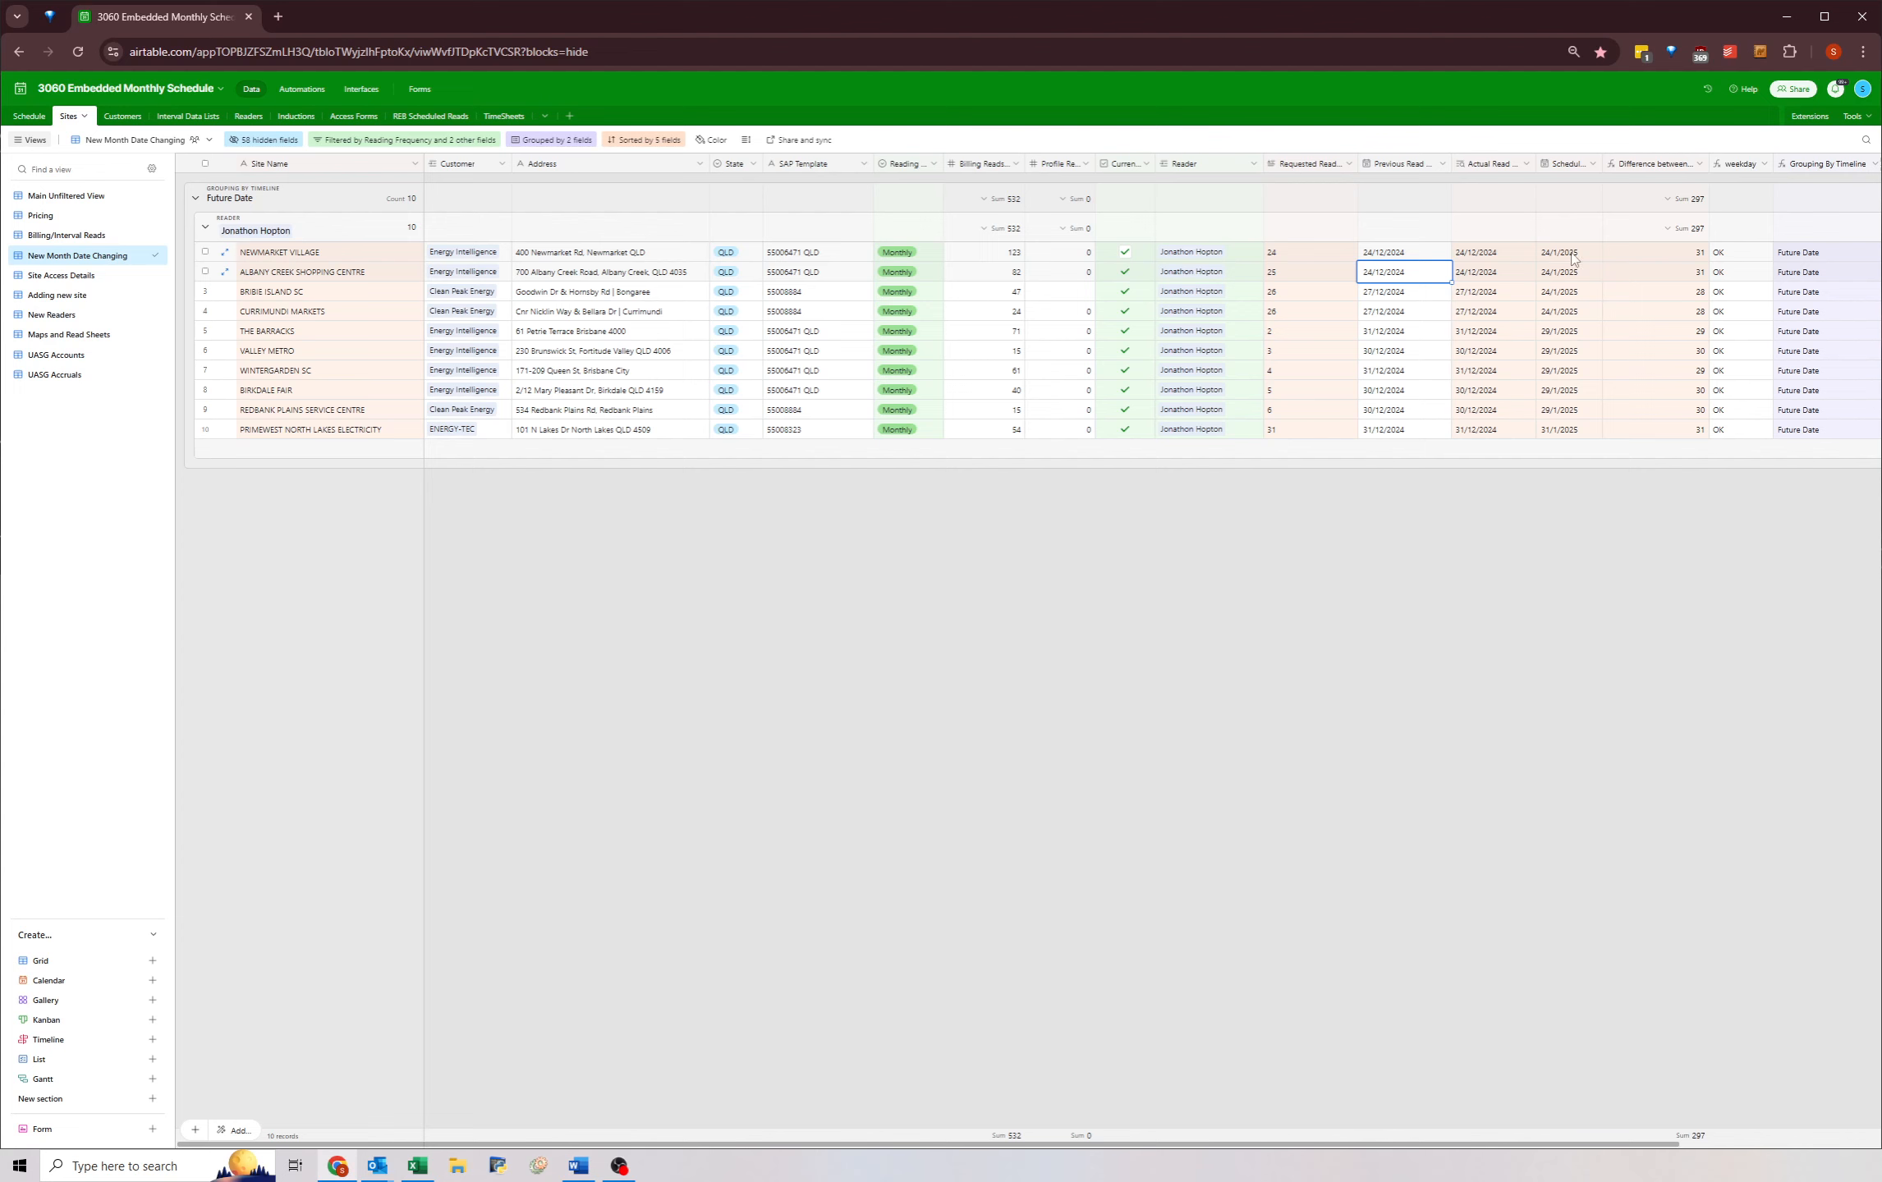
left_click_drag(1570, 253, 1576, 444)
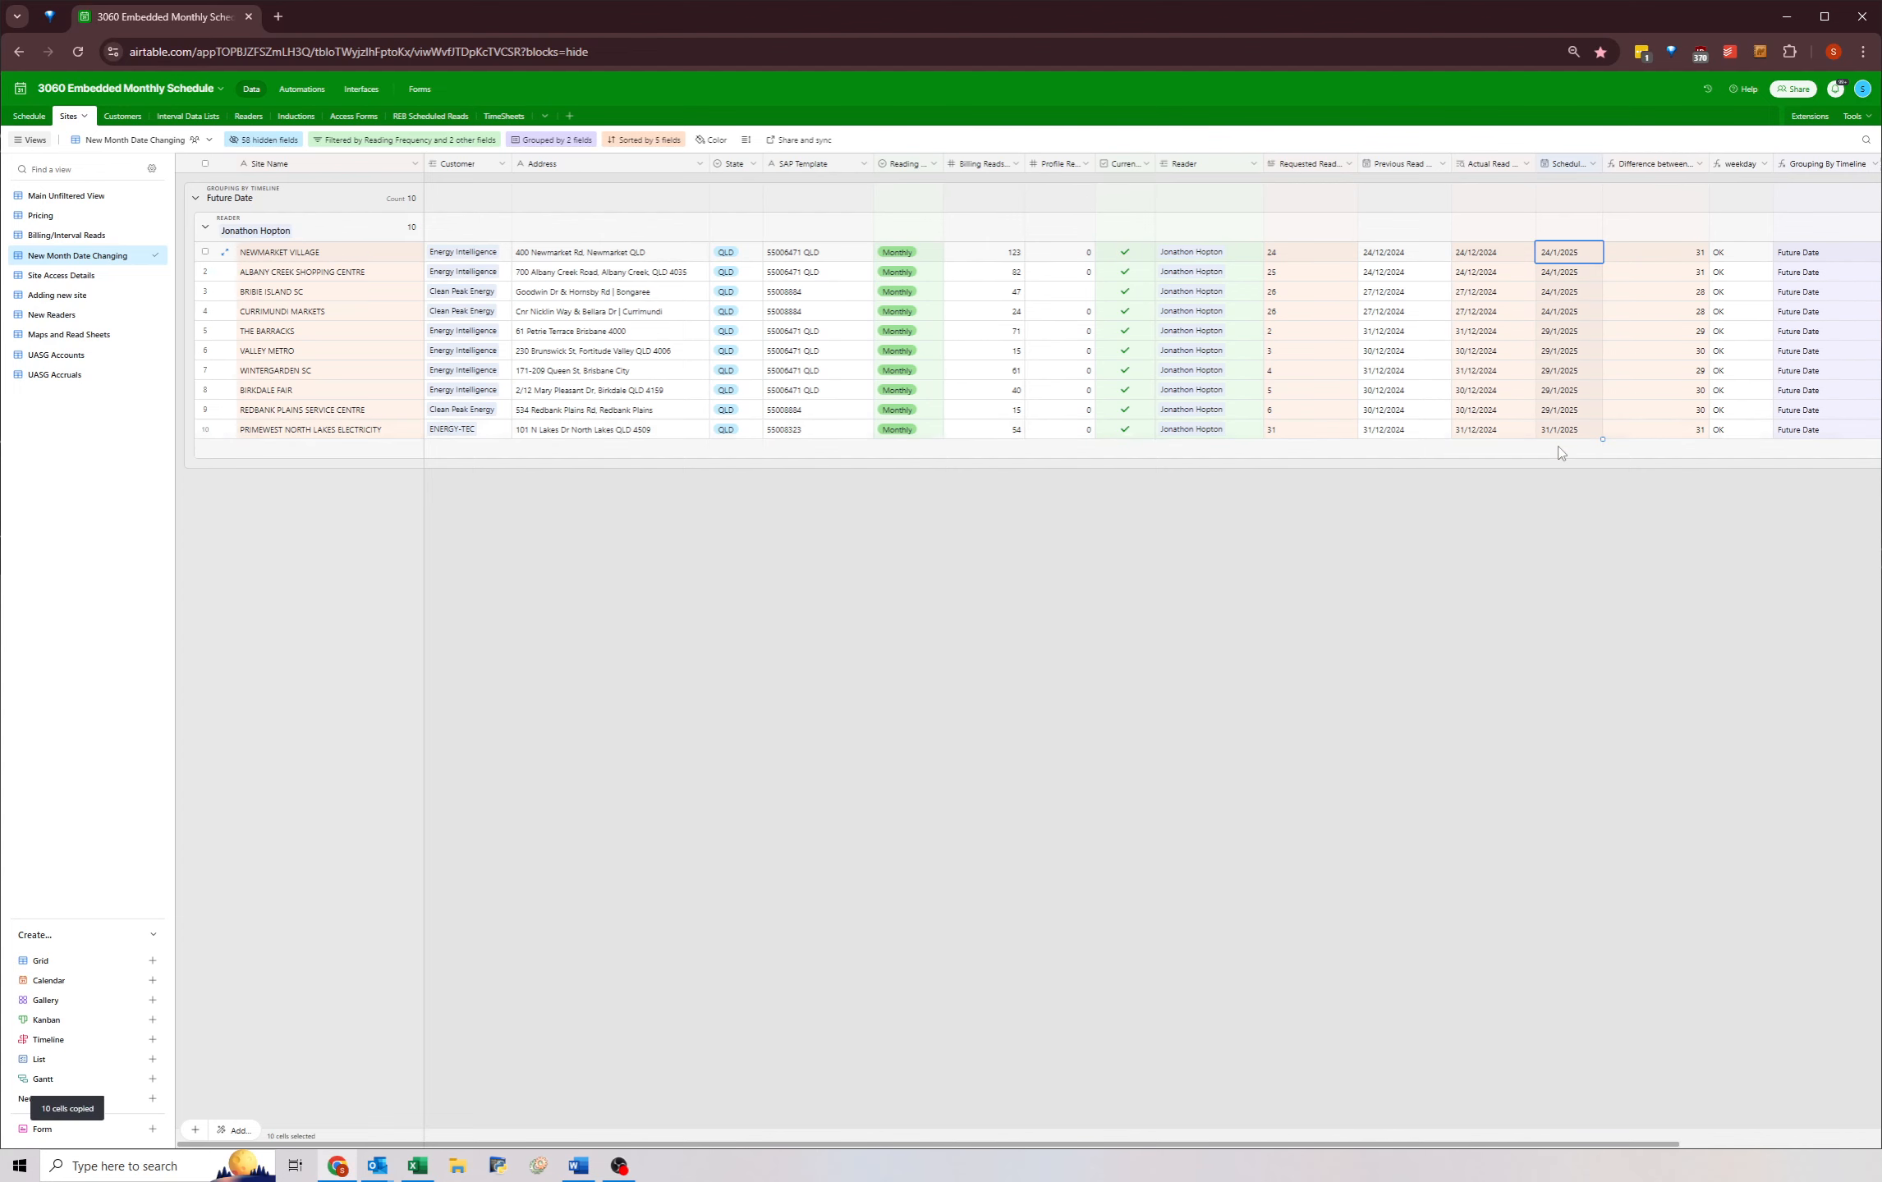
left_click(417, 1165)
left_click(255, 828)
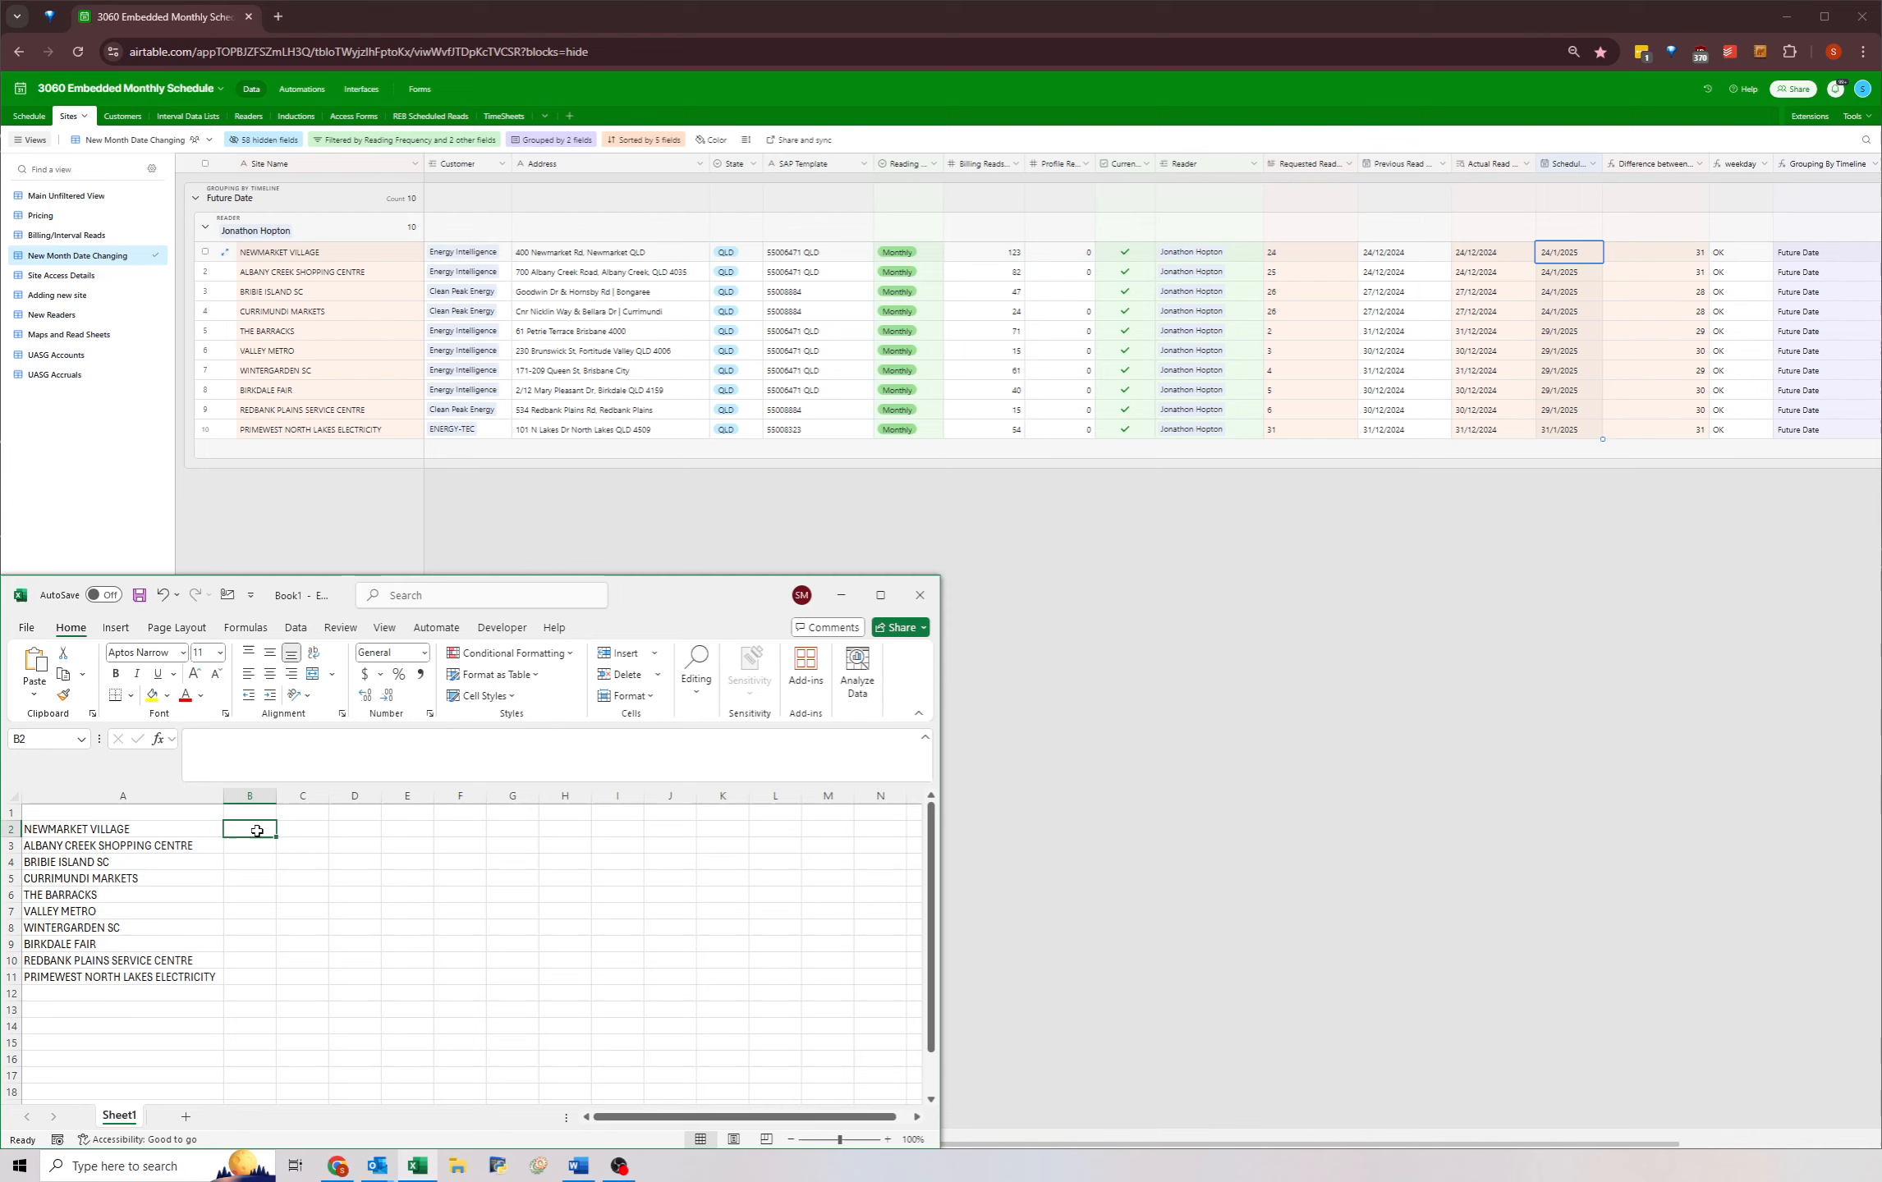
key("ctrl+v")
double_click(271, 795)
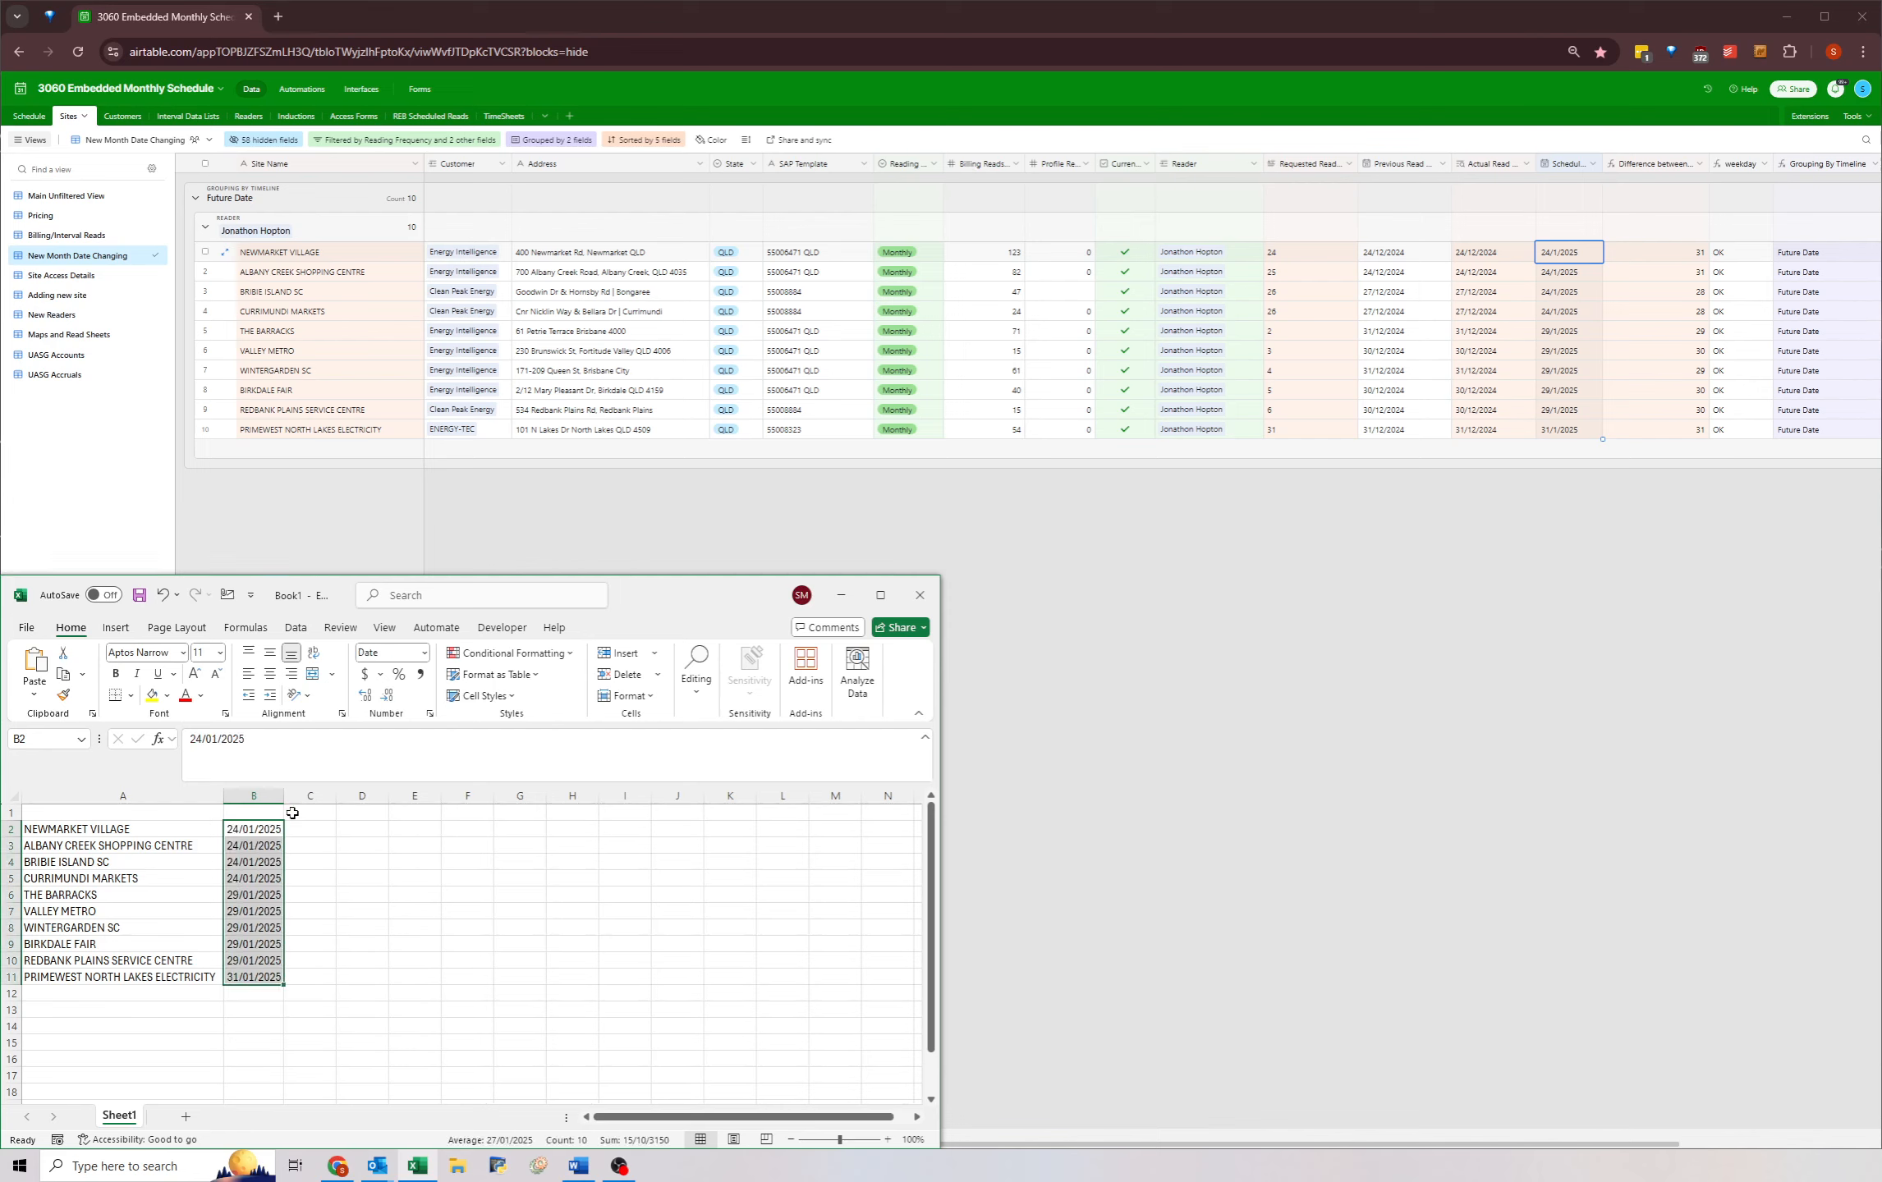
- Enter the table headers Site, Start Date and Due Date in A1, B1 and C1
left_click(316, 811)
type("Due D")
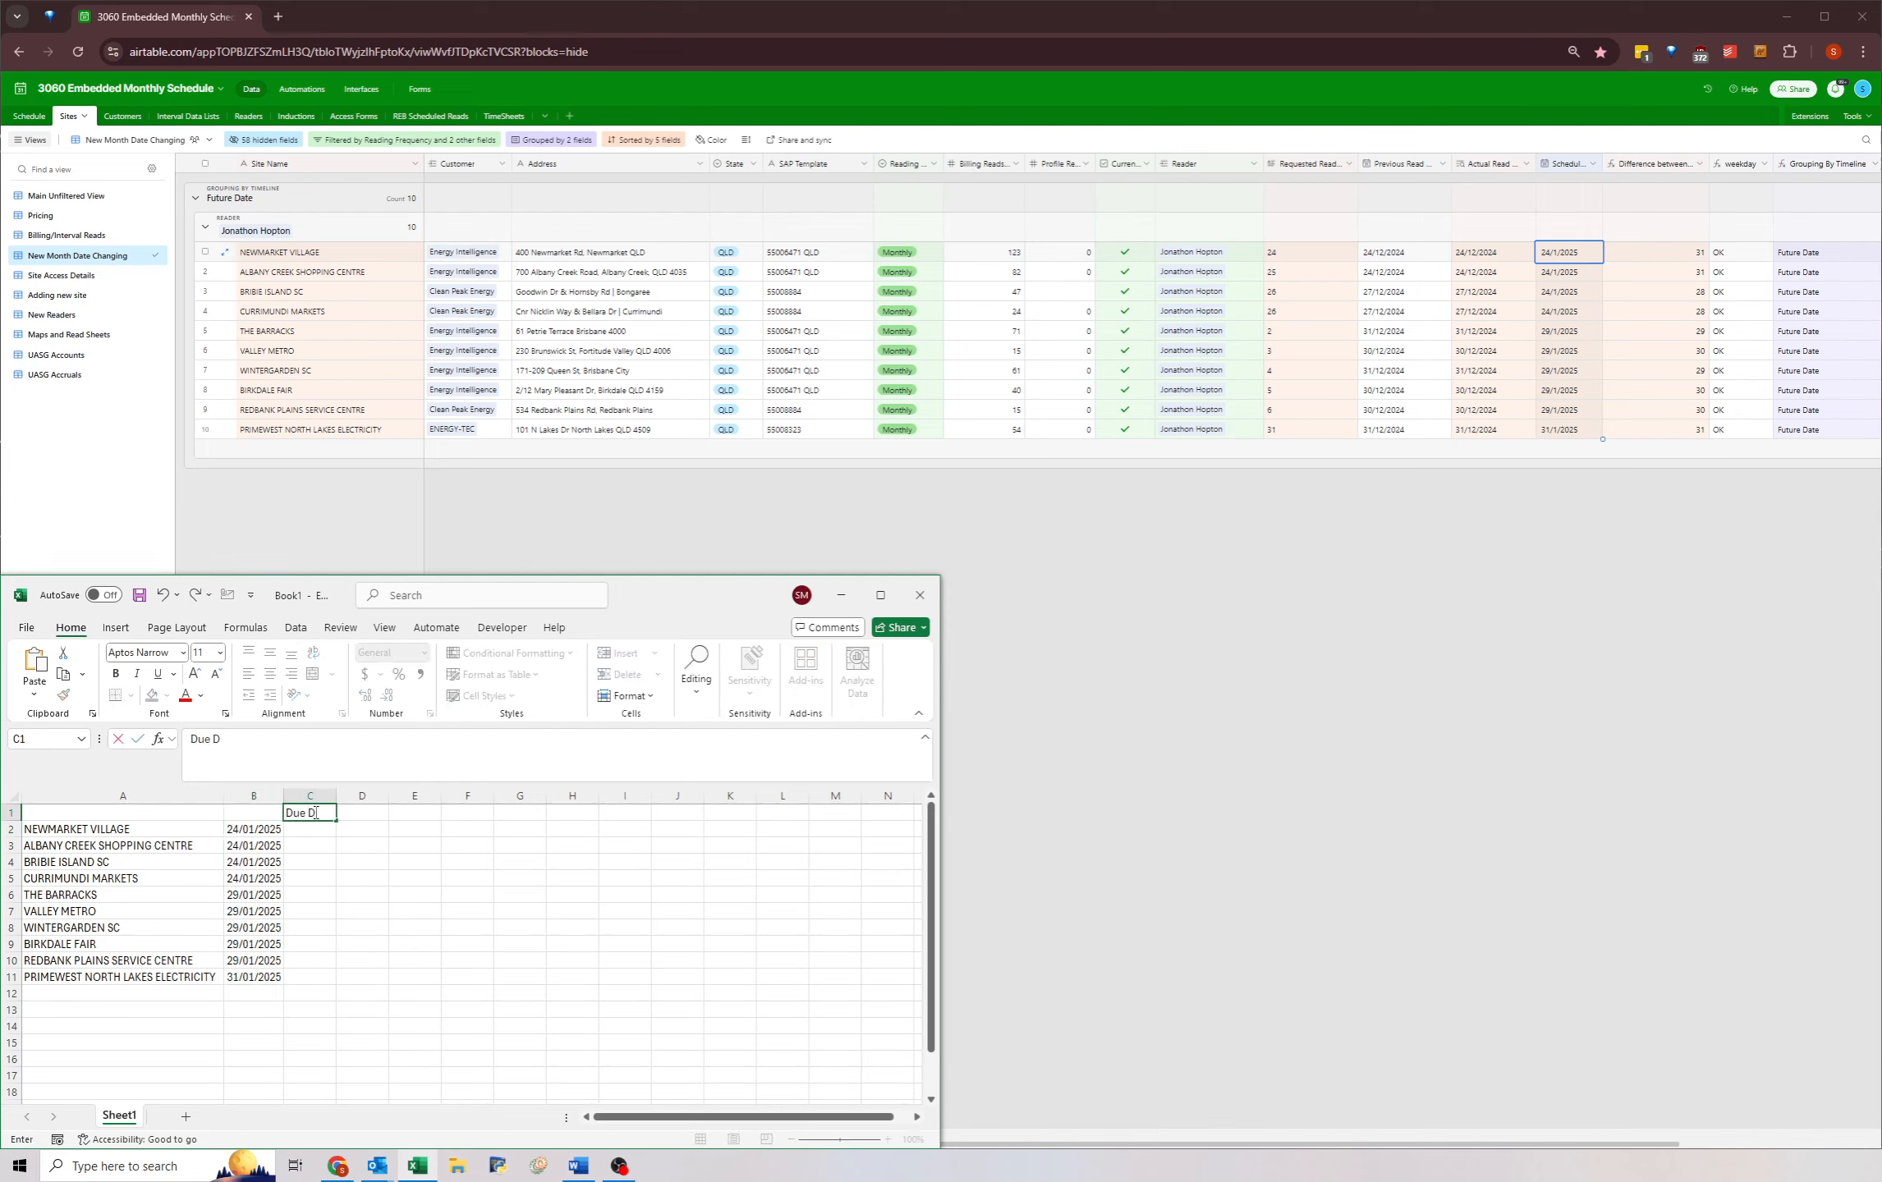
type("ate")
left_click(253, 796)
left_click(256, 813)
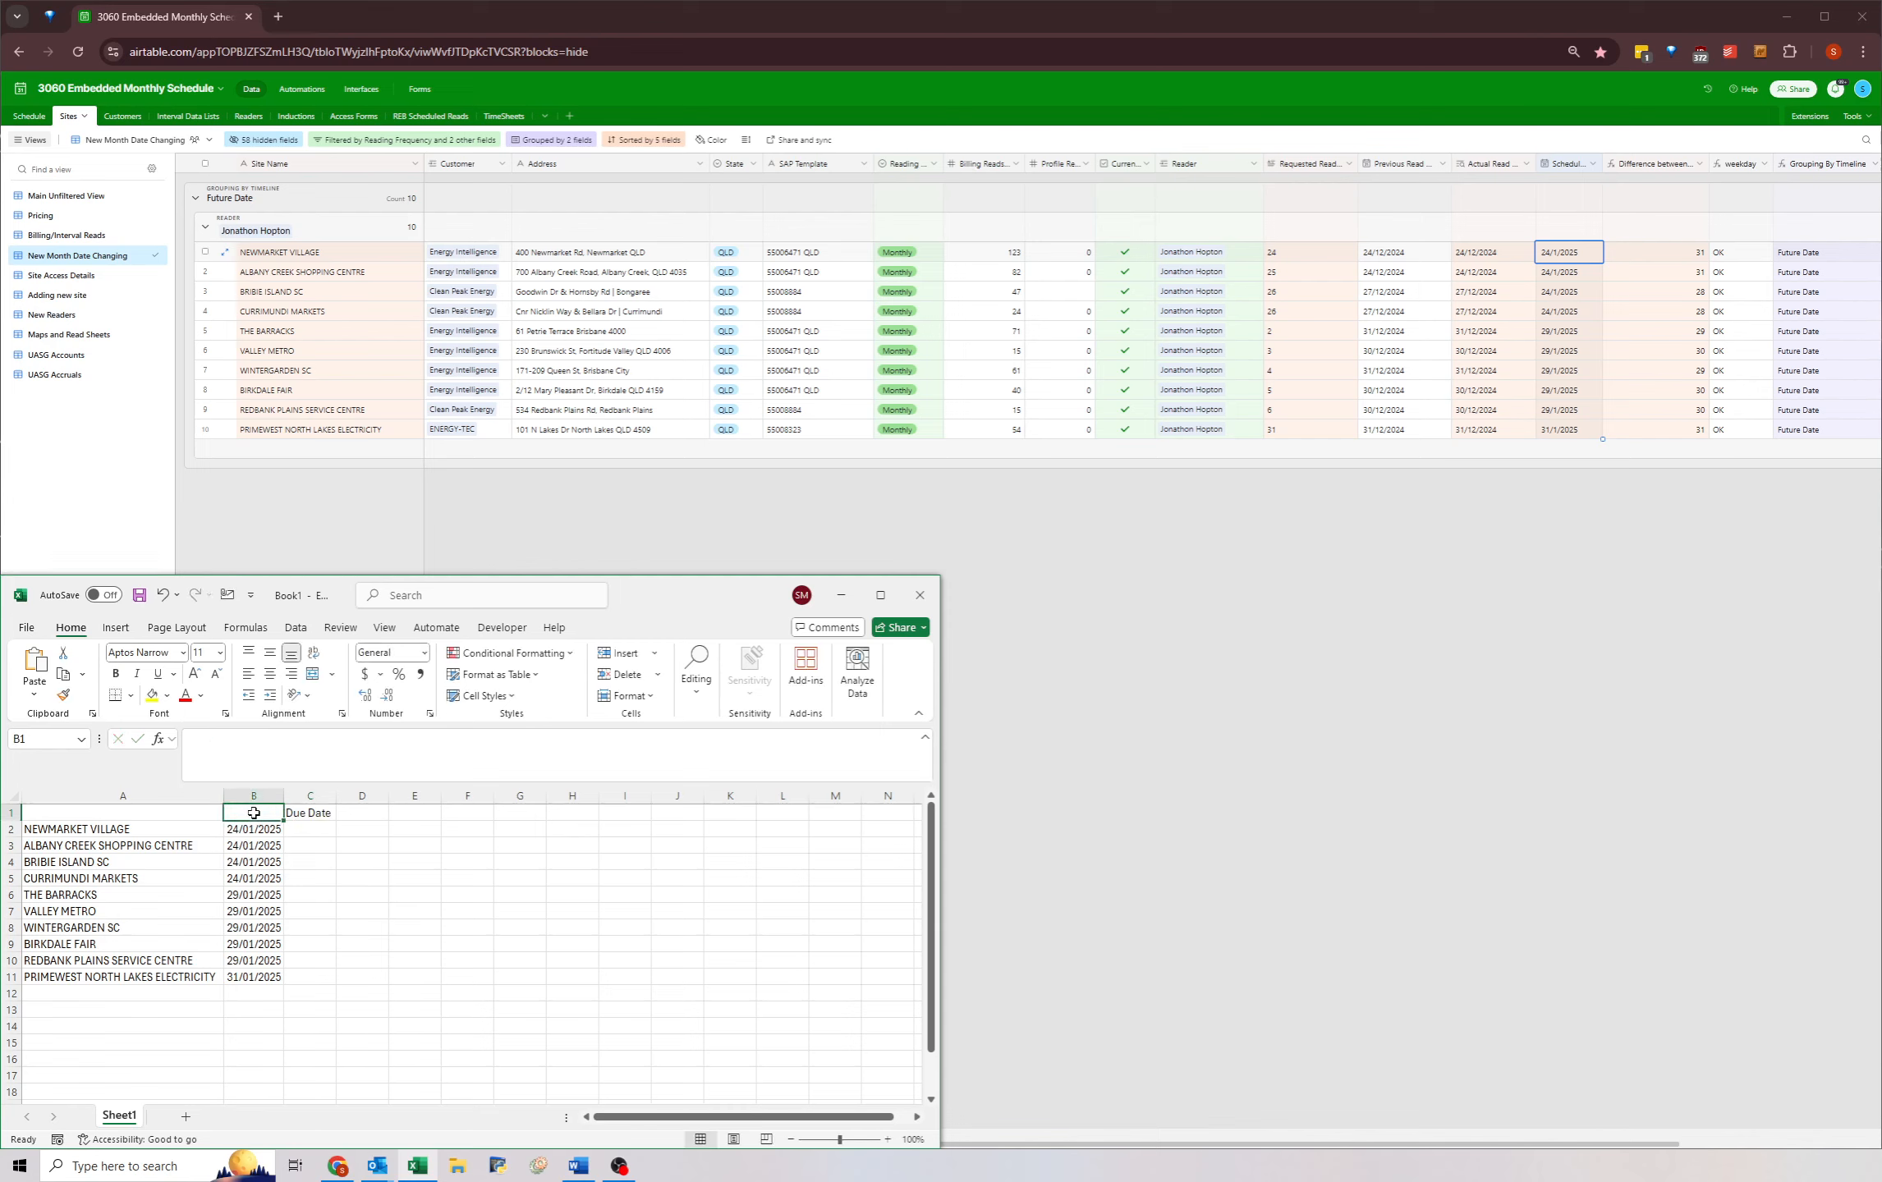
type("Start Date")
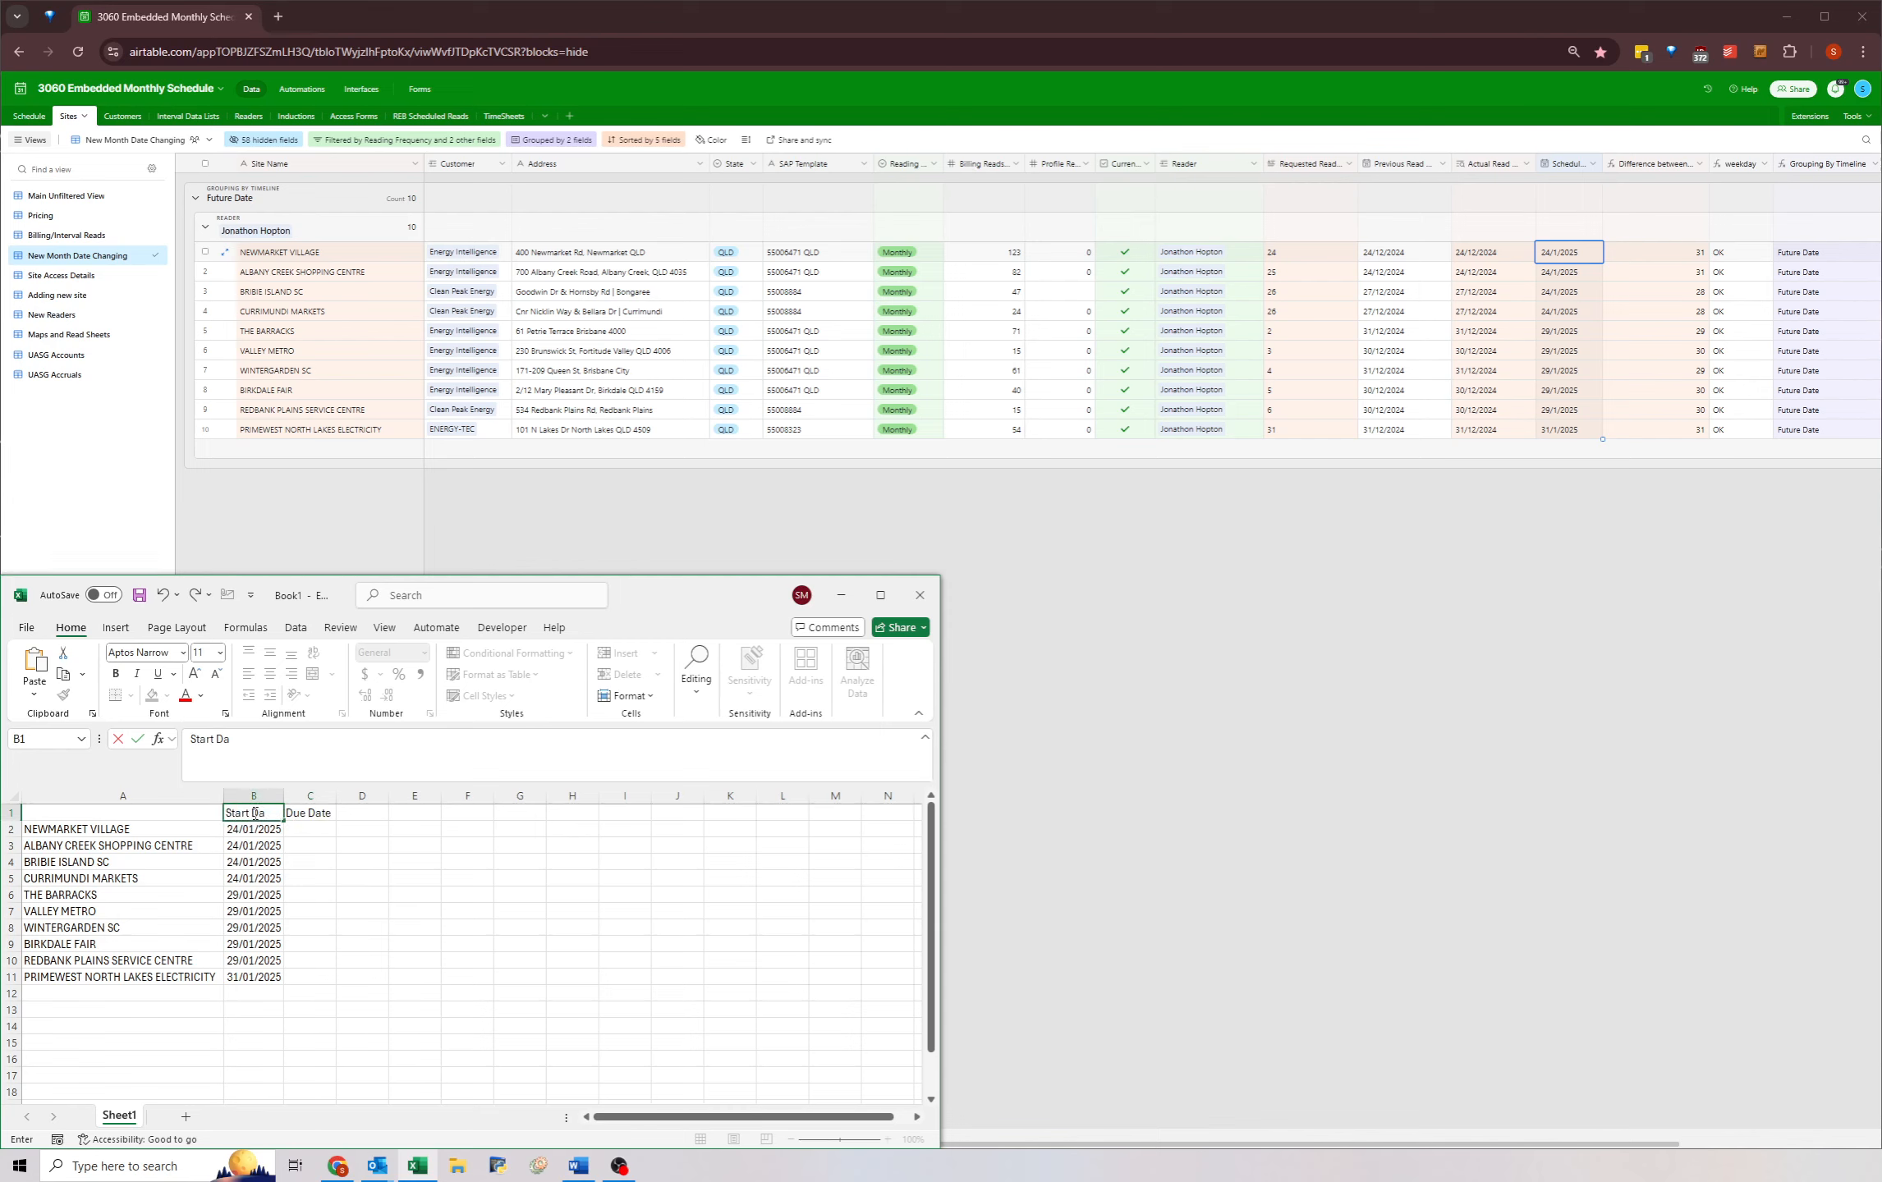
key("Return")
left_click(353, 829)
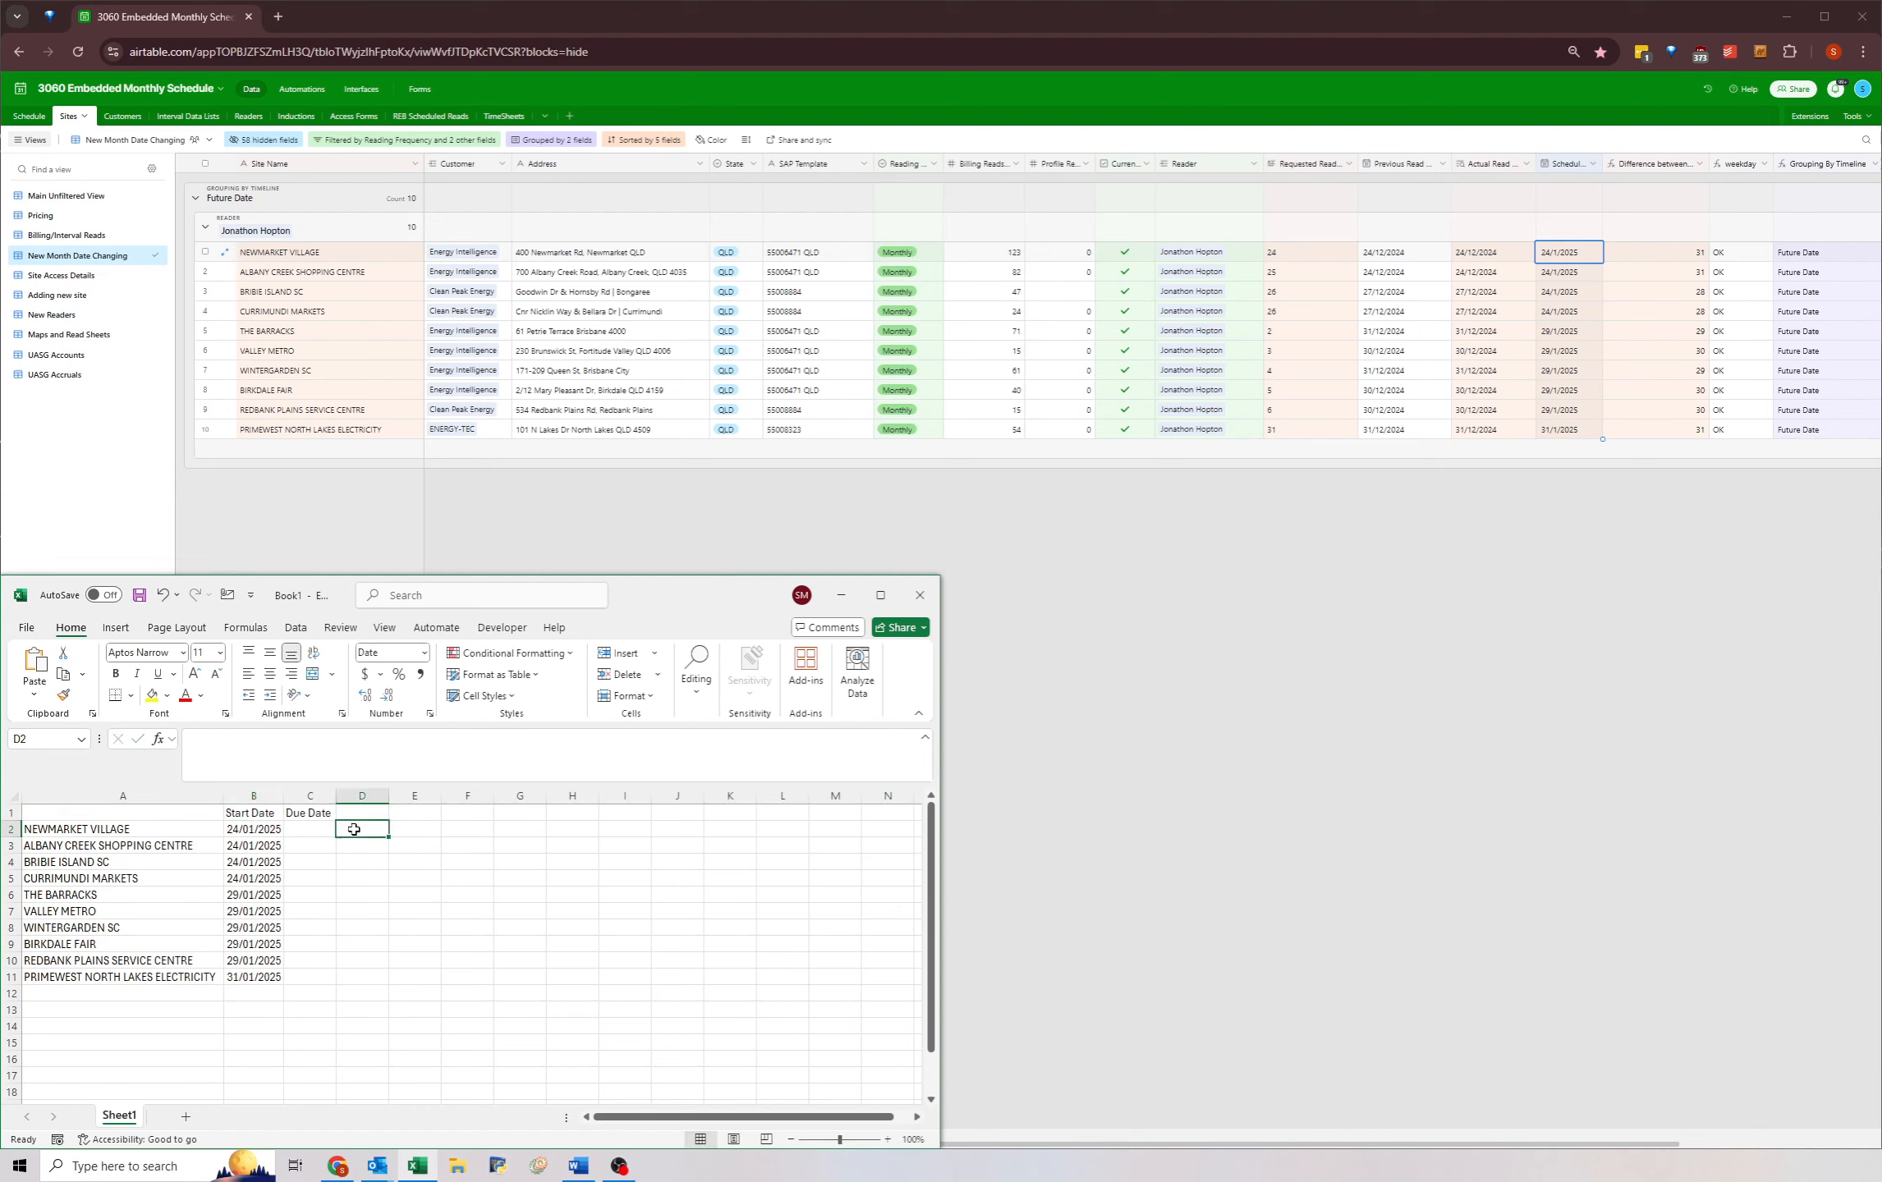
left_click(153, 814)
type("S")
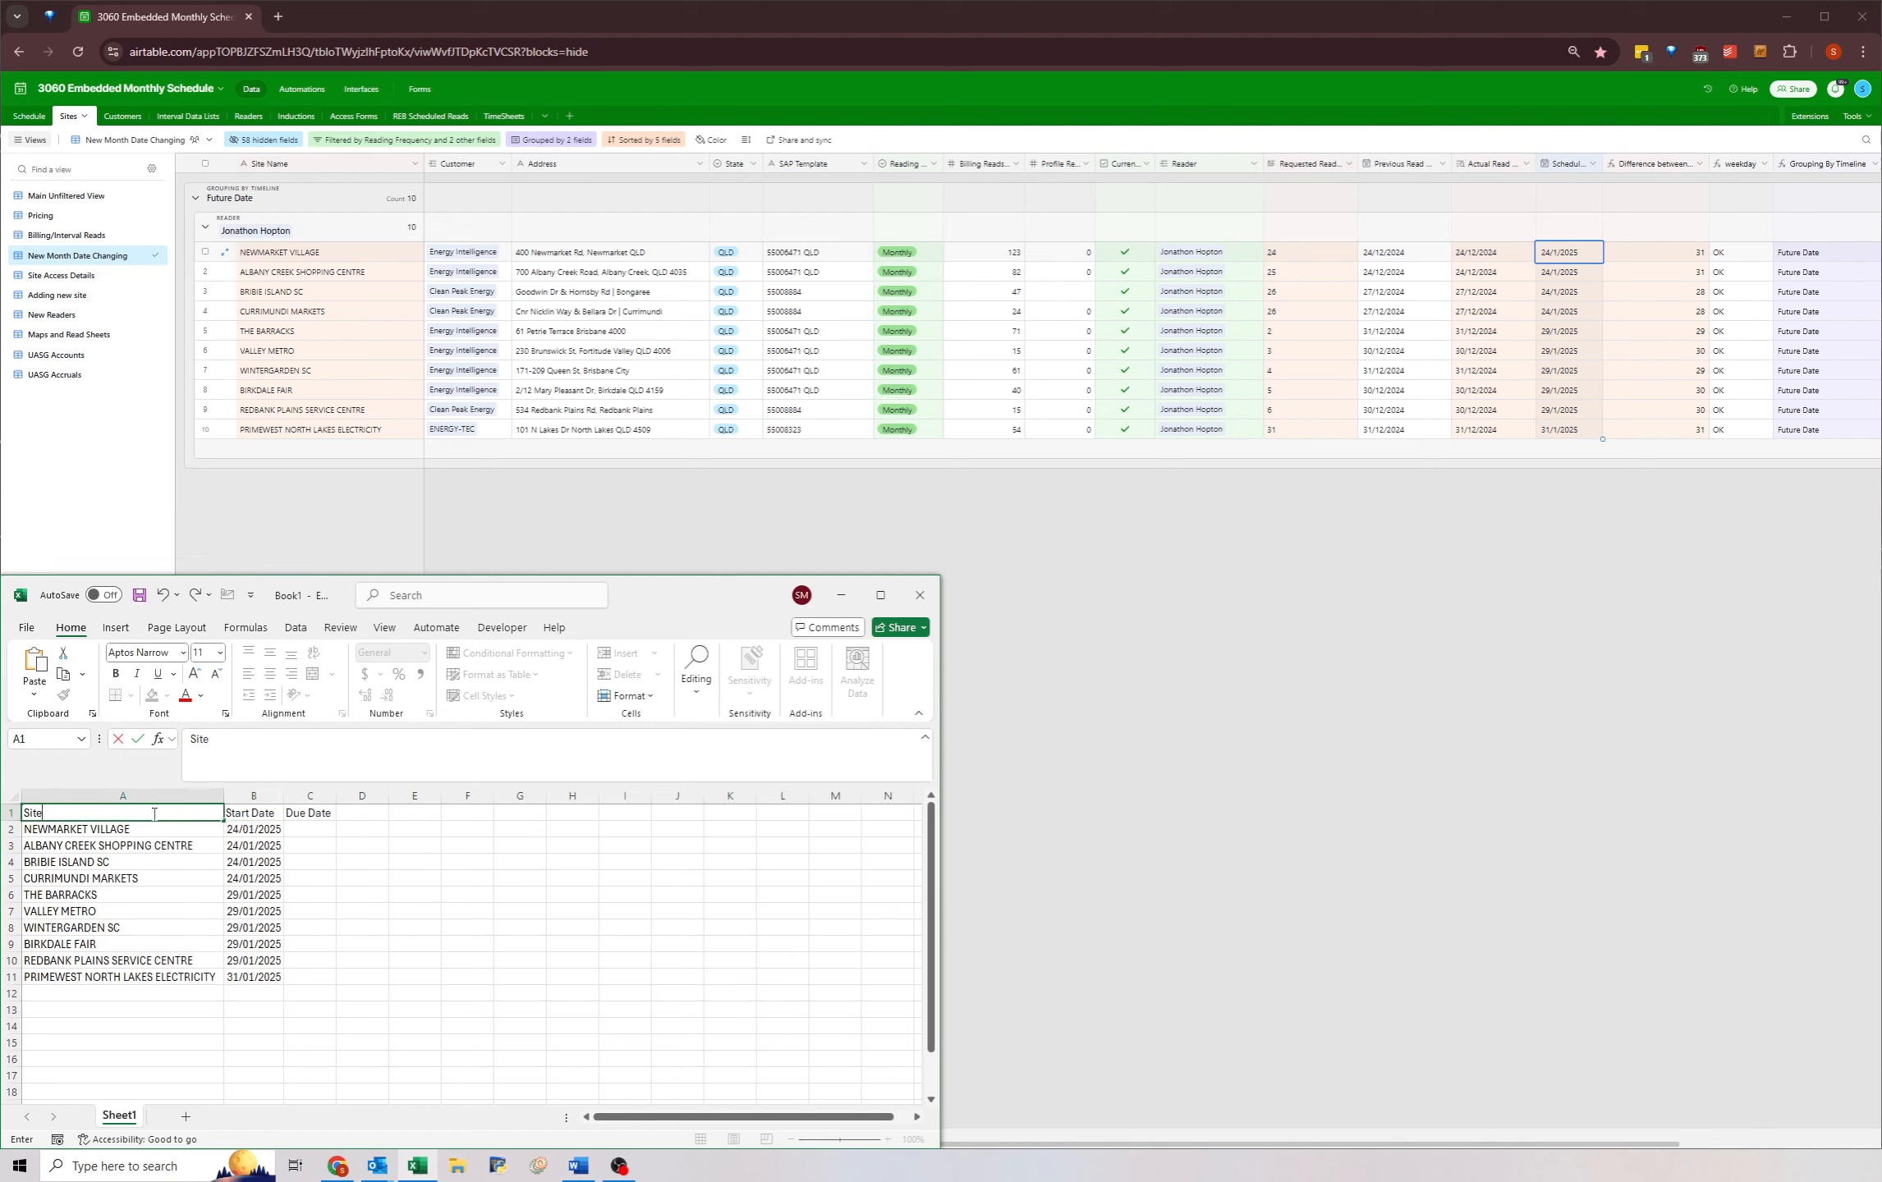
type("ite")
key("Return")
- Bring the Outlook reply back beside the workbook and remove the "RE:" prefix from its subject
key("alt+Tab")
key("alt+Tab")
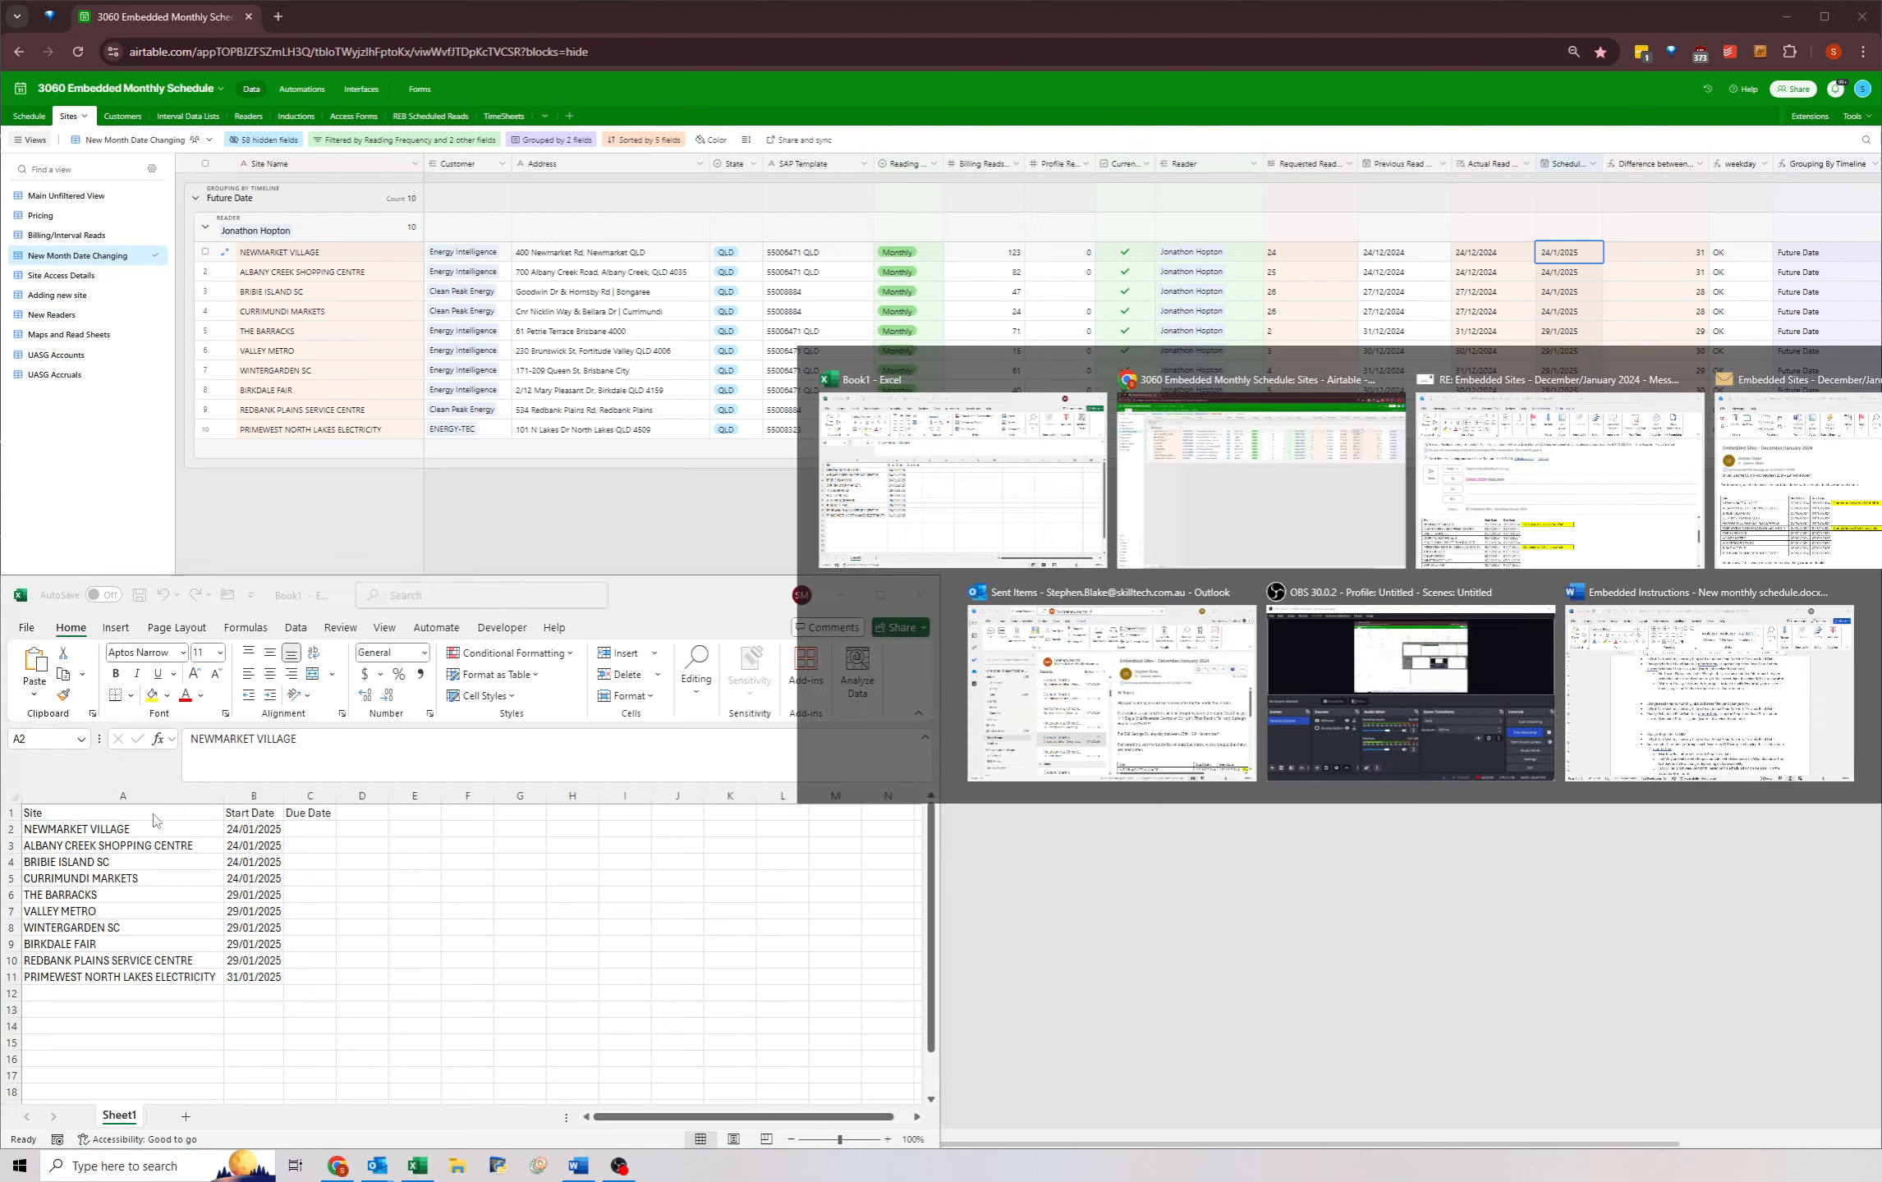
left_click(1084, 1113)
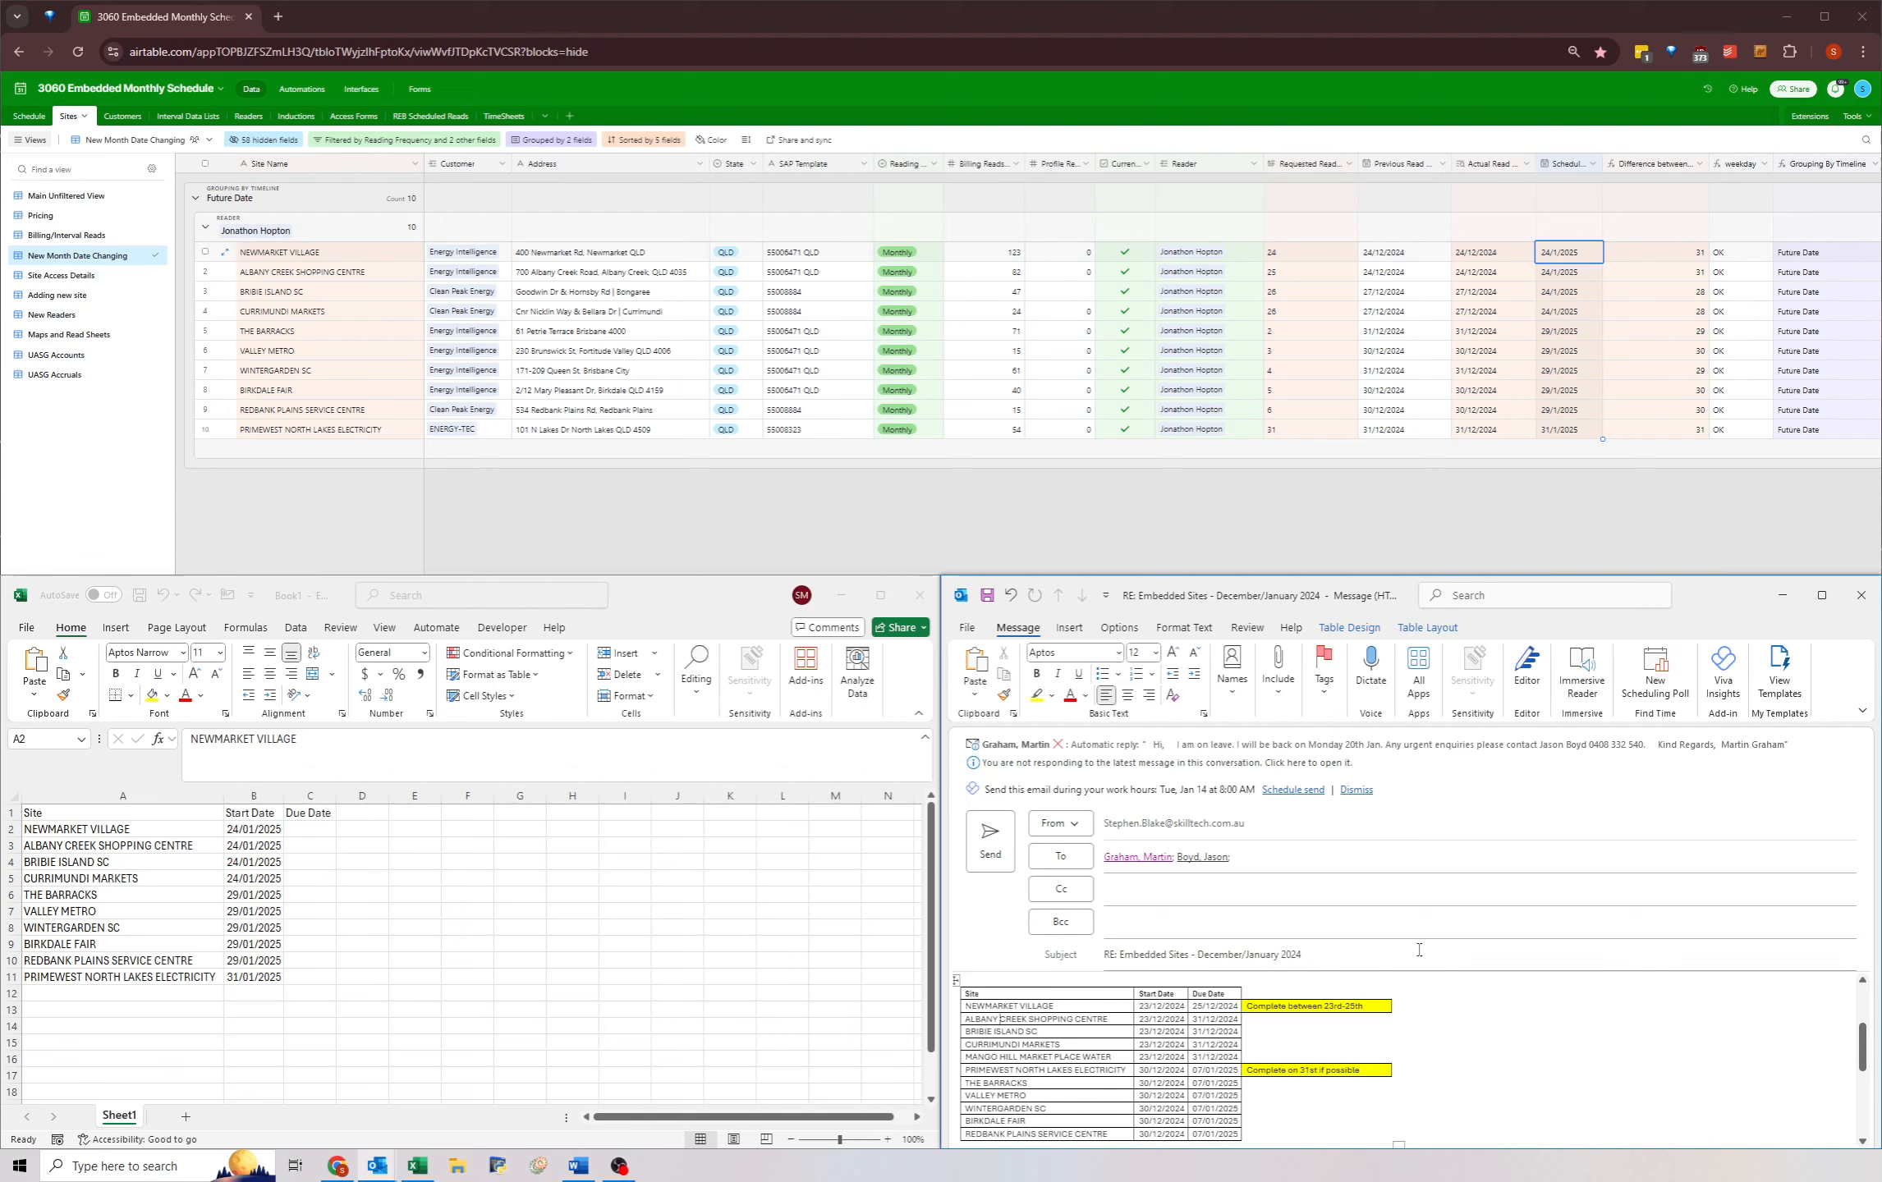
double_click(1092, 954)
key("Delete")
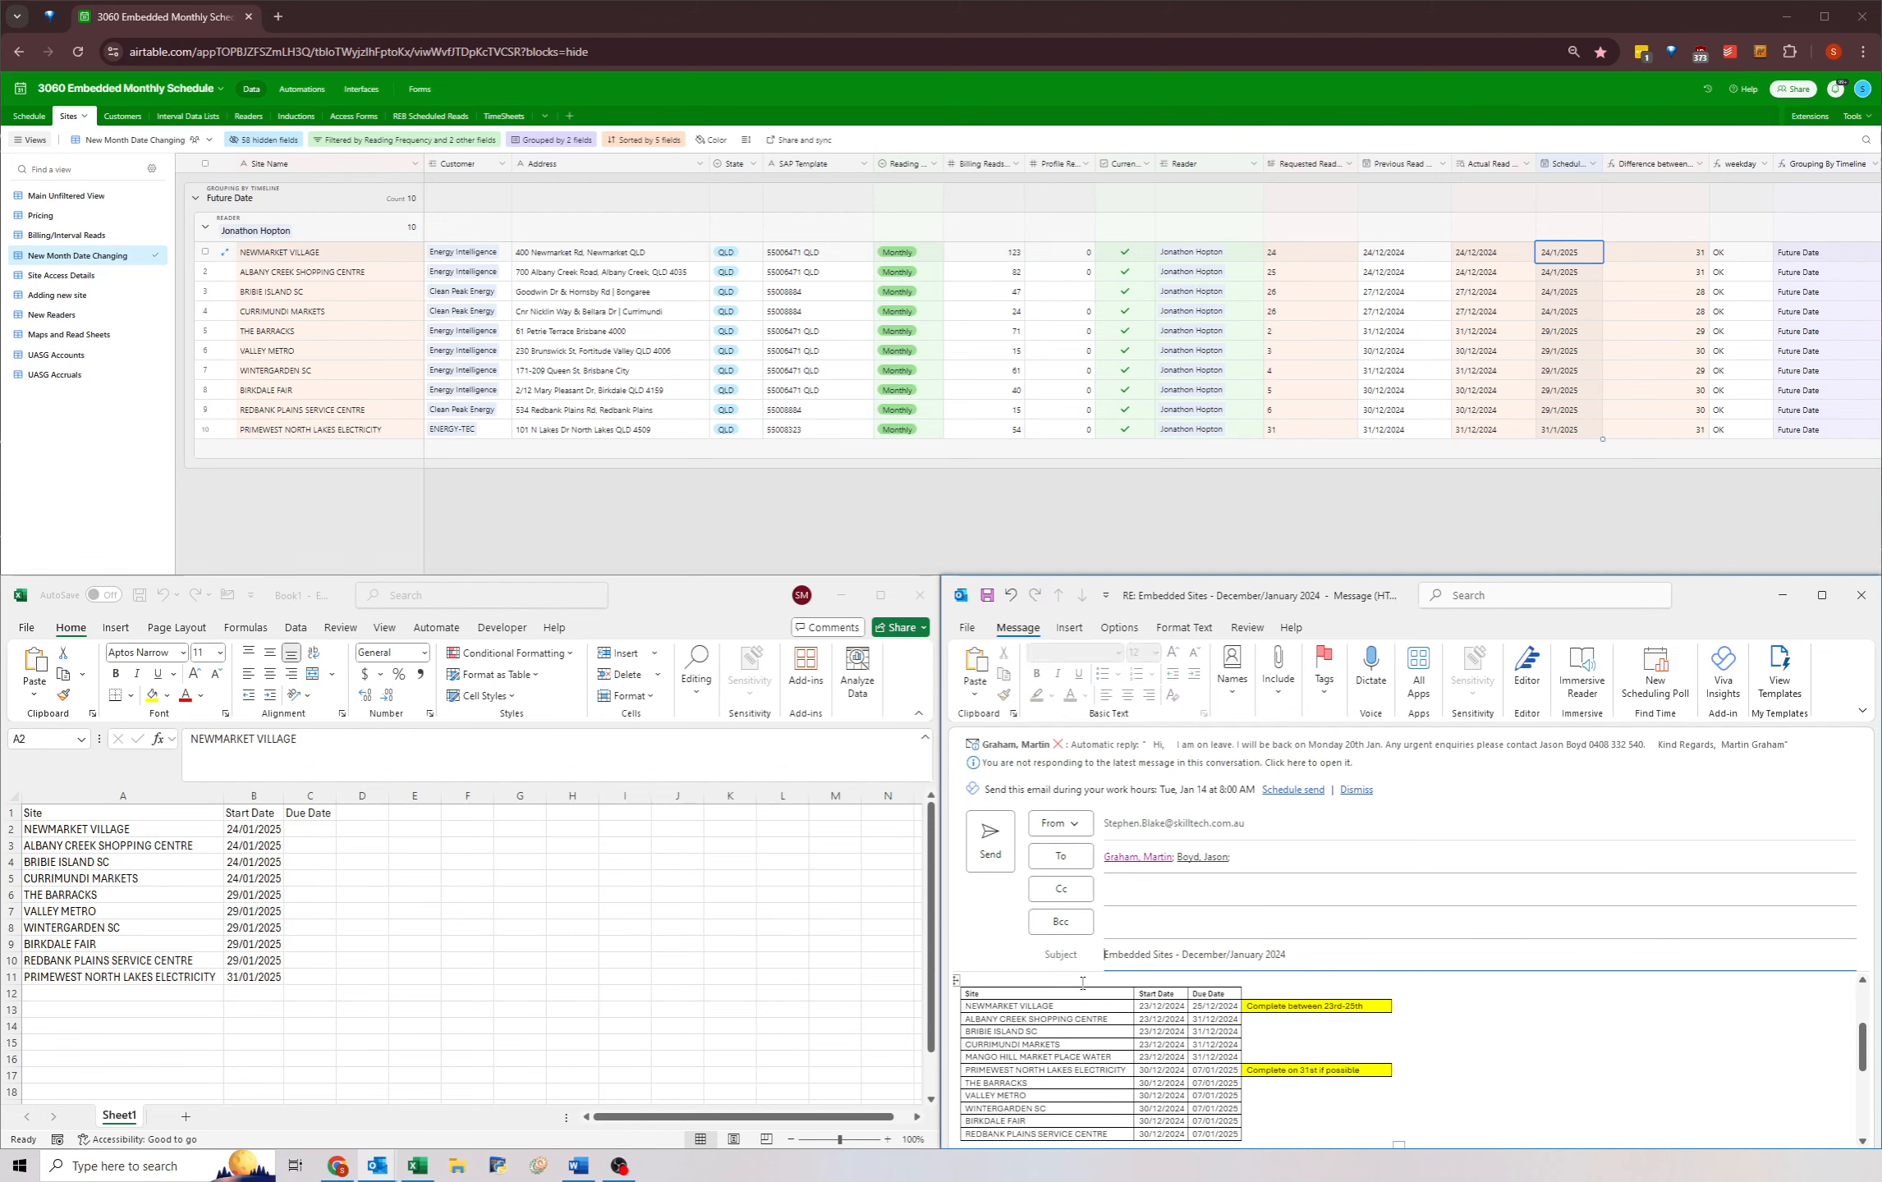
- Extend the email and workbook windows upward to show the full site table in the email
left_click(1861, 711)
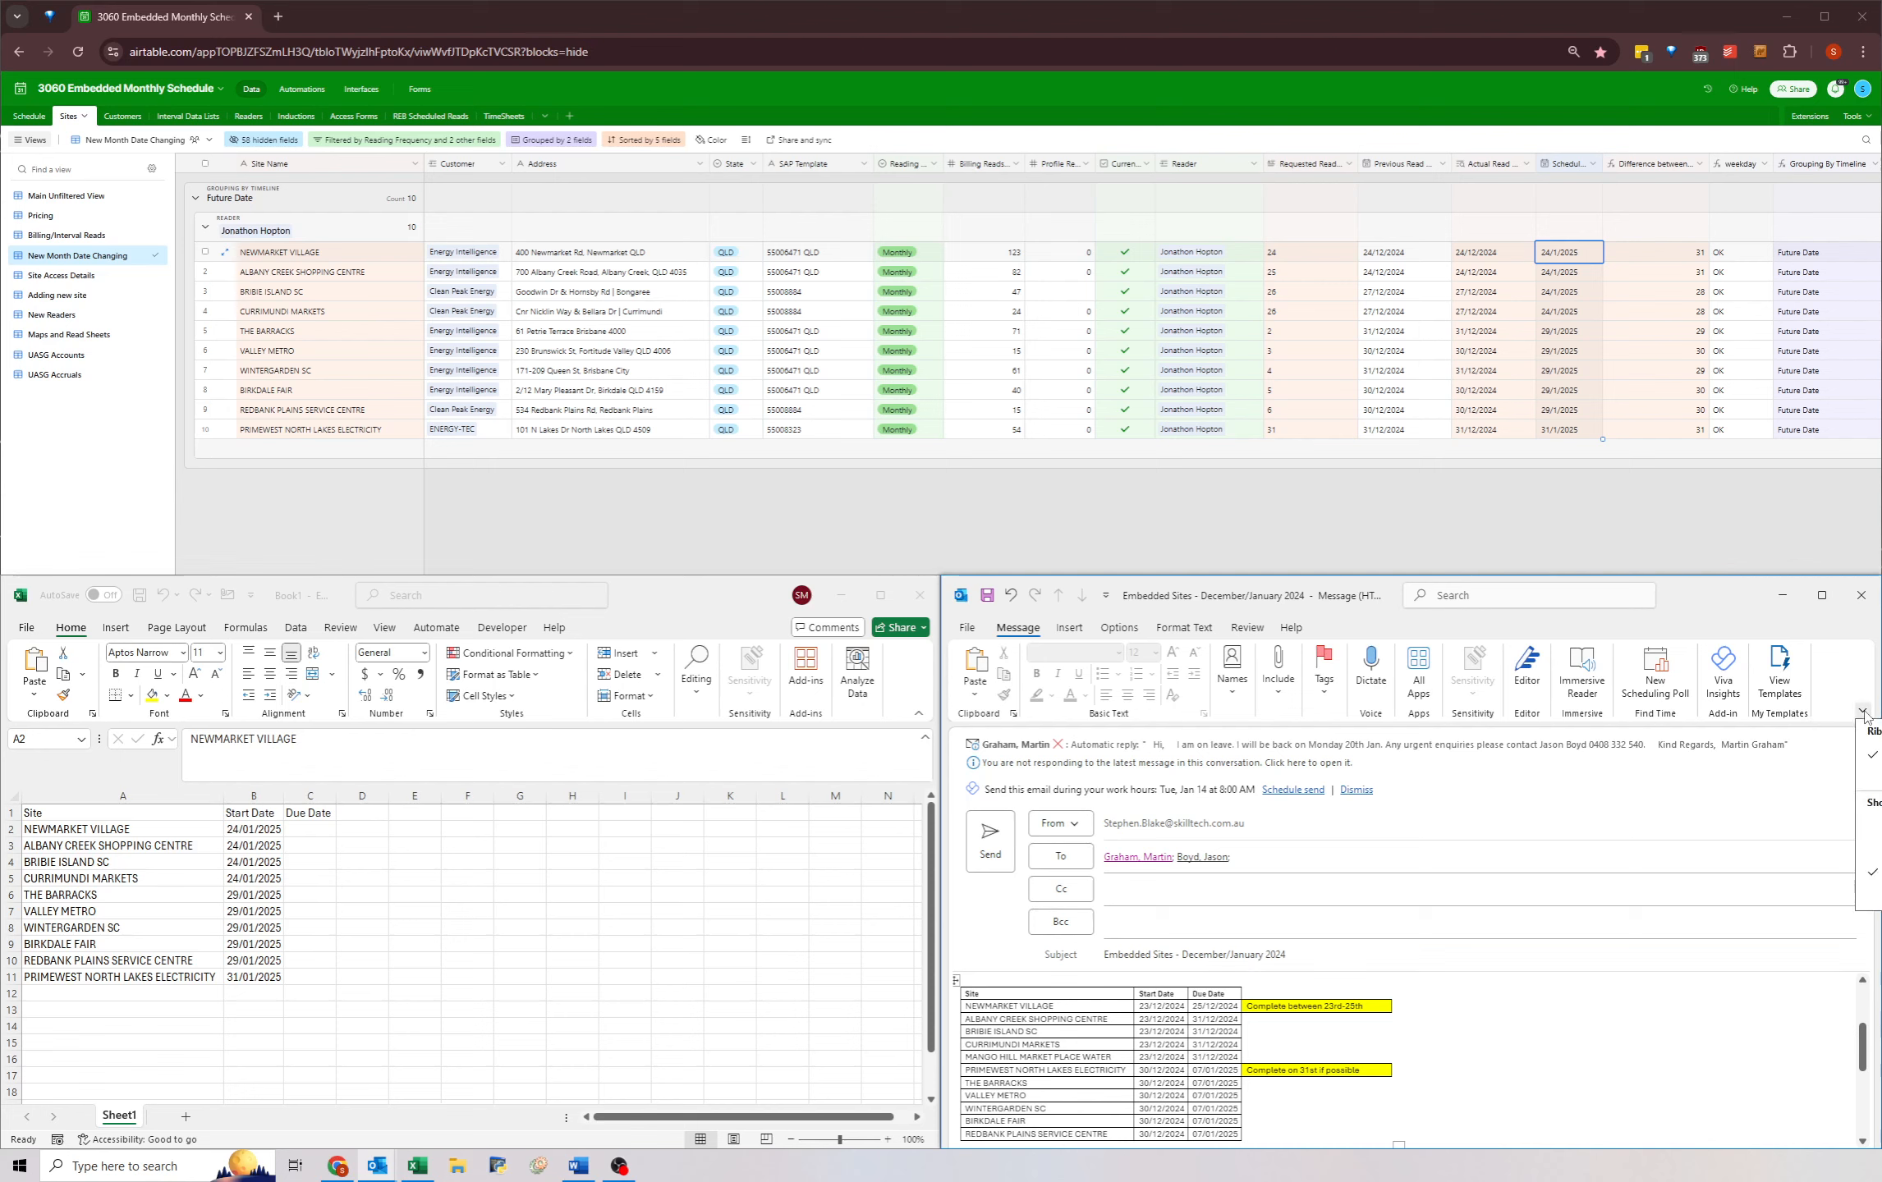
left_click(1864, 712)
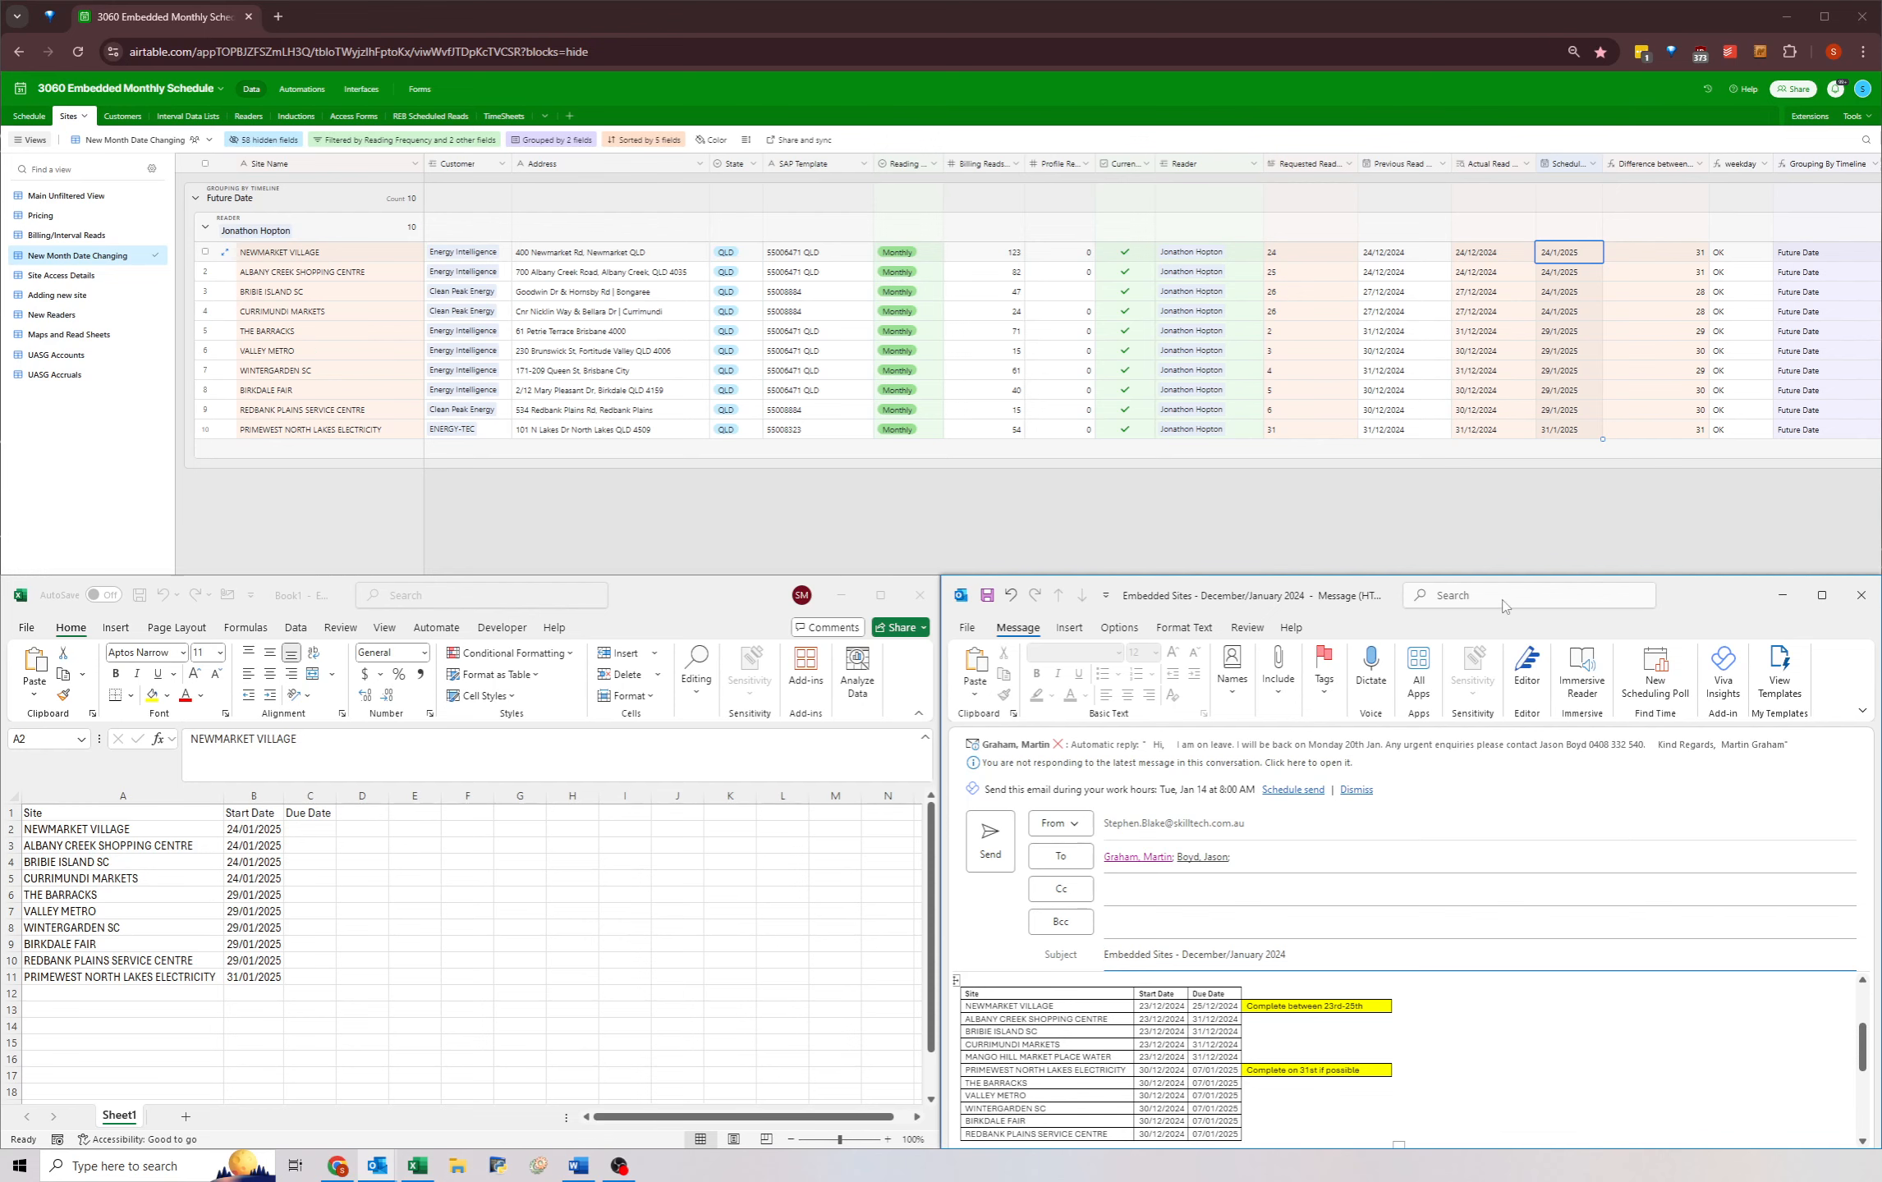
left_click_drag(1678, 577, 1670, 481)
left_click_drag(661, 577, 662, 483)
scroll(1073, 937, "down", 2)
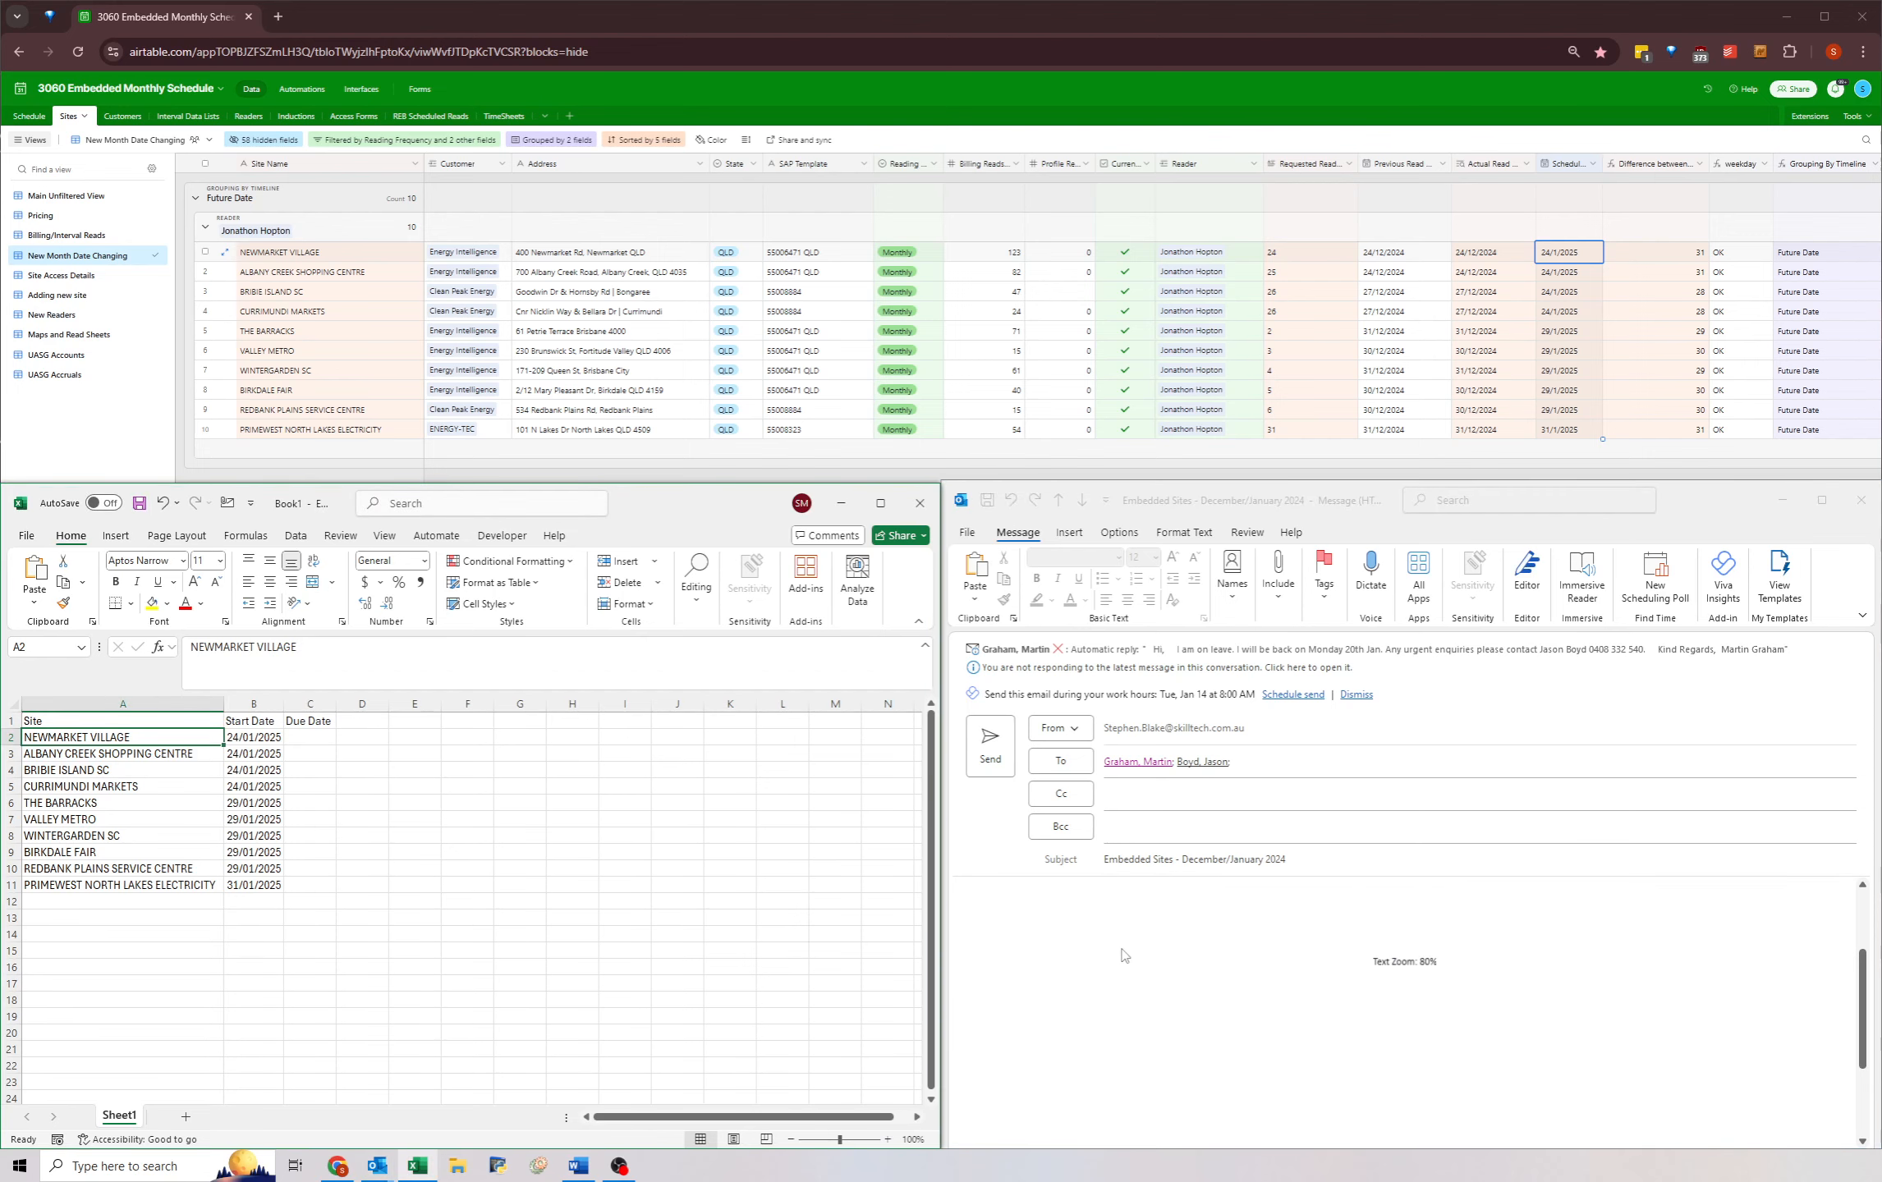
left_click(438, 854)
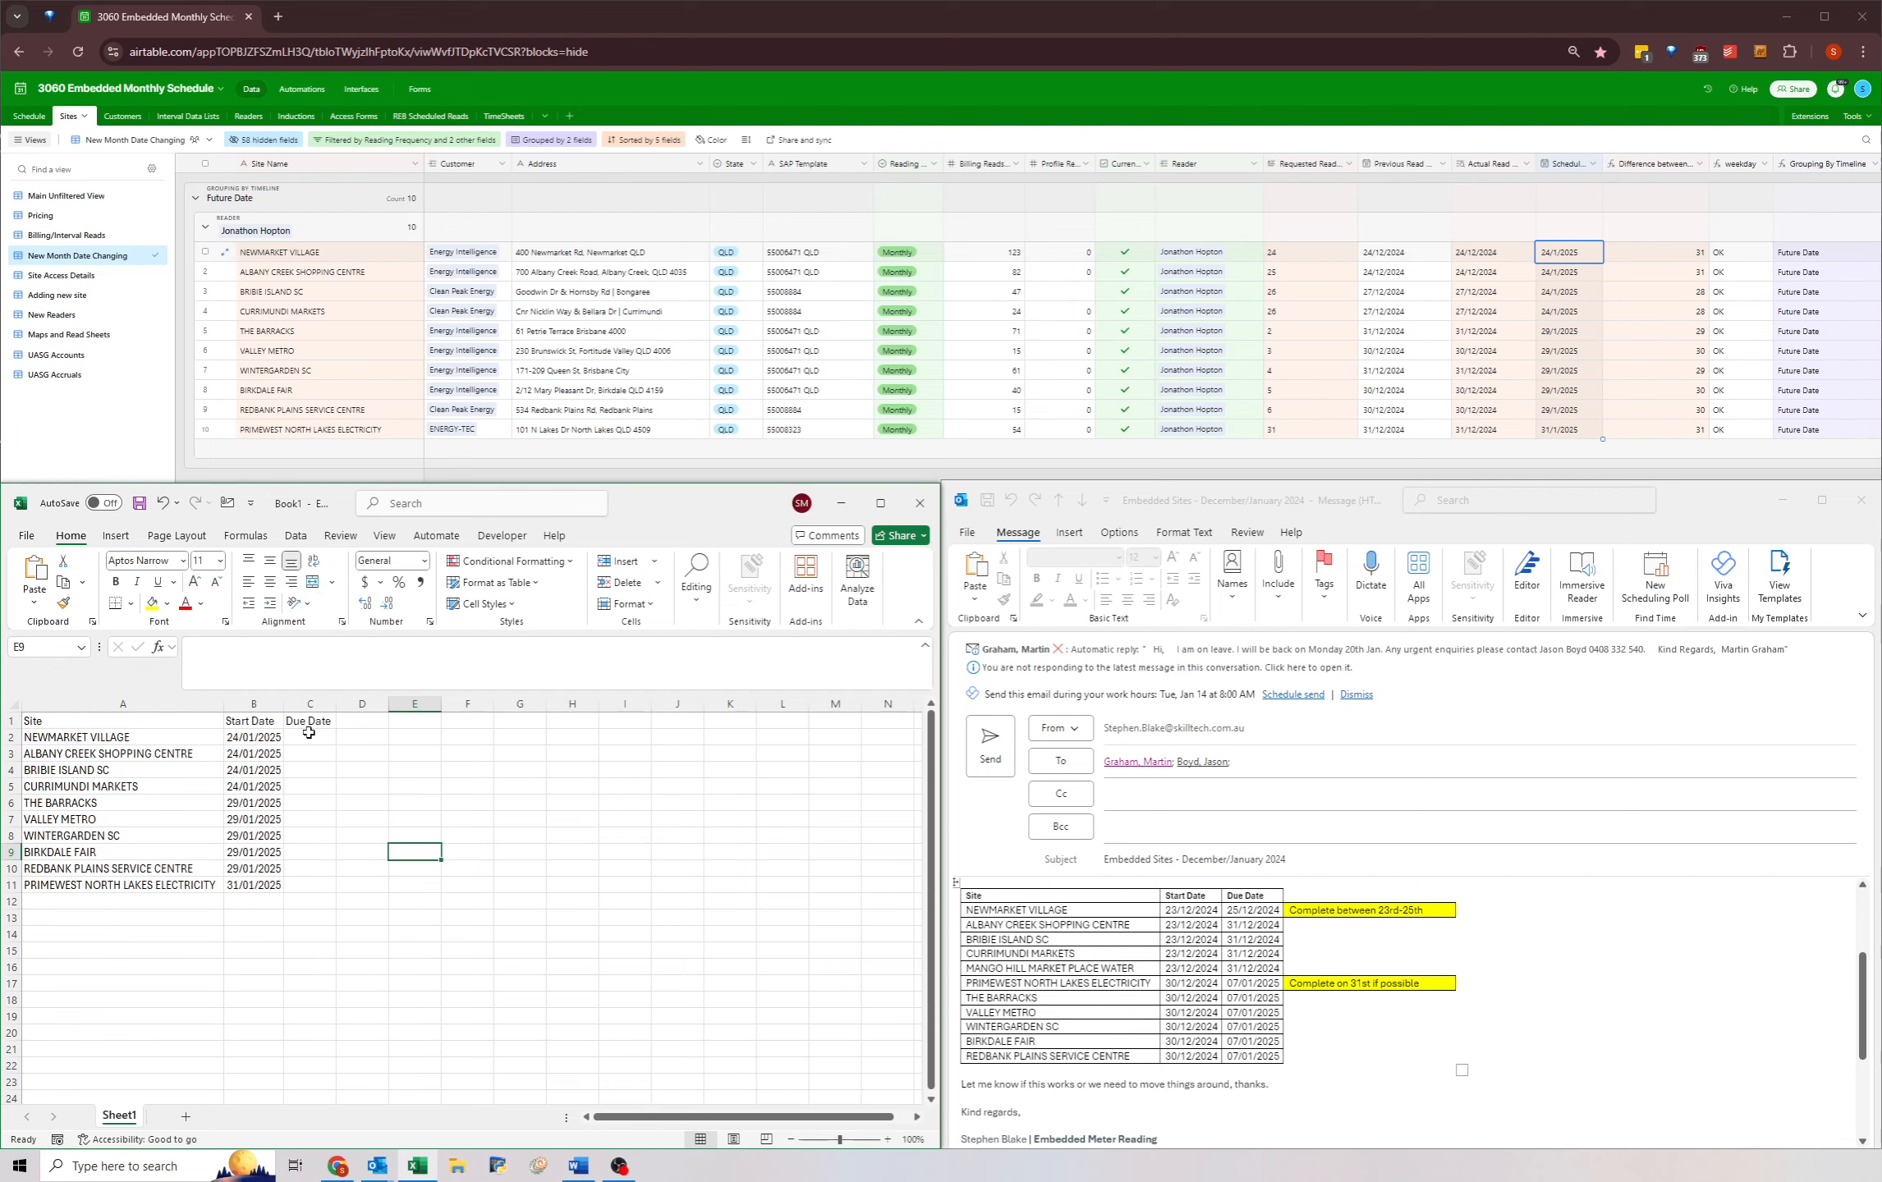
left_click(309, 733)
left_click_drag(254, 737, 254, 868)
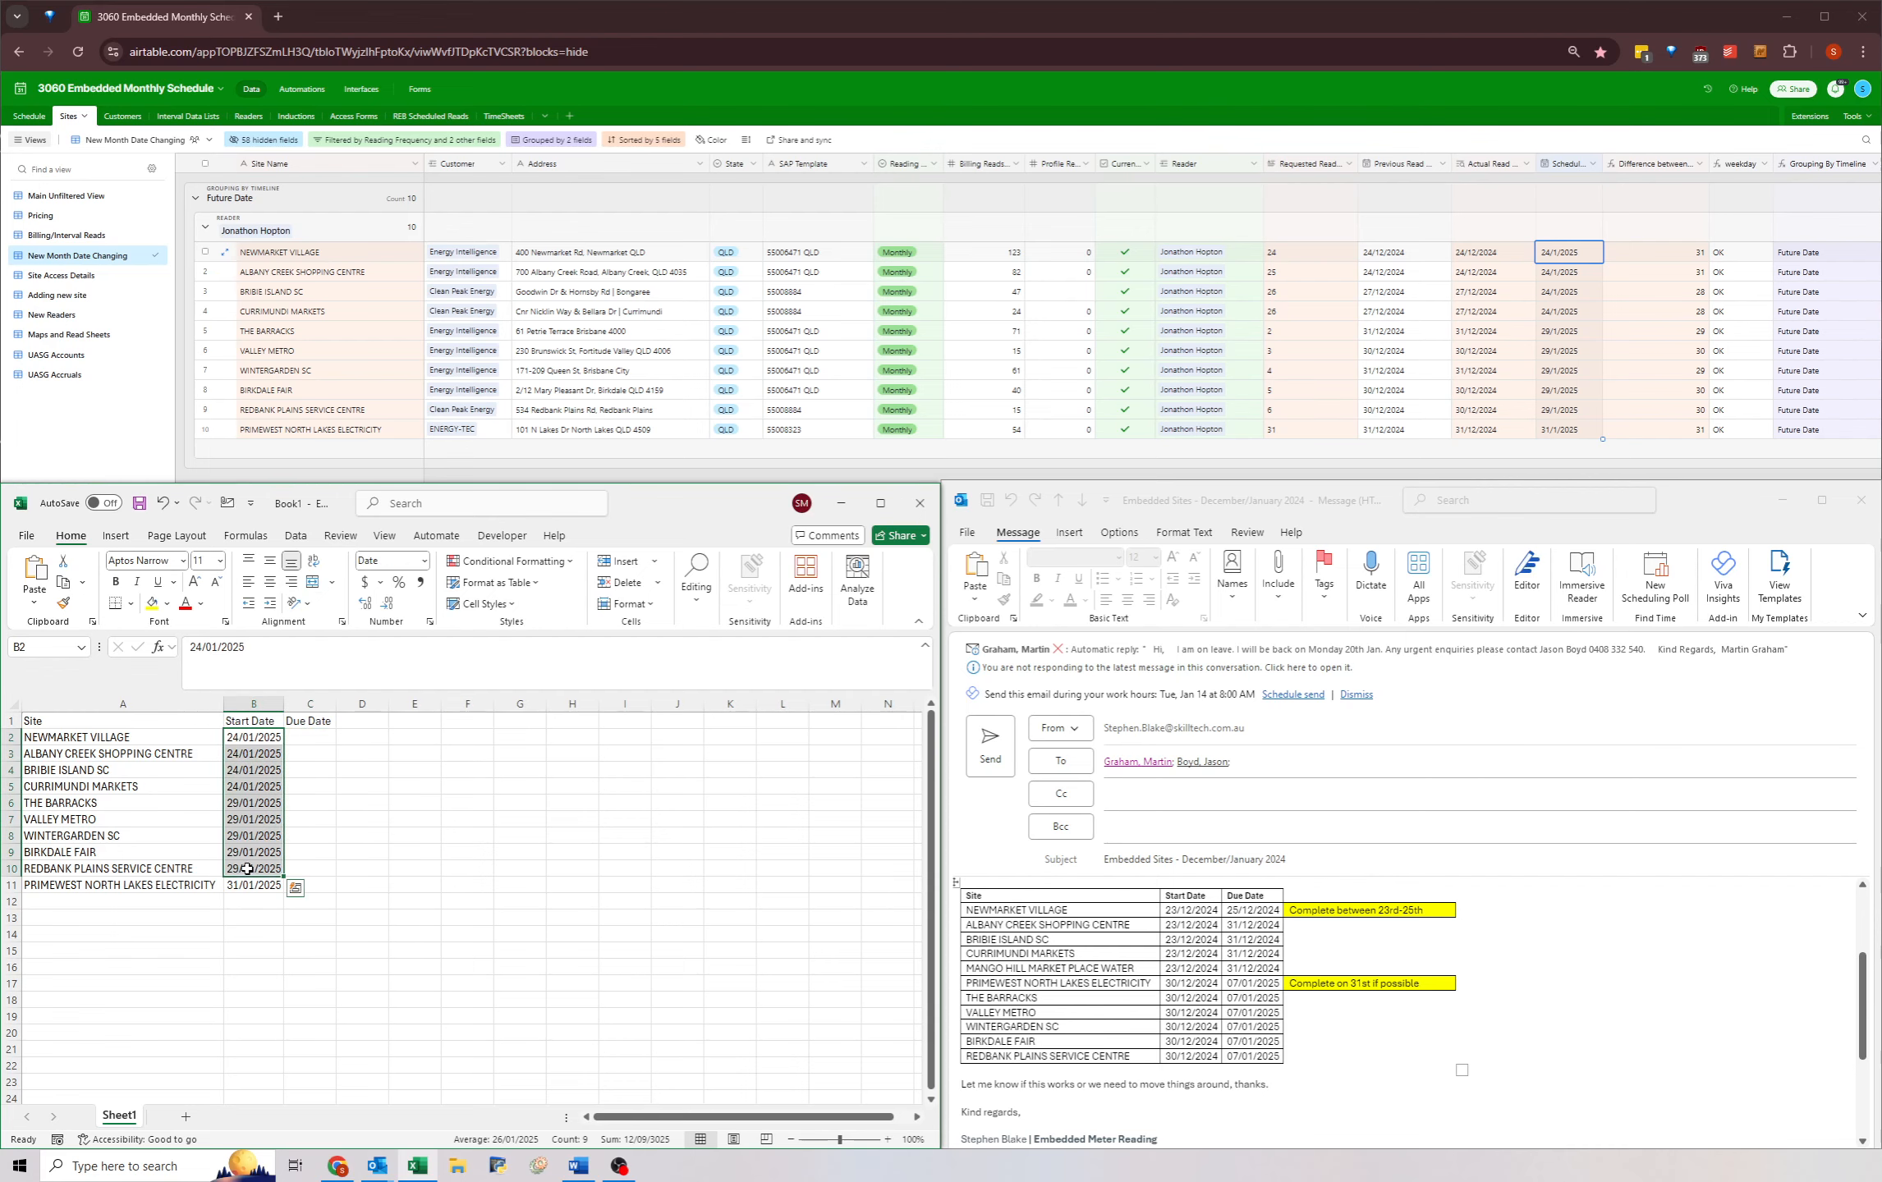
left_click(1470, 294)
key("alt+Tab")
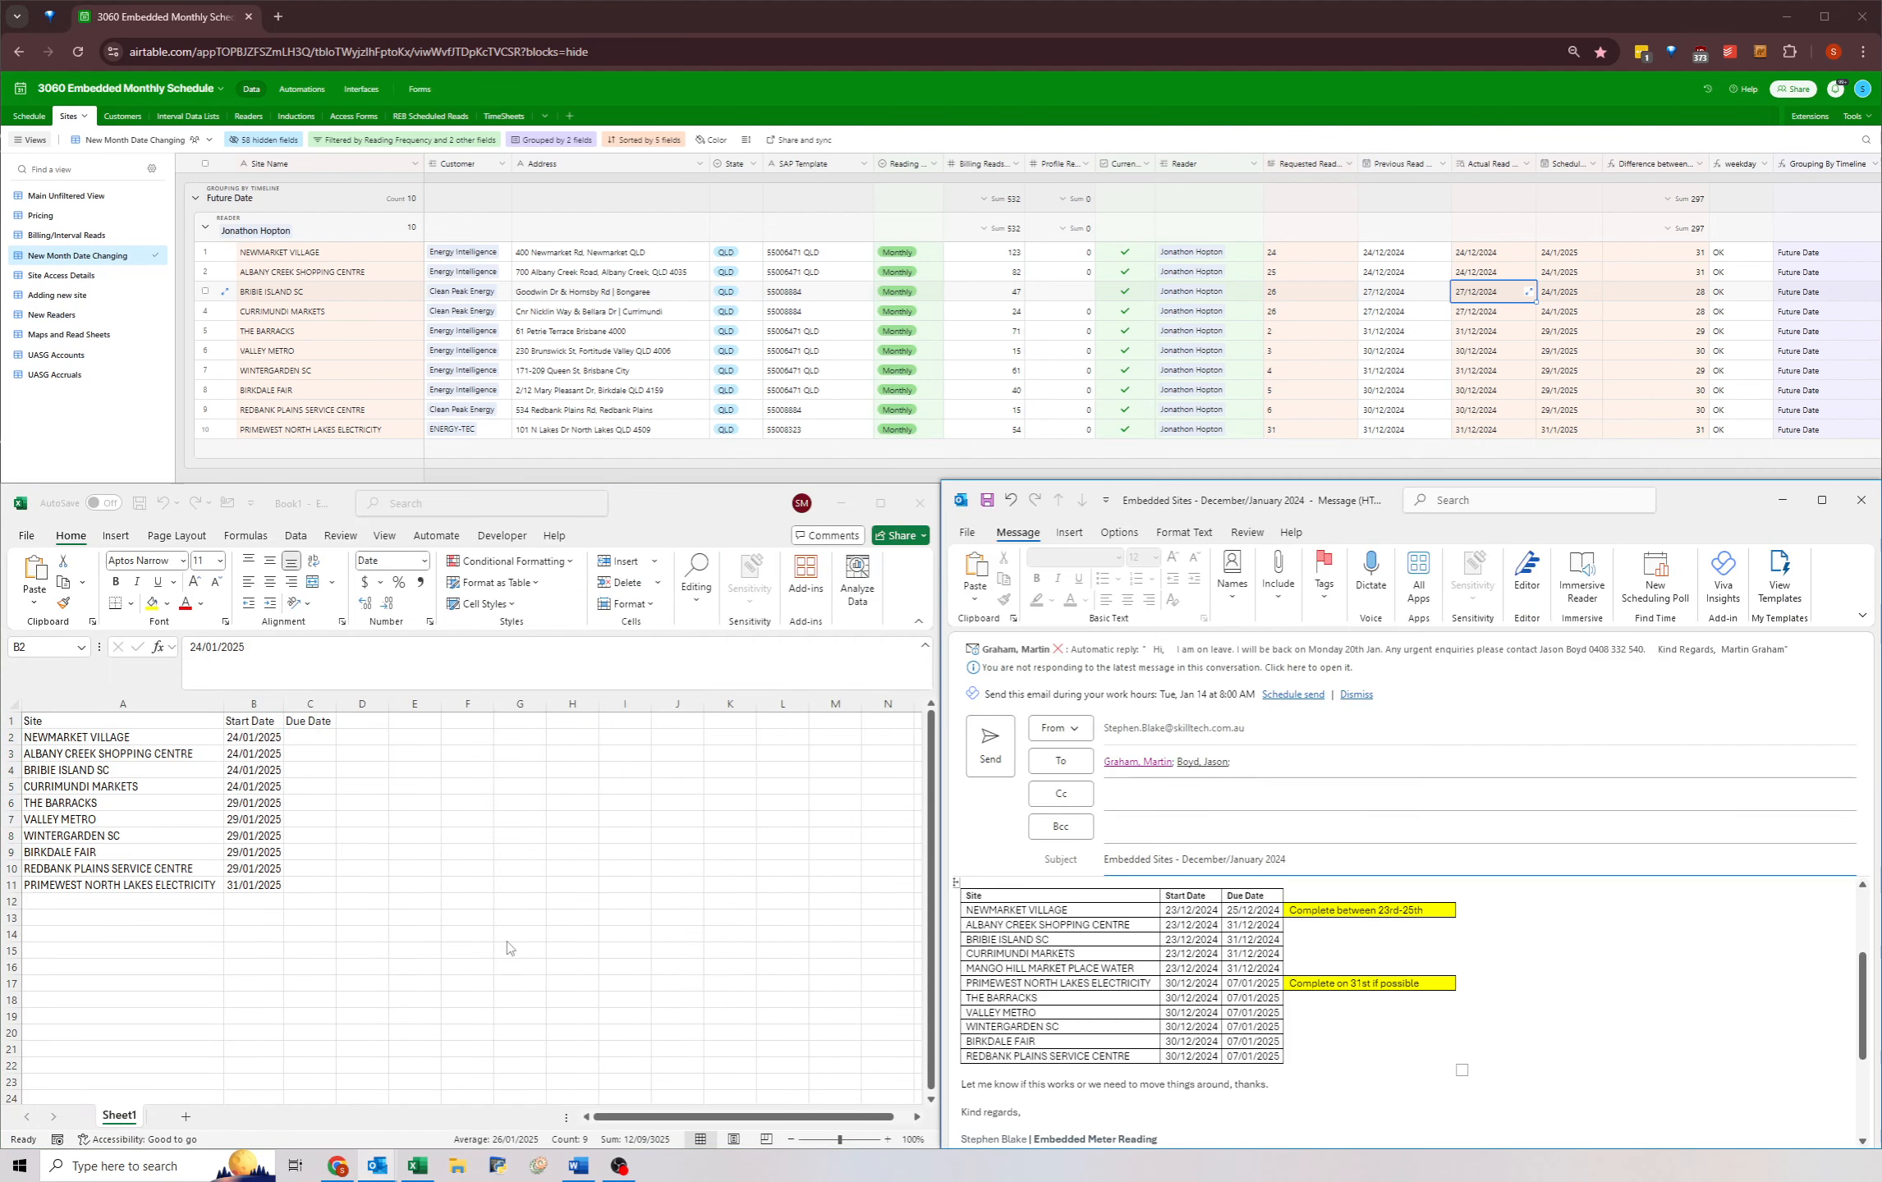
left_click(497, 935)
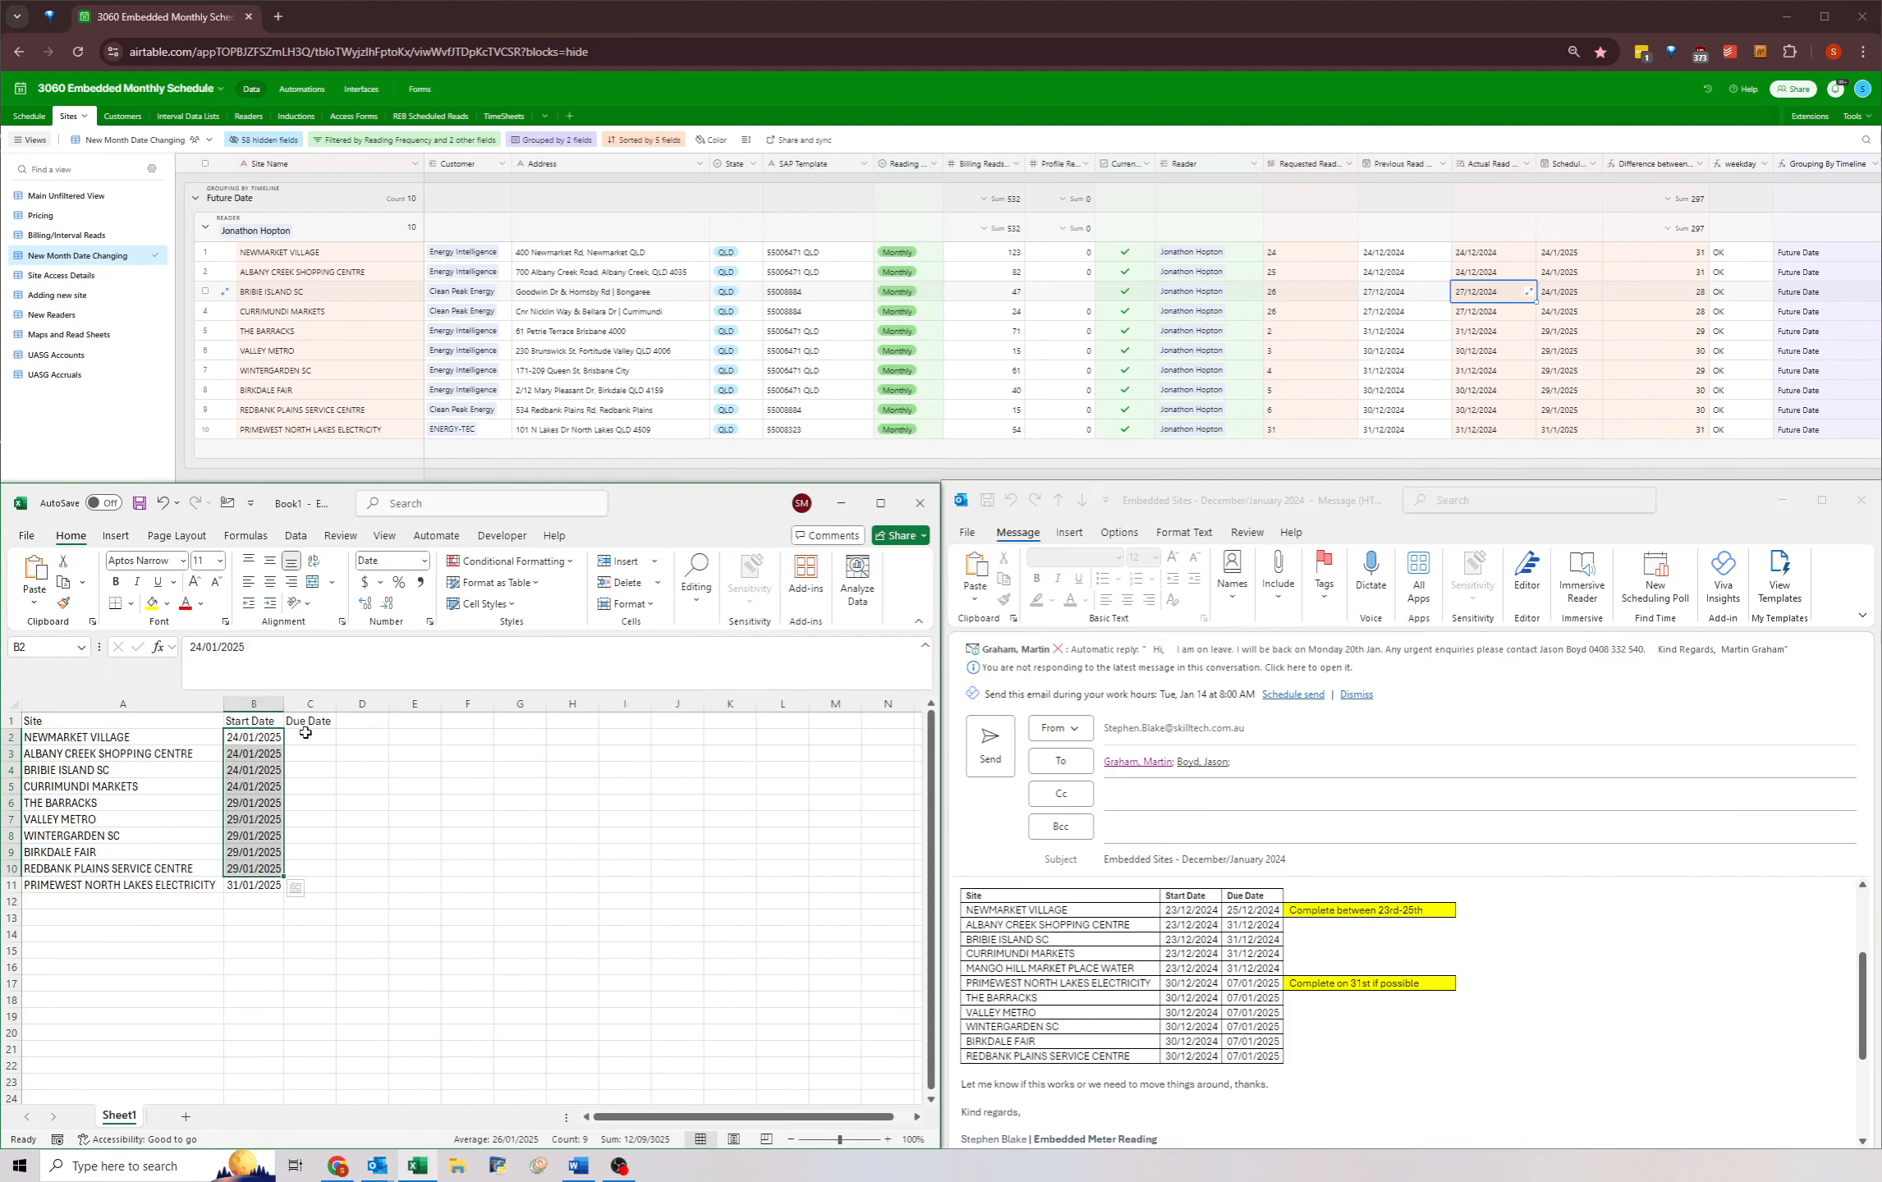
left_click(305, 732)
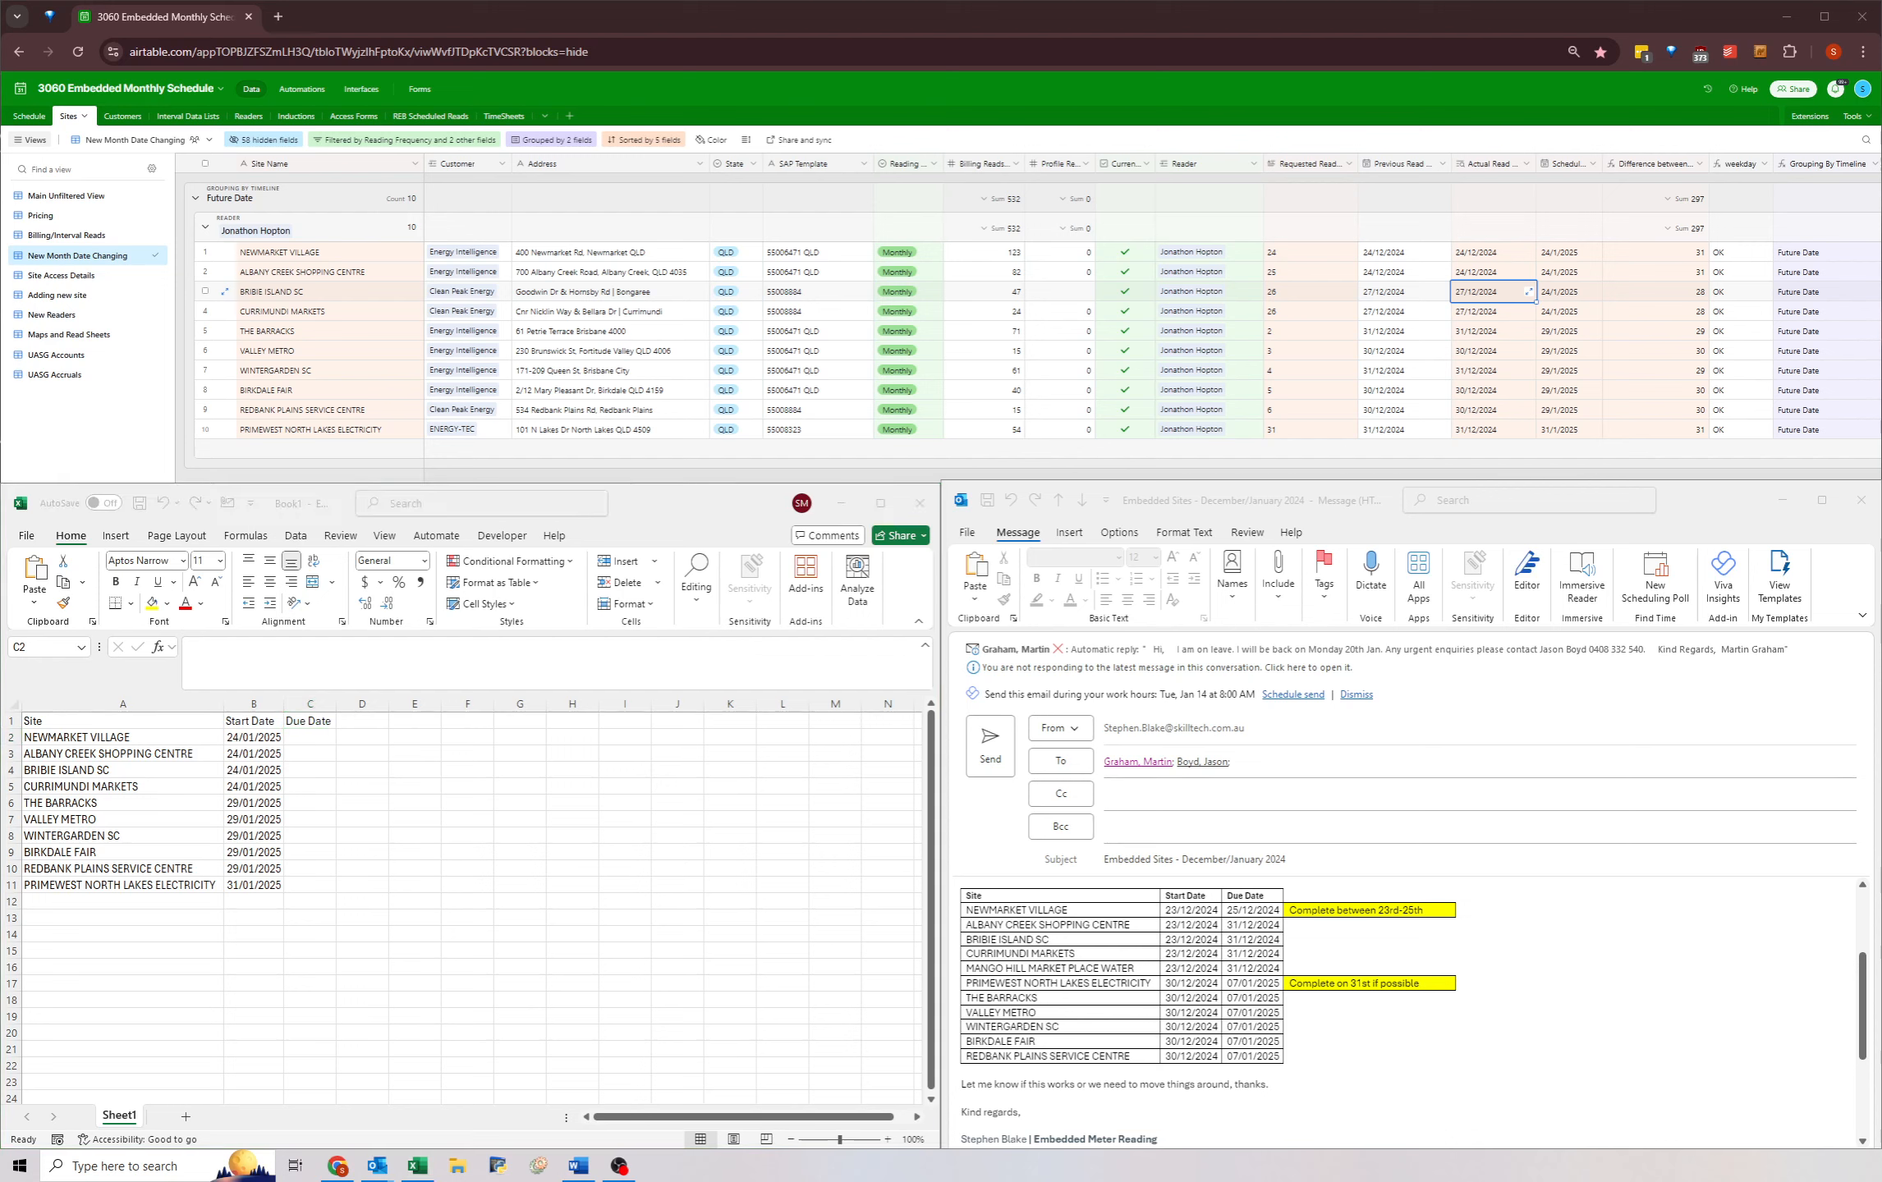
left_click(4, 860)
type("31")
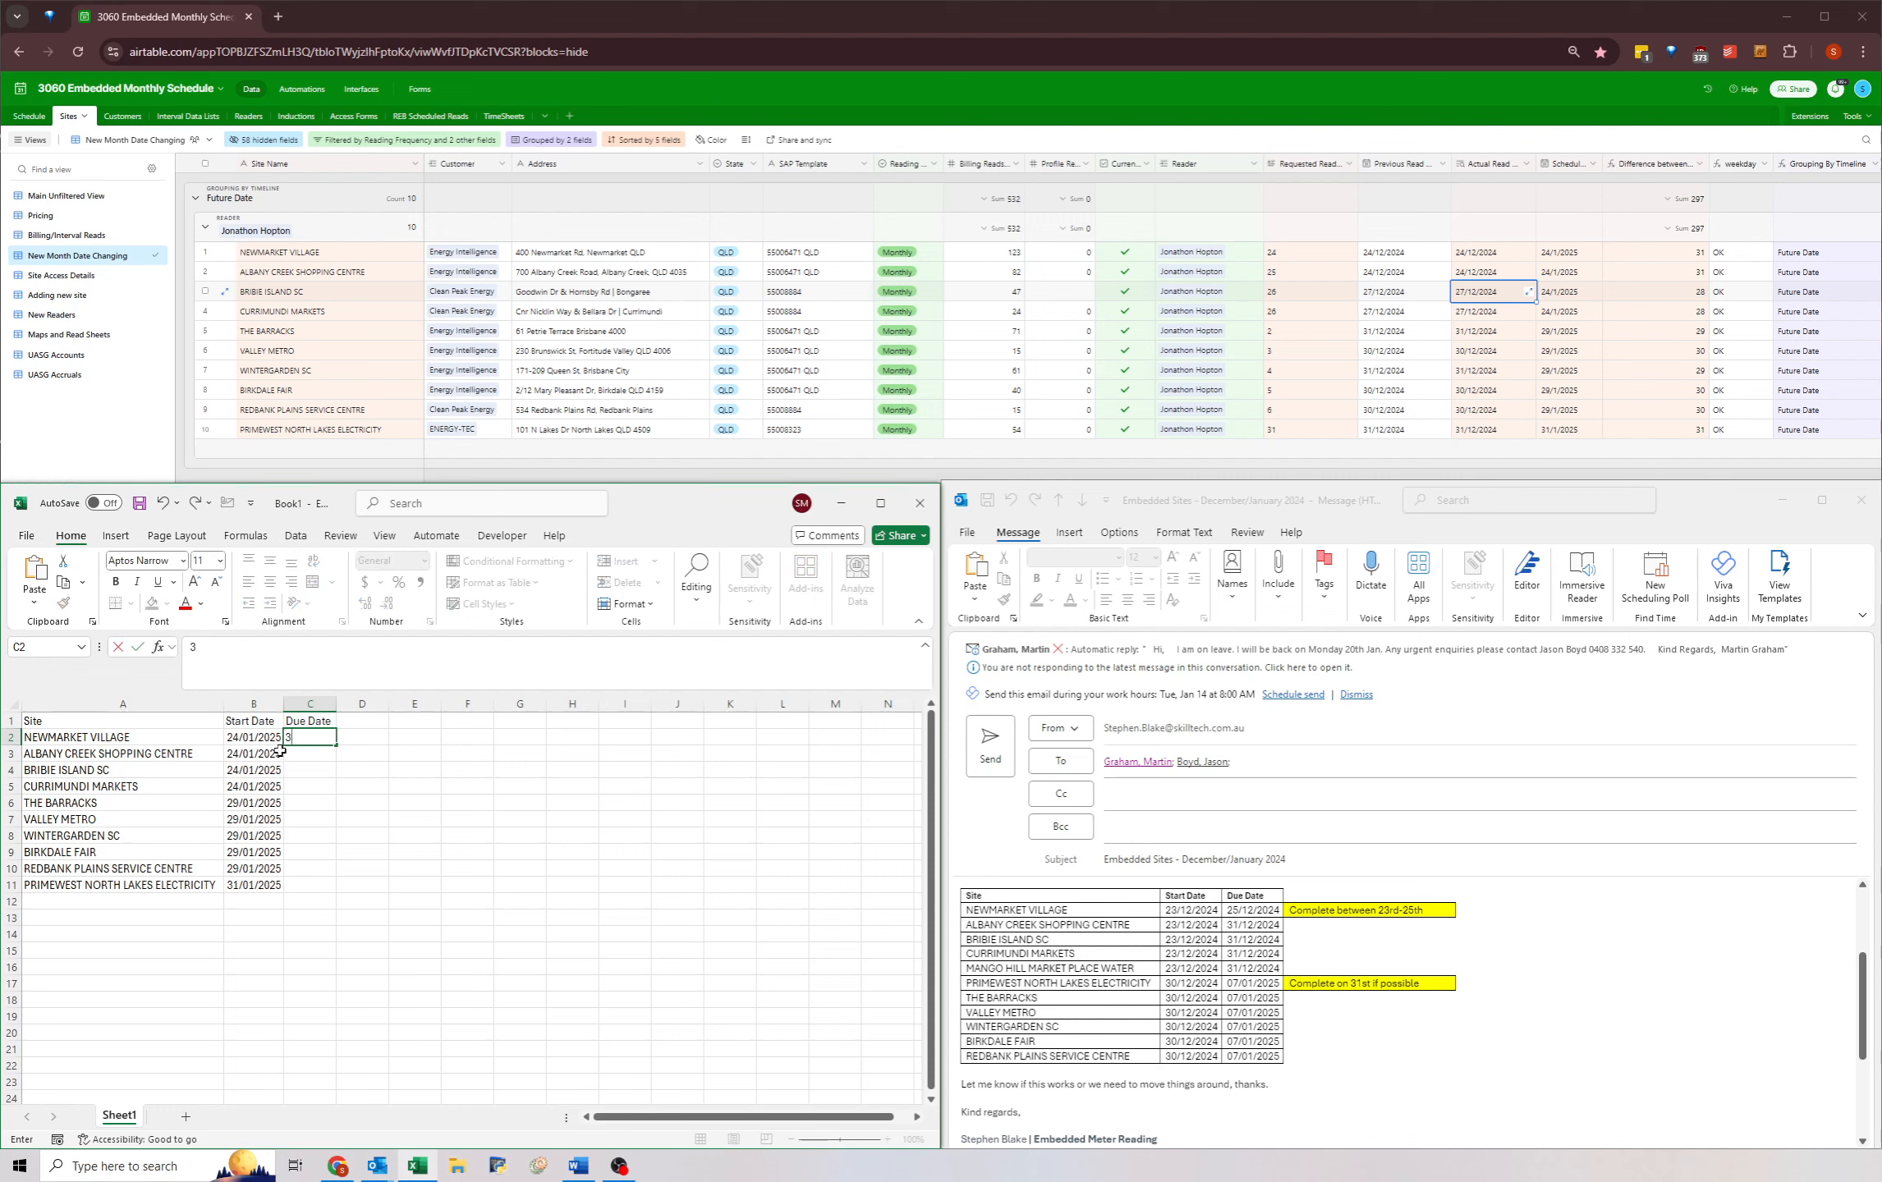
key("BackSpace")
key("BackSpace")
type("24")
- Copy NEWMARKET VILLAGE's start date 24/01/2025 into its Due Date cell and fit column C's width
left_click(233, 737)
key("ctrl+c")
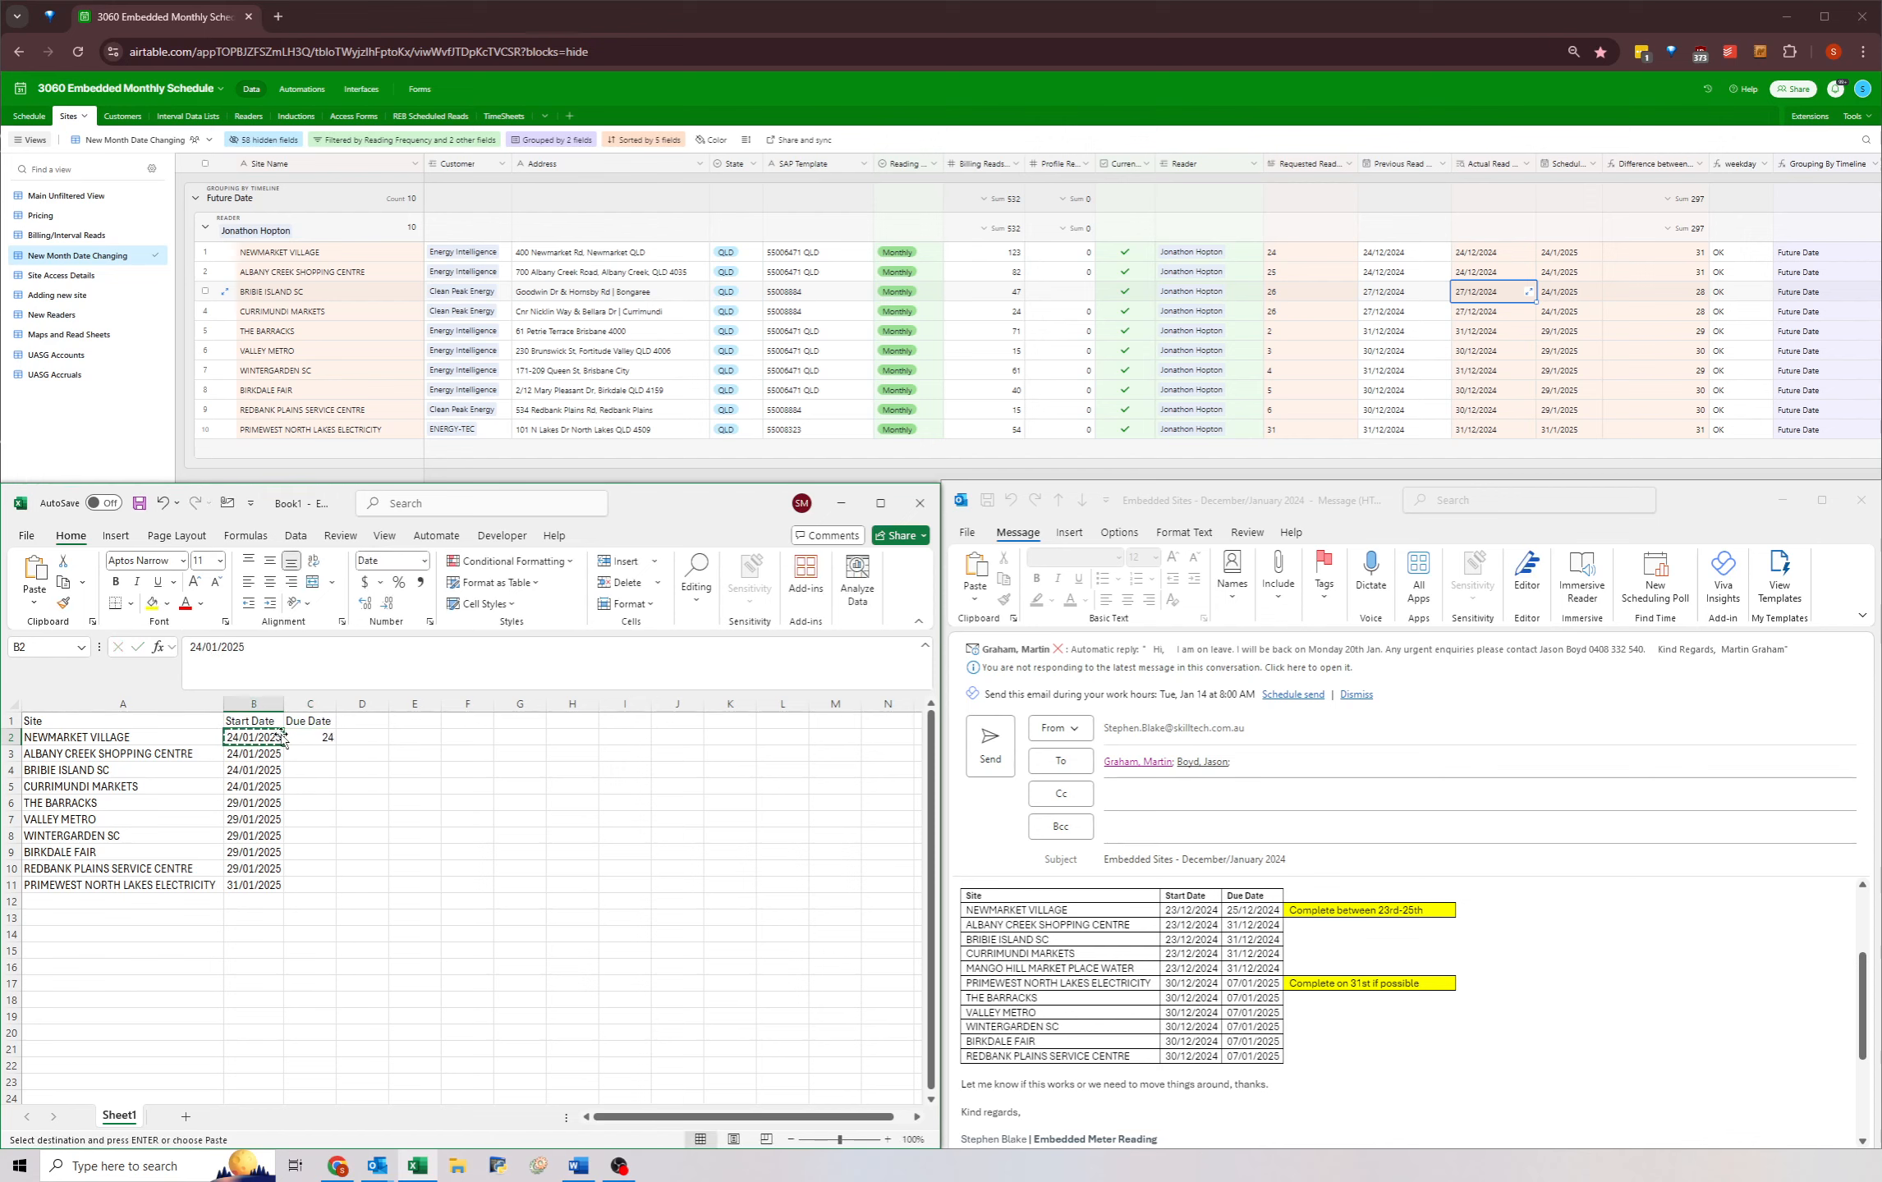
left_click(309, 737)
key("ctrl+v")
double_click(336, 703)
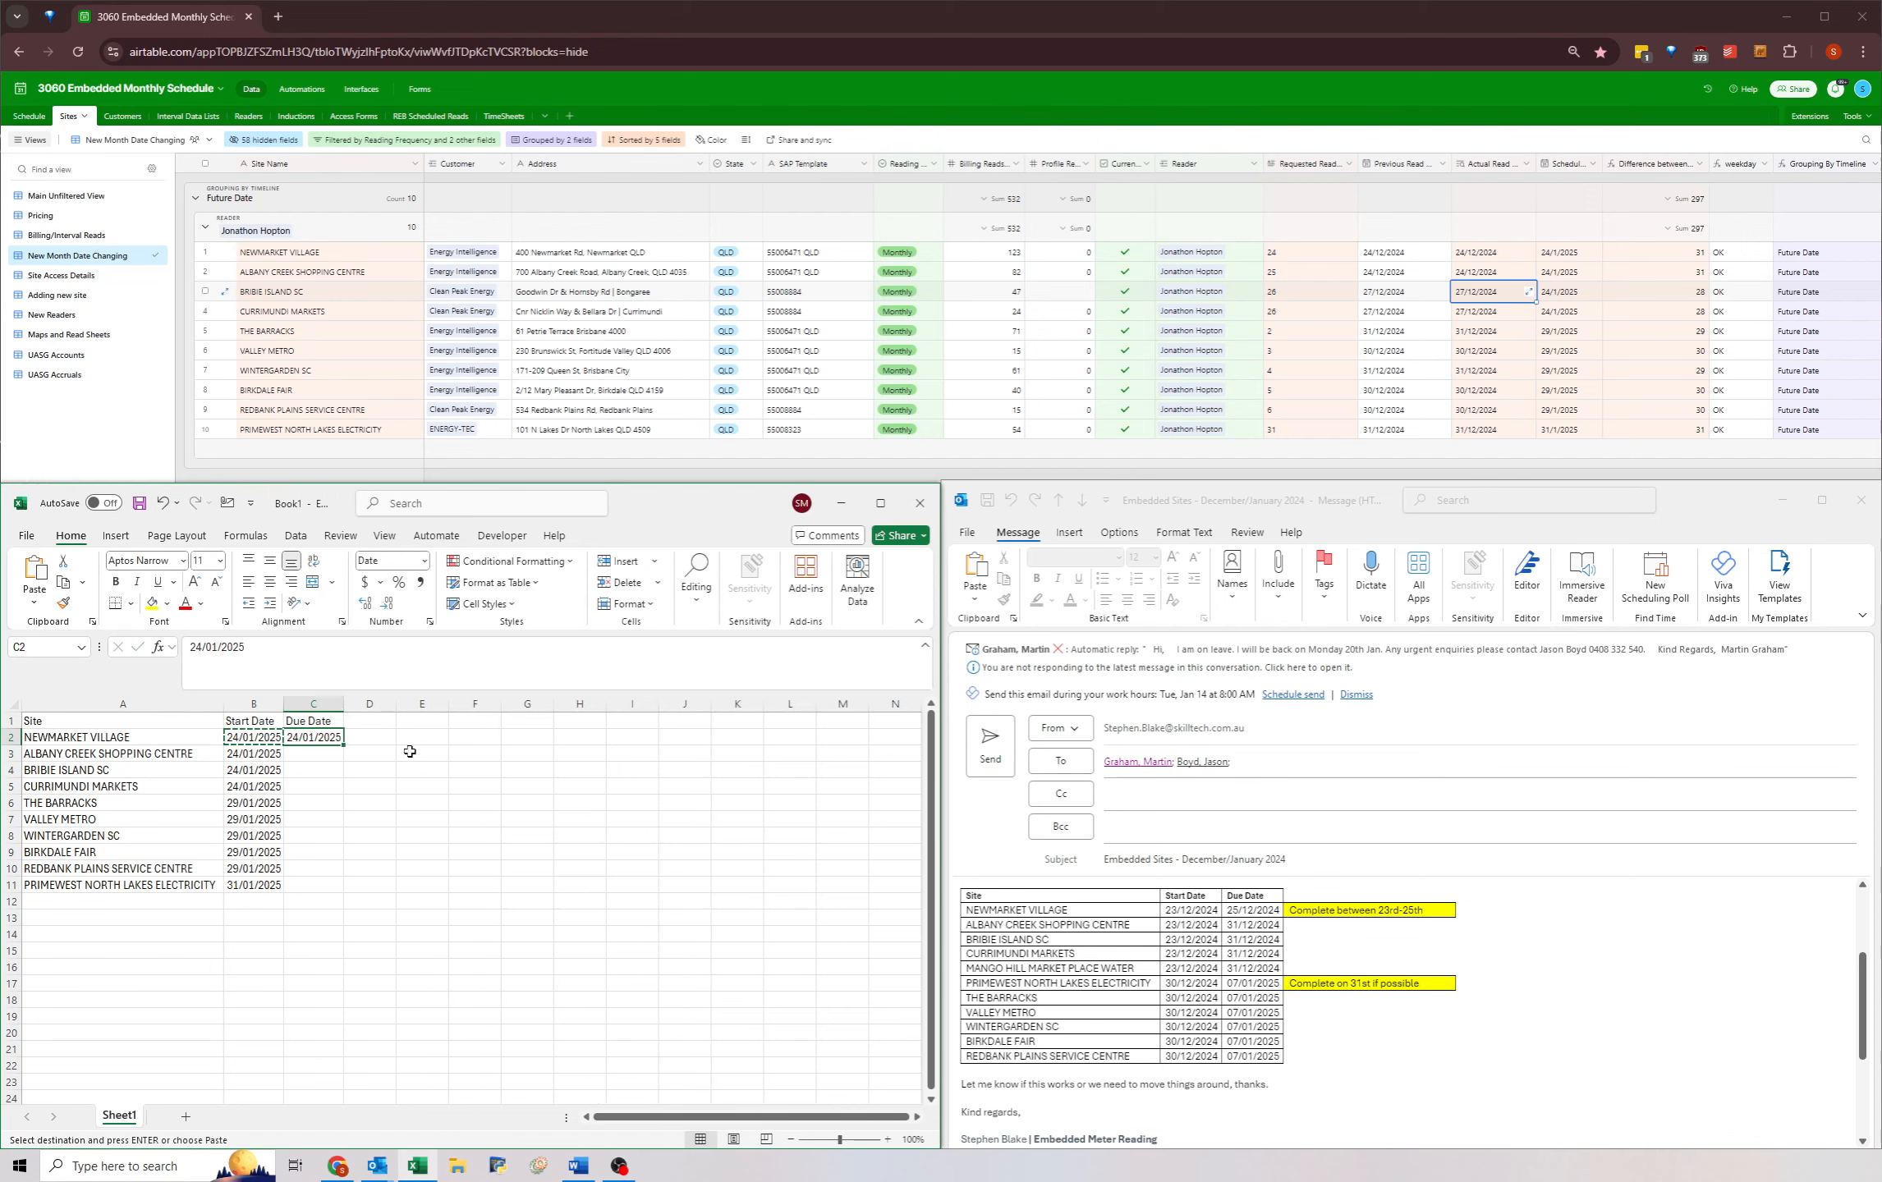
- Following the email's highlighted completion note, add the note "Must complete on 24th" in D2 for NEWMARKET VILLAGE
left_click(1286, 911)
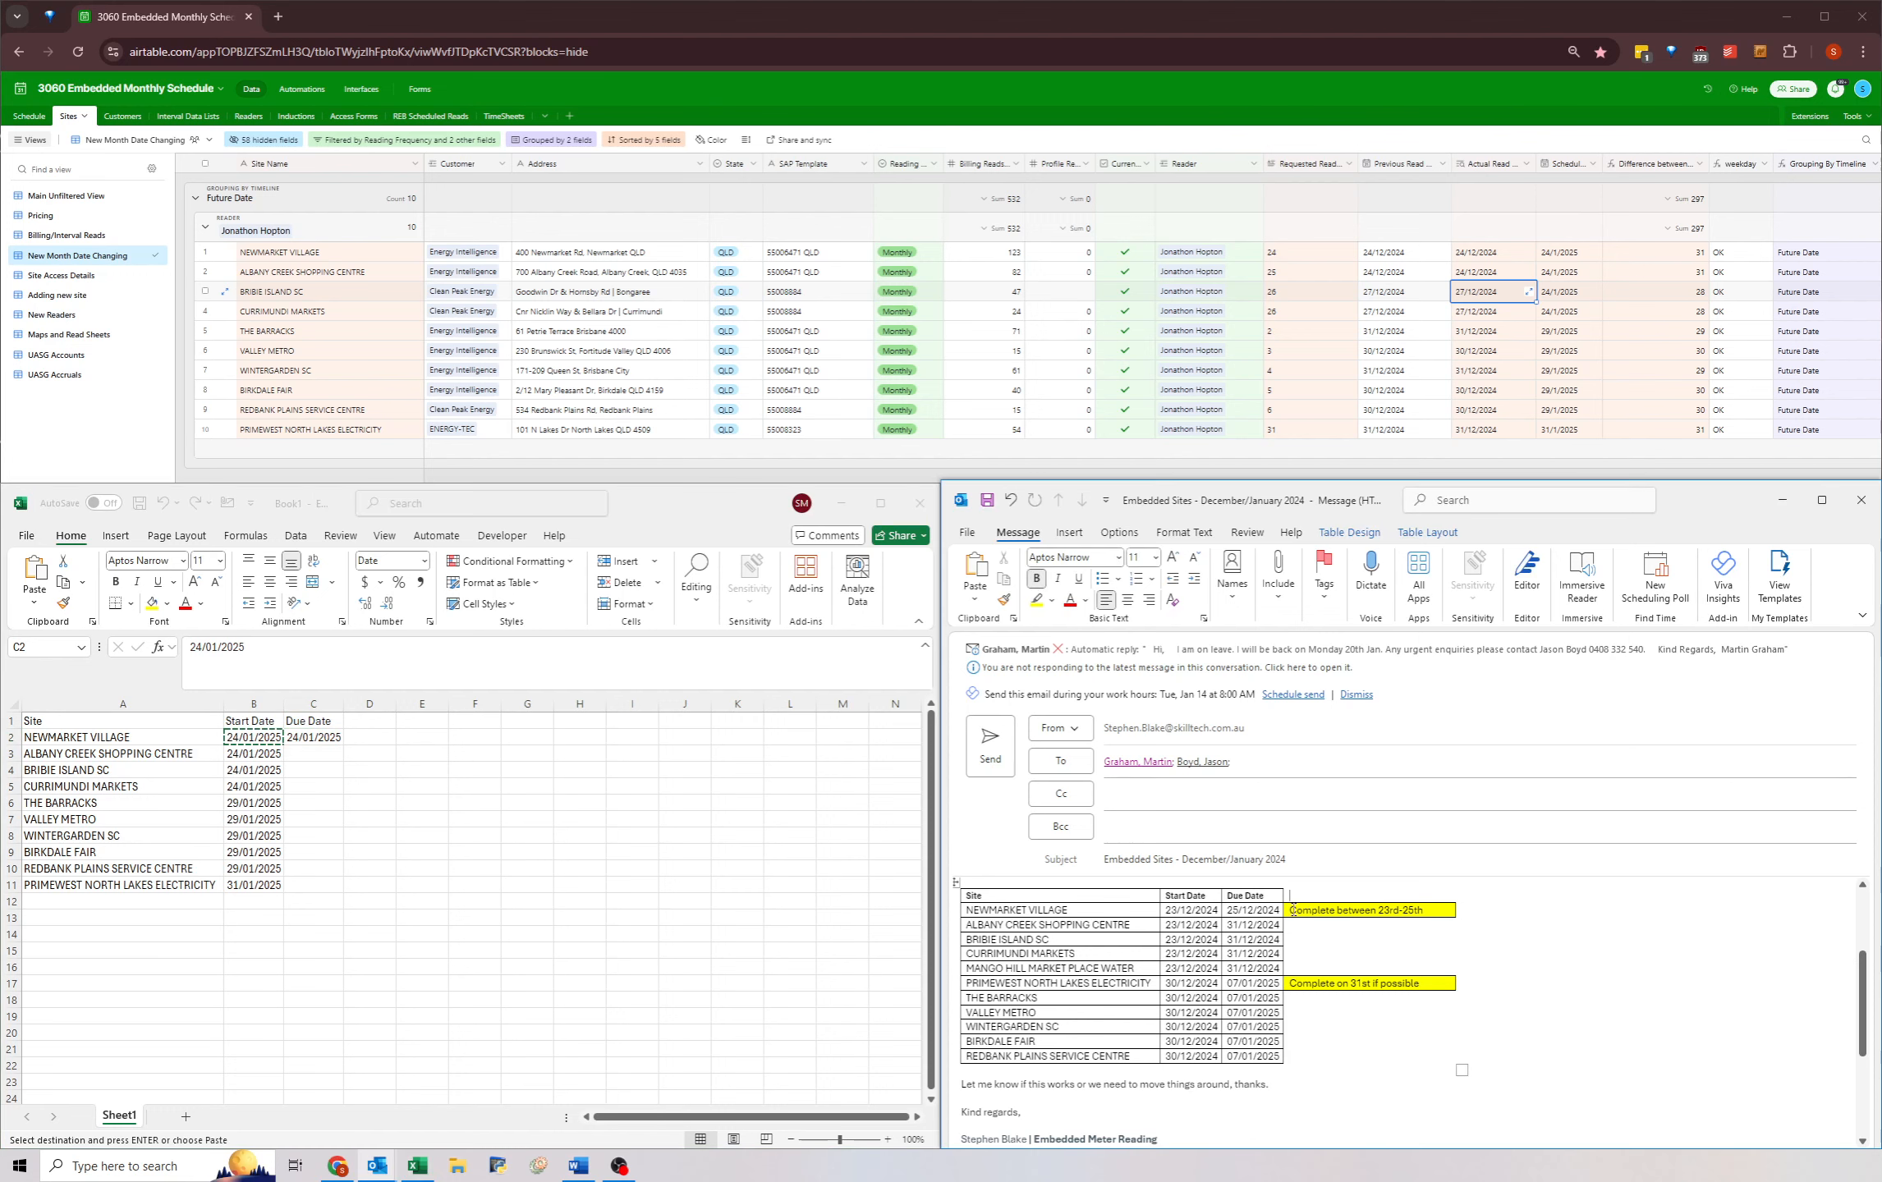
left_click_drag(1293, 909, 1426, 910)
left_click(1429, 909)
left_click(288, 749)
left_click(372, 741)
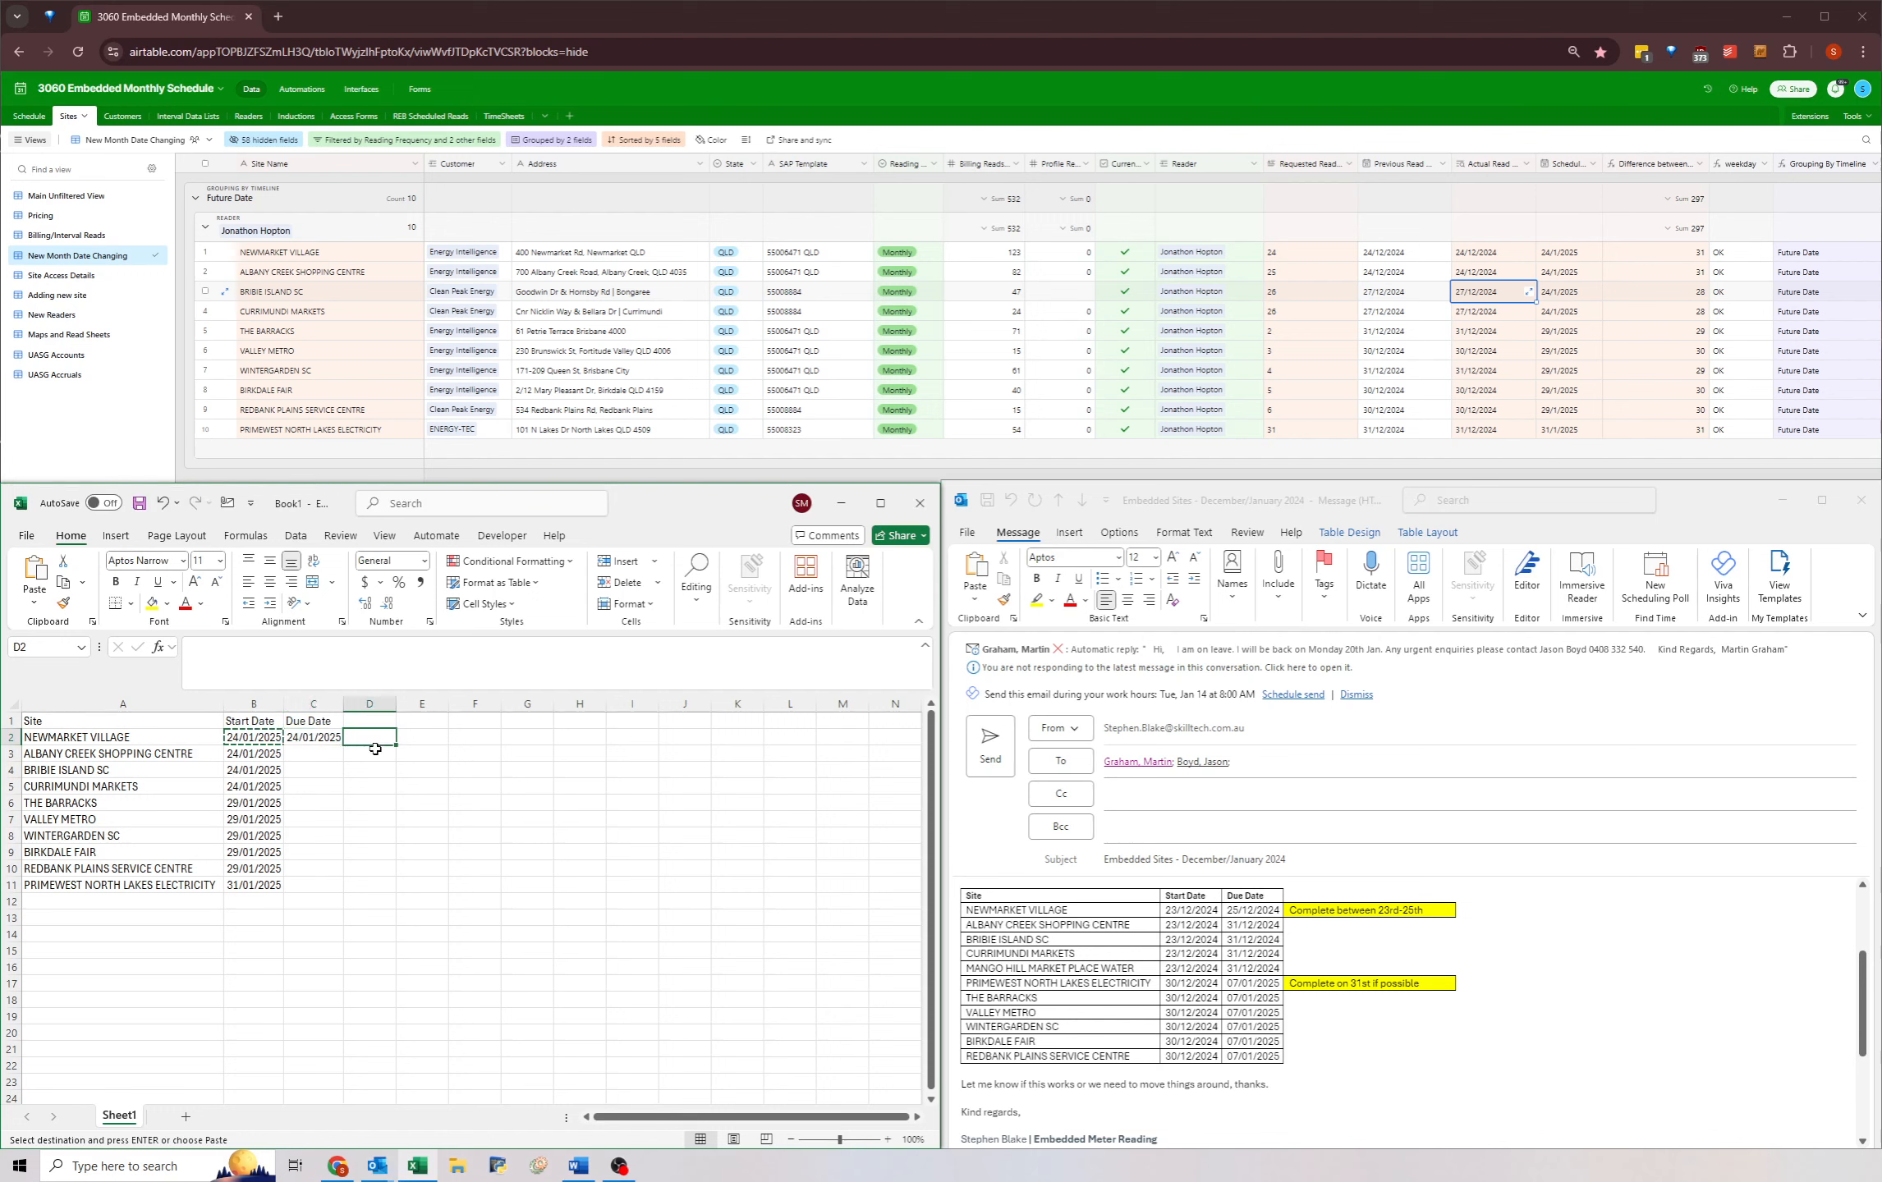
type("Must complet")
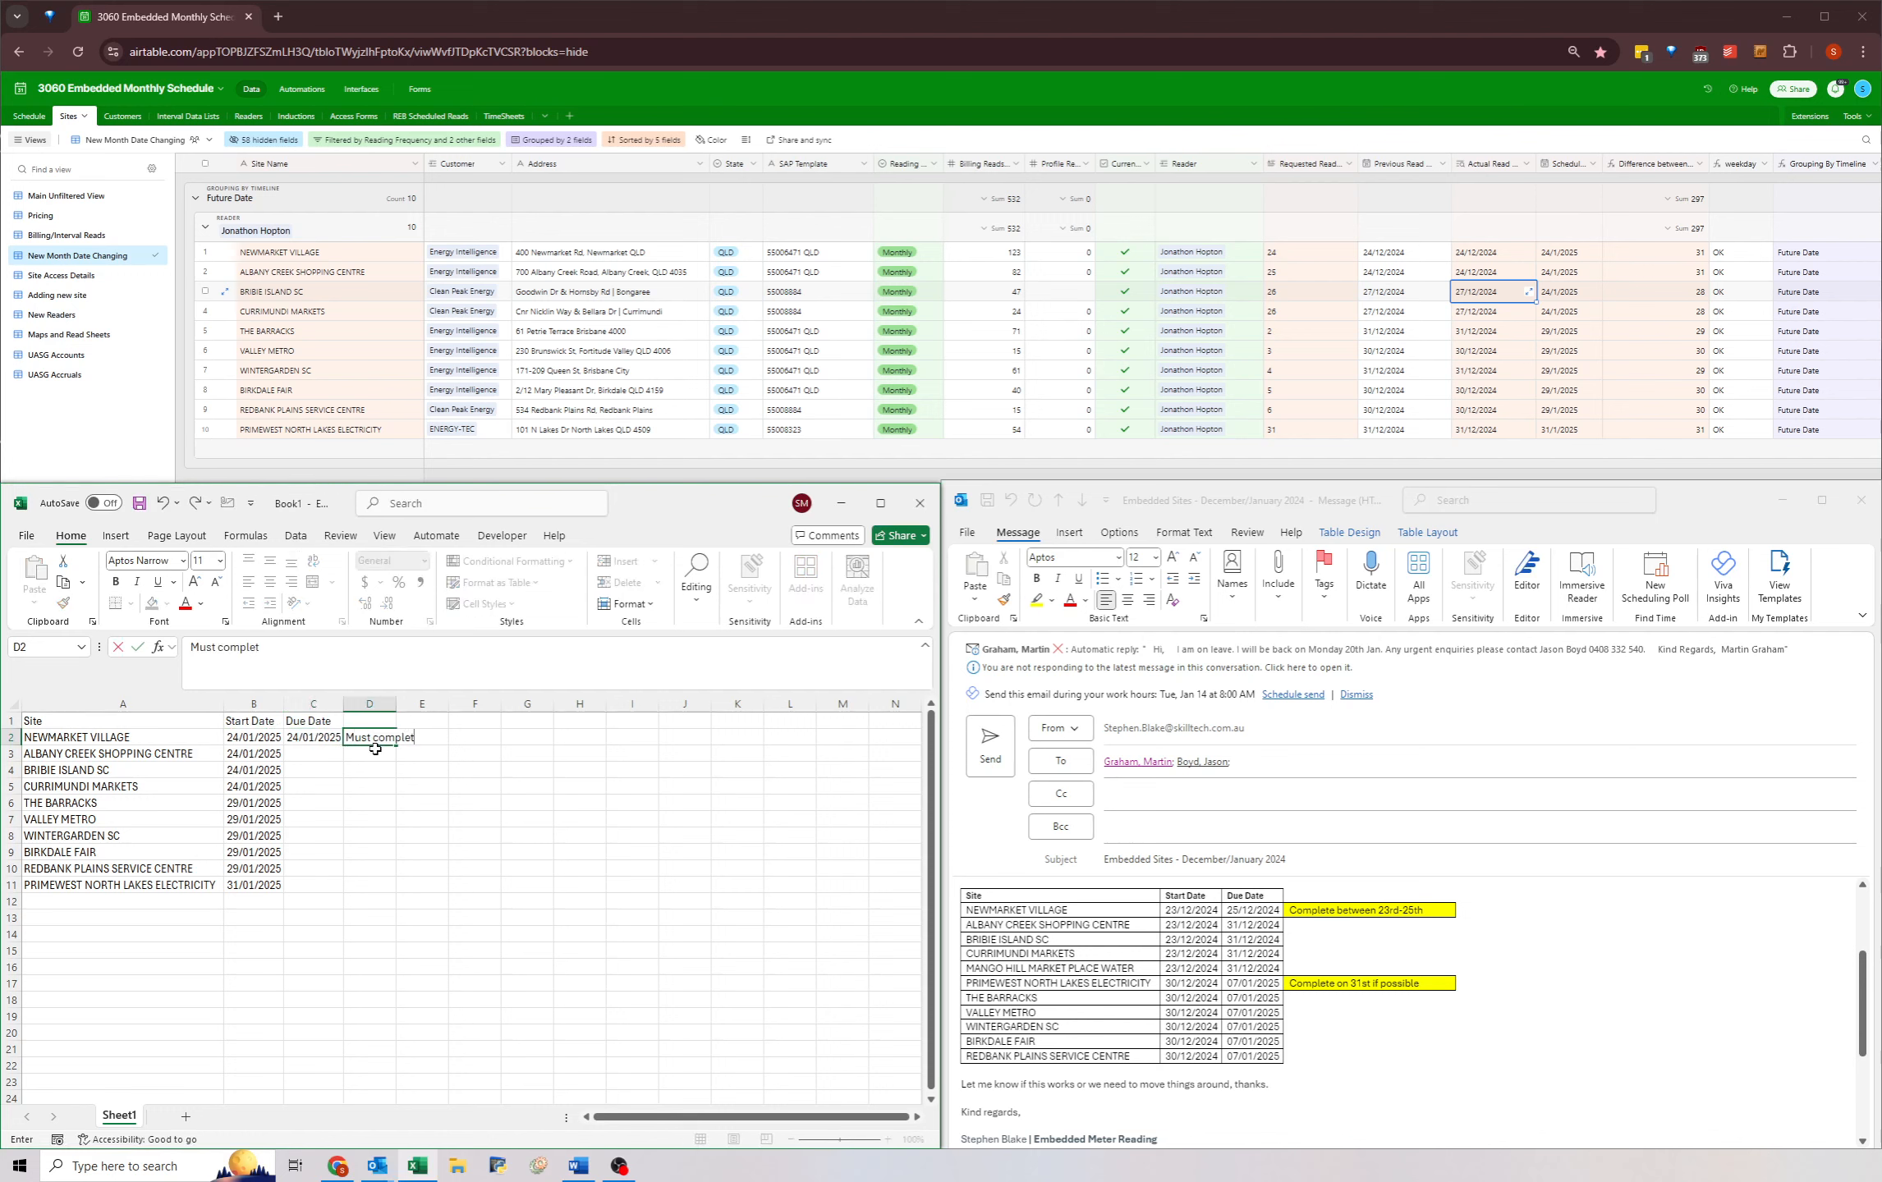
type("e on 24th")
key("Return")
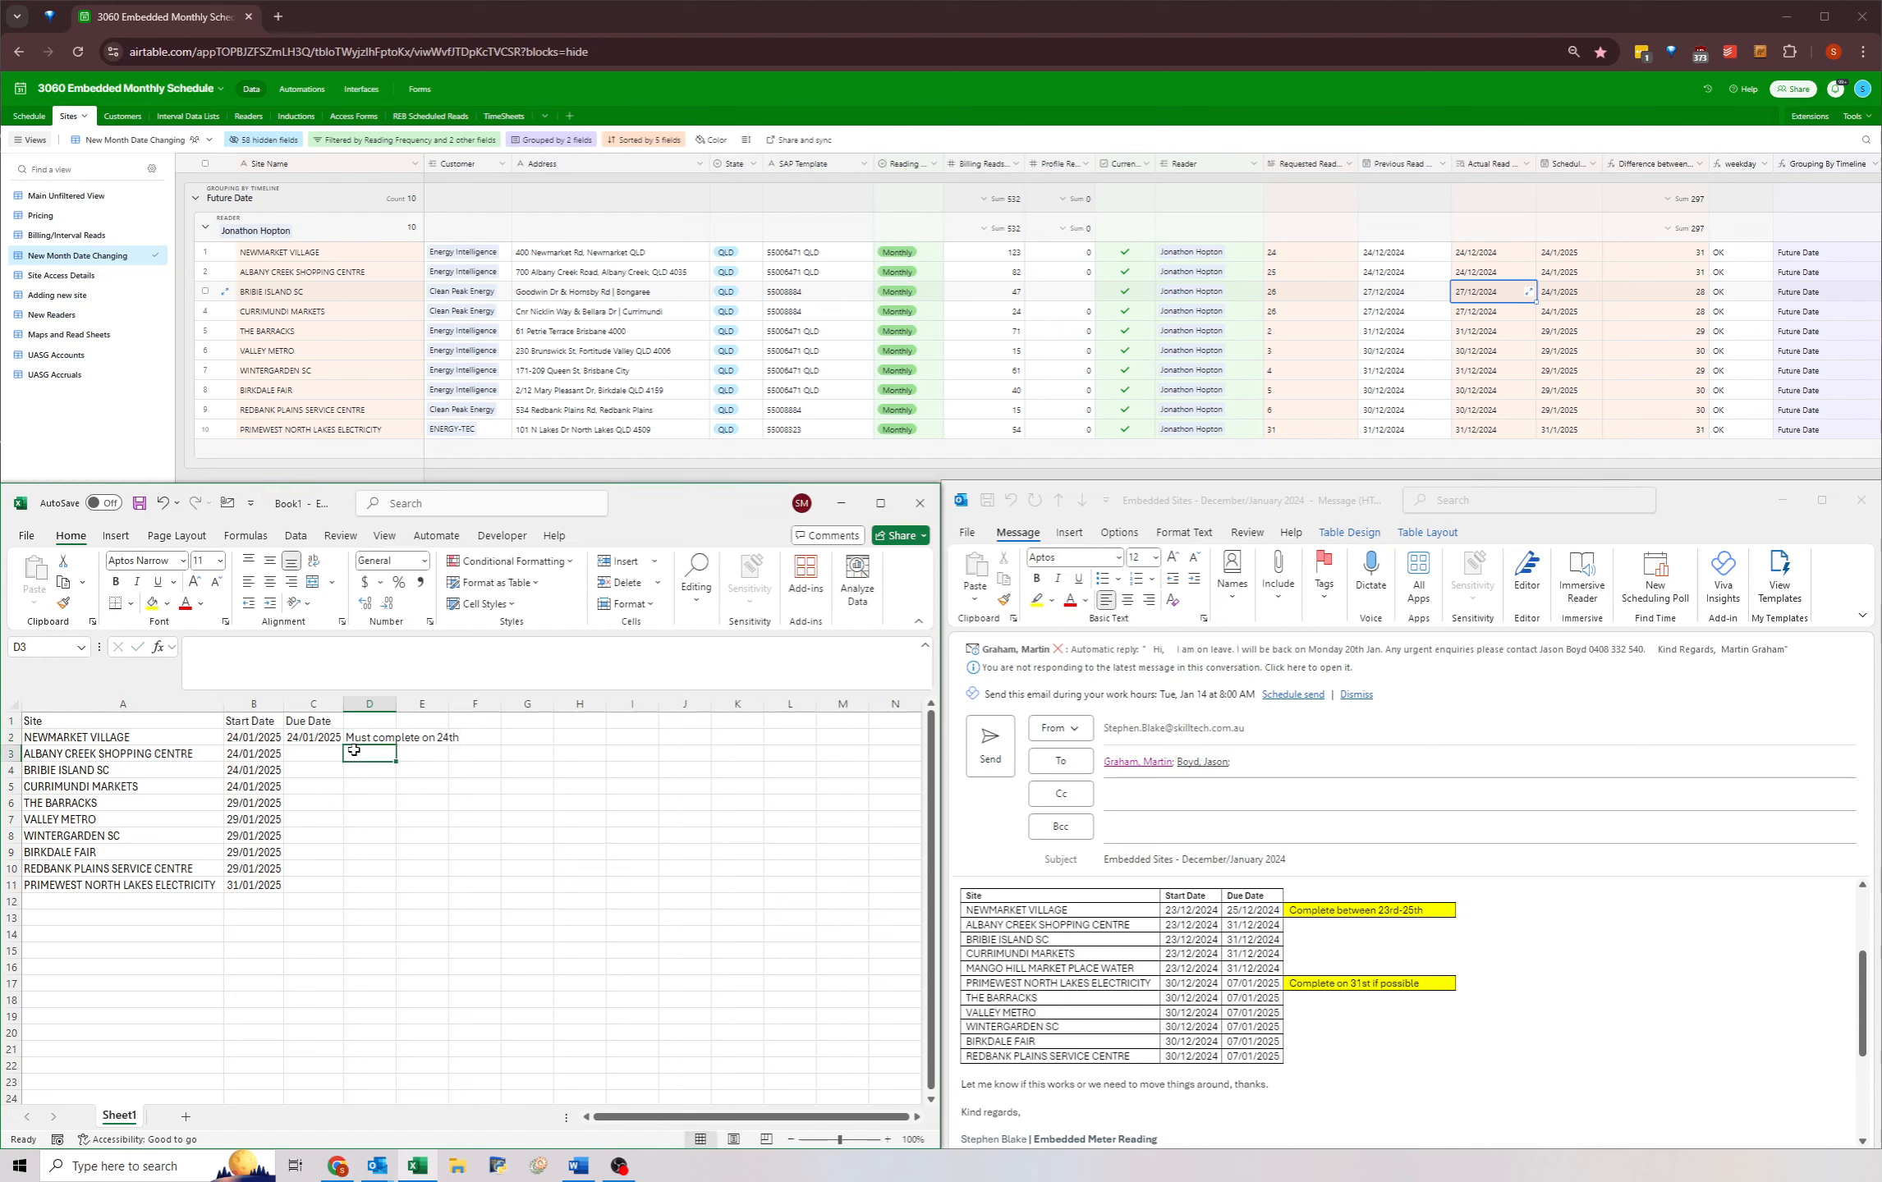
- Fill the NEWMARKET VILLAGE note in D2 with yellow and fit column D's width
left_click(362, 740)
left_click(152, 605)
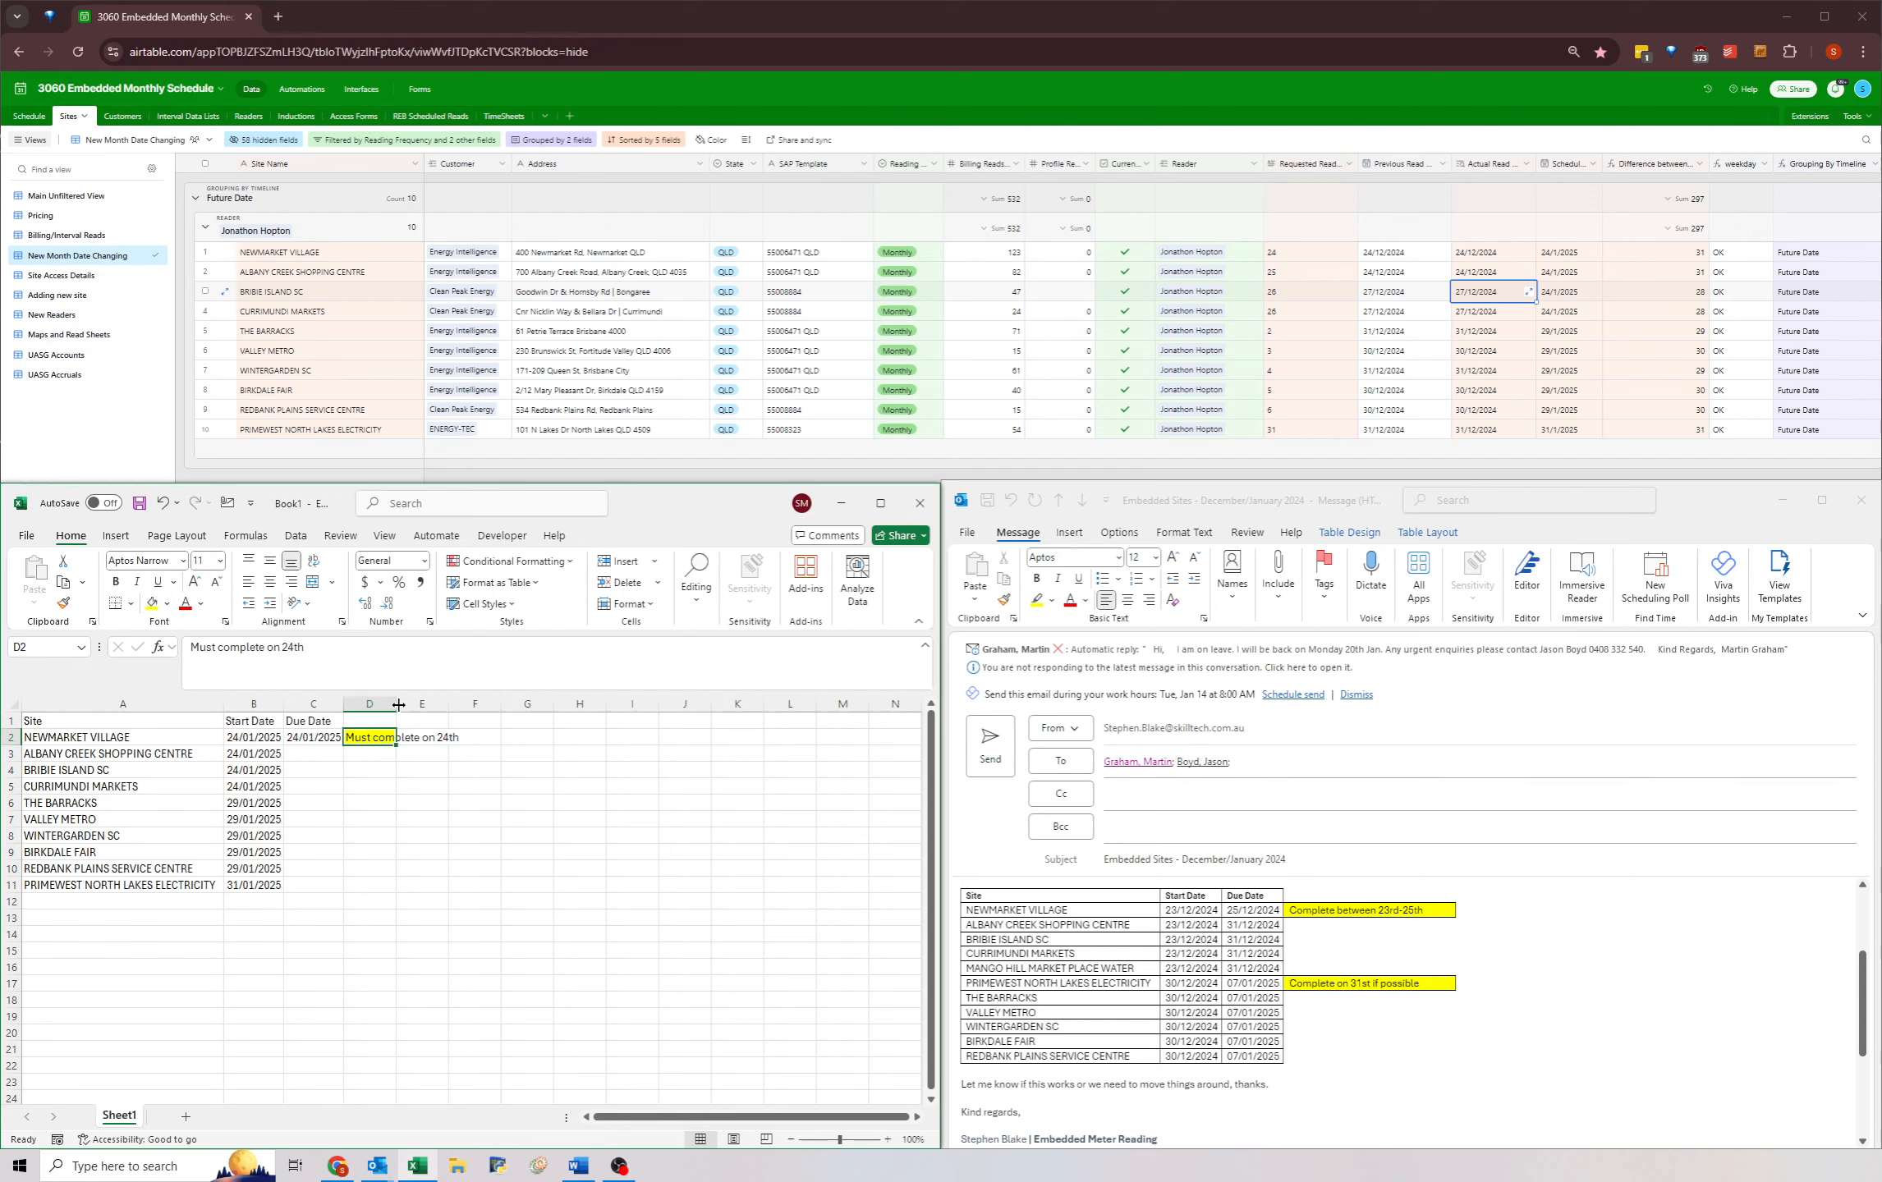
double_click(396, 704)
- Apply all borders to the site table in A1:C11
left_click(294, 757)
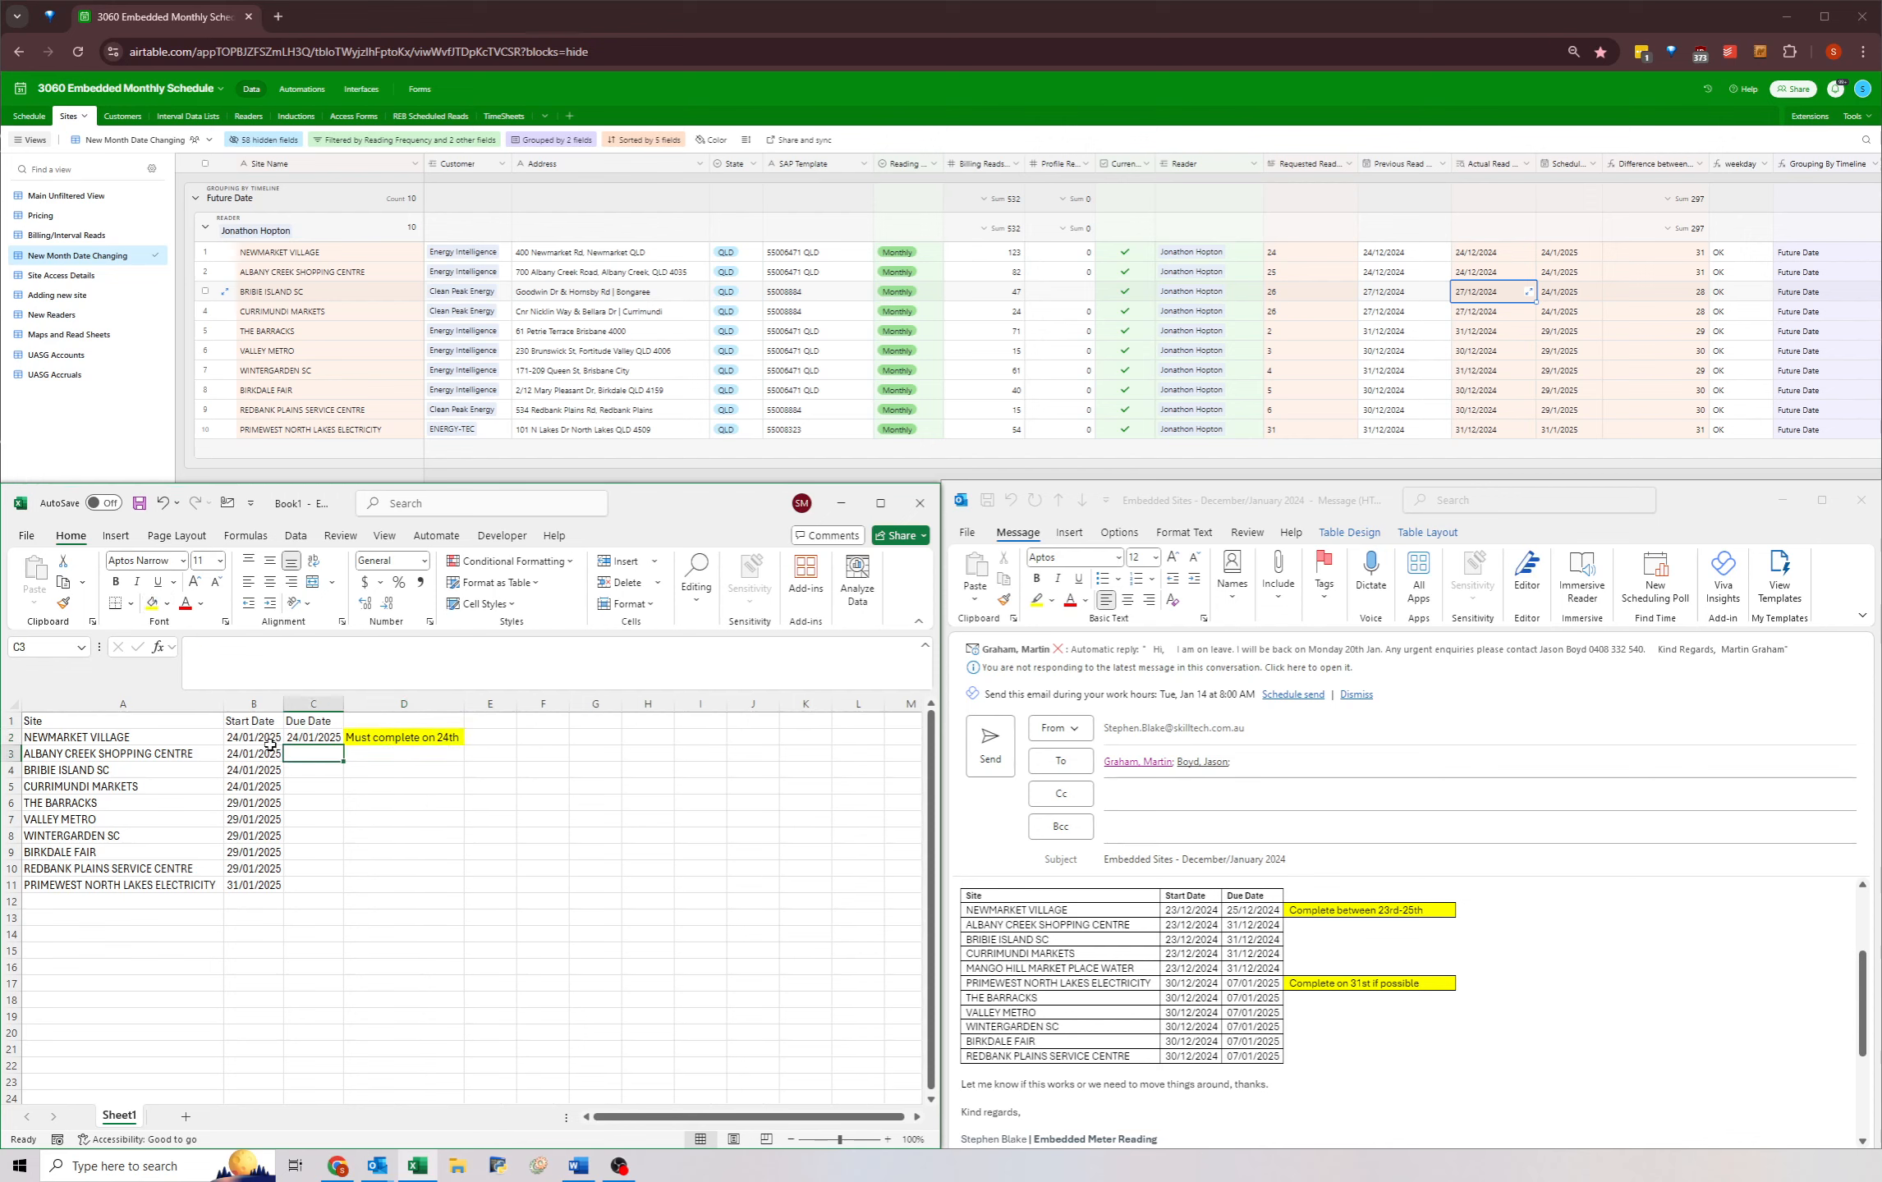
left_click_drag(78, 722, 292, 881)
left_click(130, 604)
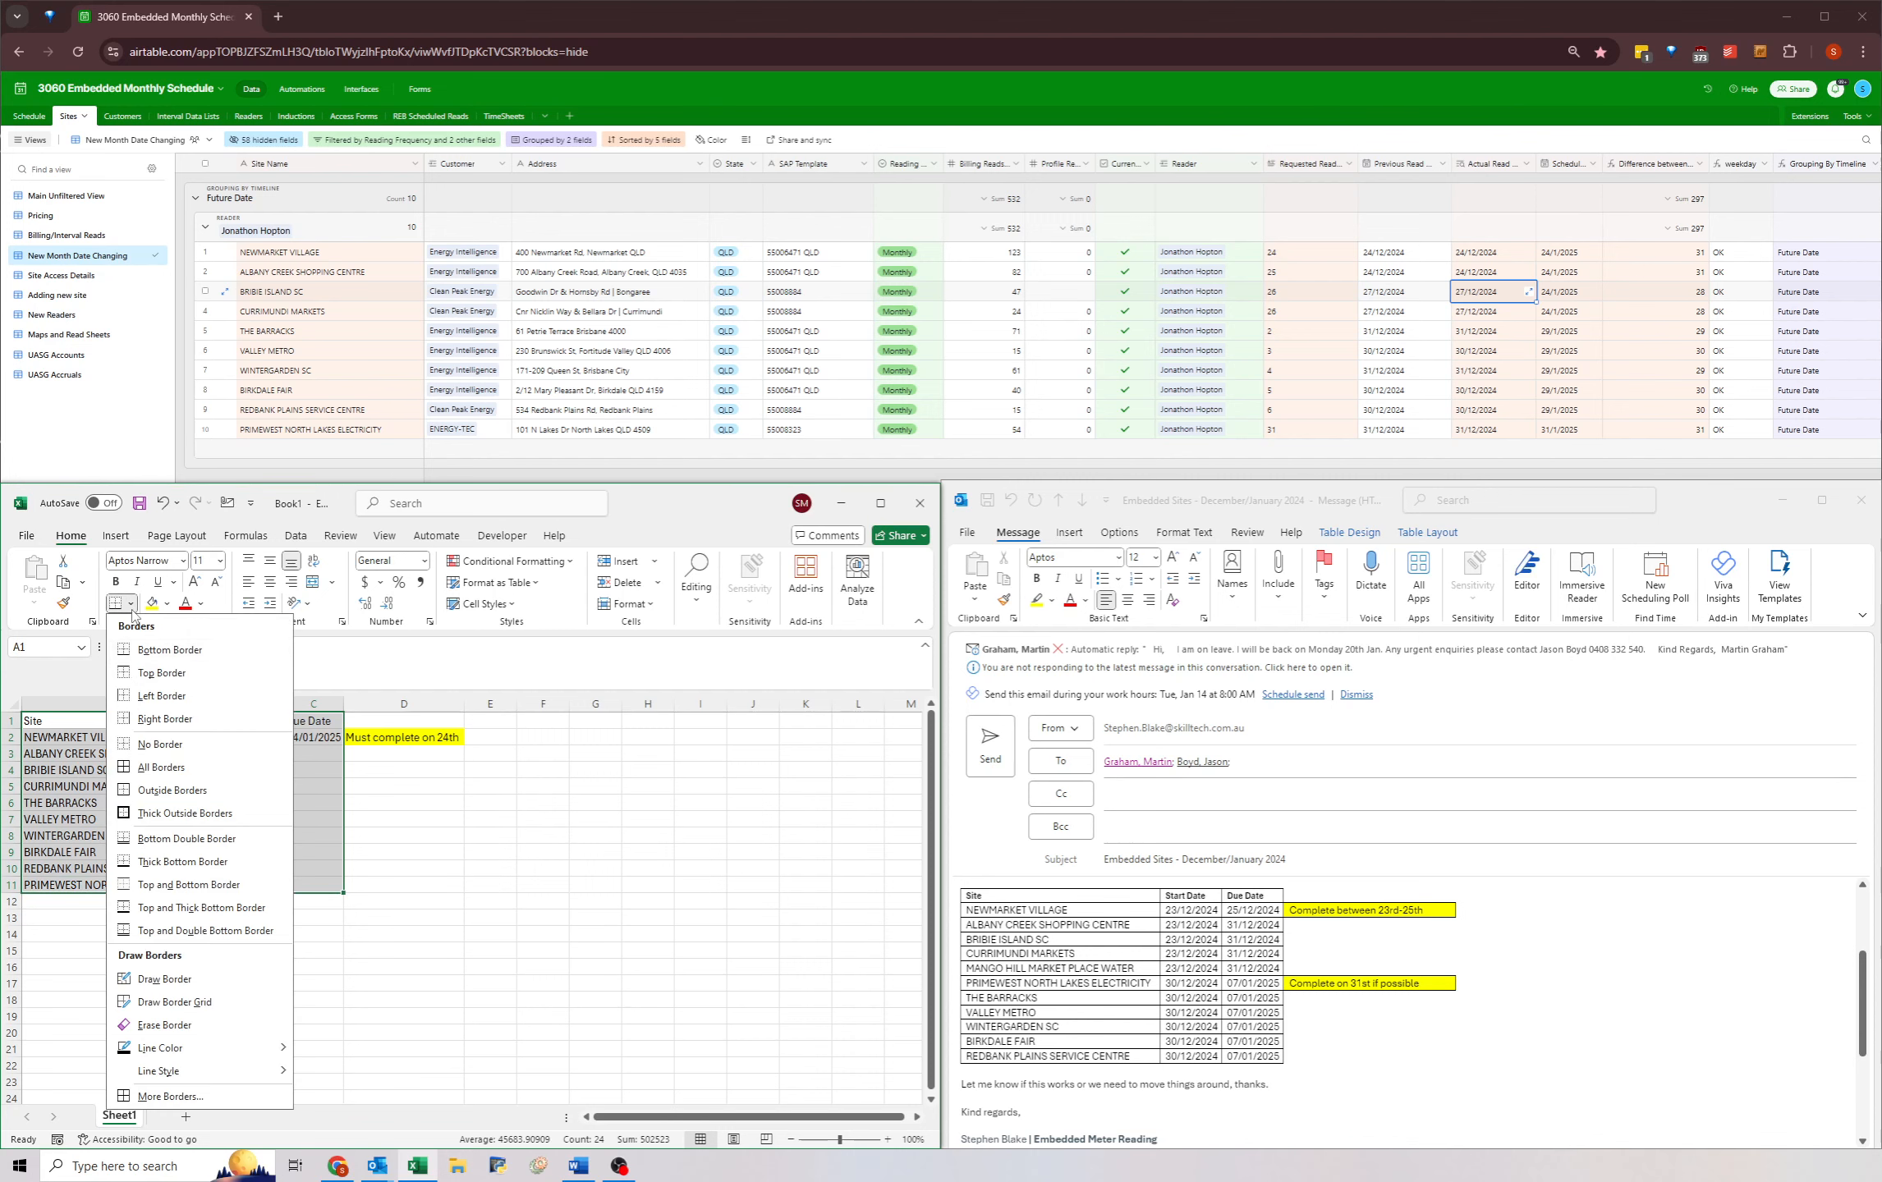
left_click(164, 748)
left_click(256, 856)
- Enter 30/1 as the due date for ALBANY CREEK SHOPPING CENTRE in C3
left_click(310, 752)
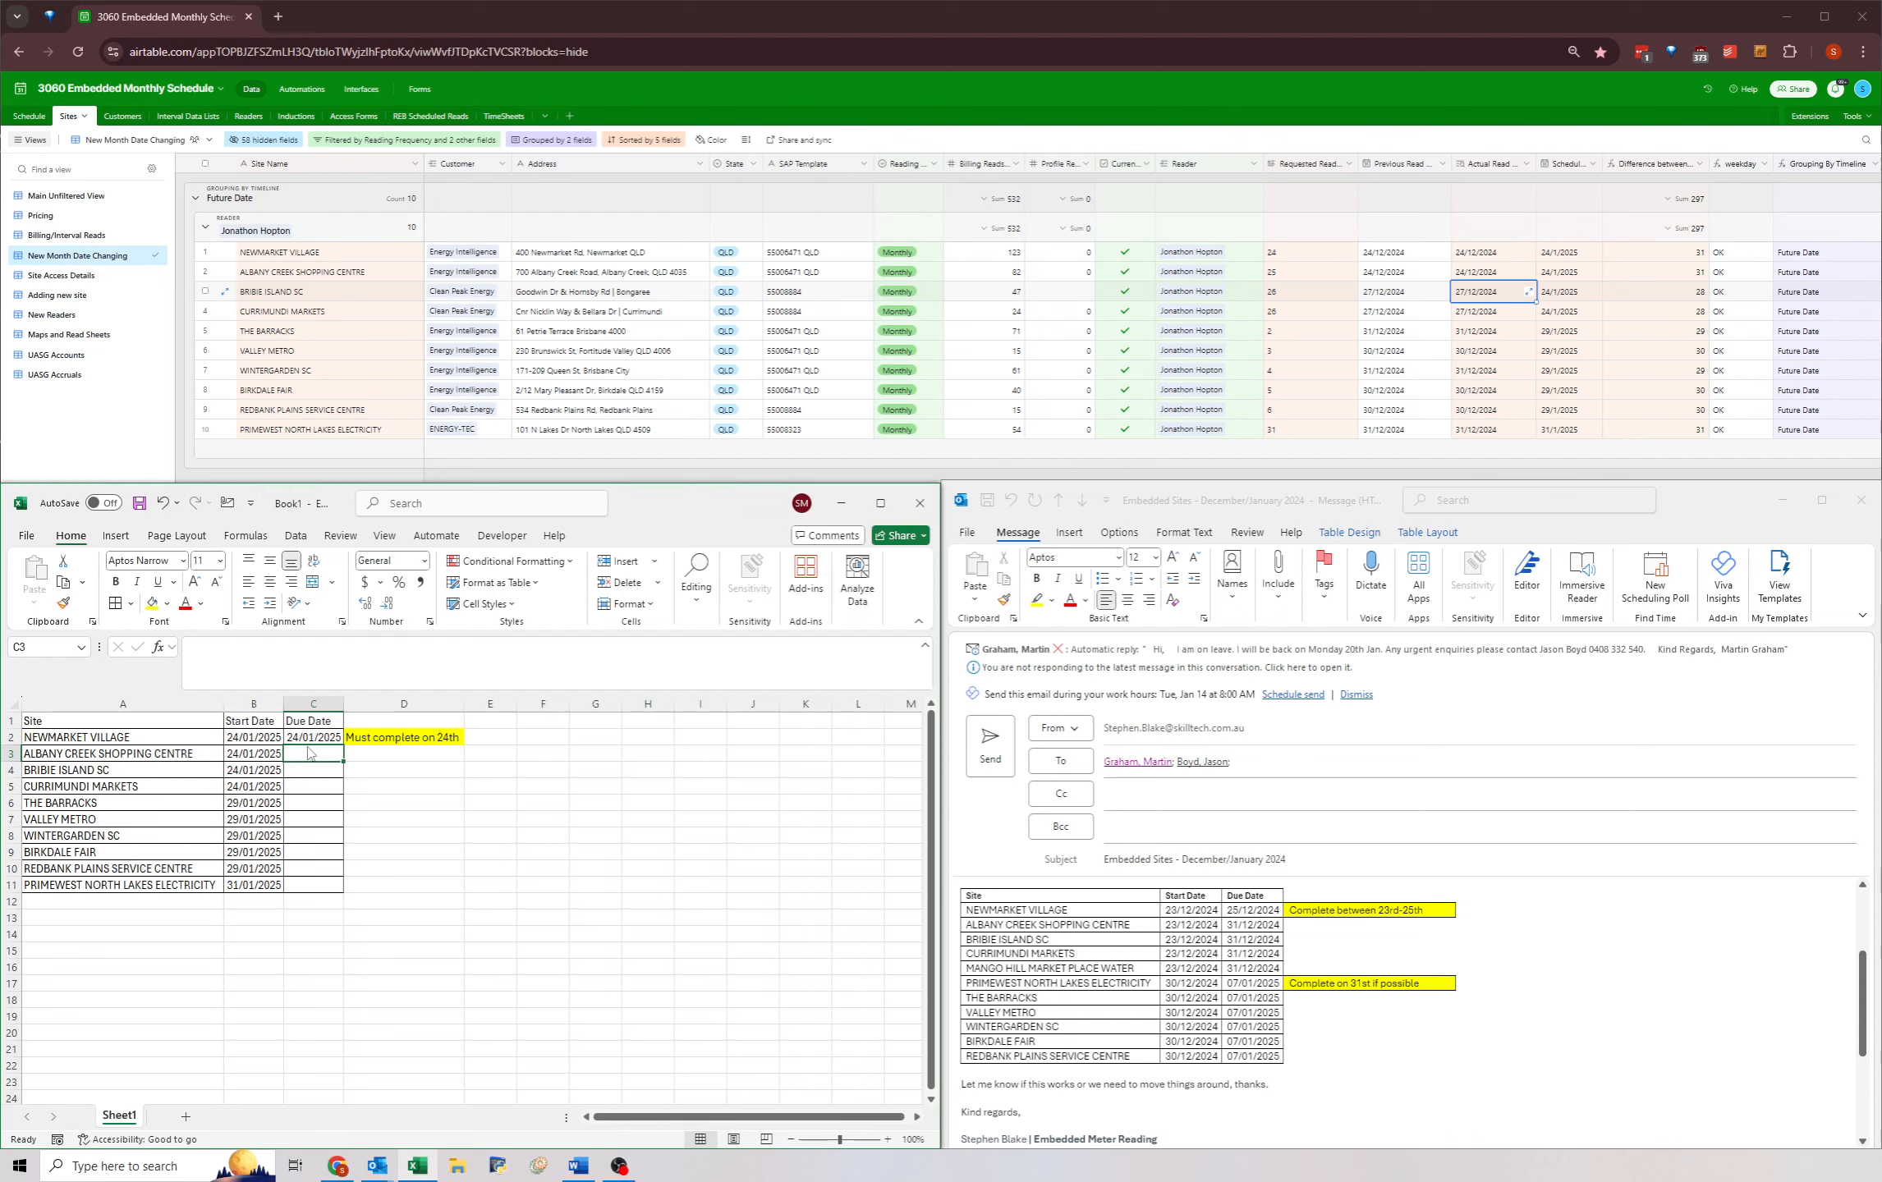
type("30")
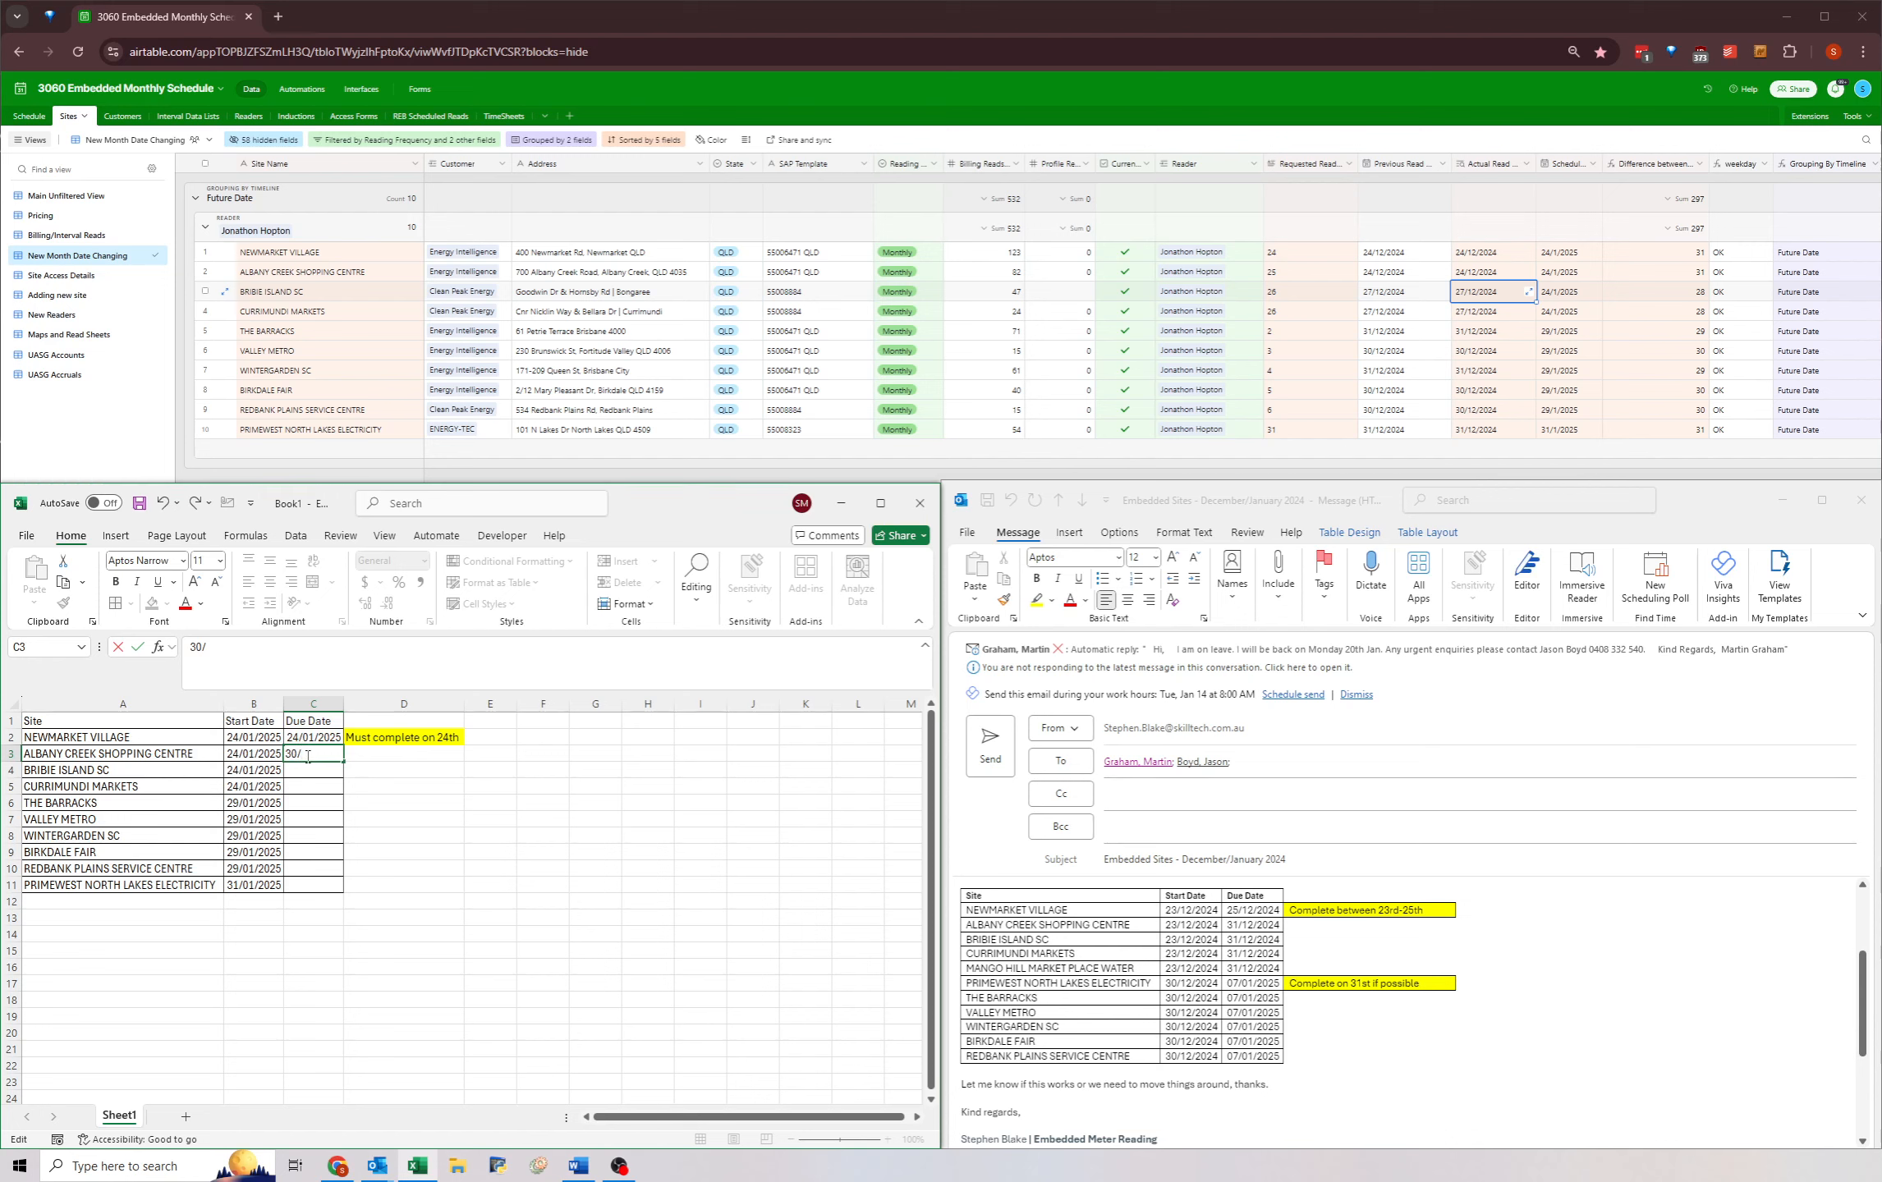
type("/1")
key("Return")
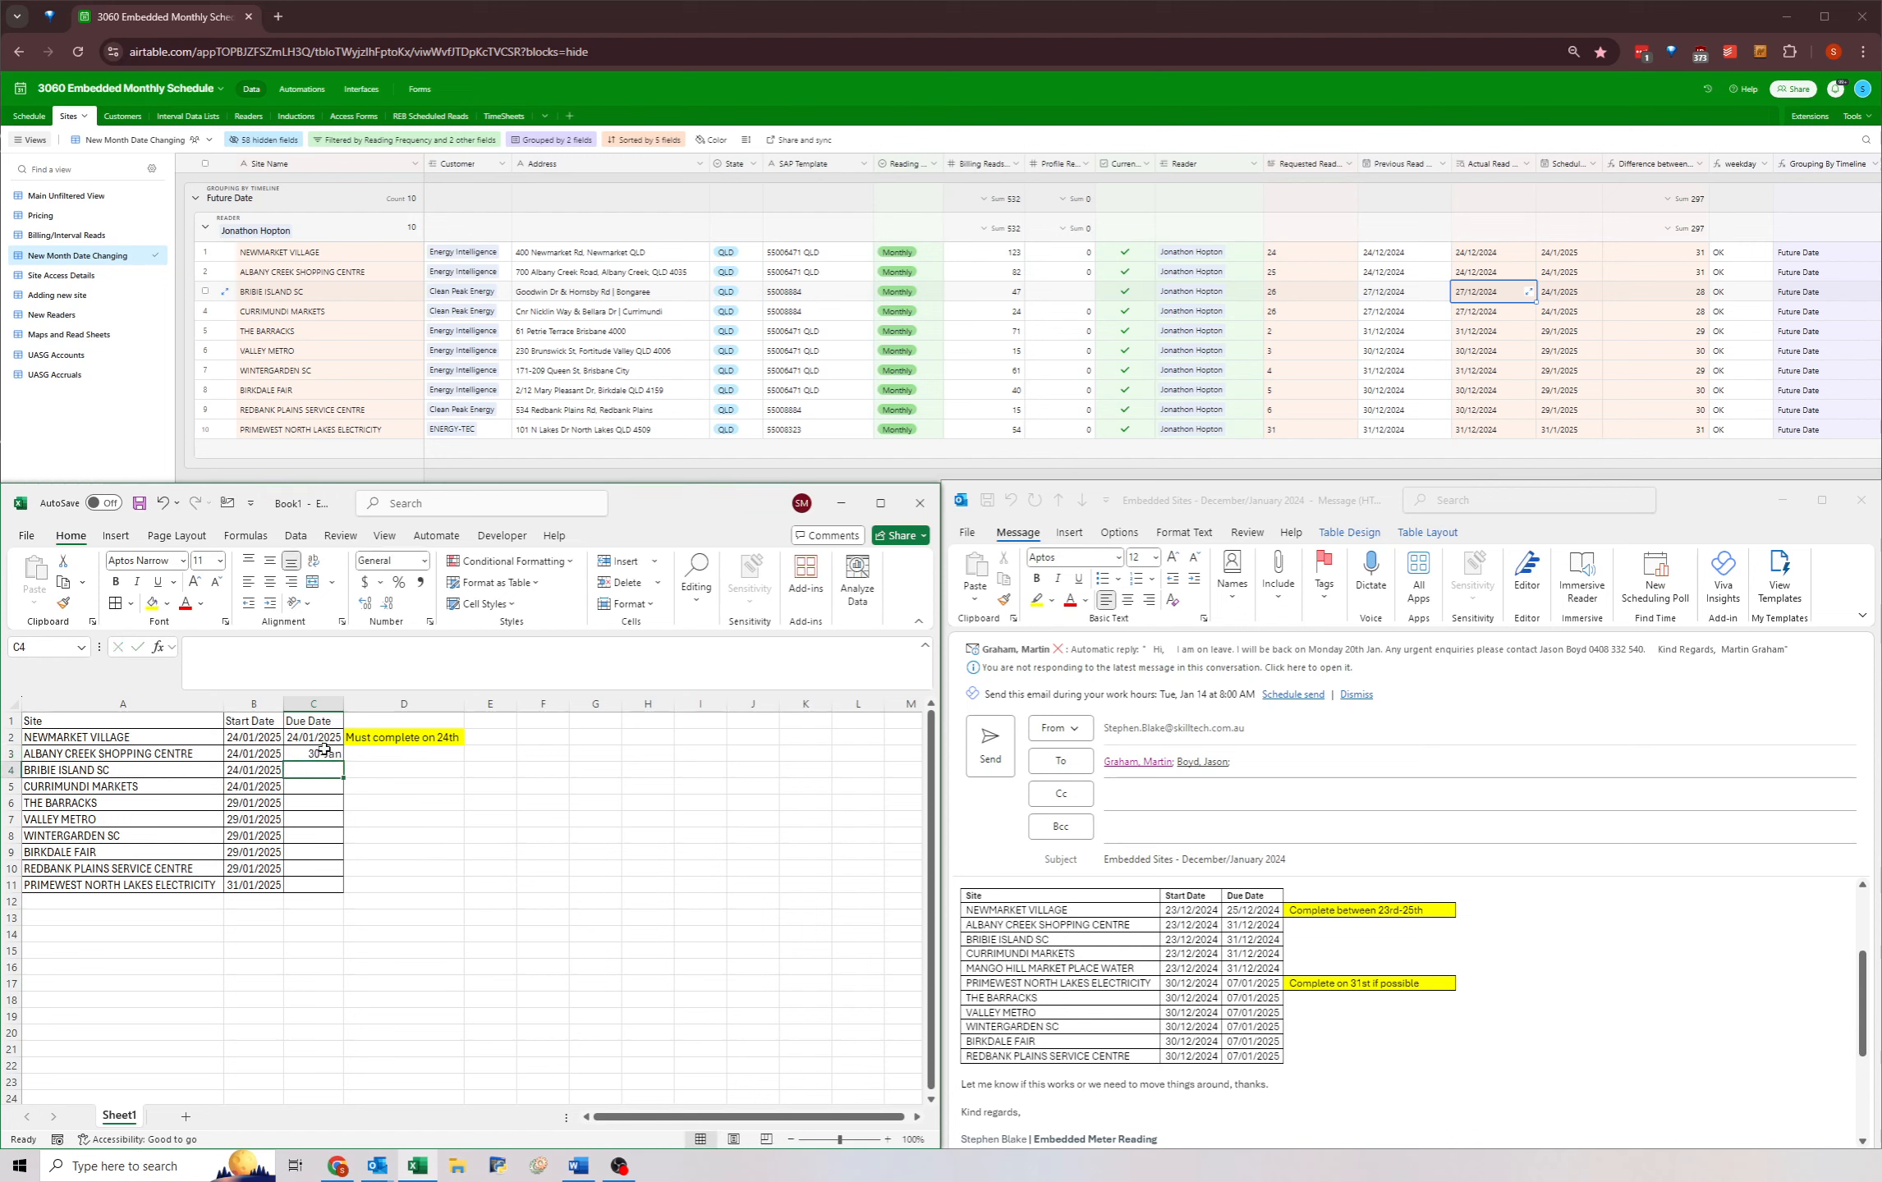
- Copy C2's date format to the remaining Due Date cells C3:C11 and select ALBANY CREEK SHOPPING CENTRE's due date
left_click(316, 737)
left_click(63, 602)
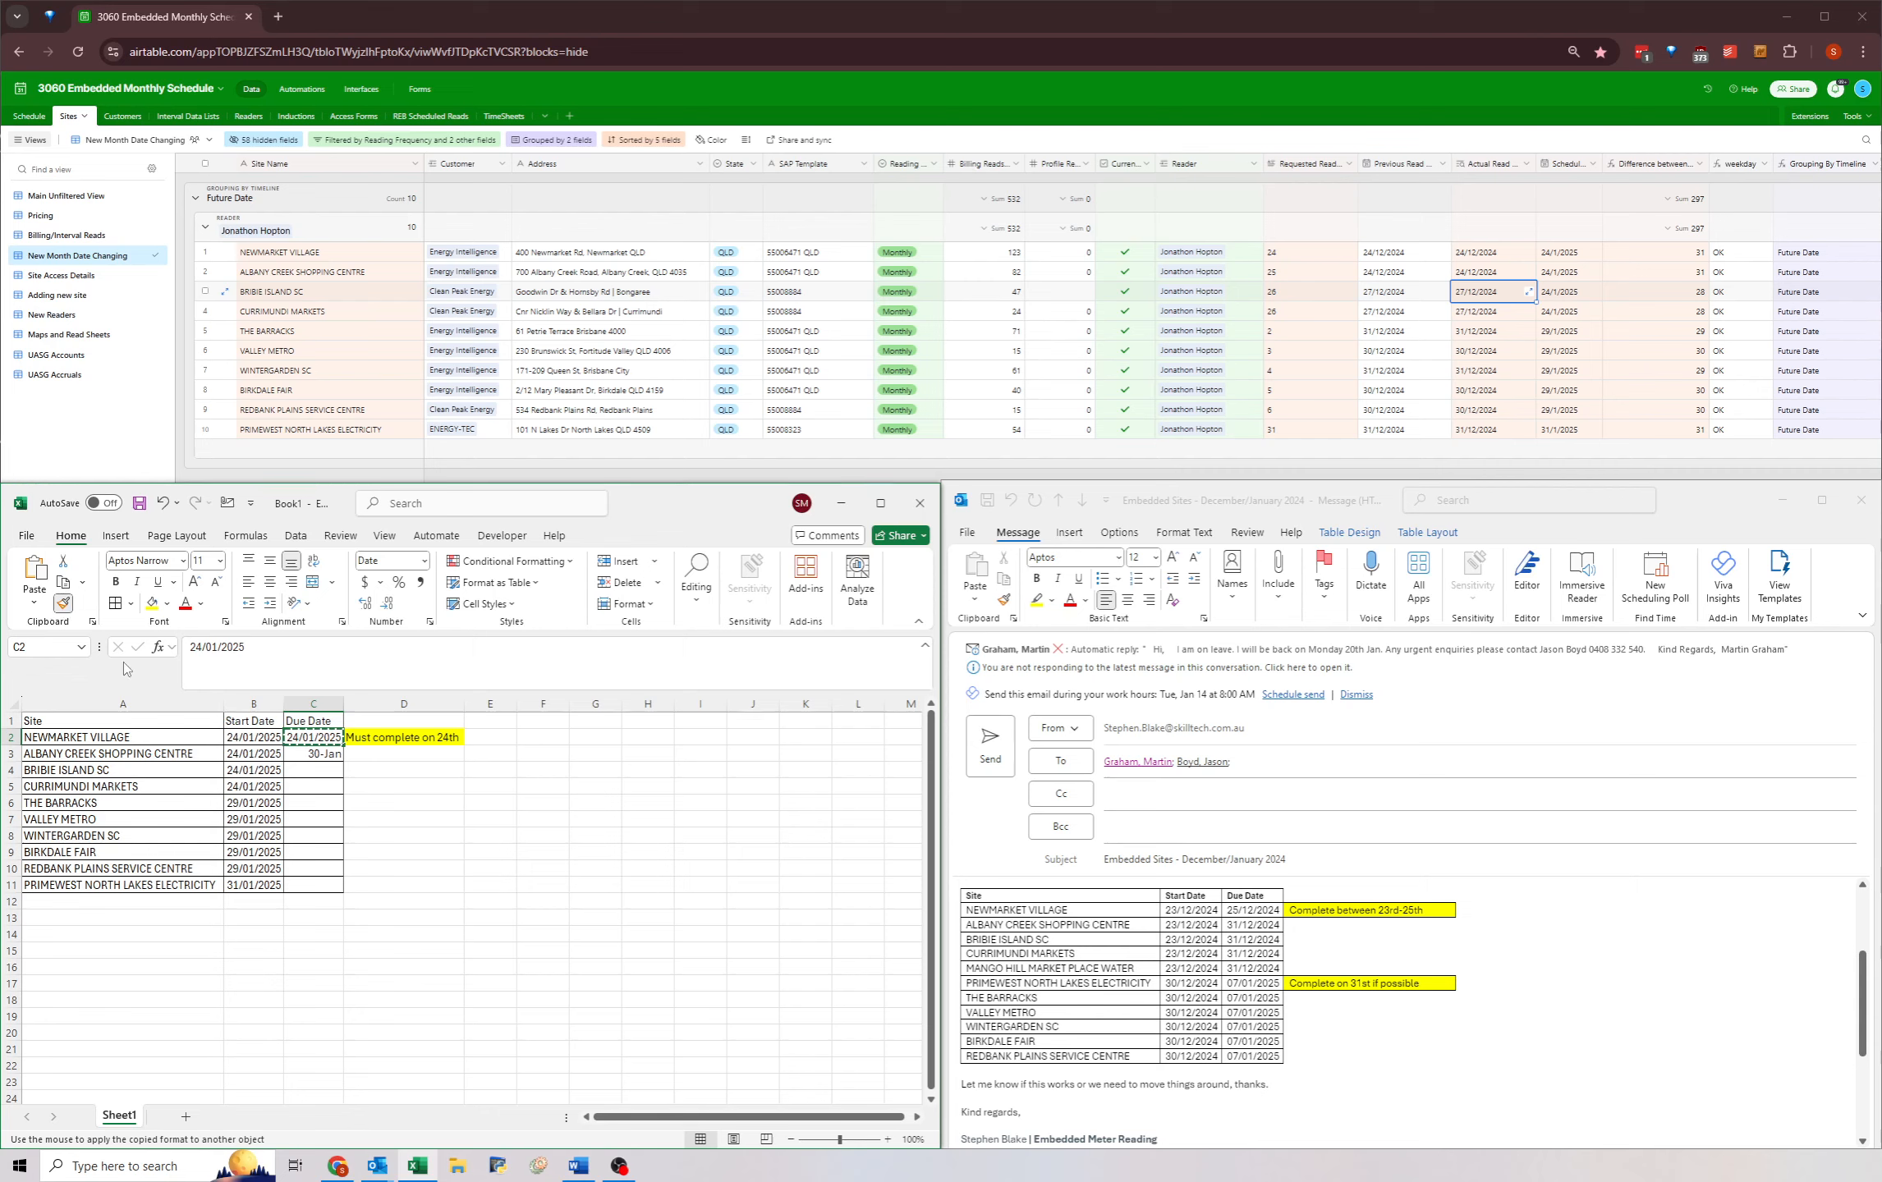
left_click_drag(298, 754, 316, 882)
left_click(317, 749)
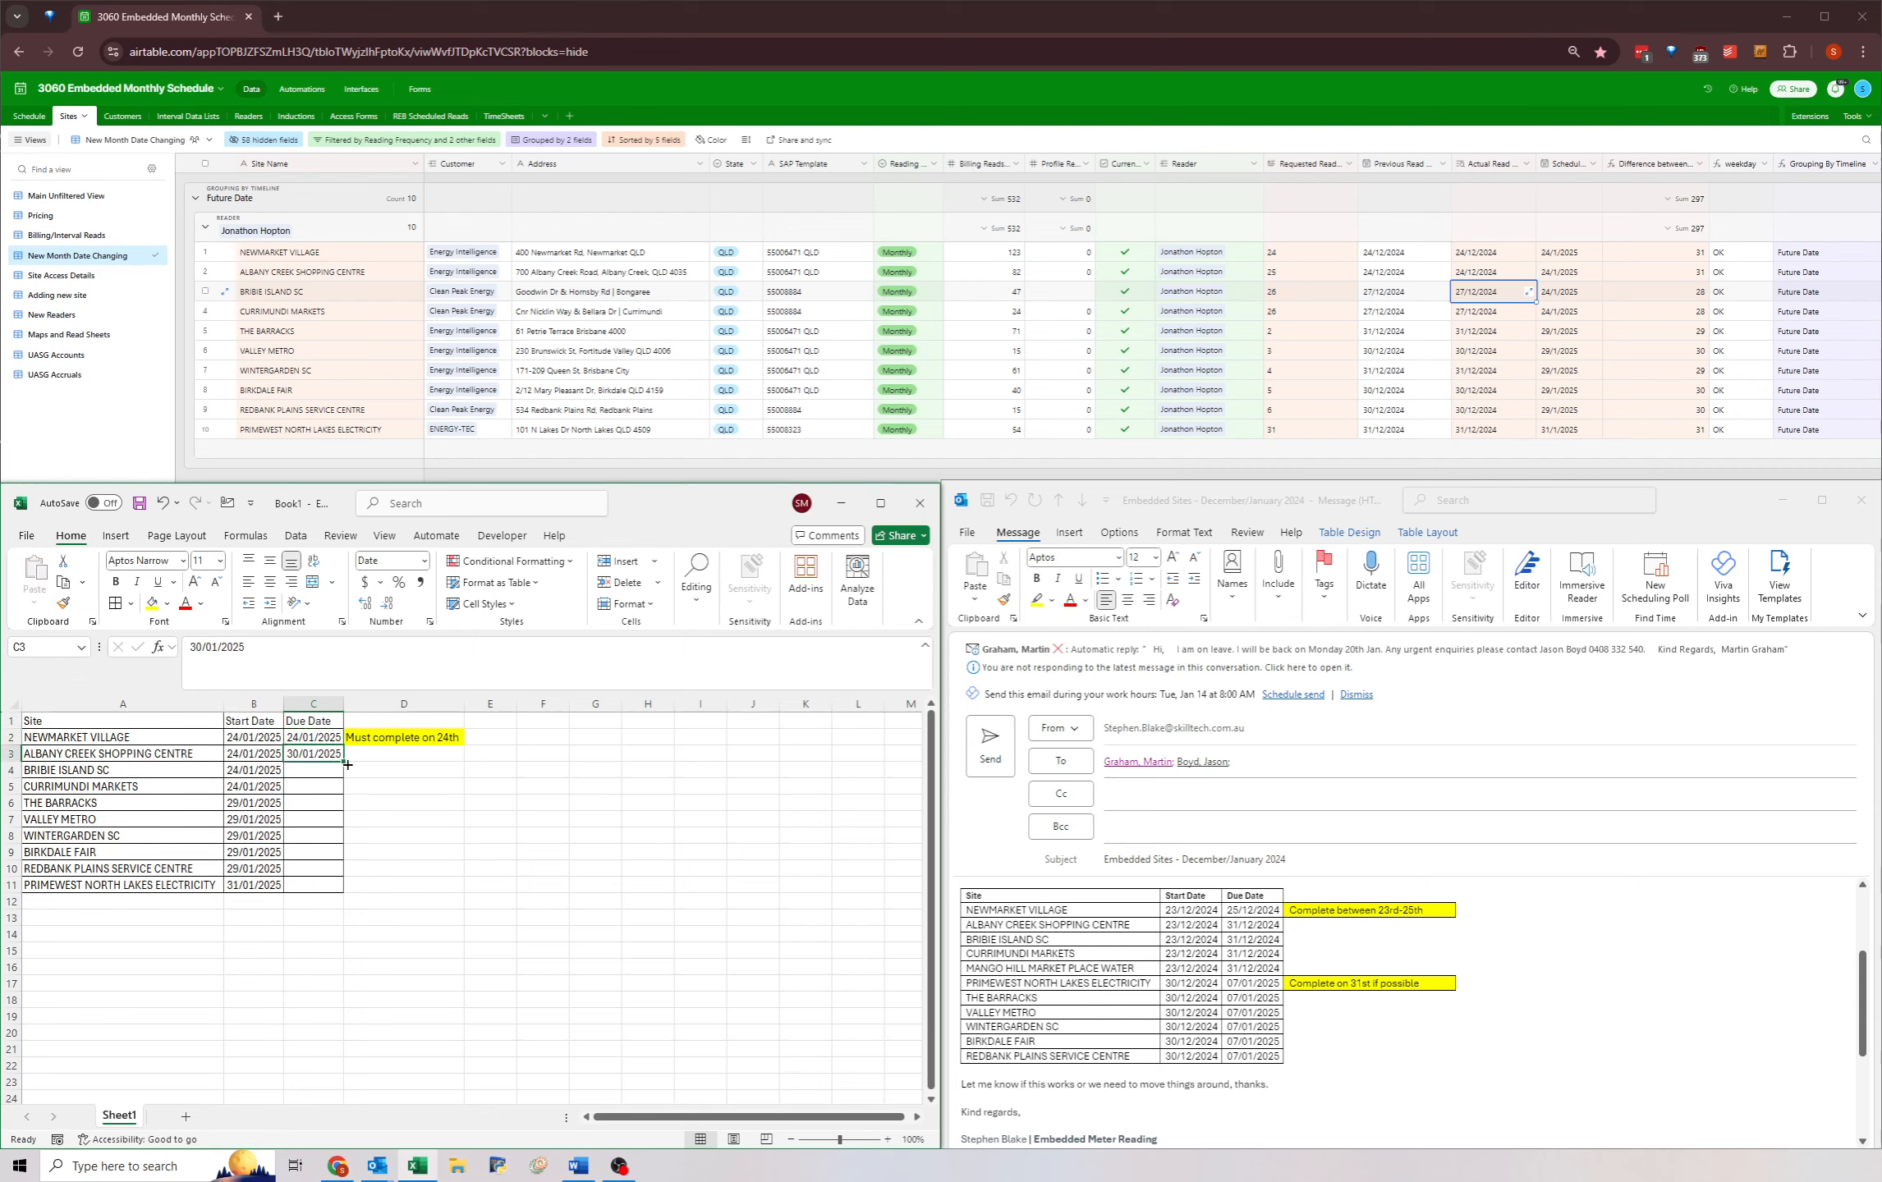
- Copy ALBANY CREEK SHOPPING CENTRE's due date from C3 to BRIBIE ISLAND SC and CURRIMUNDI MARKETS in C4:C5
left_click(314, 755)
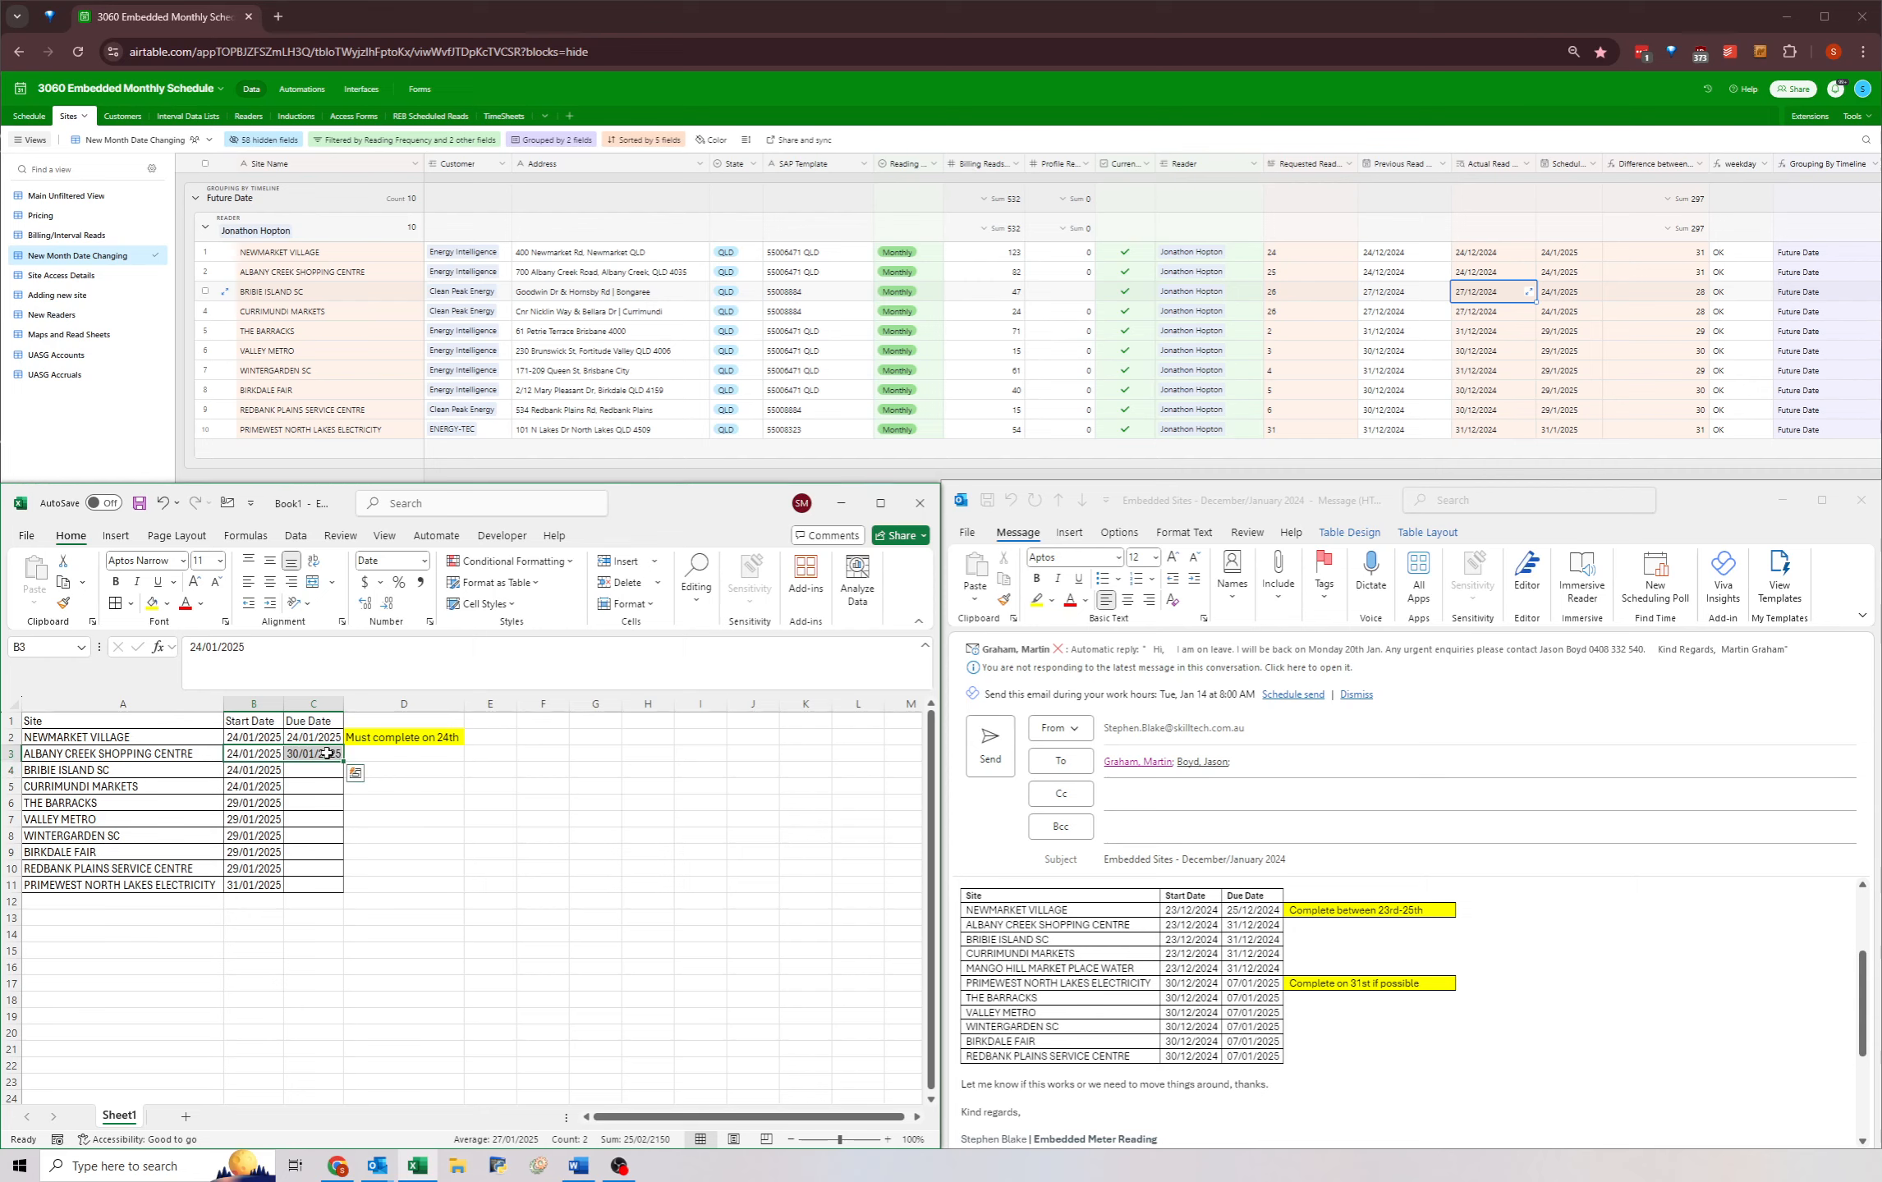
key("ctrl+c")
left_click_drag(316, 768, 314, 786)
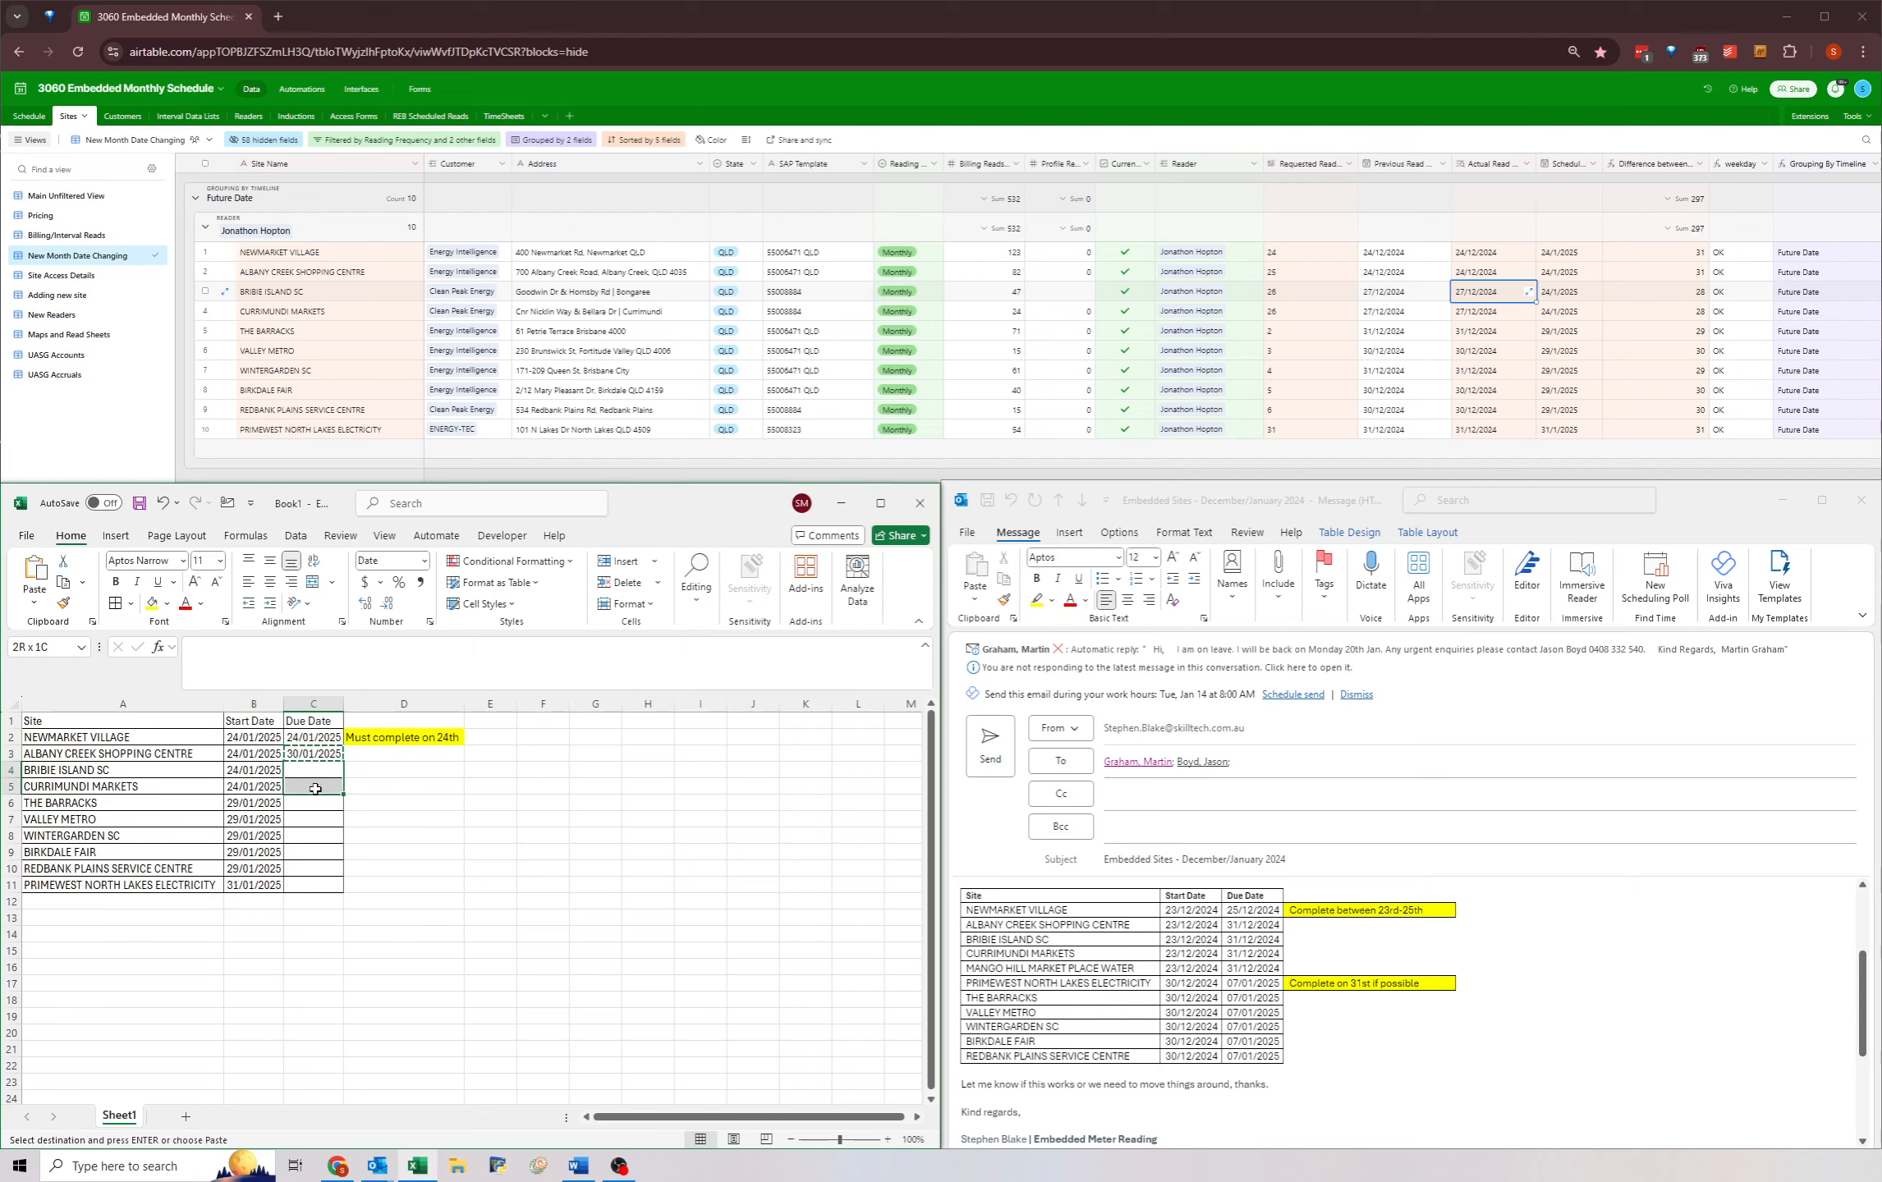
key("ctrl+v")
- Enter 5/2 as THE BARRACKS' due date in C6 and repeat that date down to REDBANK PLAINS SERVICE CENTRE in C10
left_click(301, 804)
key("Escape")
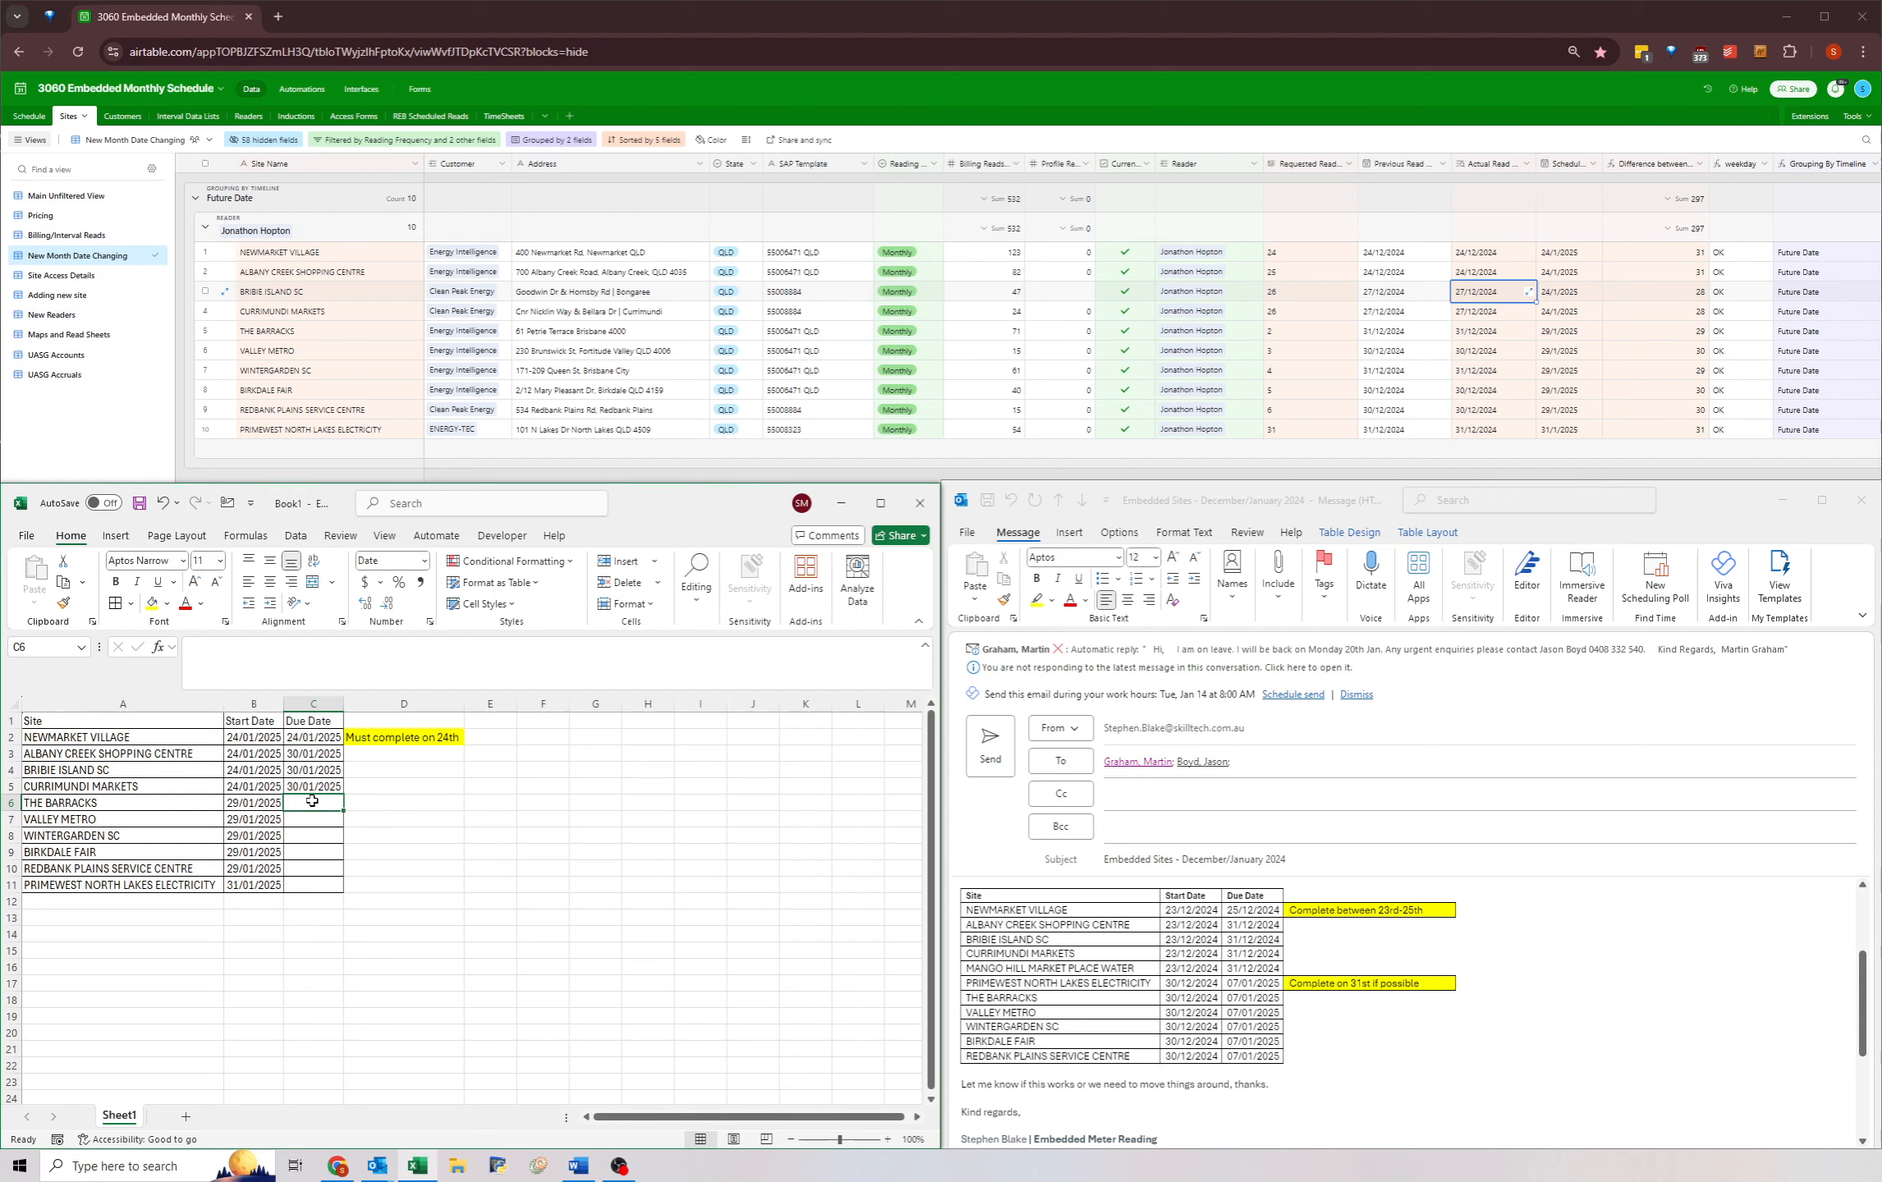
type("5/2")
key("ctrl+Return")
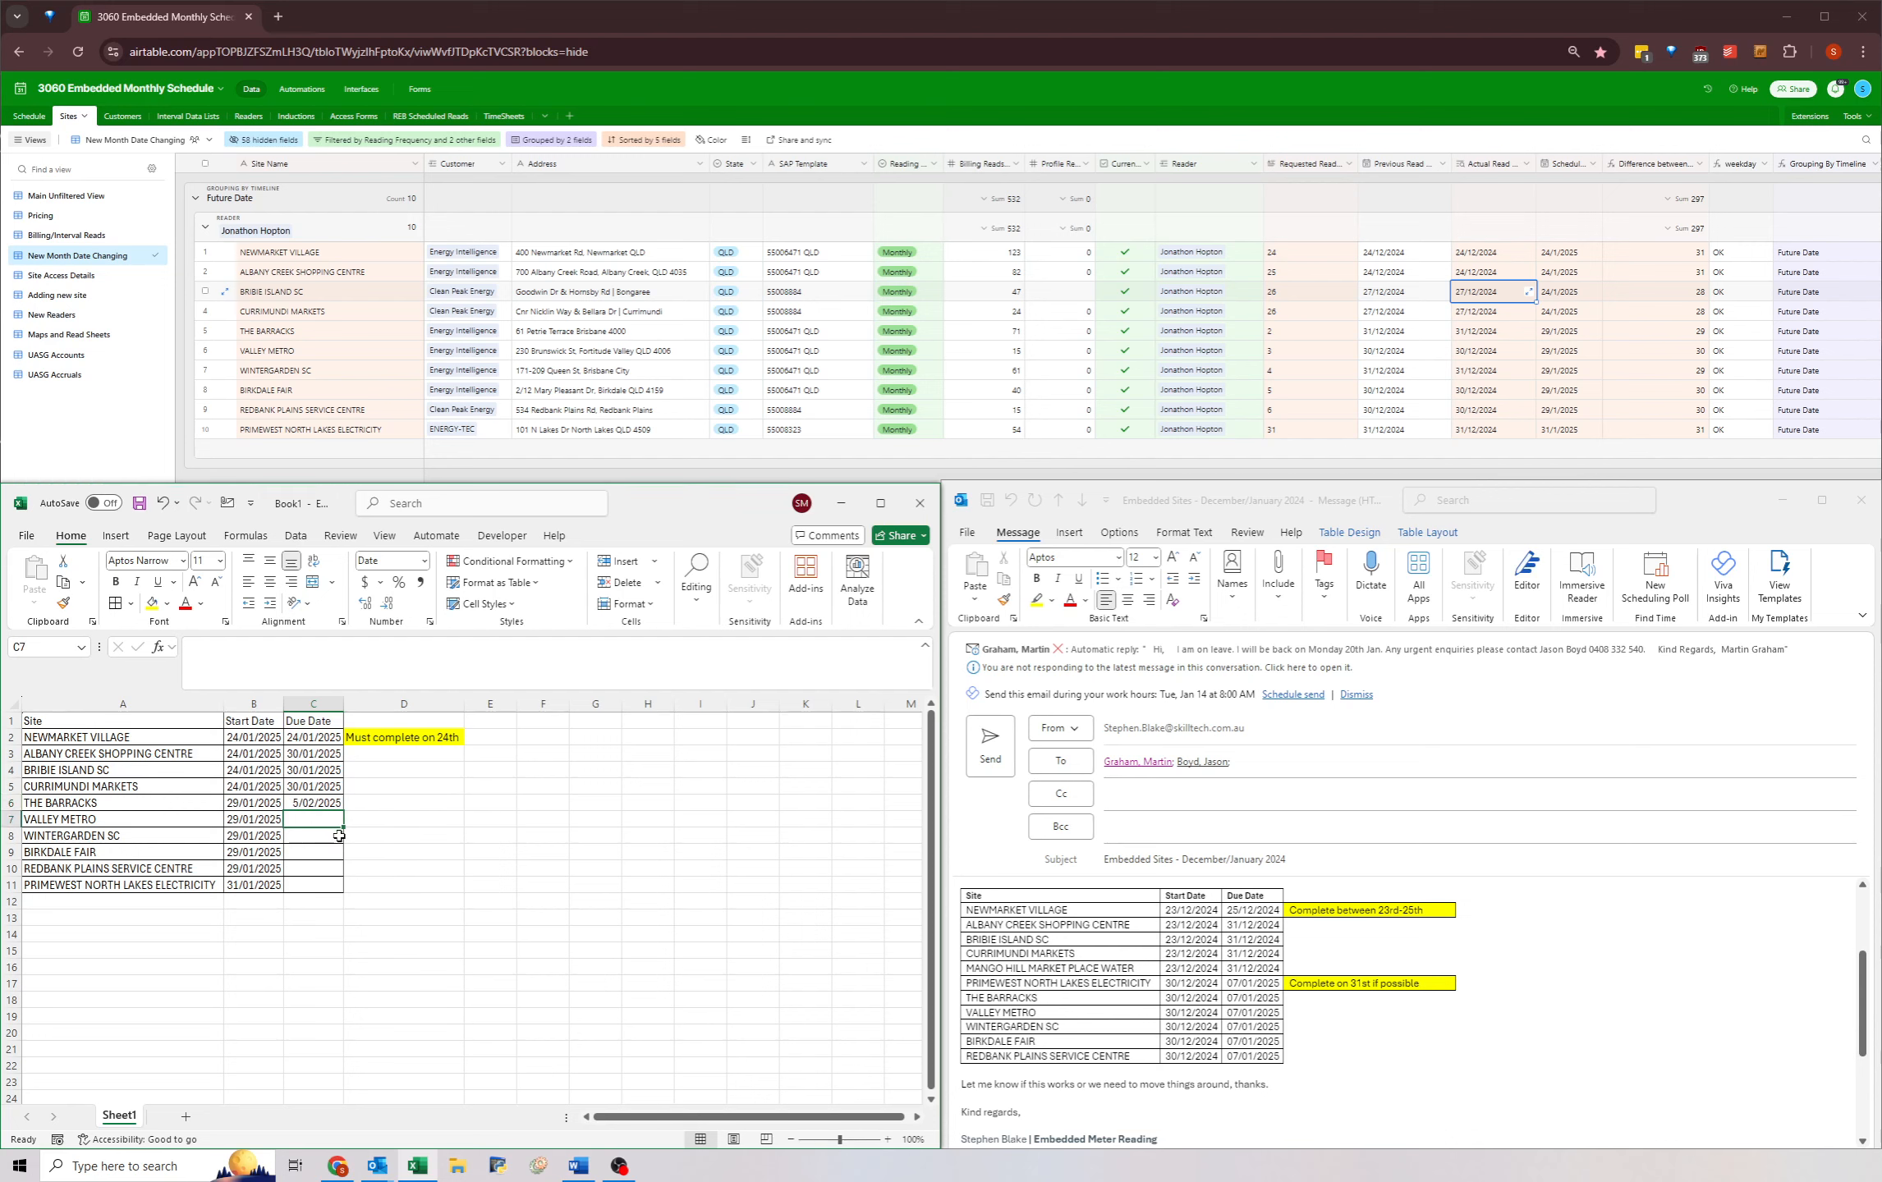
left_click_drag(347, 814, 343, 877)
left_click(337, 804)
- Set PRIMEWEST NORTH LAKES ELECTRICITY's due date in C11 to 31/01/2025 by copying its start date
left_click(303, 885)
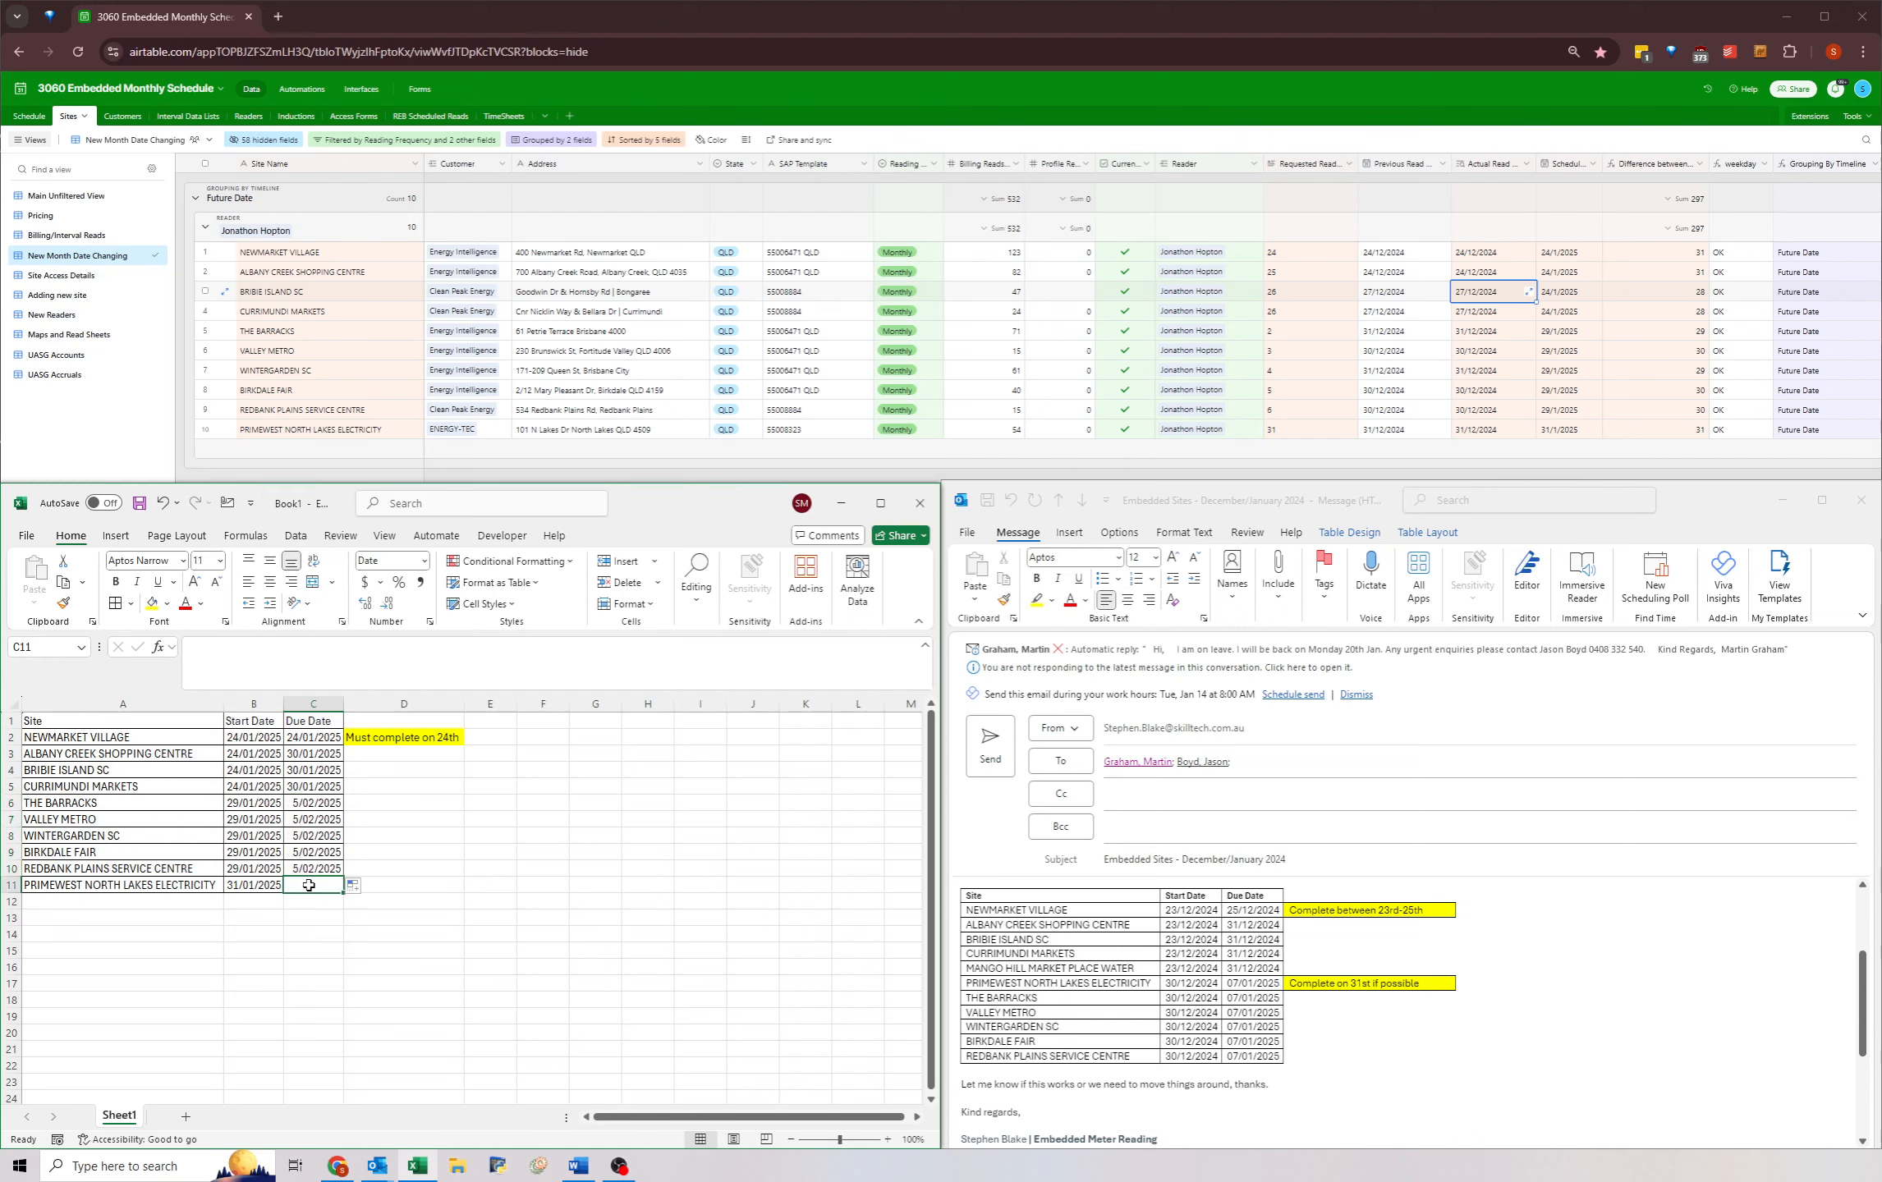
type("31")
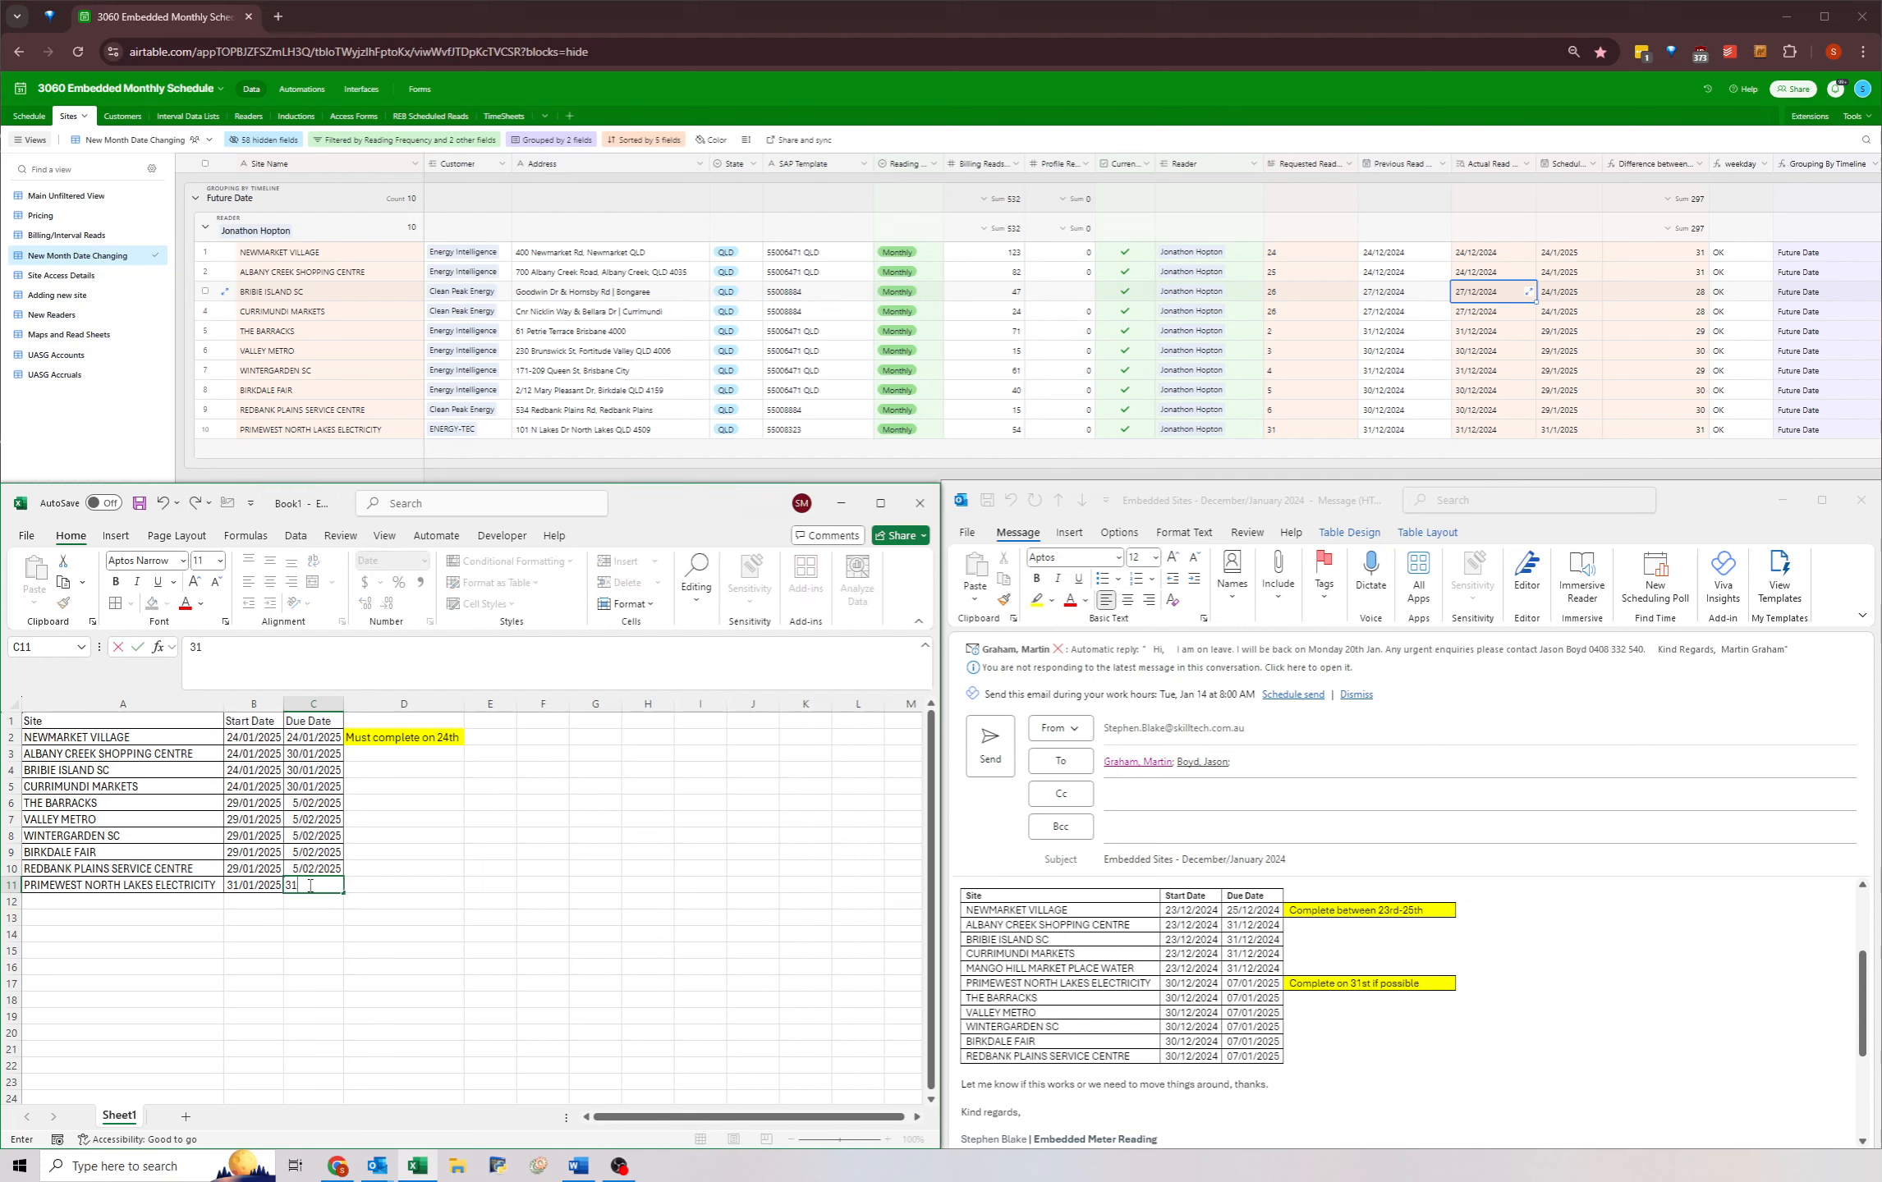
left_click(246, 885)
key("ctrl+c")
left_click(316, 886)
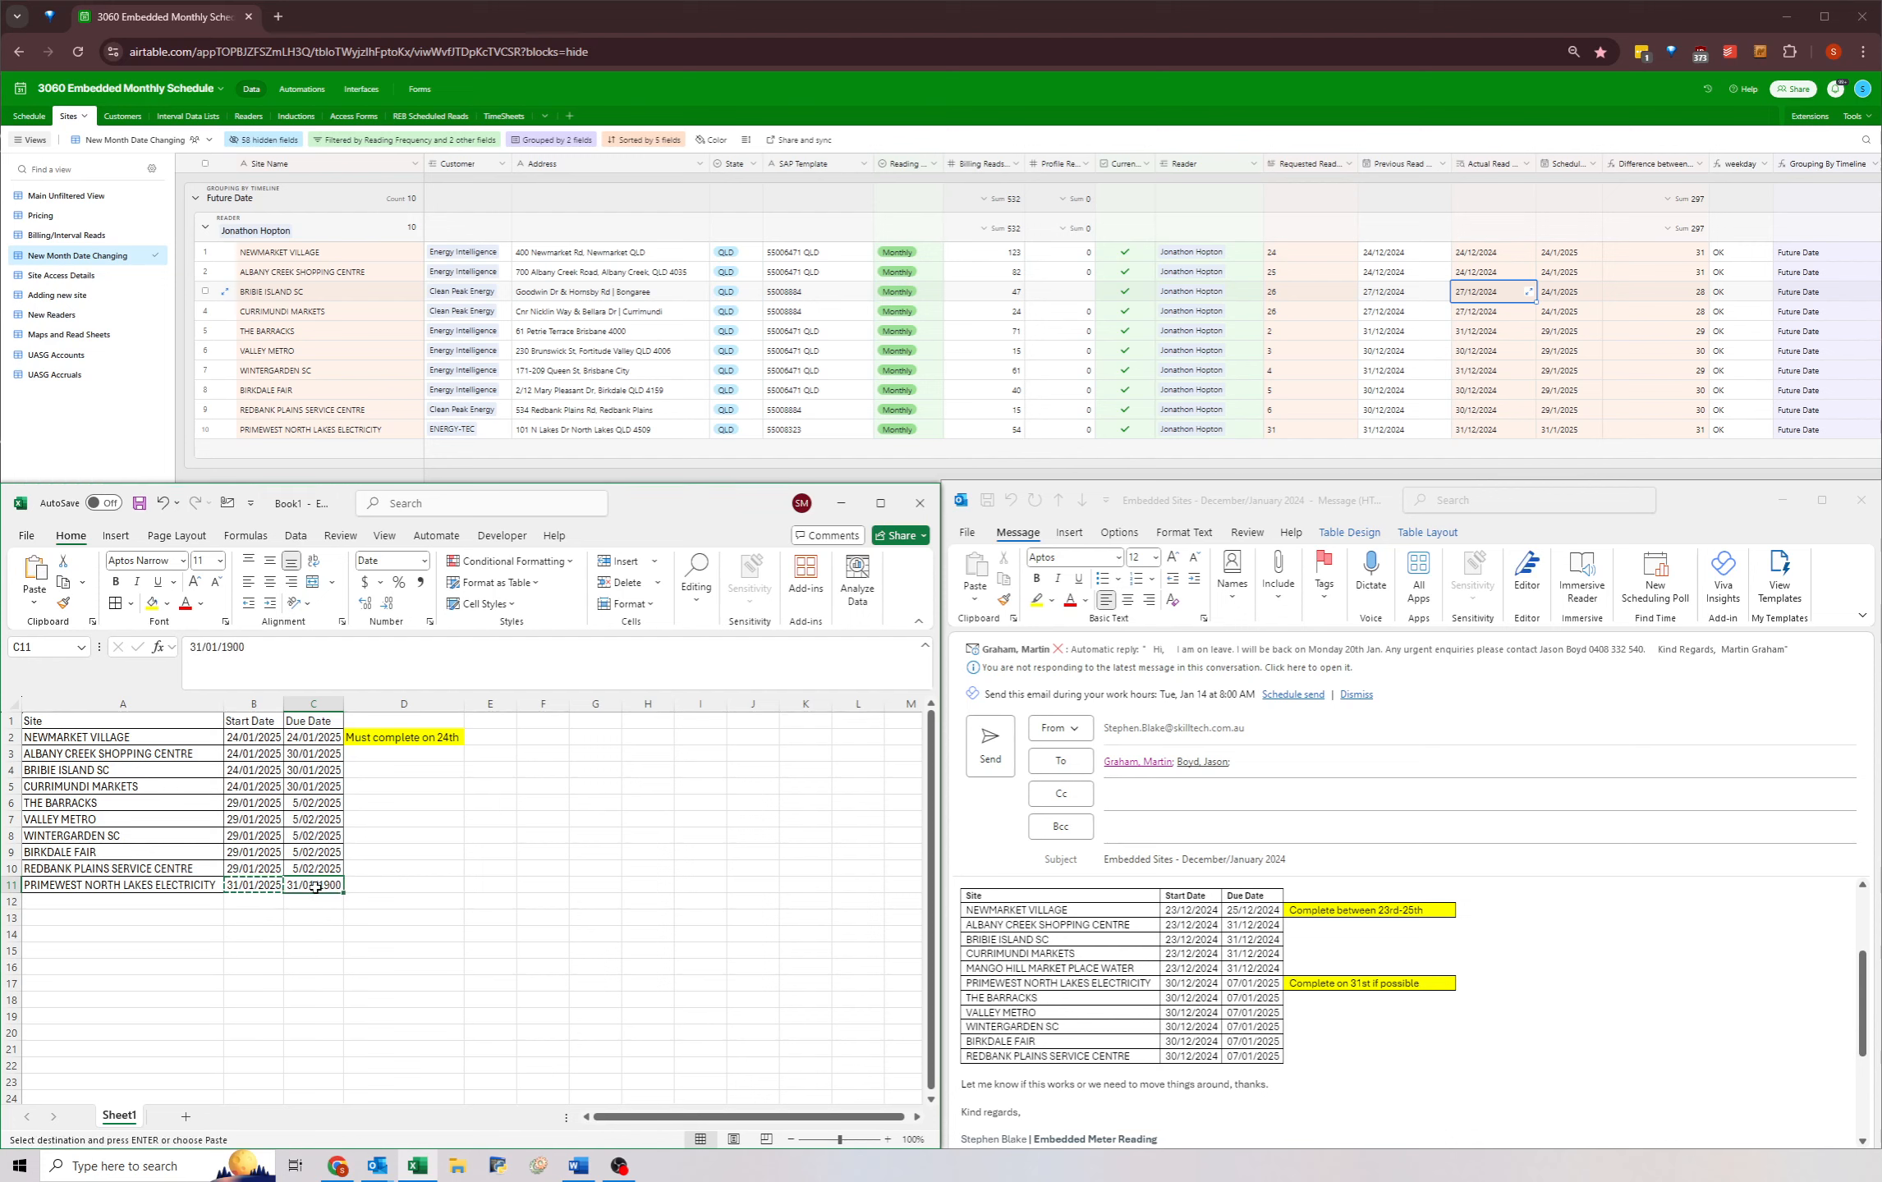
key("ctrl+v")
key("Escape")
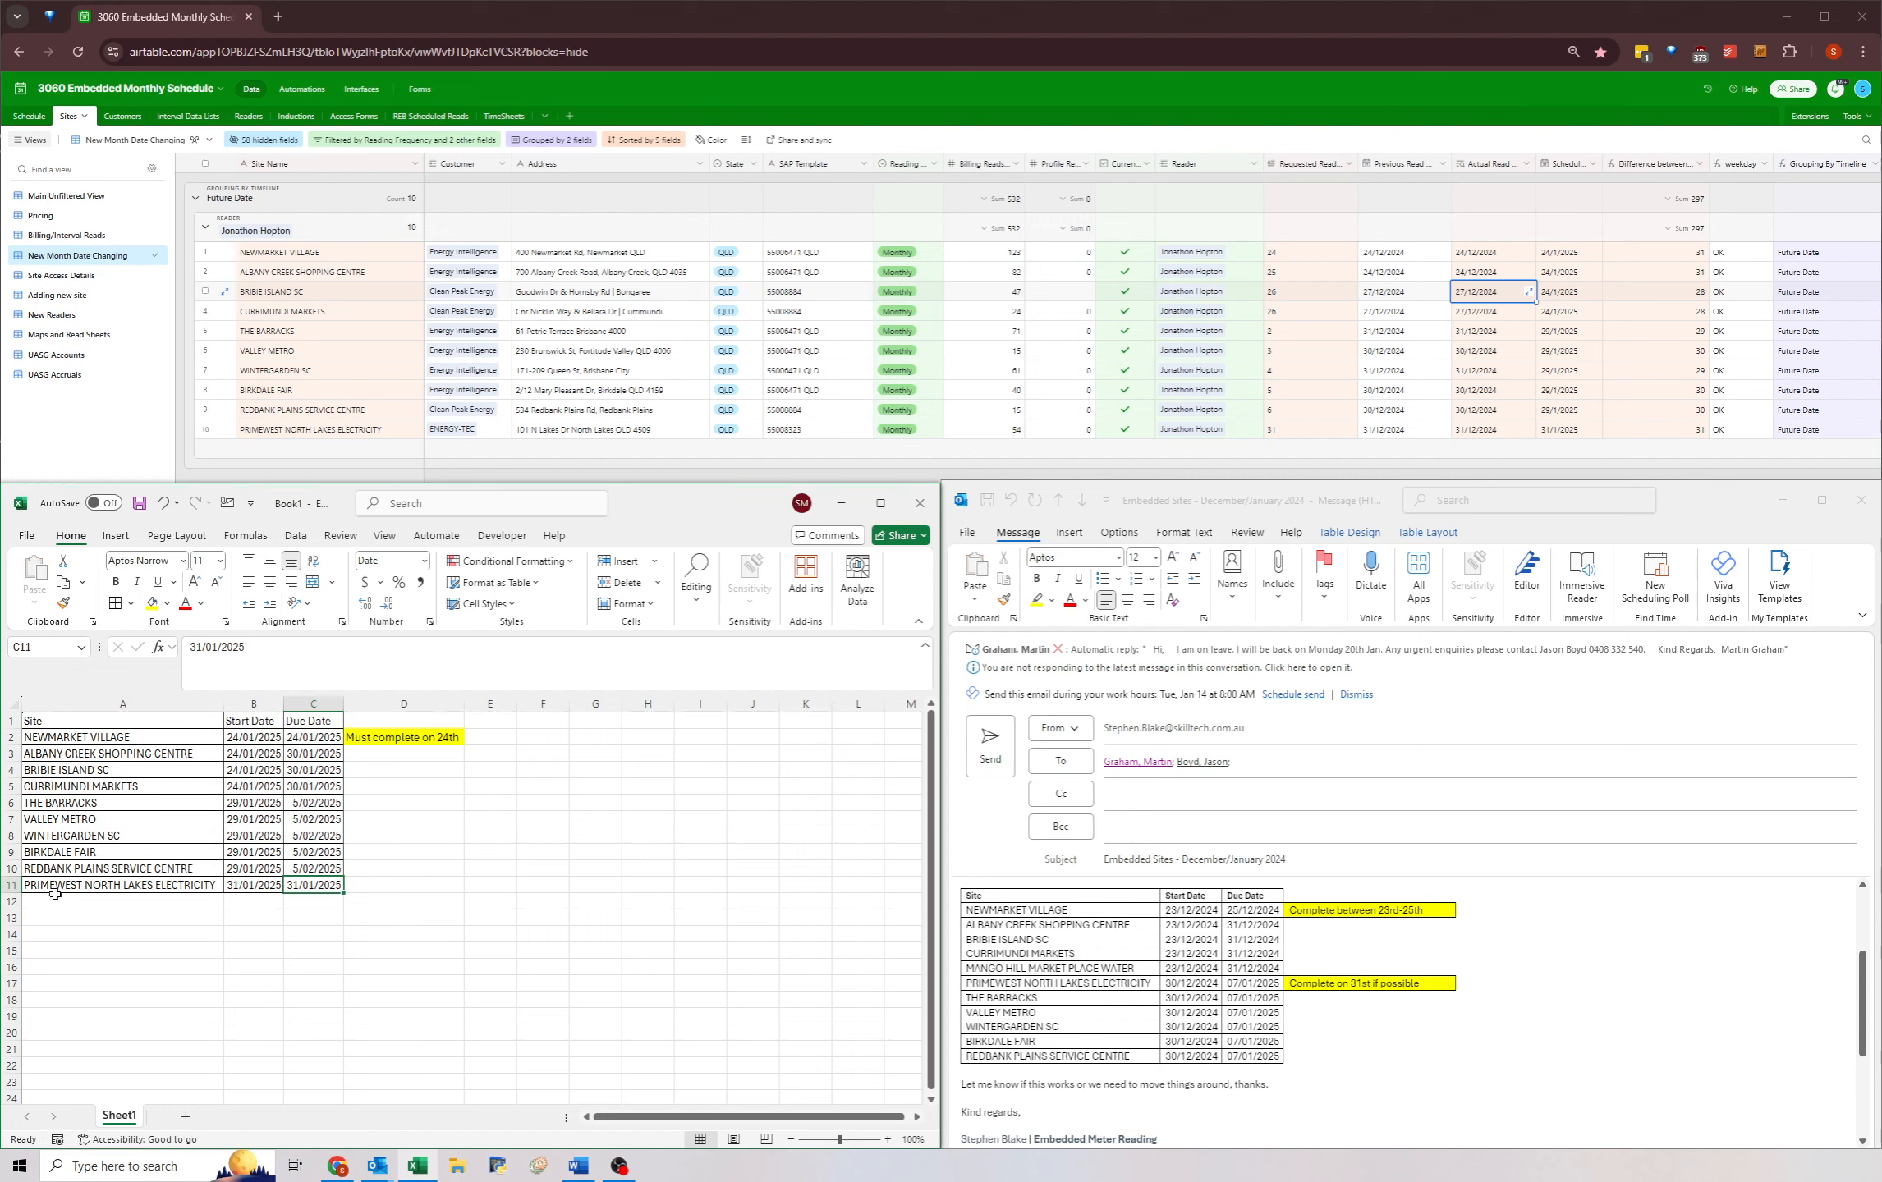
- Move the PRIMEWEST NORTH LAKES ELECTRICITY row directly above THE BARRACKS row
right_click(12, 885)
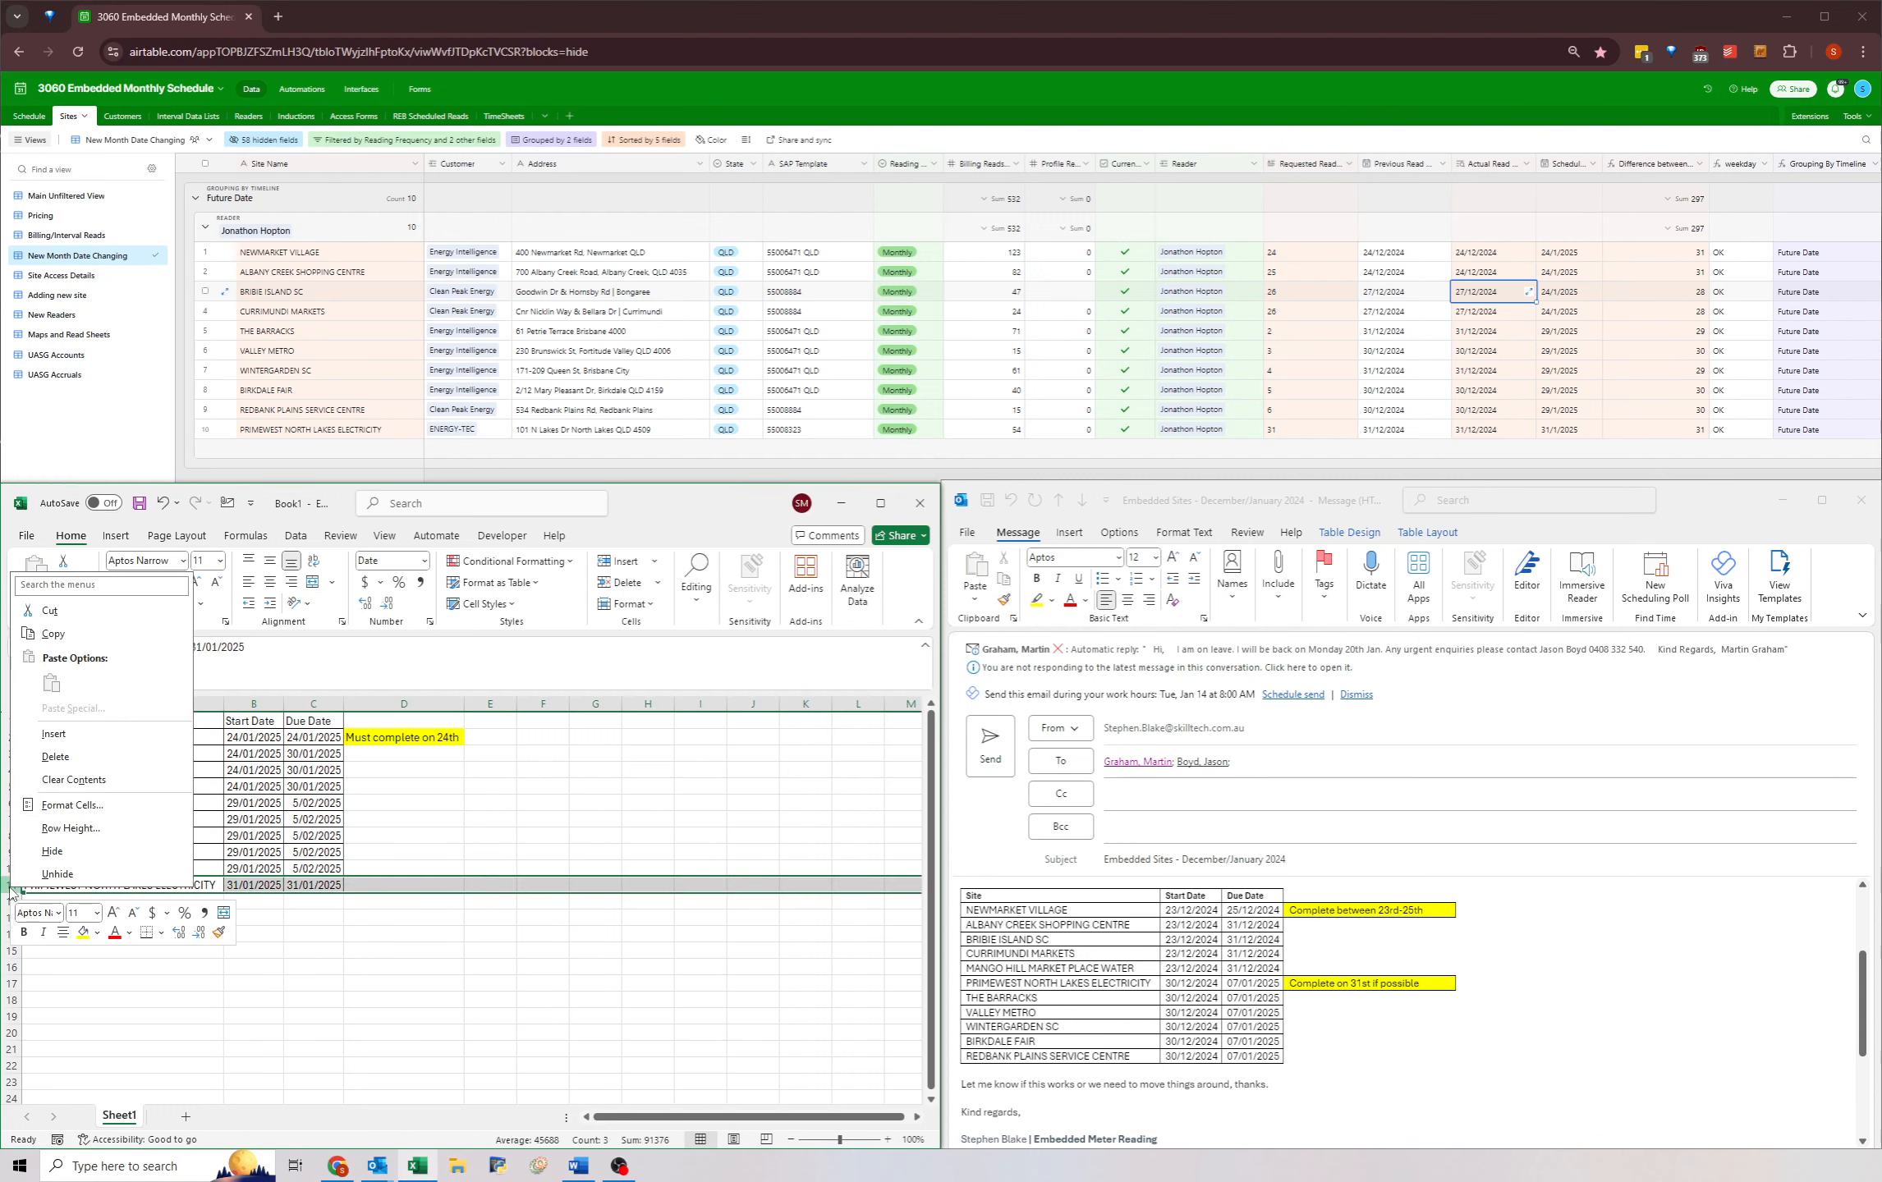
left_click(53, 633)
left_click(261, 803)
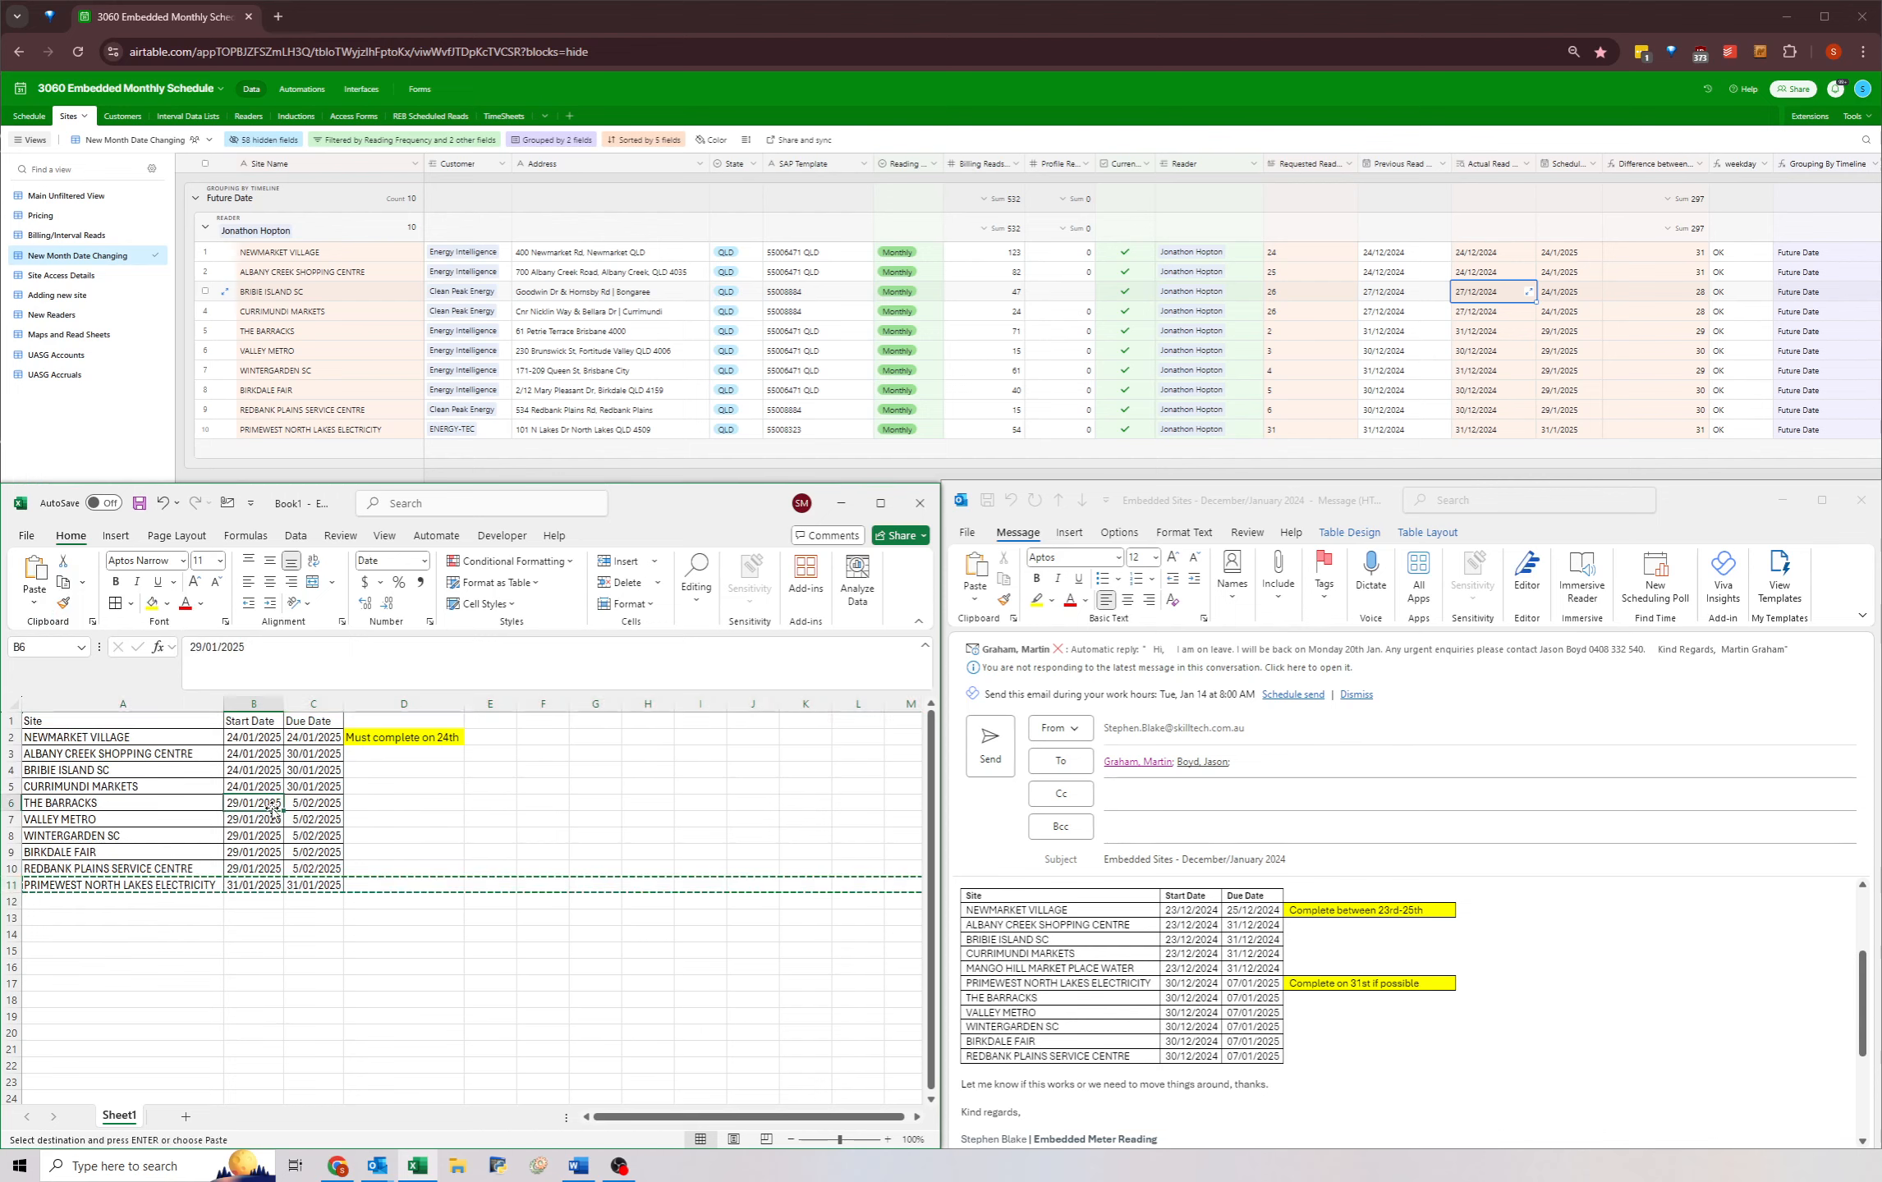
right_click(9, 803)
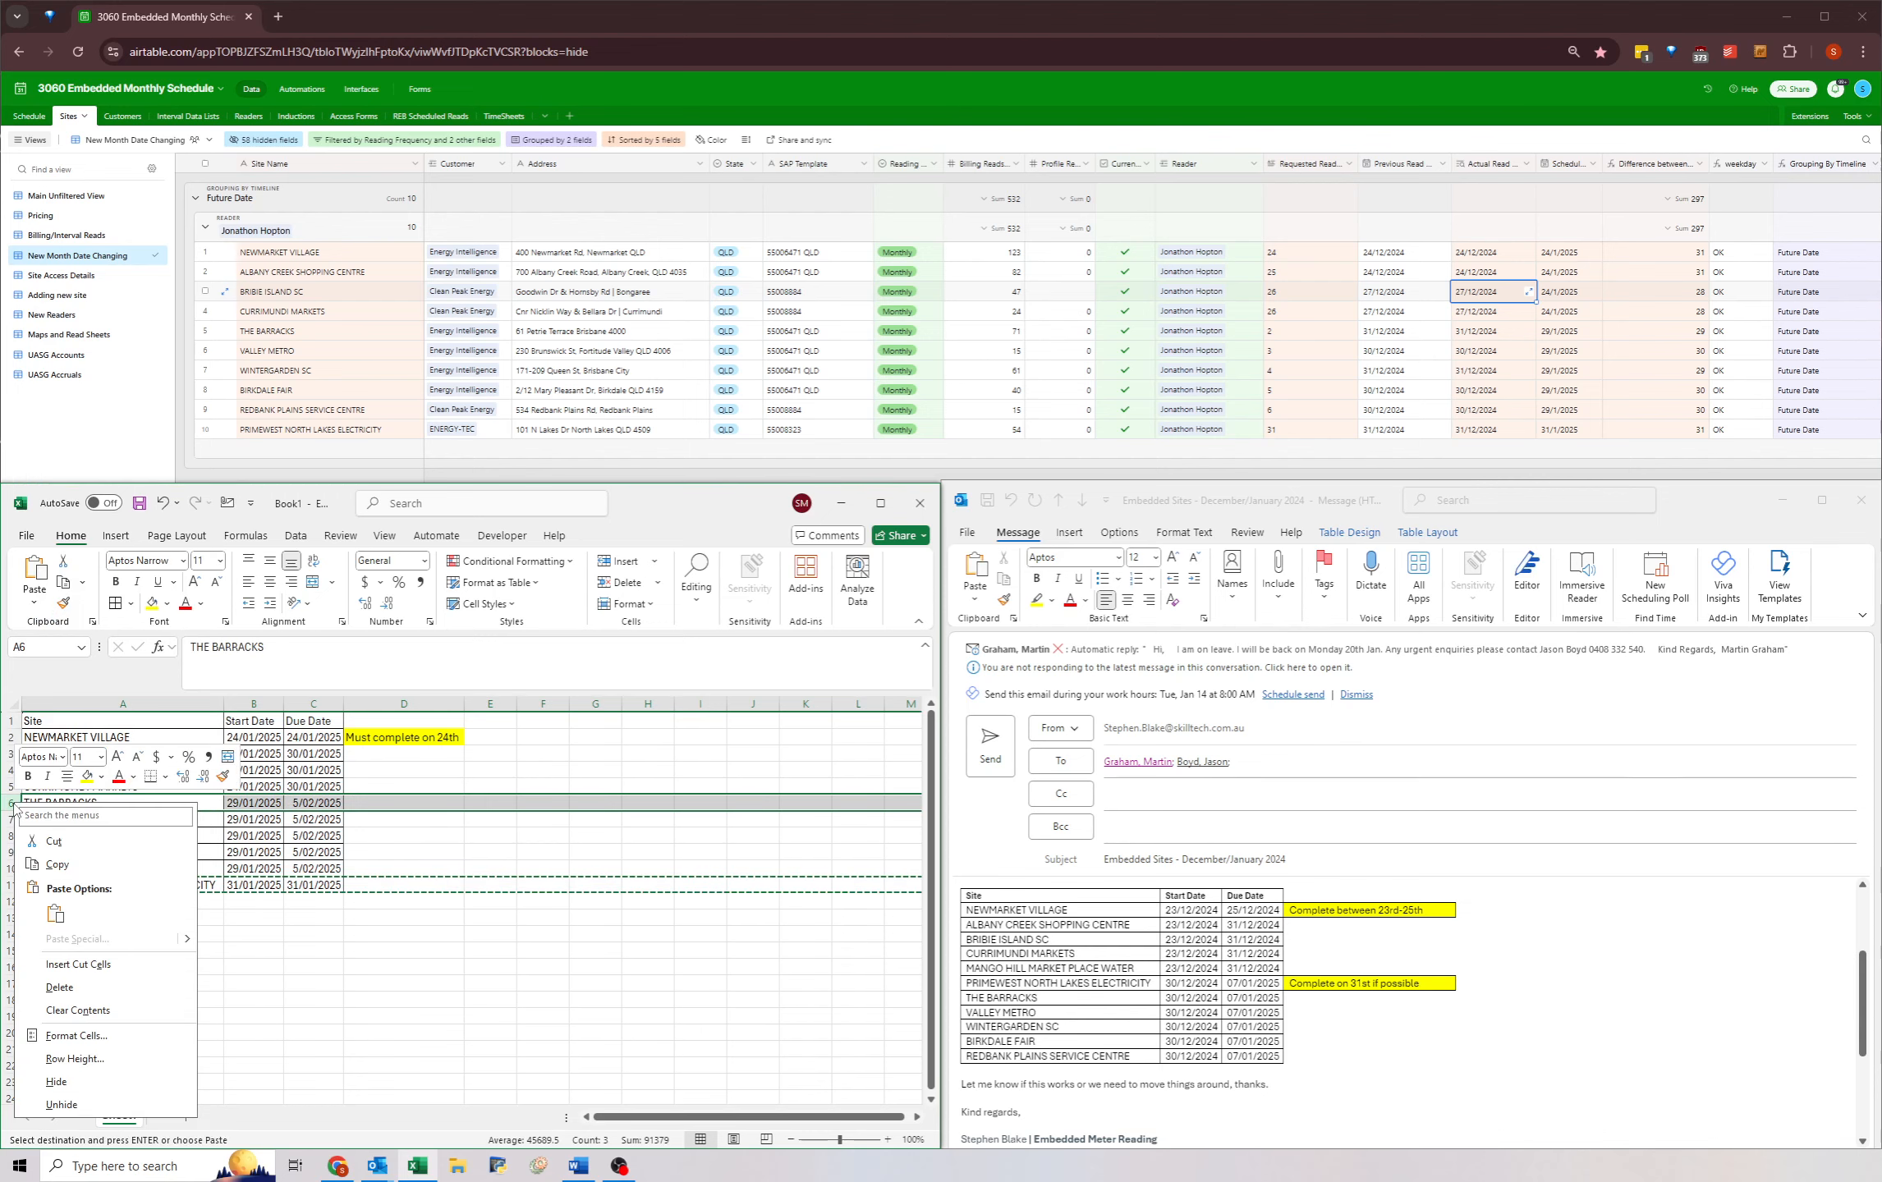
left_click(61, 959)
- Copy the highlighted NEWMARKET VILLAGE note from D2 to PRIMEWEST NORTH LAKES ELECTRICITY's row in D6
left_click(386, 737)
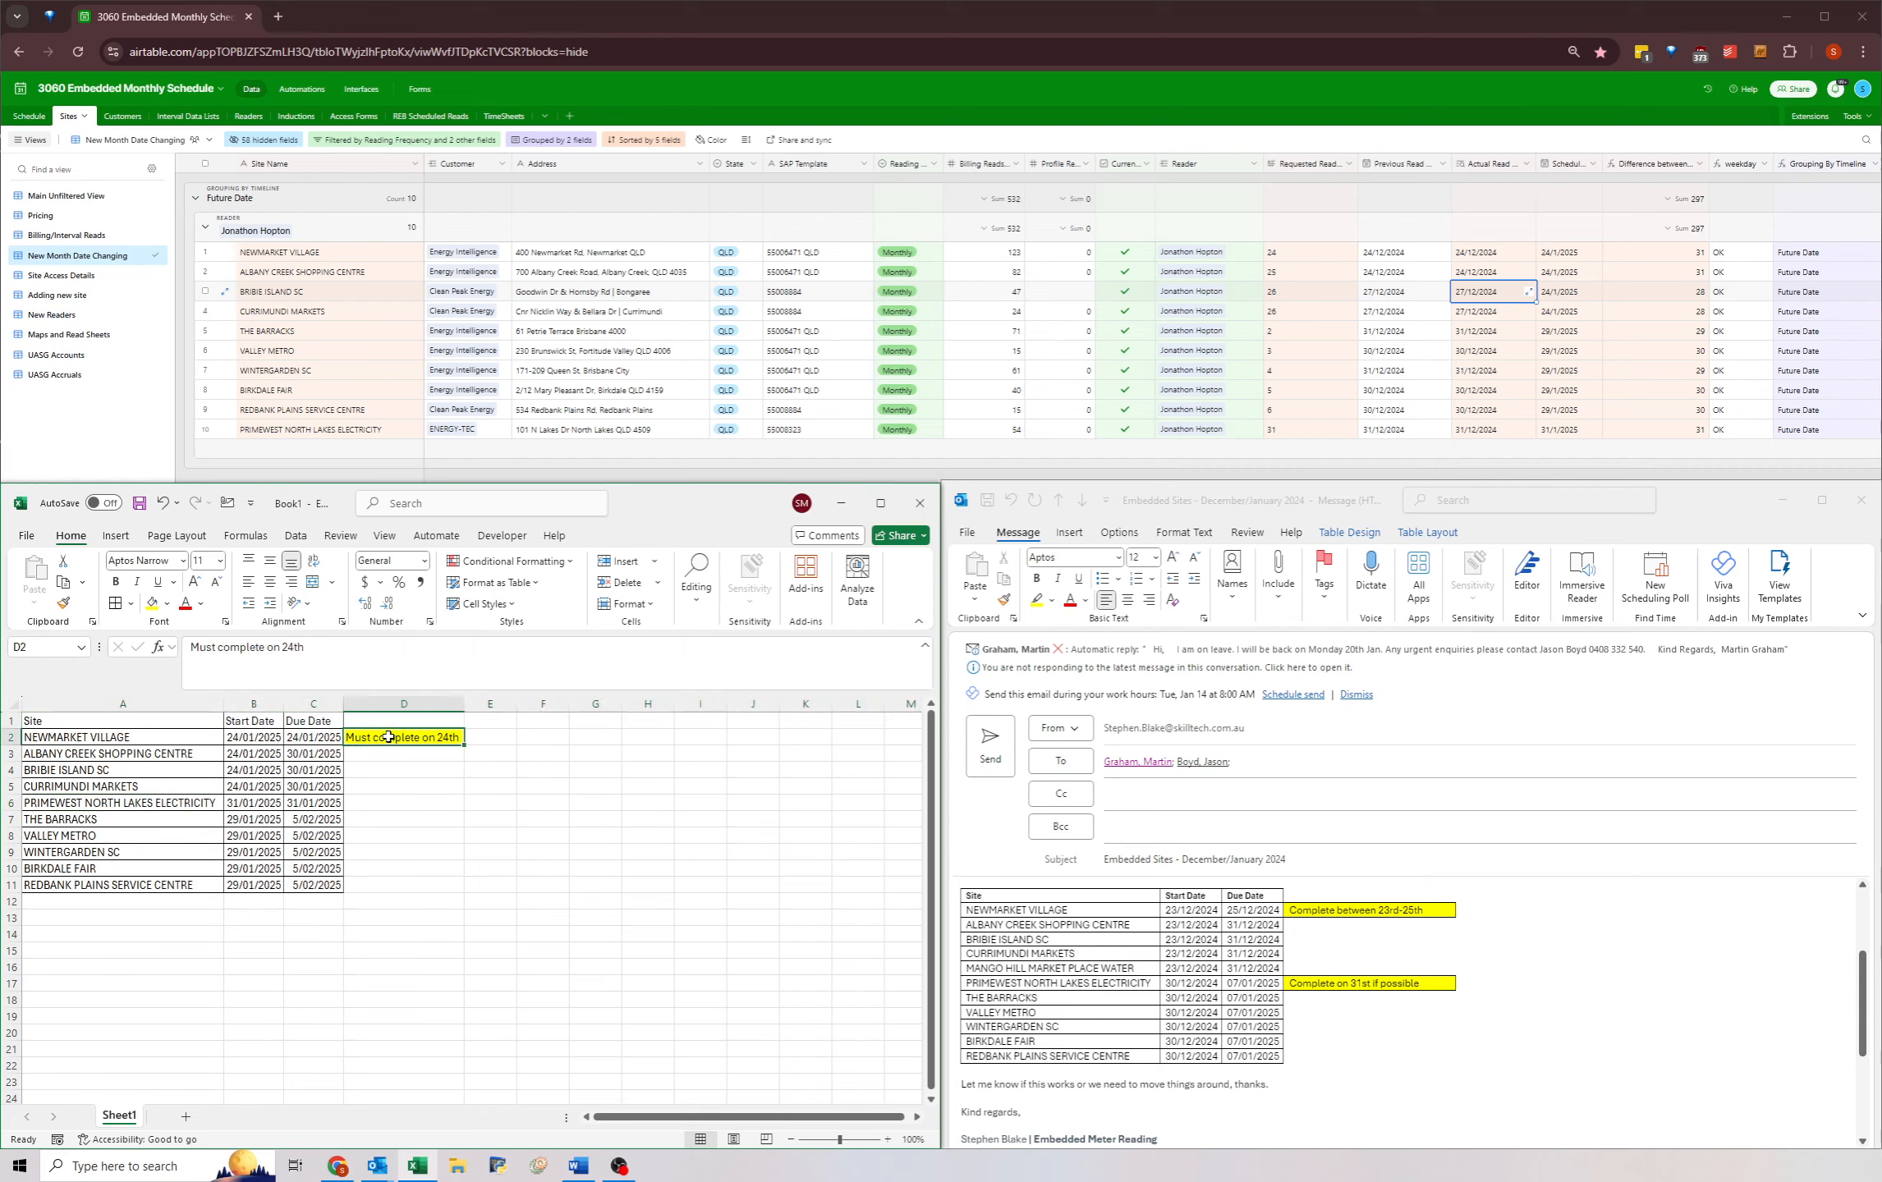
key("ctrl+c")
left_click(375, 805)
key("ctrl+v")
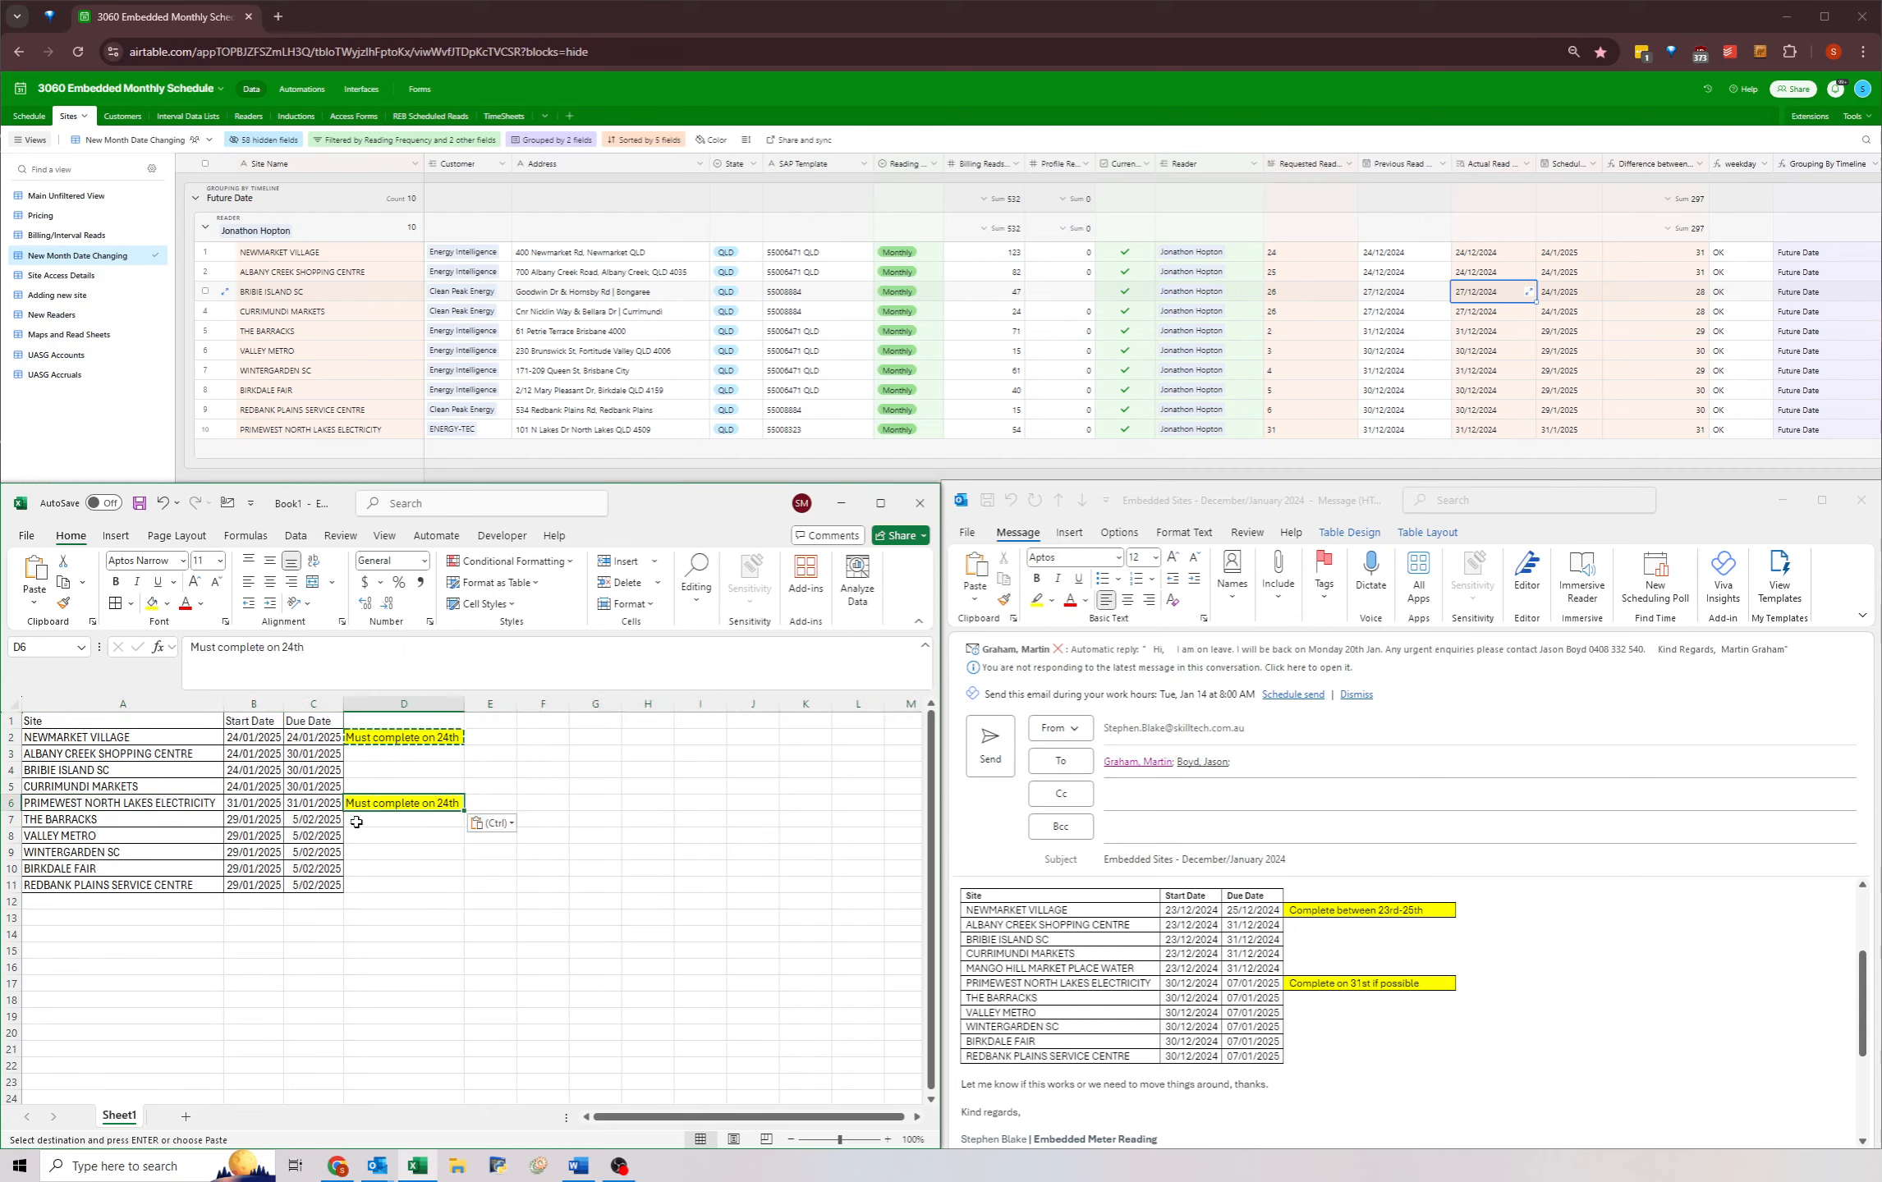
- Review the site table's start and due date groups and the two highlighted completion notes
left_click(296, 819)
left_click_drag(300, 736, 300, 784)
left_click(300, 736)
key("shift+Down")
key("shift+Up")
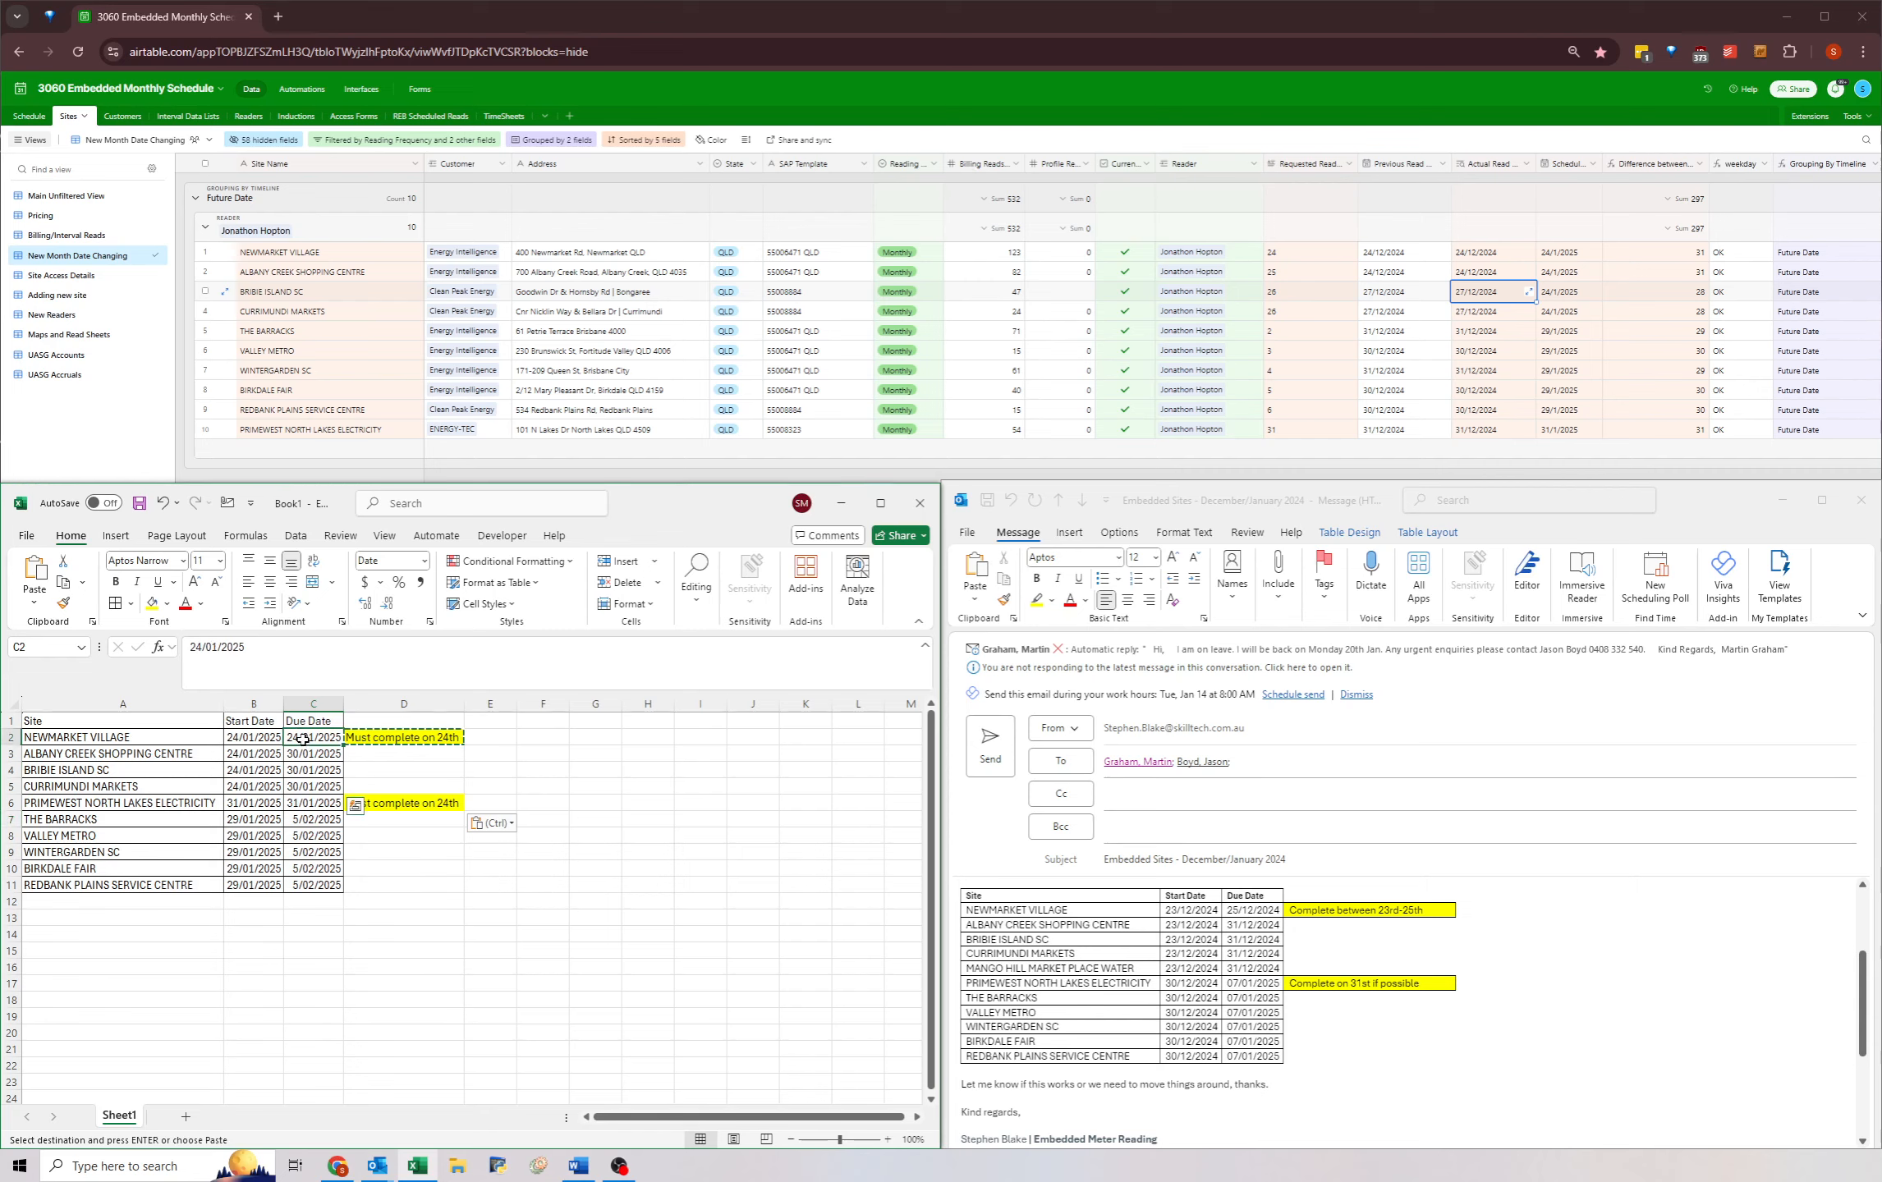
key("shift+Down")
key("shift+Down")
key("shift+Down")
left_click(314, 737)
key("shift+Down")
key("shift+Down")
key("shift+Down")
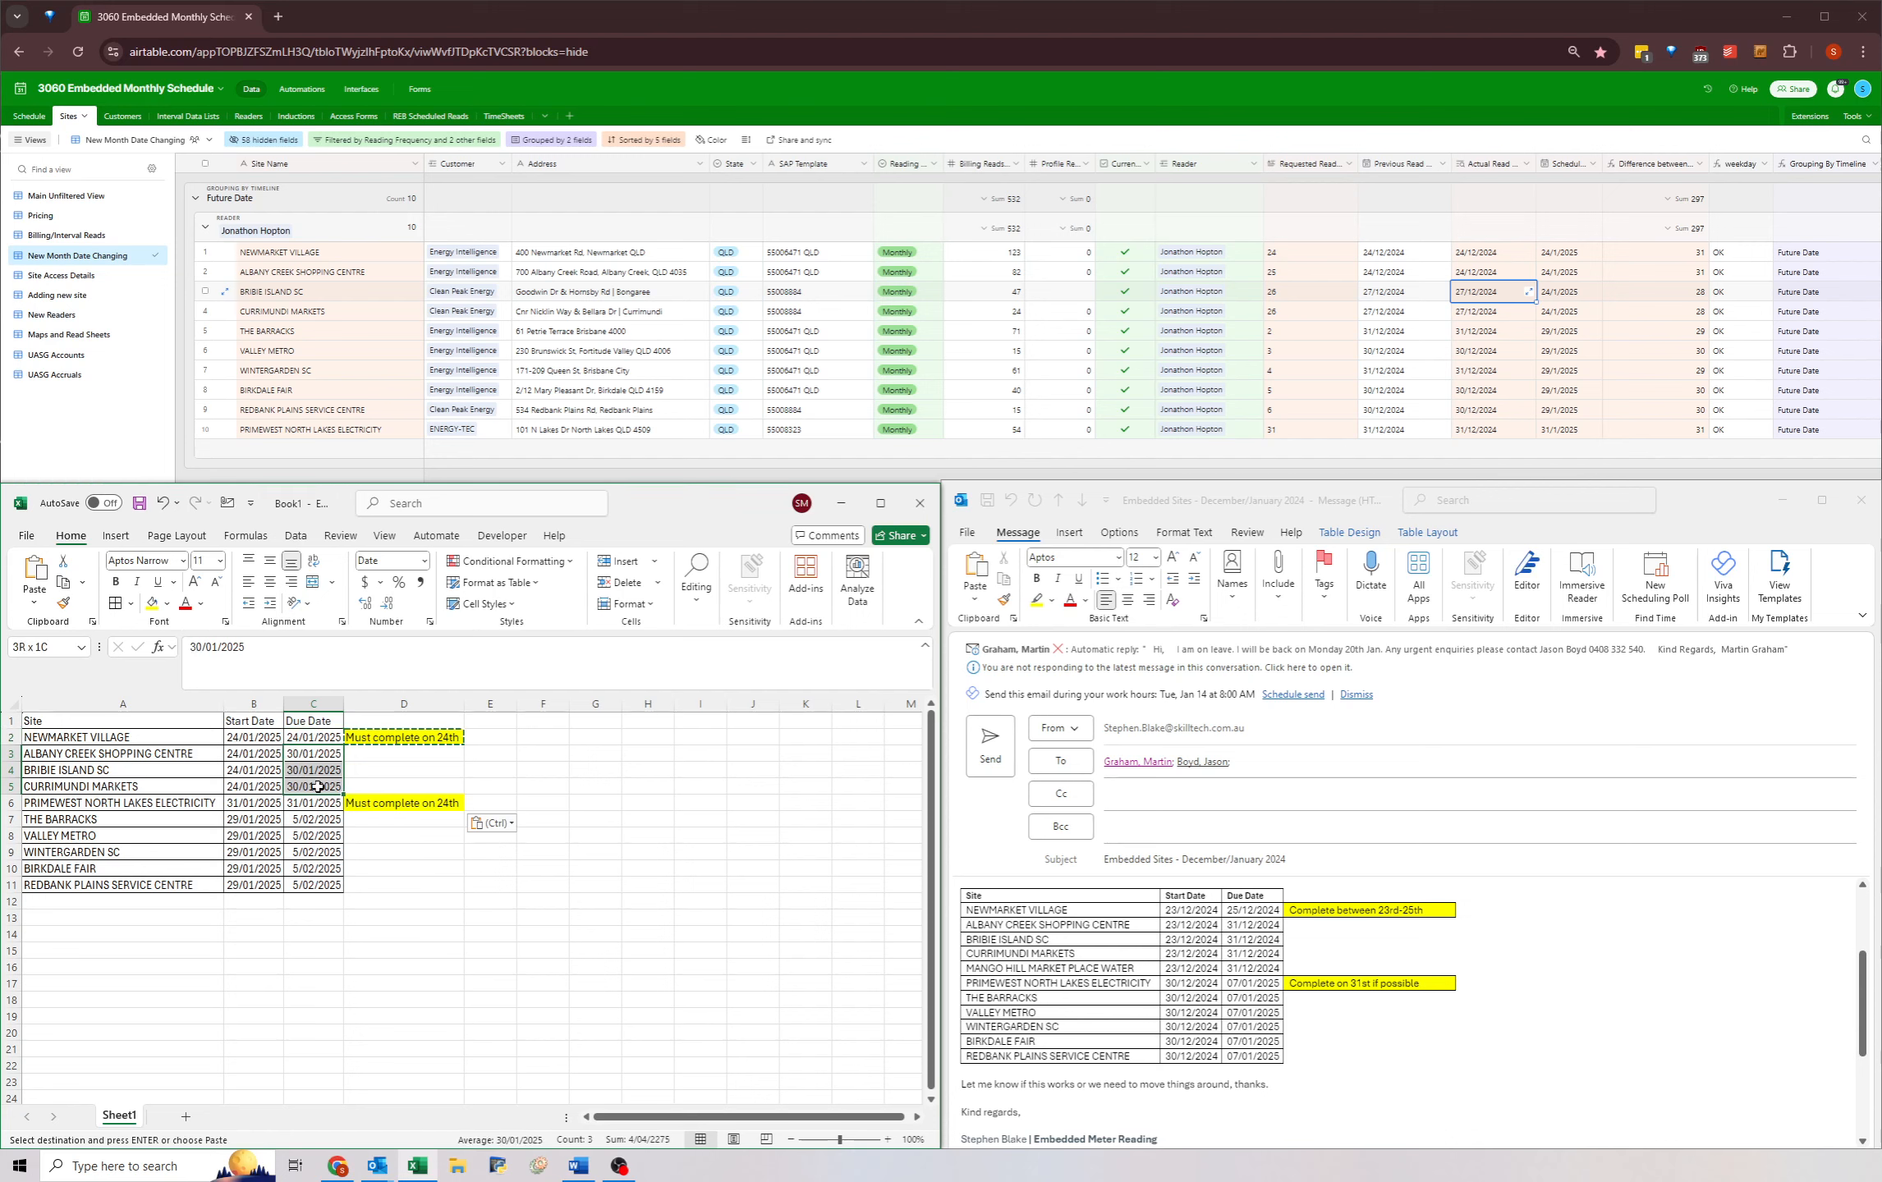
left_click(316, 804)
left_click_drag(316, 821, 316, 887)
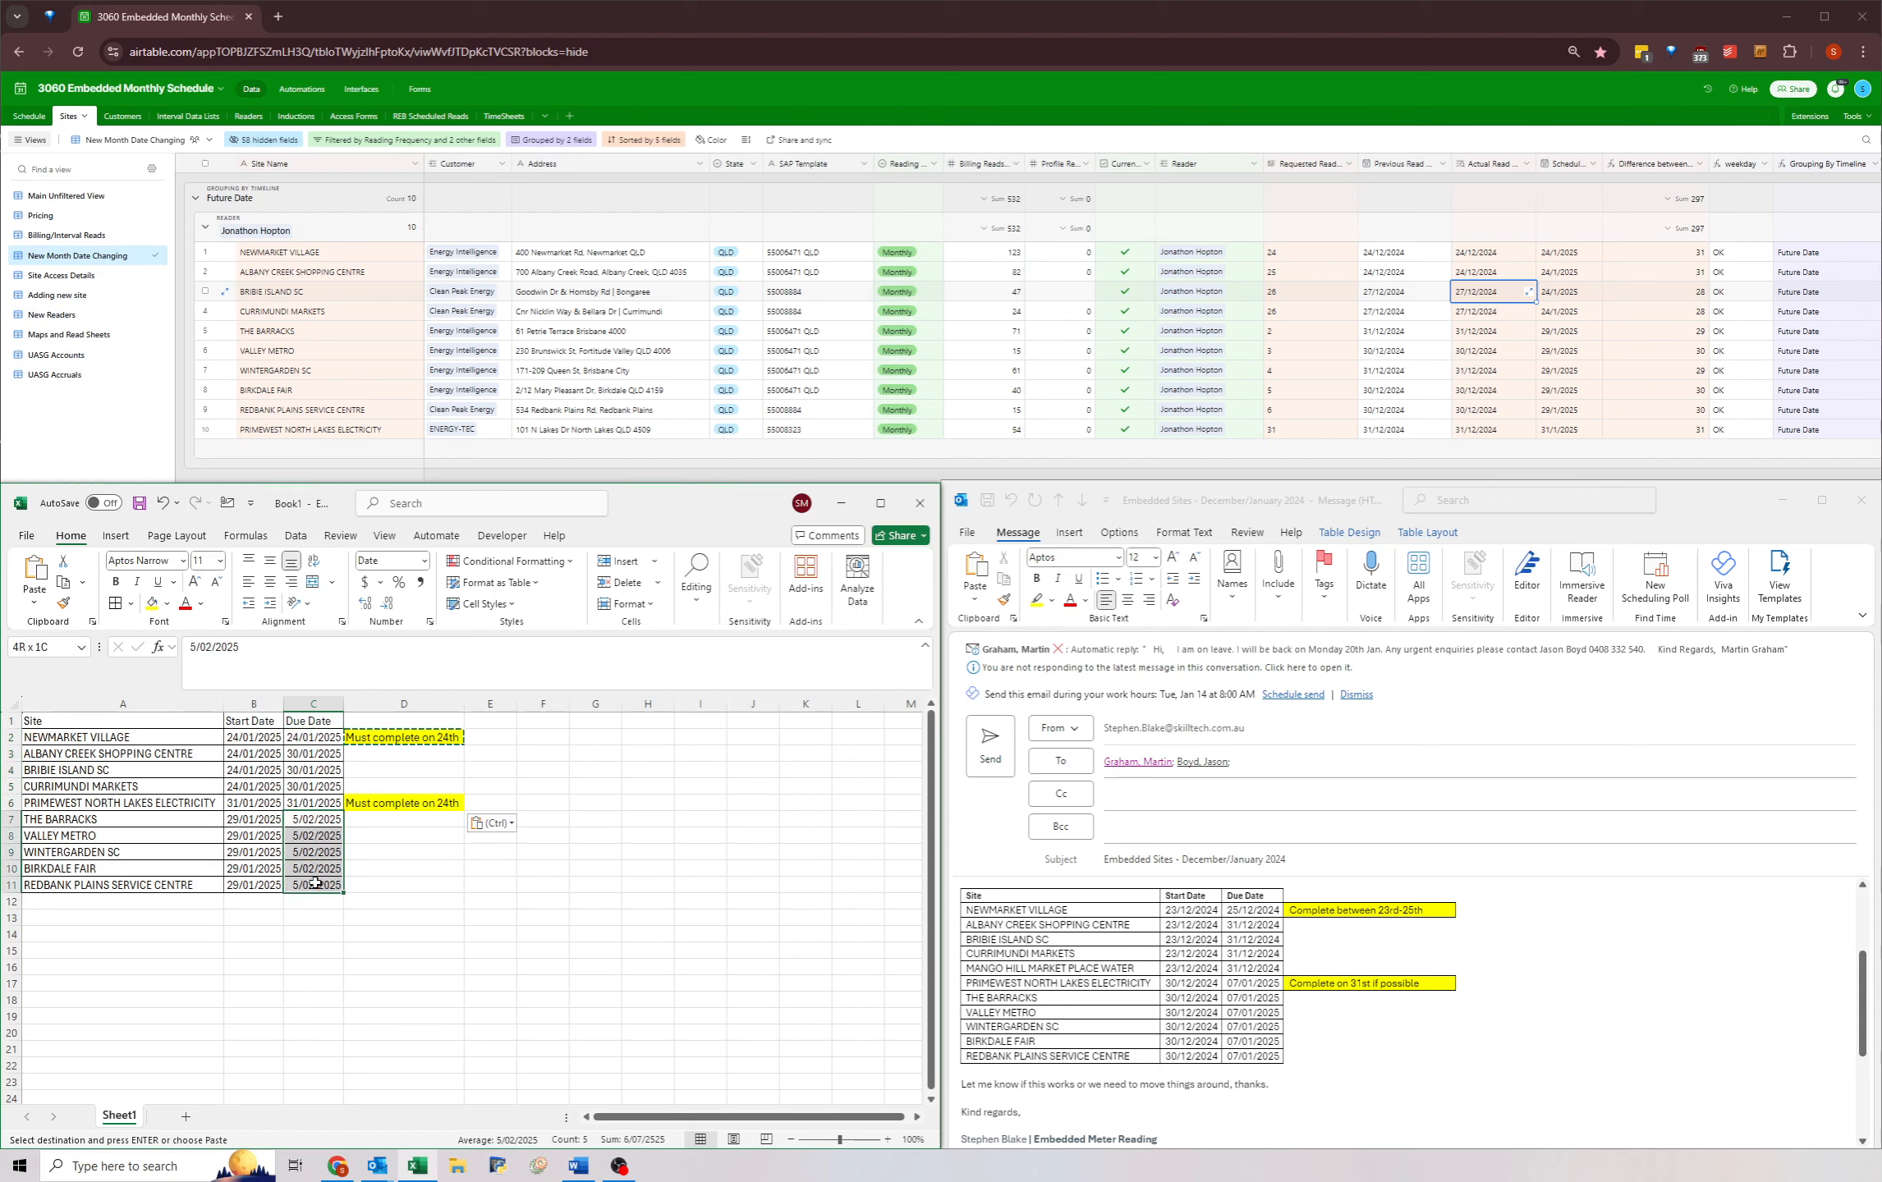
left_click_drag(248, 819, 277, 887)
left_click(377, 805)
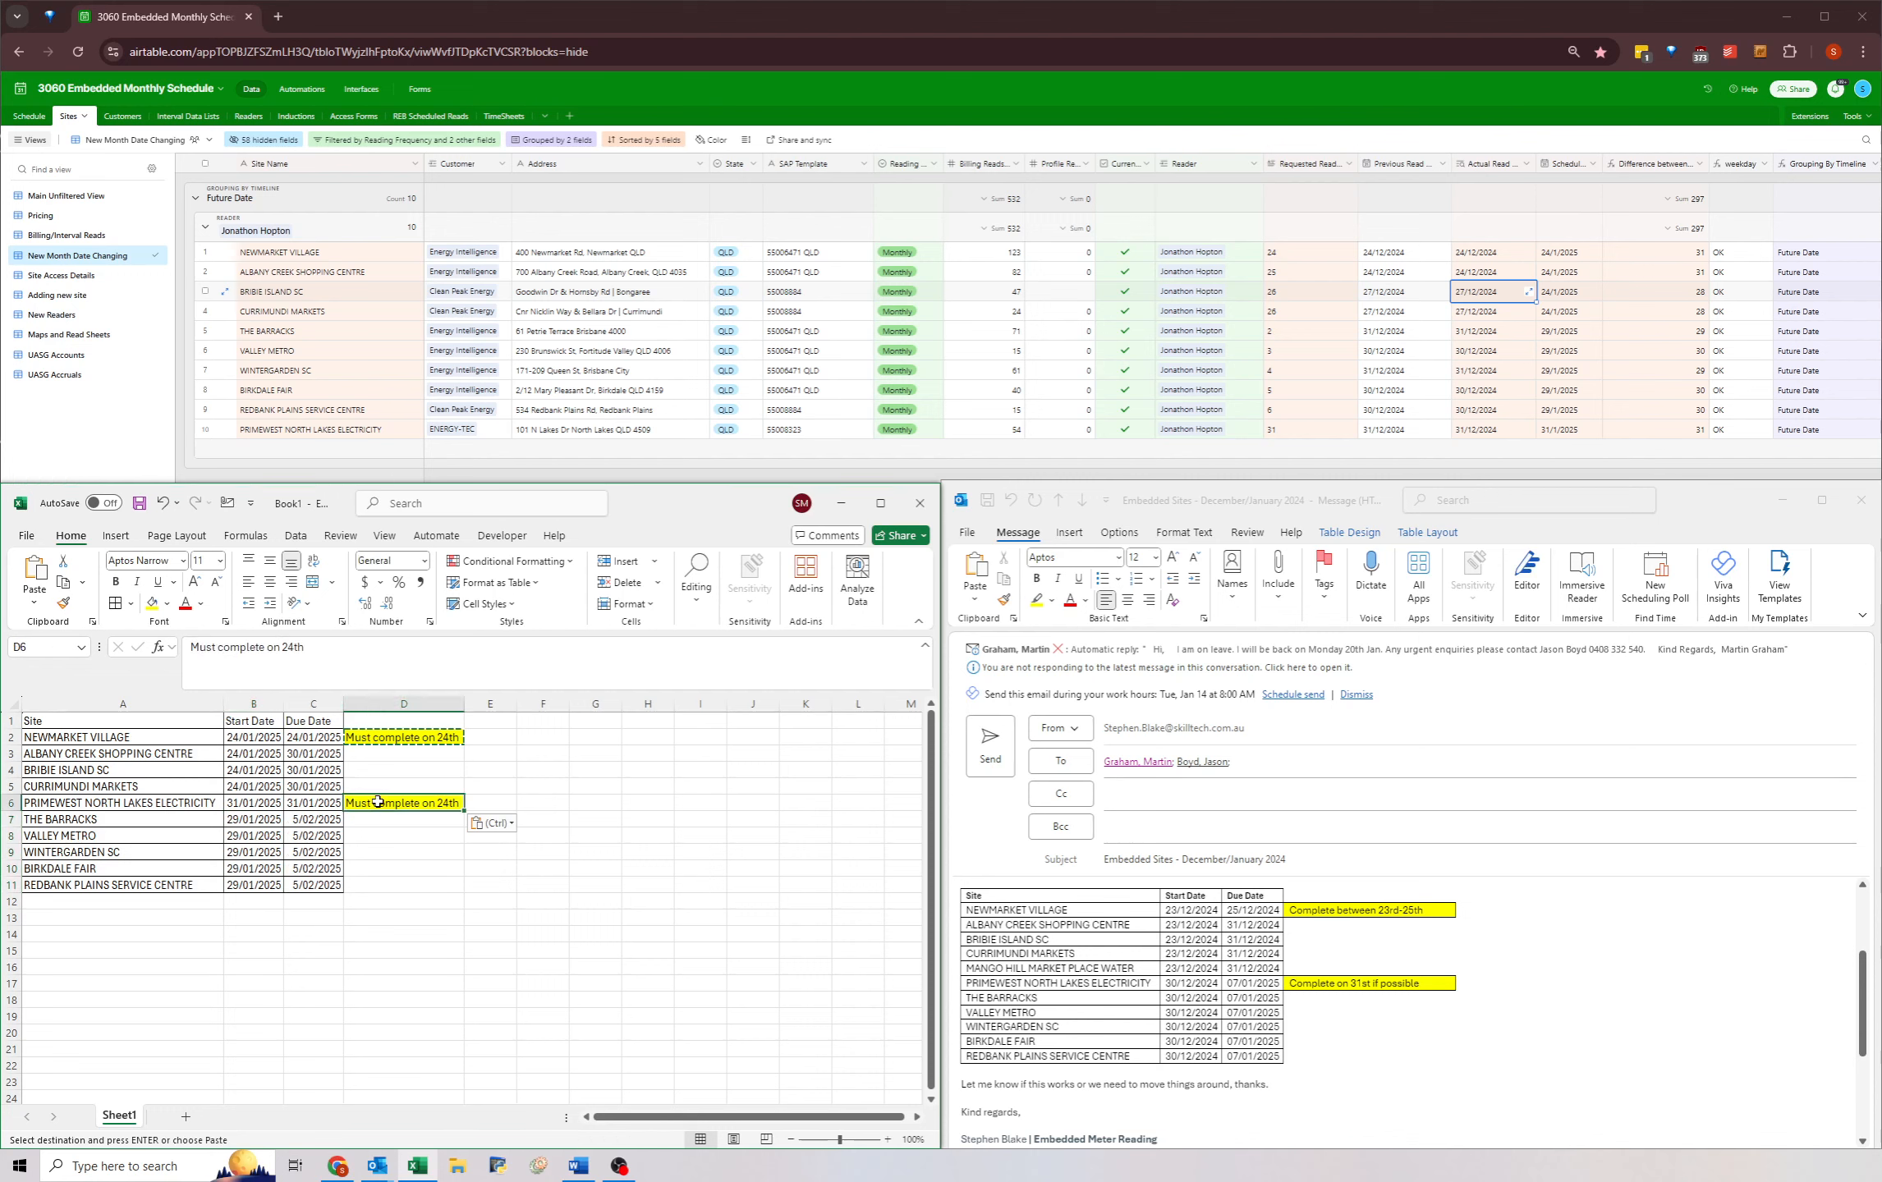
key("Escape")
left_click(396, 738, "ctrl")
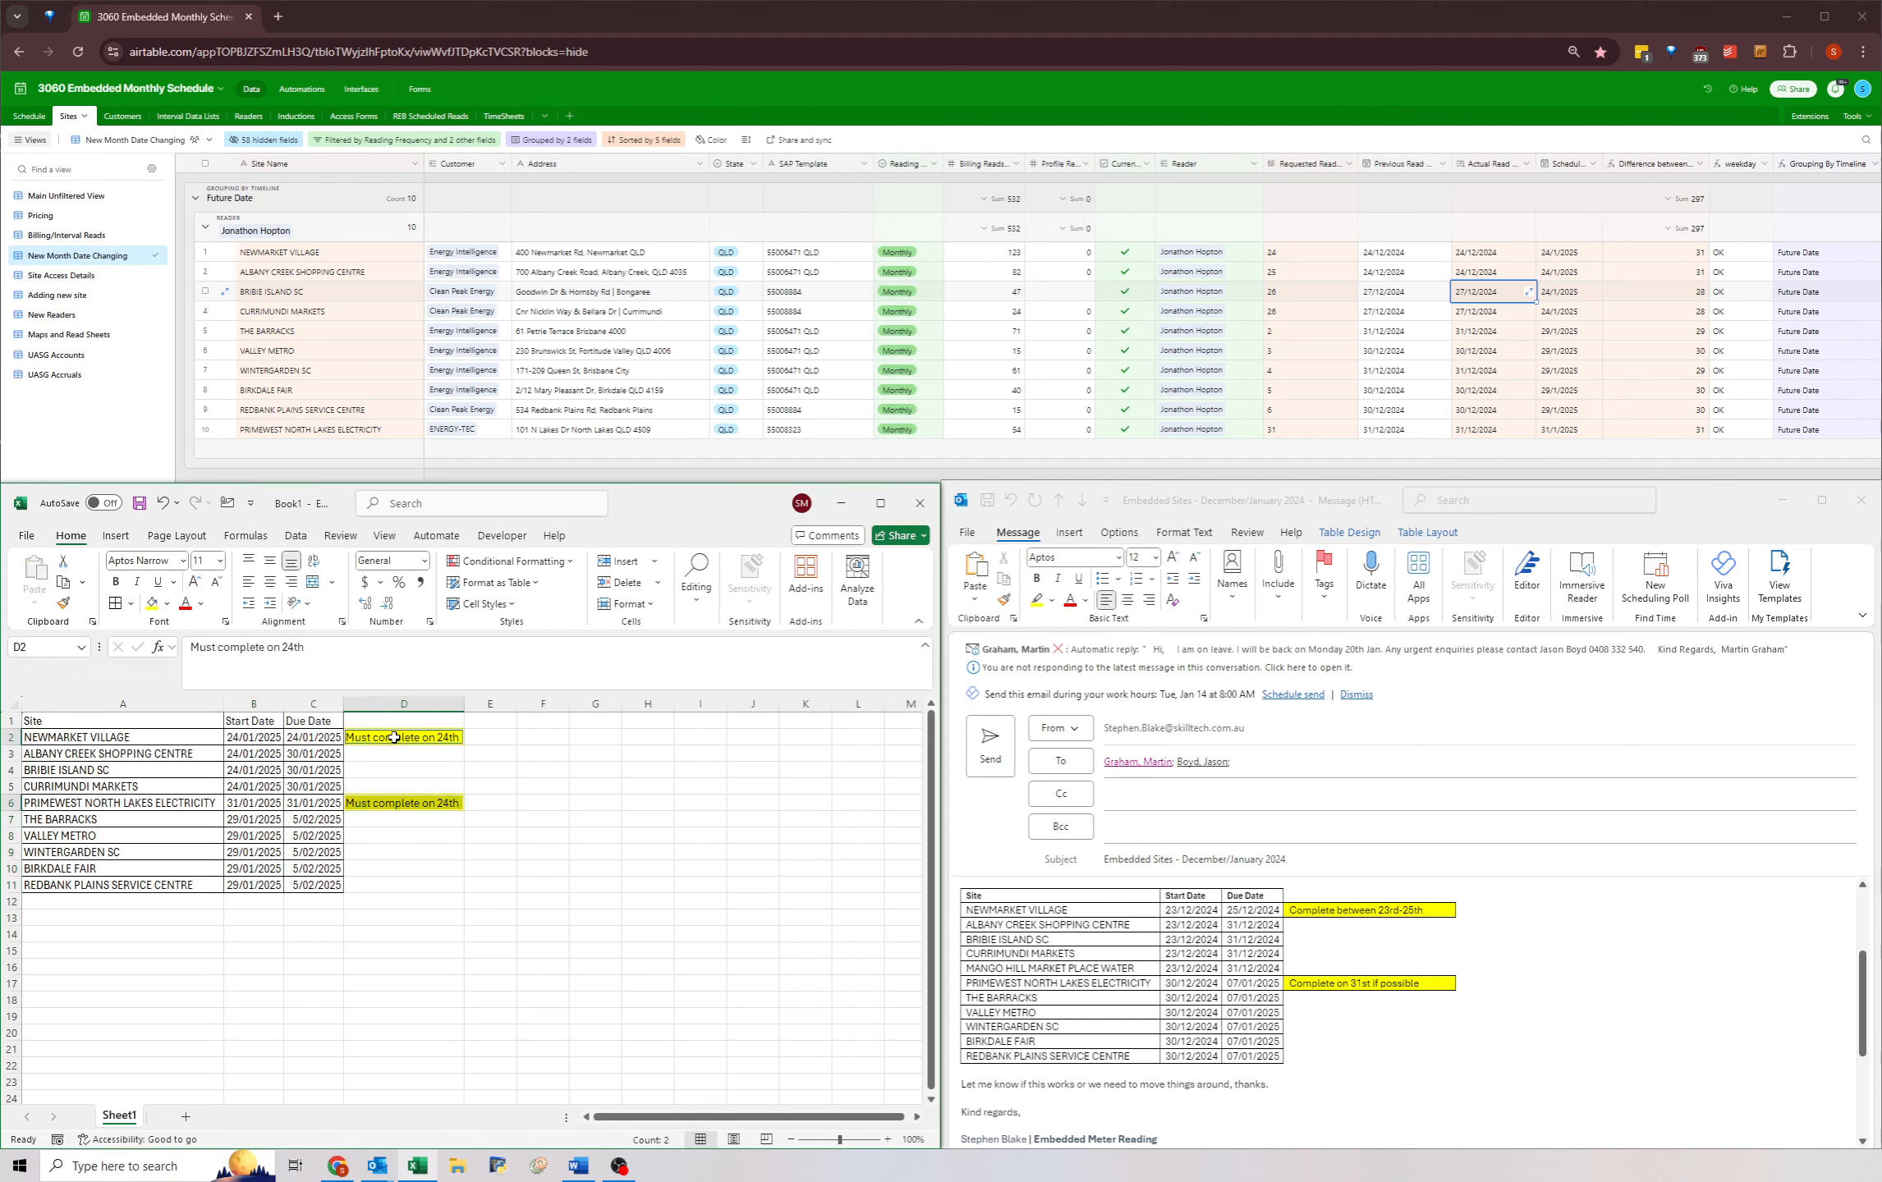
left_click(280, 853)
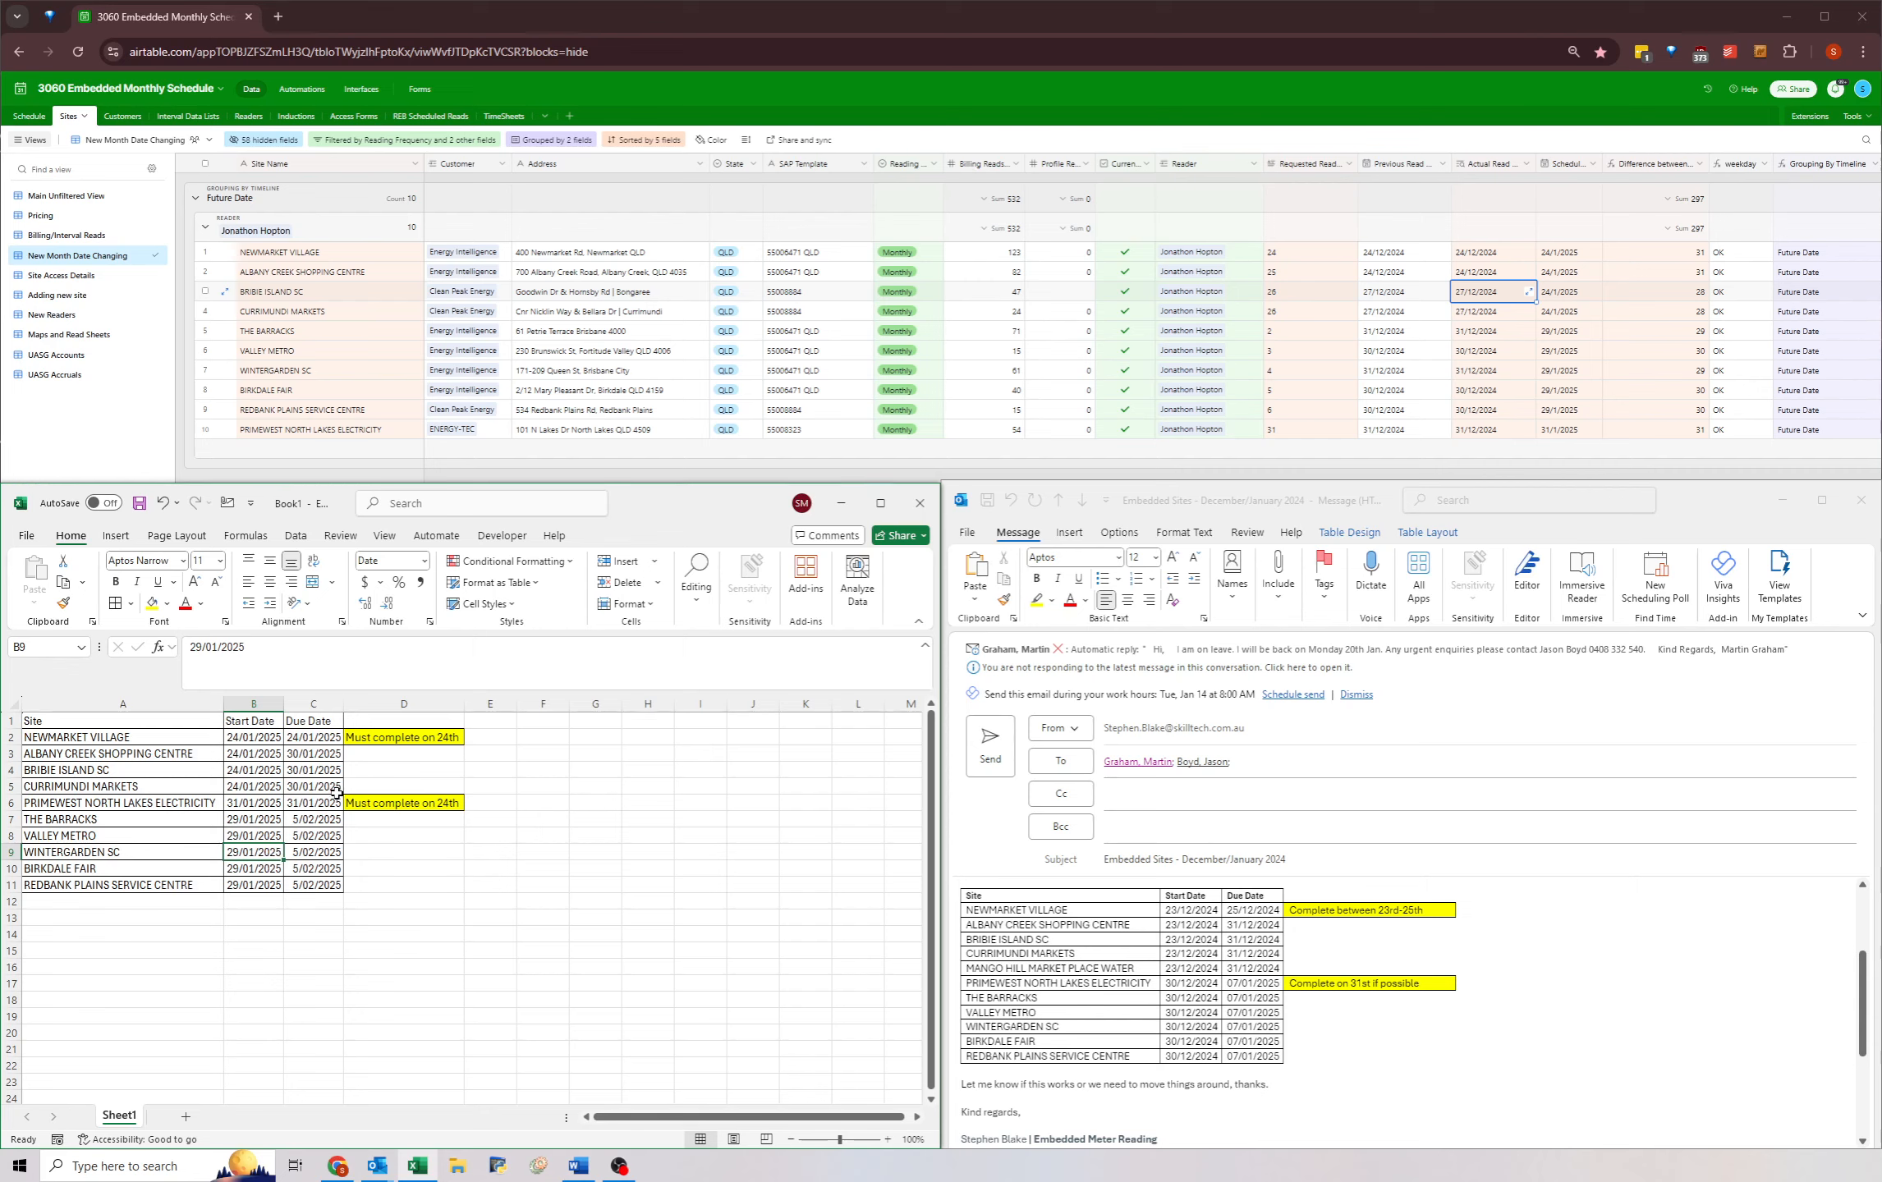
- Change the PRIMEWEST NORTH LAKES ELECTRICITY note in D6 to "Must complete on 31st"
left_click(400, 805)
double_click(441, 804)
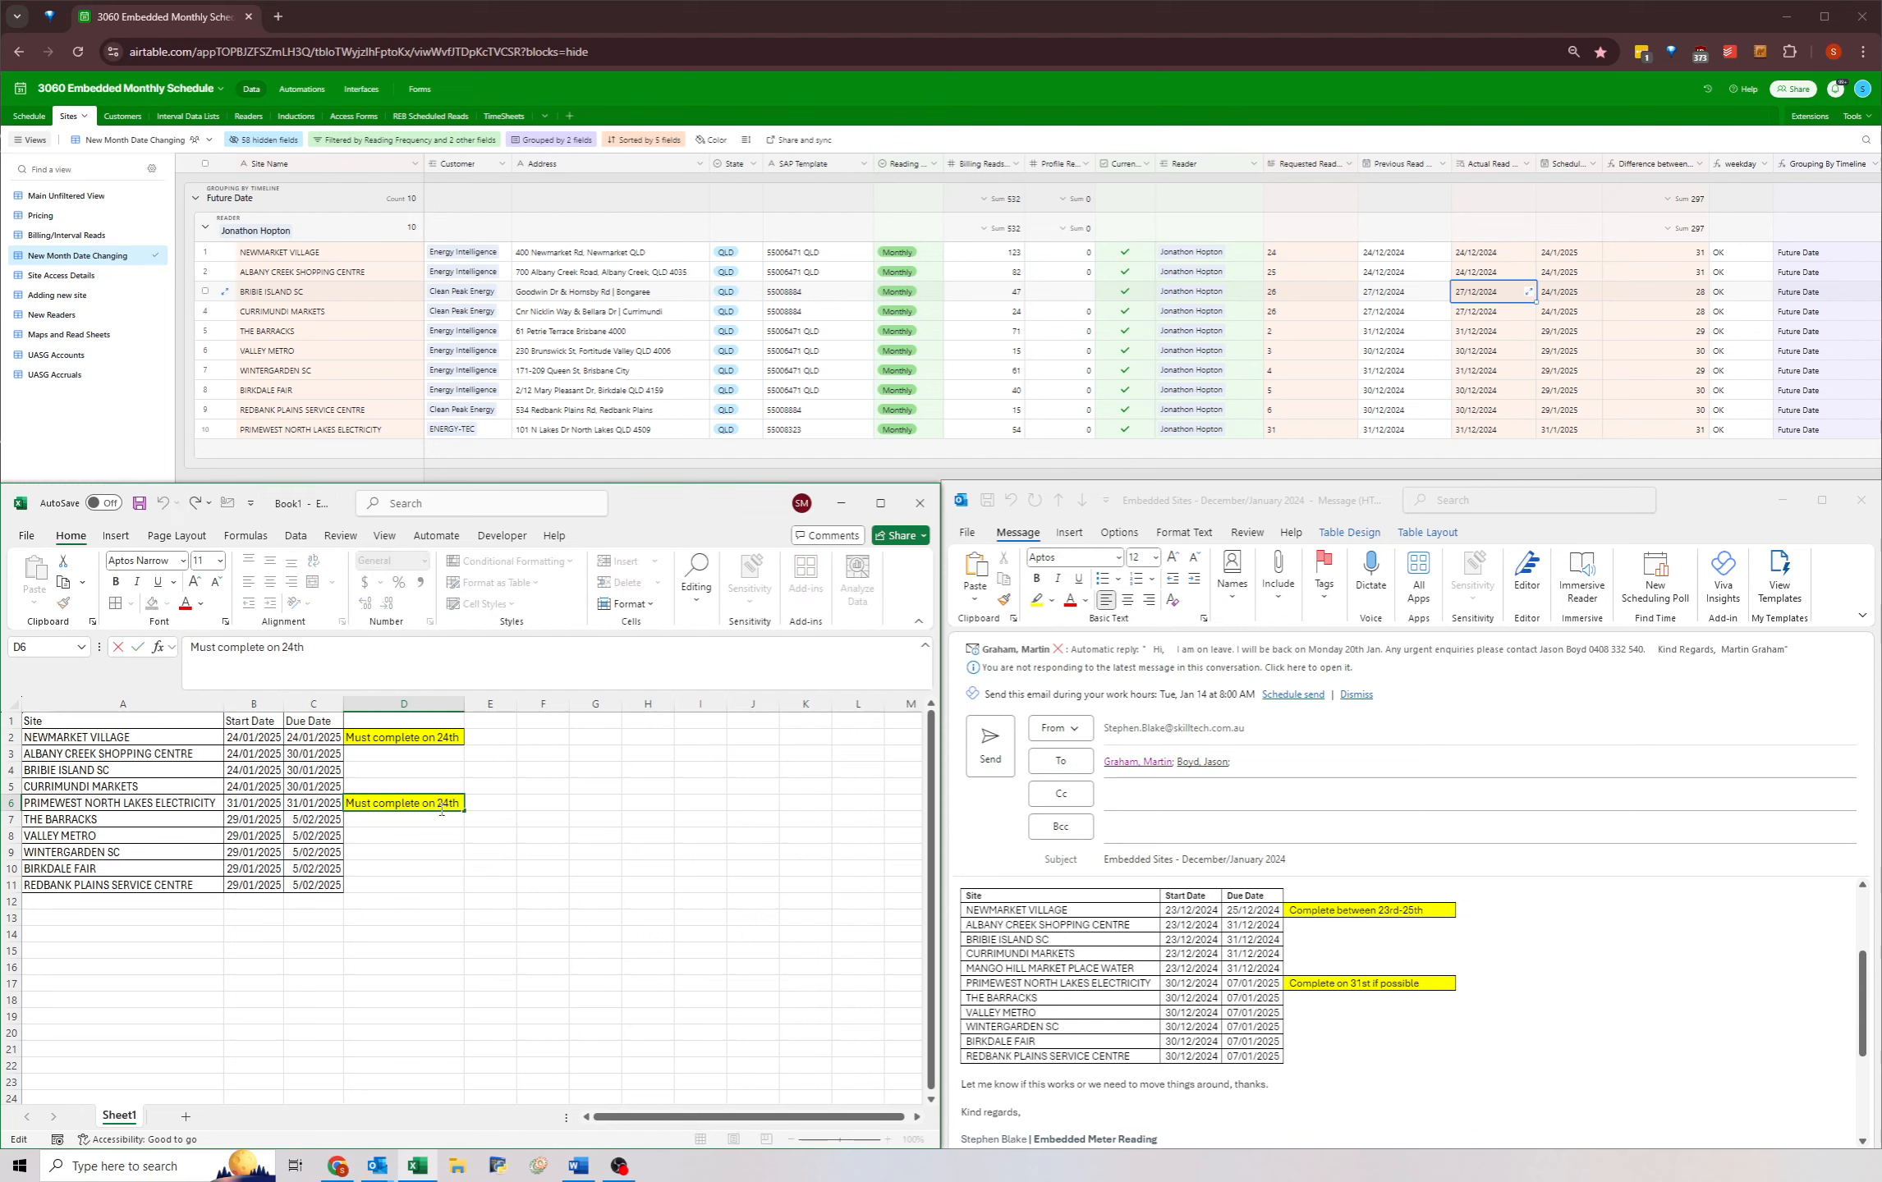
key("BackSpace")
key("BackSpace")
type("31")
key("Delete")
key("Delete")
left_click(409, 869)
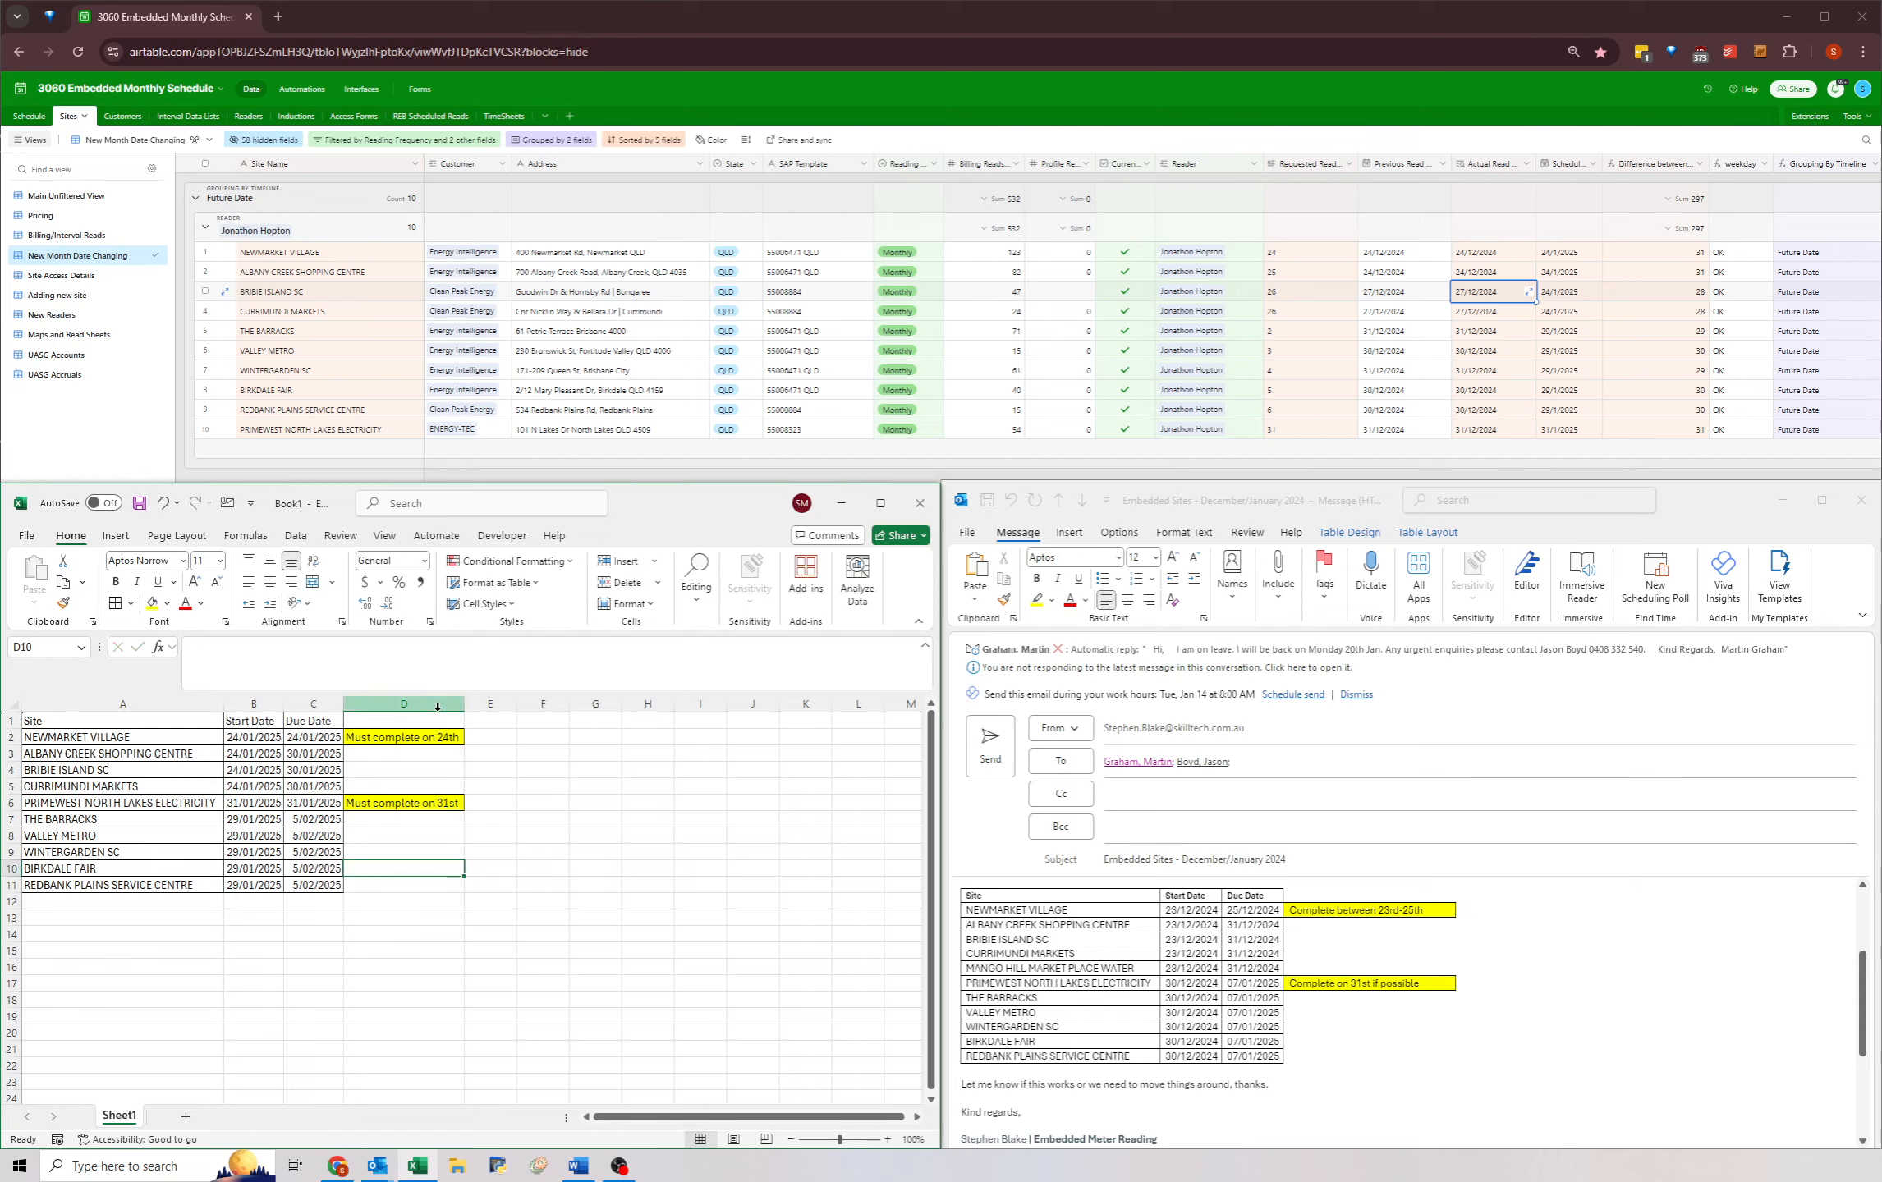
- Select the new site table A1:D11, switch to the Outlook draft and delete the old site table and the extra blank line
left_click_drag(154, 721, 403, 885)
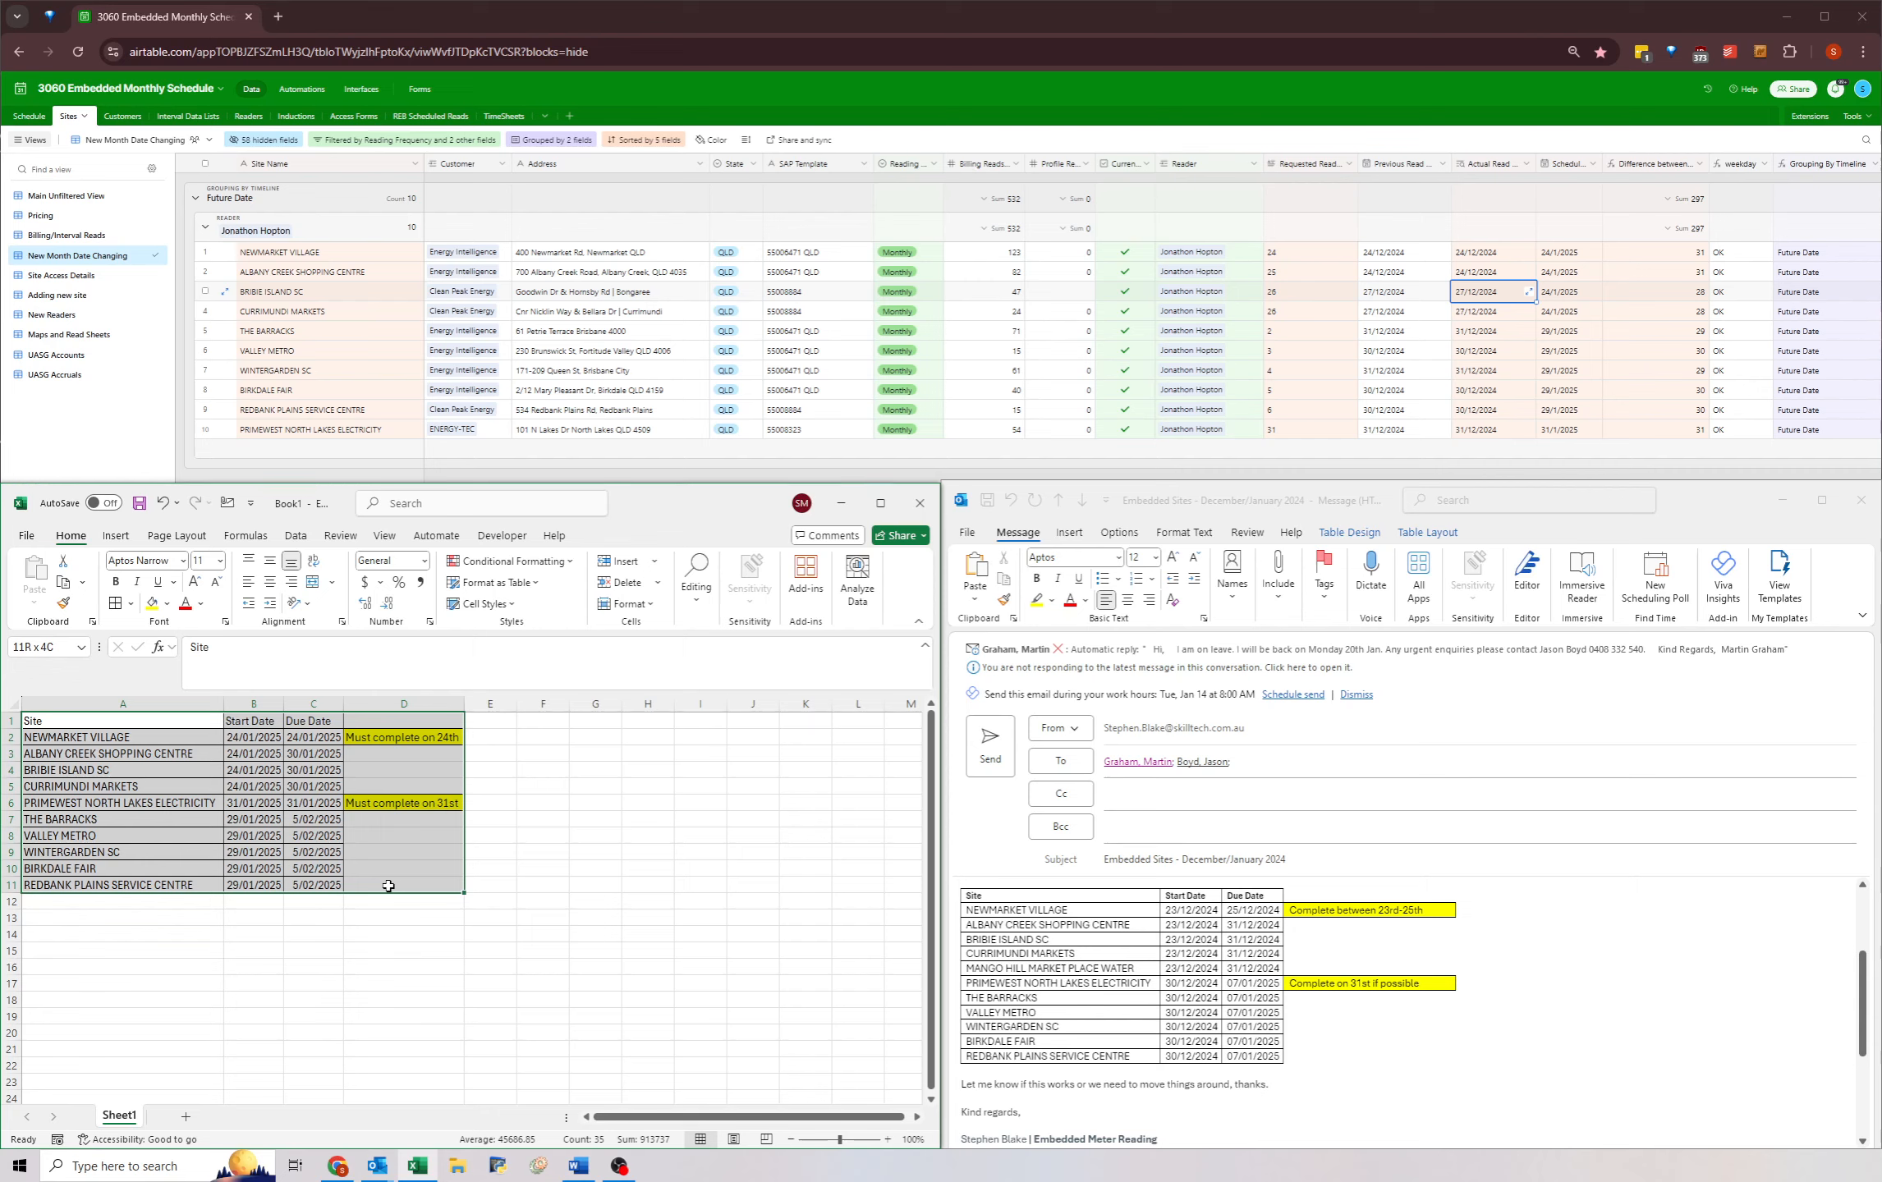
left_click(957, 881)
left_click(957, 881)
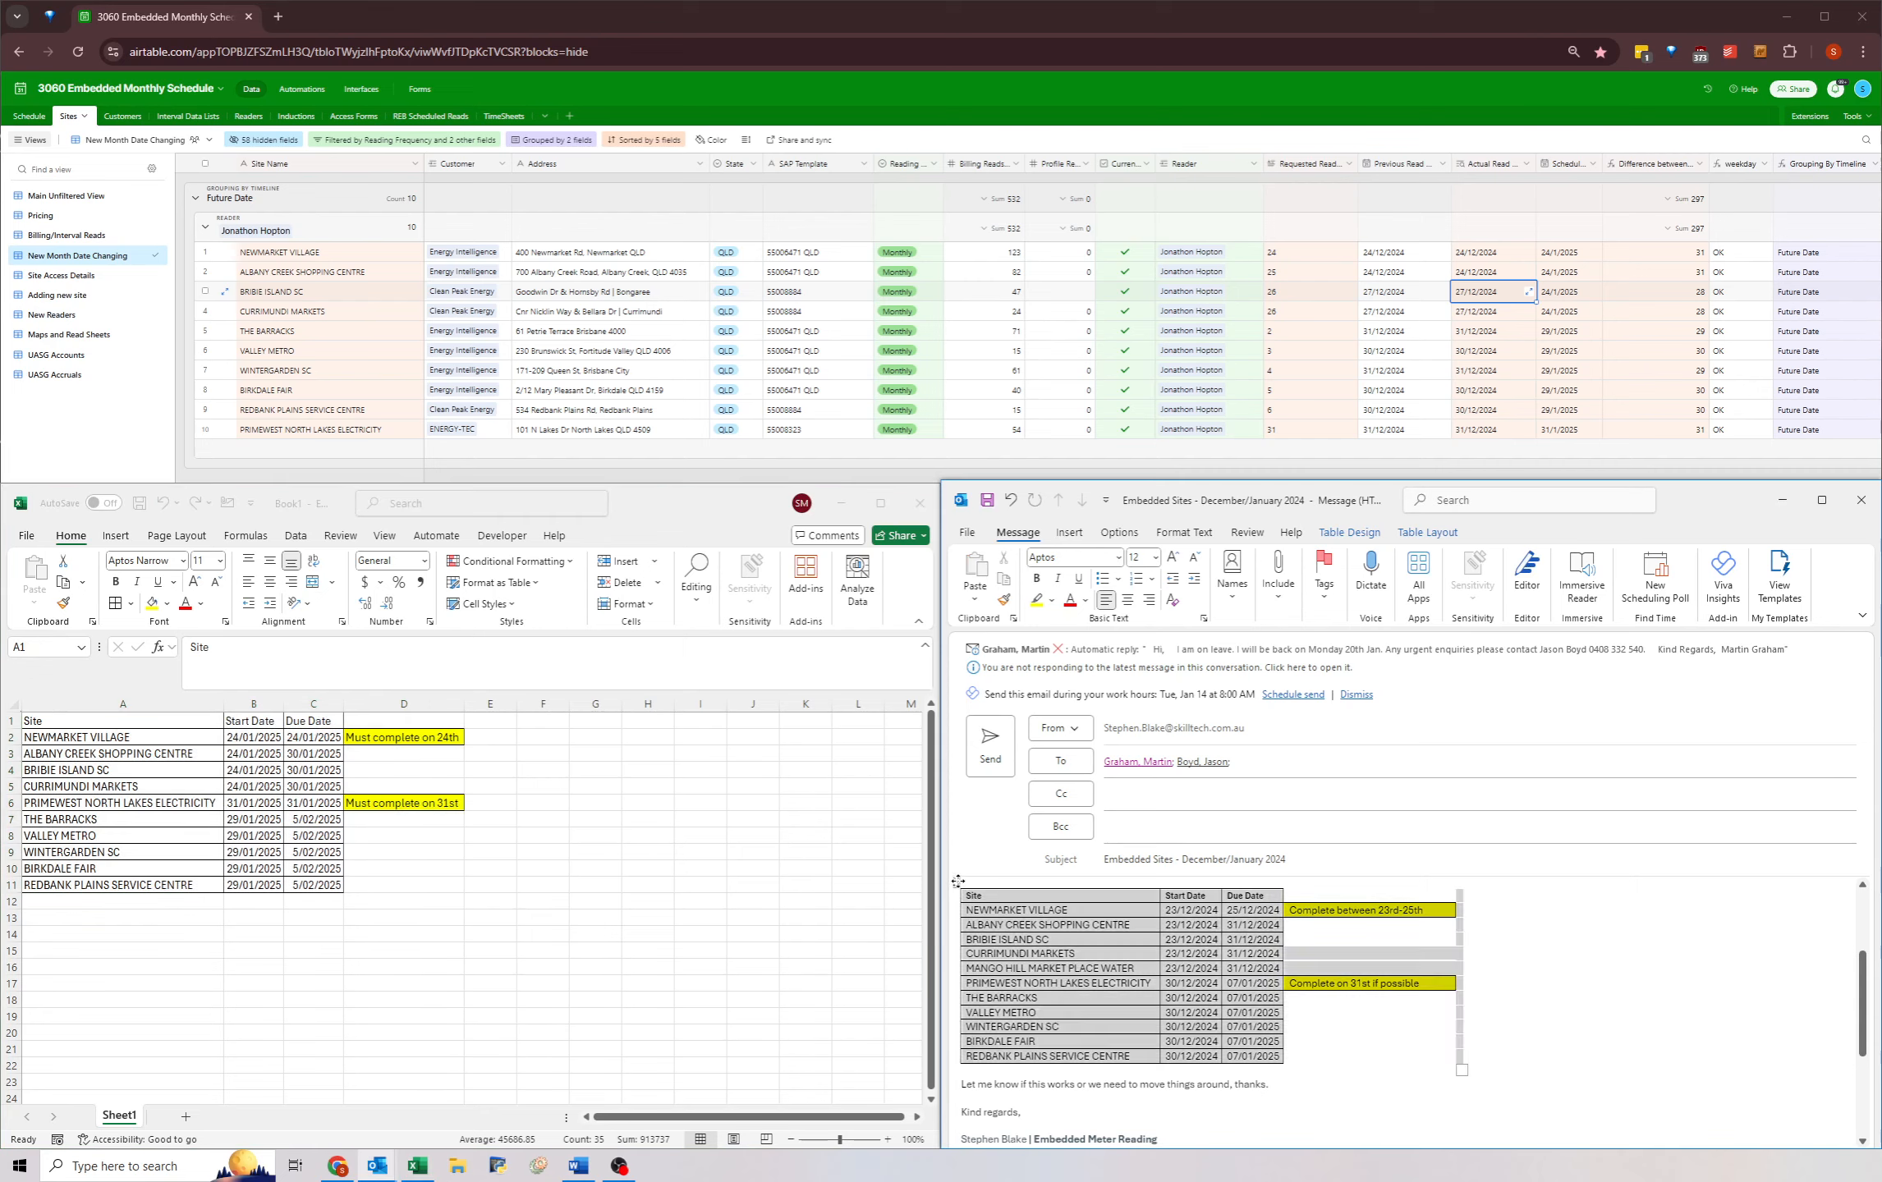
right_click(985, 952)
left_click(1026, 772)
scroll(982, 921, "up", 3)
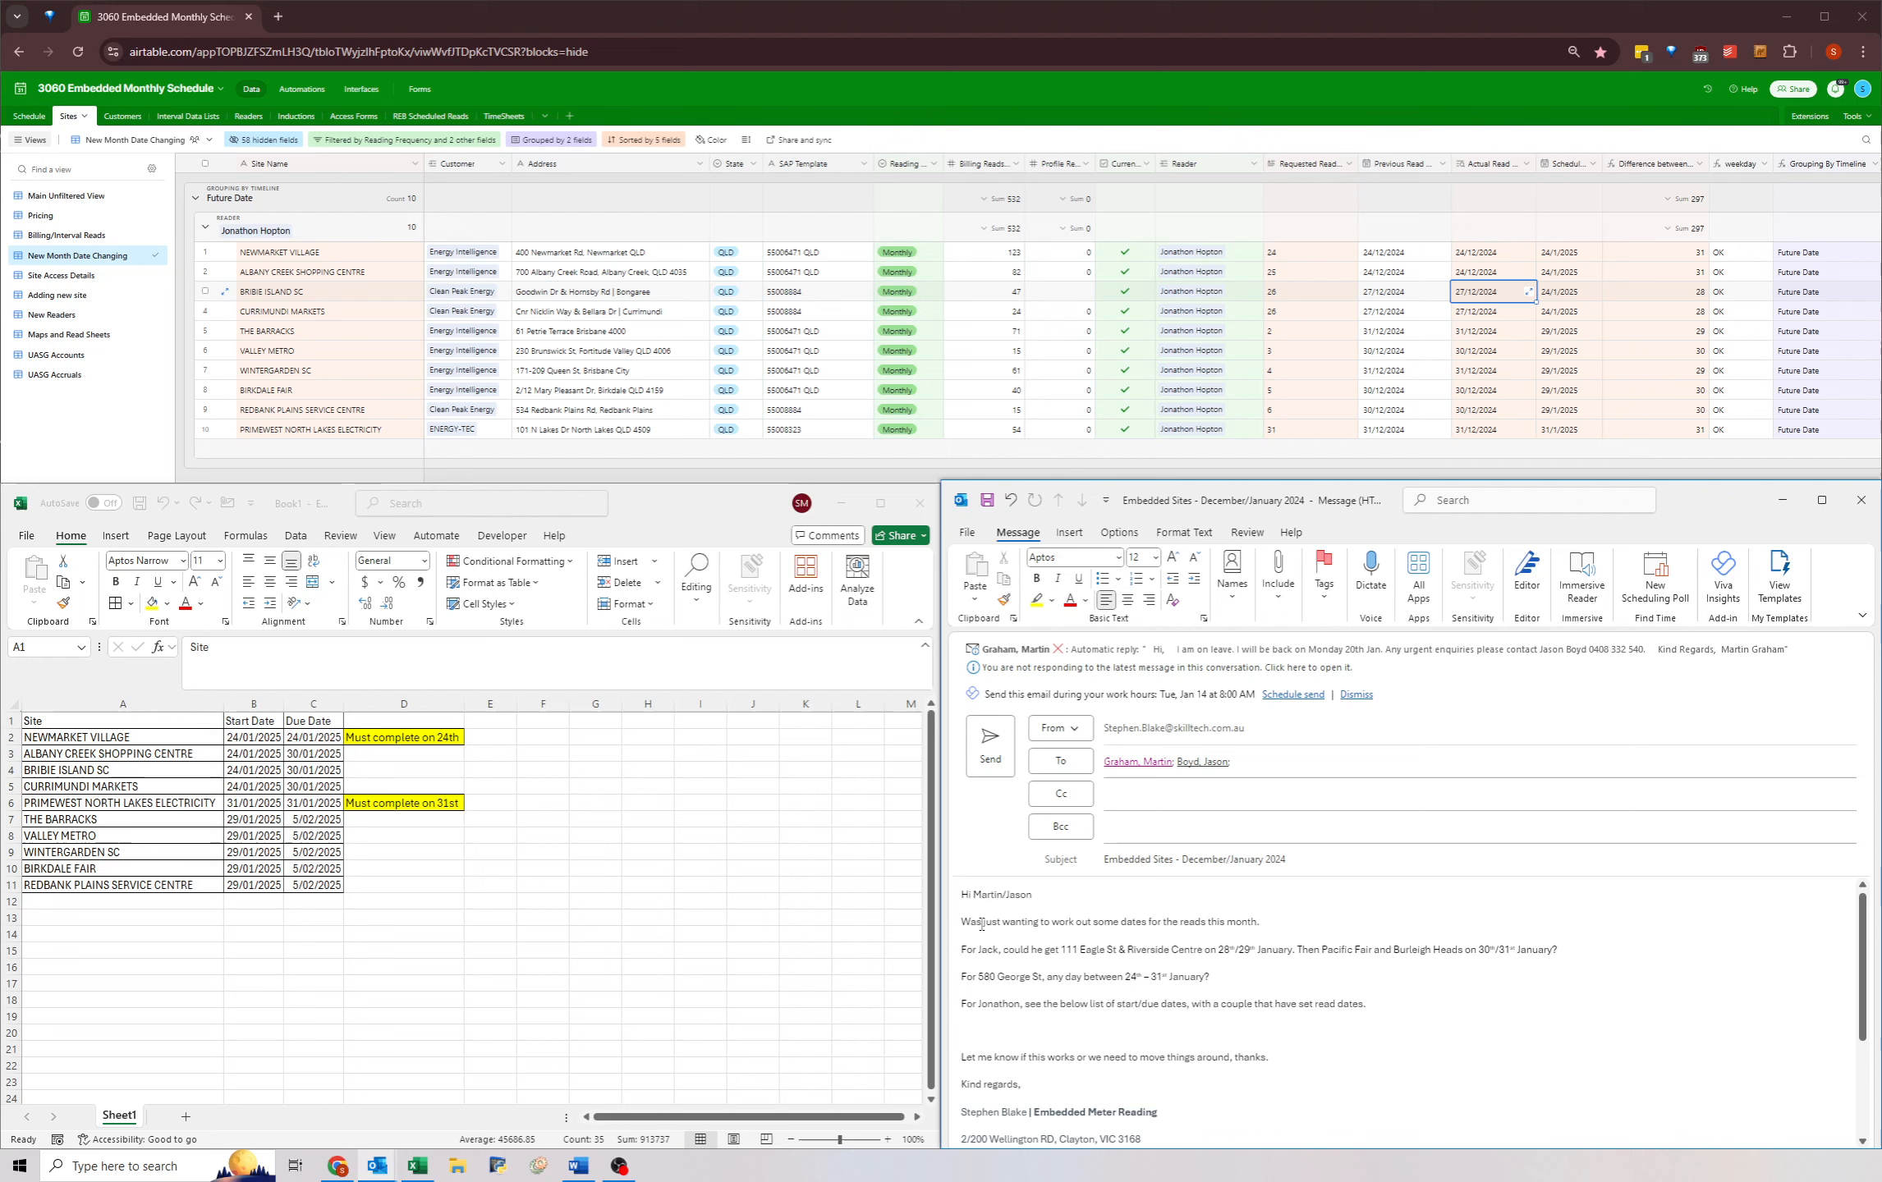
key("Delete")
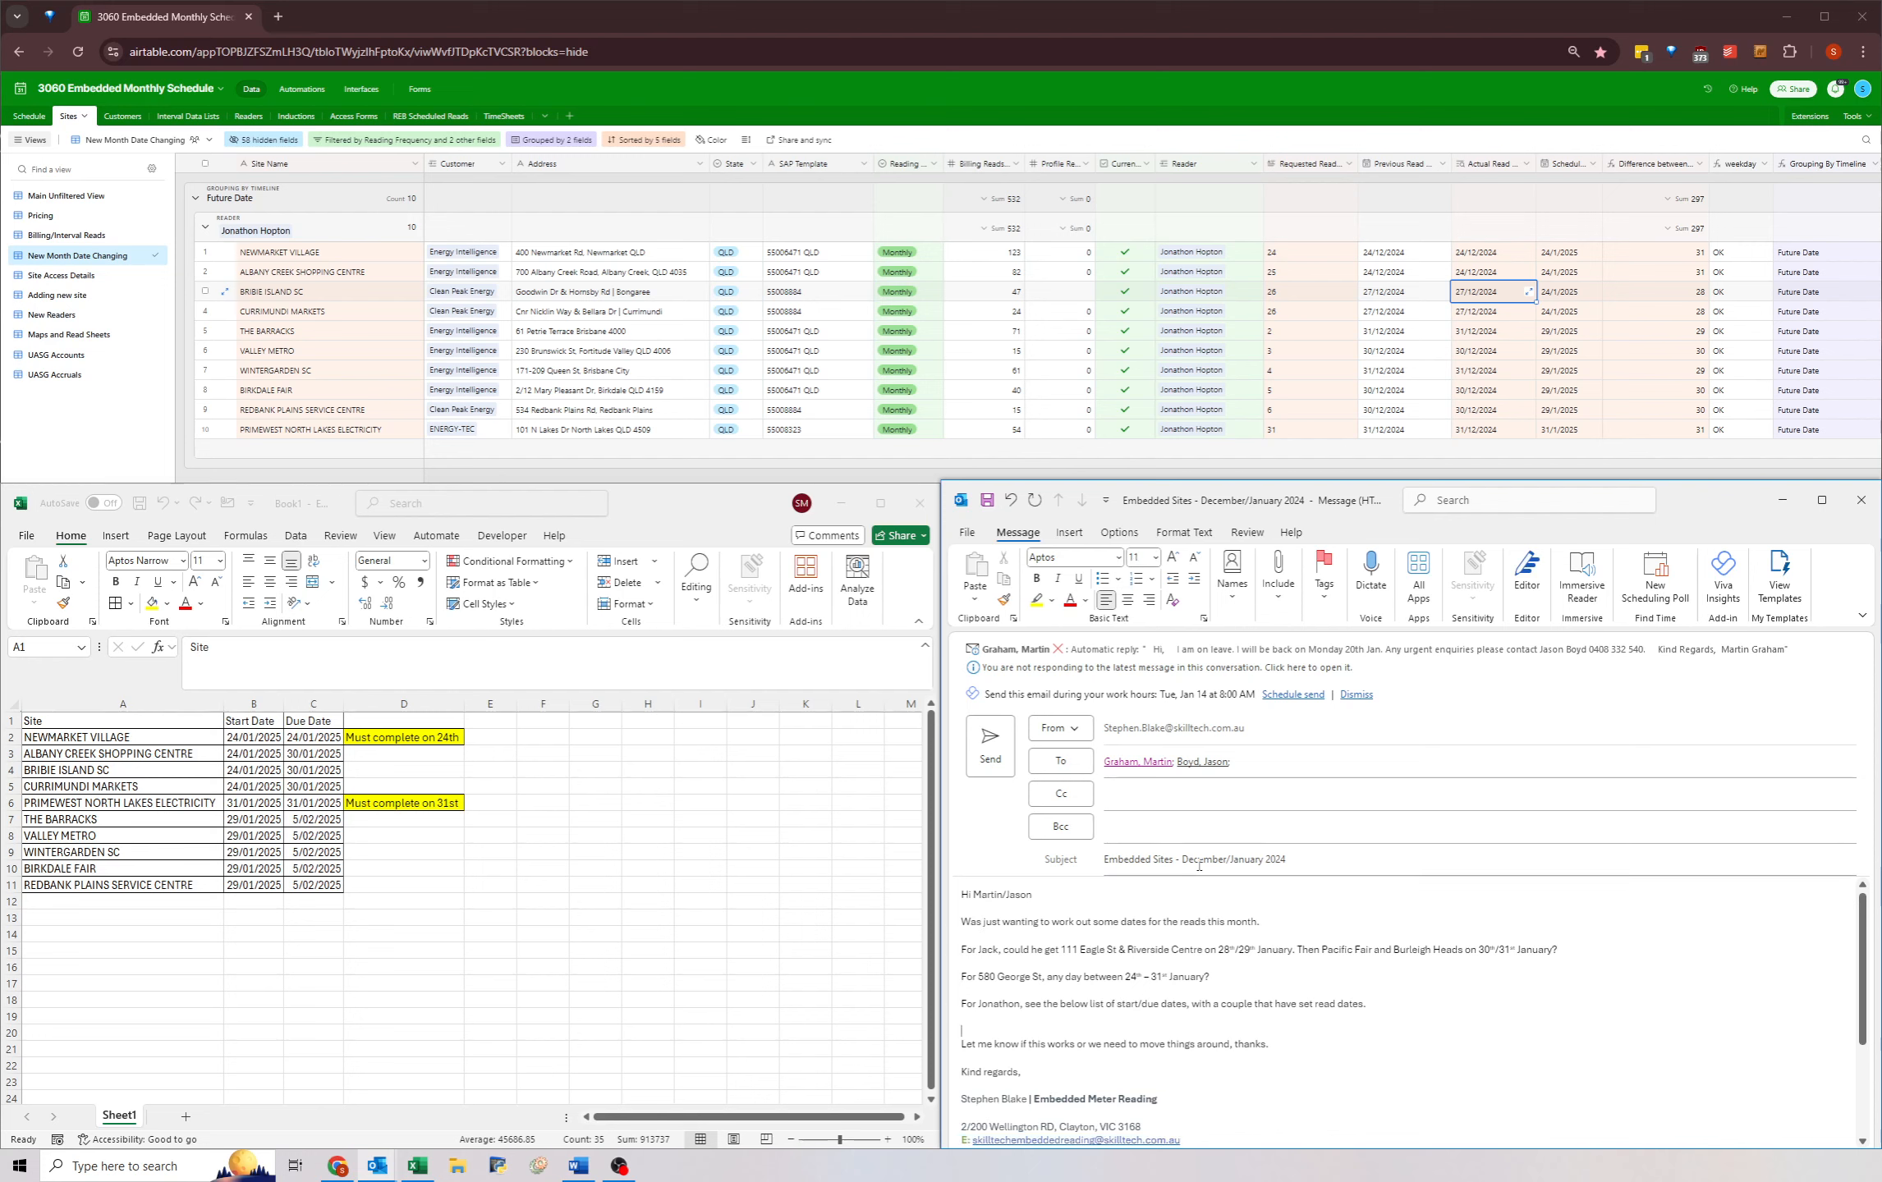
- Change the email subject to "Embedded Sites - January/February 2025"
left_click_drag(1184, 862, 1224, 862)
key("Delete")
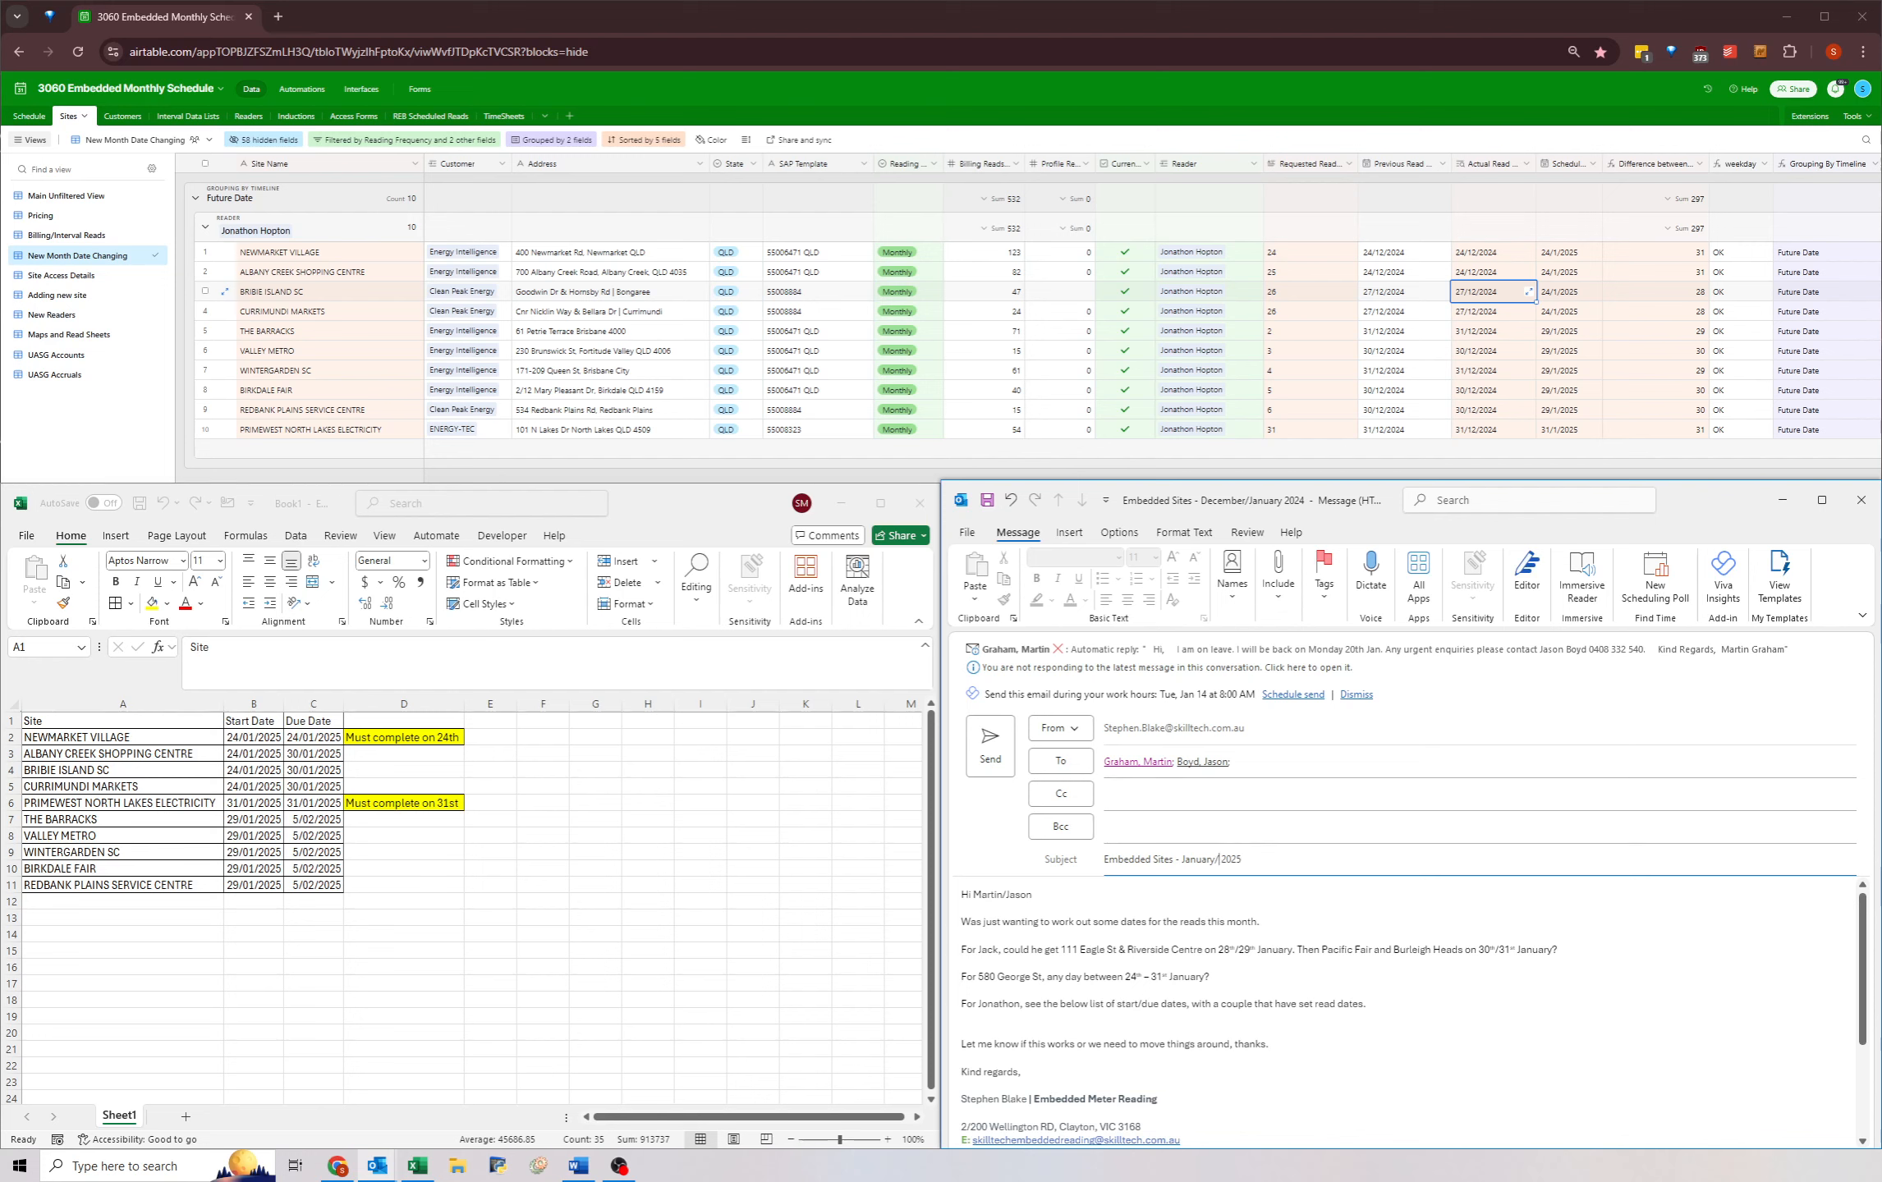
type("February")
left_click(1170, 952)
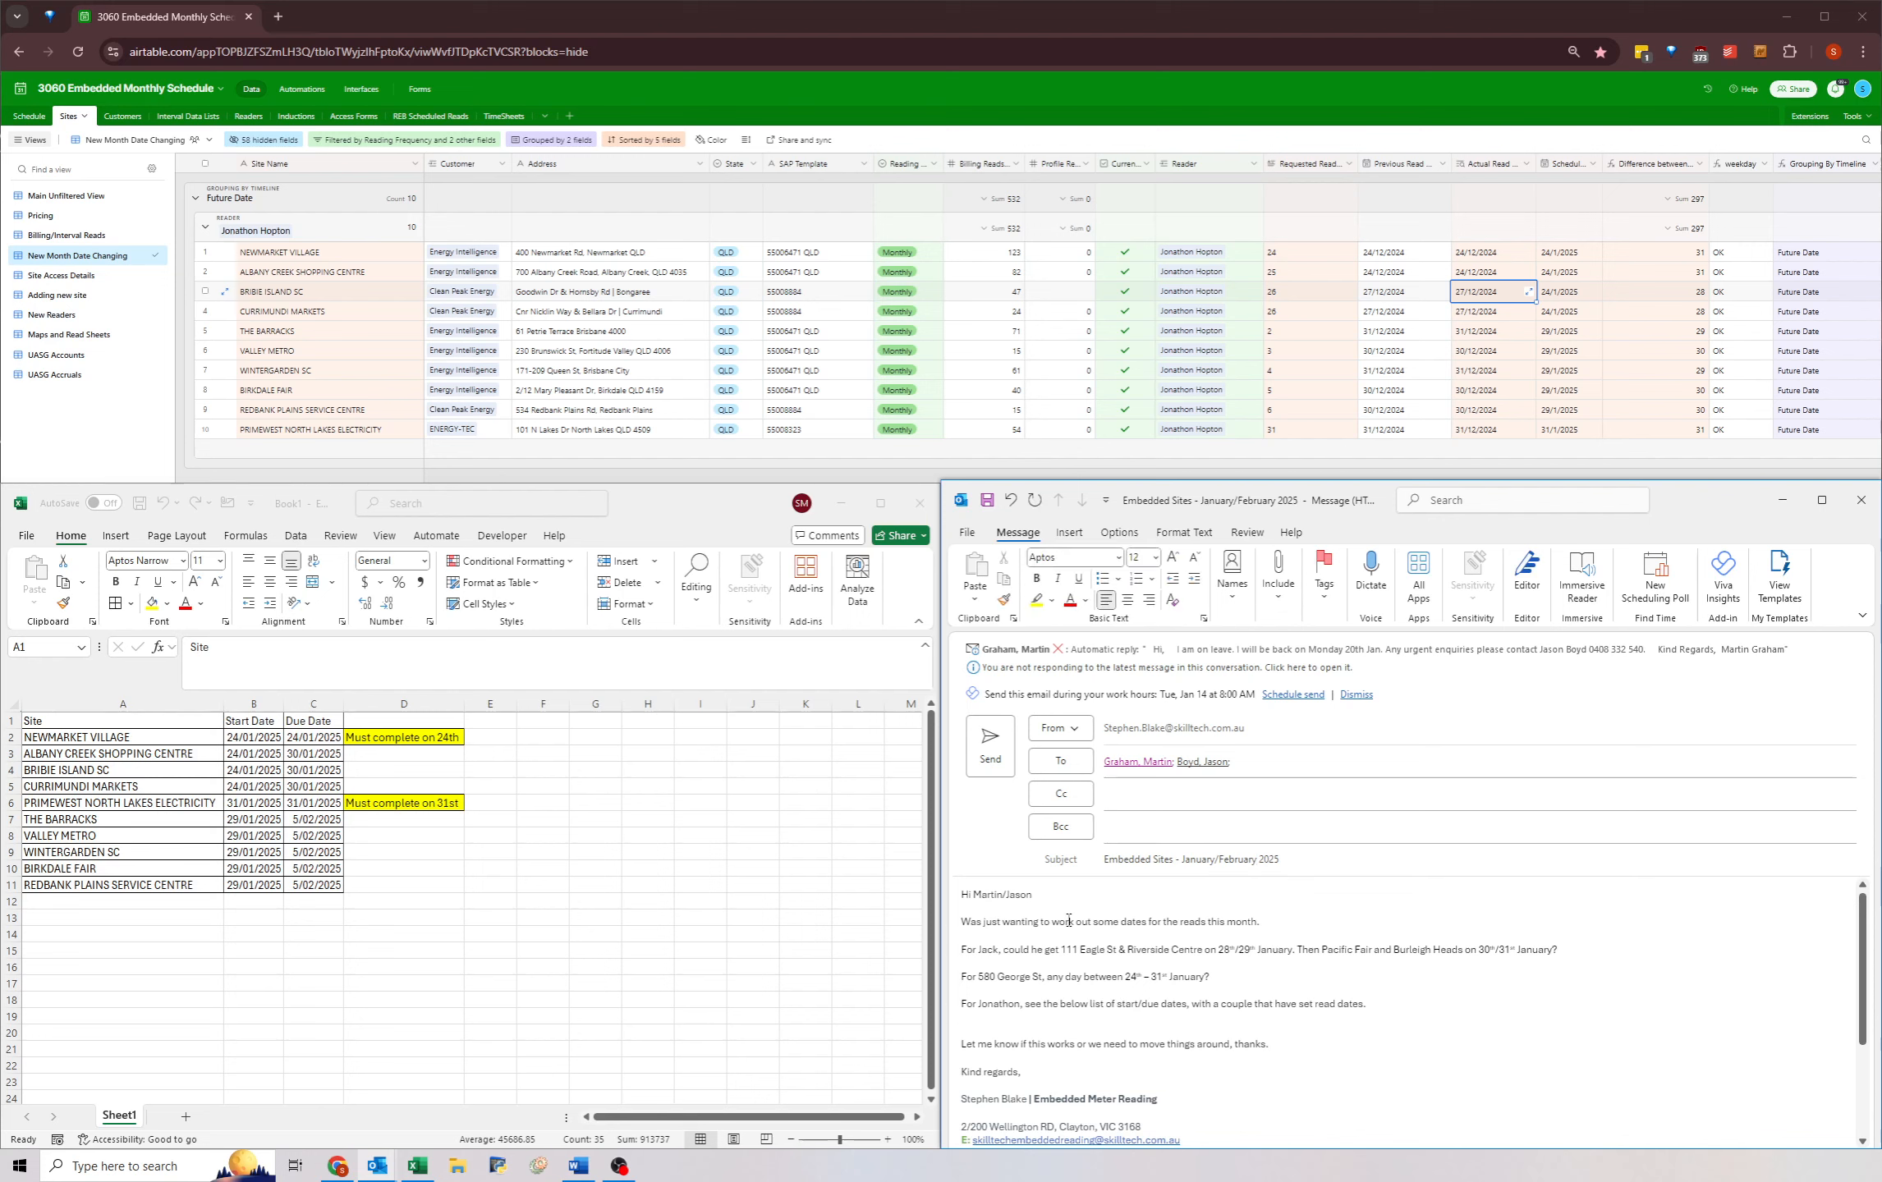
- Copy the site table A1:D11 from Excel and paste it into the Outlook draft below the start/due dates sentence
scroll(1071, 912, "down", 3)
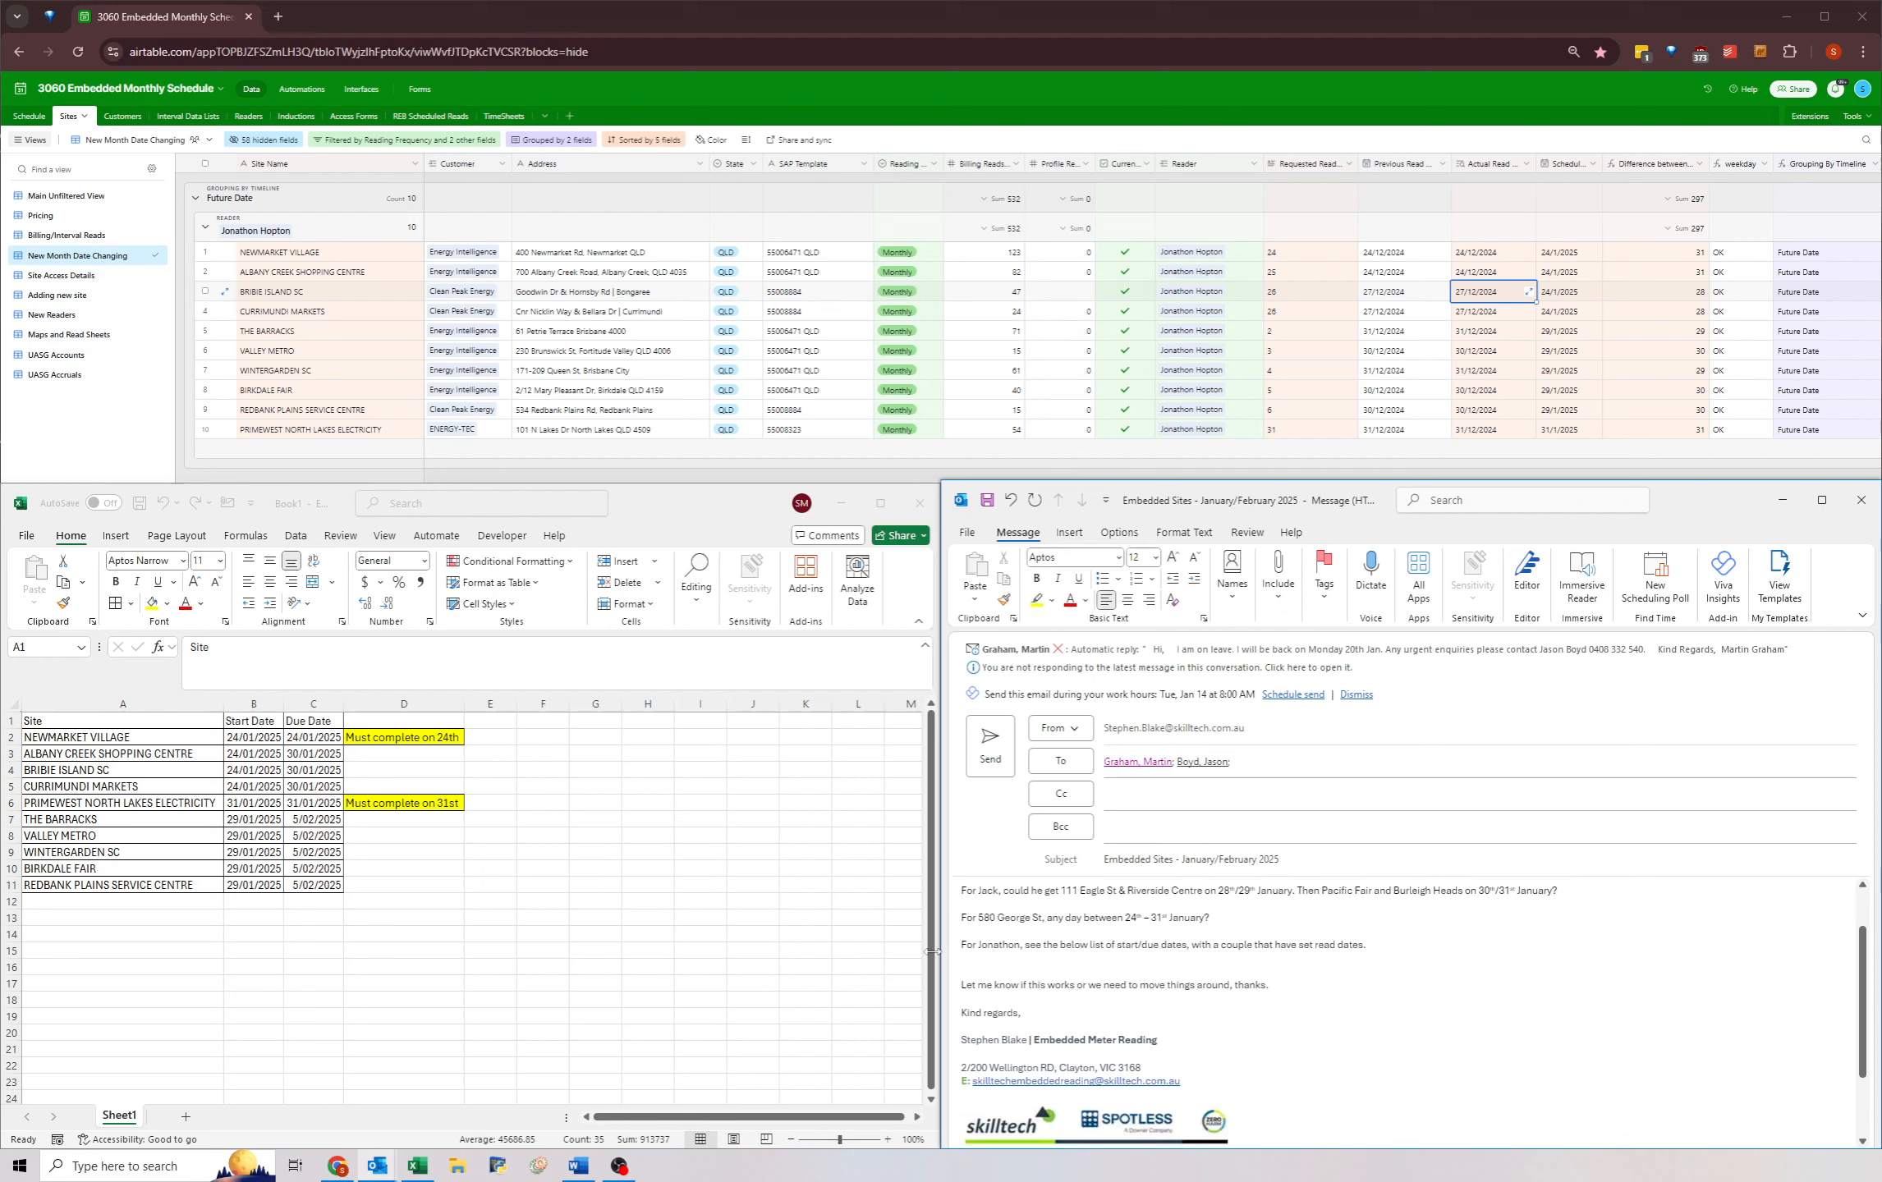
key("alt+Tab")
key("ctrl+c")
left_click(979, 955)
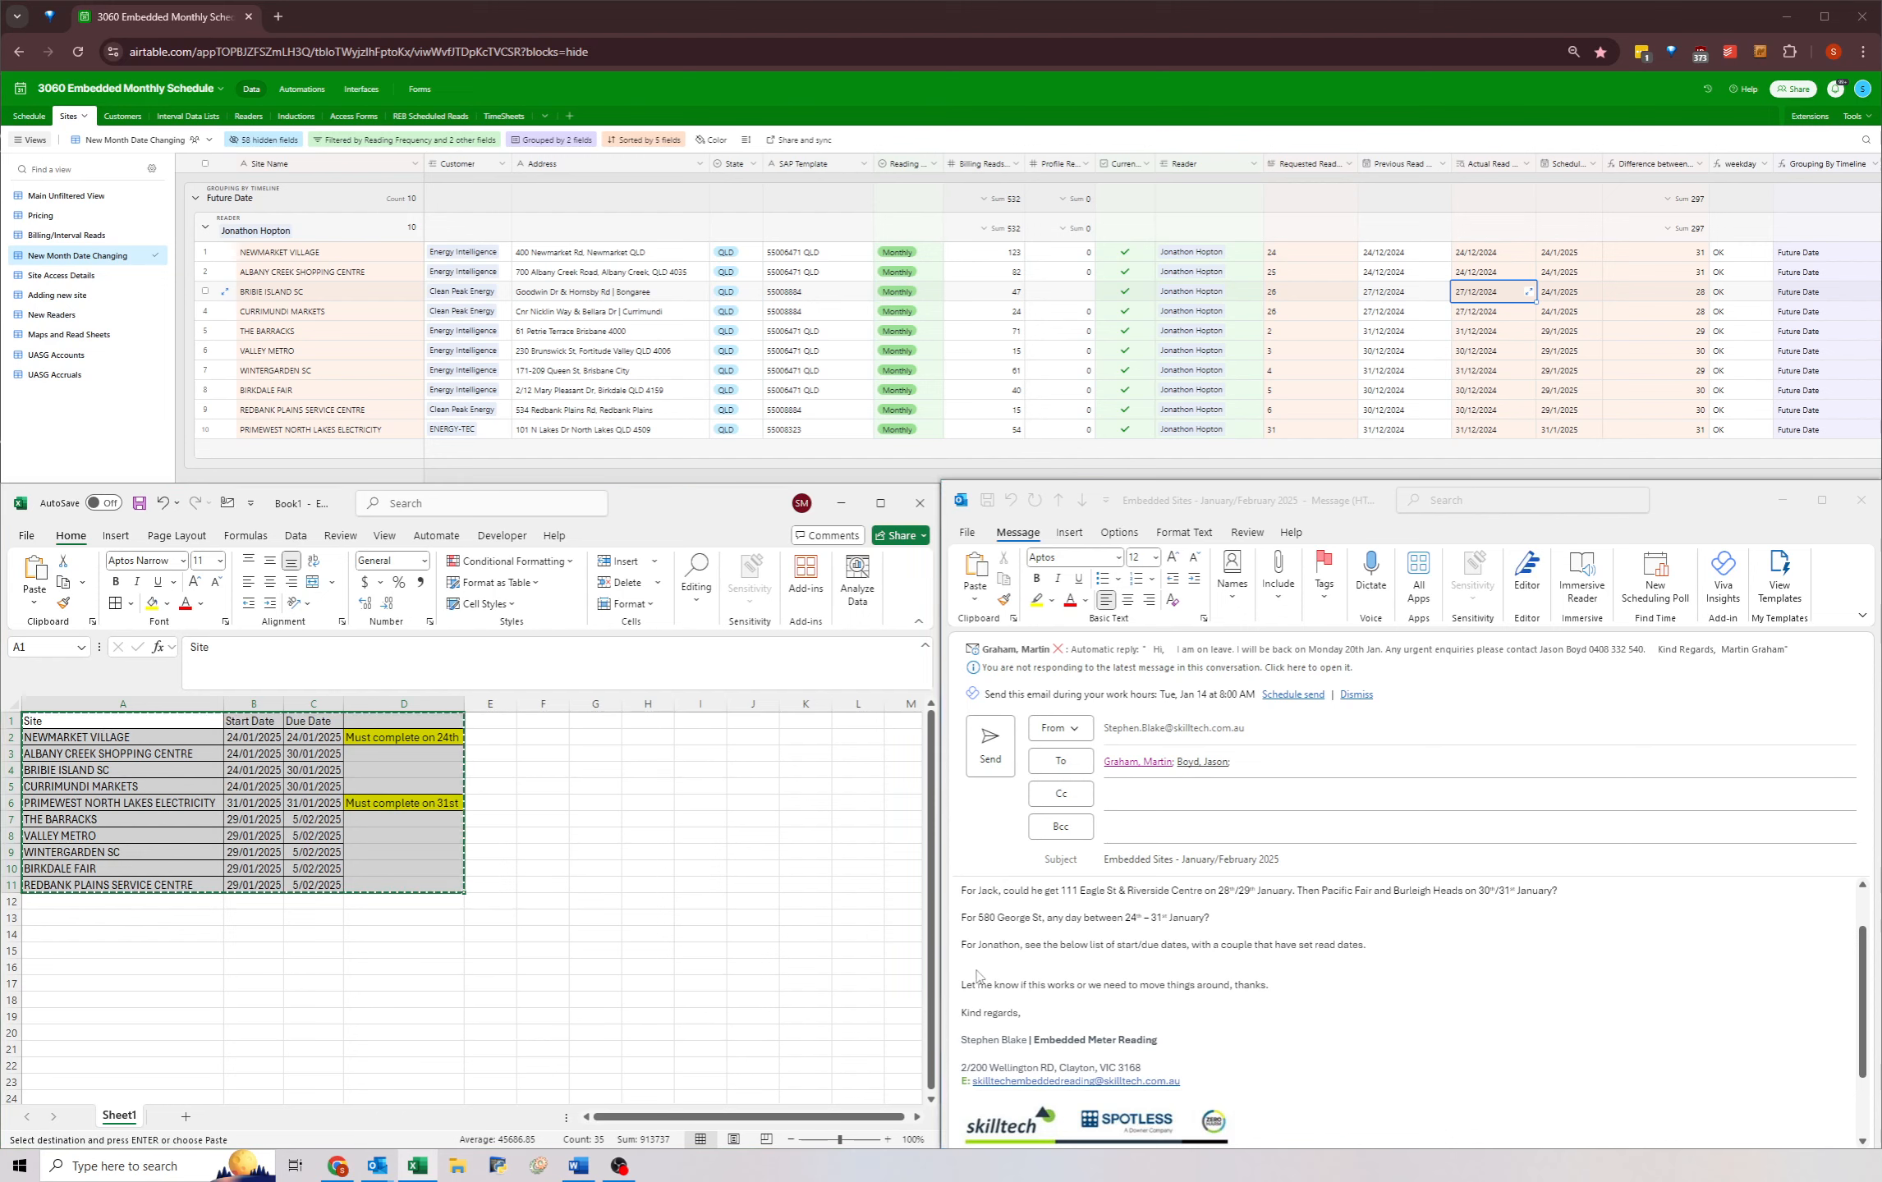
key("ctrl+v")
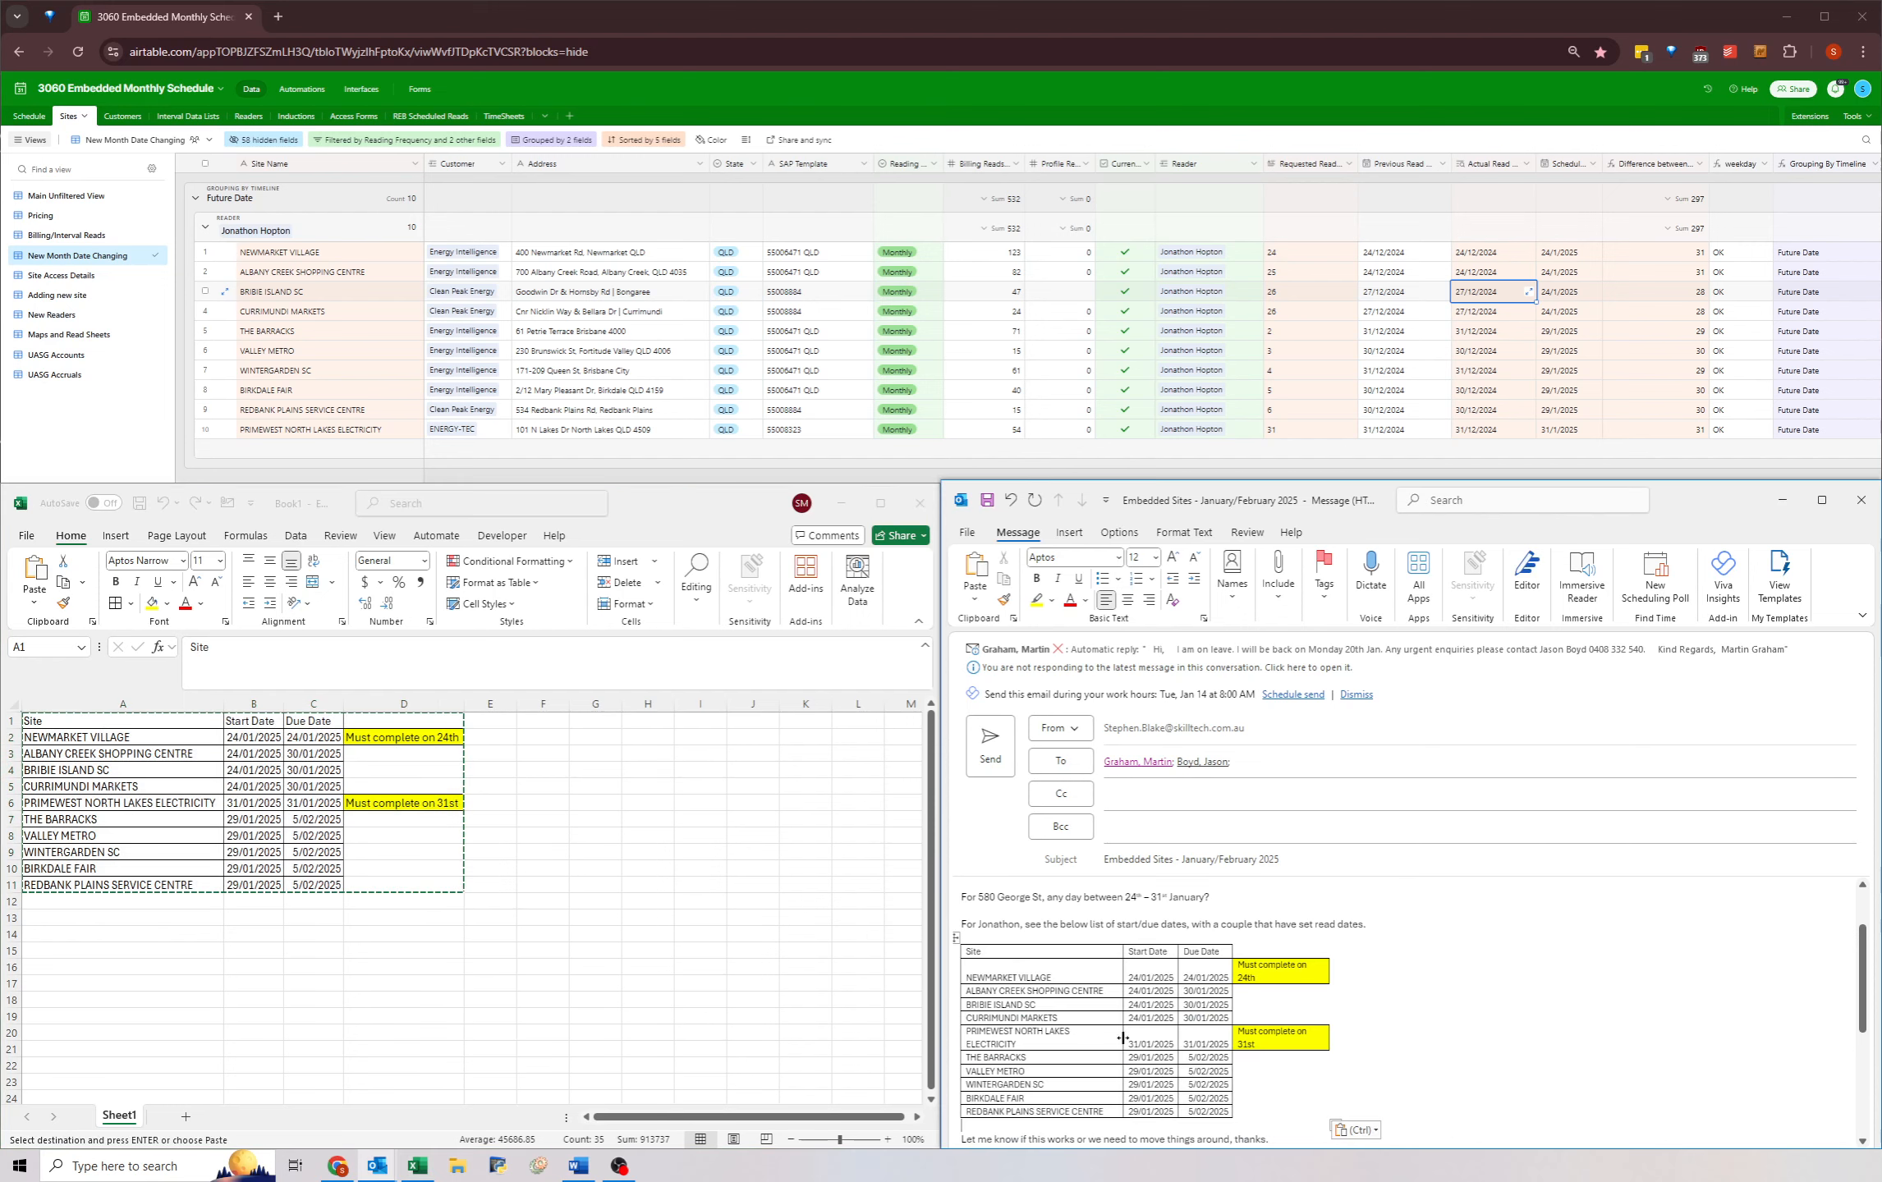
- Fit the Site and note column widths in the pasted email table so each entry stays on one line
double_click(1119, 1038)
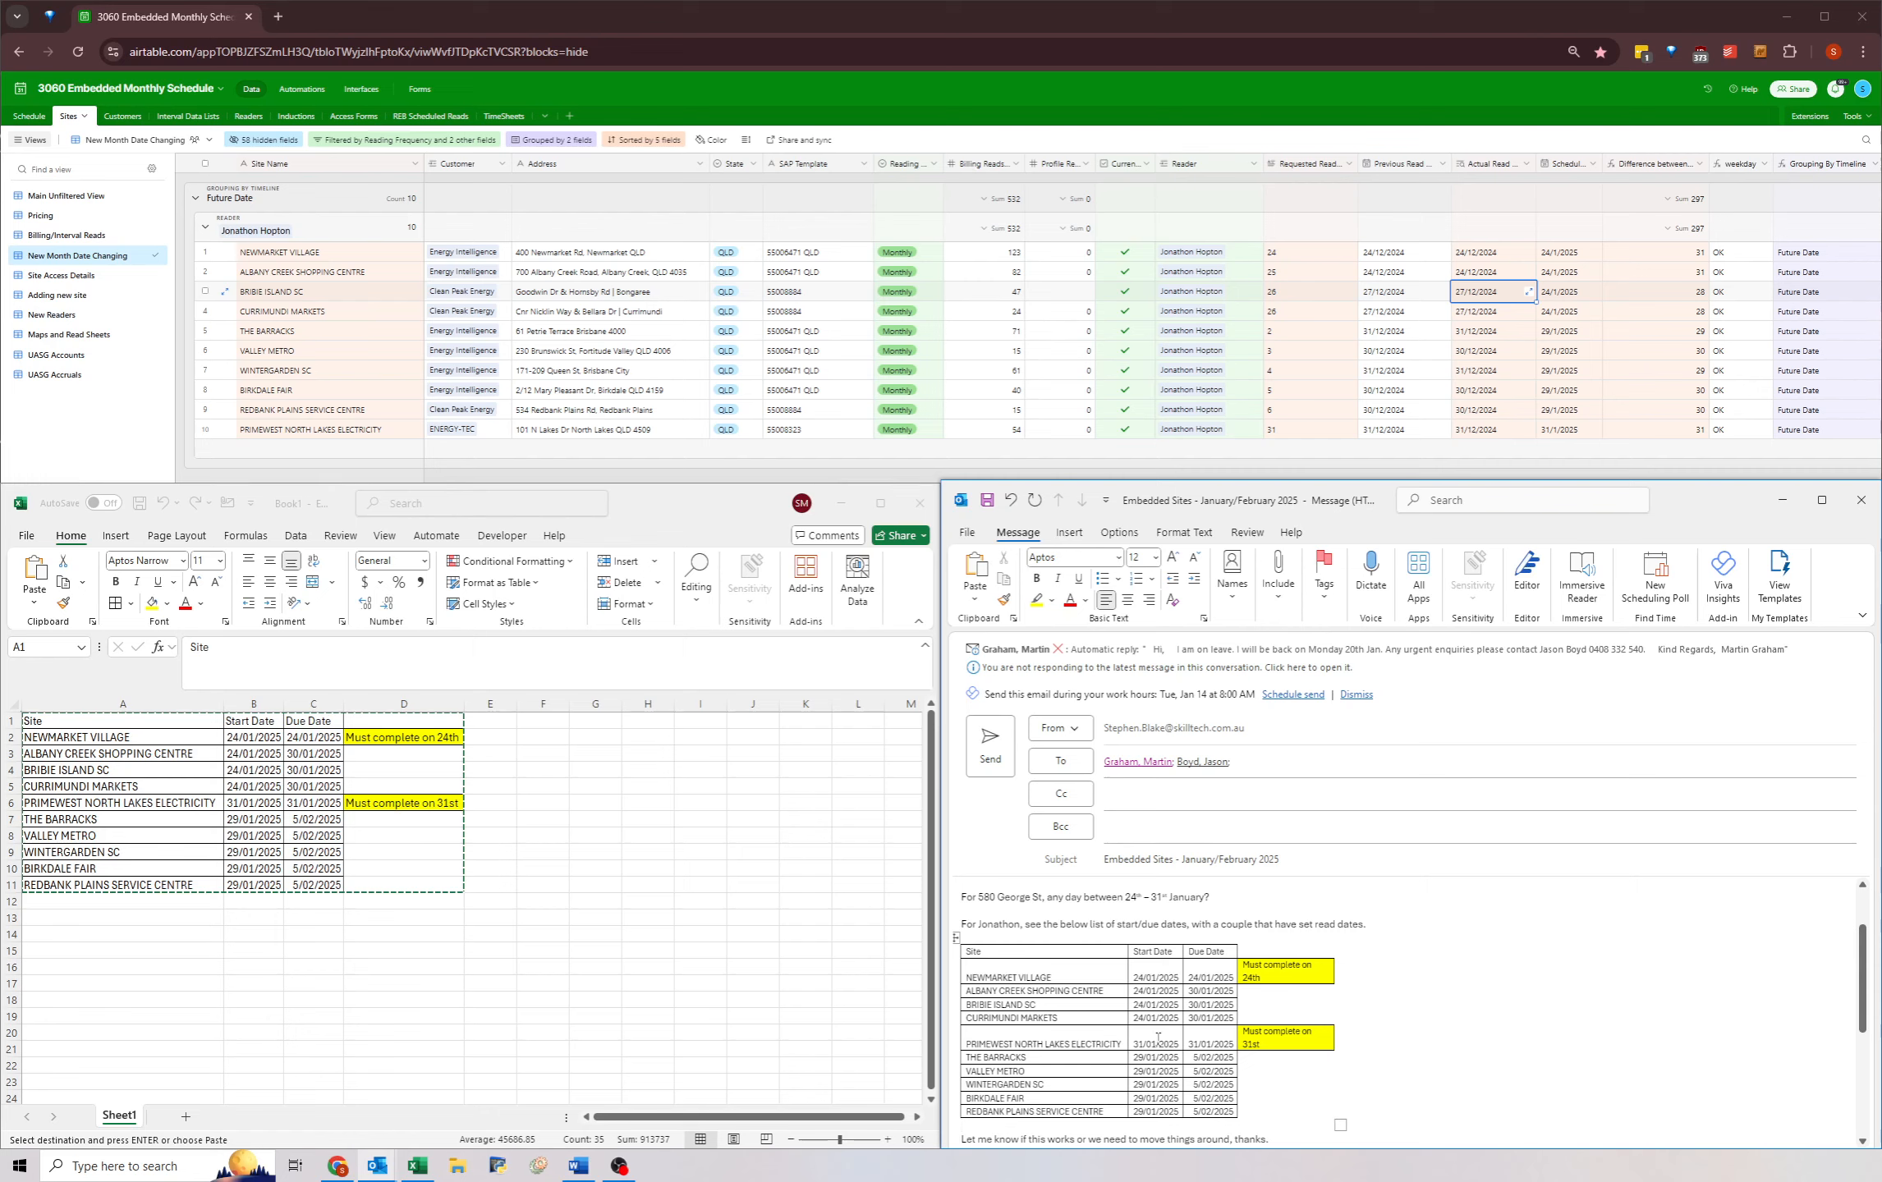
left_click(1331, 977)
double_click(1332, 973)
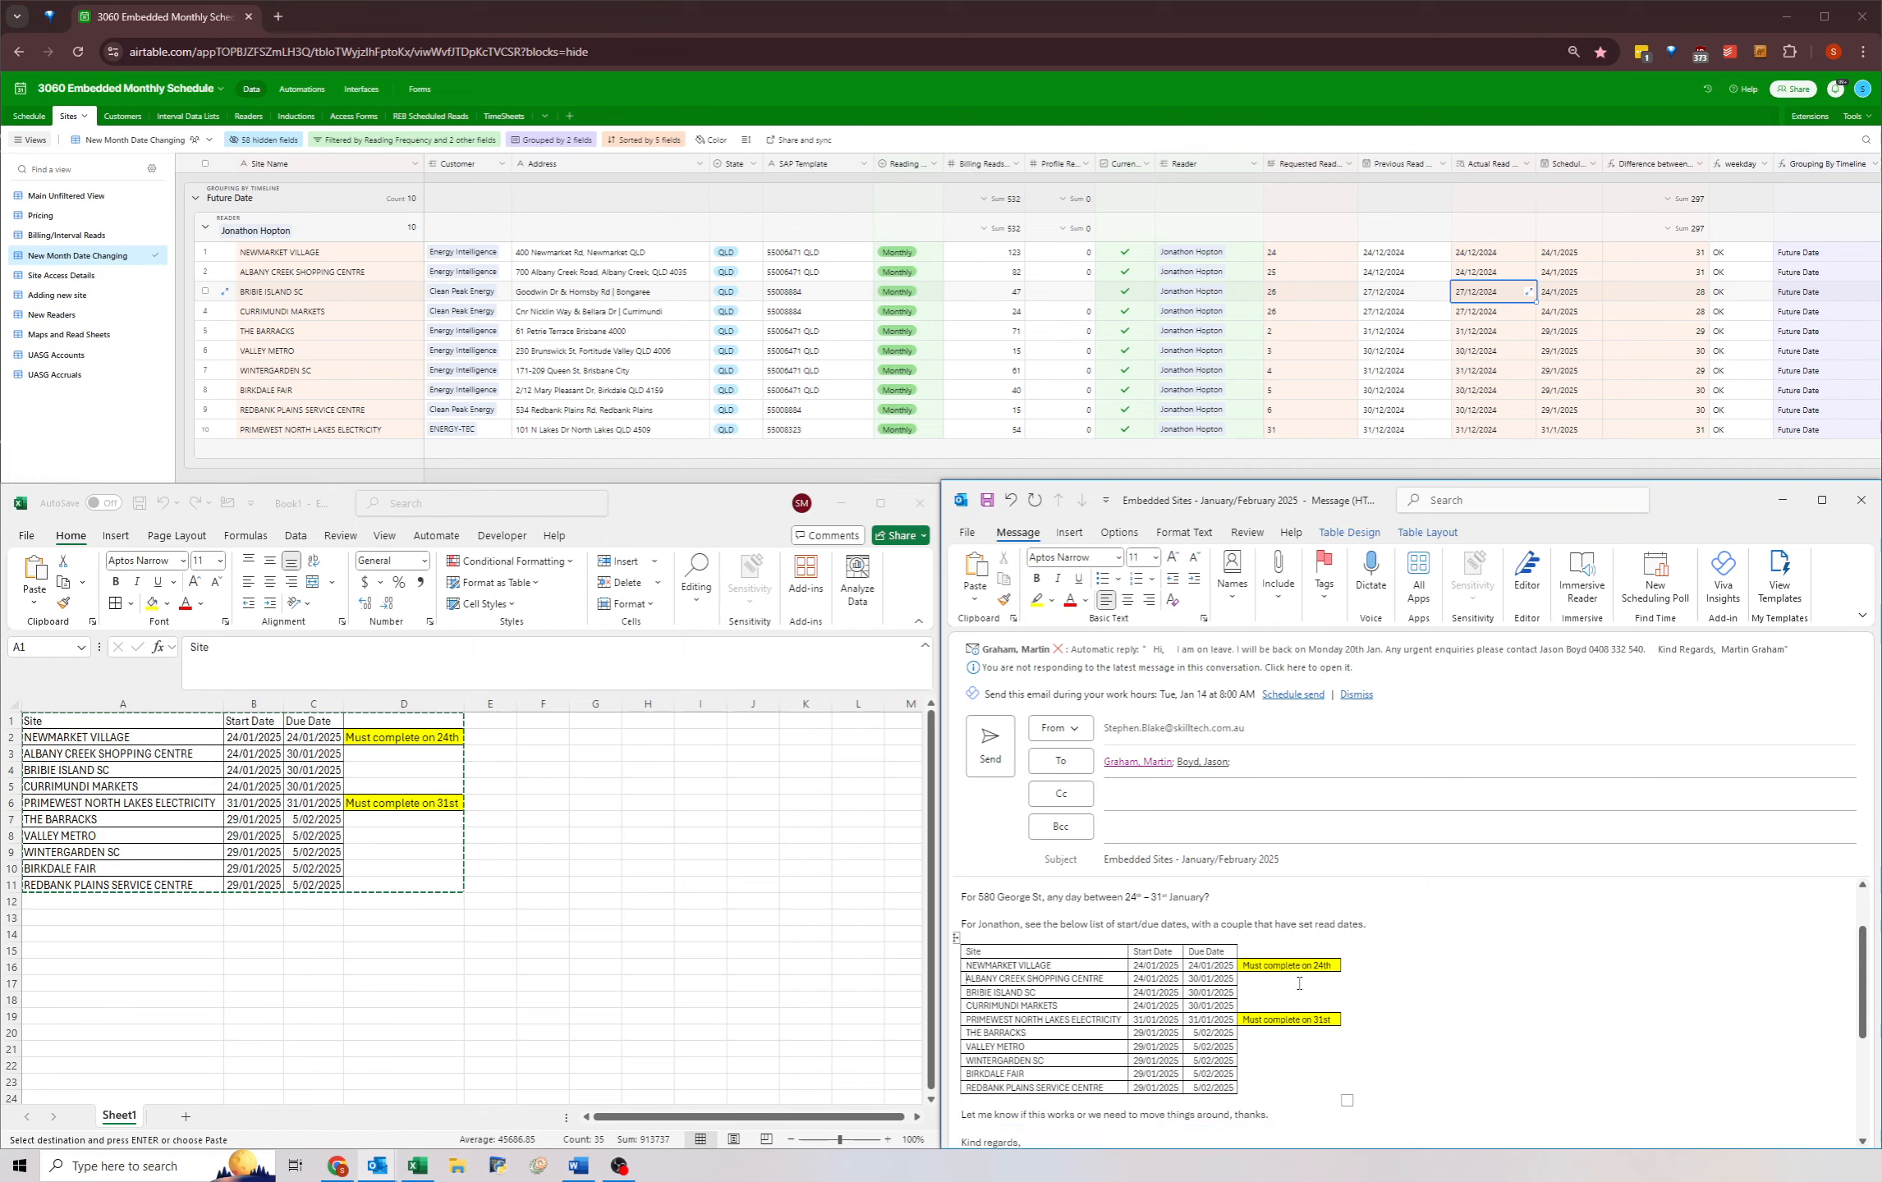
- Proofread the email draft from the greeting through the site table to the signature
left_click(1084, 994)
scroll(1064, 997, "up", 2)
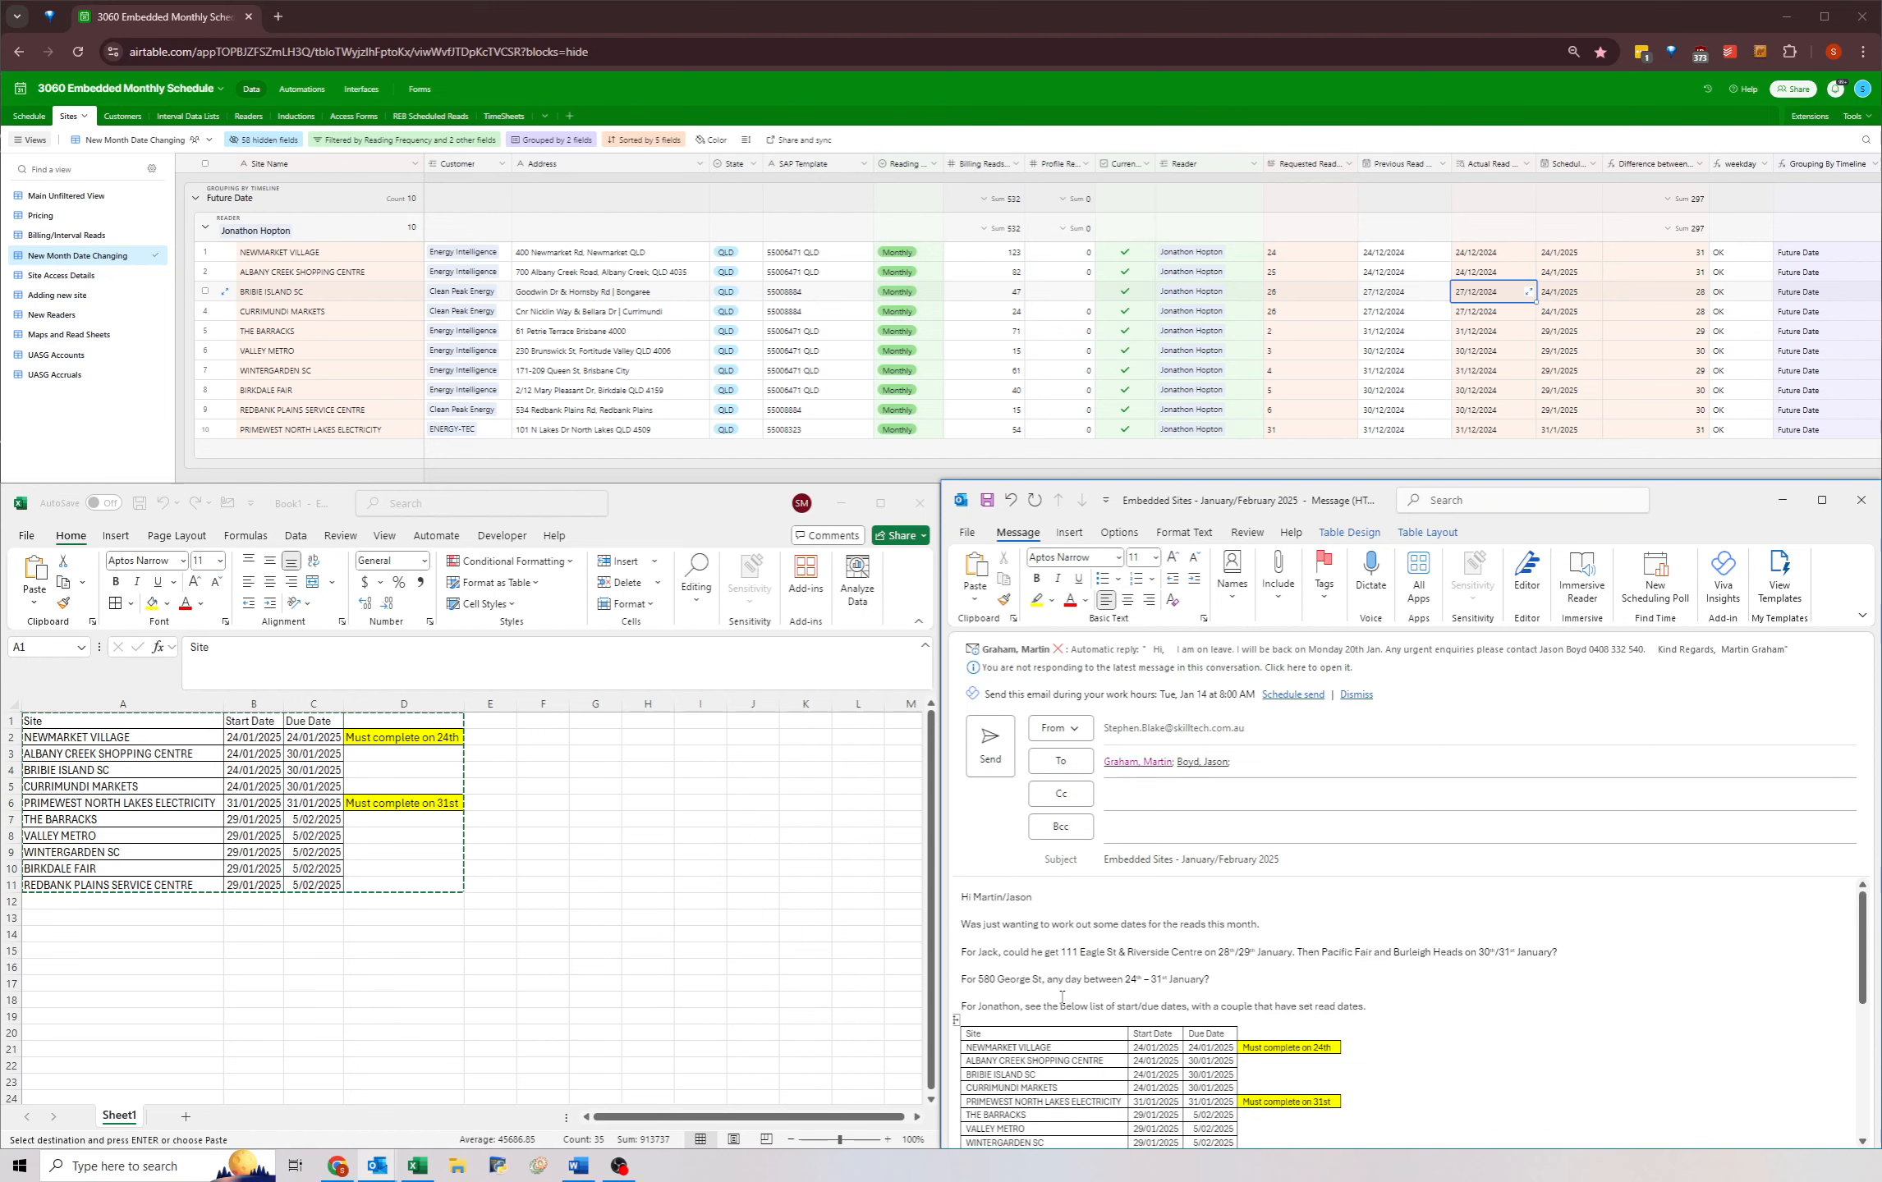
left_click(1260, 927)
scroll(1124, 1009, "down", 3)
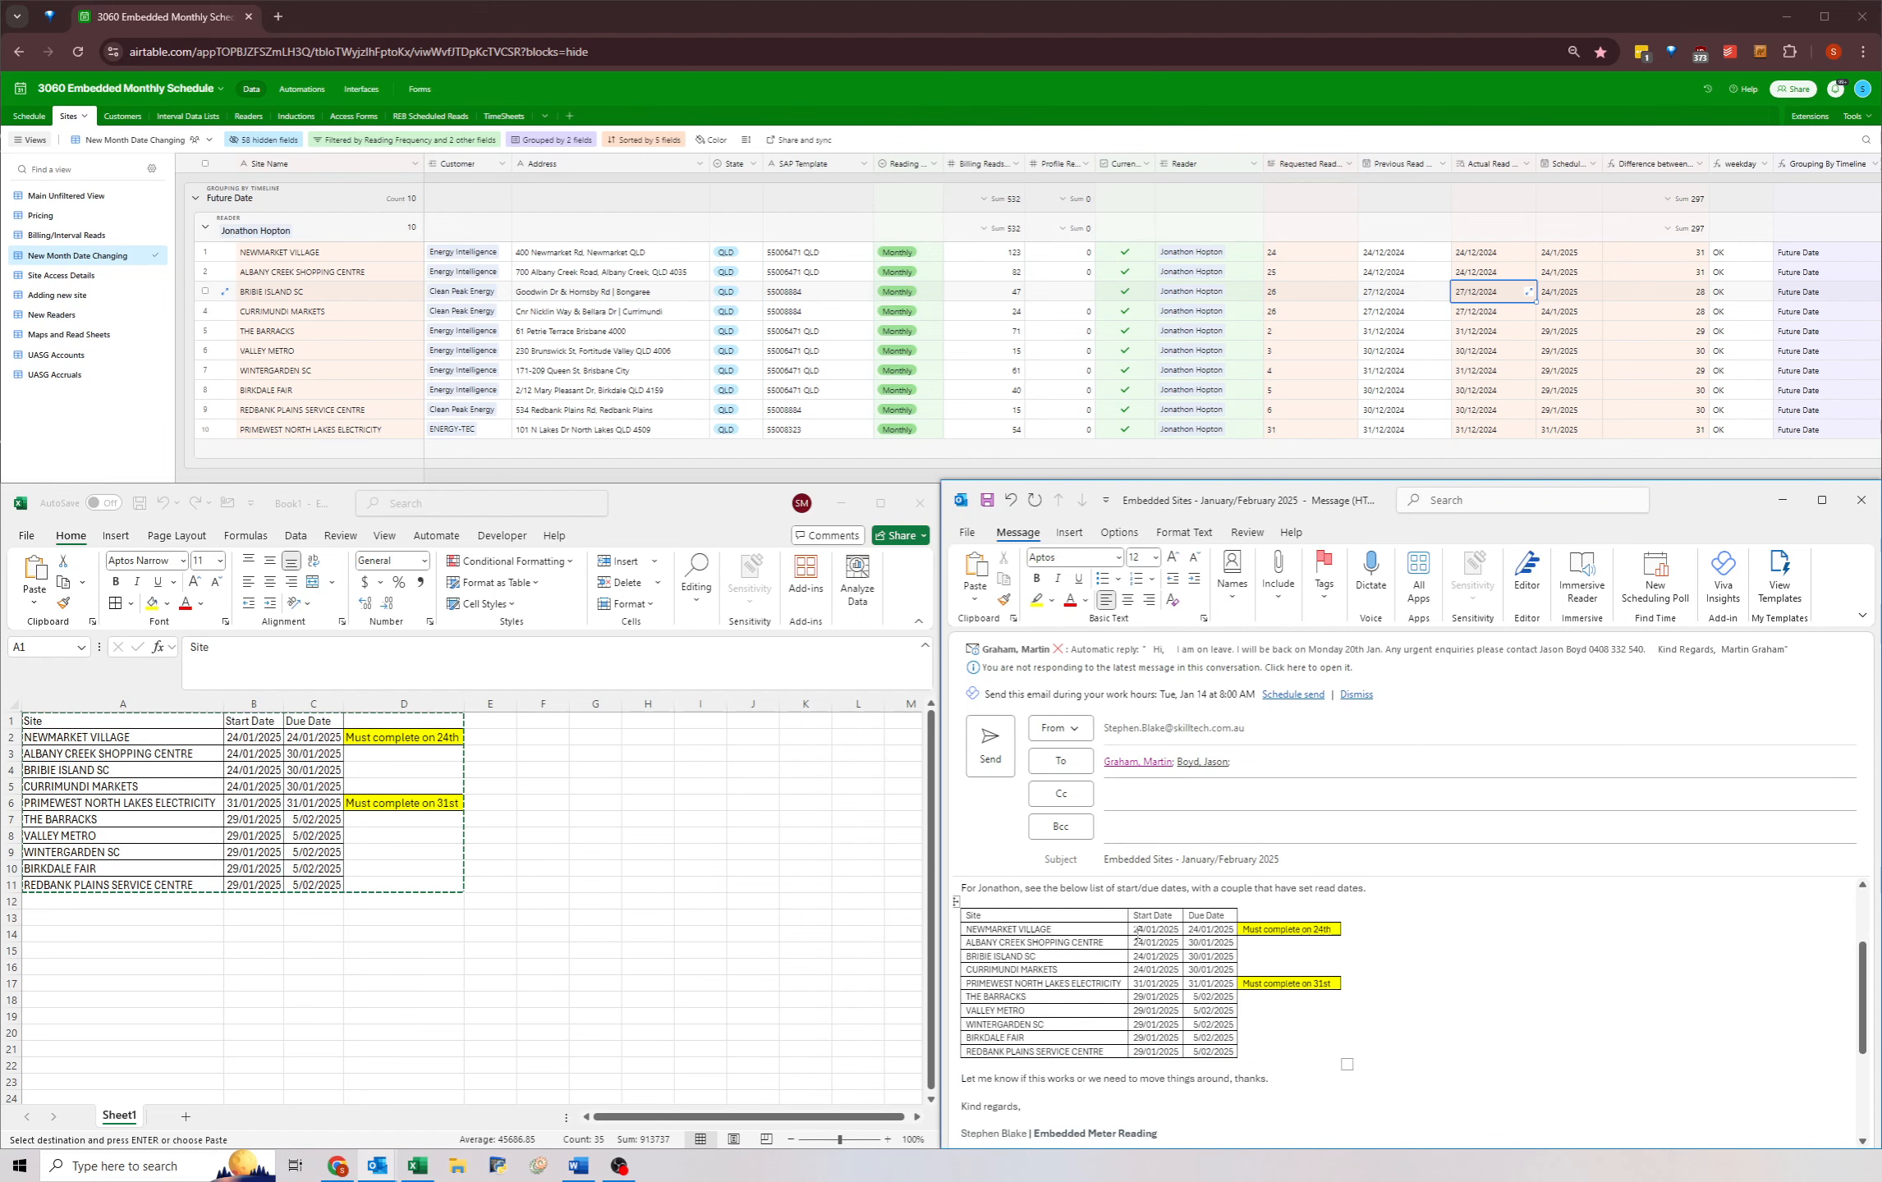
scroll(1133, 1085, "down", 4)
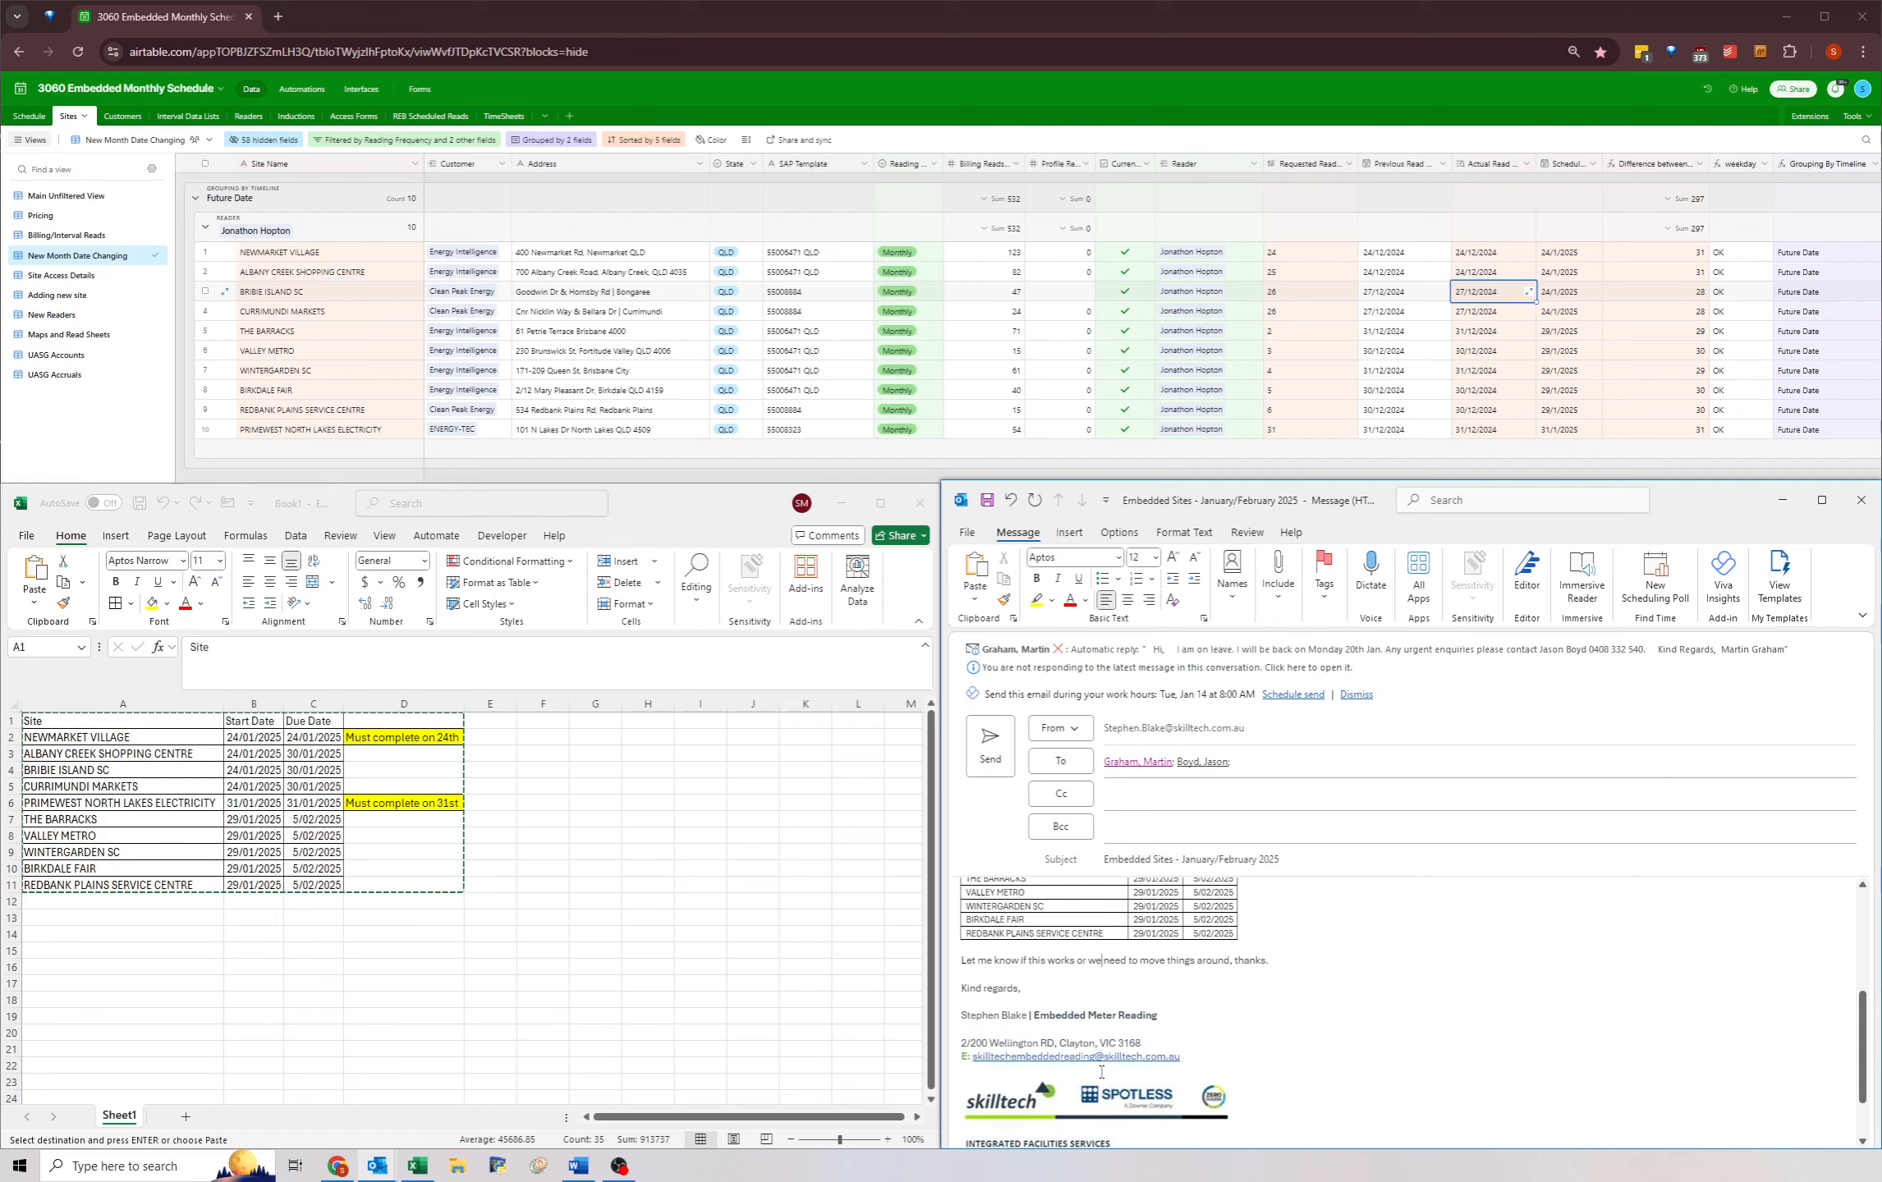
- Schedule the email for delivery on Tue, Jan 14 at 9:30 AM and send it
scroll(1105, 1058, "up", 5)
scroll(1104, 1058, "up", 2)
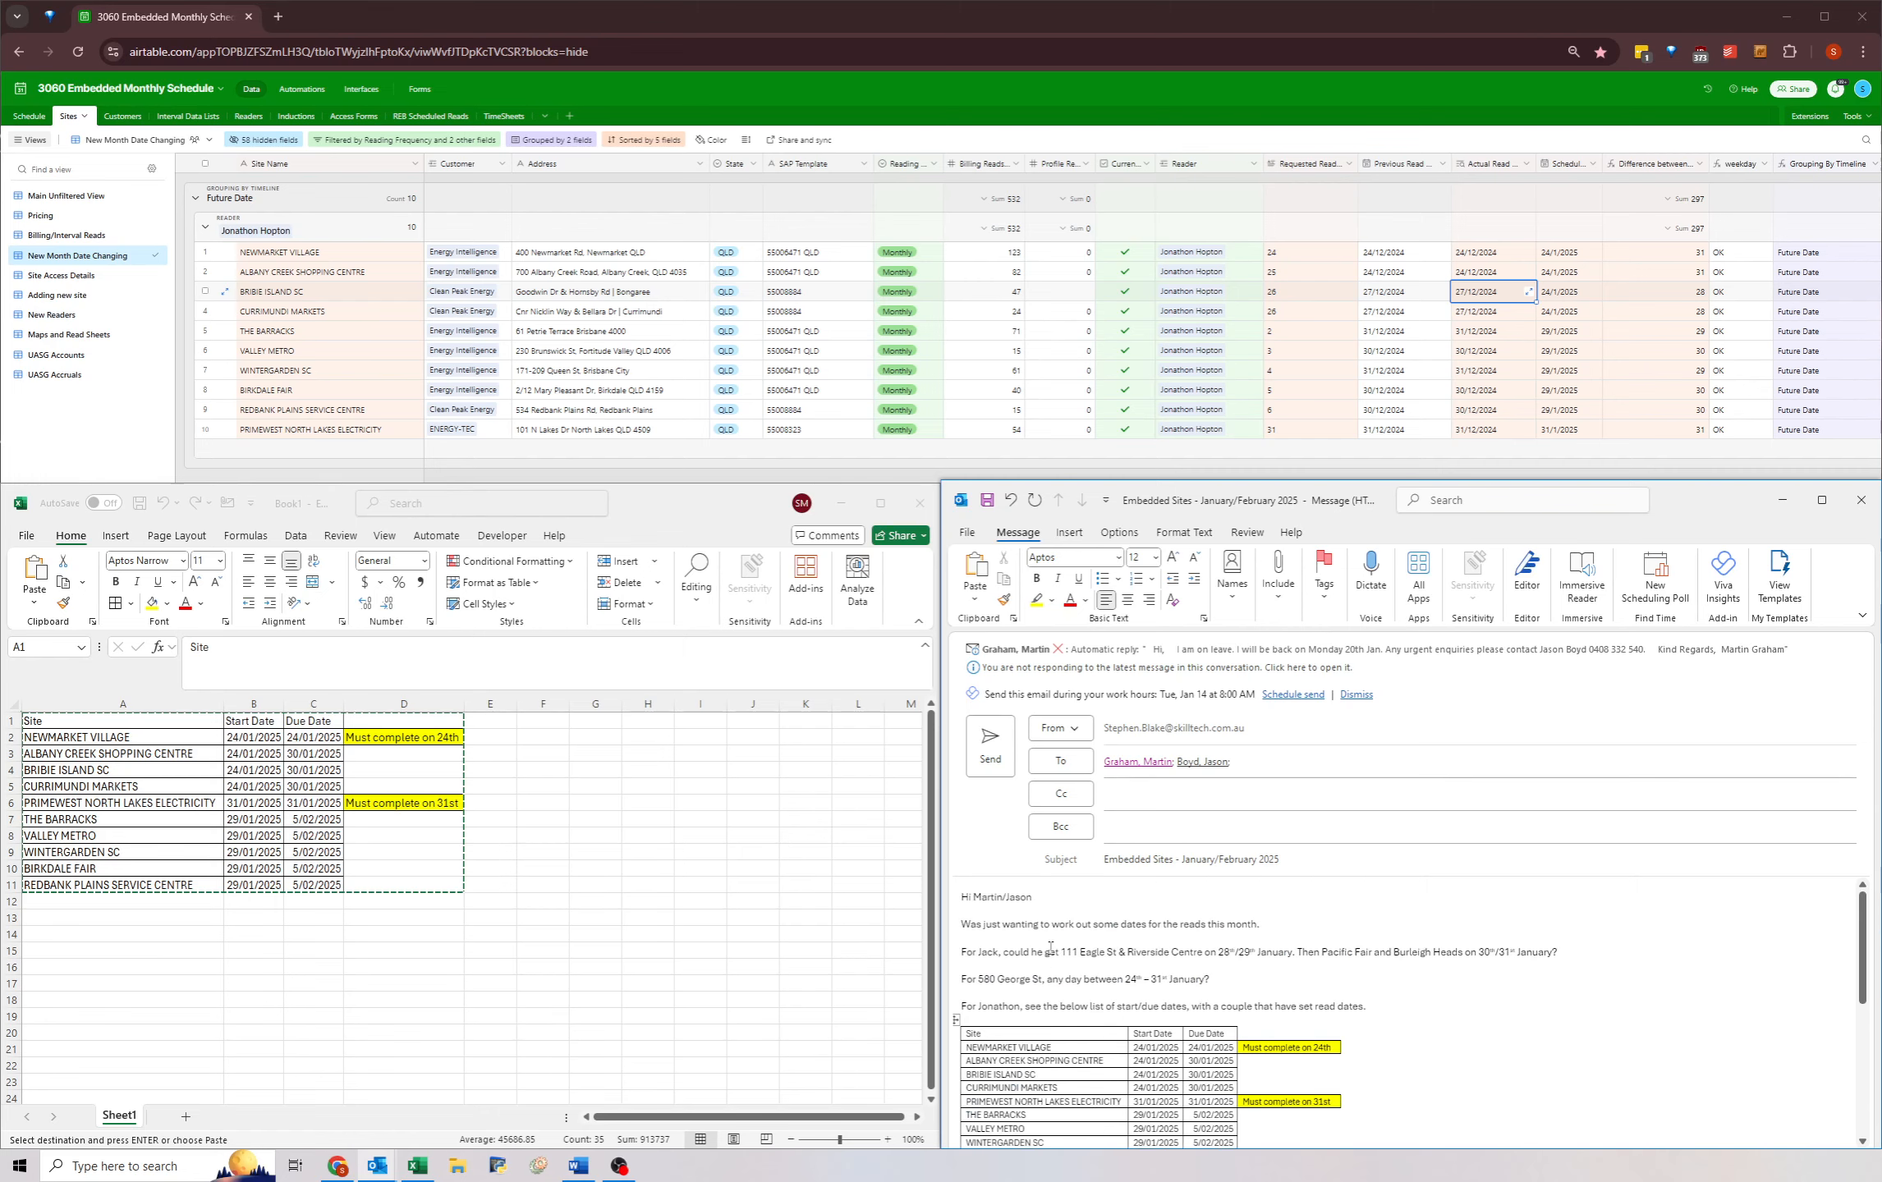
left_click(1292, 695)
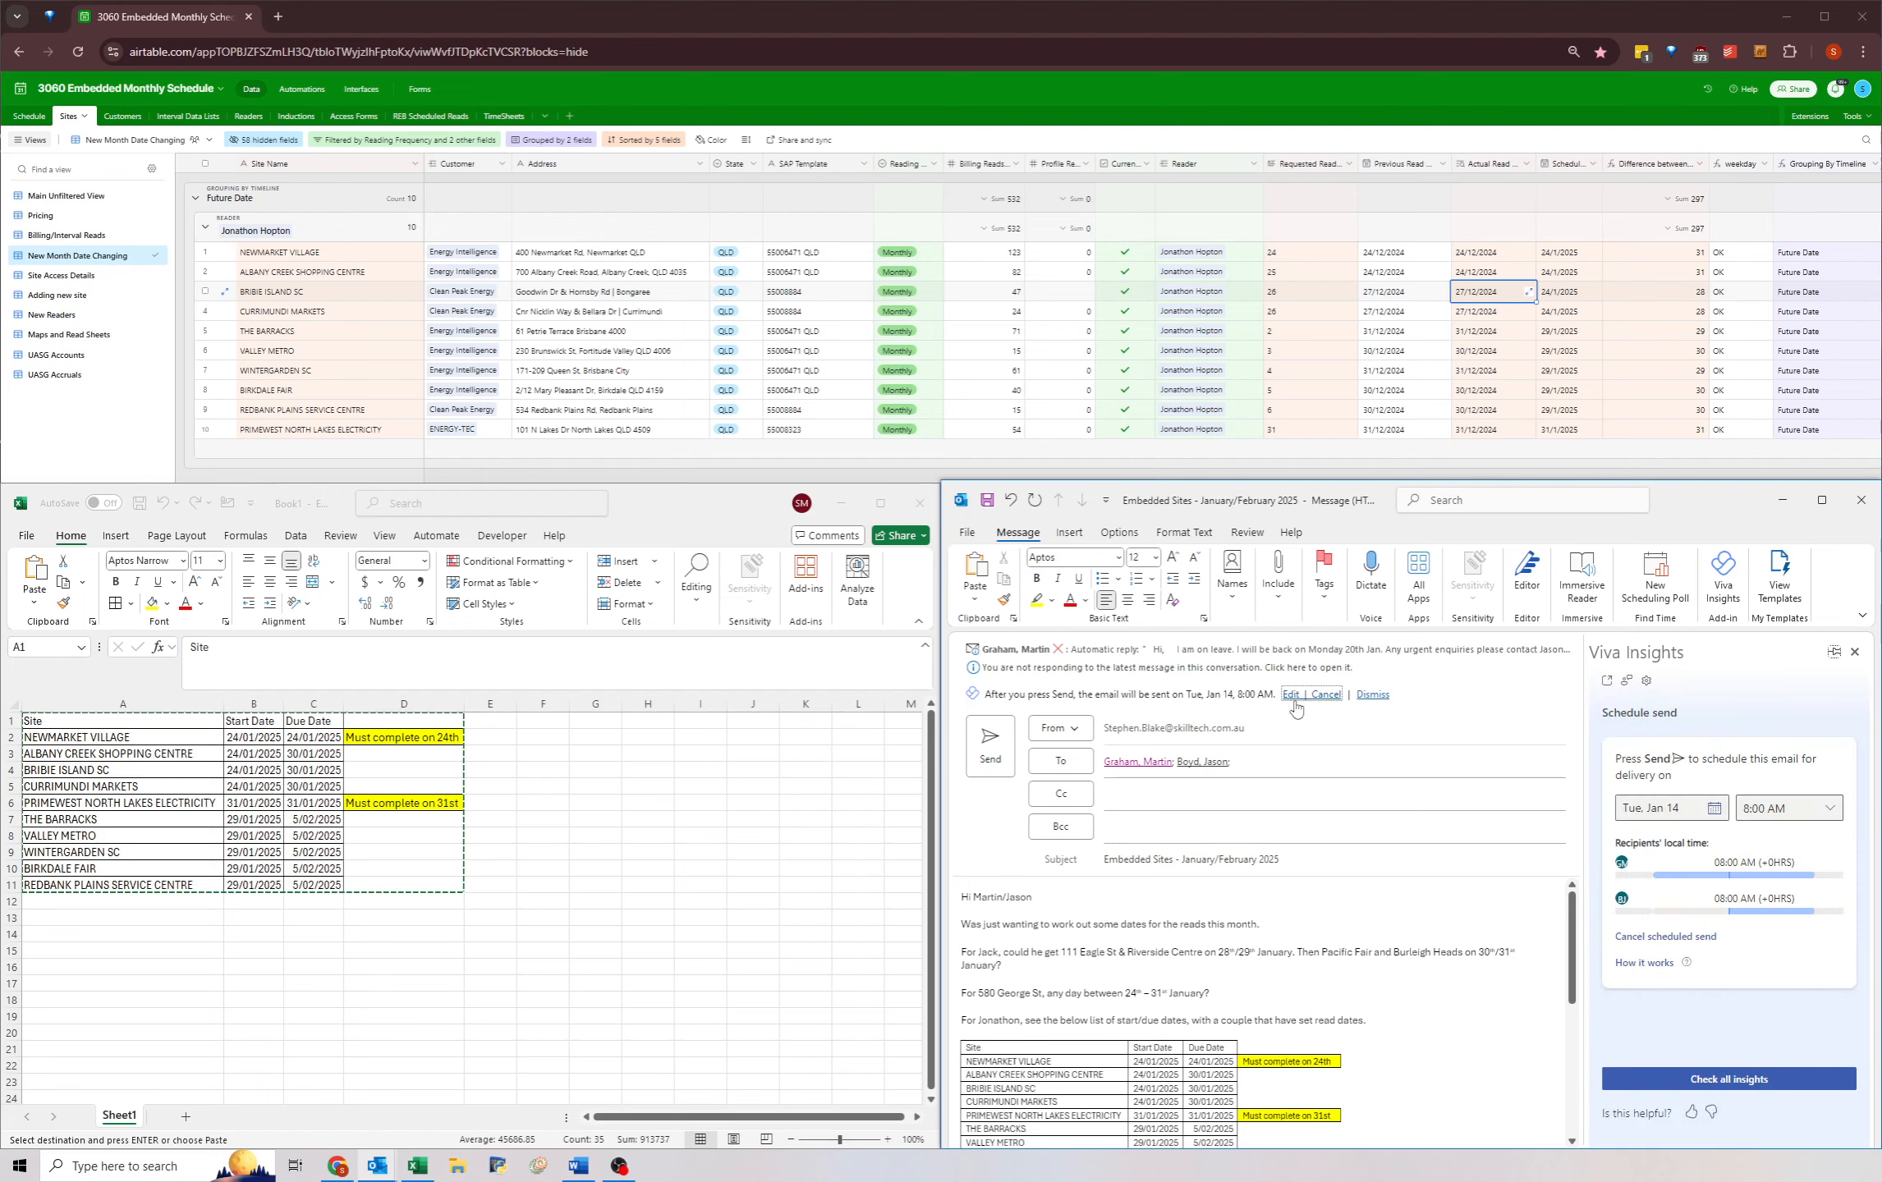
left_click(1769, 809)
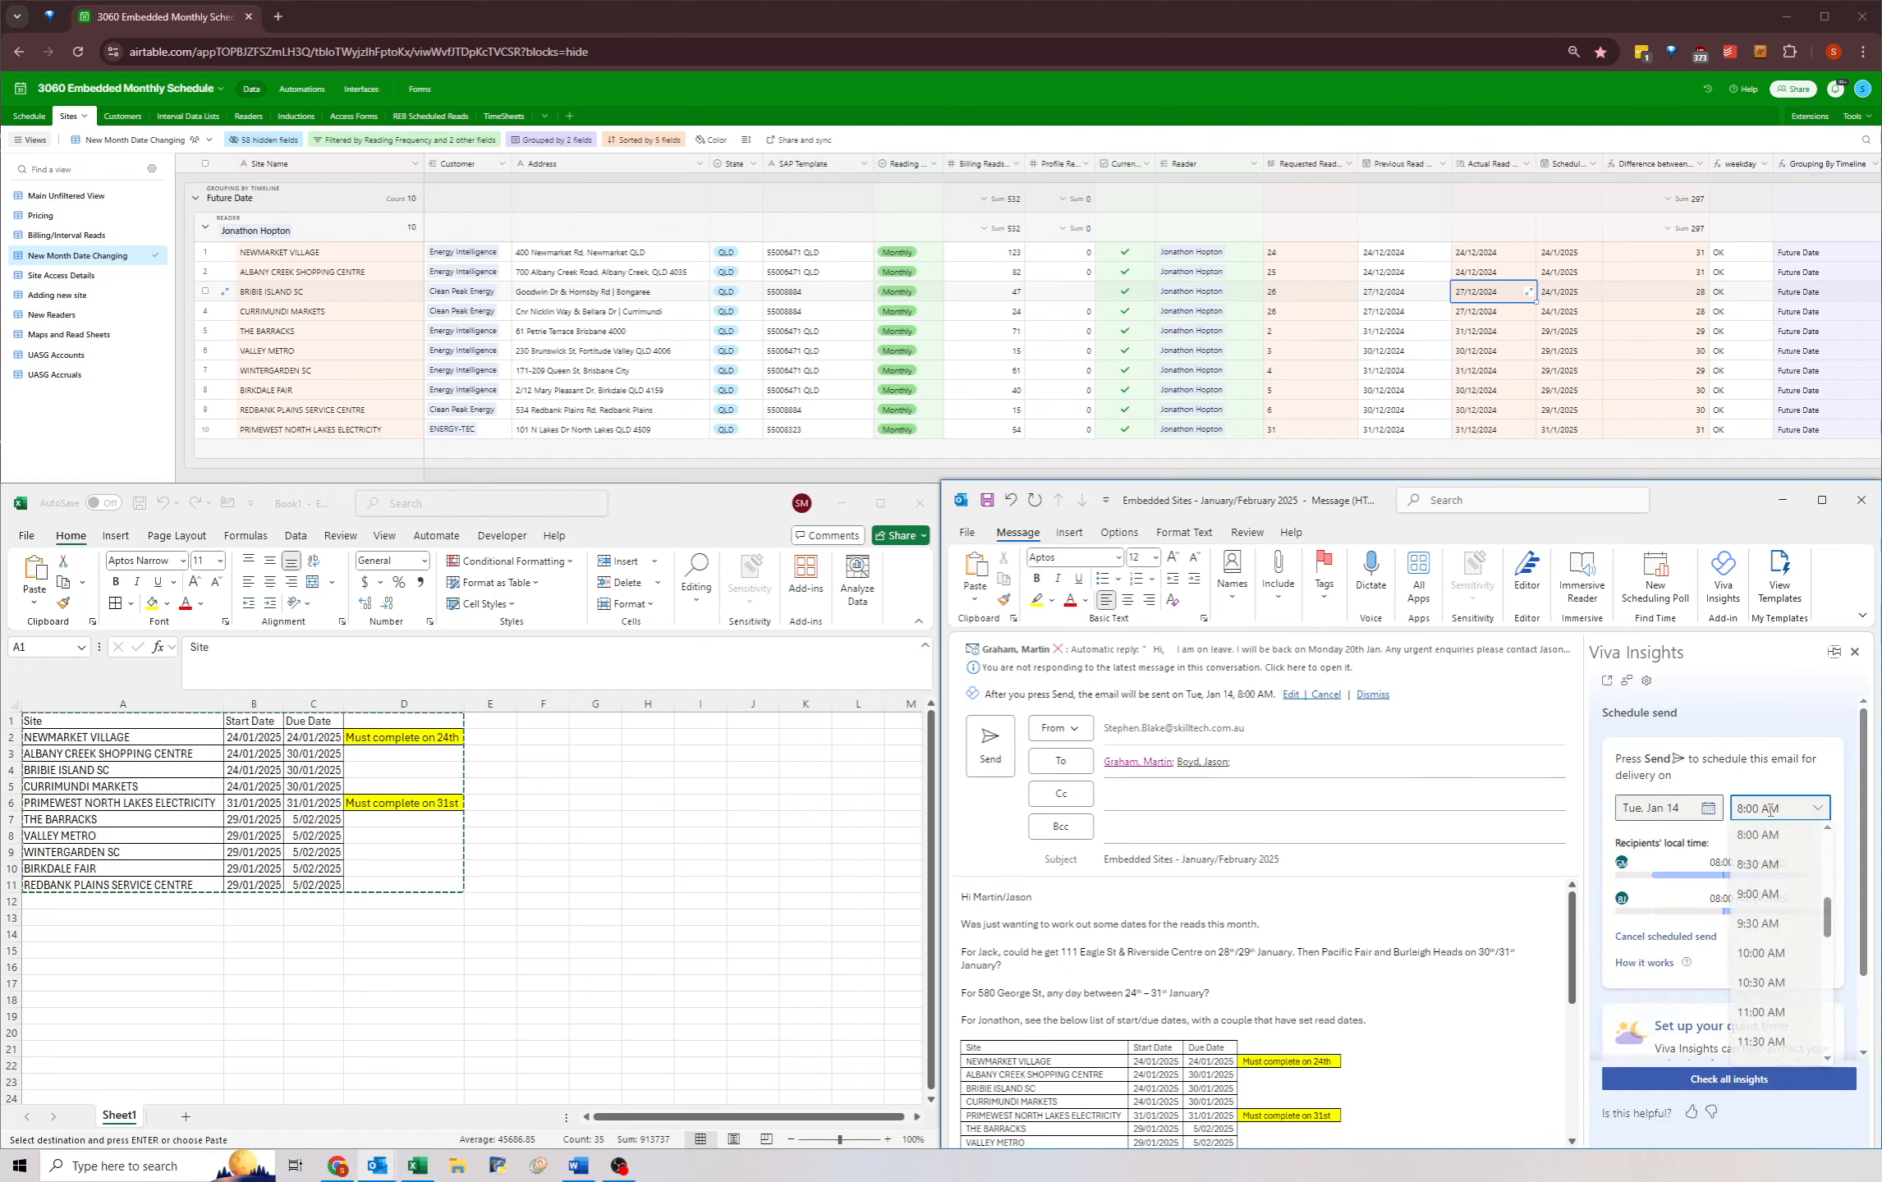
left_click(1758, 924)
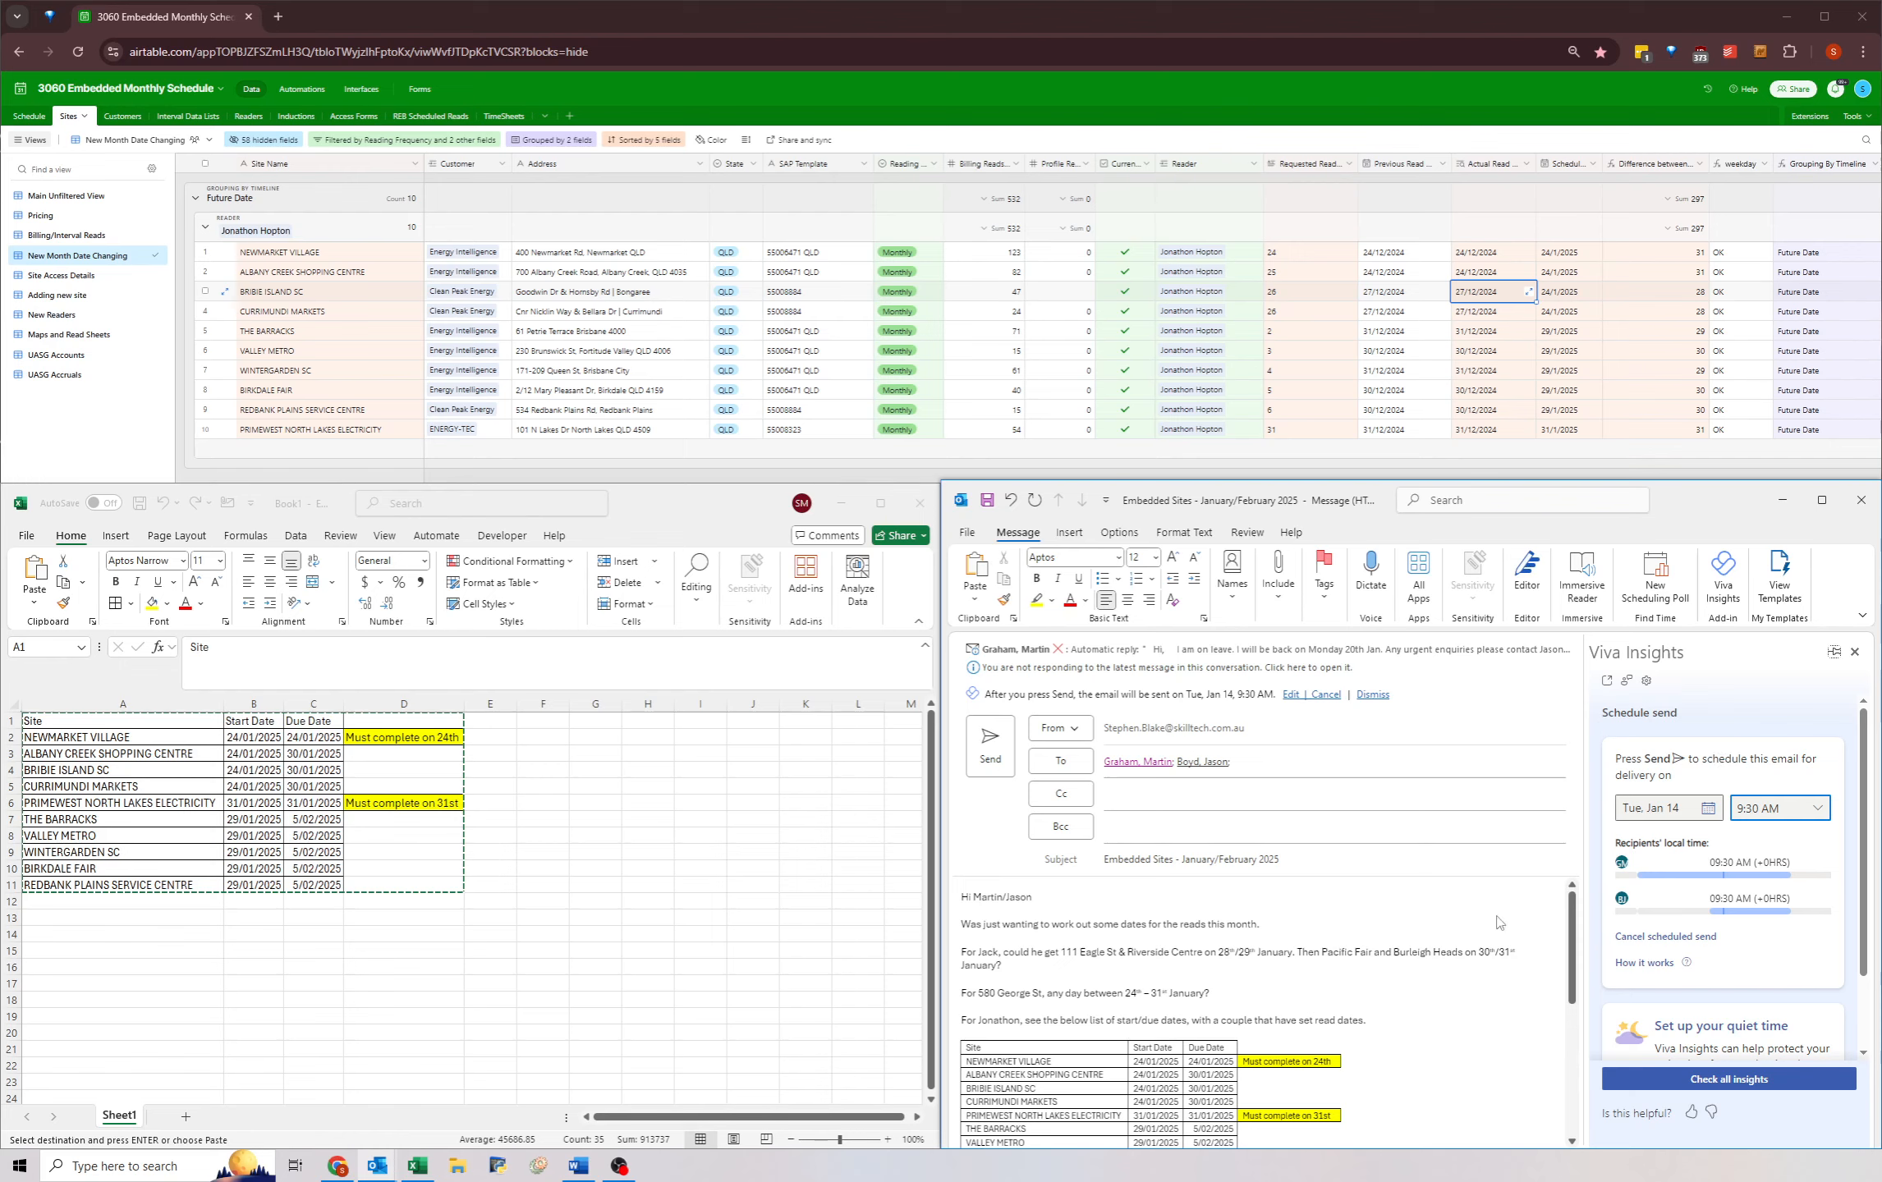
left_click(985, 755)
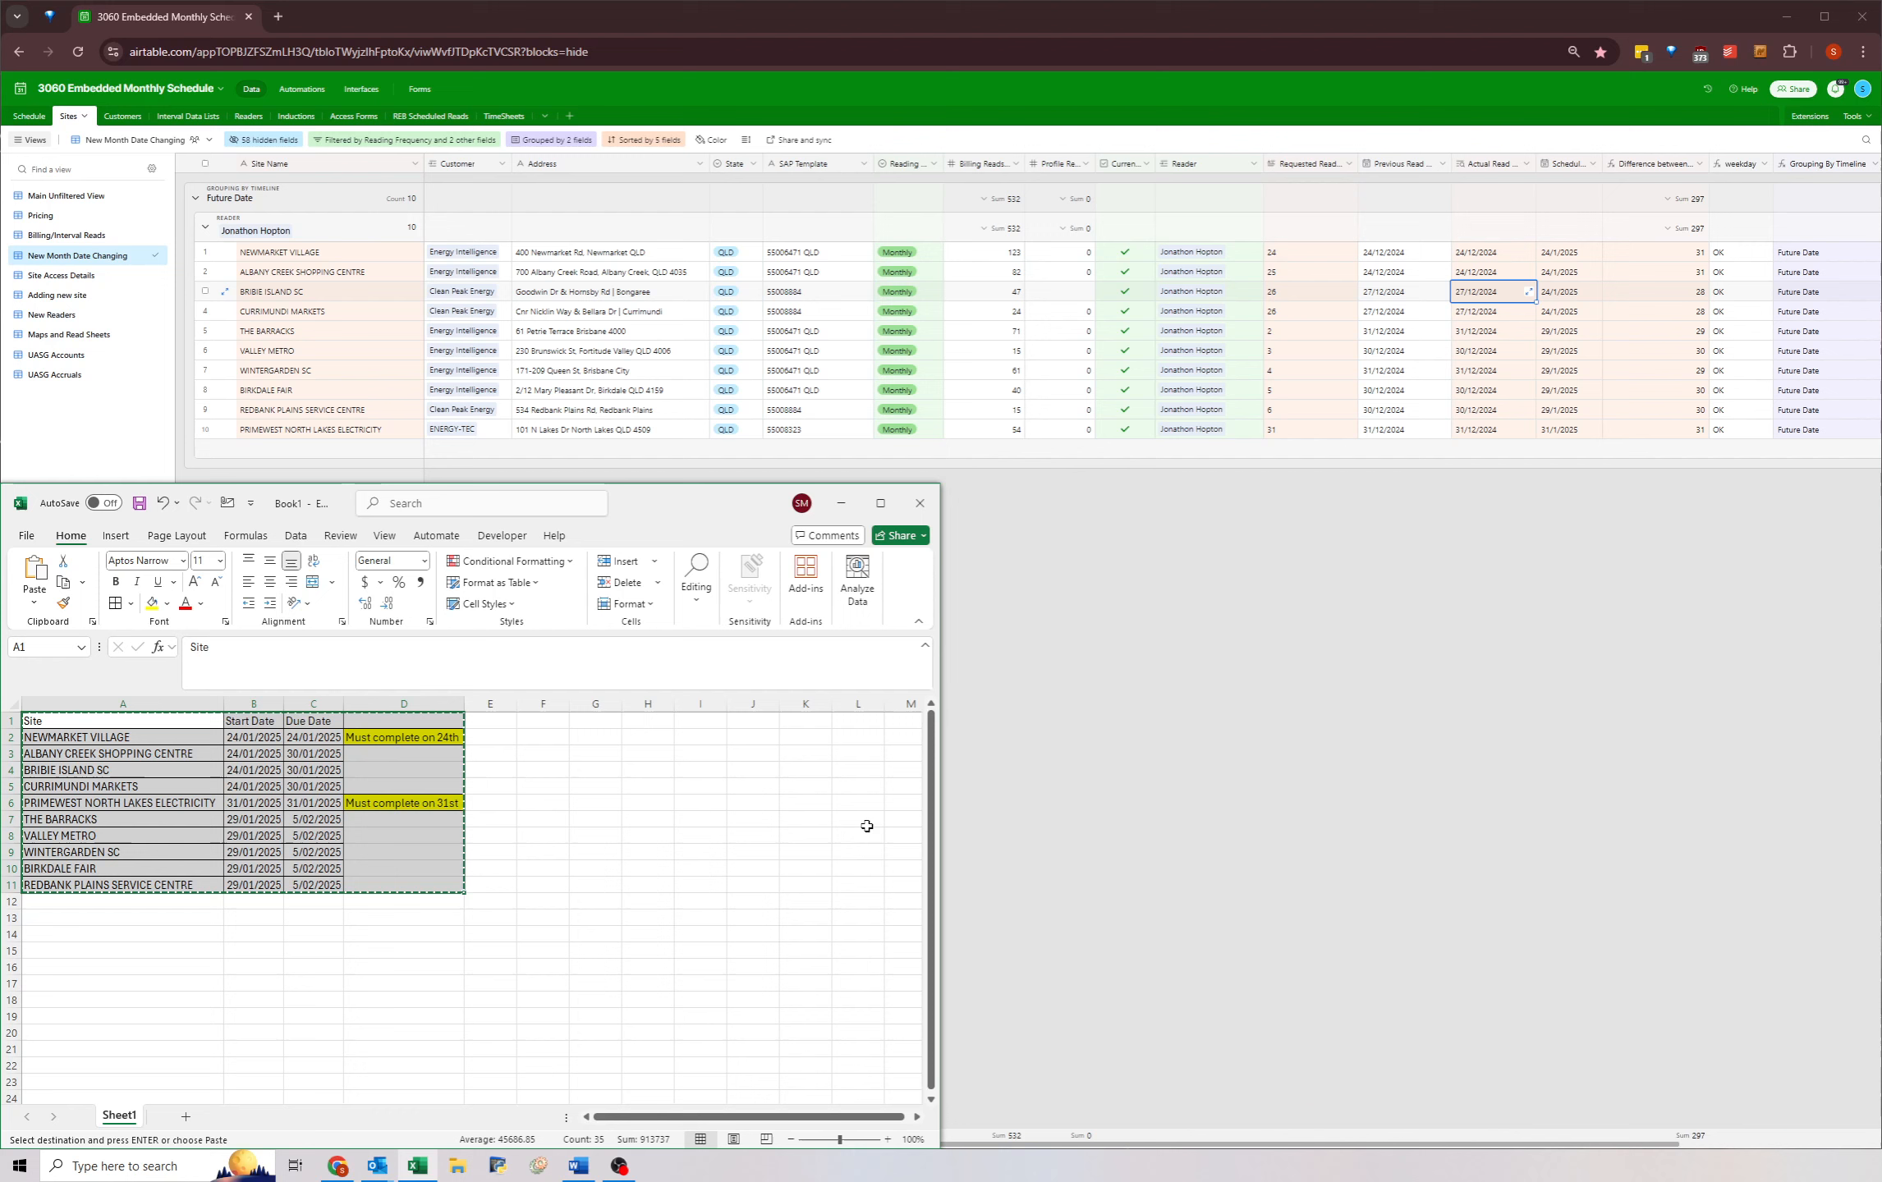
- Clear the copied range in the Excel site table and close the workbook without saving it
left_click(540, 852)
key("Escape")
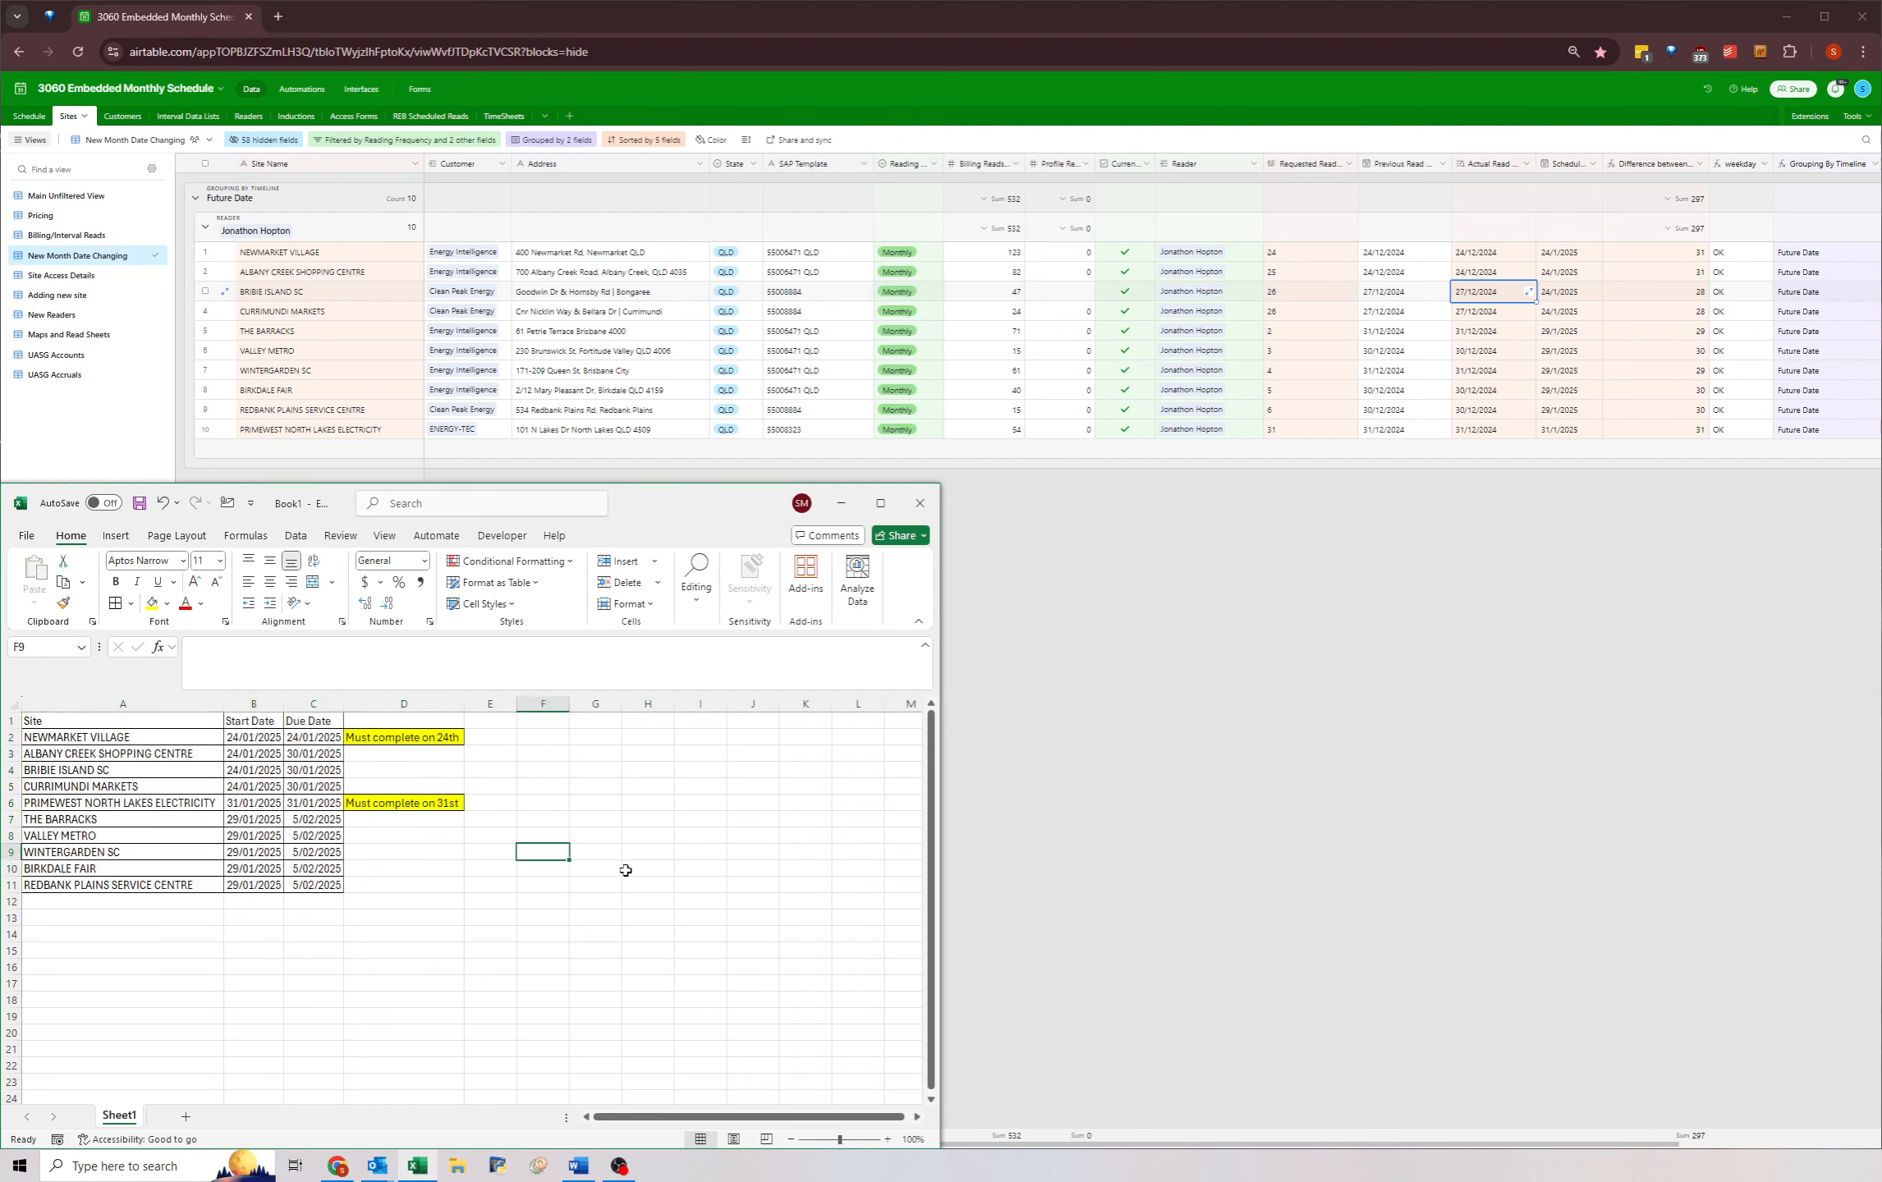
left_click(316, 867)
left_click(916, 500)
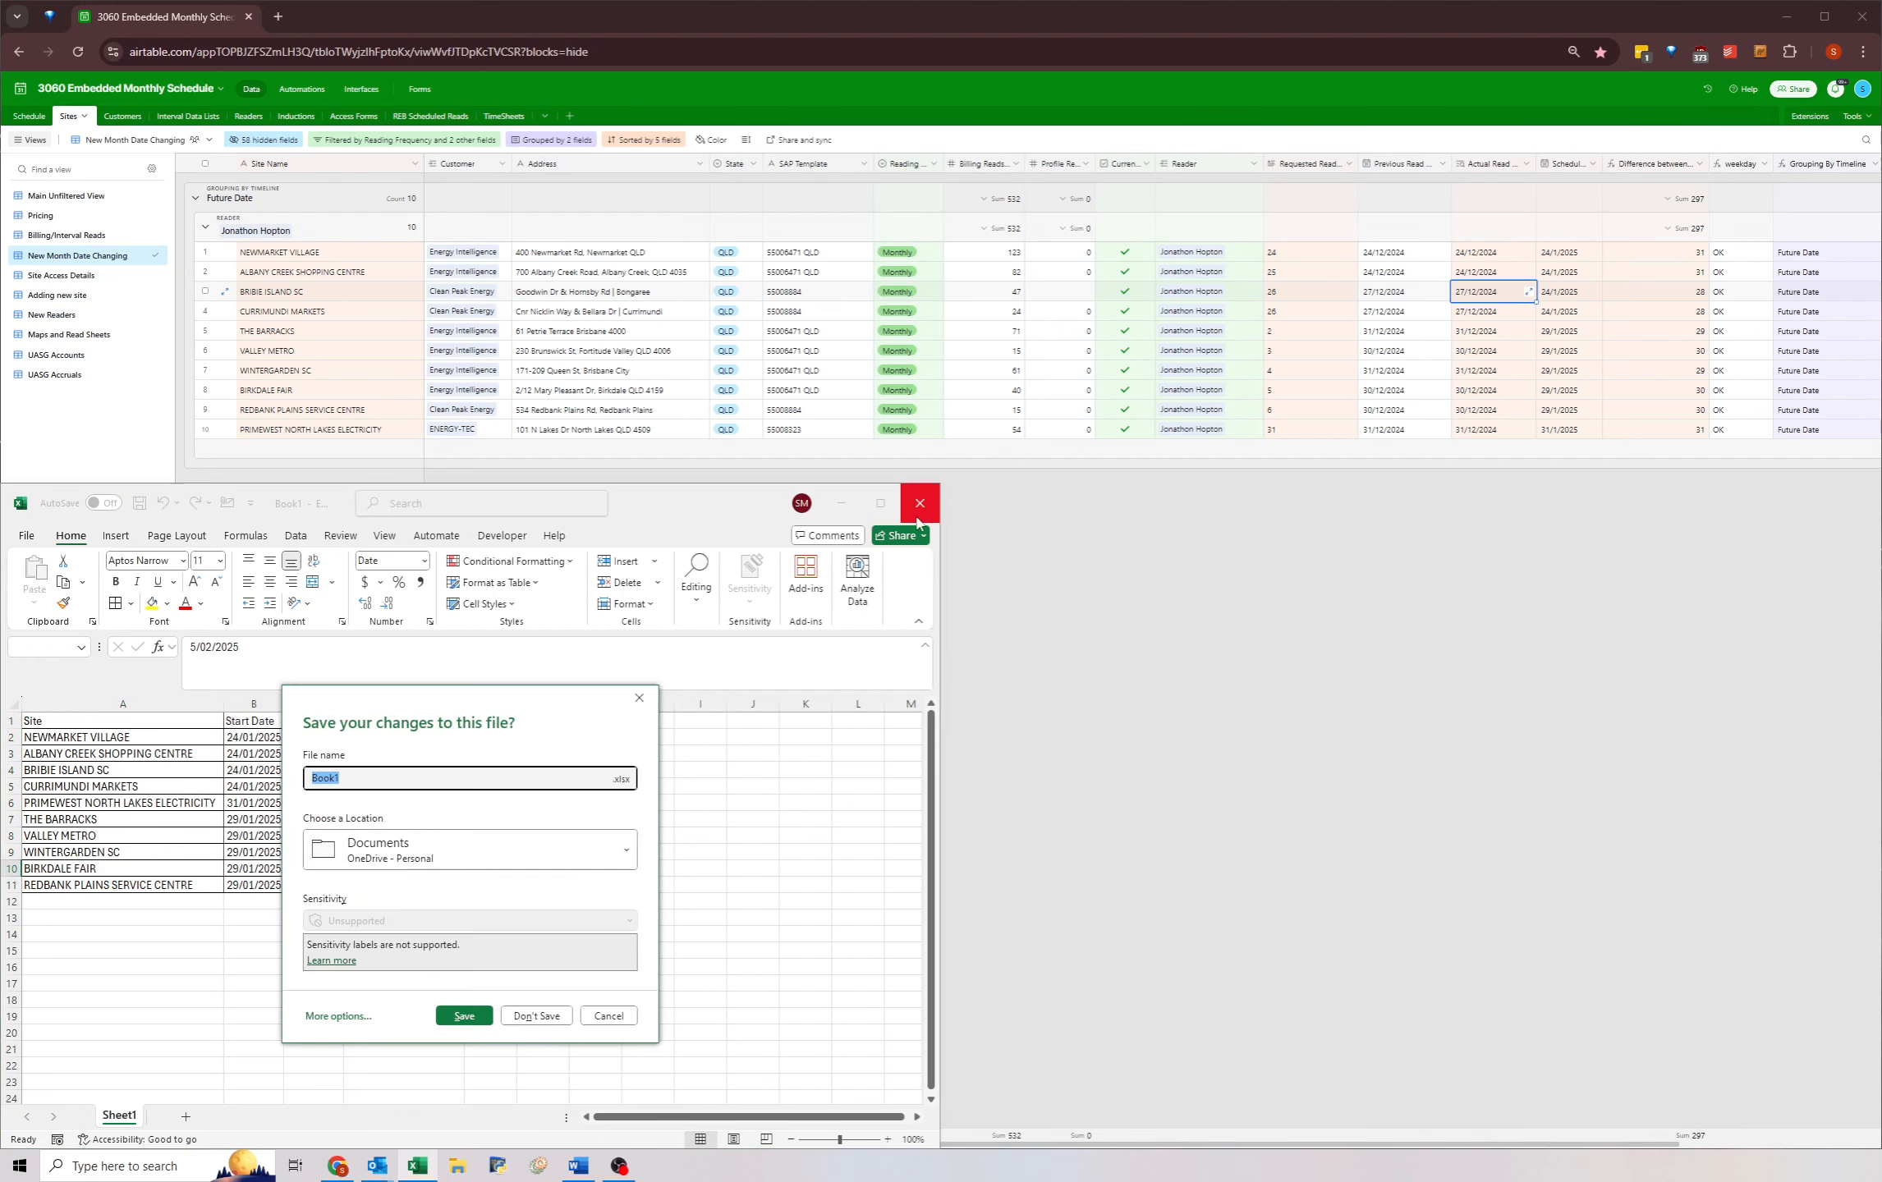
left_click(529, 1014)
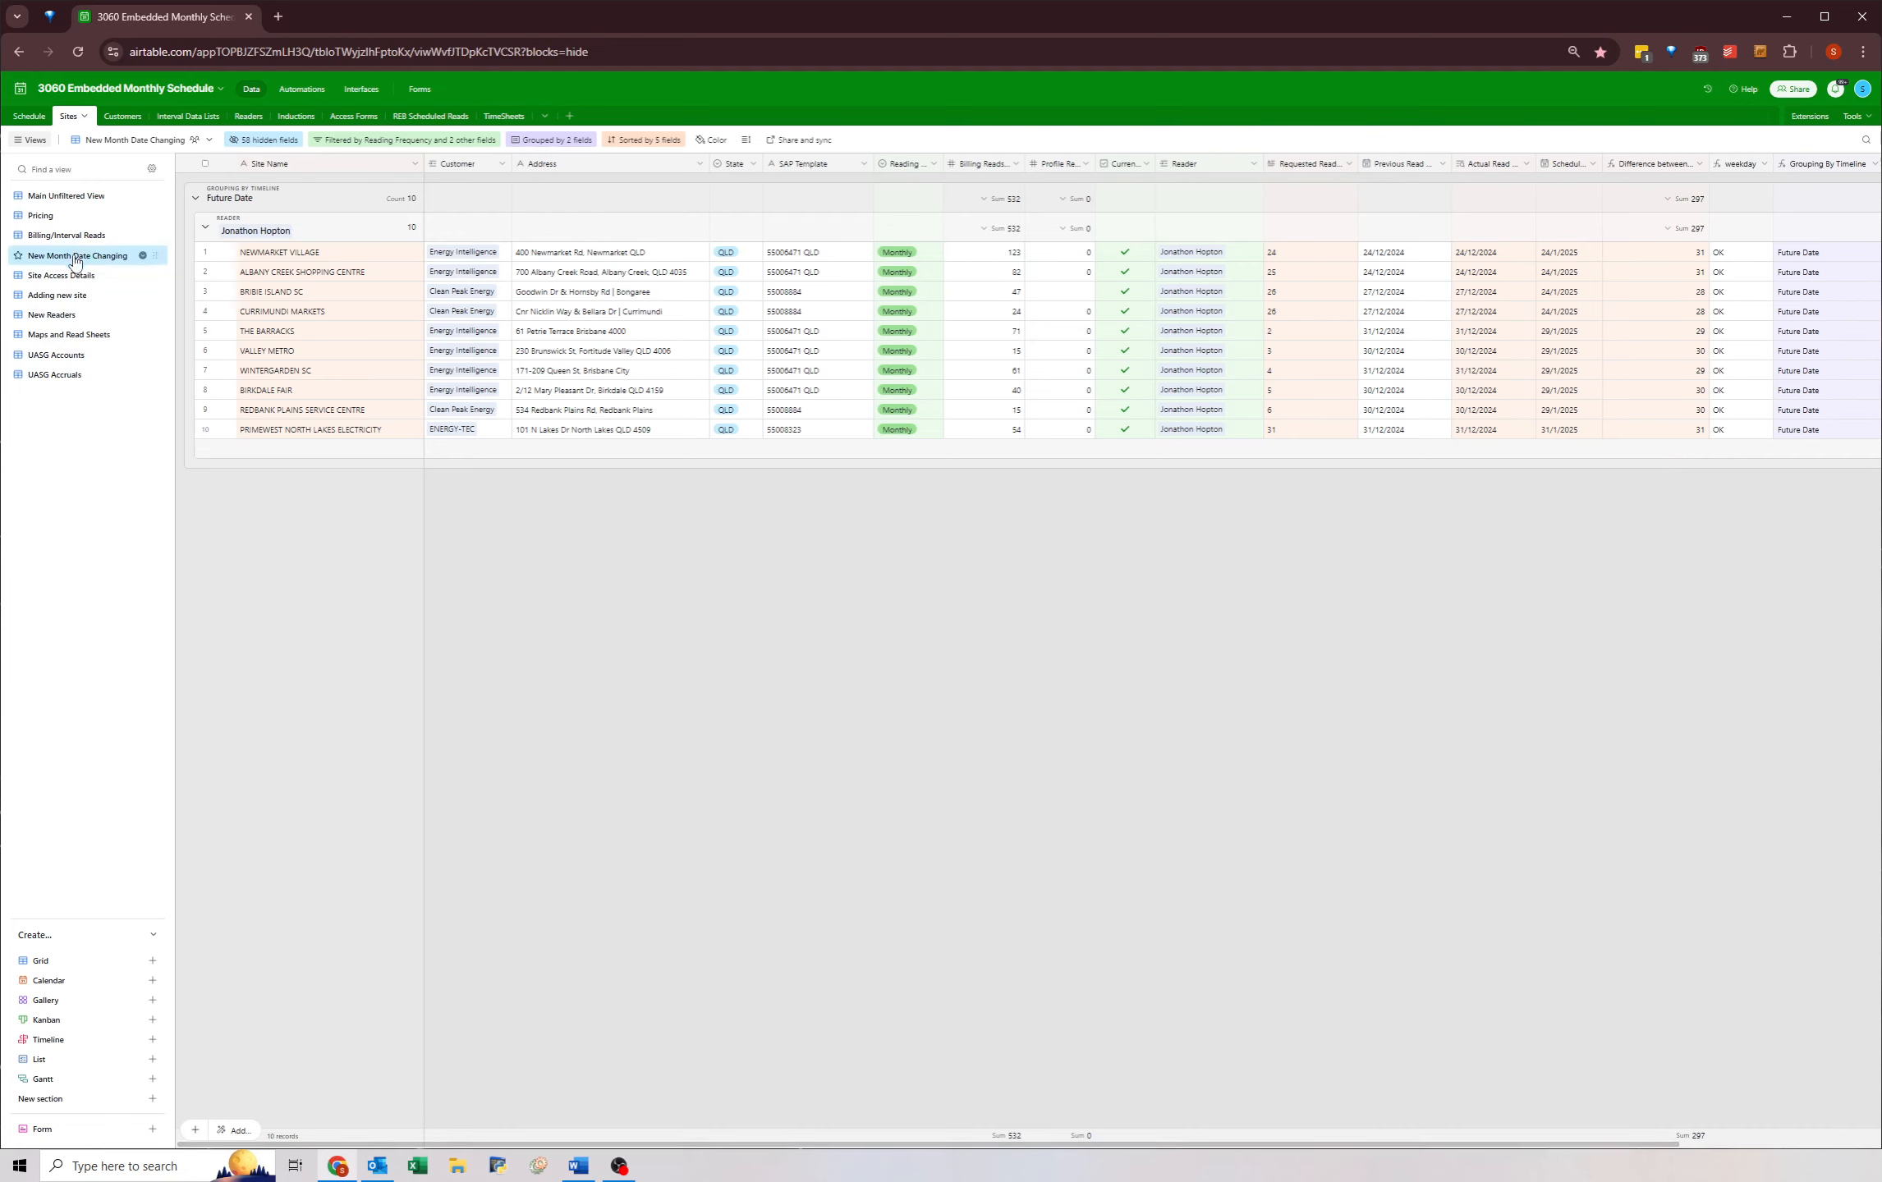
- Replace the Reader filter condition with State is NSW in the New Month Date Changing view
left_click(379, 139)
left_click(609, 237)
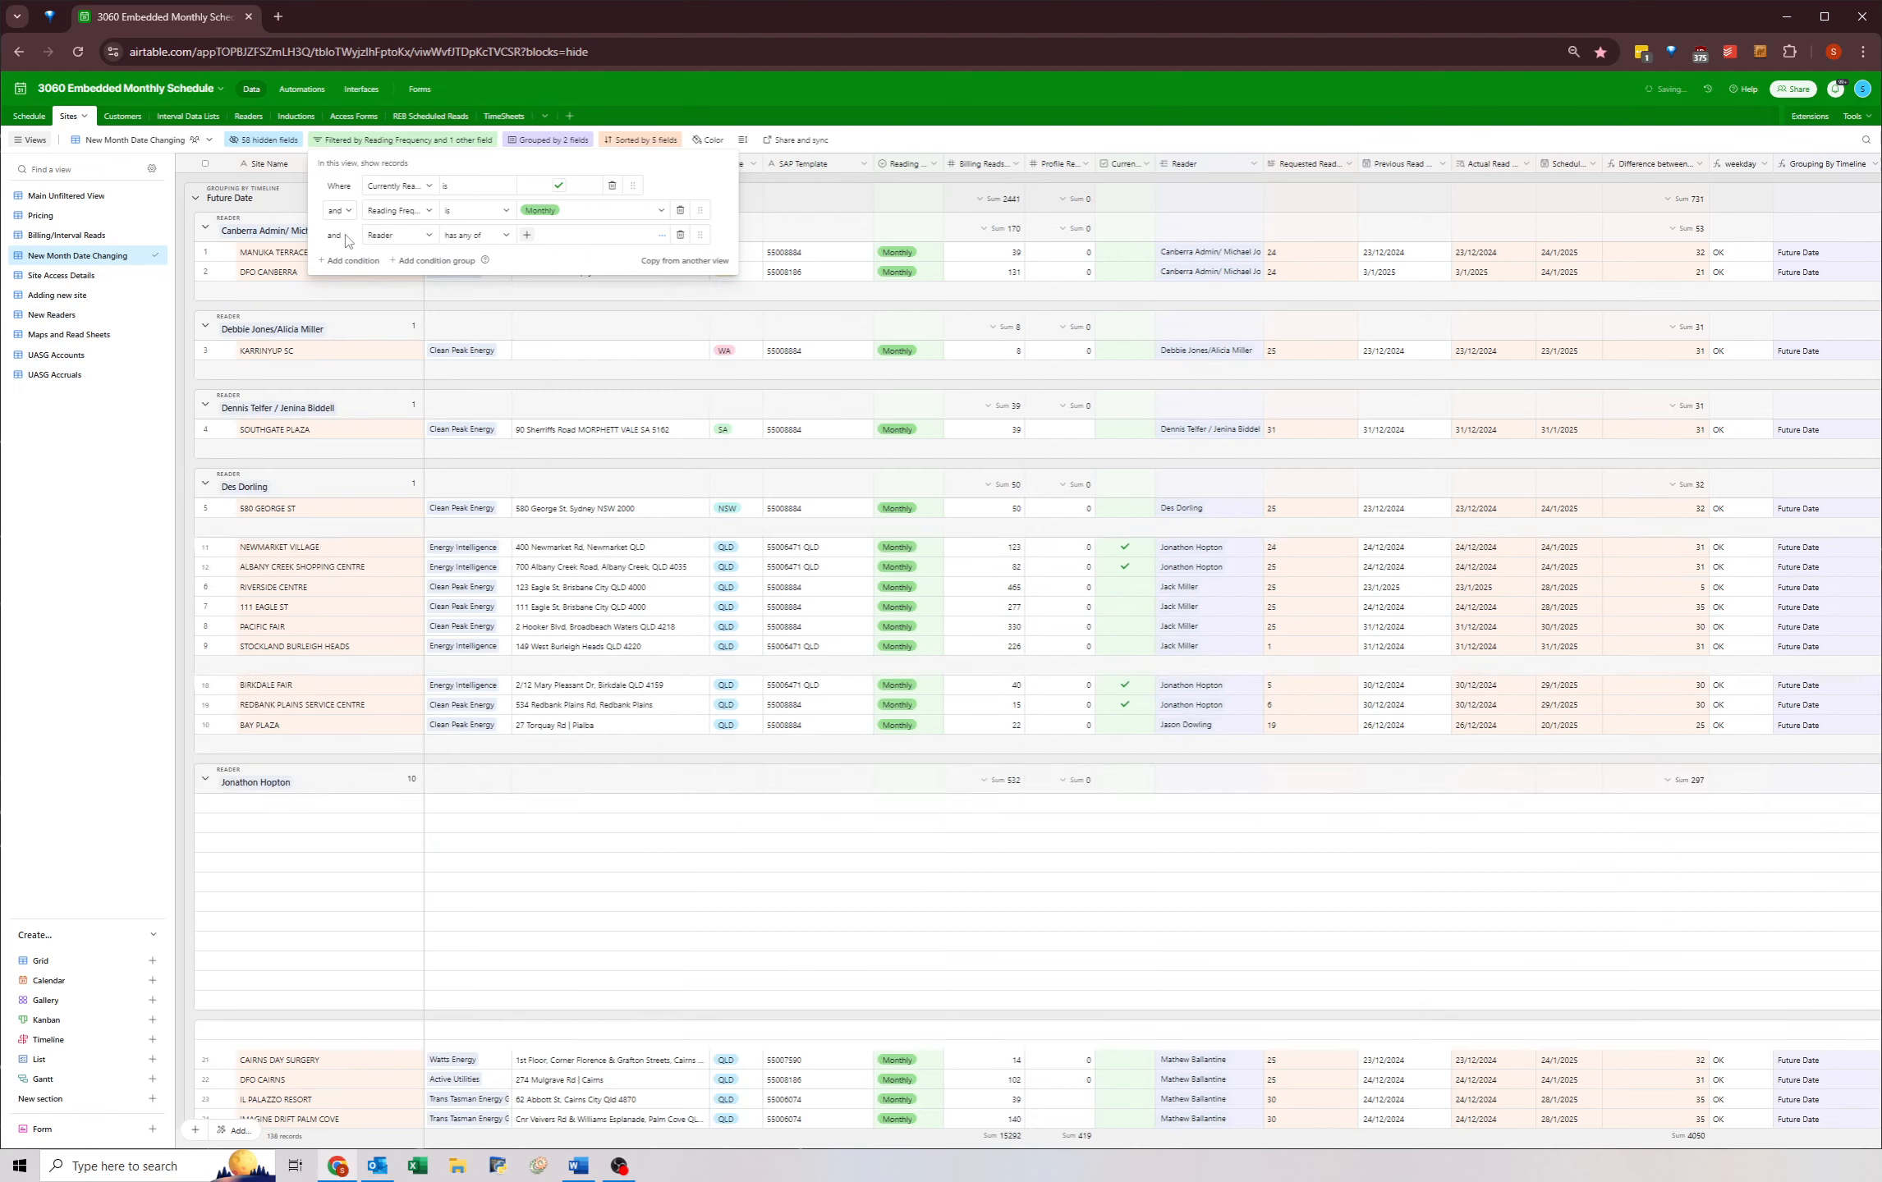
left_click(400, 237)
scroll(411, 295, "up", 3)
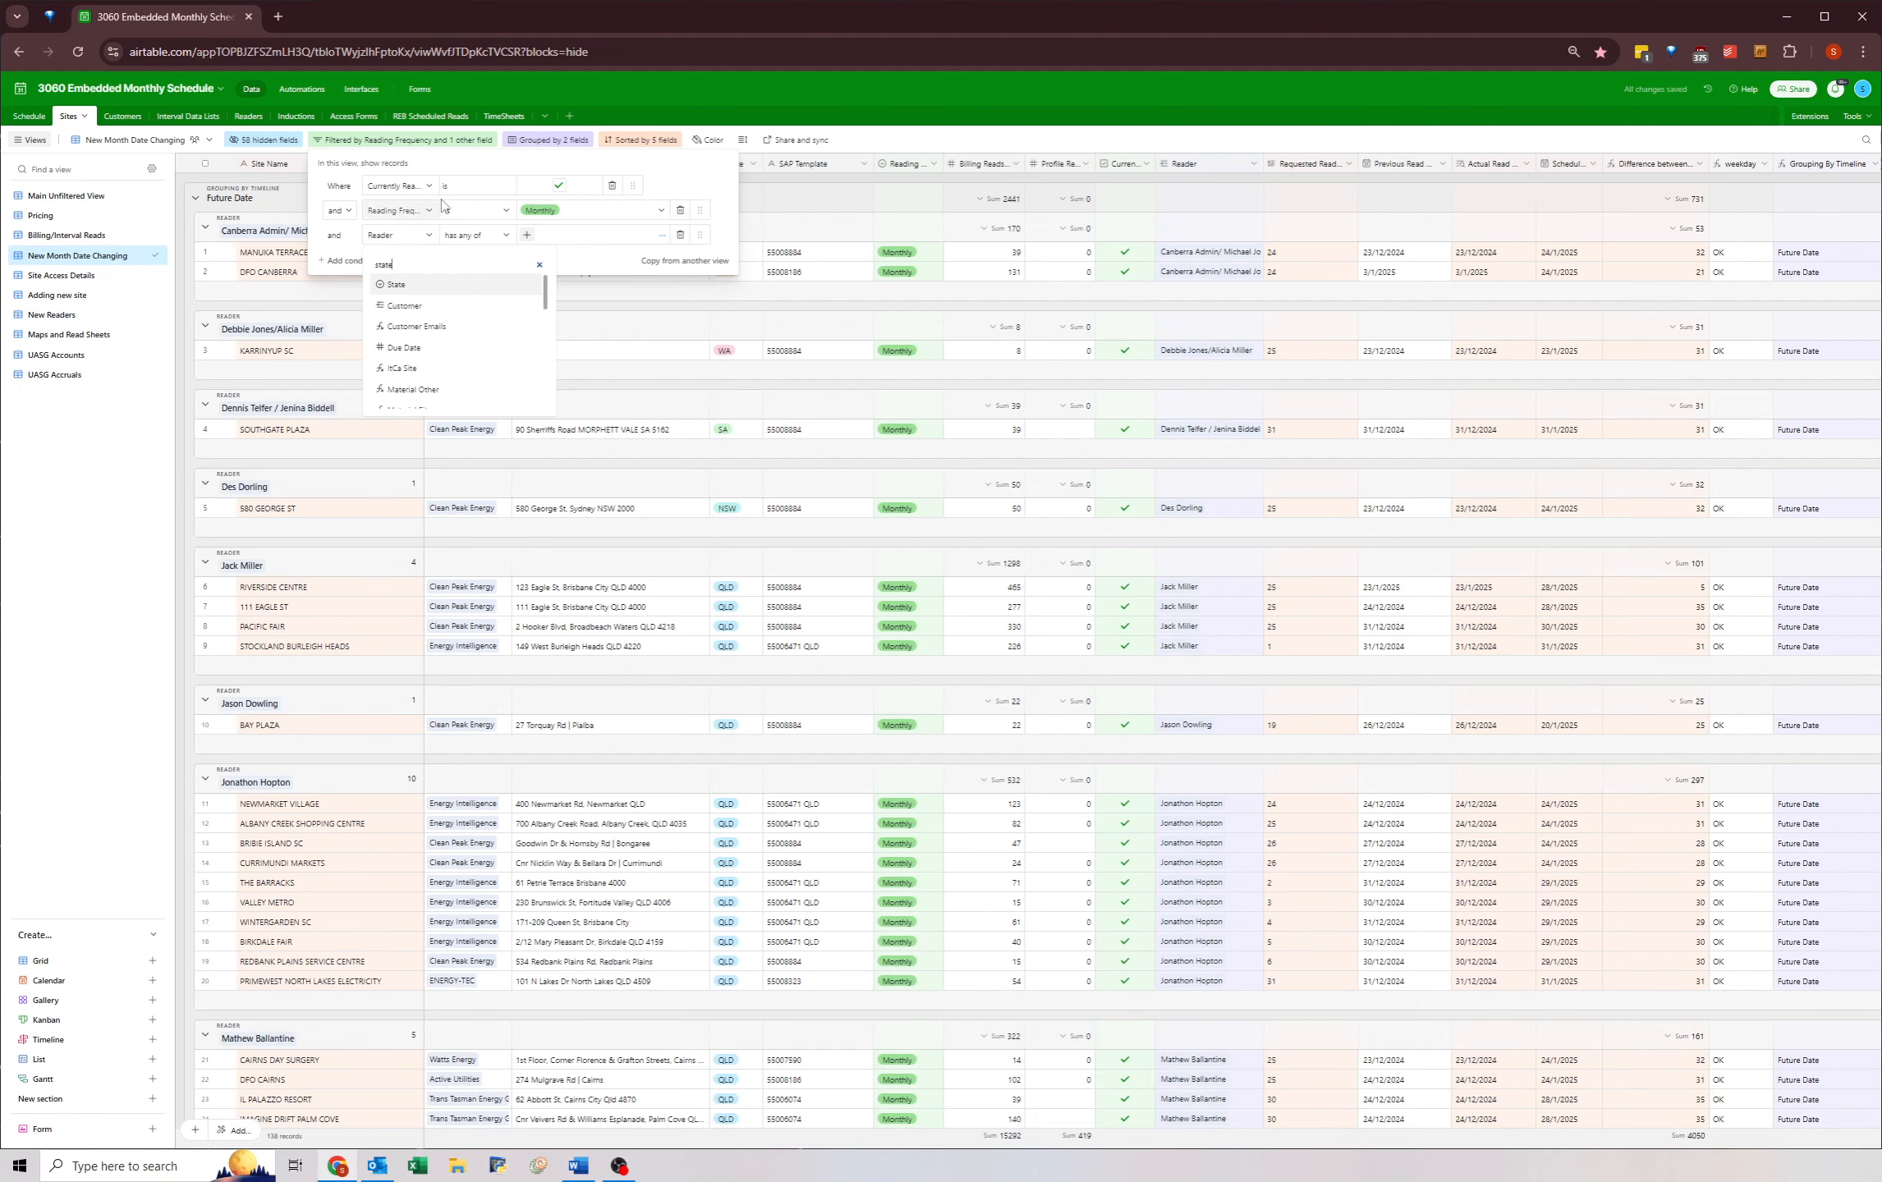
left_click(403, 293)
left_click(366, 261)
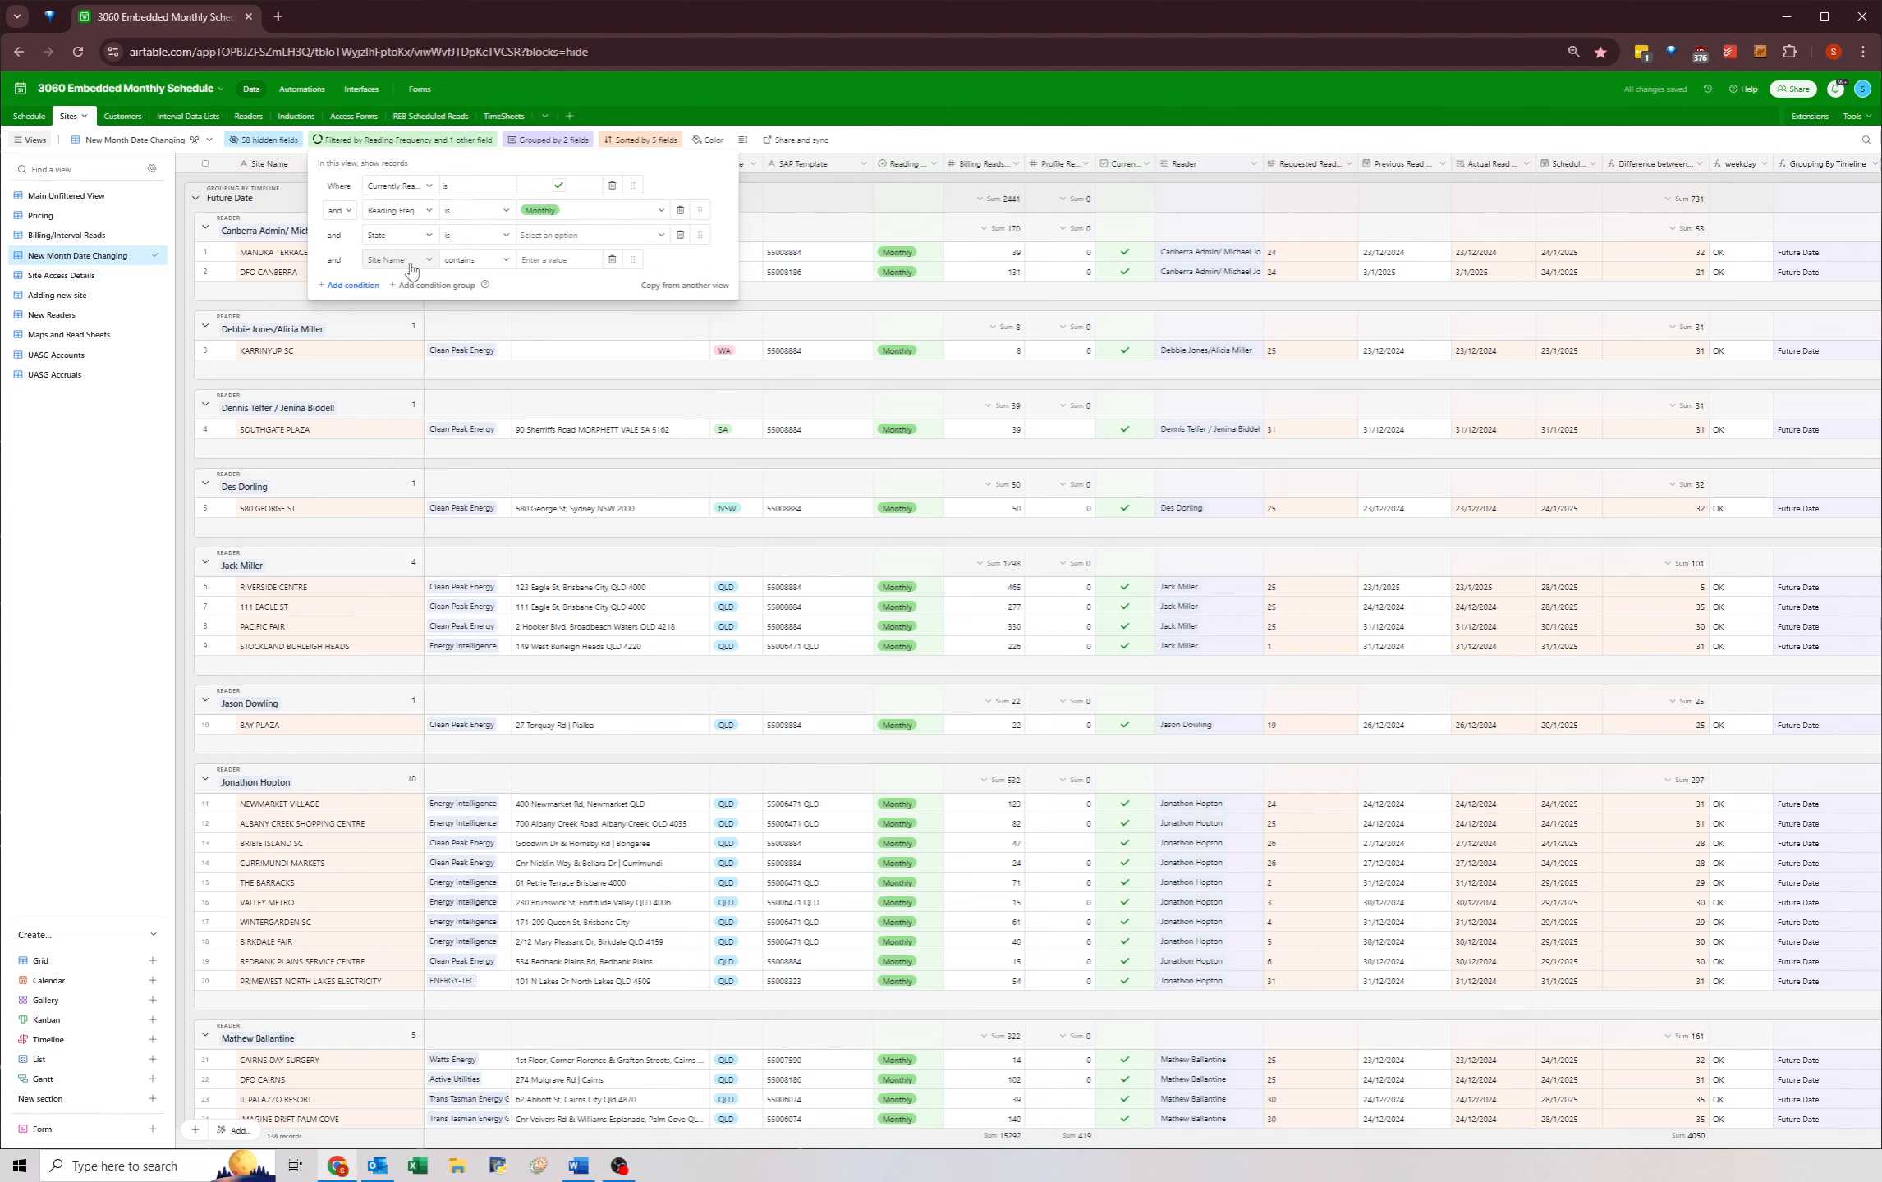
left_click(574, 235)
left_click(542, 333)
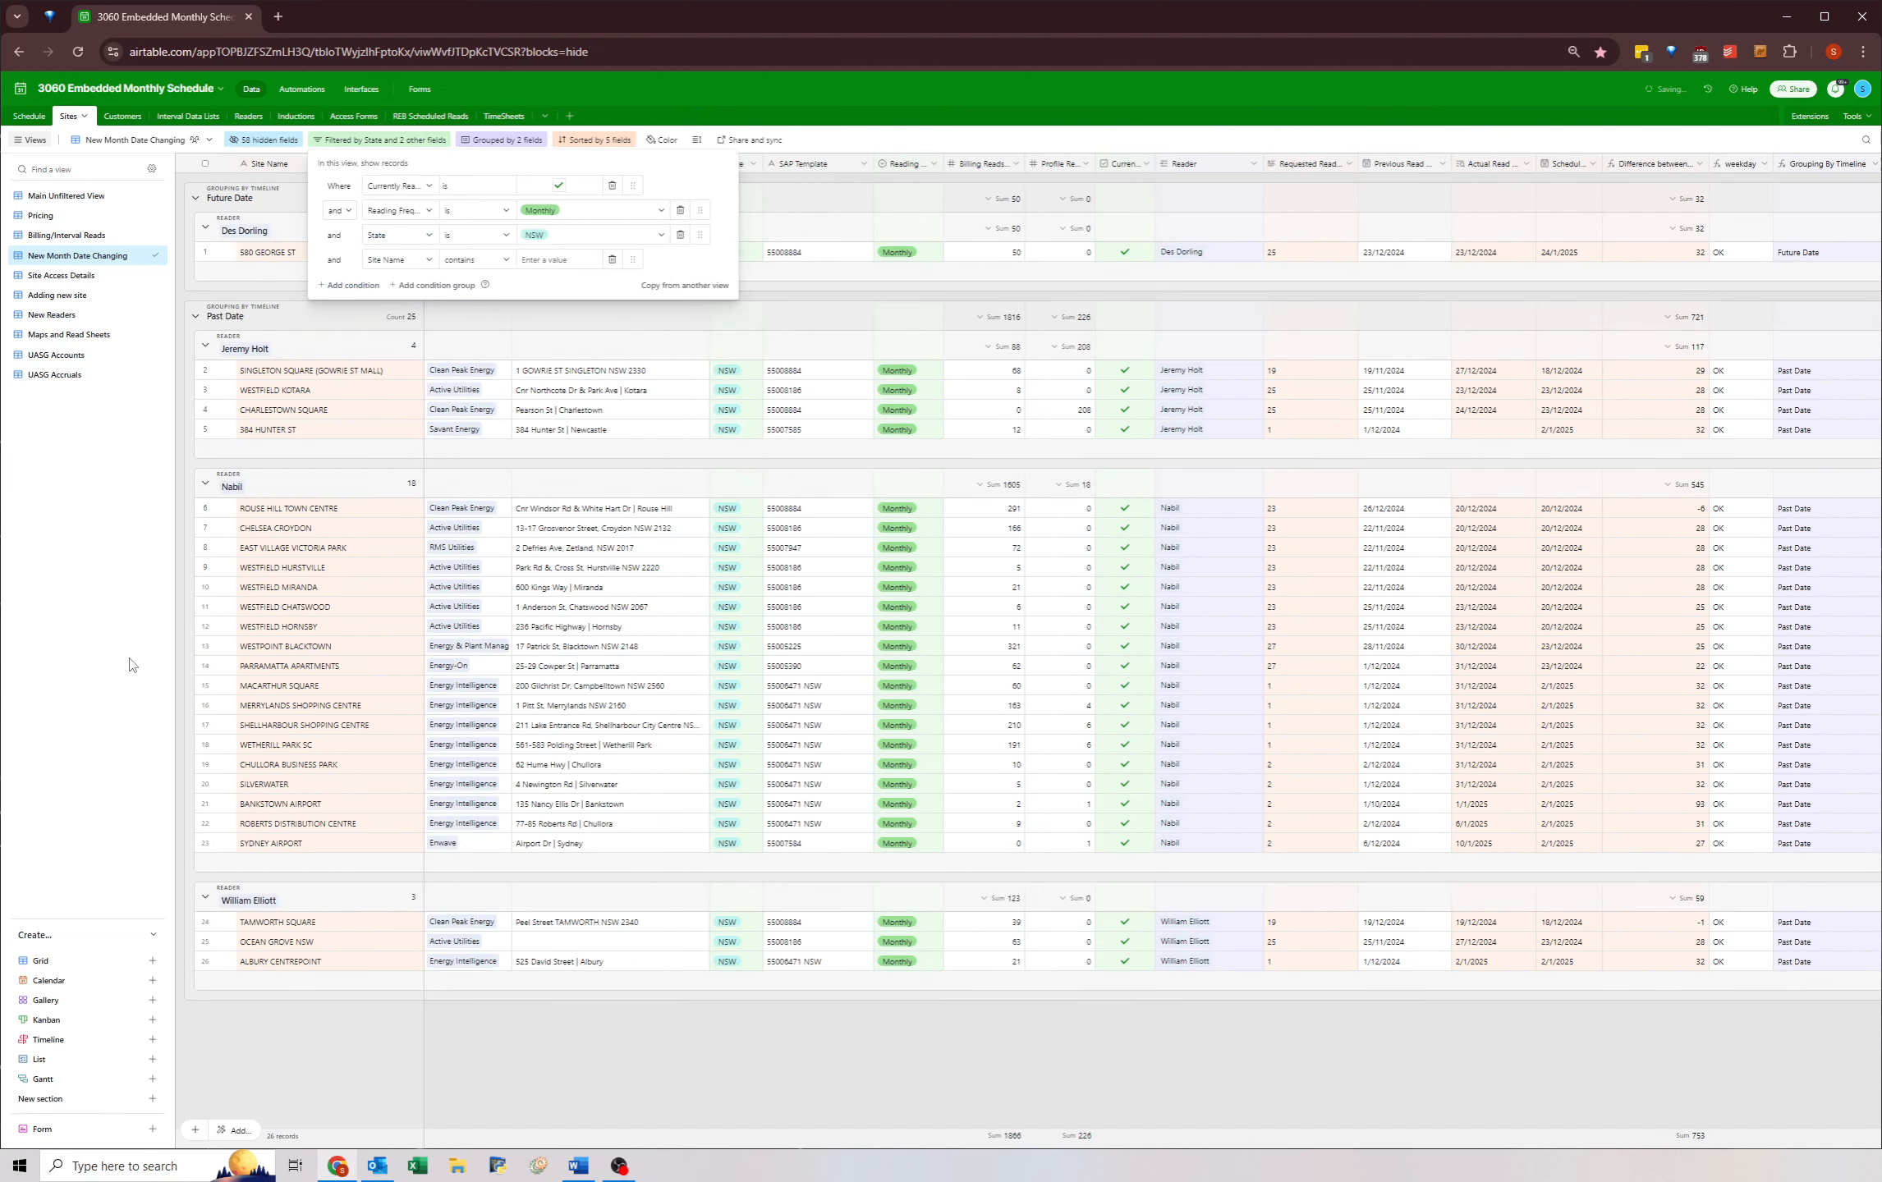
- Remove the Reader subgroup so the sites are grouped by Grouping By Timeline only
left_click(502, 140)
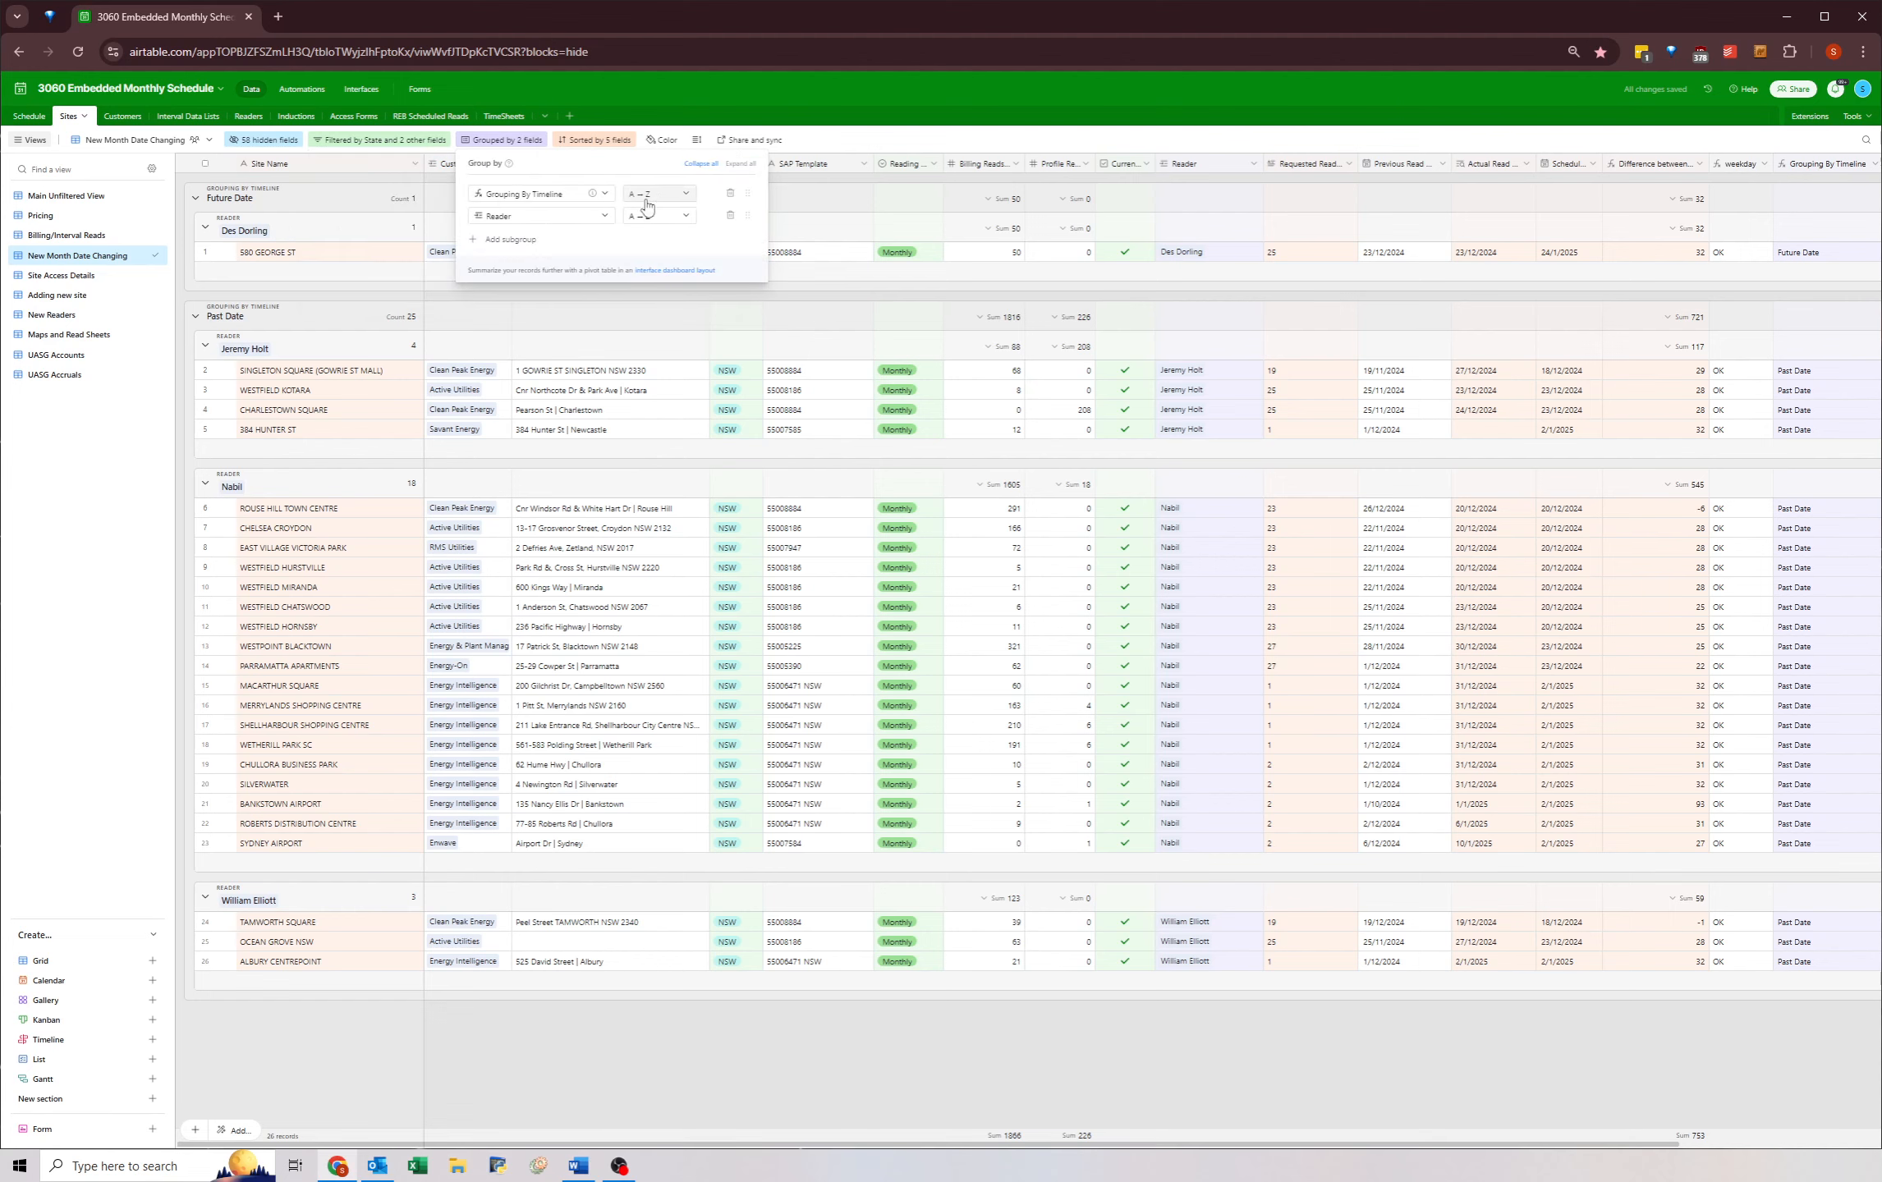
left_click(730, 218)
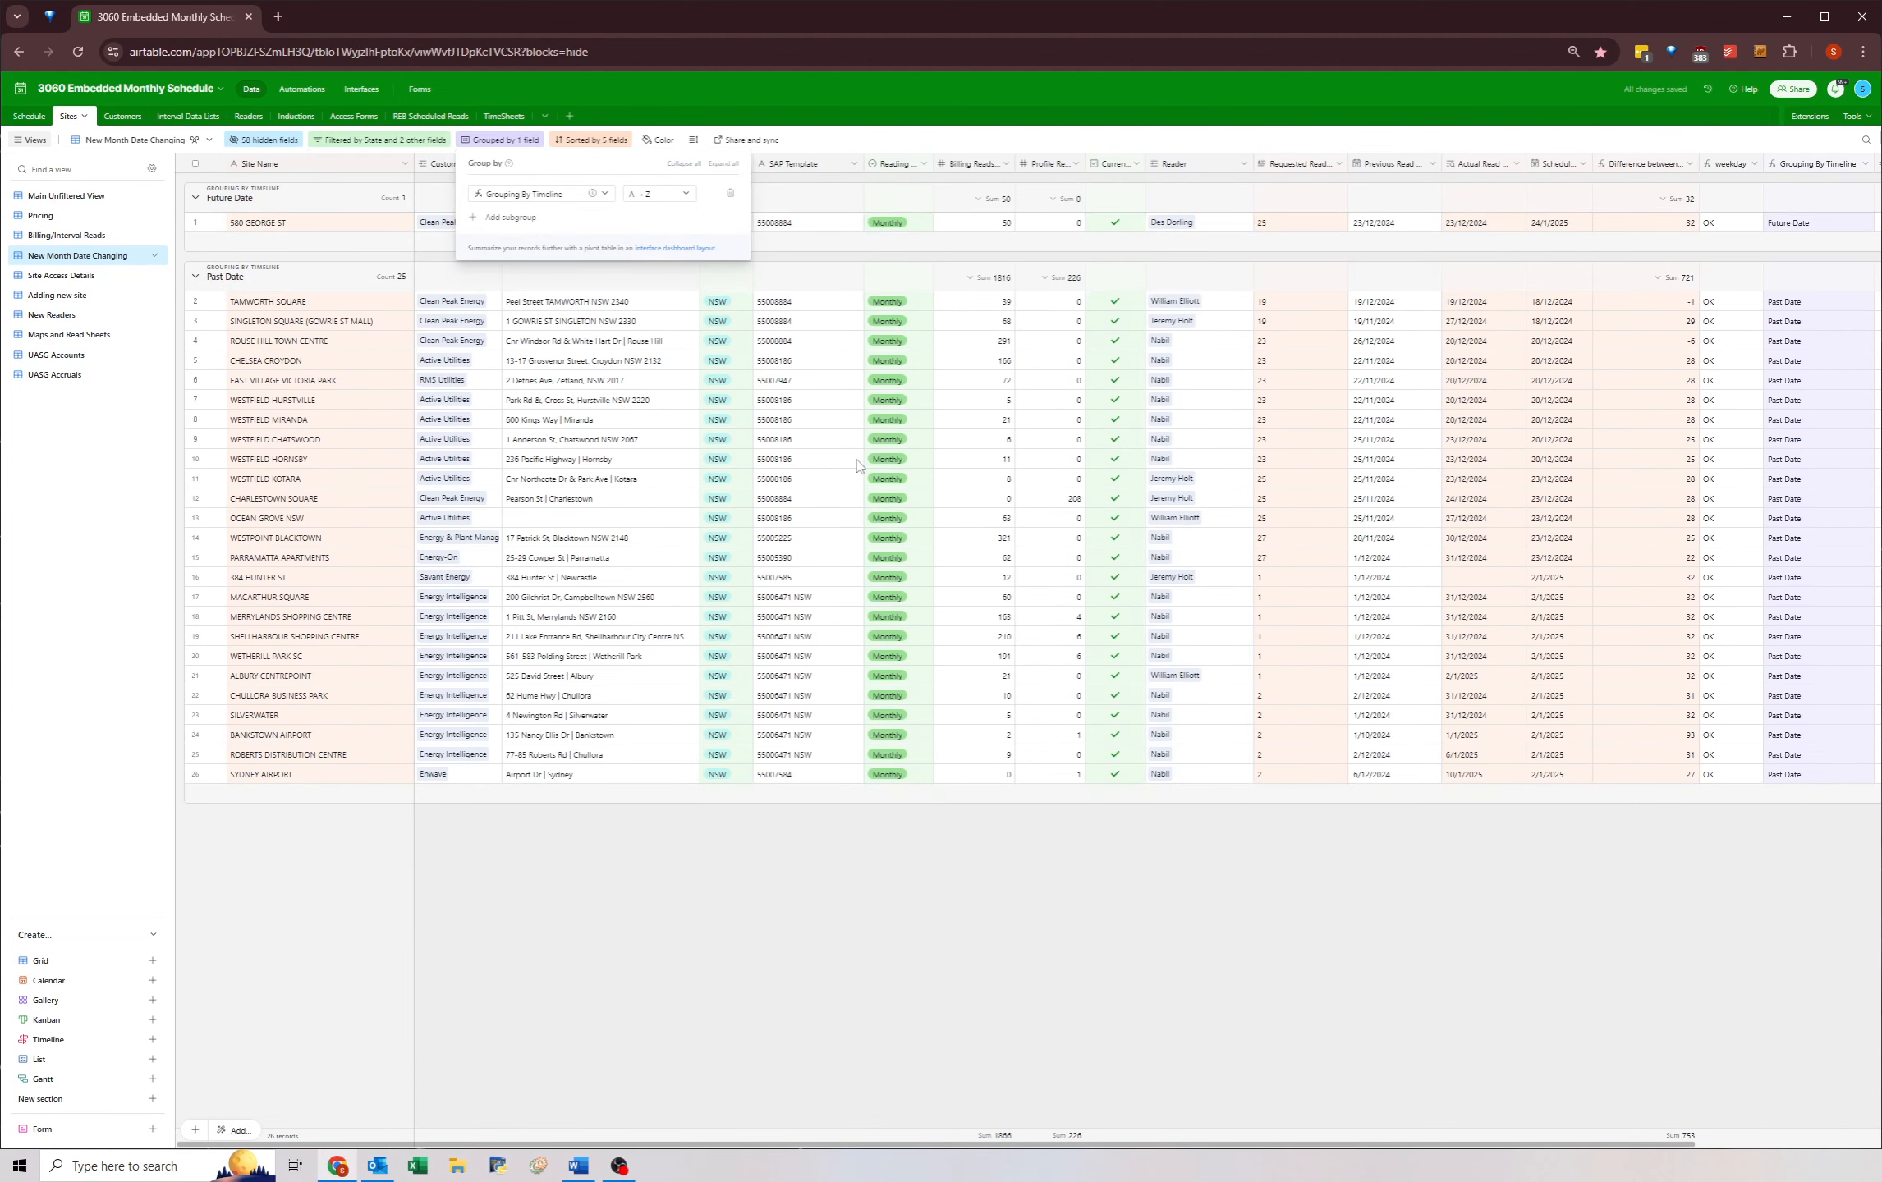
left_click(851, 461)
left_click(591, 378)
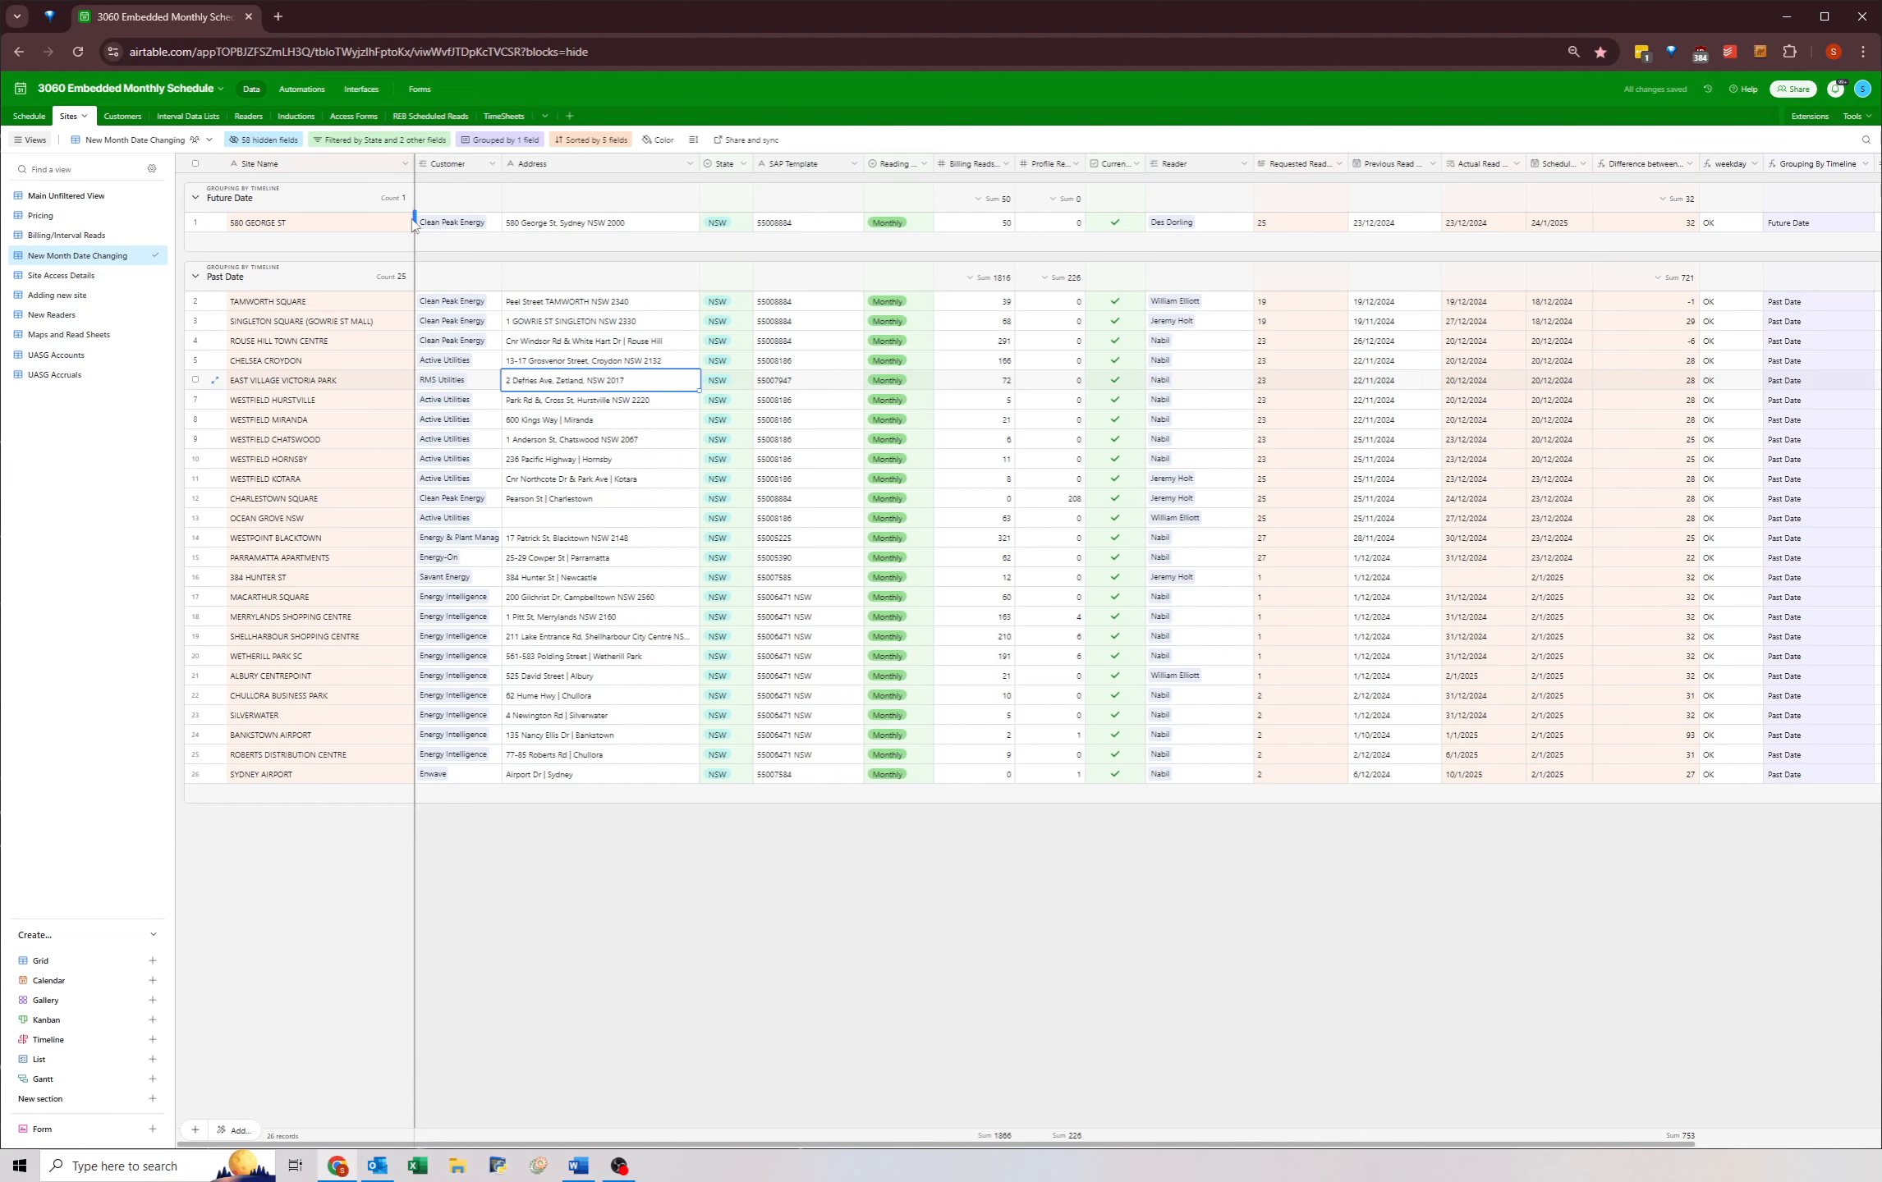
left_click(1541, 228)
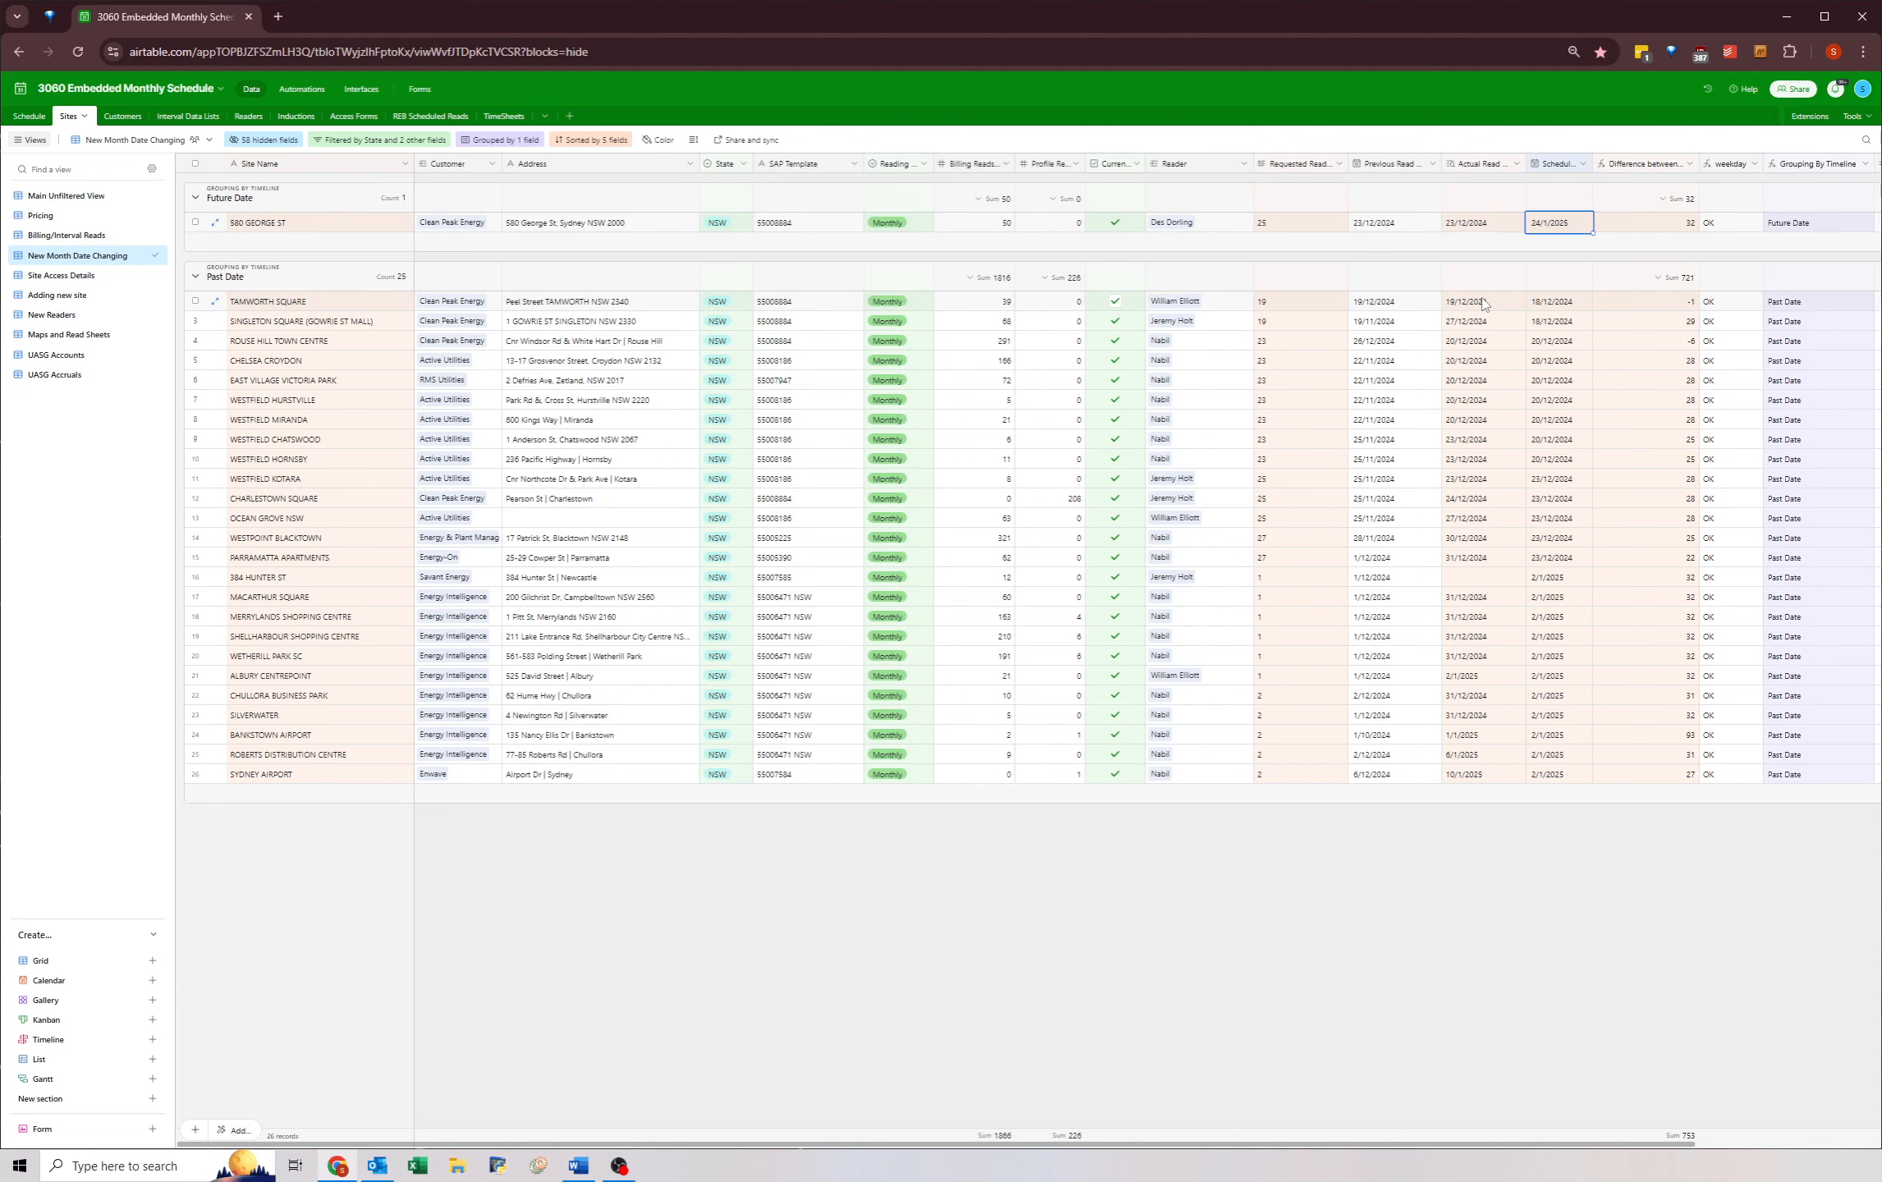
- Copy the actual read dates over the previous read dates for Tamworth Square to Parramatta Apartments and Macarthur Square to Sydney Airport
left_click_drag(1483, 304, 1462, 568)
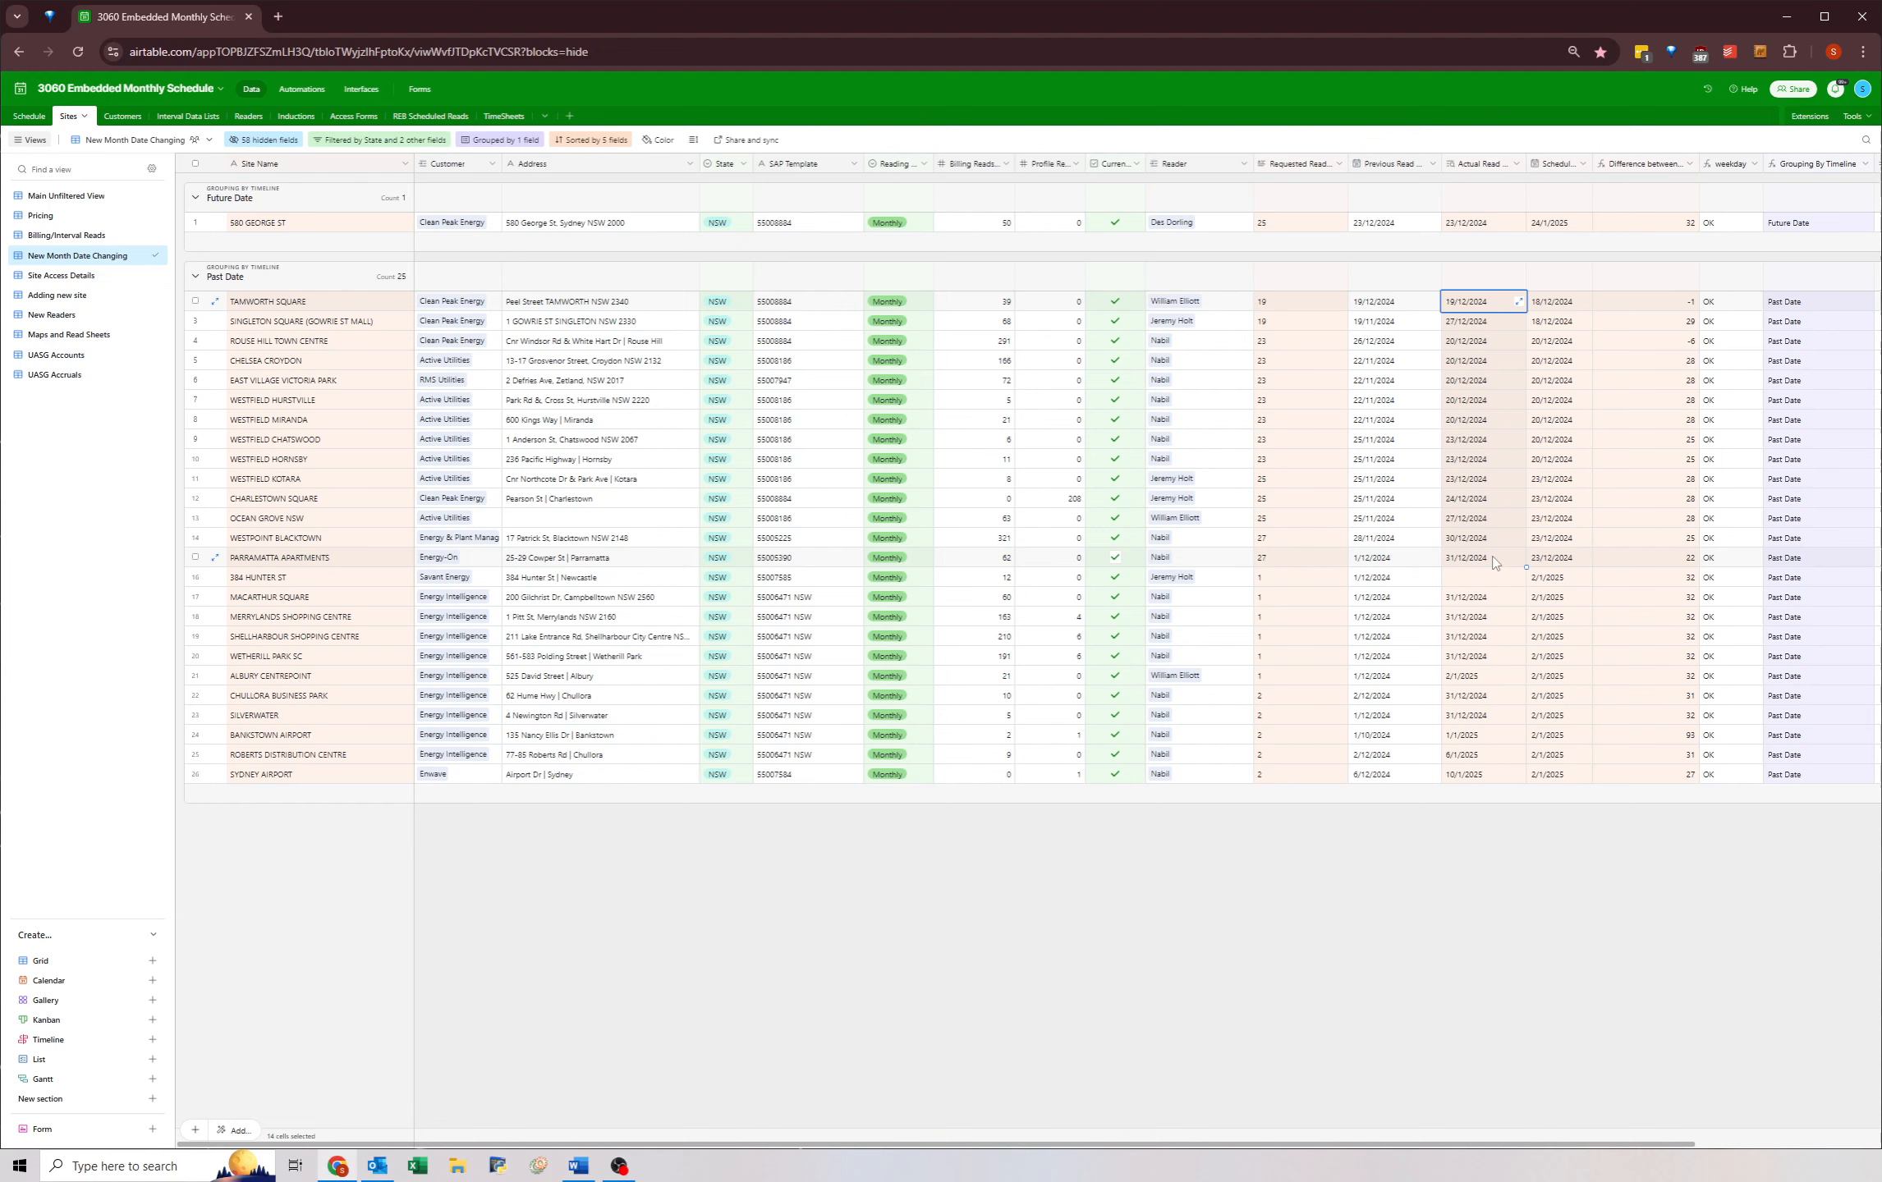
key("ctrl+c")
left_click(1390, 306)
key("ctrl+v")
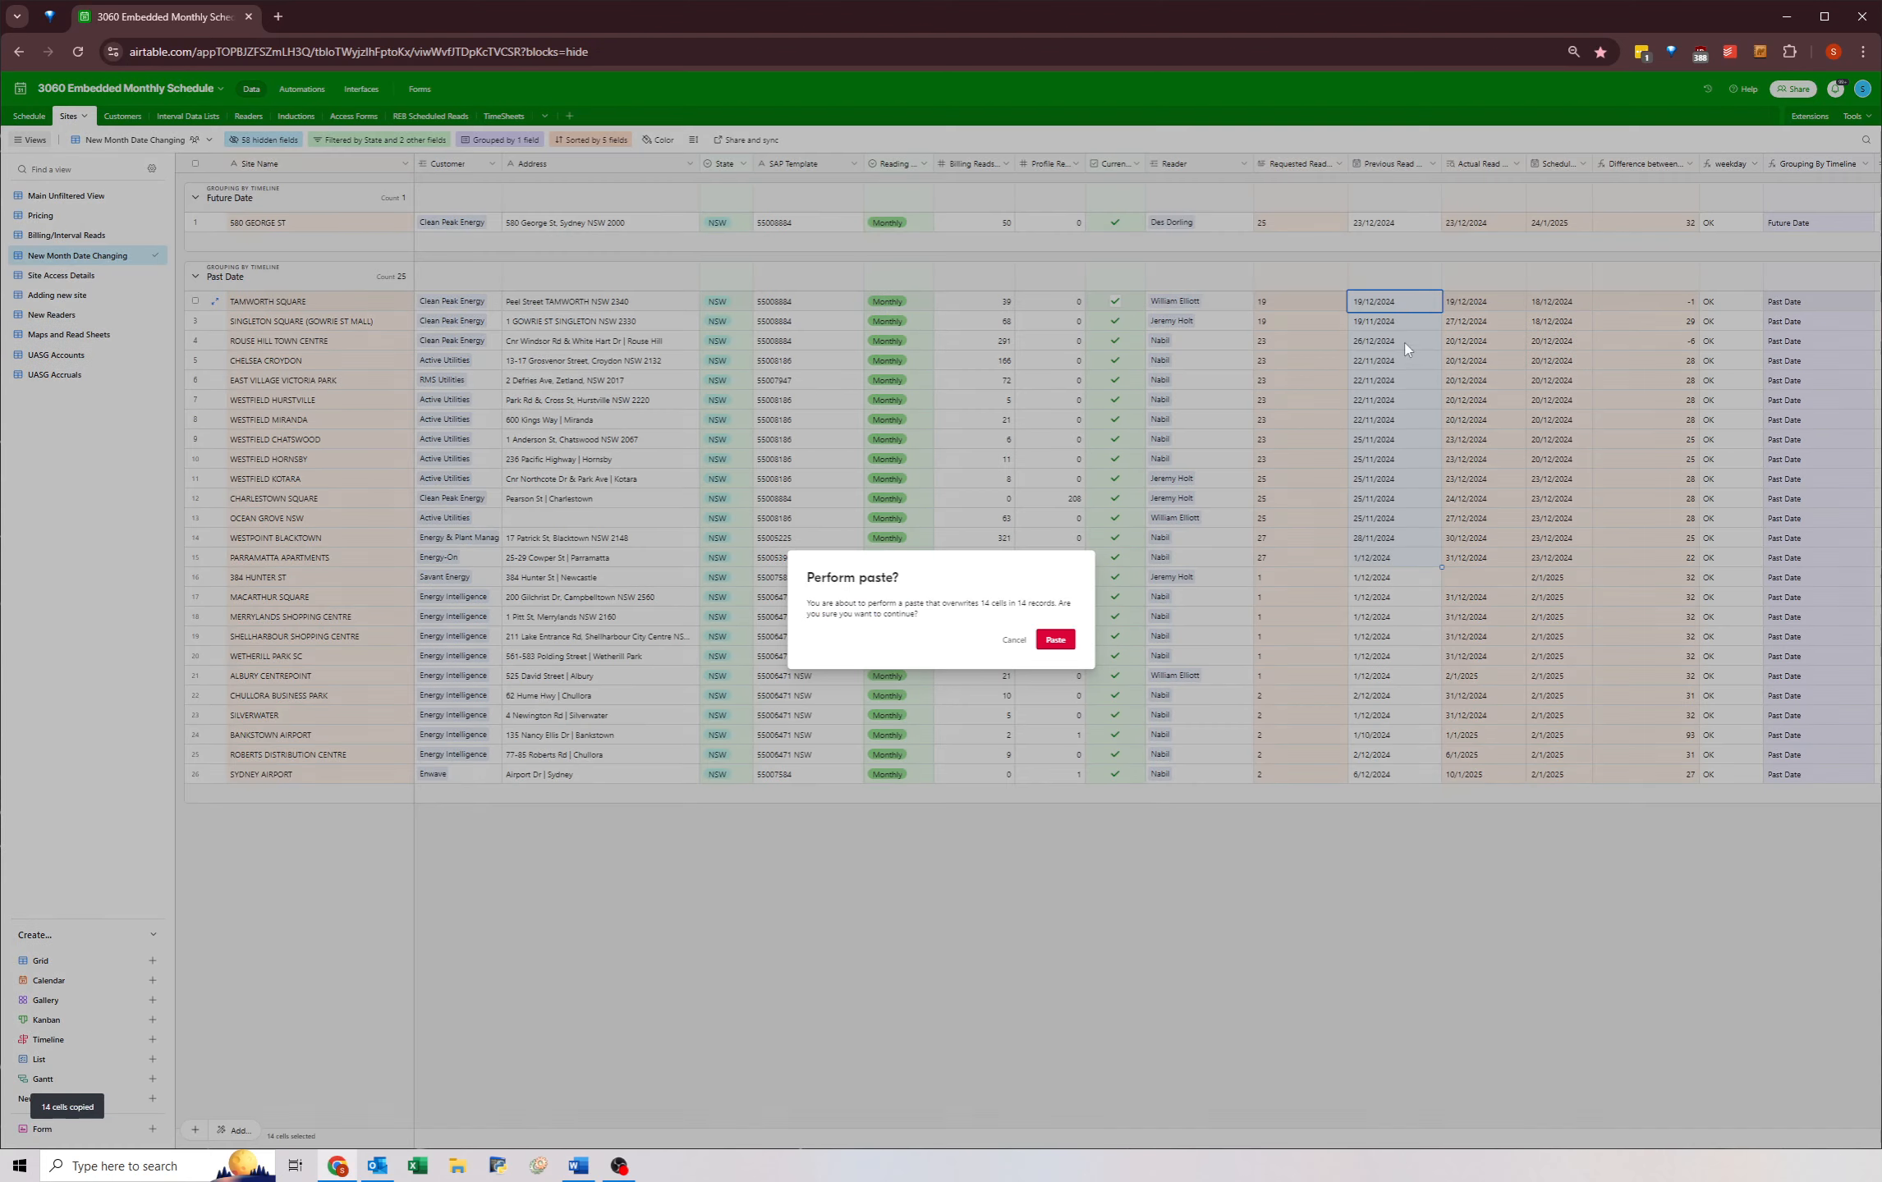
left_click(1055, 639)
left_click(1393, 597)
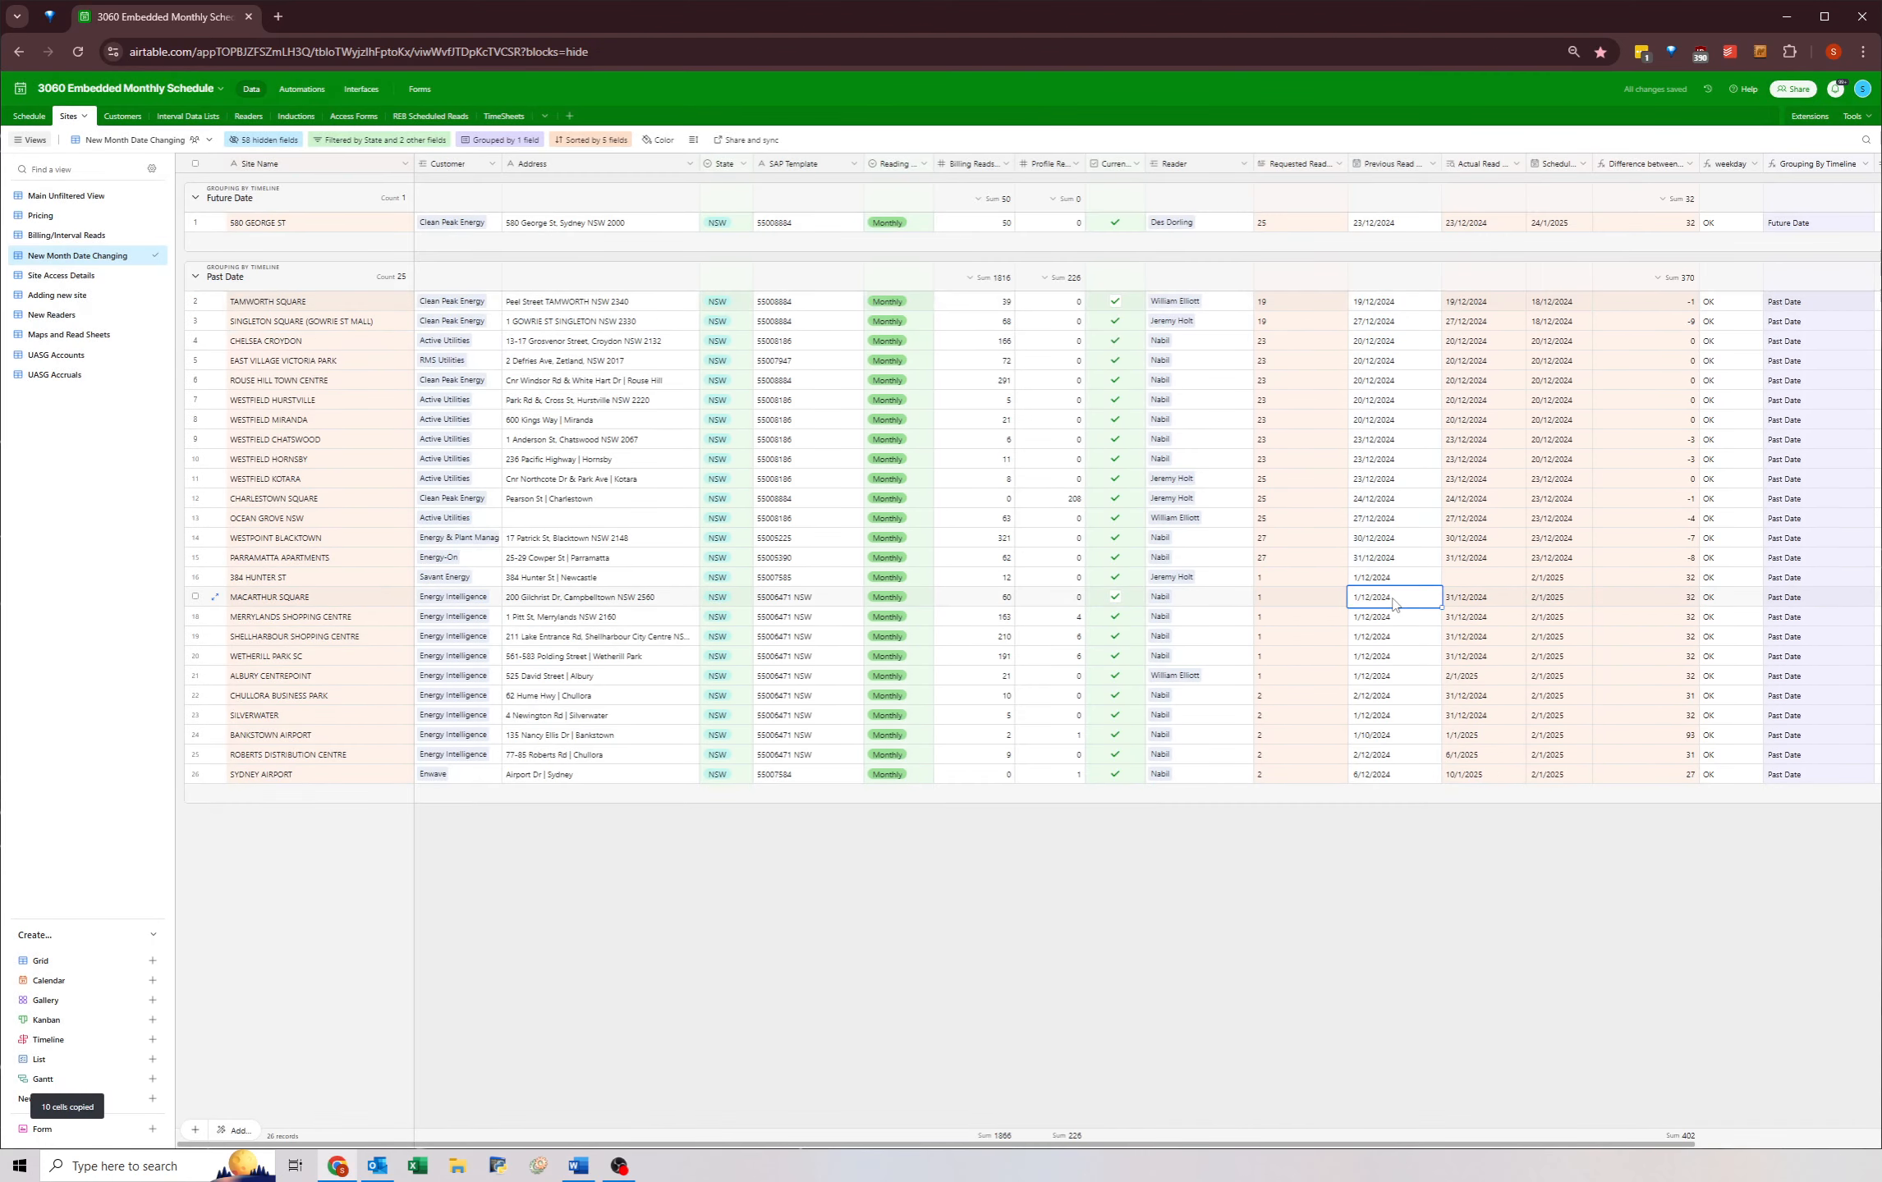
key("ctrl+v")
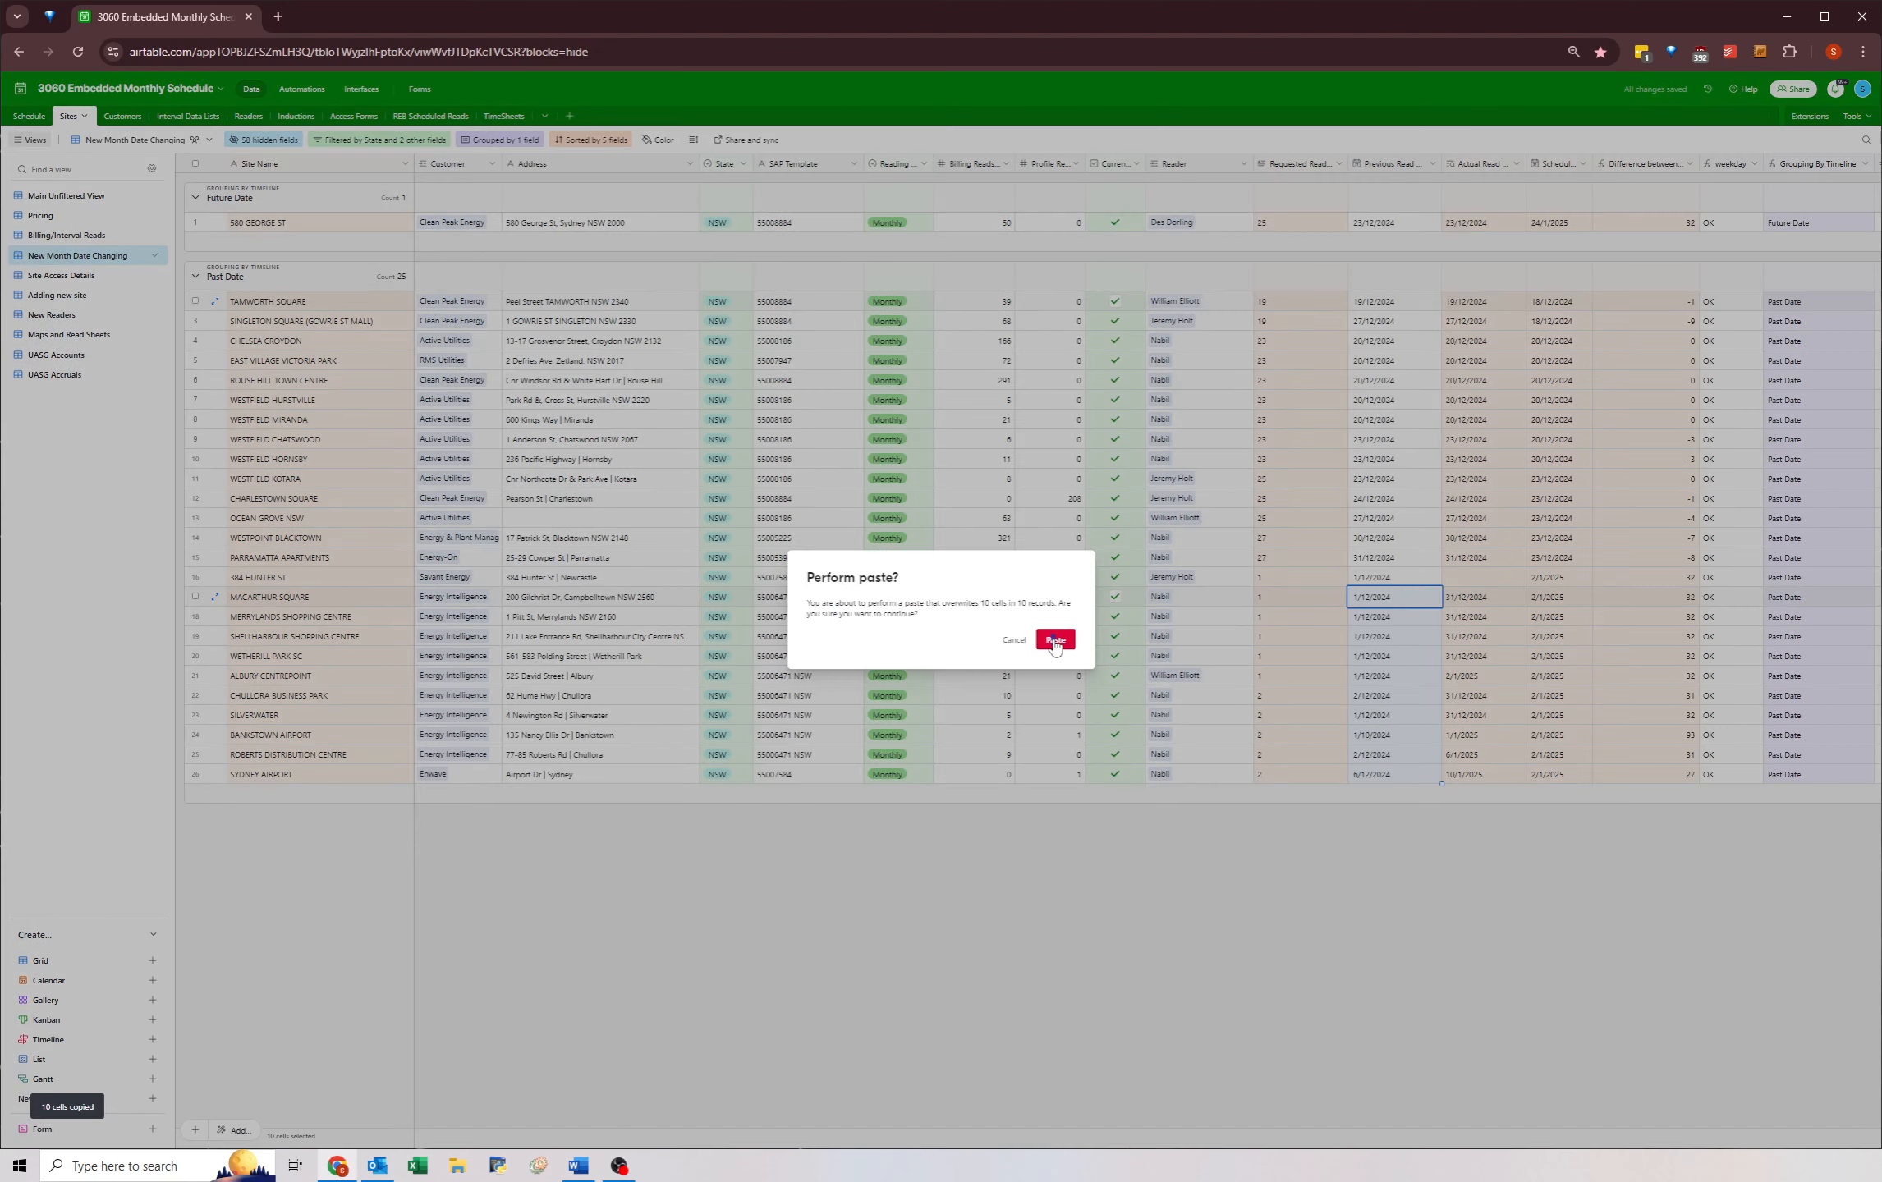
left_click(1053, 640)
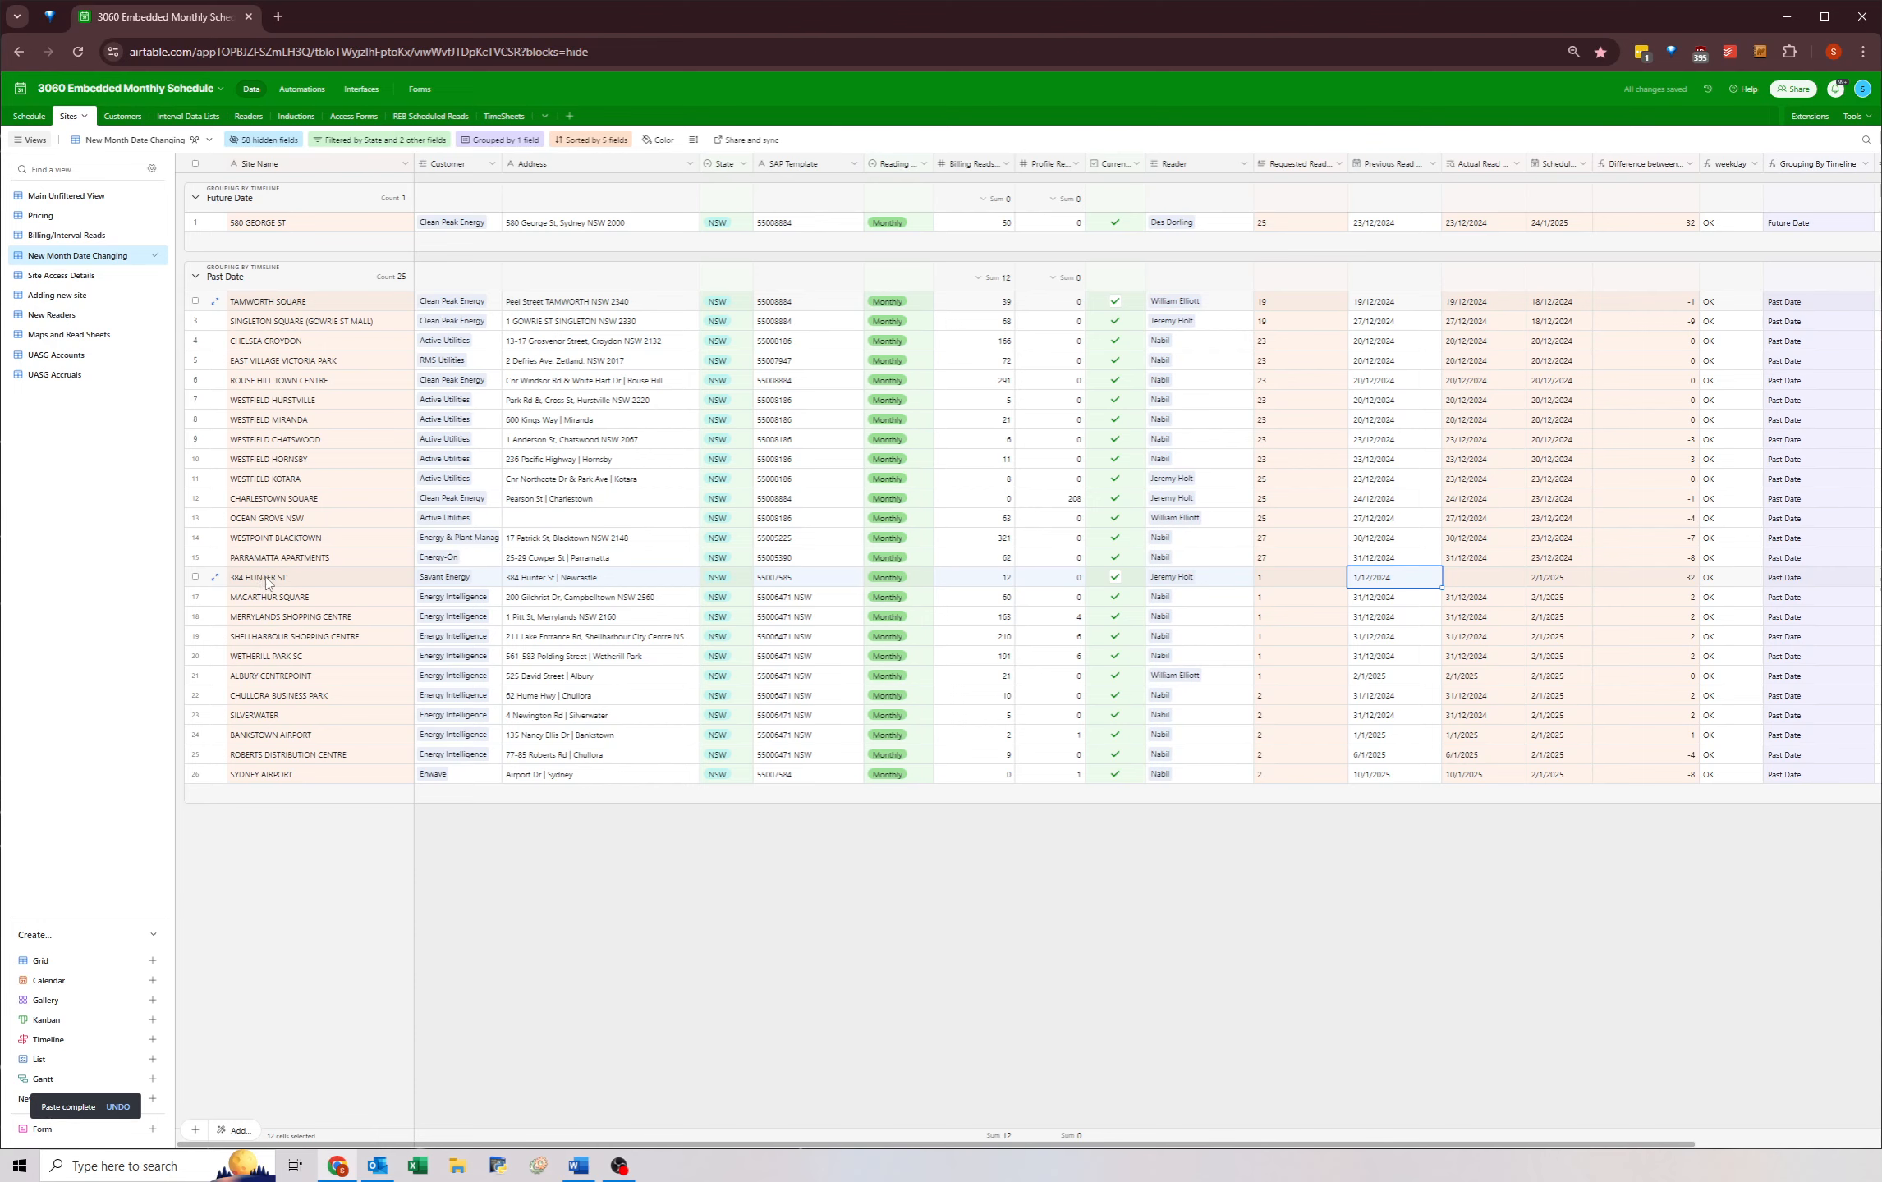
- Check the previous, actual and scheduled dates of 384 Hunter St against the other past-date sites
left_click(1465, 585)
left_click(1391, 577)
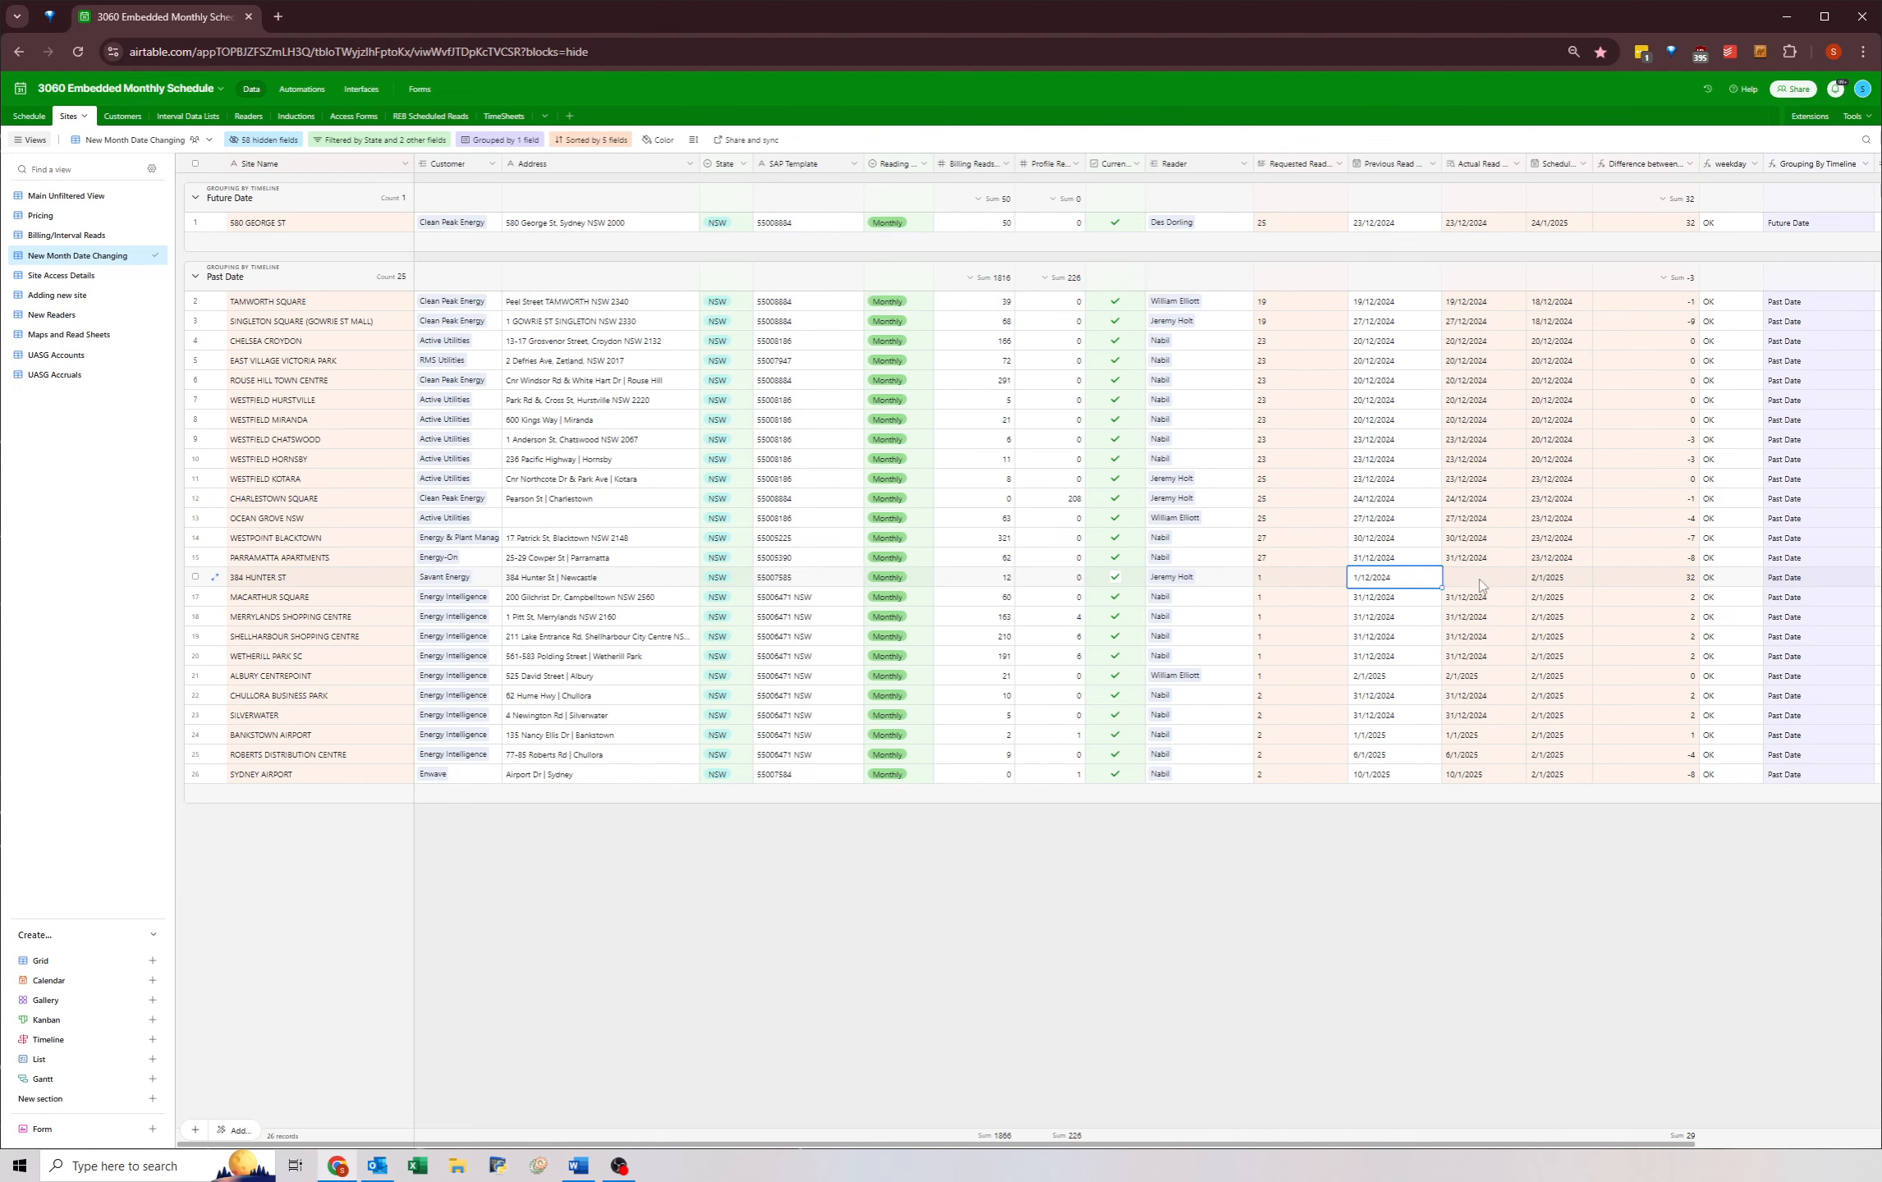
left_click(1481, 585)
left_click(1365, 583)
left_click(1370, 597)
left_click(1535, 581)
left_click(1471, 303)
left_click(1460, 776)
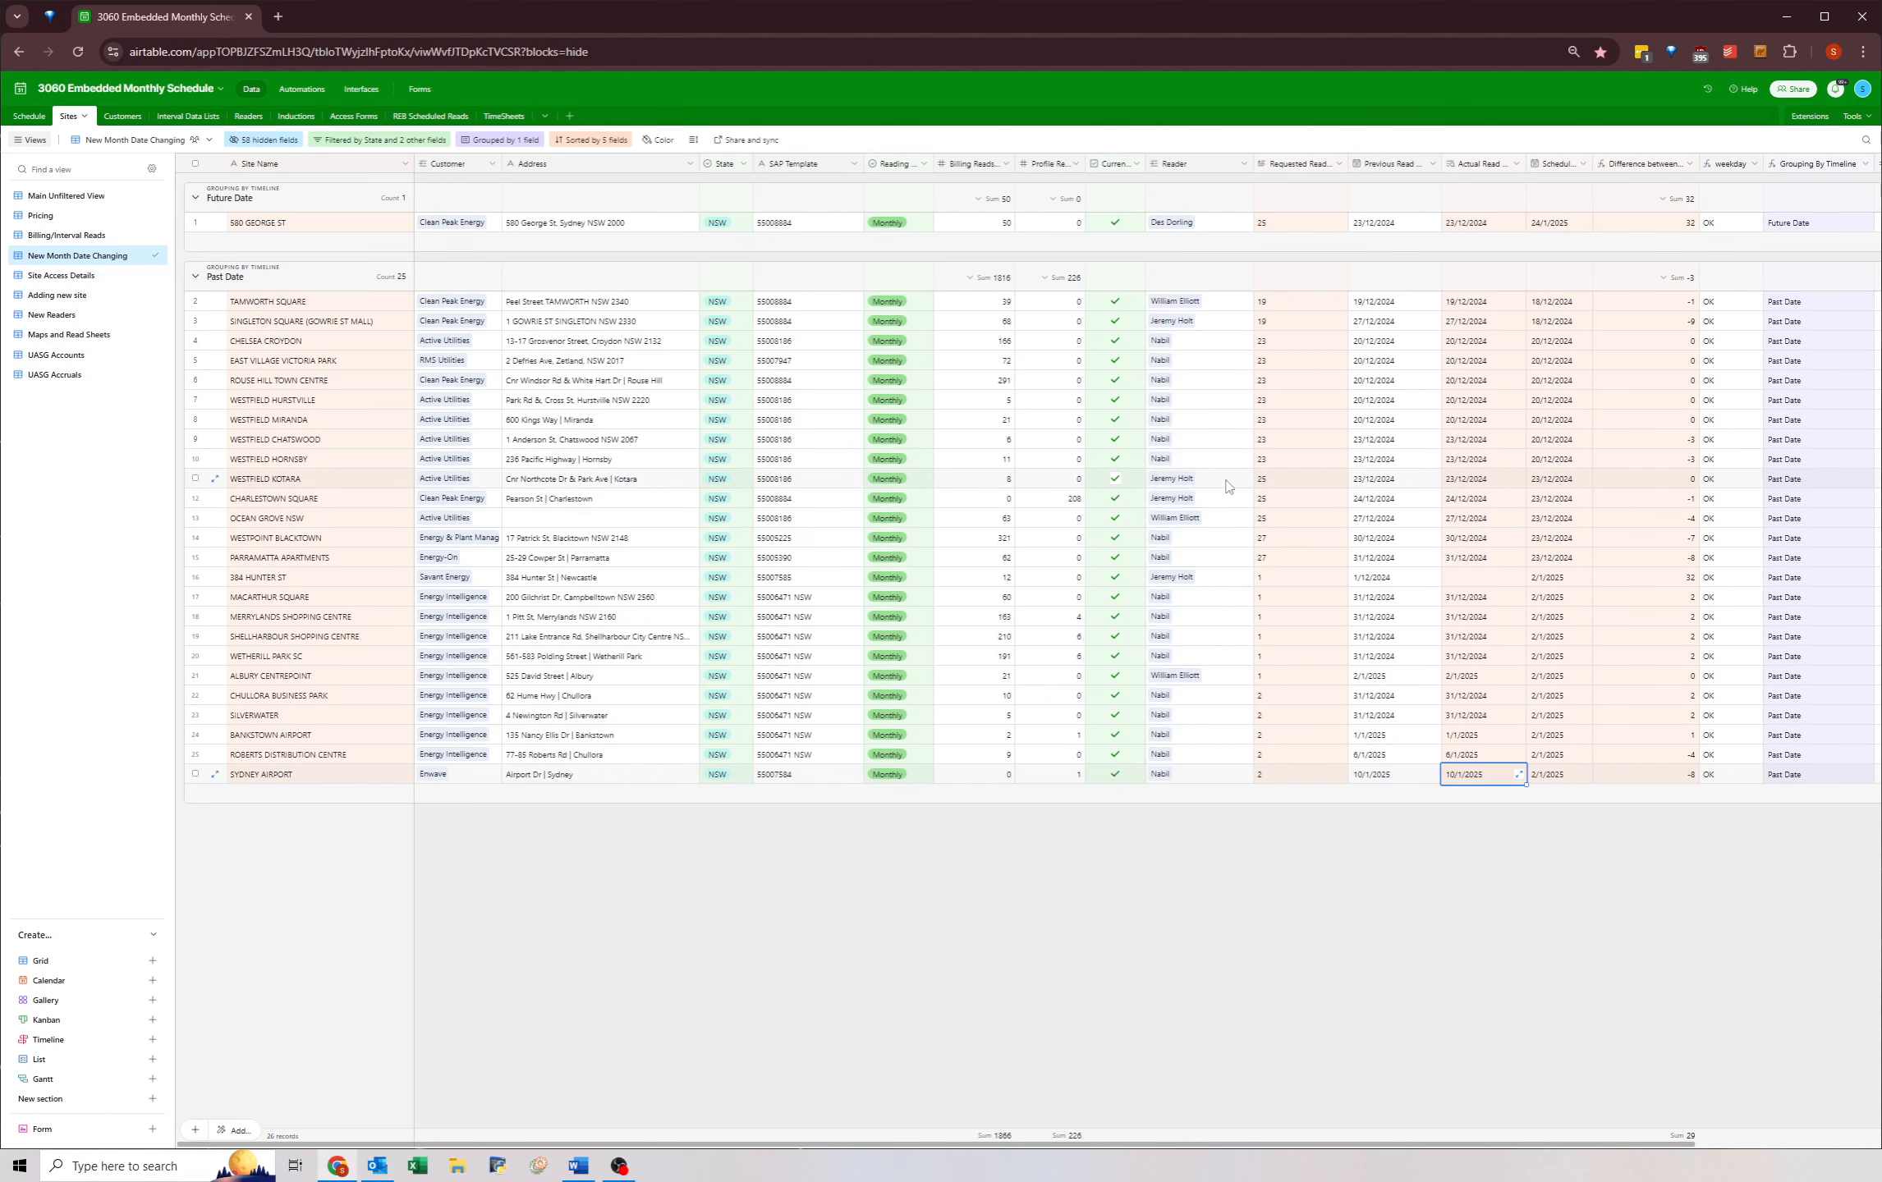
- Add a filter condition limiting Reader to the person assigned to Tamworth Square
left_click(361, 140)
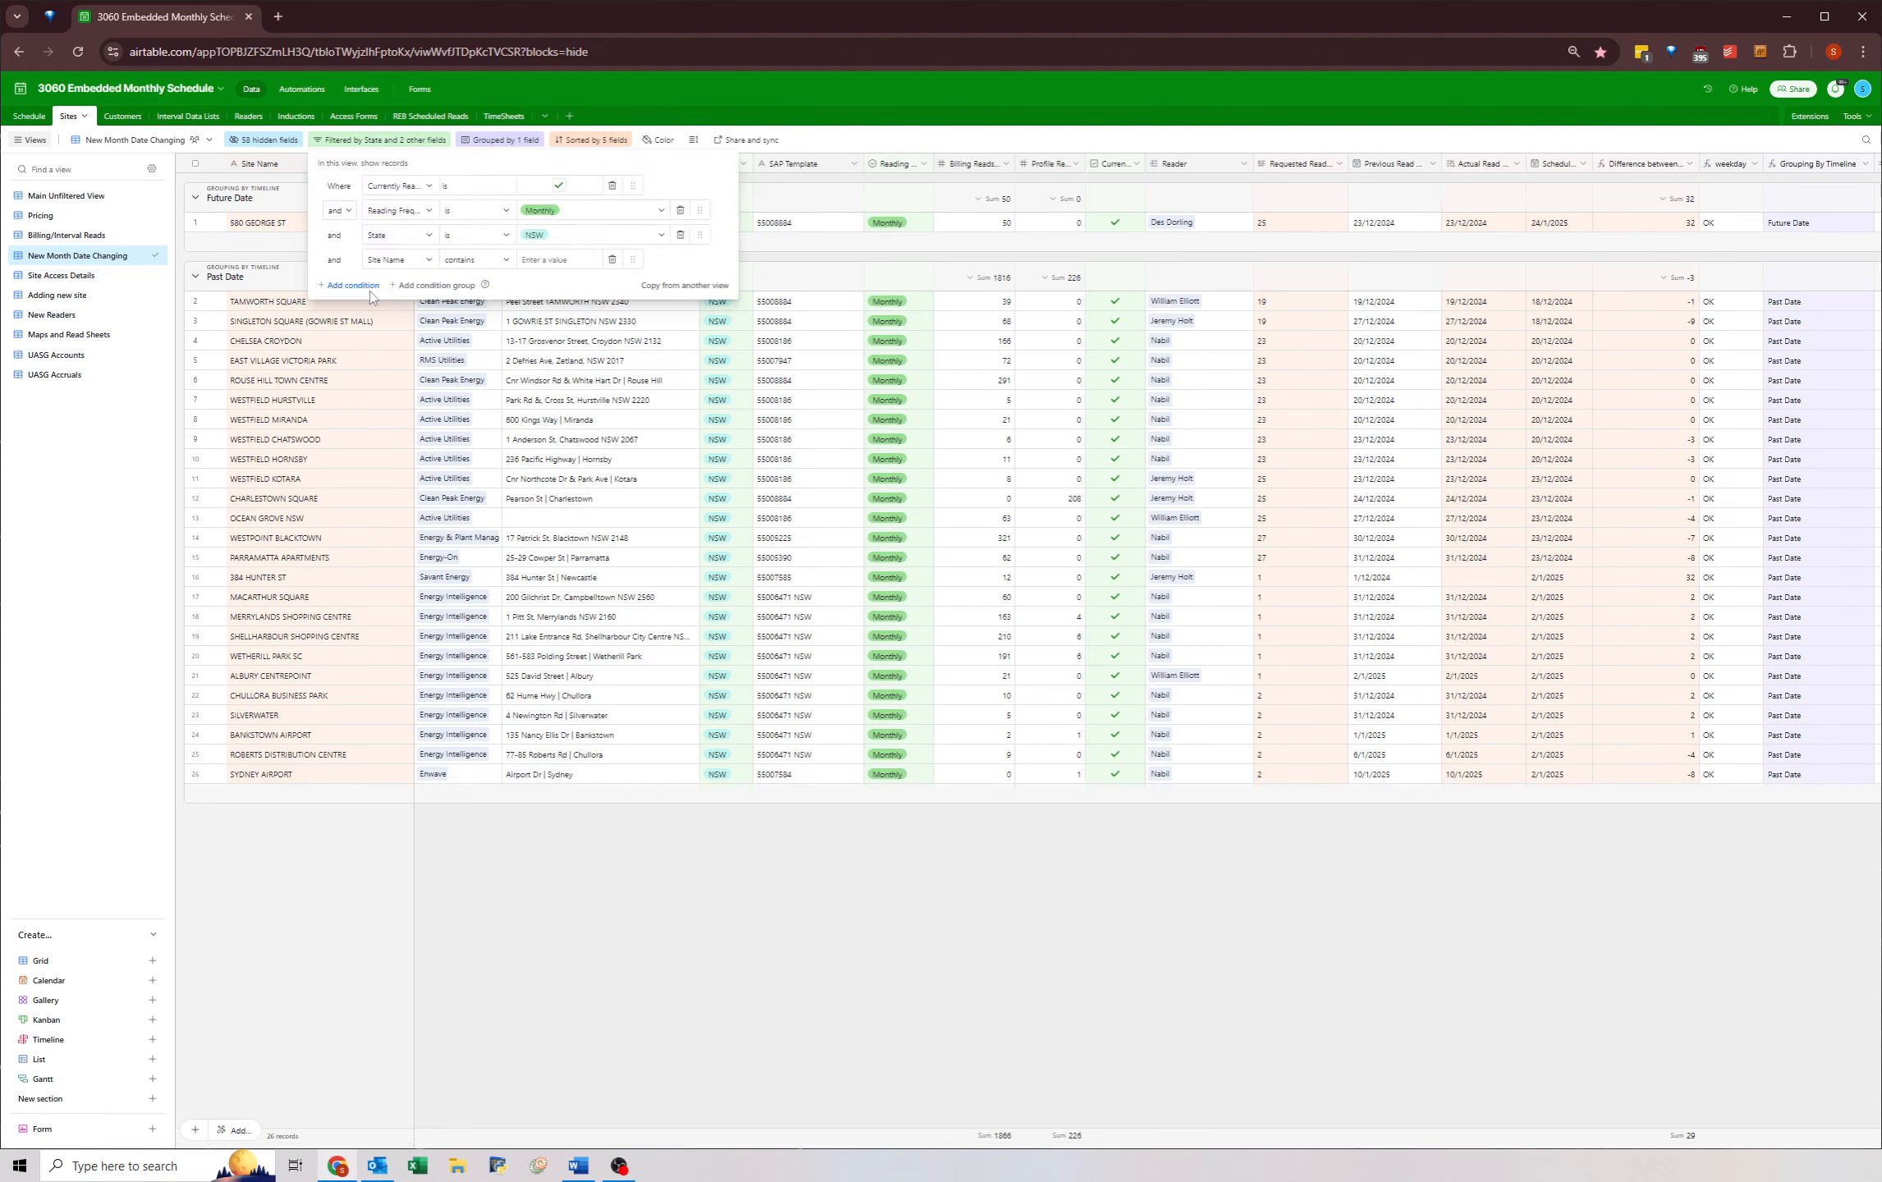
left_click(340, 284)
left_click(400, 285)
scroll(427, 378, "down", 5)
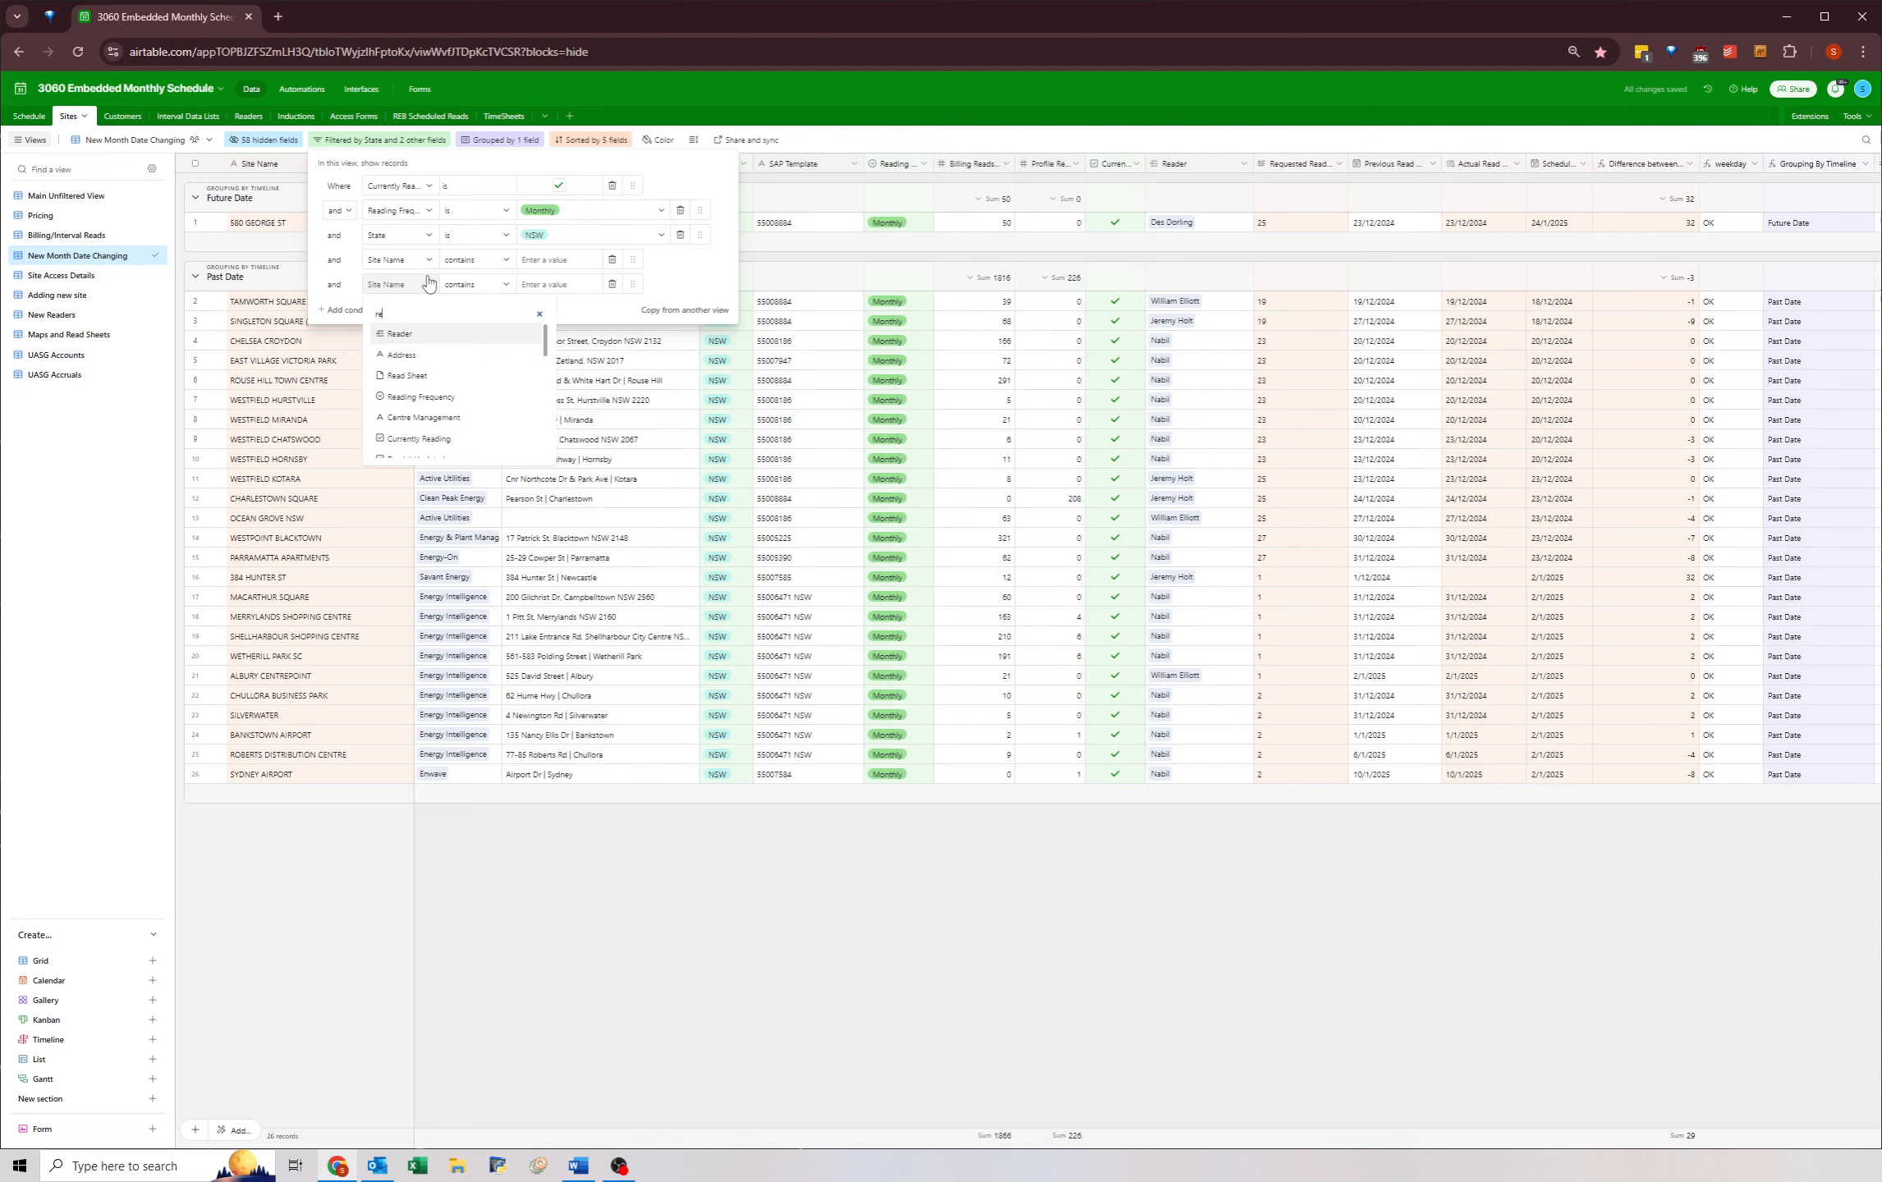
left_click(403, 343)
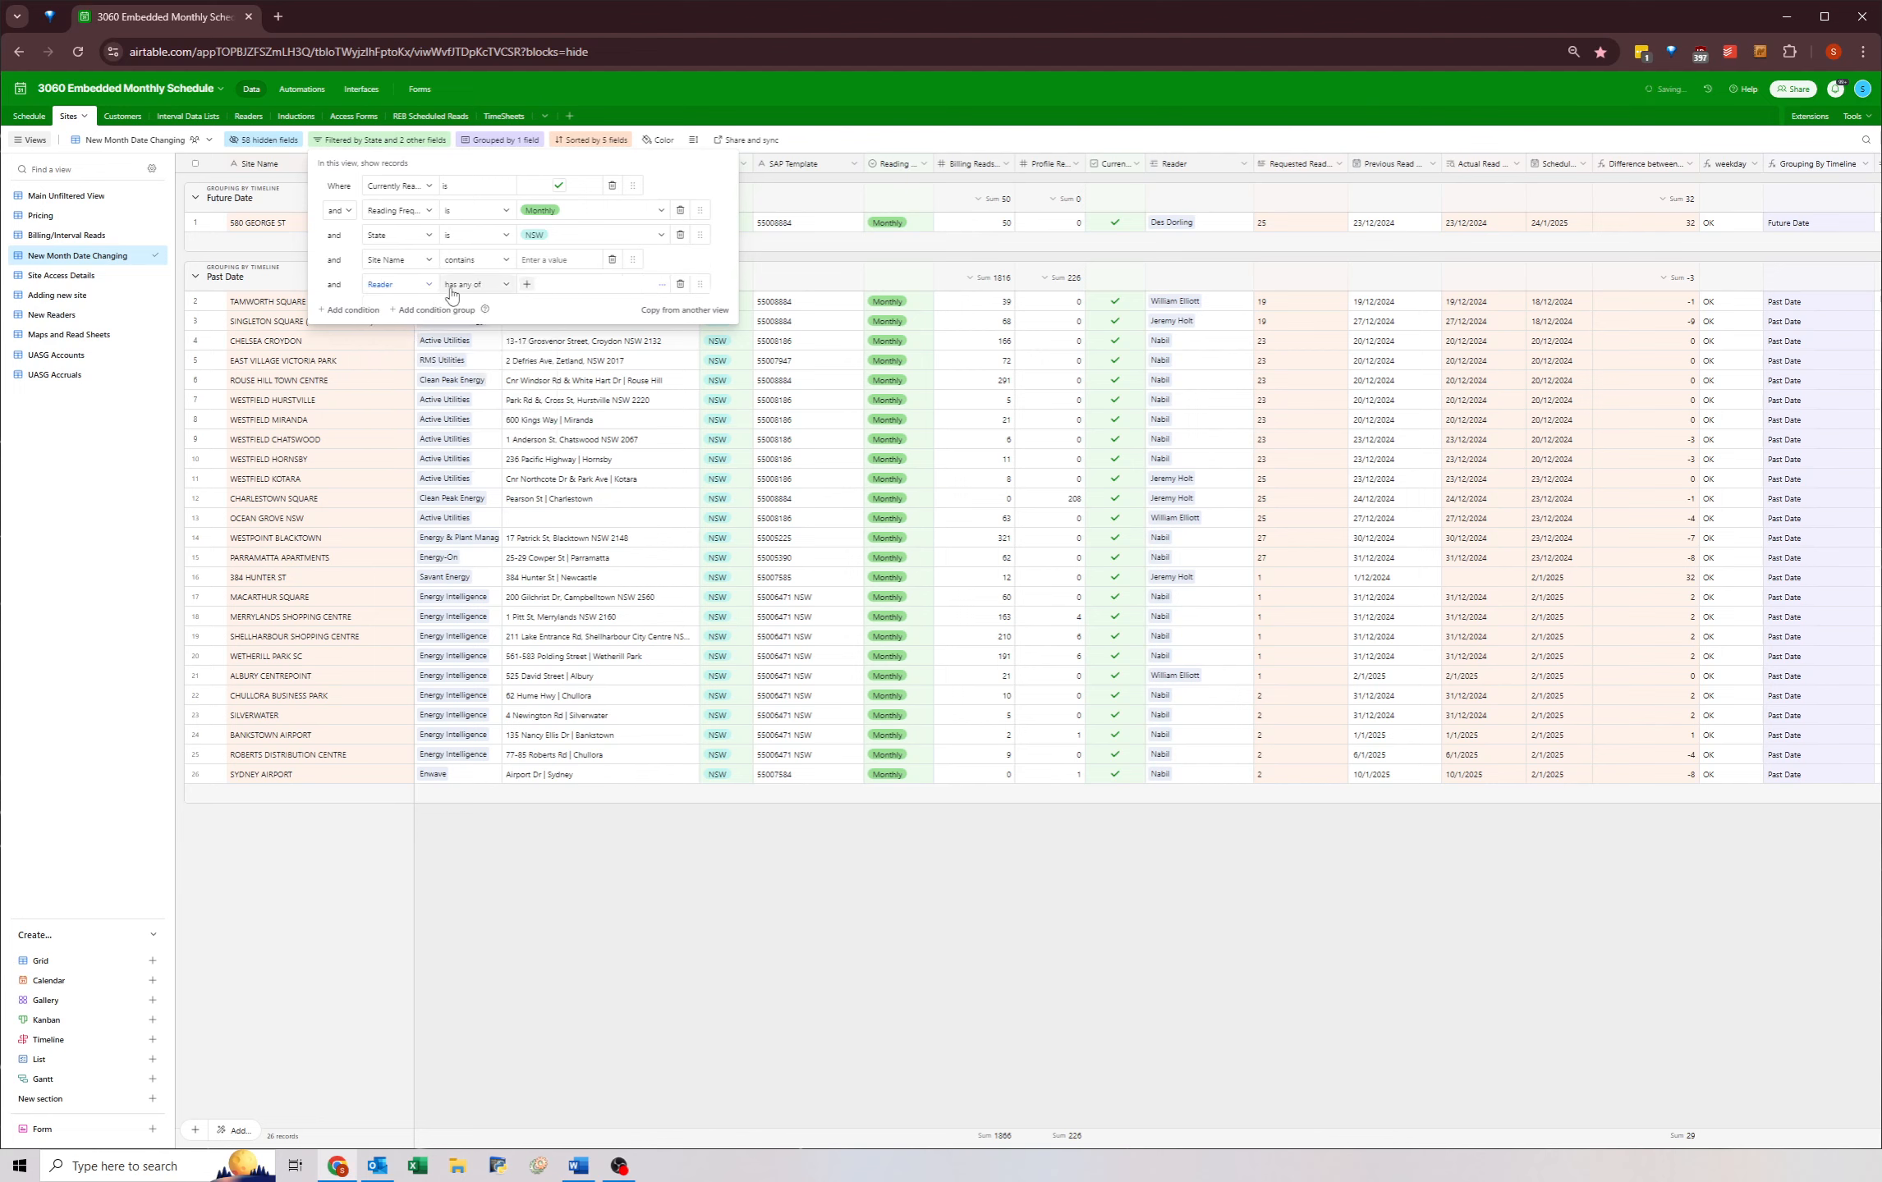
left_click(526, 284)
type("will")
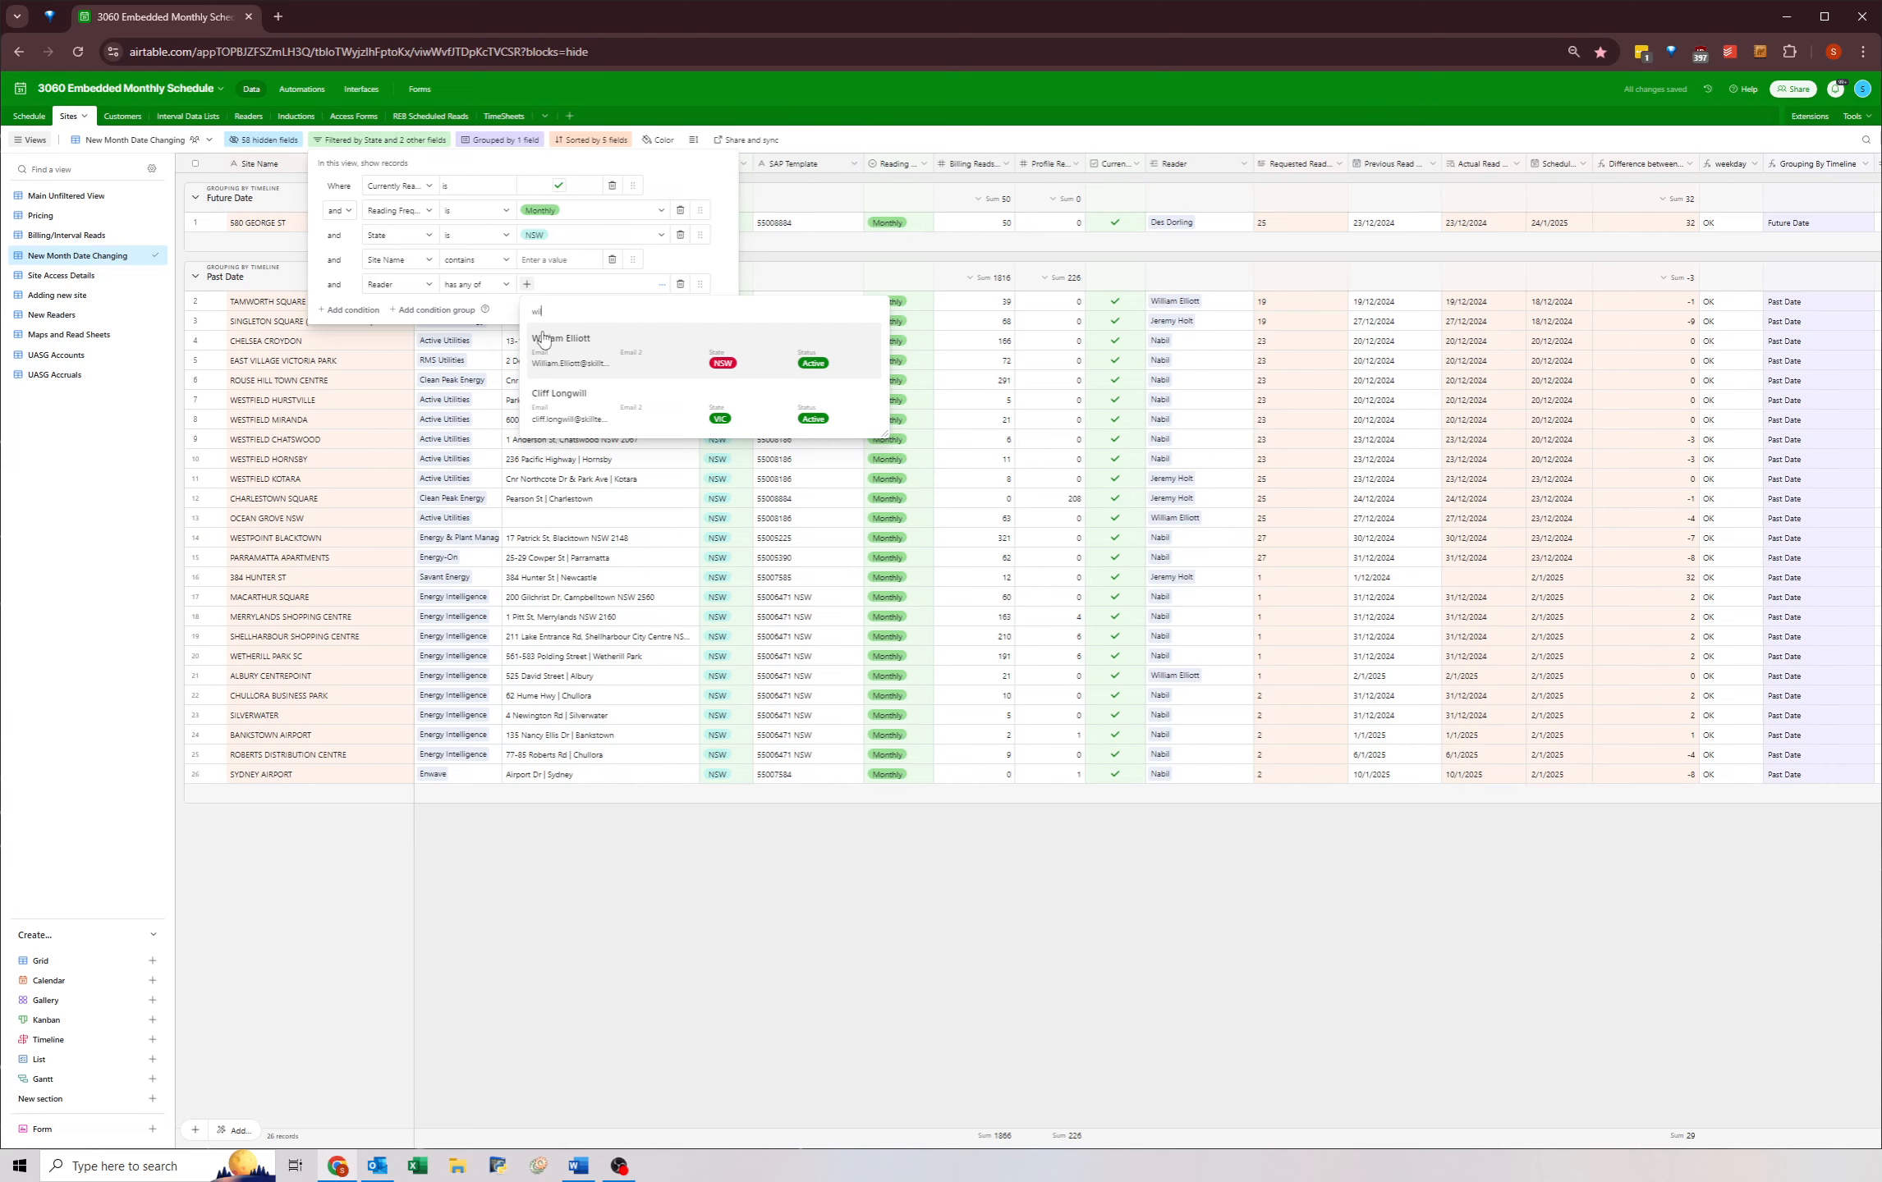
left_click(597, 358)
left_click(1120, 378)
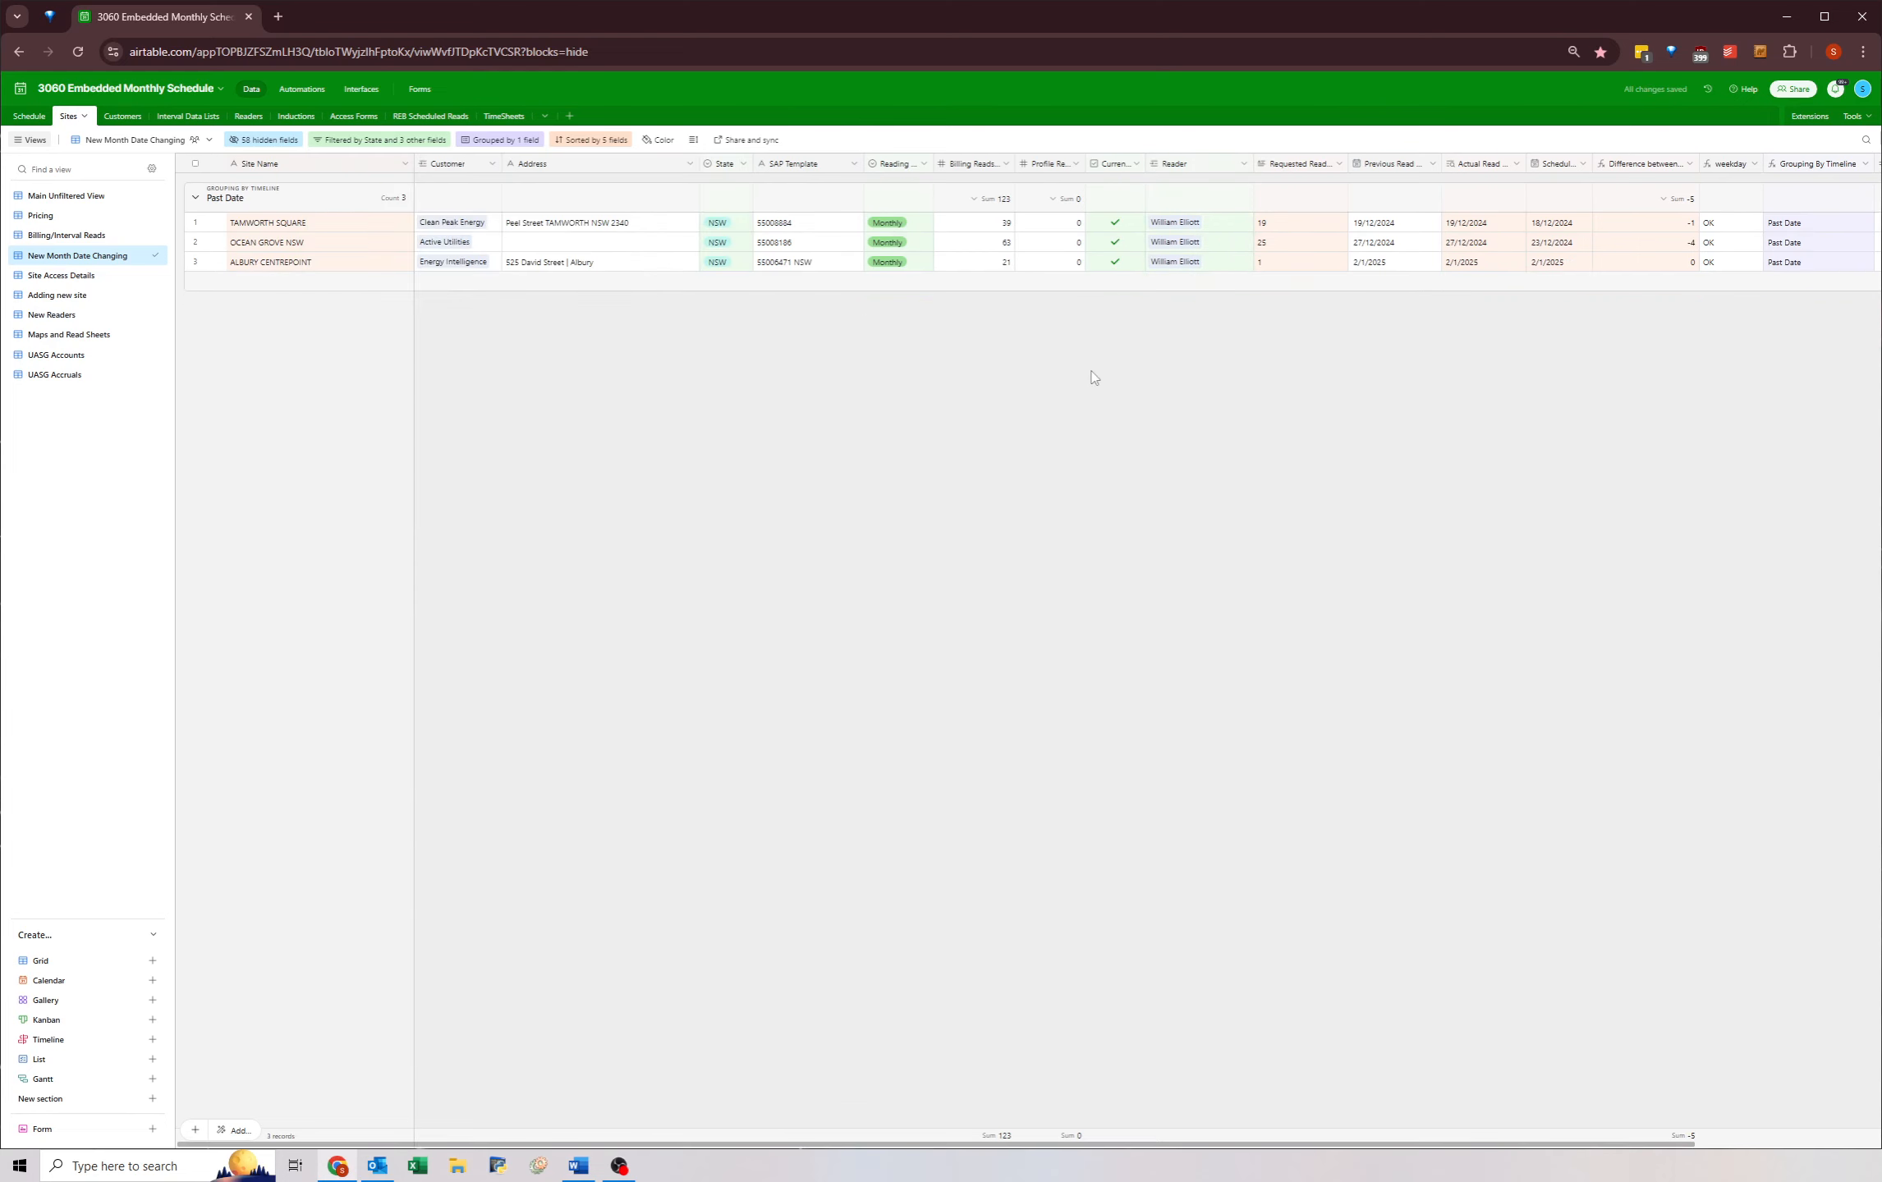
- Set the scheduled read date of Tamworth Square to 20/1/2025
left_click(1553, 226)
left_click(1553, 225)
left_click(1661, 241)
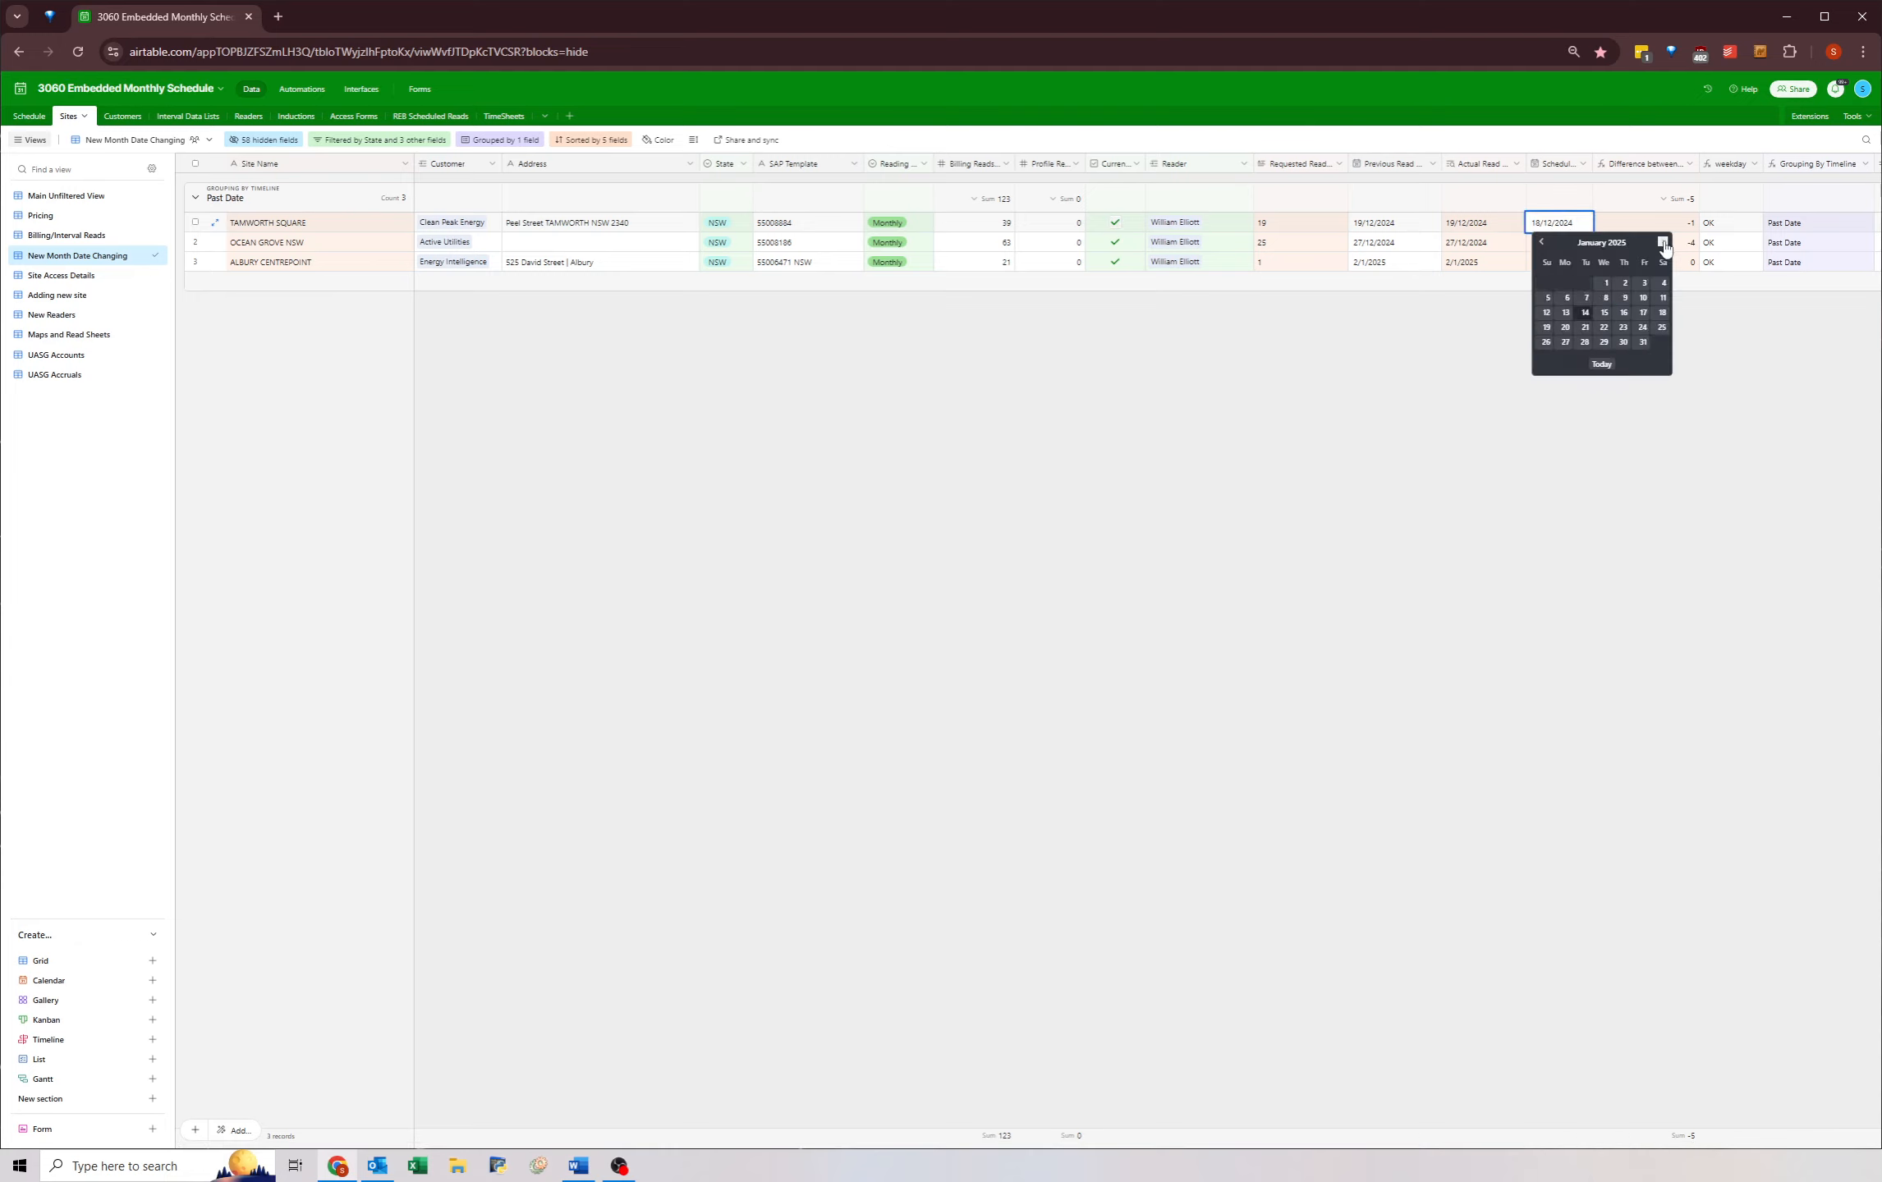
left_click(1565, 327)
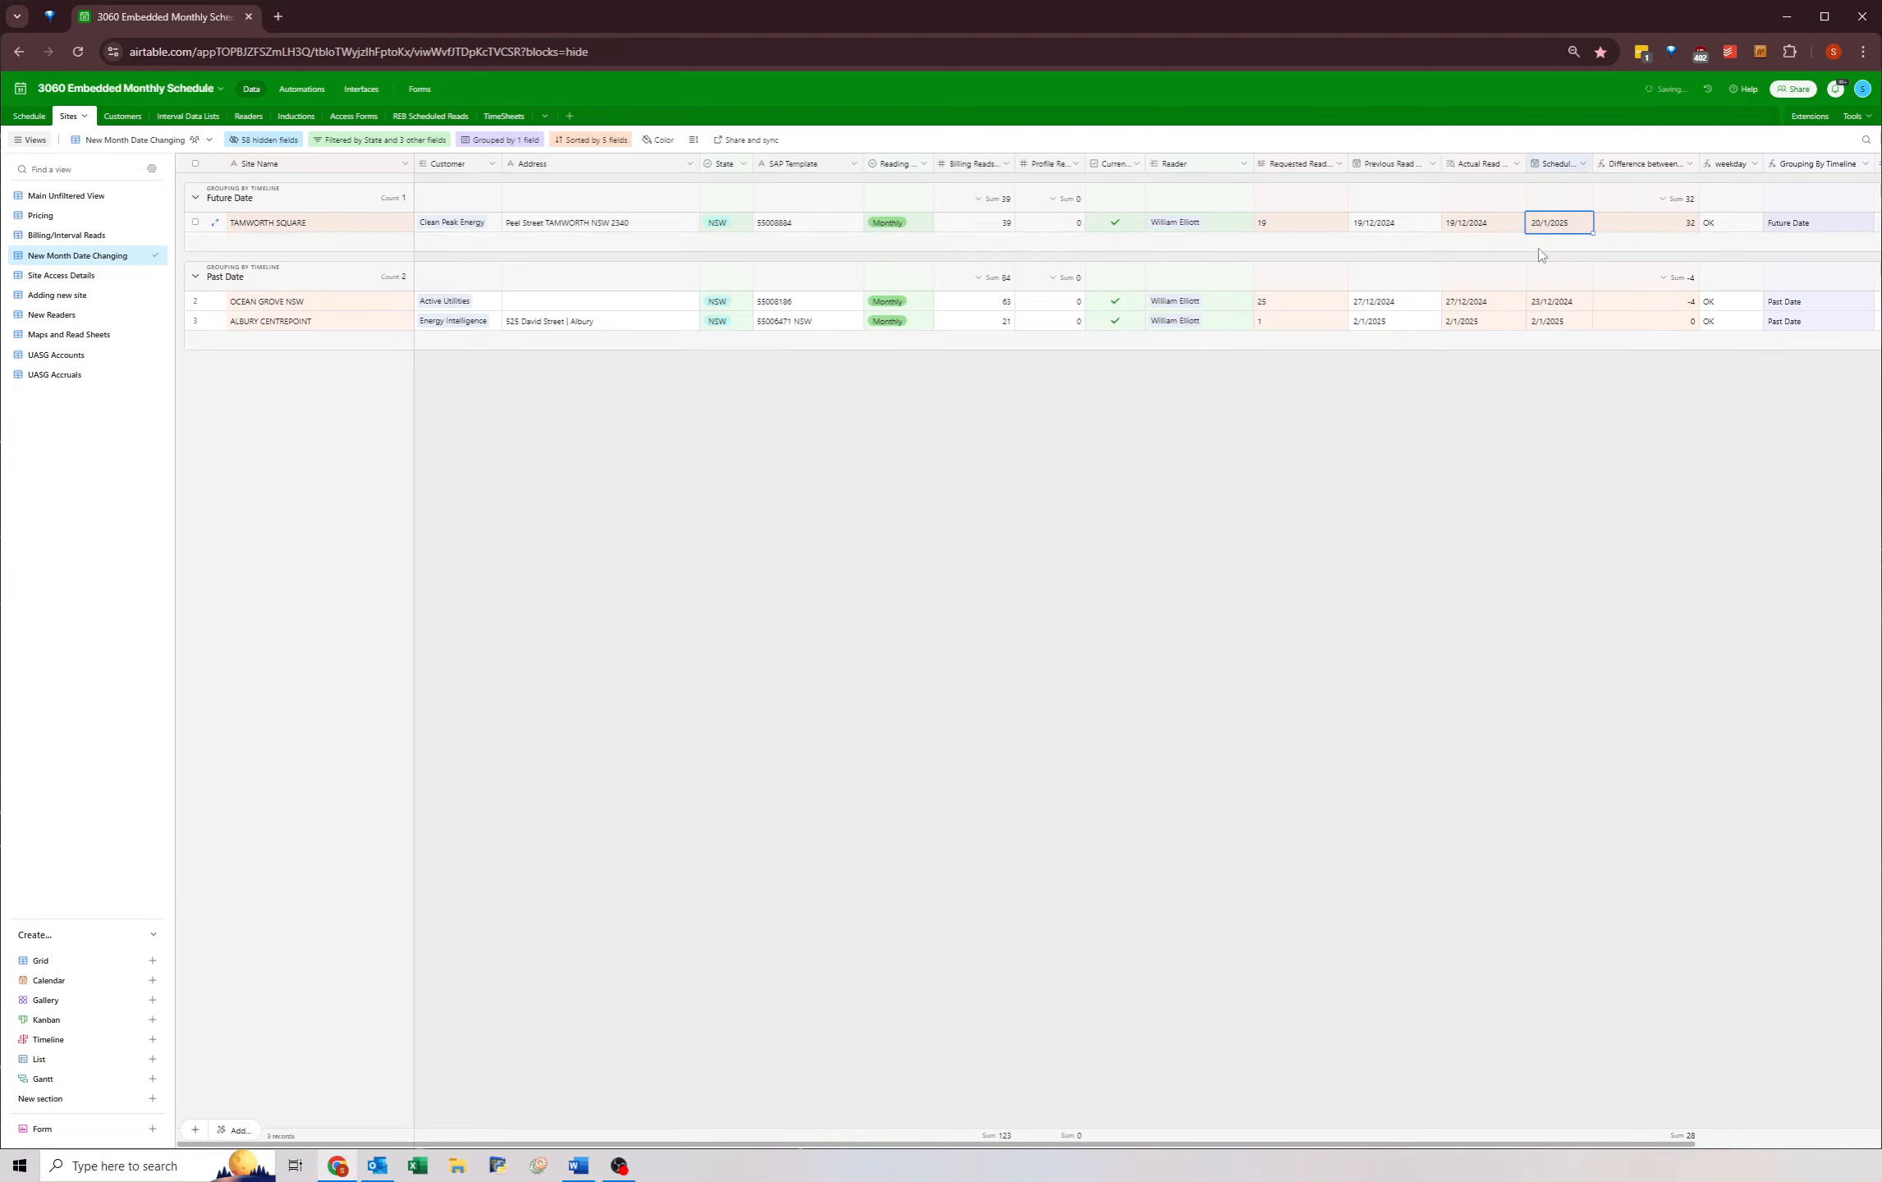
left_click(1475, 426)
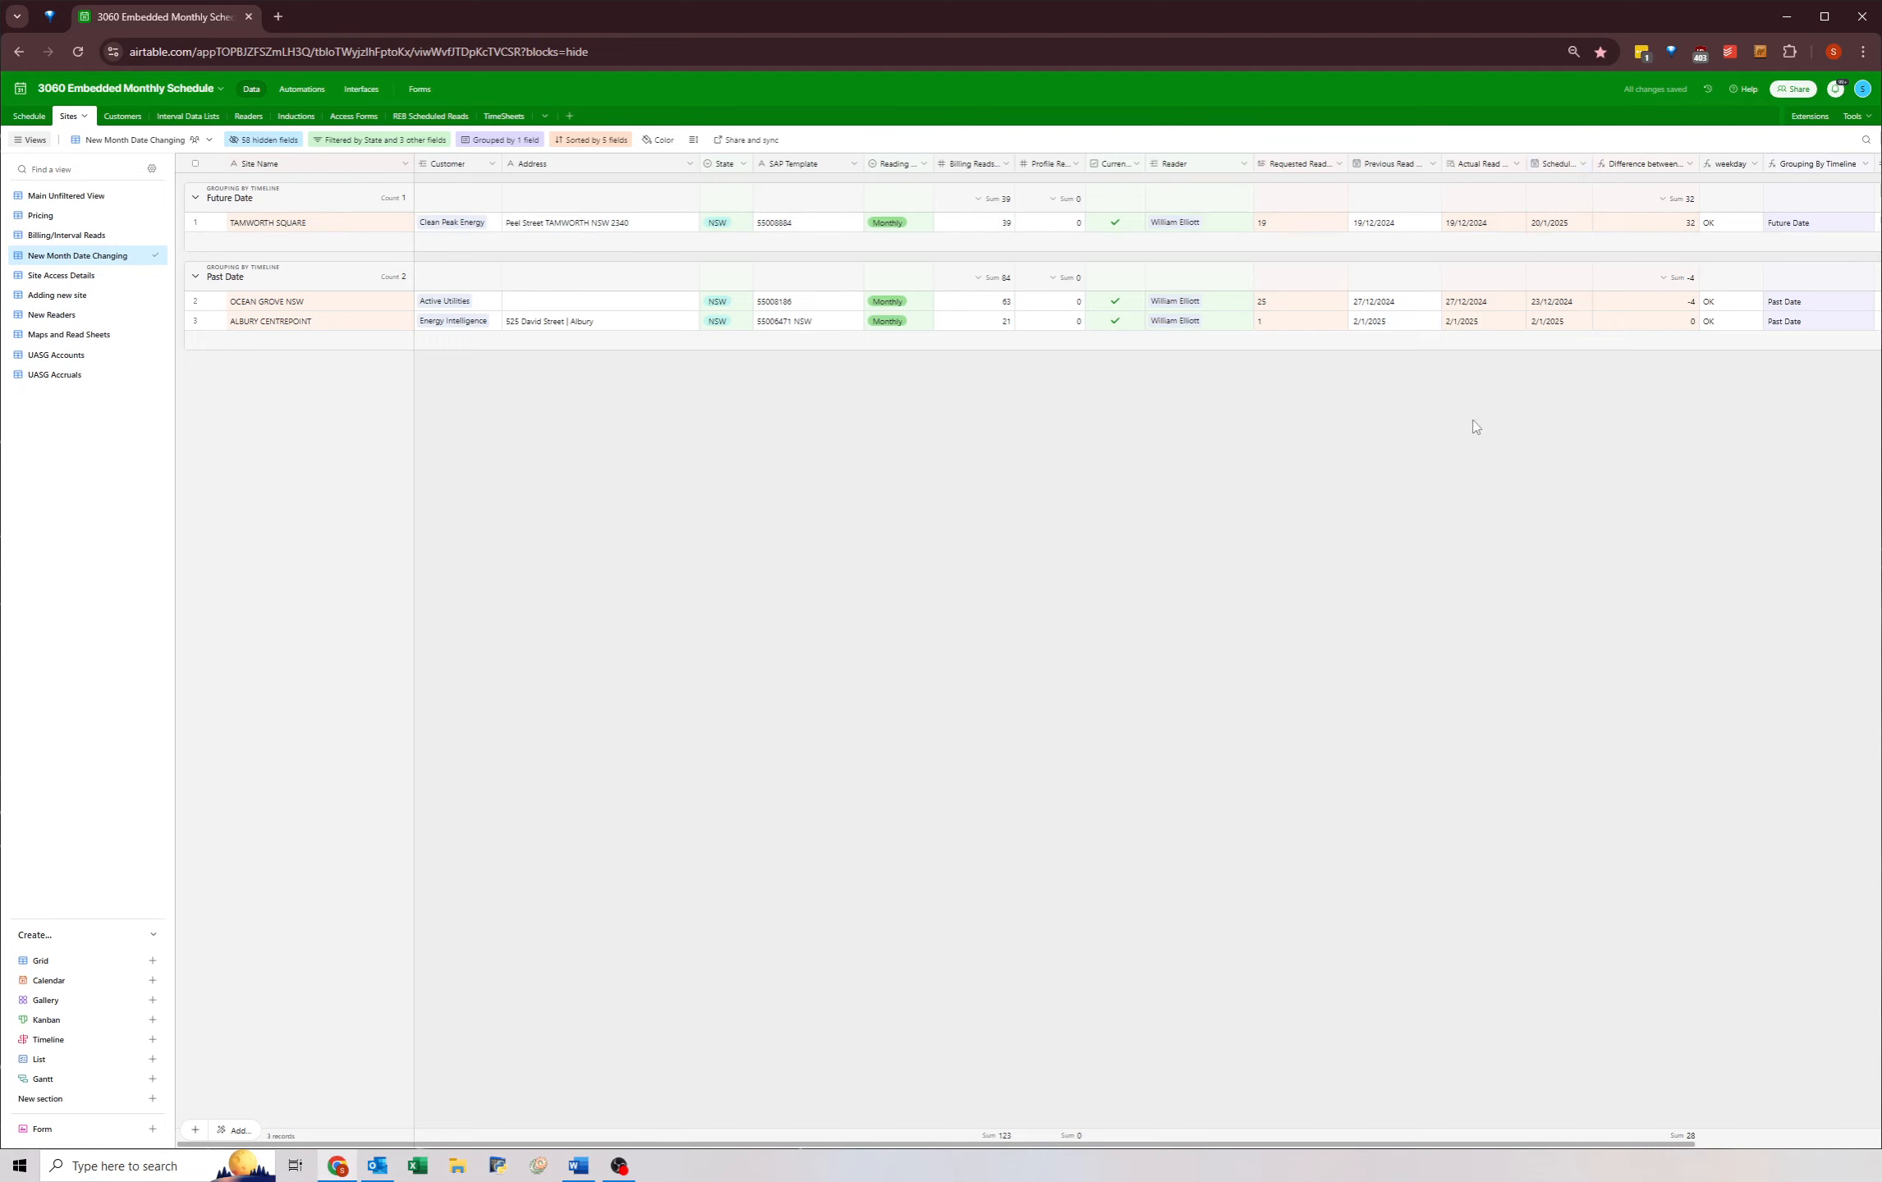
- Set the scheduled read dates to 24/1/2025 for Ocean Grove NSW and 3/2/2025 for Albury Centrepoint
double_click(1552, 302)
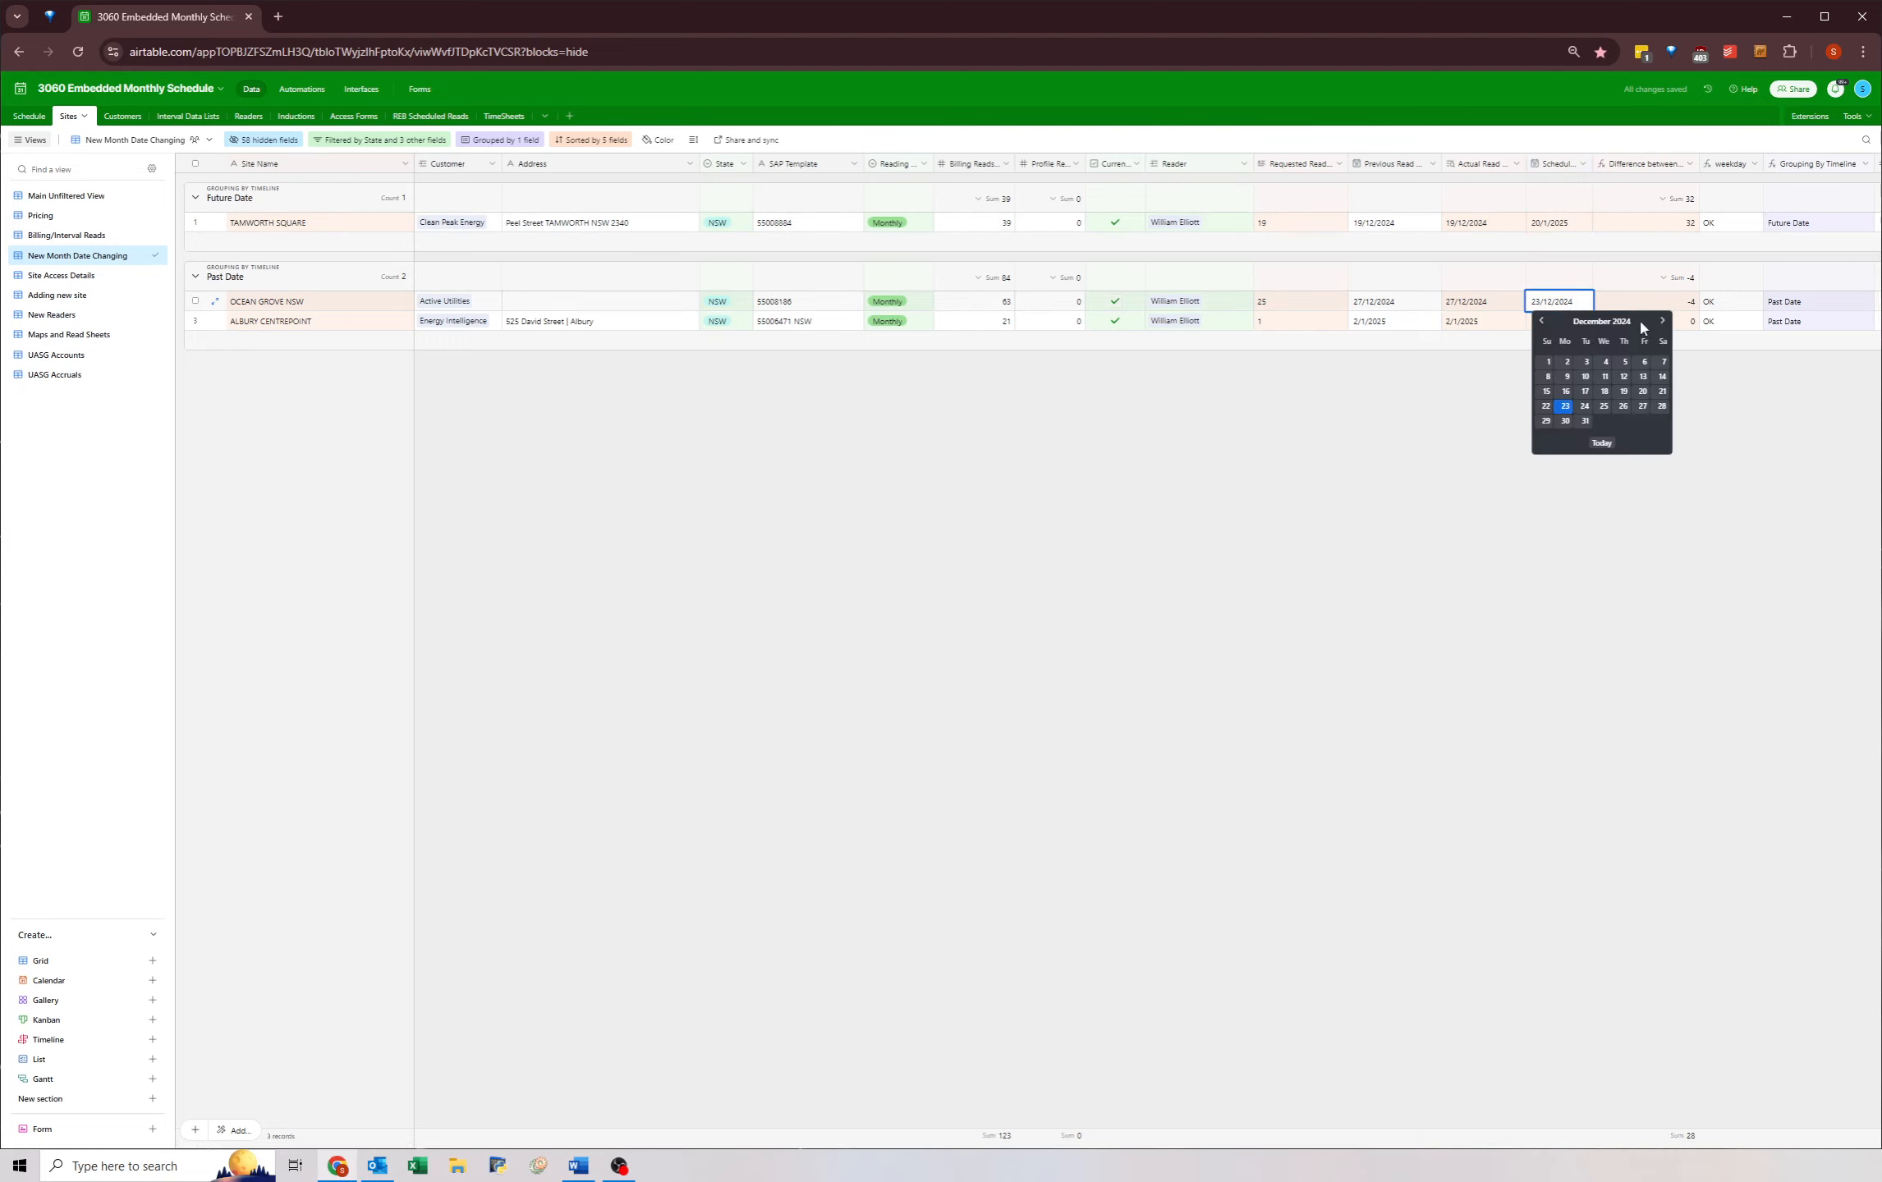
left_click(1662, 321)
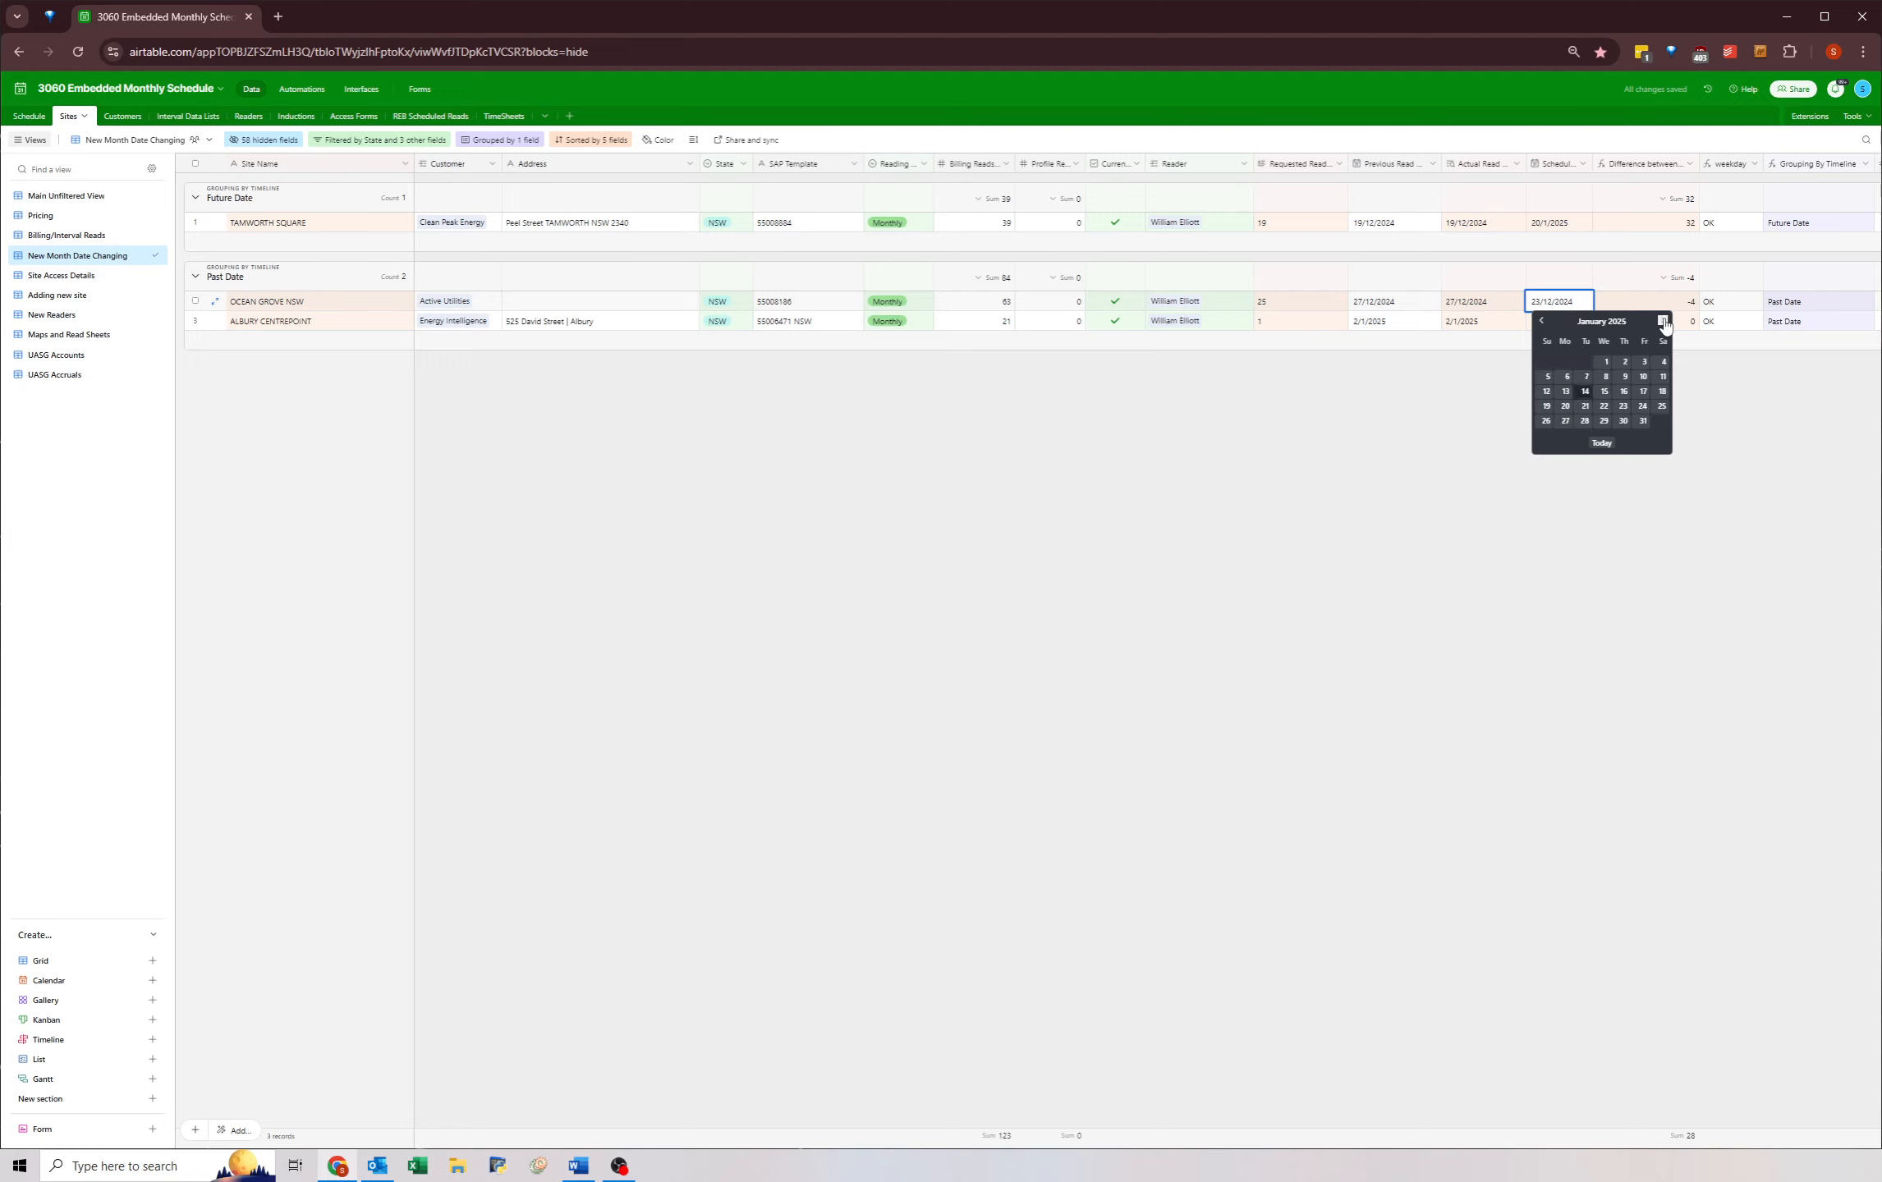
left_click(1642, 407)
double_click(1578, 322)
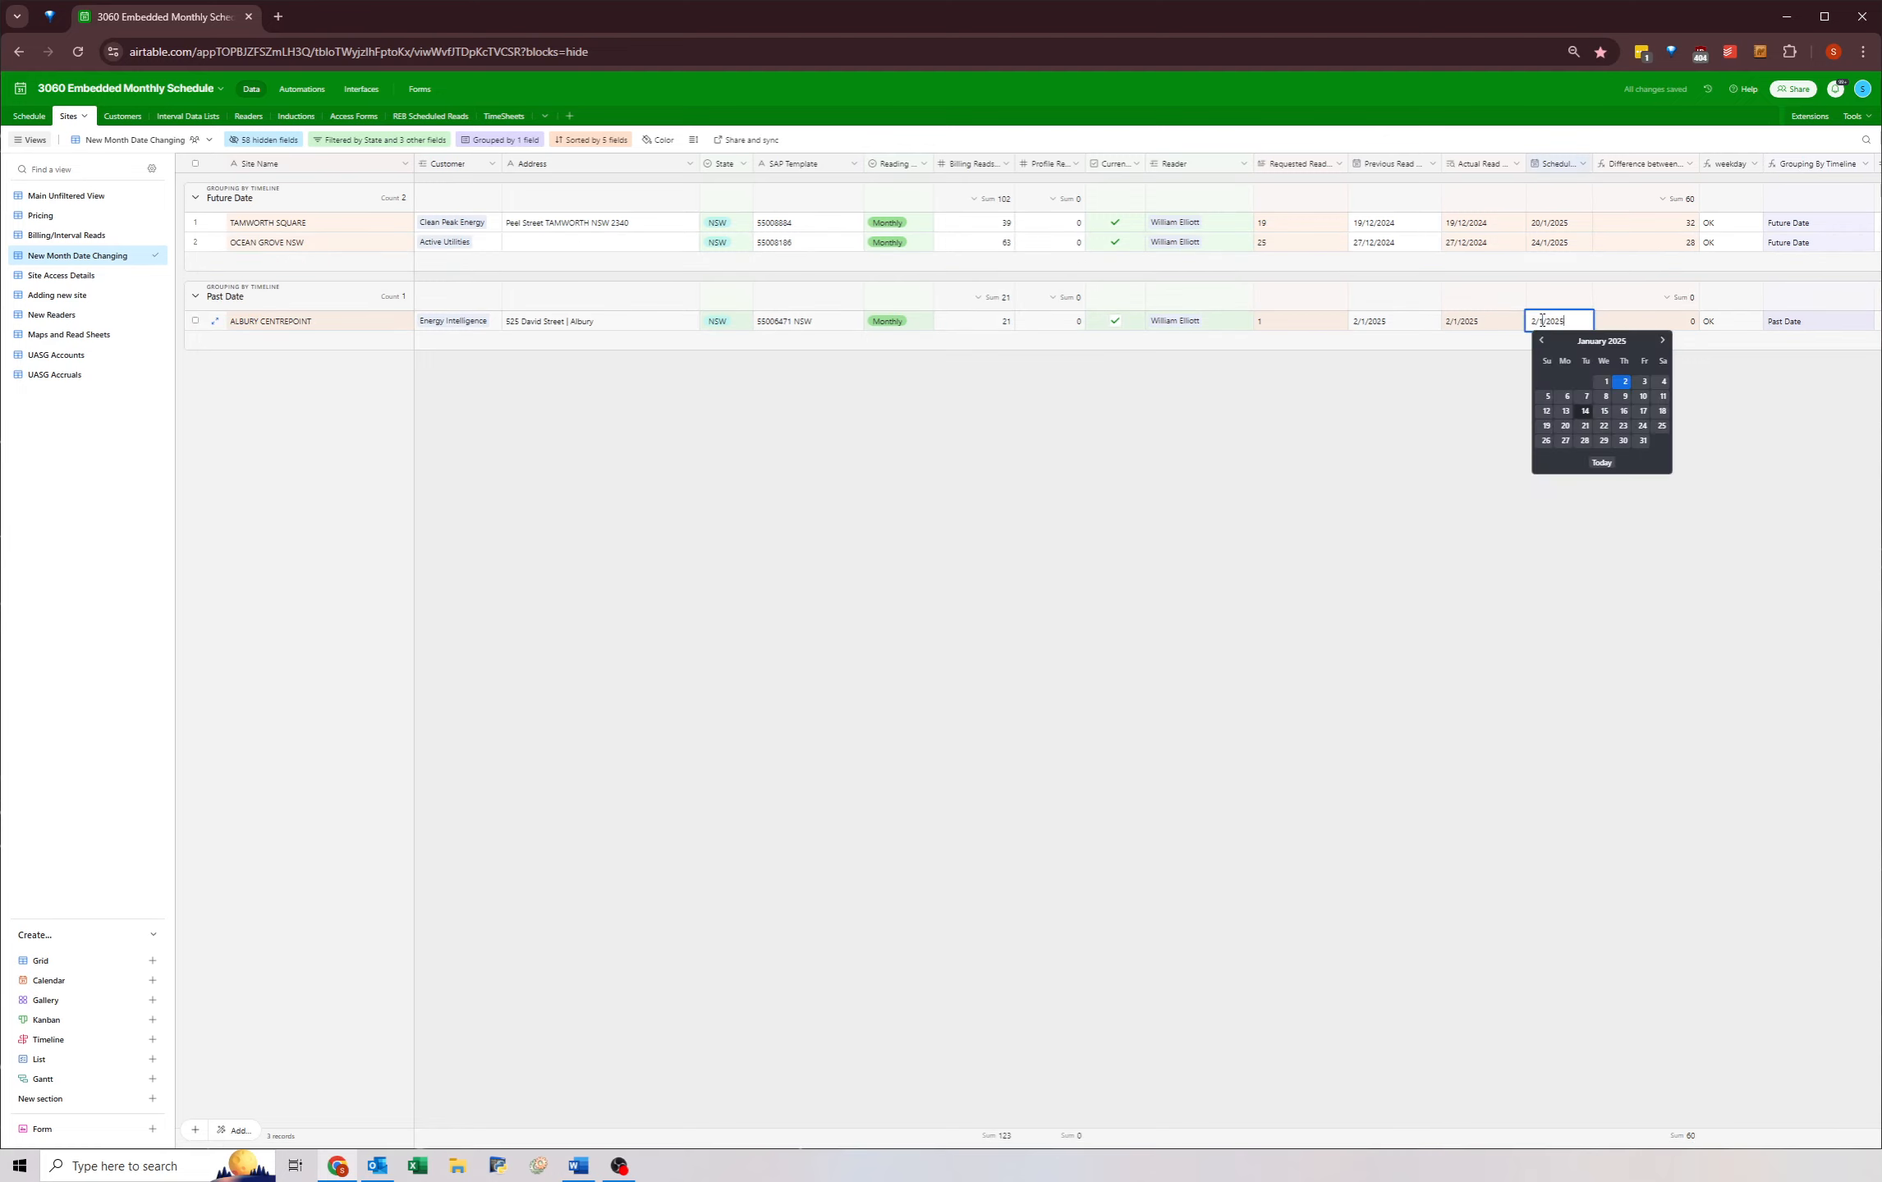
left_click(1662, 340)
left_click(1567, 397)
left_click(1552, 398)
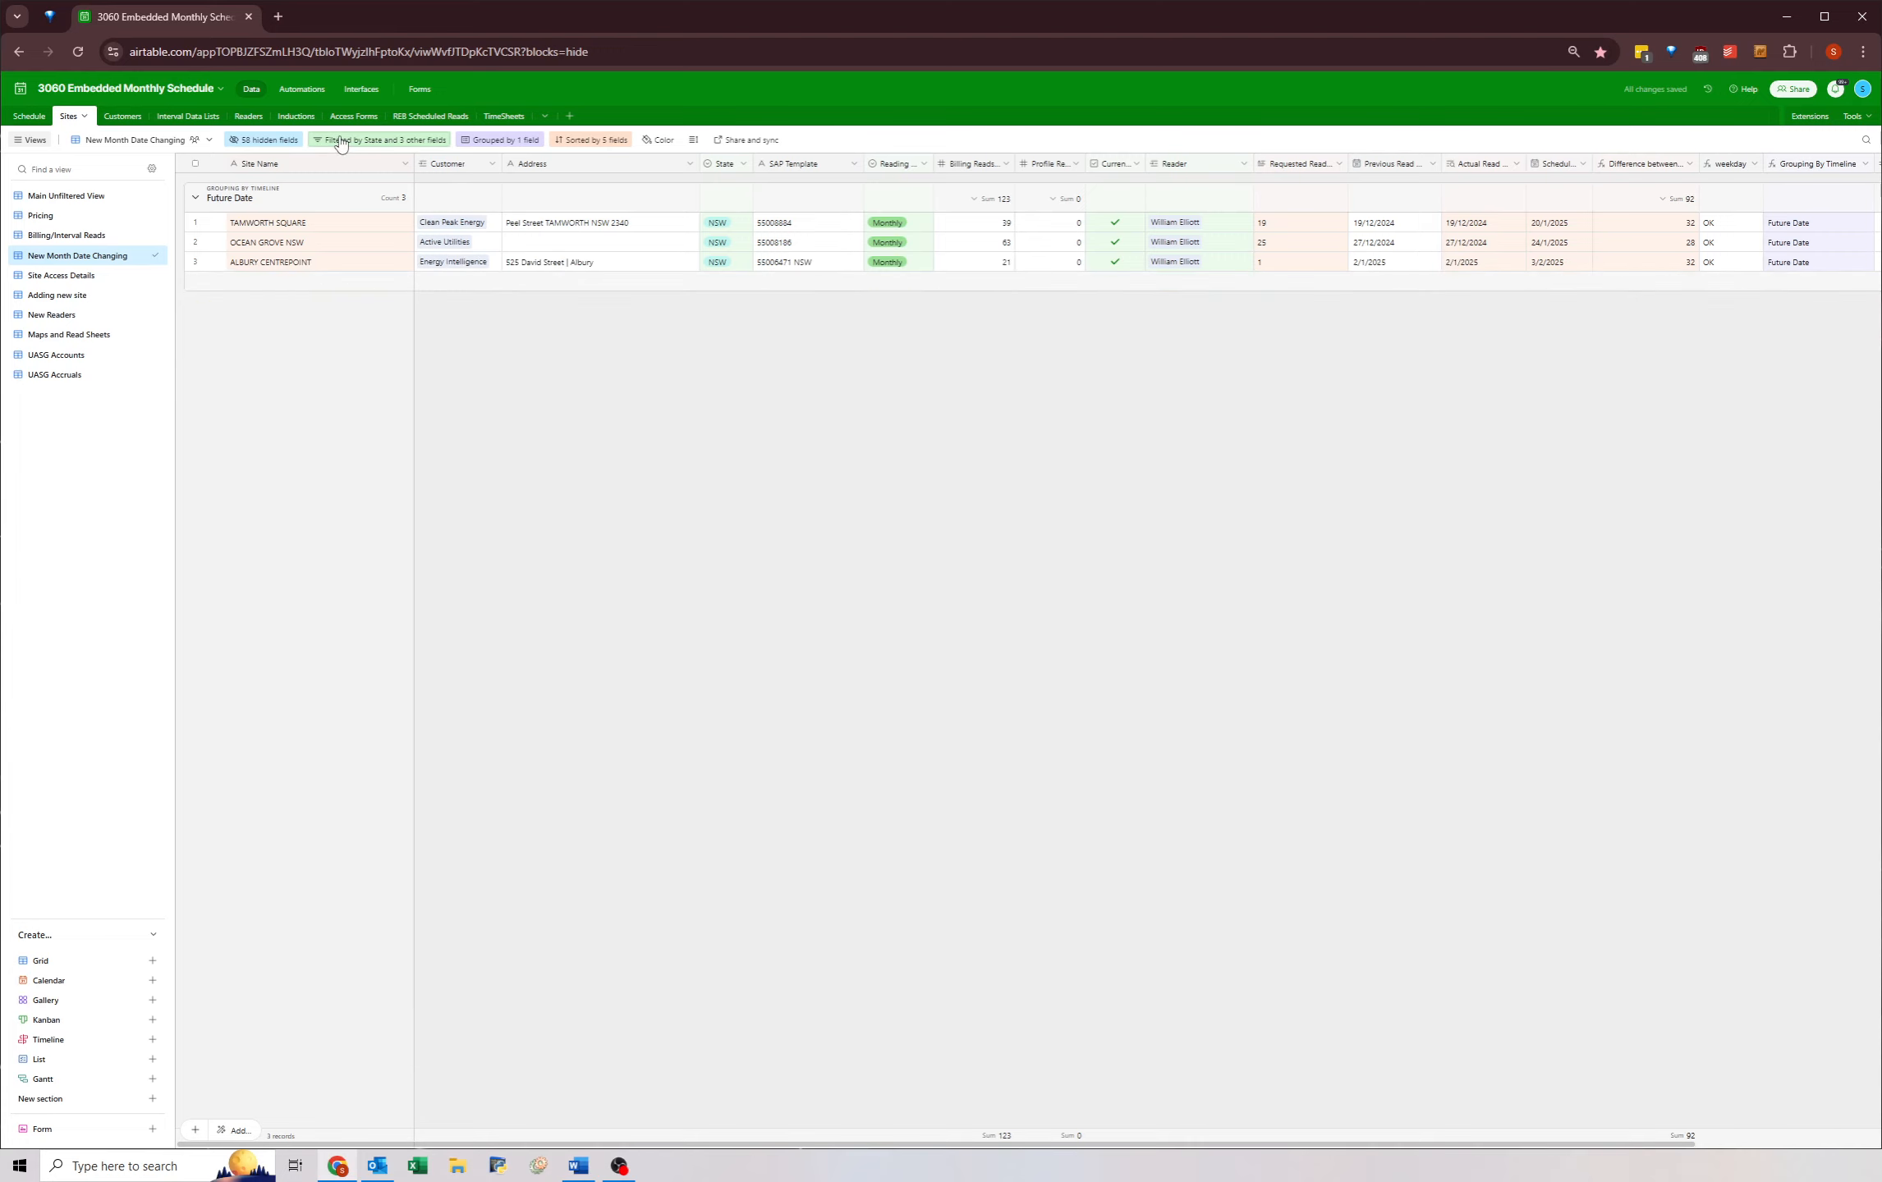
left_click(380, 139)
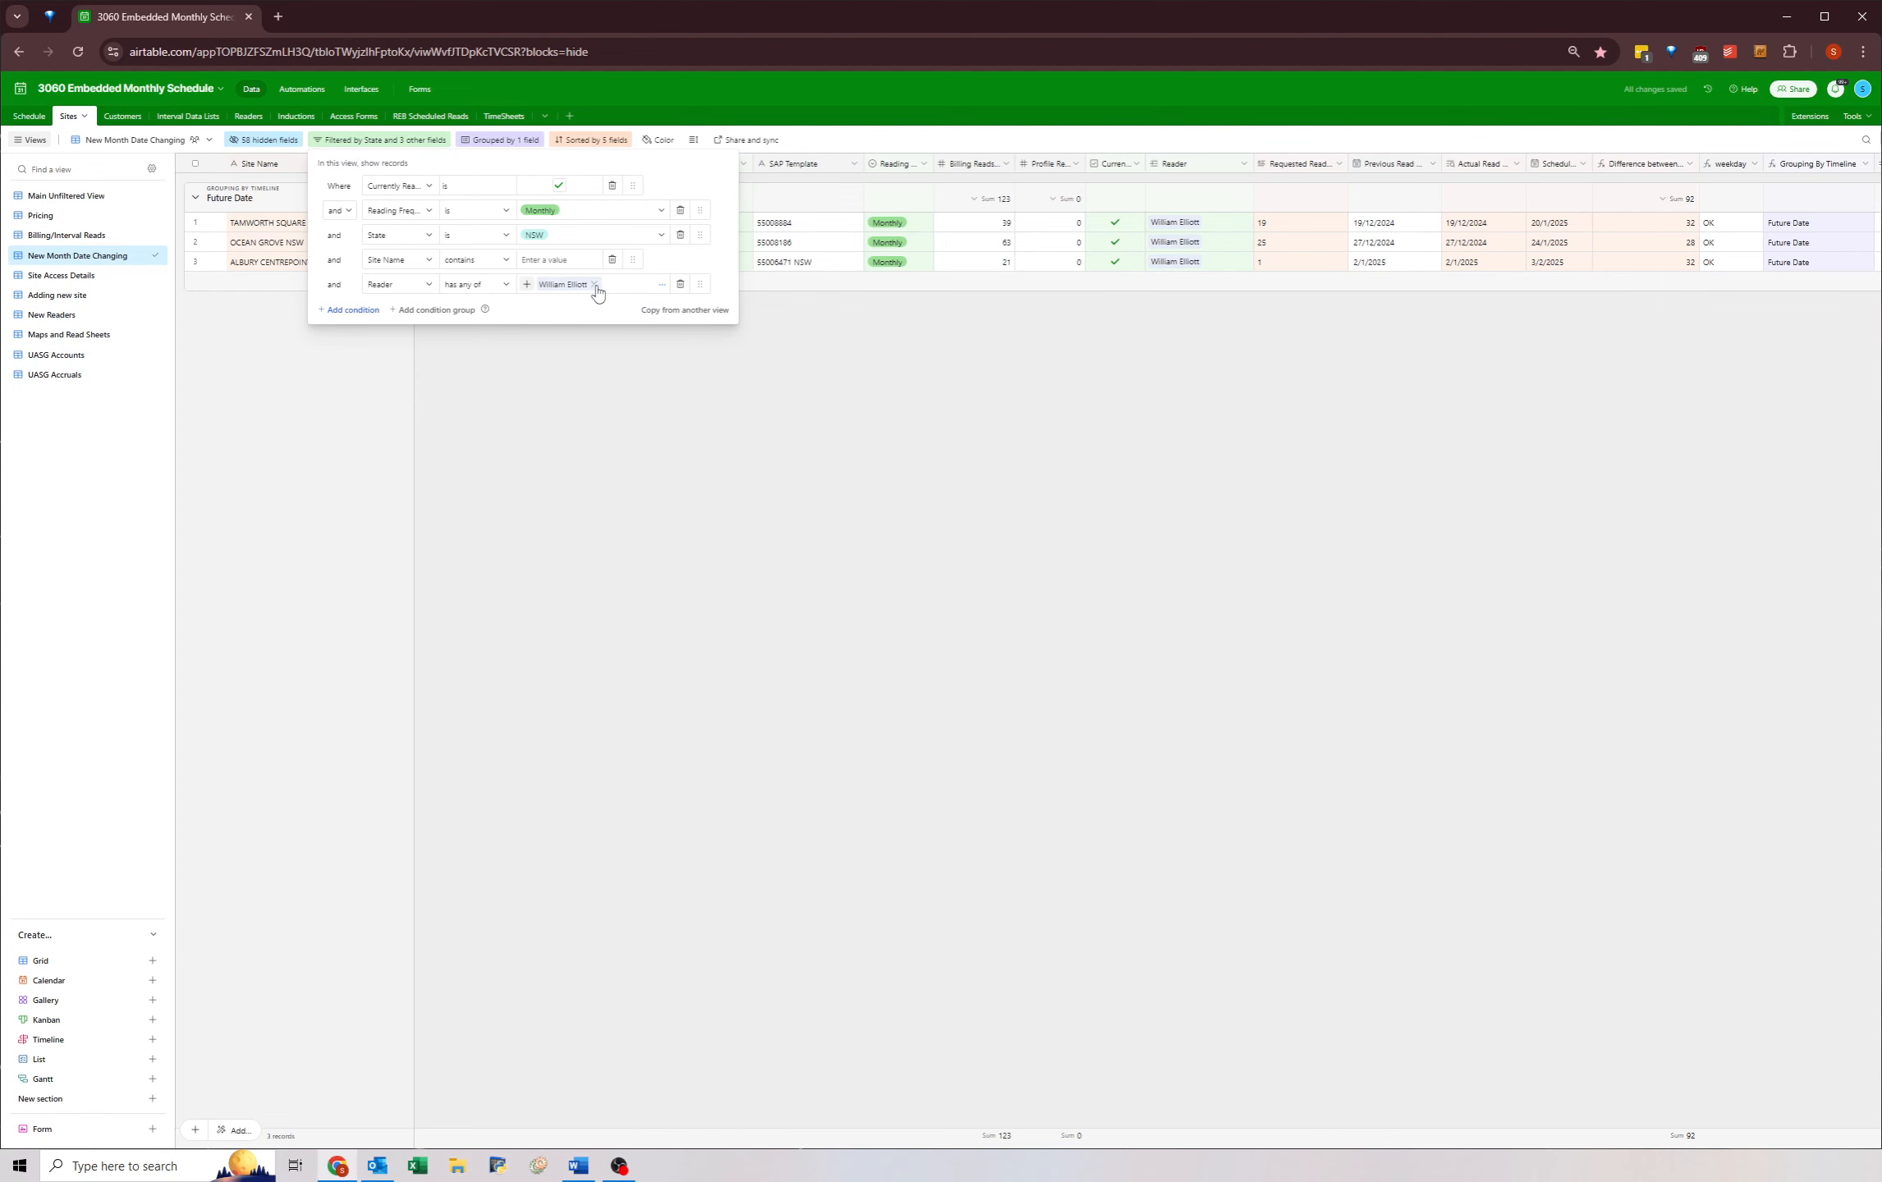
left_click(595, 285)
left_click(527, 285)
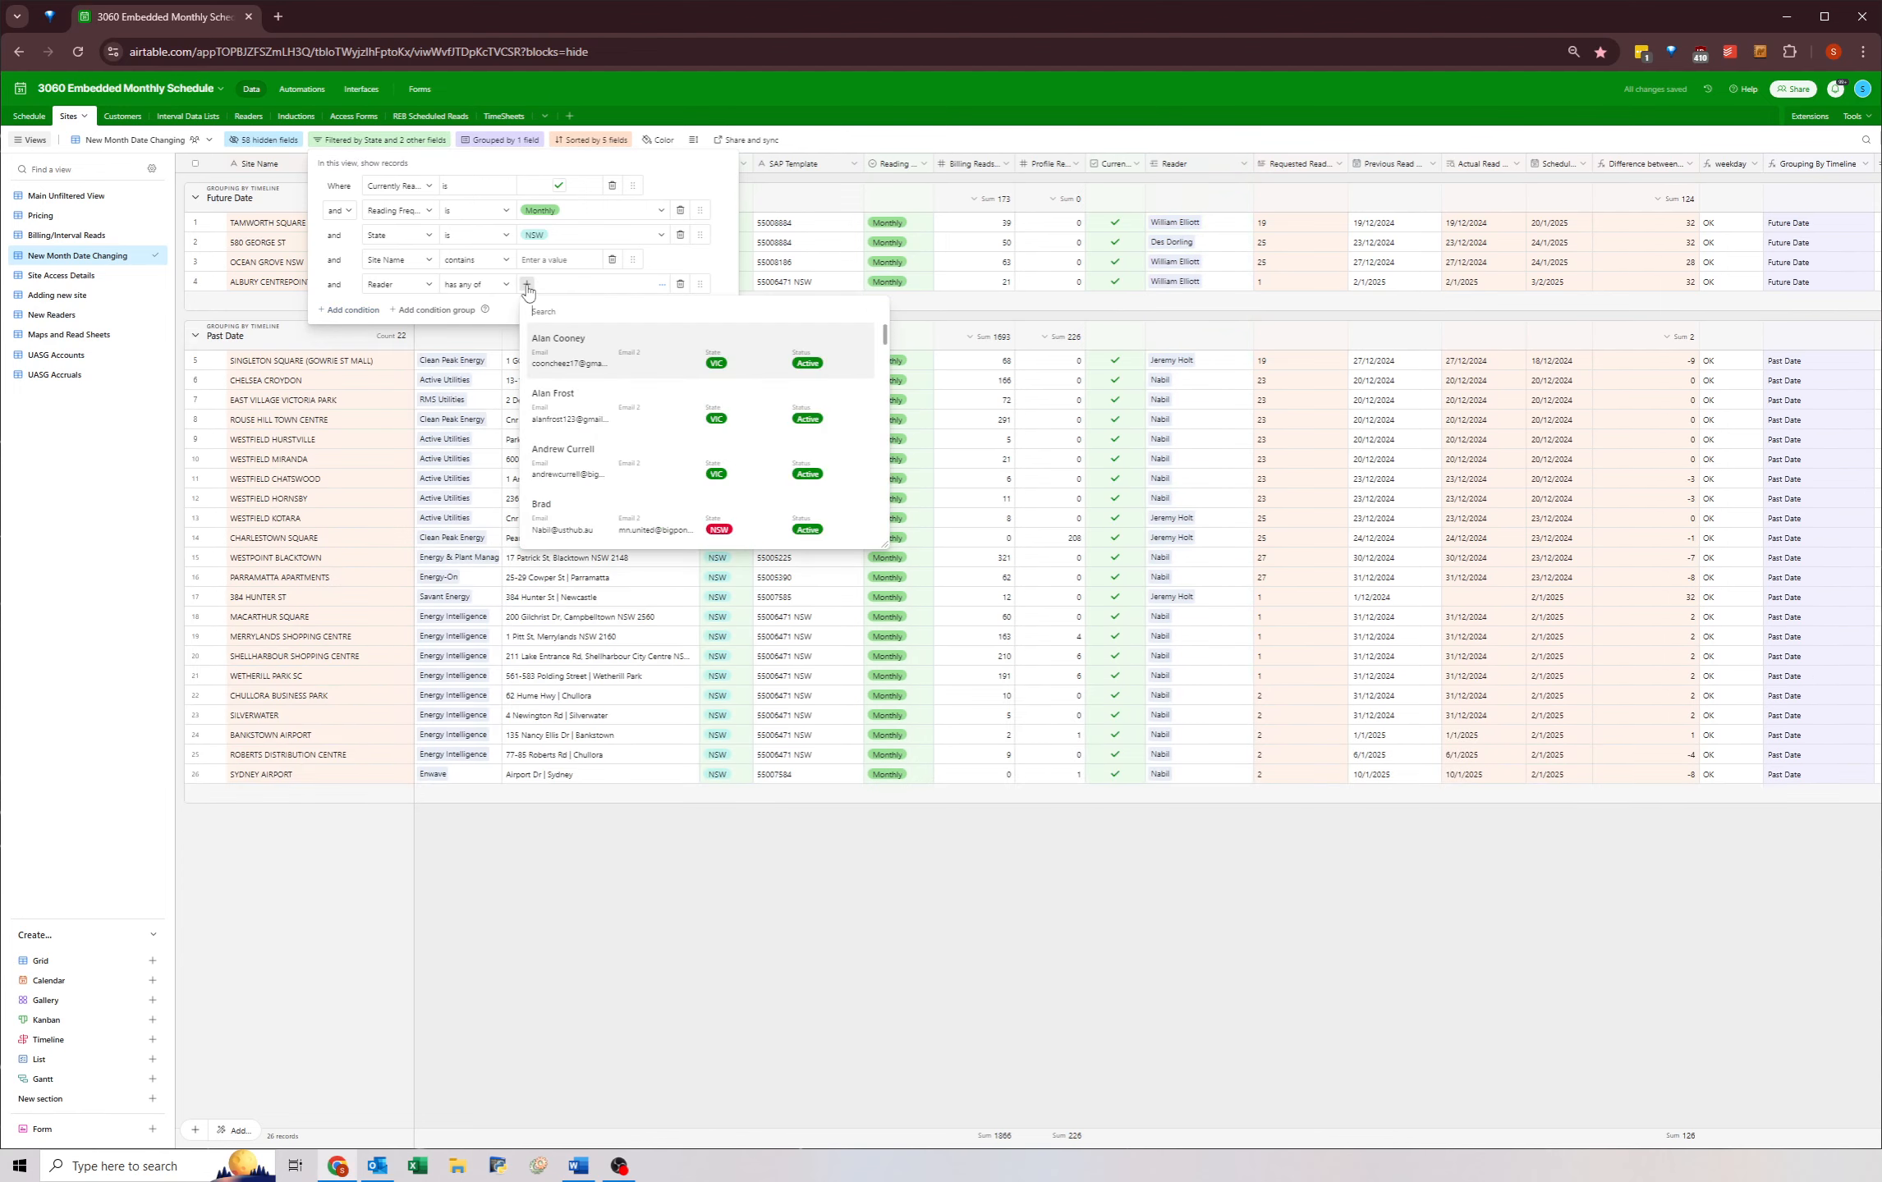
type("Nabil")
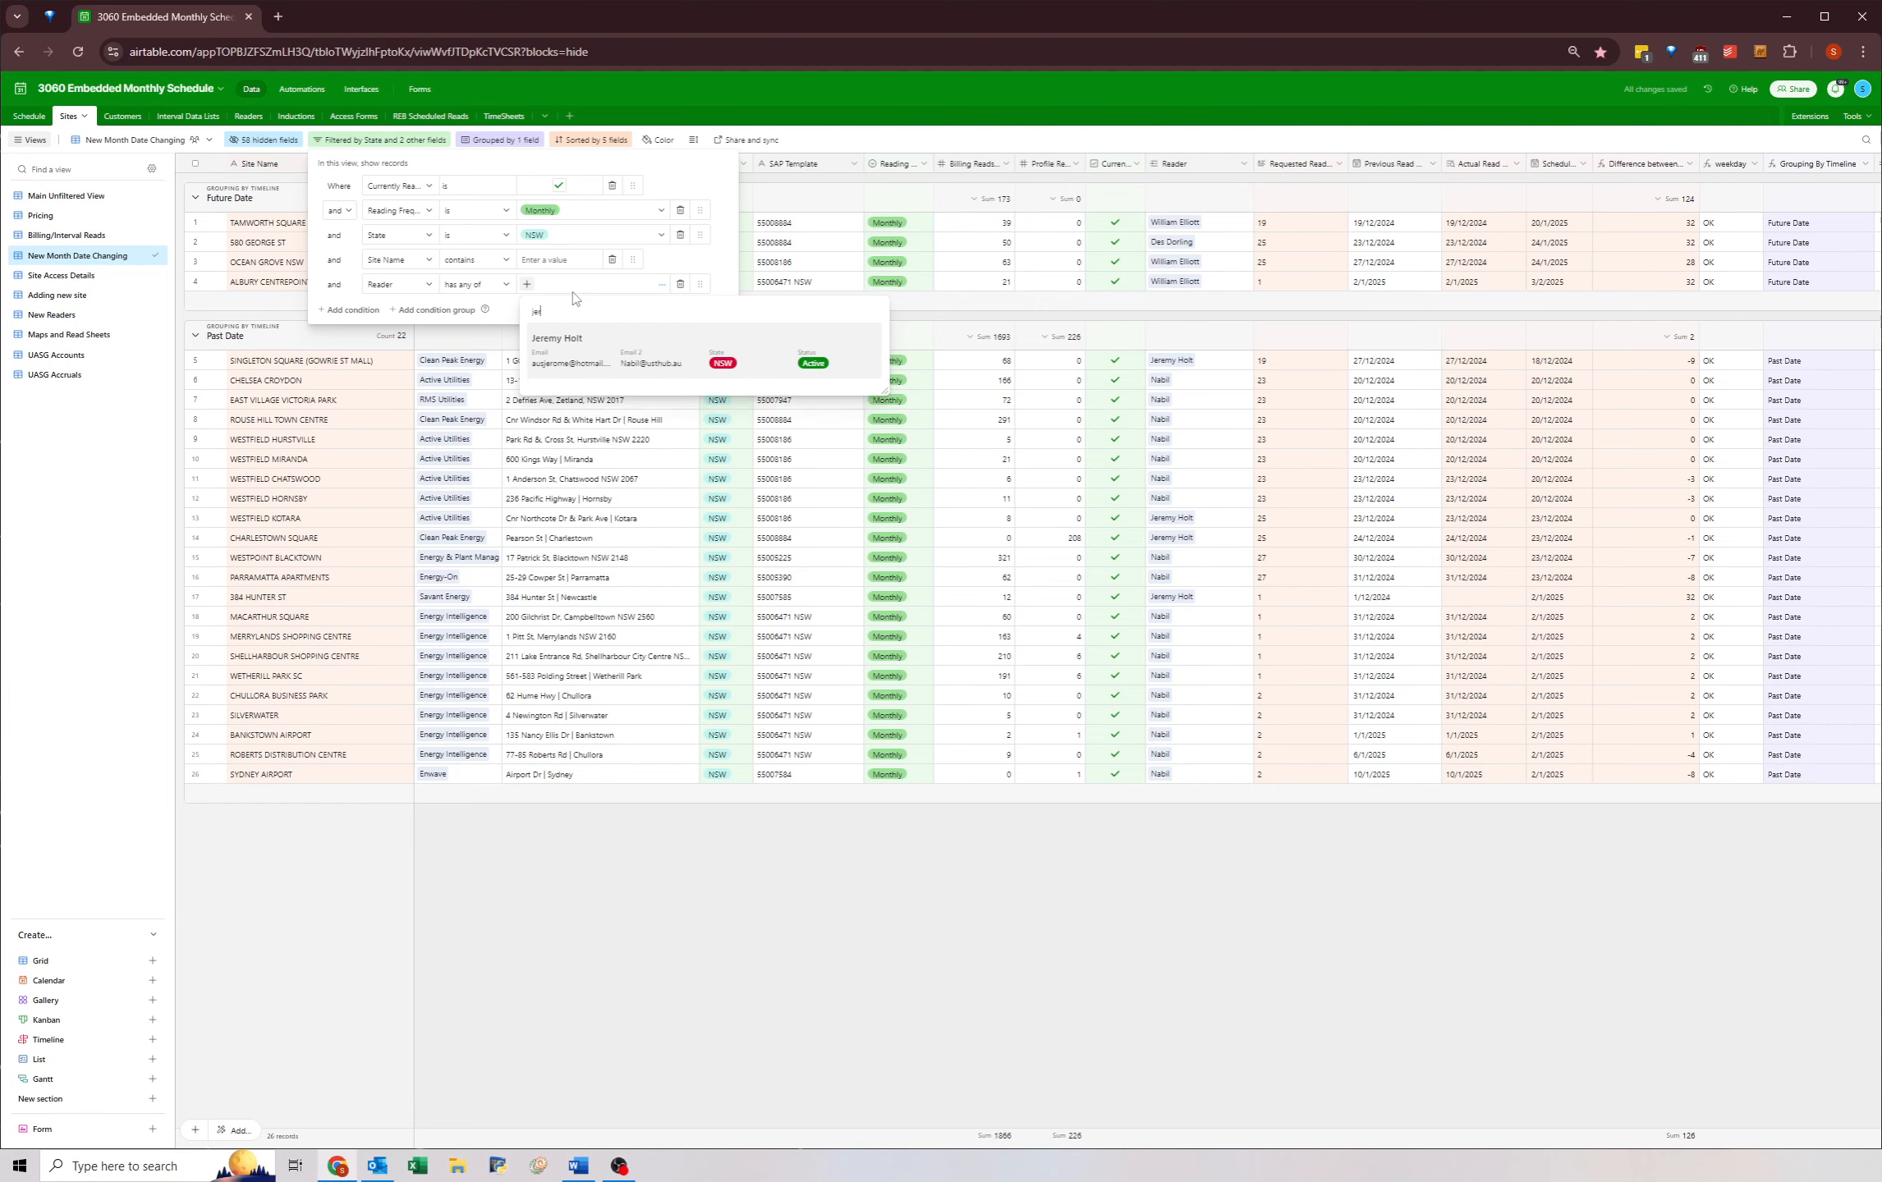
left_click(609, 349)
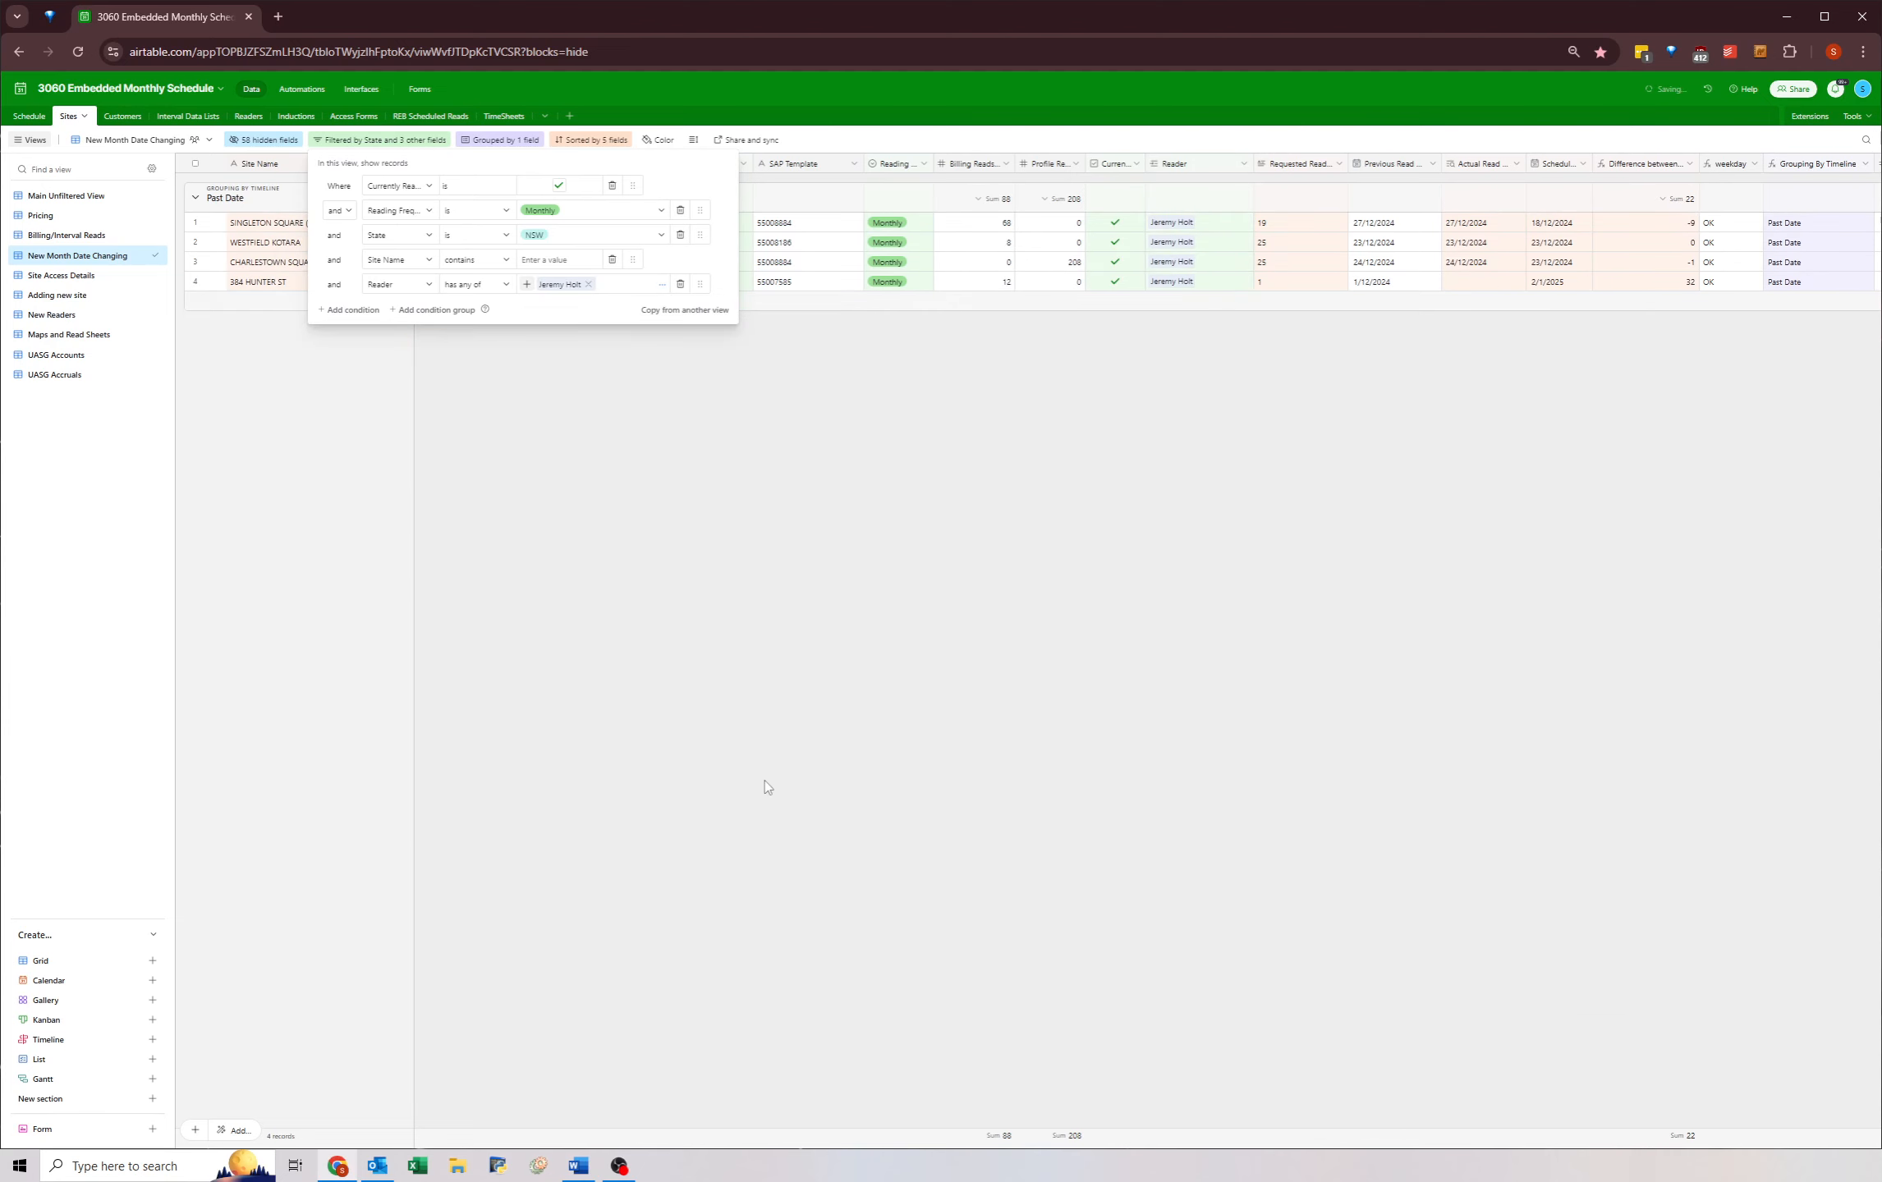
left_click(1466, 324)
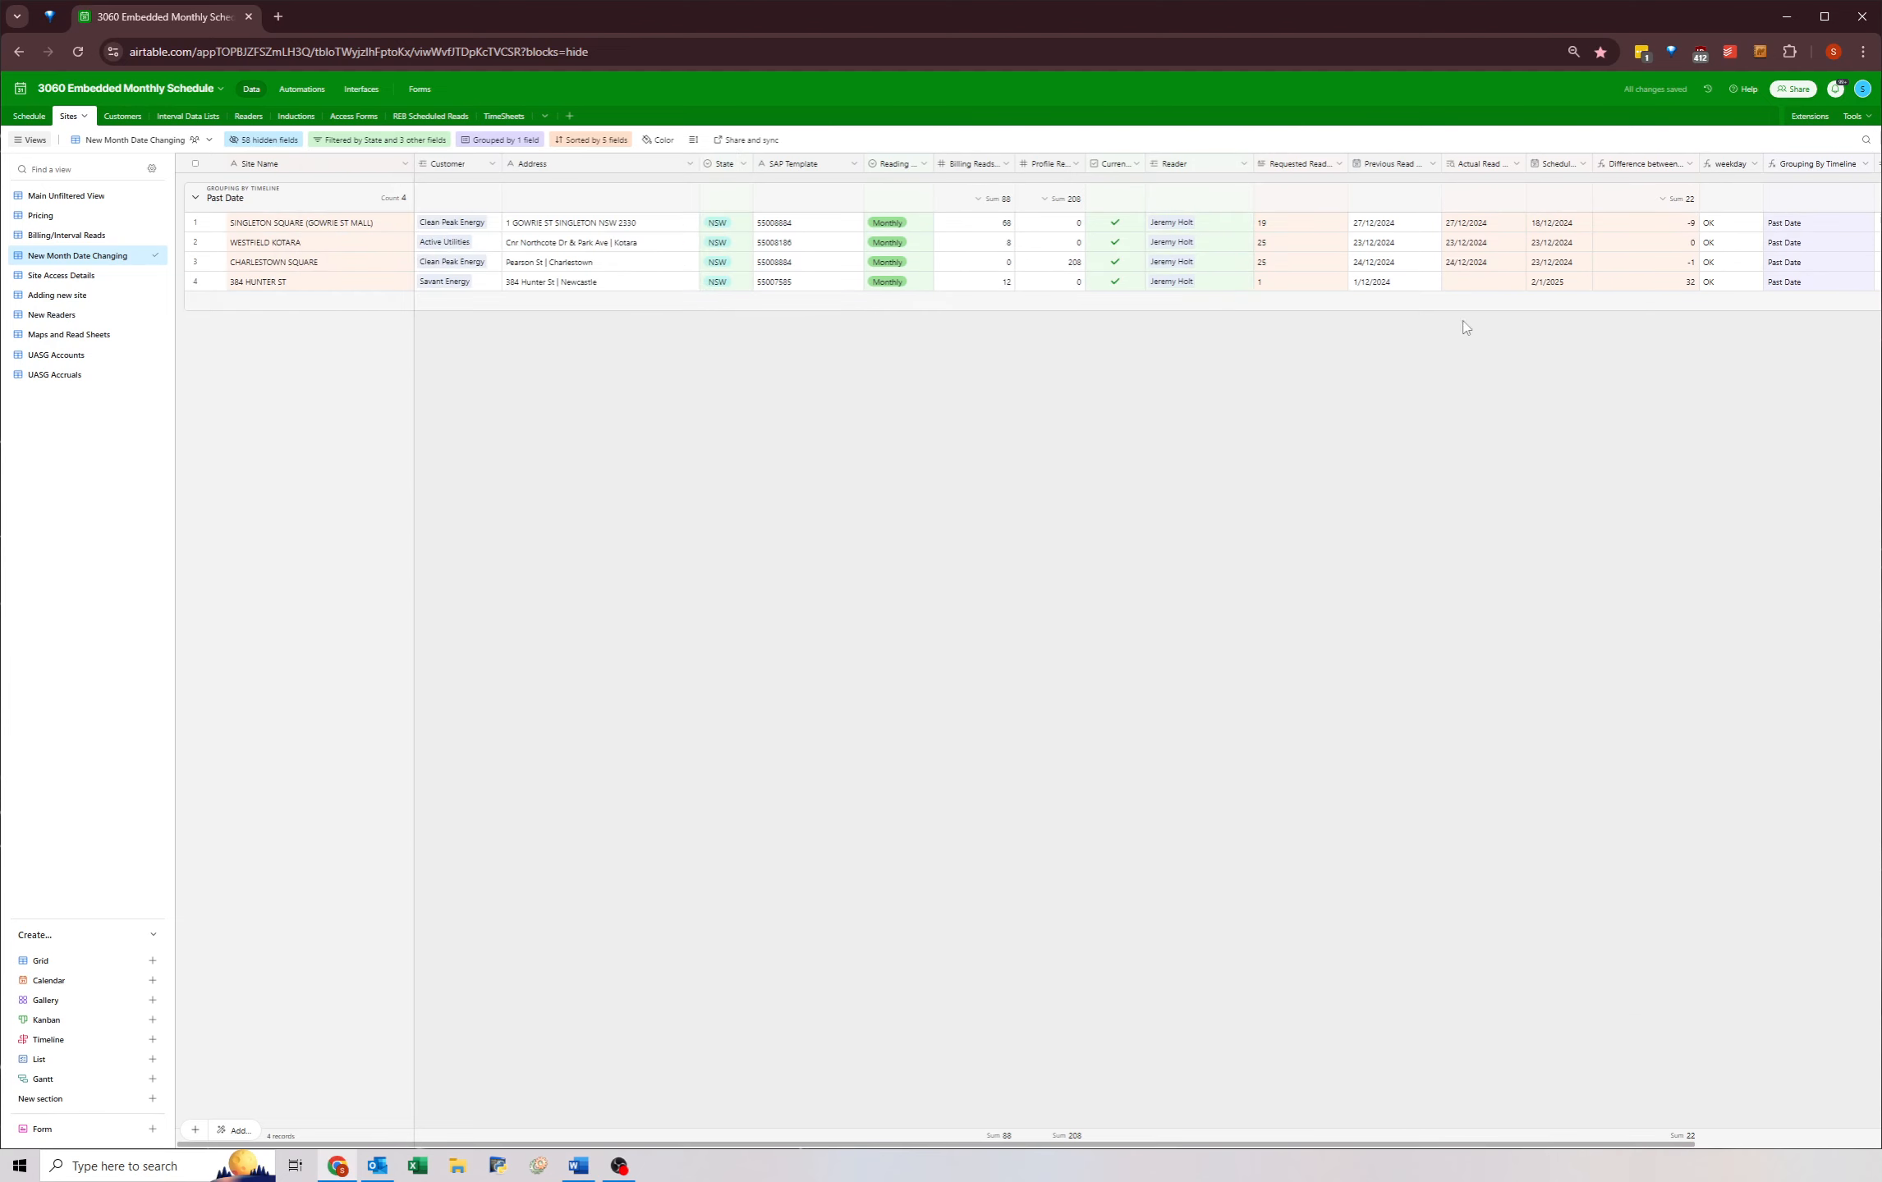
- Set the scheduled read date of Singleton Square (Gowrie St Mall) to 20/1/2025
double_click(1566, 221)
left_click(1662, 242)
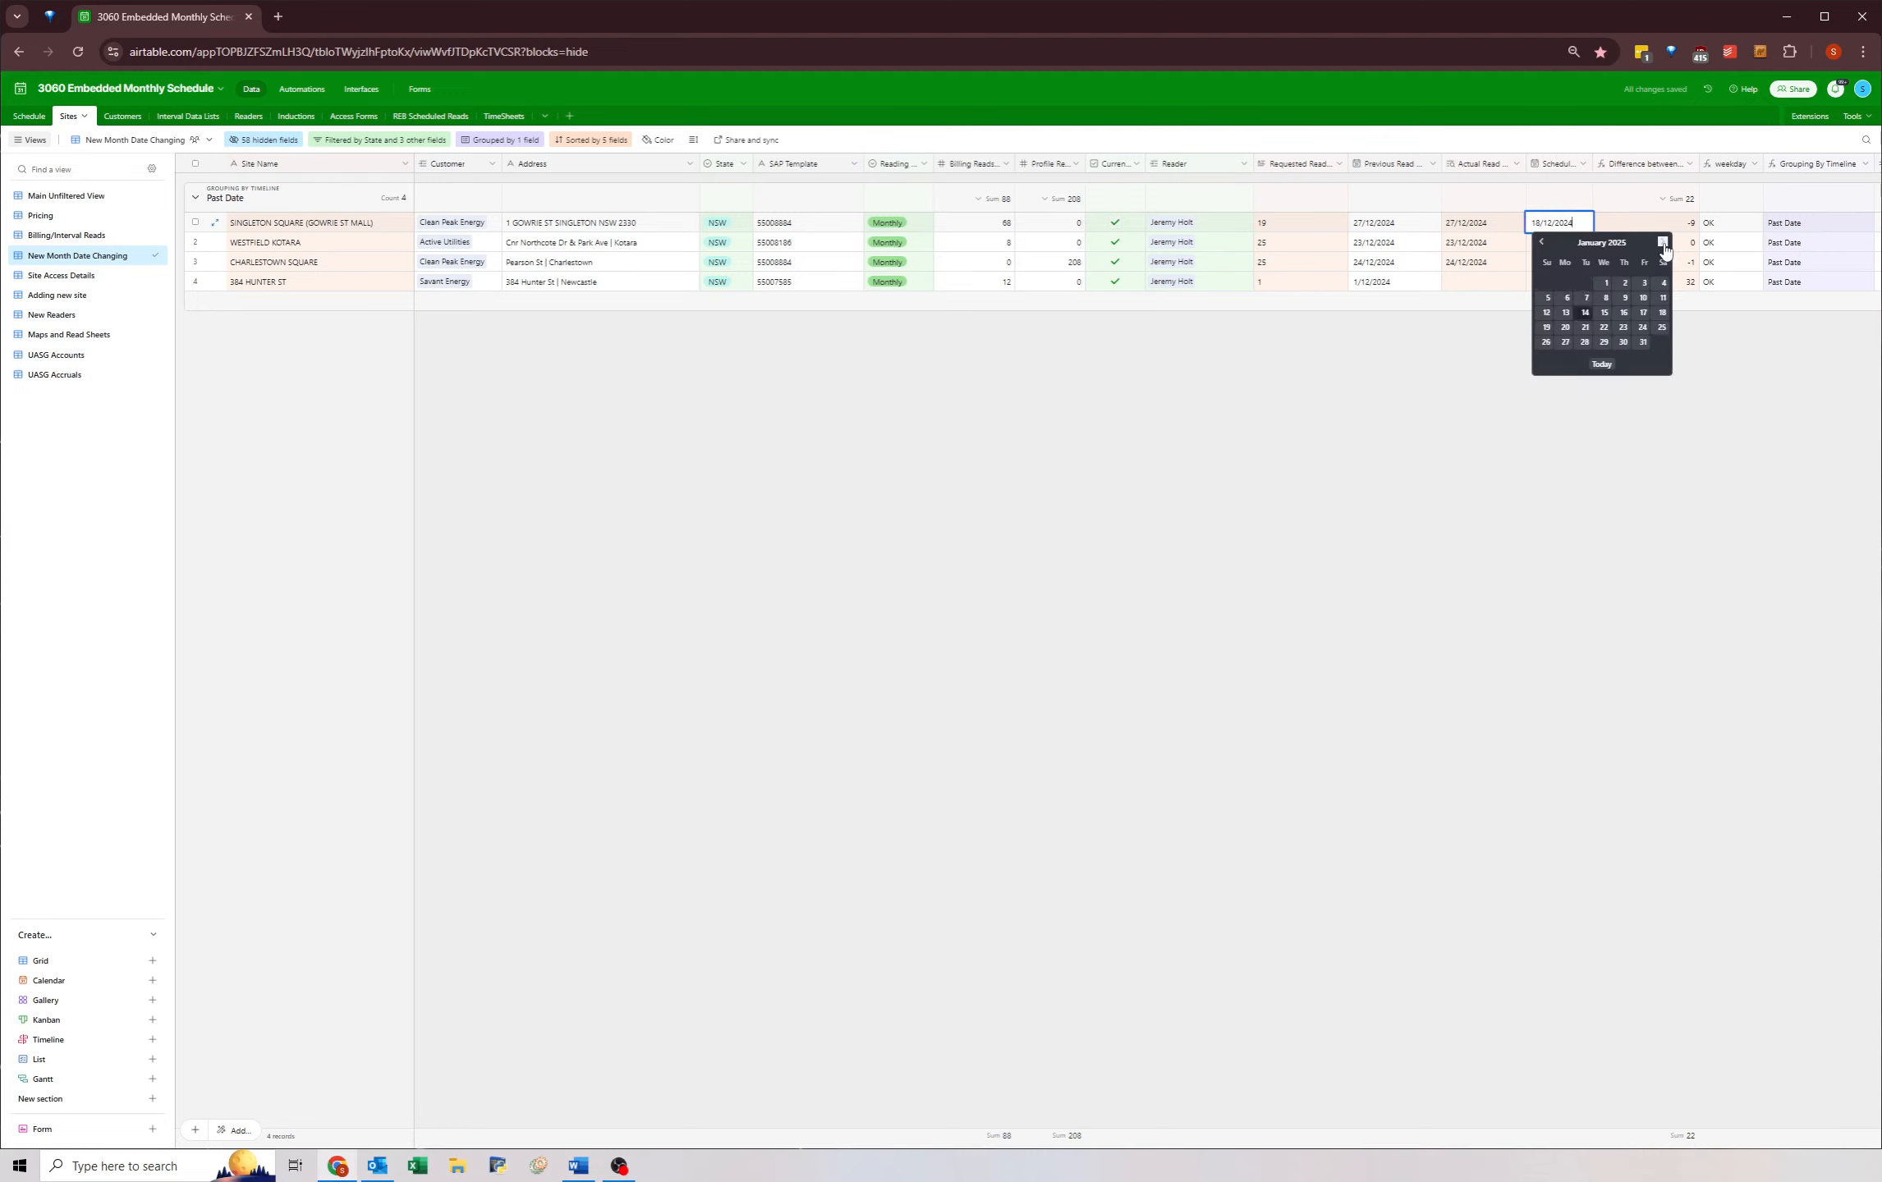
left_click(1563, 334)
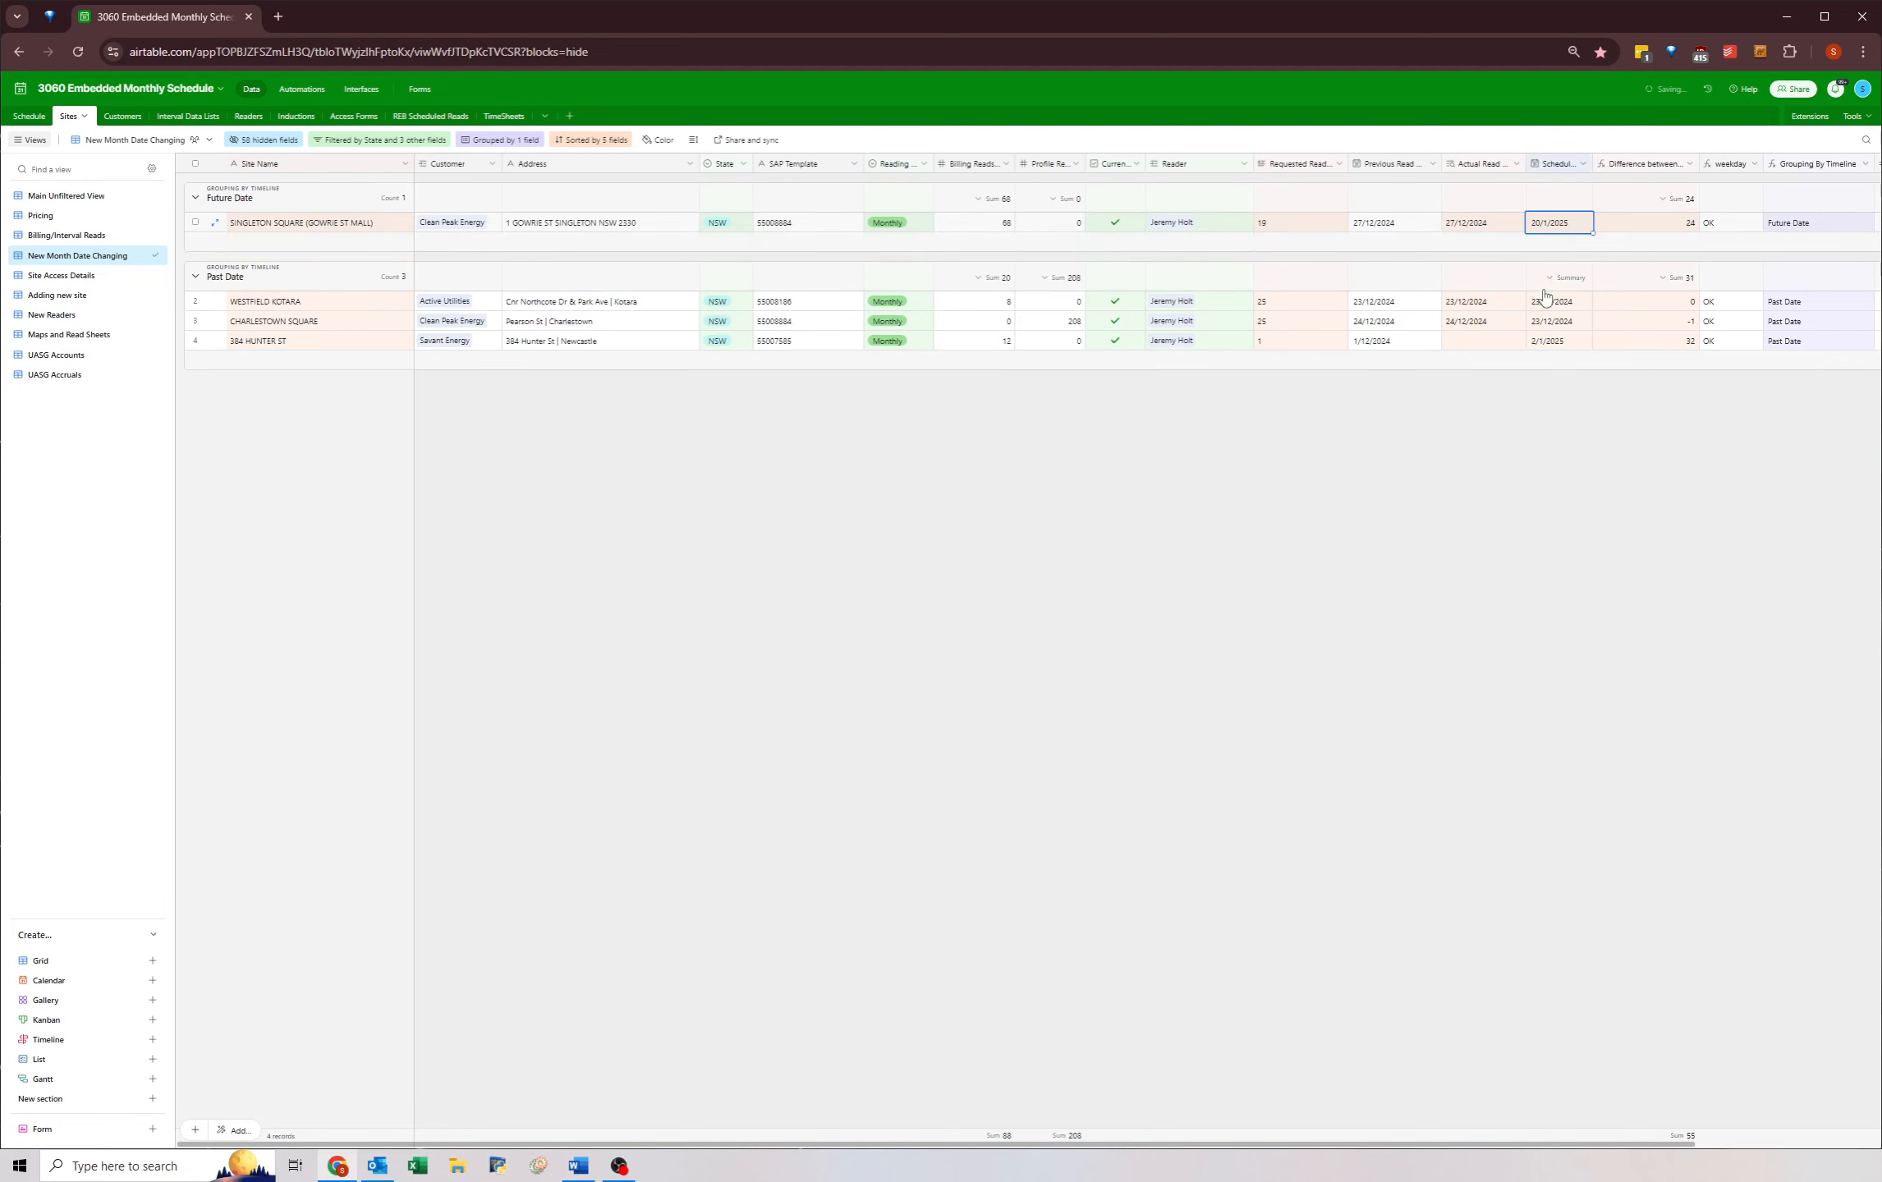
- Set the scheduled read date to 24/1/2025 for Westfield Kotara and copy it to Charlestown Square
double_click(1550, 301)
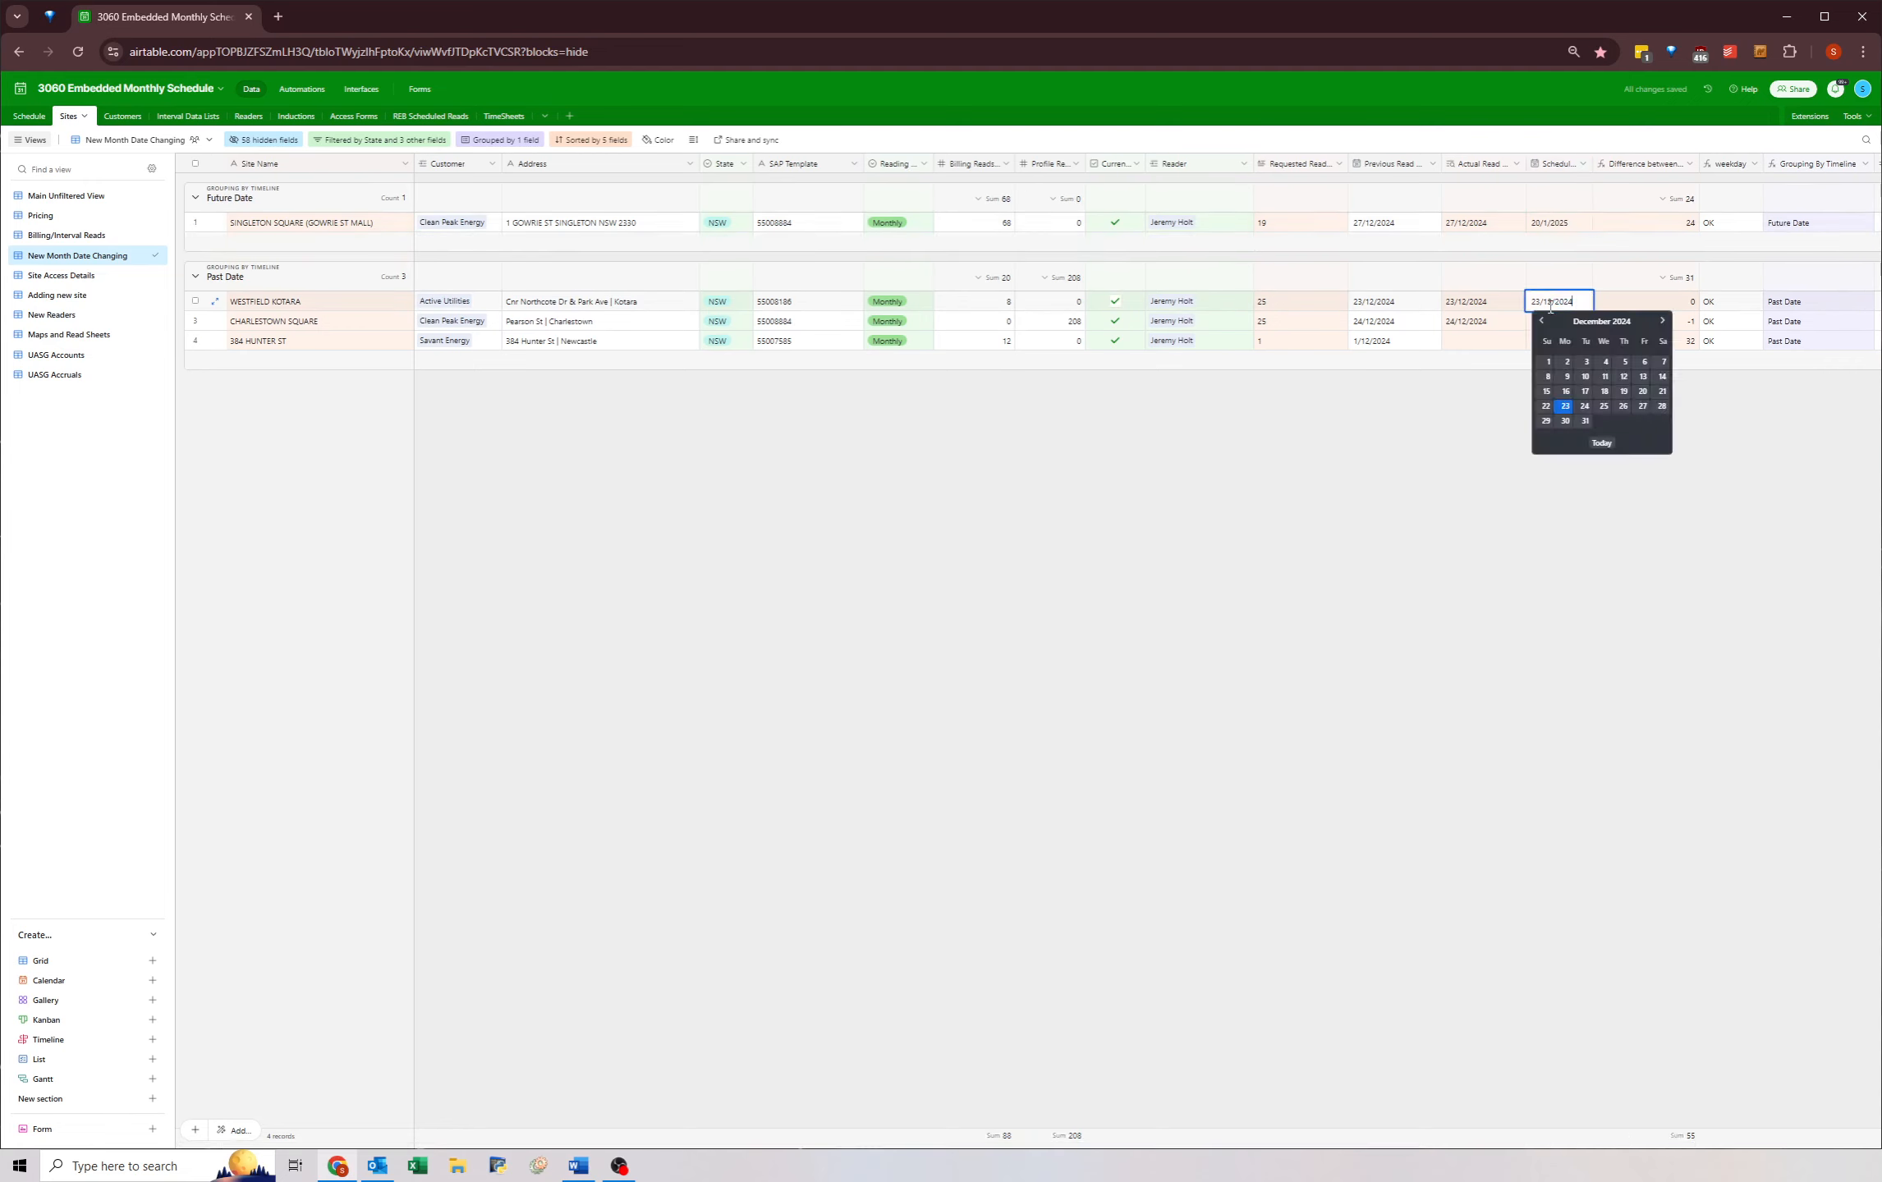
left_click(1661, 321)
left_click(1641, 407)
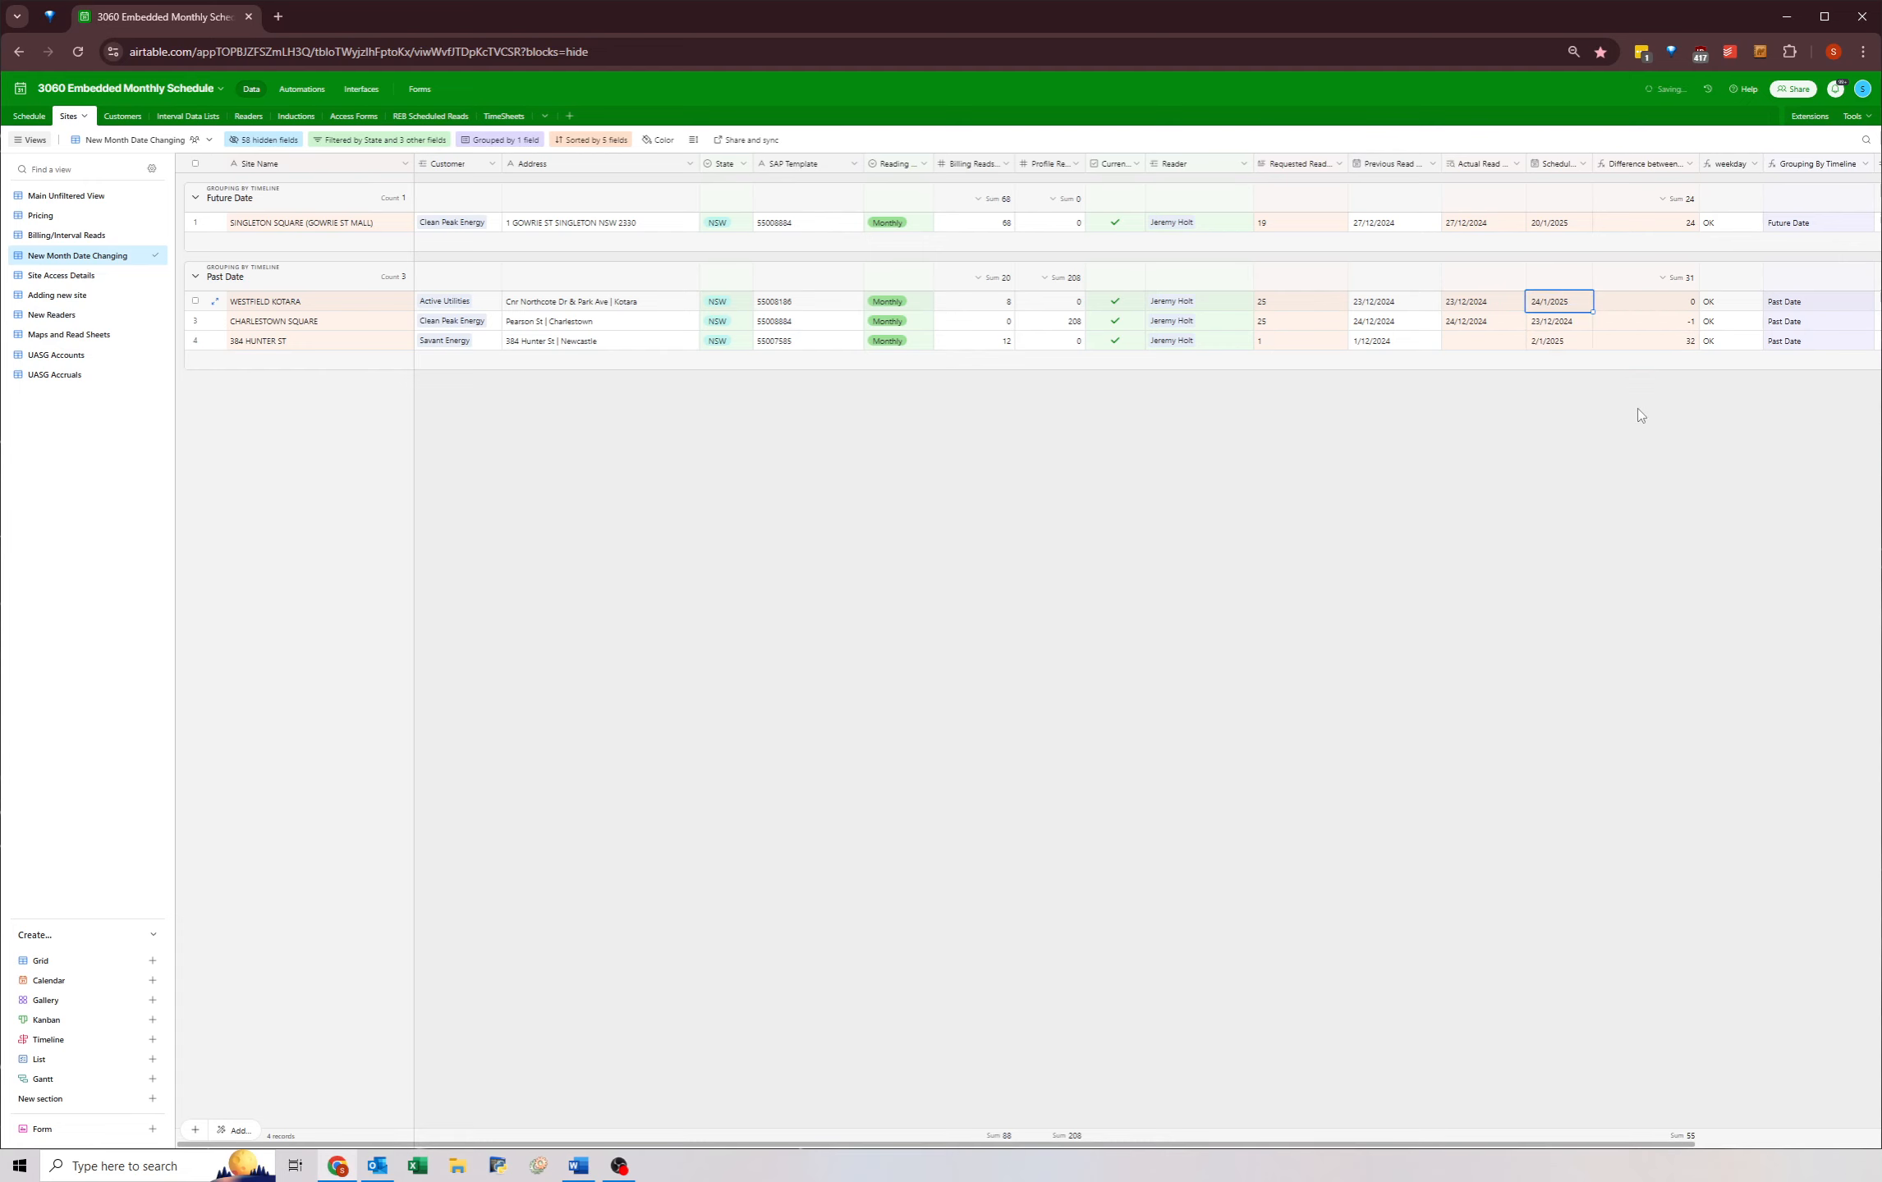
key("ctrl+c")
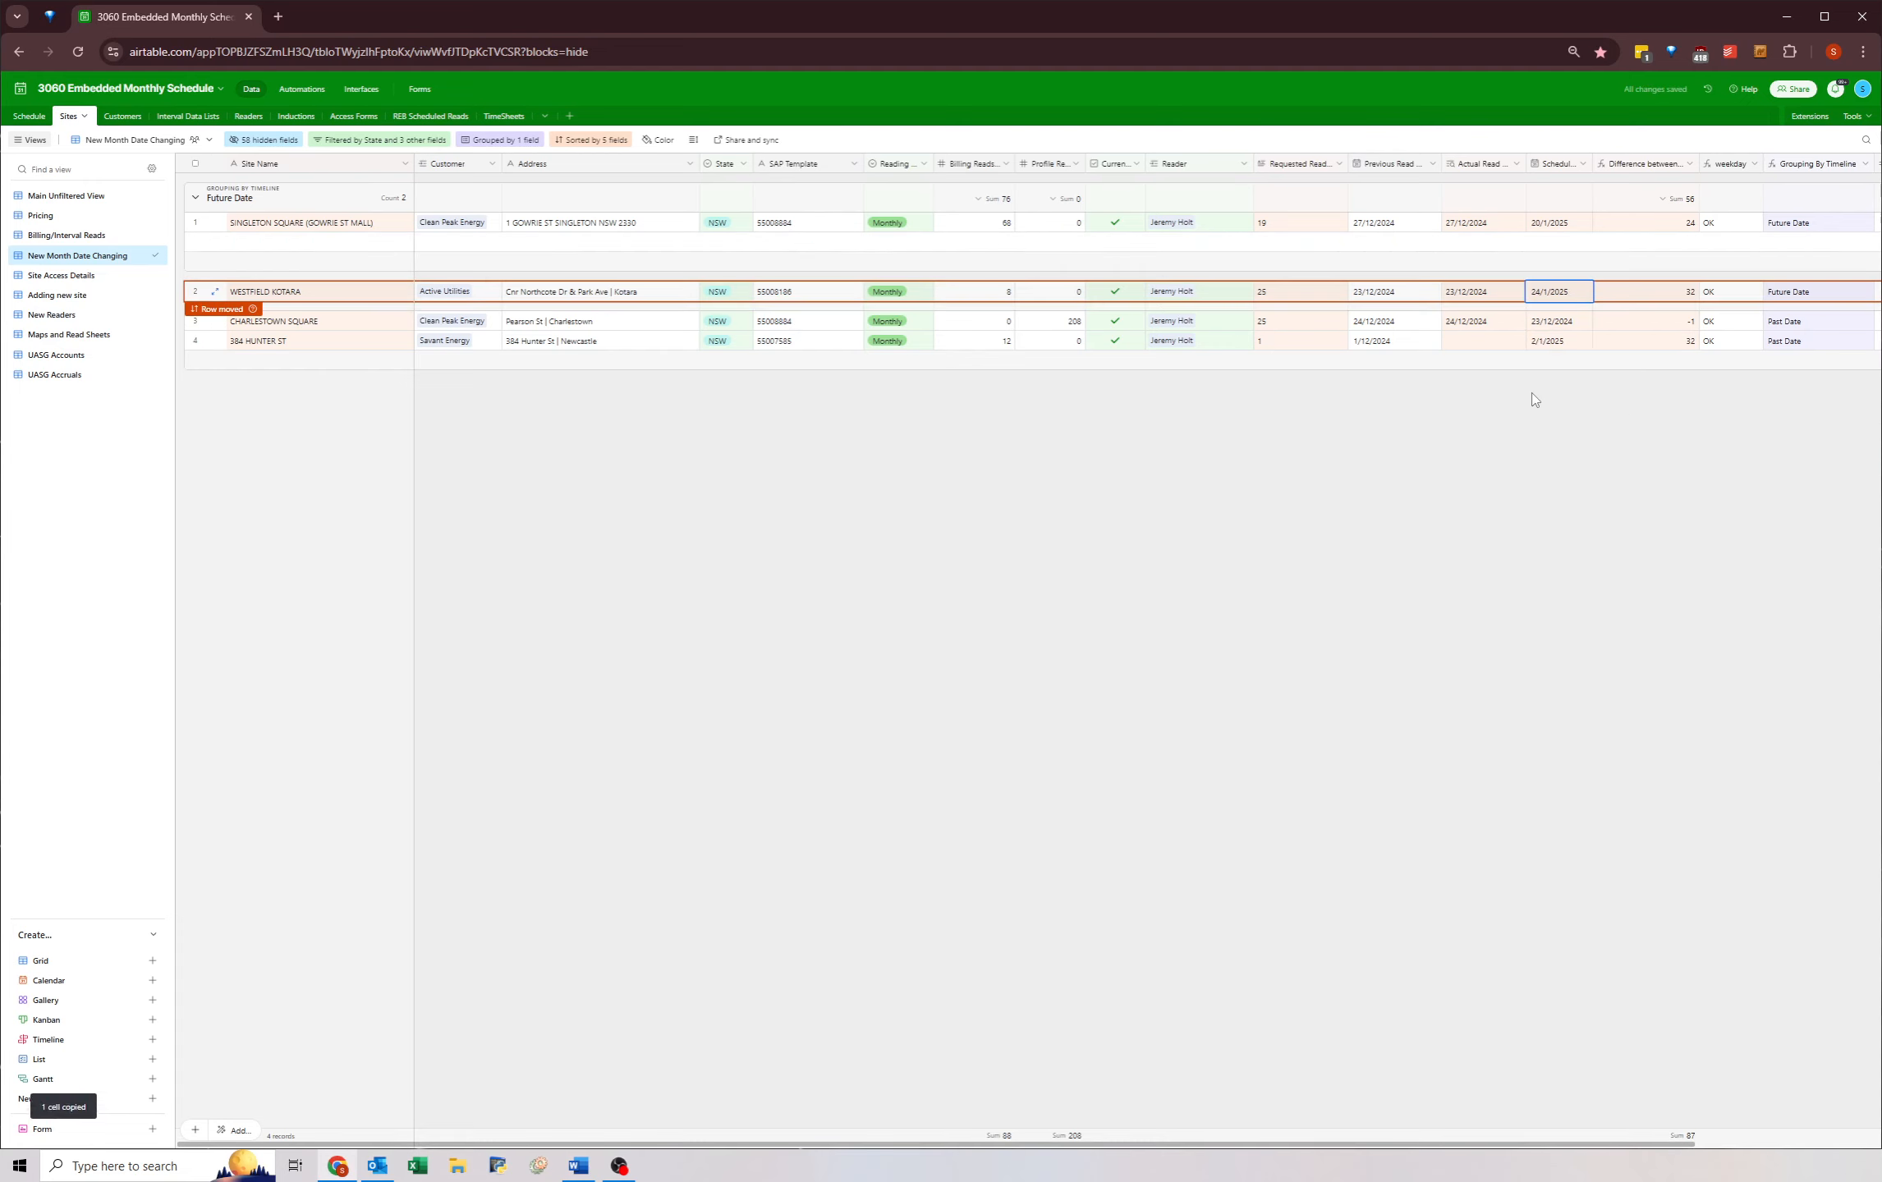
left_click(1297, 321)
left_click(1564, 328)
key("ctrl+v")
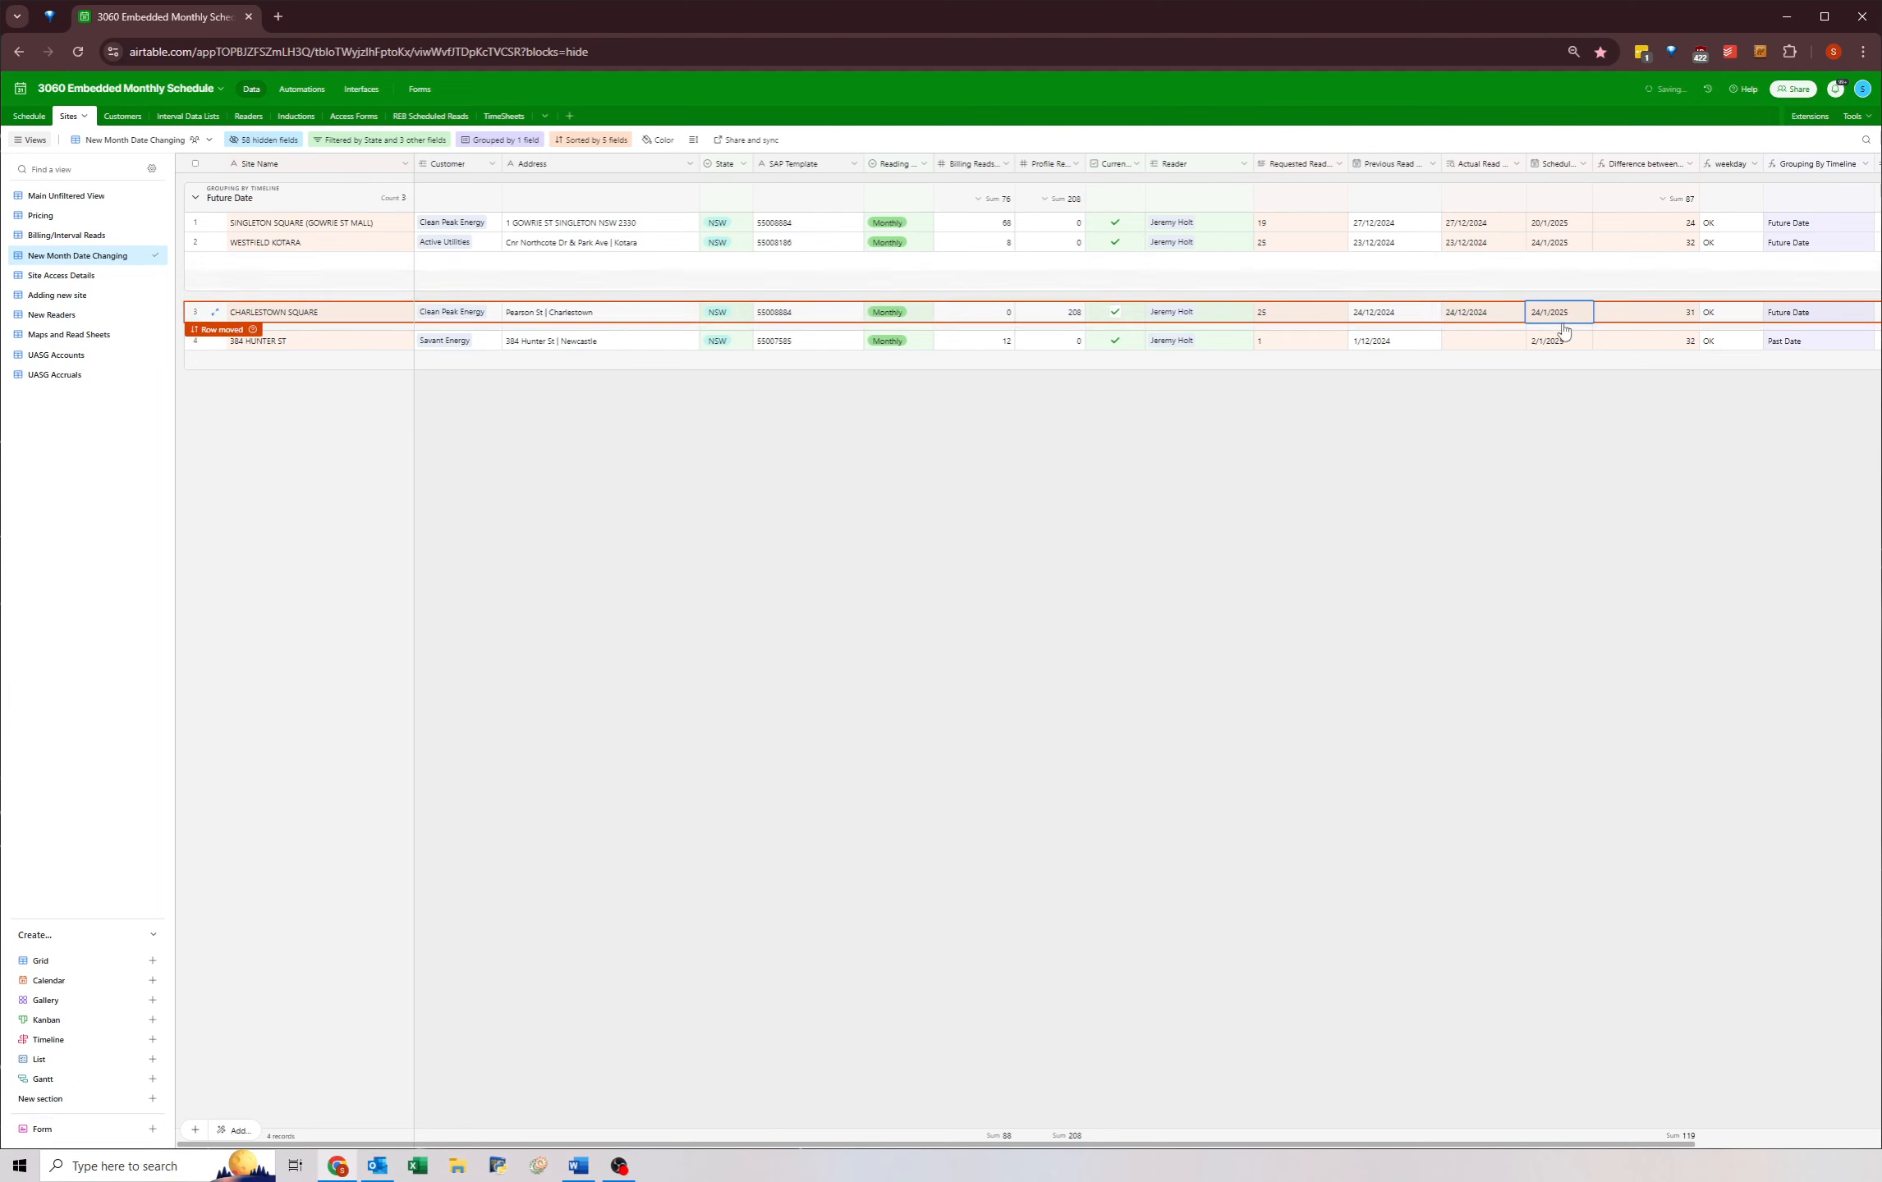
left_click(1557, 342)
left_click(1663, 360)
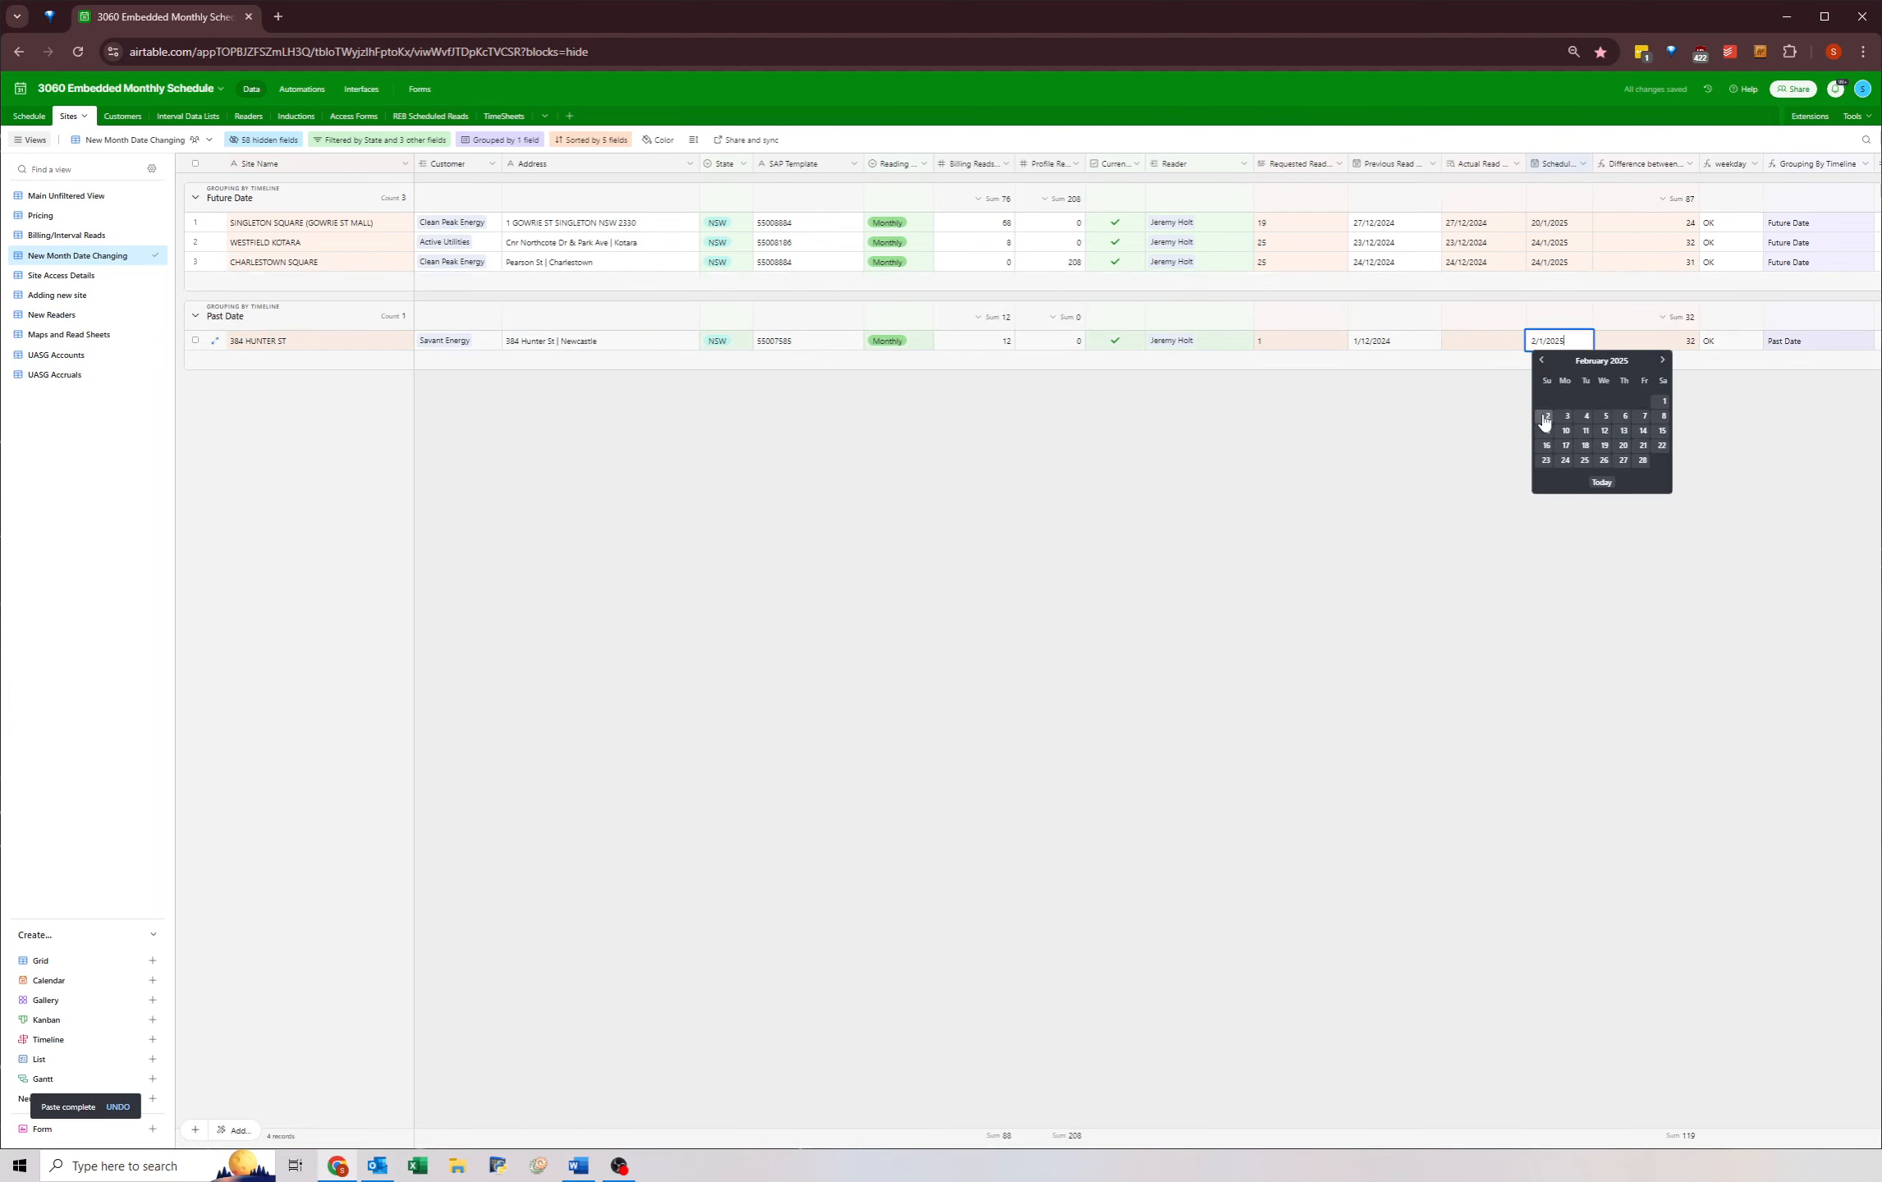
left_click(1565, 416)
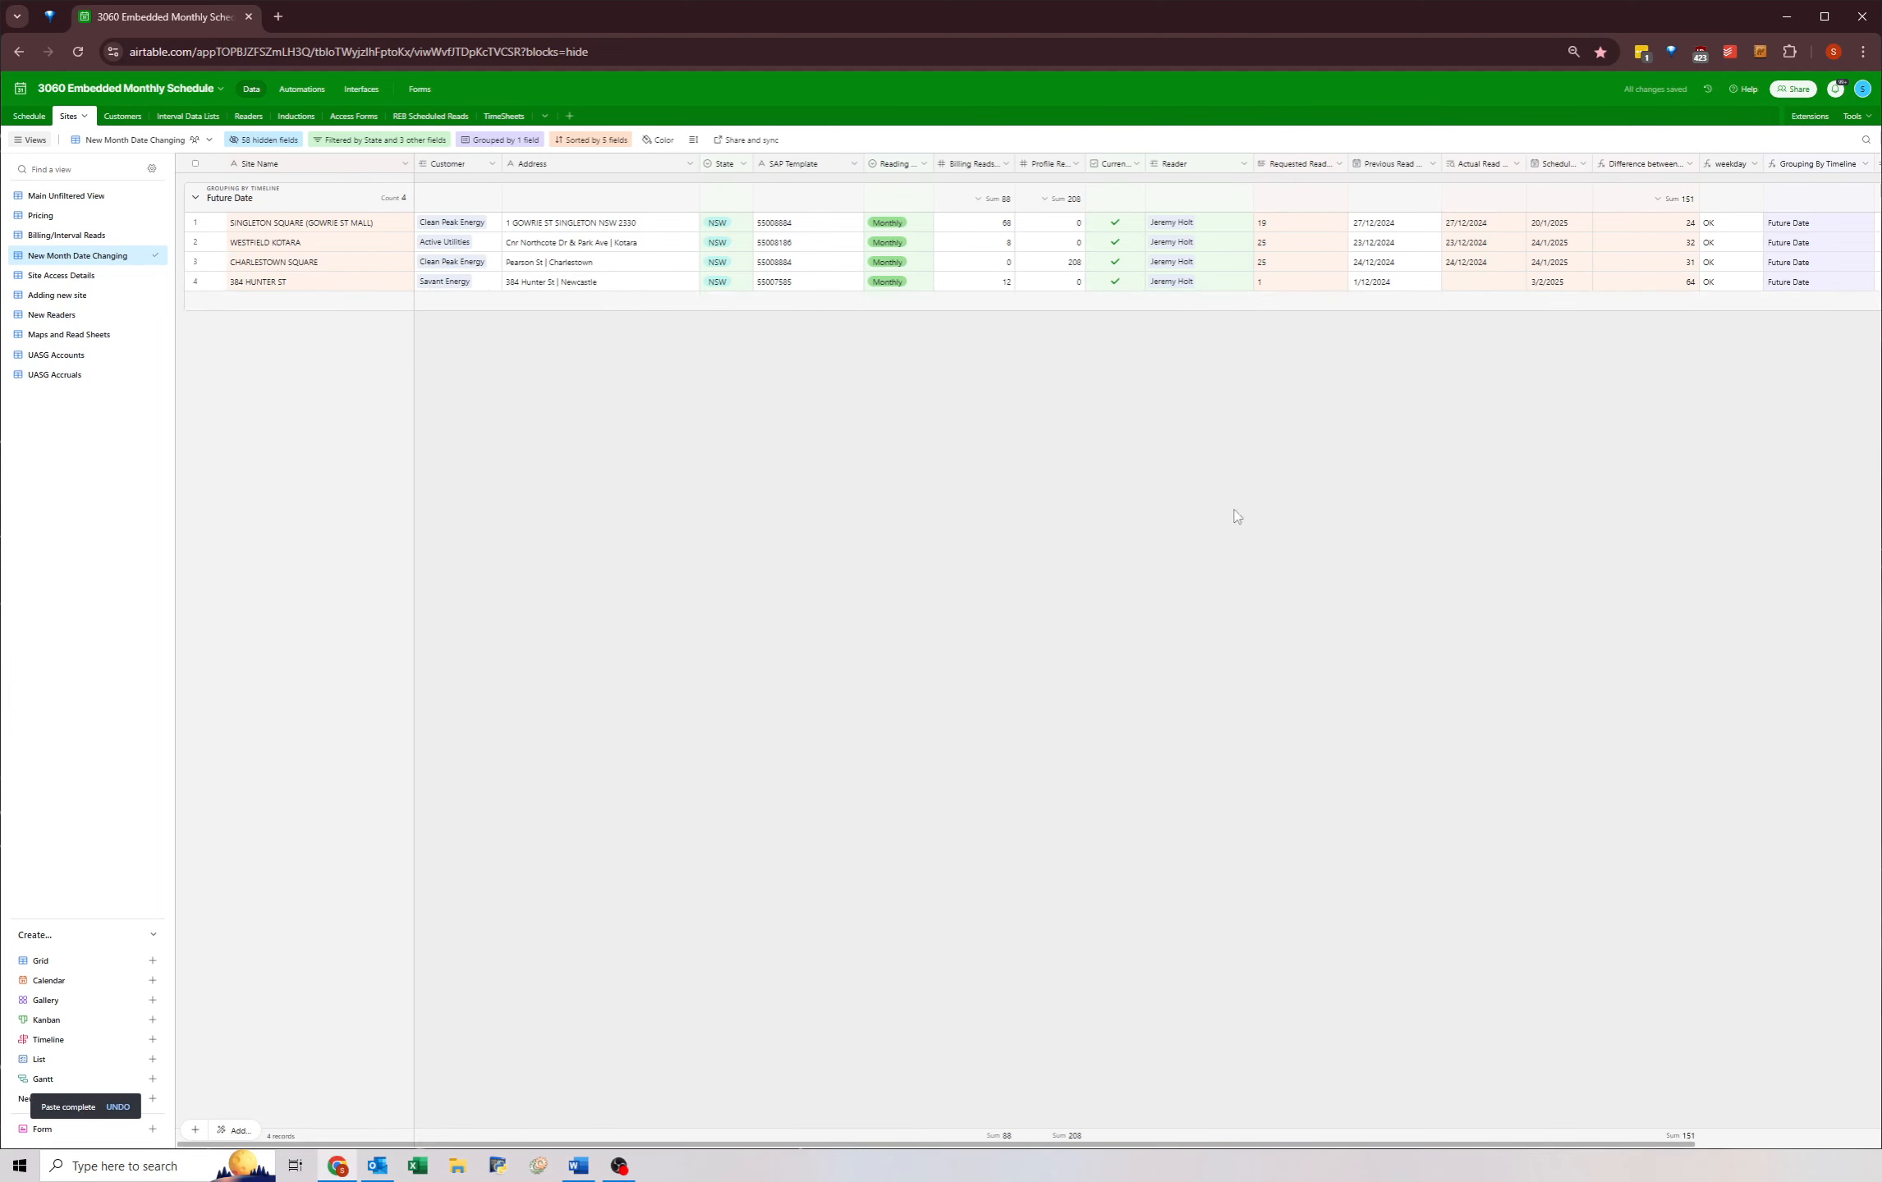
- Replace the person in the Reader filter condition with the reader assigned to Chelsea Croydon and the other Sydney sites
left_click(376, 139)
left_click(588, 284)
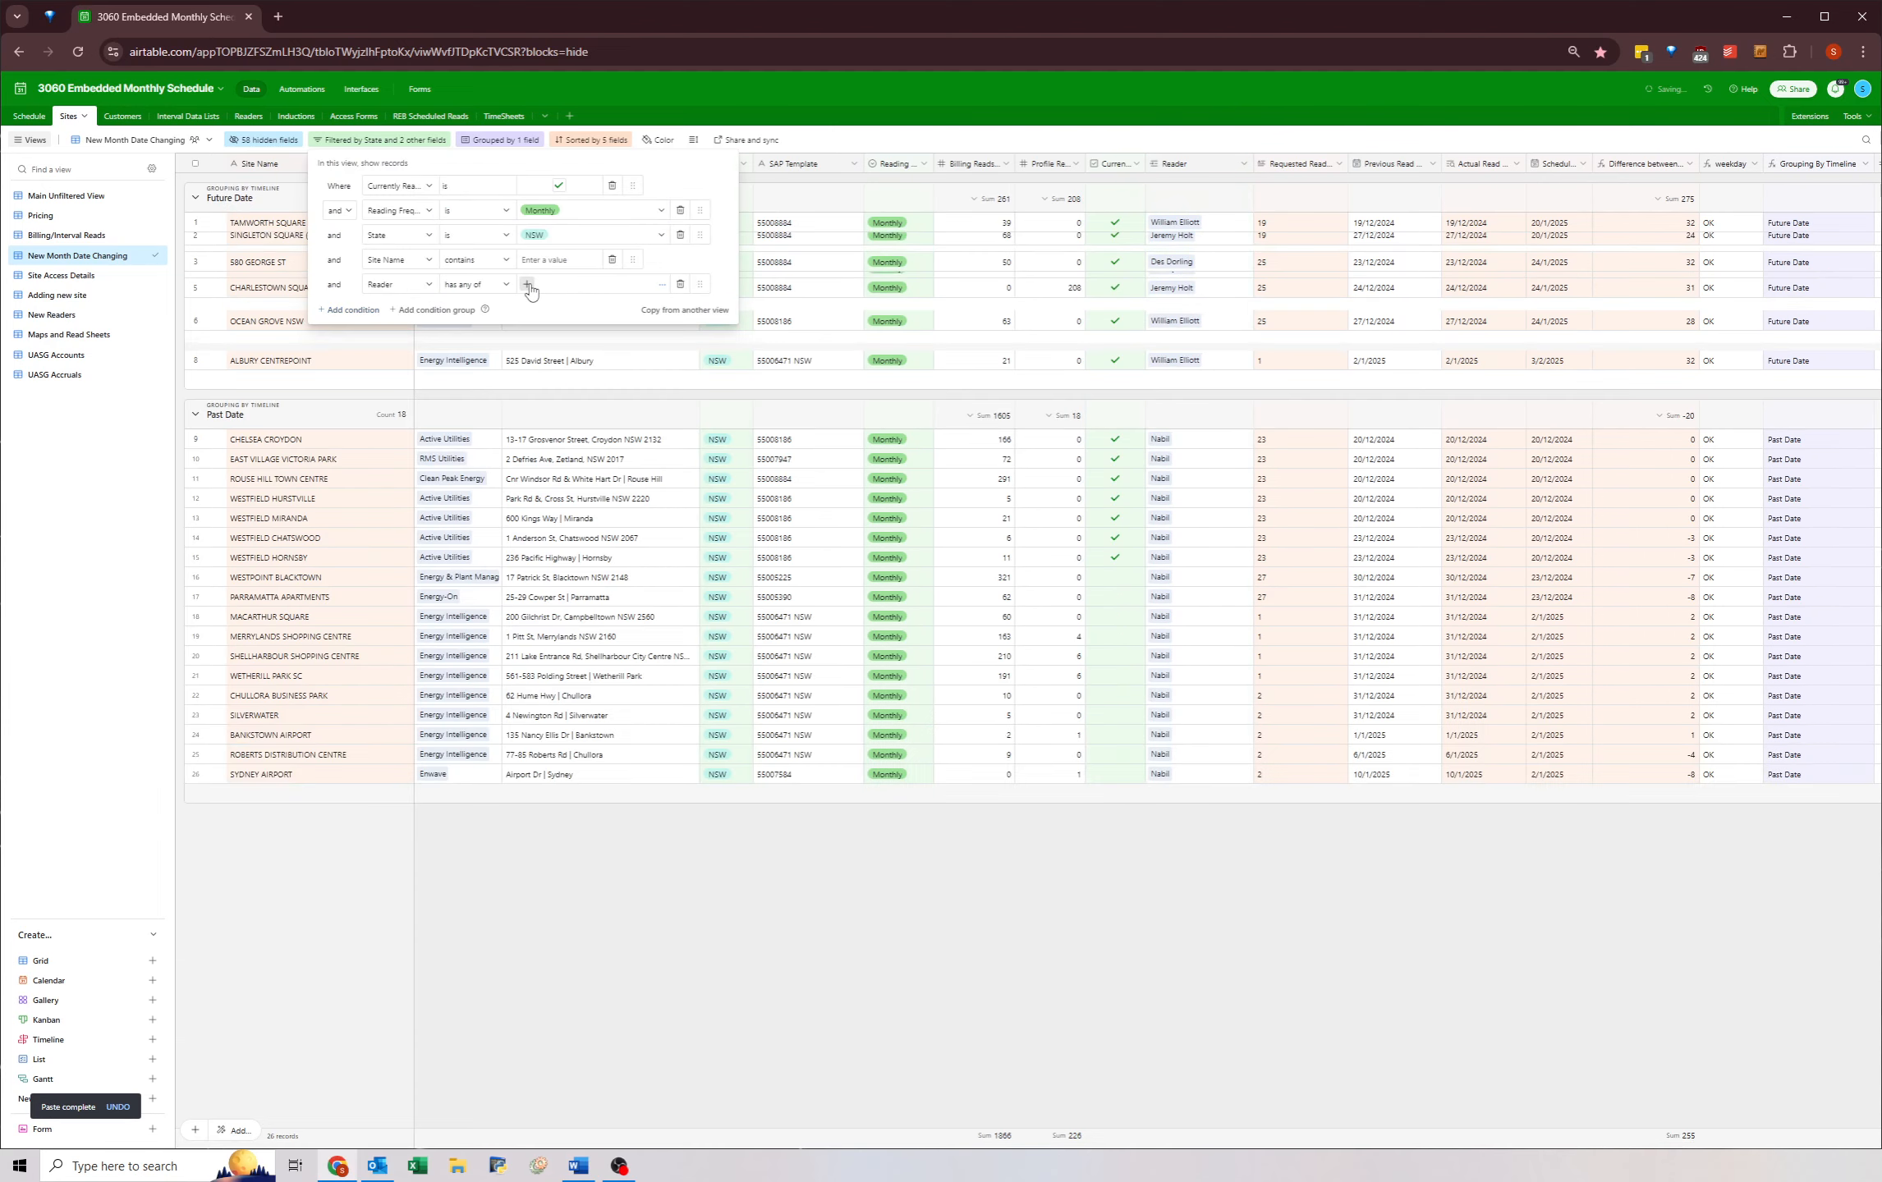
left_click(526, 284)
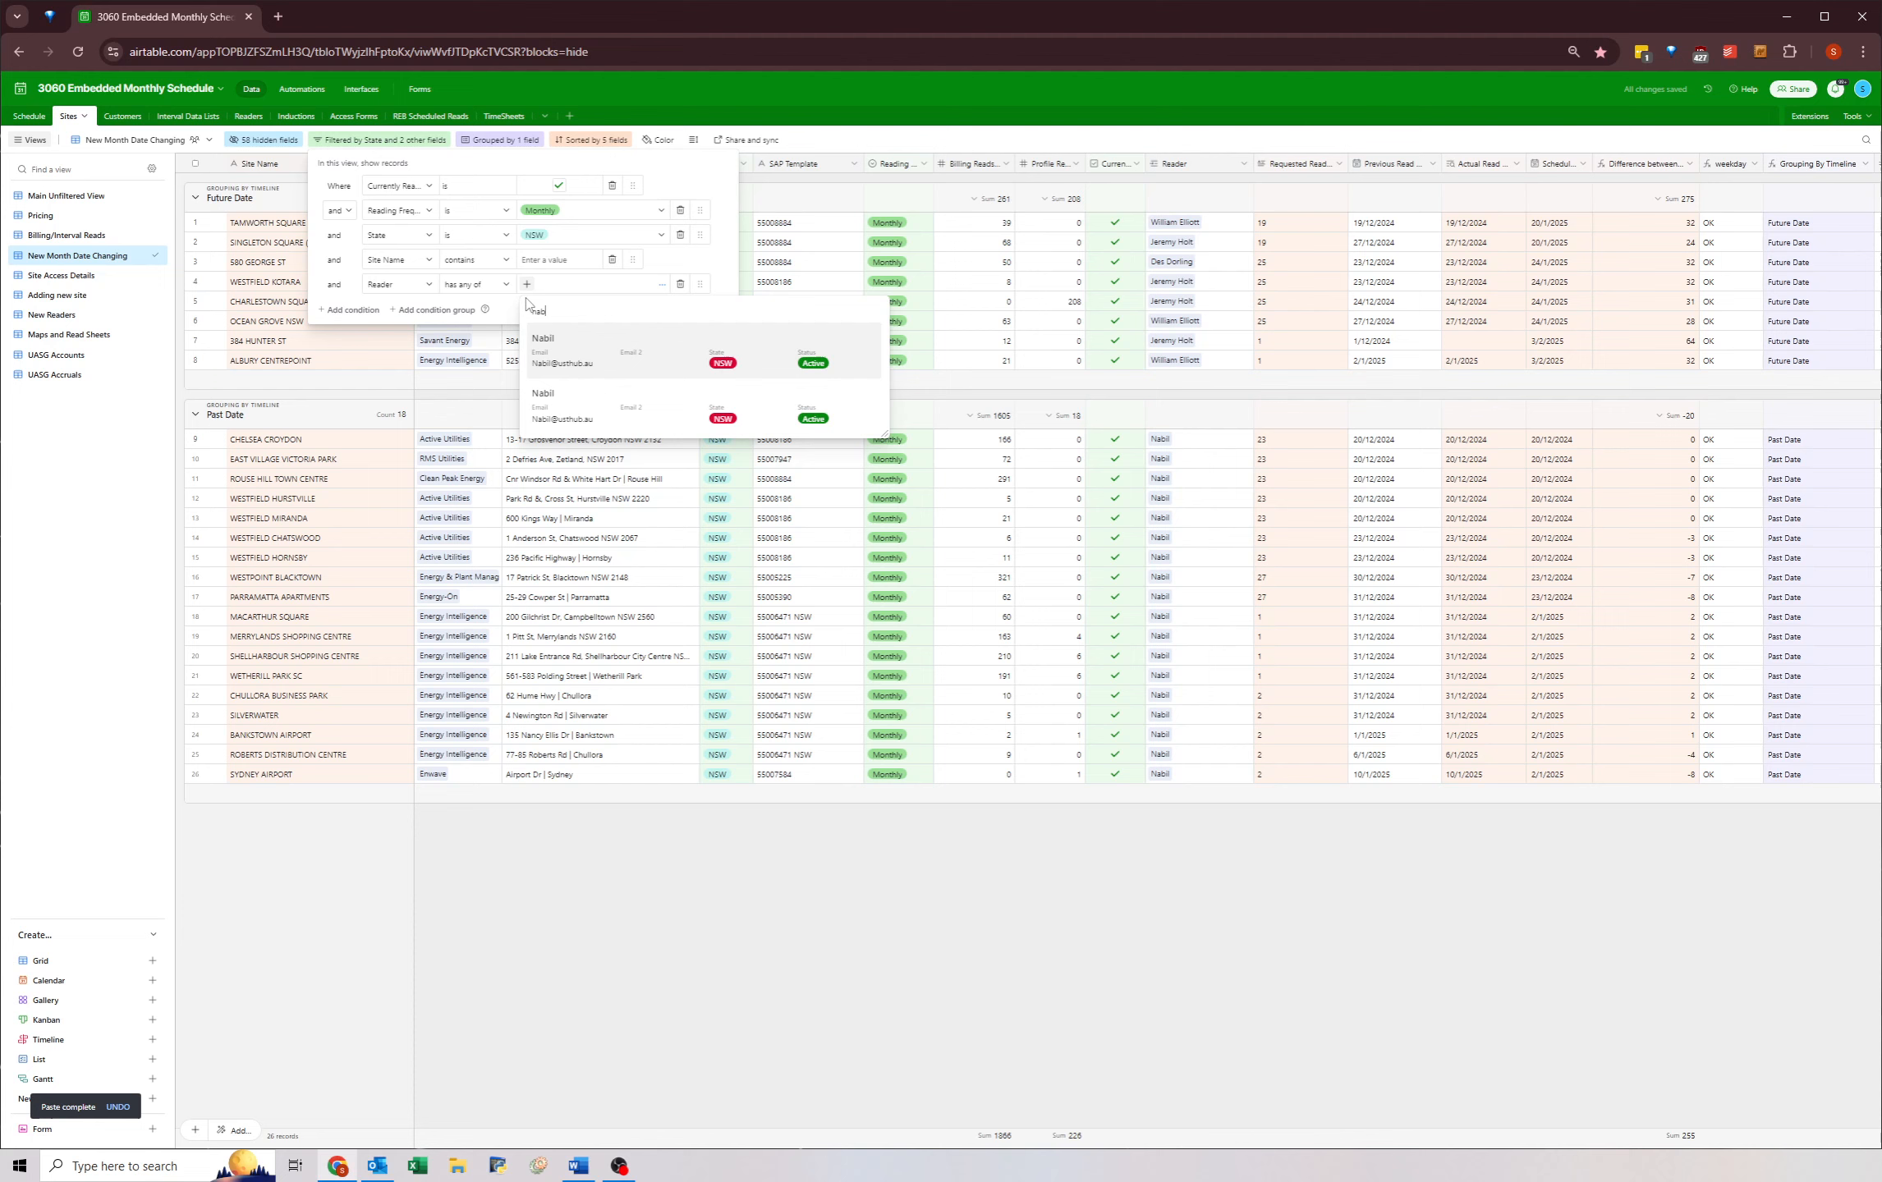
left_click(583, 403)
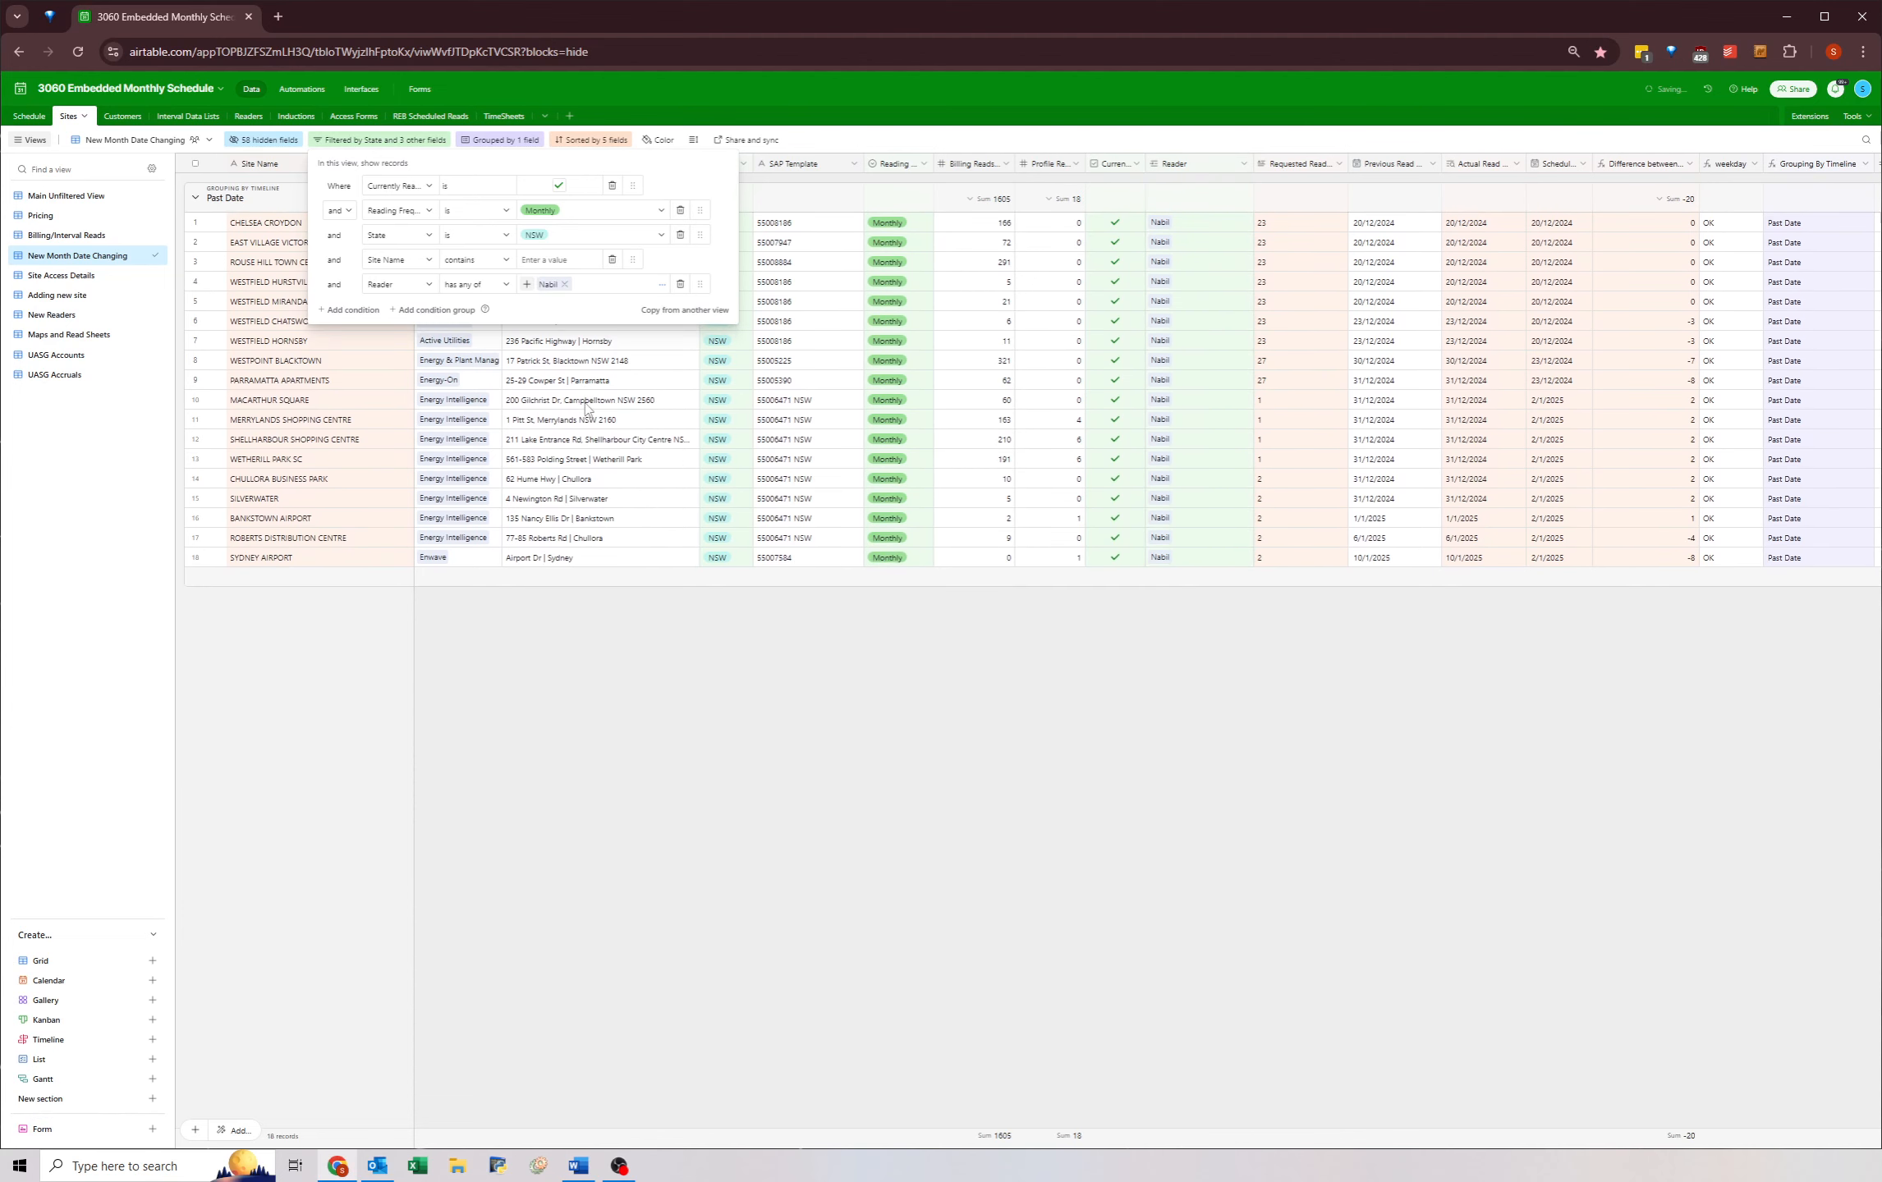
left_click(1124, 747)
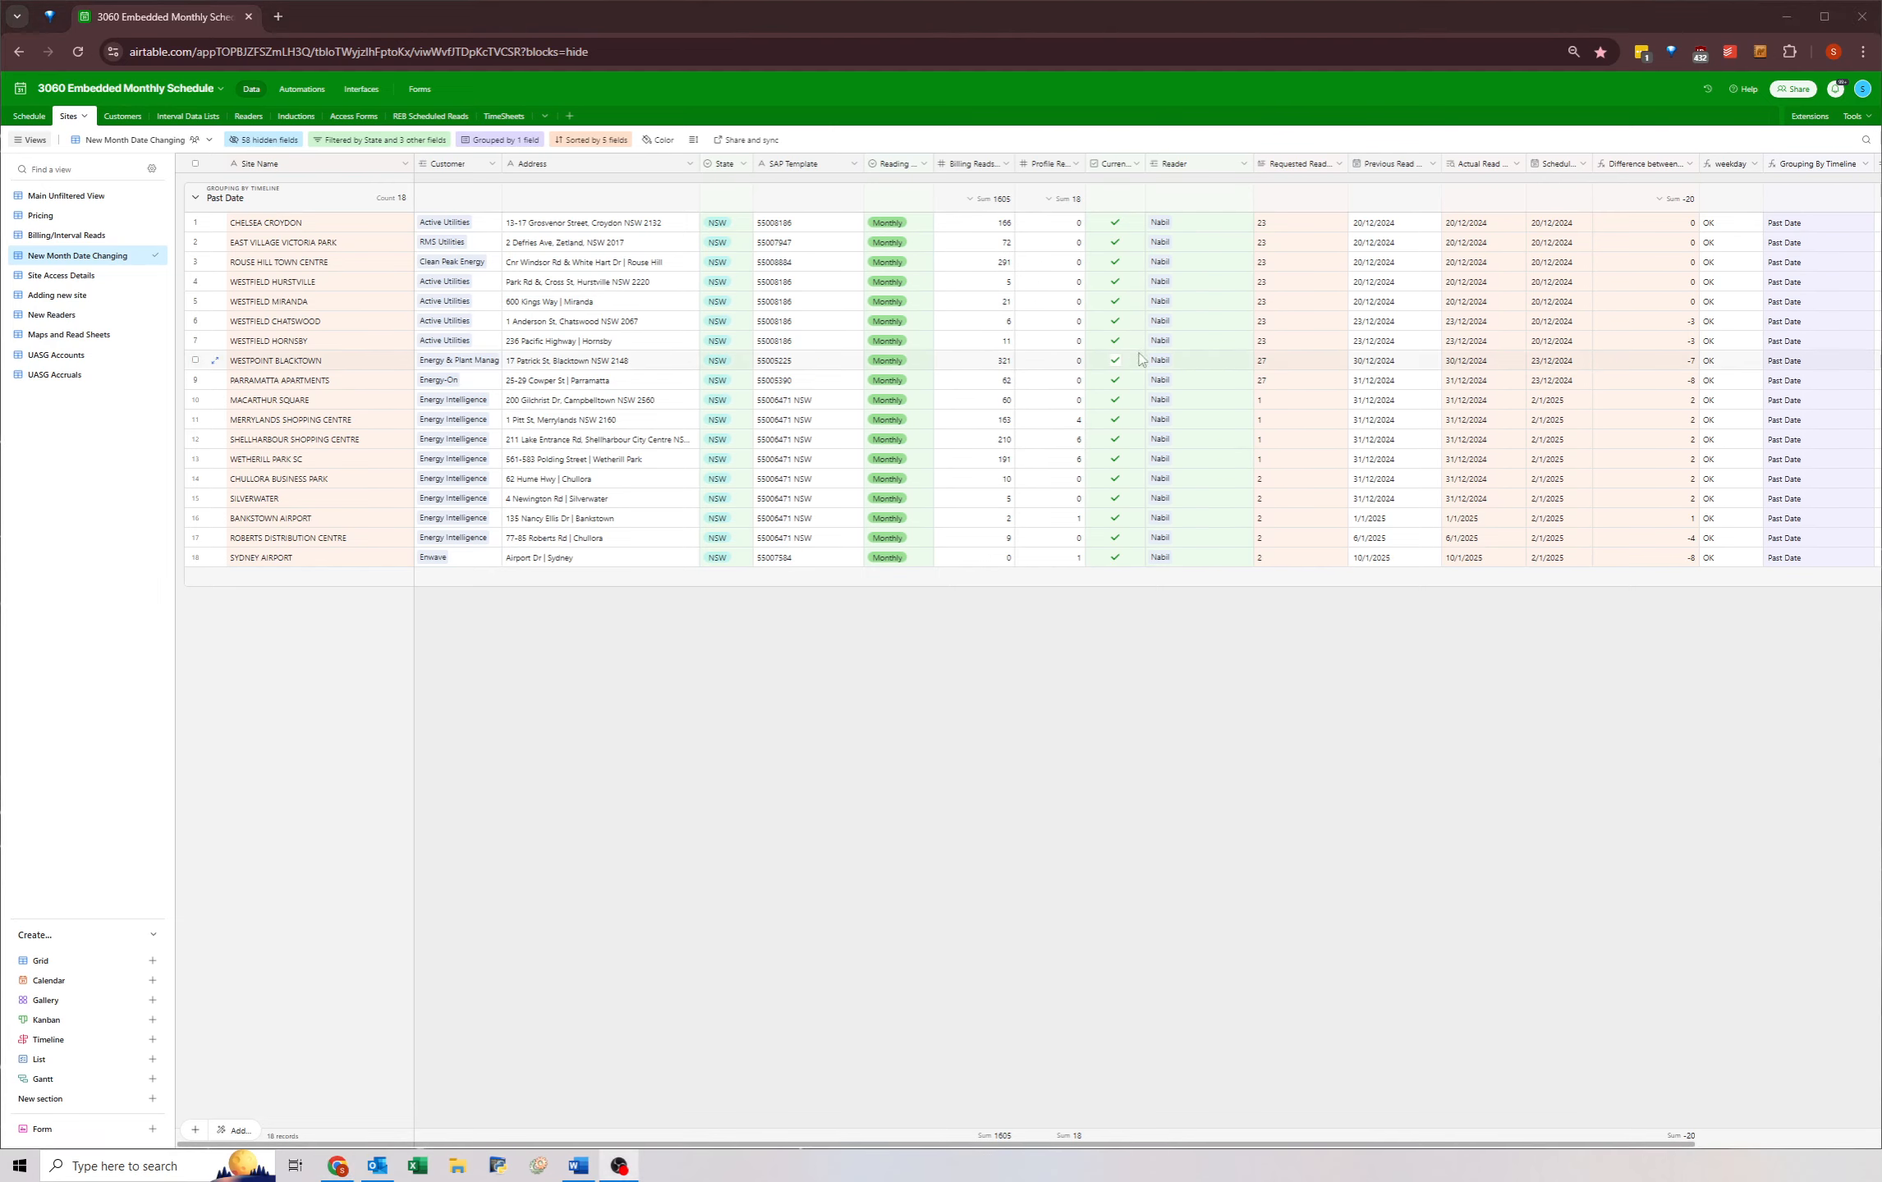
- Set the scheduled read date to 23/1/2025 for Chelsea Croydon and copy it down to the following six sites through Westfield Hornsby
left_click(544, 228)
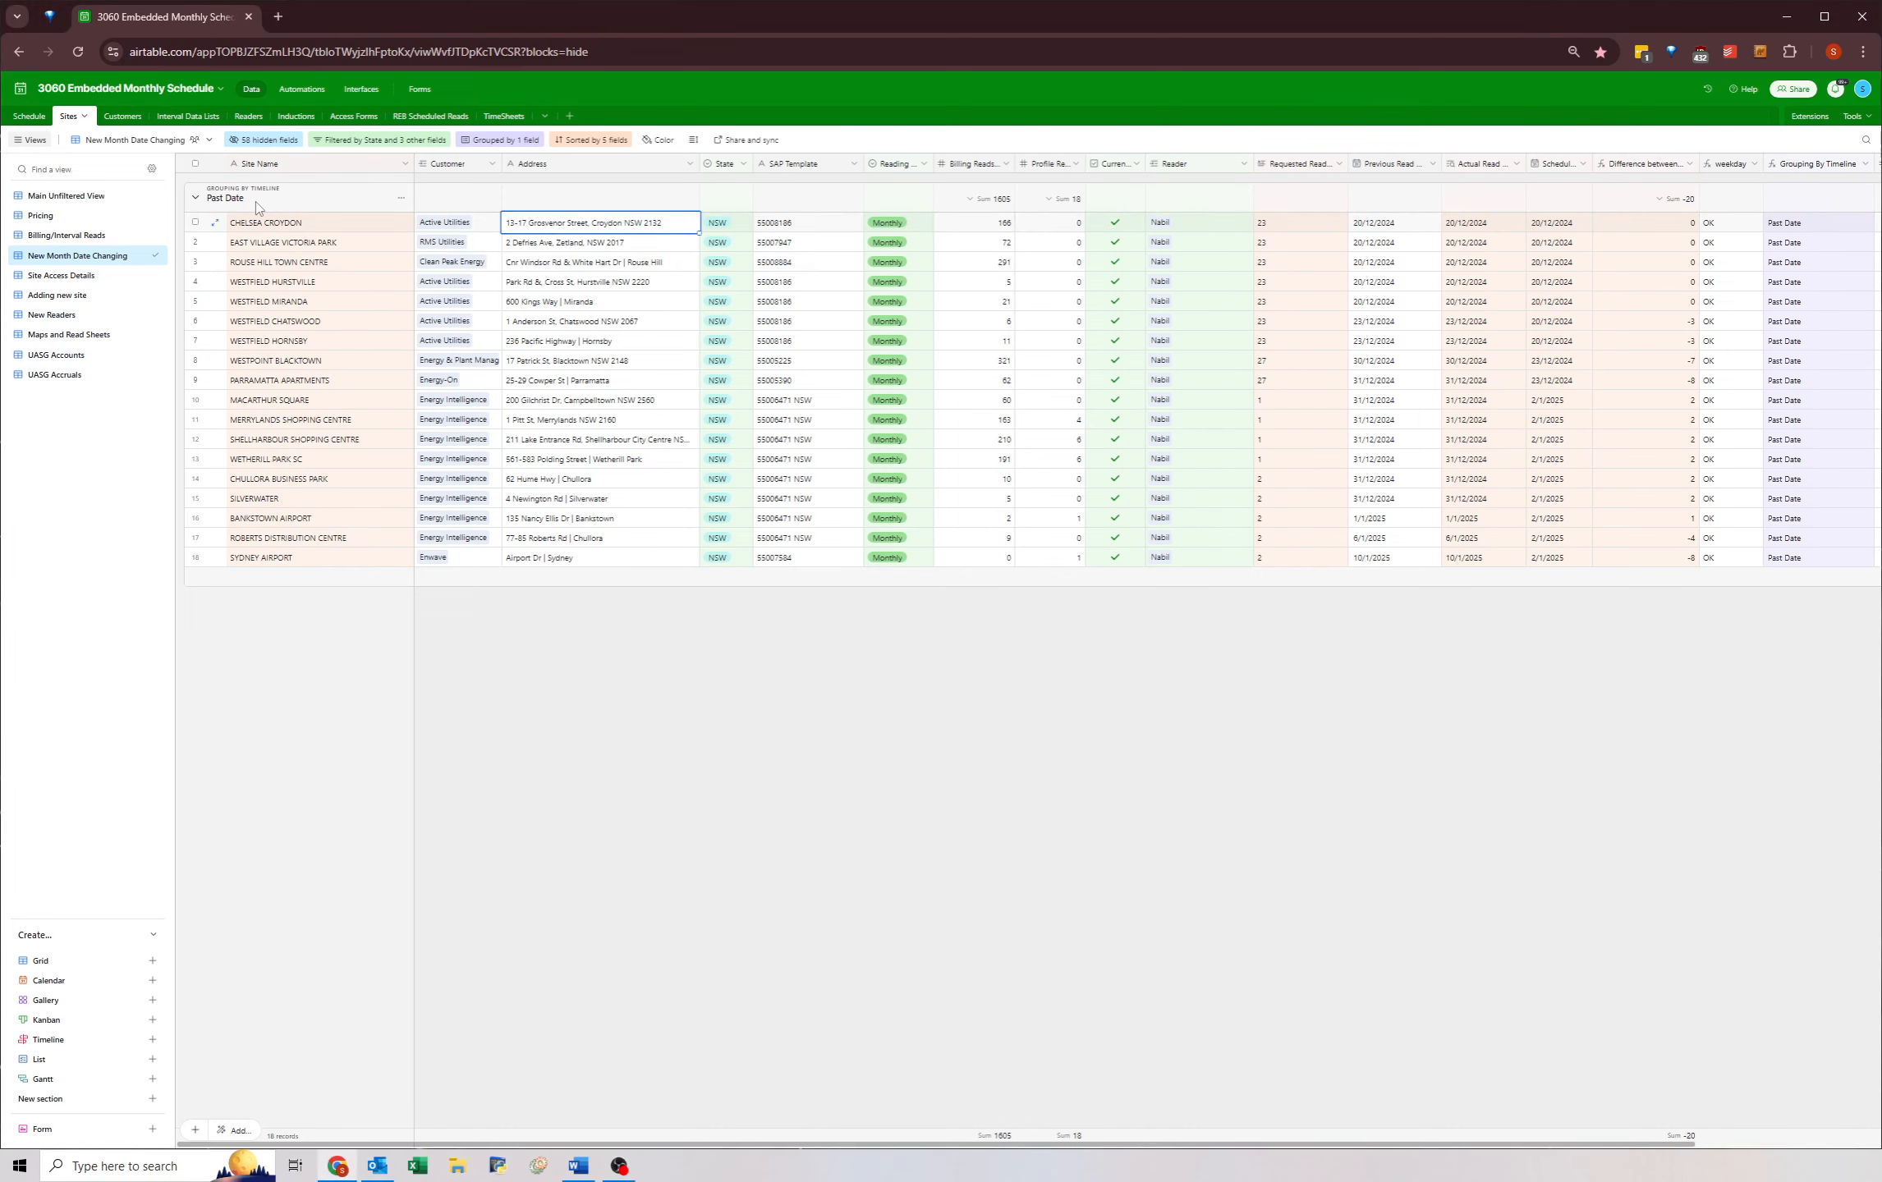
left_click(267, 227)
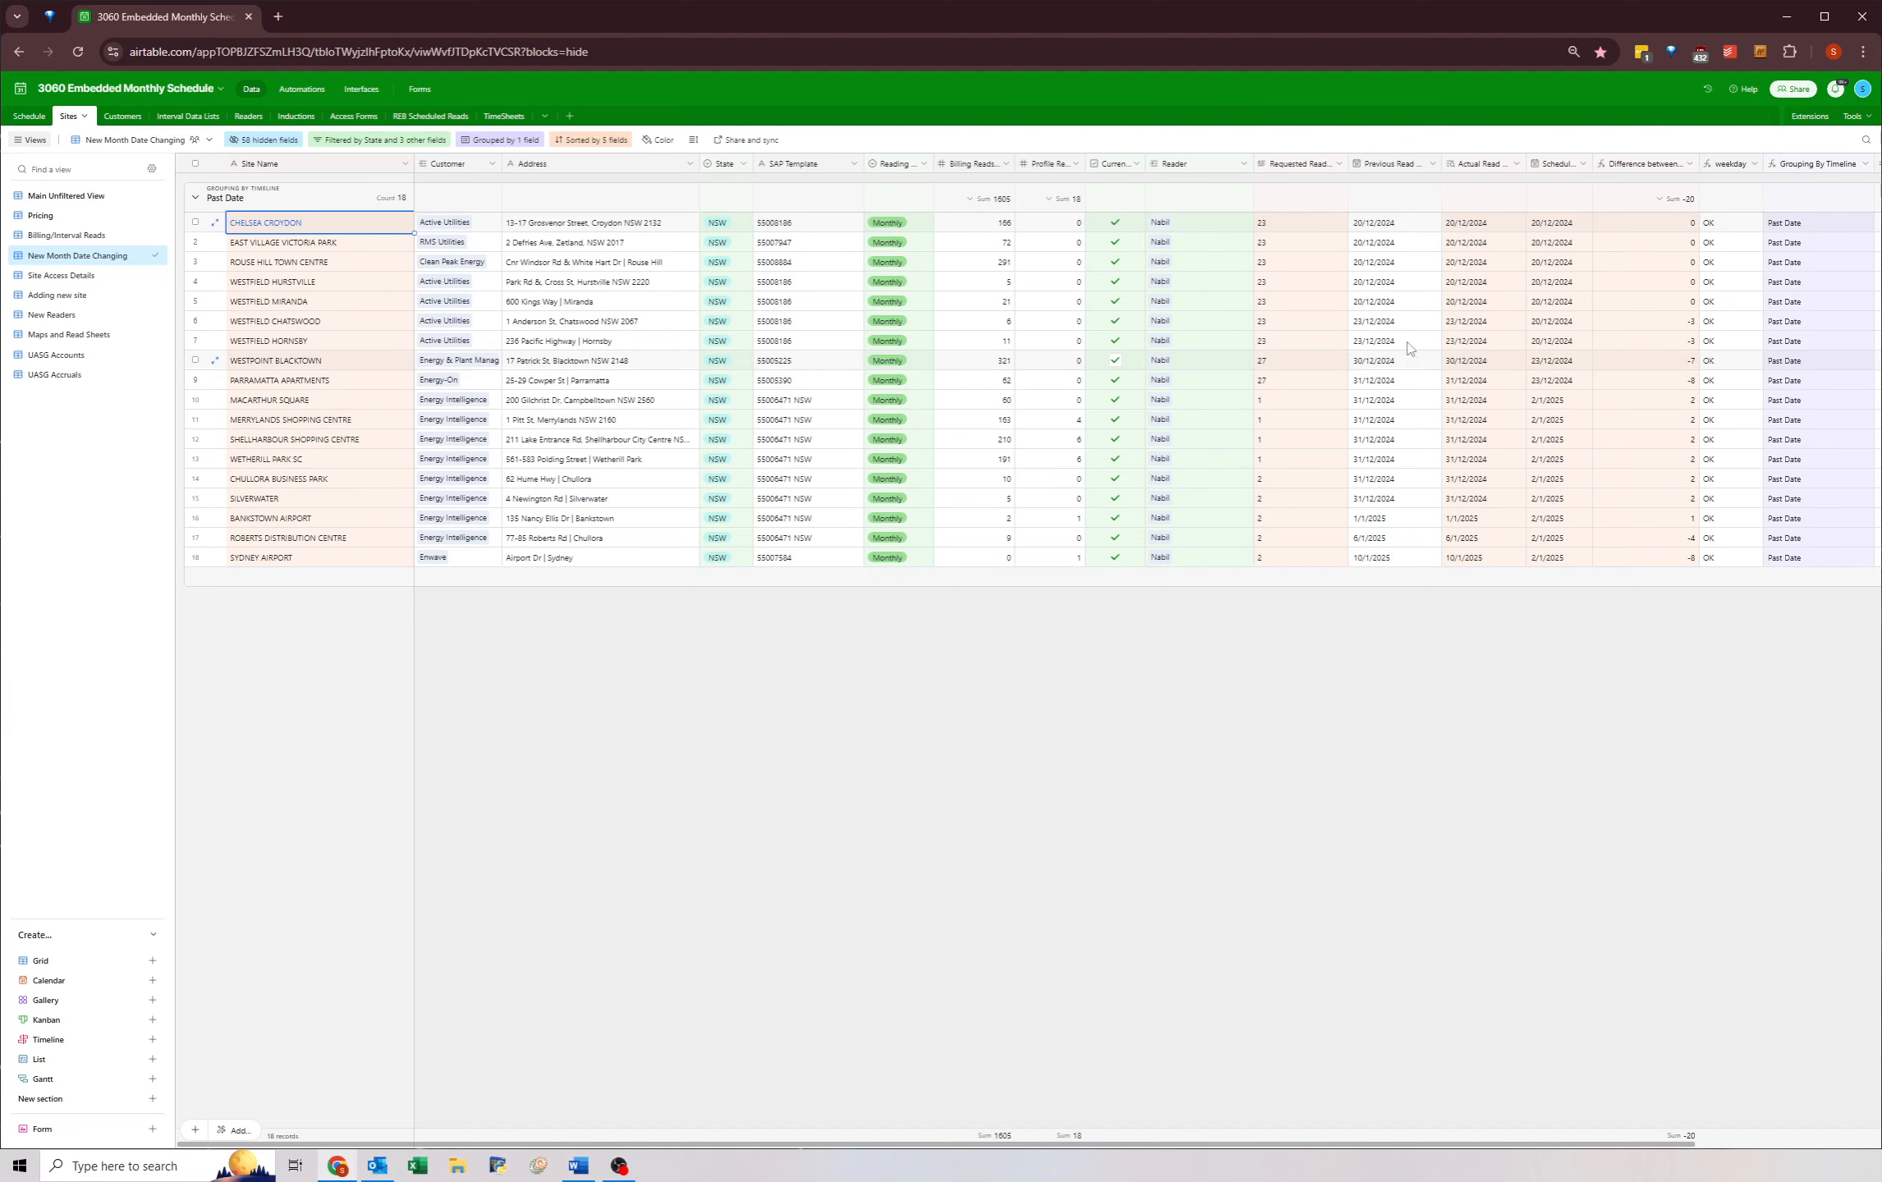
left_click(1540, 230)
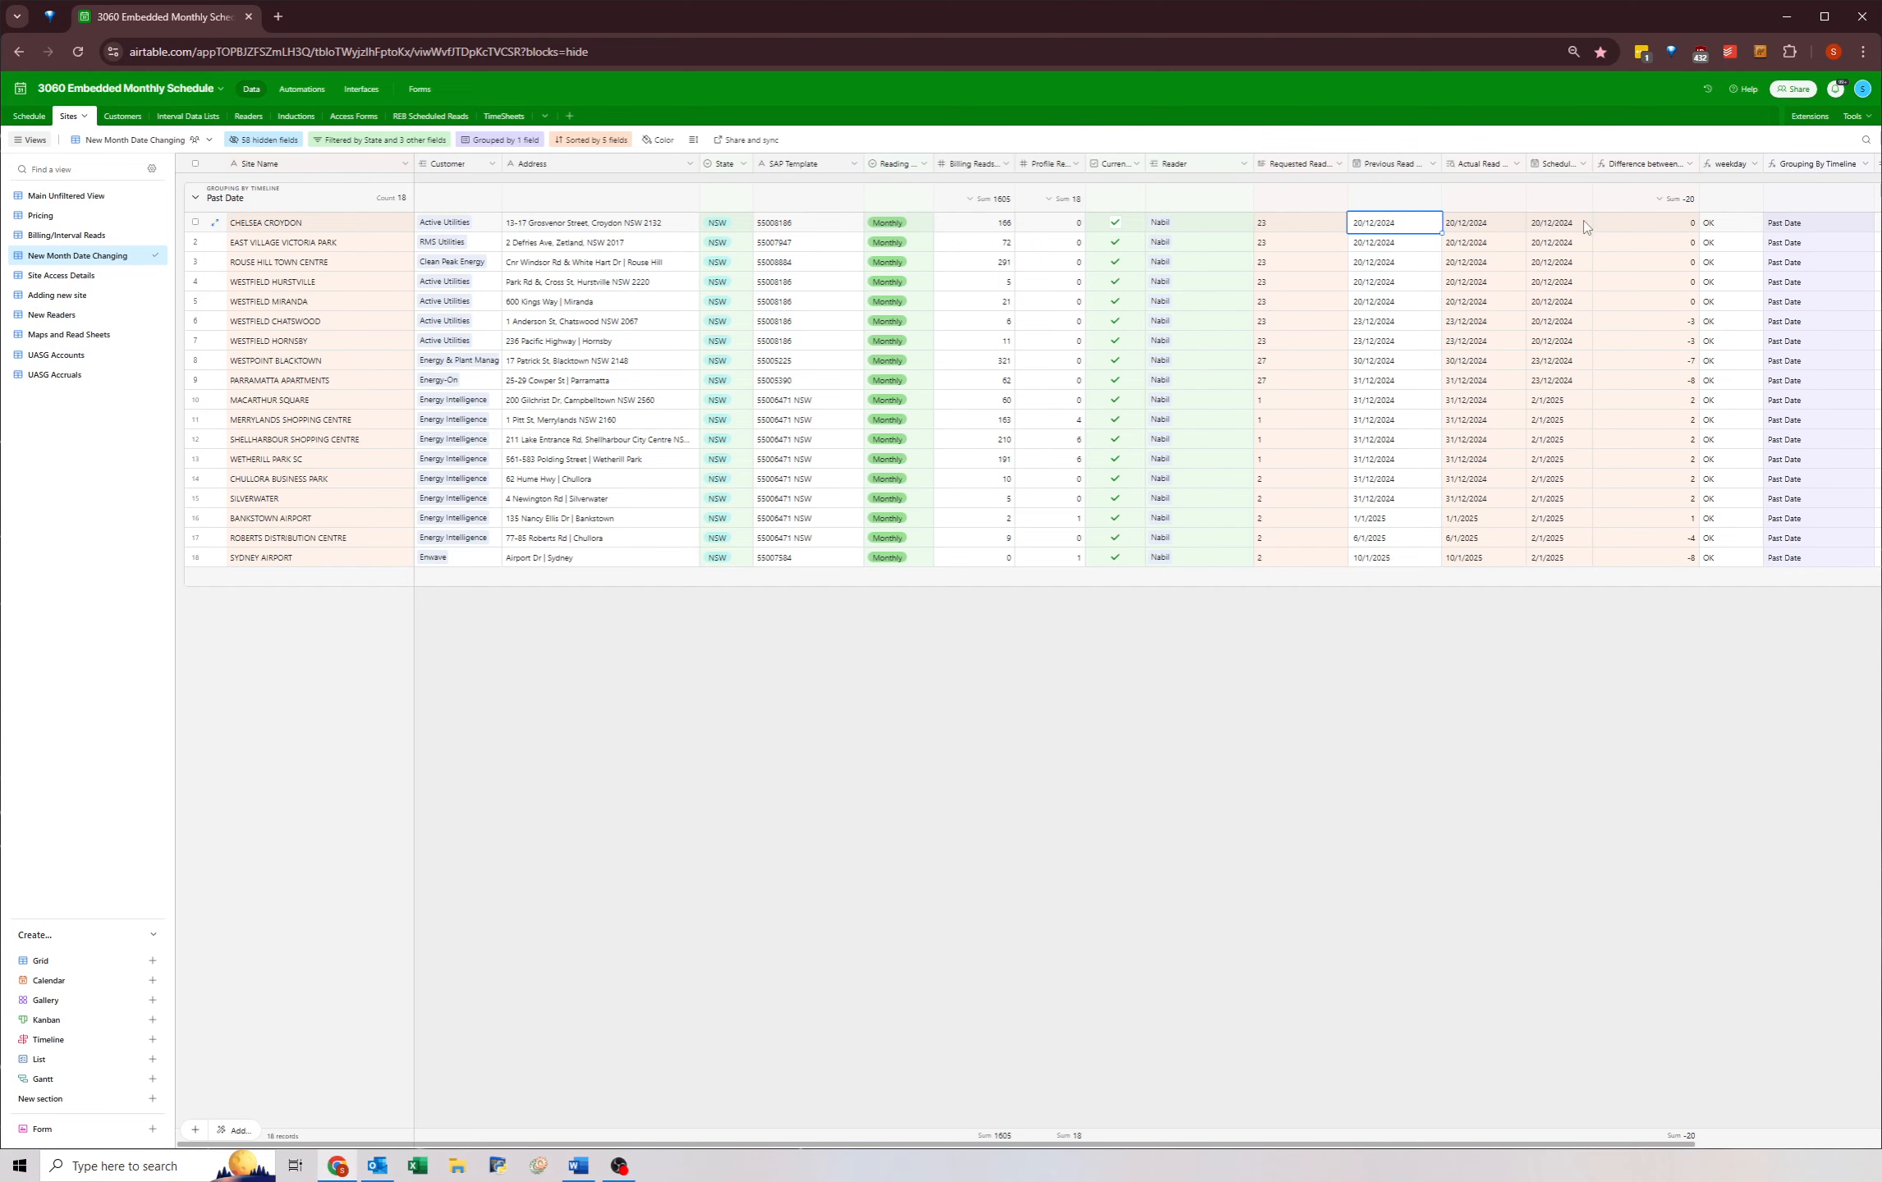
left_click(1554, 230)
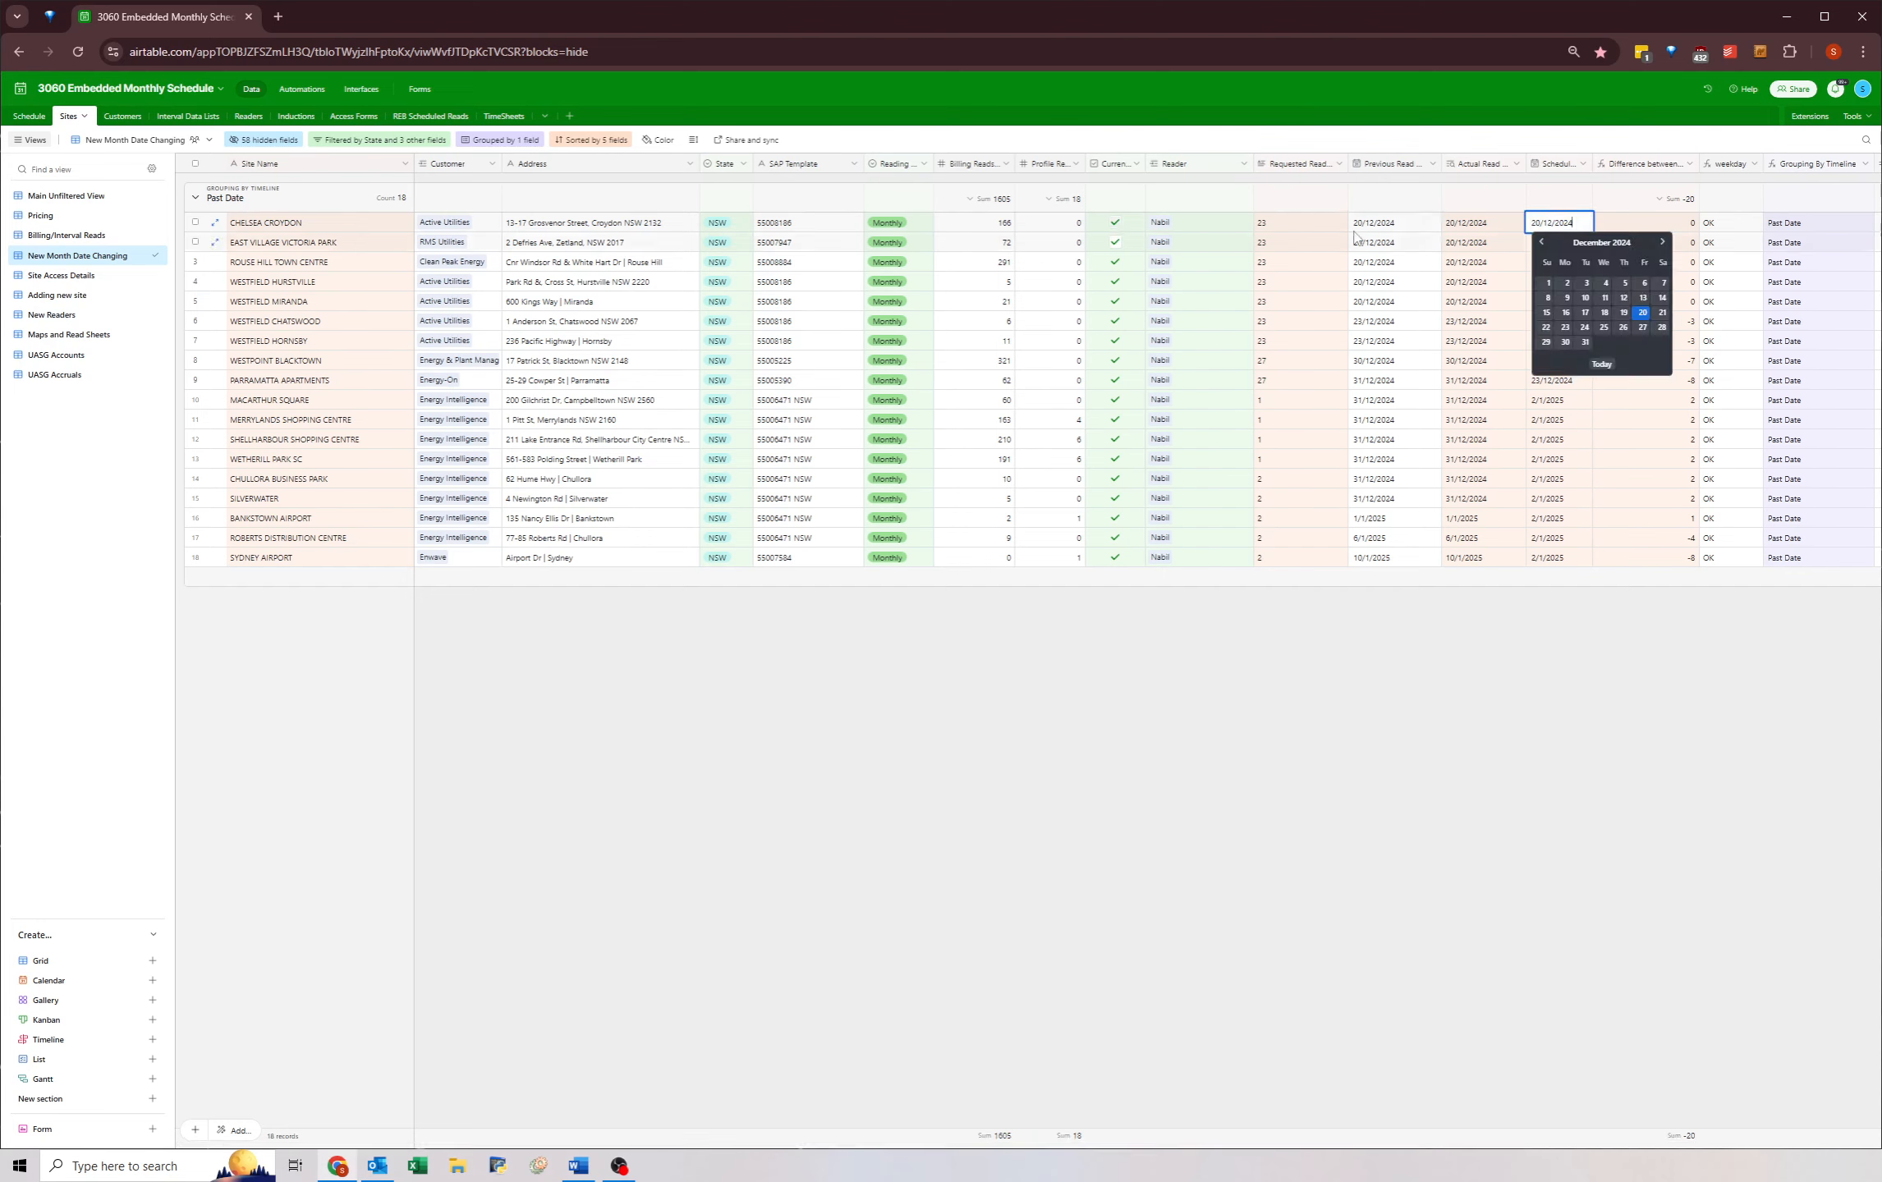
left_click(1662, 243)
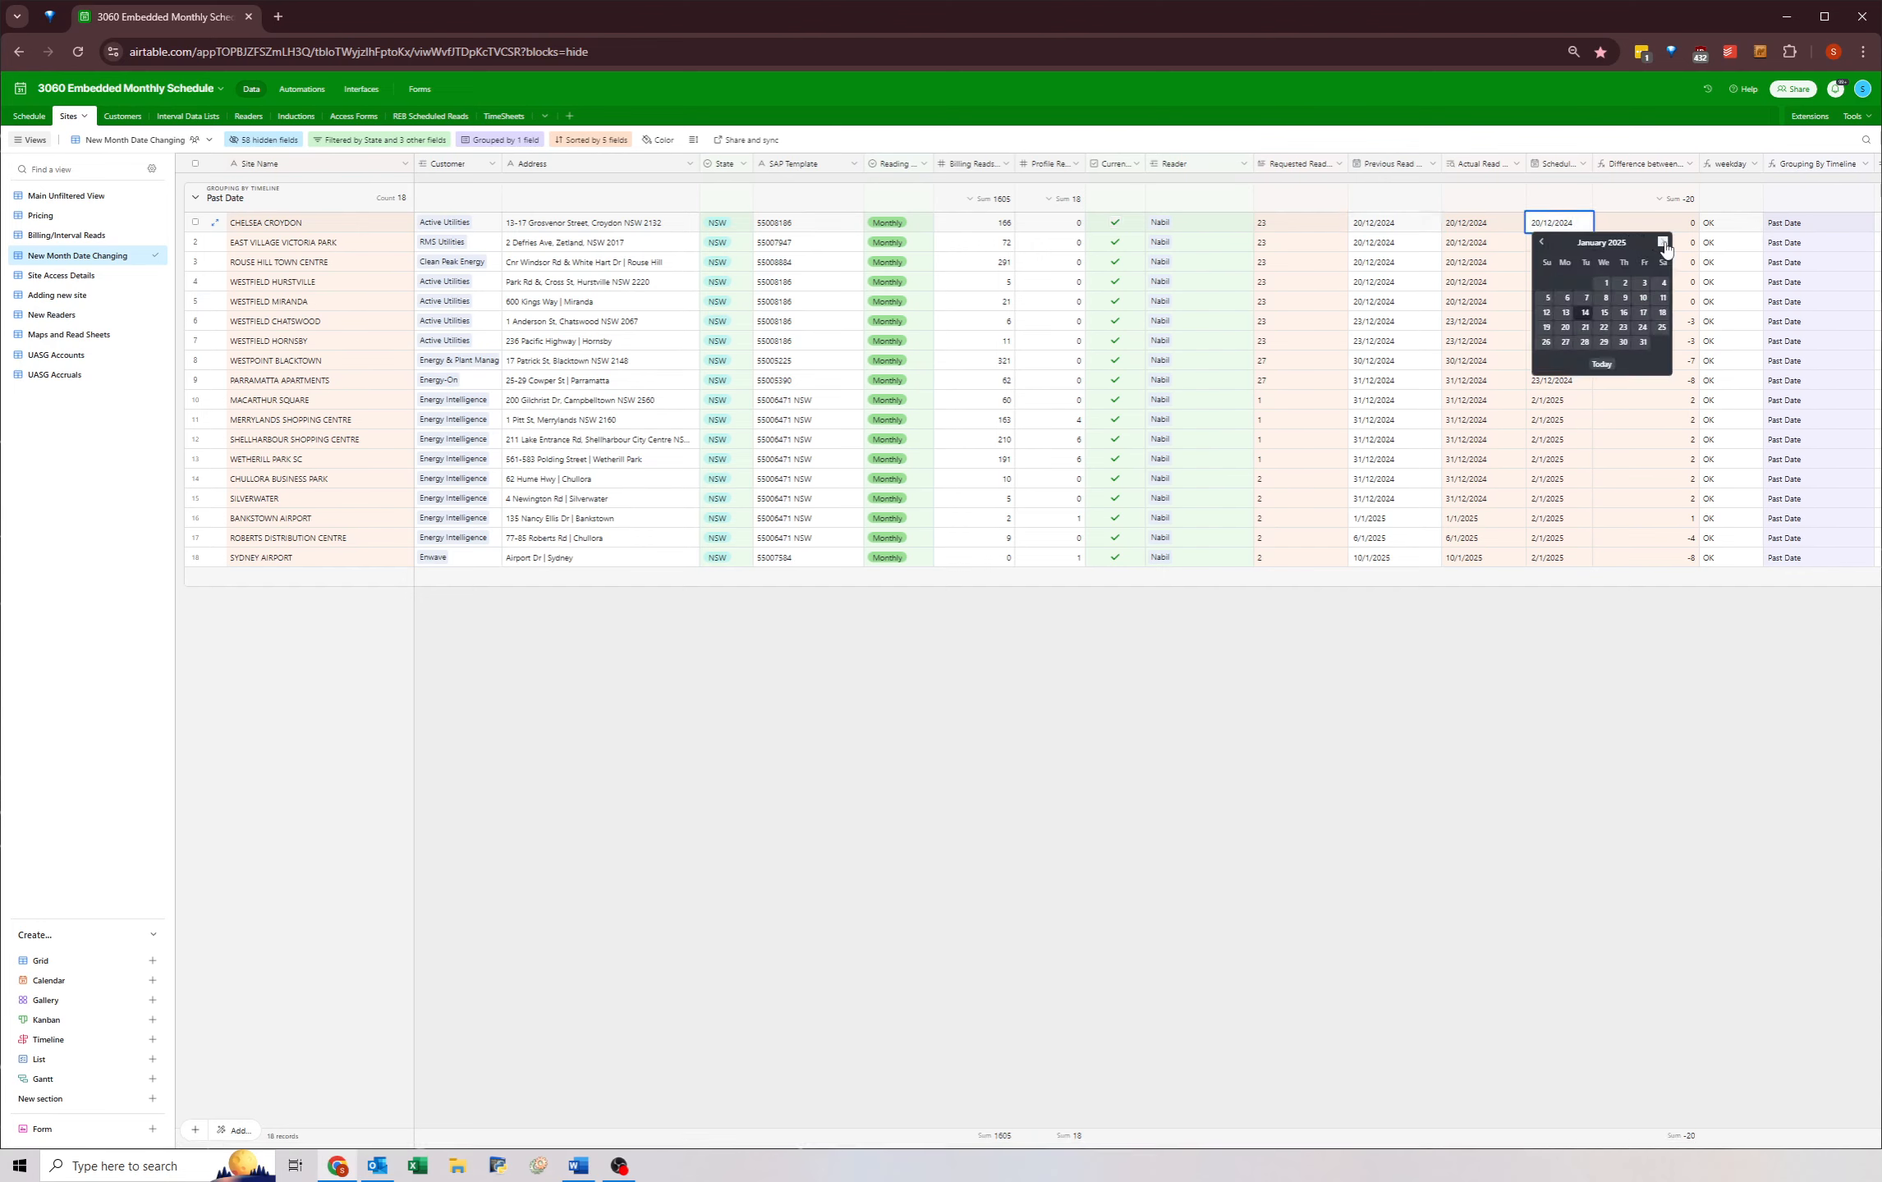
left_click(1621, 328)
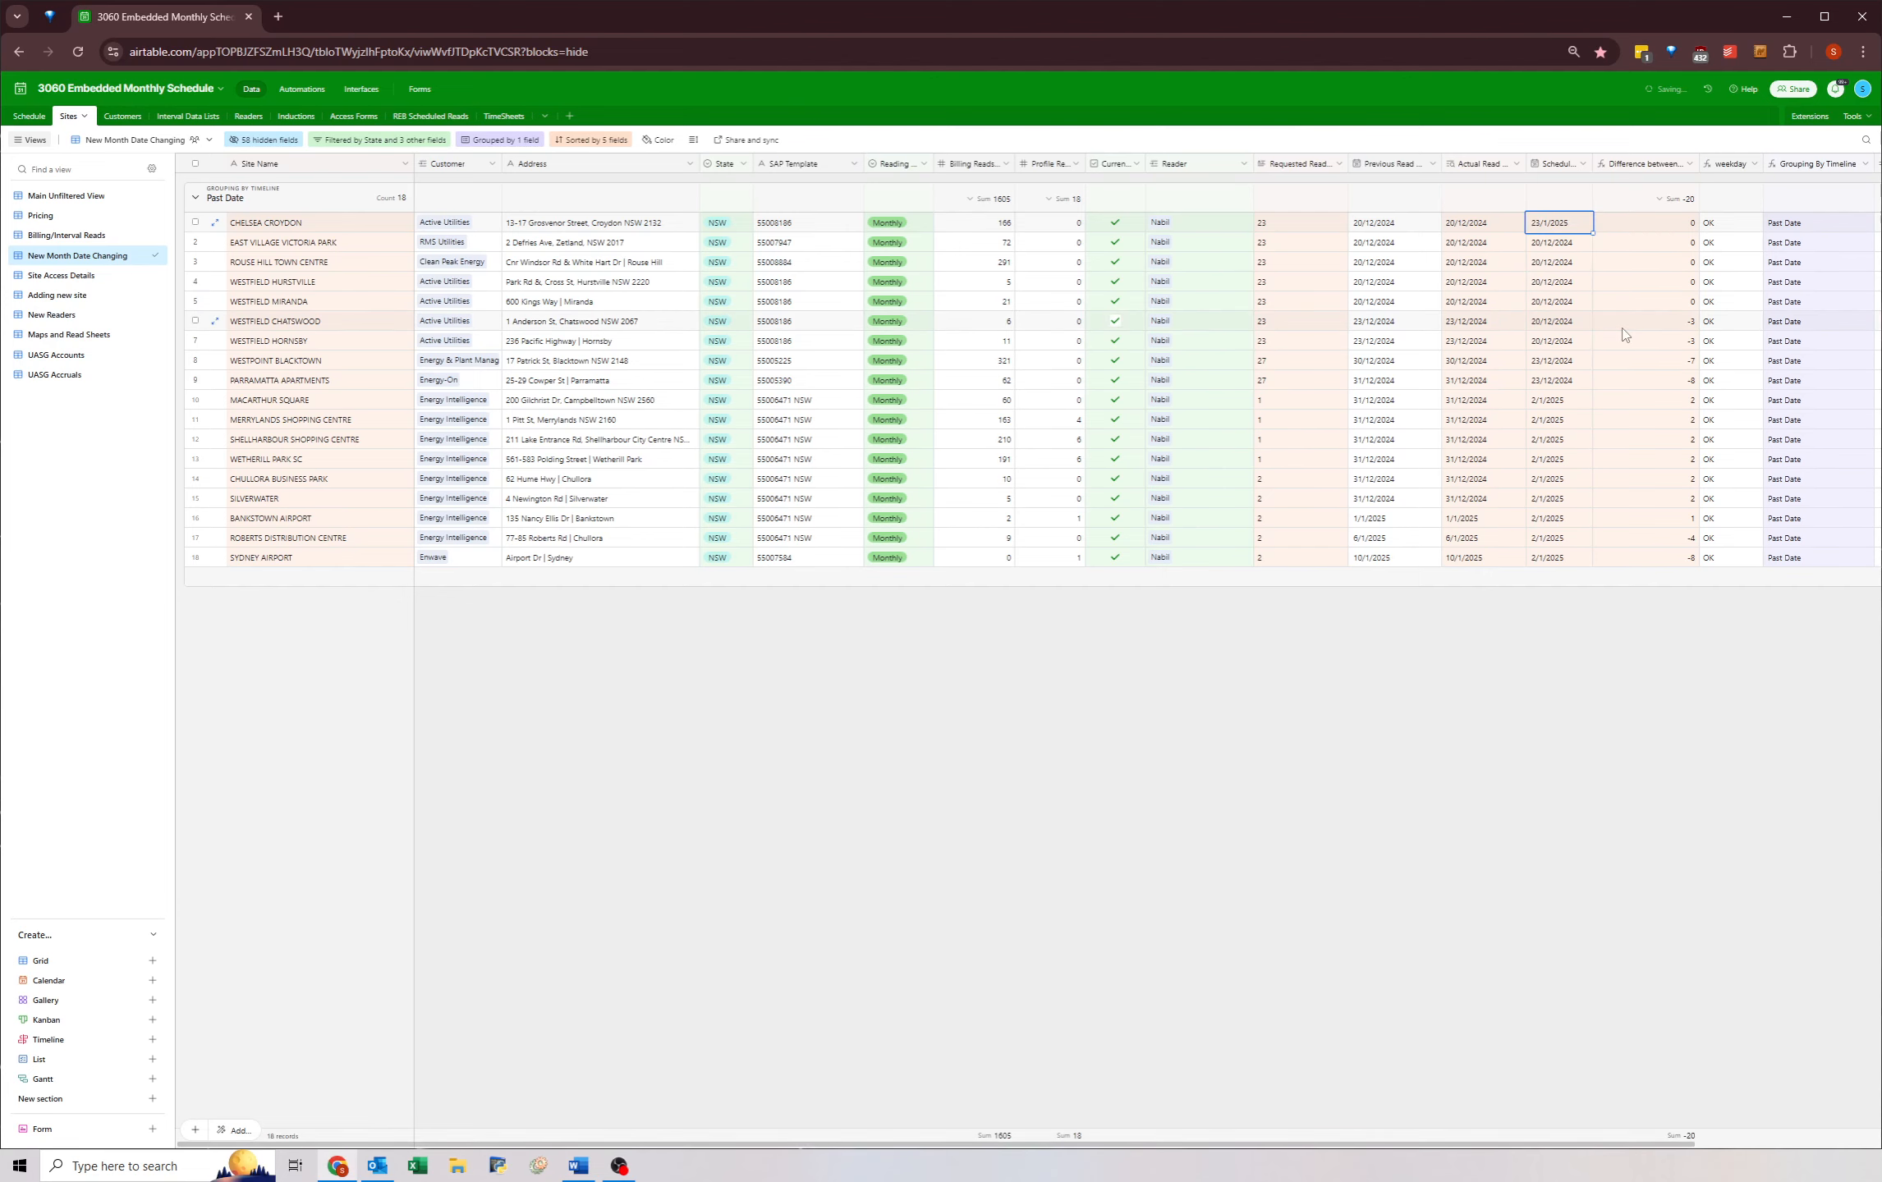
key("ctrl+c")
left_click_drag(1552, 303, 1554, 402)
key("ctrl+v")
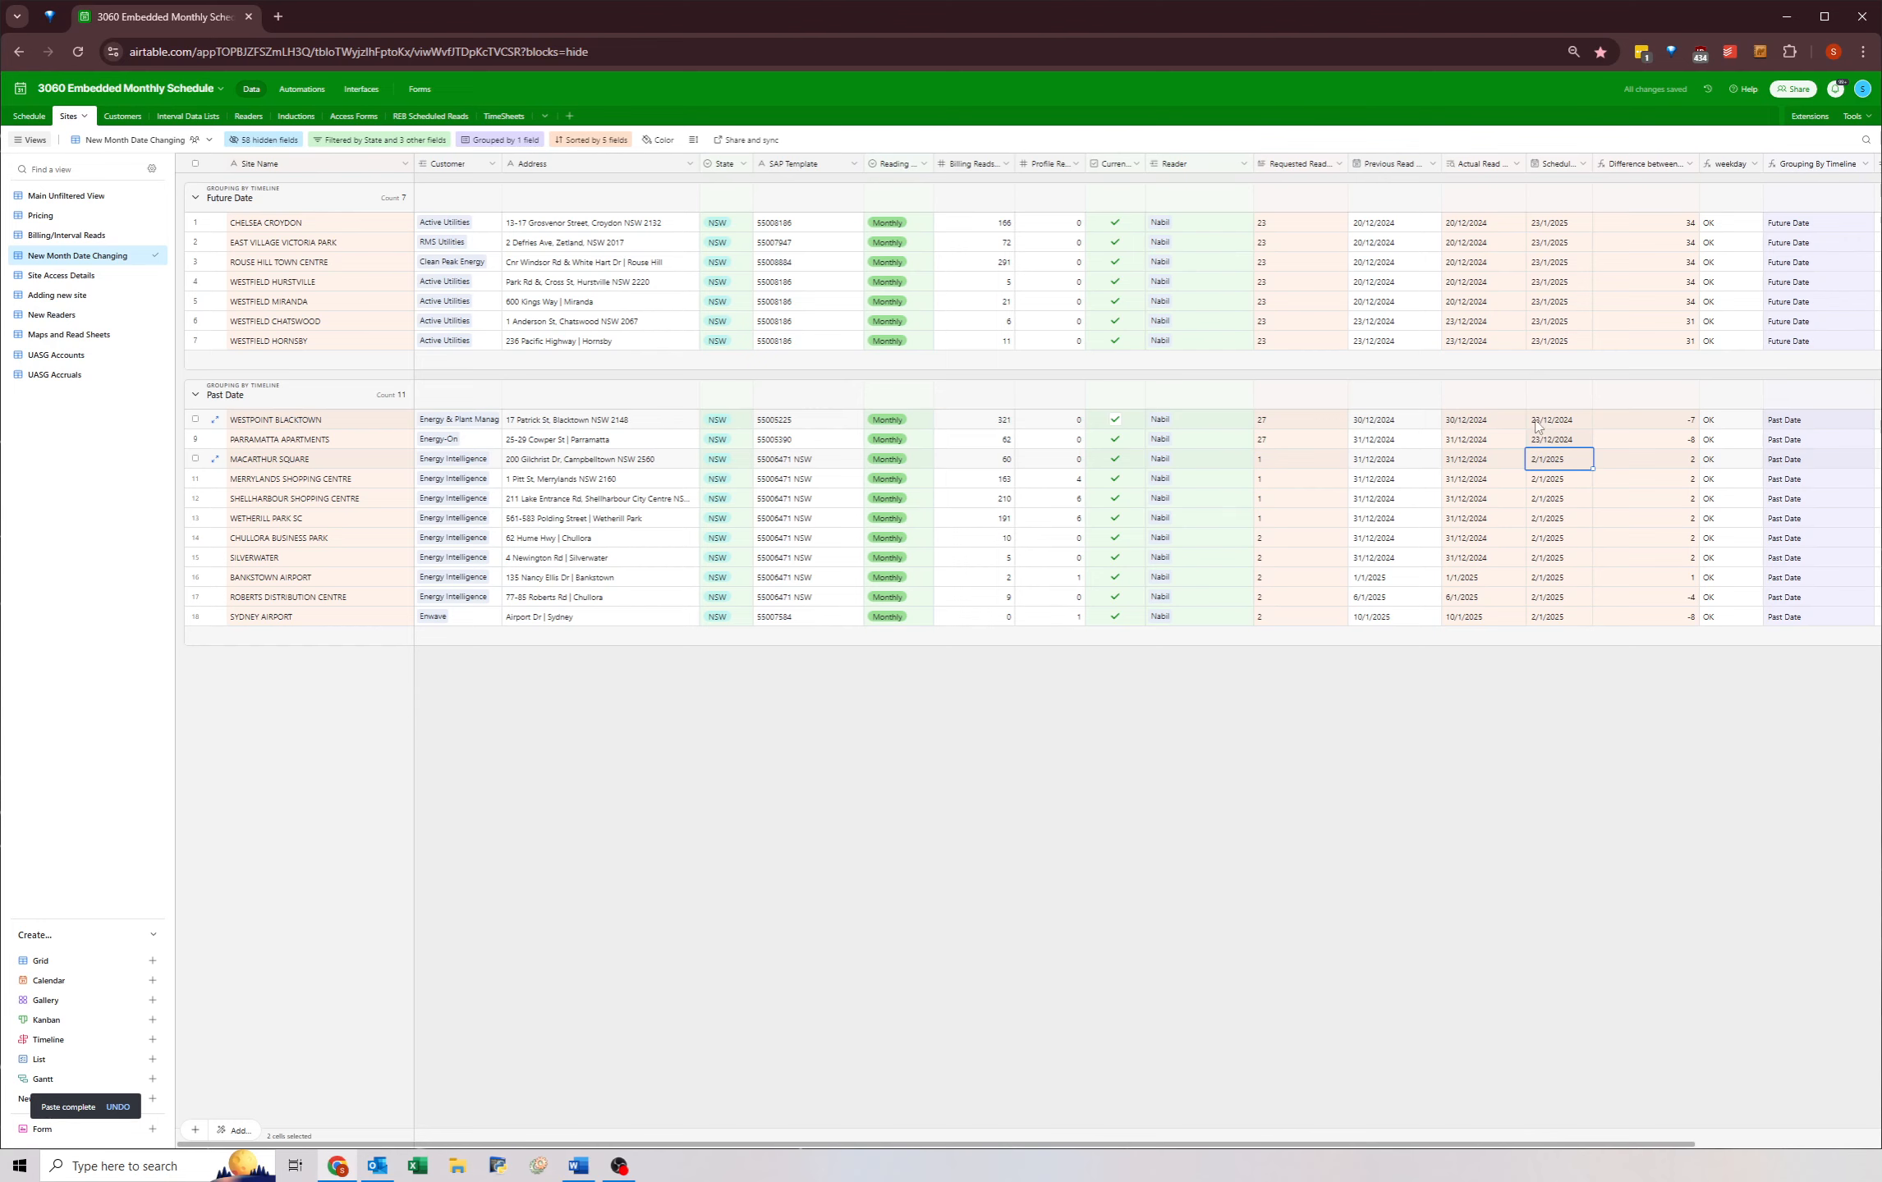
left_click_drag(328, 223, 1547, 345)
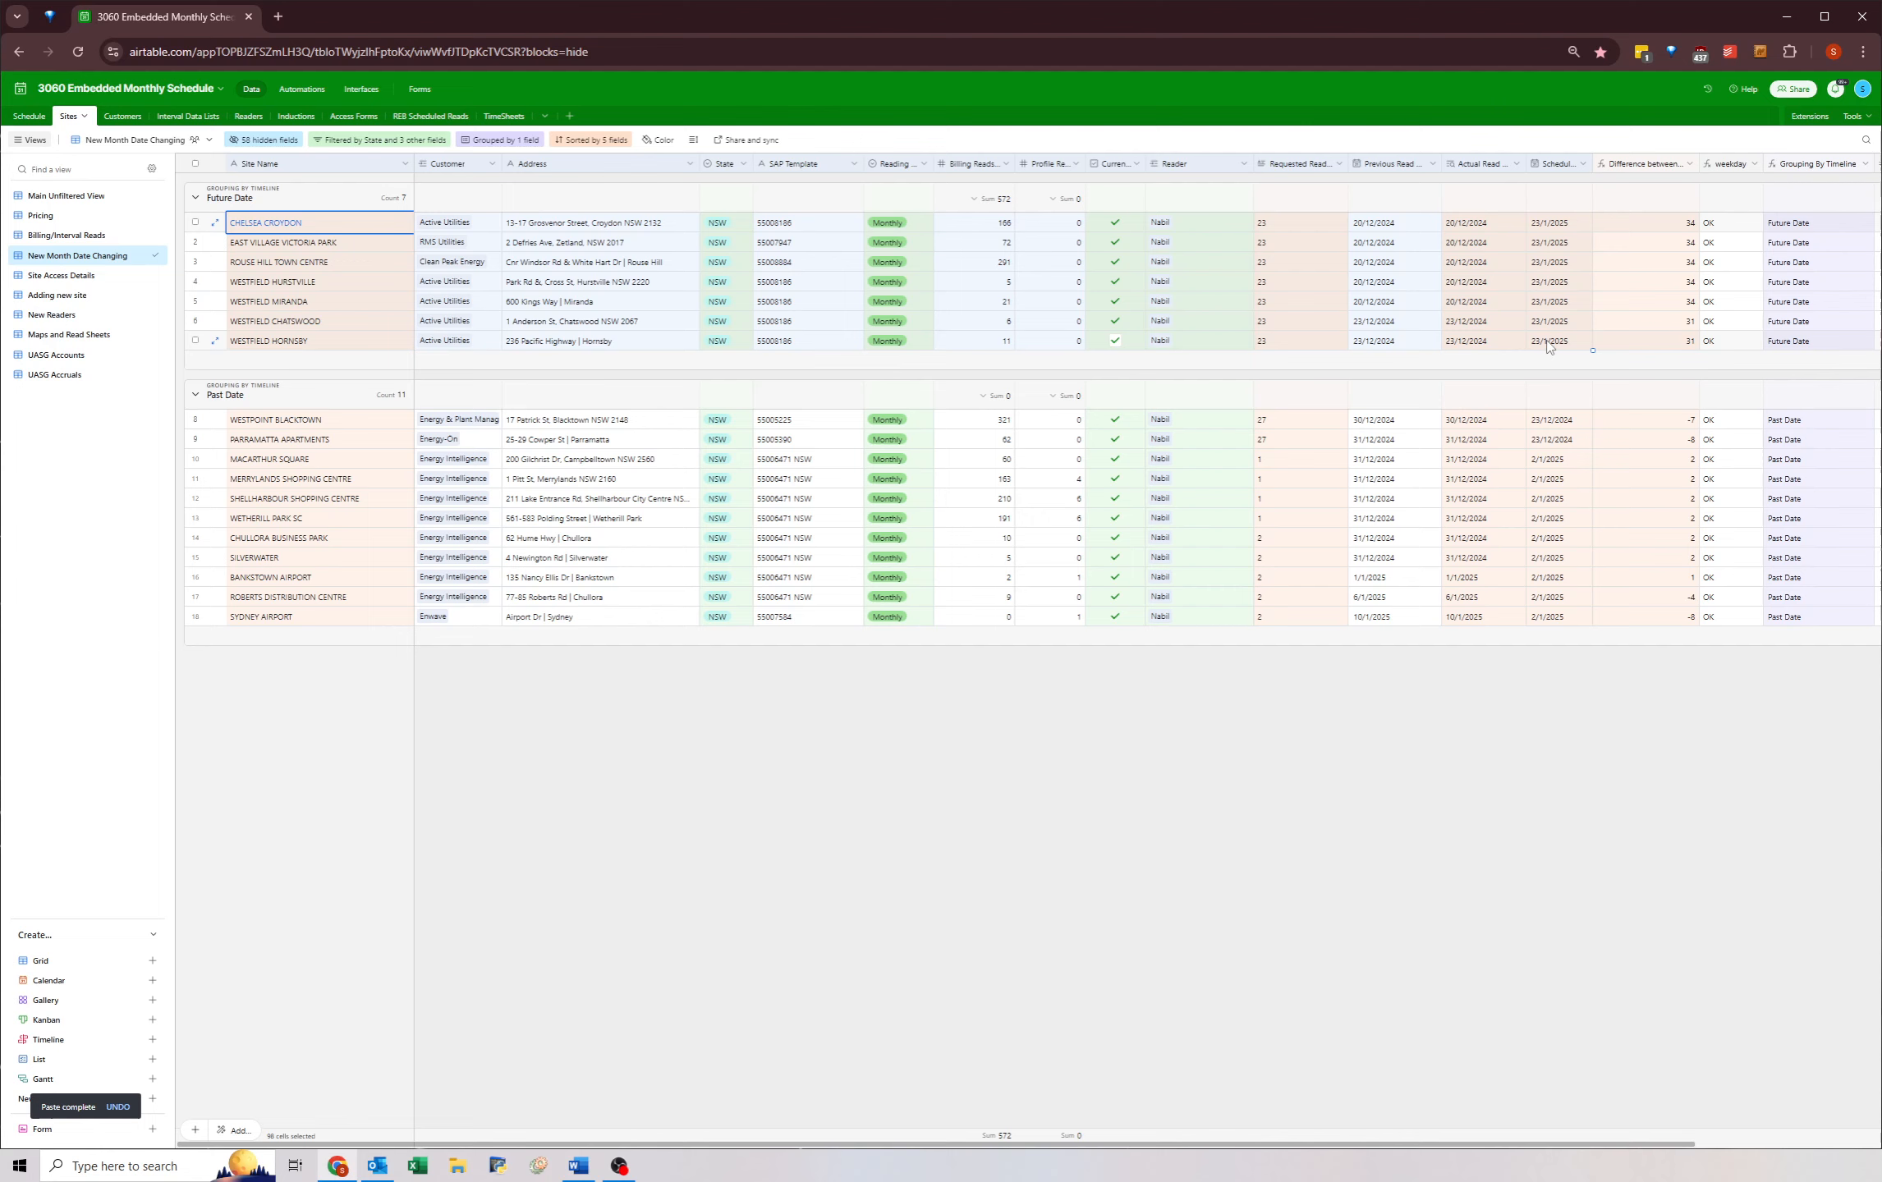
left_click(1547, 344)
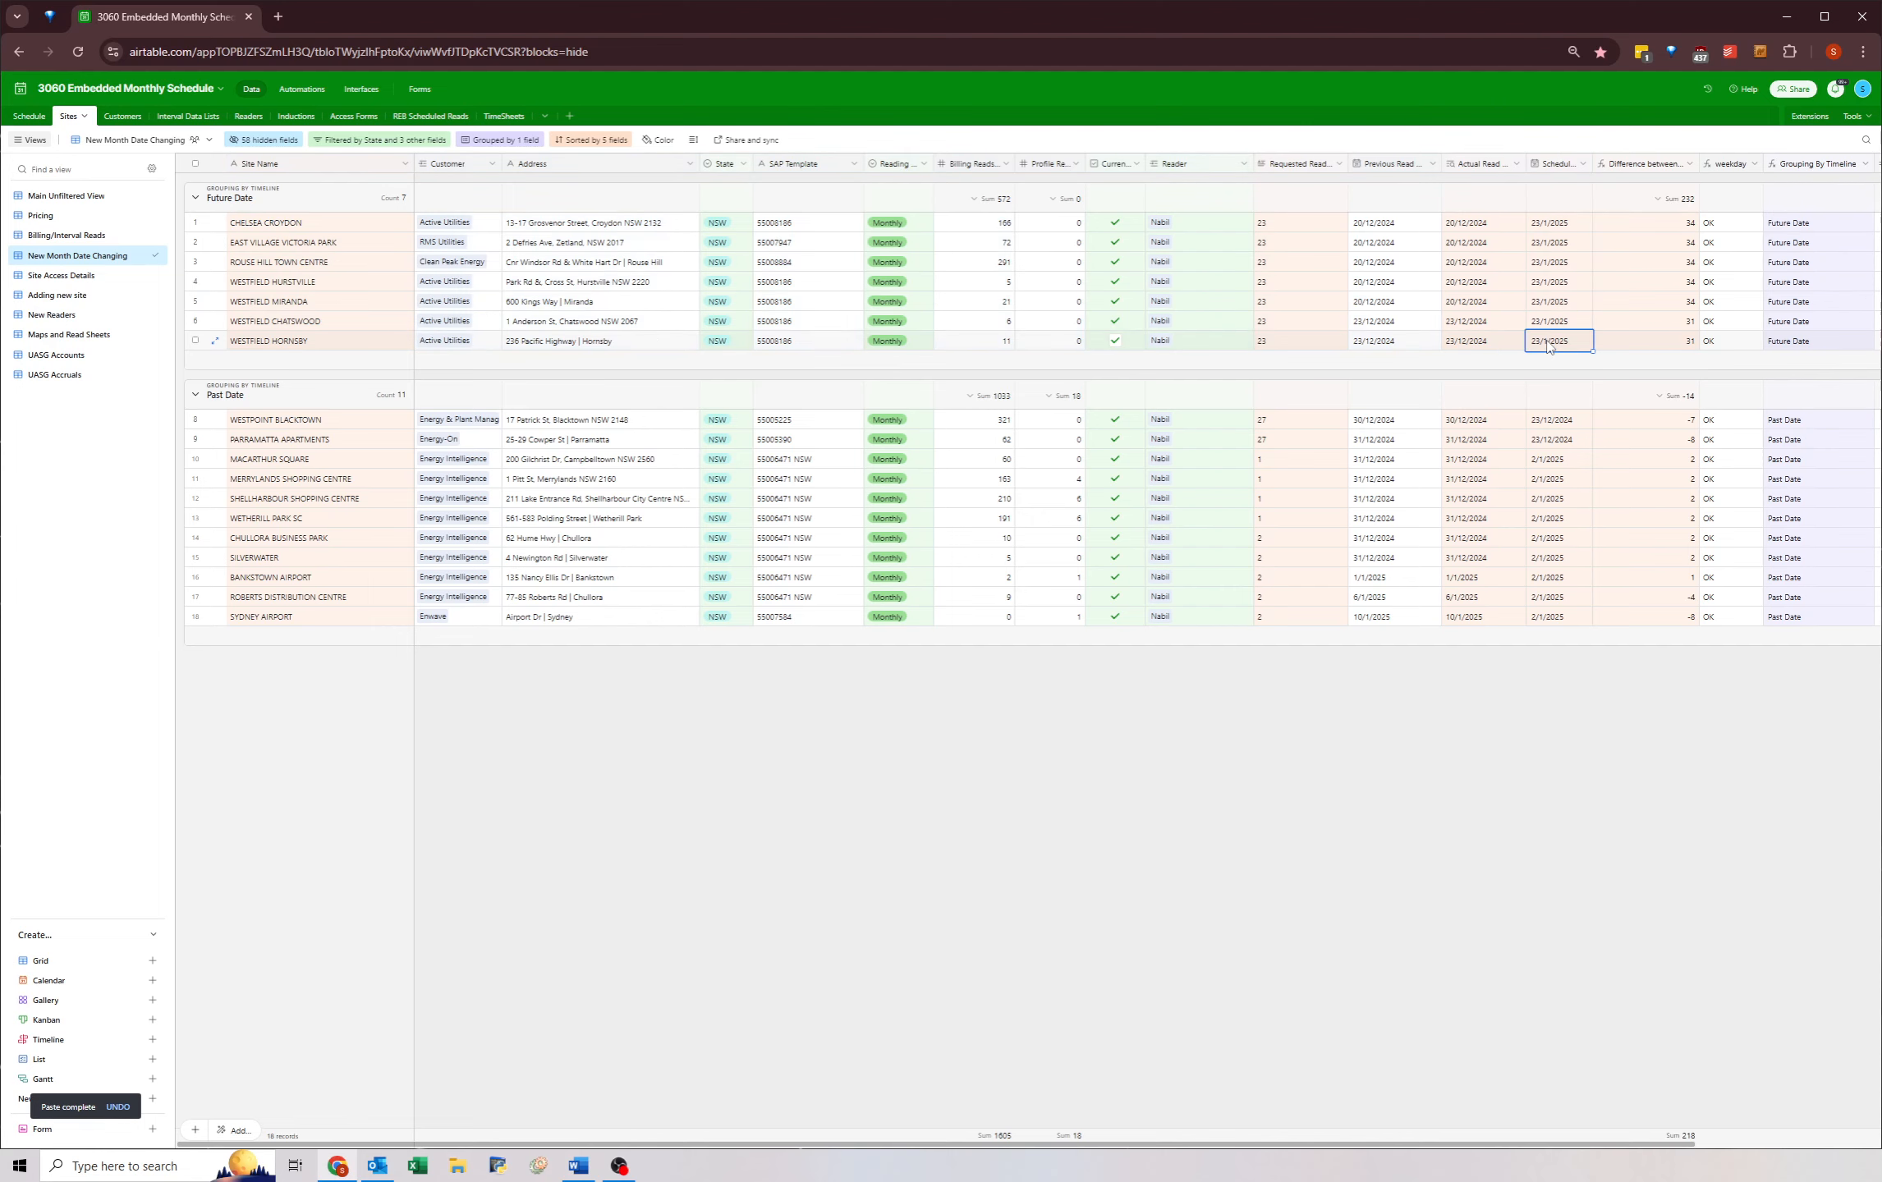
- Set the scheduled read dates of Westpoint Blacktown and Parramatta Apartments to 28/1/2025
double_click(1550, 421)
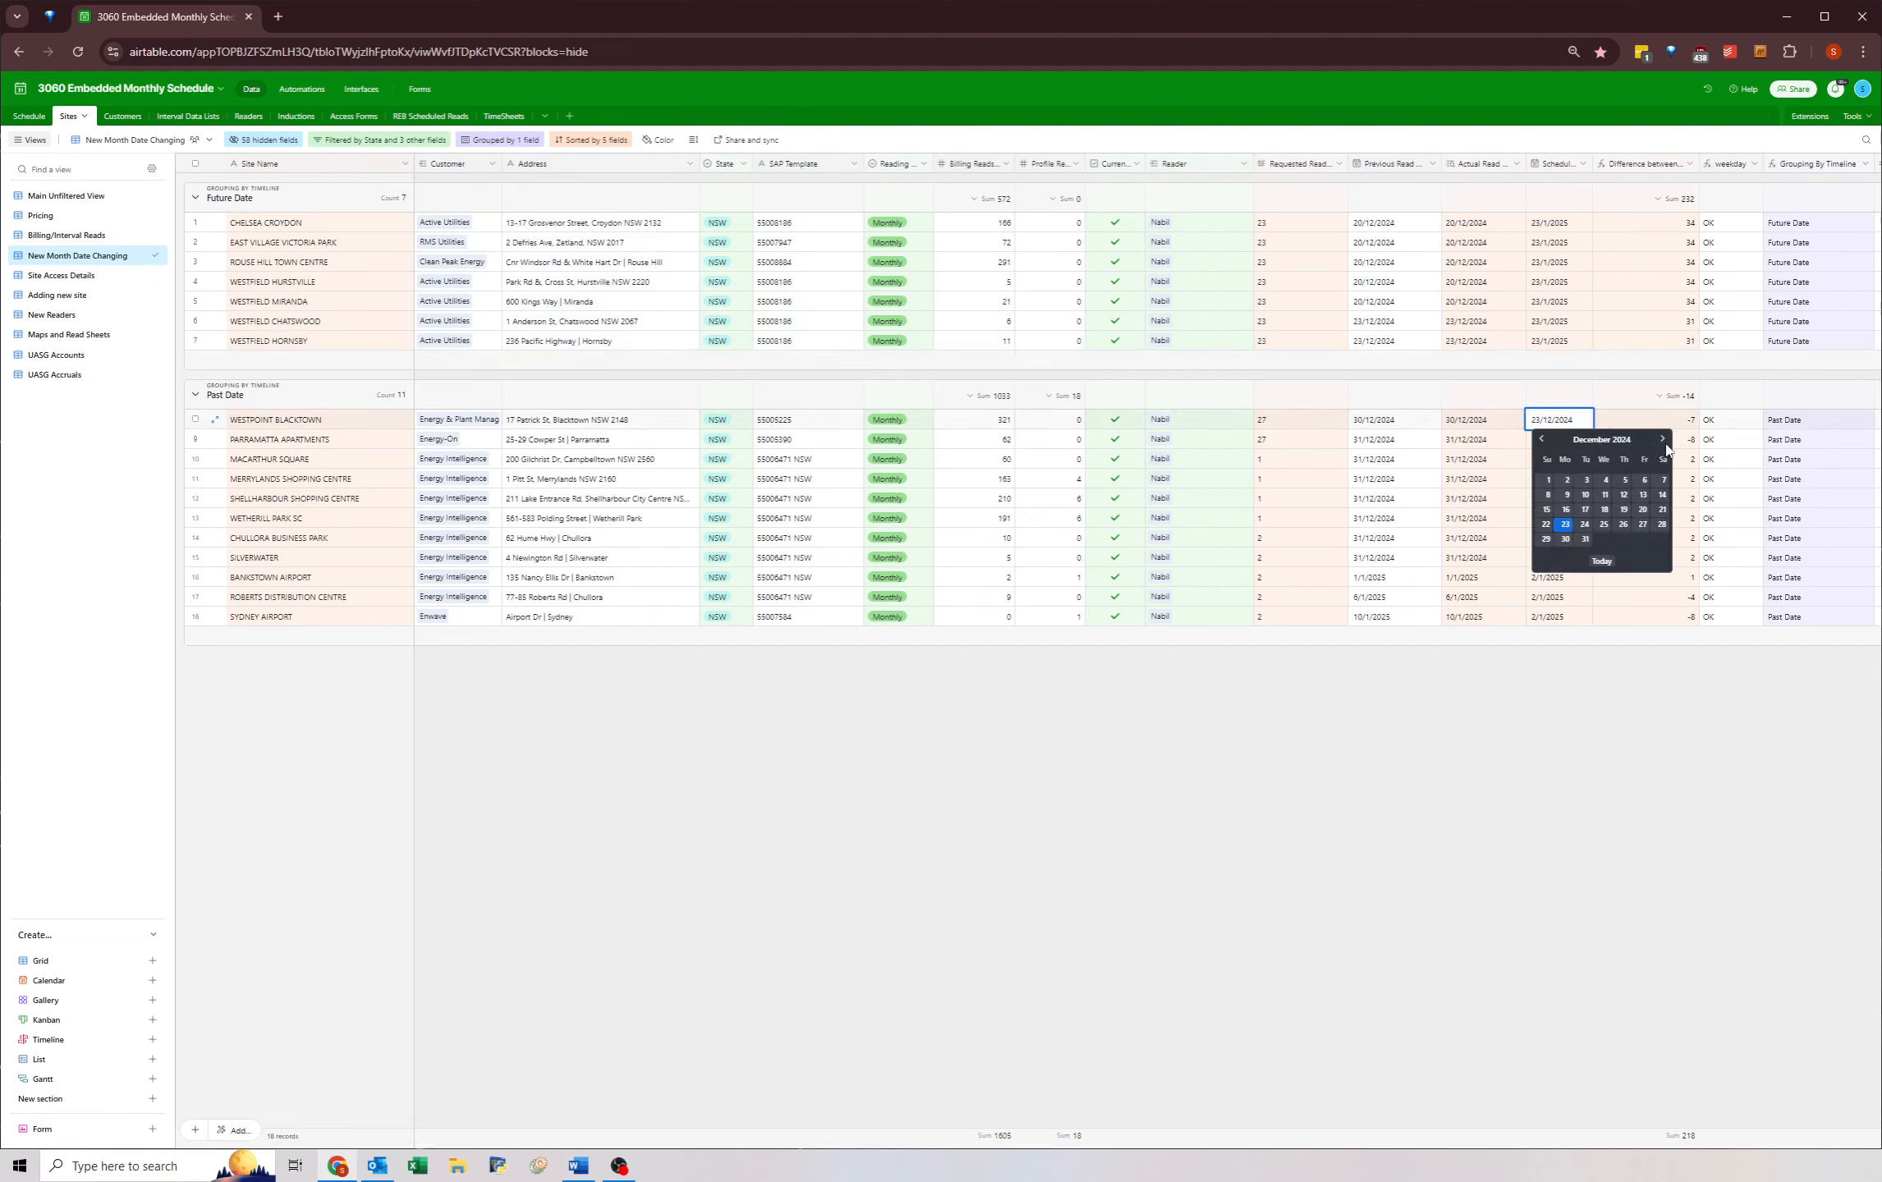
left_click(1659, 439)
left_click(1585, 540)
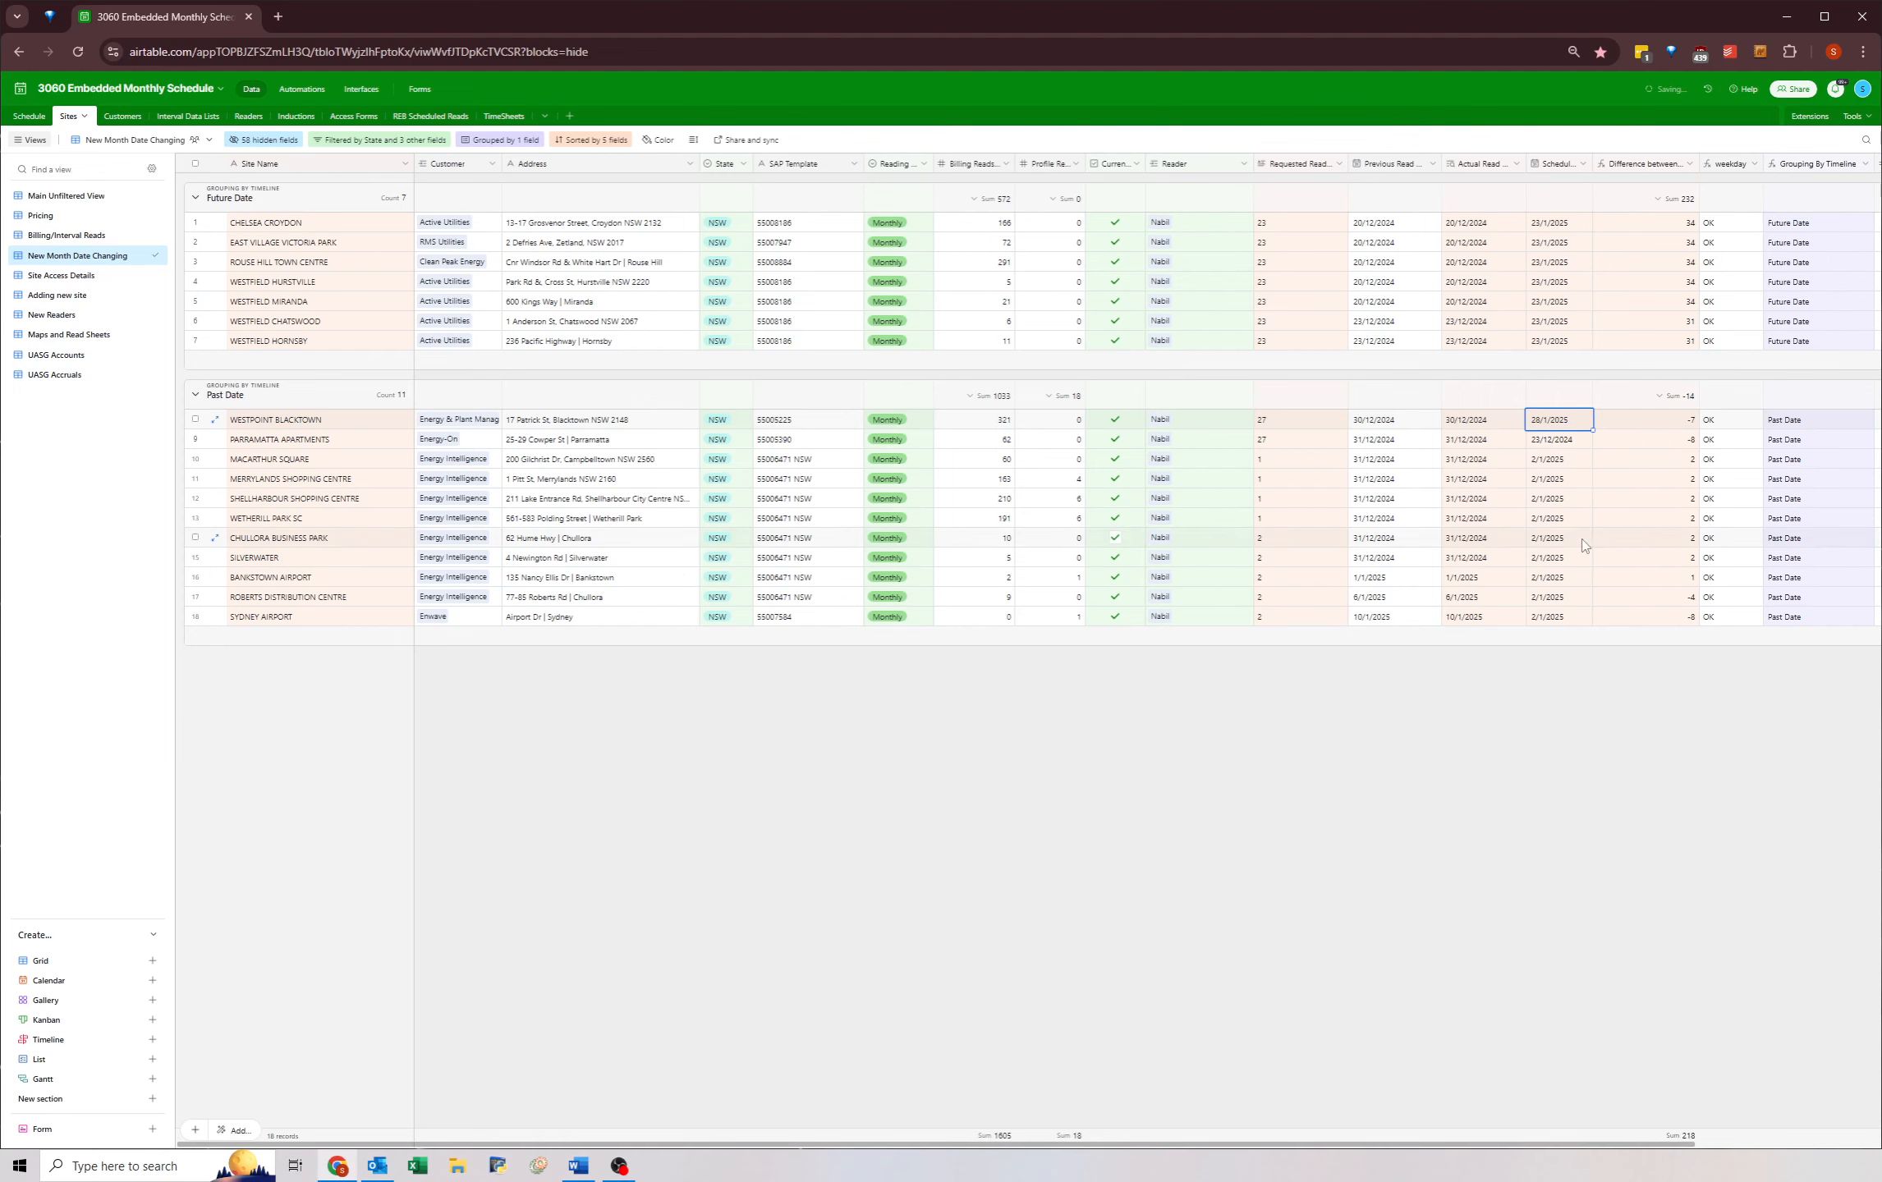
left_click(1545, 439)
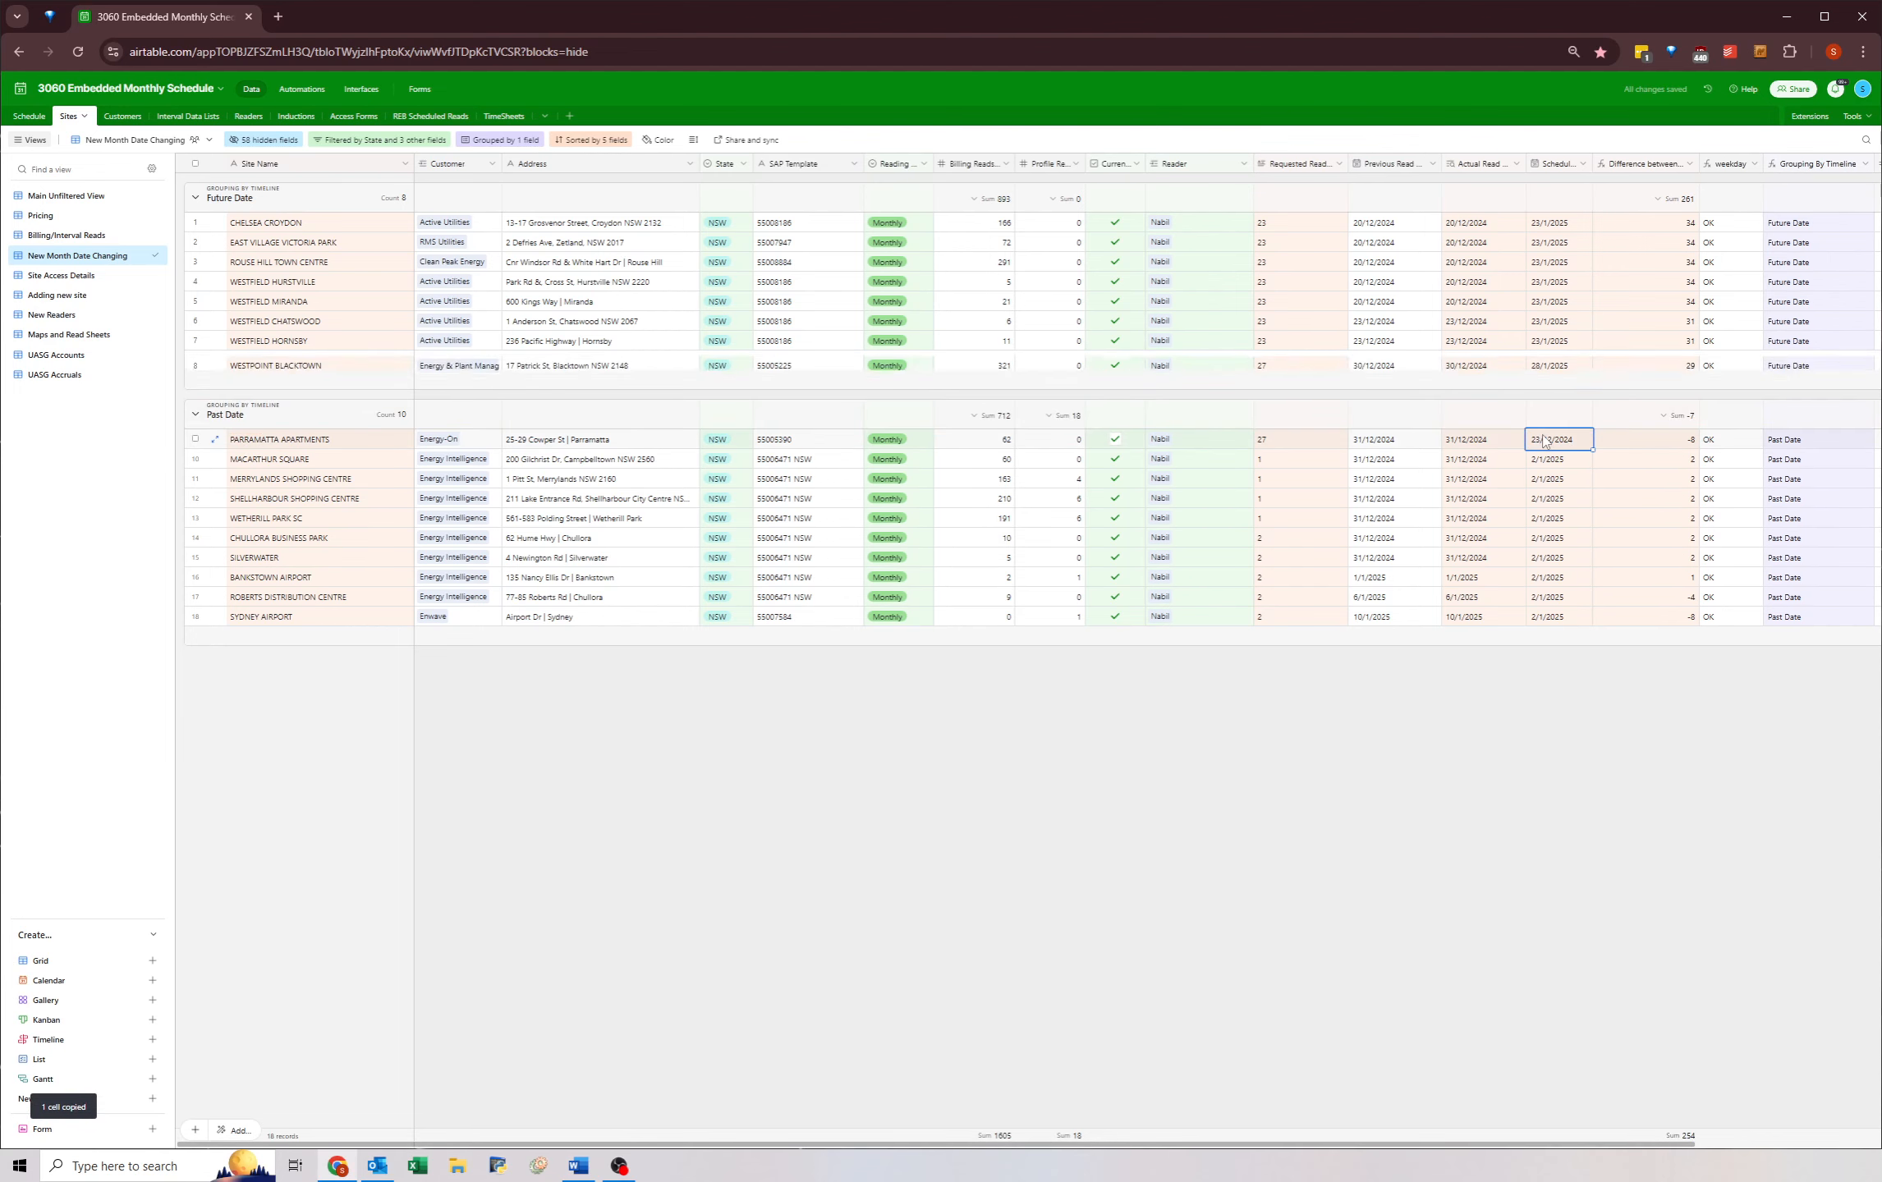
left_click(1543, 482)
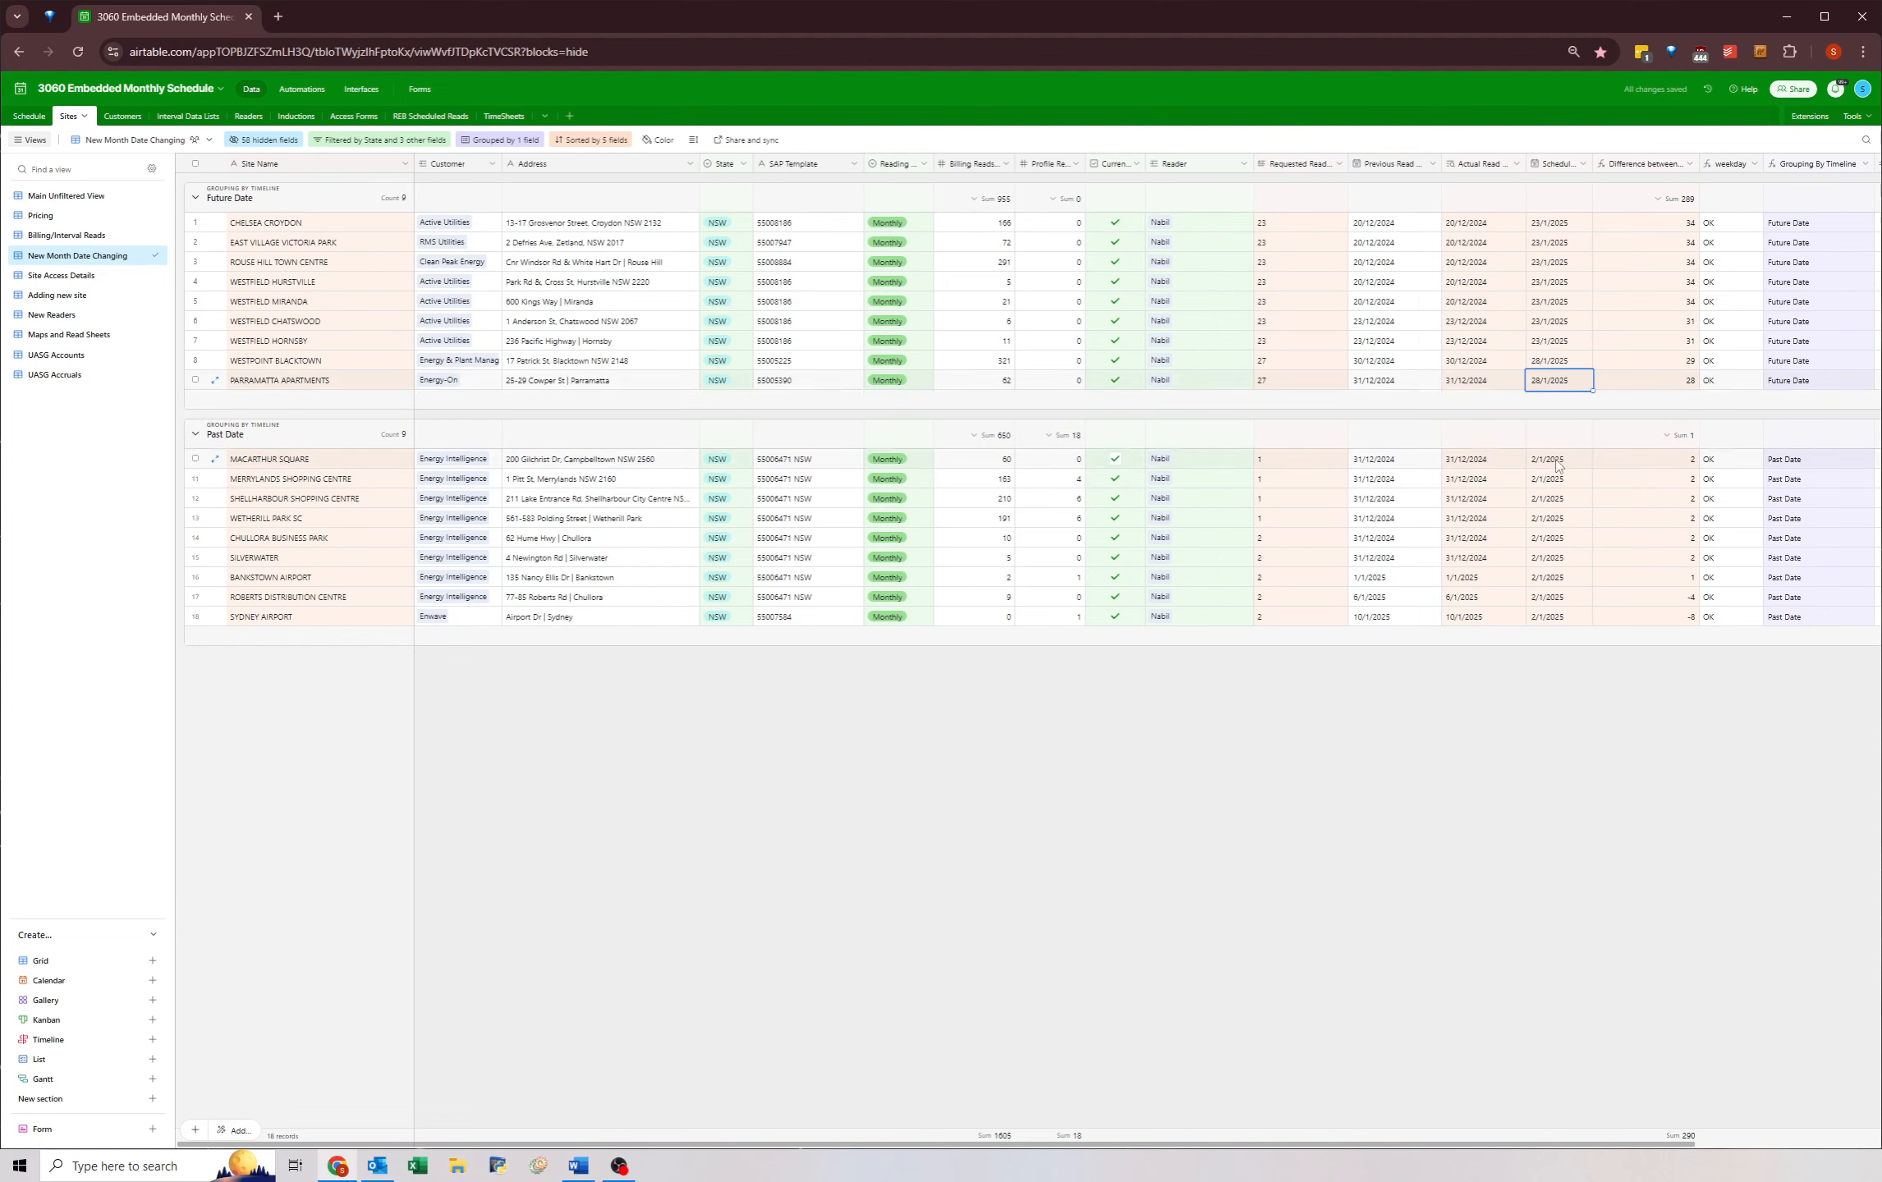
- Review the previous and scheduled read dates of Macarthur Square, Merrylands, Shellharbour and Wetherill Park as a group
left_click(1556, 462)
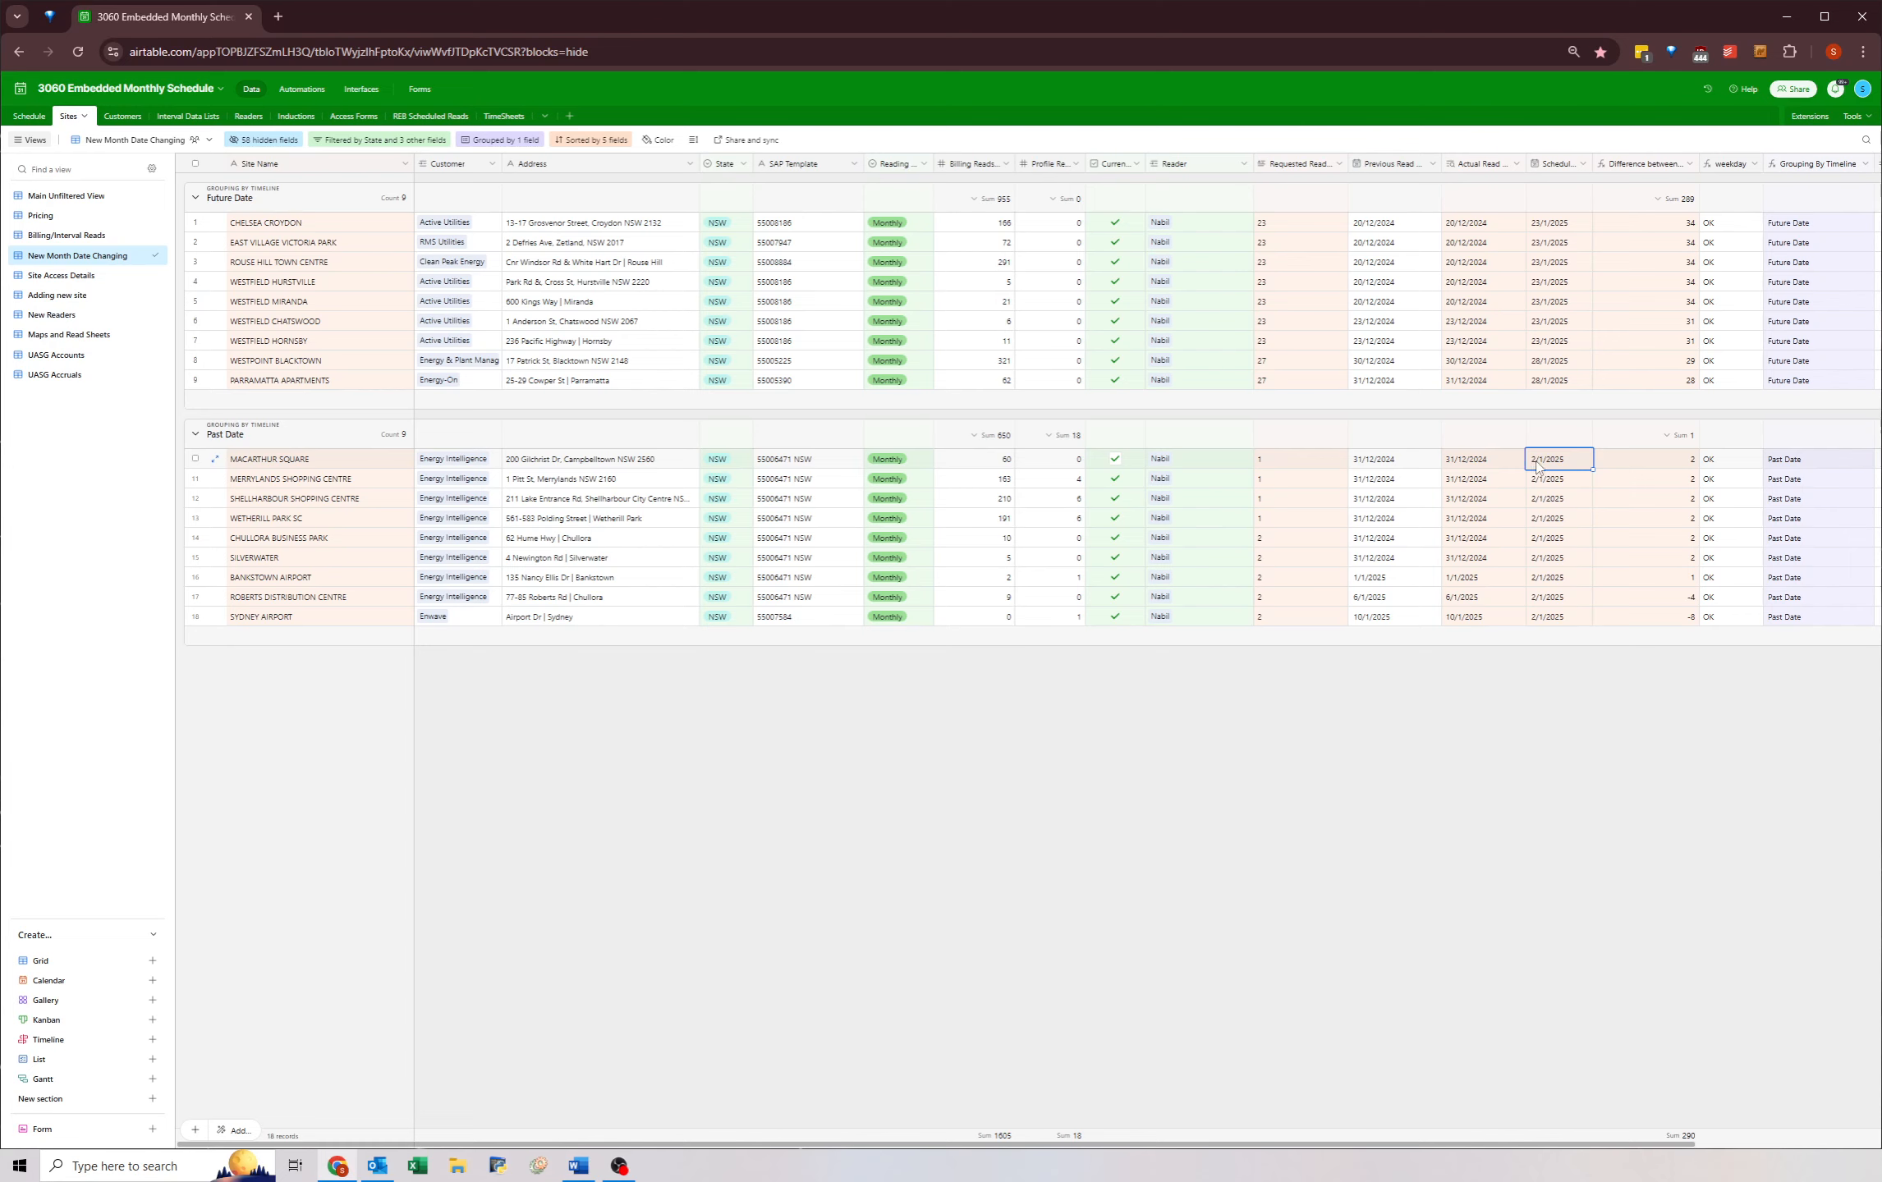
left_click(1538, 465)
left_click(1409, 482)
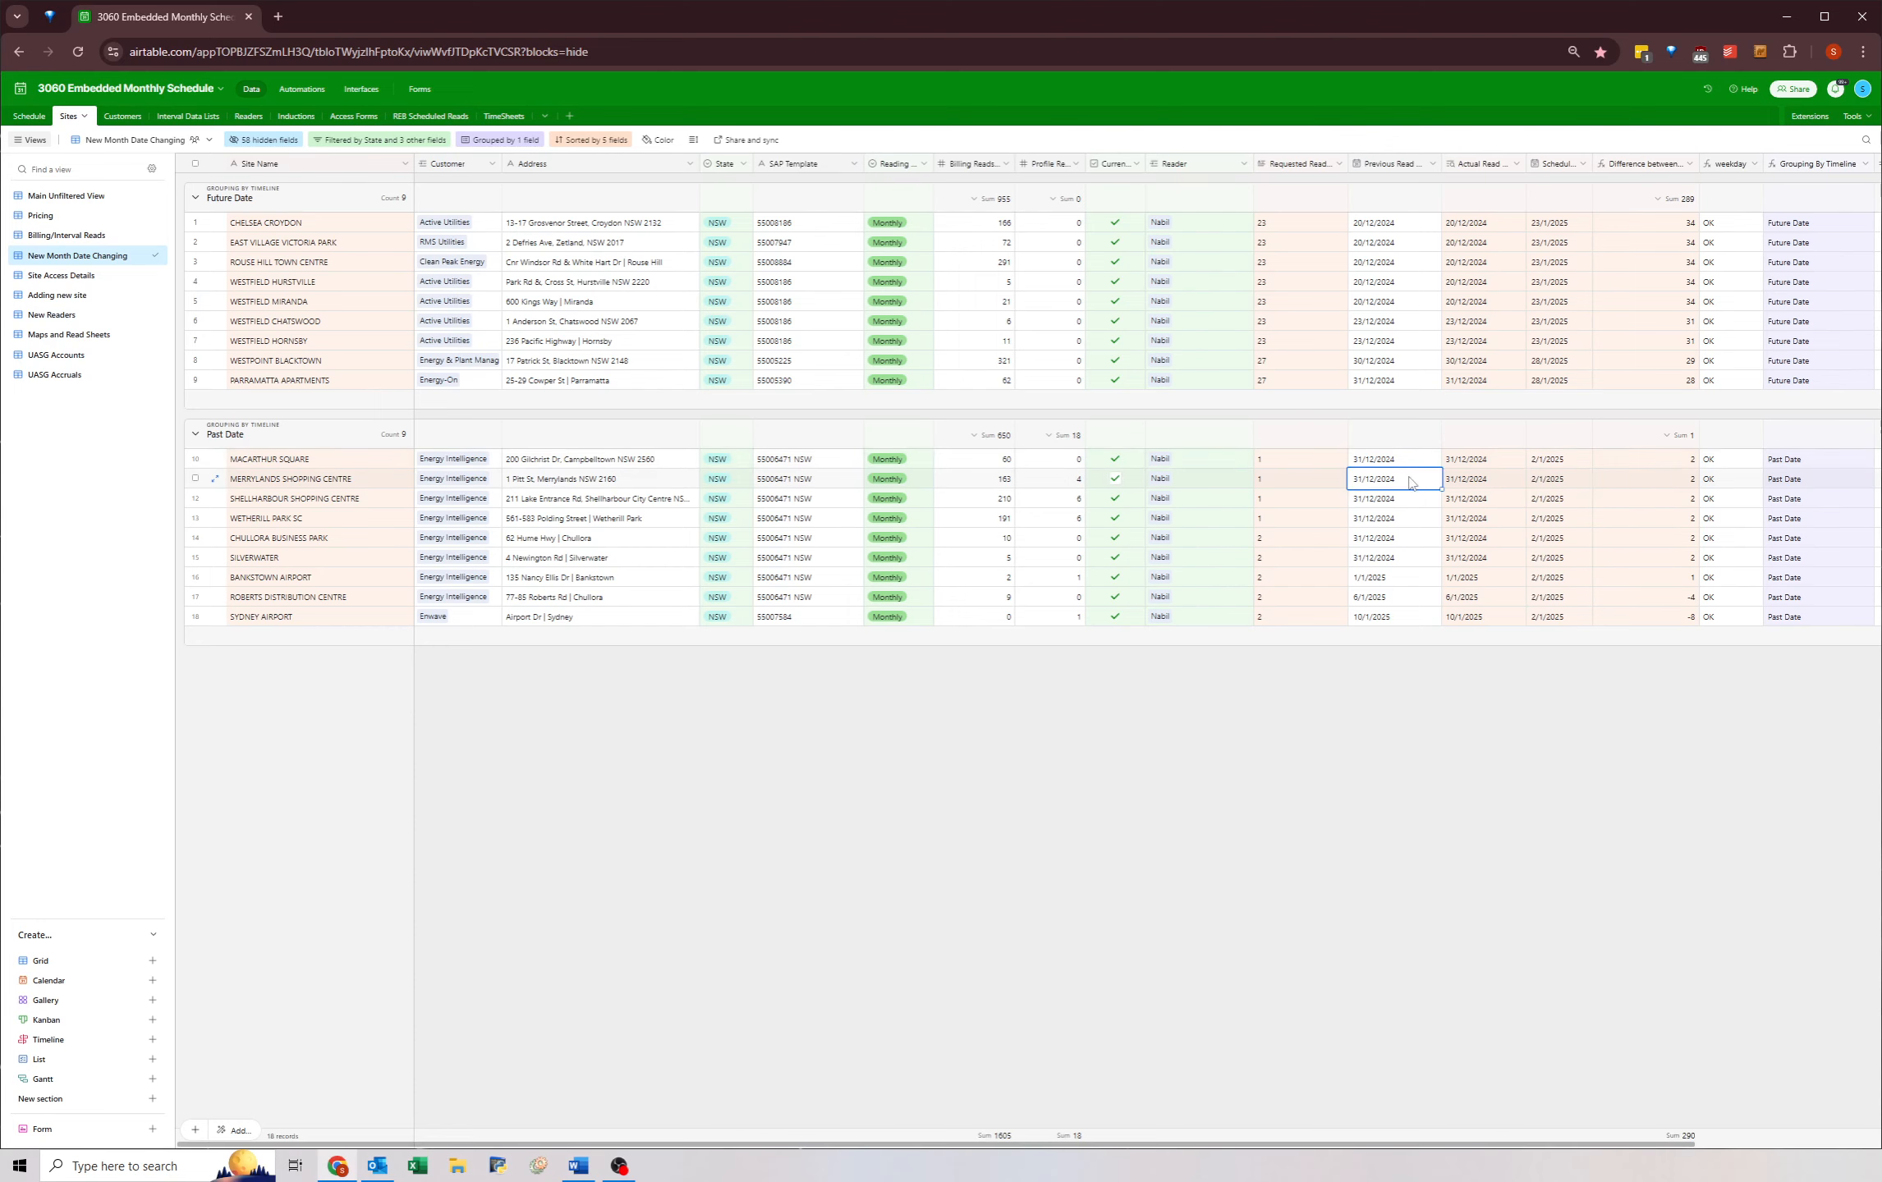
left_click(308, 483)
left_click(298, 500)
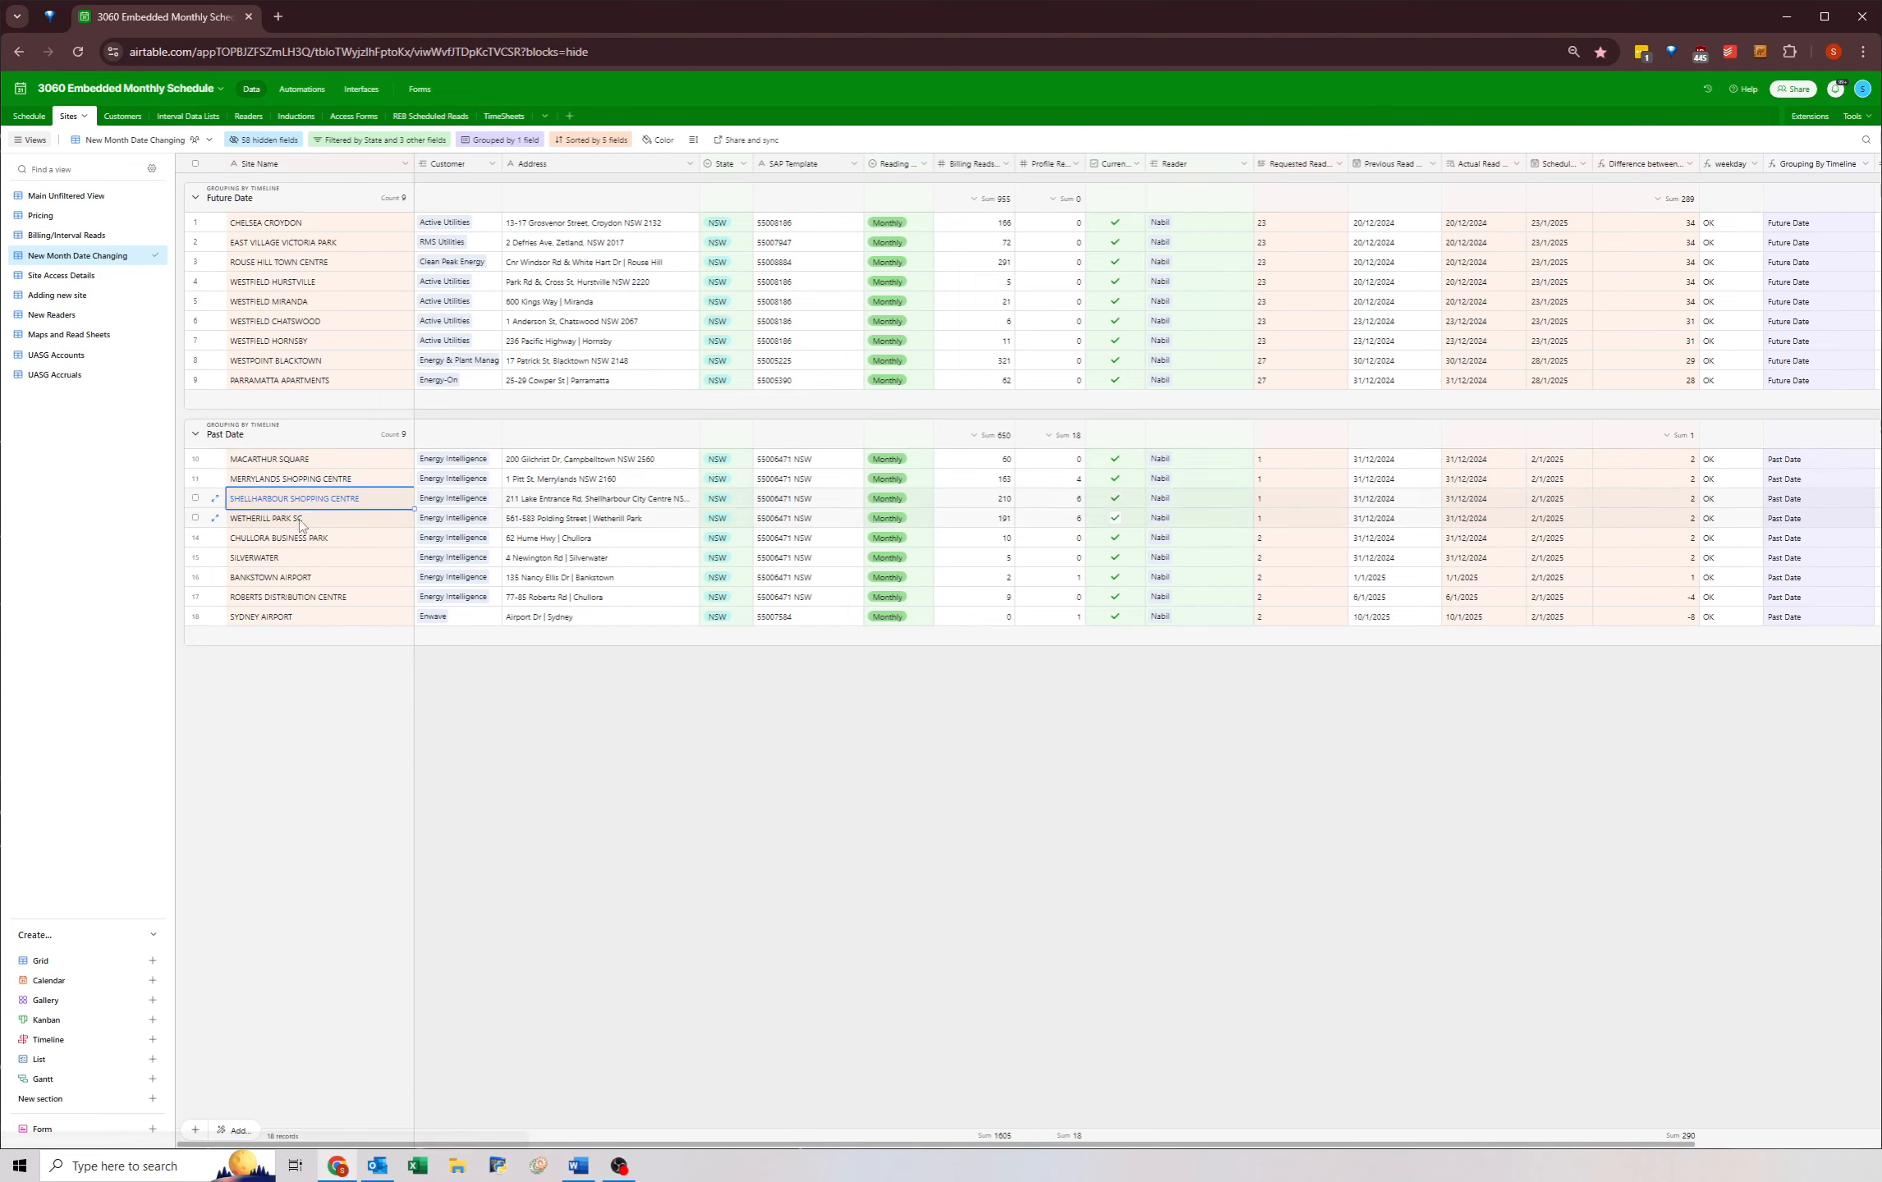
left_click(295, 519)
left_click_drag(322, 485, 330, 522)
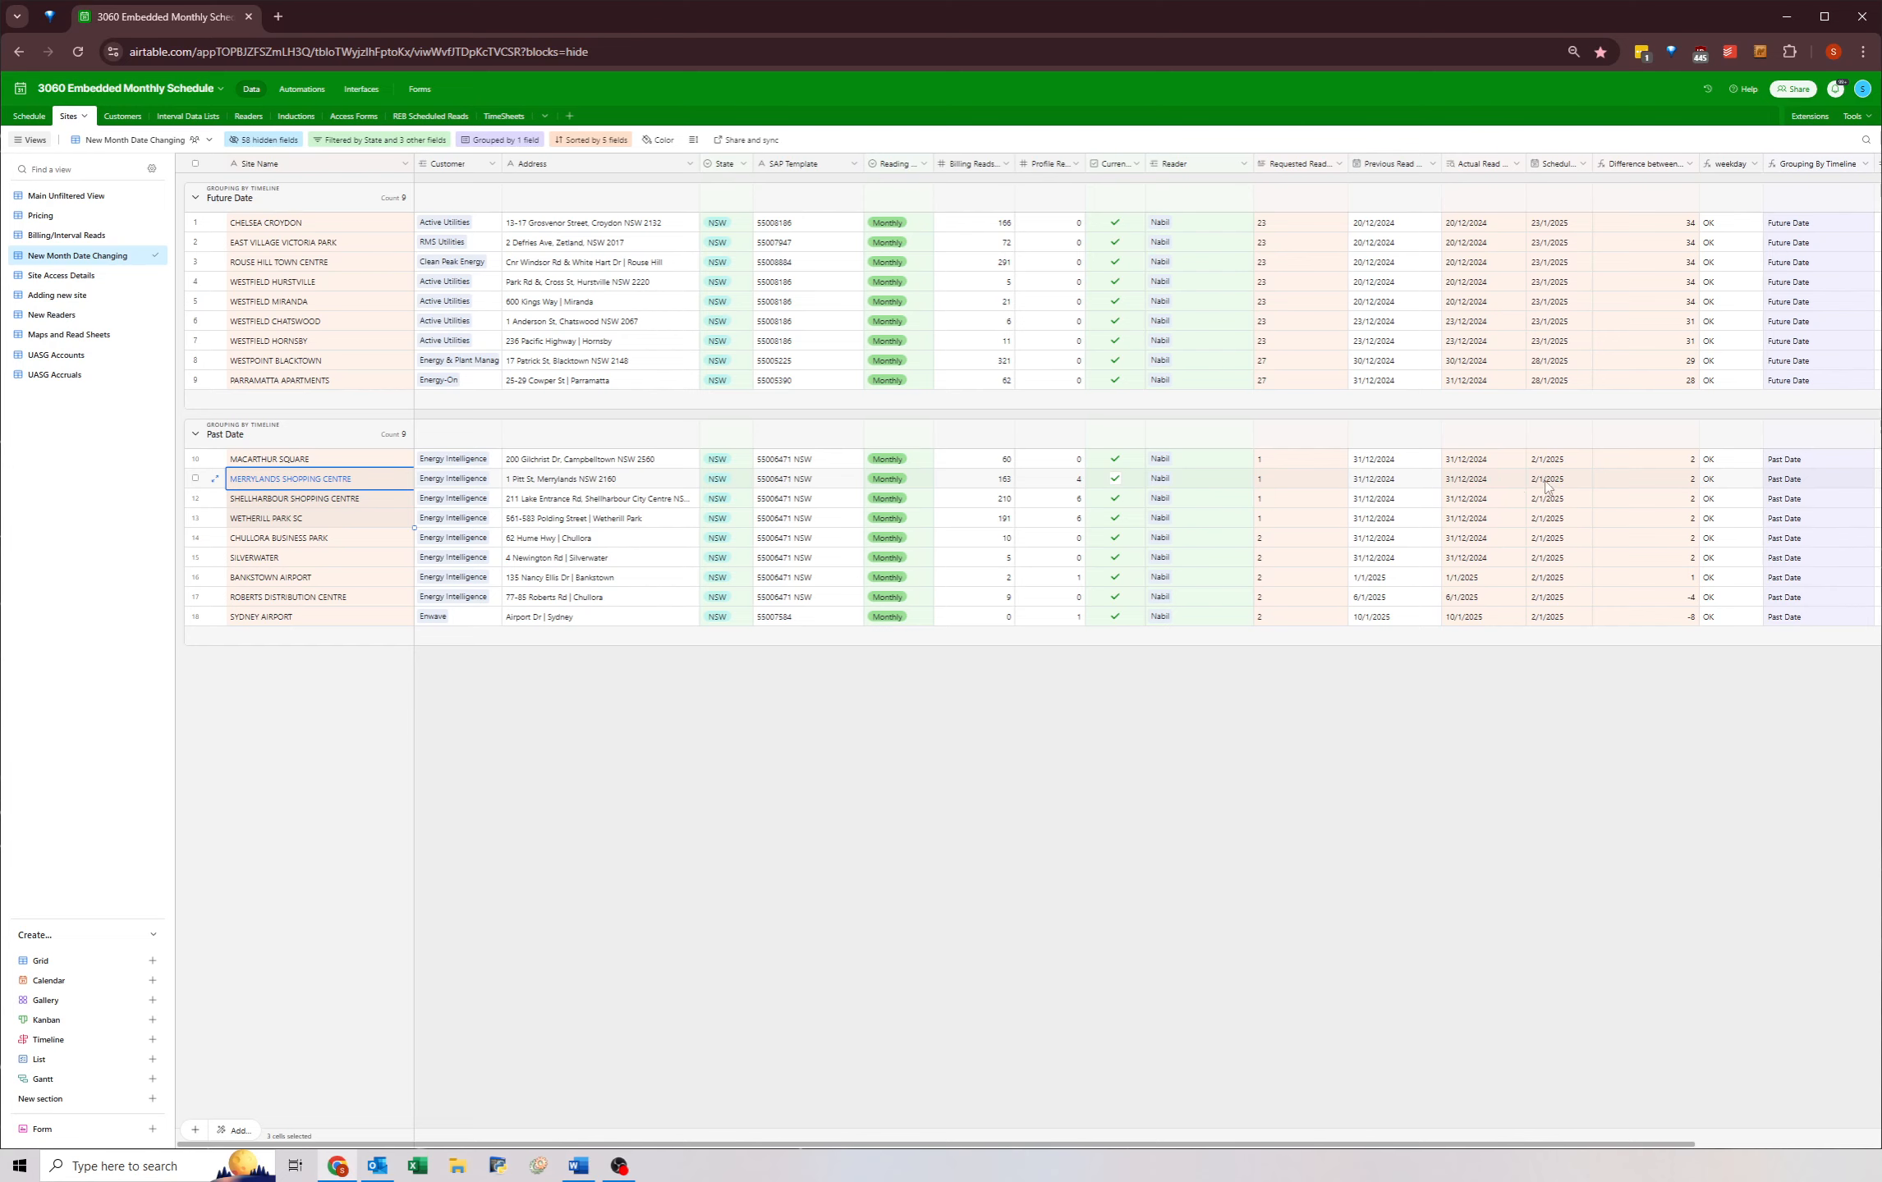
left_click(1548, 515)
left_click_drag(1540, 487, 1545, 522)
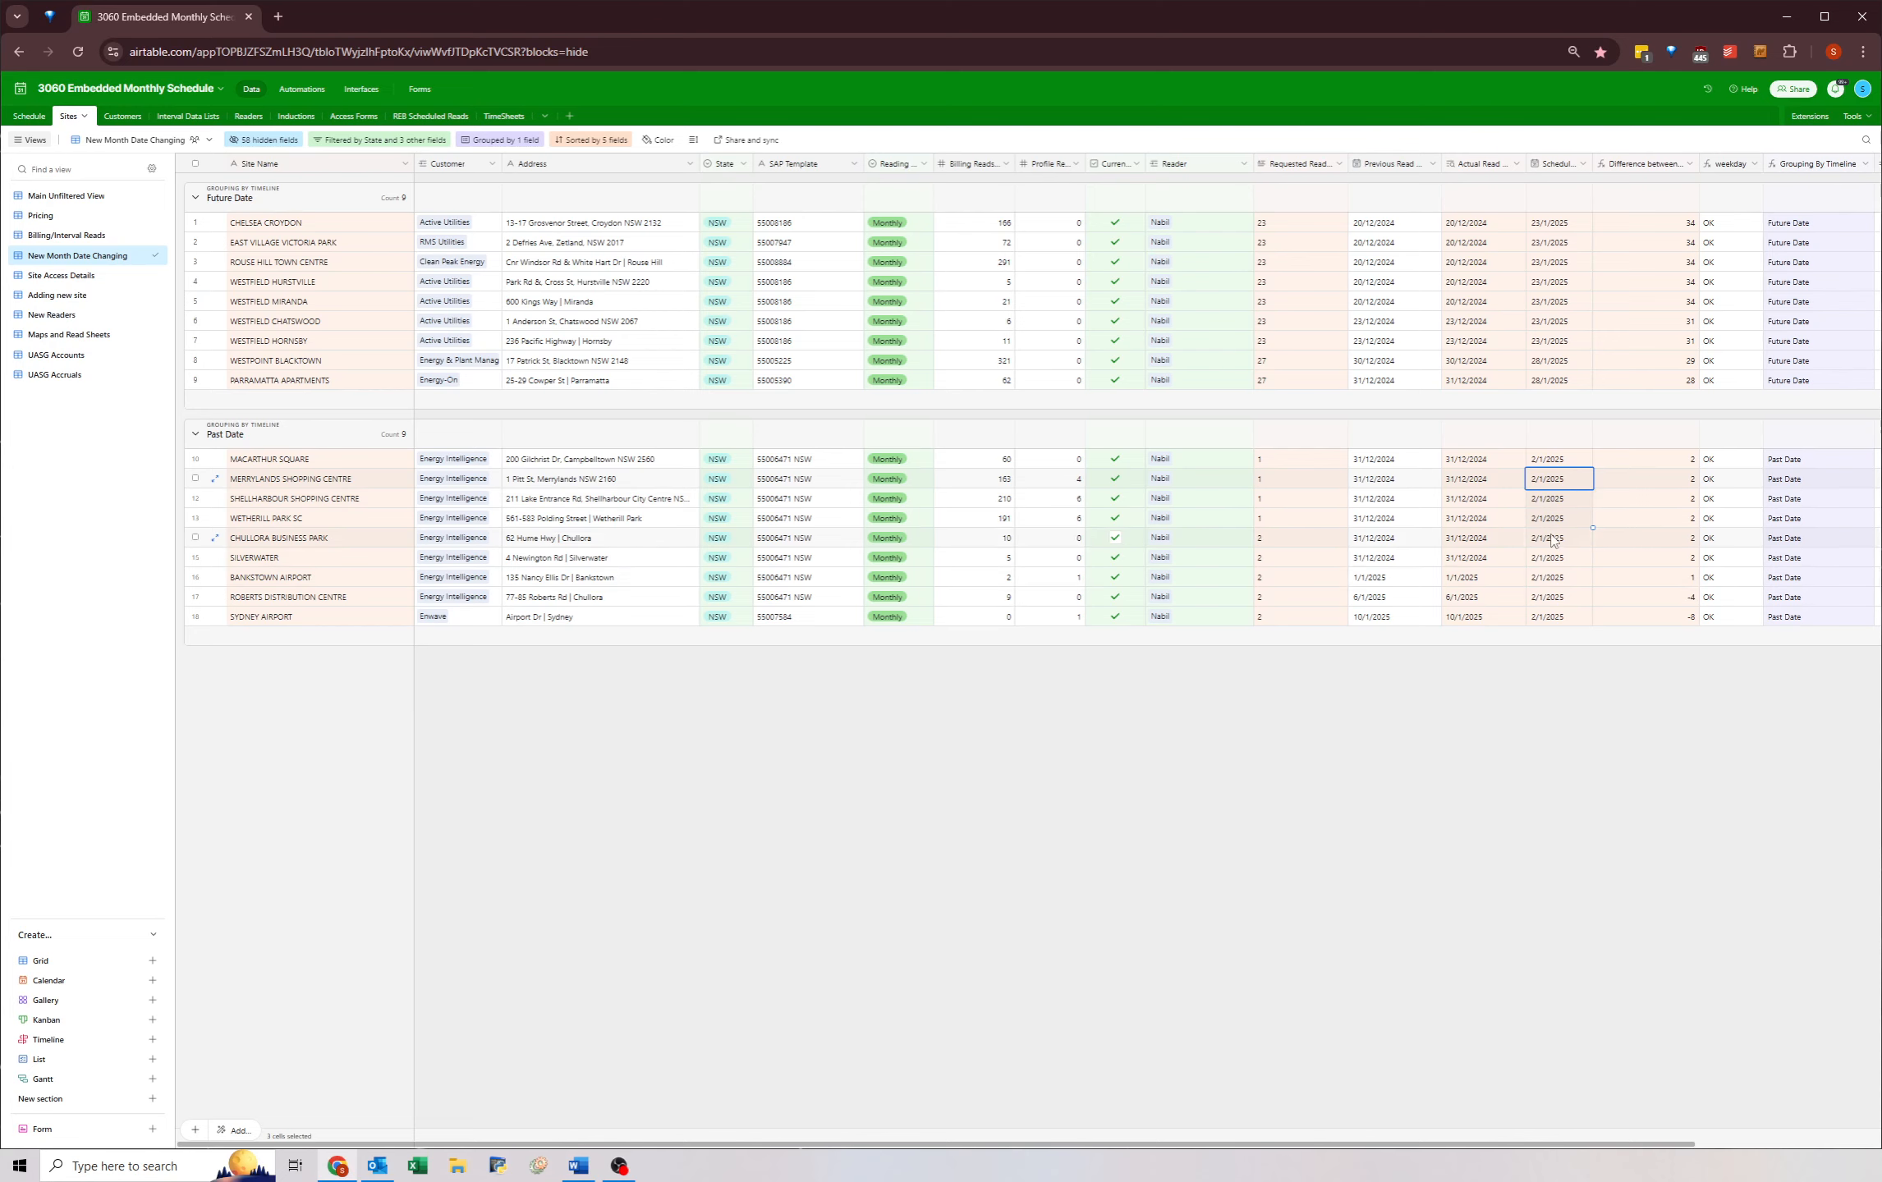
- Set Macarthur Square's scheduled read date to 3/2/2025
left_click(1537, 518)
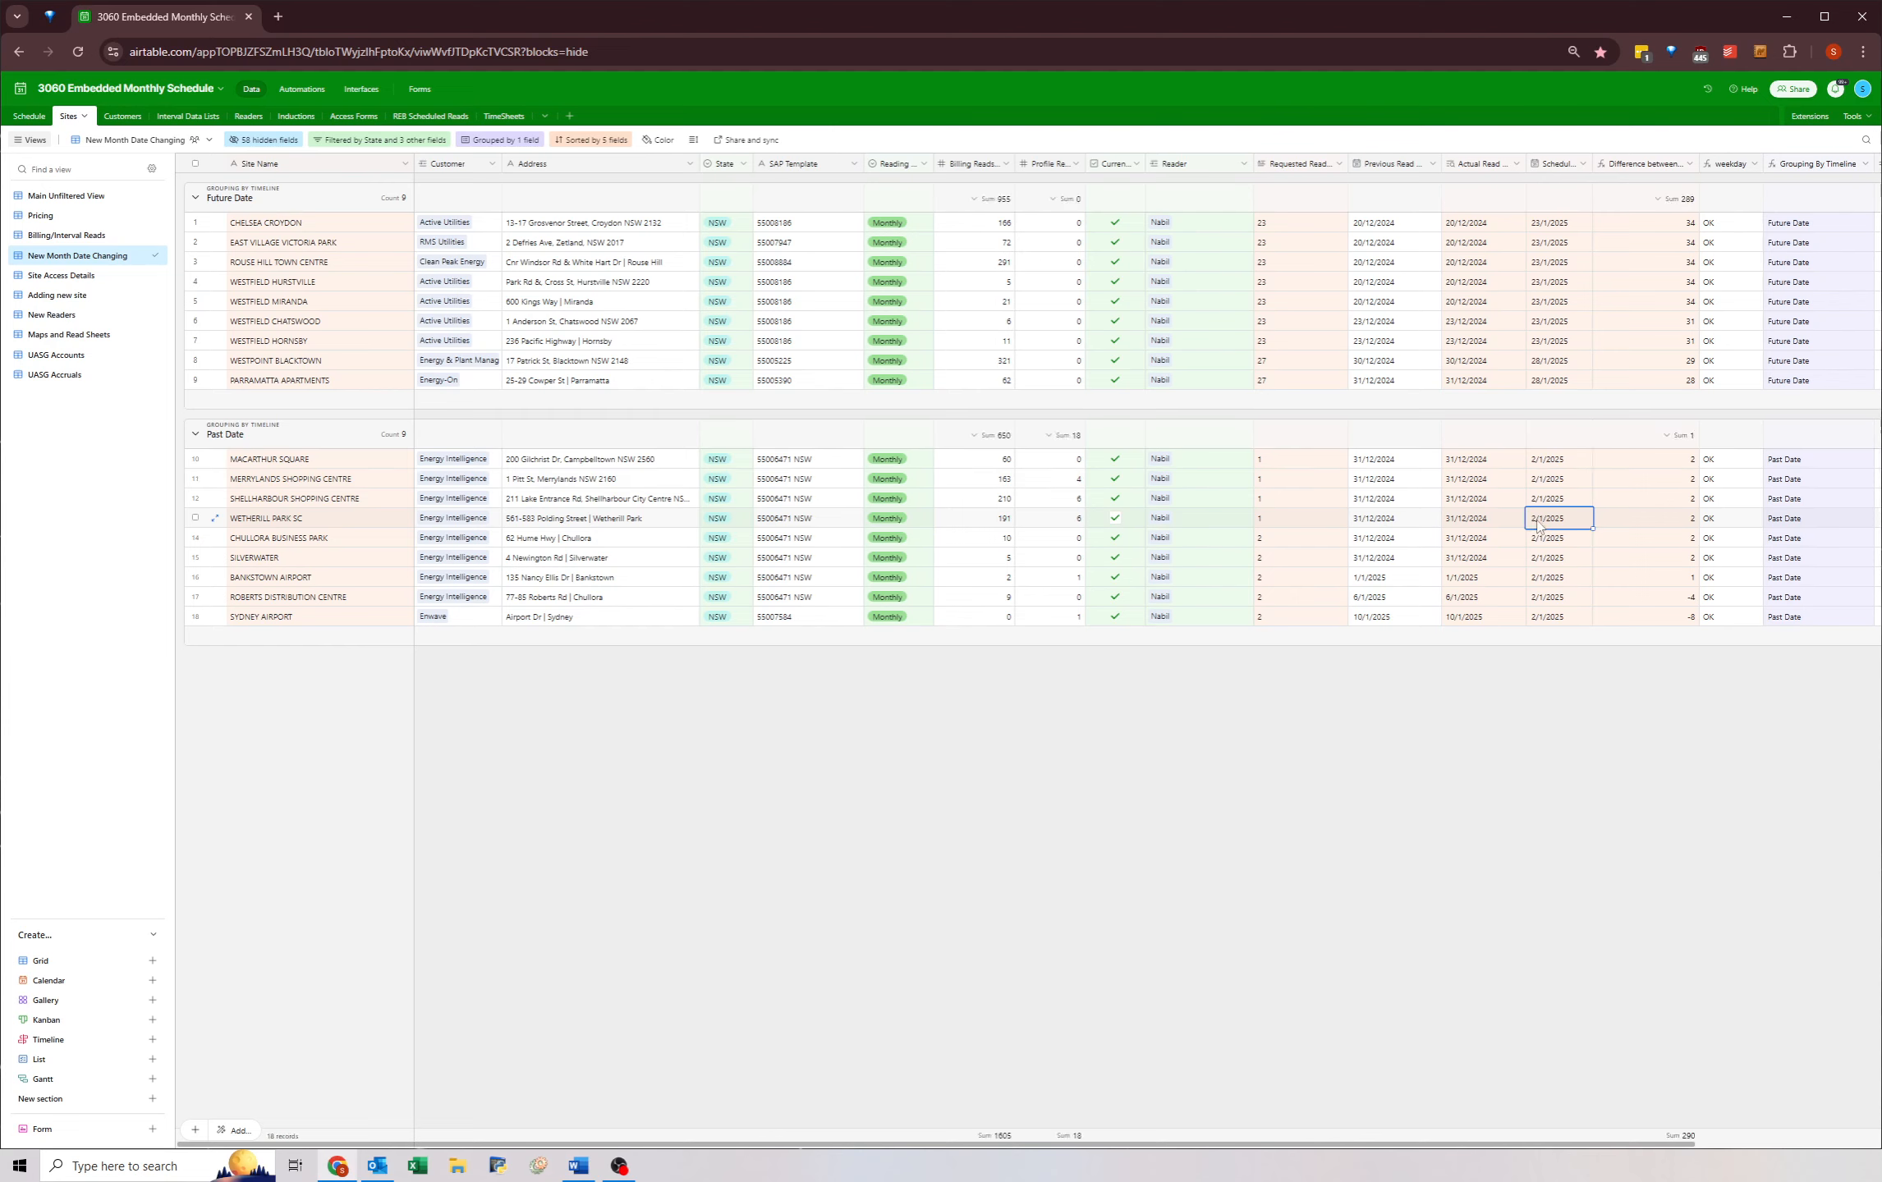
left_click(1537, 478)
left_click(1541, 498)
left_click(1541, 515)
left_click(1540, 461)
left_click(1540, 462)
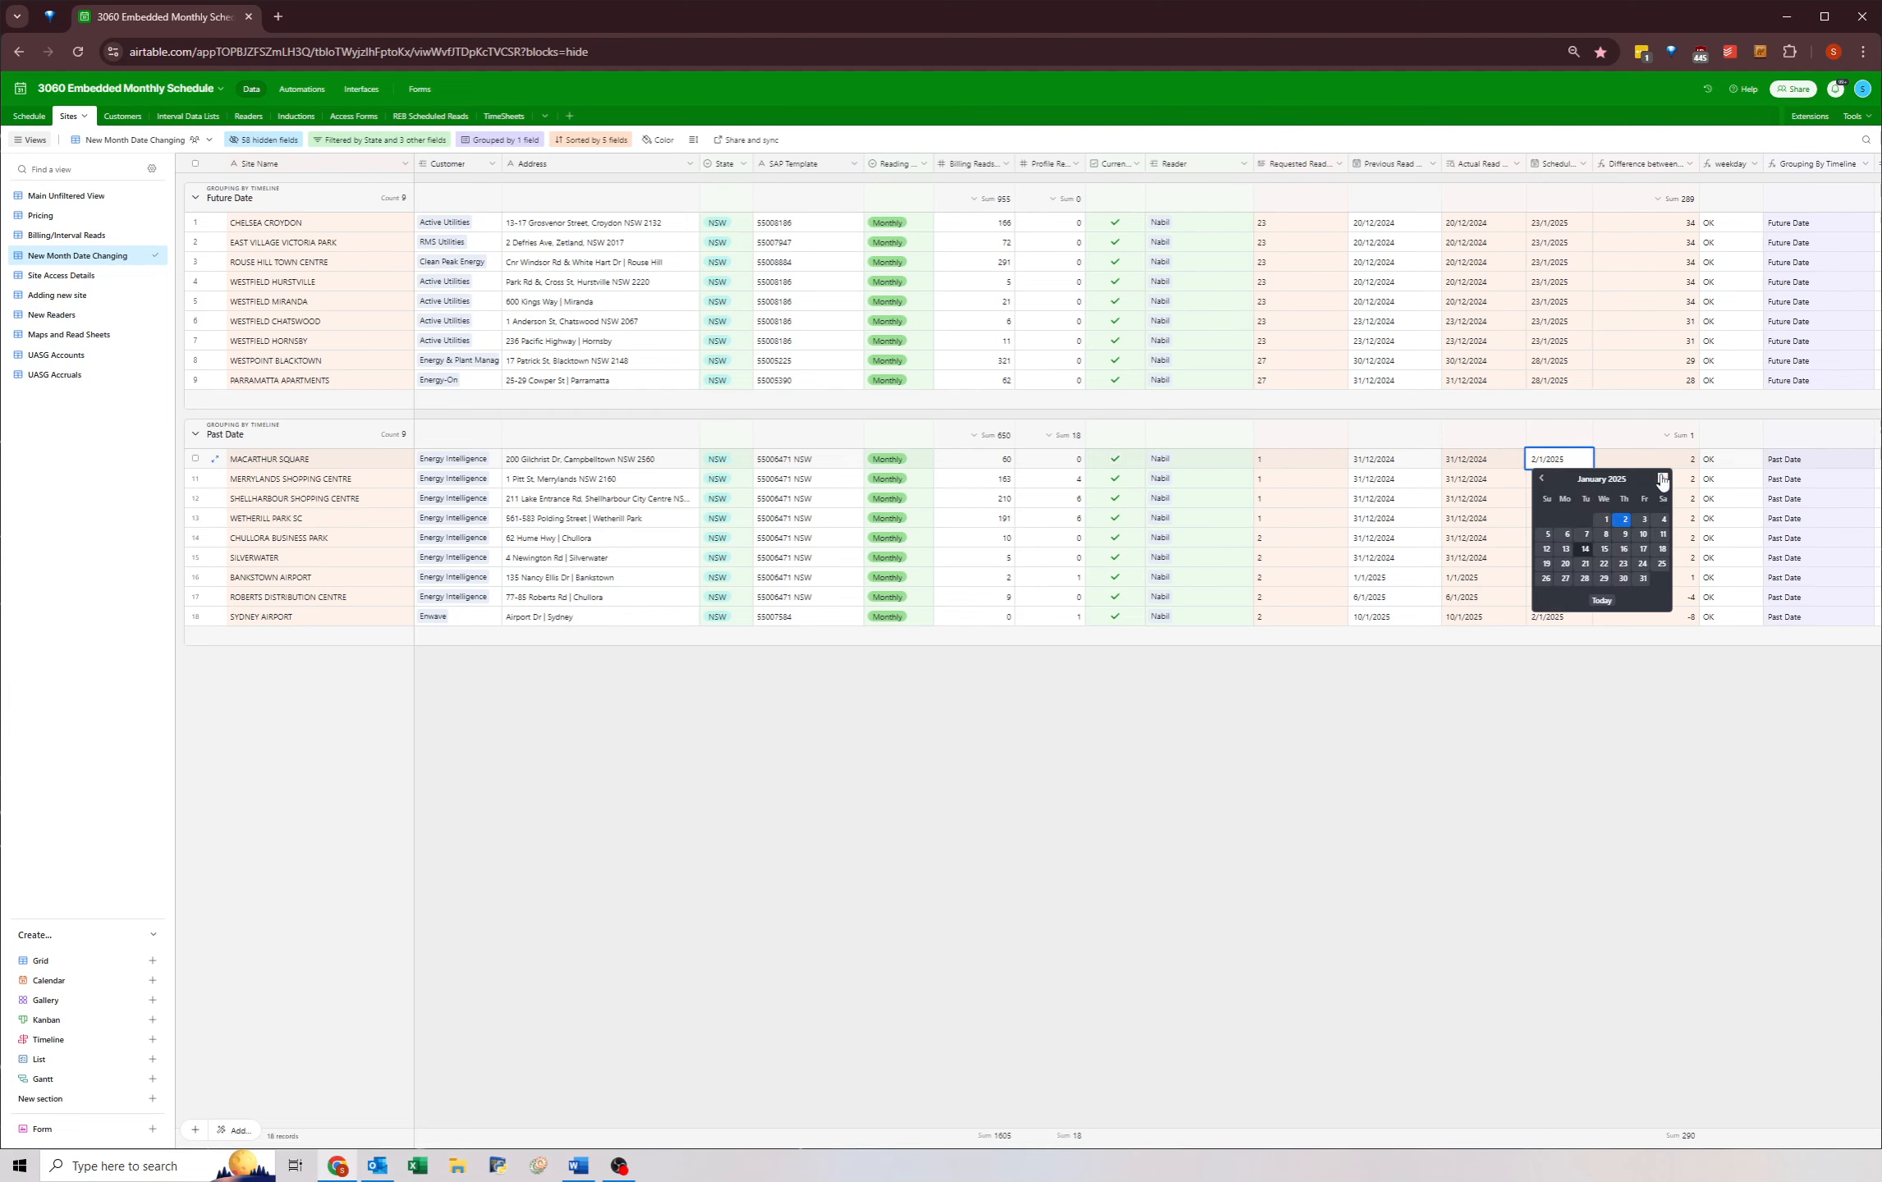
left_click(1566, 535)
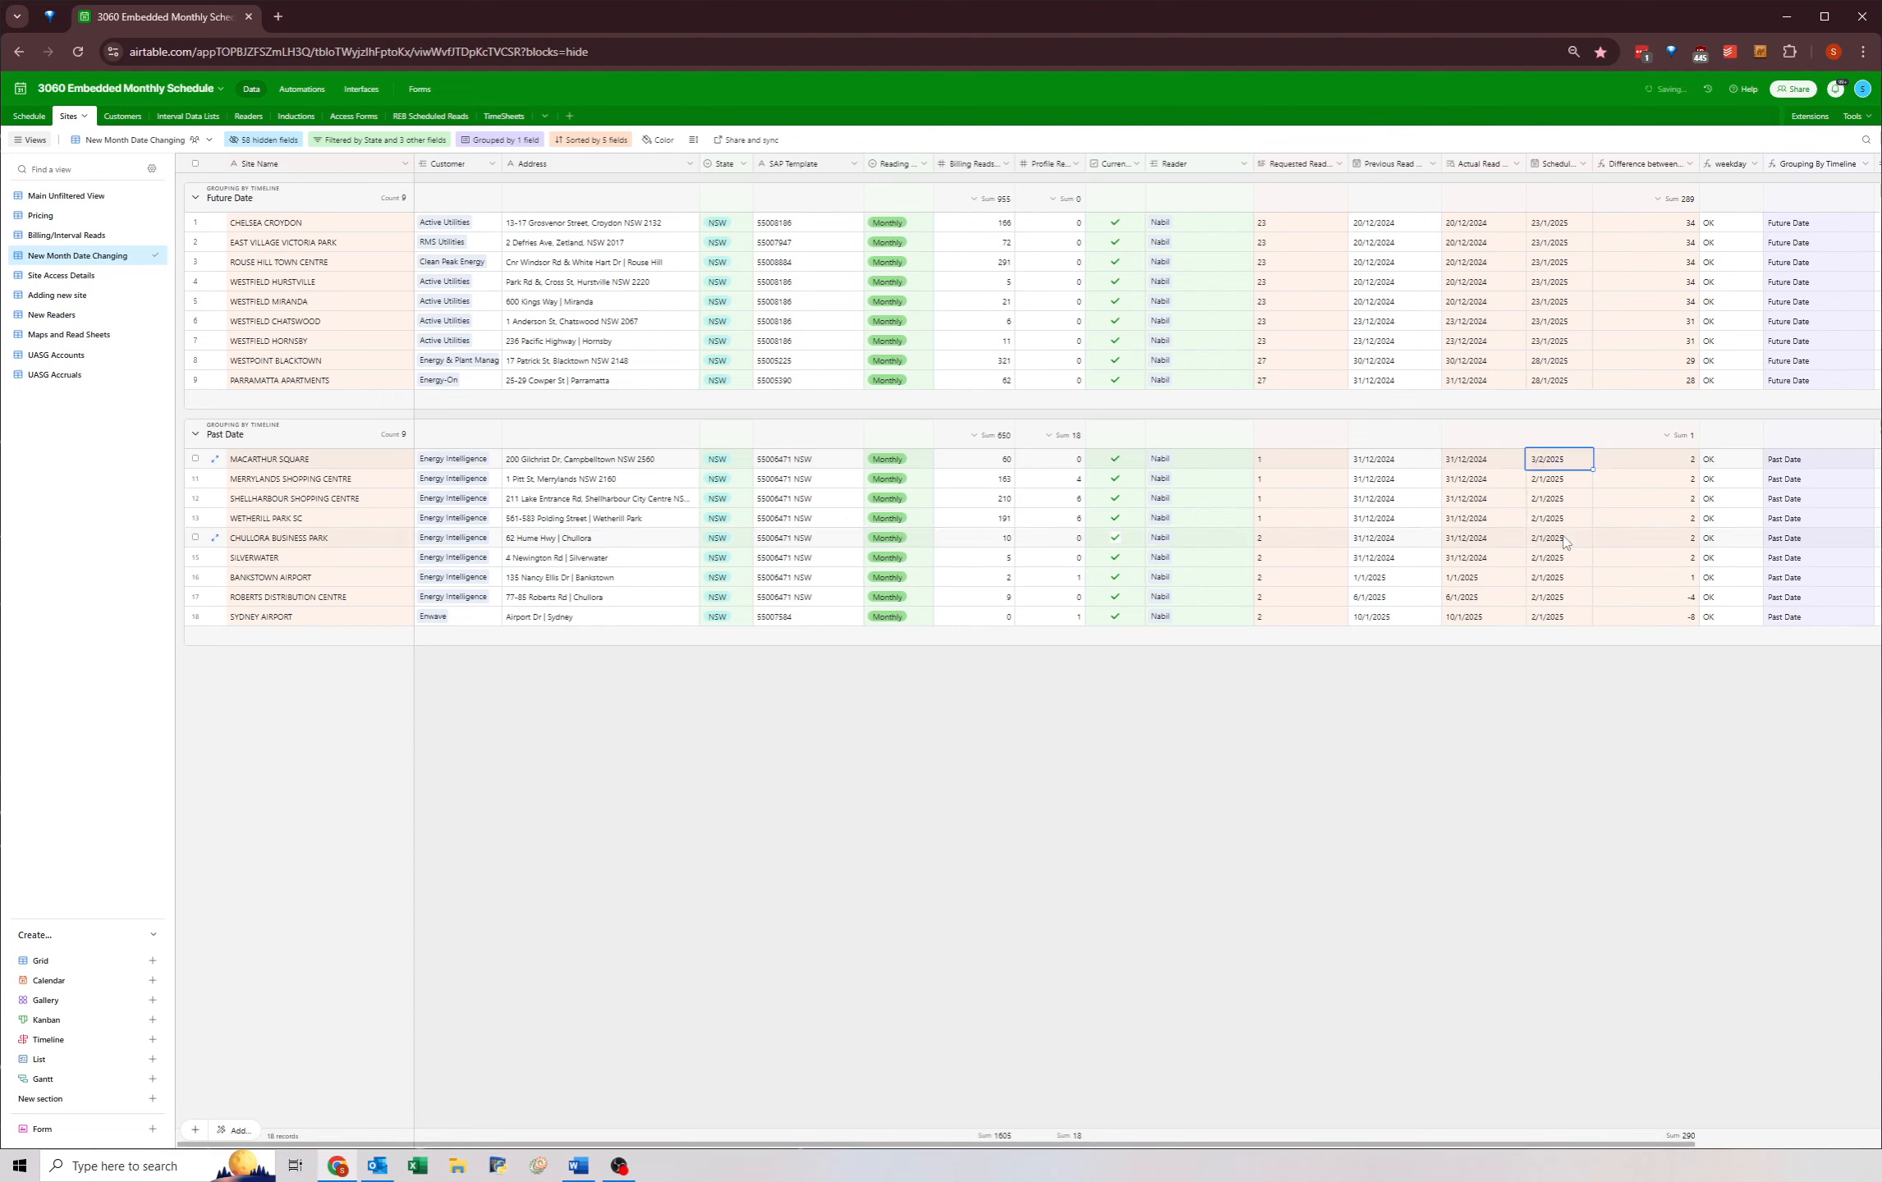
- Copy Macarthur Square's scheduled read date to Merrylands, Shellharbour and Wetherill Park
key("ctrl+c")
left_click(1536, 482)
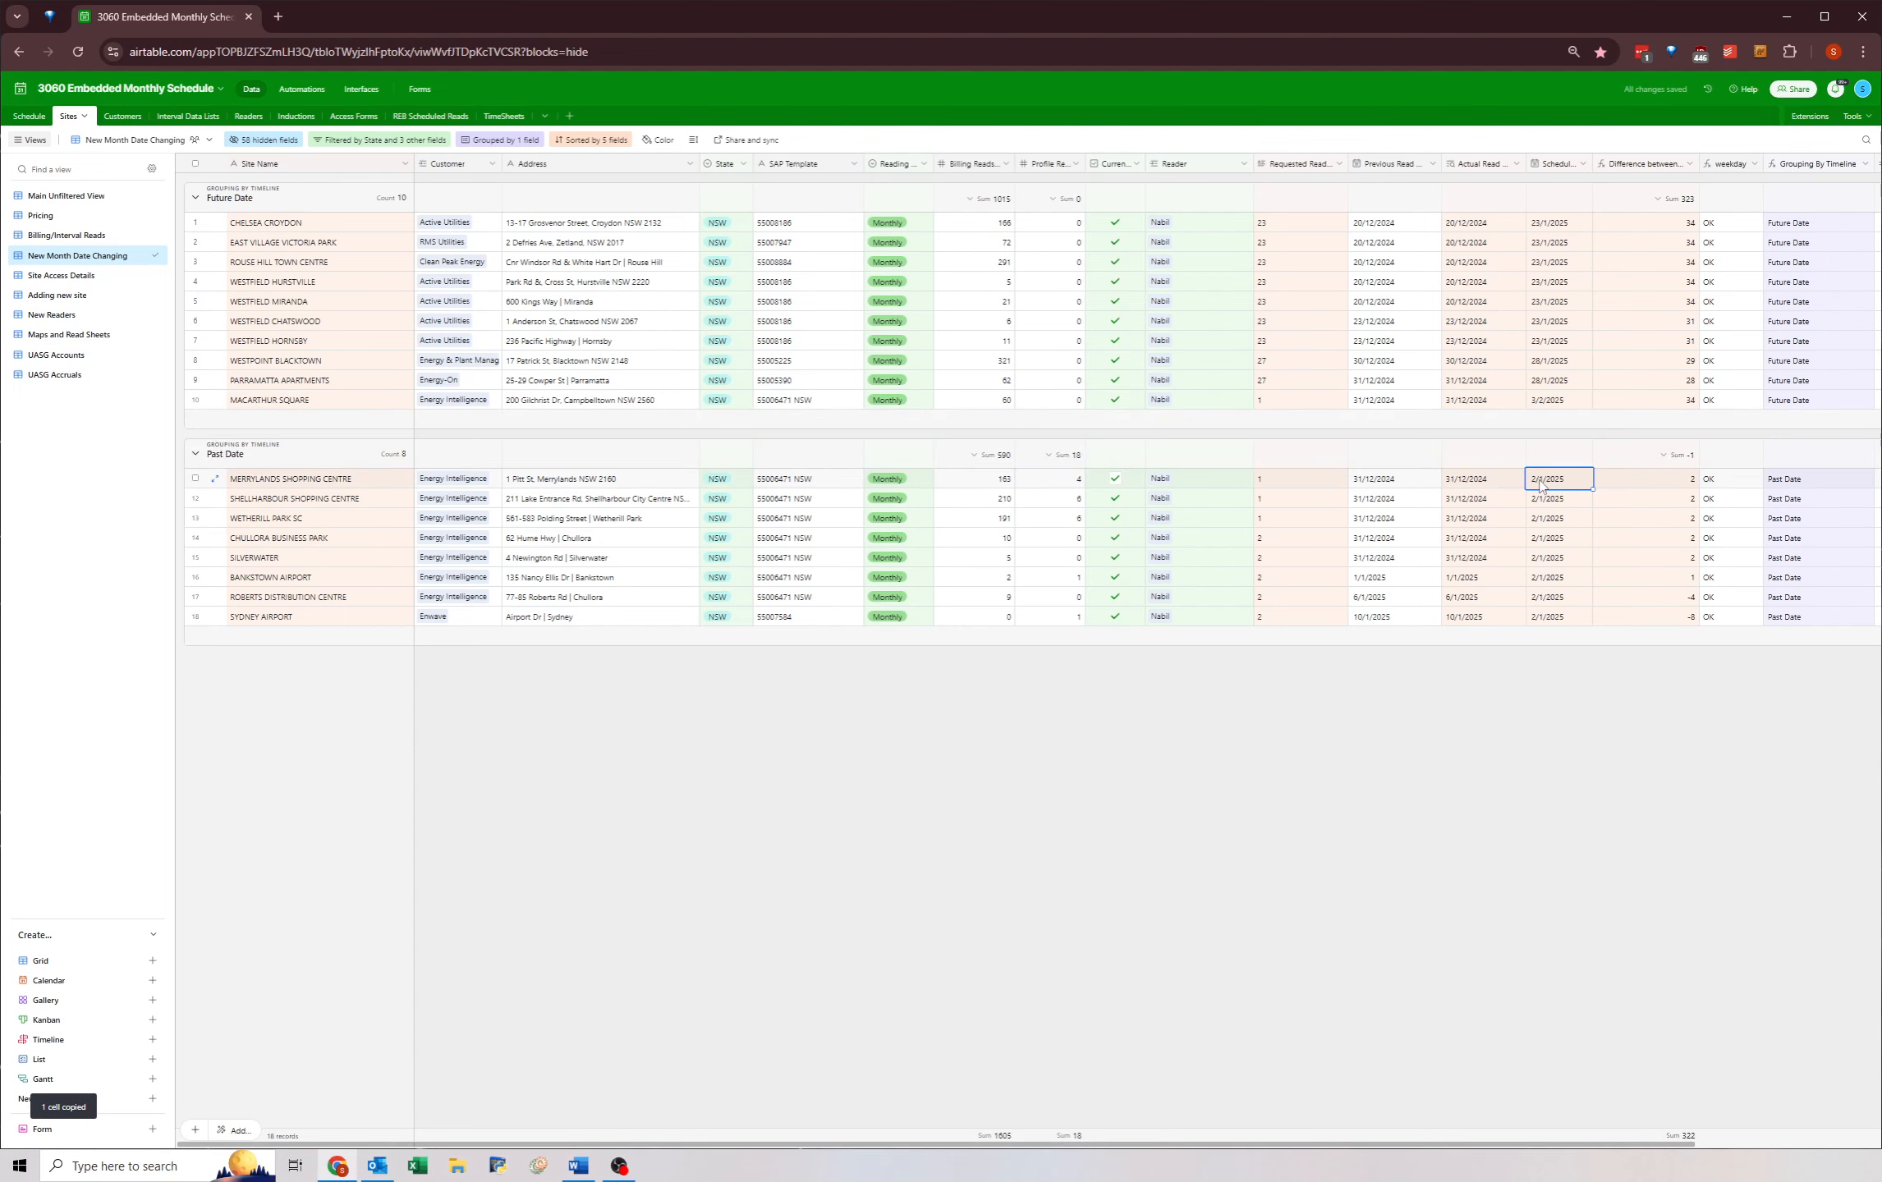
key("ctrl+v")
left_click(1549, 504)
key("ctrl+v")
left_click(1549, 522)
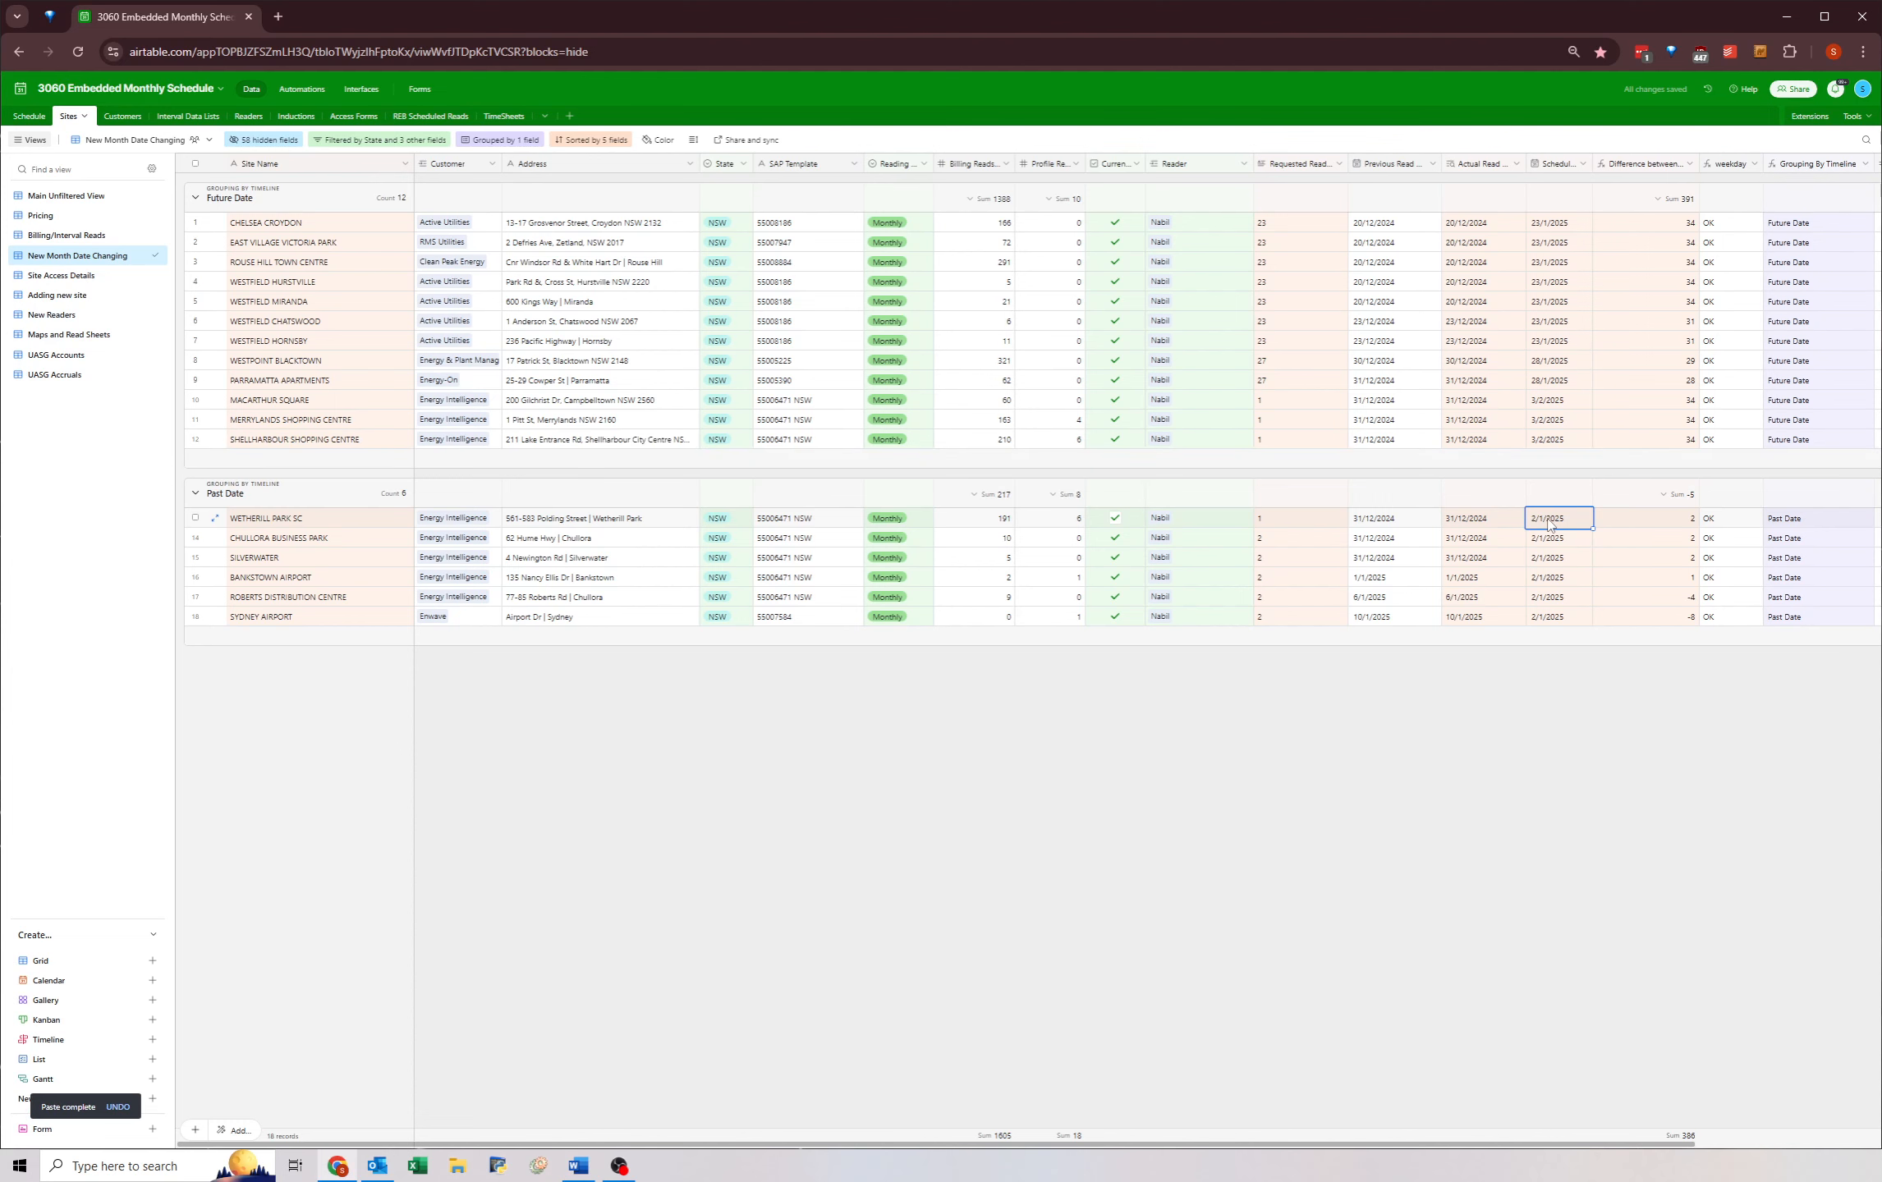
key("ctrl+v")
- Set Chullora Business Park's scheduled read date to 3/2/2025 and copy it to Silverwater, Bankstown Airport, Roberts Distribution Centre and Sydney Airport
left_click(1549, 540)
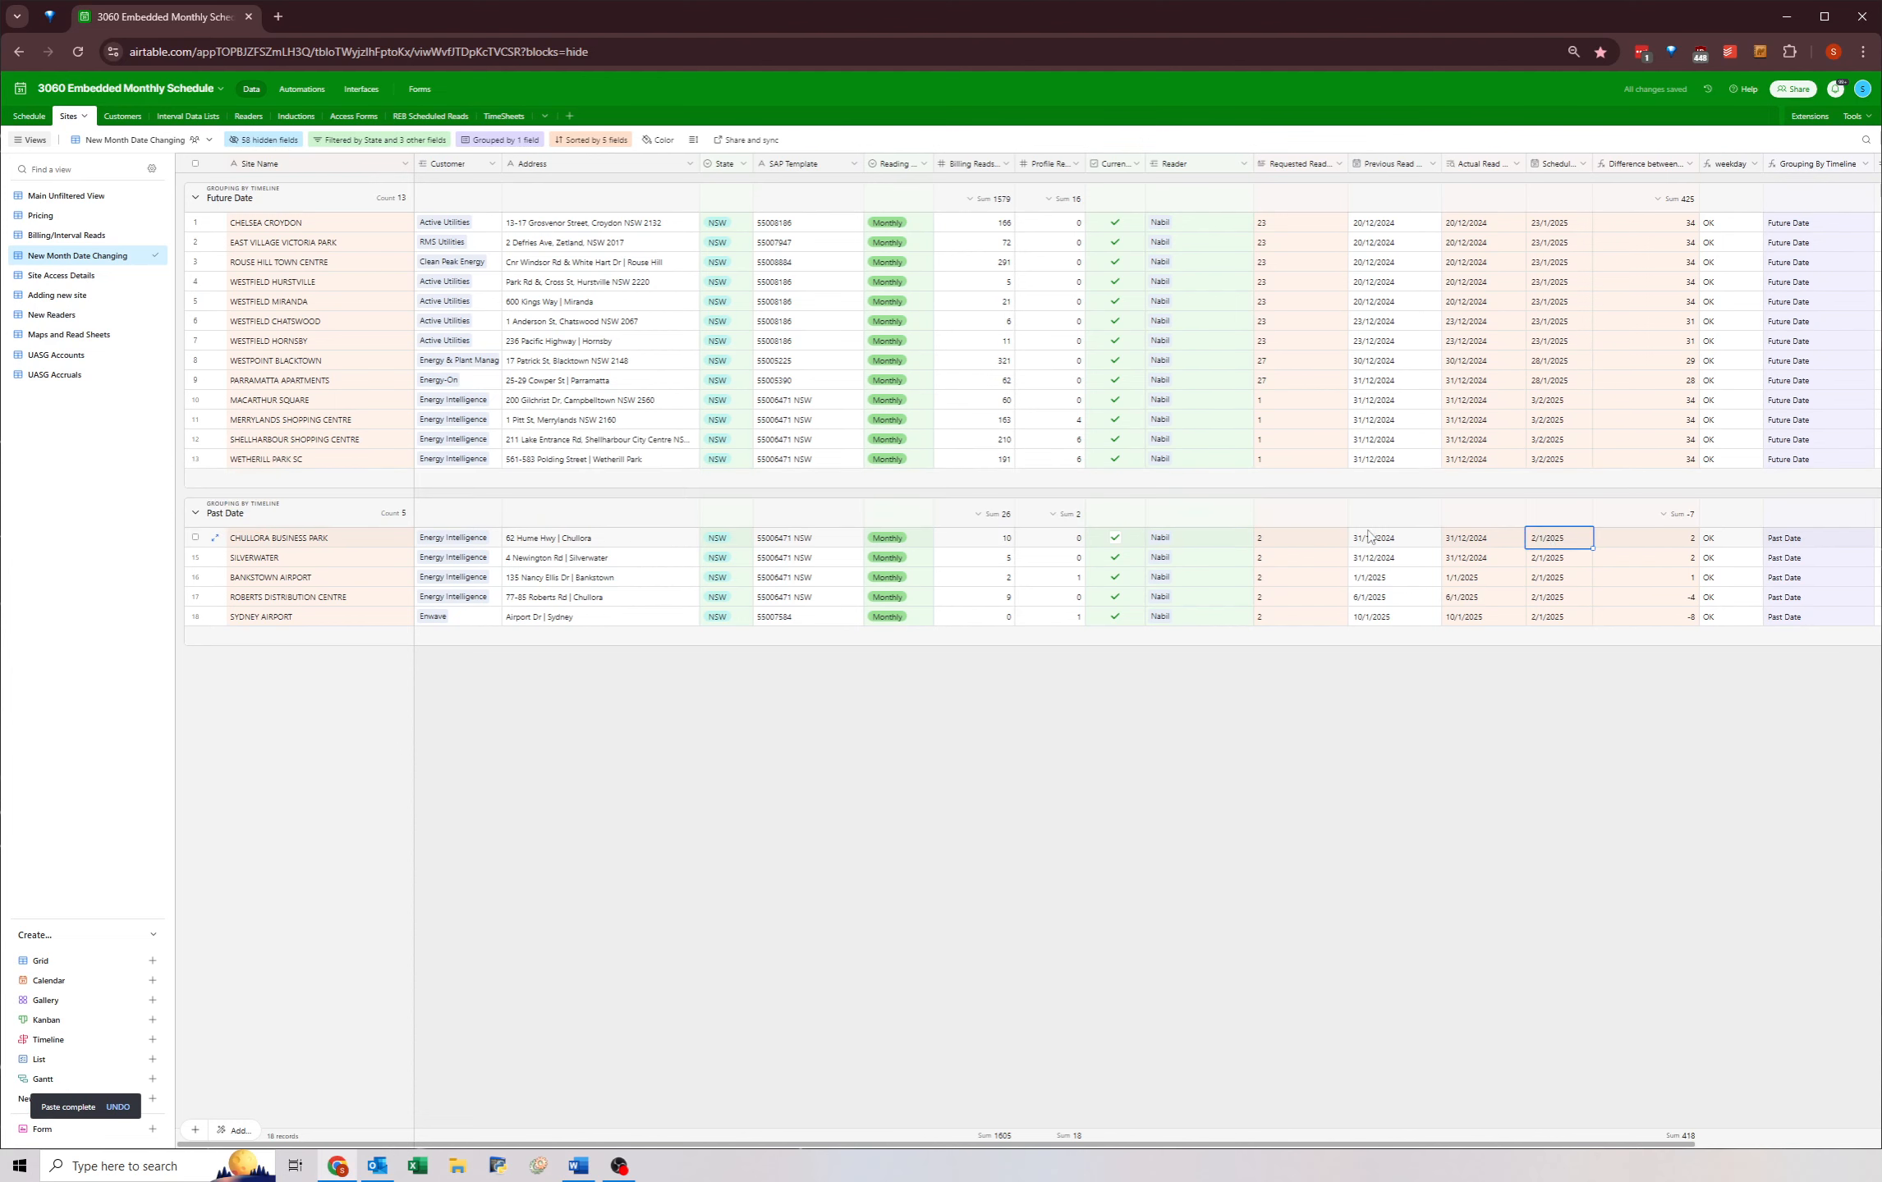
left_click(1542, 540)
left_click(1659, 558)
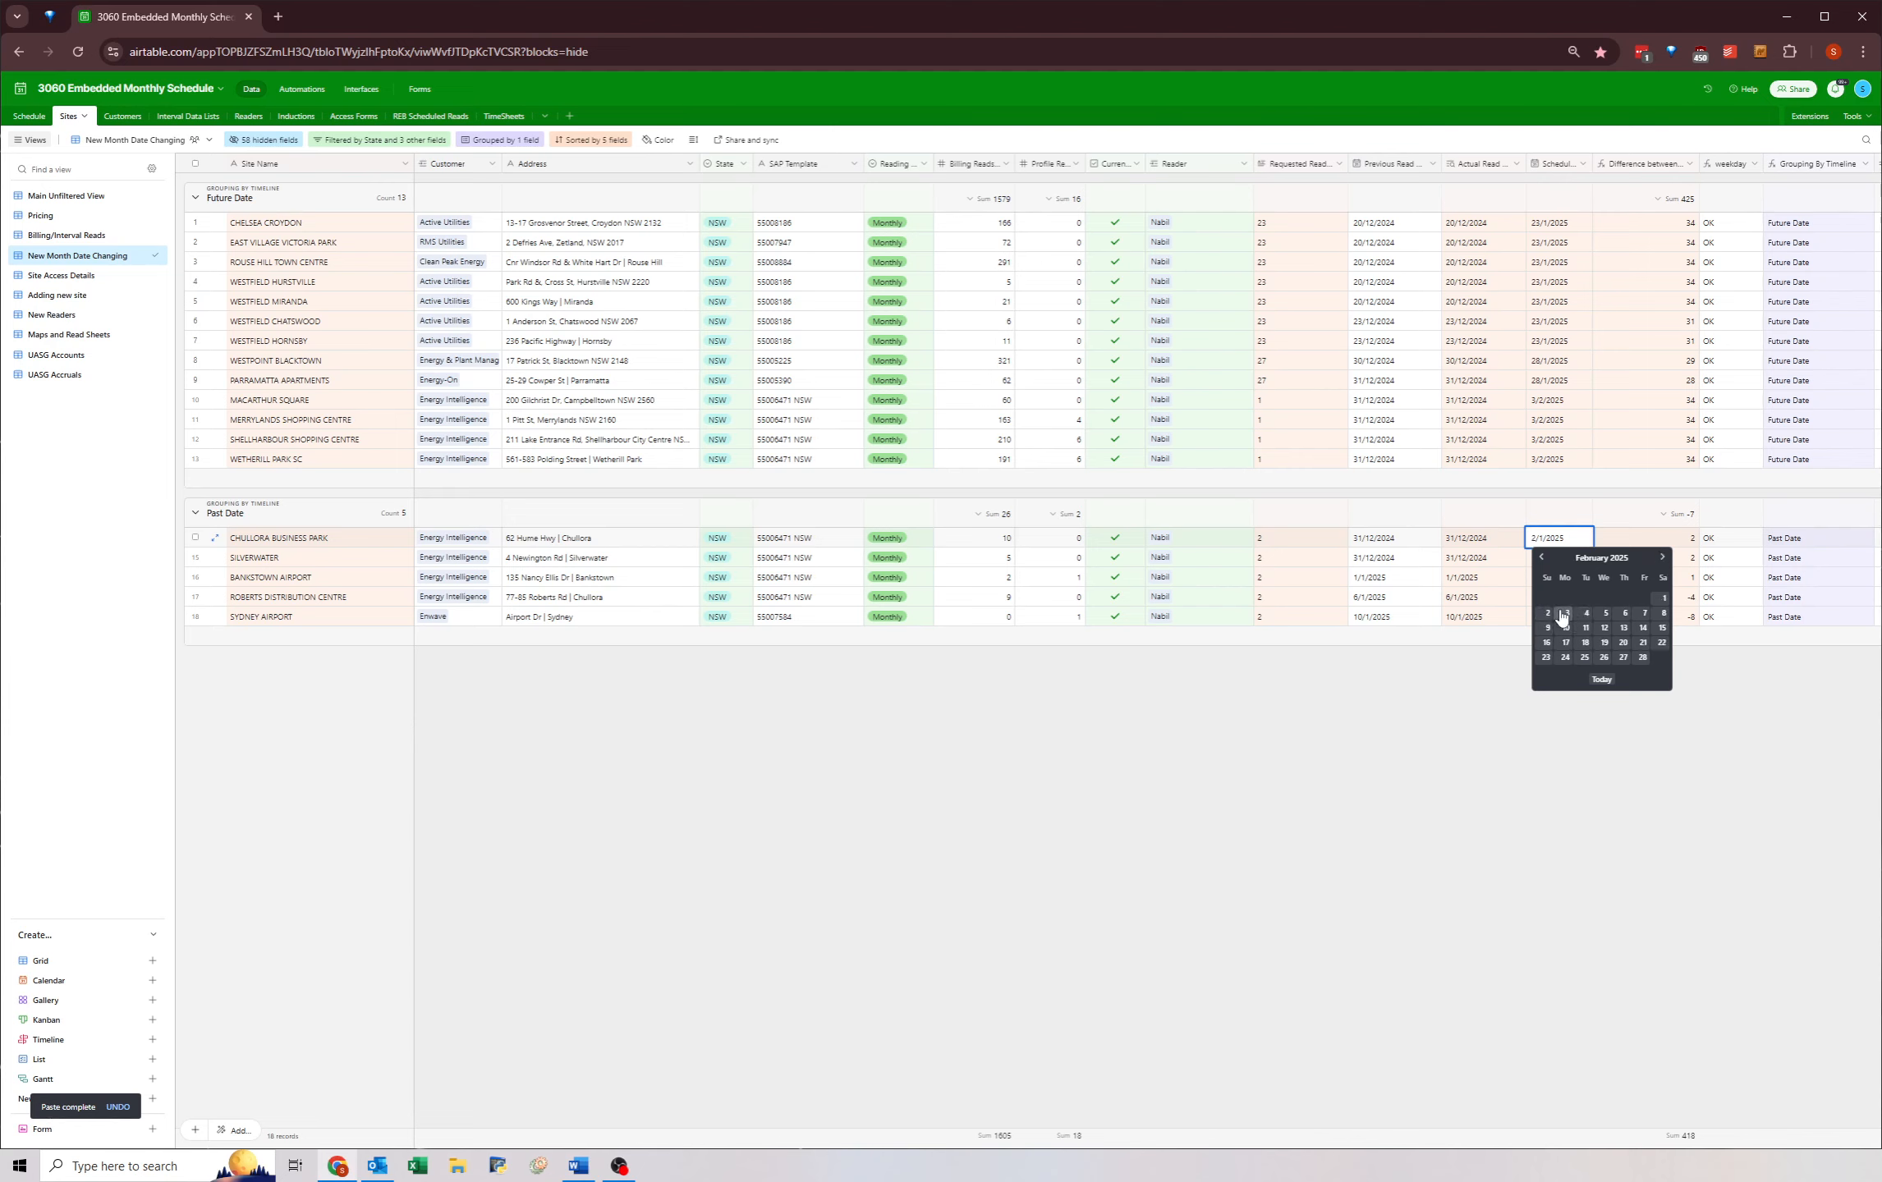
left_click(1564, 619)
key("ctrl+c")
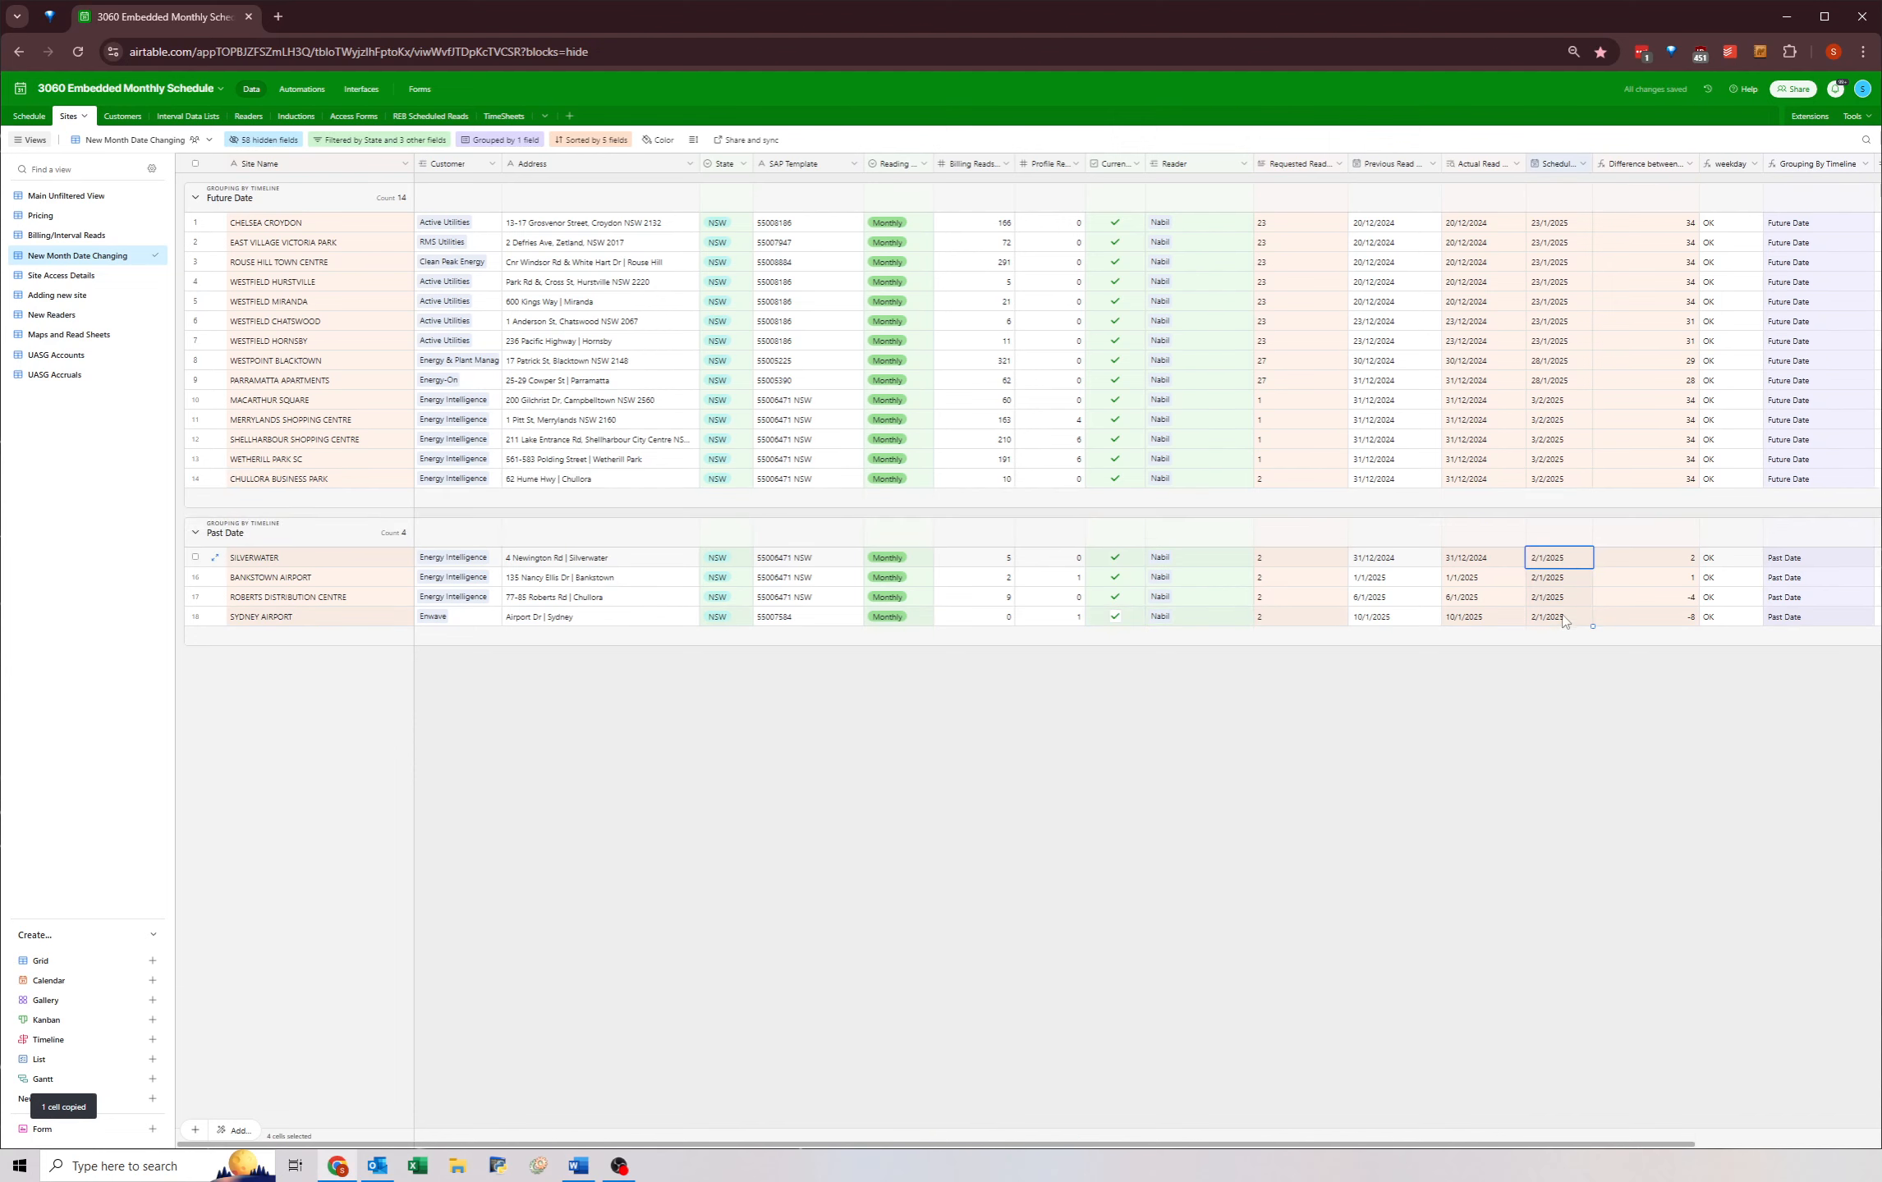
left_click(1562, 617, "shift")
key("ctrl+v")
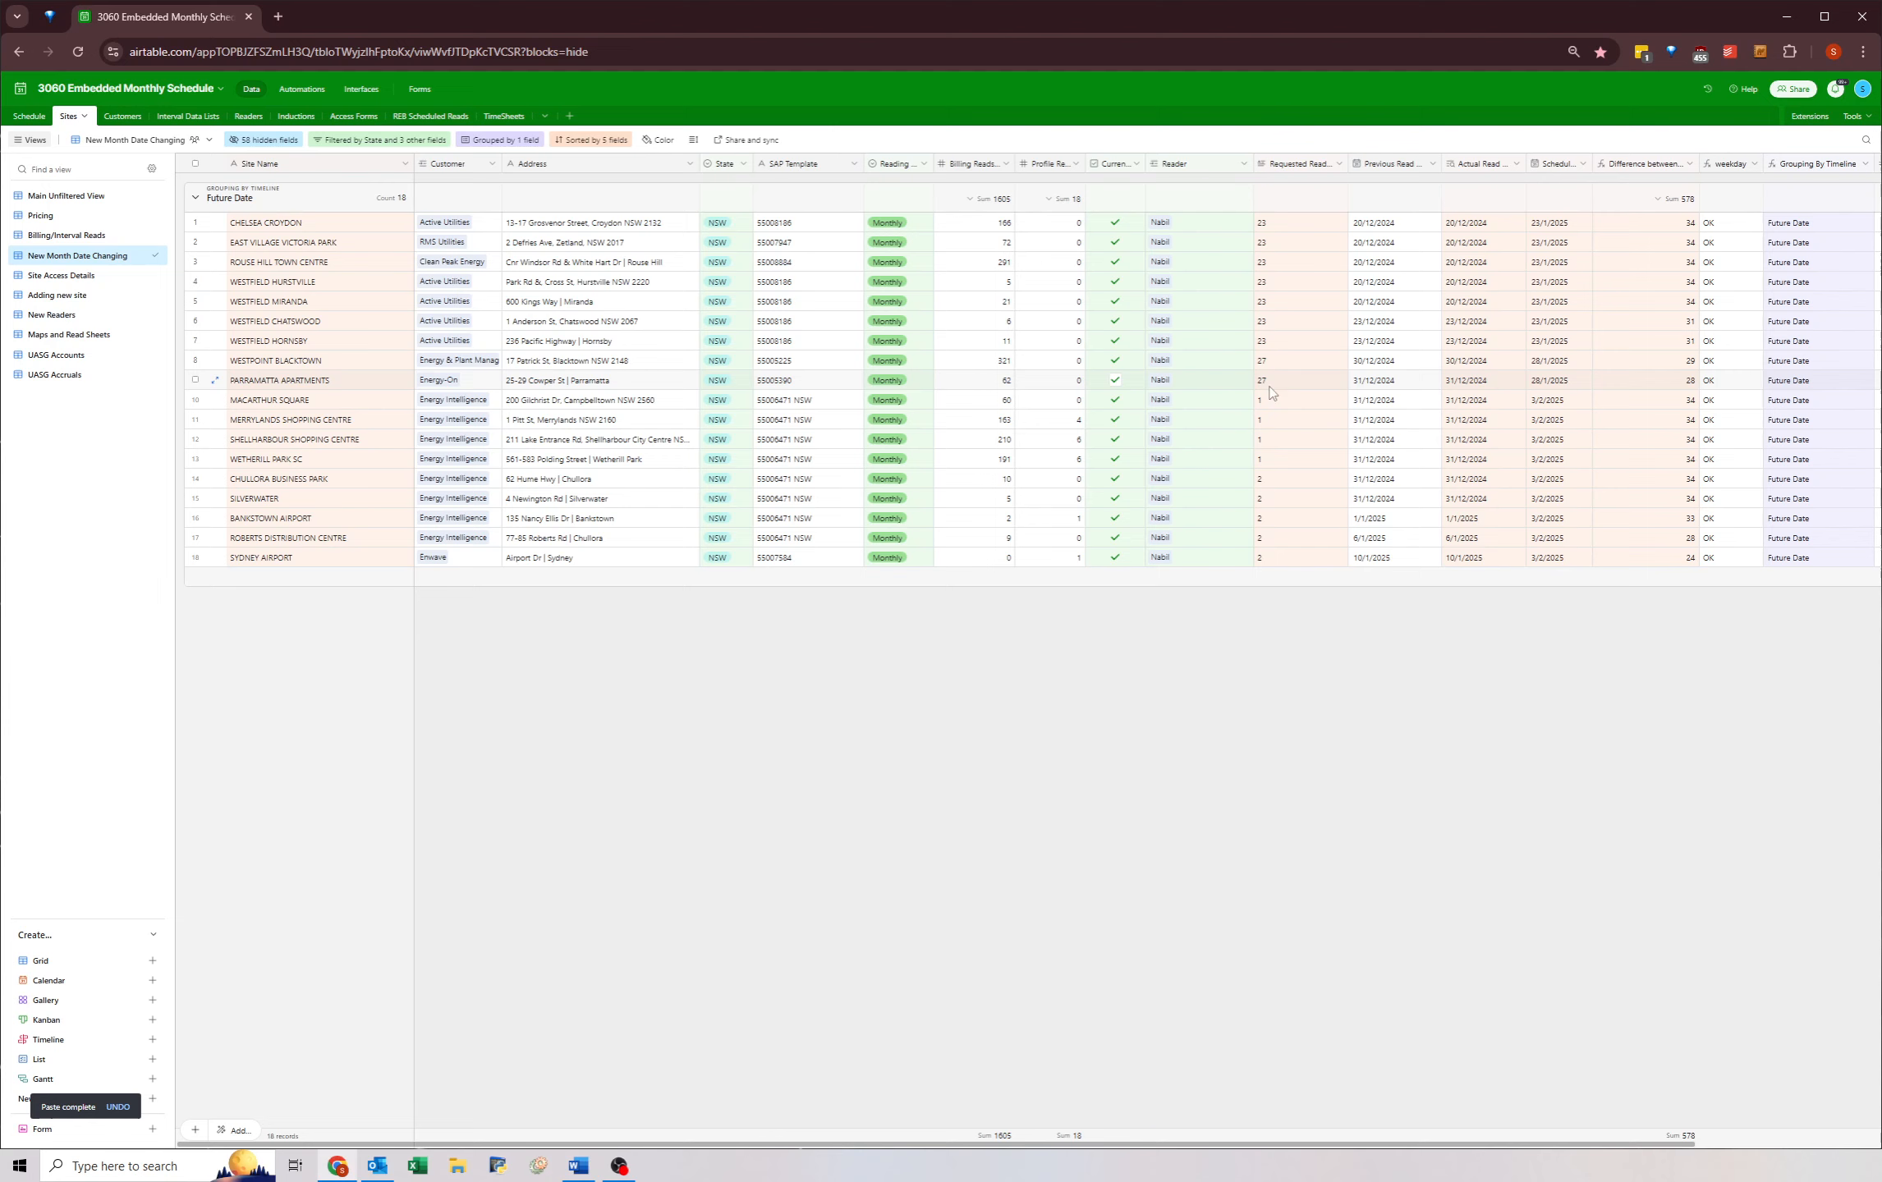
left_click(1554, 559)
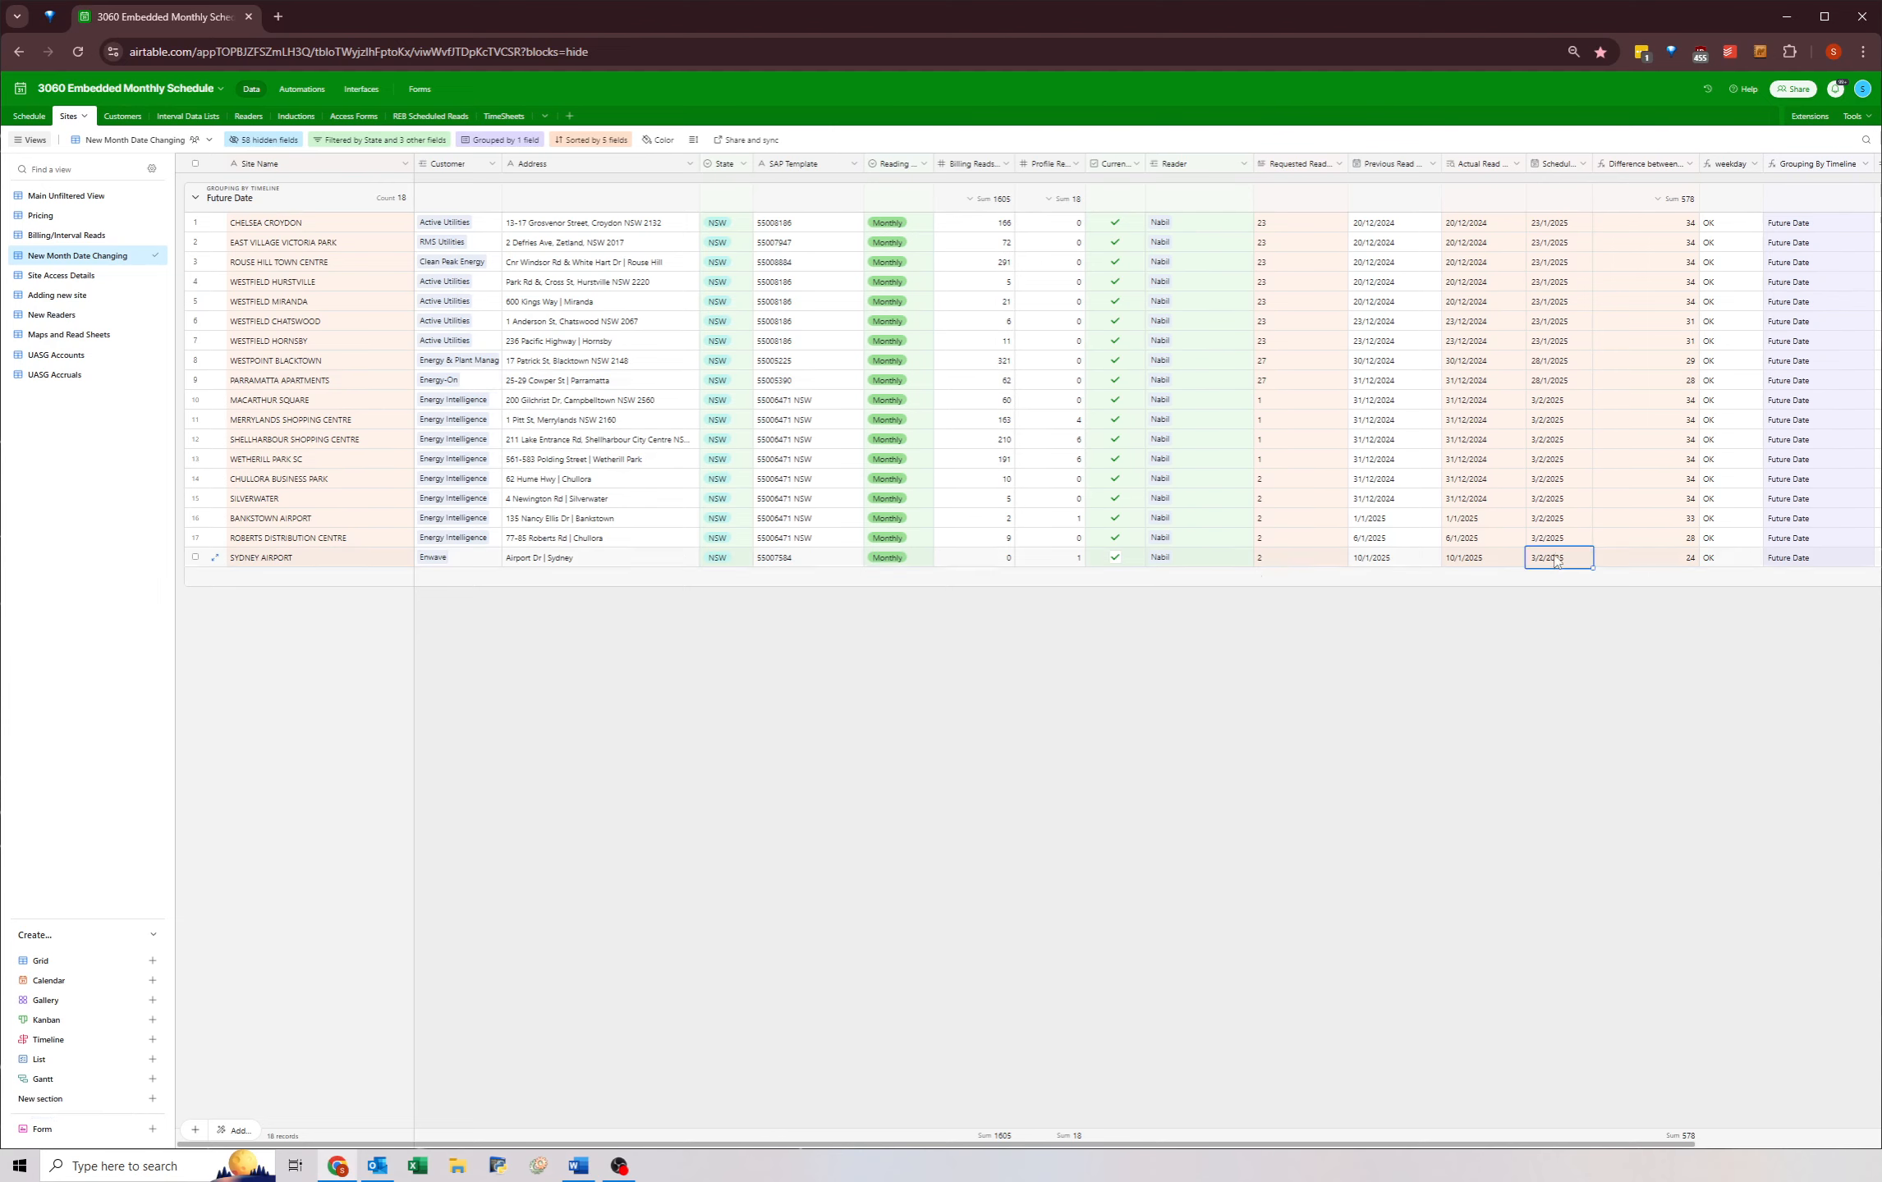
left_click(276, 439)
left_click_drag(267, 464, 301, 425)
key("space")
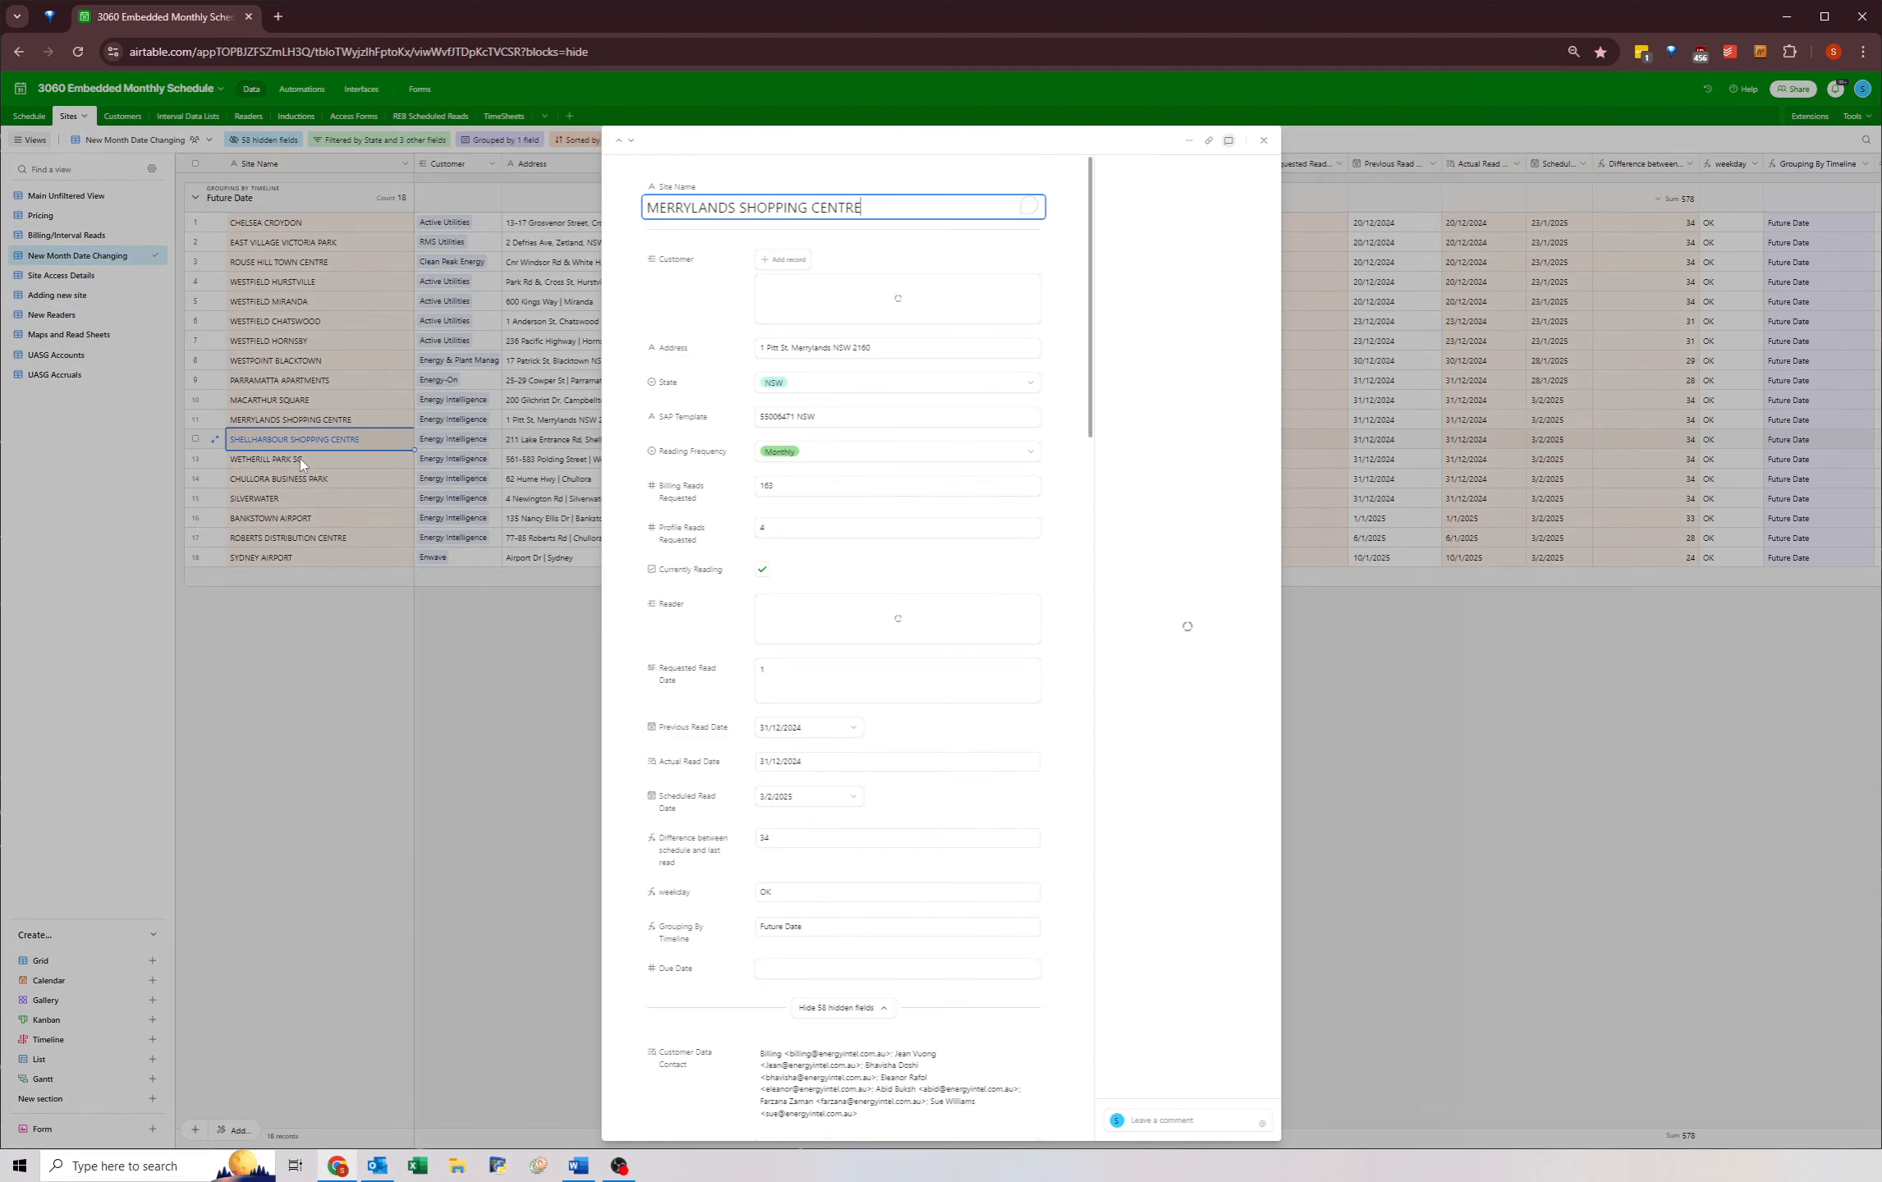
left_click(299, 459)
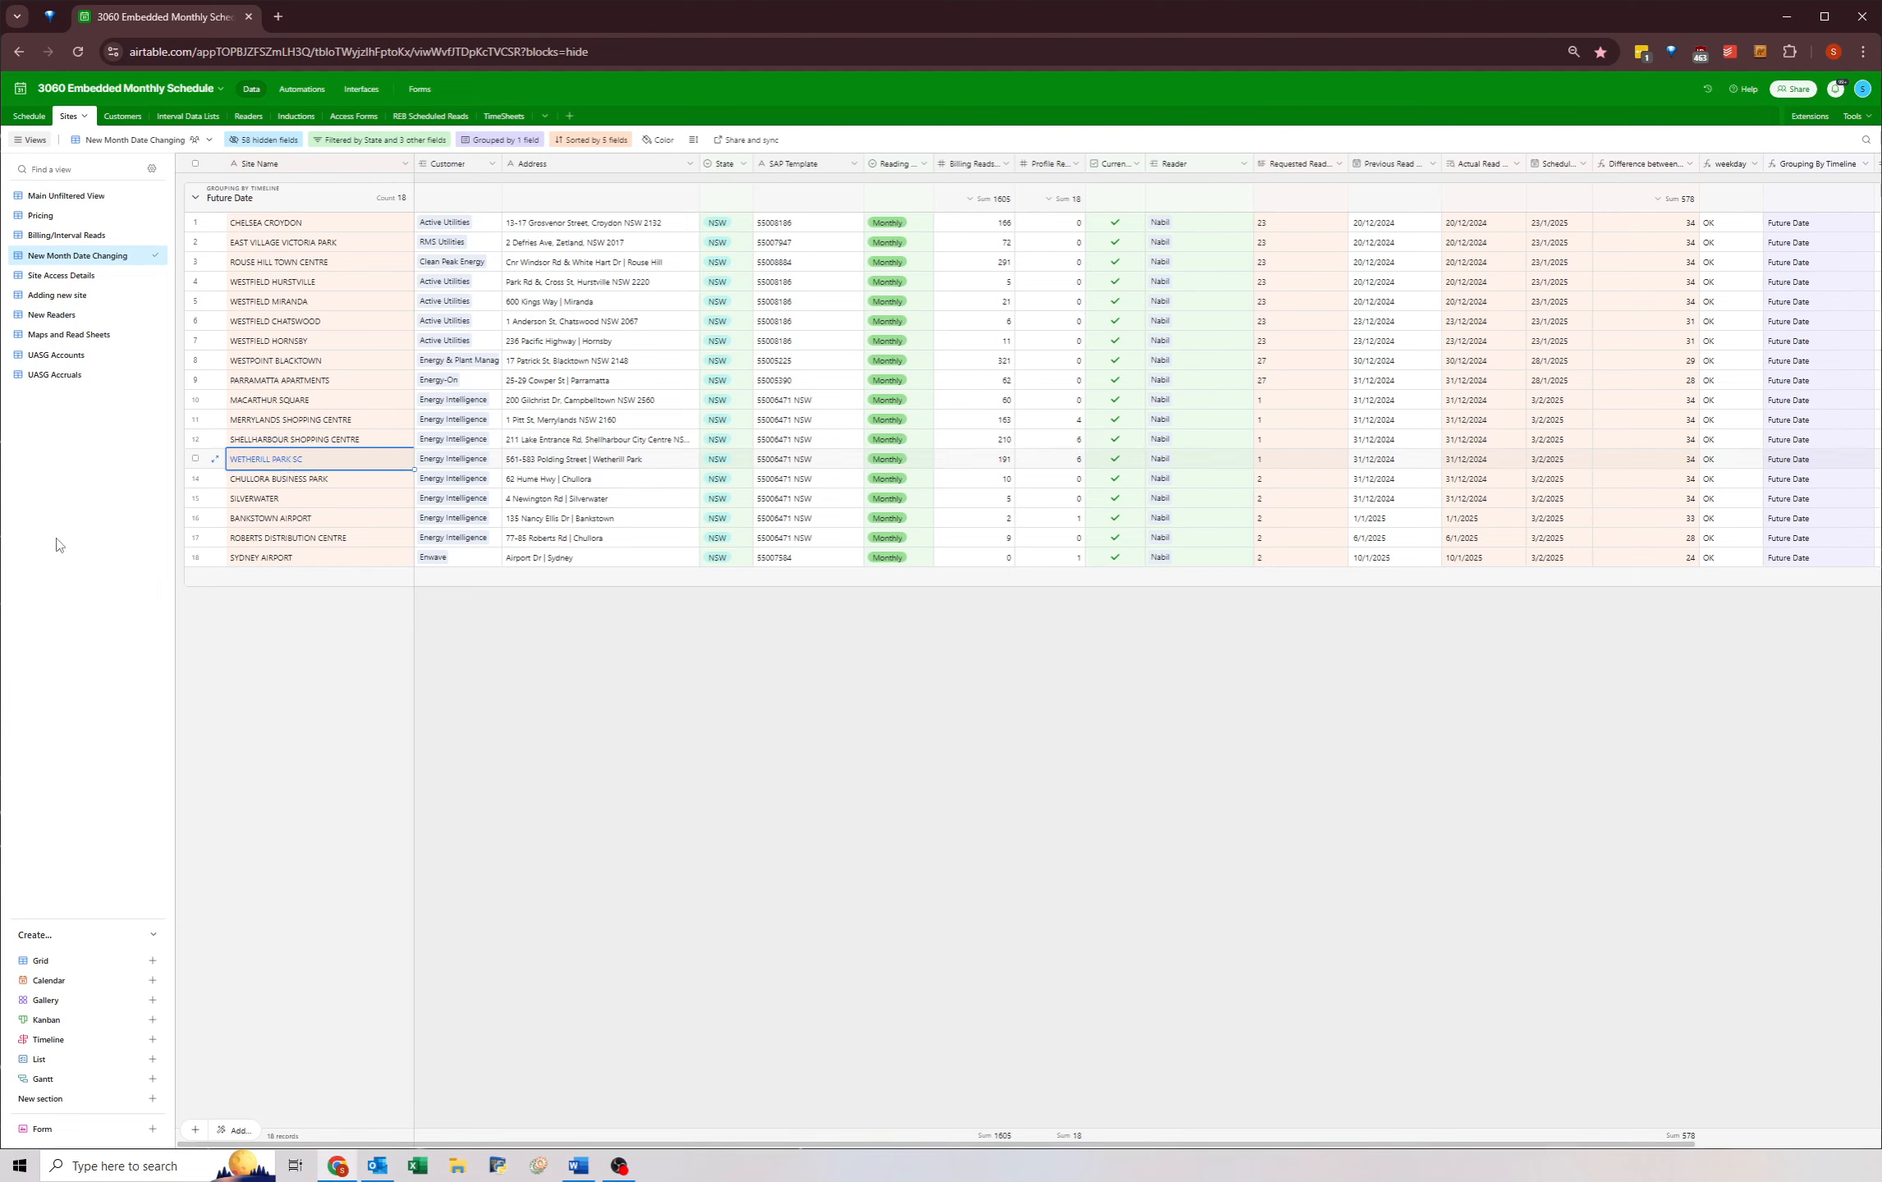
- Clear the person from the Reader filter condition and change the State condition to VIC
left_click(342, 143)
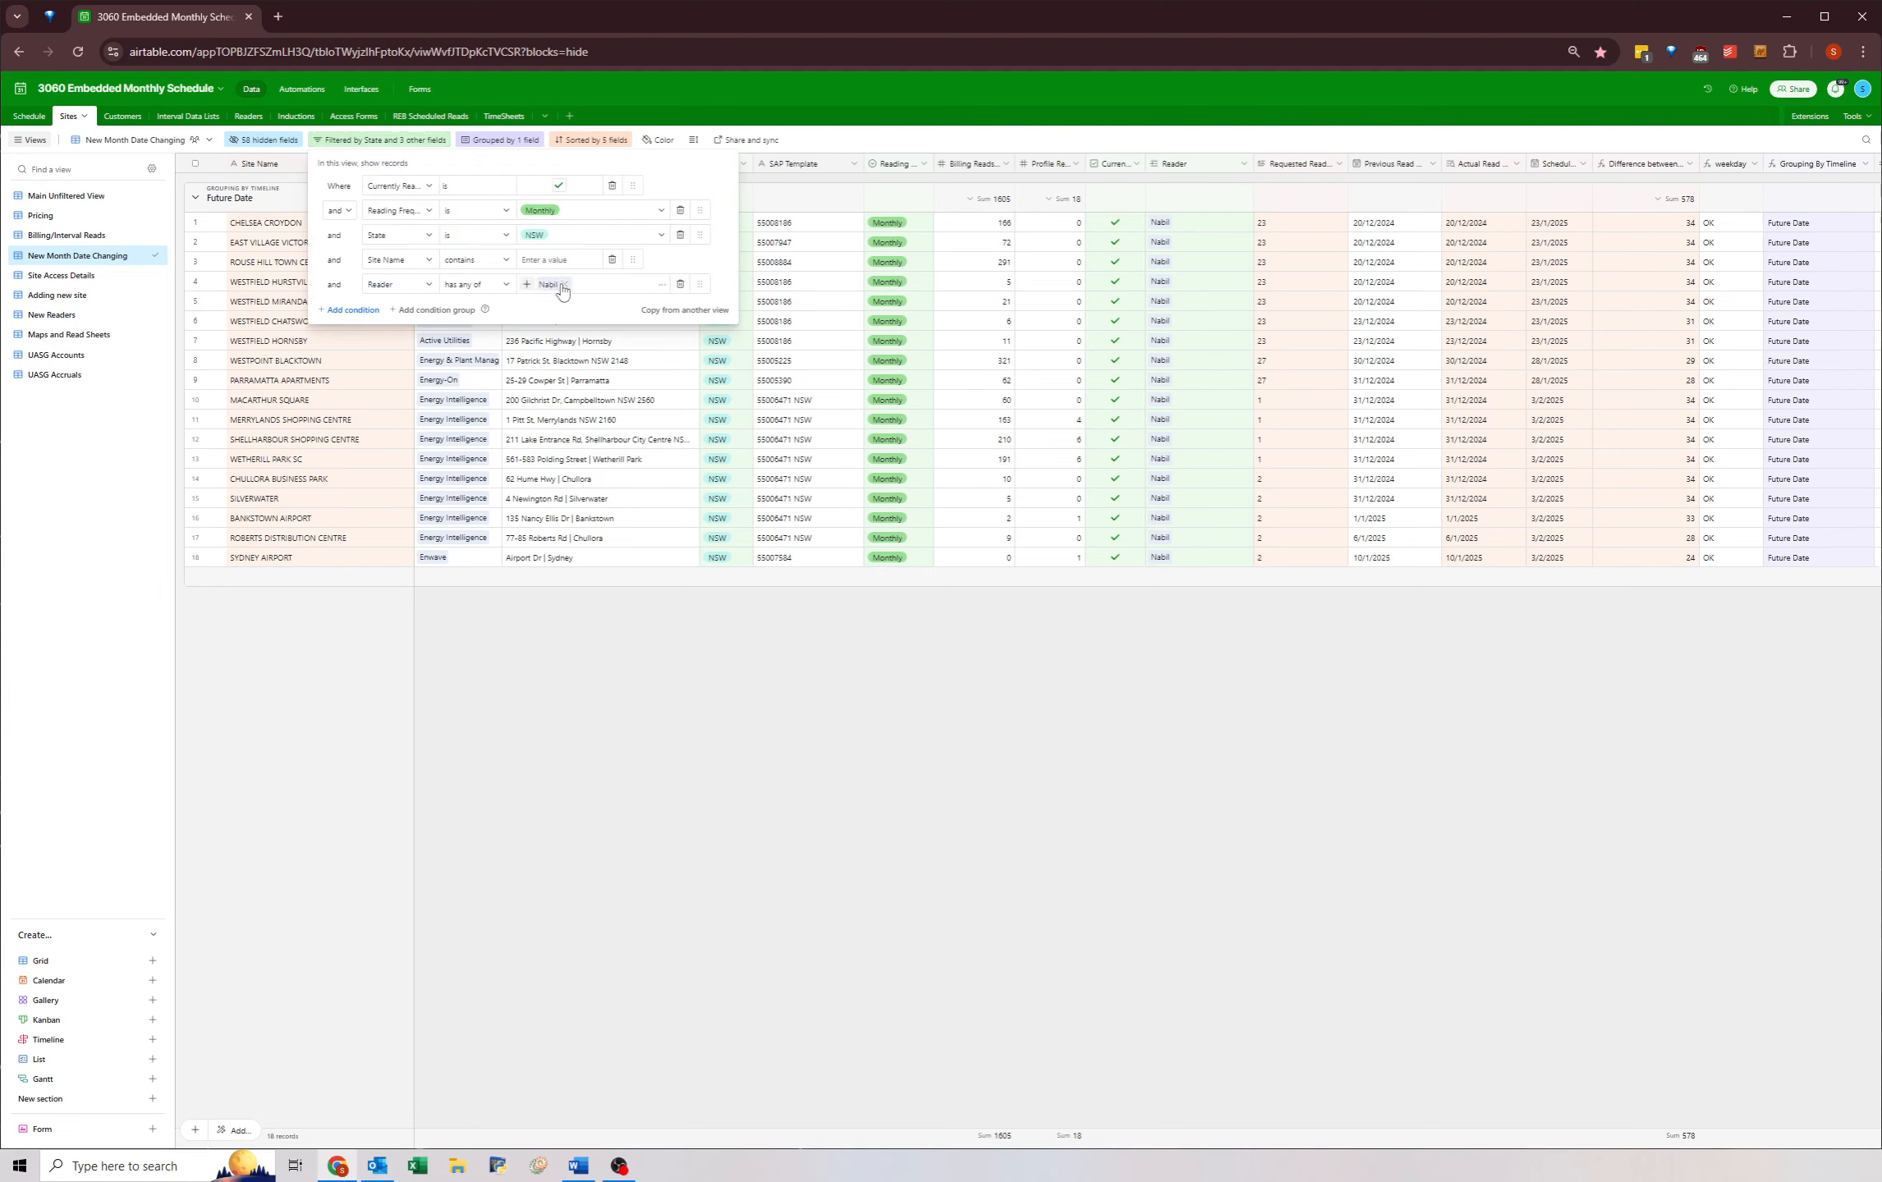
left_click(563, 284)
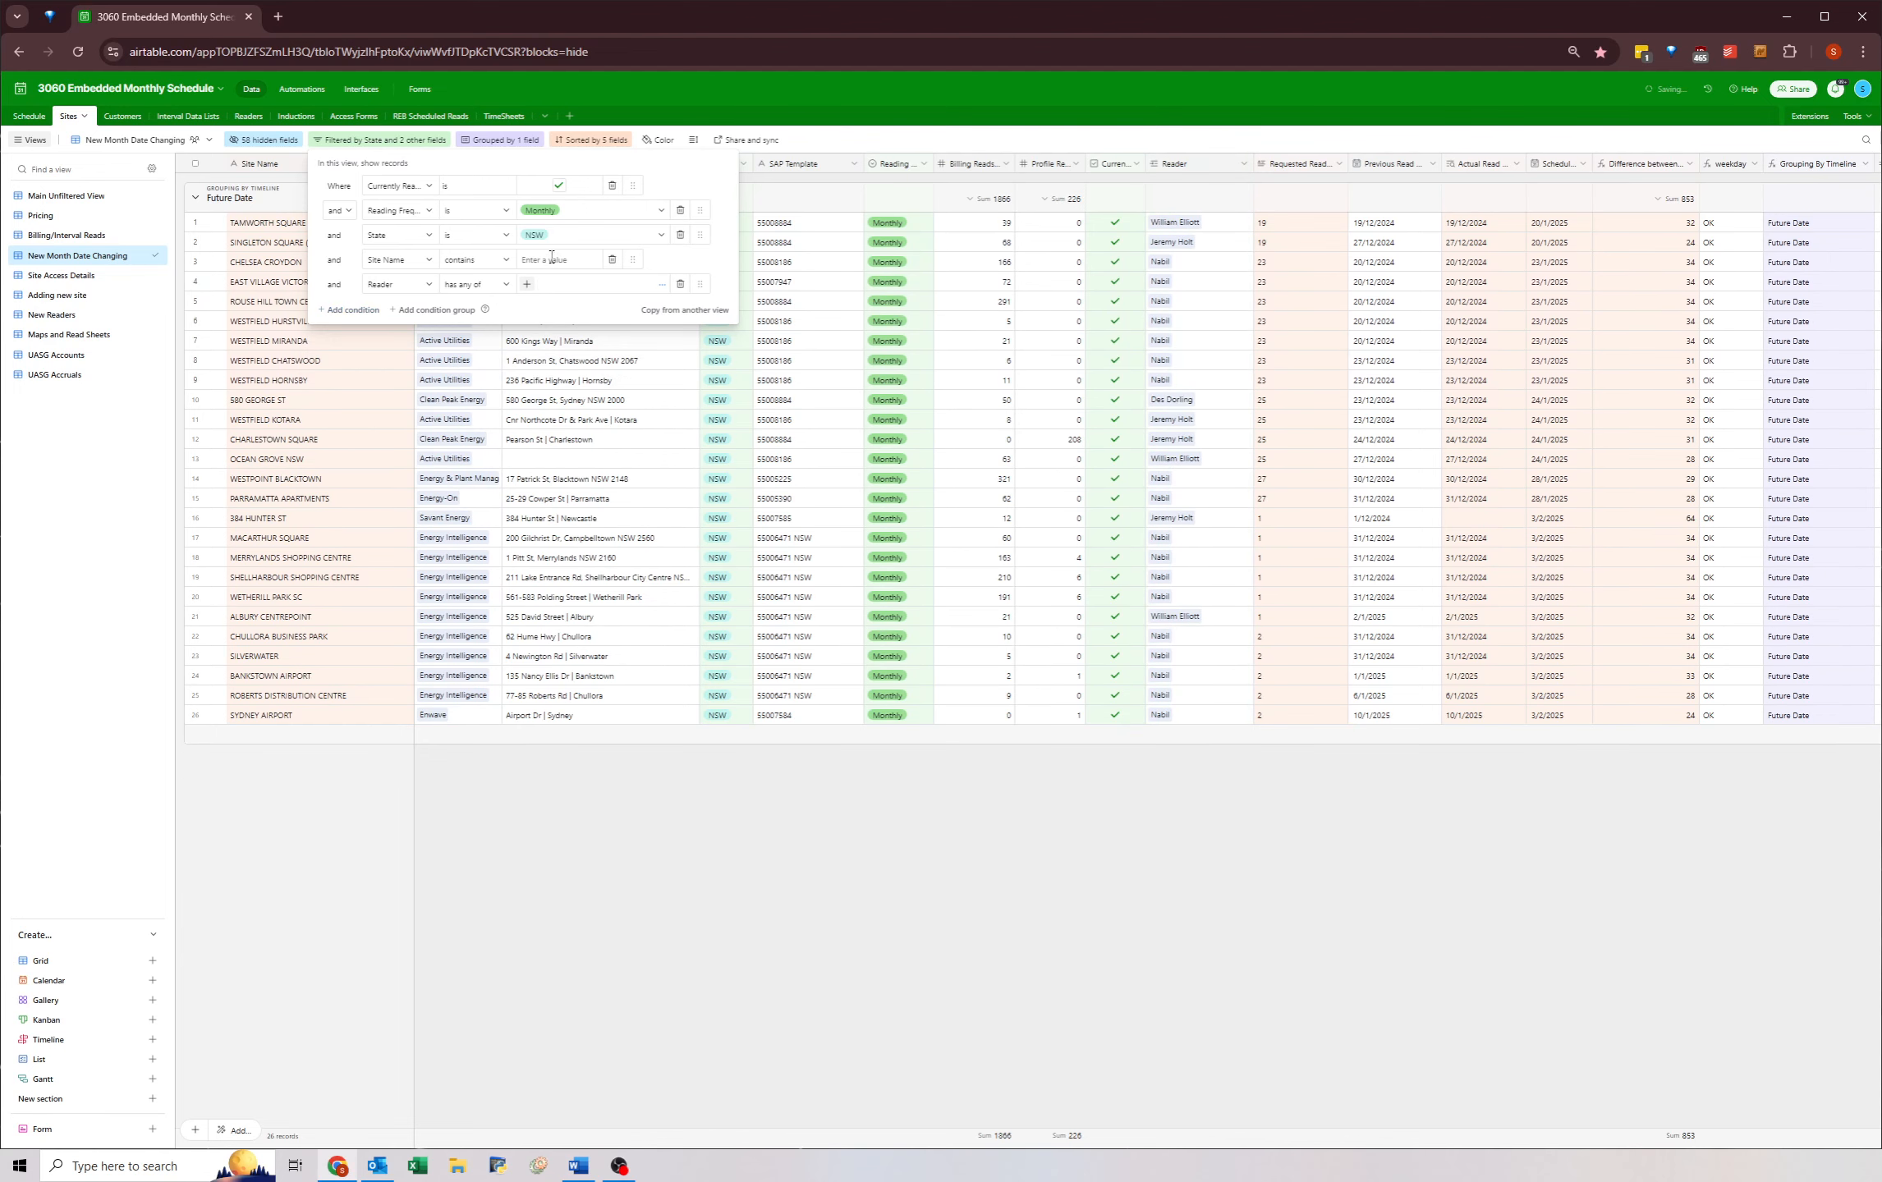
left_click(619, 239)
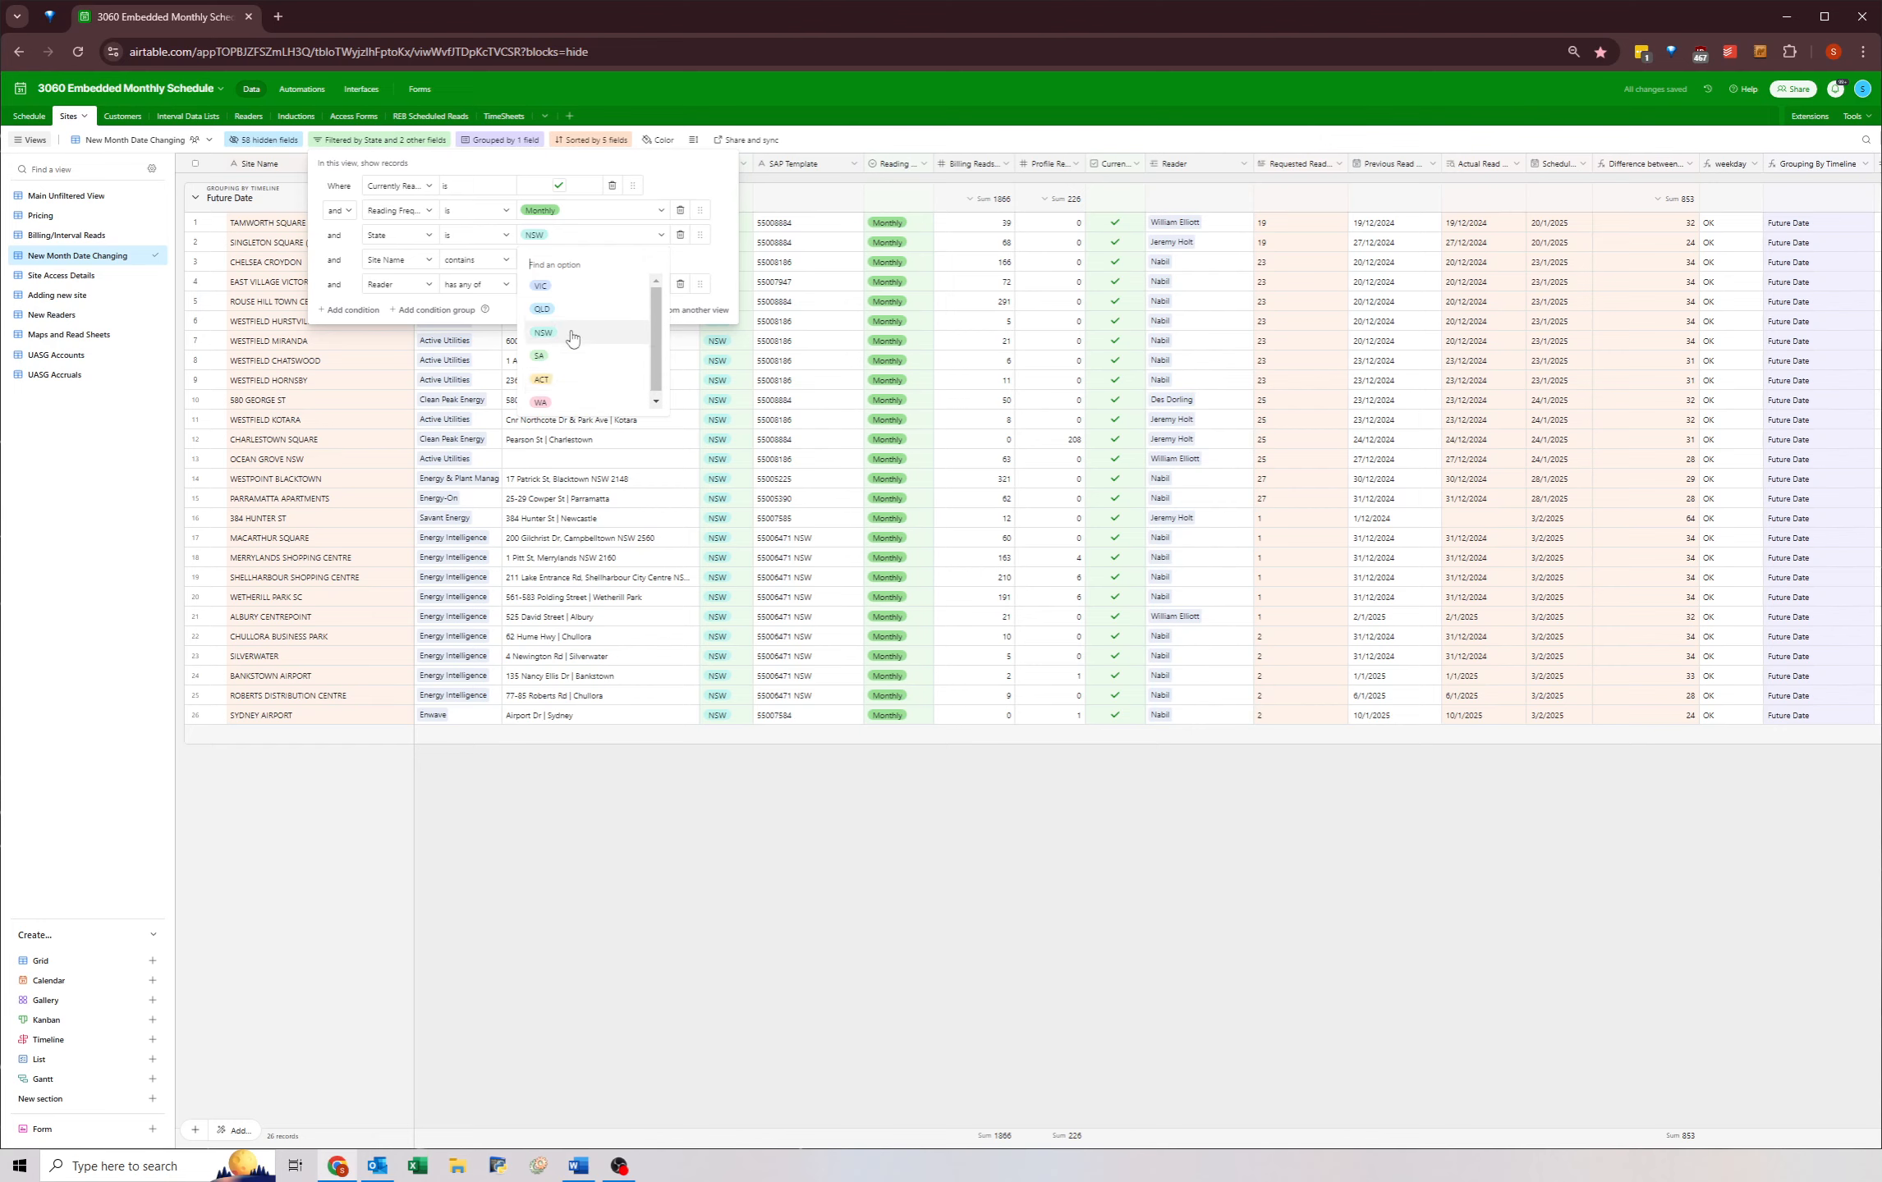
left_click(541, 287)
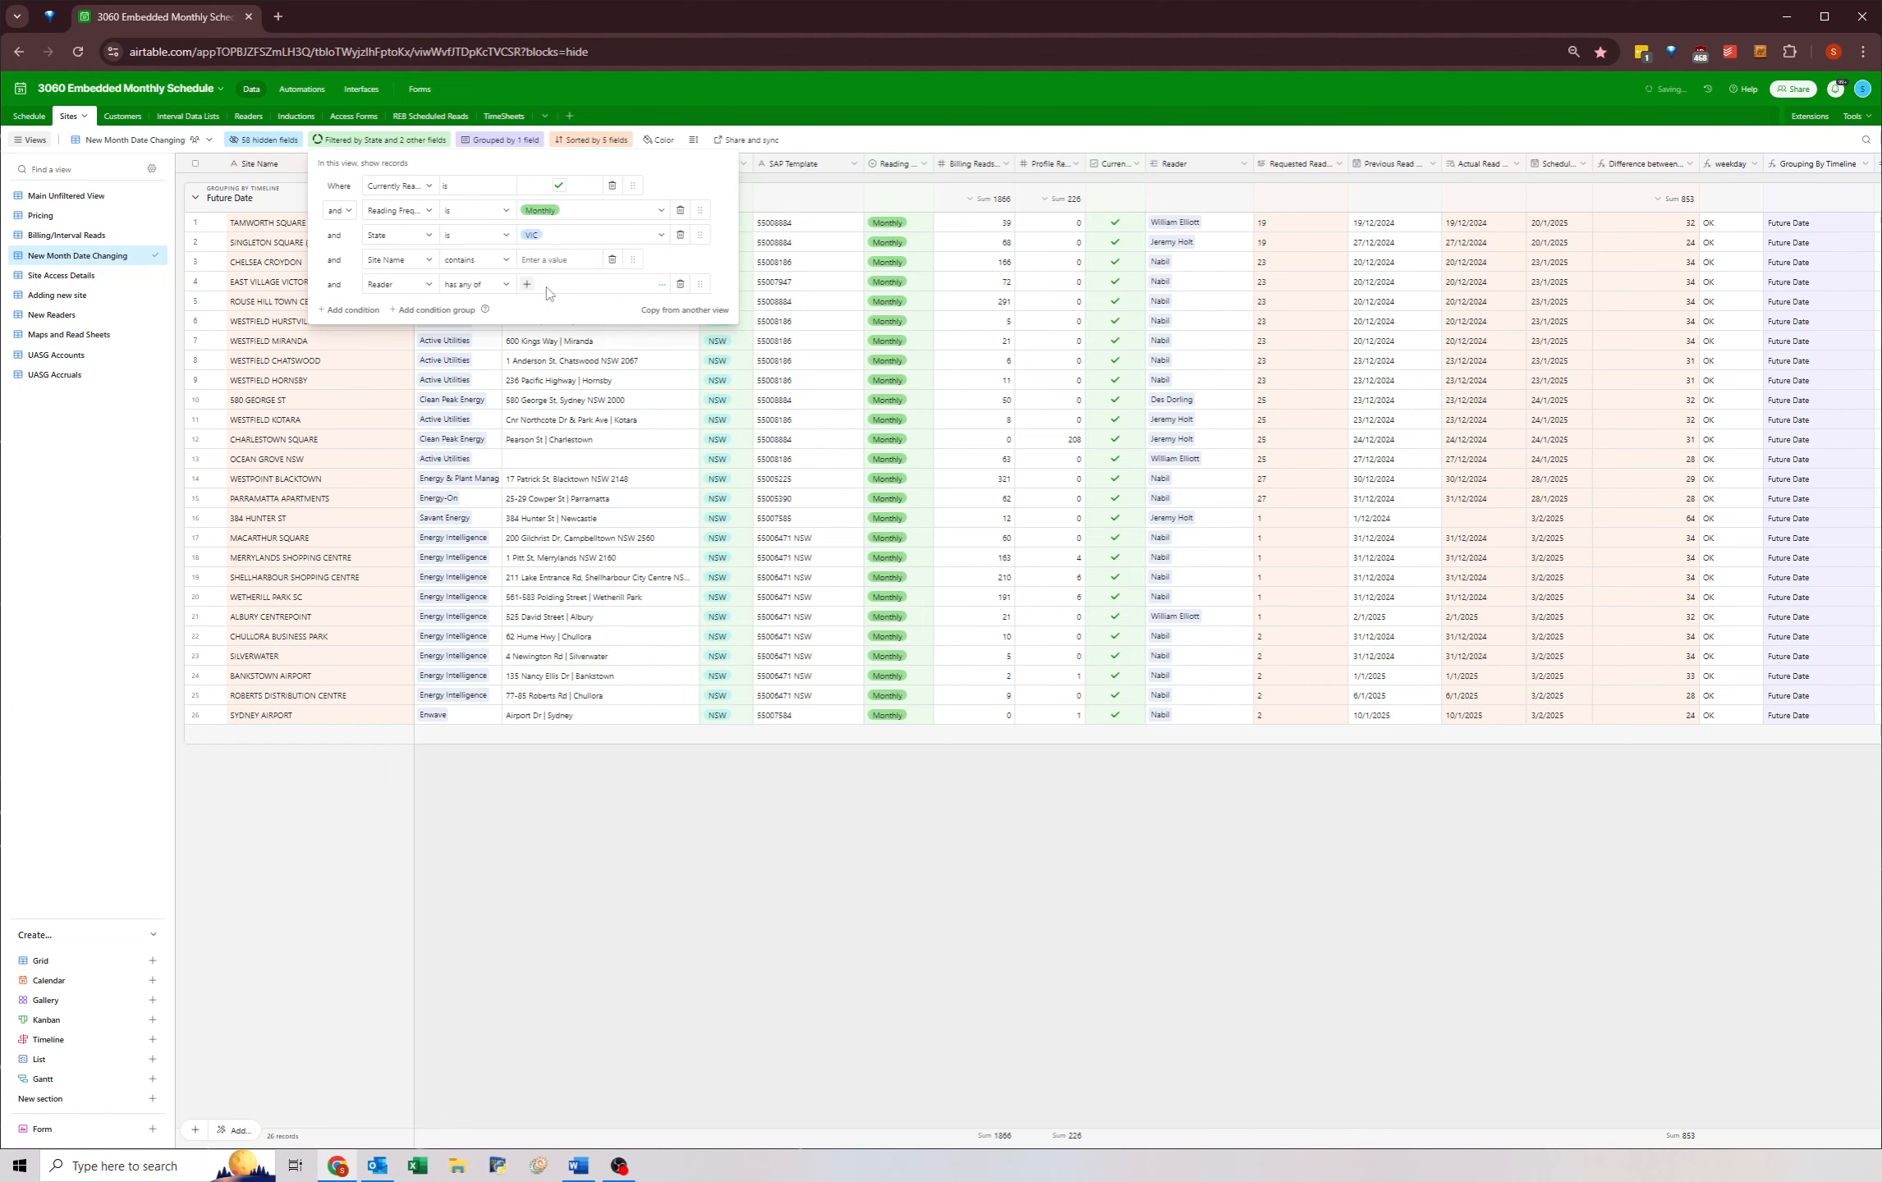
left_click(626, 755)
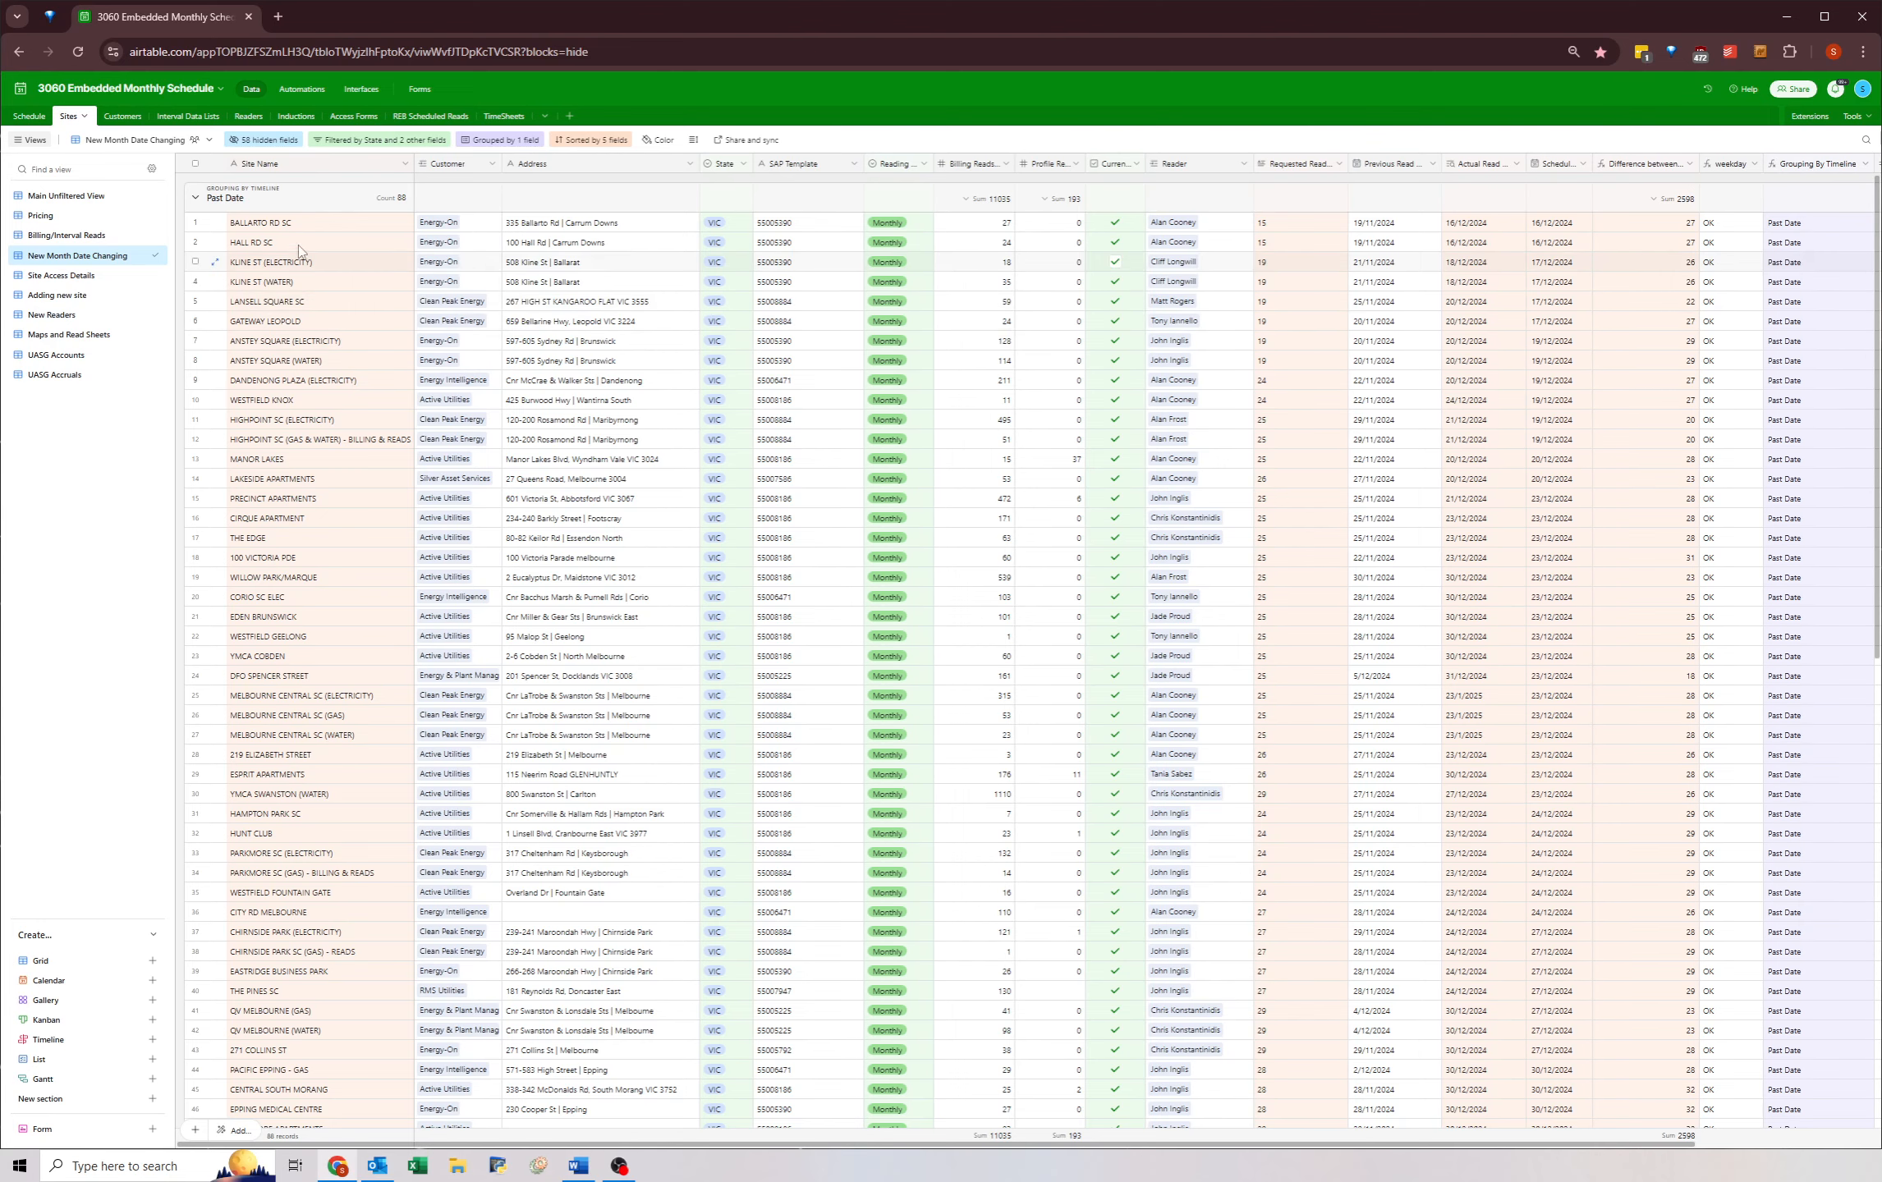
- Change the Reader filter condition to "has none of" and add the readers assigned to Ballarto Rd SC and Anstey Square
left_click(267, 222)
left_click(378, 139)
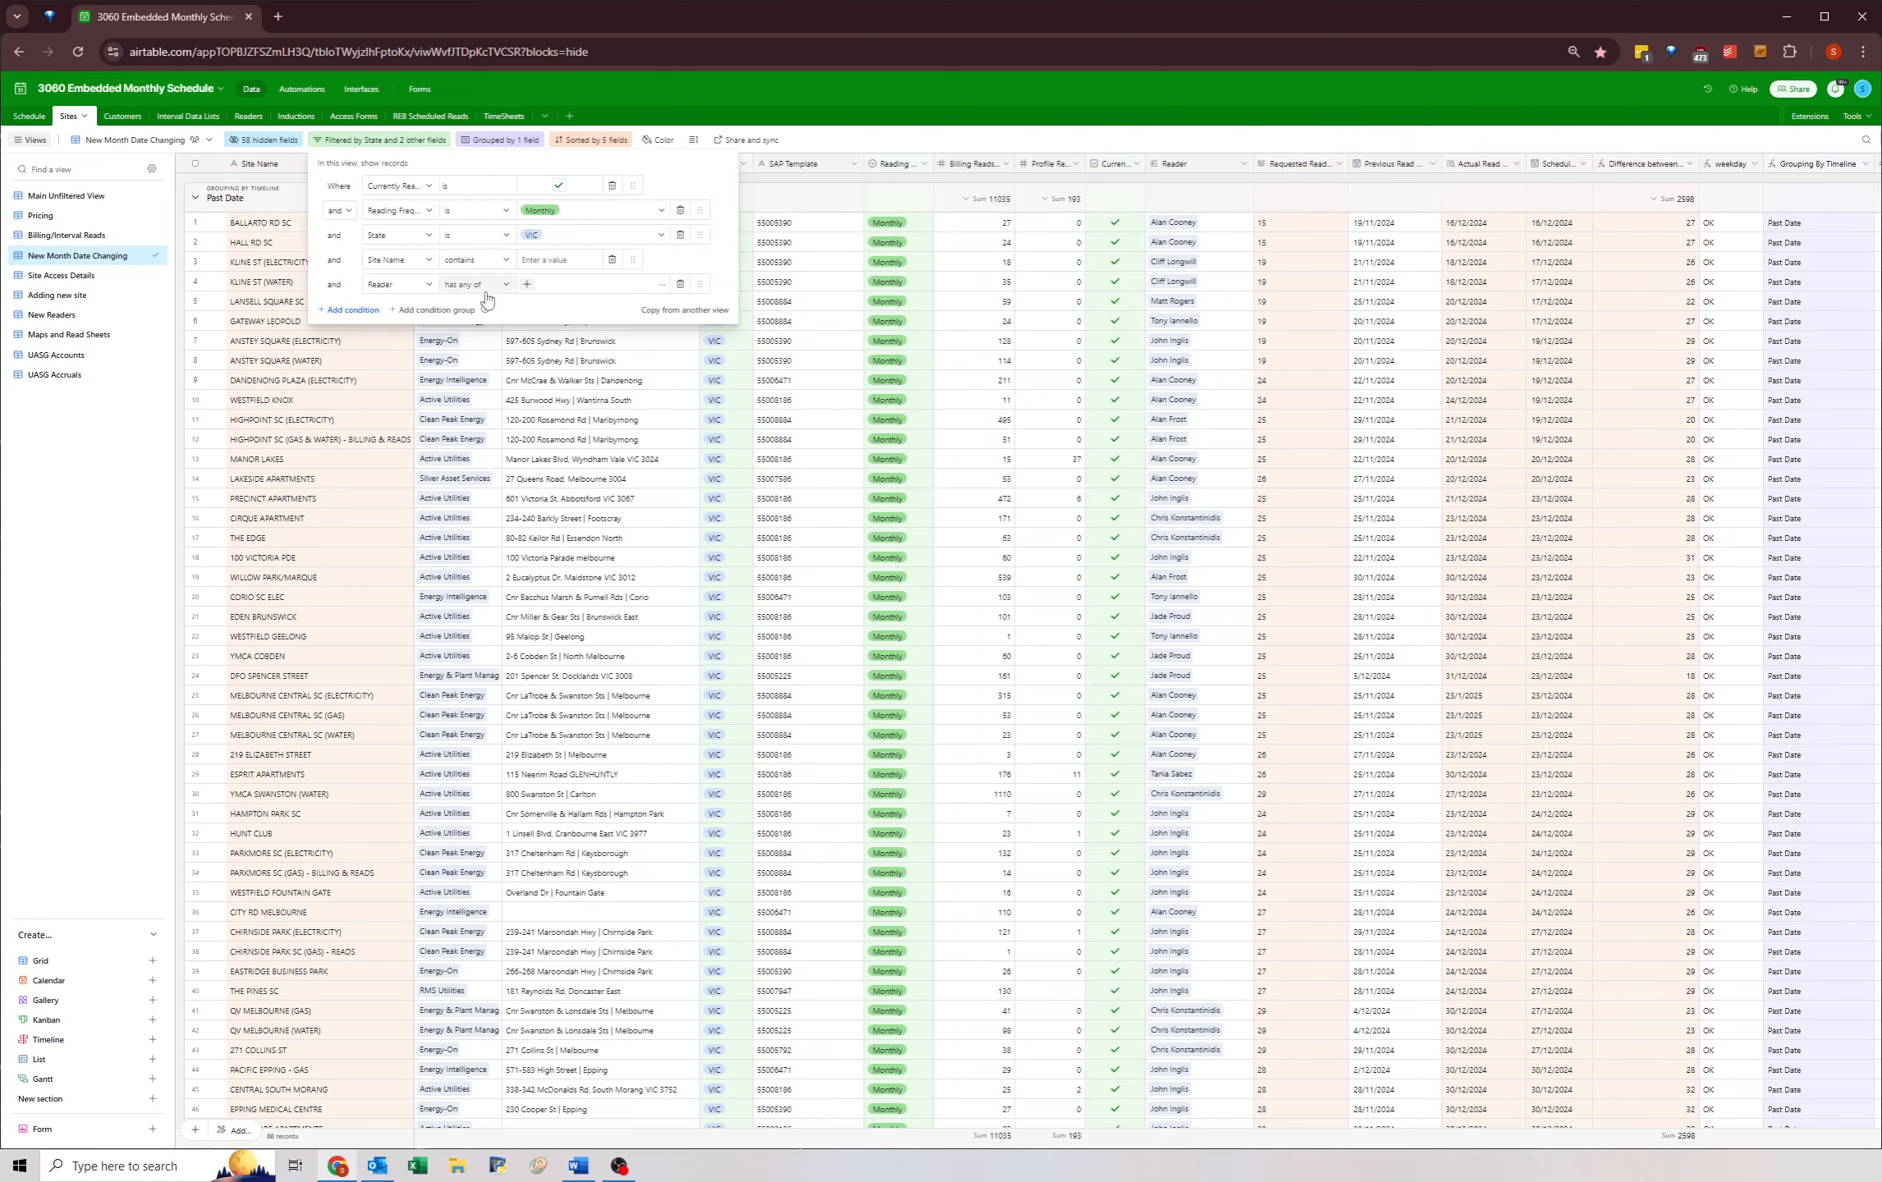
left_click(470, 287)
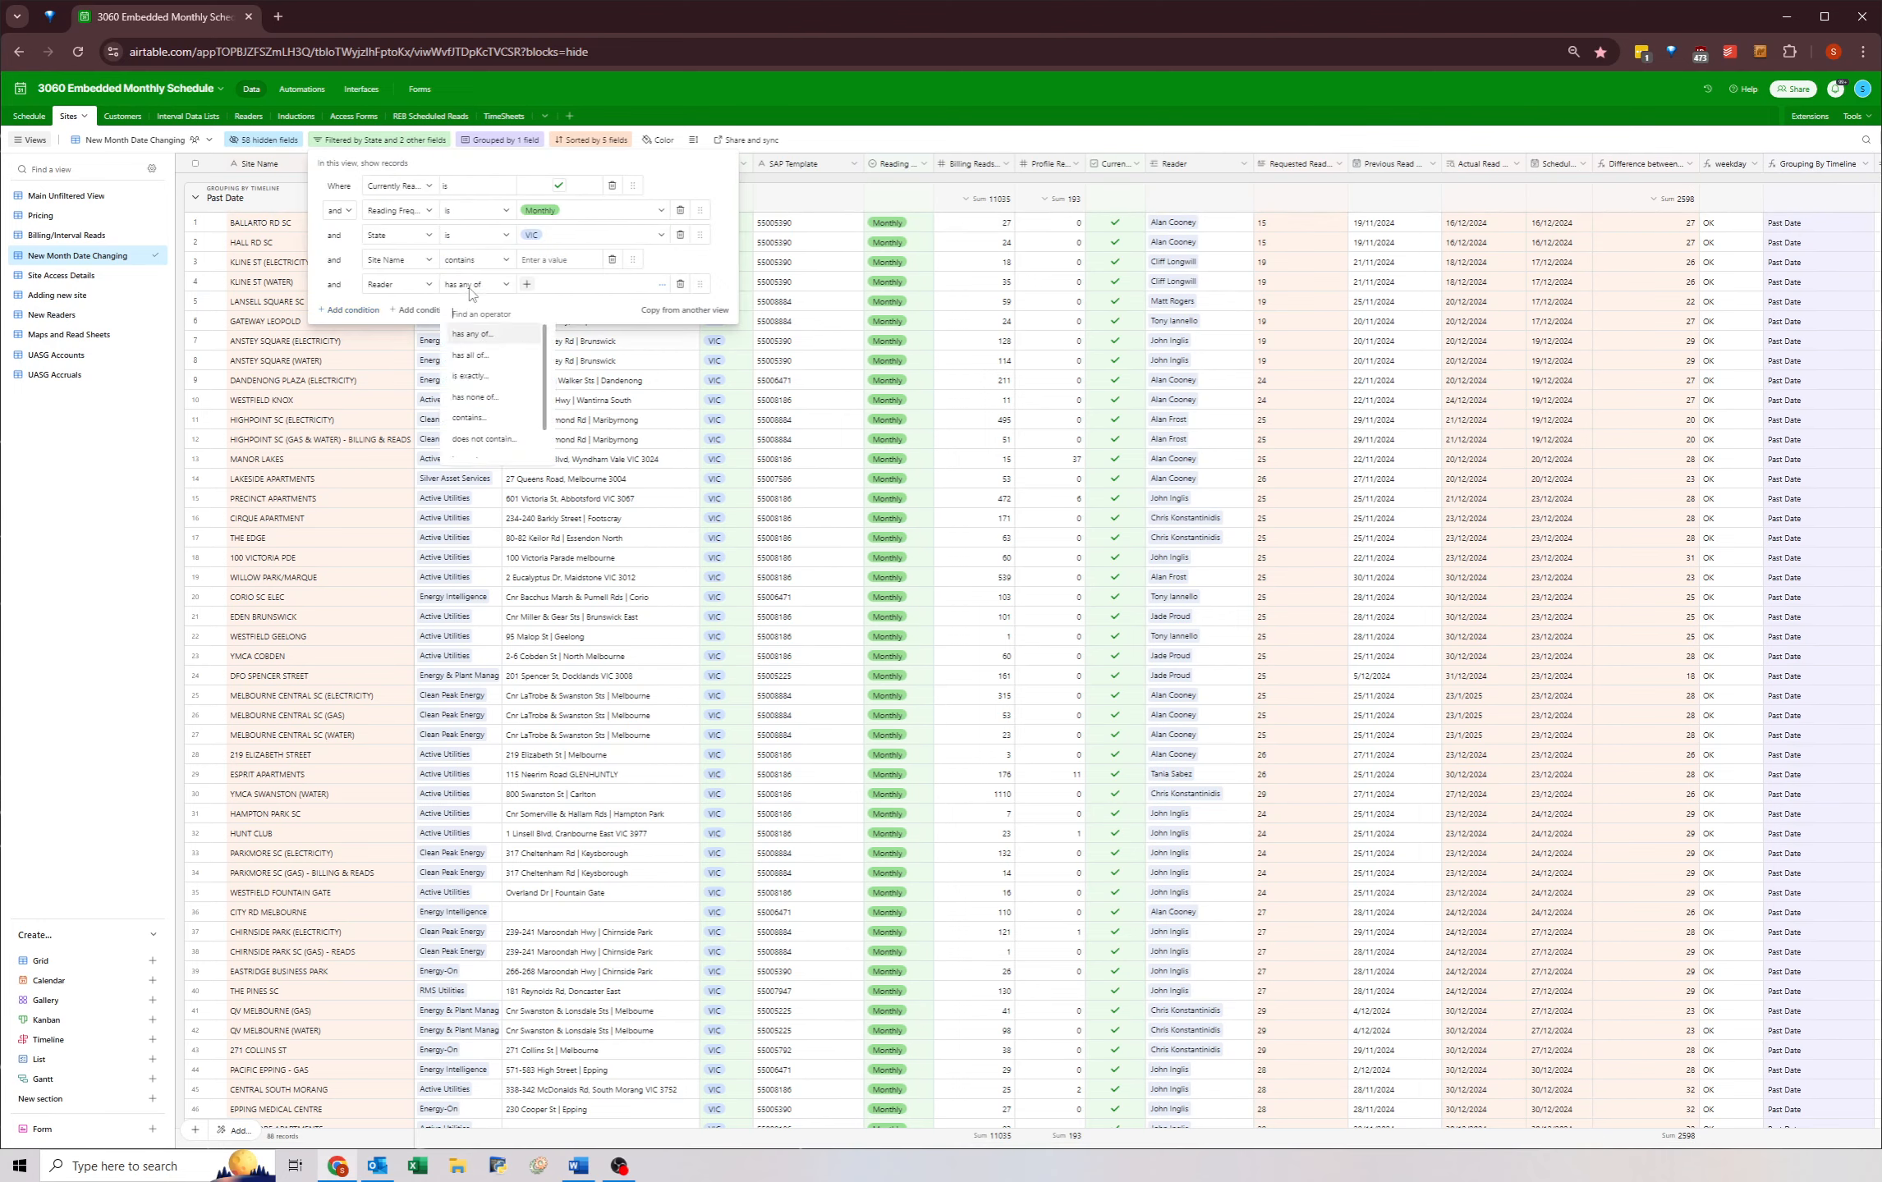
left_click(472, 400)
left_click(526, 284)
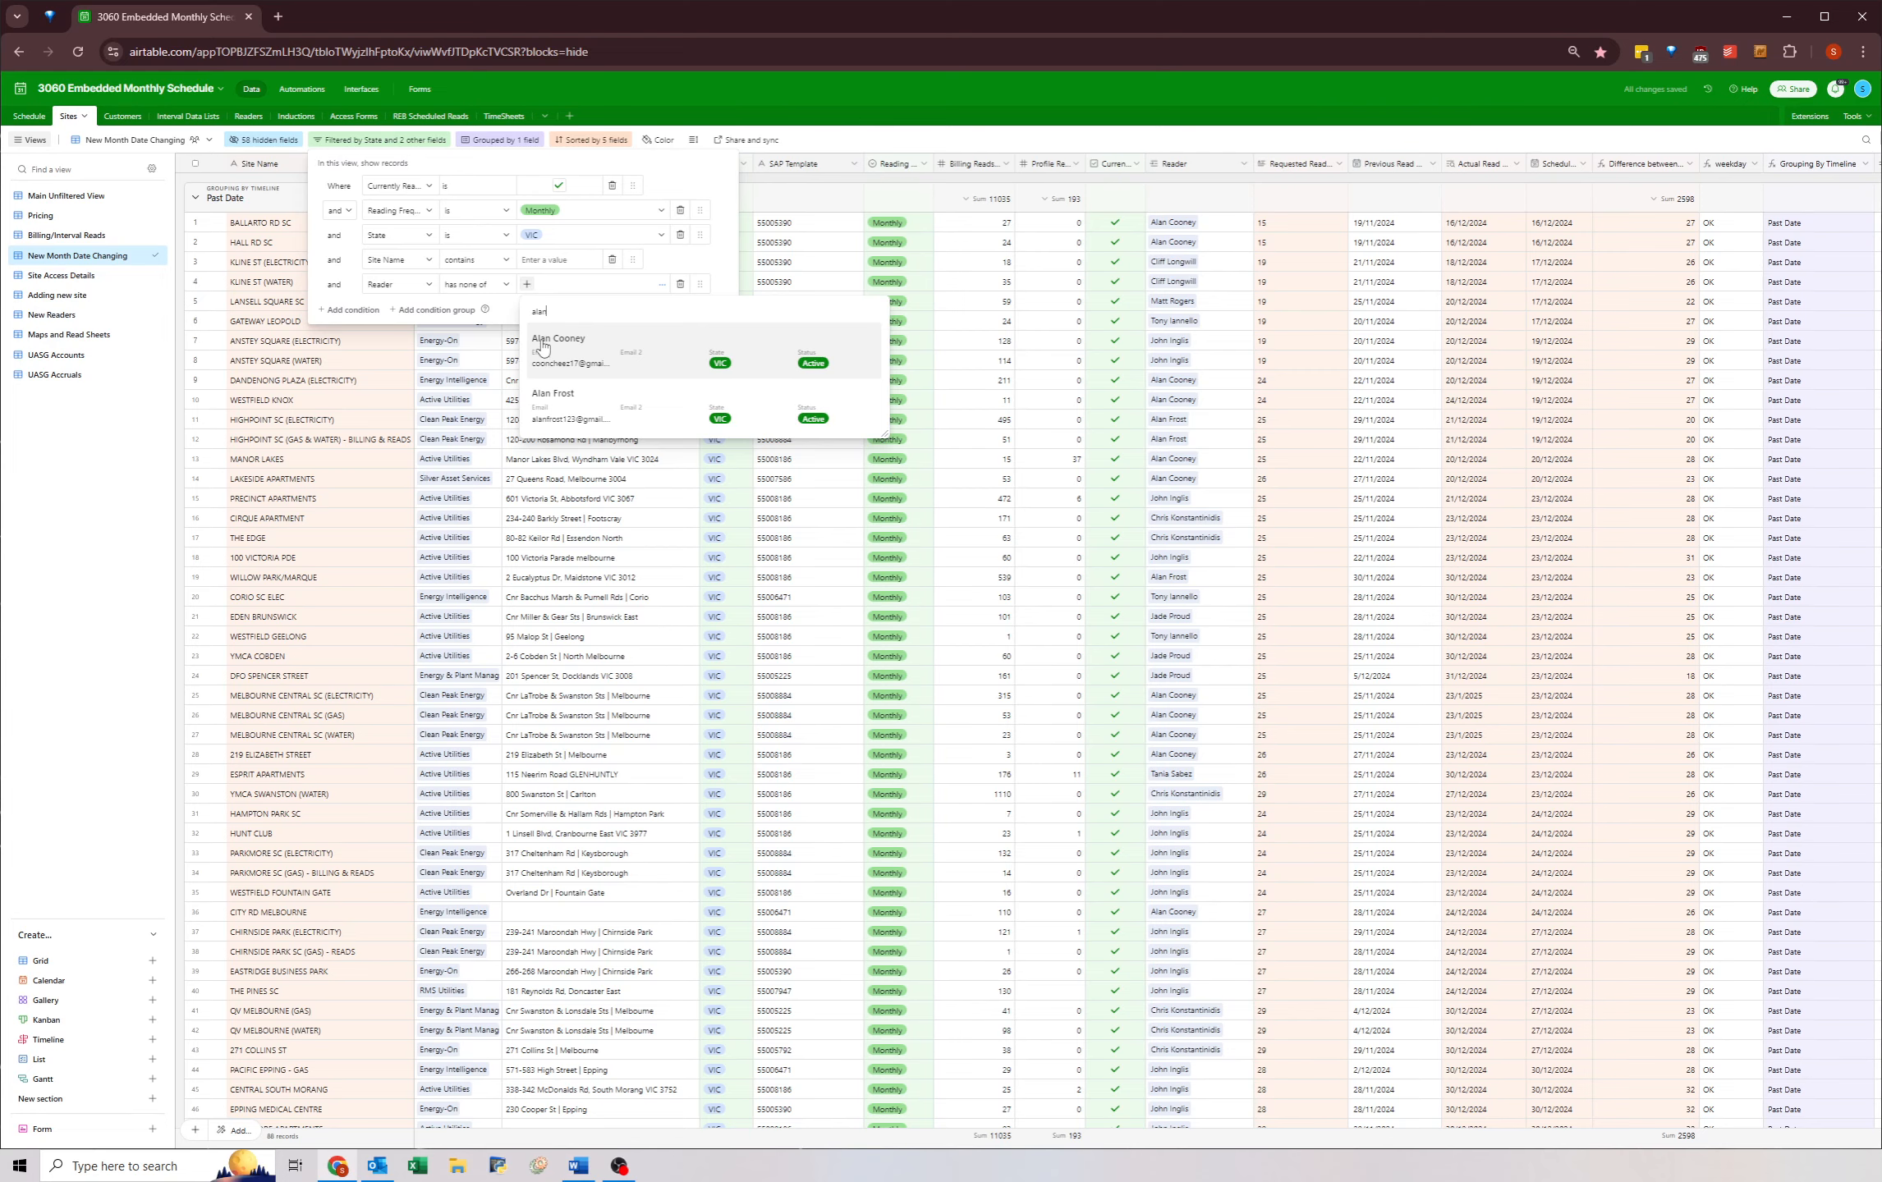
left_click(546, 345)
left_click(525, 284)
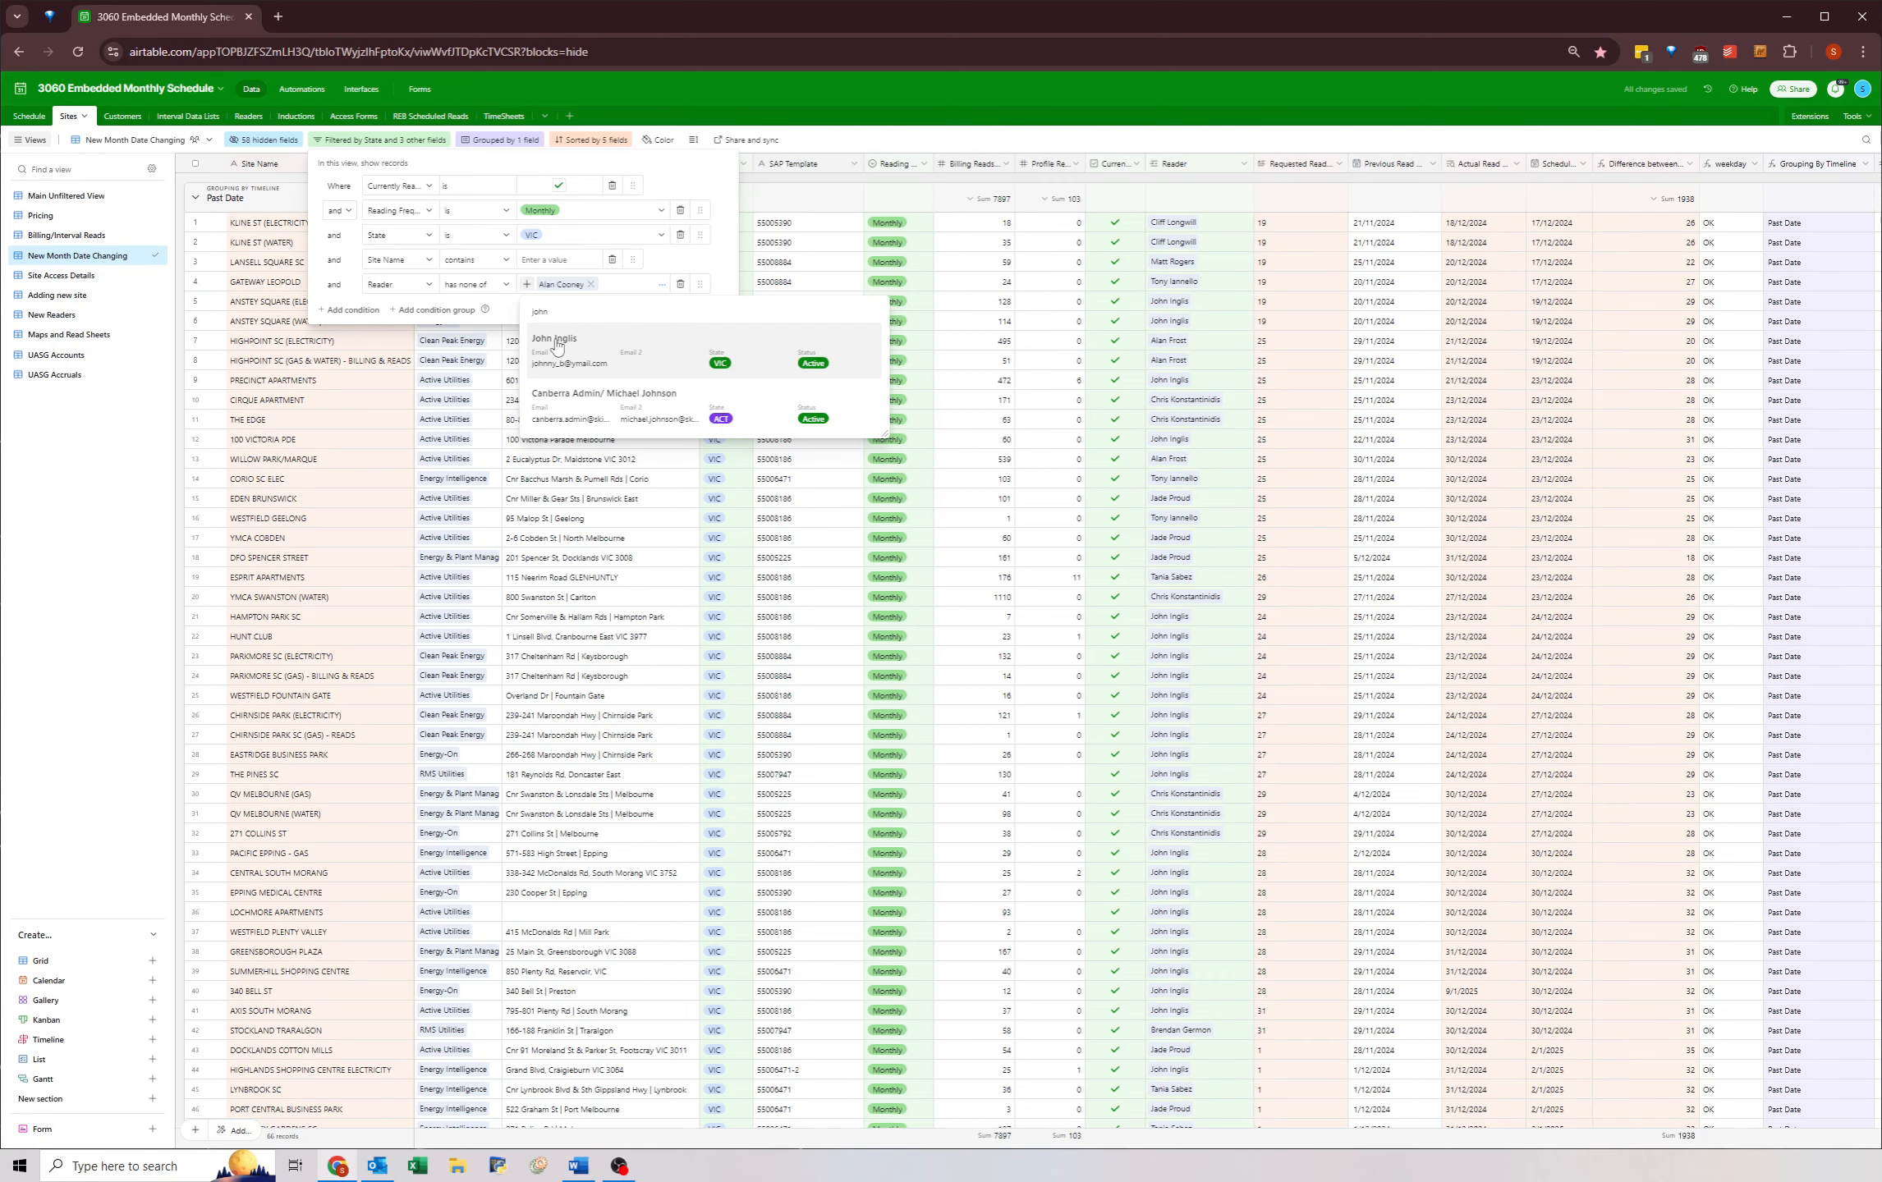
left_click(558, 345)
- Add the reader assigned to Esprit Apartments as the third person in the Reader filter condition
left_click(526, 285)
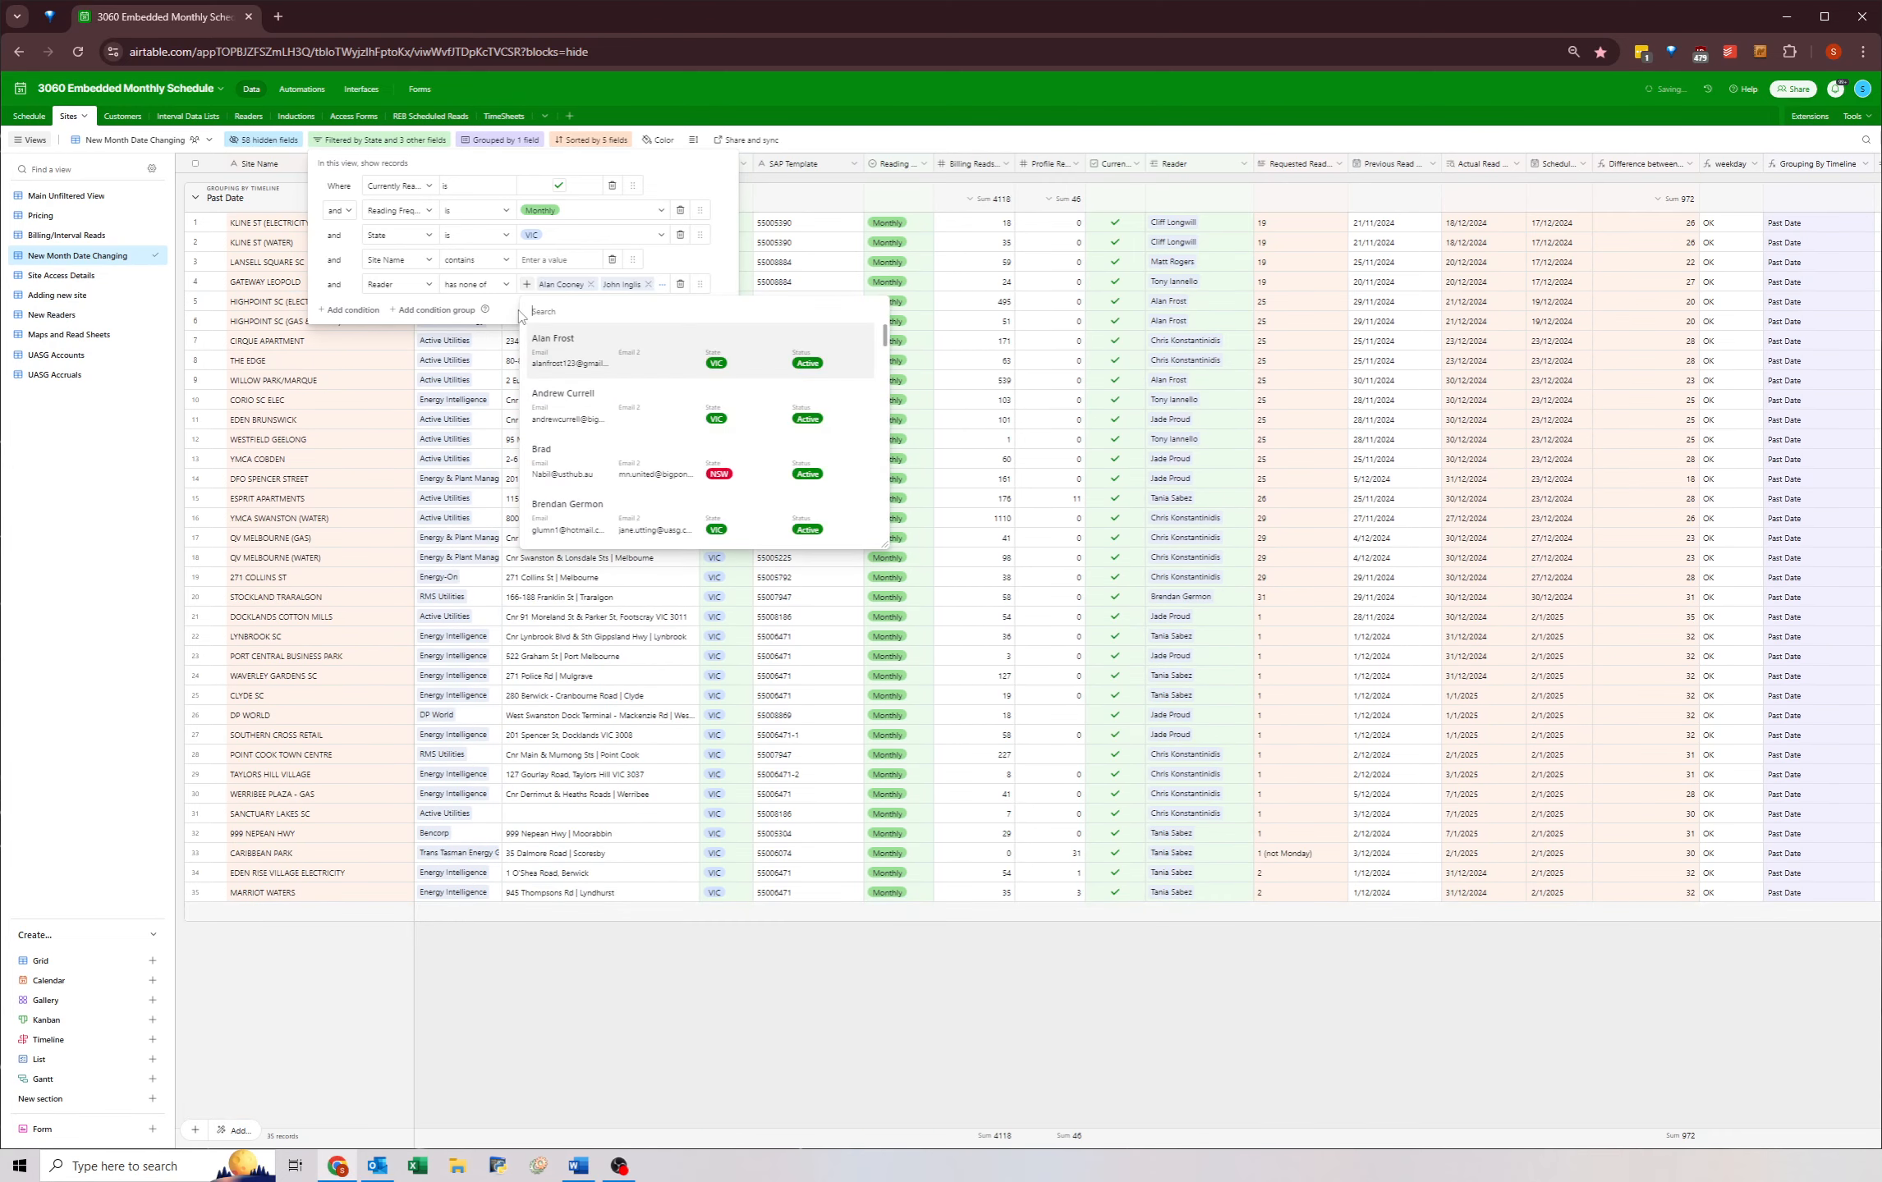
type("tya")
key("BackSpace")
key("BackSpace")
type("tani")
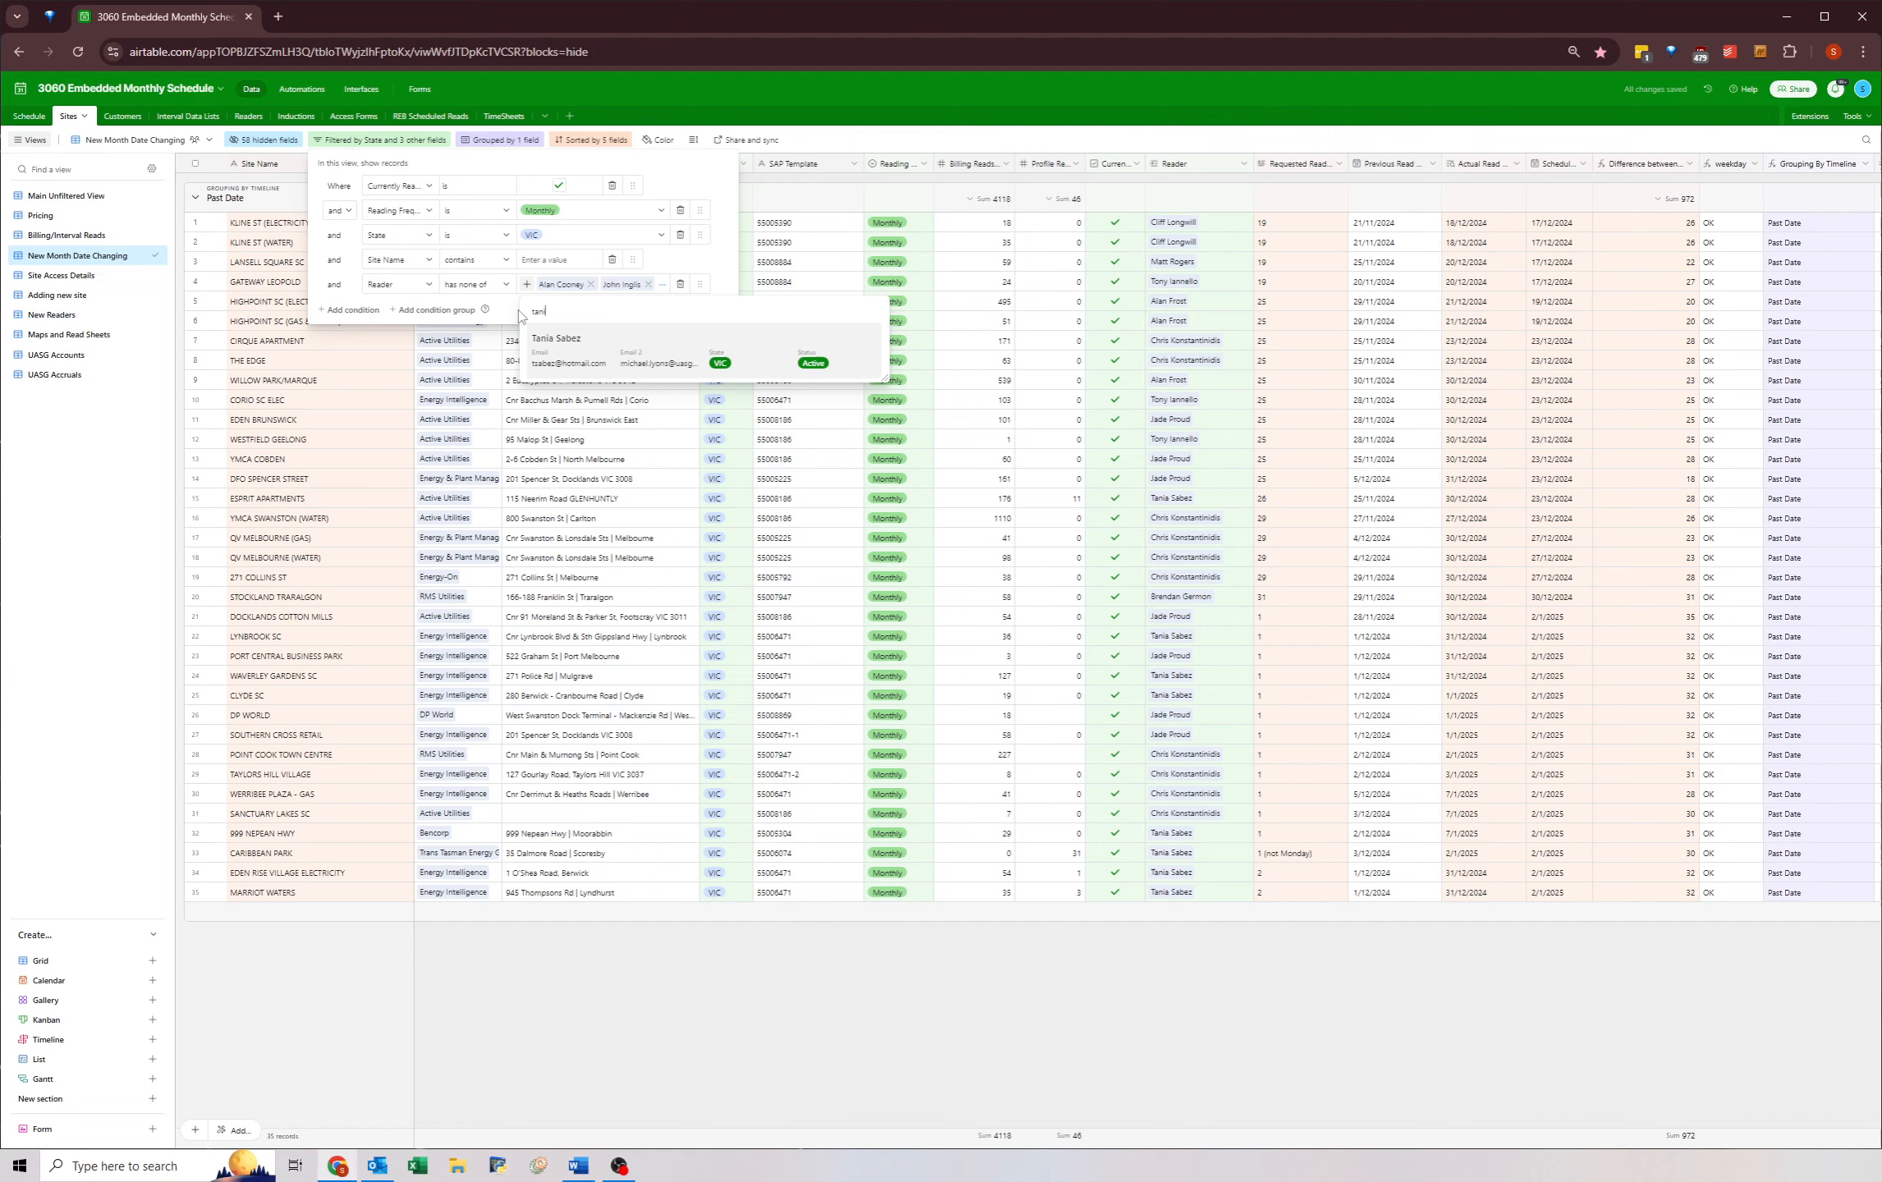
left_click(579, 348)
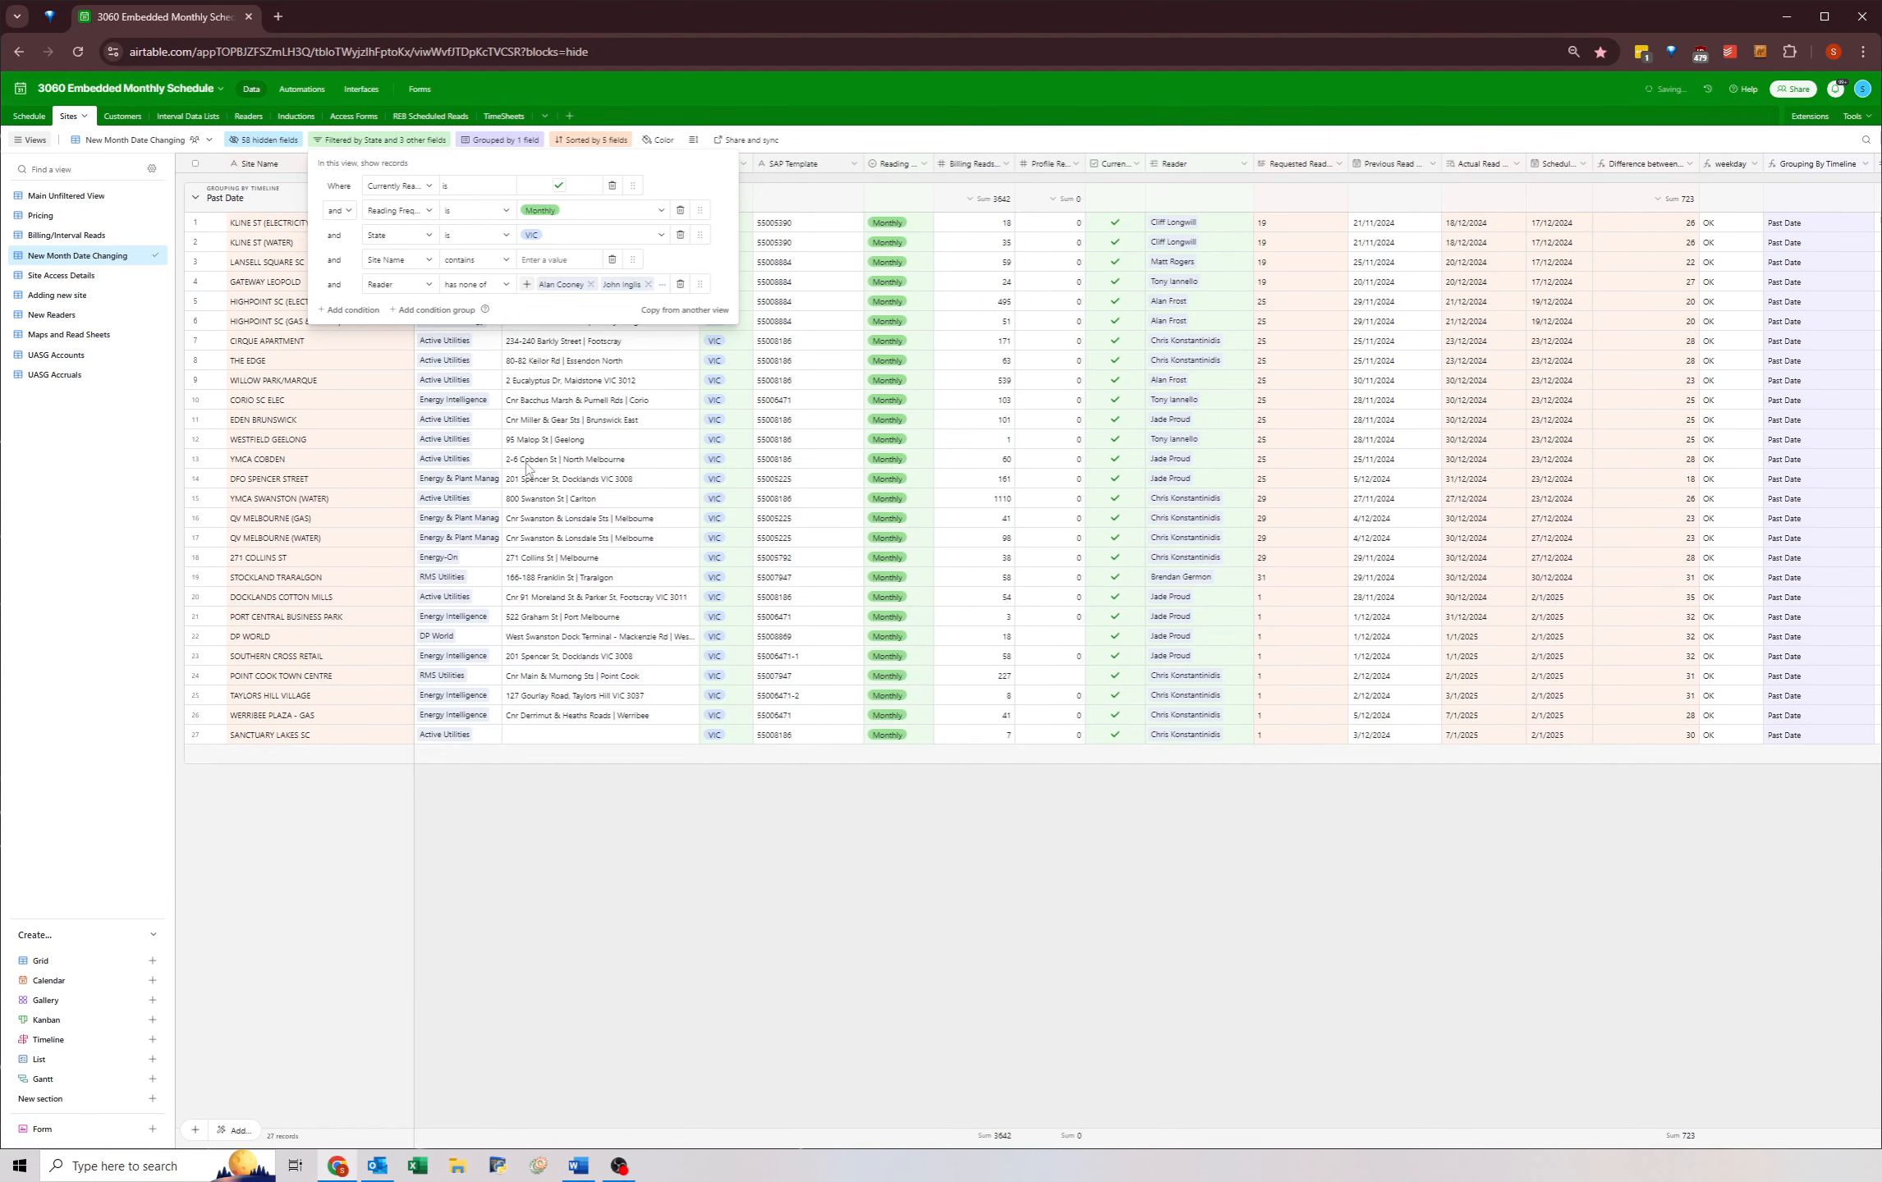
left_click(541, 524)
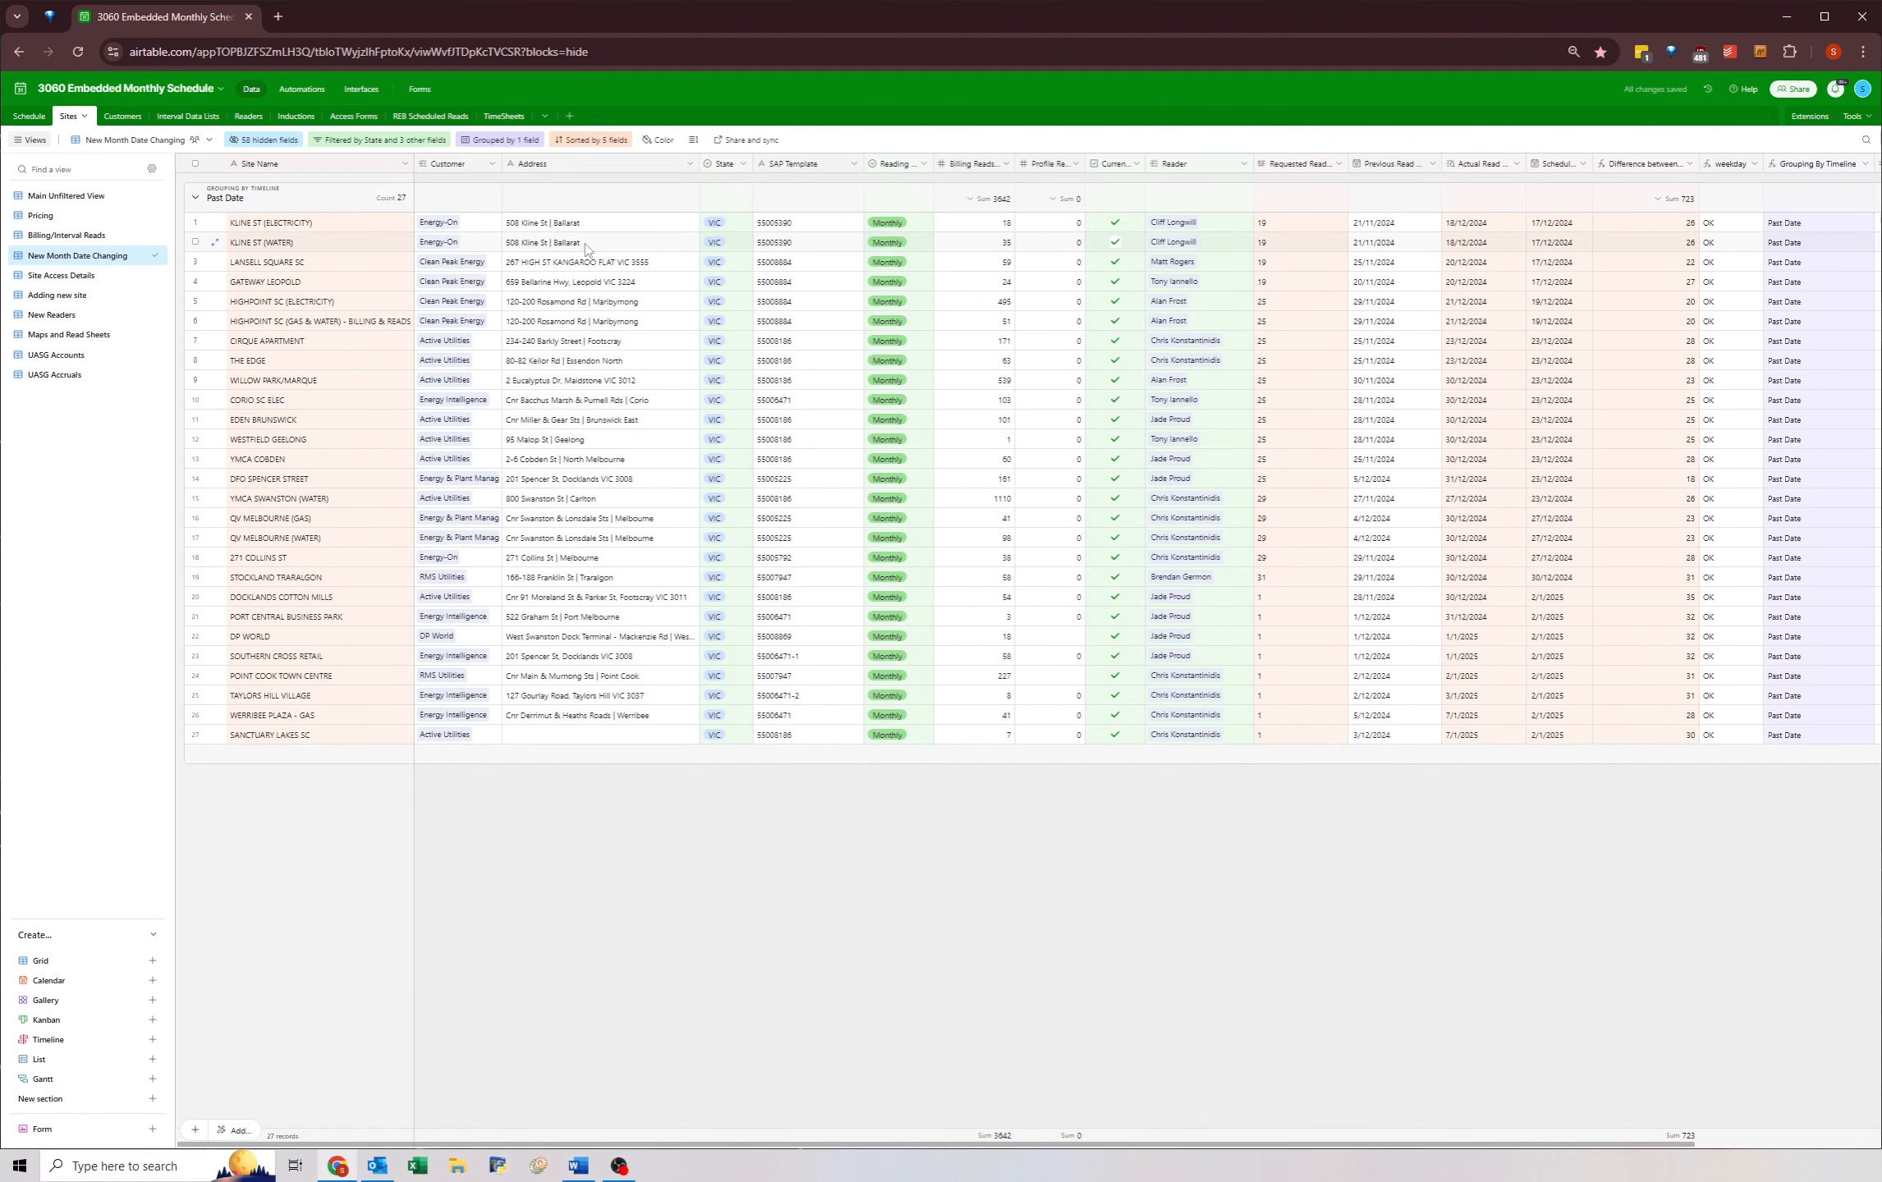
- Review the assigned readers and actual read dates of the Victorian sites outside the three excluded readers
left_click_drag(1224, 223, 1231, 746)
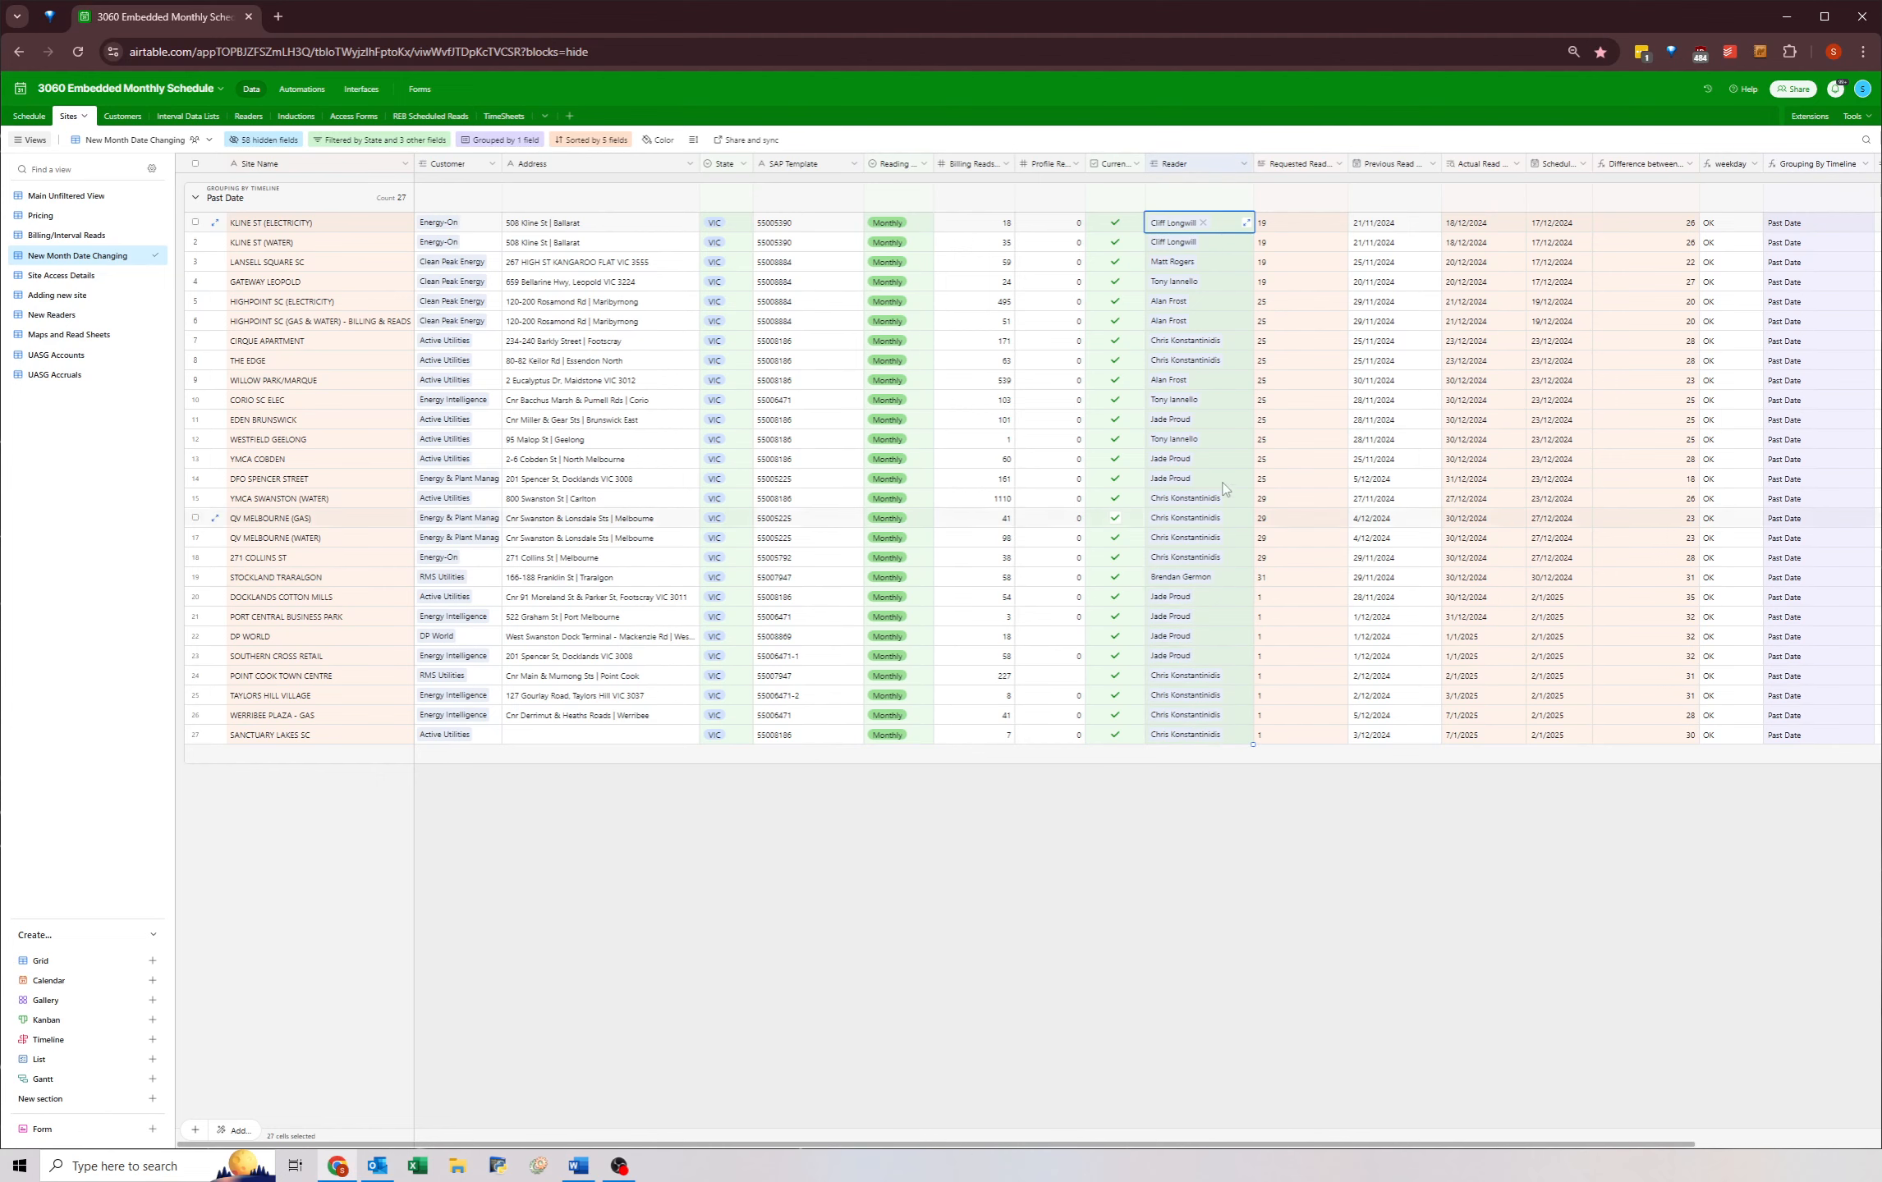
left_click(1229, 230)
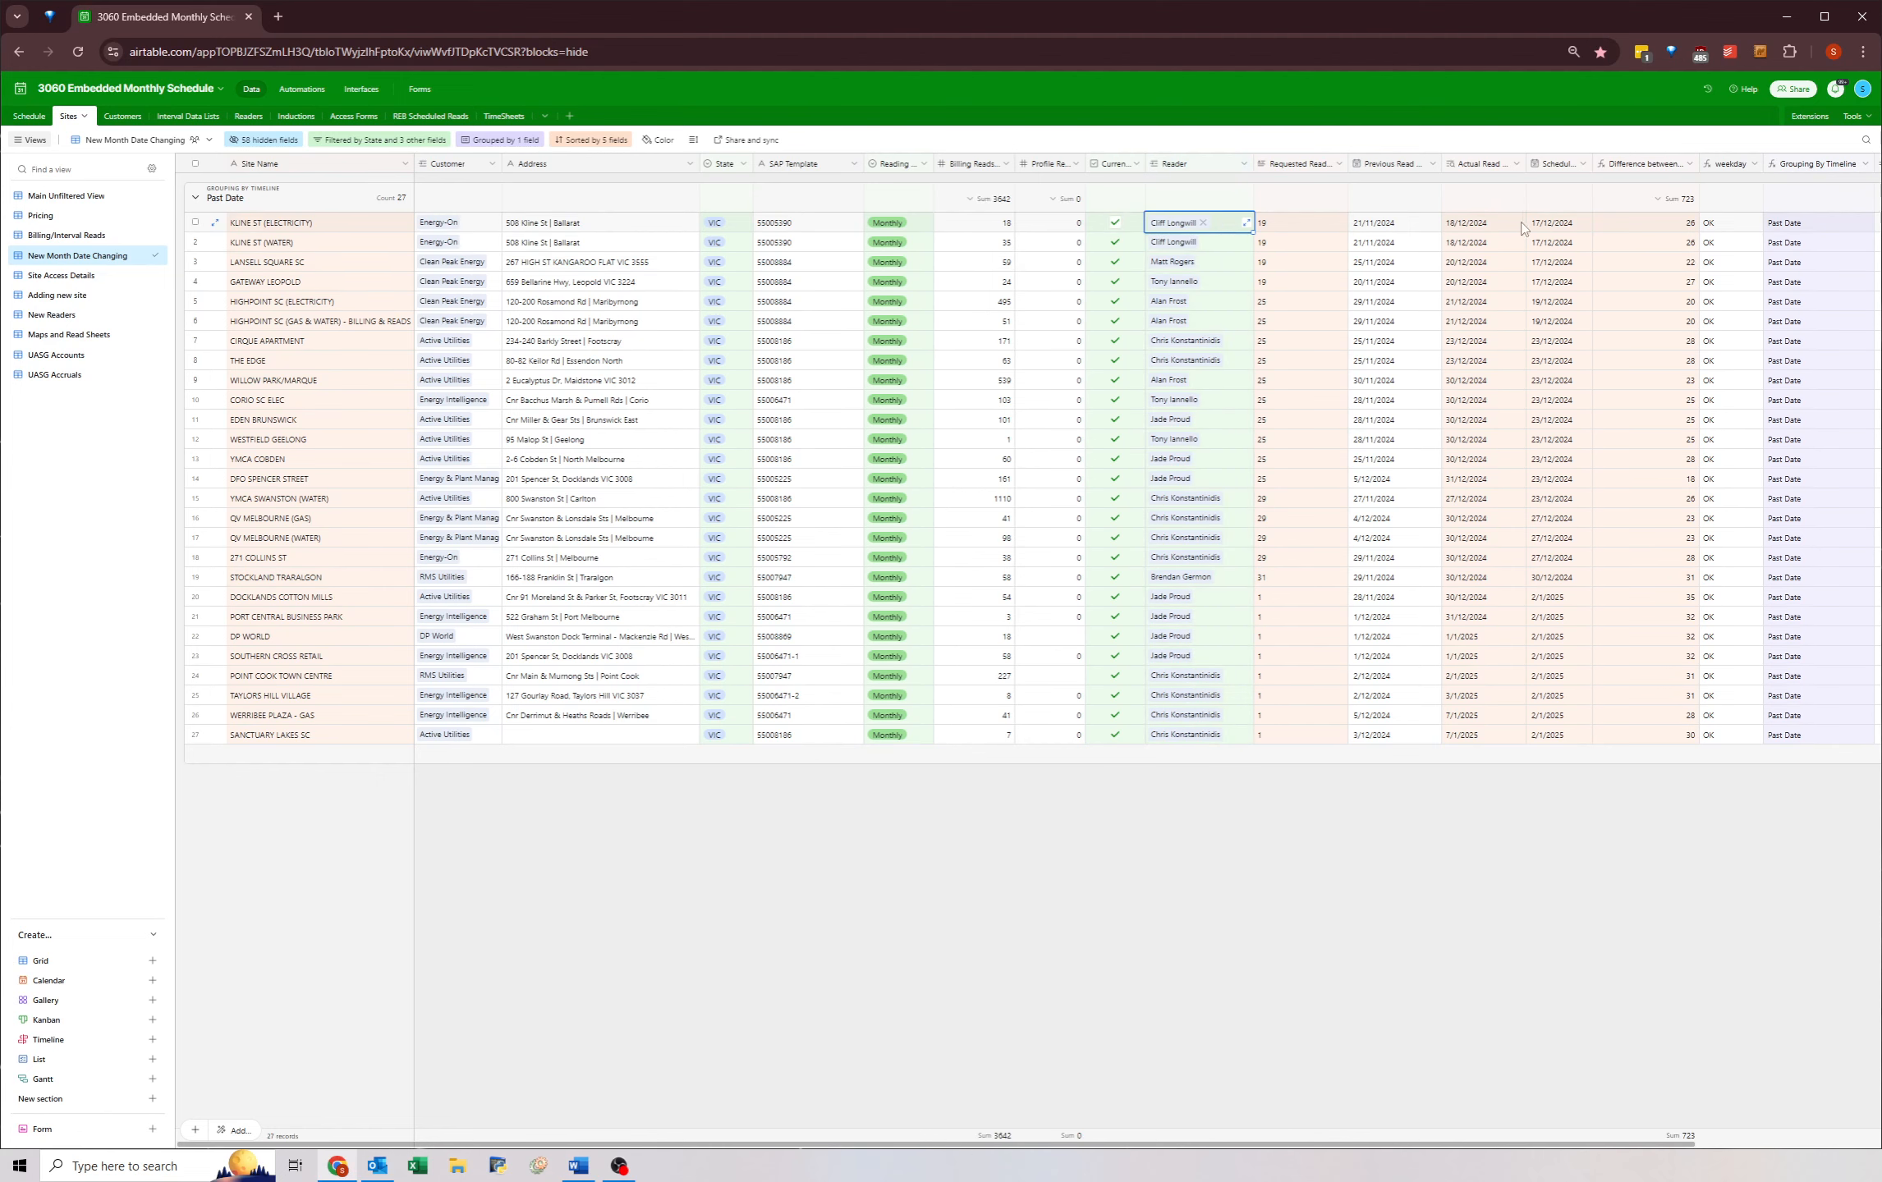
left_click(1493, 228)
left_click_drag(1499, 231, 1499, 719)
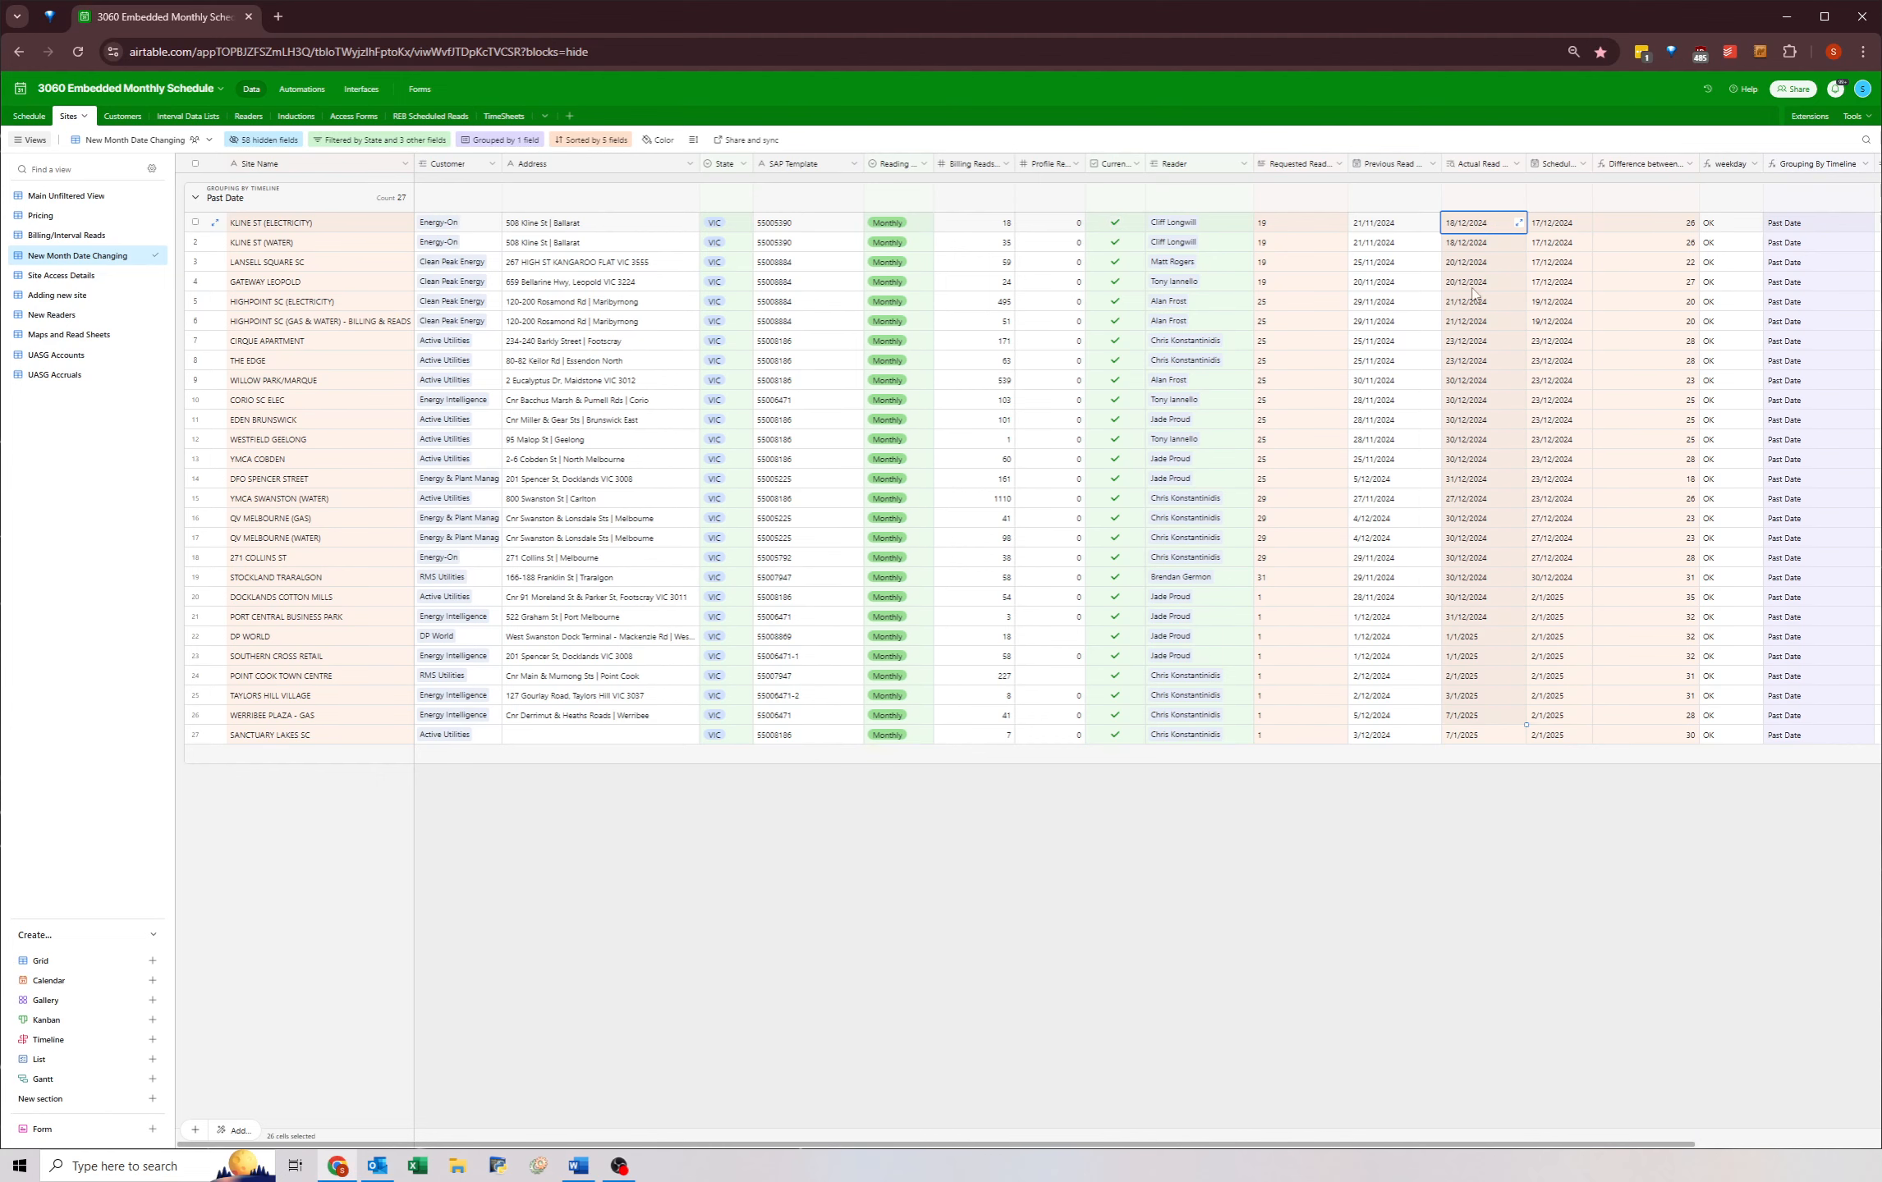
- Change the Reader filter condition to "has any of" for the same three readers
left_click(380, 139)
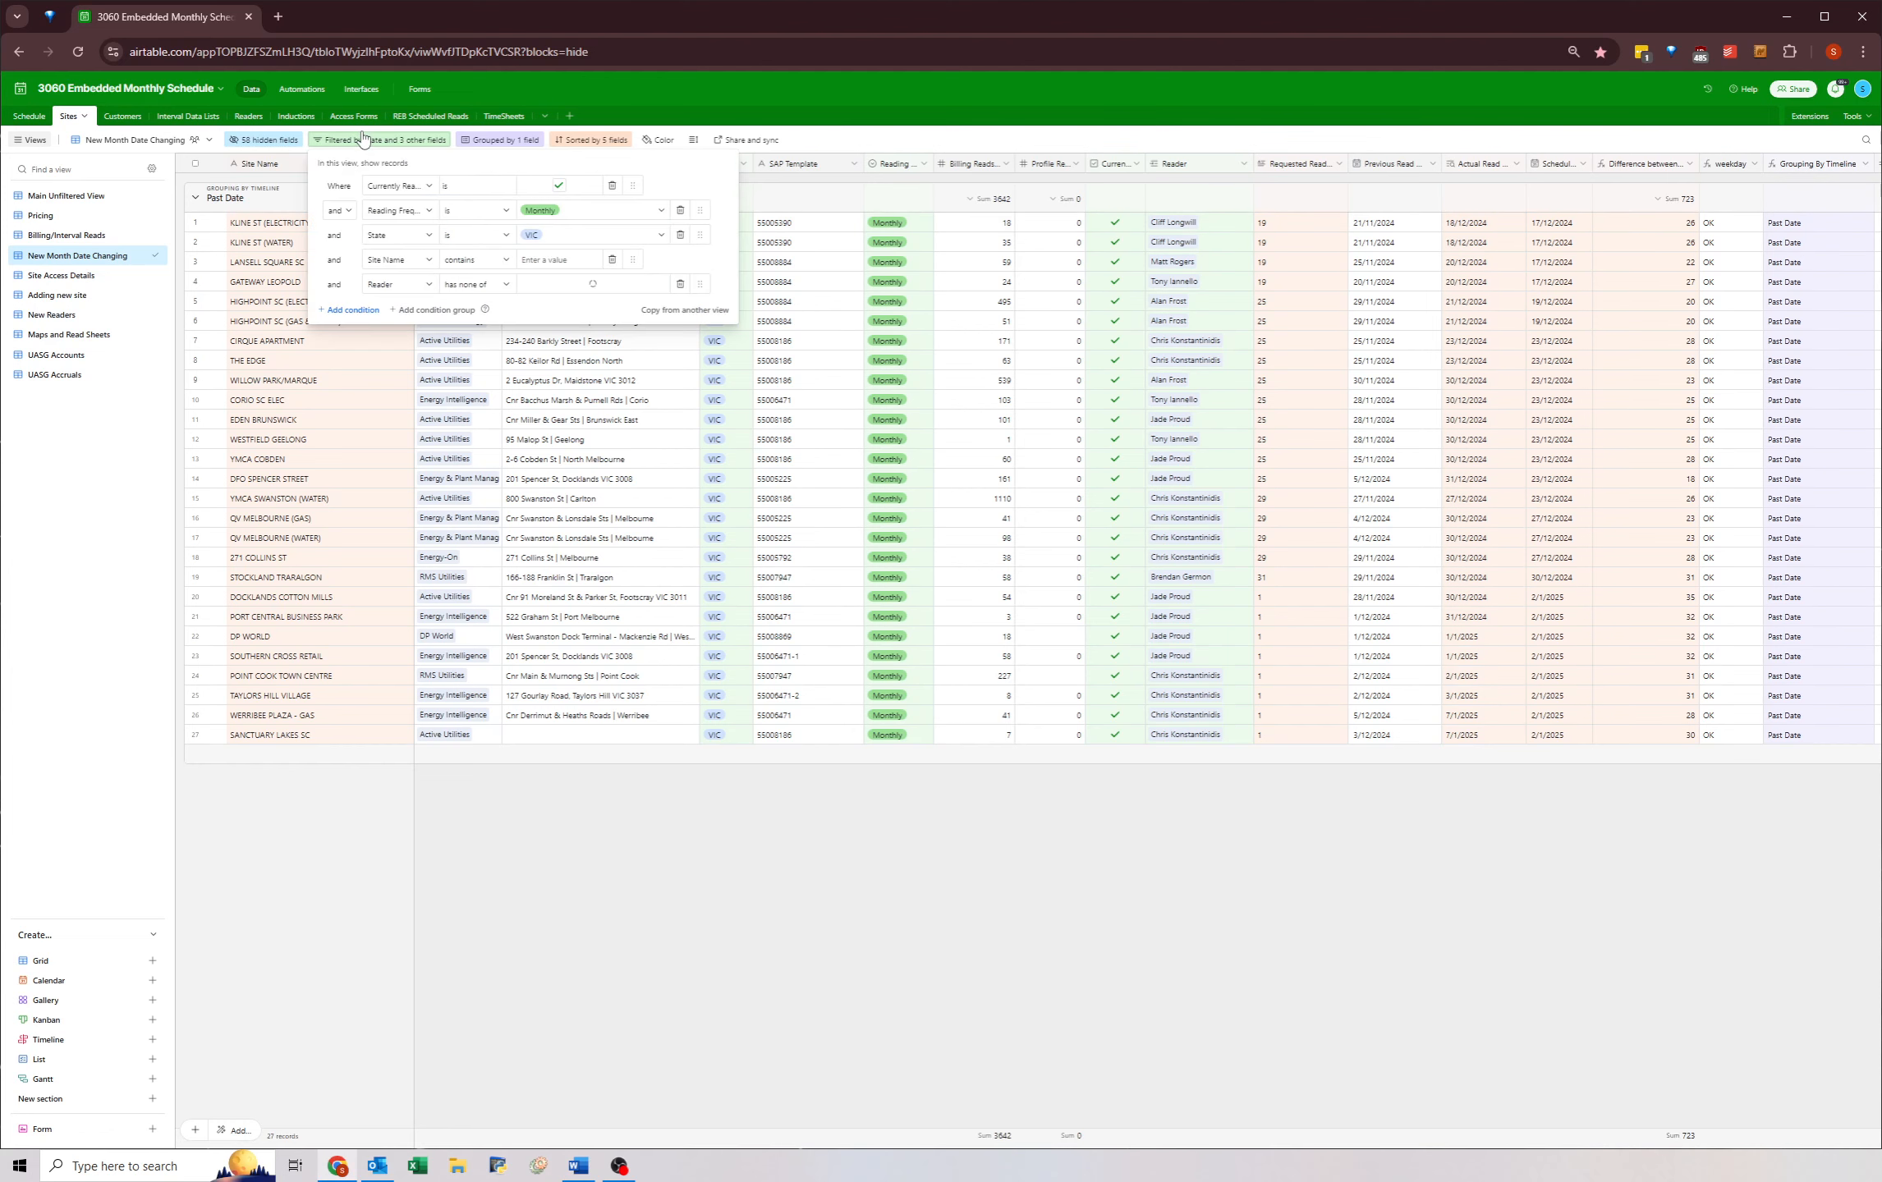
left_click(480, 284)
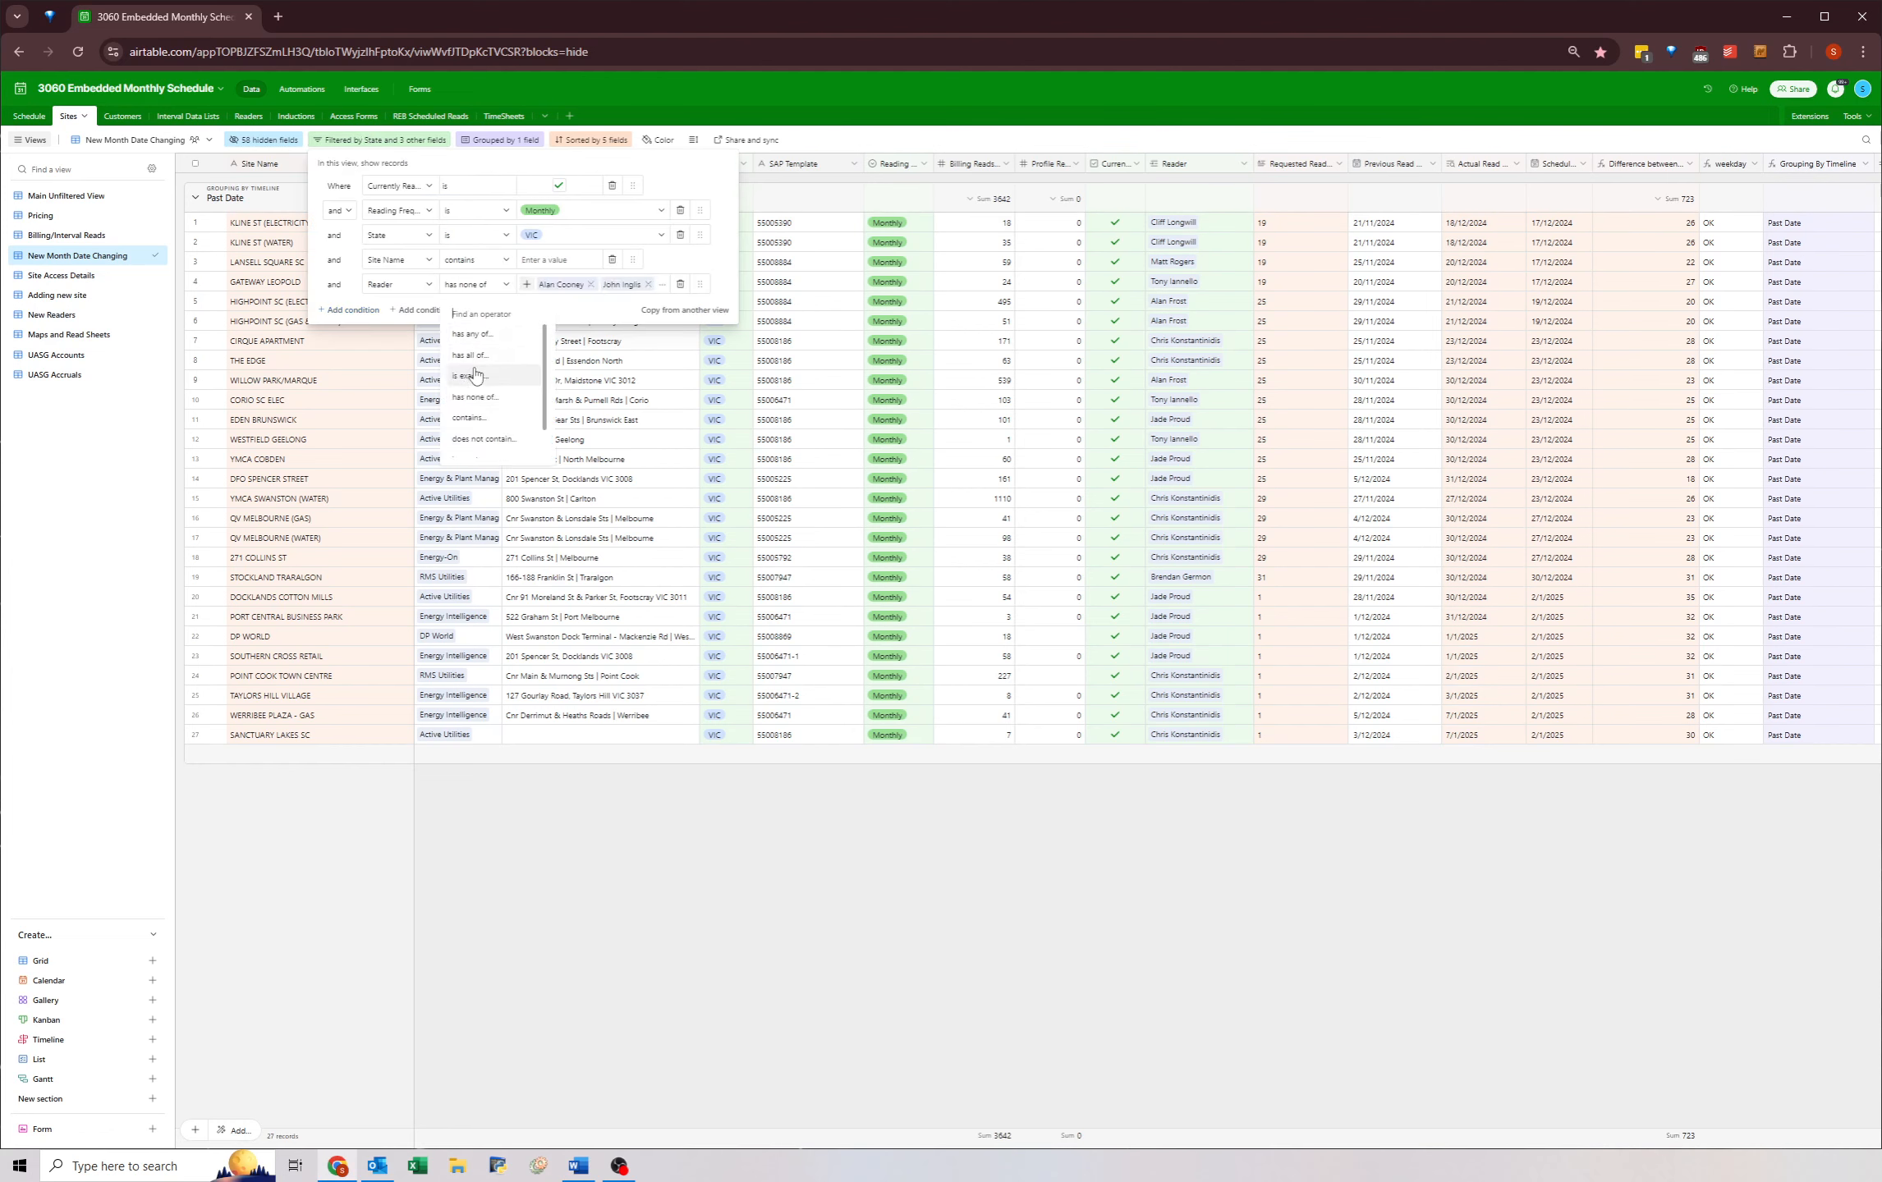
left_click(472, 334)
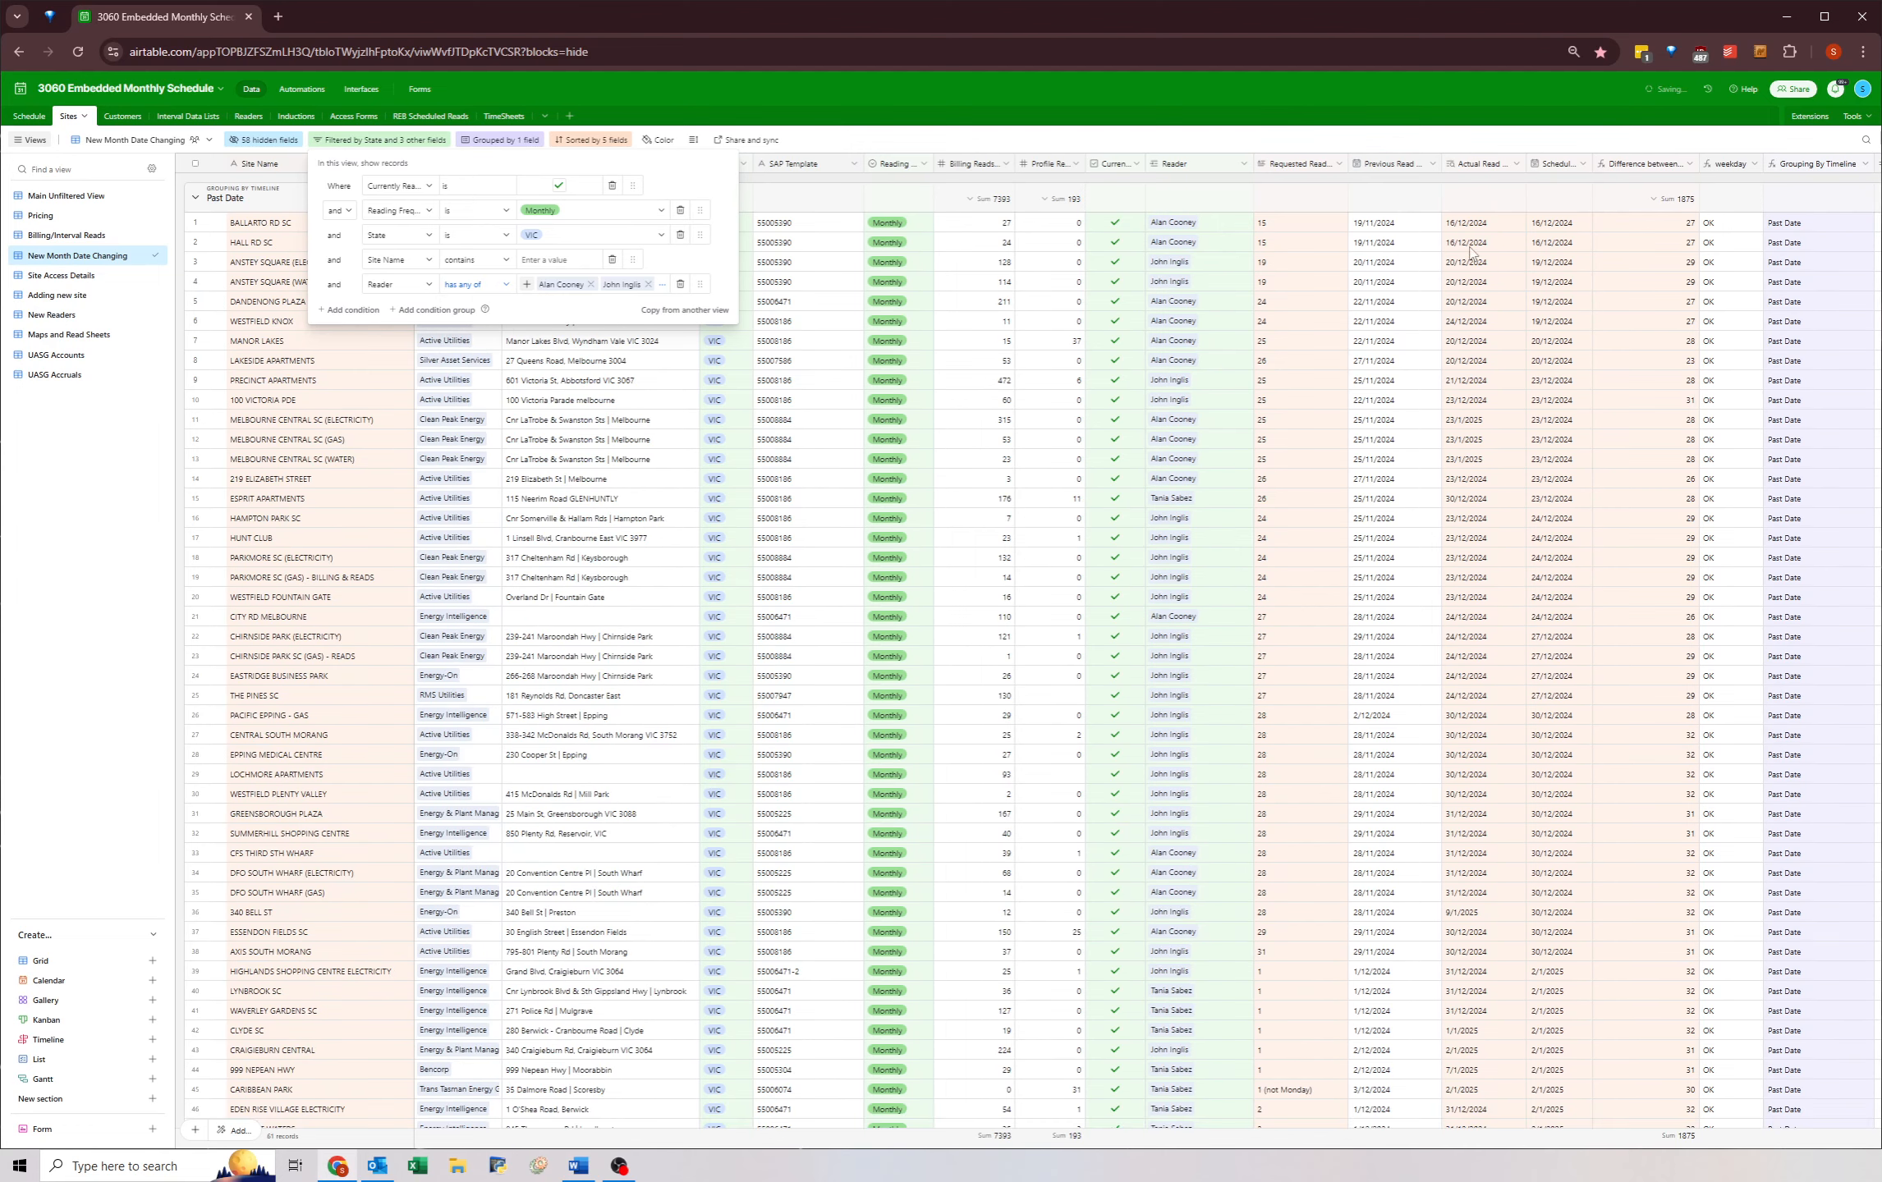
left_click(1466, 227)
- Copy the actual read dates of all filtered Victorian sites into Previous Read Date, overwriting the existing dates
left_click(1465, 224)
scroll(1482, 591, "down", 5)
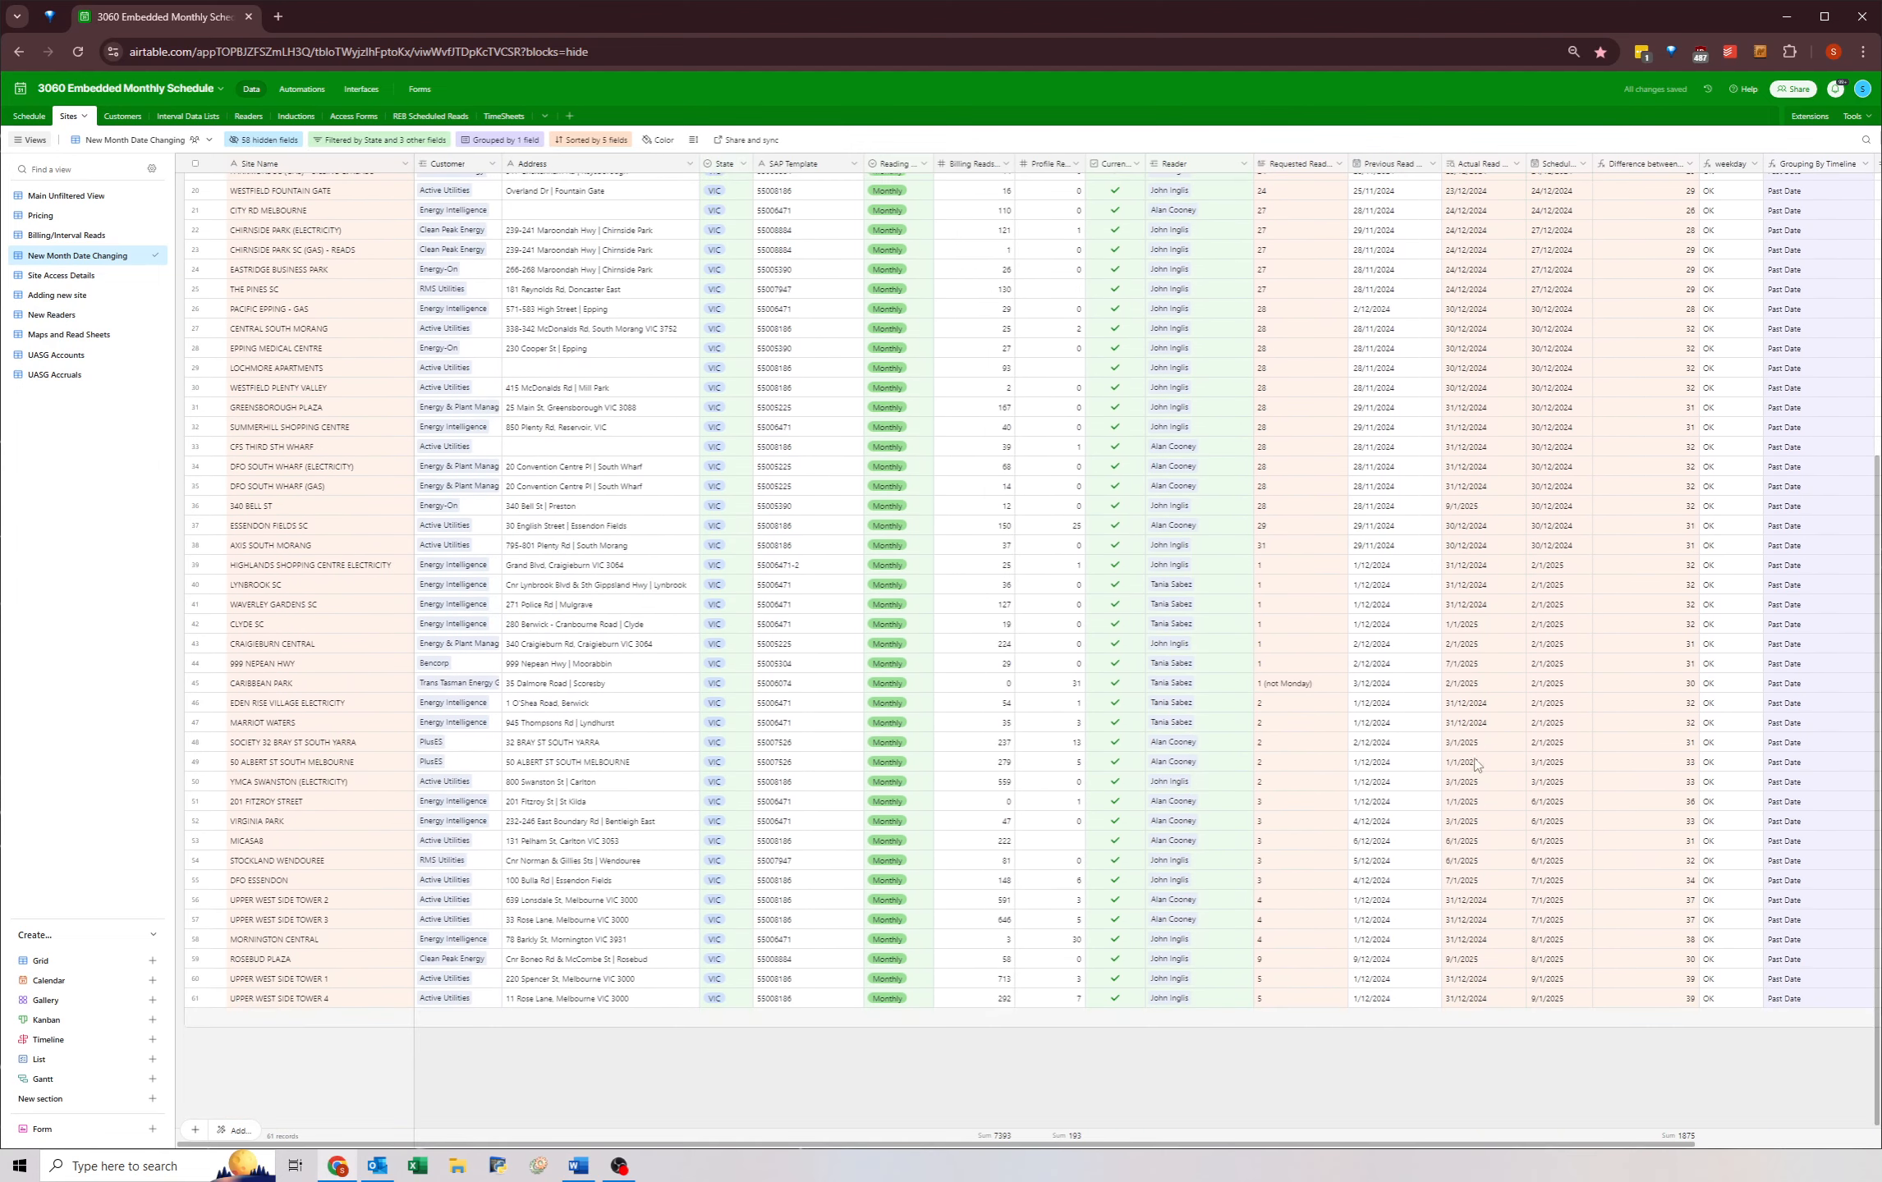
left_click(1470, 1000, "shift")
key("ctrl+c")
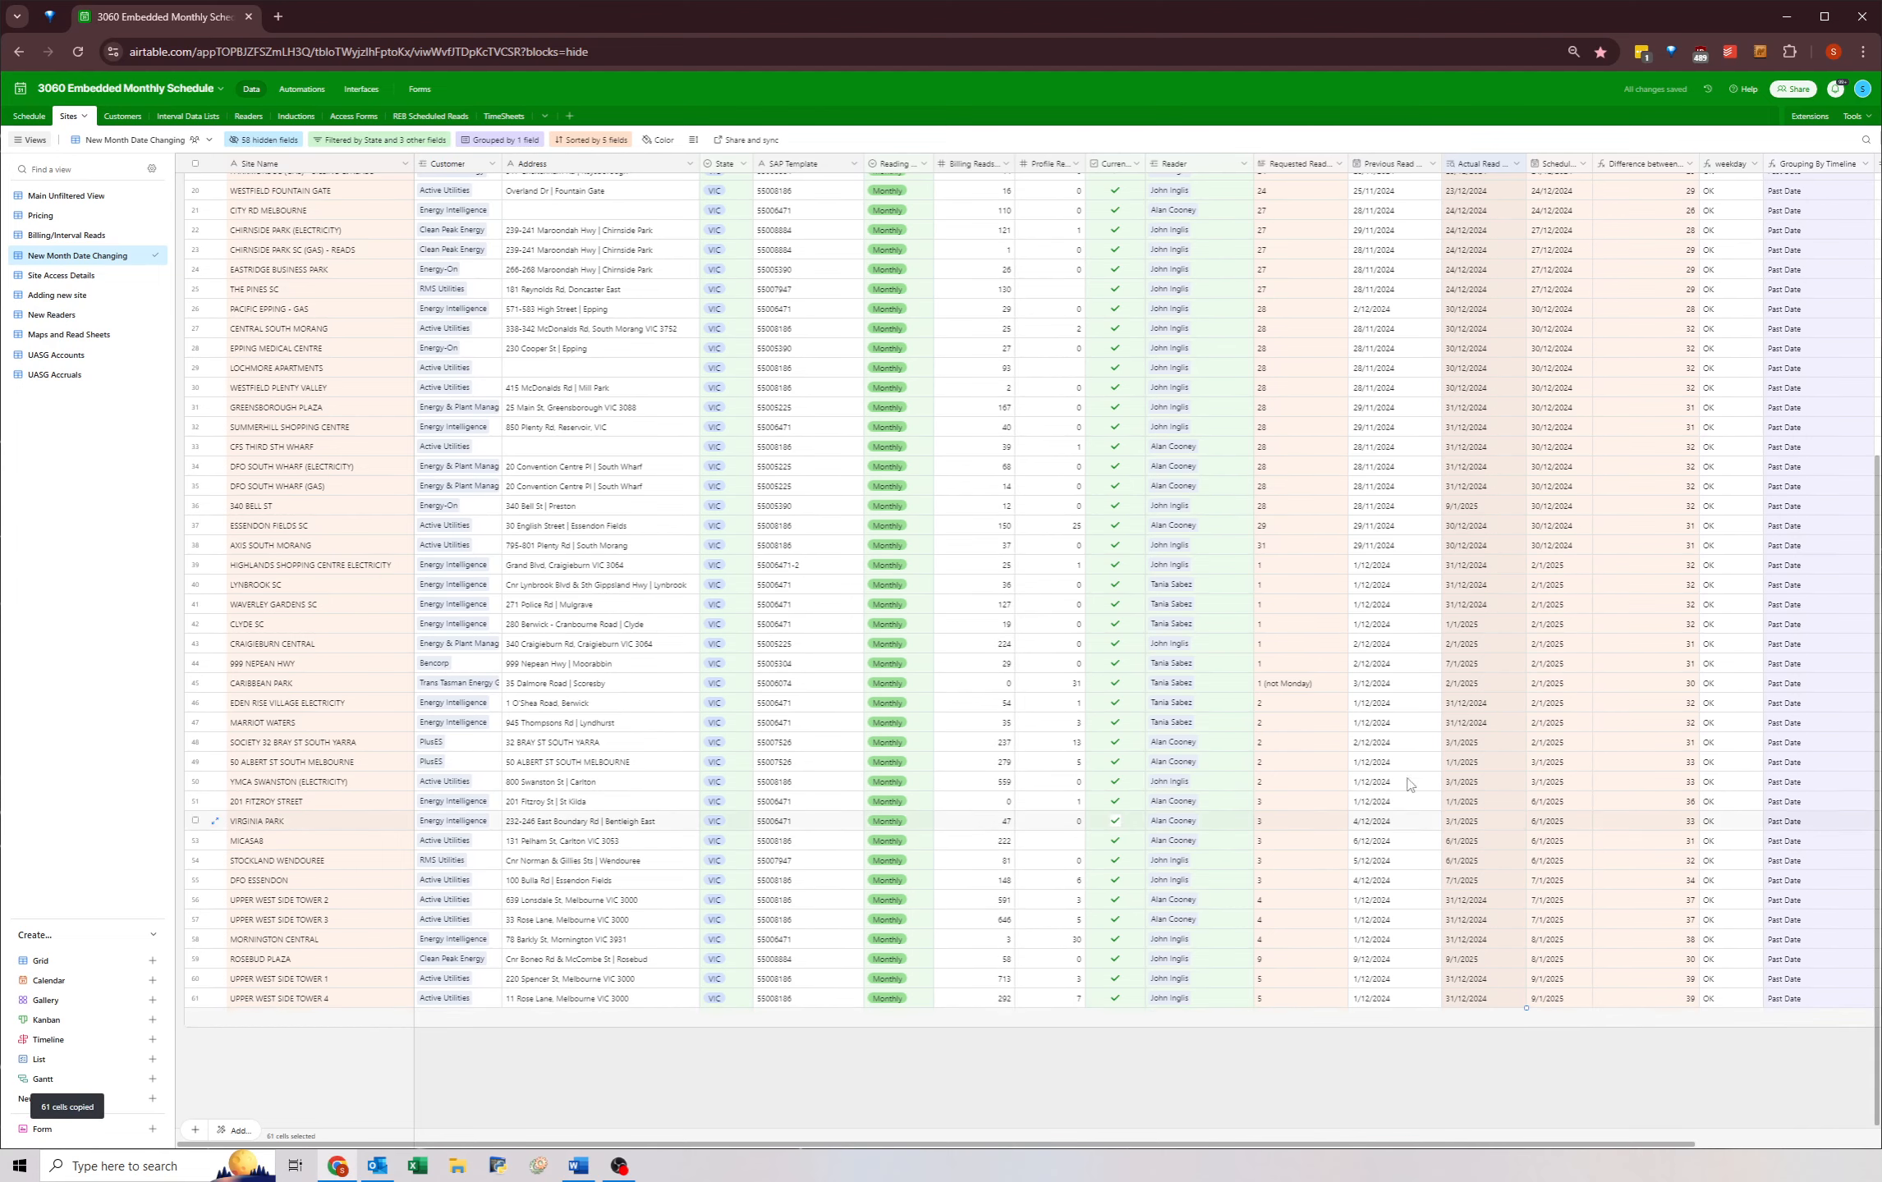
scroll(1445, 575, "up", 5)
left_click(1395, 224)
key("ctrl+v")
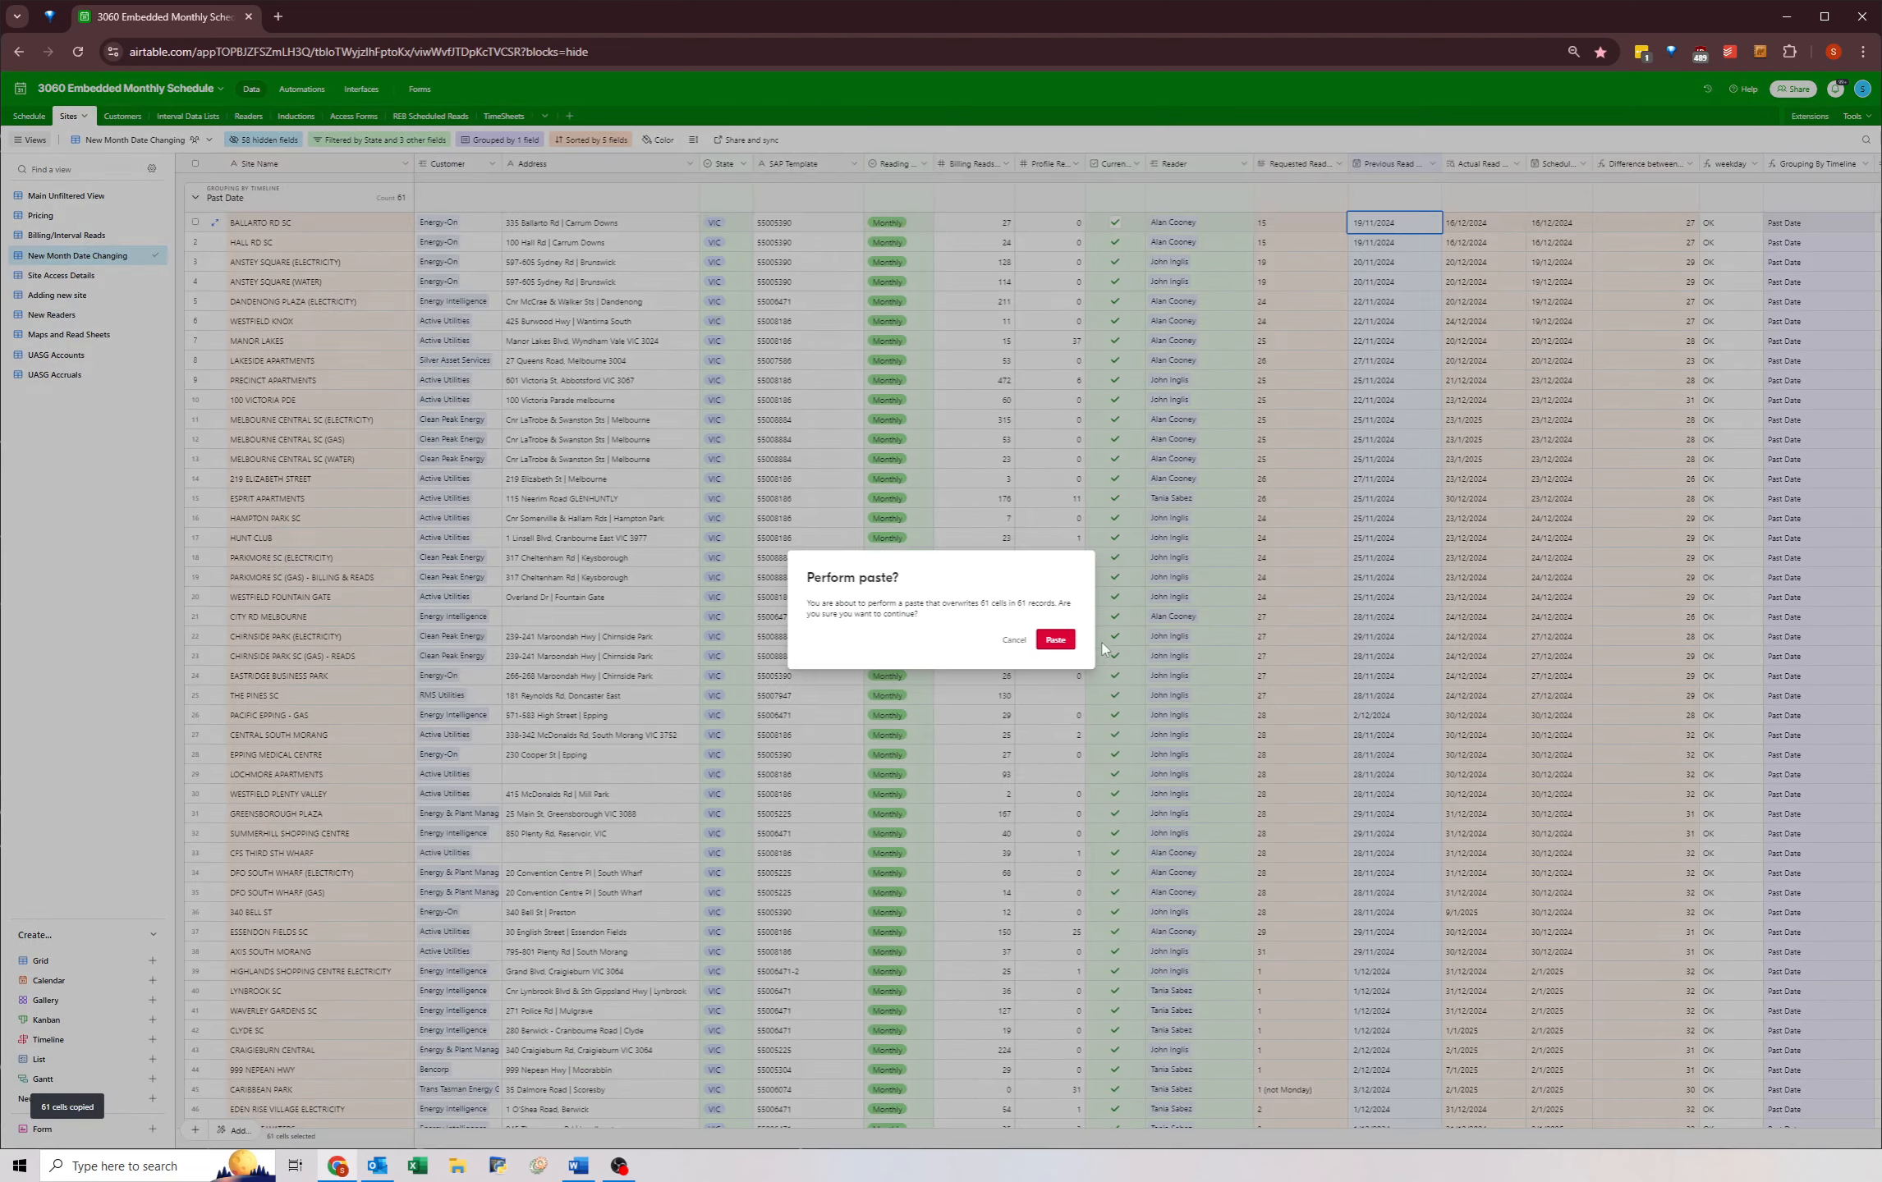
left_click(1054, 641)
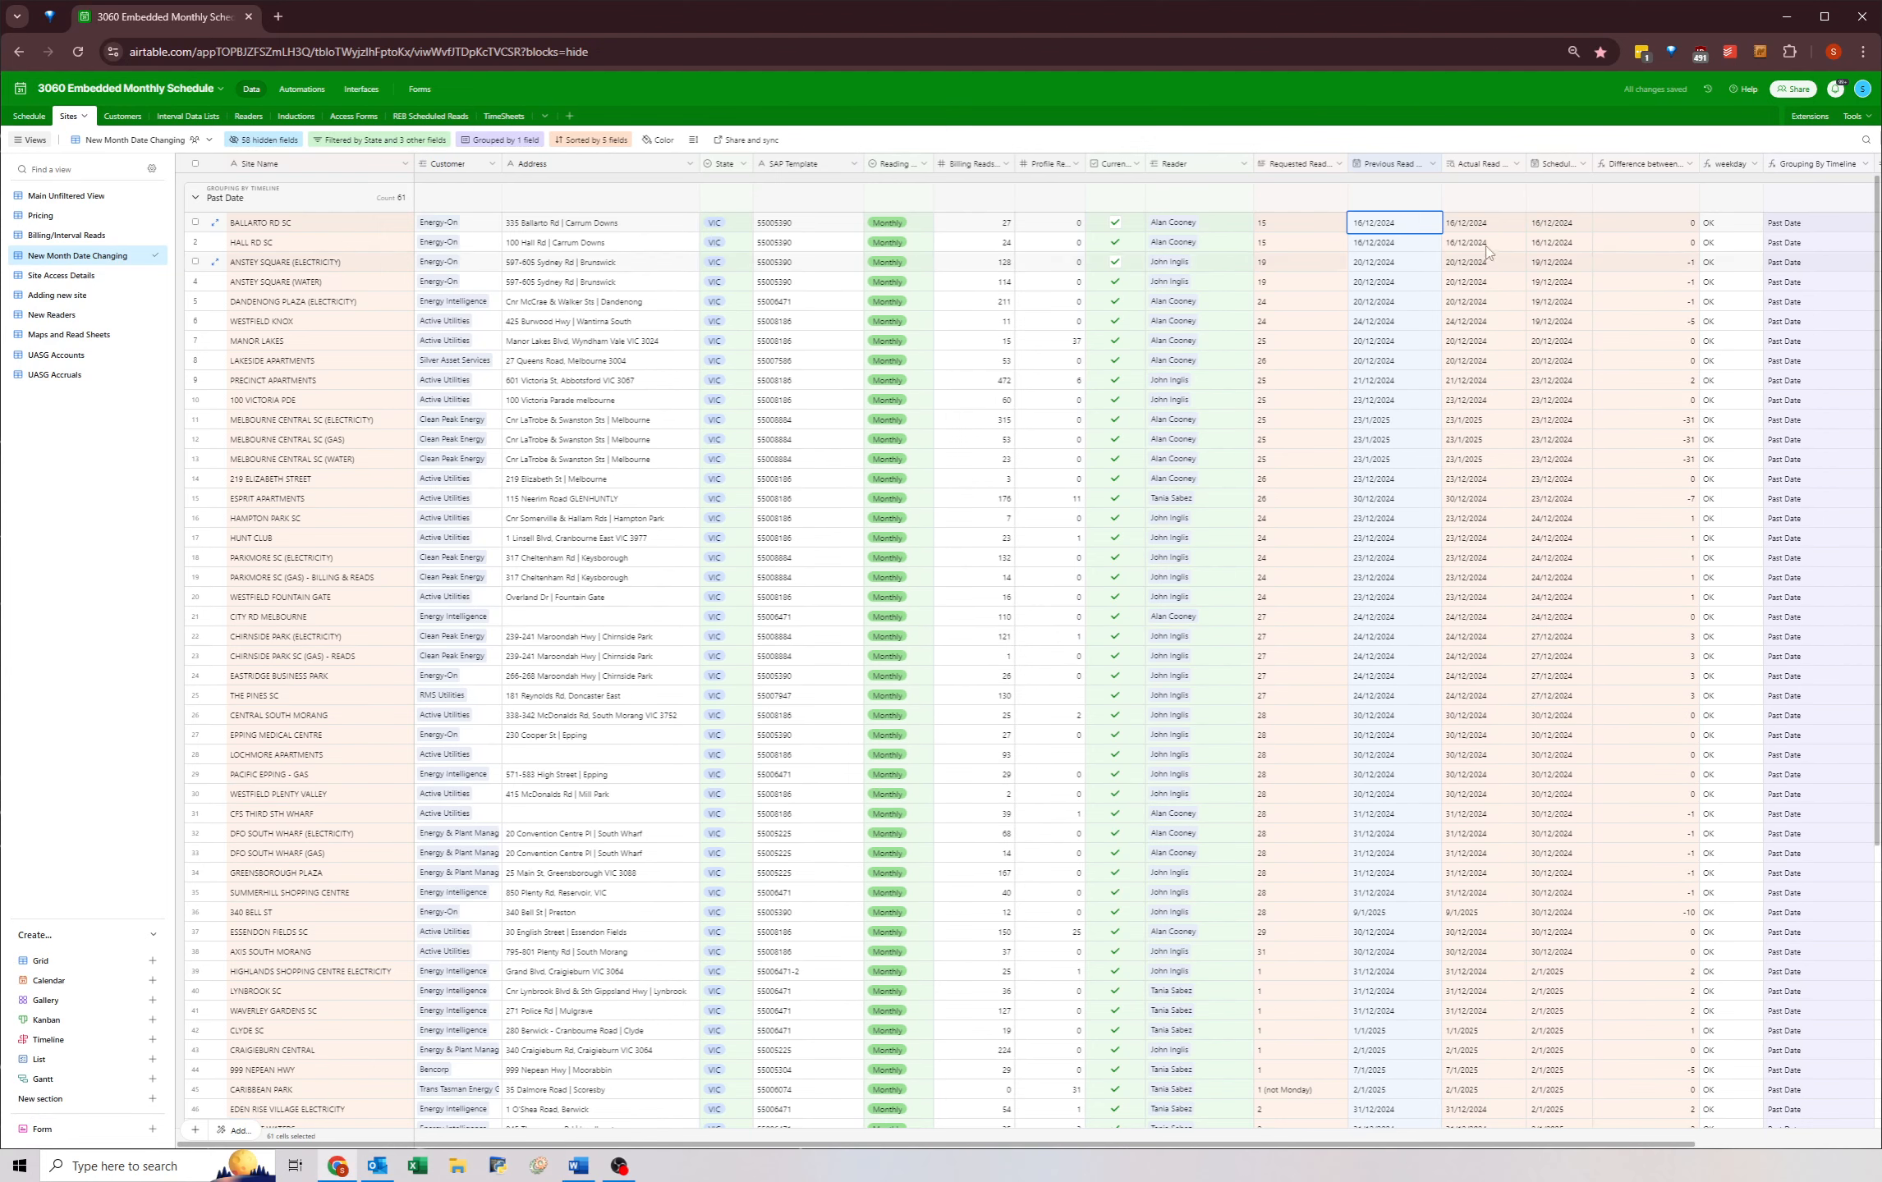
- Change the Reader filter condition to "has none of" for the same three readers
left_click(380, 139)
left_click(491, 286)
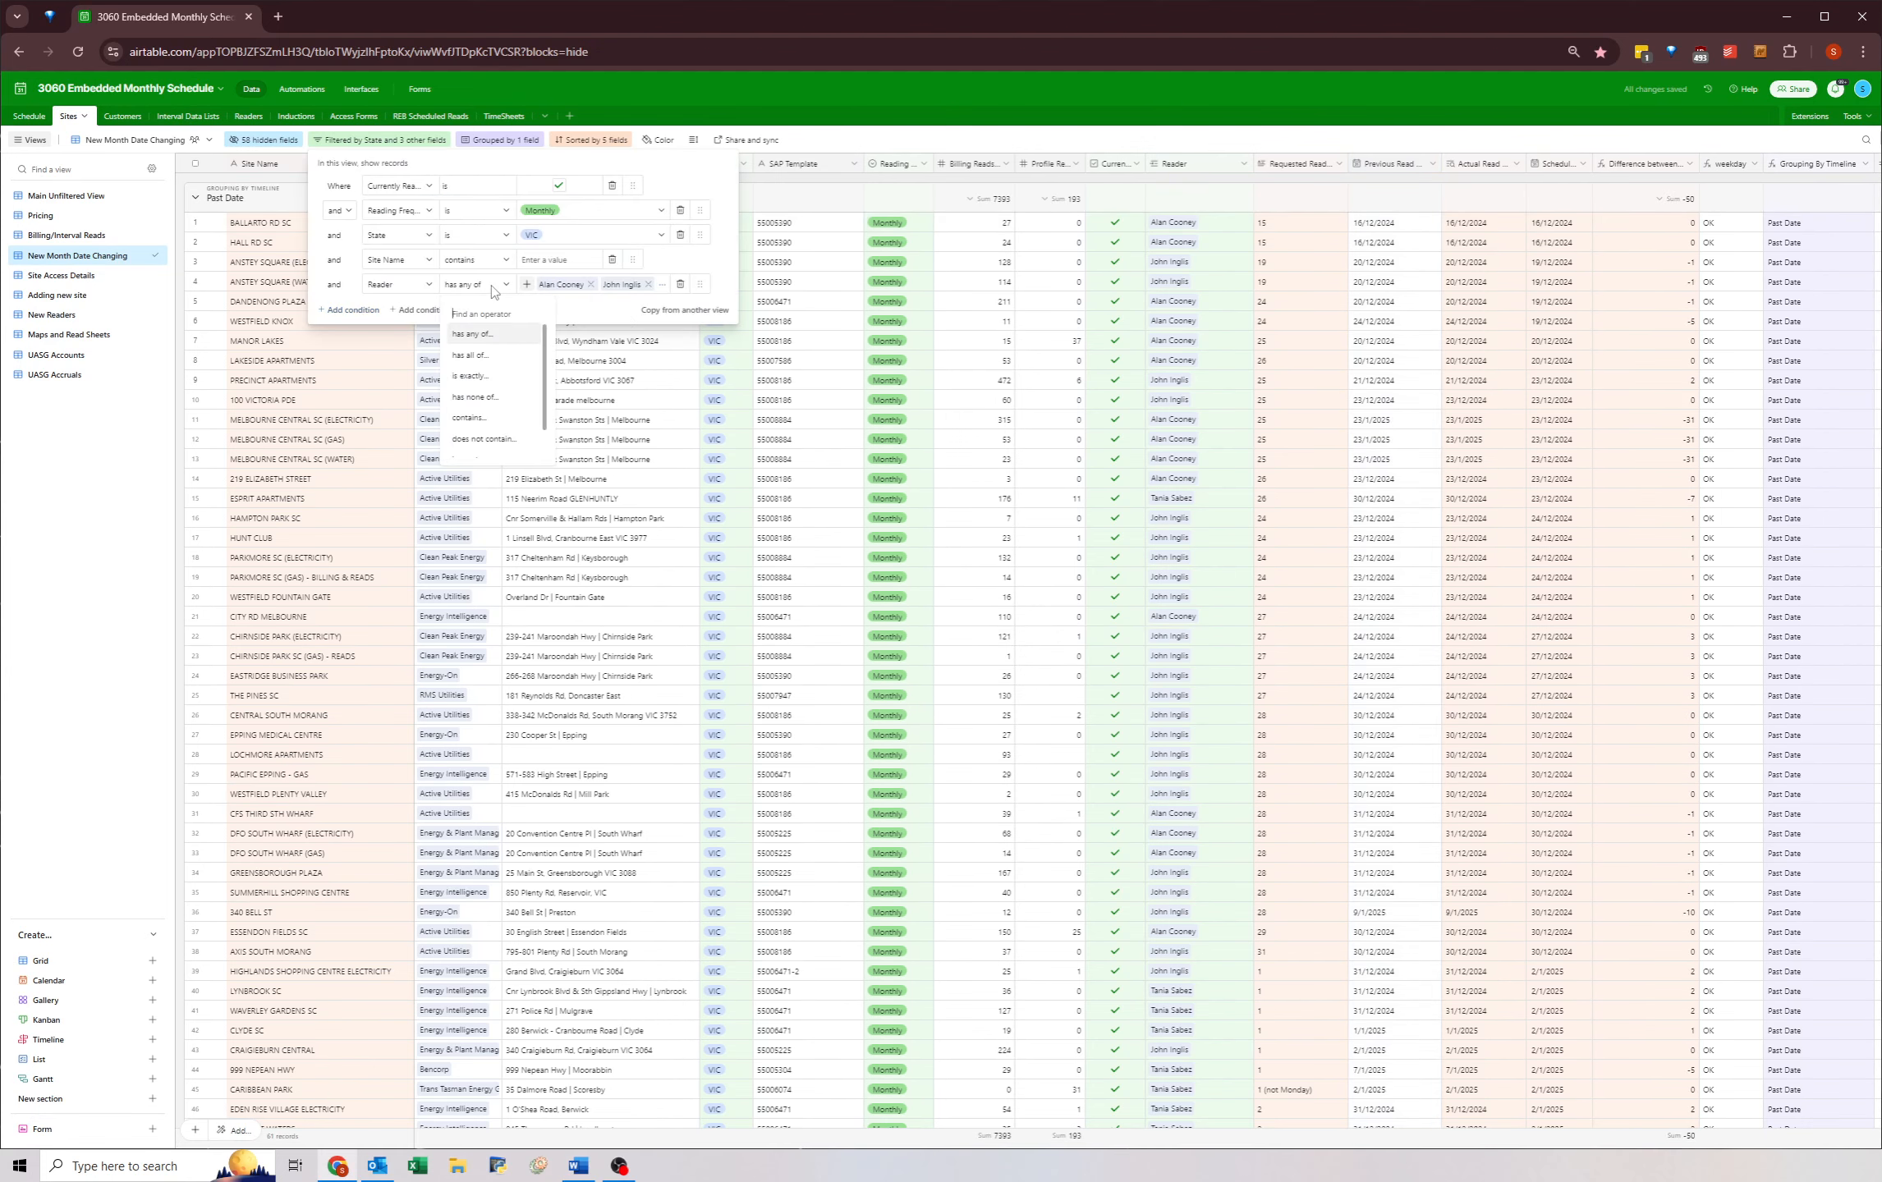
left_click(474, 396)
left_click(1437, 259)
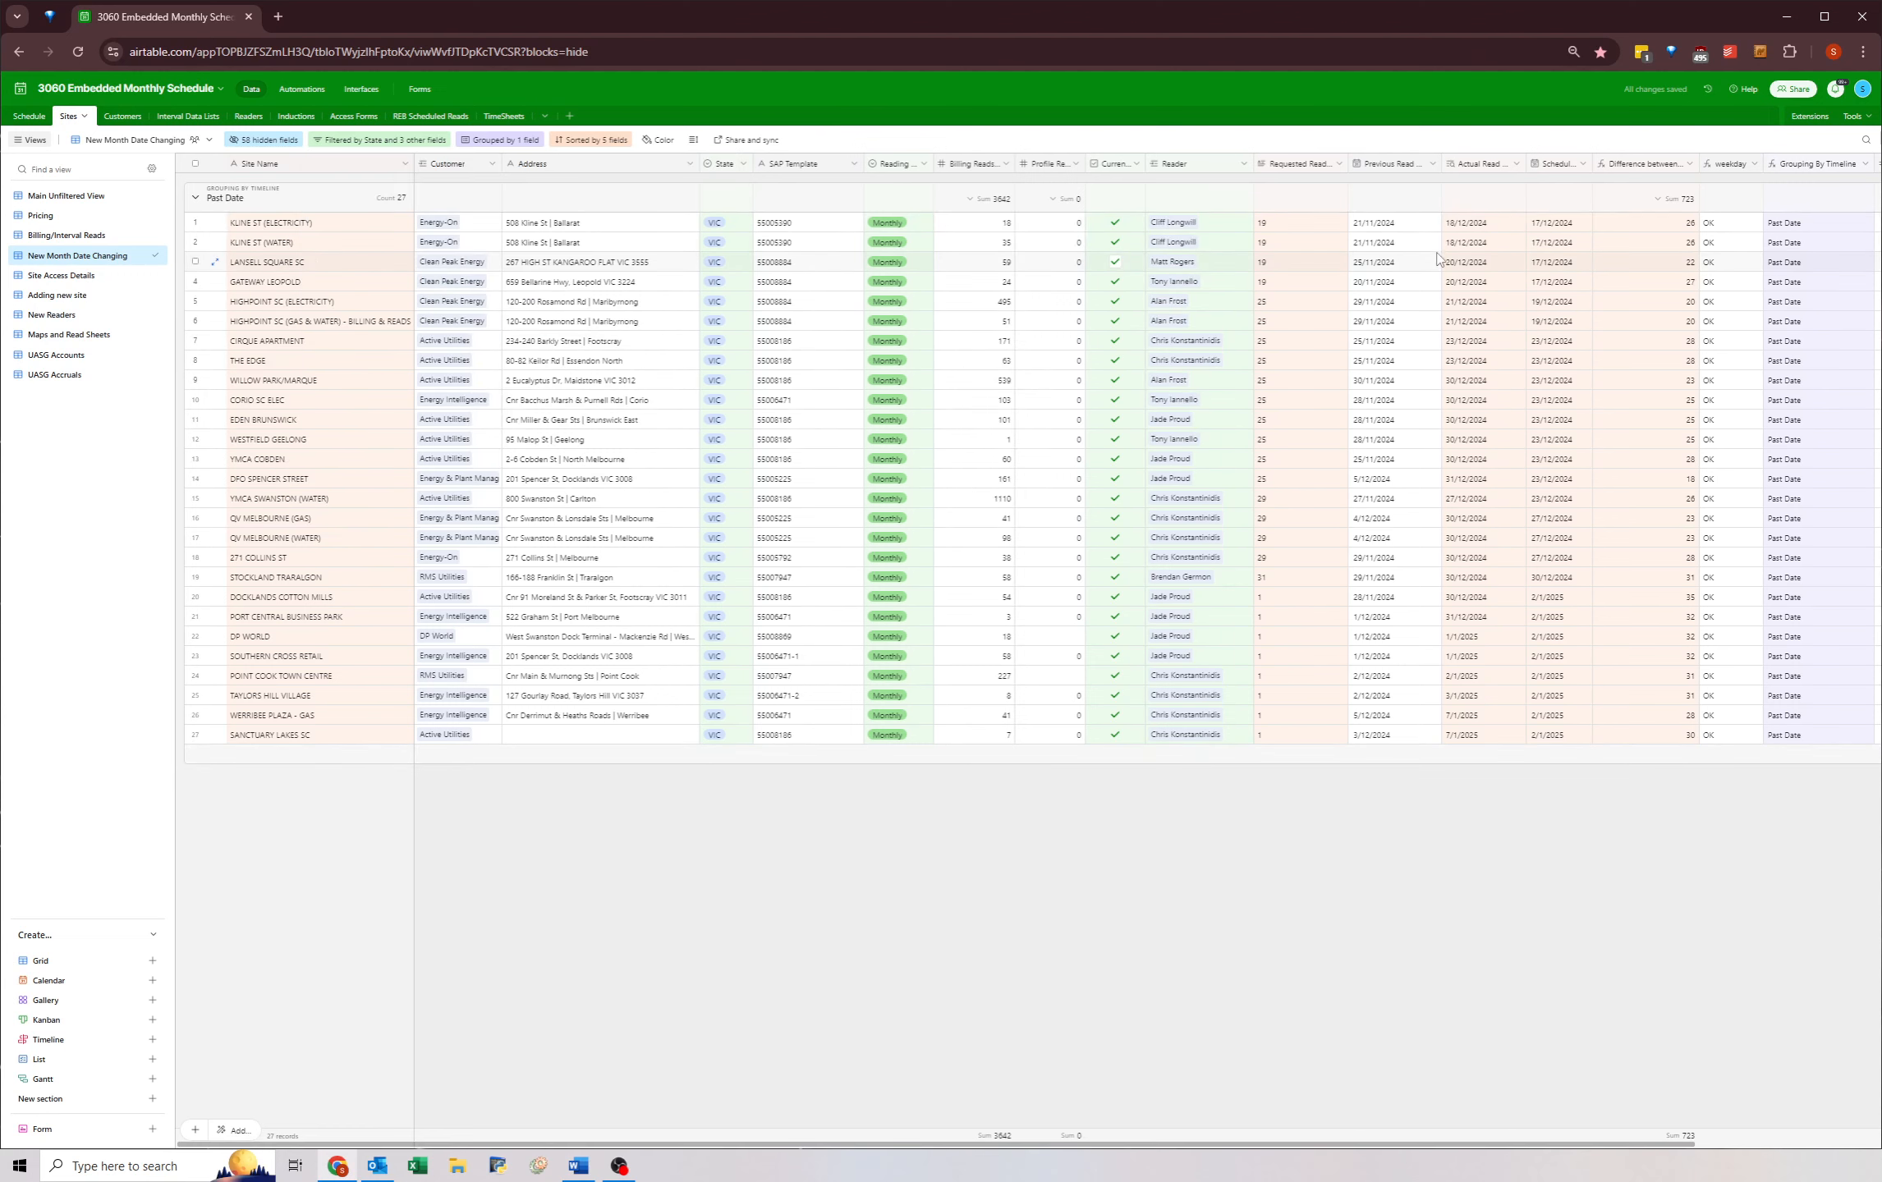
- Copy the actual read dates of all sites from Kline St (Electricity) to Sanctuary Lakes SC into Previous Read Date
left_click_drag(1484, 228, 1482, 735)
key("ctrl+c")
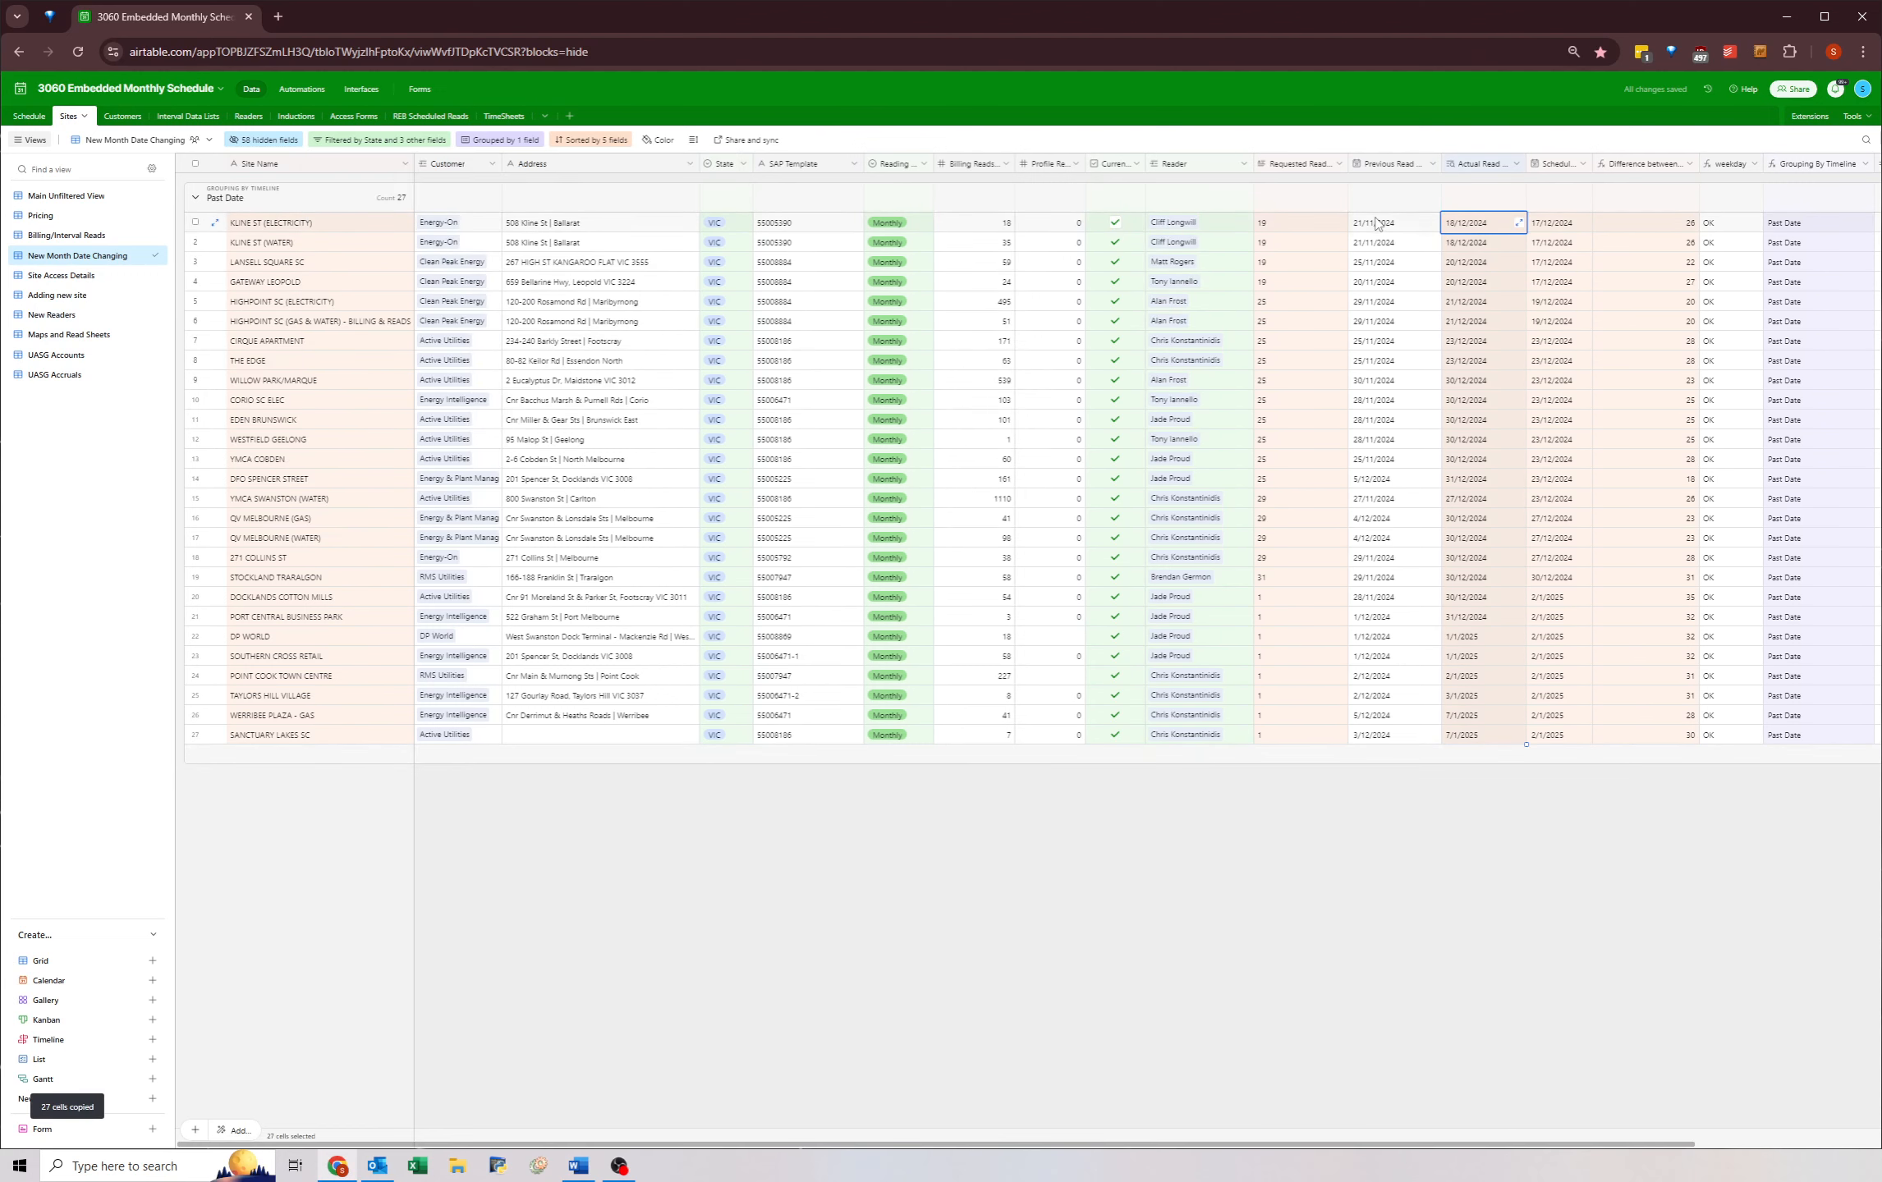
left_click(1376, 223)
key("ctrl+v")
left_click(1055, 639)
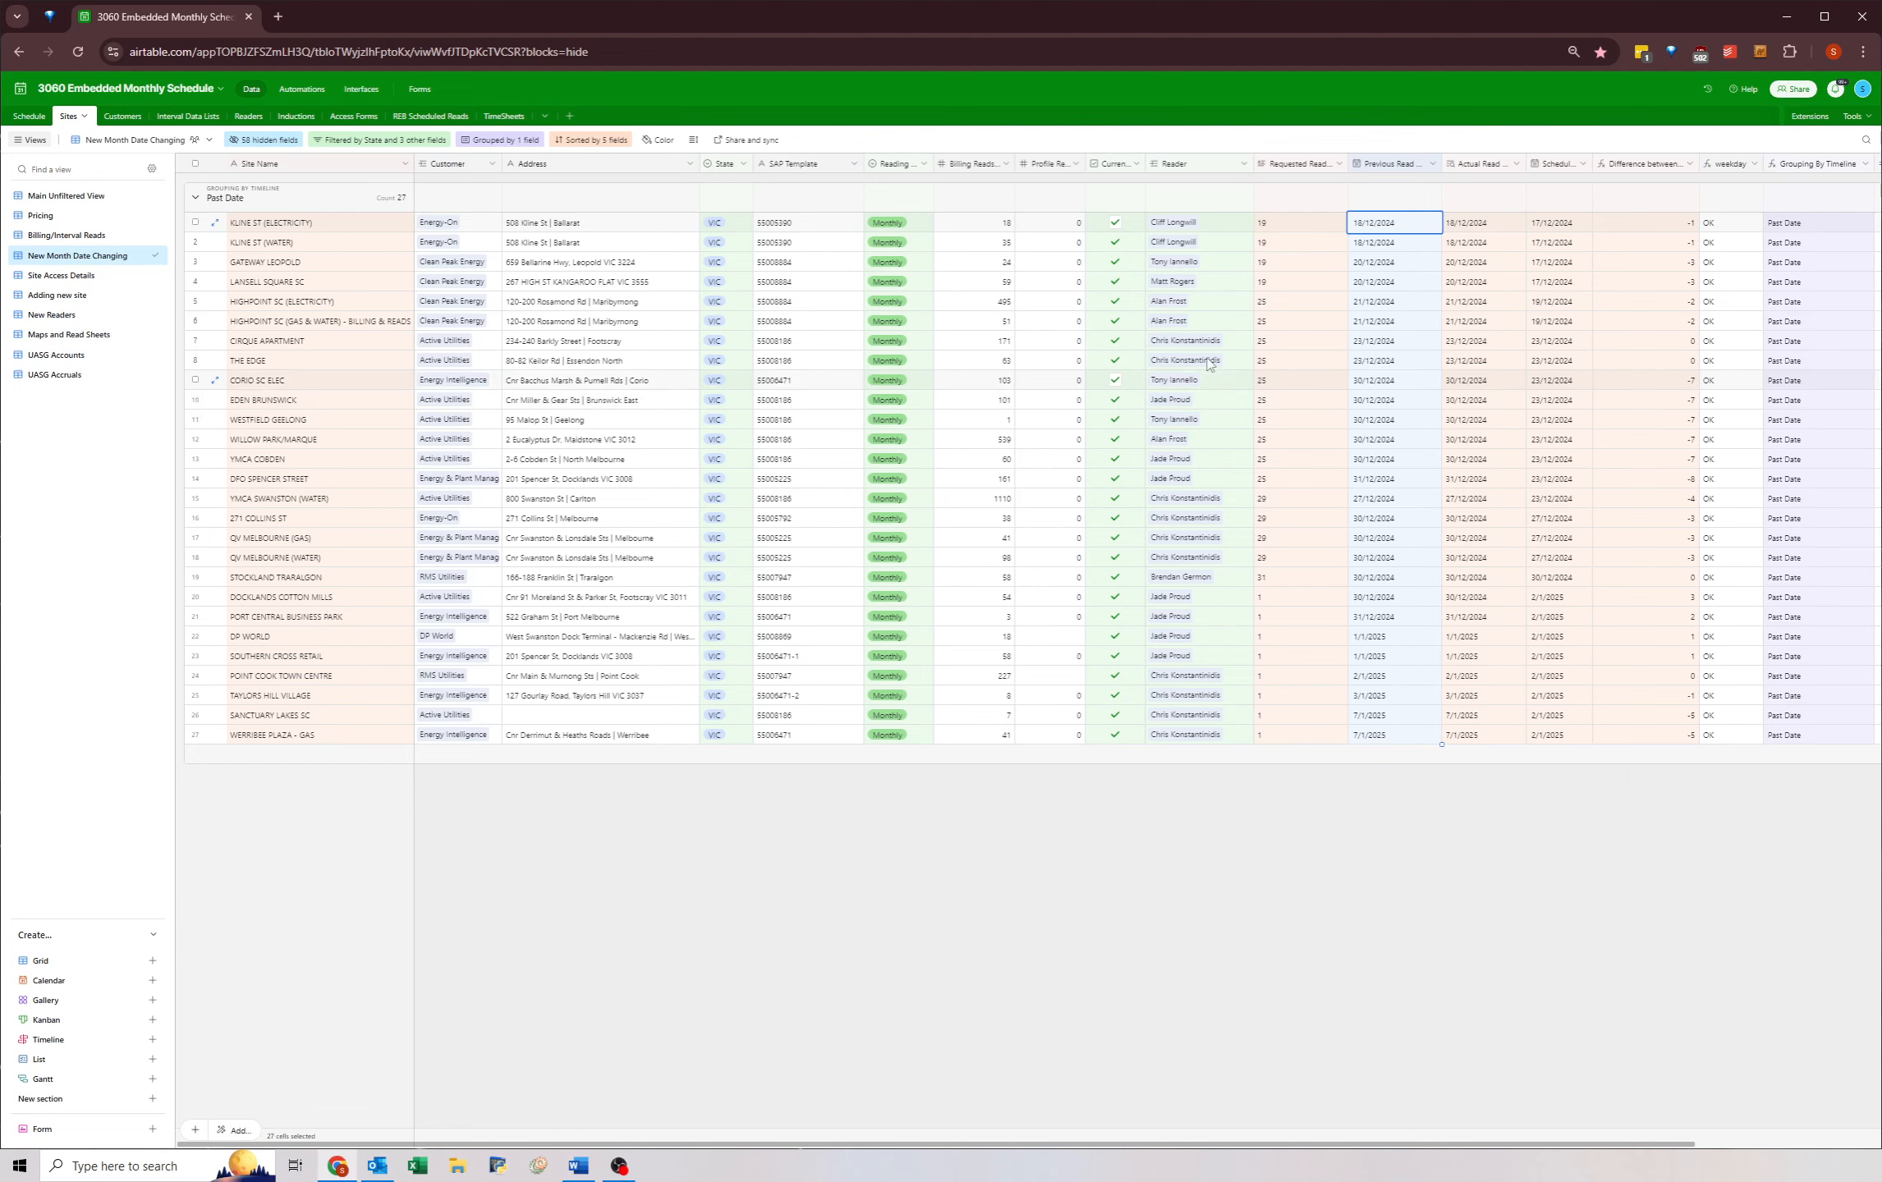
- Review the assigned readers of the filtered Victorian sites, from Kline St (Electricity) down to Werribee Plaza - Gas
left_click(1210, 230)
left_click(1215, 359)
left_click(1208, 482)
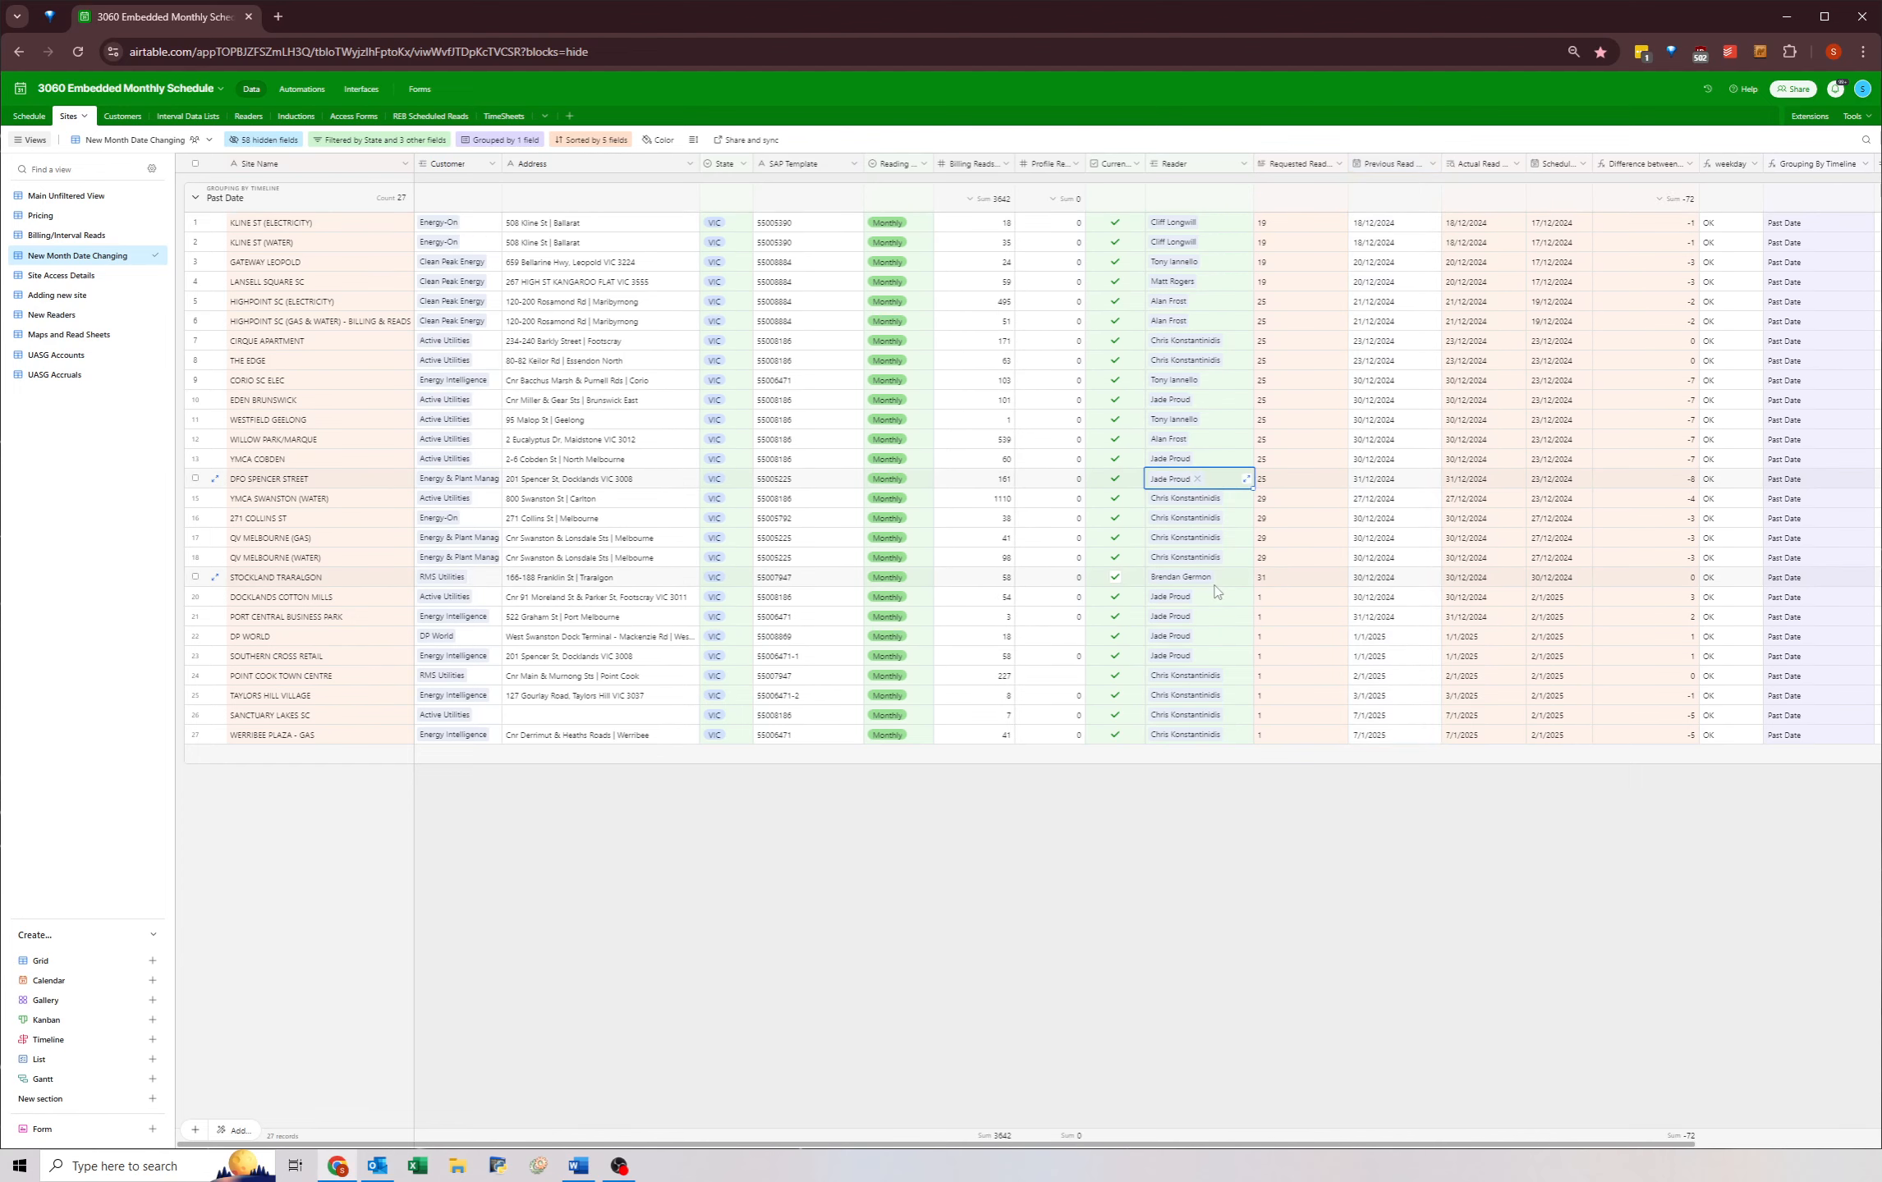
left_click(1213, 583)
left_click(1187, 735)
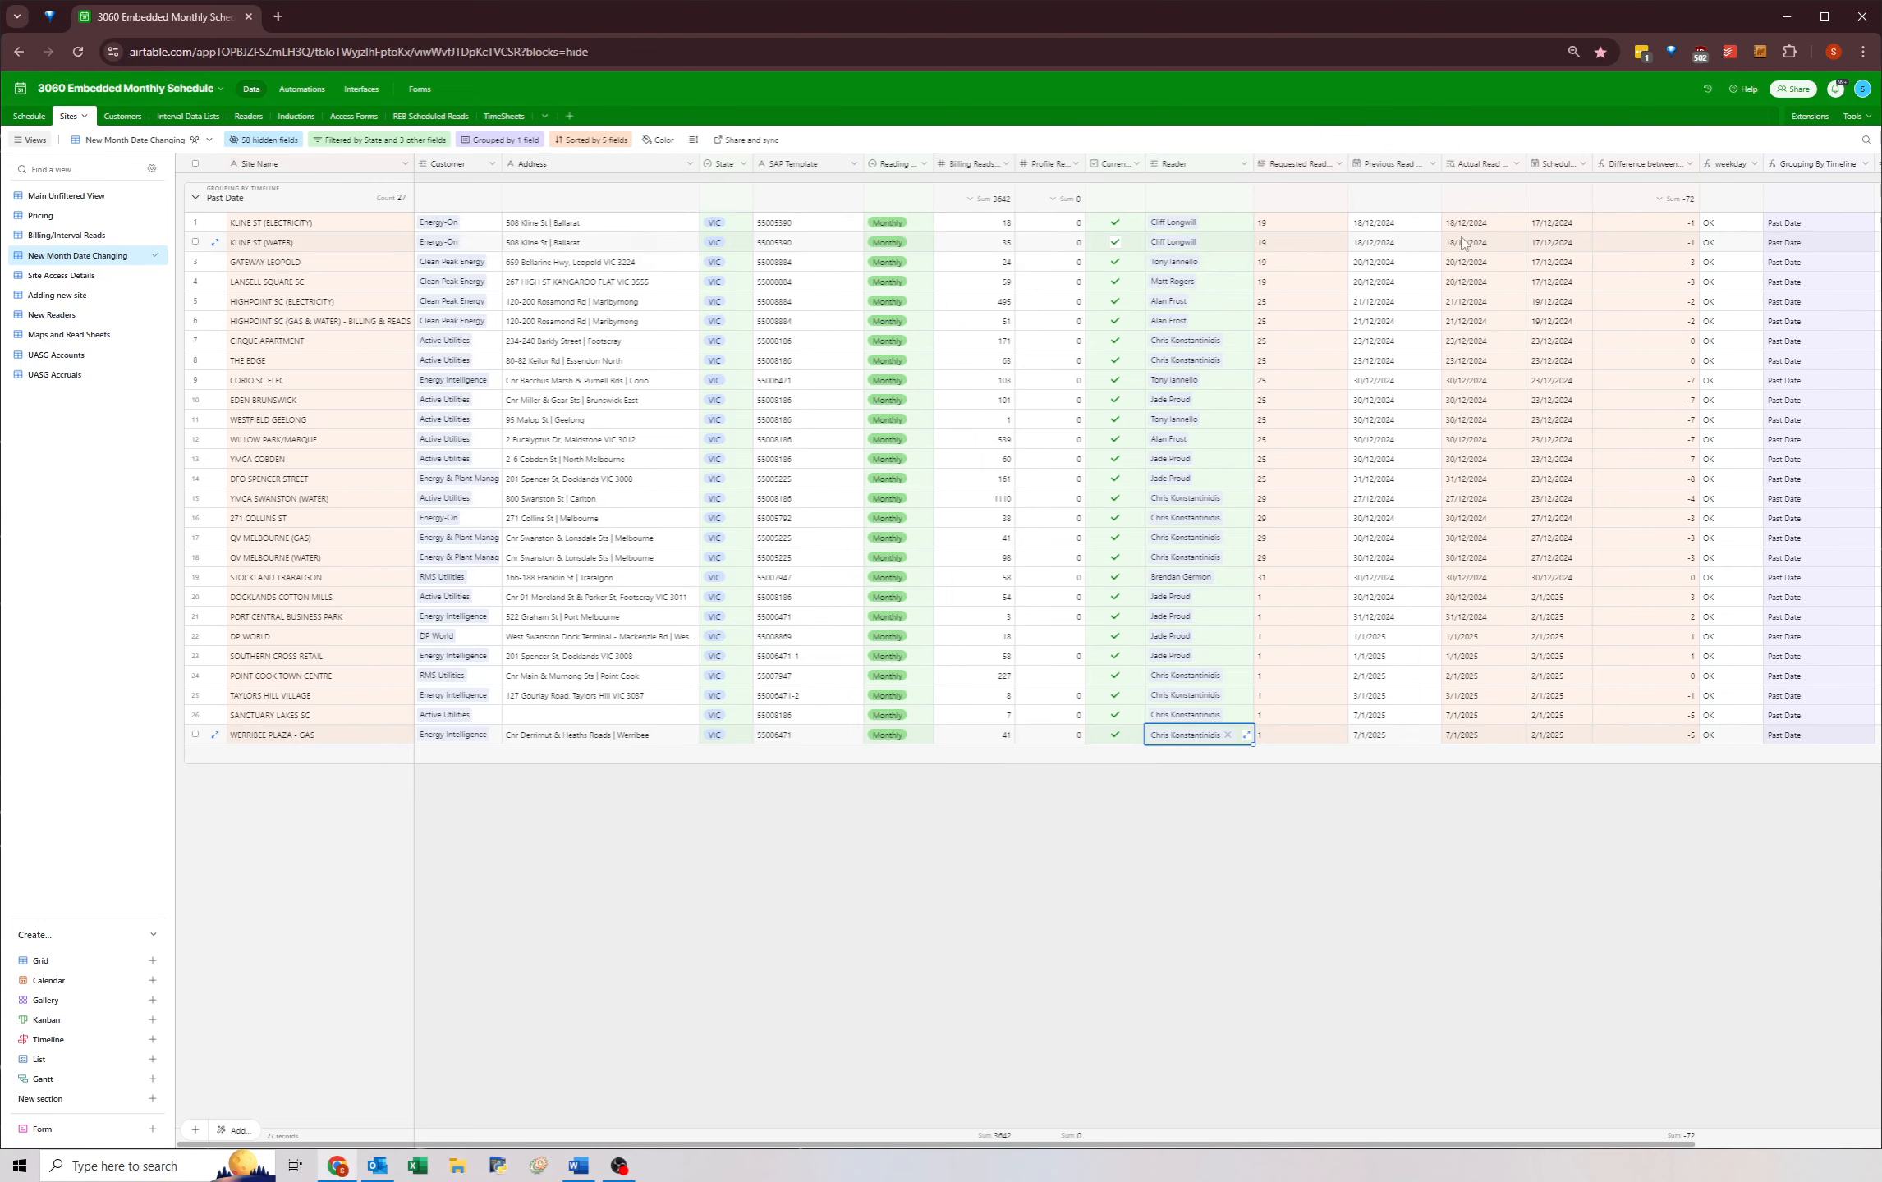
left_click(1549, 226)
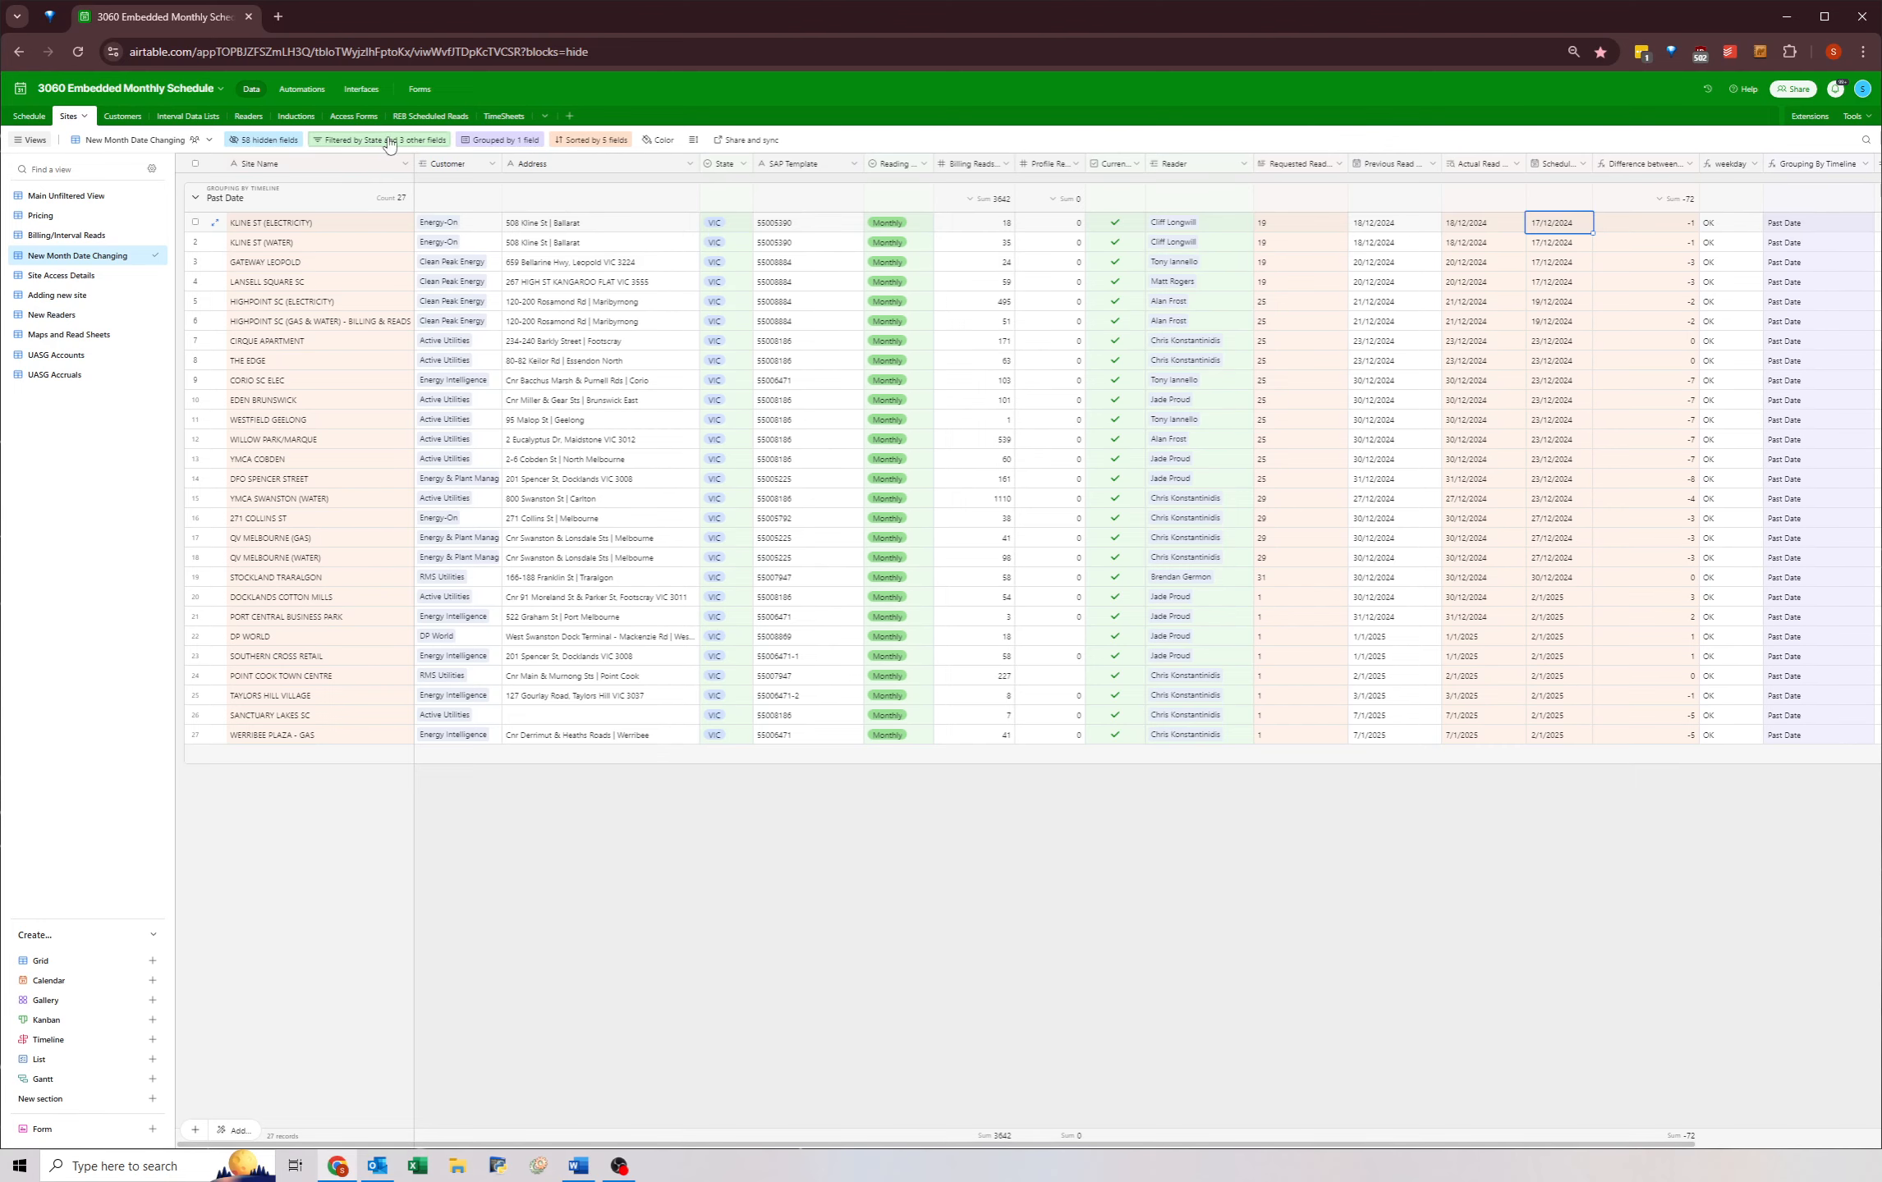
left_click(1172, 226)
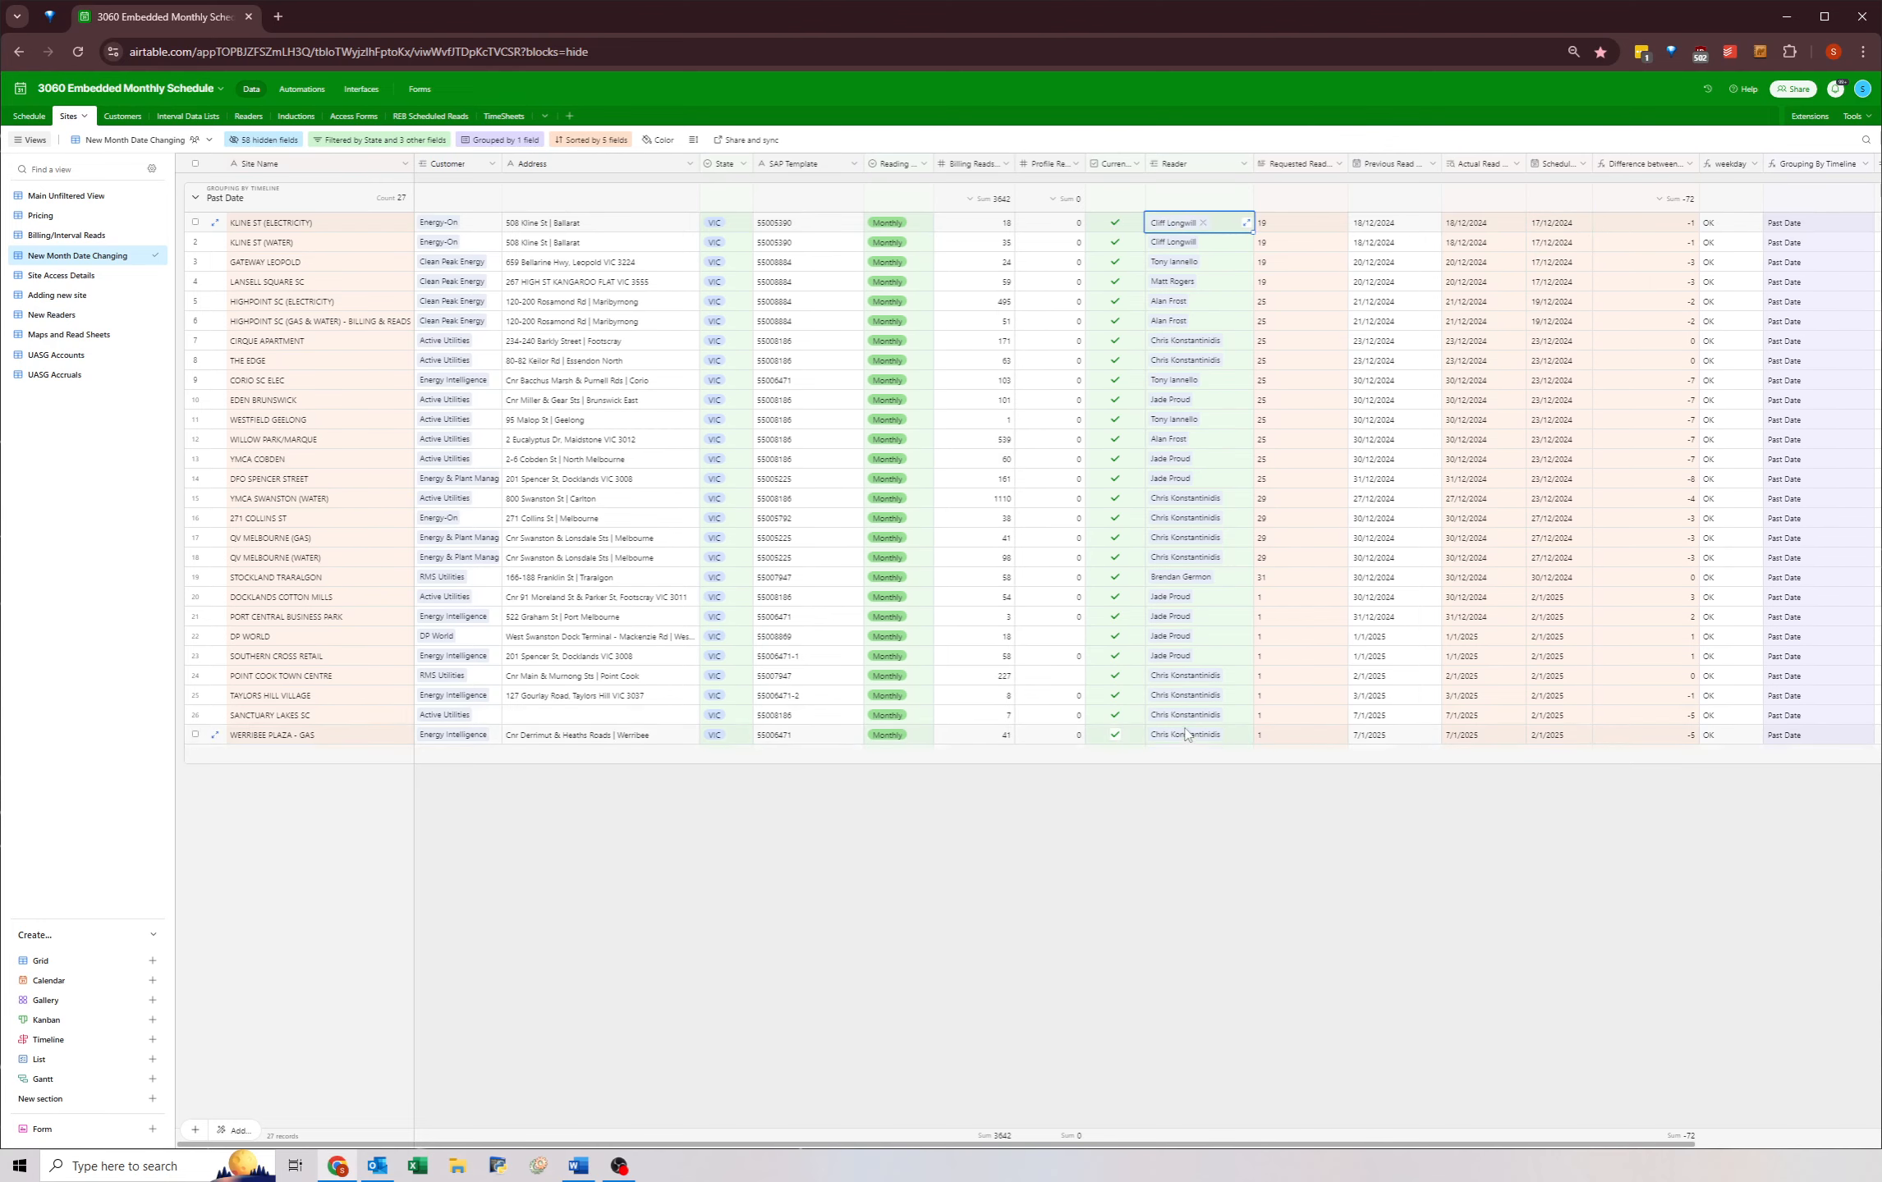
- Set the scheduled read date of Kline St (Electricity) to 17/1/2025
left_click(1546, 222)
left_click(1549, 225)
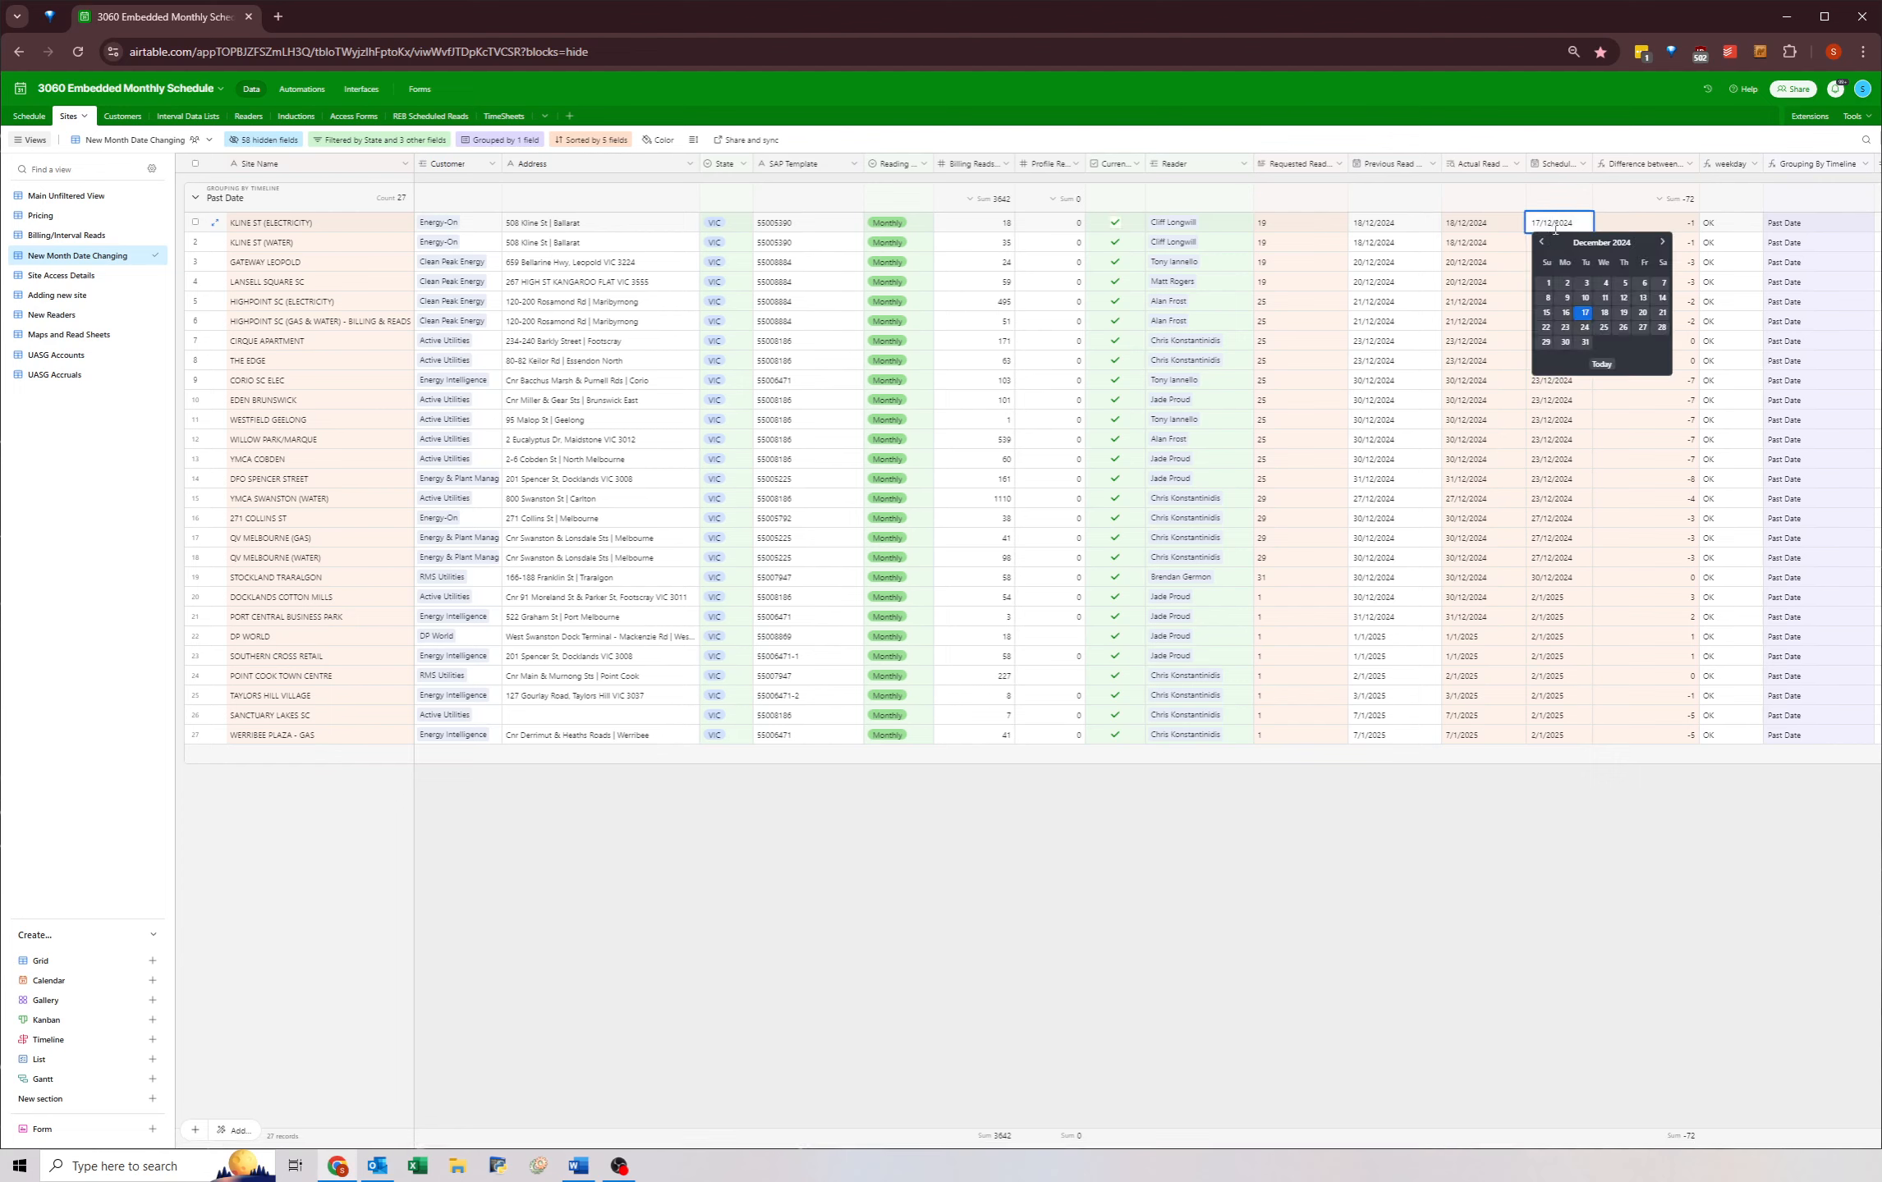
left_click(1661, 241)
left_click(1642, 316)
- Copy the 17/1/2025 scheduled date to Kline St (Water), Gateway Leopold and Lansell Square SC
key("ctrl+c")
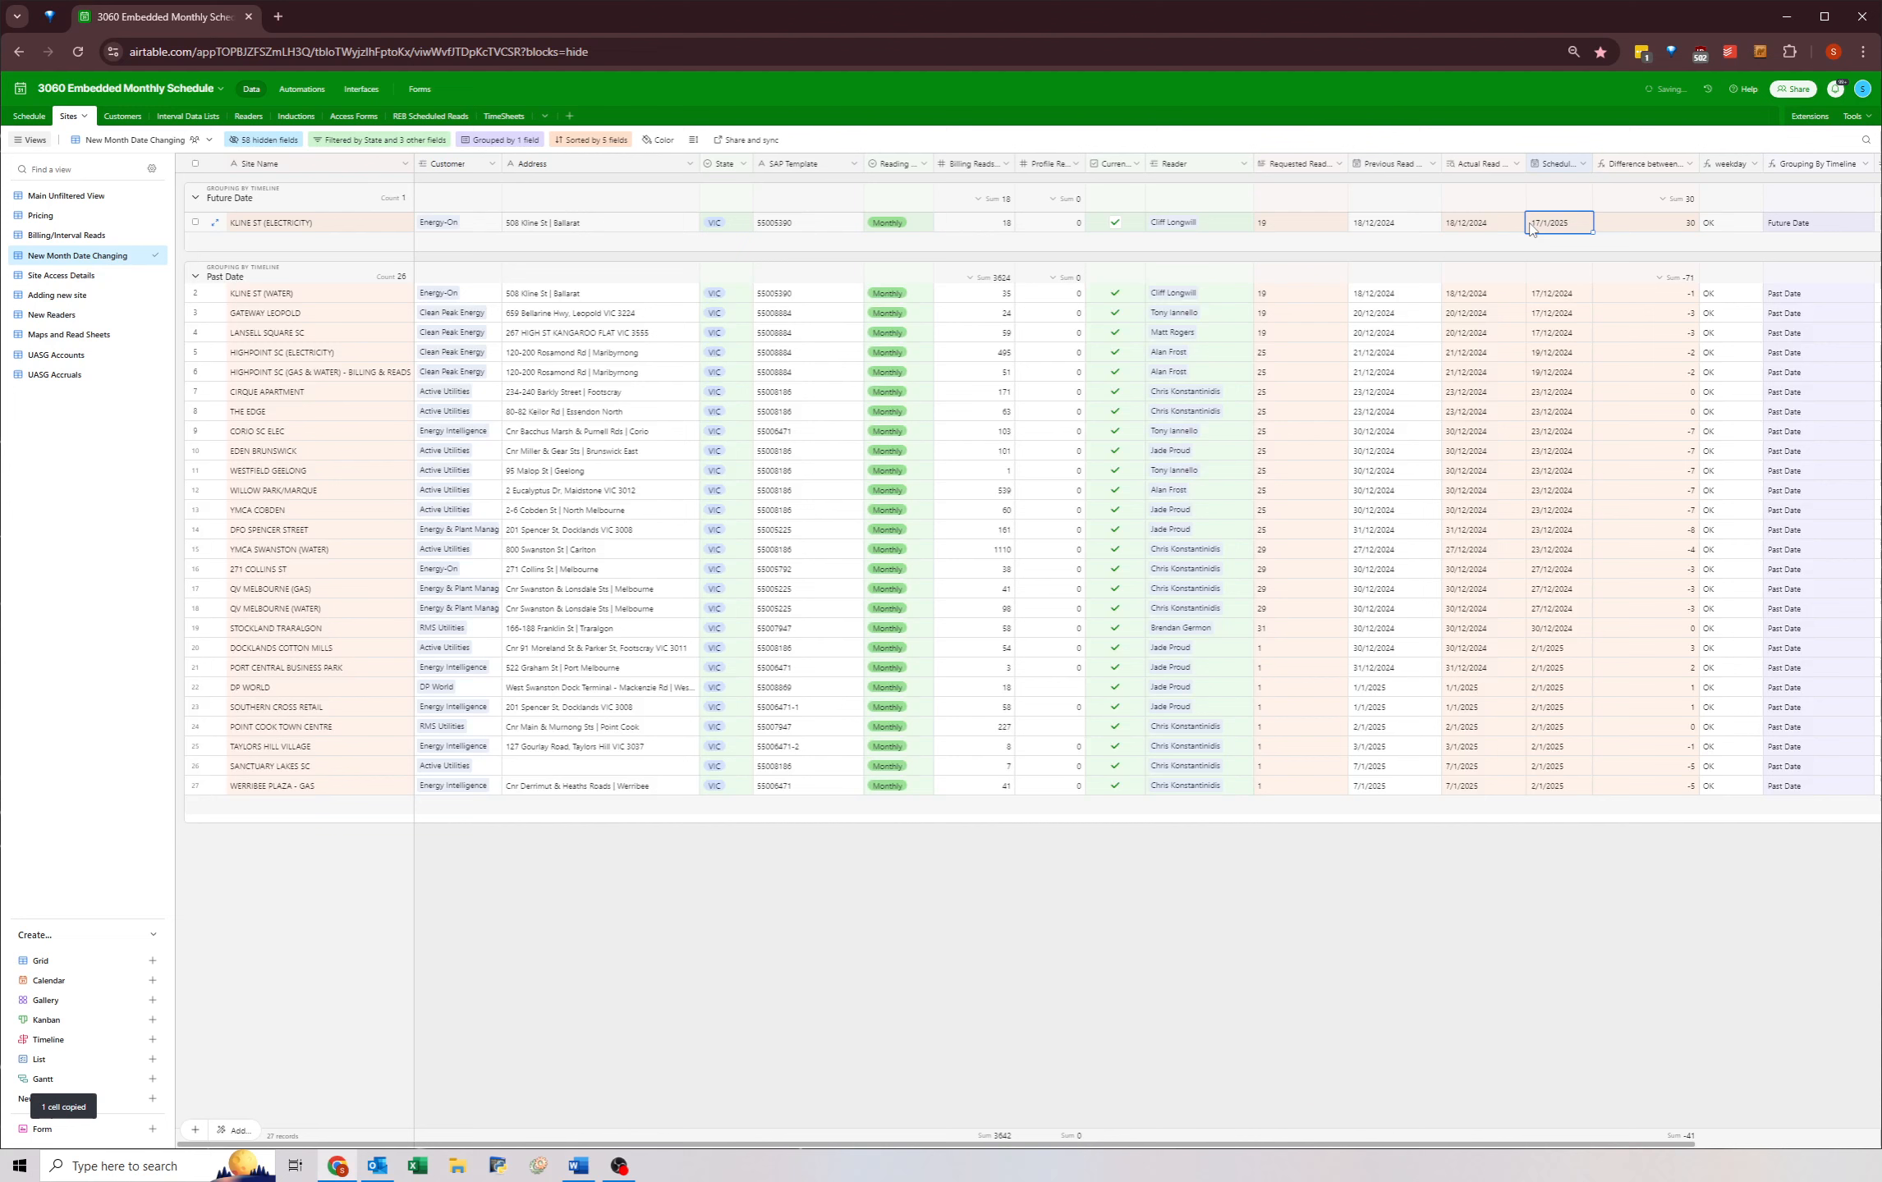
left_click_drag(1539, 301, 1540, 343)
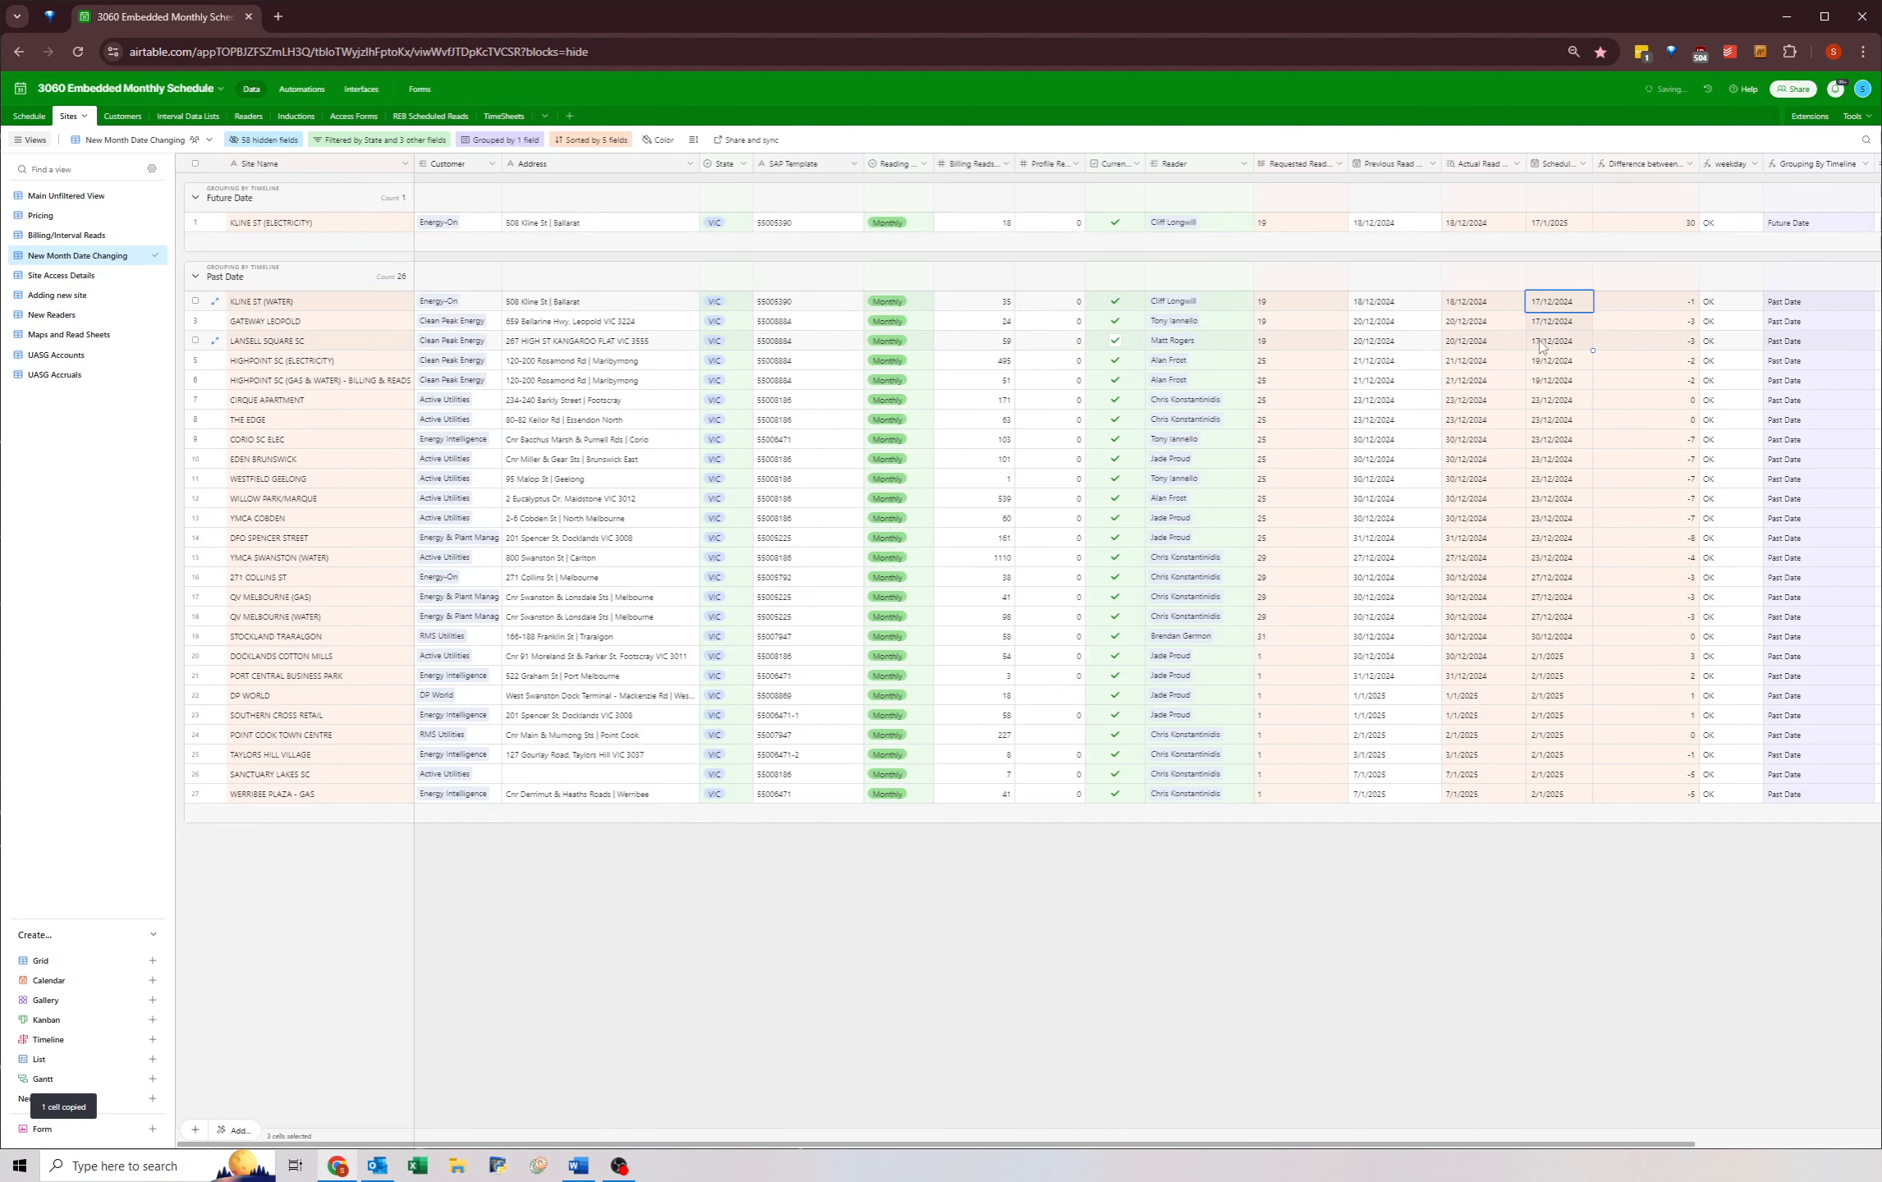
key("ctrl+v")
left_click(1549, 382)
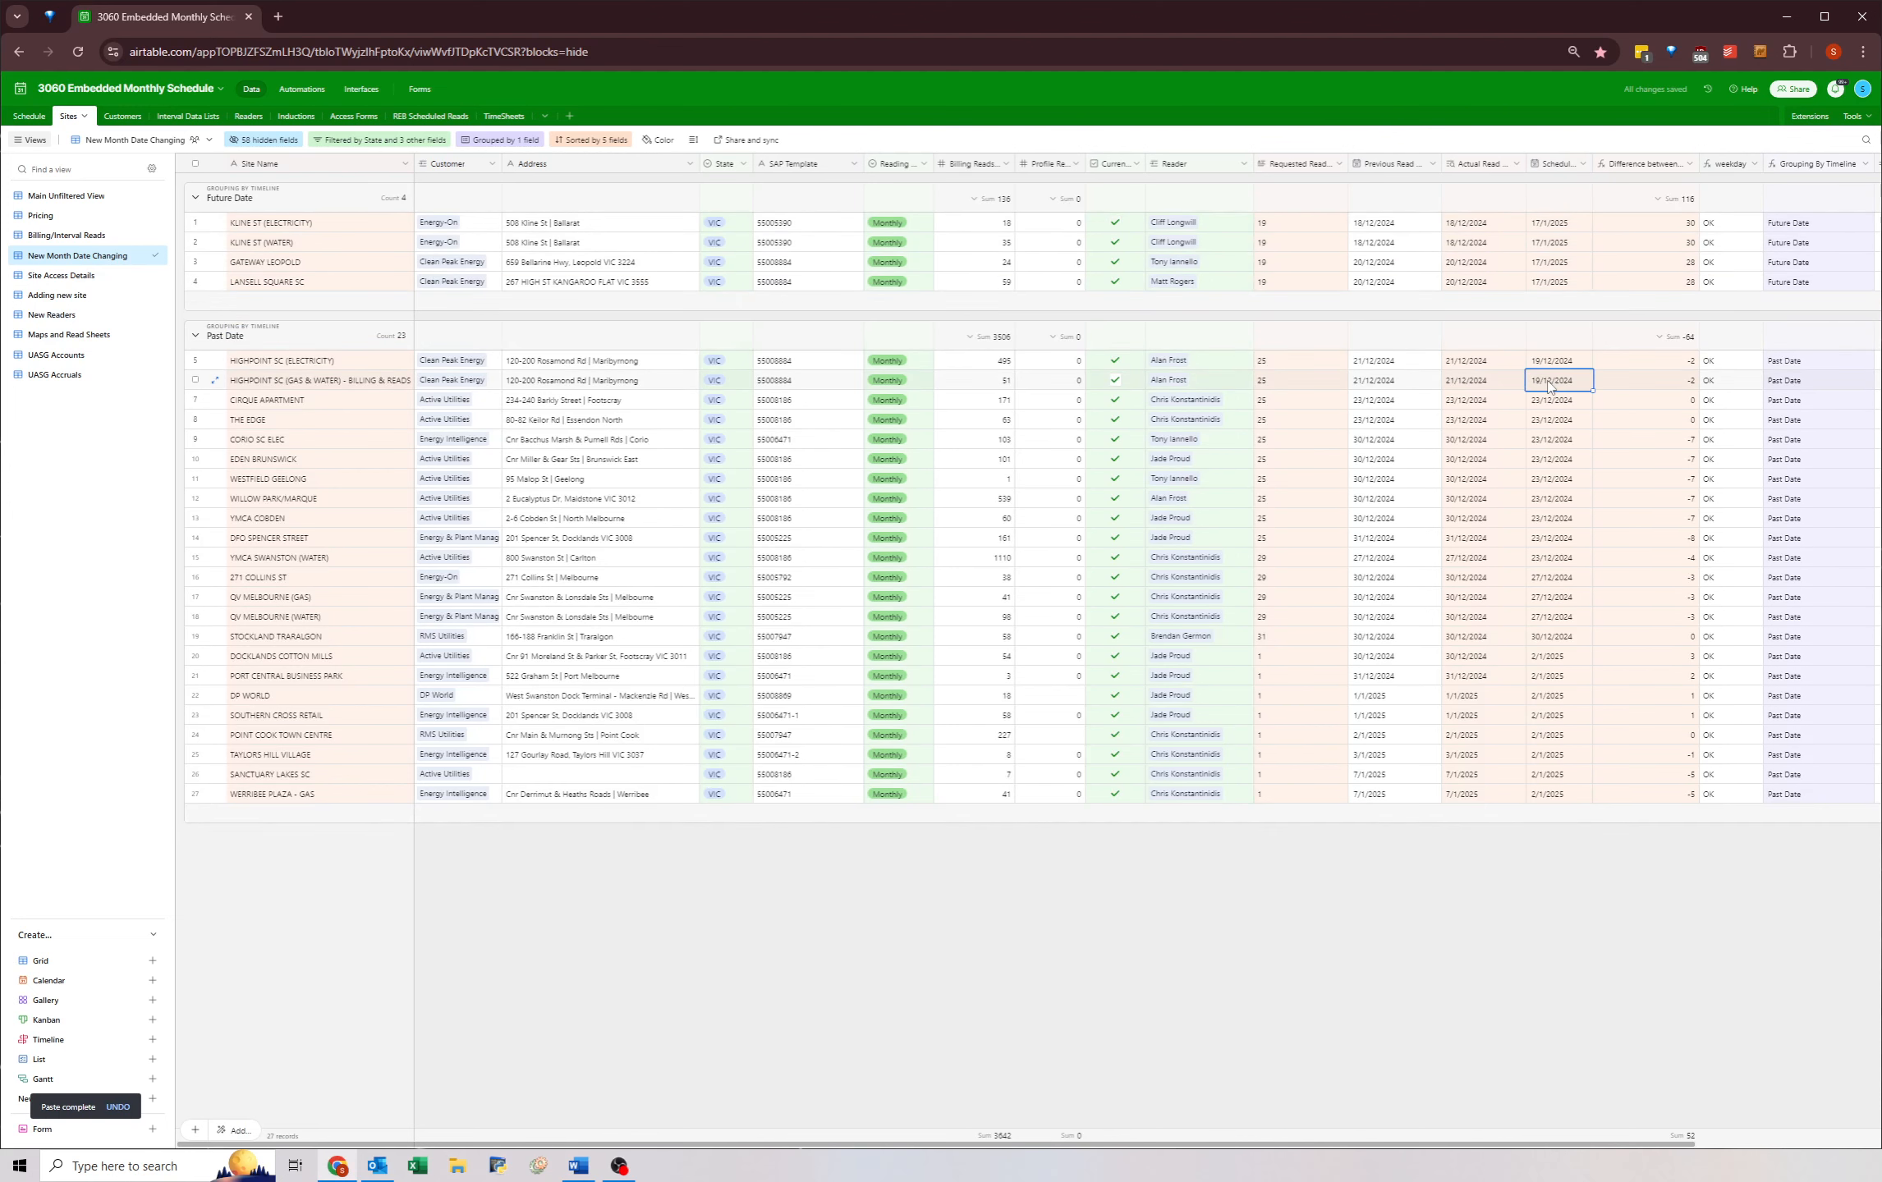
left_click(321, 264)
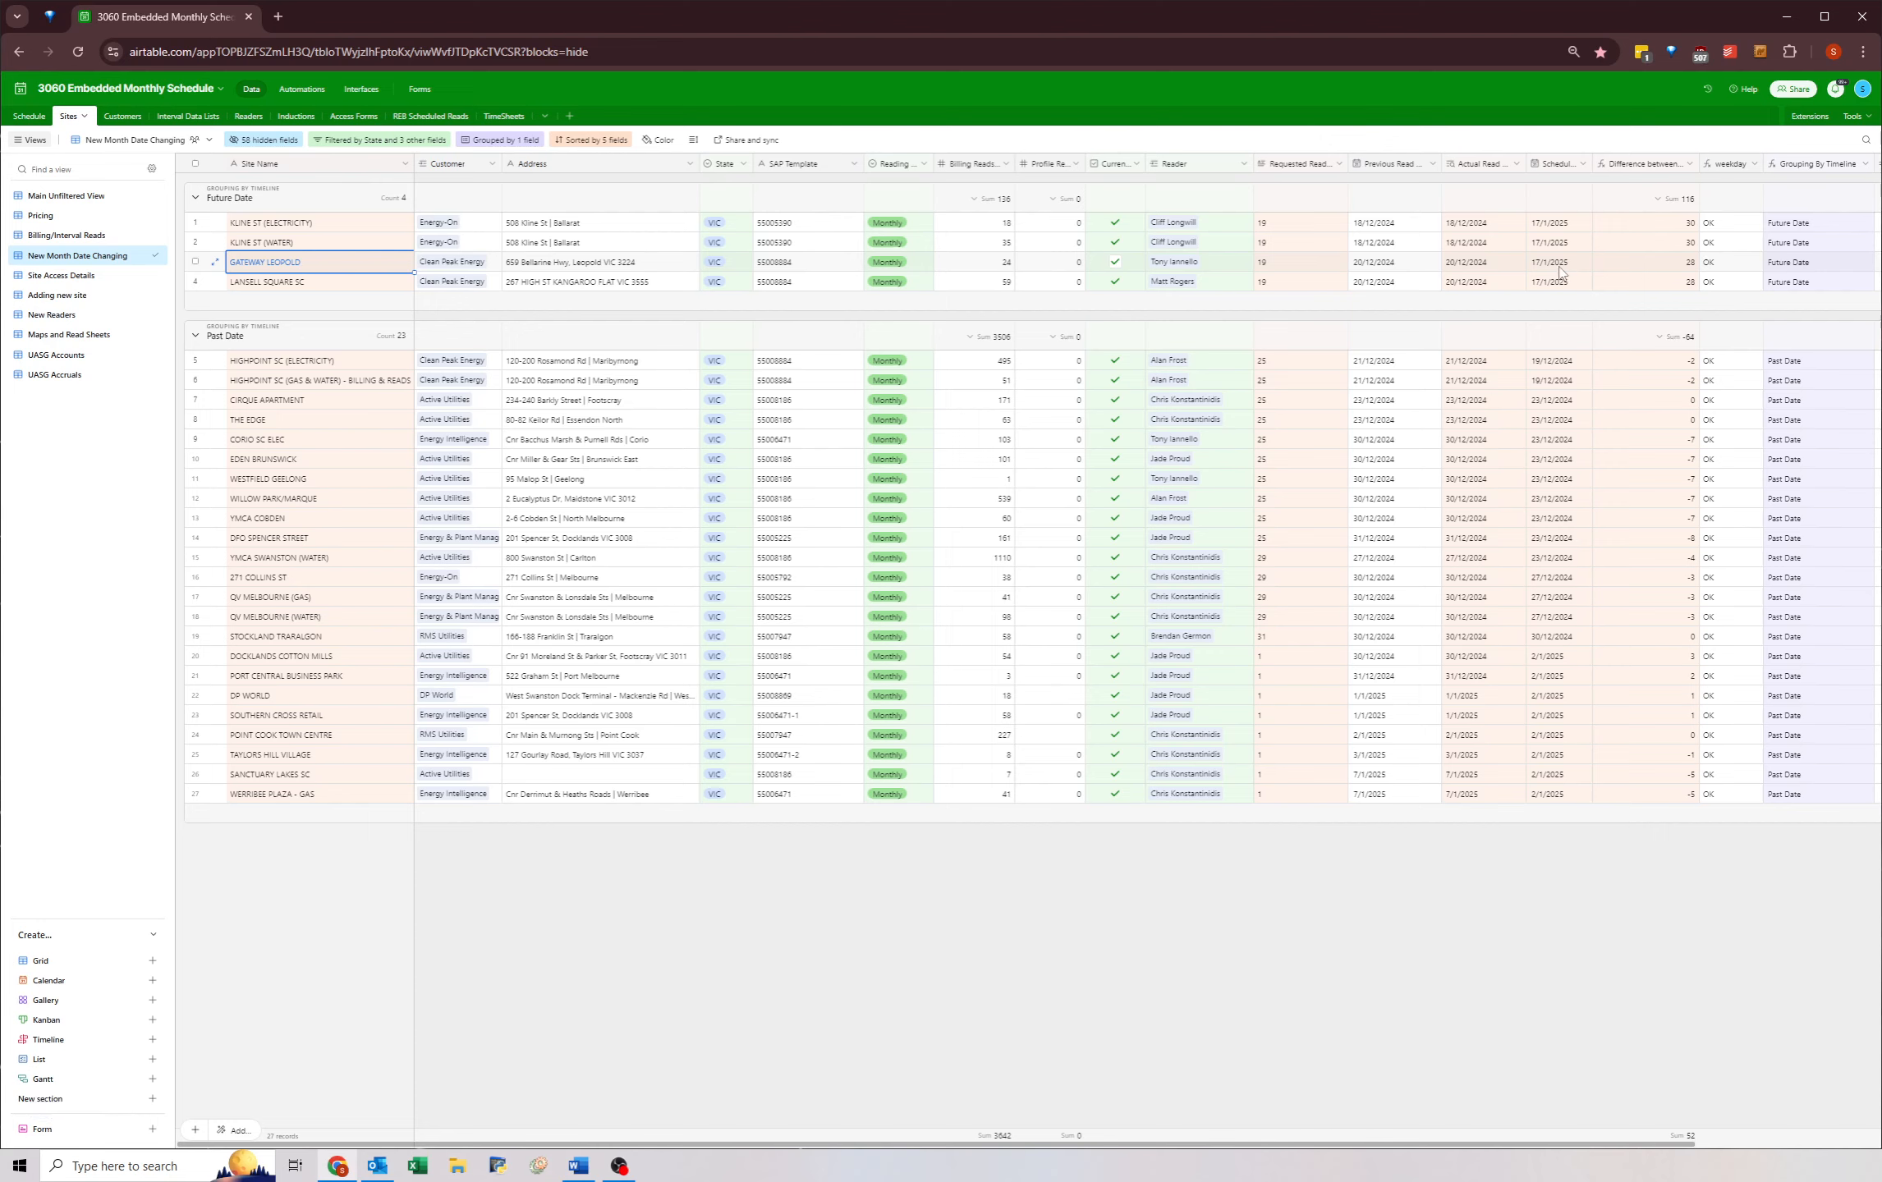
- Set the scheduled read date of Highpoint SC (Electricity) to 24/1/2025
left_click(1549, 362)
left_click(1549, 362)
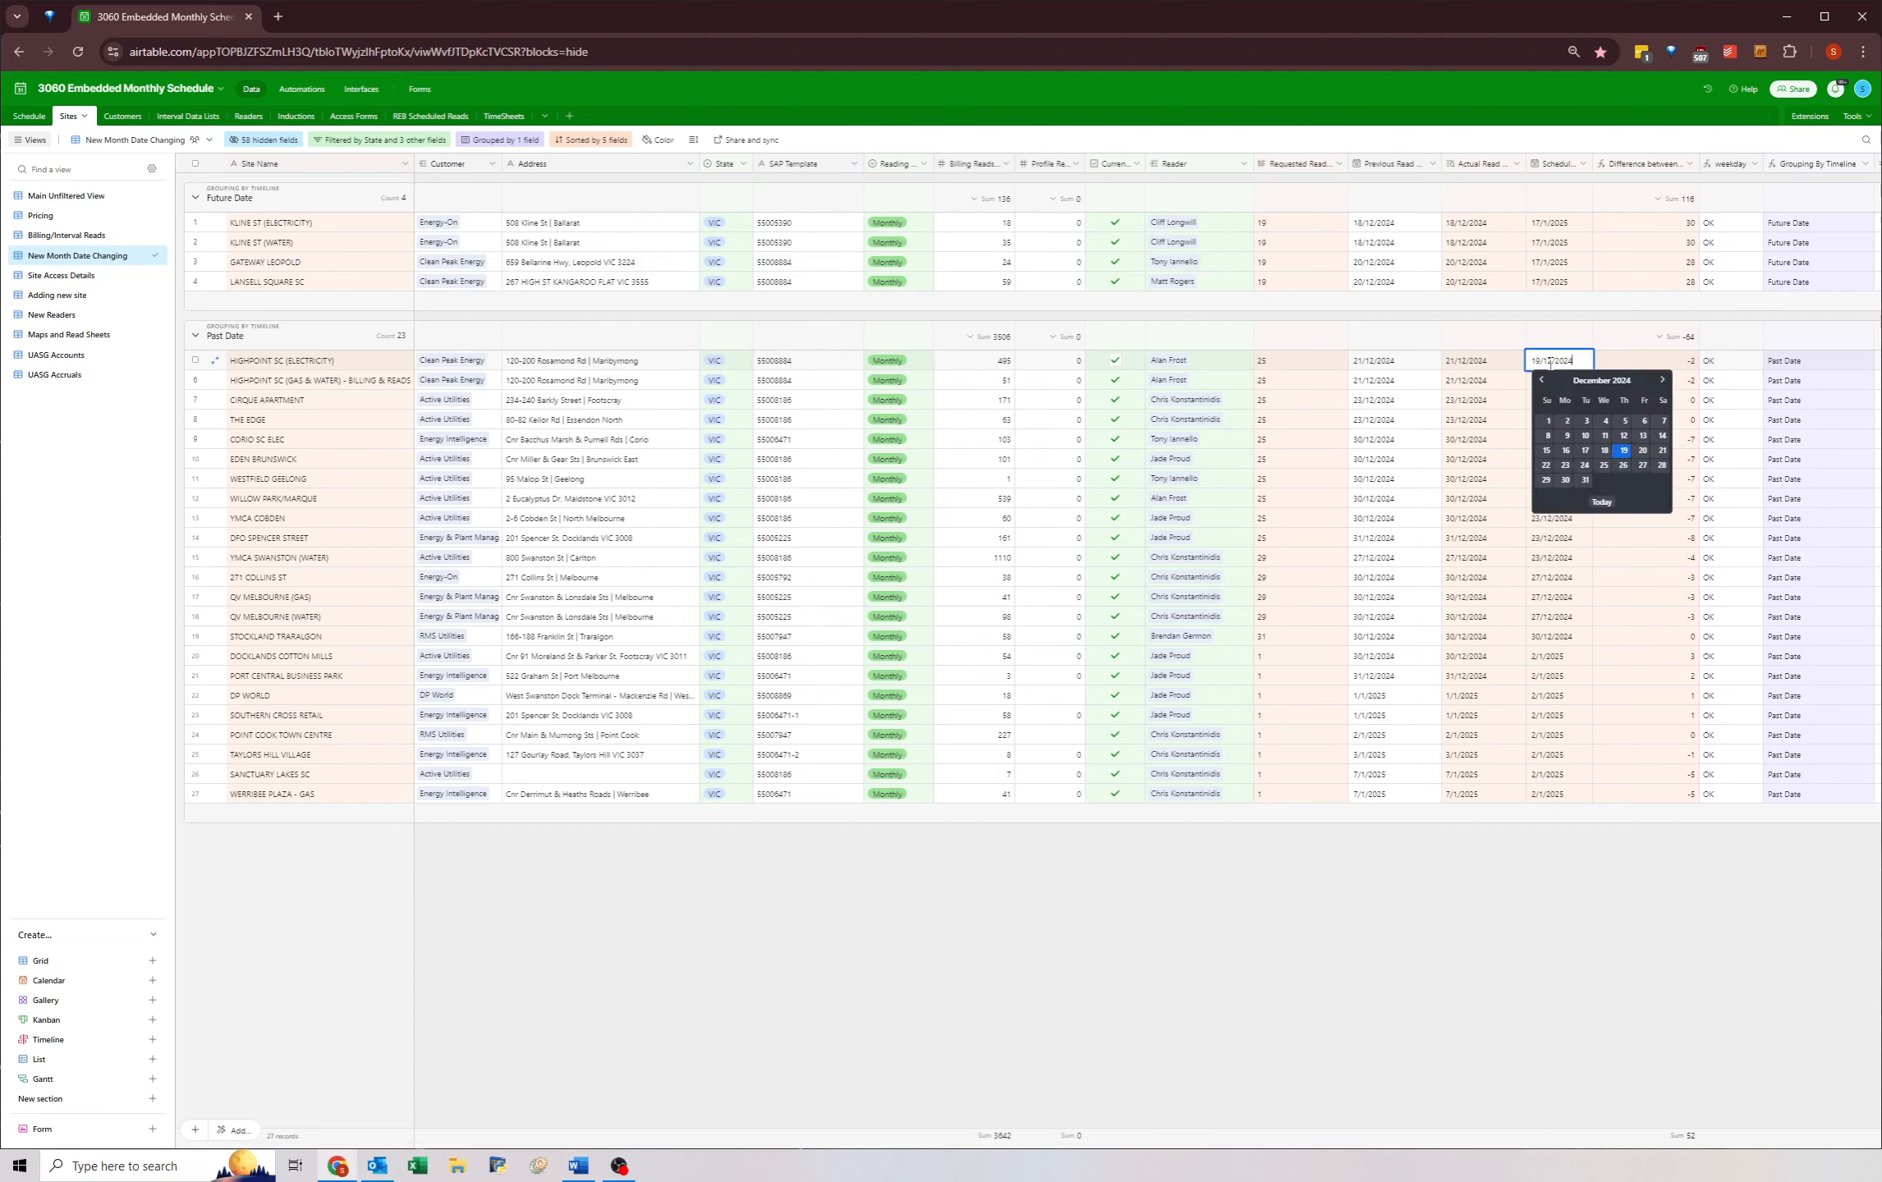
left_click(1661, 380)
left_click(1640, 468)
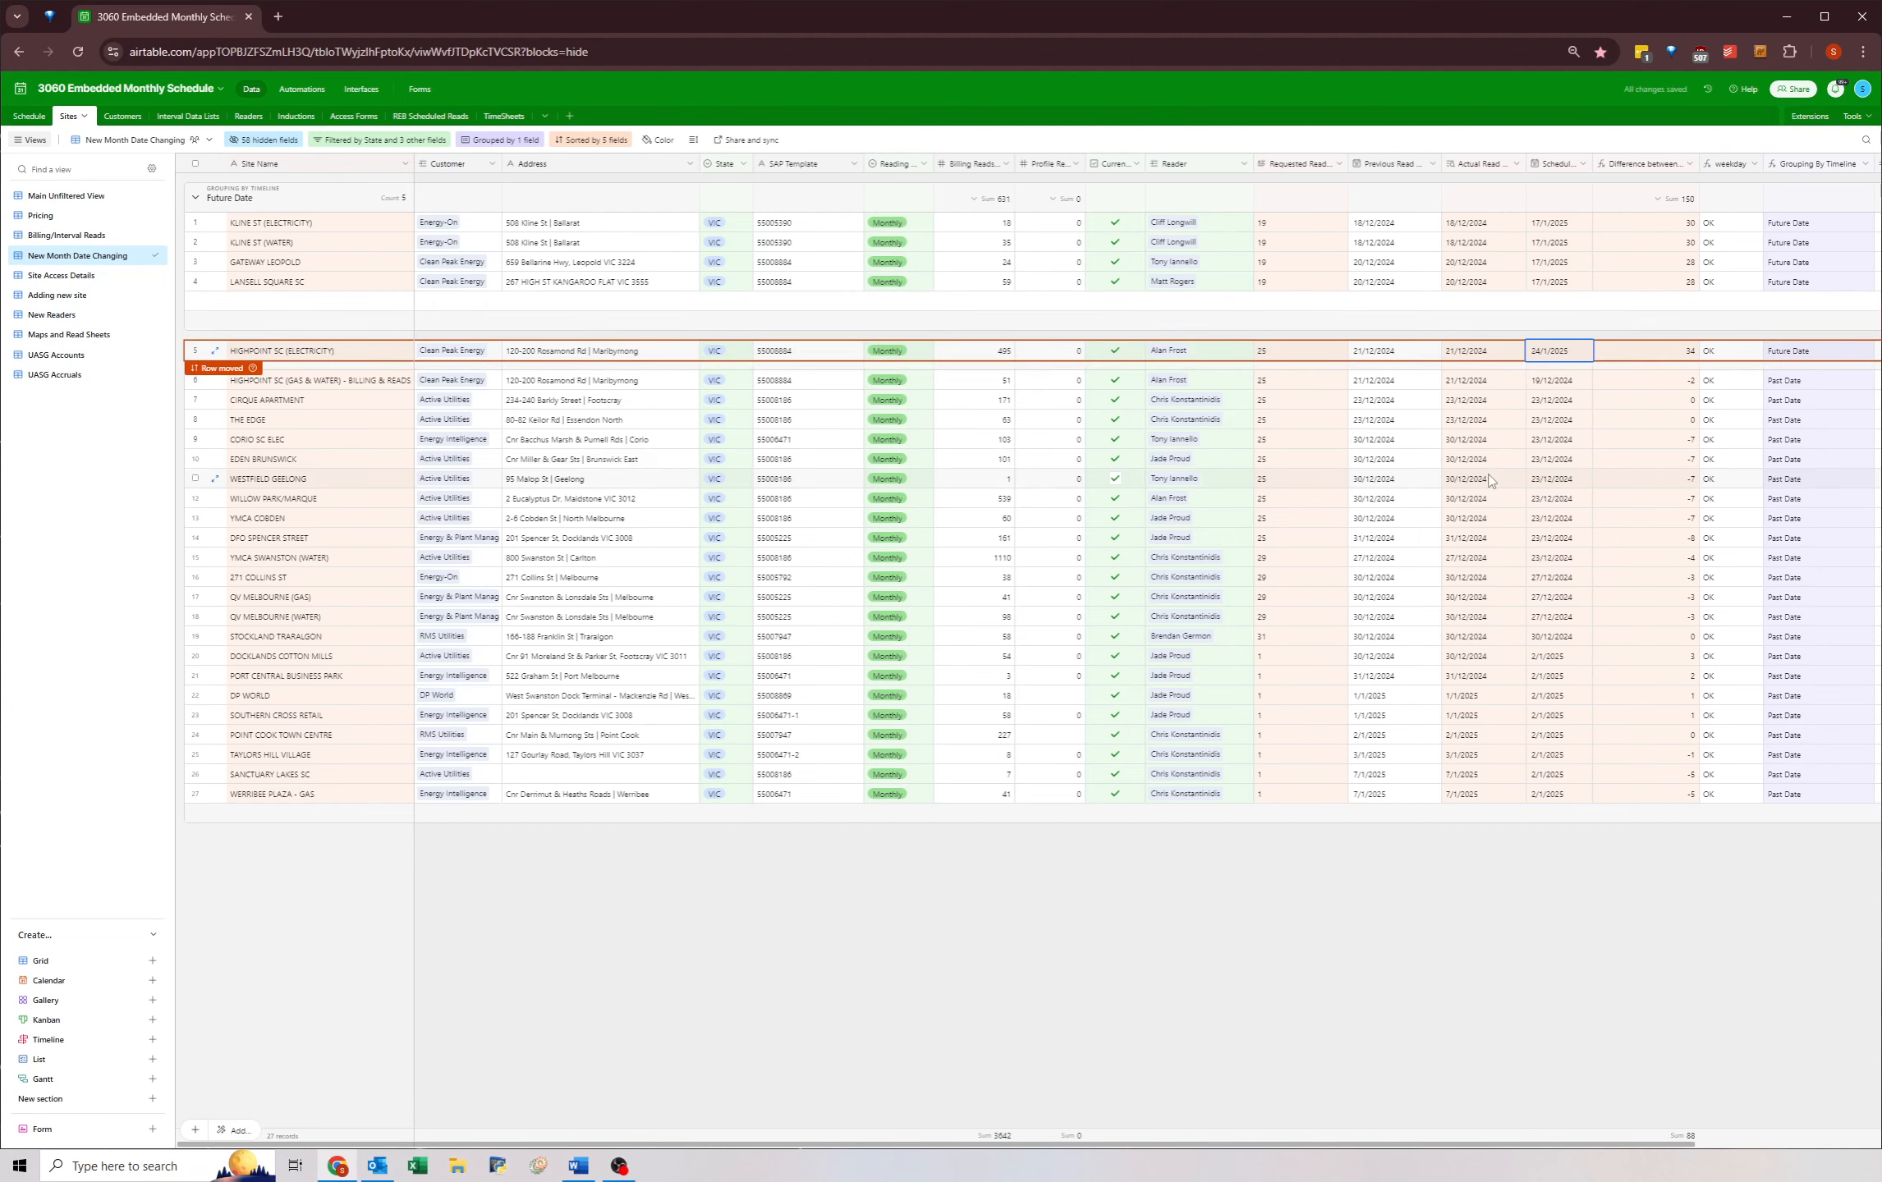
- Apply the 24/1/2025 scheduled date to the remaining sites with requested read day 25, from Highpoint SC (Gas & Water) to DFO Spencer Street
left_click(1173, 382)
key("ctrl+c")
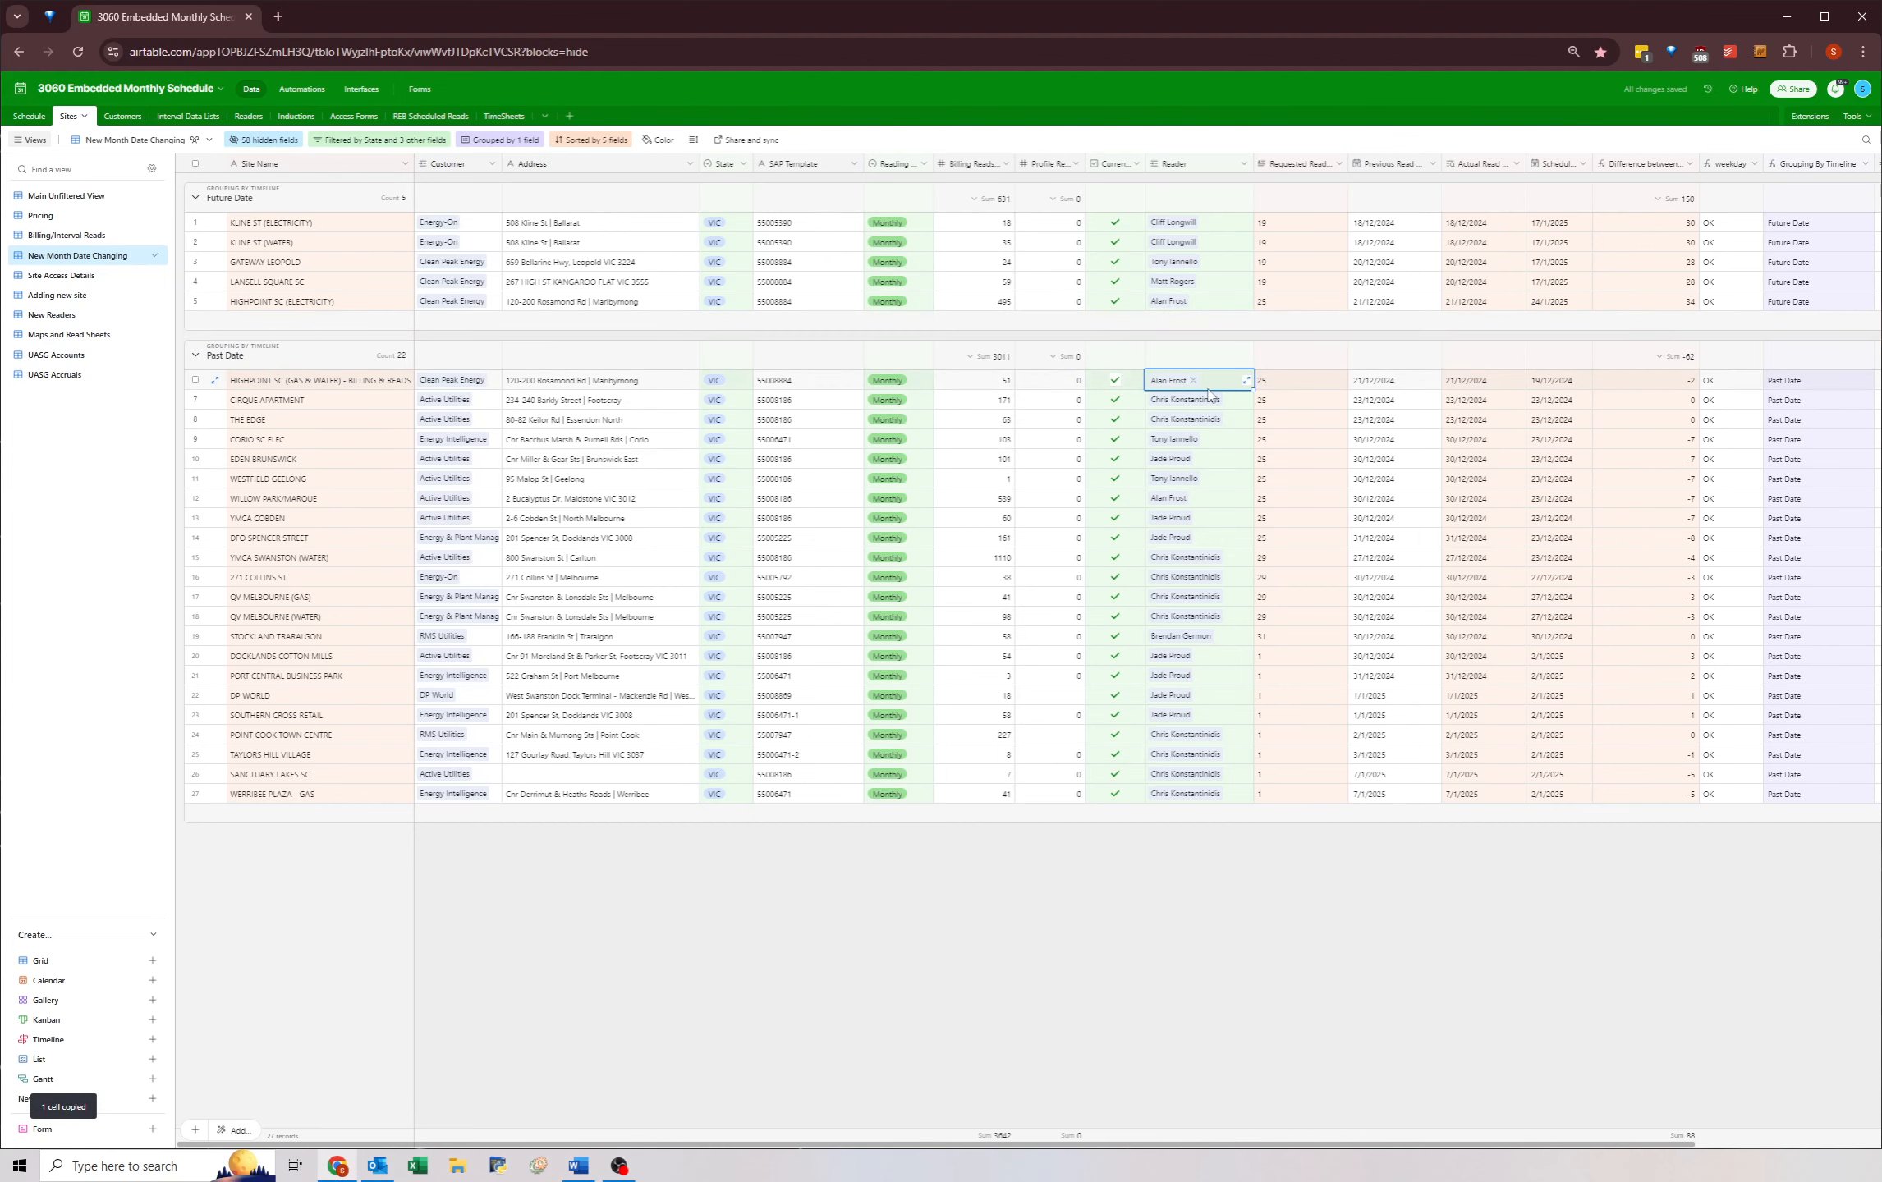
left_click(375, 141)
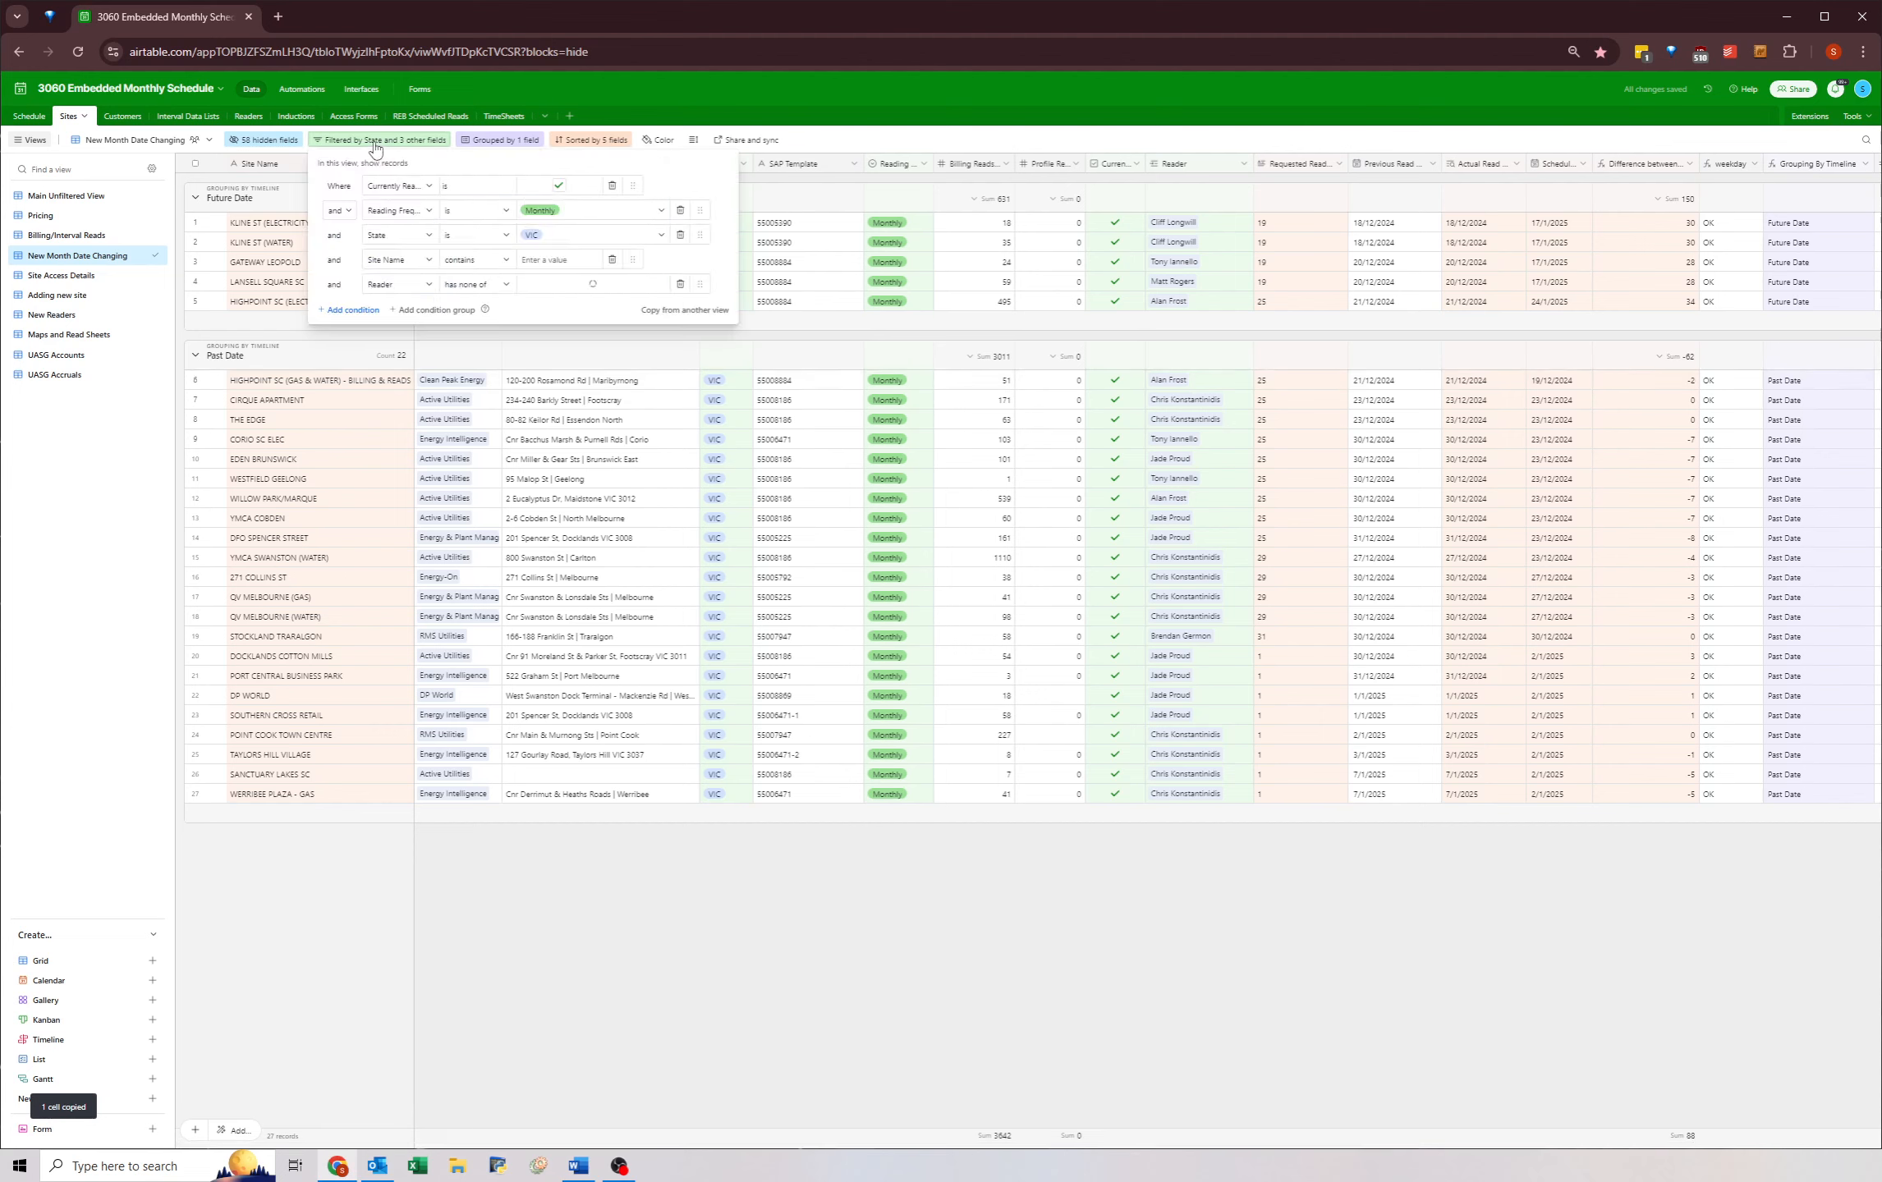
left_click(375, 142)
left_click(1539, 384)
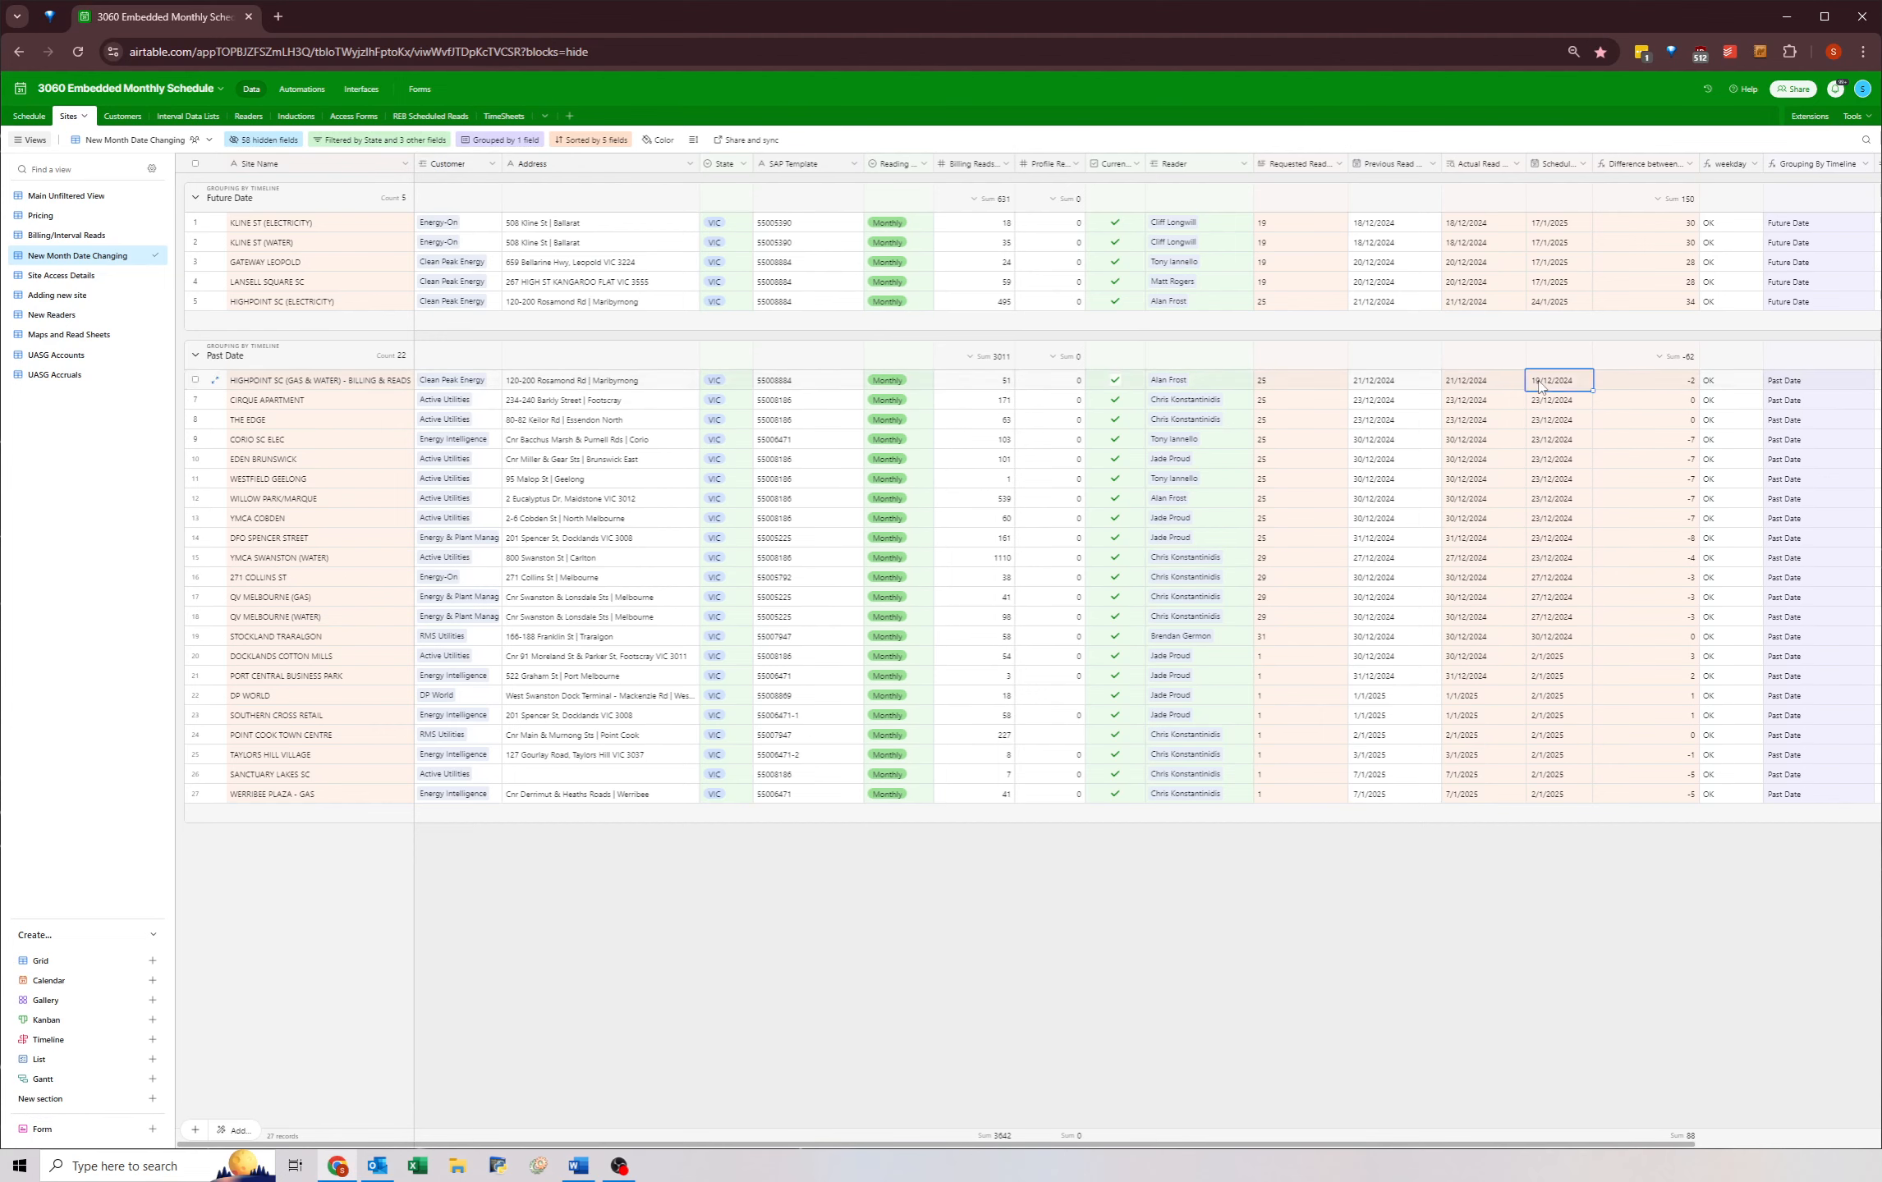
left_click_drag(1561, 386, 1550, 553)
key("ctrl+v")
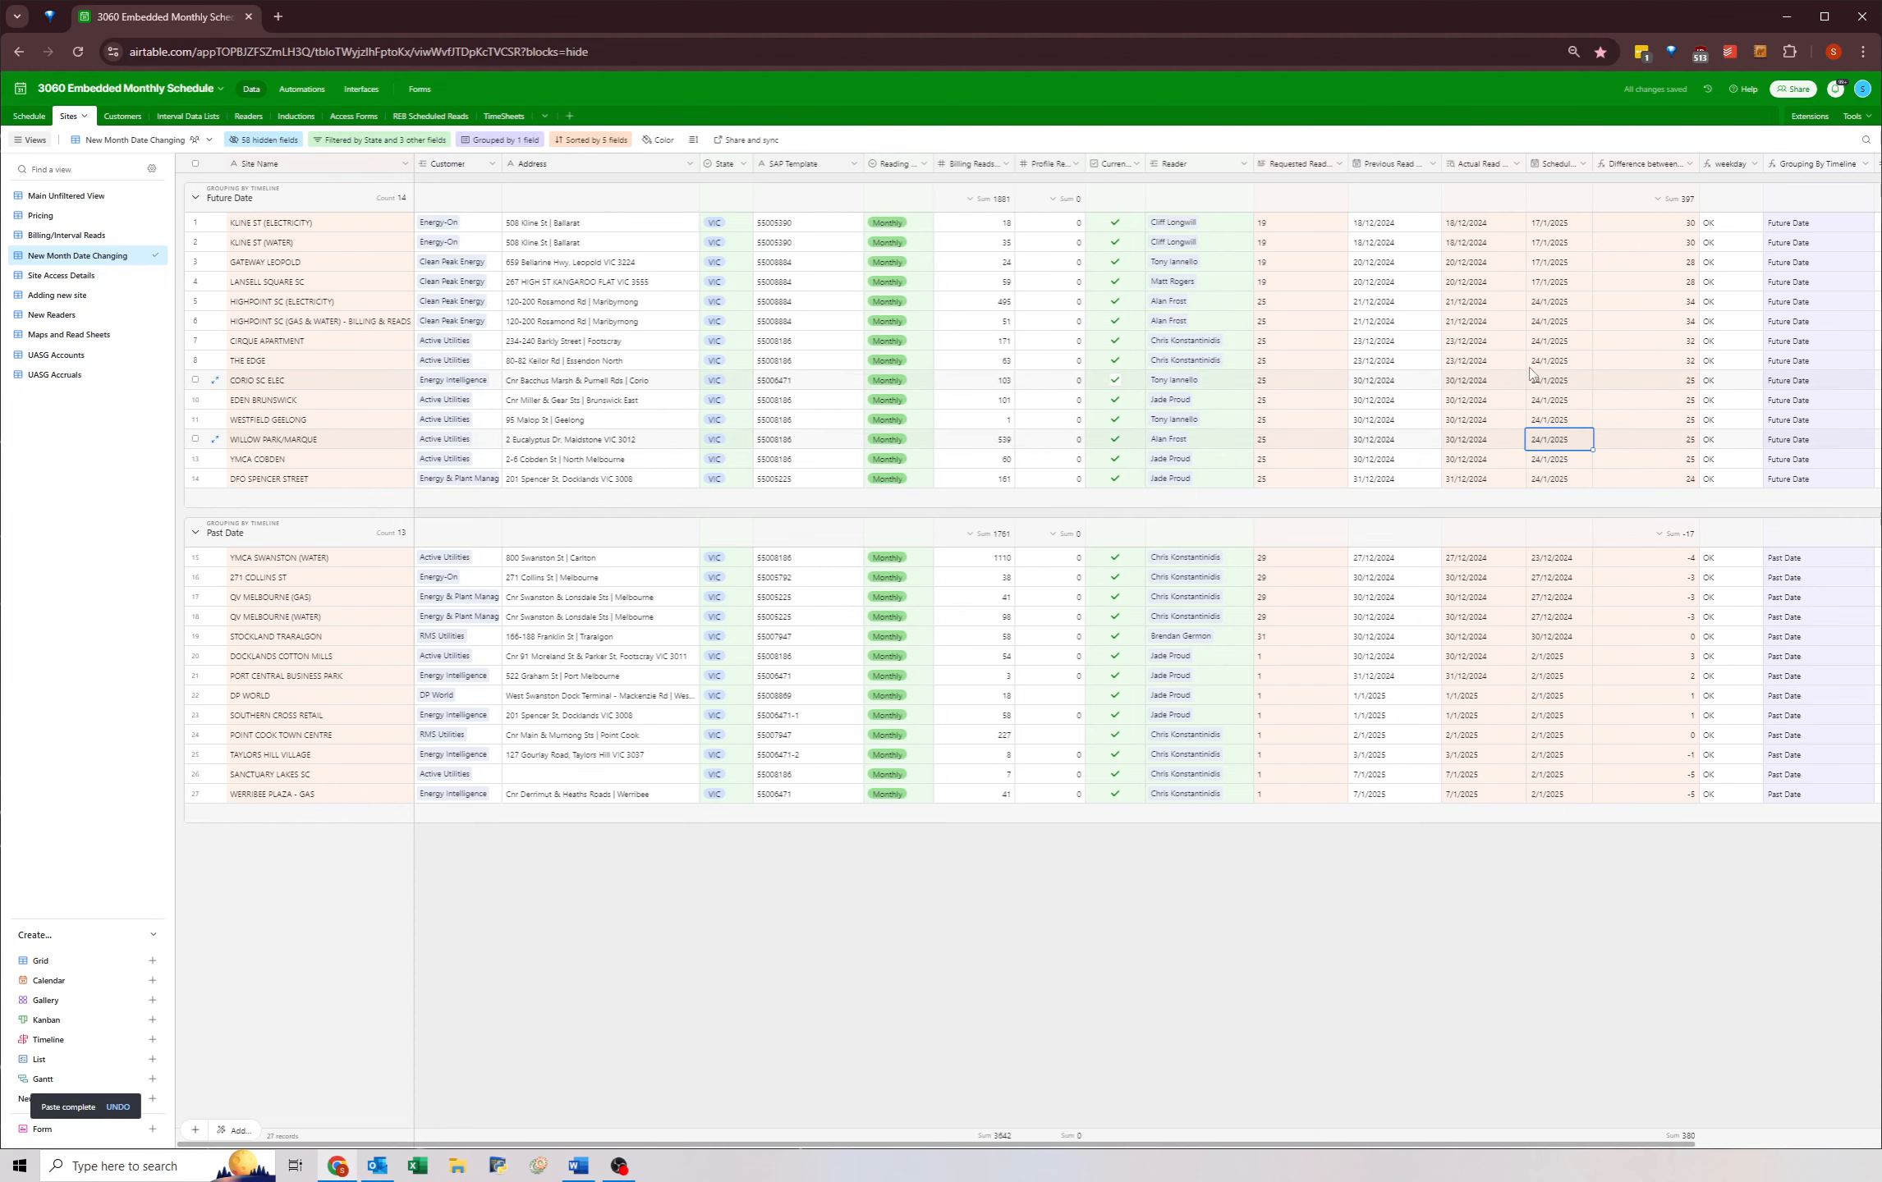
- Compare the requested read days of YMCA Swanston (Water), 271 Collins St and QV Melbourne (Gas) with those of Cirque Apartment and The Edge
left_click(1540, 565)
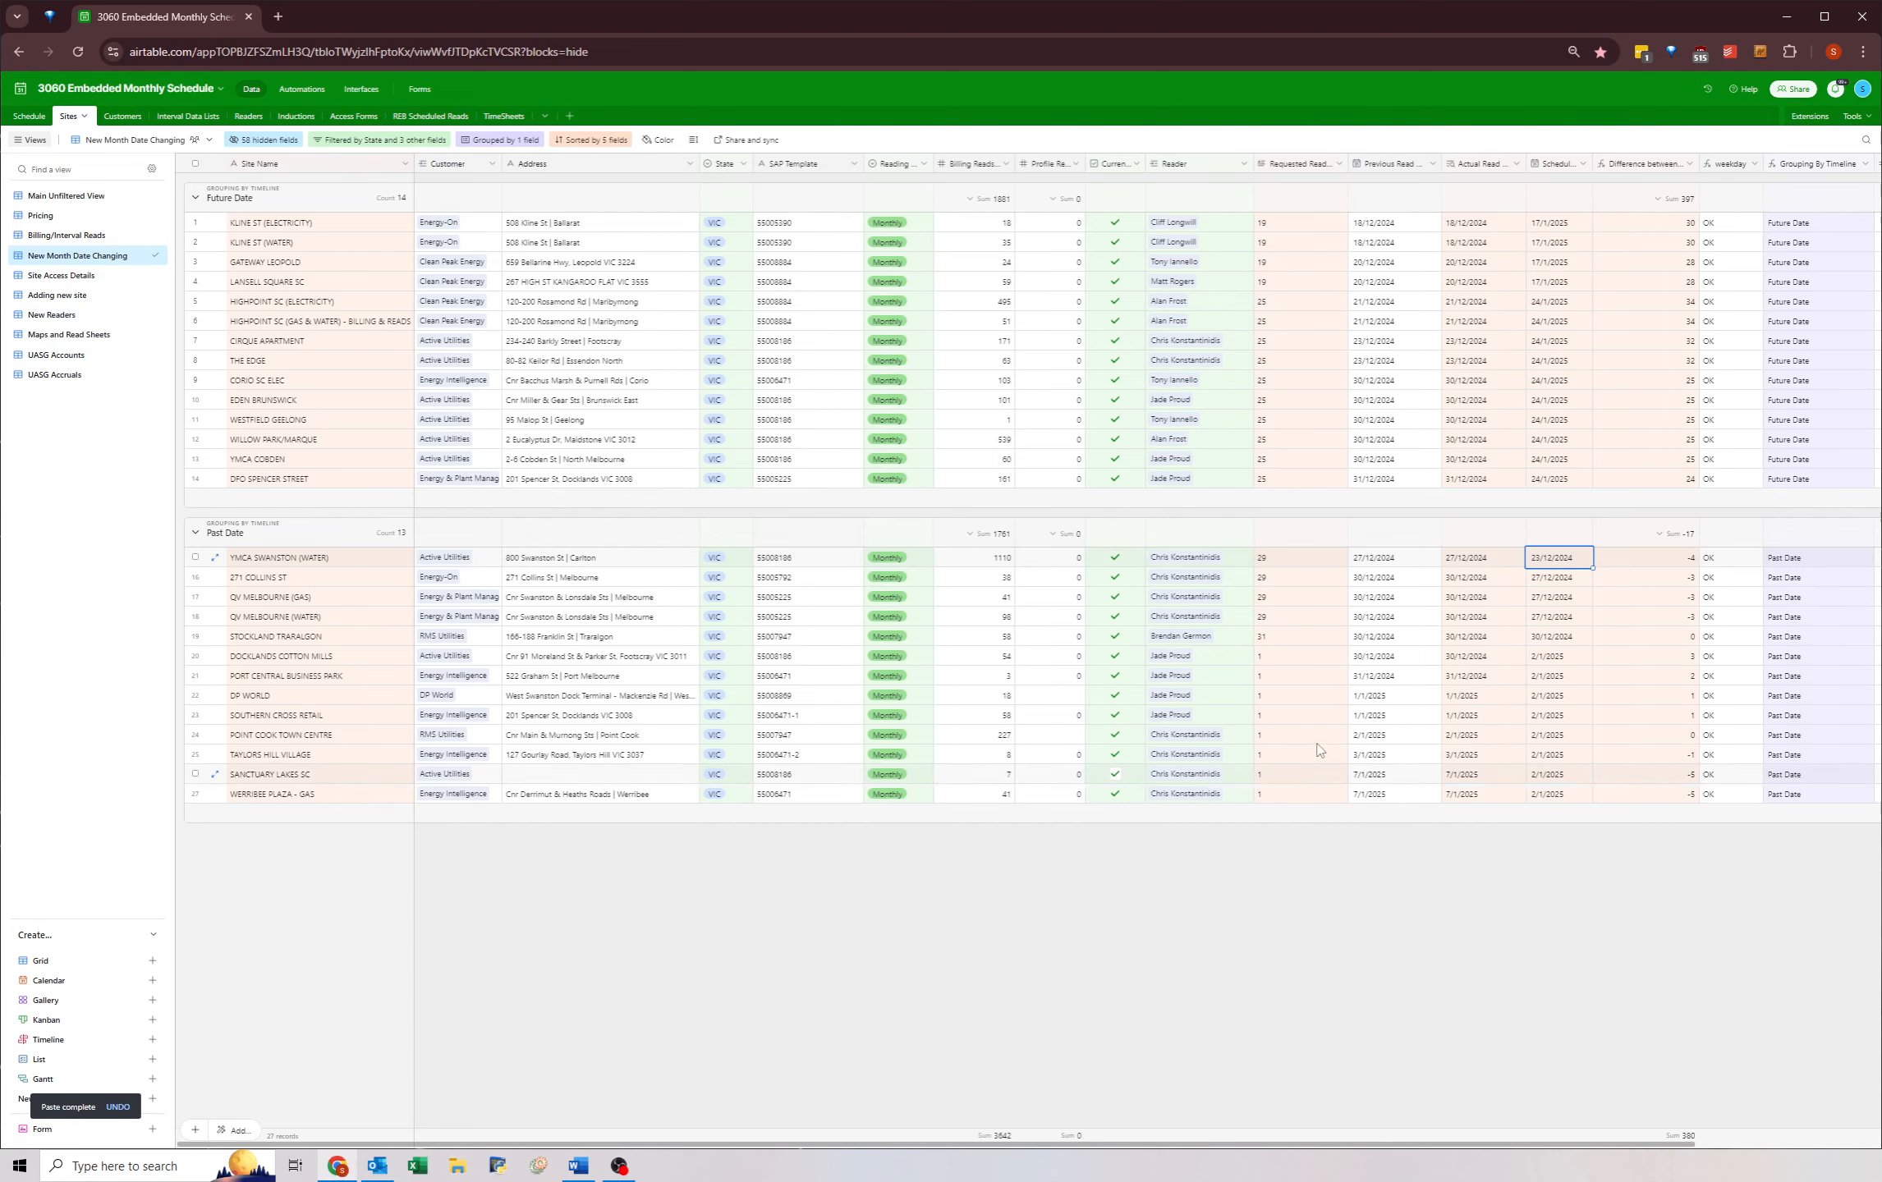
left_click(1308, 562)
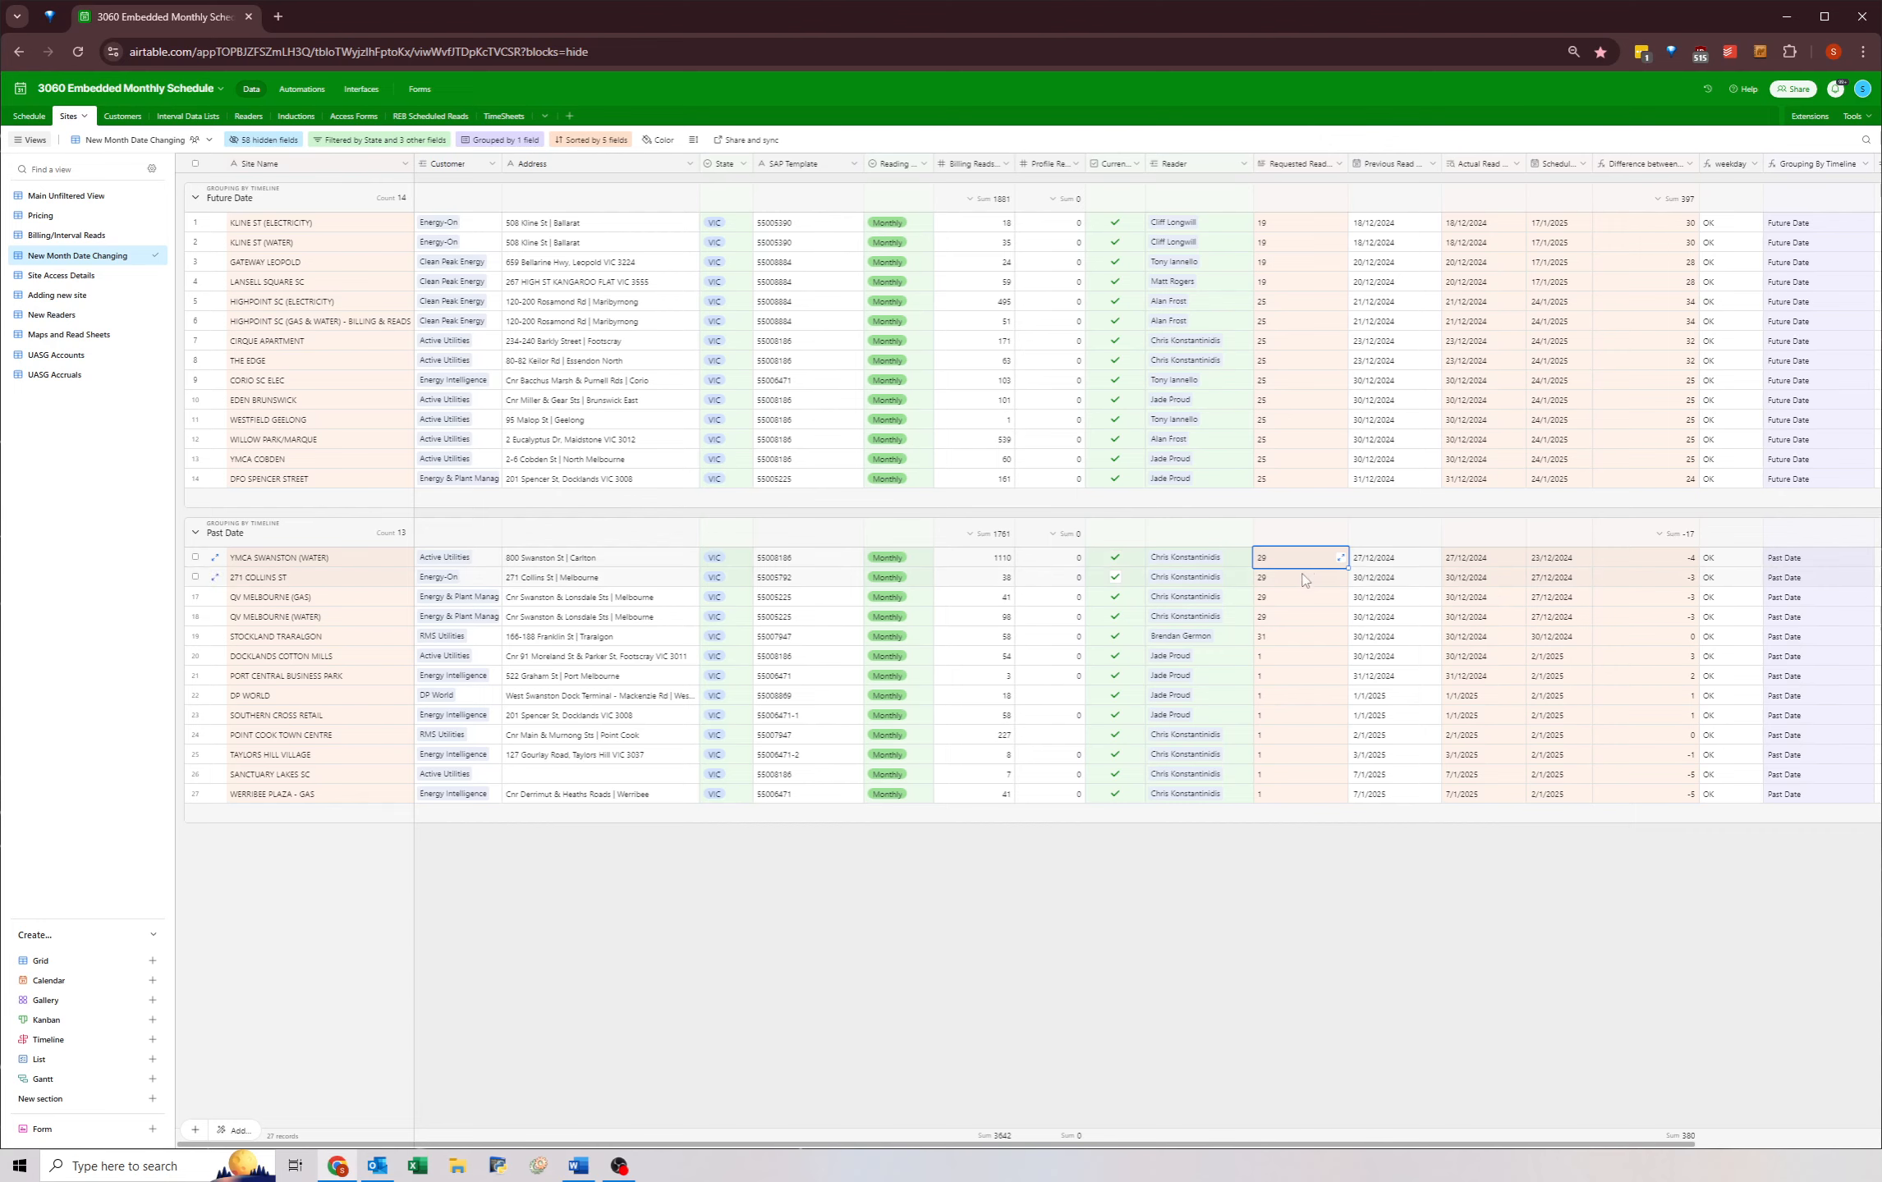
left_click(1306, 579)
left_click(1303, 599)
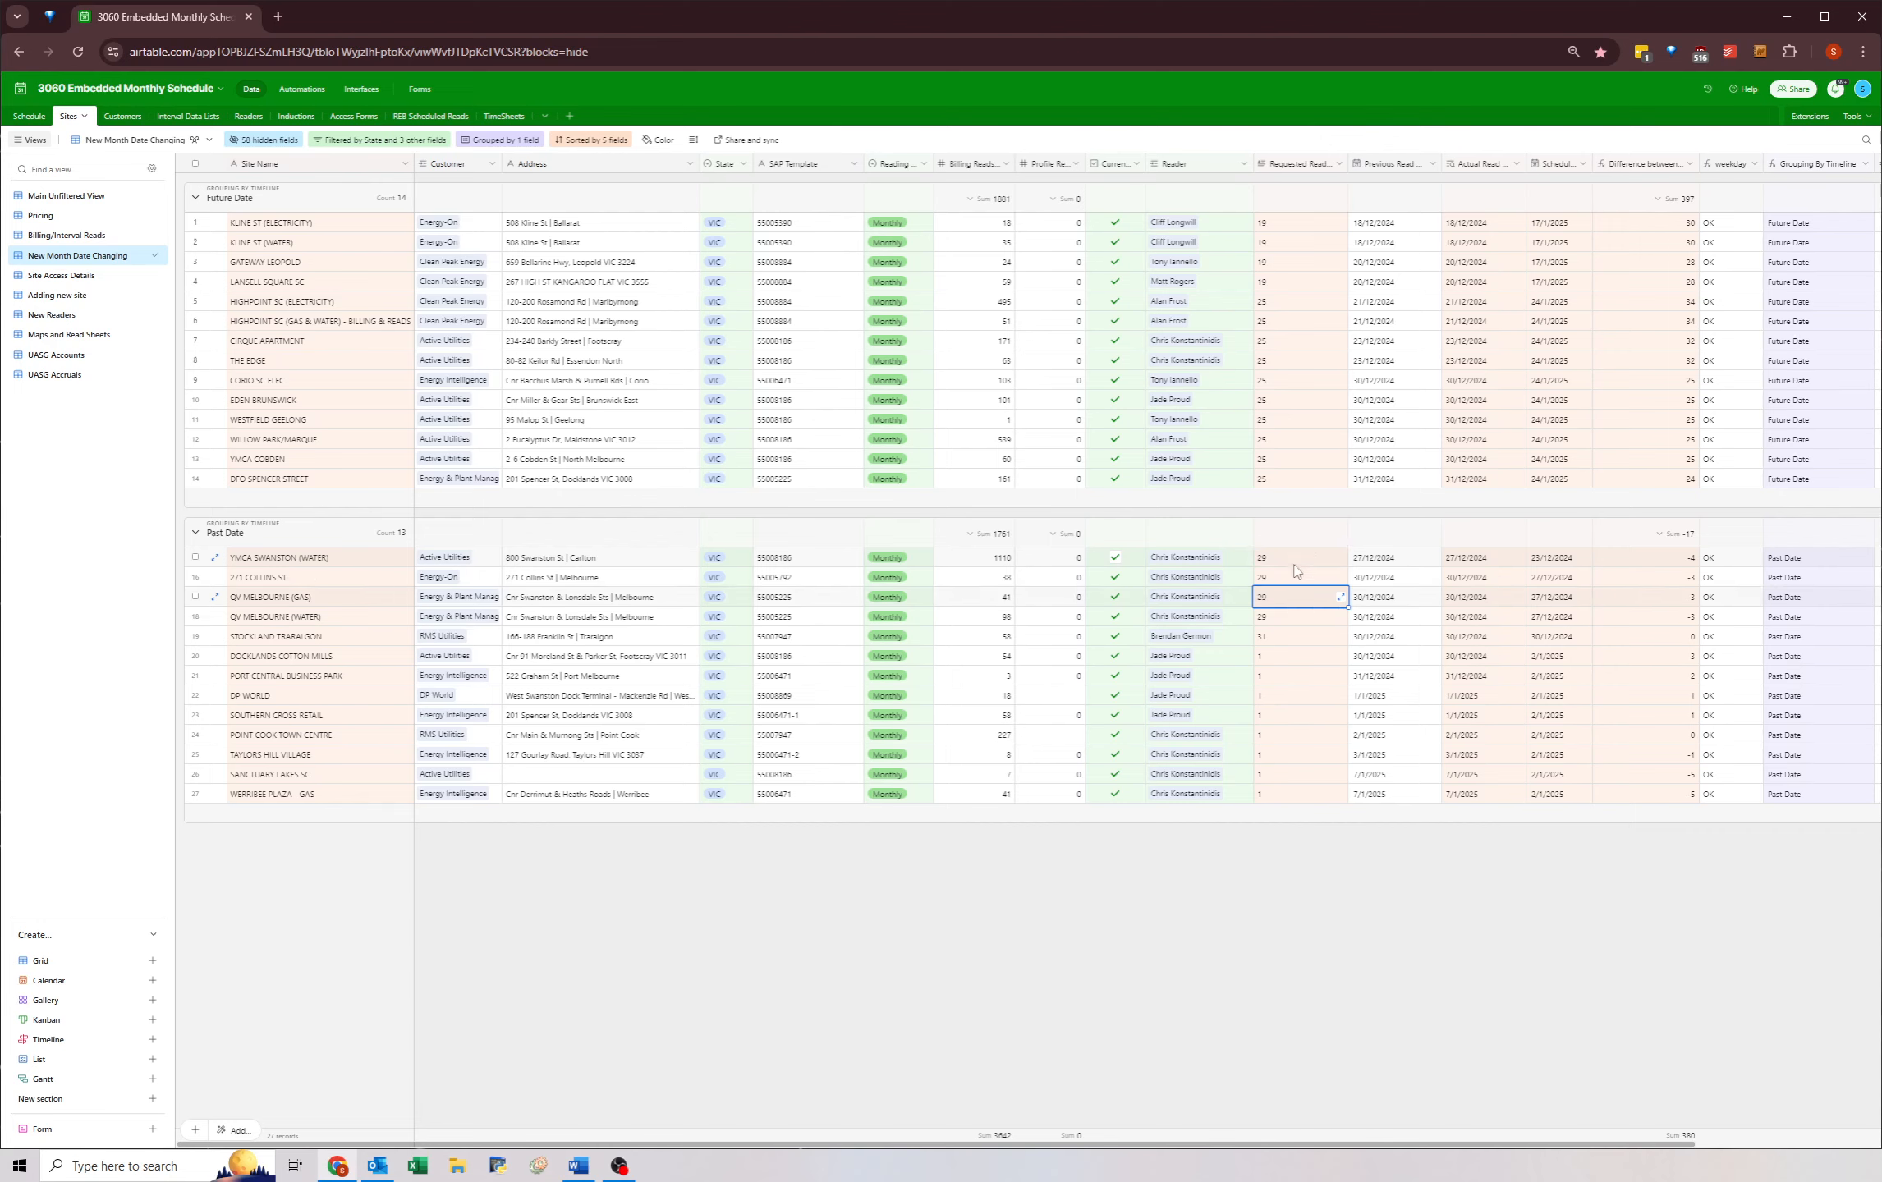
left_click(1297, 565)
left_click(1290, 597)
double_click(1550, 557)
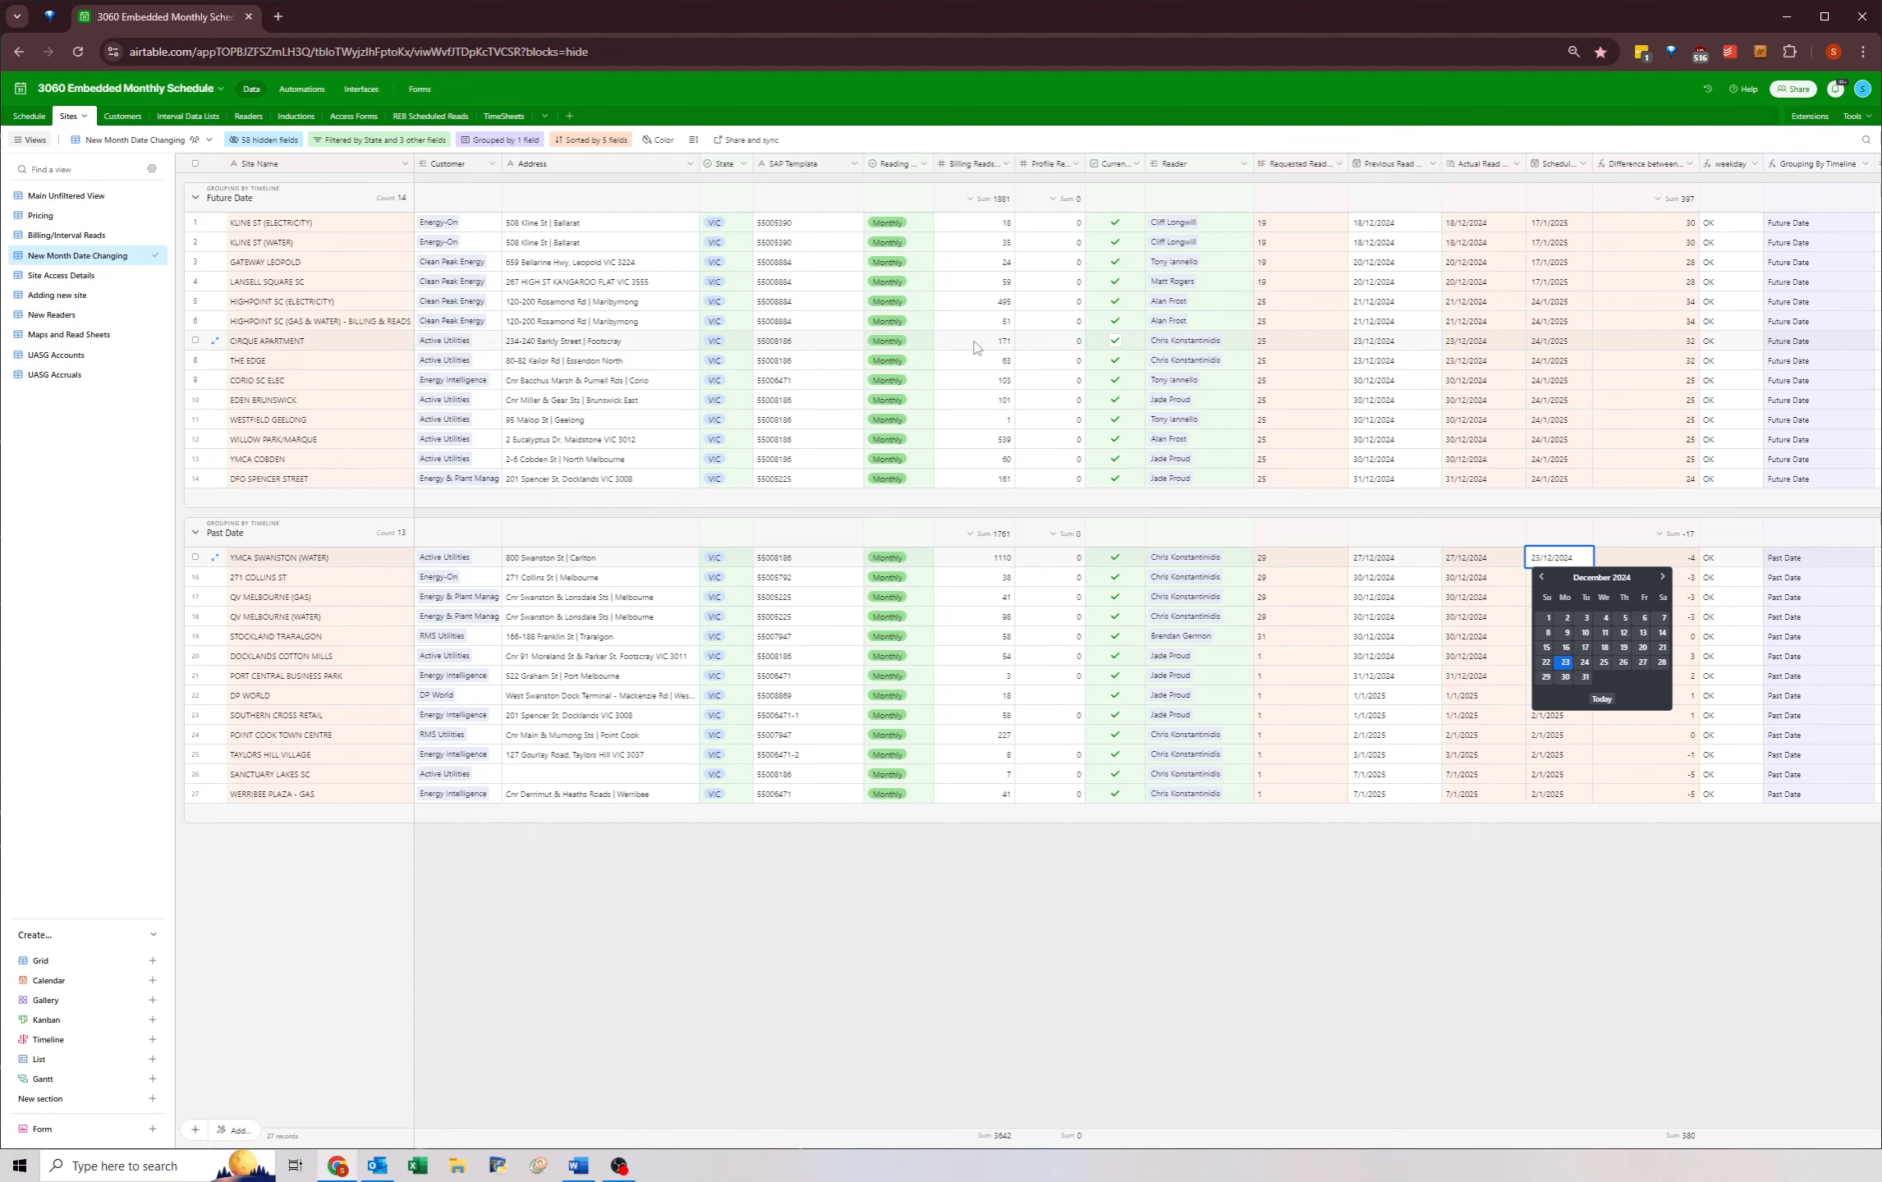
left_click(1285, 351)
left_click_drag(1265, 341, 1278, 370)
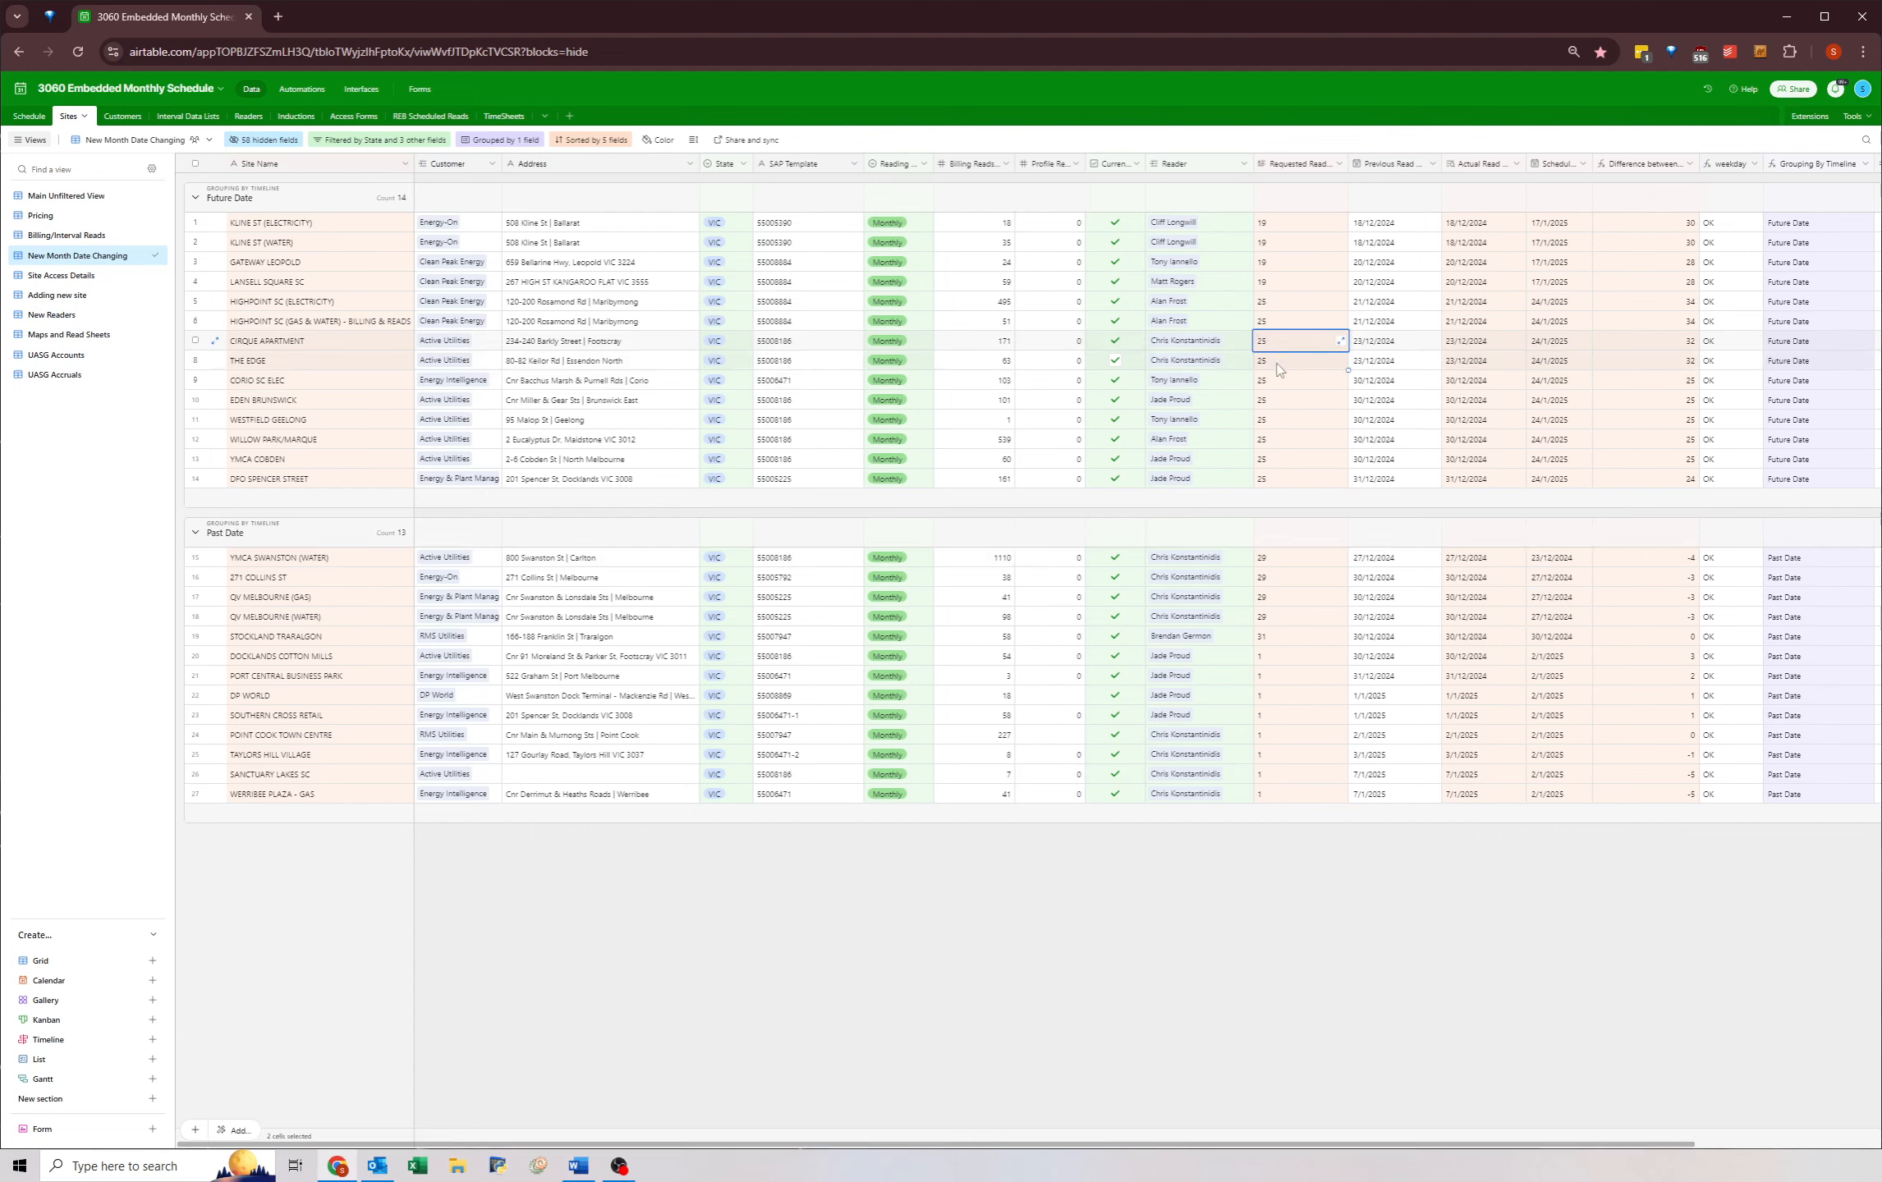
- Set the scheduled read date of YMCA Swanston (Water) to 29/1/2025
double_click(1544, 560)
left_click(1662, 578)
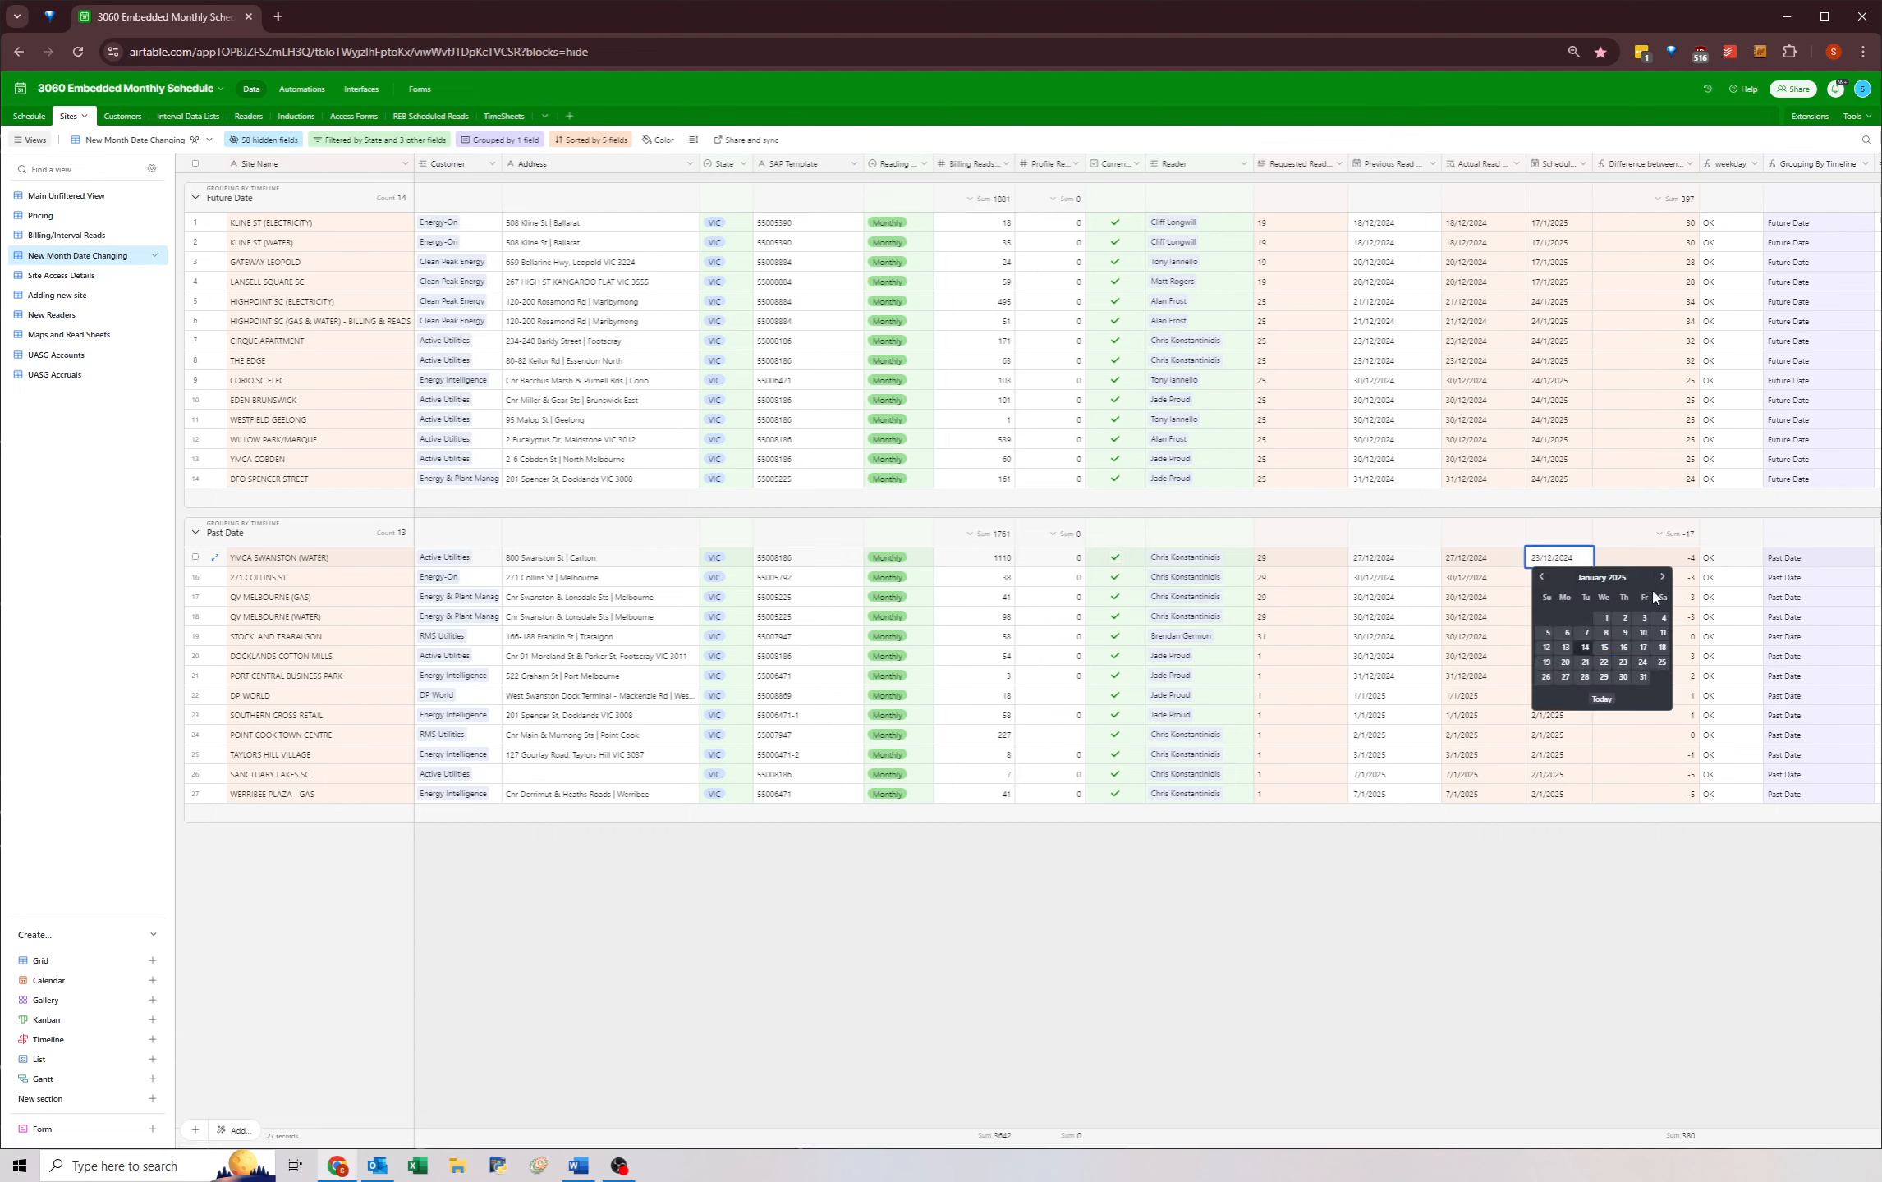
left_click(1602, 678)
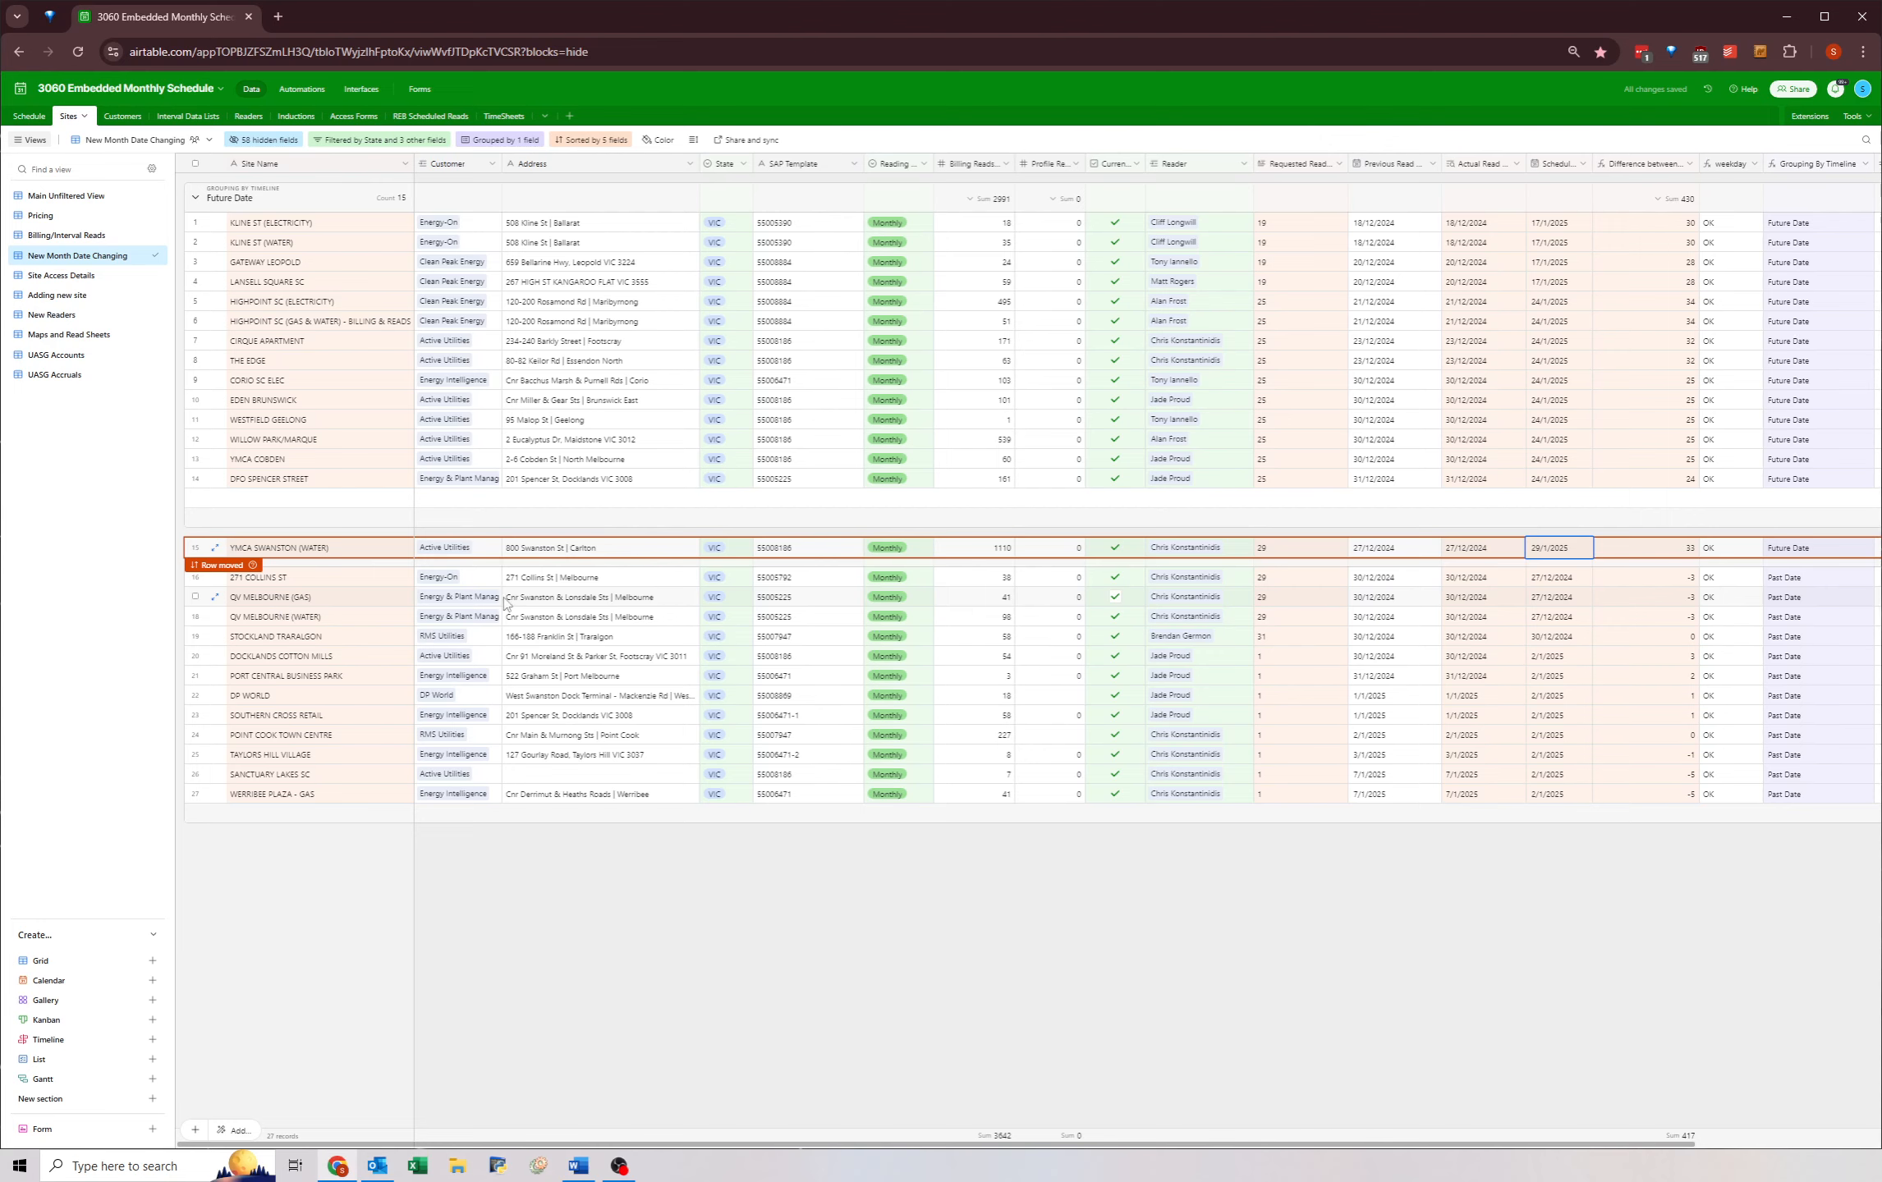
- Copy the 29/1/2025 scheduled date to 271 Collins St, QV Melbourne (Gas) and QV Melbourne (Water)
key("ctrl+c")
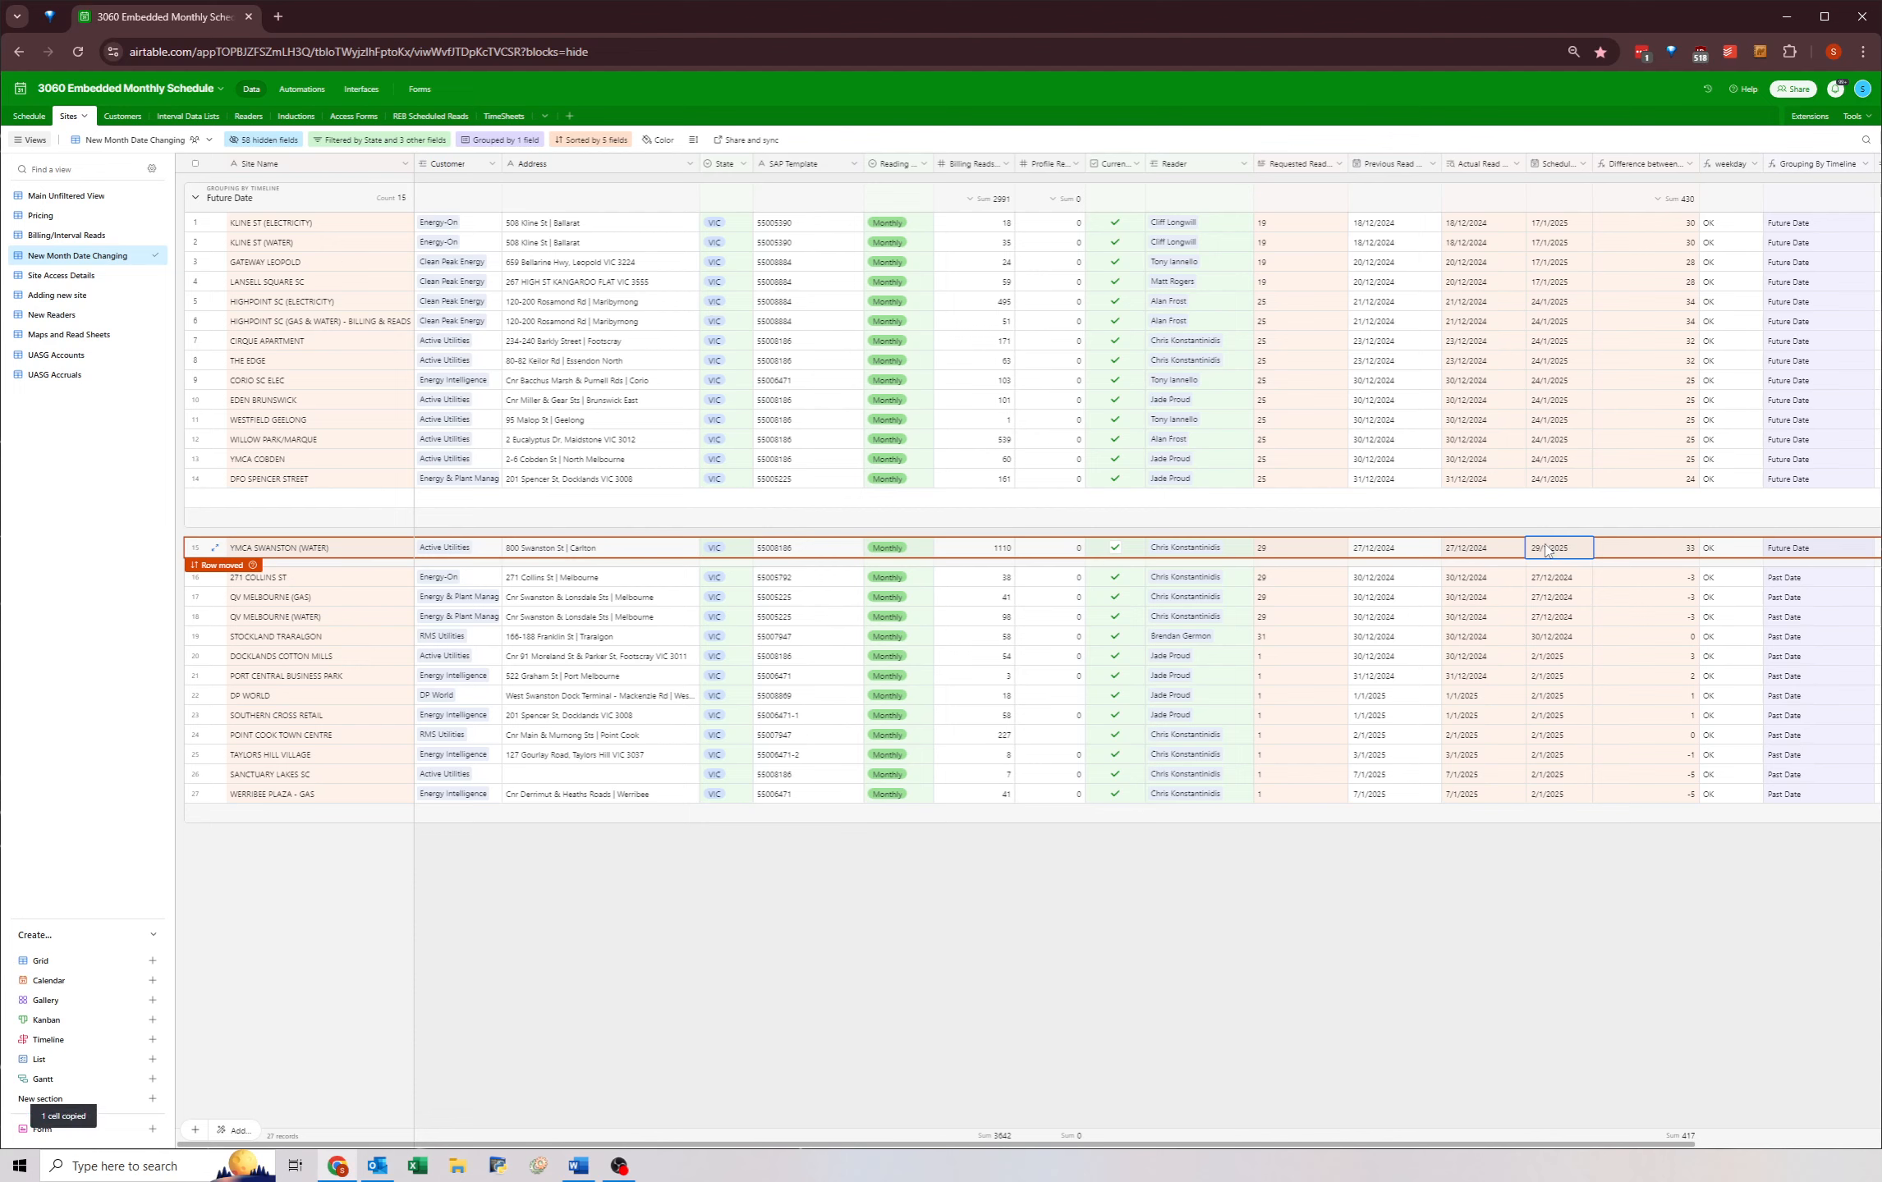
left_click(1559, 578)
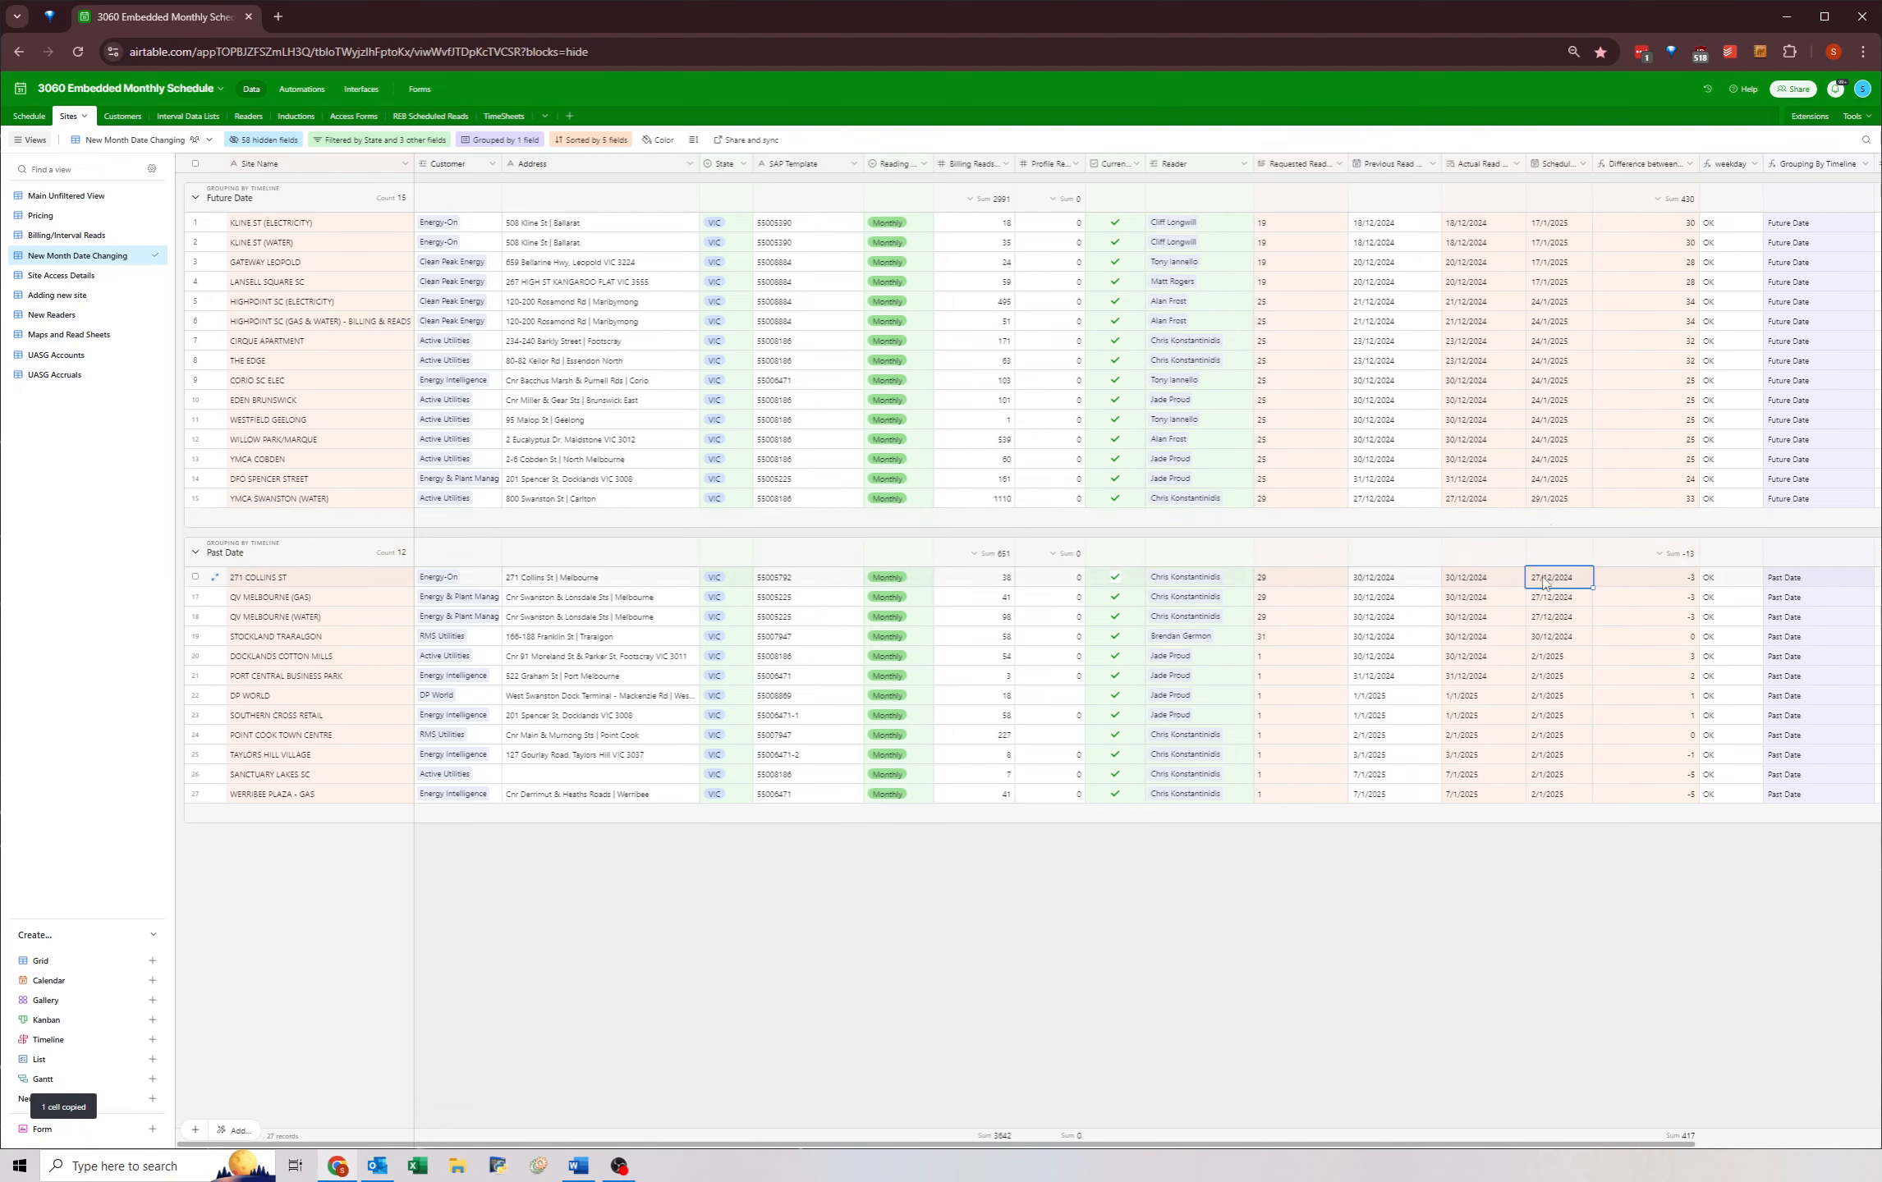
left_click(1543, 617, "shift")
key("ctrl+v")
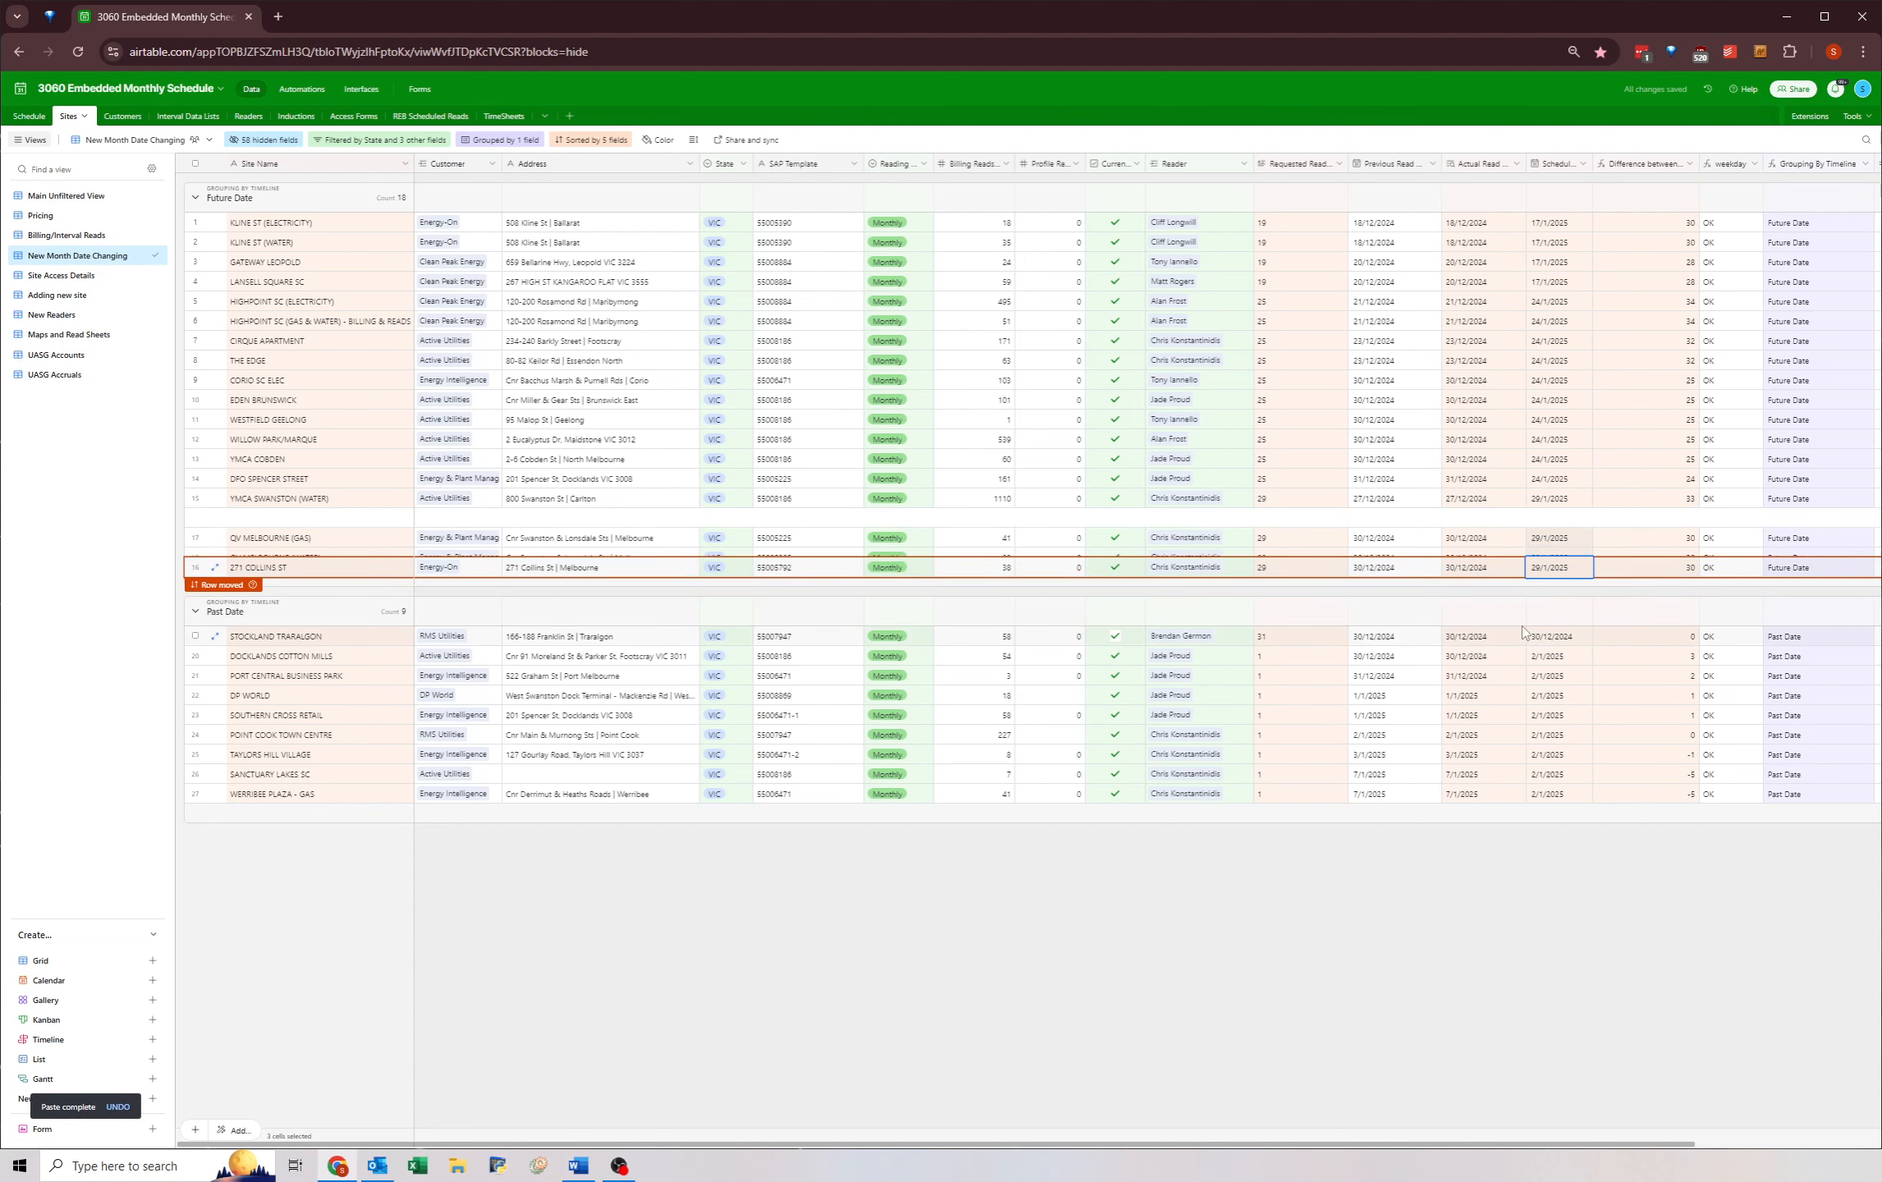
- Review the scheduled dates of the YMCA Swanston, 271 Collins St and QV Melbourne sites against the sites with requested read day 25
left_click(1561, 660)
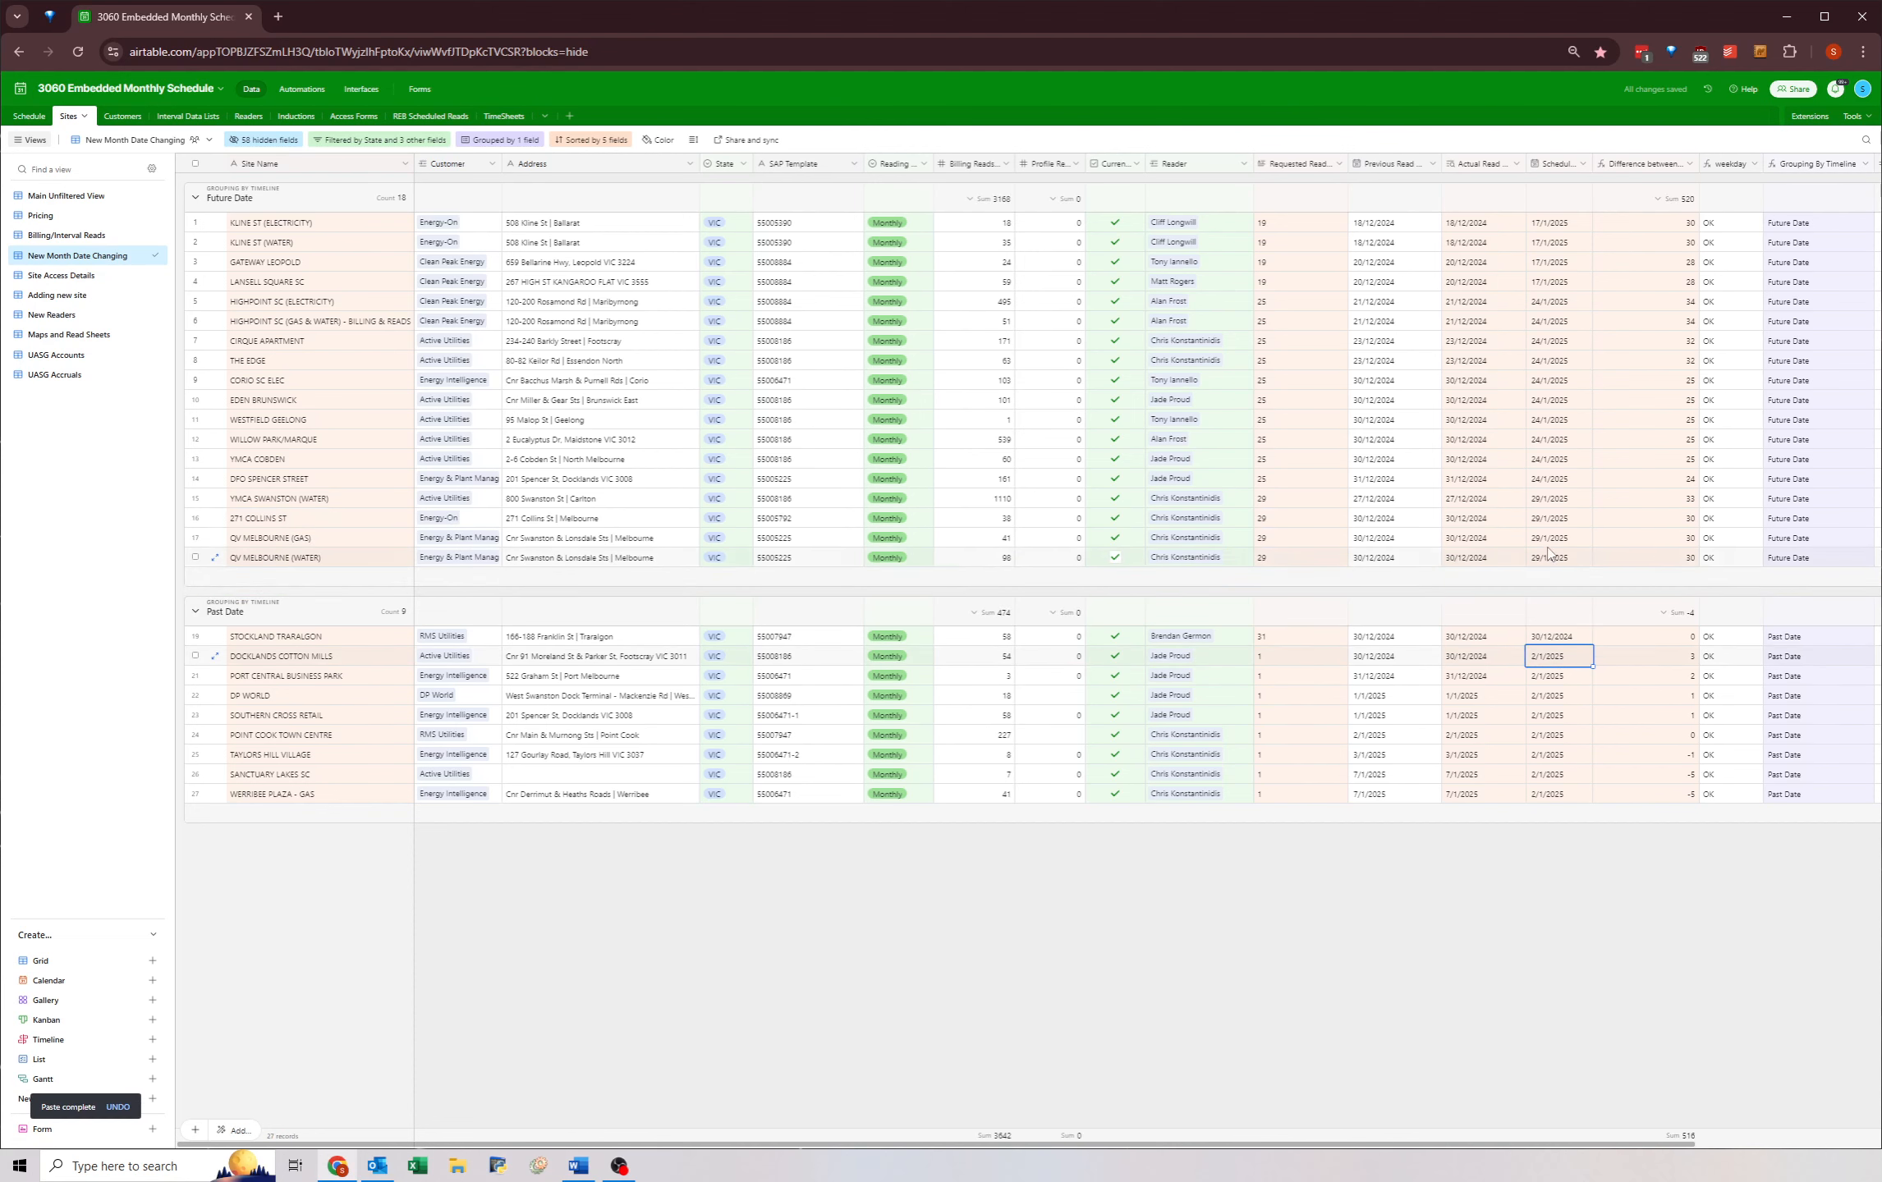
key("Up")
key("Up")
key("Up")
key("Up")
key("Up")
left_click_drag(265, 501, 320, 558)
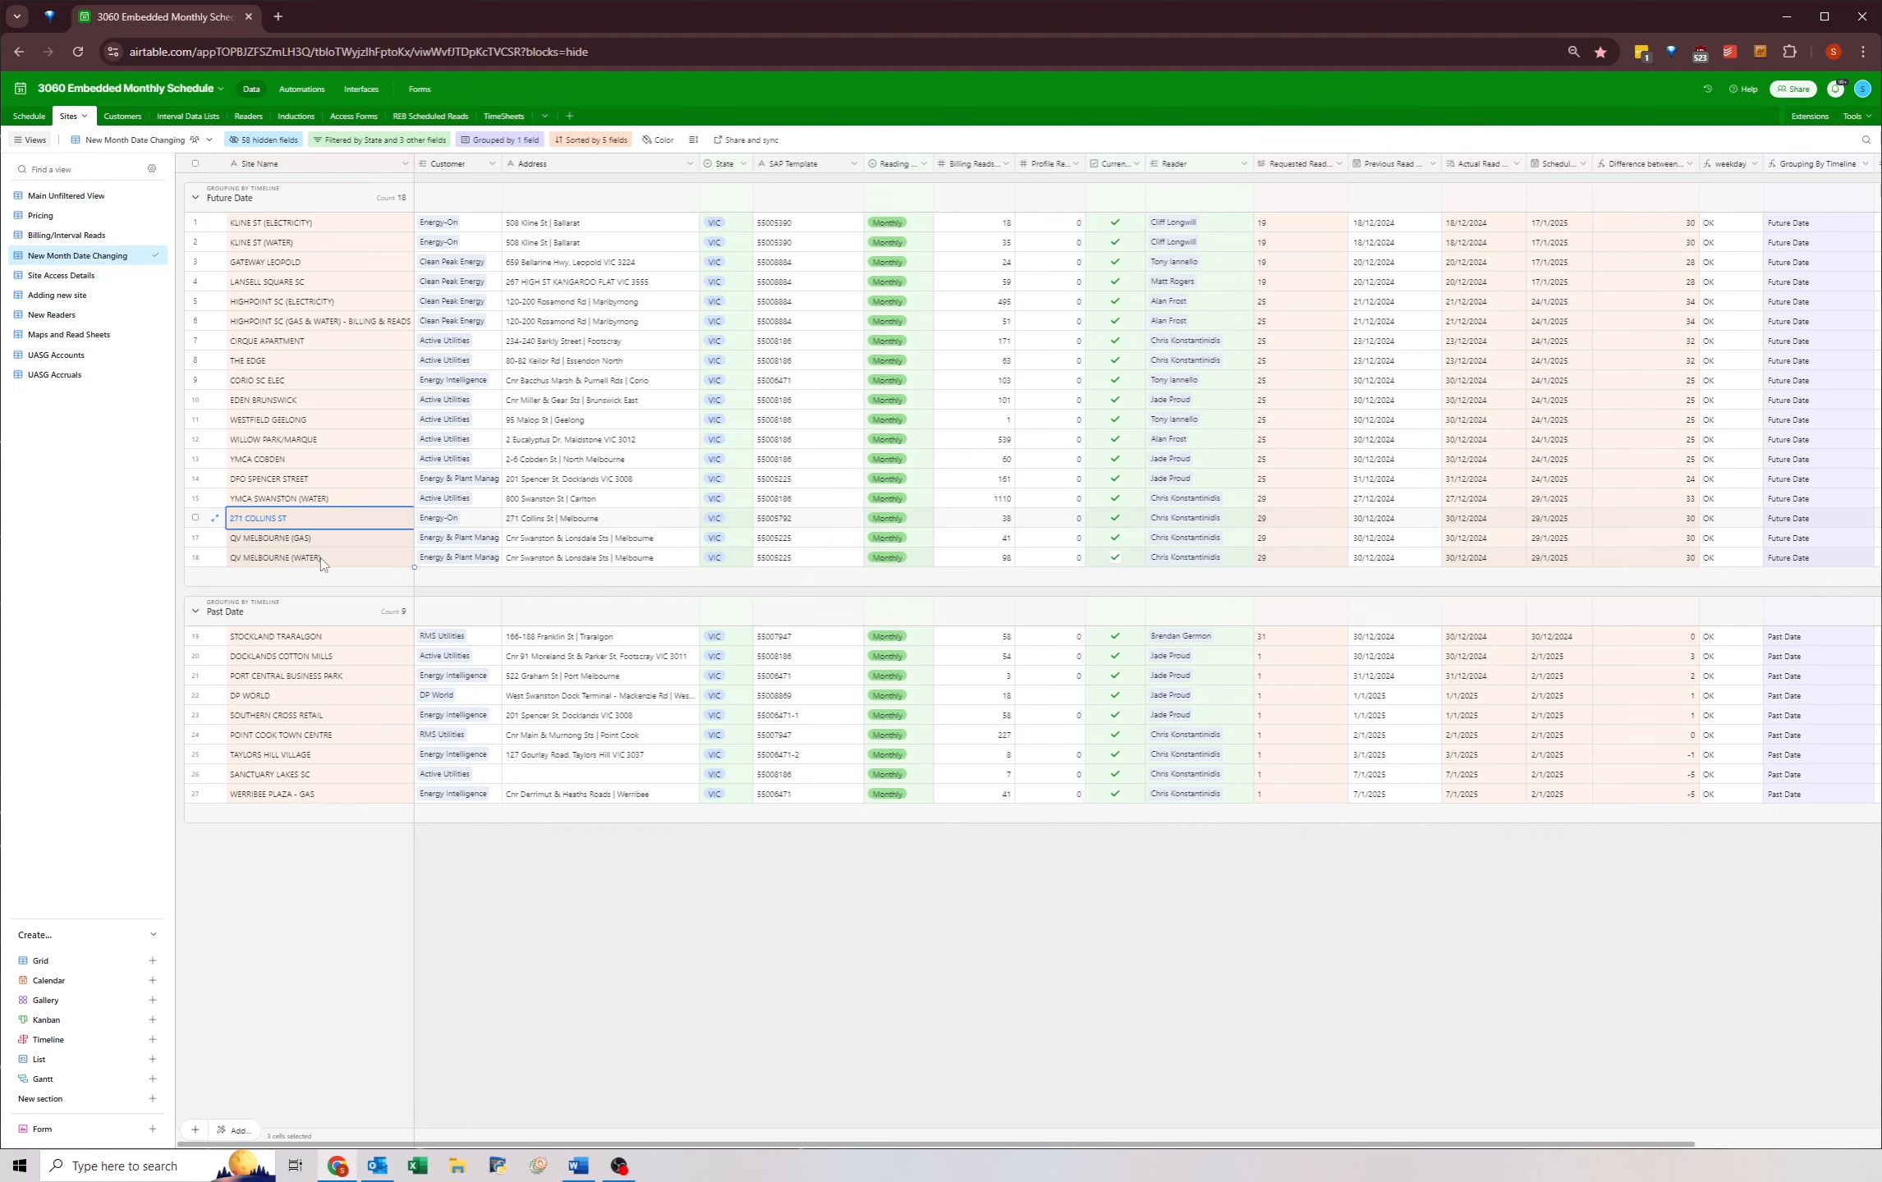
left_click(306, 503)
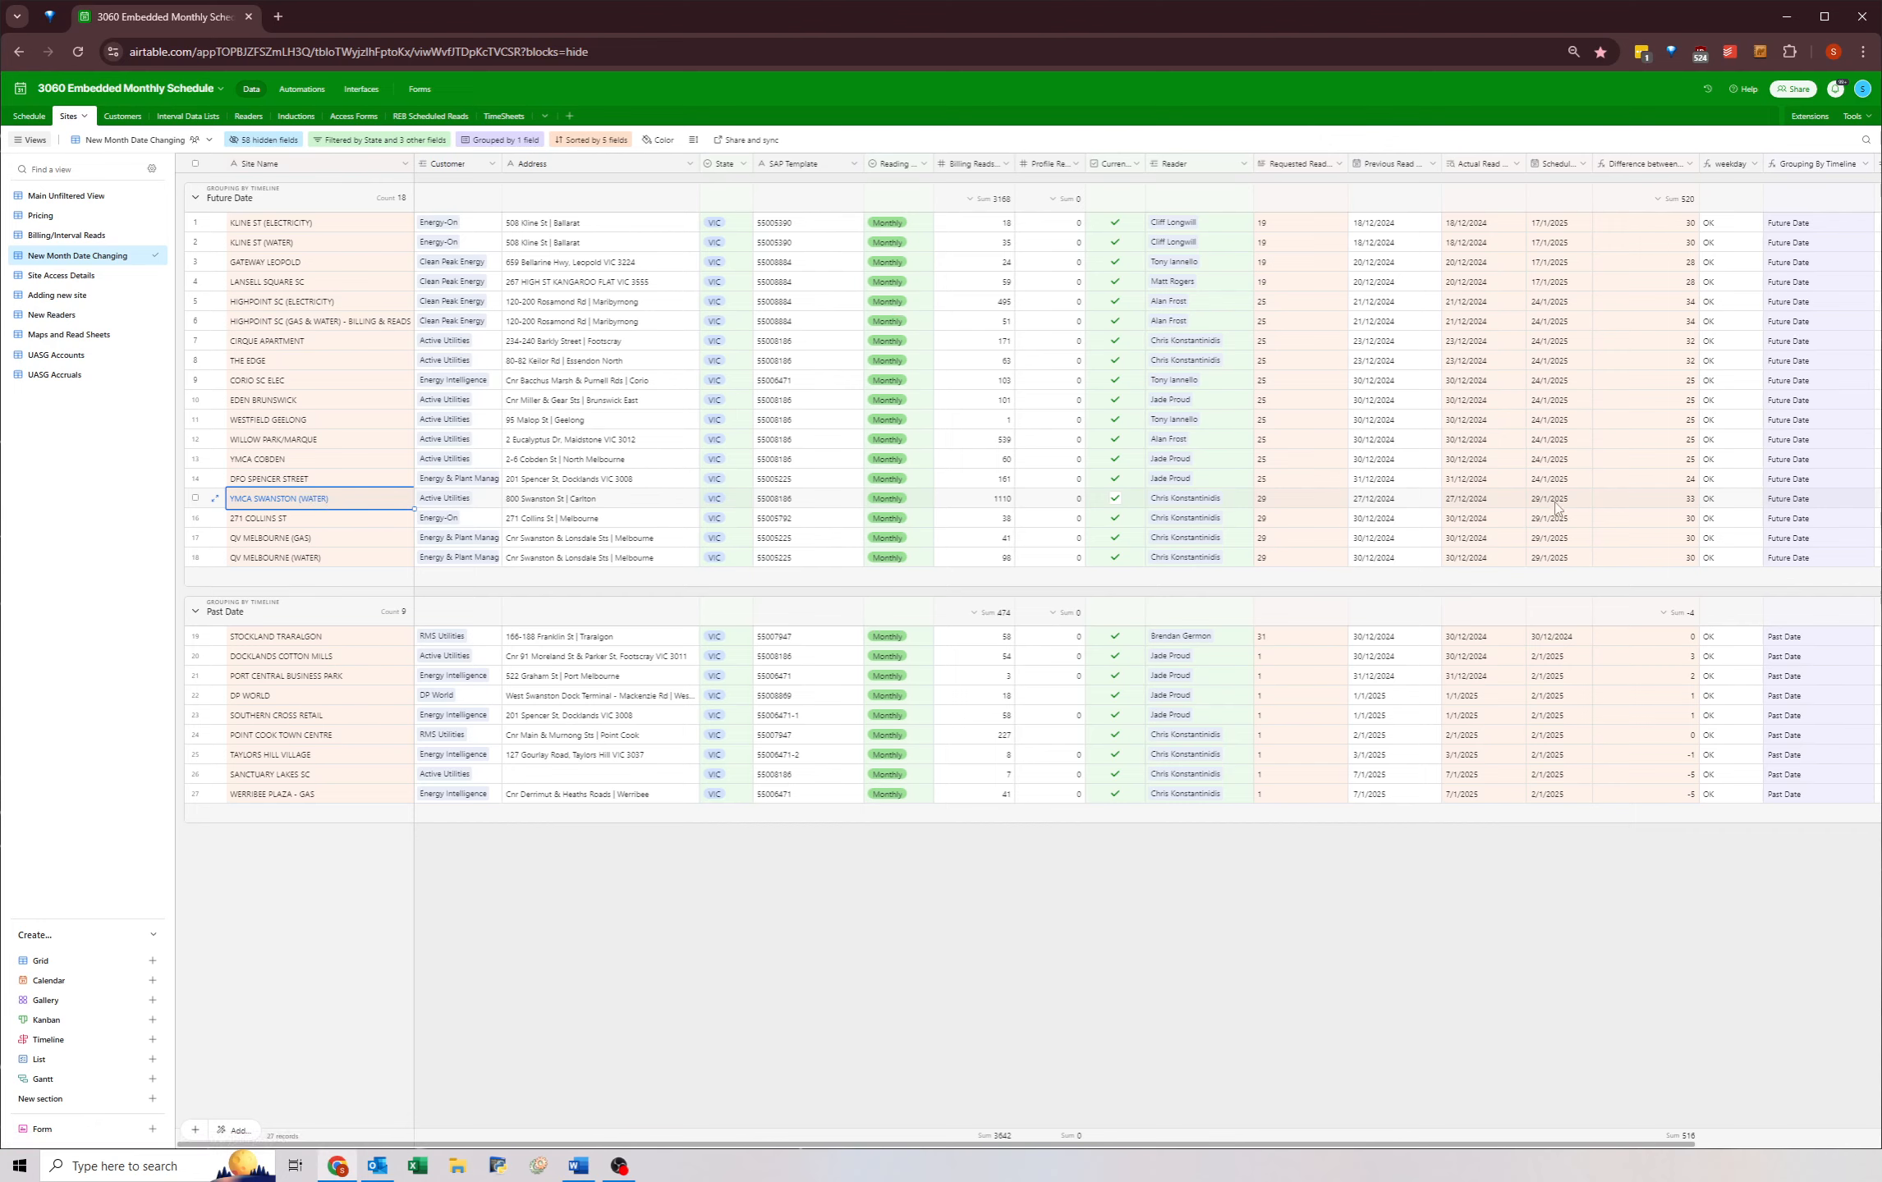
left_click_drag(1558, 498, 1552, 563)
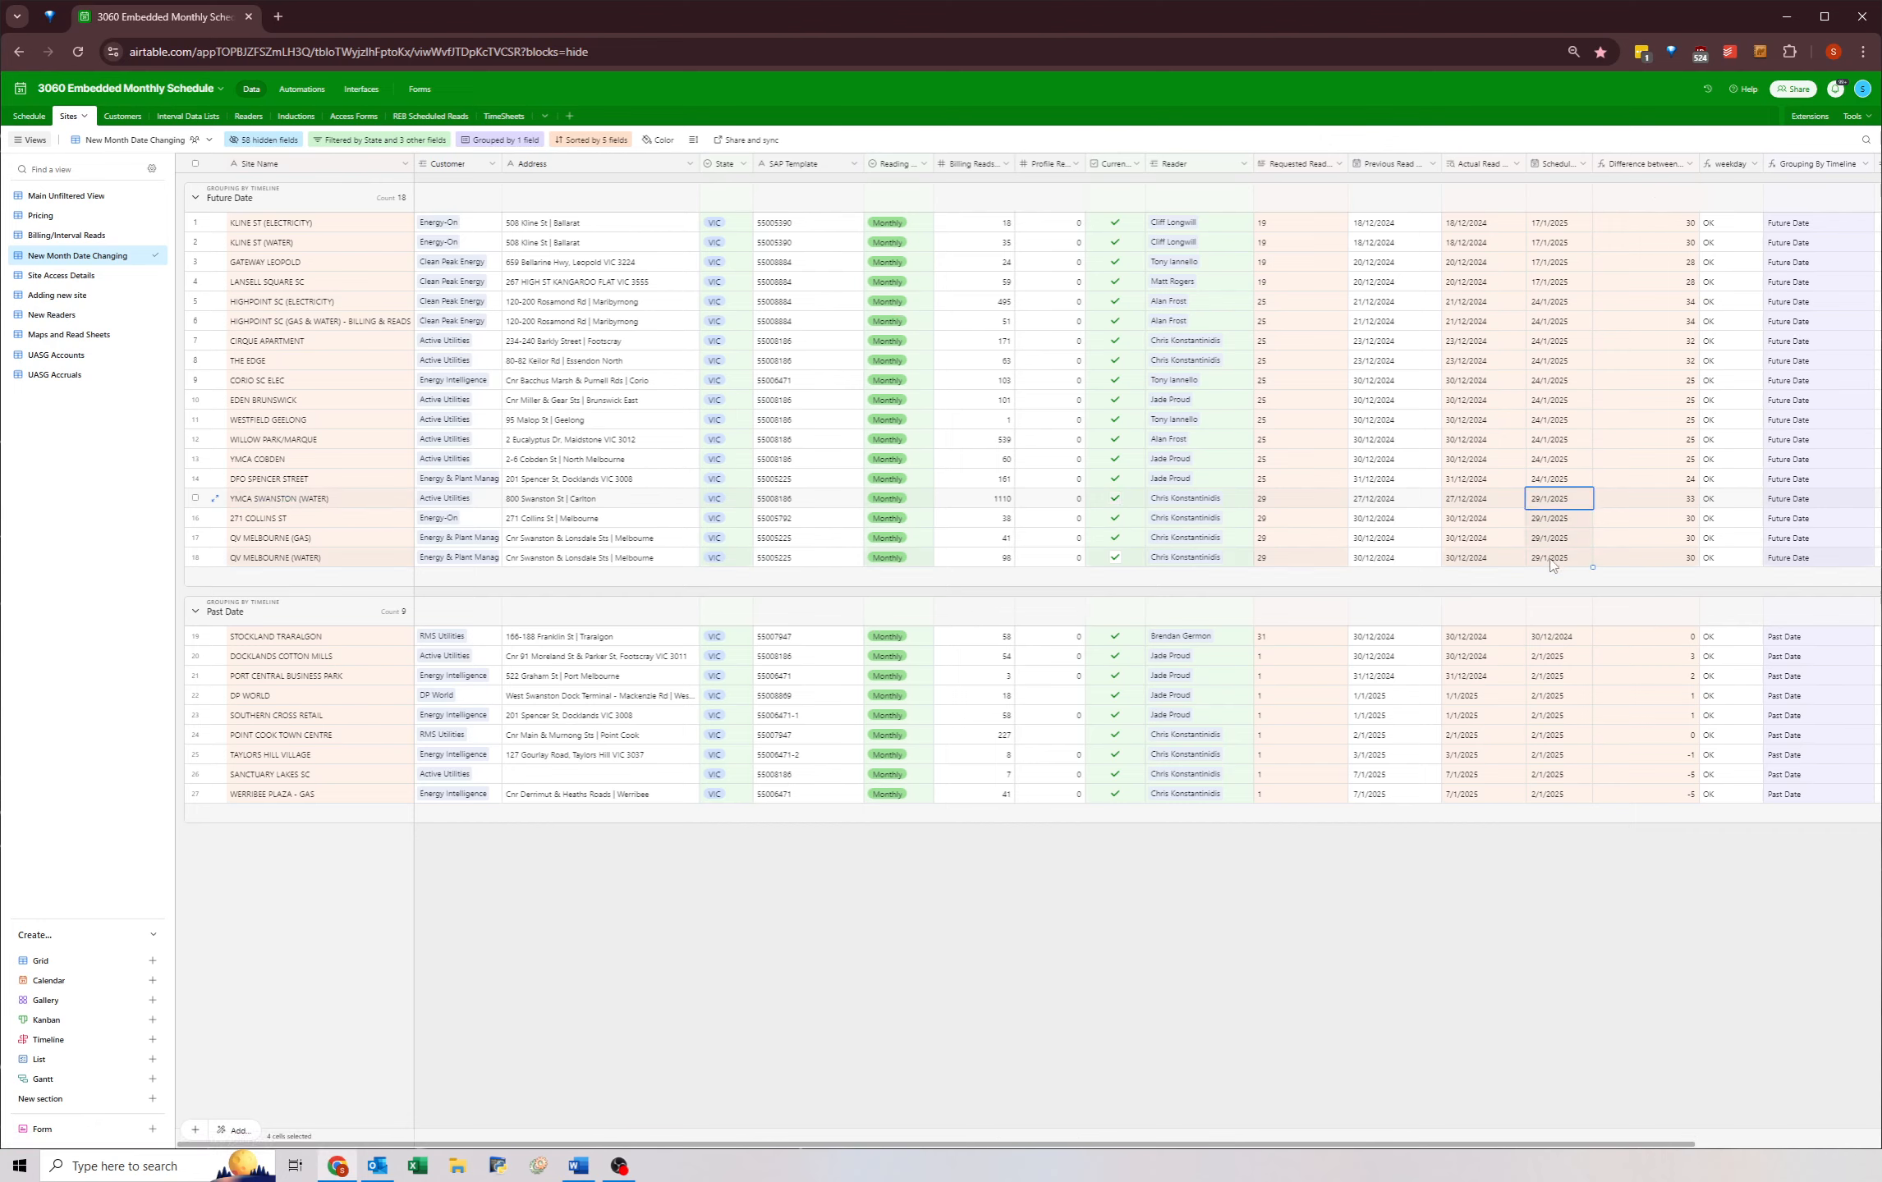
left_click(1546, 463)
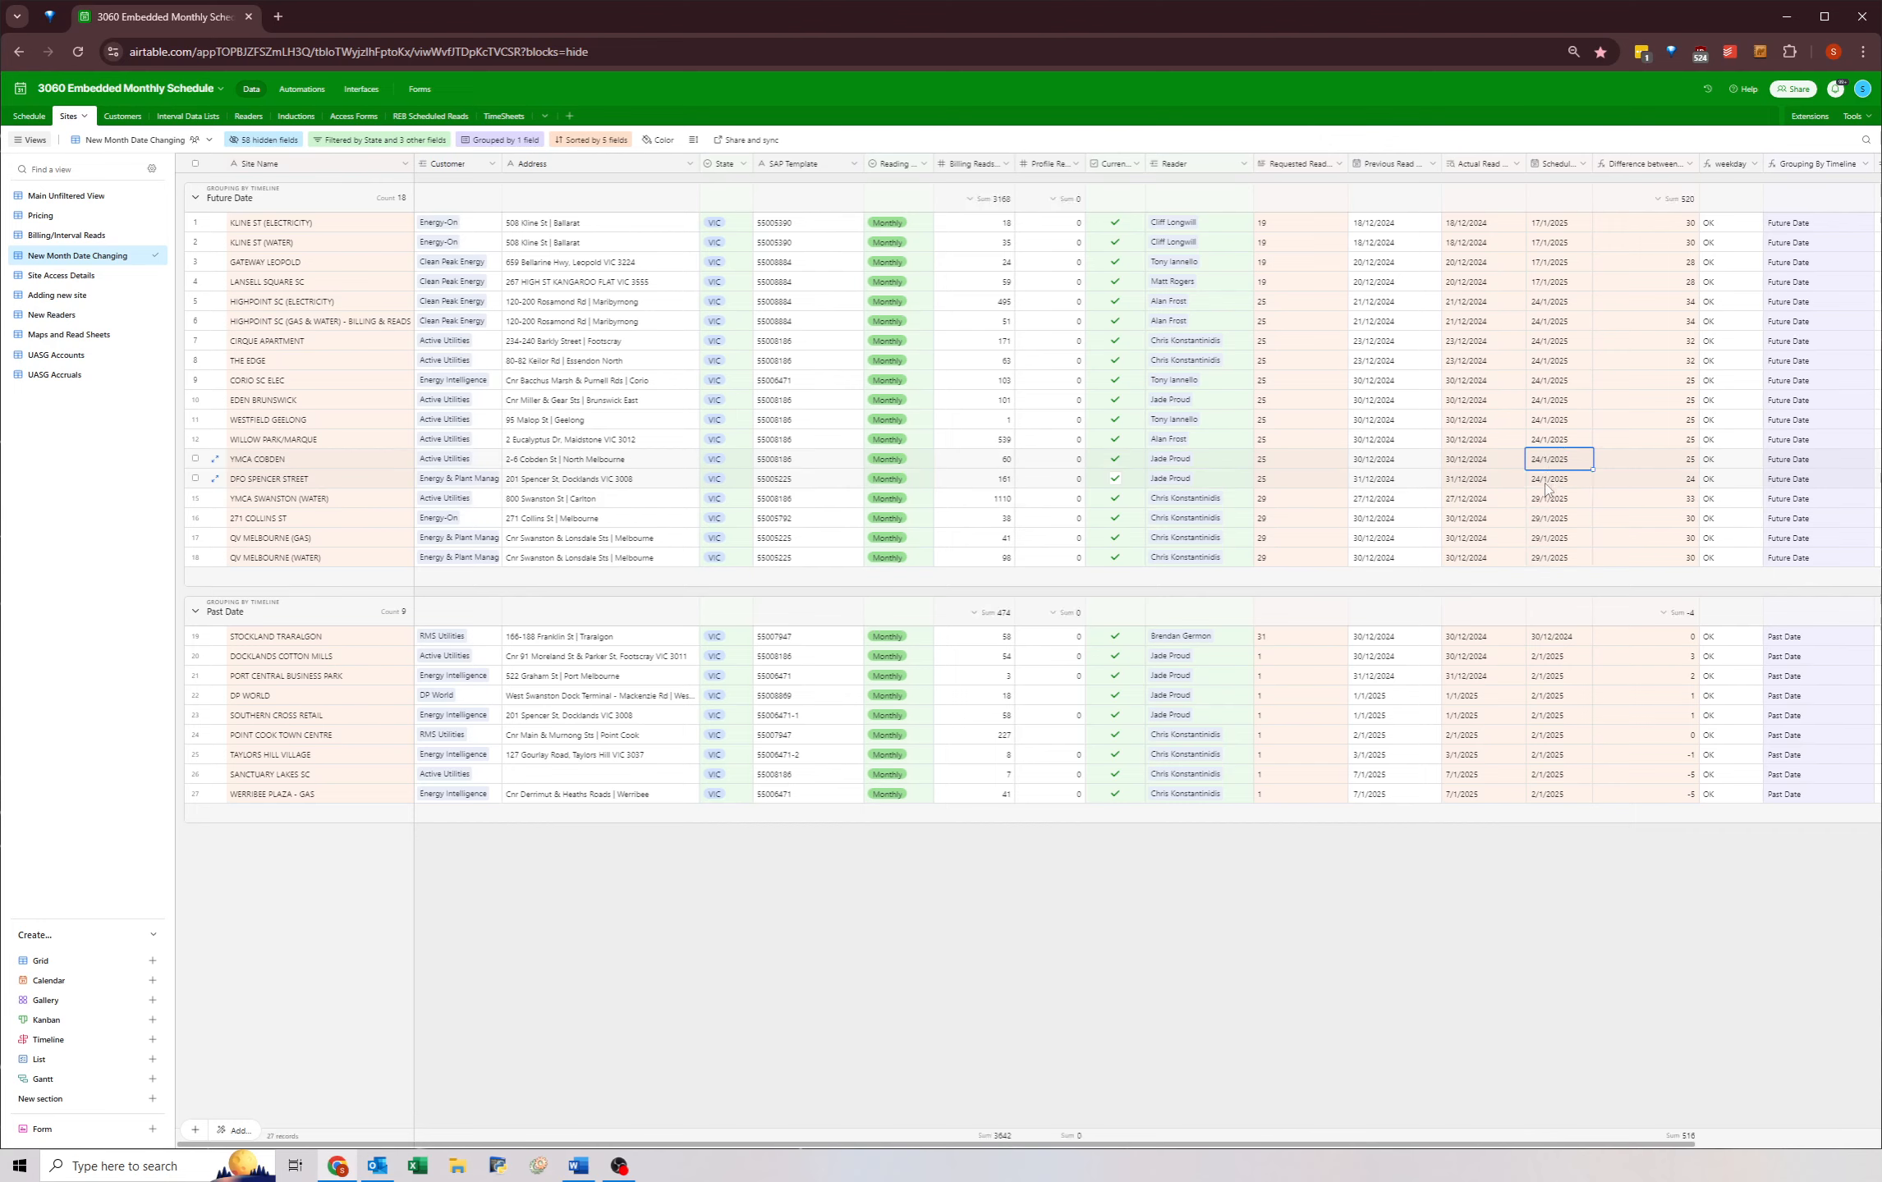
left_click(1534, 343)
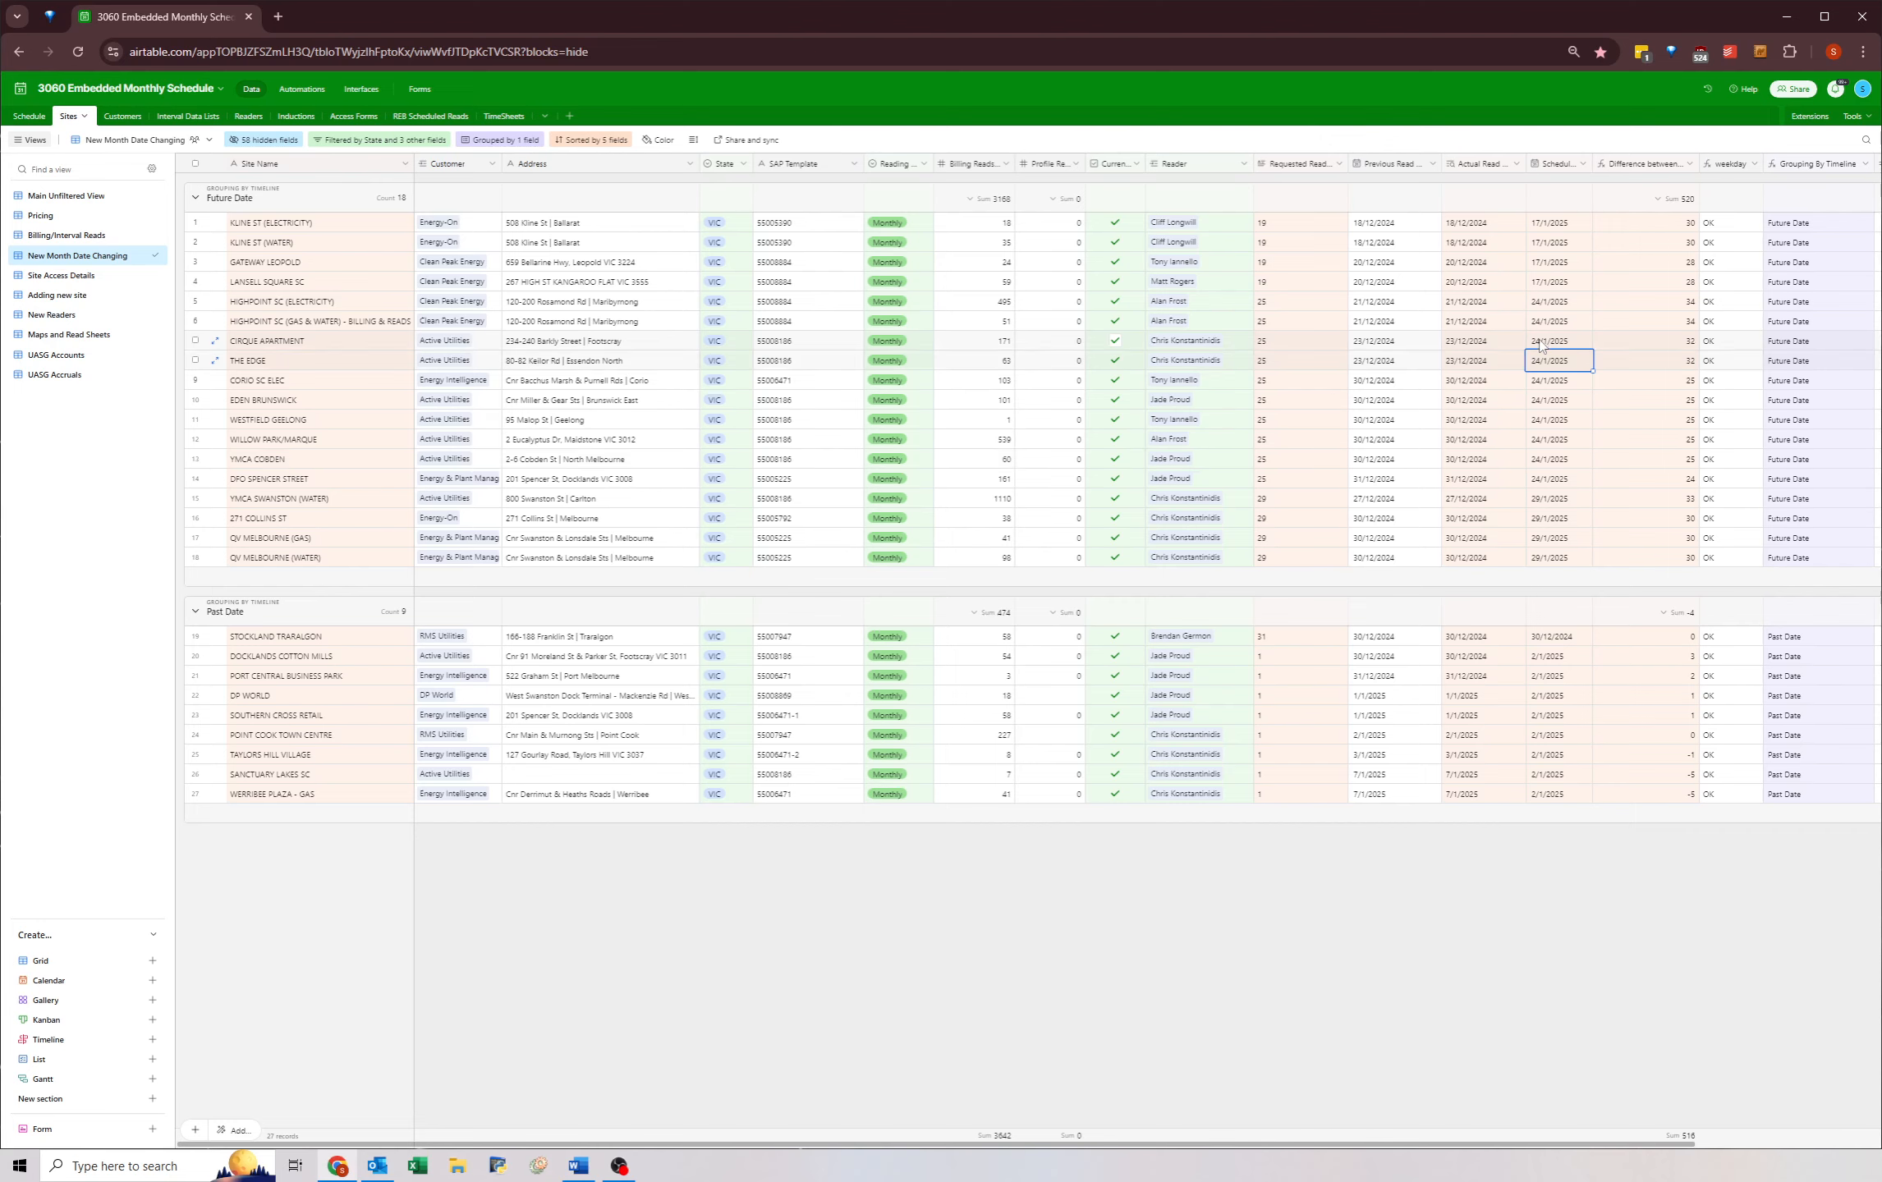
- Set the scheduled read date of Stockland Traralgon to 31/1/2025
left_click(569, 361)
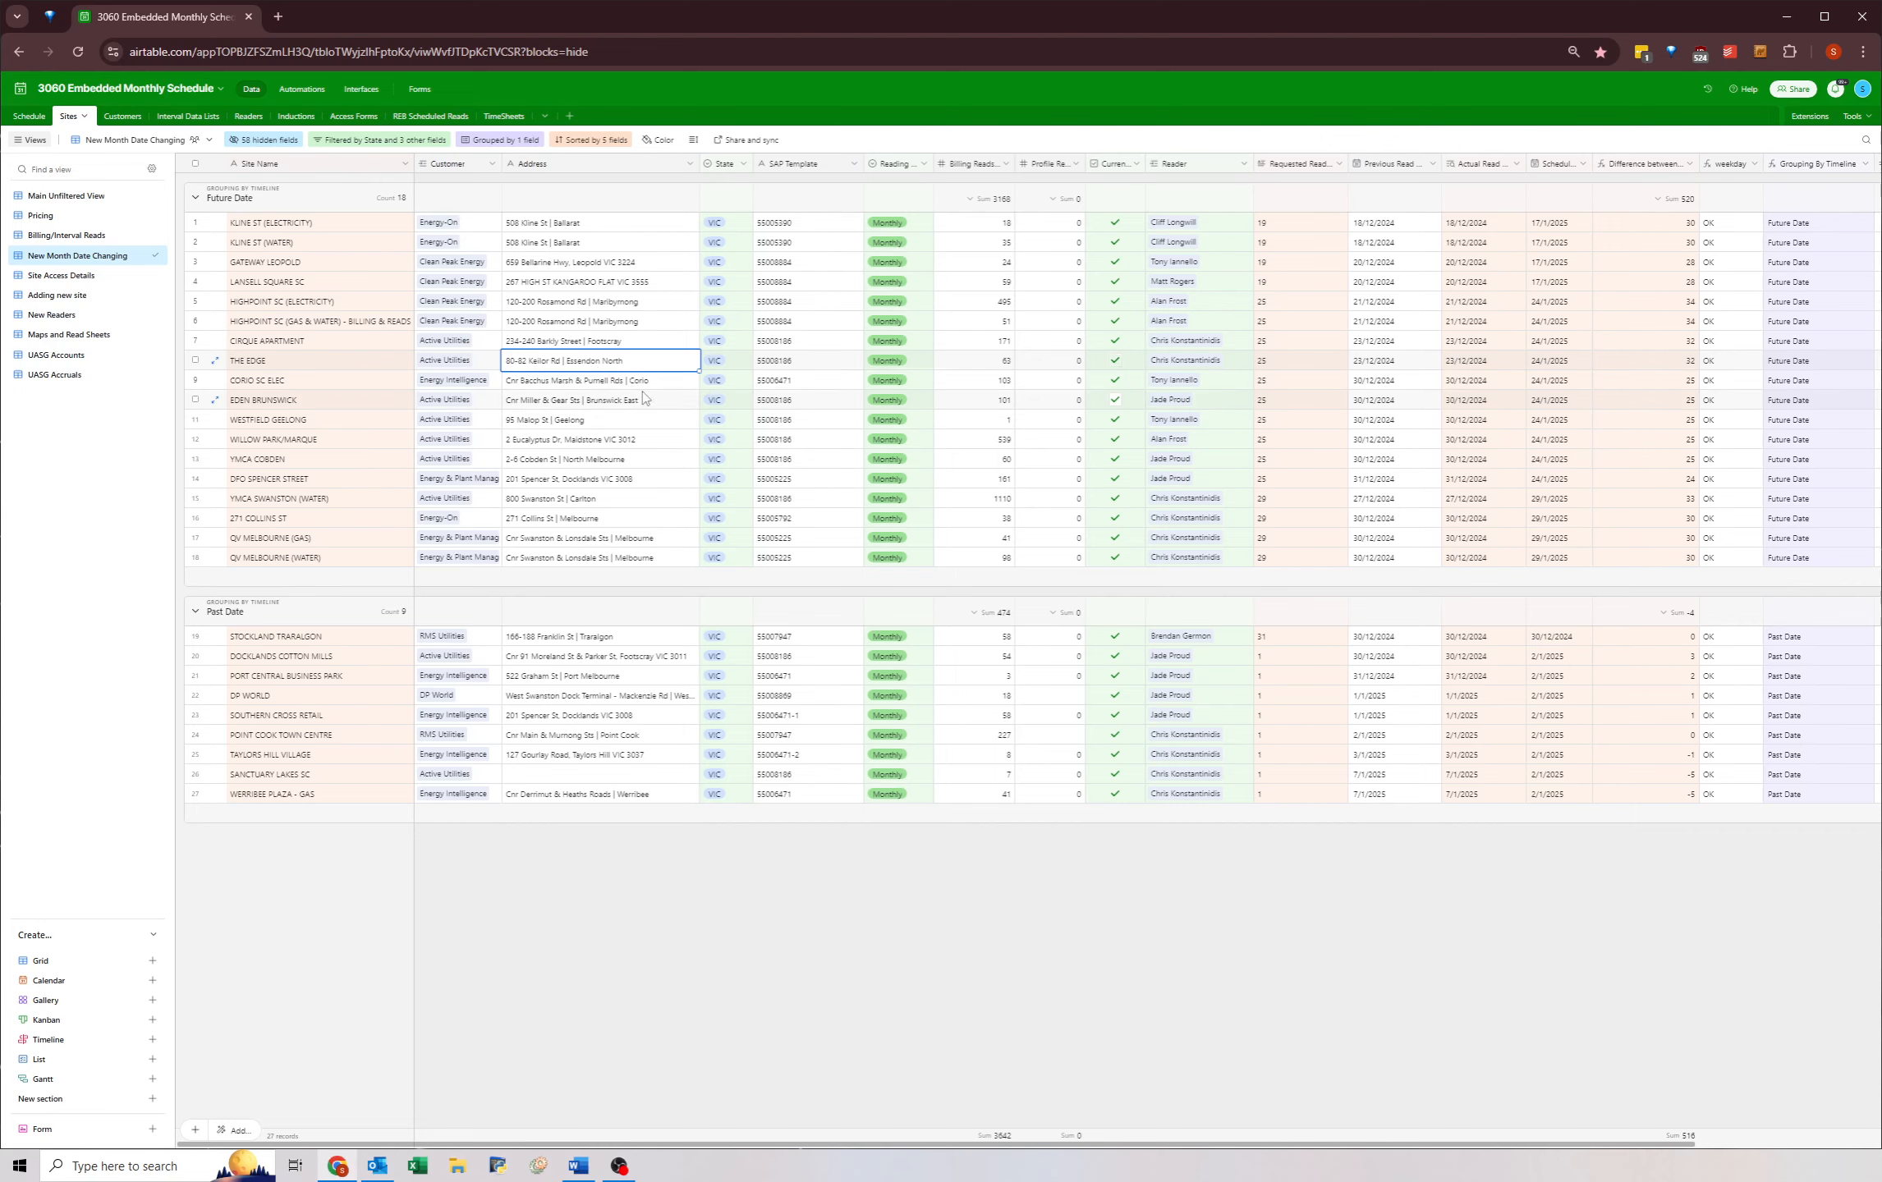
double_click(1549, 635)
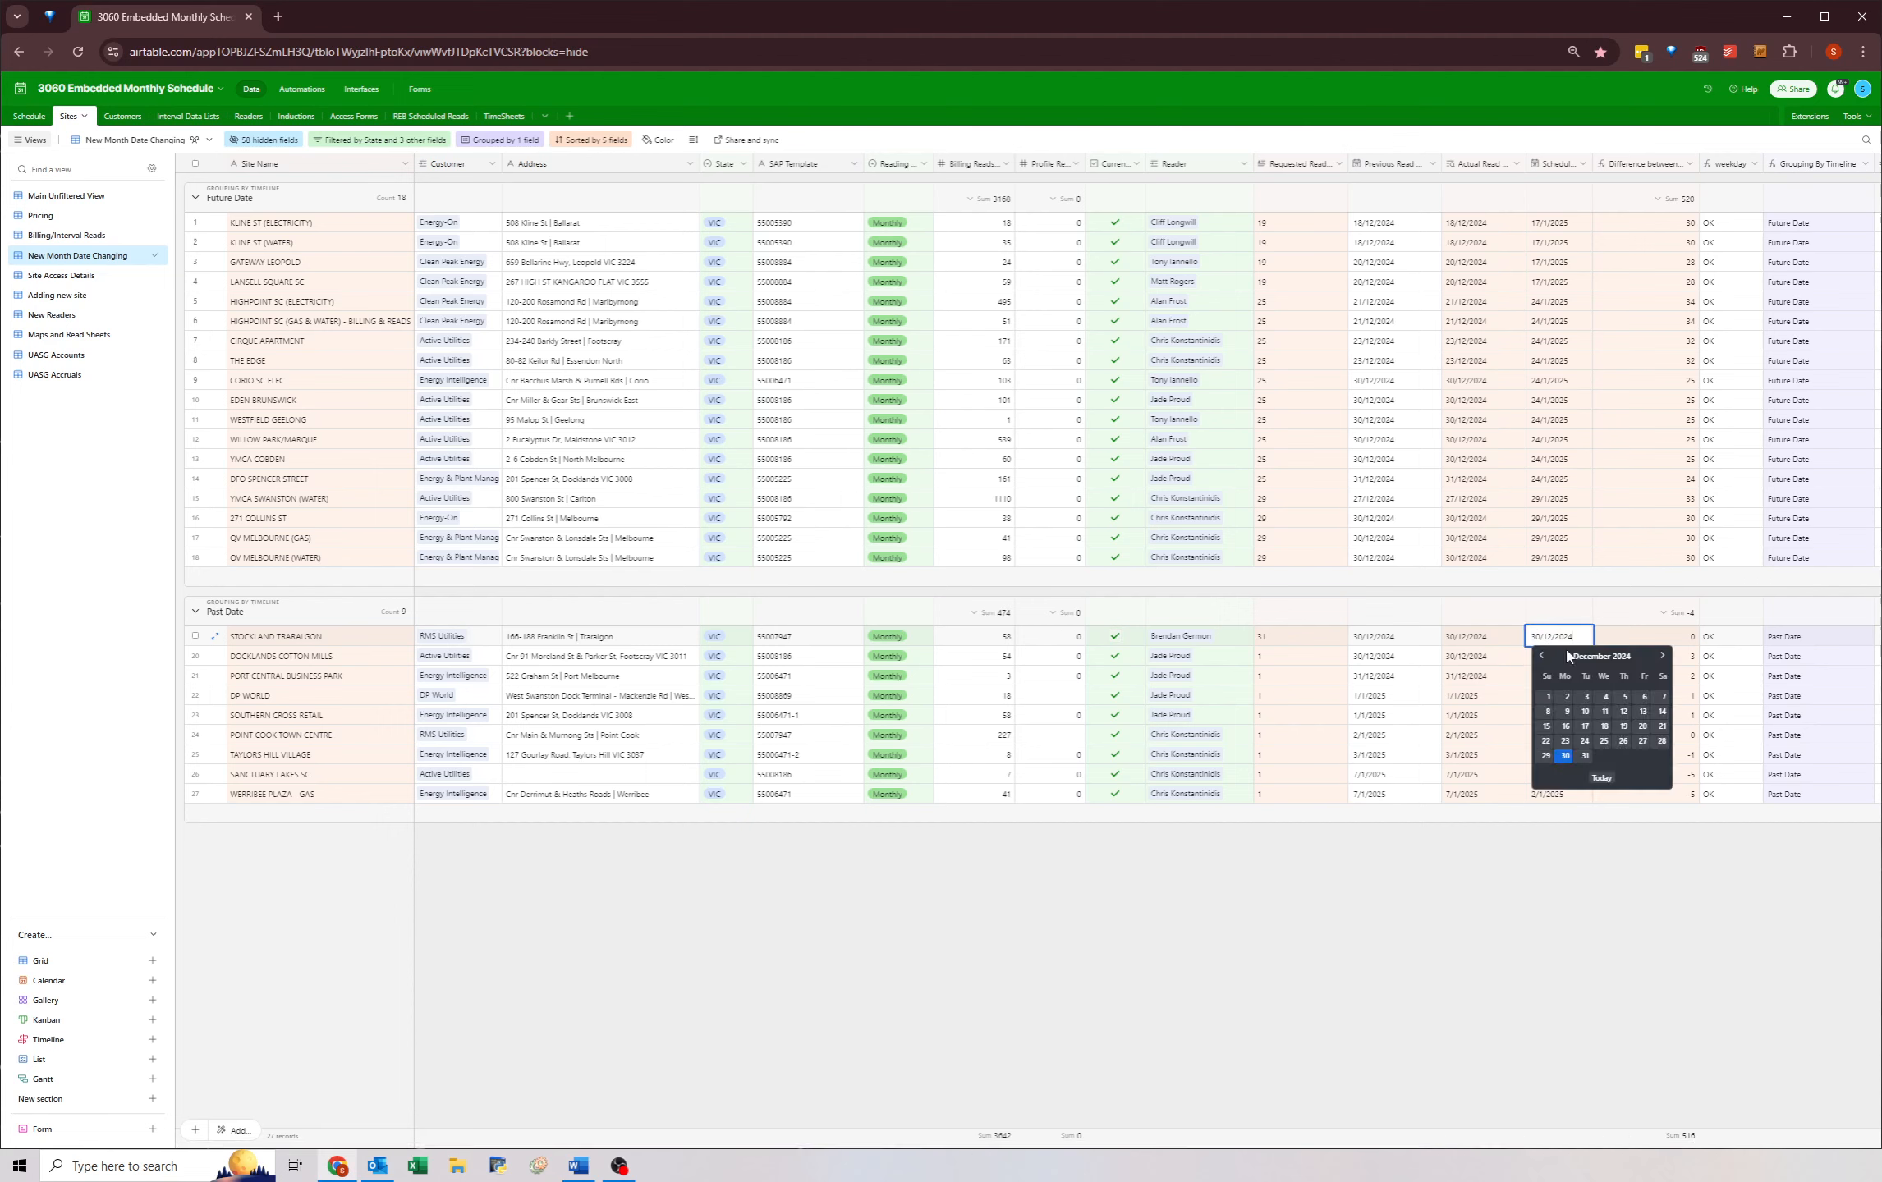
left_click(1663, 655)
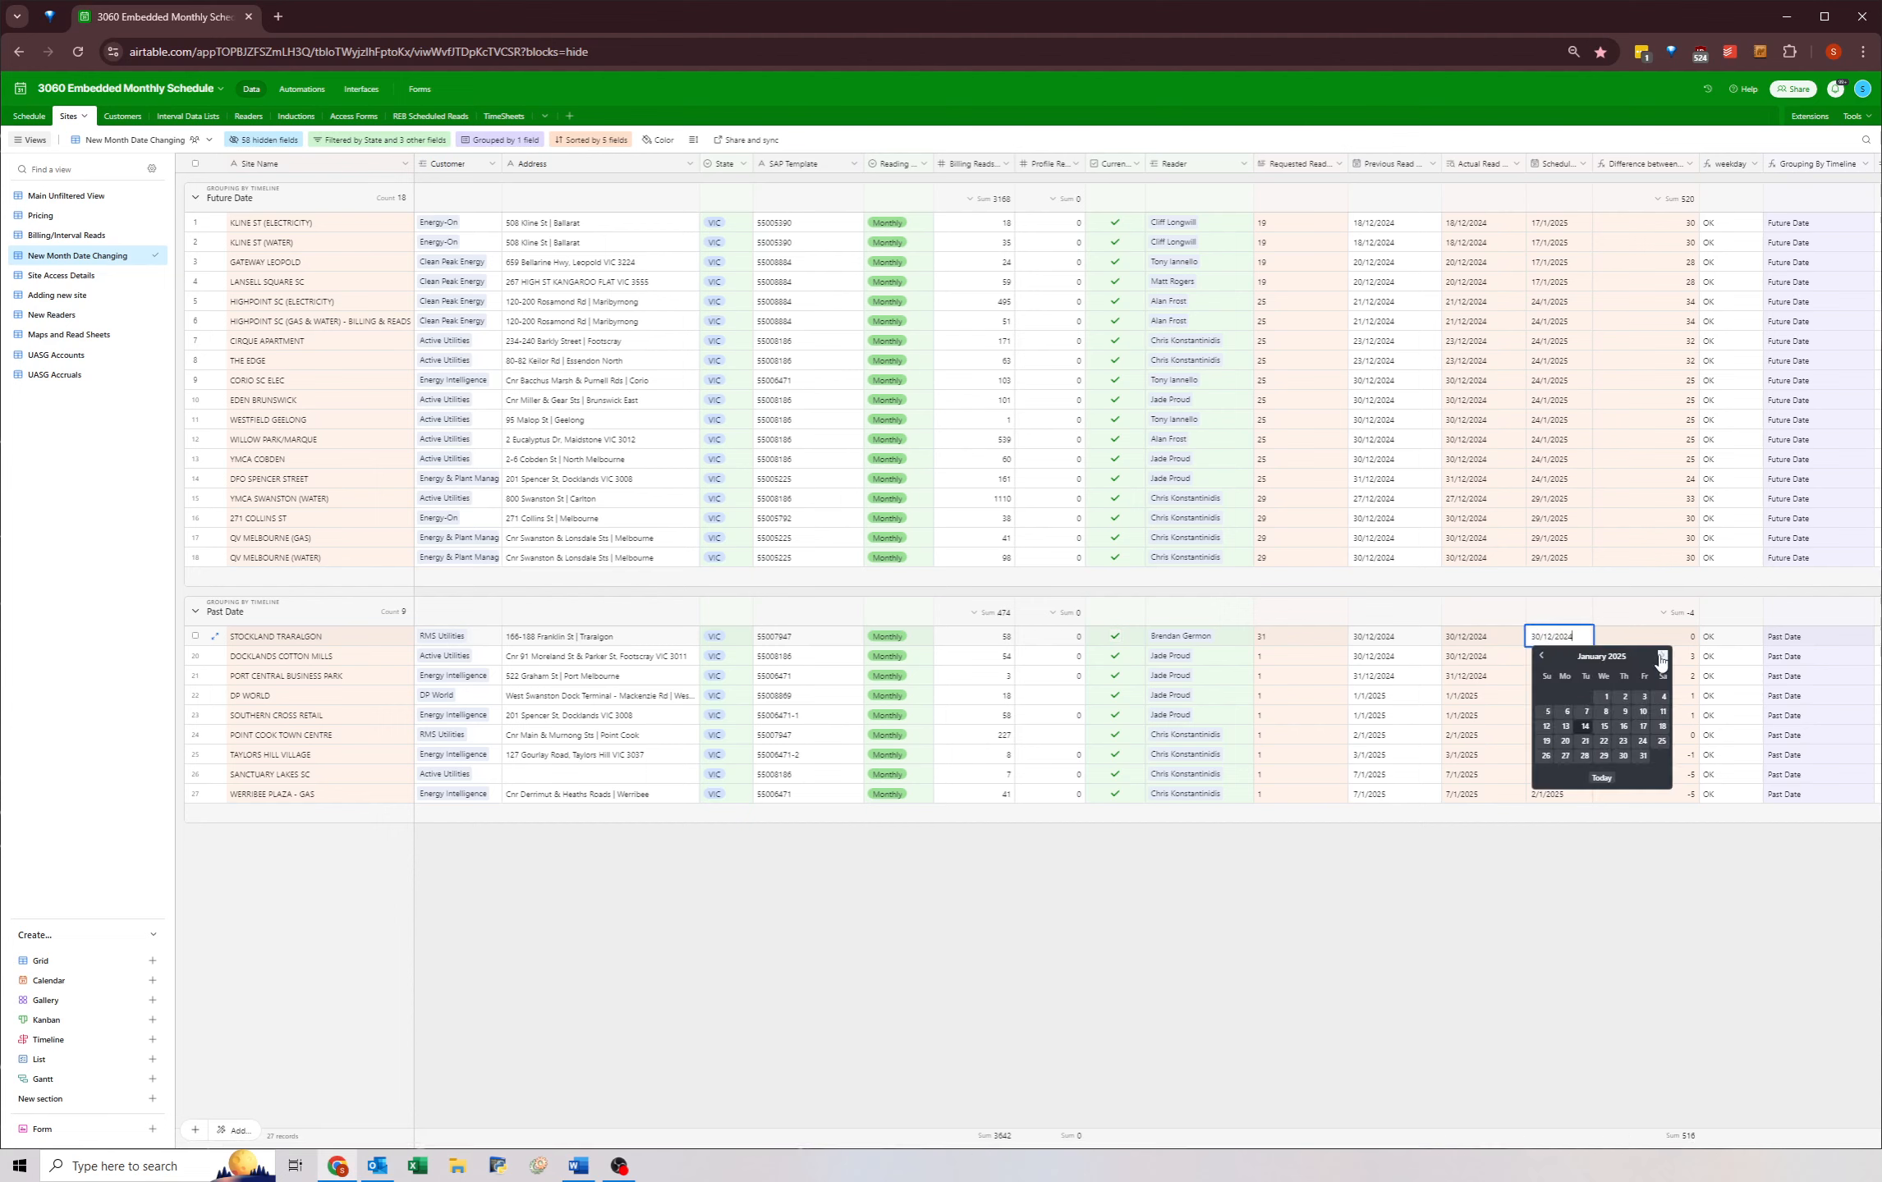
left_click(1641, 757)
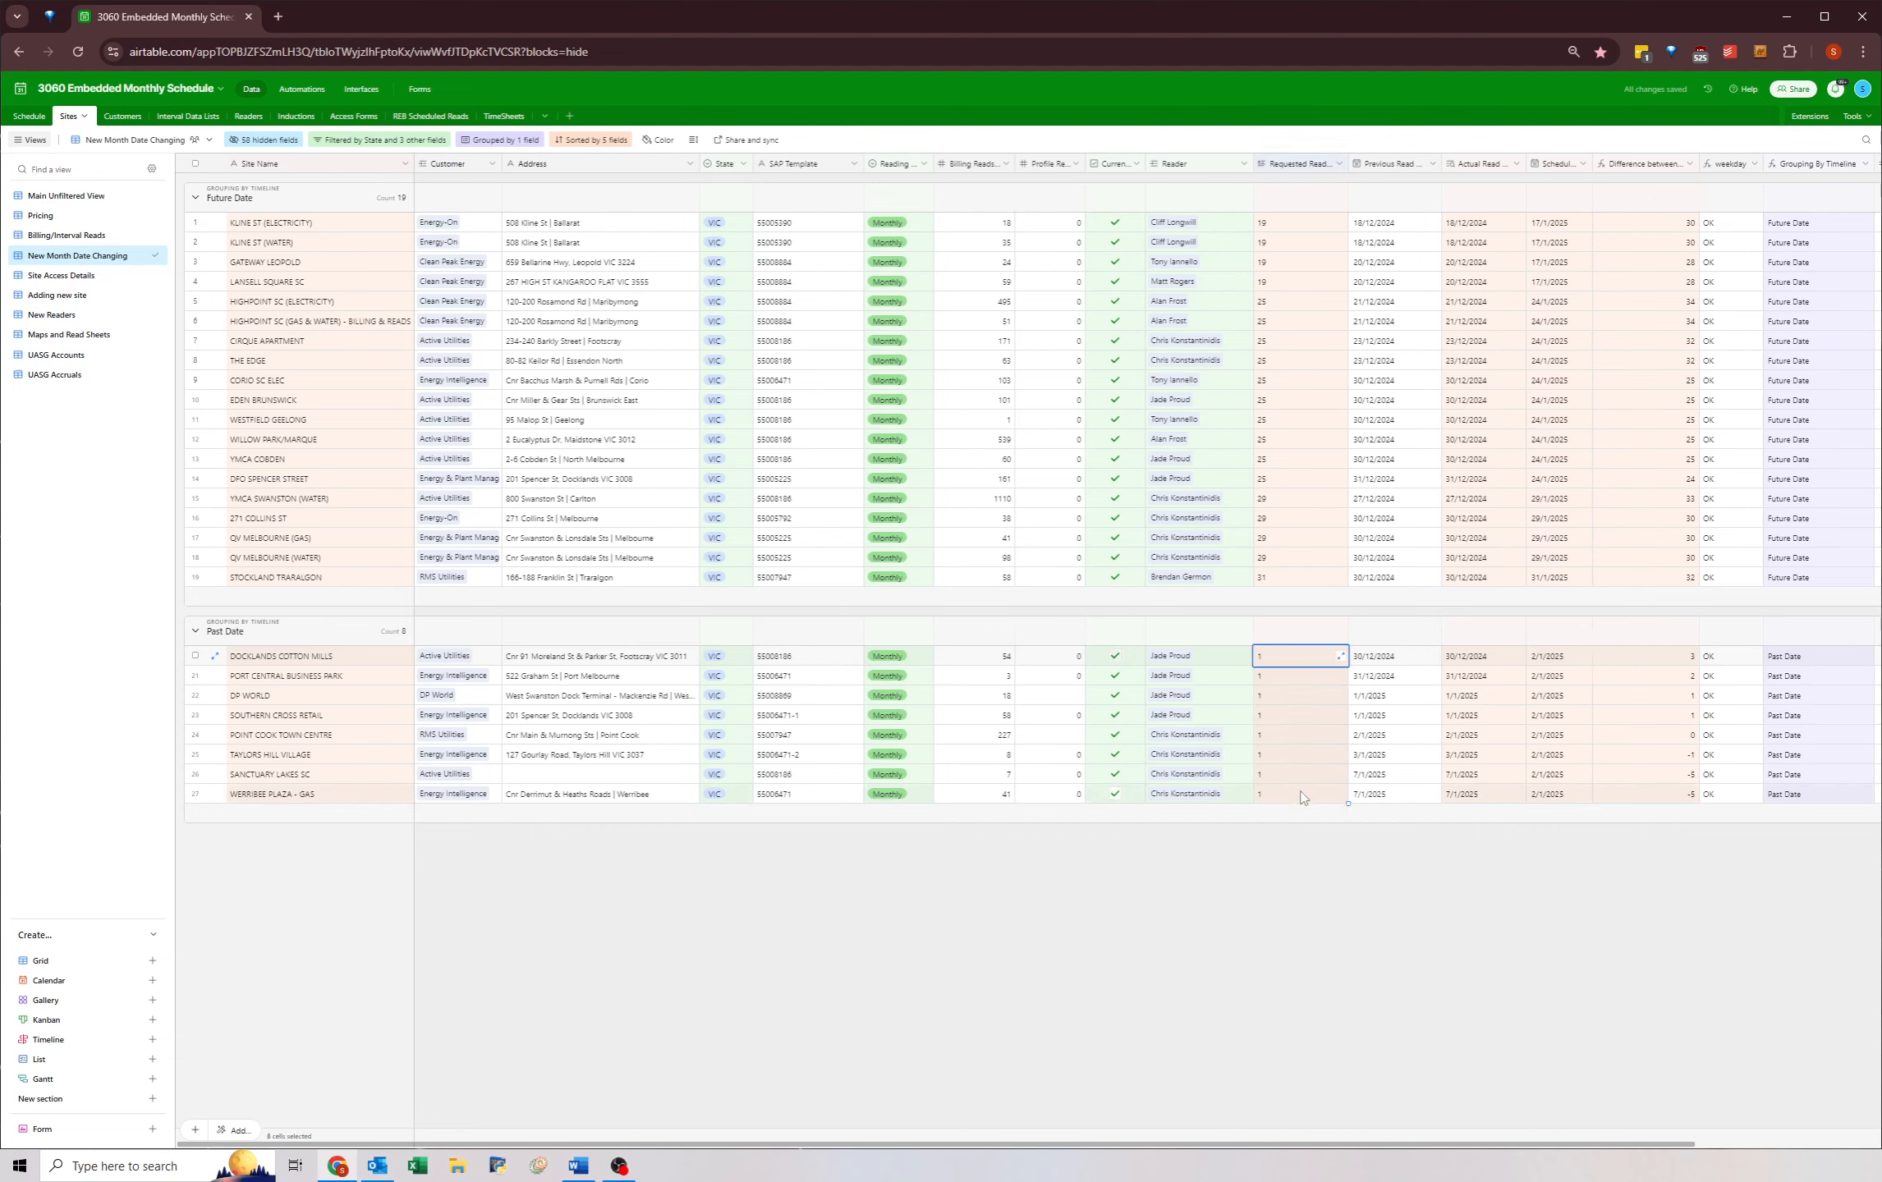
- Set the scheduled read date of Docklands Cotton Mills to 3/2/2025 and copy it to all remaining sites in the Past Date group
left_click(1549, 669)
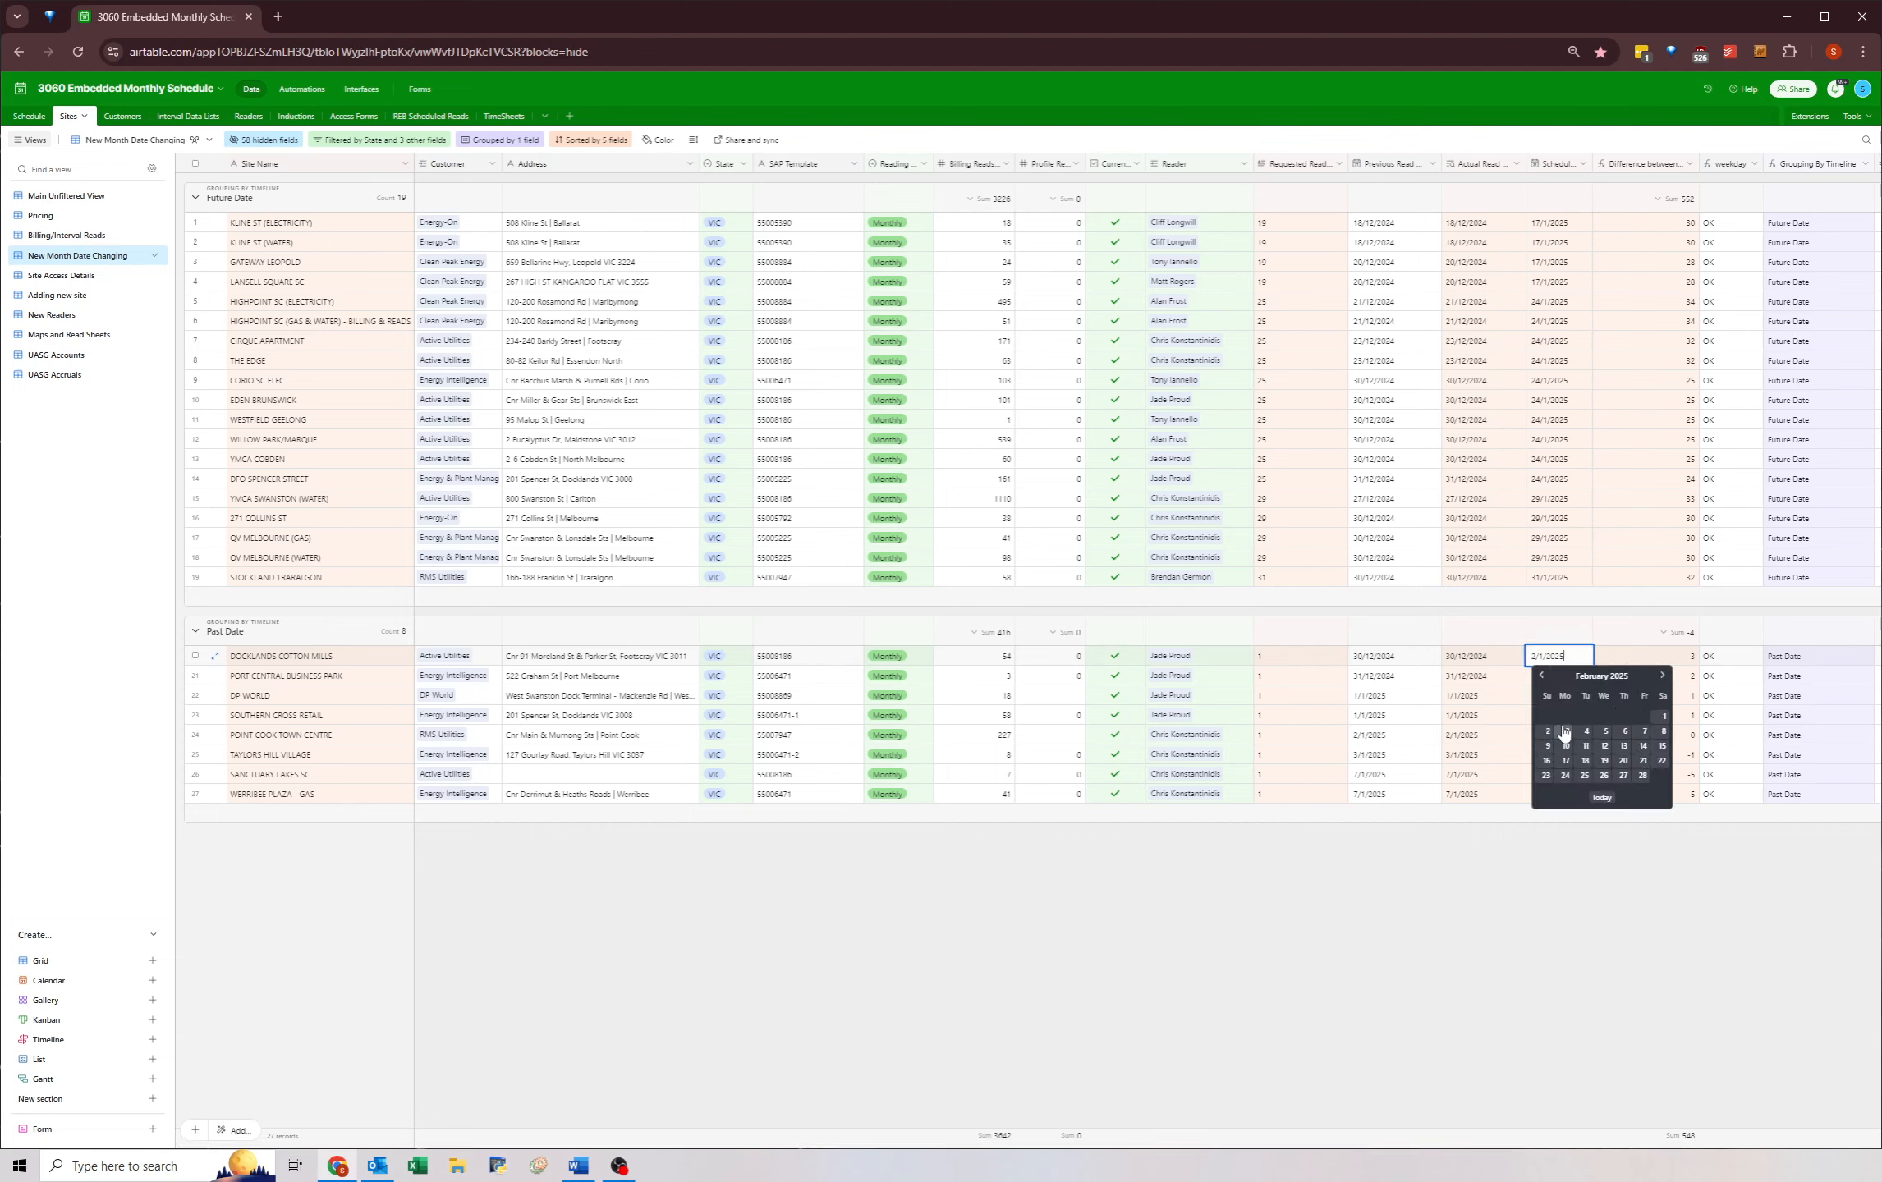
left_click(1560, 747)
key("ctrl+c")
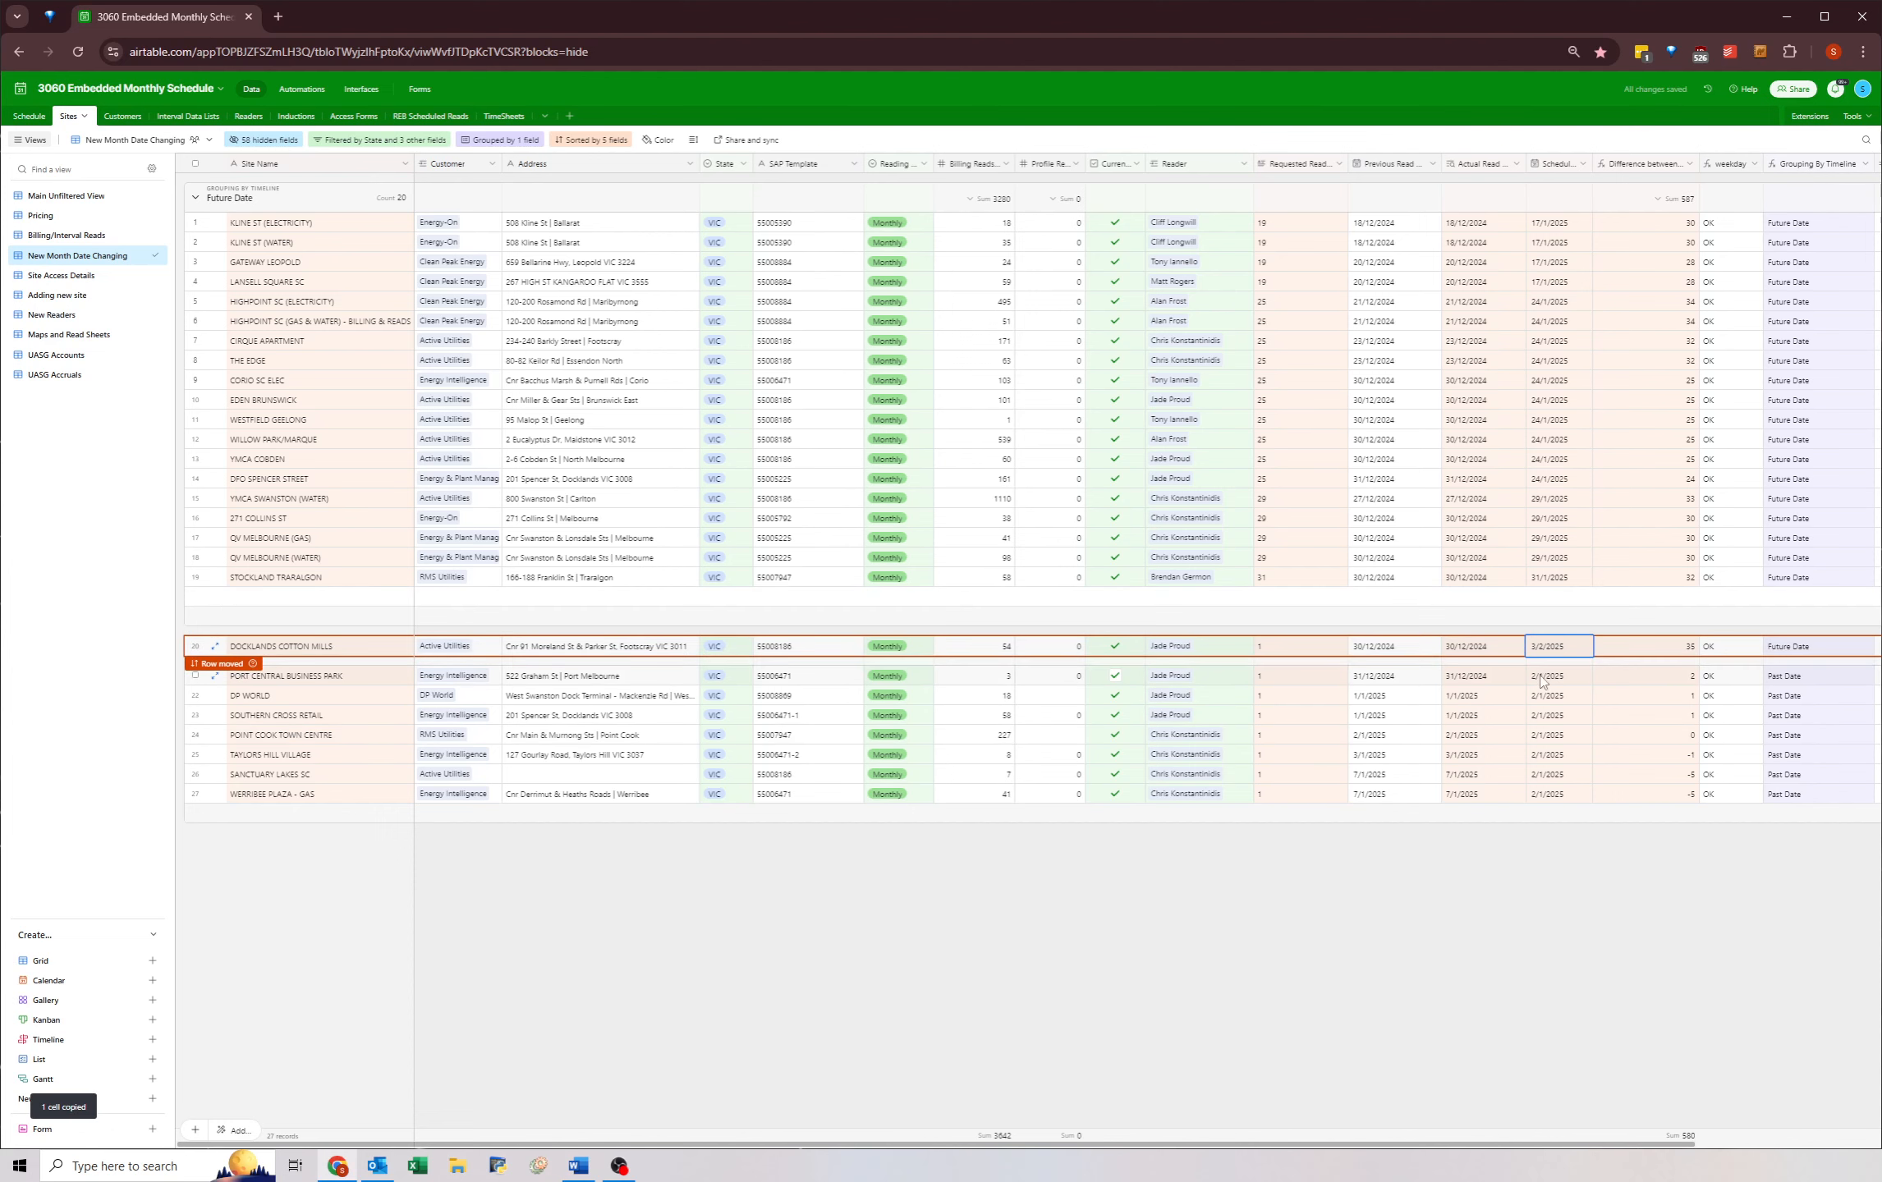
left_click_drag(1542, 681, 1541, 796)
key("ctrl+v")
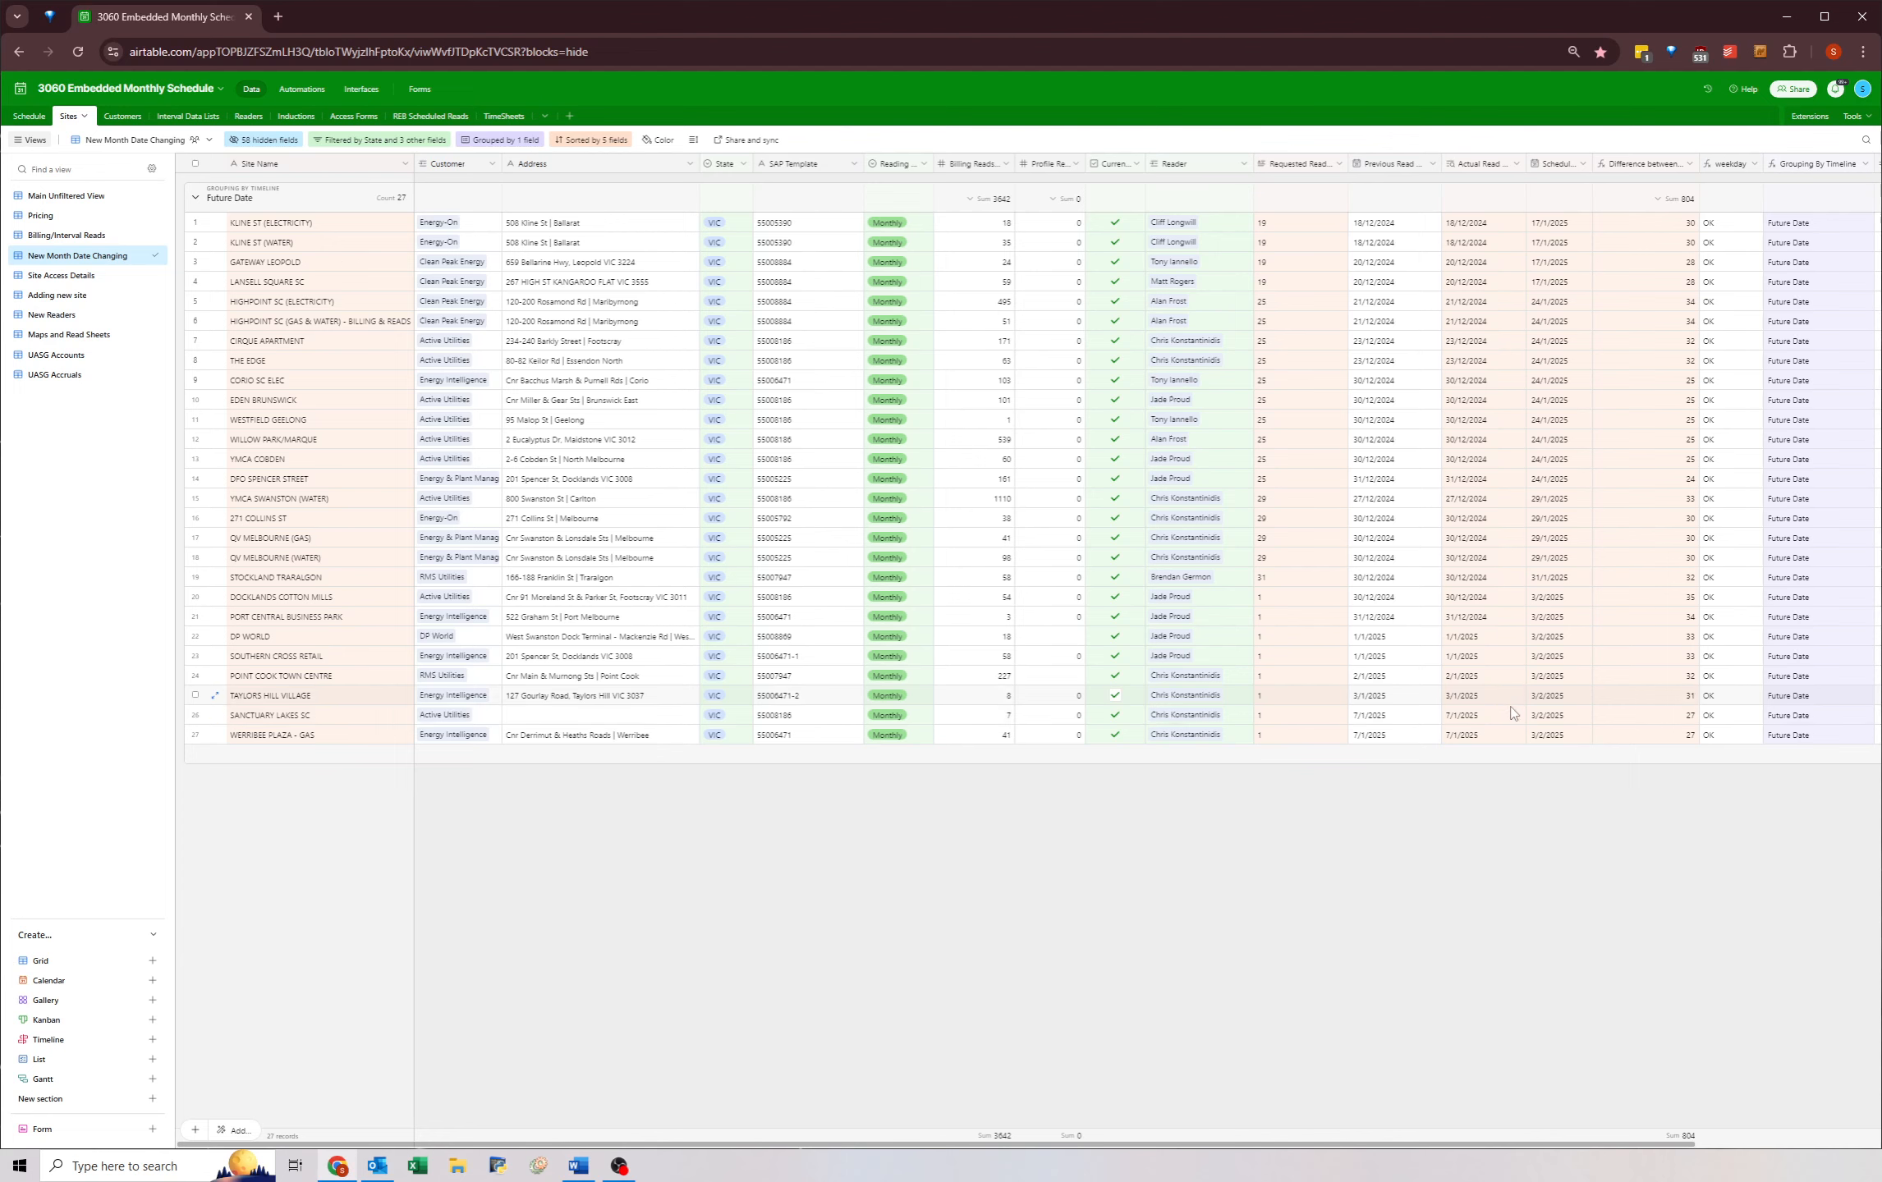
- Change the Reader filter condition from "has none of" to "has any of" for the listed readers
left_click(380, 140)
left_click(459, 287)
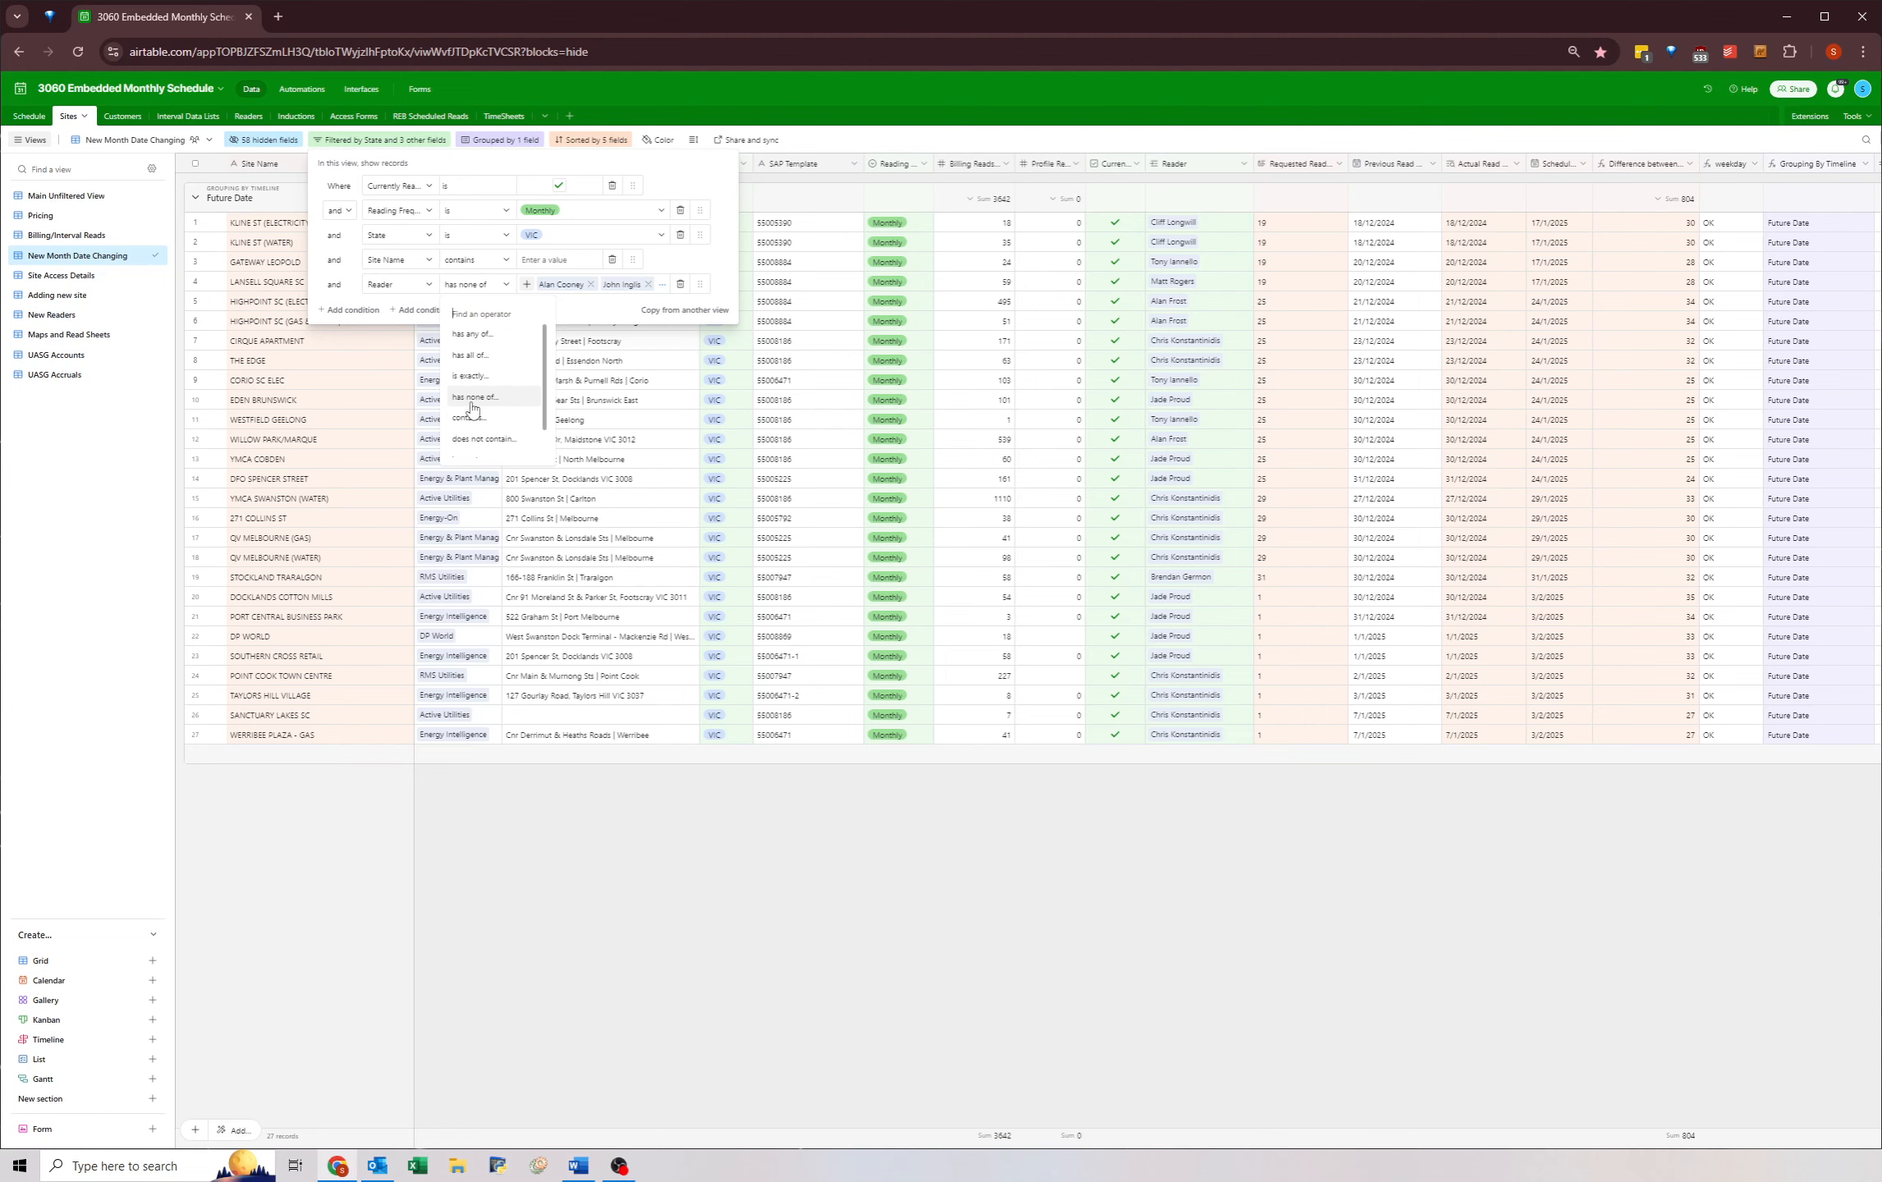
left_click(467, 333)
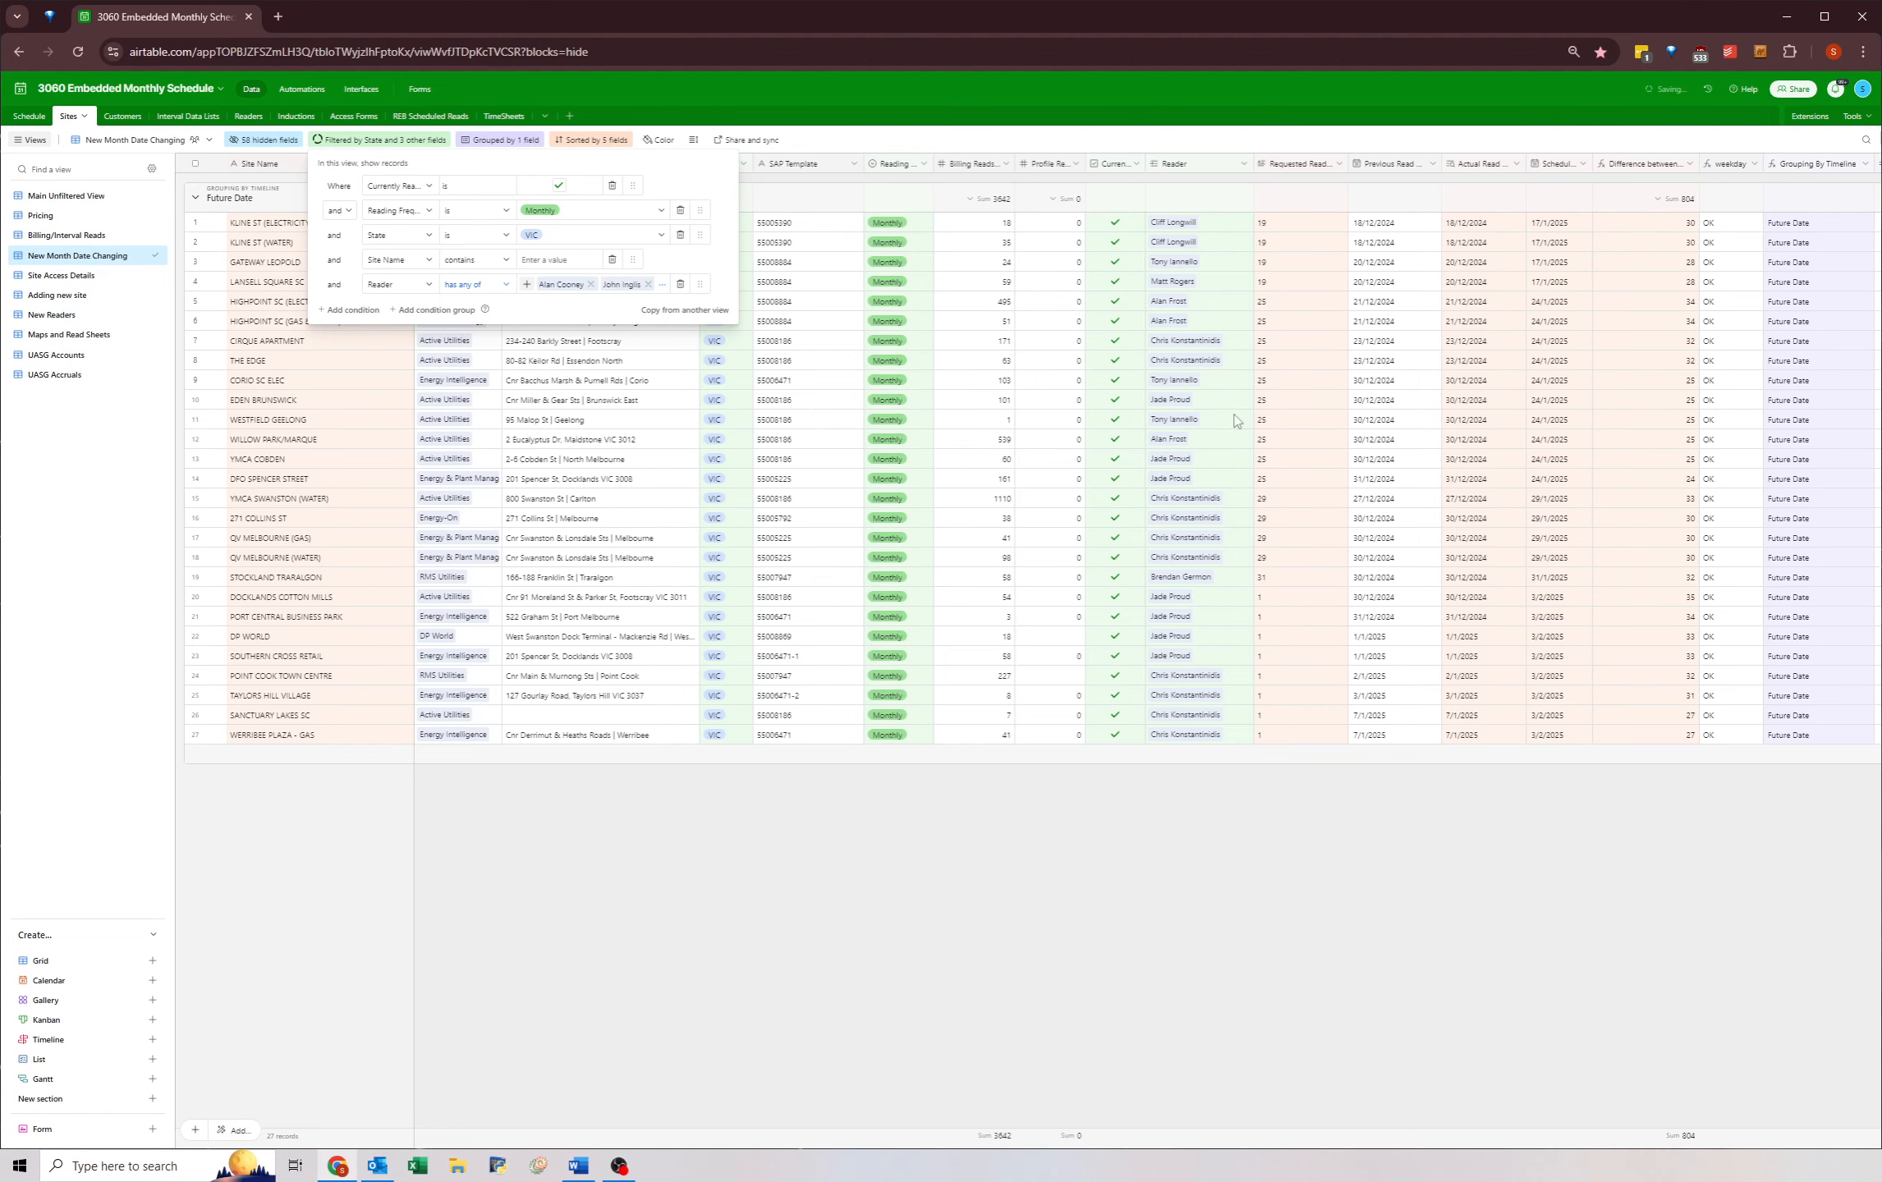
left_click(1206, 361)
- Review which readers are assigned to the filtered Victorian sites and their requested read days, from Ballarto Rd SC to Upper West Side Tower 4
left_click(1173, 226)
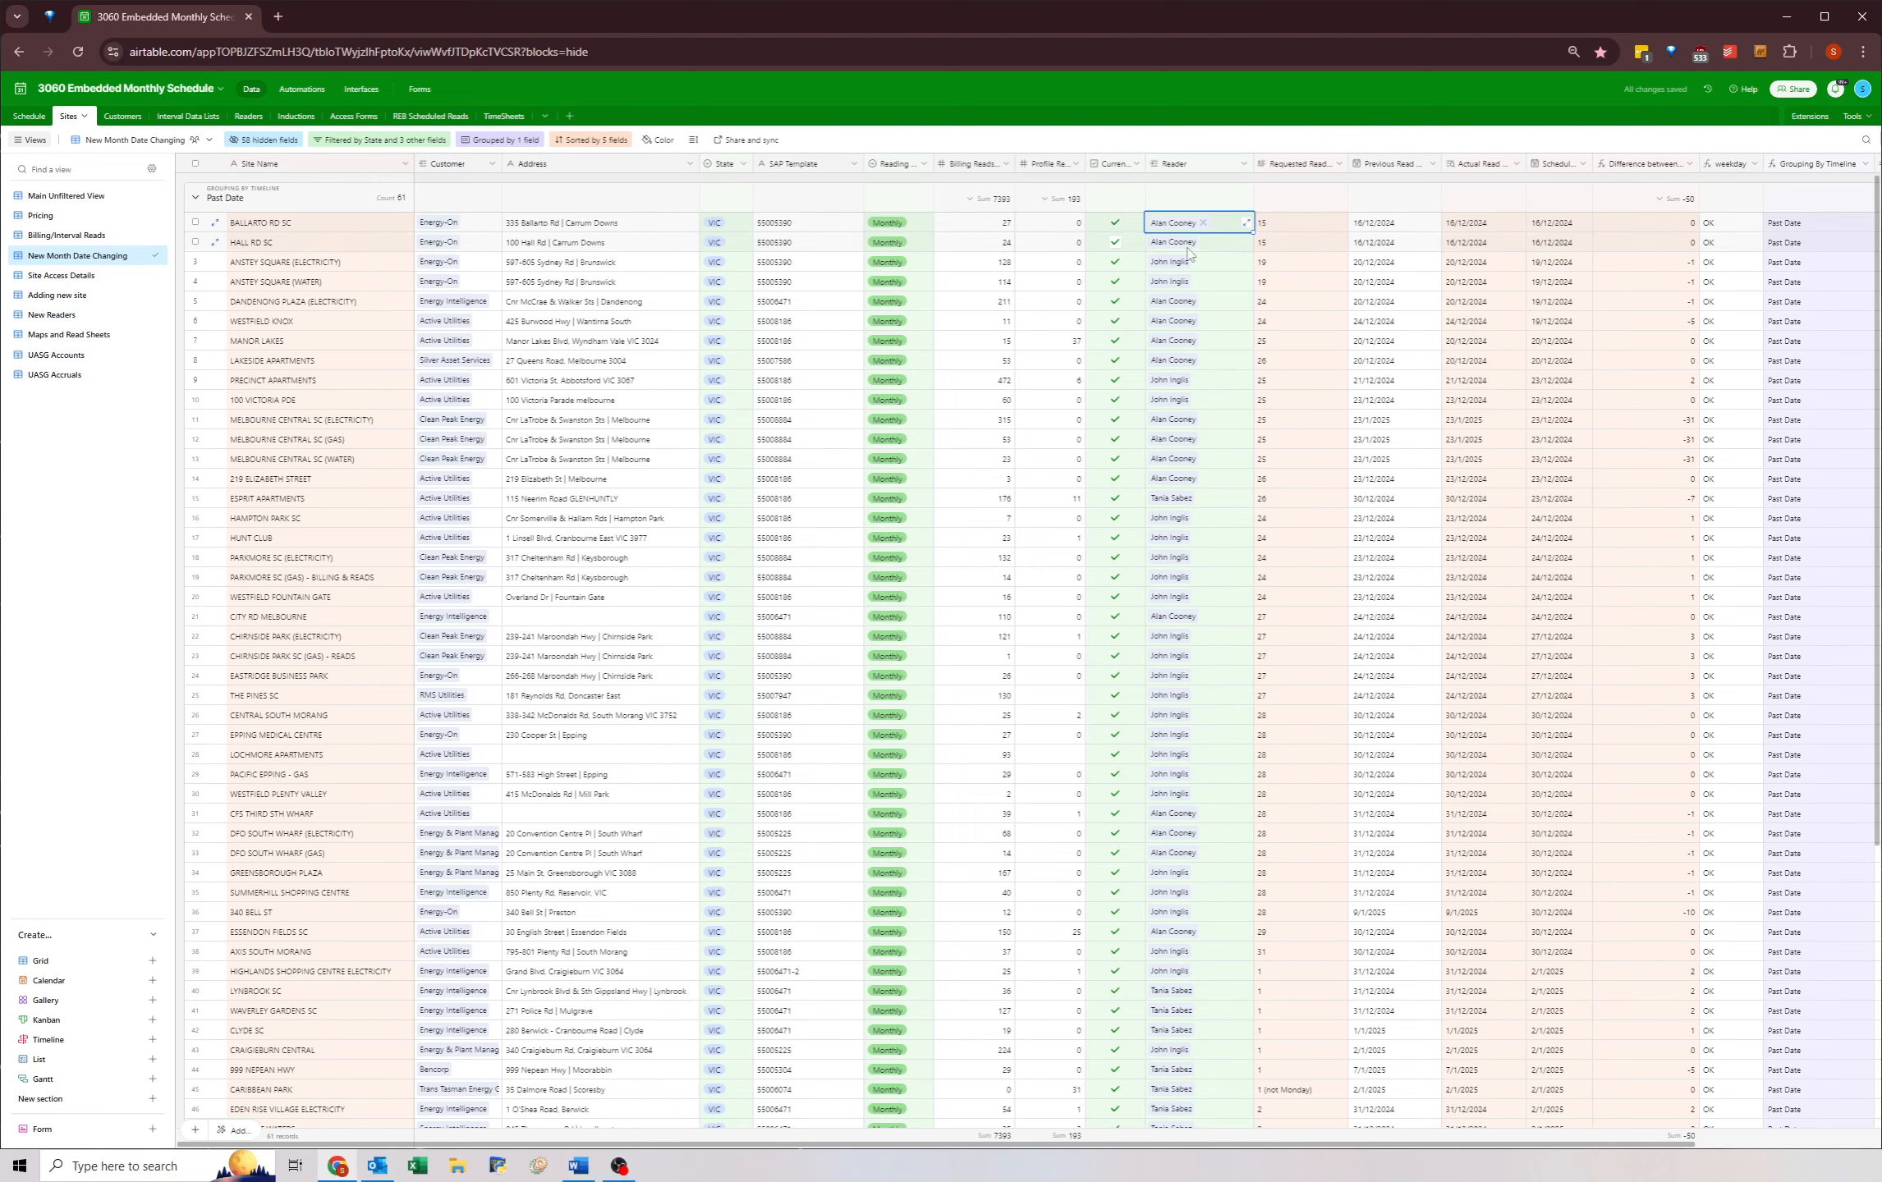
left_click(1196, 505)
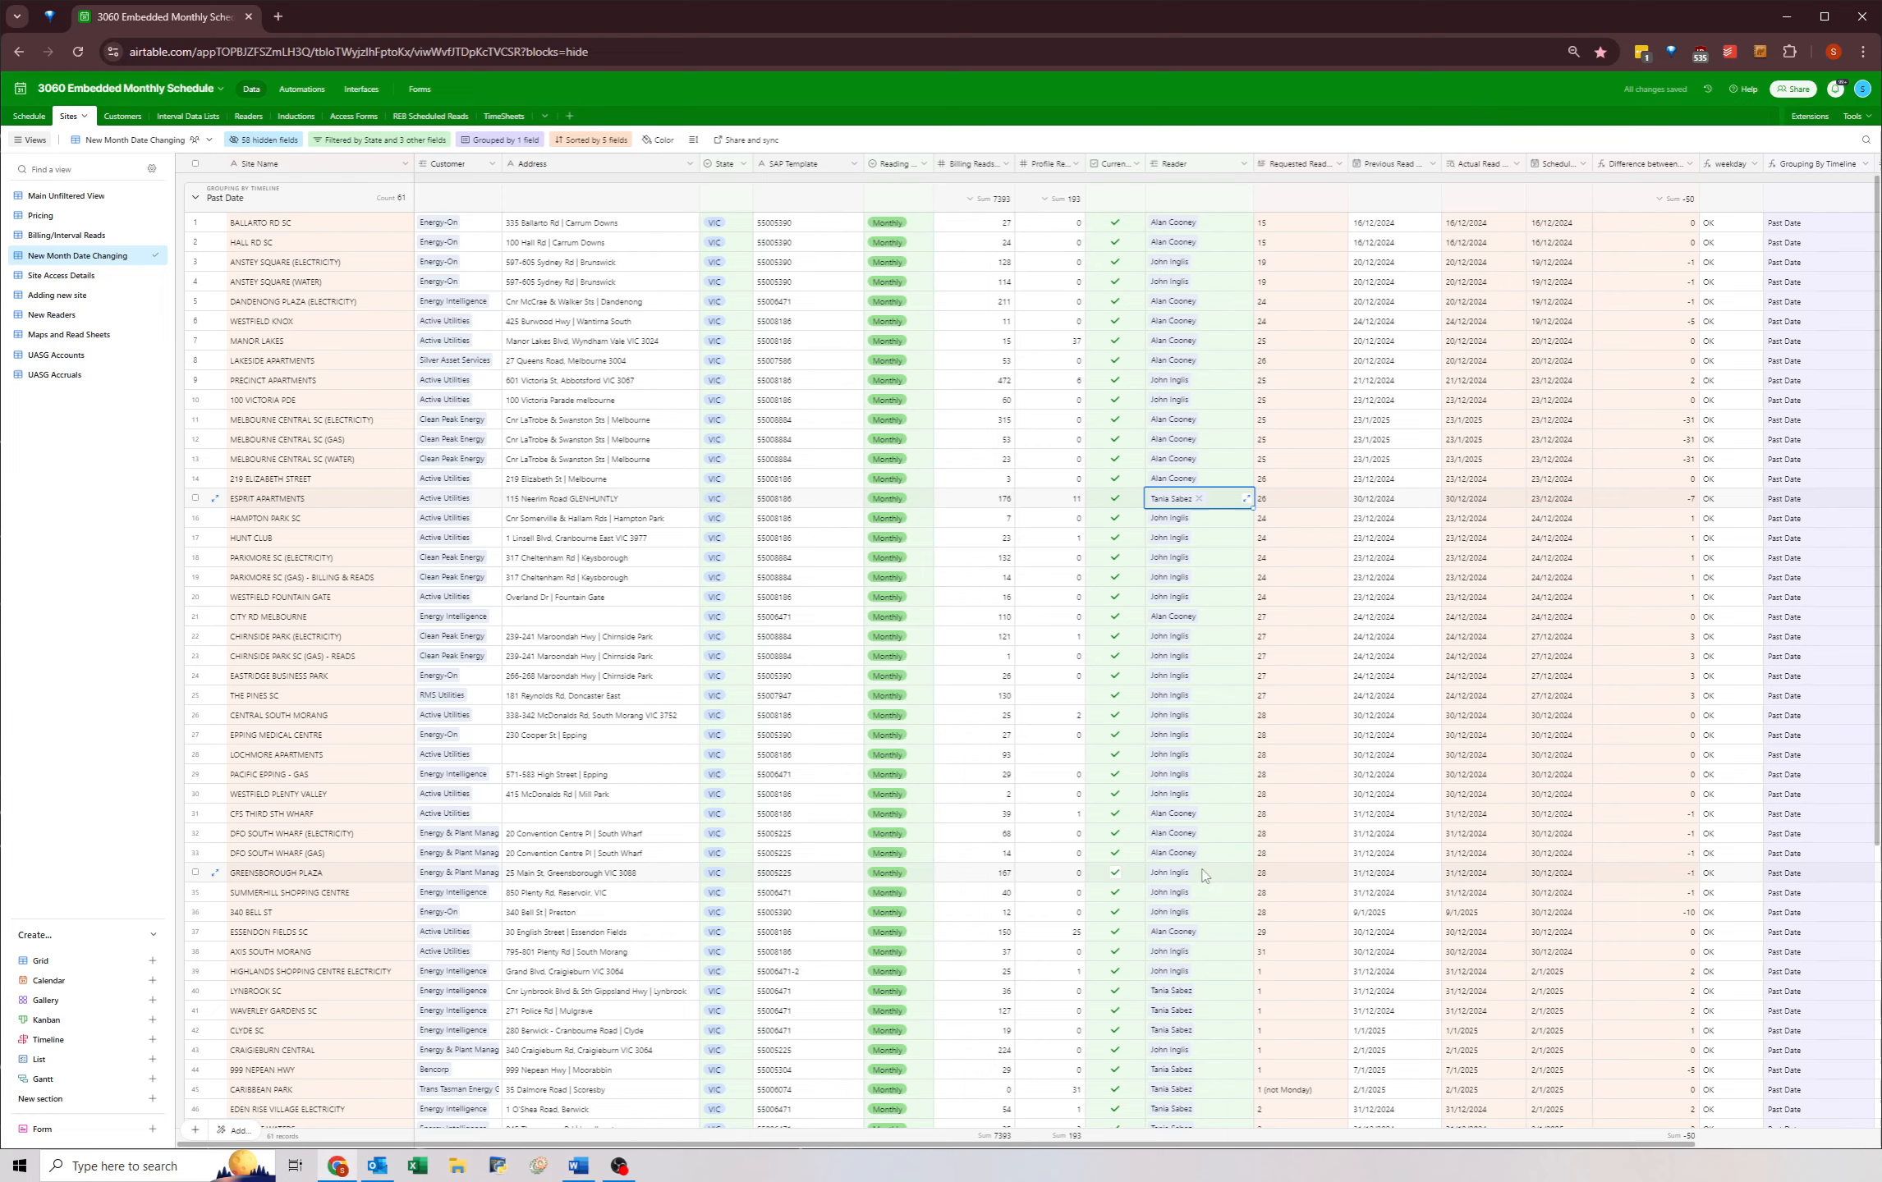
scroll(1203, 871, "down", 5)
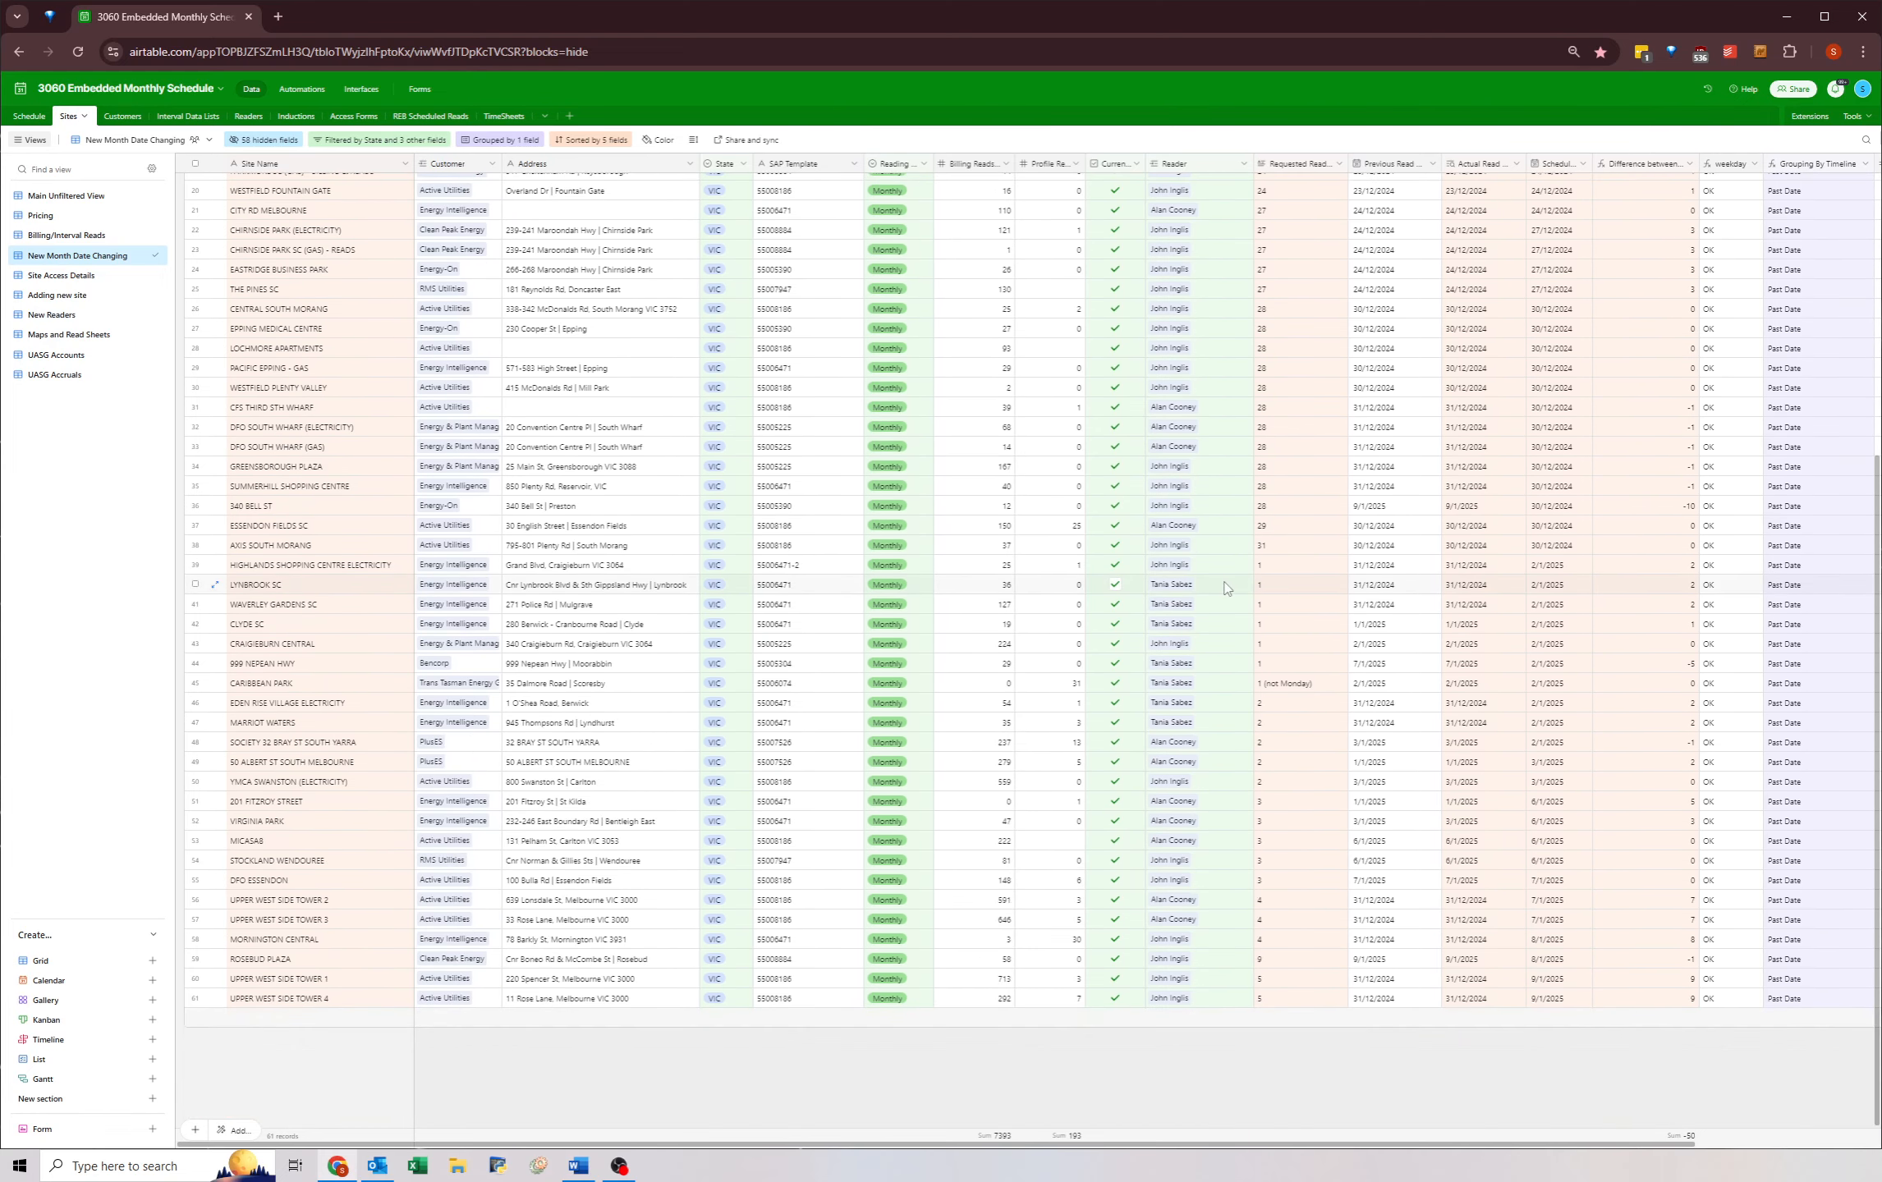
left_click_drag(1225, 585, 1216, 708)
left_click(1212, 665)
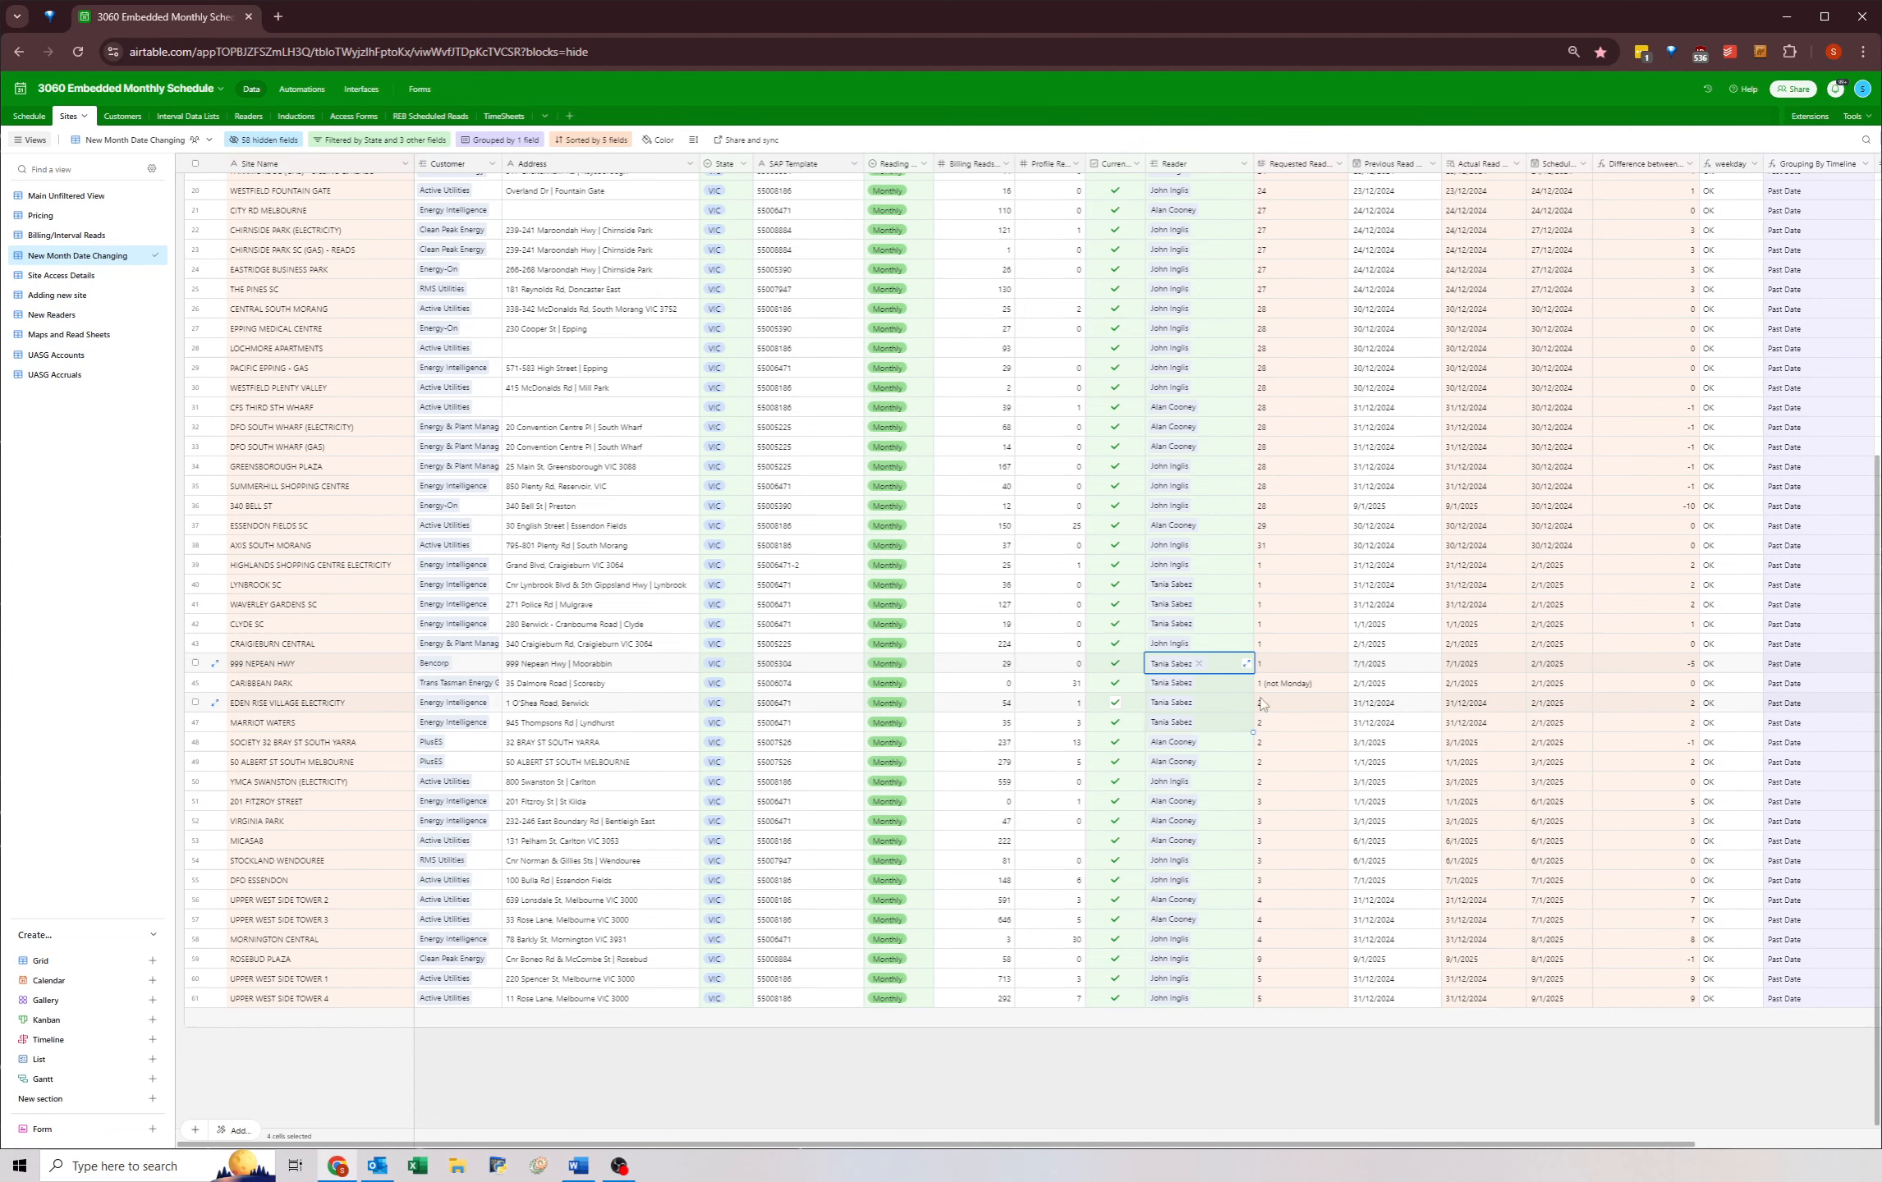
left_click(1282, 690)
left_click_drag(1212, 731, 1221, 990)
left_click(1217, 1000)
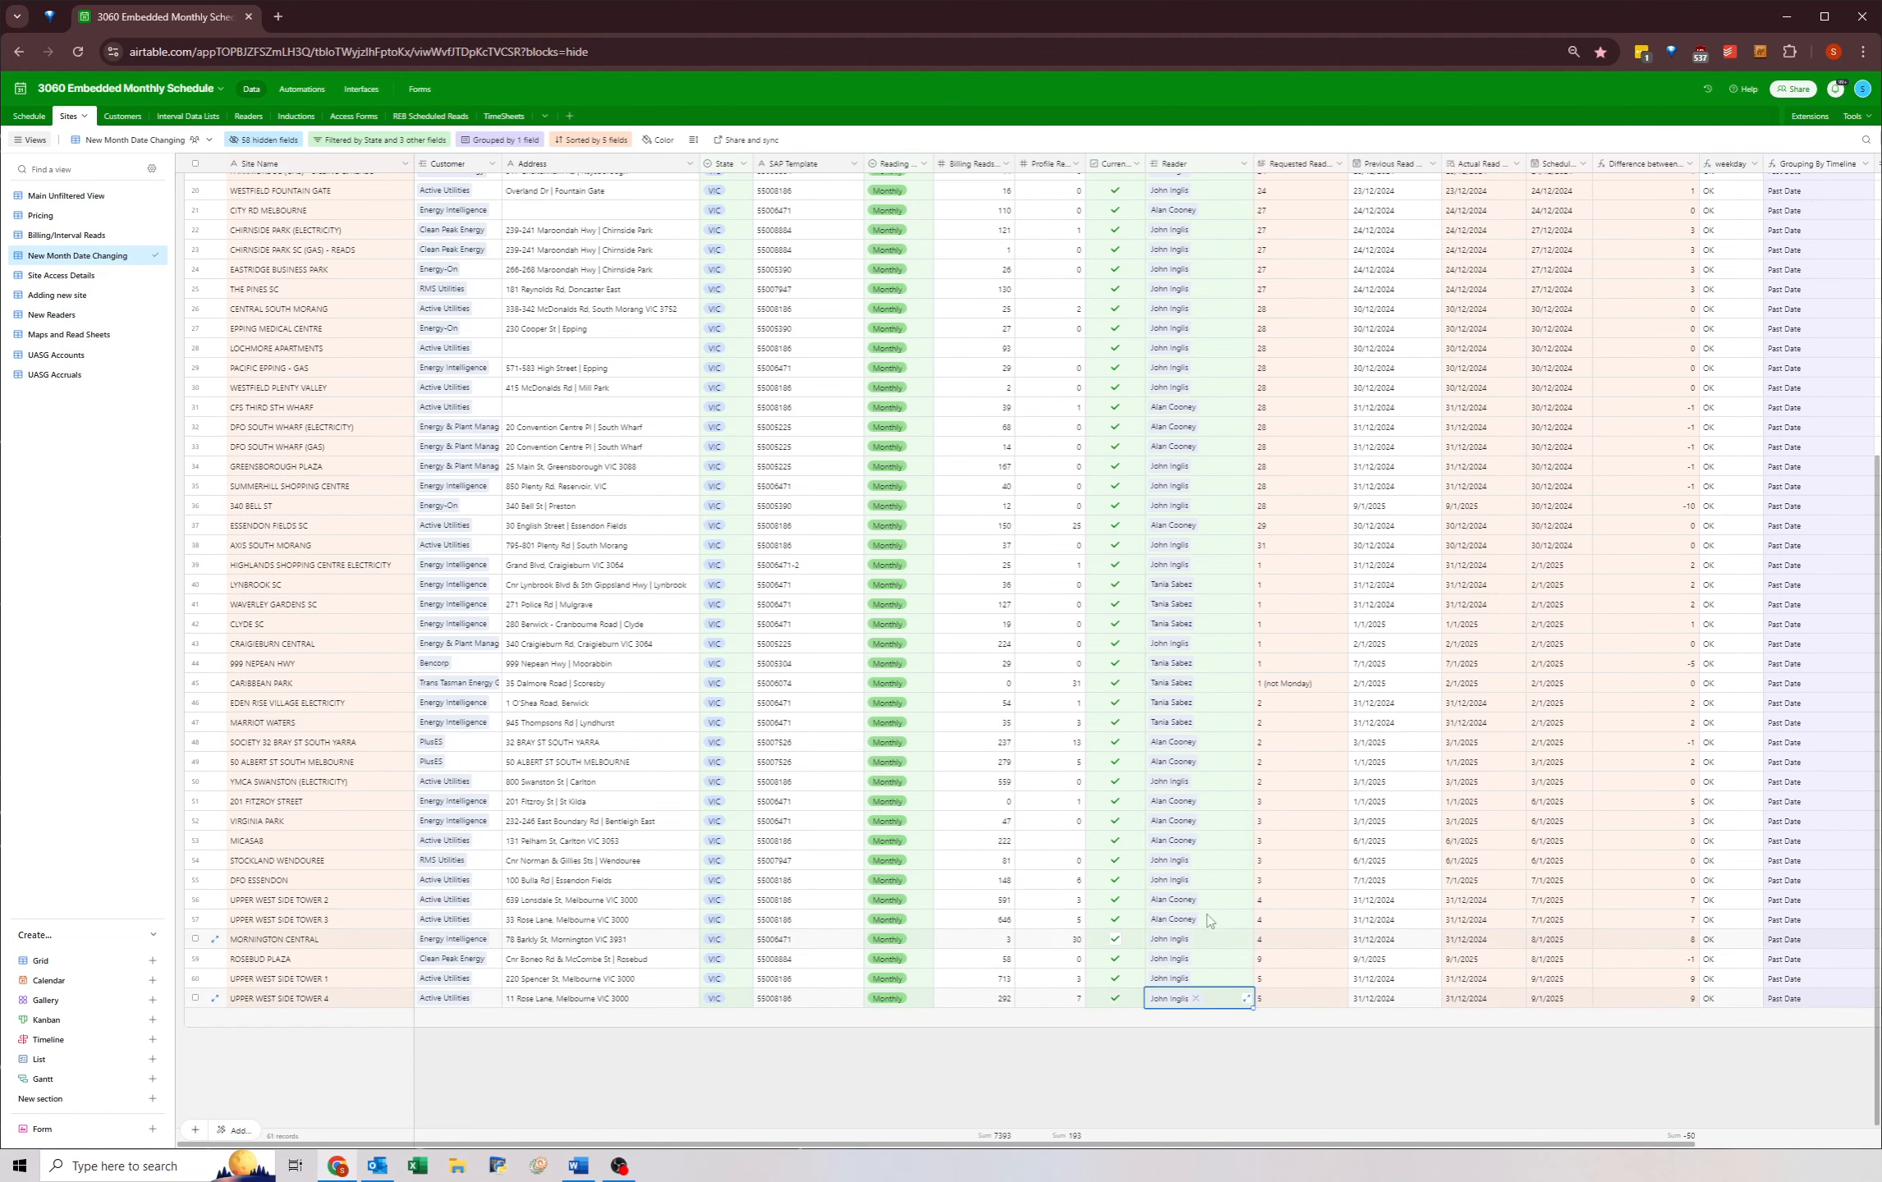
scroll(1209, 881, "up", 5)
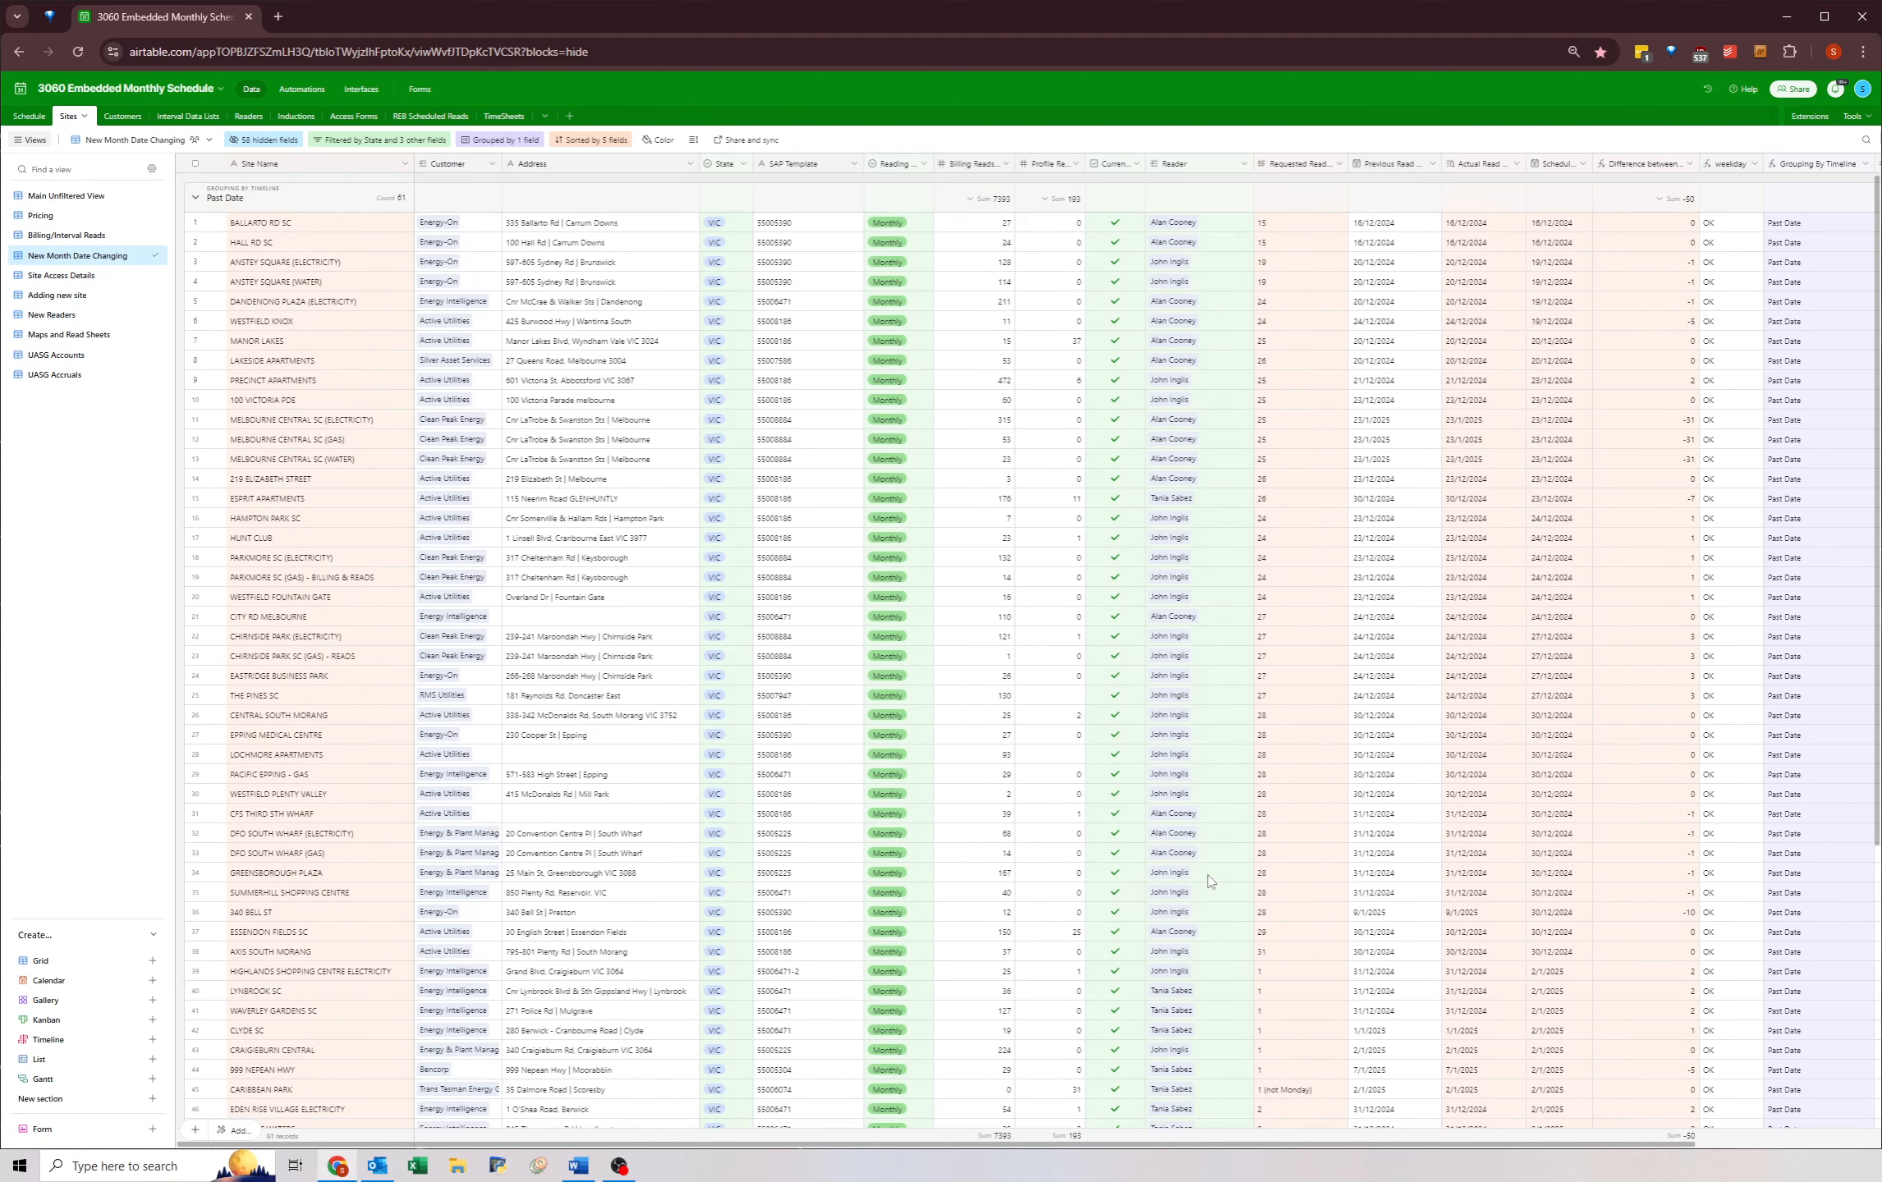
- Remove the other readers from the Reader filter, keeping only the reader assigned to Esprit Apartments
left_click(345, 140)
left_click(591, 284)
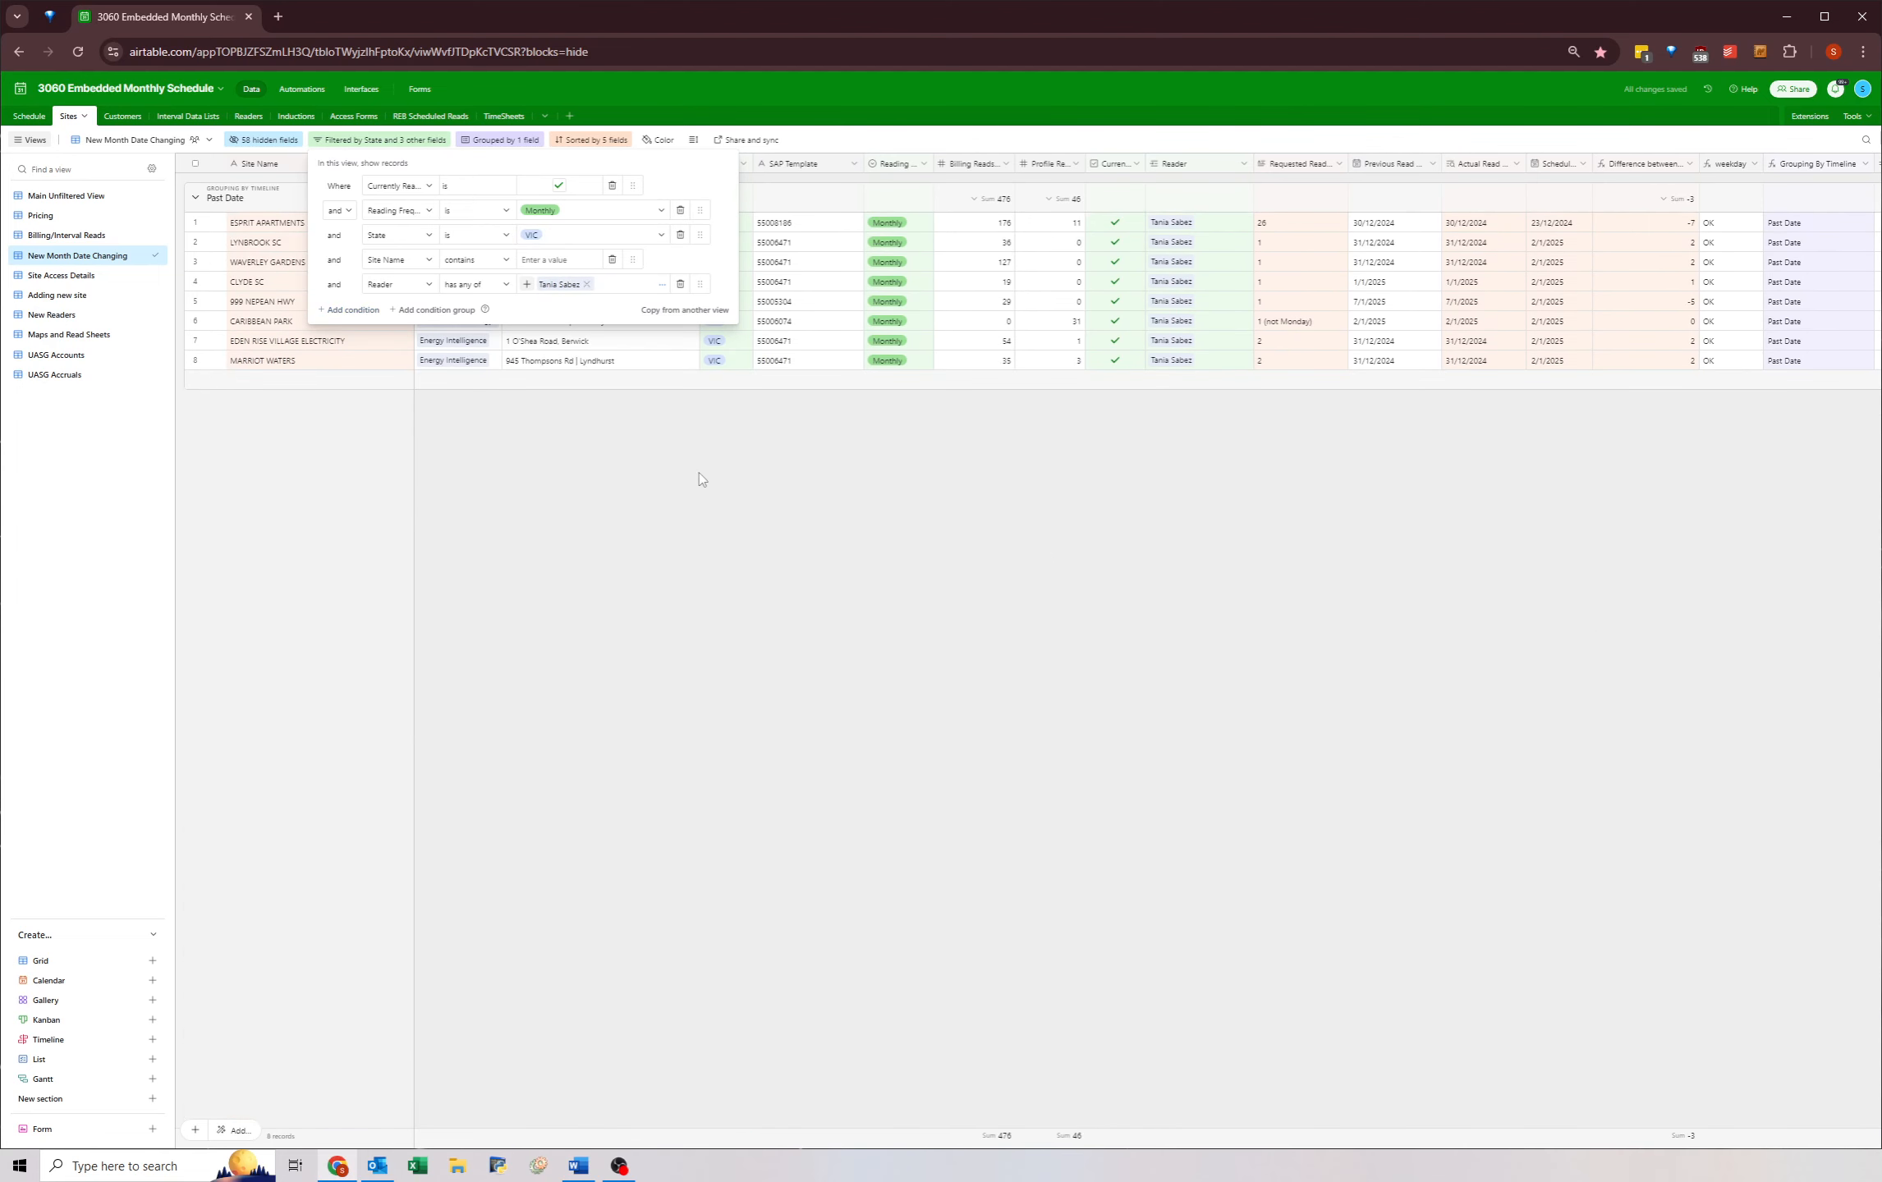
left_click(529, 578)
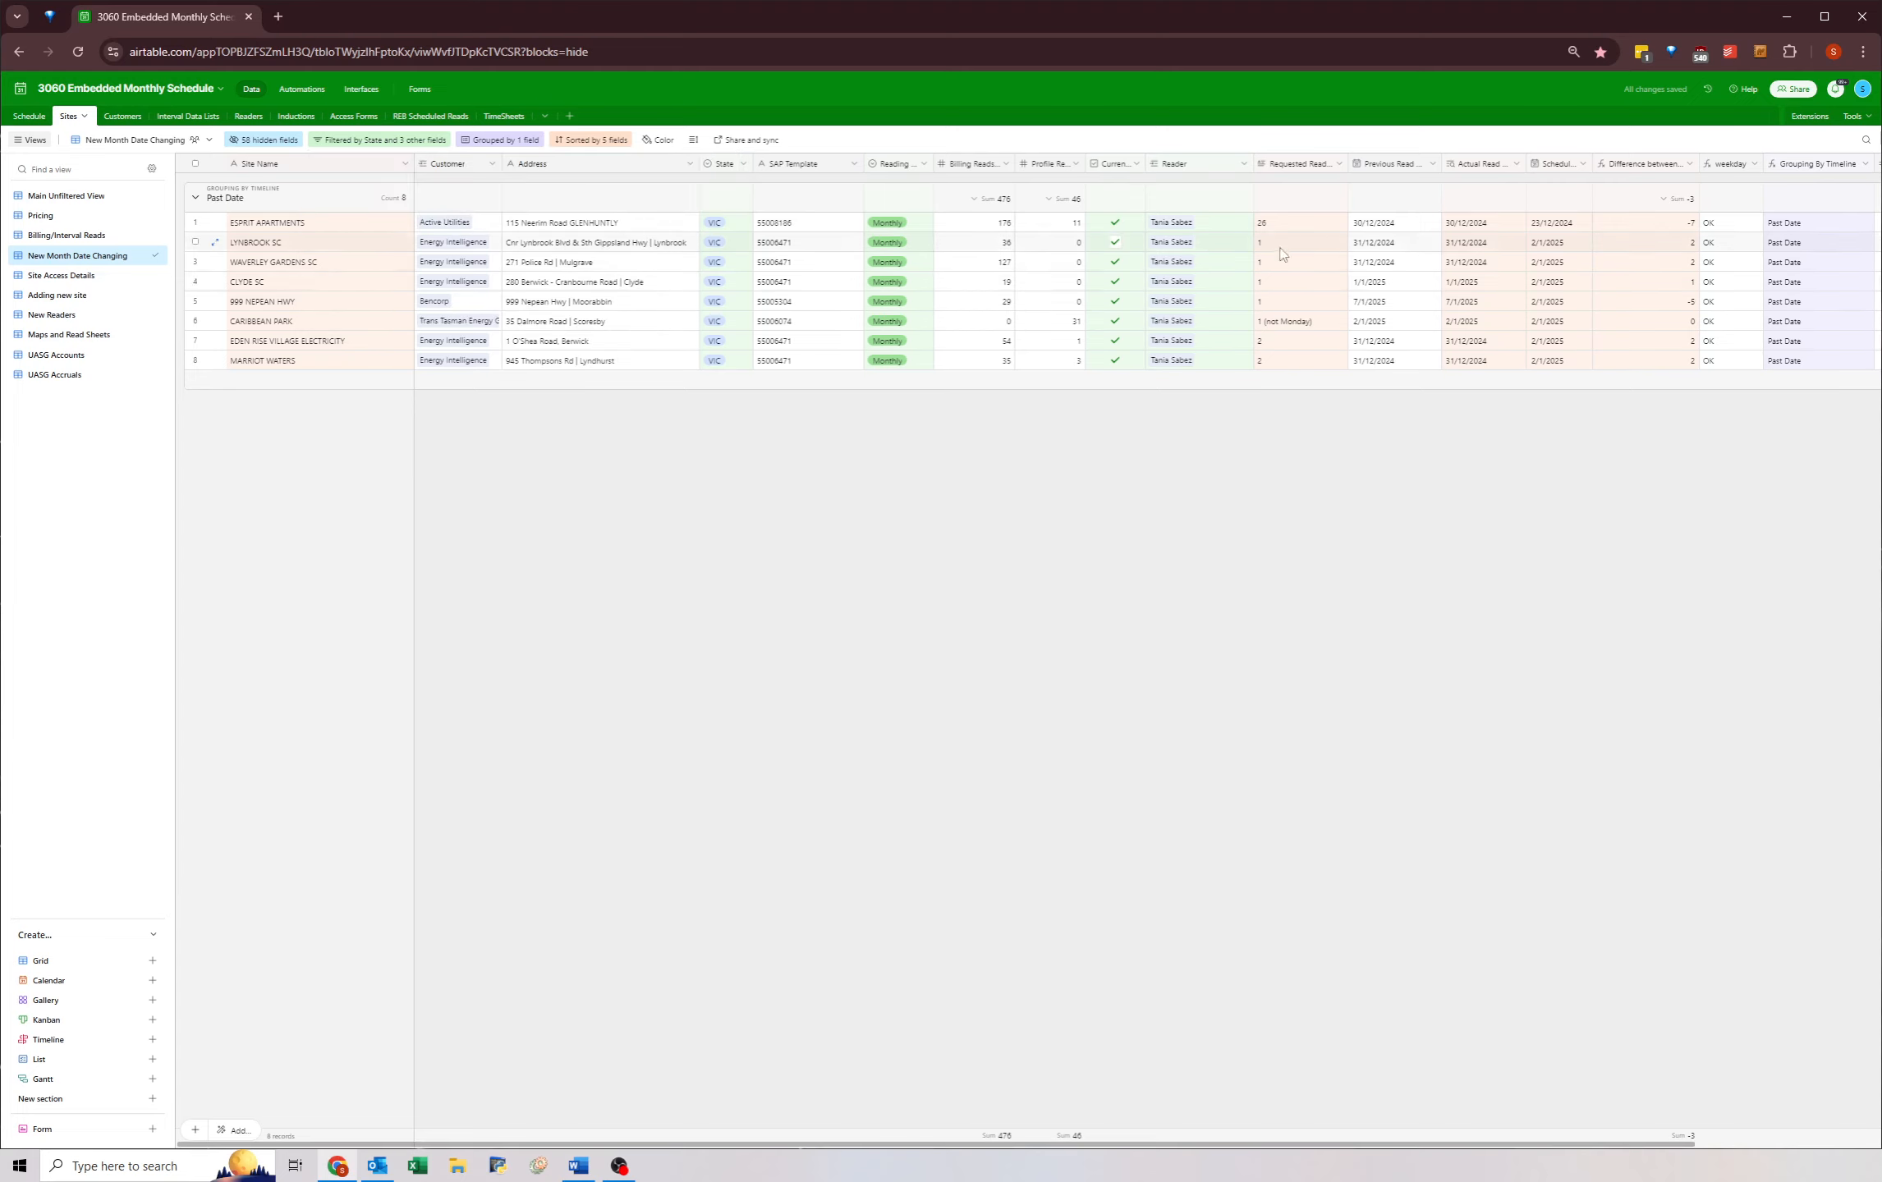
- Set the scheduled read date of Esprit Apartments to 28/1/2025
left_click(1546, 228)
left_click(1549, 228)
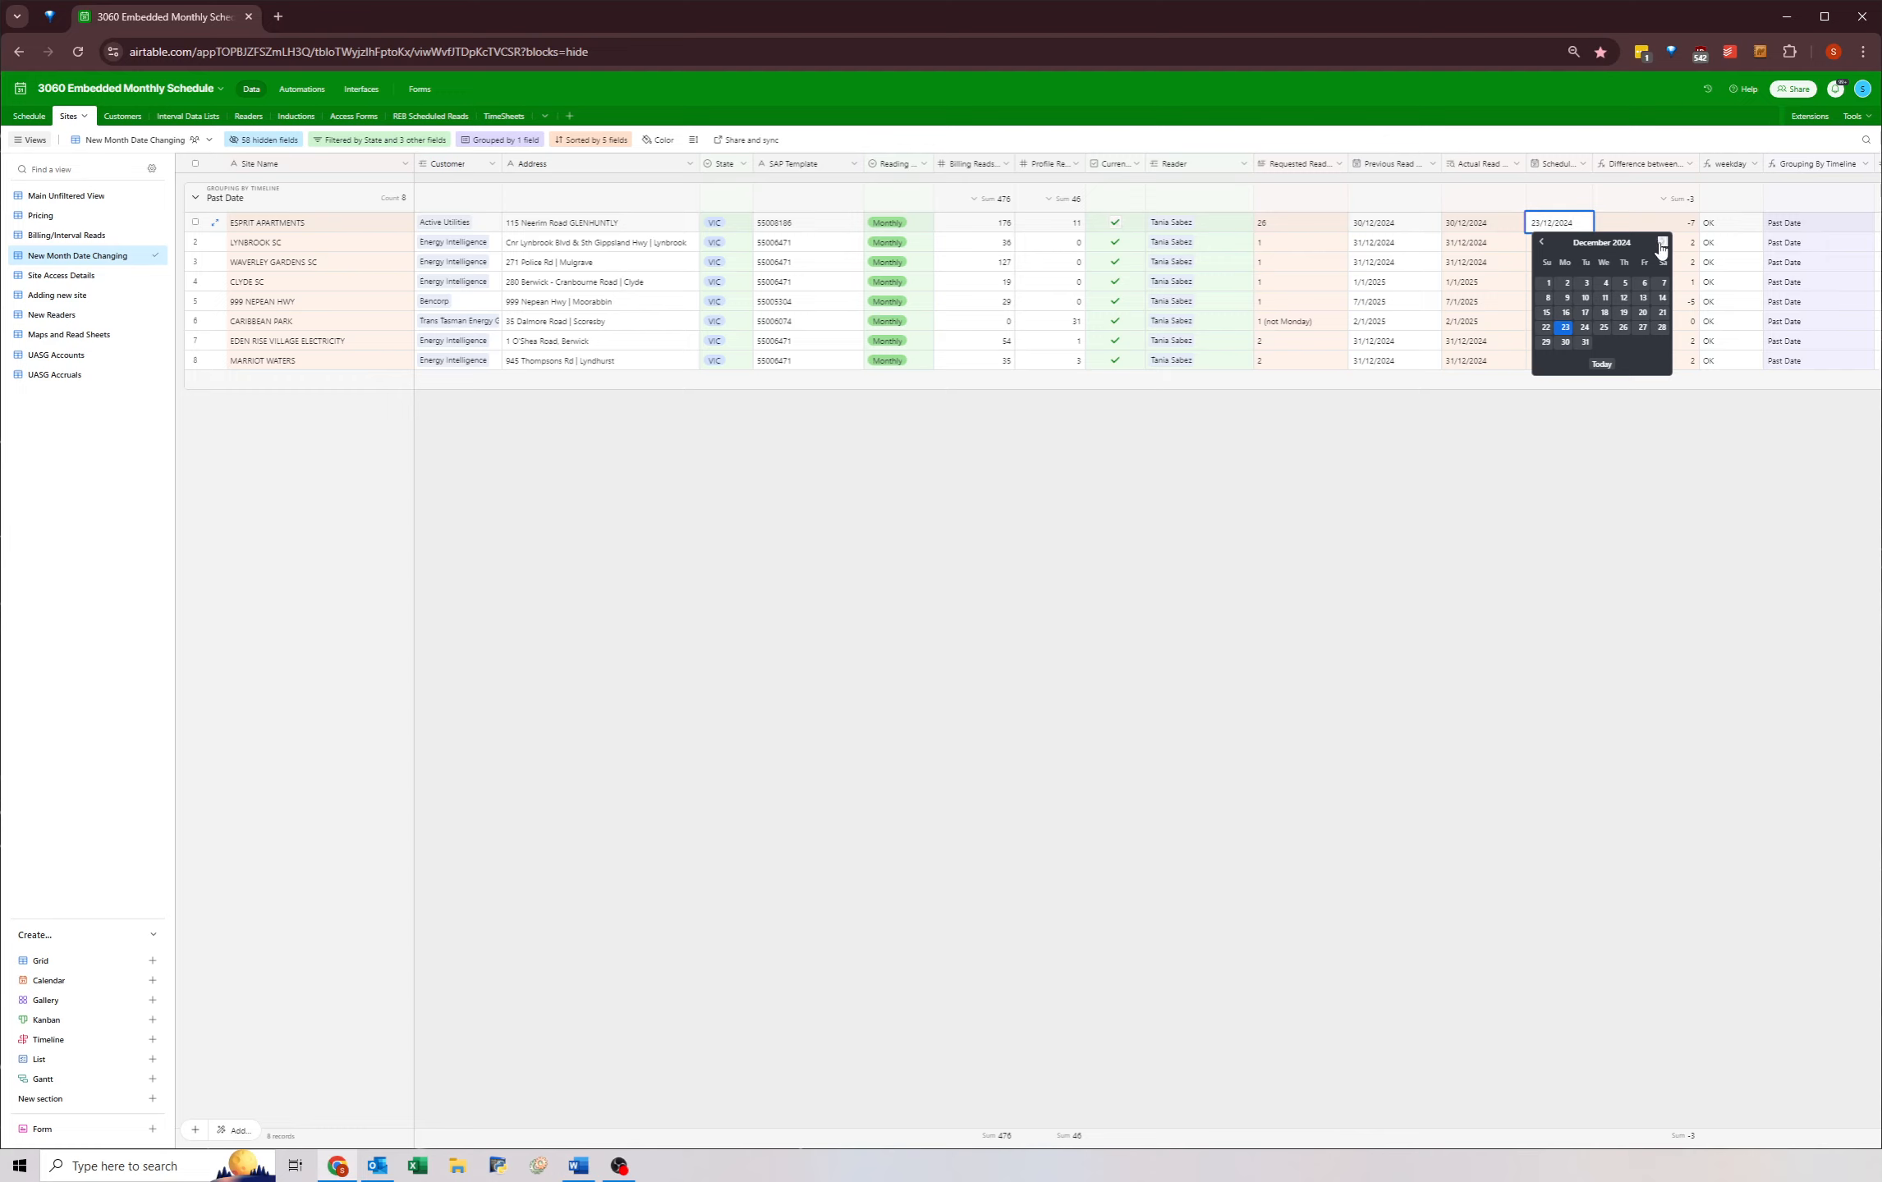
left_click(1661, 243)
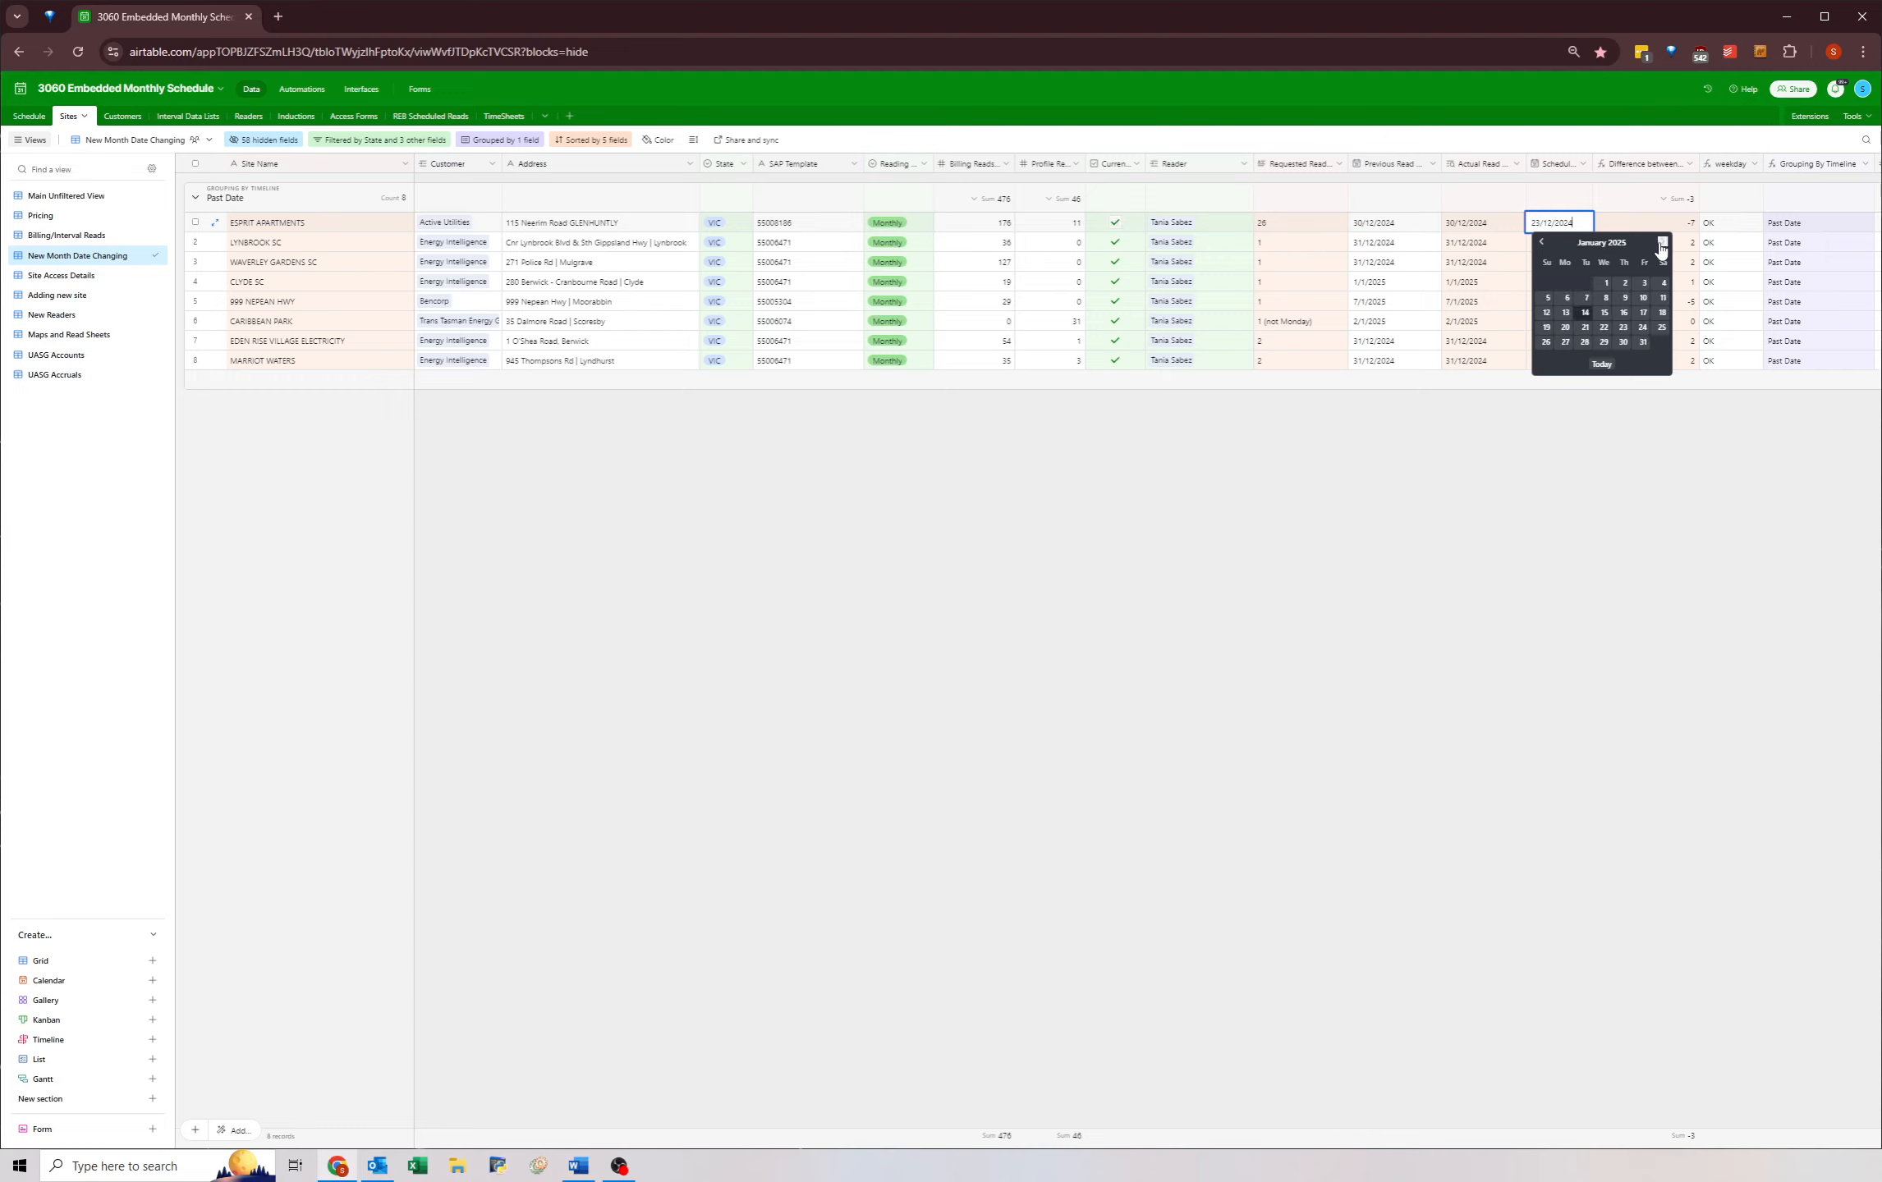
left_click(1564, 344)
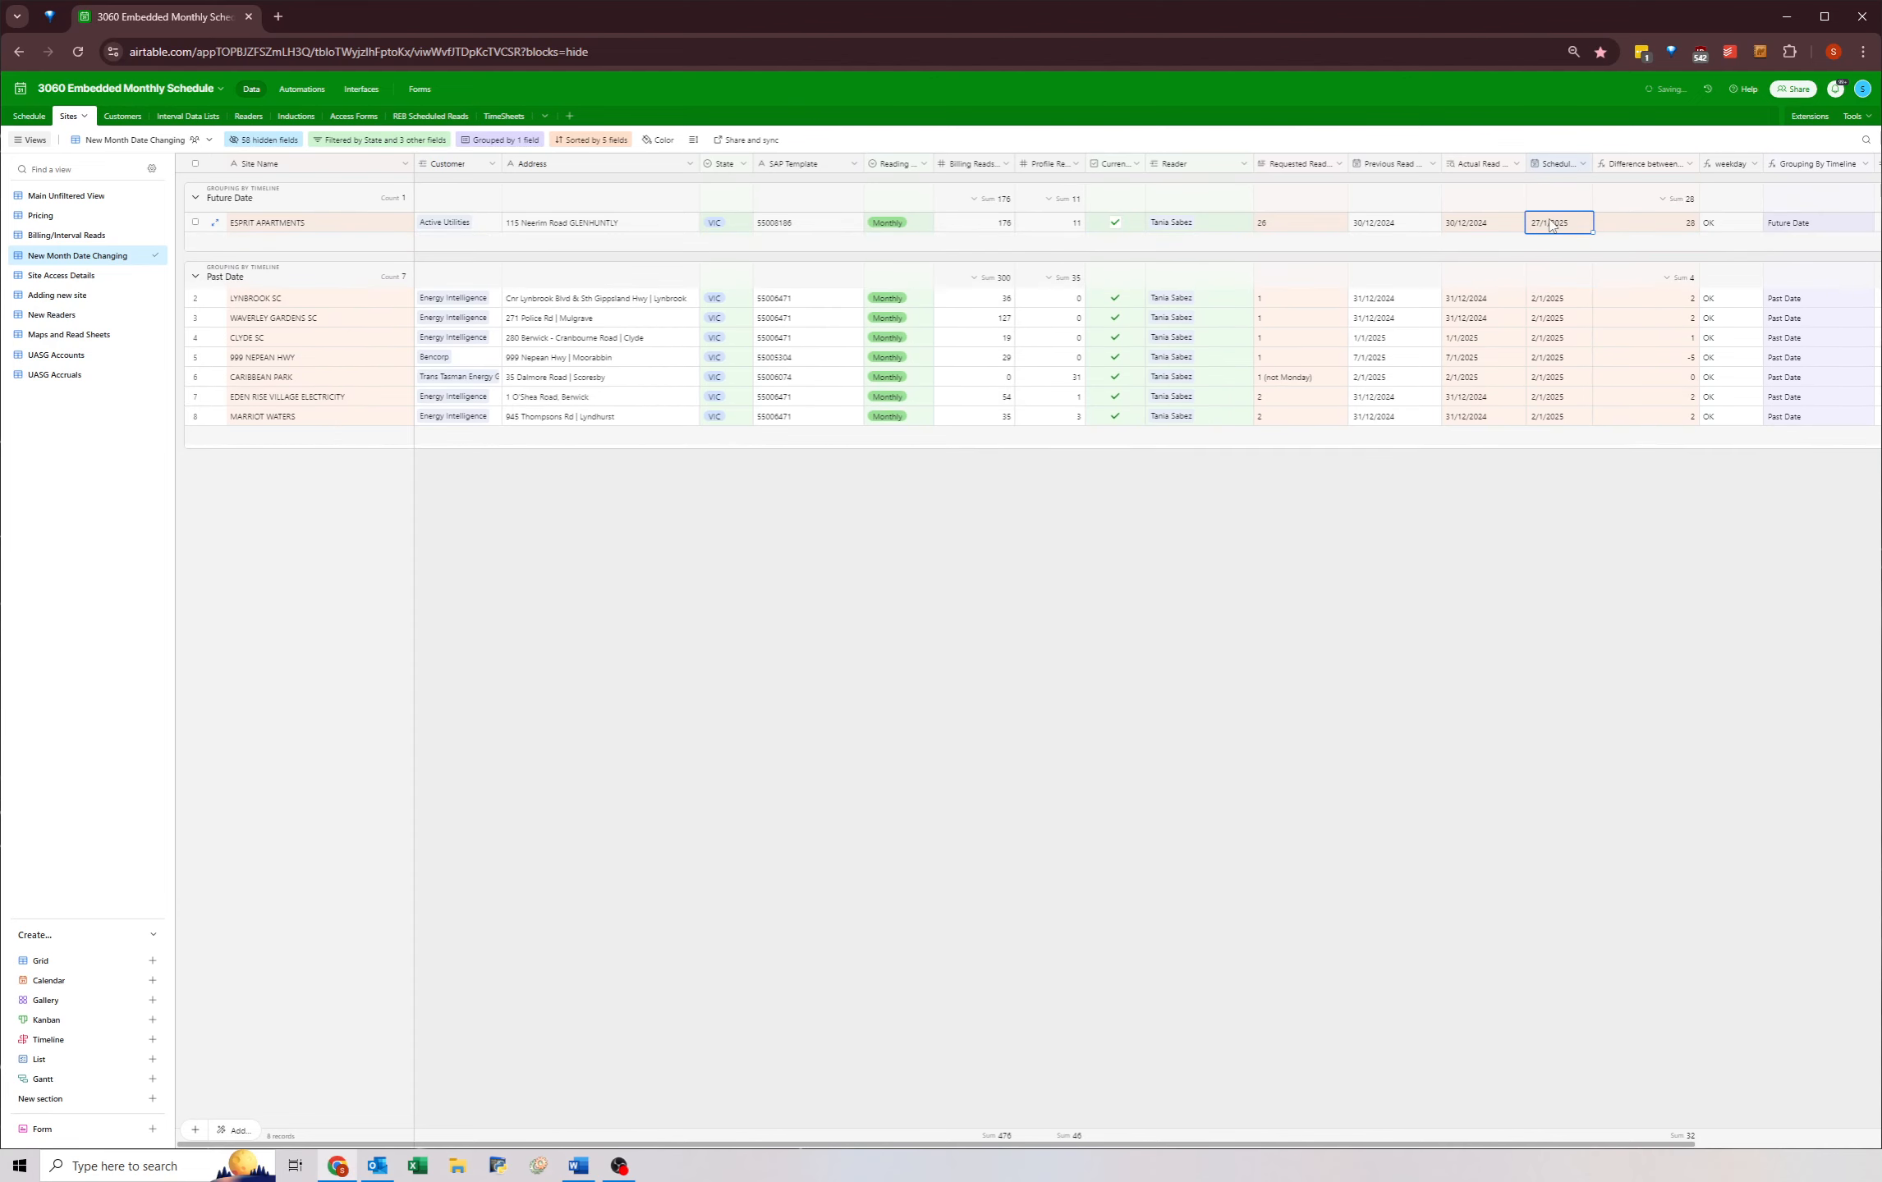
left_click(1584, 343)
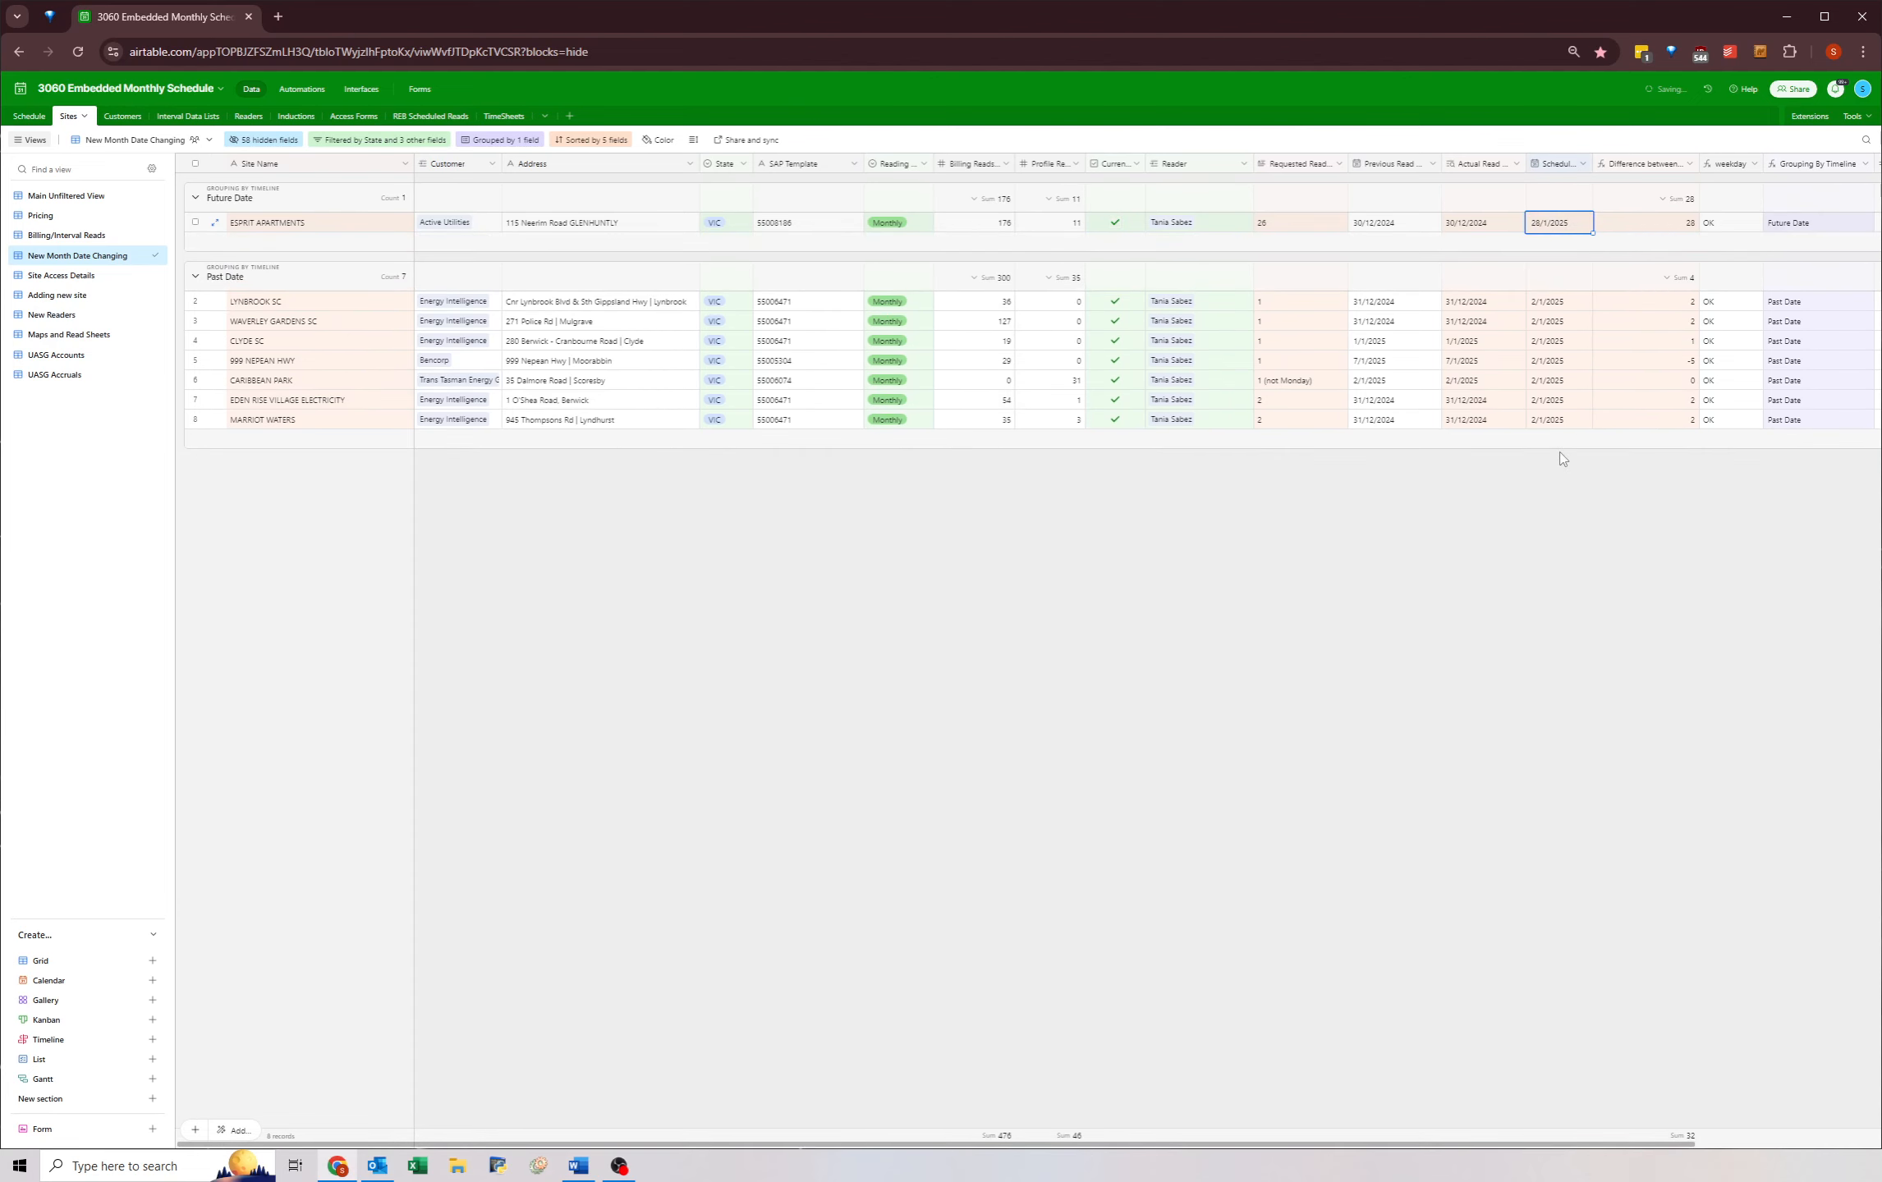
left_click(1527, 558)
- Set the scheduled read date of Lynbrook SC to 3/2/2025 and copy it to the six sites from Waverley Gardens SC to Marriot Waters
left_click(1544, 302)
left_click(1544, 302)
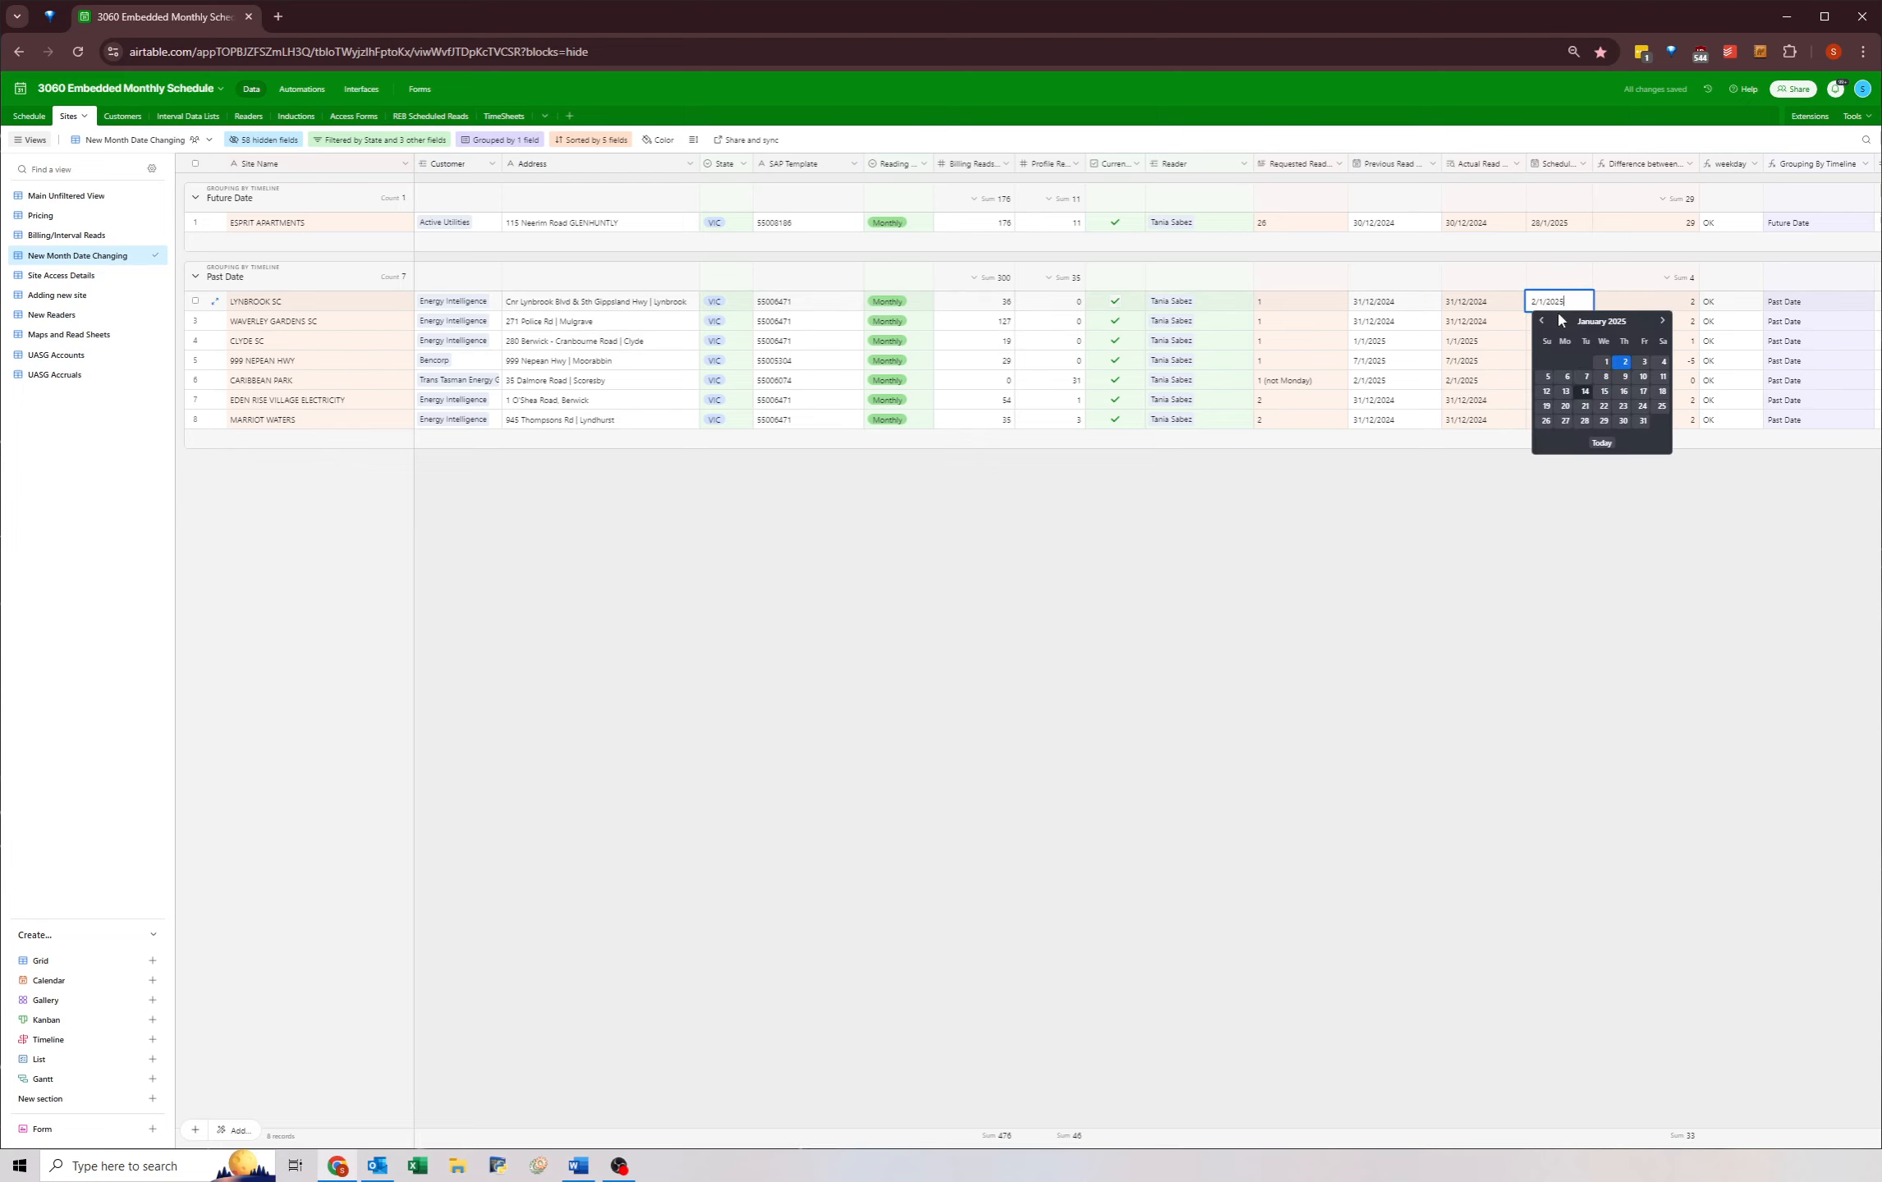
left_click(1661, 322)
left_click(1564, 376)
key("ctrl+c")
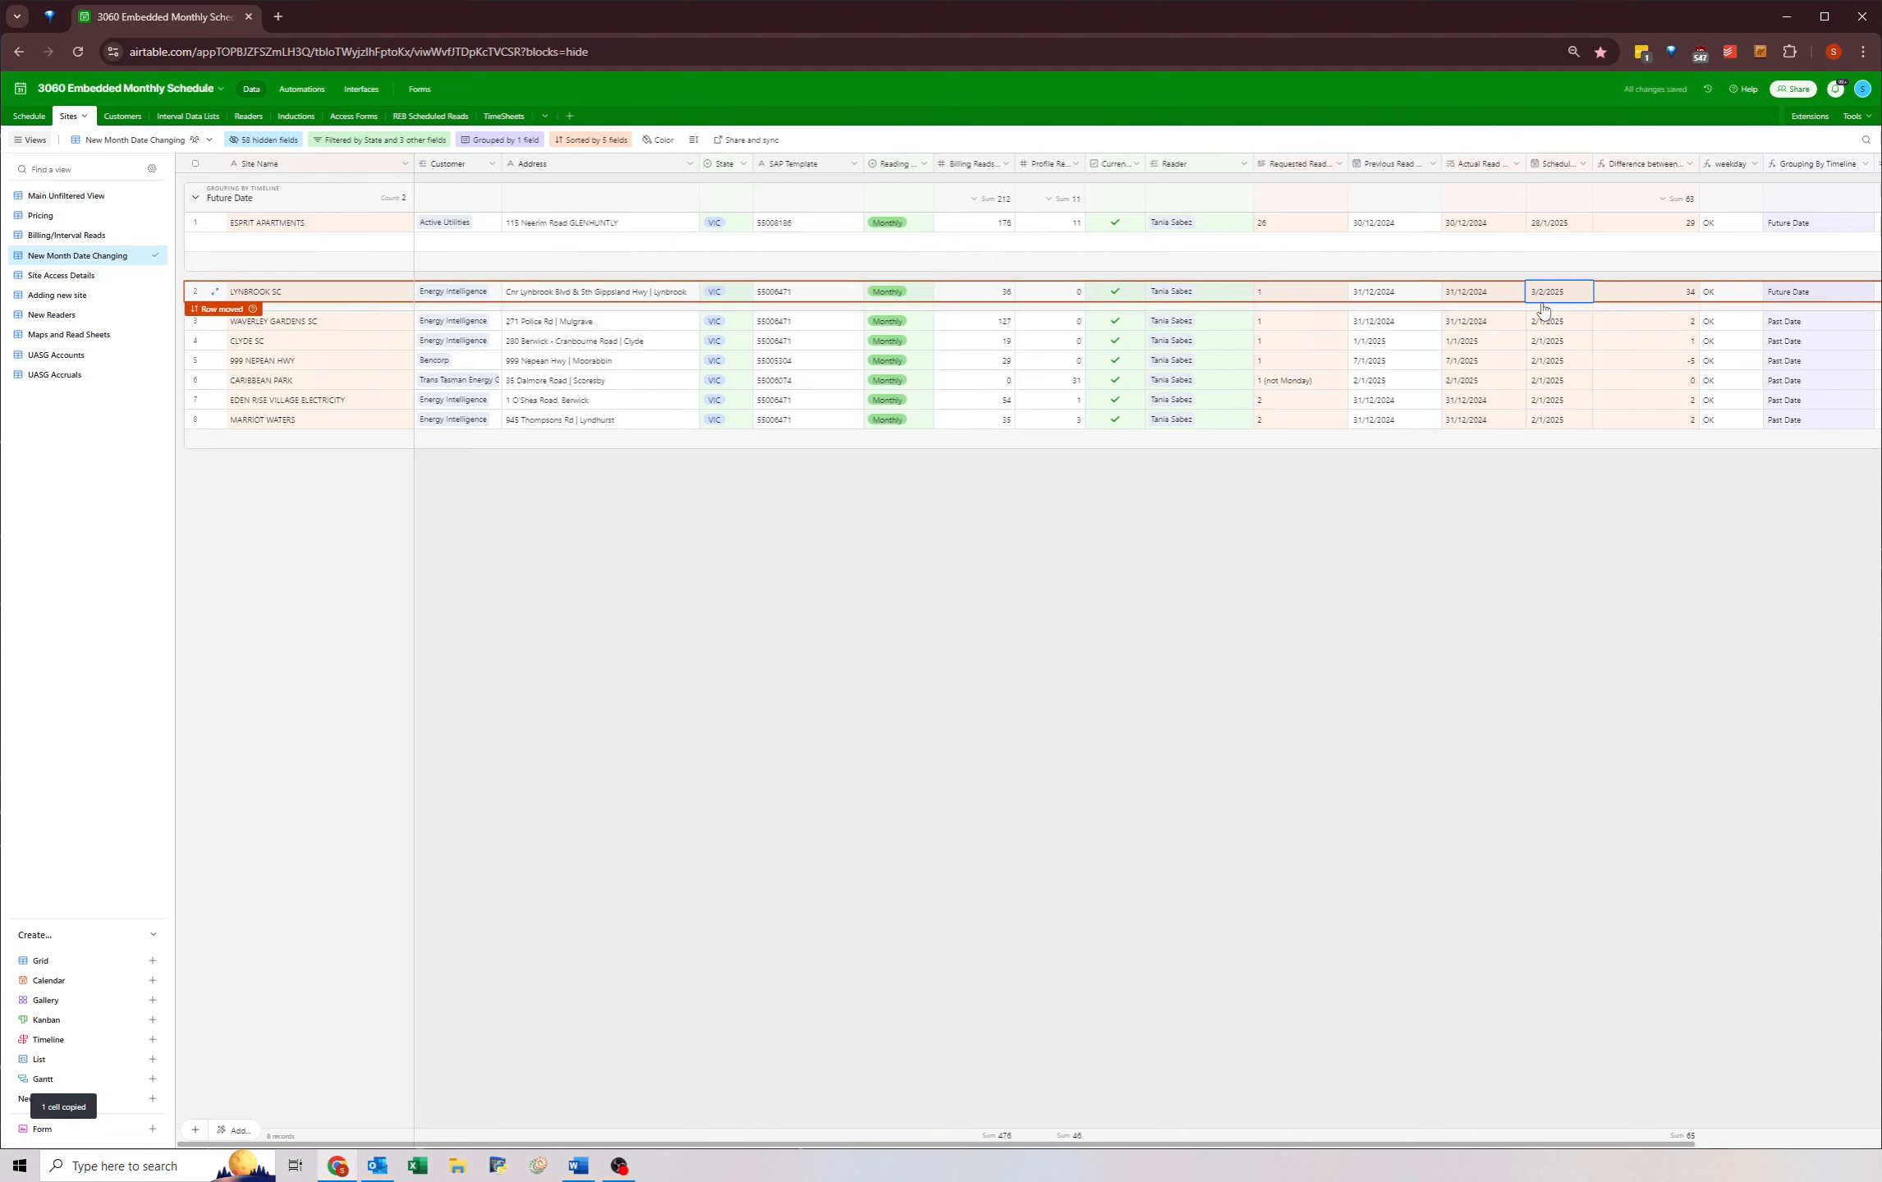
left_click_drag(1545, 330, 1549, 438)
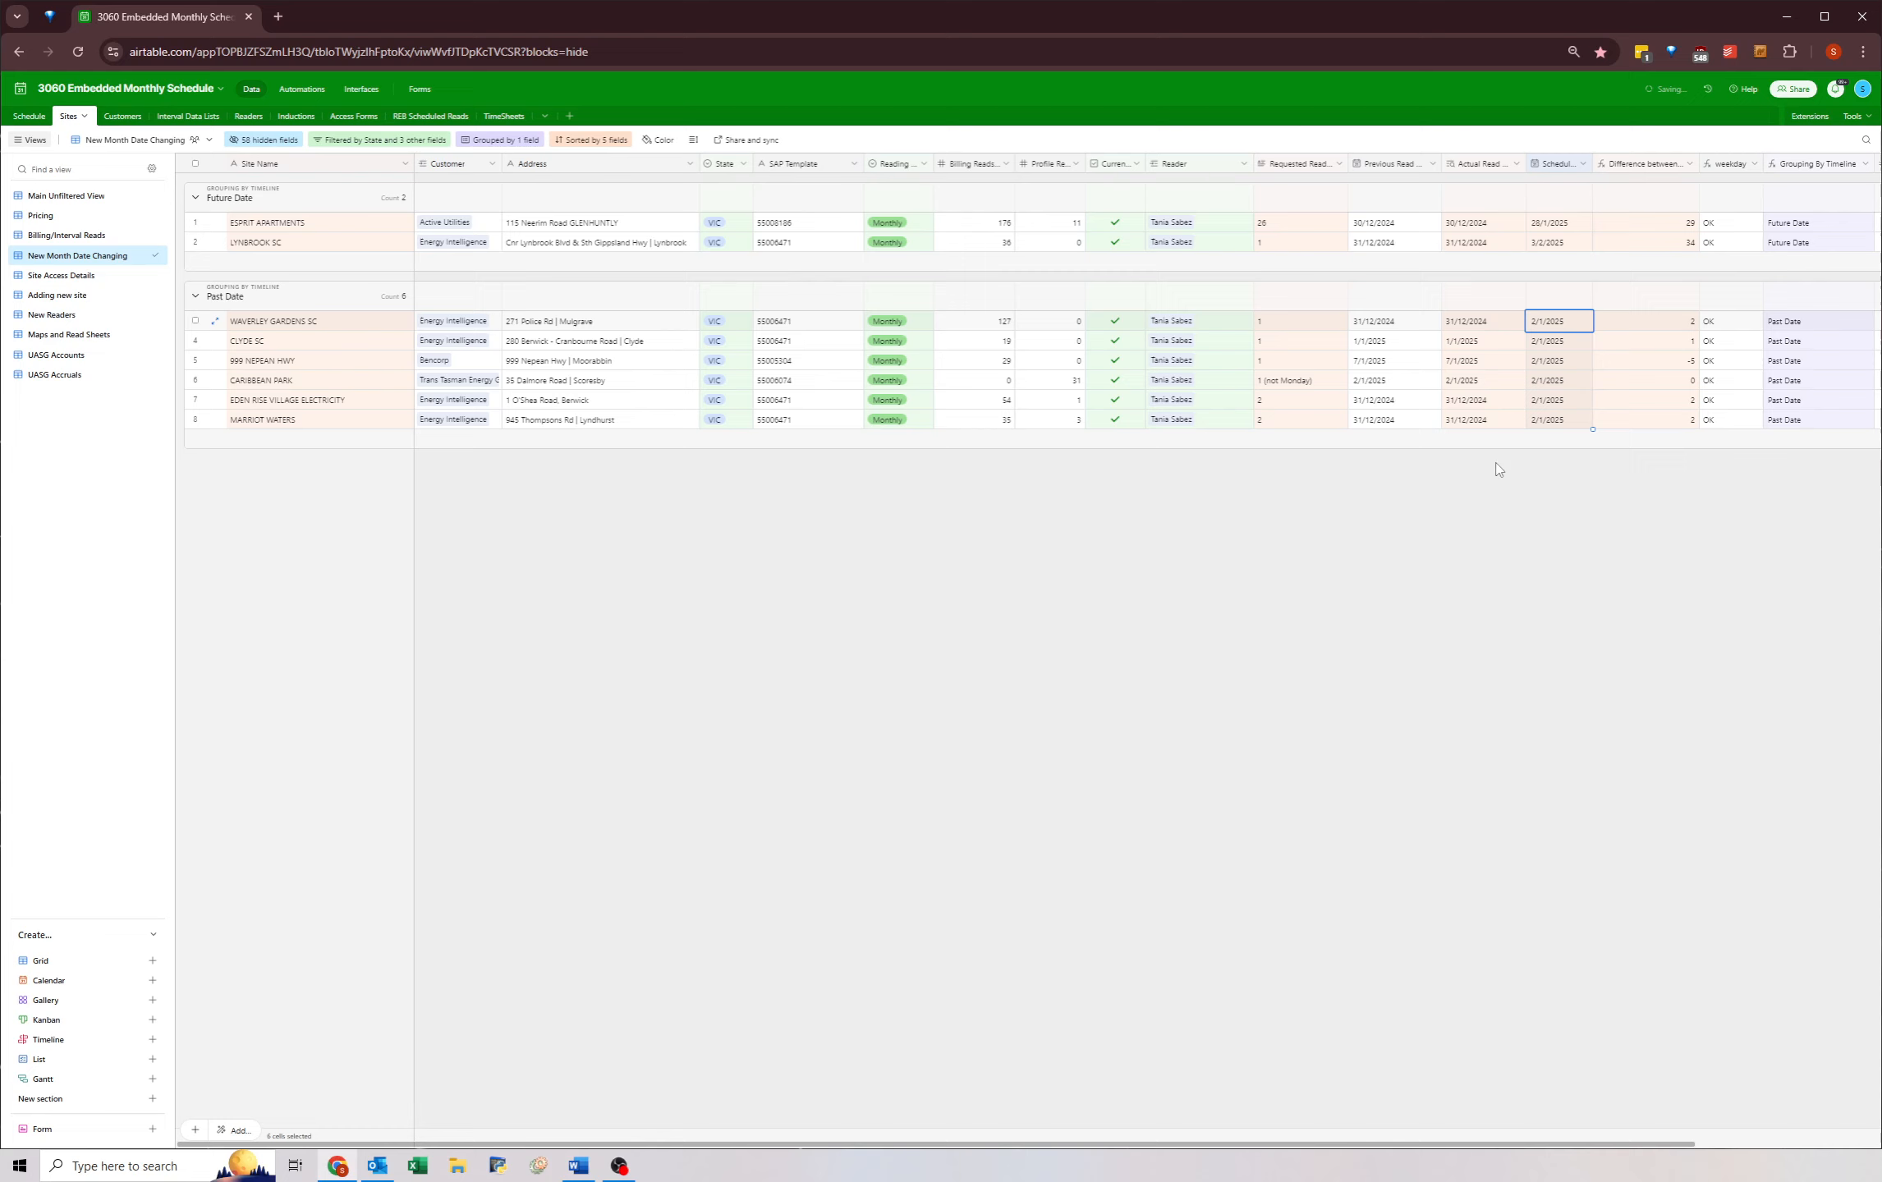
key("ctrl+v")
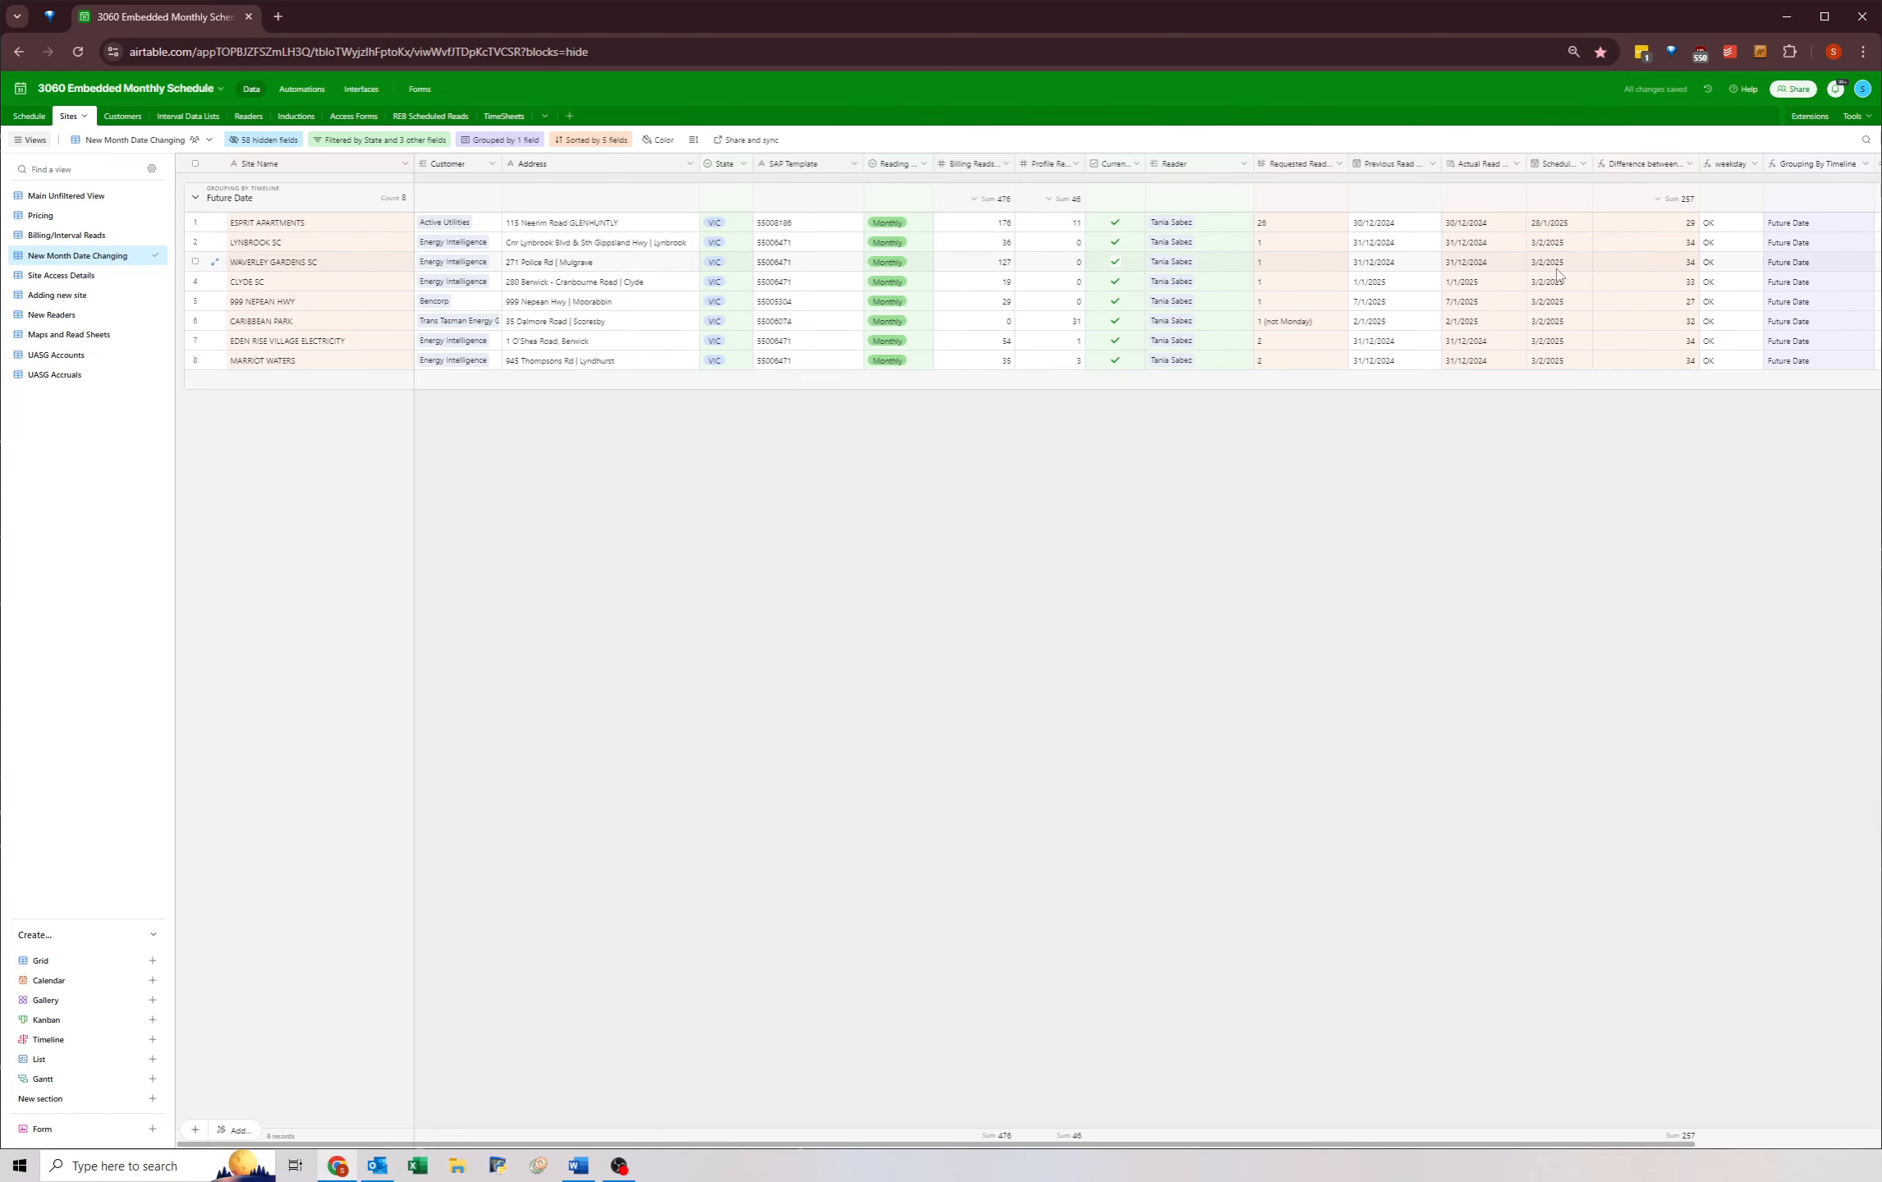
- Review the sites from Lynbrook SC to Marriot Waters, comparing their requested read days with their scheduled dates
left_click(1555, 245)
left_click(319, 324)
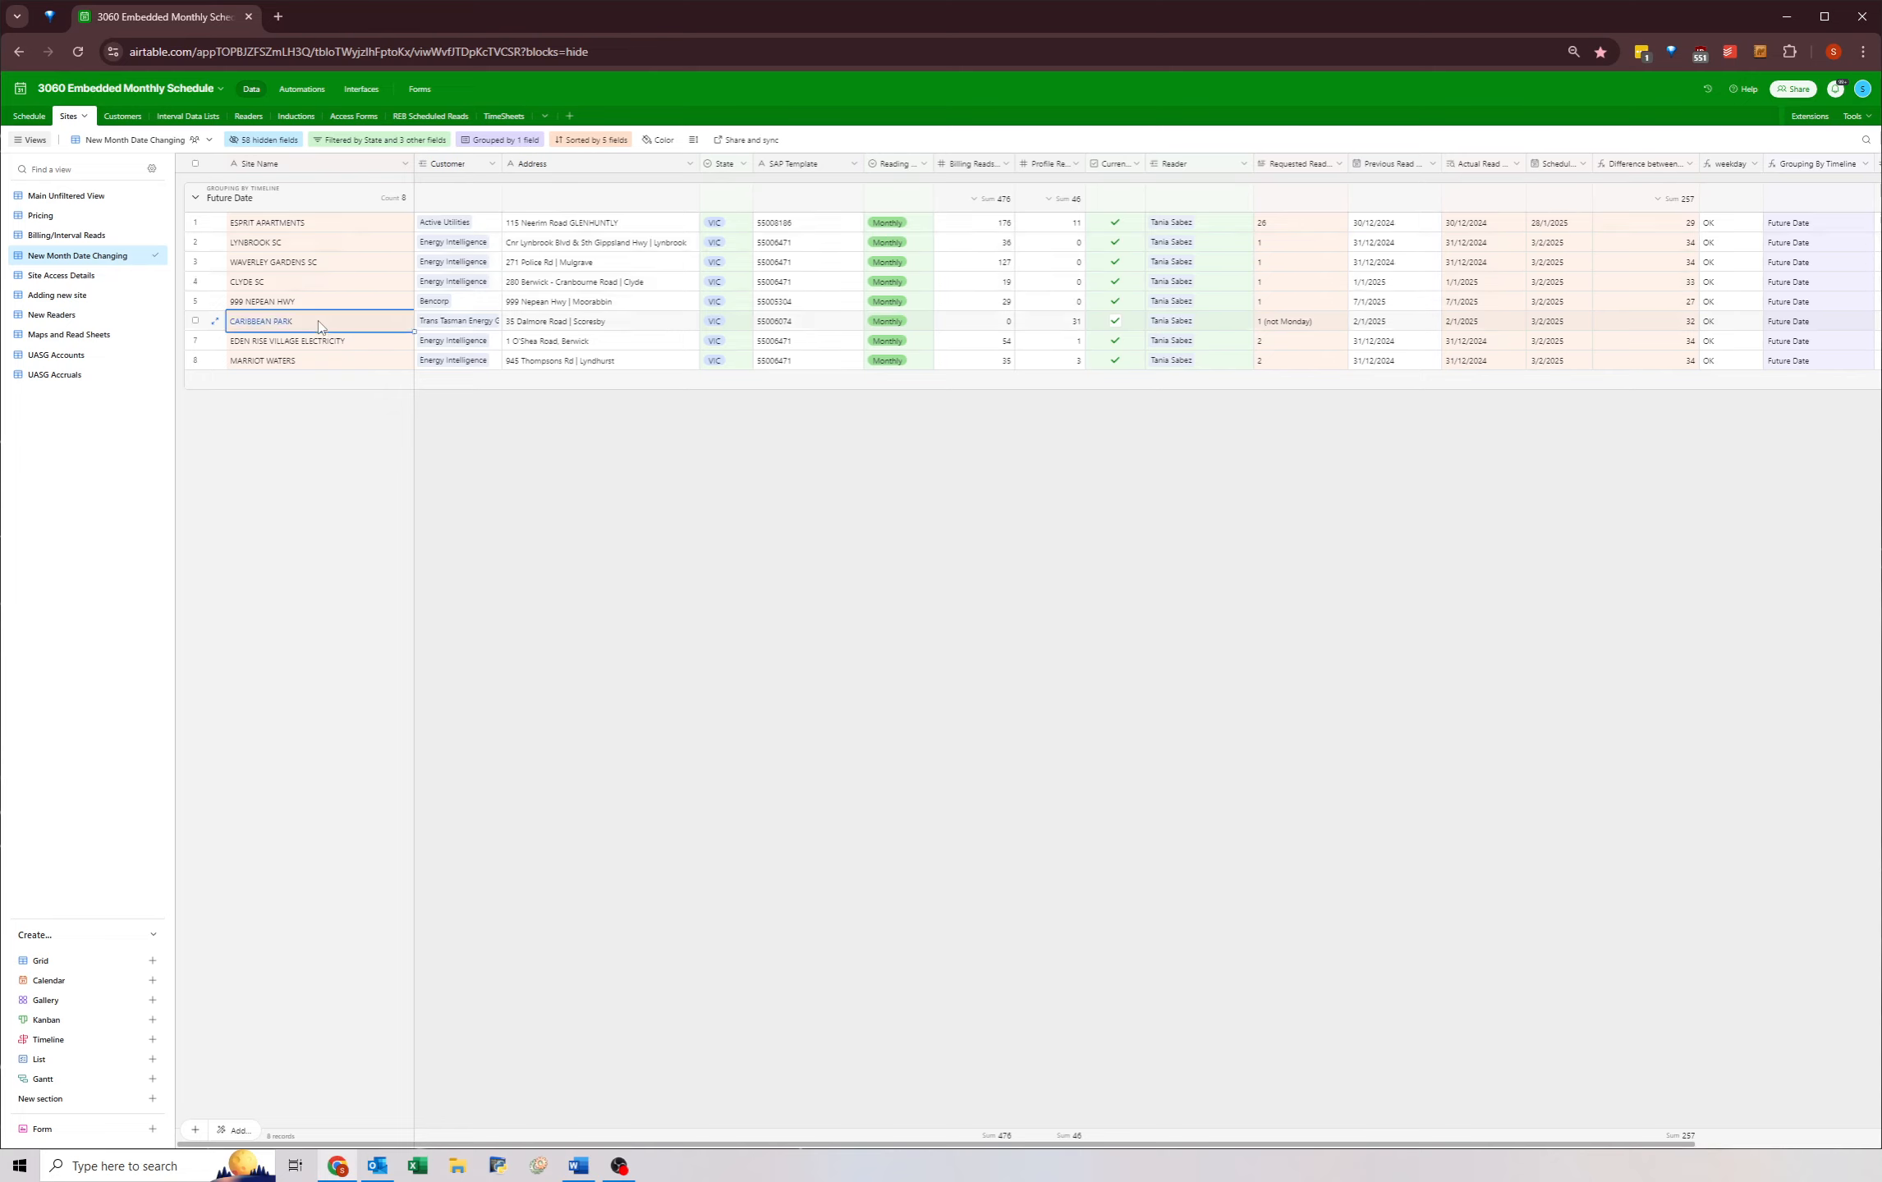
left_click(326, 366)
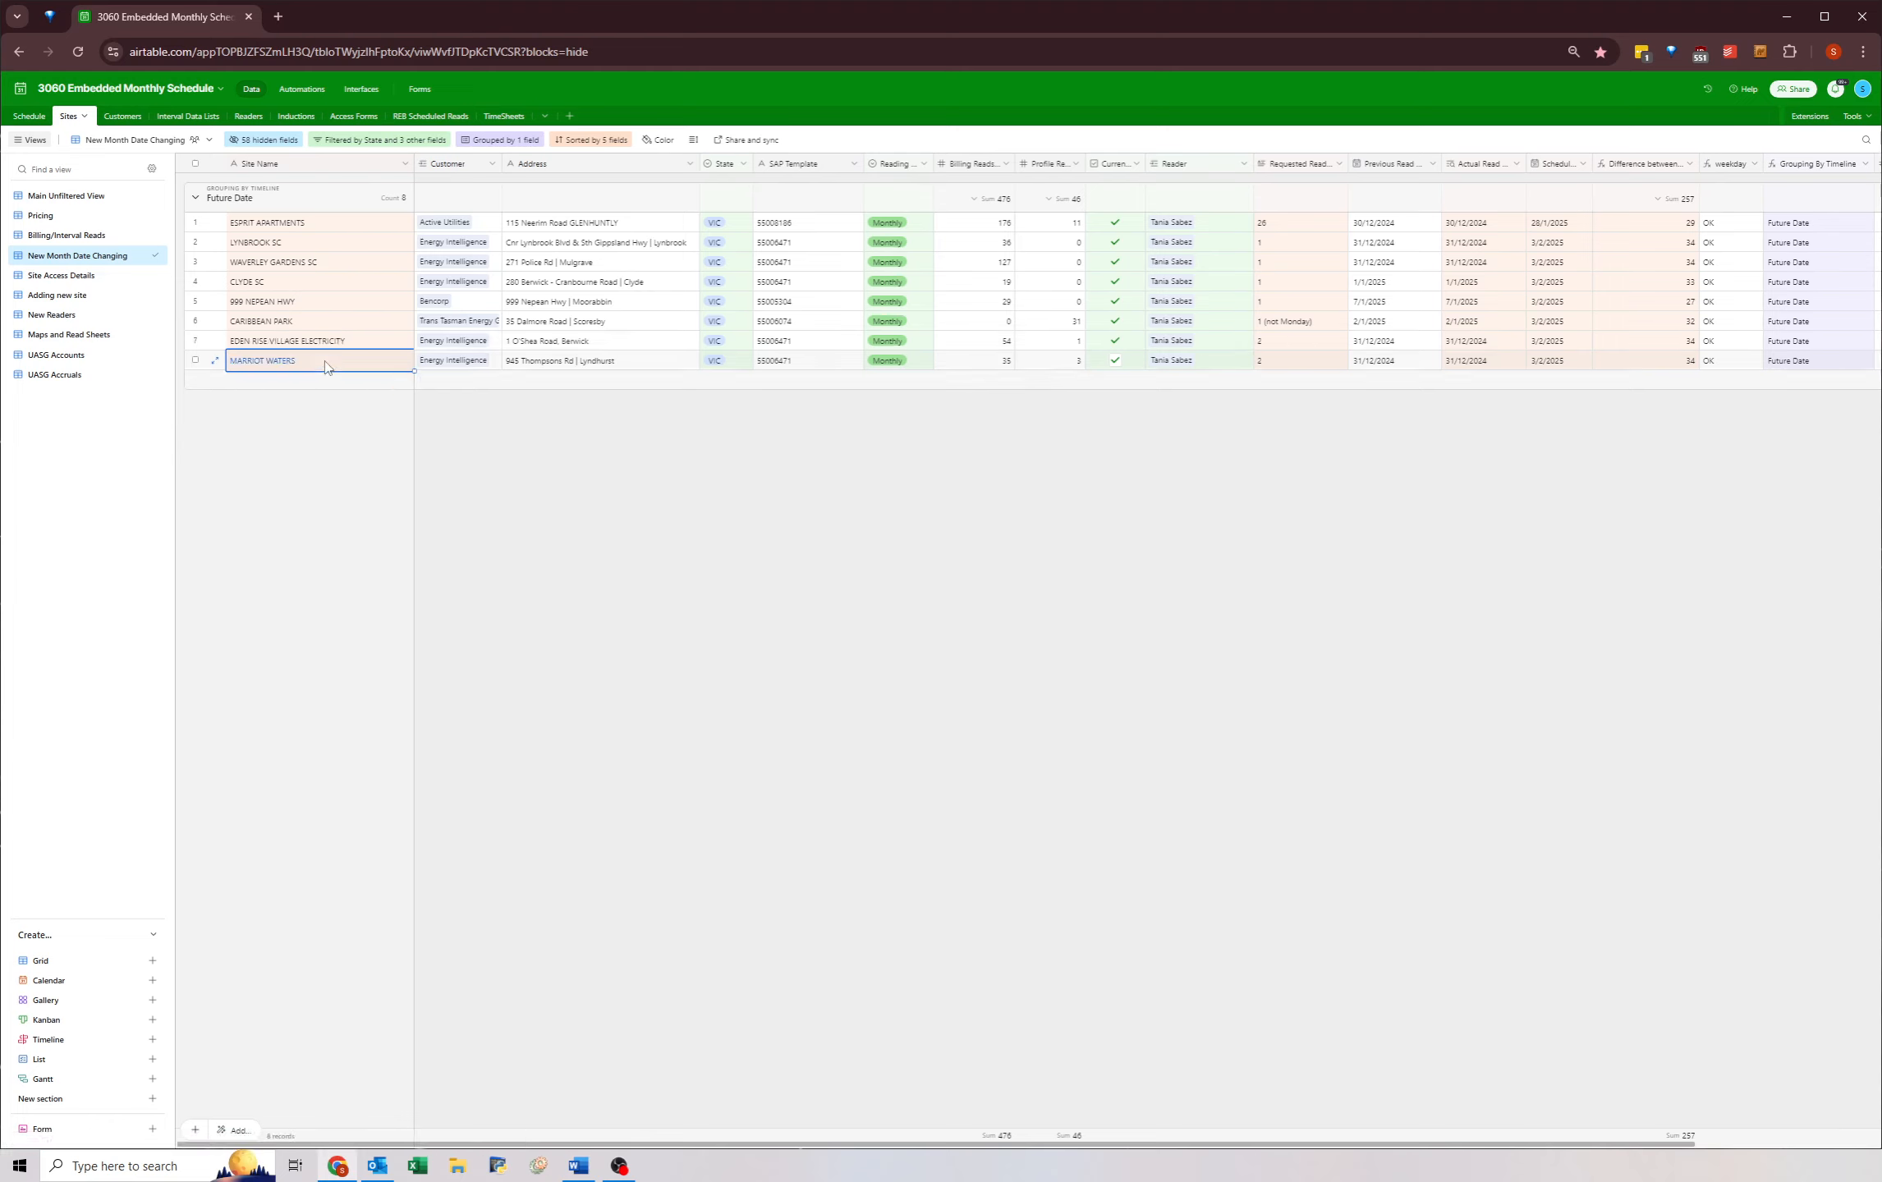
left_click_drag(334, 327, 341, 367)
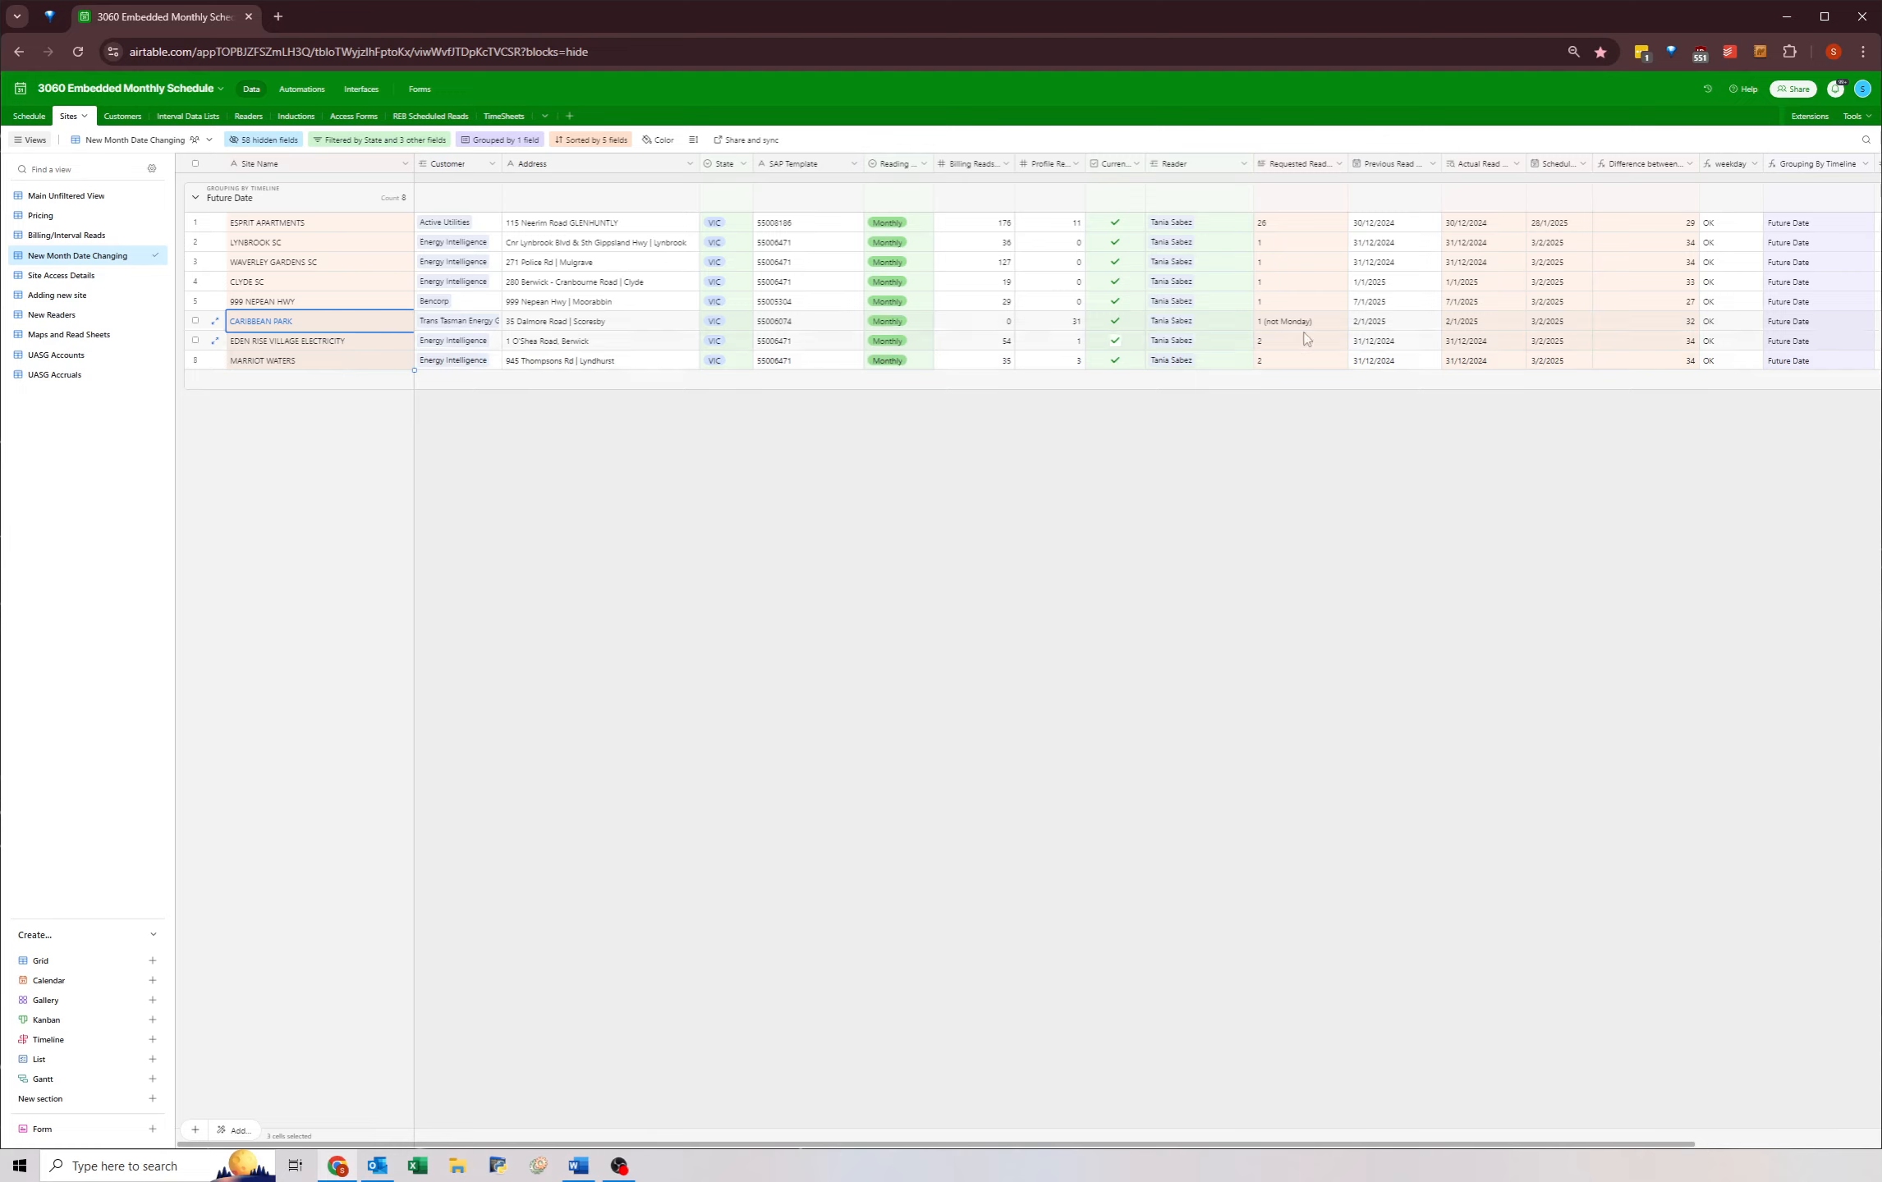
left_click(300, 238)
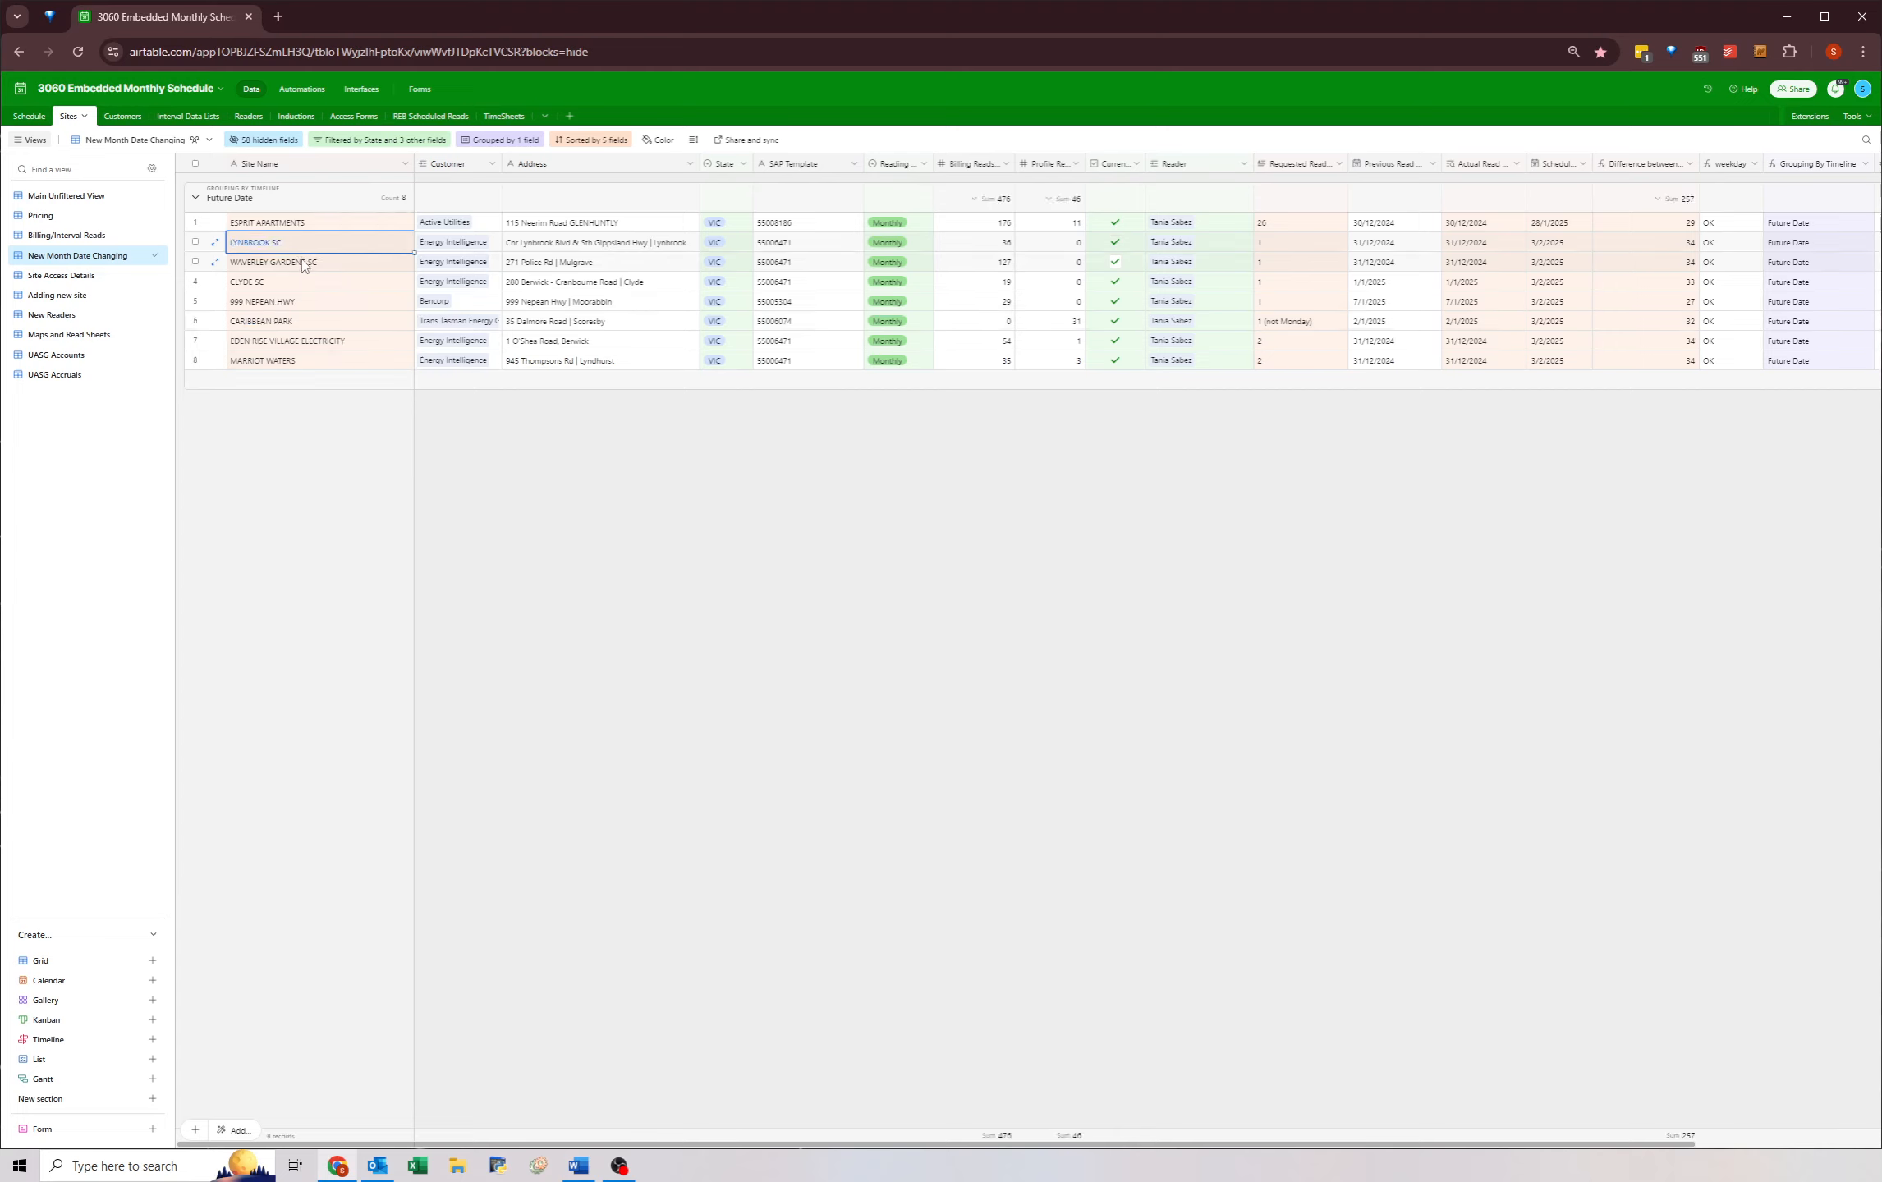
left_click(301, 262)
left_click(302, 284)
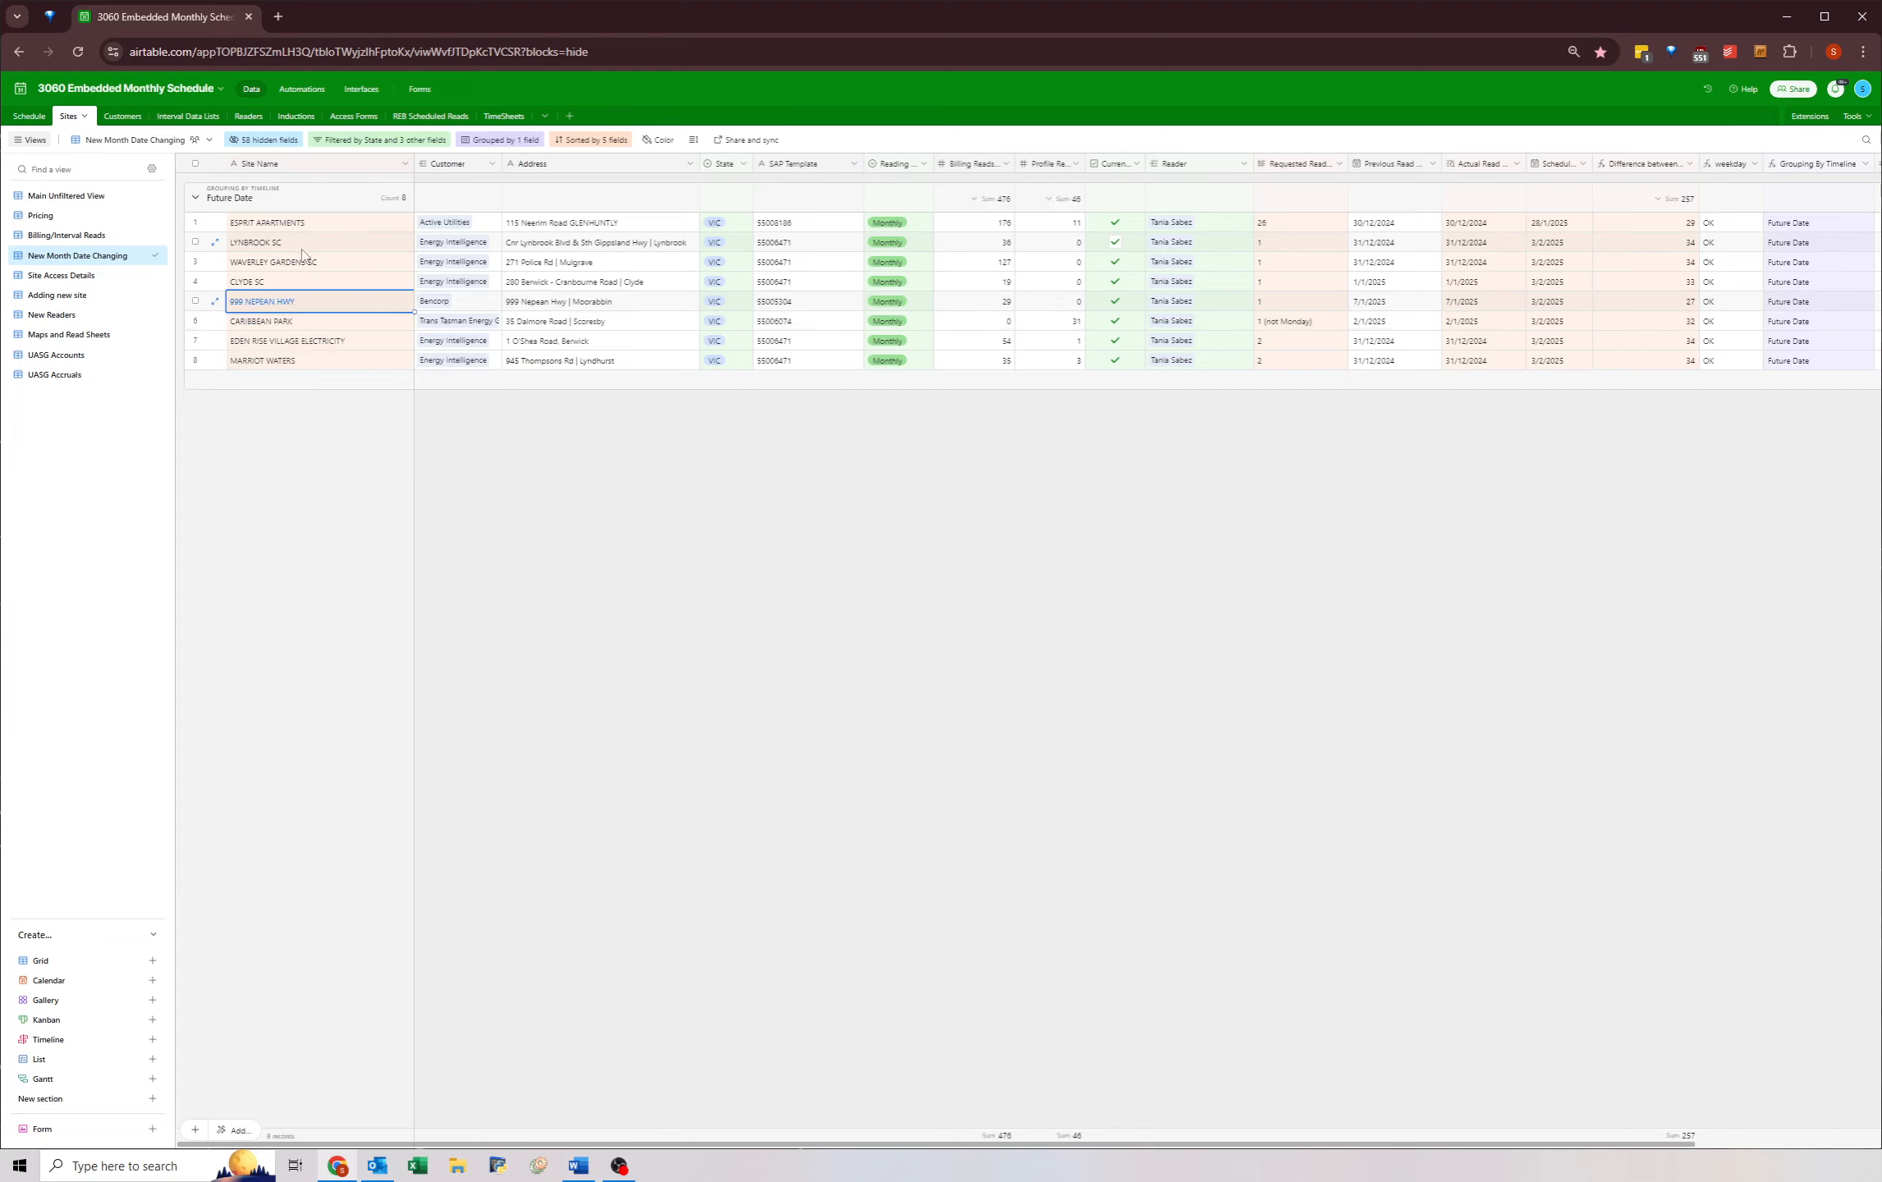
left_click_drag(301, 242, 1560, 306)
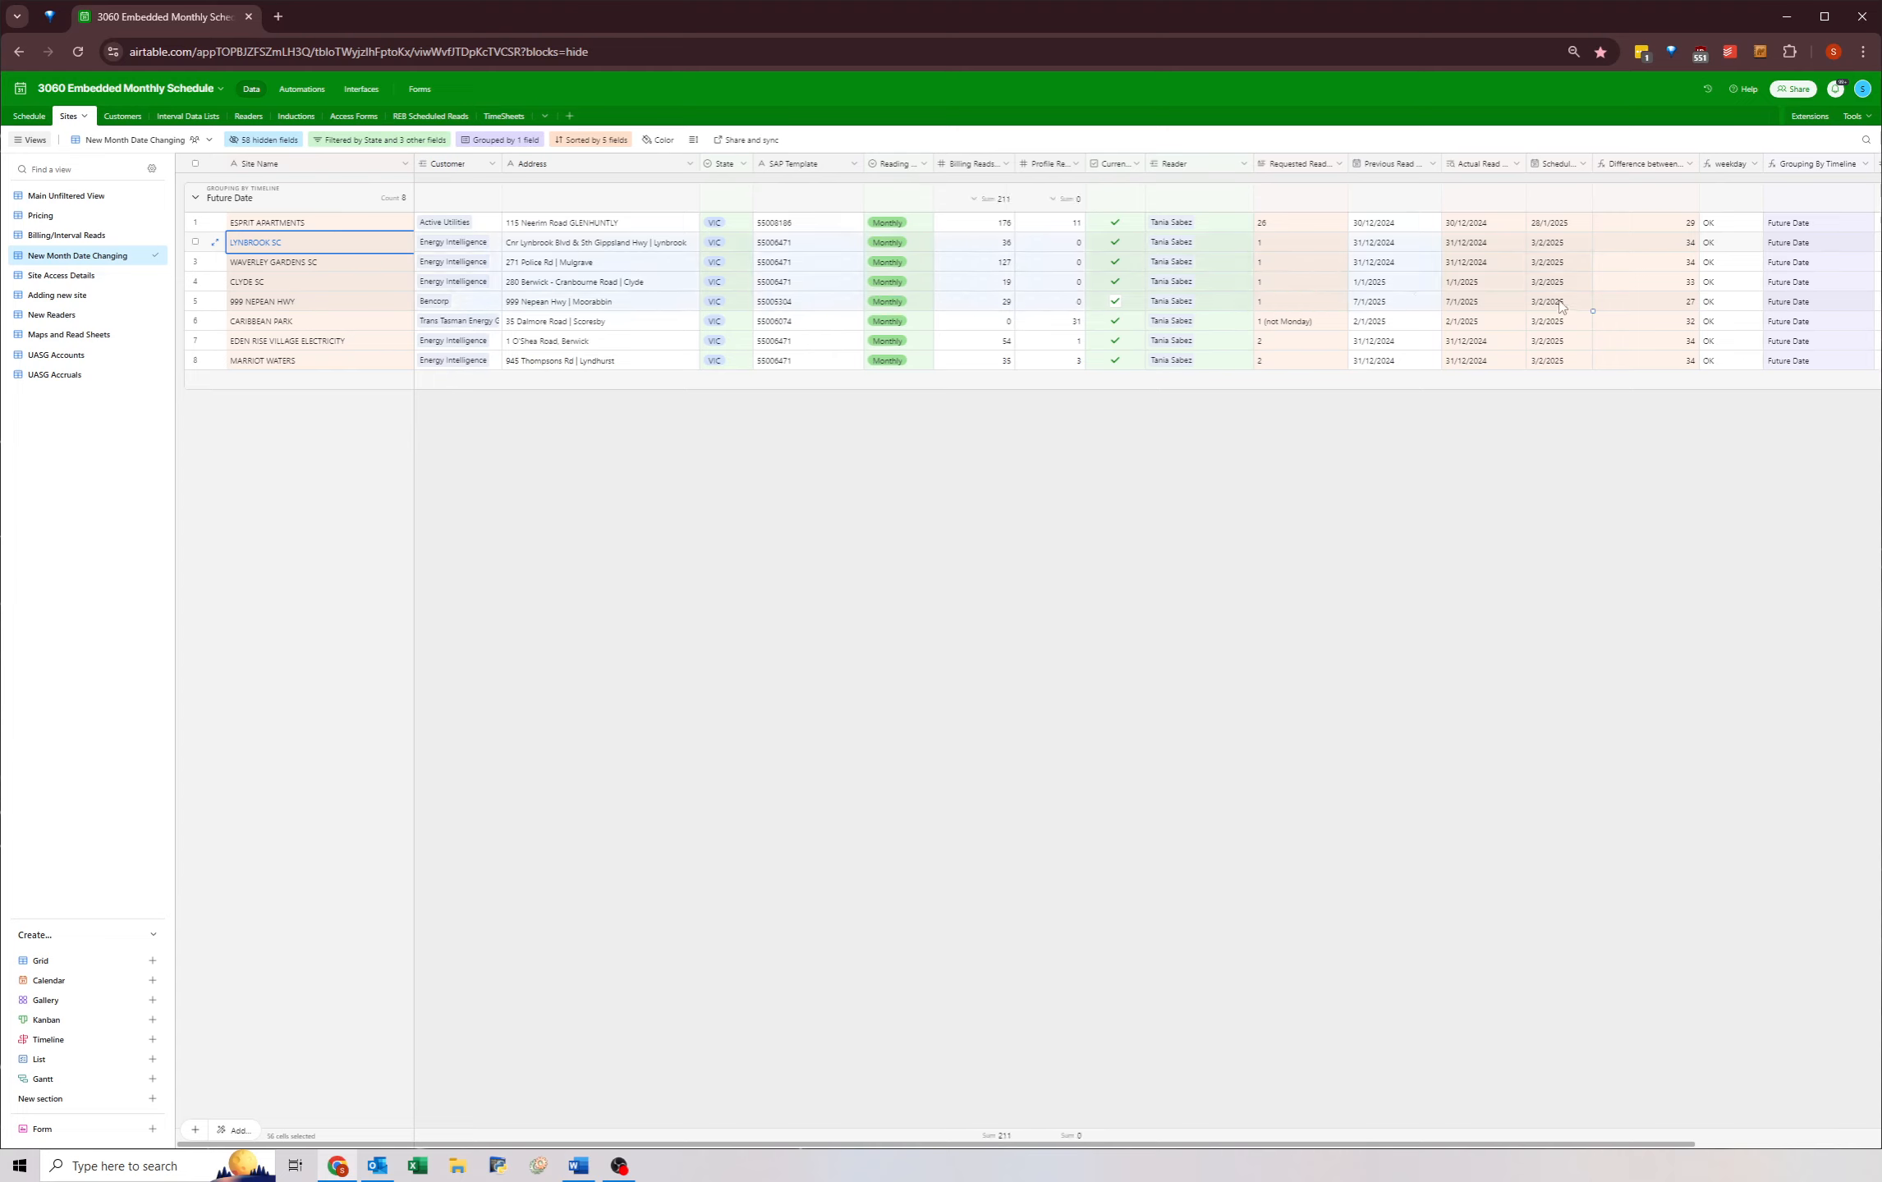
- Check Lynbrook SC's scheduled date against the January 2025 calendar and look over the sites down to Marriot Waters
left_click(1542, 248)
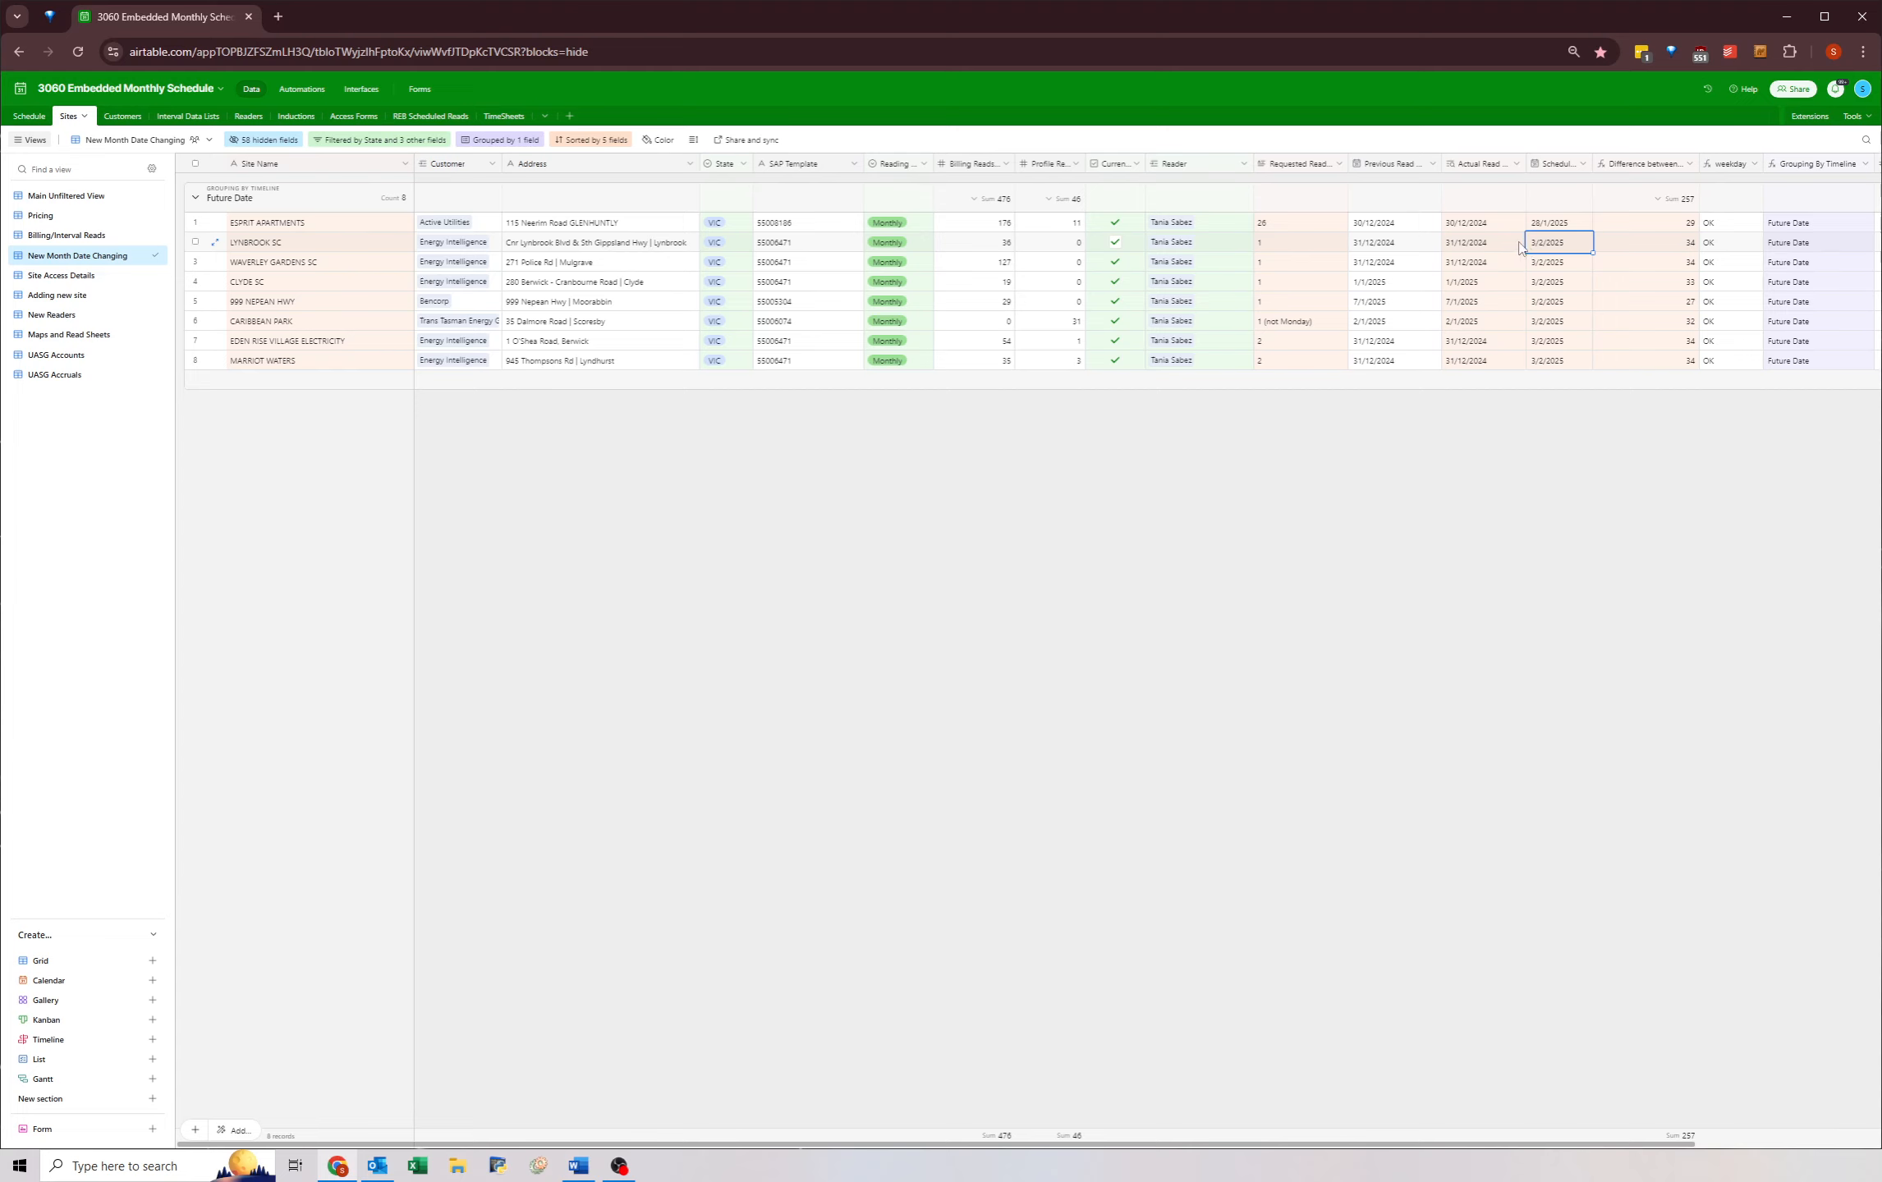
left_click(1559, 243)
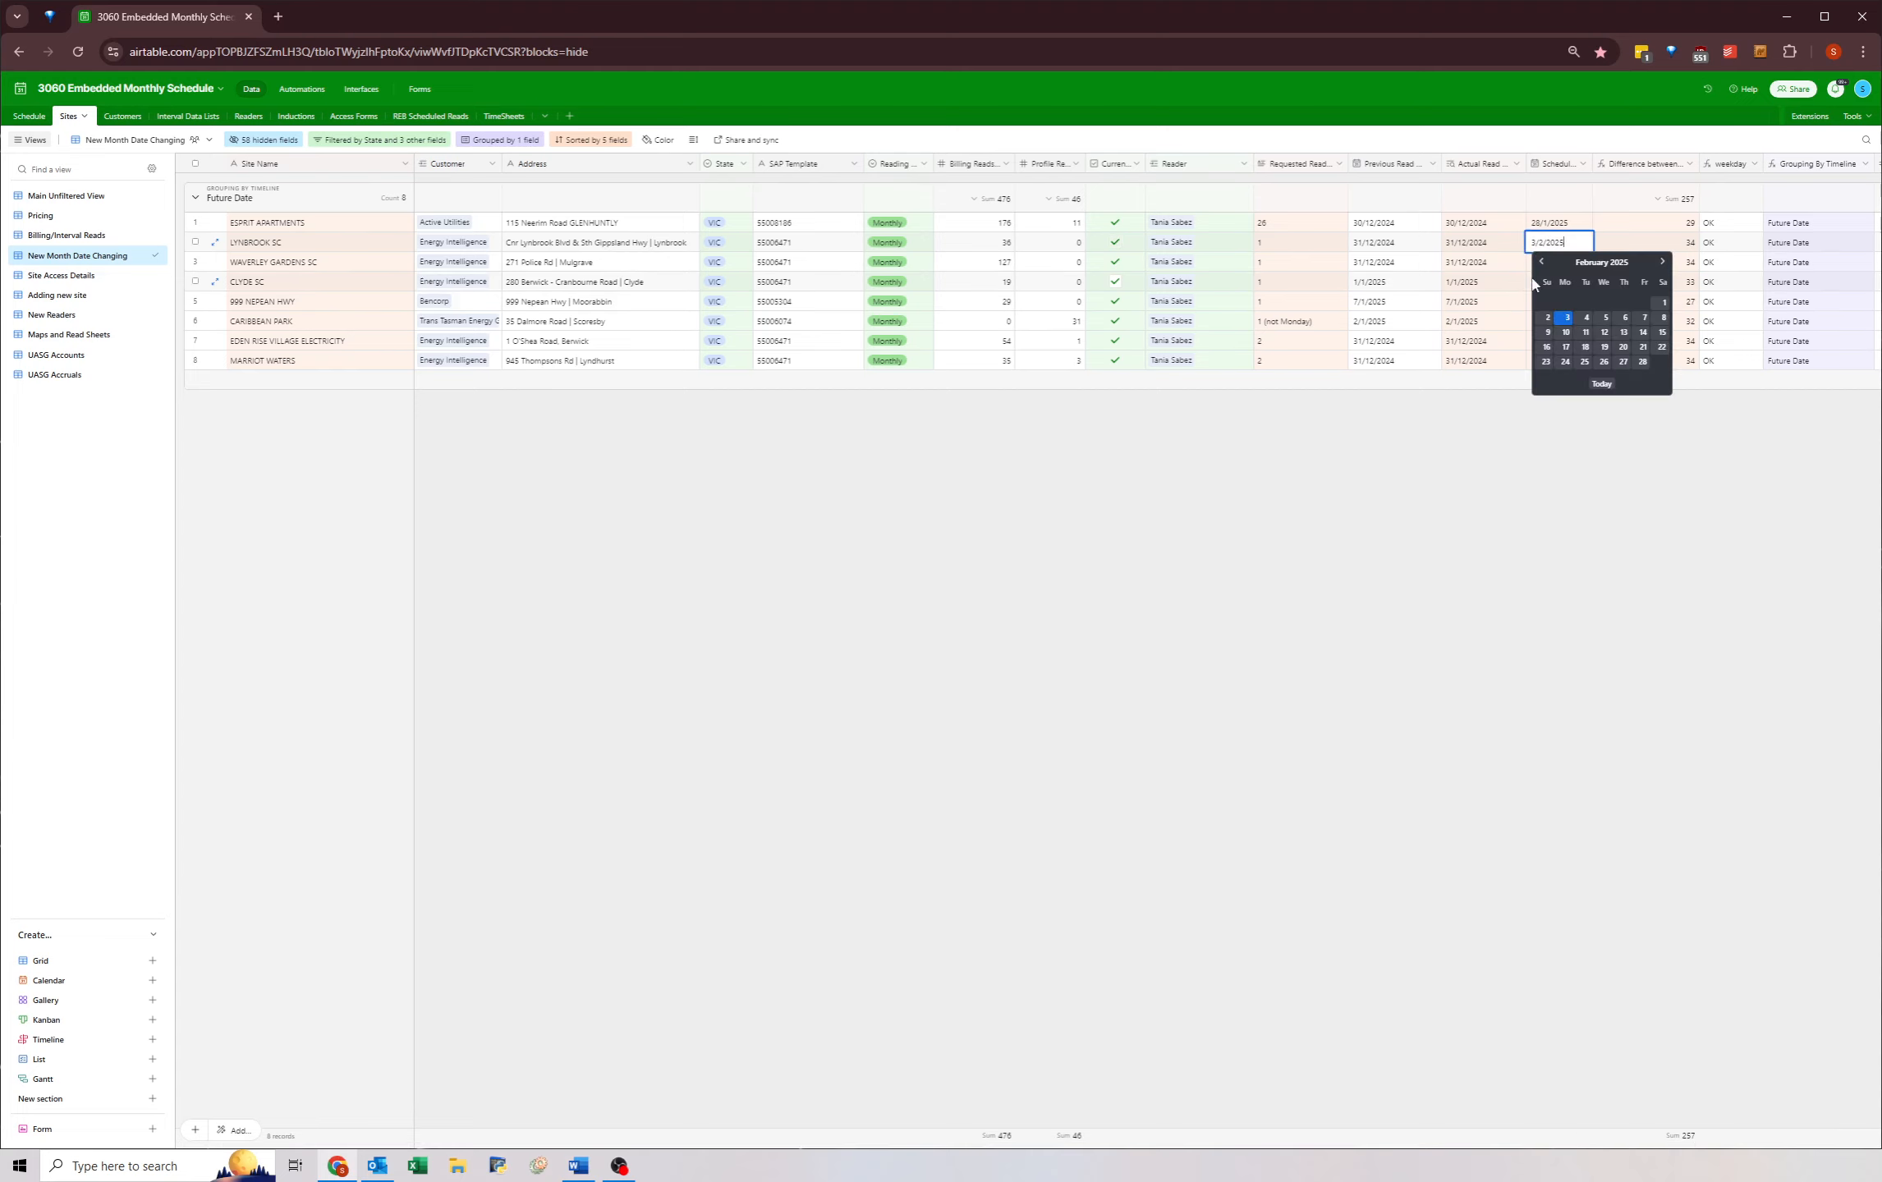
left_click(1541, 261)
left_click(1344, 583)
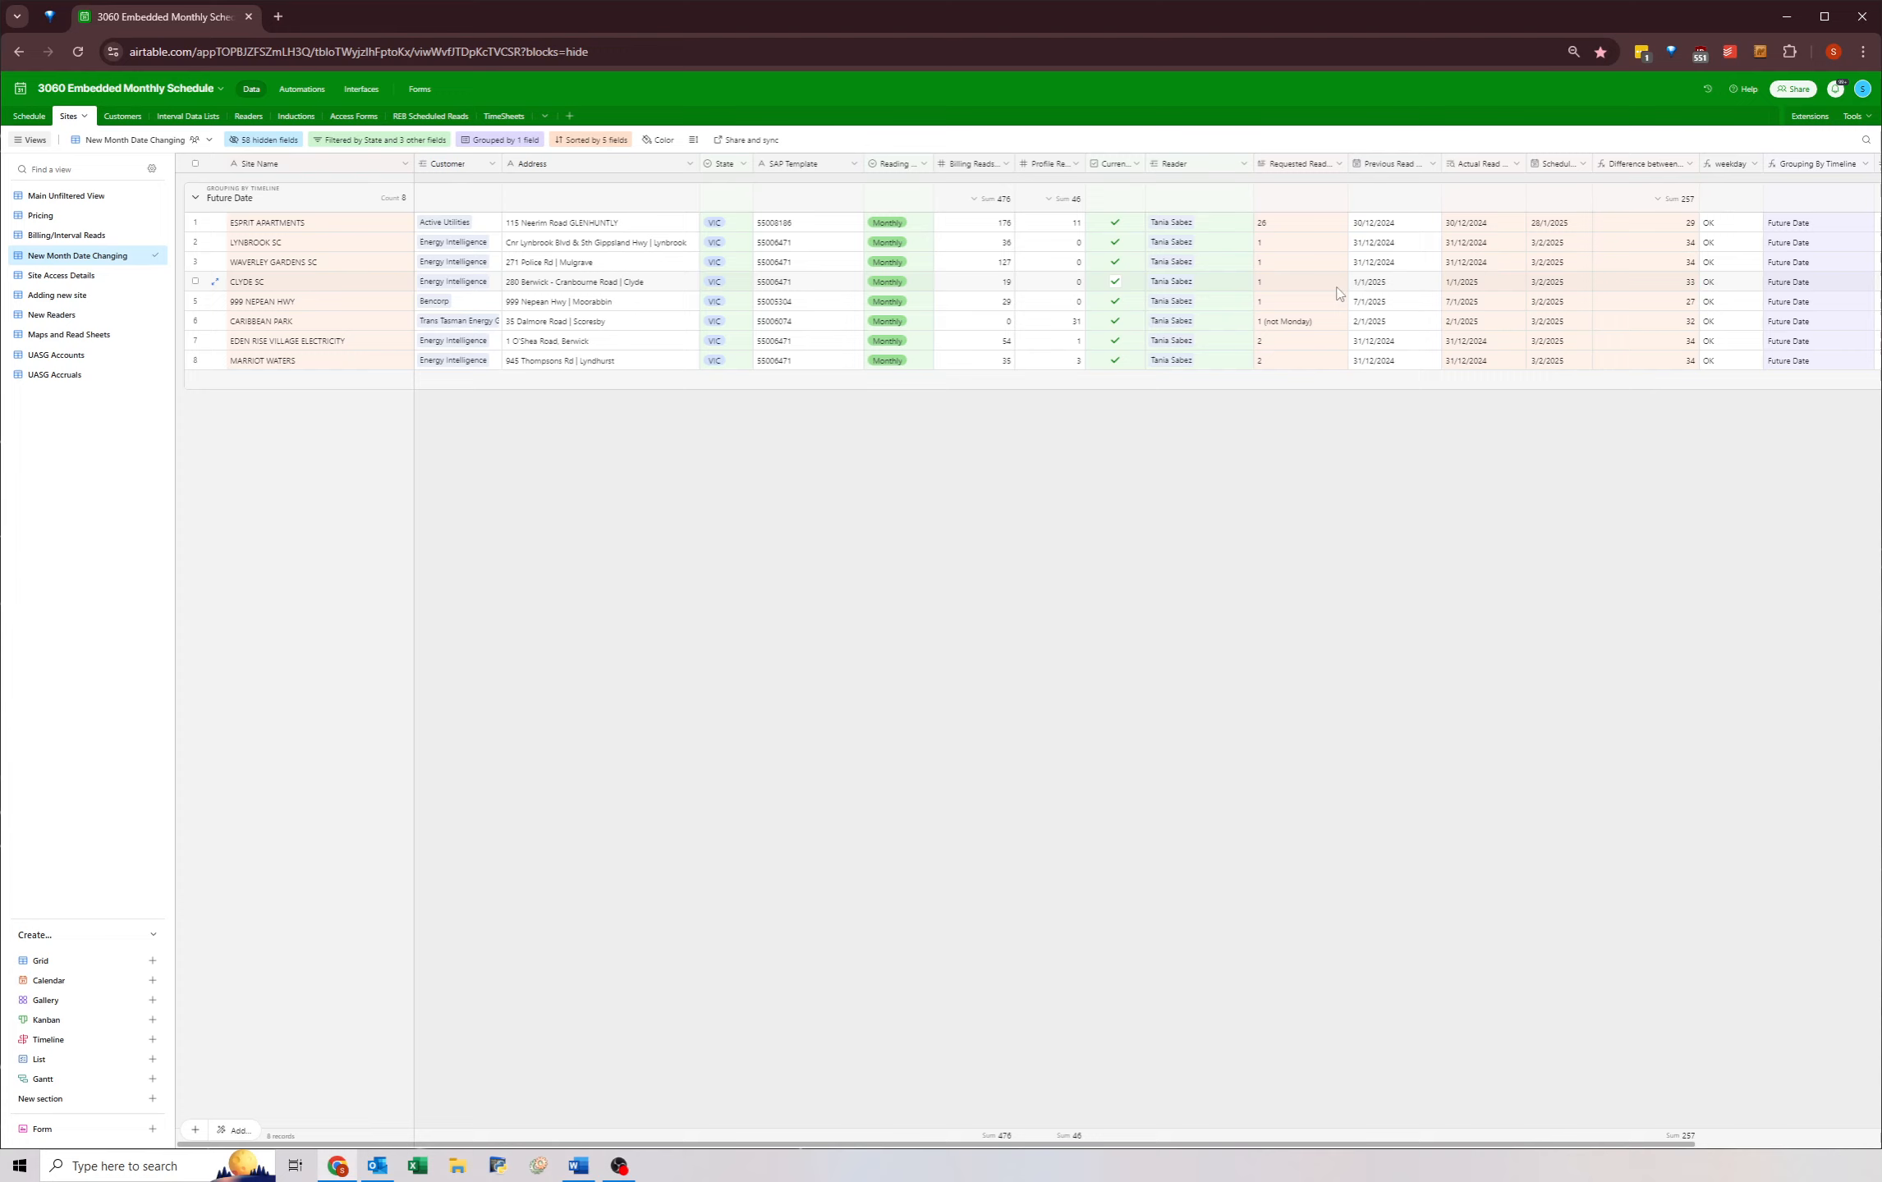
left_click(1548, 244)
left_click_drag(327, 242, 318, 366)
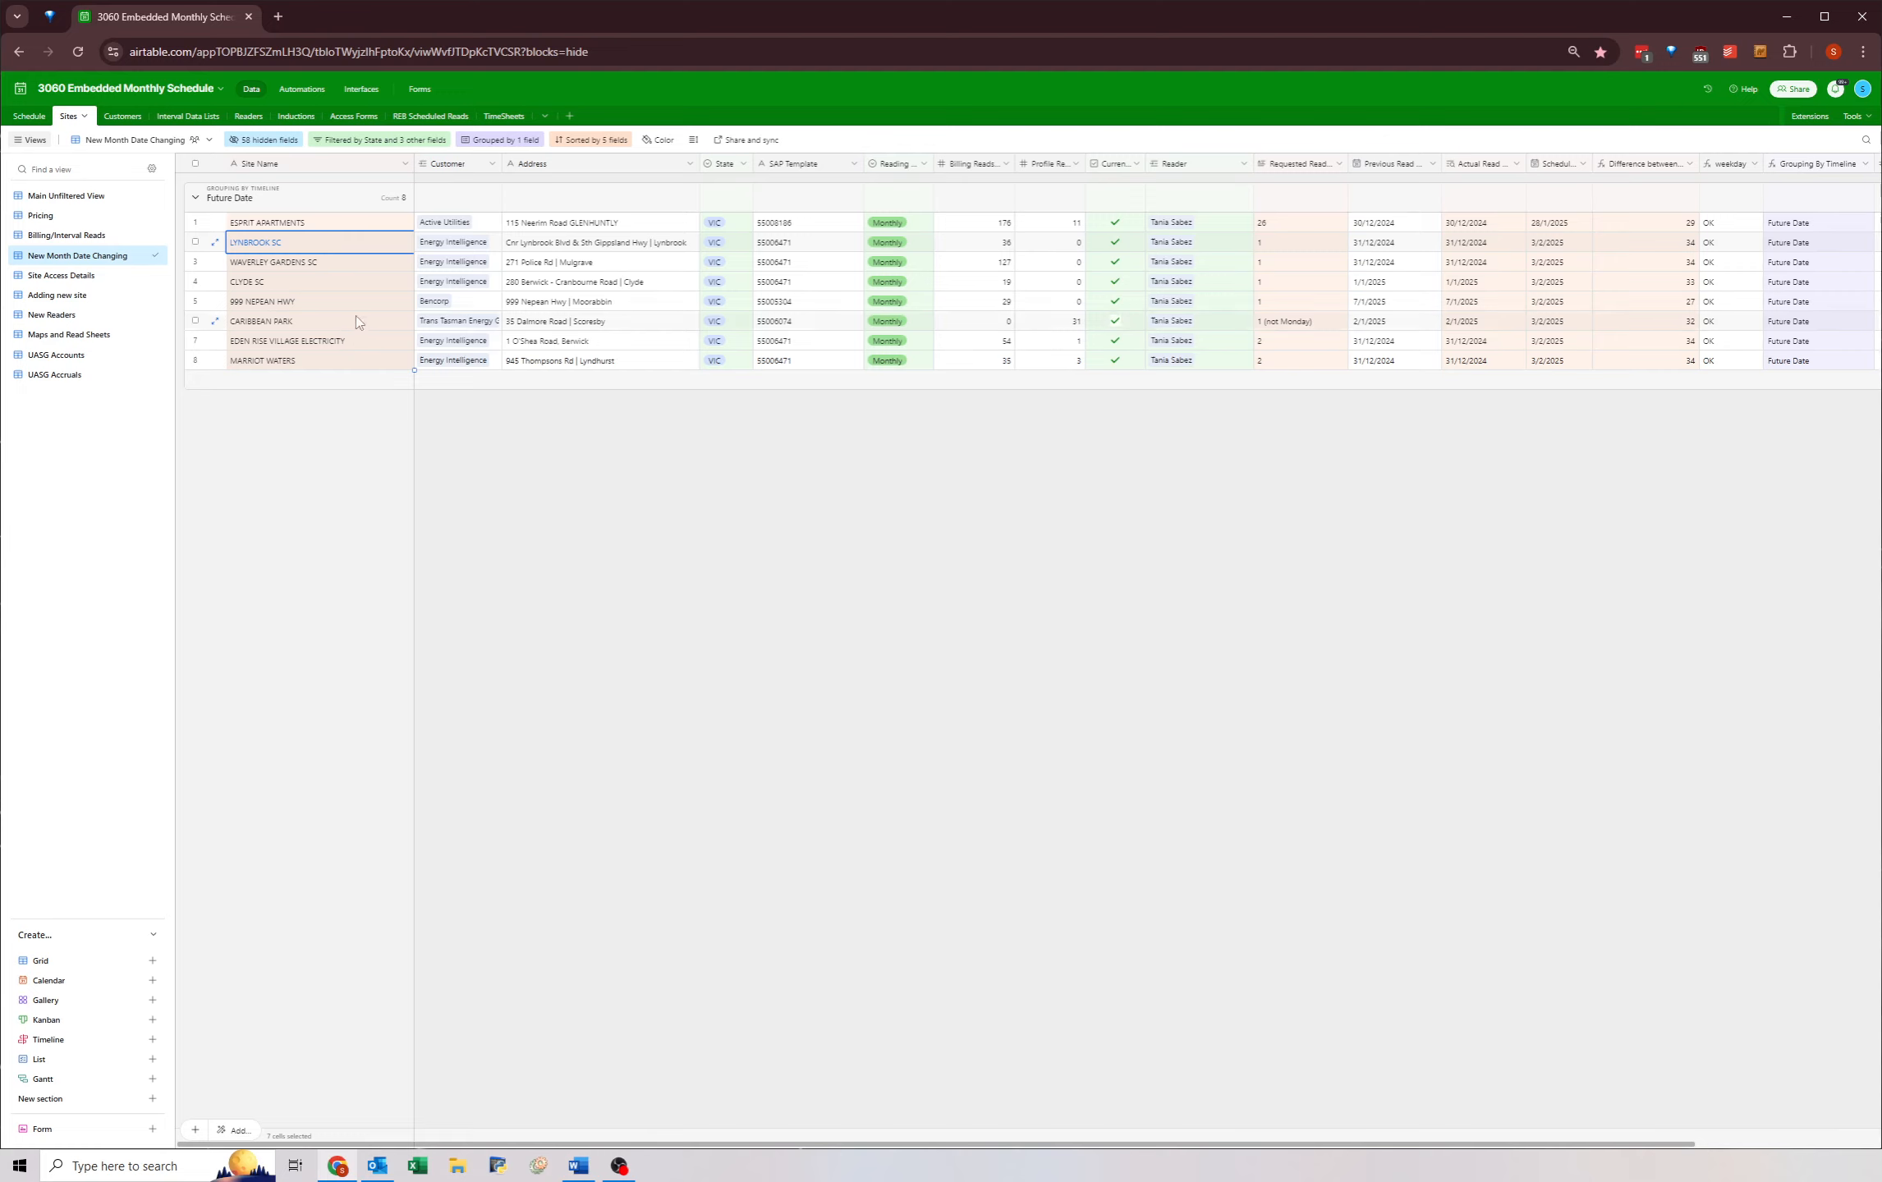
- Compare the requested read days of the sites from Lynbrook SC to Marriot Waters with Lynbrook SC's scheduled read date
left_click_drag(1282, 242, 1277, 361)
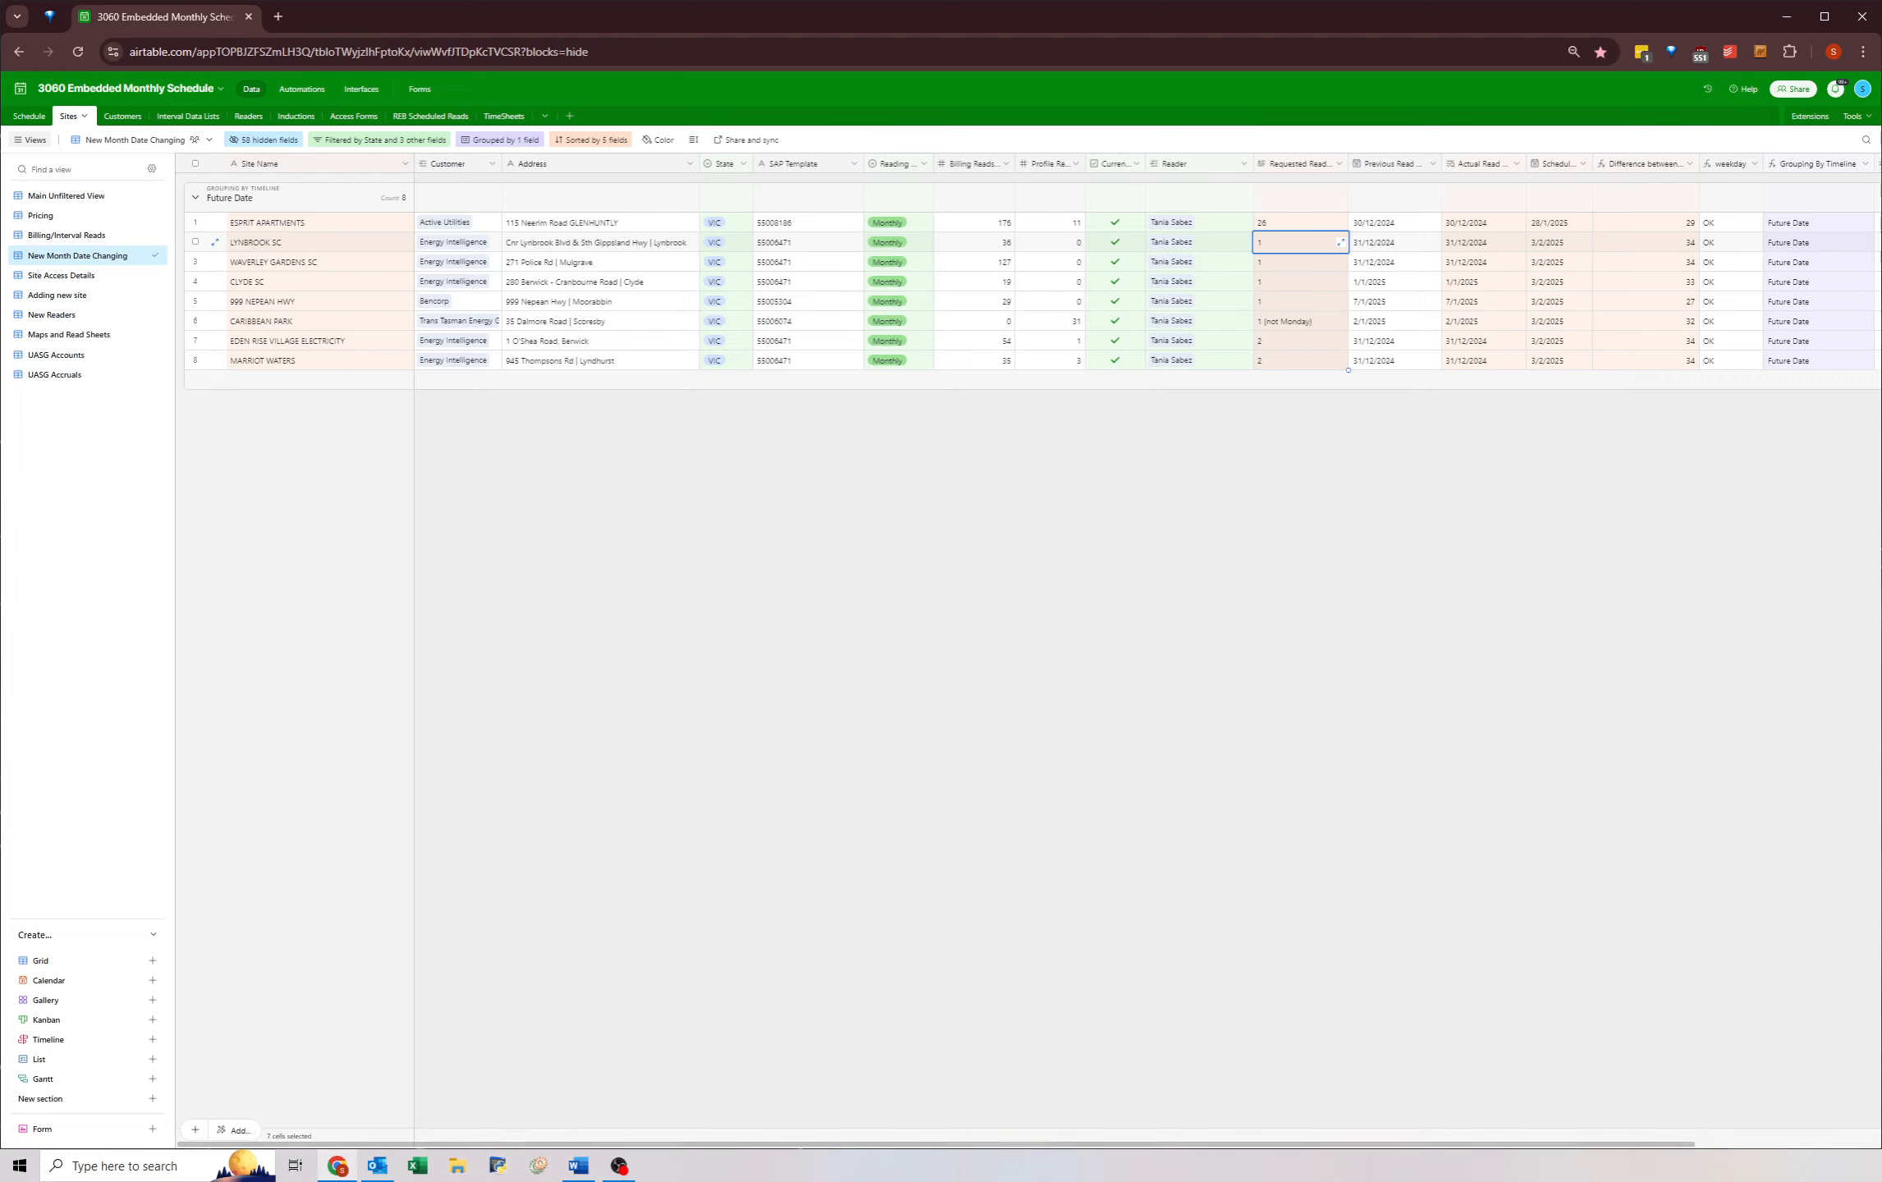
left_click(1777, 765)
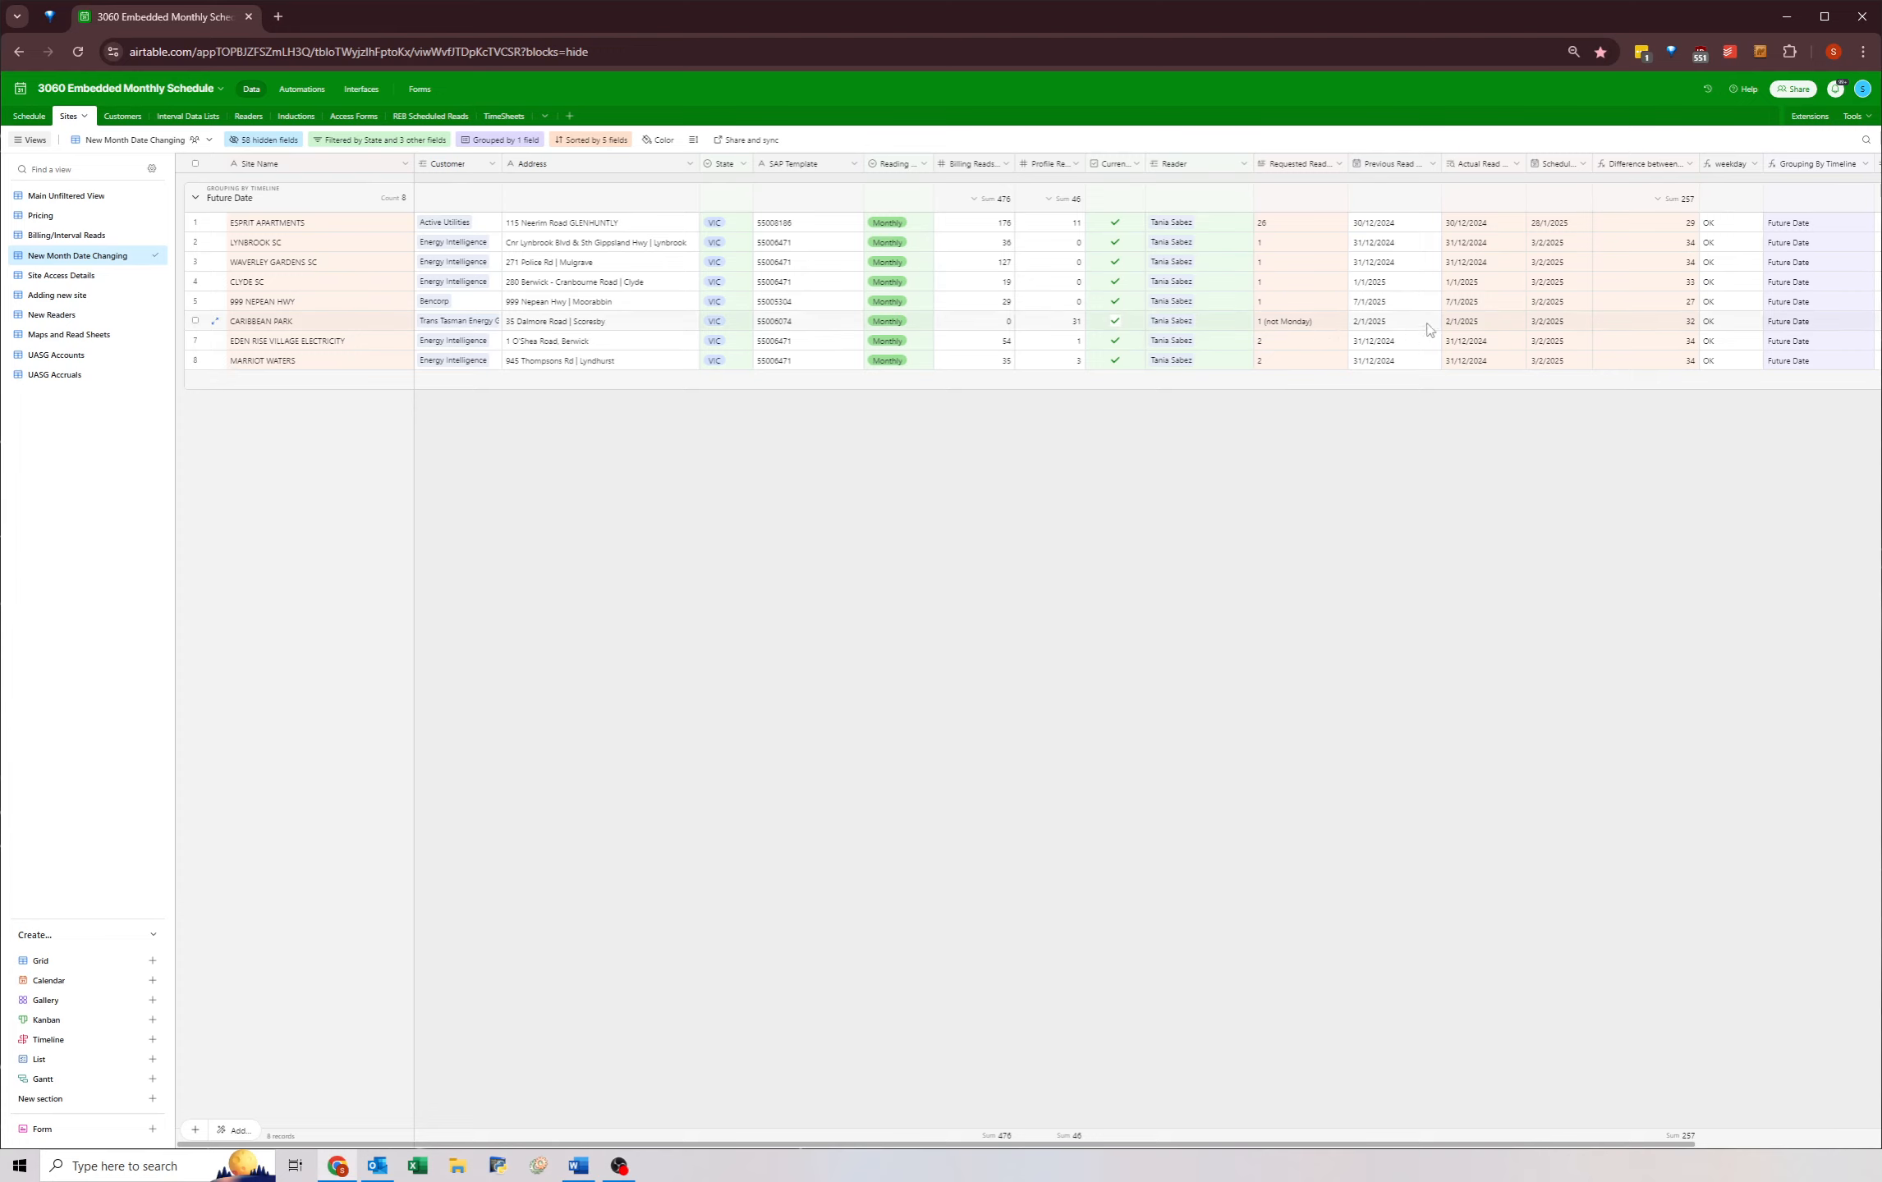
left_click(1552, 242)
left_click(1291, 243)
left_click(1560, 242)
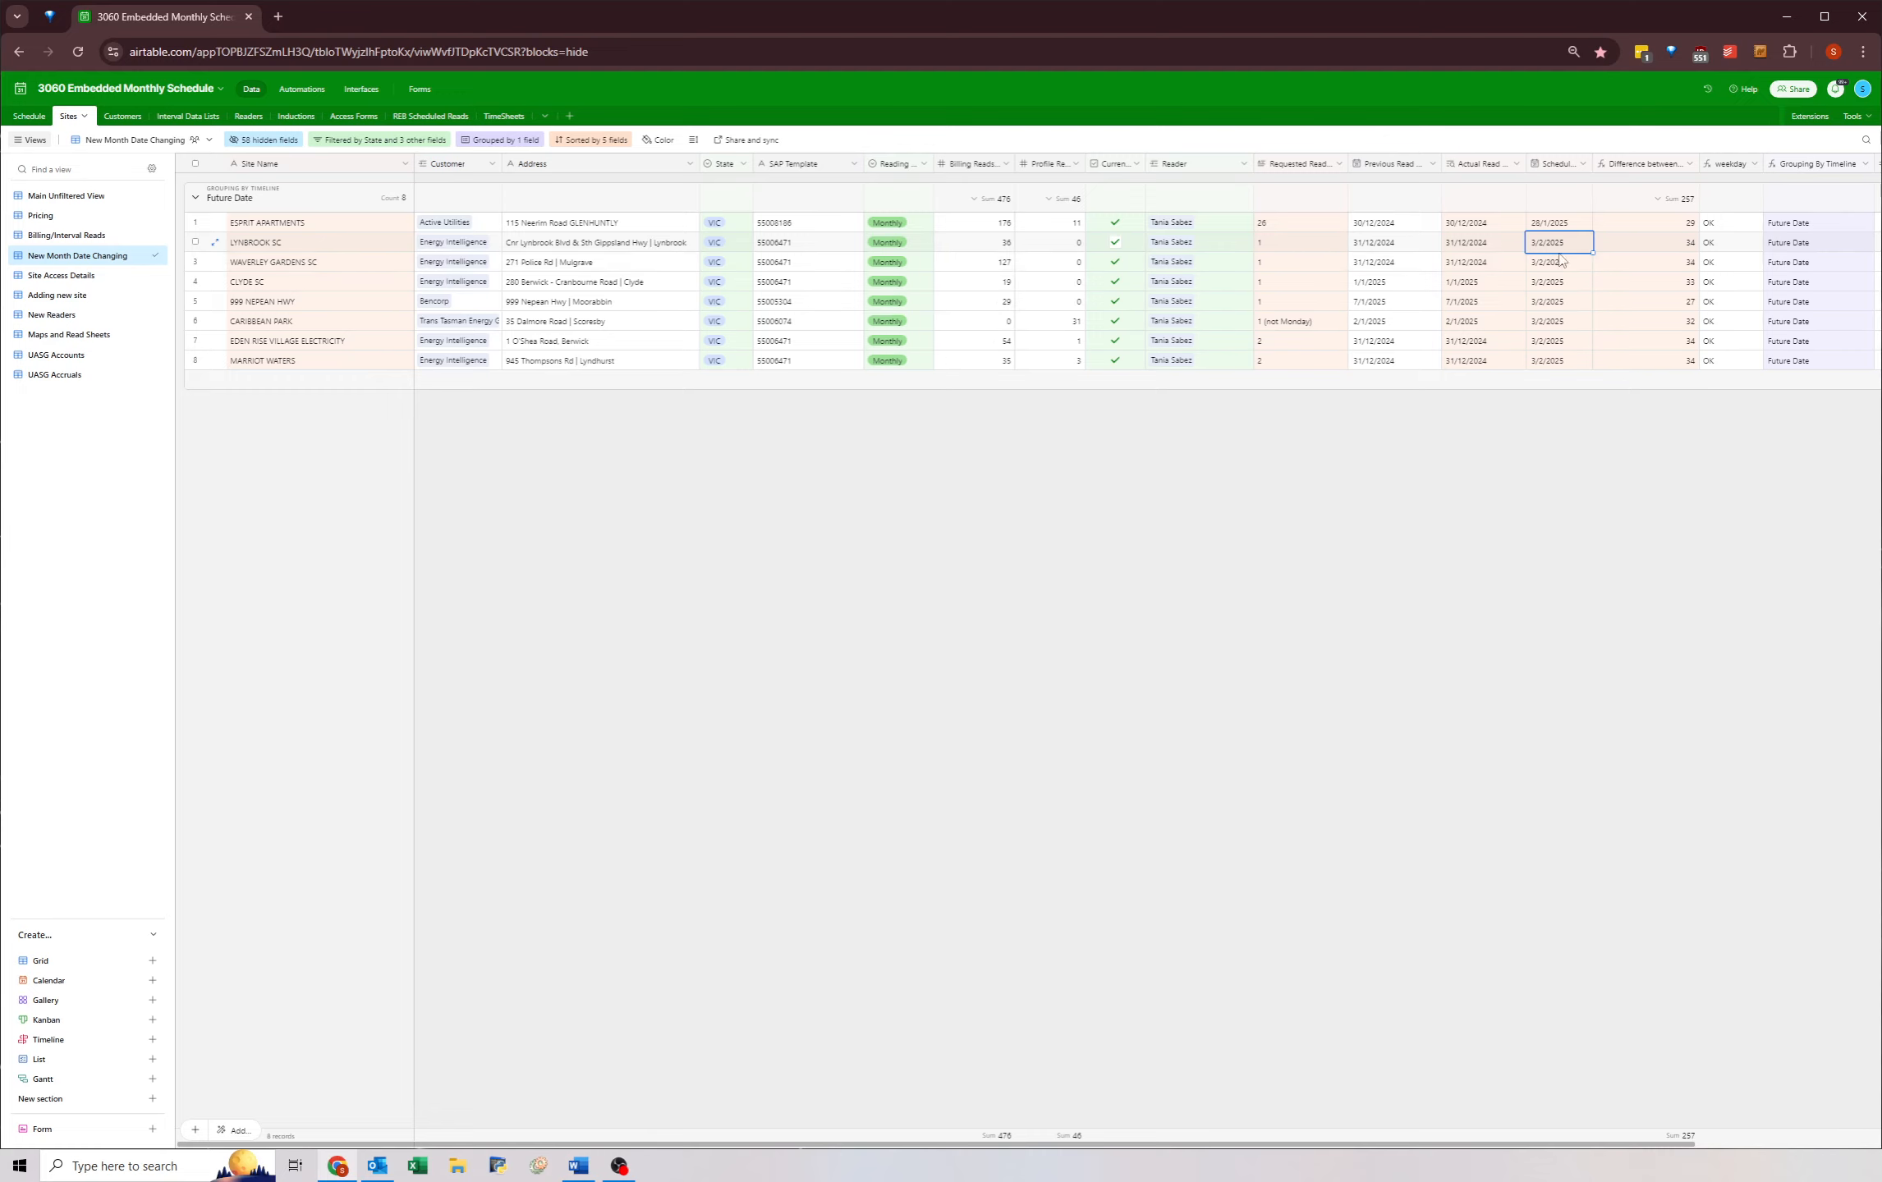
- Replace the reader in the view's filter with the first reader offered in the reader list
left_click(362, 139)
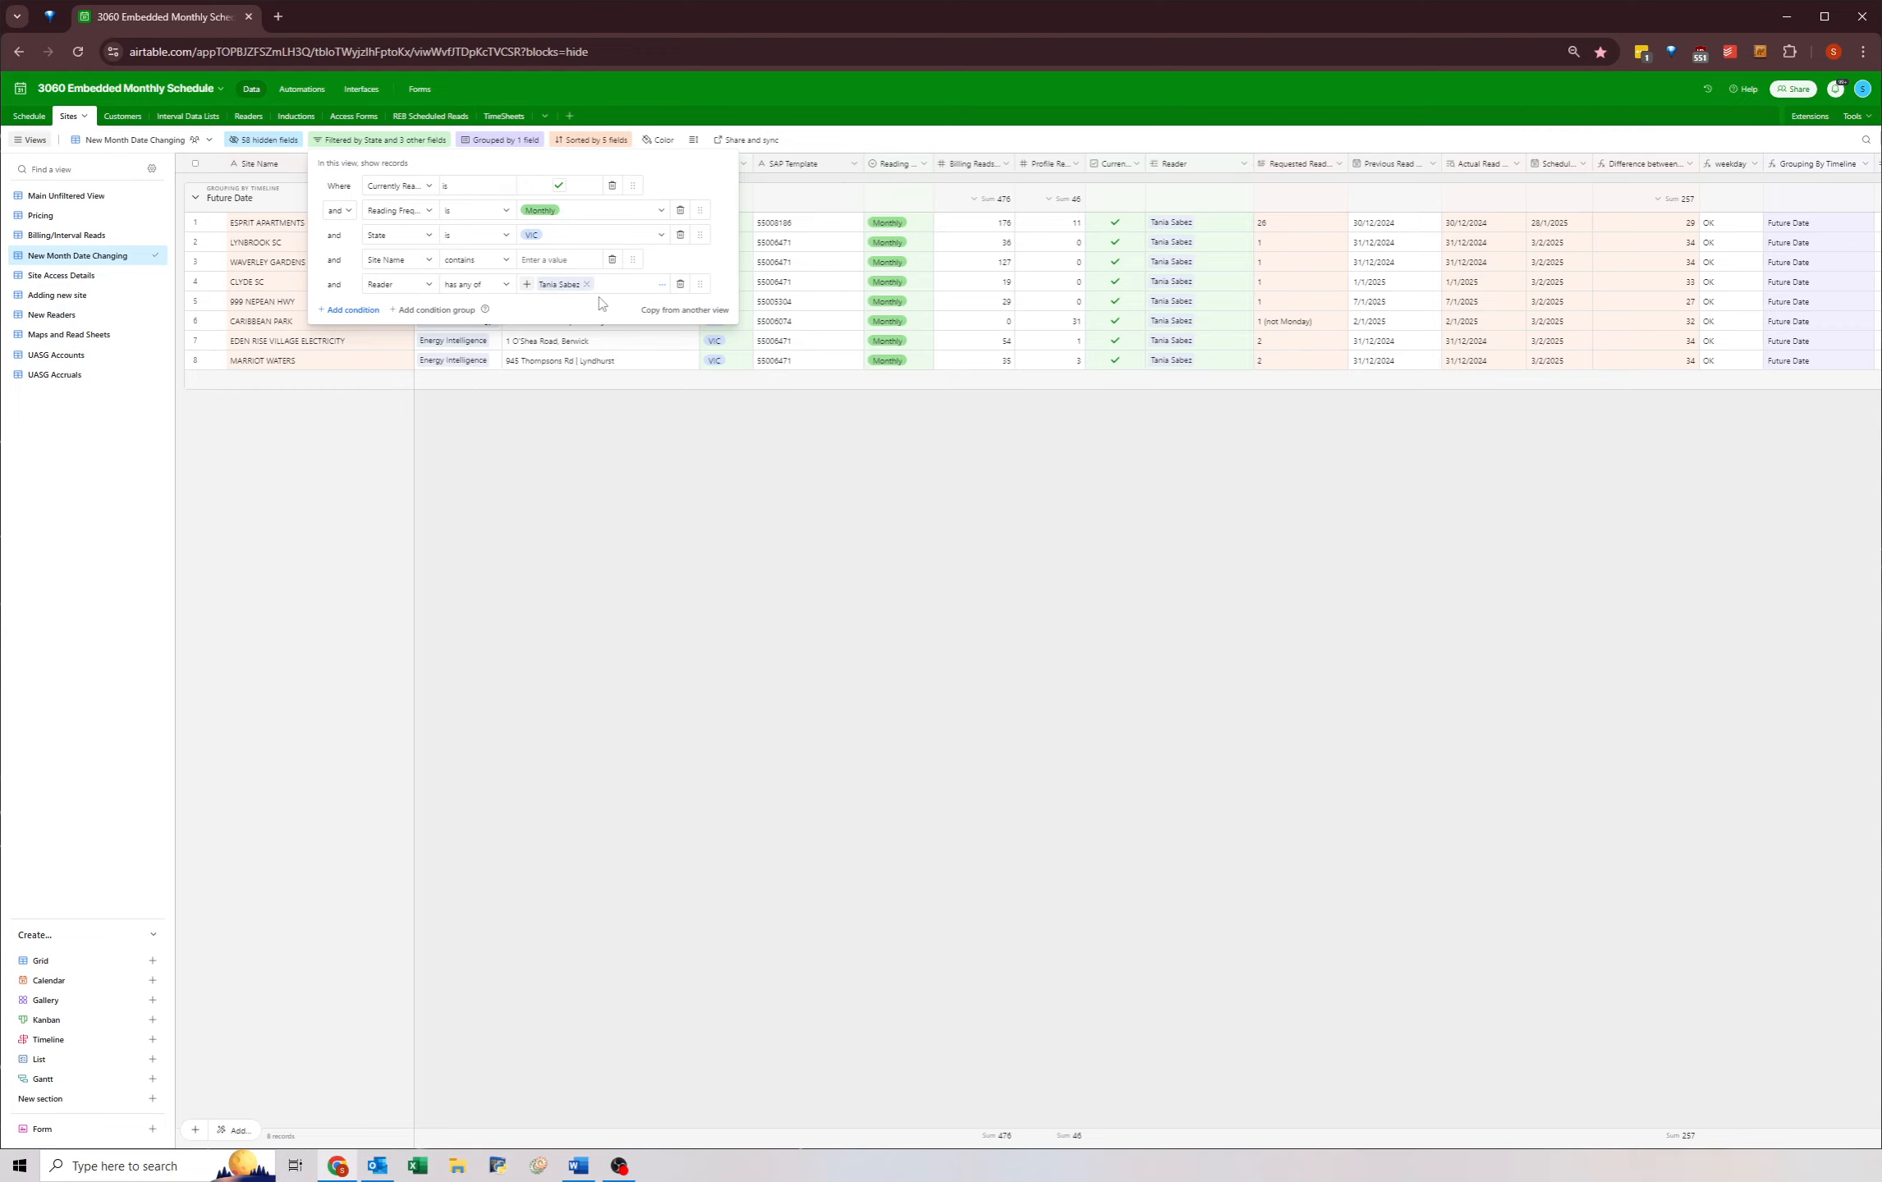
left_click(586, 284)
left_click(526, 284)
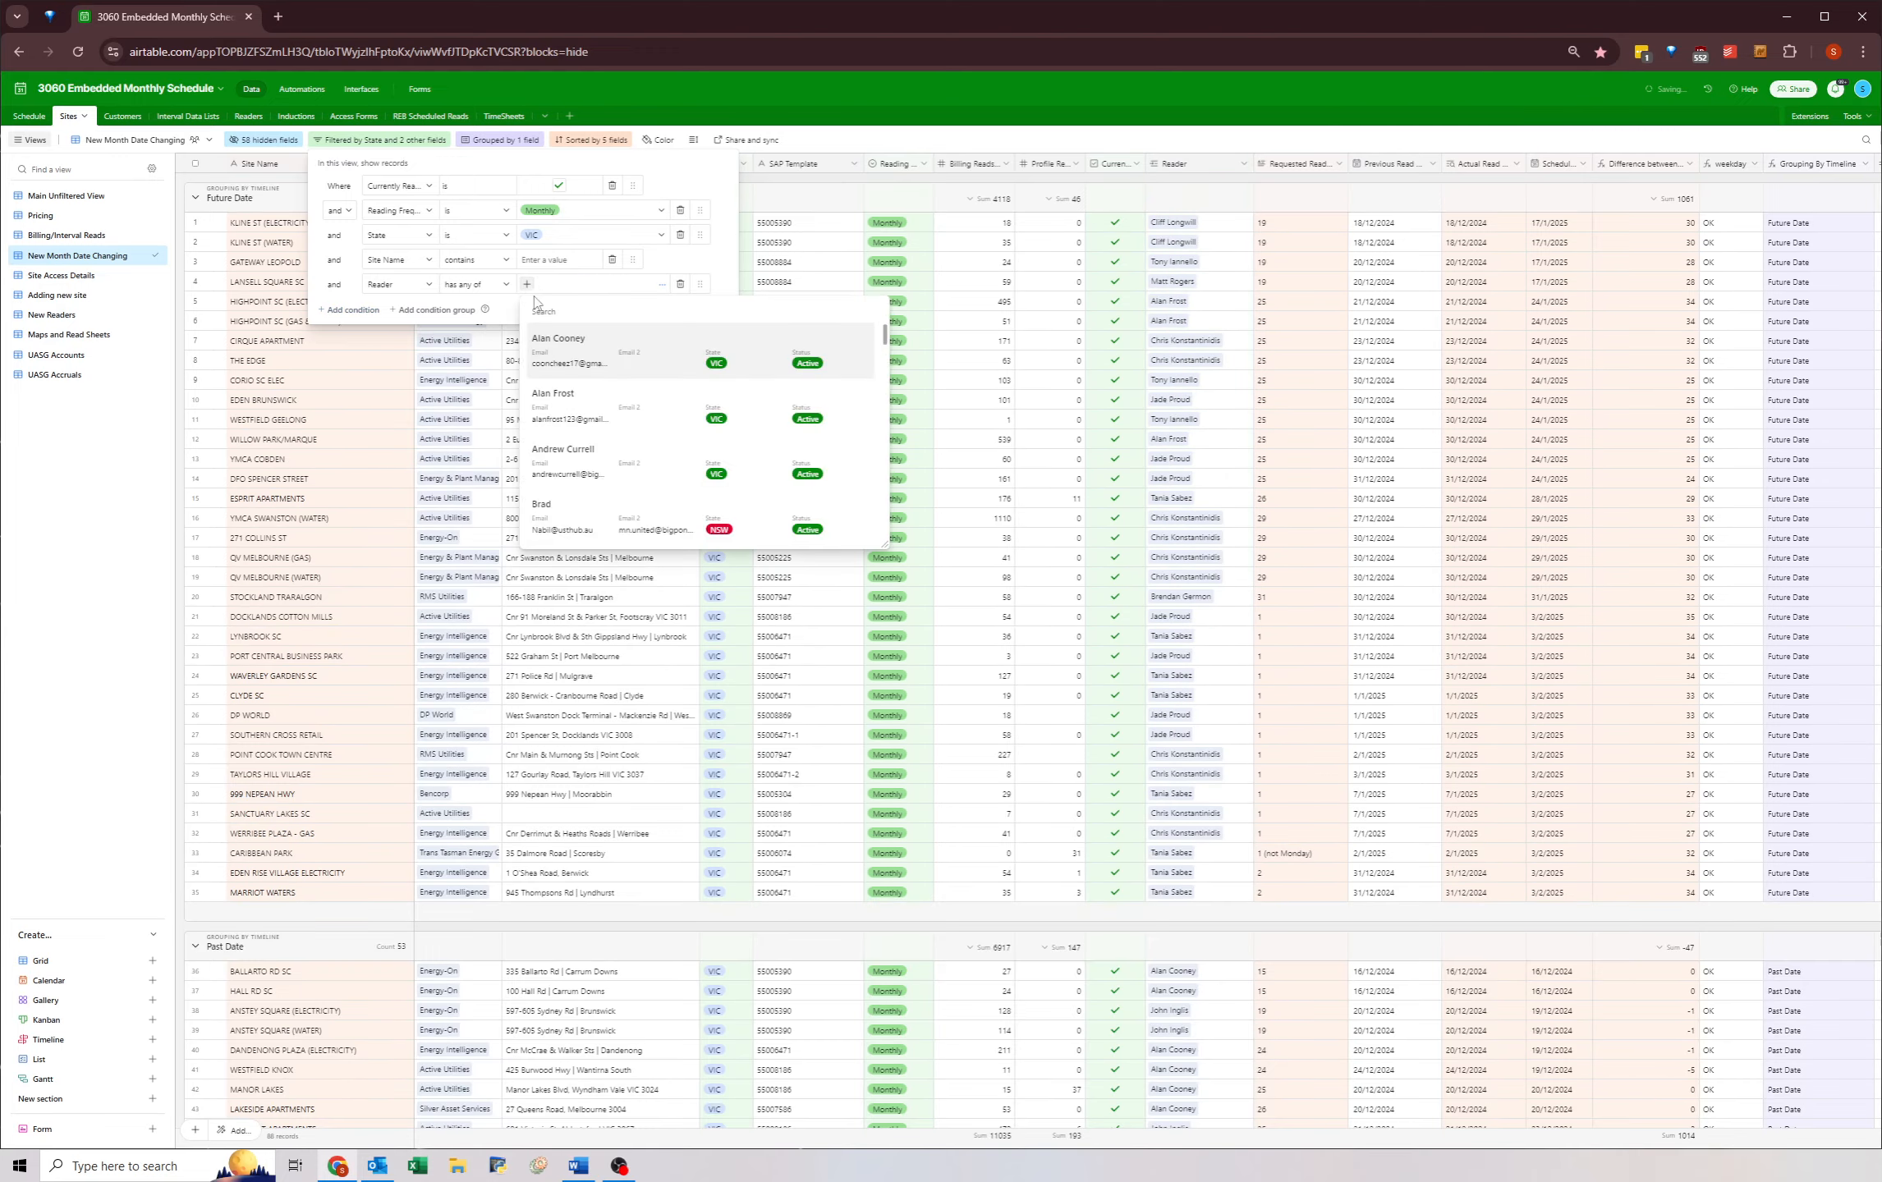
left_click(570, 348)
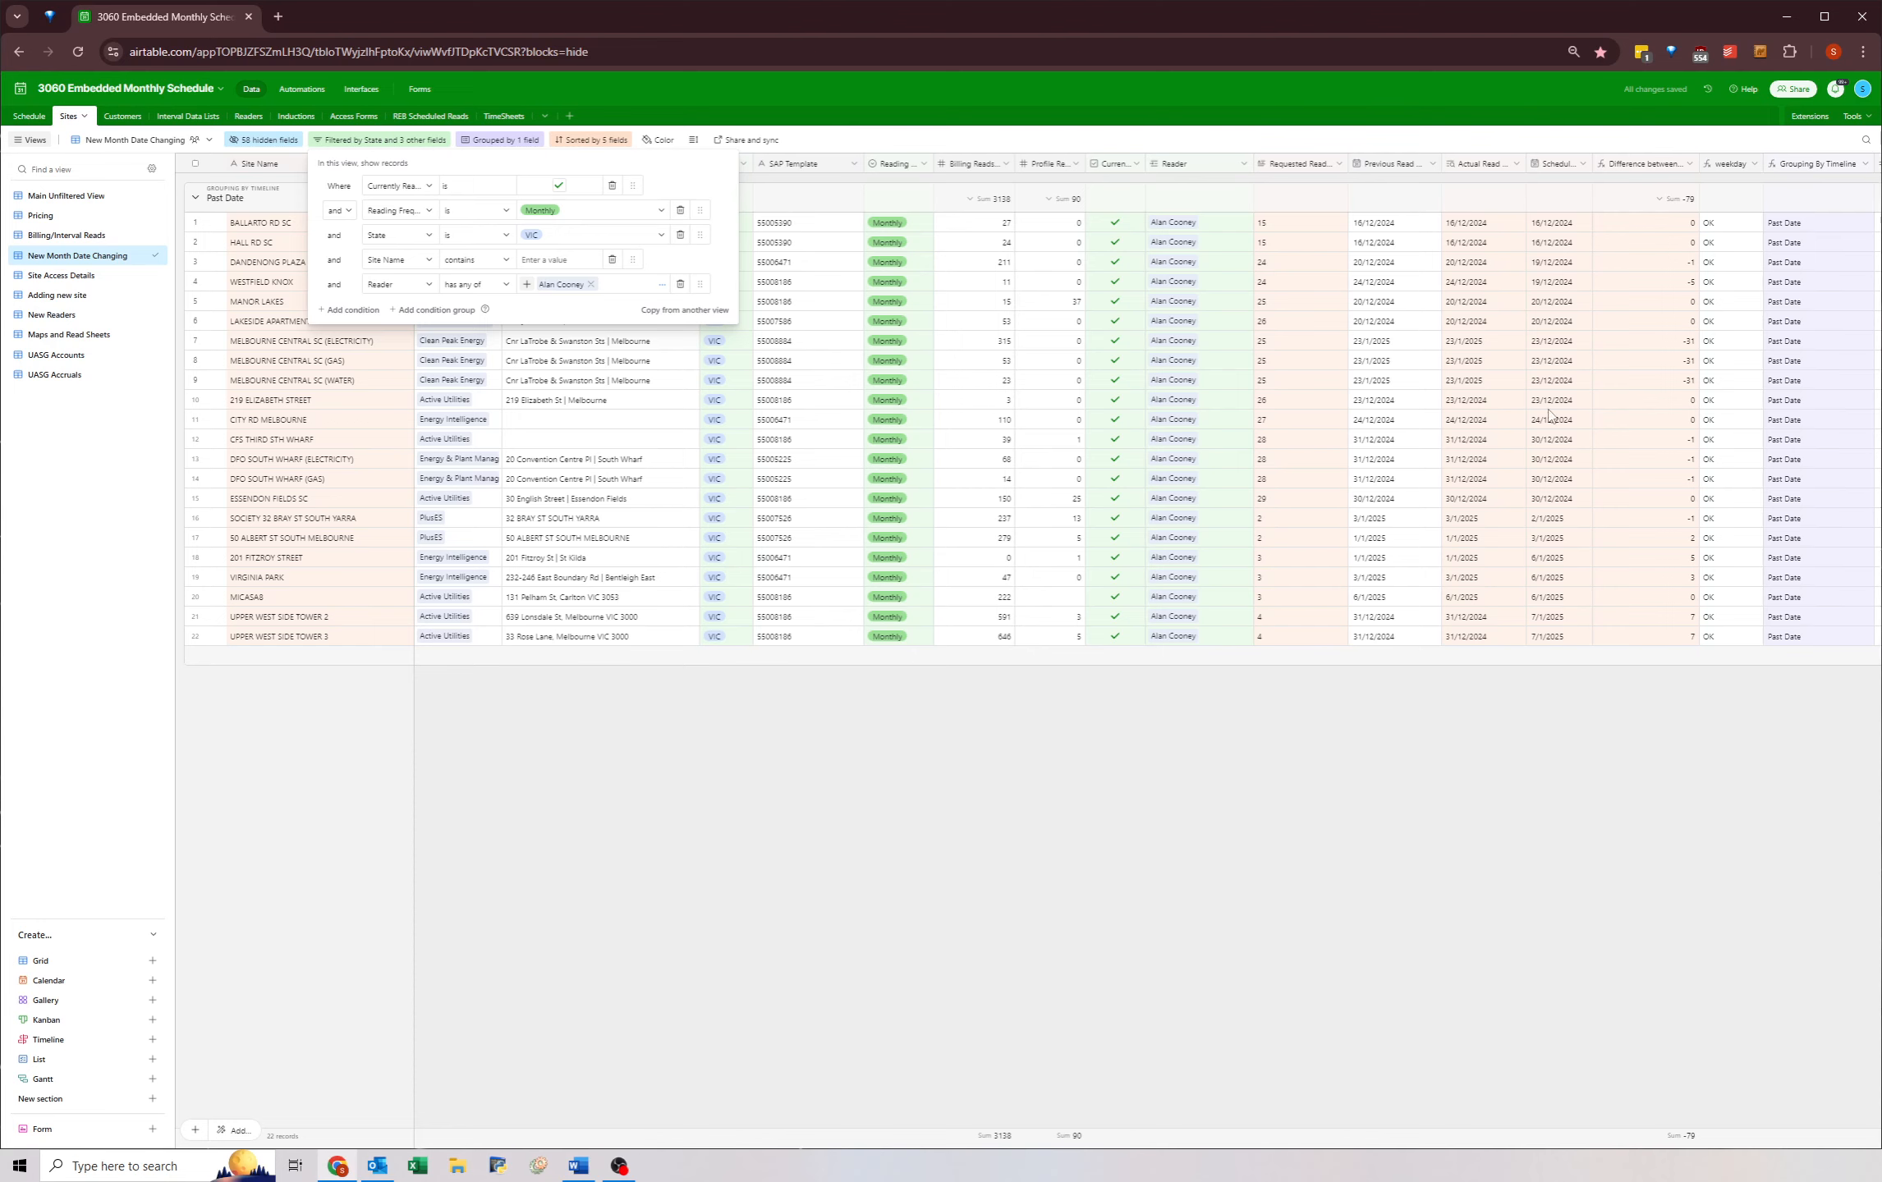
left_click(1549, 415)
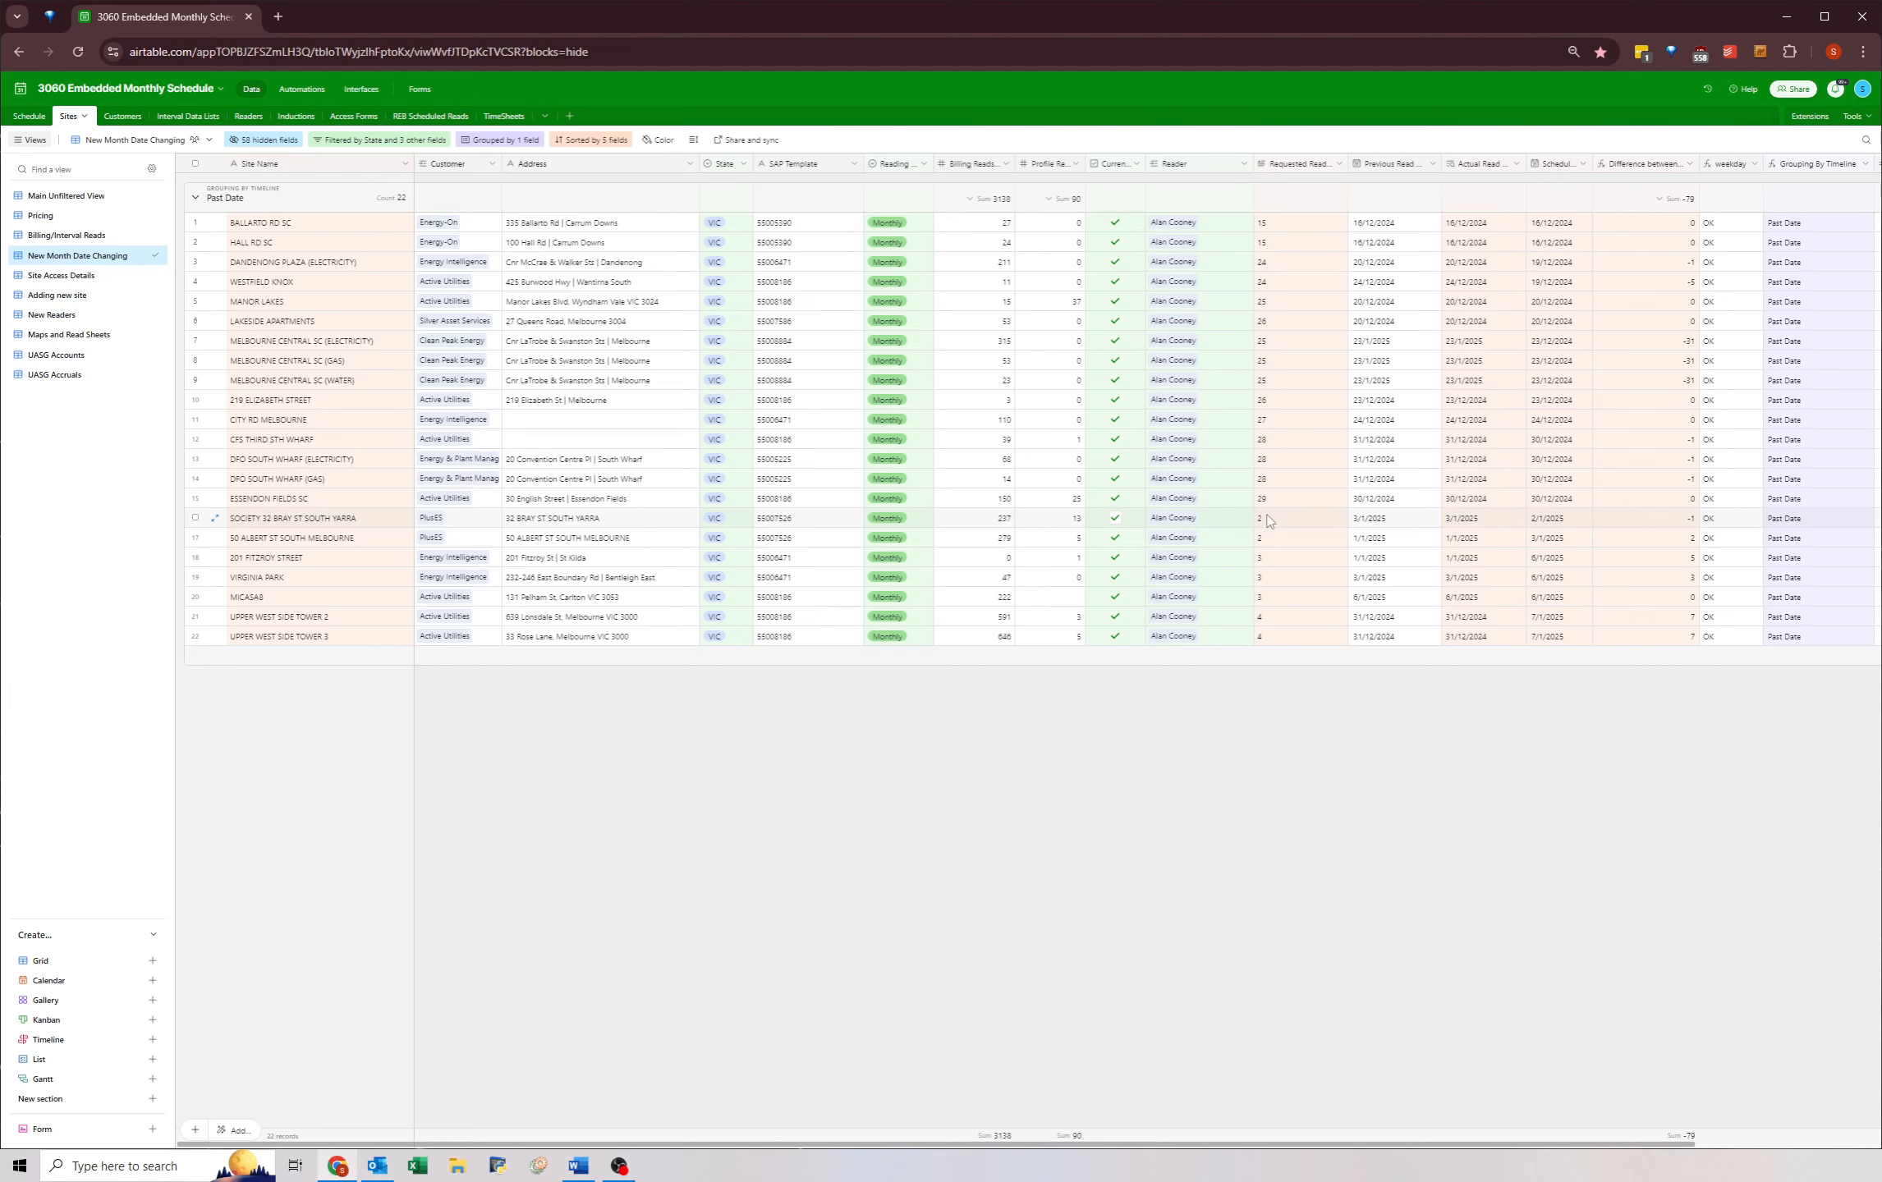
- Set the scheduled read date of the Society site in South Yarra to 3/2/2025
left_click_drag(1268, 521, 1559, 526)
double_click(1550, 522)
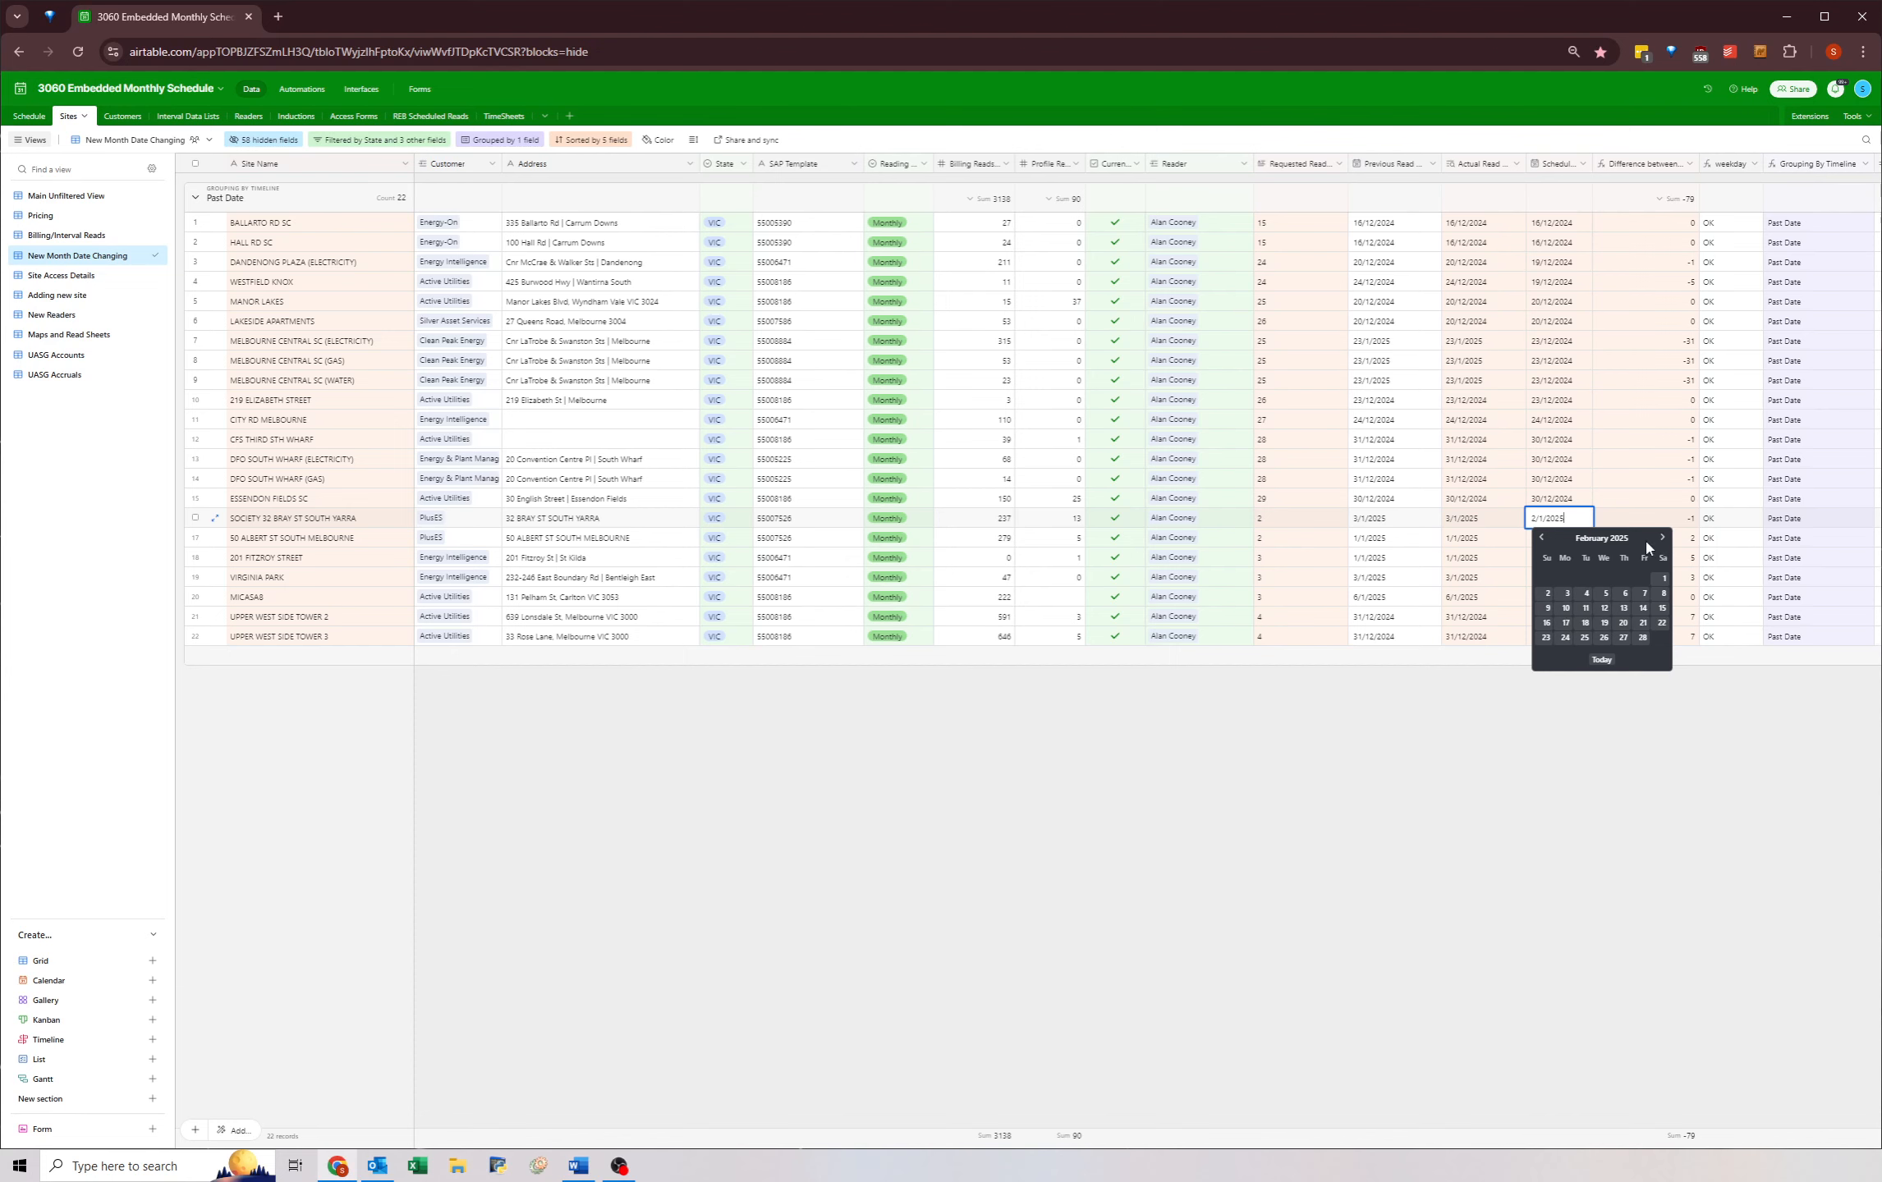
left_click(1566, 593)
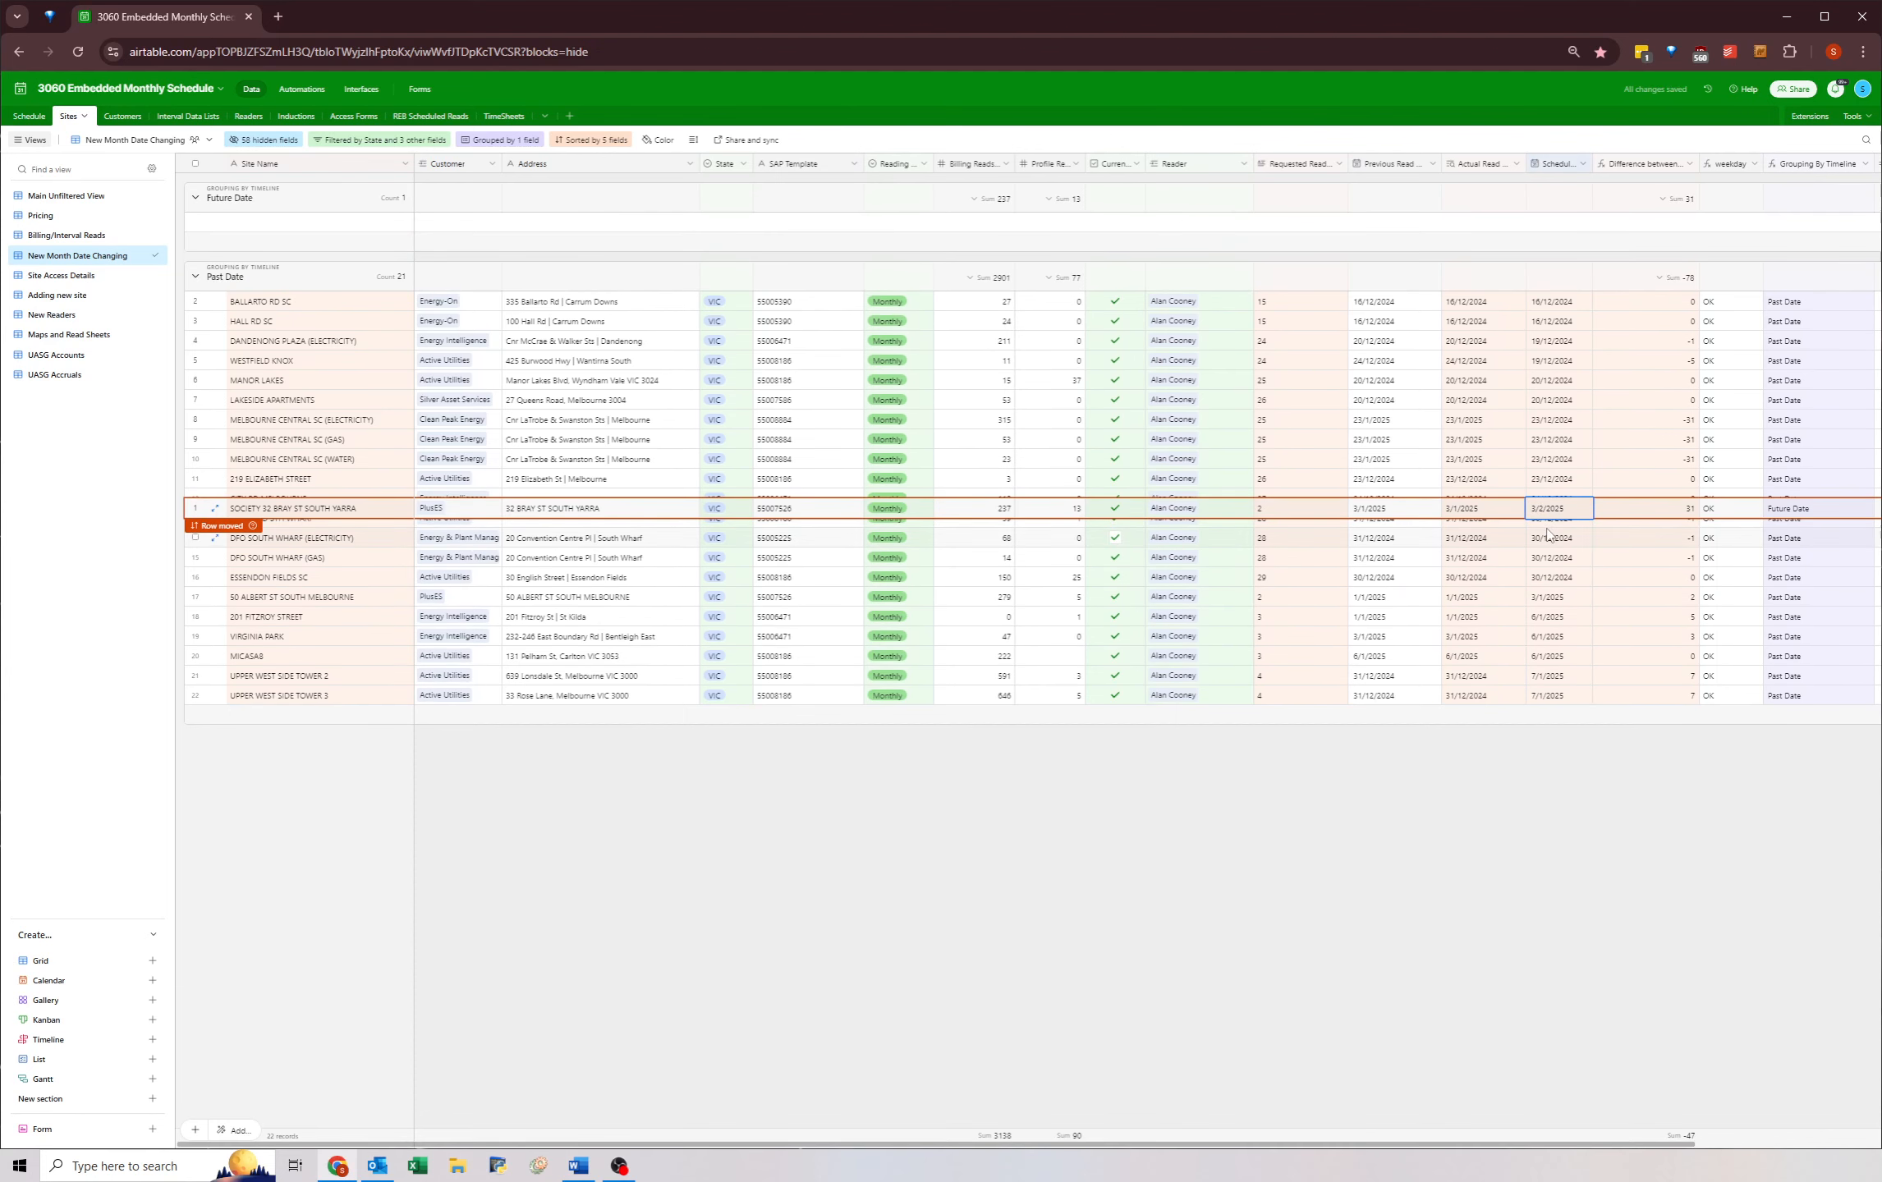
key("ctrl+c")
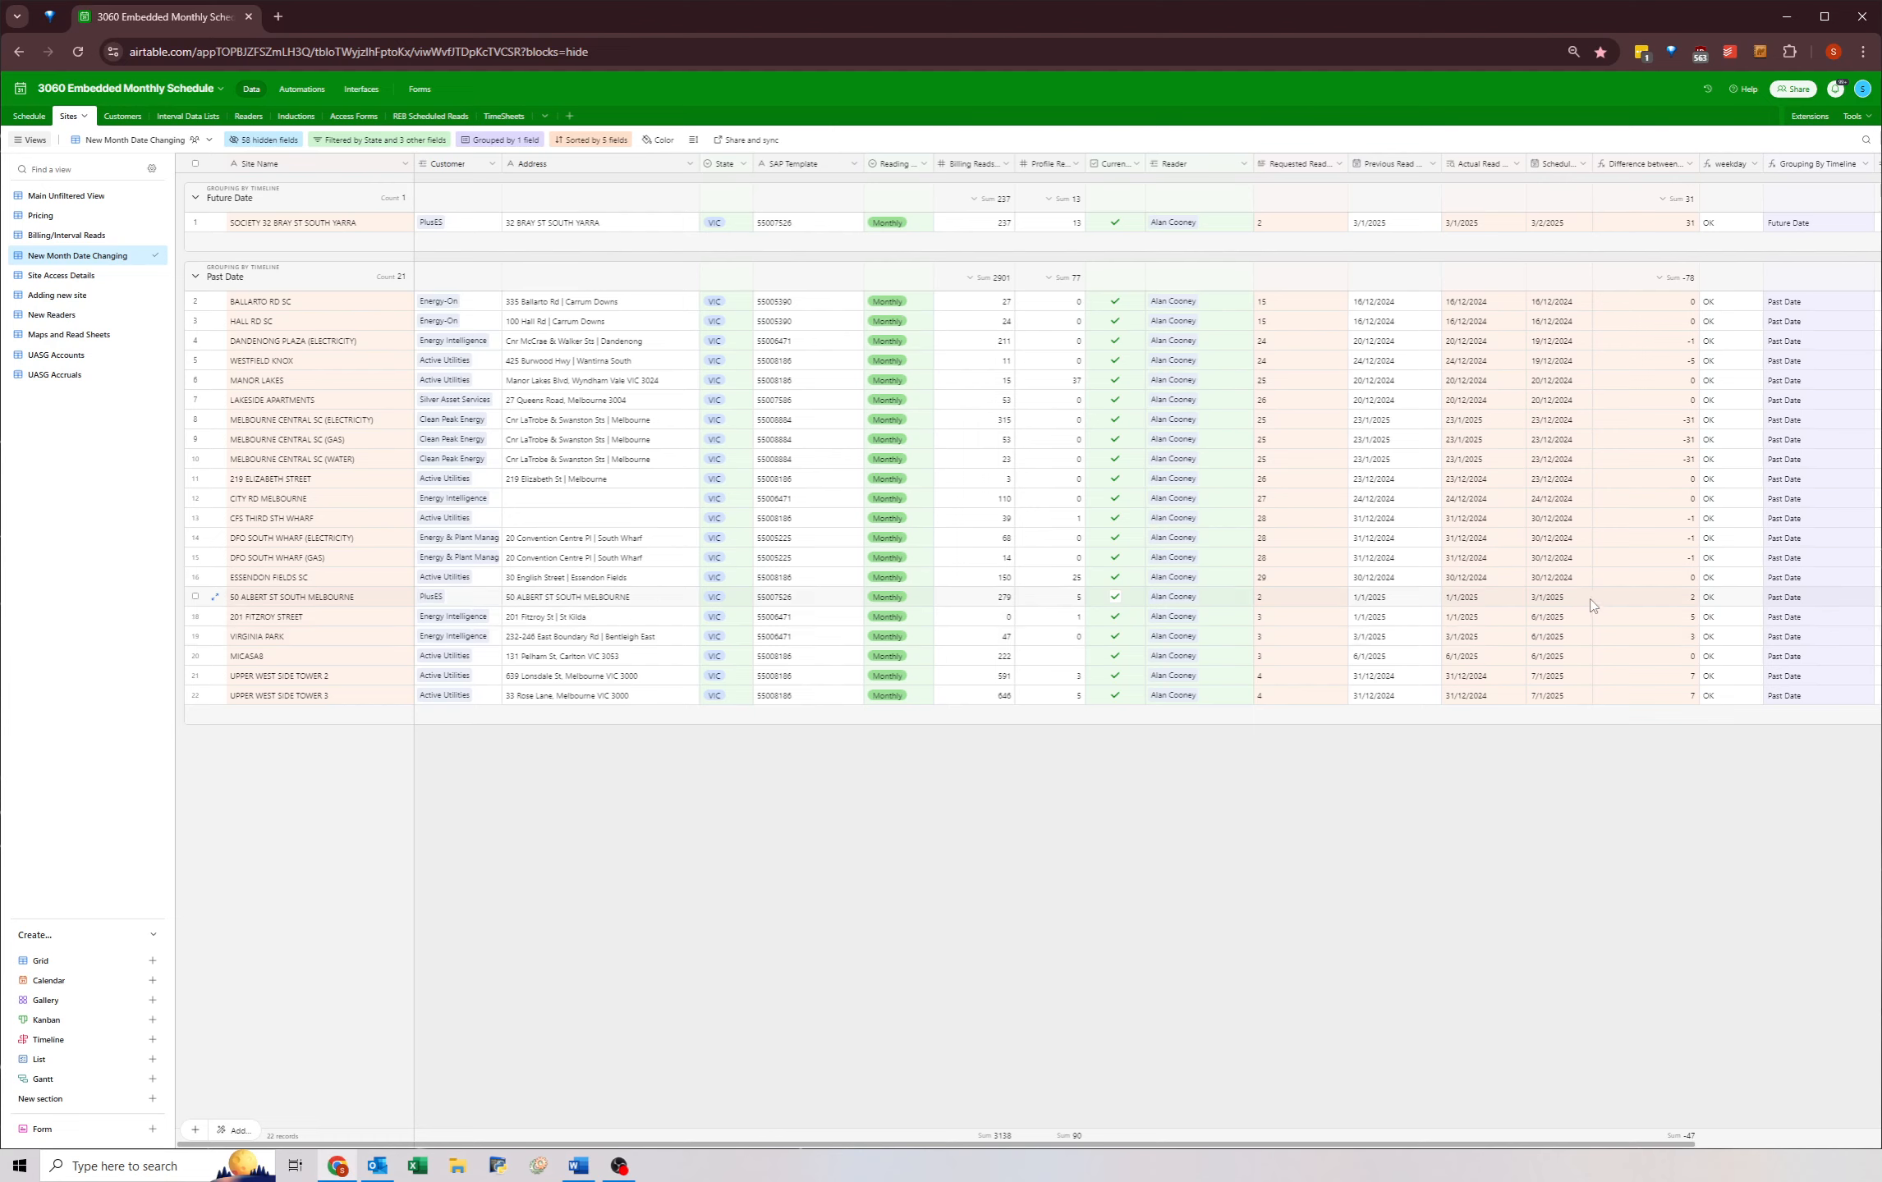
- Set the scheduled read date of the Albert St South Melbourne site to 4/2/2025
left_click(1549, 601)
left_click(1549, 601)
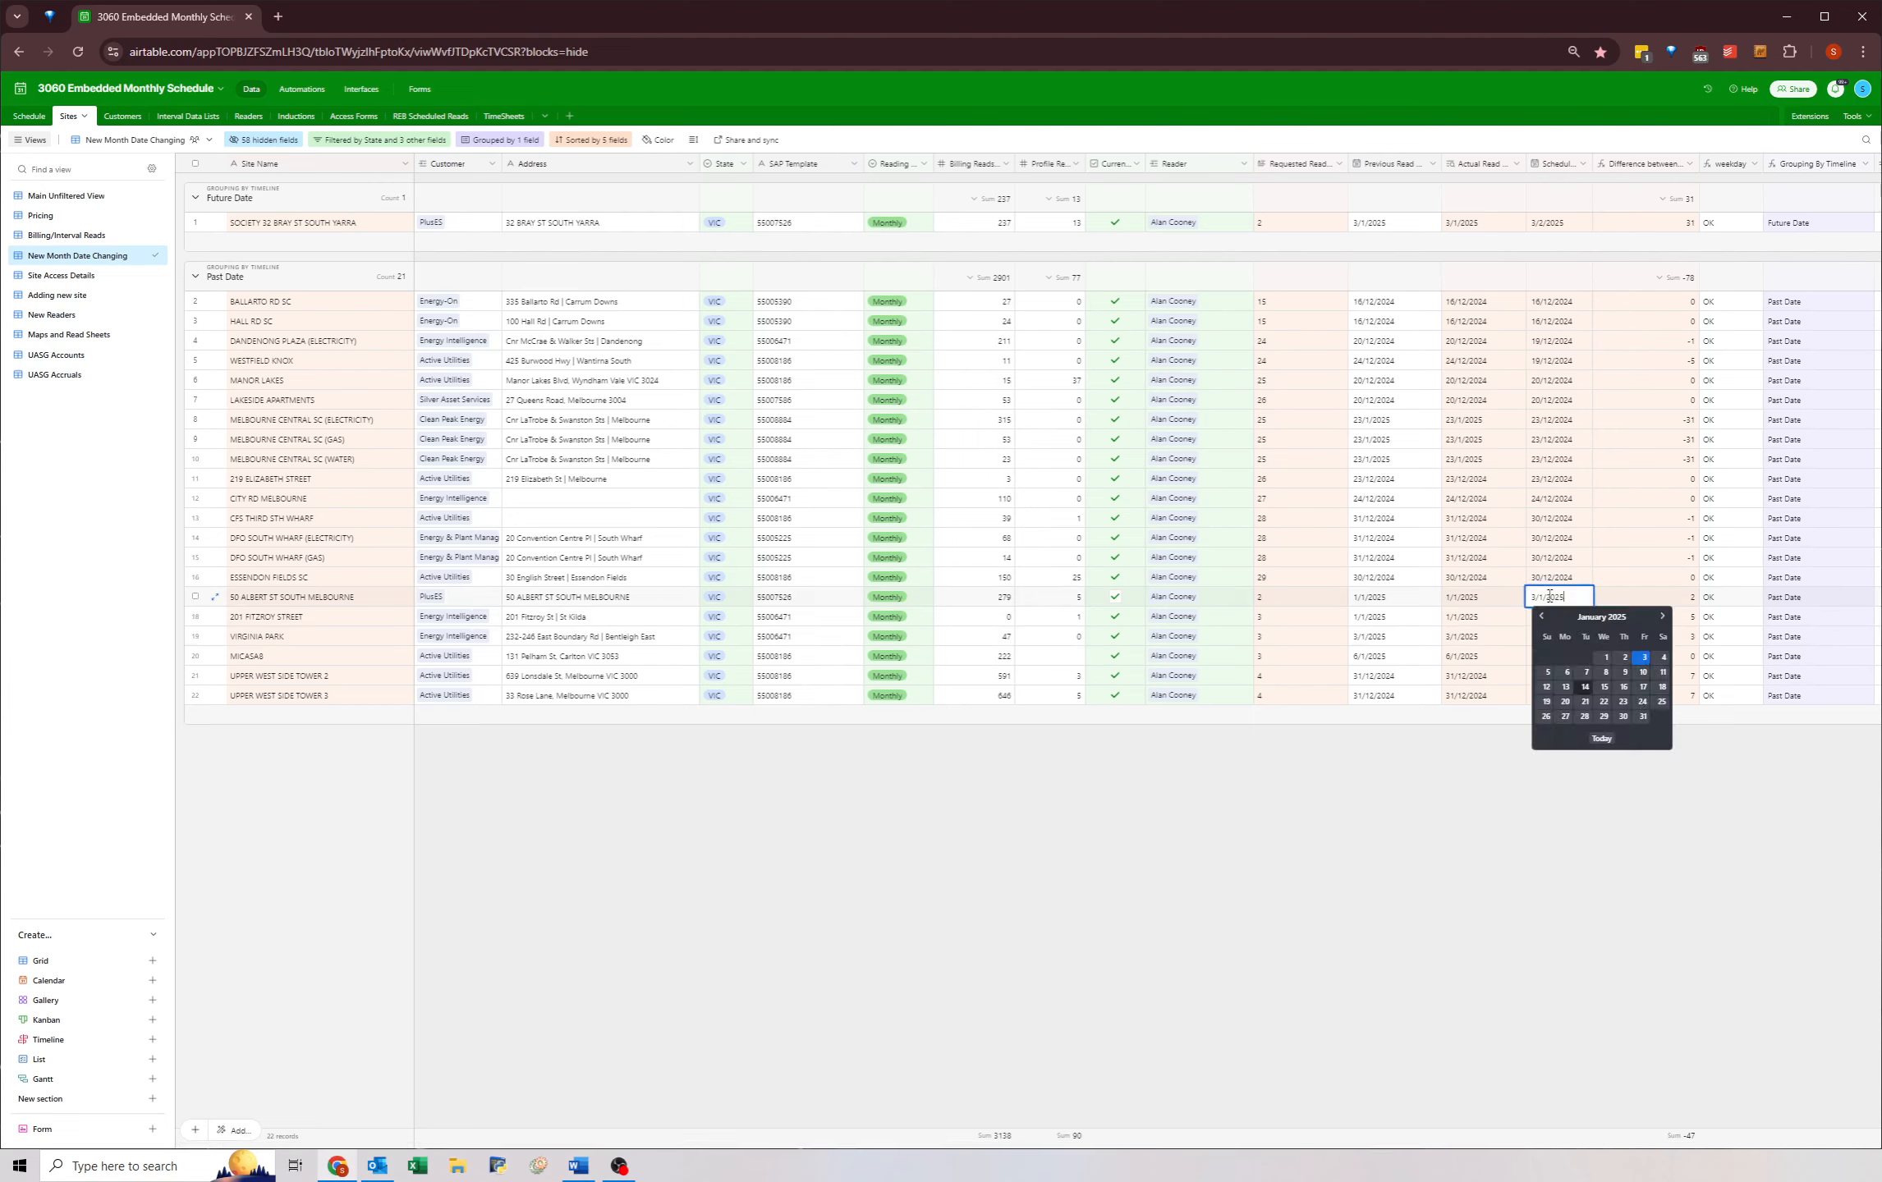
left_click(1662, 617)
left_click(1585, 671)
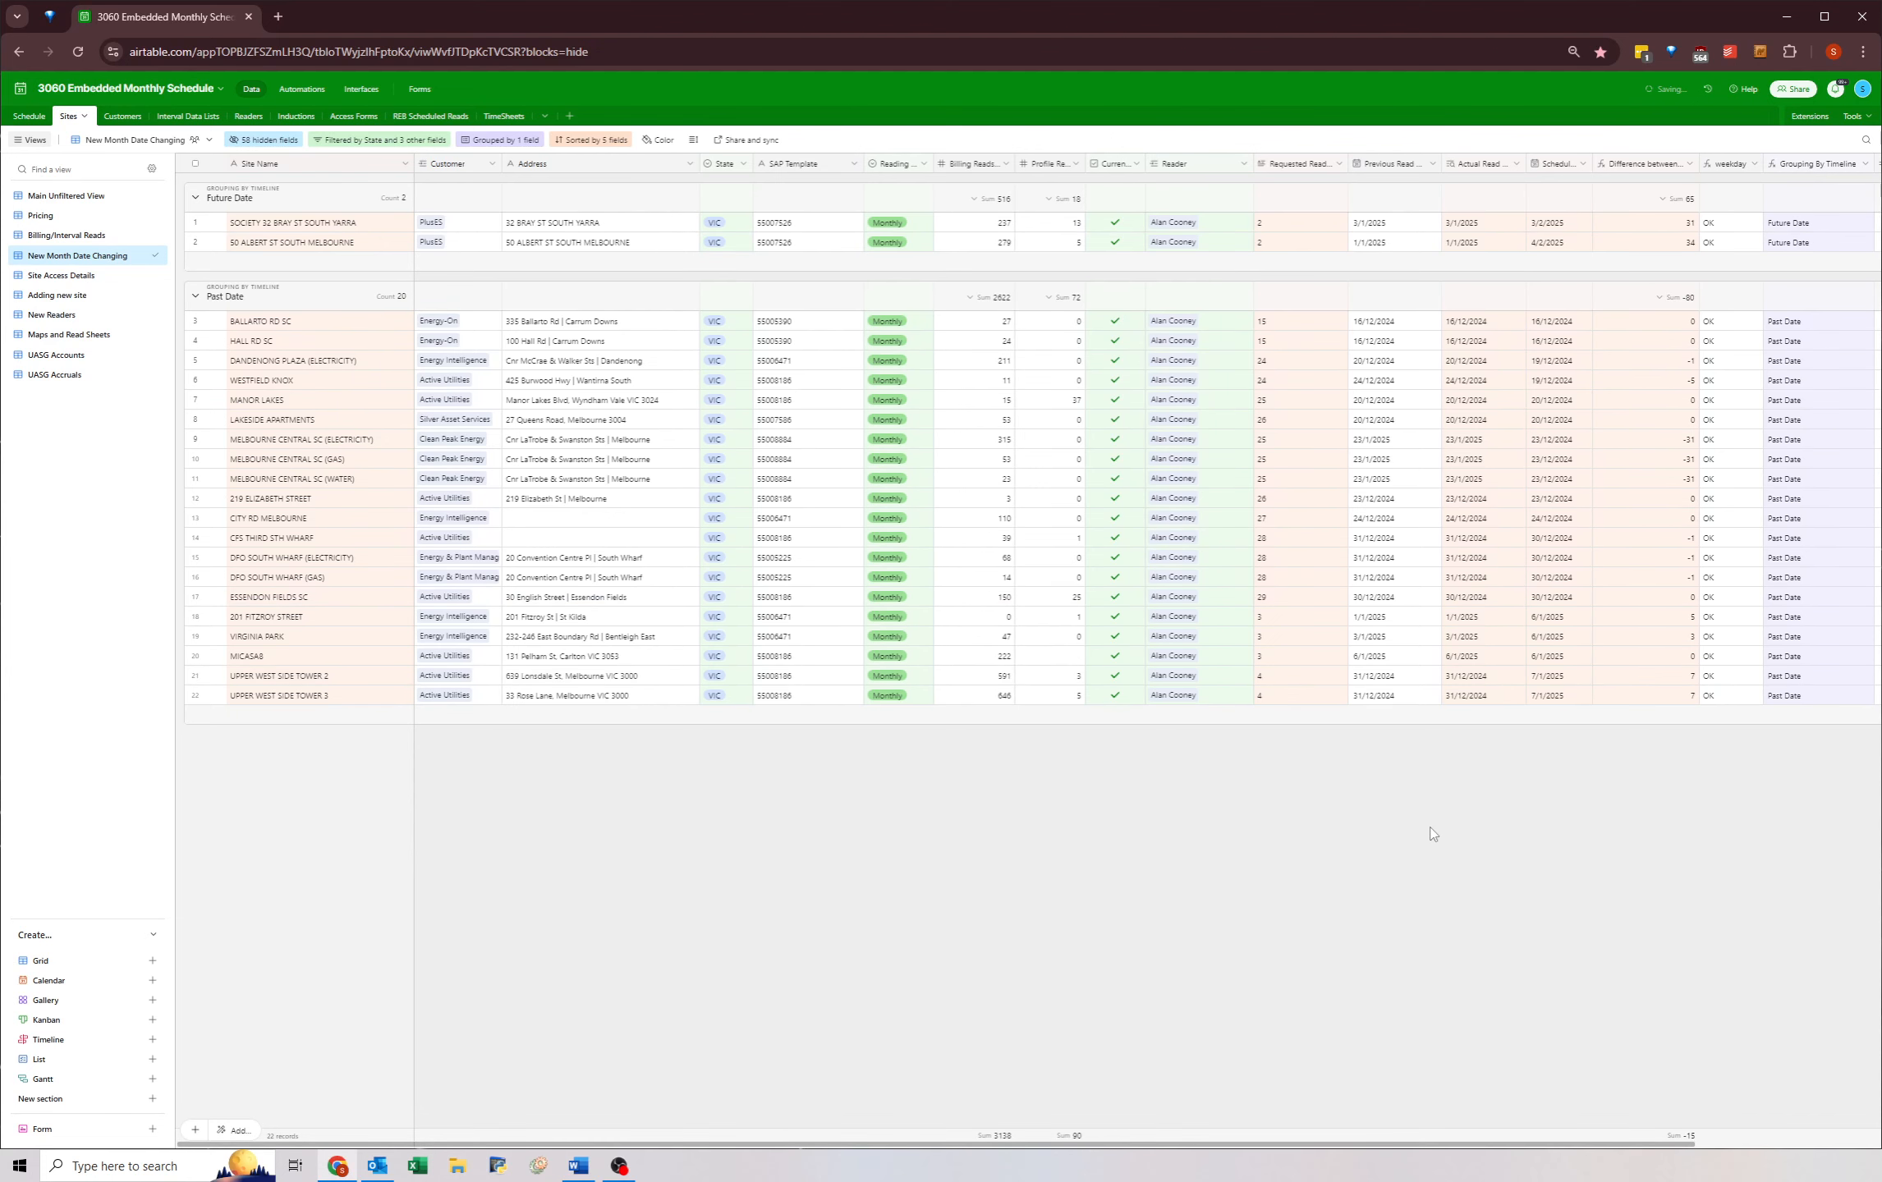
- Set the scheduled read date of the Fitzroy Street site to 4/2/2025
left_click(1550, 623)
left_click(1550, 624)
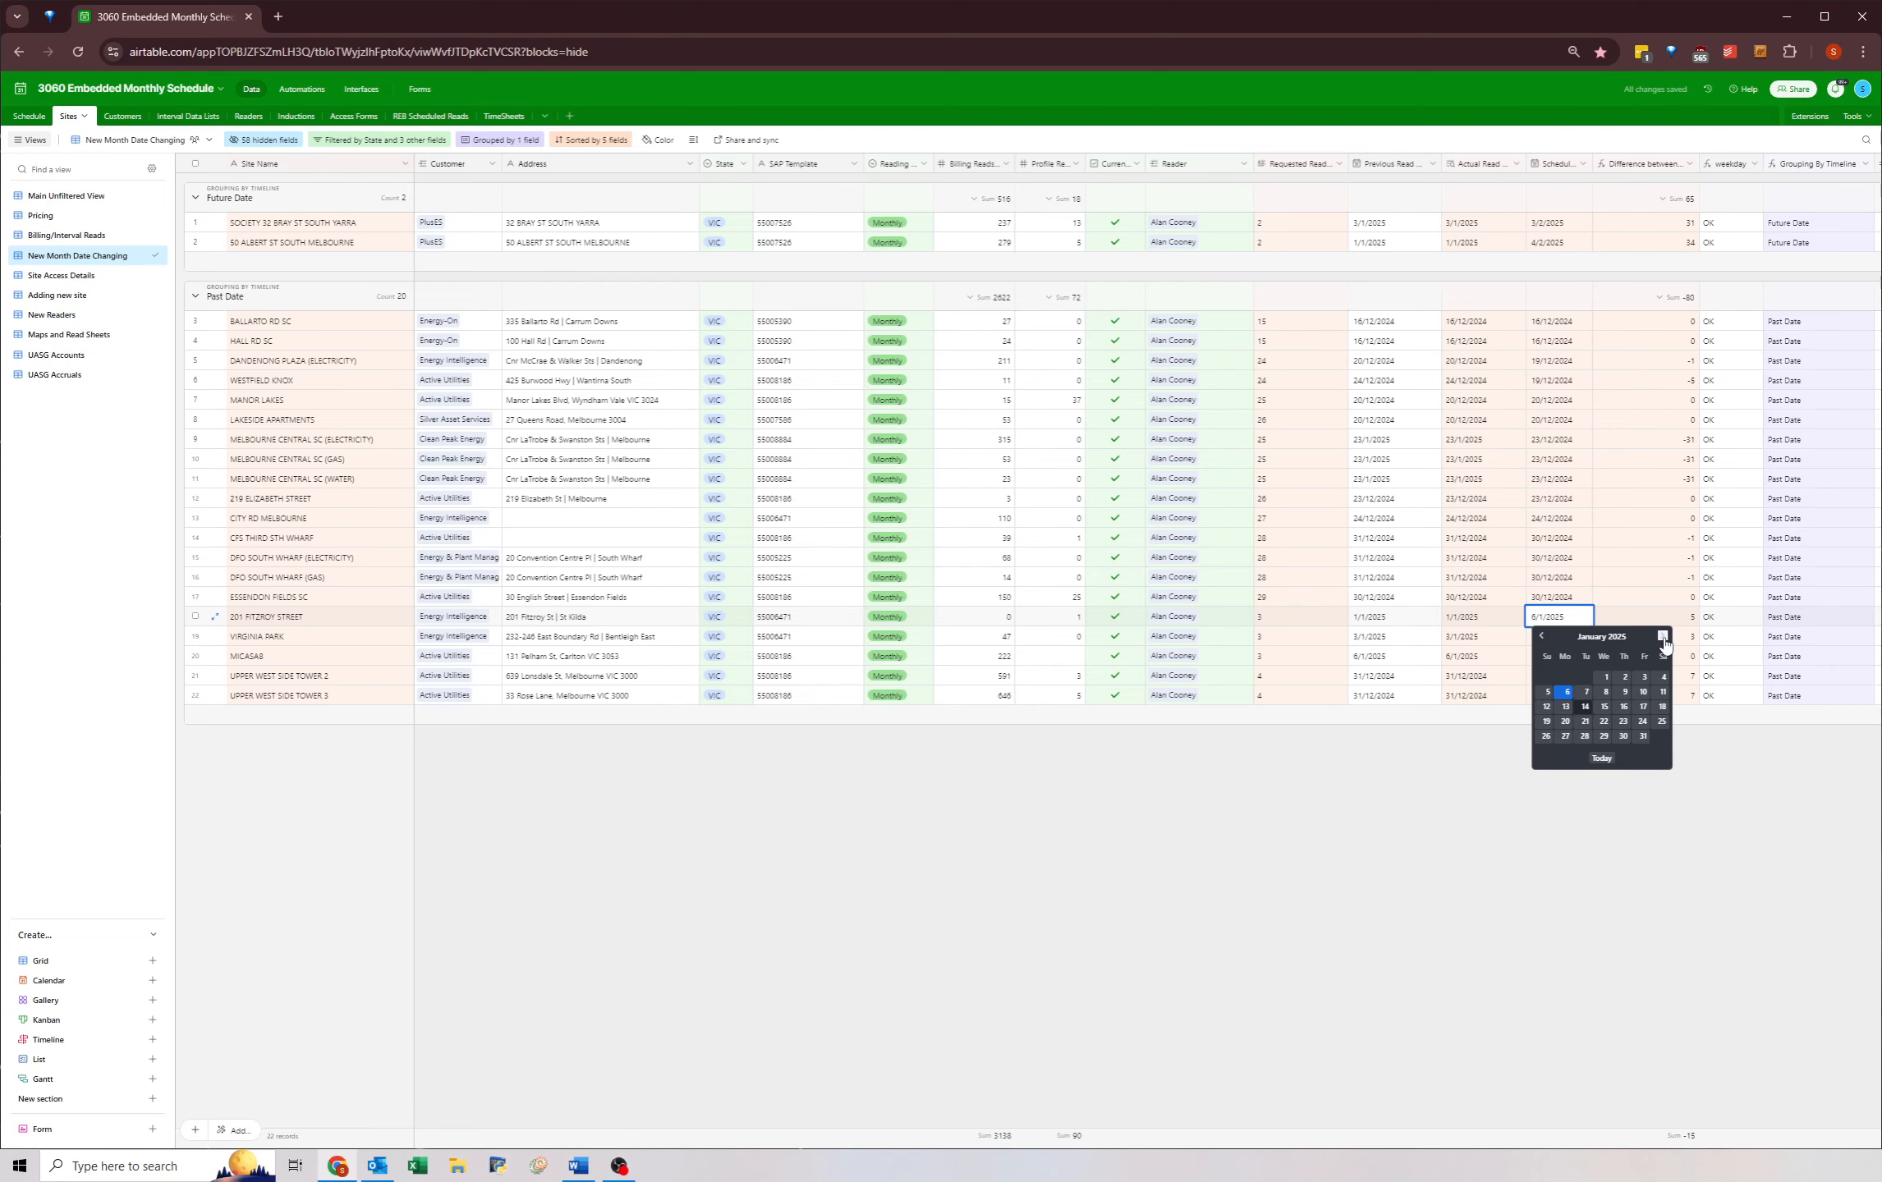
left_click(1662, 638)
left_click(1581, 695)
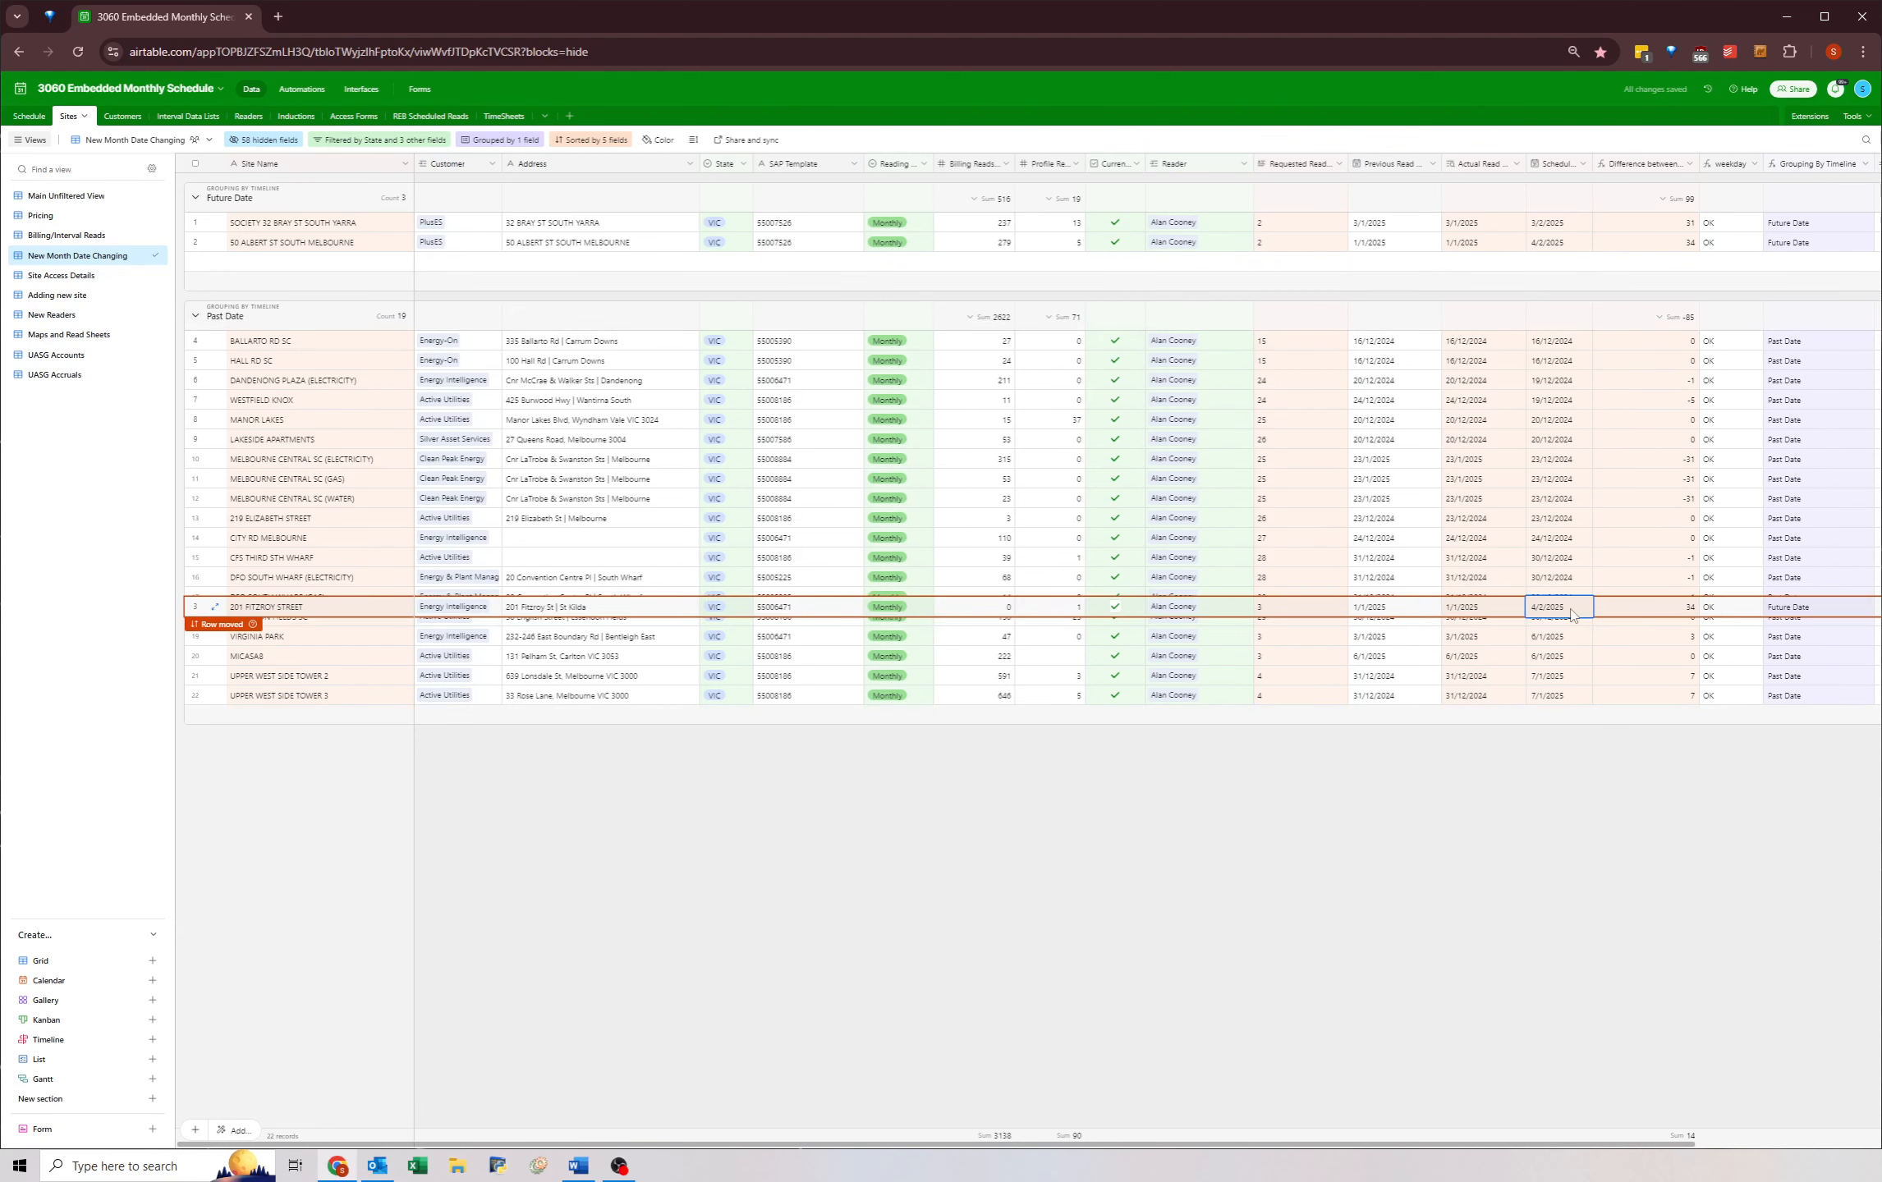
- Set the Fitzroy Street site's scheduled read date to 5/2/2025 and copy it to Virginia Park and Micasas
left_click(1564, 614)
left_click(1602, 687)
key("ctrl+c")
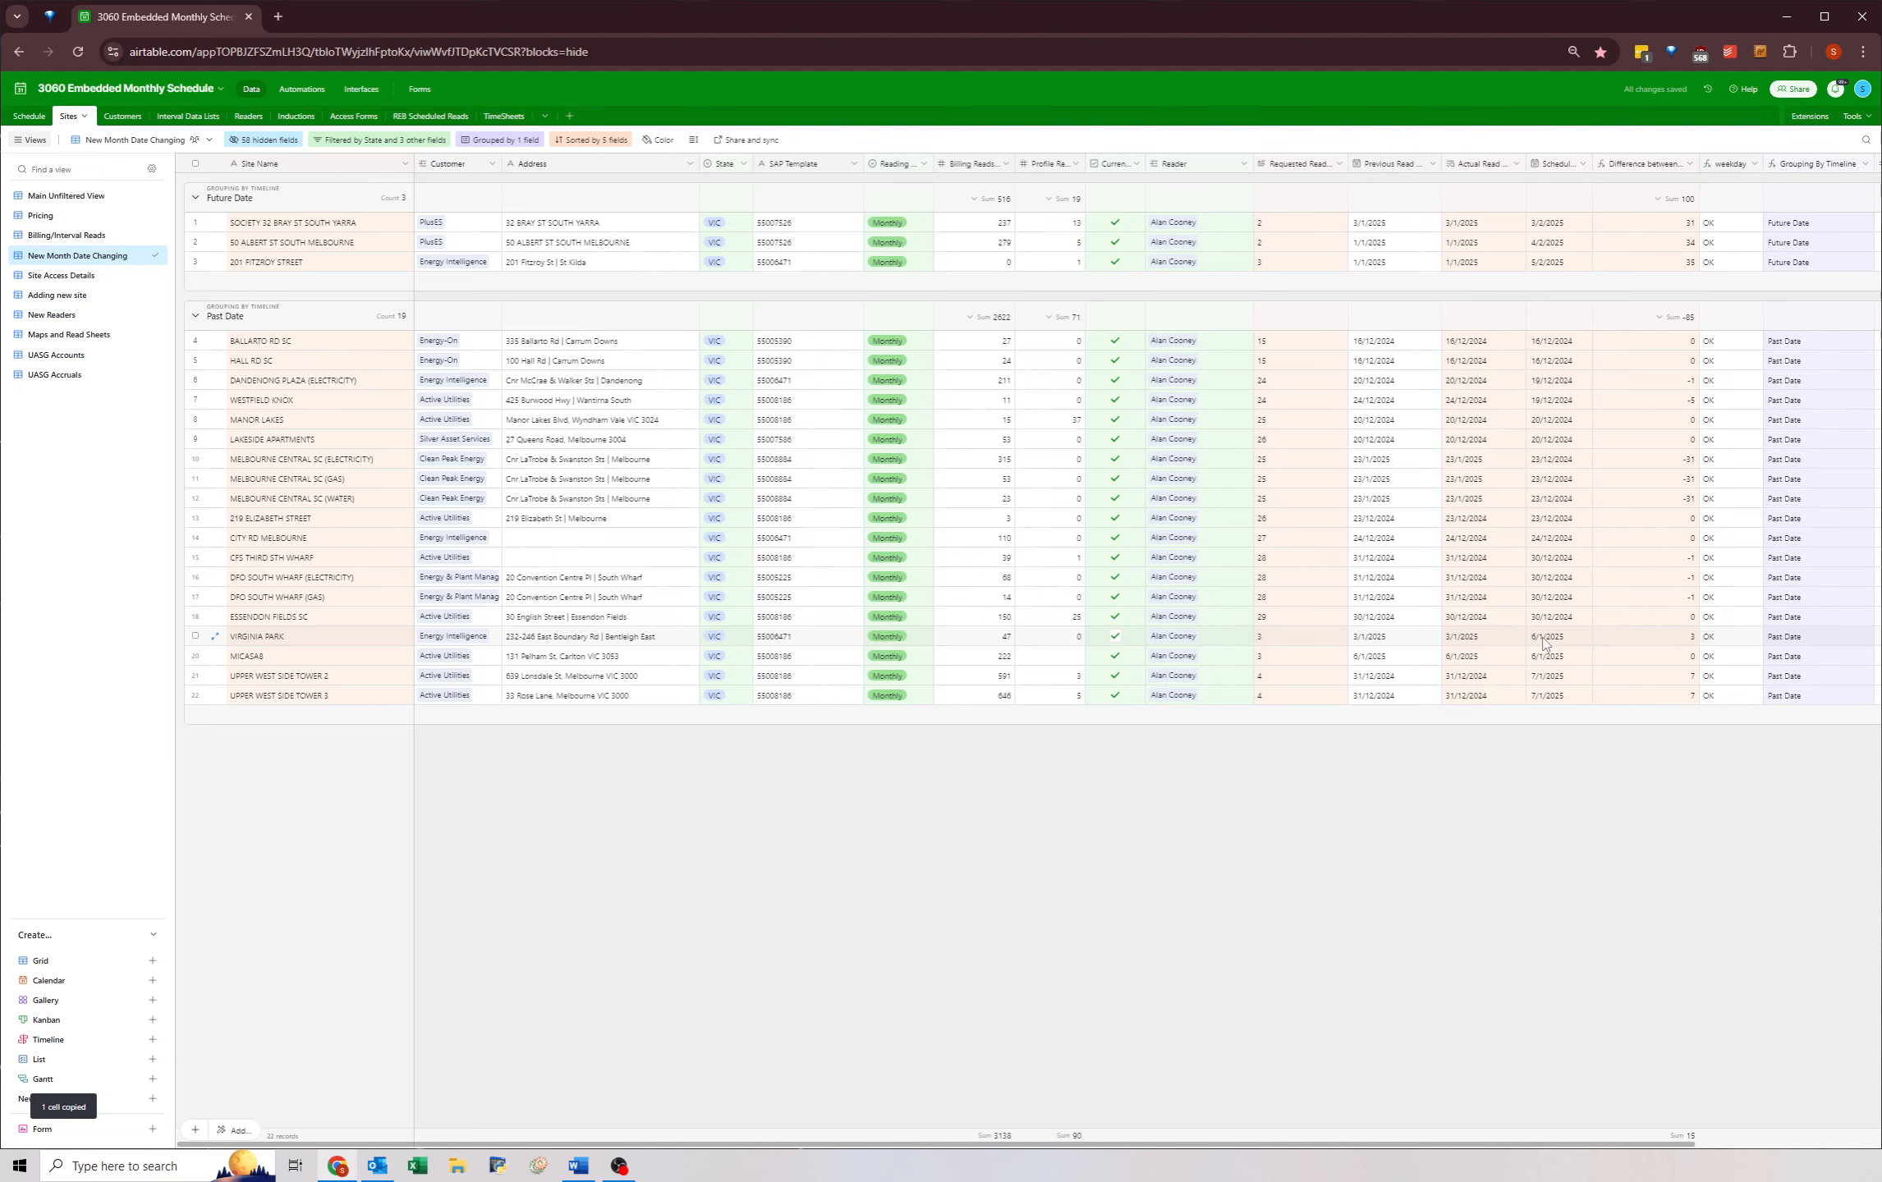
left_click_drag(1543, 642, 1545, 662)
key("ctrl+v")
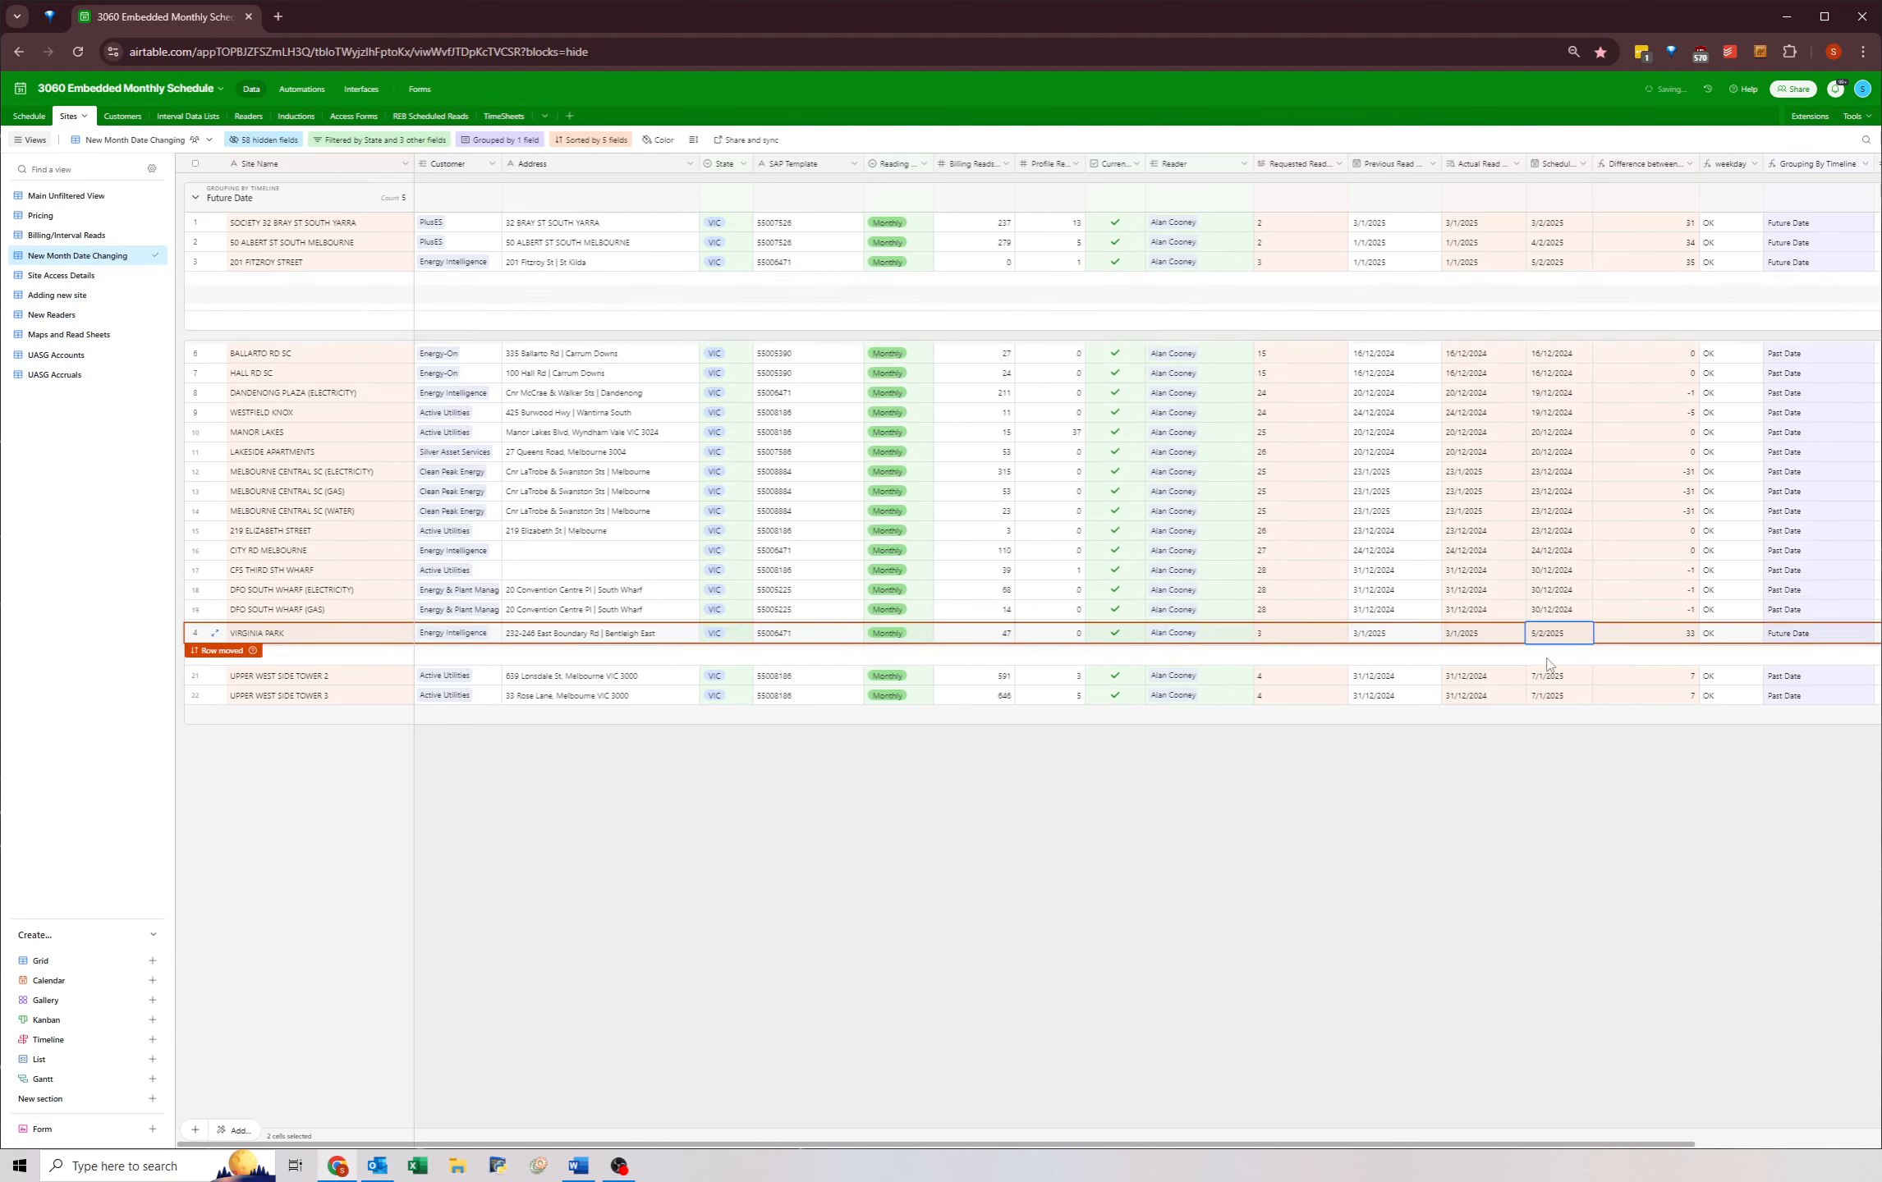
- Review the requested read days and scheduled dates of the Fitzroy Street, Virginia Park and Micasas sites
left_click(1277, 241)
left_click(1283, 282)
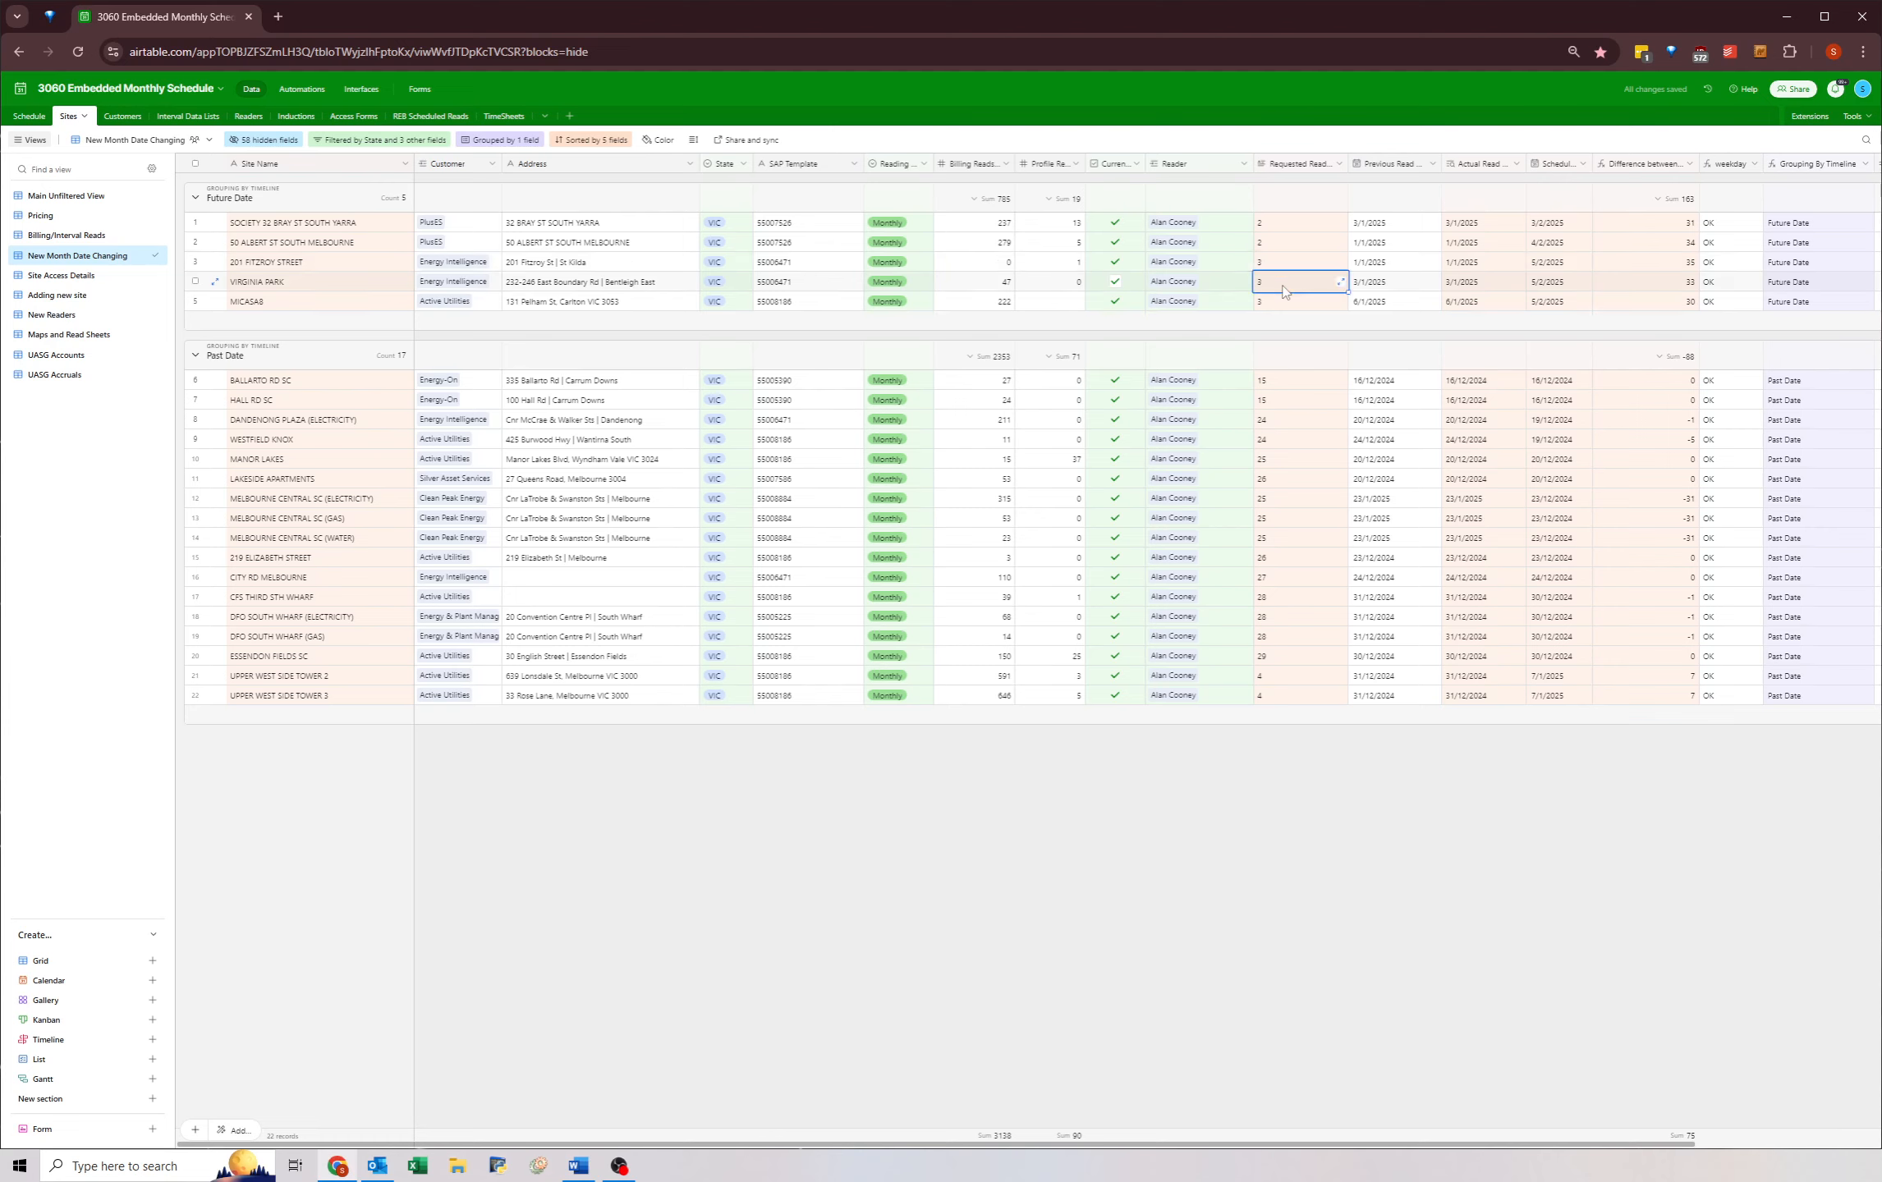
left_click_drag(1564, 263, 1559, 316)
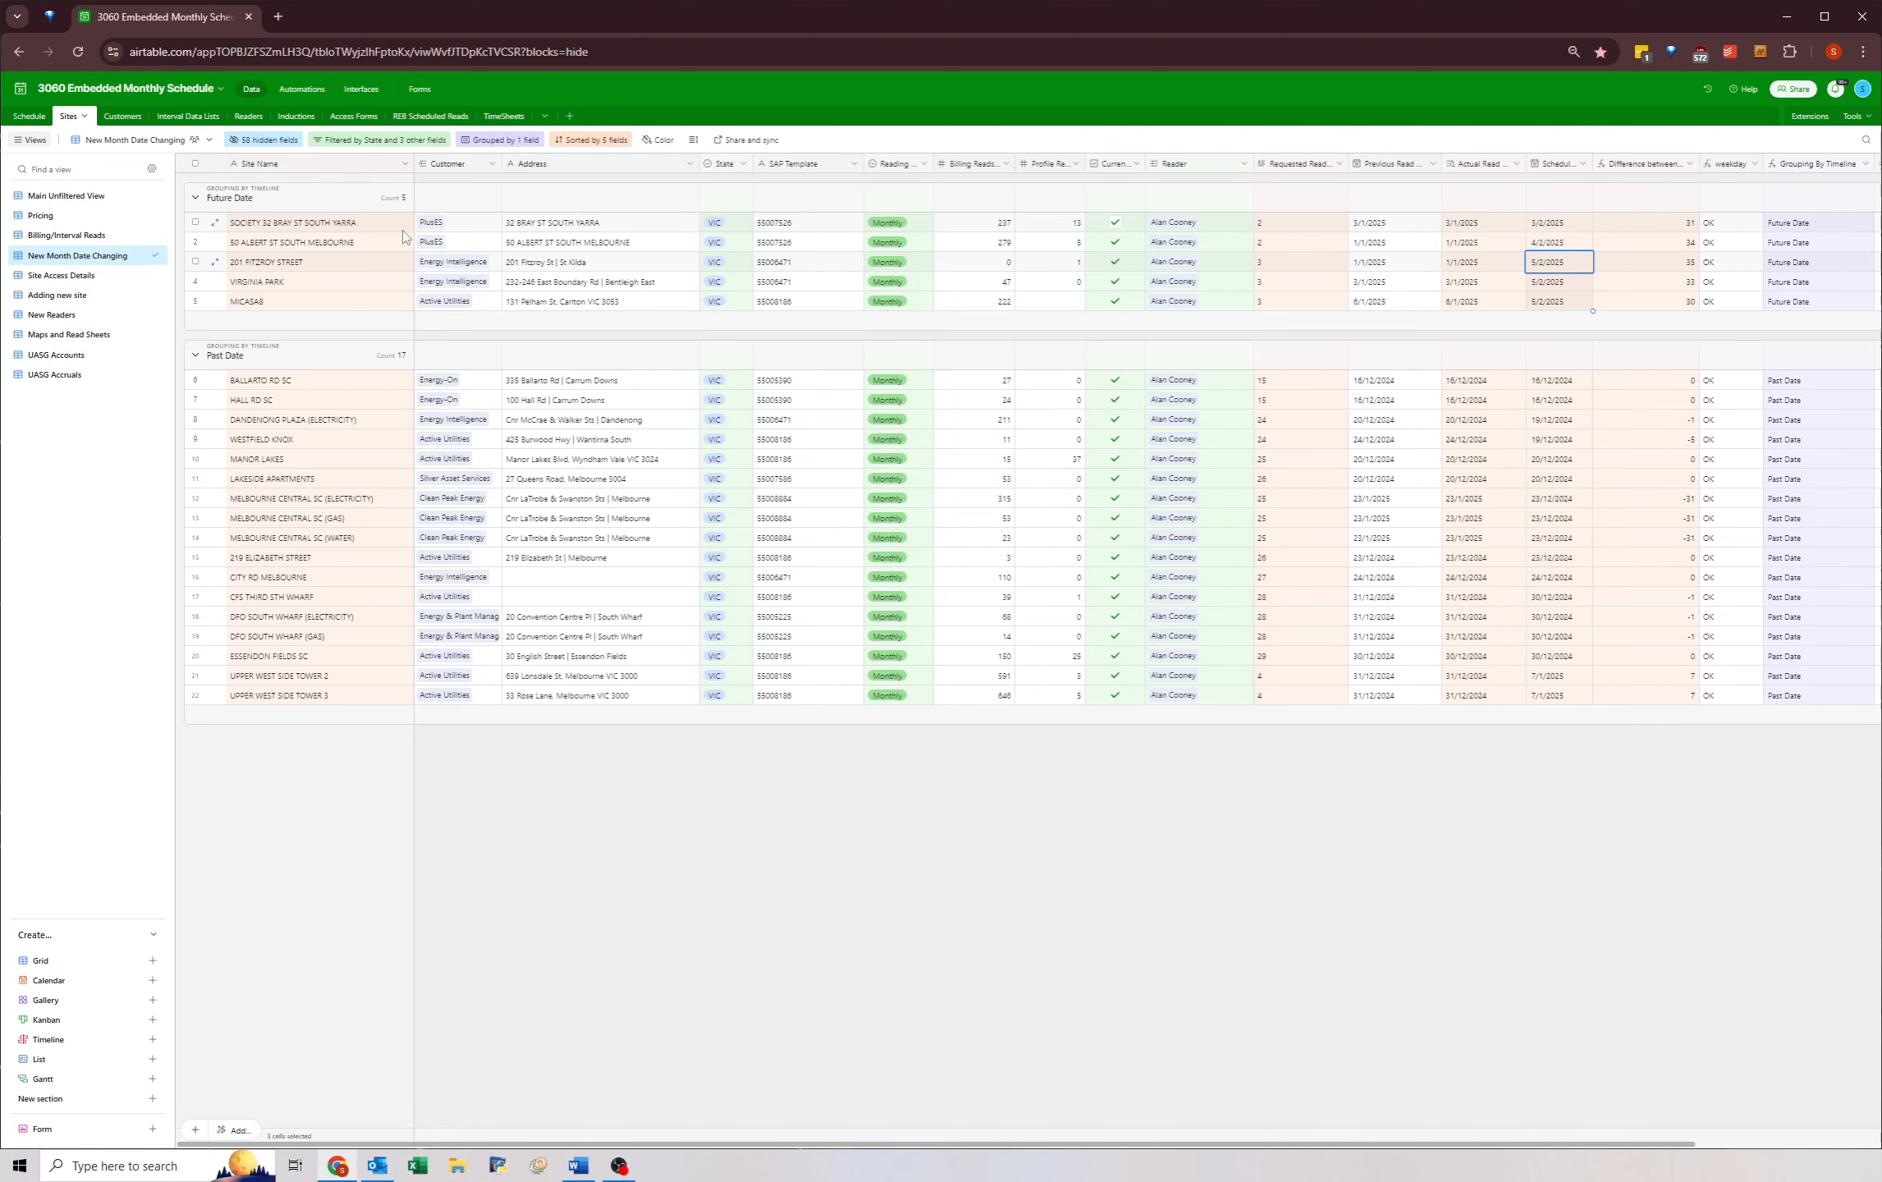
left_click_drag(336, 263, 344, 302)
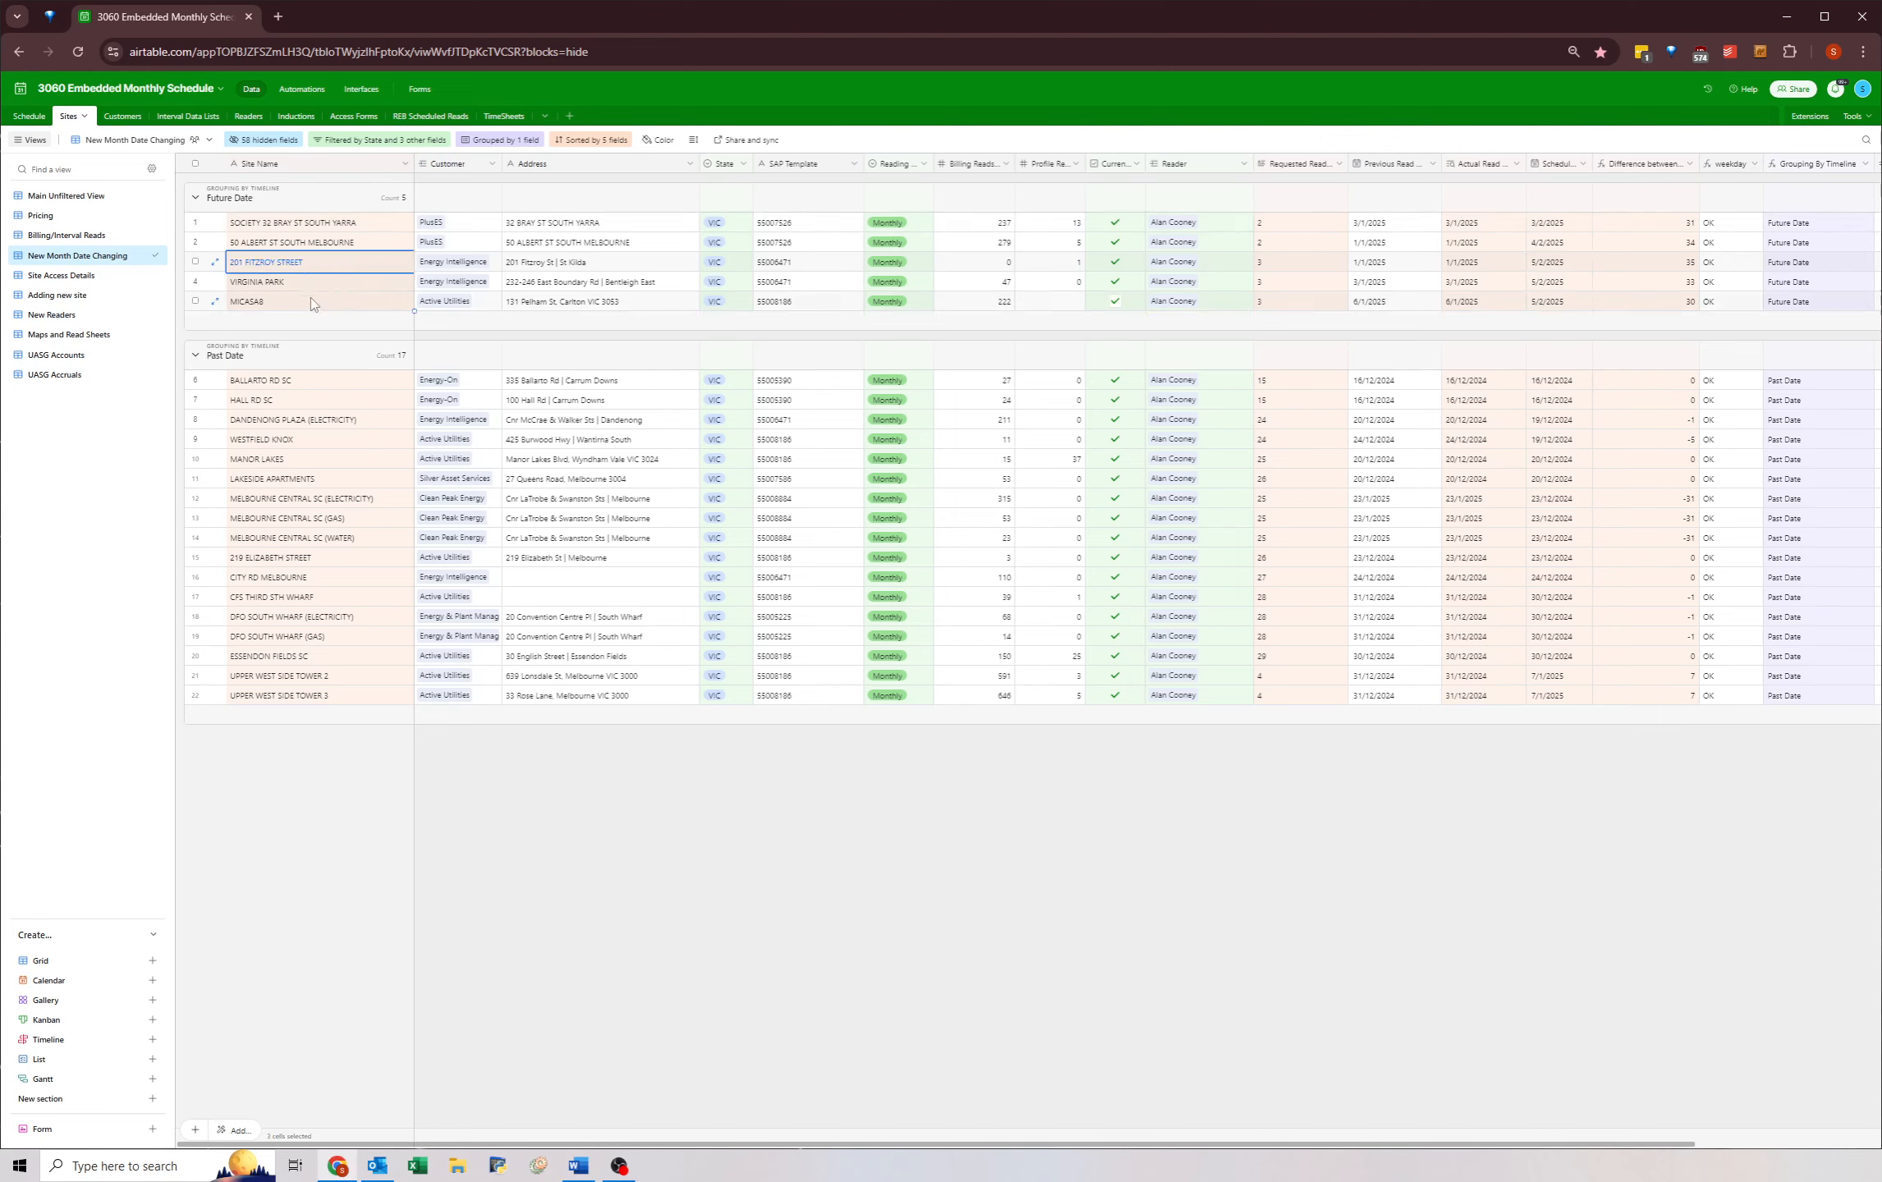
left_click(310, 300)
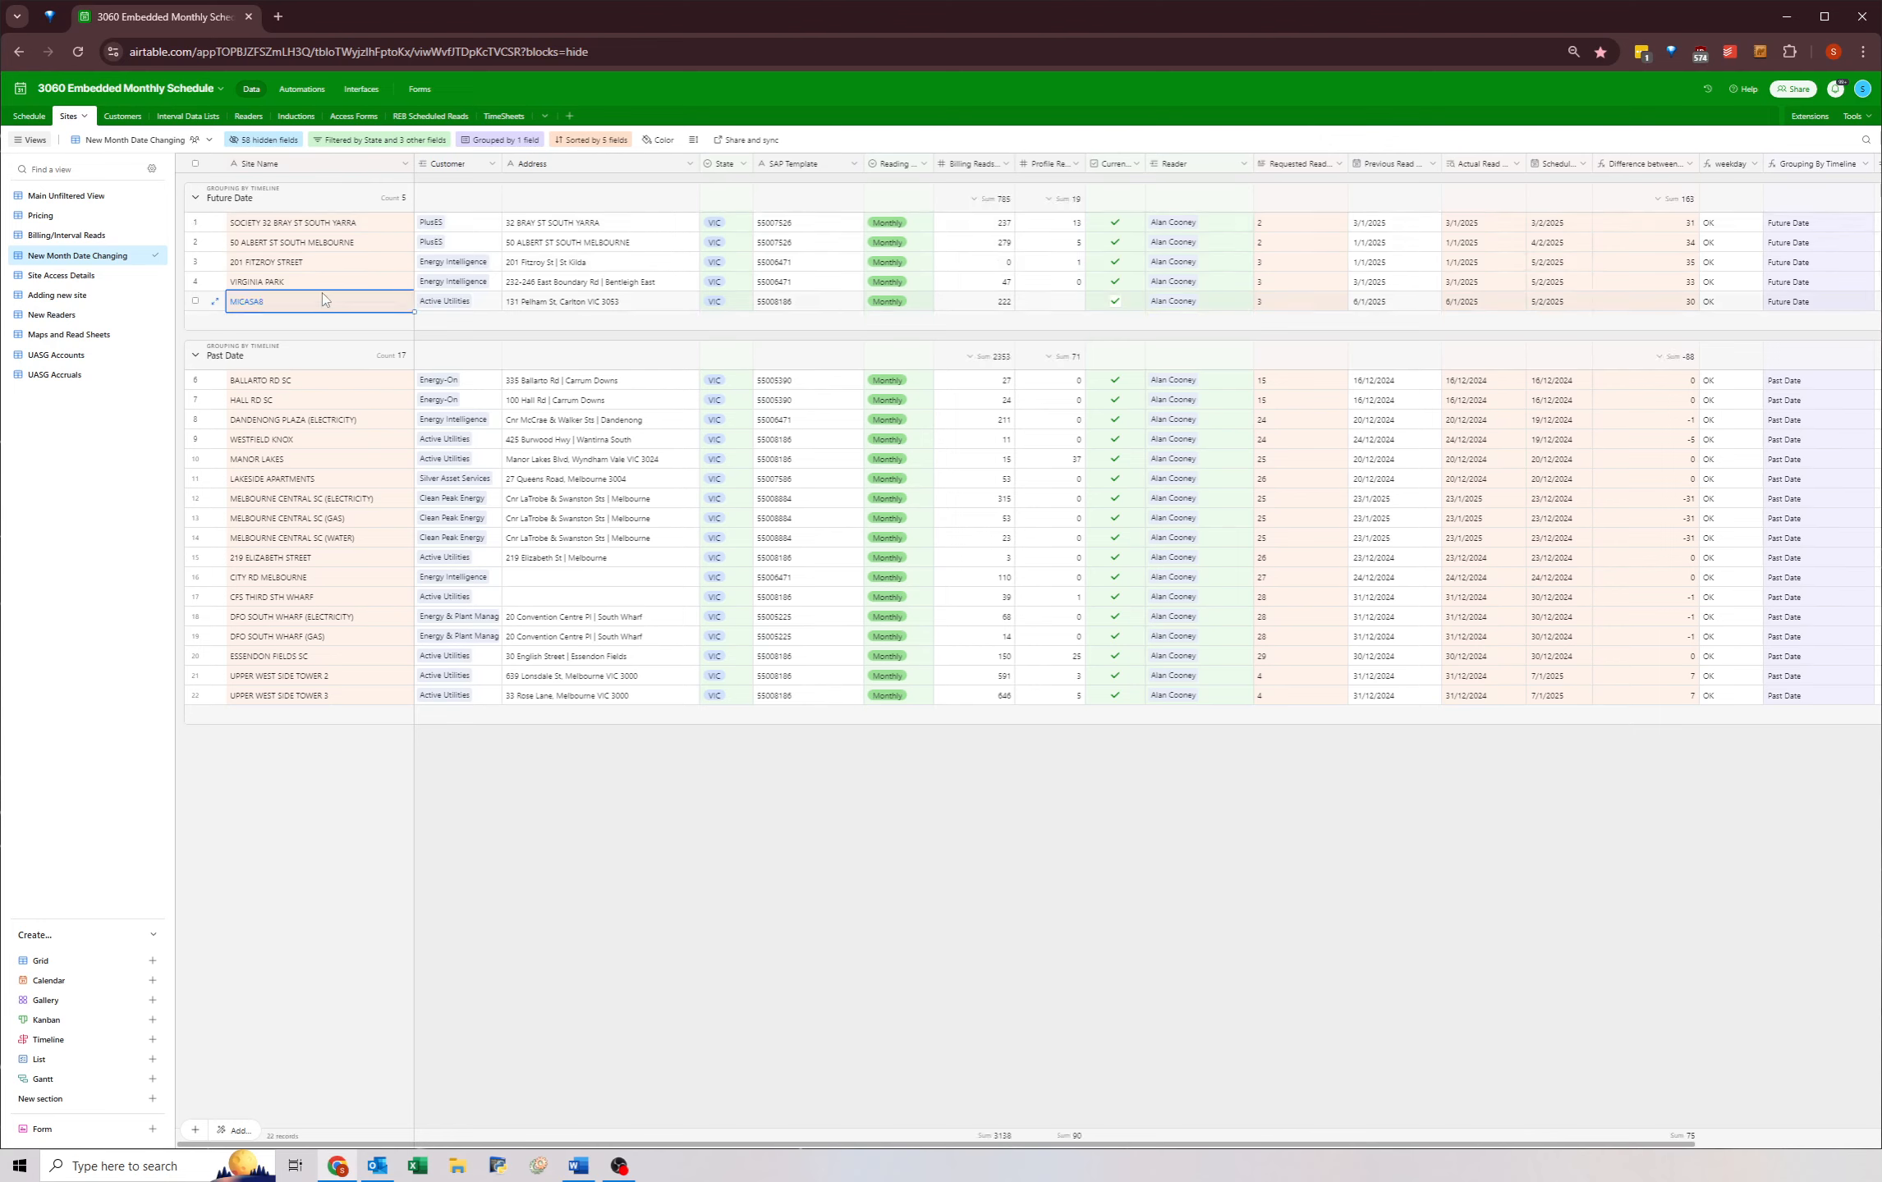
left_click(320, 283)
left_click(311, 264)
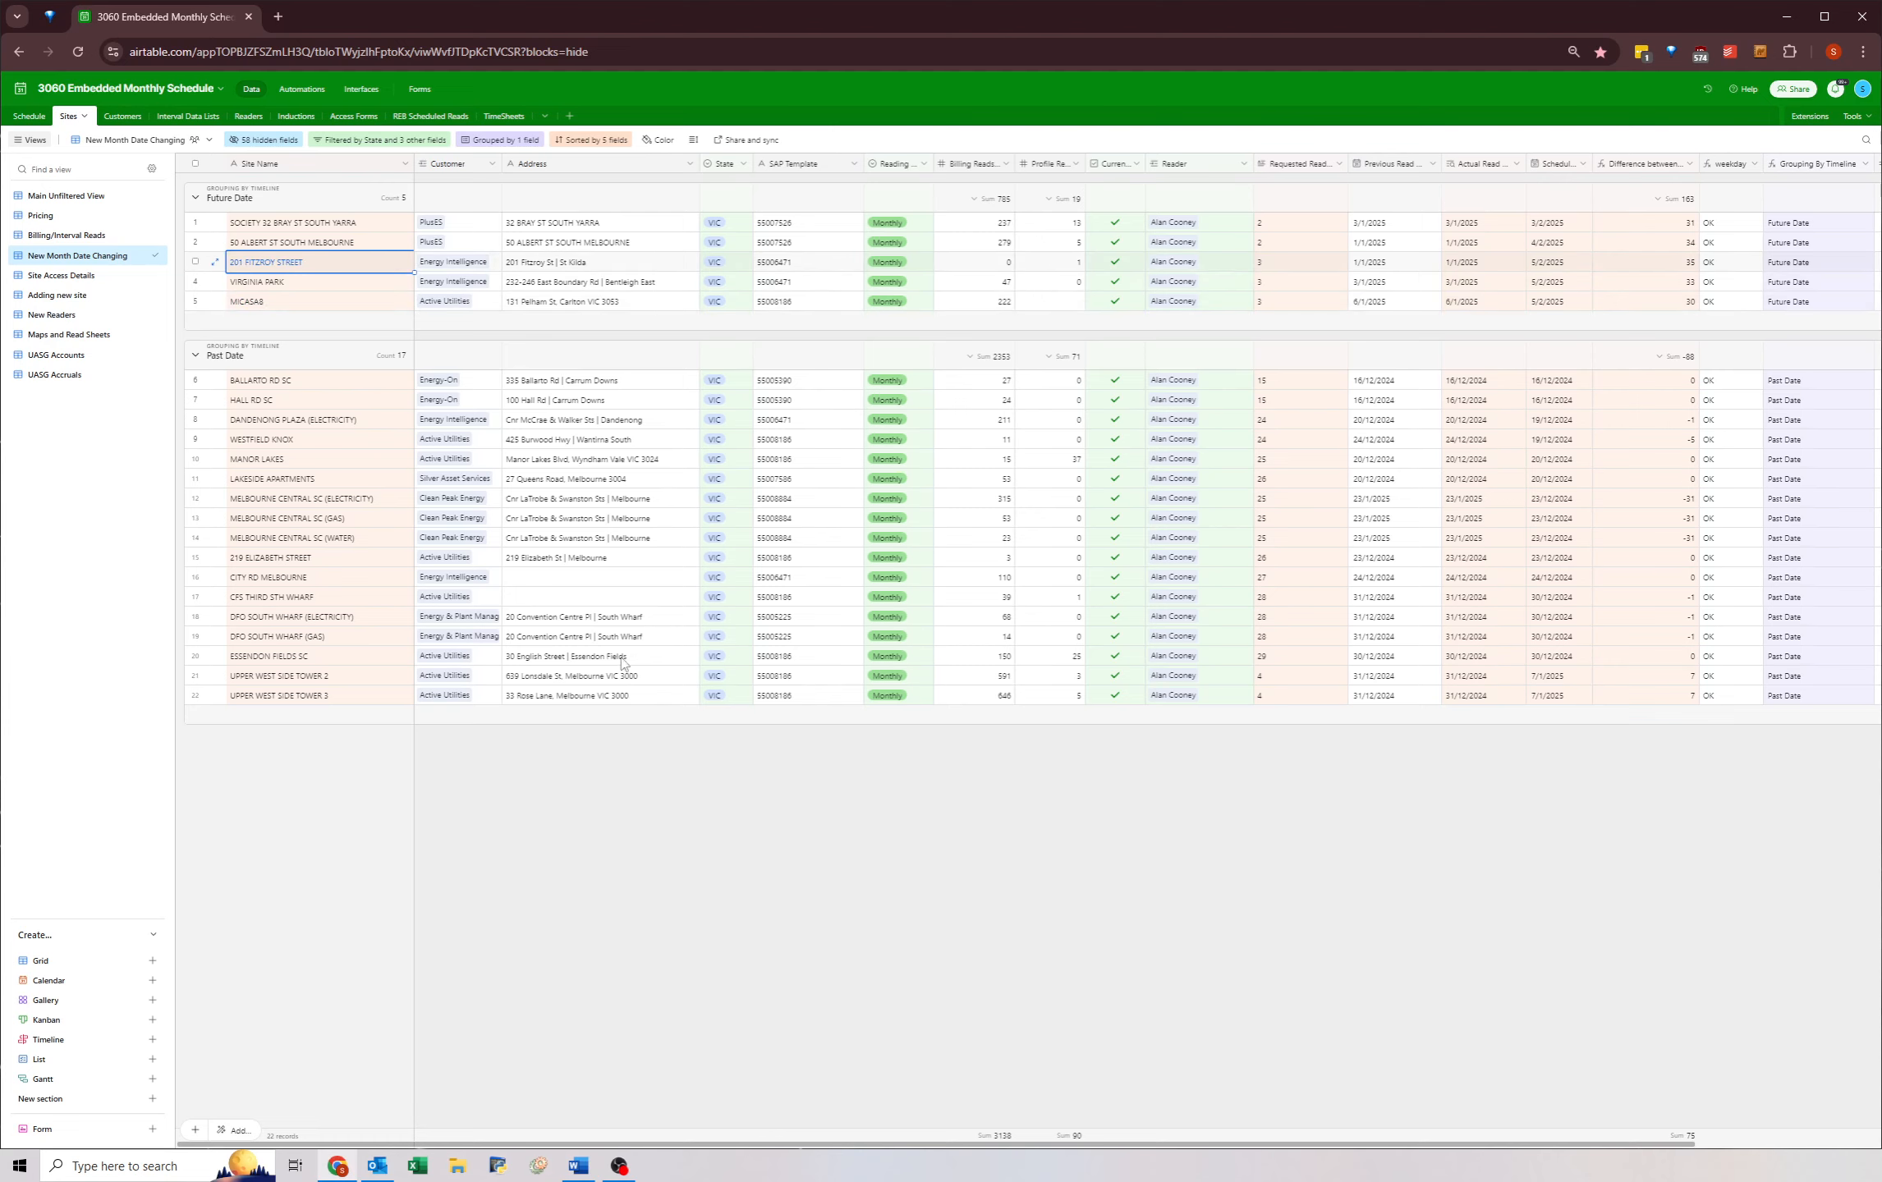
- Set the scheduled read date of Upper West Side Tower 2 to 7/2/2025
double_click(1556, 683)
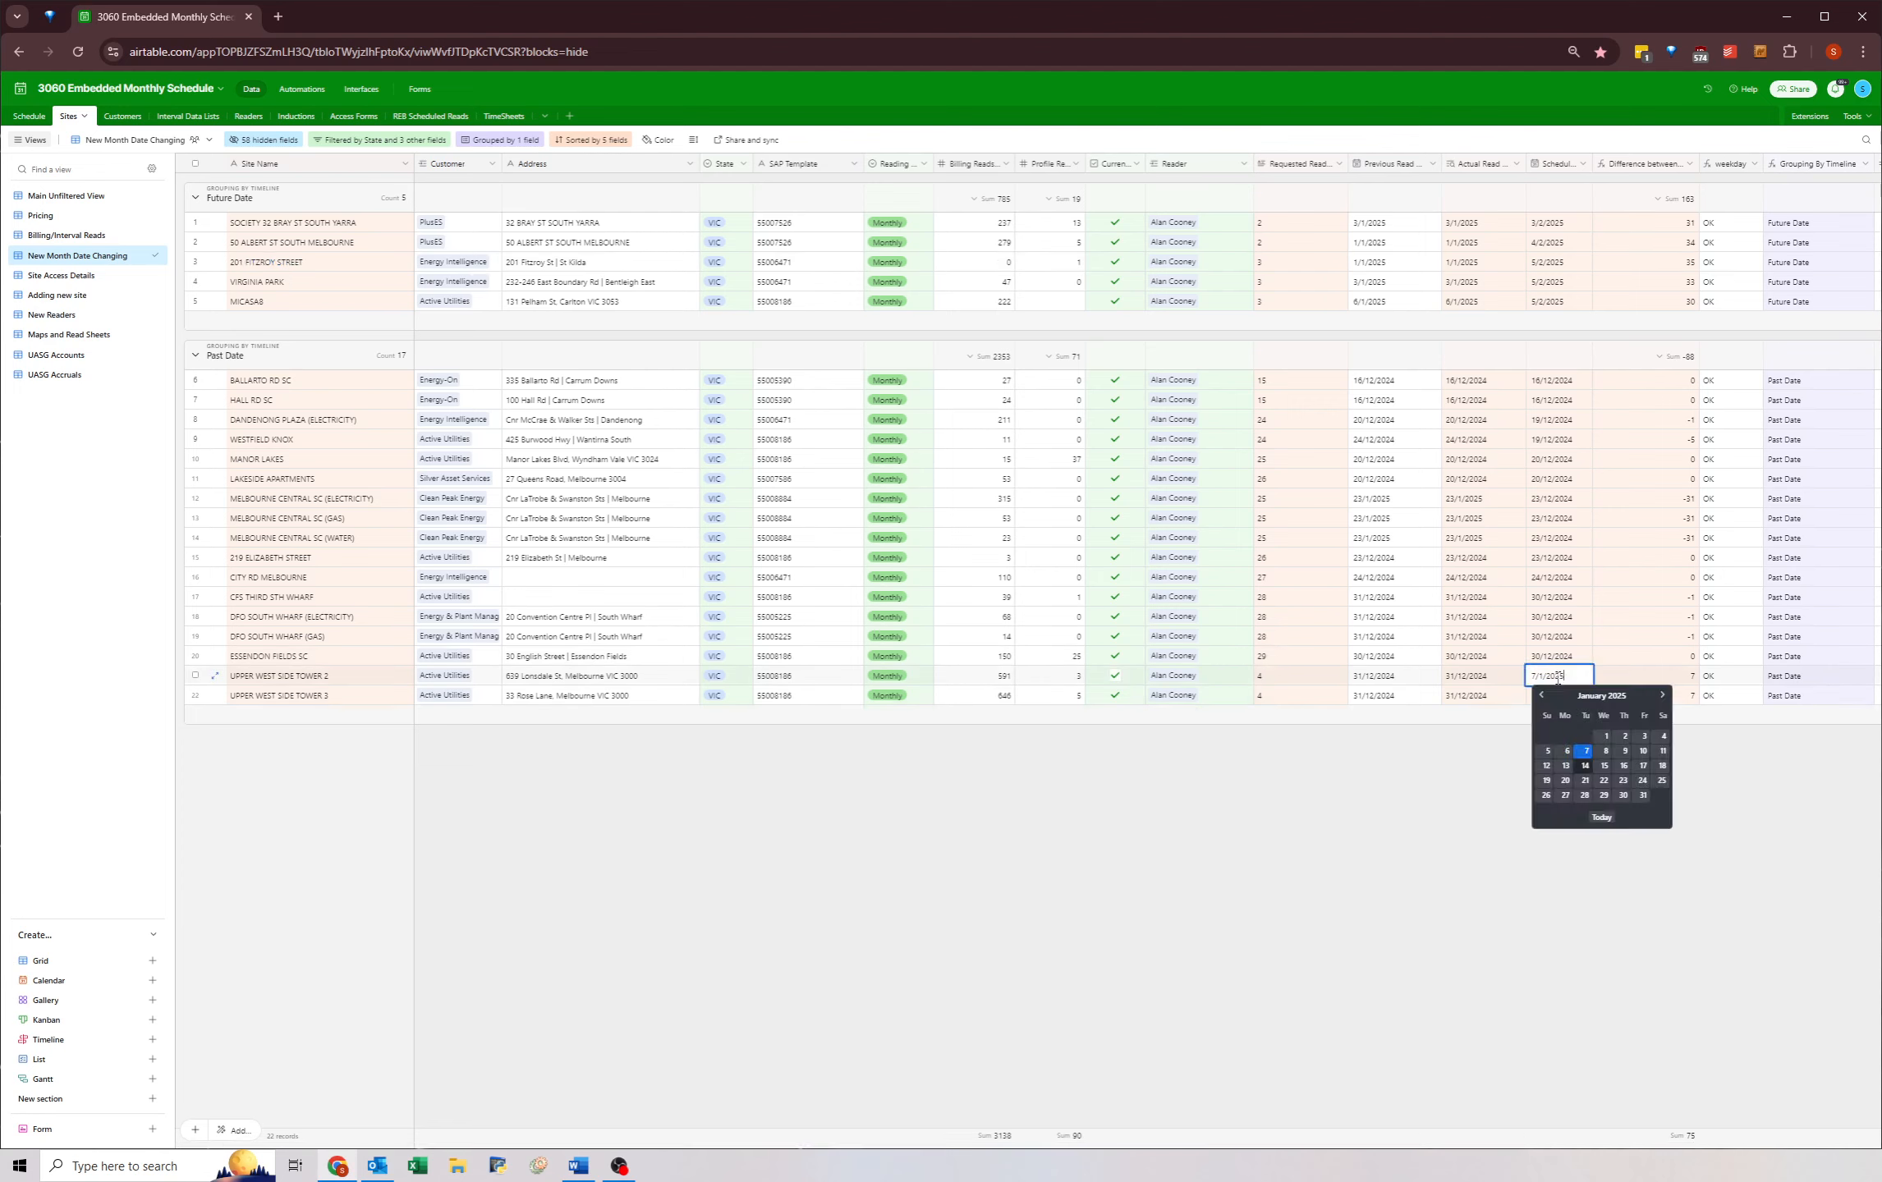
left_click(1661, 695)
left_click(1643, 752)
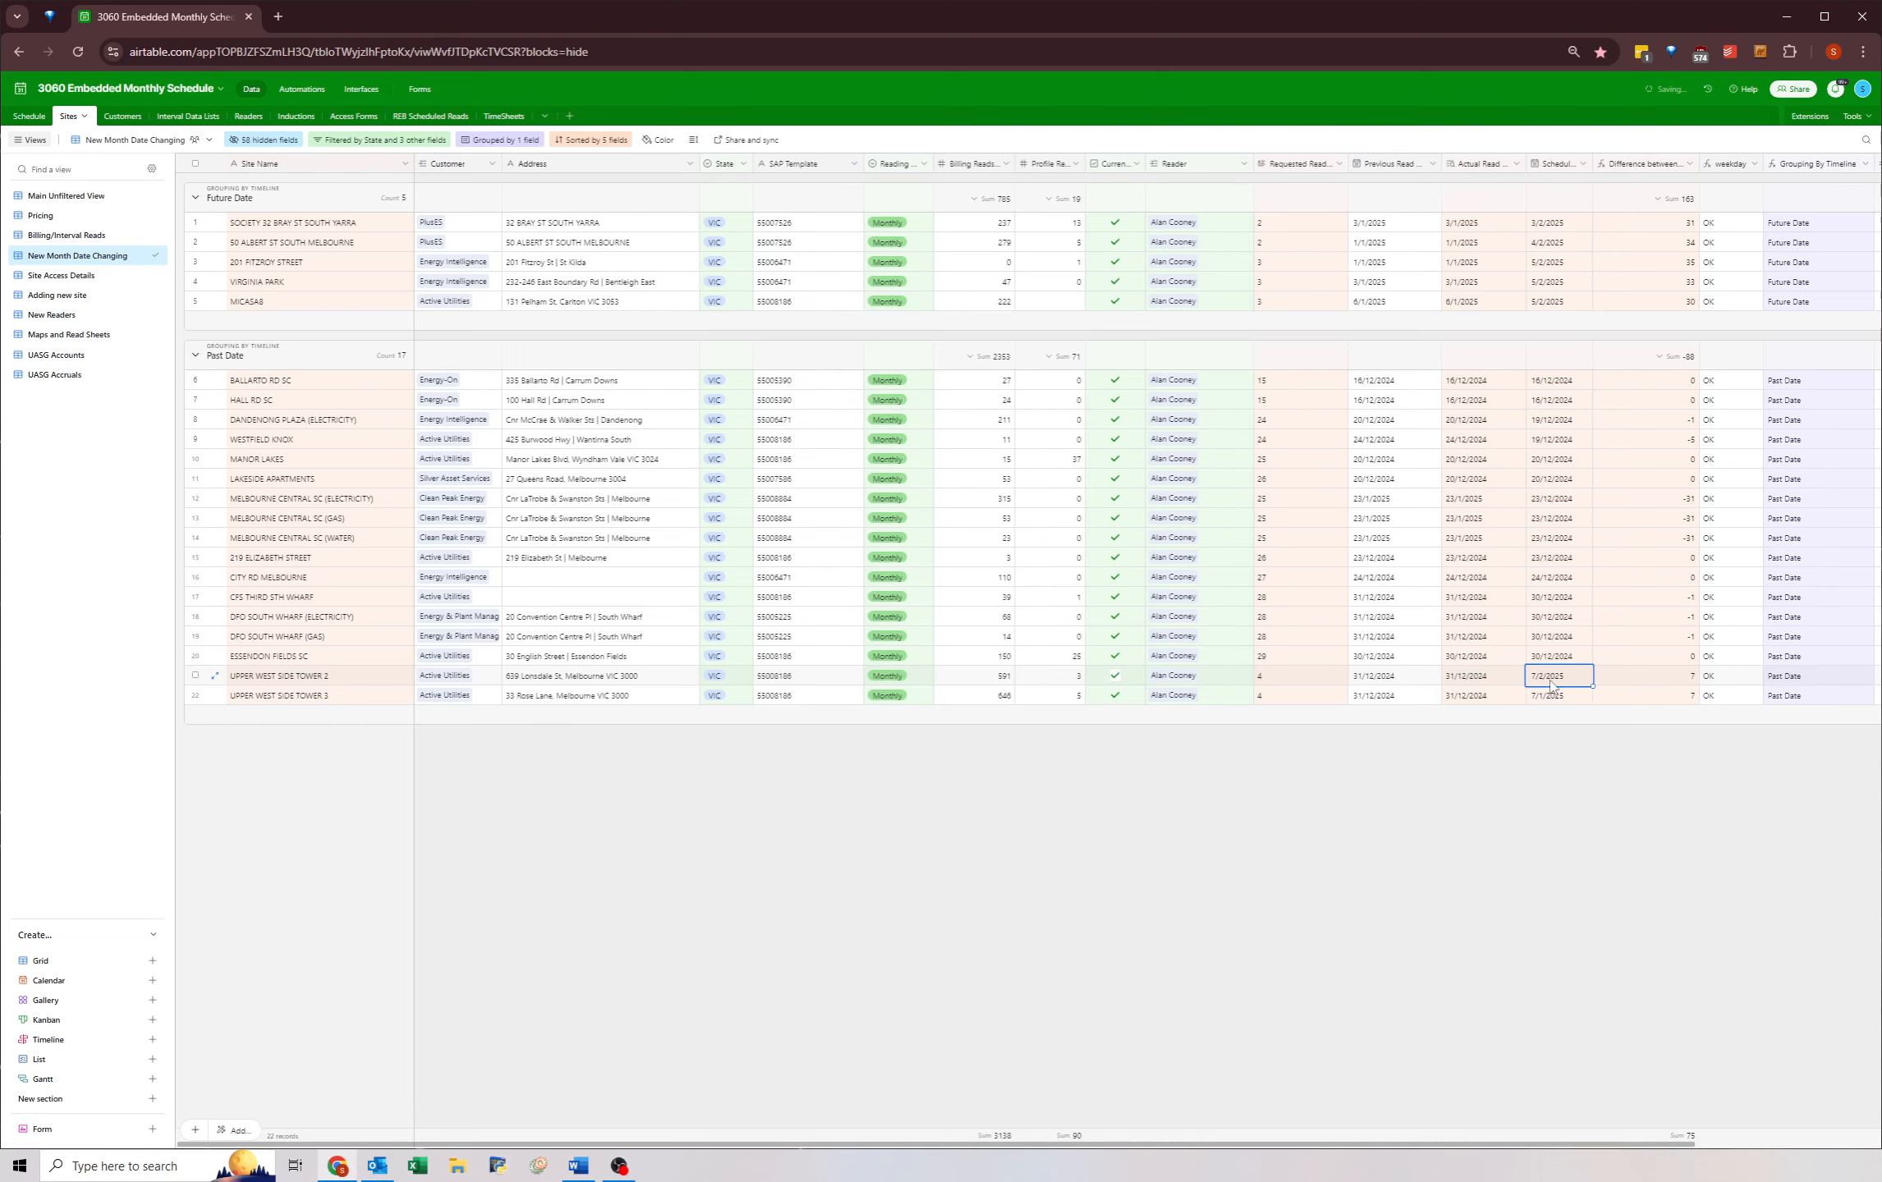
- Set the scheduled dates of Upper West Side Tower 2 and Upper West Side Tower 3 to 6/2/2025
double_click(1555, 666)
left_click(1621, 743)
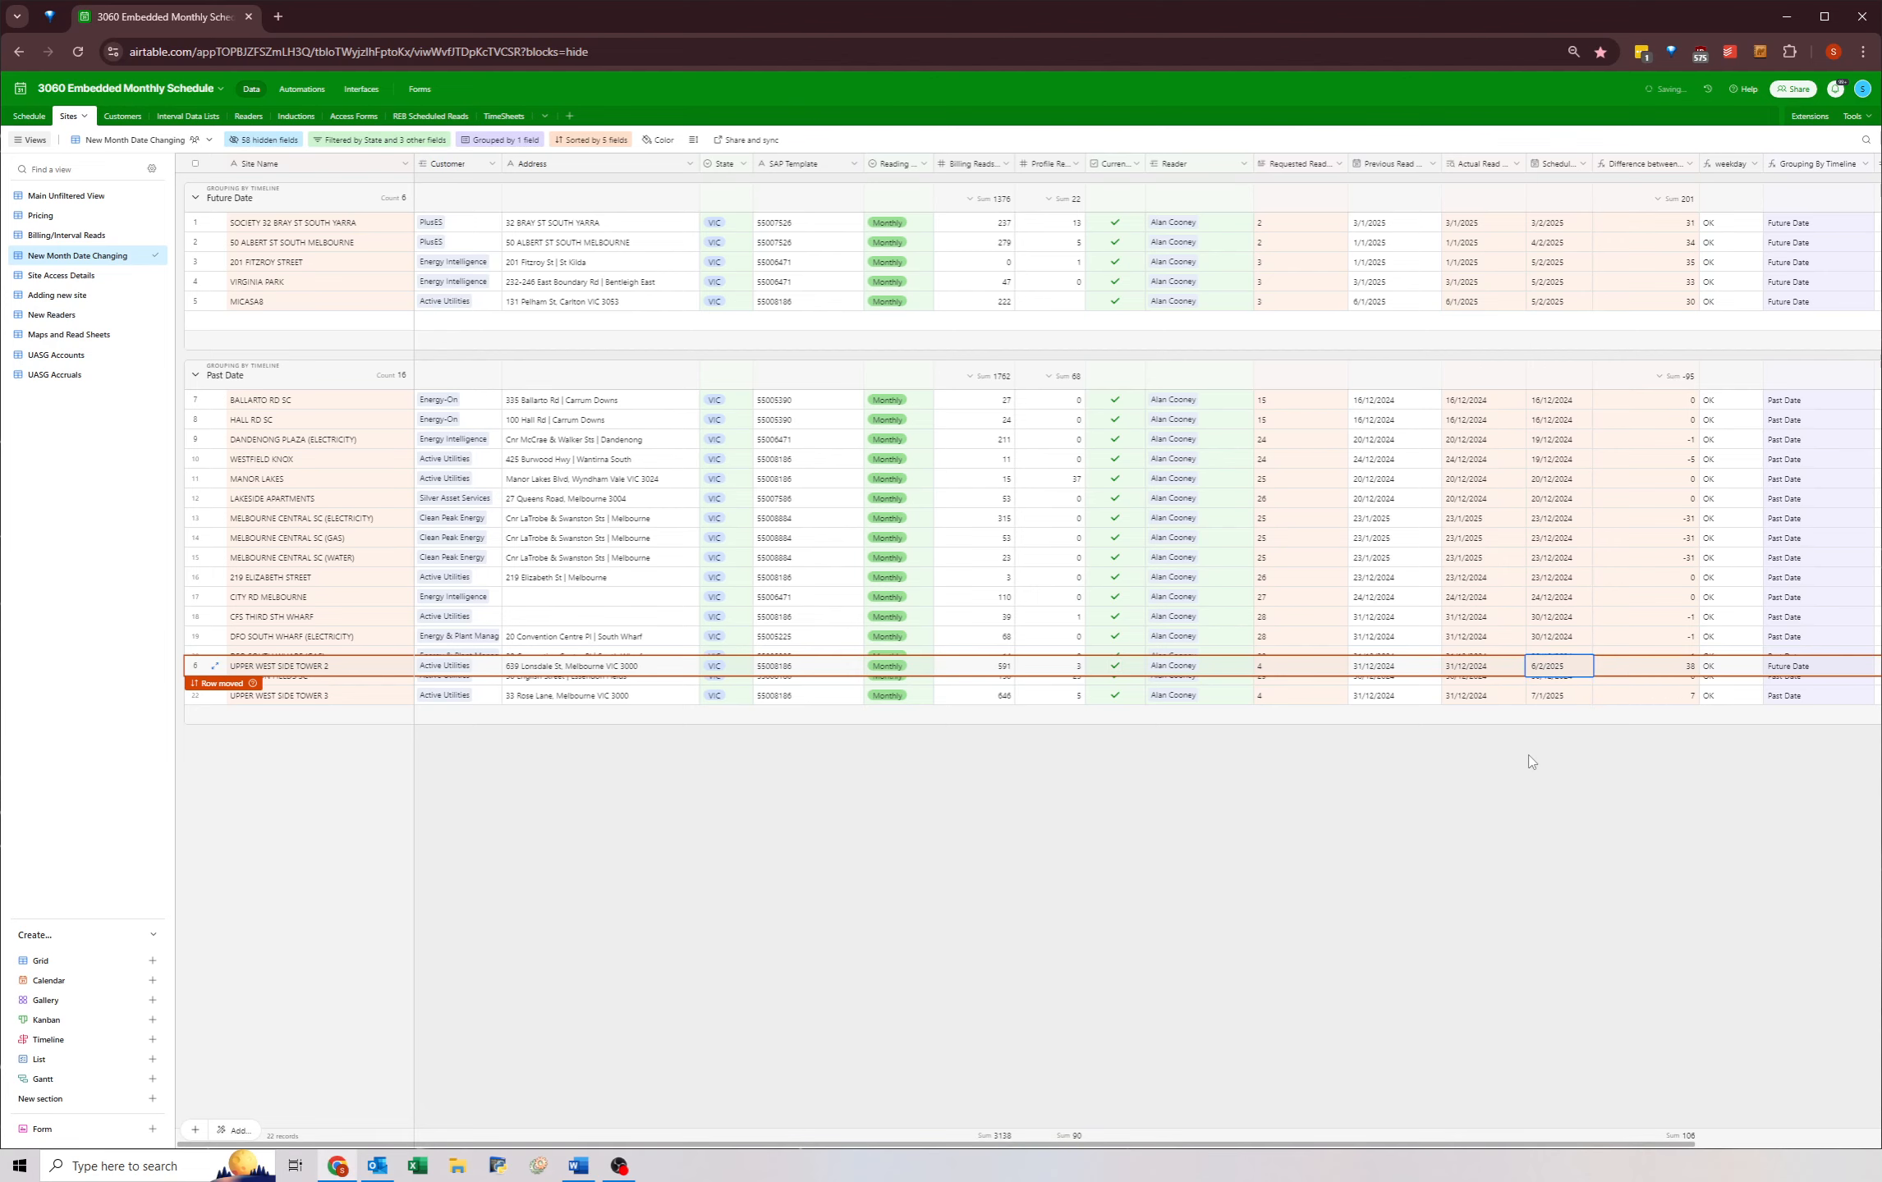
key("ctrl+c")
left_click(1551, 696)
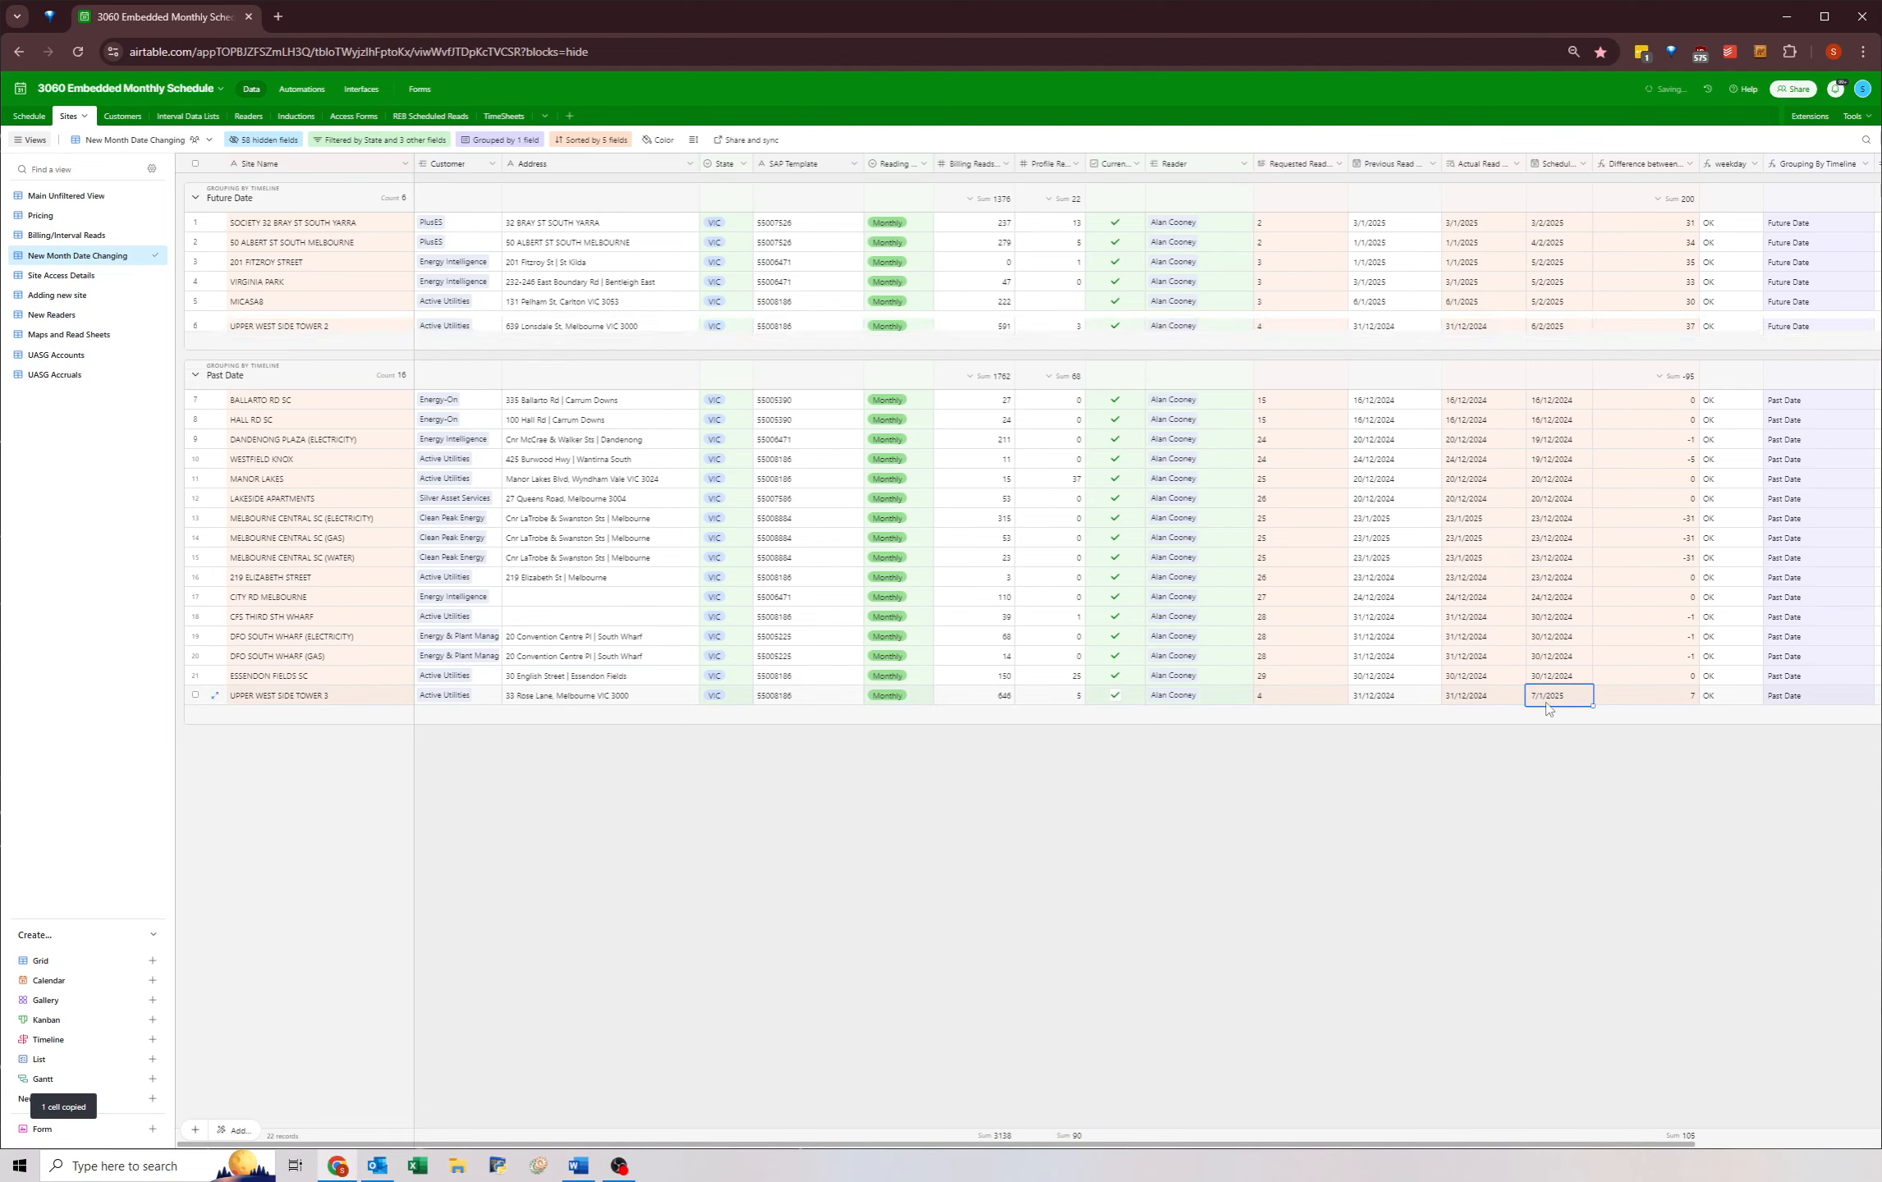
key("ctrl+v")
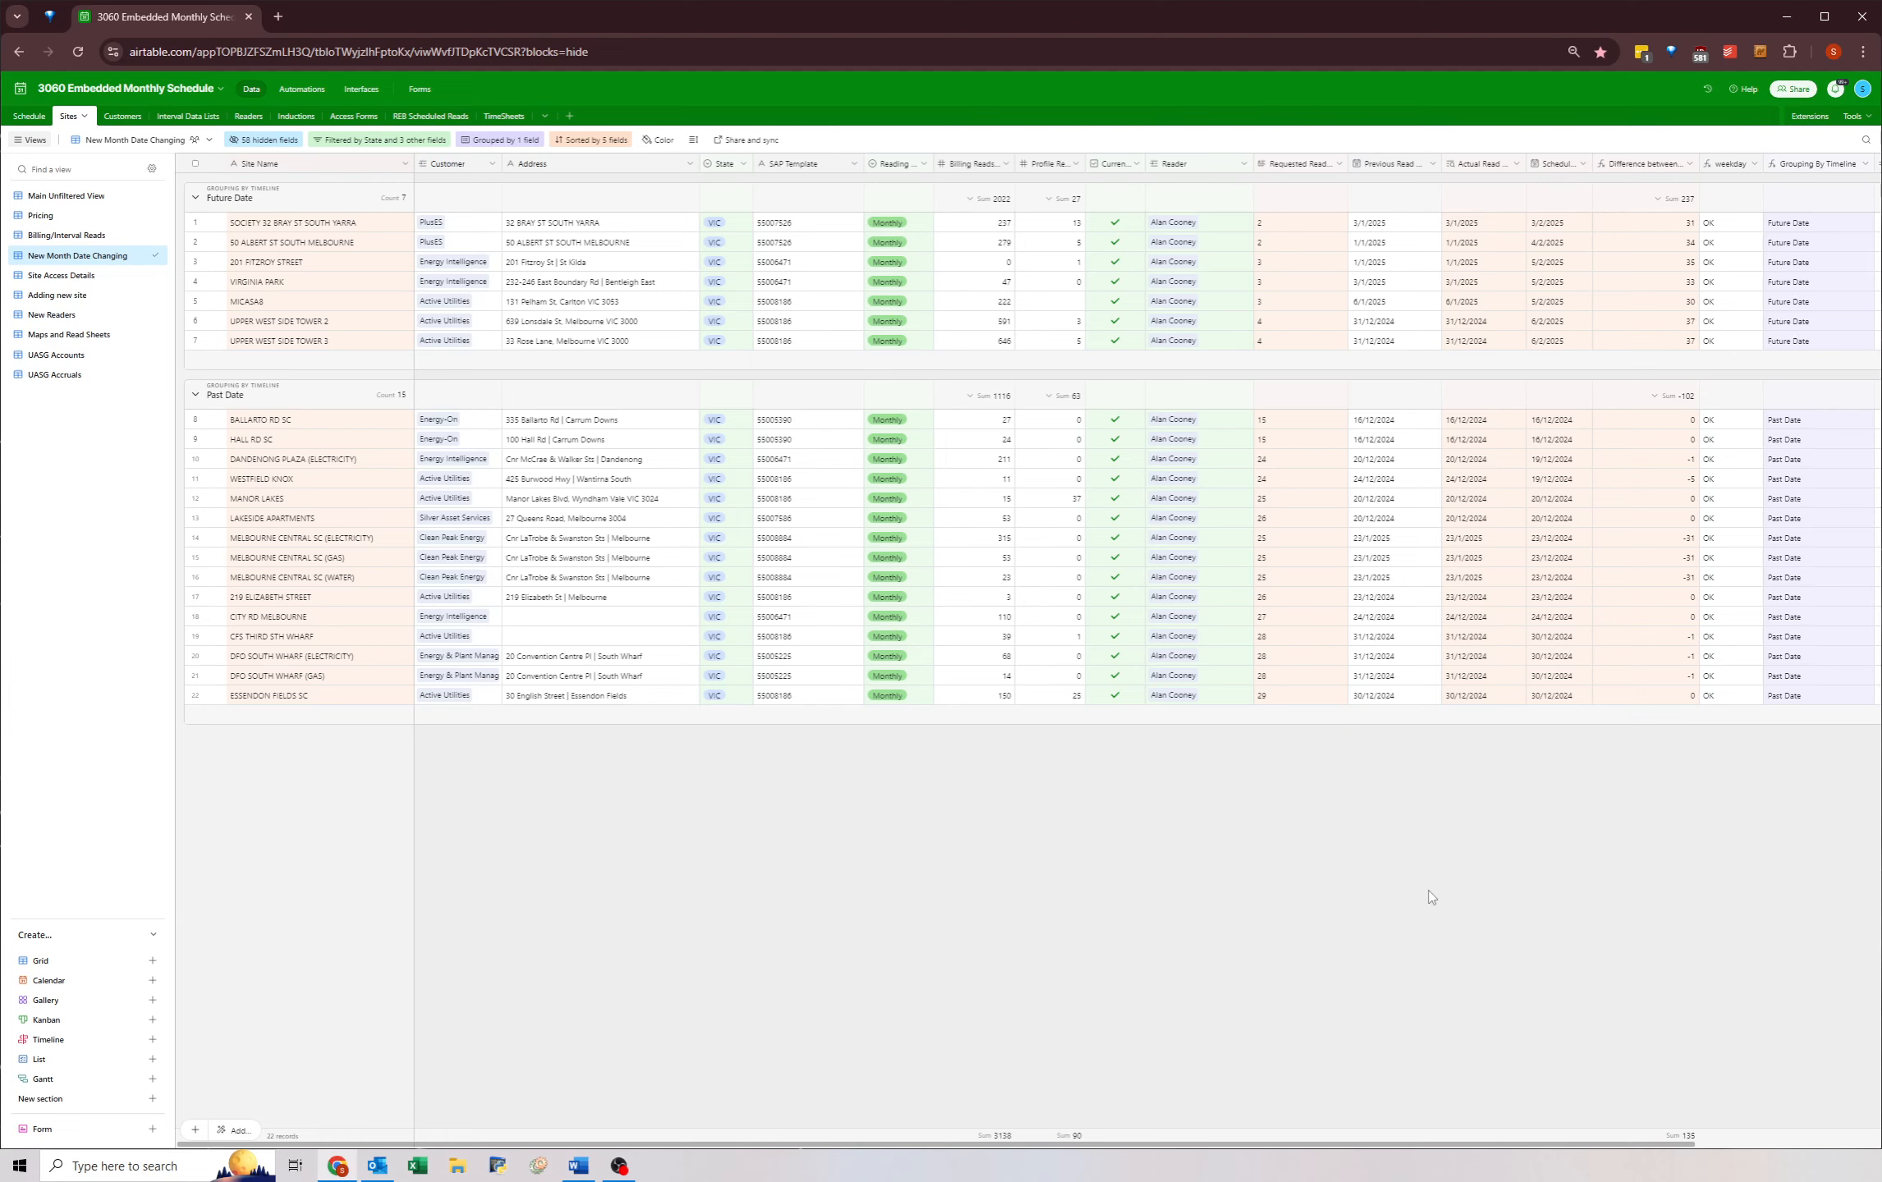
left_click(1547, 322)
left_click(1548, 343)
left_click_drag(320, 223, 1568, 344)
left_click(1568, 345)
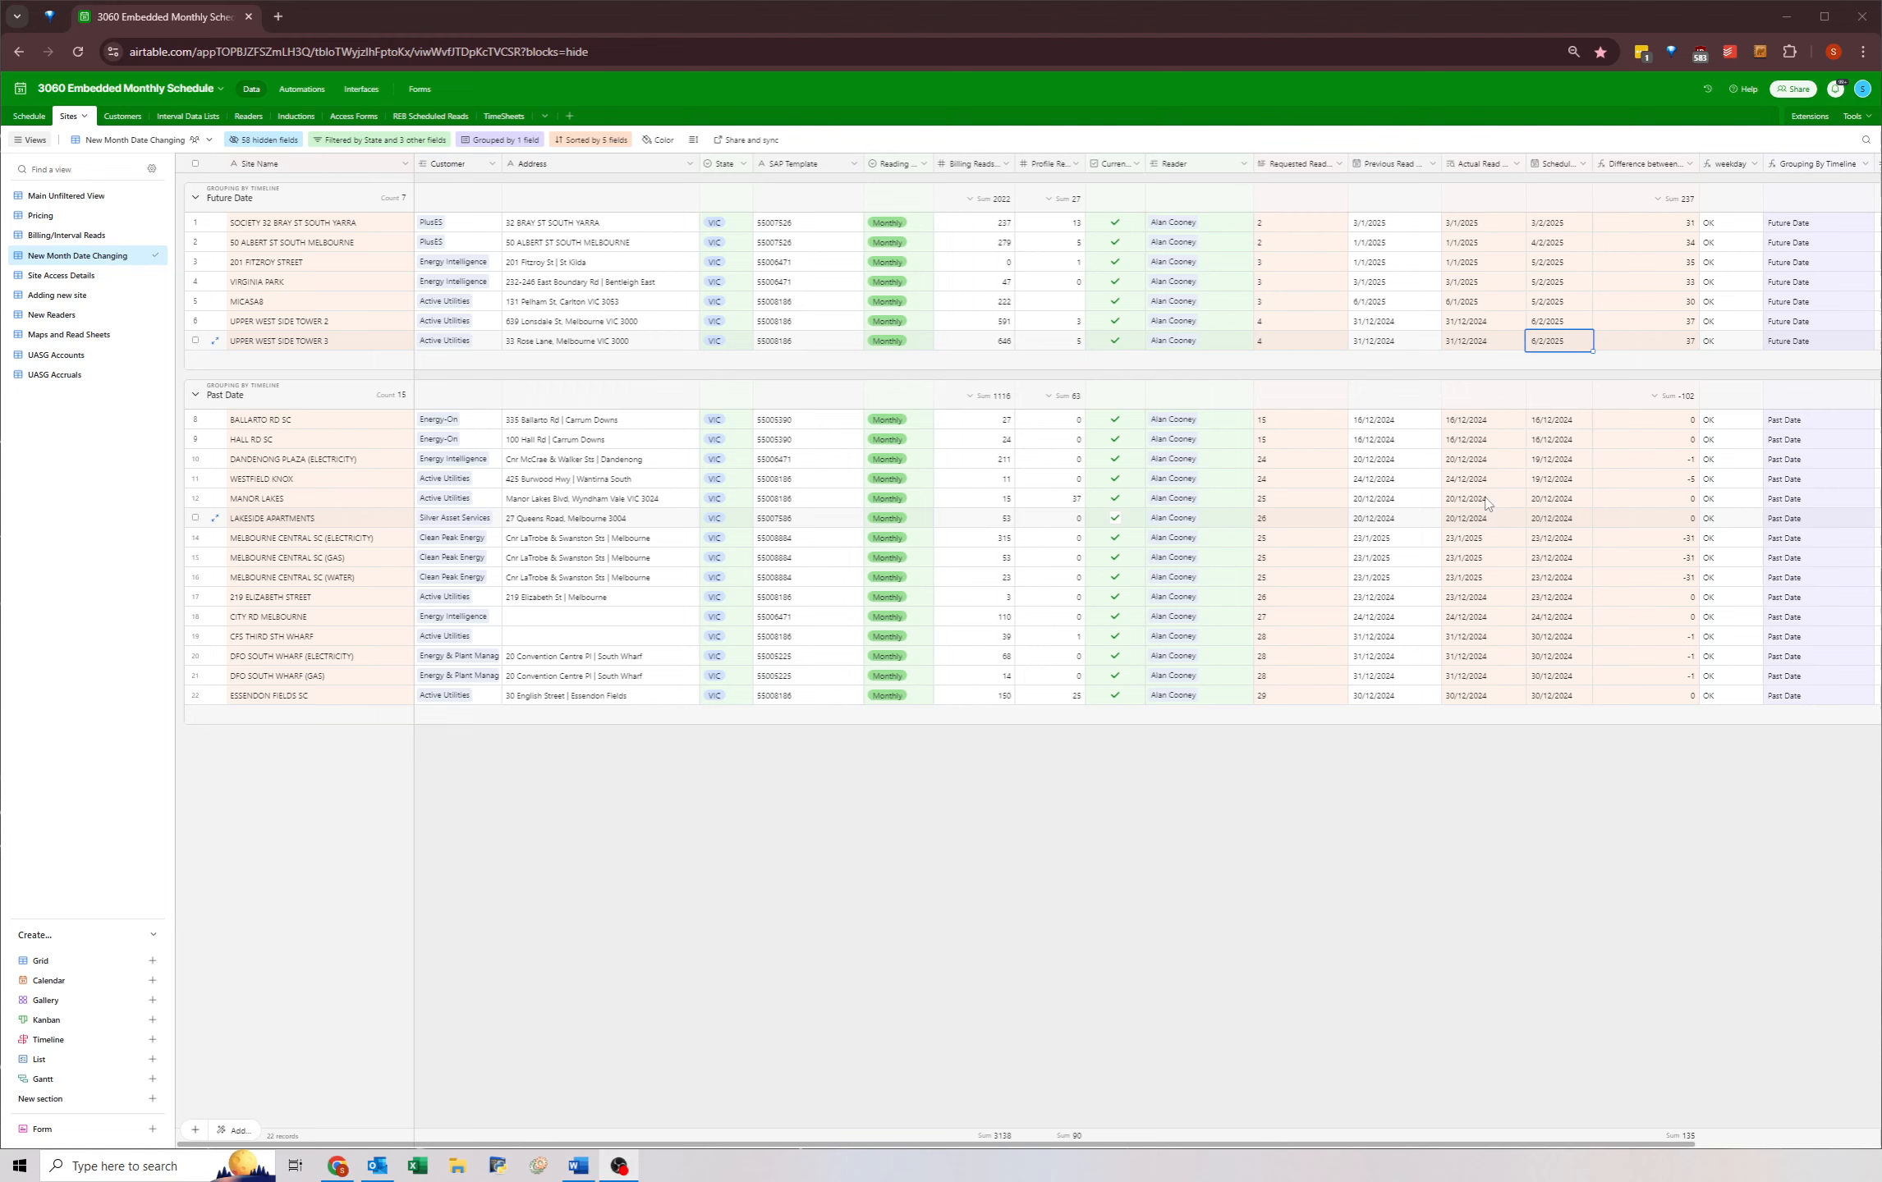
double_click(1544, 415)
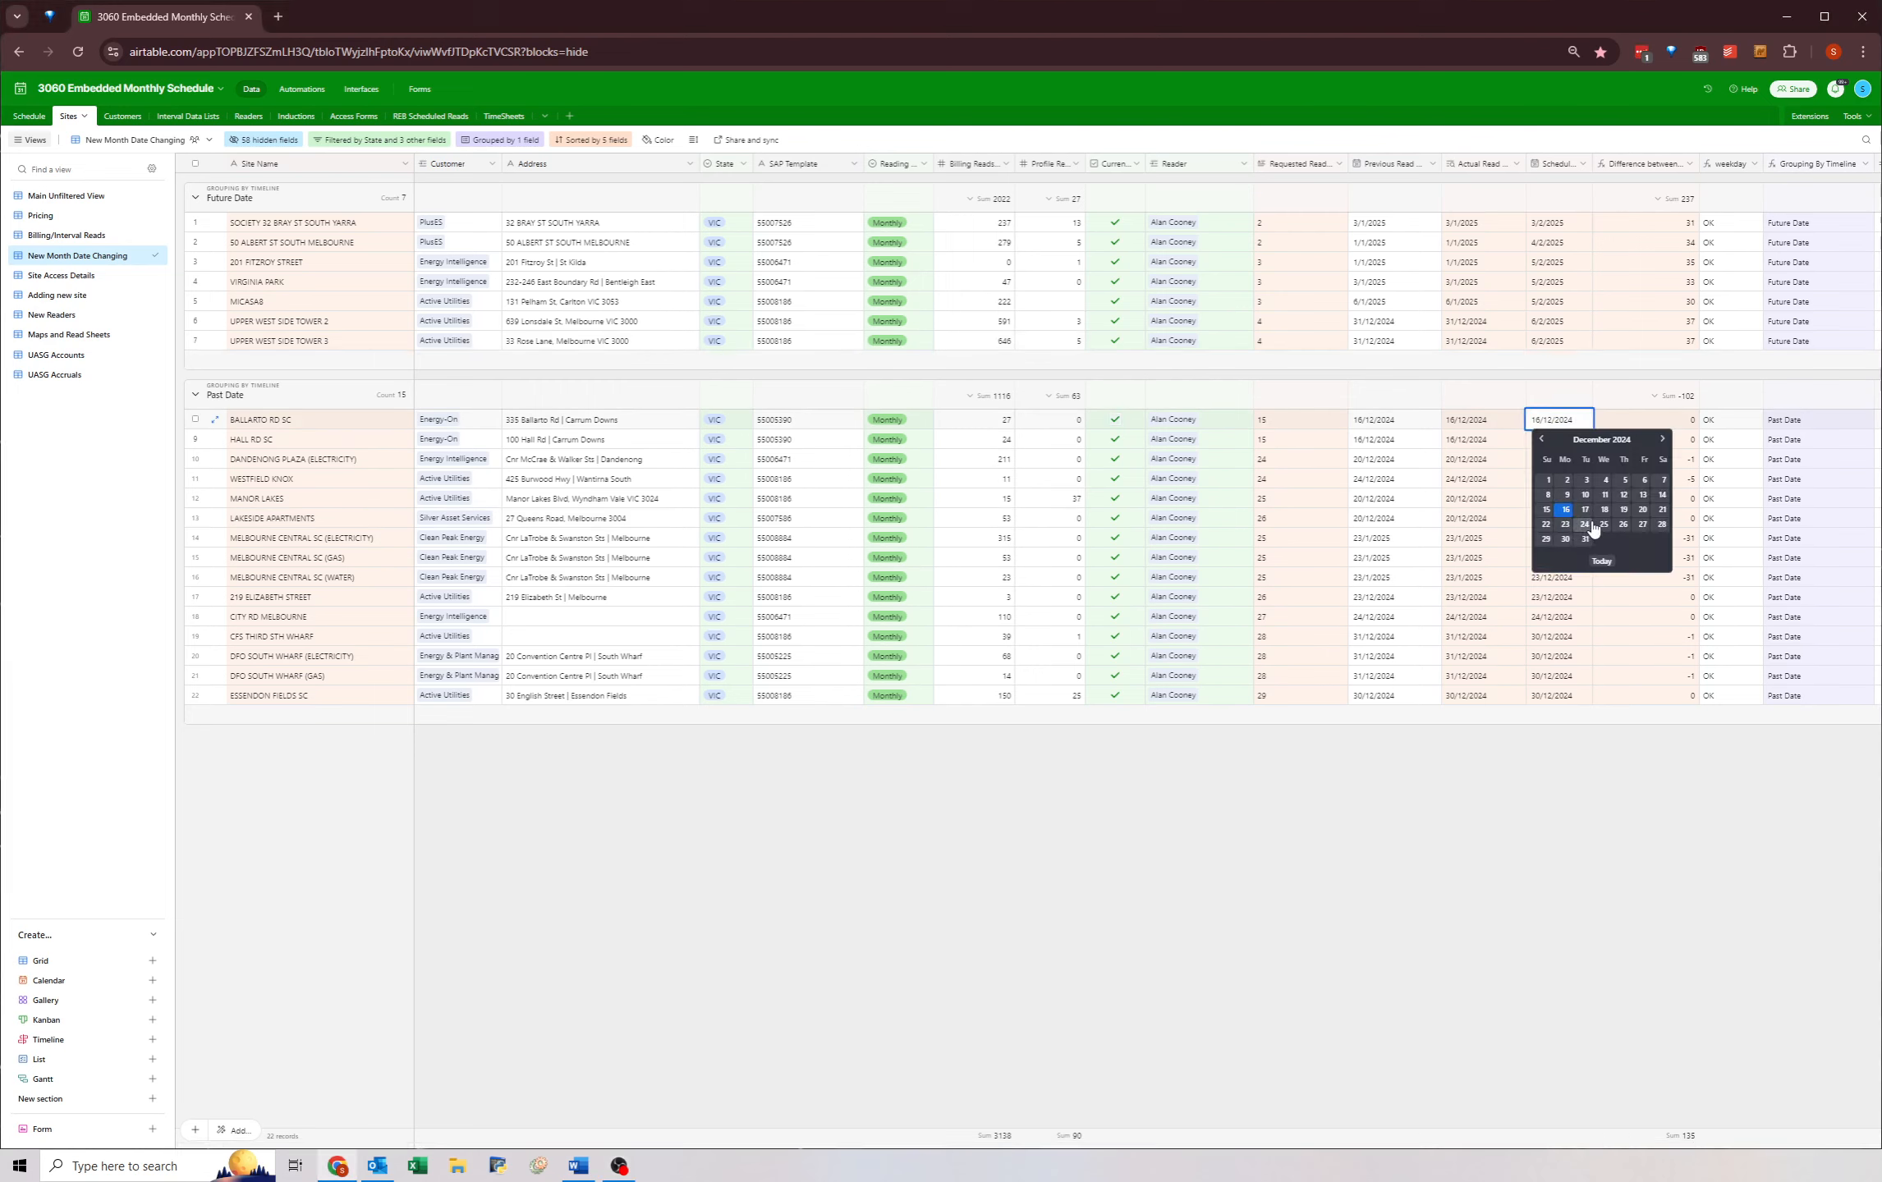
left_click(1660, 441)
left_click(1517, 827)
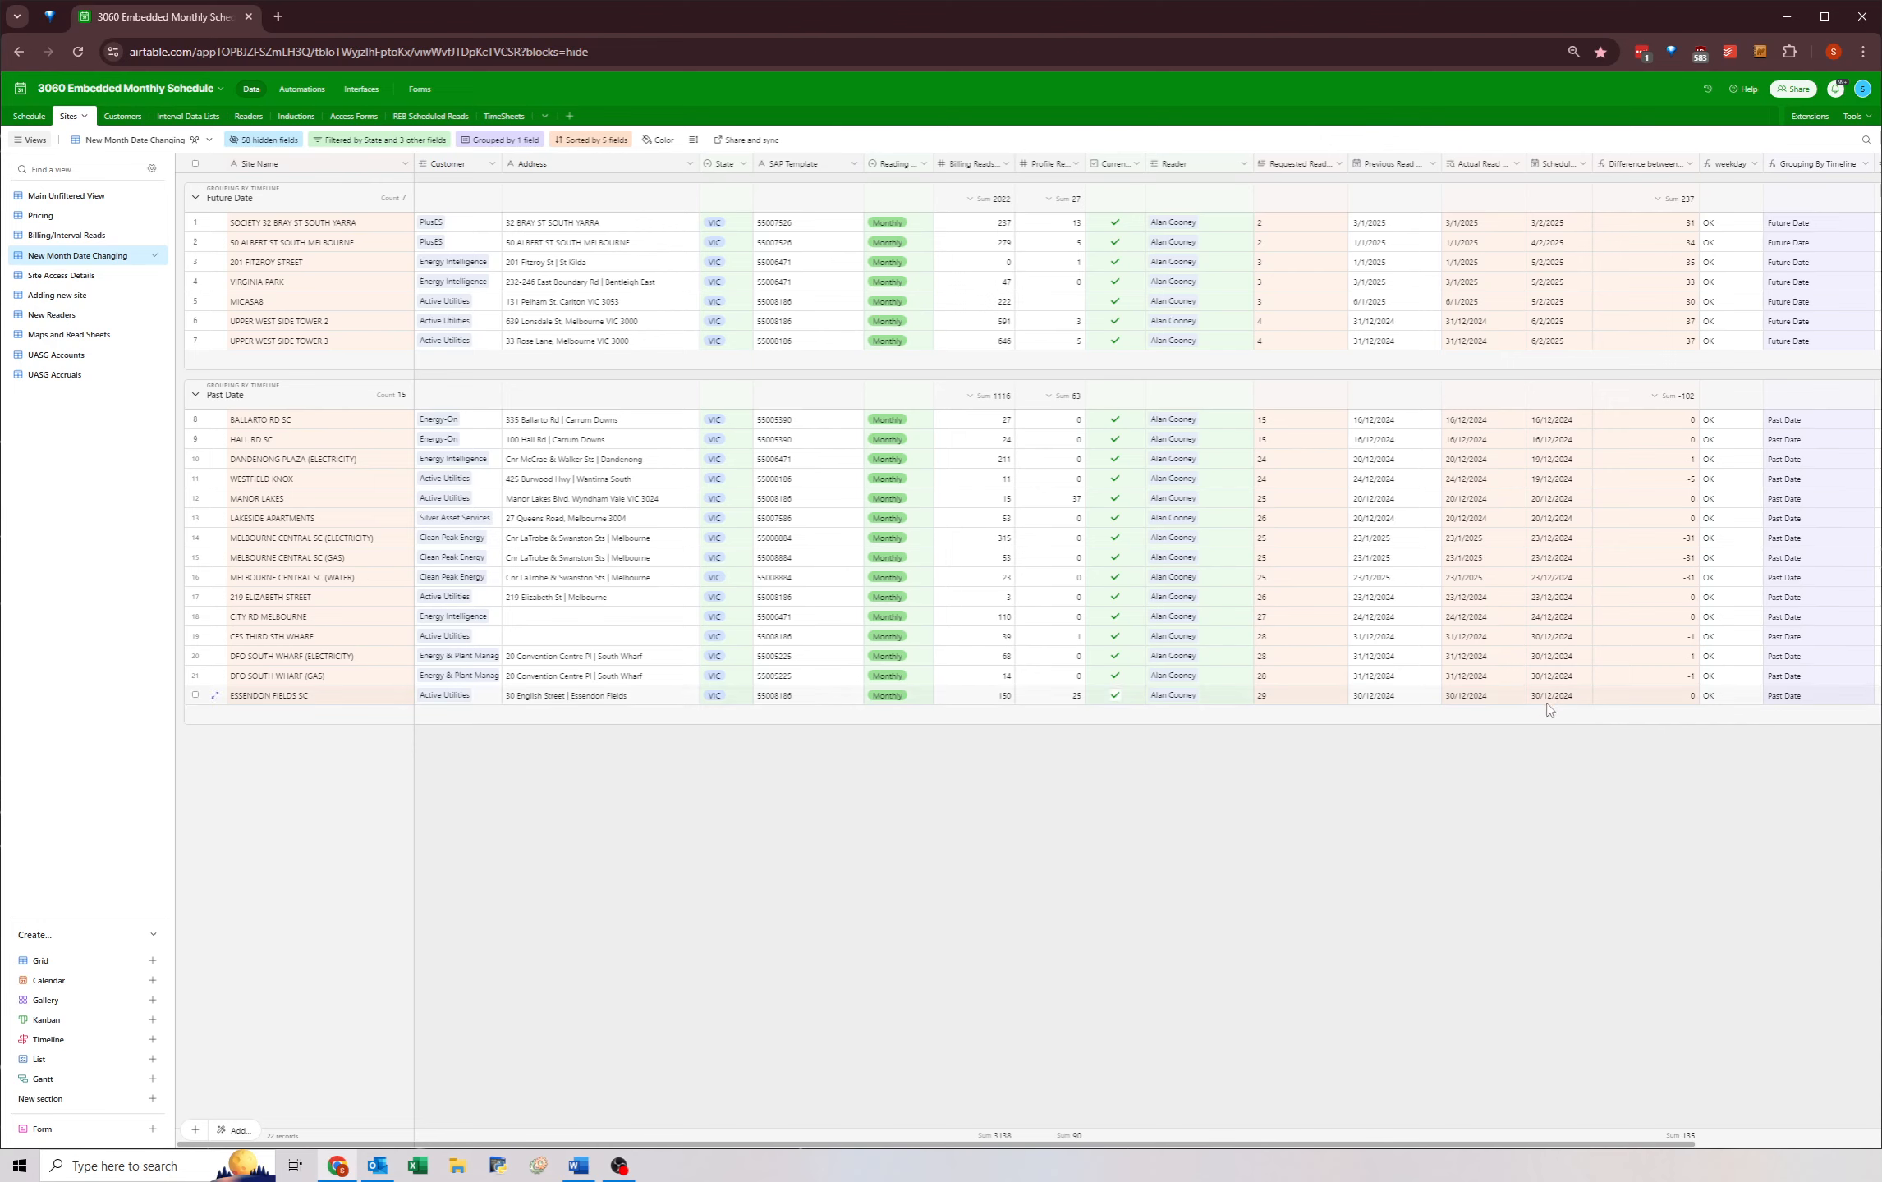
- Set the scheduled date of Essendon Fields SC to 31/1/2025
double_click(1547, 696)
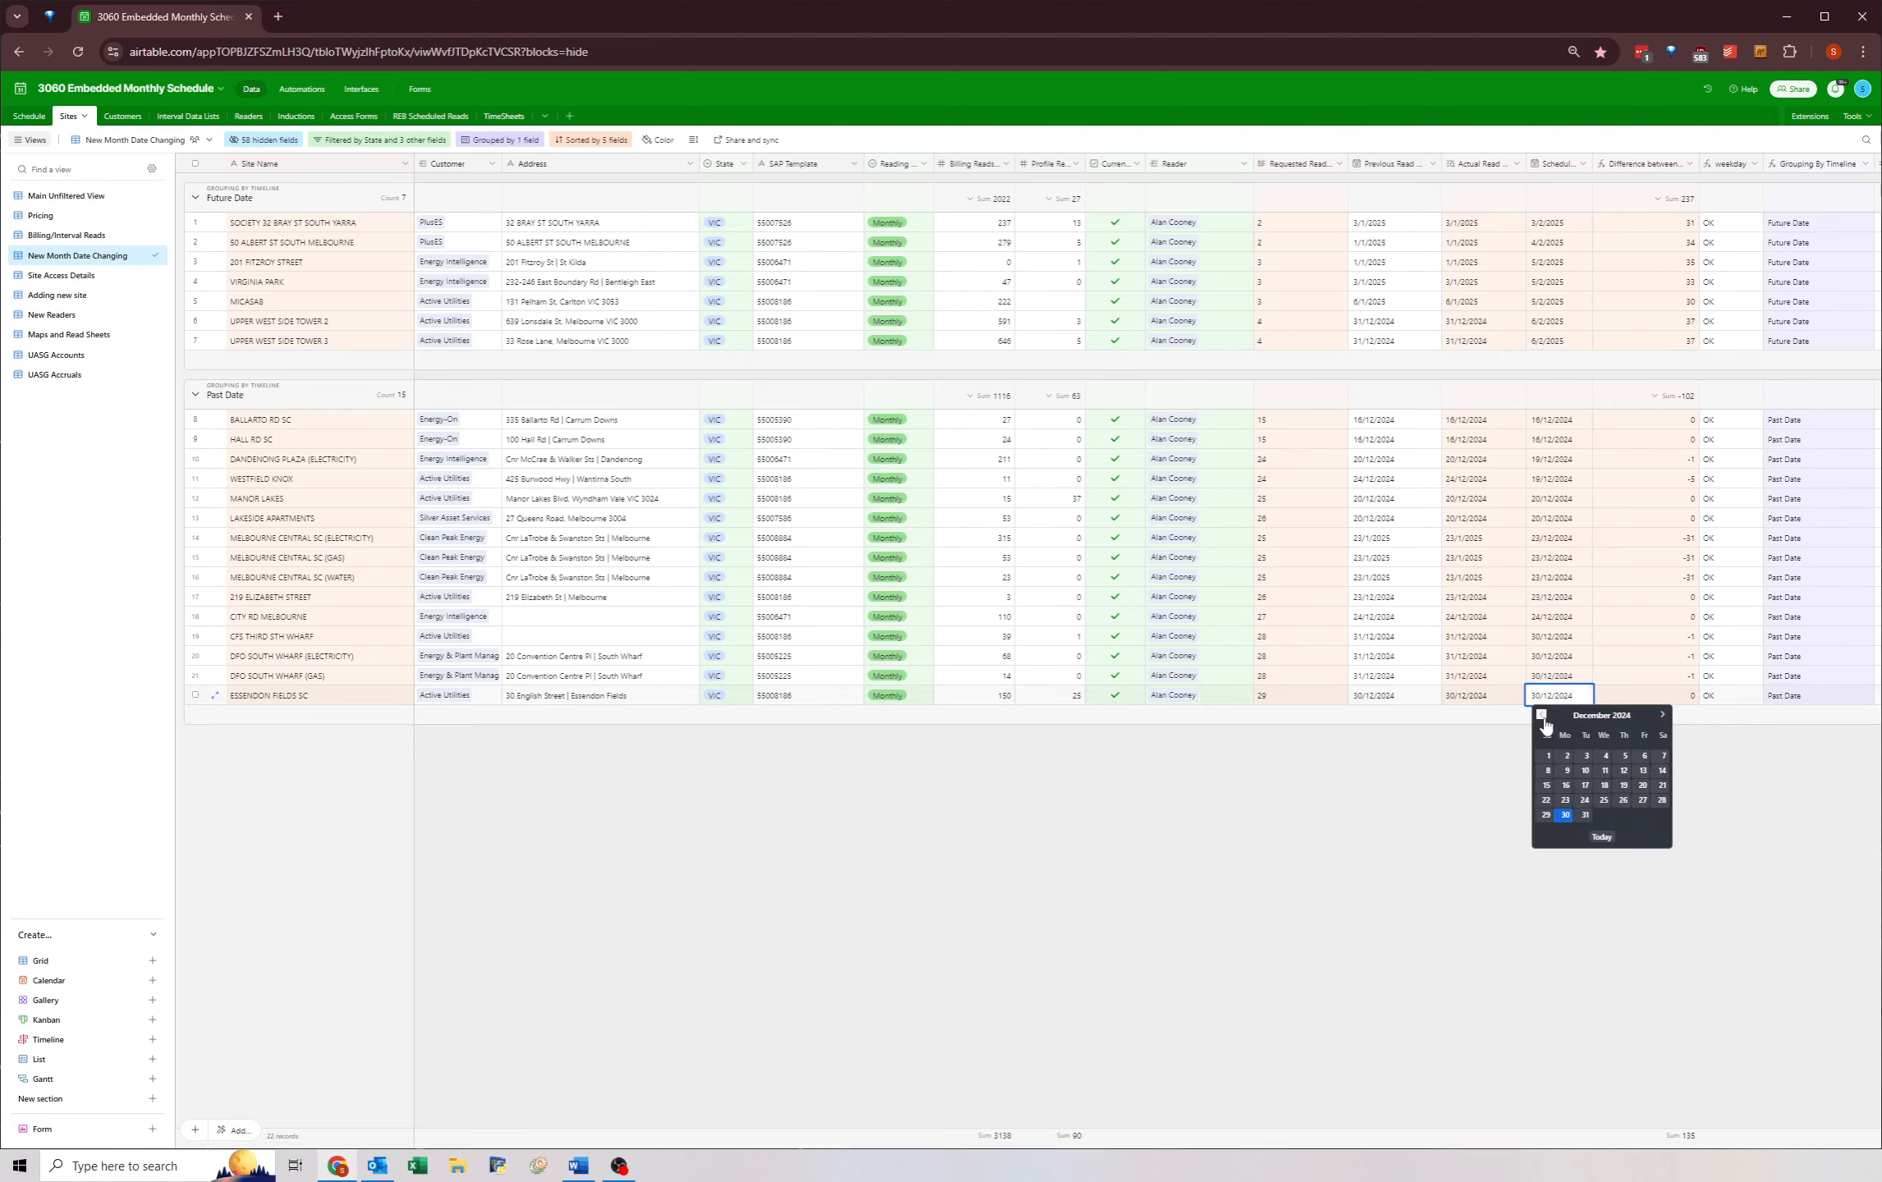
left_click(1663, 716)
left_click(1643, 815)
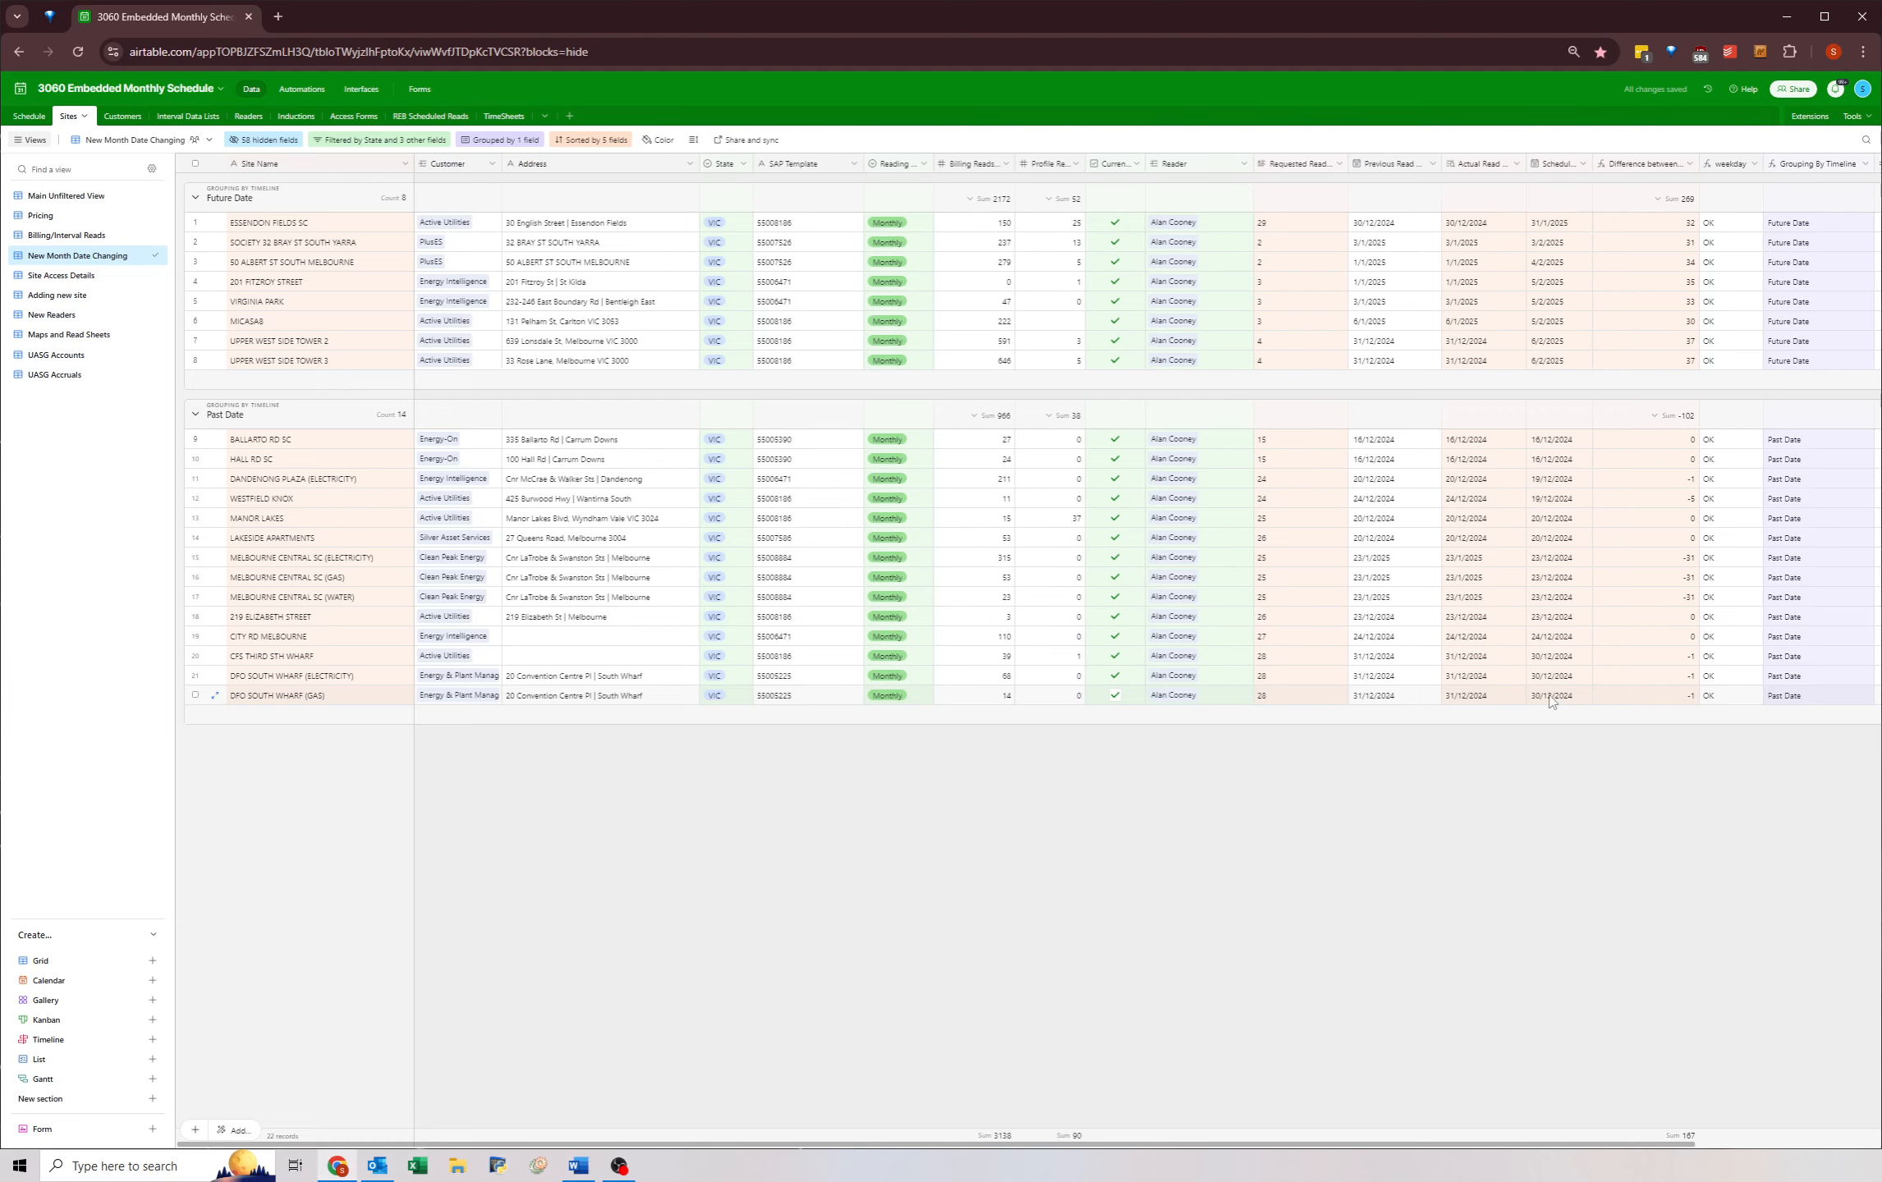
- Set the scheduled dates of DFO South Wharf (Gas), DFO South Wharf (Electricity), CFS Third Sth Wharf and City Rd Melbourne to 30/1/2025
double_click(1549, 697)
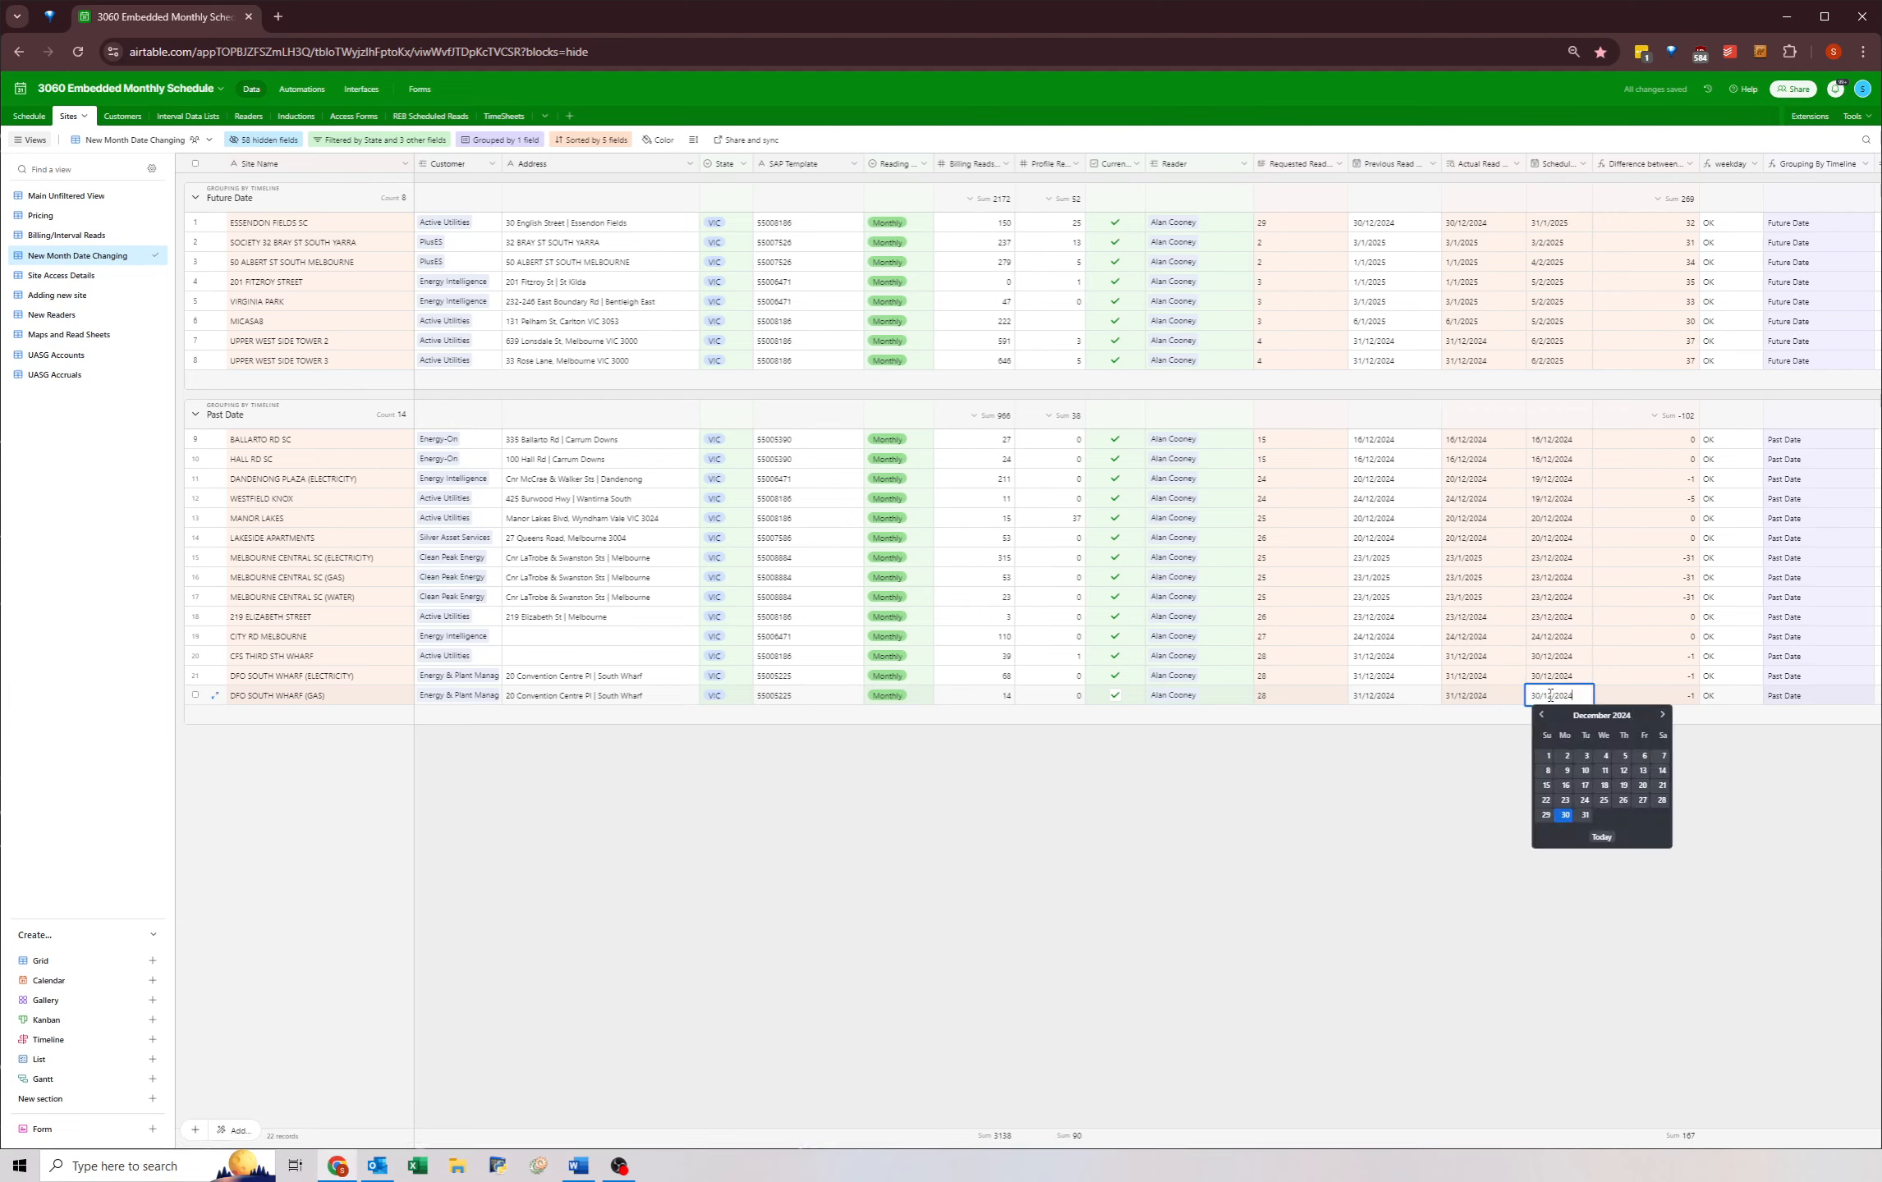
left_click(1661, 716)
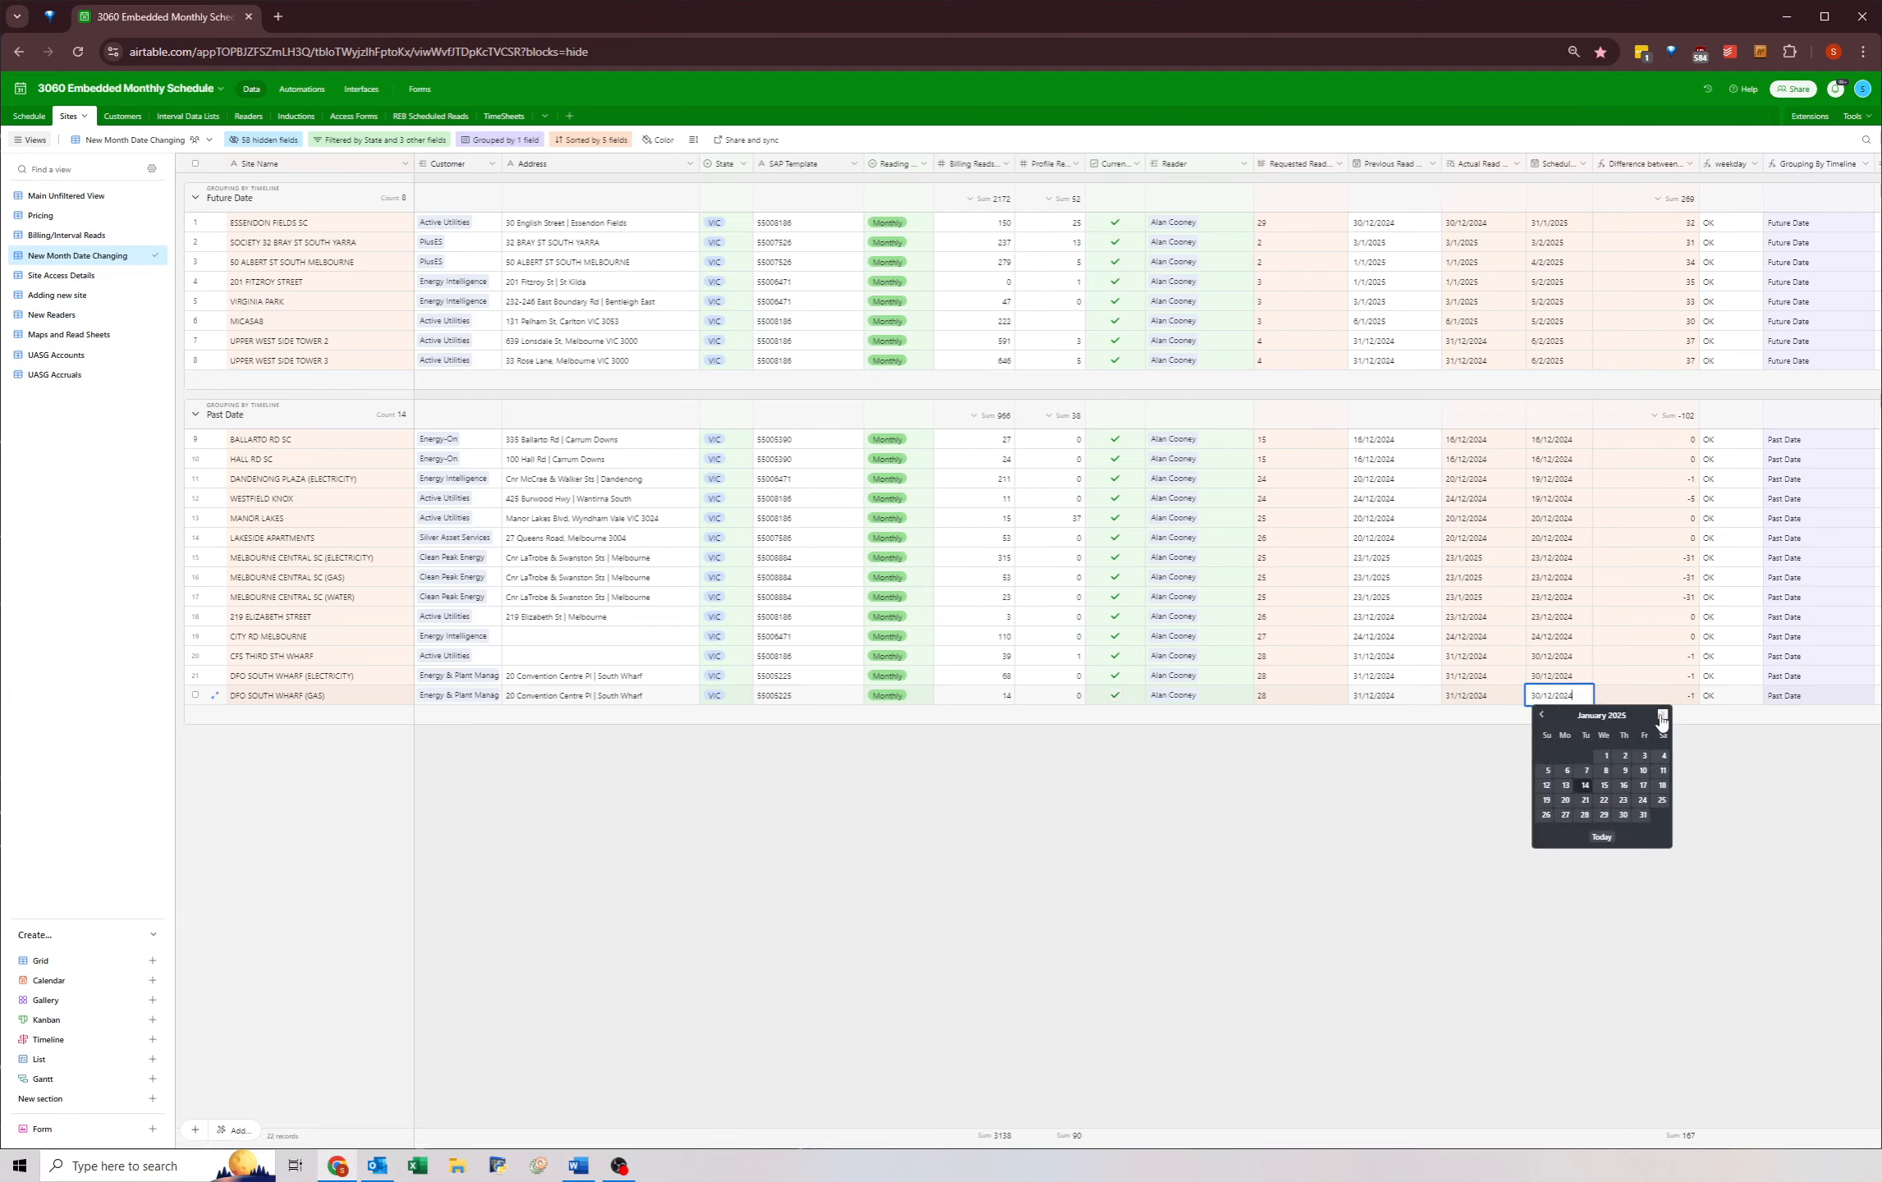
left_click(1623, 815)
key("ctrl+c")
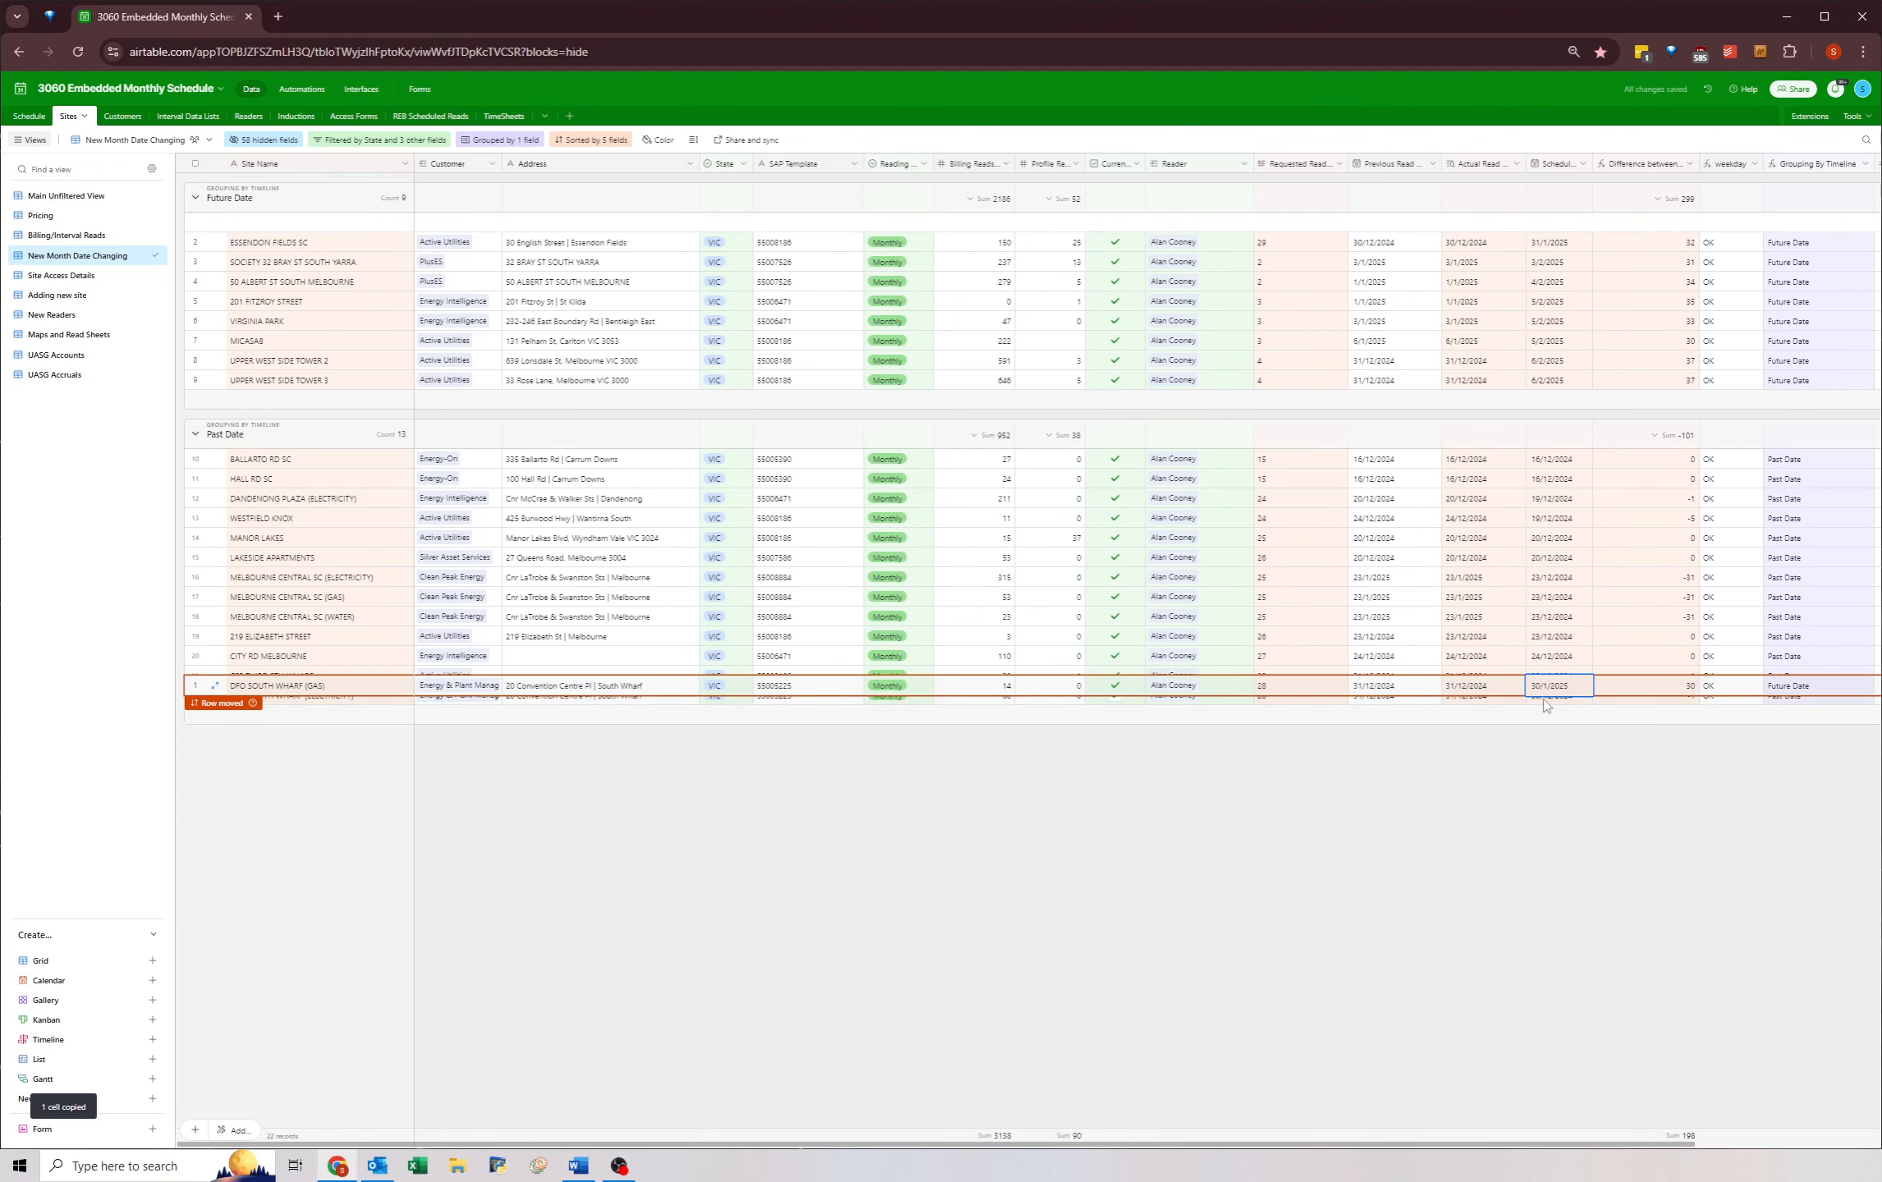
left_click(1541, 680)
key("ctrl+v")
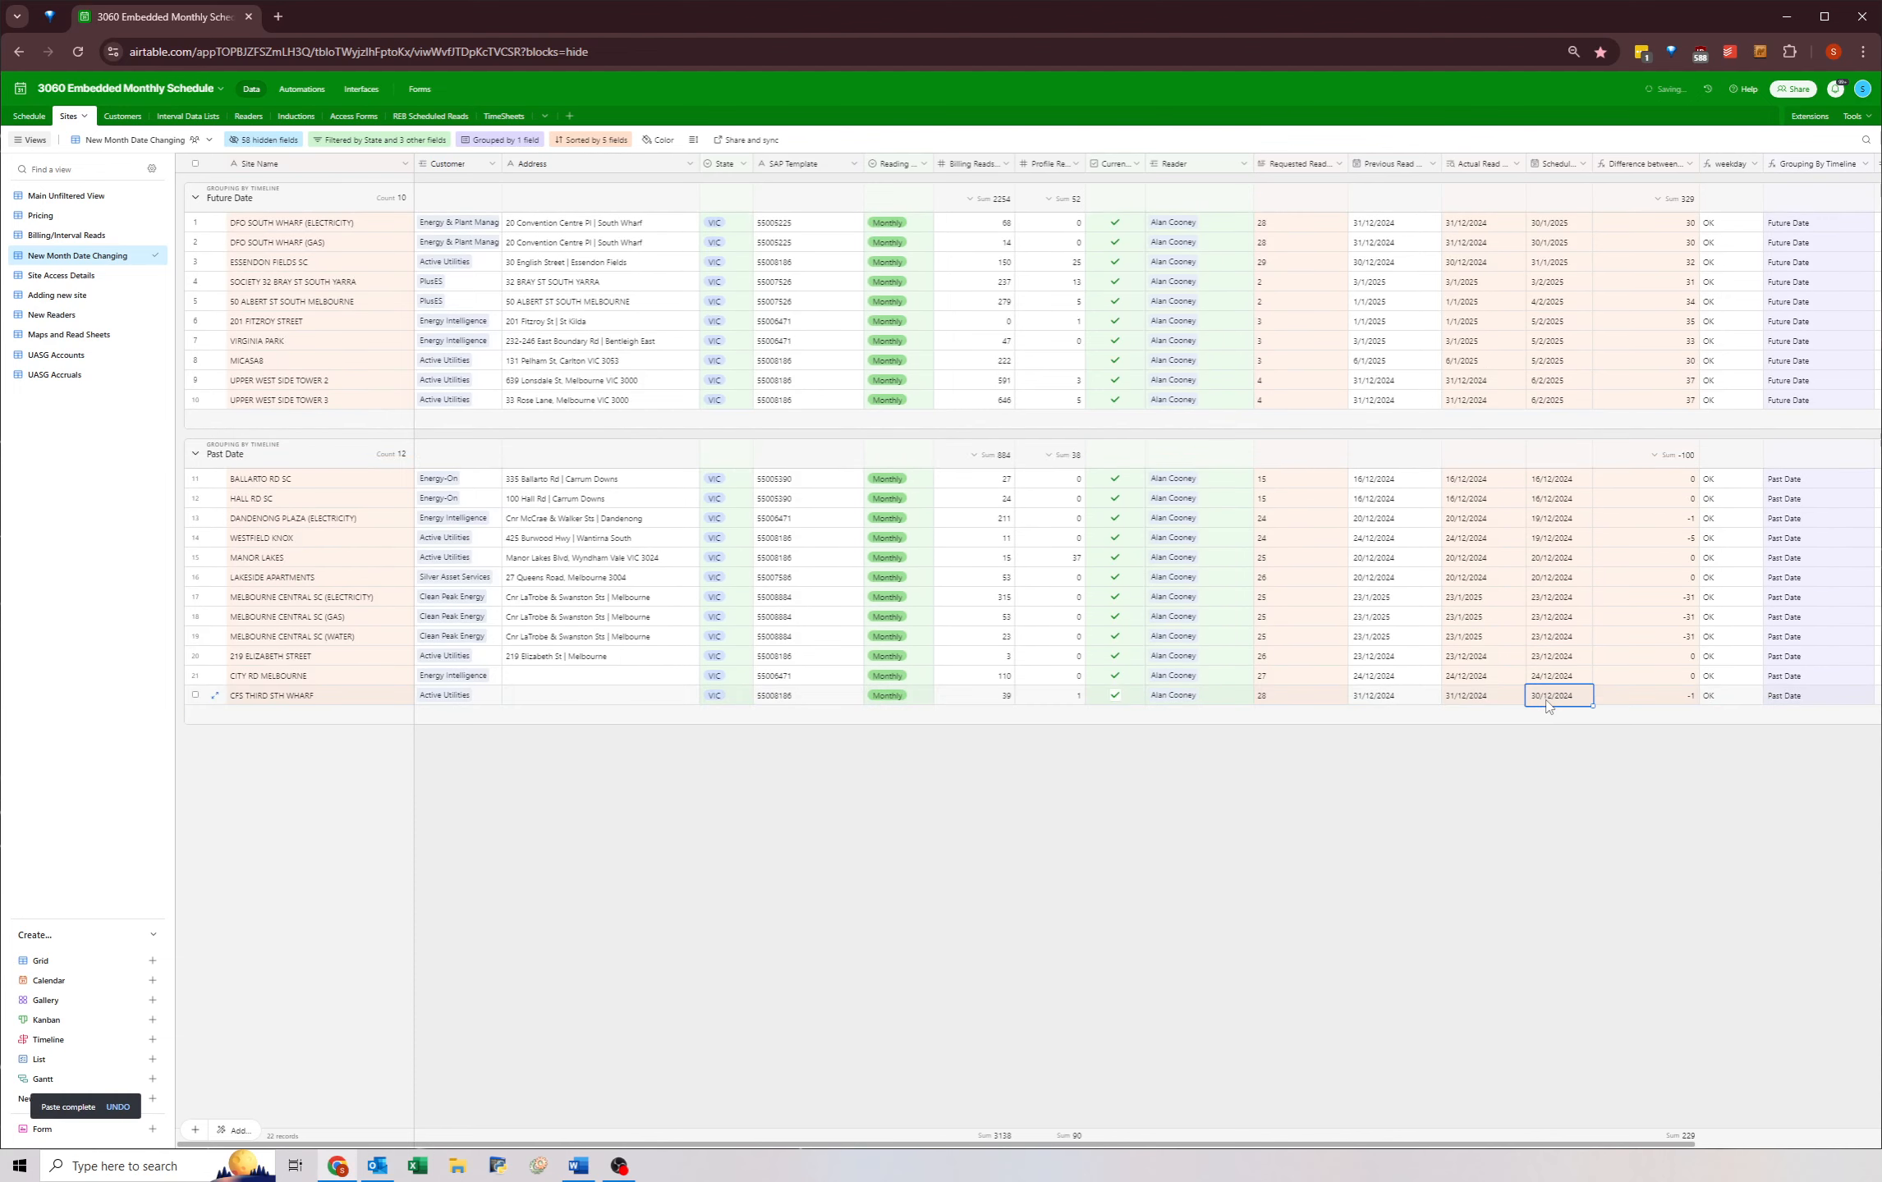
left_click(1548, 686)
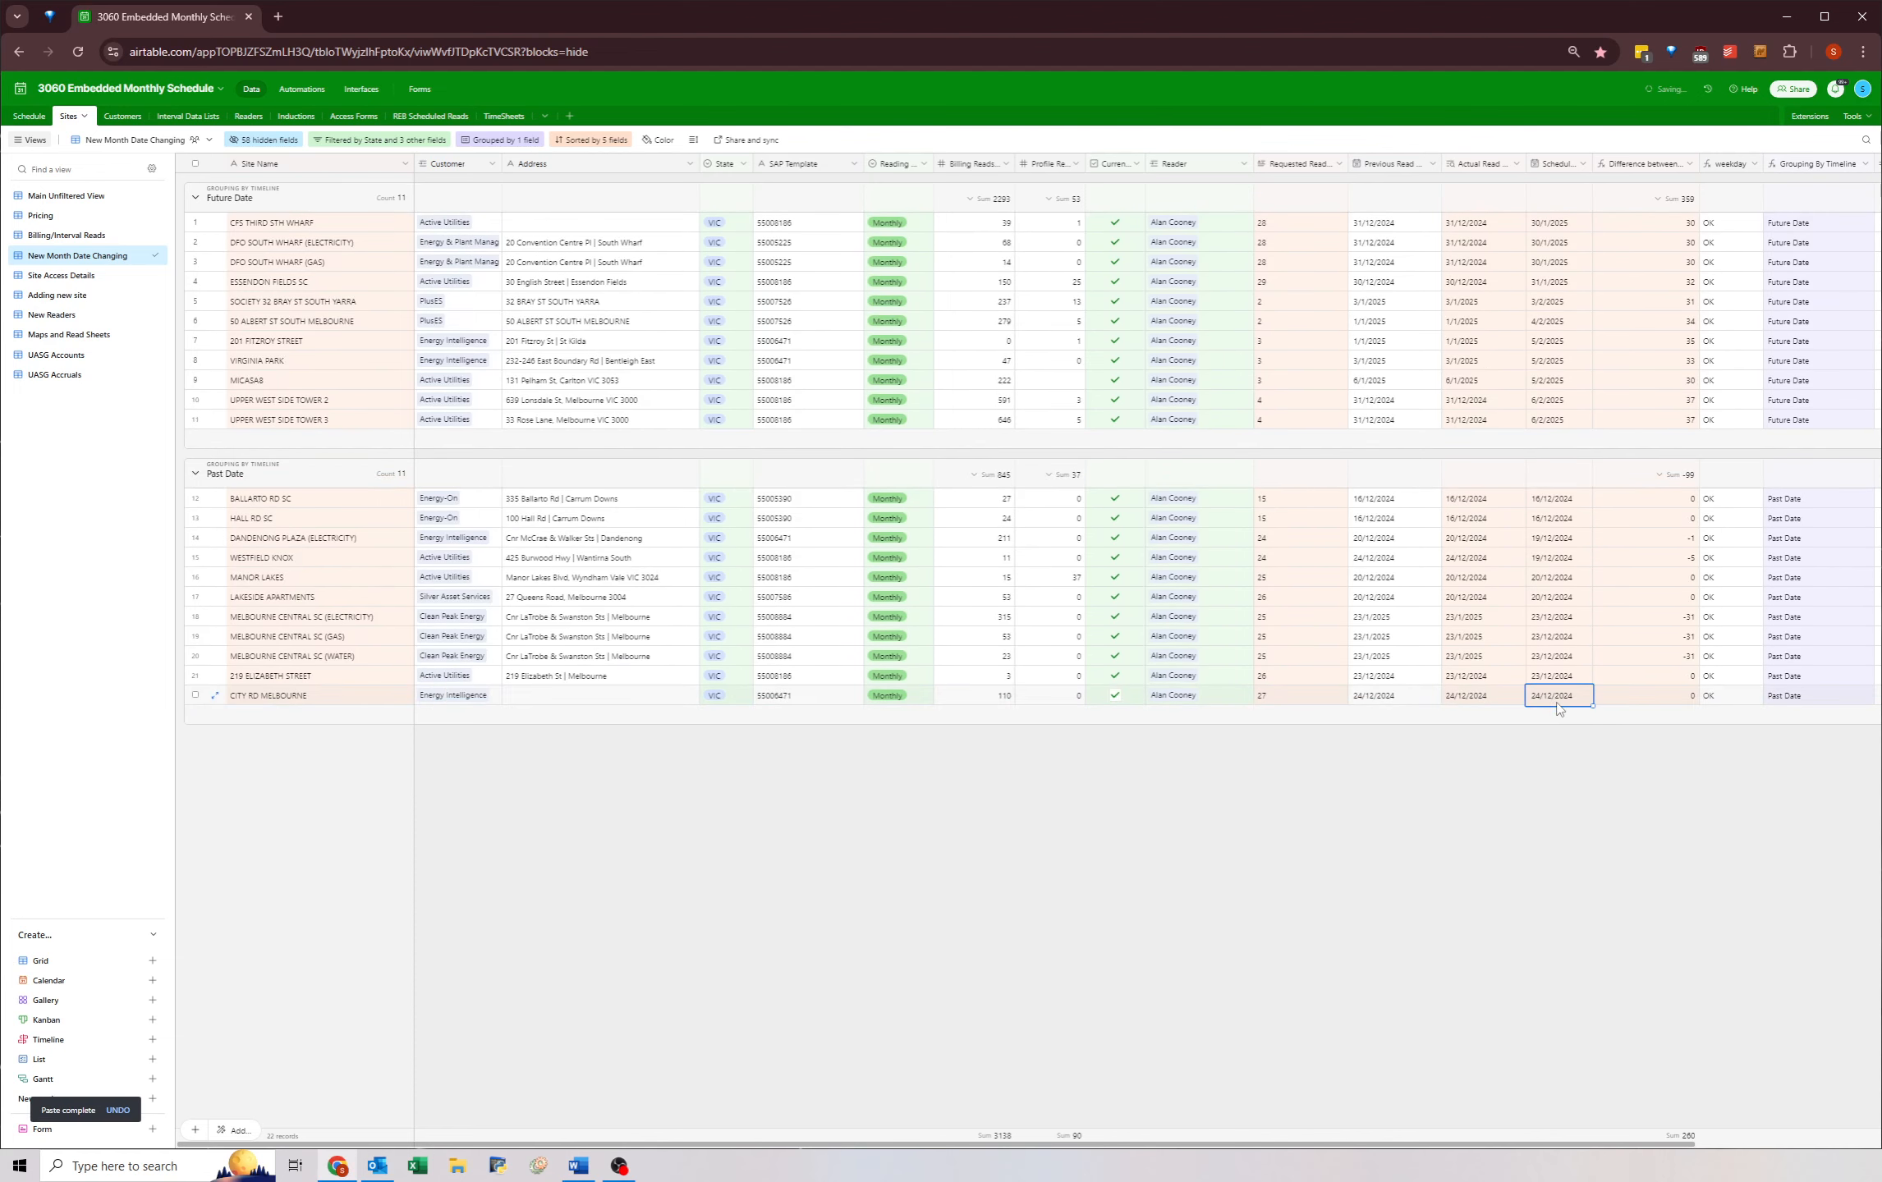
key("ctrl+v")
left_click(1529, 737)
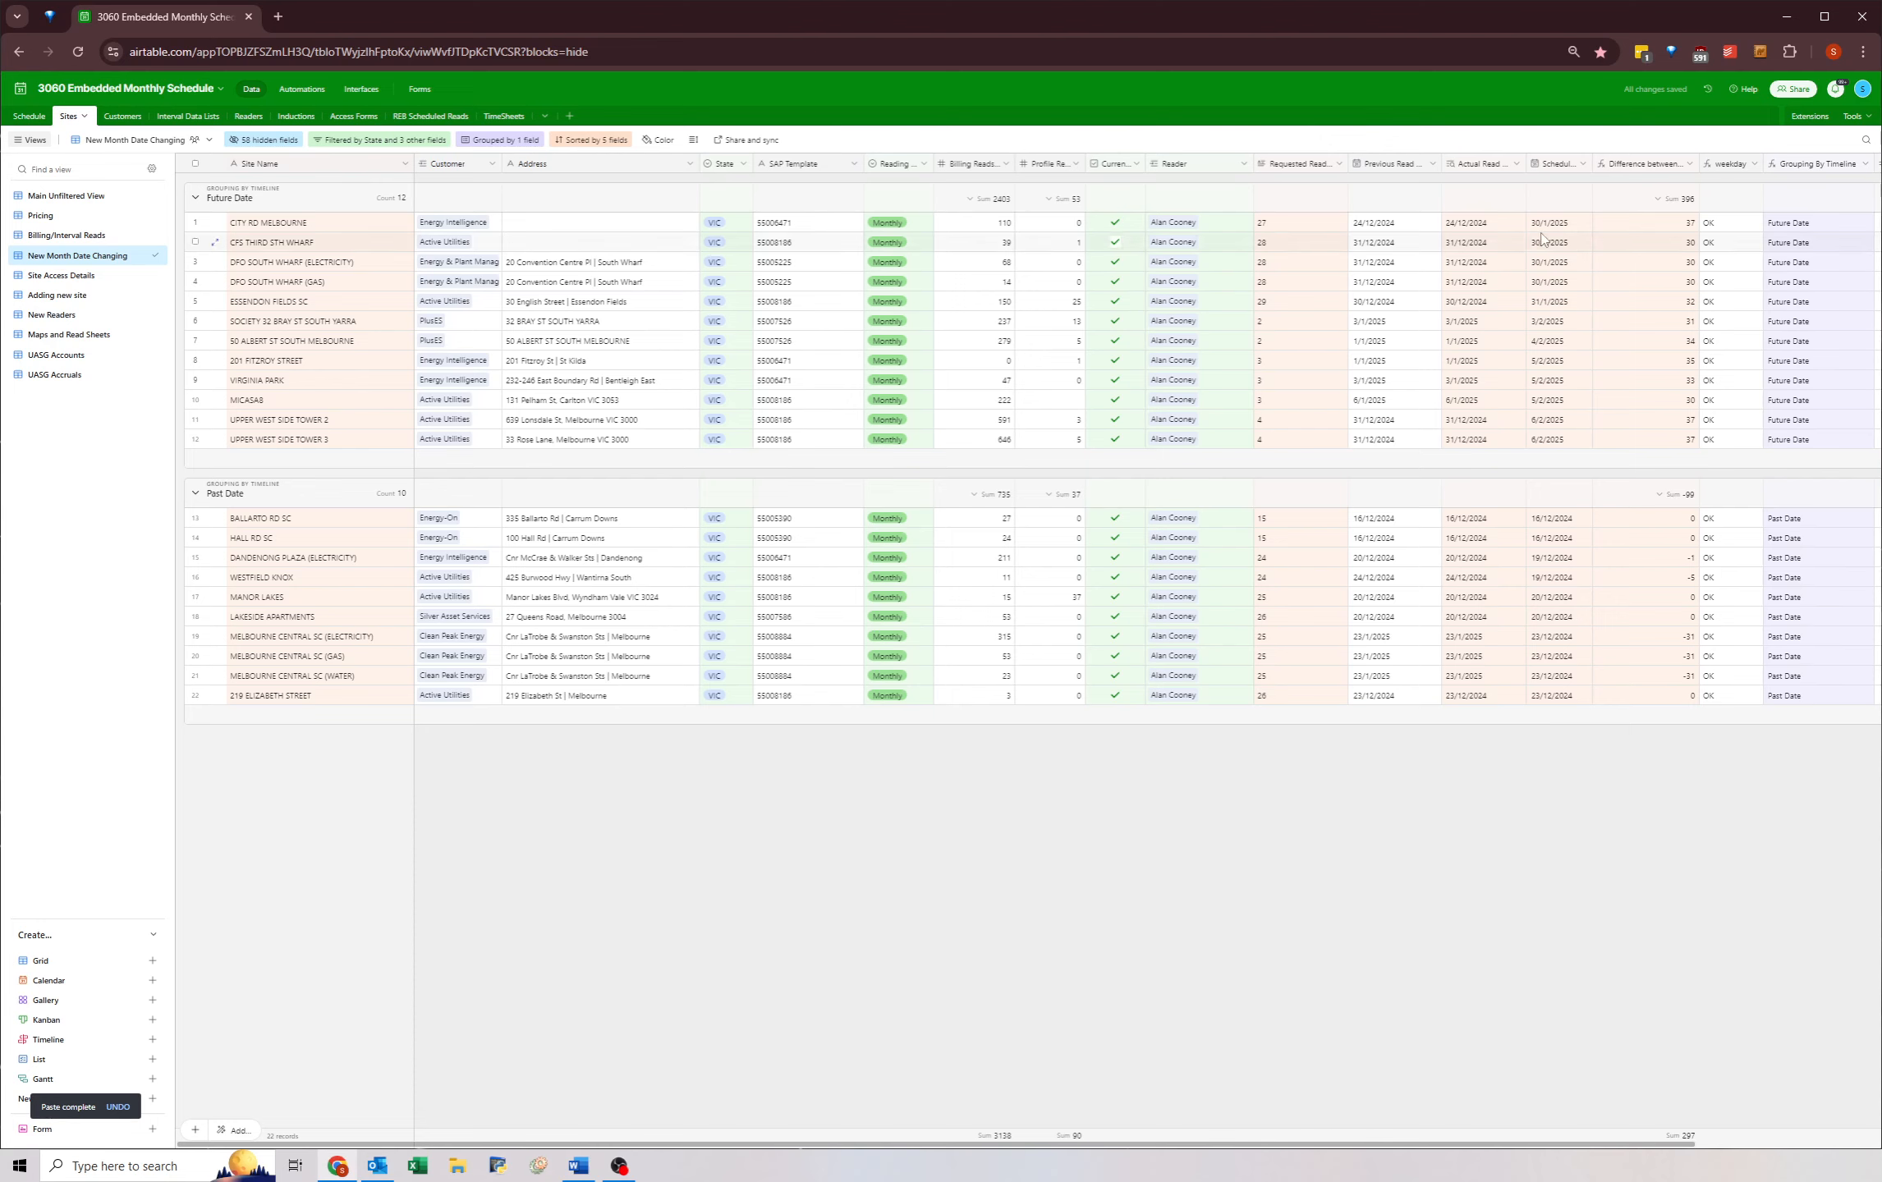
left_click_drag(1545, 230, 1545, 289)
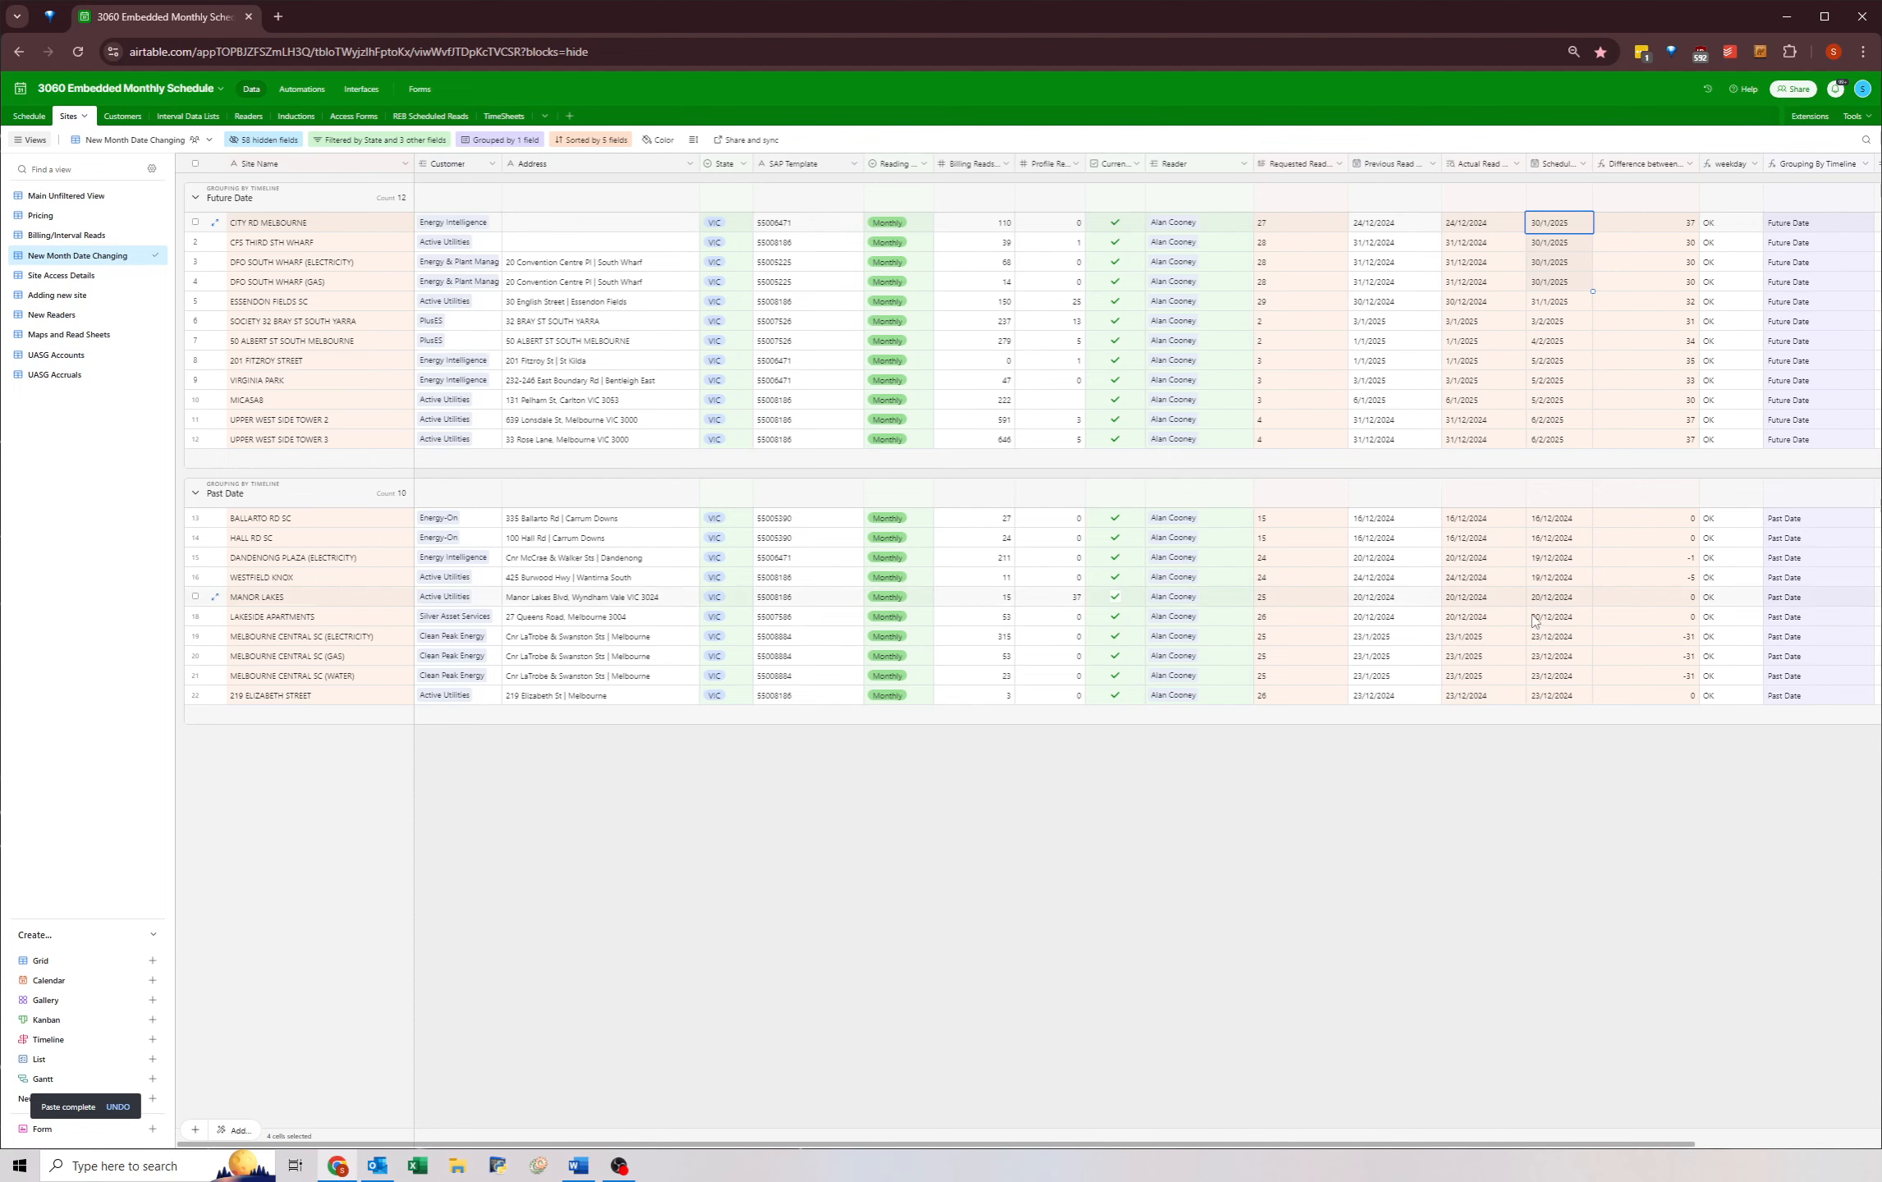
- Set the scheduled dates of Melbourne Central SC (Electricity), (Gas) and (Water) and of 219 Elizabeth Street to 28/1/2025
double_click(1547, 696)
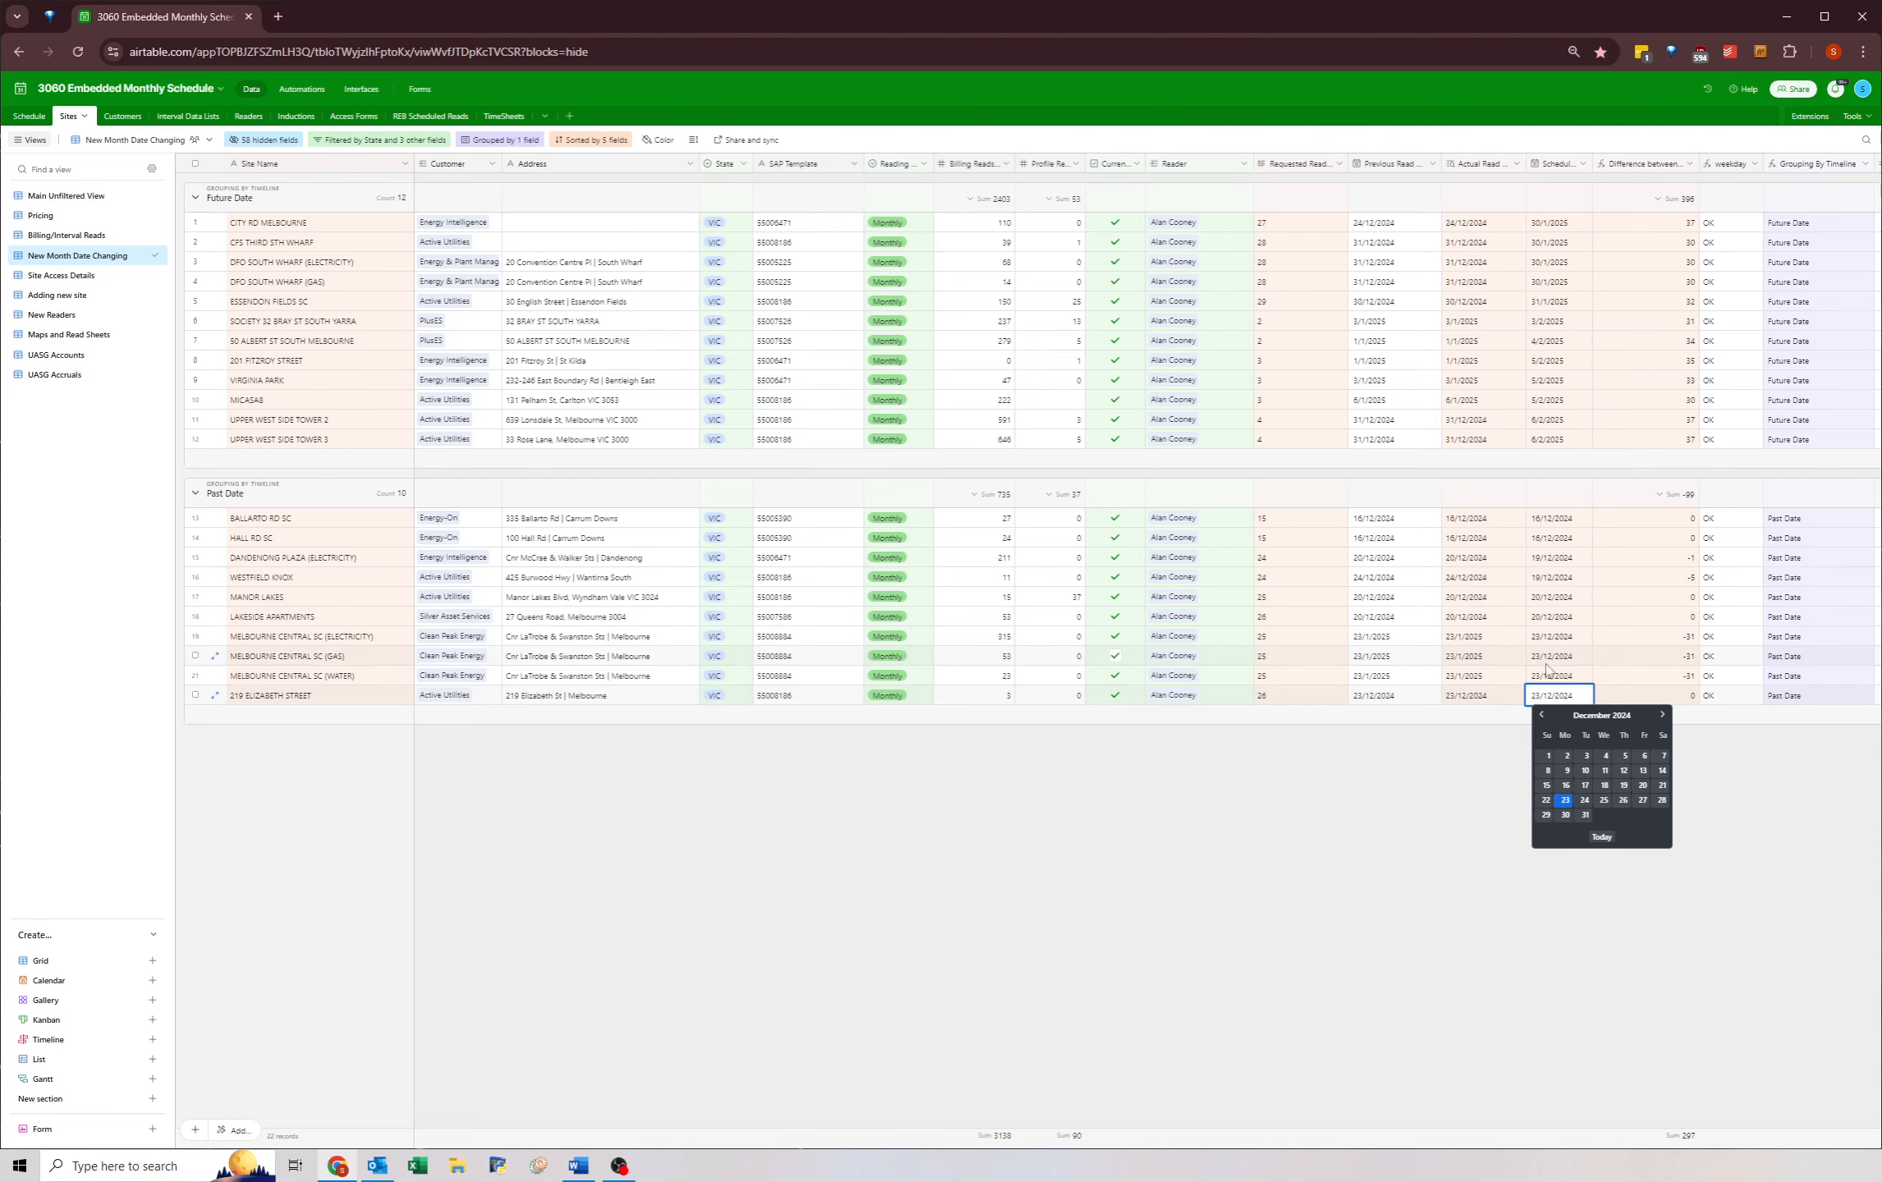
left_click(1482, 754)
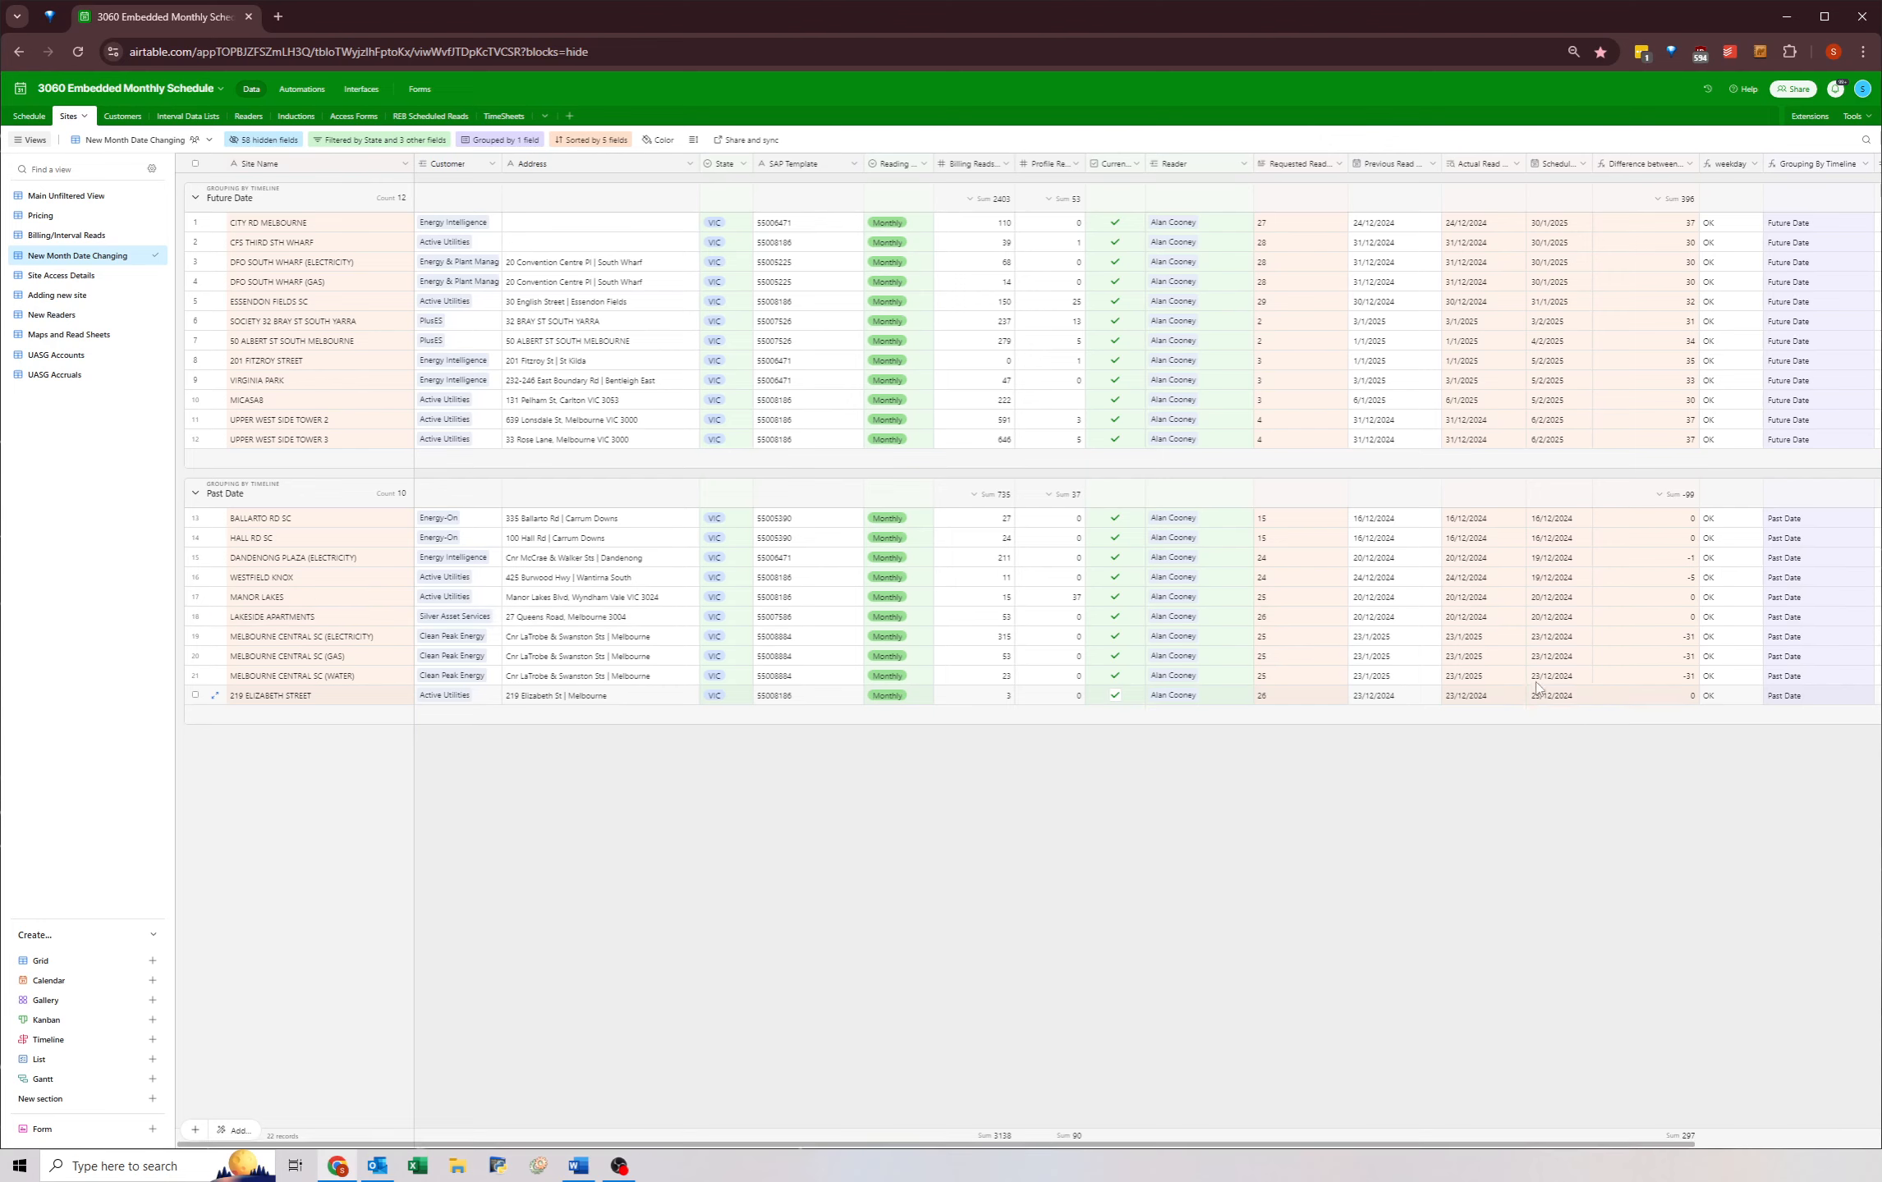
left_click(1549, 639)
left_click(1549, 638)
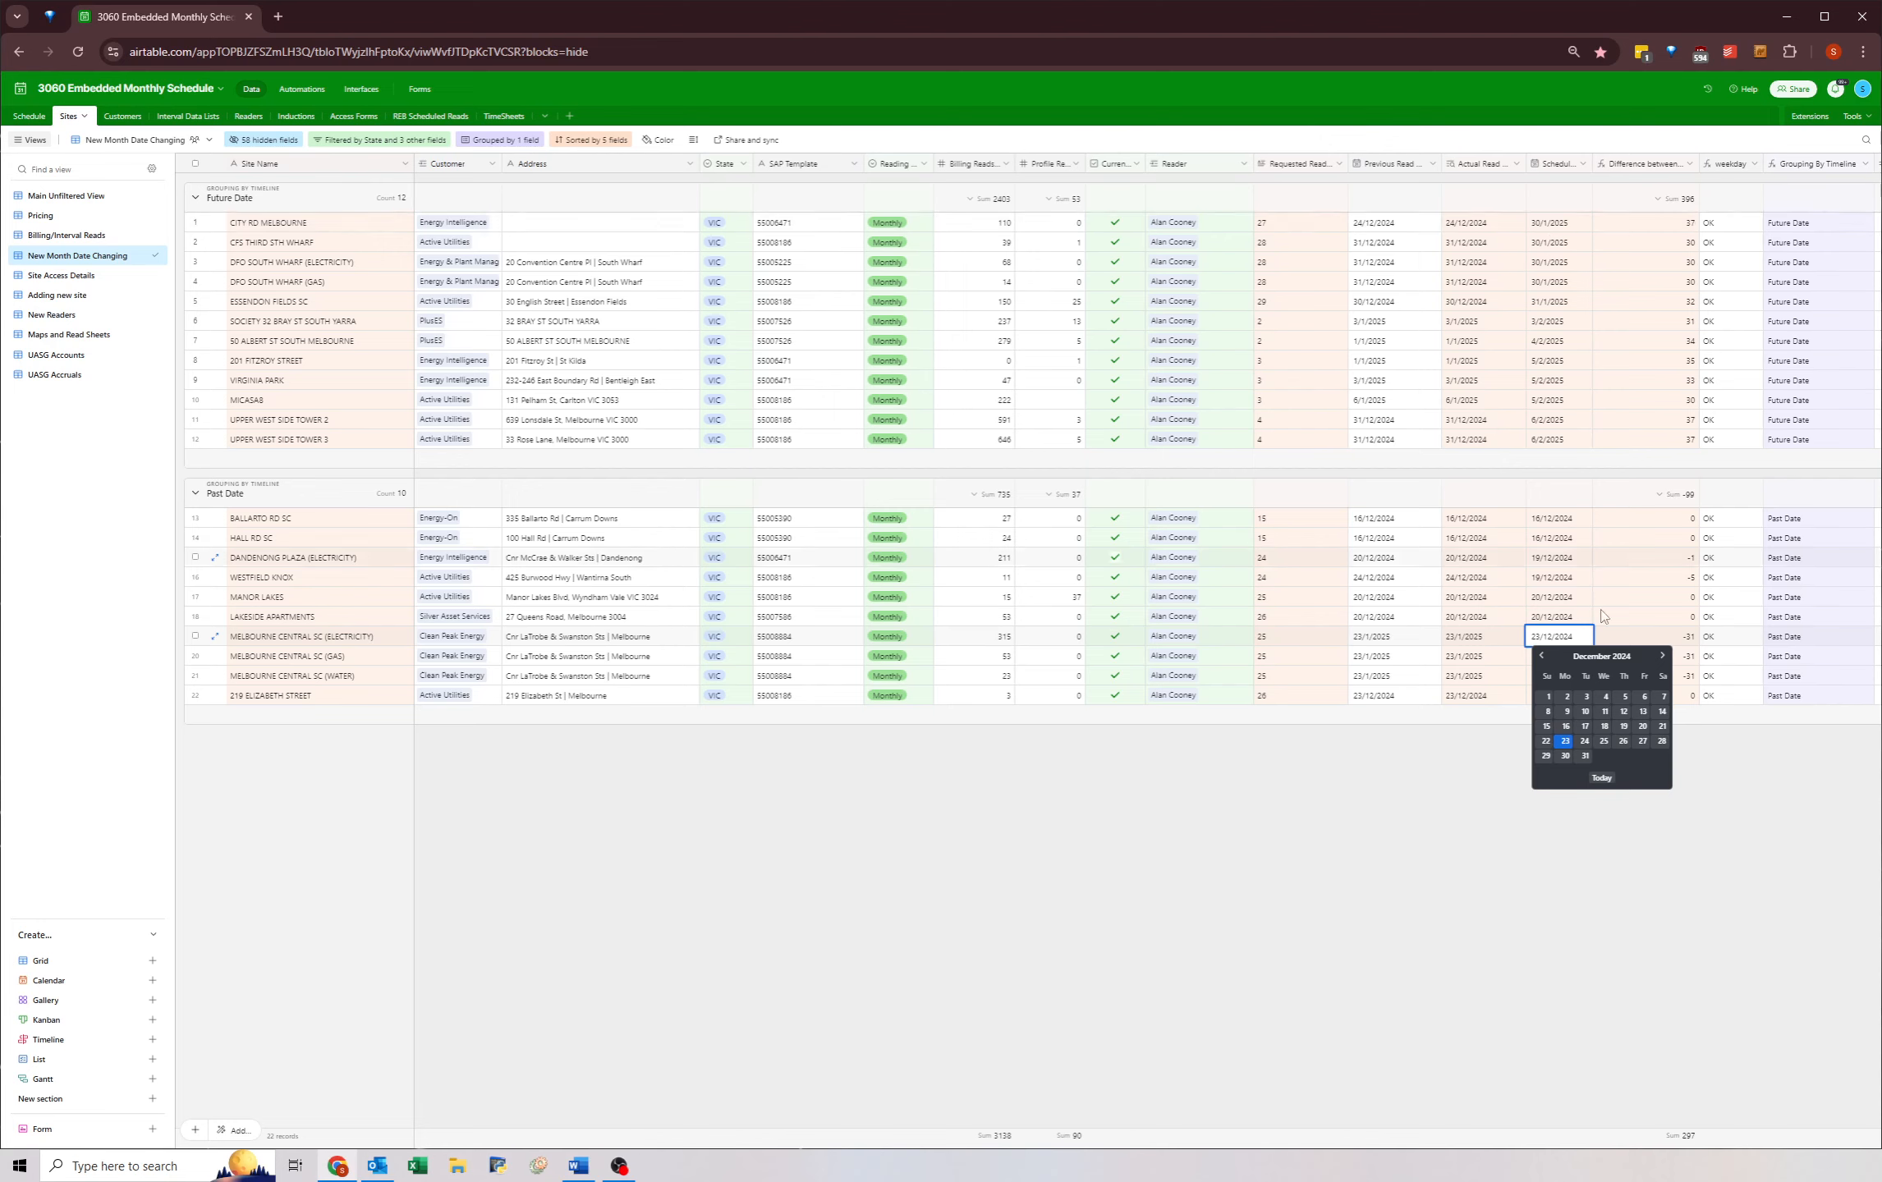
left_click(1661, 657)
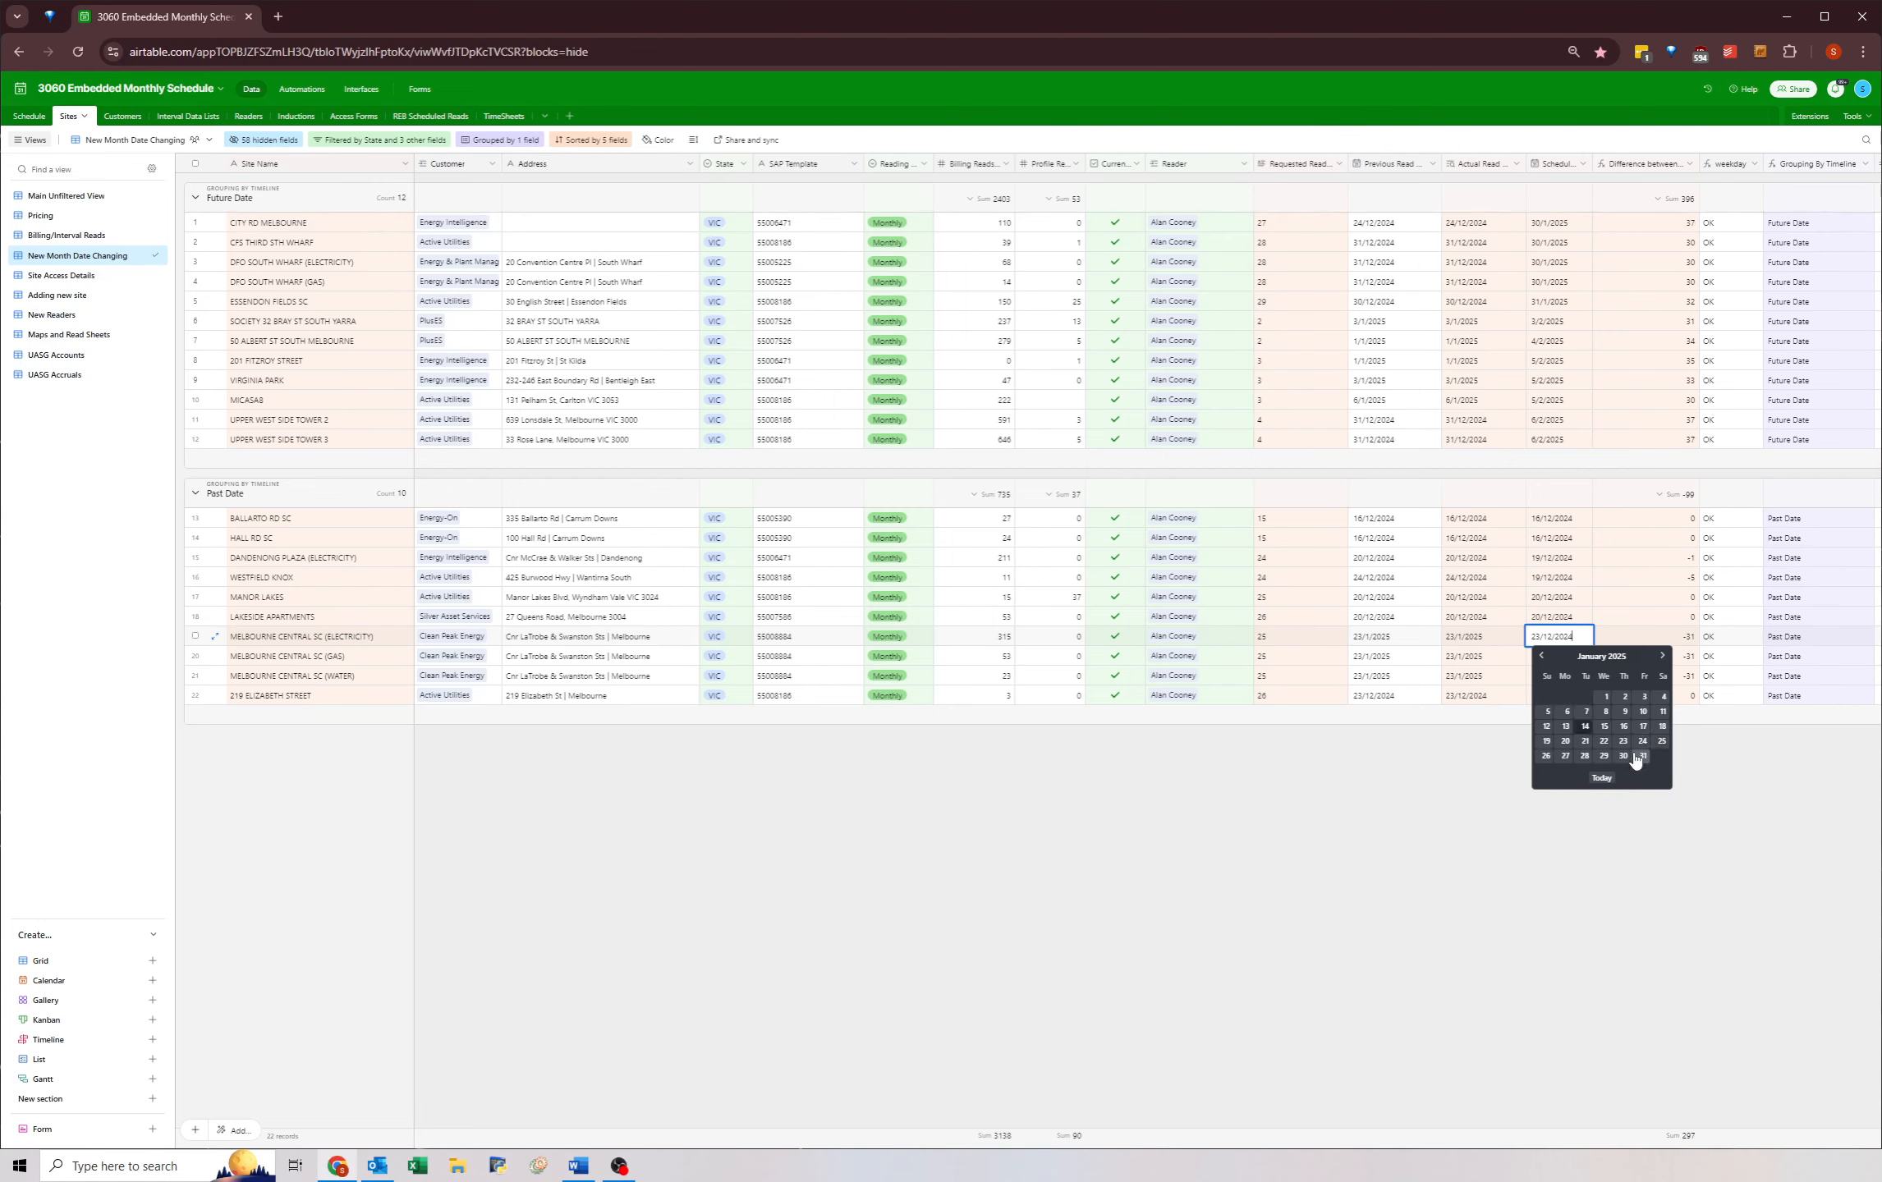
left_click(1584, 757)
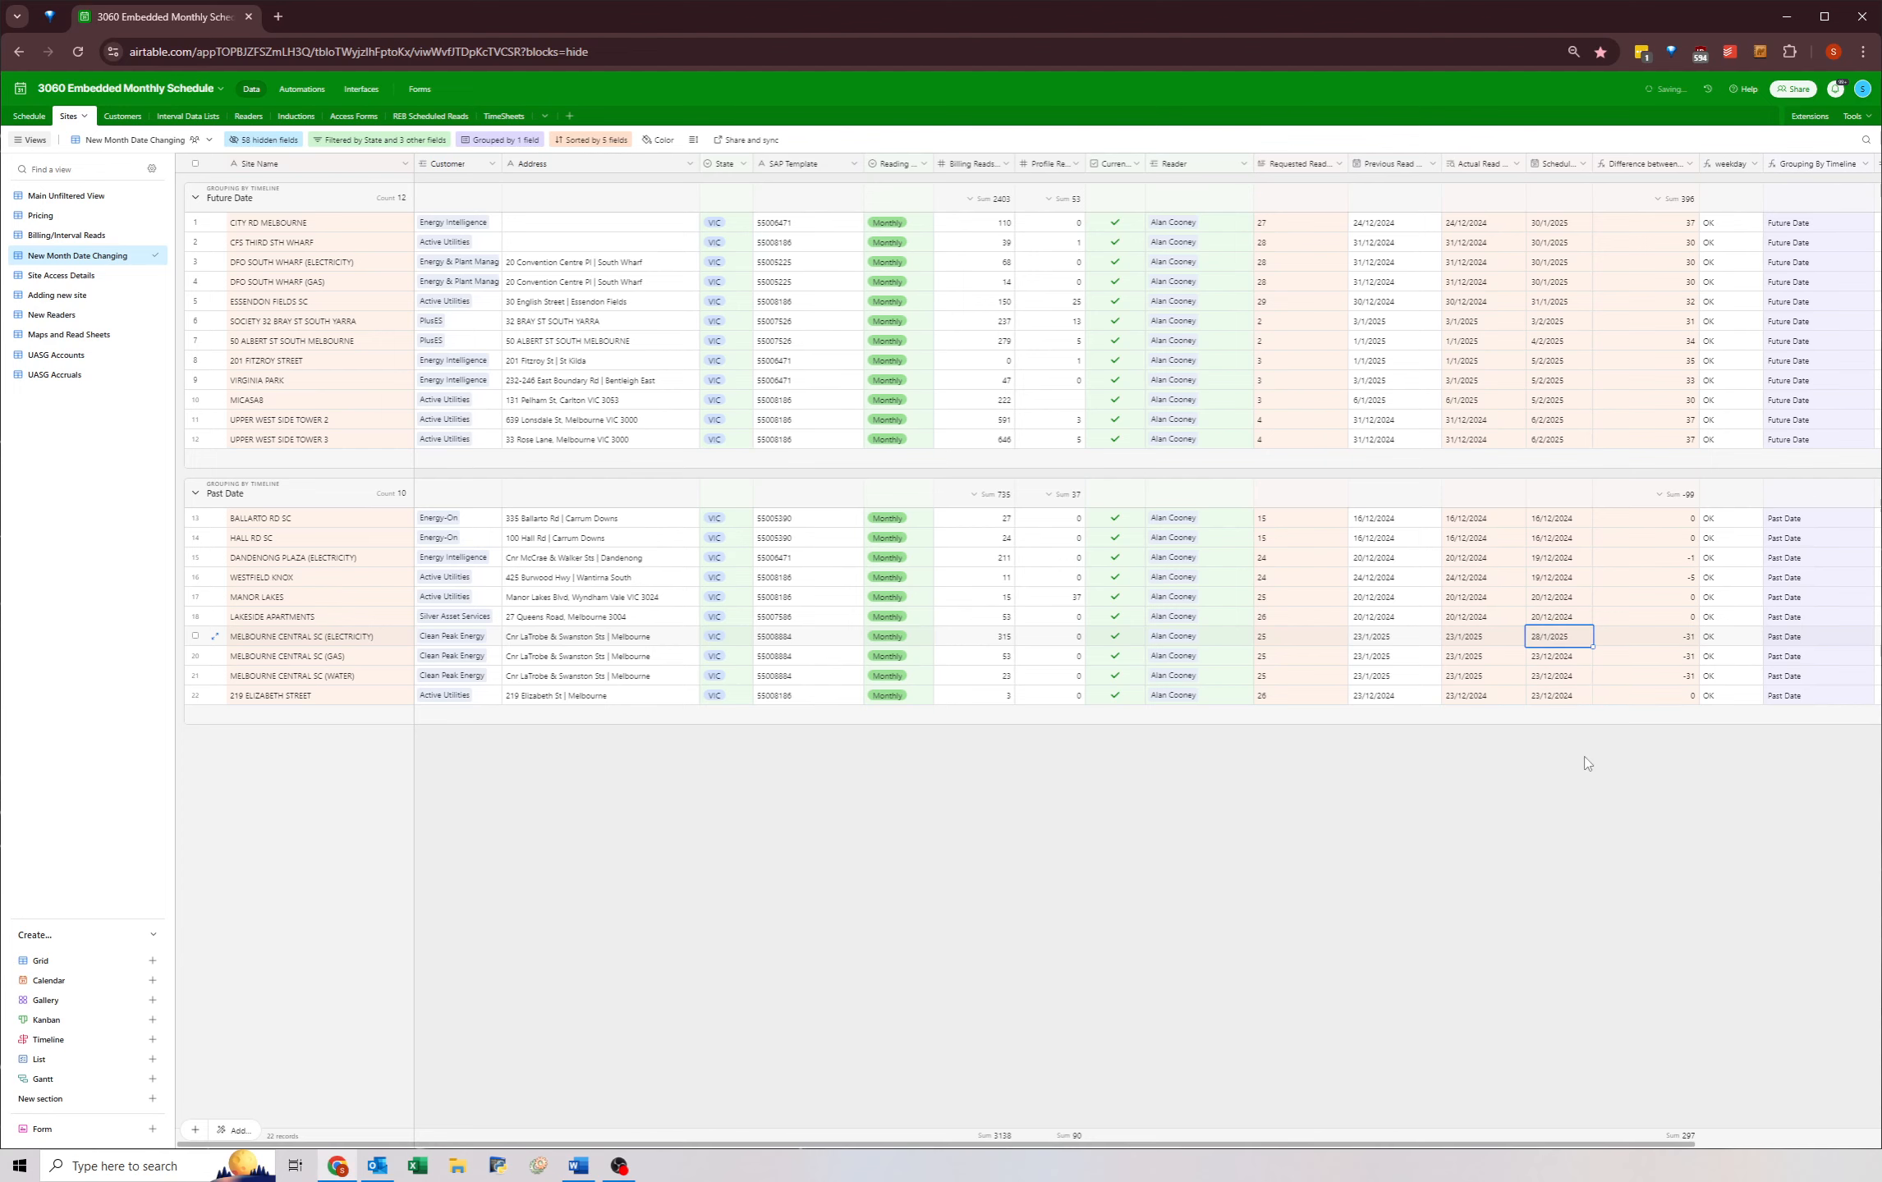
key("ctrl+c")
left_click(1550, 655)
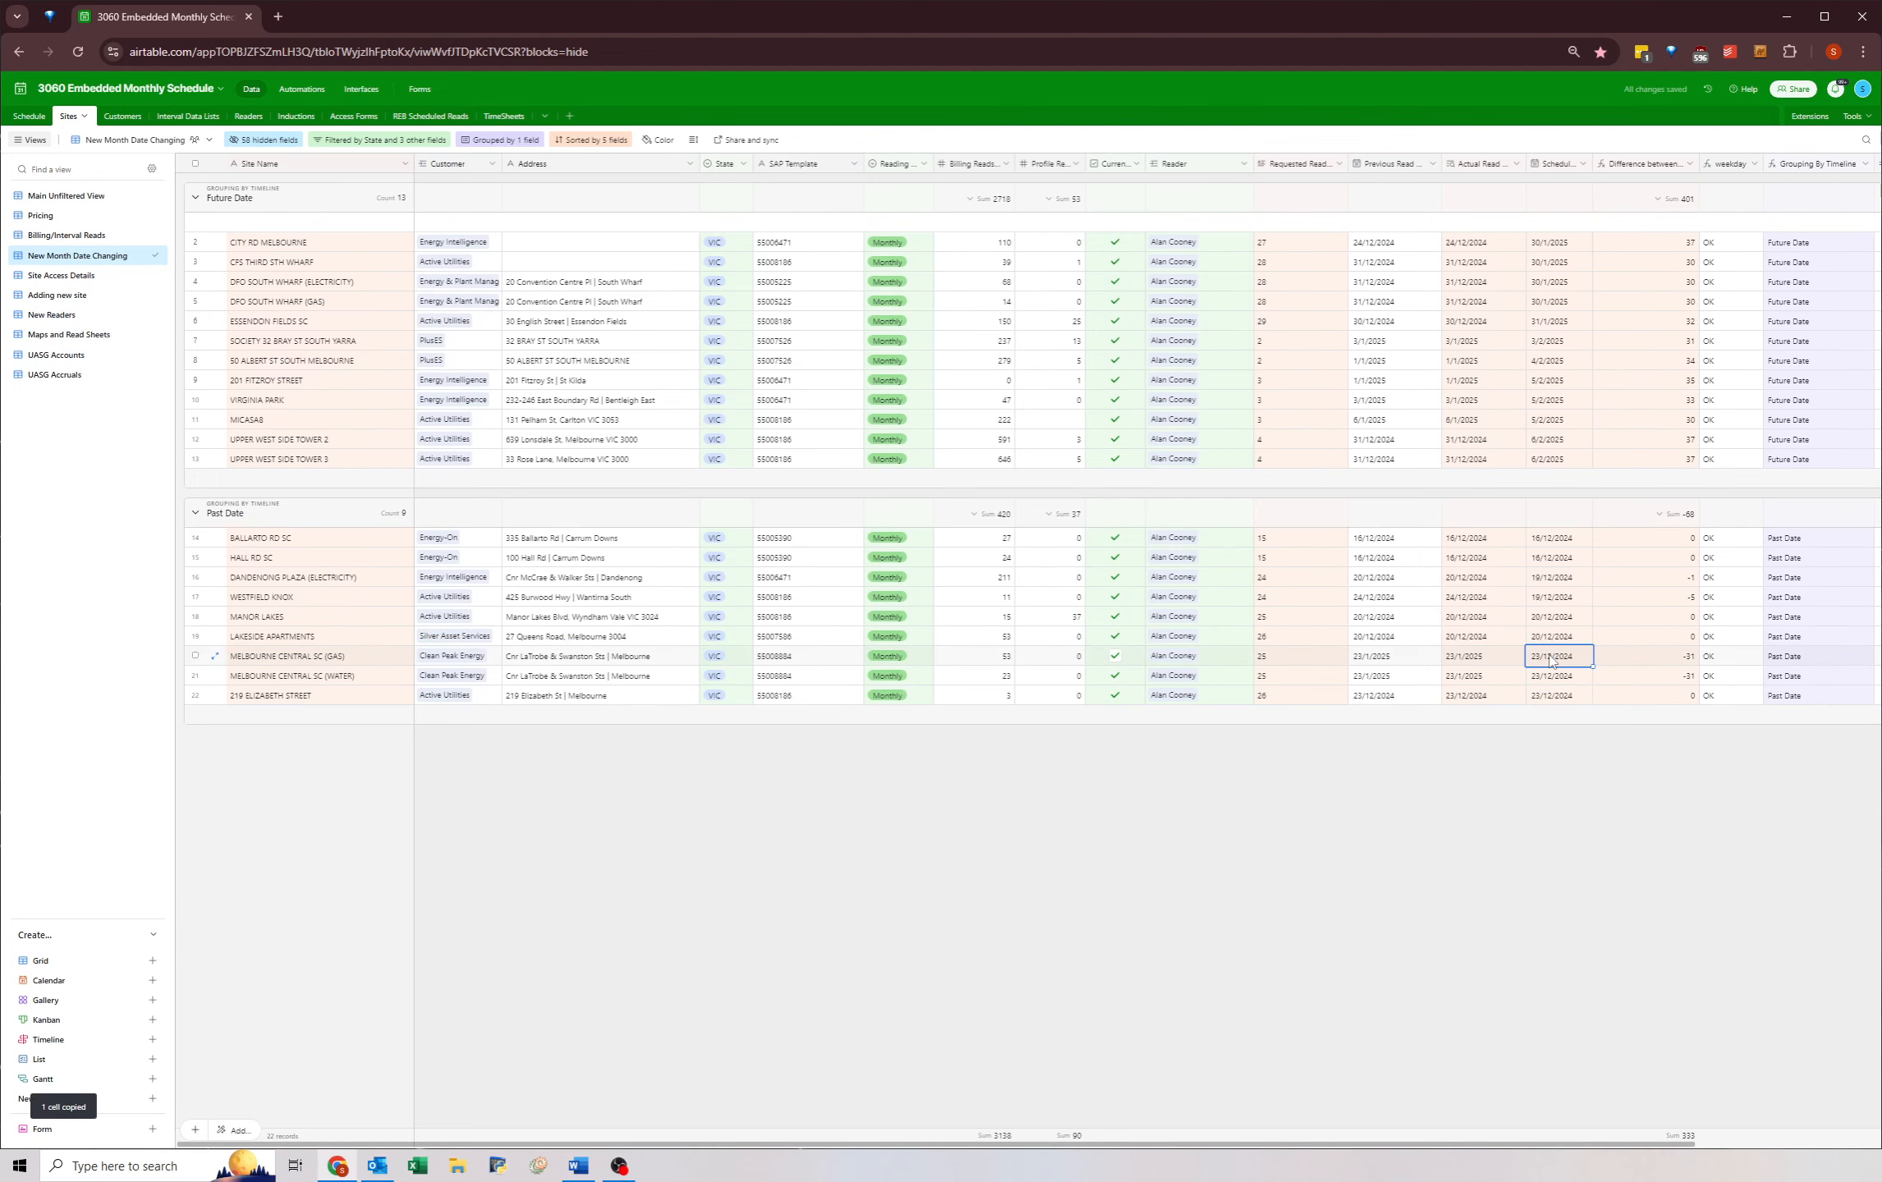
key("ctrl+v")
key("ctrl+v")
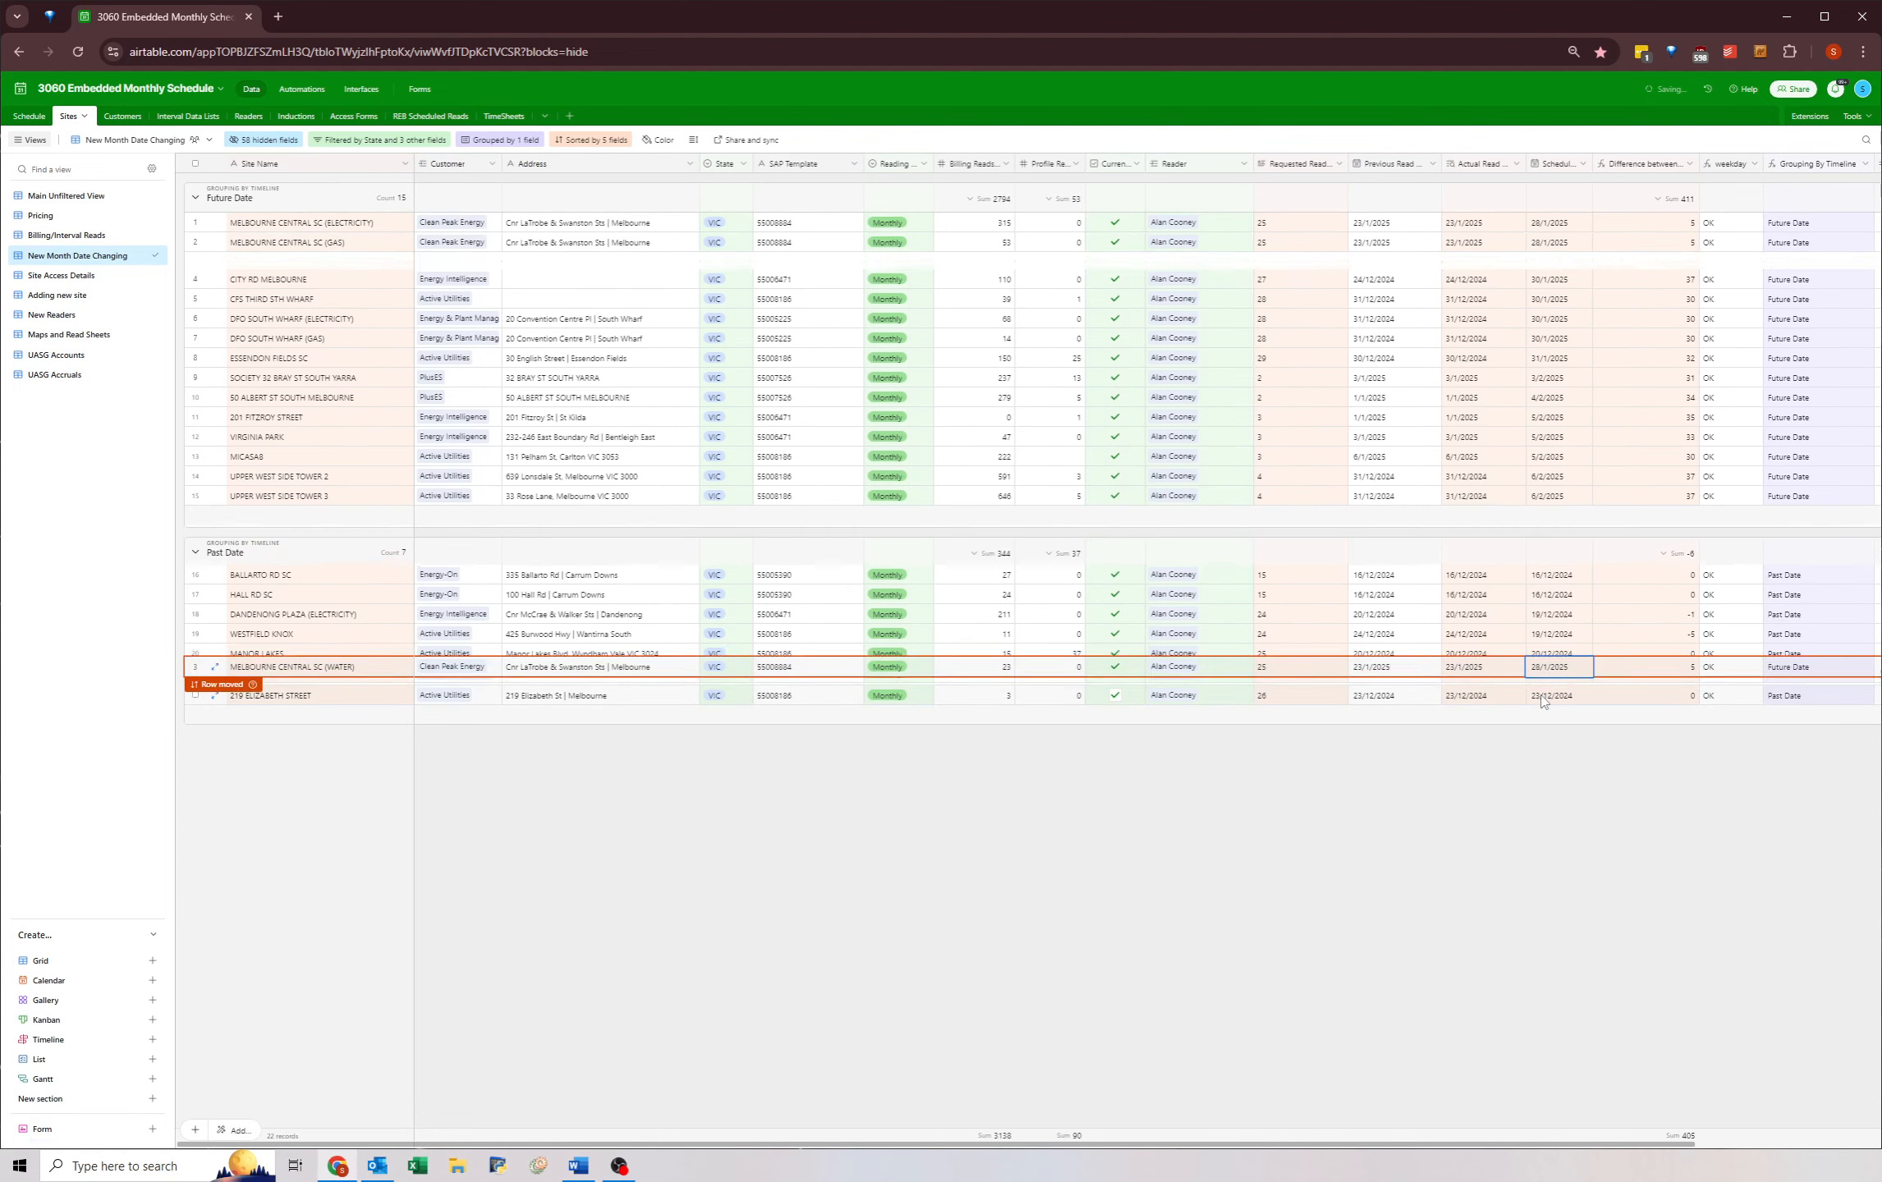
left_click(1543, 696)
key("ctrl+v")
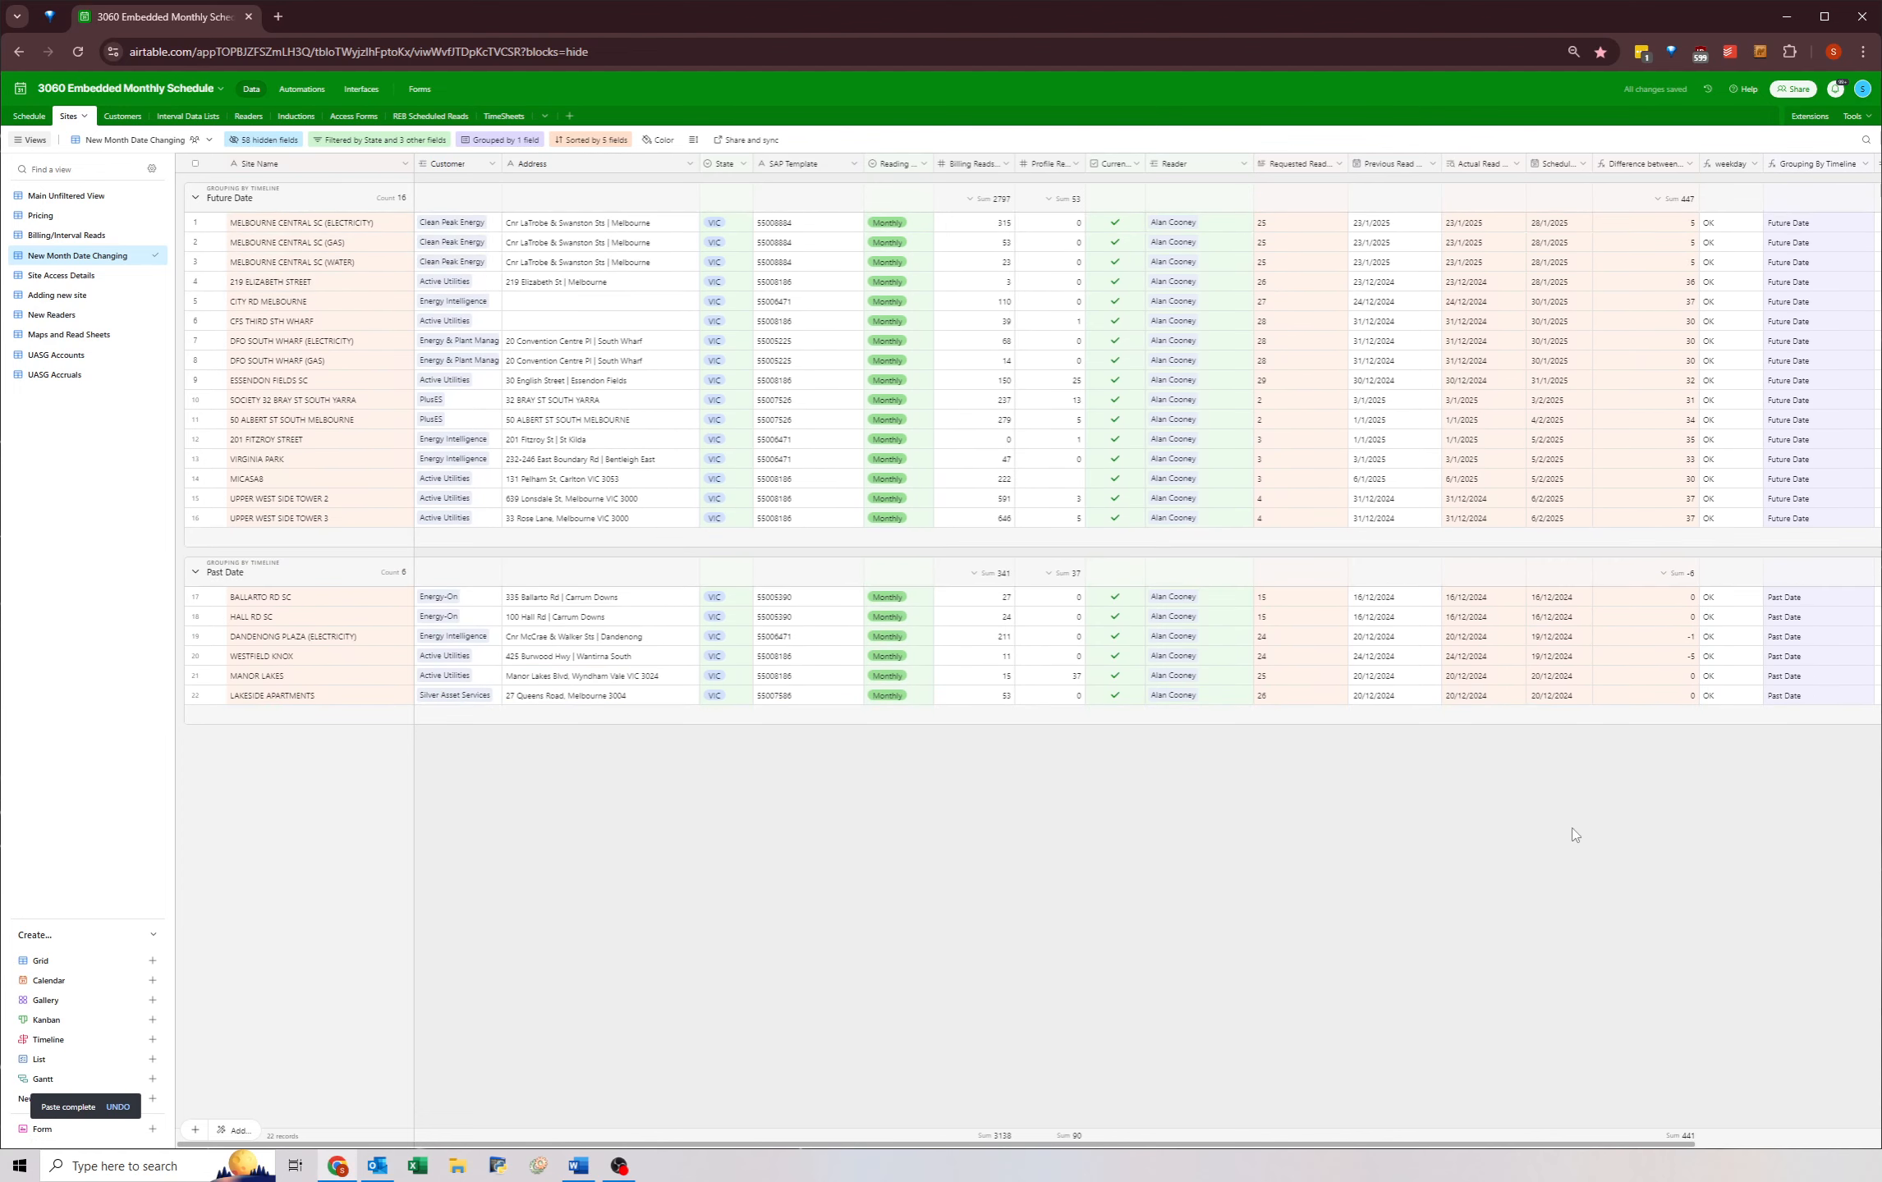
- Review the scheduled dates of the remaining Past Date sites and the January 2025 calendar for Melbourne Central SC (Electricity)
left_click(1556, 303)
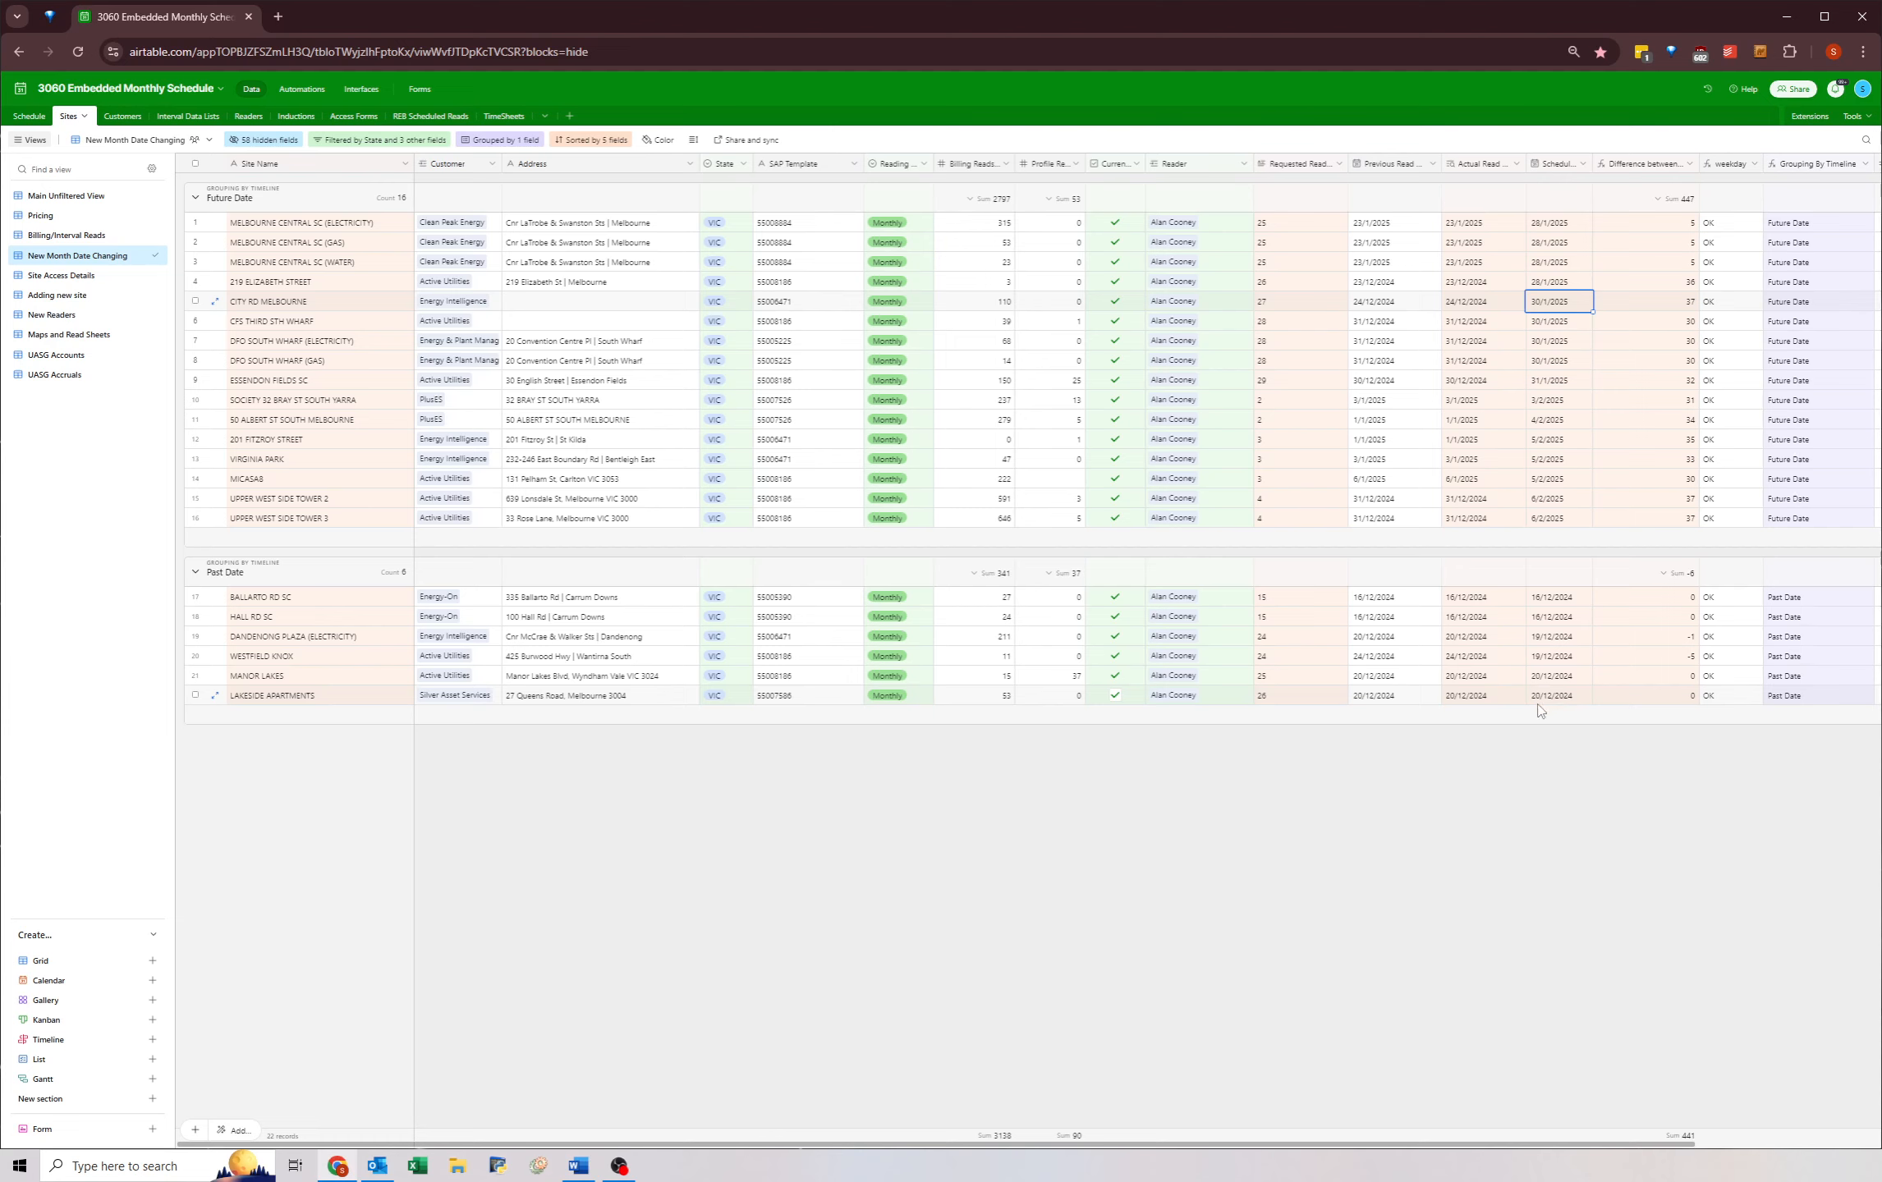
left_click(1540, 697)
left_click(1547, 675)
key("Down")
key("Up")
key("Up")
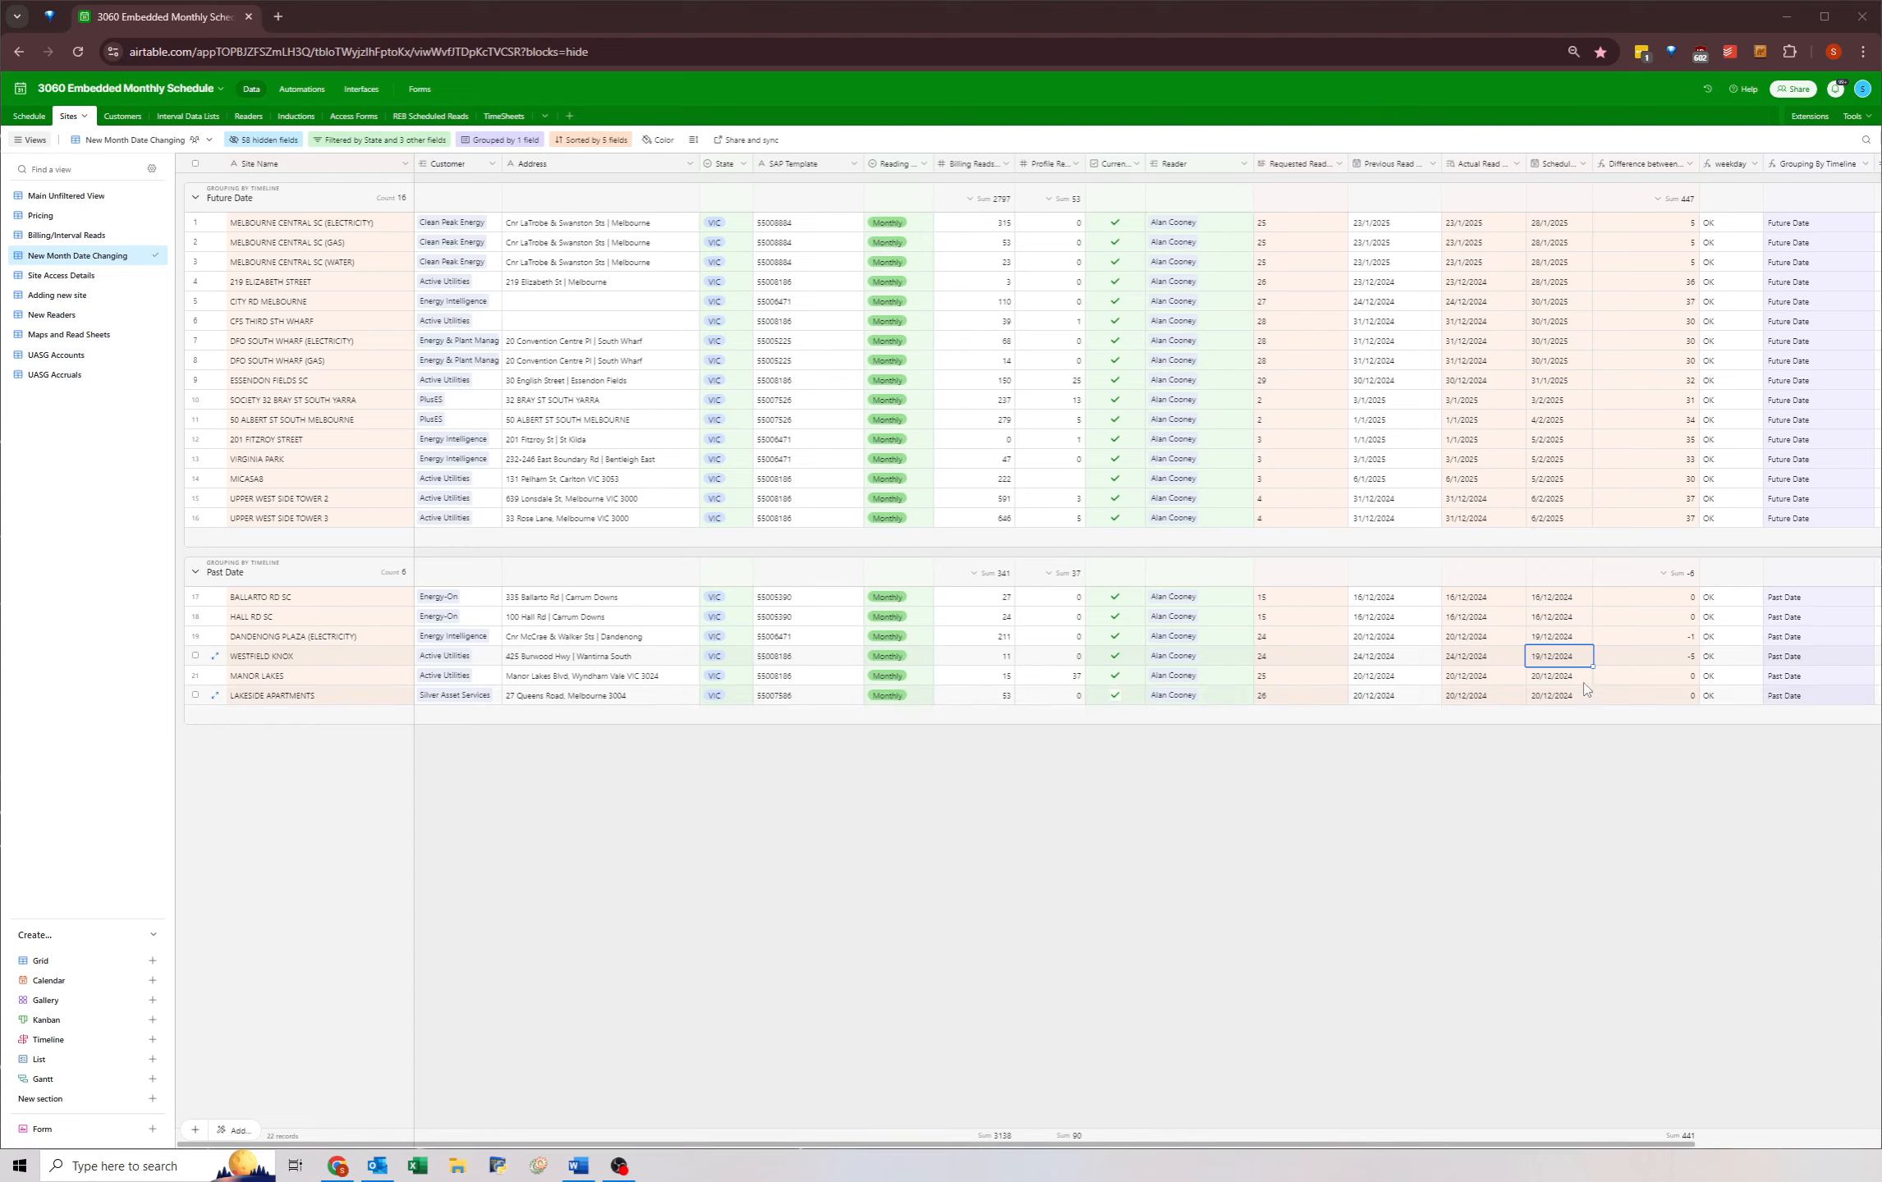
left_click(1541, 638)
left_click(1547, 657)
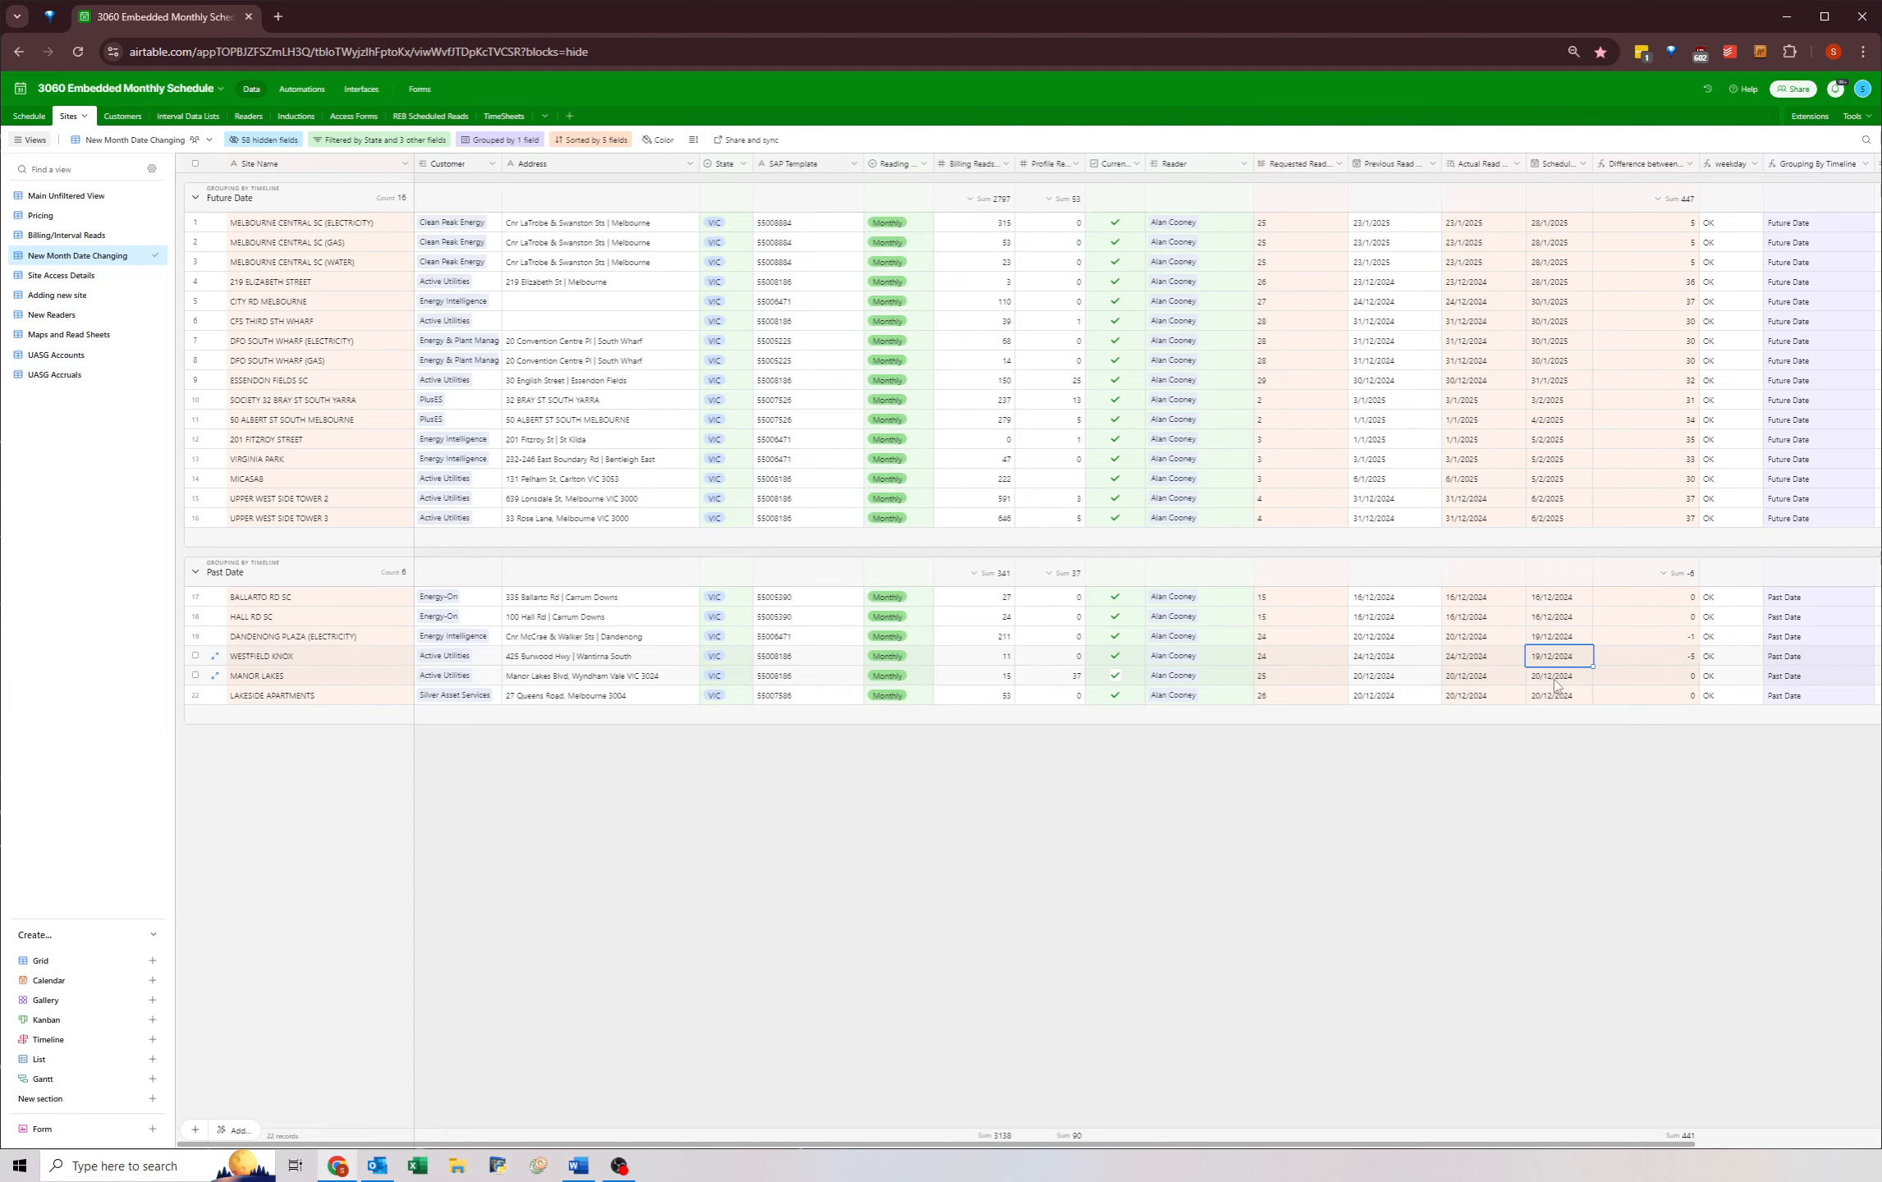
left_click(1552, 676)
left_click(1558, 697)
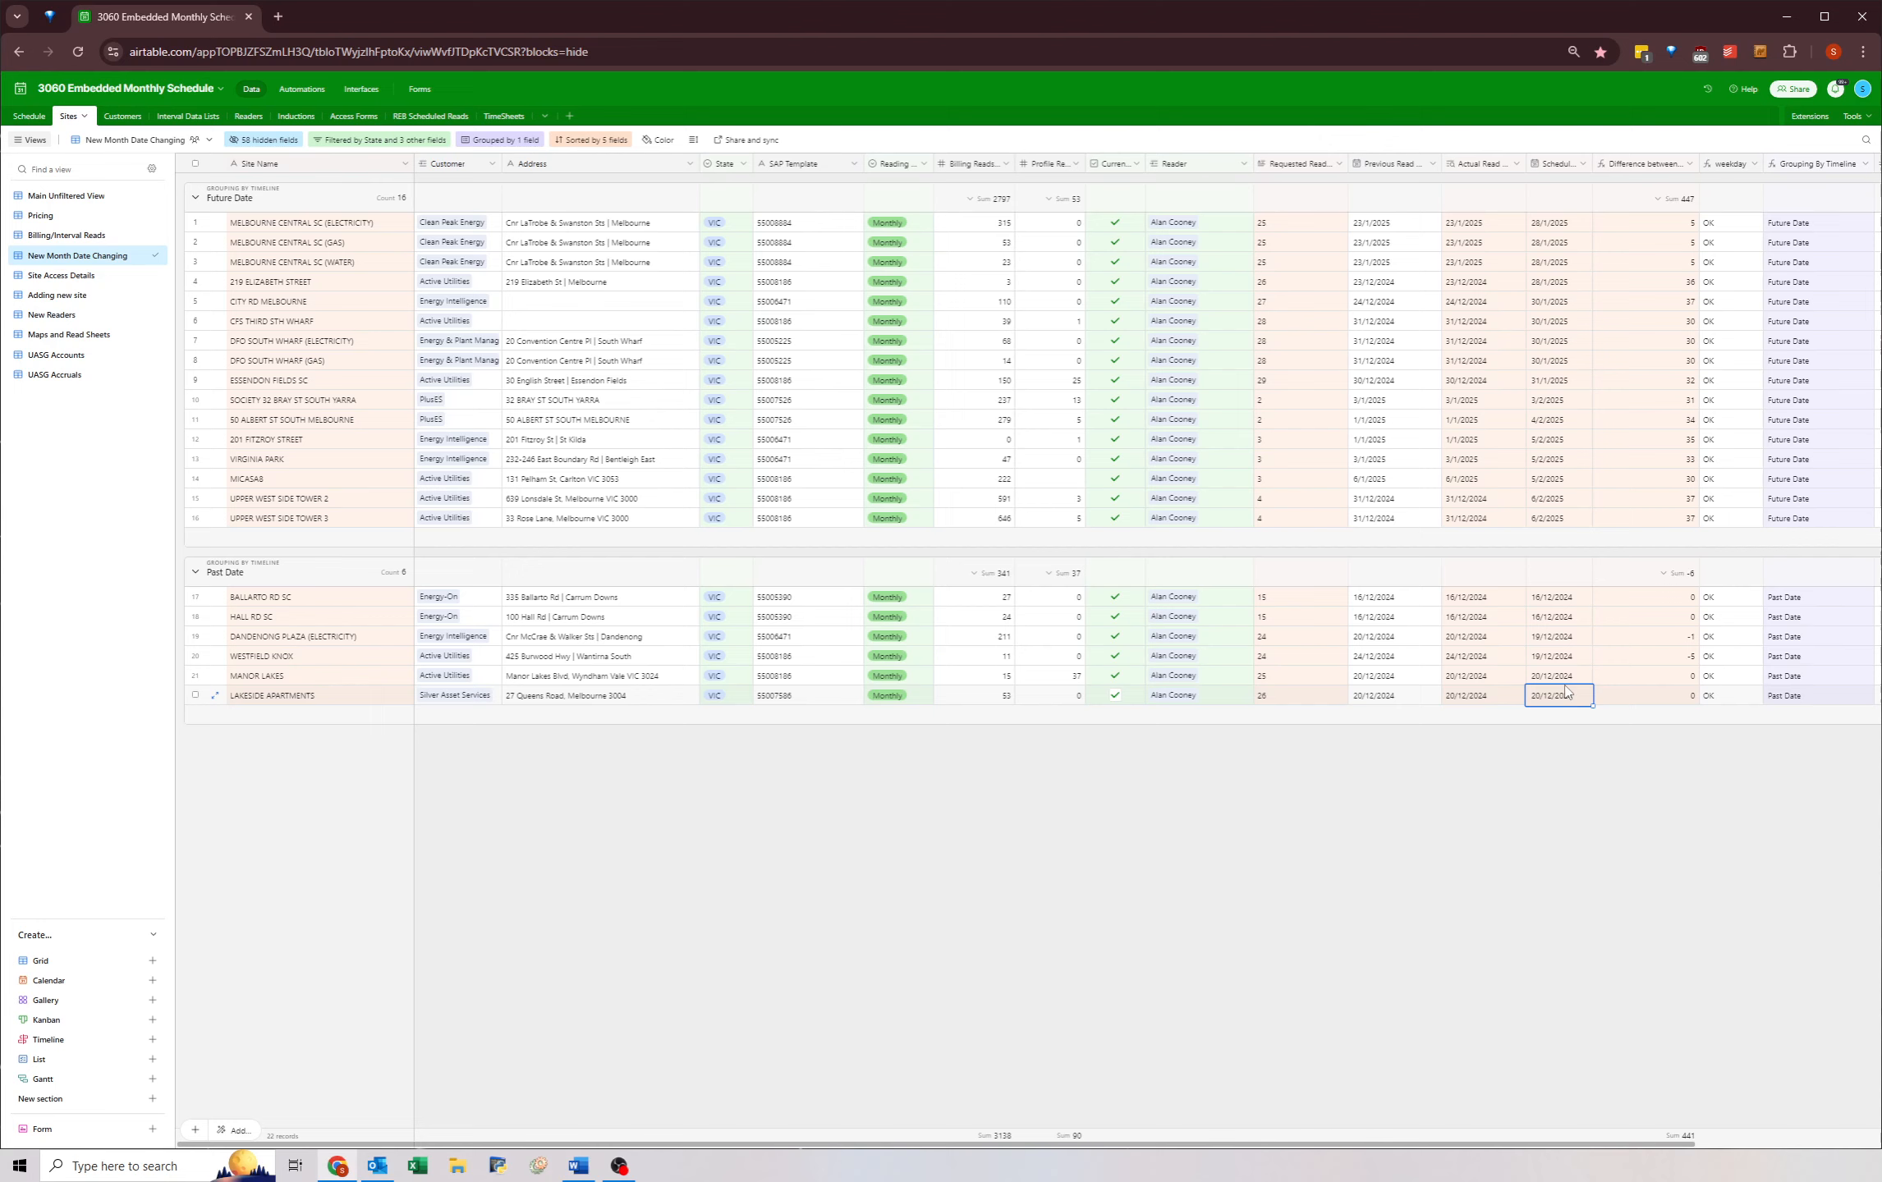
left_click(1548, 229)
left_click(1549, 228)
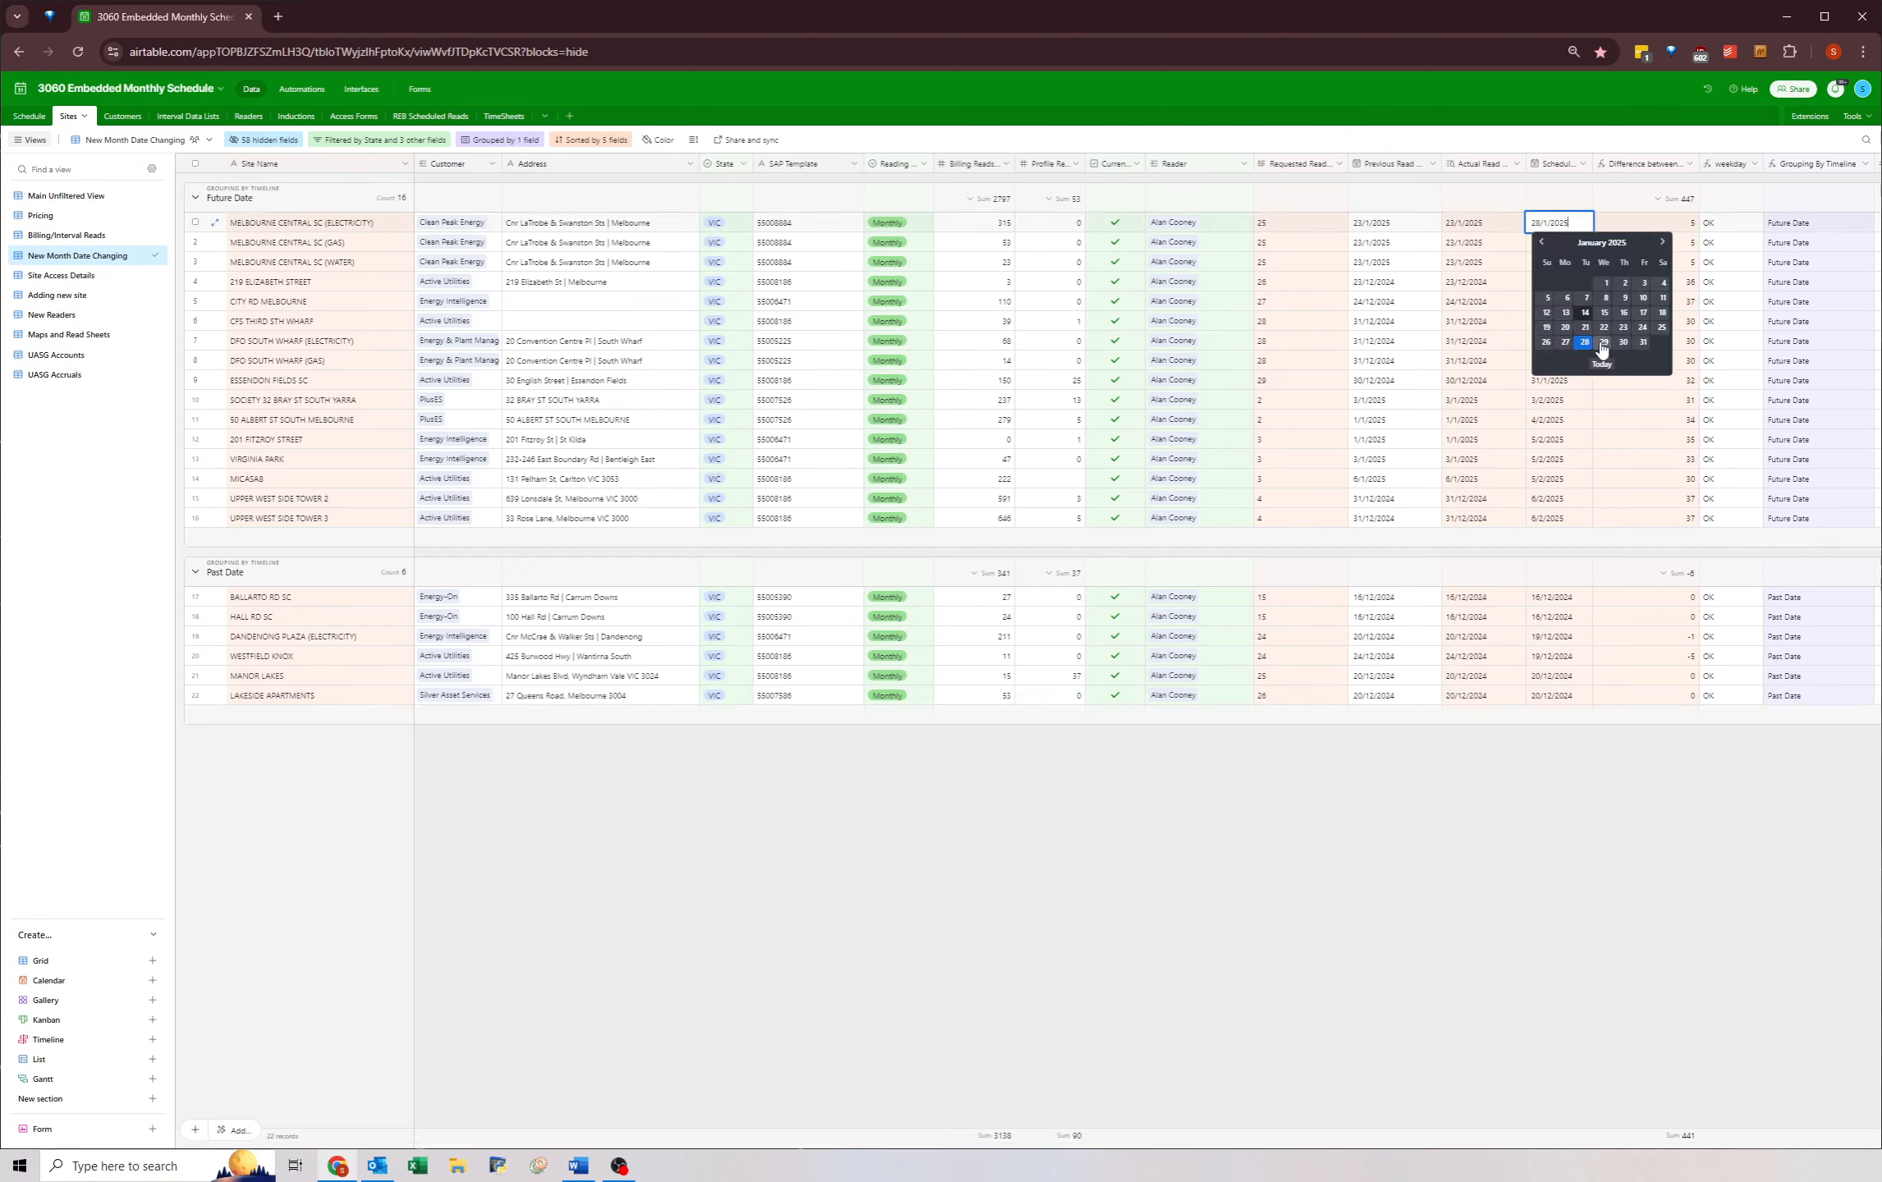
left_click(1534, 557)
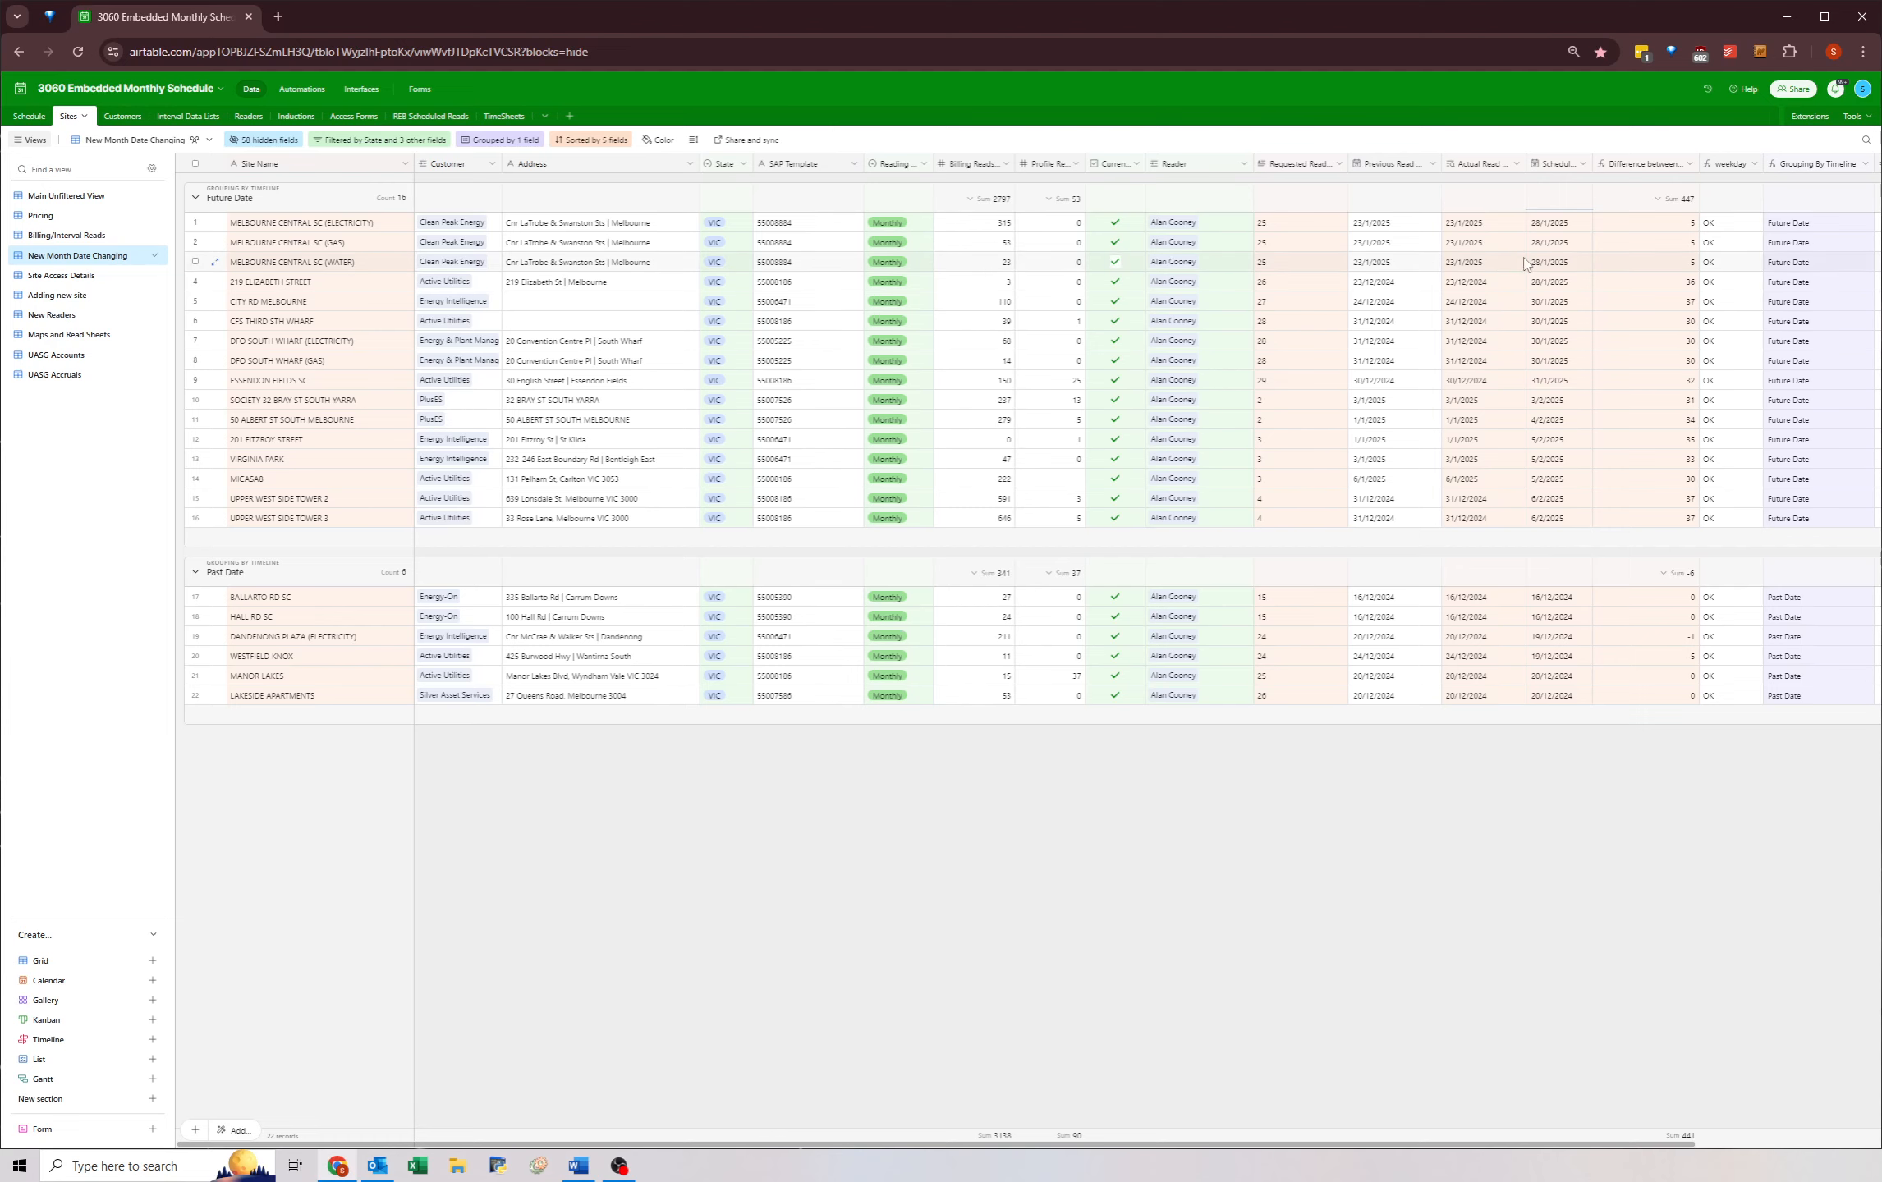
- Set the scheduled dates of Upper West Side Tower 2 and Upper West Side Tower 3 to 7/2/2025
left_click(1540, 421)
double_click(1546, 502)
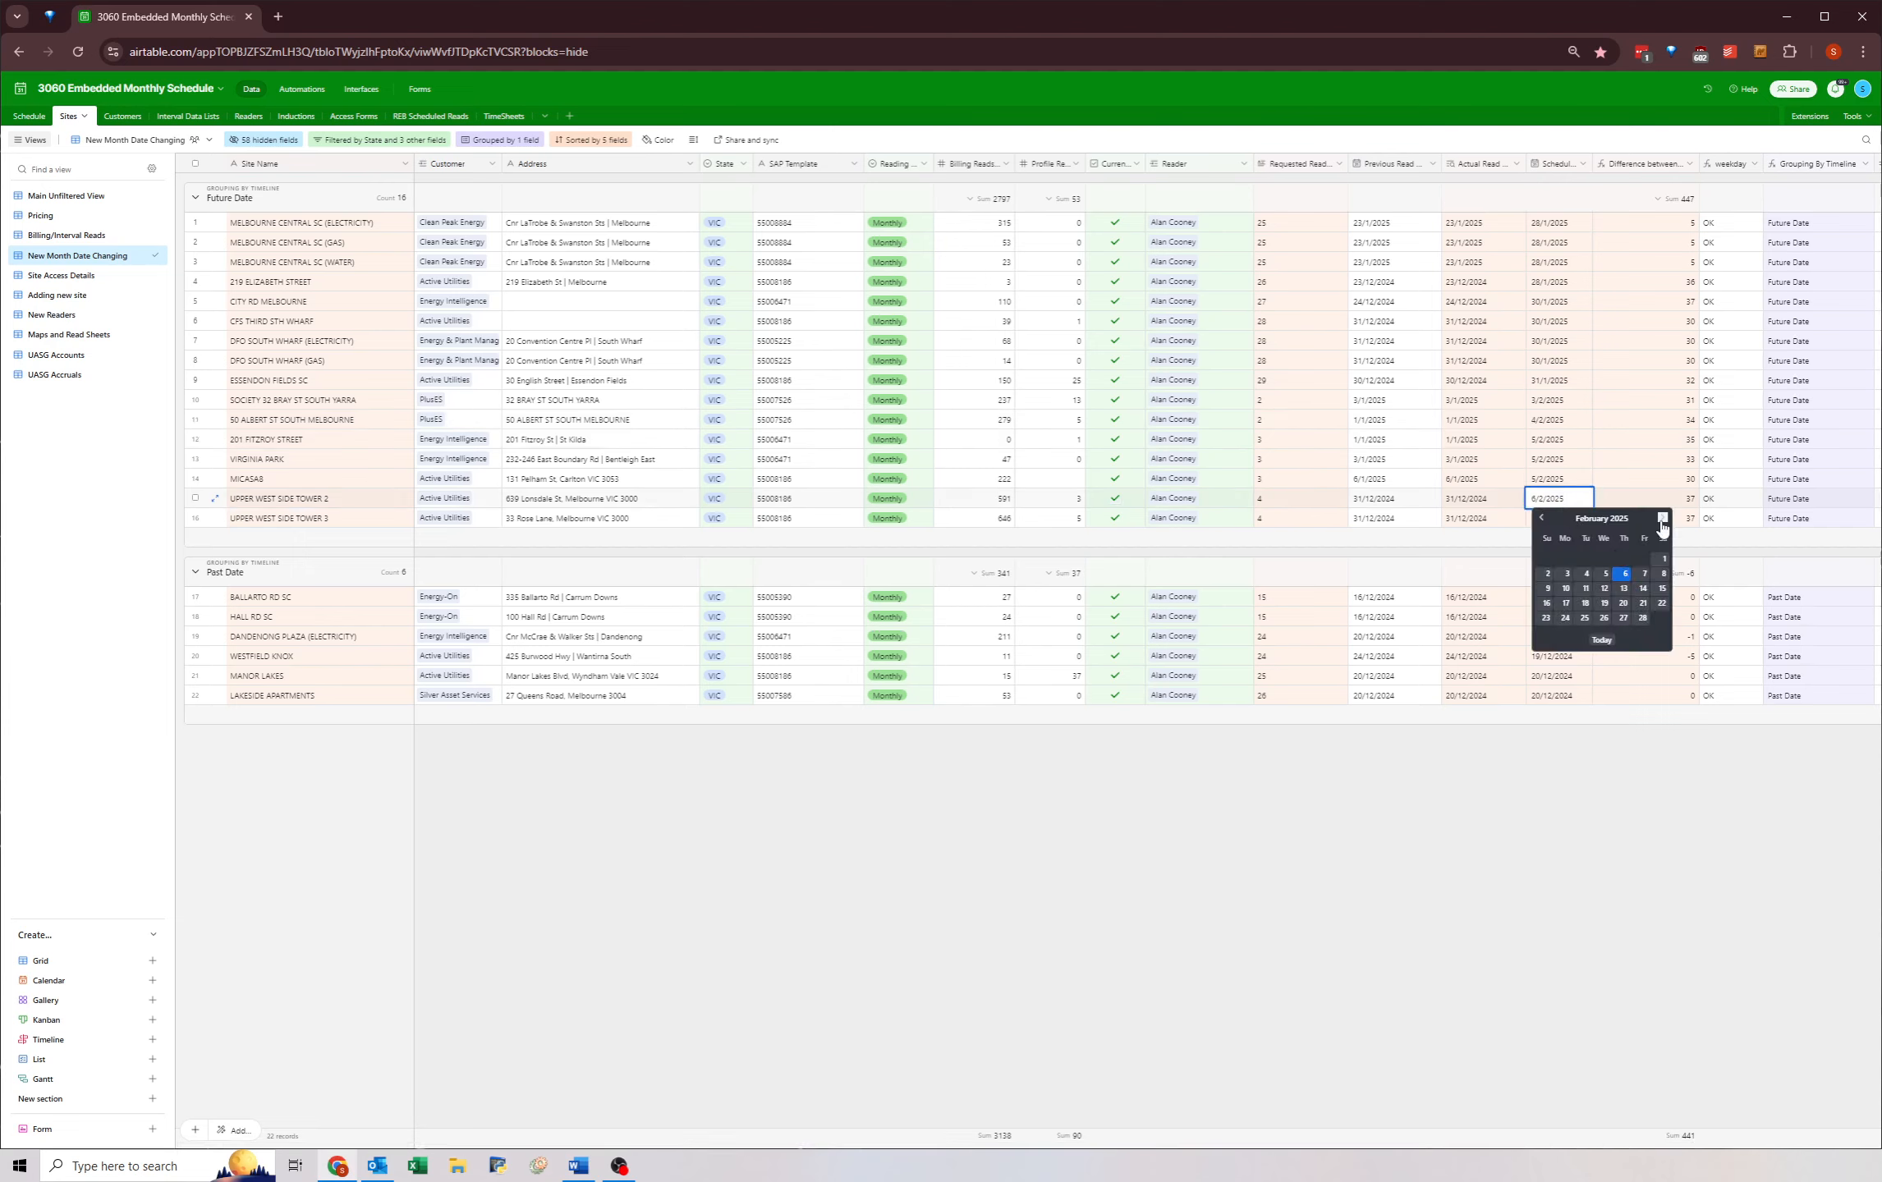
left_click(1644, 577)
key("ctrl+c")
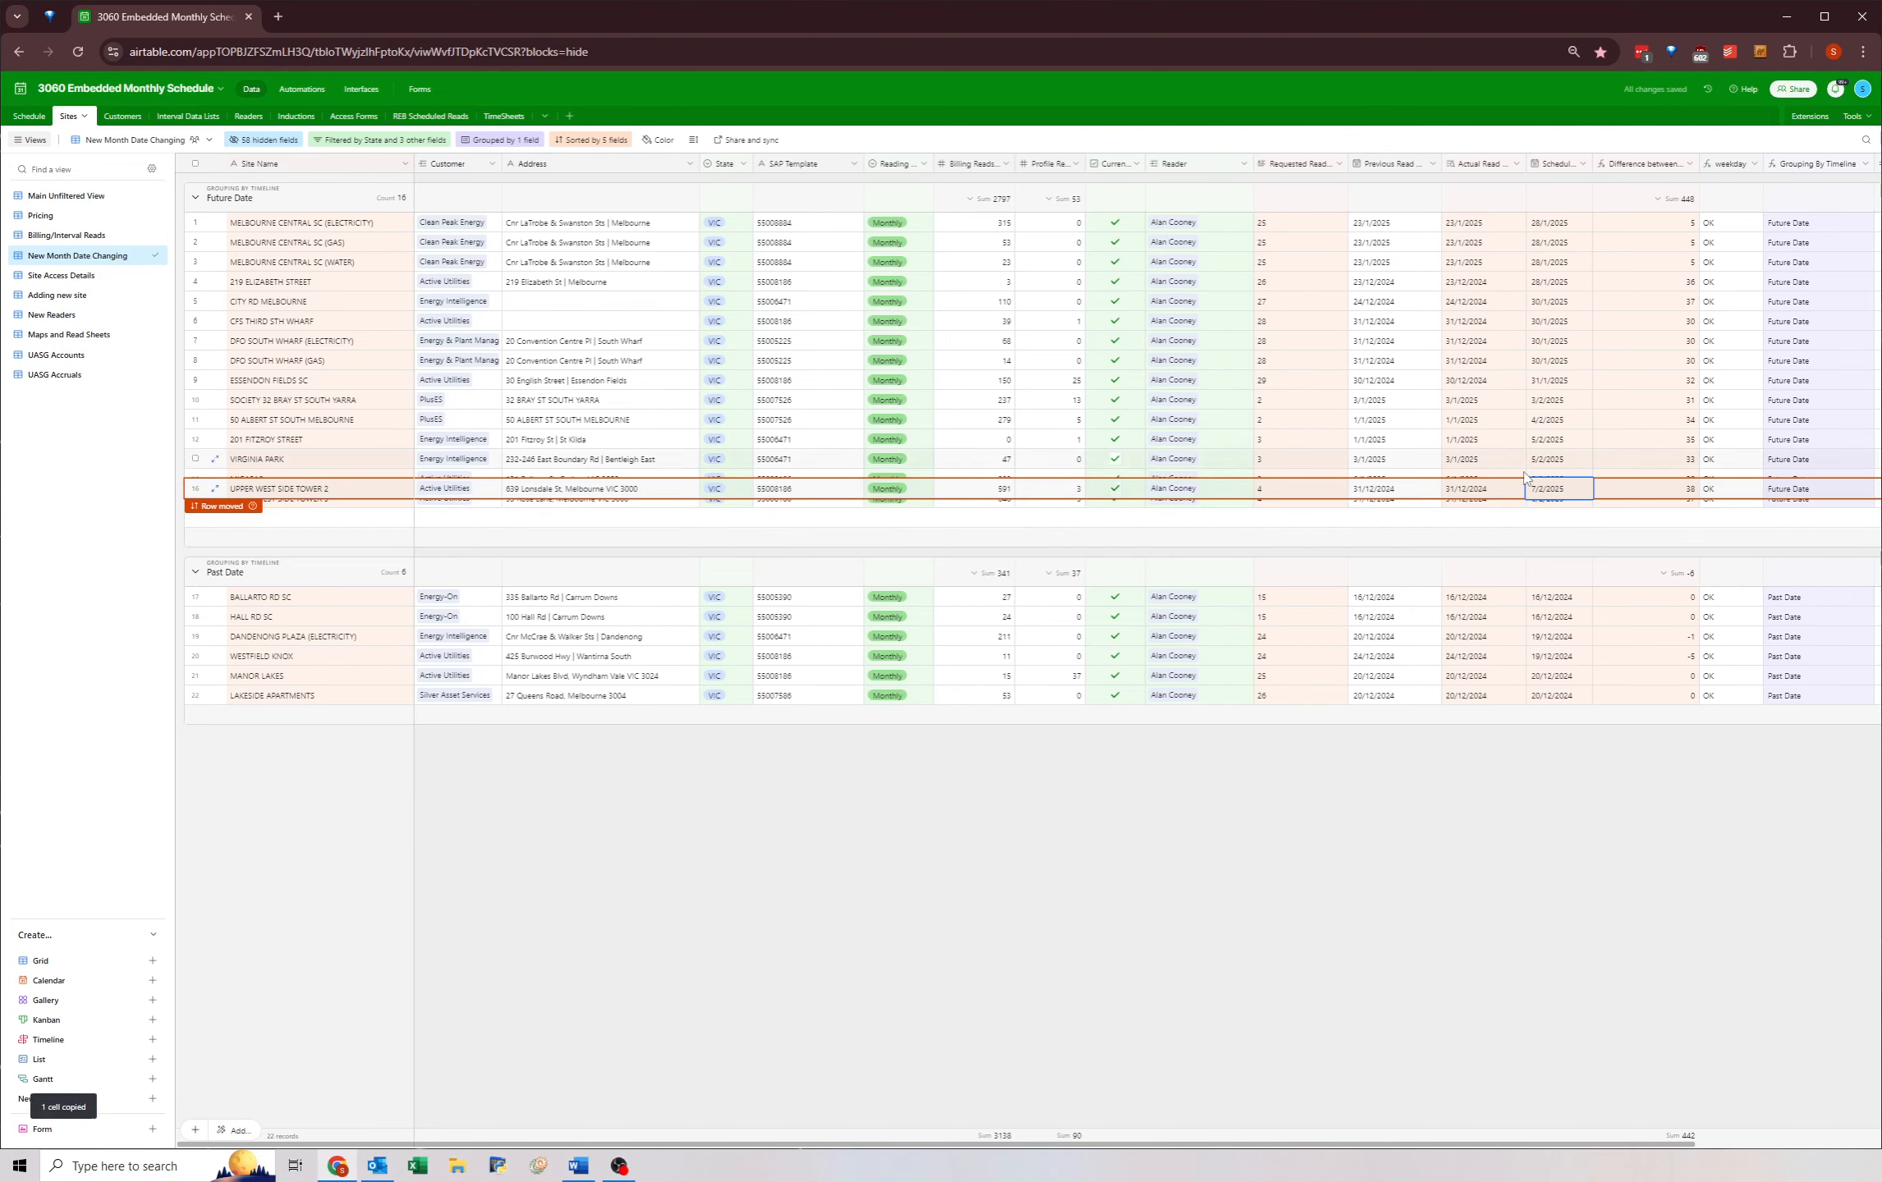
key("ctrl+v")
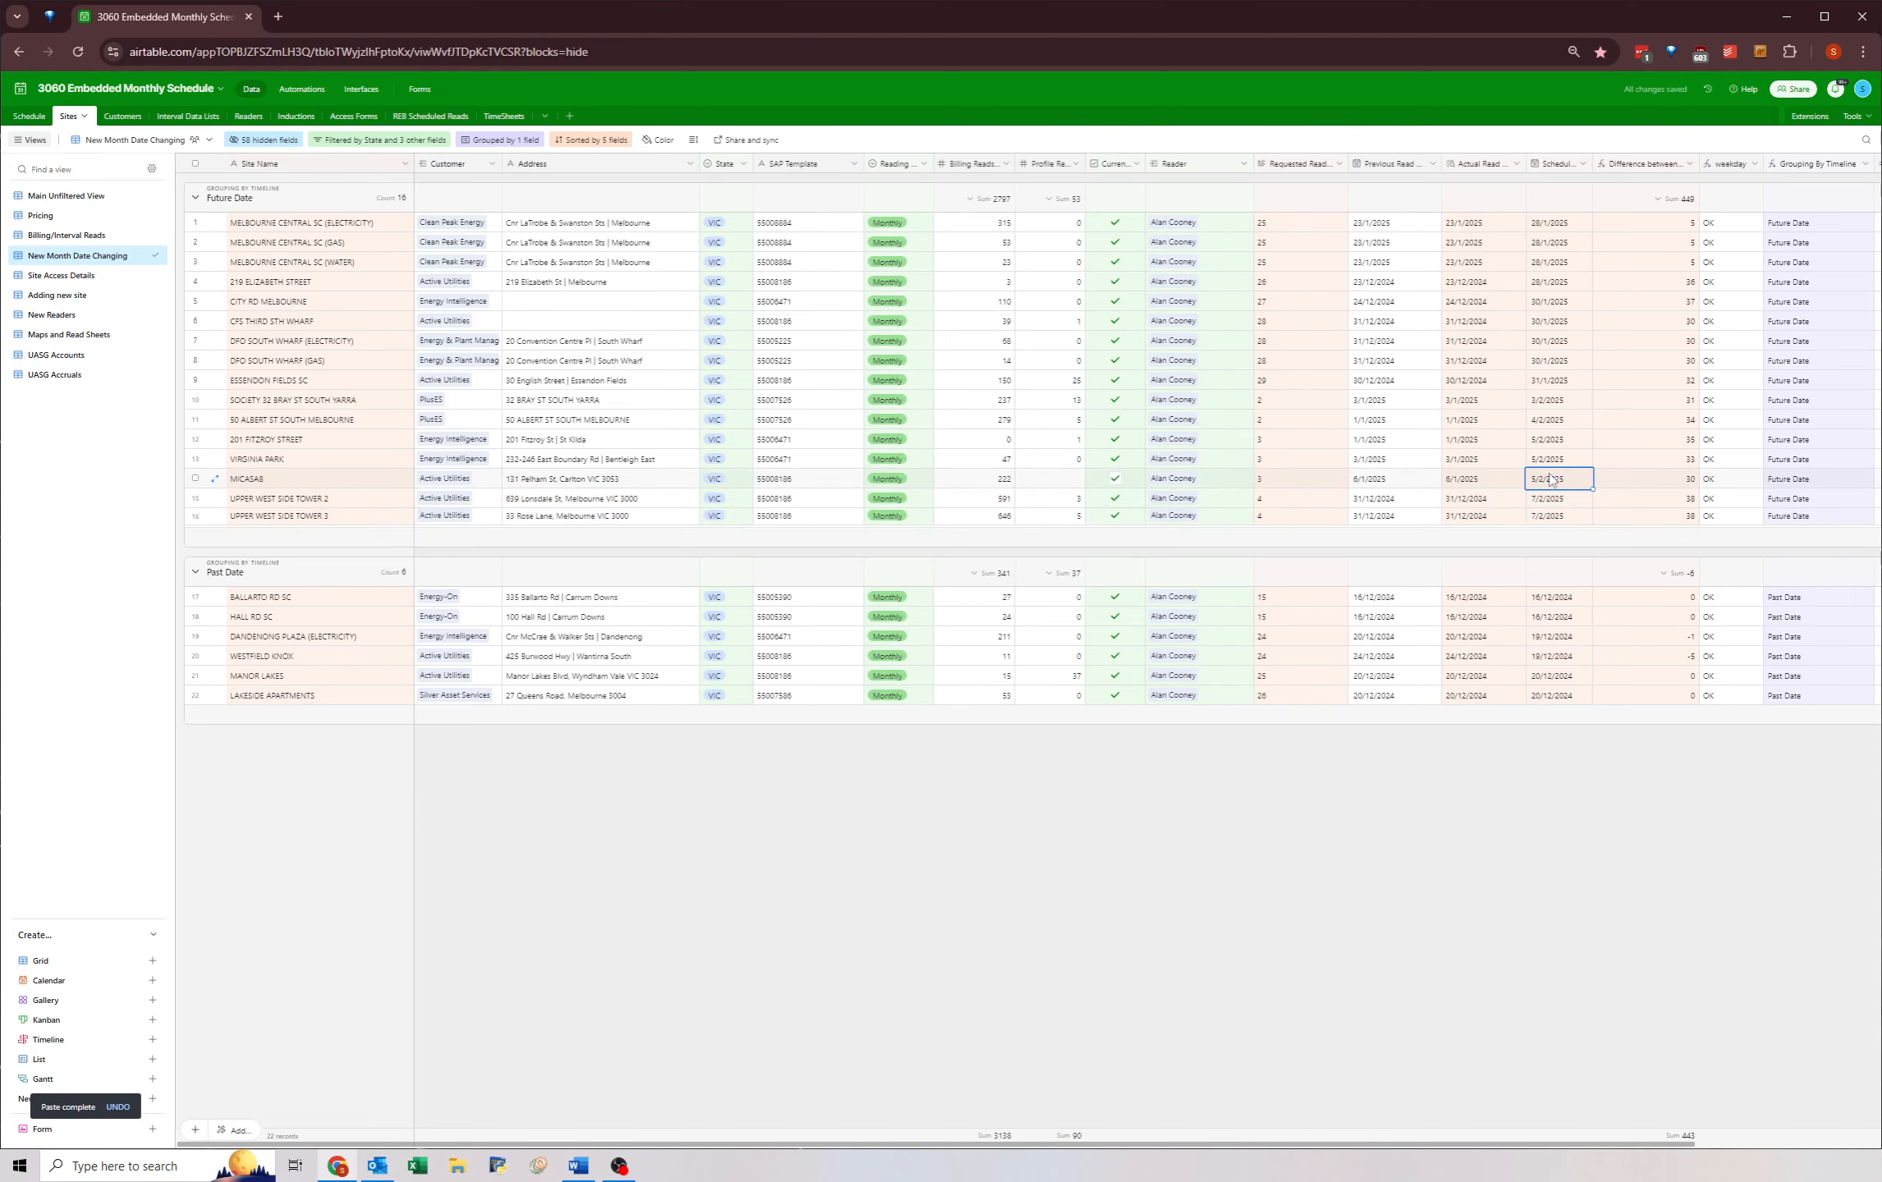
- Set the scheduled dates of 201 Fitzroy Street, Virginia Park and the Micasa site to 6/2/2025
double_click(1547, 444)
left_click(1622, 517)
key("ctrl+c")
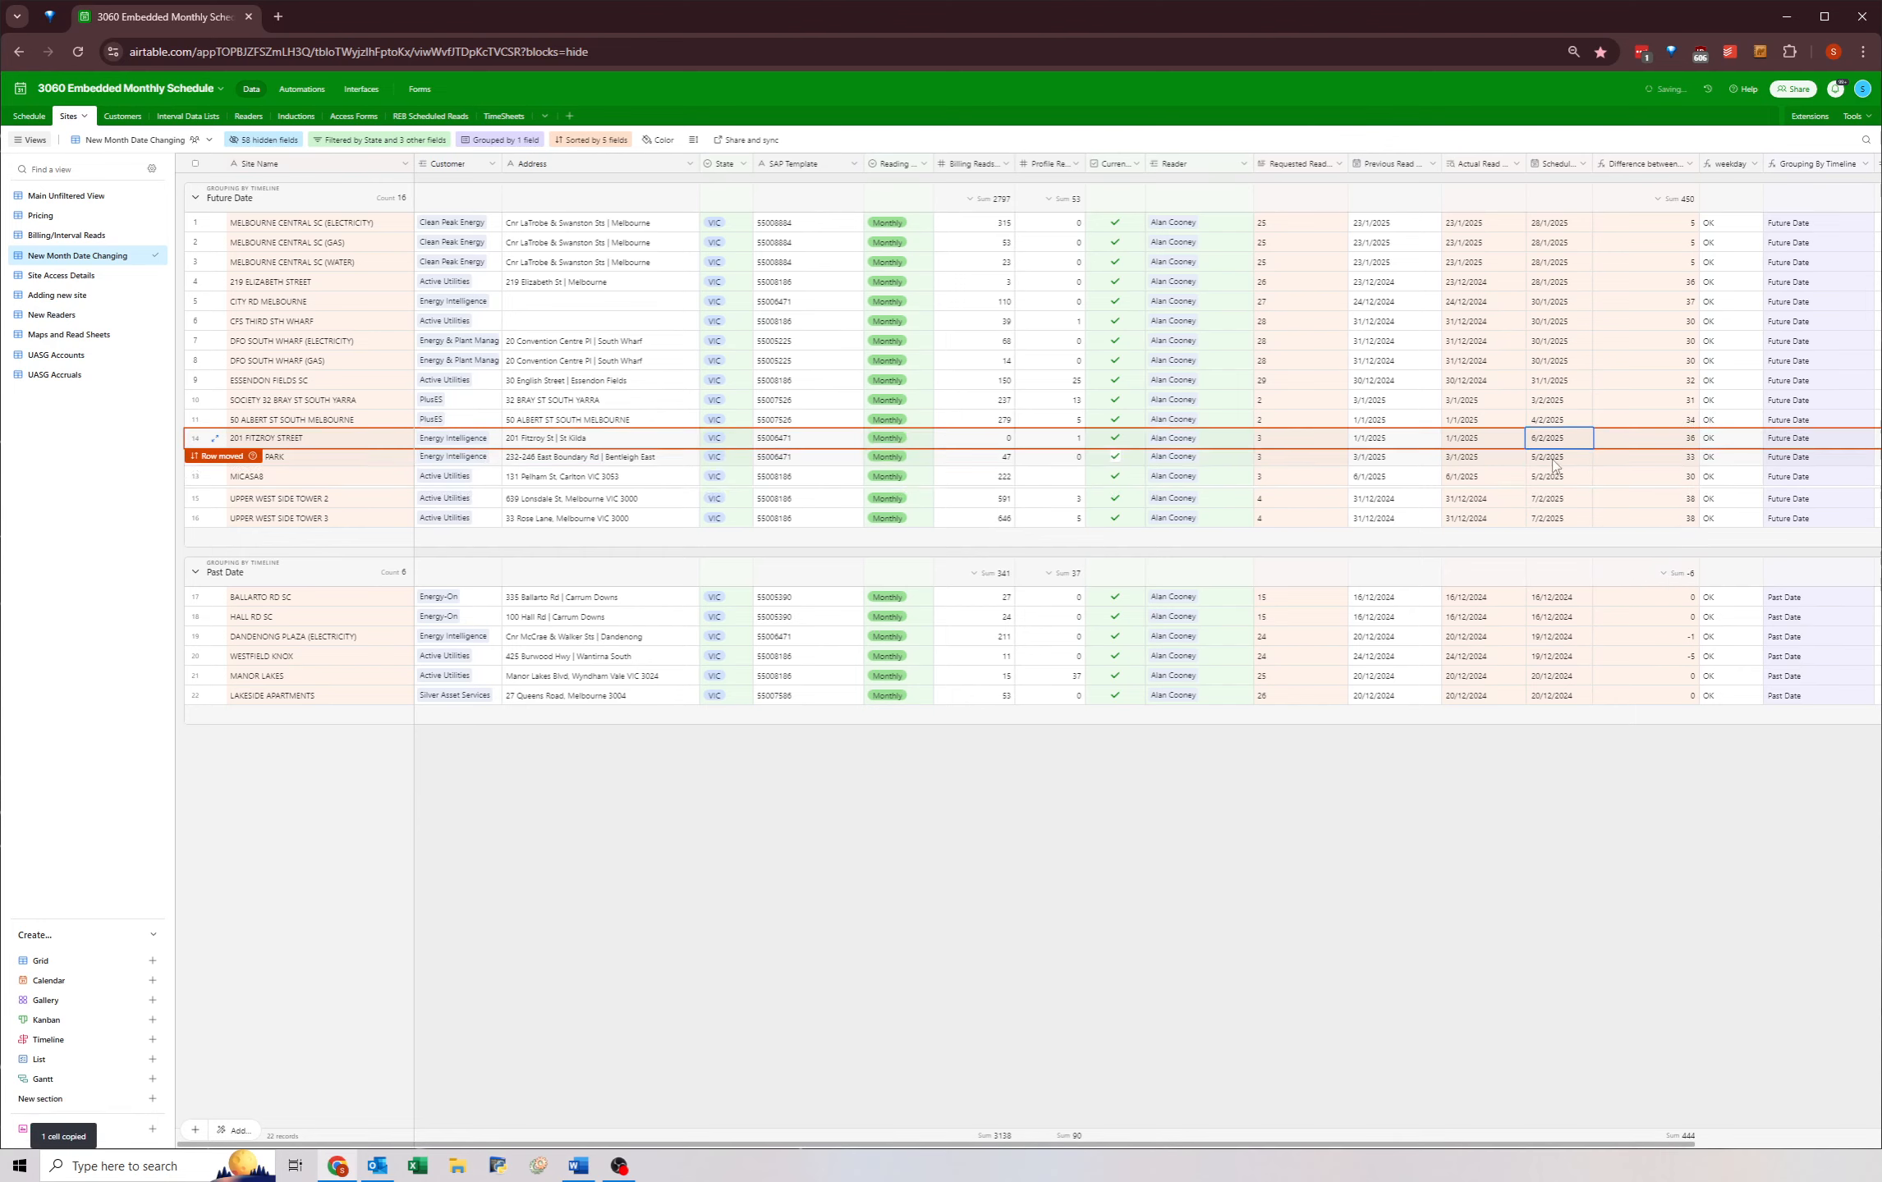
left_click(1545, 459)
key("ctrl+v")
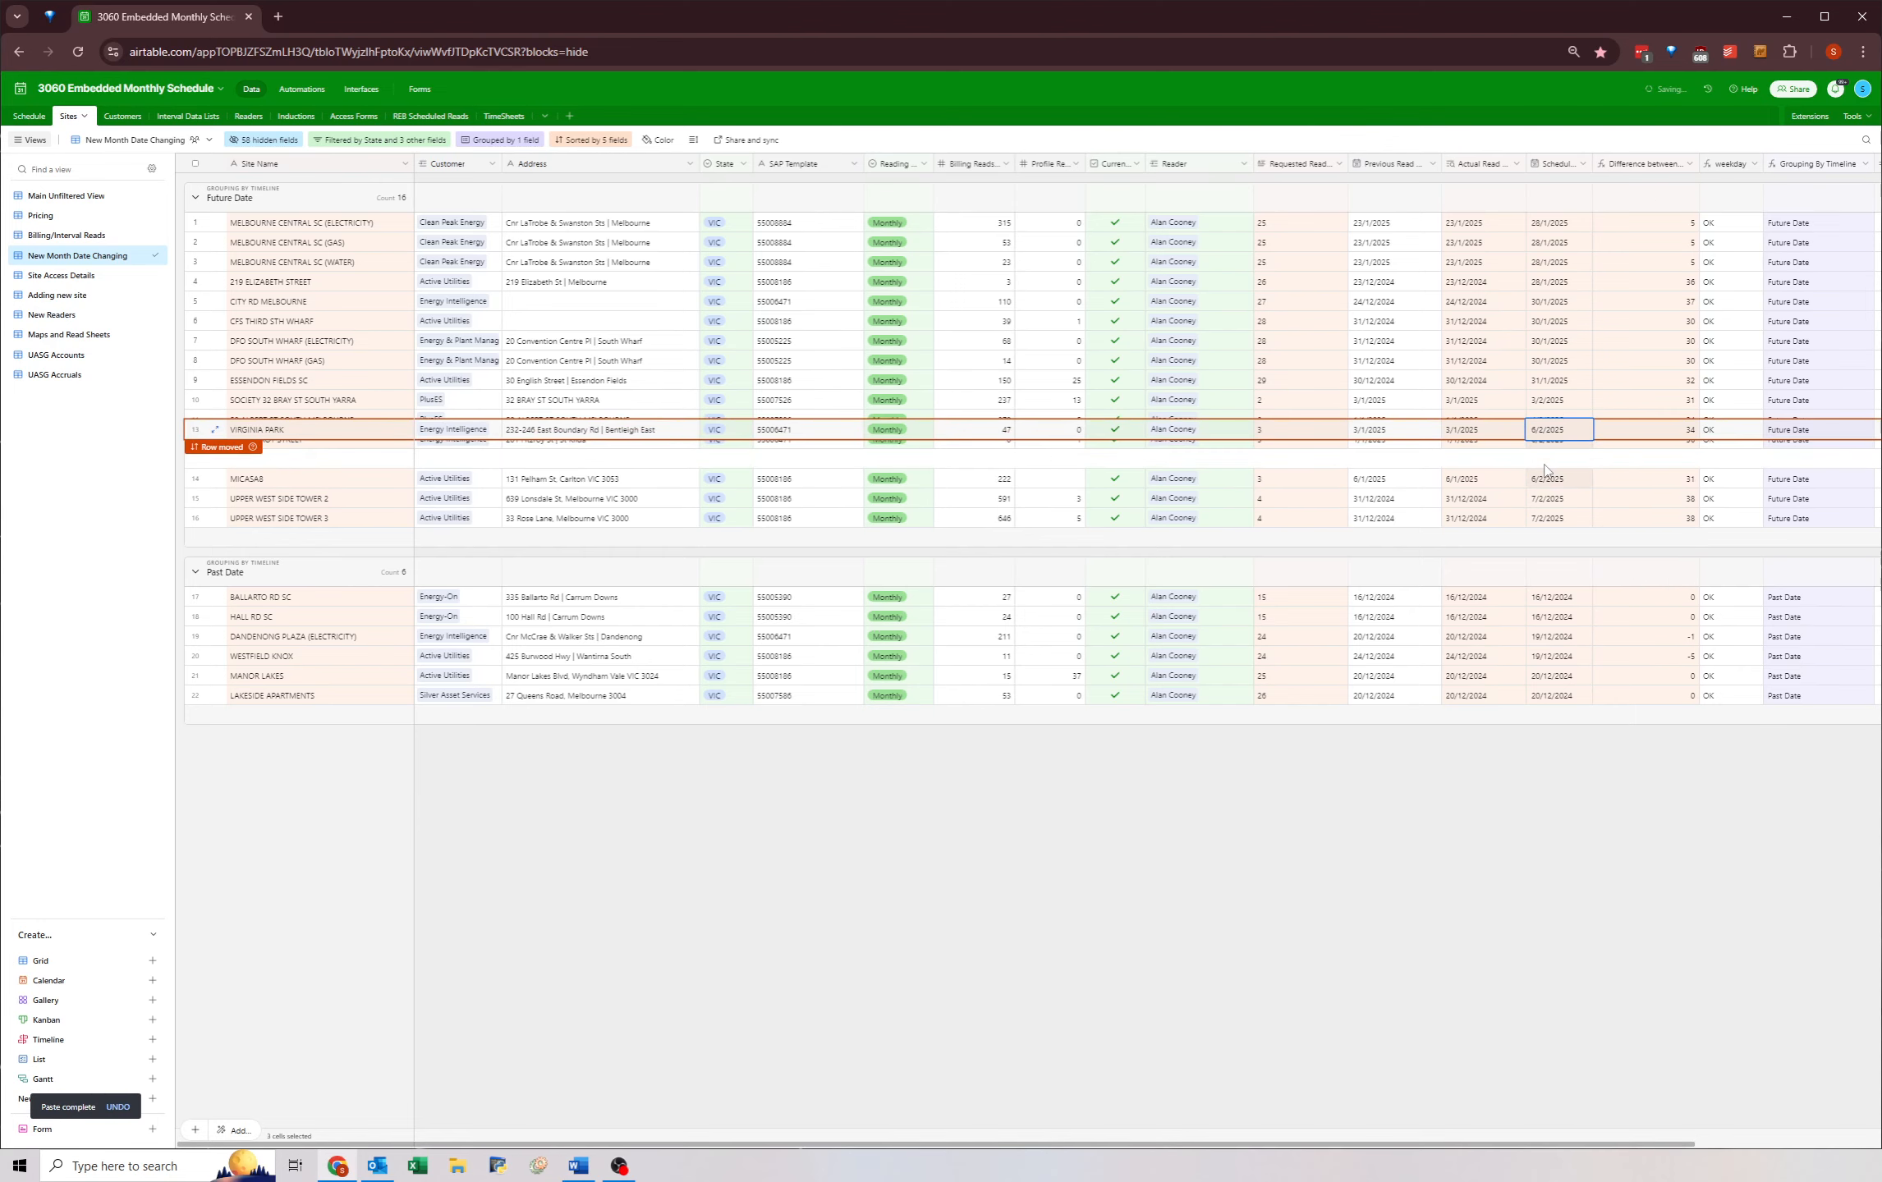
left_click(1549, 424)
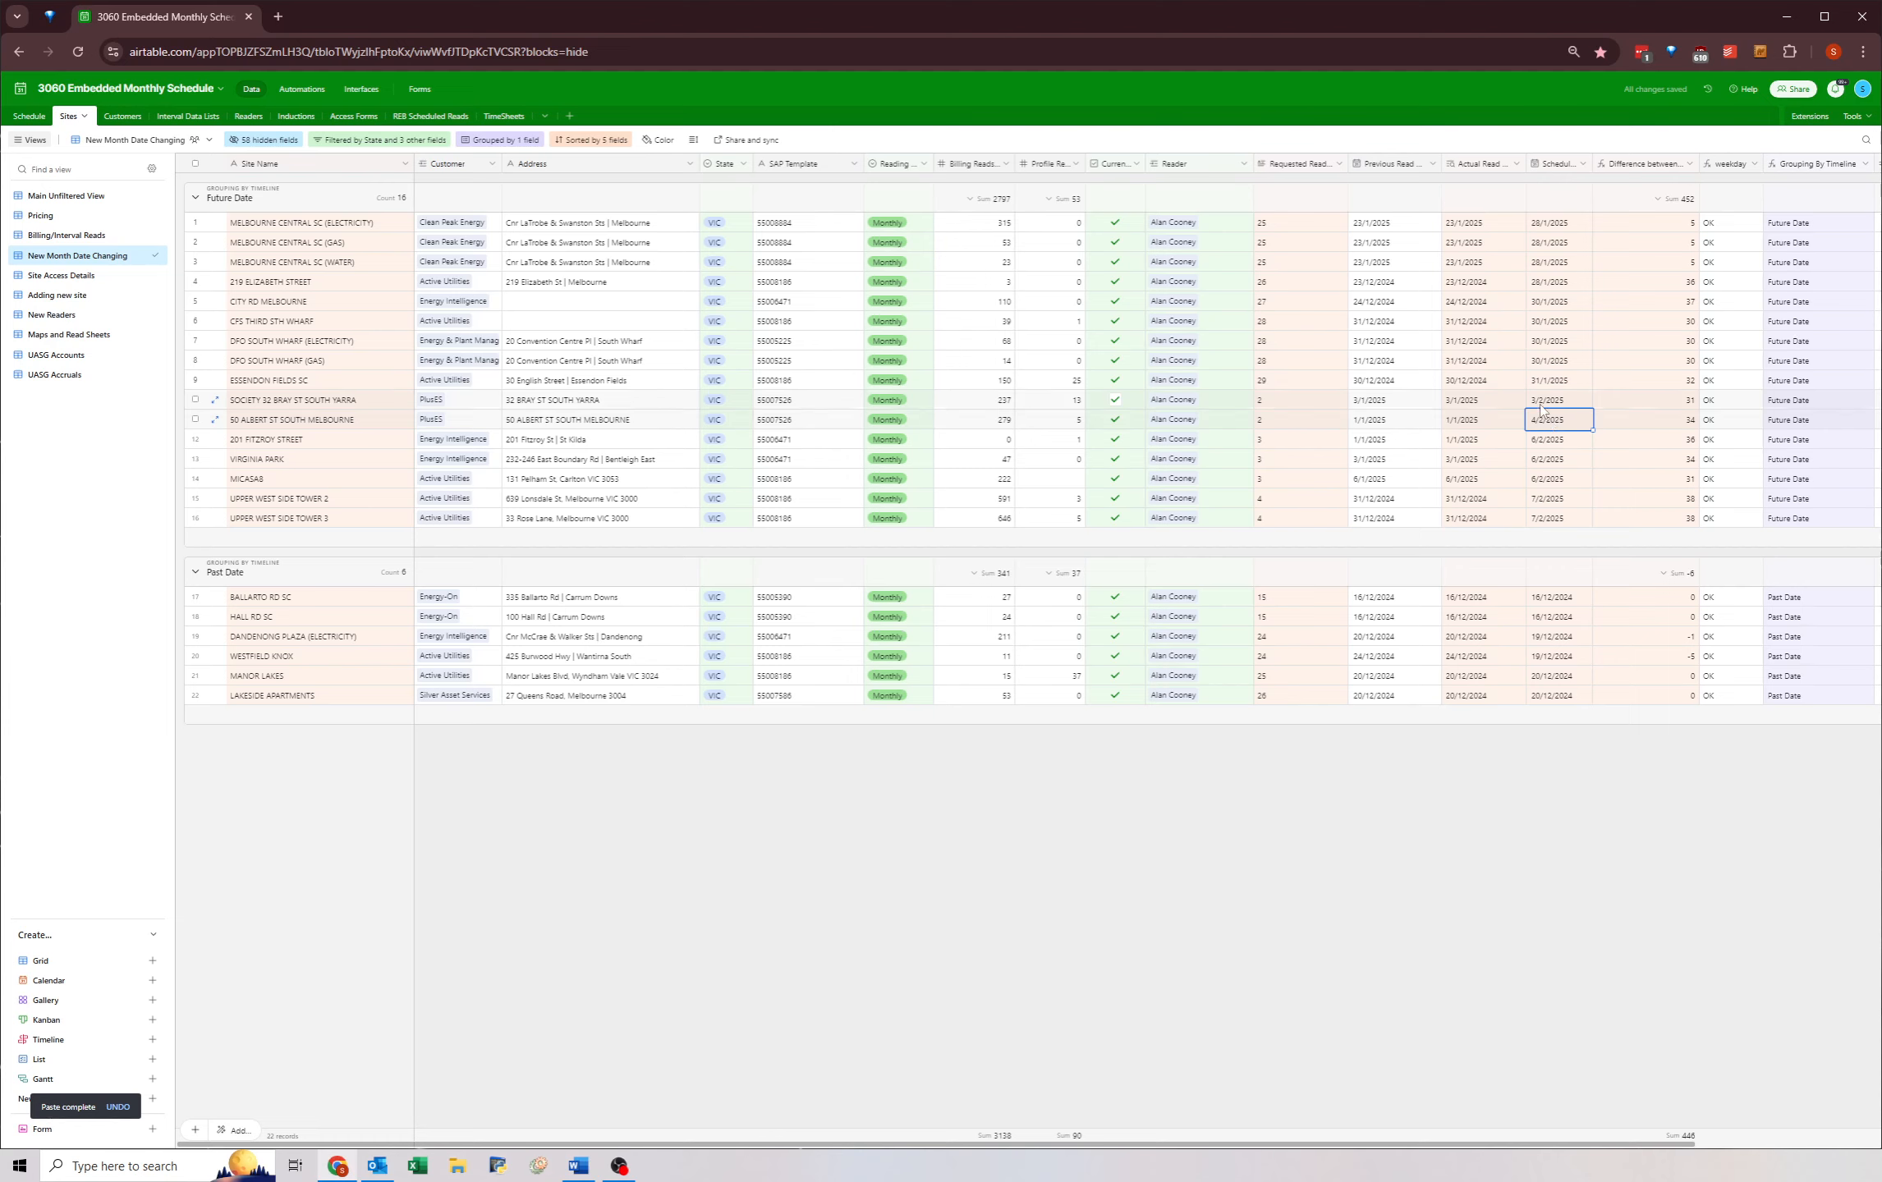
- Set the scheduled date of Essendon Fields SC to 5/2/2025 and check it against the neighbouring early-February sites
left_click(1543, 405)
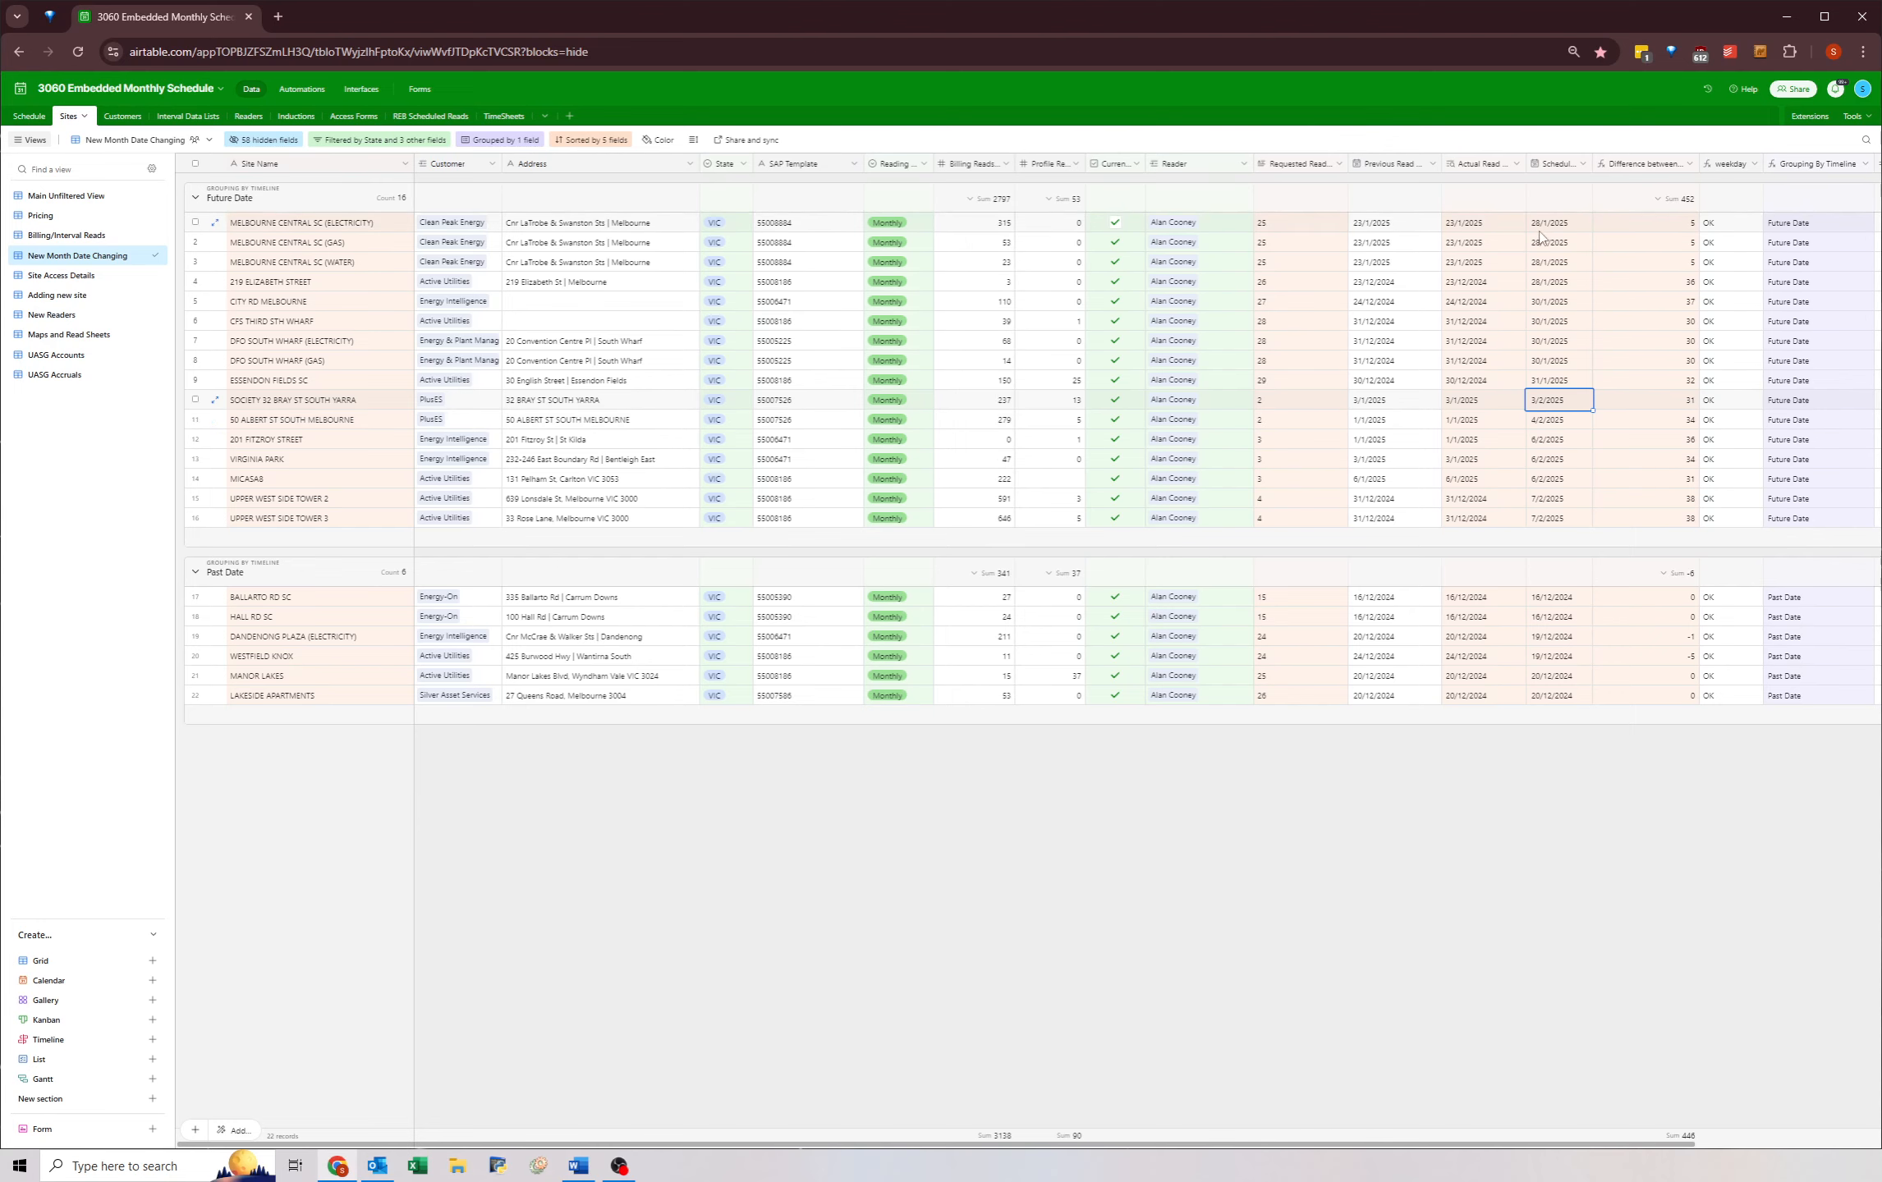
double_click(1551, 382)
left_click(1663, 400)
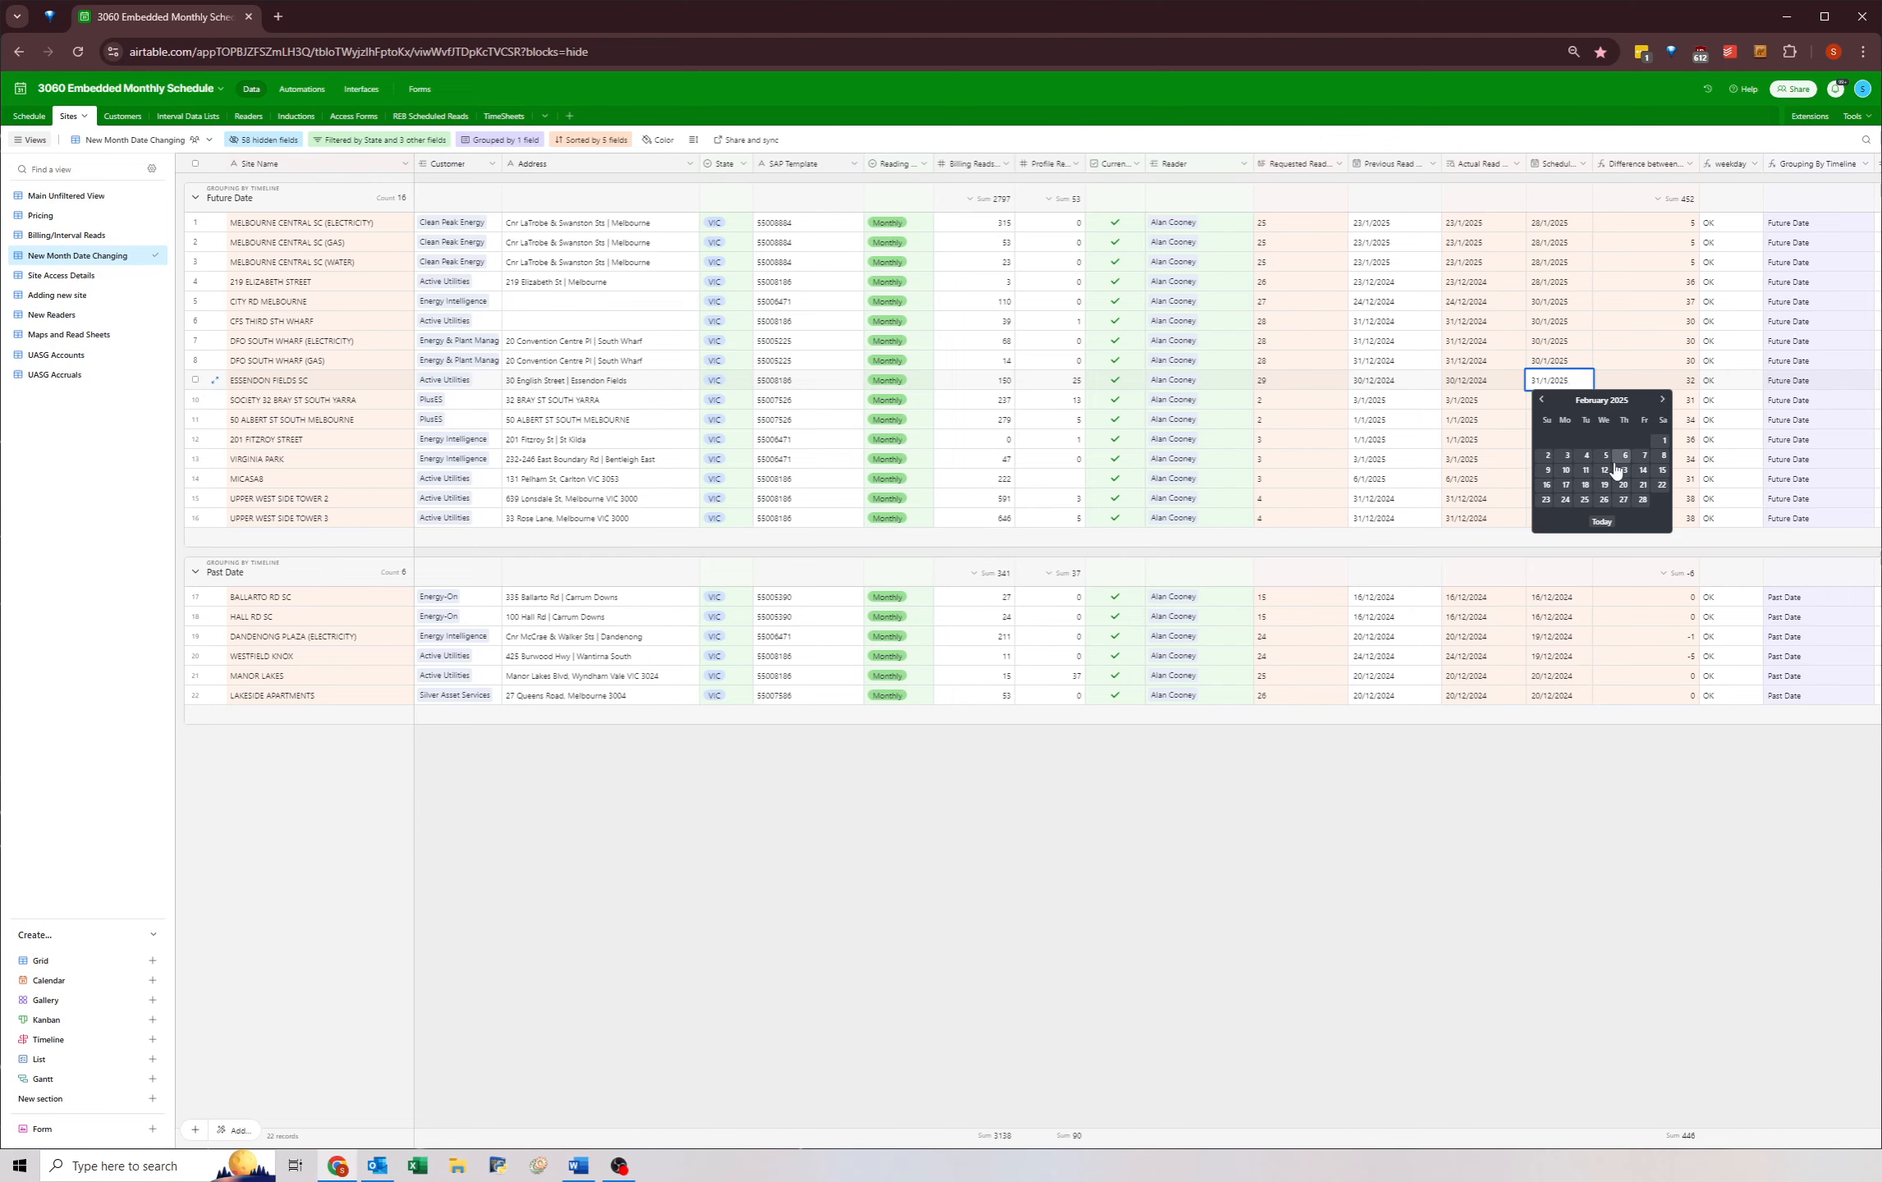
left_click(1602, 456)
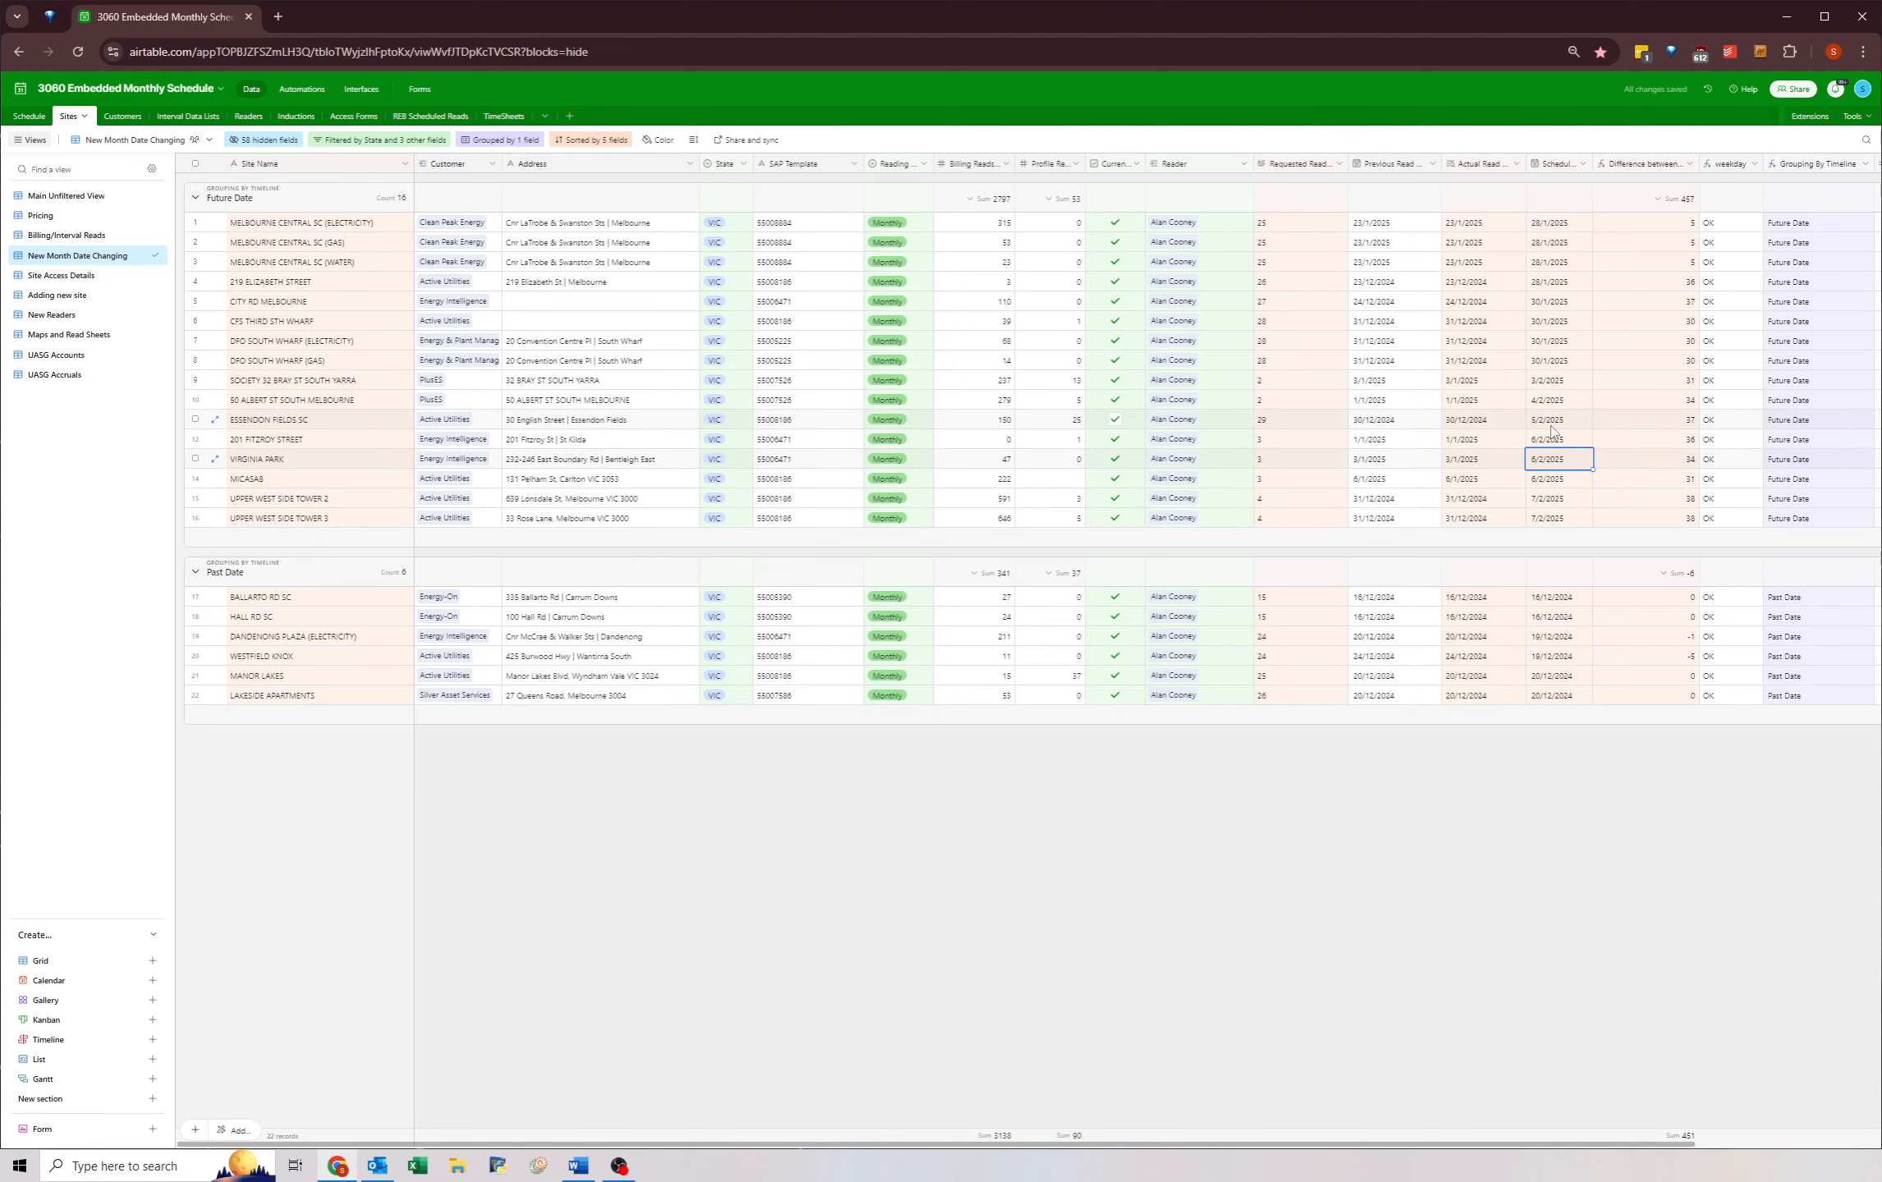
left_click(1545, 406)
left_click_drag(1541, 383, 1543, 408)
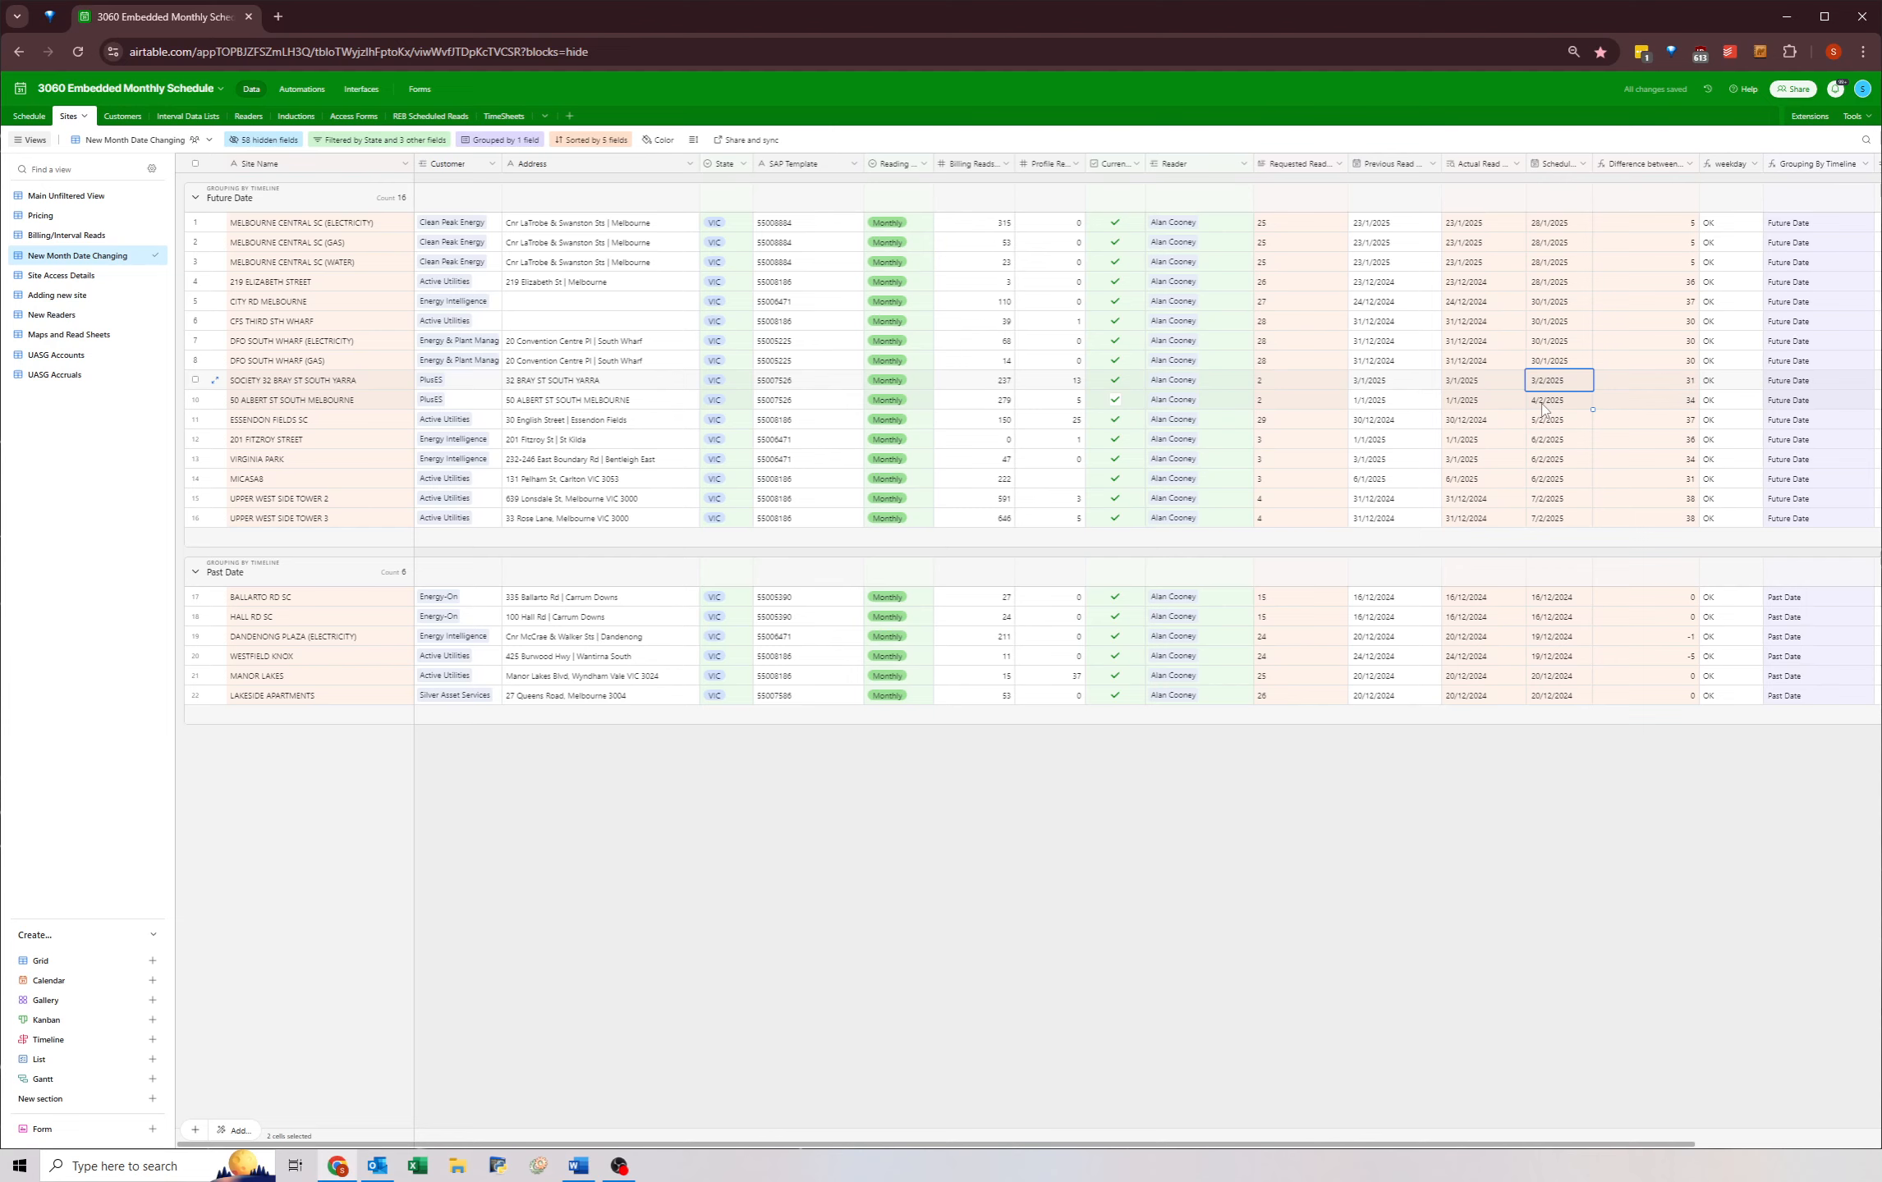
left_click(1543, 425)
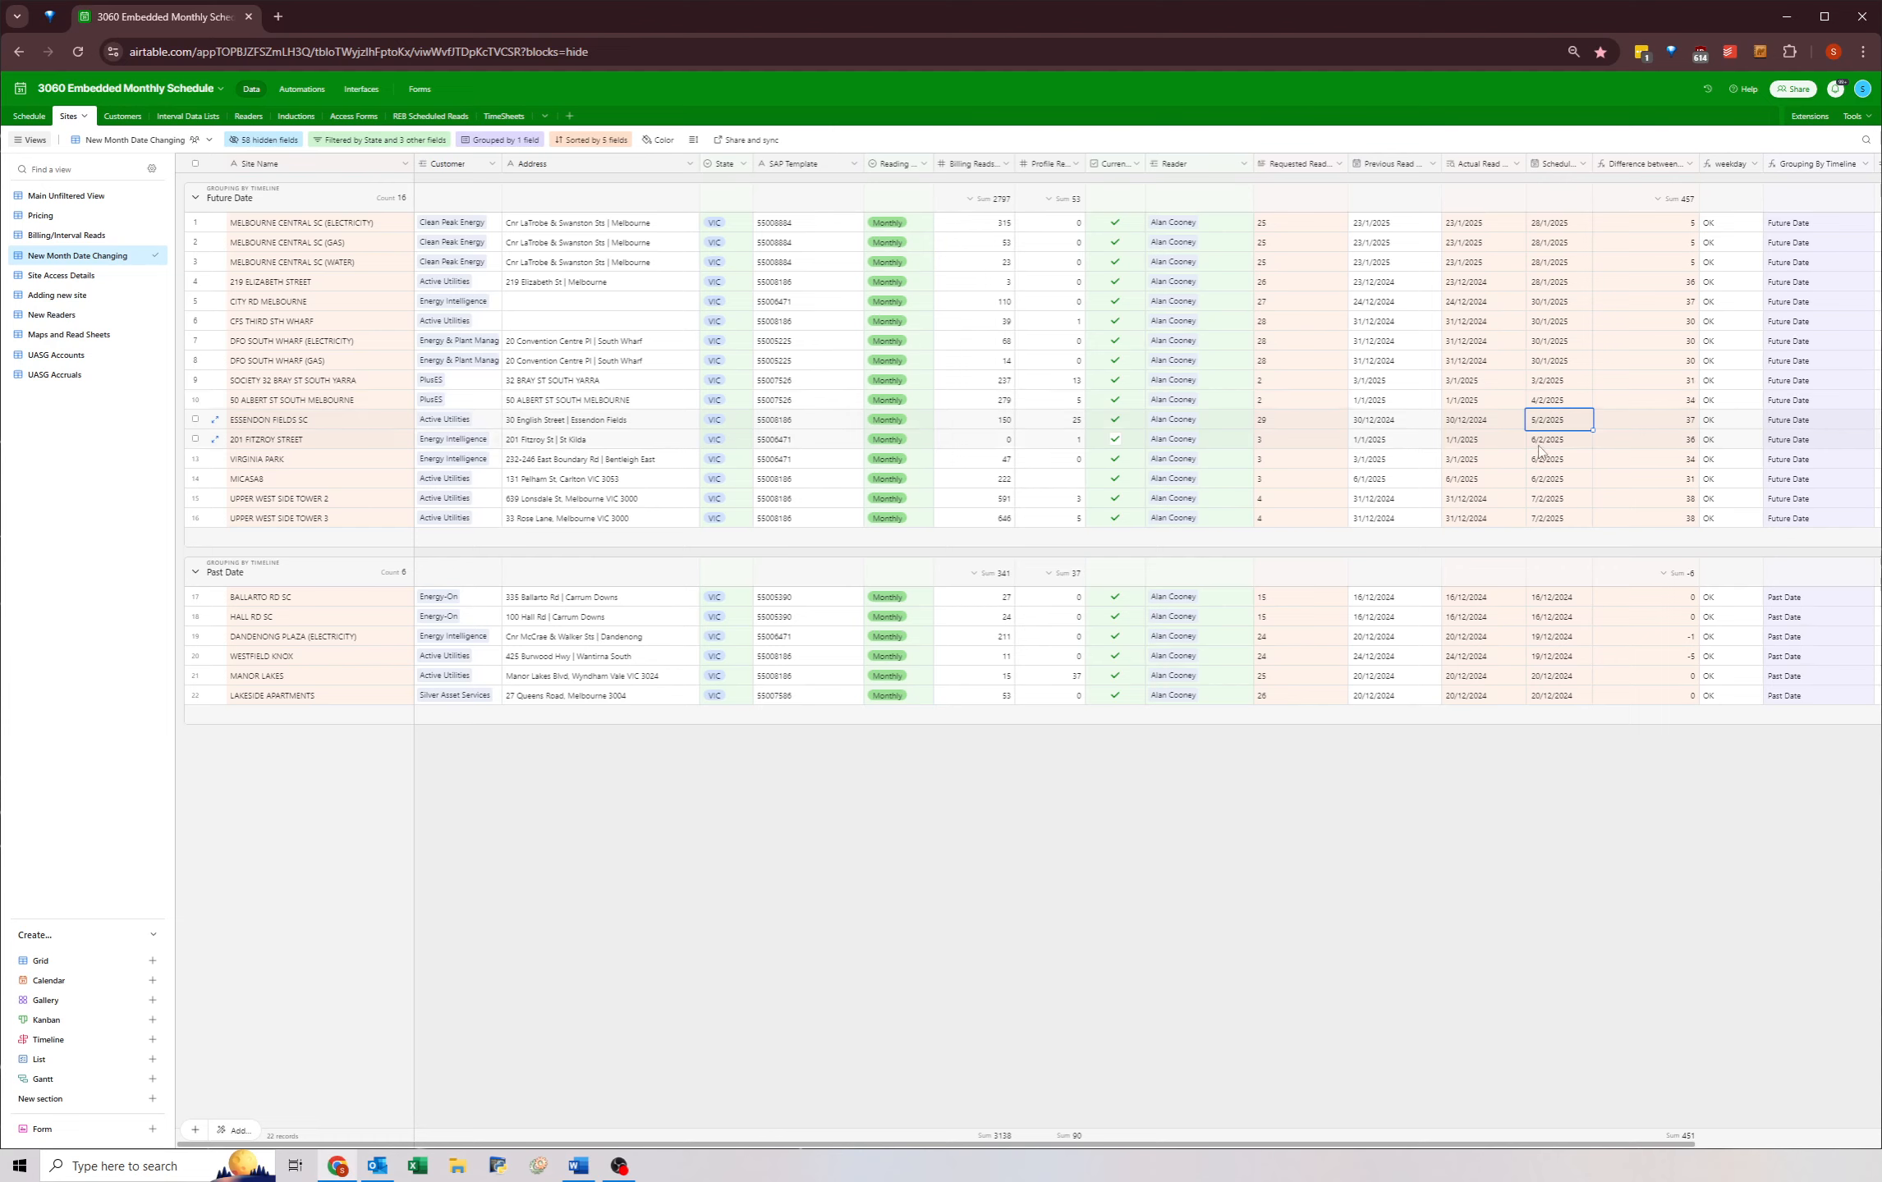
left_click(1497, 420)
left_click(1562, 423)
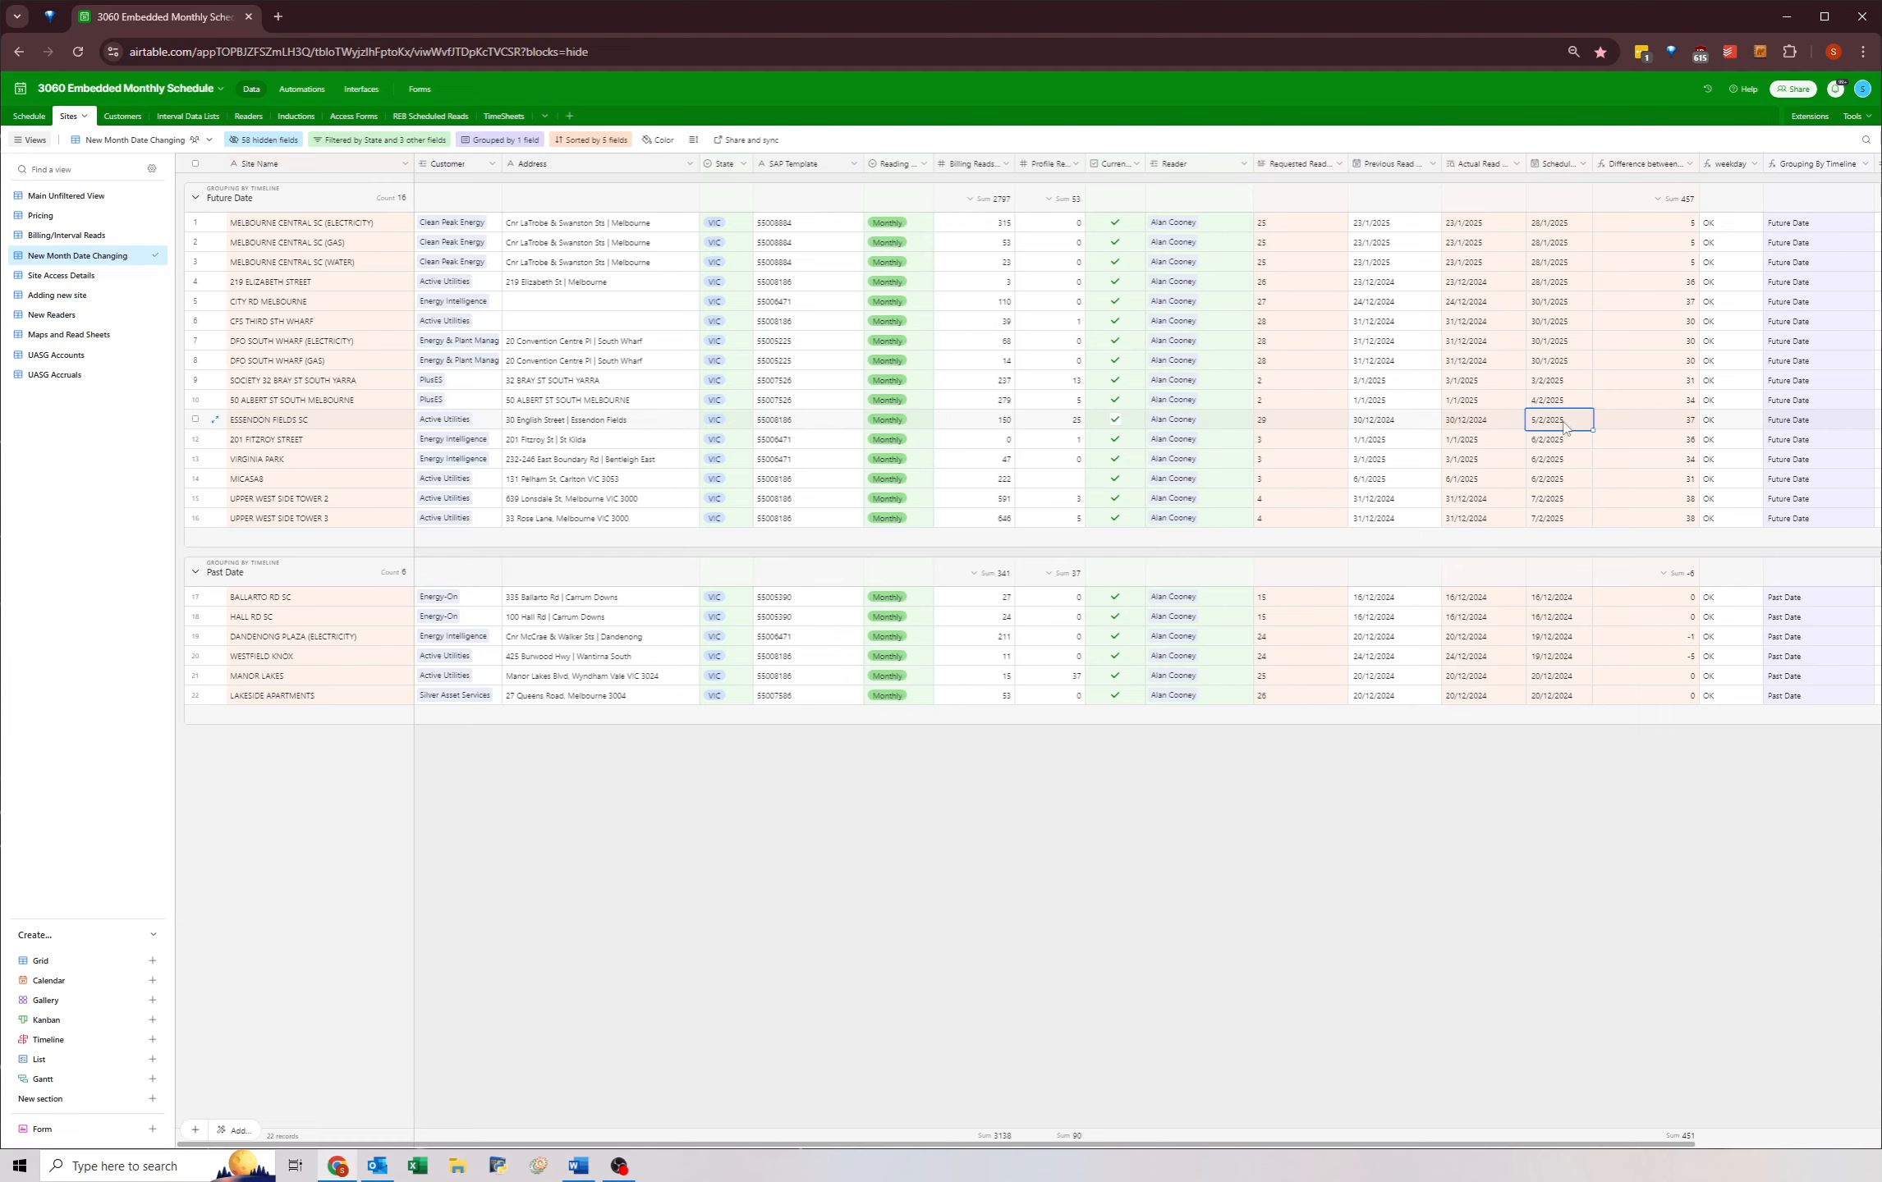
- Set the scheduled dates of City Rd Melbourne, CFS Third Sth Wharf and DFO South Wharf (Electricity) and (Gas) to 31/1/2025
left_click(1542, 362)
left_click(1542, 361)
left_click(1642, 480)
key("ctrl+c")
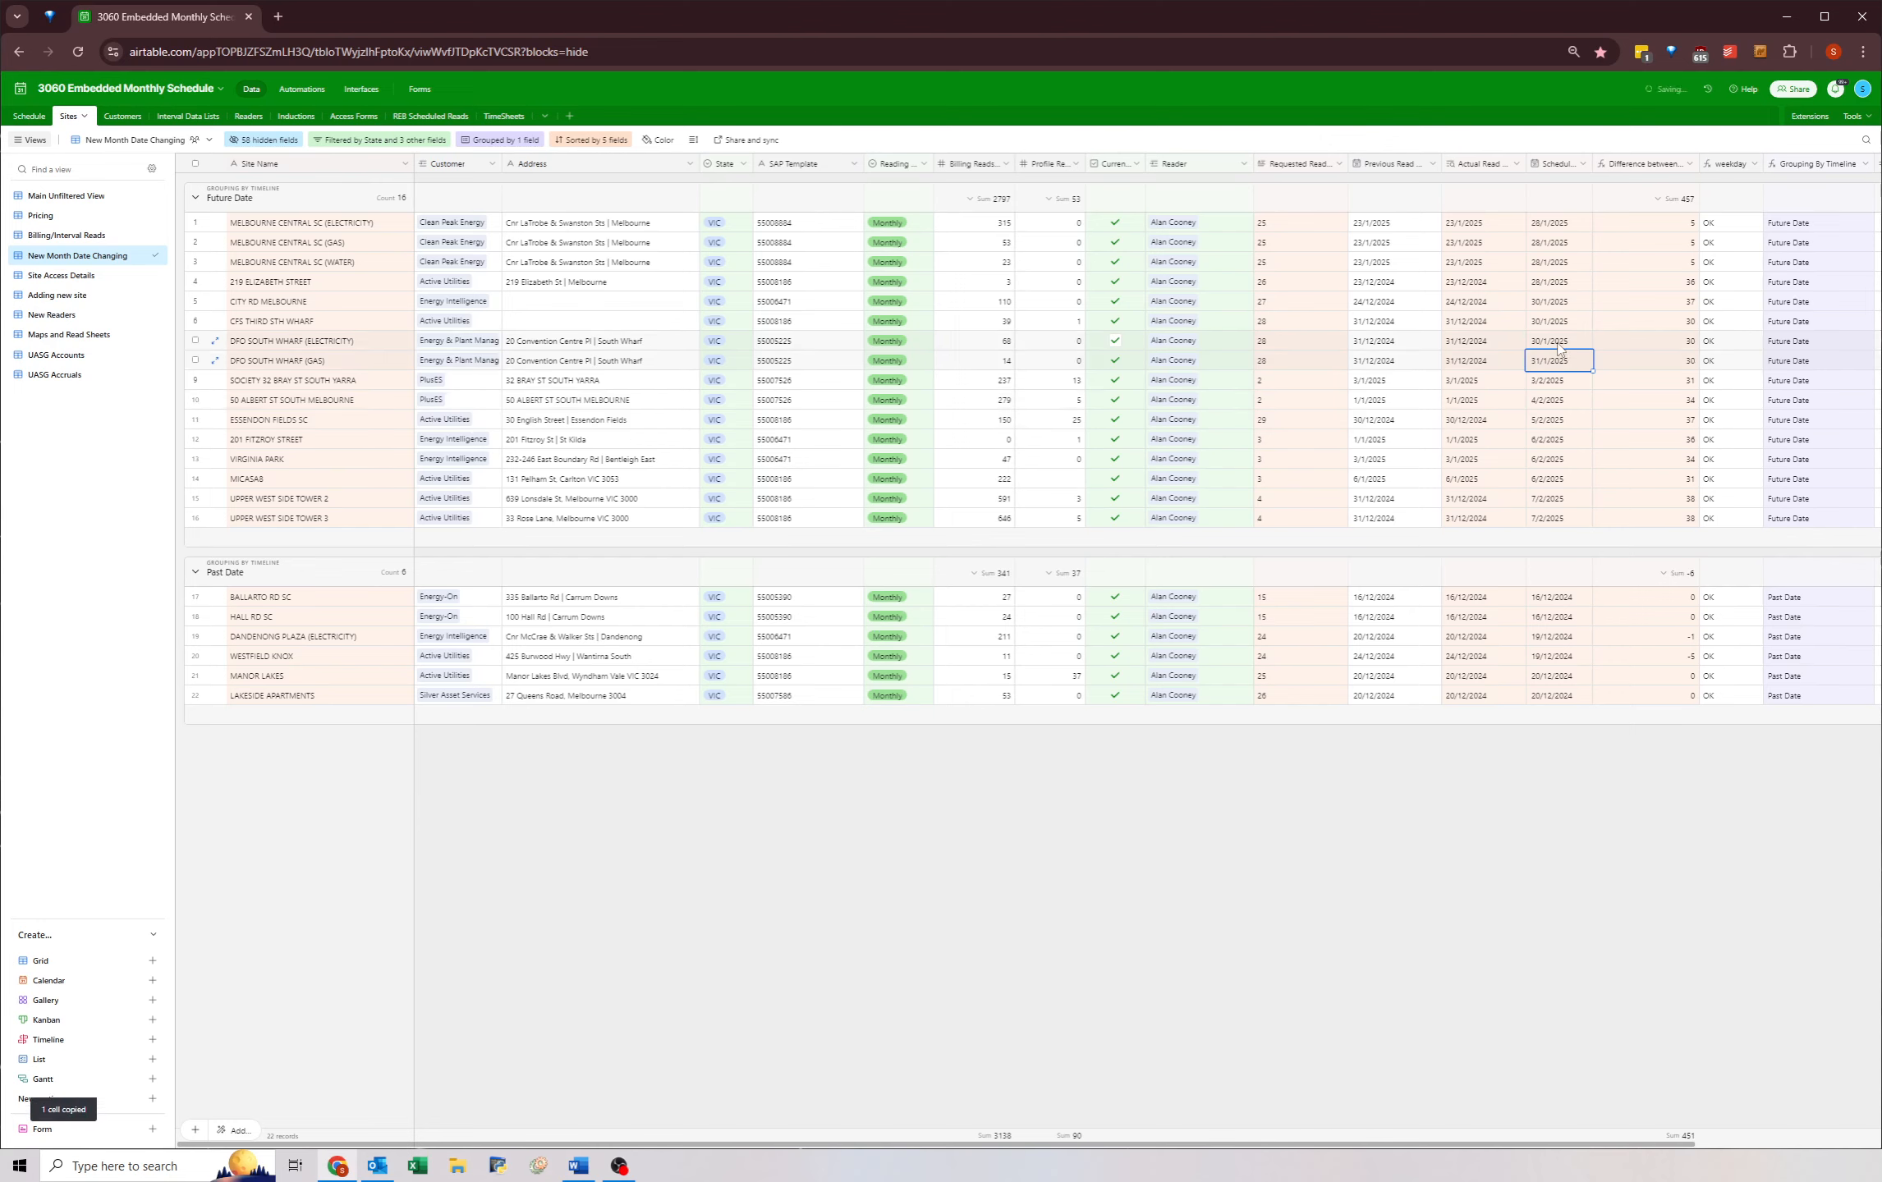
left_click_drag(1549, 309, 1549, 366)
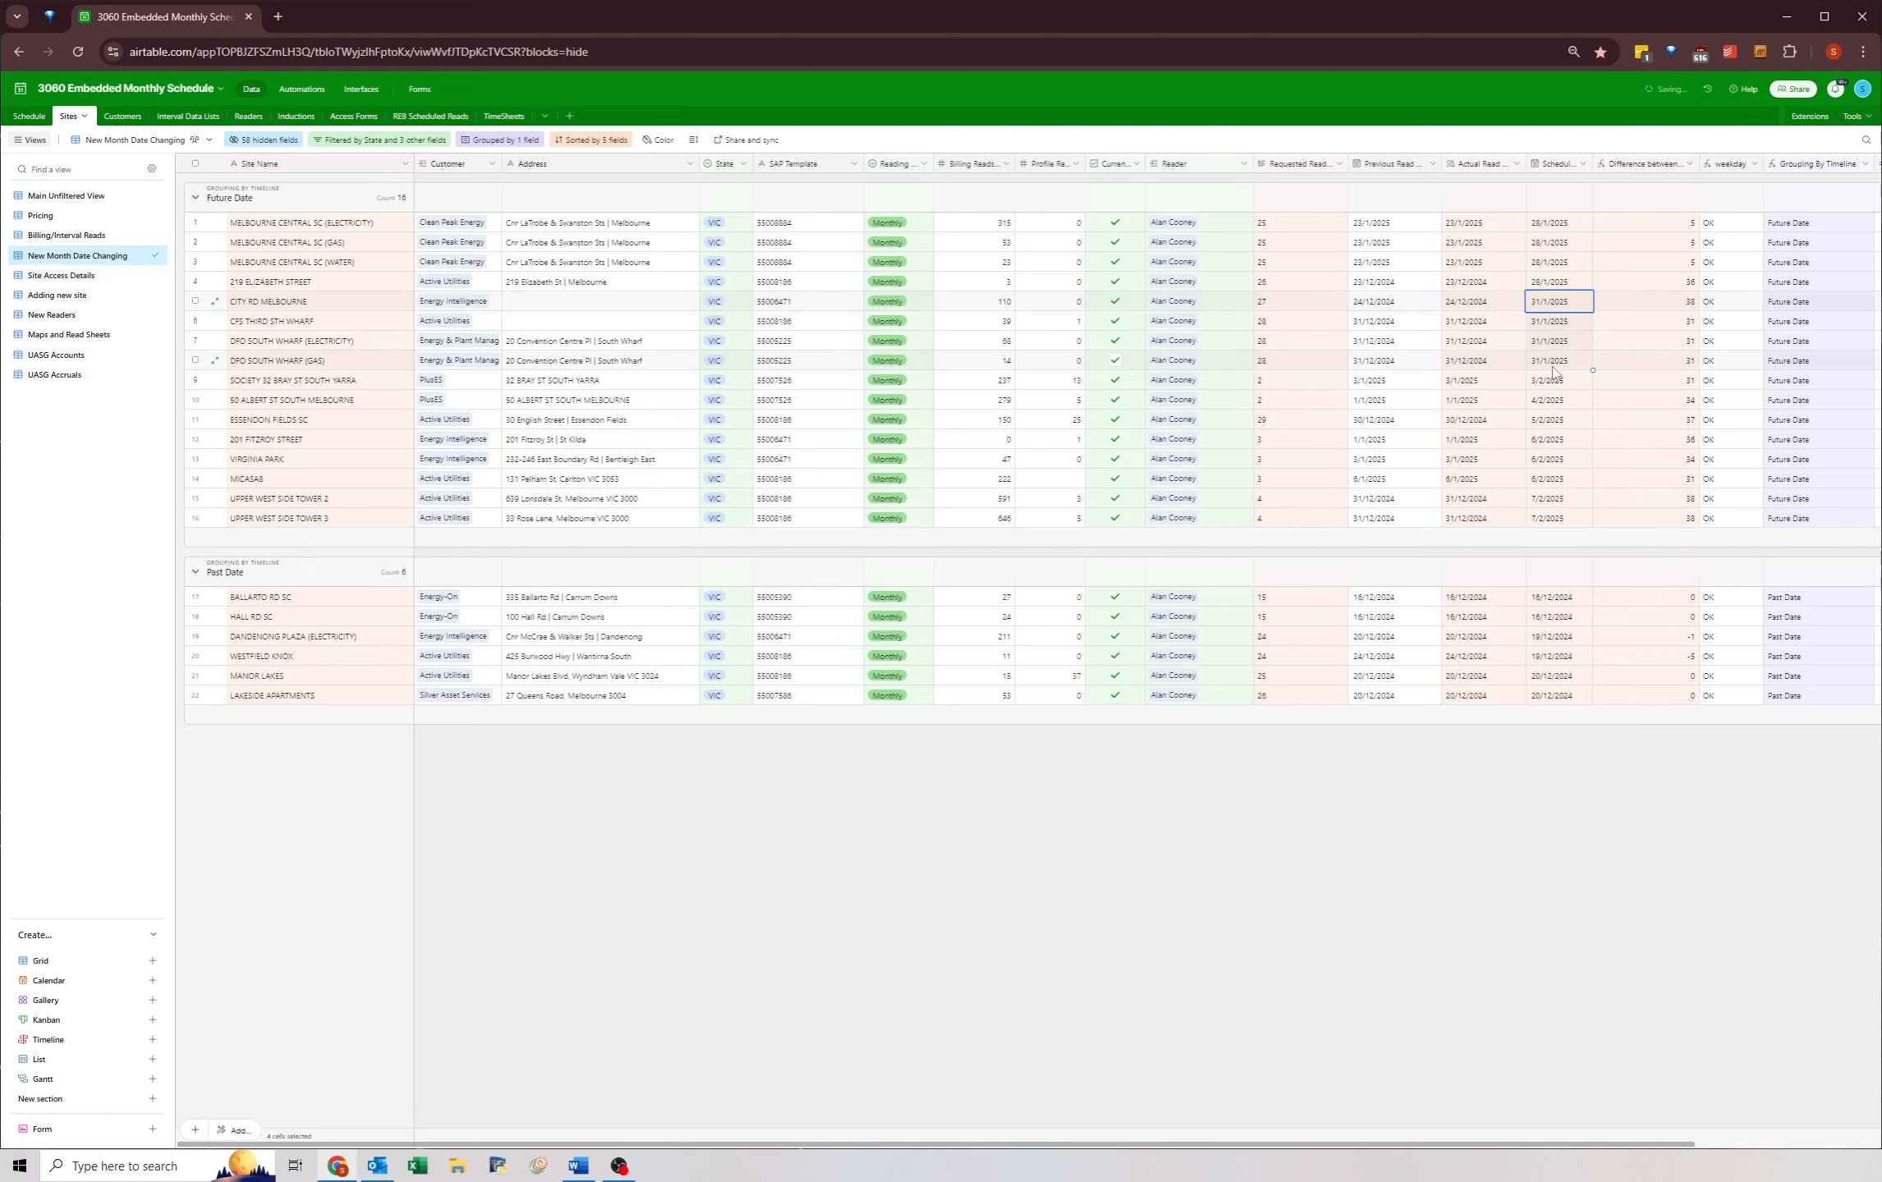
key("ctrl+v")
- Set the scheduled dates of Melbourne Central SC (Electricity), (Gas) and (Water) and of 219 Elizabeth Street to 29/1/2025
left_click(1546, 285)
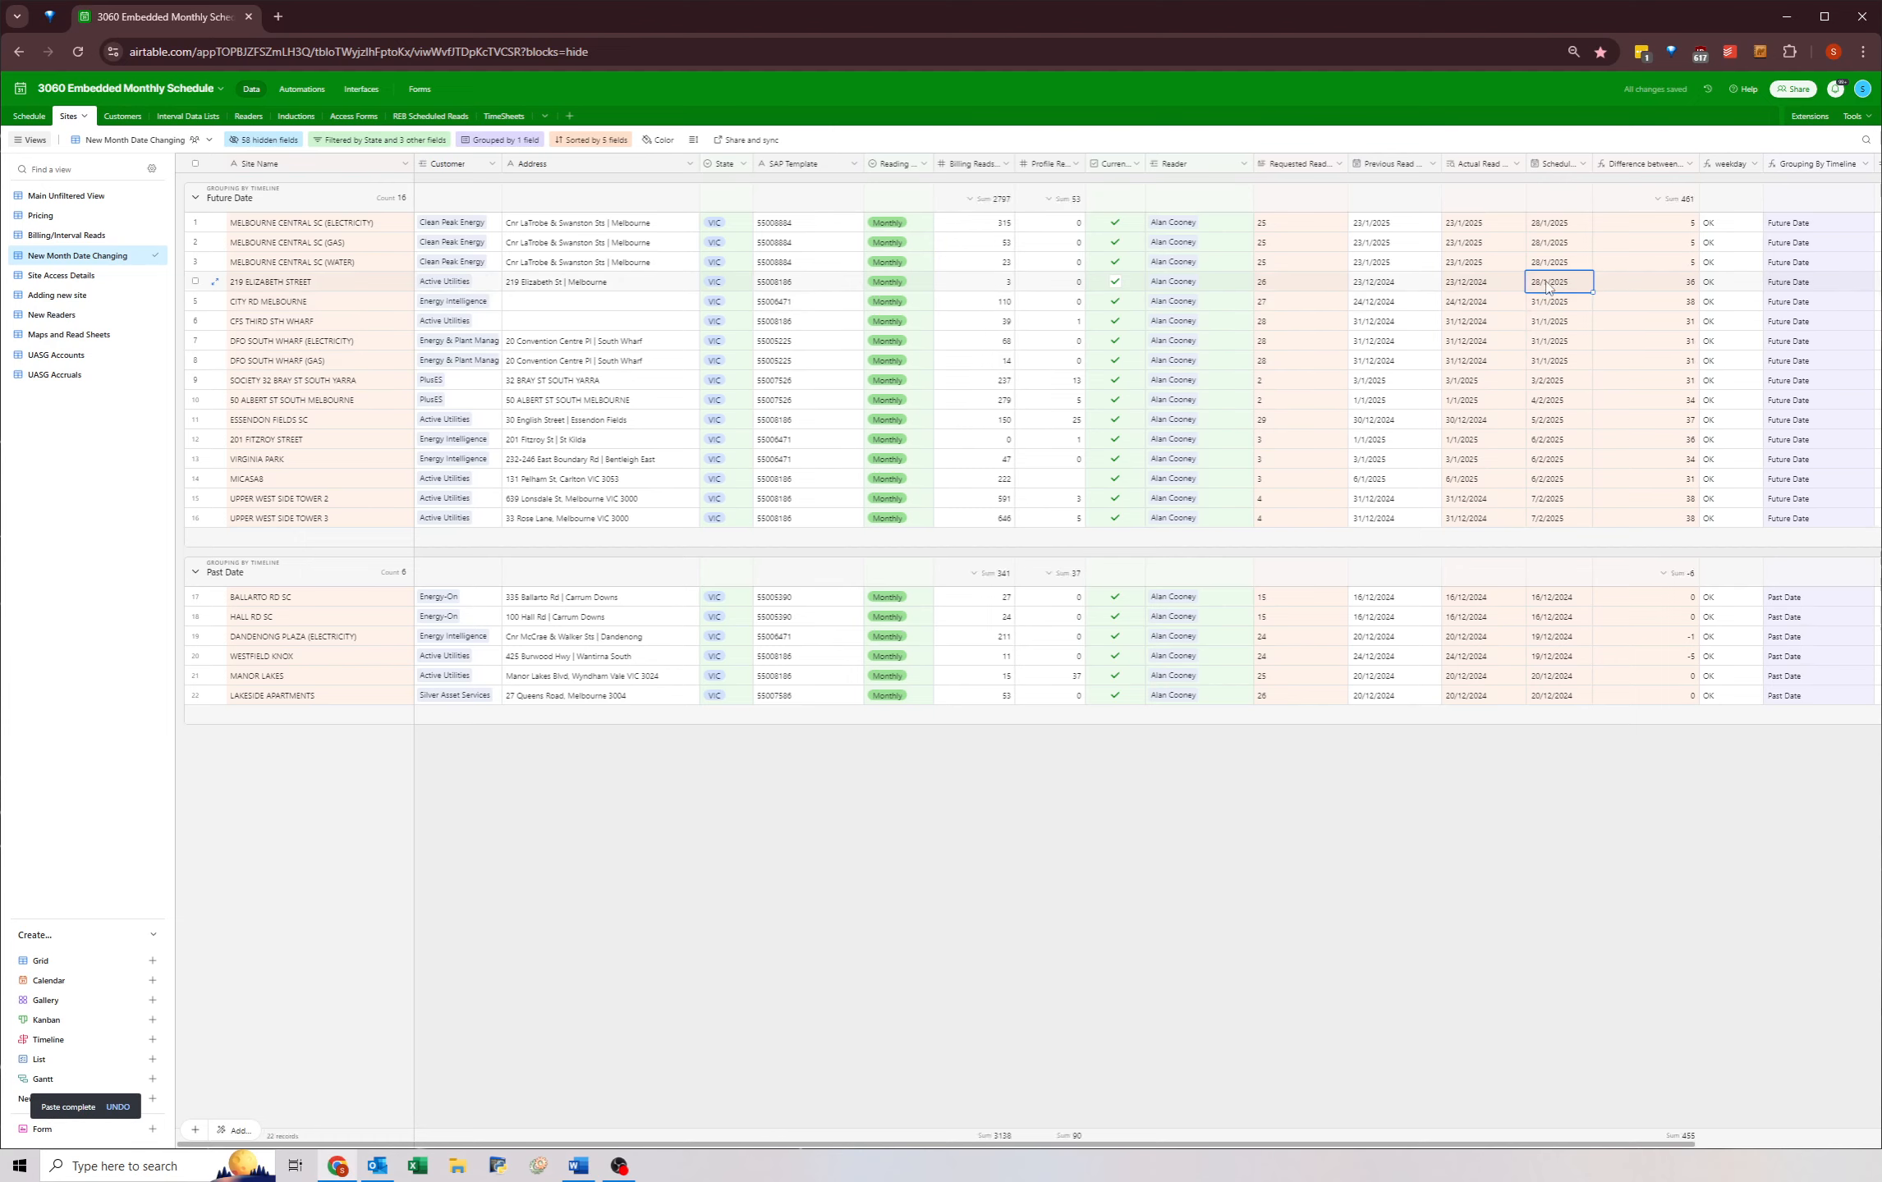
double_click(1543, 244)
left_click(1603, 362)
key("ctrl+c")
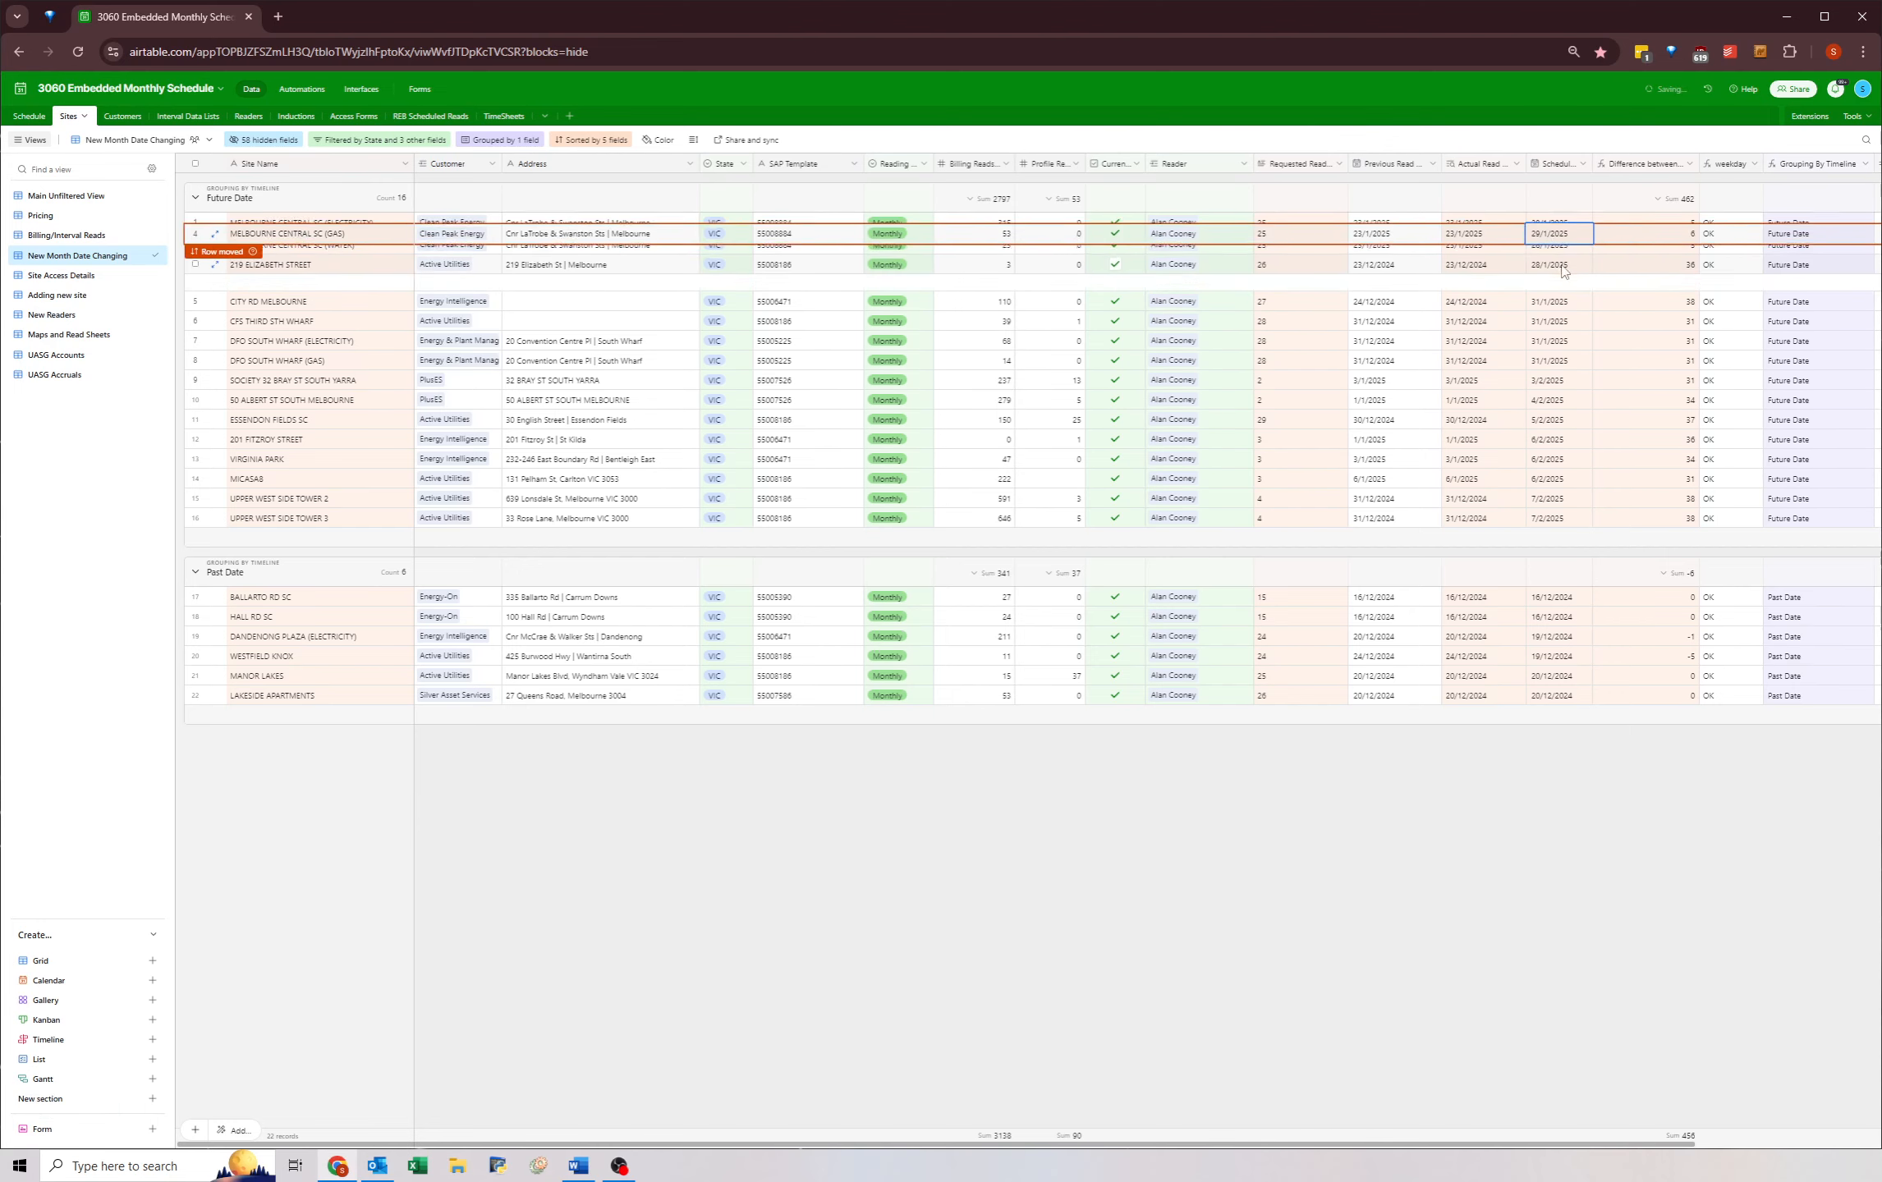
left_click(1549, 246)
key("ctrl+v")
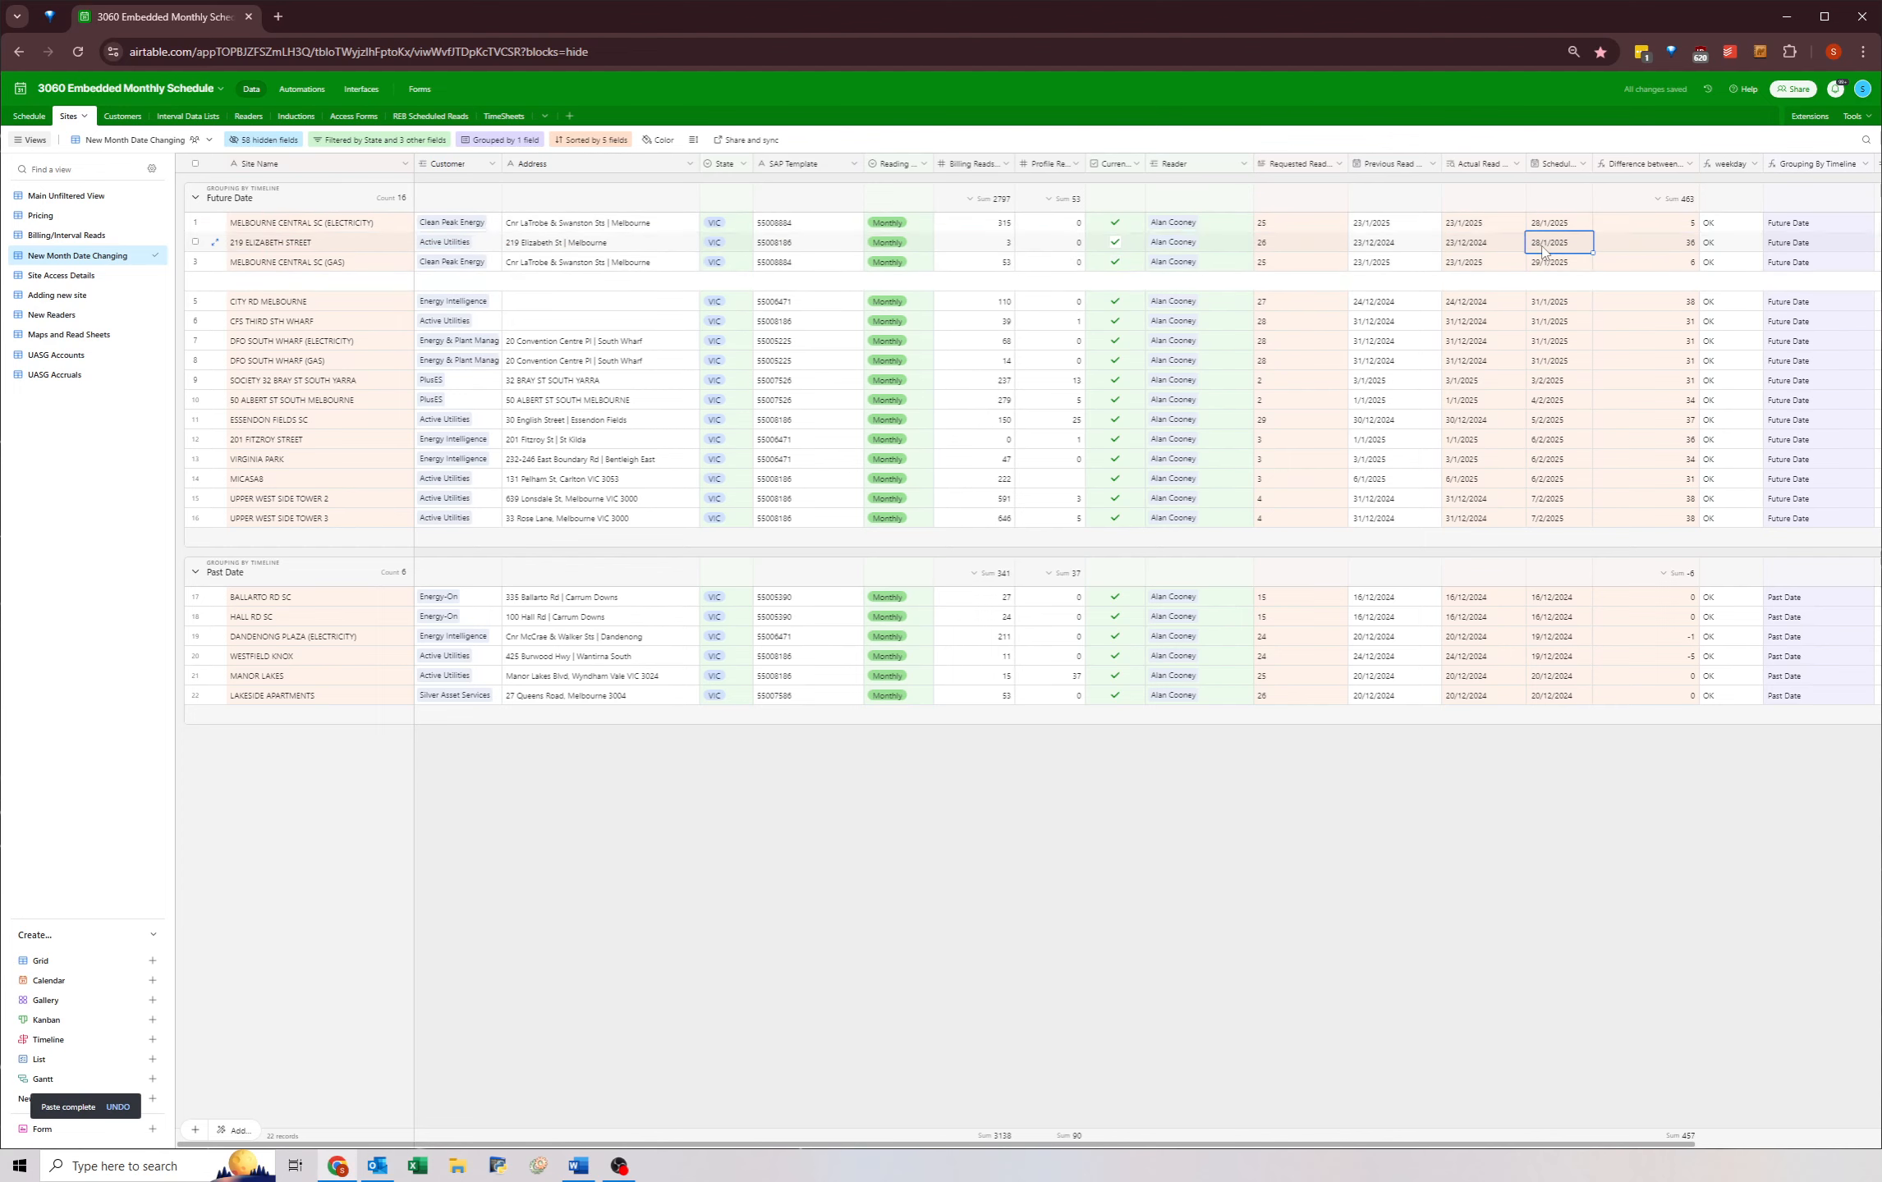
key("ctrl+v")
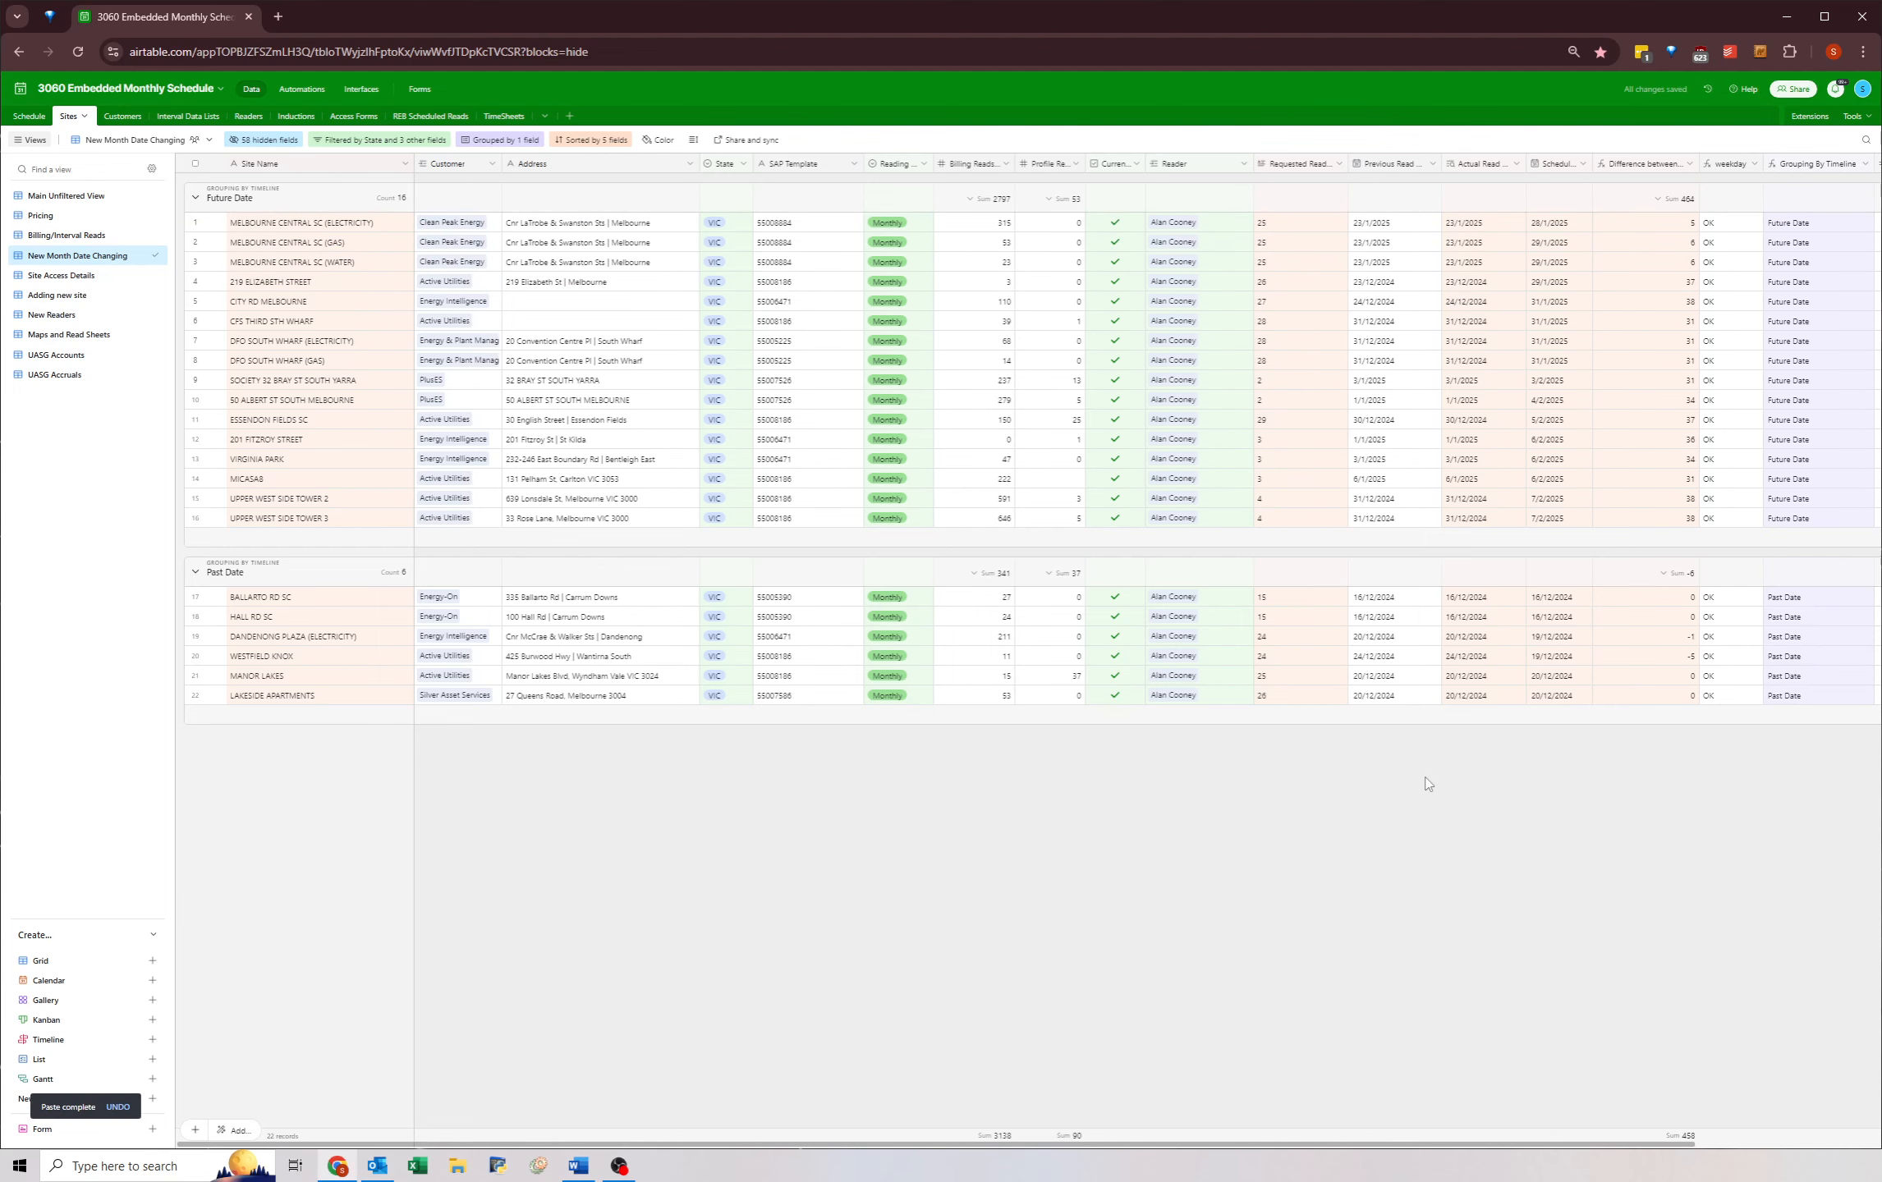
left_click(1559, 224)
key("ctrl+v")
- Set the scheduled date of the Past Date site Dandenong Plaza (Electricity) to 28/1/2025
double_click(1559, 638)
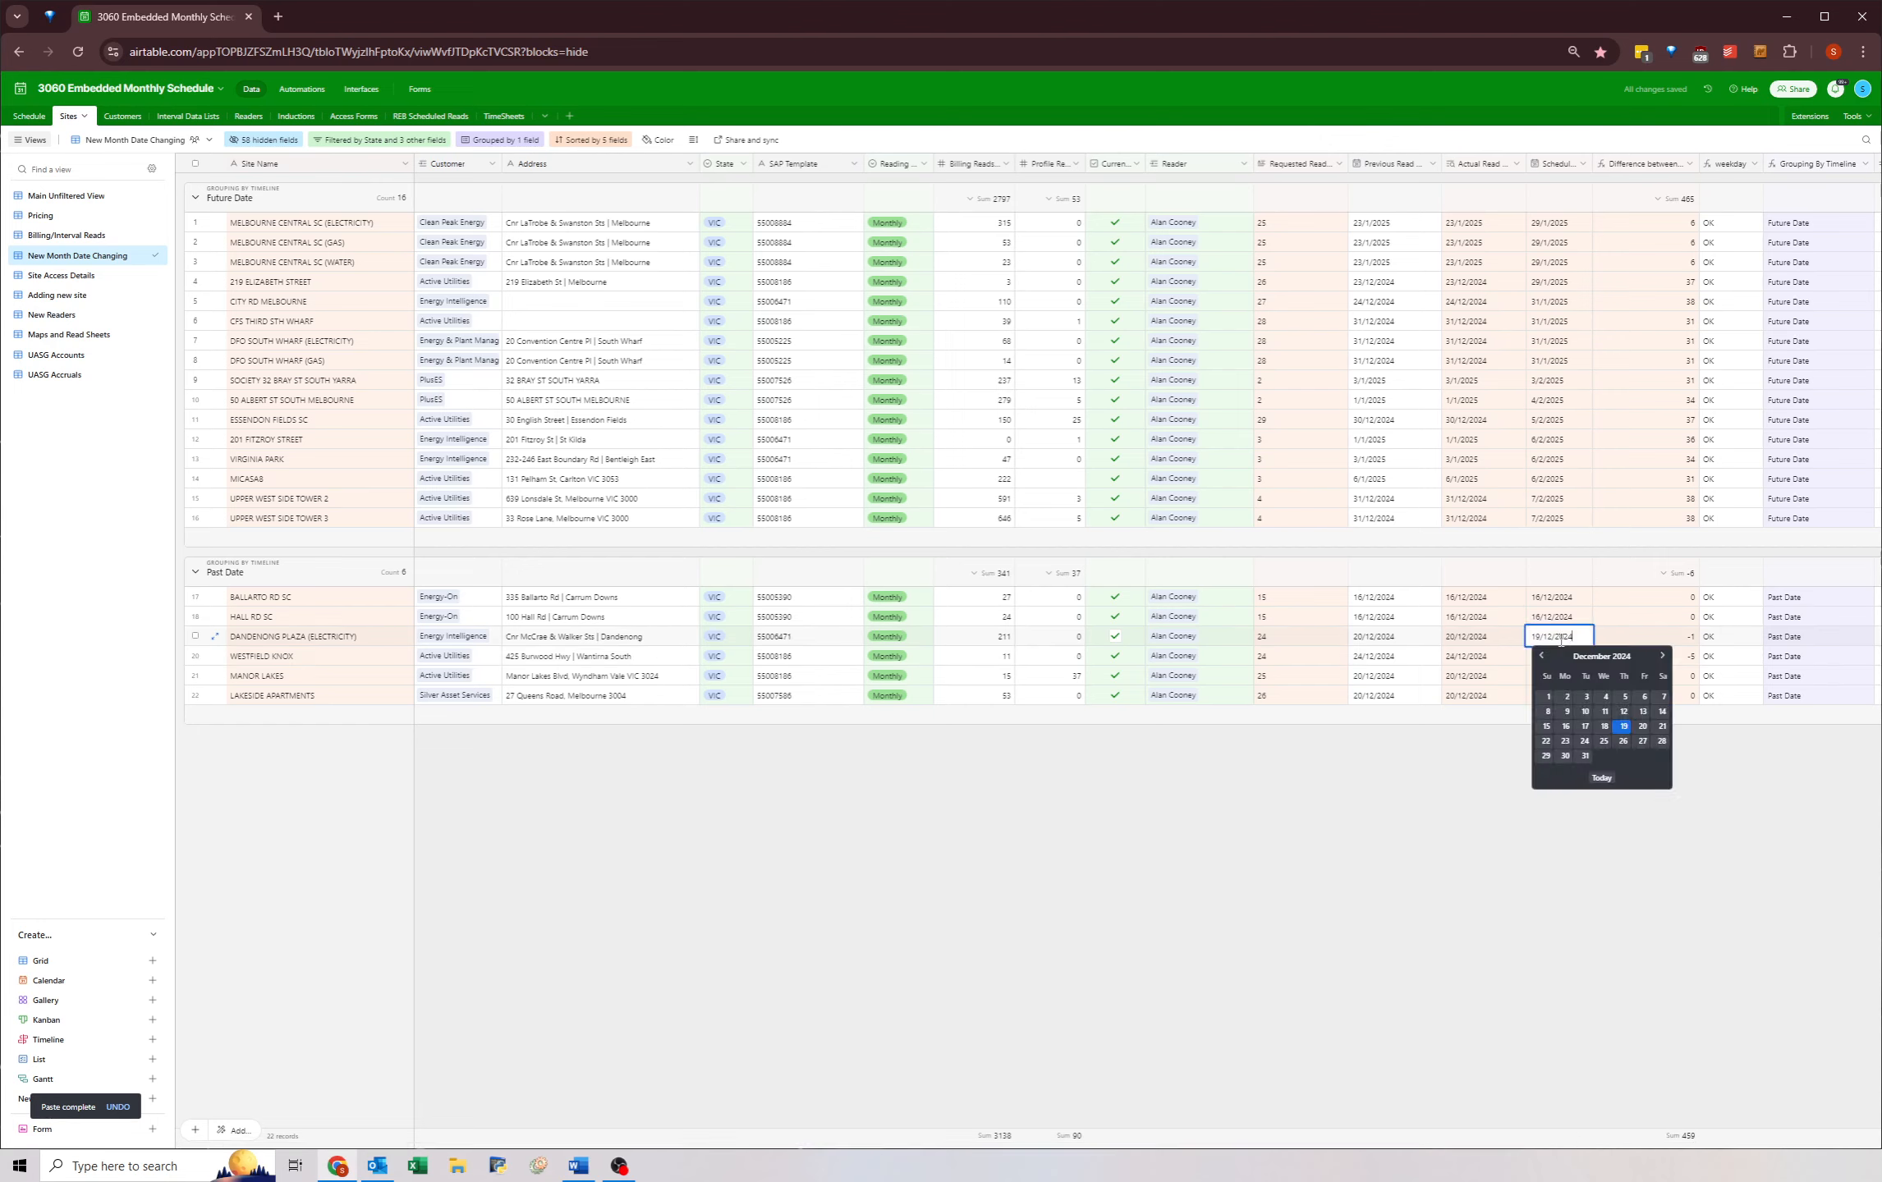
left_click(1660, 656)
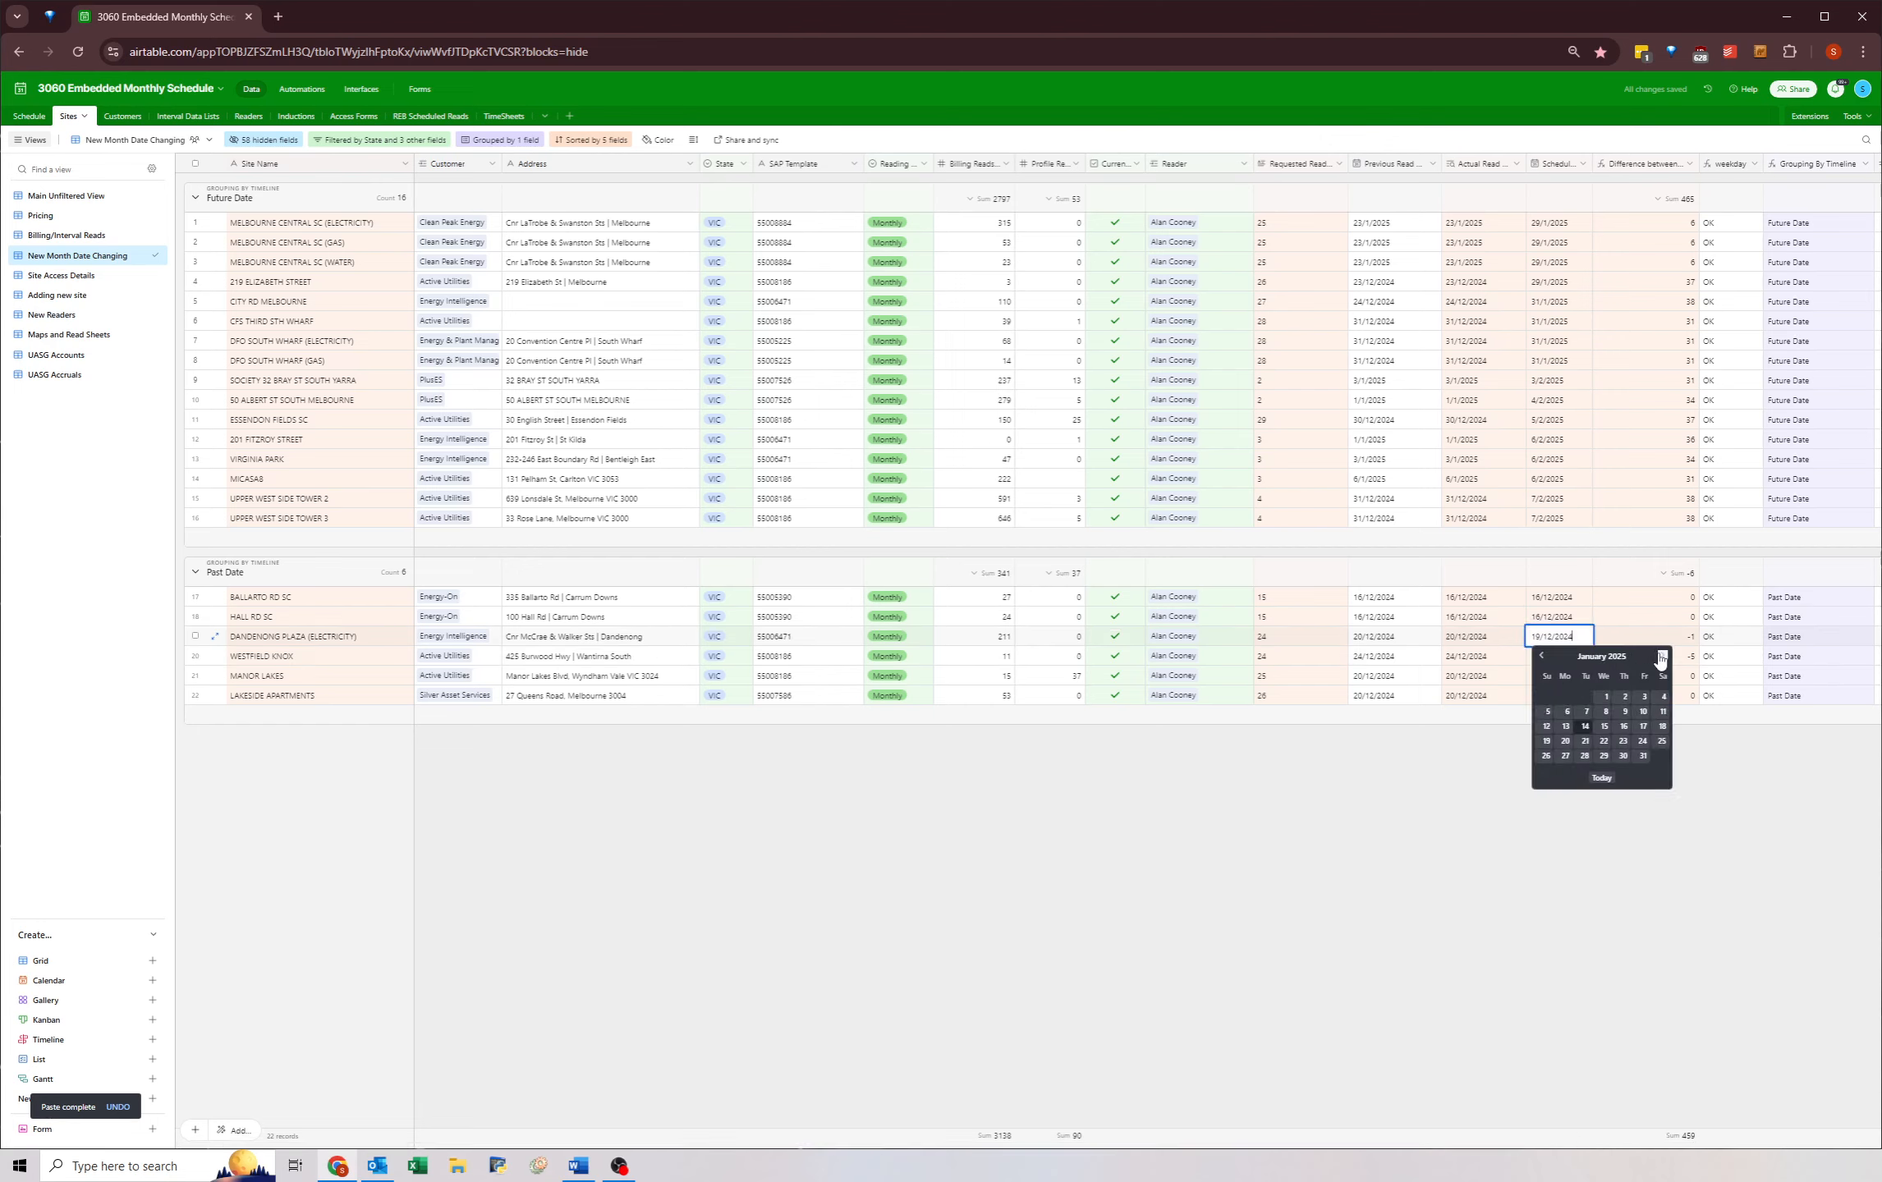
left_click(1585, 755)
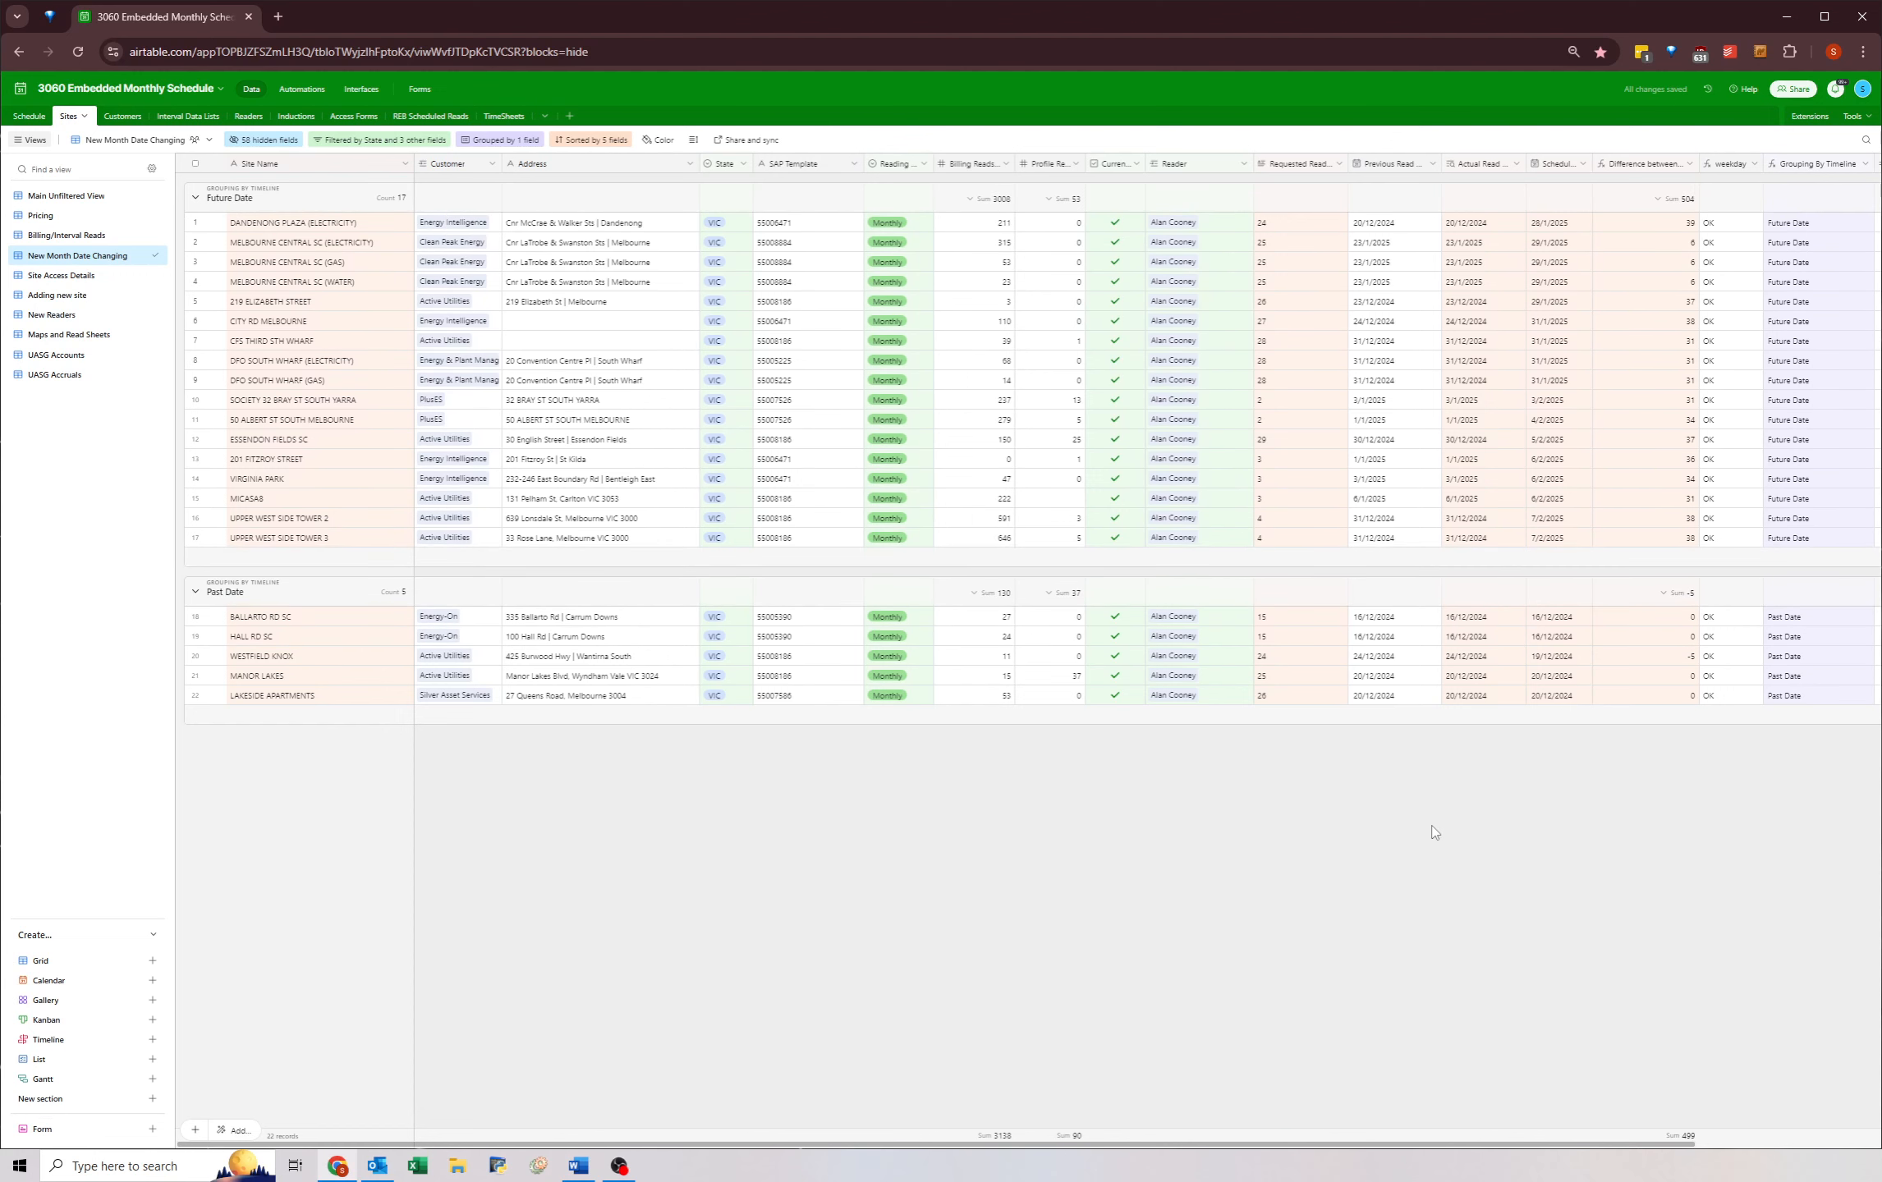
left_click(1549, 499)
left_click(1542, 461)
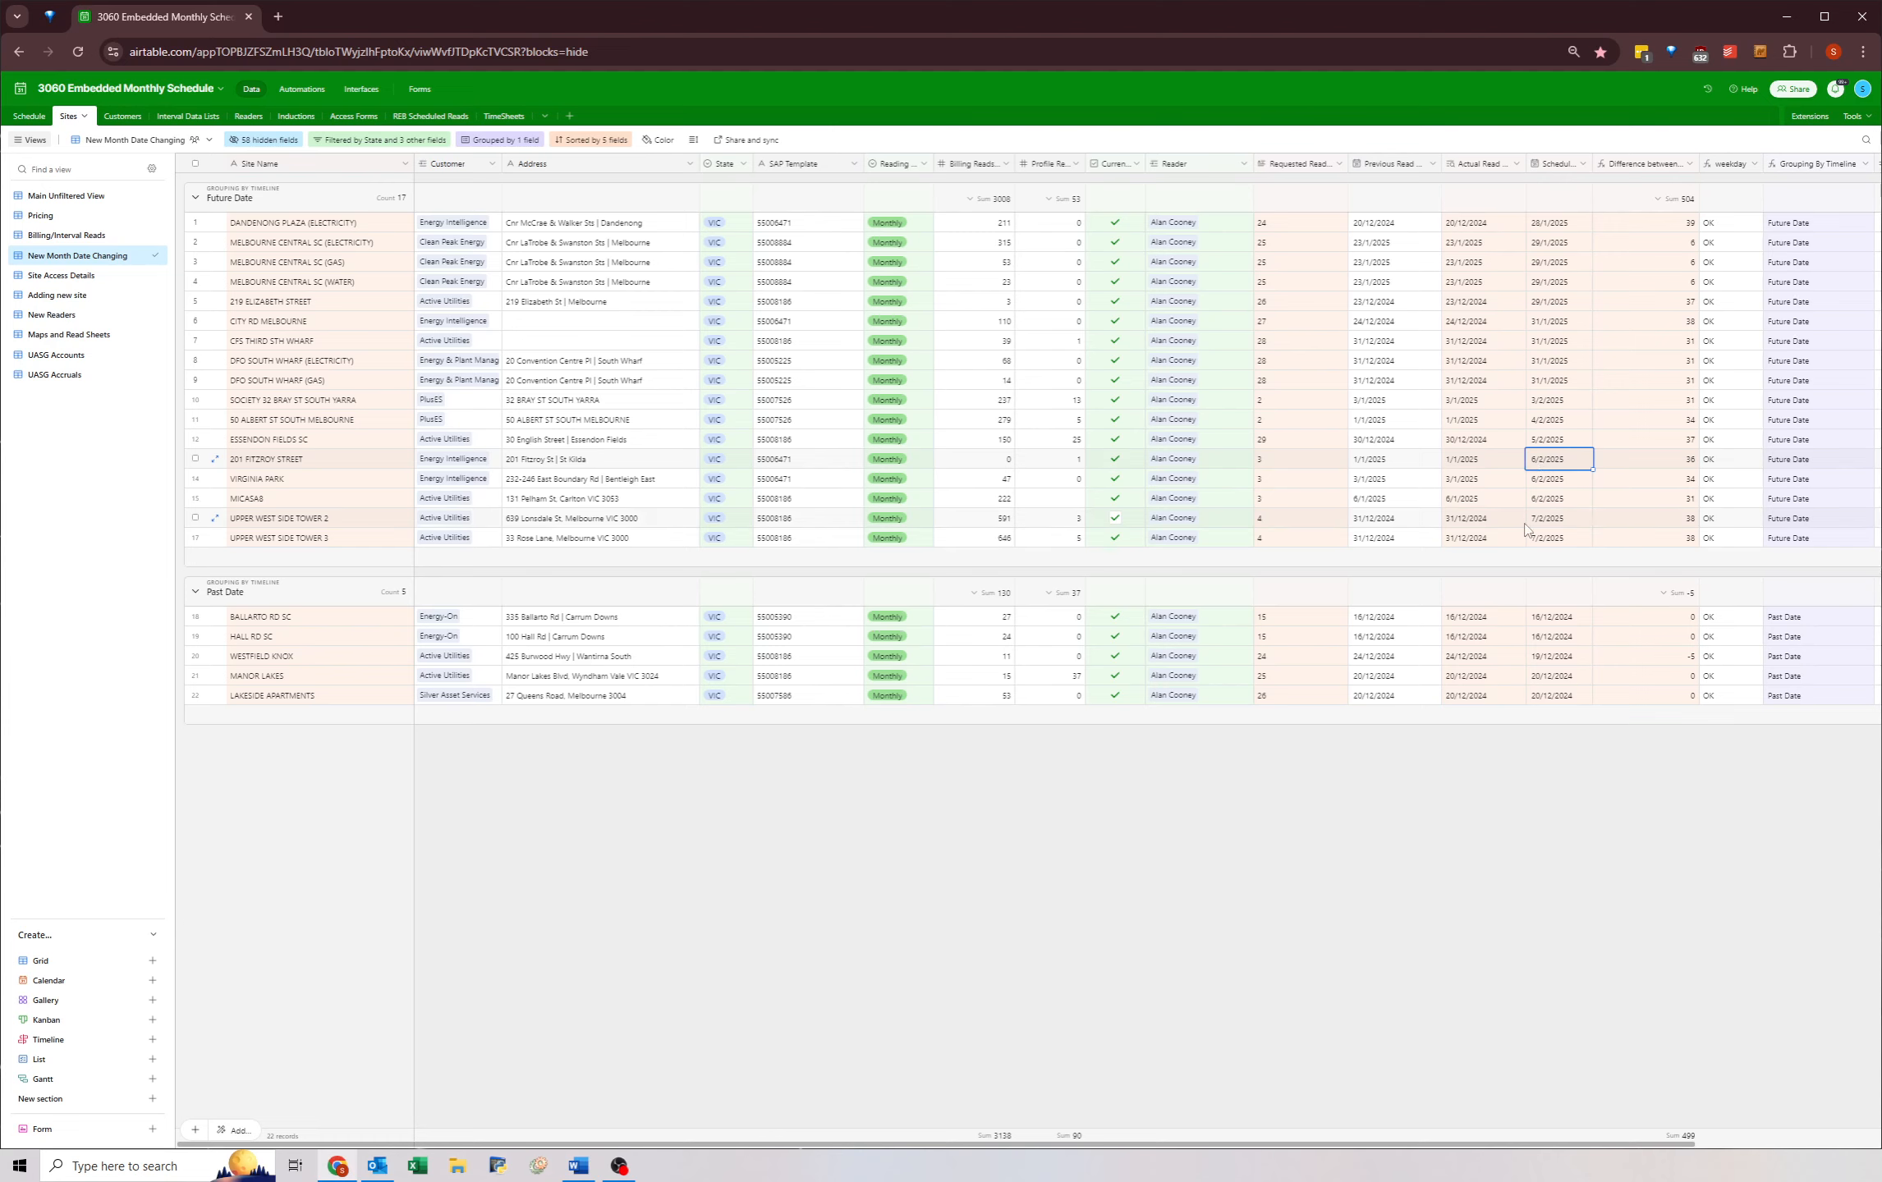
- Switch to Outlook, look through the bill dates in the "Billing Schedule for sites" email and close the message
left_click(379, 1166)
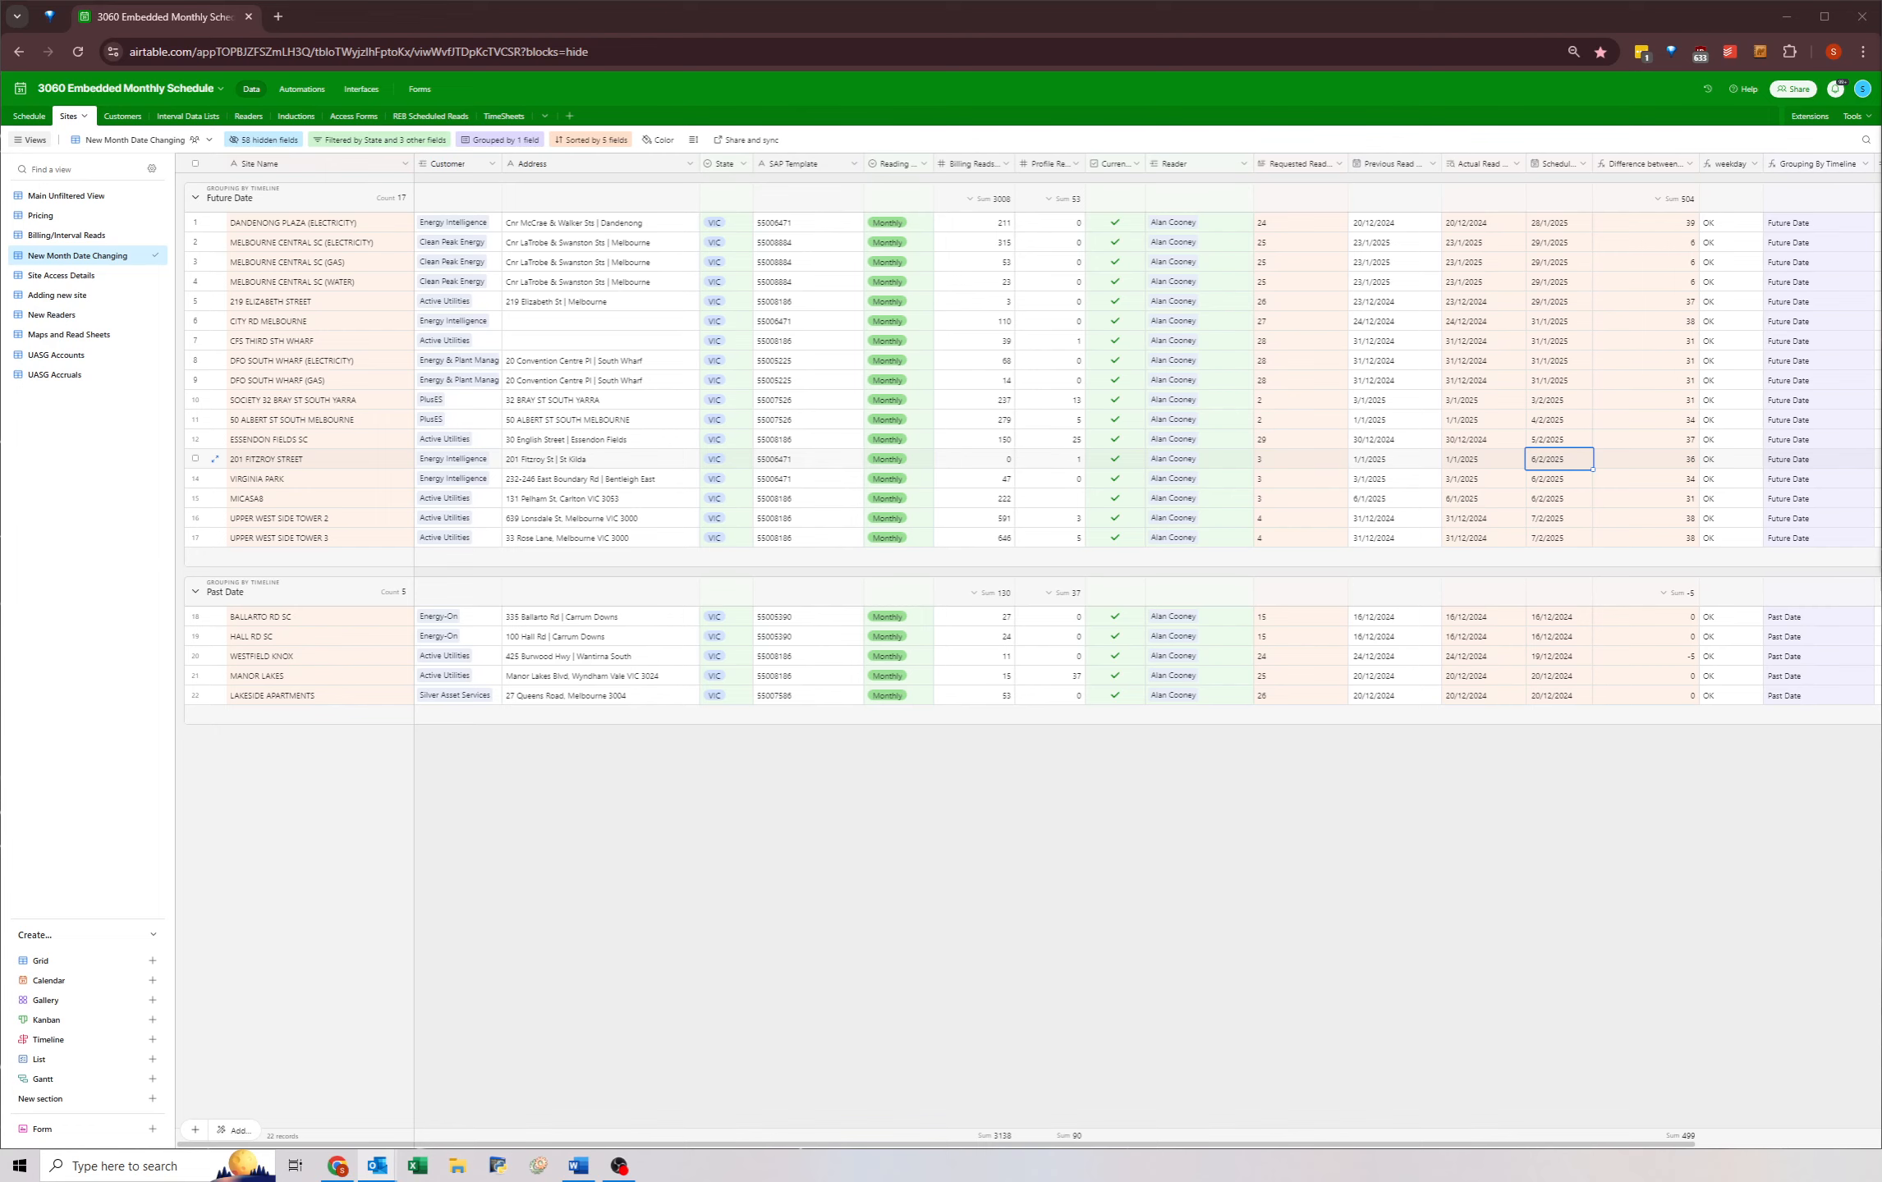
left_click_drag(1880, 559, 755, 731)
scroll(264, 930, "down", 2)
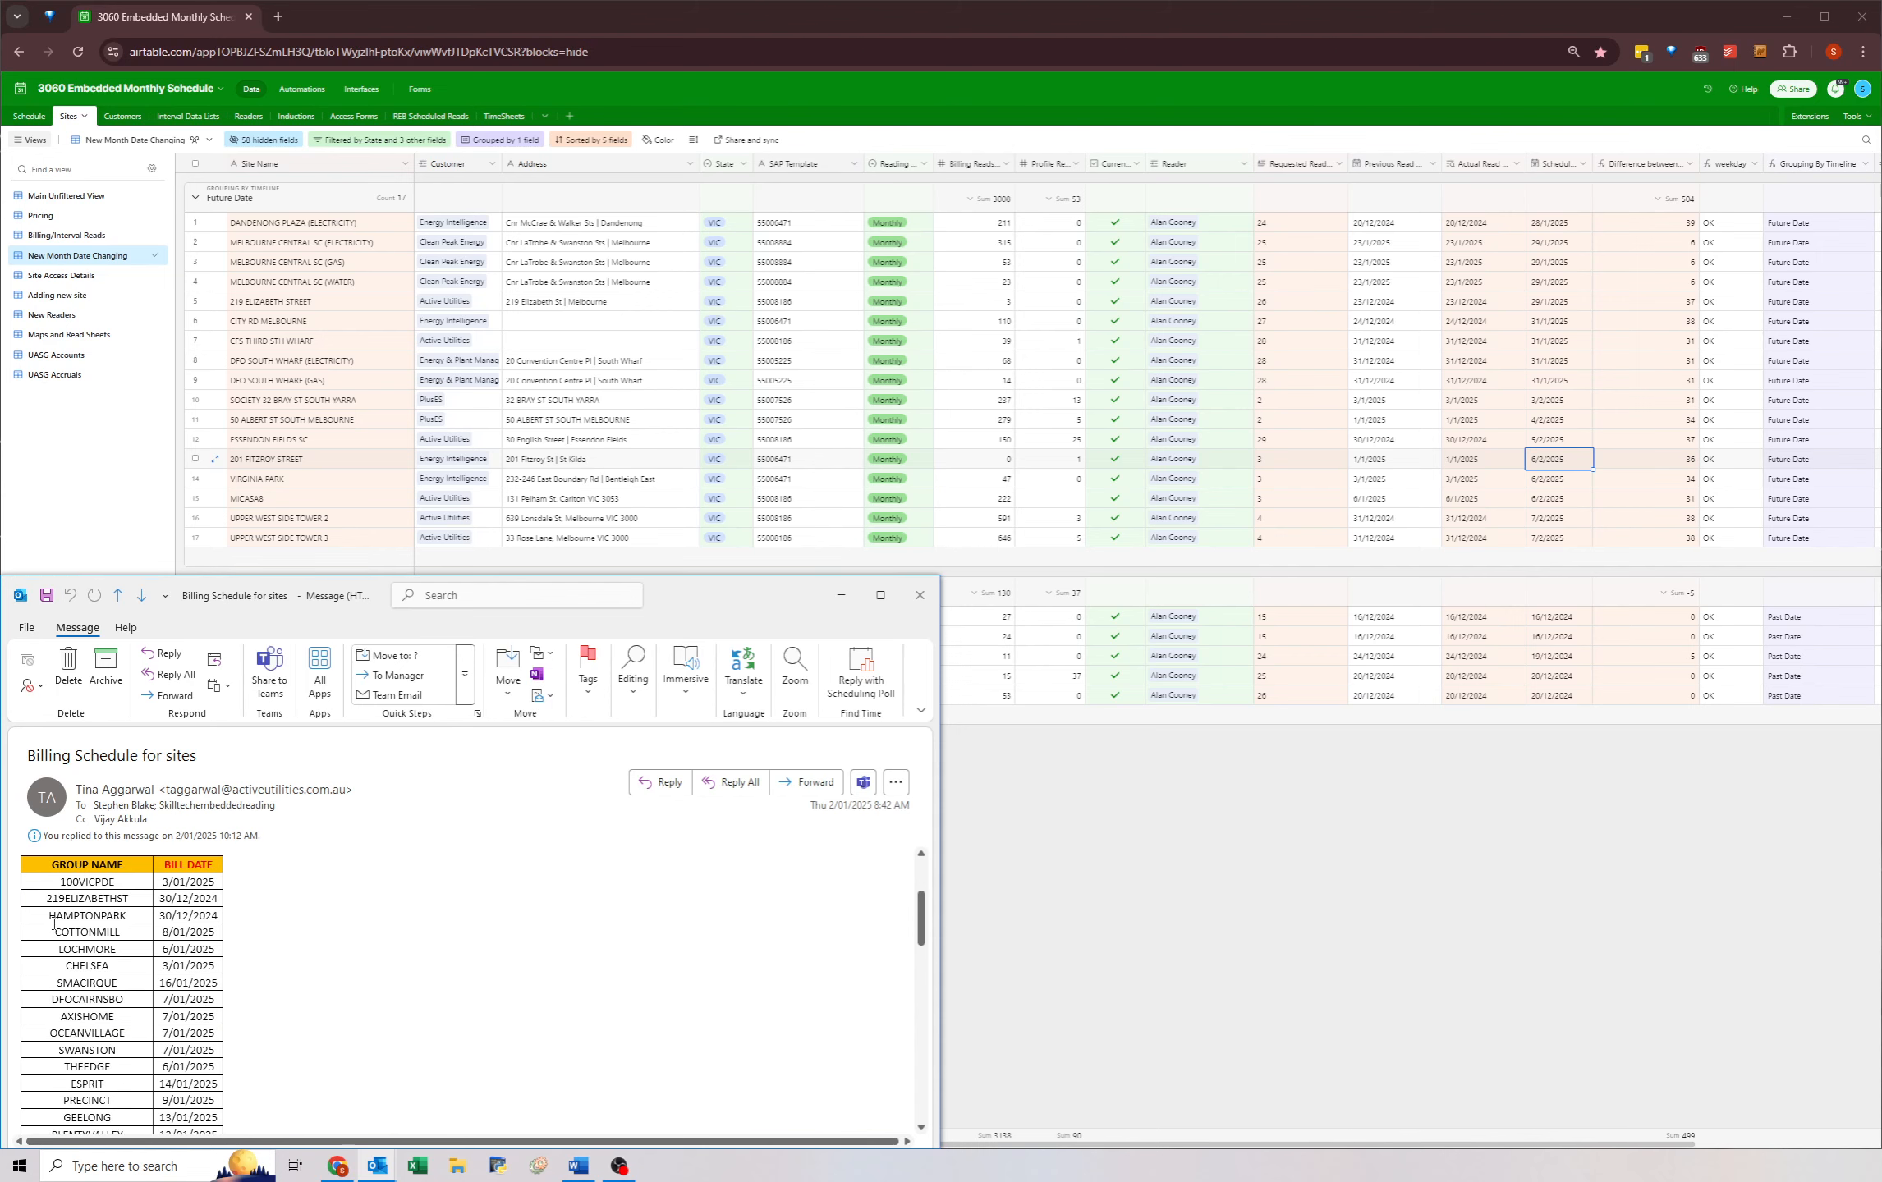
scroll(77, 923, "down", 4)
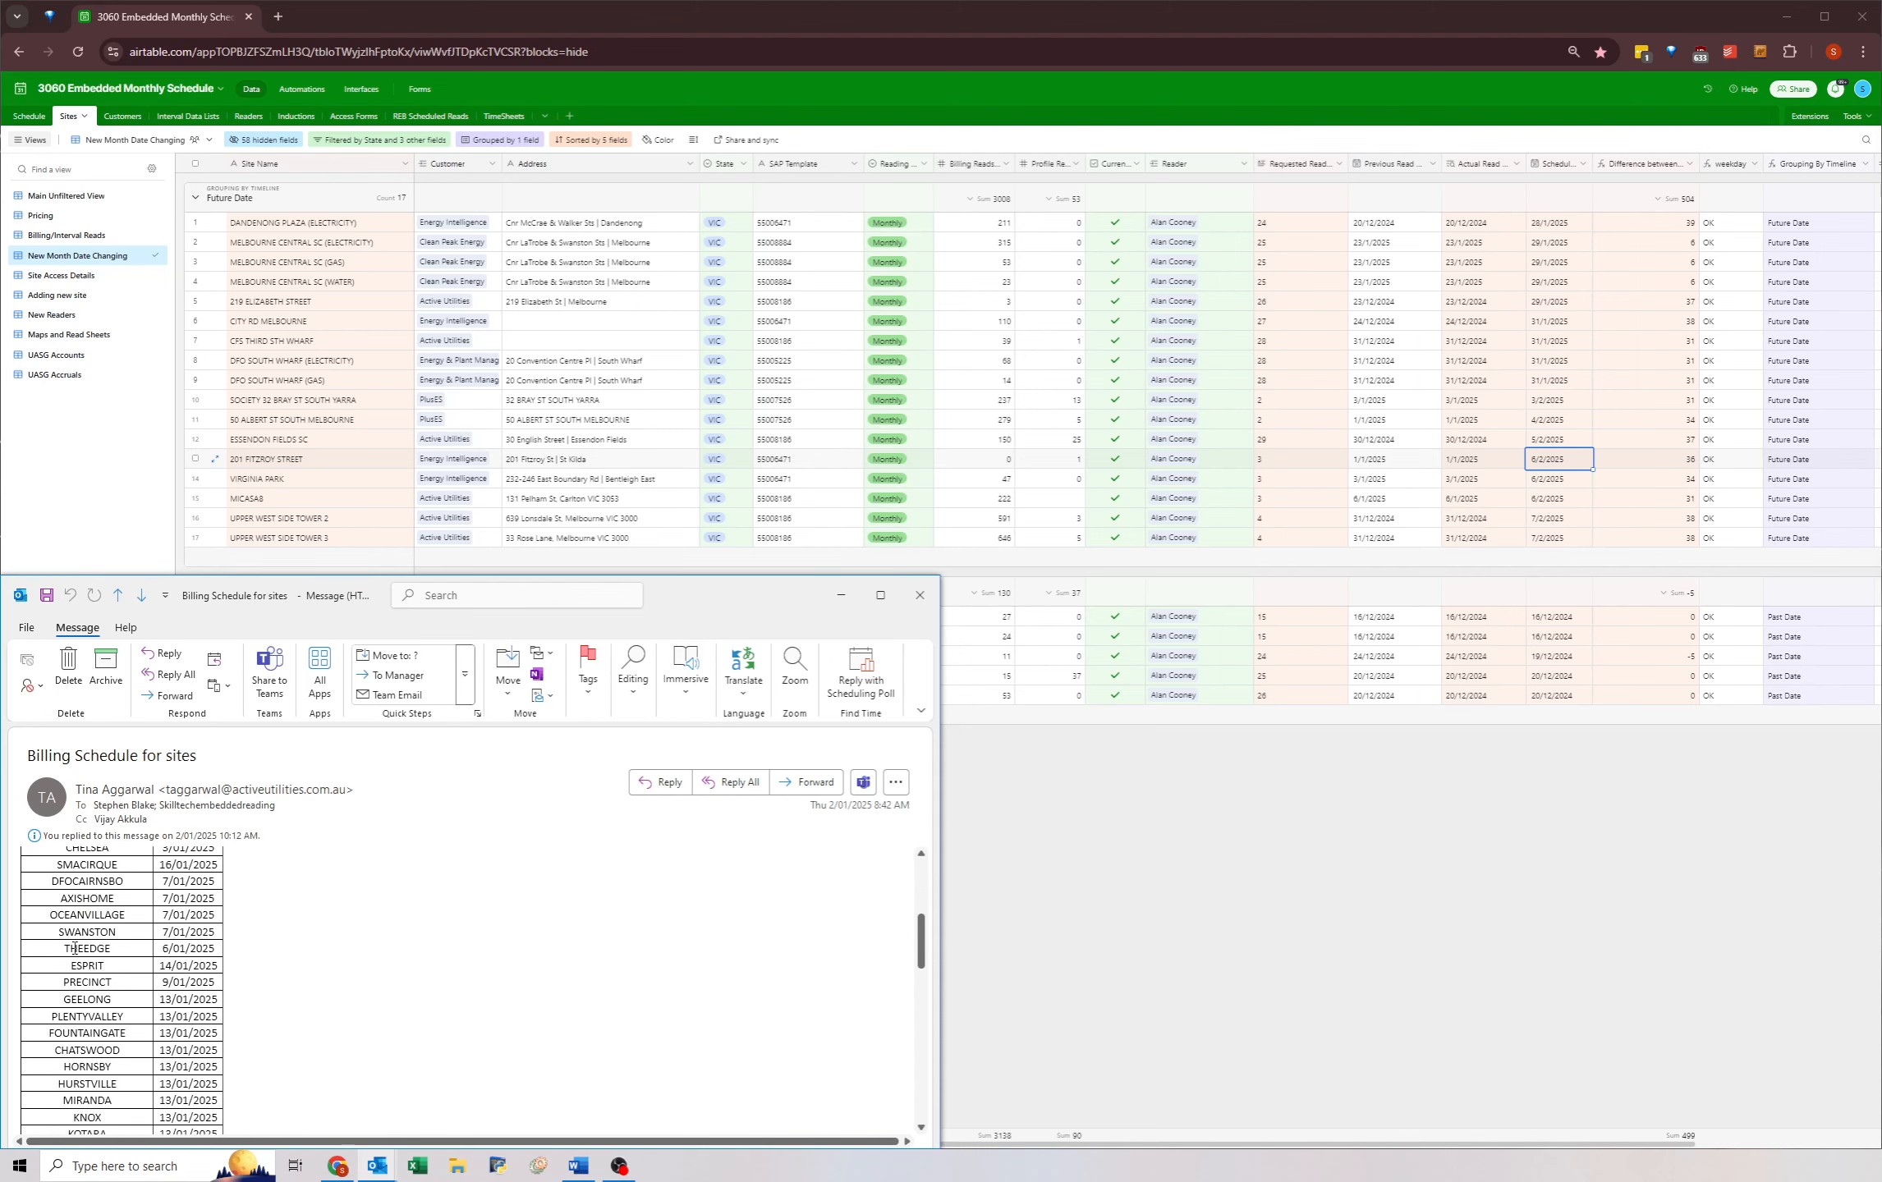
scroll(75, 946, "down", 3)
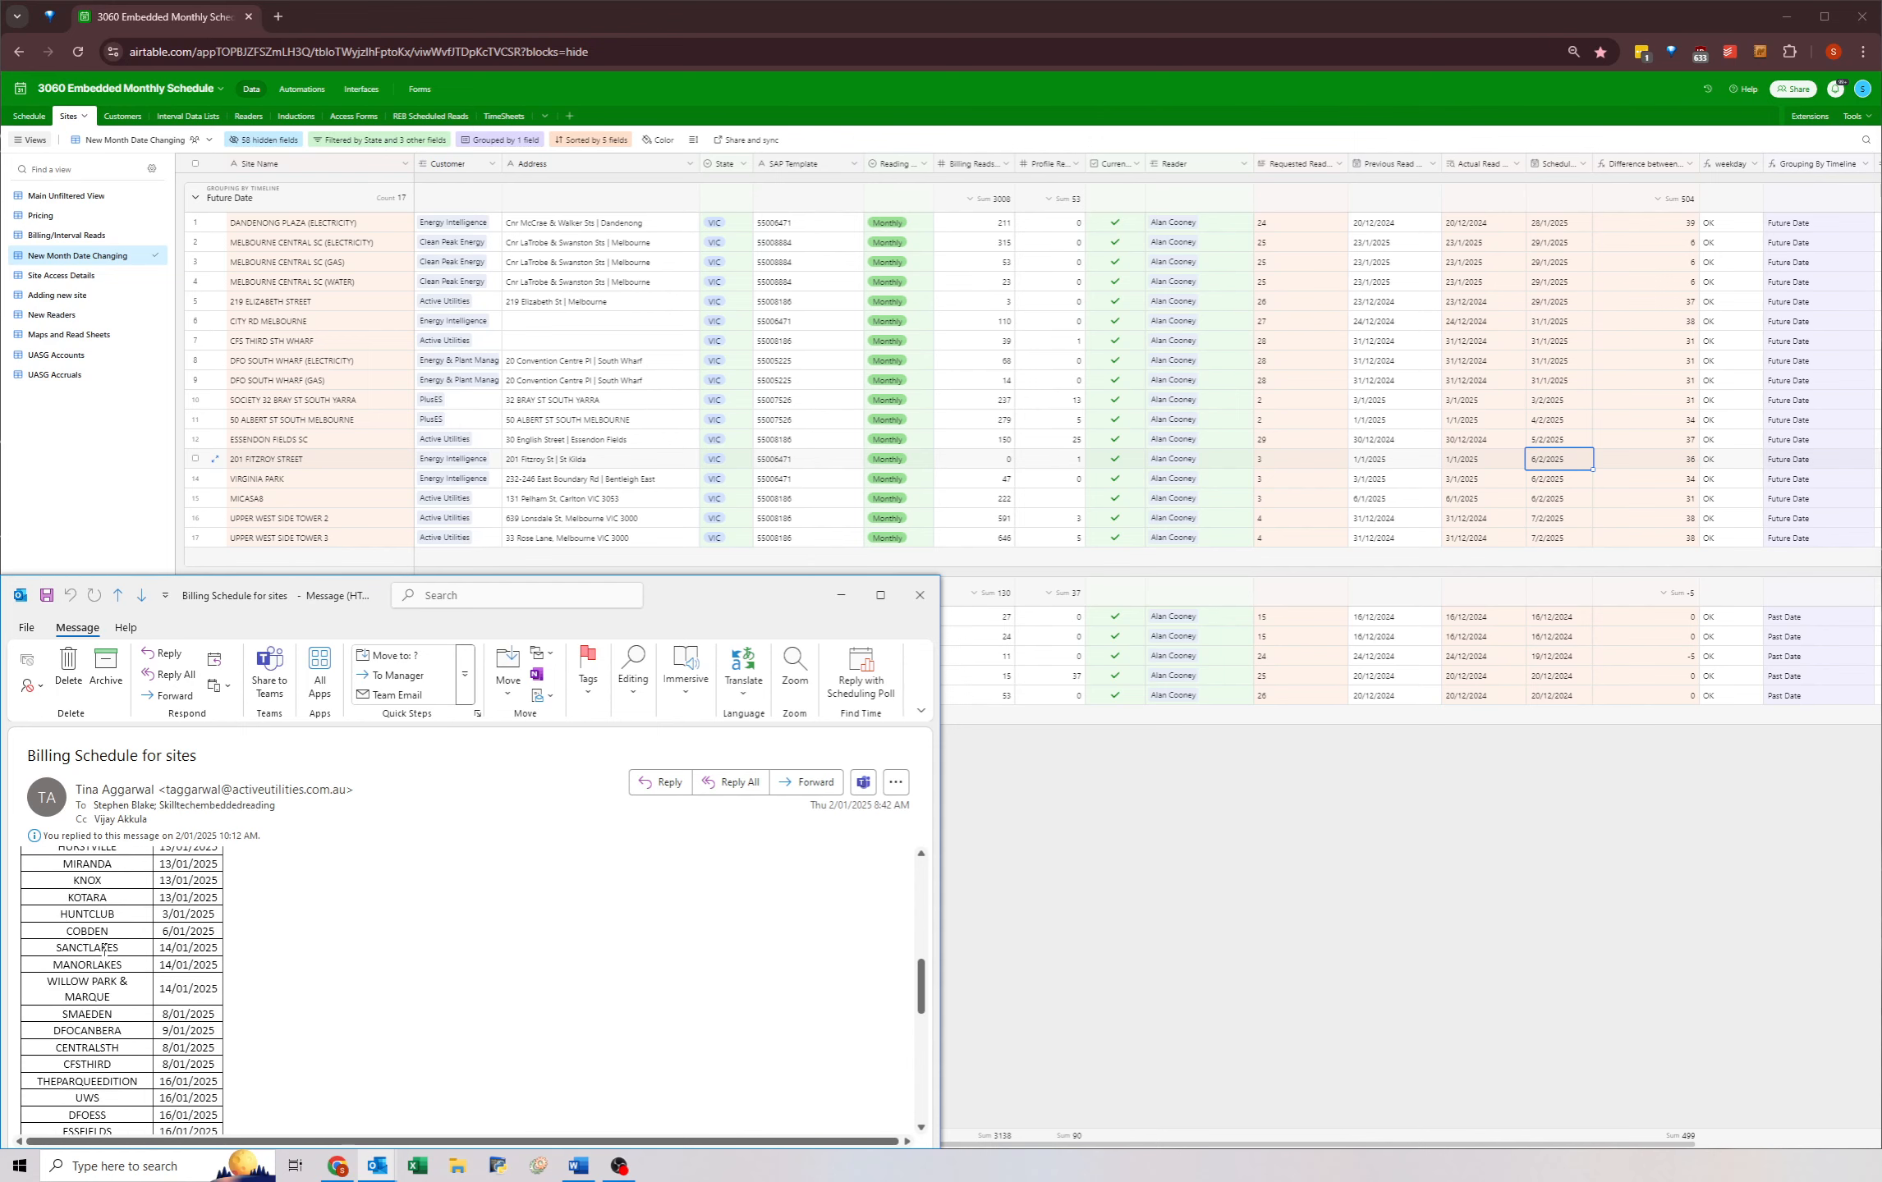
left_click(919, 595)
left_click(1051, 580)
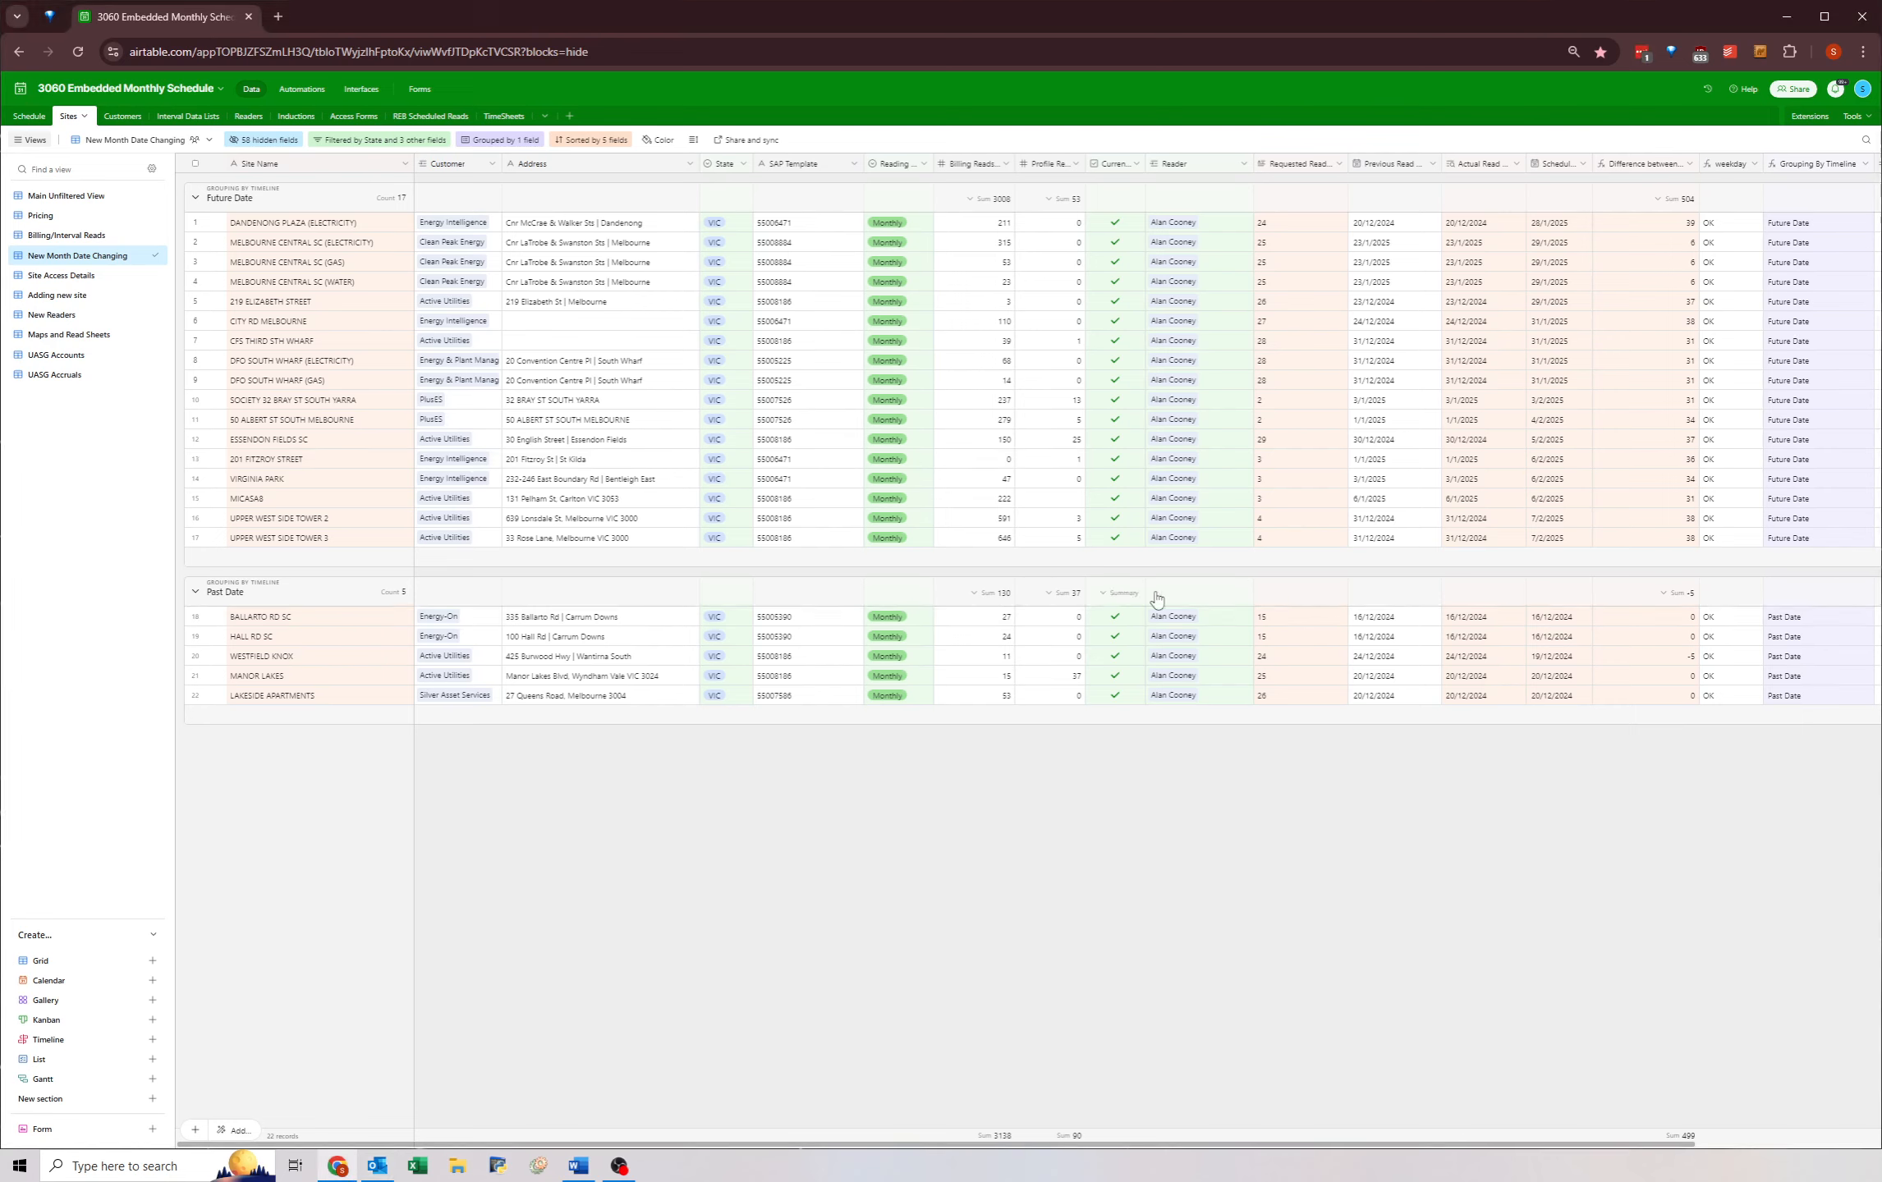
- Set the scheduled dates of Upper West Side Tower 2 and Upper West Side Tower 3 to 10/2/2025
left_click(1550, 442)
double_click(1549, 524)
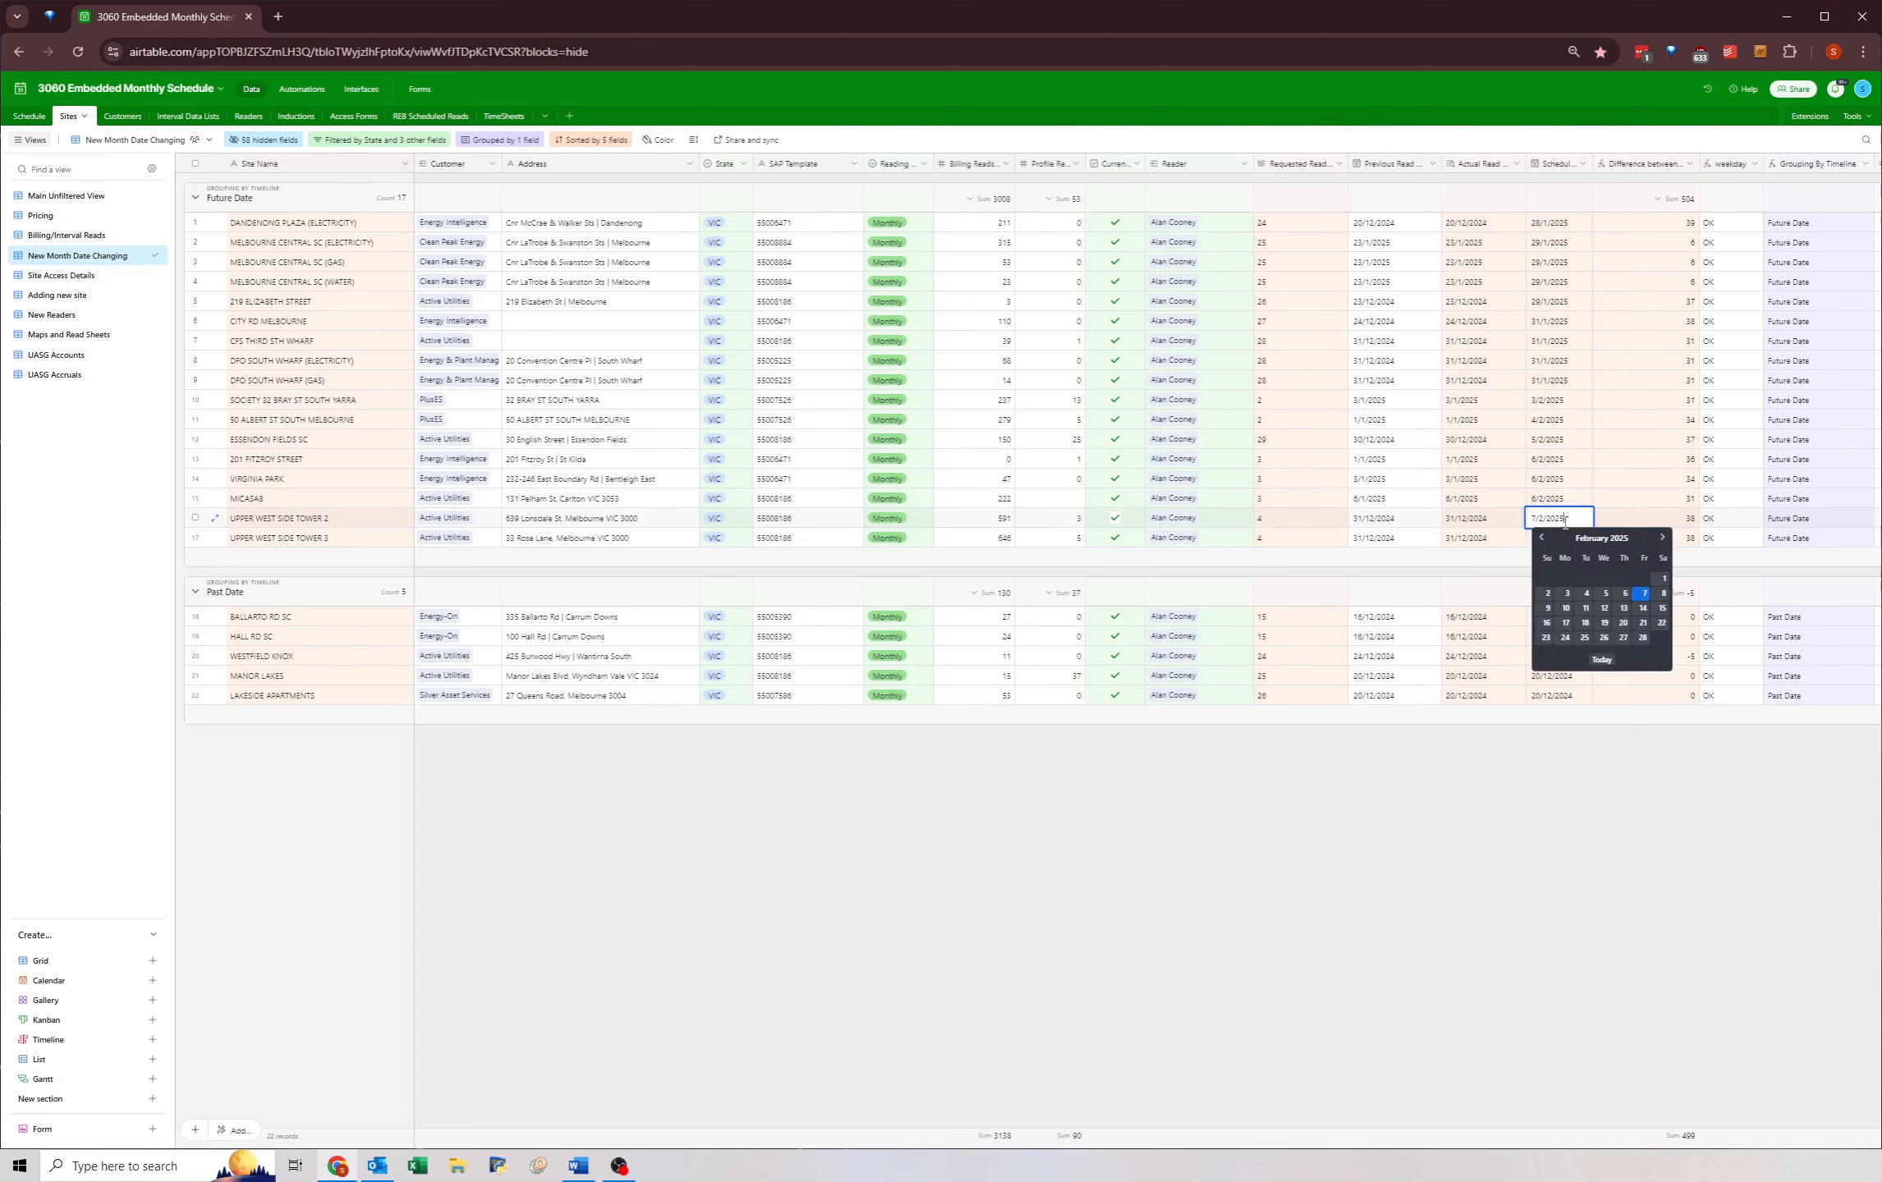
left_click(1660, 539)
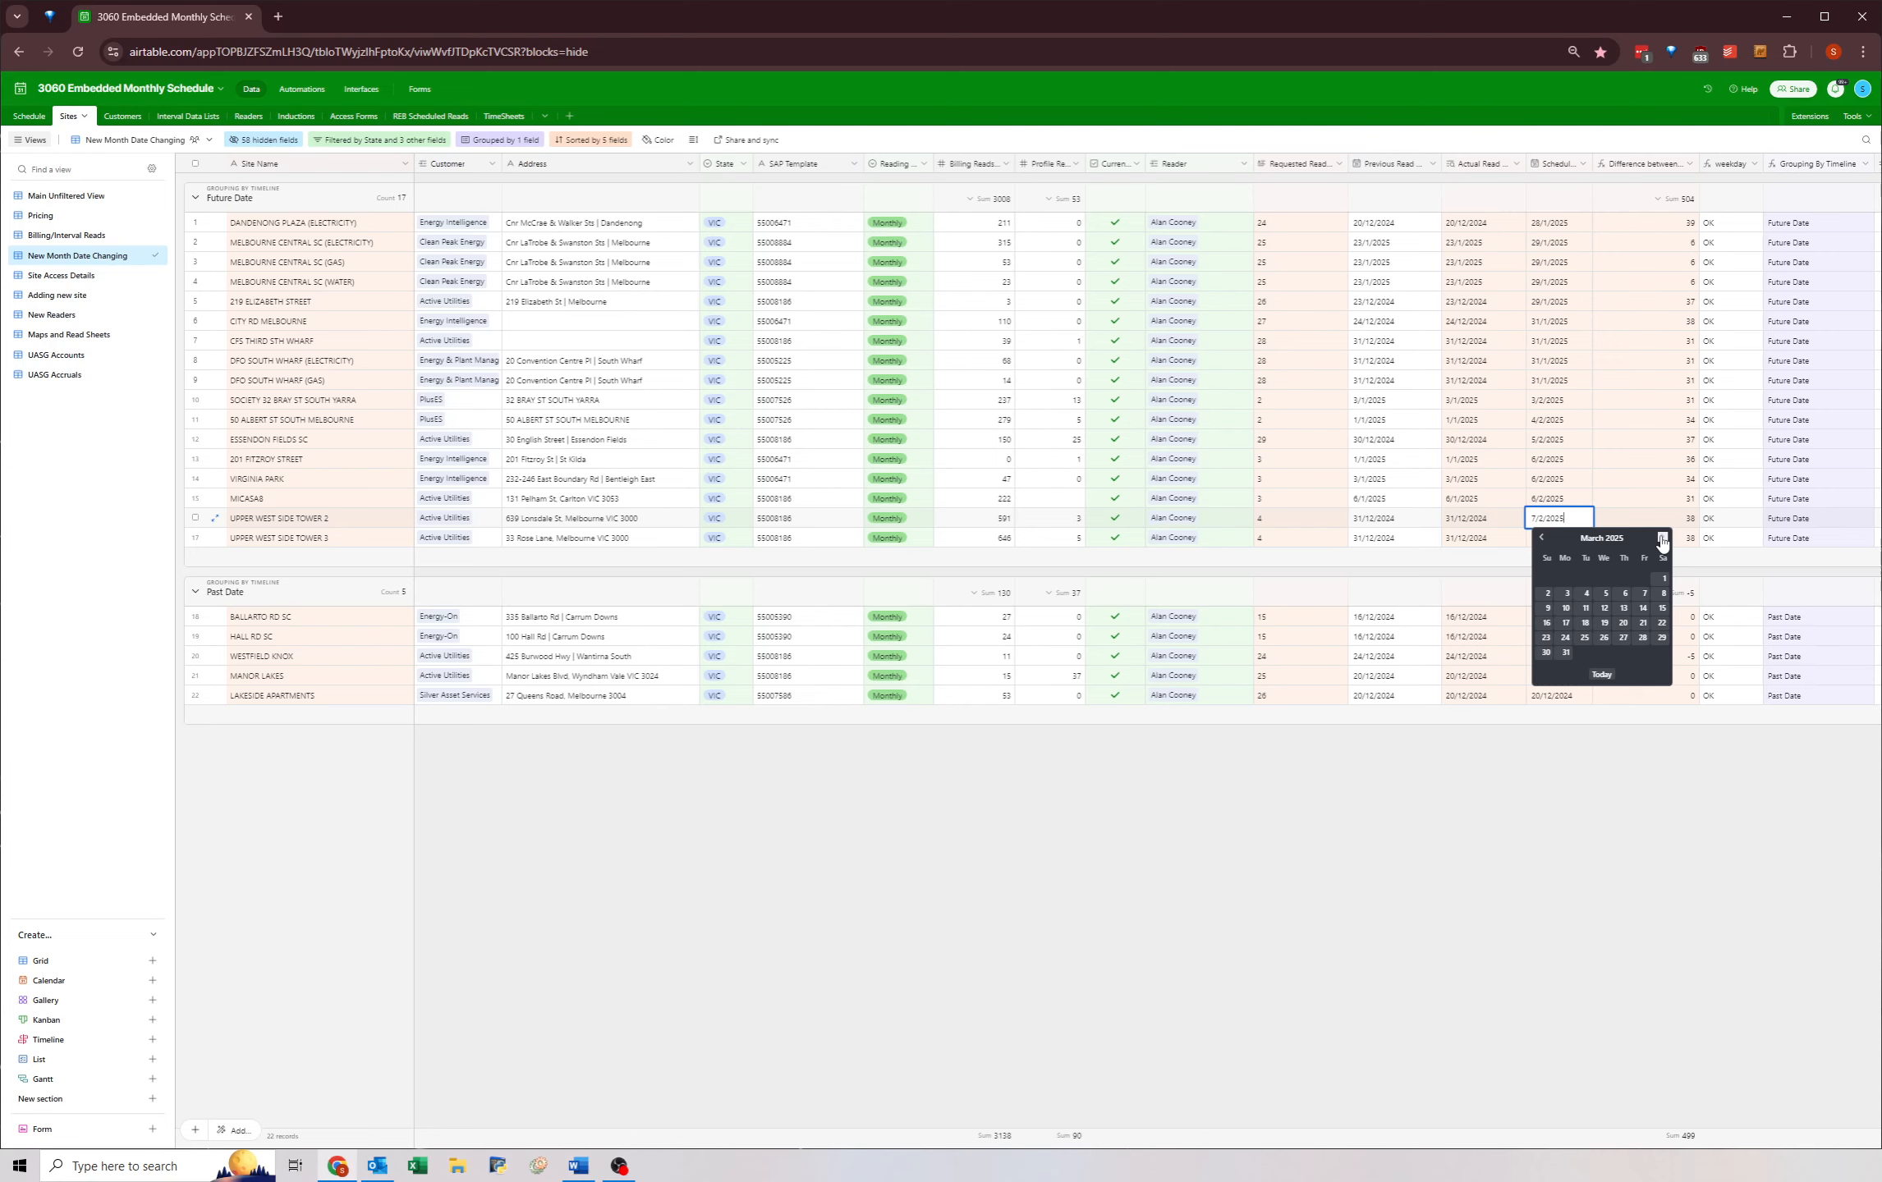
left_click(1540, 537)
left_click(1565, 610)
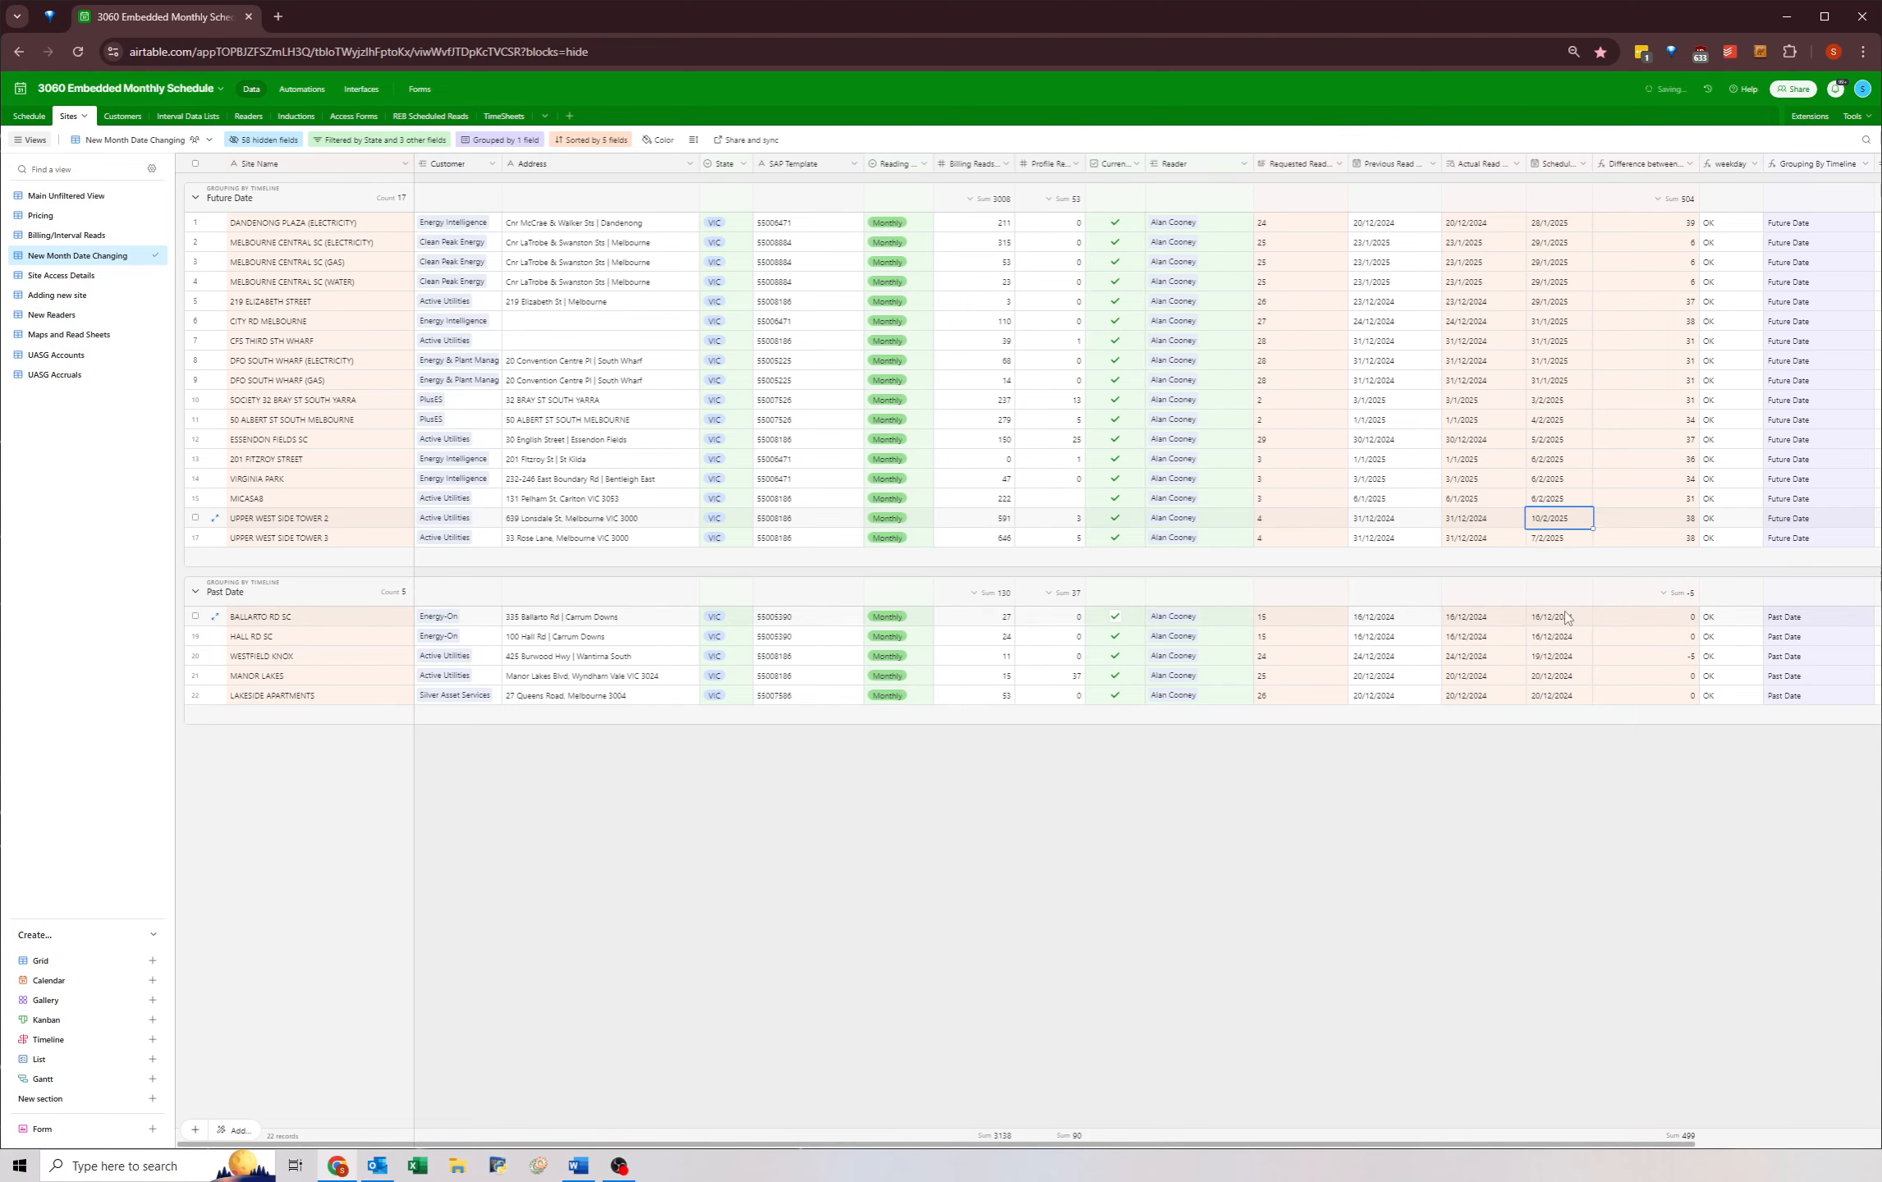
key("ctrl+c")
left_click(1539, 529)
key("ctrl+v")
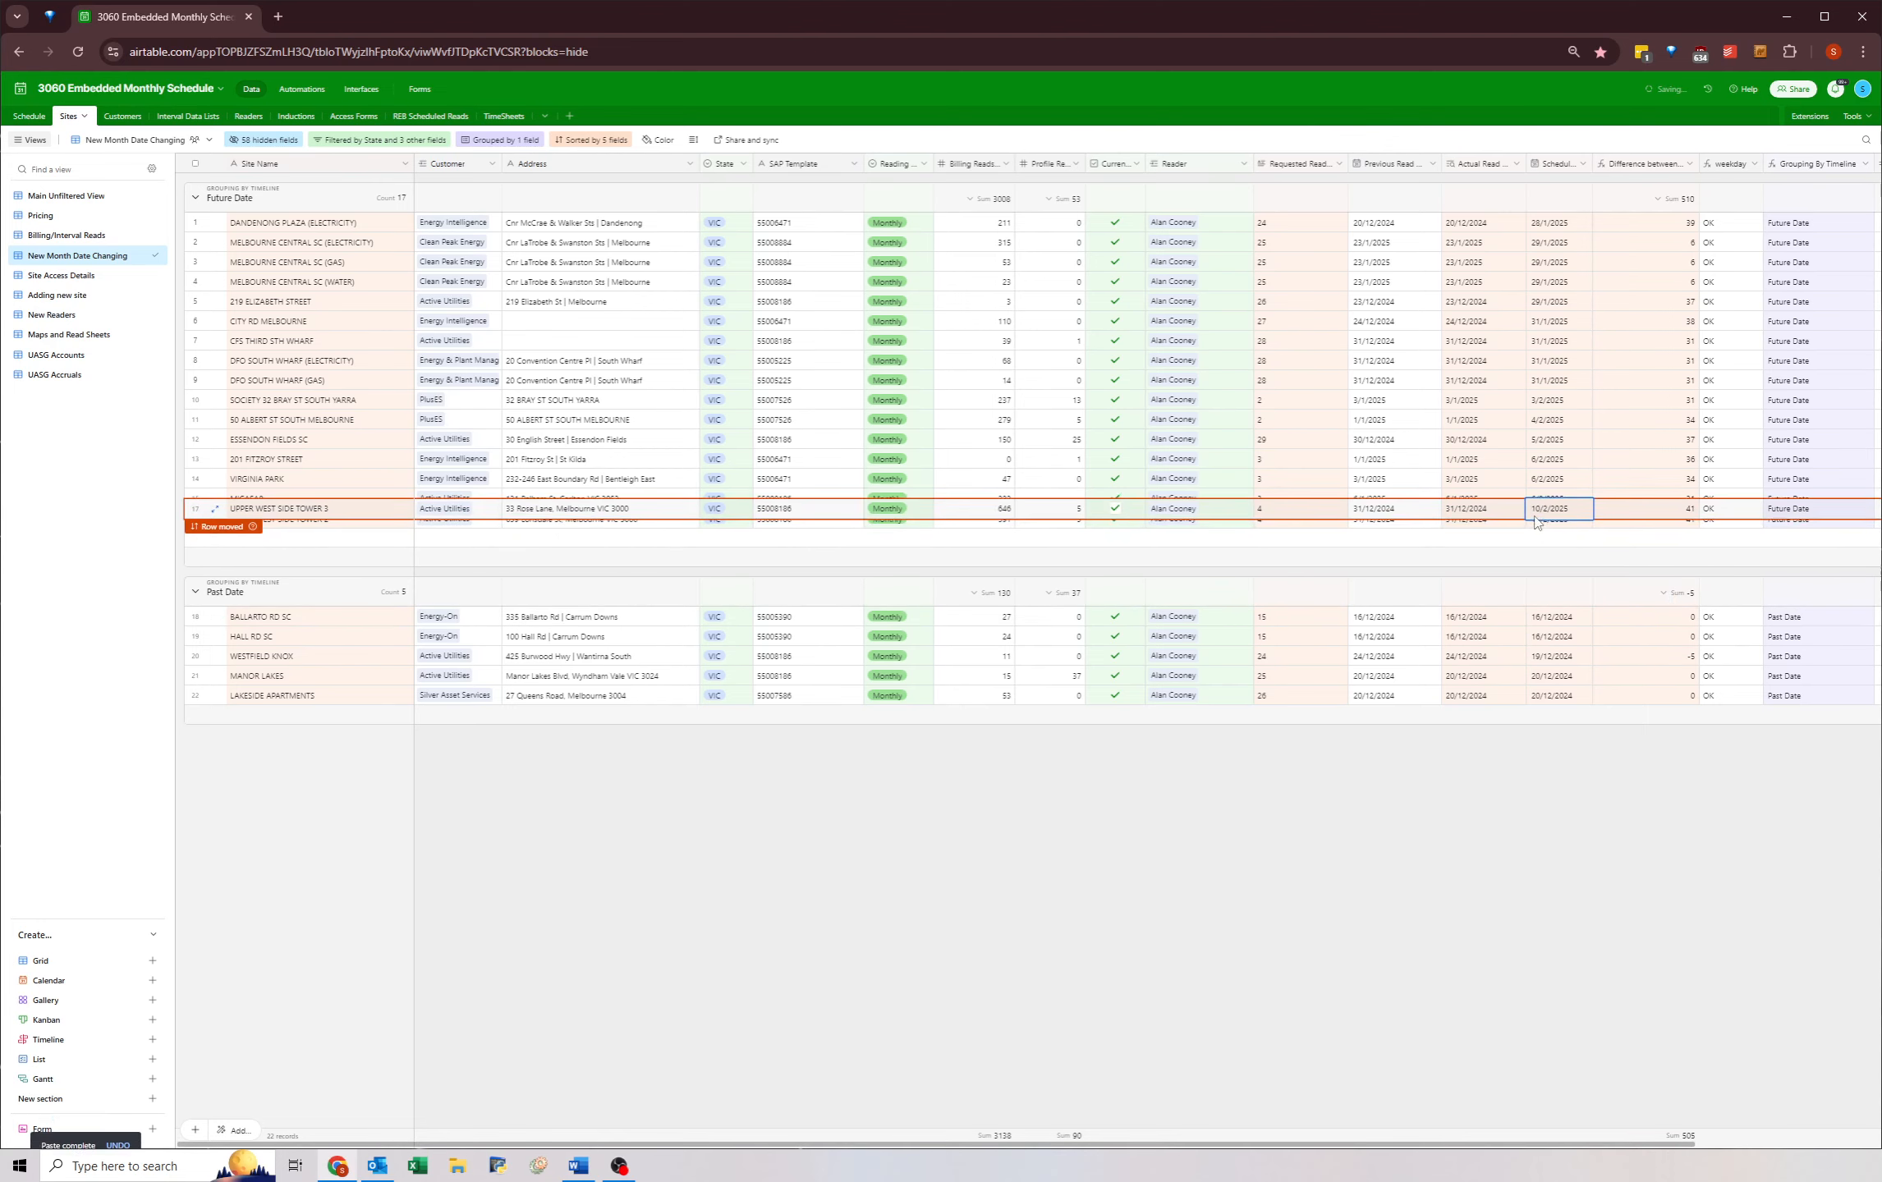
- Set the scheduled dates of 201 Fitzroy Street, Virginia Park and the Micasa site to 7/2/2025
left_click(1537, 501)
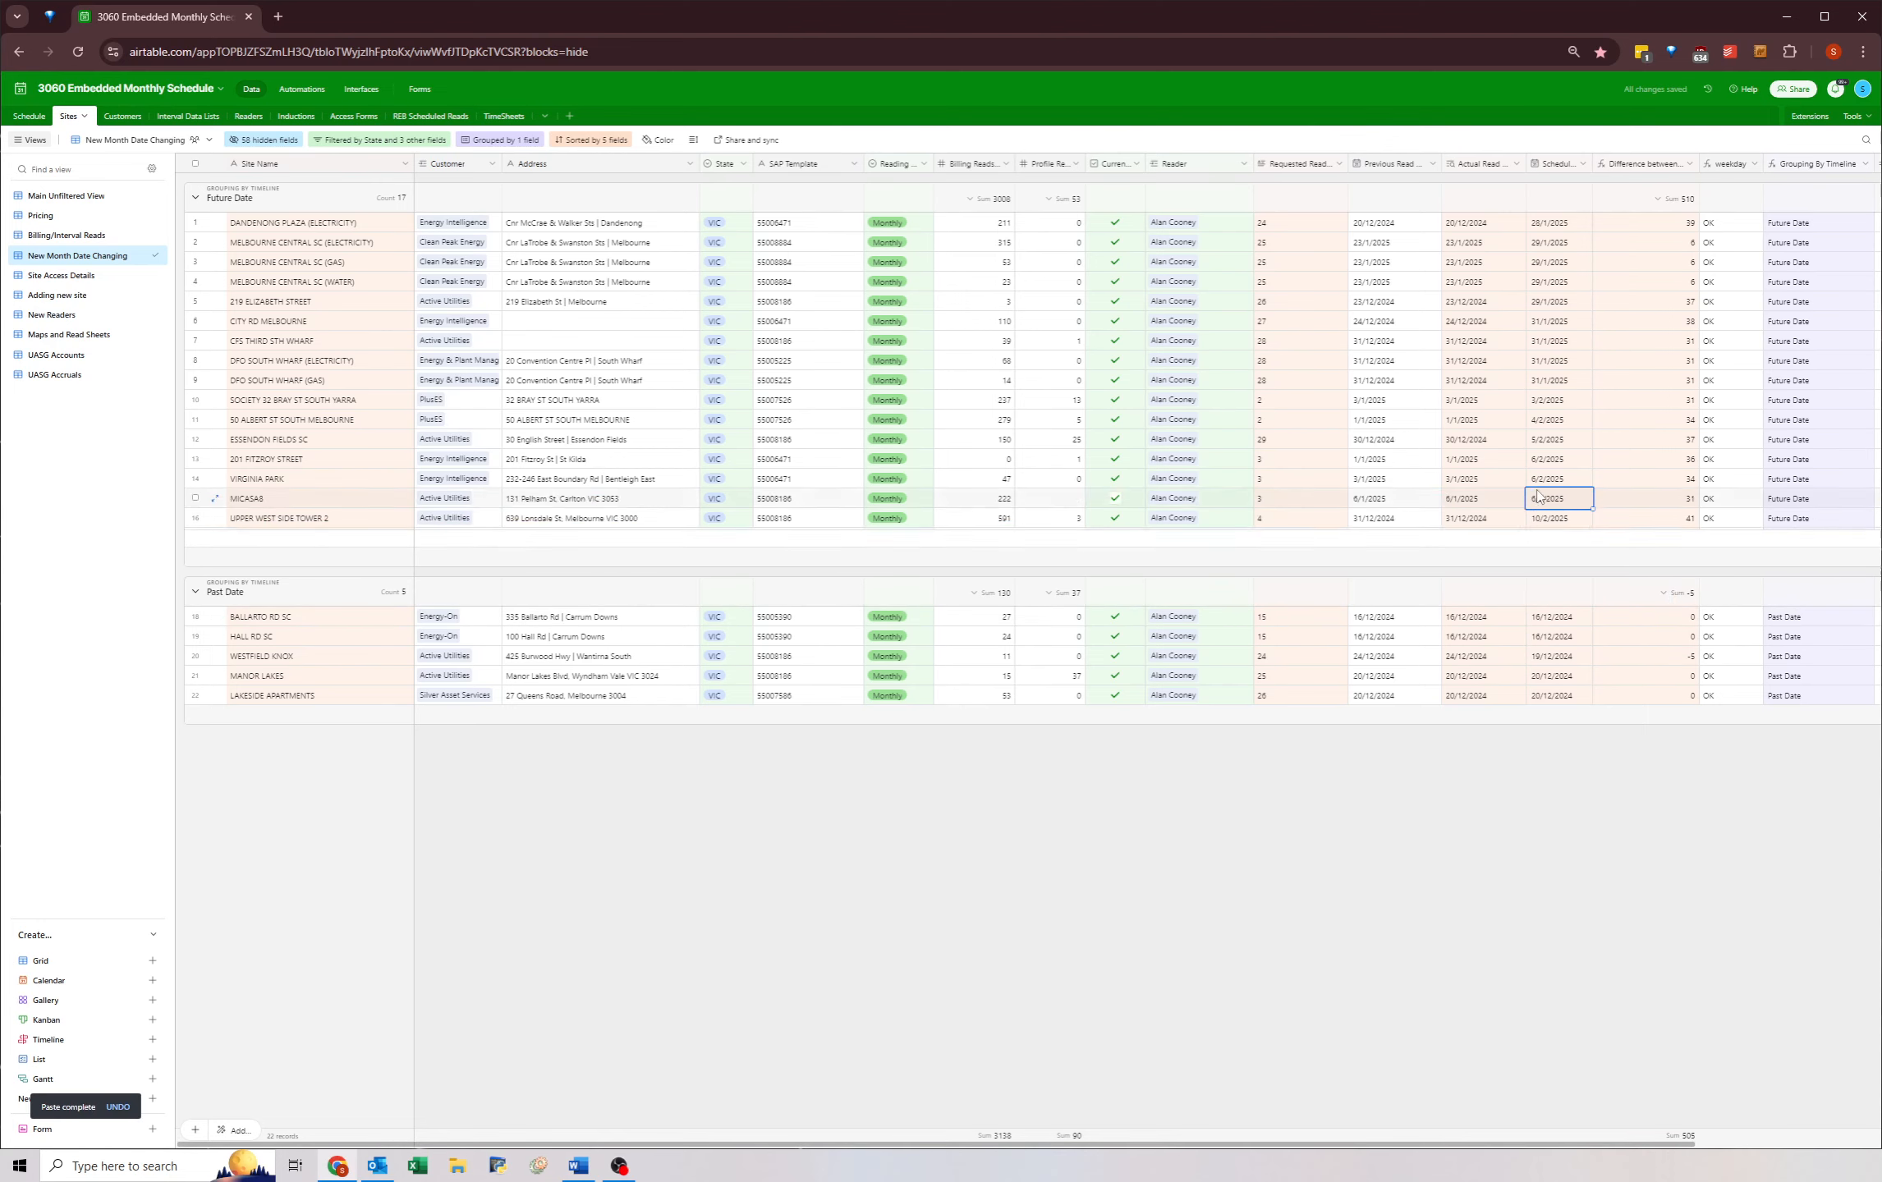
left_click(1541, 463)
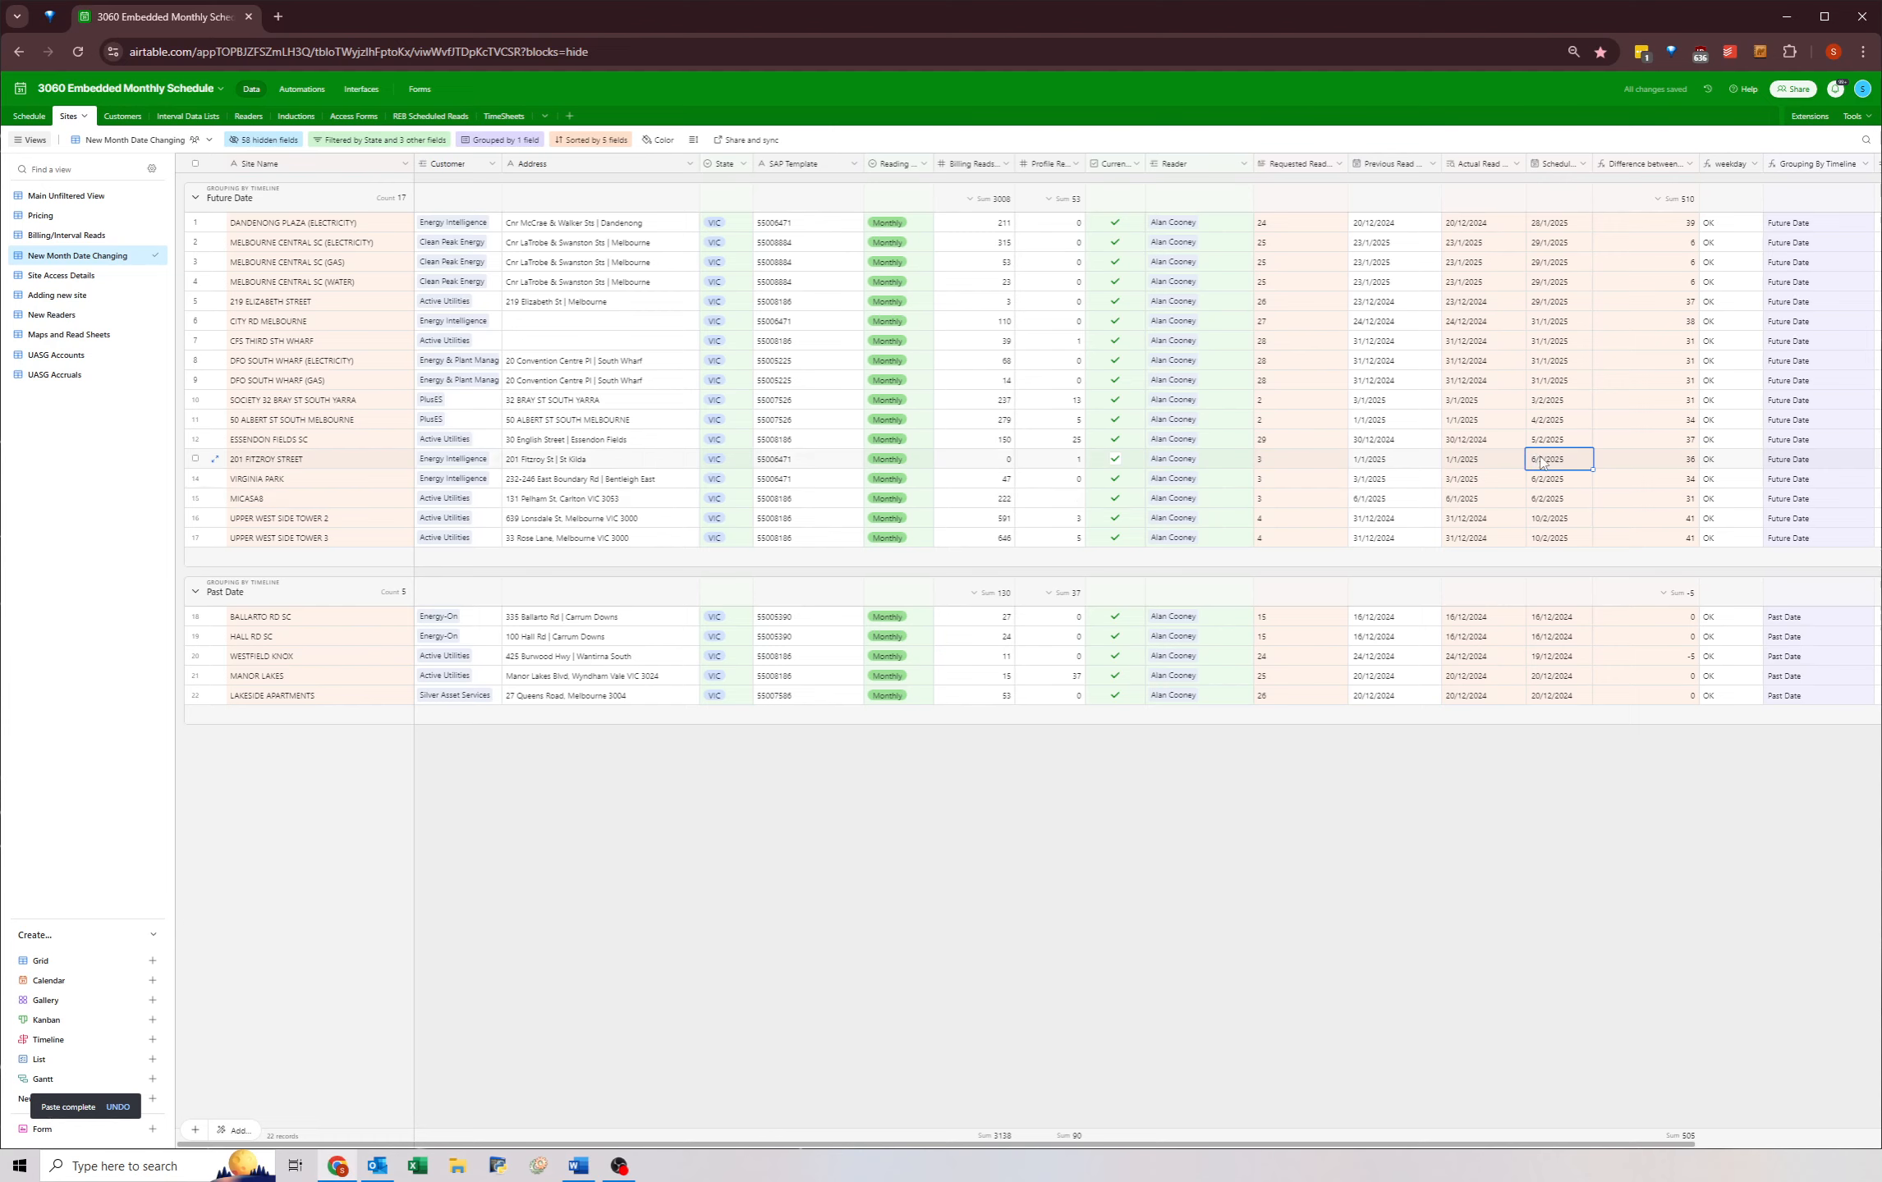
left_click(1541, 464)
left_click(1641, 535)
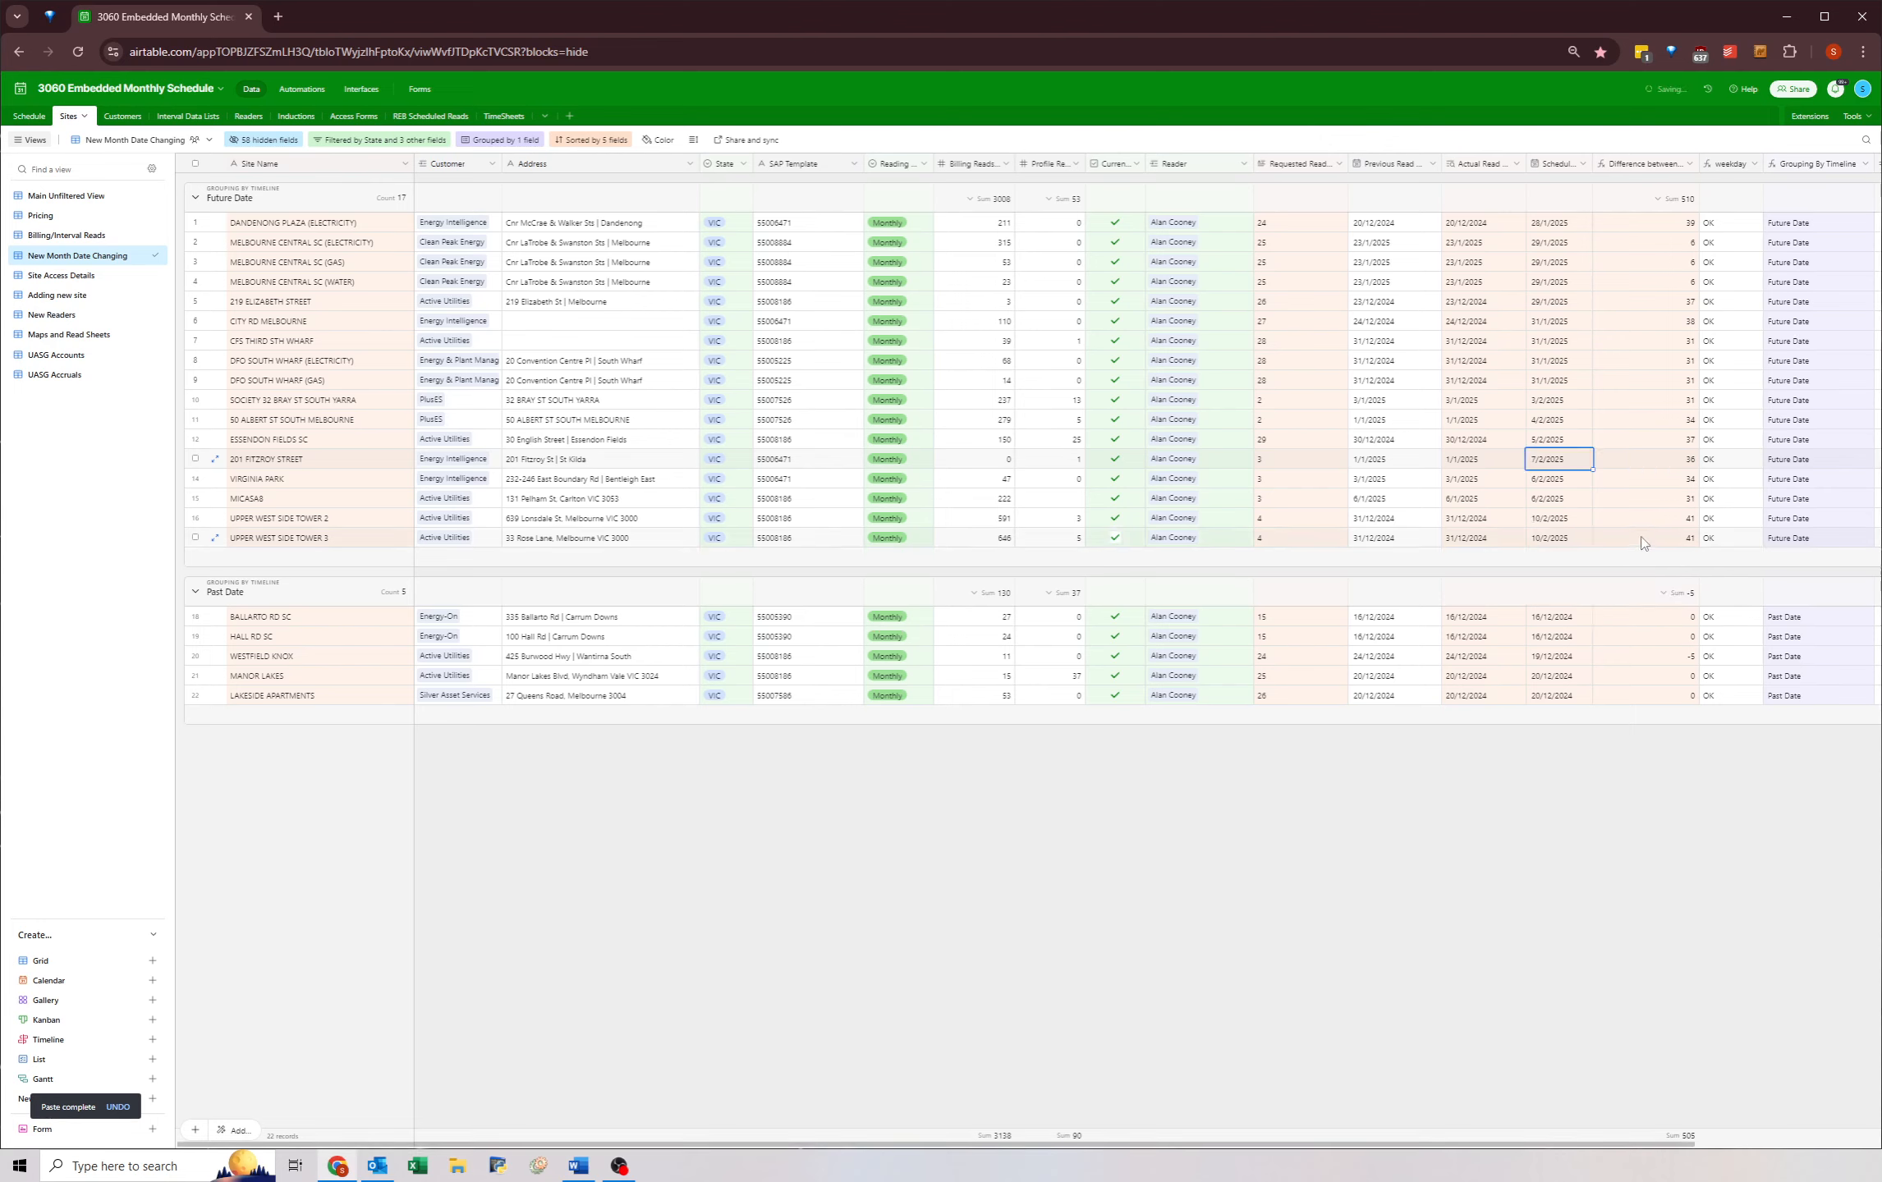
key("ctrl+c")
key("ctrl+v")
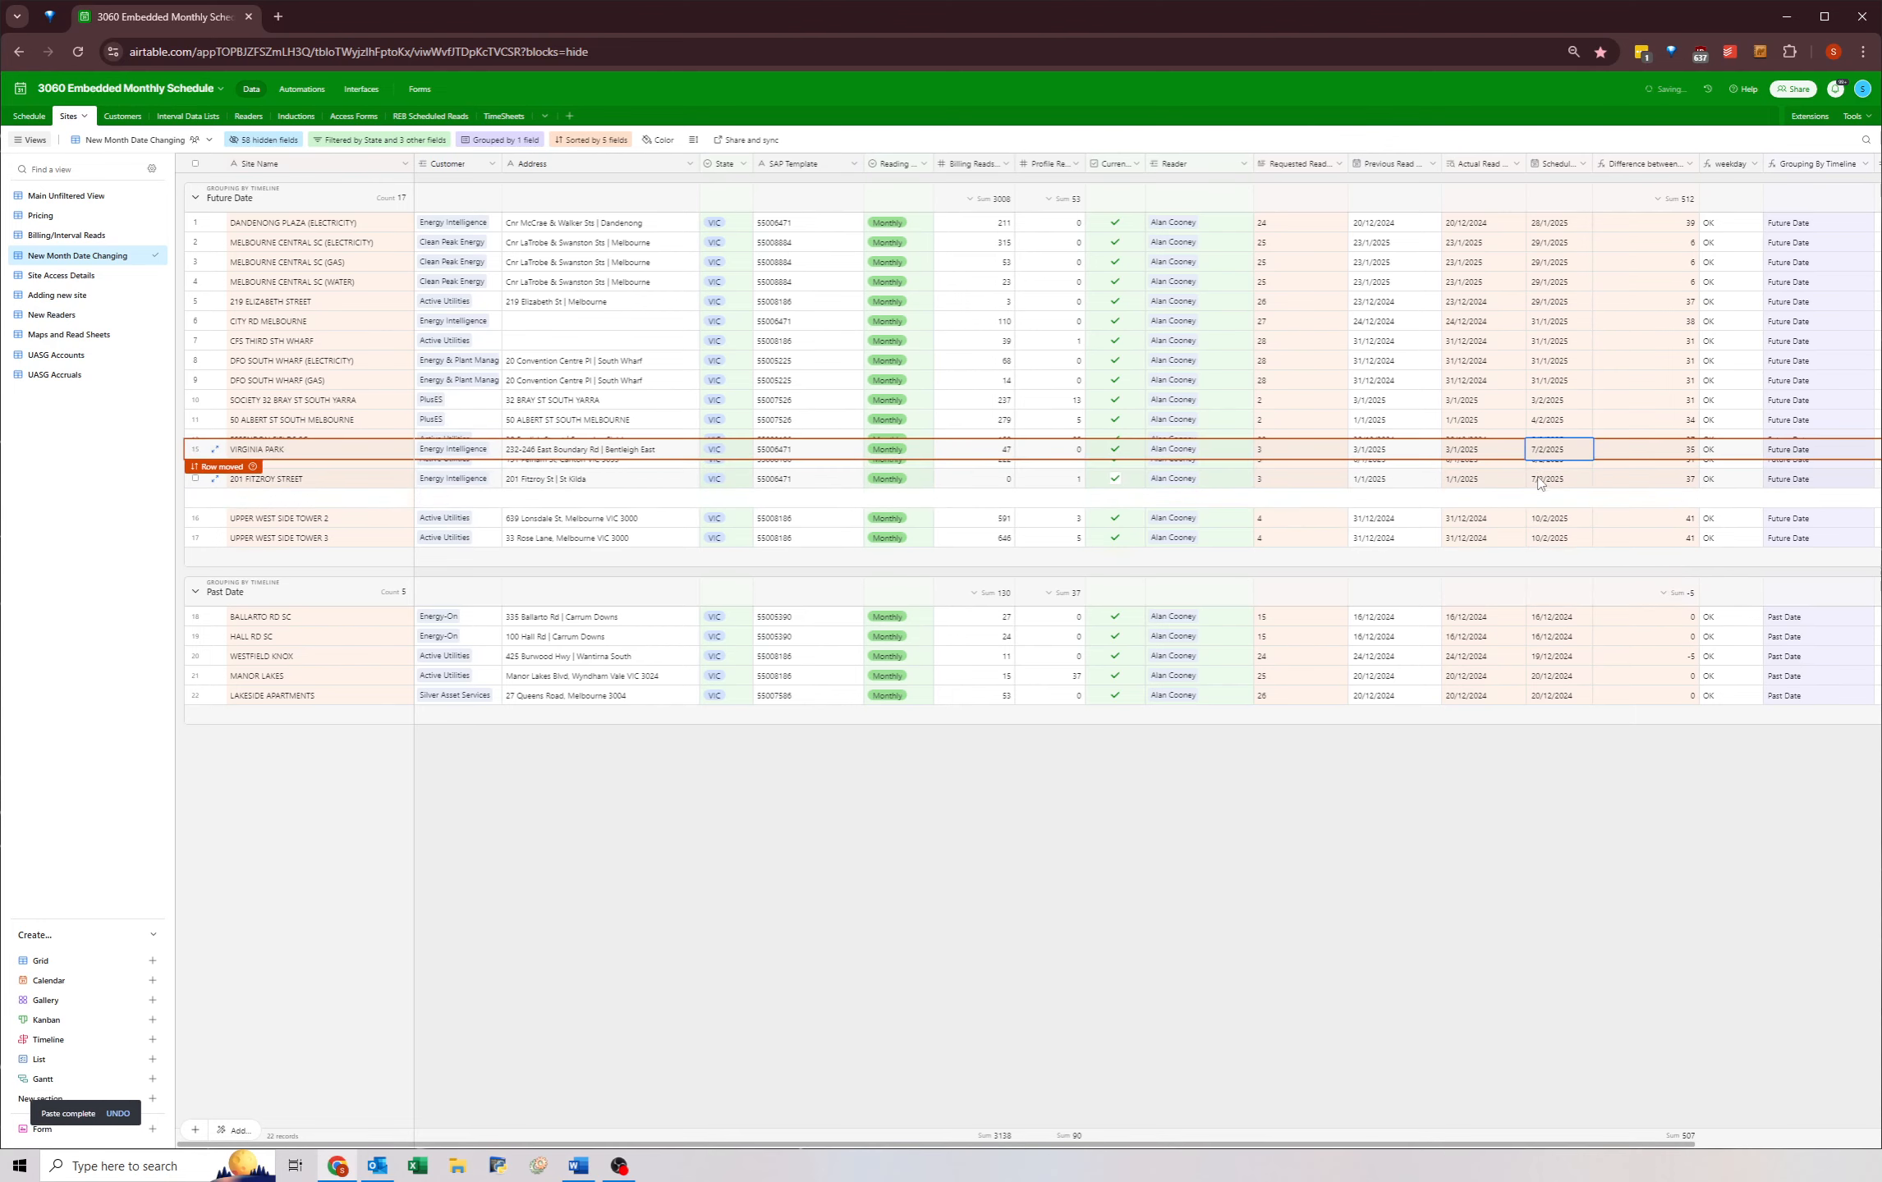
left_click(1538, 498, "shift")
key("ctrl+v")
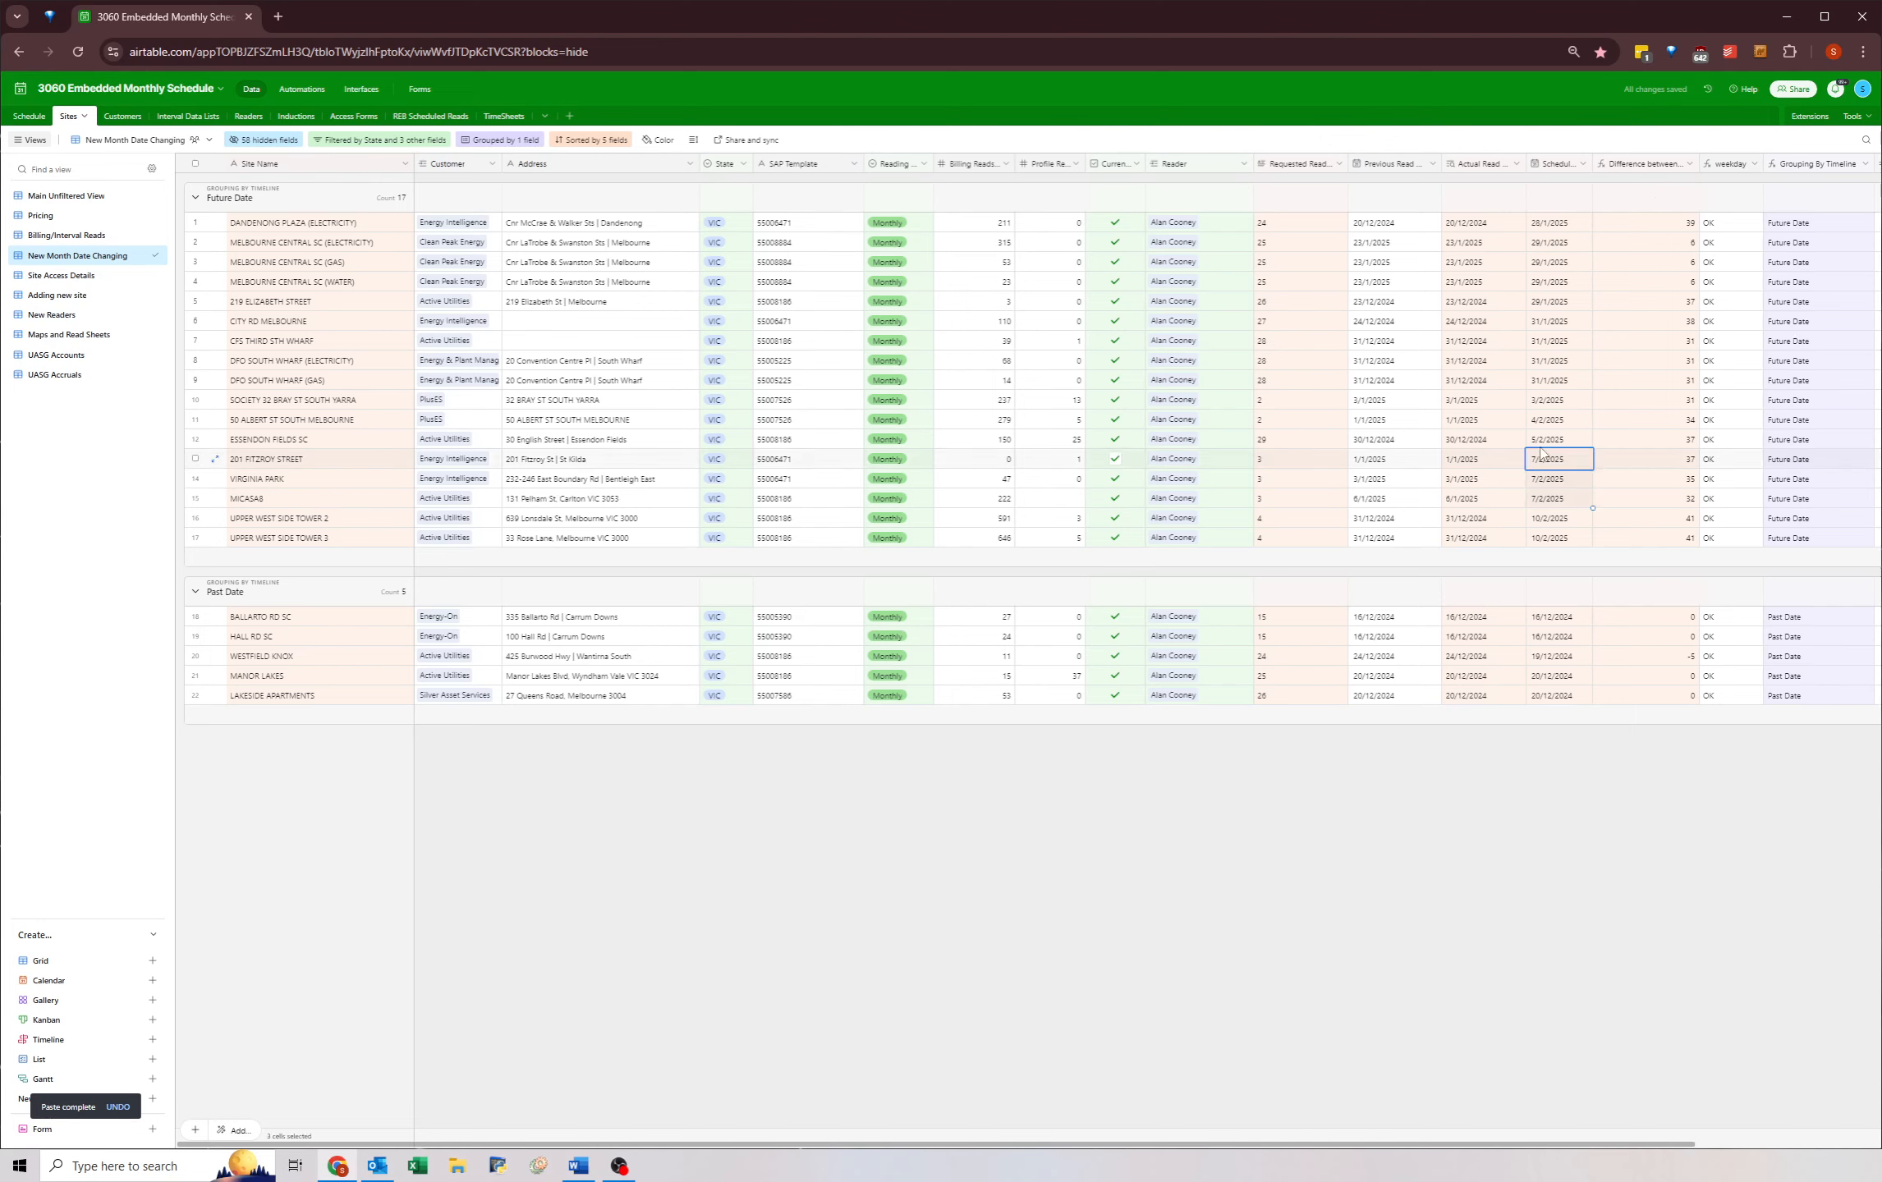
left_click(1545, 443)
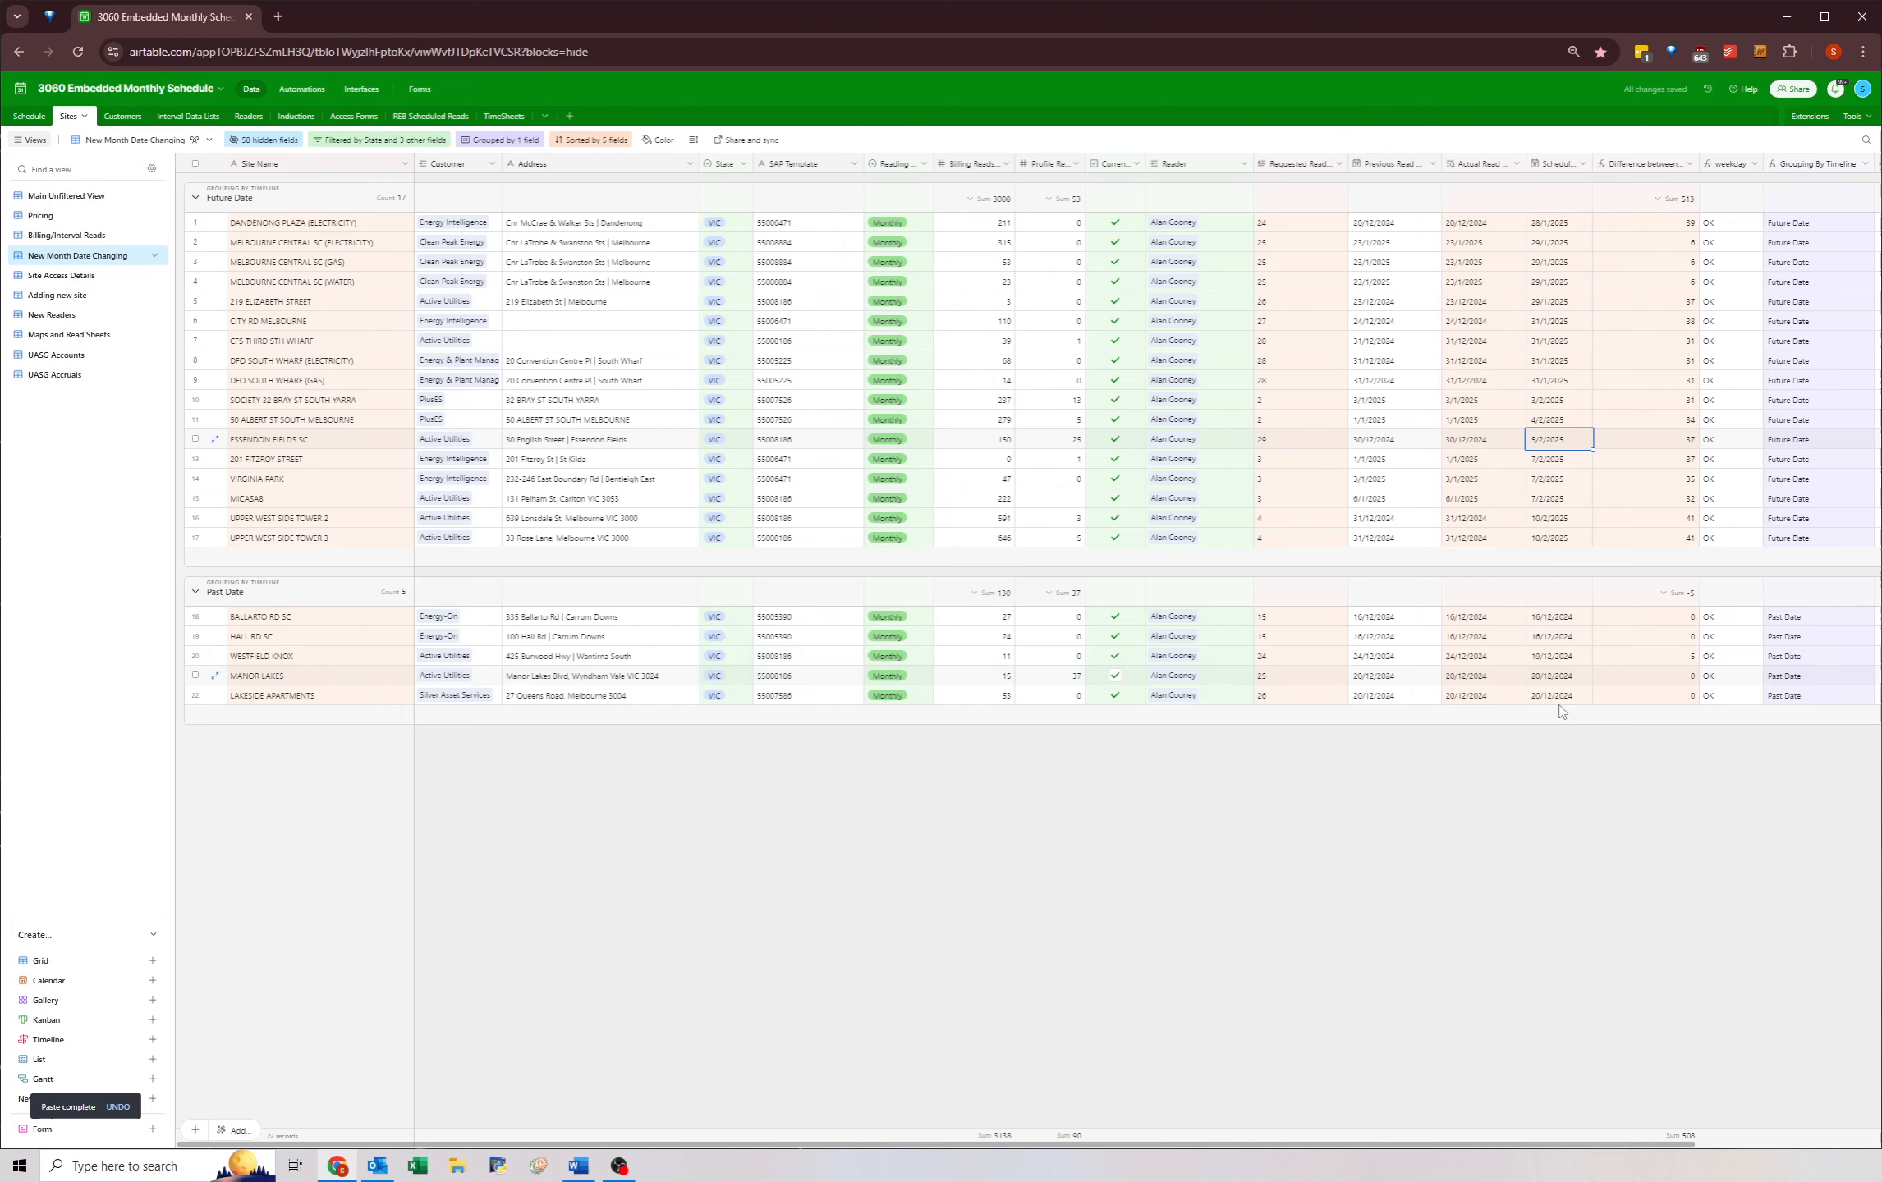
- Set the scheduled date of the Past Date site Manor Lakes to 6/2/2025
left_click(1560, 678)
left_click(1560, 678)
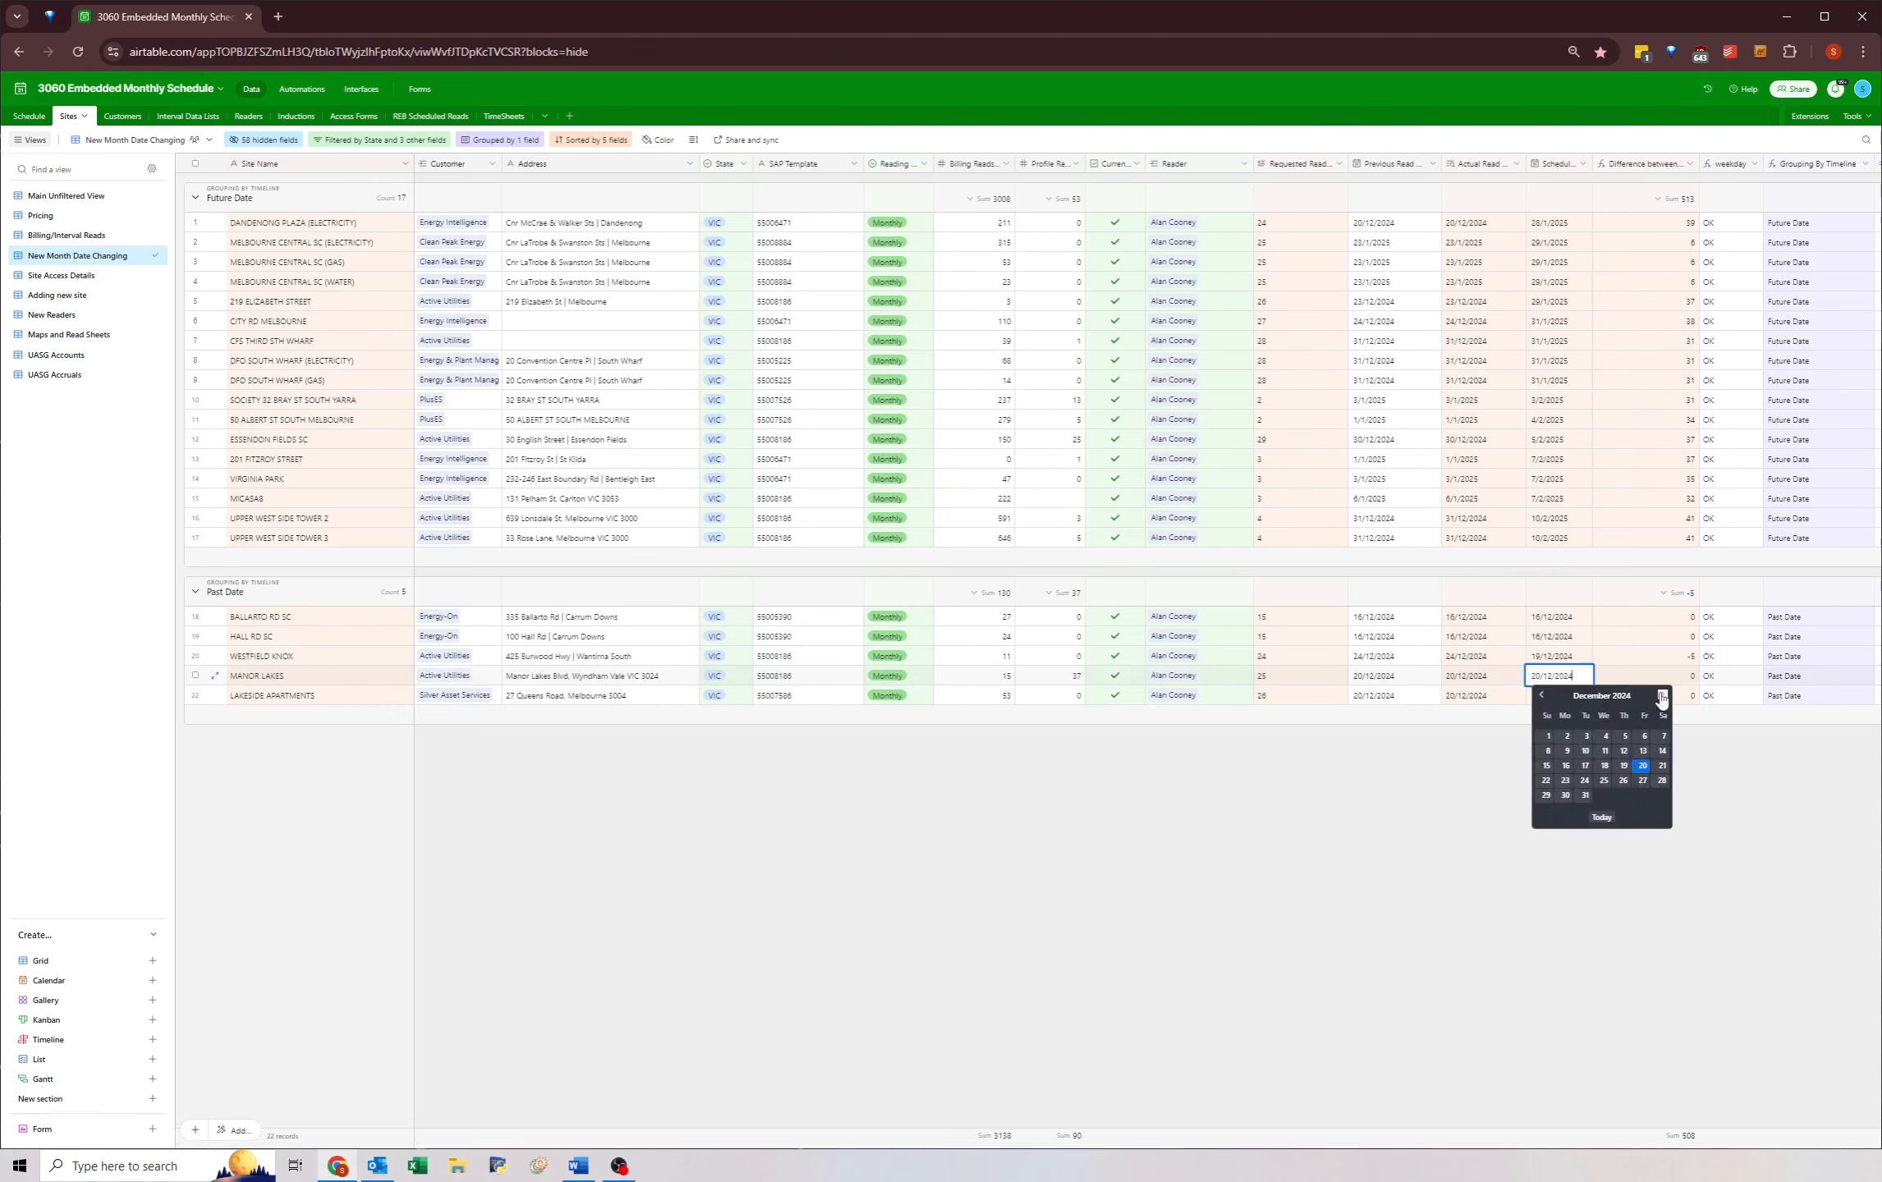
left_click(1660, 696)
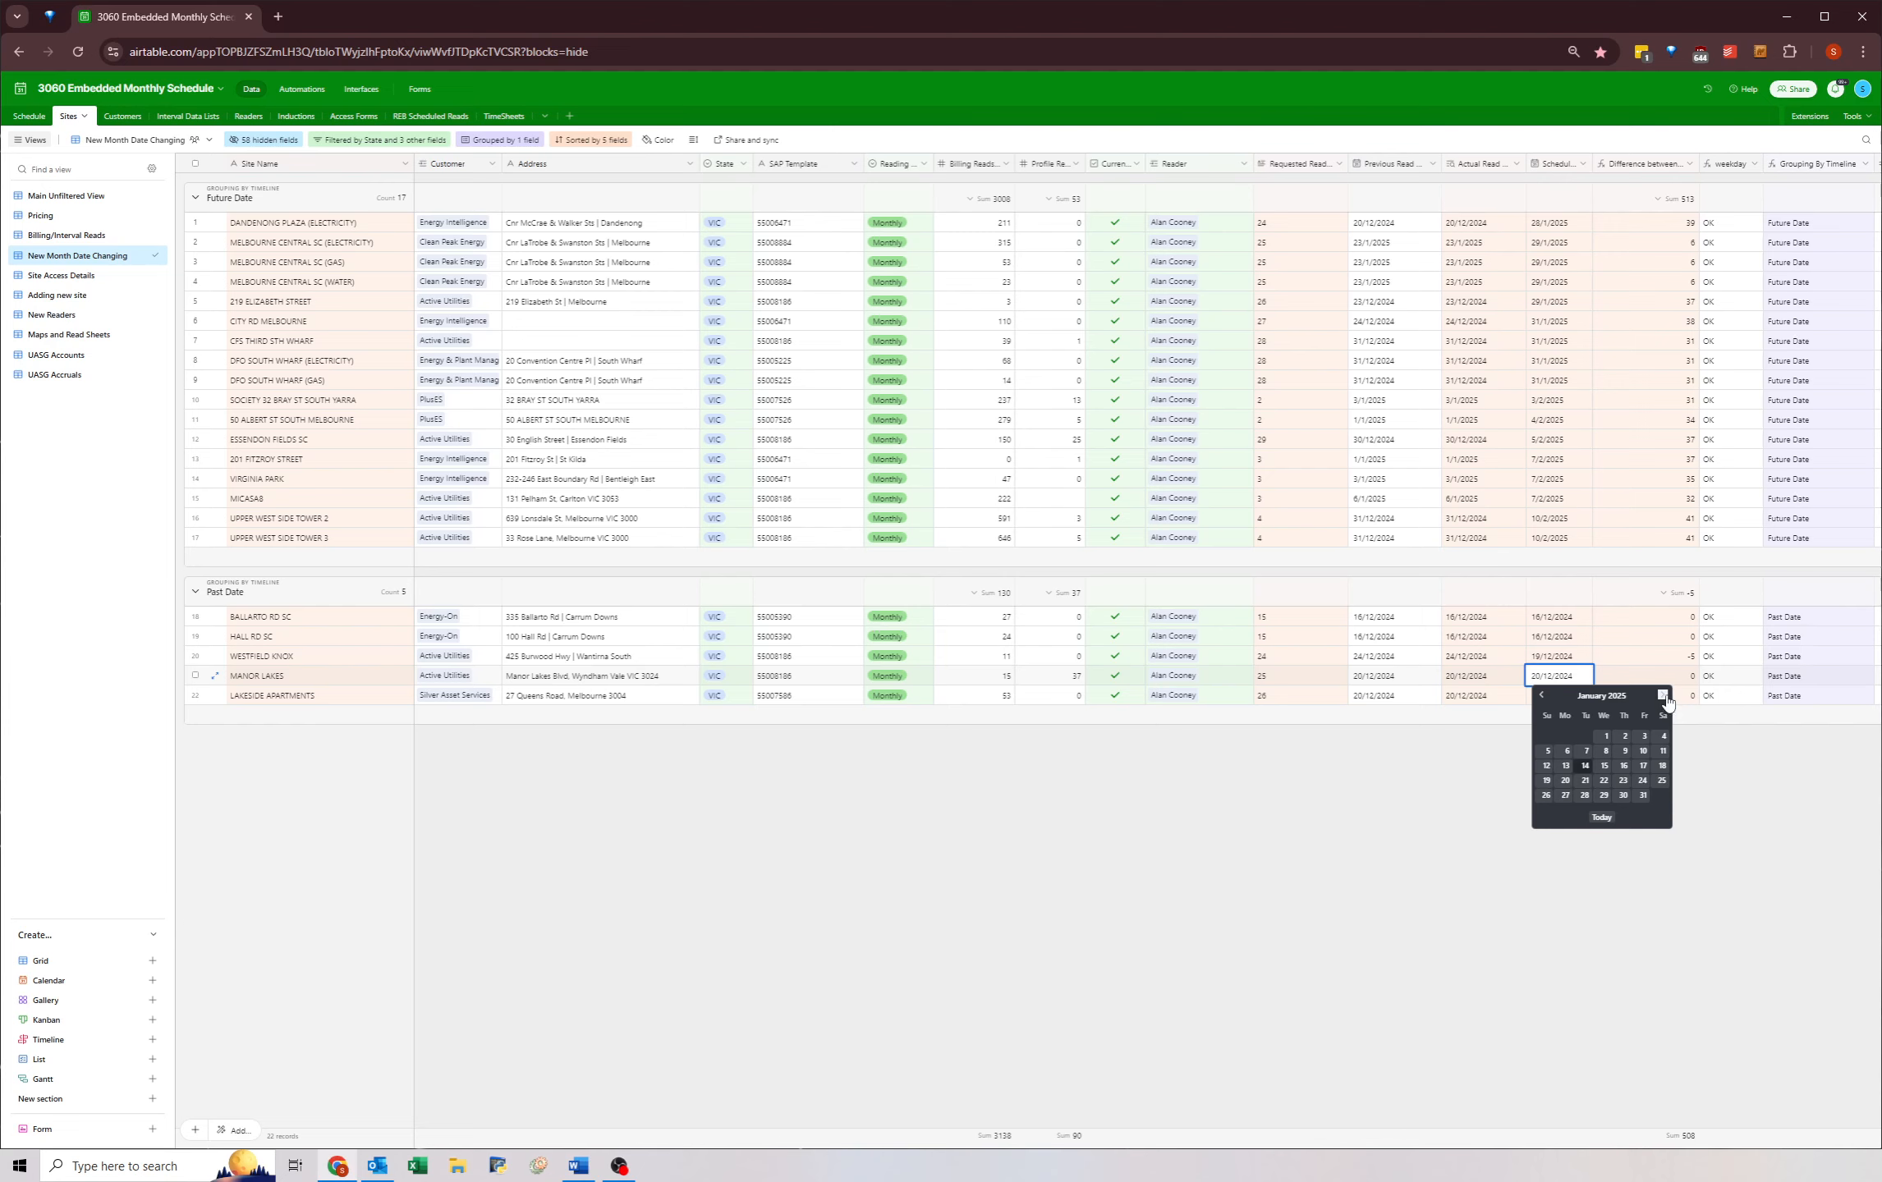
left_click(1663, 696)
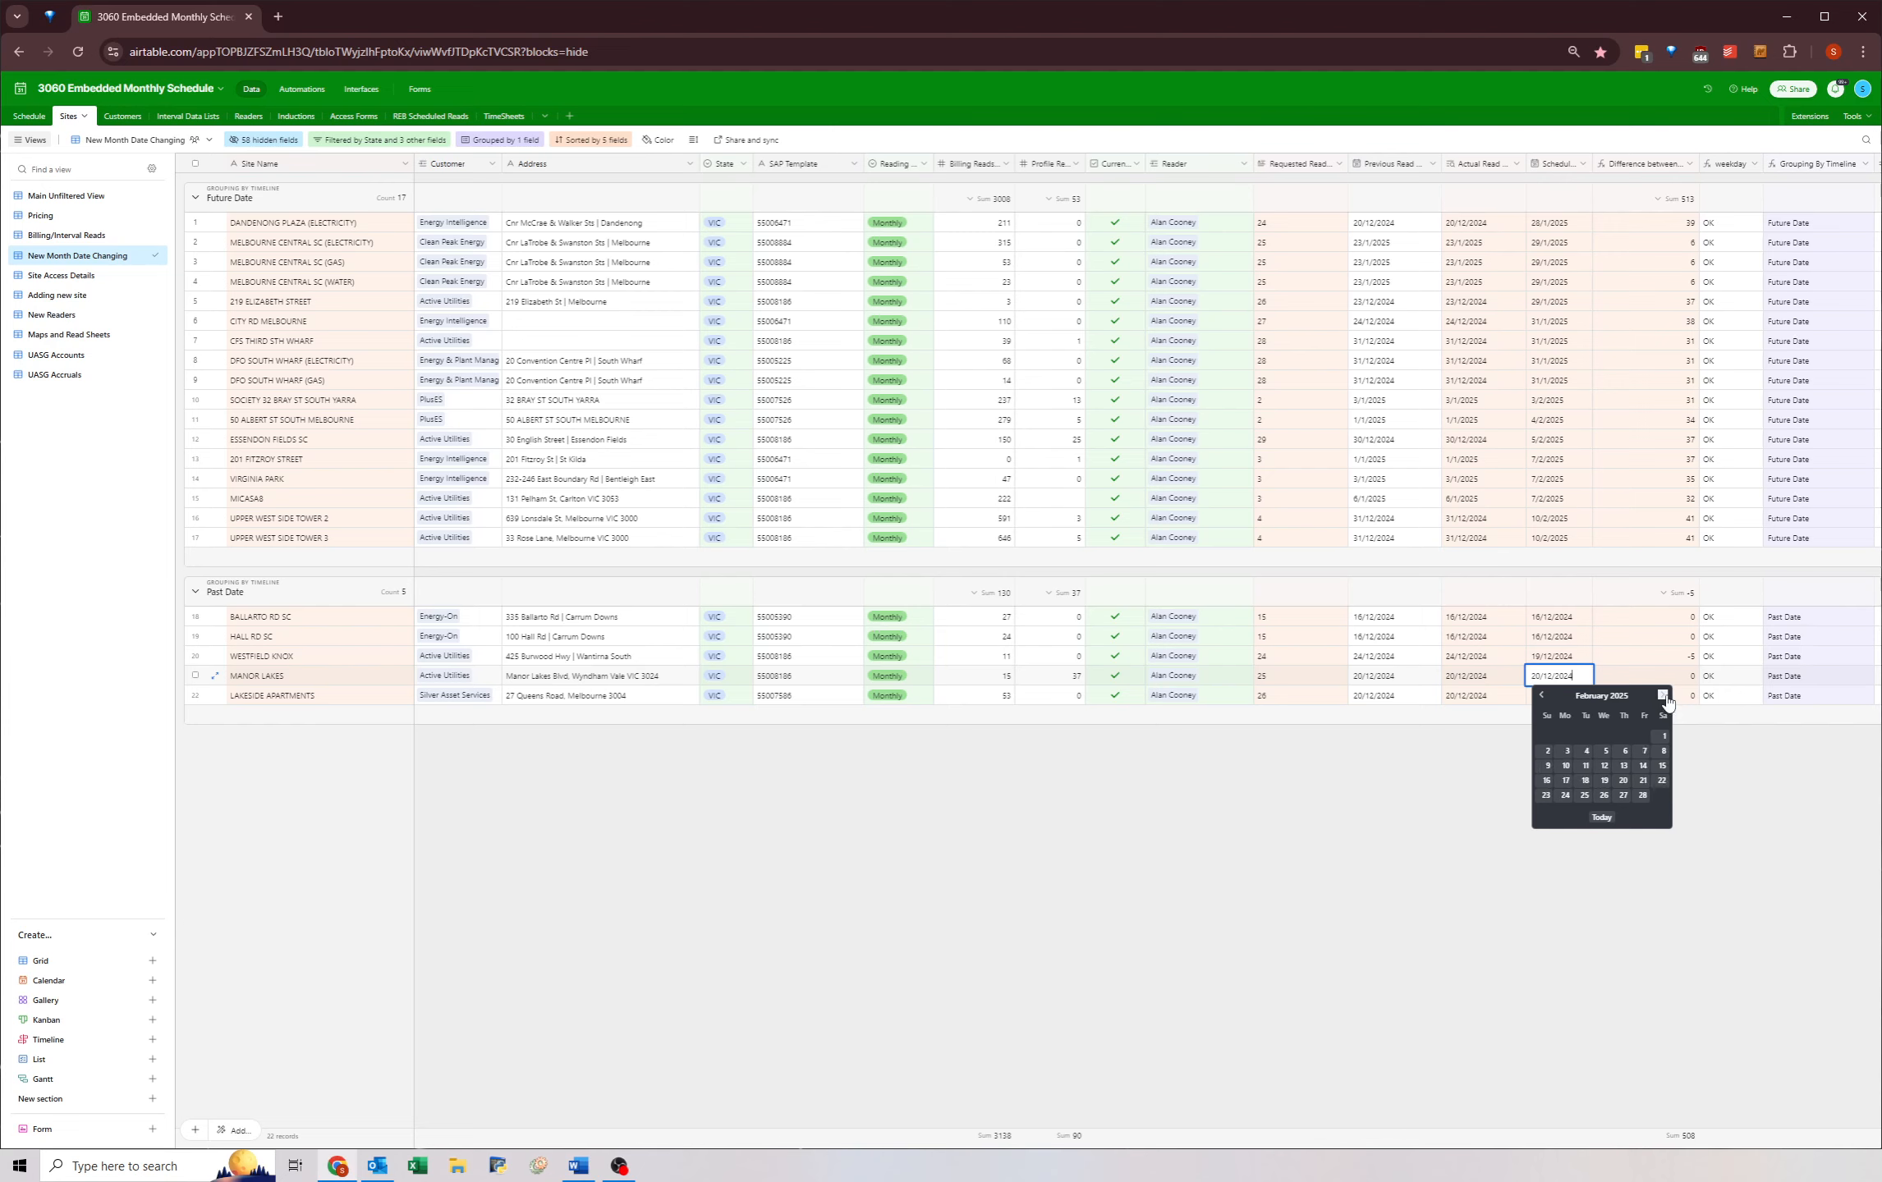
left_click(1624, 751)
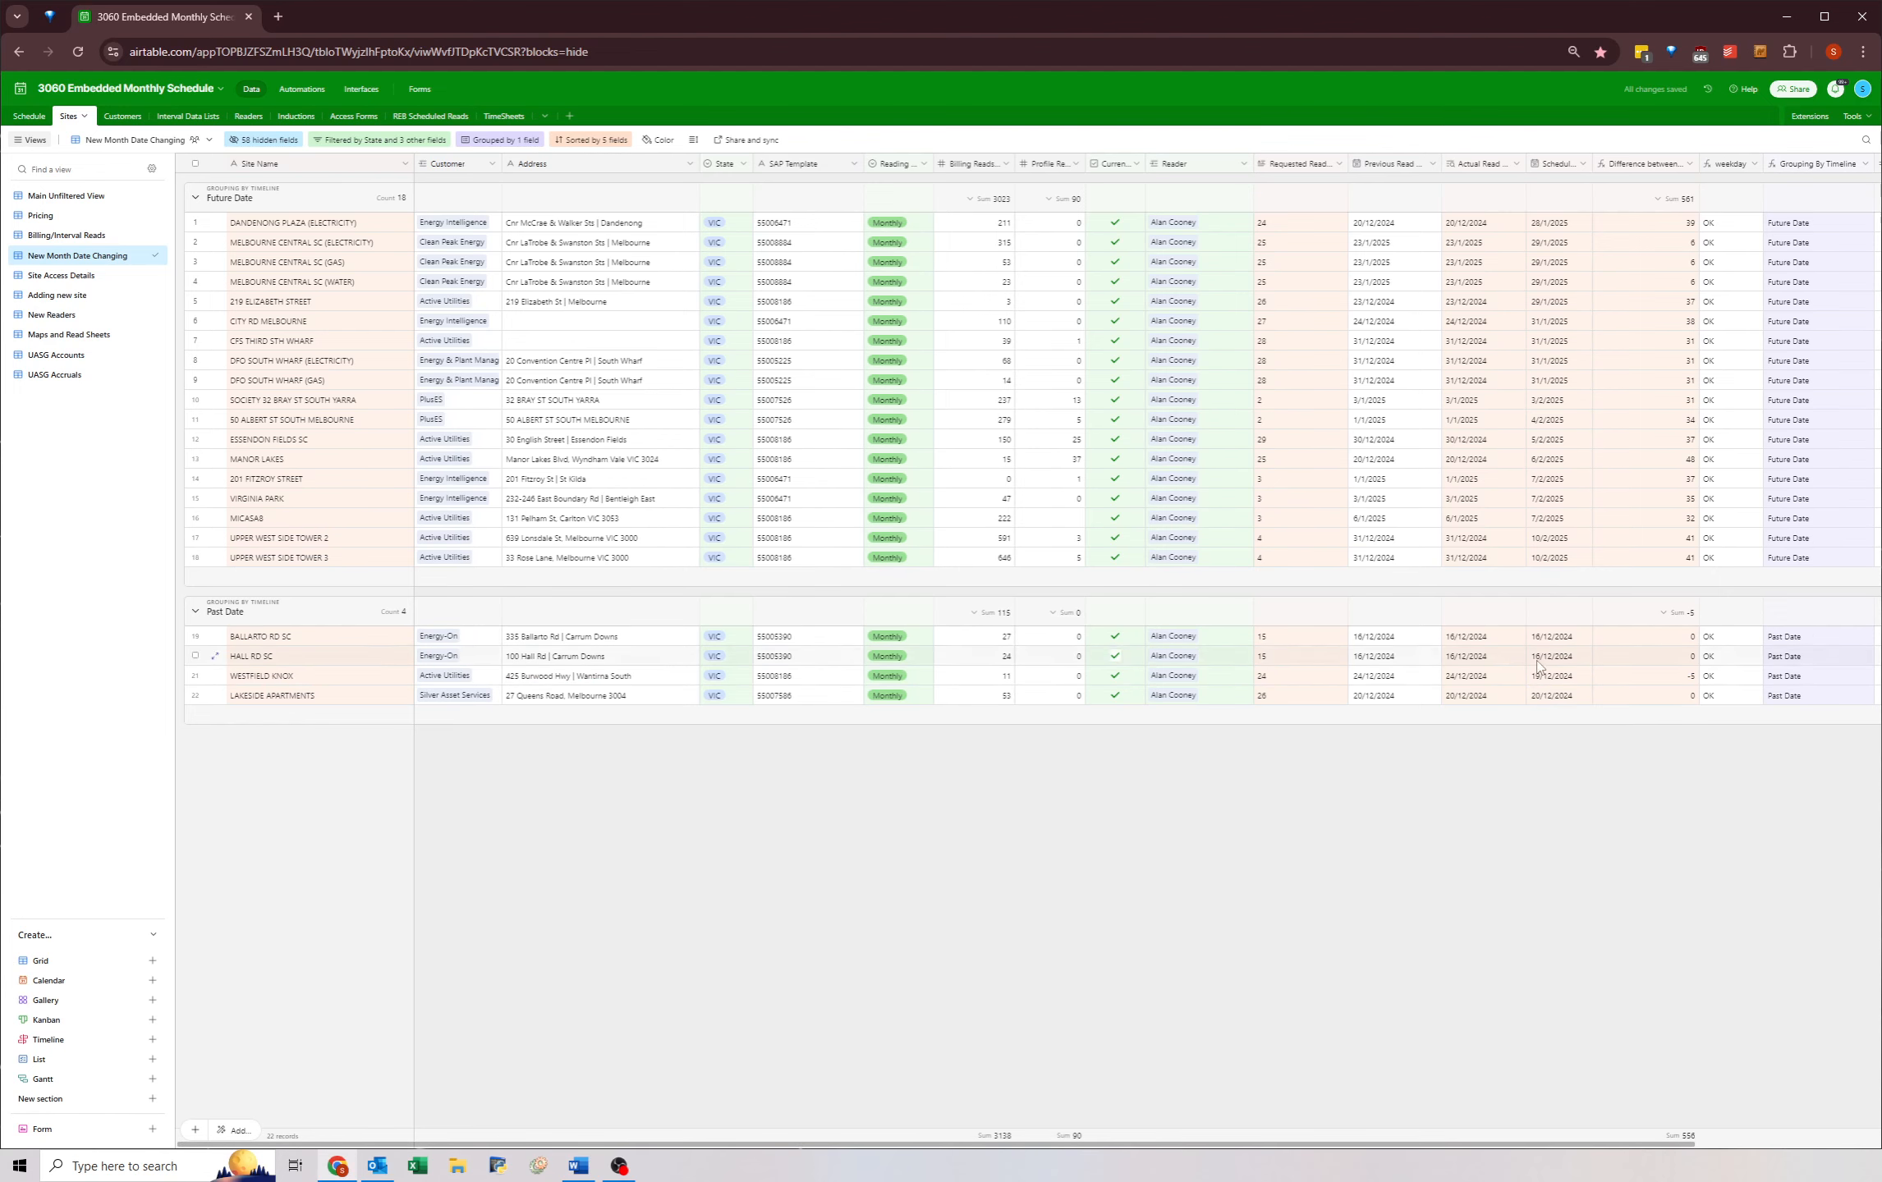
double_click(1556, 638)
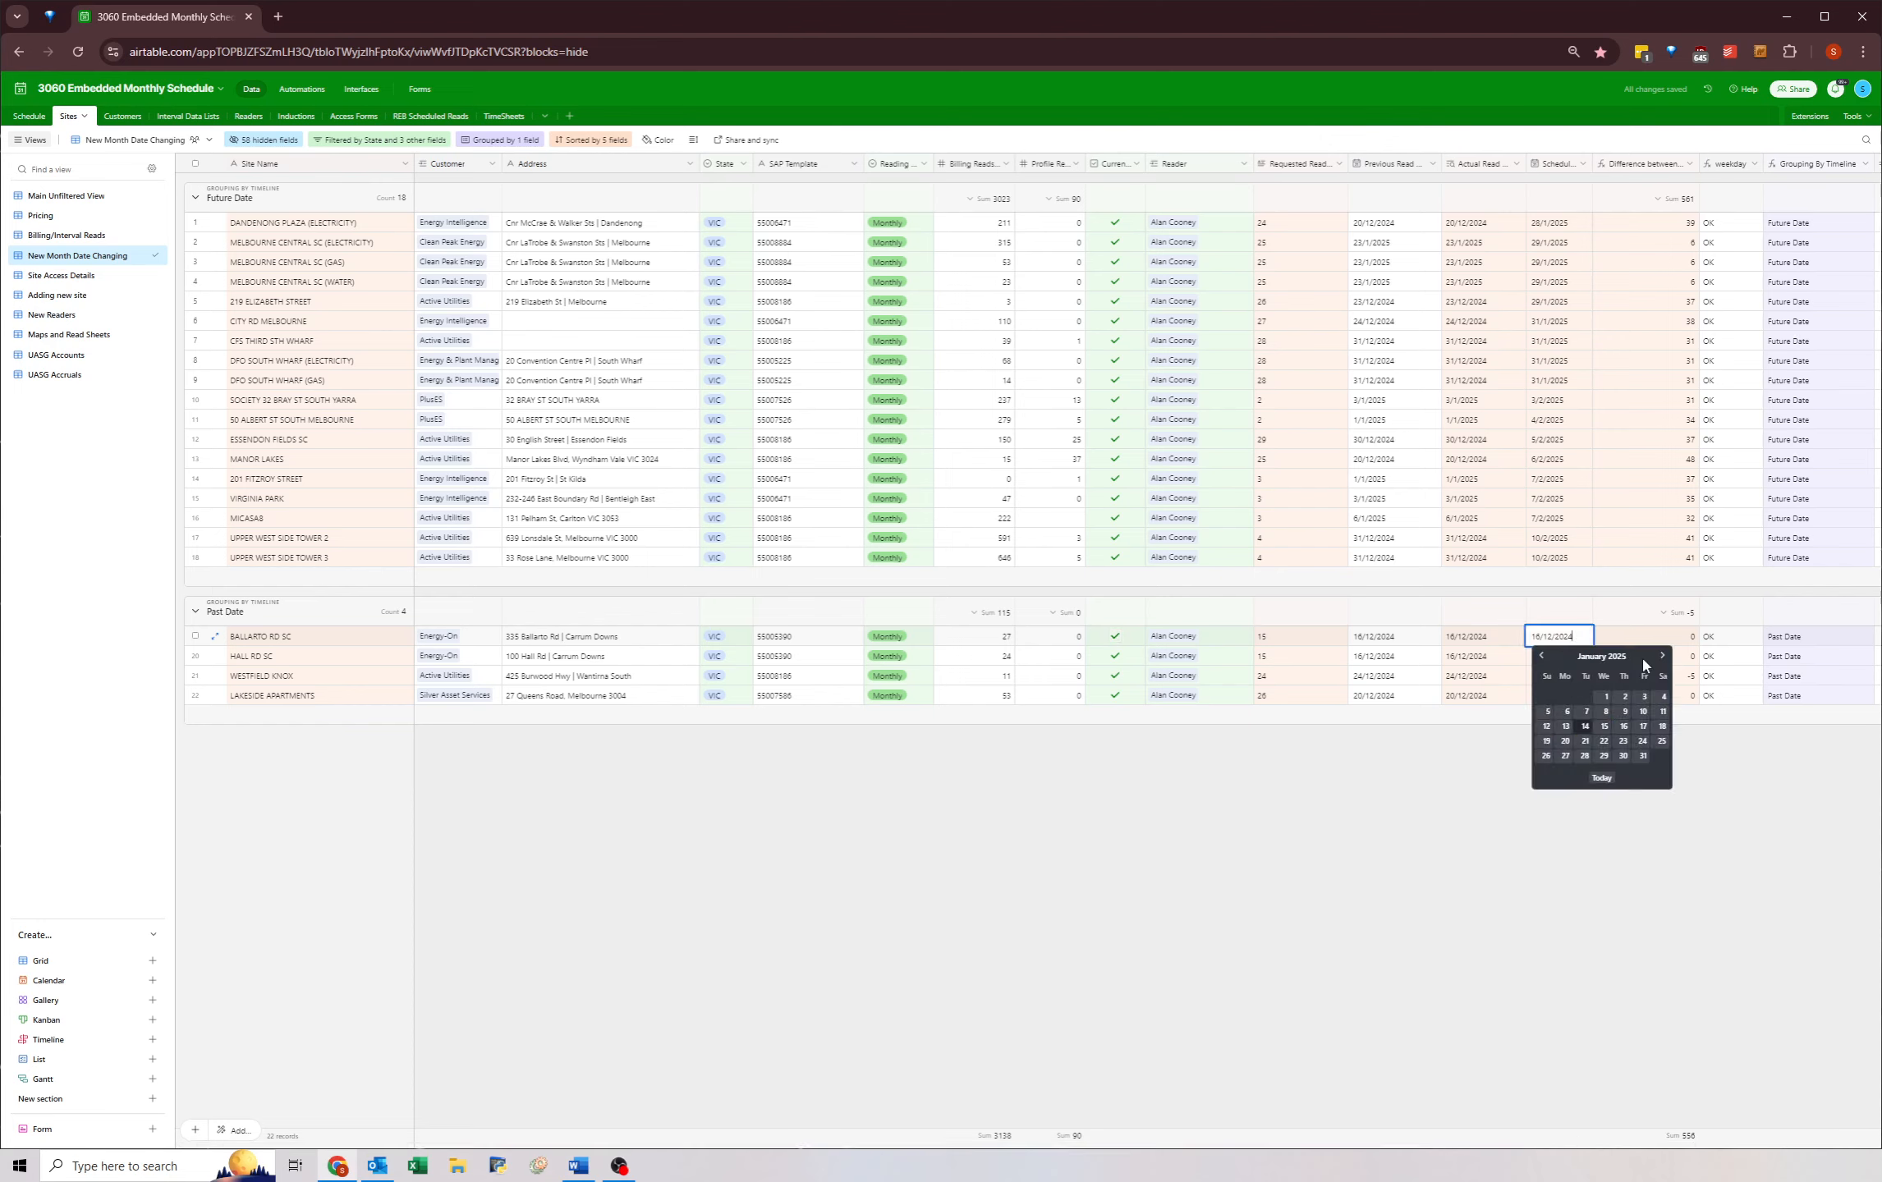
left_click(1359, 823)
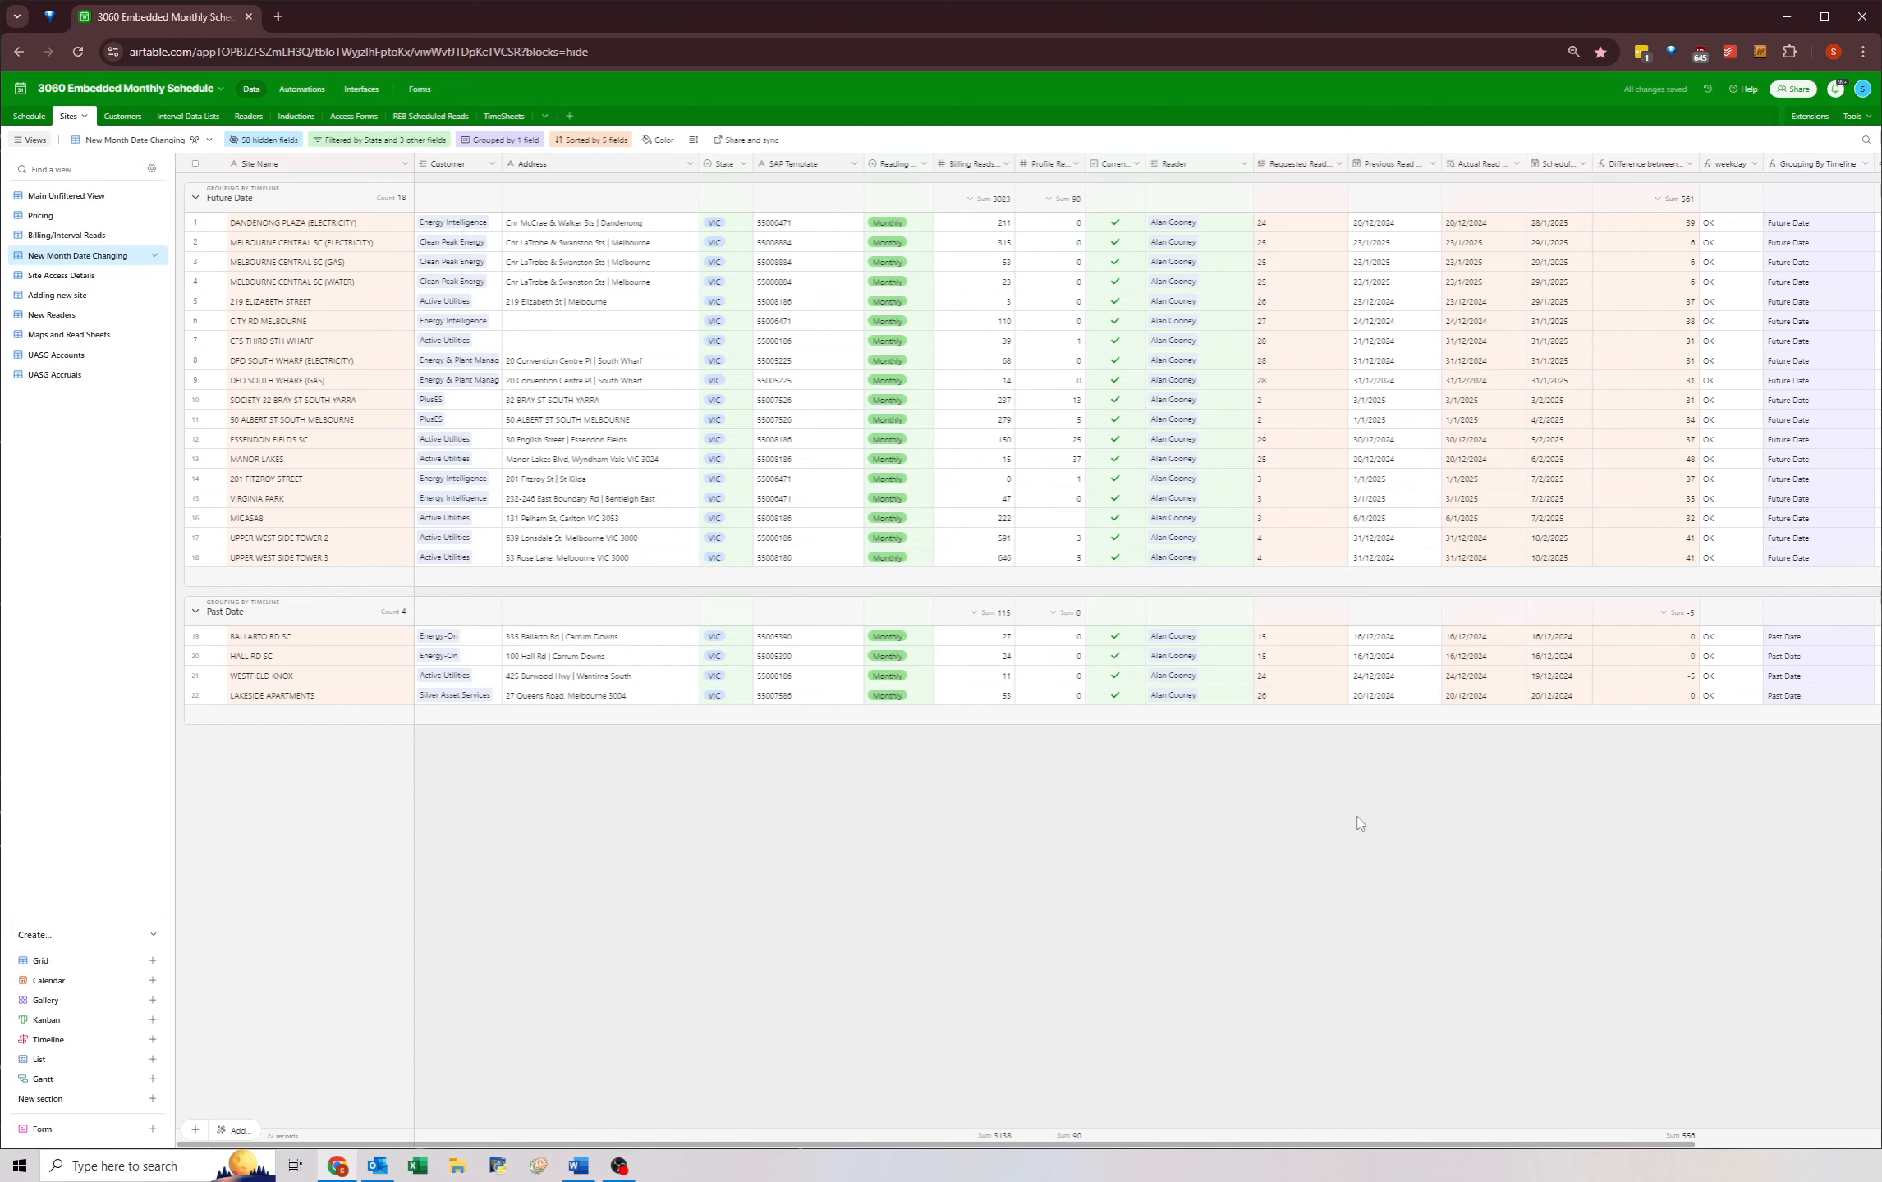
left_click(1546, 681)
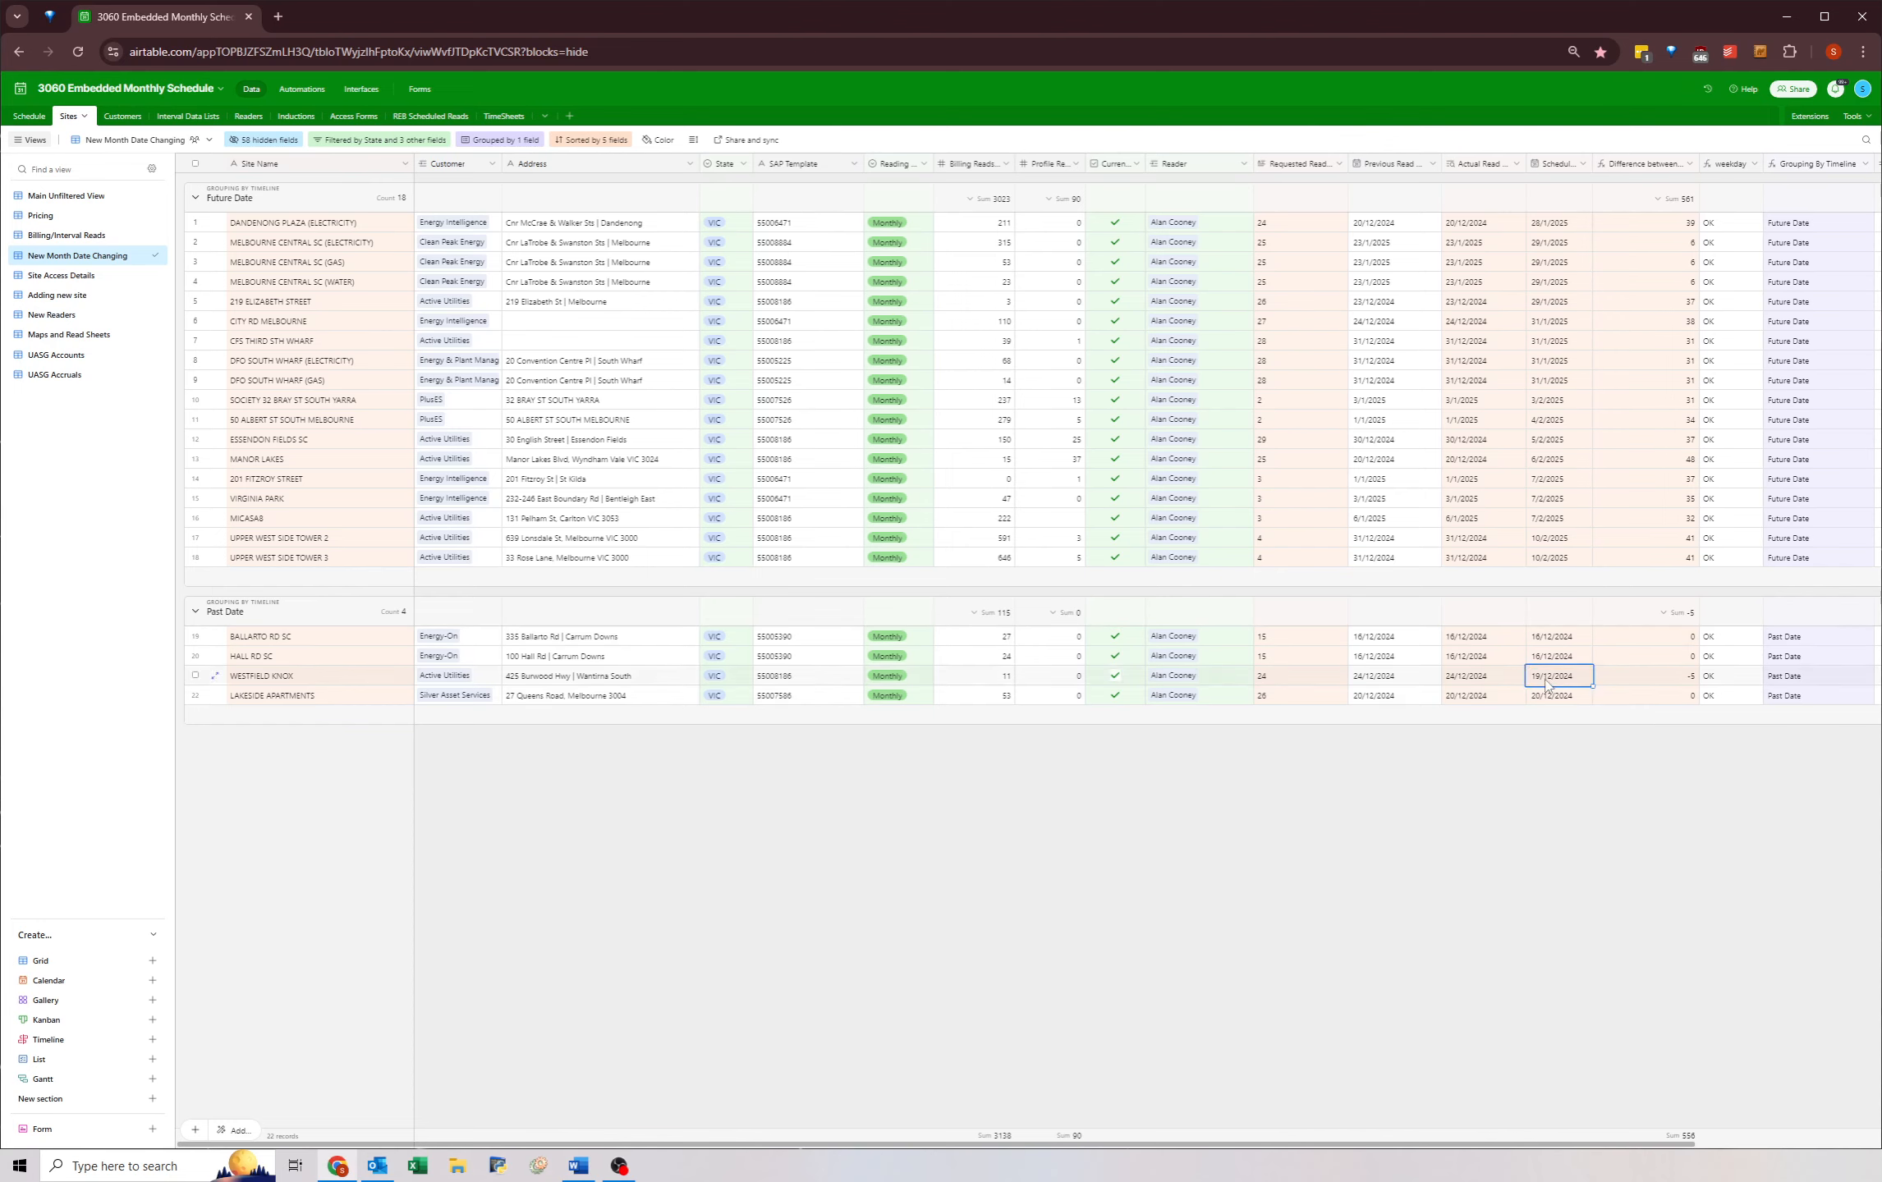
left_click(1205, 682)
left_click(1203, 677)
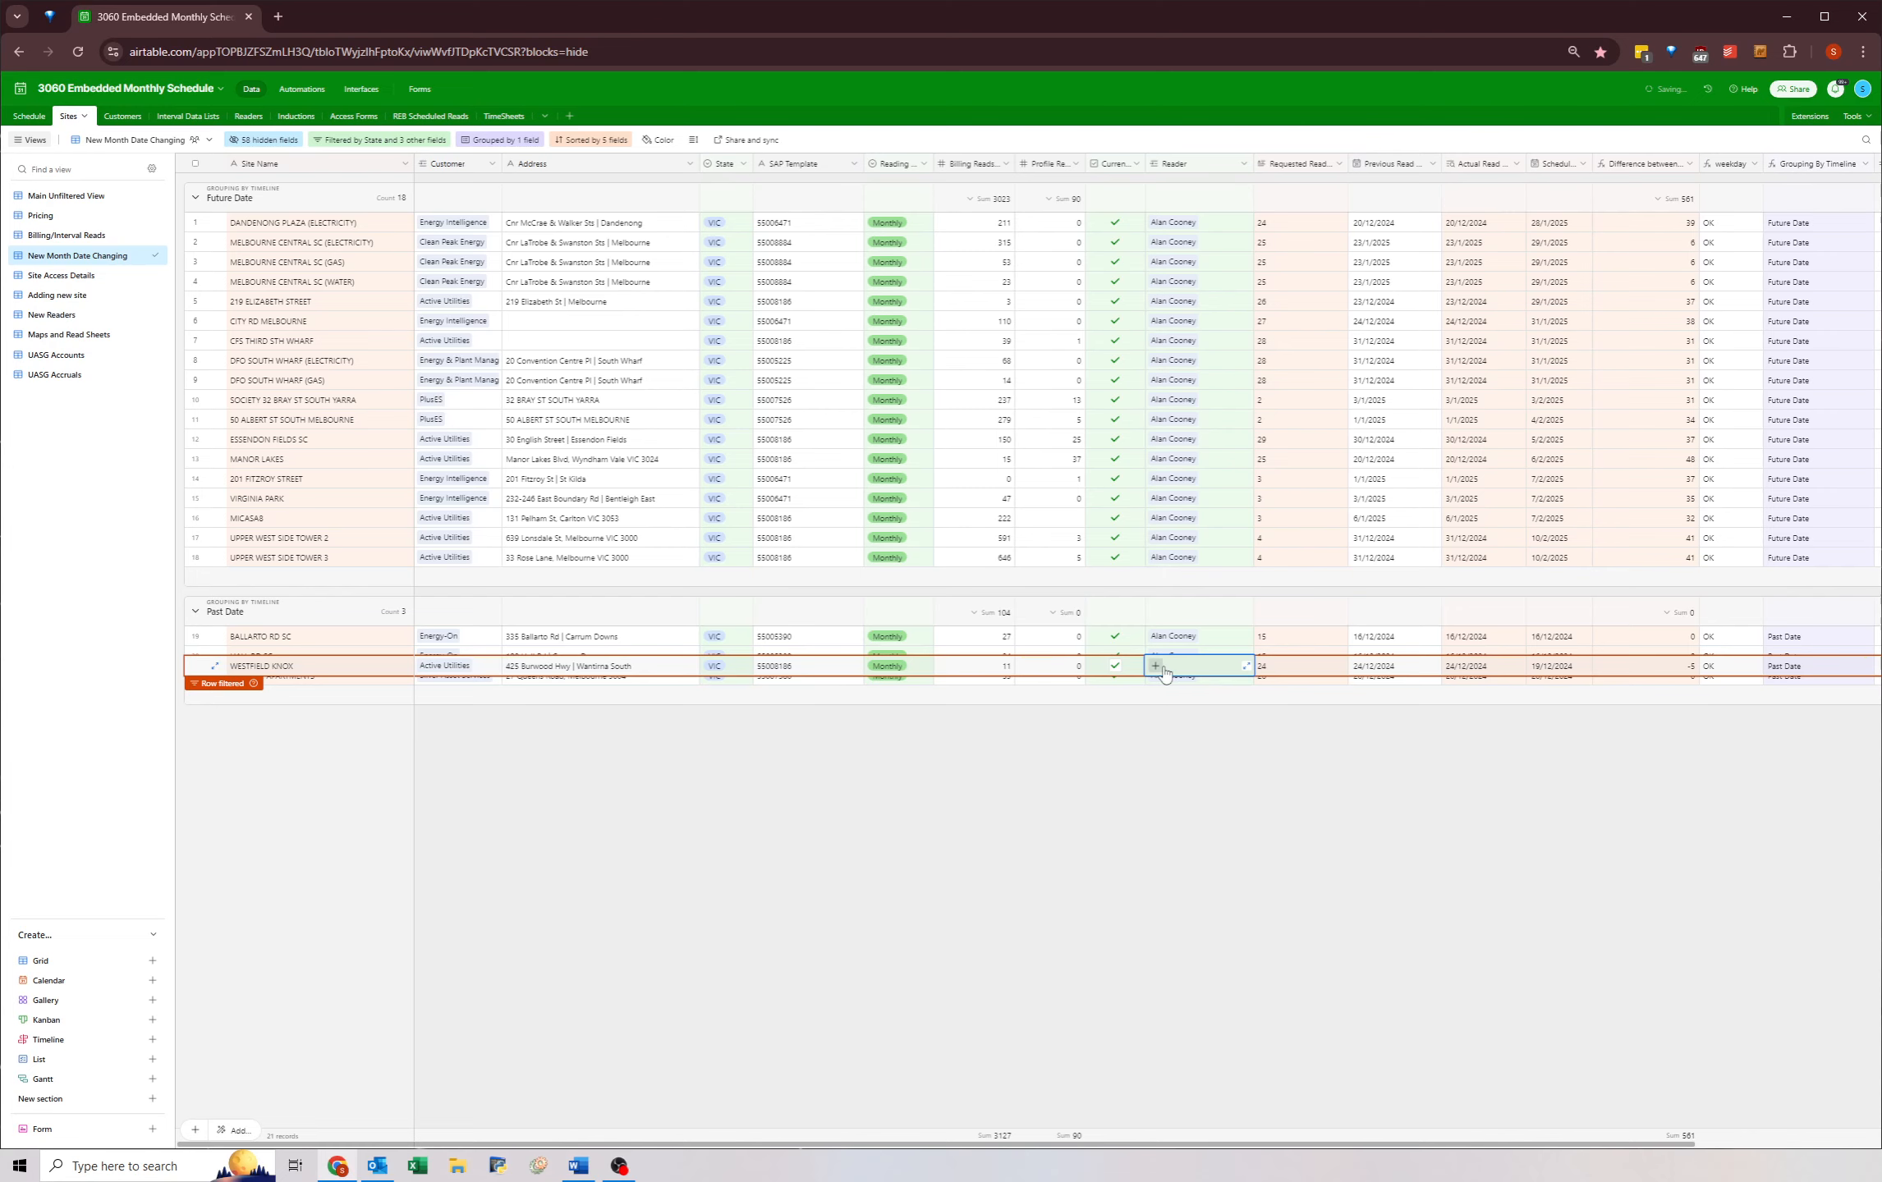
key("ctrl+z")
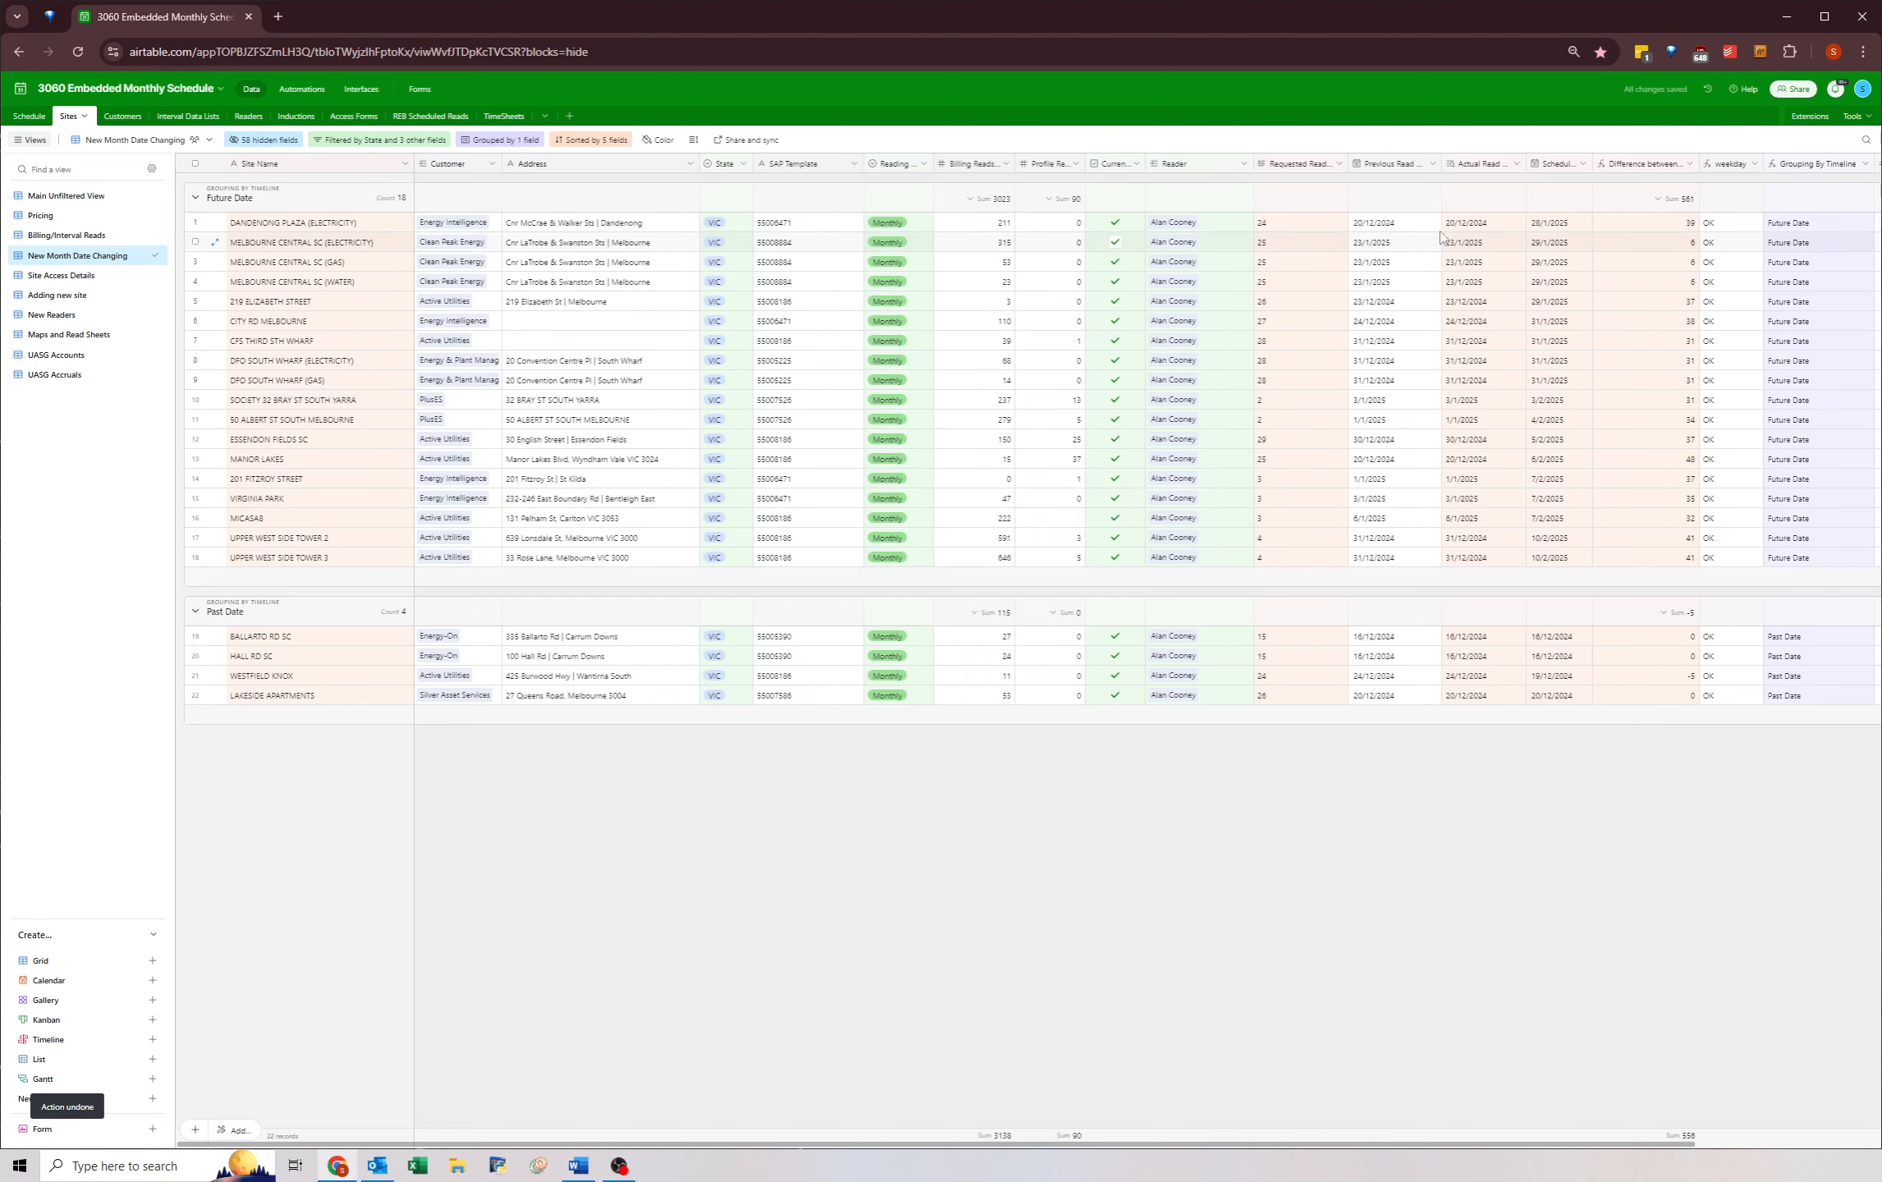
- Set the scheduled date of the Past Date site Westfield Knox to 28/1/2025
left_click(1552, 223)
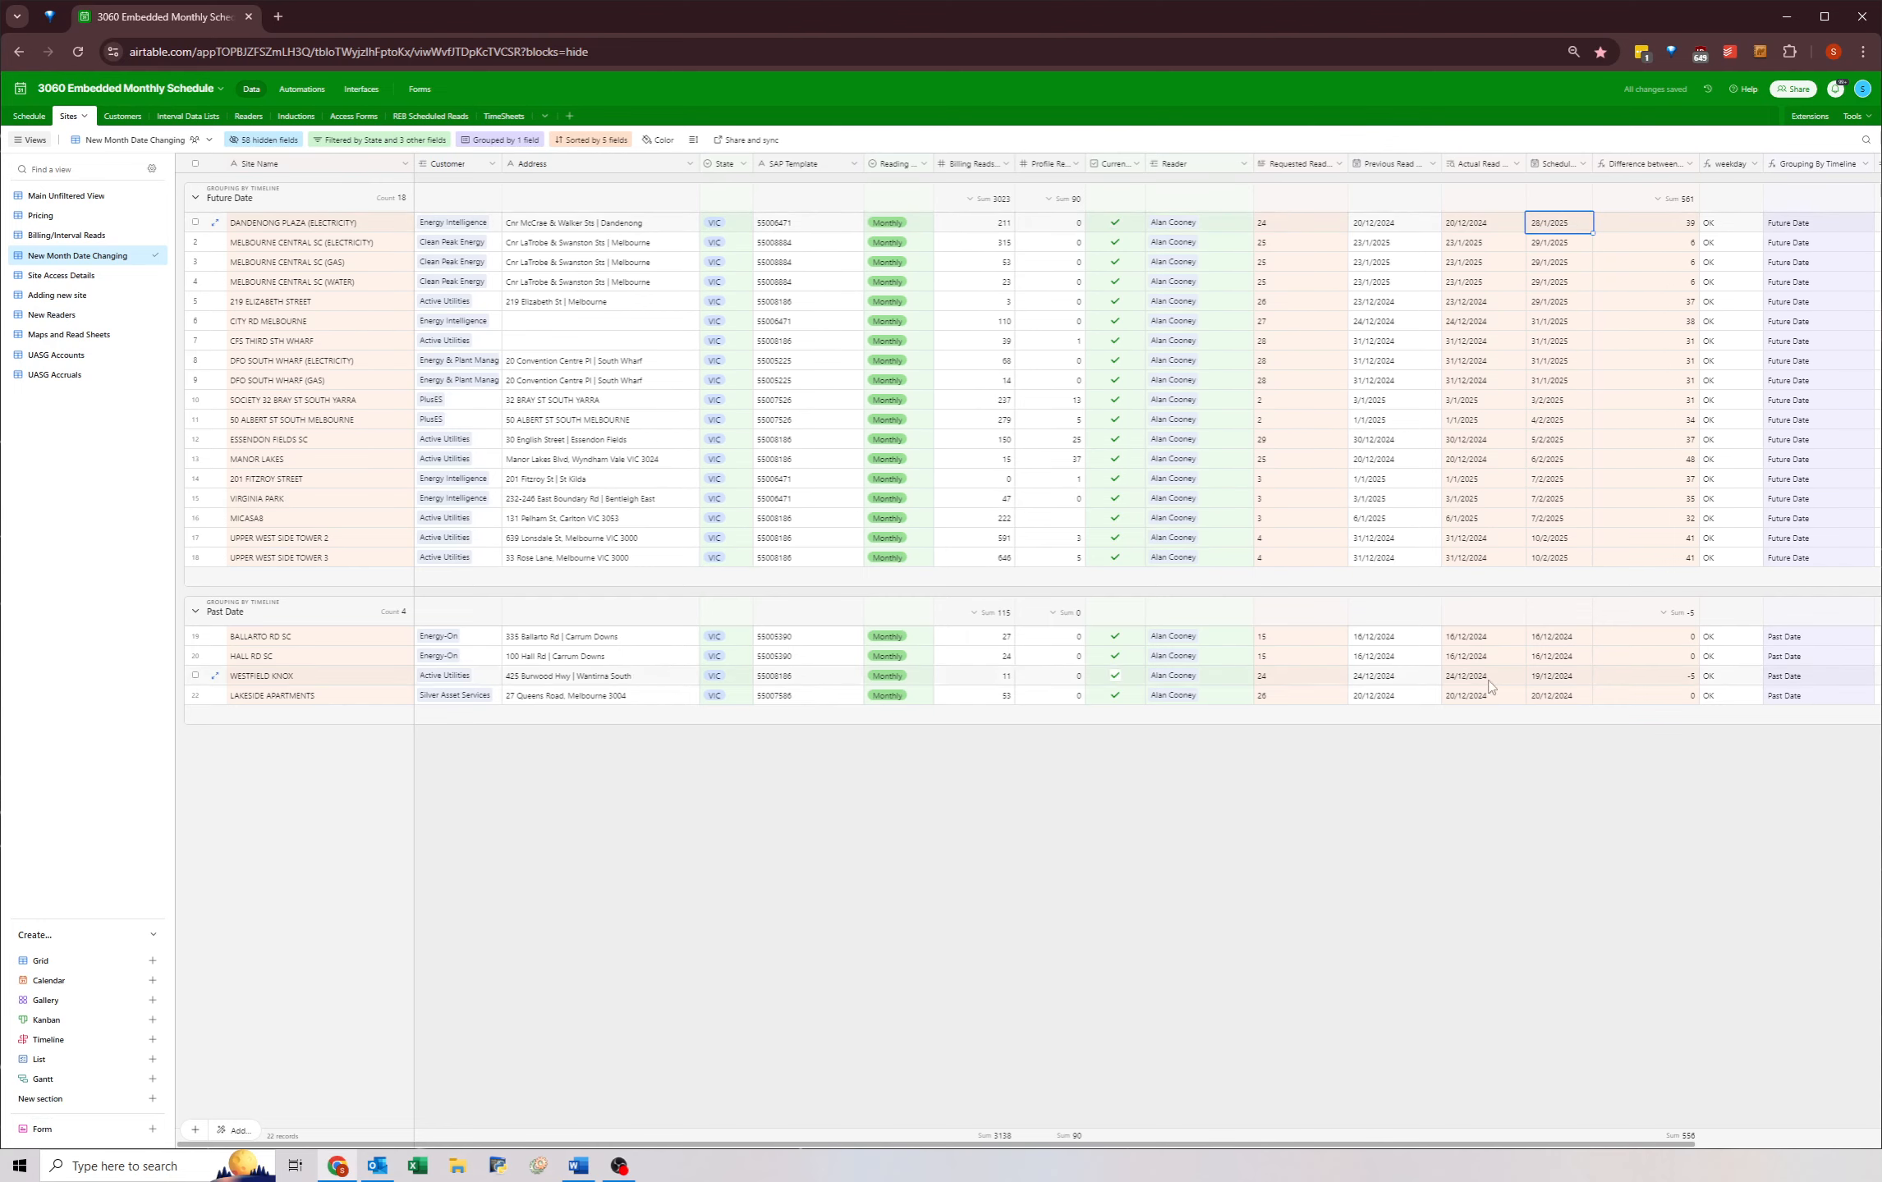
left_click(1569, 681)
left_click(1569, 682)
left_click(1662, 698)
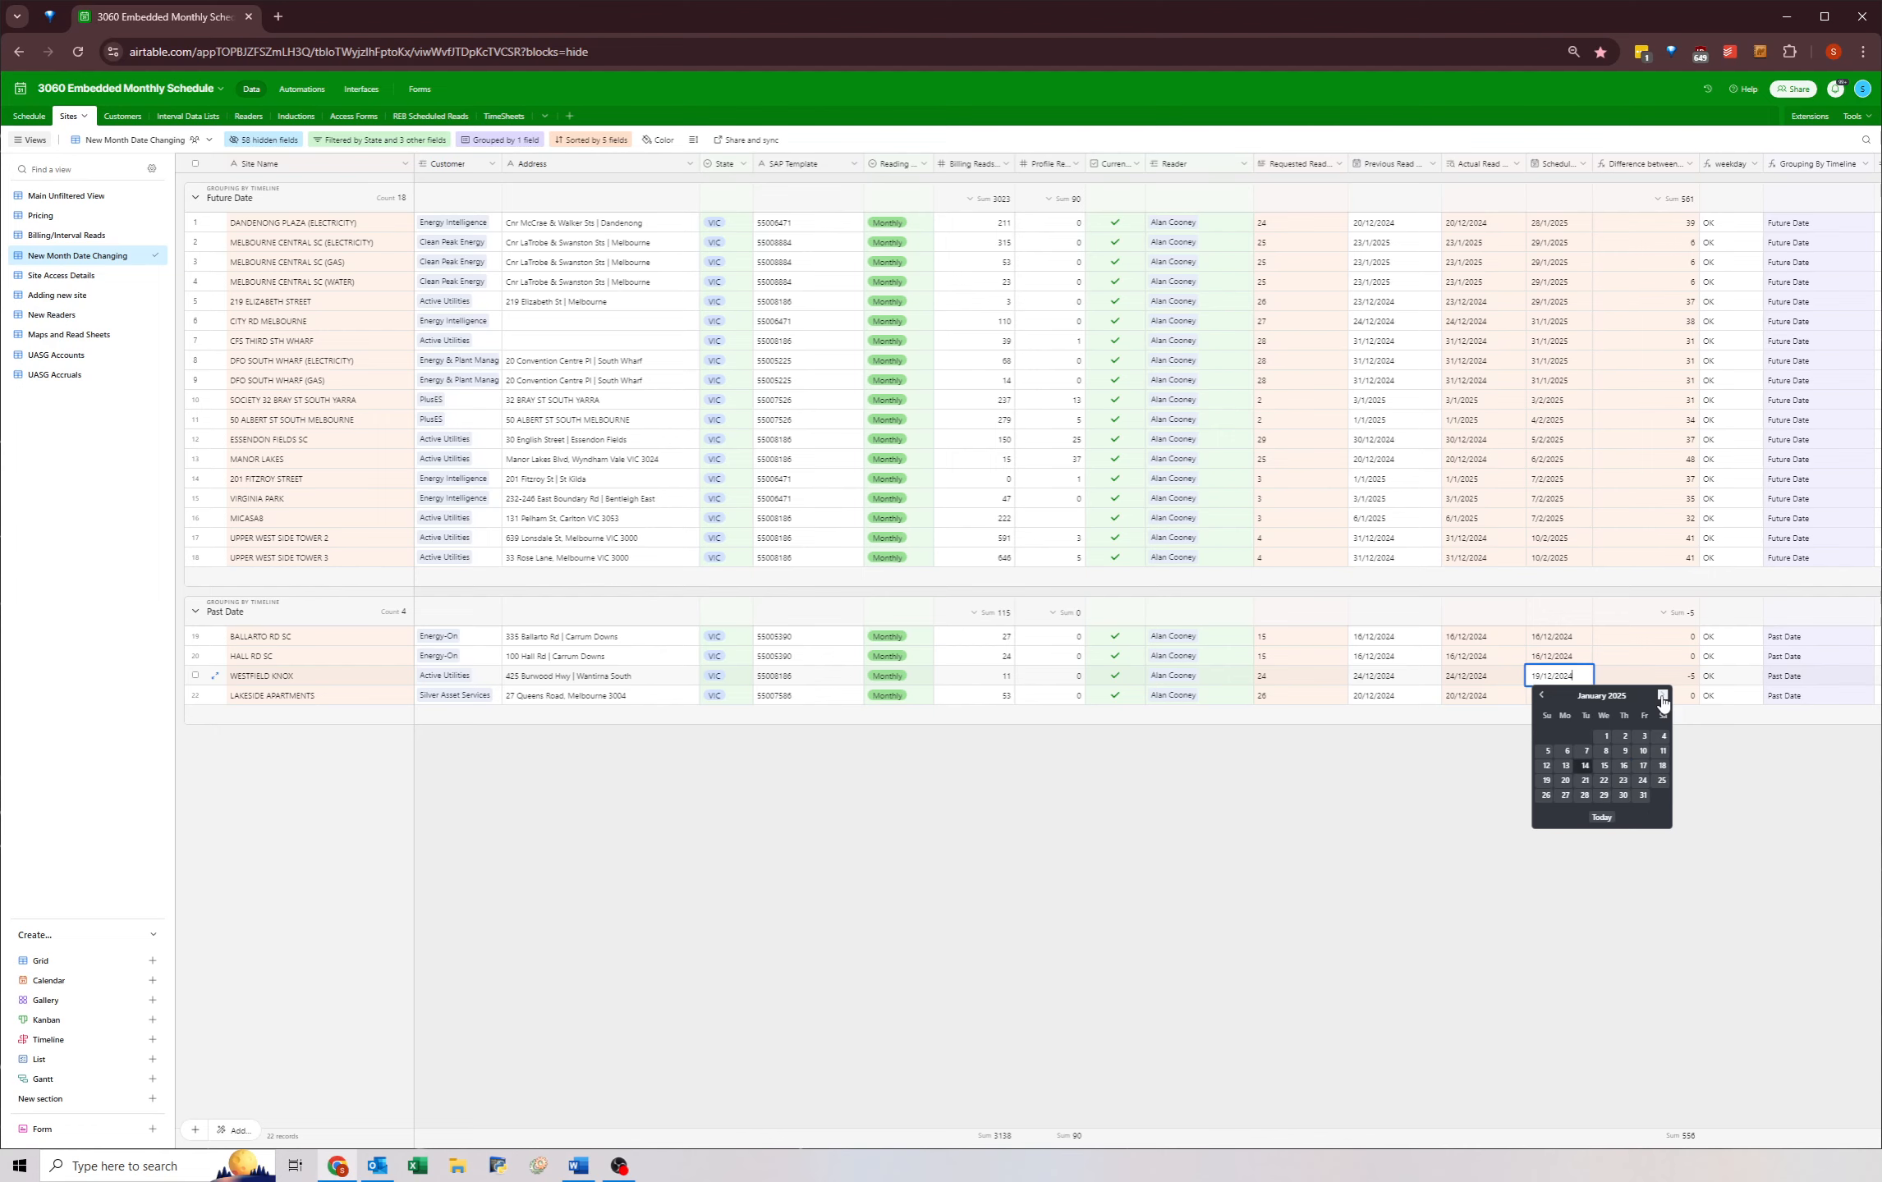
left_click(1584, 795)
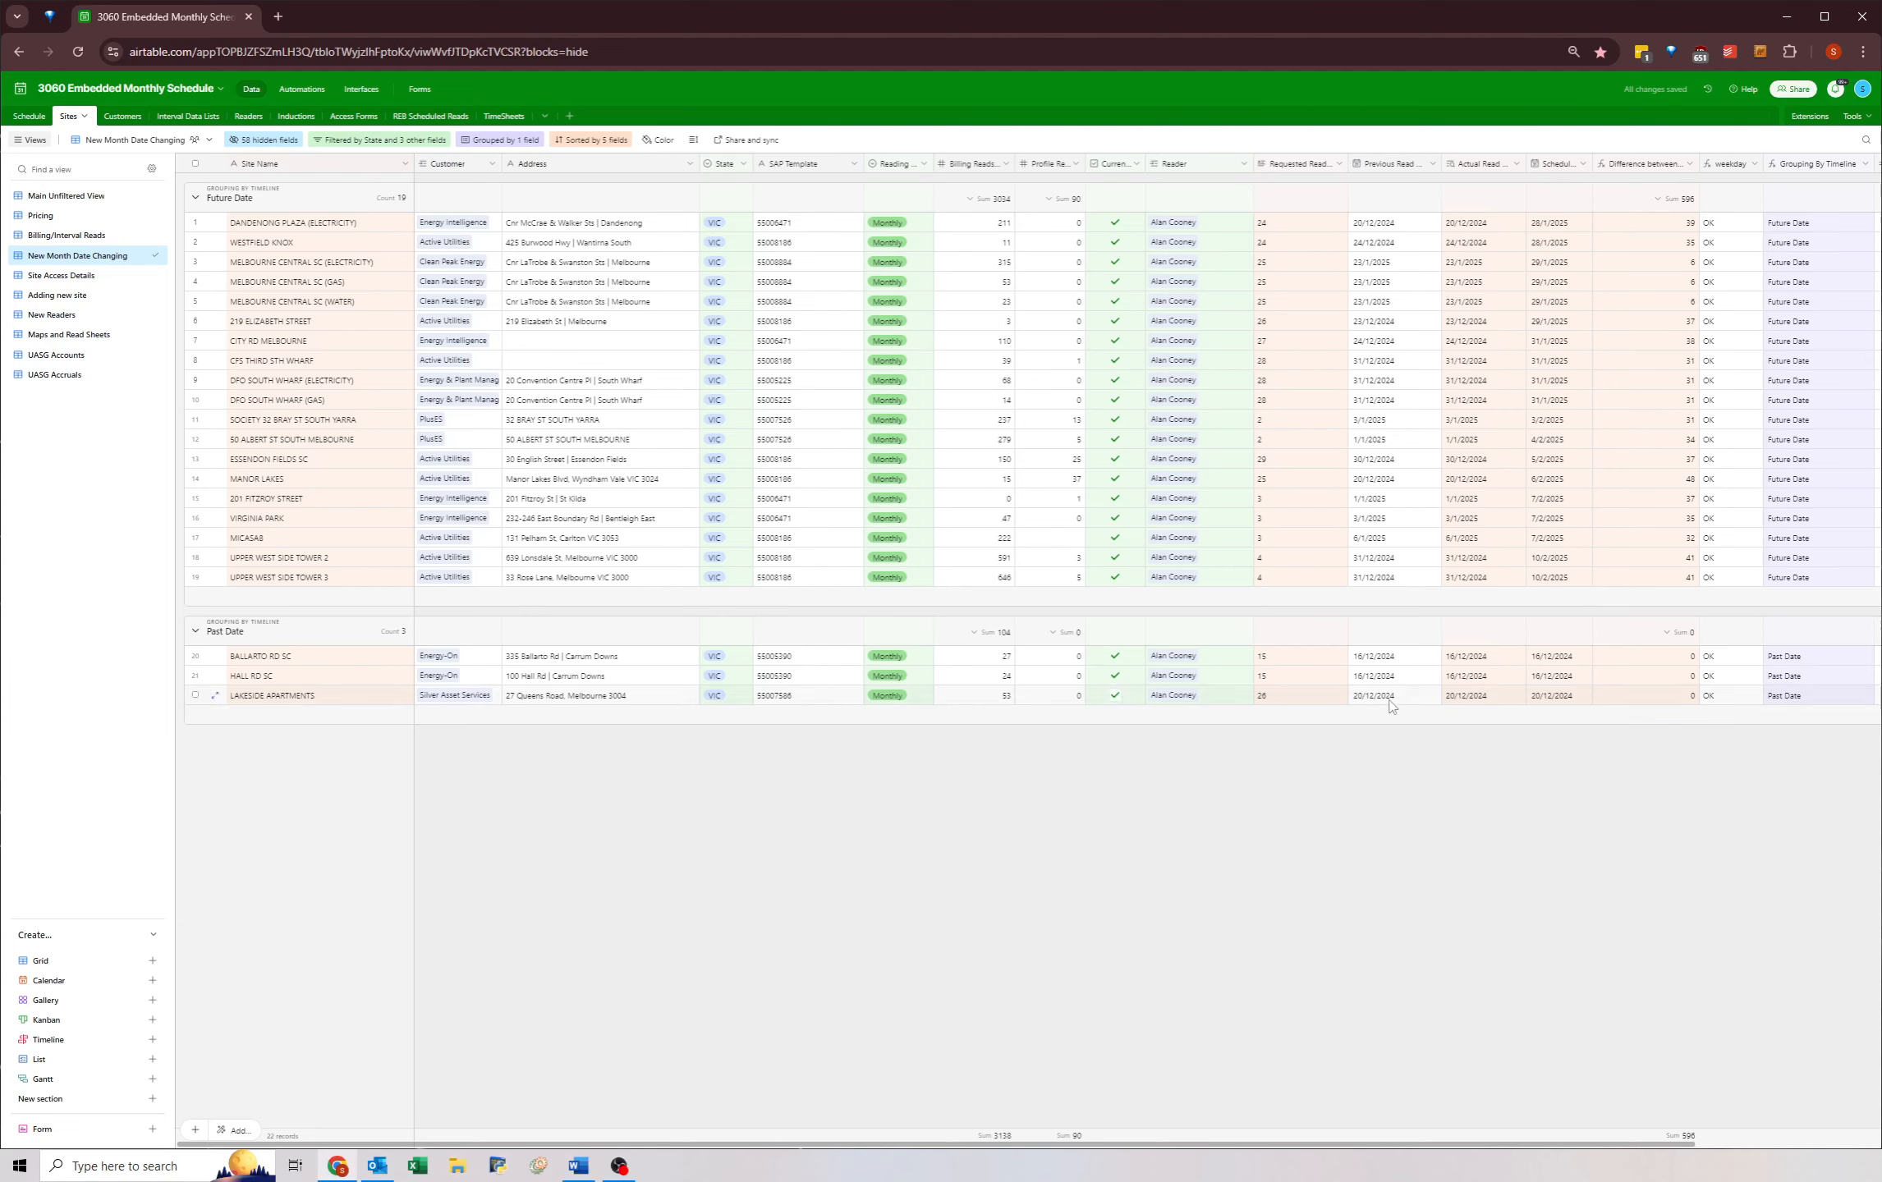
- Set the scheduled date of Lakeside Apartments to 30/12/2024
left_click(1551, 700)
left_click(1546, 261)
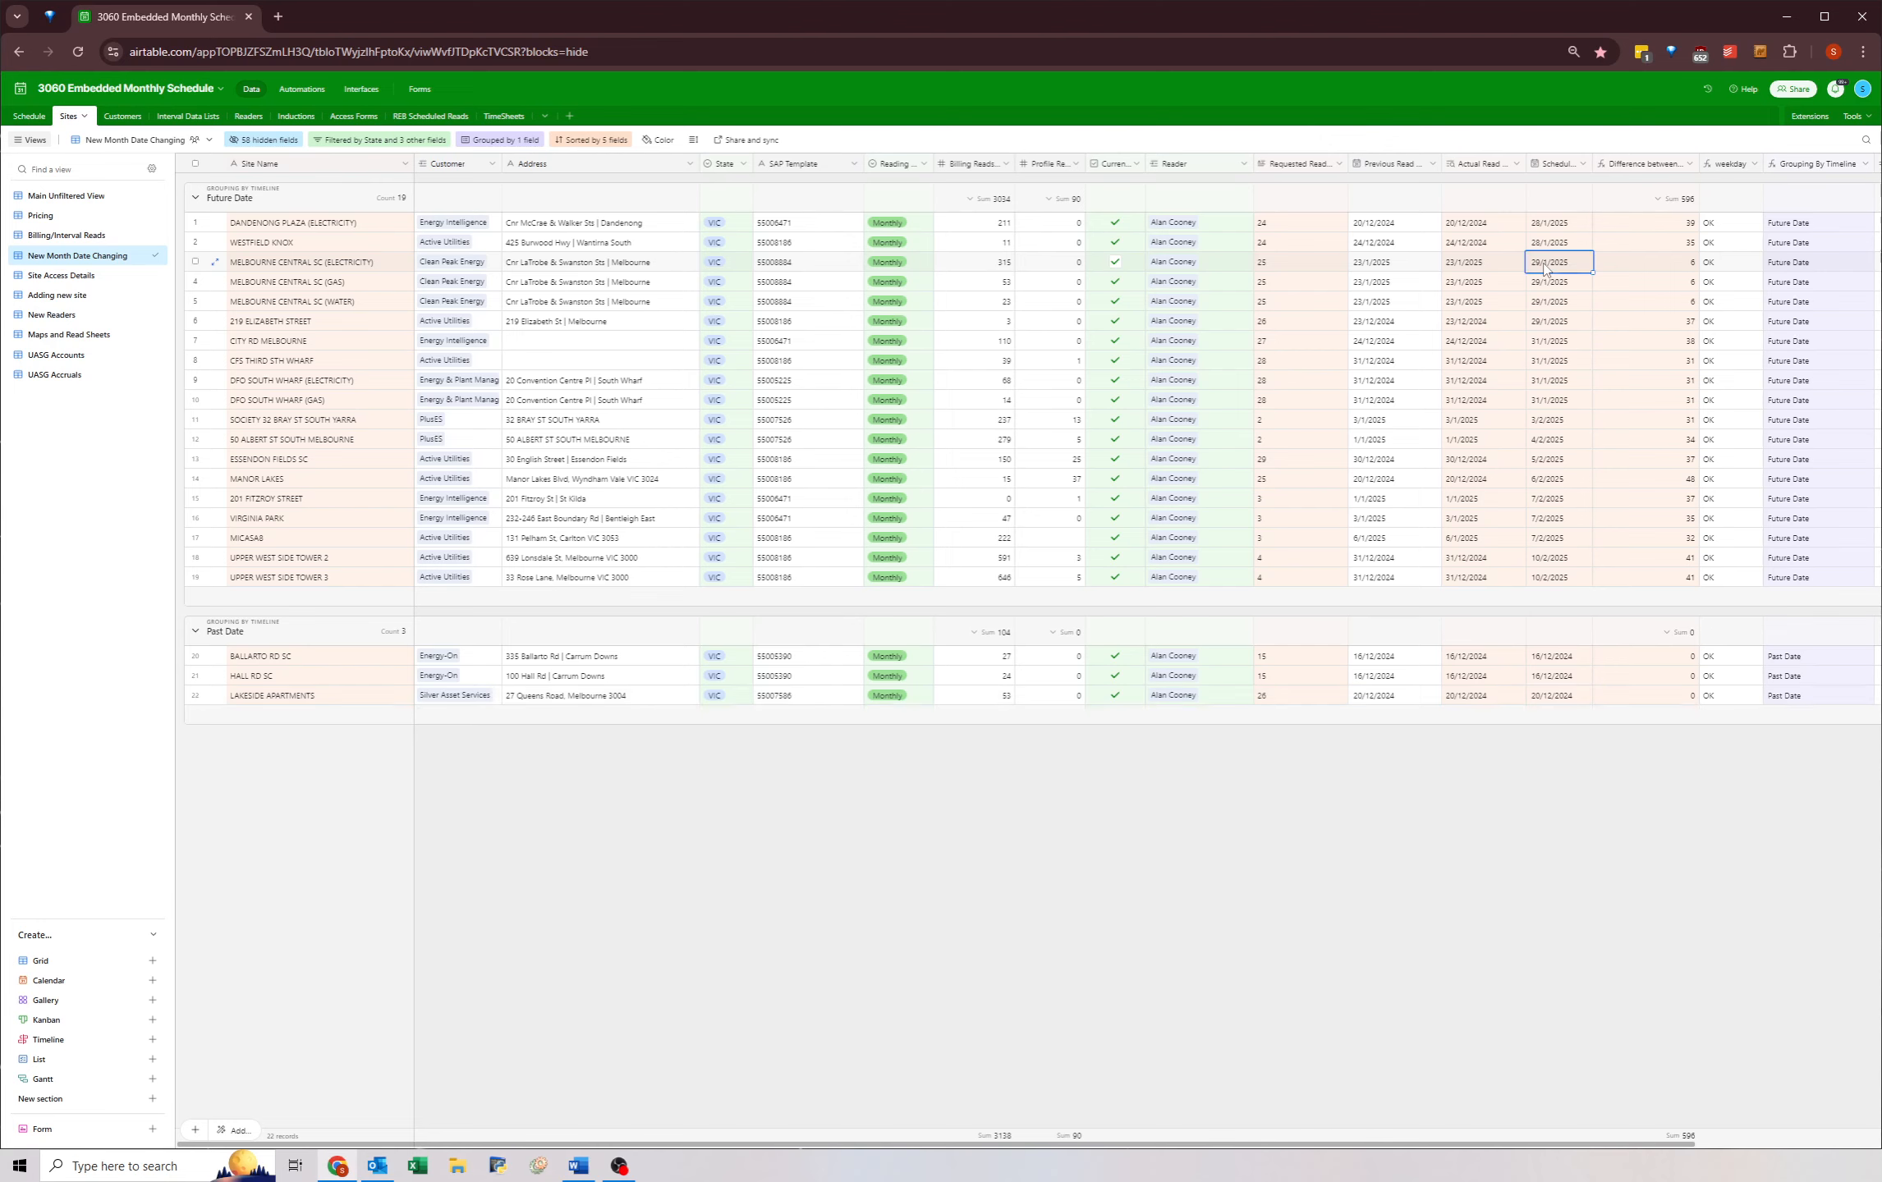
double_click(1551, 702)
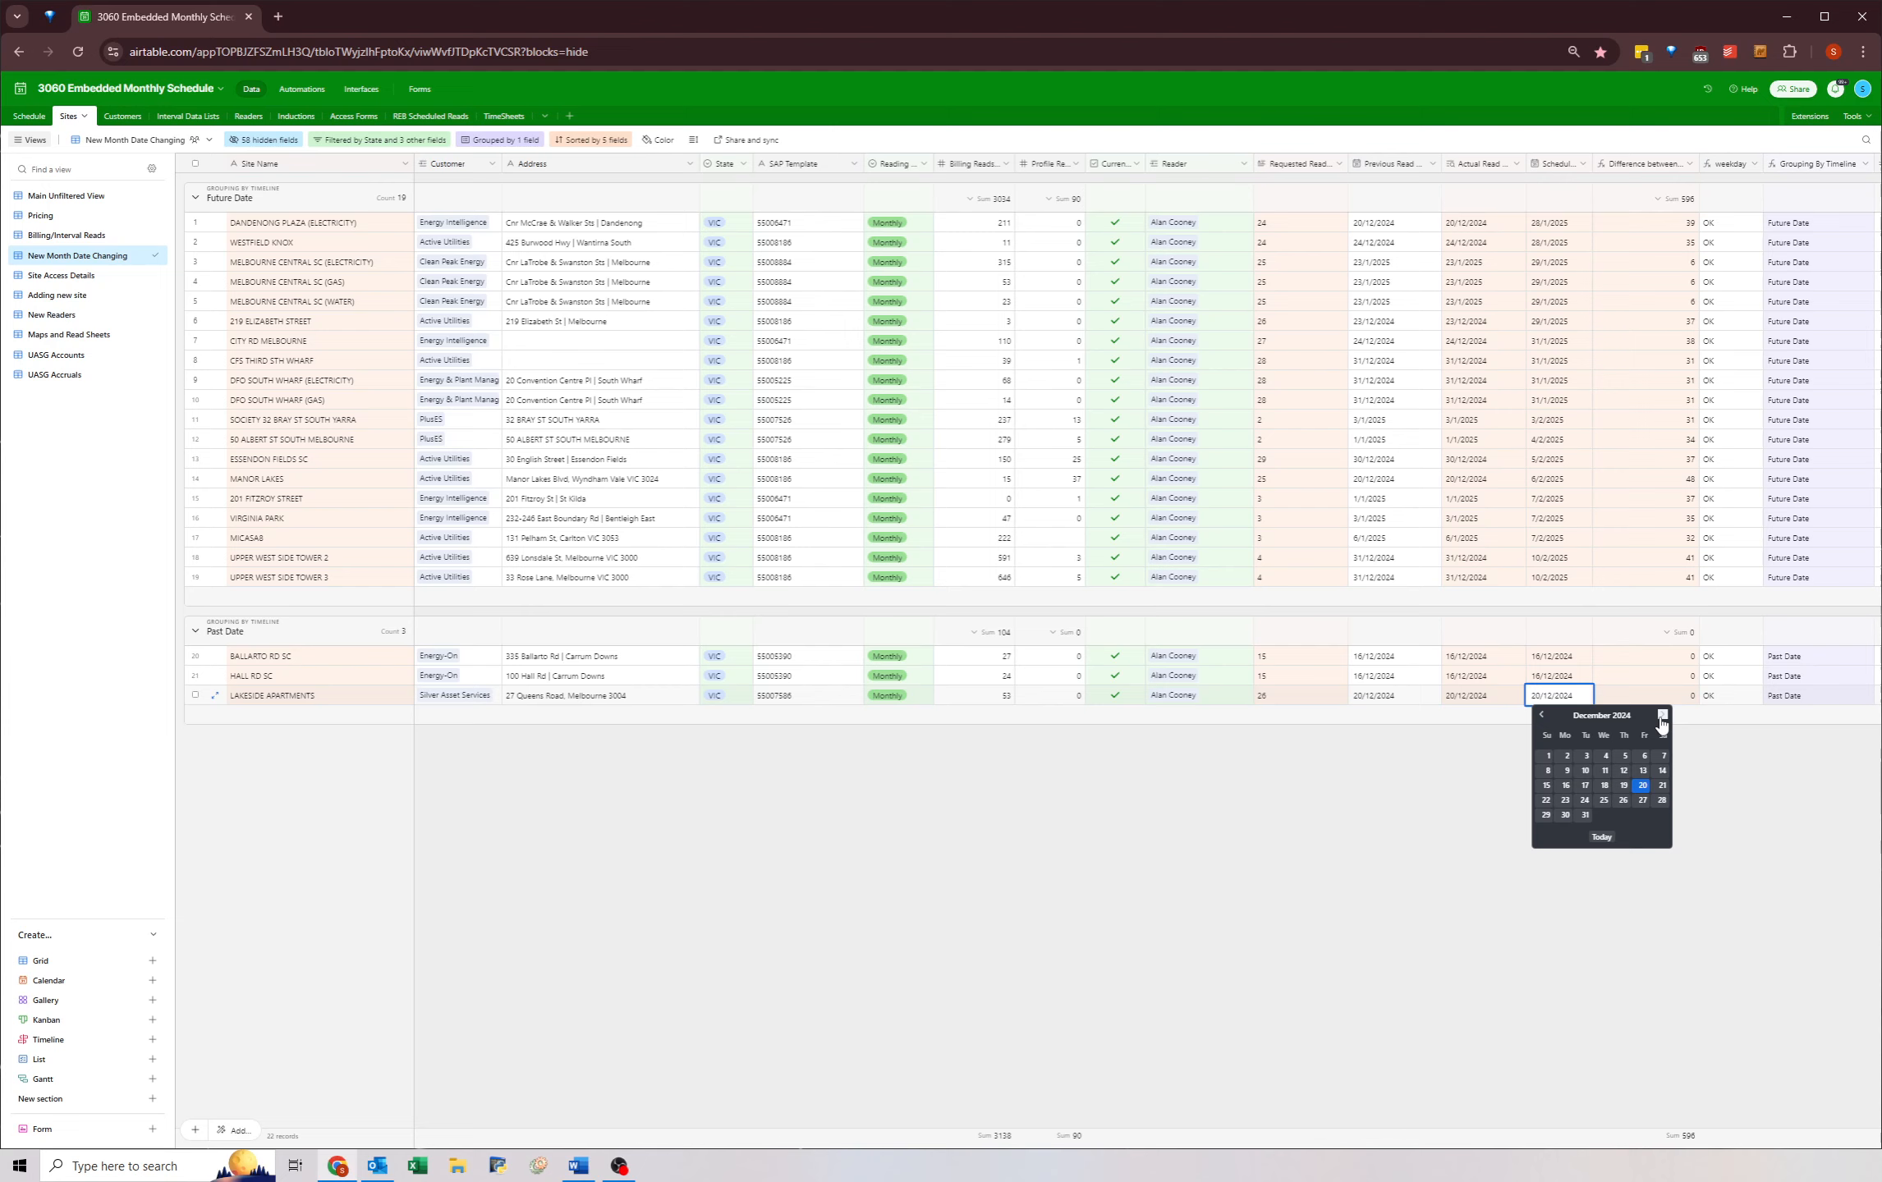
left_click(1564, 815)
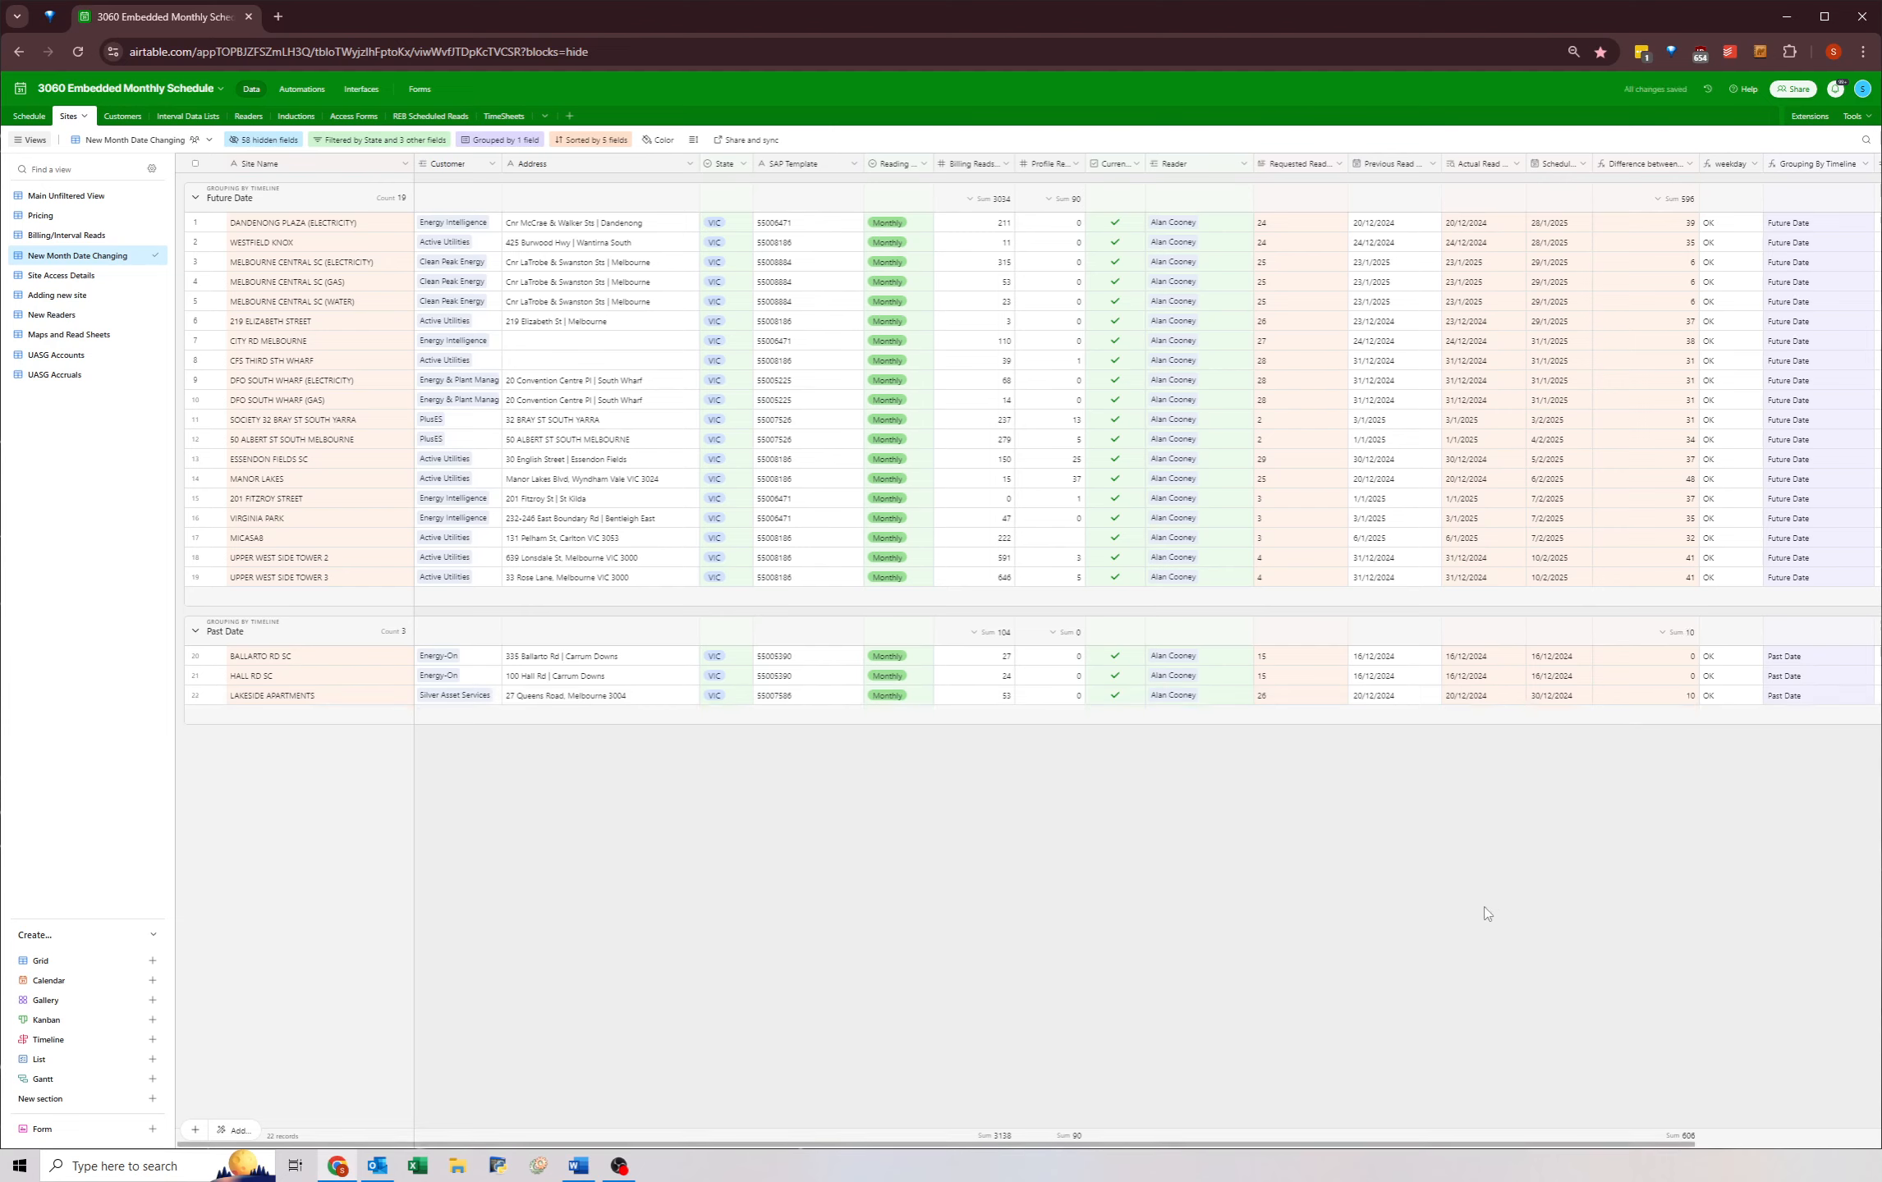
- Correct the scheduled date of Lakeside Apartments to 30/1/2025
left_click(1551, 700)
left_click(1551, 699)
left_click(1661, 714)
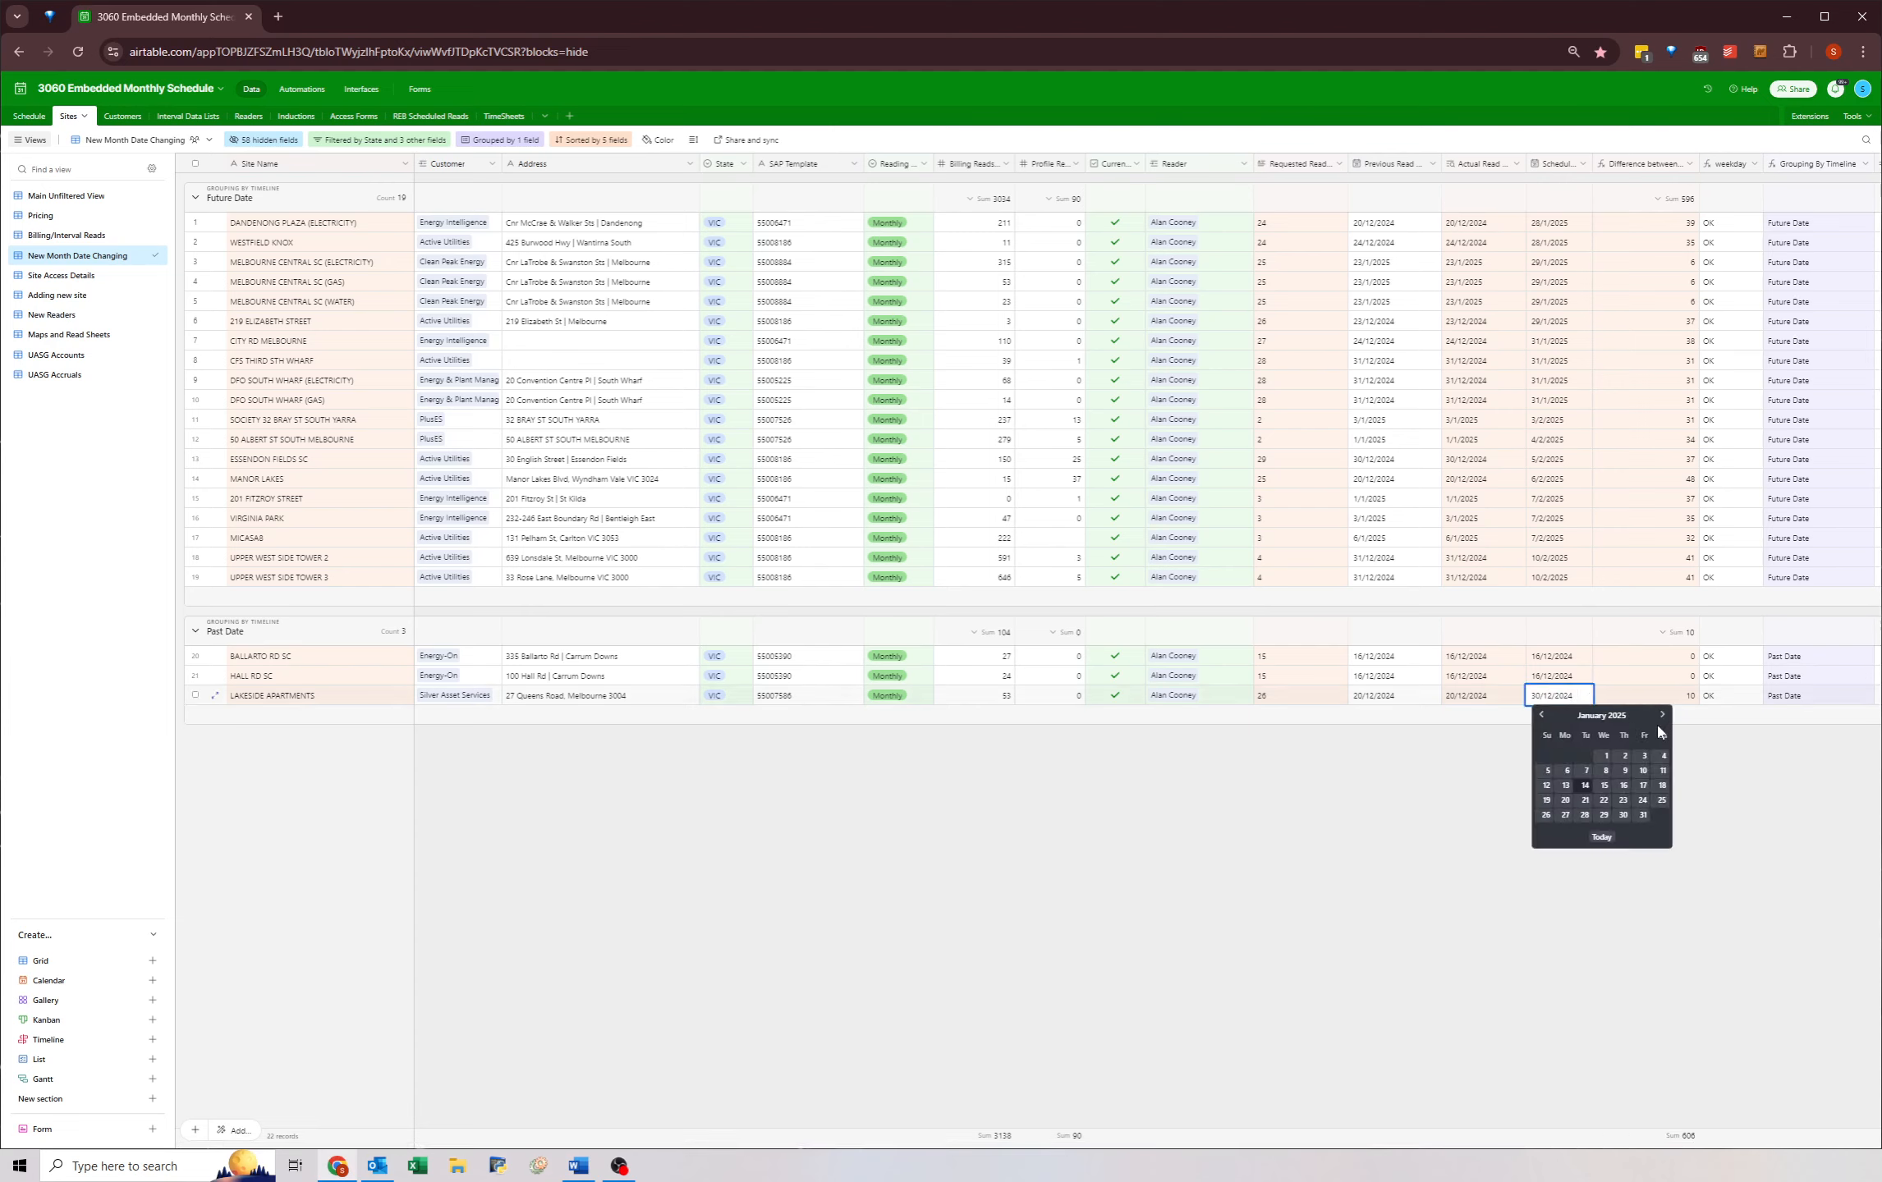
left_click(1623, 814)
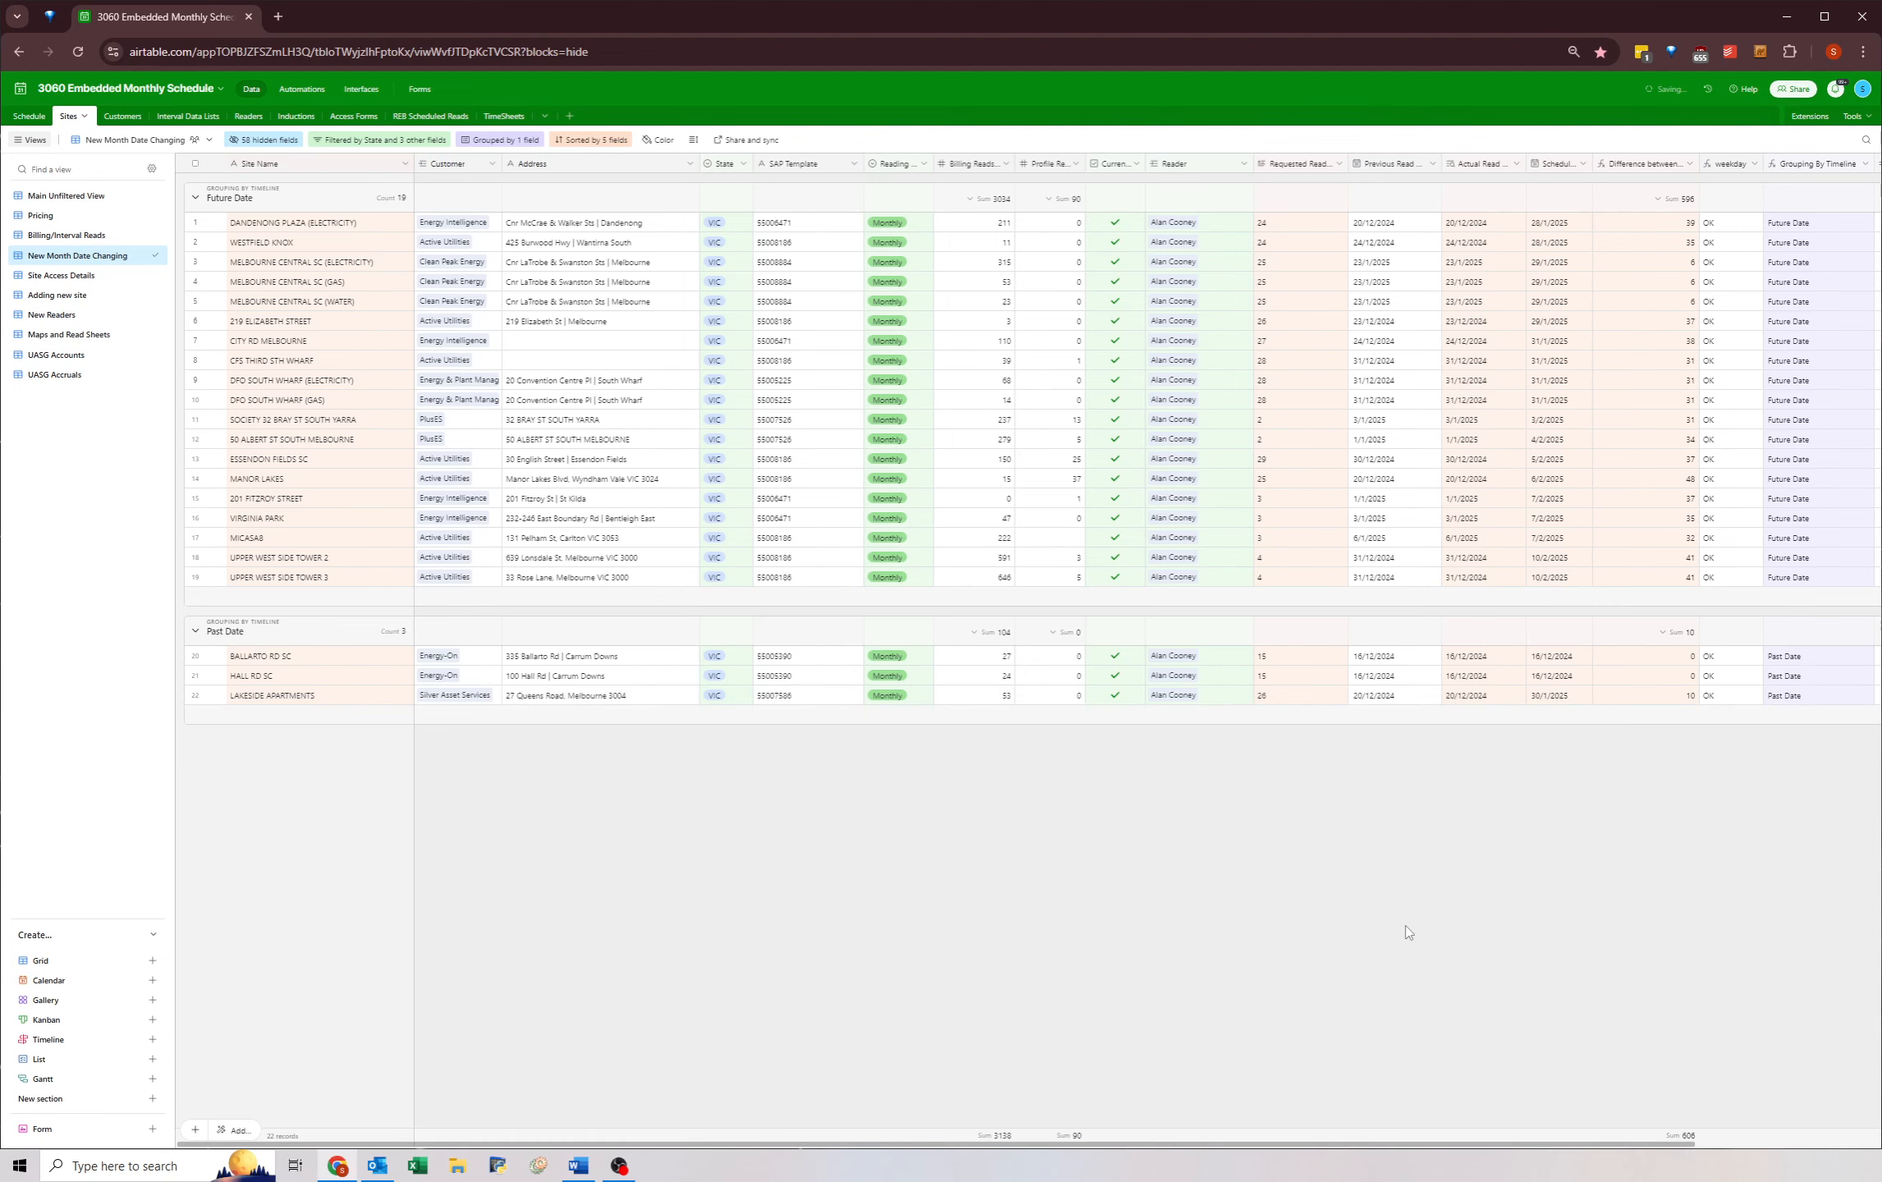
- Review the late January scheduled dates day by day, from Dandenong Plaza through DFO South Wharf (Gas)
left_click(1544, 224)
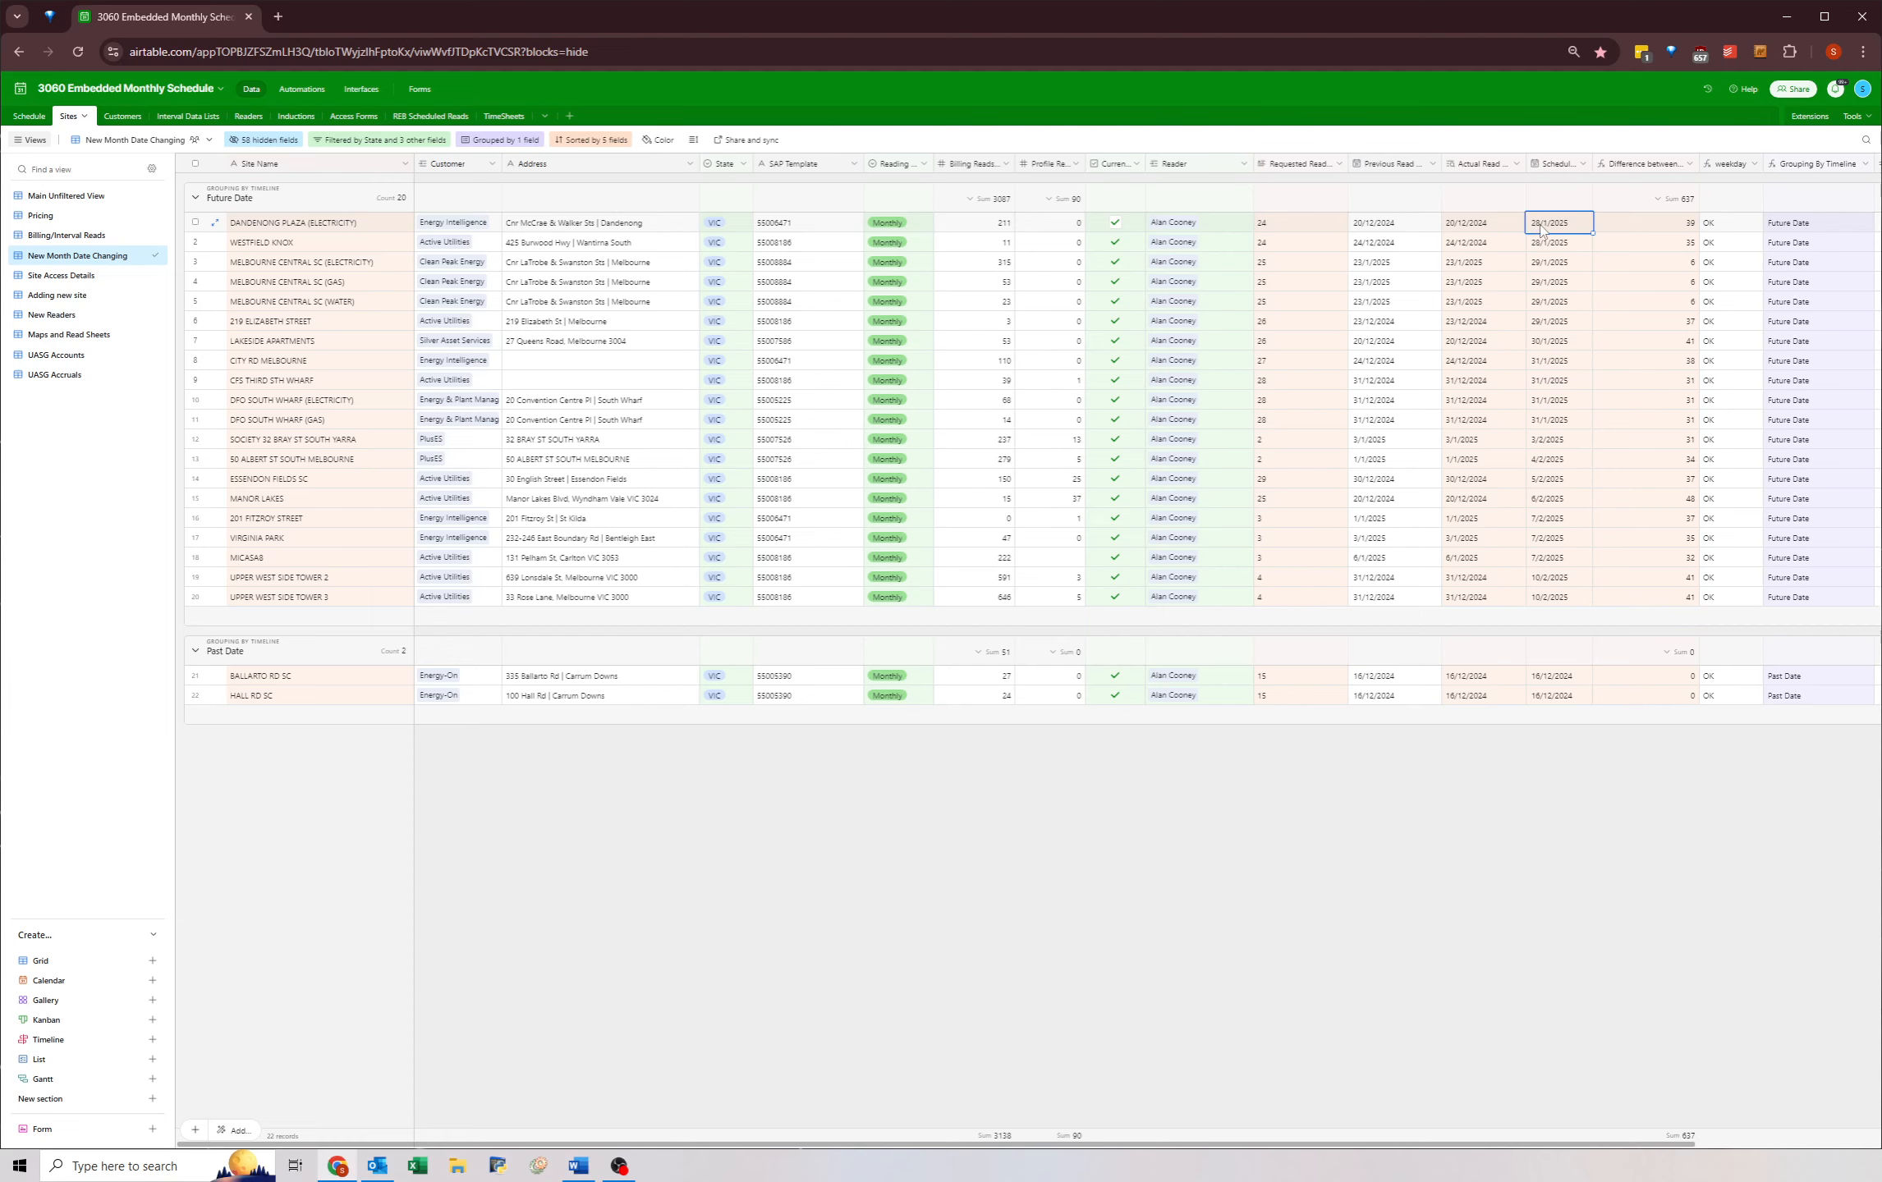
left_click(1544, 246)
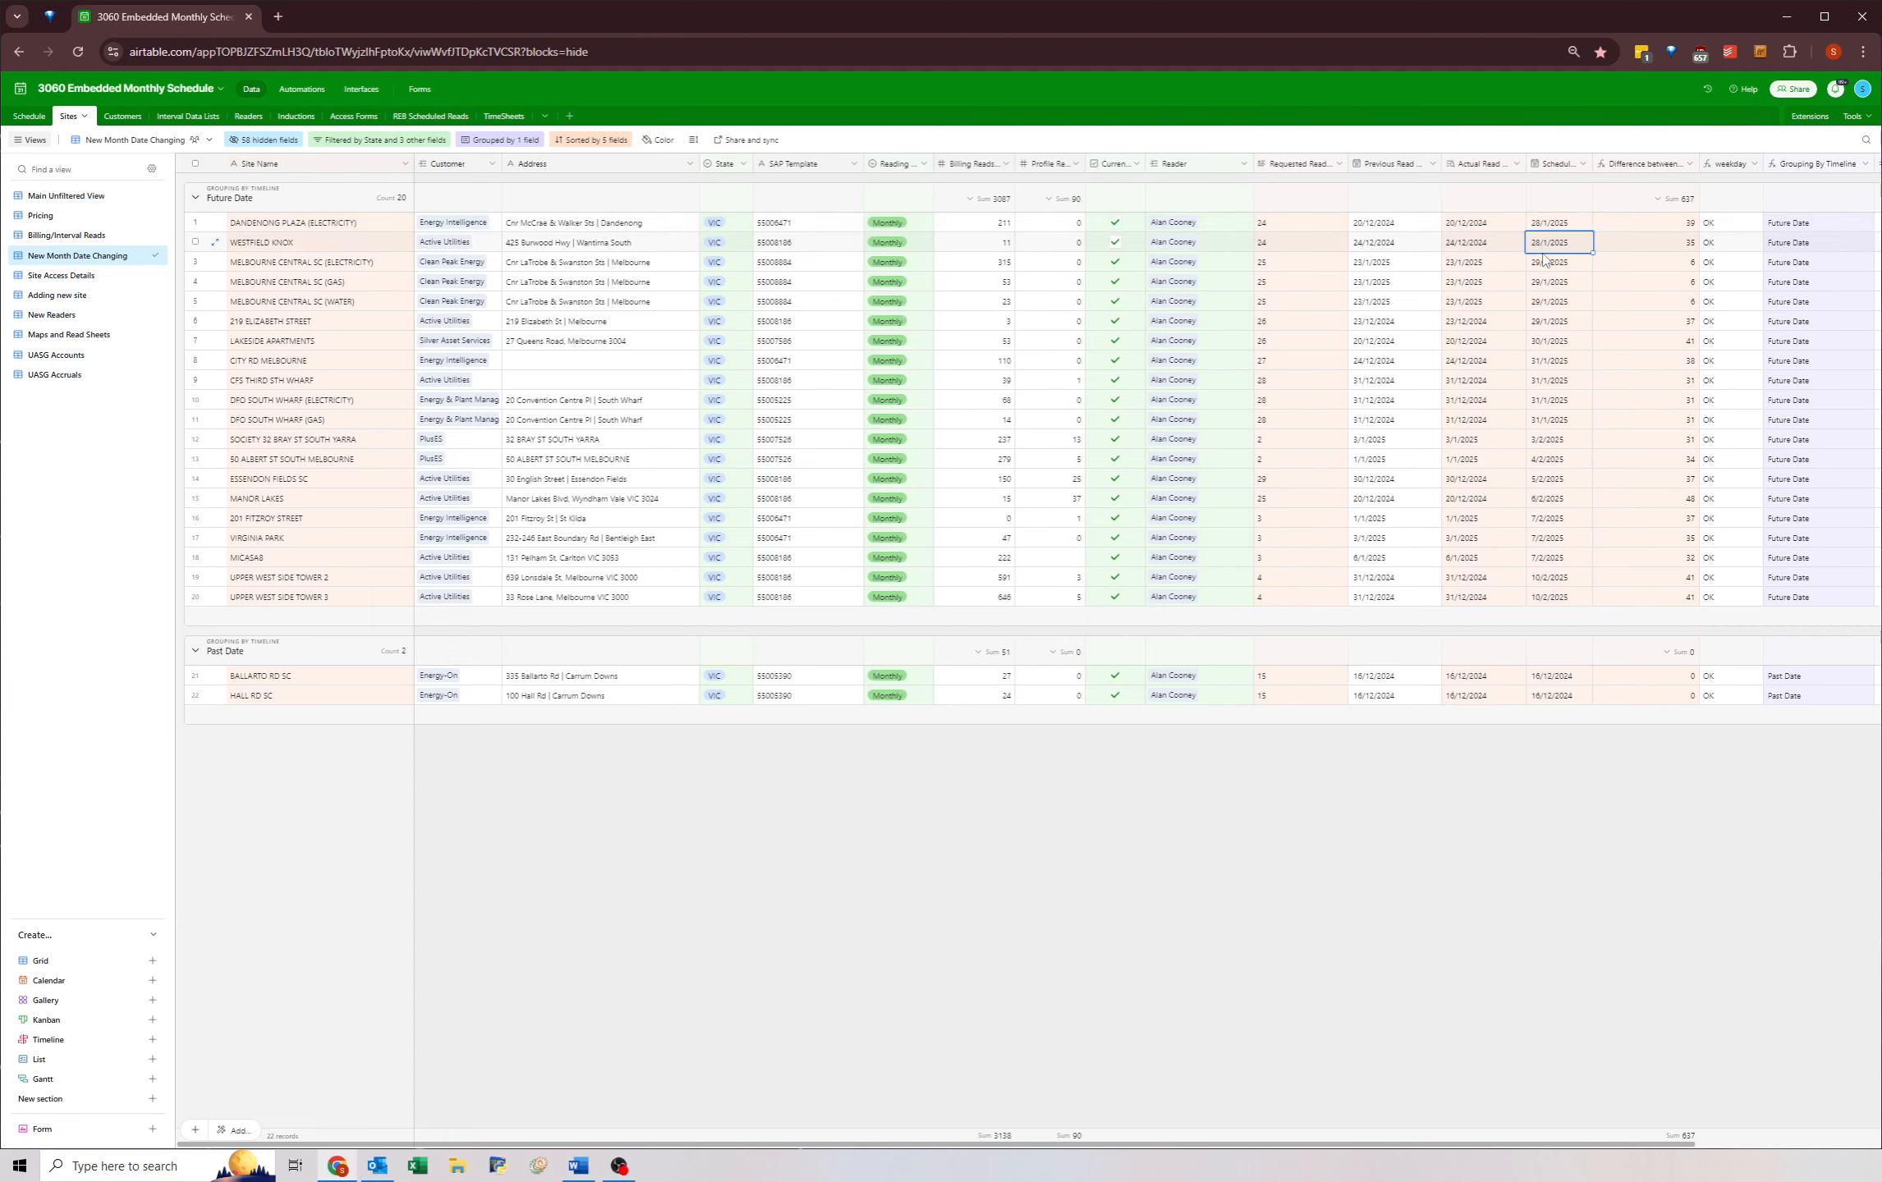
left_click_drag(1544, 268, 1551, 331)
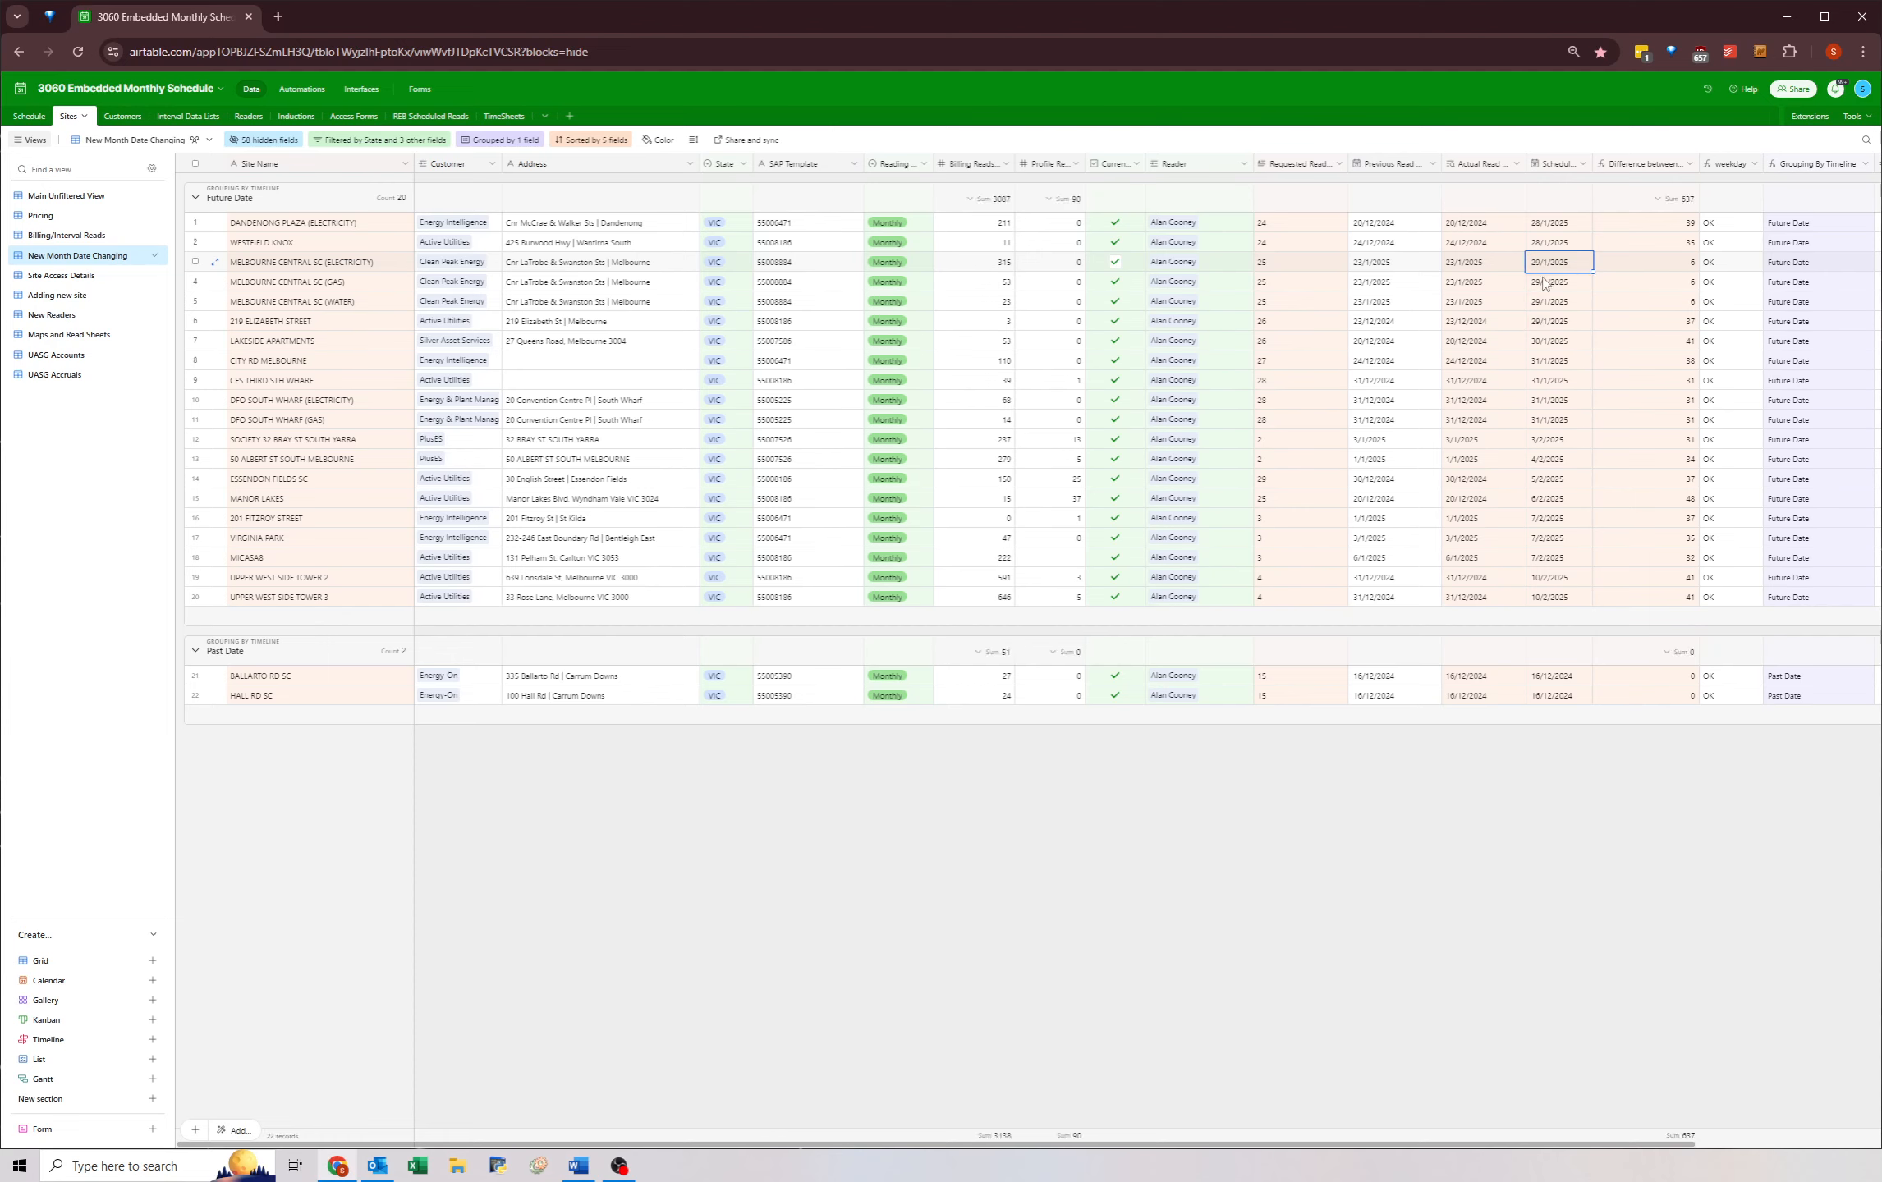
left_click(1543, 346)
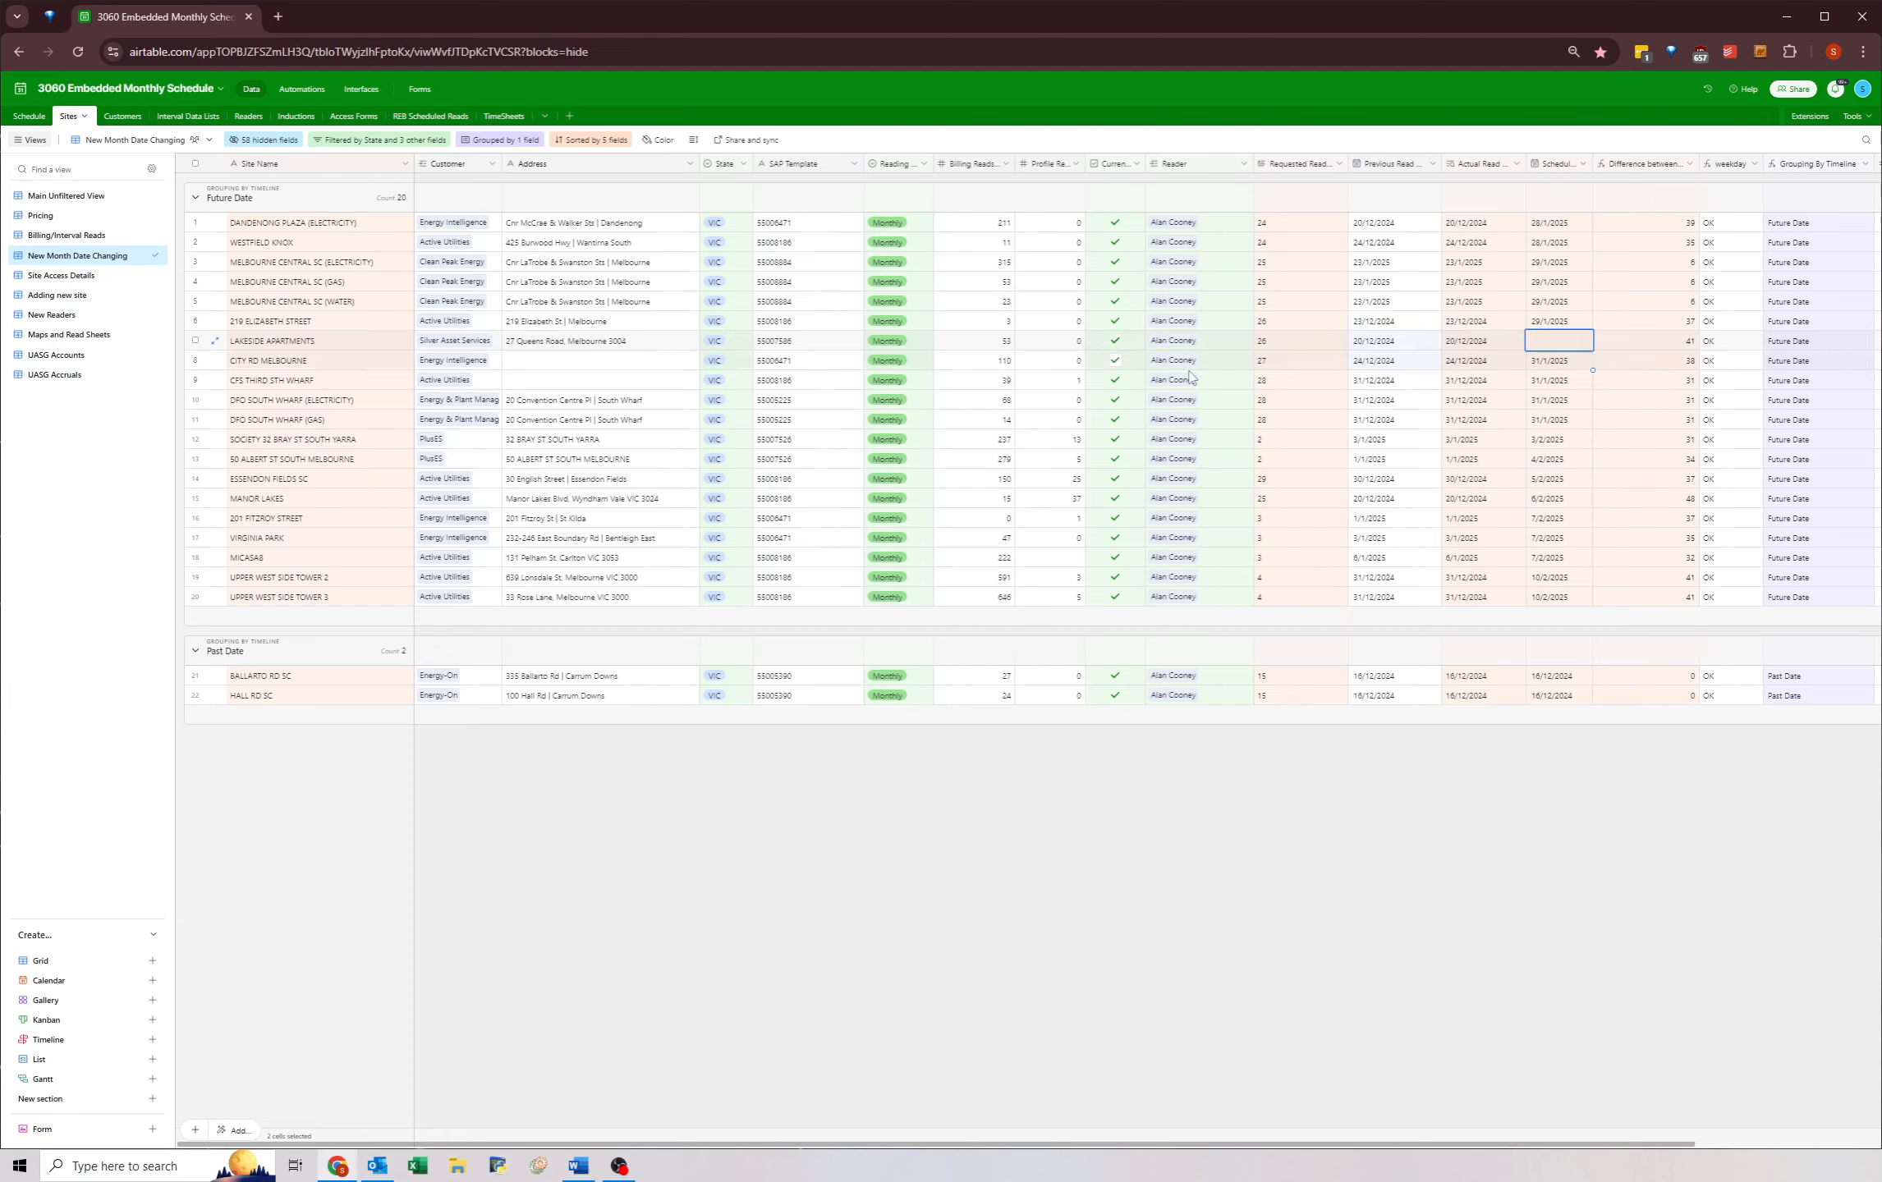
key("Home")
left_click(1551, 329, "shift")
left_click(1562, 342, "shift")
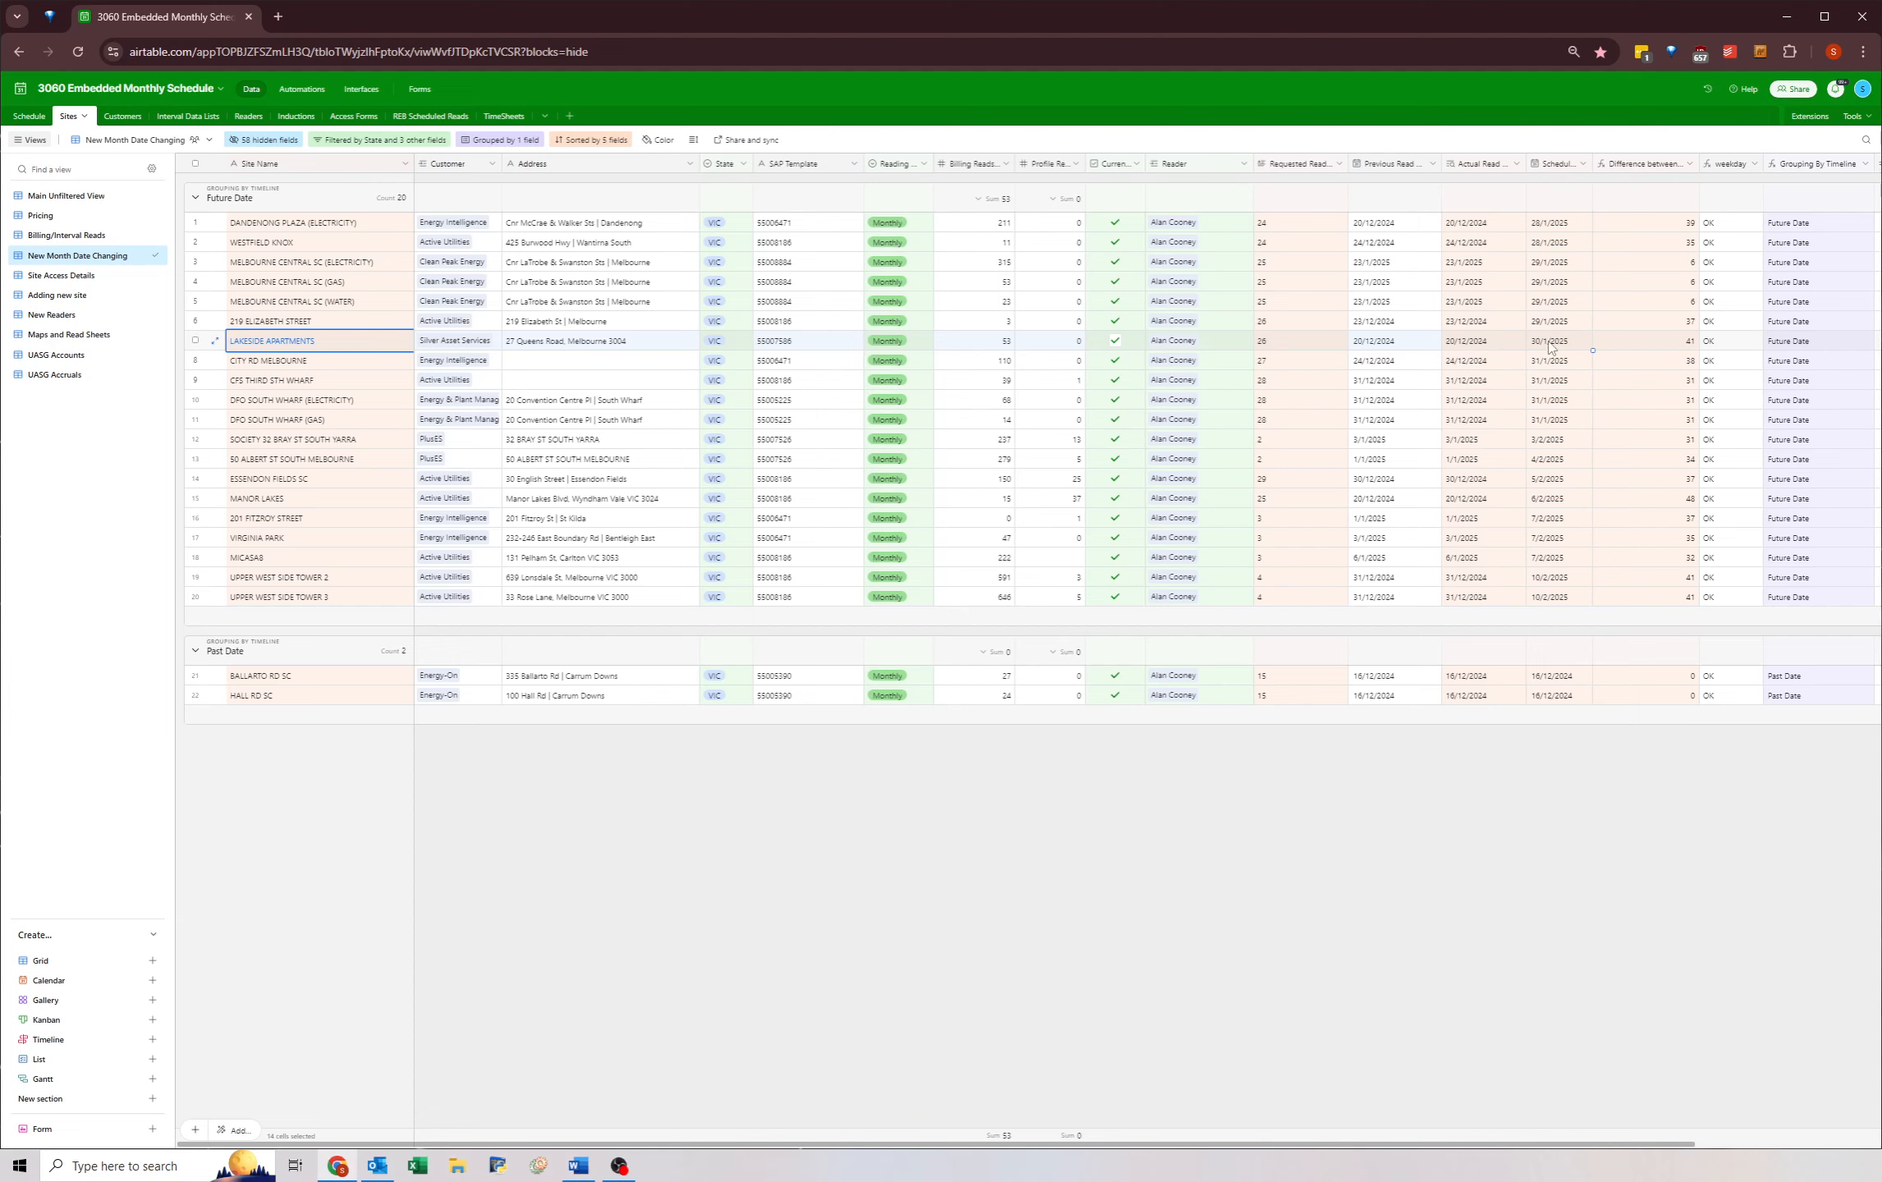
left_click(1544, 366)
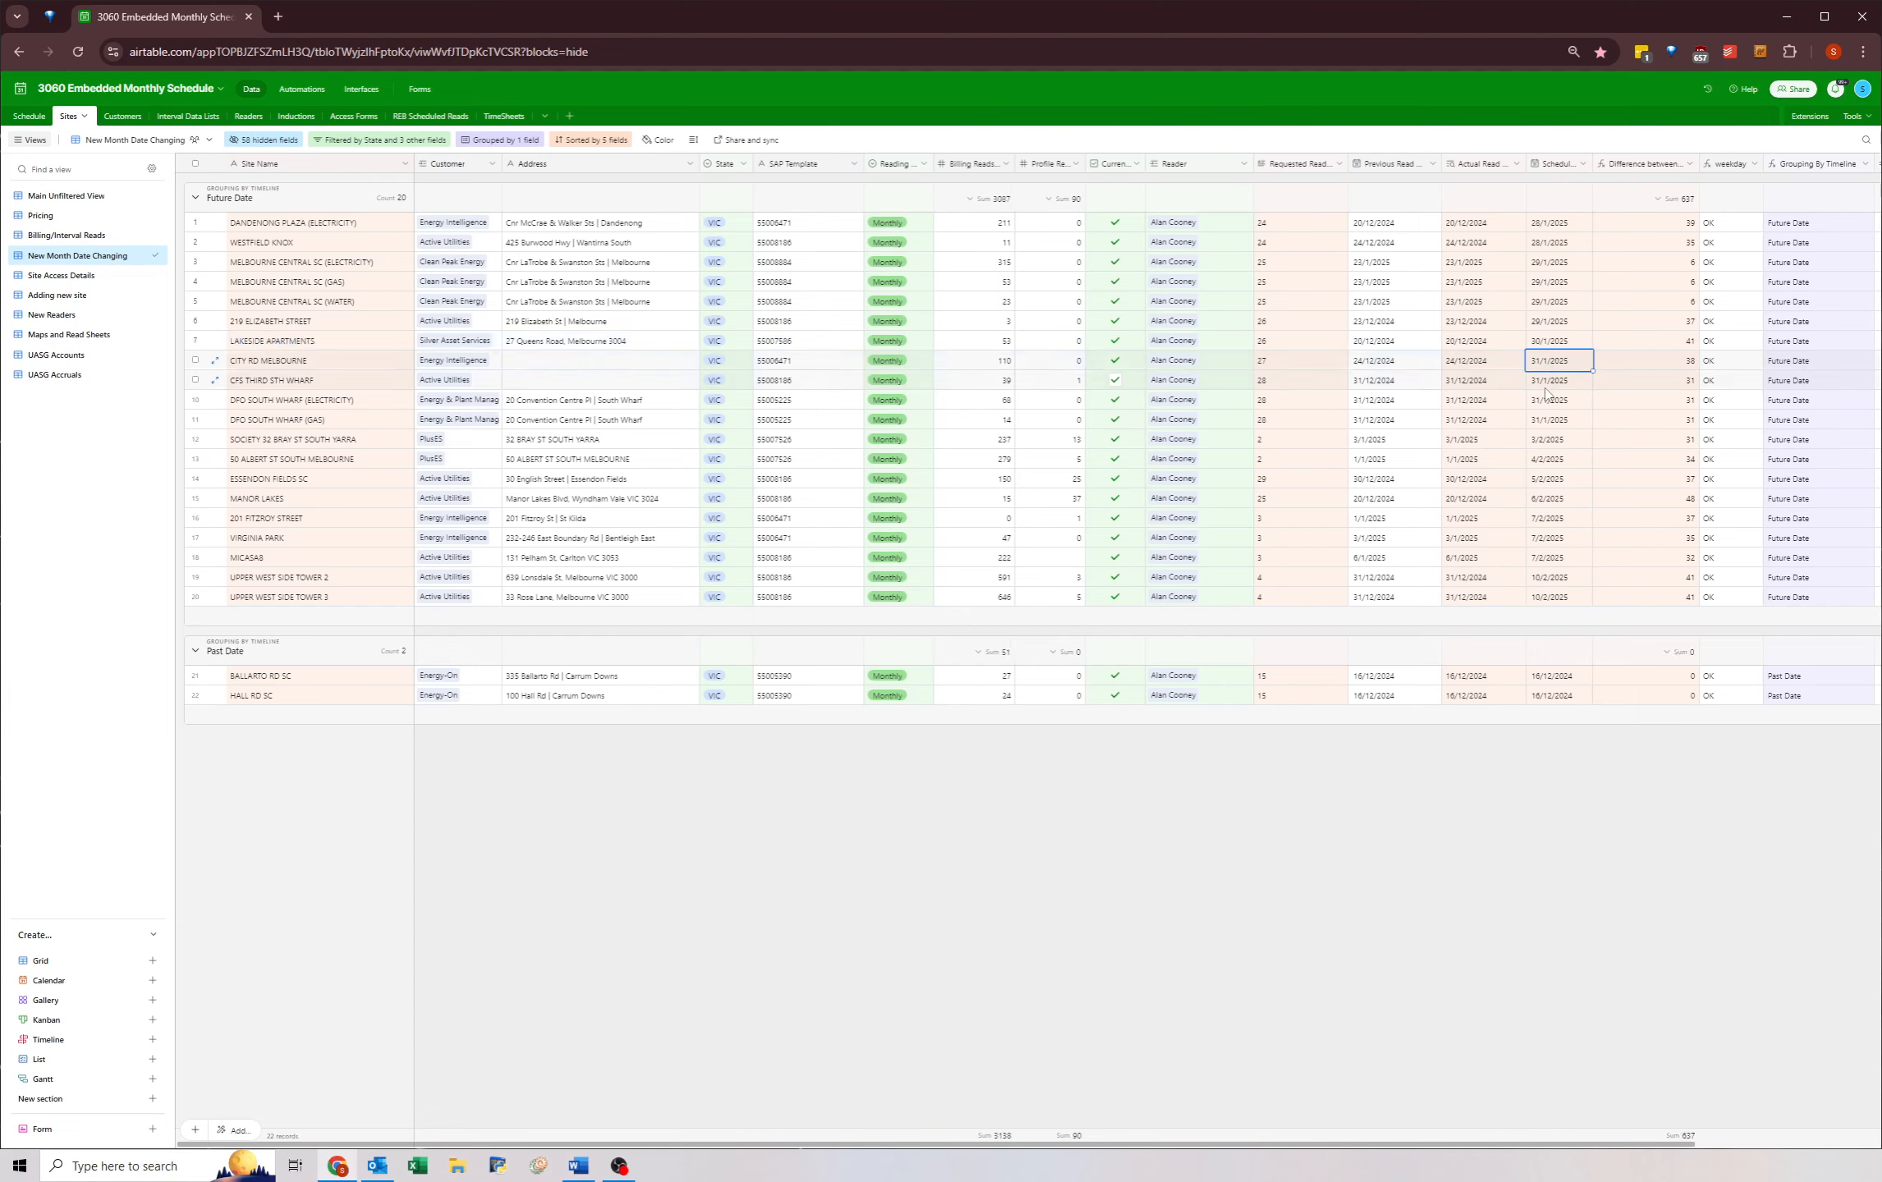
key("Down")
key("Down")
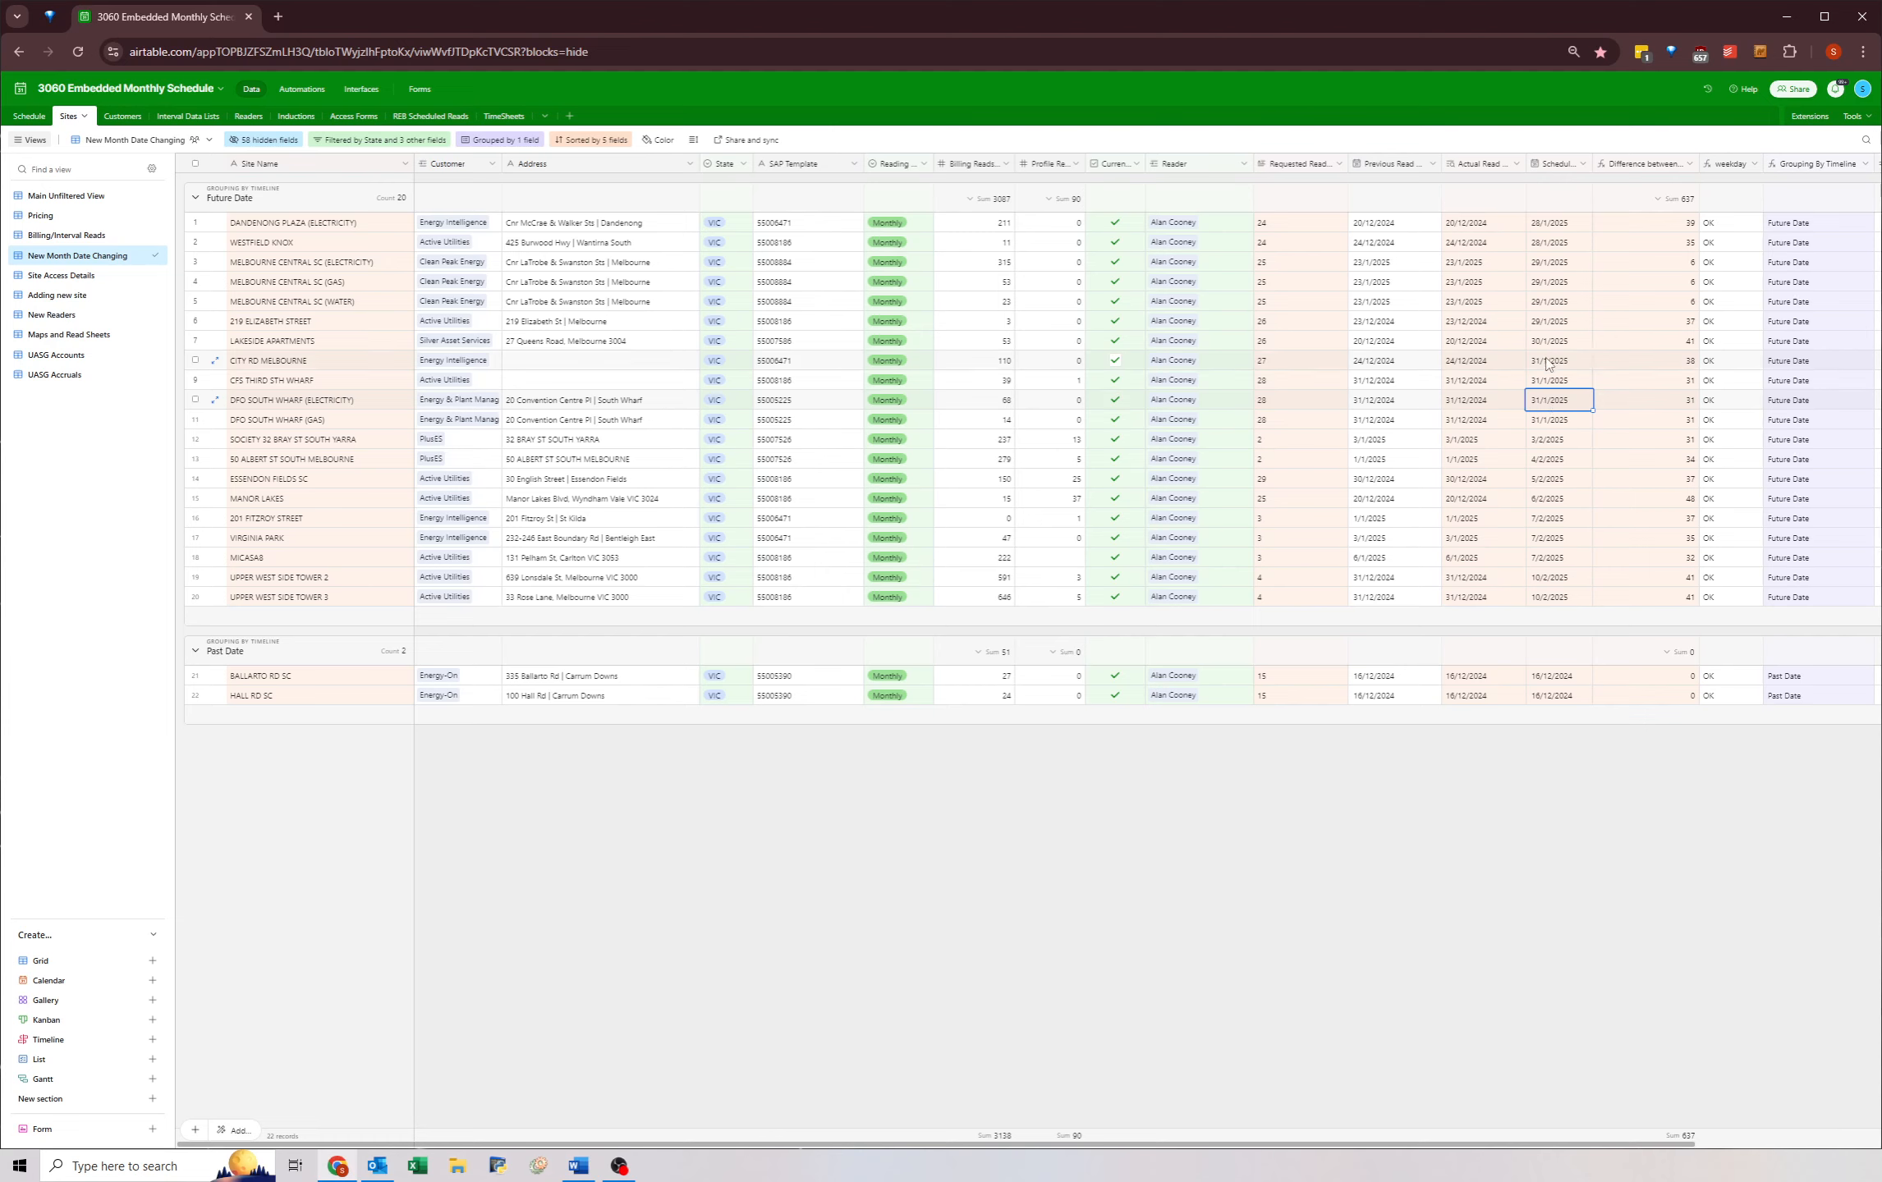
left_click_drag(1546, 367, 1549, 425)
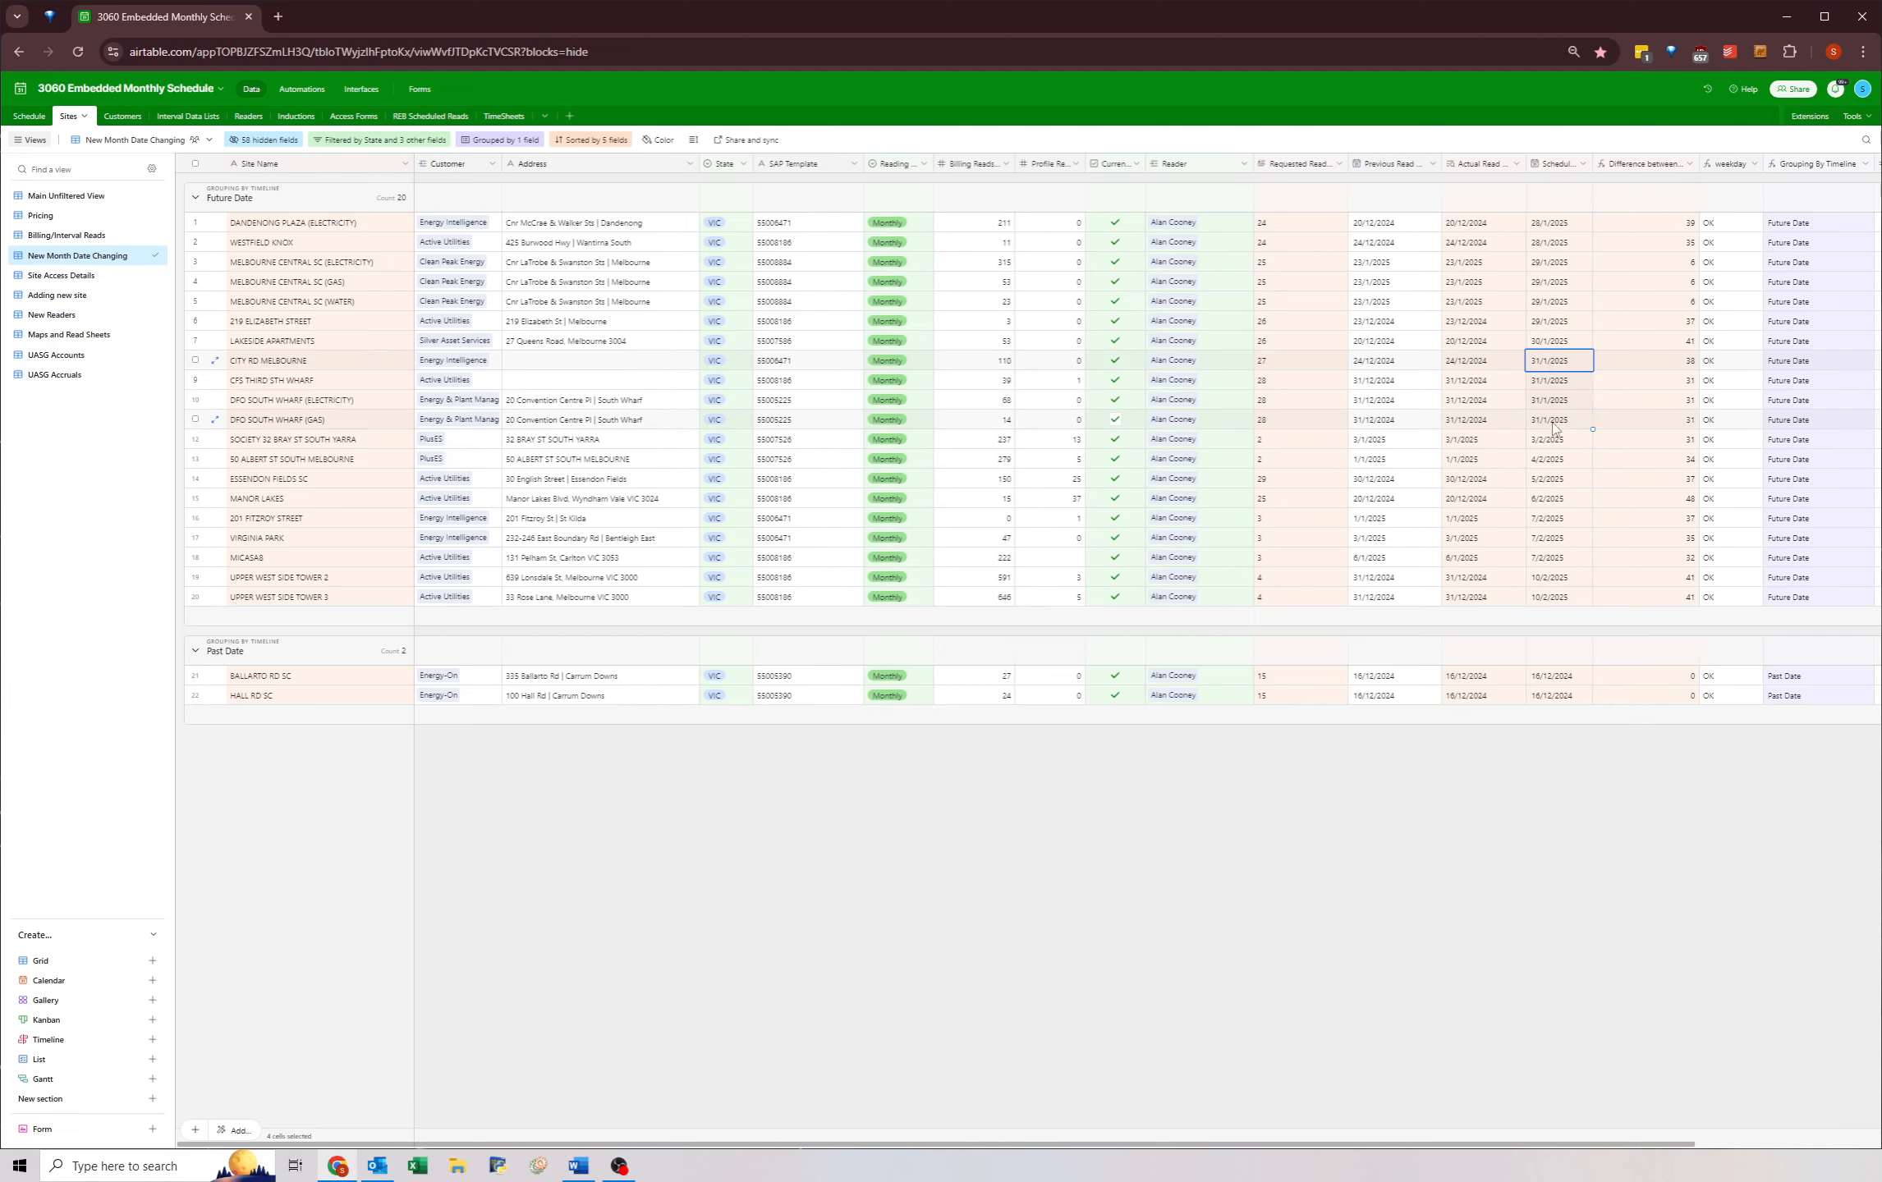
left_click(1549, 420)
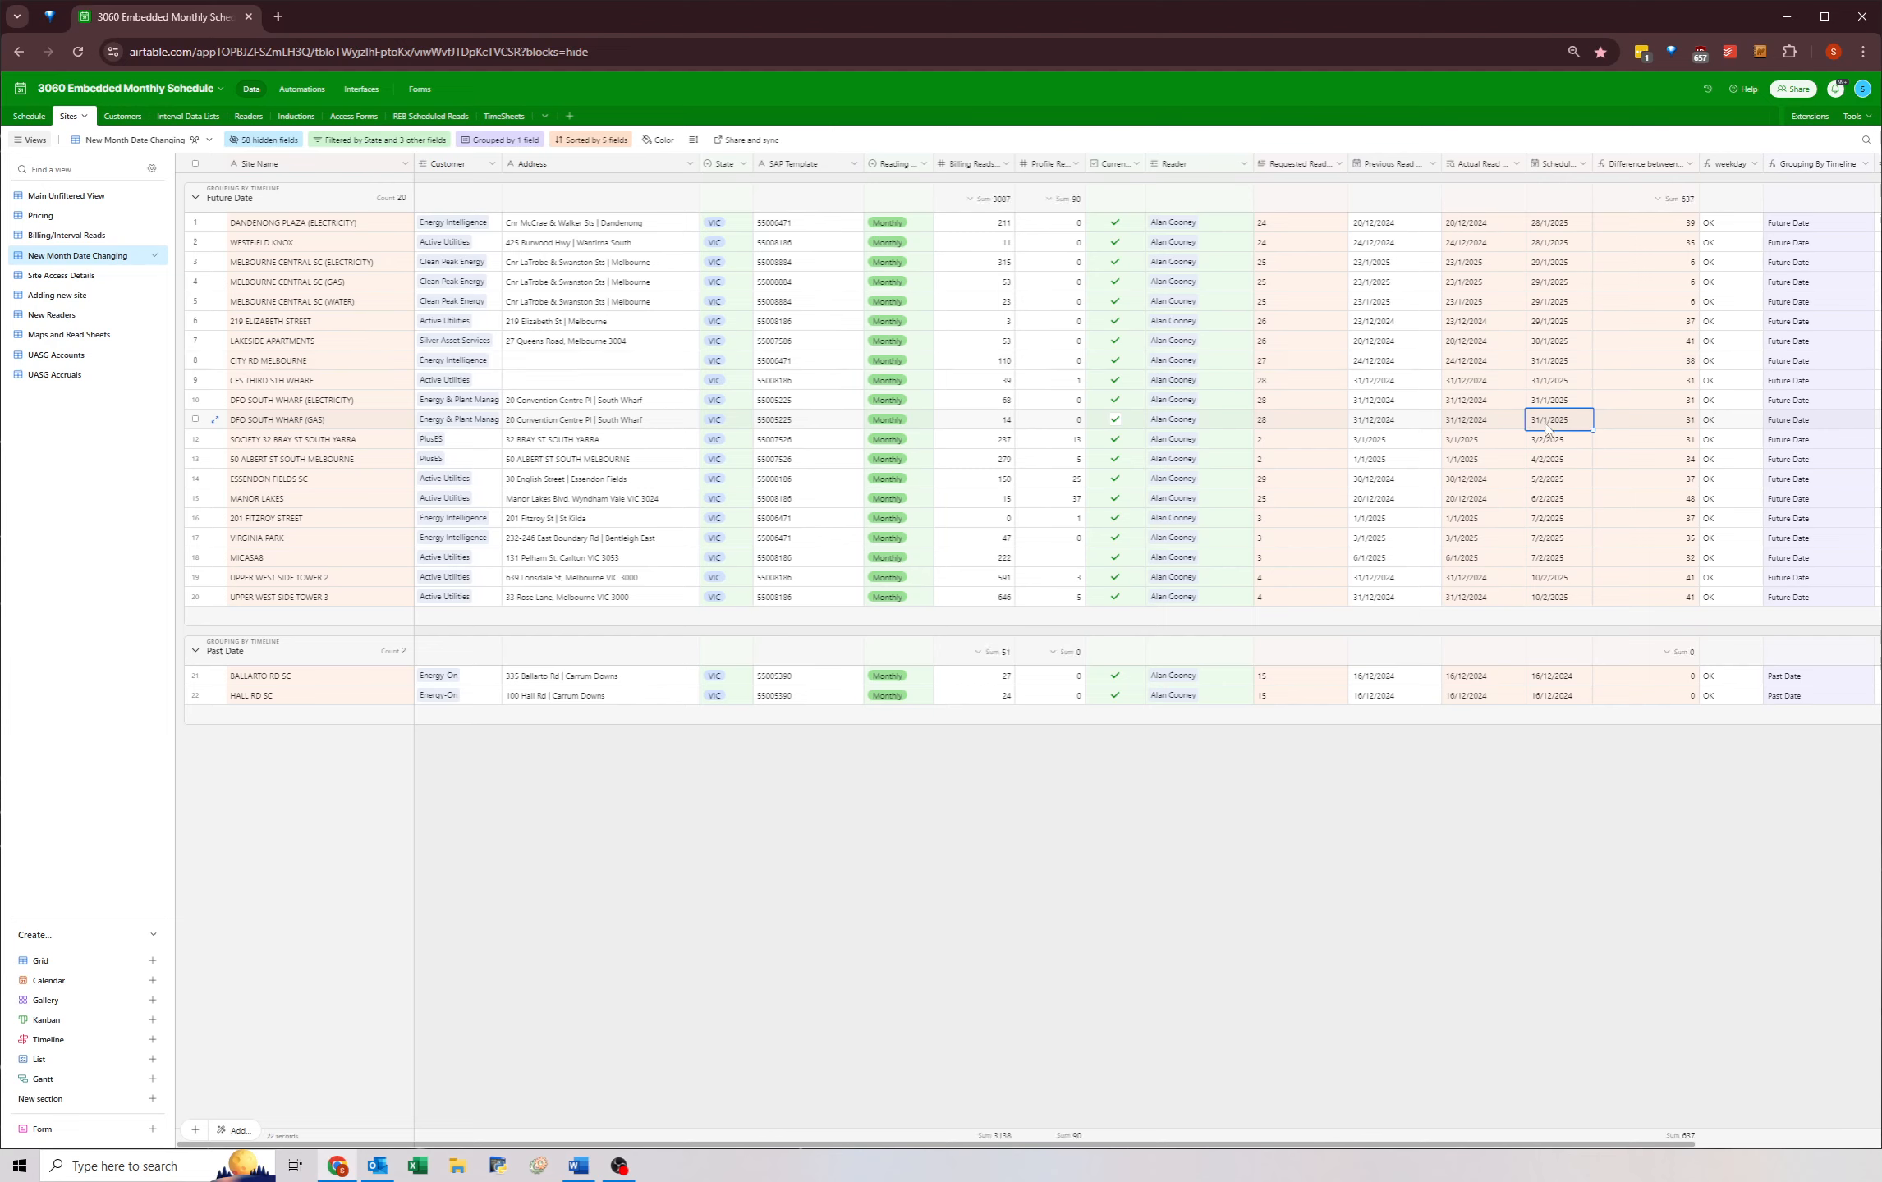
- Review the early February scheduled dates day by day, from Society 32 Bray St South Yarra through the Micasa site
left_click(1544, 443)
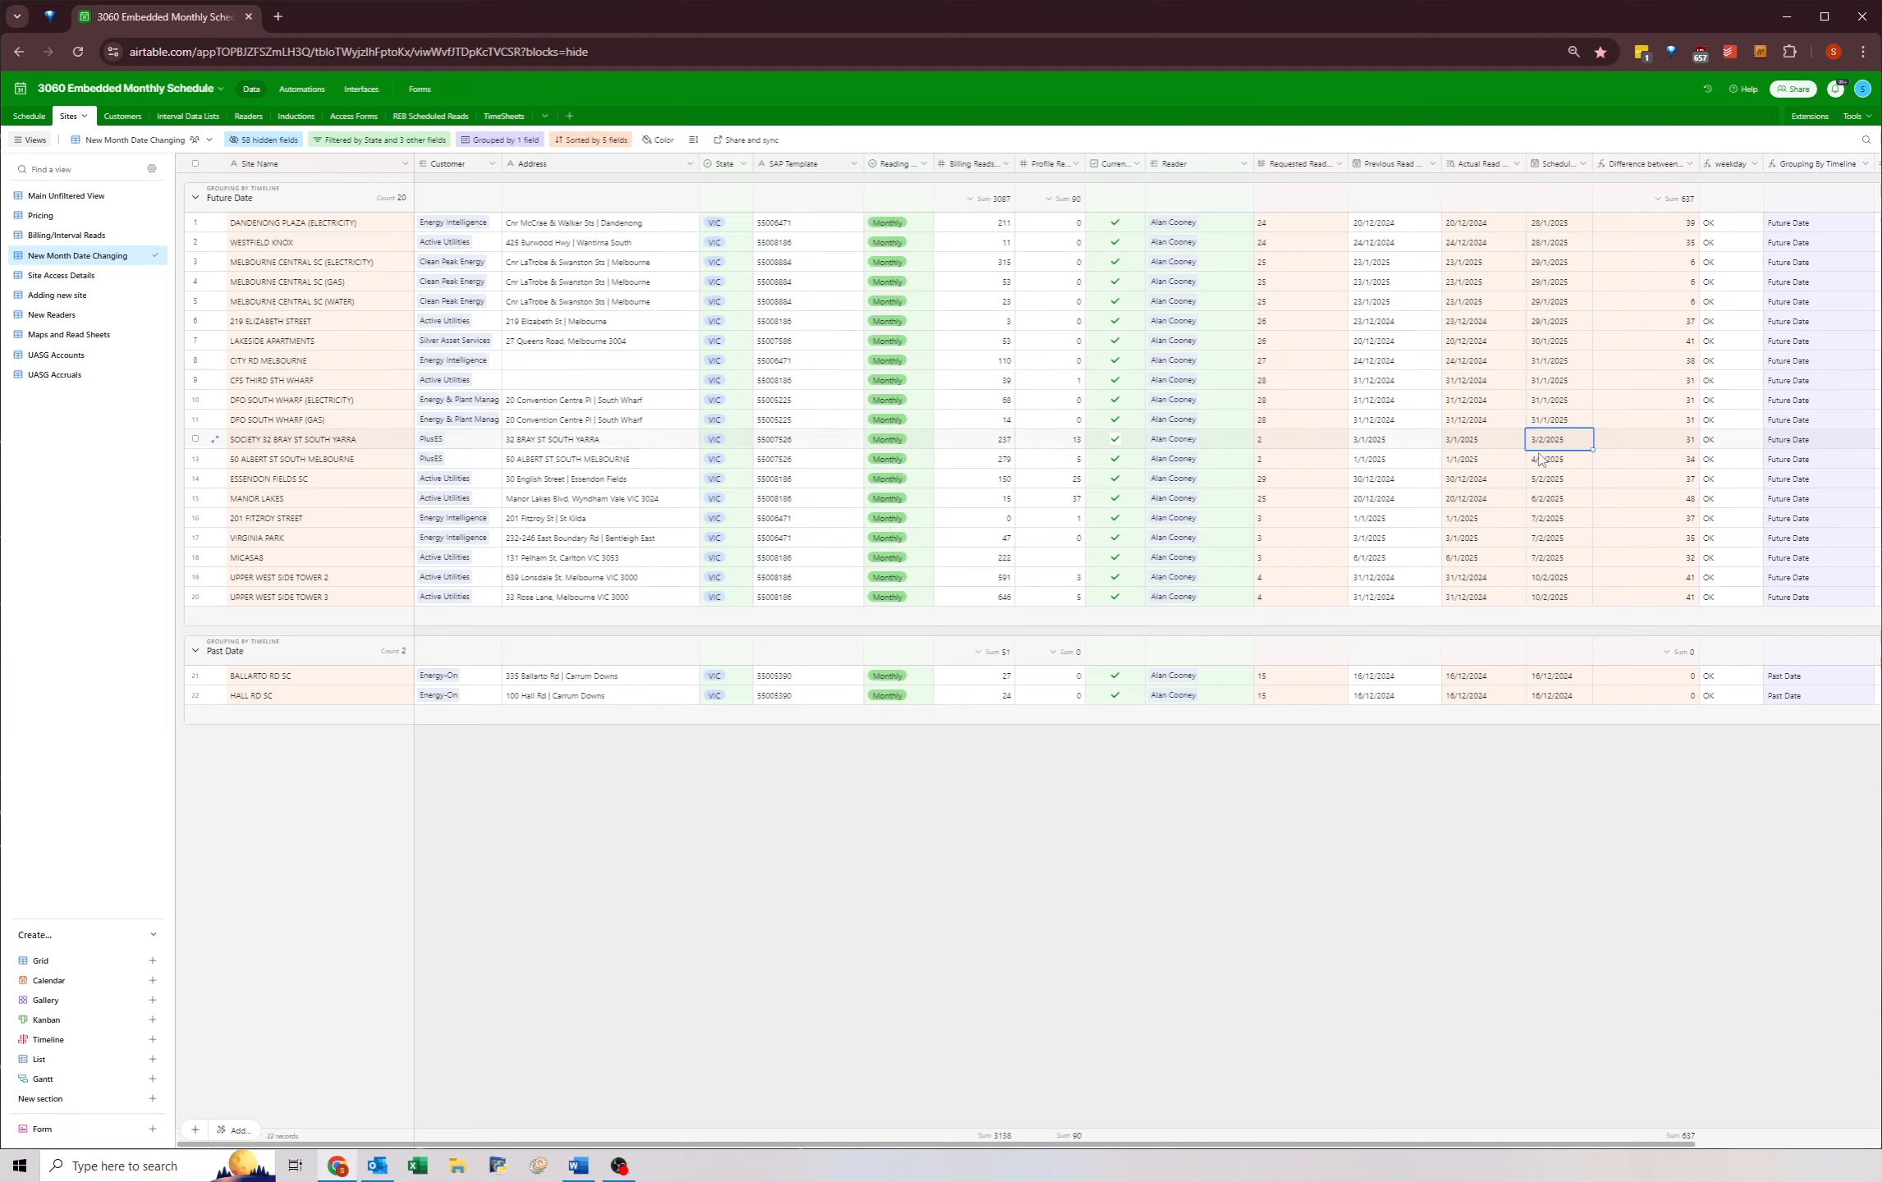
left_click(1541, 462)
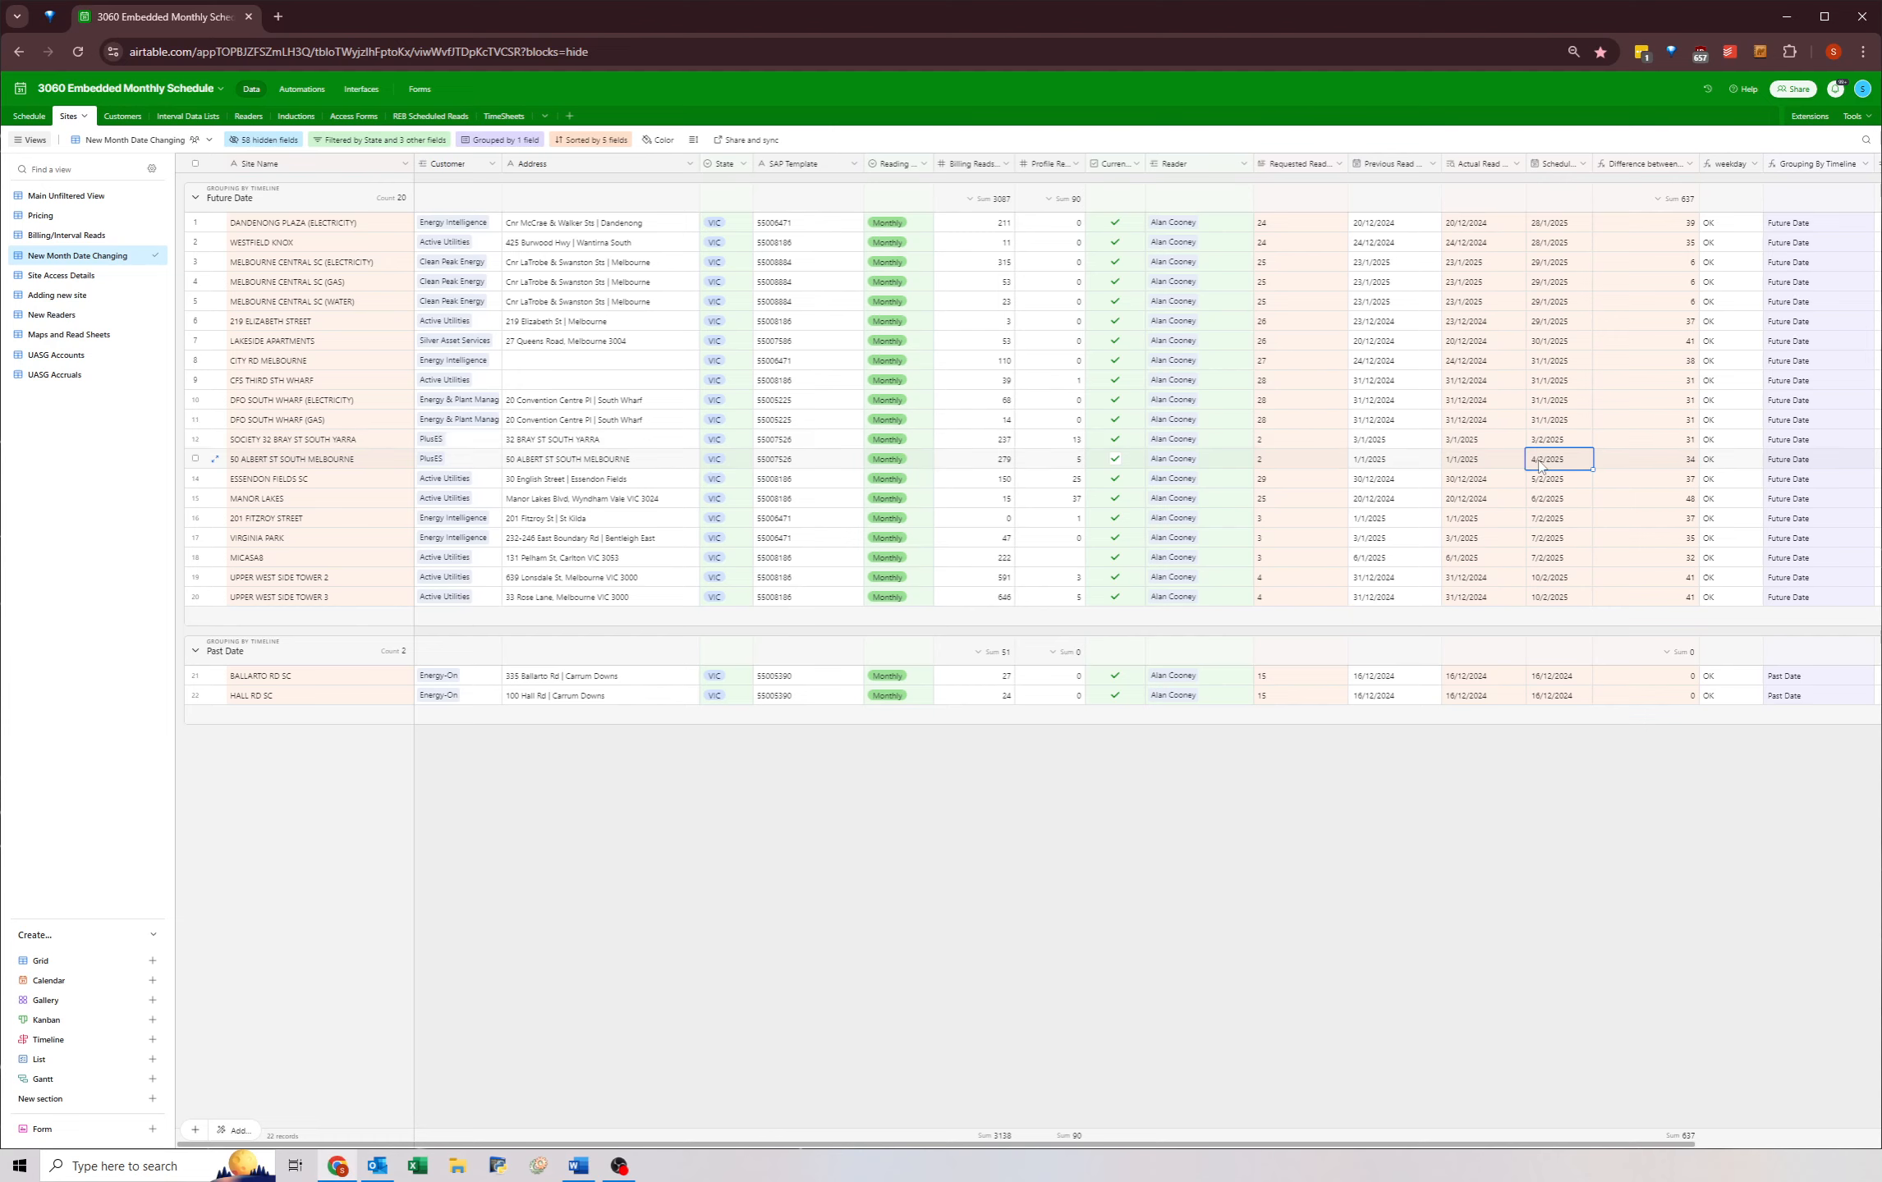
left_click(1540, 442)
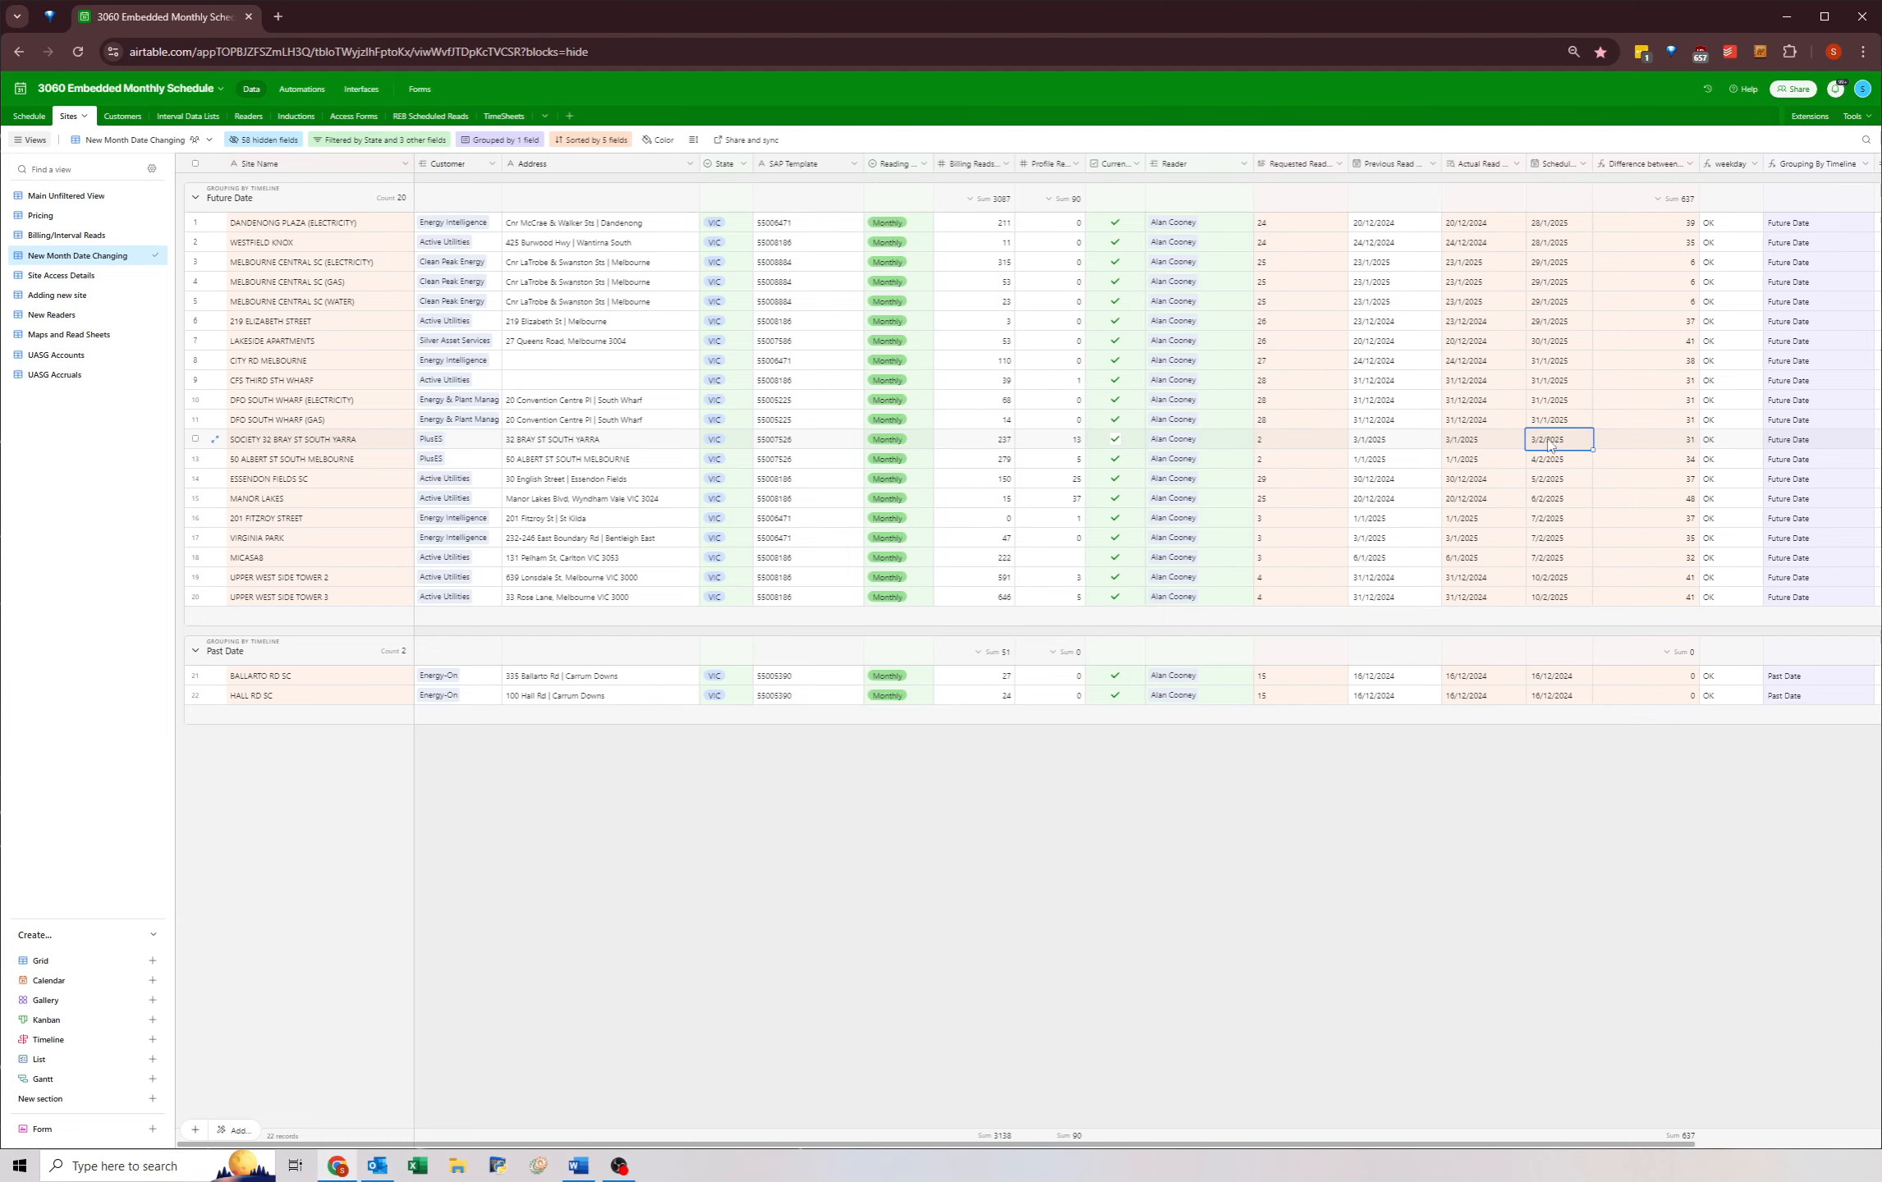
left_click(1550, 462)
left_click(1544, 443)
left_click(1552, 483)
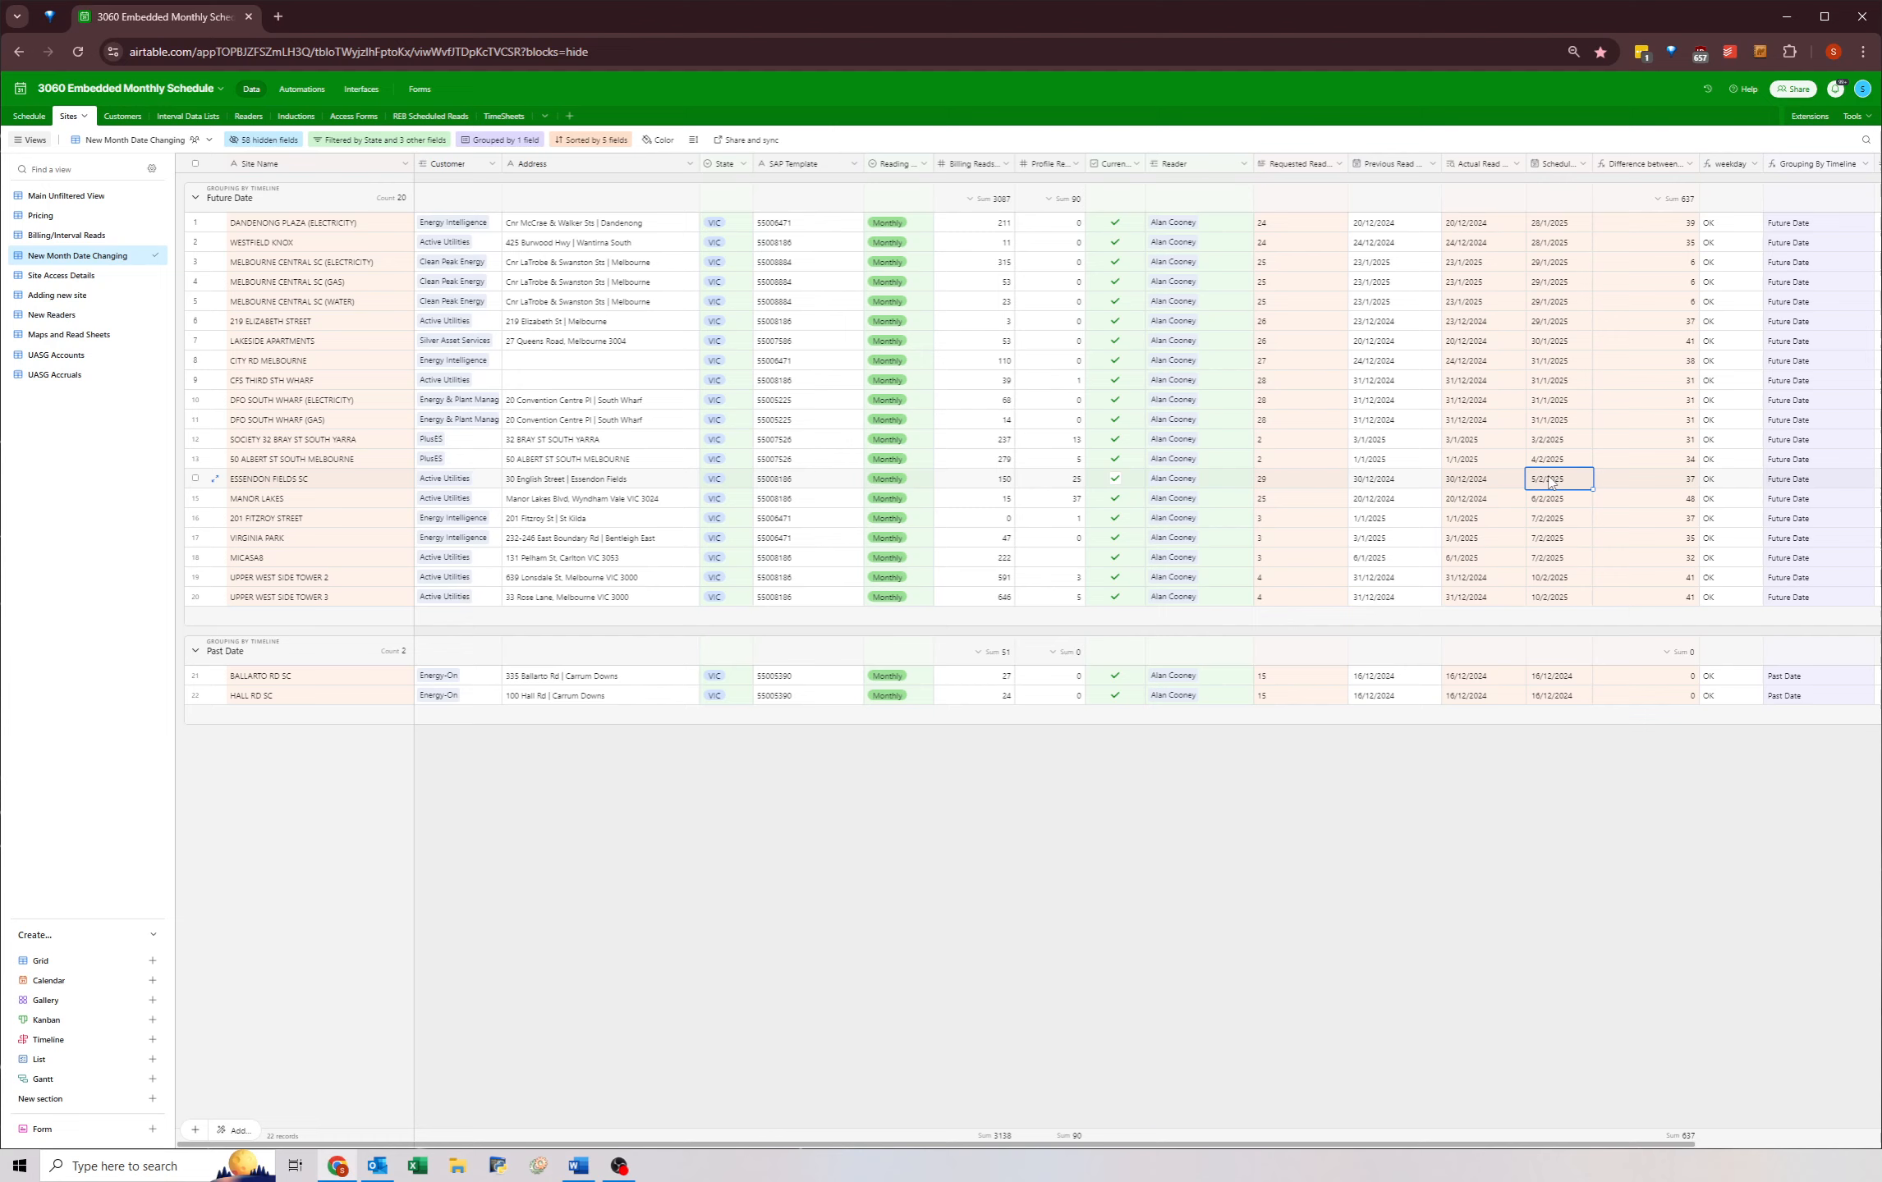
left_click(1544, 500)
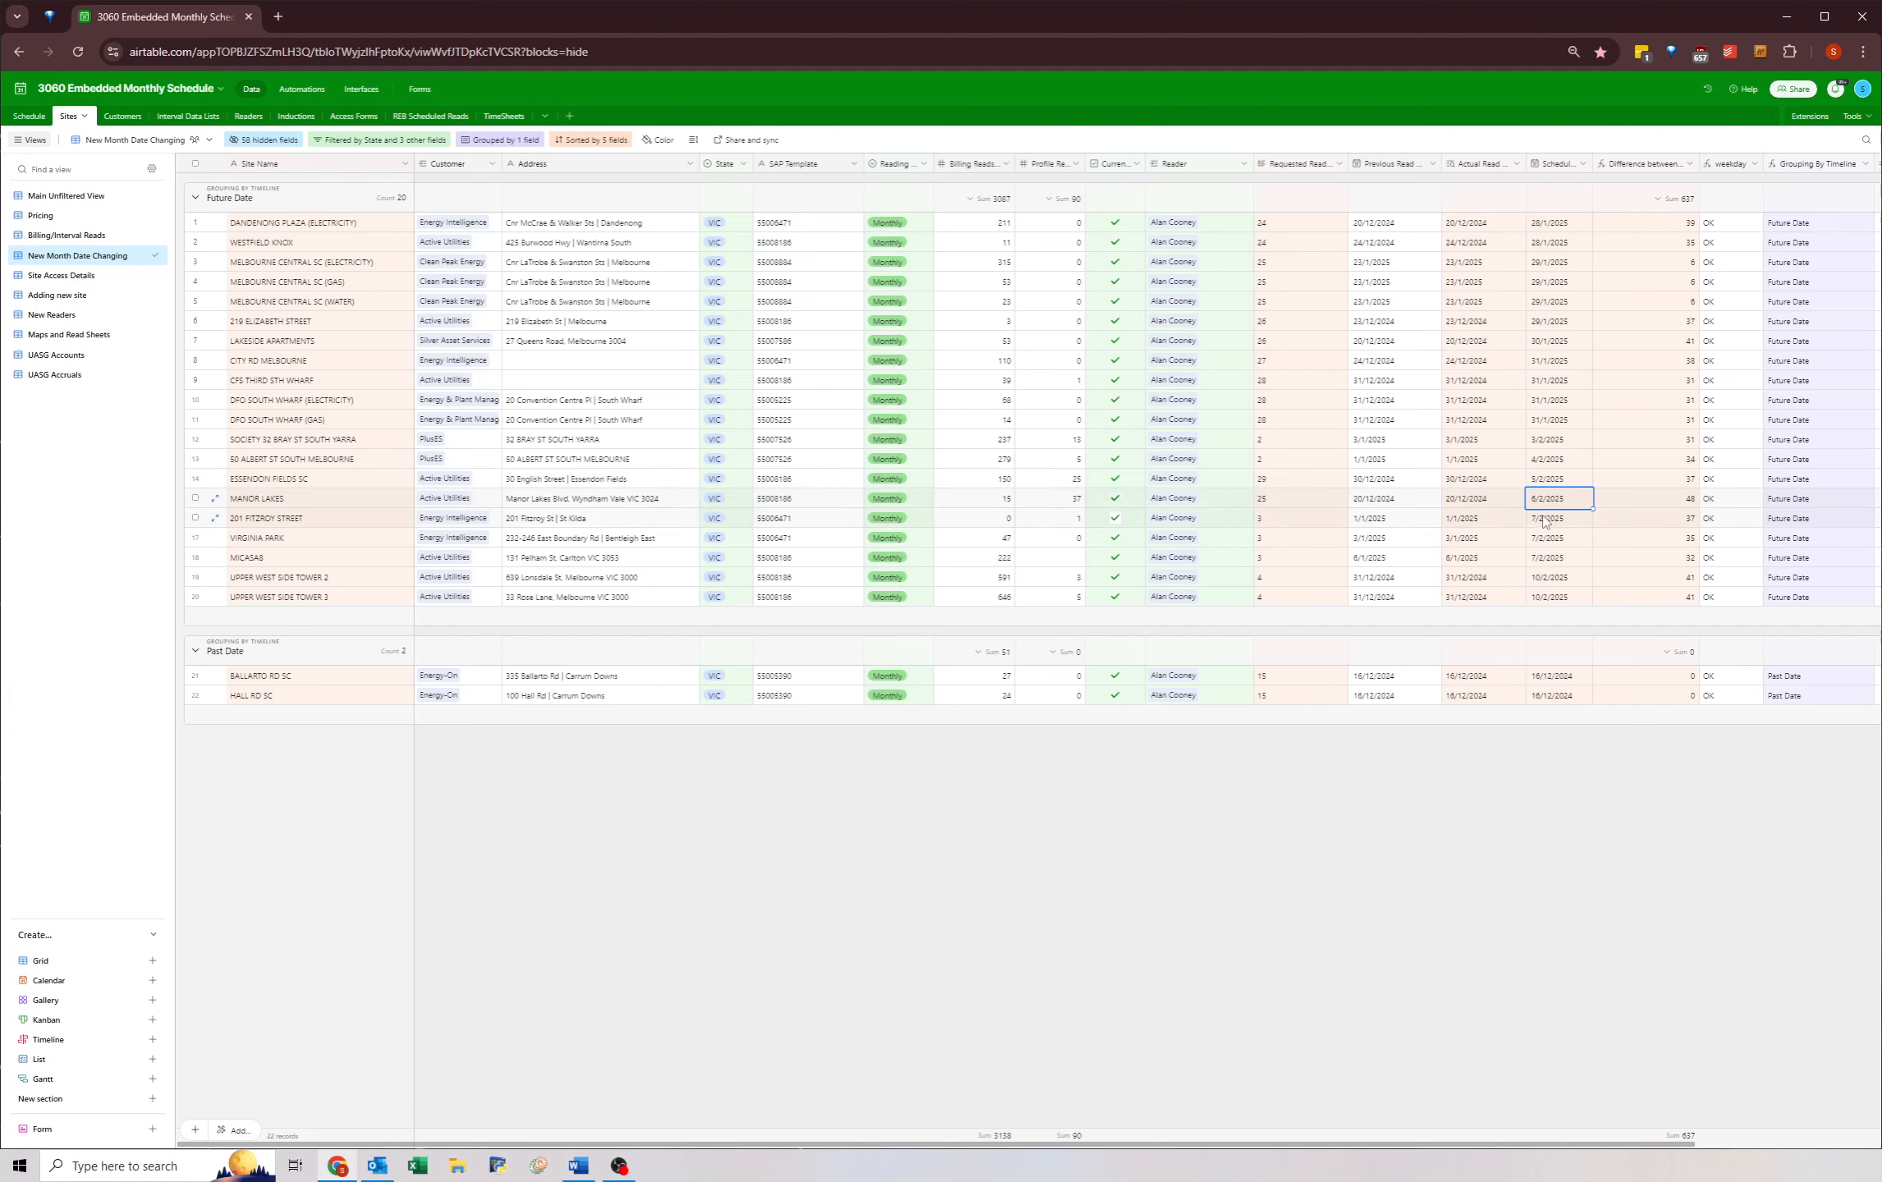
left_click_drag(1545, 524, 1548, 563)
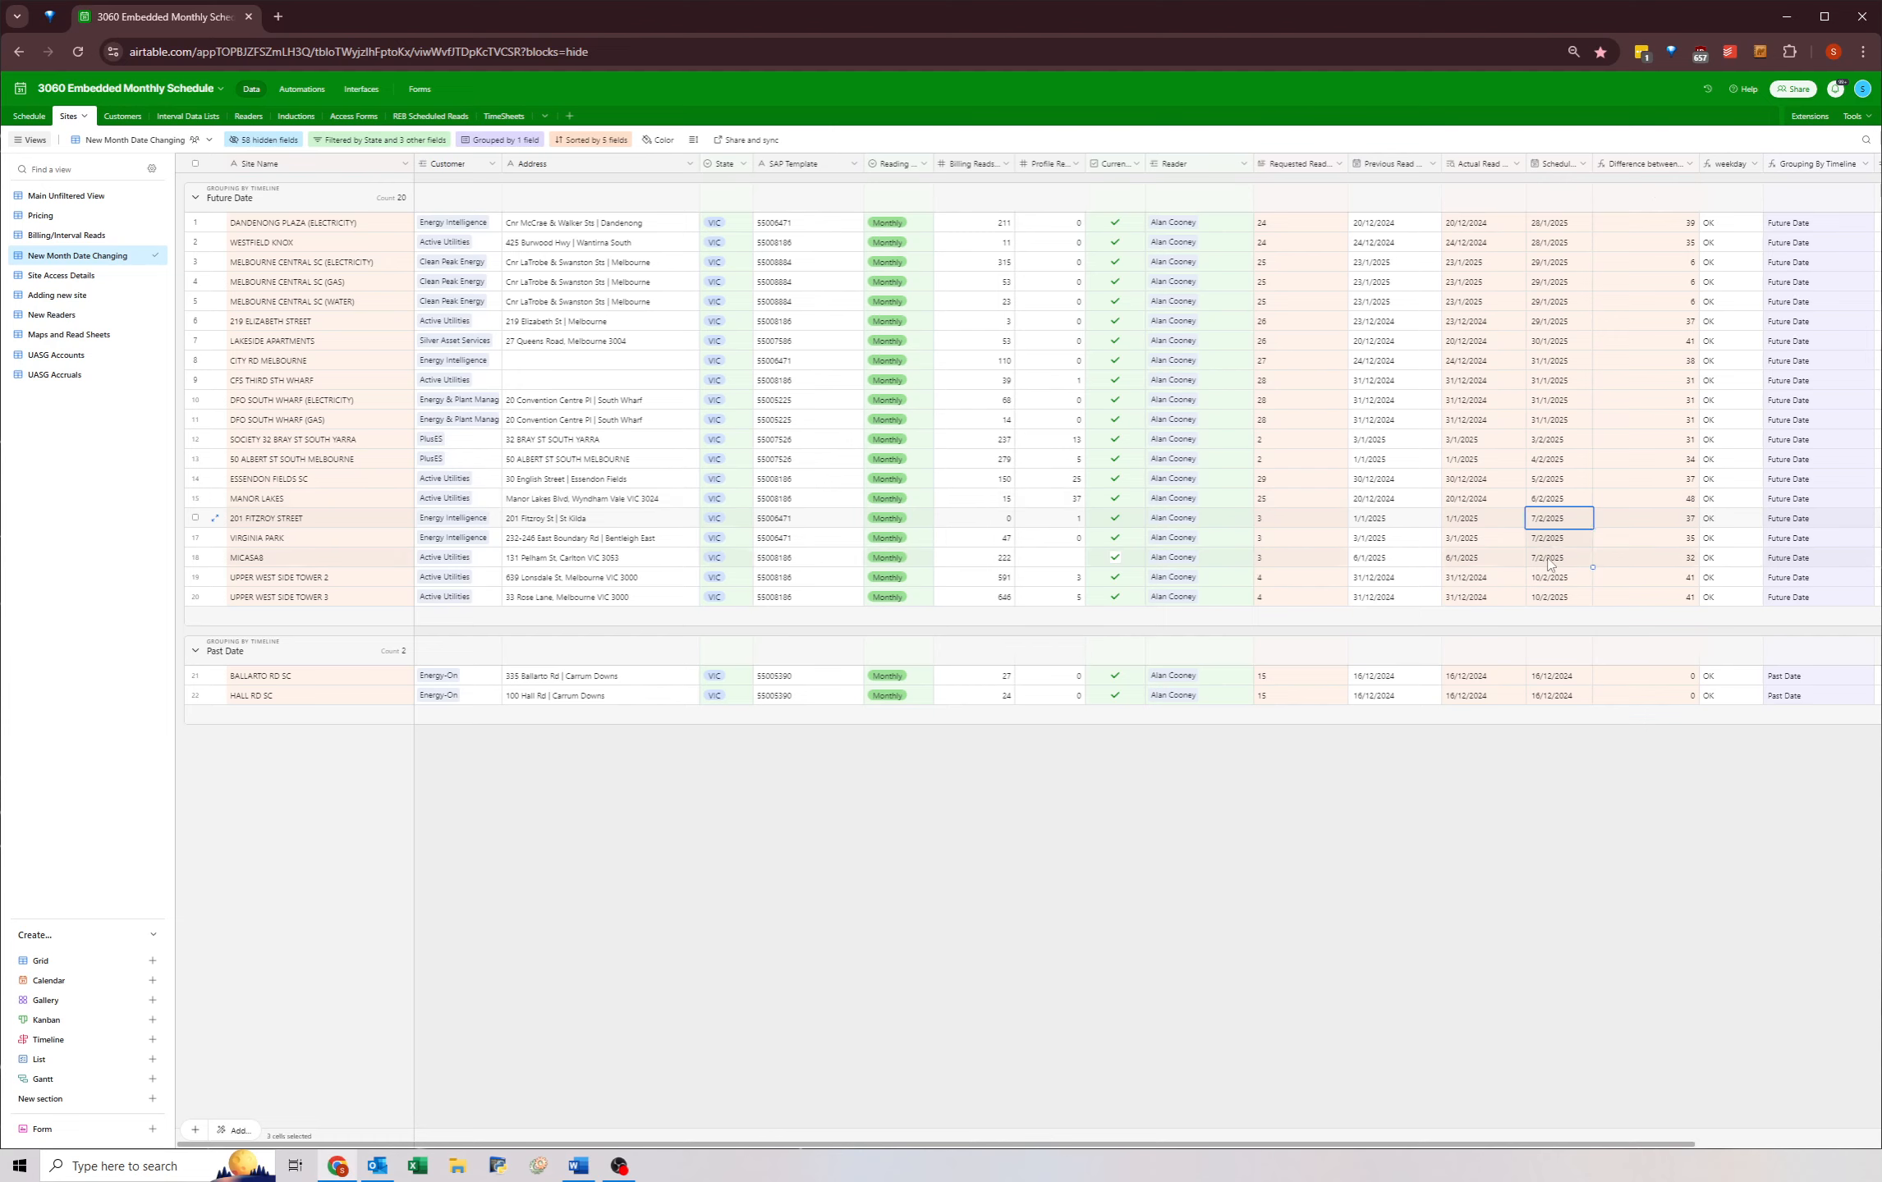
double_click(1547, 519)
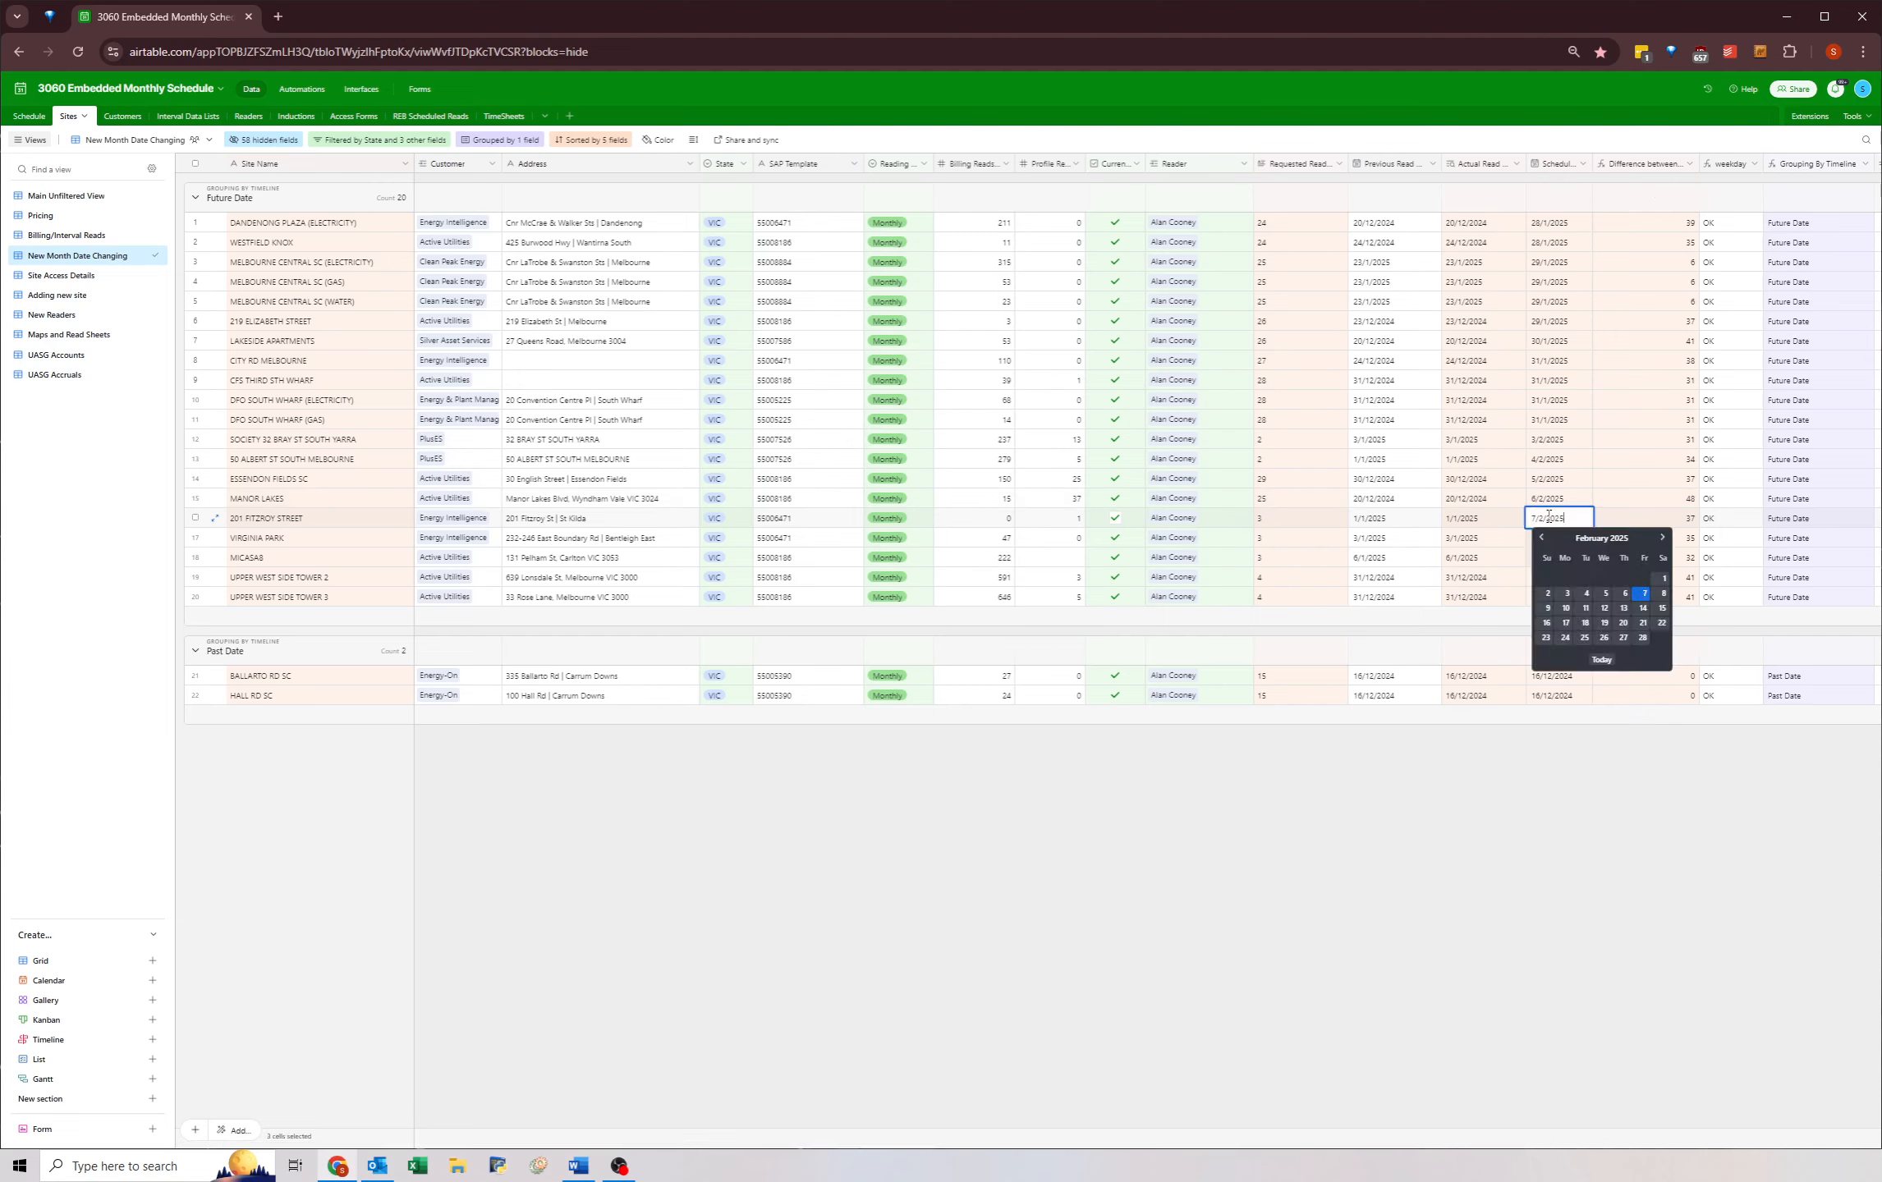
left_click(1456, 802)
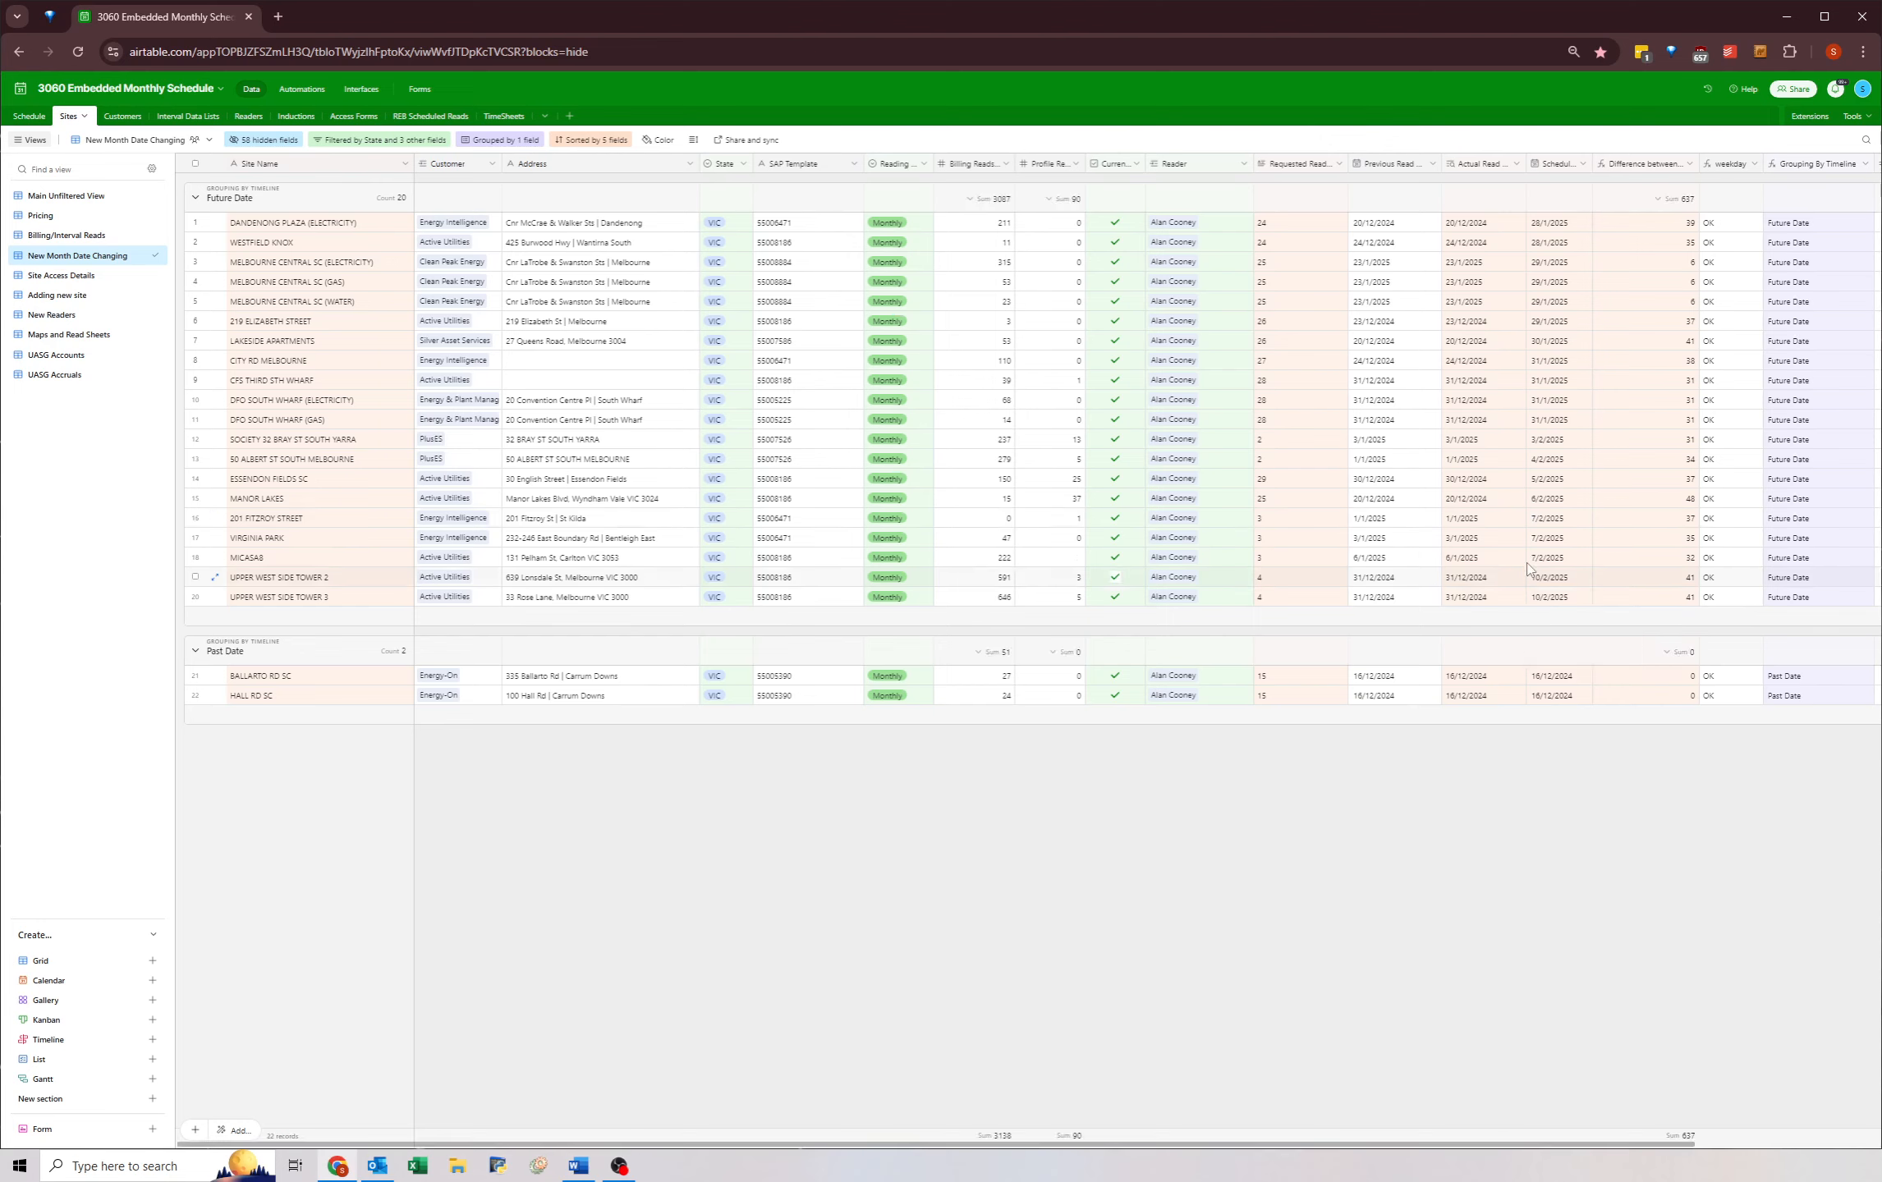
double_click(1548, 520)
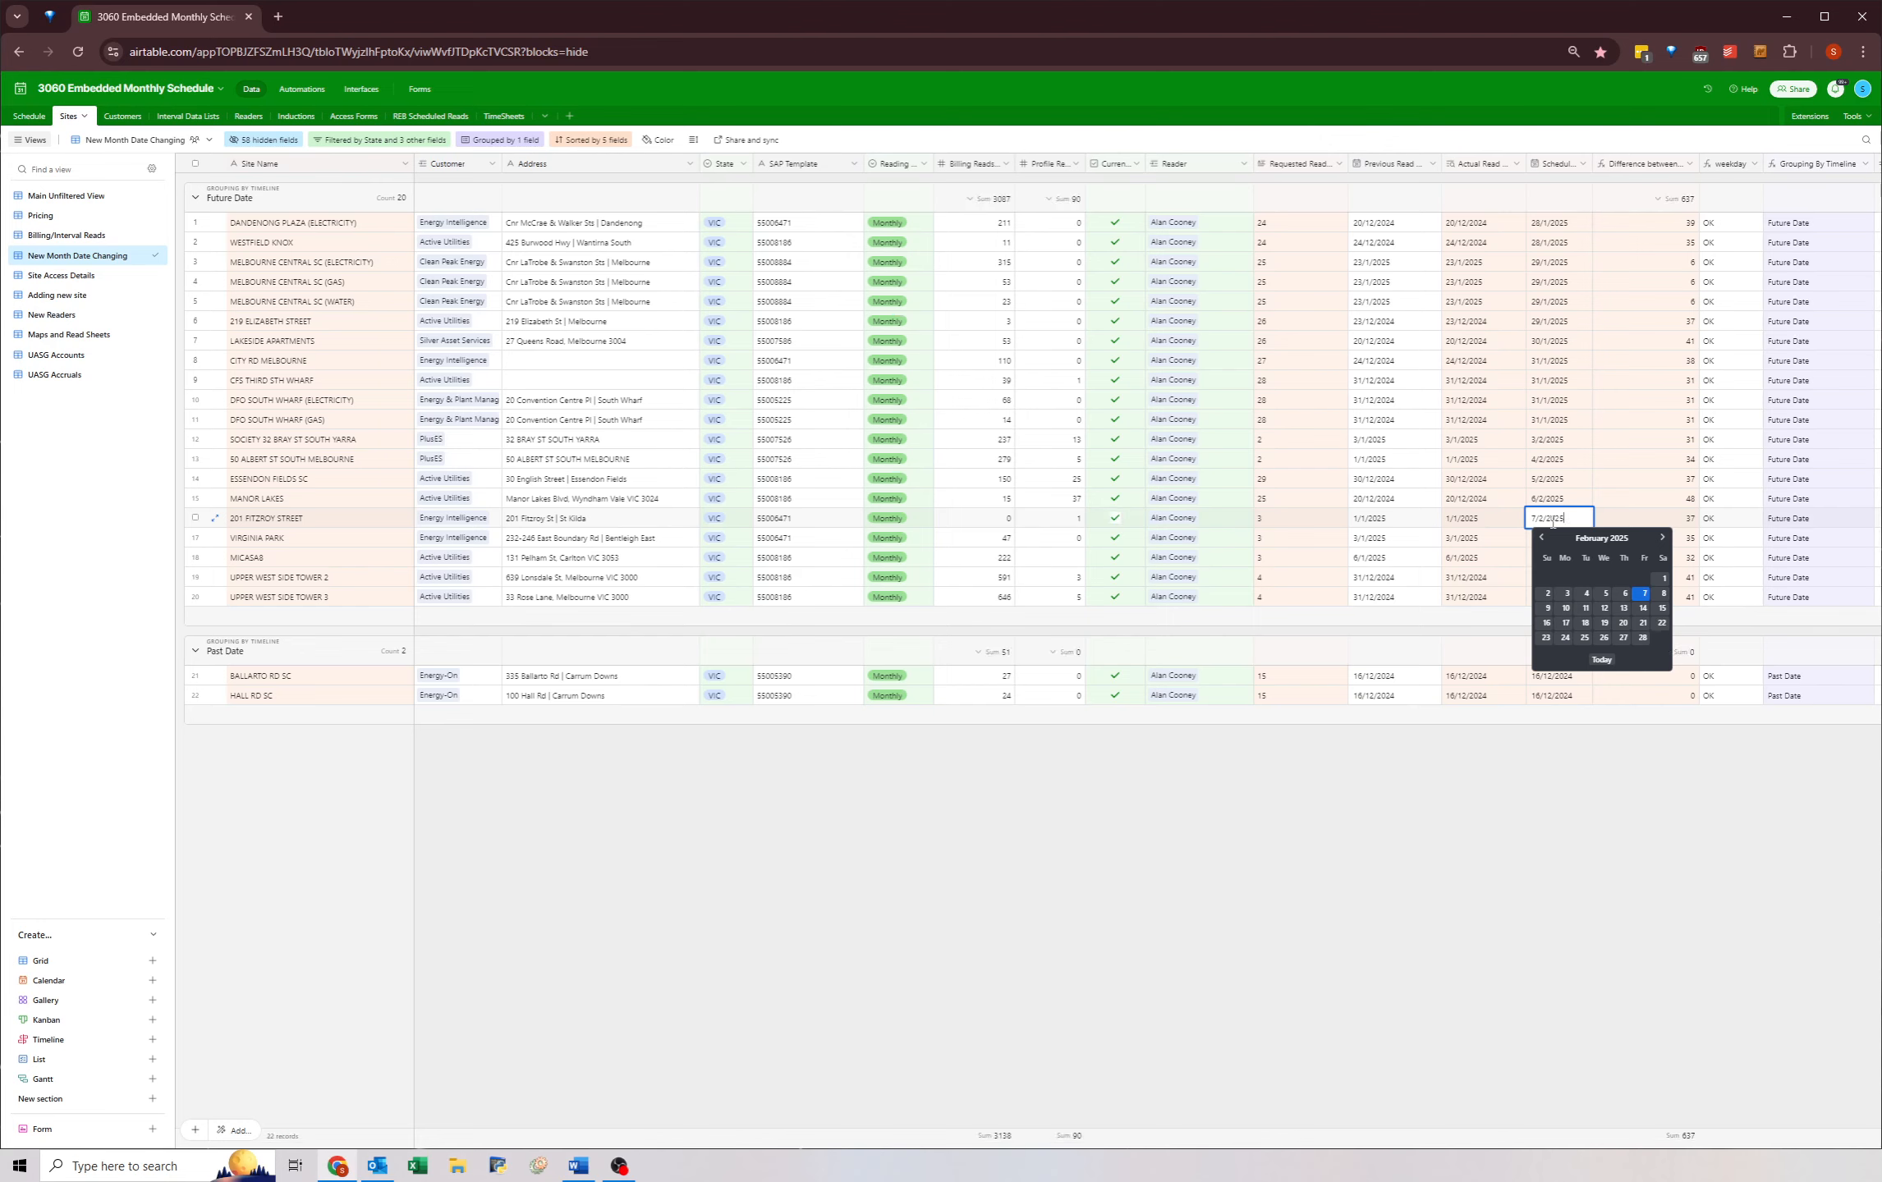
left_click(1624, 594)
key("ctrl+c")
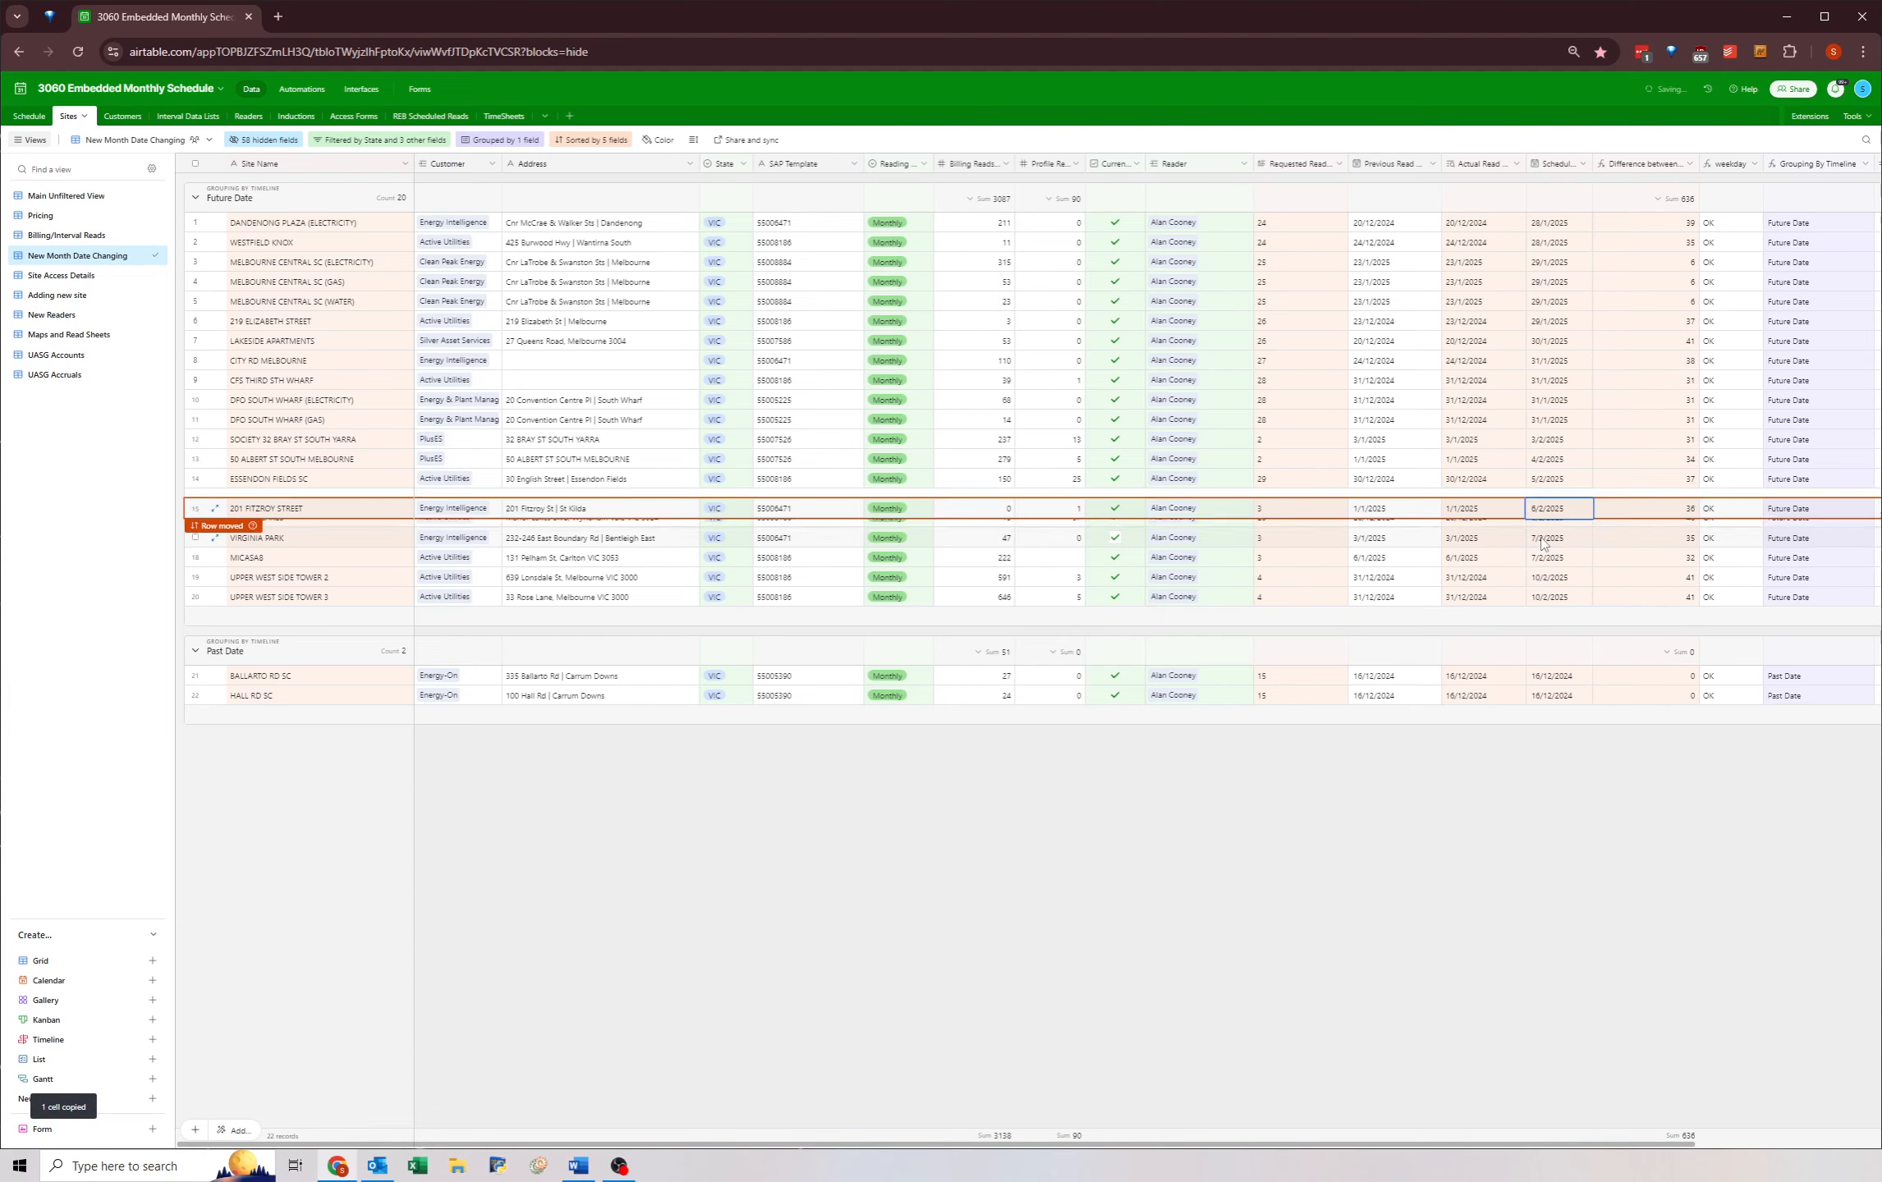
left_click_drag(1547, 538, 1542, 561)
key("ctrl+v")
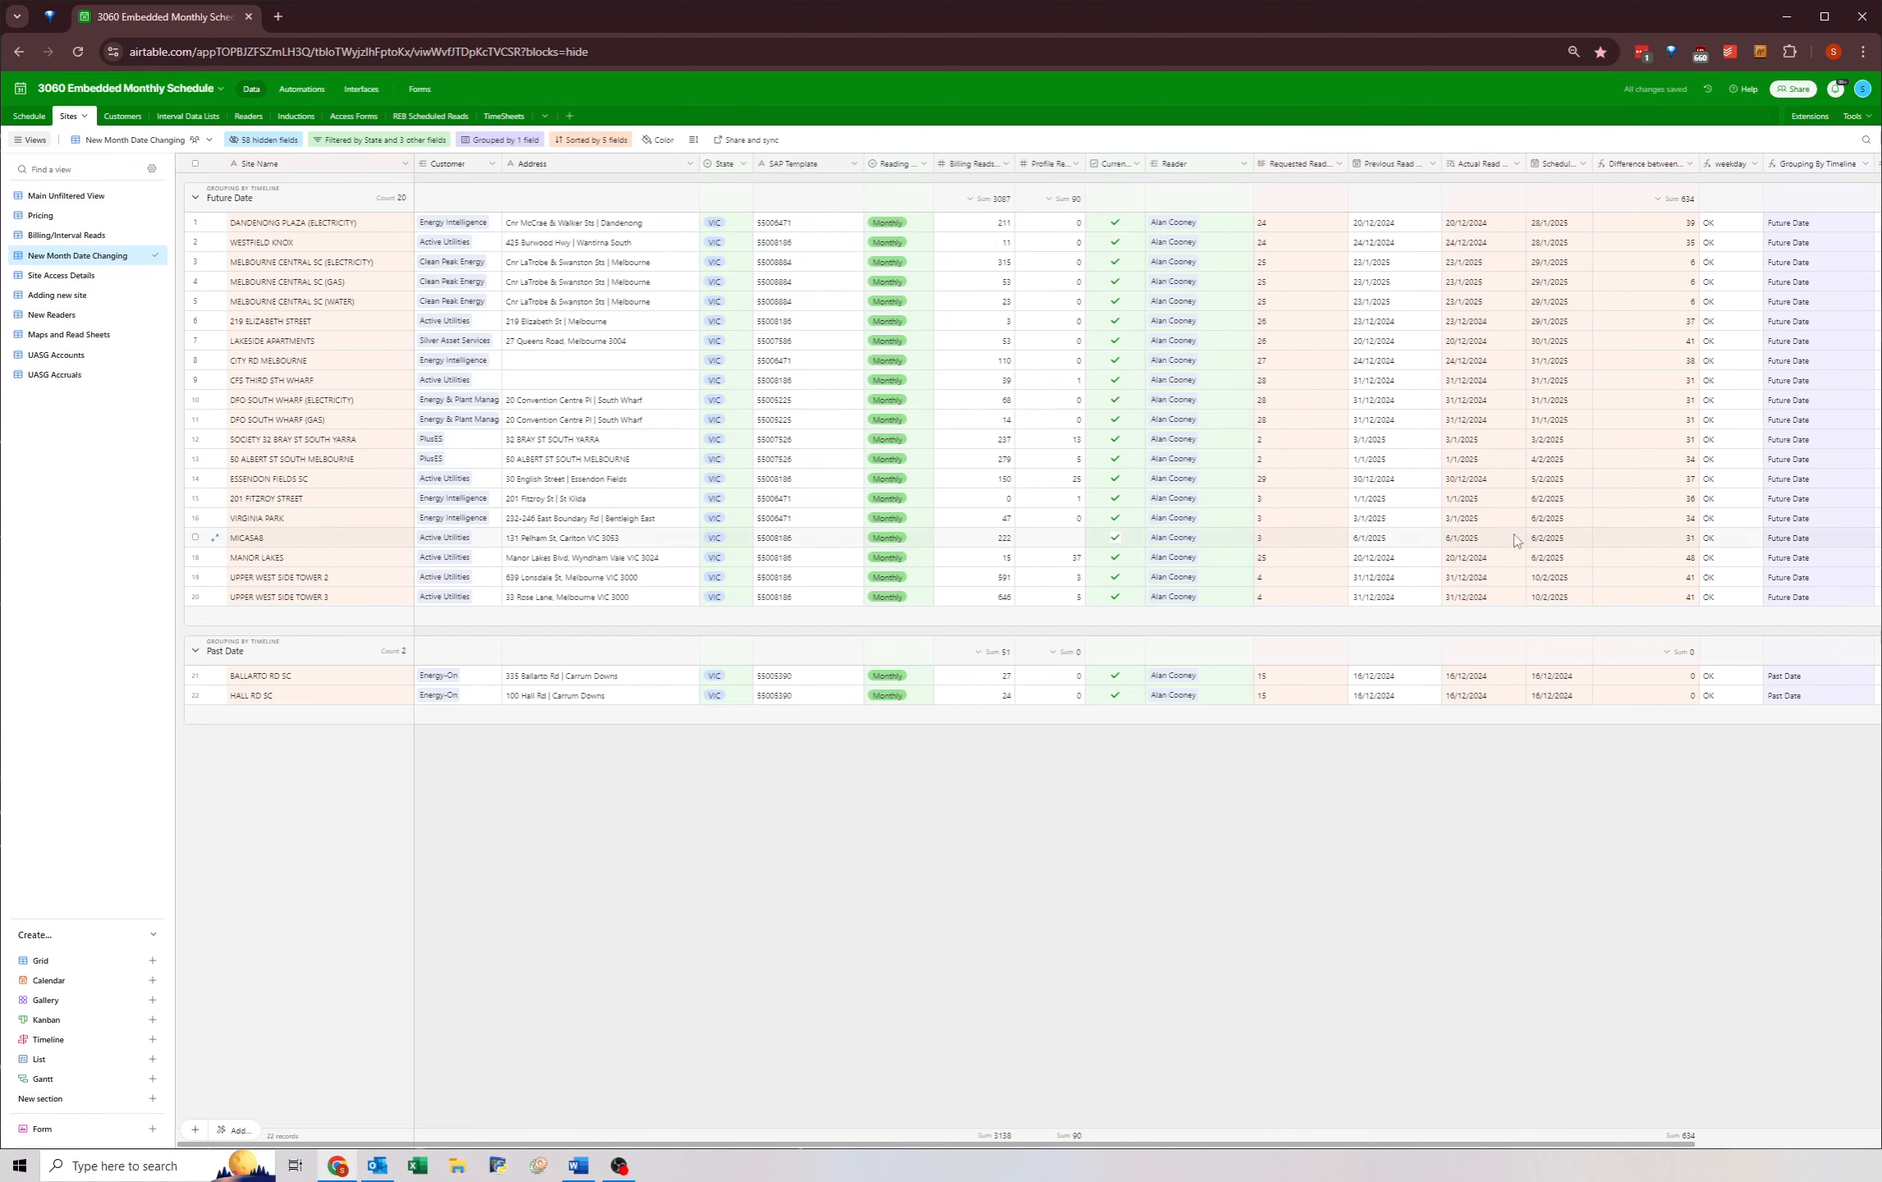
- Set the scheduled dates of Upper West Side Tower 2 and Upper West Side Tower 3 to 7/2/2025
double_click(1544, 579)
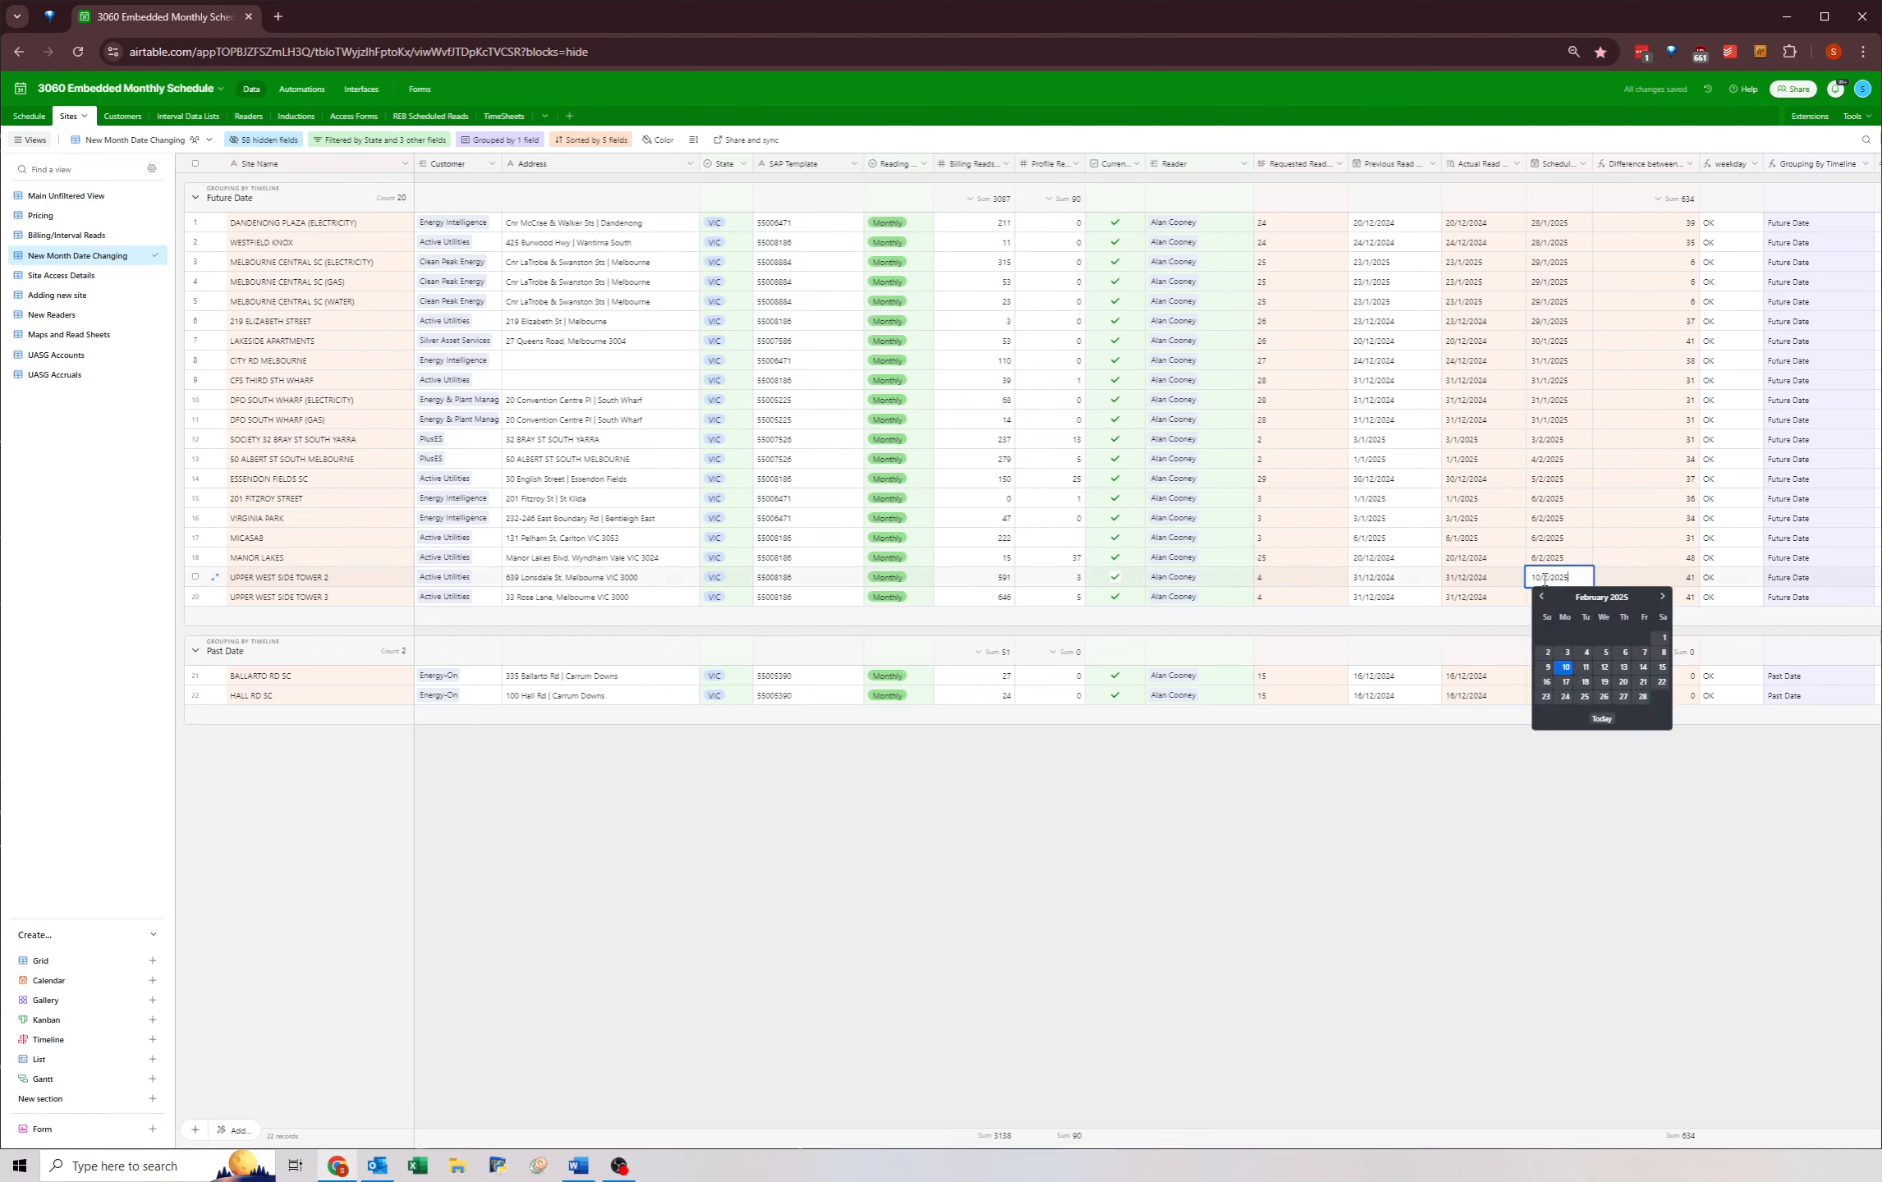
left_click(1639, 653)
key("ctrl+c")
left_click(1558, 597)
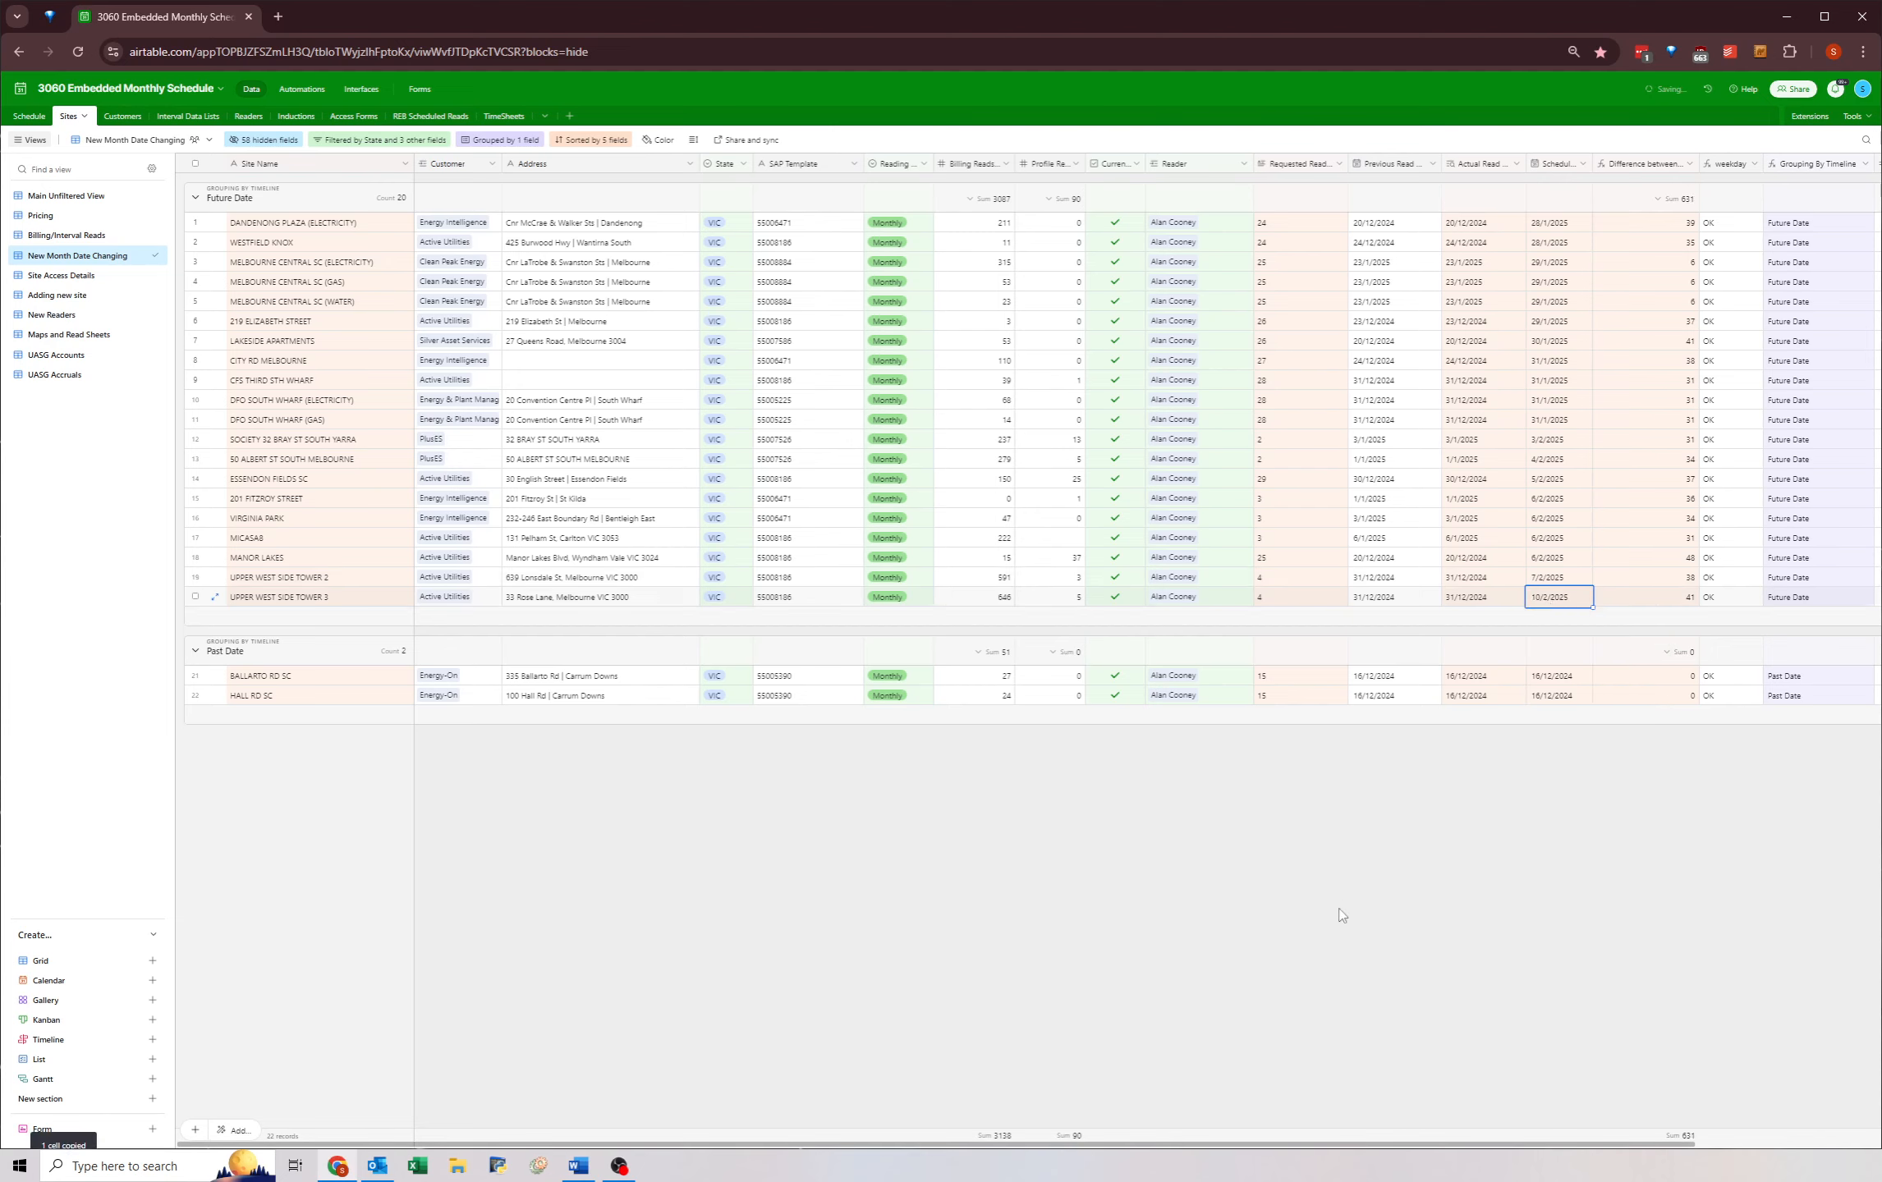
key("ctrl+v")
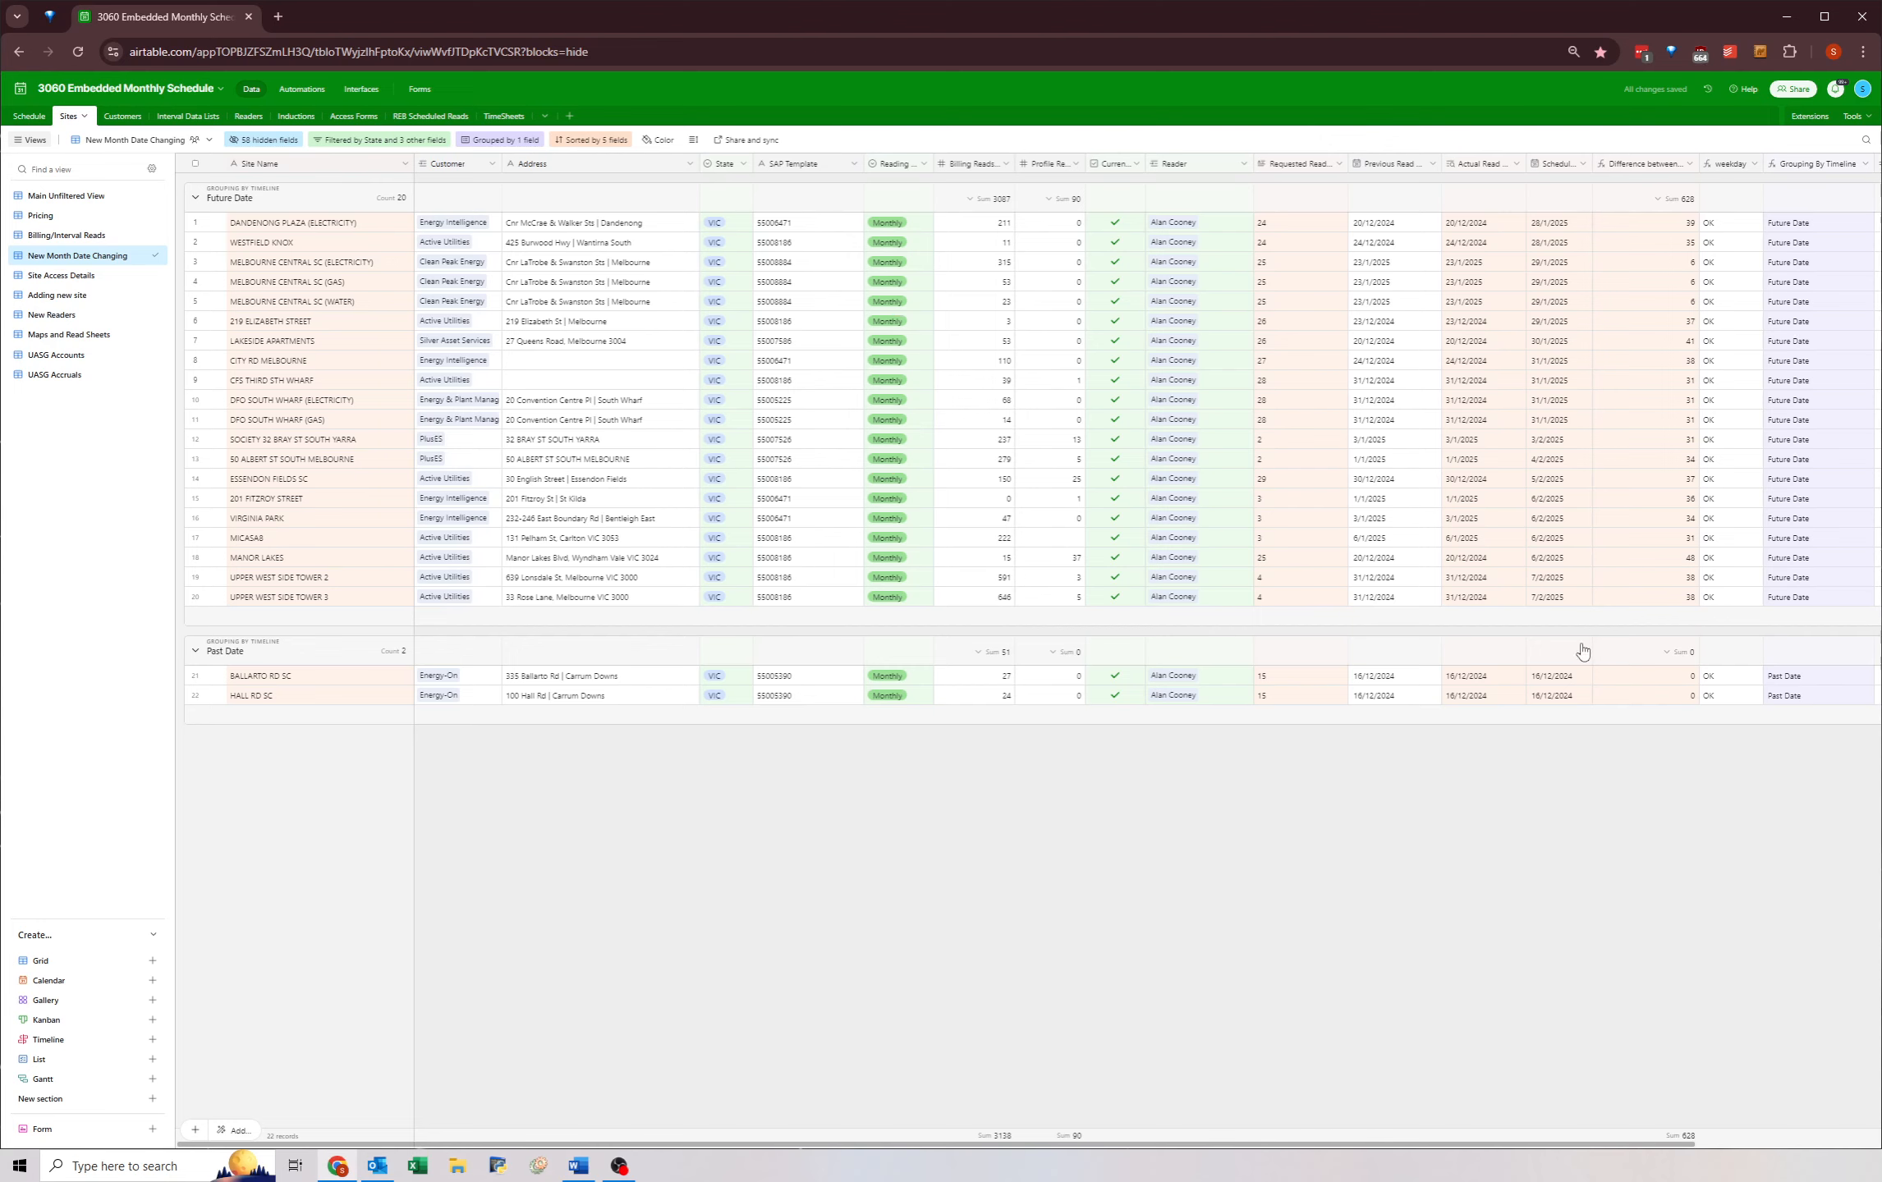
- Set the scheduled dates of the past-date sites Ballarto Rd SC and Hall Rd SC to 15/1/2025
double_click(1545, 678)
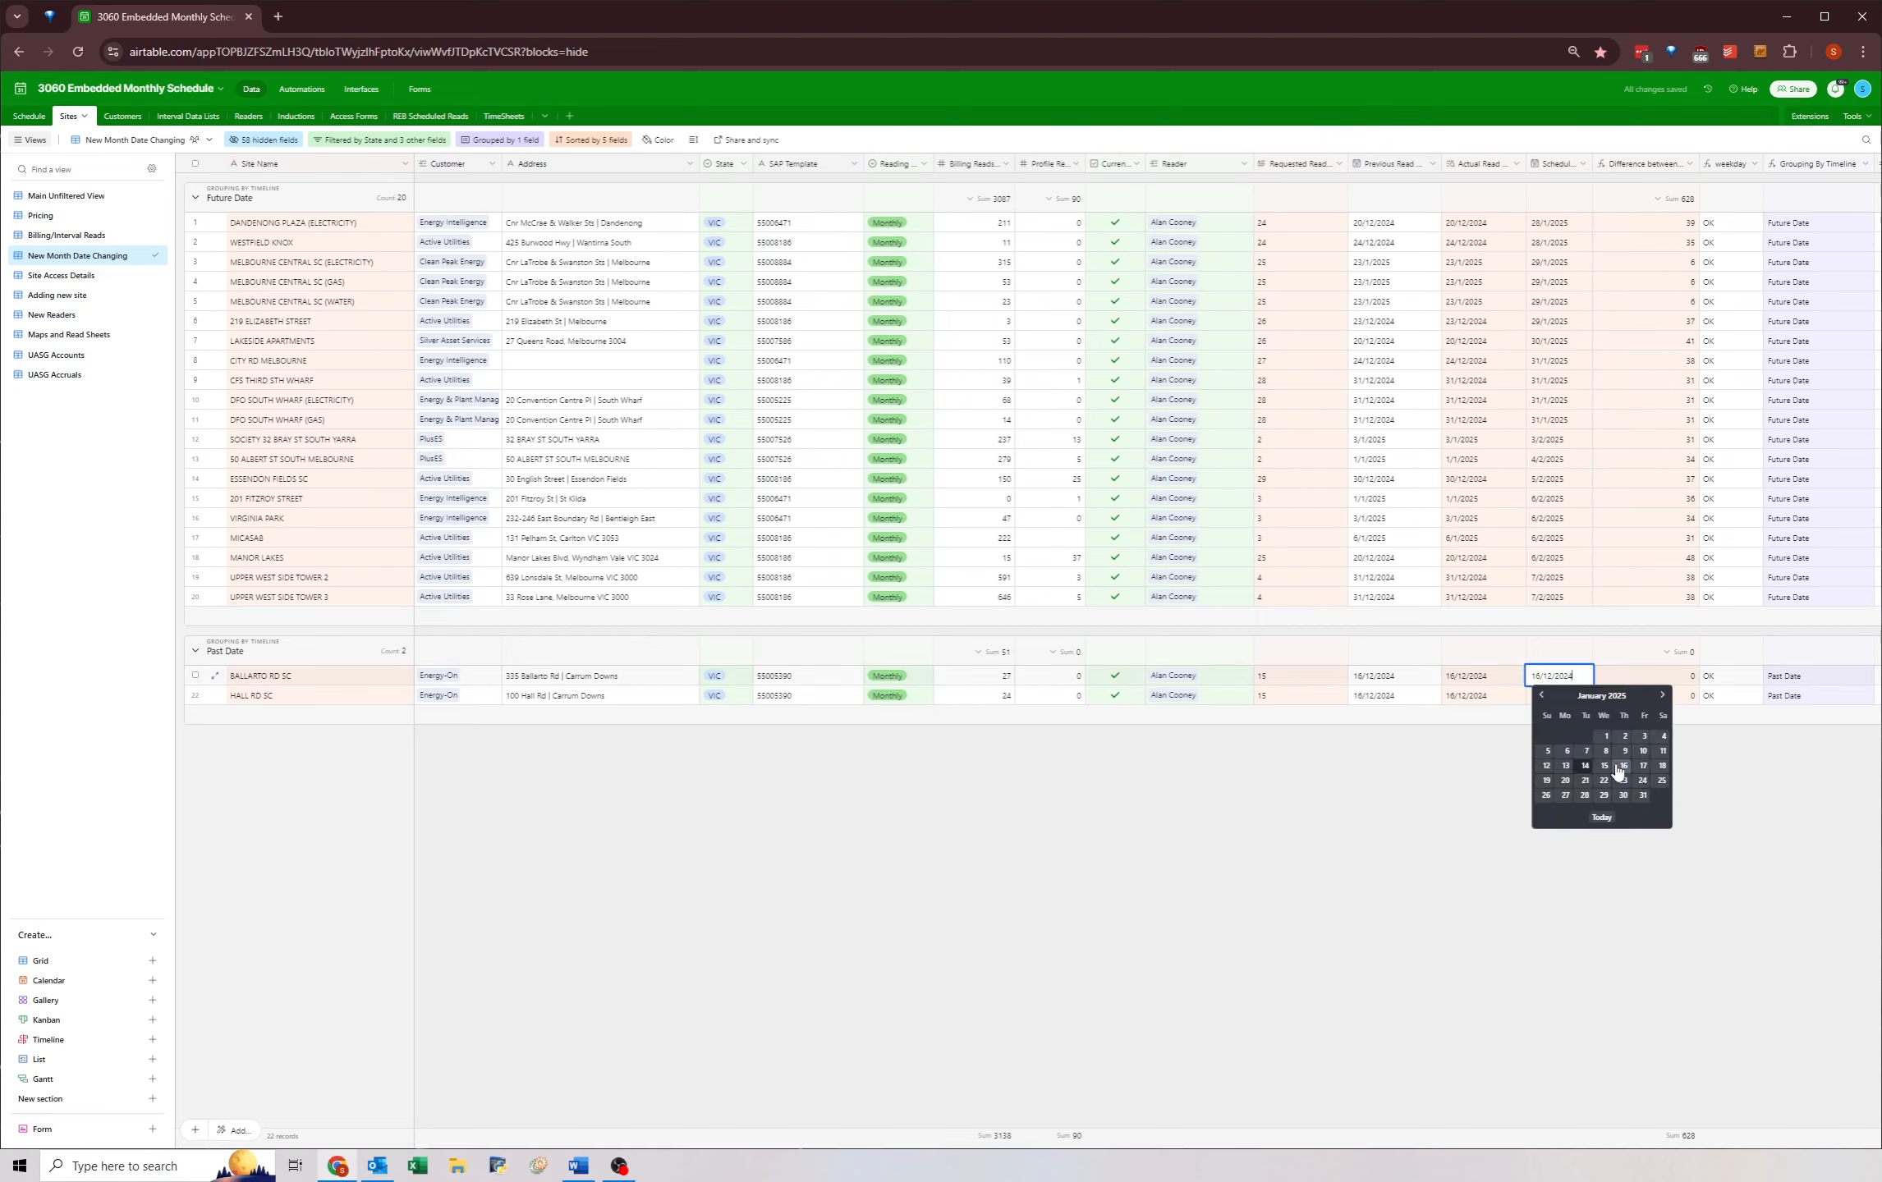
left_click(1604, 765)
key("ctrl+c")
key("Down")
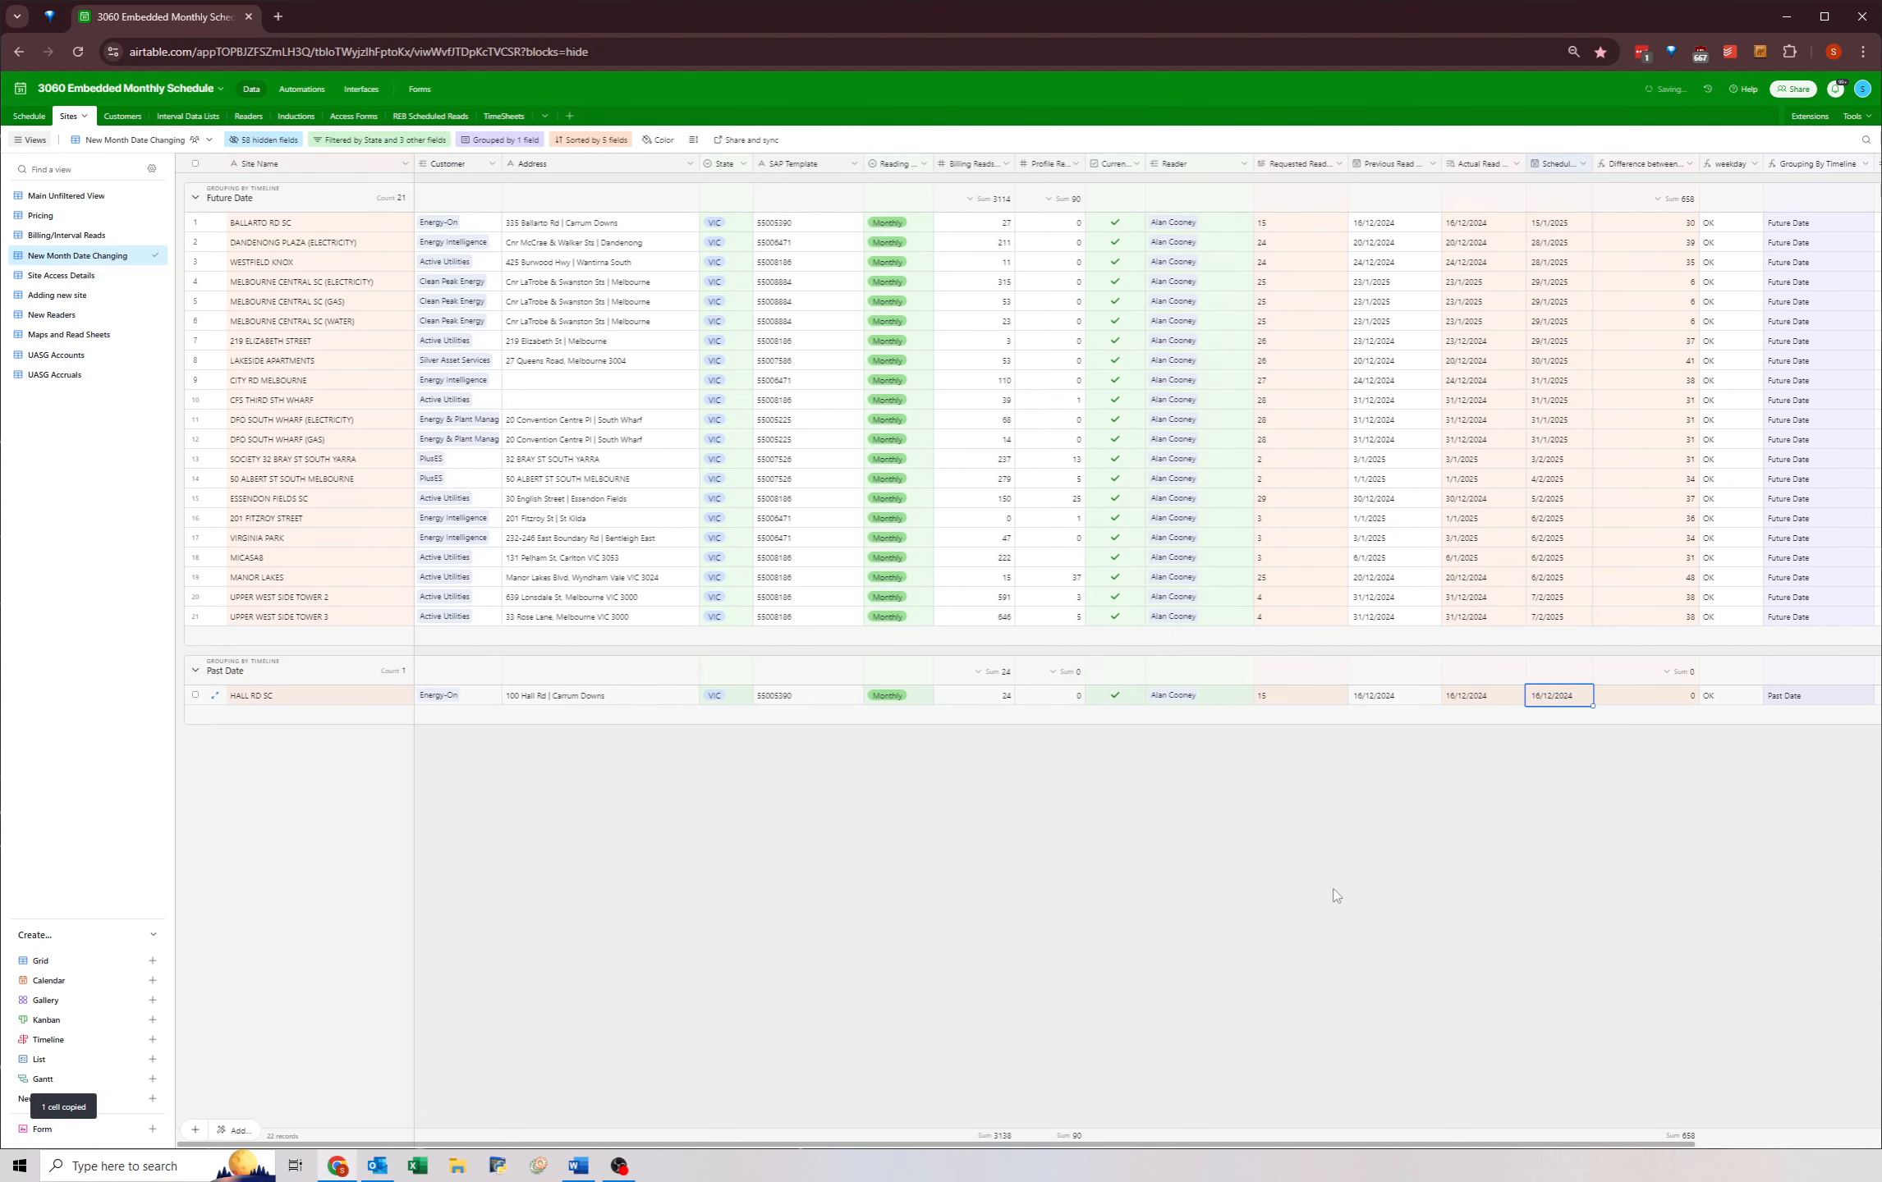
key("ctrl+v")
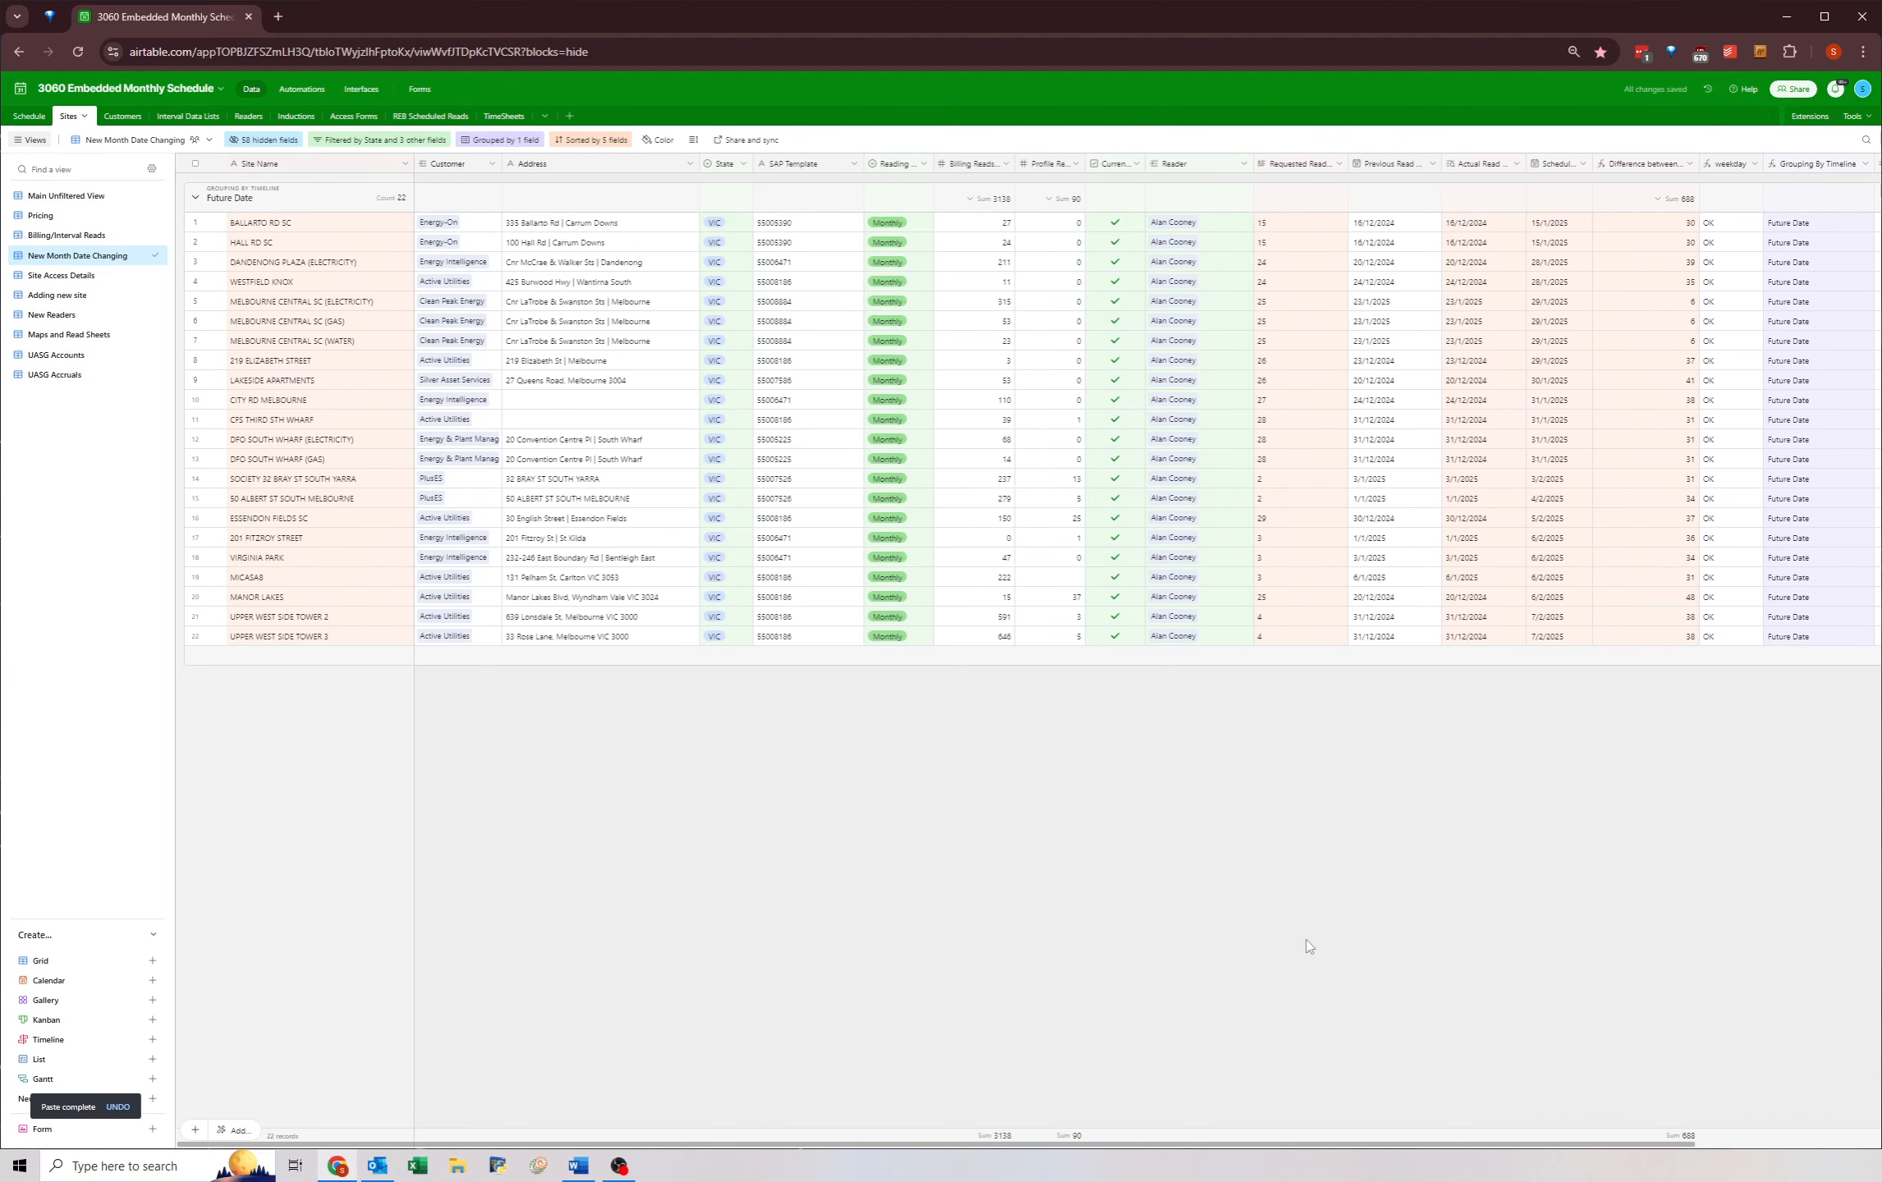
left_click(1545, 228)
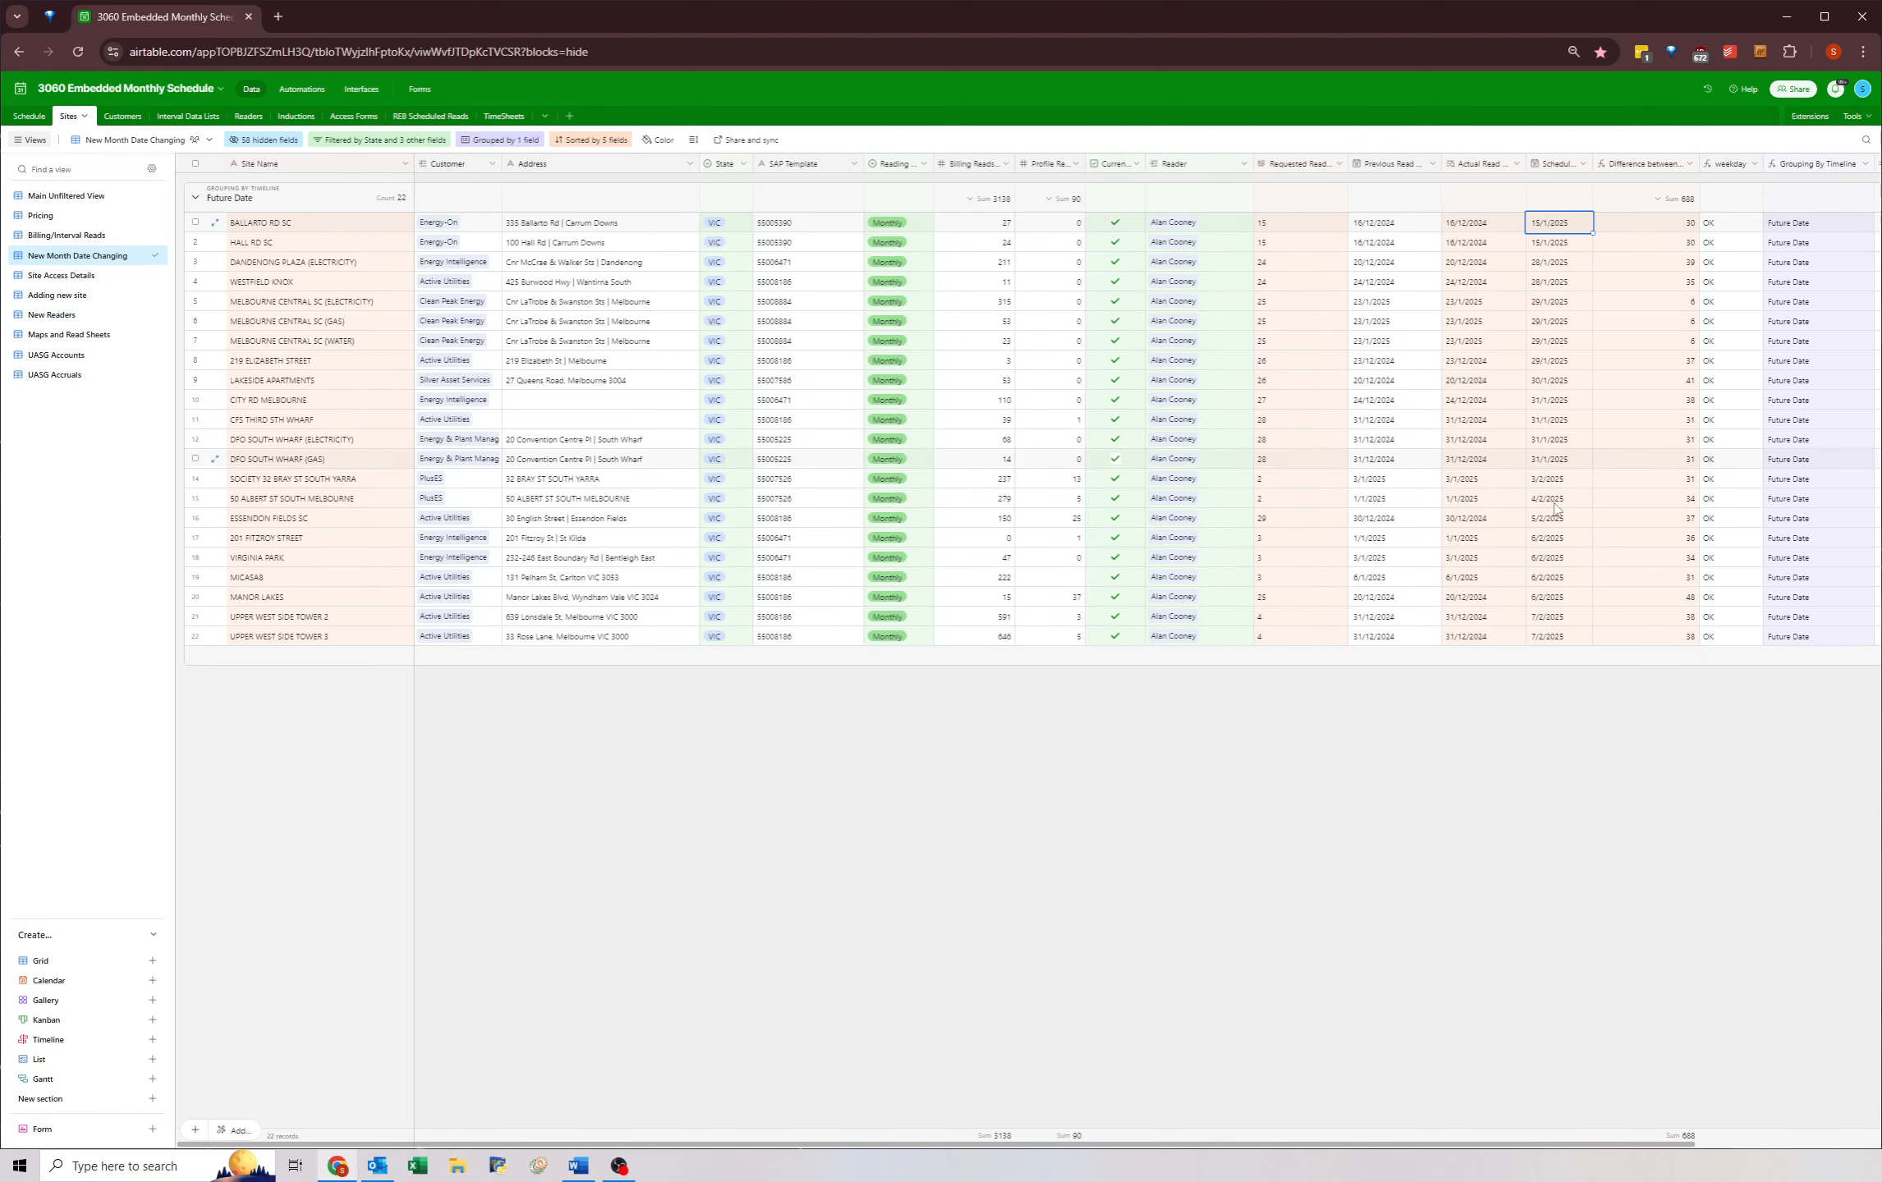
- Replace the reader in the view's filter condition with the next Victorian reader whose sites need rescheduling
left_click(380, 139)
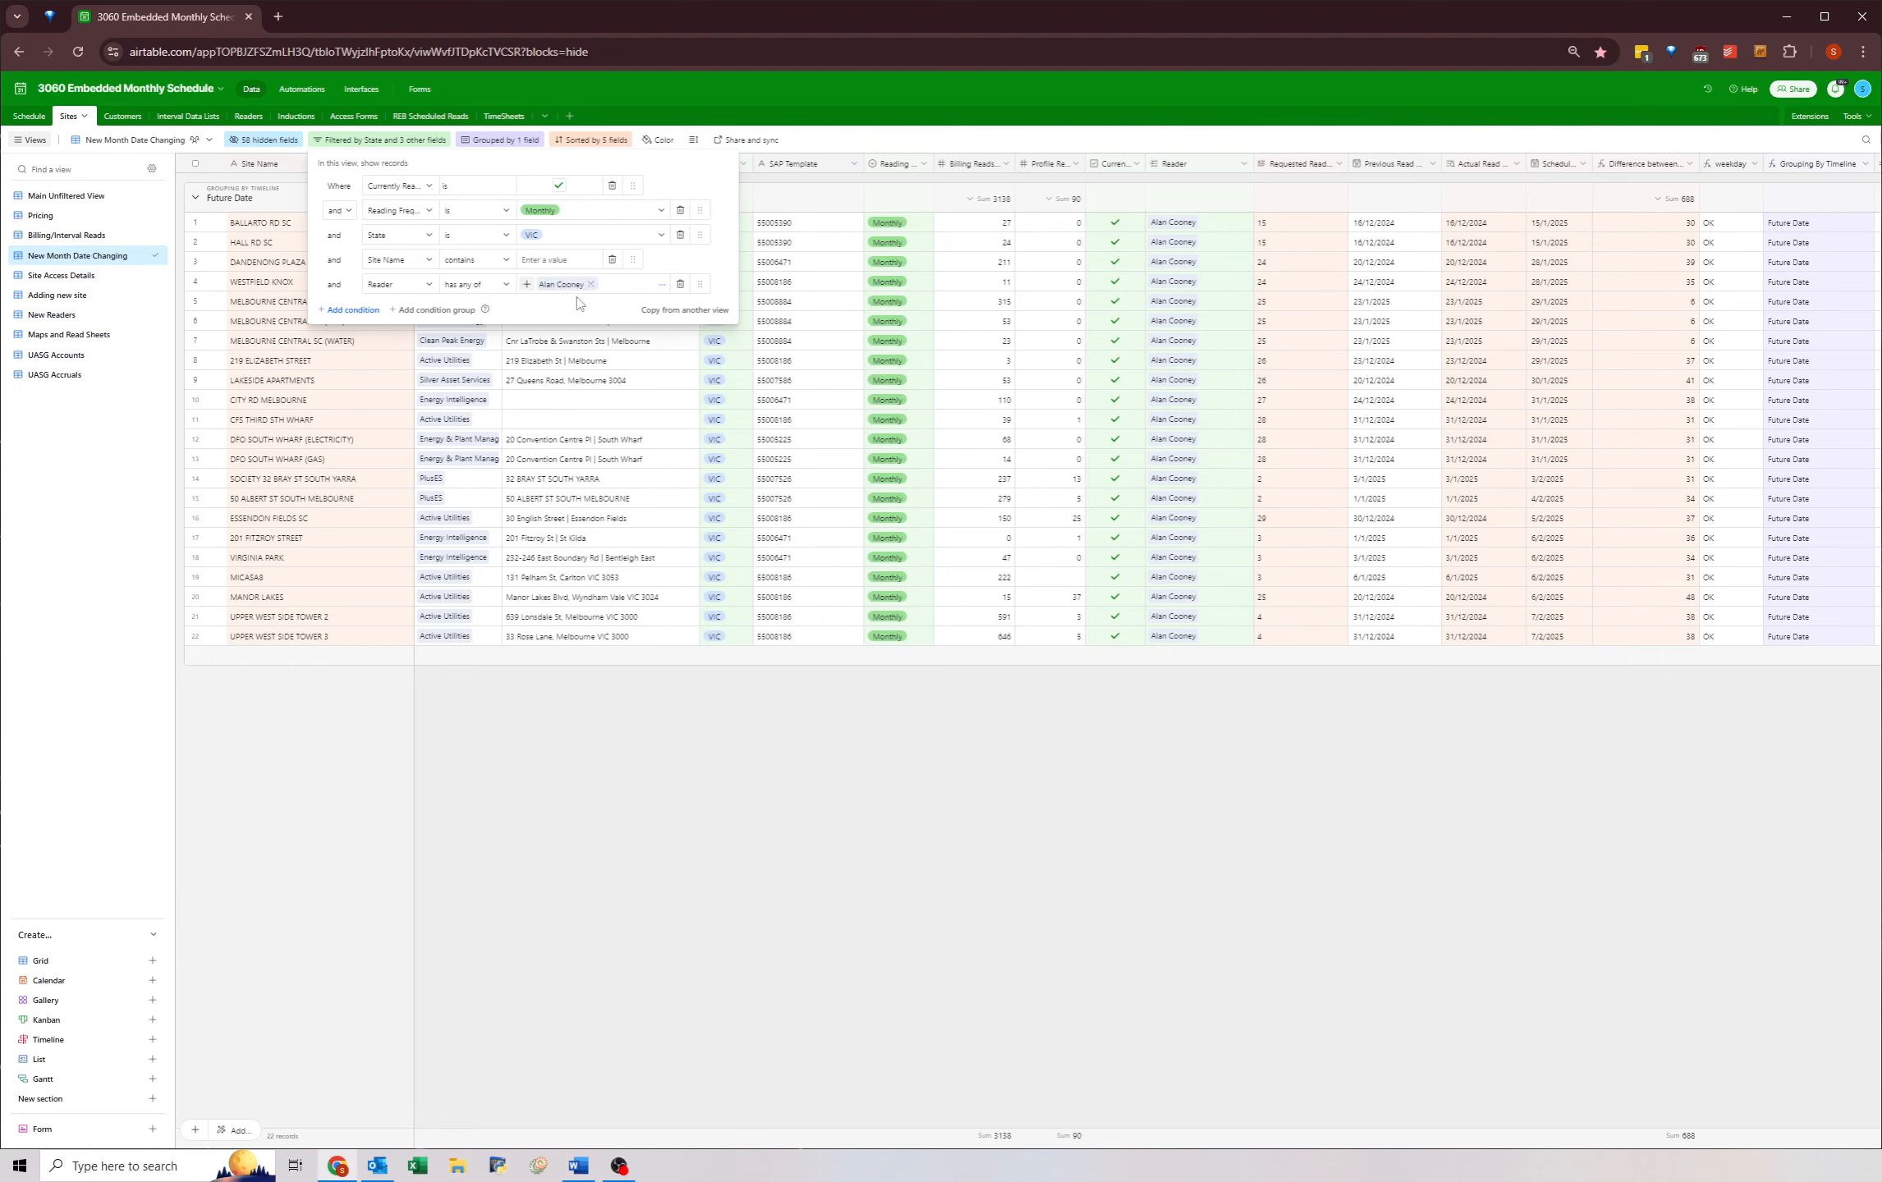
left_click(591, 284)
left_click(526, 284)
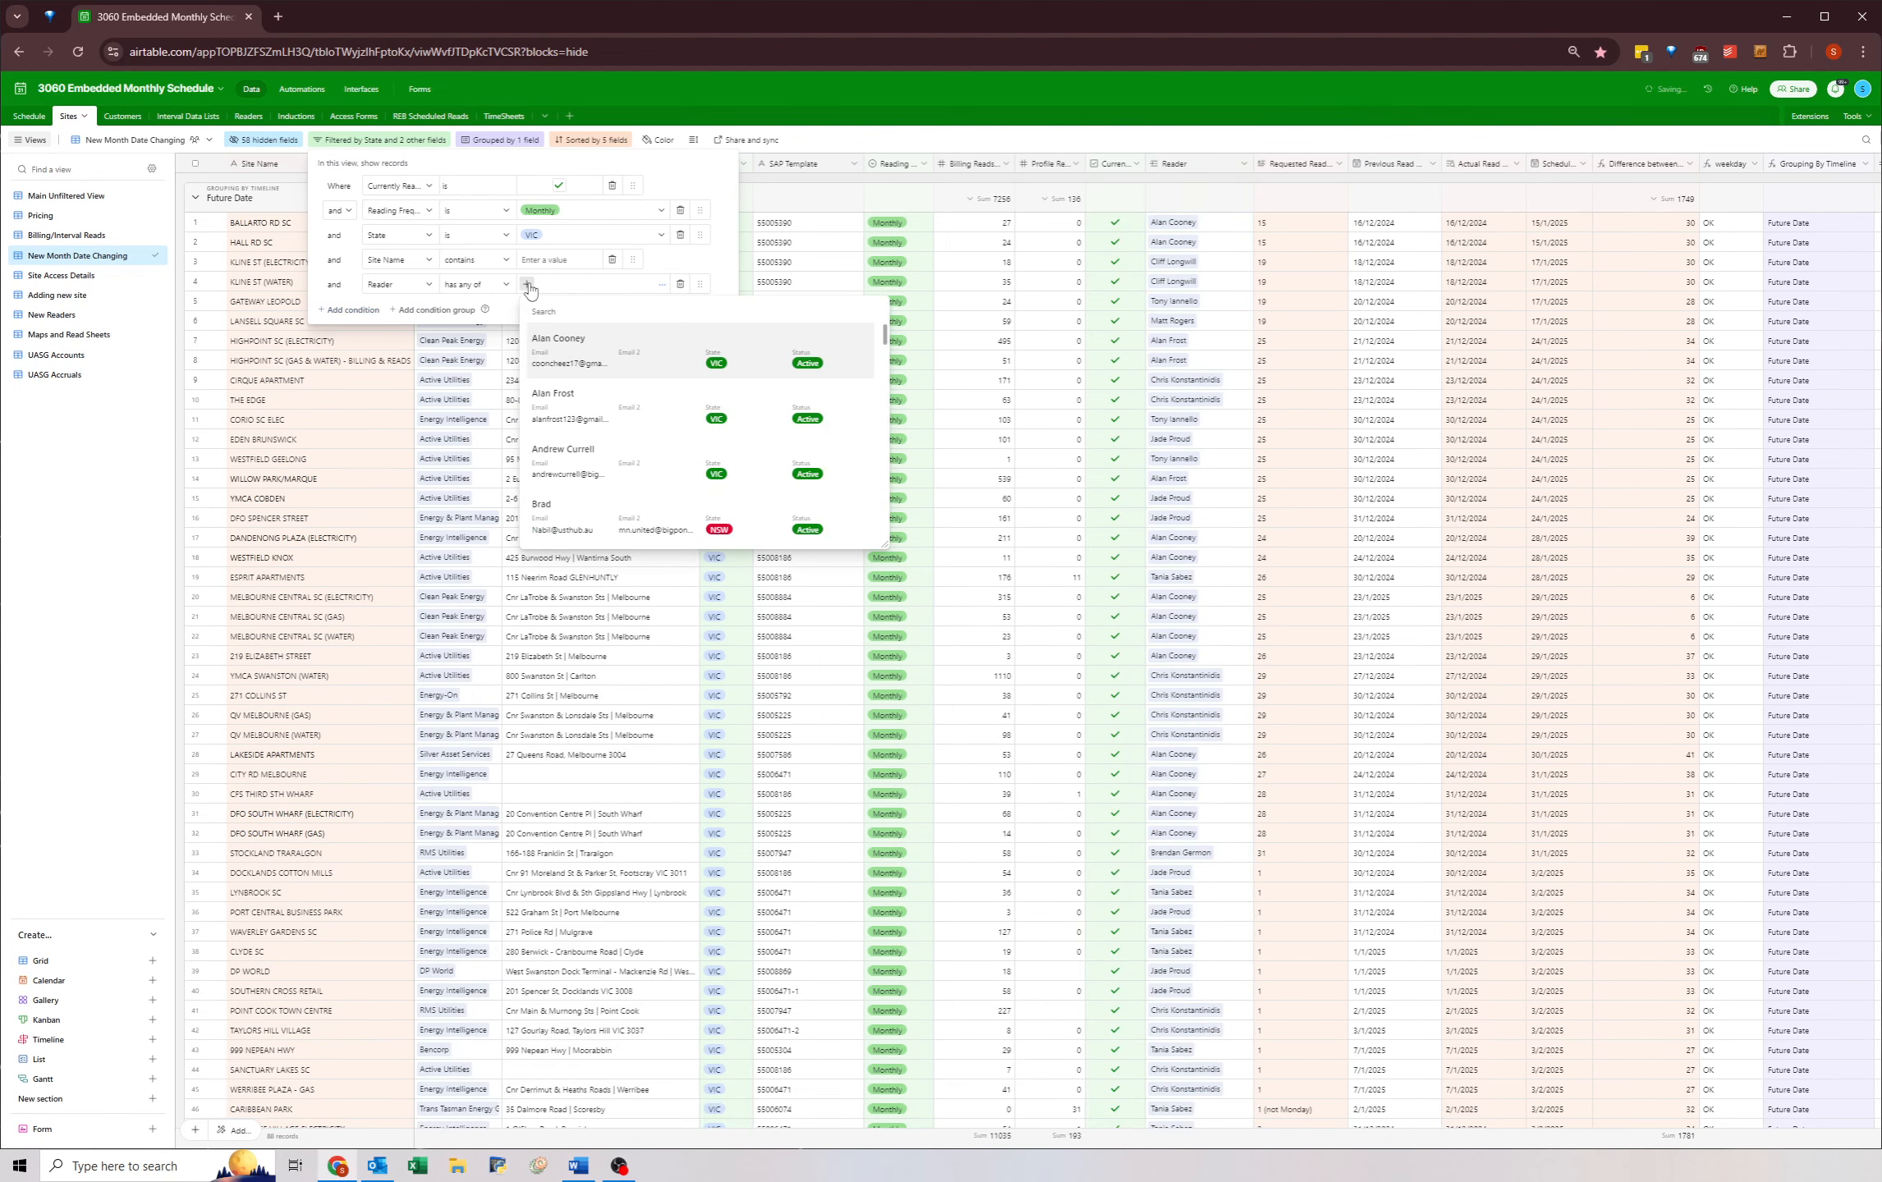
type("john")
left_click(581, 353)
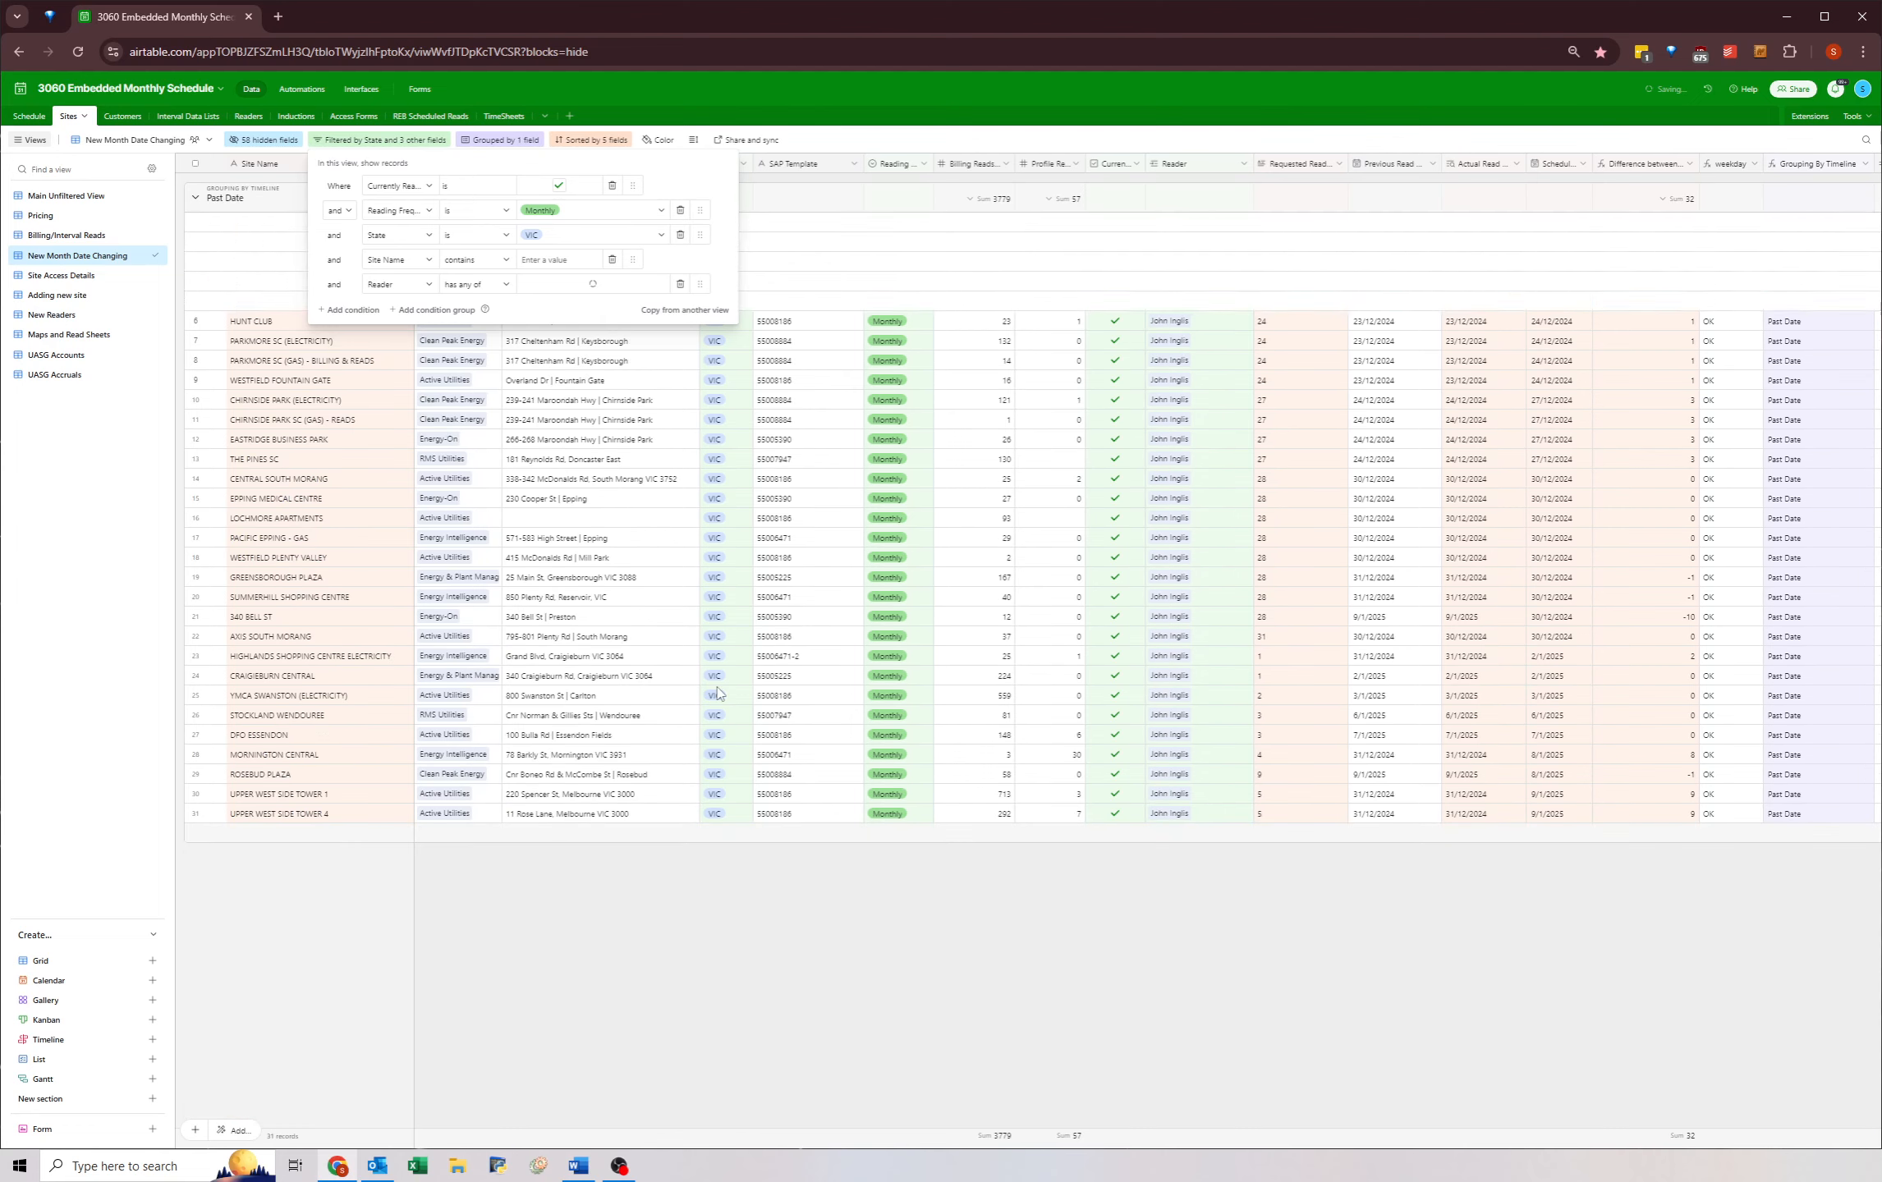
left_click(969, 516)
left_click(969, 440)
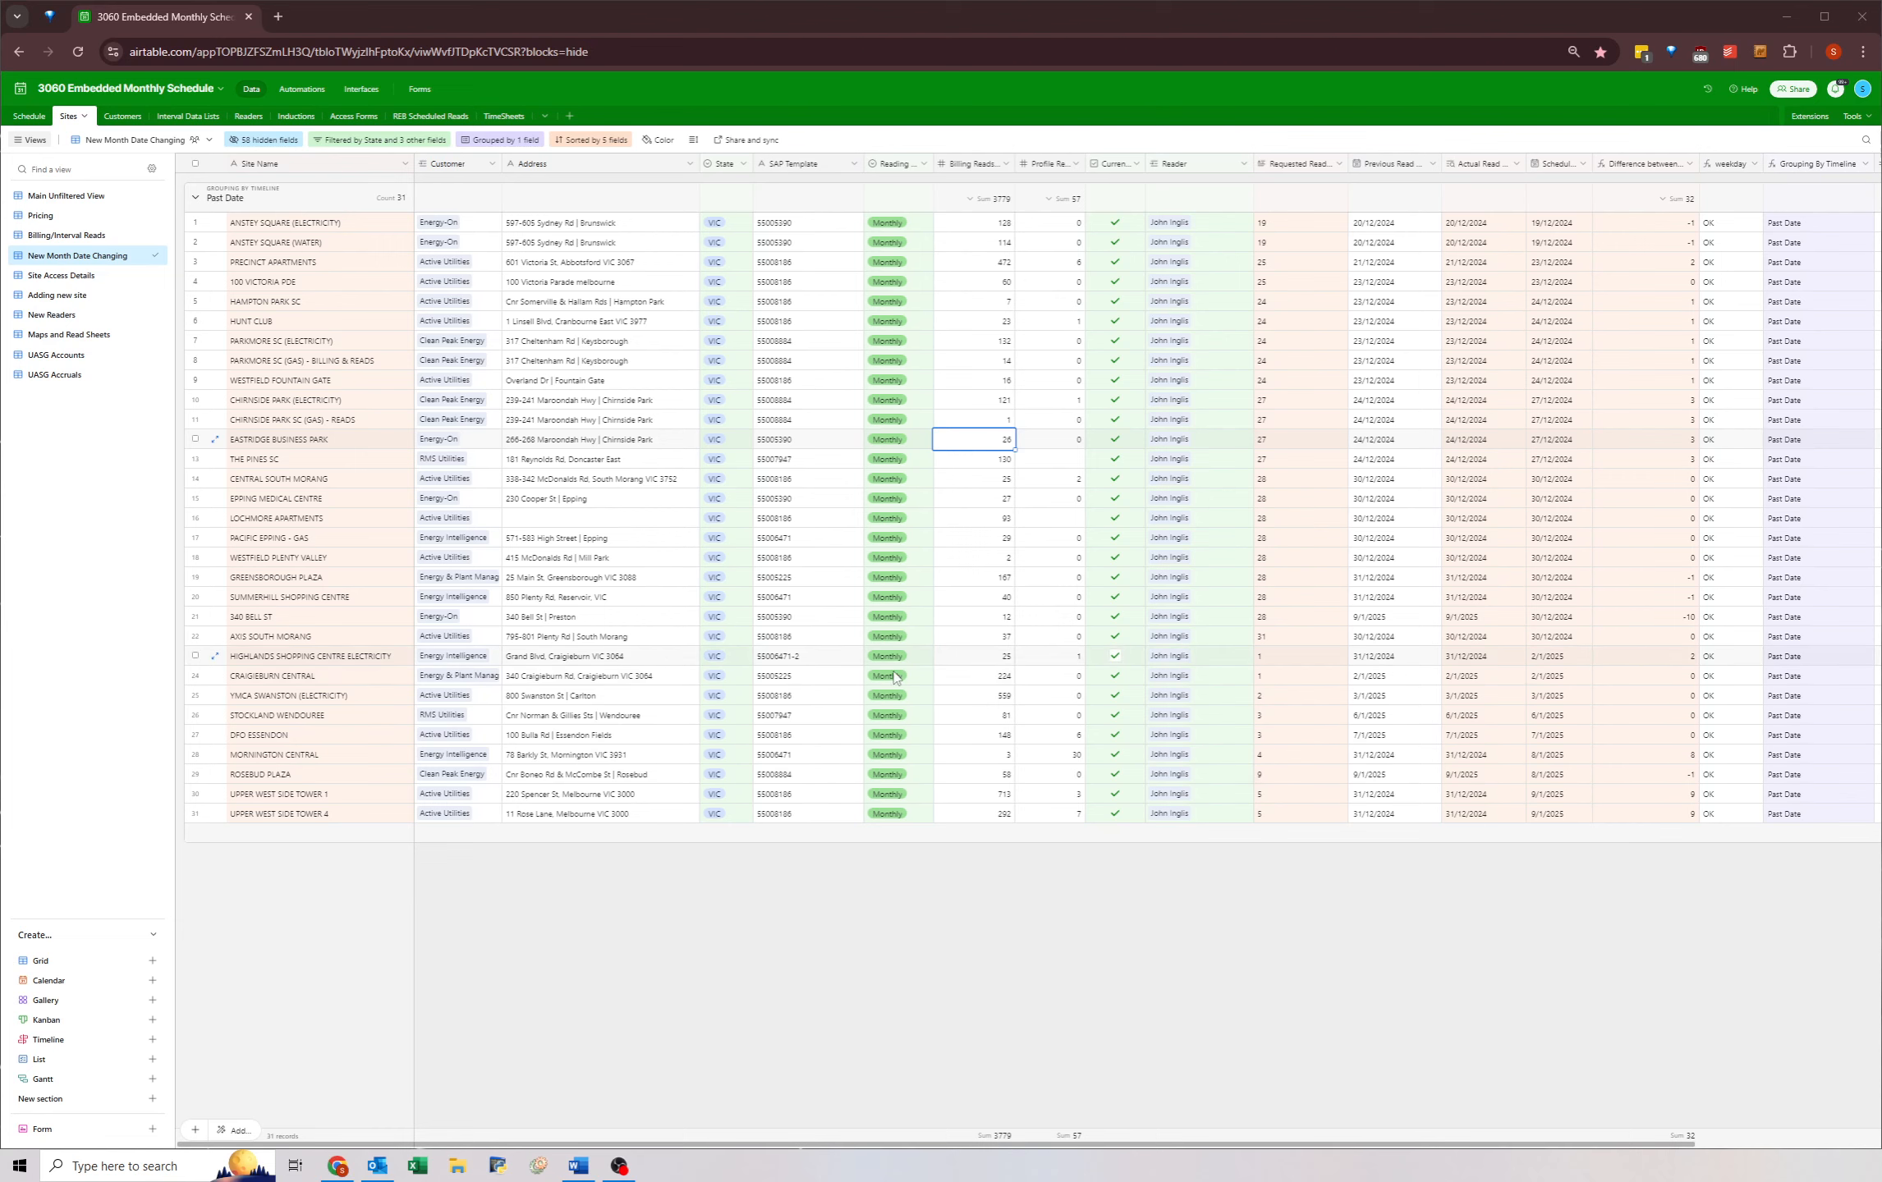
- Set the scheduled dates of Highlands Shopping Centre Electricity and Craigieburn Central to 3/2/2025
left_click(940, 656)
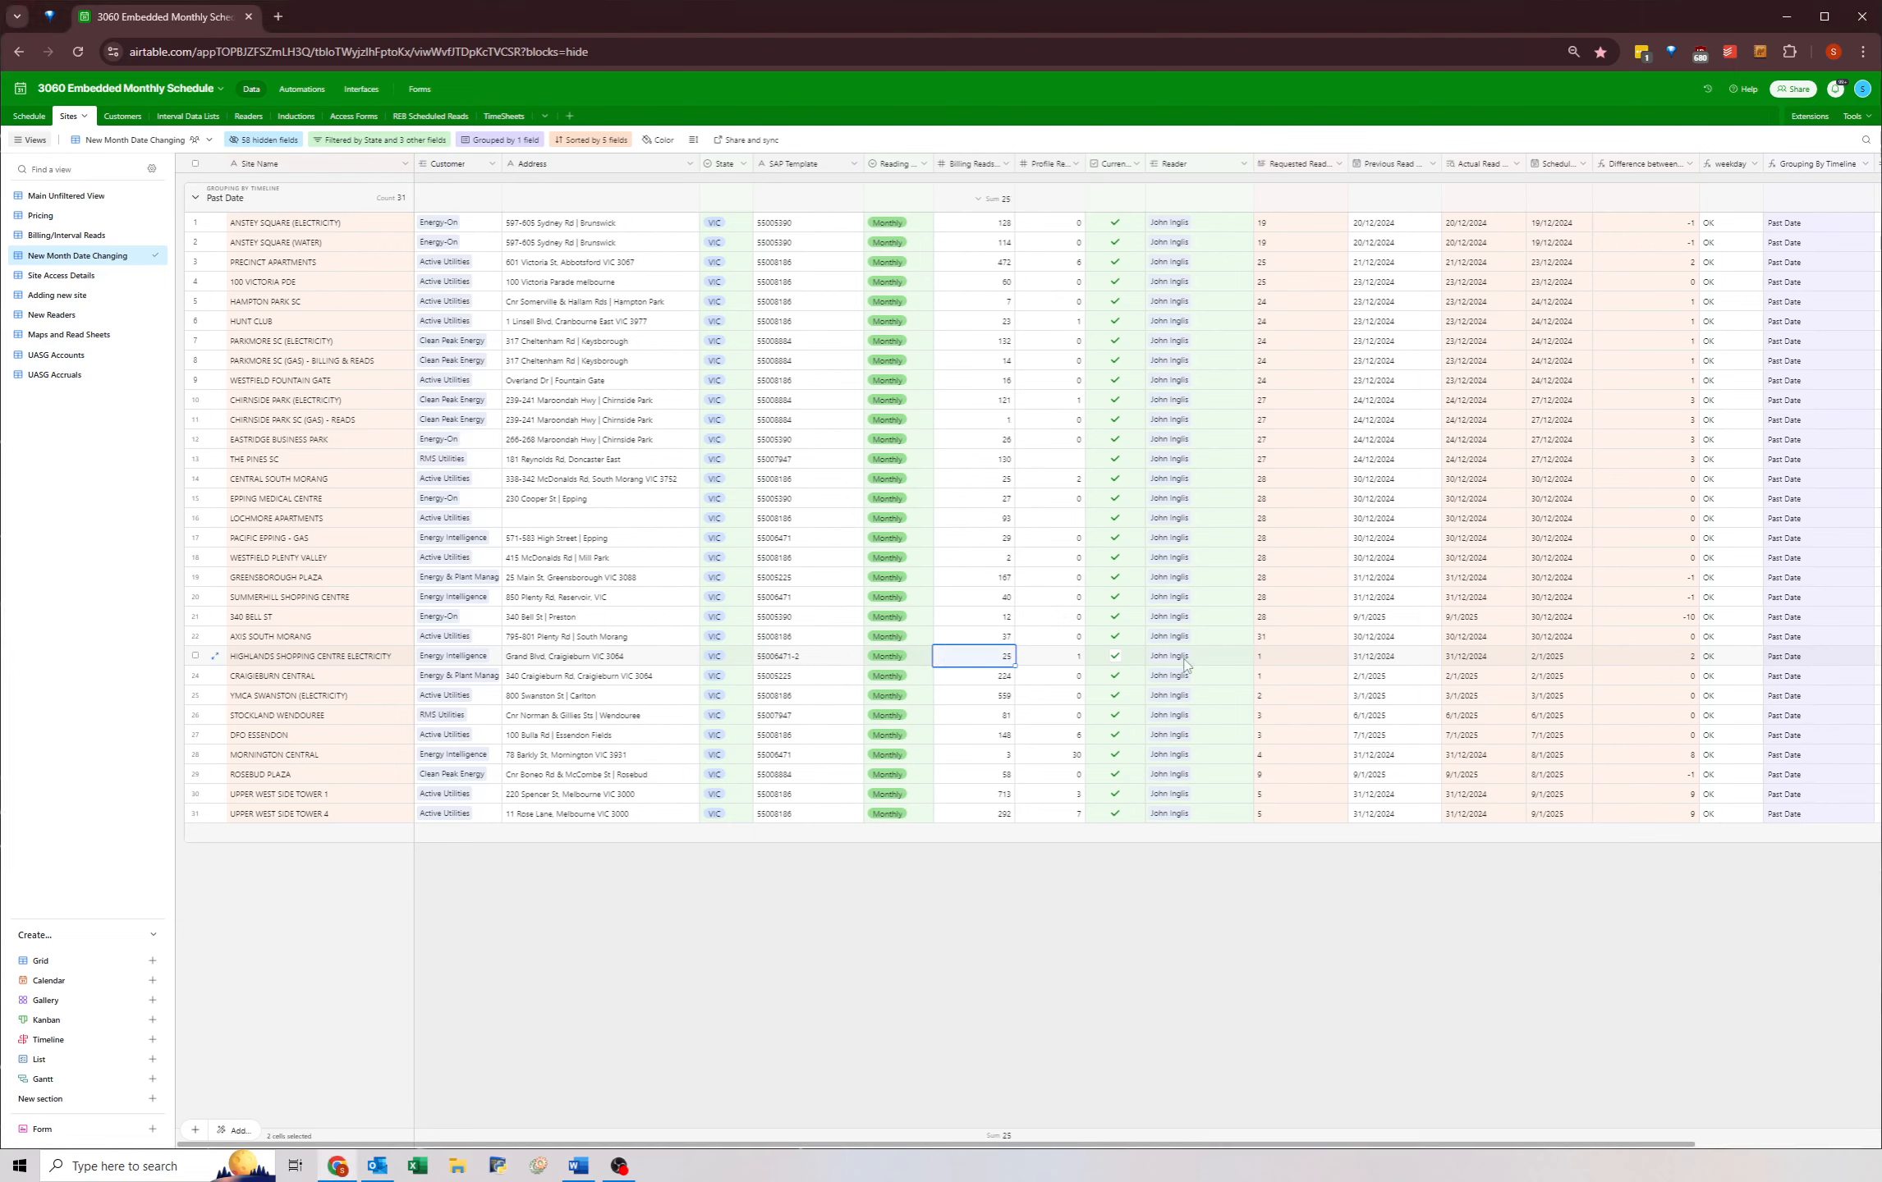
left_click(1046, 661)
left_click(1248, 656)
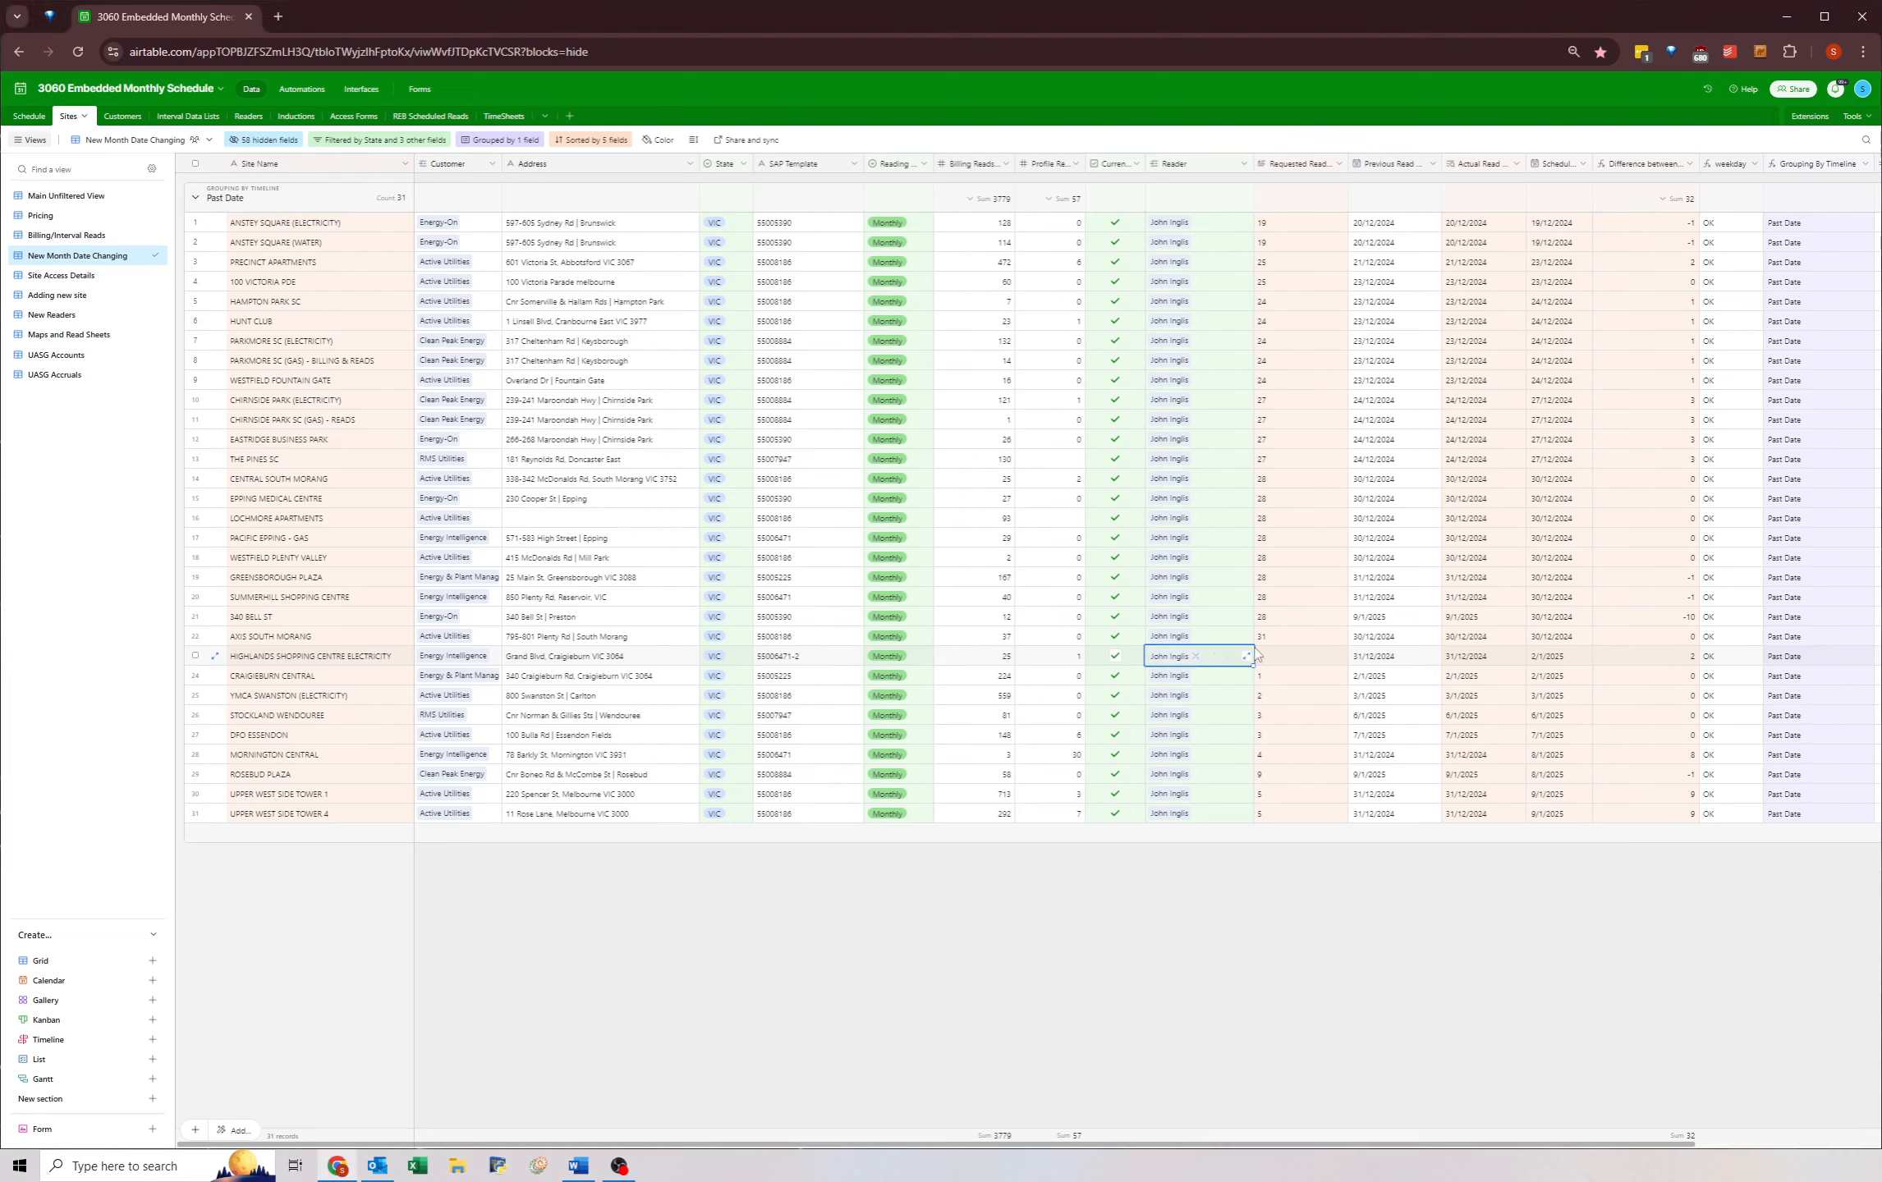
left_click(1532, 657)
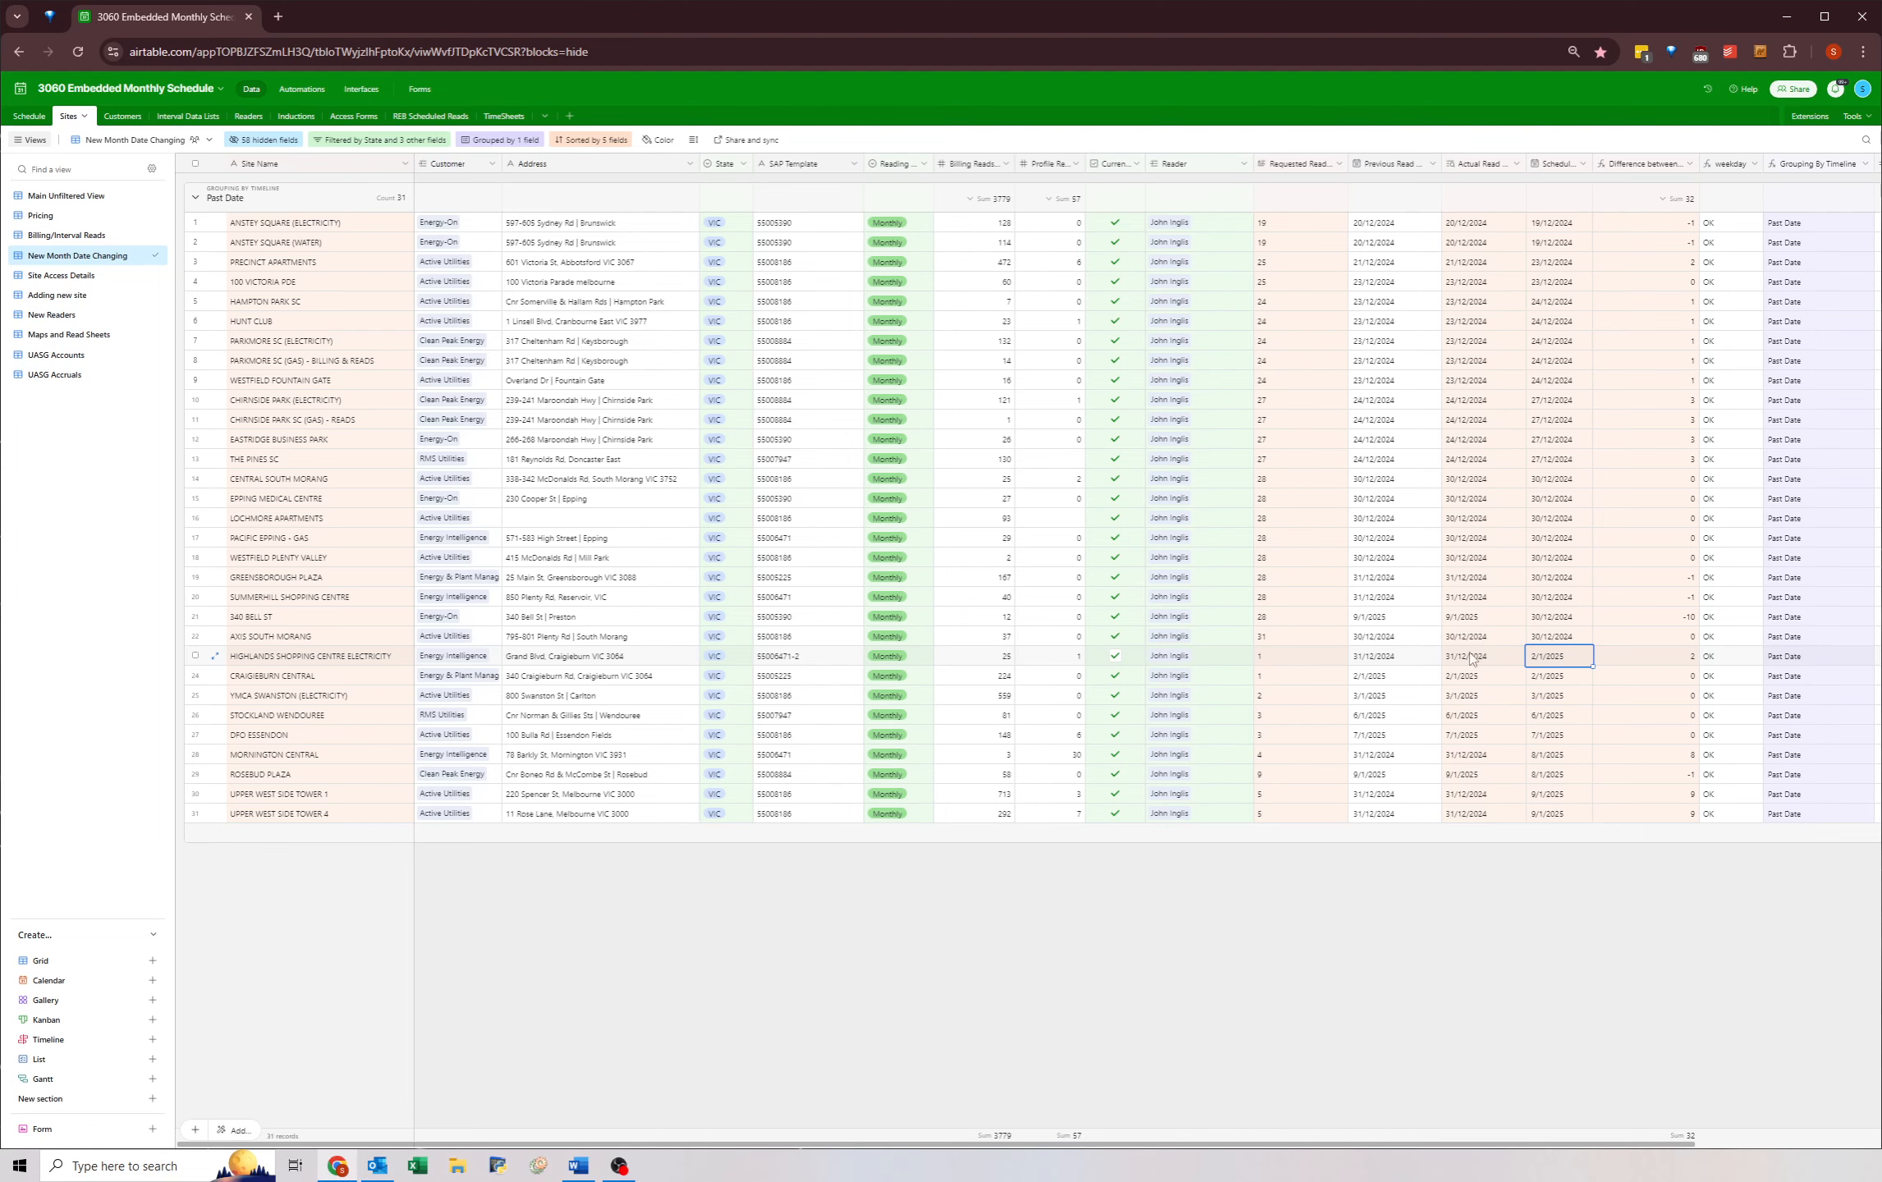
left_click(1548, 657)
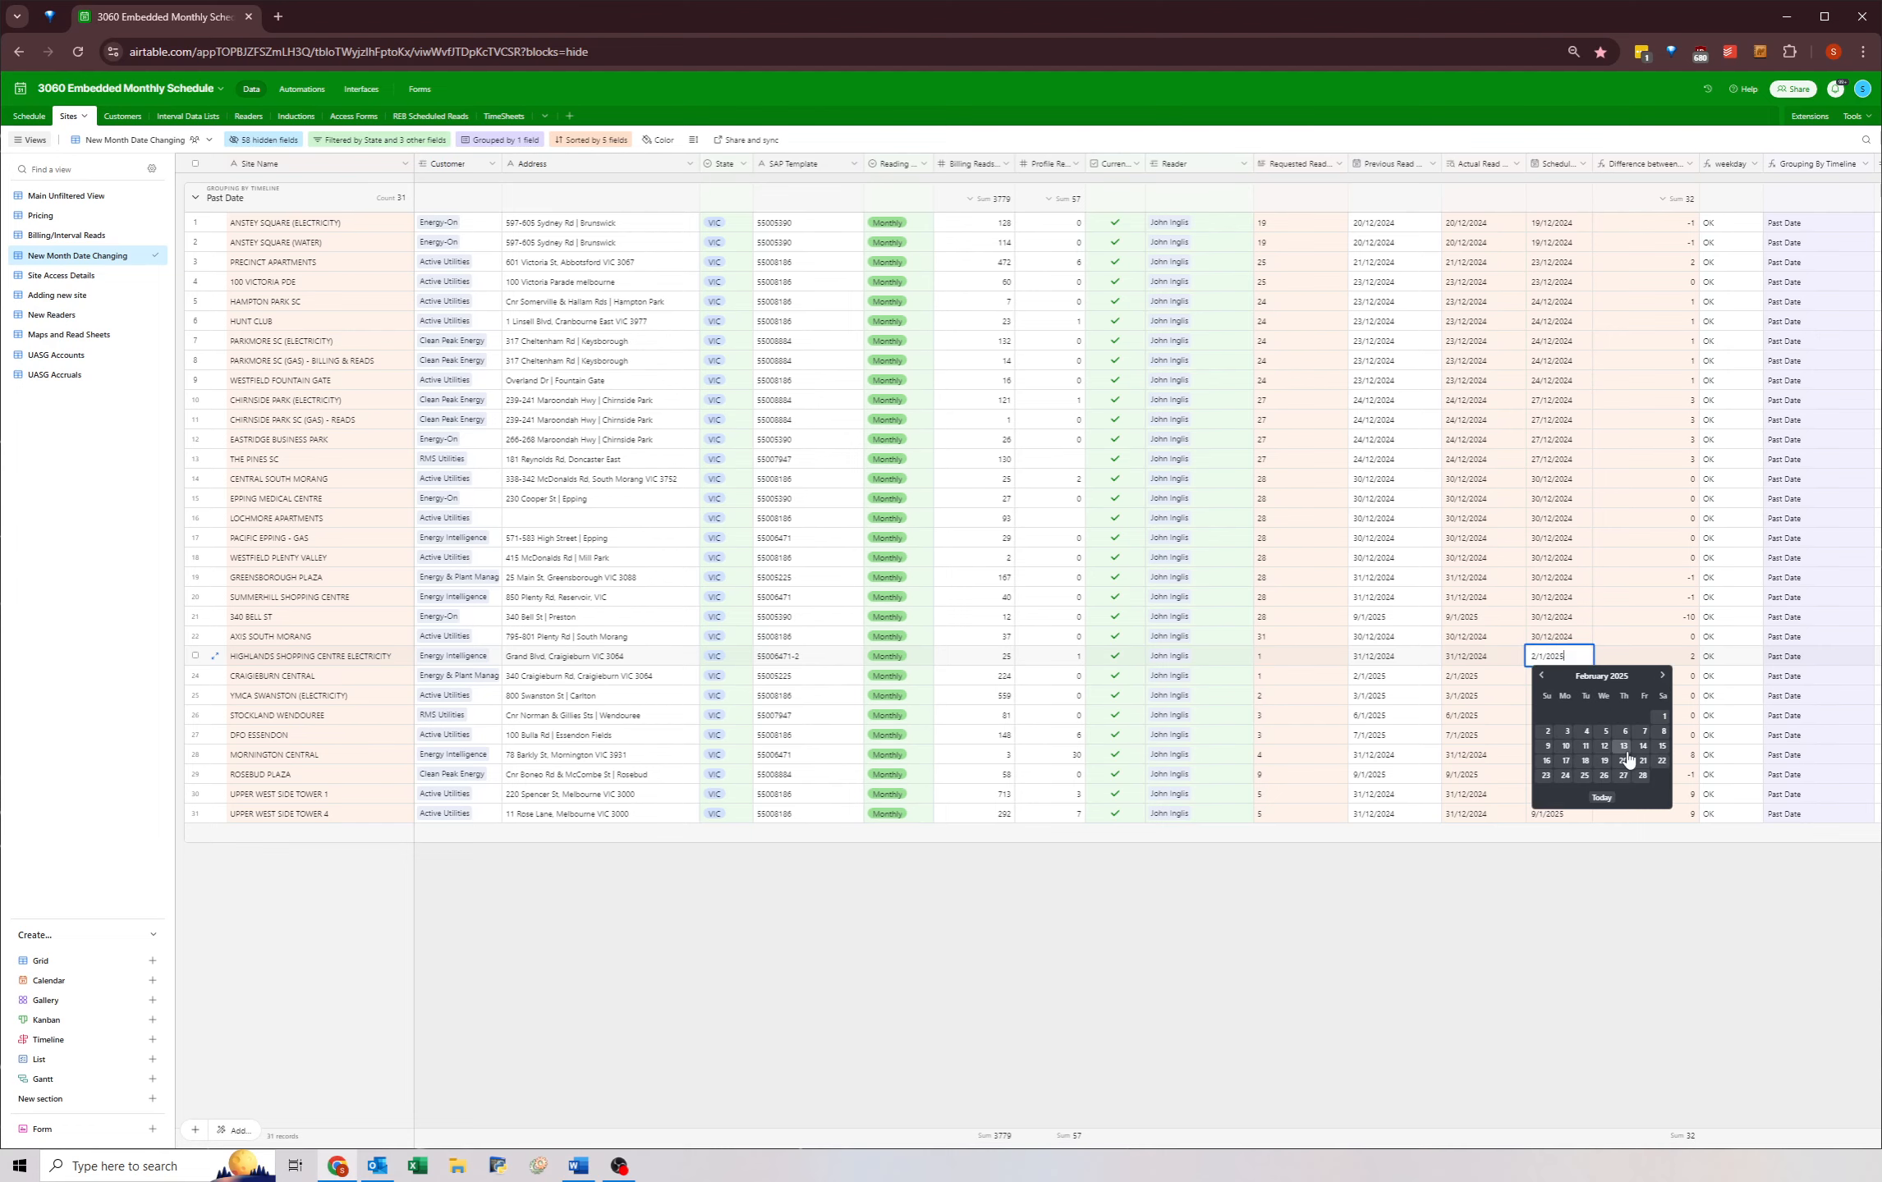
left_click(1566, 731)
key("ctrl+c")
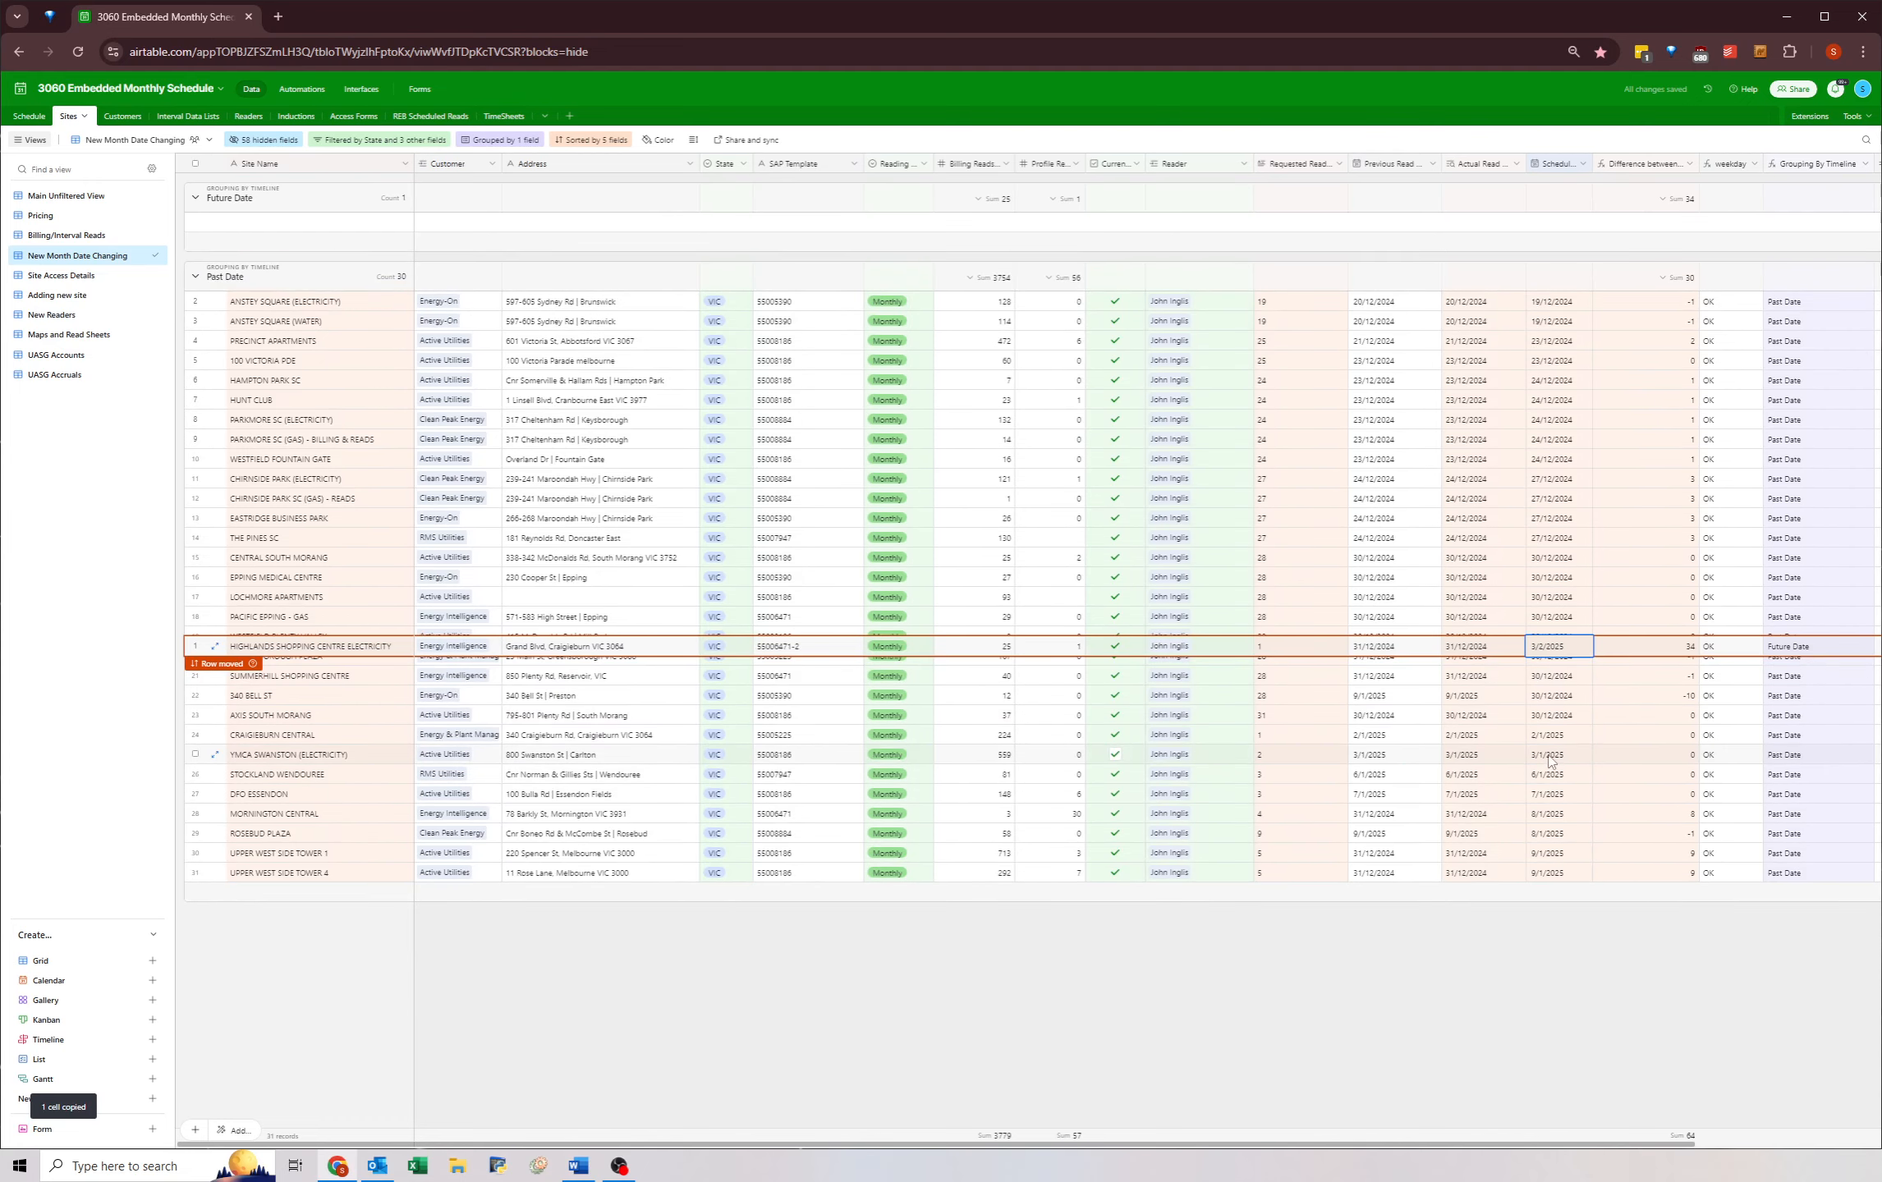
left_click(1543, 739)
key("ctrl+v")
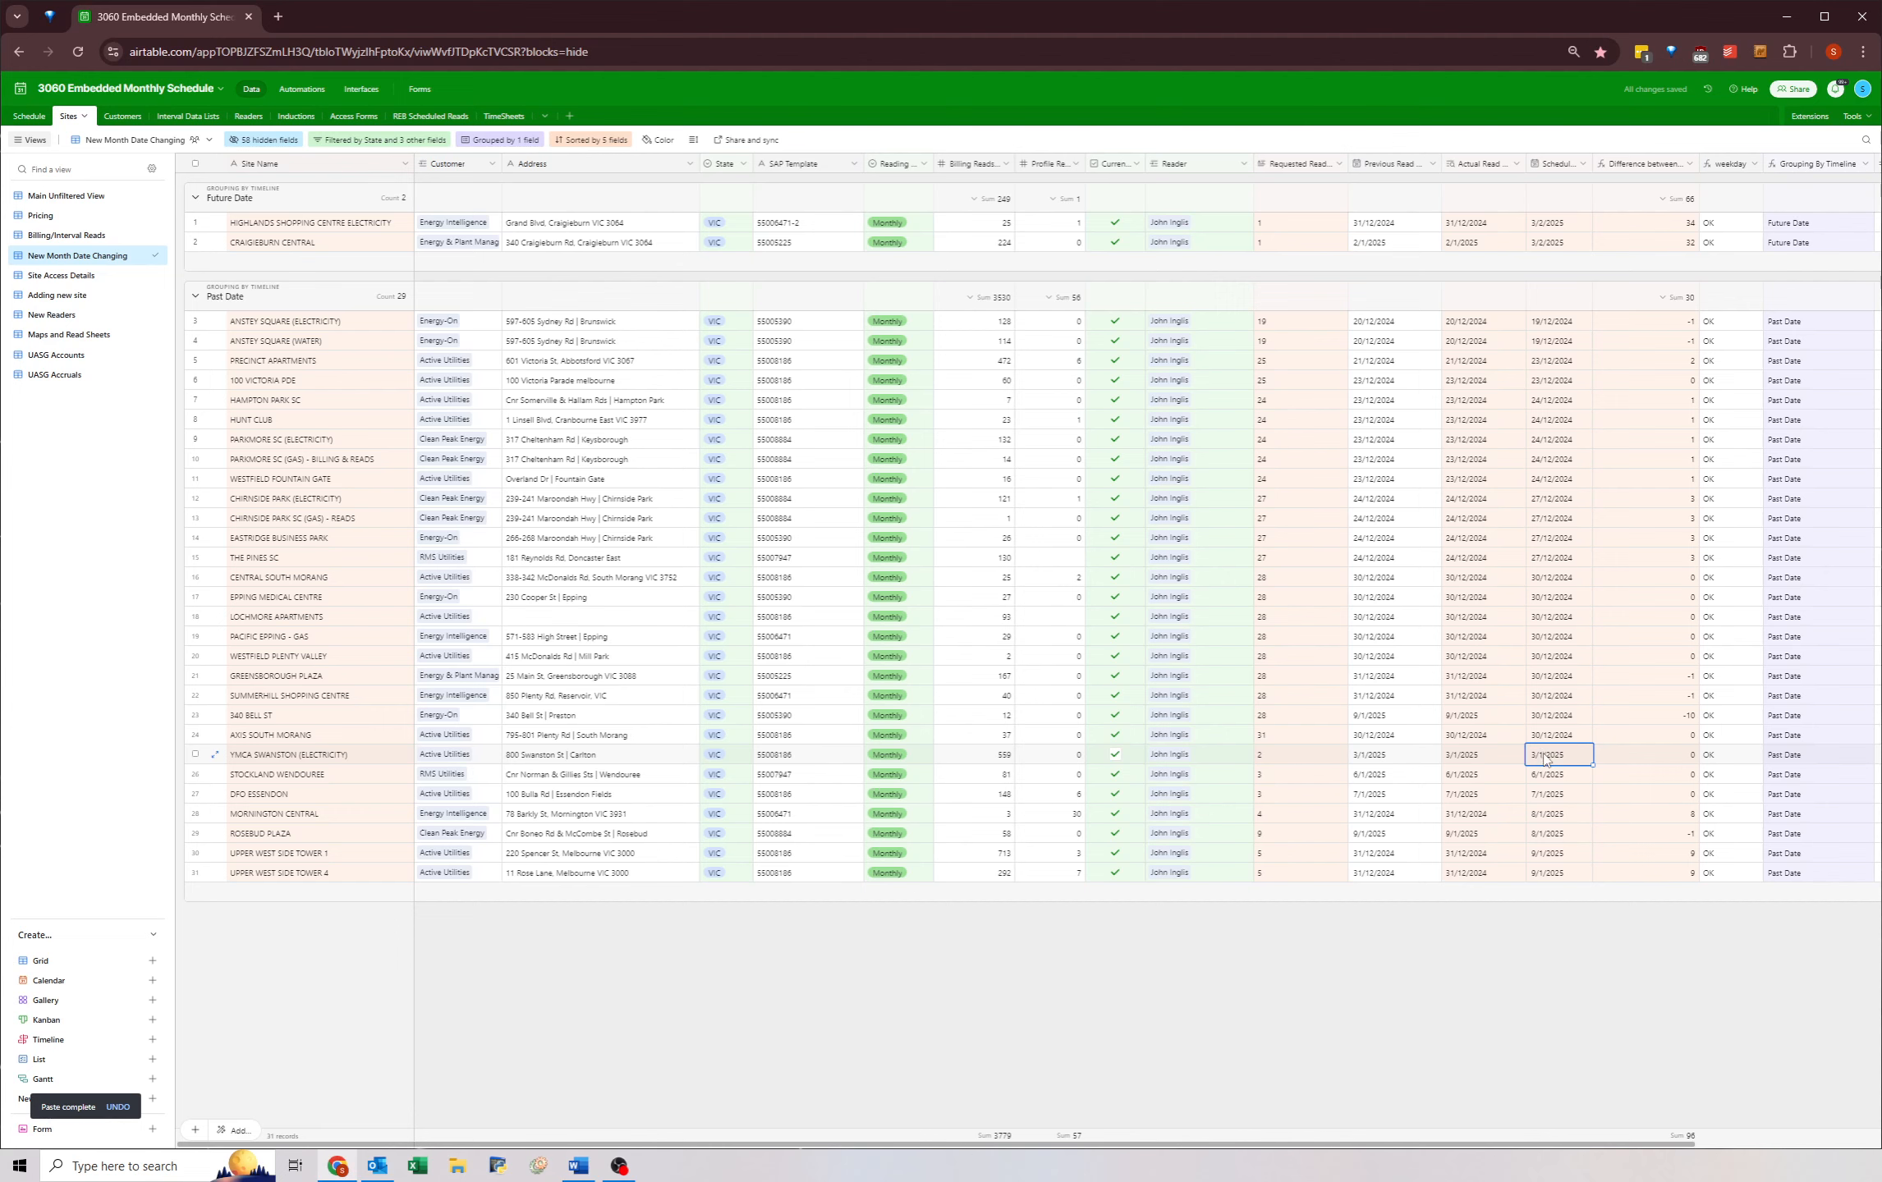
- Set the scheduled date of YMCA Swanston (Electricity) to 4/2/2025
left_click(1549, 763)
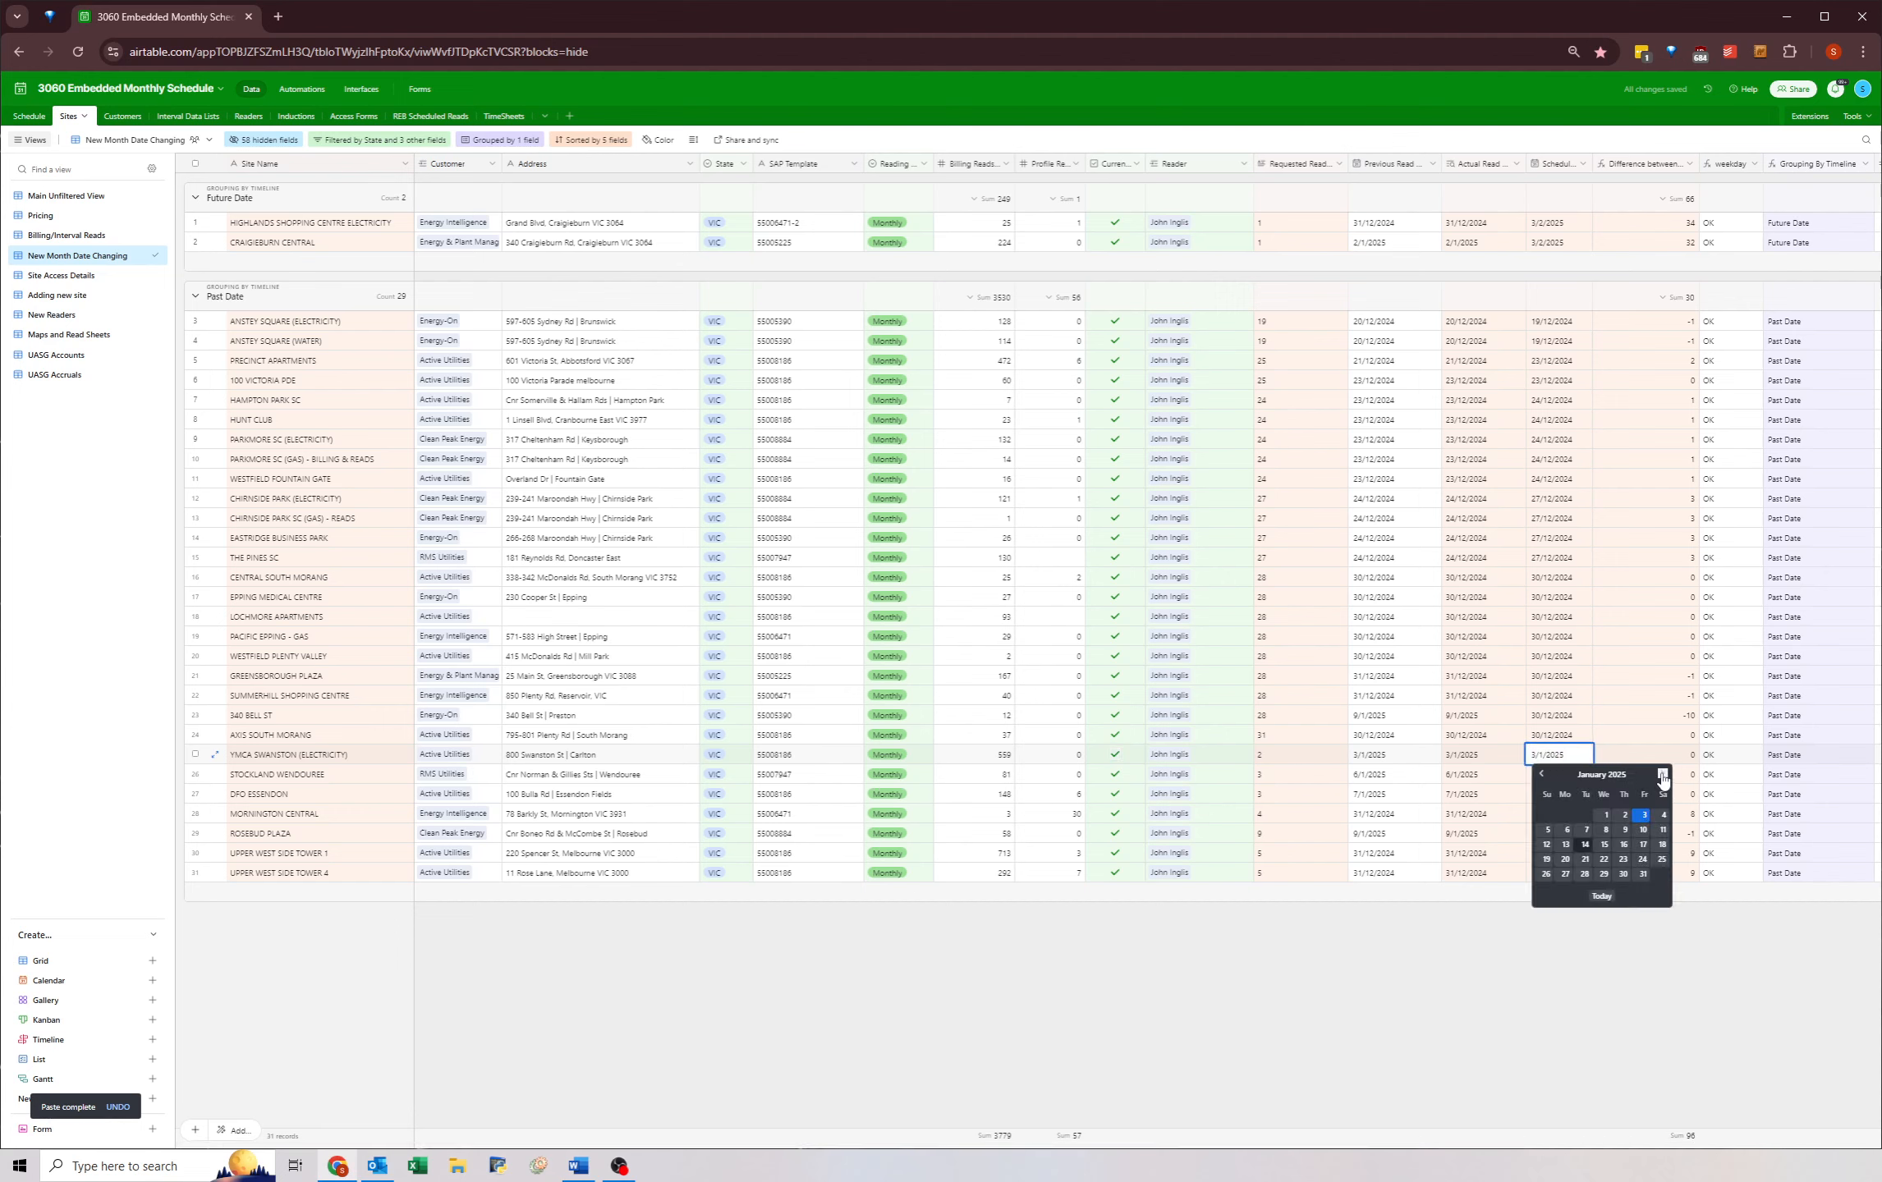
left_click(1658, 775)
left_click(1586, 834)
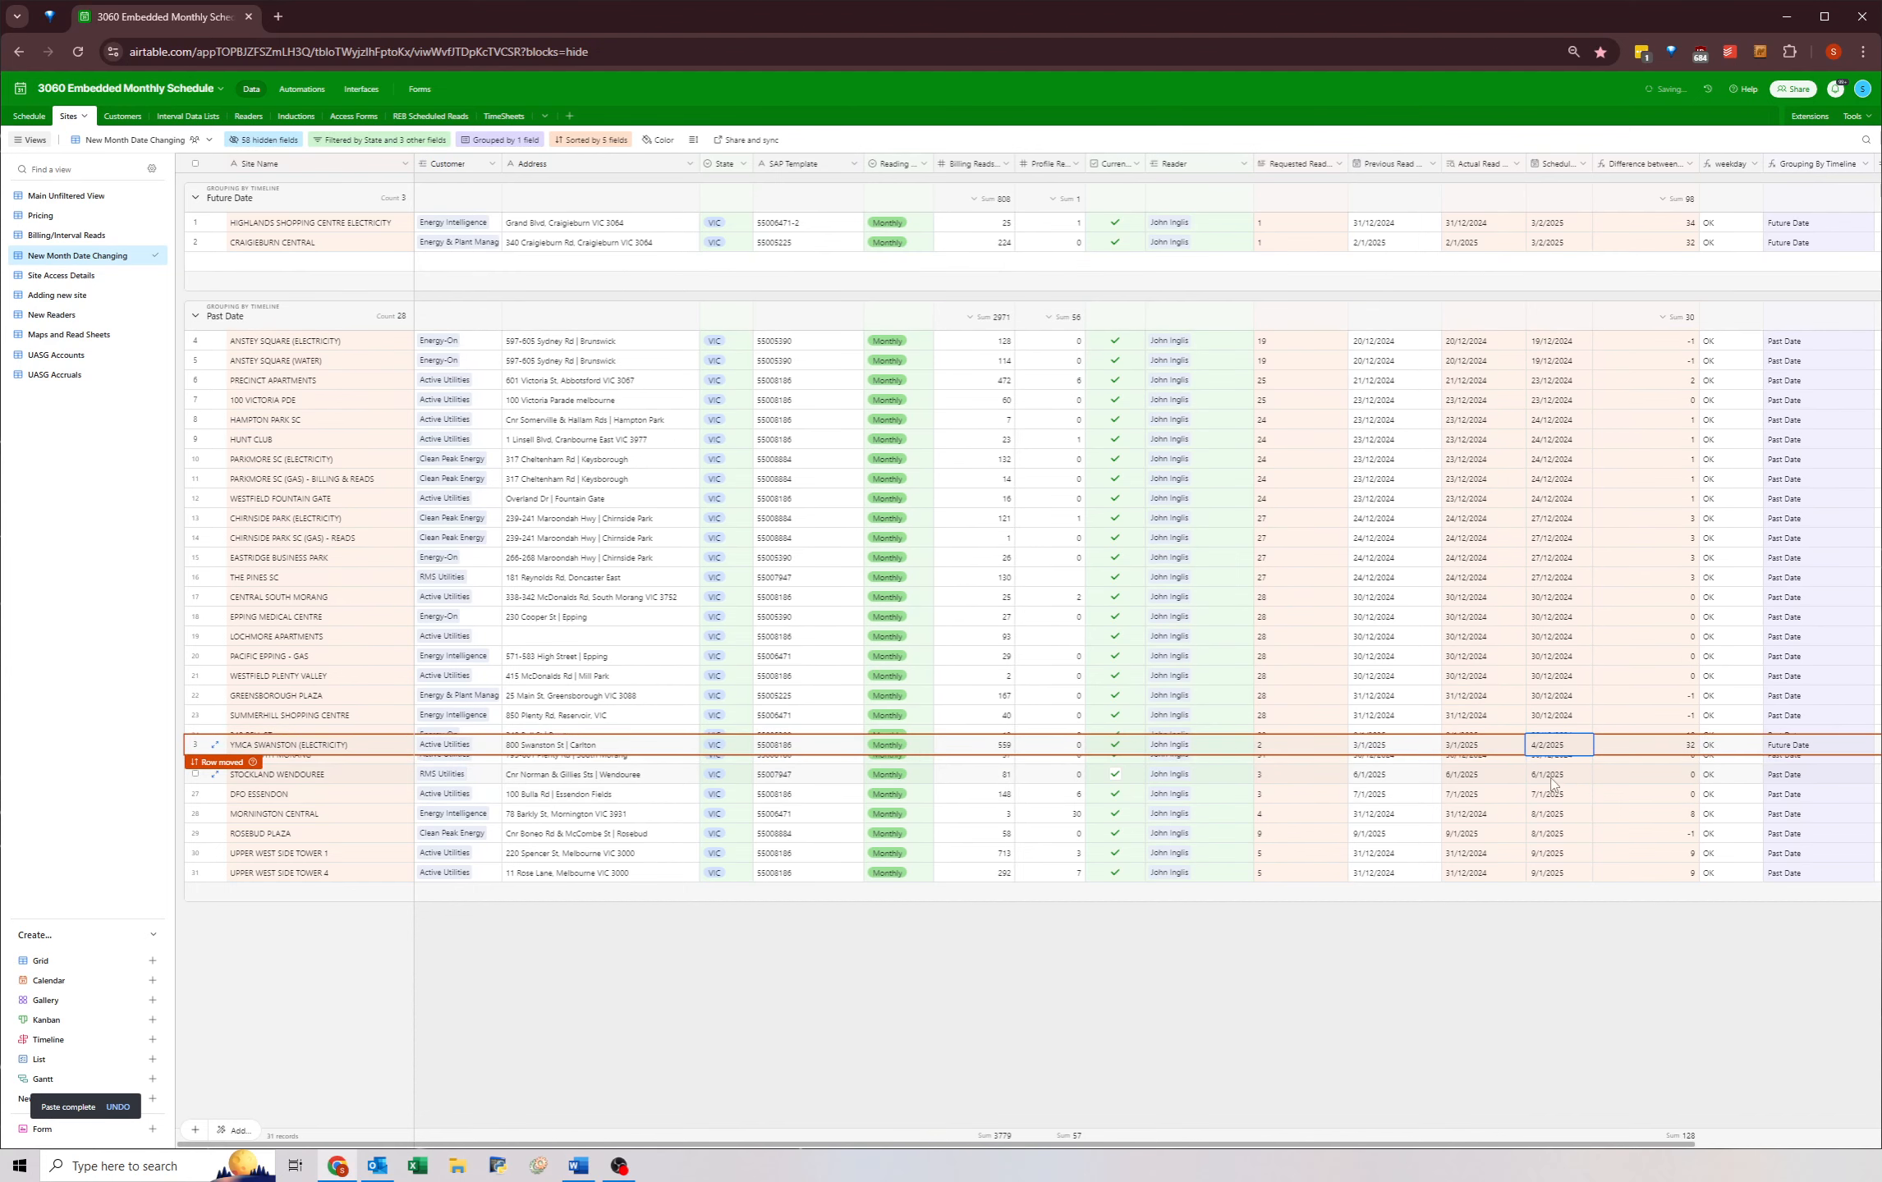
- Set the scheduled date of Stockland Wendouree to 5/2/2025 and check the early February dates assigned to this reader
left_click(1549, 778)
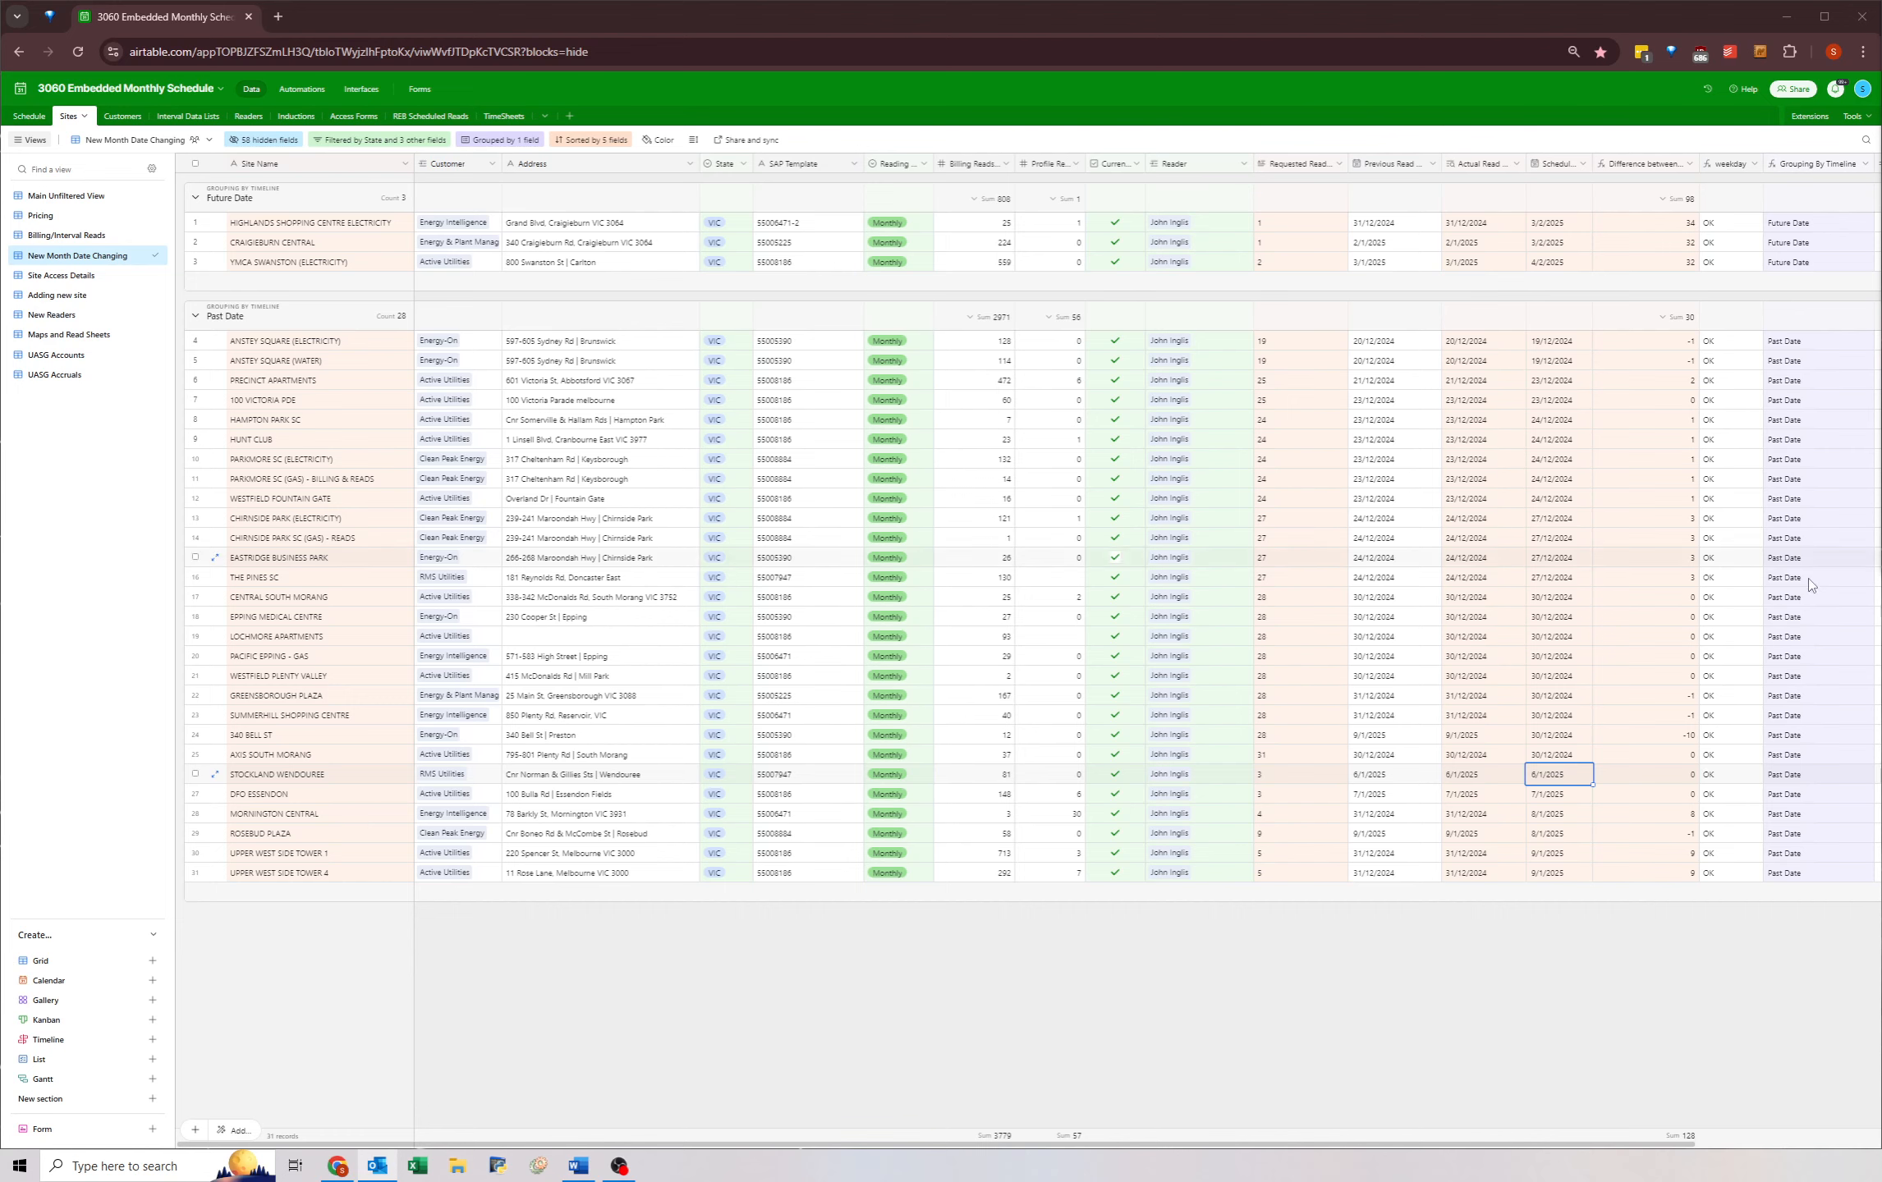
left_click(1553, 780)
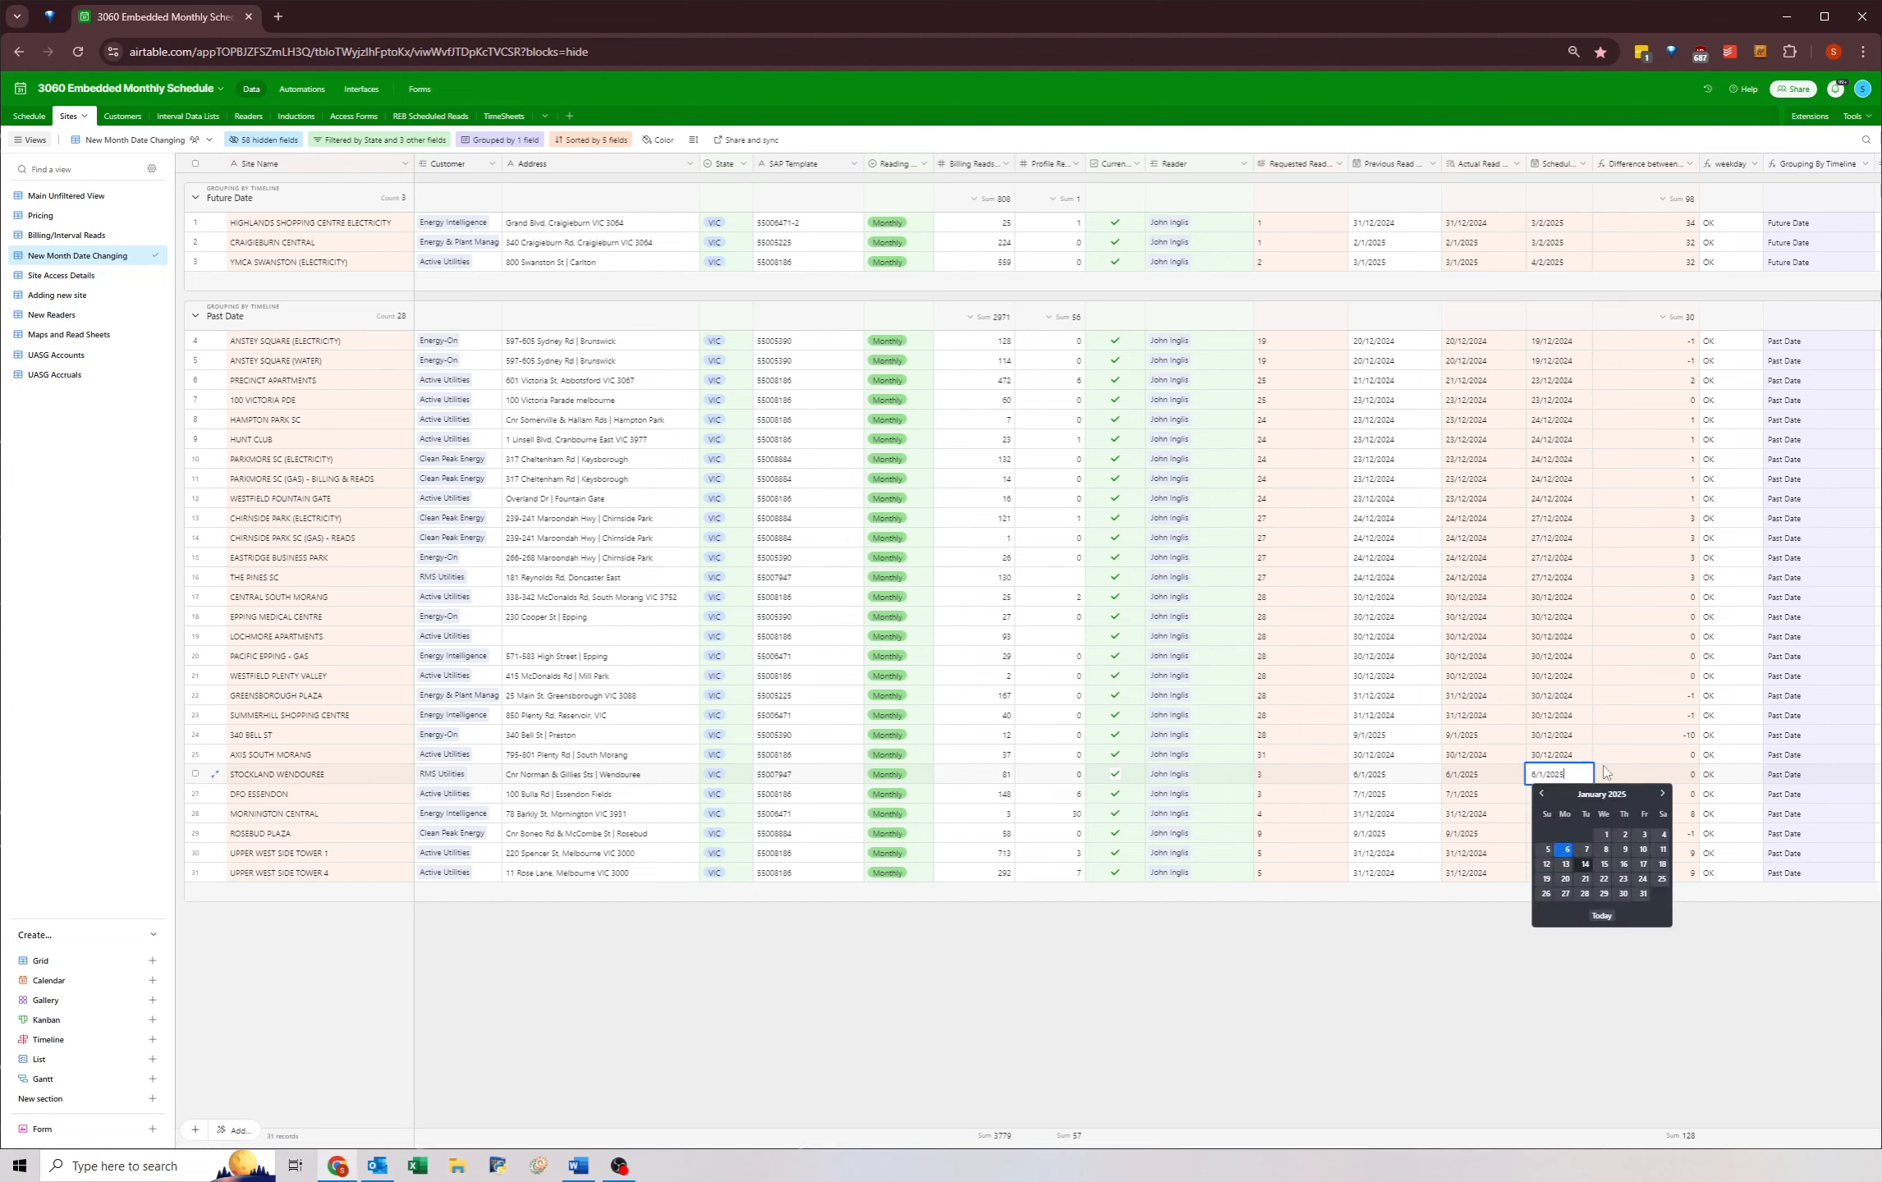
left_click(1662, 797)
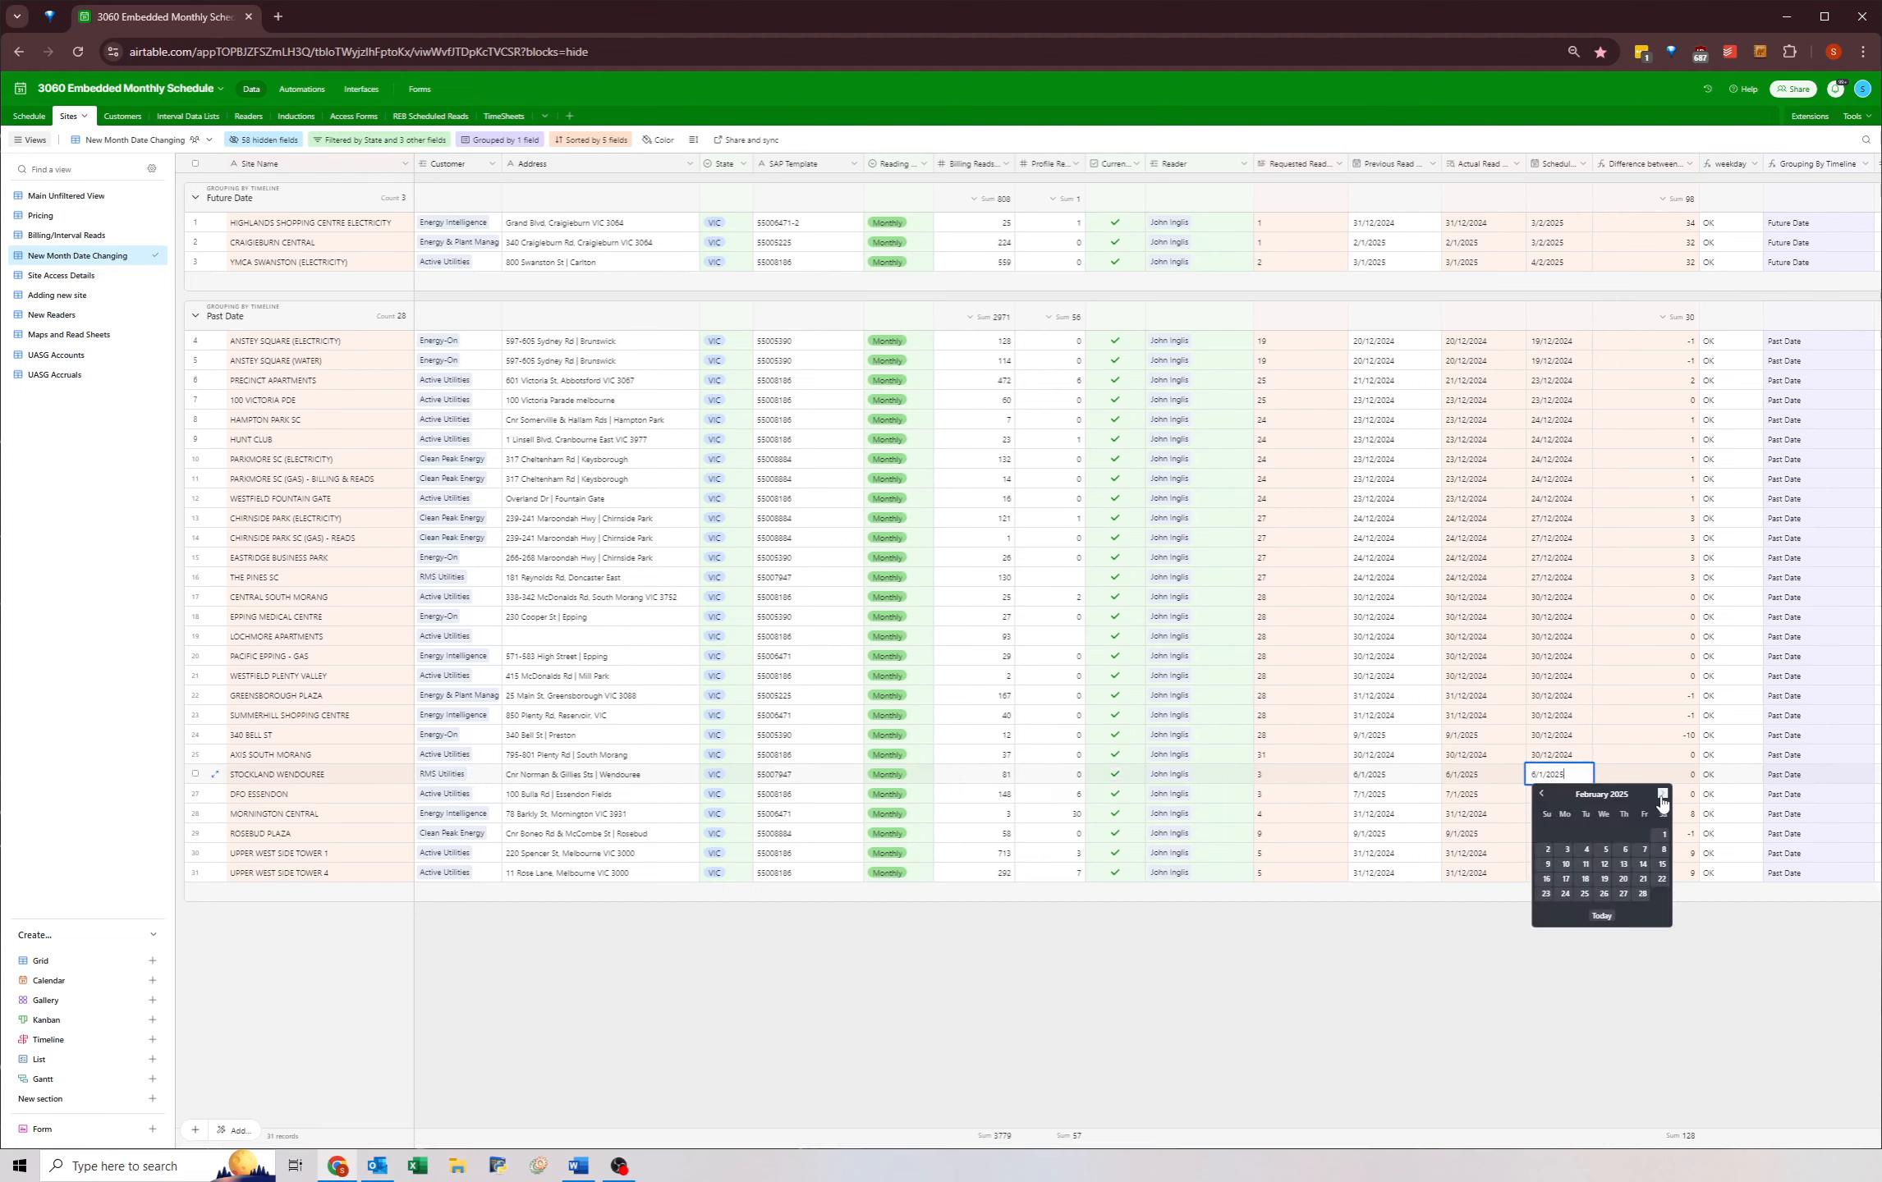
left_click(1605, 849)
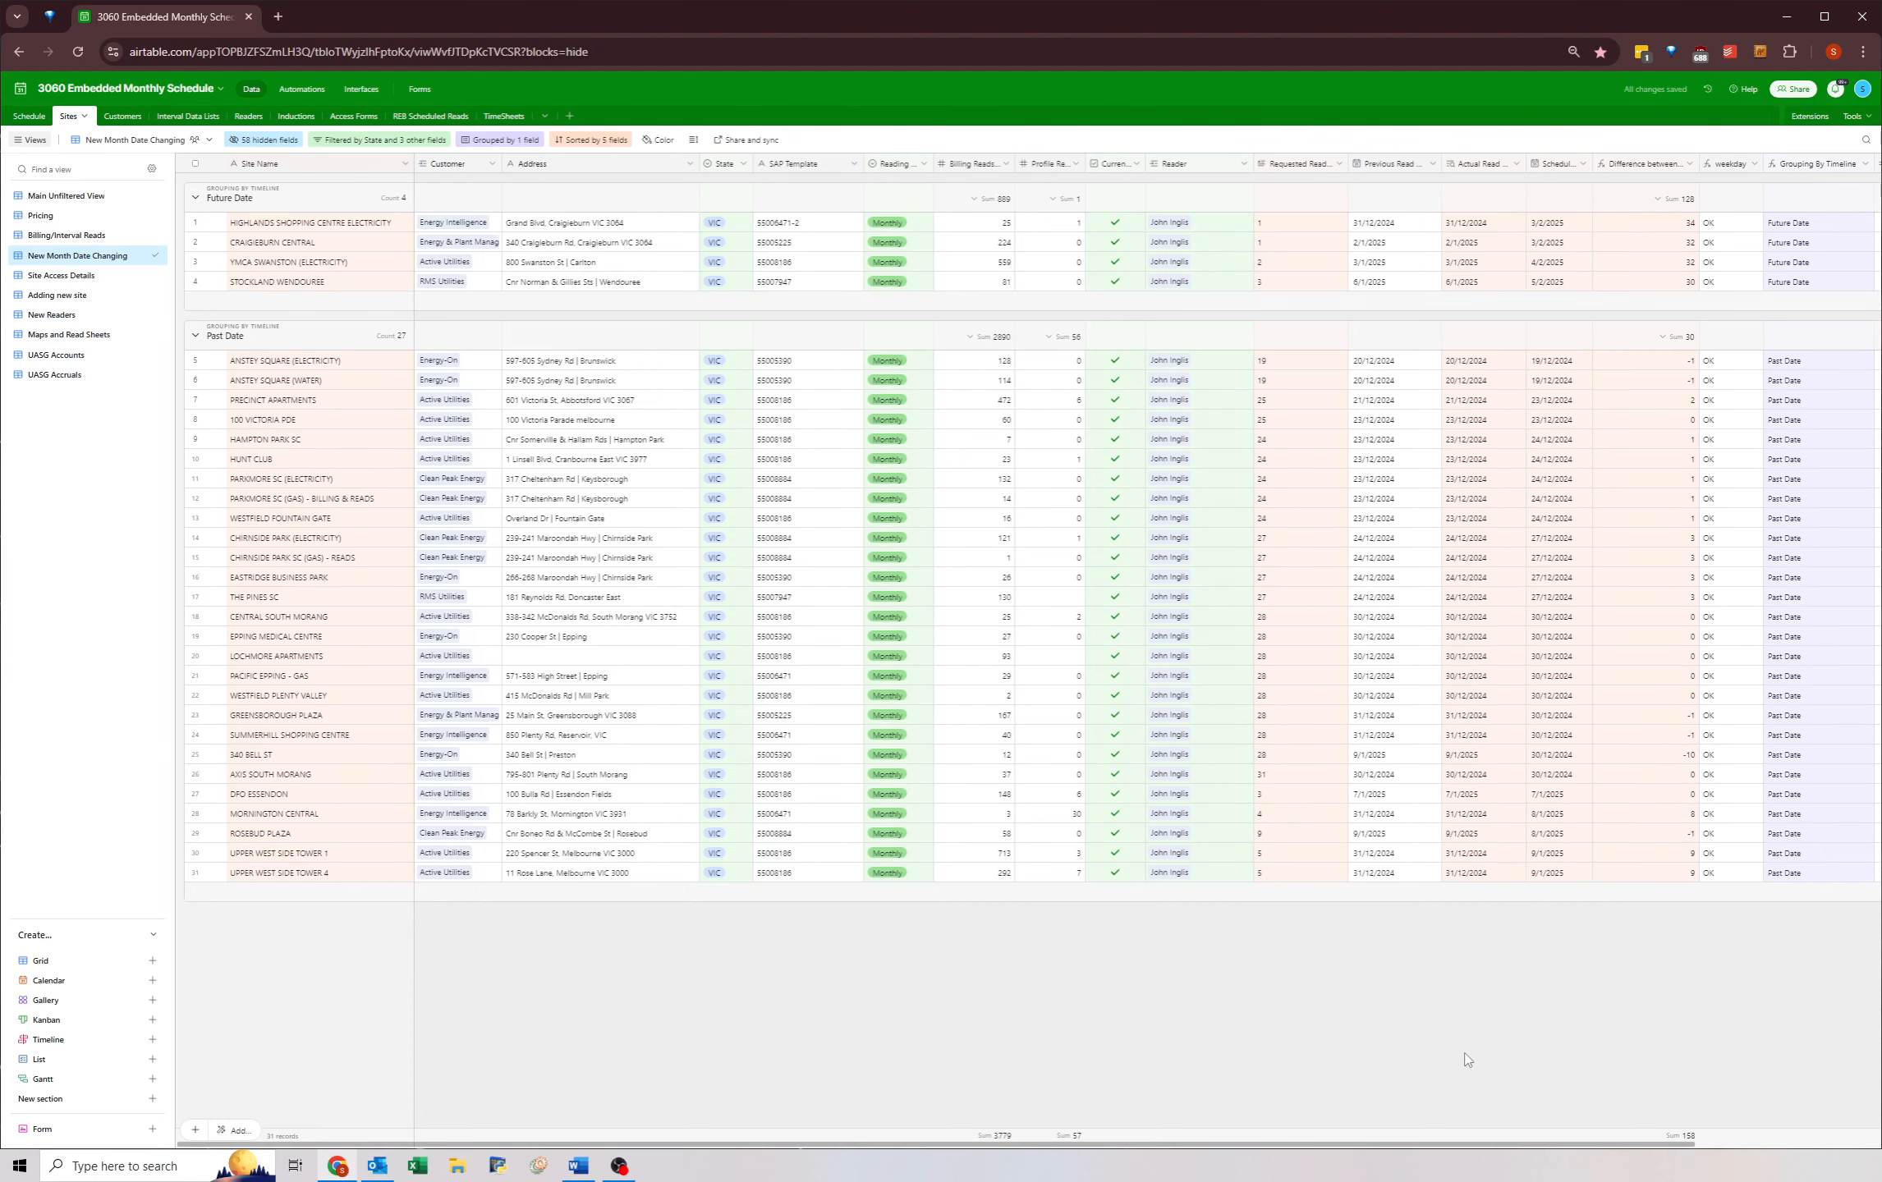
left_click(1551, 232)
left_click_drag(1551, 238, 1548, 248)
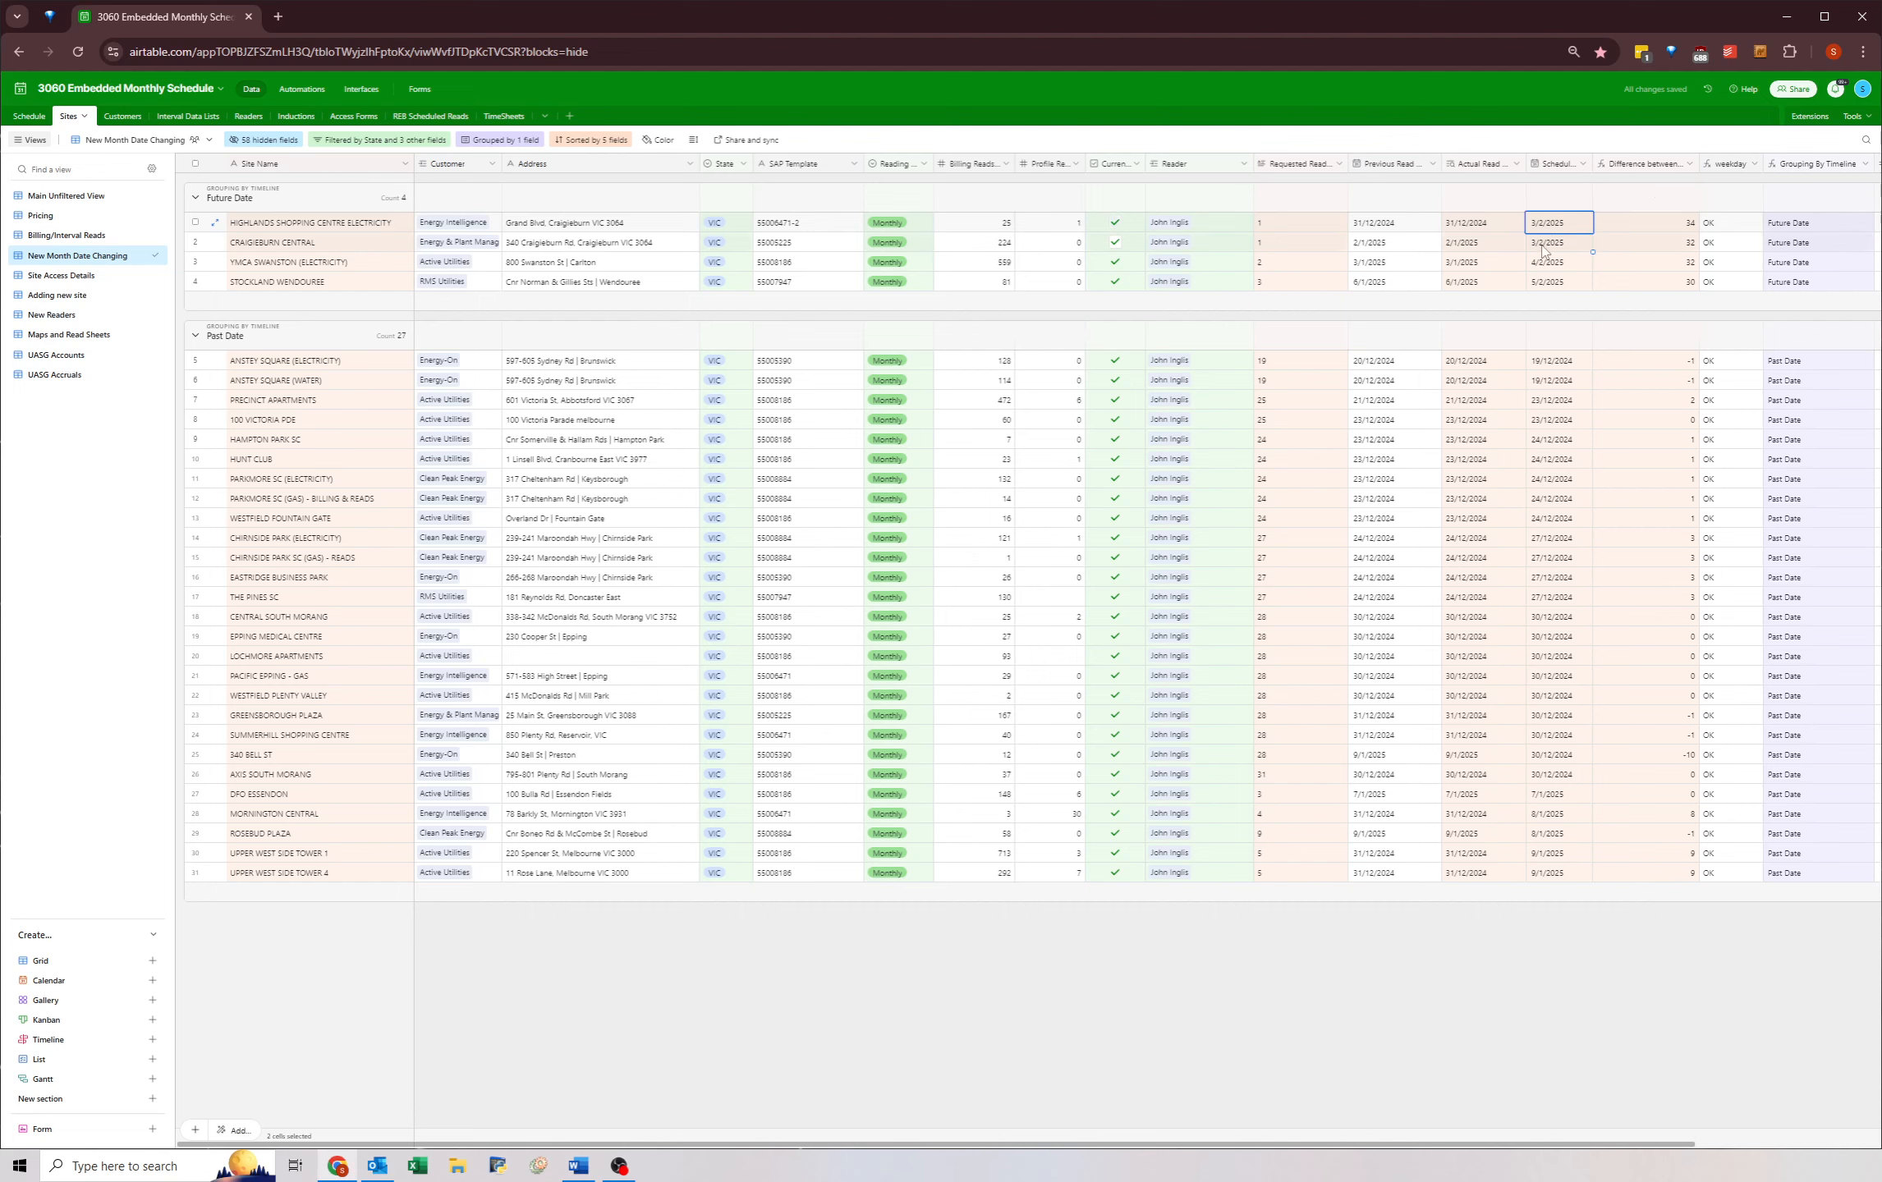
left_click(1542, 264)
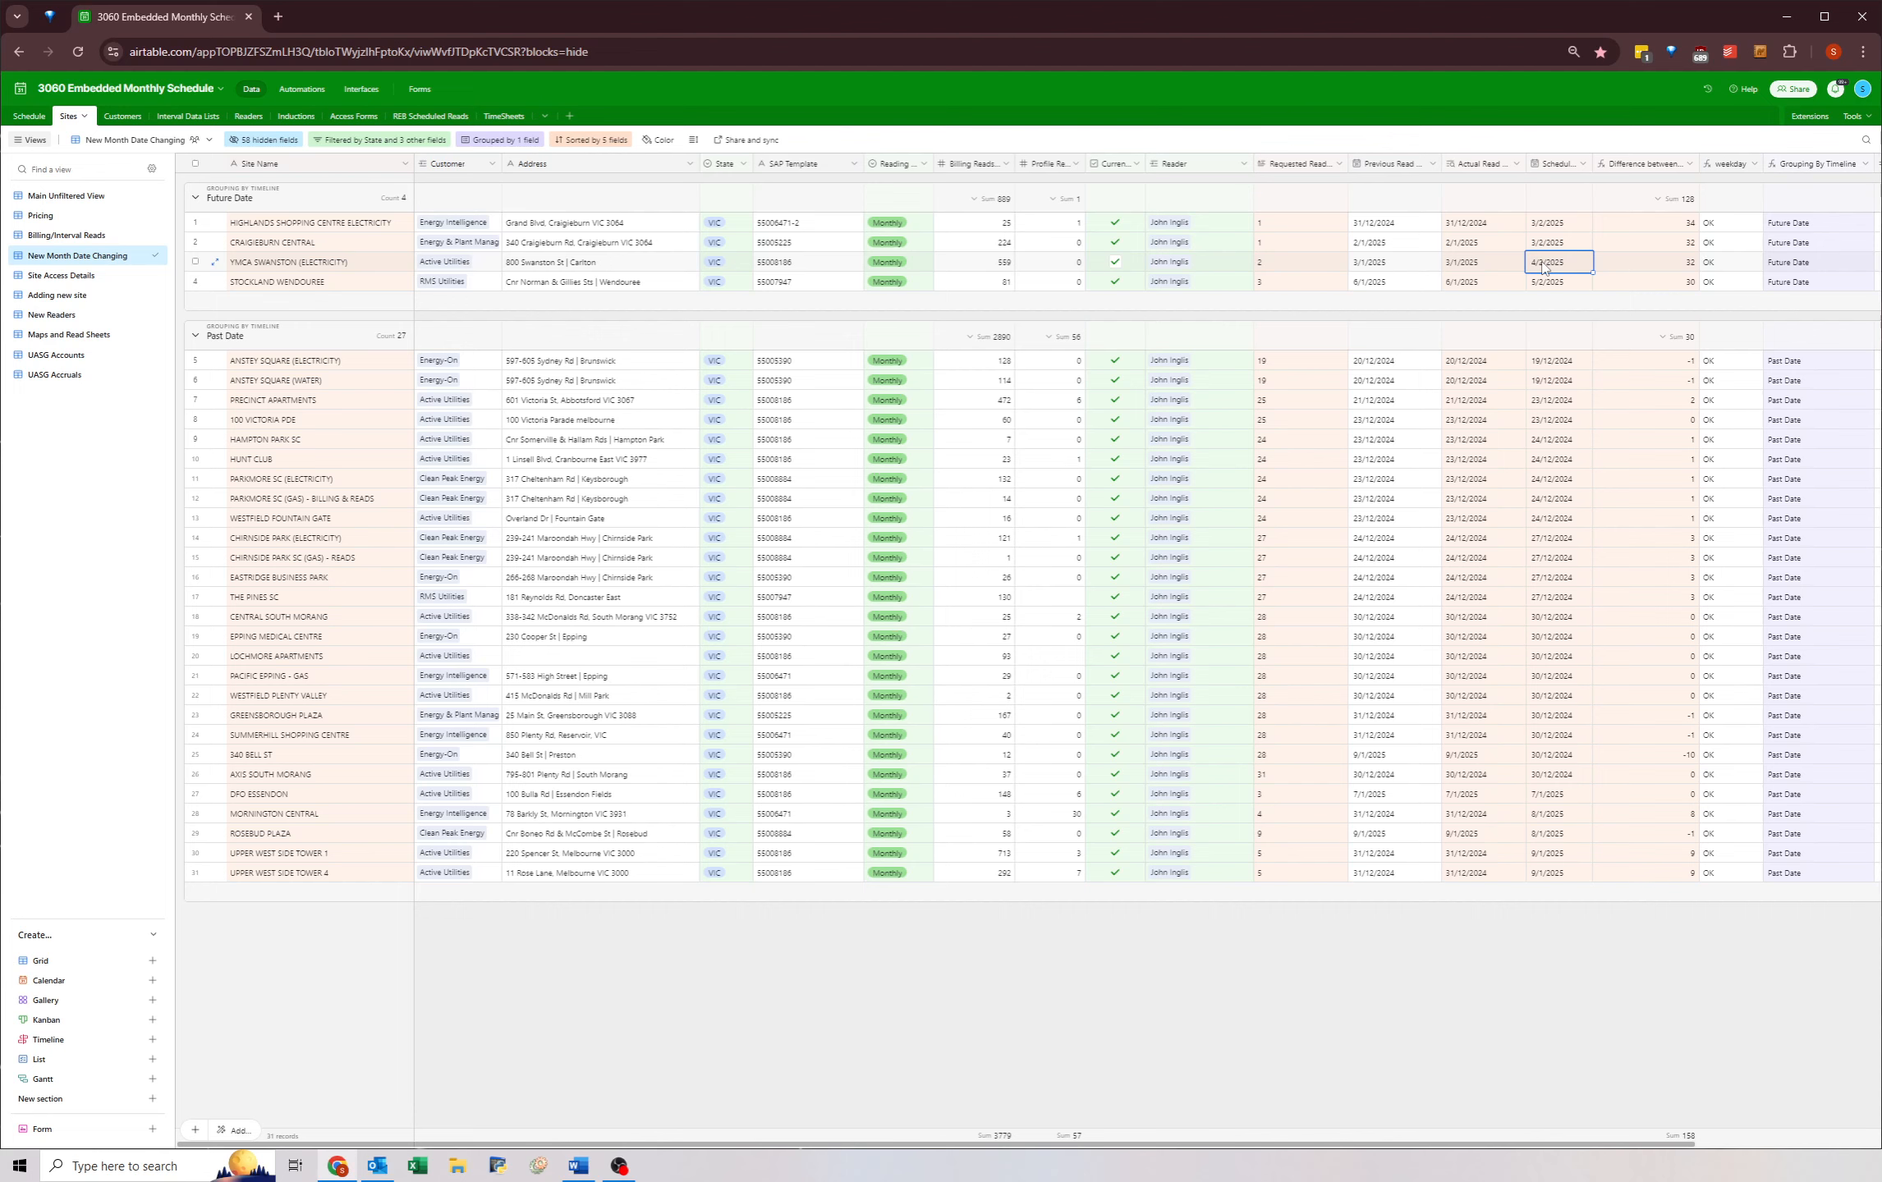
left_click(1548, 284)
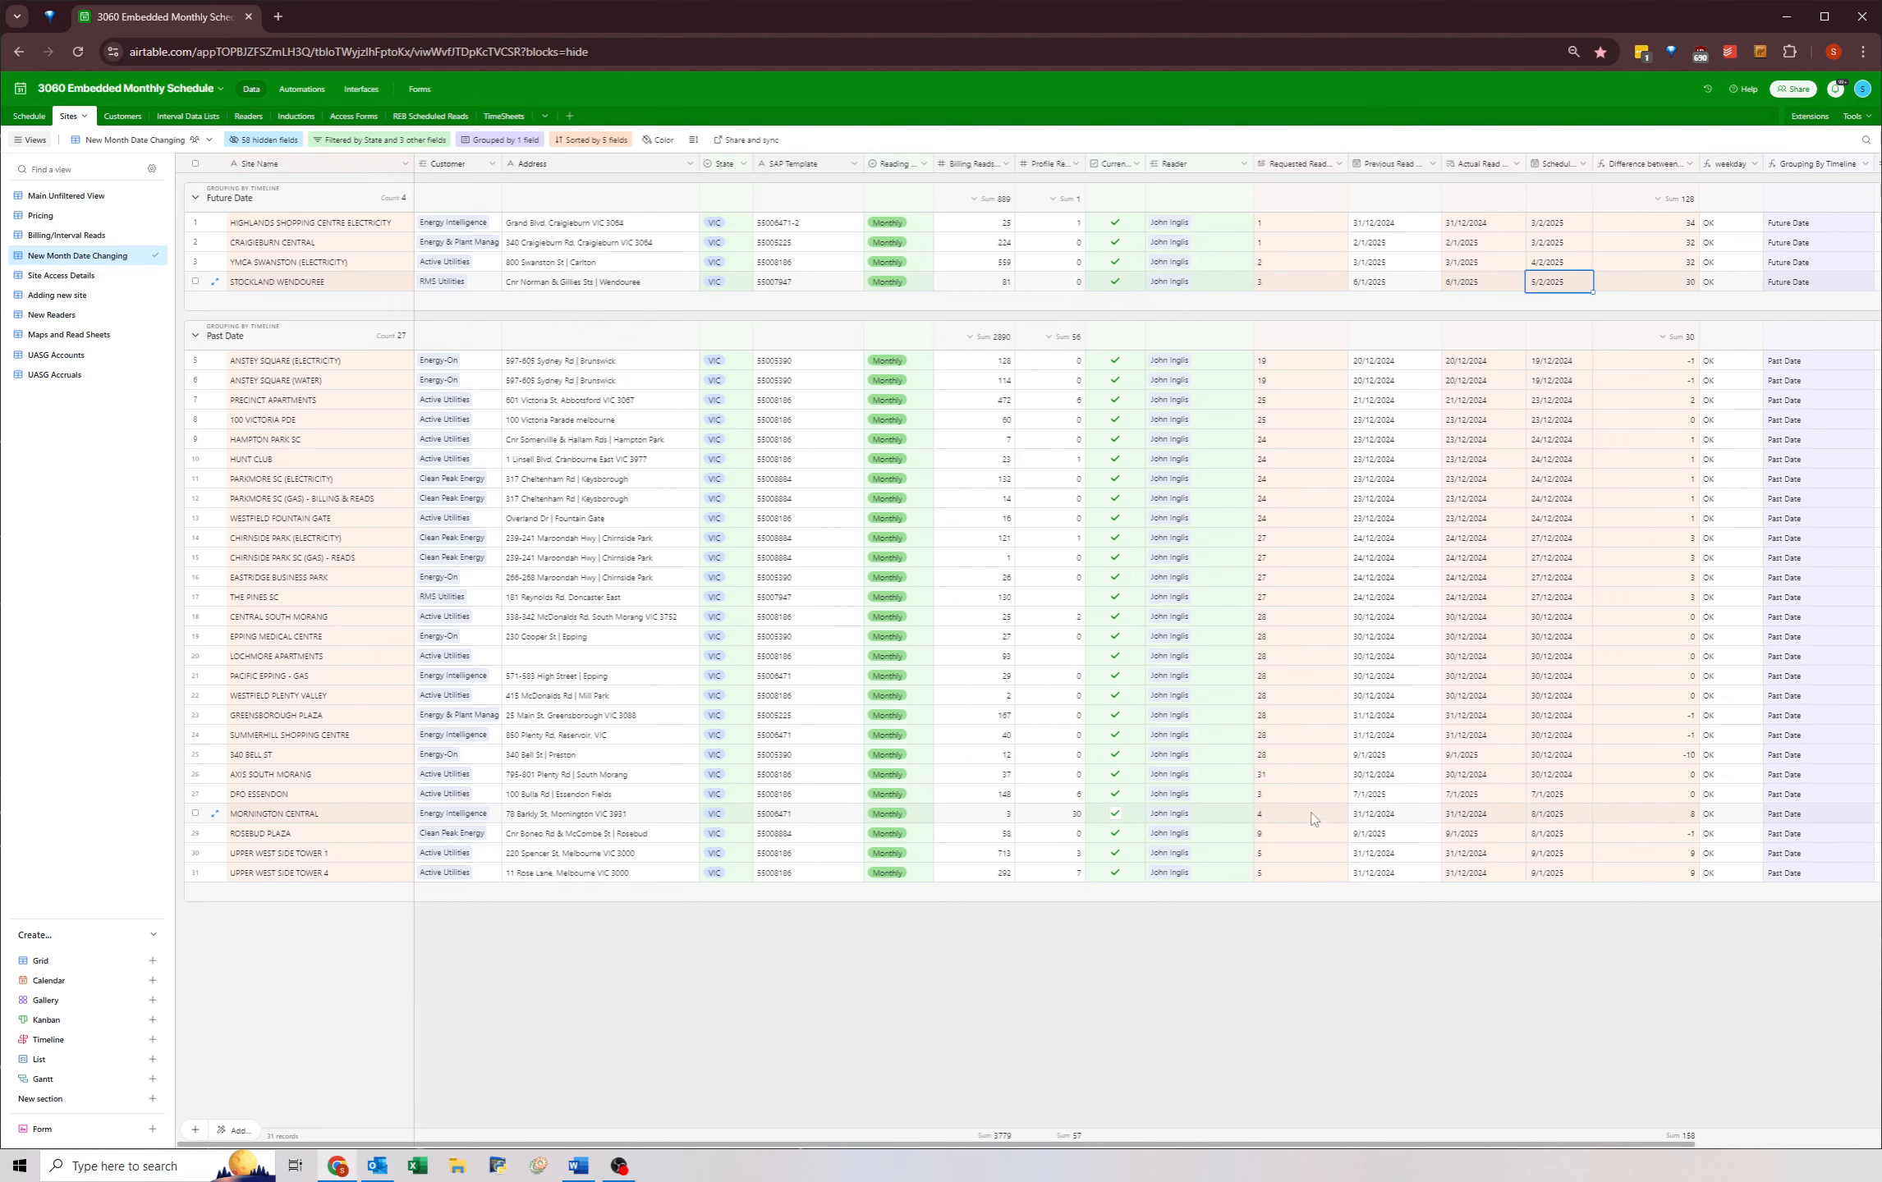
- Set the requested read day of Rosebud Plaza to 4
left_click(1285, 794)
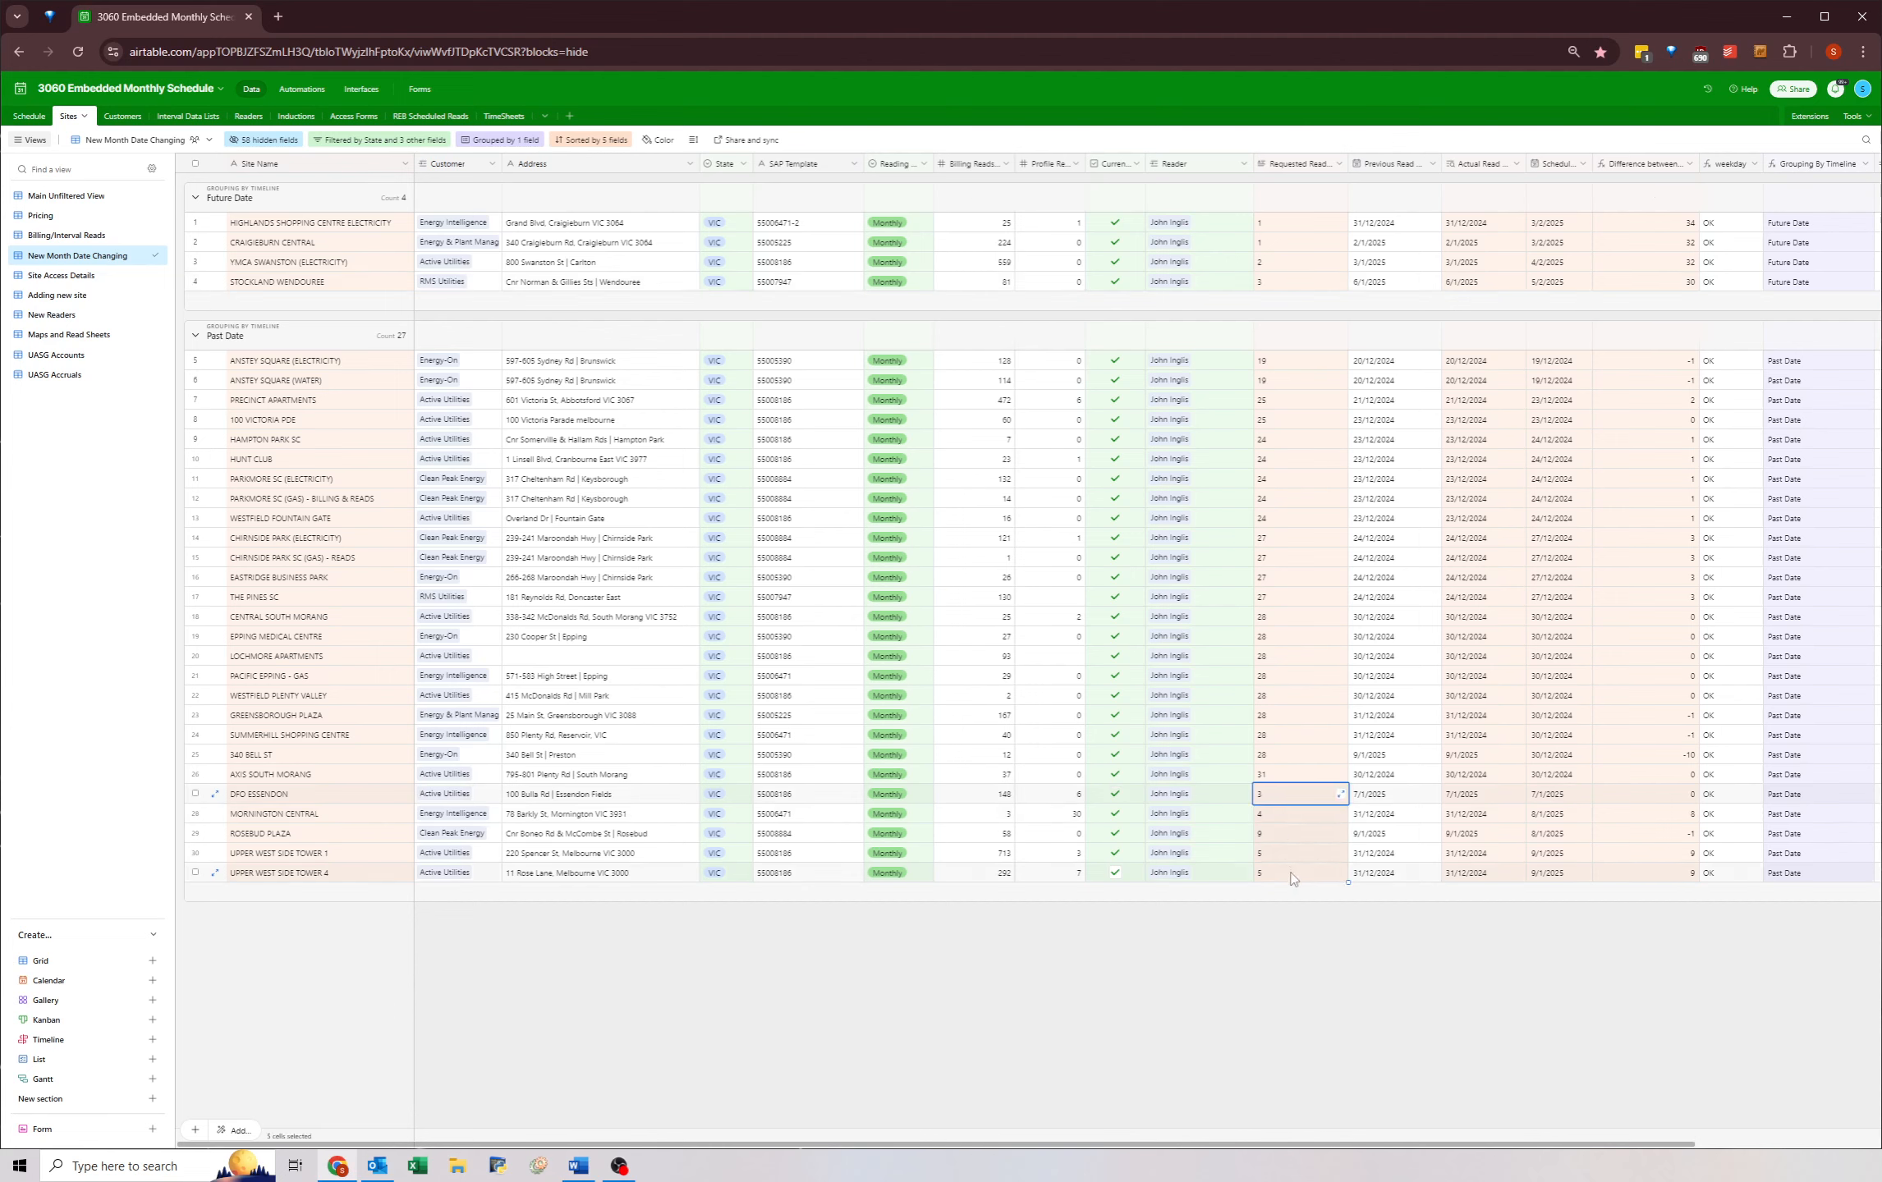
left_click(1274, 813)
left_click(1273, 833)
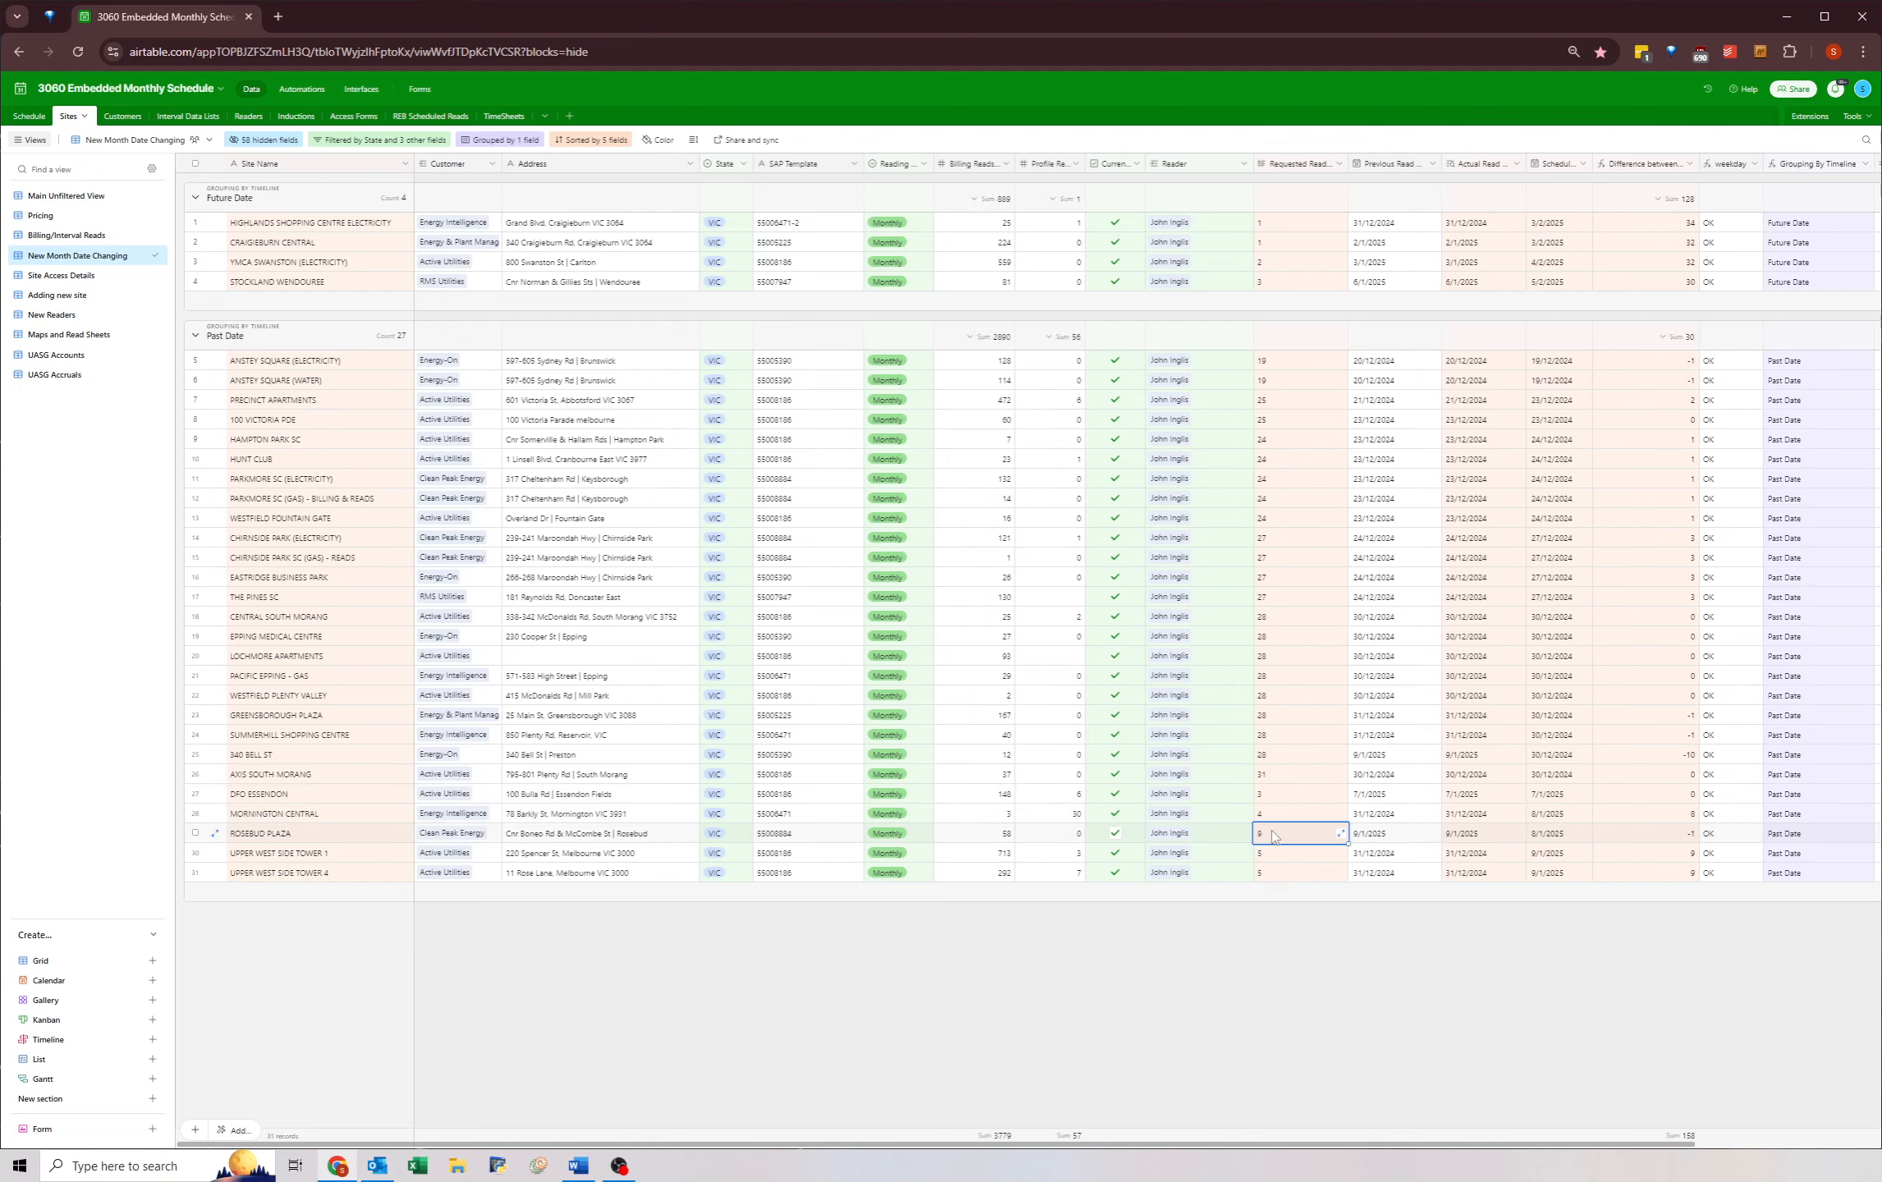
type("4")
left_click(1217, 977)
- Set the requested read day of both Mornington Central and Rosebud Plaza to 3
left_click(1277, 813)
type("3")
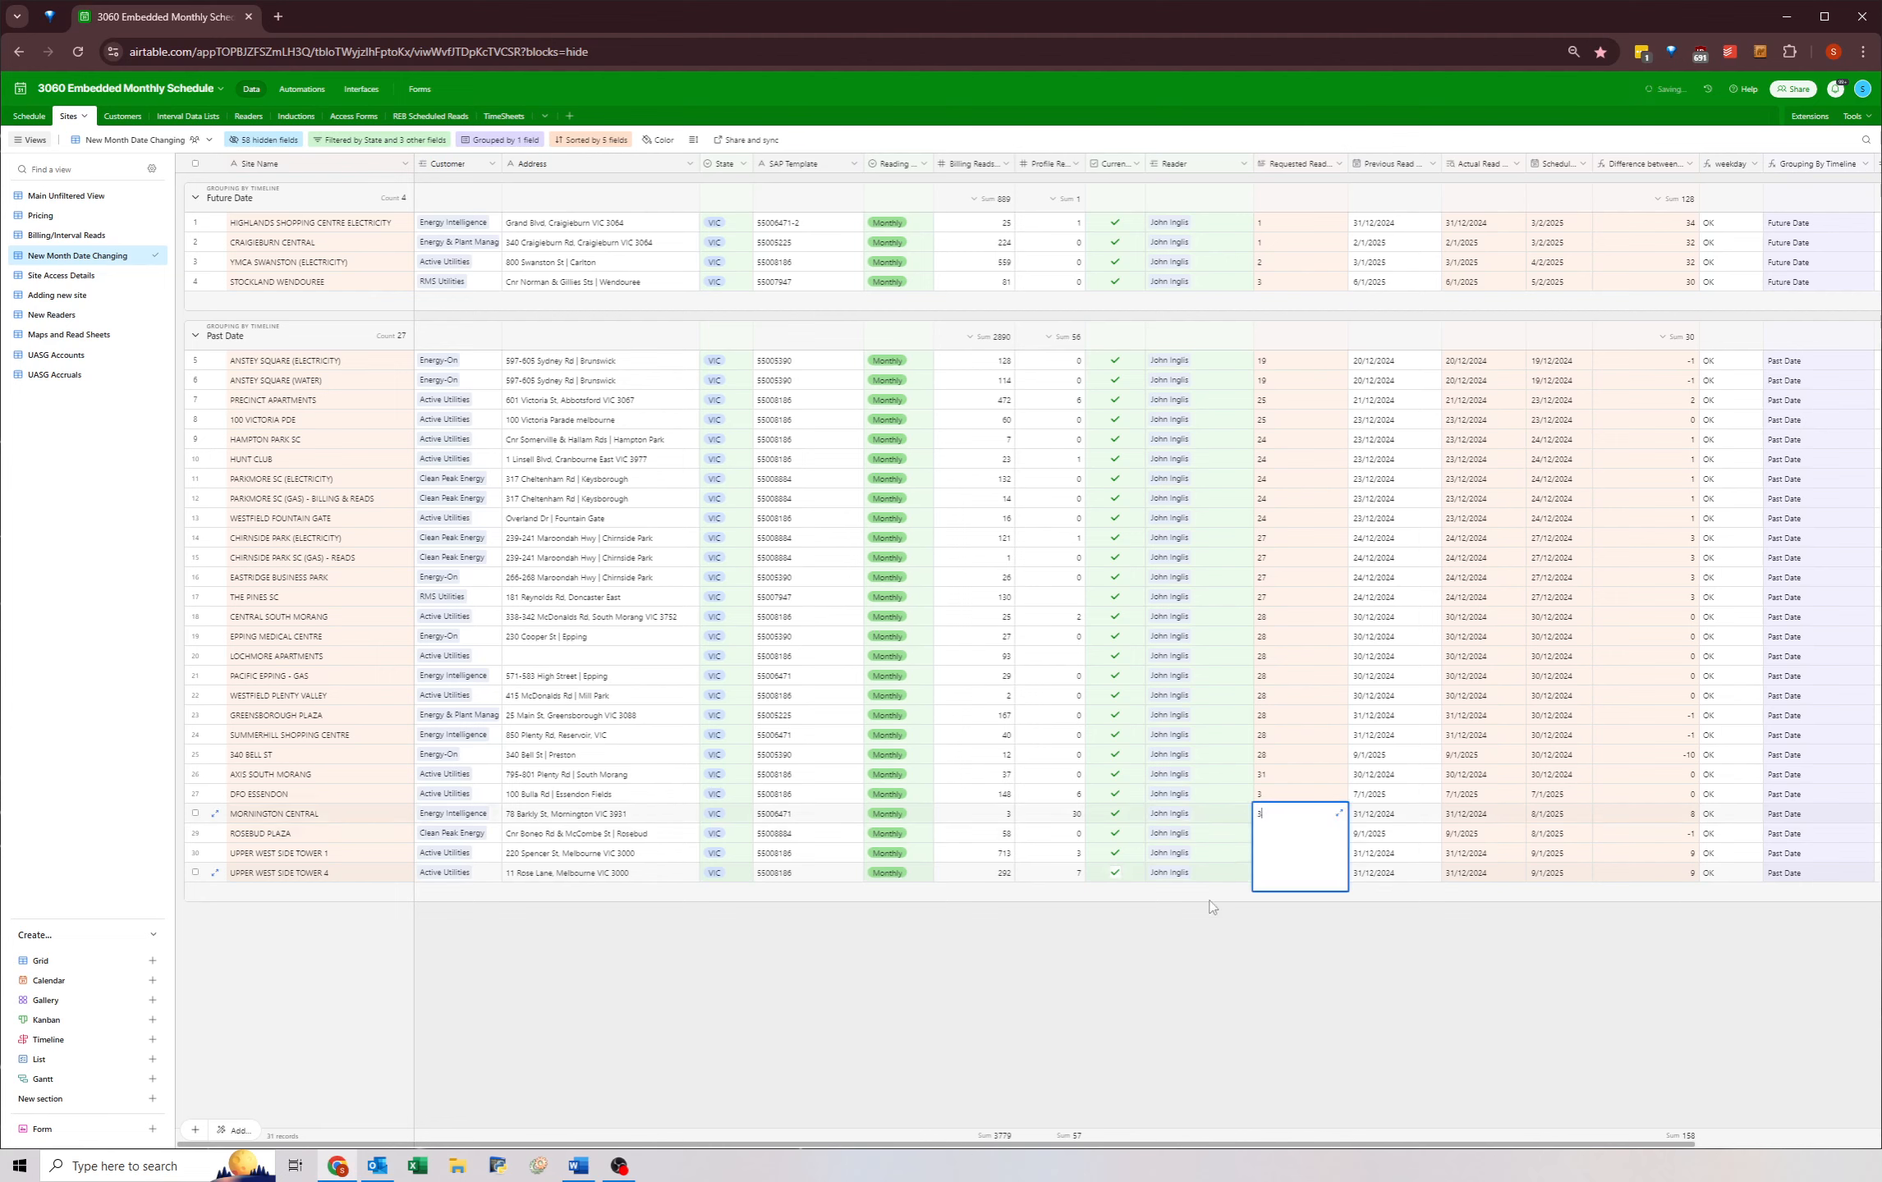
left_click(1196, 932)
double_click(1271, 835)
type("3")
- Set the requested read day of DFO Essendon to 4
left_click(1281, 794)
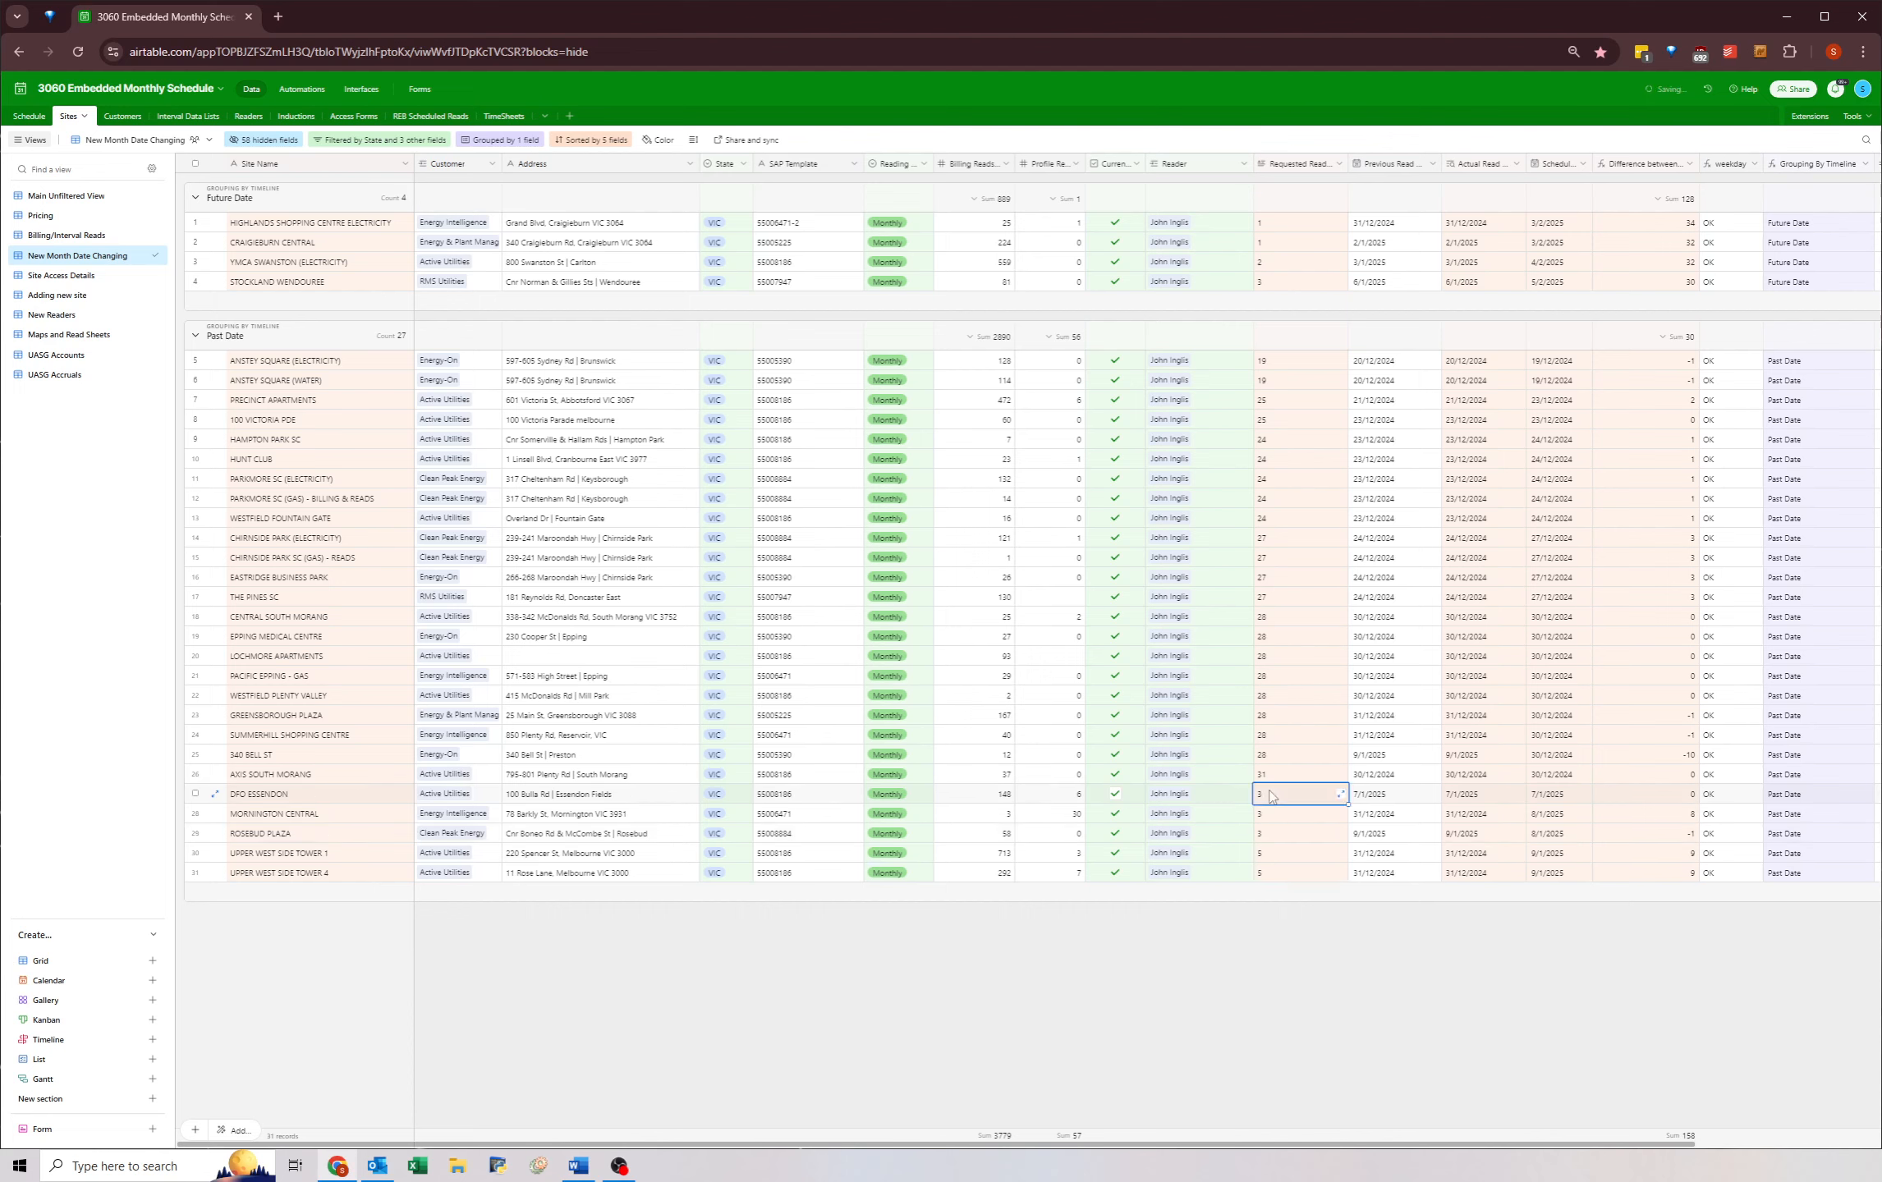
type("4")
left_click(1223, 976)
- Compare the Mornington Central and Rosebud Plaza records across their addresses, read counts, requested days and read dates
left_click_drag(320, 818, 1551, 837)
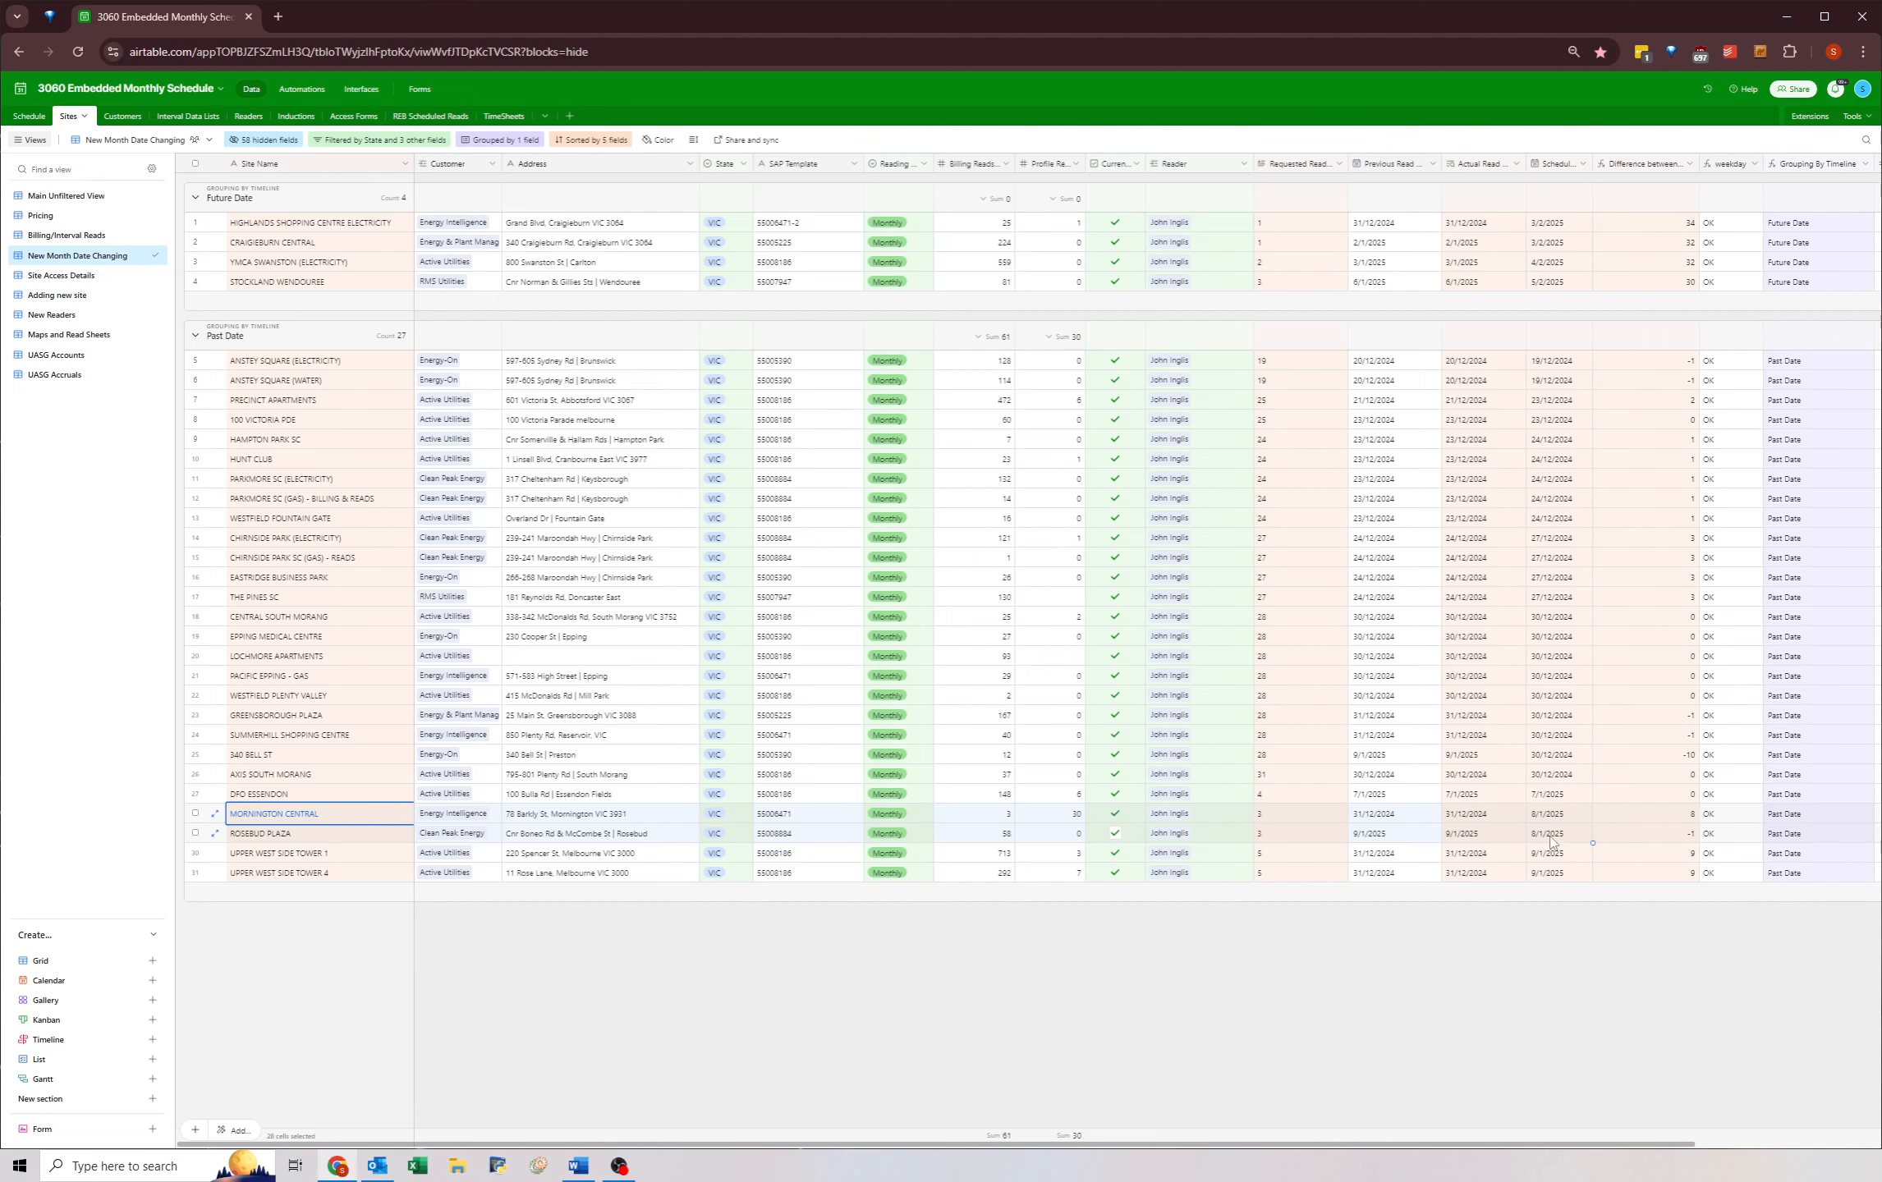
left_click(301, 815)
left_click(295, 831)
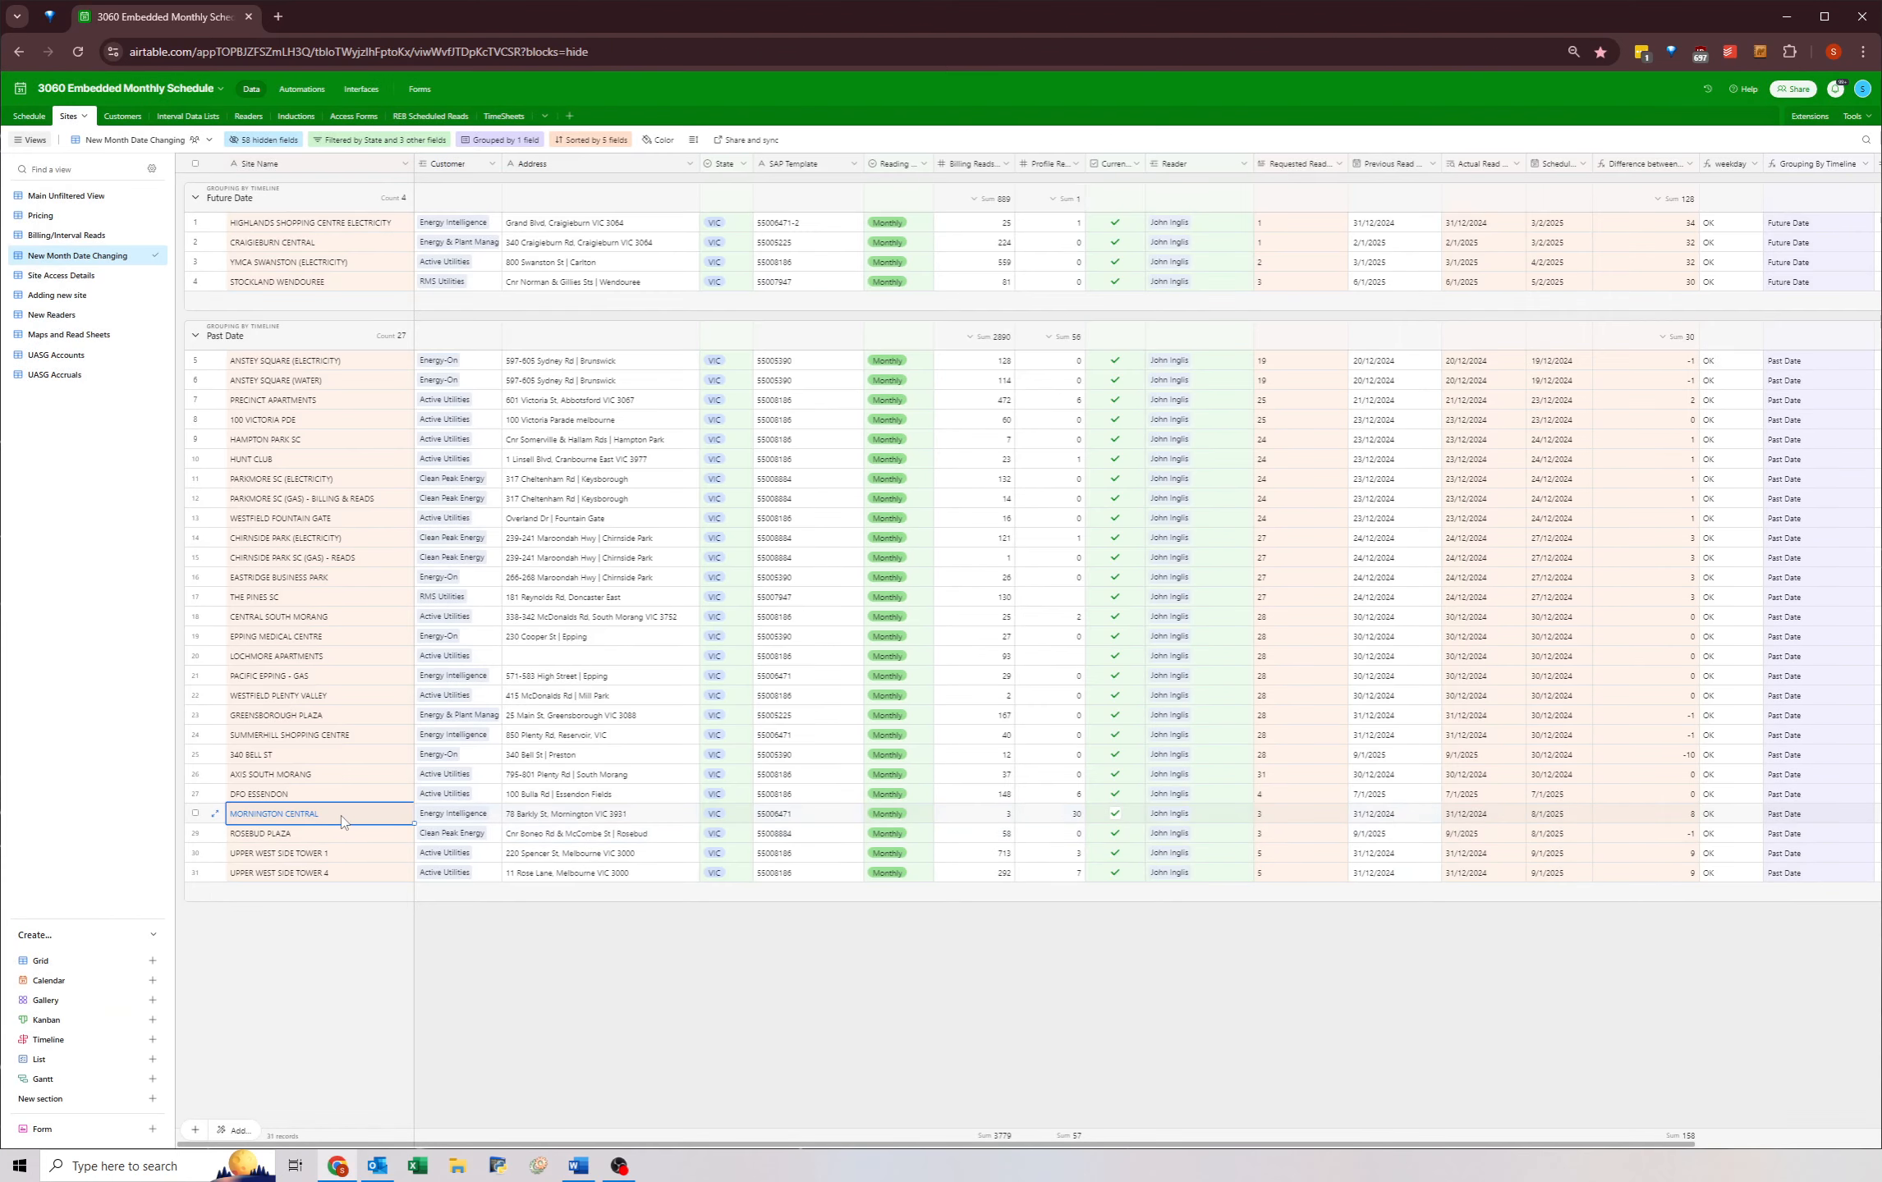
left_click_drag(320, 811, 648, 822)
left_click_drag(860, 822, 1804, 824)
key("Down")
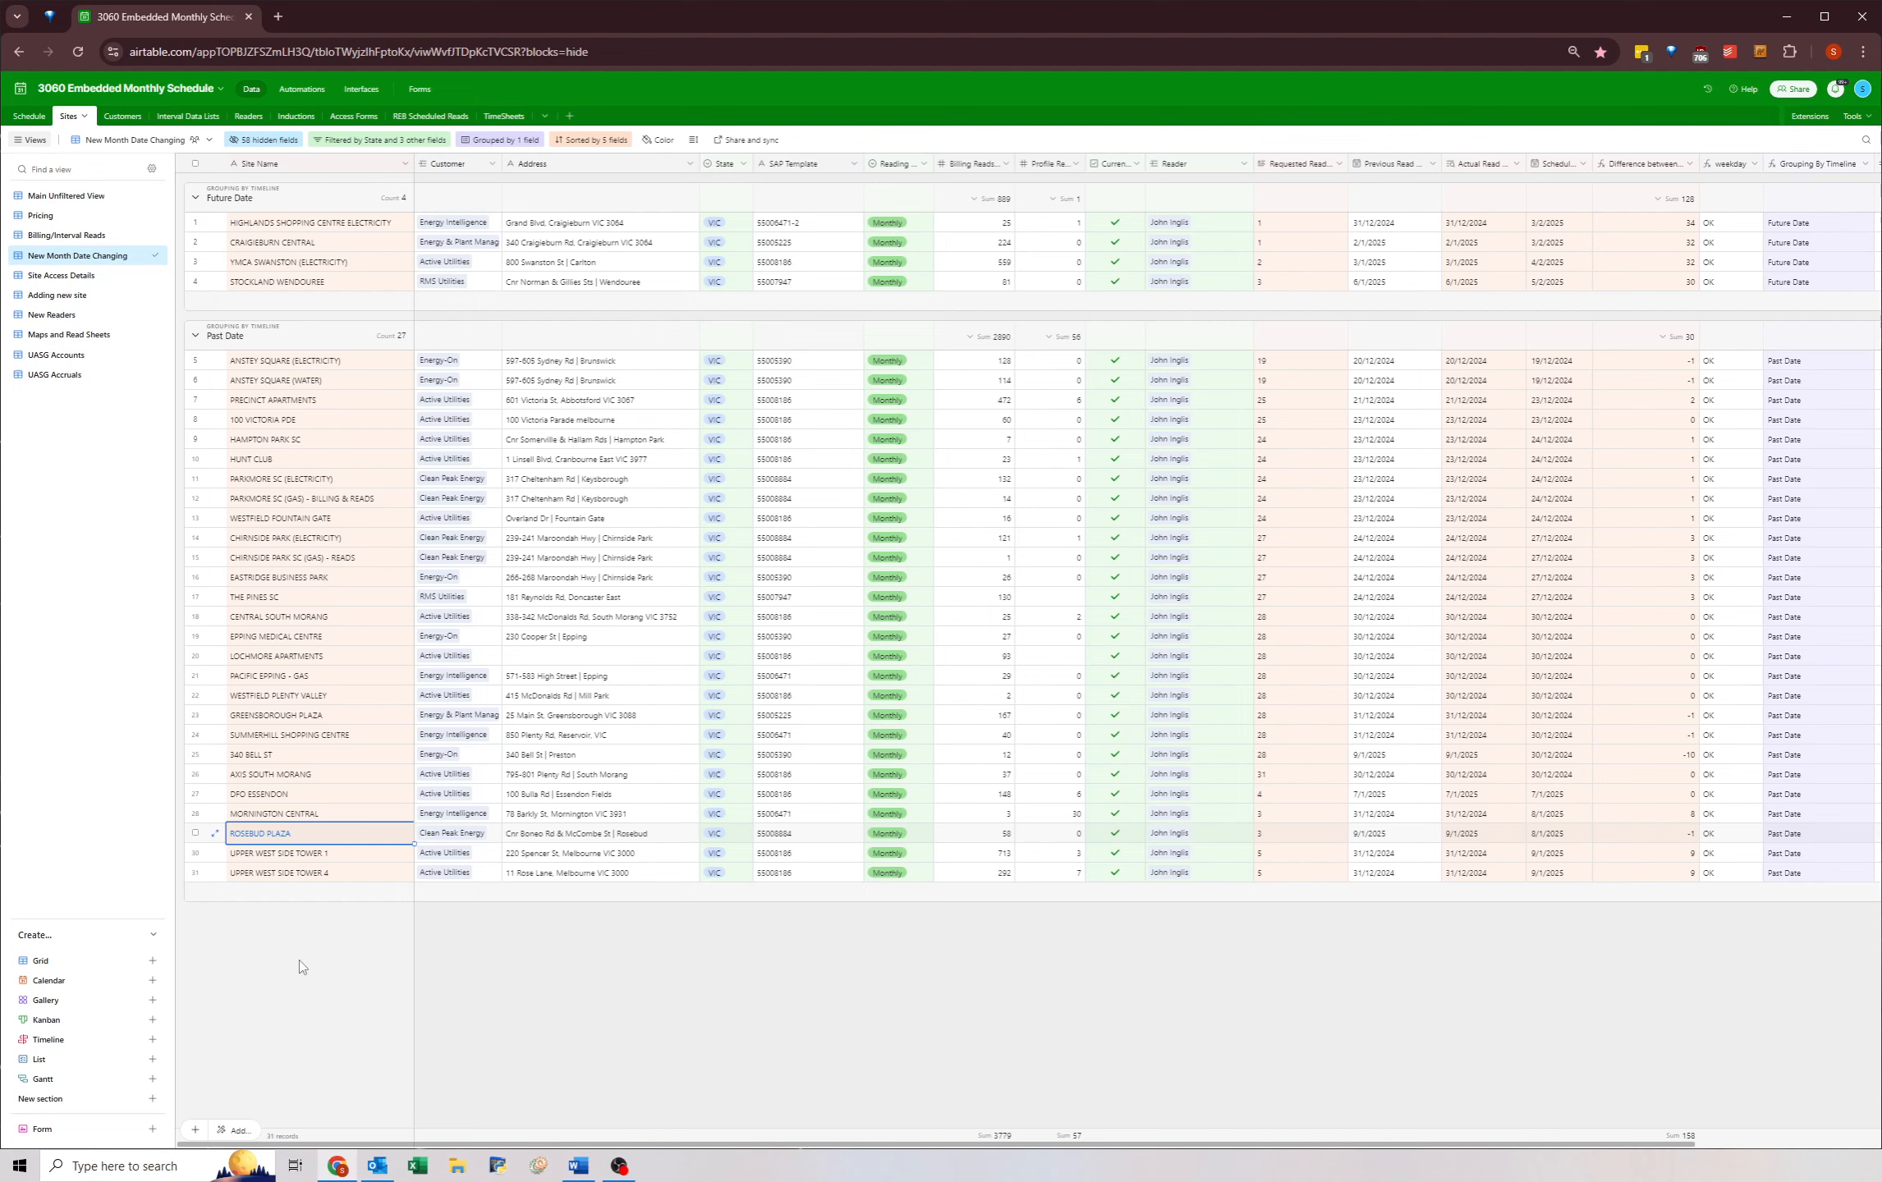
left_click_drag(305, 813, 1646, 822)
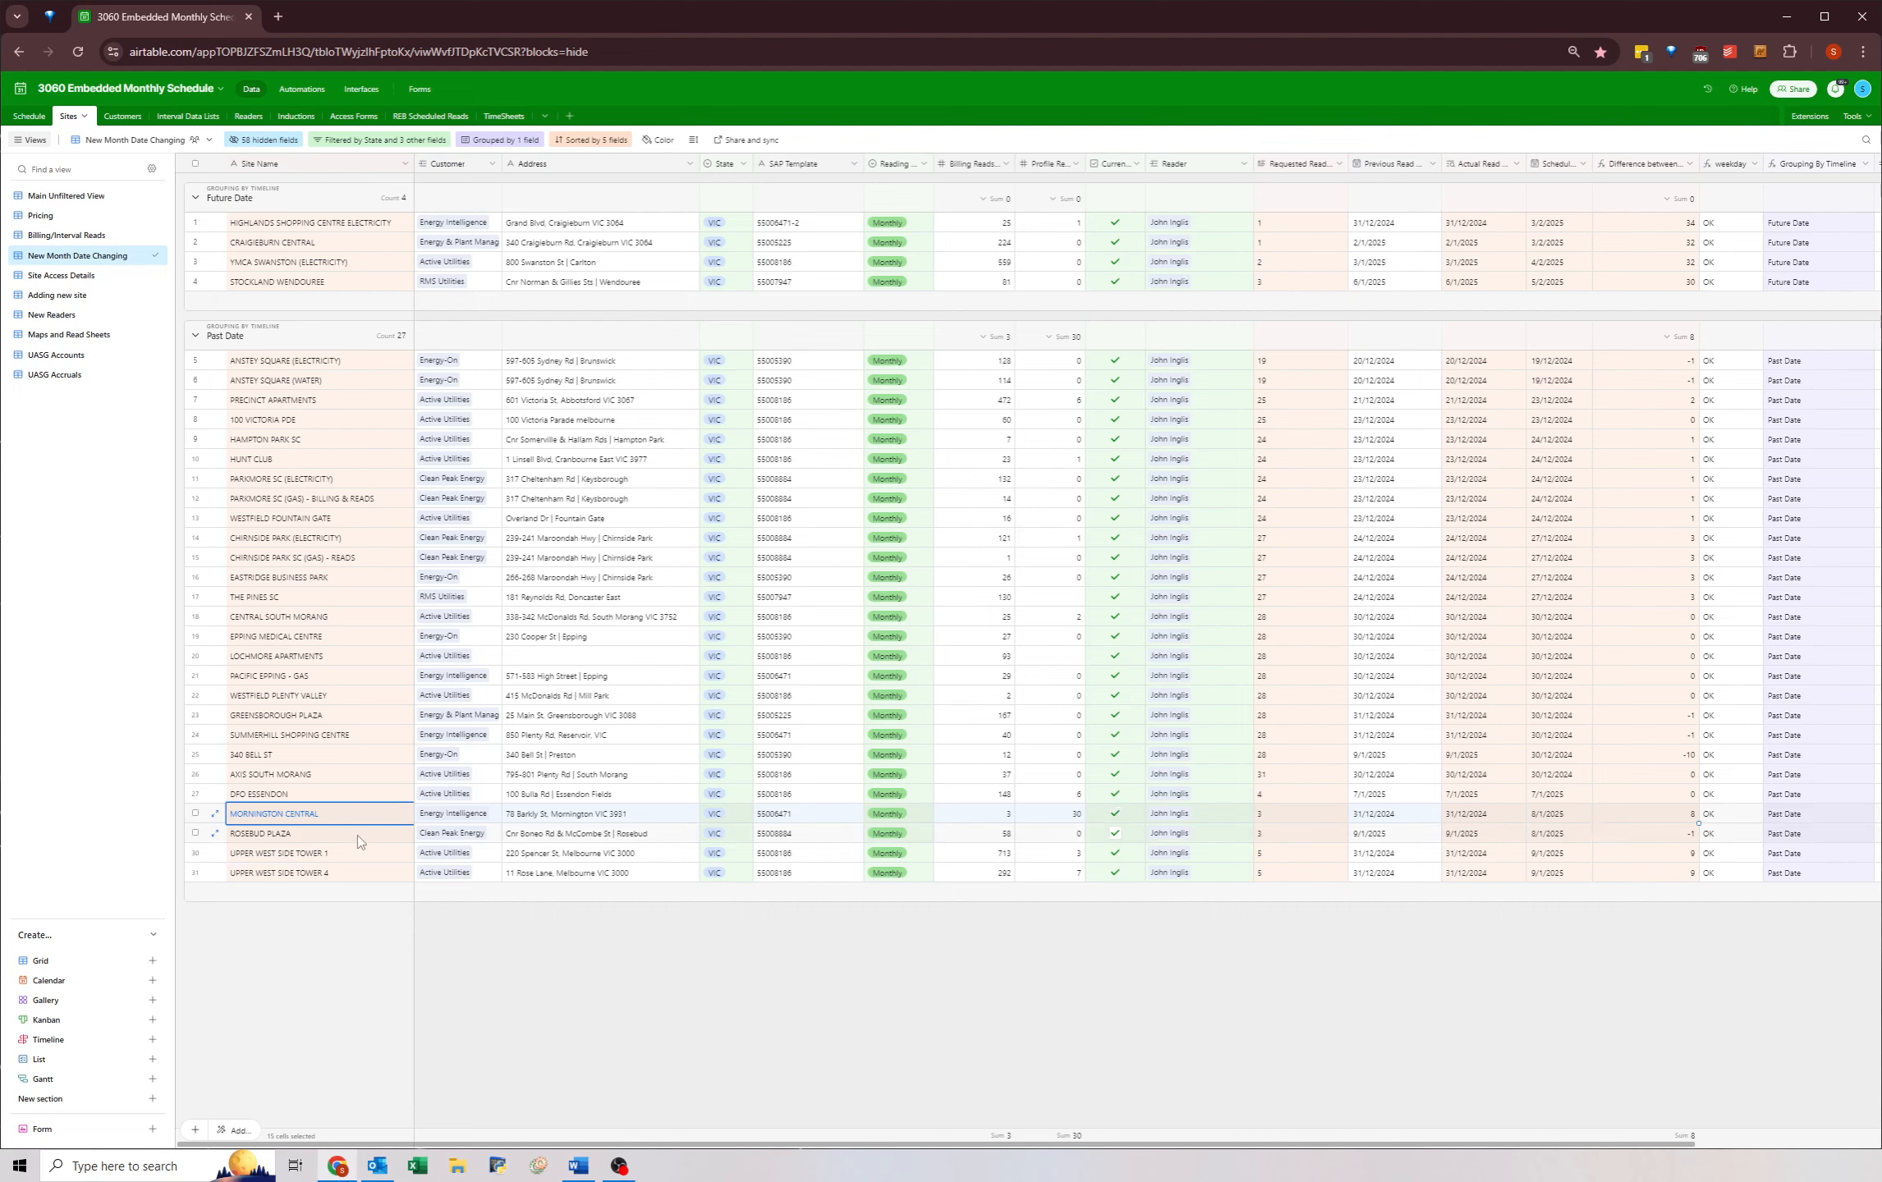
left_click_drag(358, 835, 1614, 841)
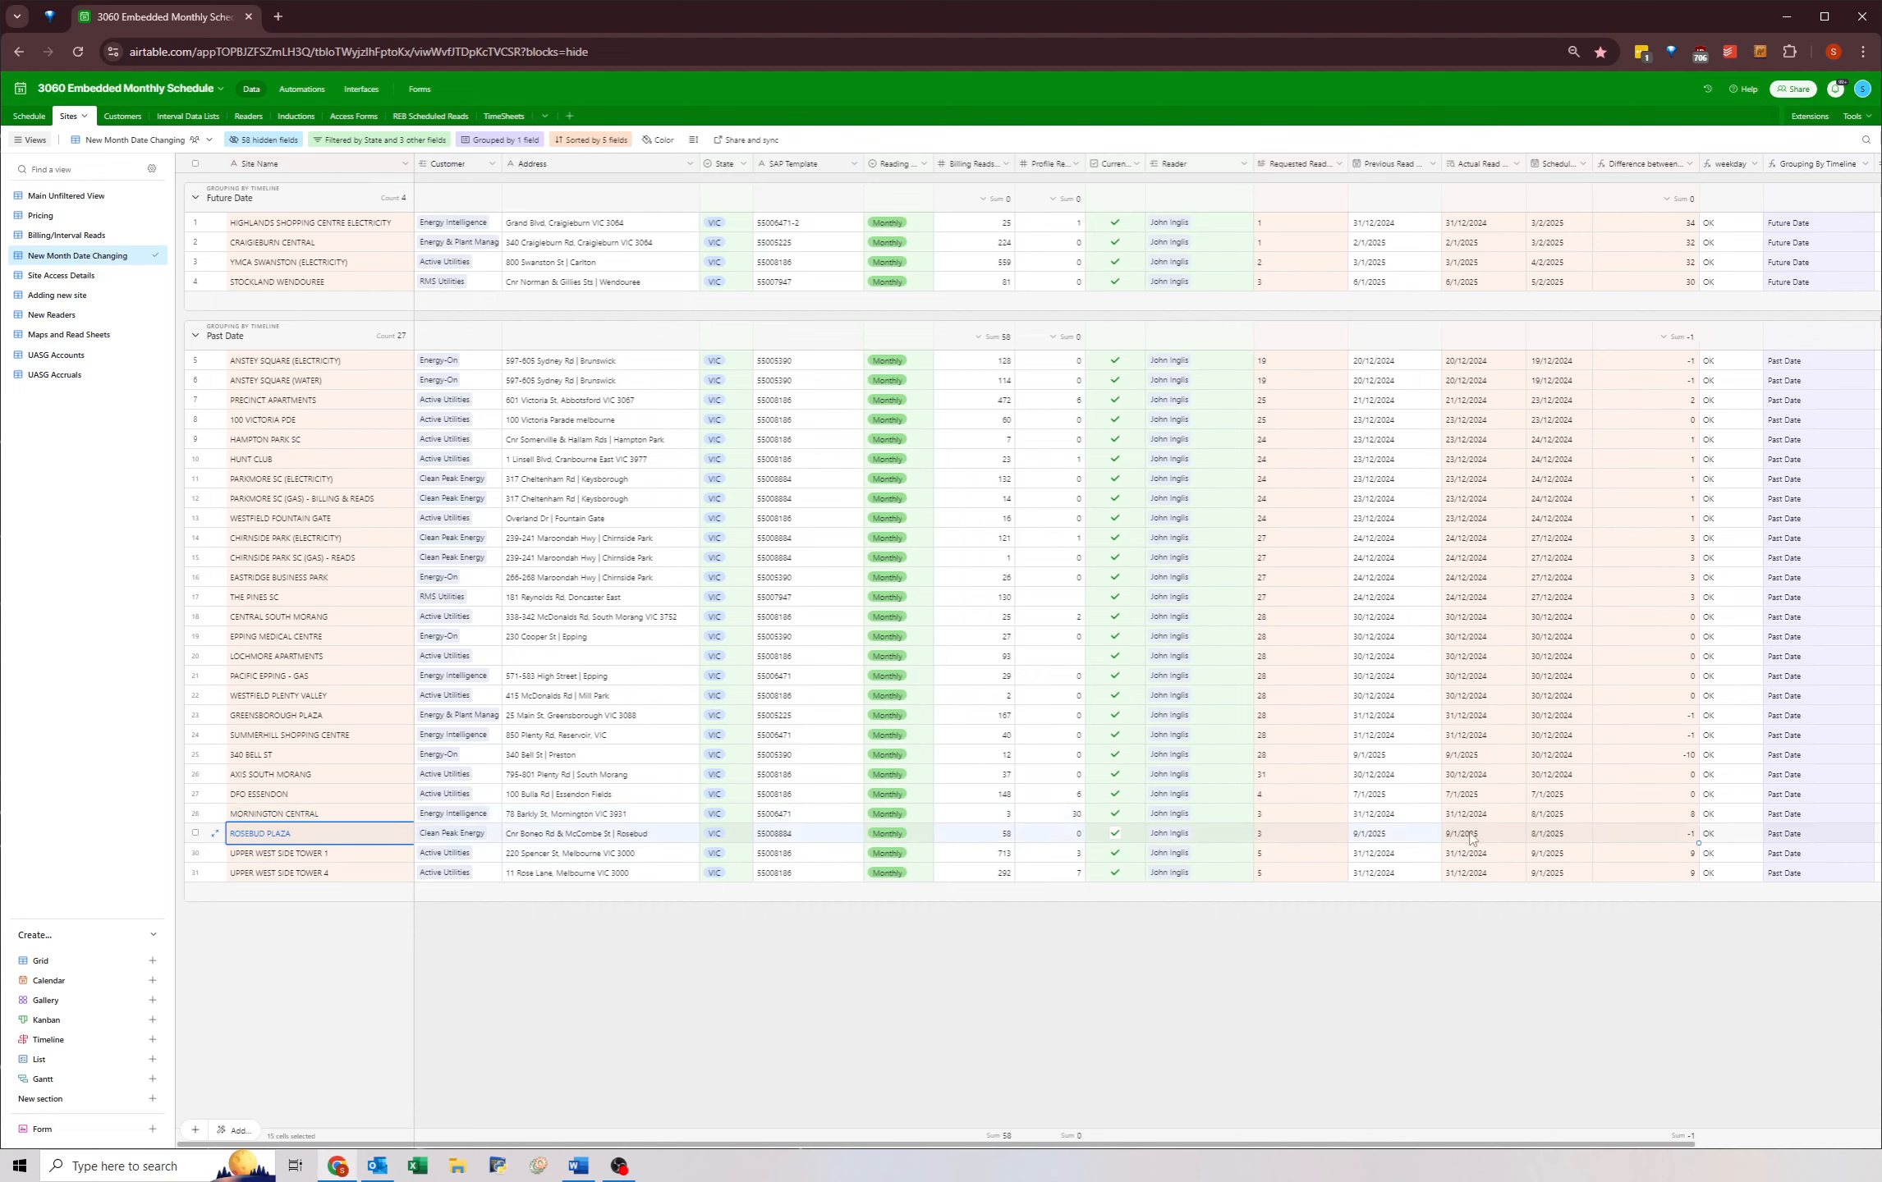
left_click(1289, 833)
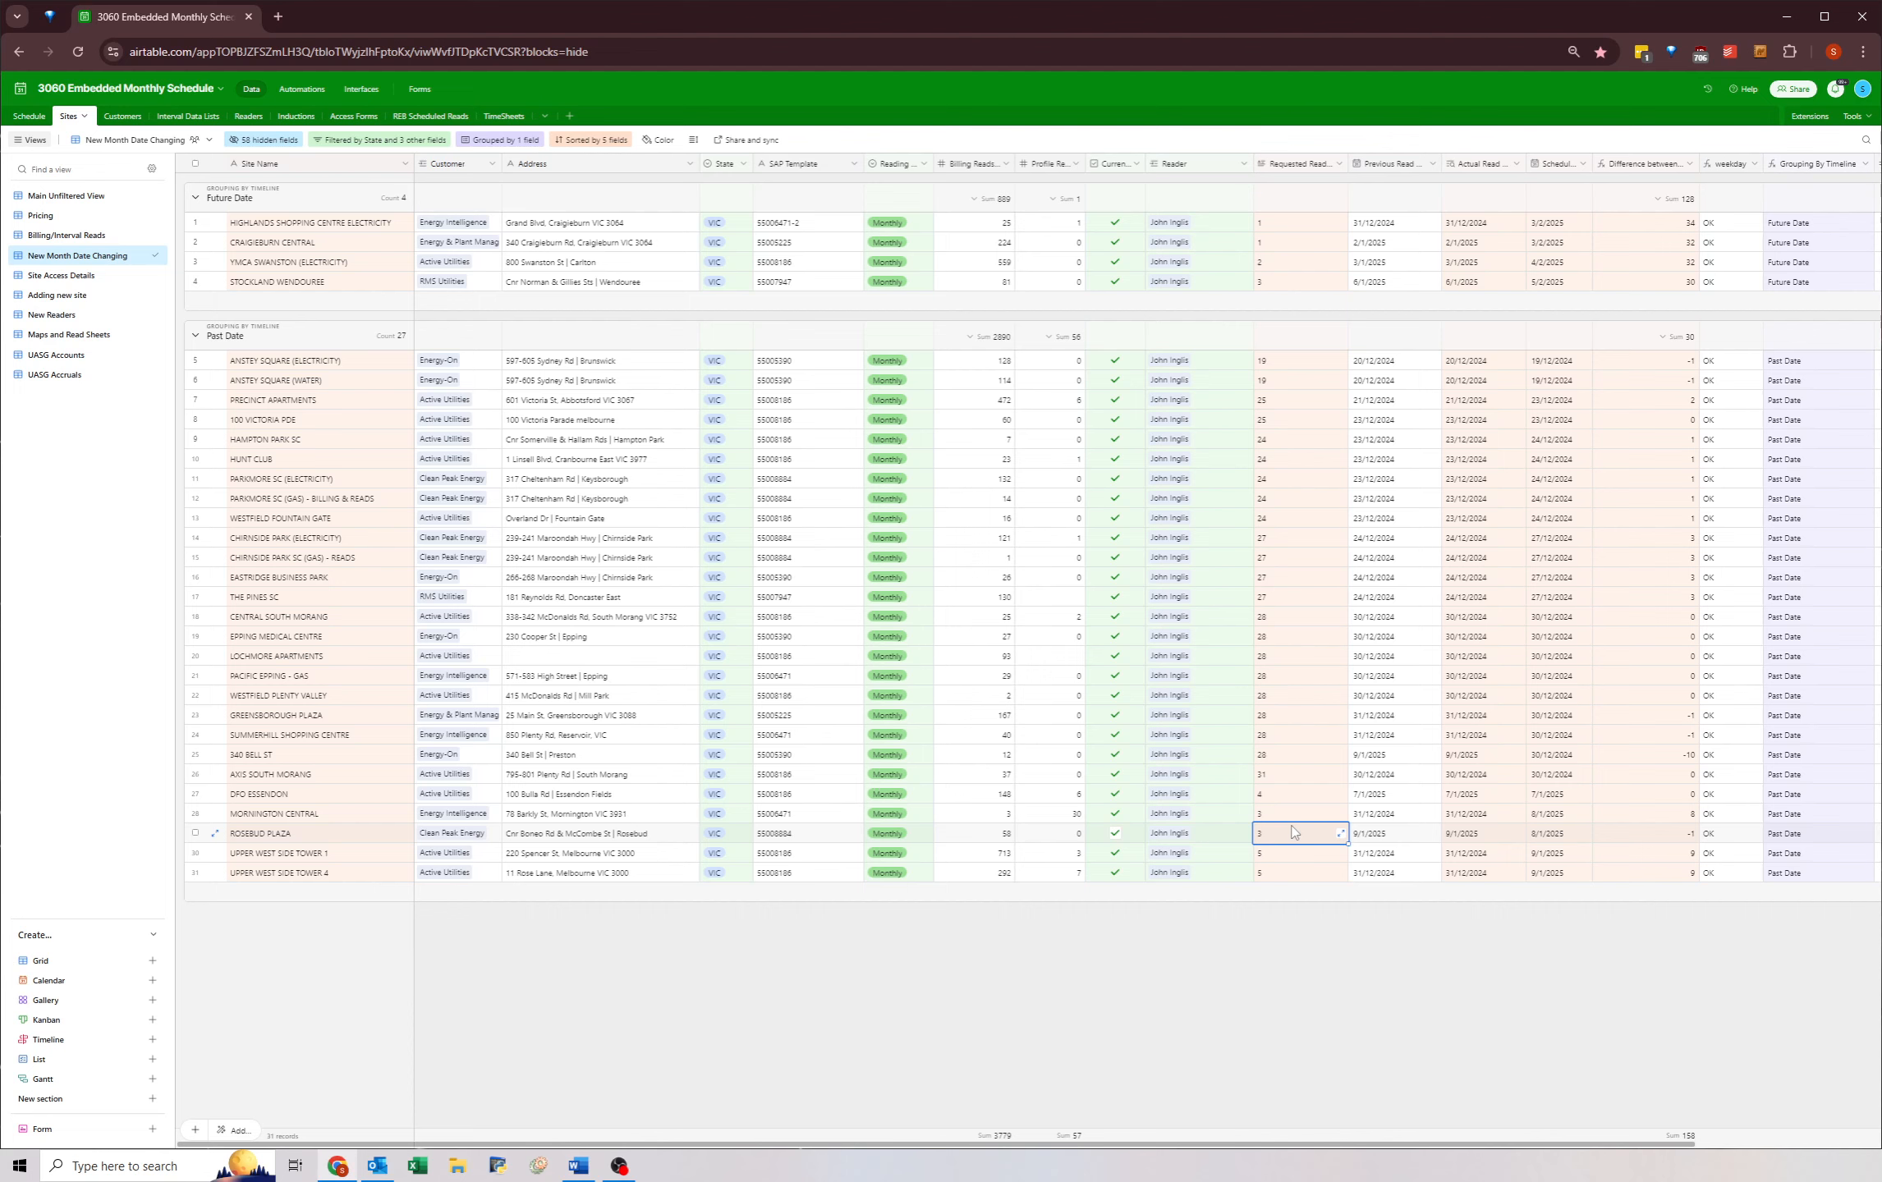
right_click(1232, 832)
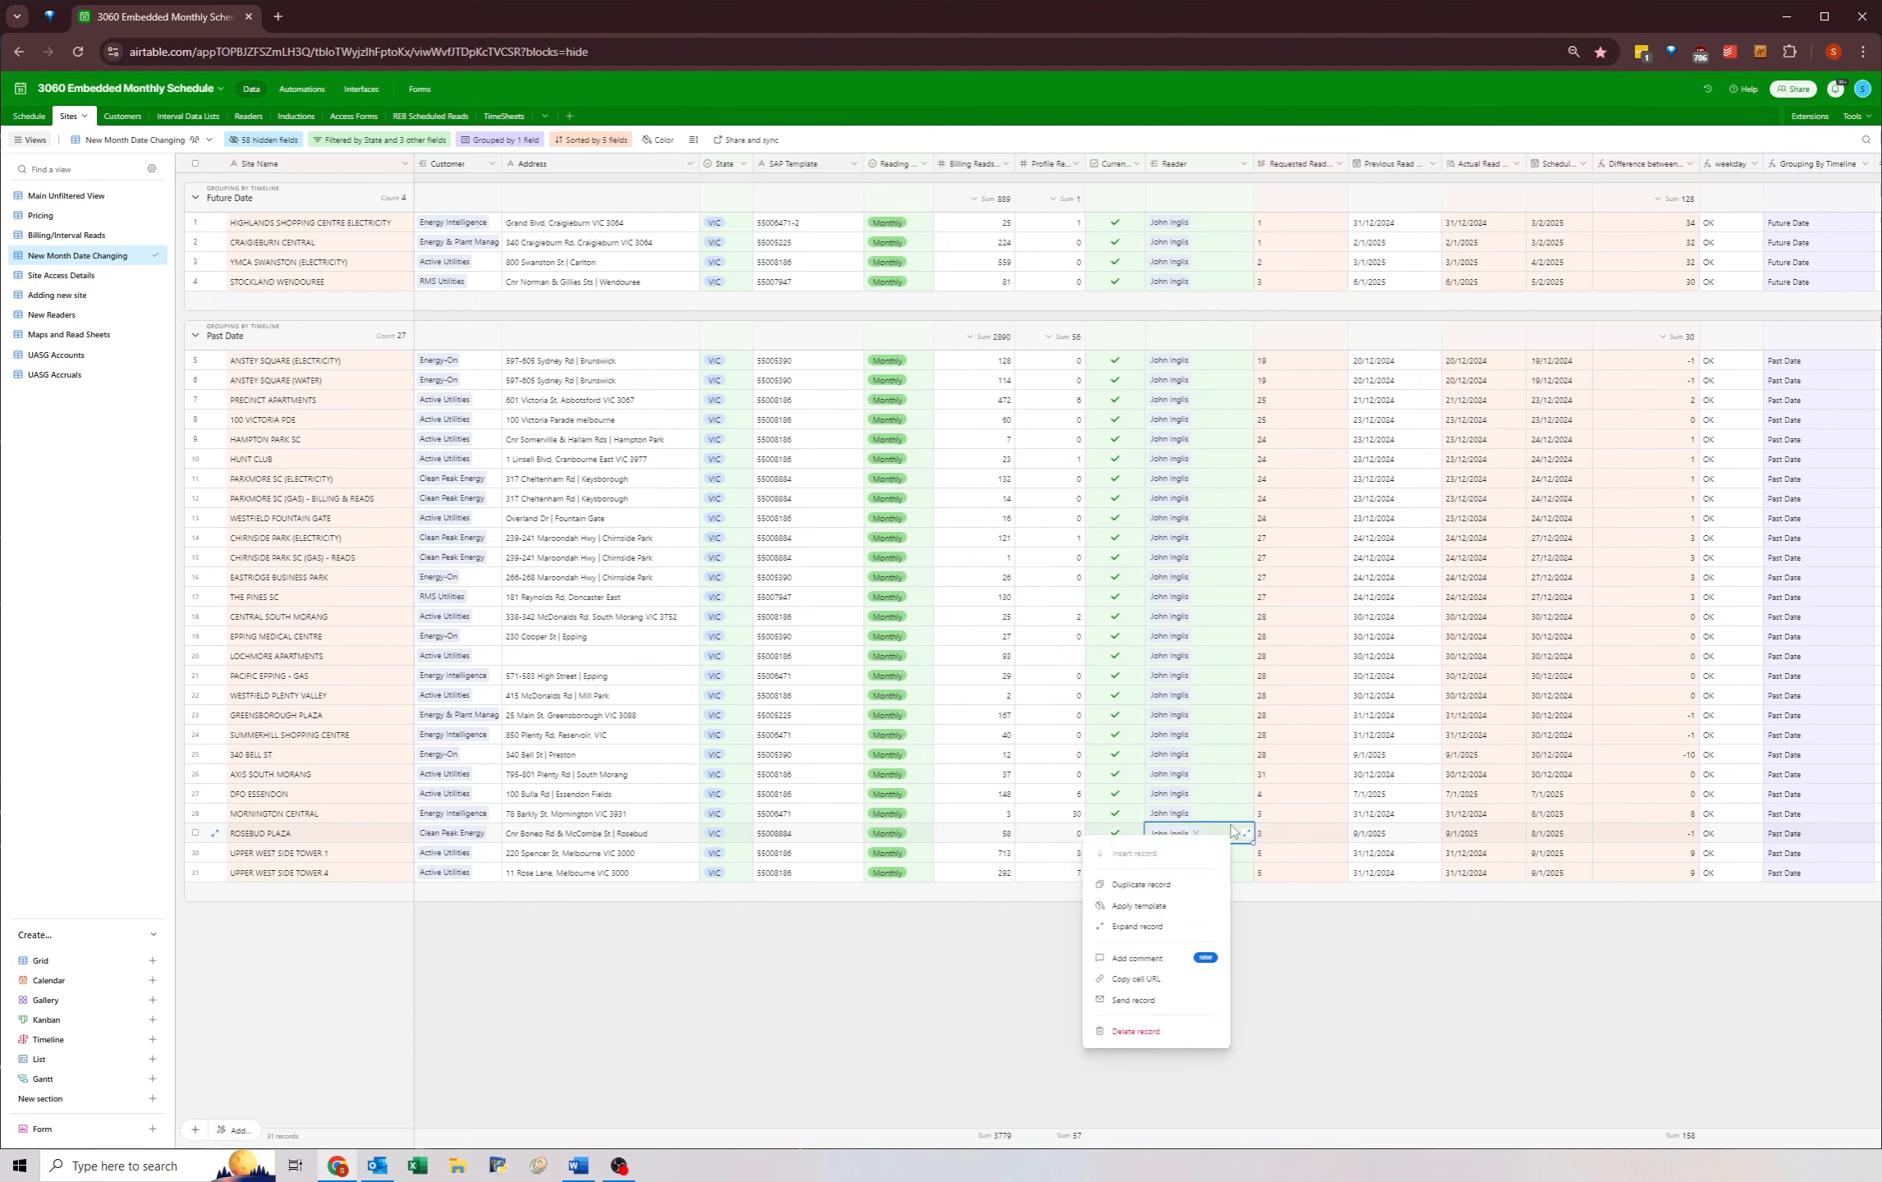
key("Escape")
left_click(353, 833)
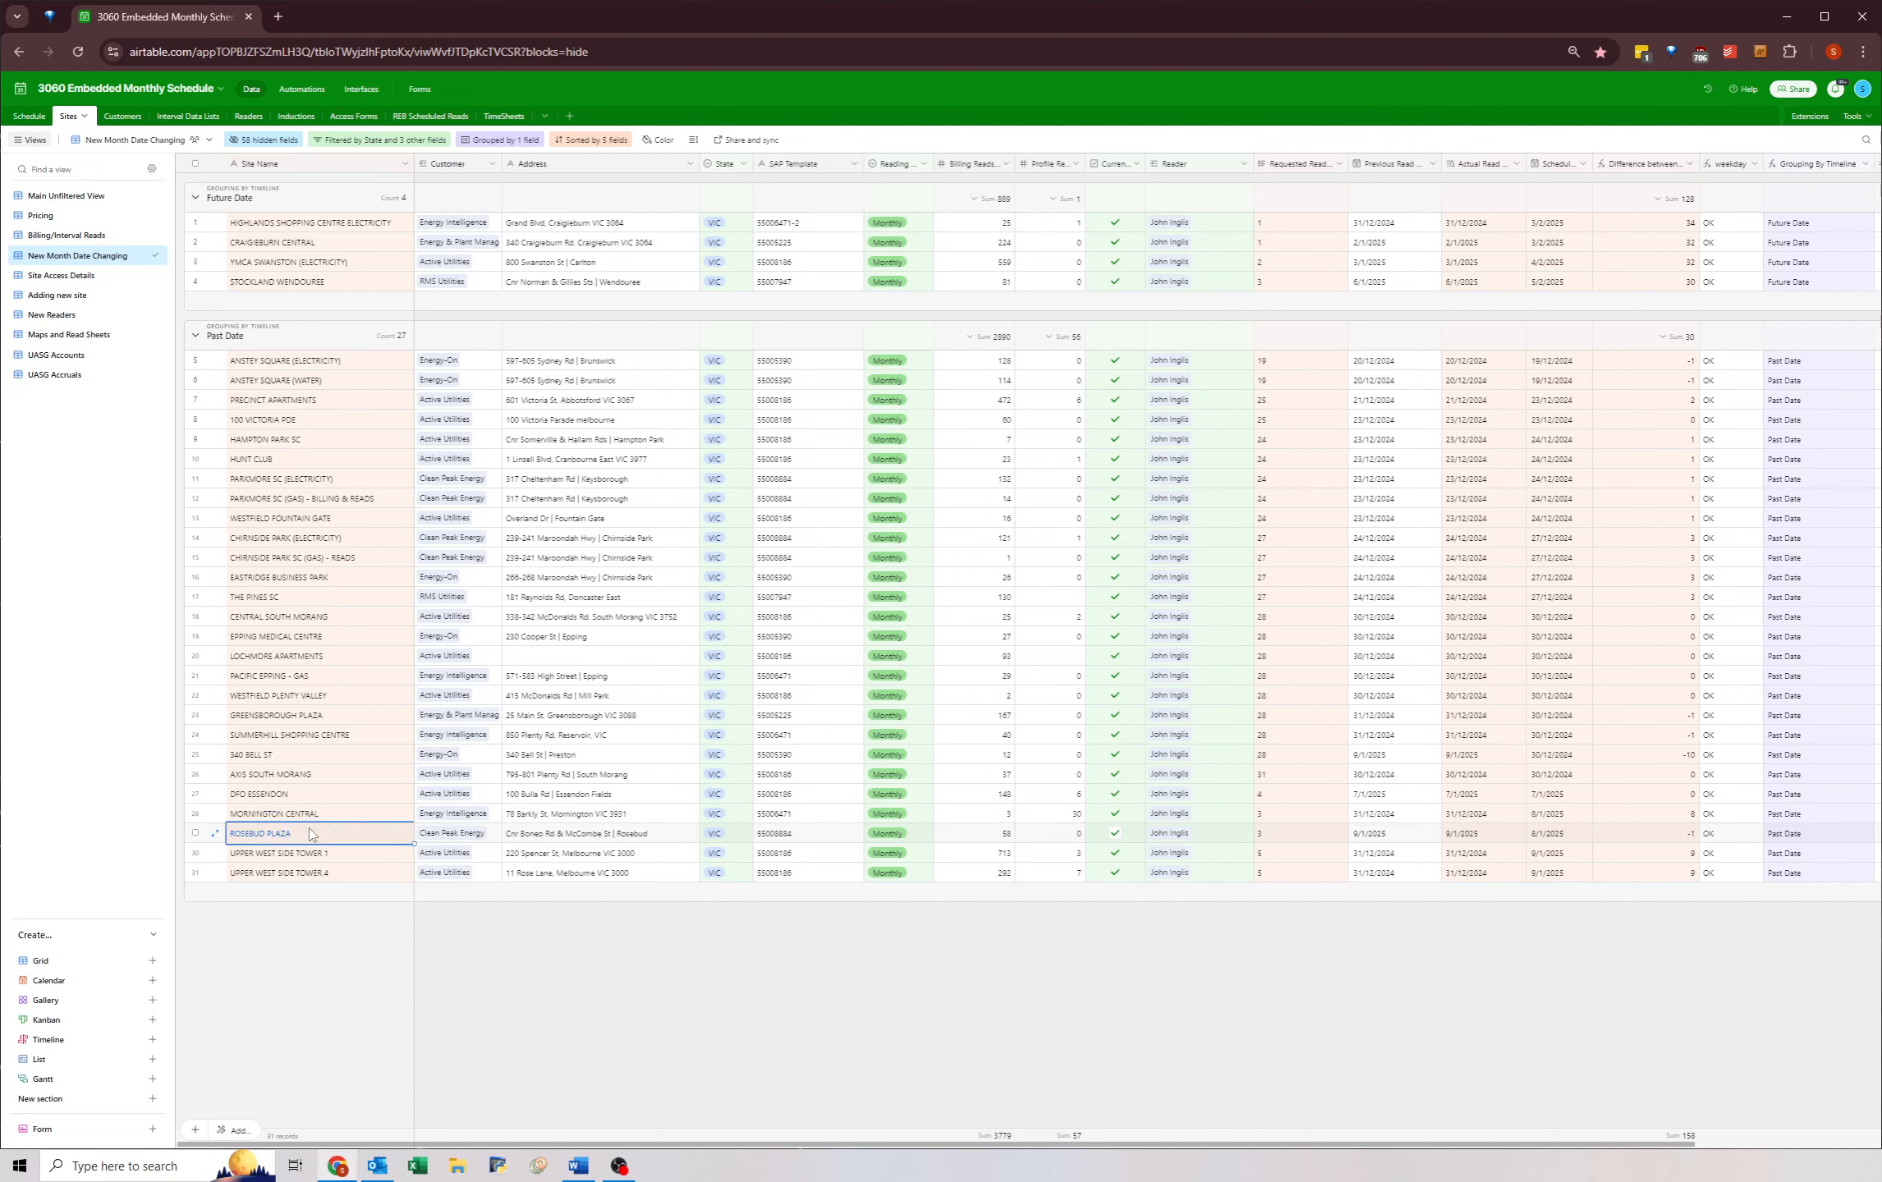
left_click(334, 816)
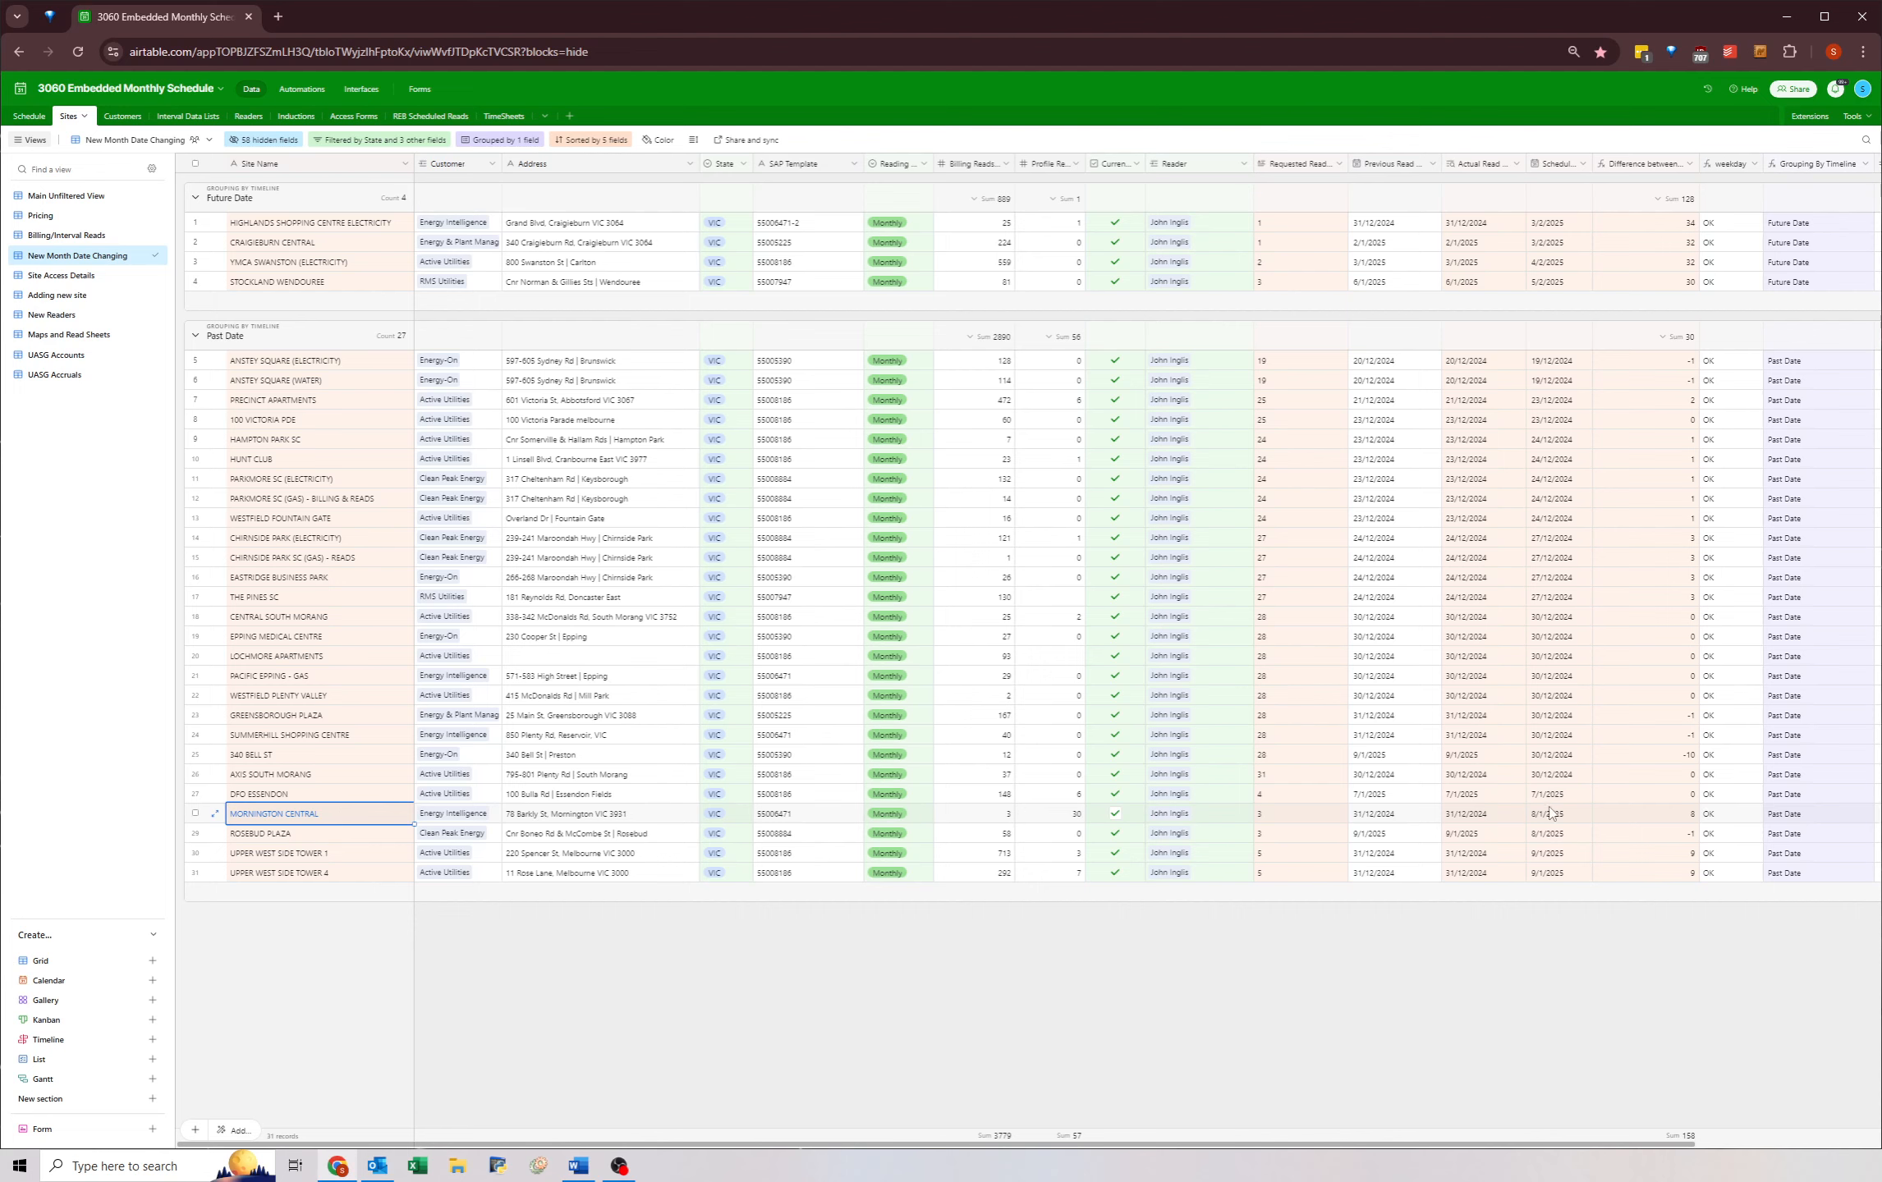
- Reschedule Mornington Central to 6/2/2025 and copy the same scheduled date to Rosebud Plaza
left_click(1534, 287)
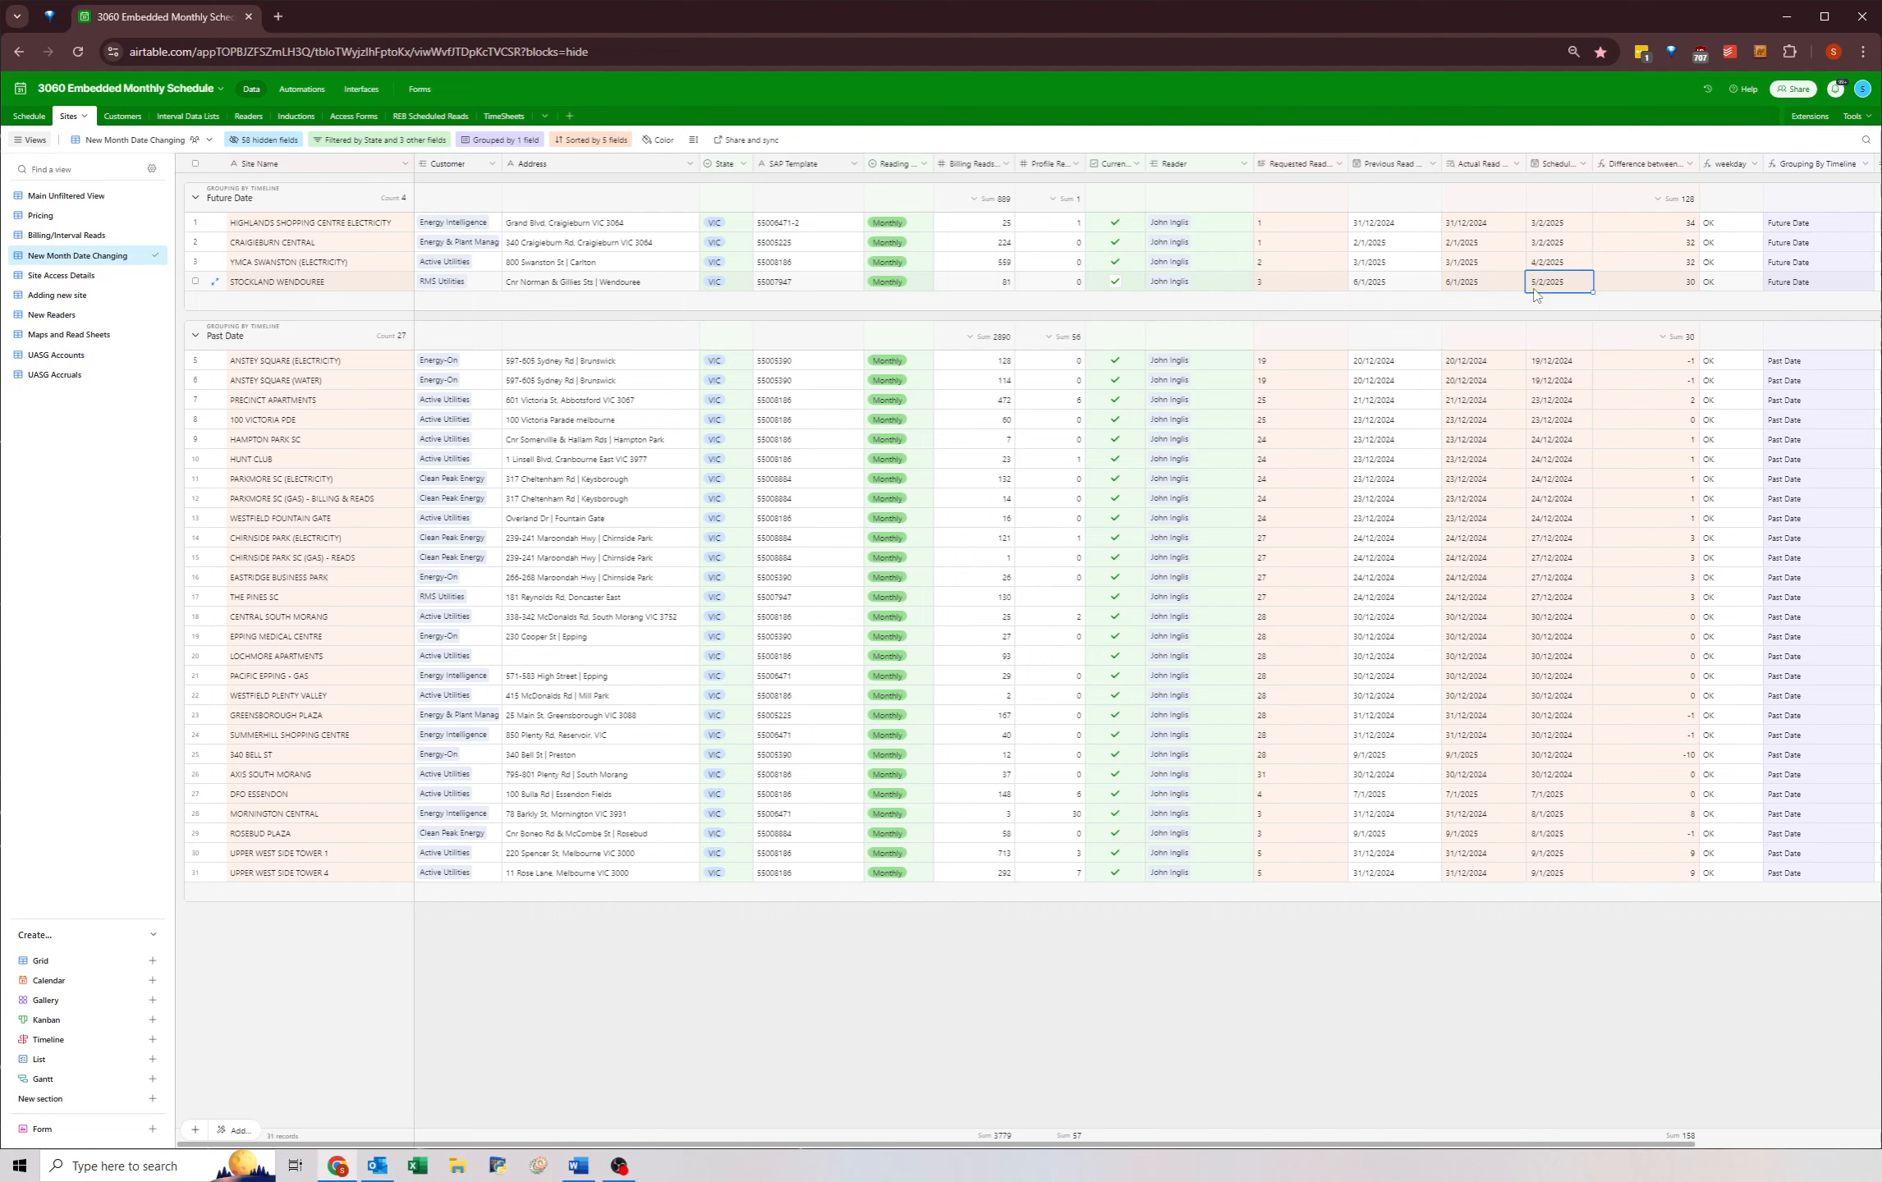
double_click(1538, 815)
left_click(1662, 833)
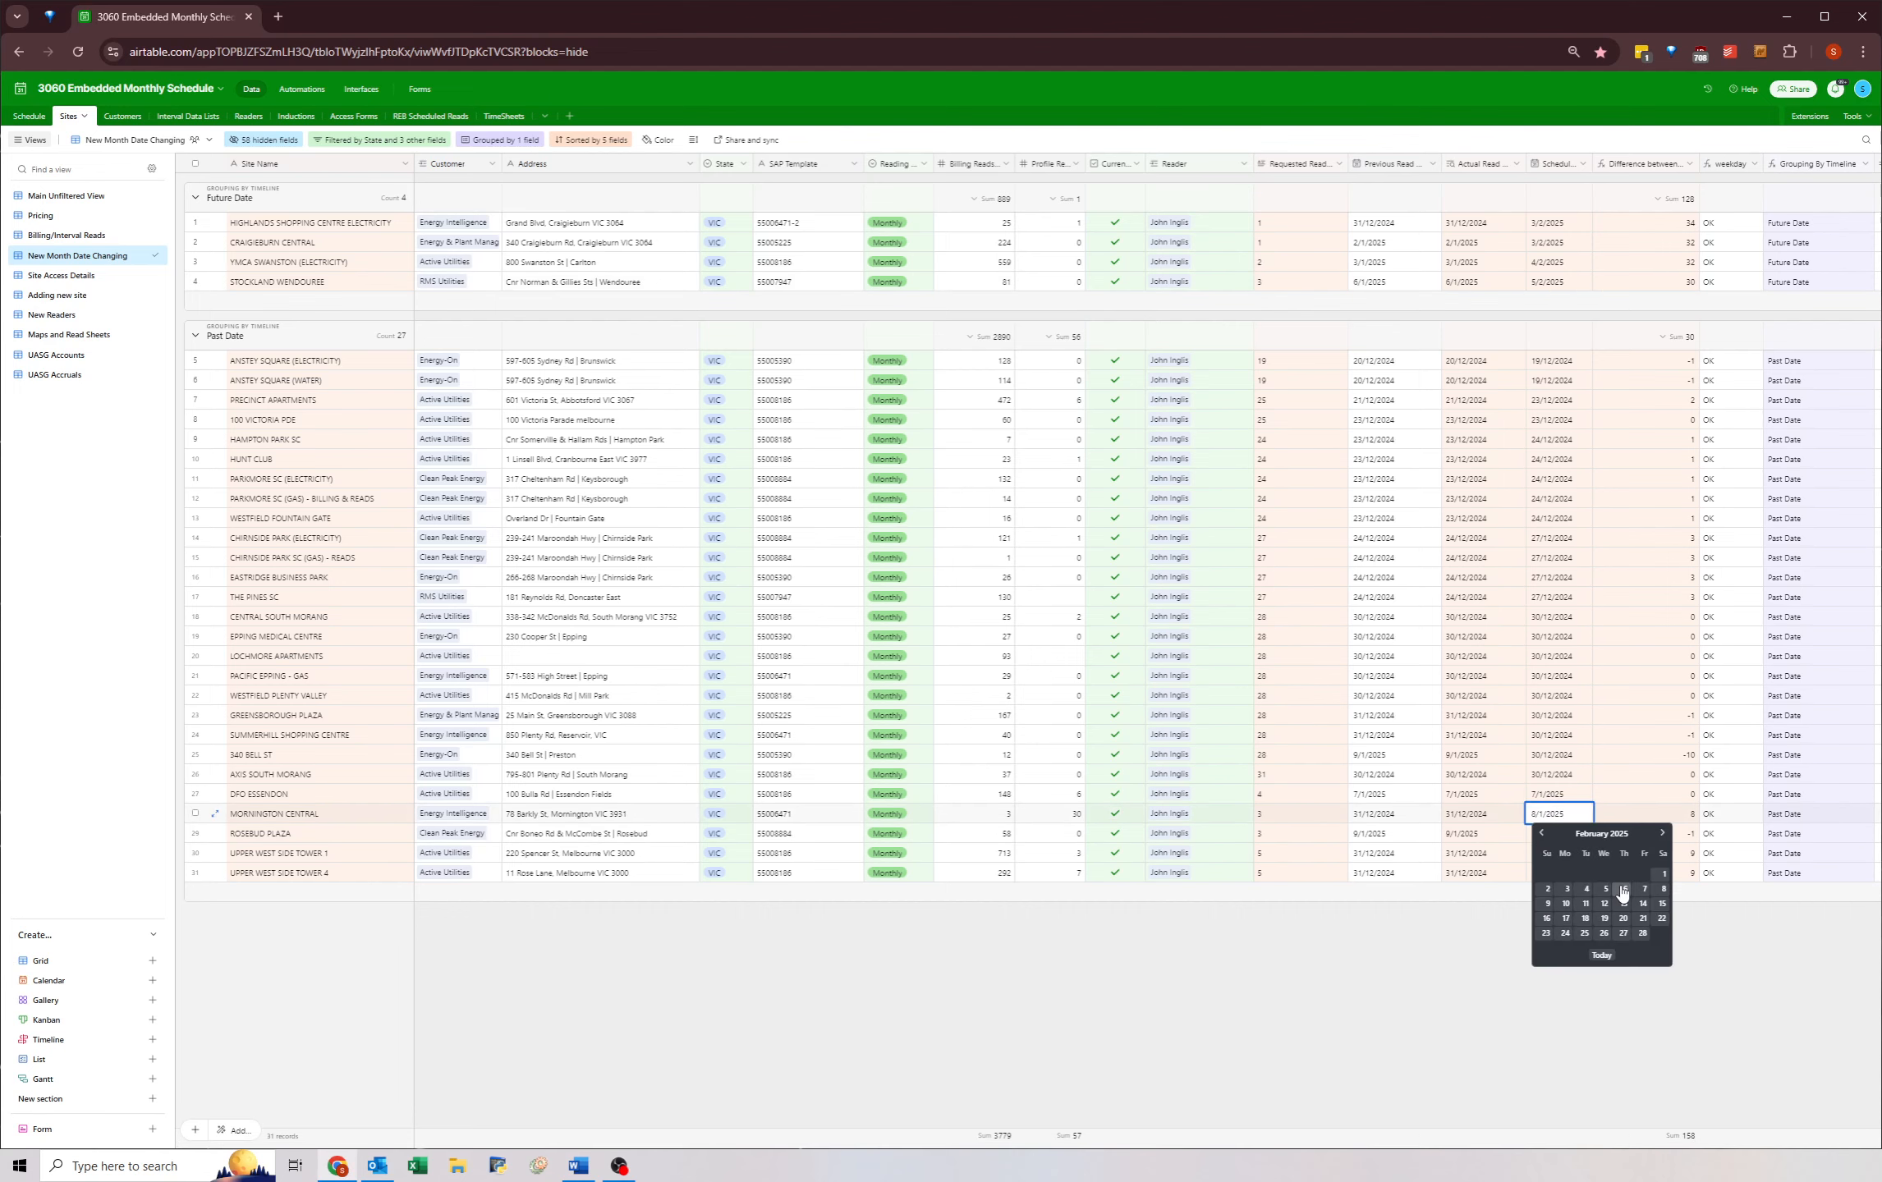
left_click(1624, 890)
key("ctrl+c")
left_click(1537, 833)
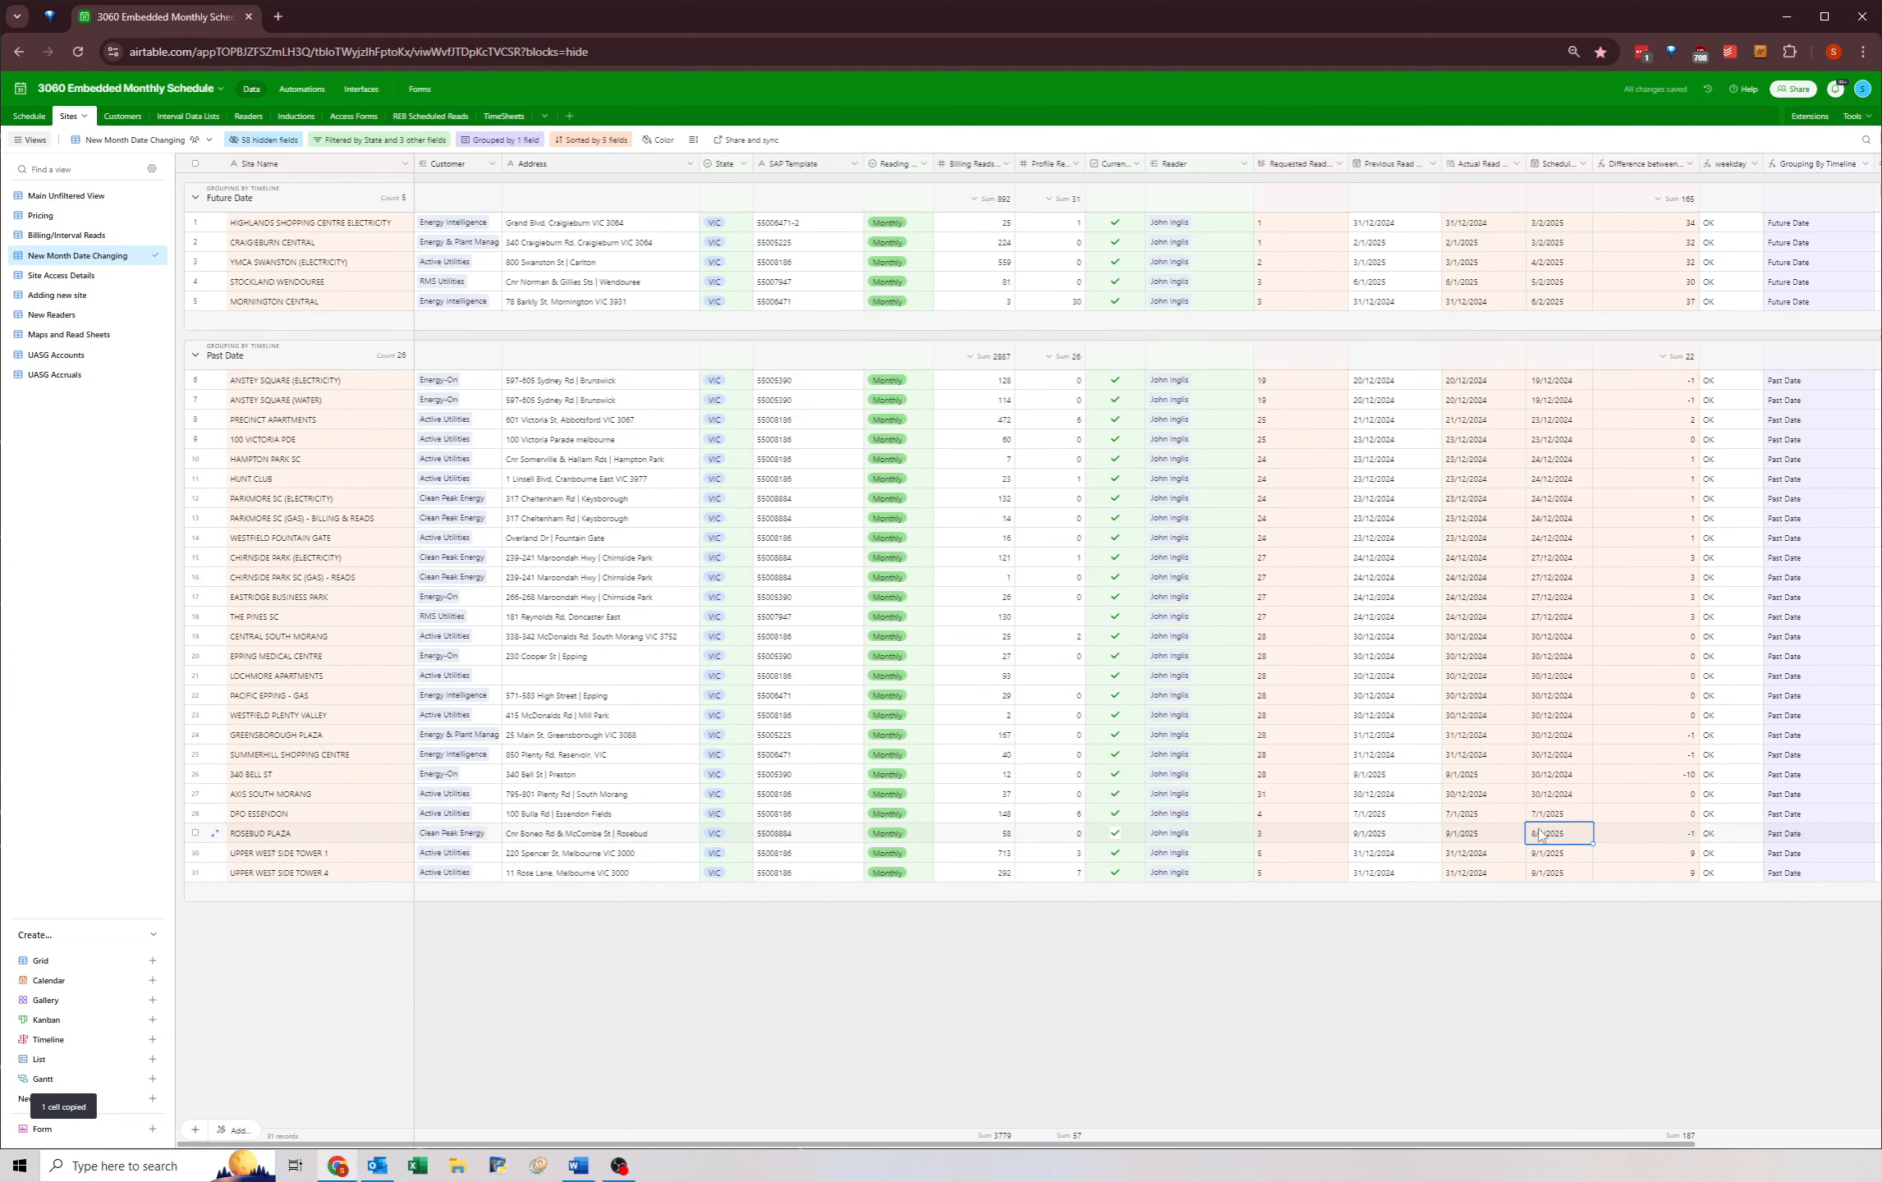
key("ctrl+v")
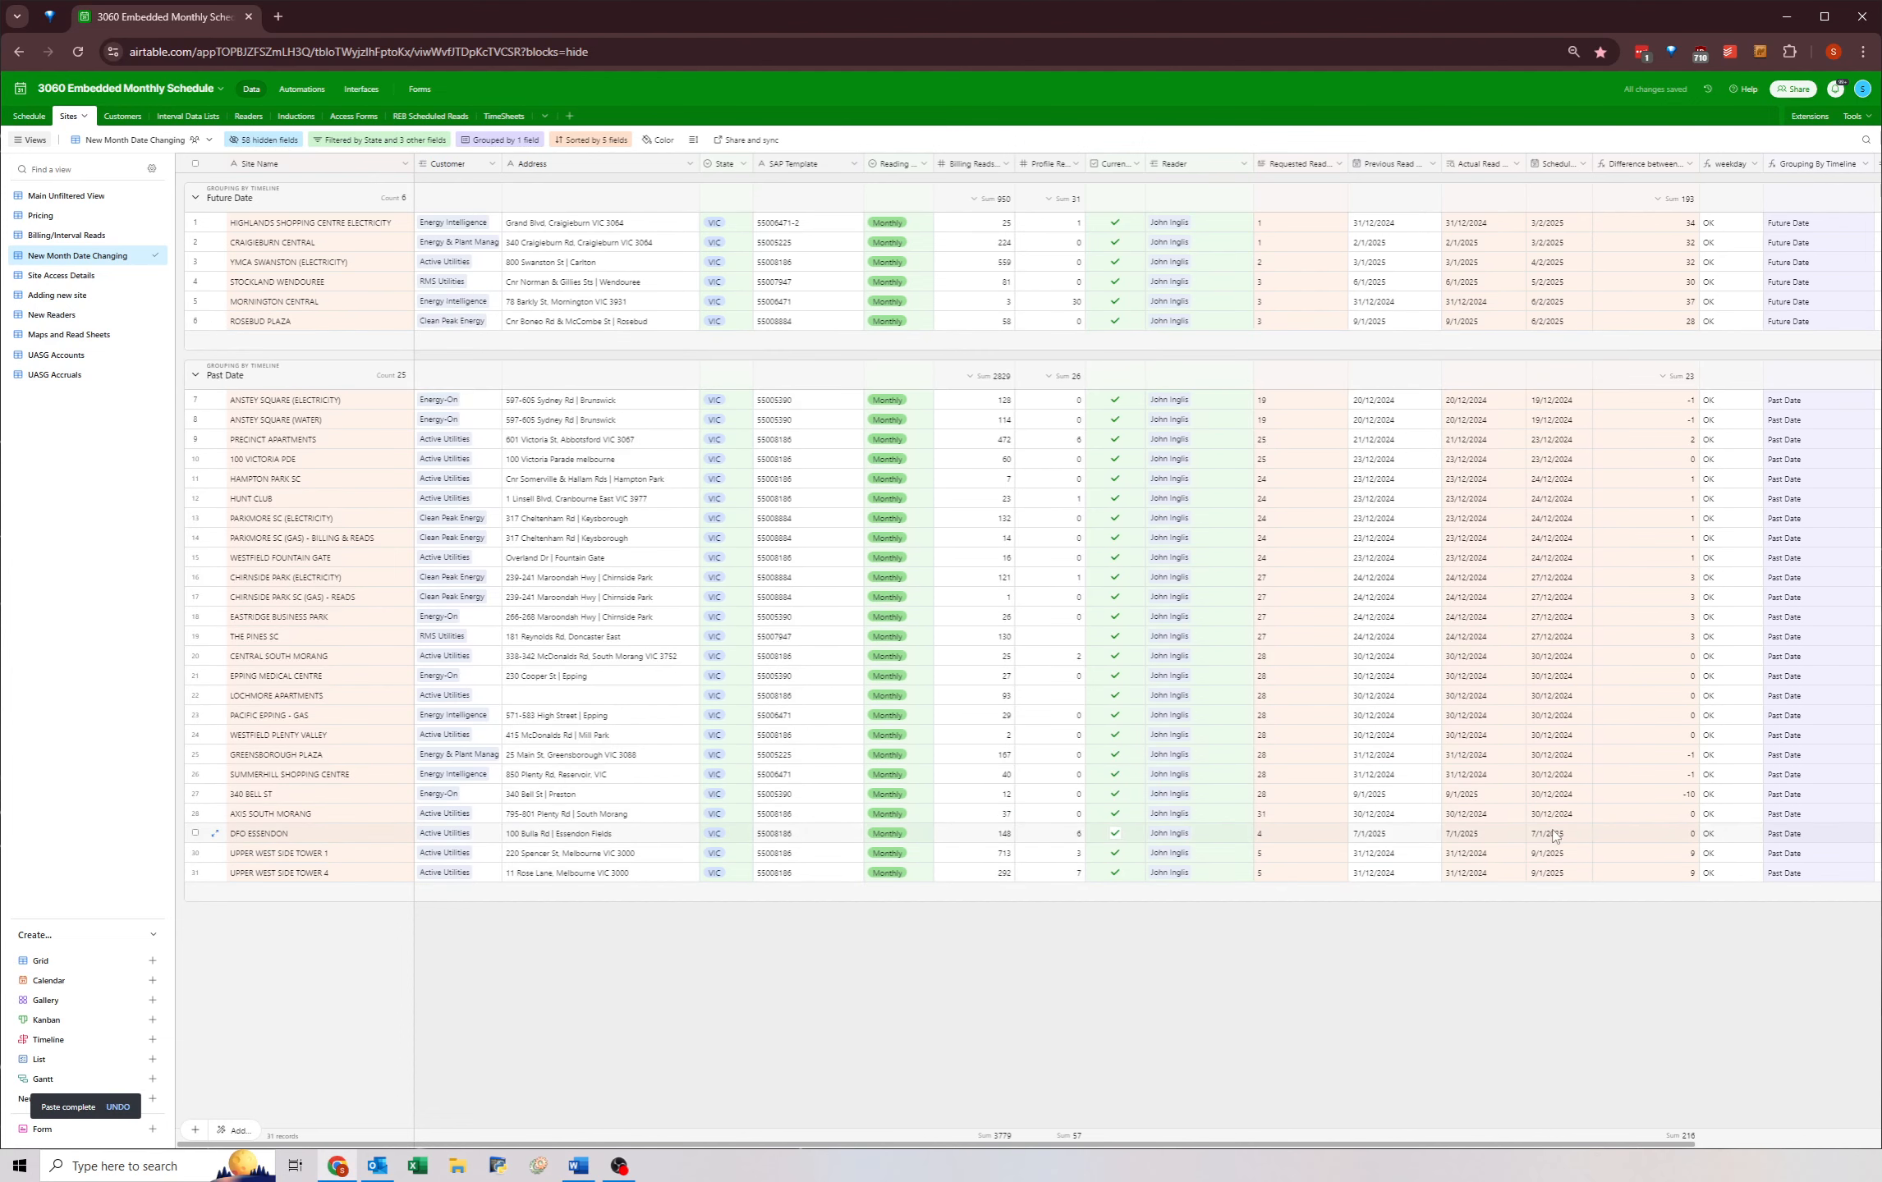
- Set the scheduled date of DFO Essendon to 7/2/2025
left_click(1553, 830)
left_click(1662, 854)
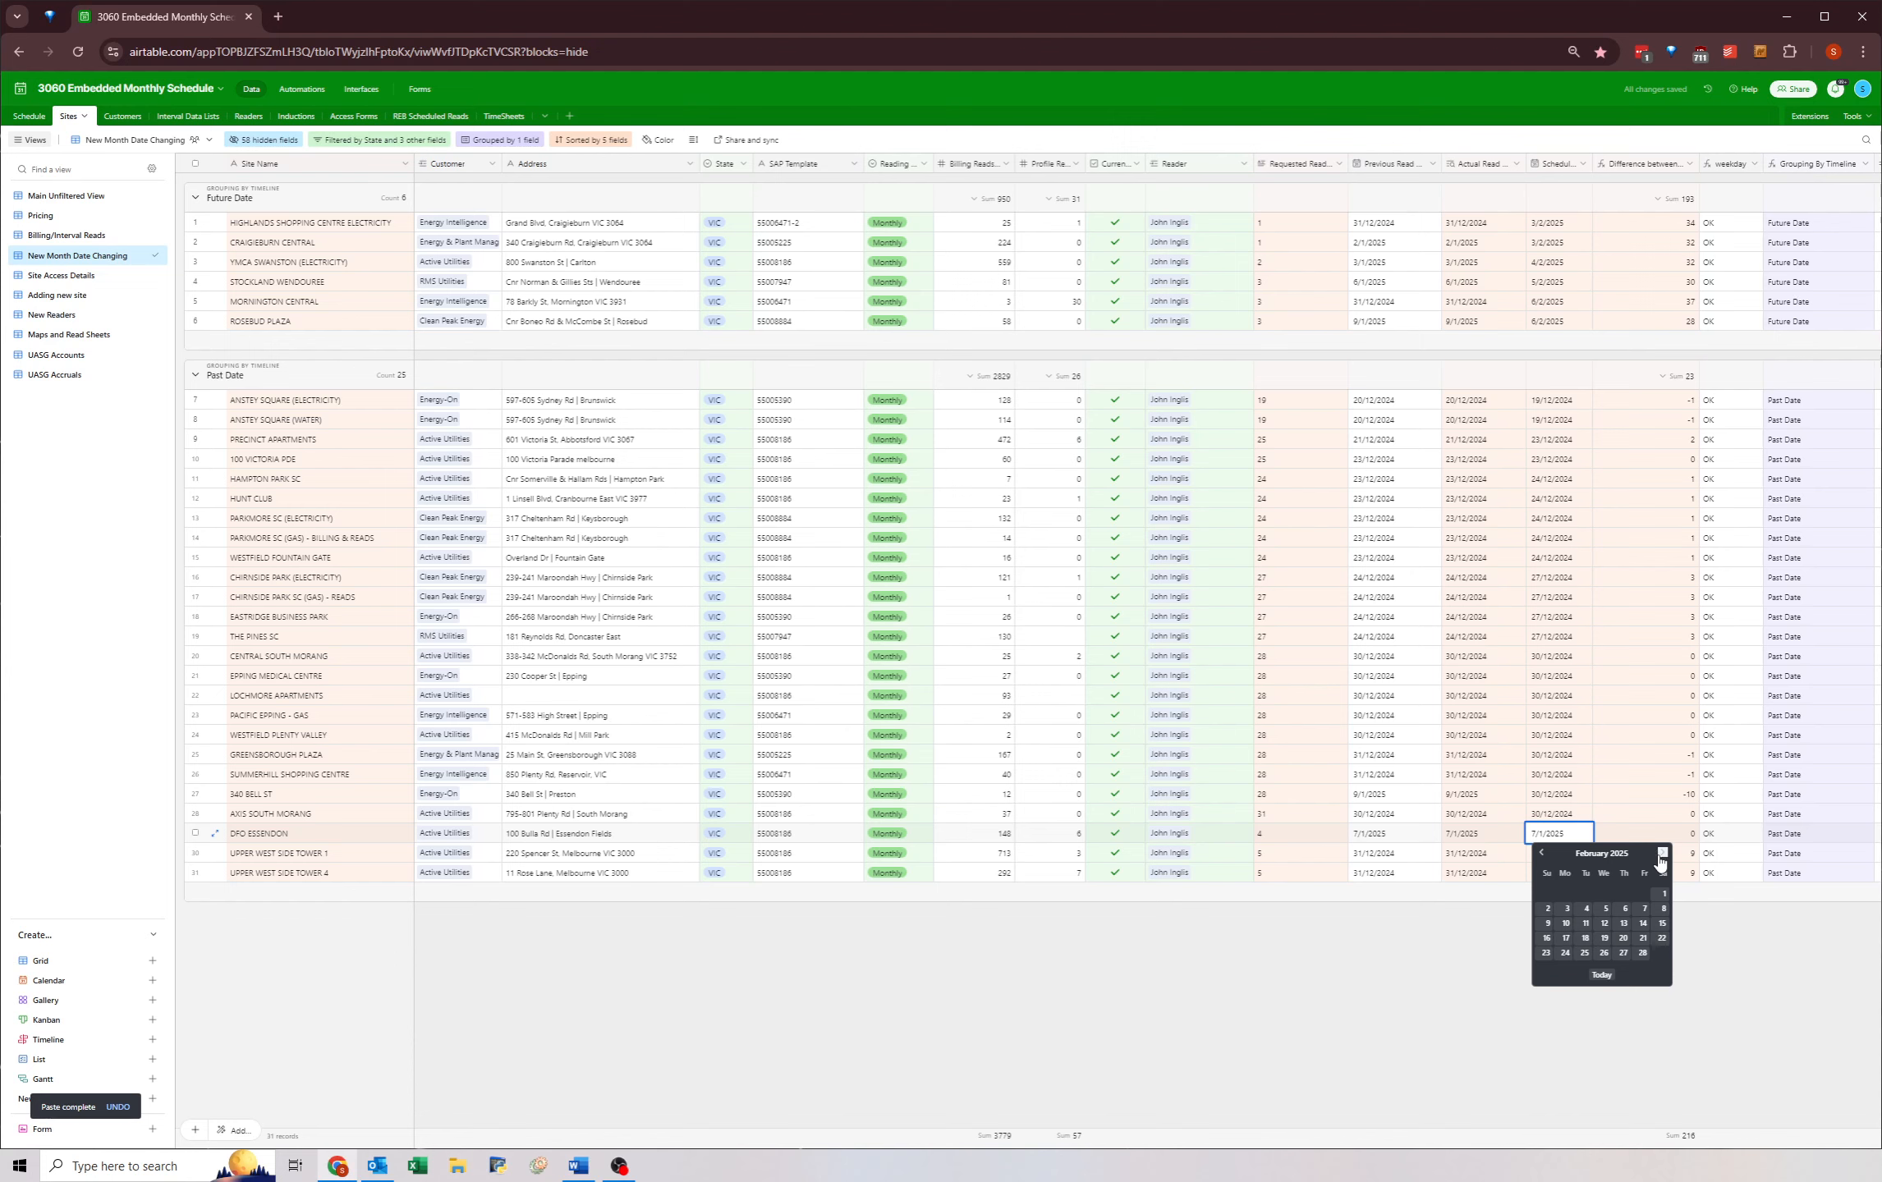
left_click(1640, 919)
- Reschedule Upper West Side Tower 1 to 10/2/2025 and copy that scheduled date to Upper West Side Tower 4
left_click(1551, 853)
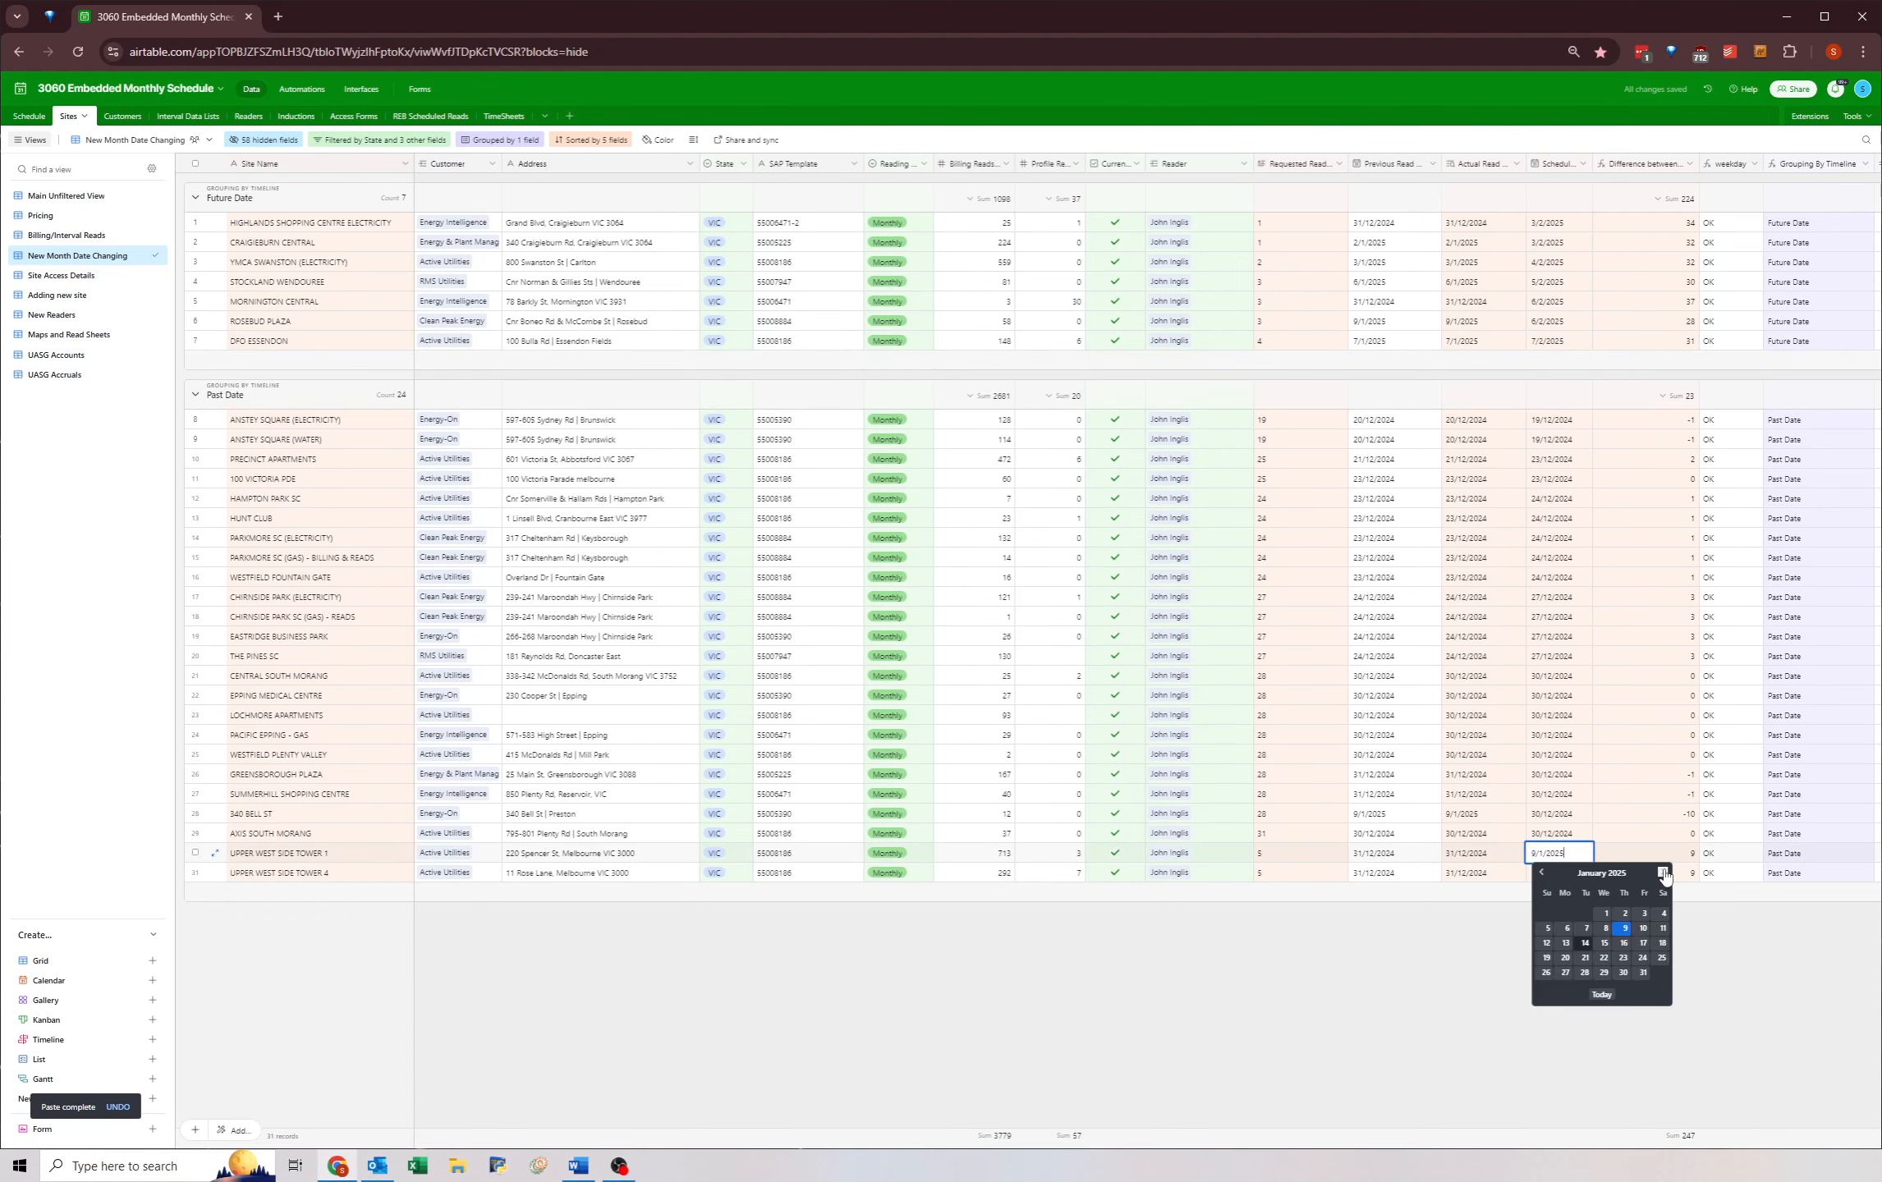
left_click(1661, 872)
left_click(1567, 941)
key("ctrl+c")
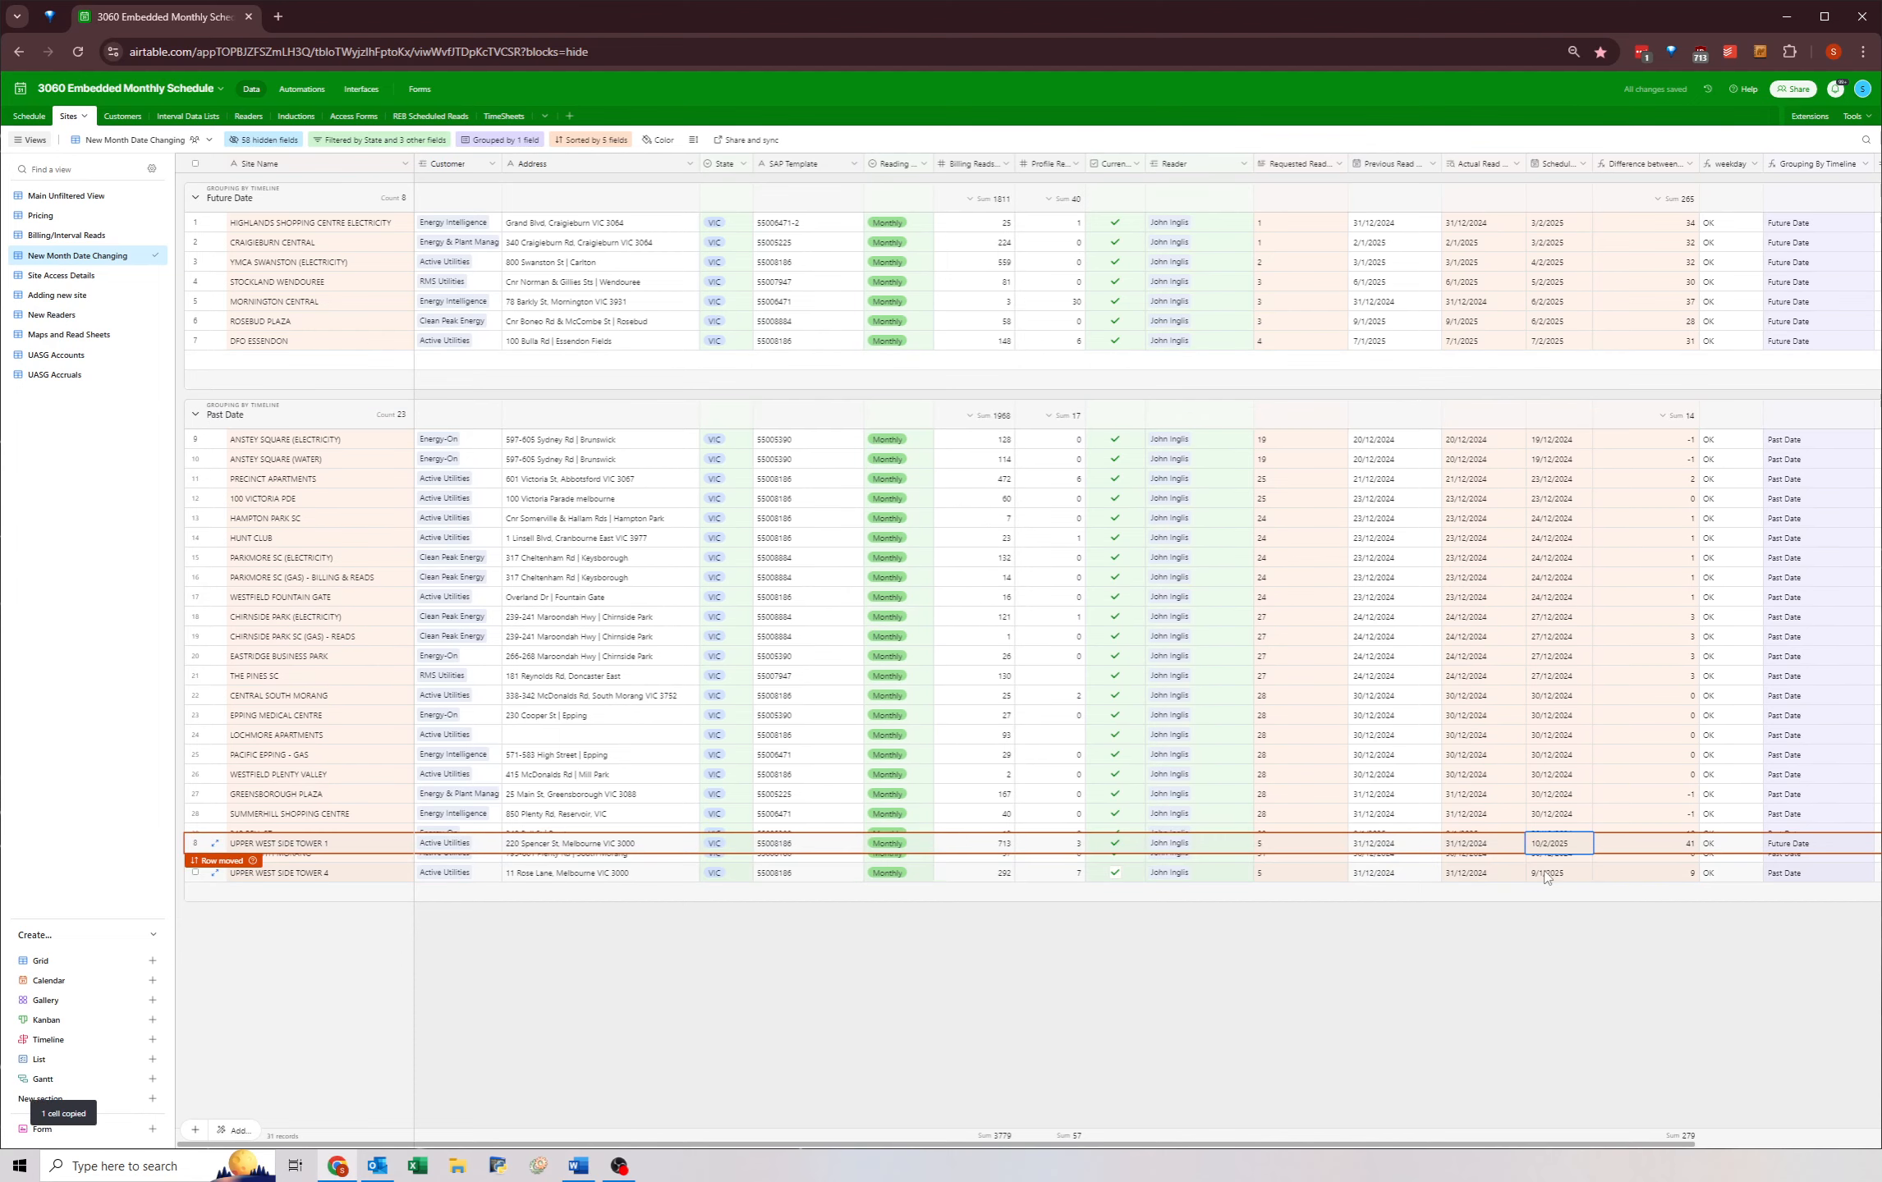
key("ctrl+v")
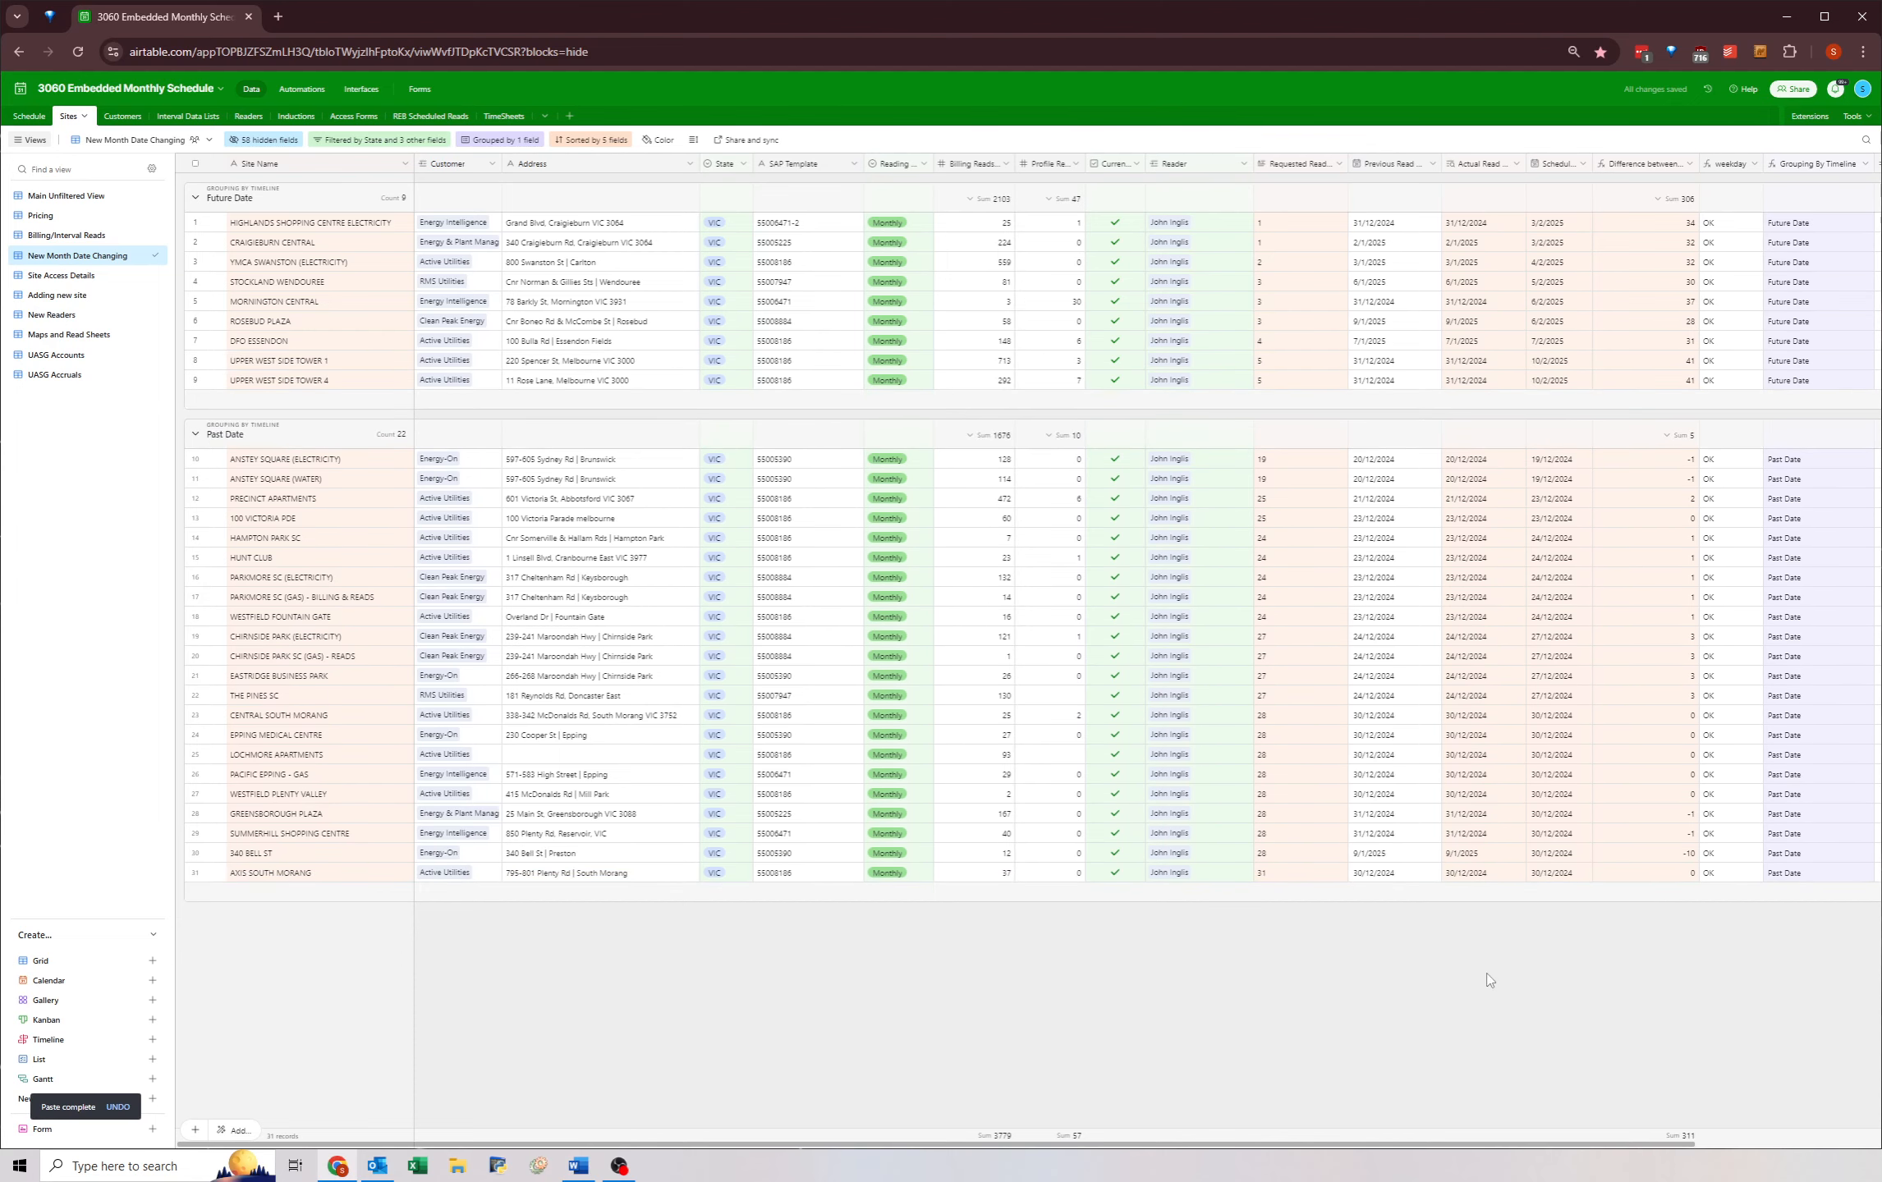
- Review the scheduled dates of DFO Essendon and Upper West Side Towers 1 and 4
left_click(1537, 343)
left_click_drag(1542, 363, 1547, 392)
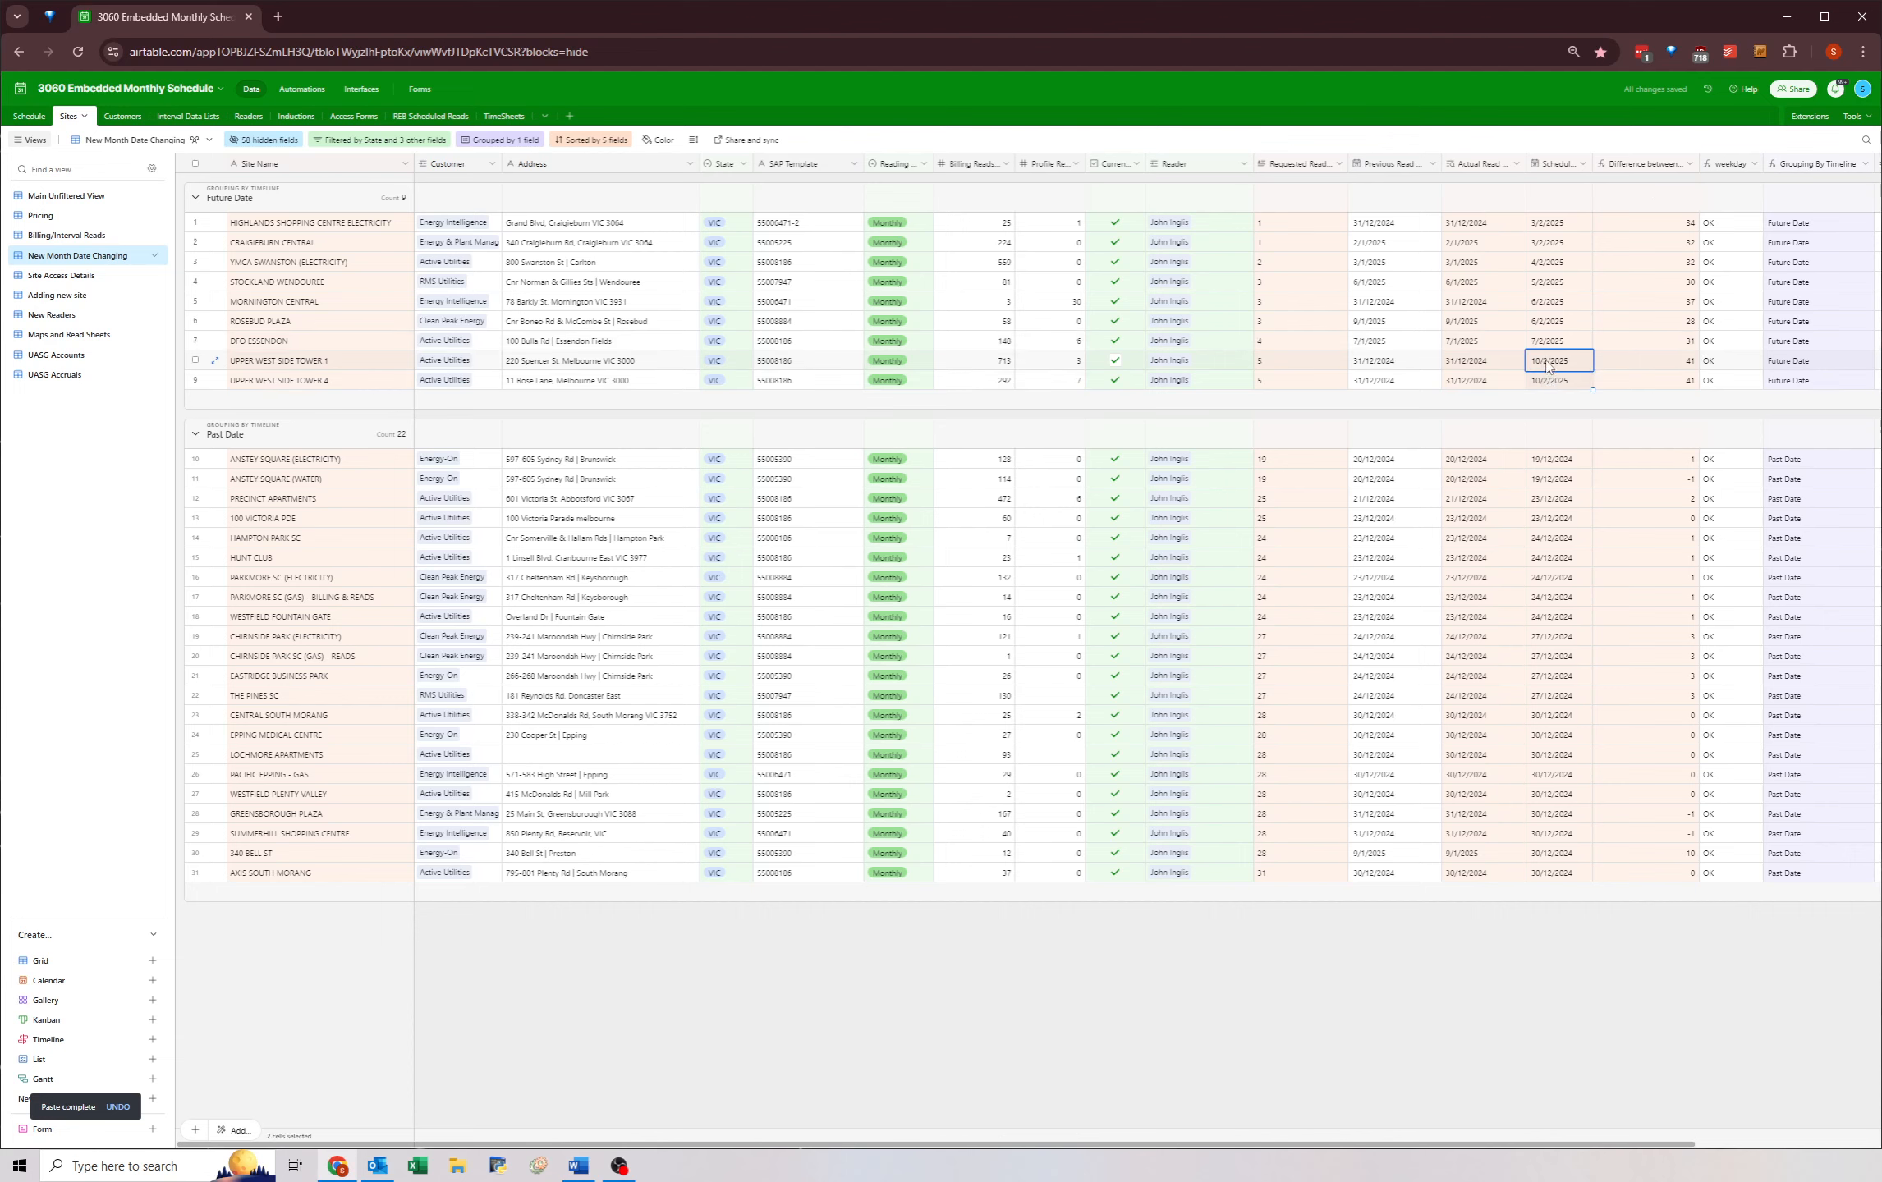
left_click(1549, 416)
left_click(1549, 343)
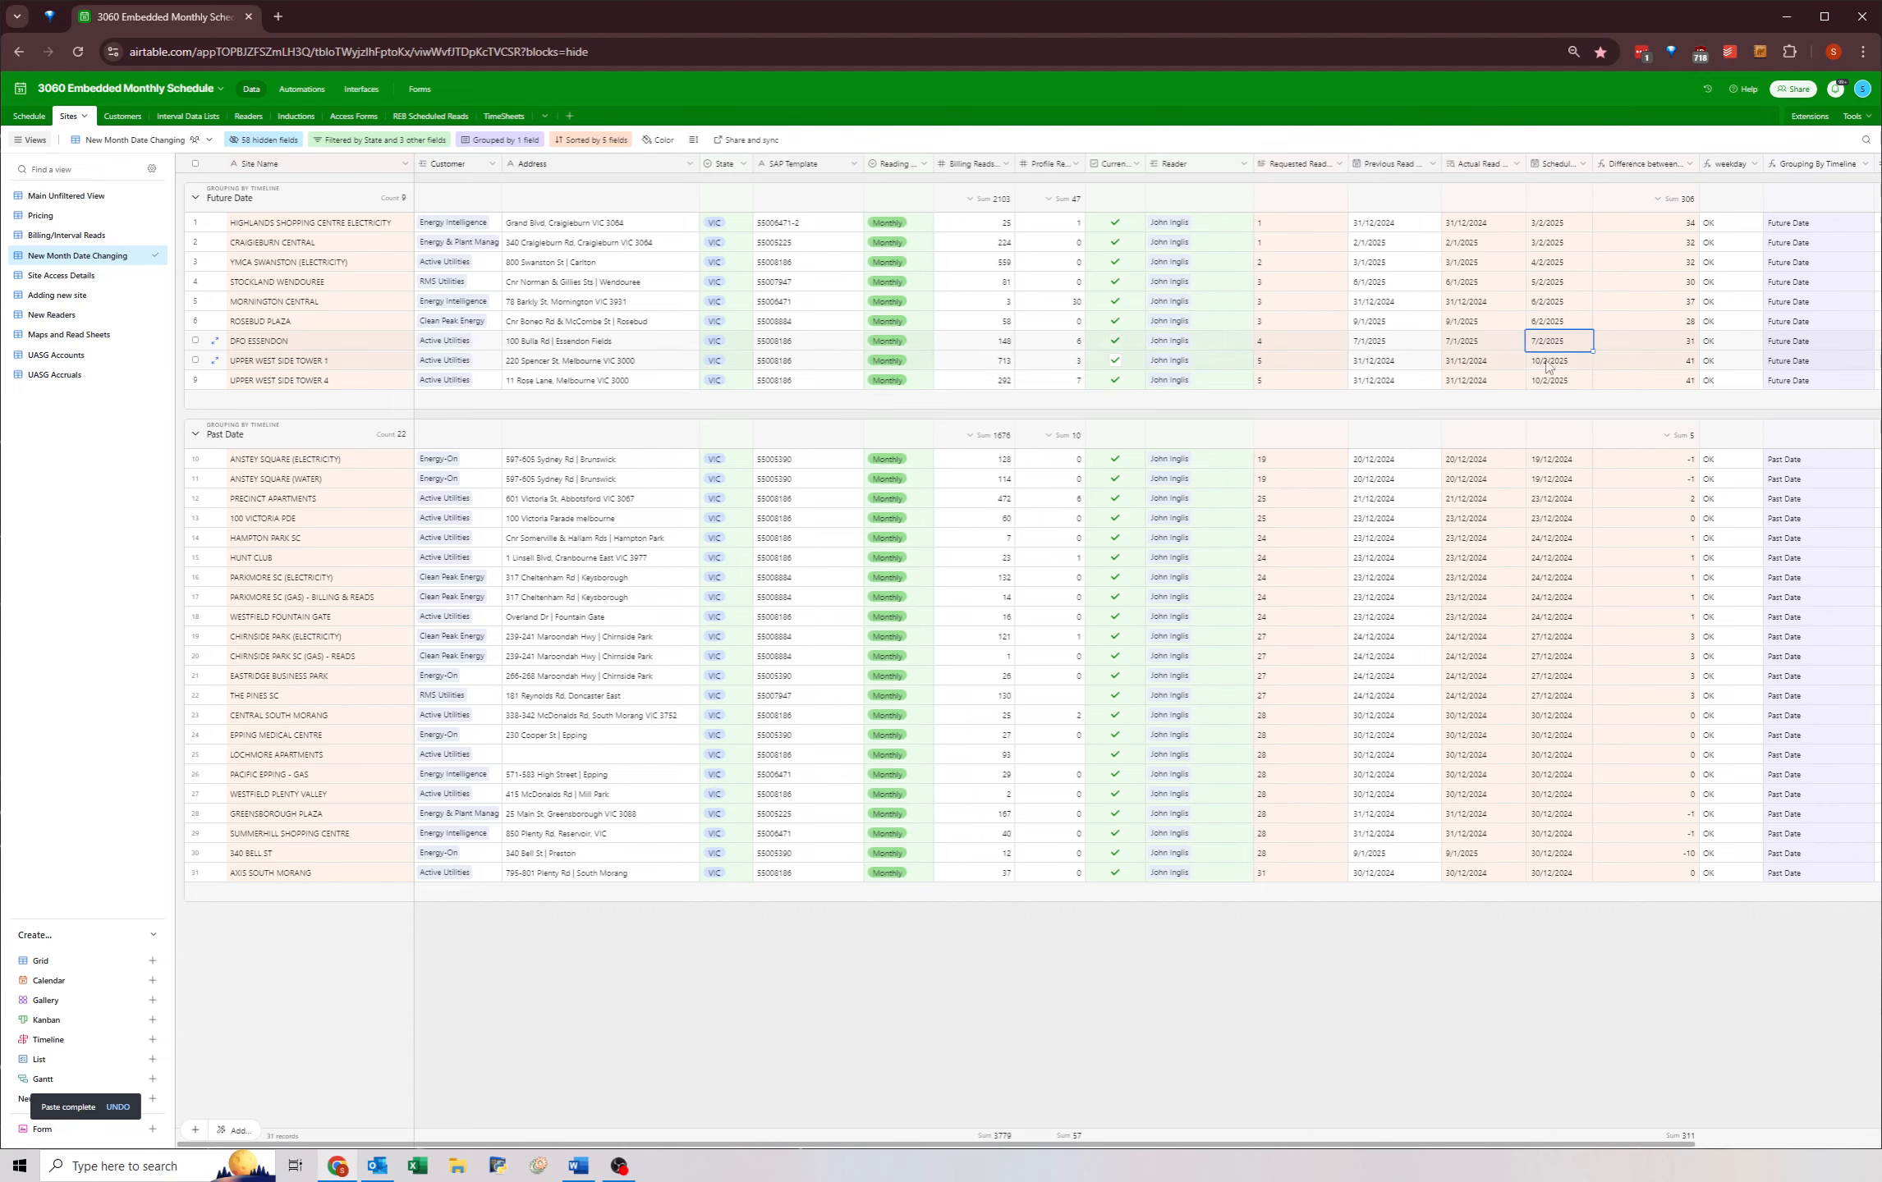
left_click(1547, 367)
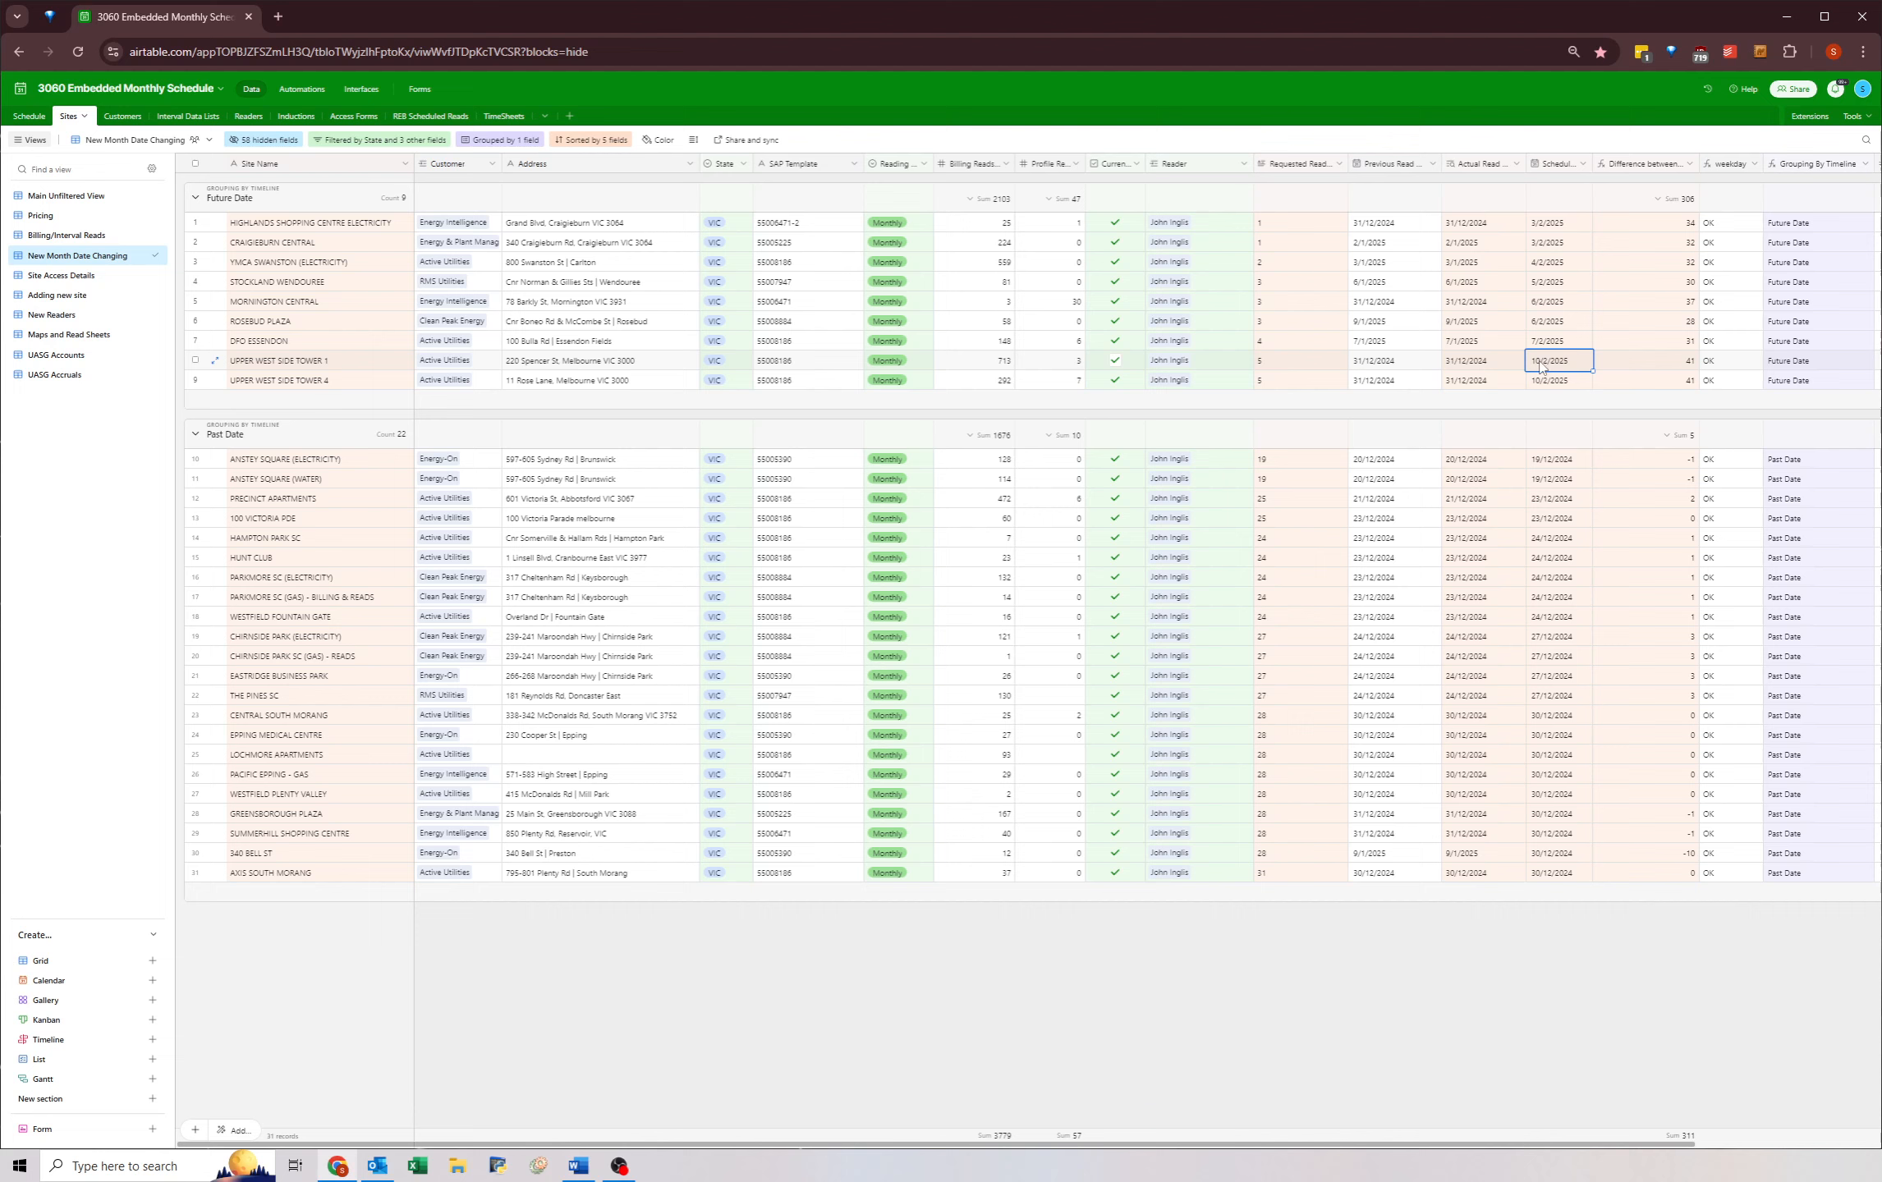
left_click_drag(1542, 364, 1547, 381)
- Set the requested read day to 30 for Central South Morang and all the other past-date sites requested on 28
left_click(1546, 873)
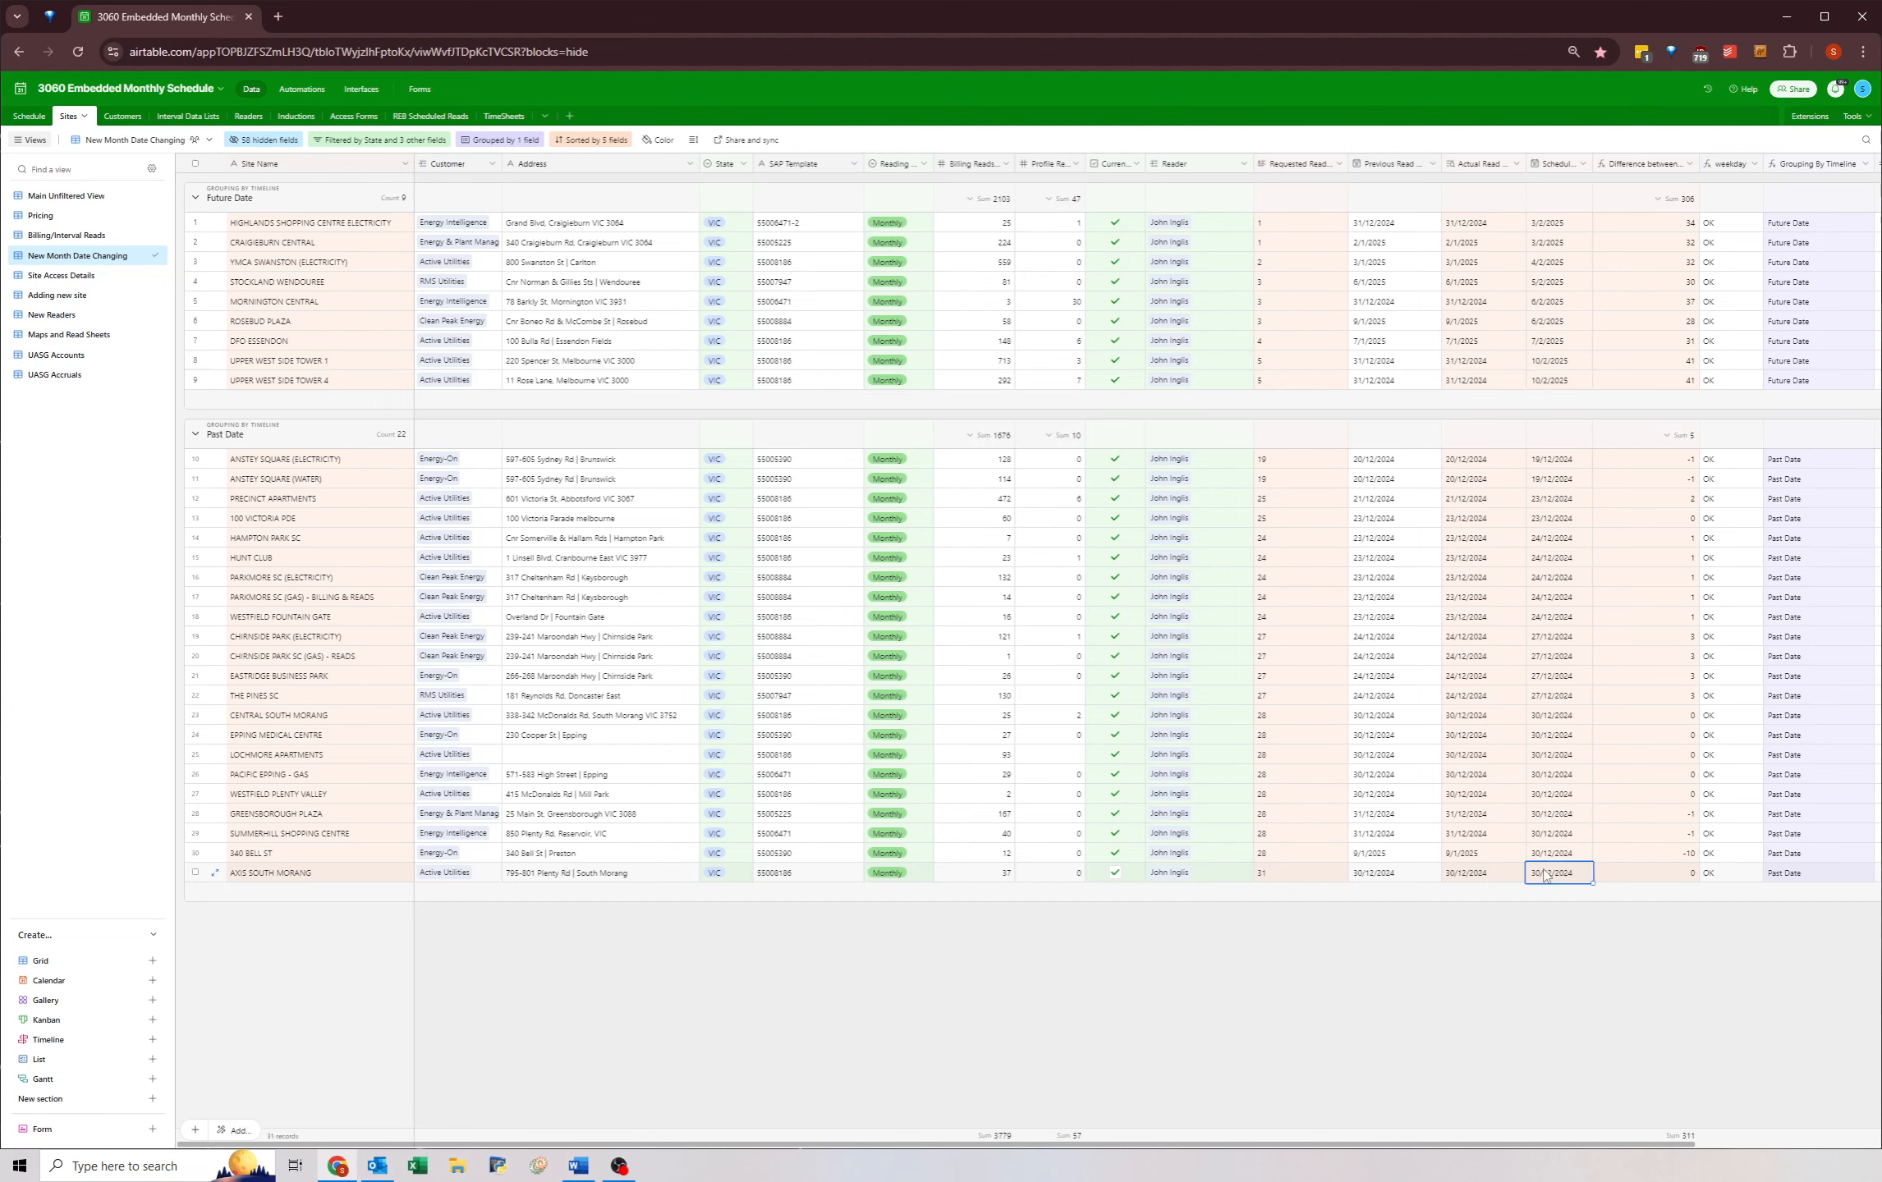
left_click(1279, 875)
left_click(1295, 720)
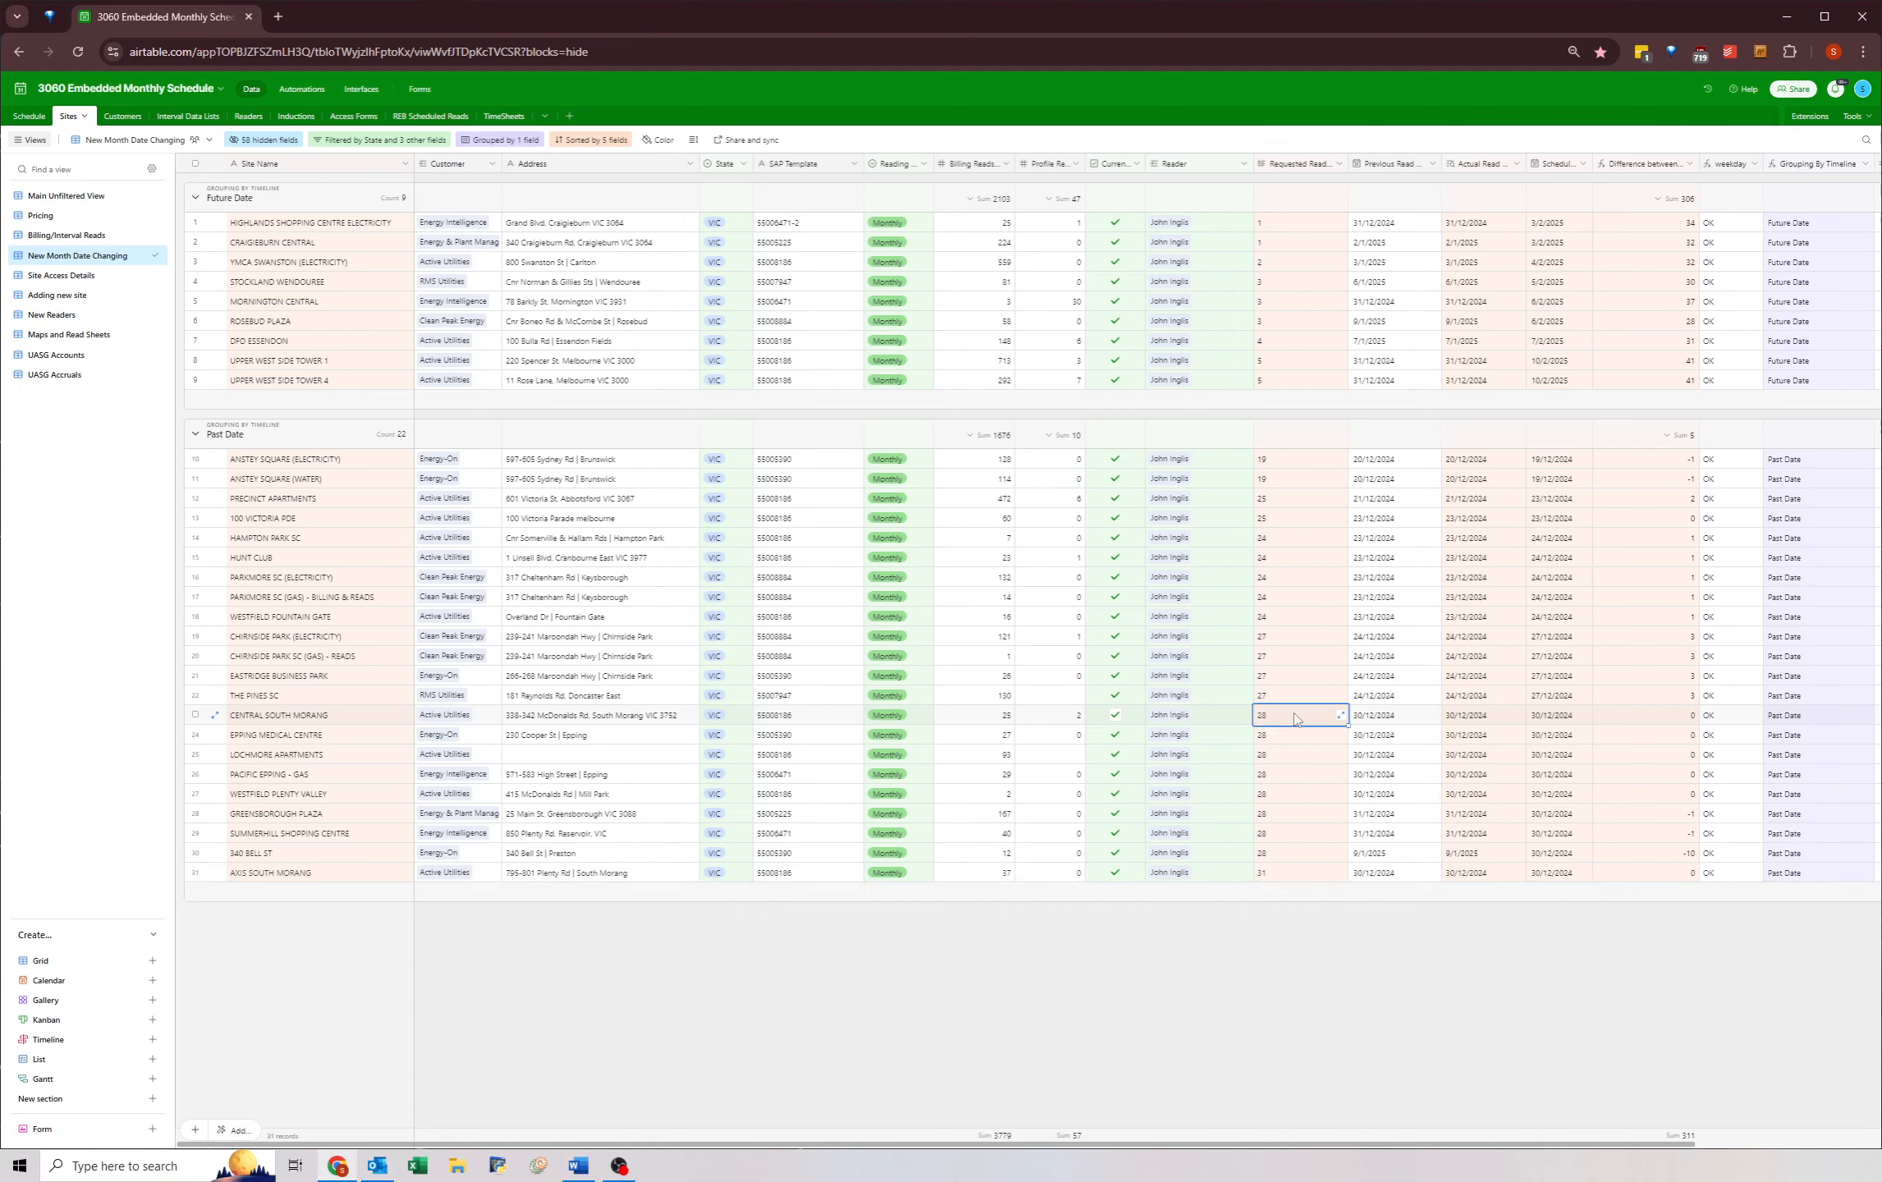
left_click_drag(1294, 720, 1587, 880)
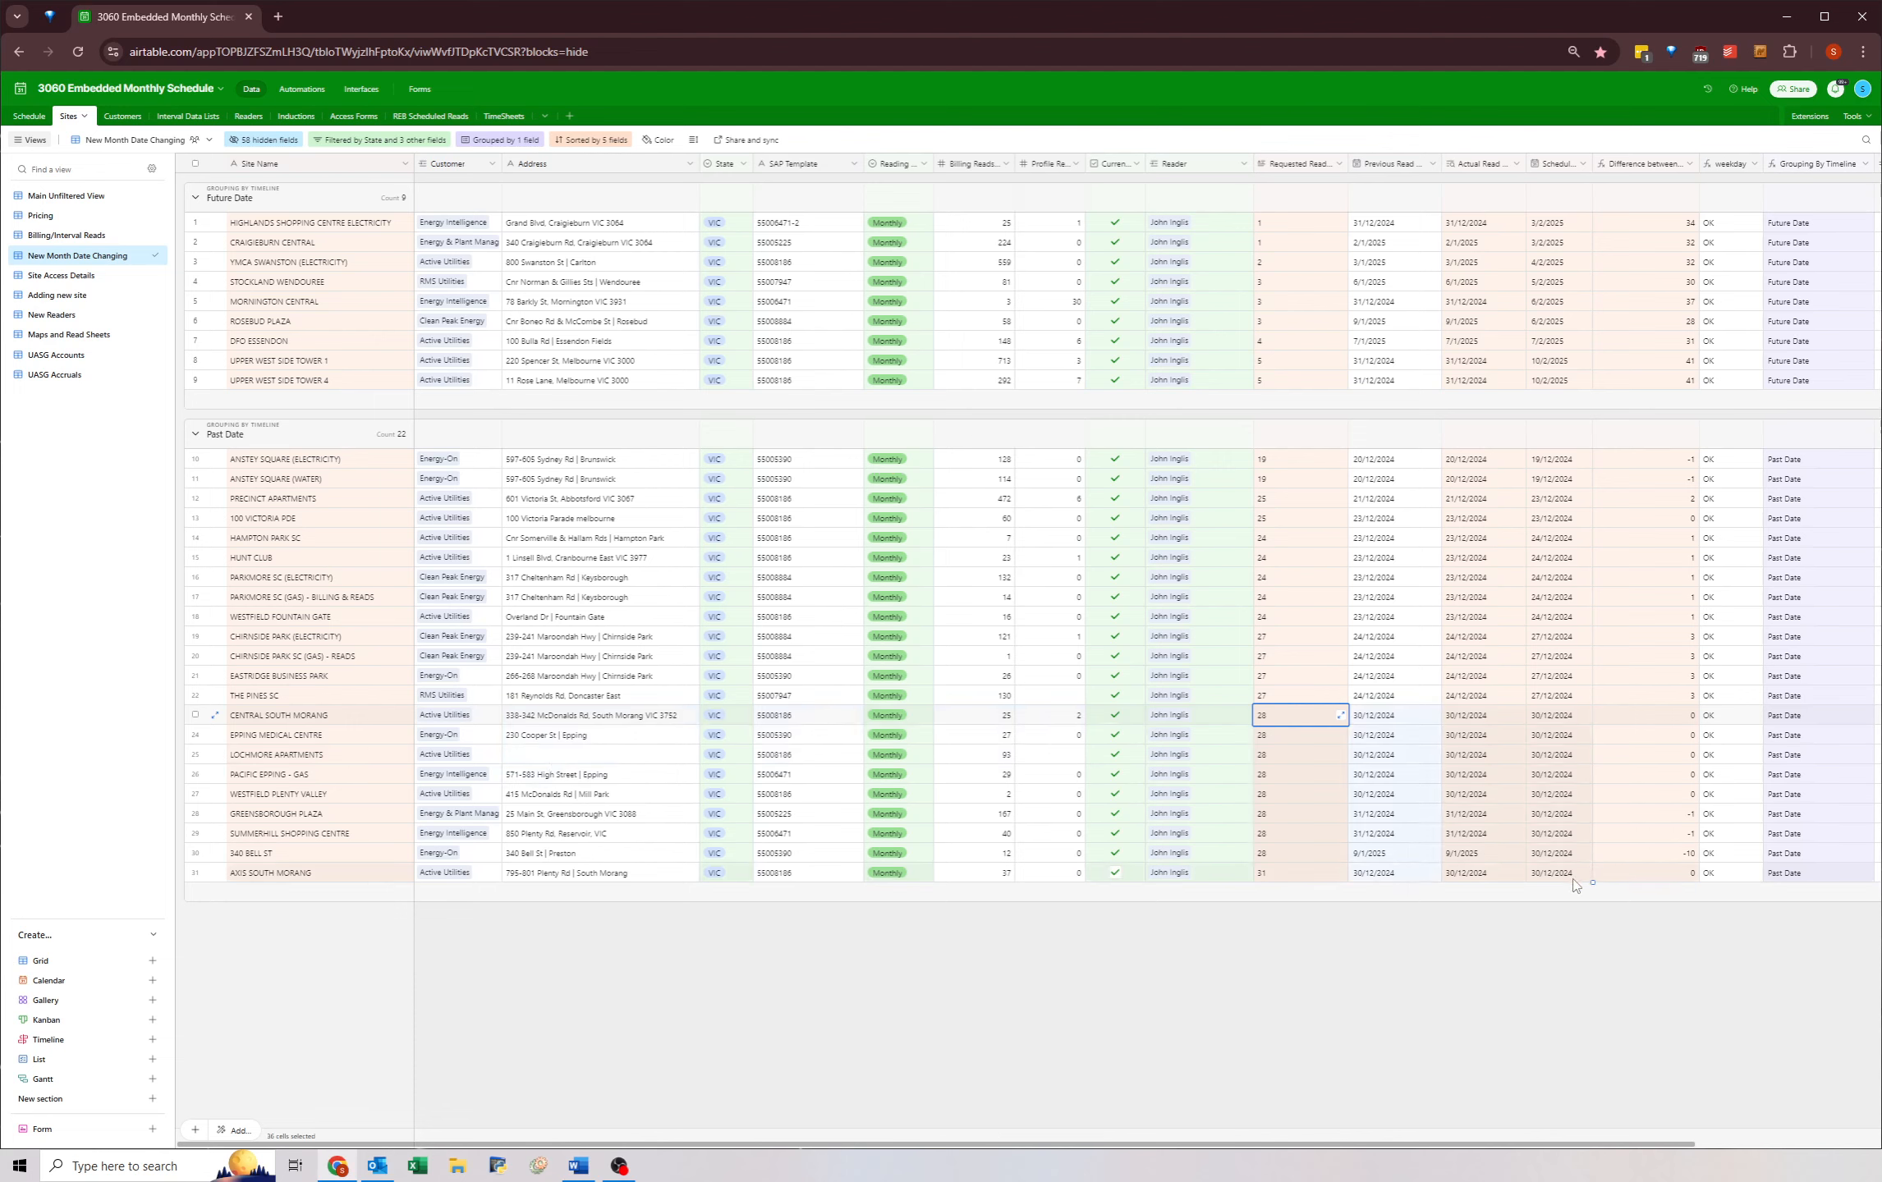
left_click(1283, 720)
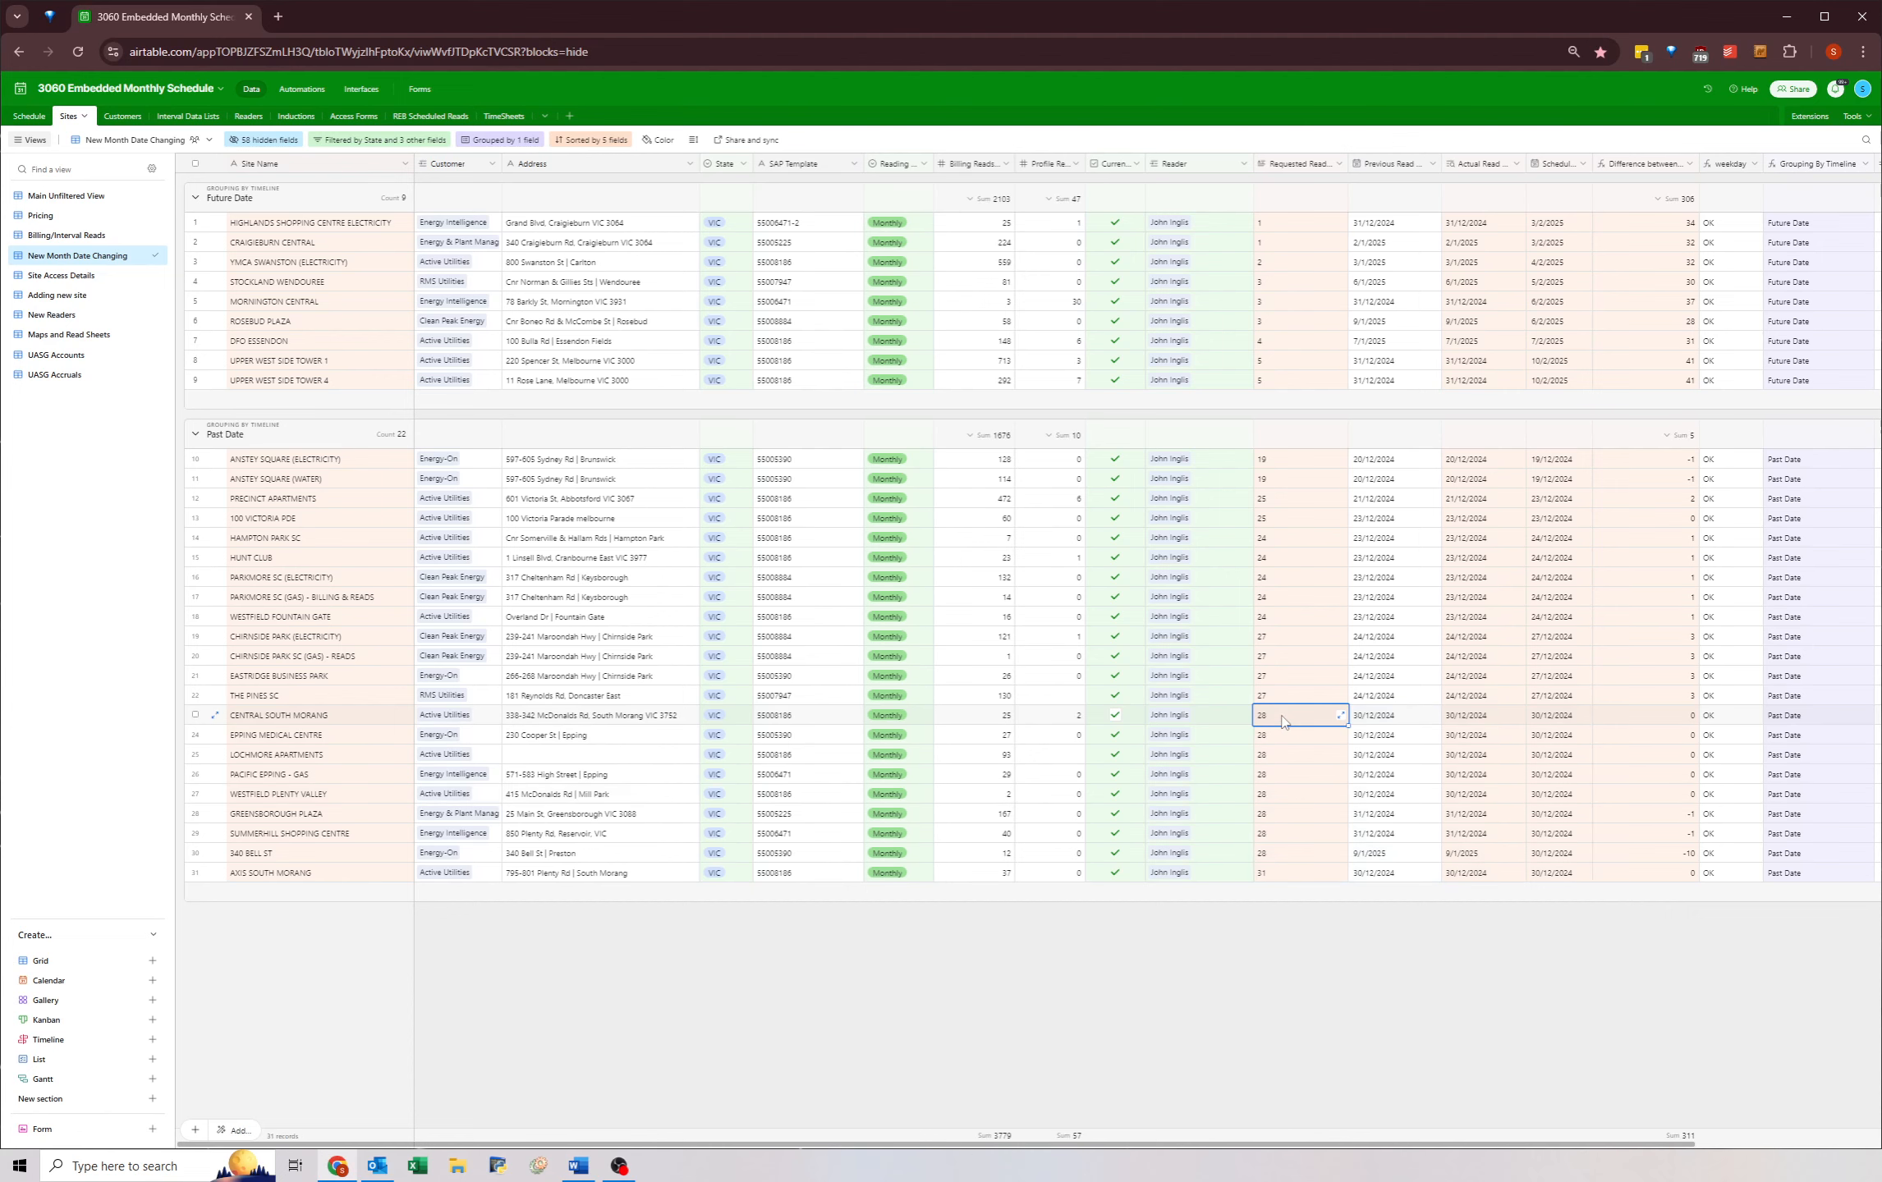
key("Return")
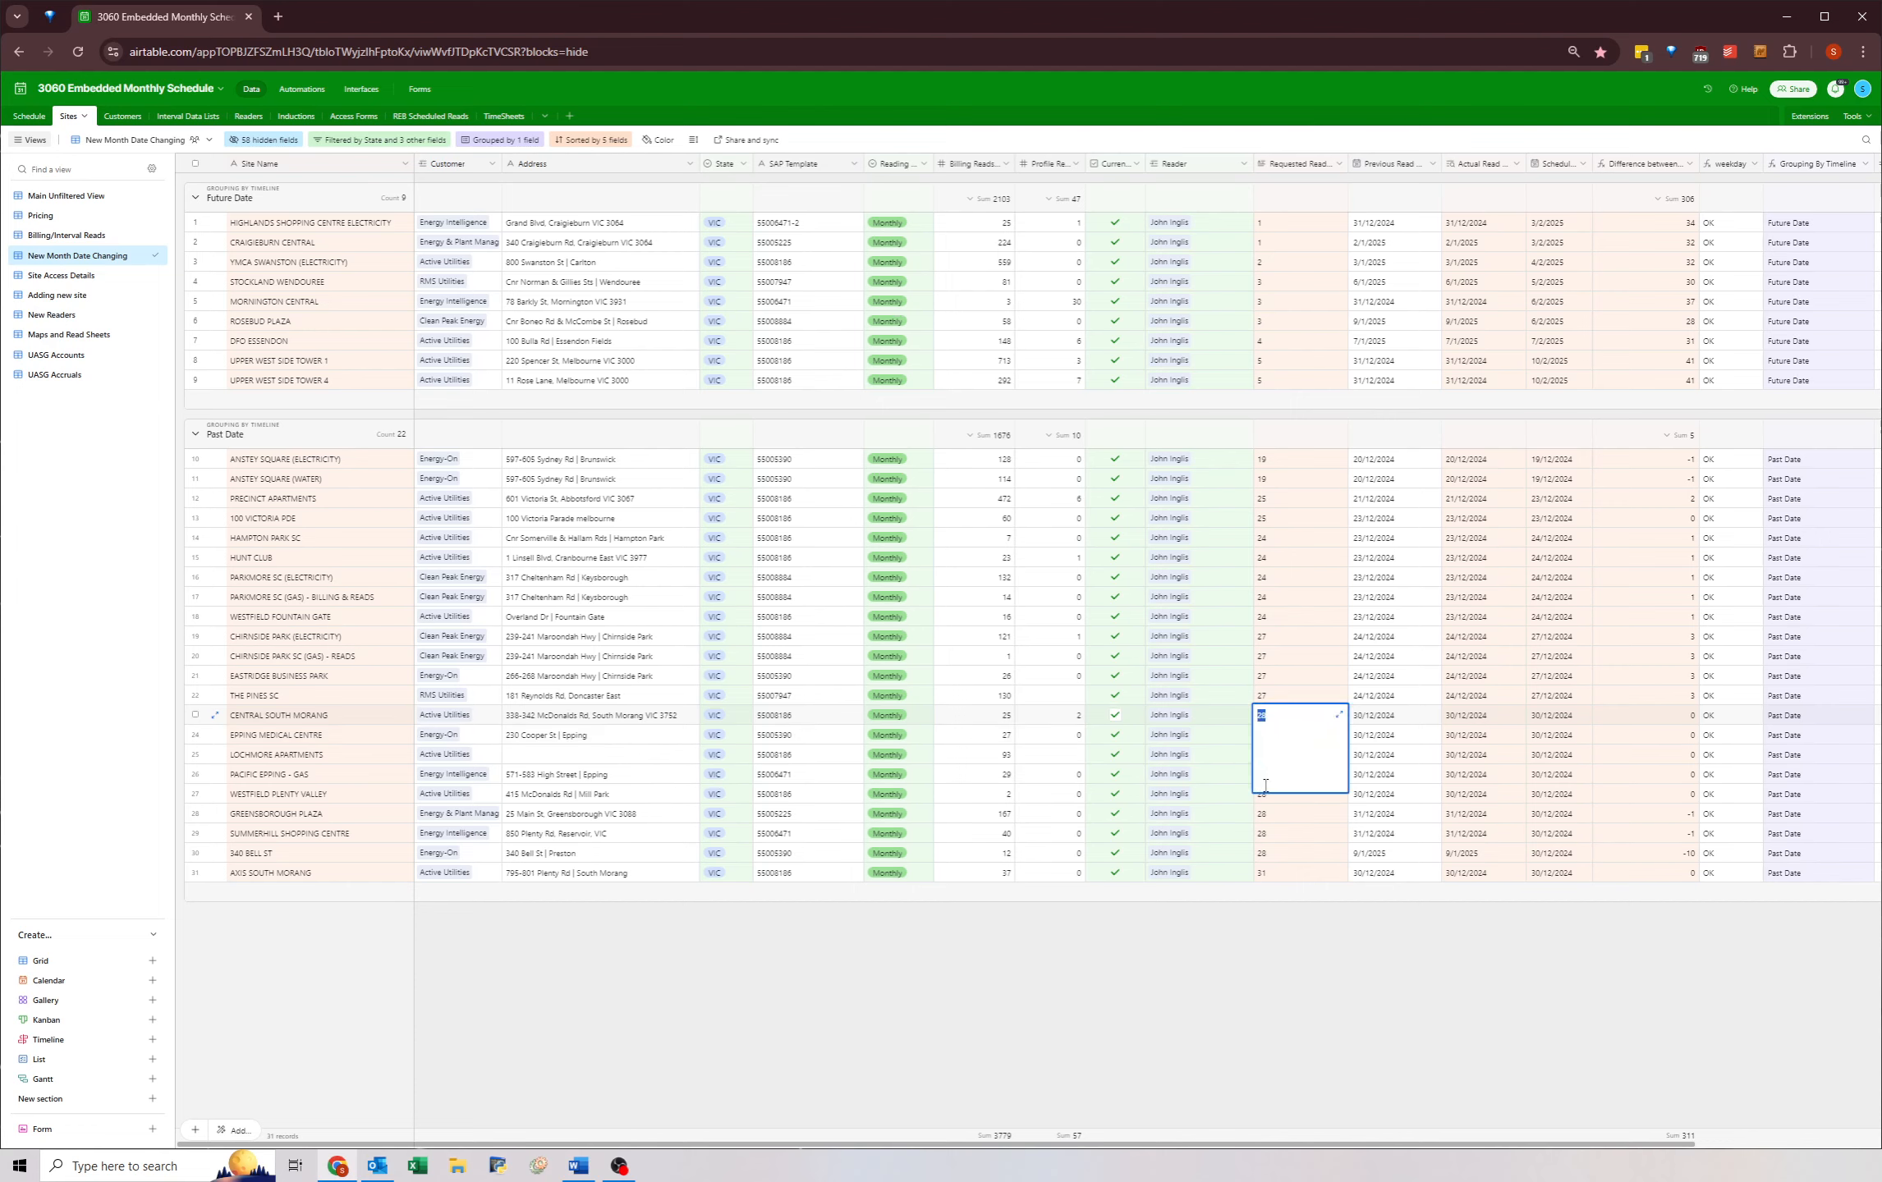
type("30")
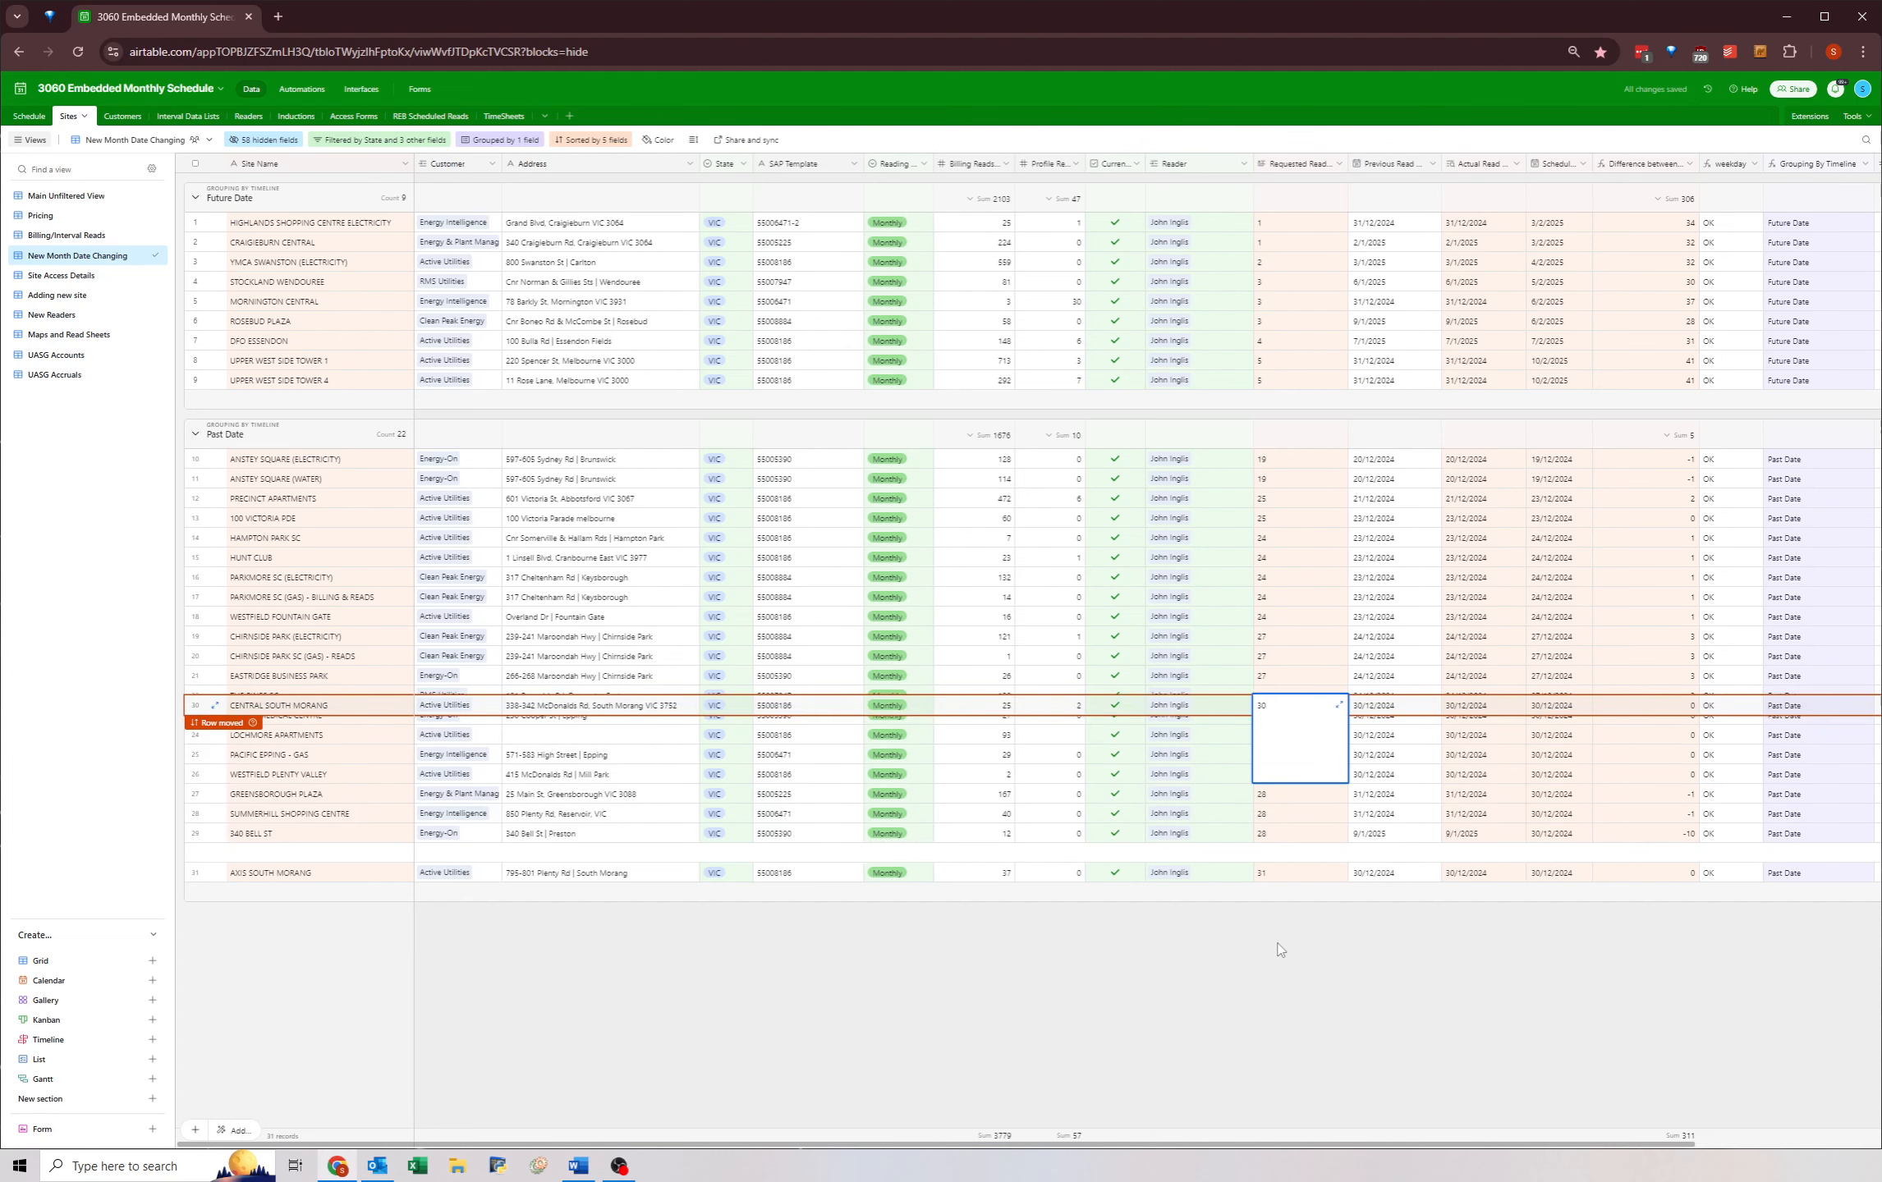
key("Escape")
key("ctrl+c")
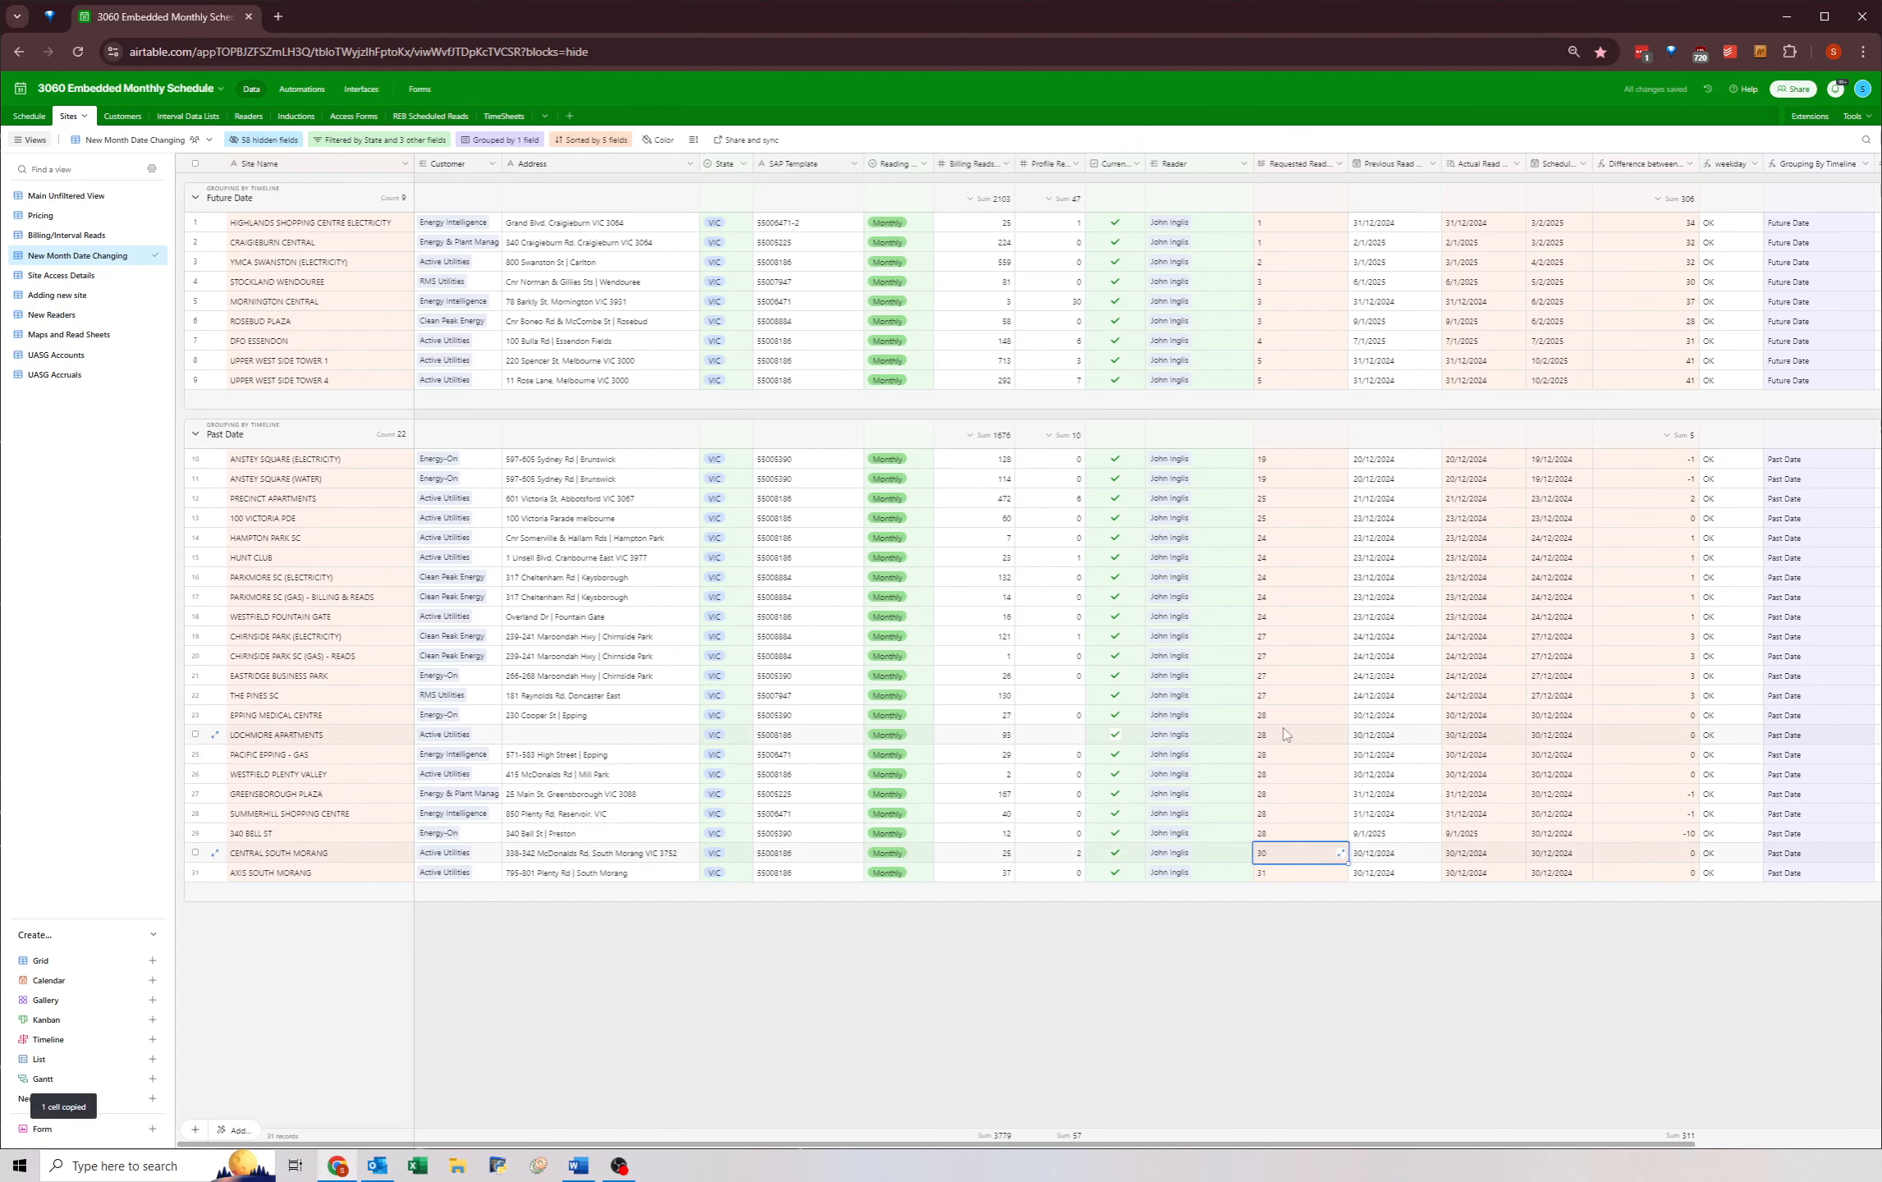
left_click_drag(1285, 733, 1283, 833)
key("ctrl+v")
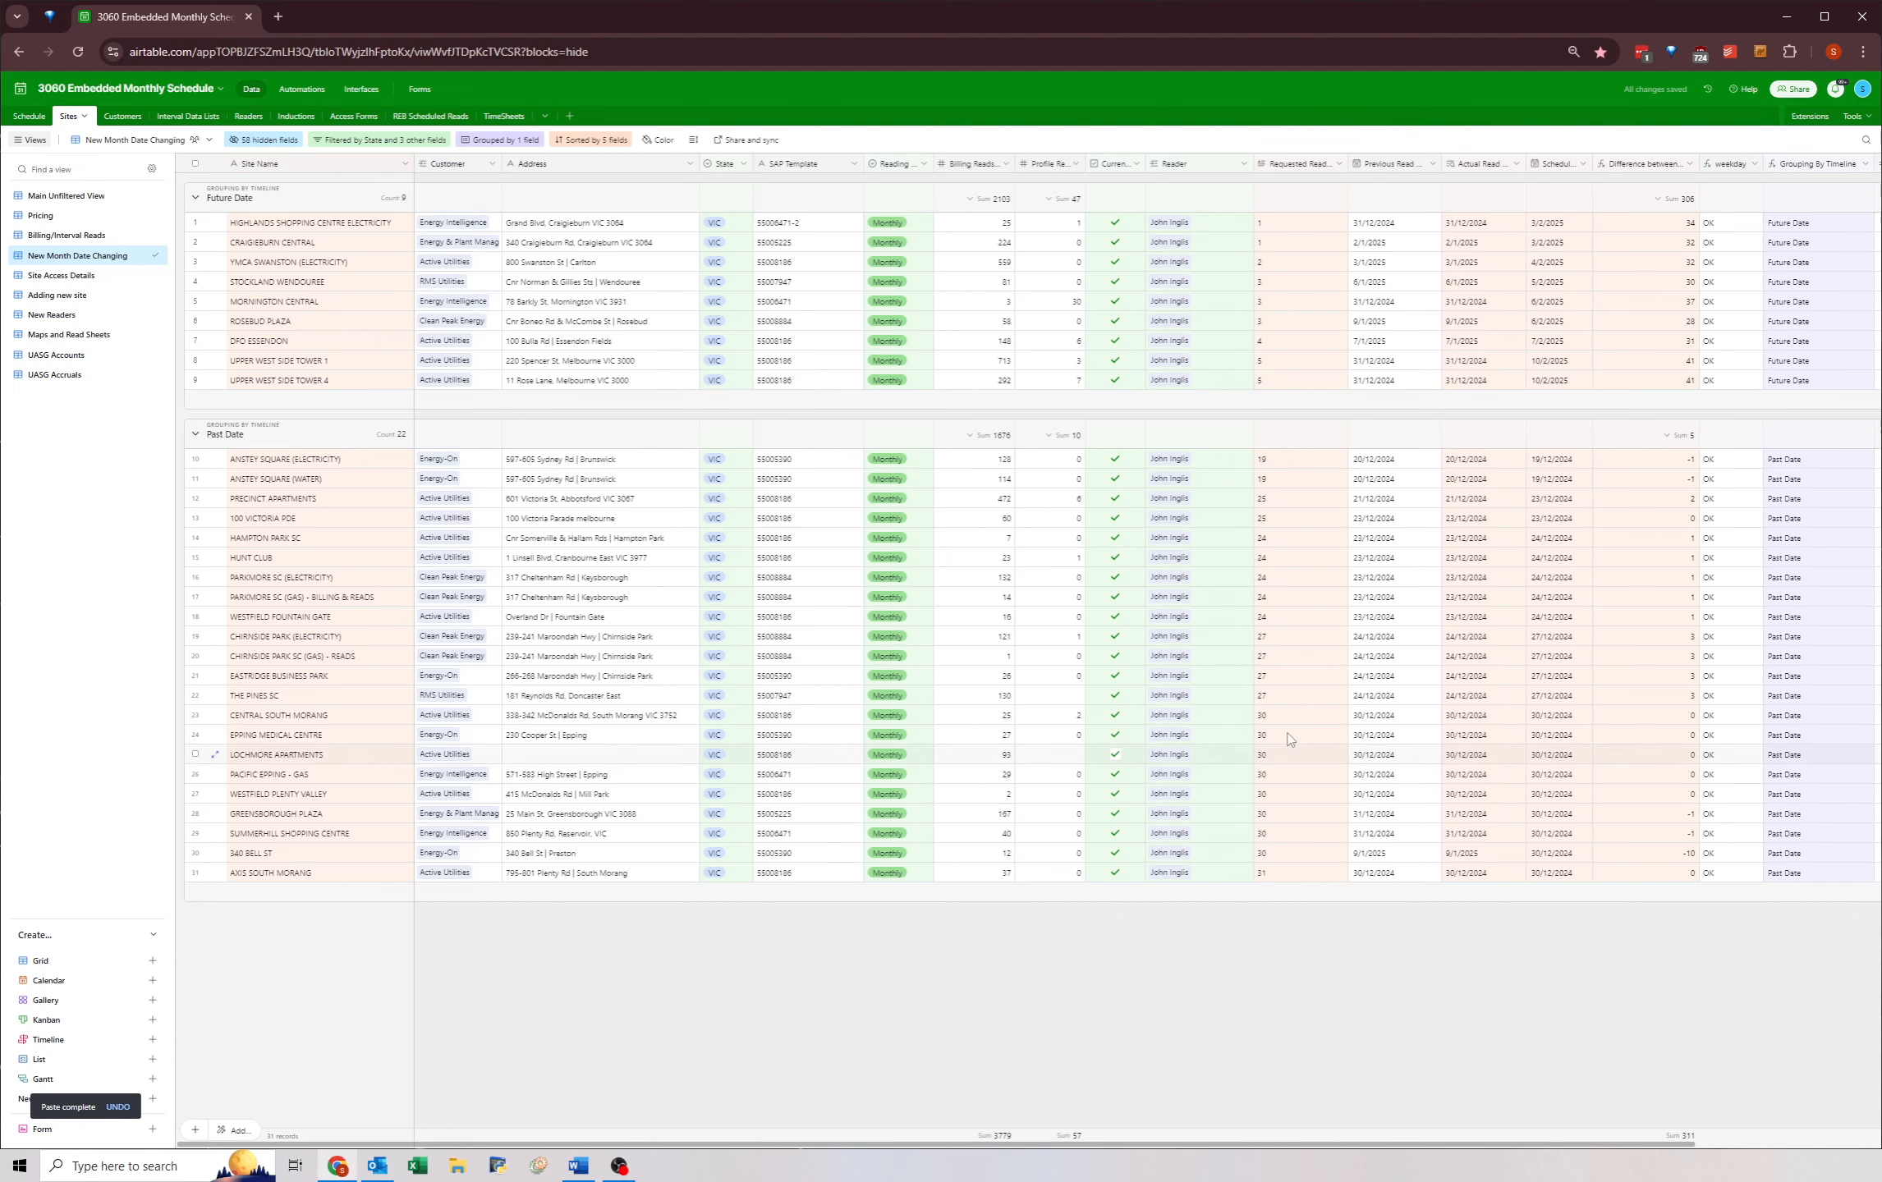
- Review the requested read days of the past-date sites from Anstey Square to Axis South Morang
left_click(1289, 695)
left_click_drag(1294, 479, 1294, 814)
left_click_drag(1287, 461, 1283, 894)
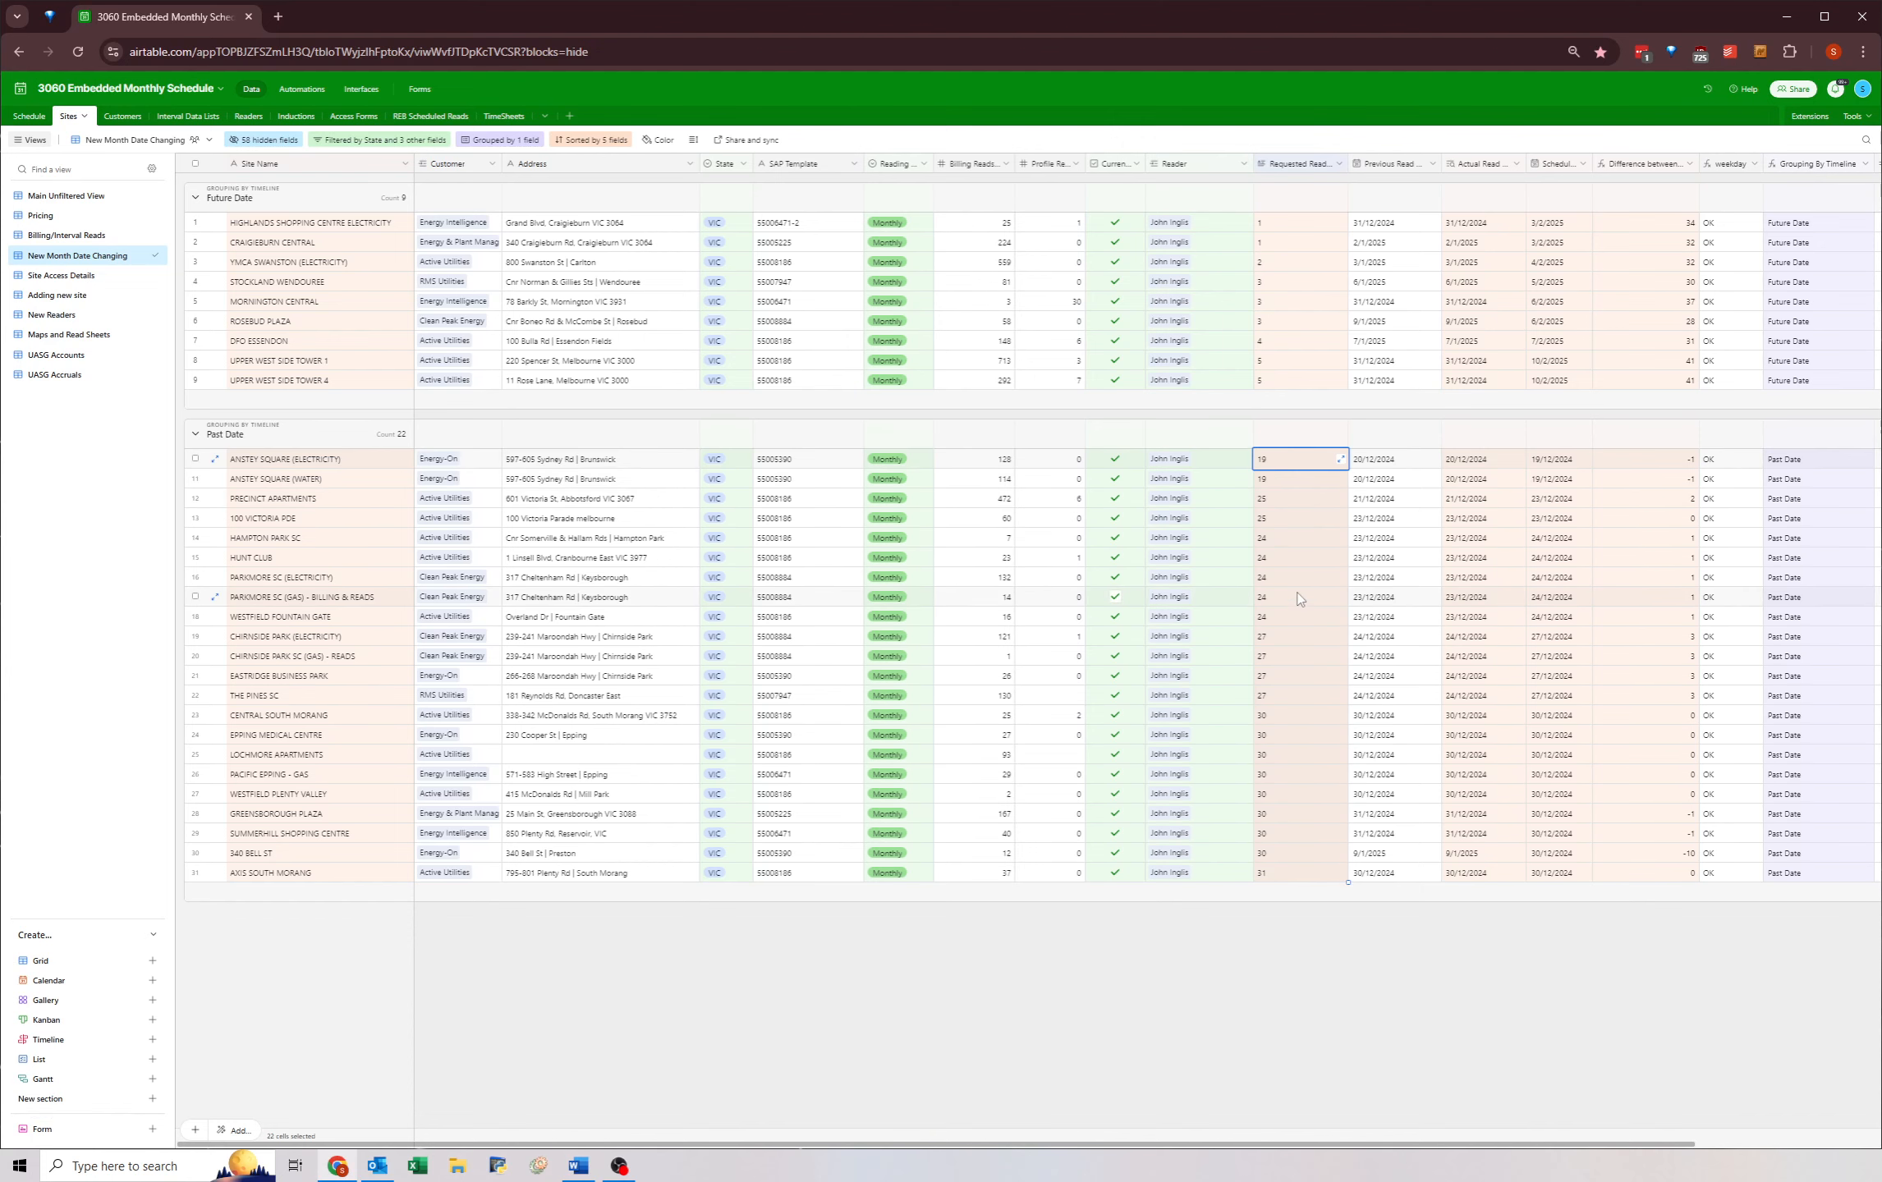
left_click(1294, 542)
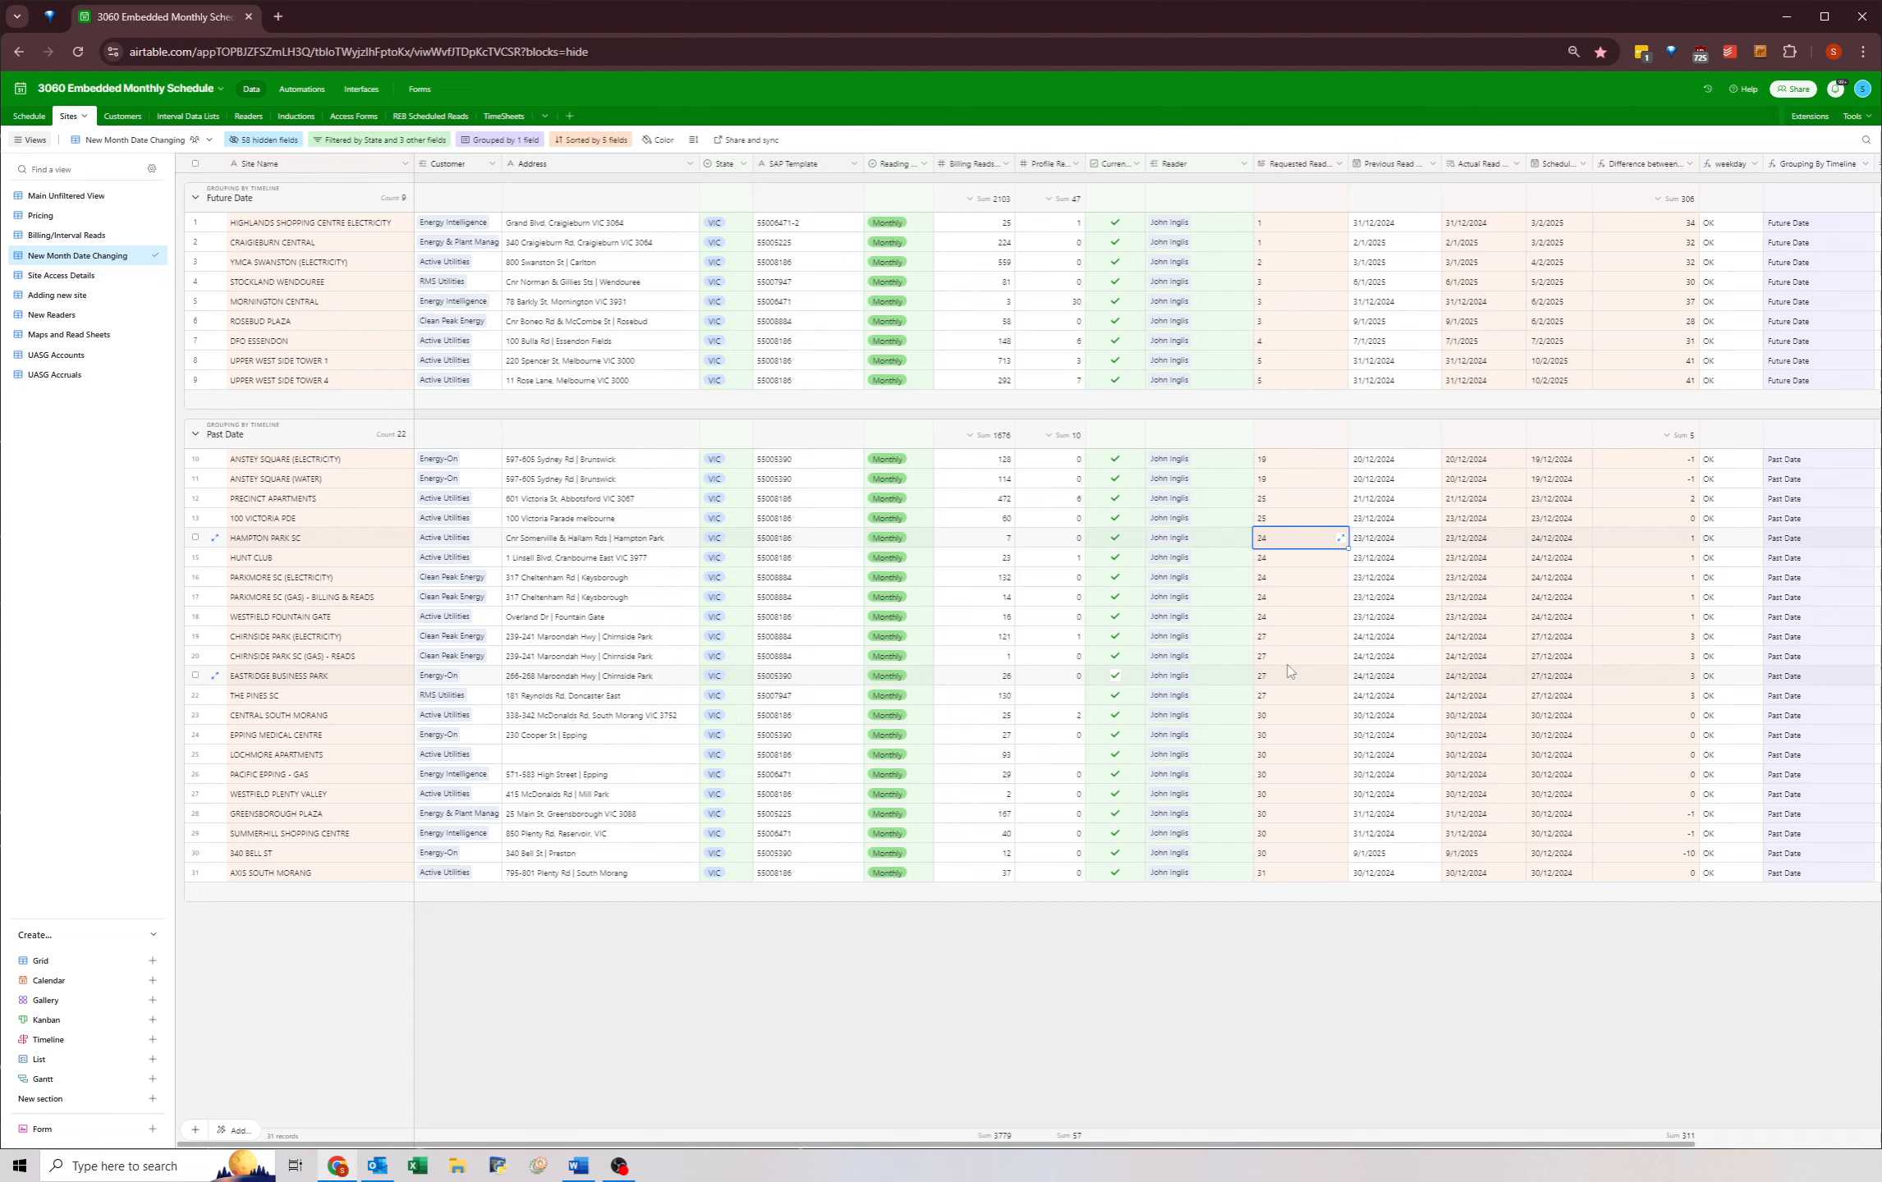
left_click(1284, 873)
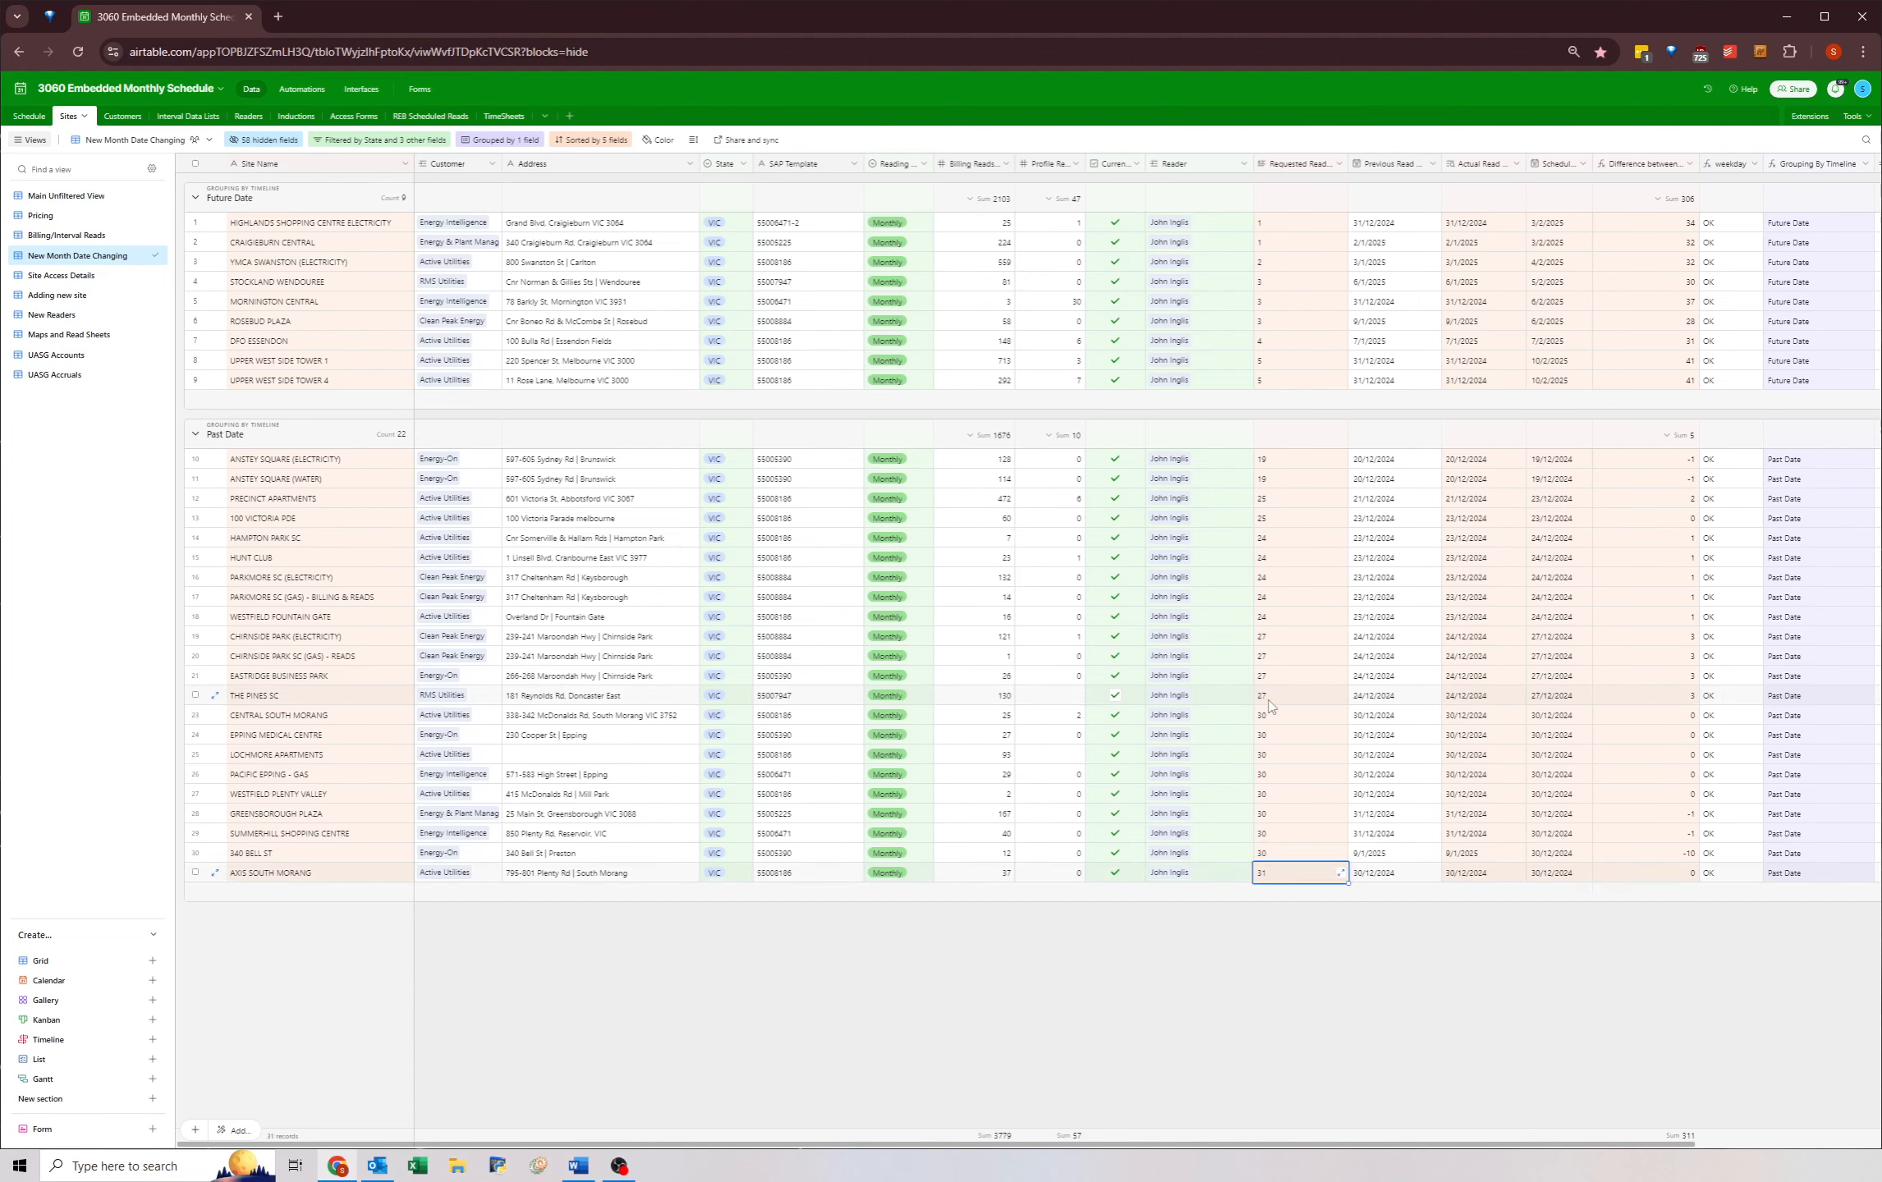
- Reschedule Central South Morang to 30/1/2025 and copy that date to the sites from Epping Medical Centre through Axis South Morang
left_click_drag(328, 715, 1494, 870)
left_click(1547, 718)
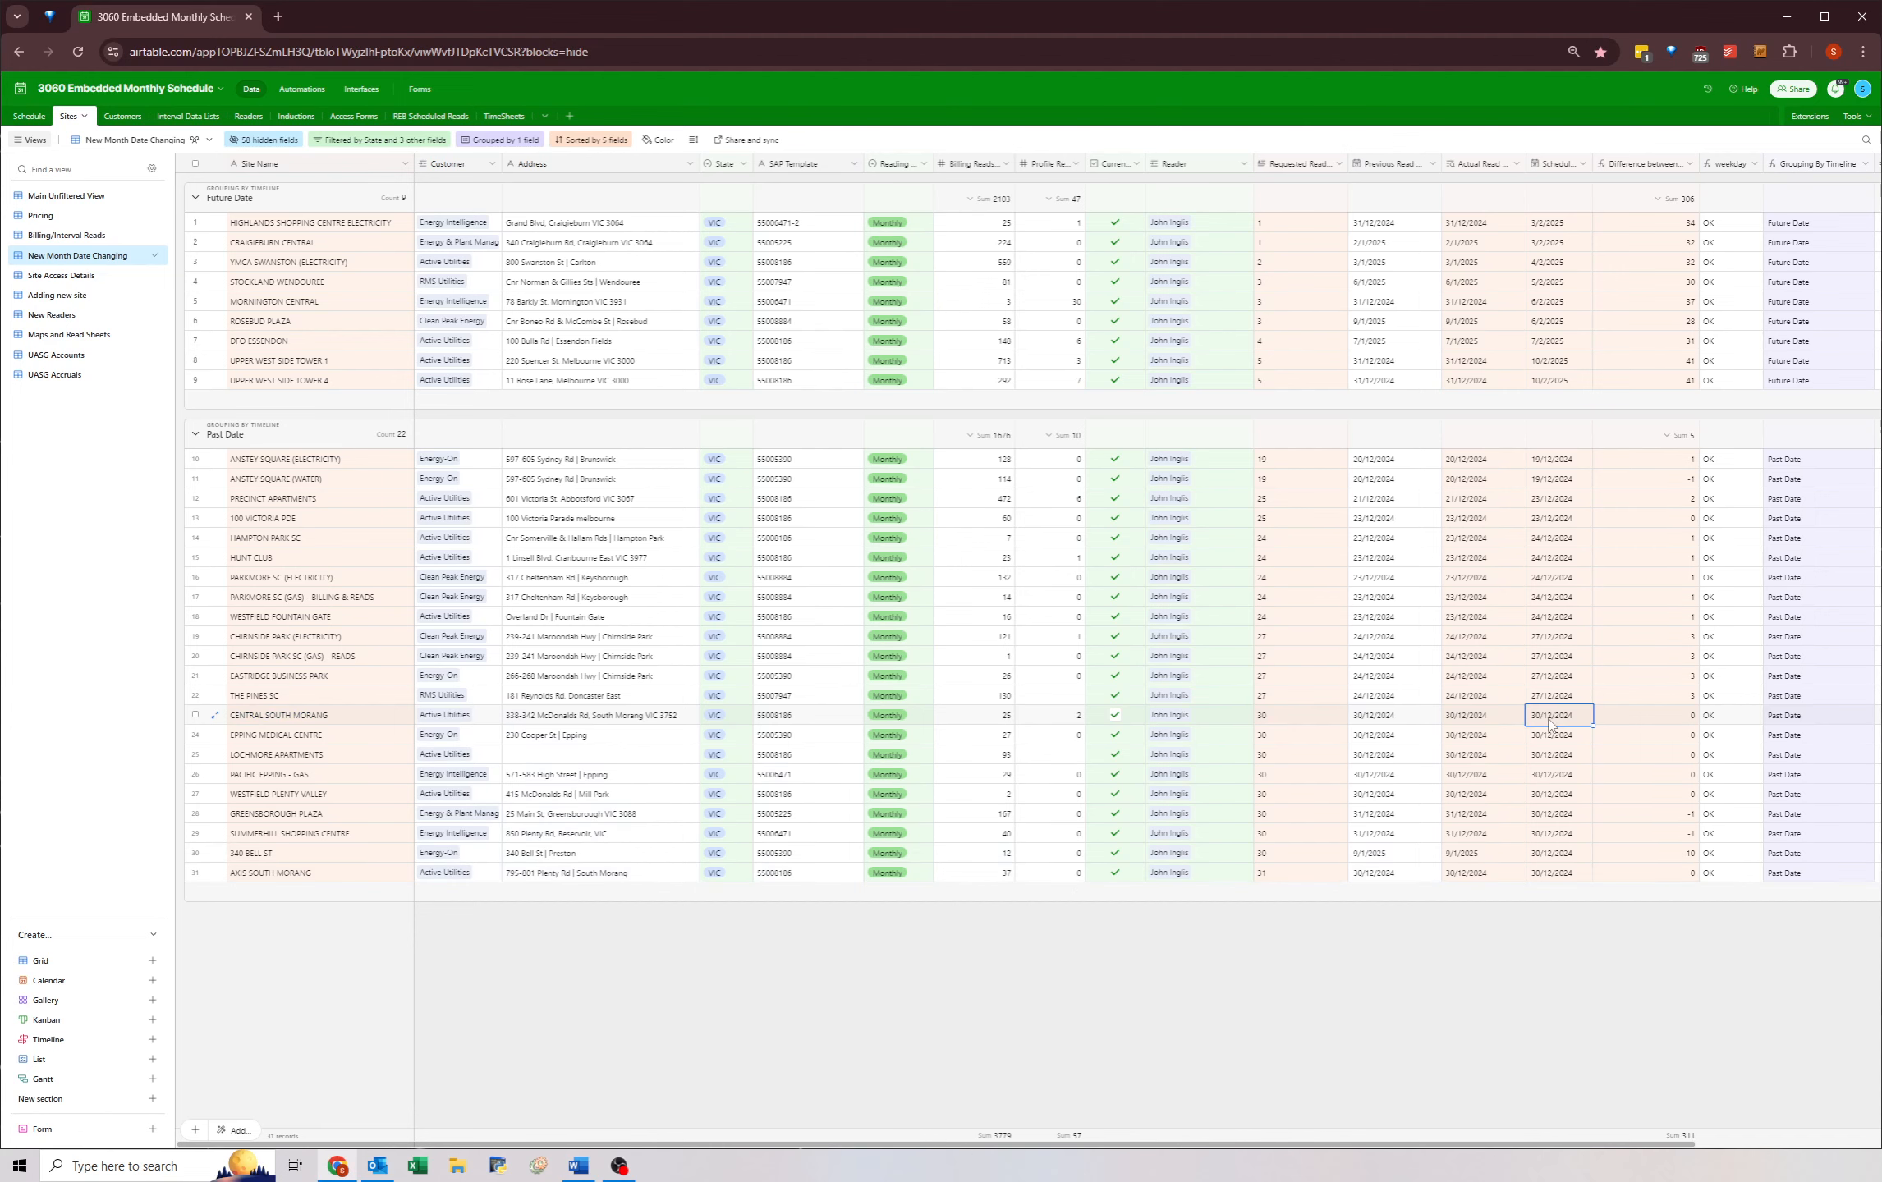
double_click(1491, 715)
double_click(1567, 719)
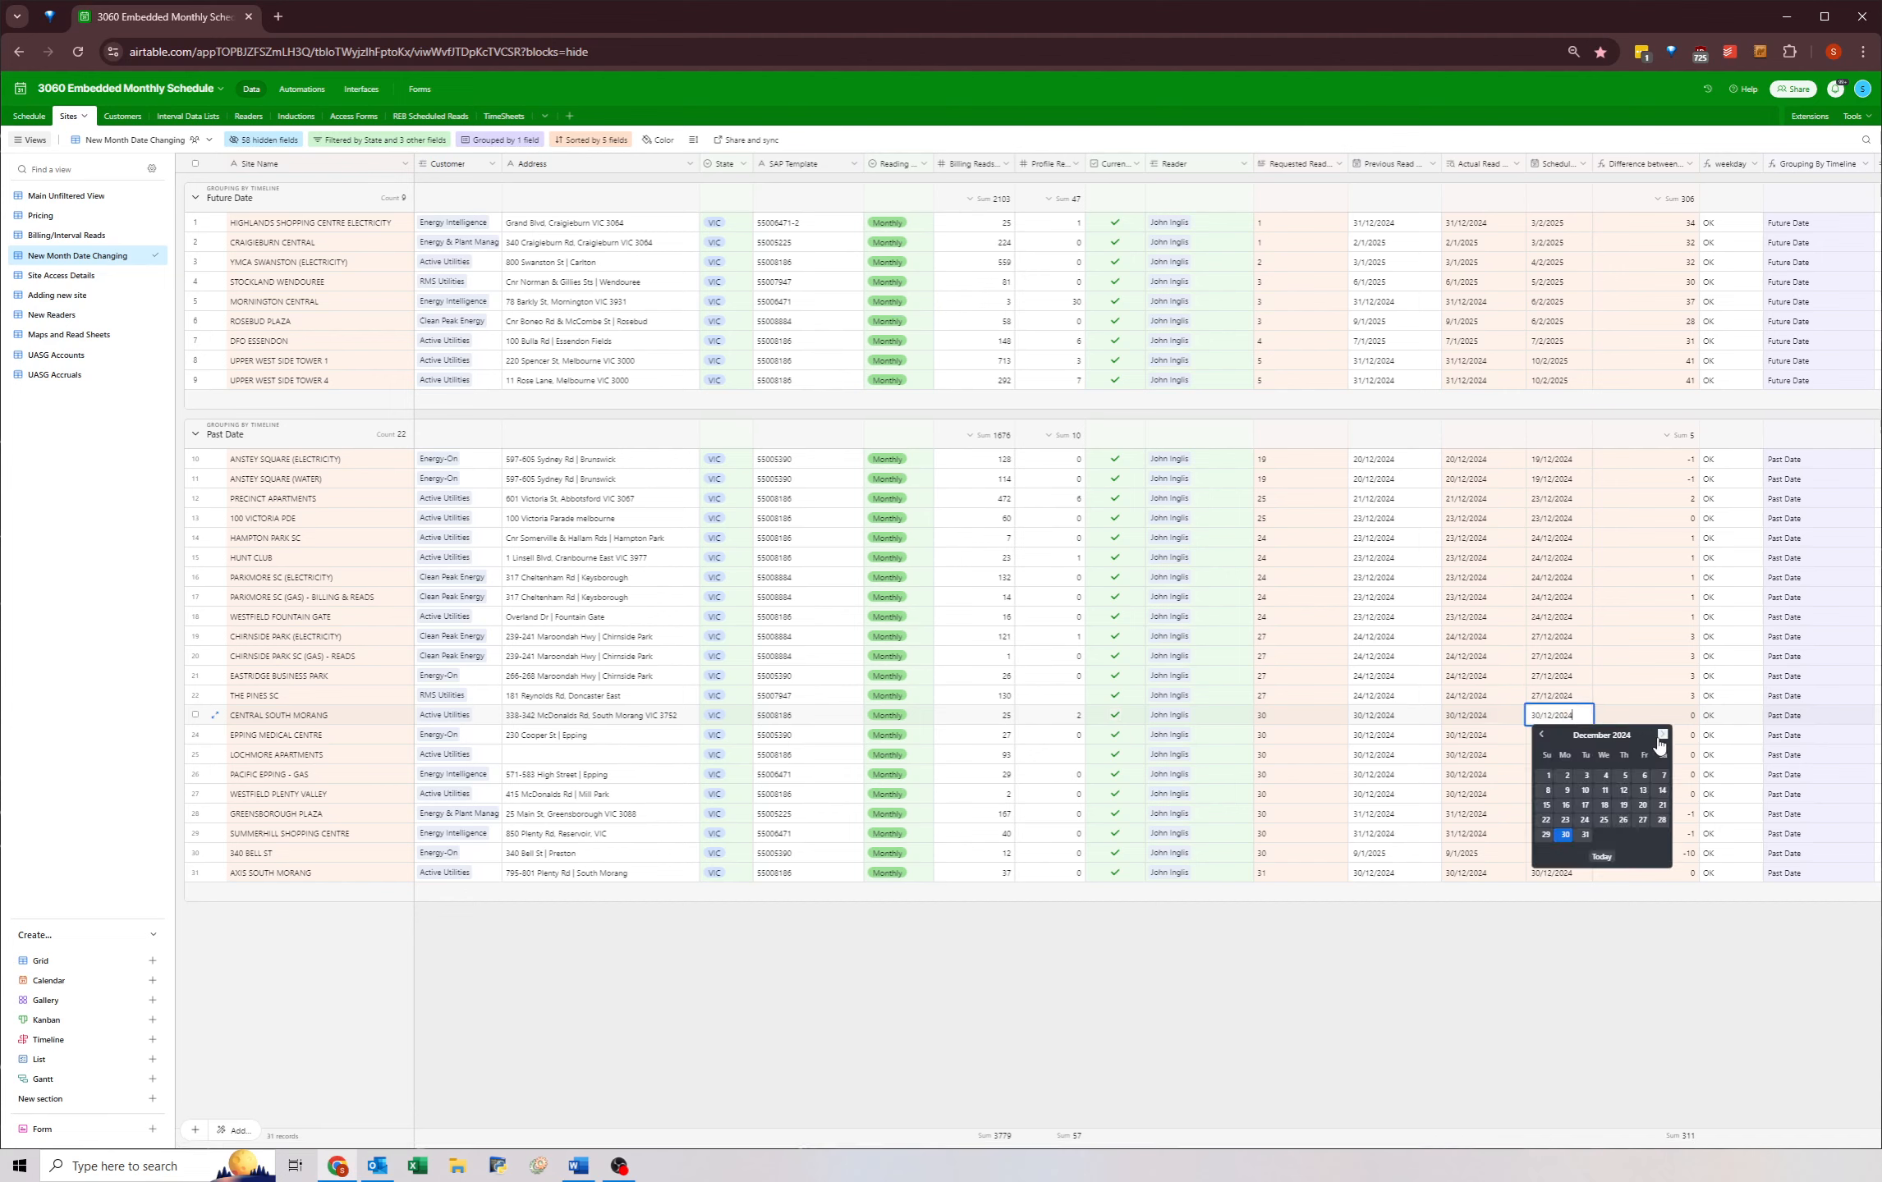
left_click(1623, 834)
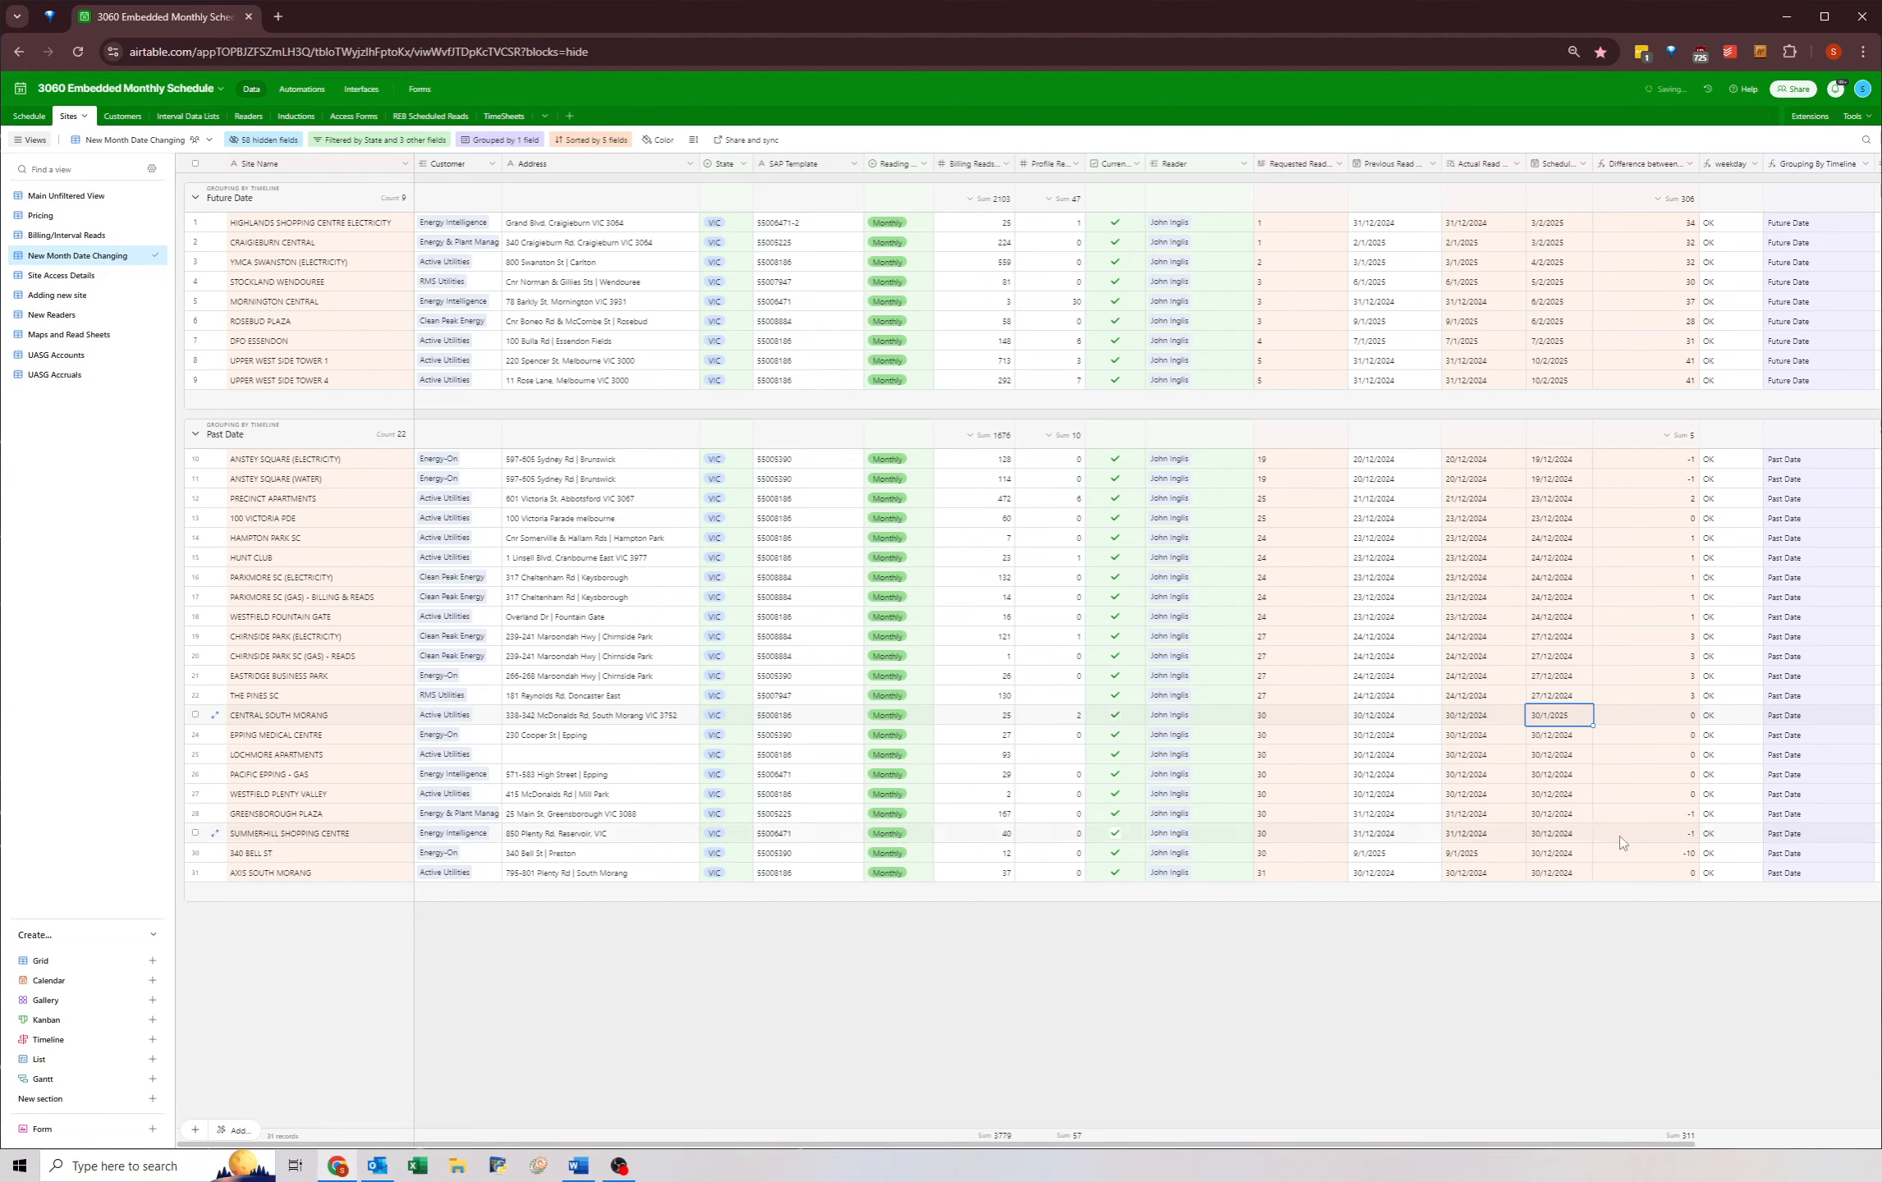
key("ctrl+c")
left_click(1558, 735)
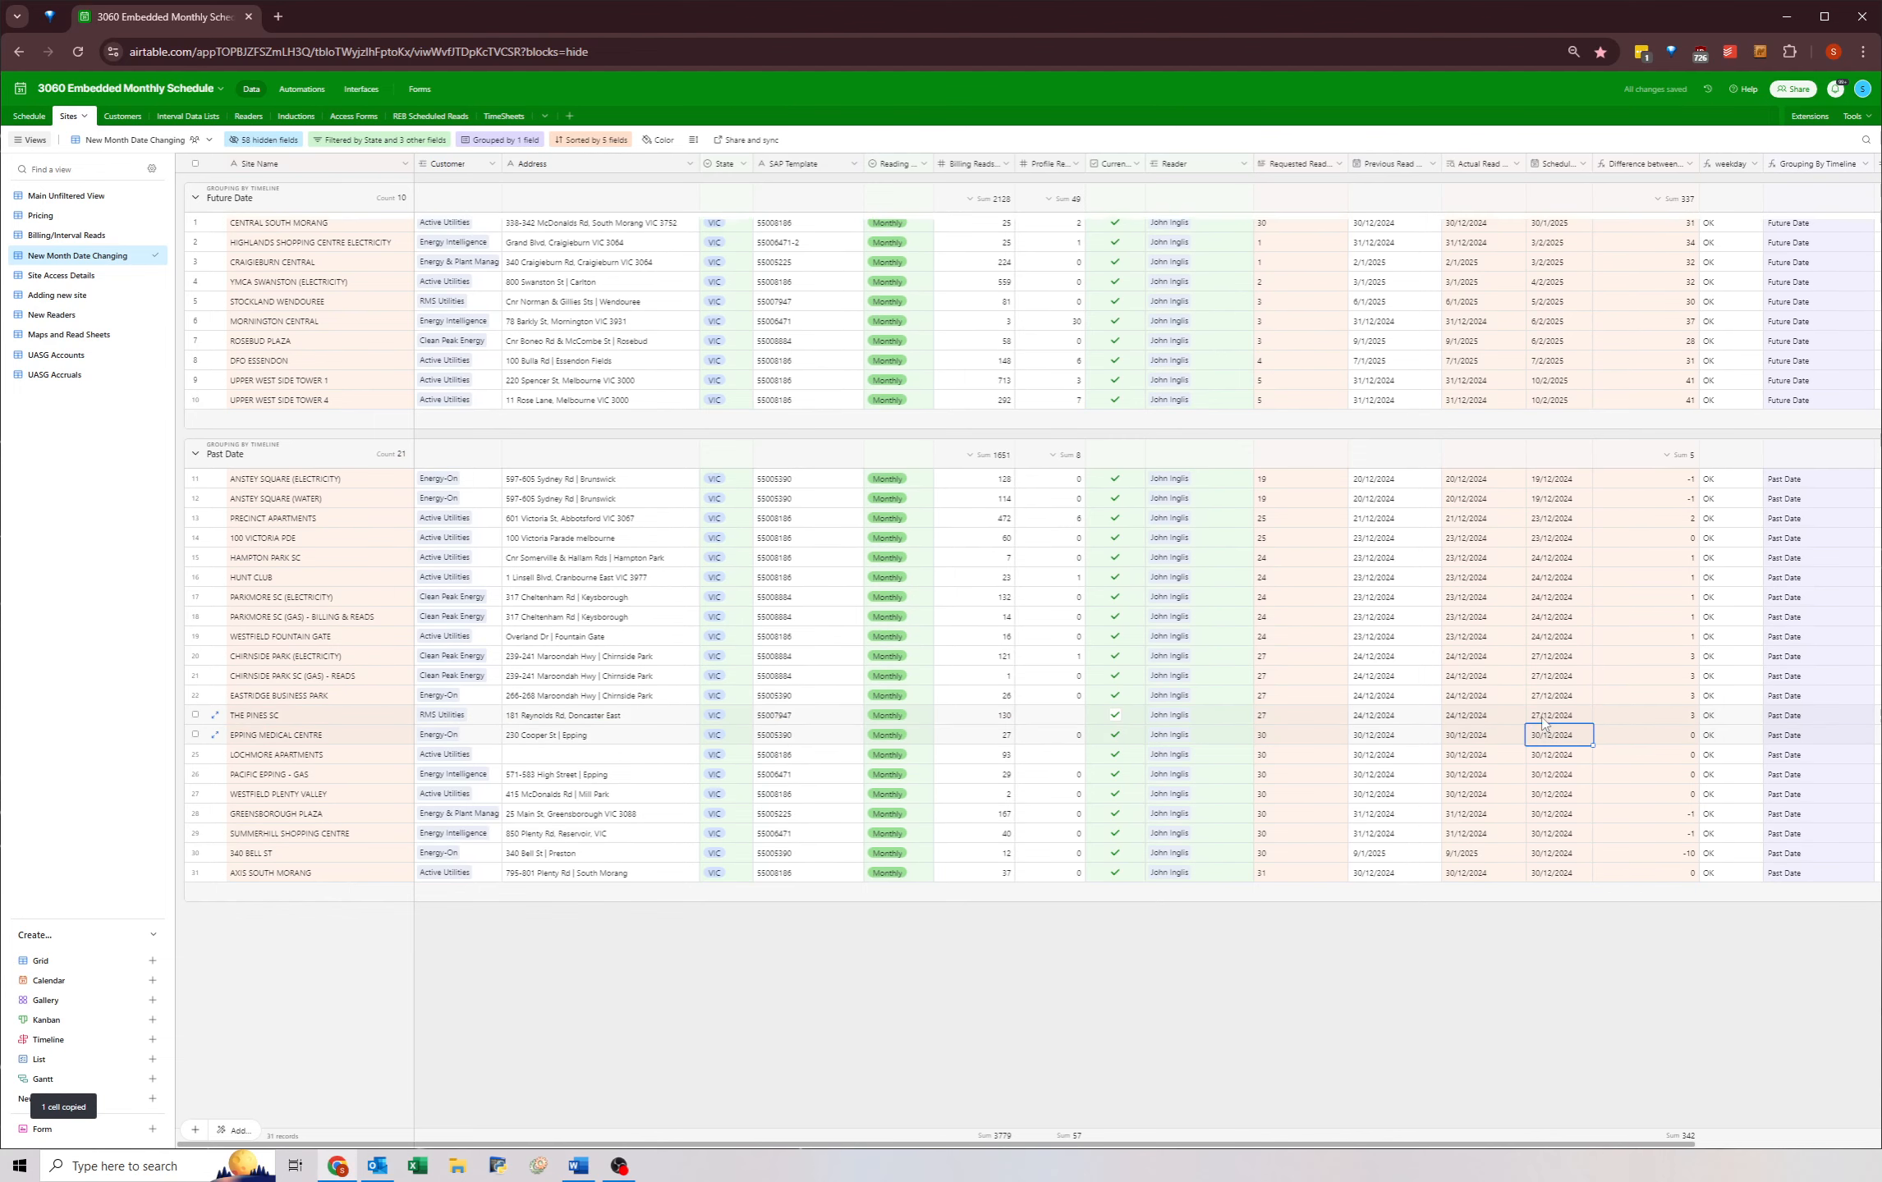
left_click_drag(1558, 734, 1548, 873)
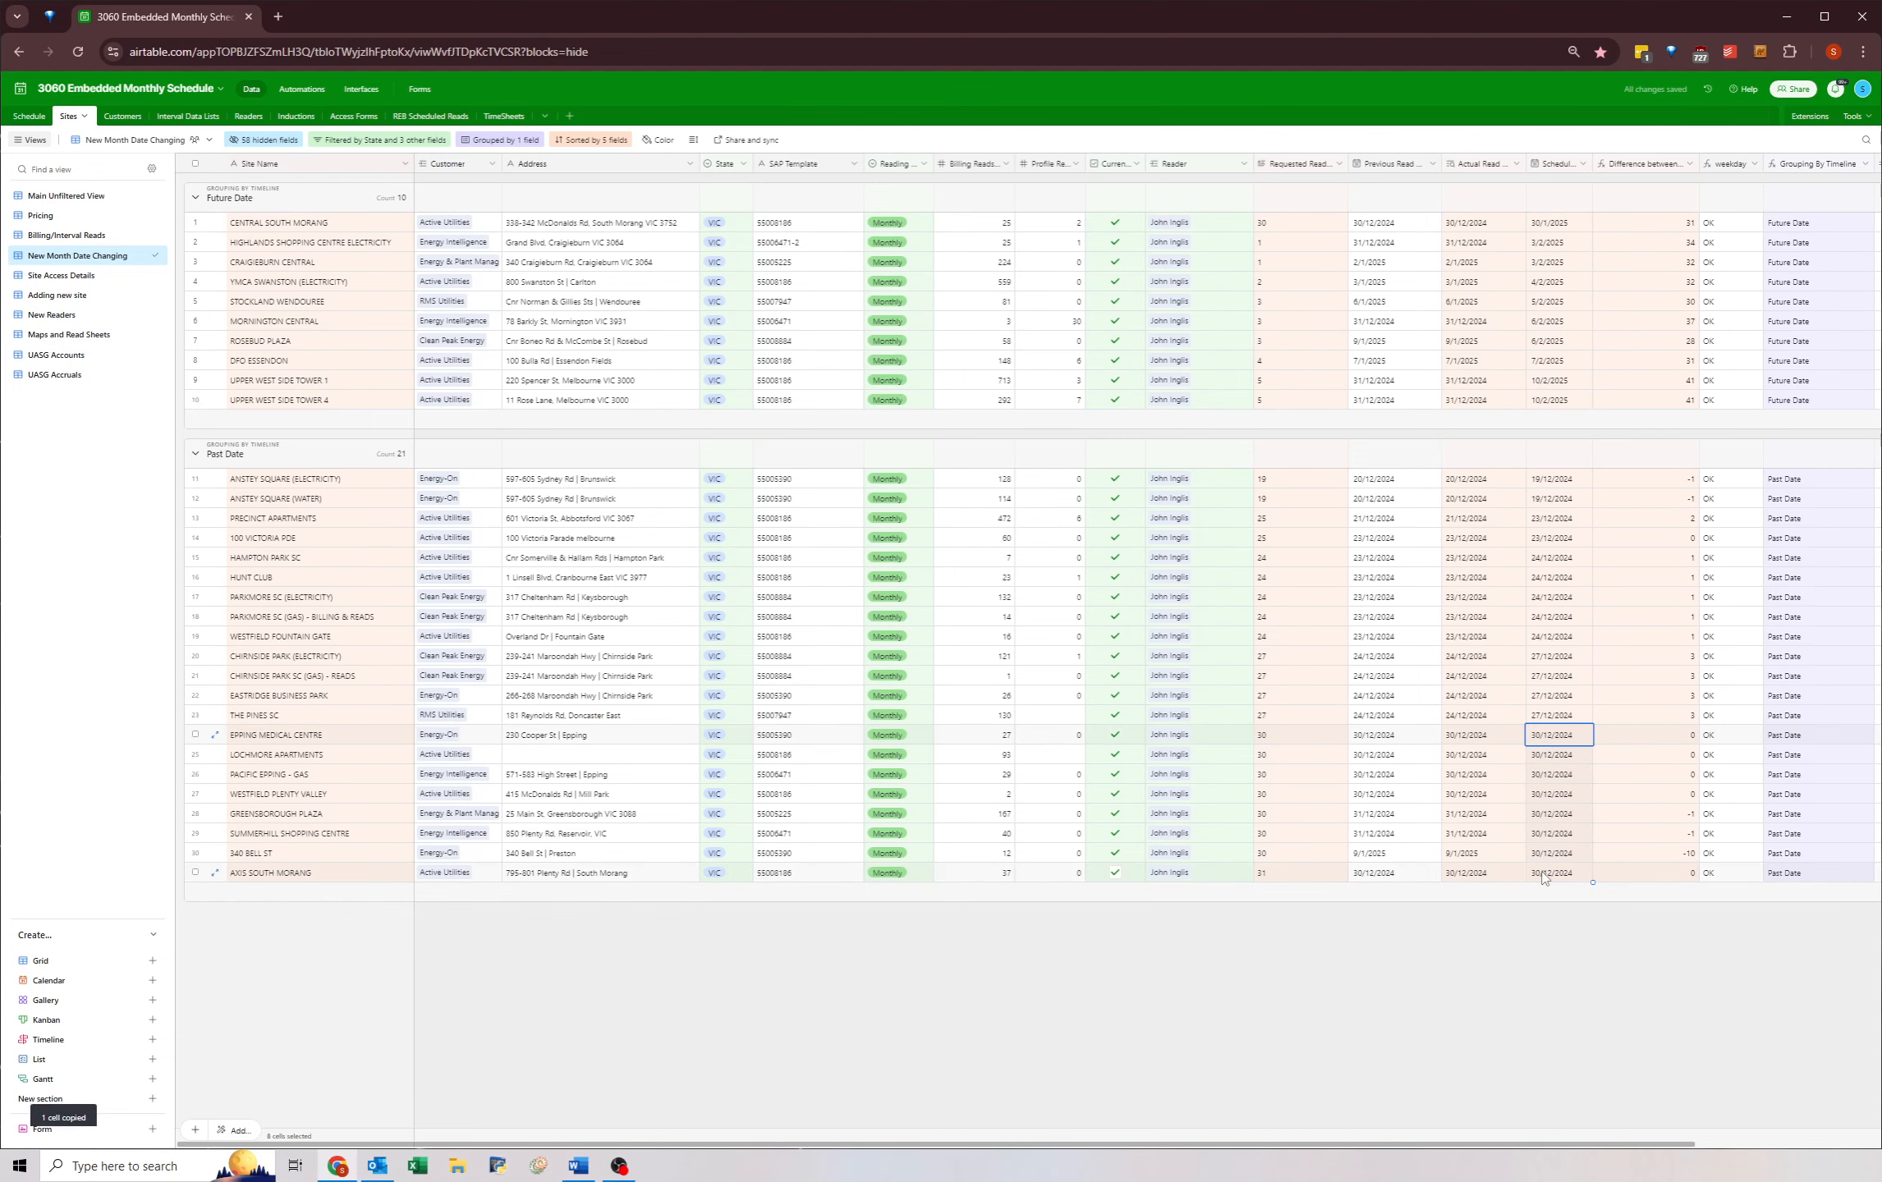
key("ctrl+v")
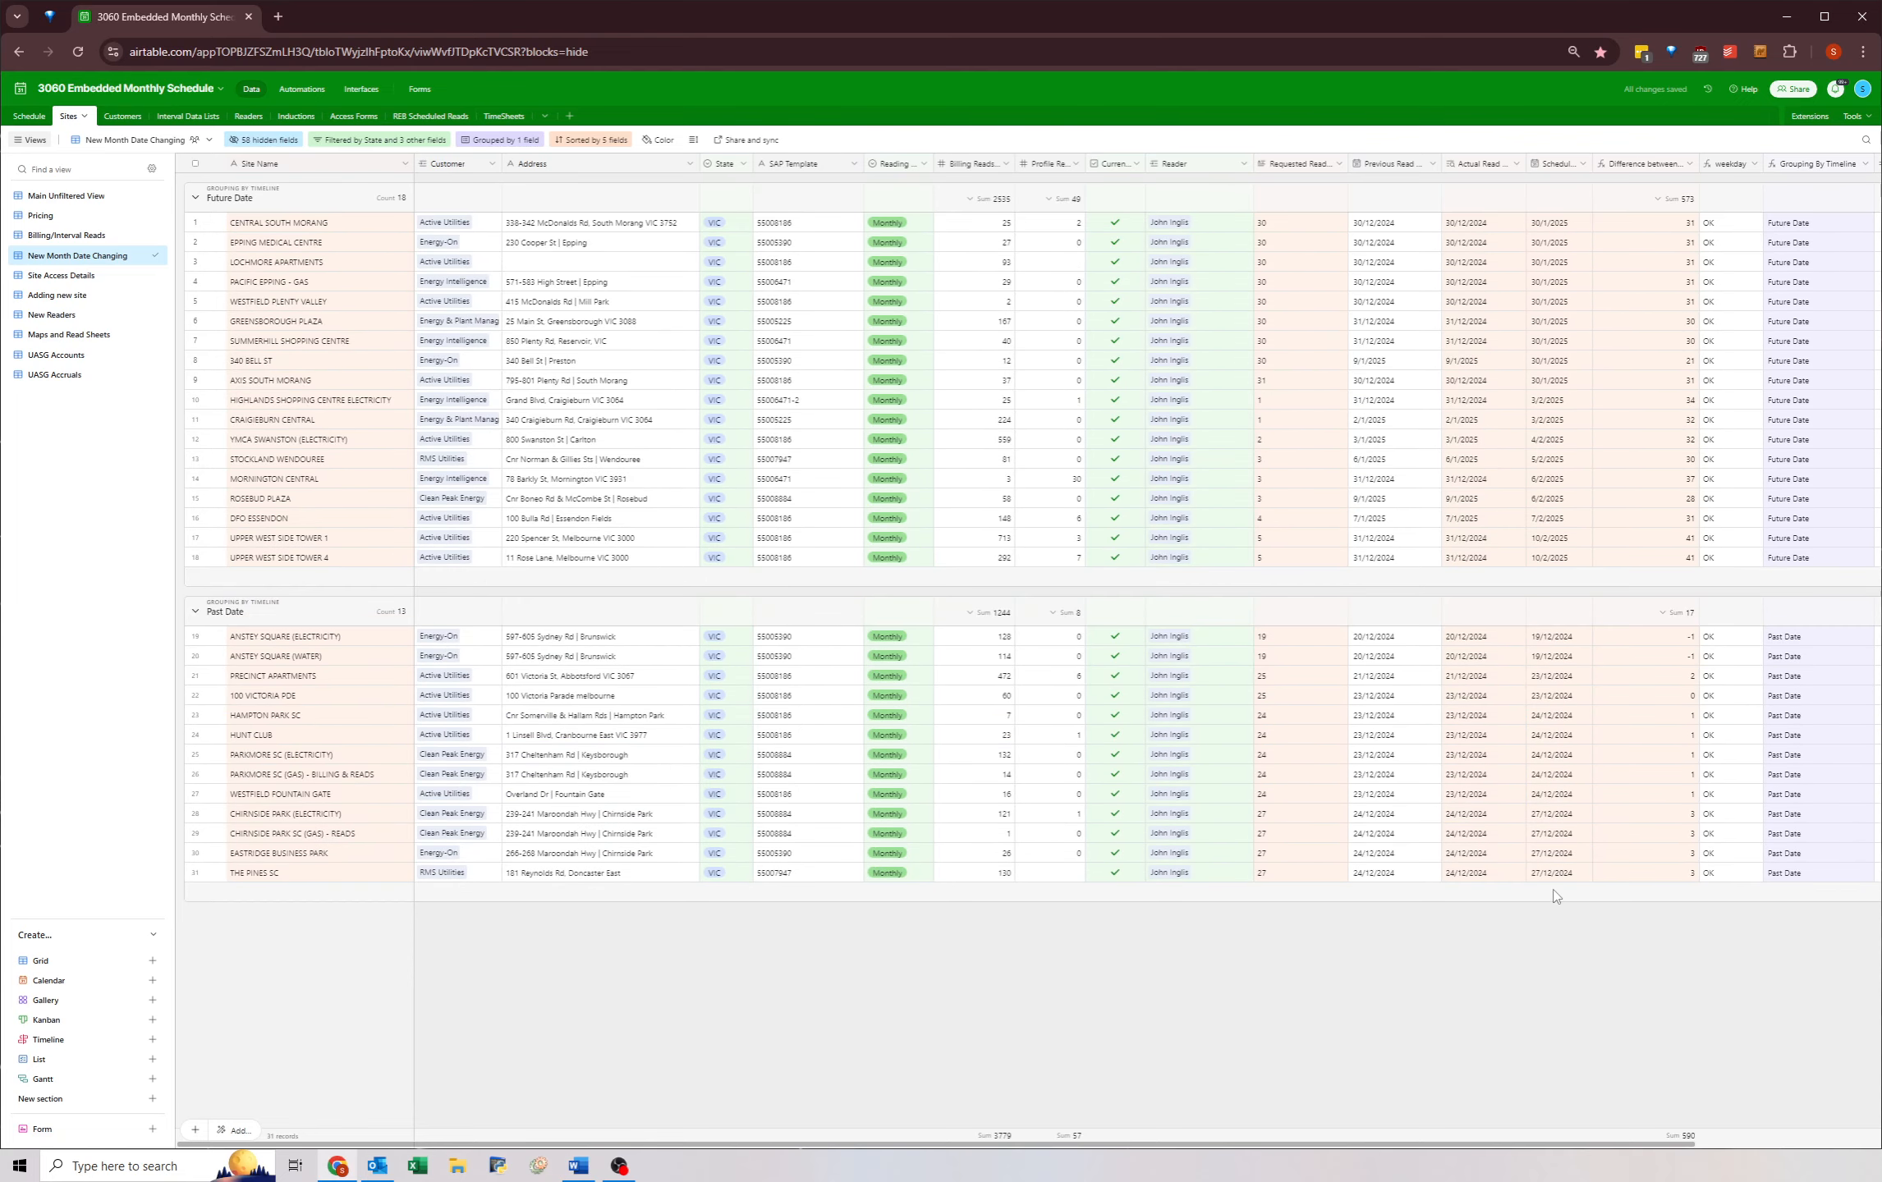
left_click_drag(396, 219, 1540, 373)
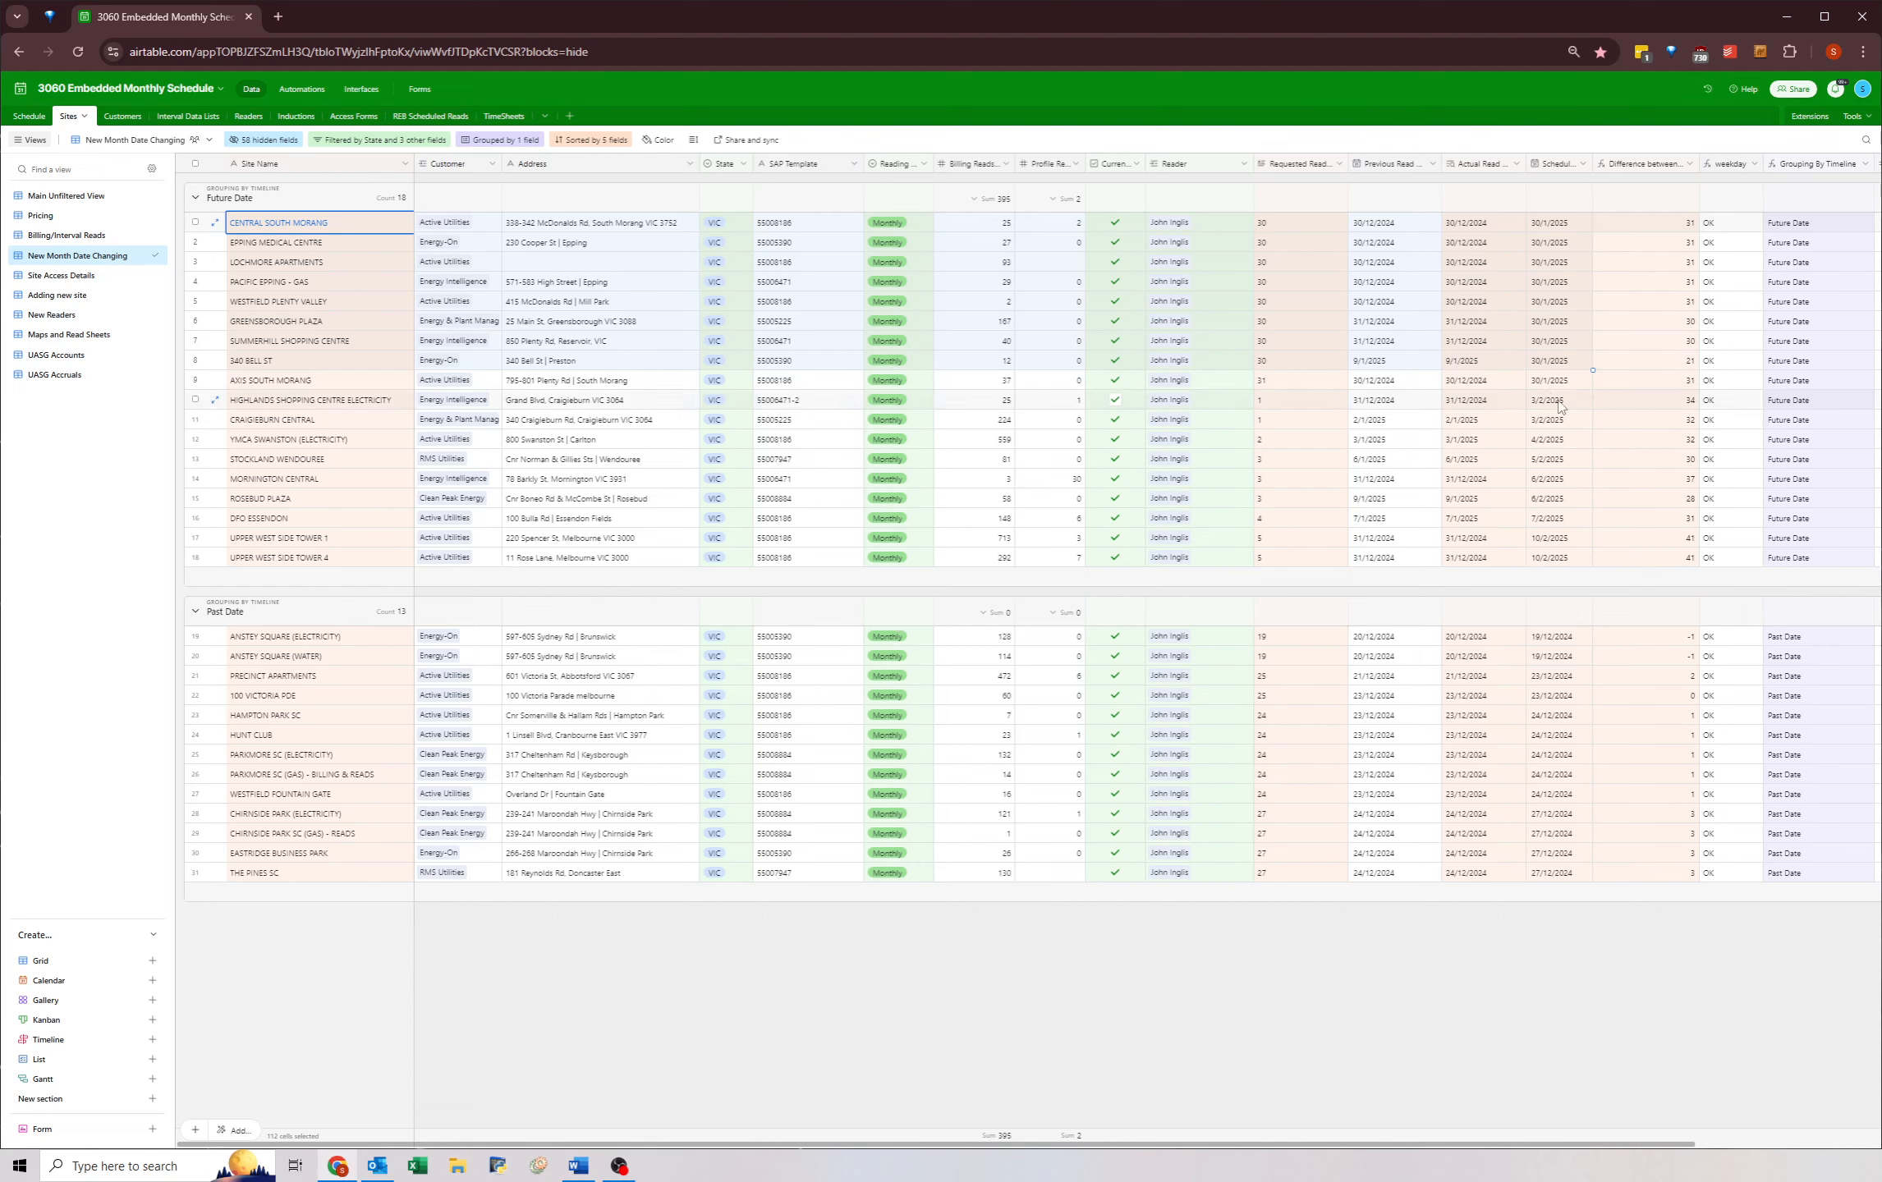
left_click(1289, 224)
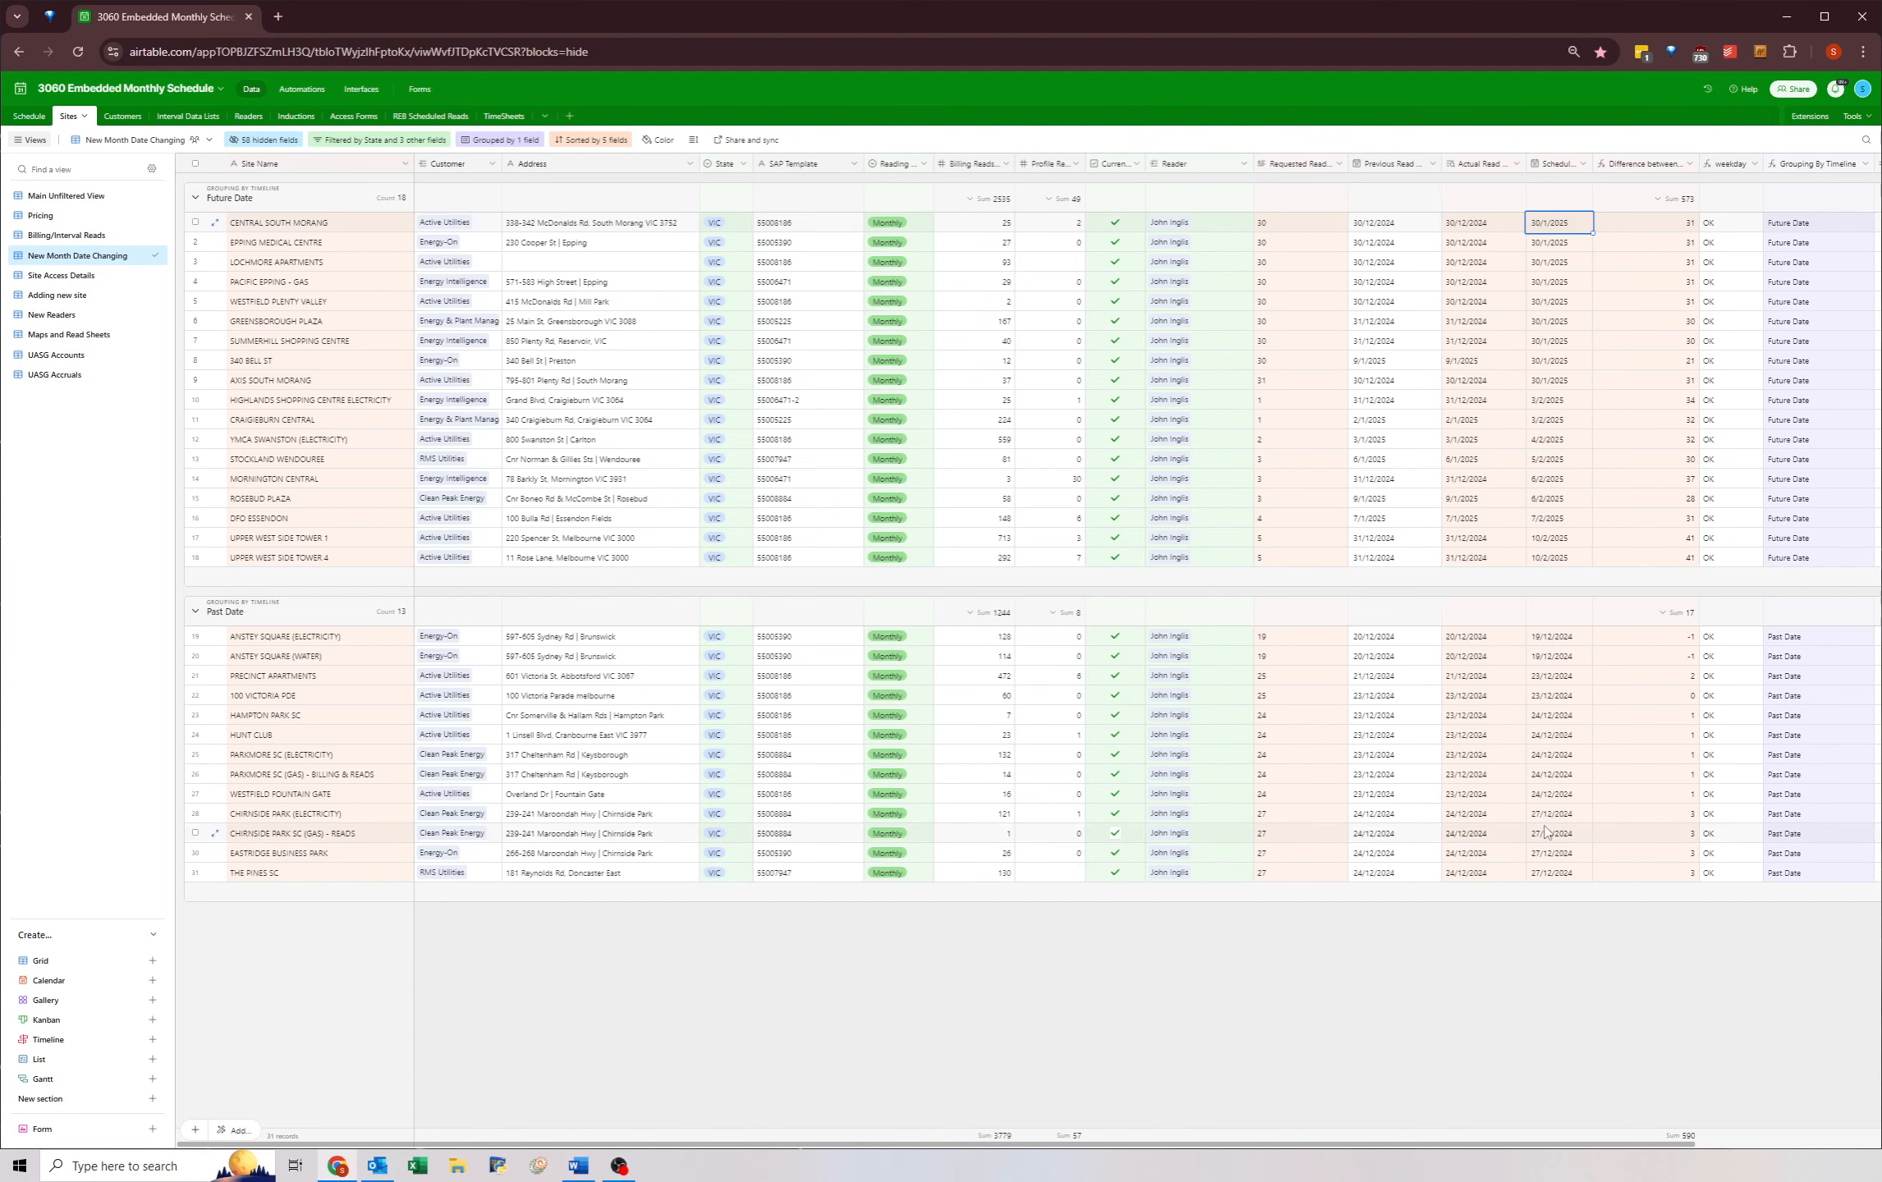
- Reschedule Chirnside Park (Electricity) to 29/1/2025 and copy that date to Chirnside Park SC (Gas), Eastridge Business Park and The Pines SC
double_click(1551, 814)
left_click(1661, 833)
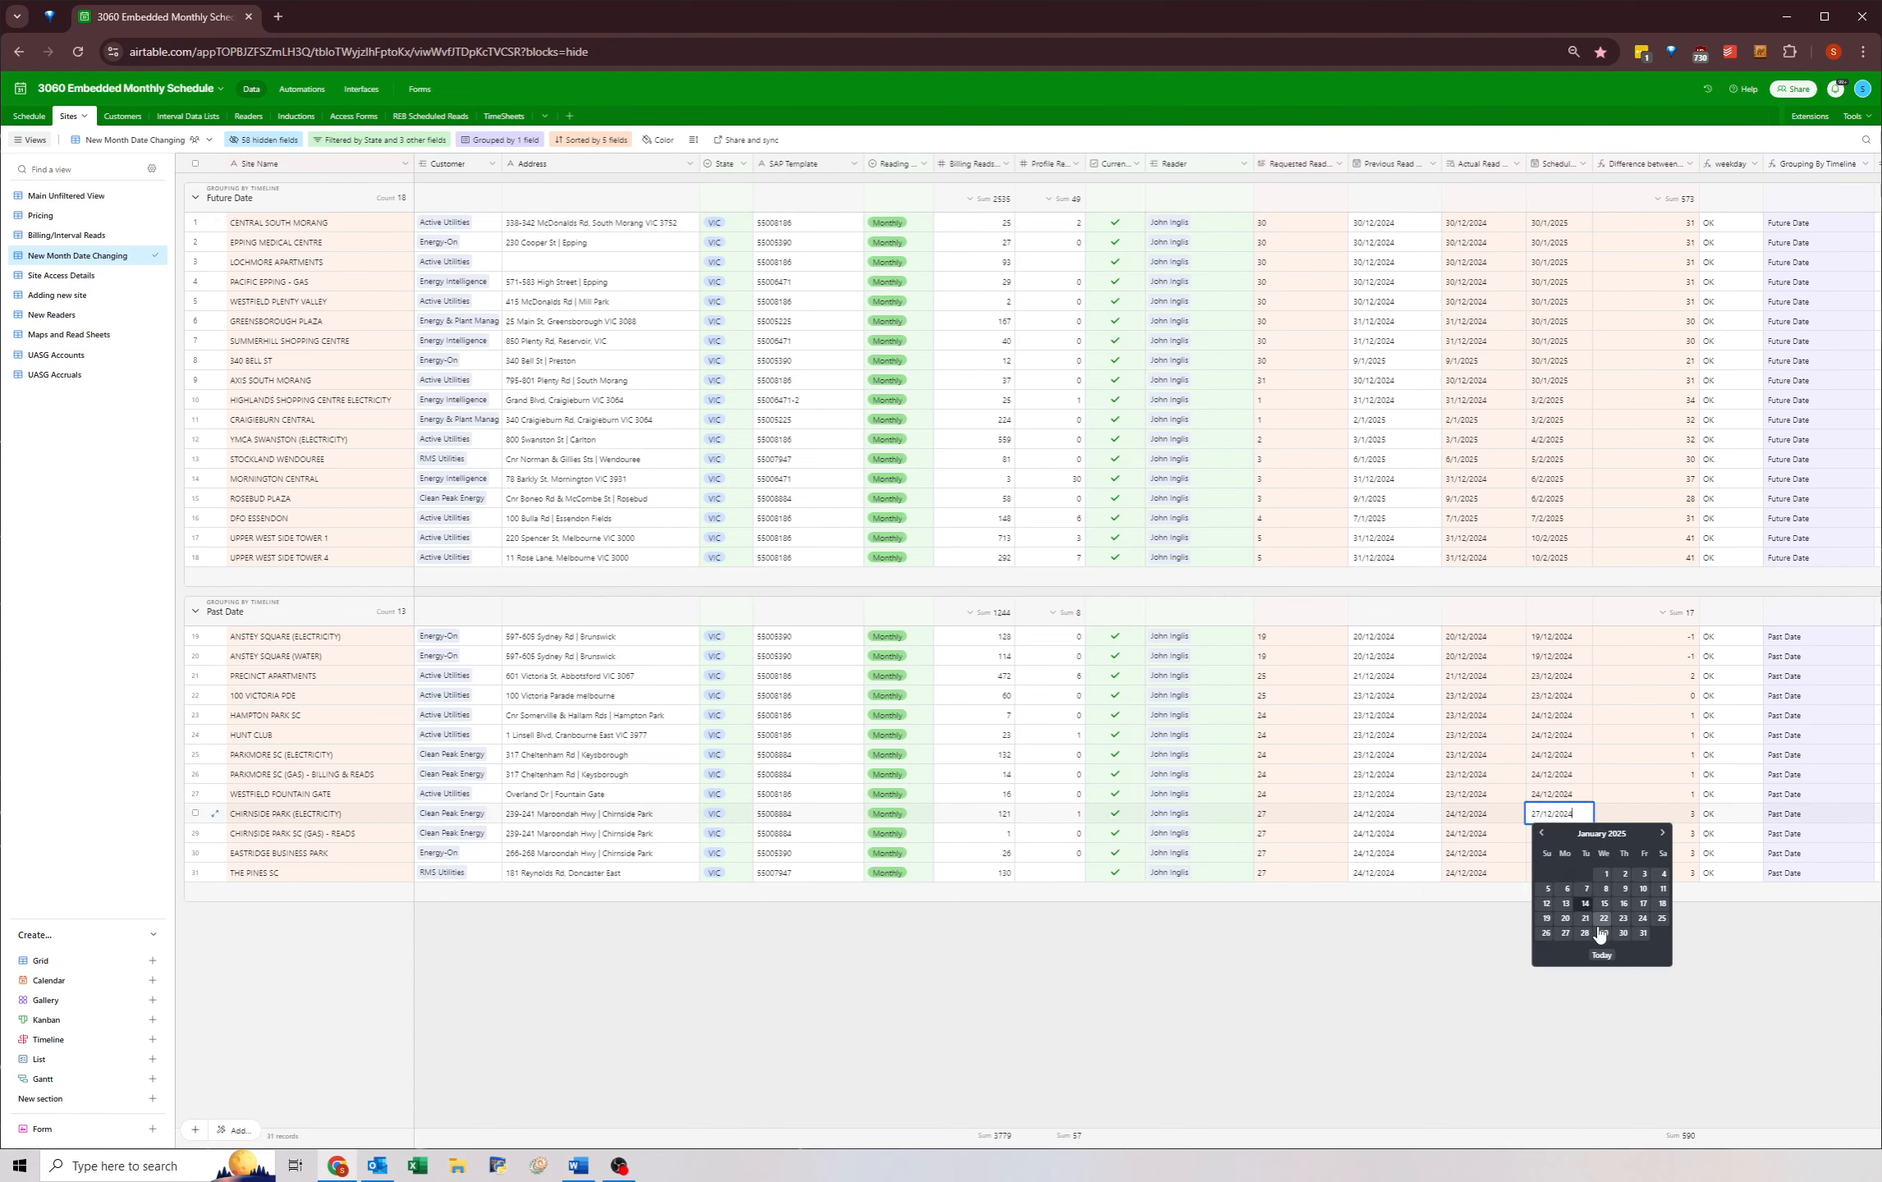
left_click(1604, 933)
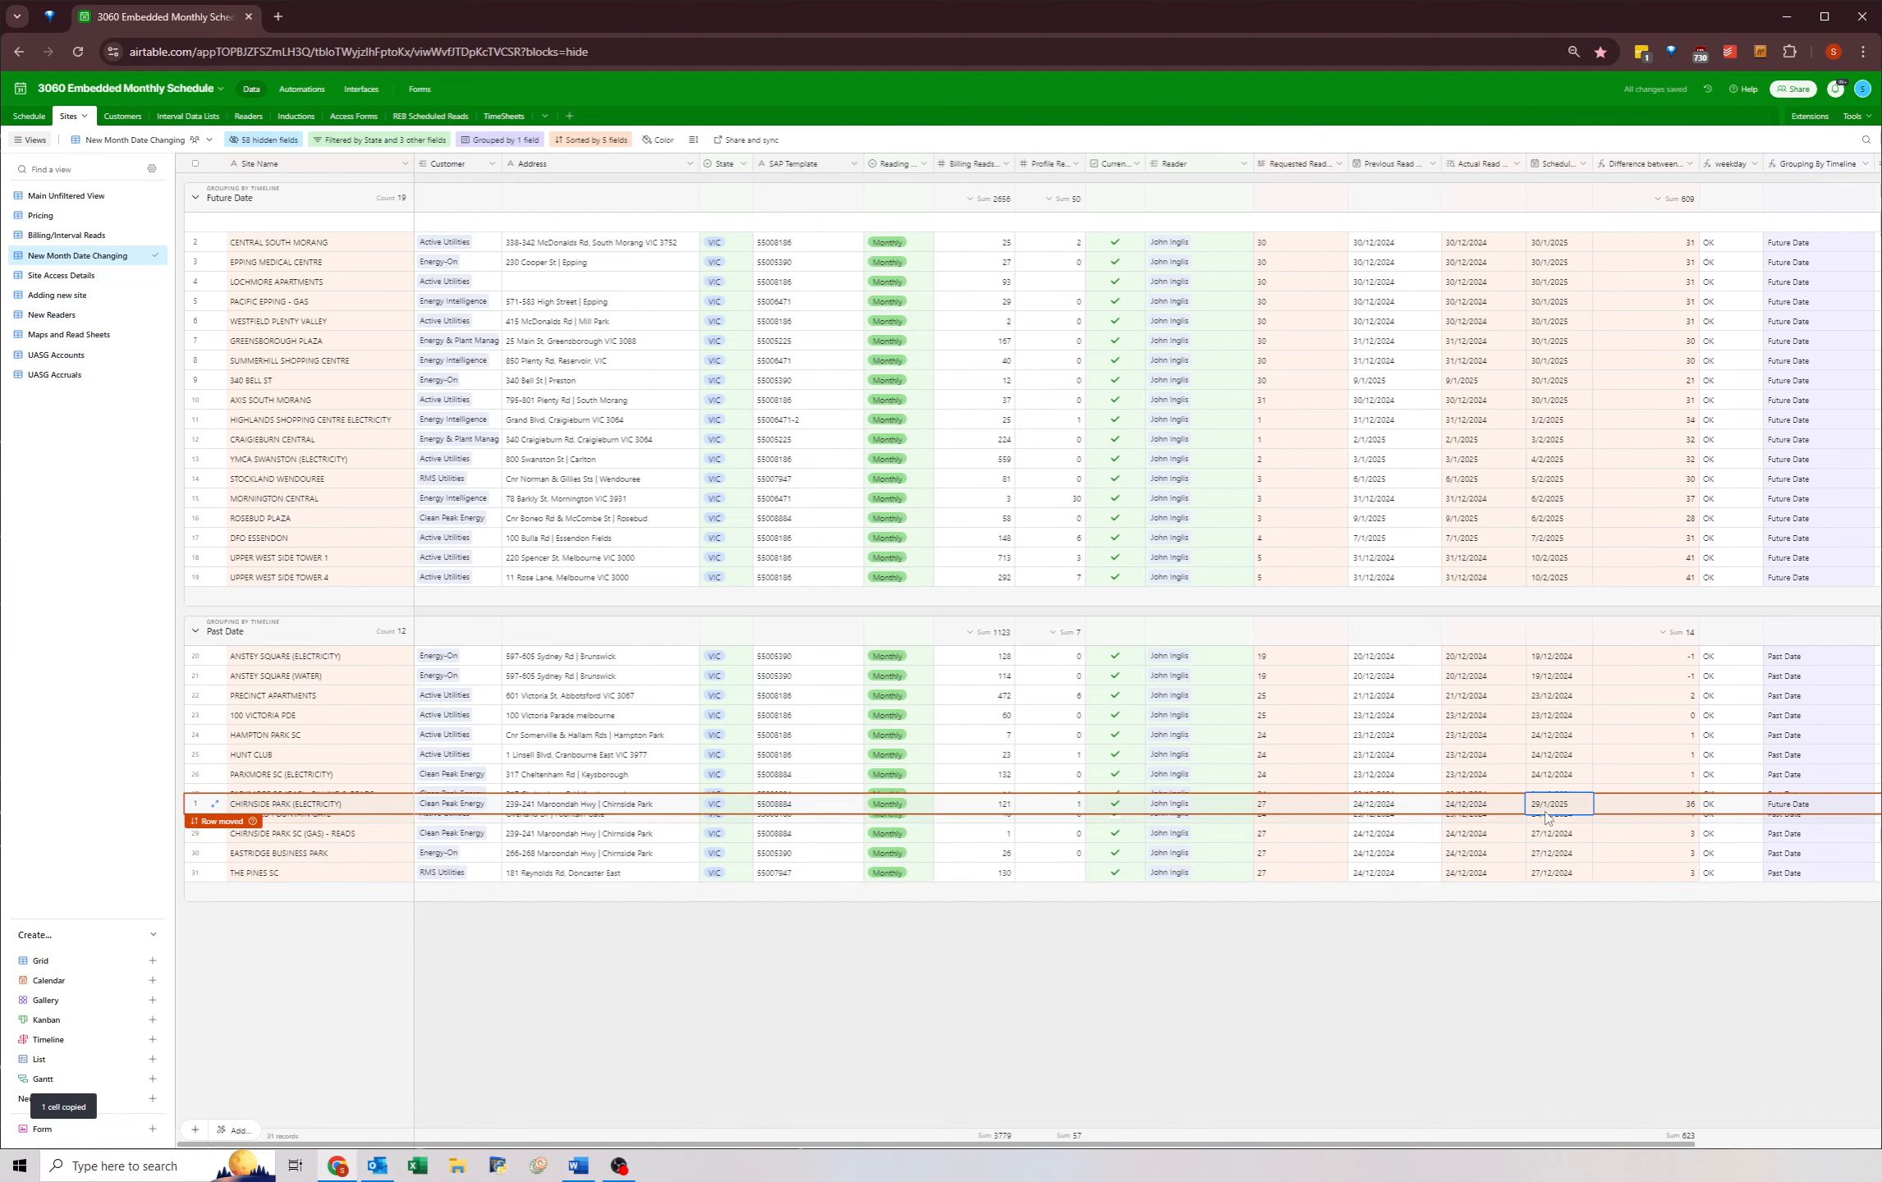
left_click(1543, 839)
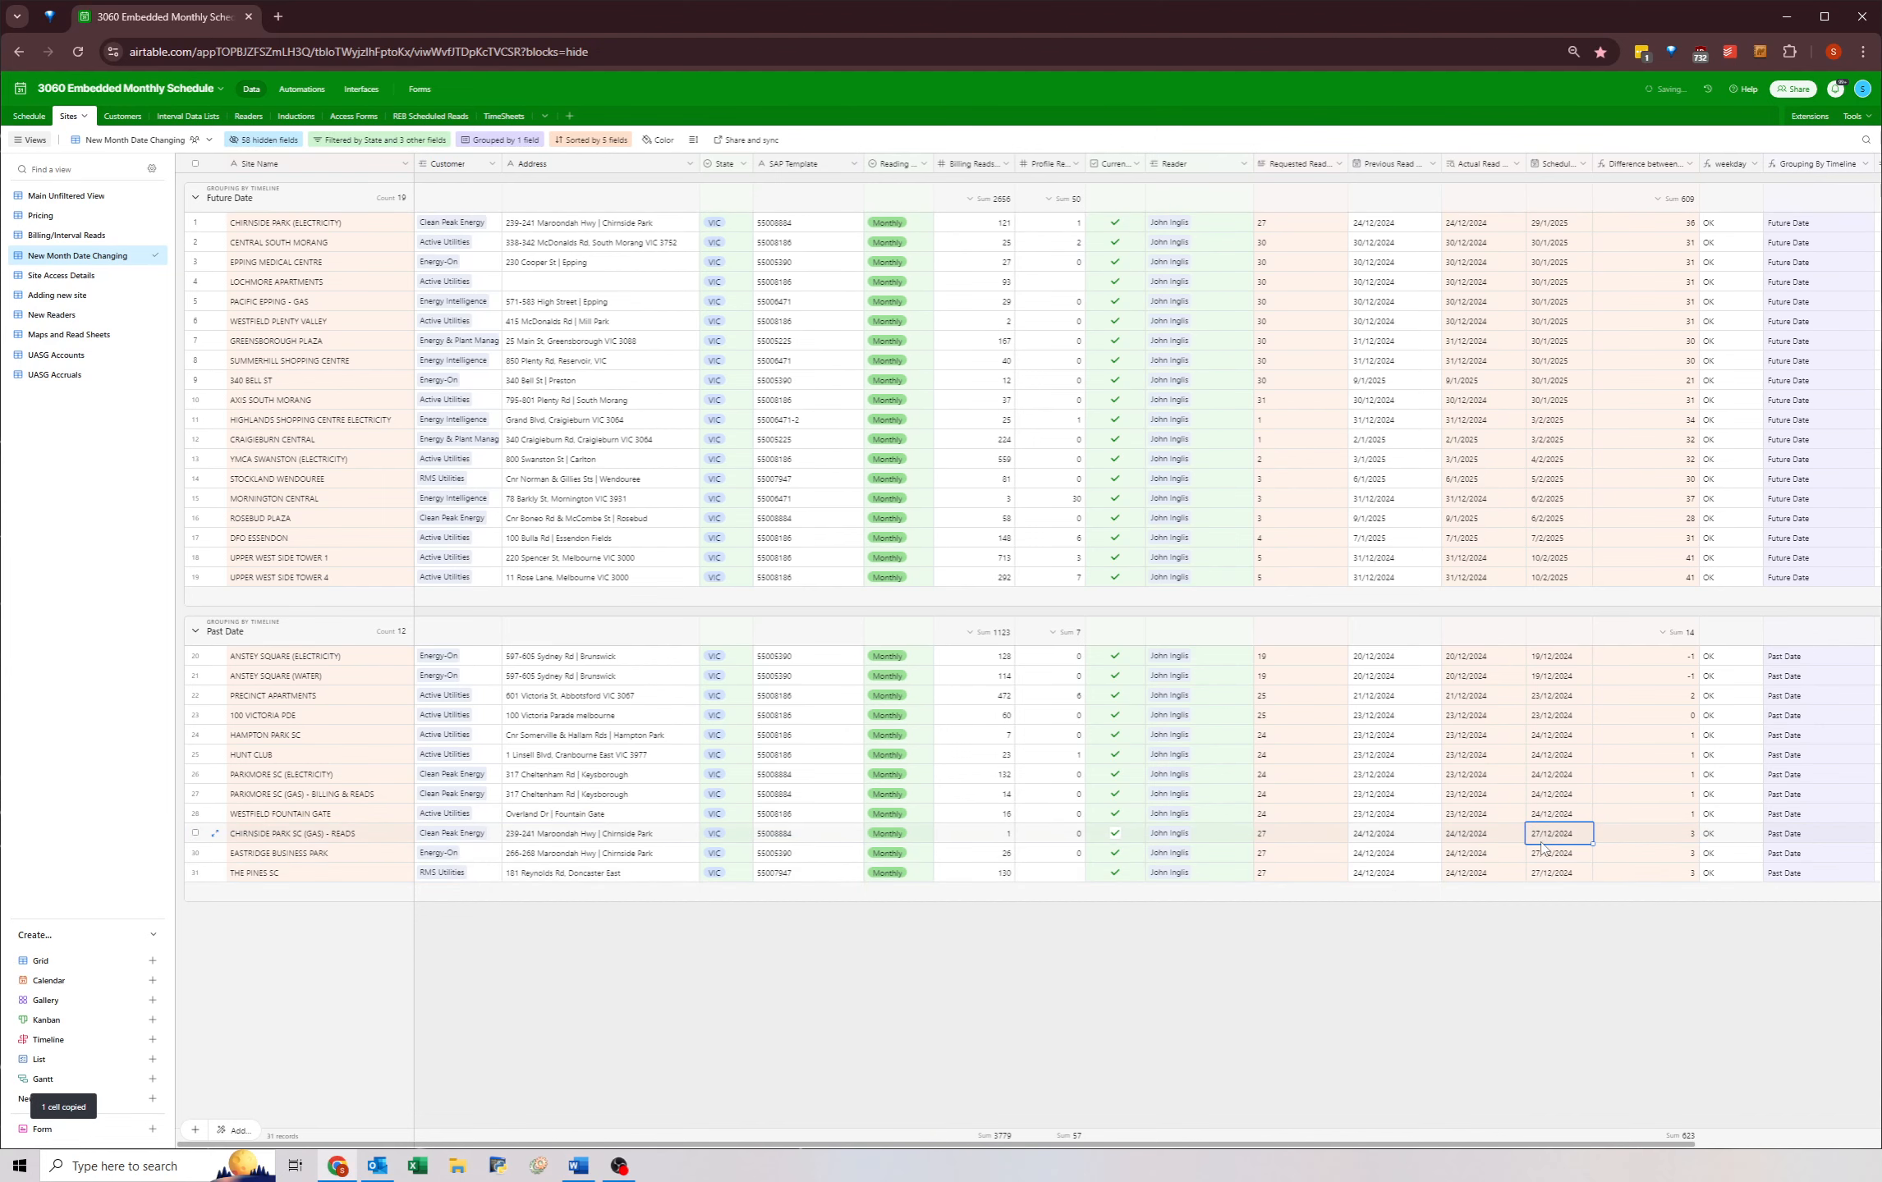
left_click_drag(293, 813, 1552, 882)
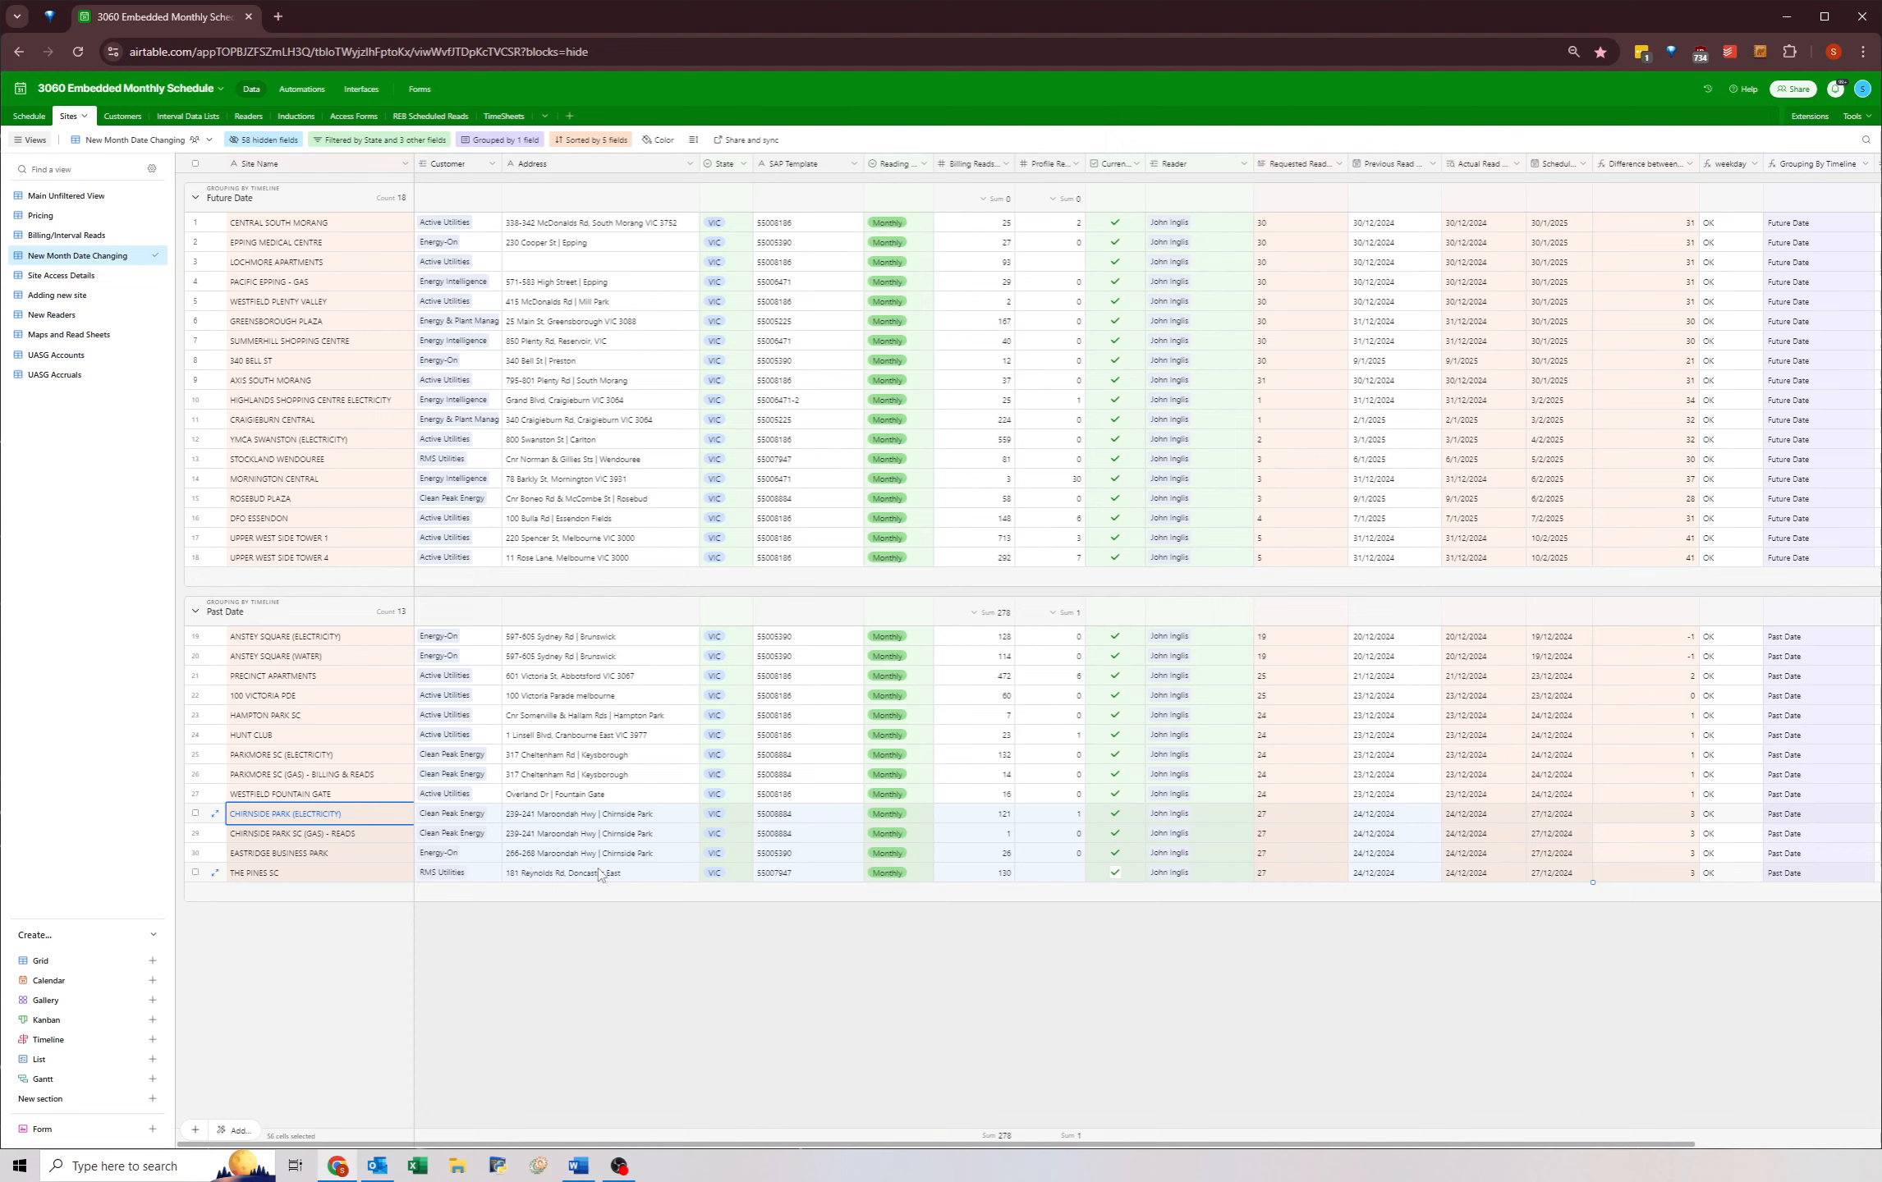
left_click(1548, 815)
key("ctrl+v")
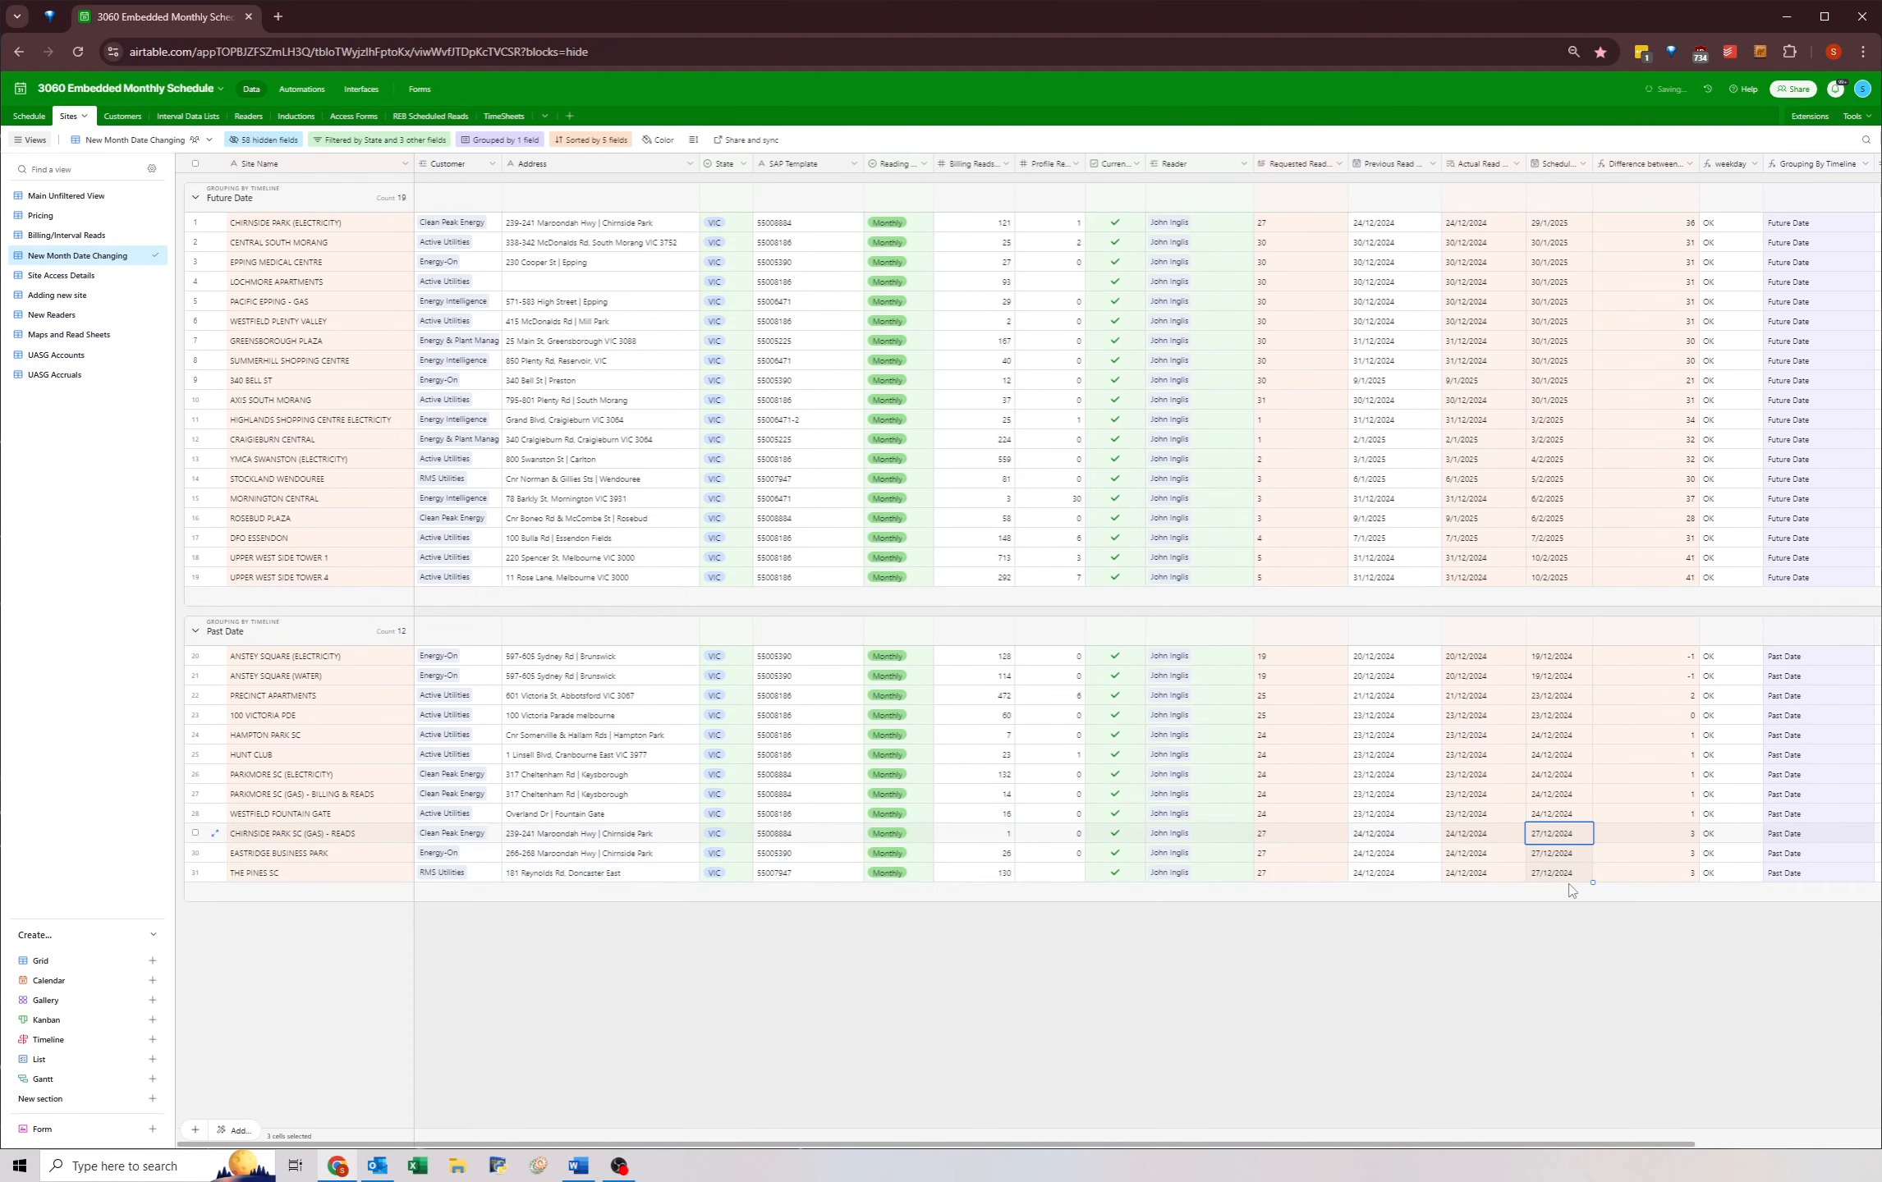
left_click(1541, 934)
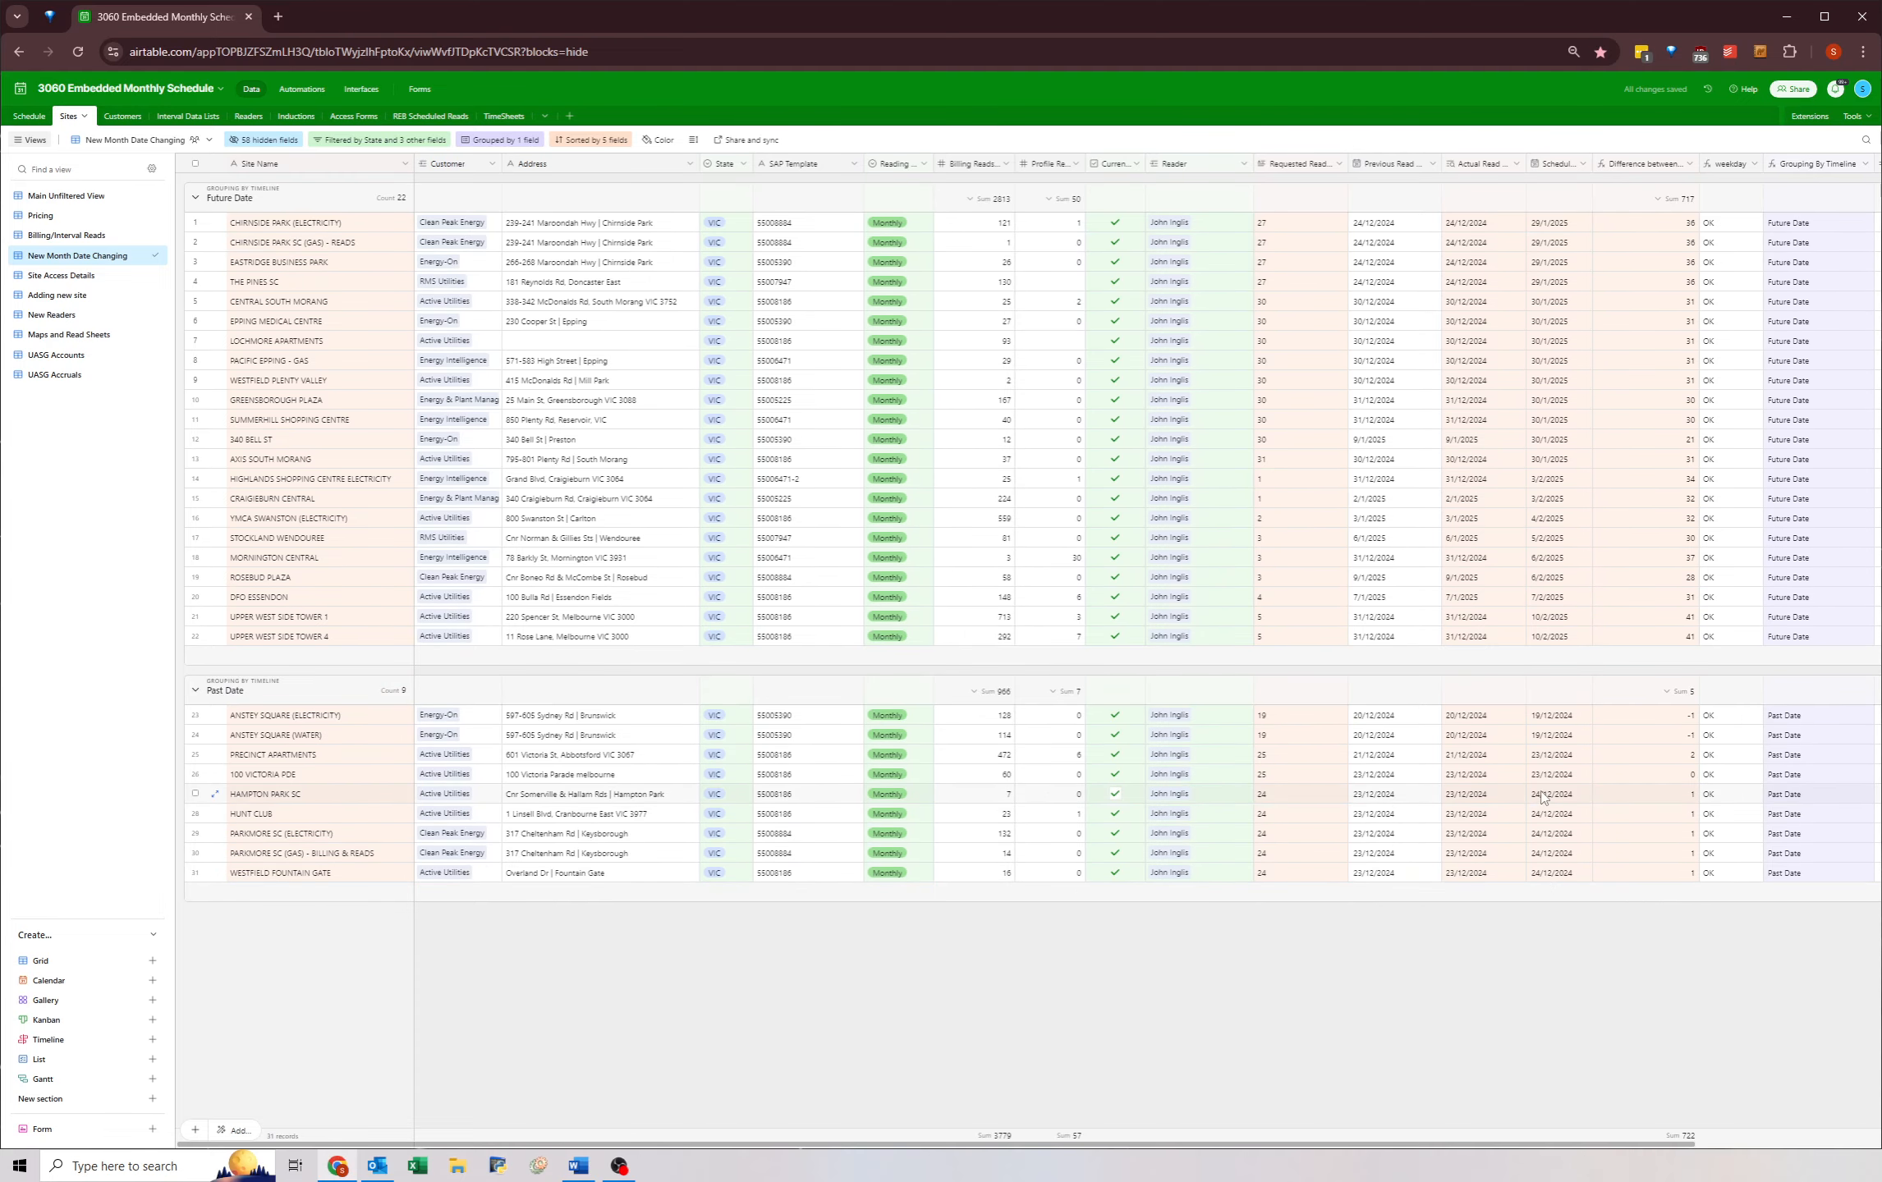
- Reschedule Hampton Park SC to 28/1/2025 and copy that date to the sites from Hunt Club through Westfield Fountain Gate
double_click(1542, 794)
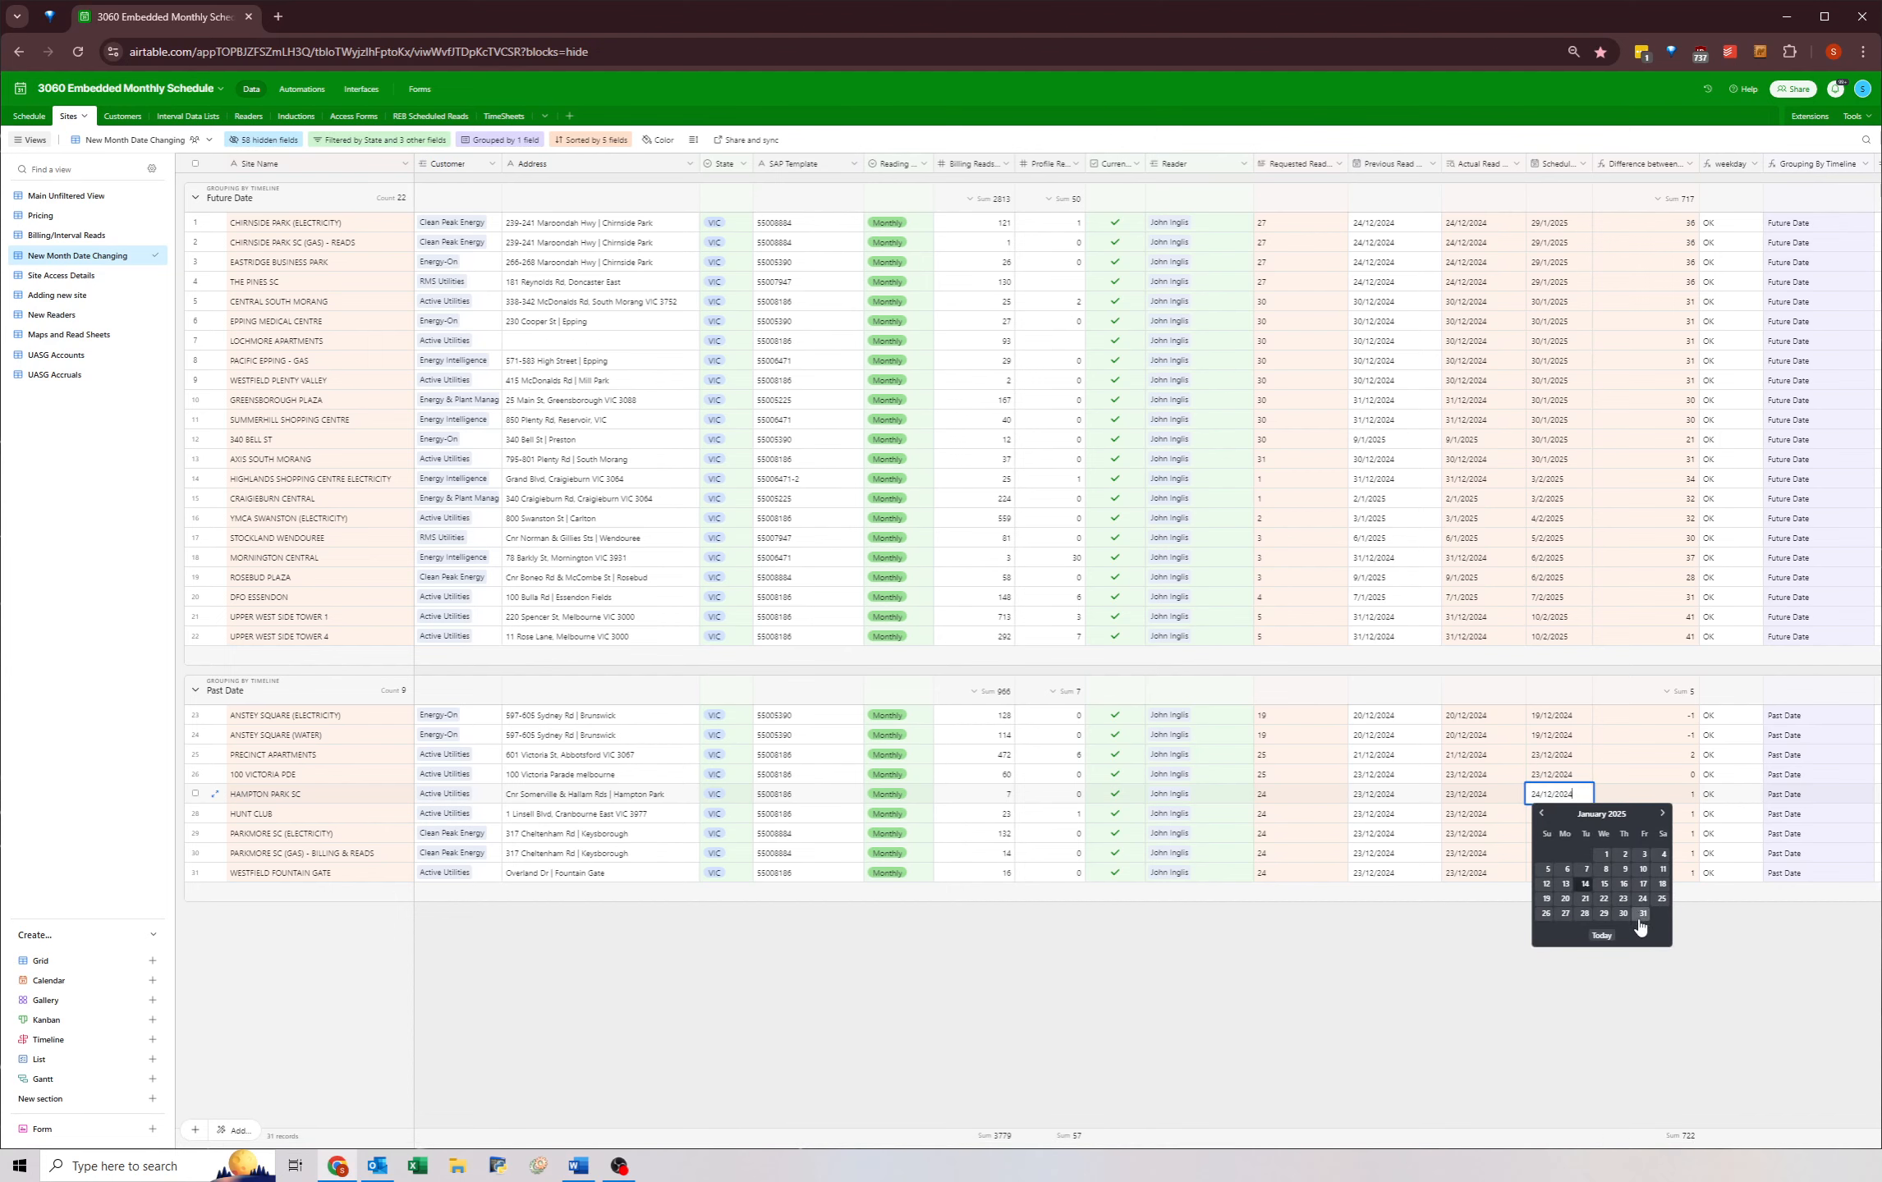
left_click(1583, 913)
key("ctrl+c")
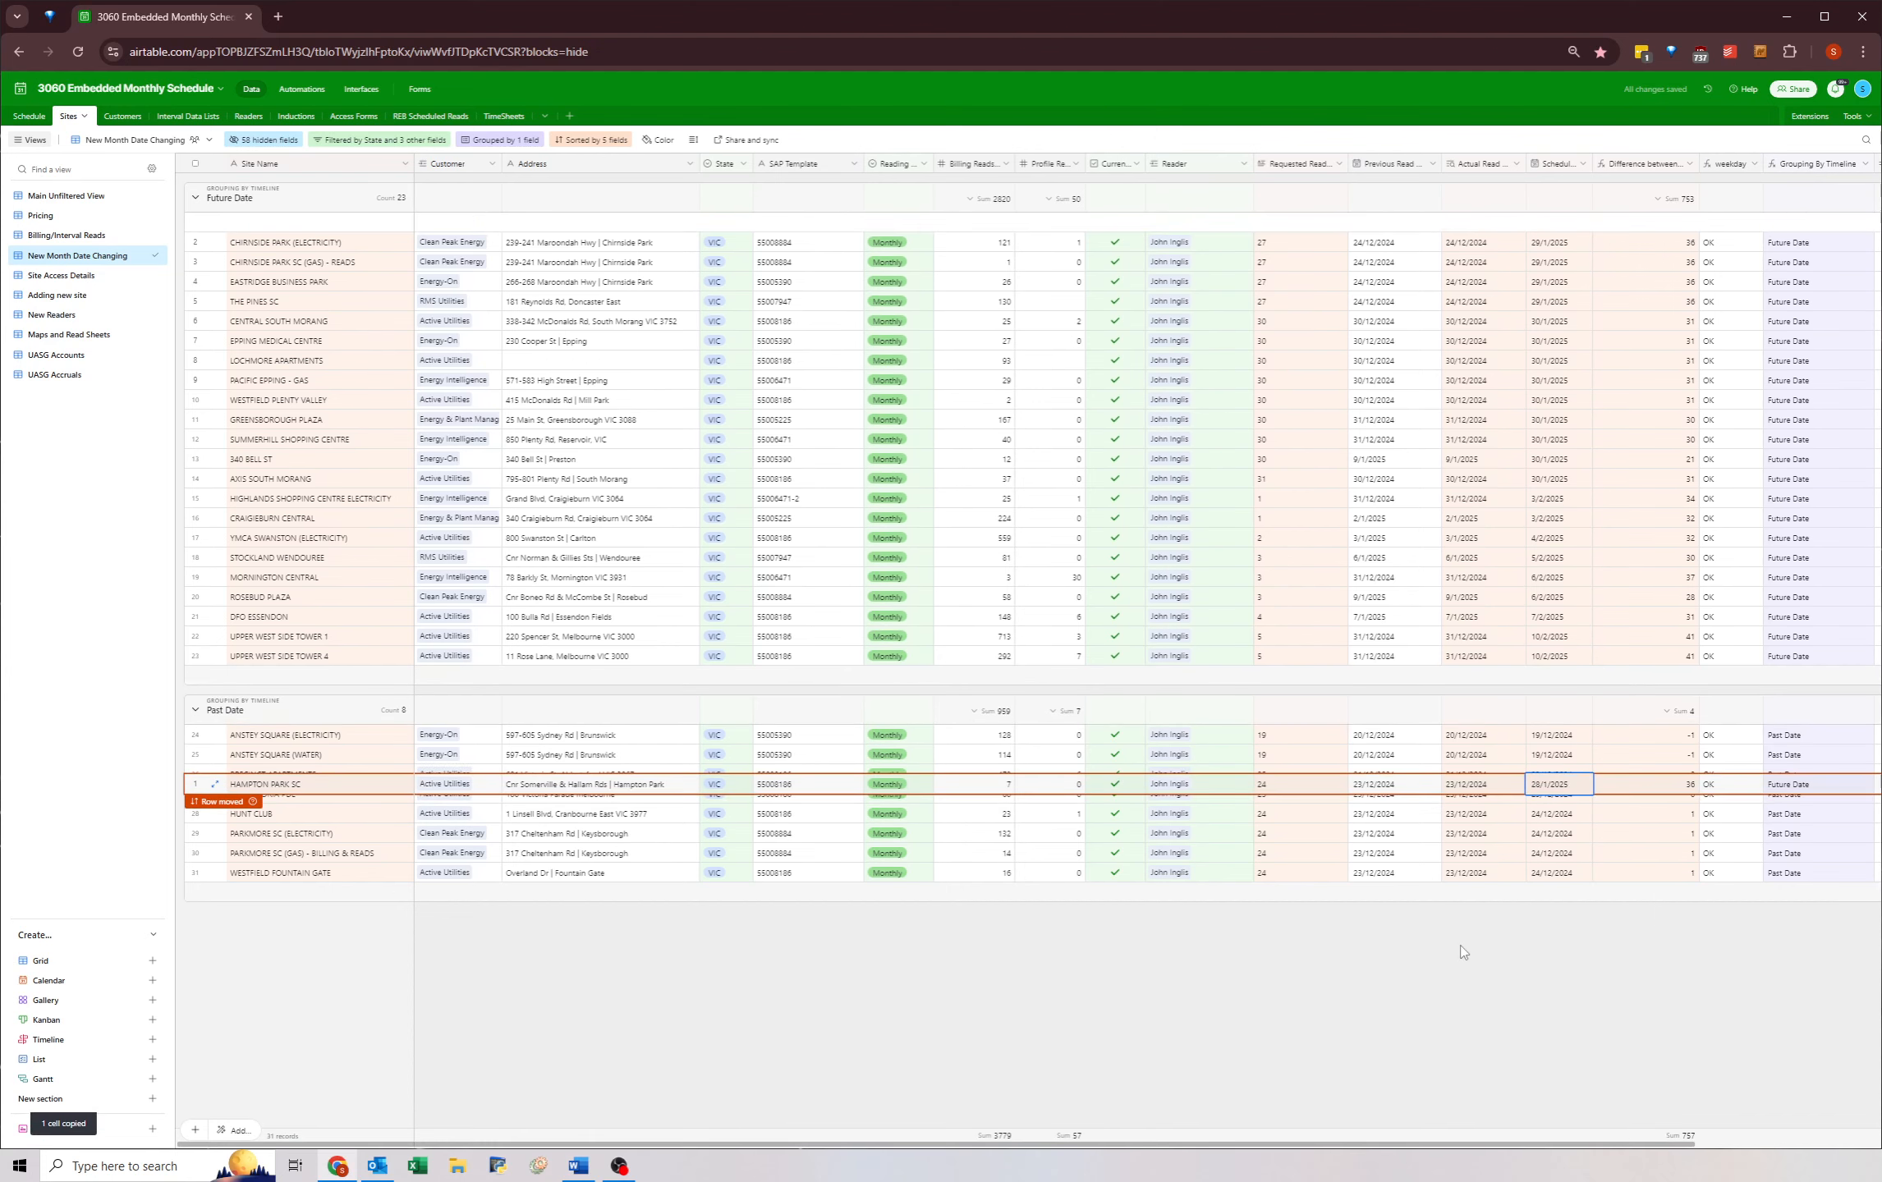
left_click(1547, 813)
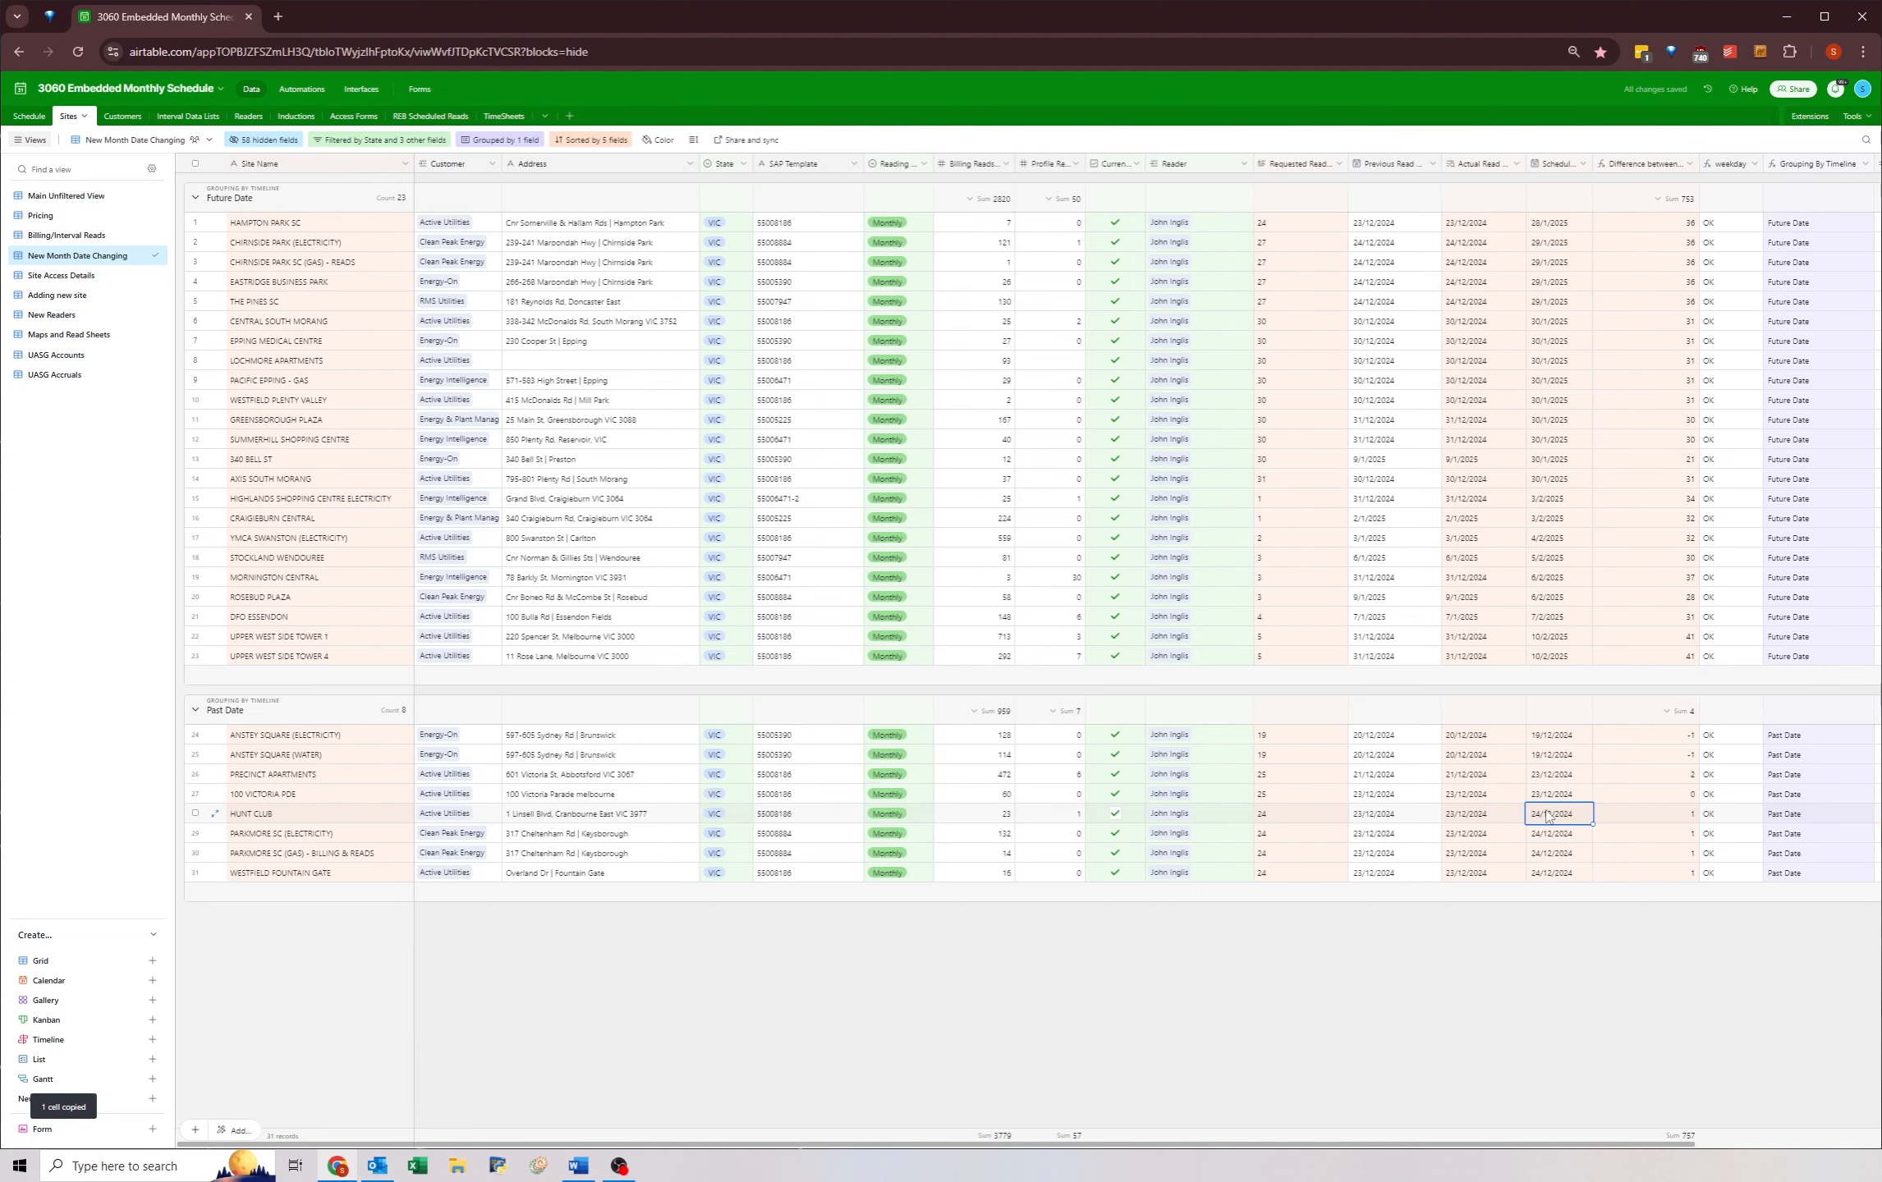
key("shift+Down")
key("shift+Down")
key("shift+Down")
key("ctrl+v")
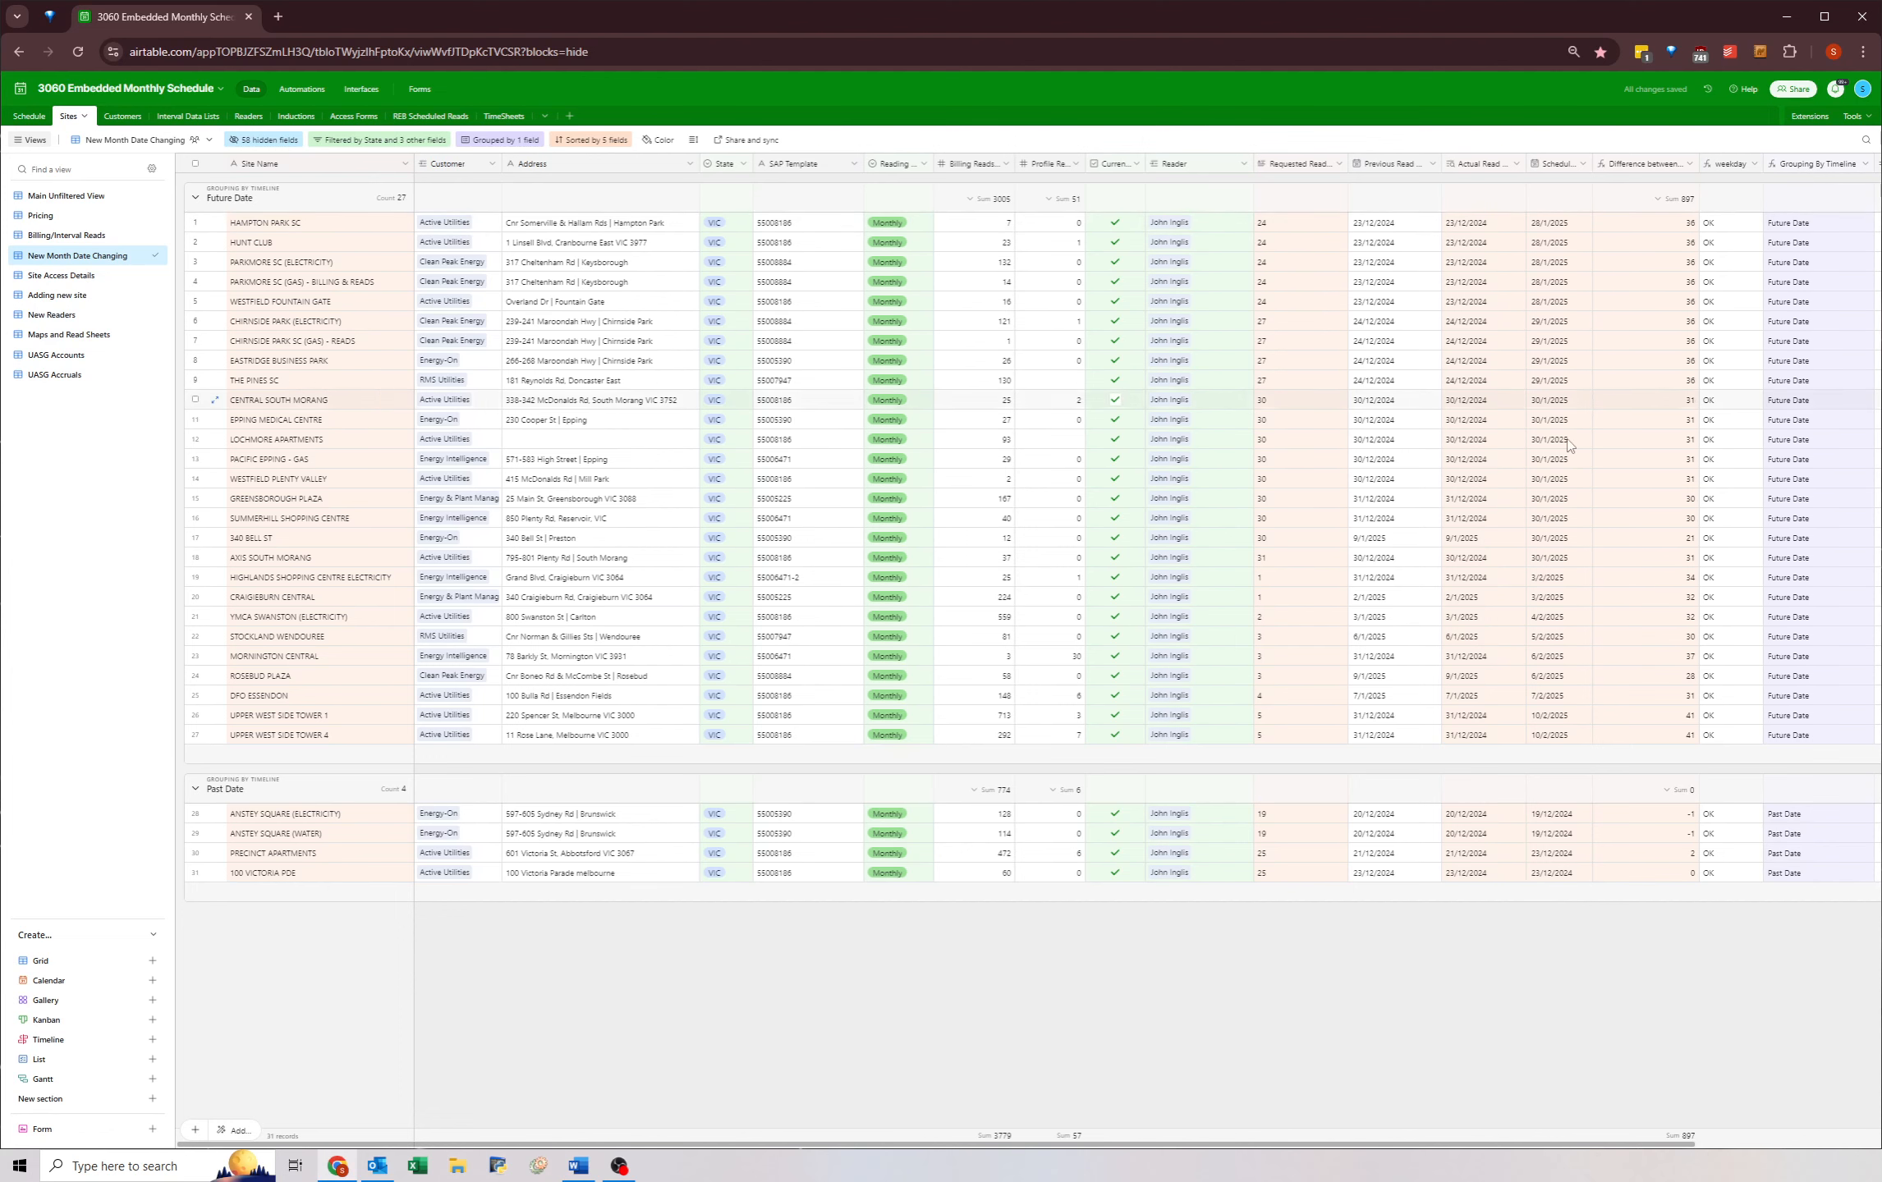
- Set the scheduled date of 100 Victoria Pde and Precinct Apartments to 23/1/2025
left_click(1545, 875)
left_click(1545, 875)
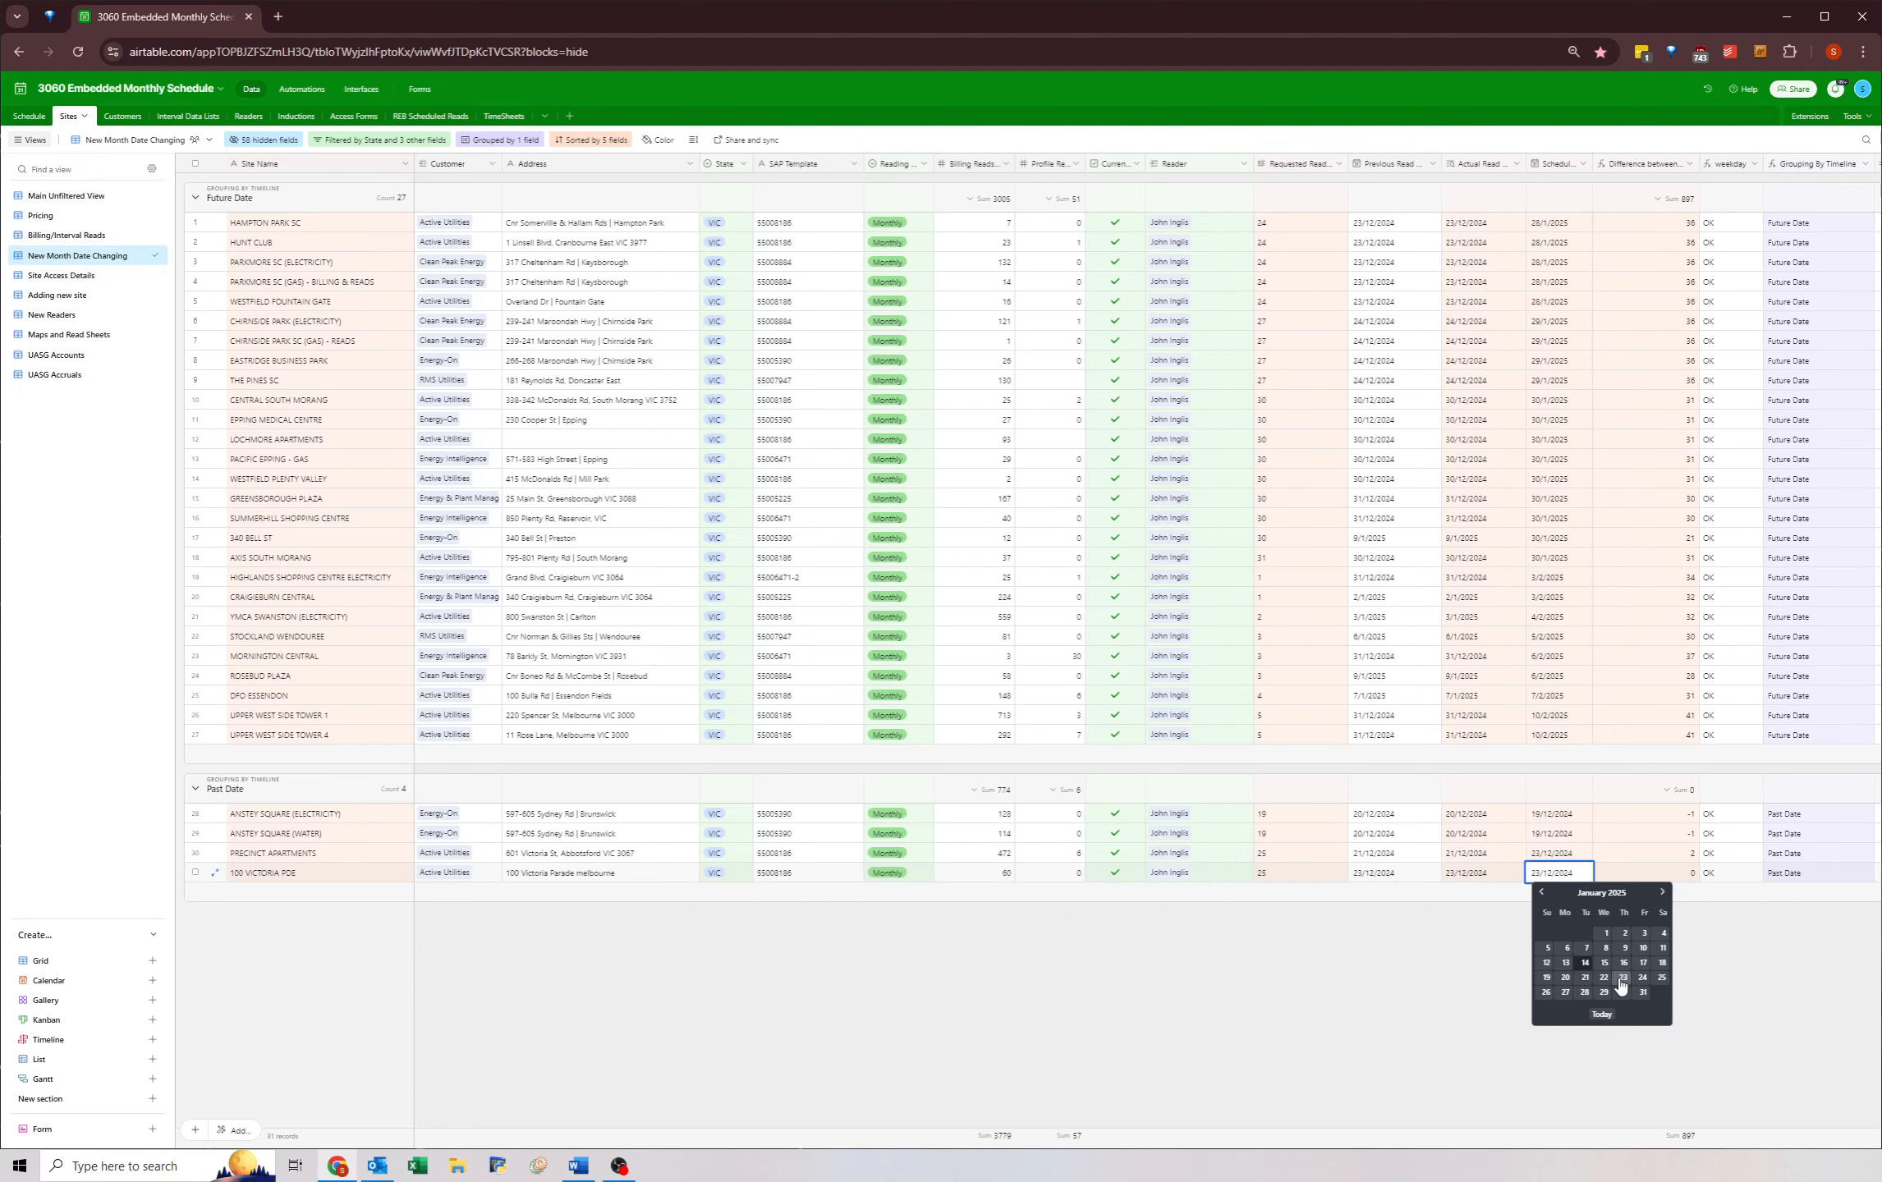
left_click(1623, 980)
key("ctrl+v")
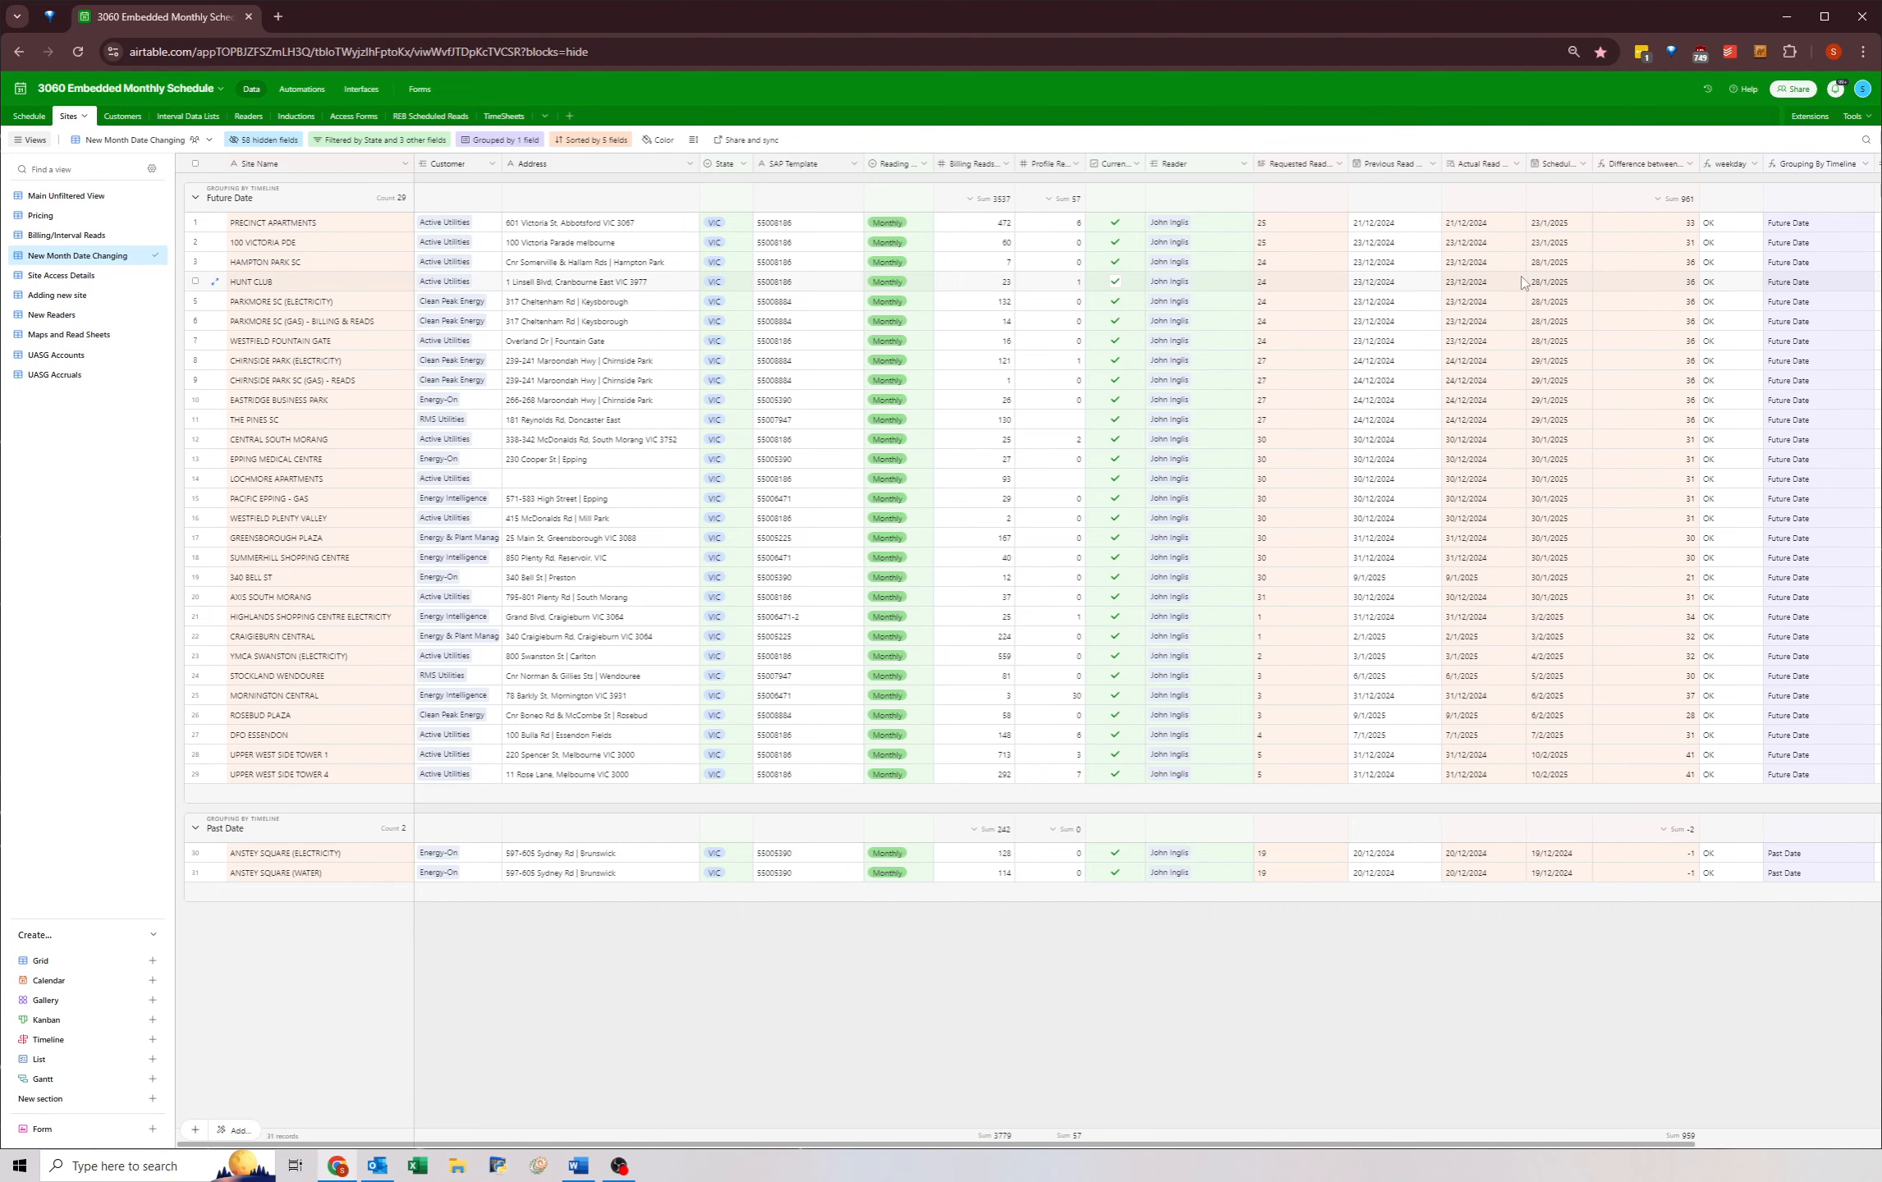
- Reschedule Precinct Apartments to 24/1/2025 and copy that date to 100 Victoria Pde
left_click(1542, 225)
left_click(1543, 223)
left_click(1642, 327)
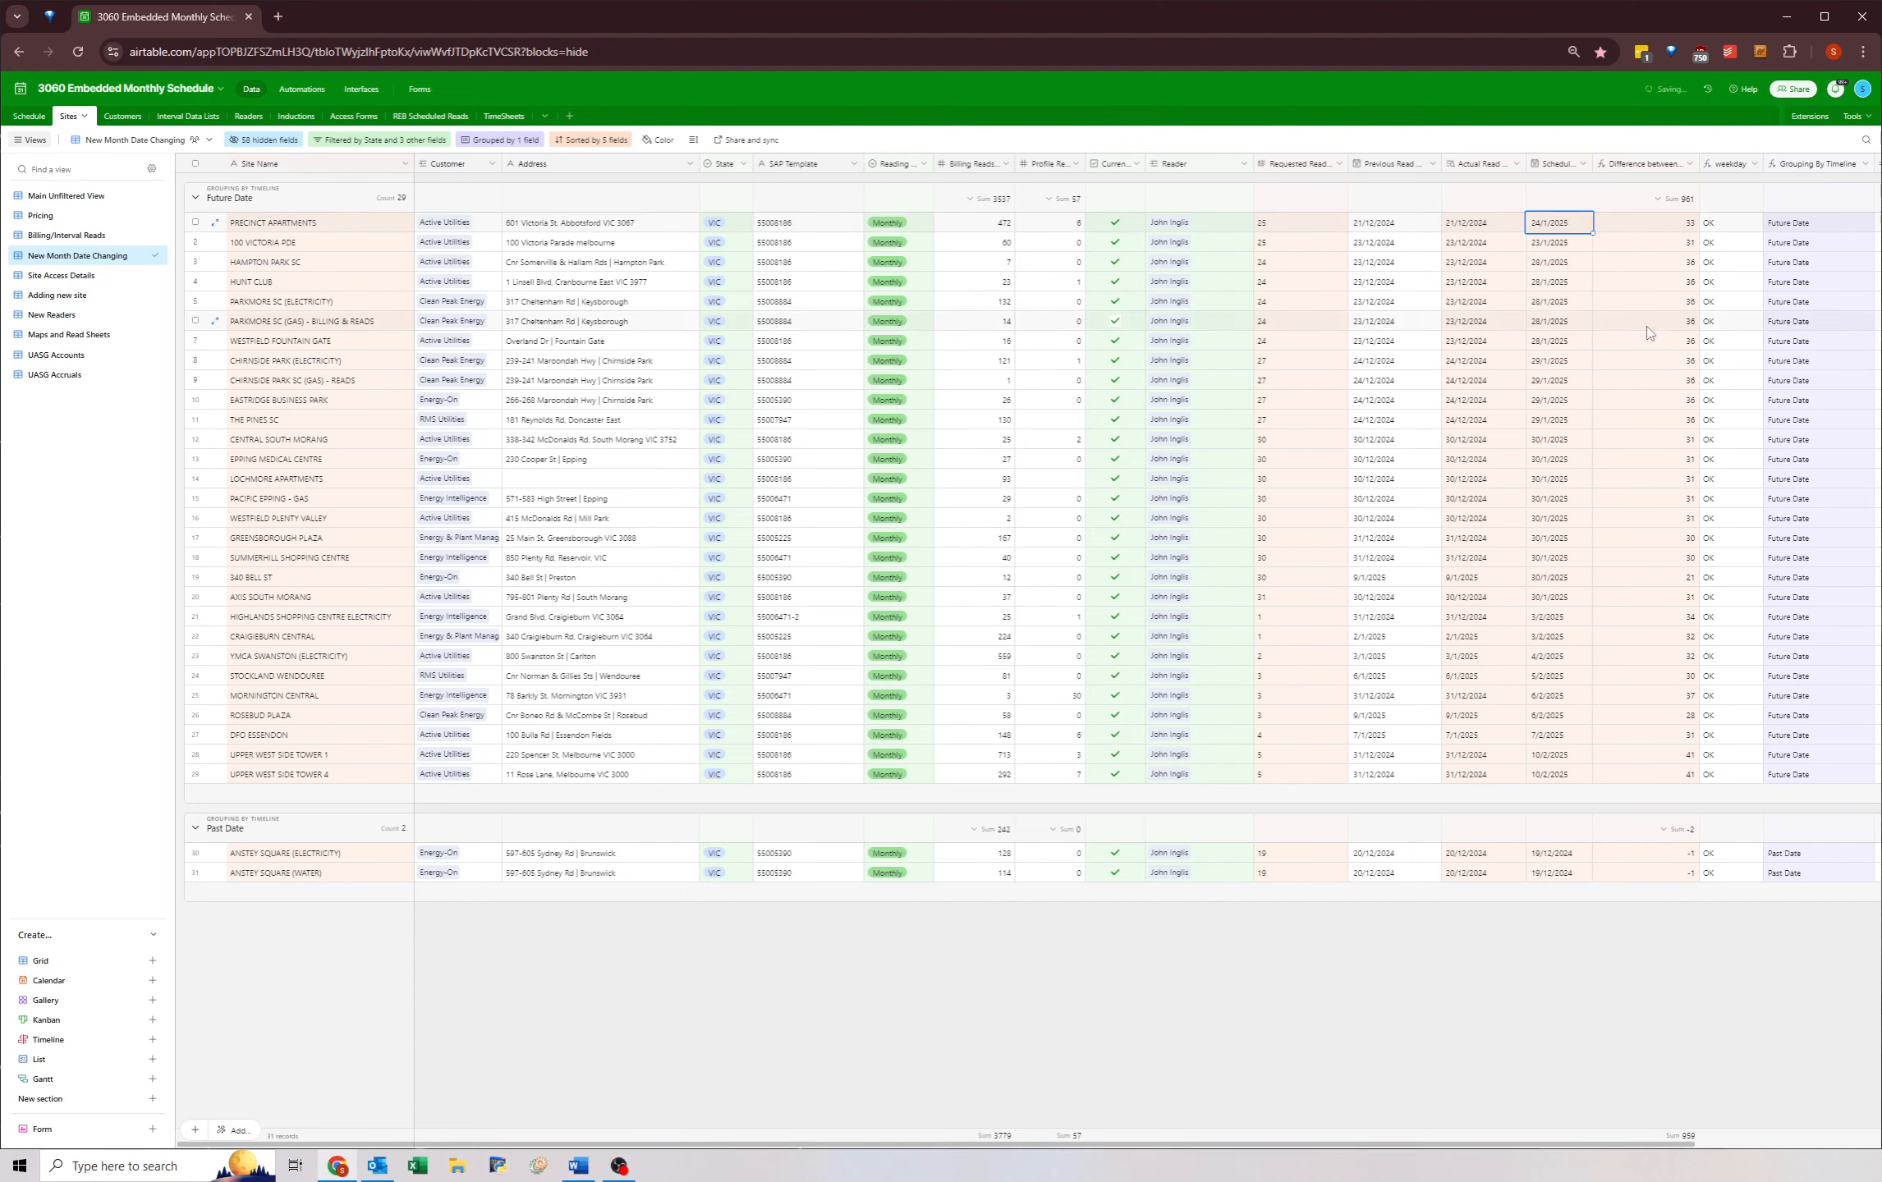
key("ctrl+c")
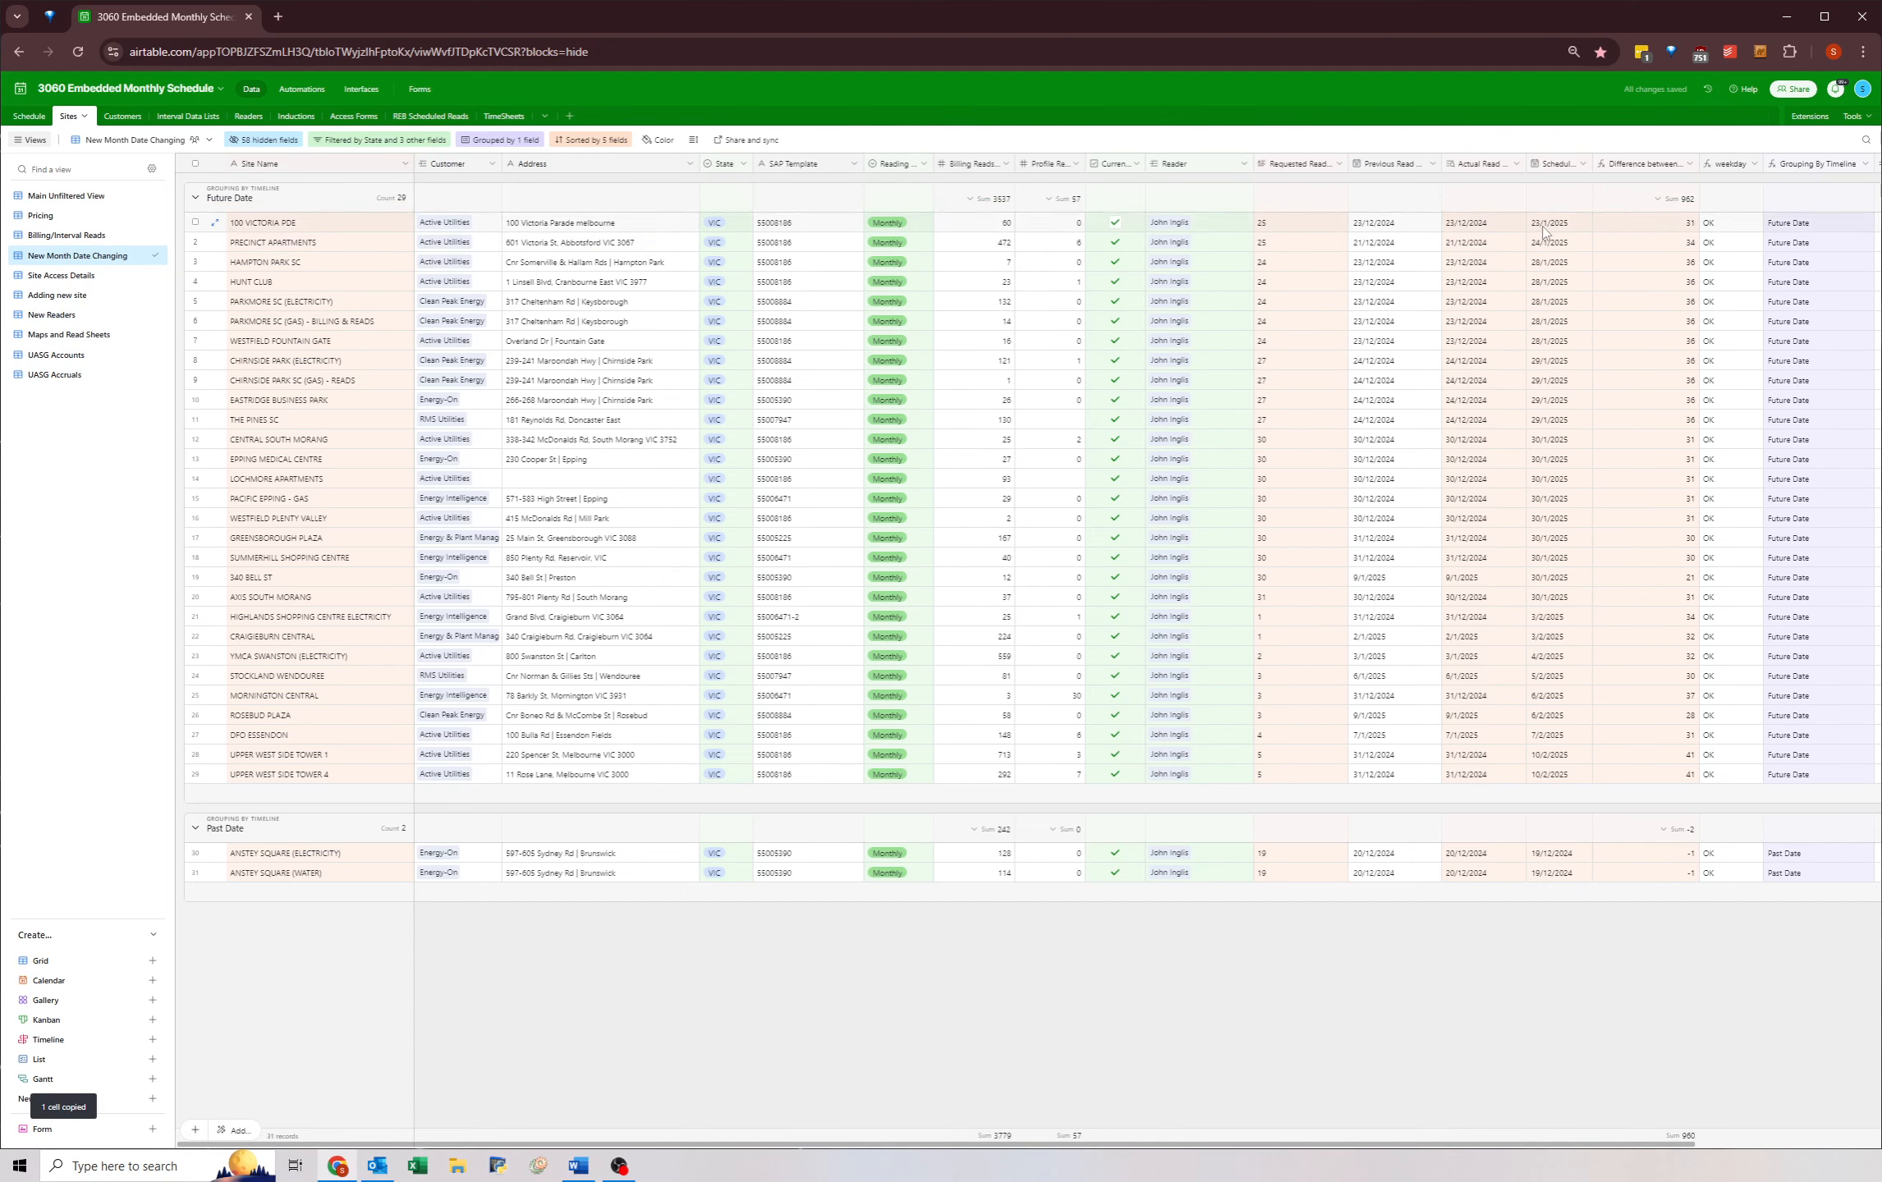
left_click(1552, 341)
key("ctrl+v")
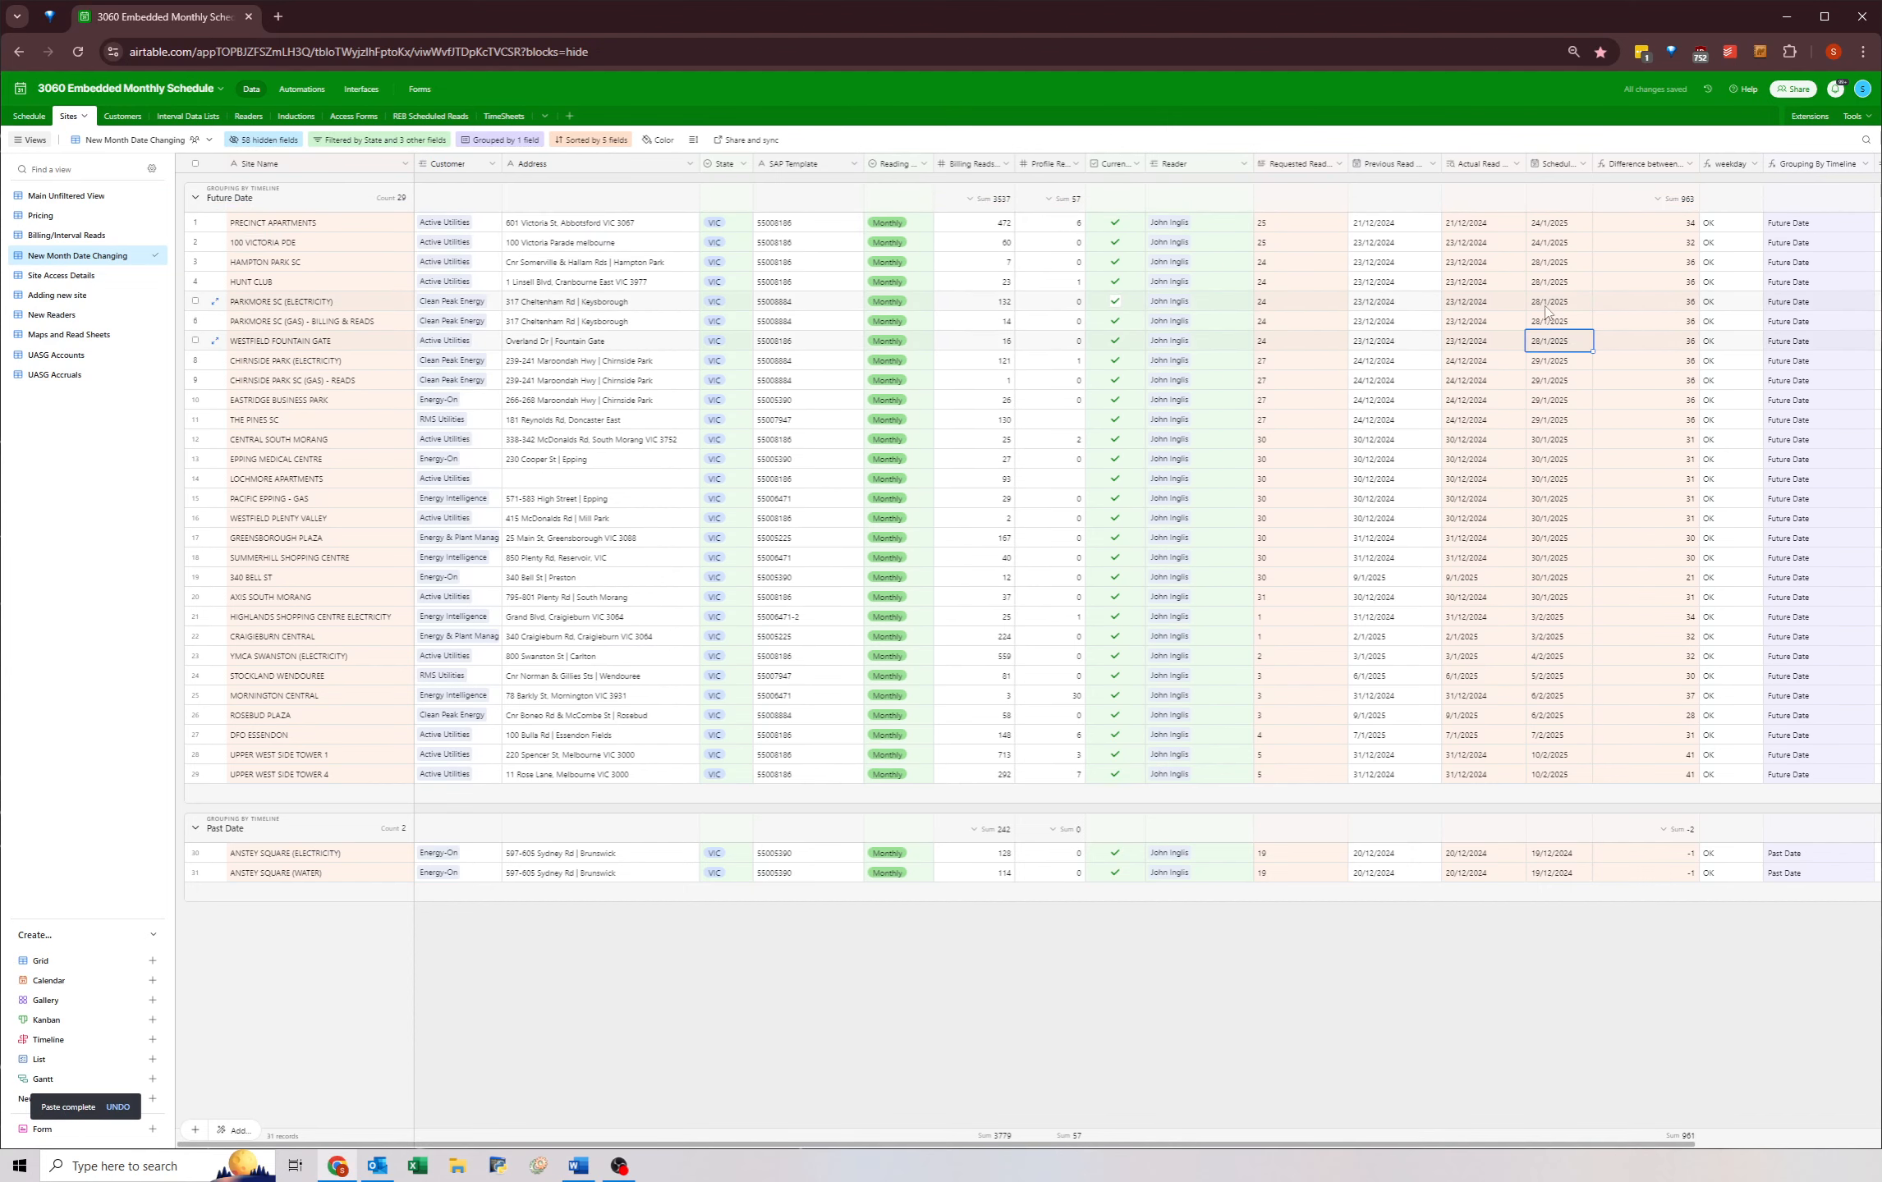
- Review how the future-date sites from Precinct Apartments to Rosebud Plaza are spread over the scheduled dates
left_click(1553, 229)
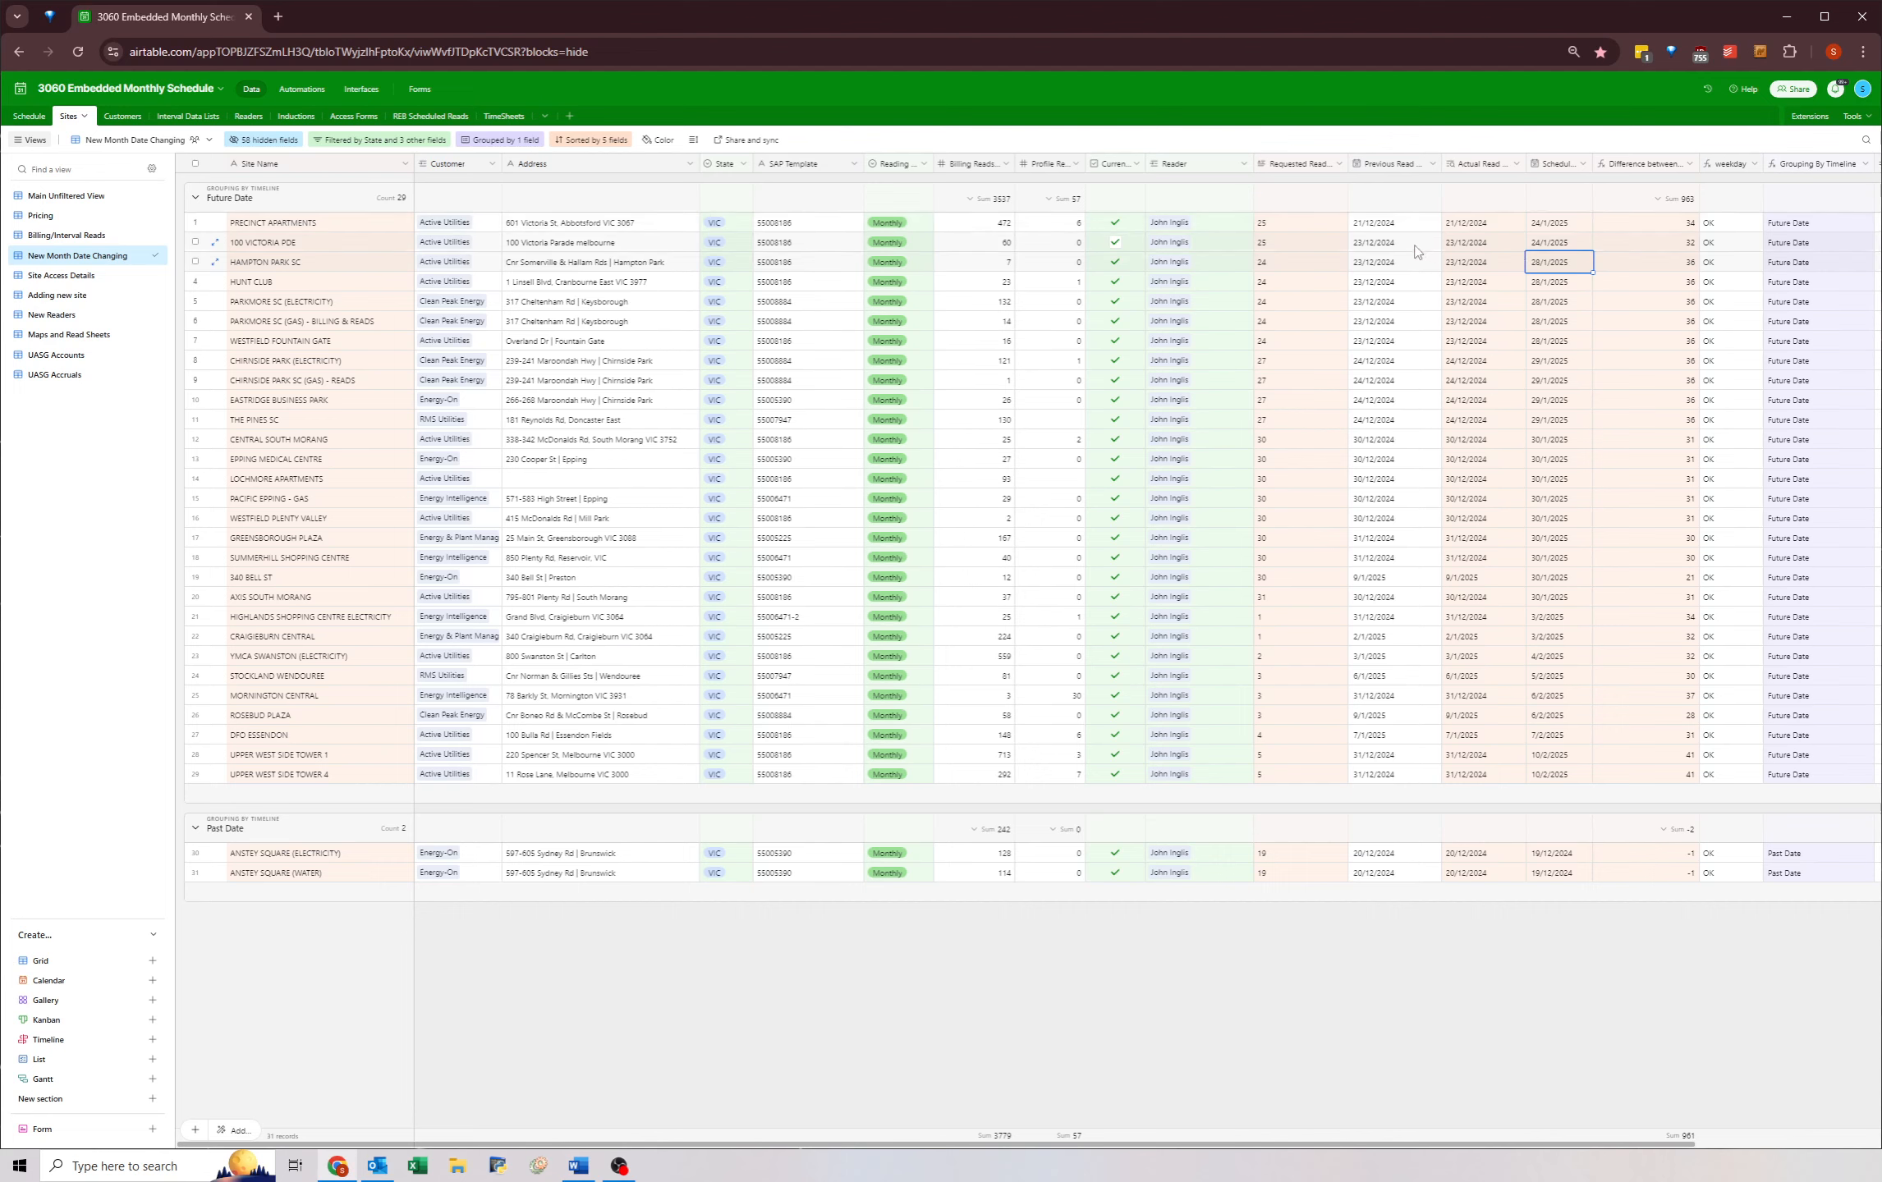
left_click(1388, 229)
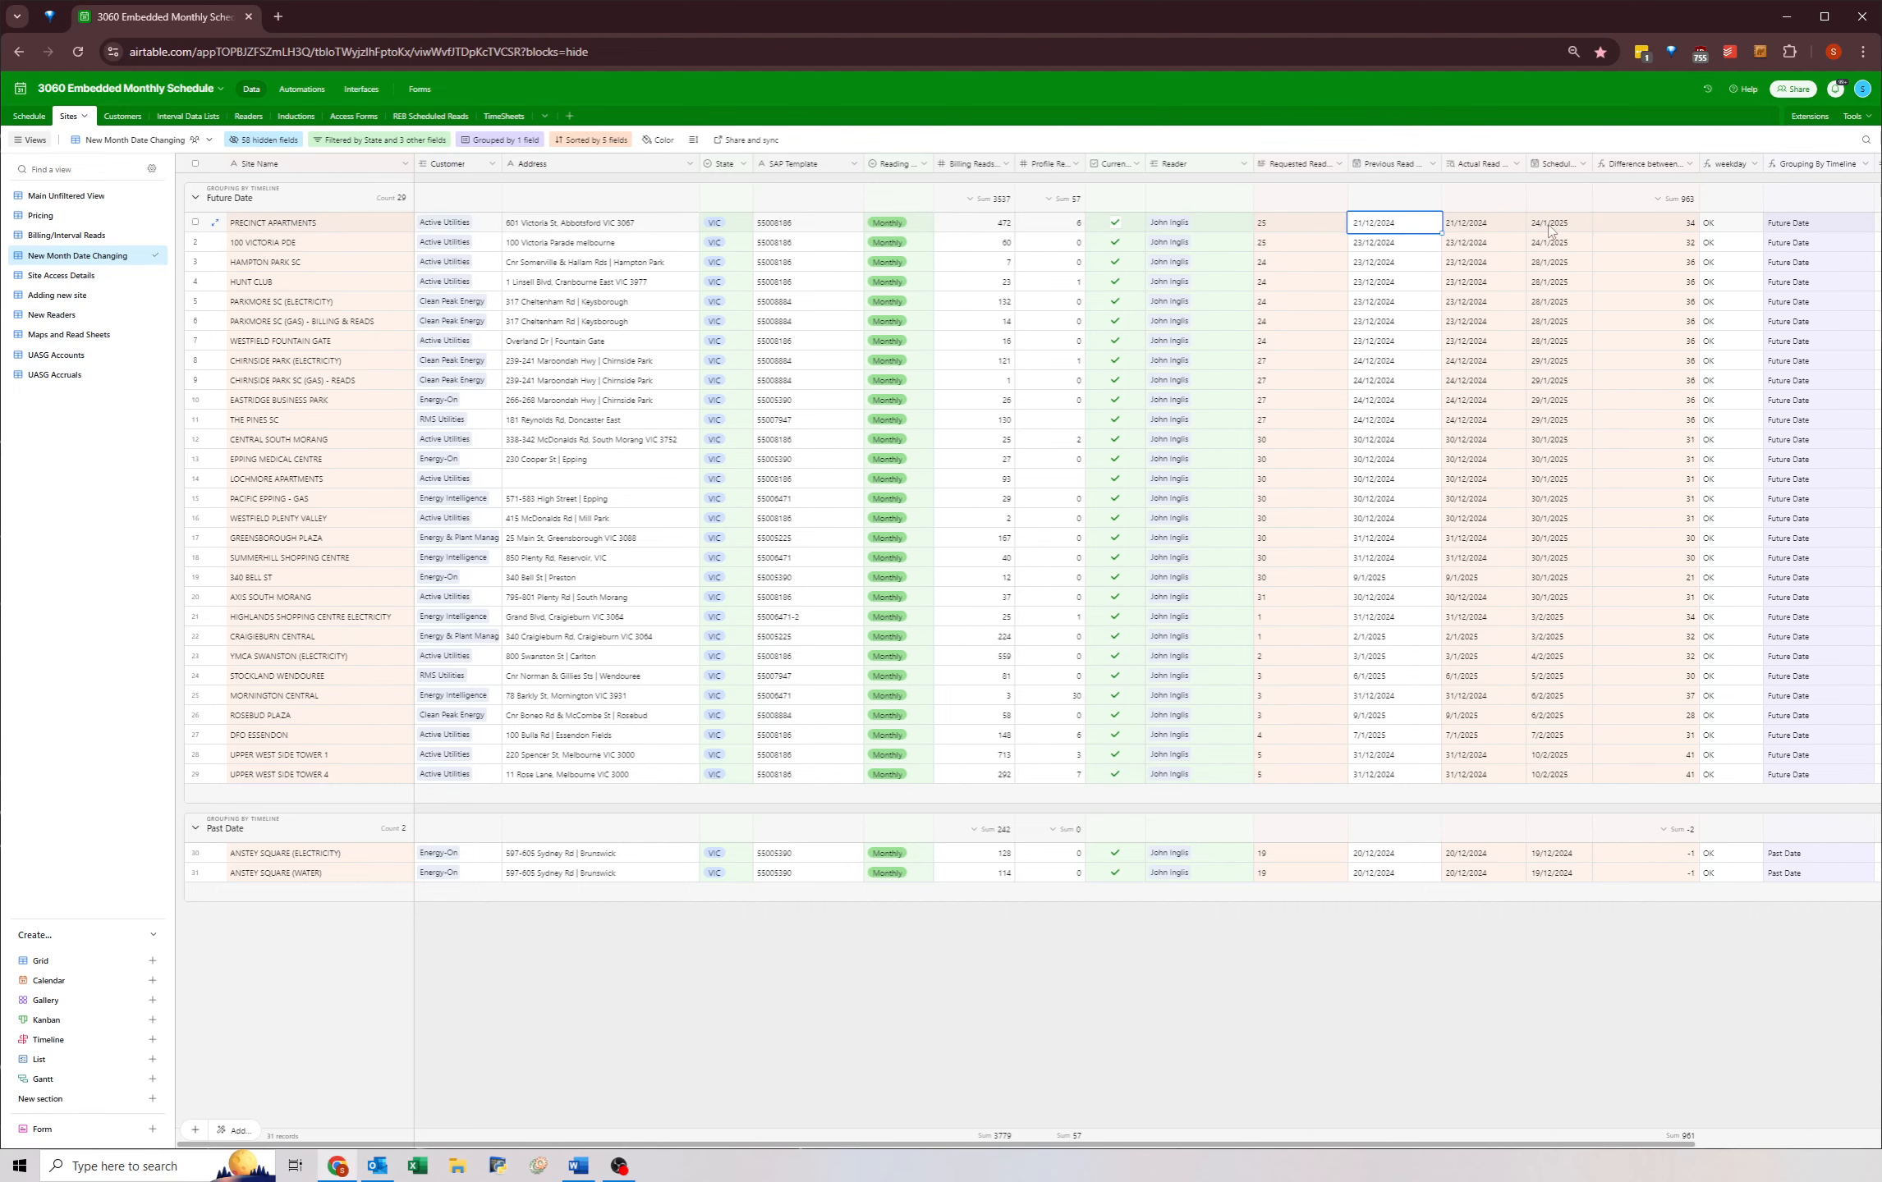
left_click_drag(1550, 228, 1551, 528)
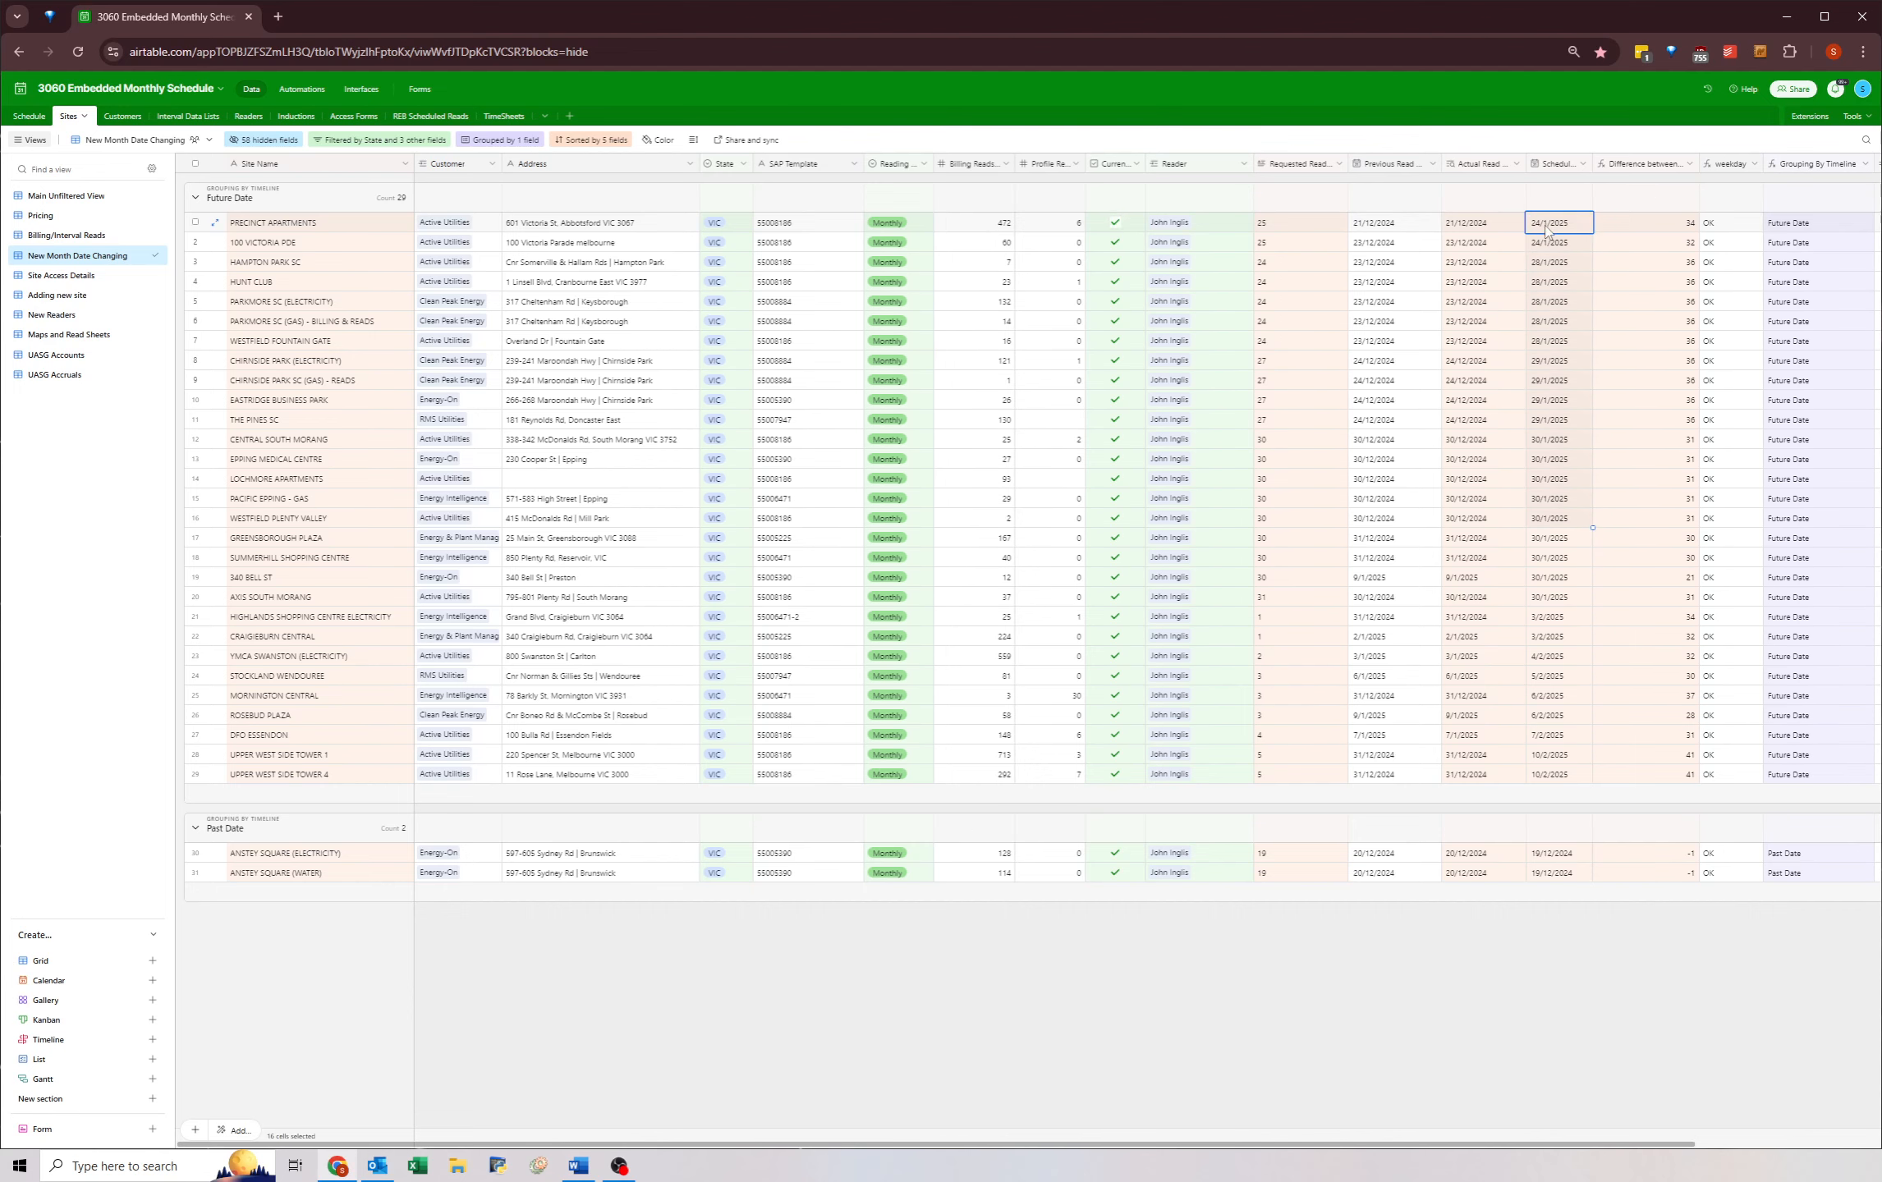
left_click(1547, 321)
left_click_drag(1545, 229, 1539, 424)
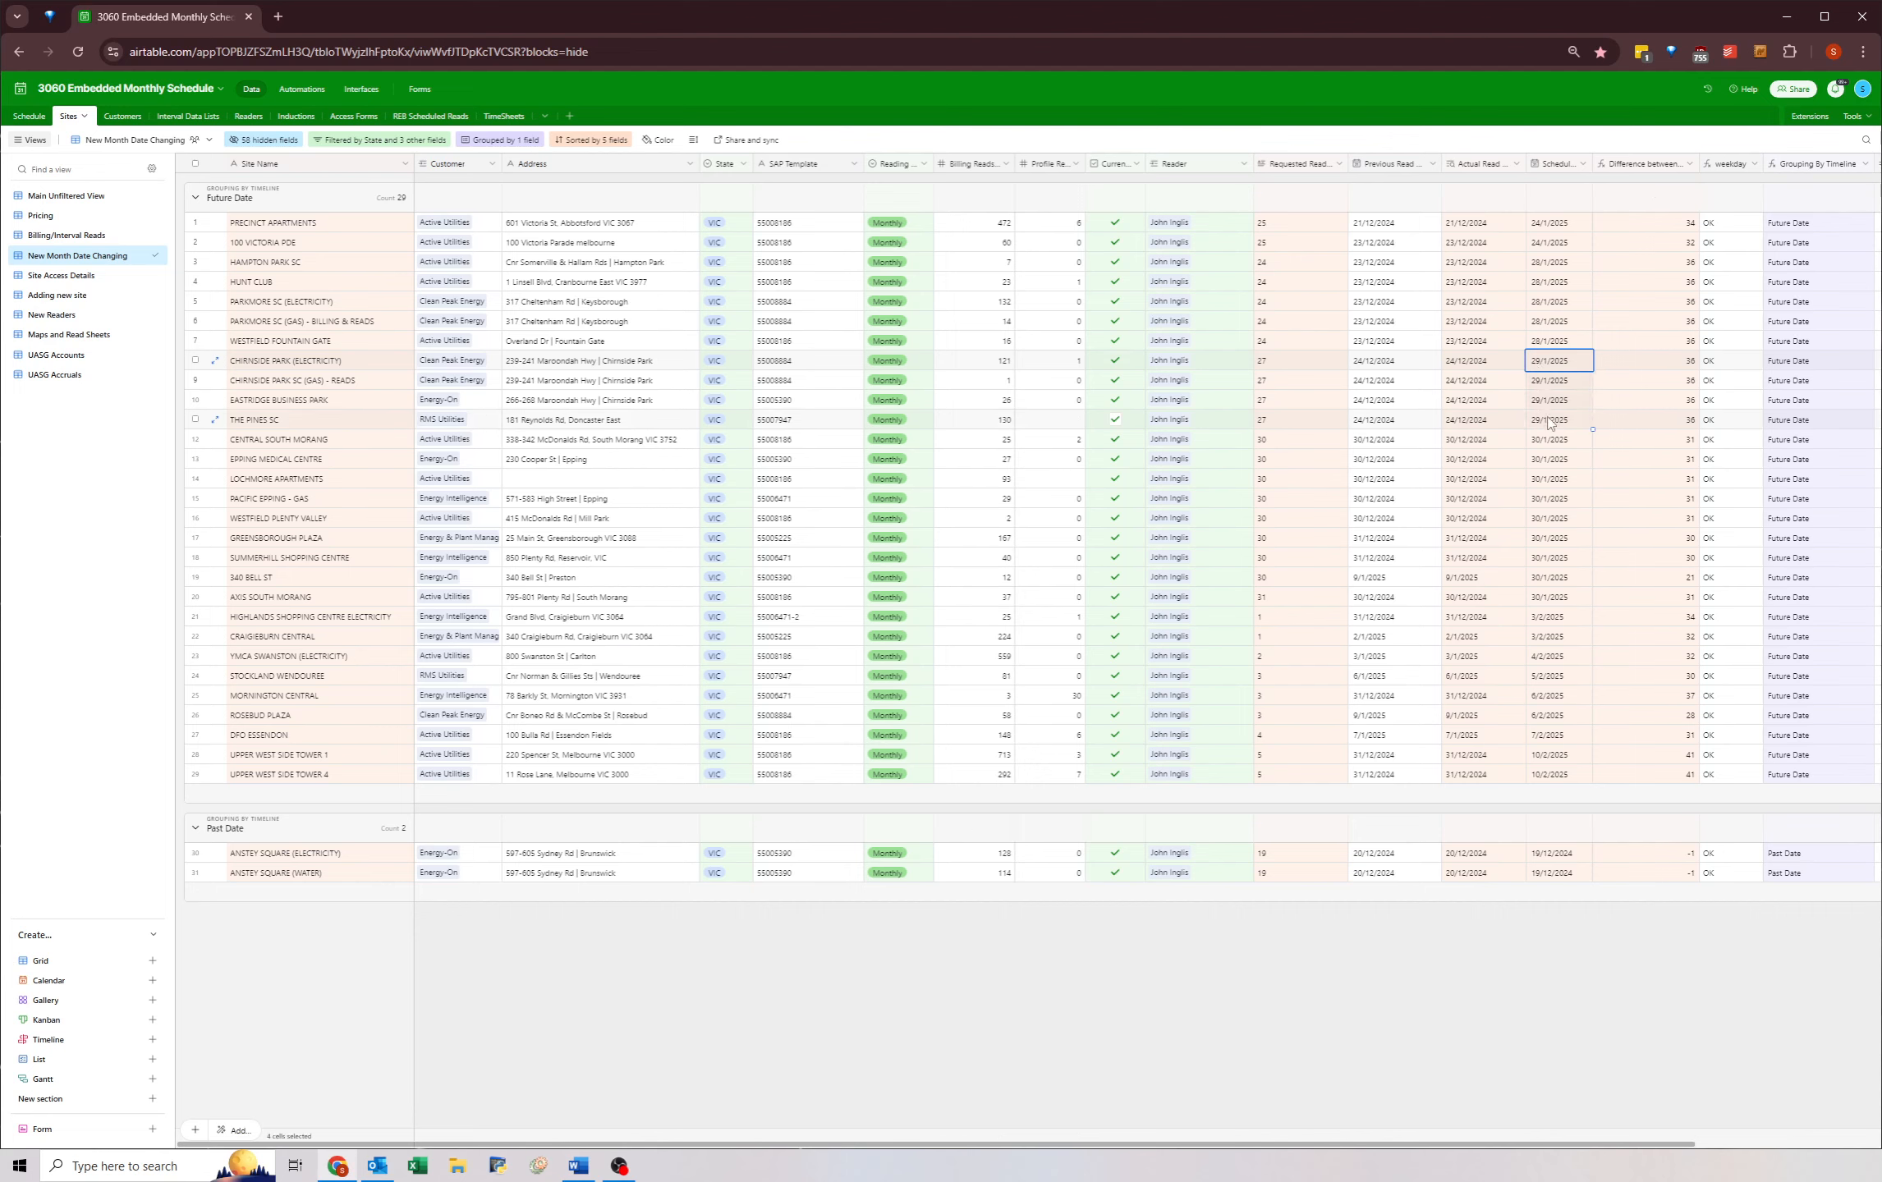
left_click_drag(1548, 444, 1548, 642)
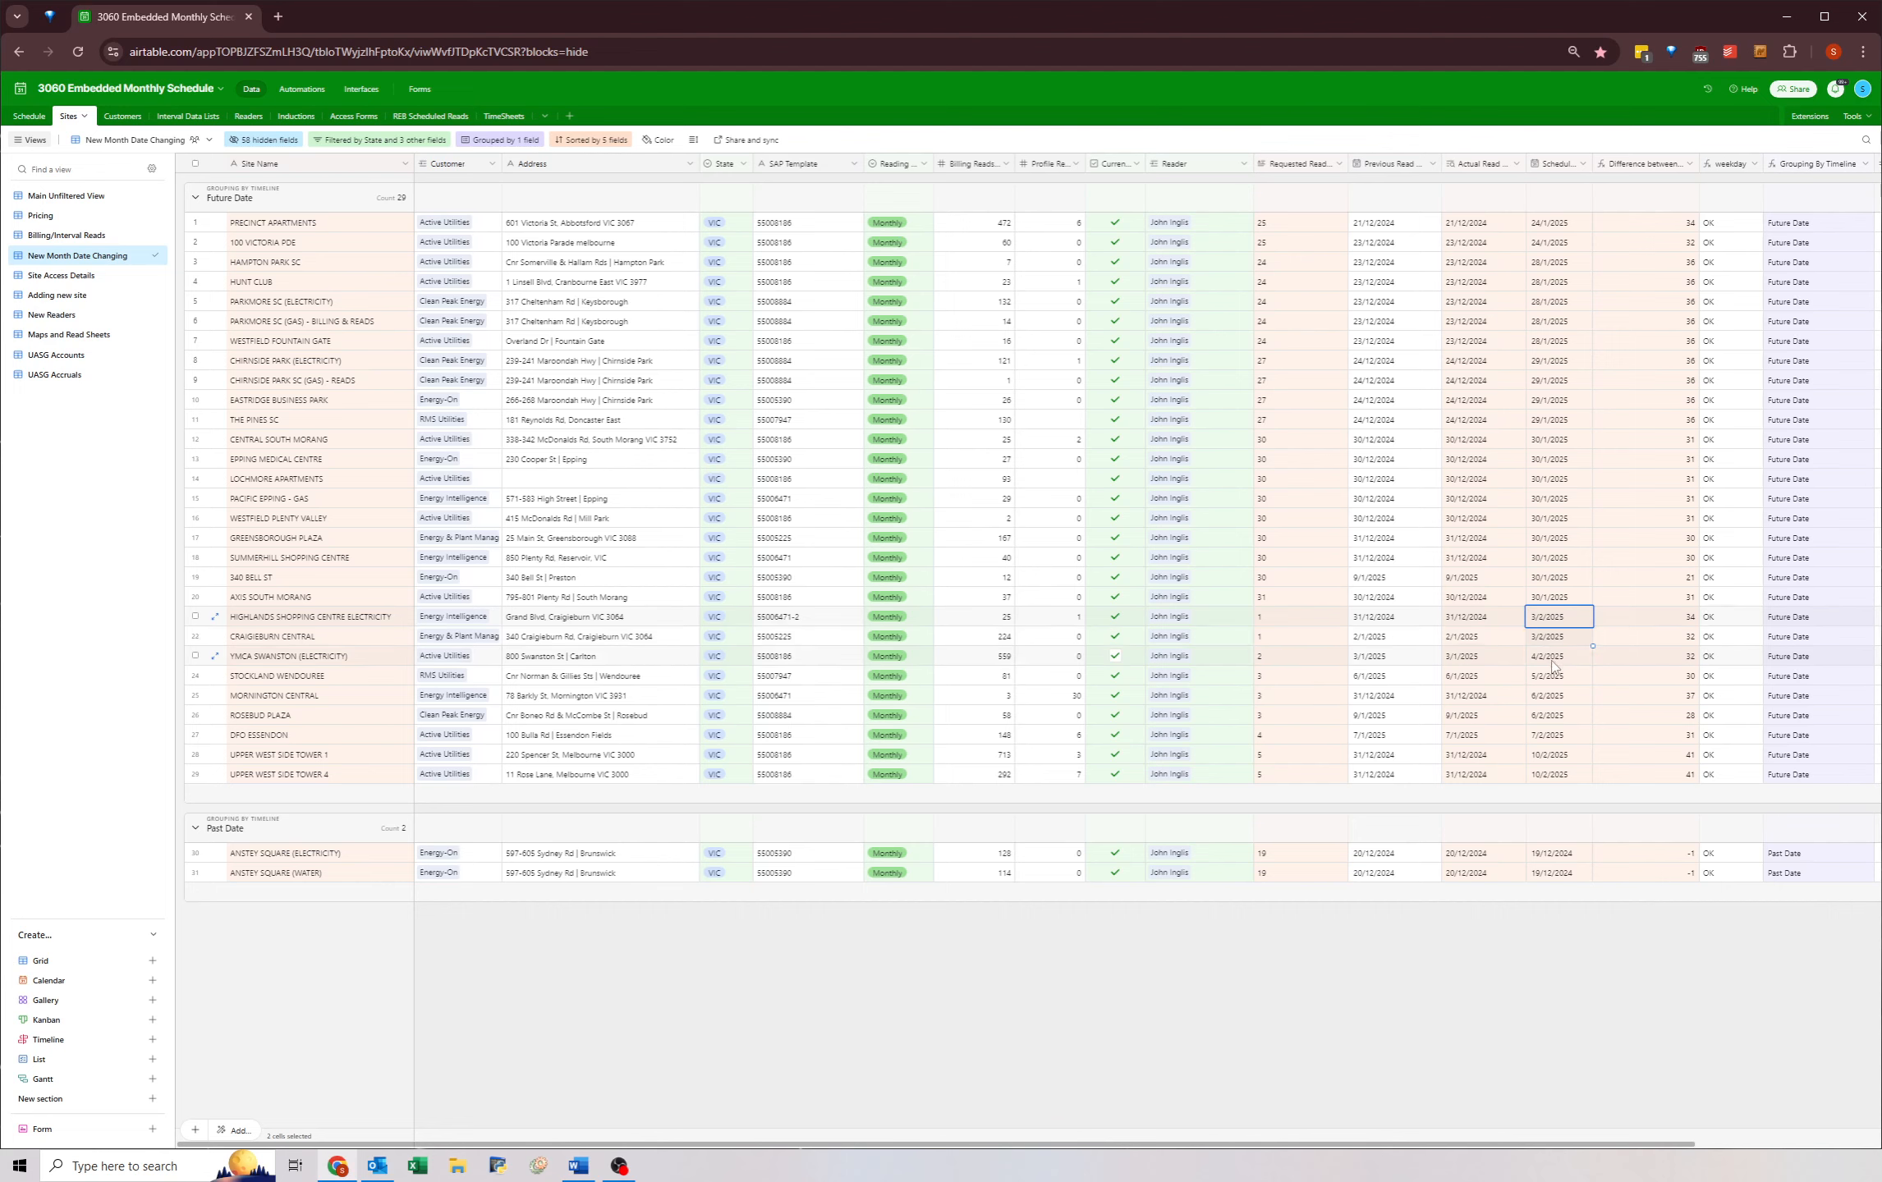
left_click(1551, 661)
left_click(1542, 677)
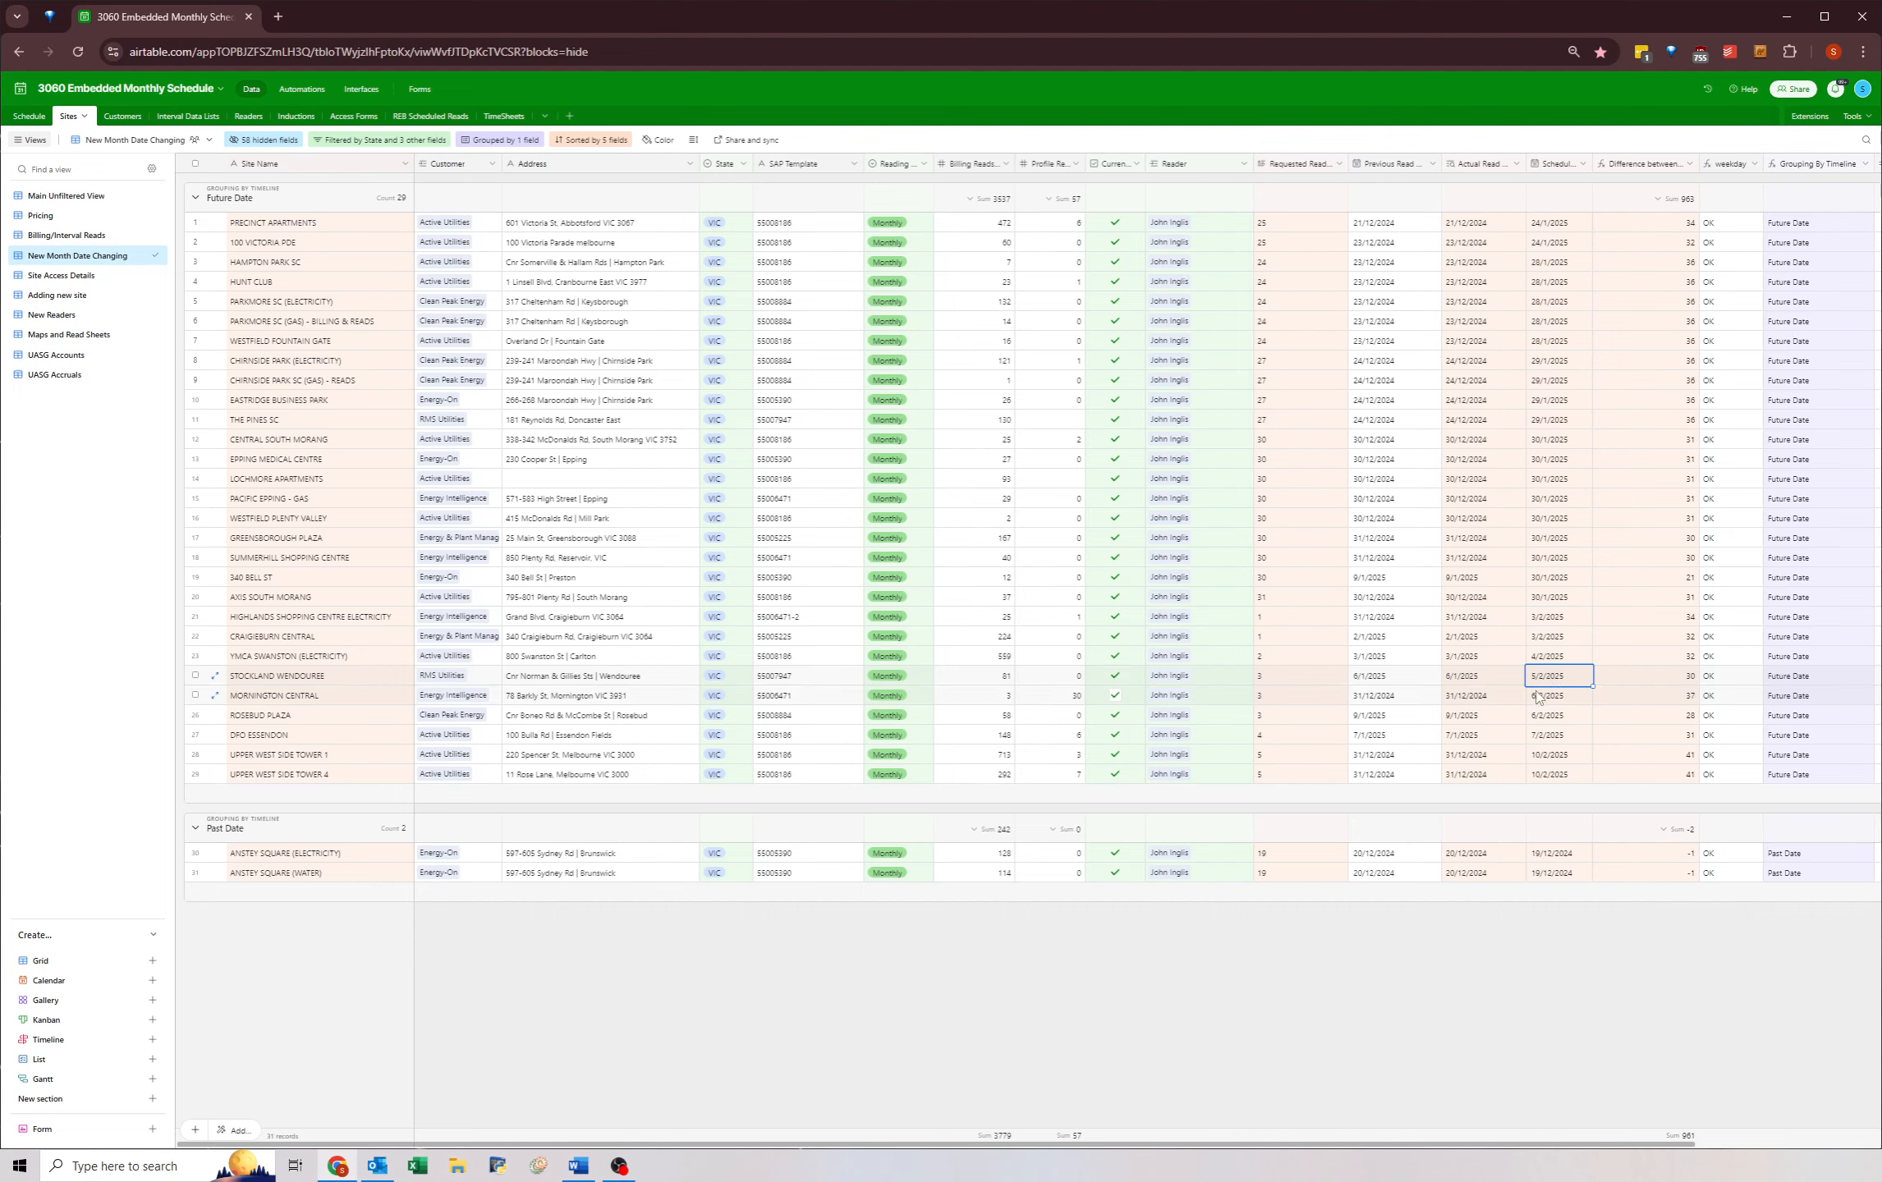
left_click_drag(1551, 702, 1551, 717)
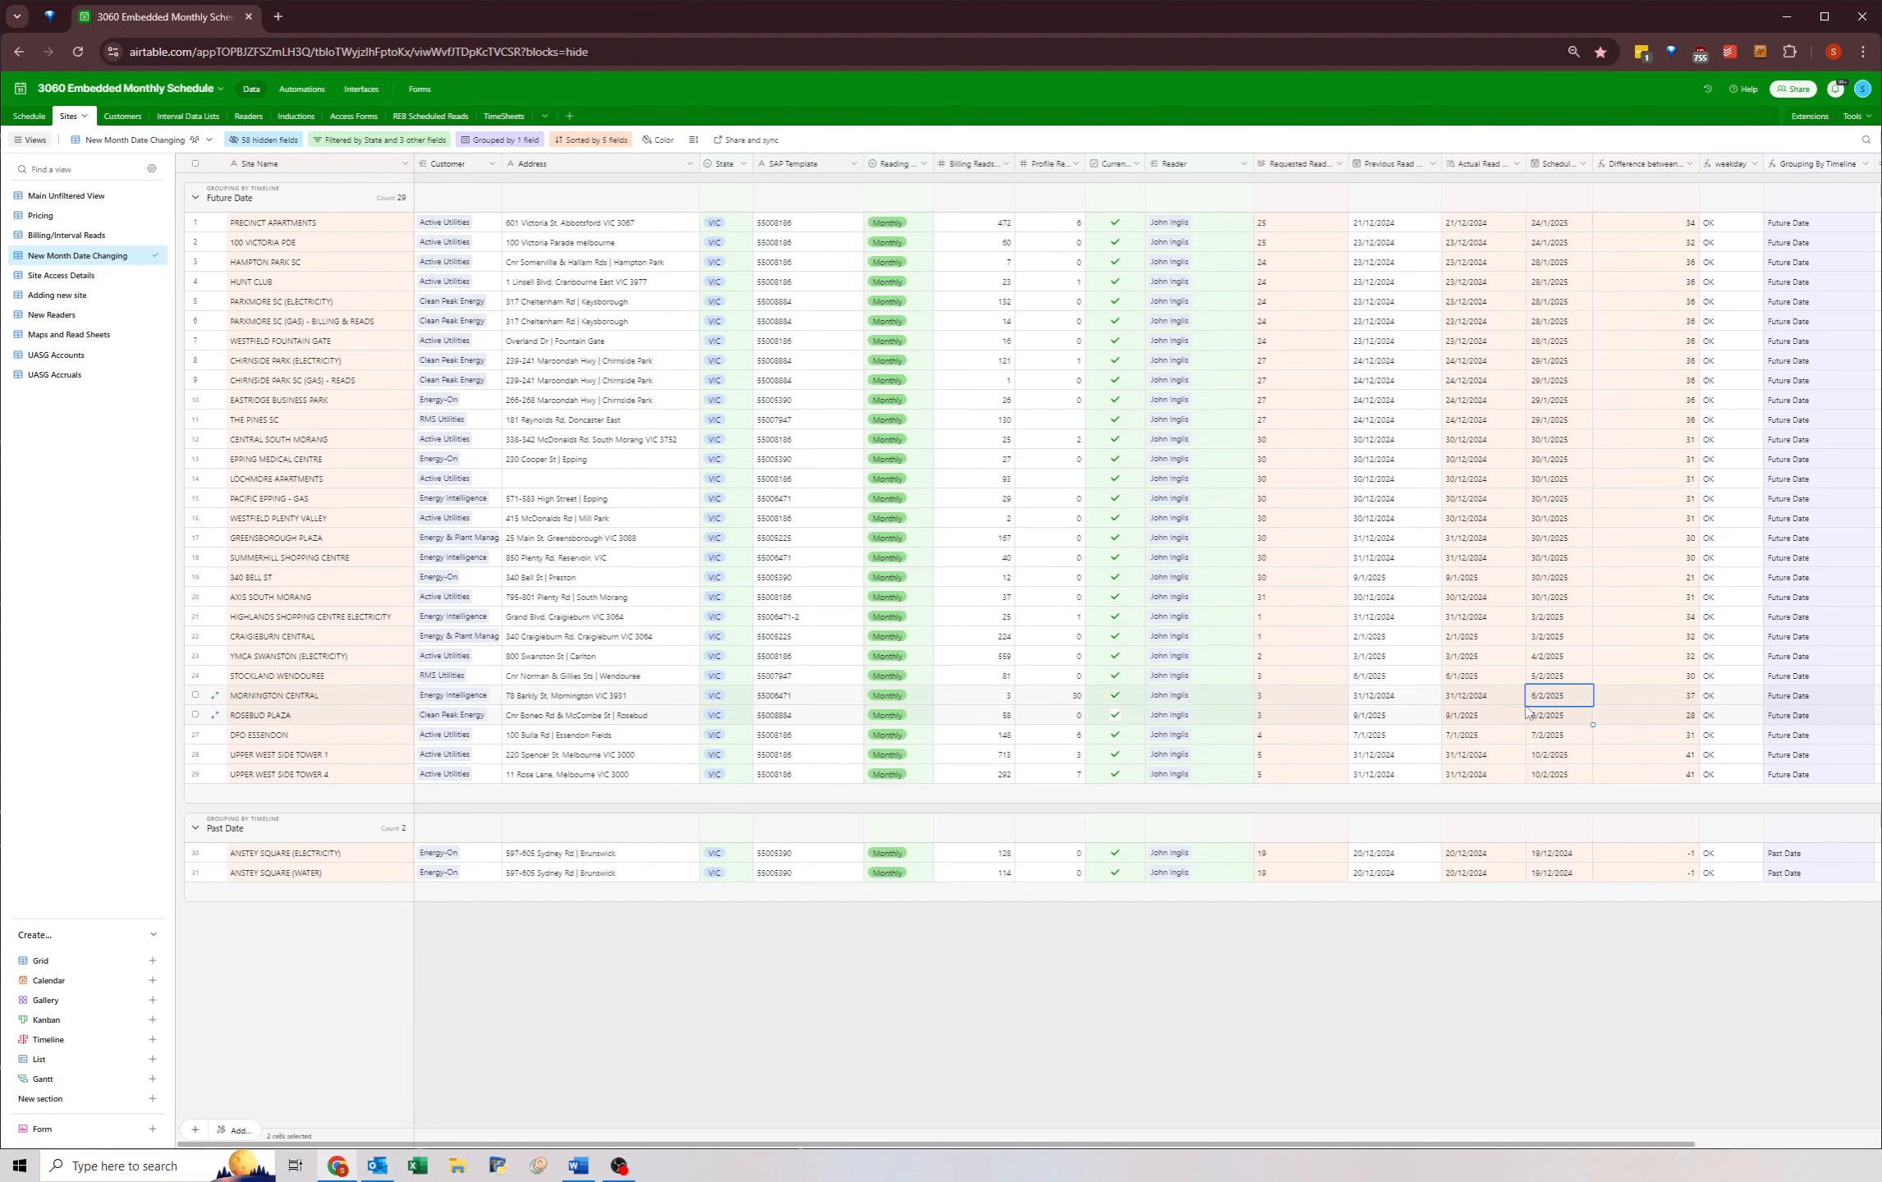
left_click(1556, 325)
left_click(1539, 226)
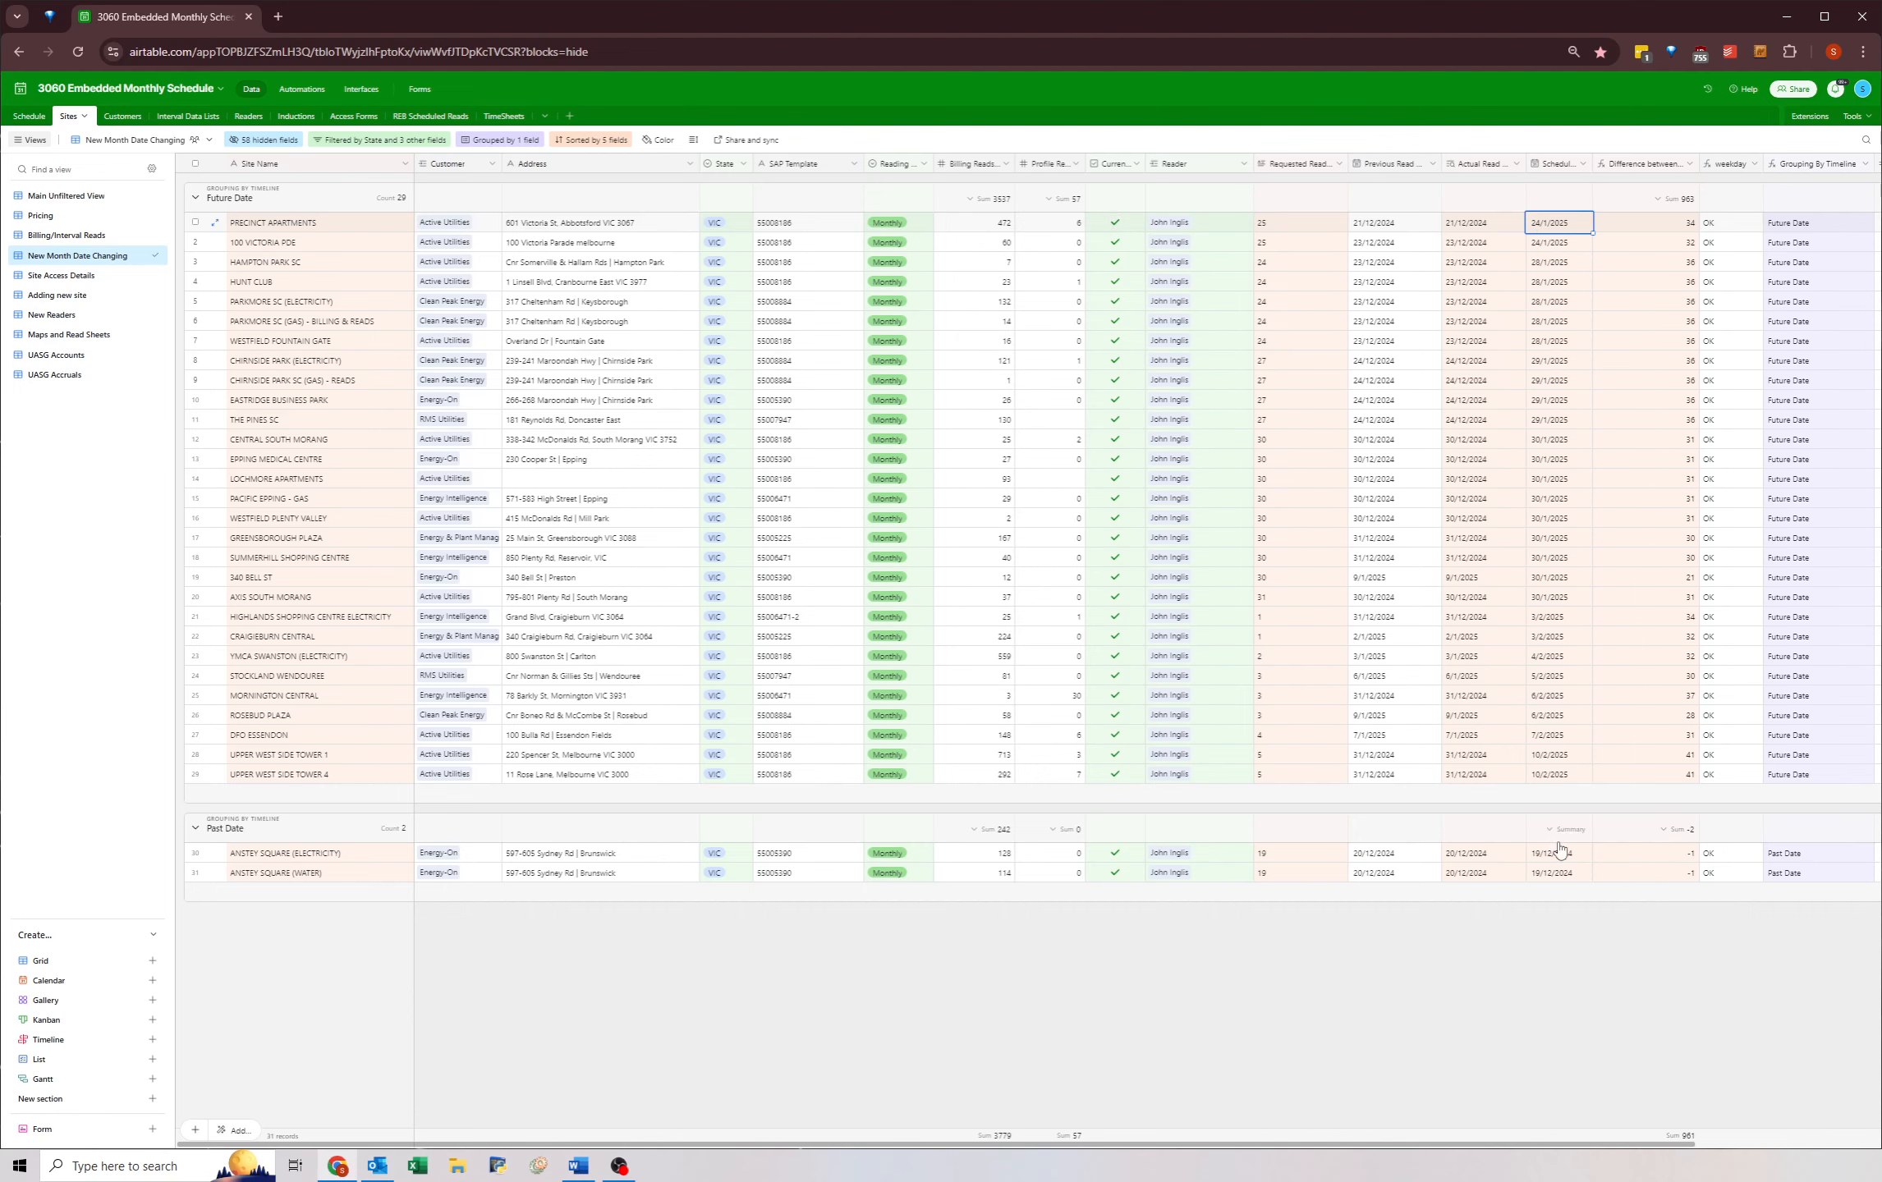
- Reschedule Anstey Square (Electricity) to 20/1/2025 and copy that date to Anstey Square (Water)
double_click(1534, 856)
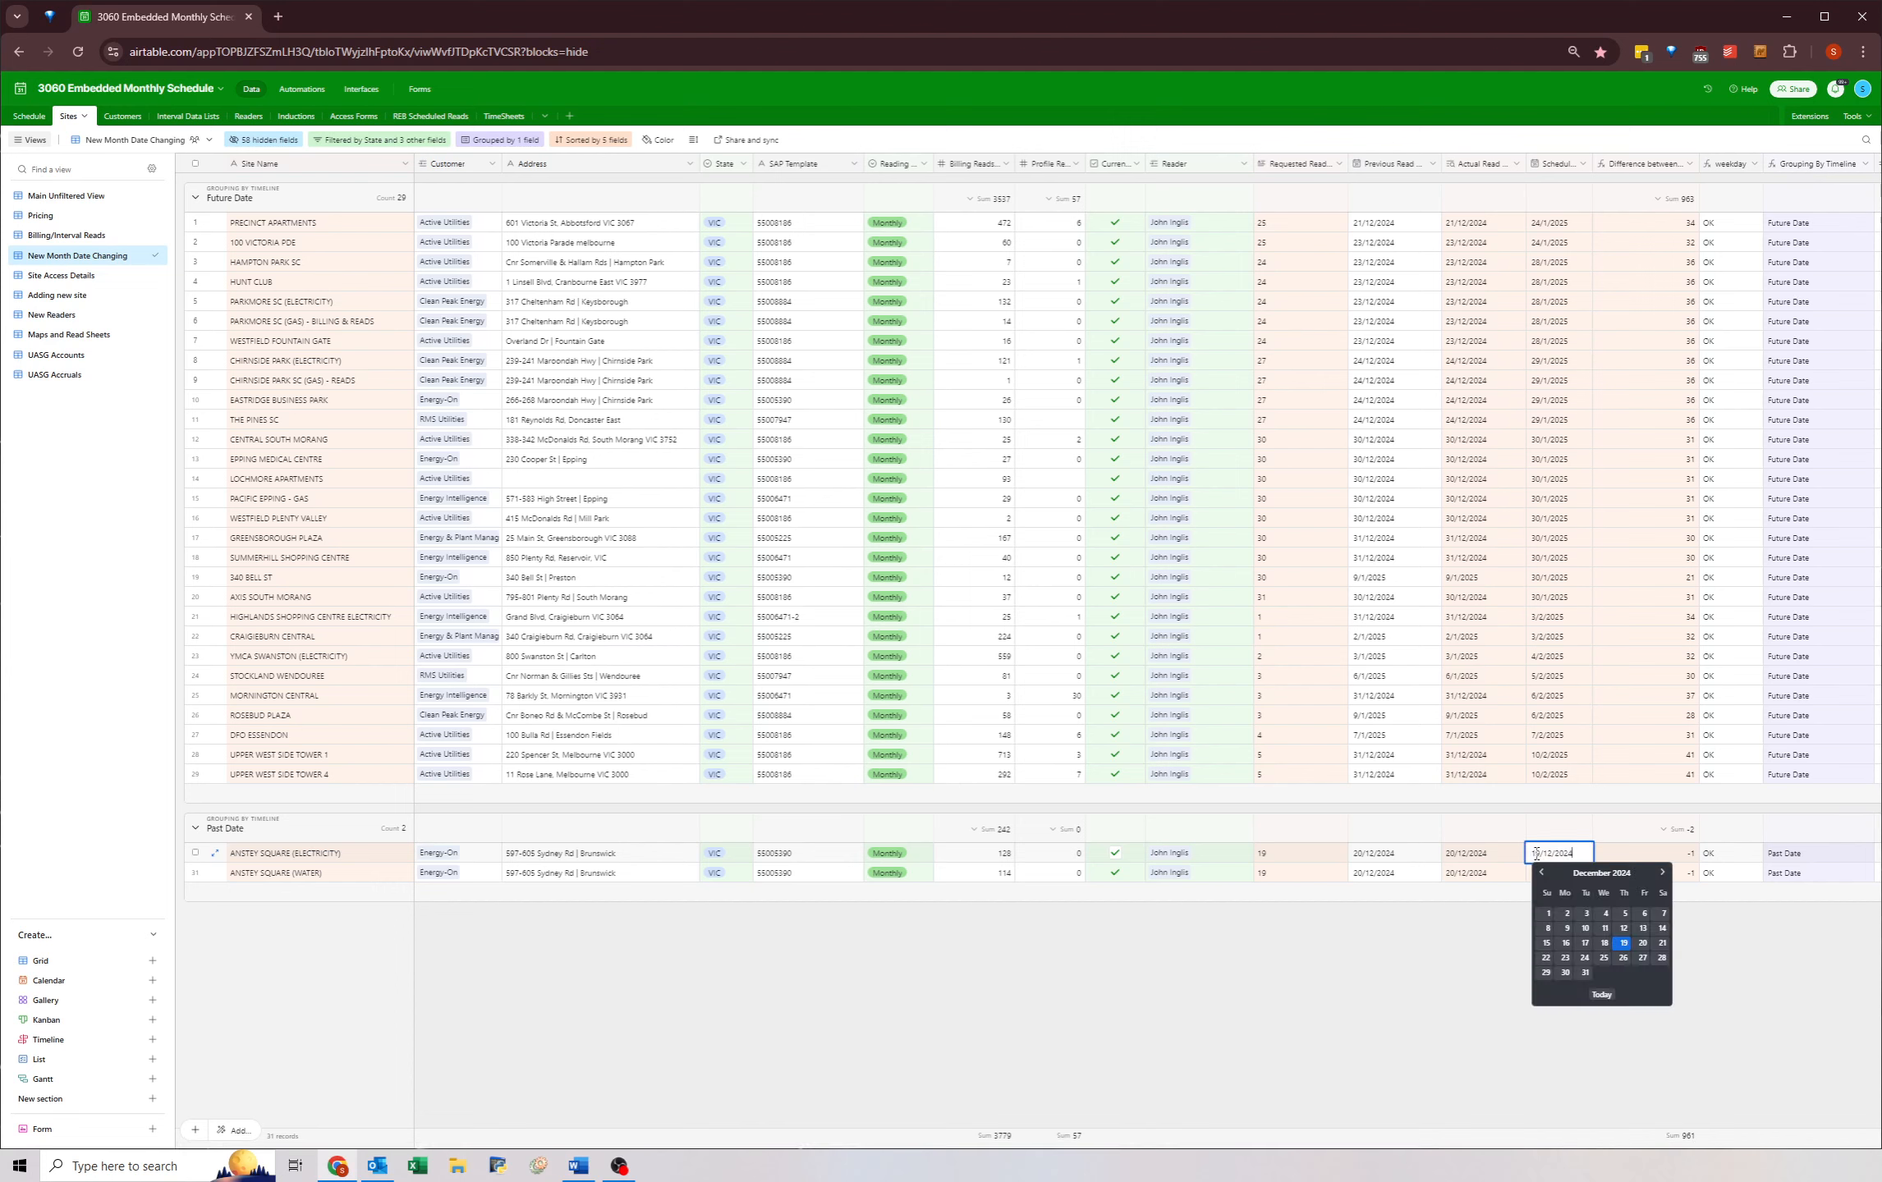
left_click(1663, 873)
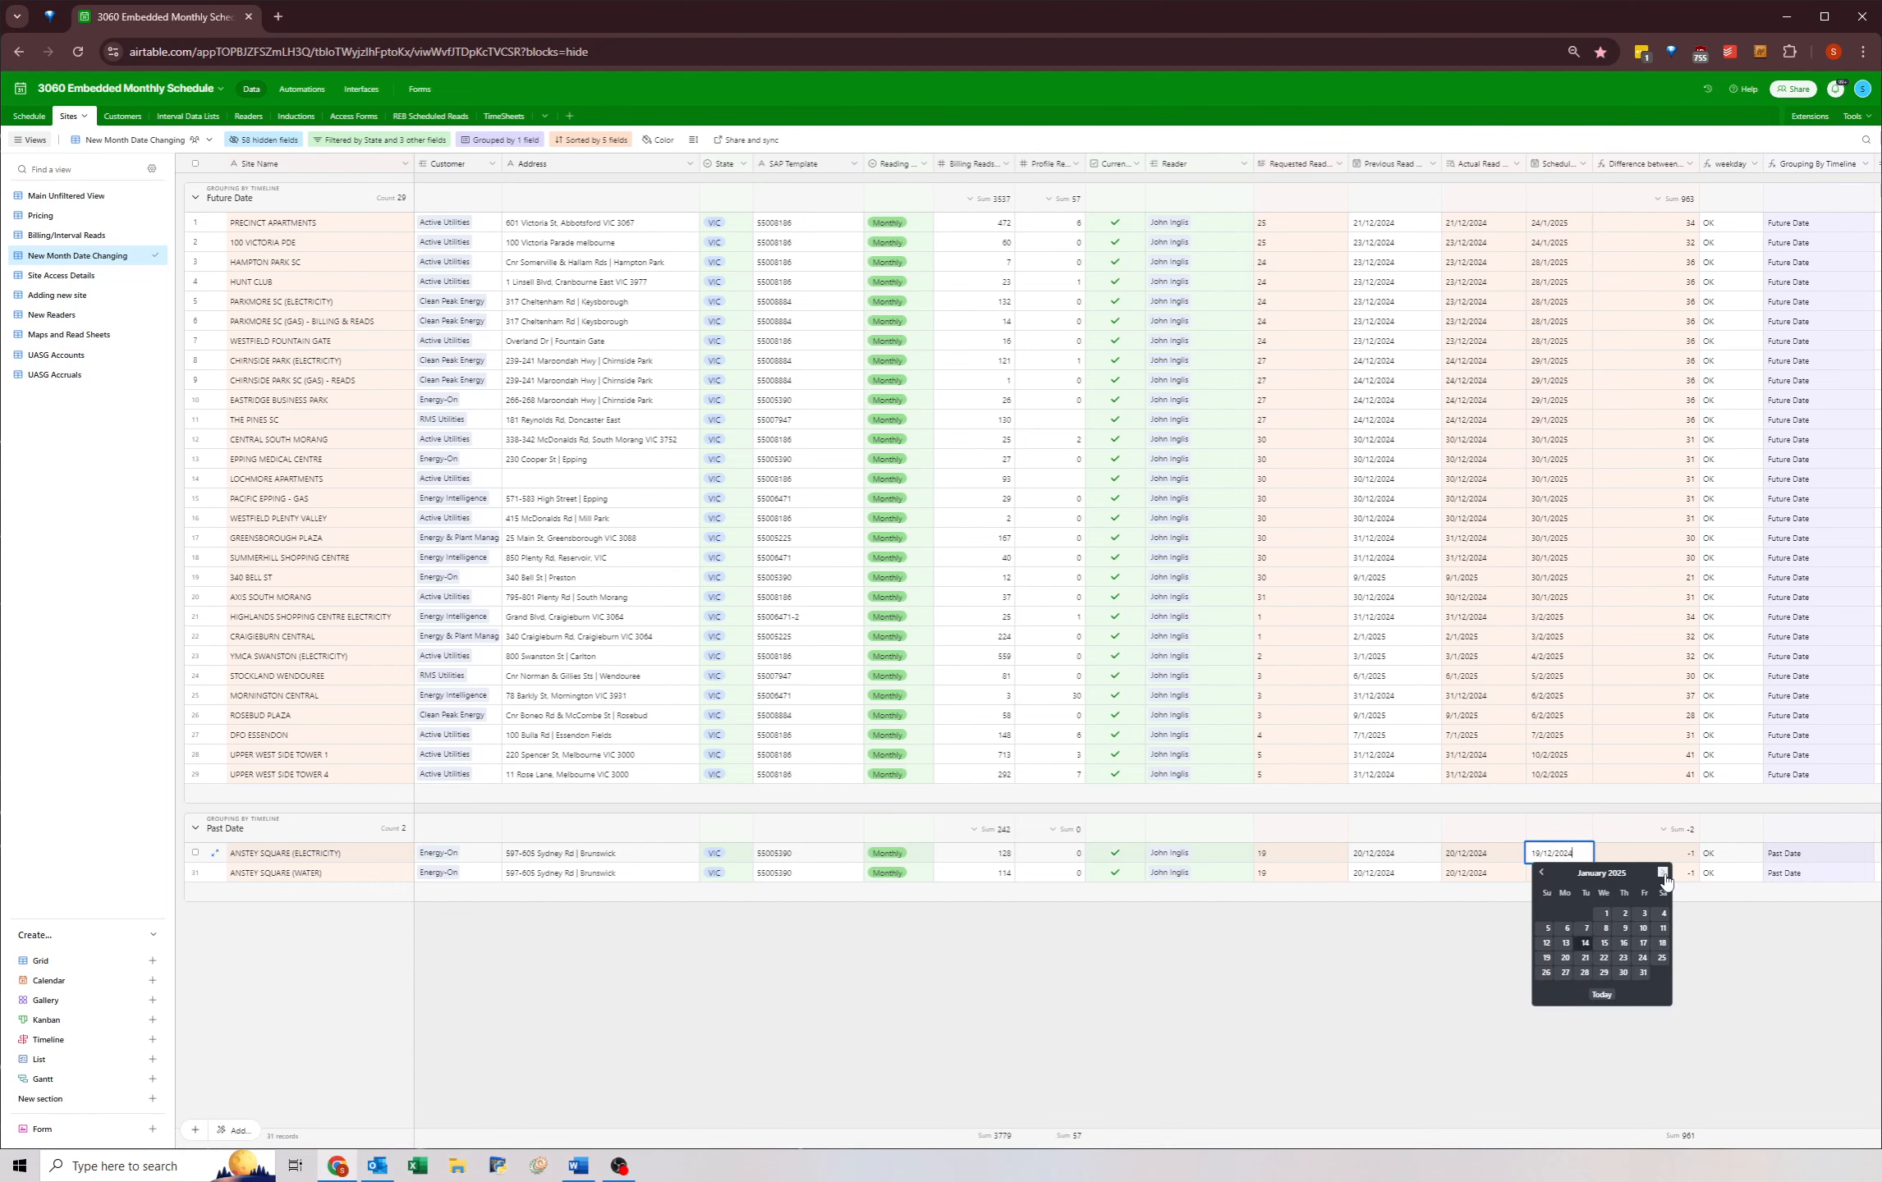
left_click(1564, 958)
key("ctrl+c")
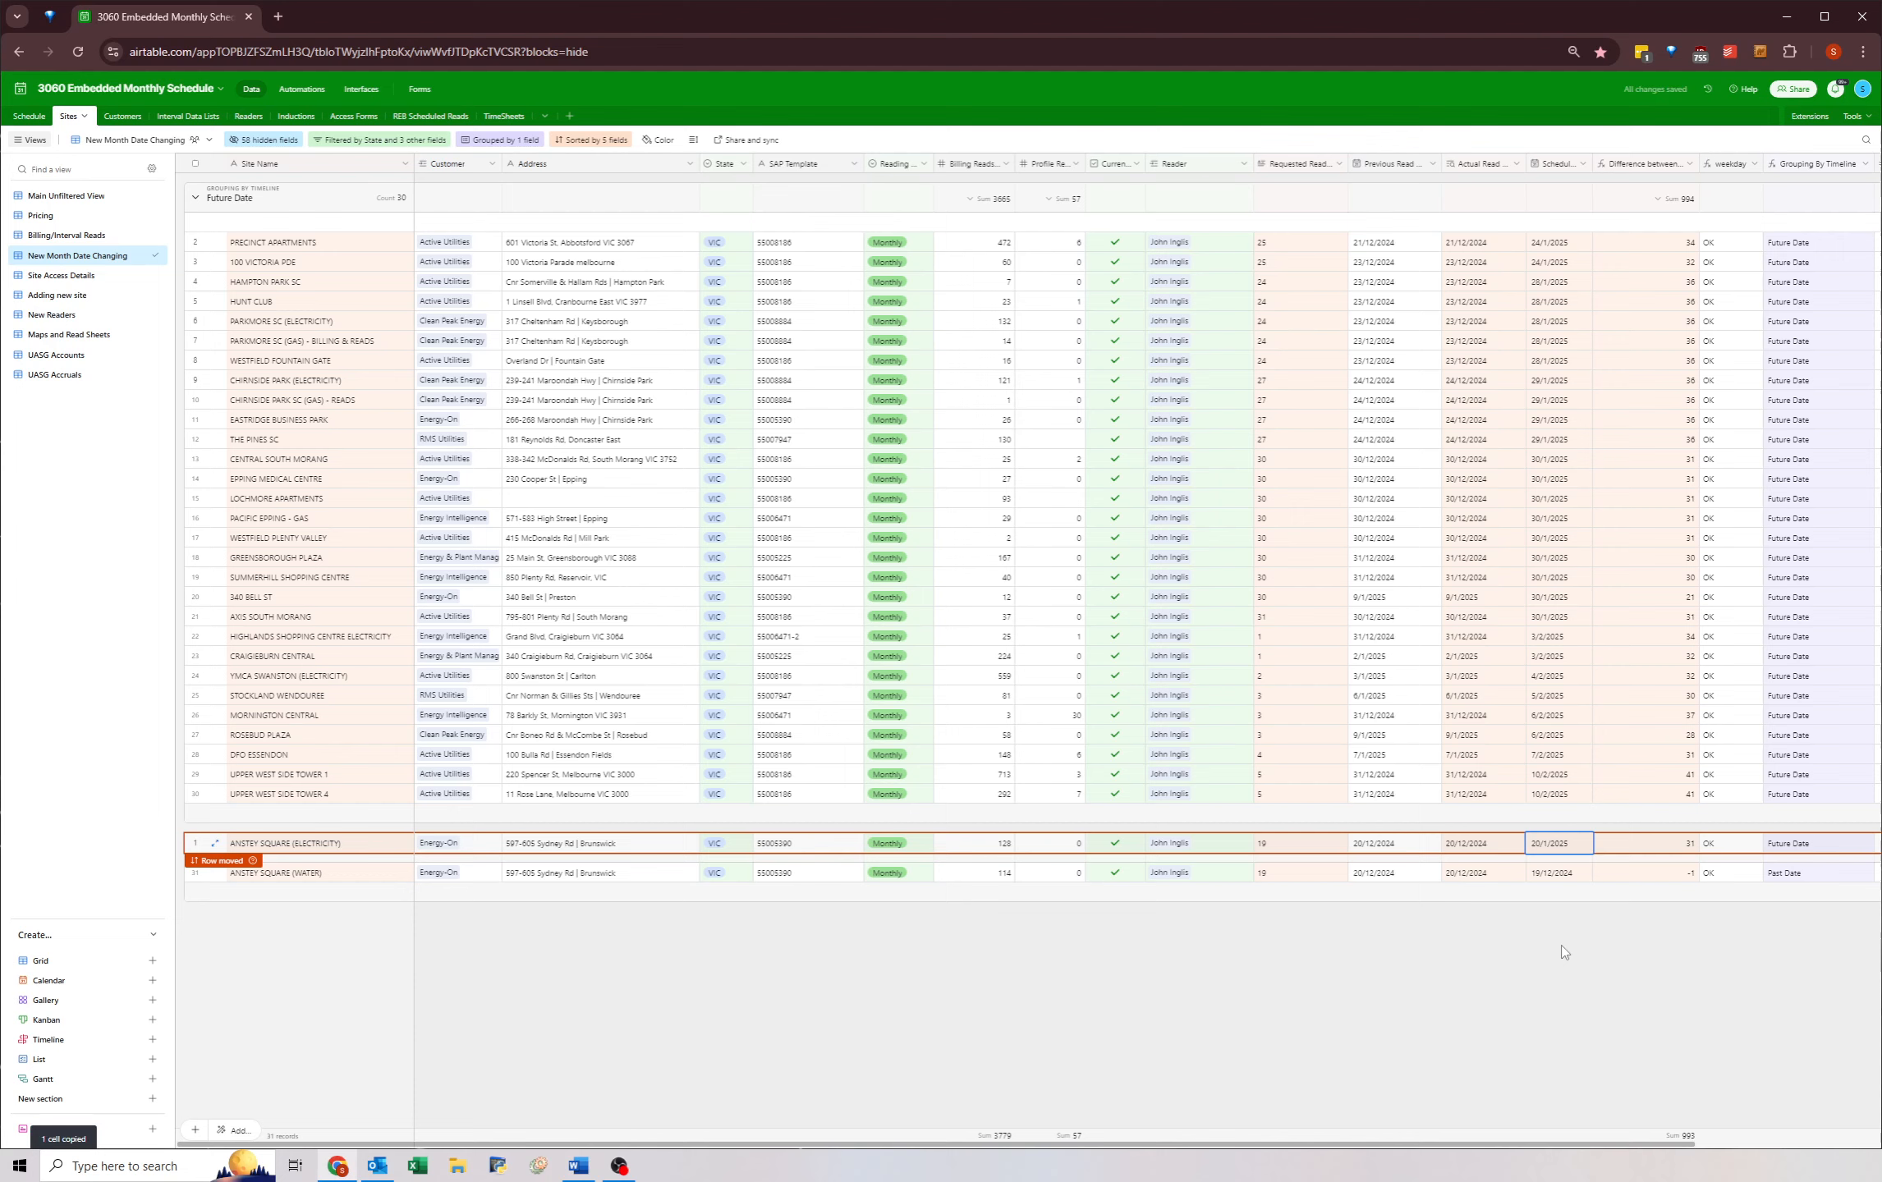
key("Down")
key("ctrl+v")
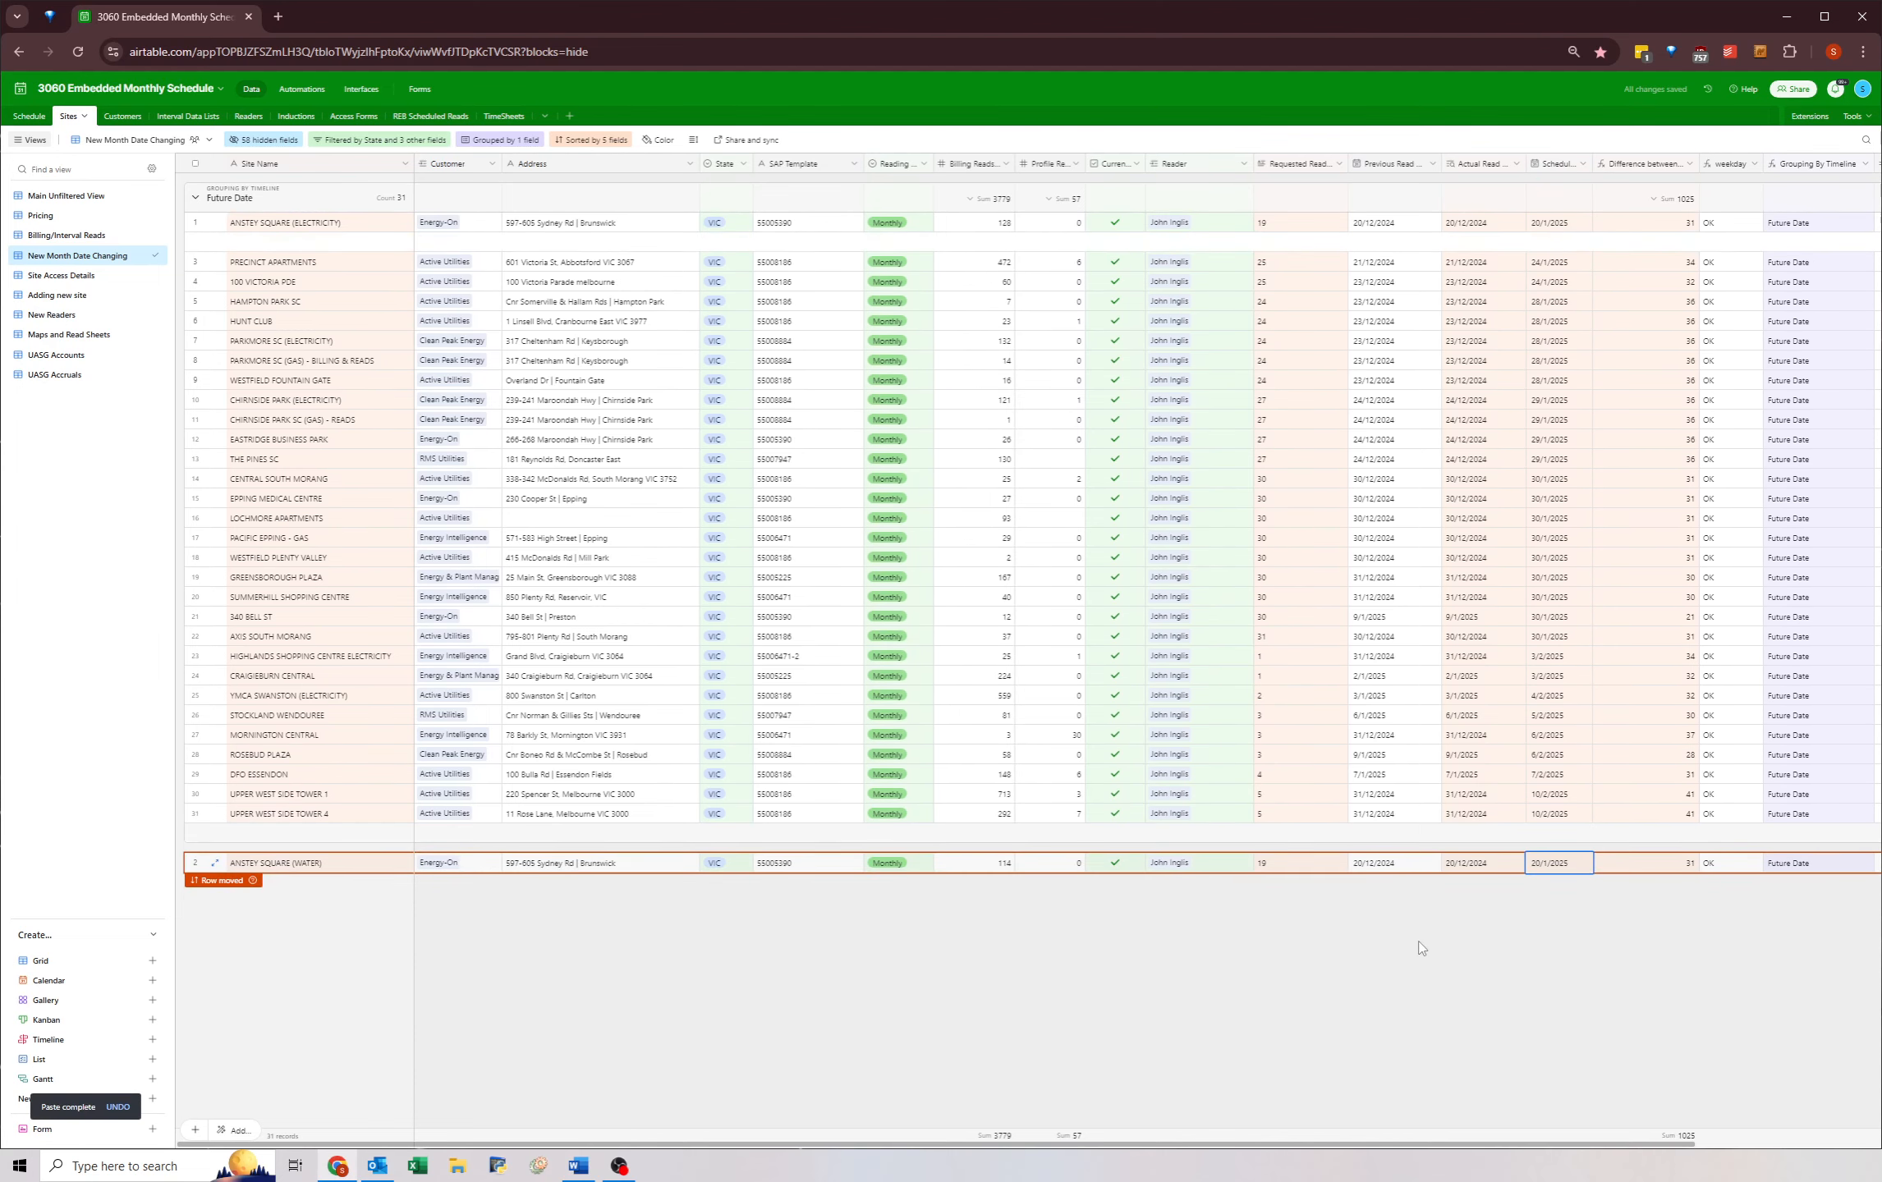
left_click(1515, 937)
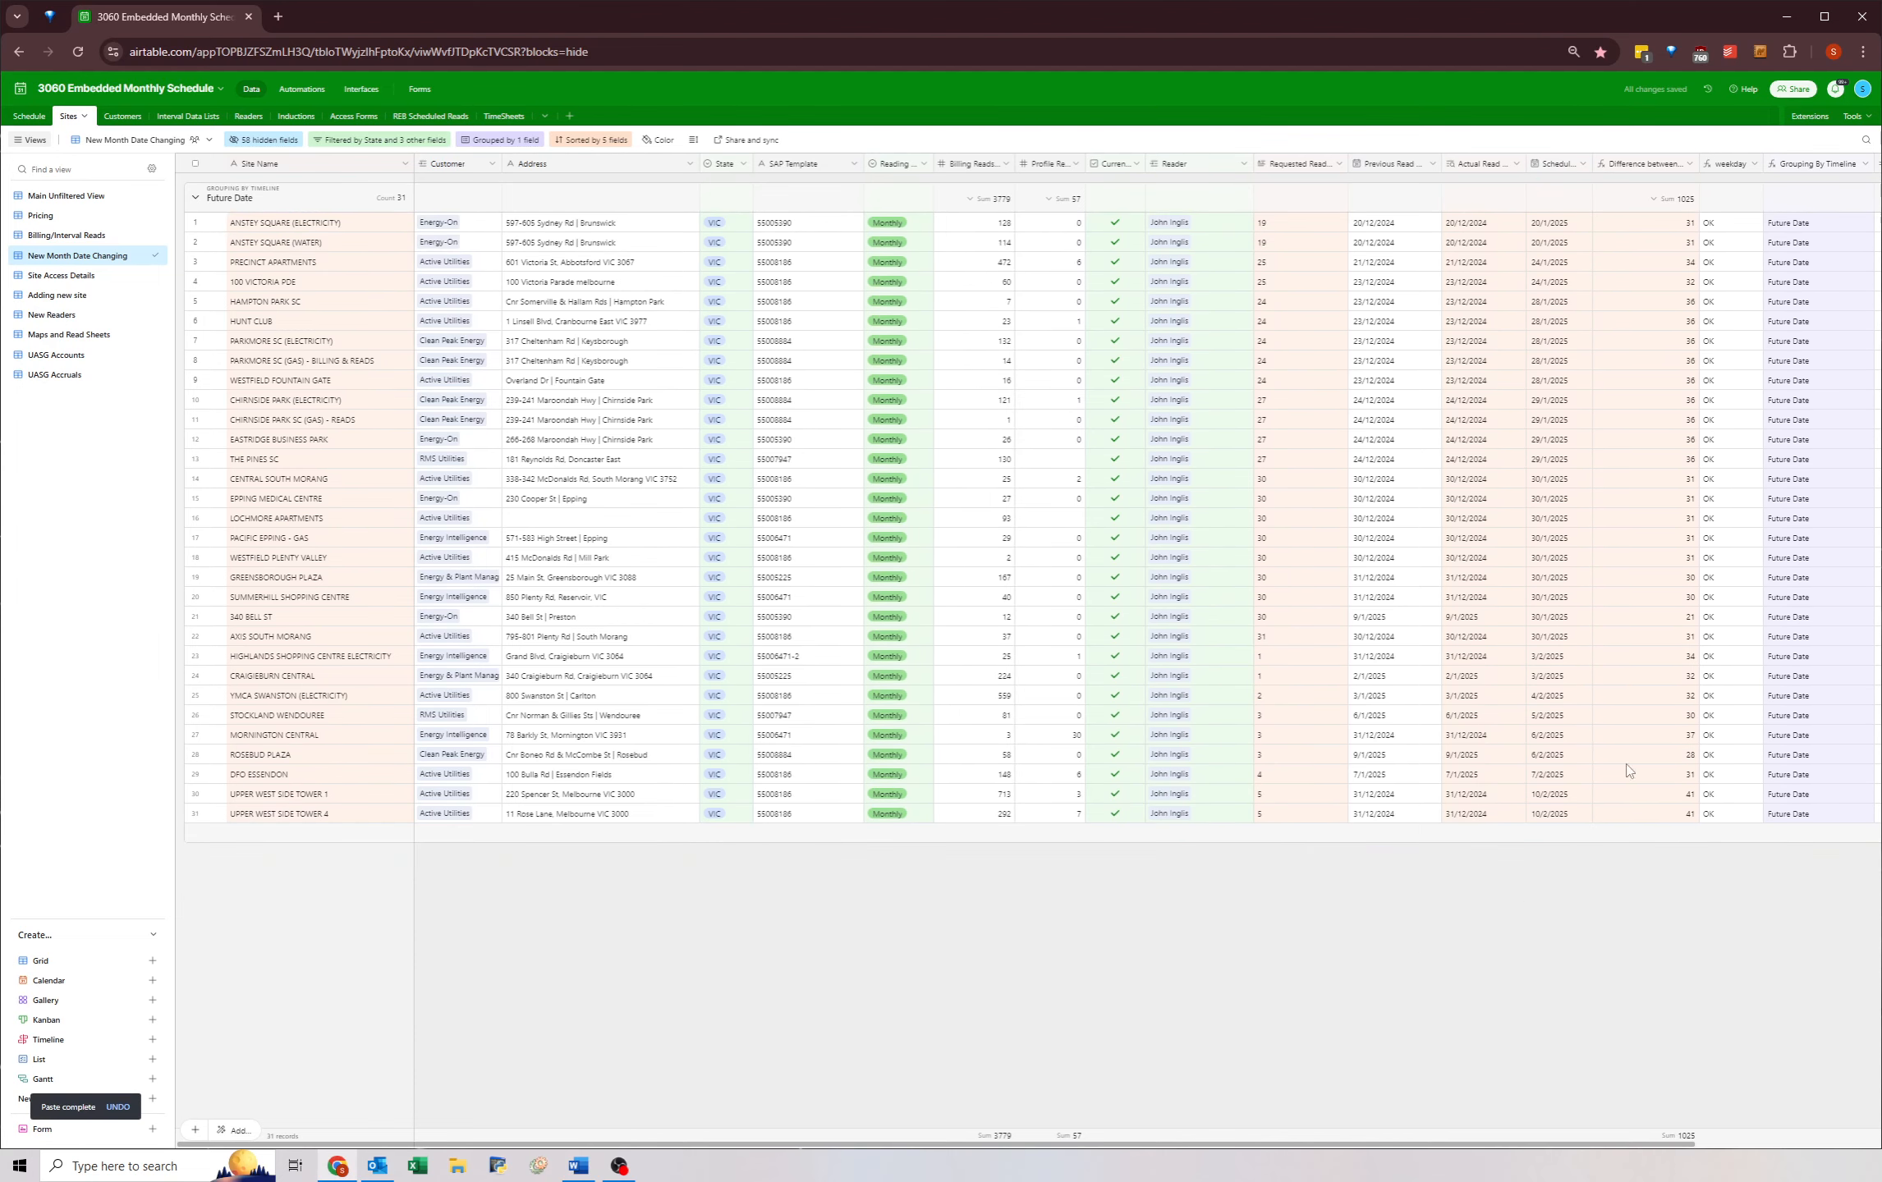
left_click(1547, 263)
left_click(1548, 263)
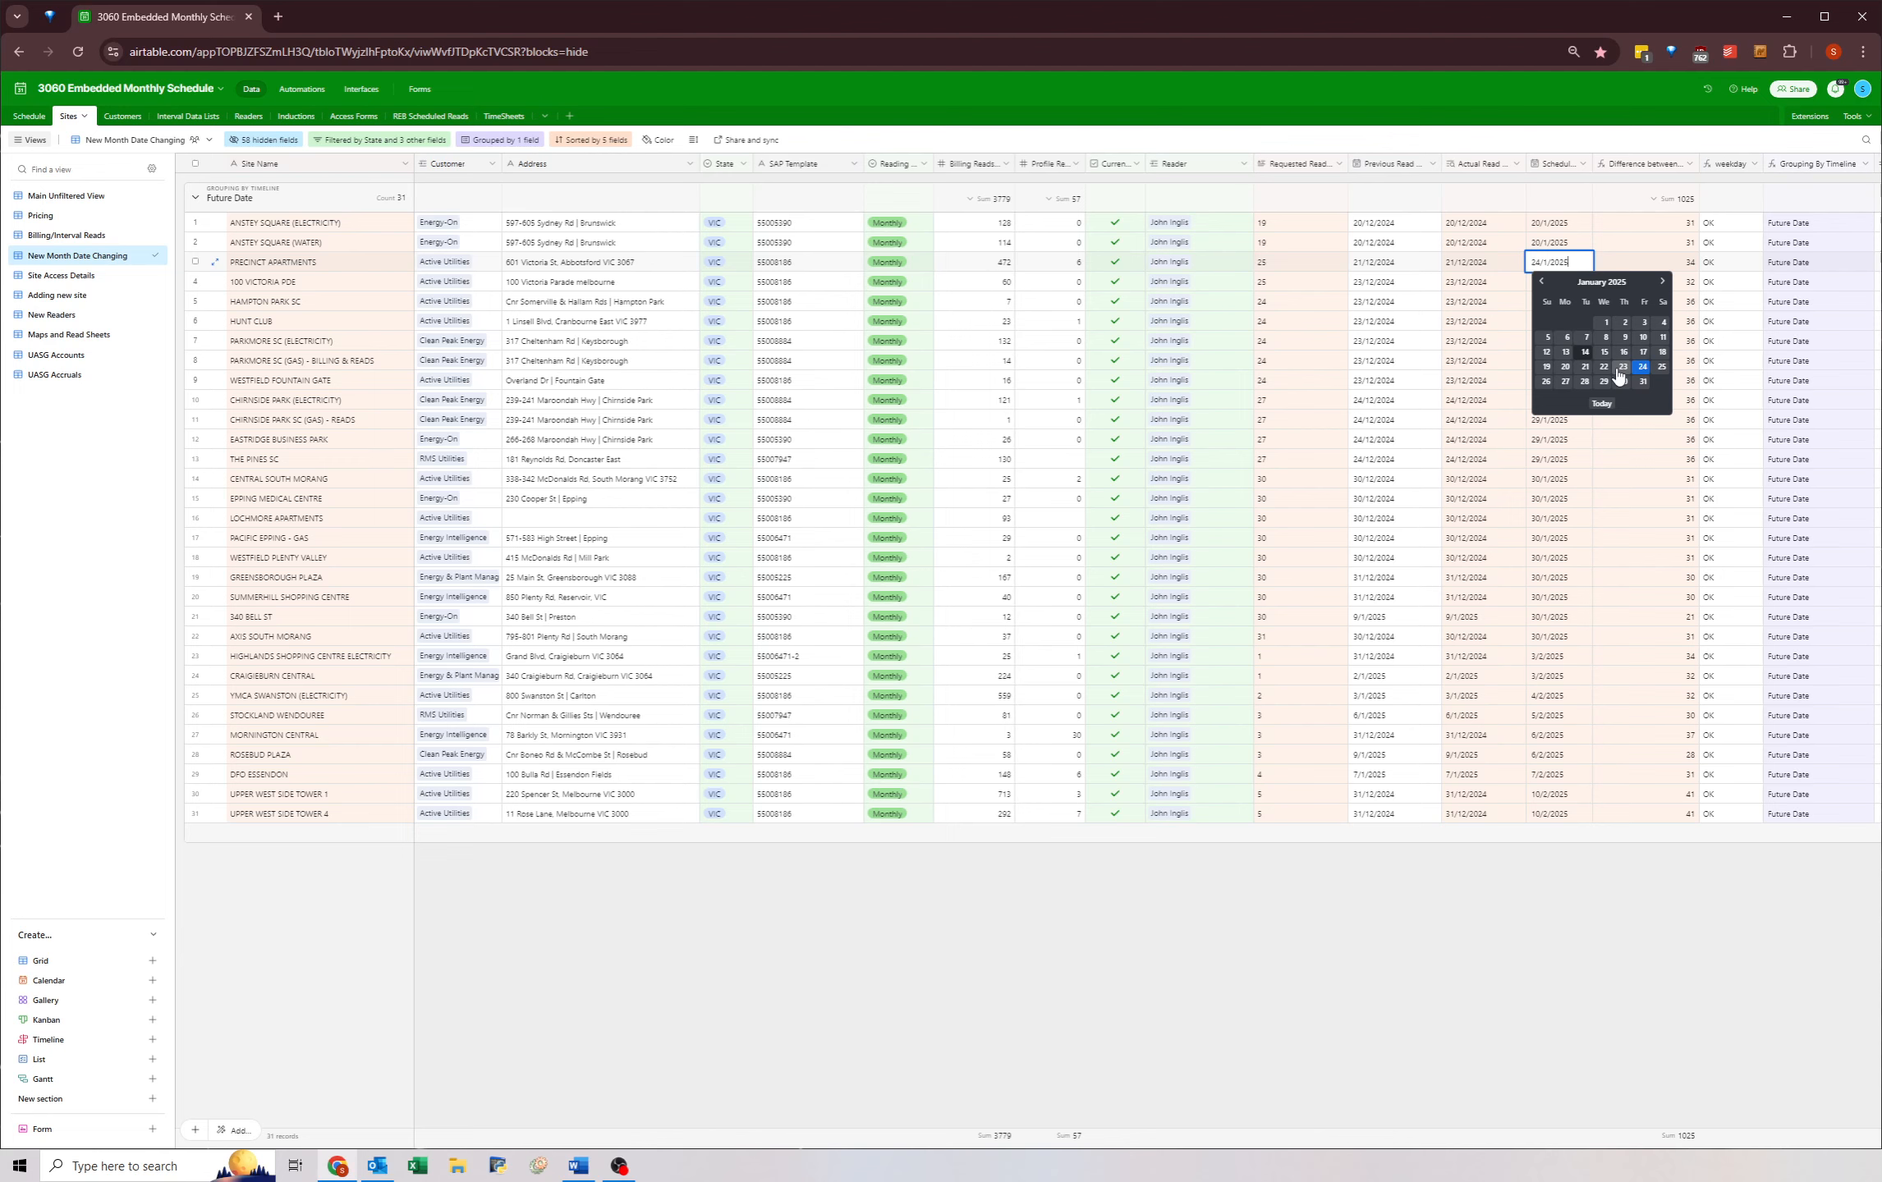
left_click(1483, 360)
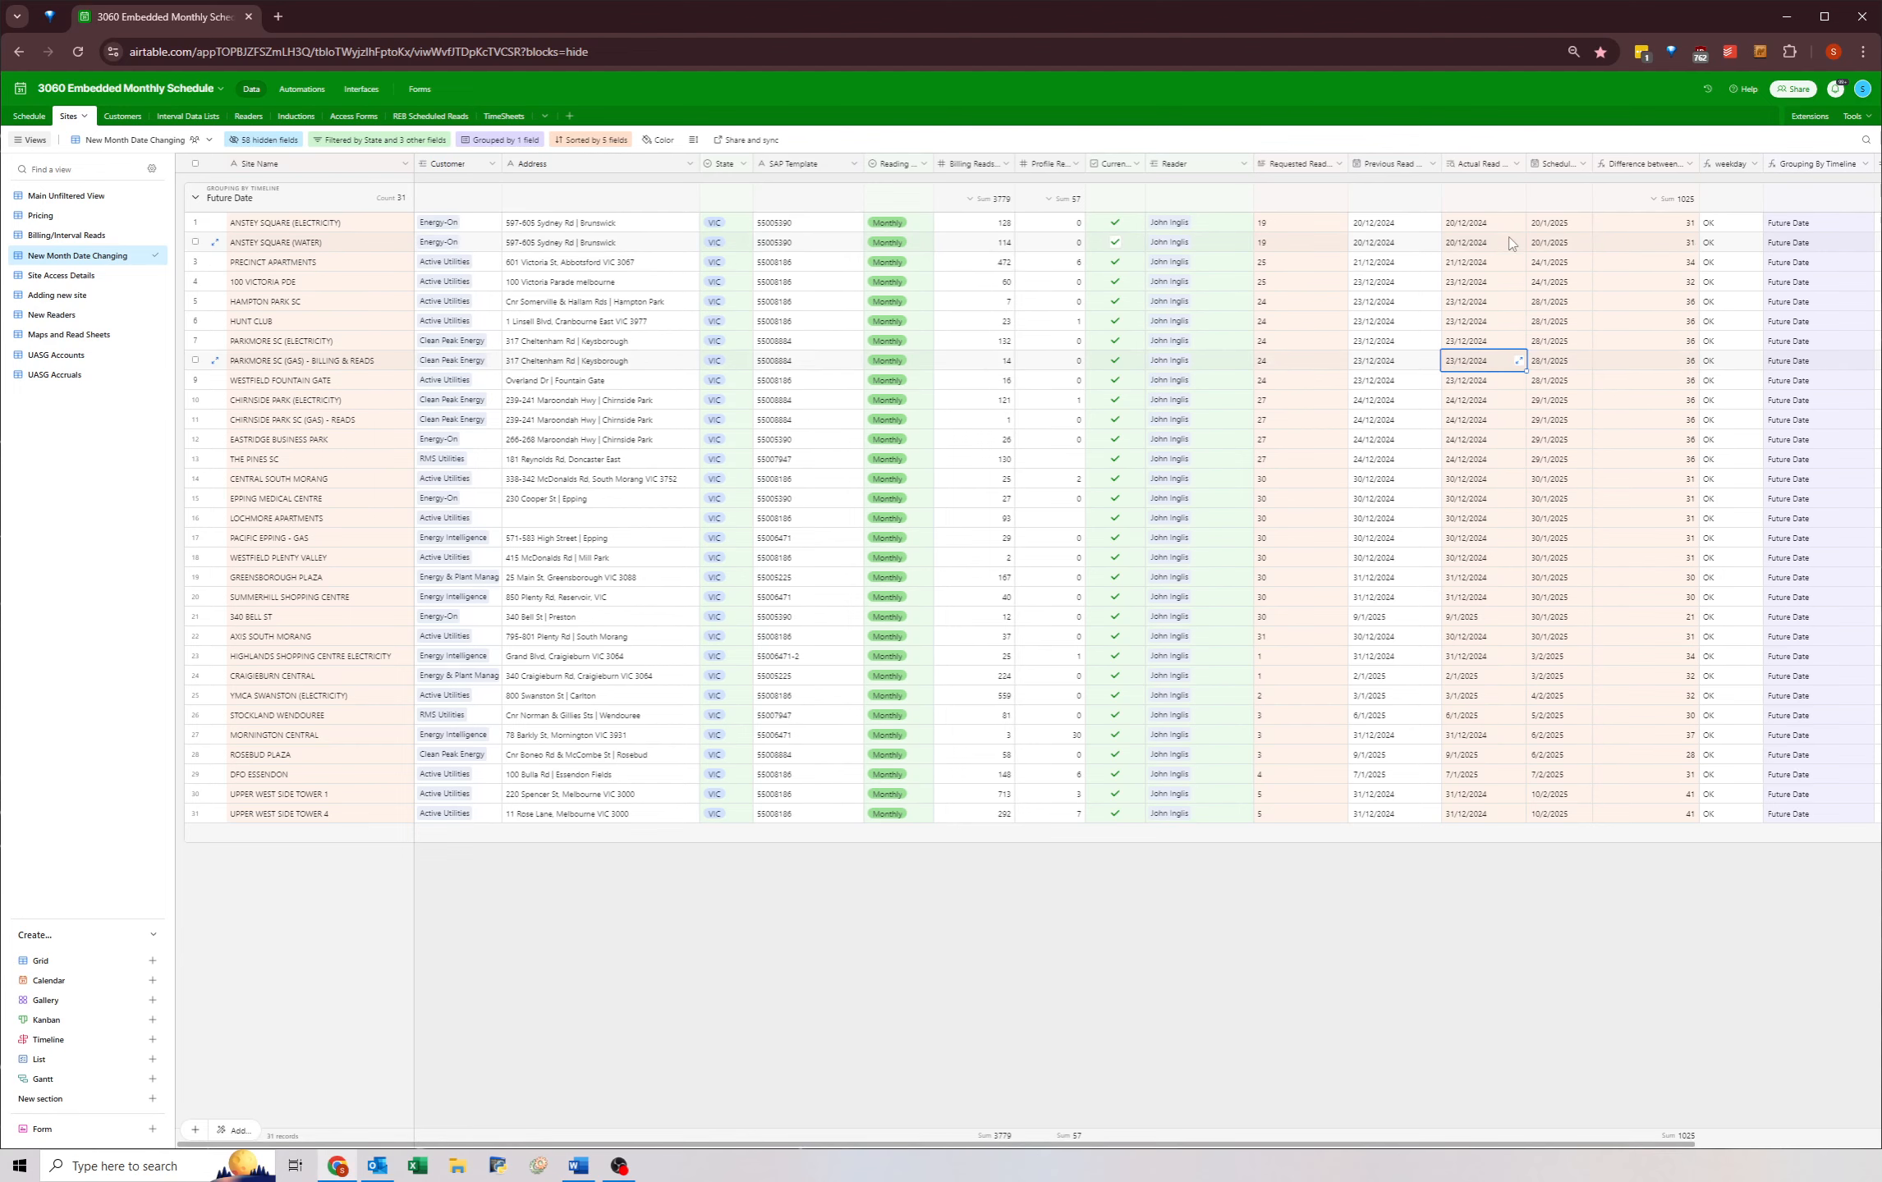
- Review the scheduled dates of the Anstey Square sites, Precinct Apartments and Upper West Side Tower 4
left_click(1483, 222)
left_click_drag(1558, 223, 1559, 267)
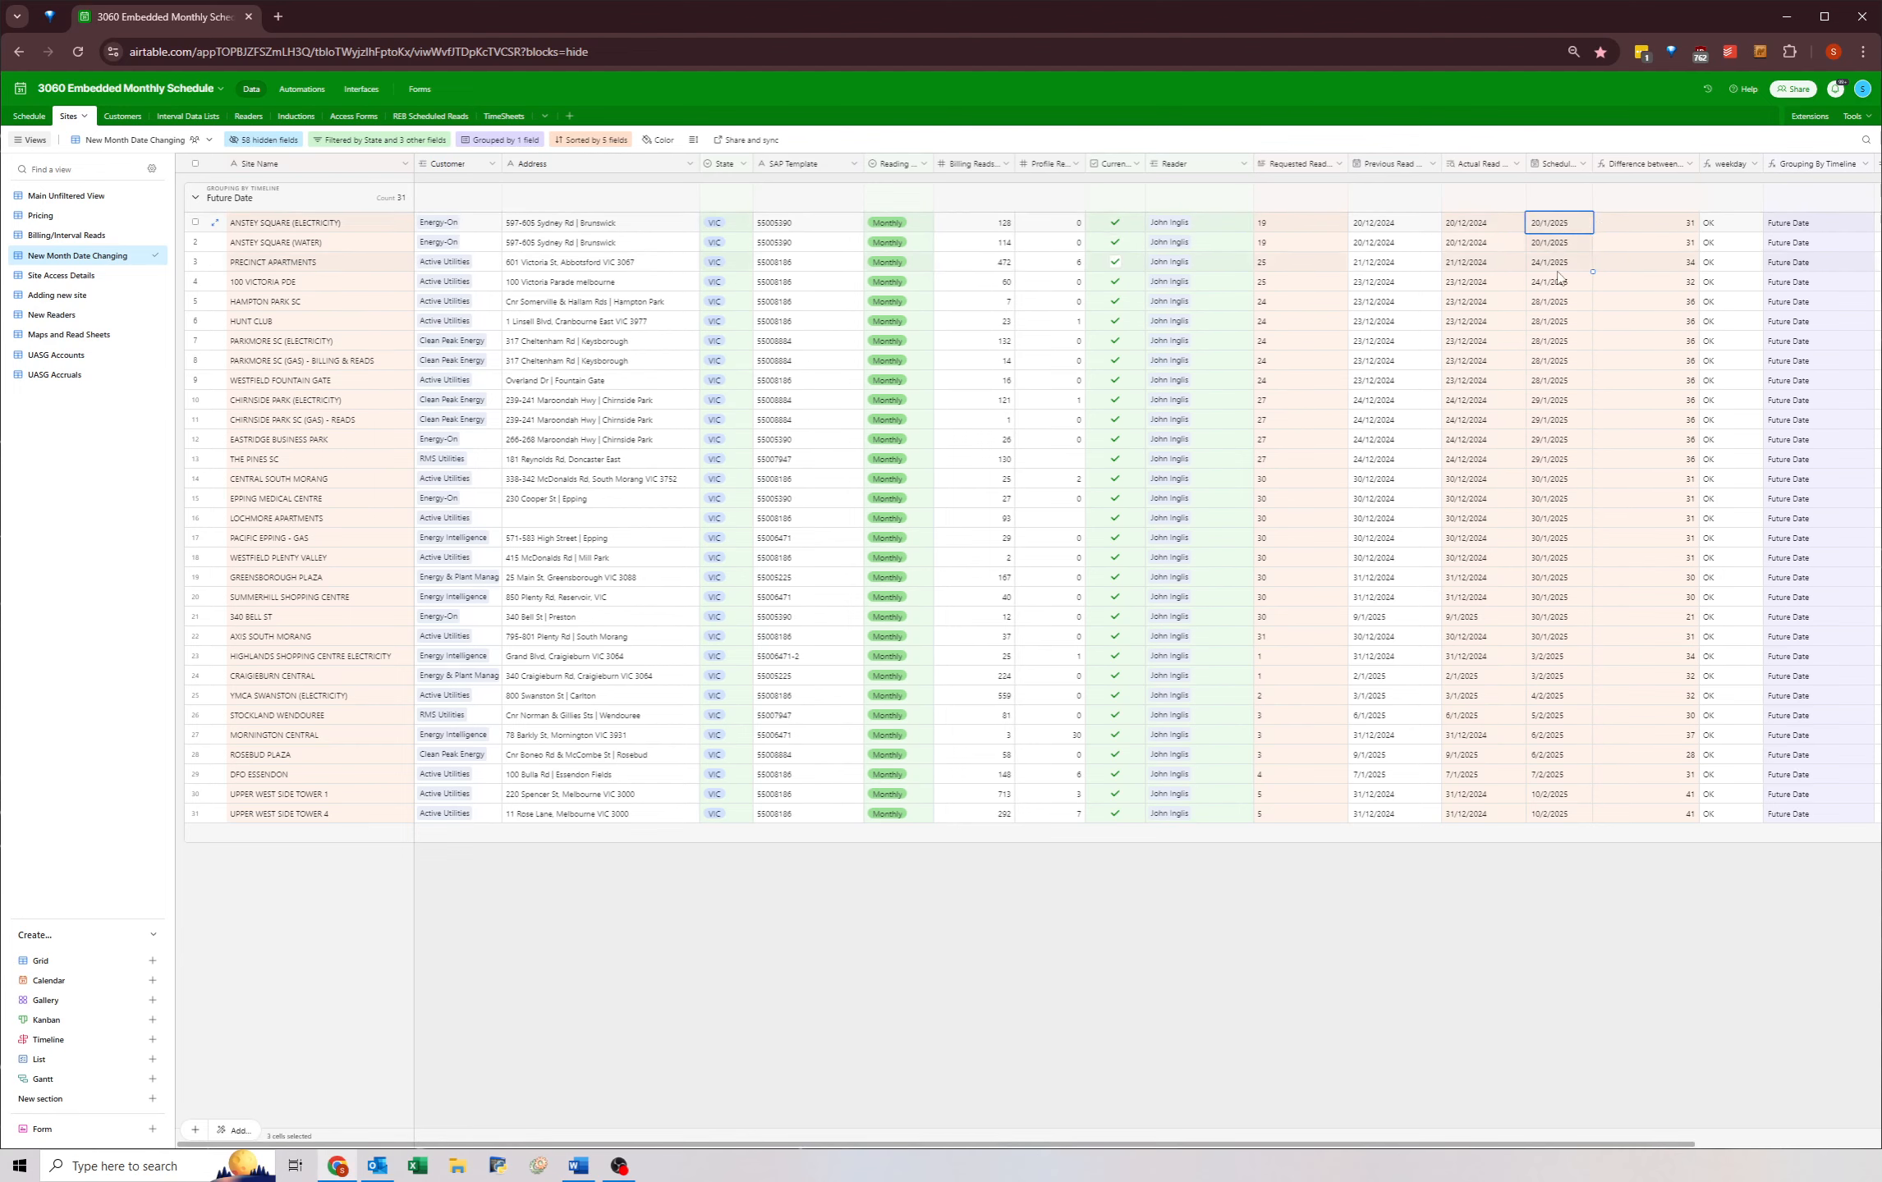
left_click(1560, 813)
- Remove the Reader, Site Name and State filter conditions so the view lists the monthly sites of every reader and state
left_click(380, 139)
left_click(588, 284)
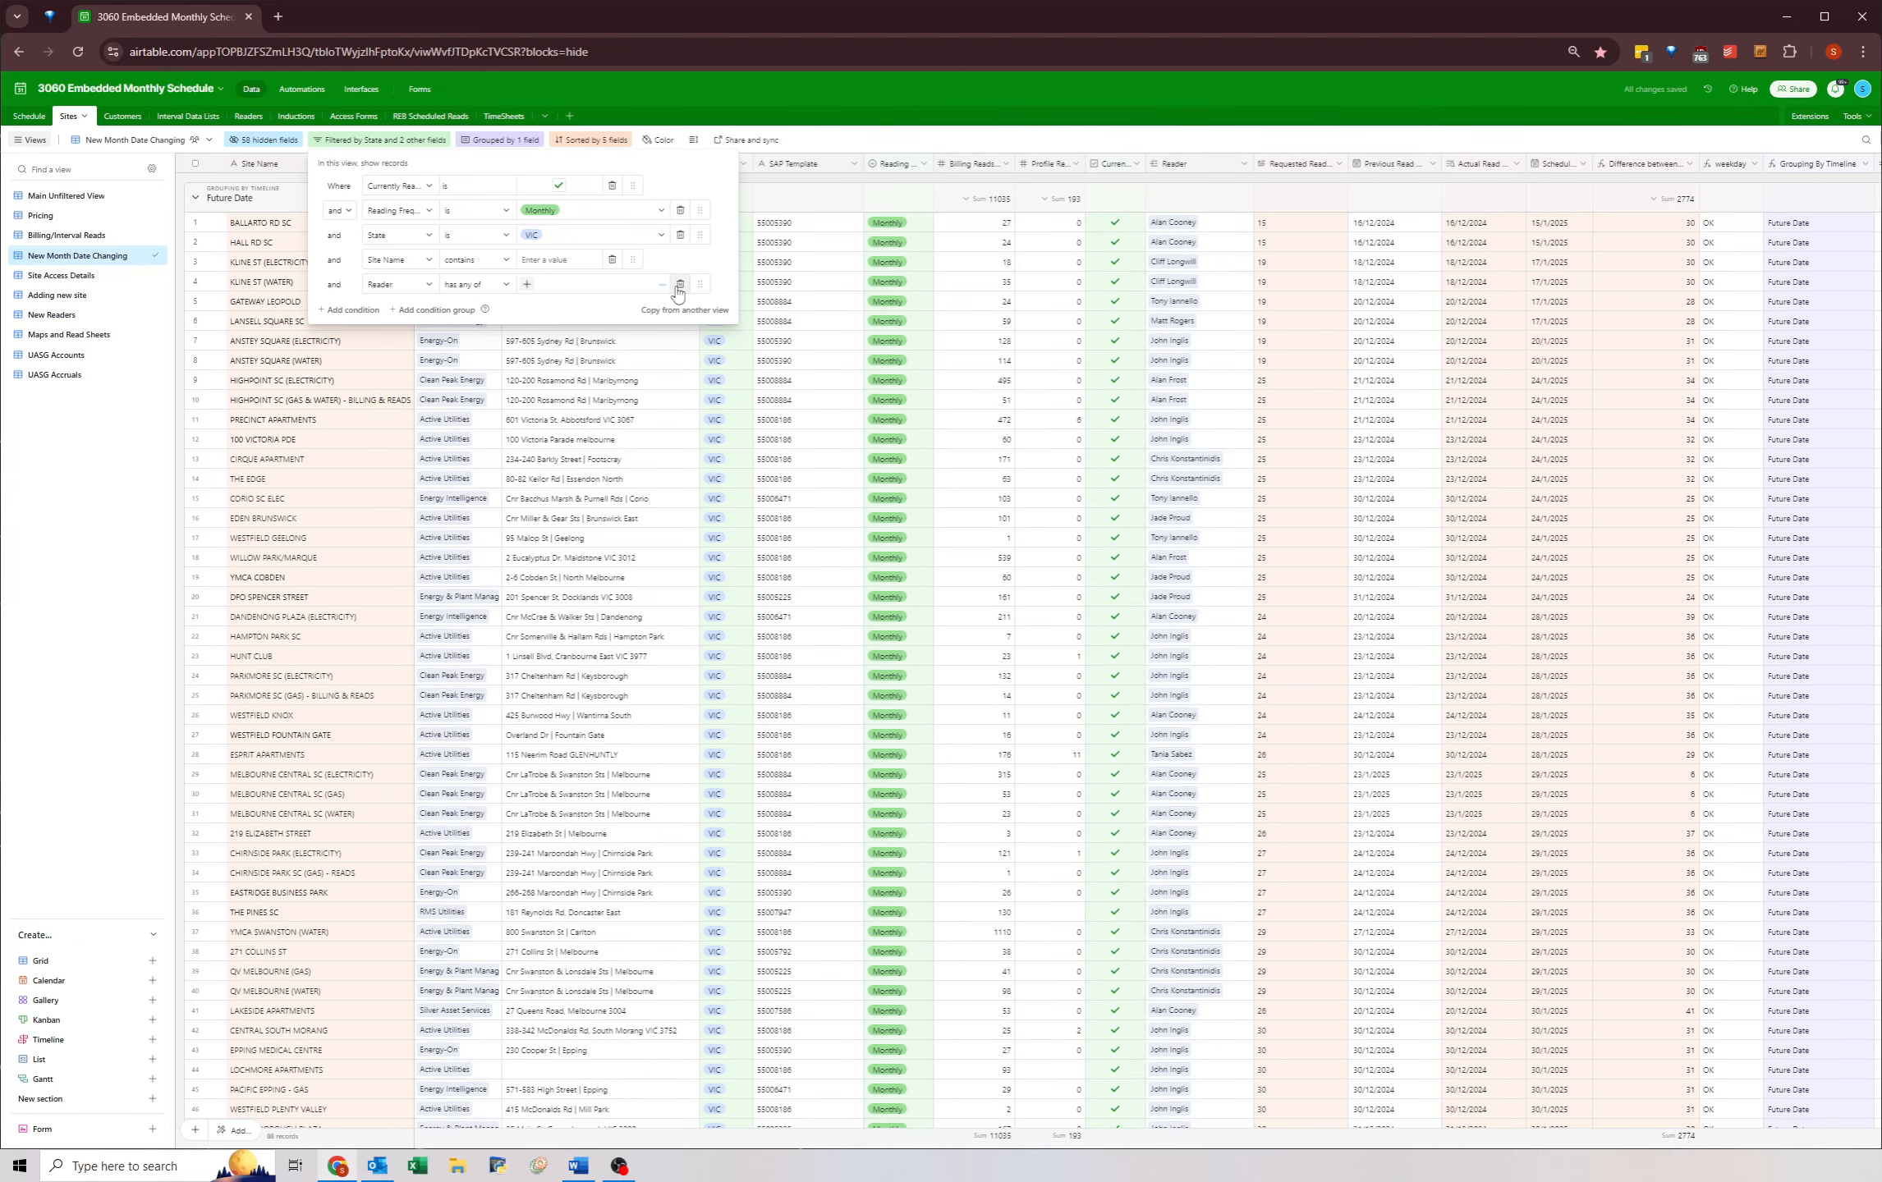
left_click(680, 284)
left_click(612, 260)
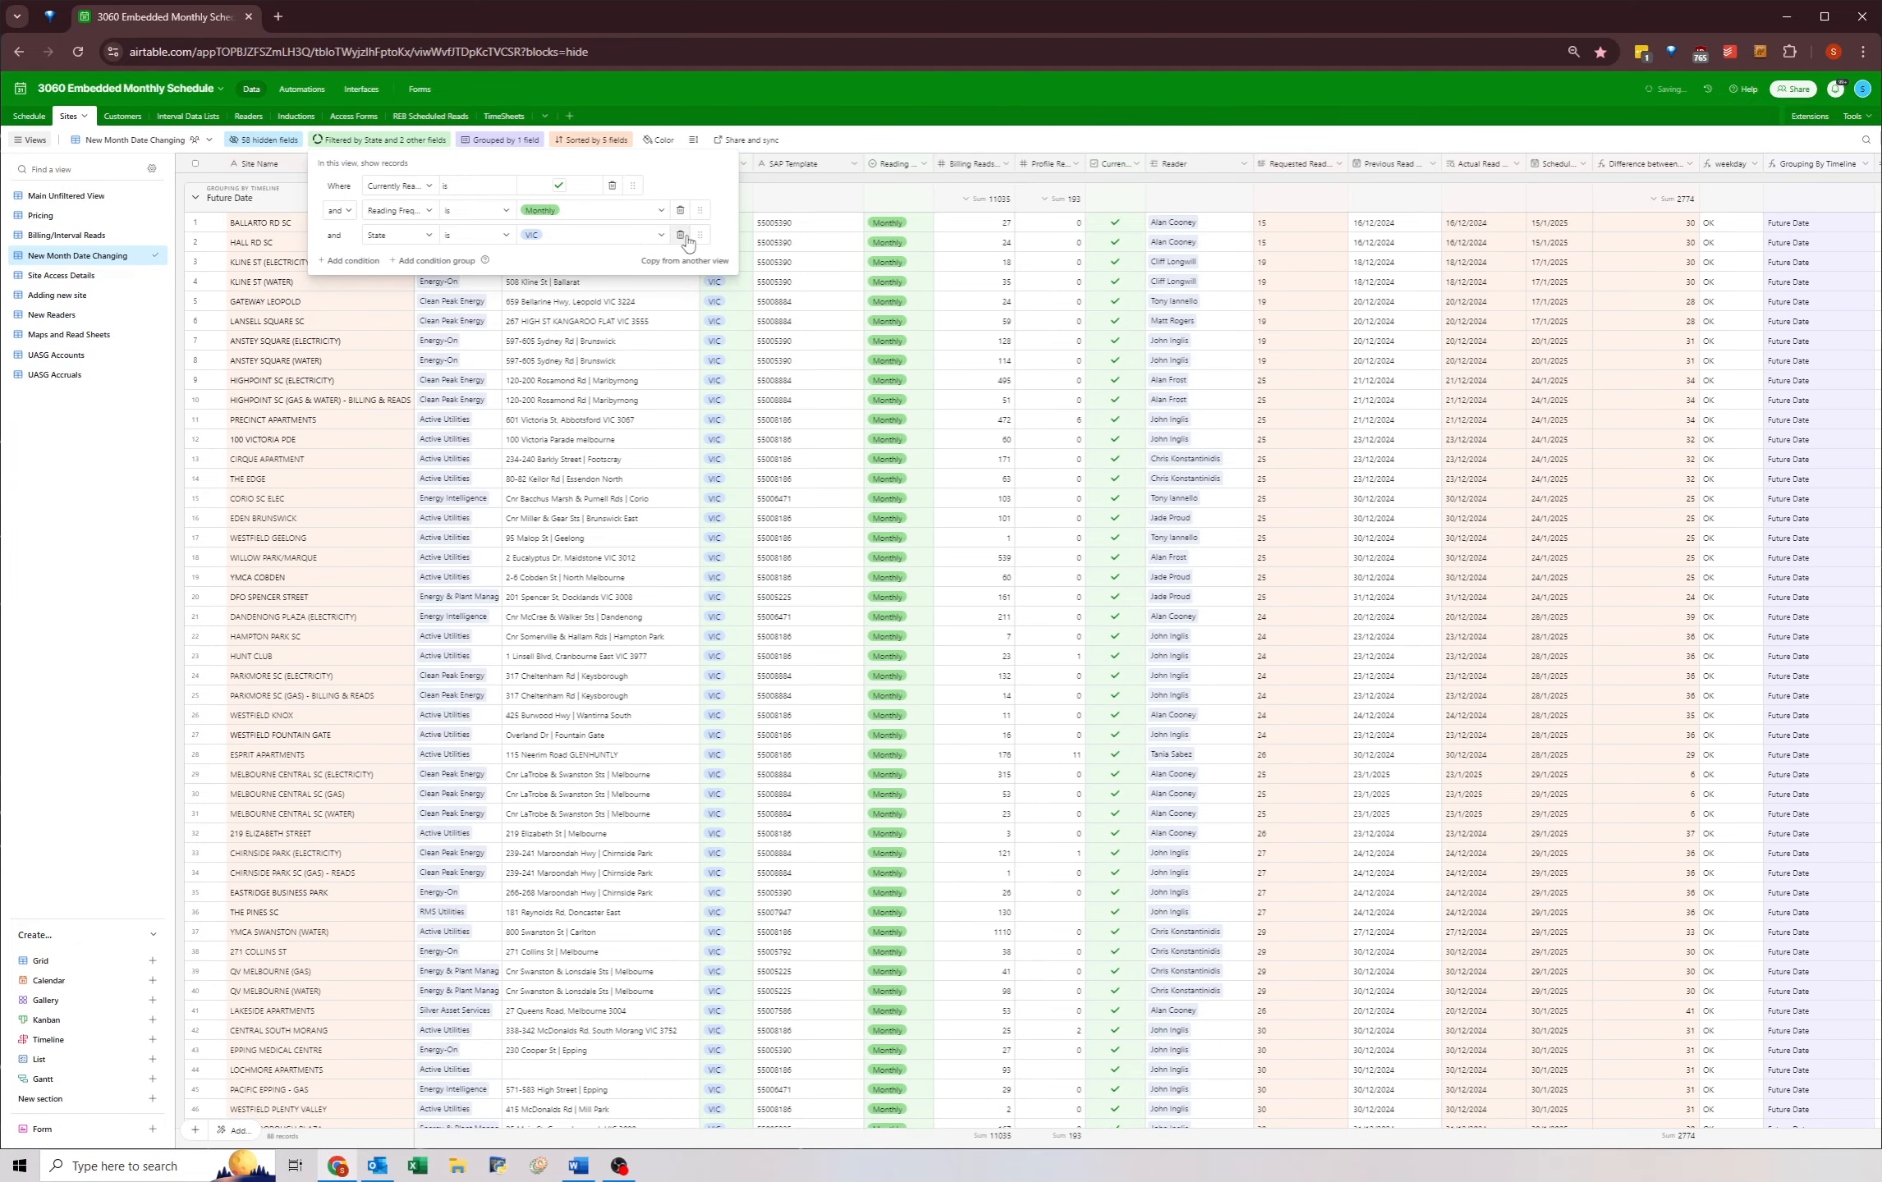
left_click(680, 235)
left_click(547, 479)
- Check the scheduled dates of the unfiltered monthly site list from its last record back to its first
scroll(575, 690, "down", 10)
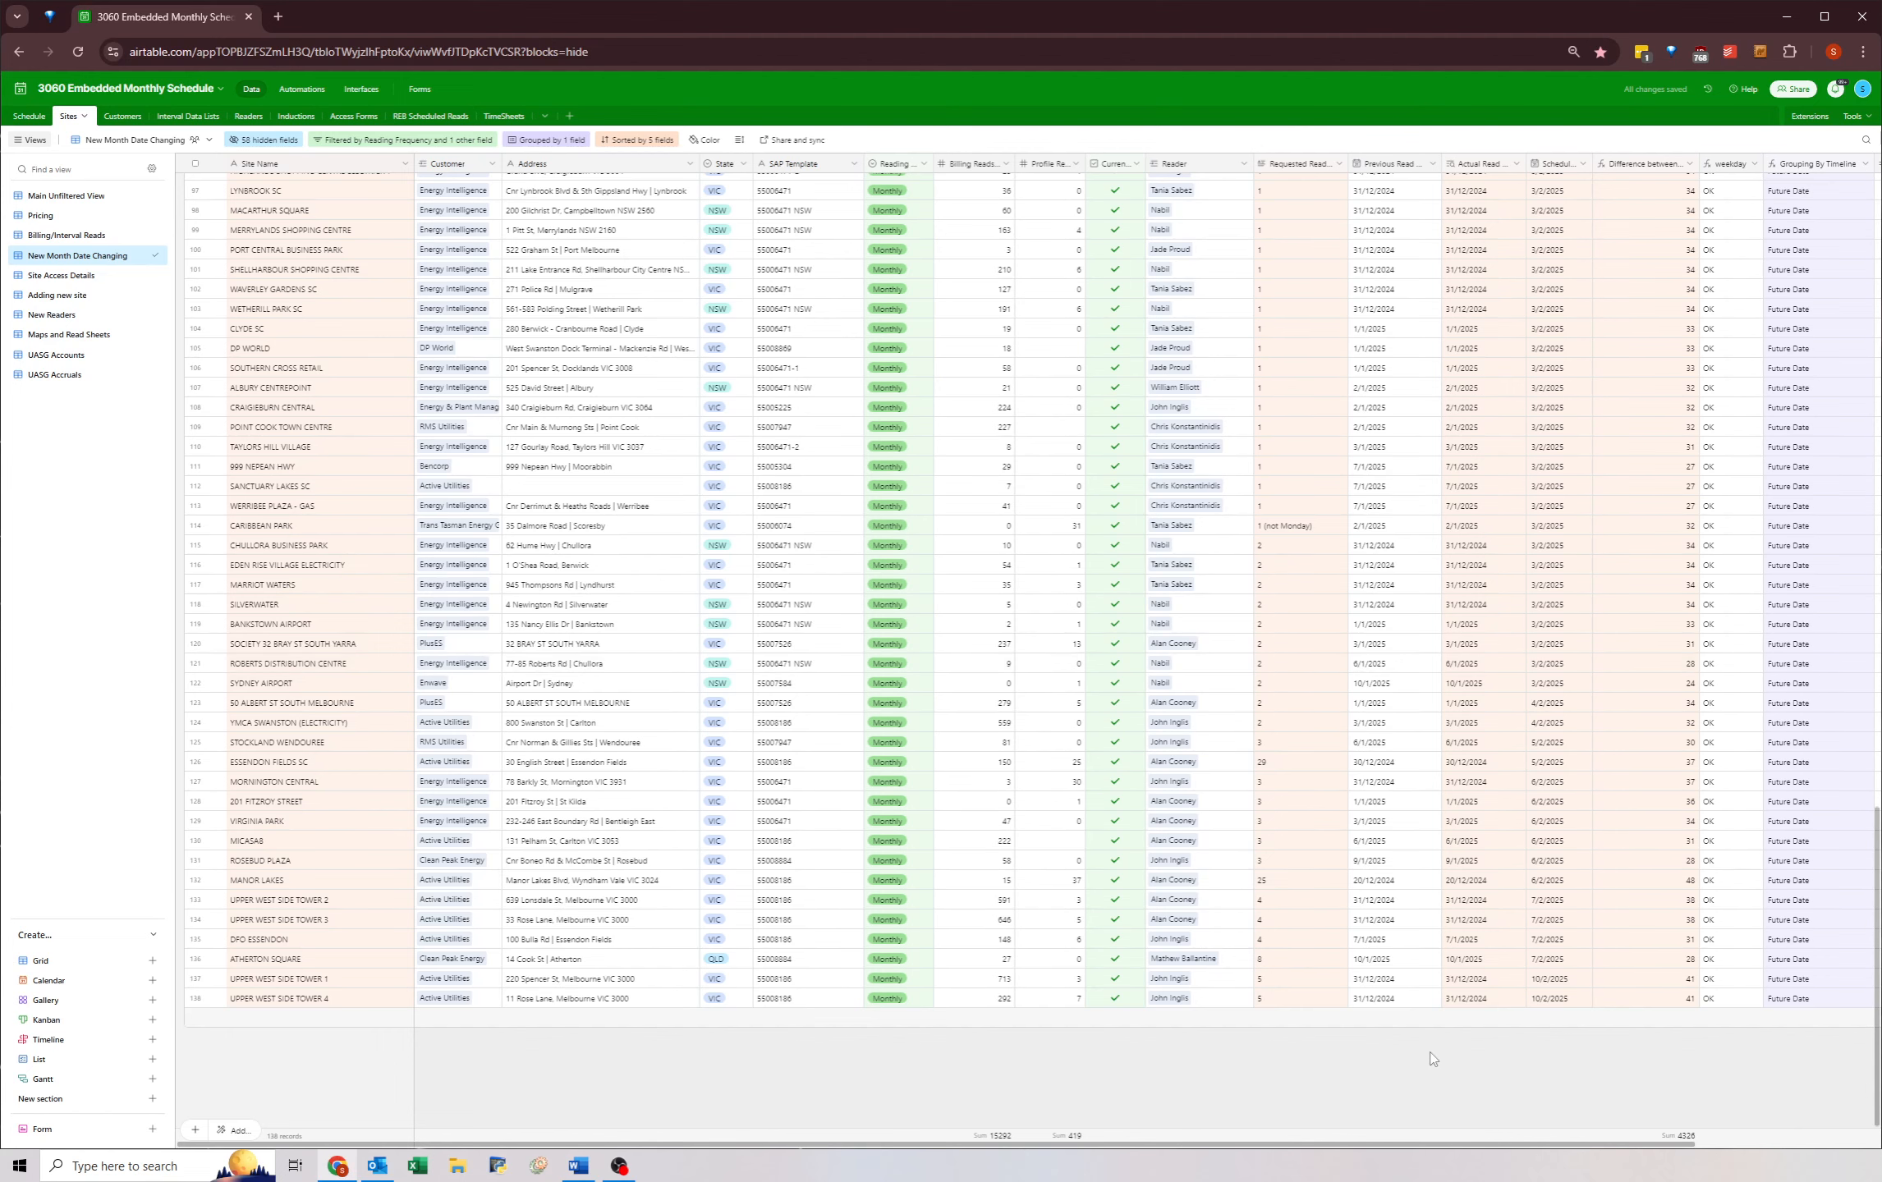
left_click(1558, 998)
key("ctrl+Up")
scroll(263, 249, "up", 1)
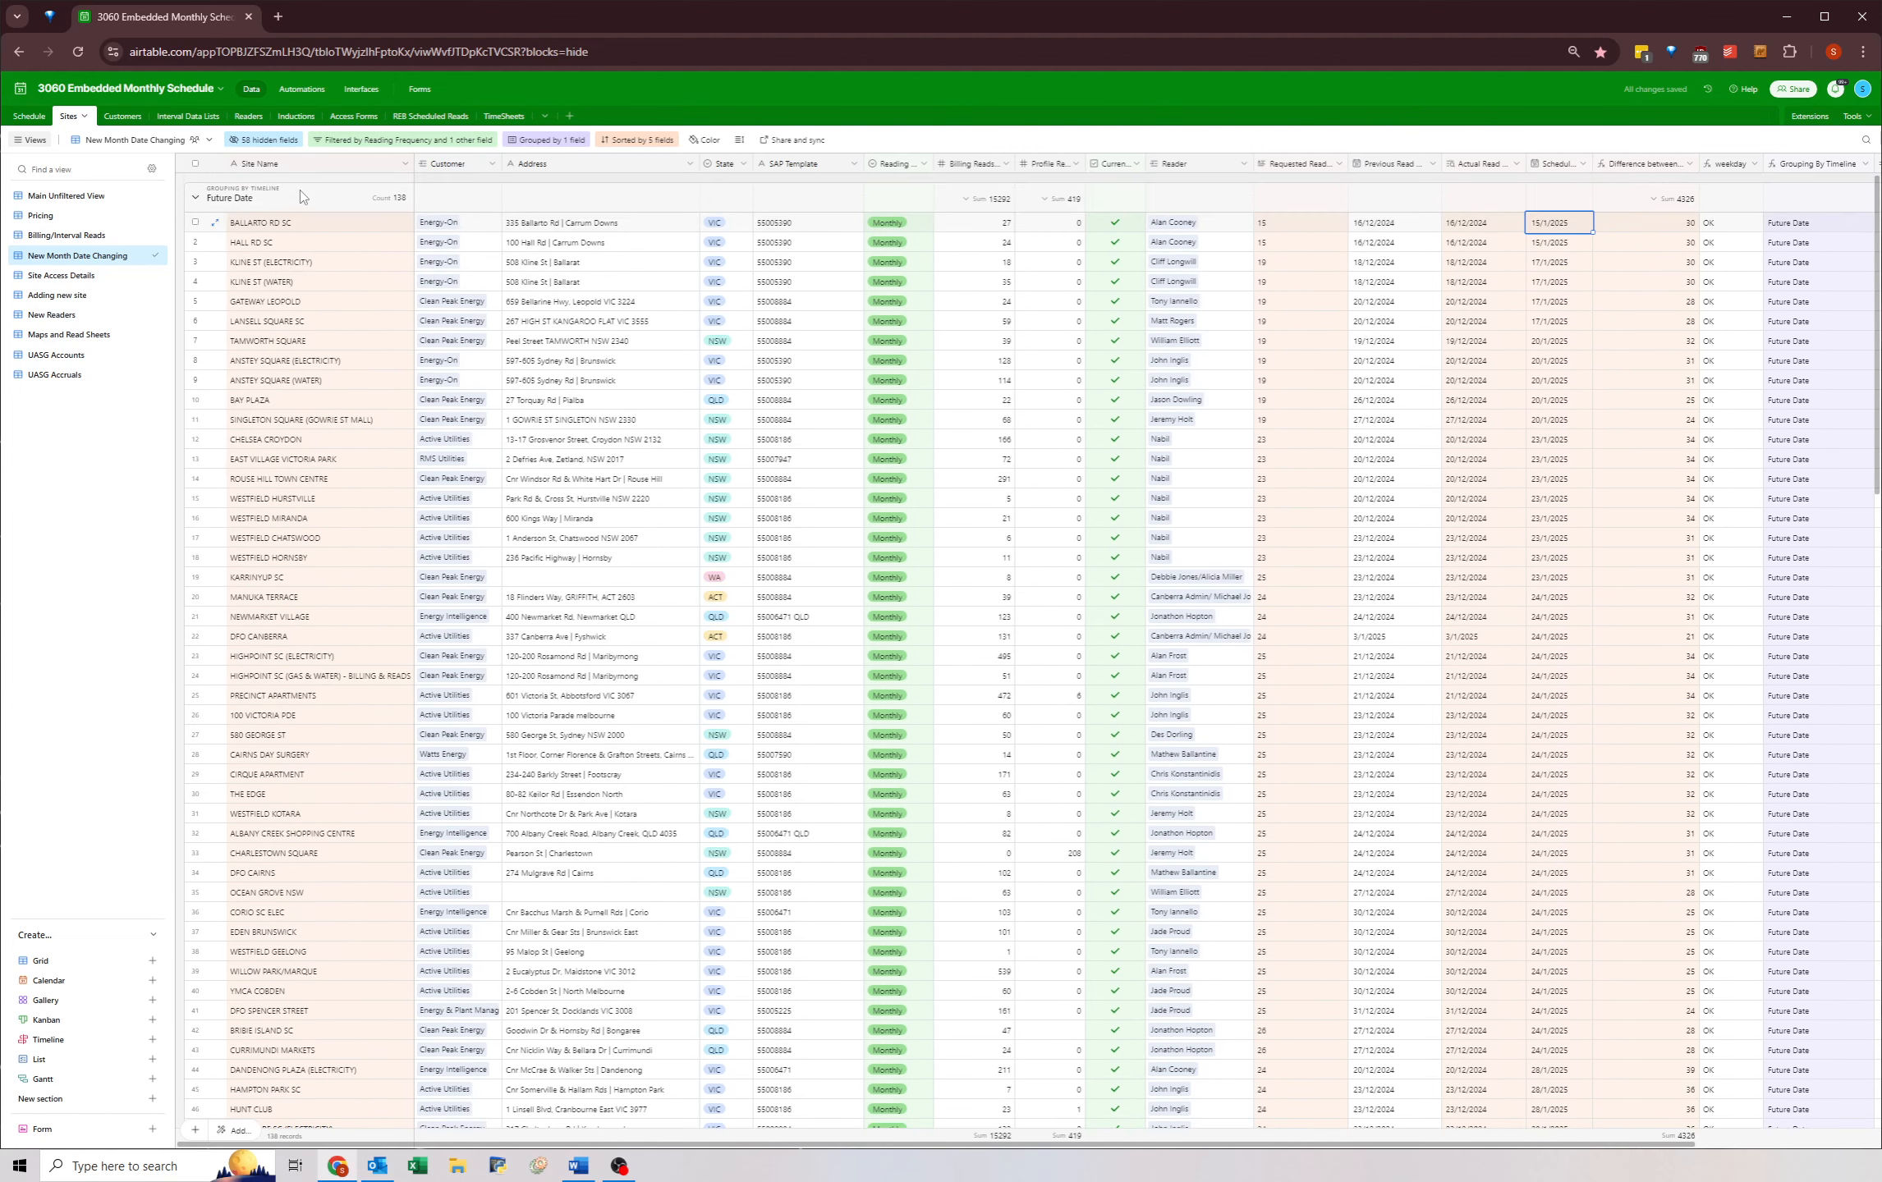
left_click(194, 197)
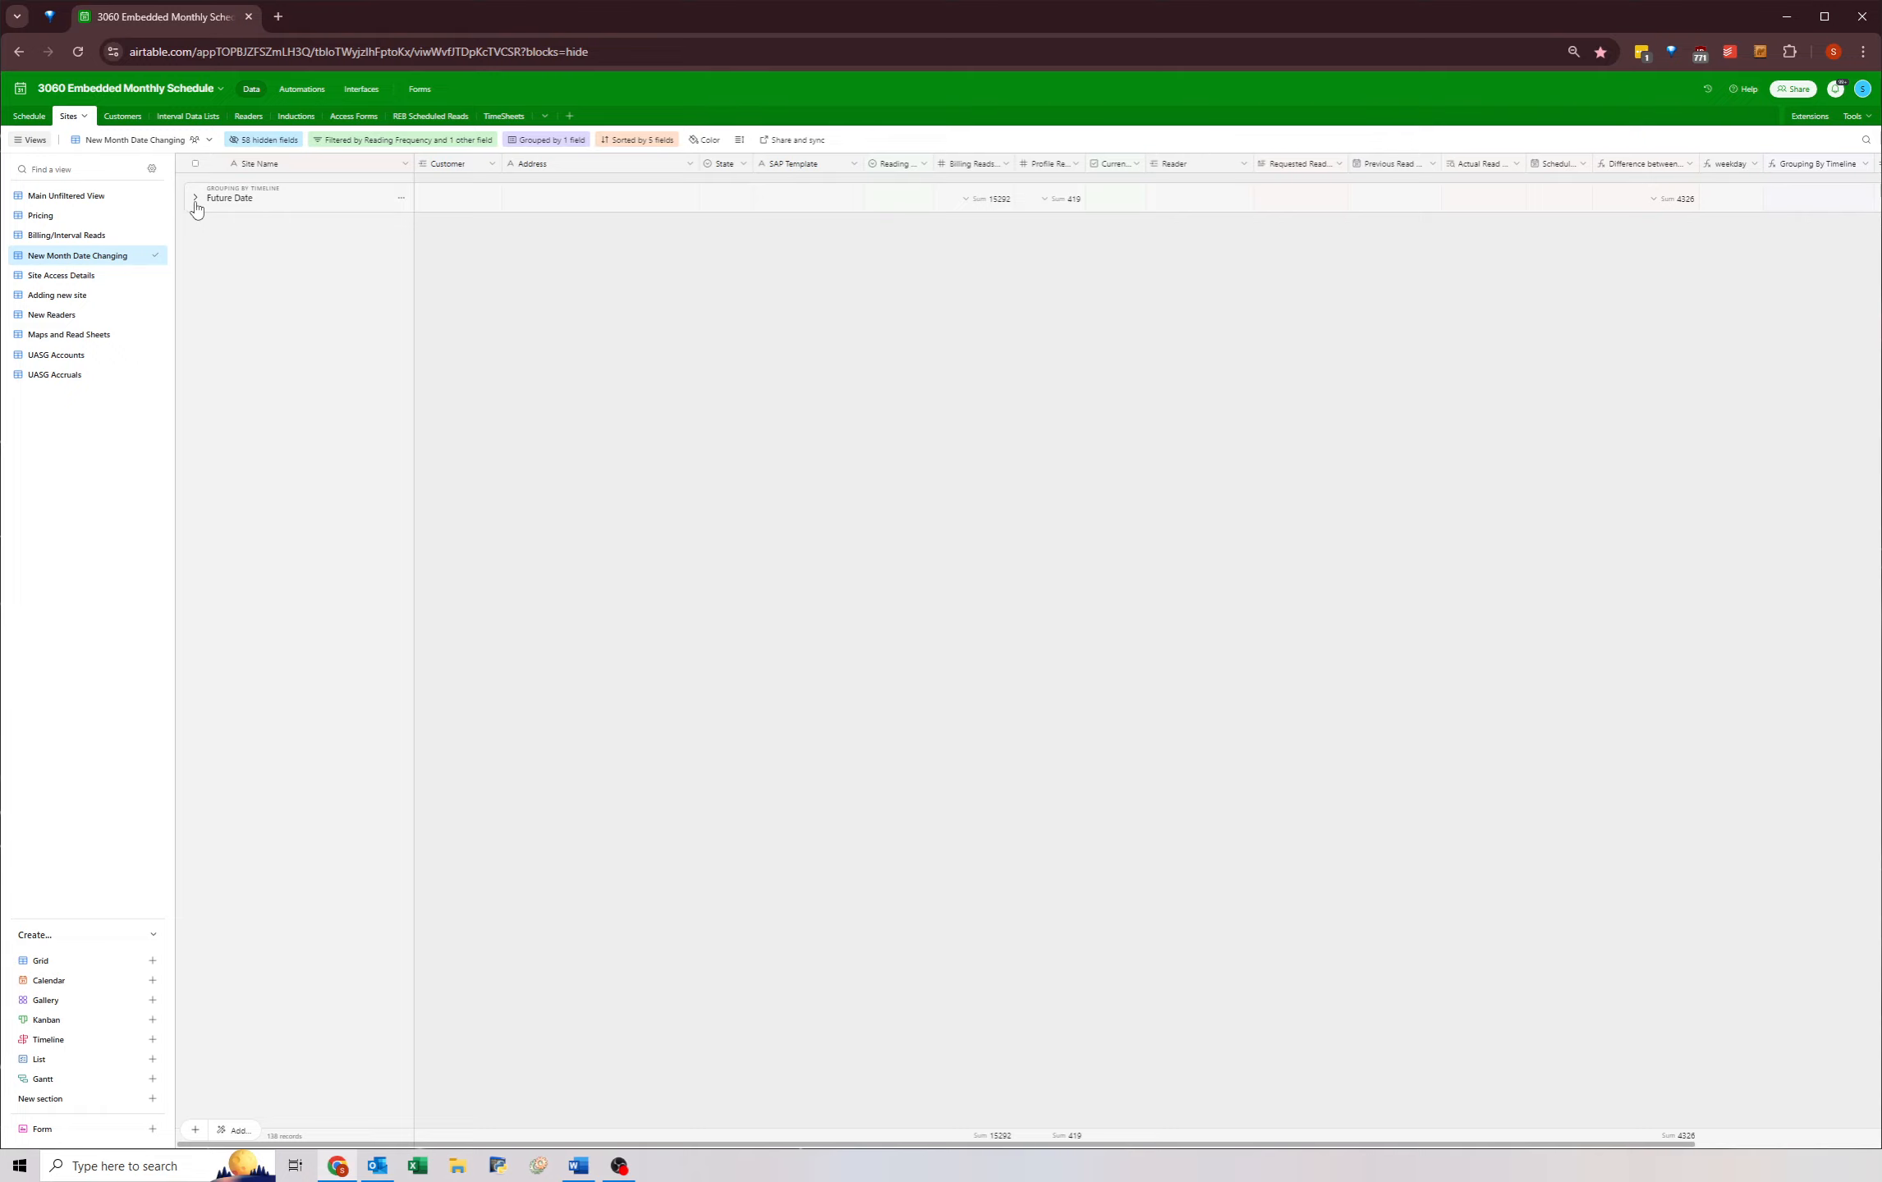
left_click(194, 197)
left_click(1558, 227)
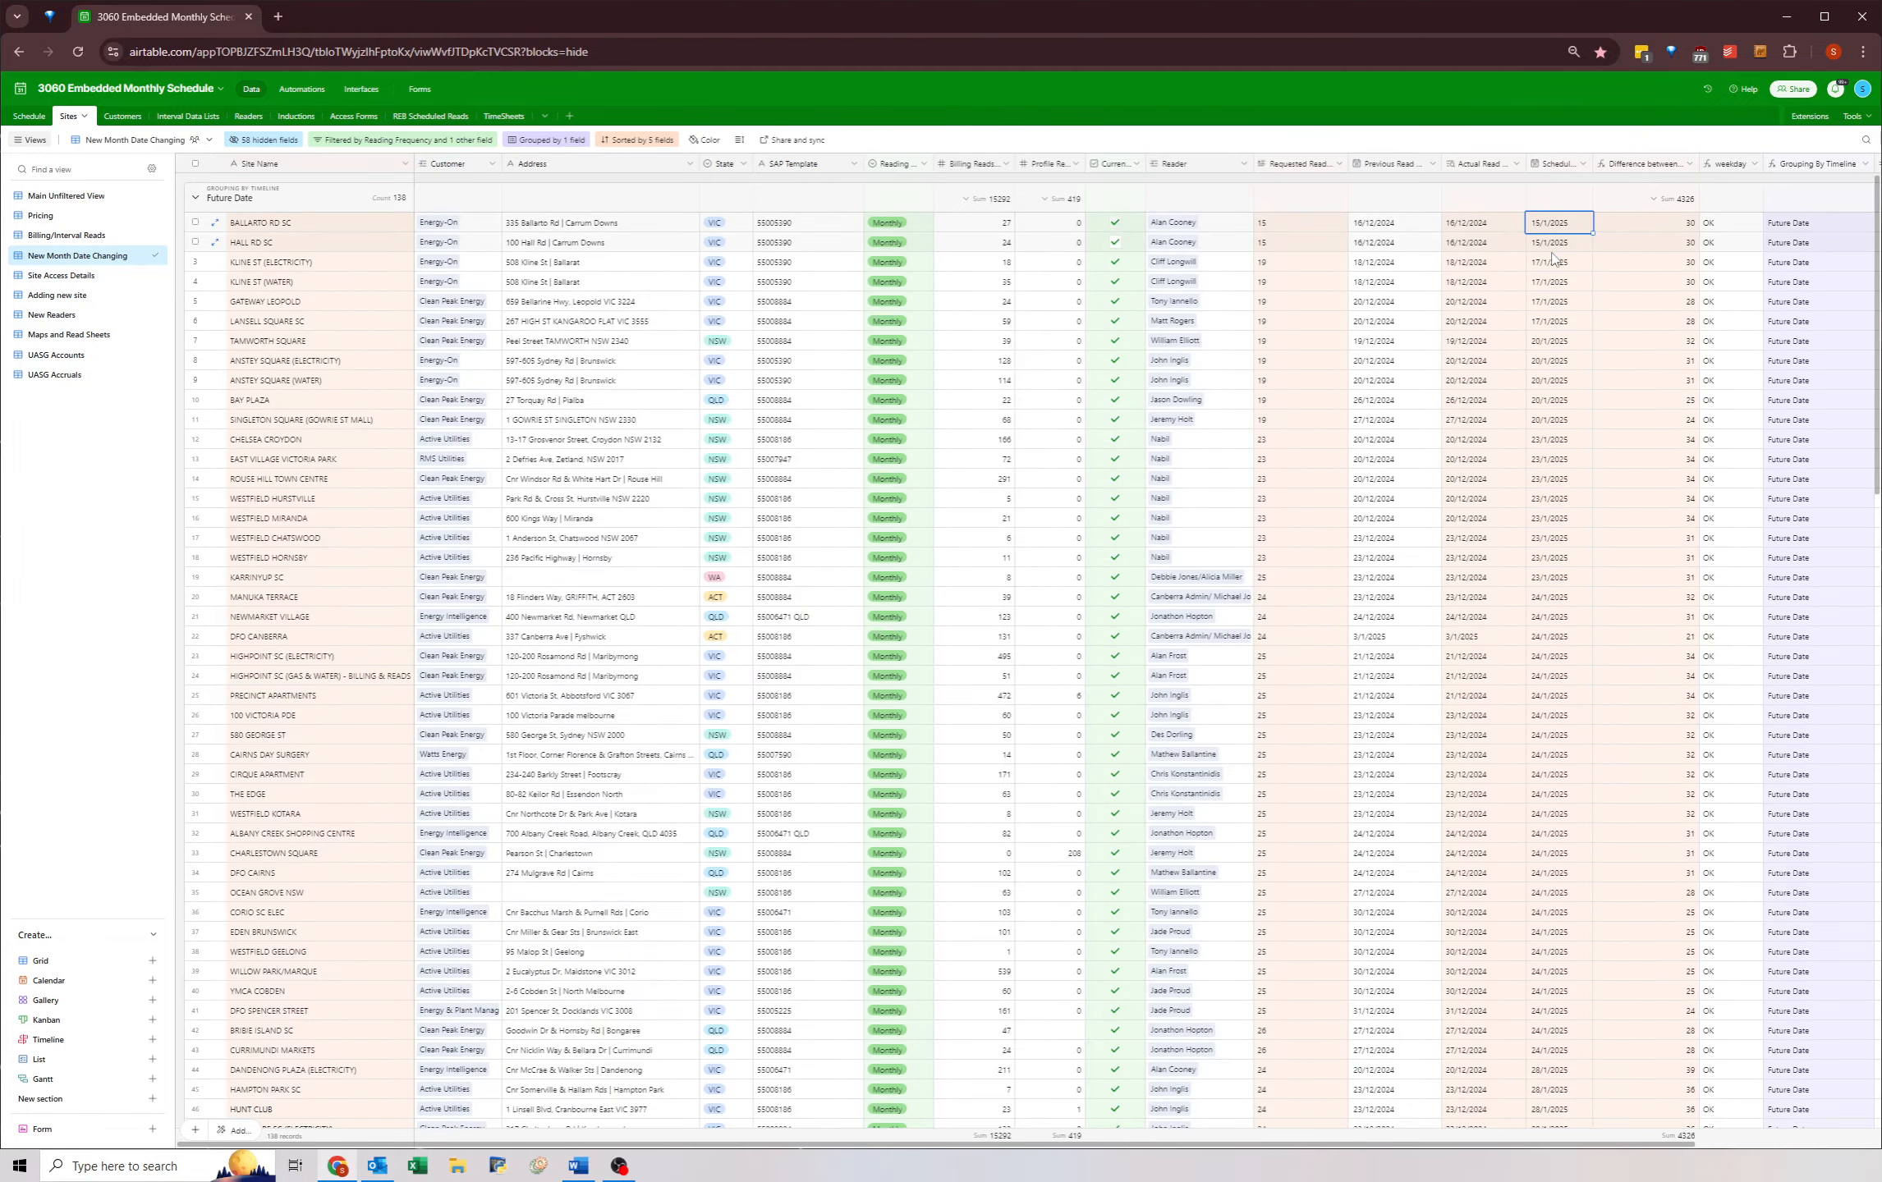
left_click(1547, 261)
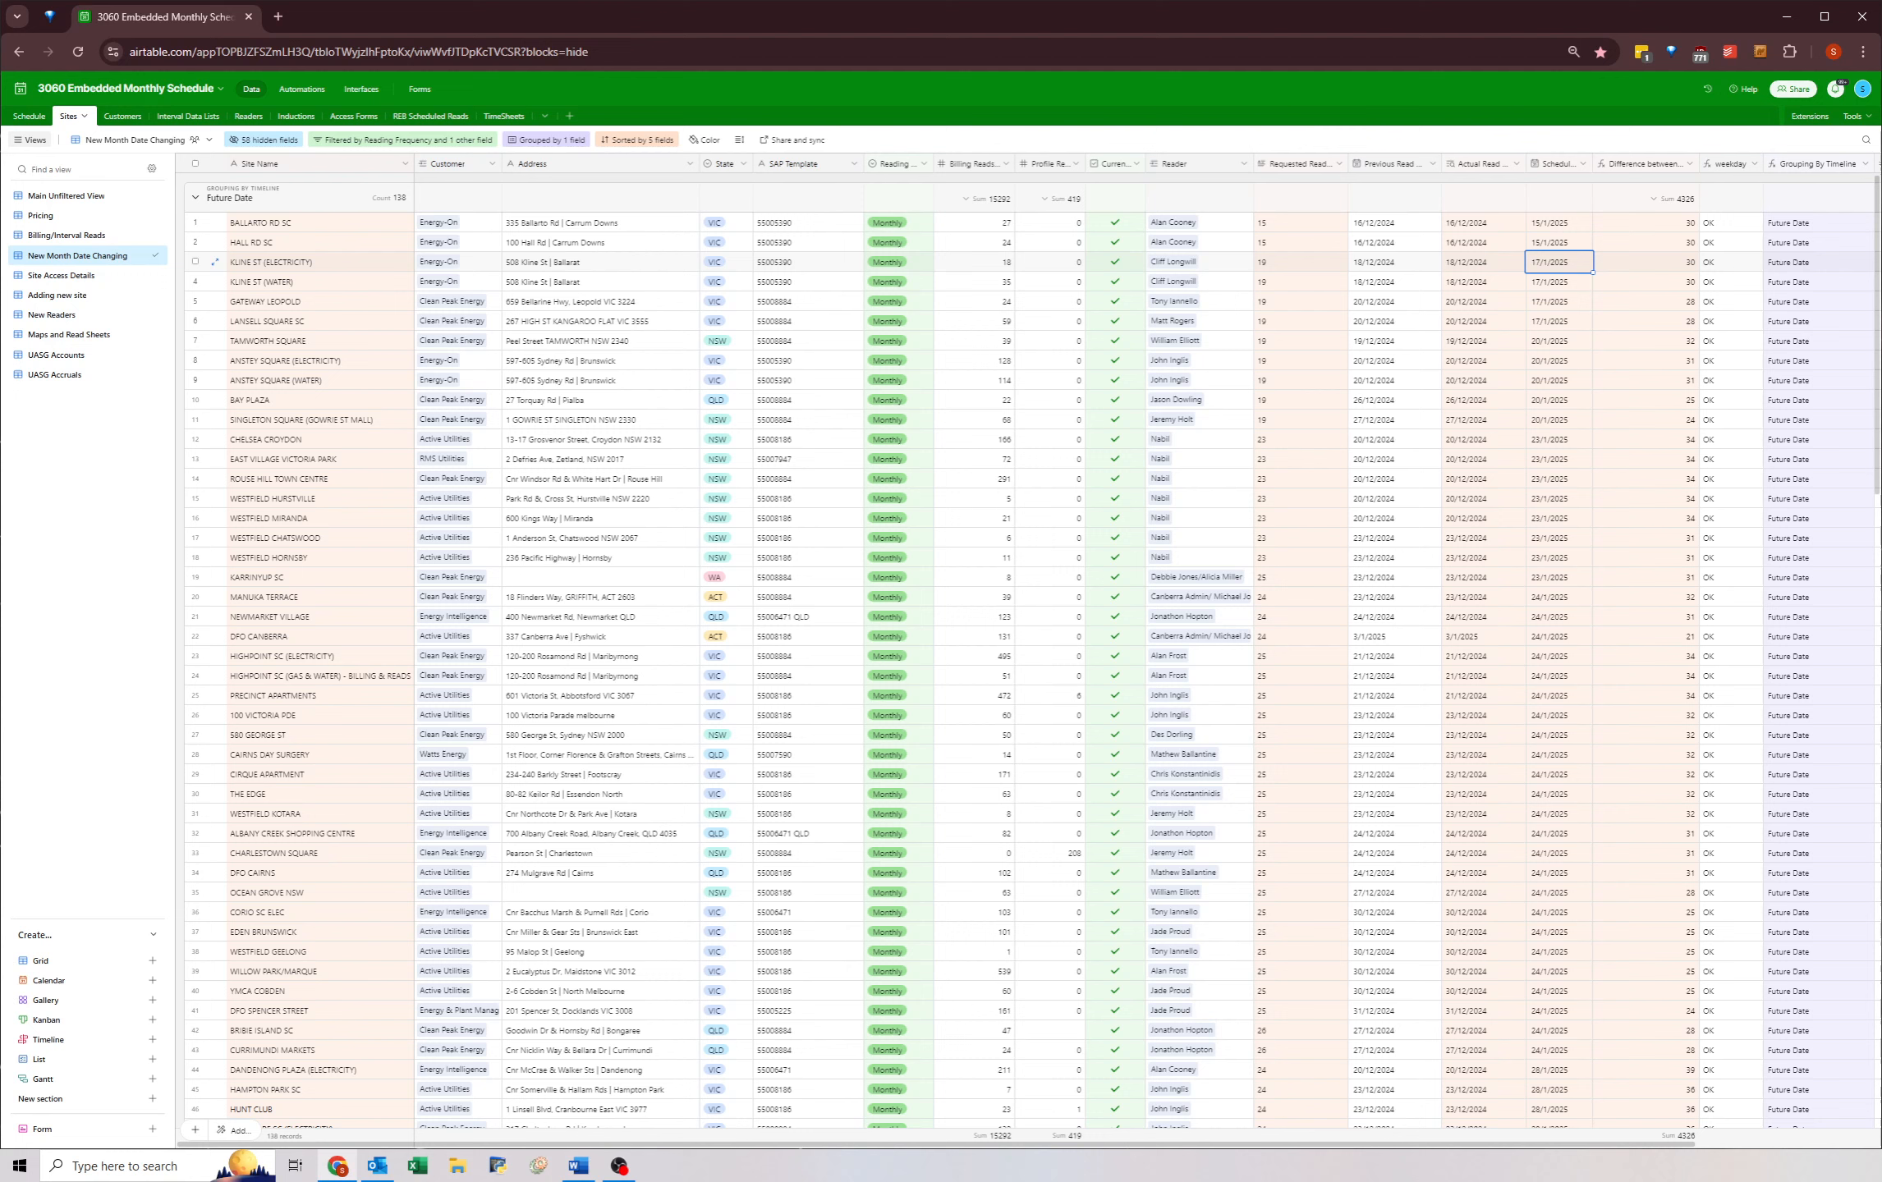
key("alt+Tab")
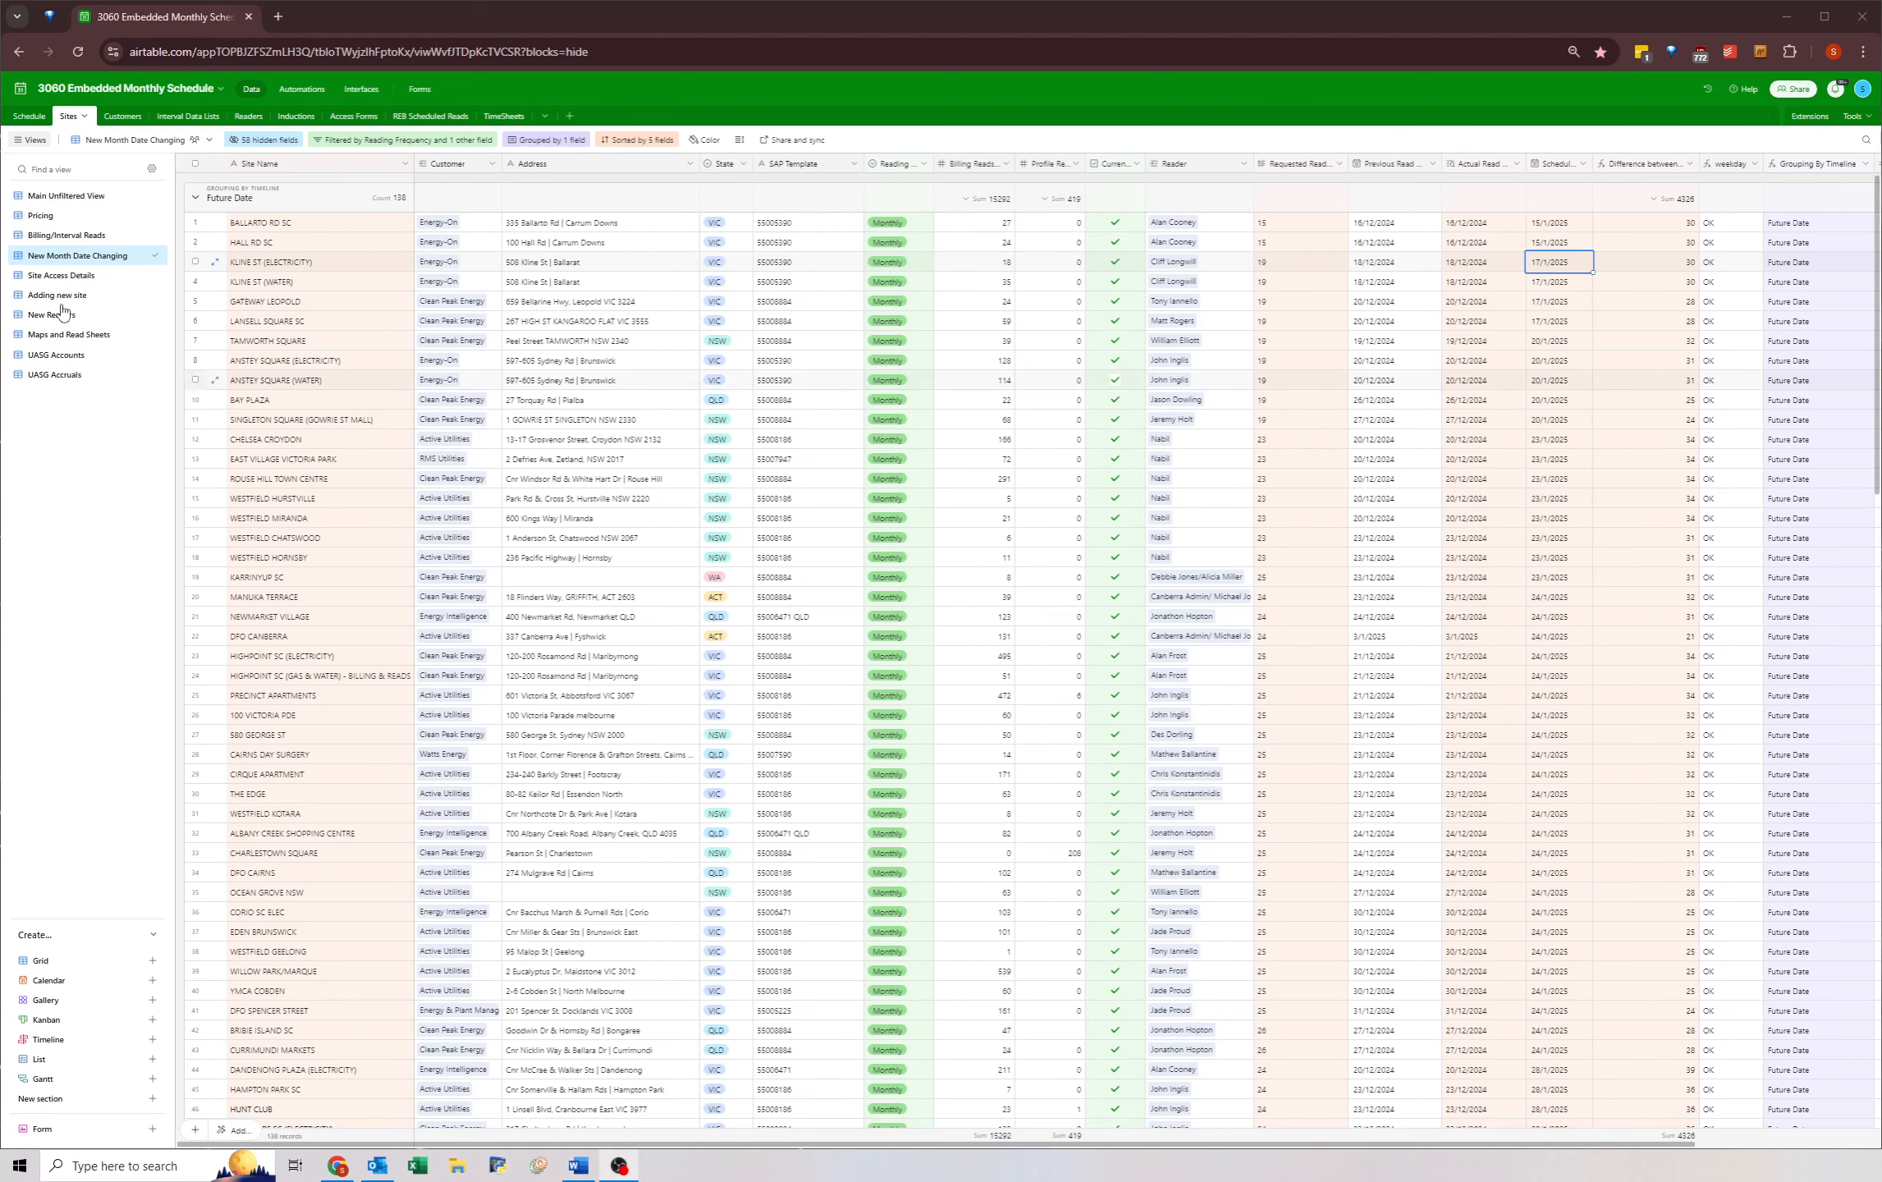
- Set the view's Reading Frequency filter condition to On Request
left_click(424, 146)
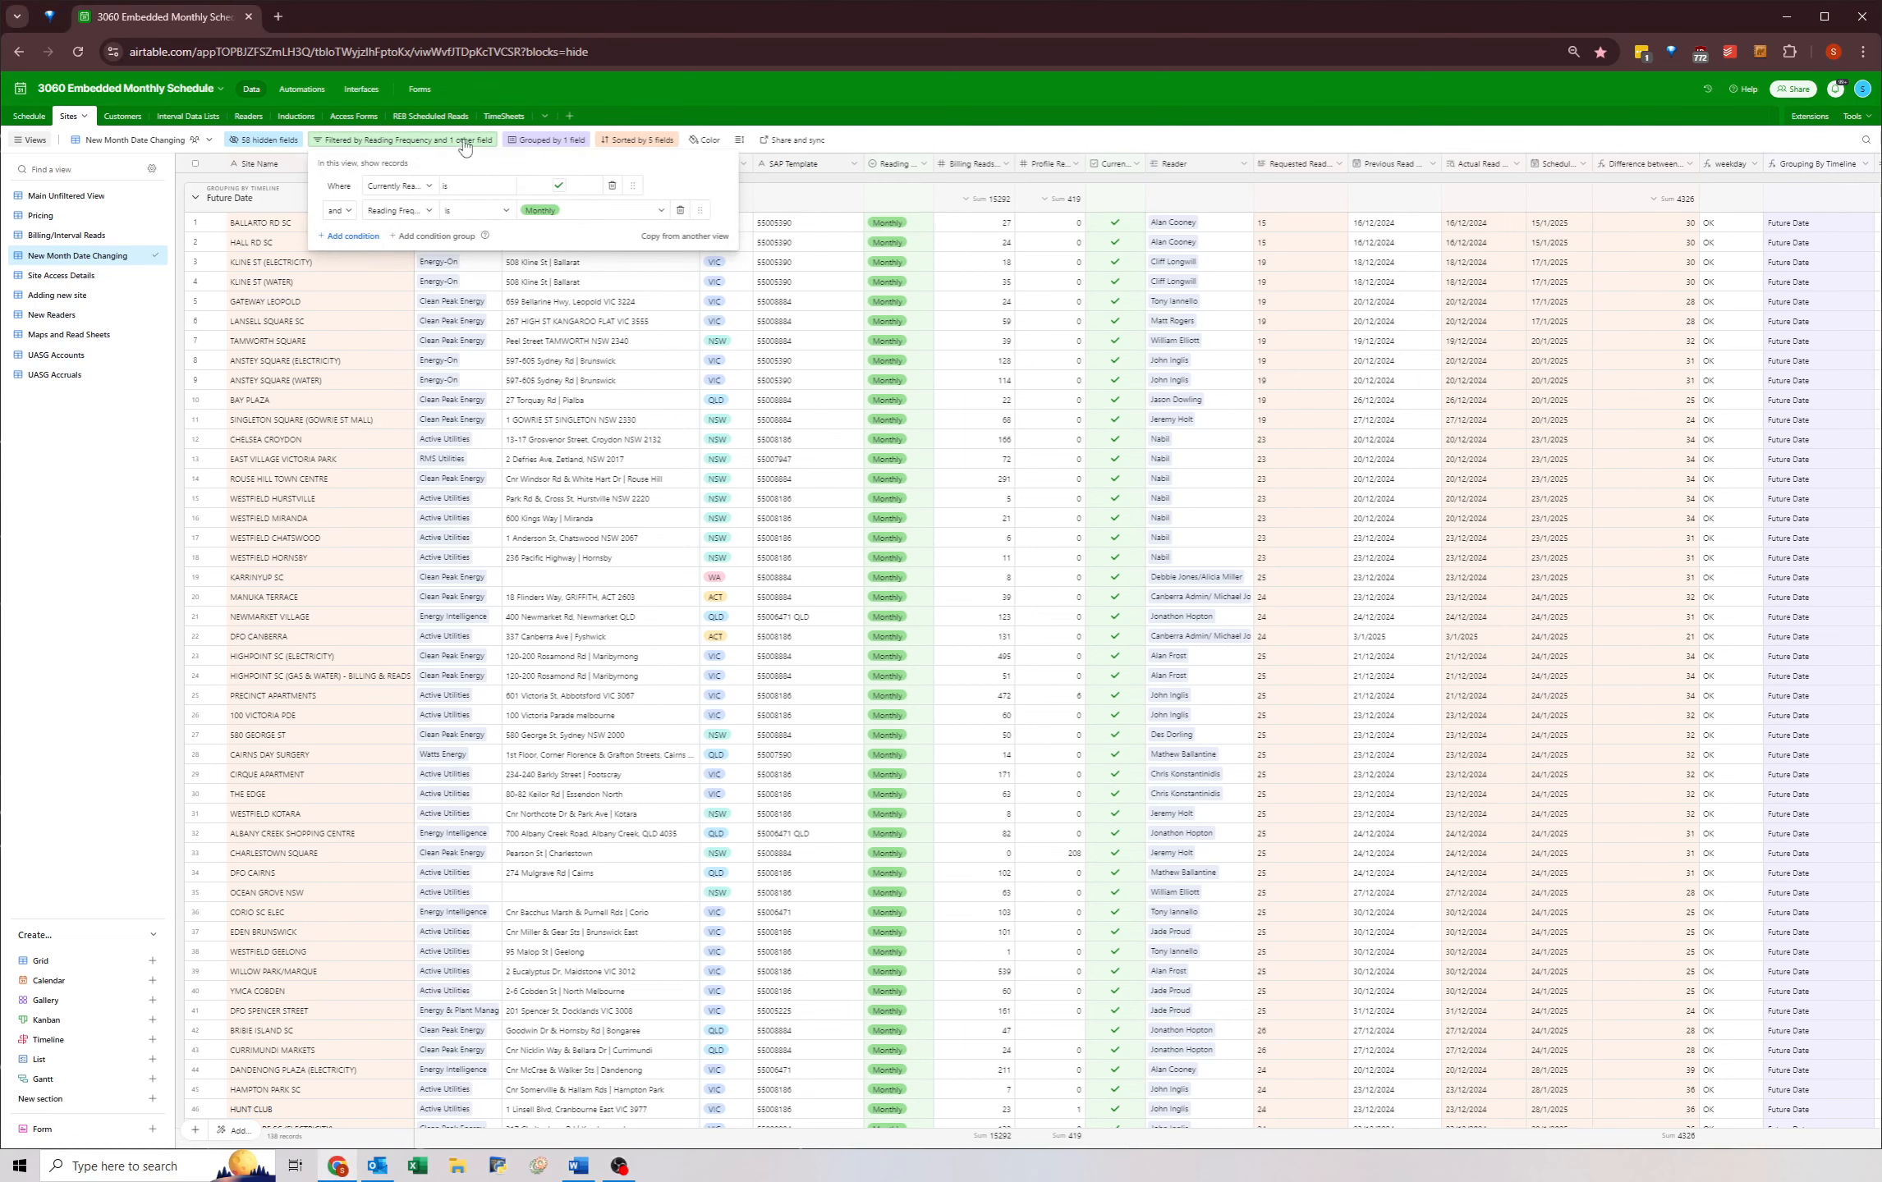
left_click(538, 211)
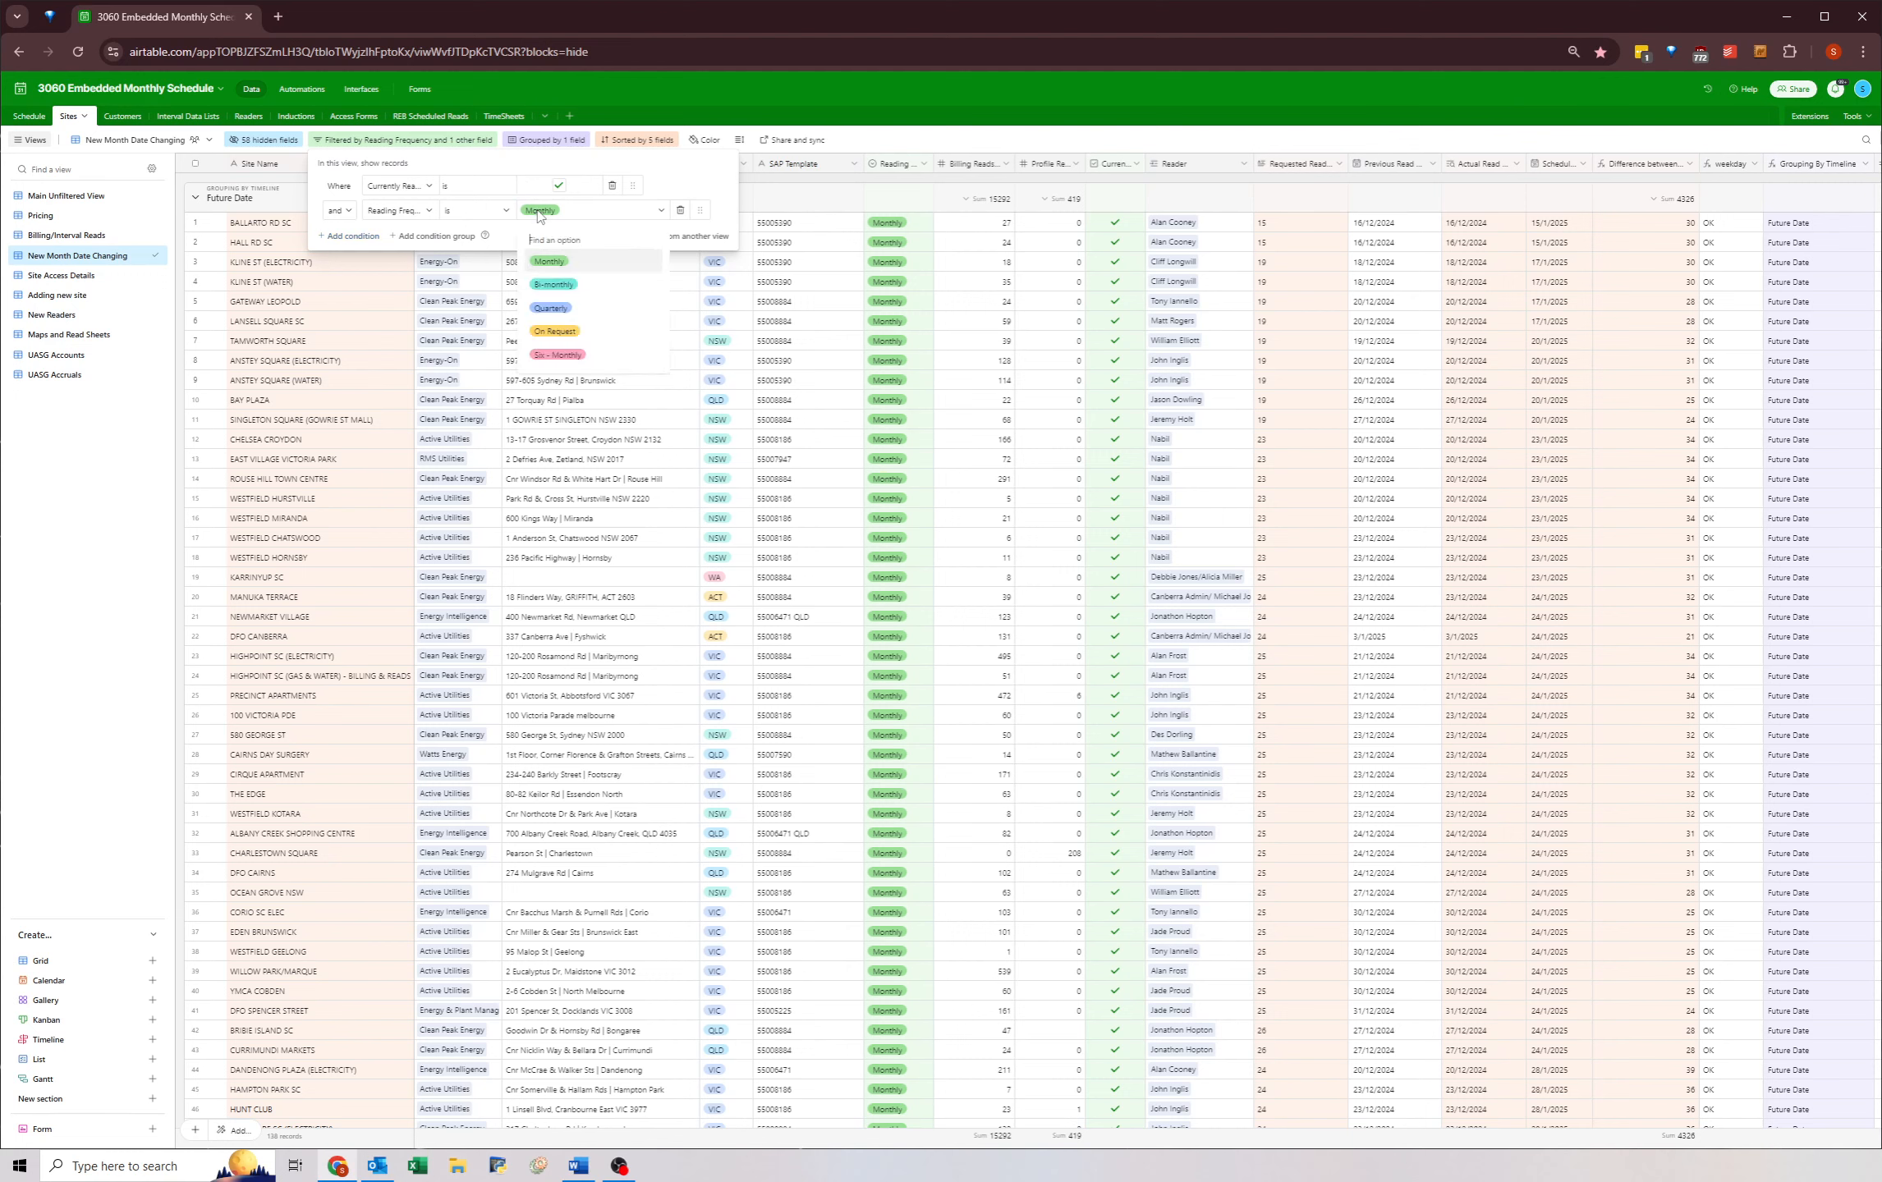
left_click(570, 332)
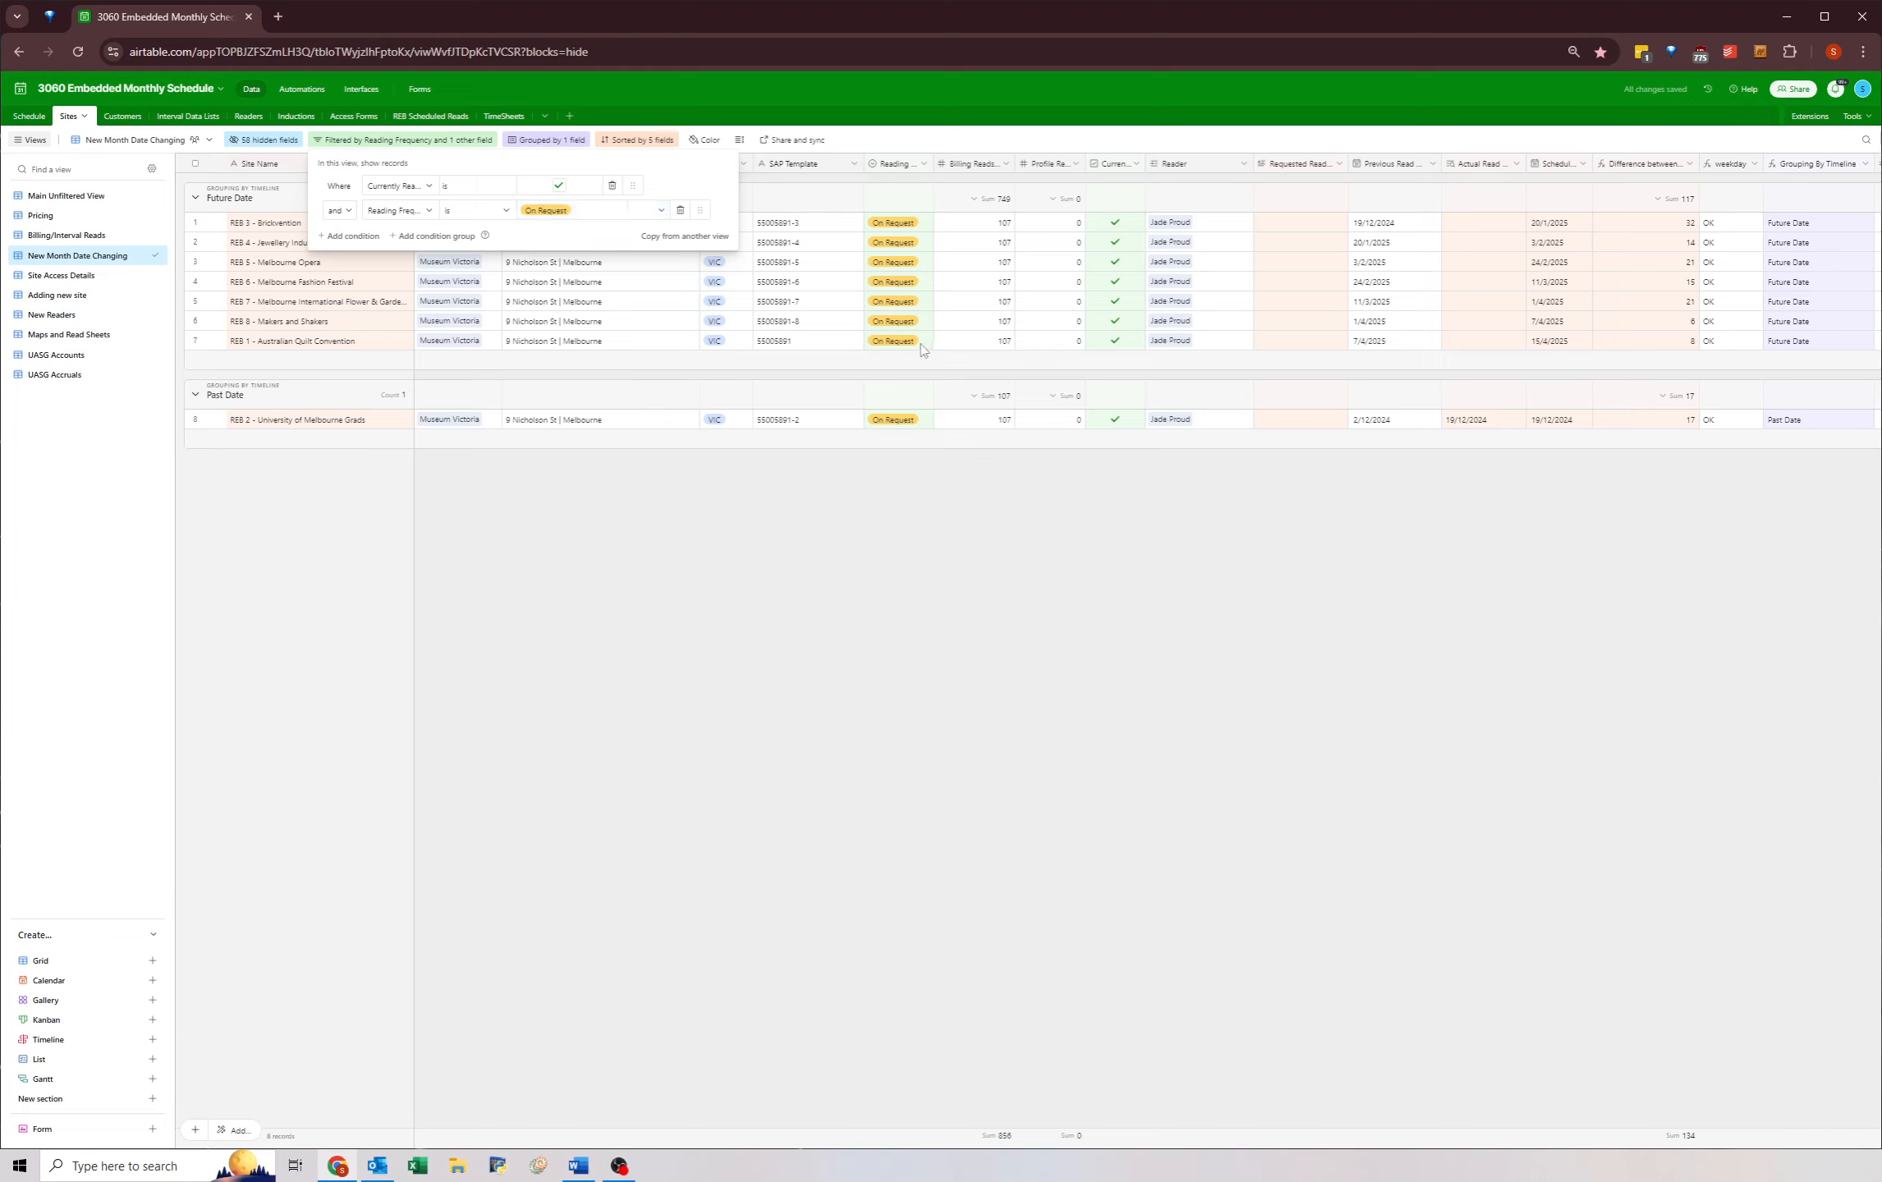
left_click(624, 632)
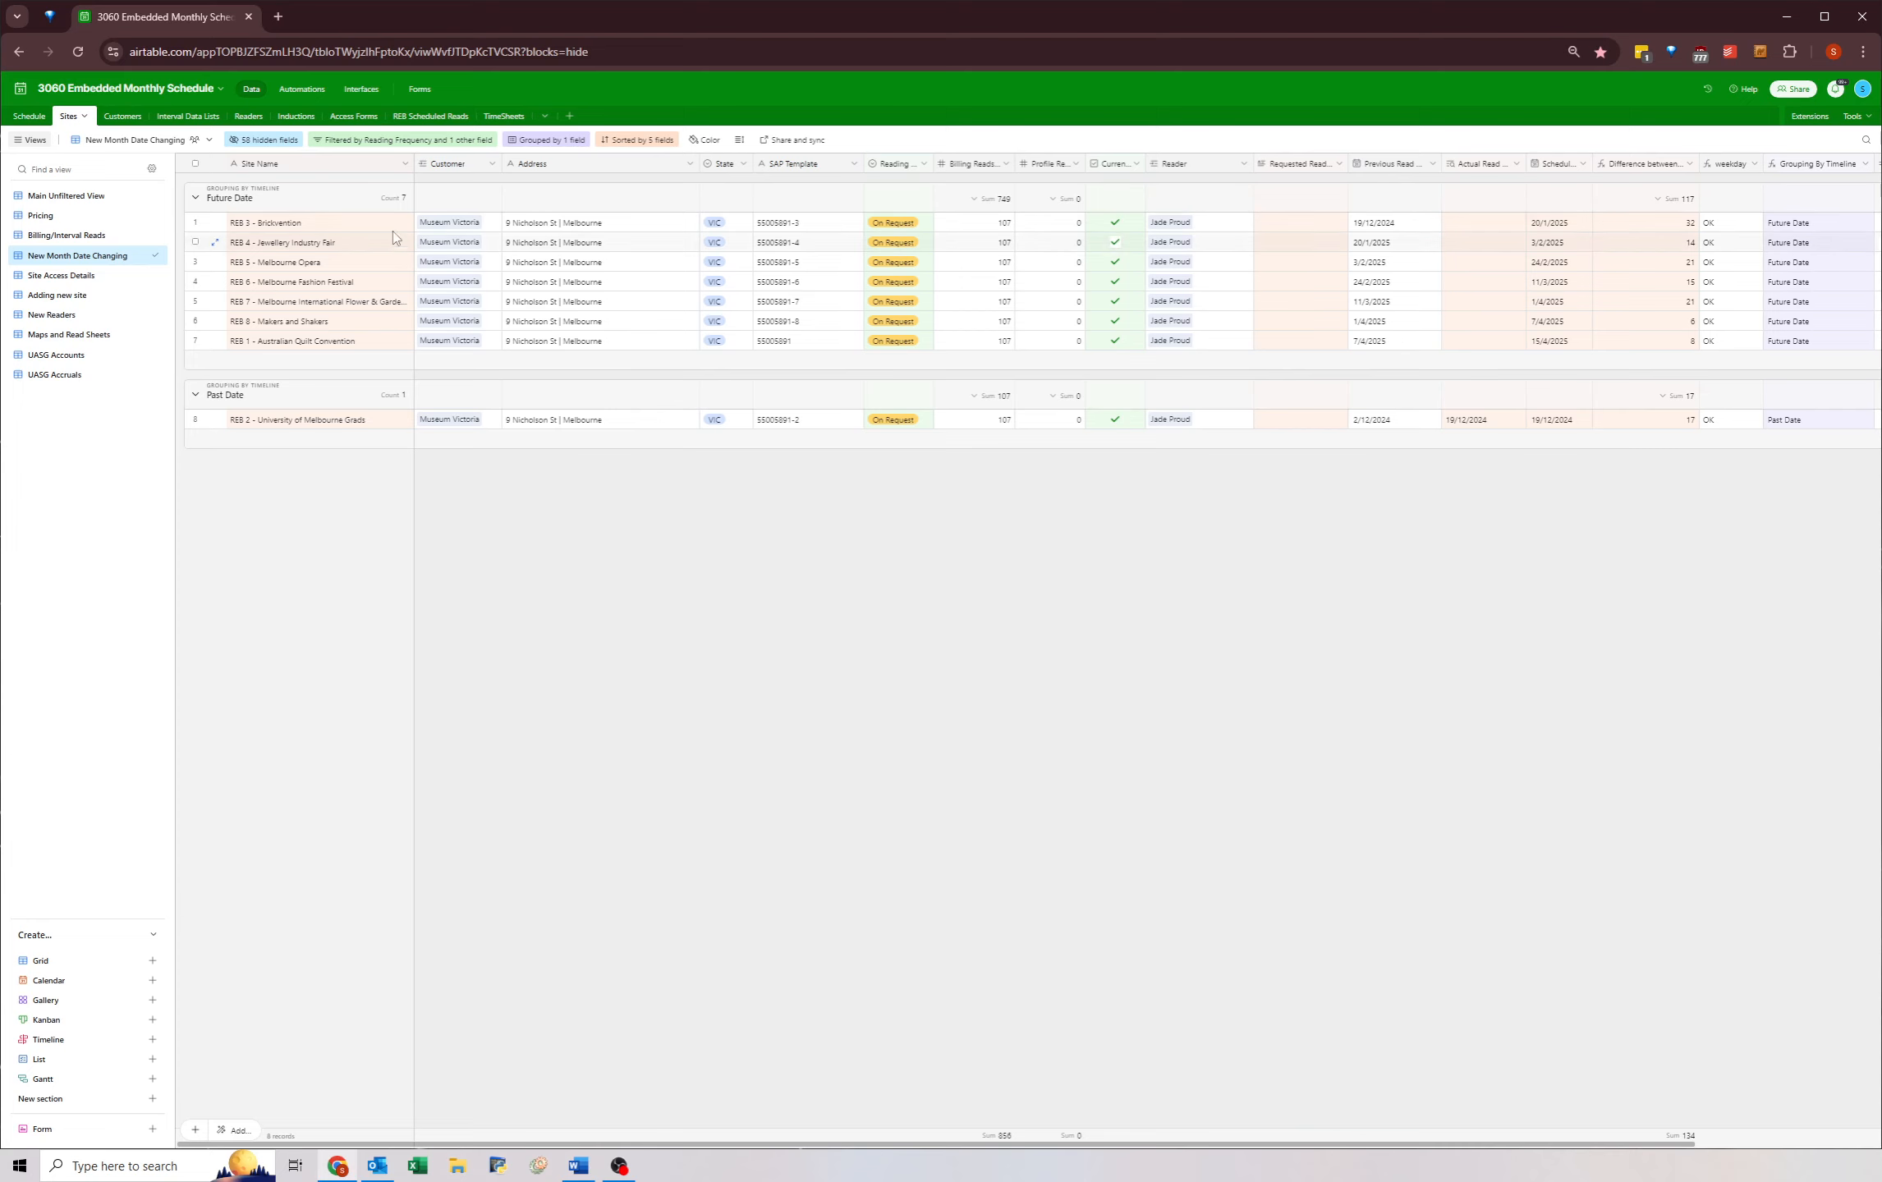
left_click_drag(386, 224, 575, 349)
left_click(575, 345)
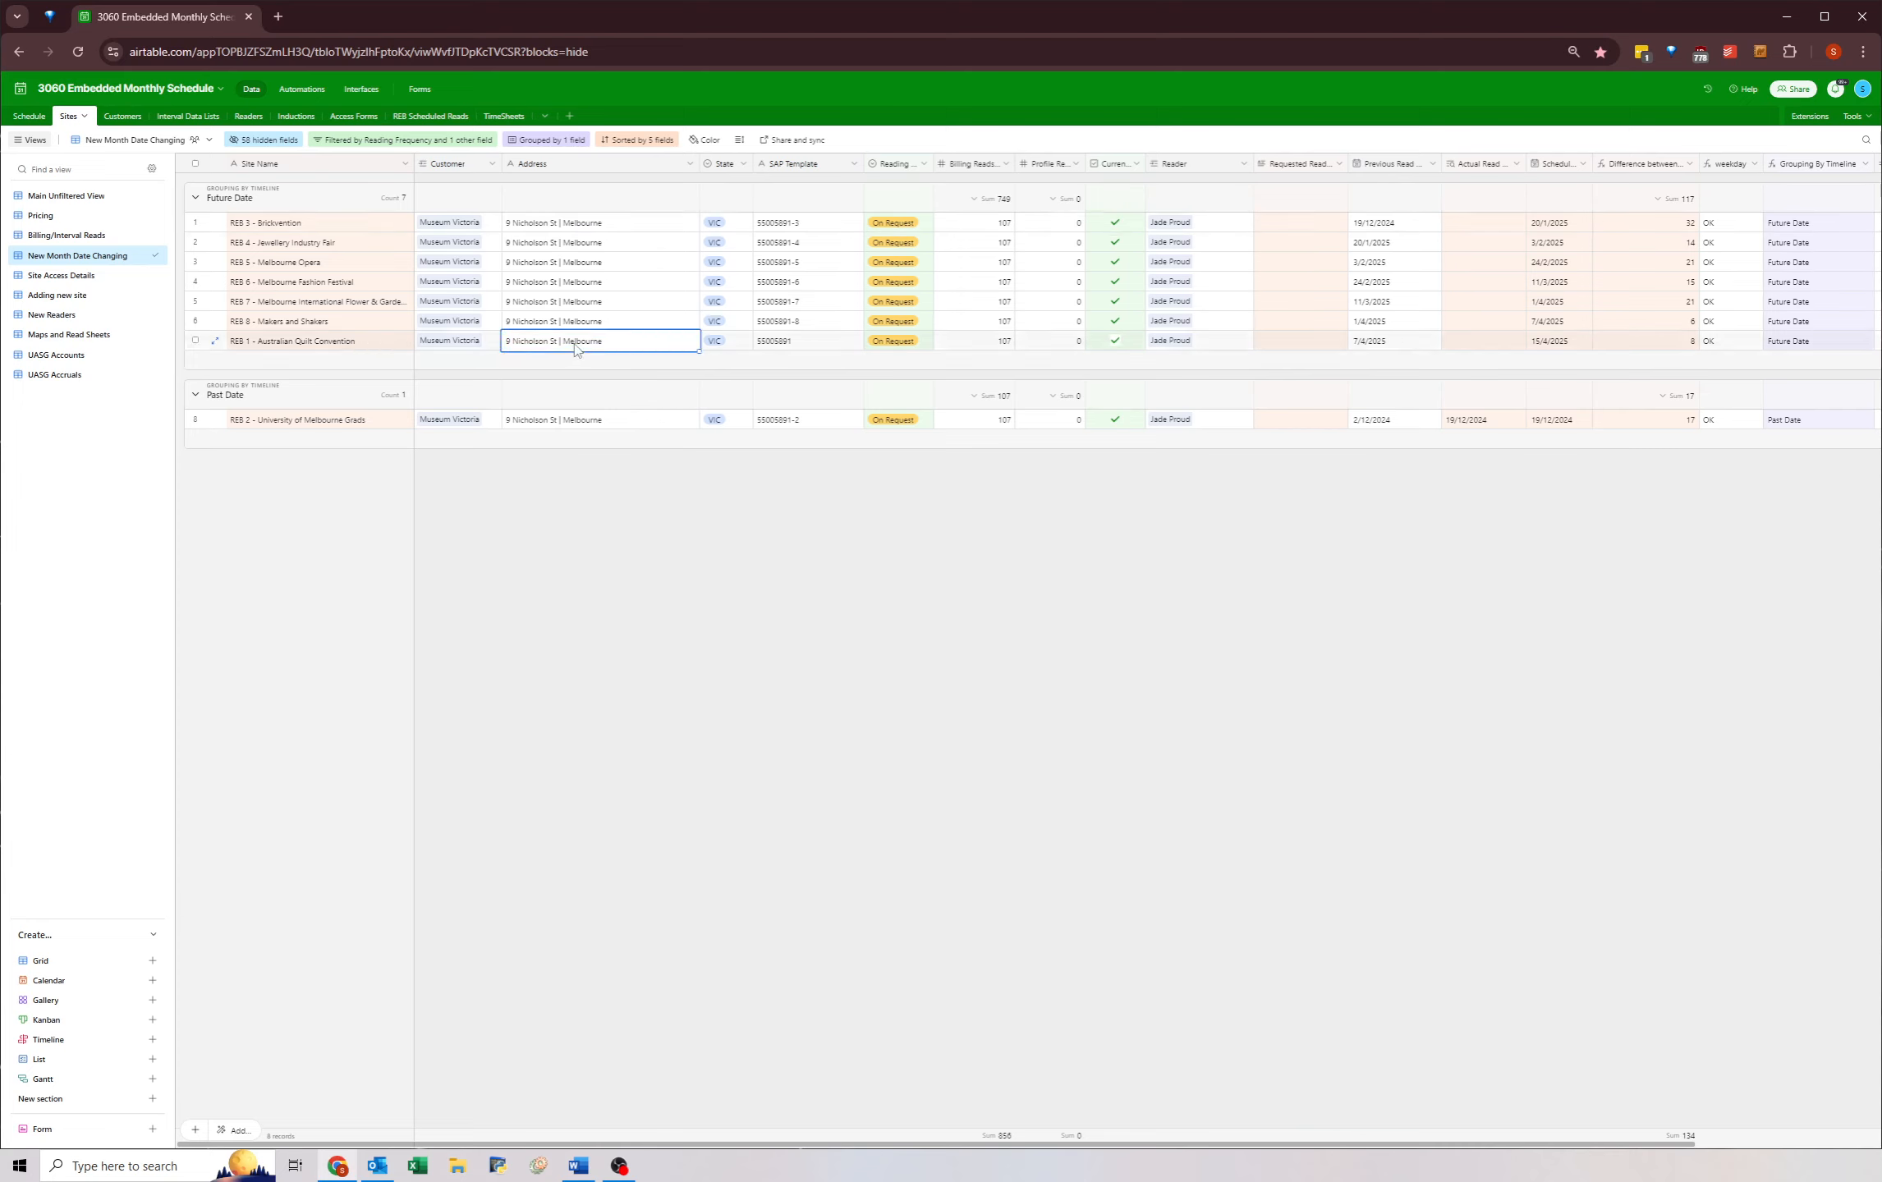
left_click(1554, 222)
- Open the REB Scheduled Reads table in a separate browser window and arrange it side by side with the Sites table
middle_click(415, 121)
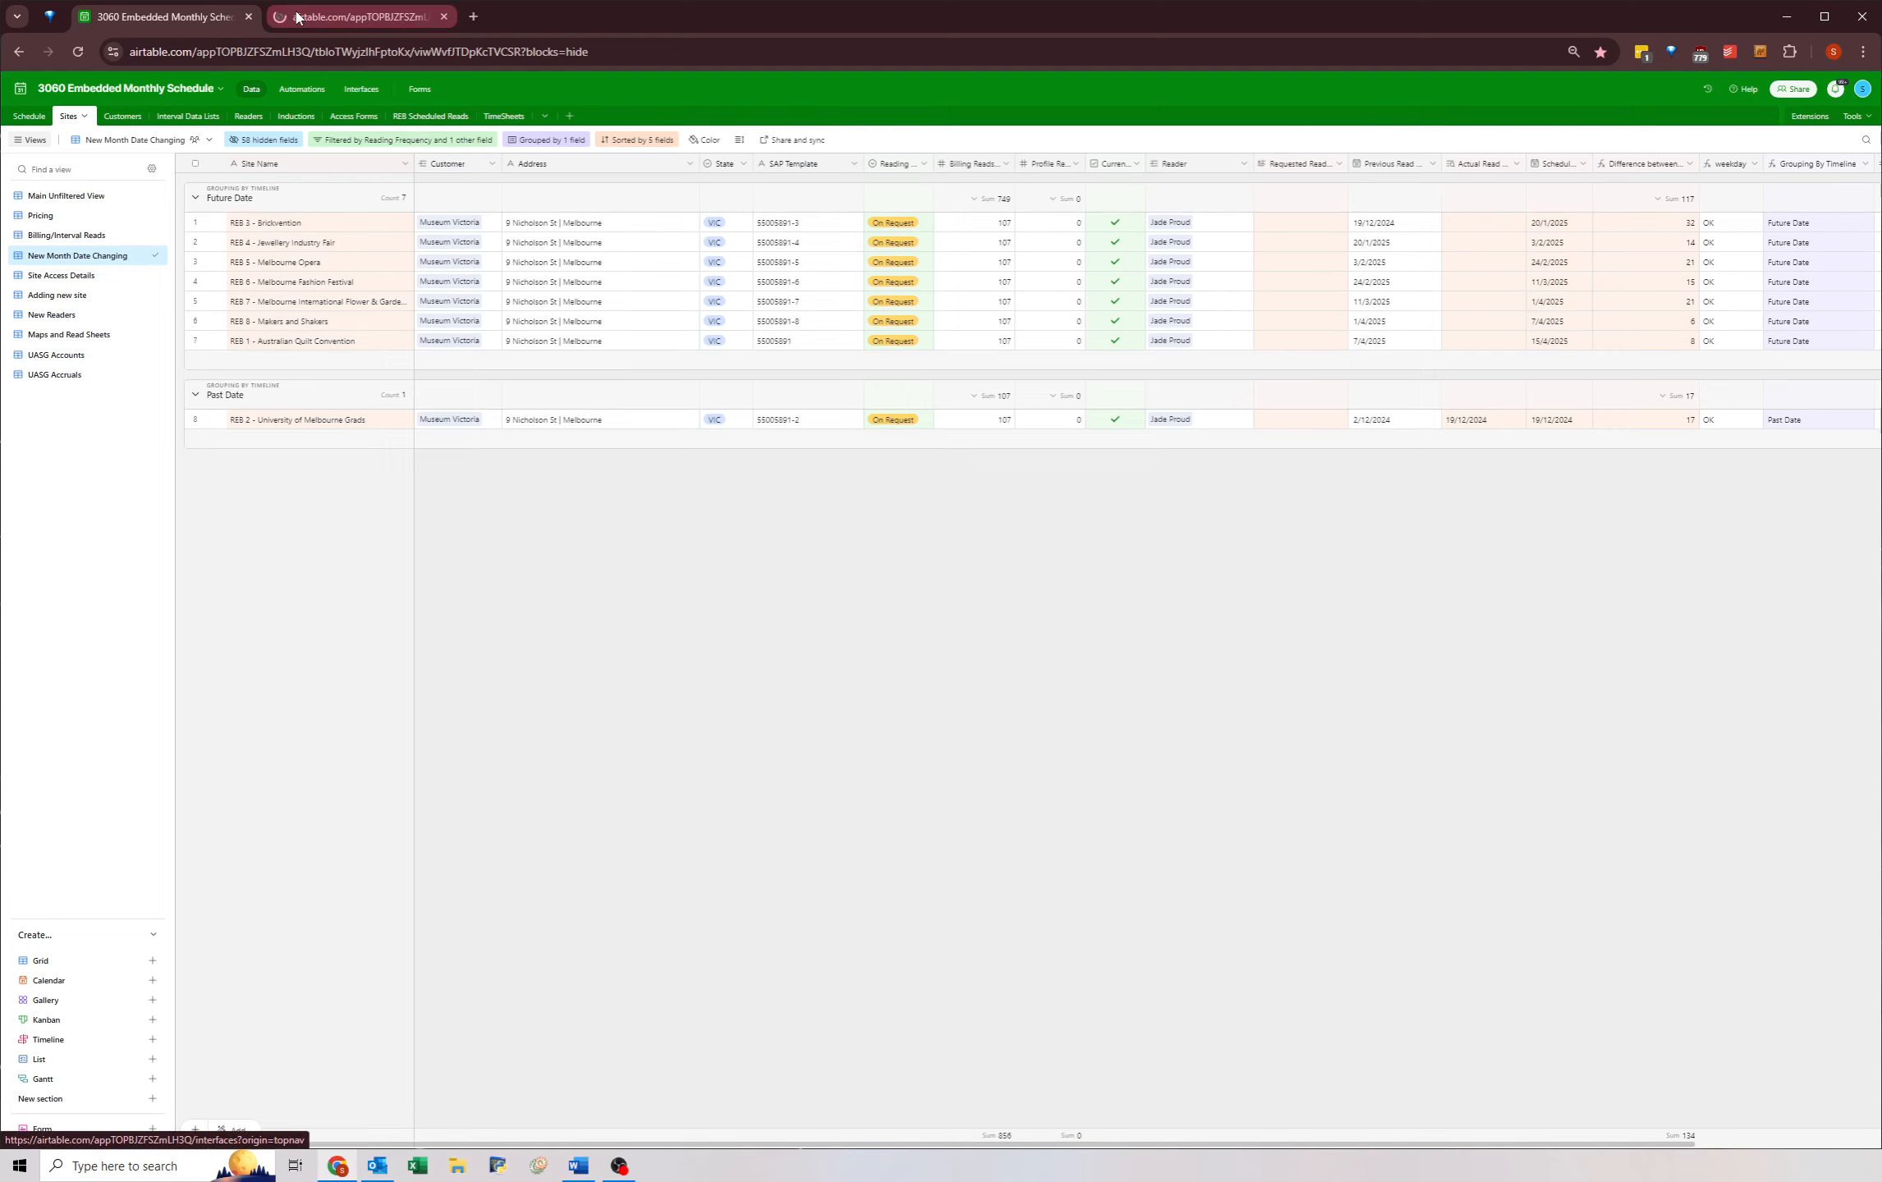
left_click(369, 18)
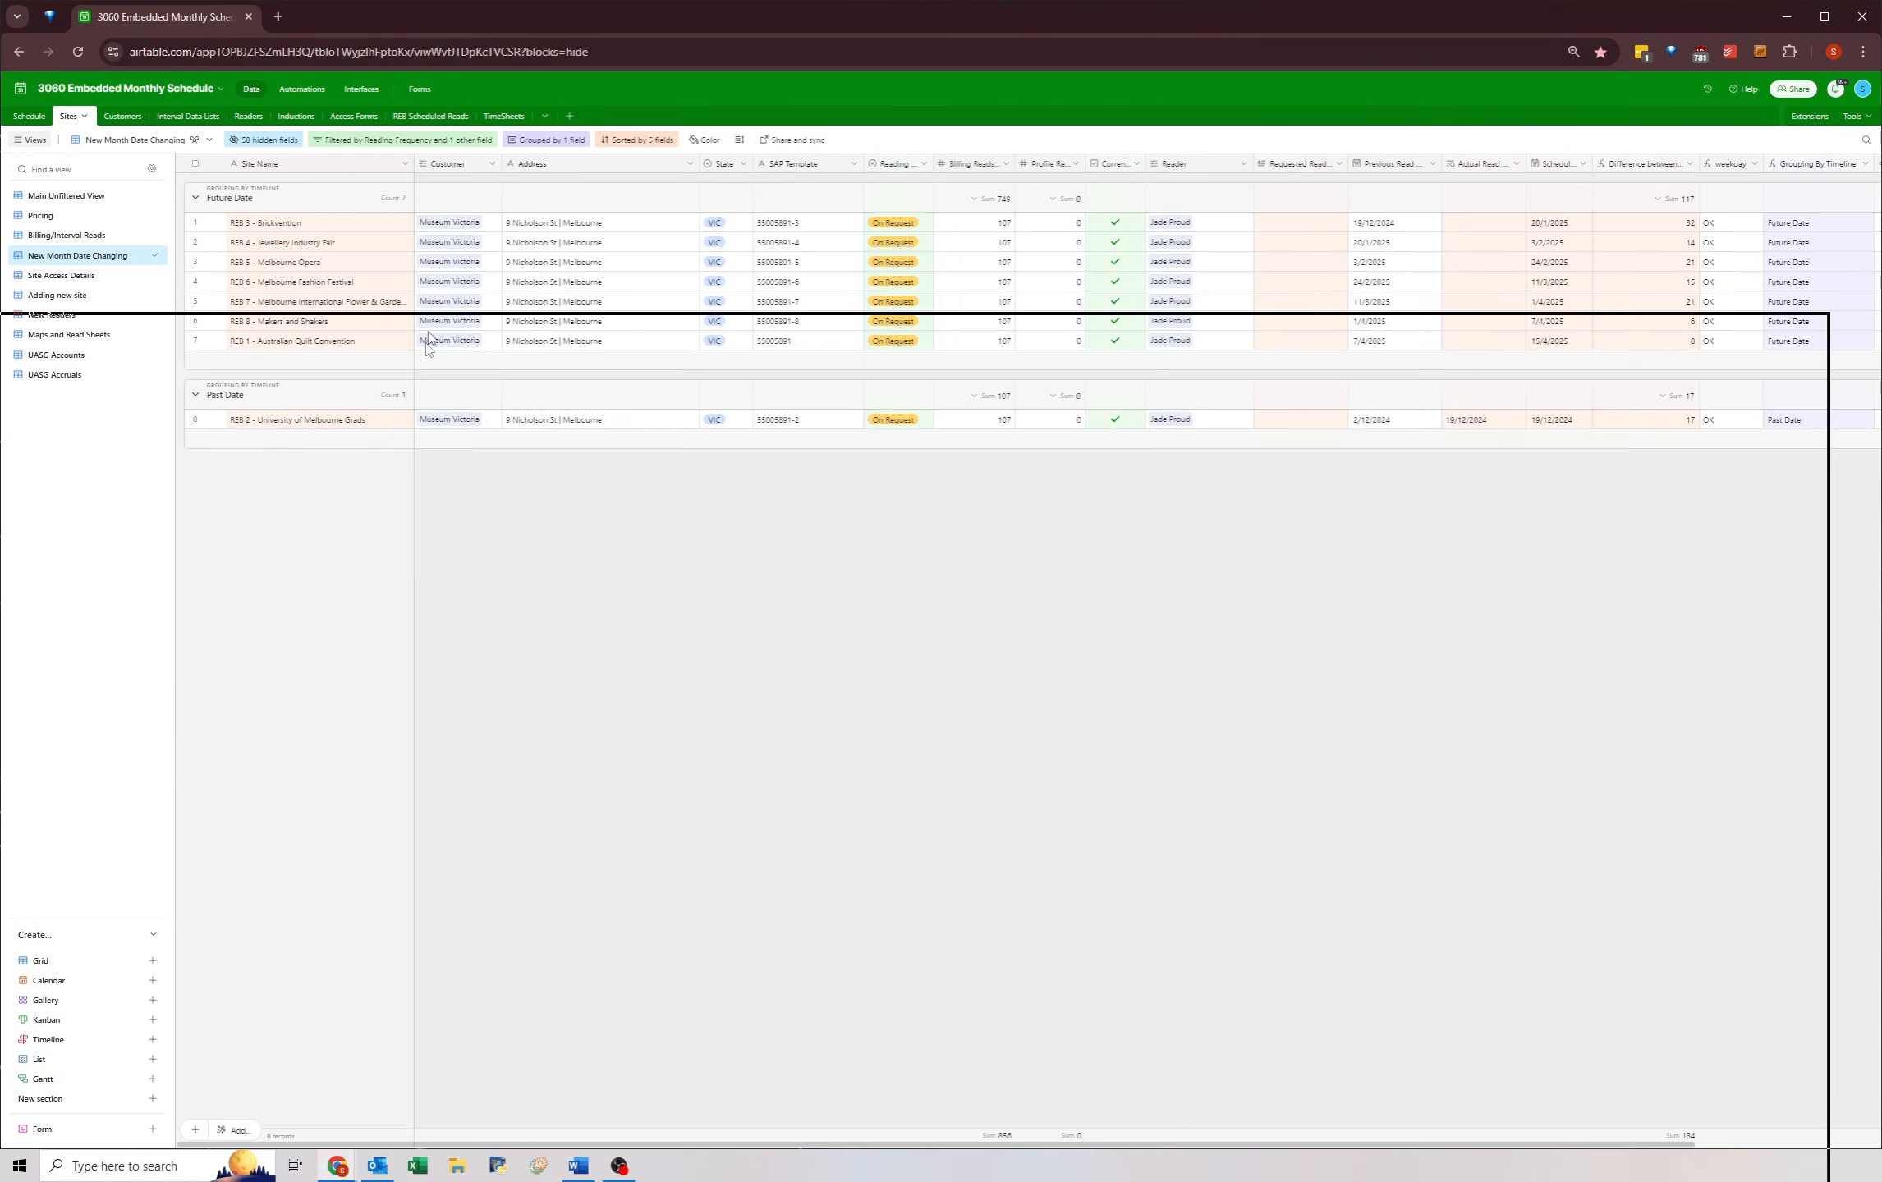
left_click_drag(427, 332, 435, 579)
left_click(1752, 612)
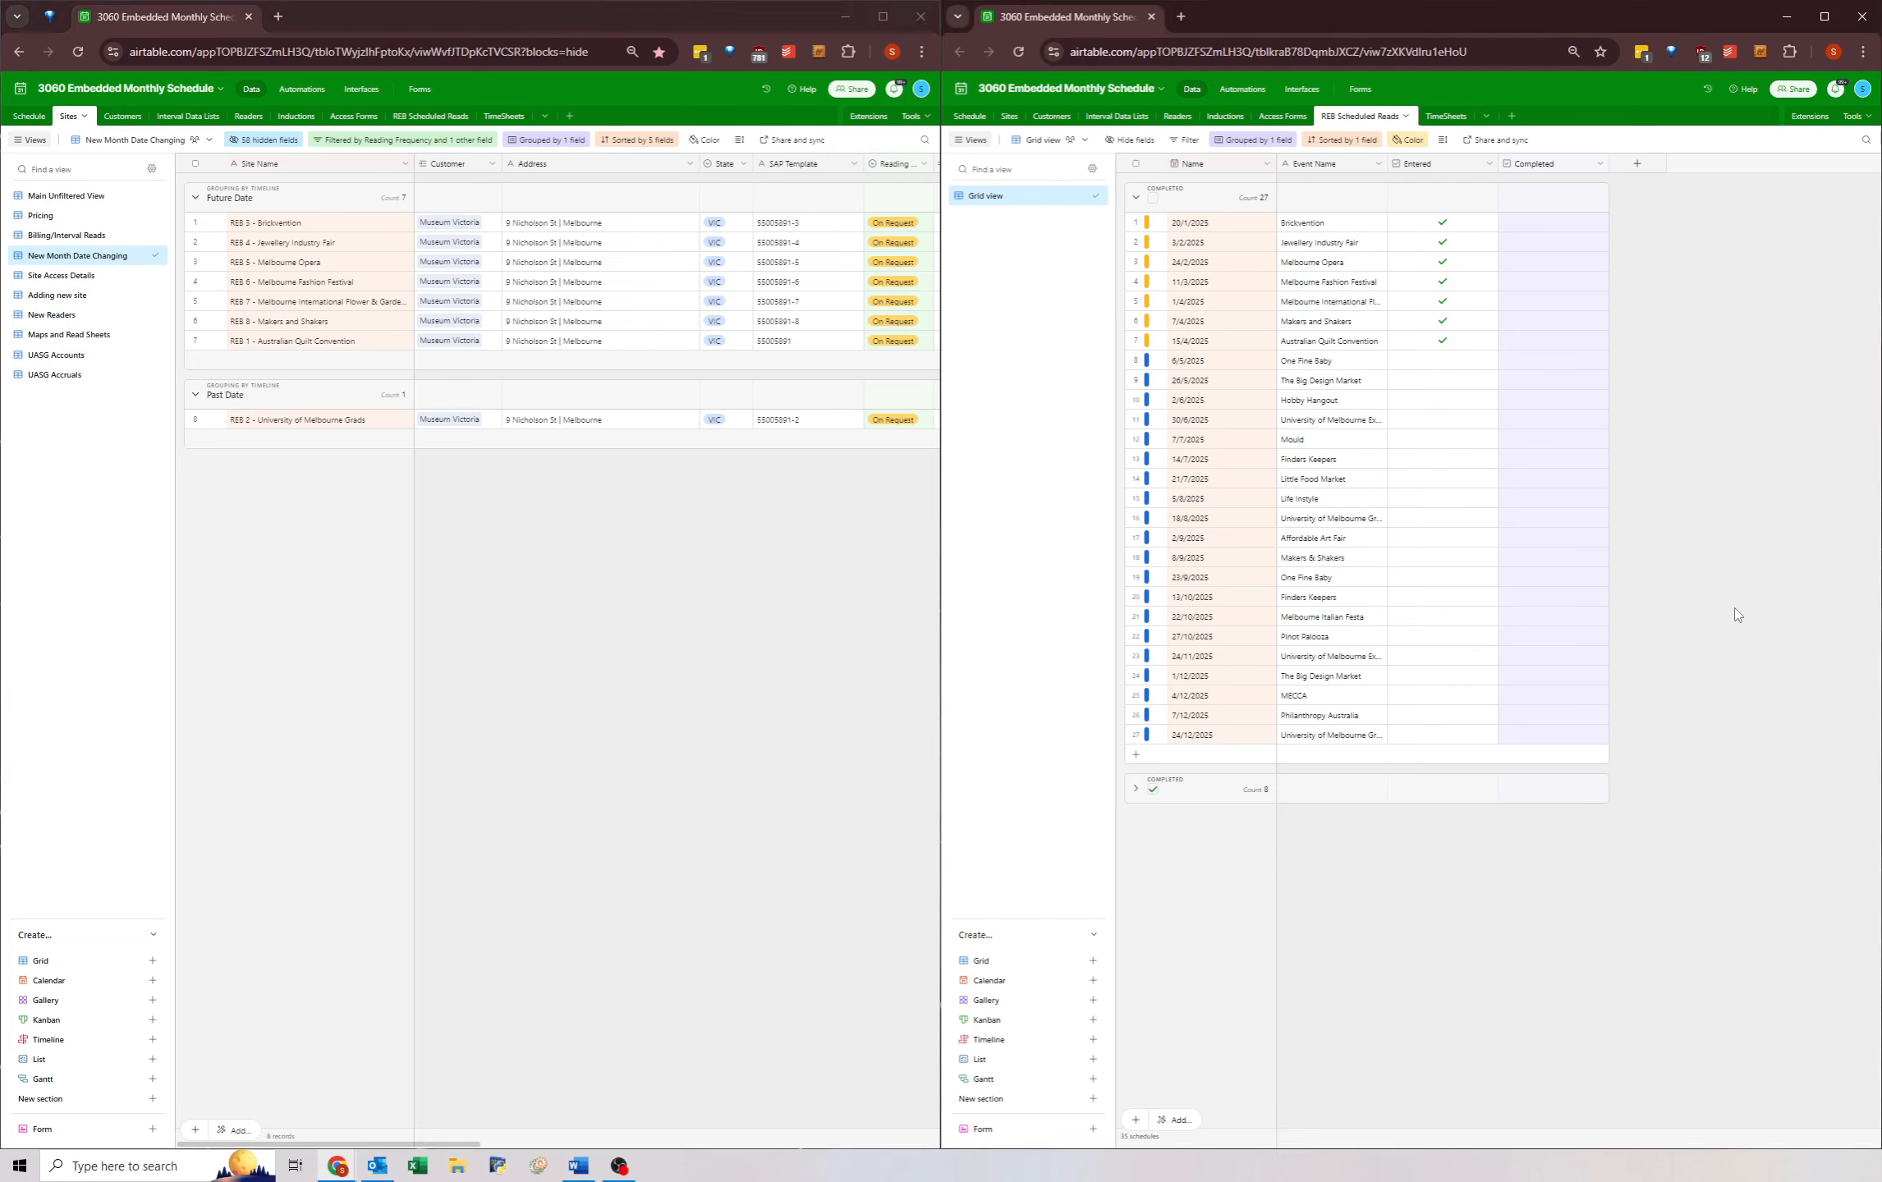
- Compare the REB sites with the entered events in the REB schedule and check REB 3 - Brickvention's previous and scheduled read dates
left_click(284, 240)
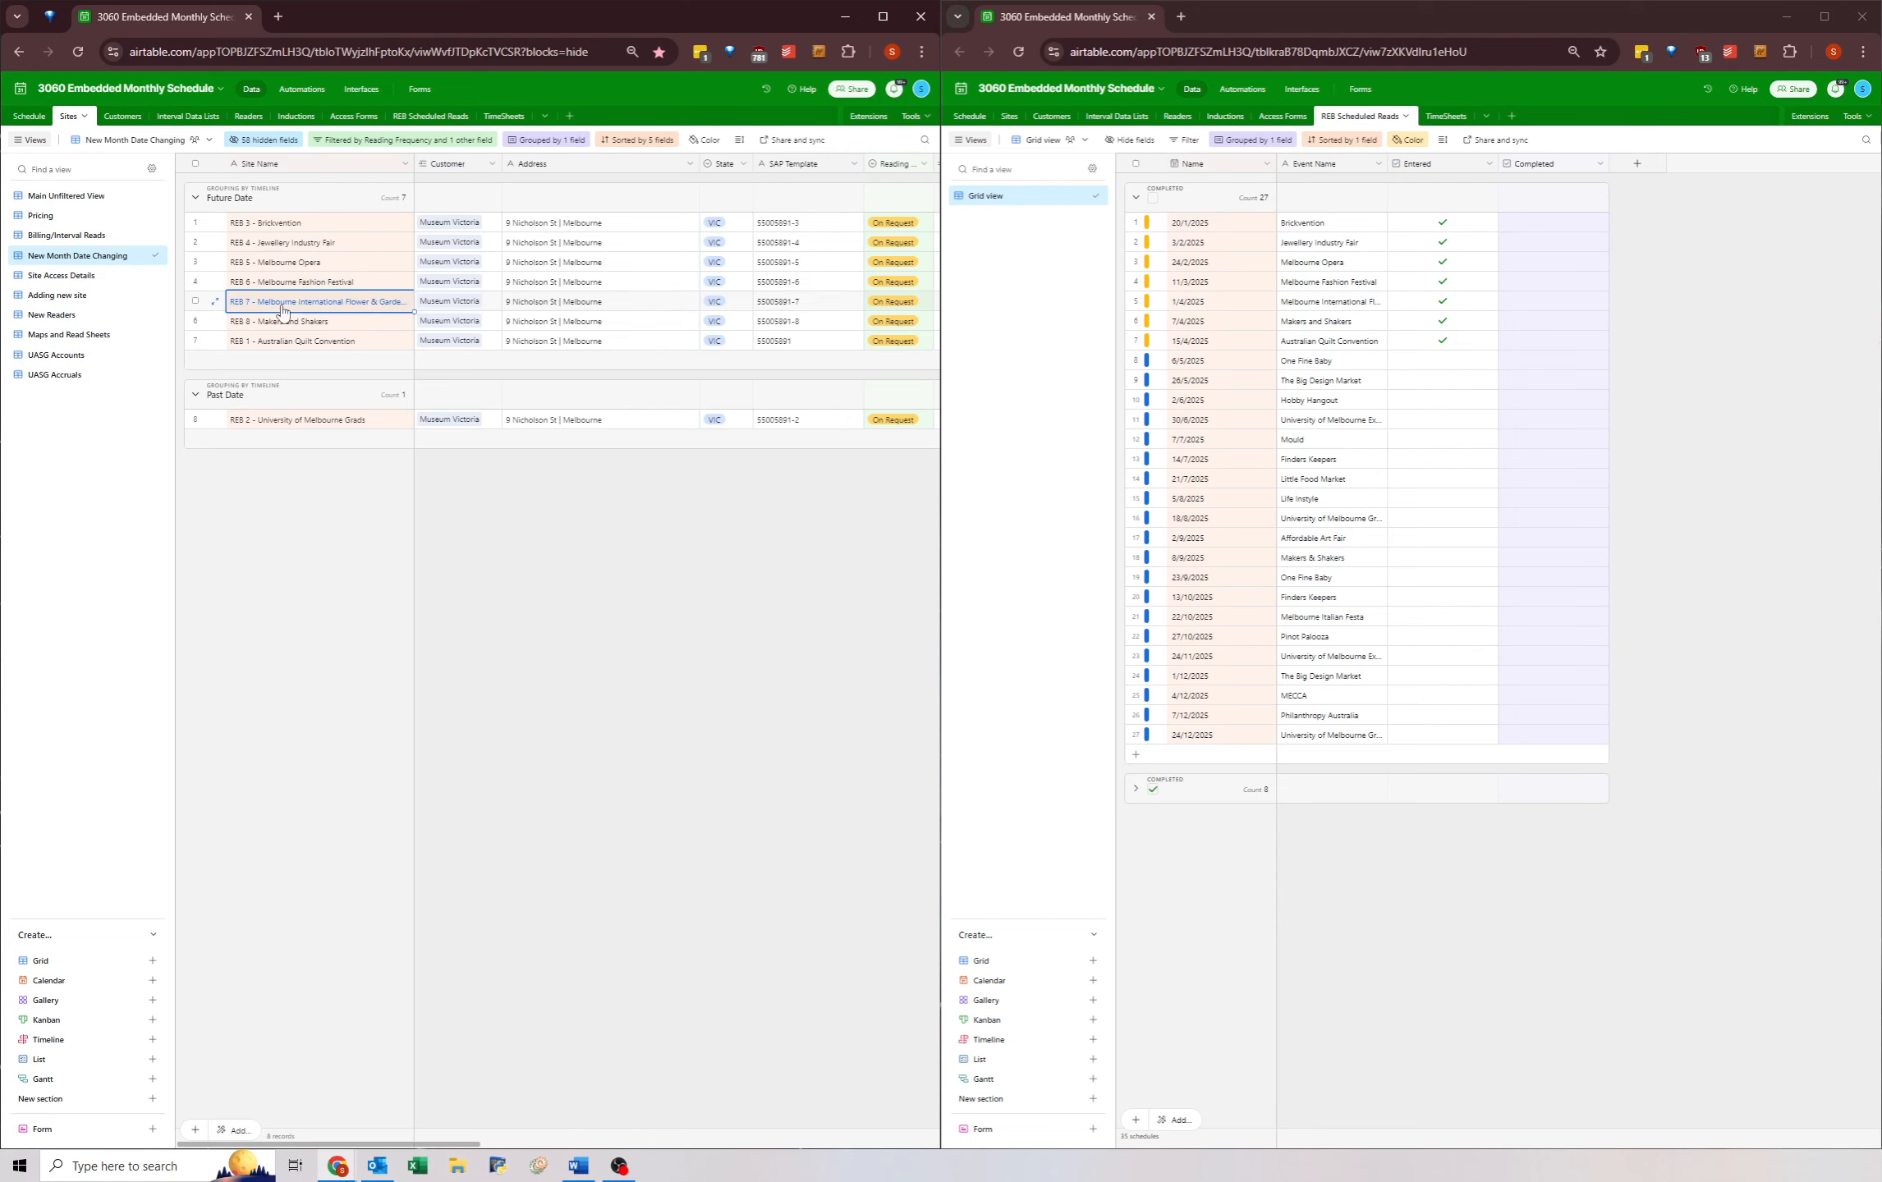
left_click(283, 340)
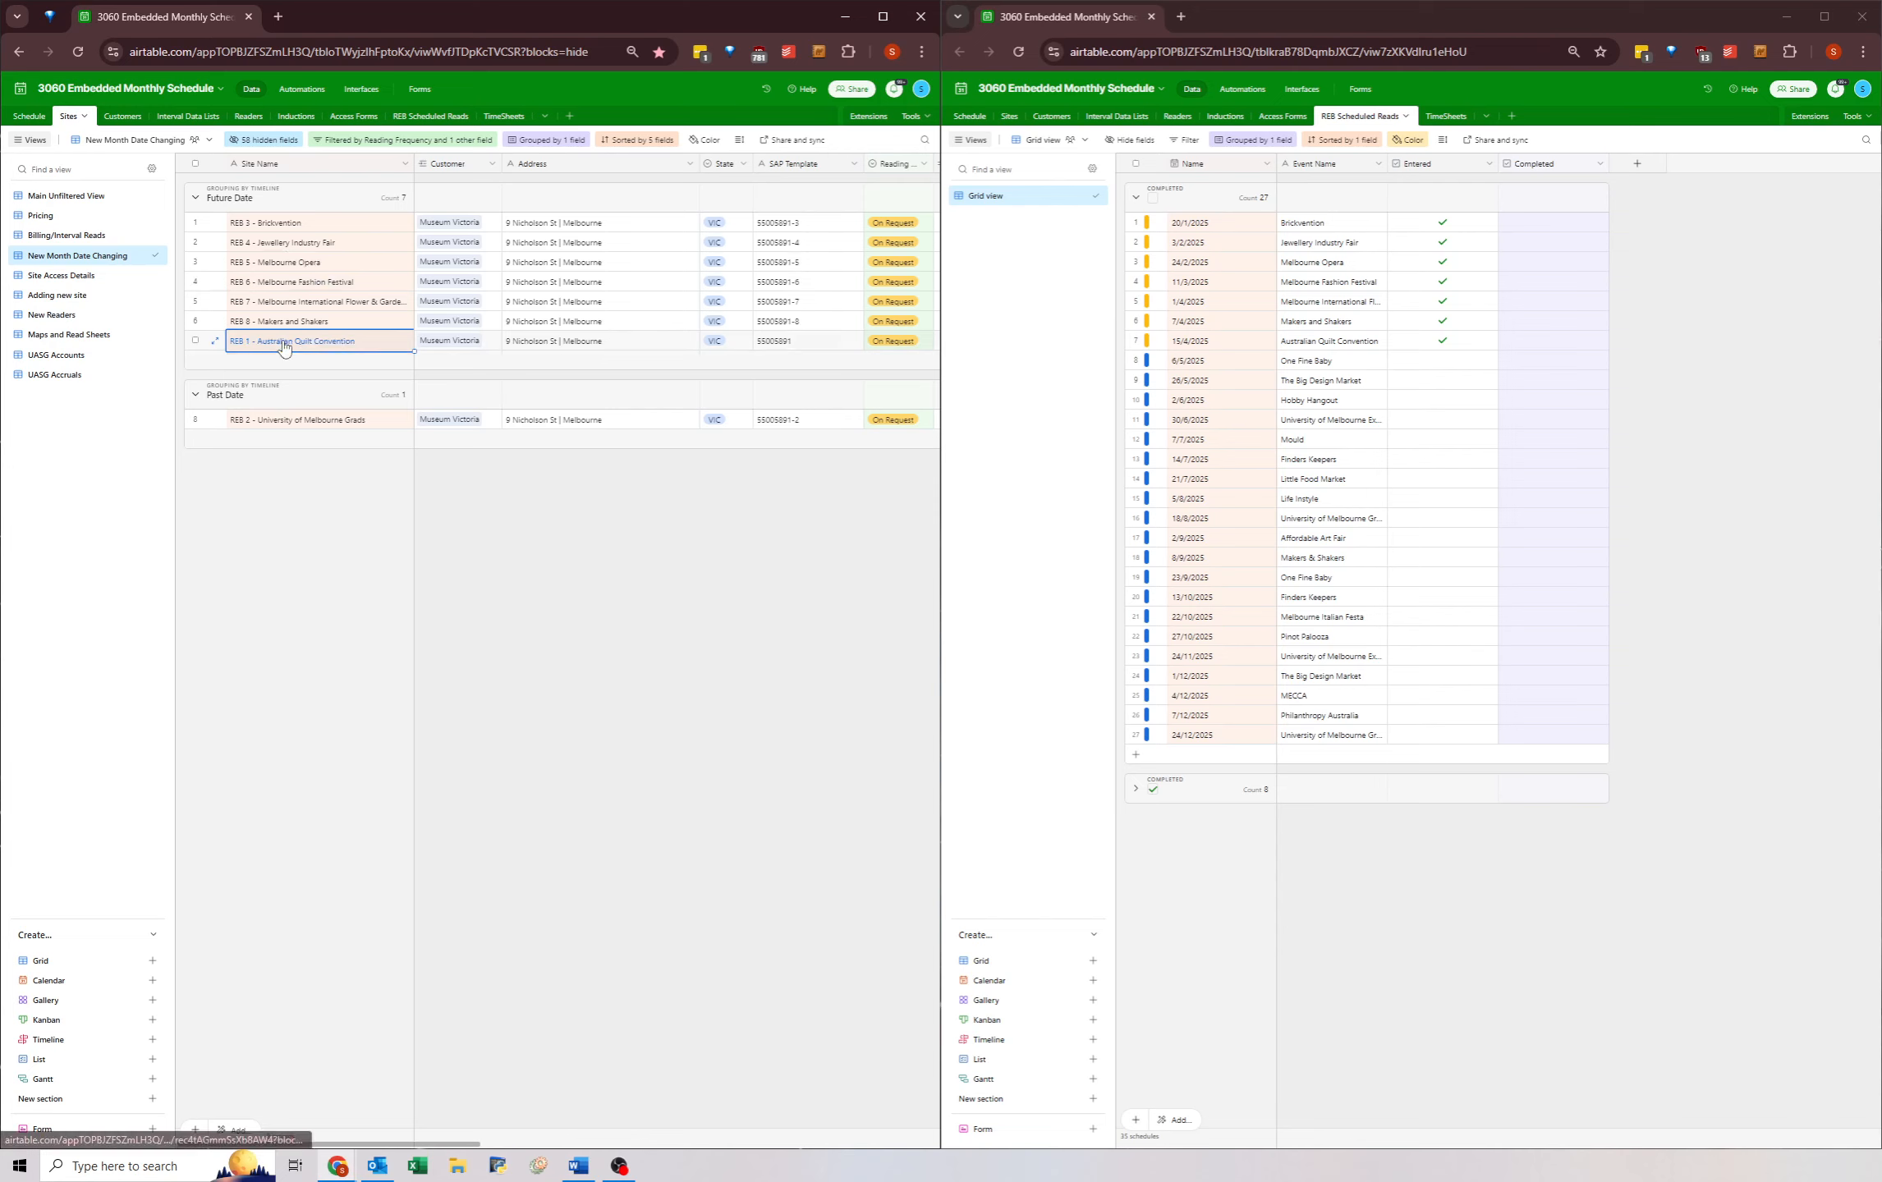
left_click(1332, 341)
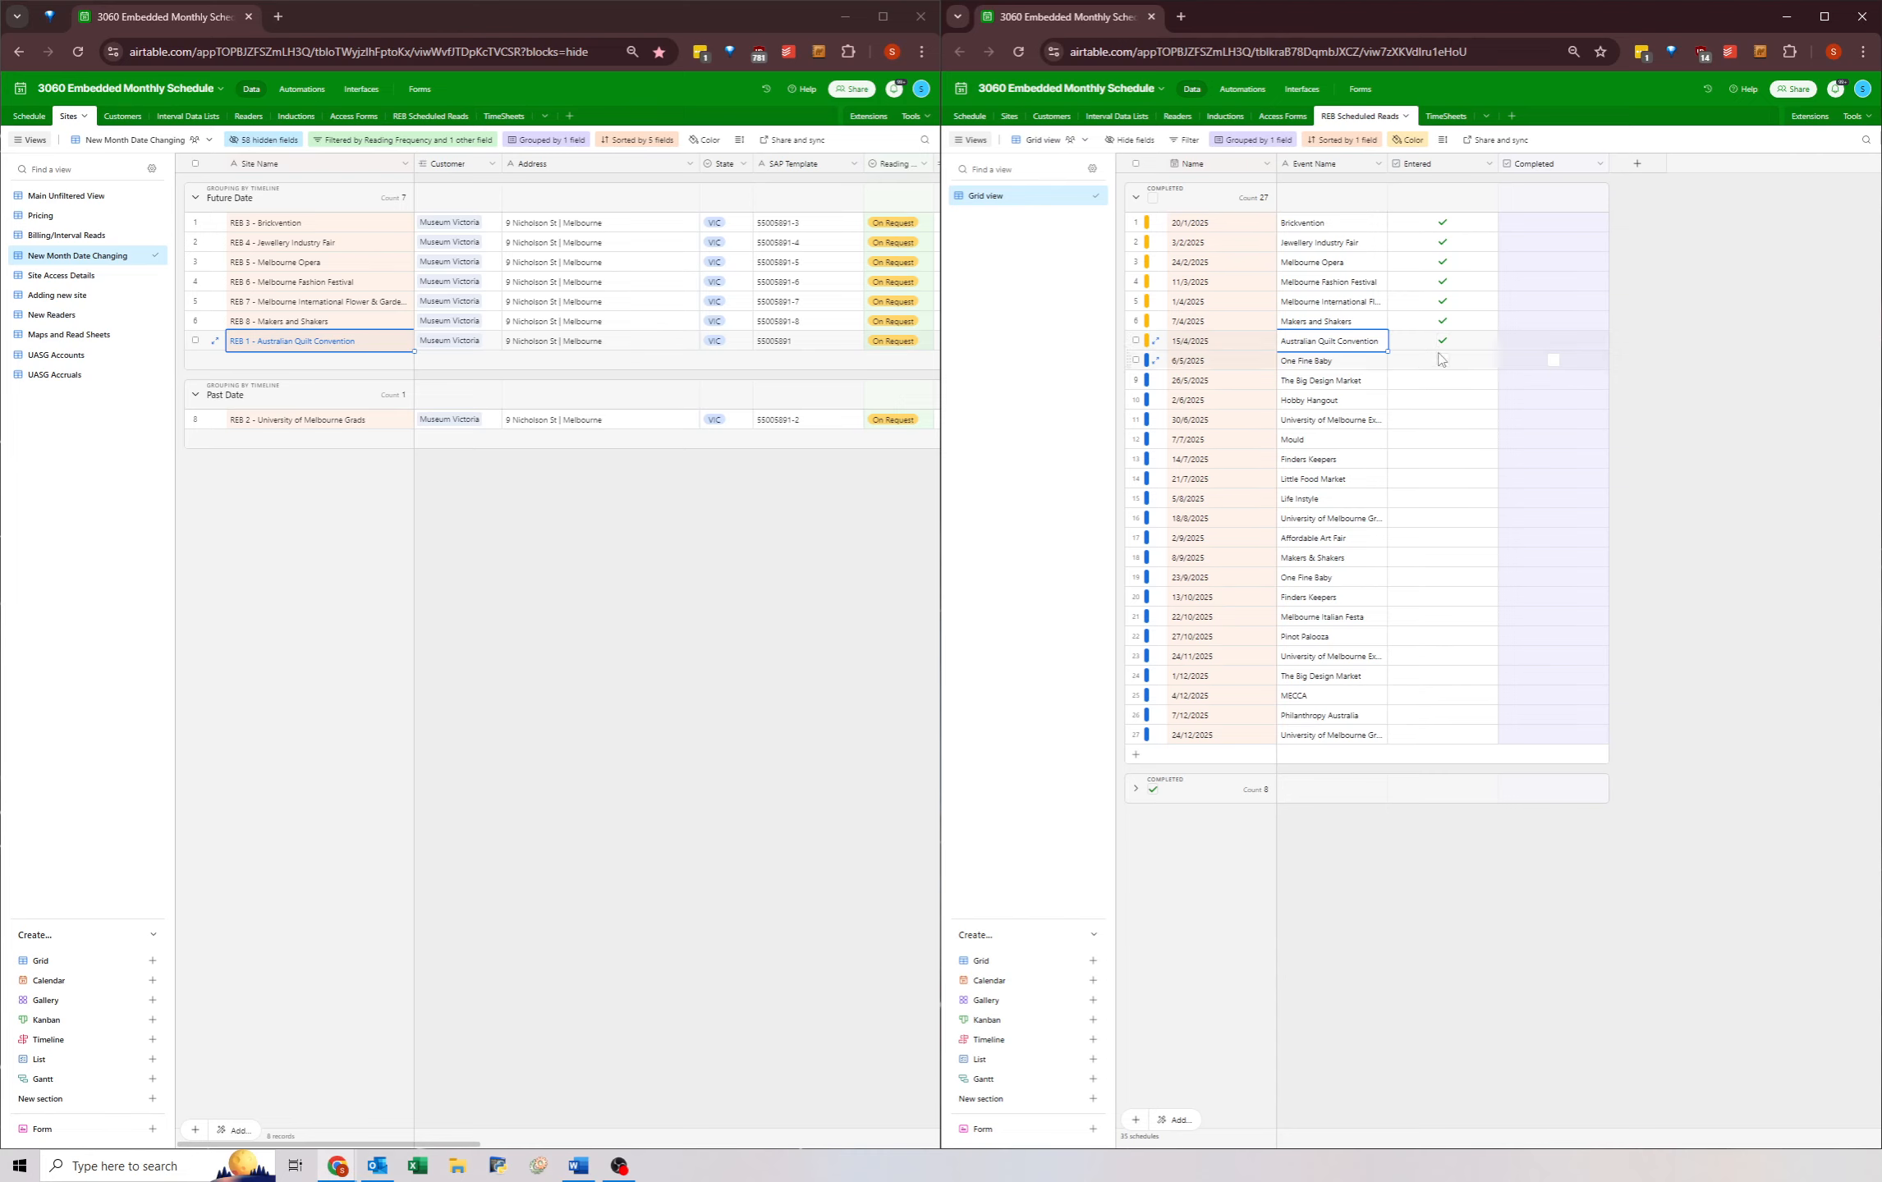
left_click(337, 226)
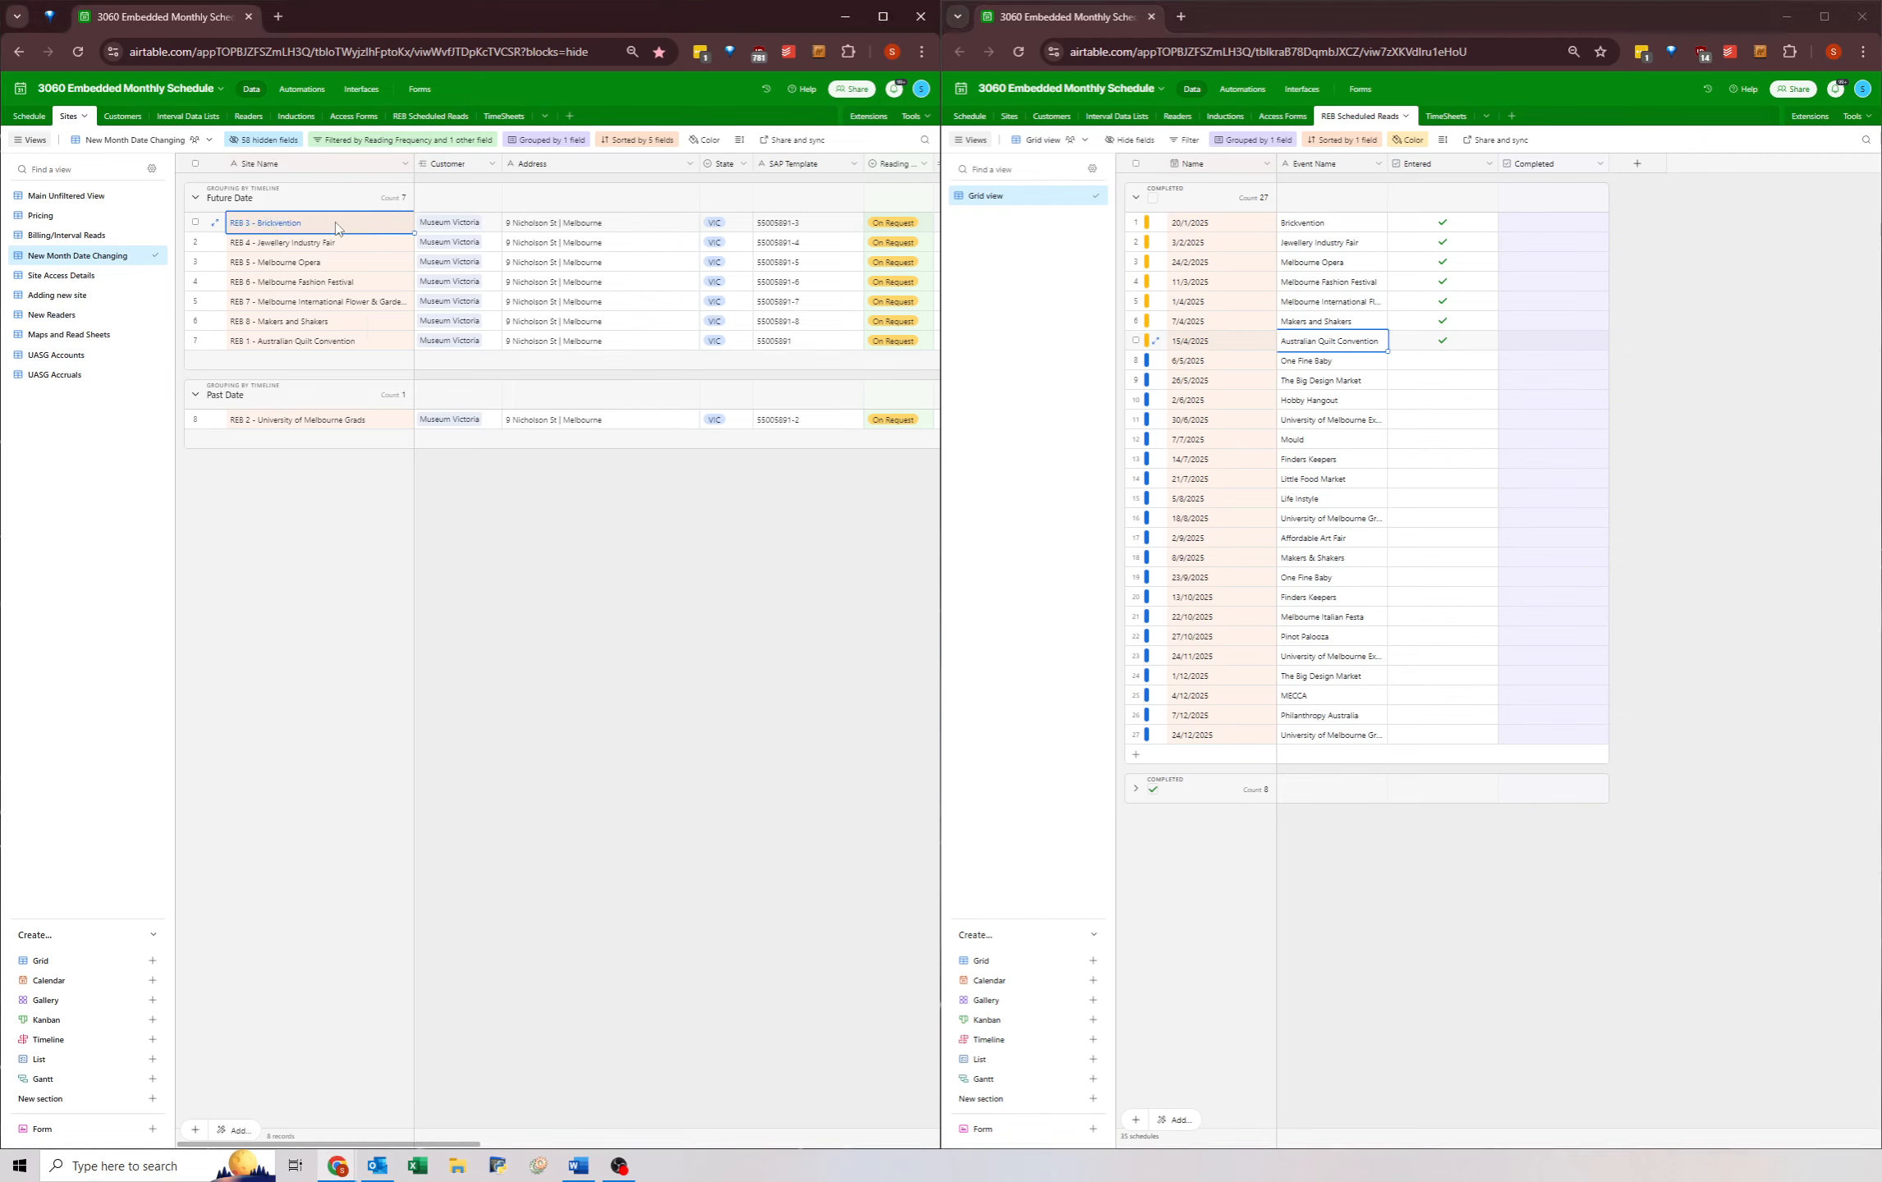
left_click_drag(624, 222, 839, 229)
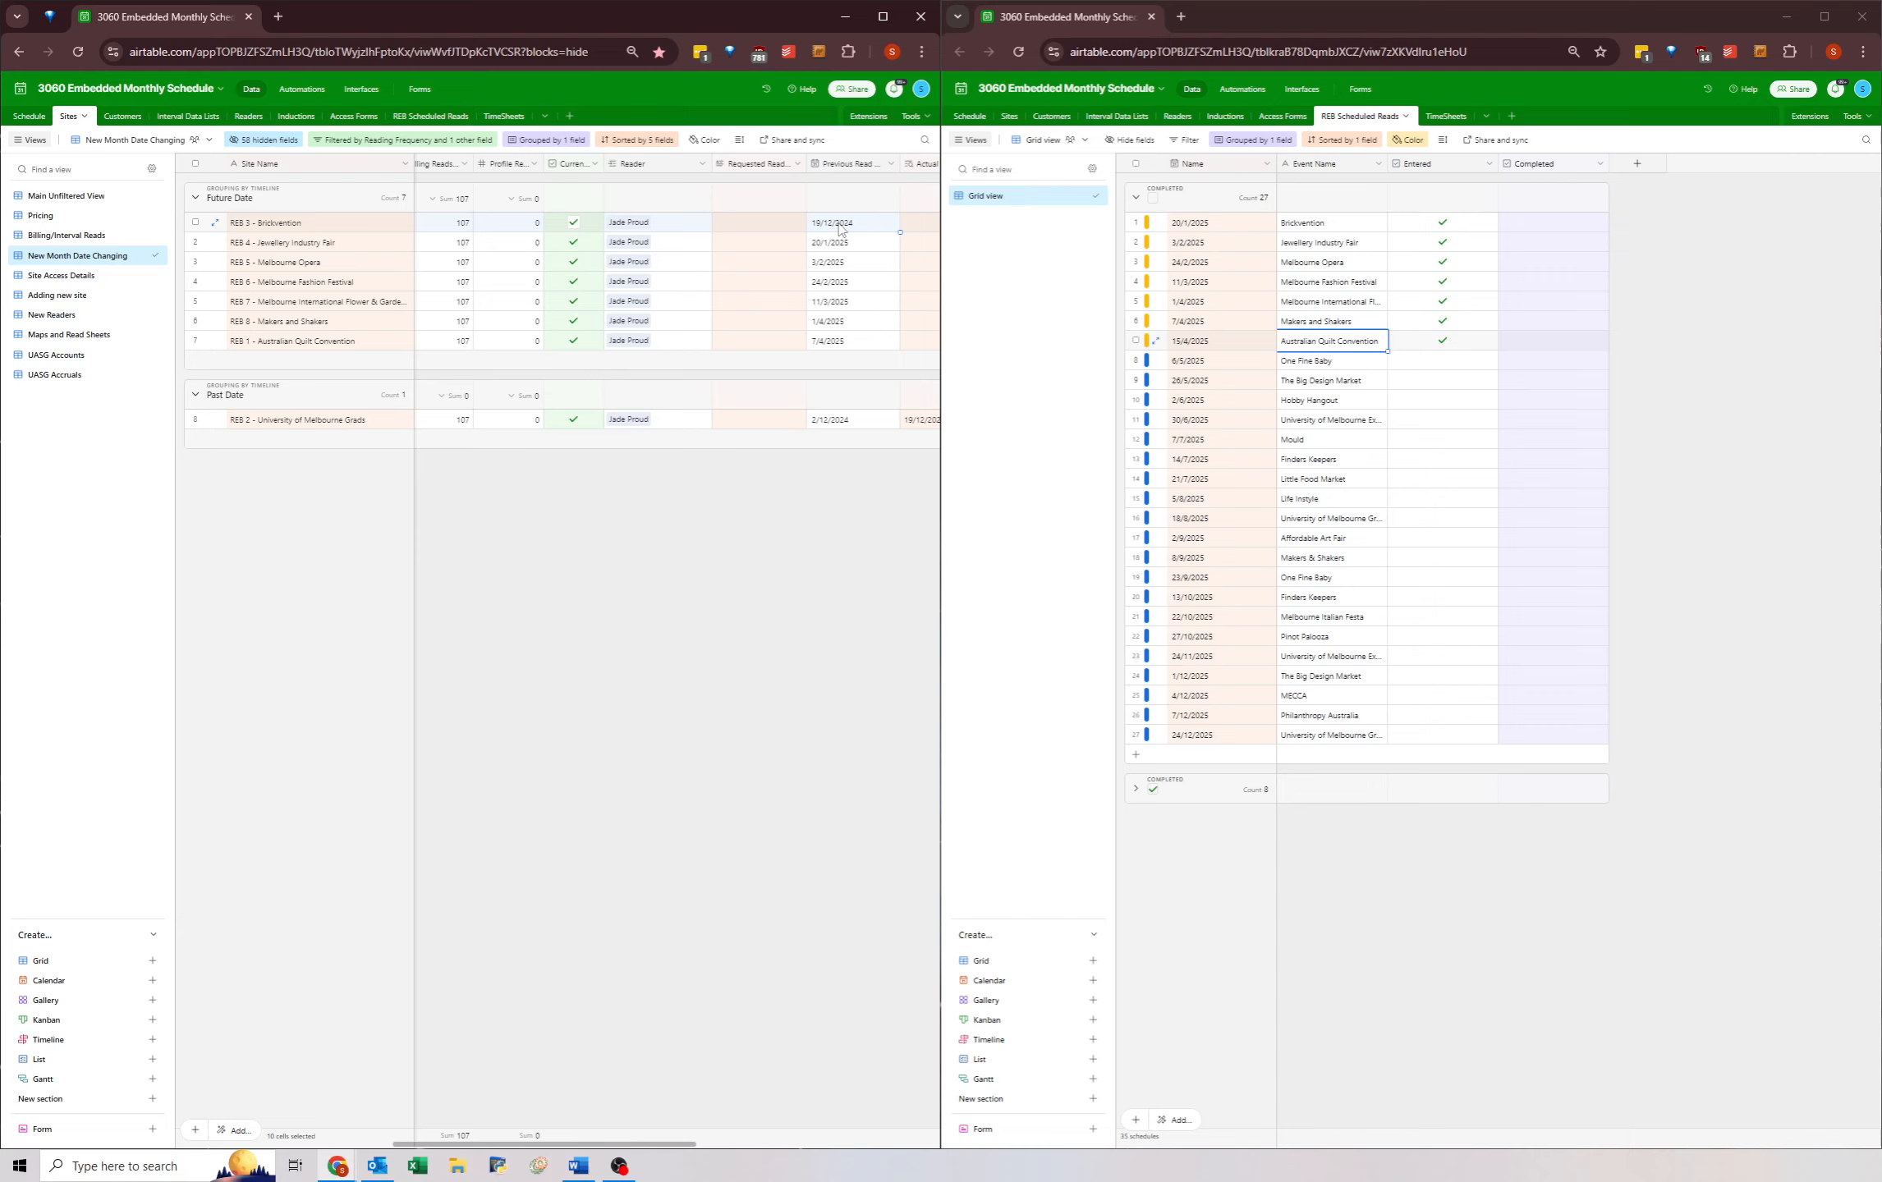
left_click(836, 228)
scroll(835, 228, "right", 2)
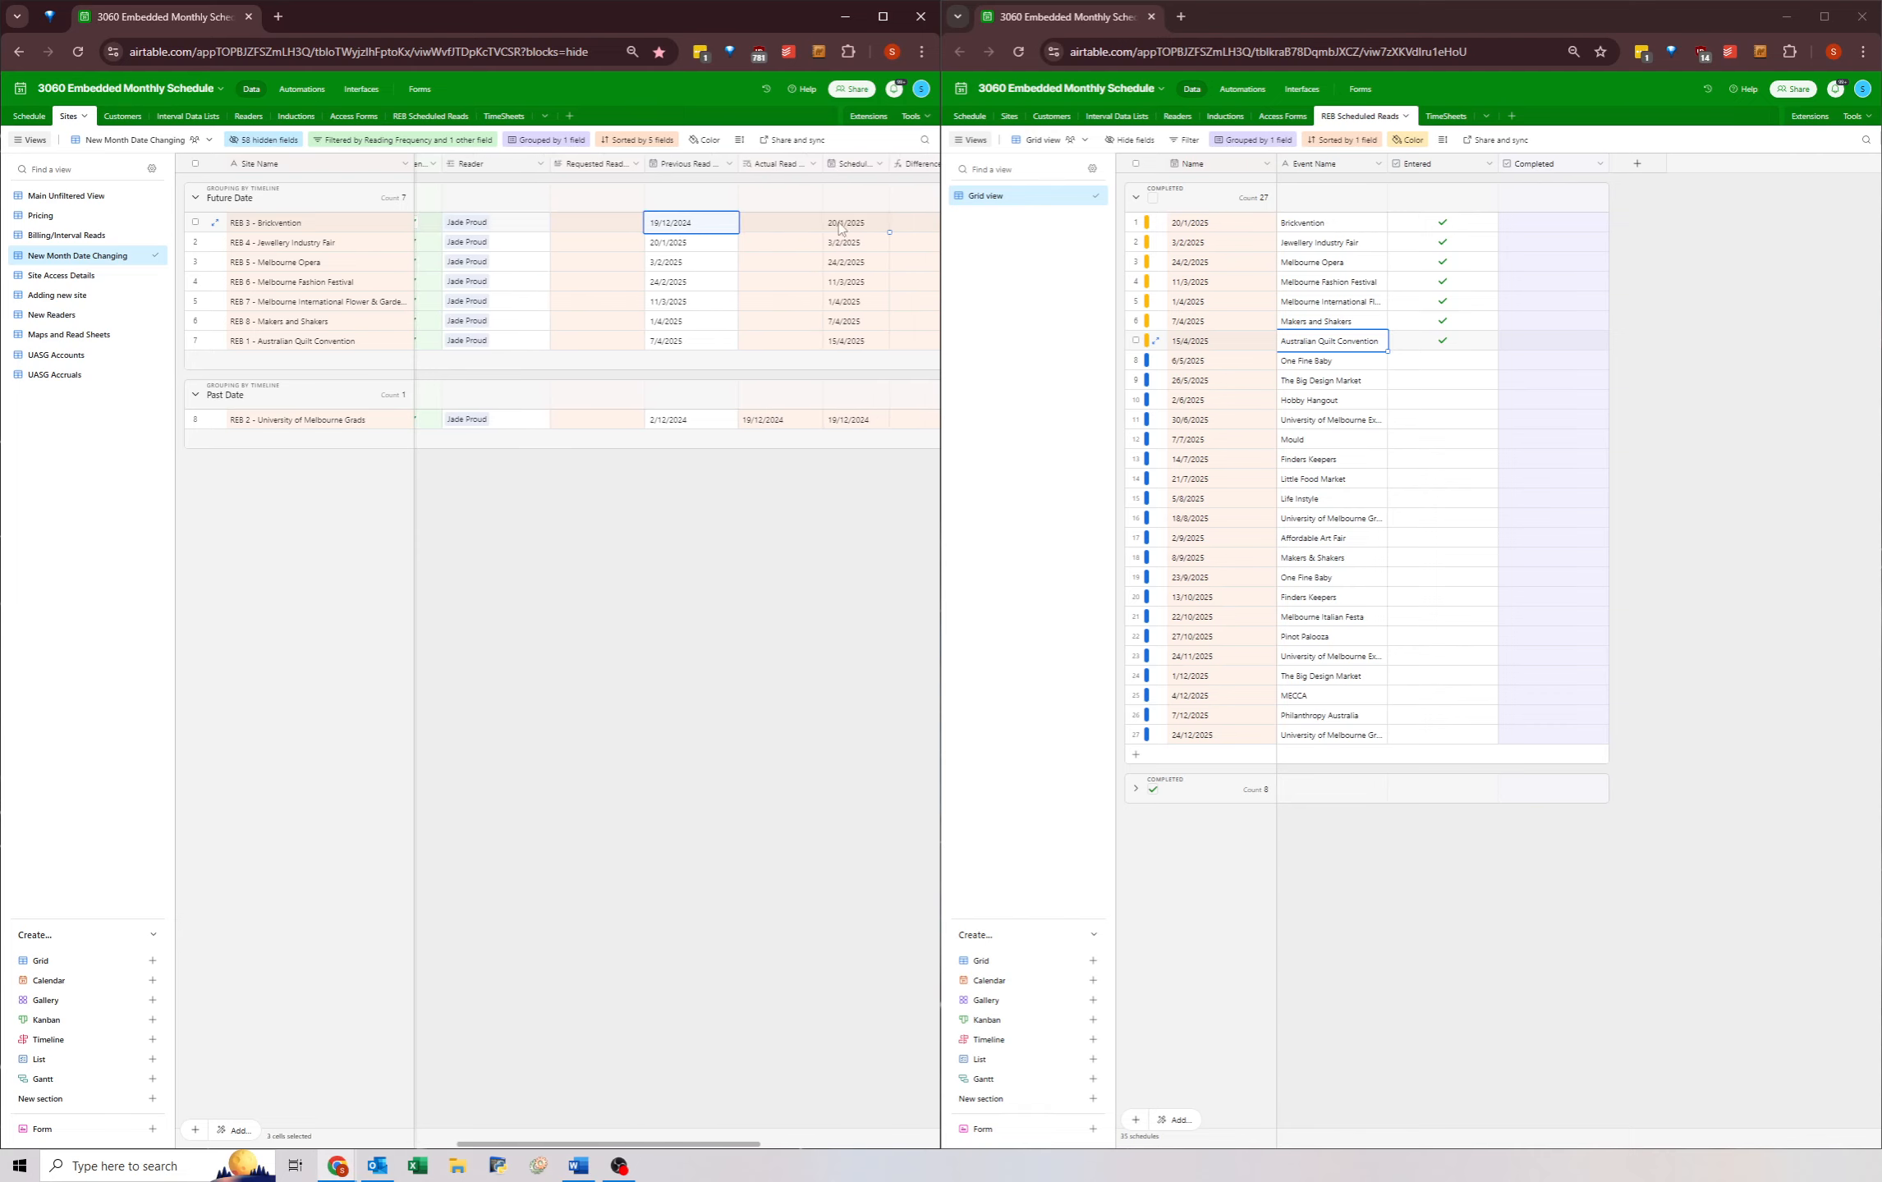
left_click(868, 228)
left_click(761, 551)
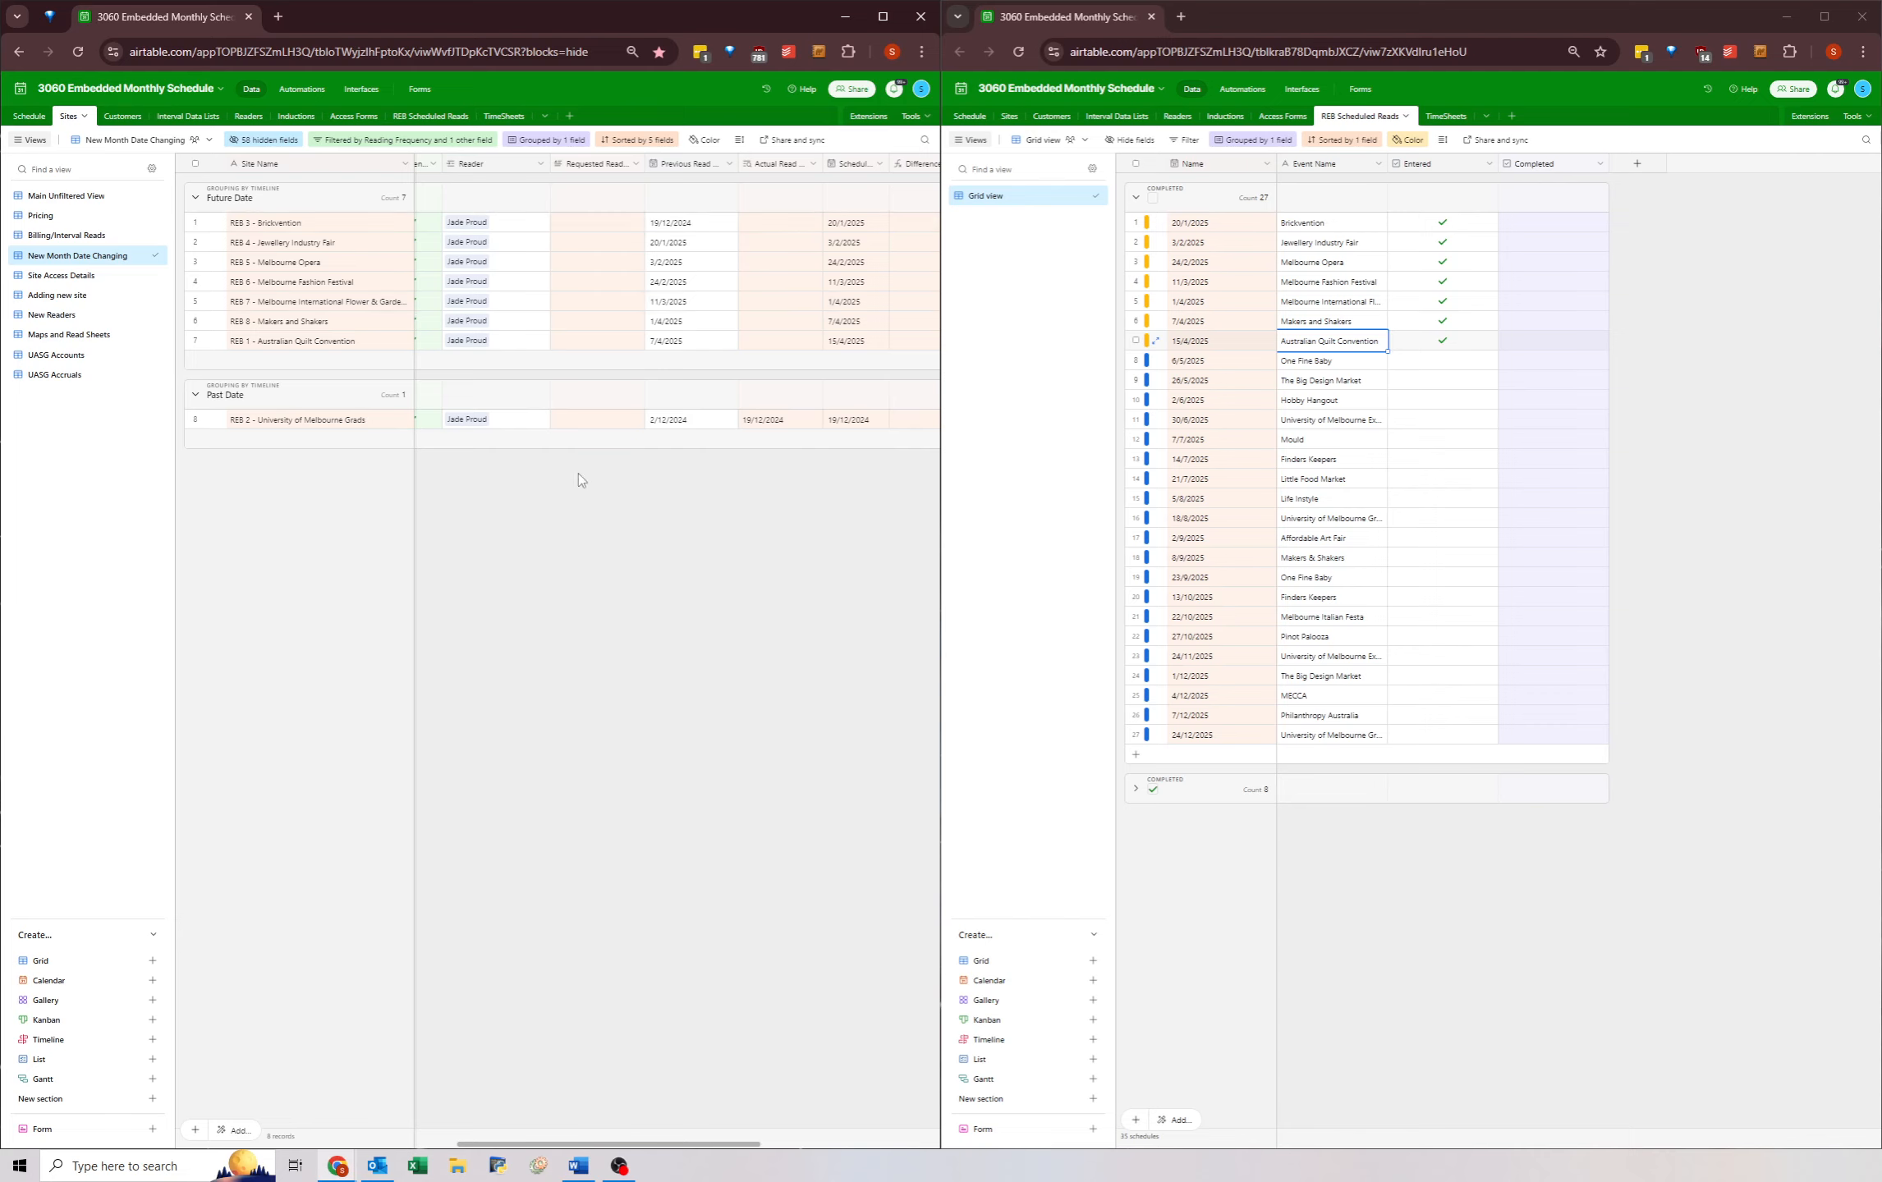
- Look through every field of the REB 3 - Brickvention record, from its site name to its timeline grouping
left_click(353, 230)
key("Right")
key("Right")
key("Right")
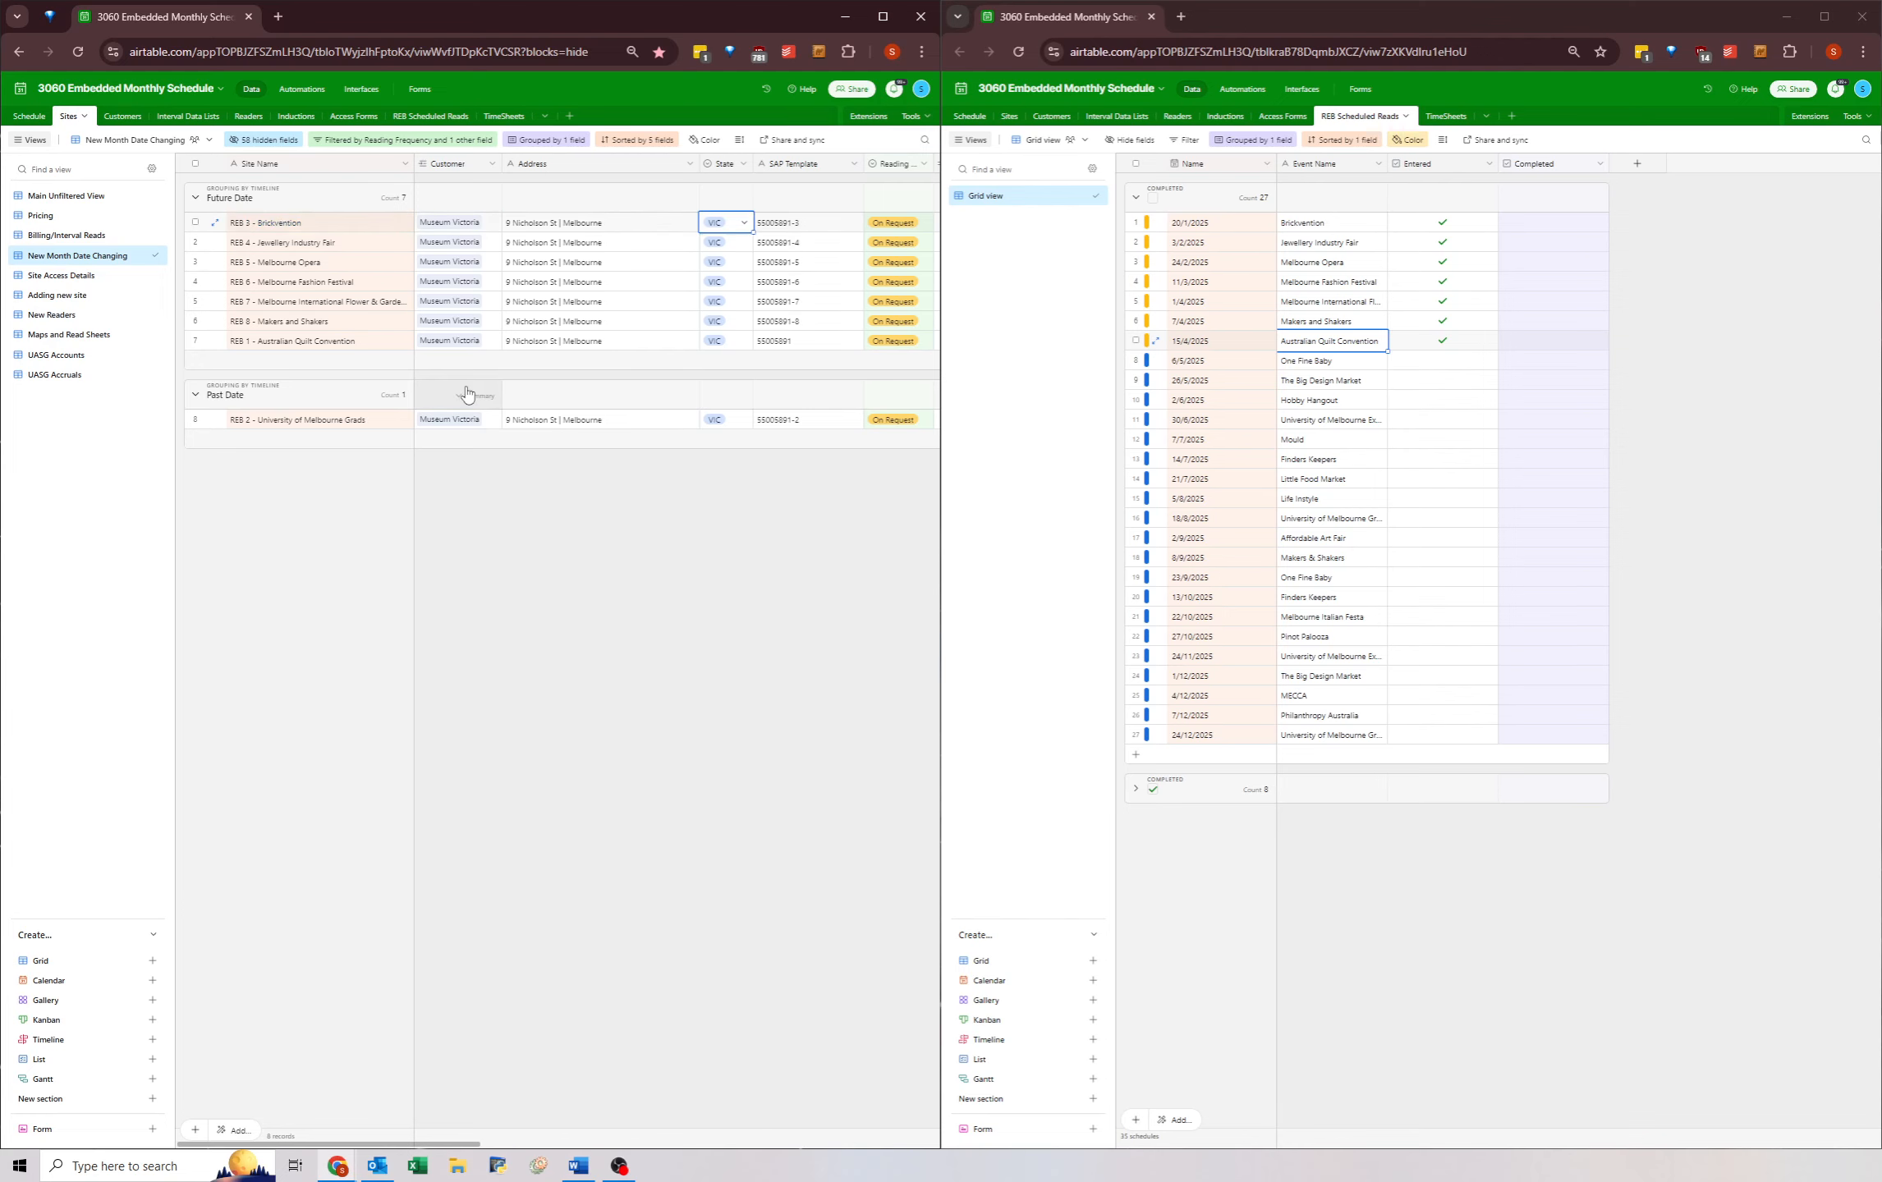
key("Right")
key("Right")
key("Right")
key("Right")
key("Right")
key("Right")
key("Right")
key("Right")
key("Right")
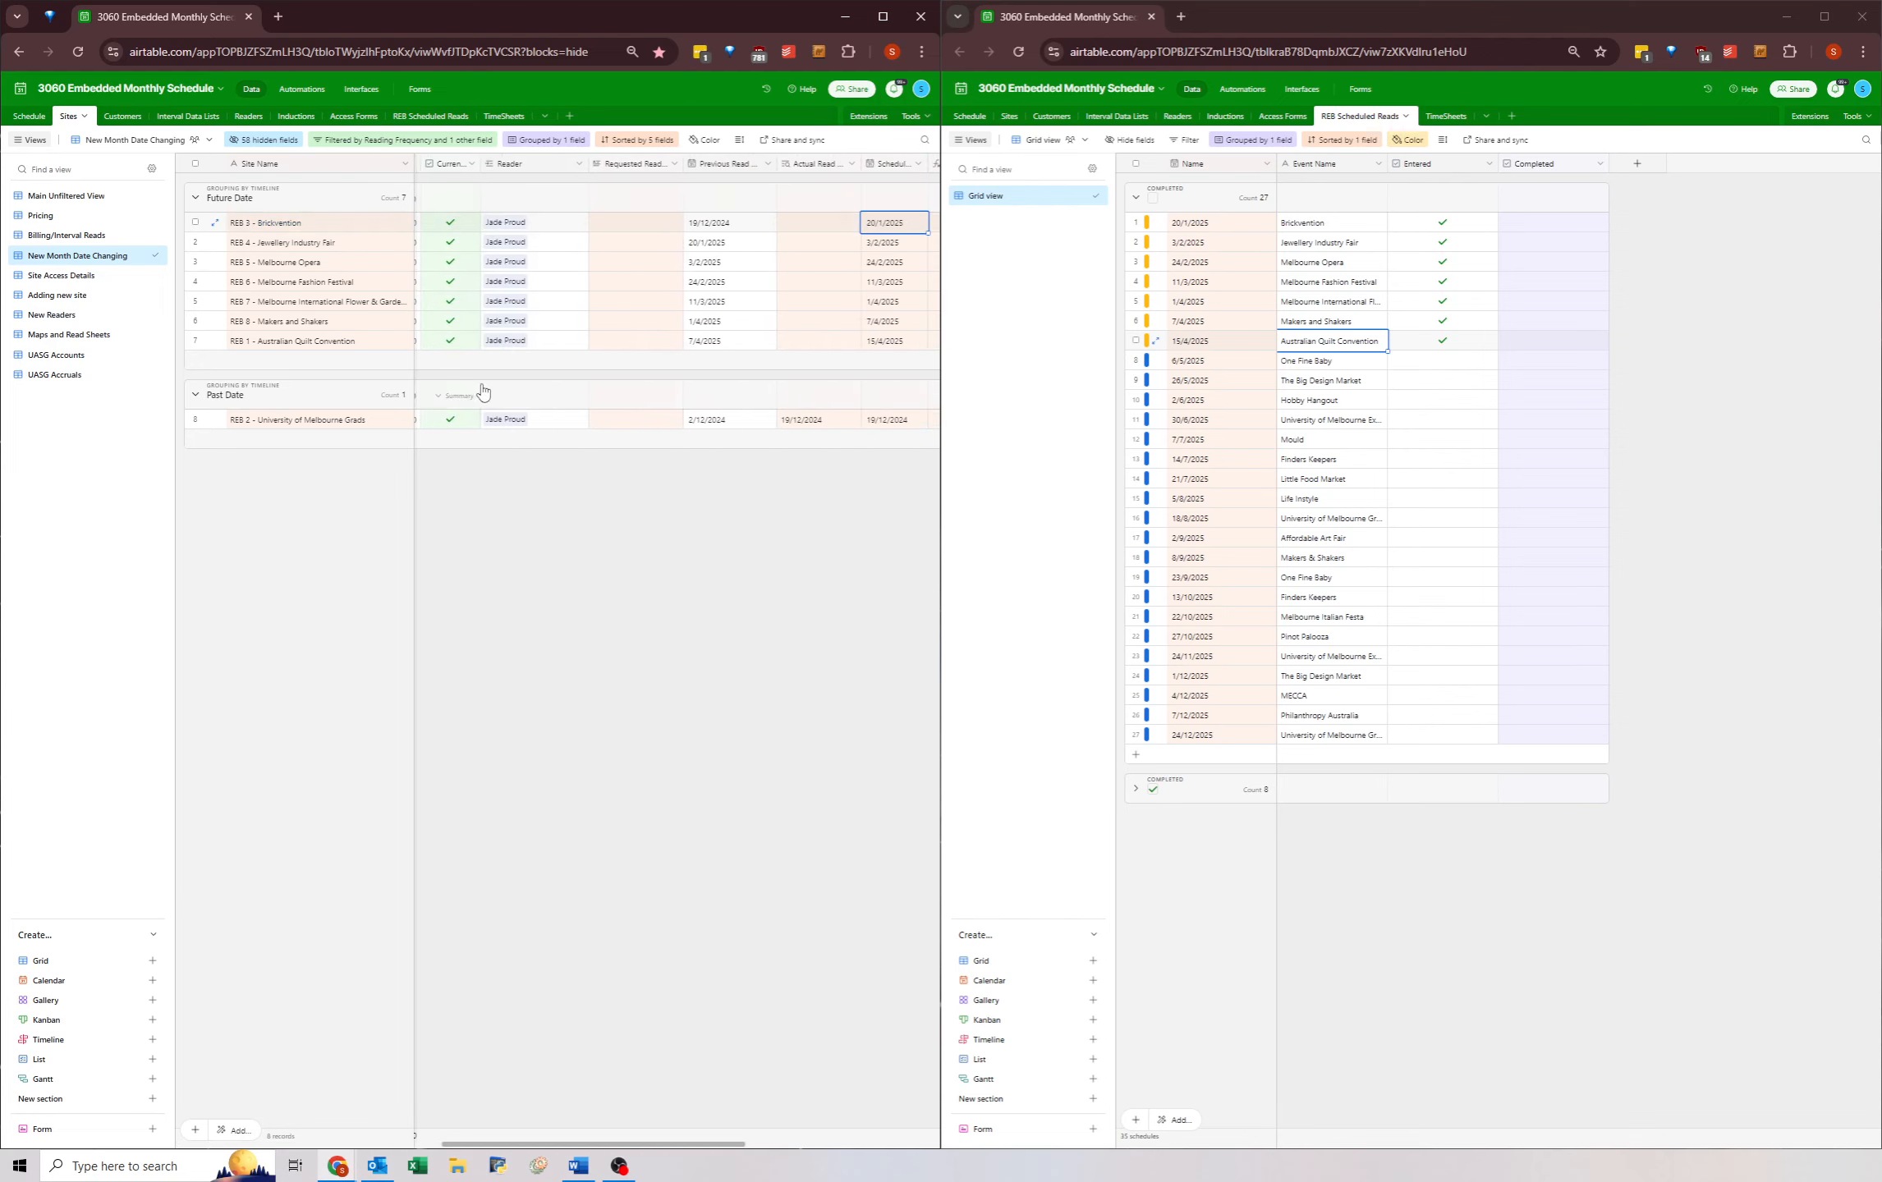
key("Right")
key("Right")
key("Right")
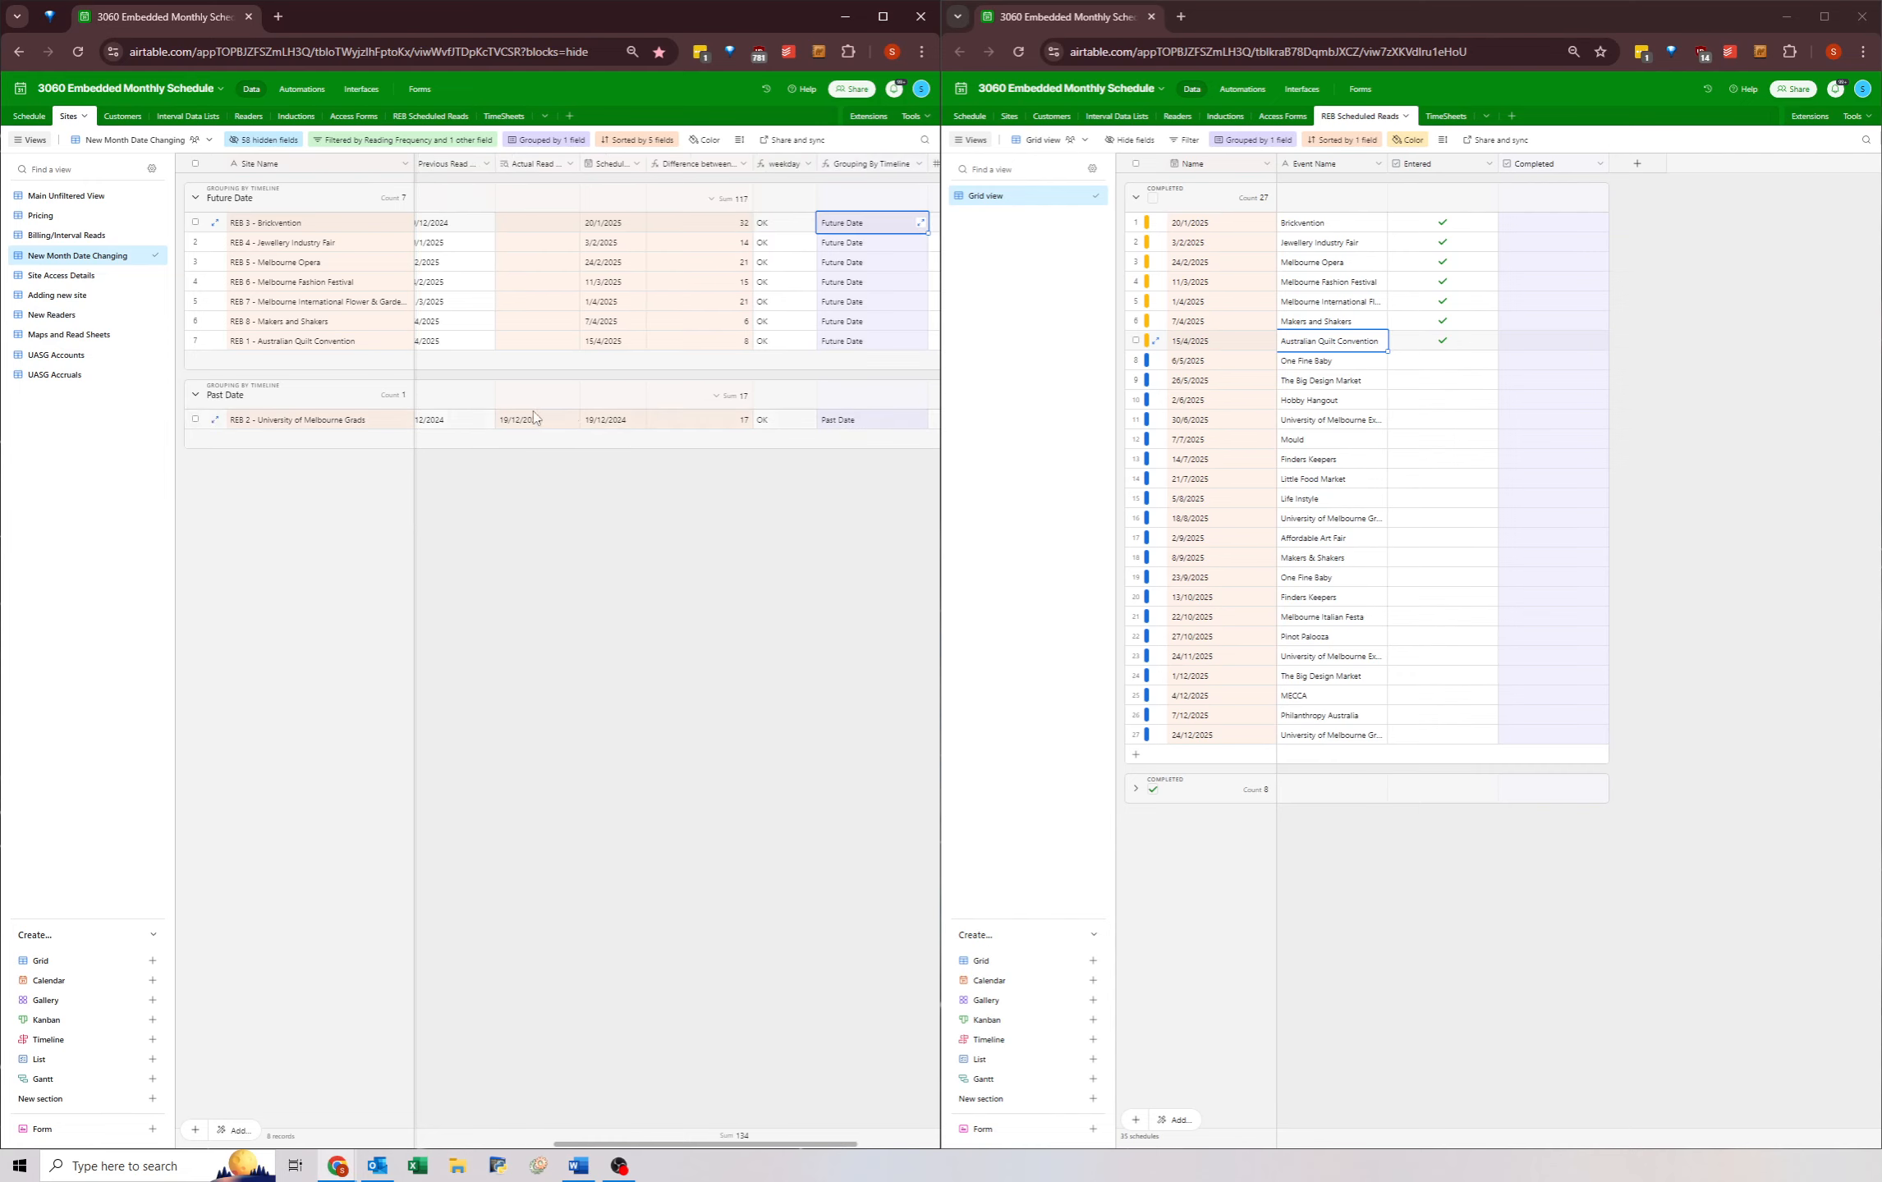
- Check the actual, scheduled and previous read dates of REB 2 - University of Melbourne Grads in the Past Date group
left_click(534, 420)
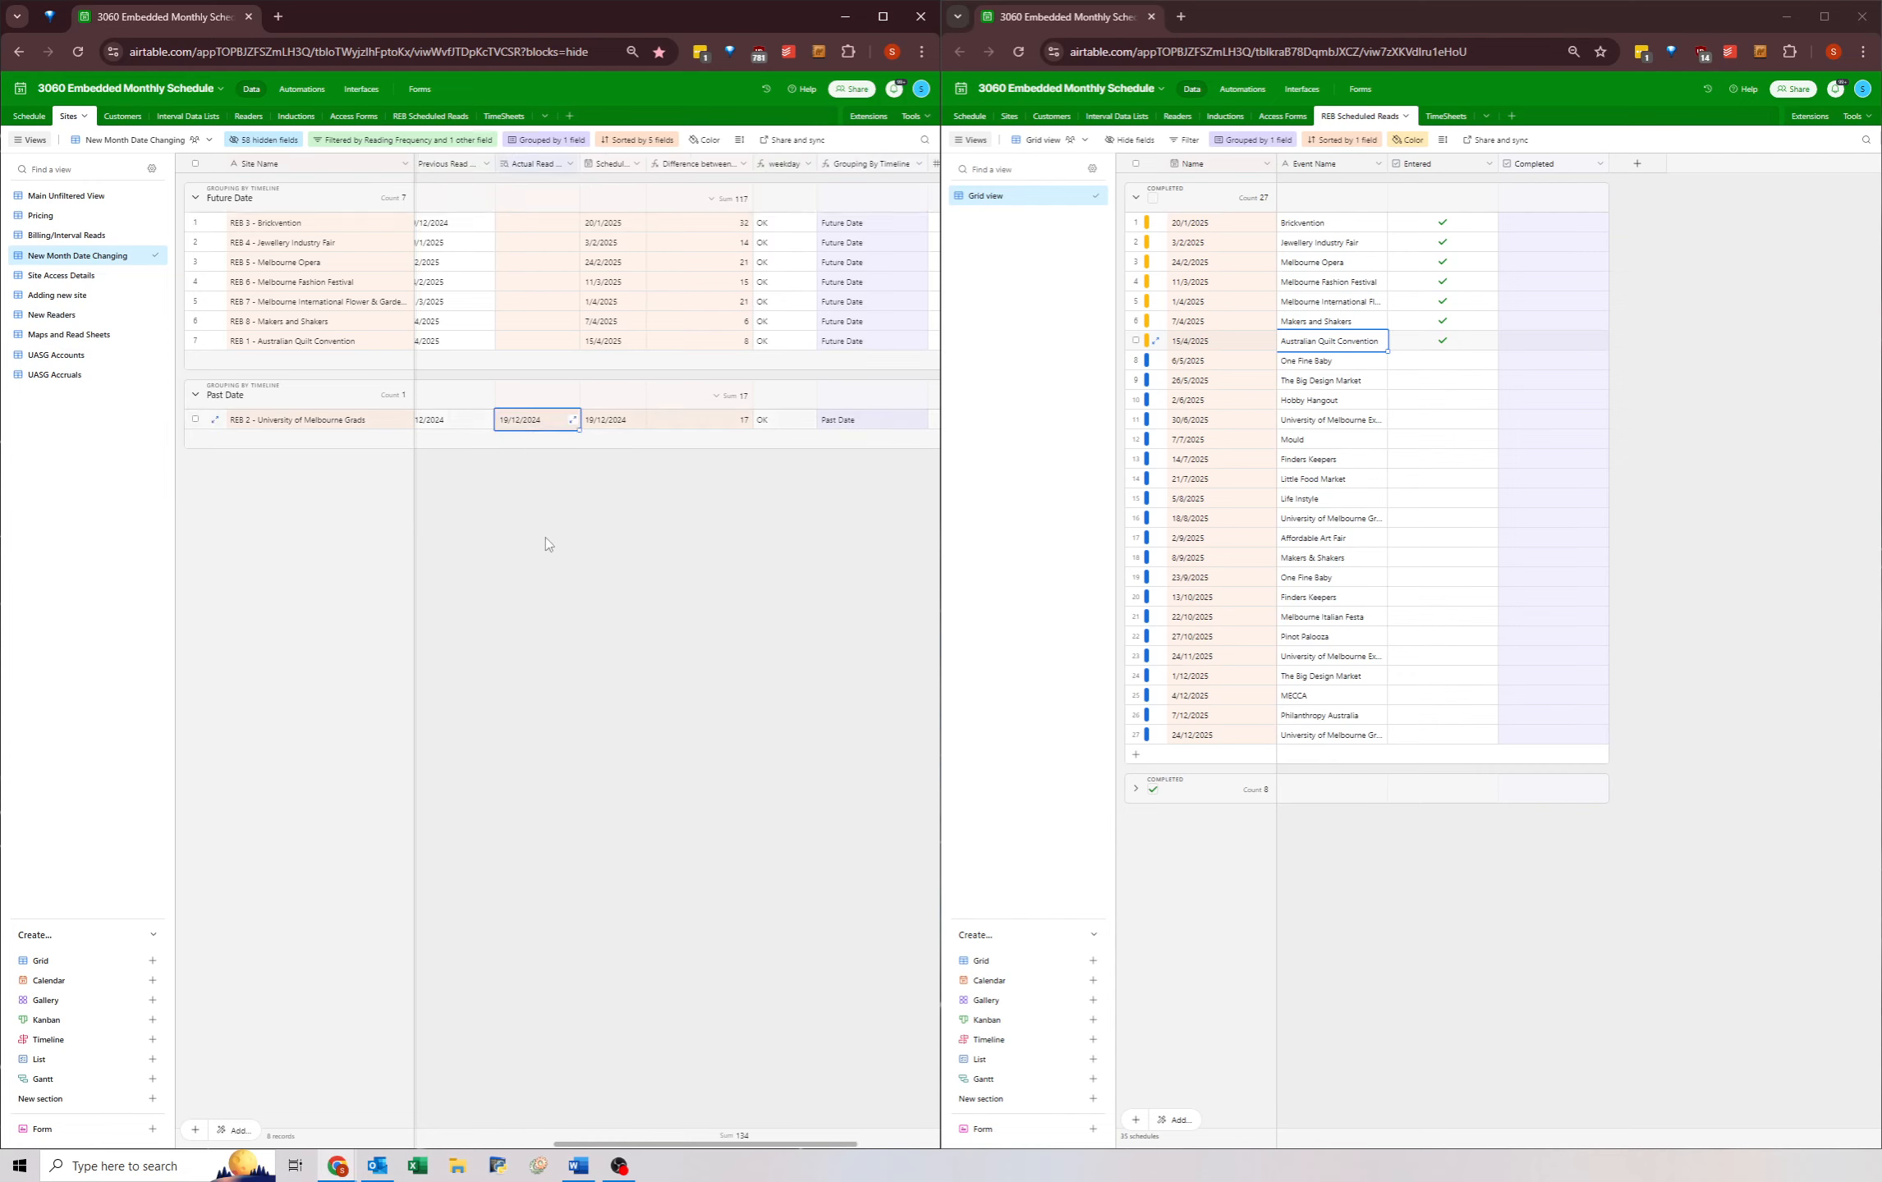
key("Right")
left_click(540, 424)
left_click(618, 428)
left_click(540, 427)
left_click(605, 427)
right_click(529, 419)
key("Escape")
scroll(512, 425, "left", 3)
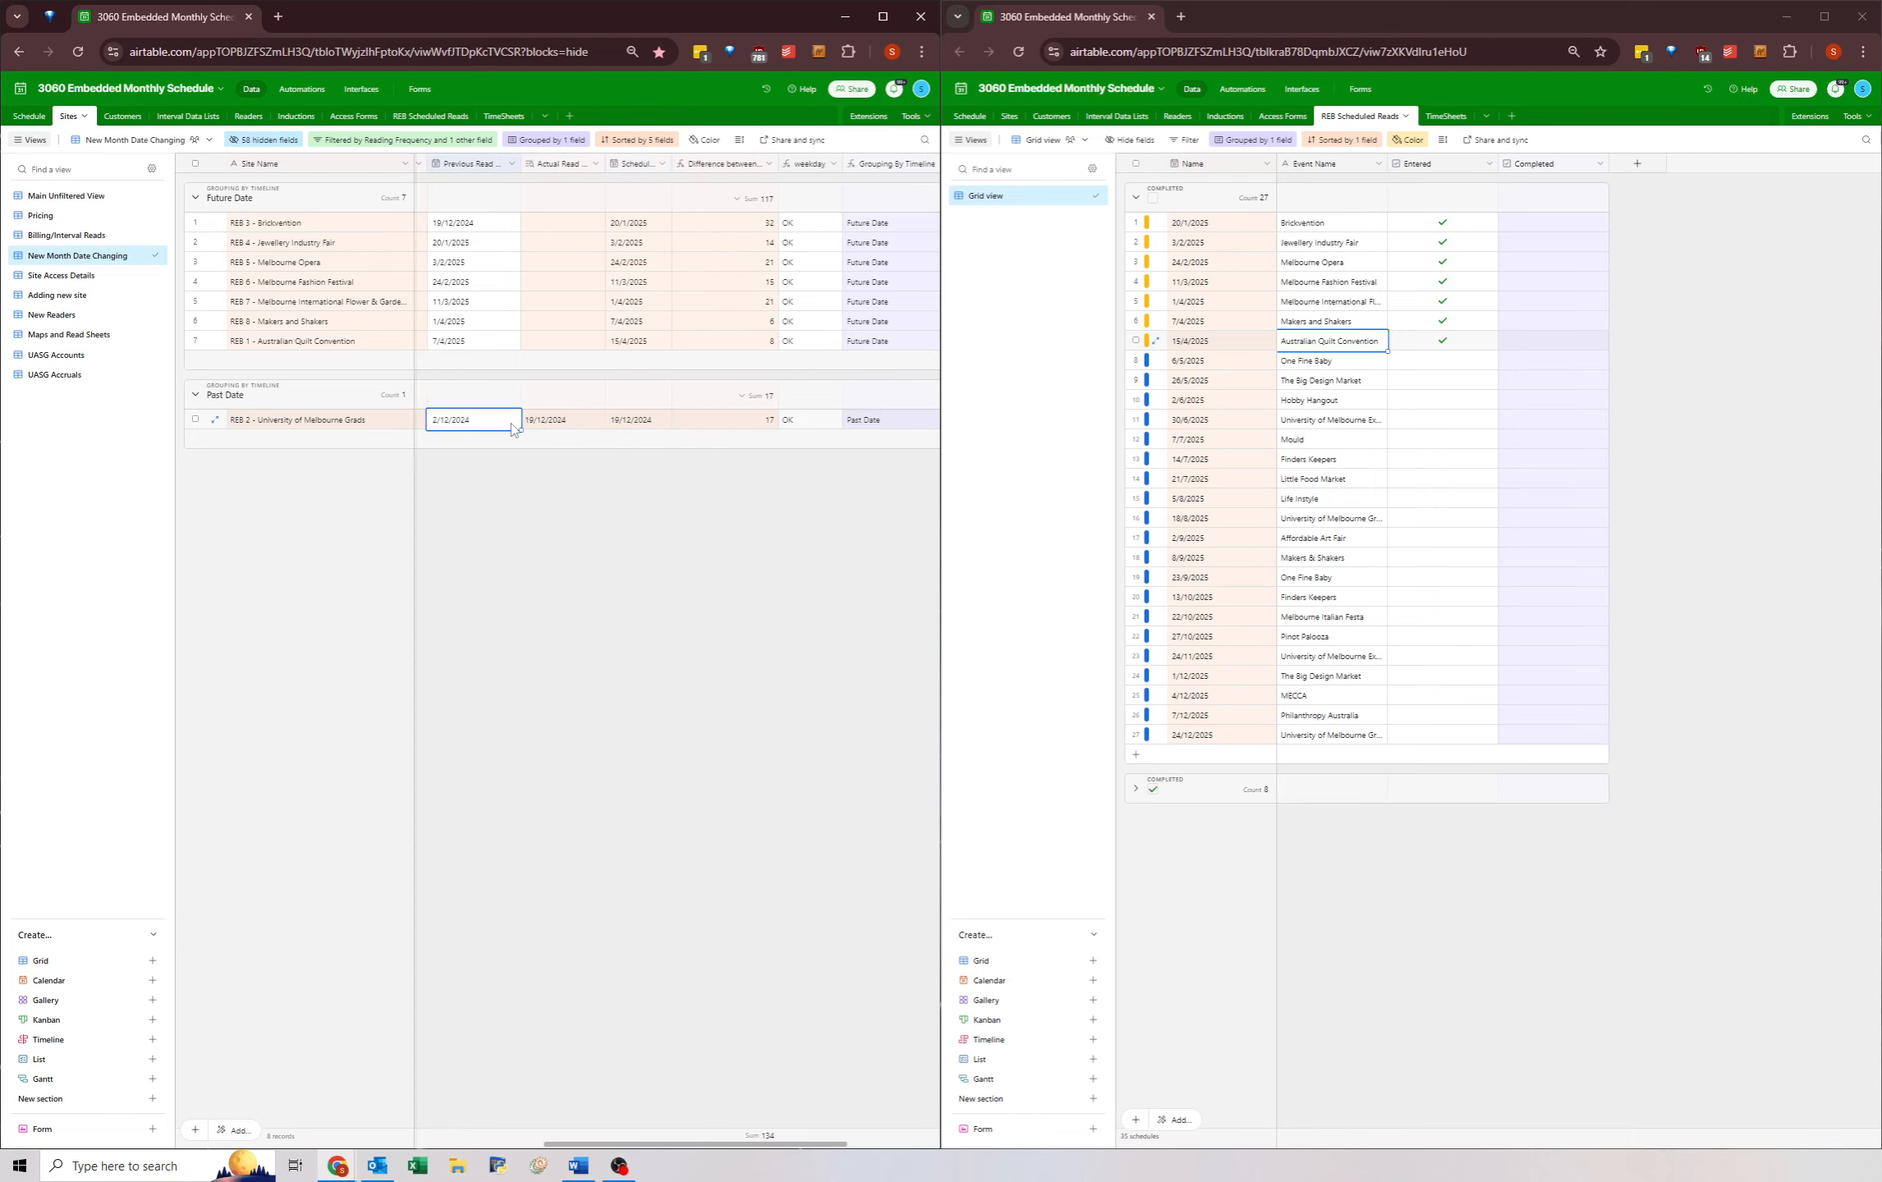
- Copy the actual read date of REB 2 - University of Melbourne Grads into its previous read date
left_click(677, 422)
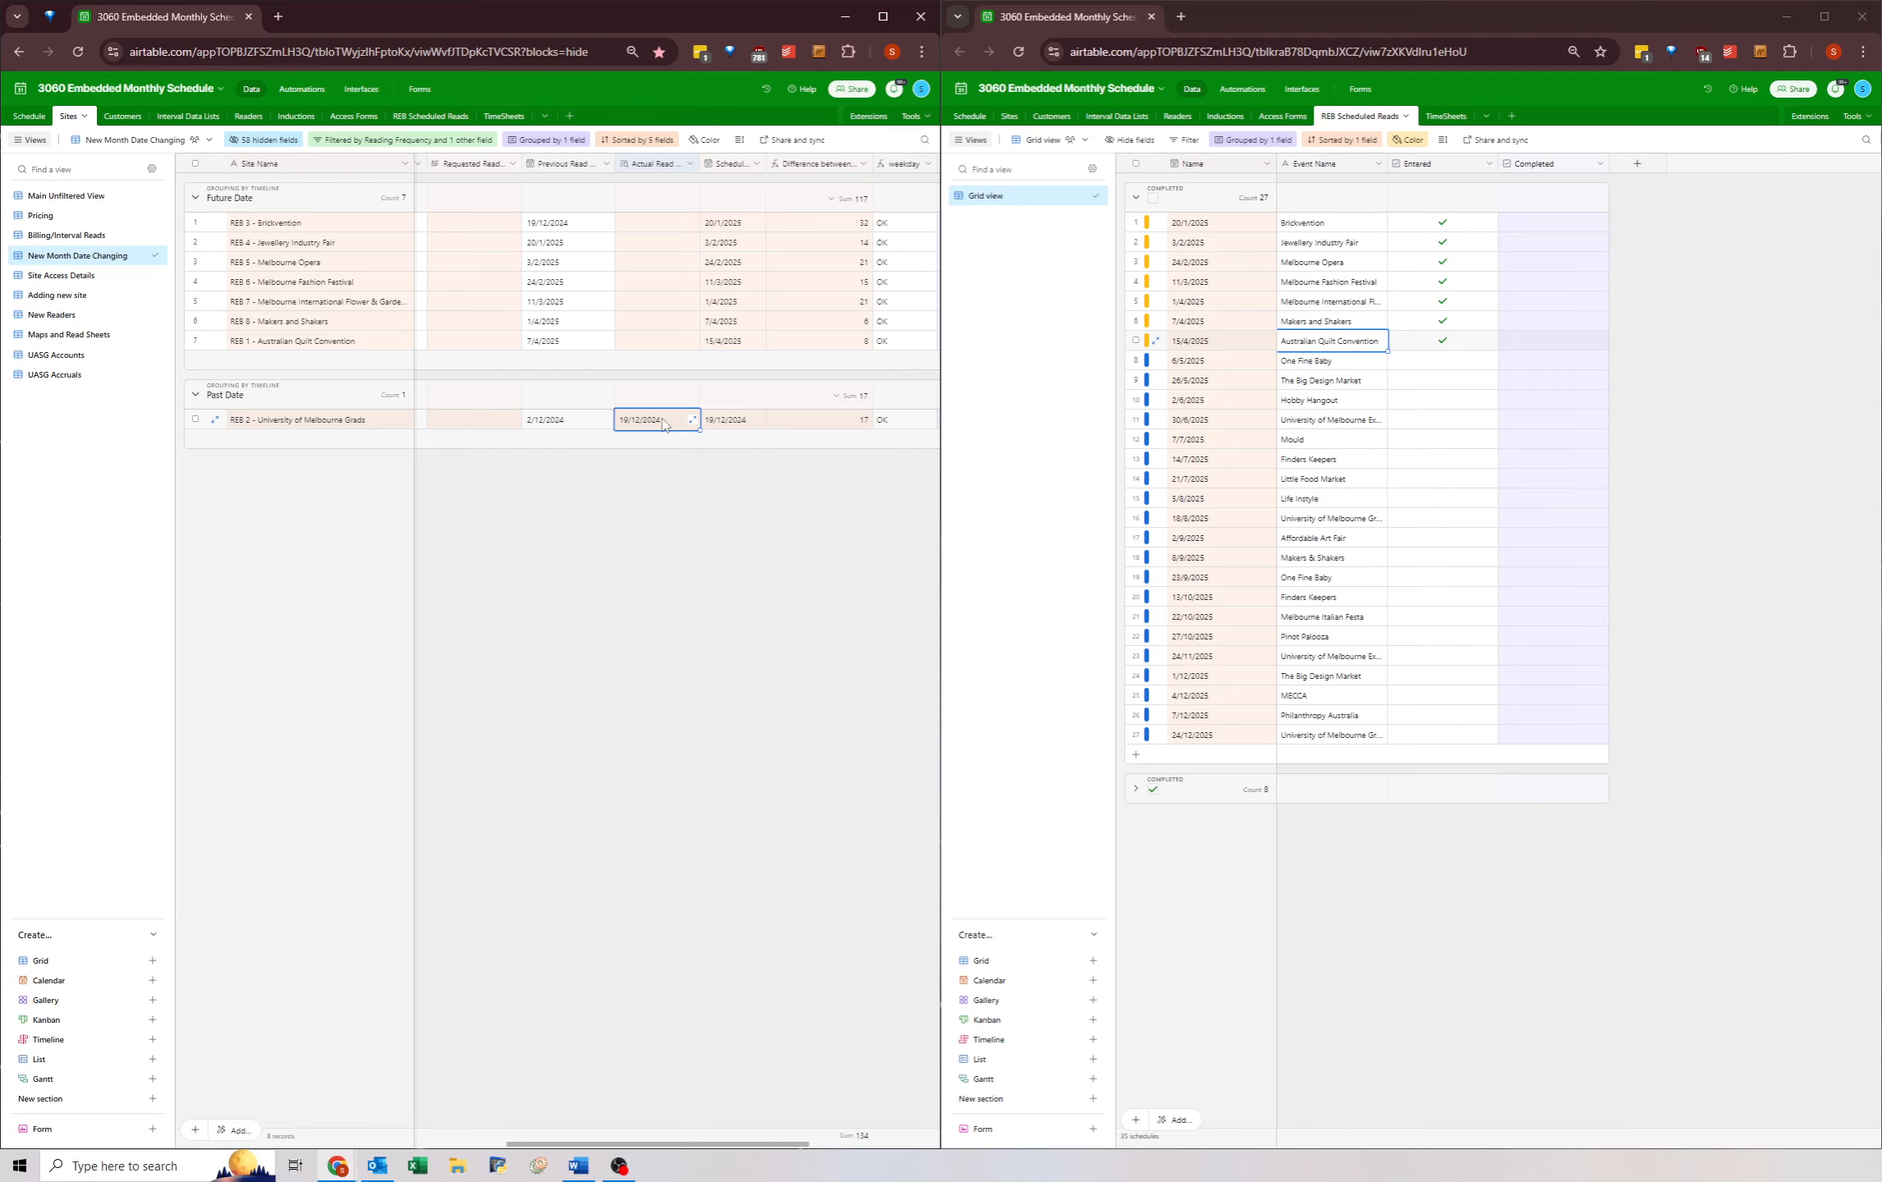
key("ctrl+c")
left_click(571, 422)
key("ctrl+v")
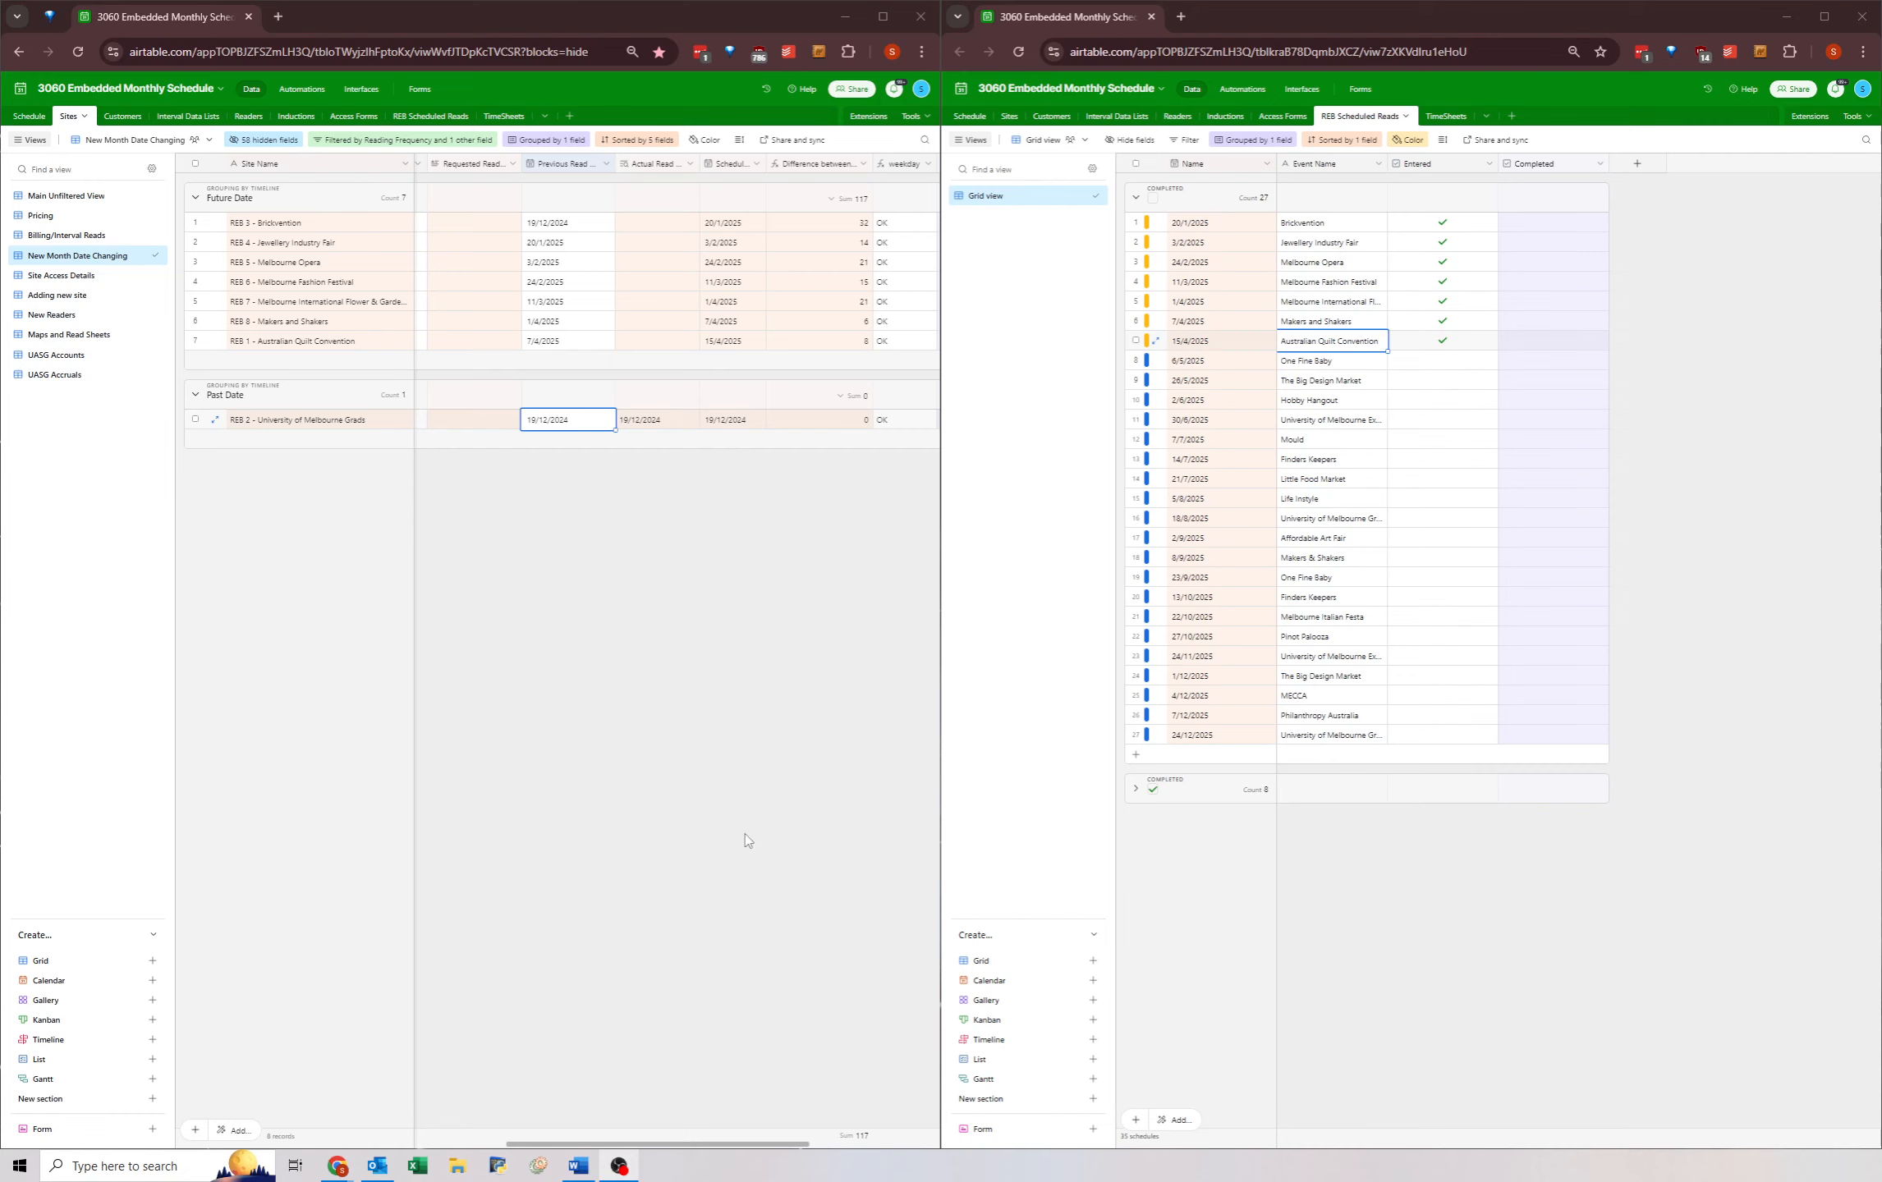
left_click(544, 566)
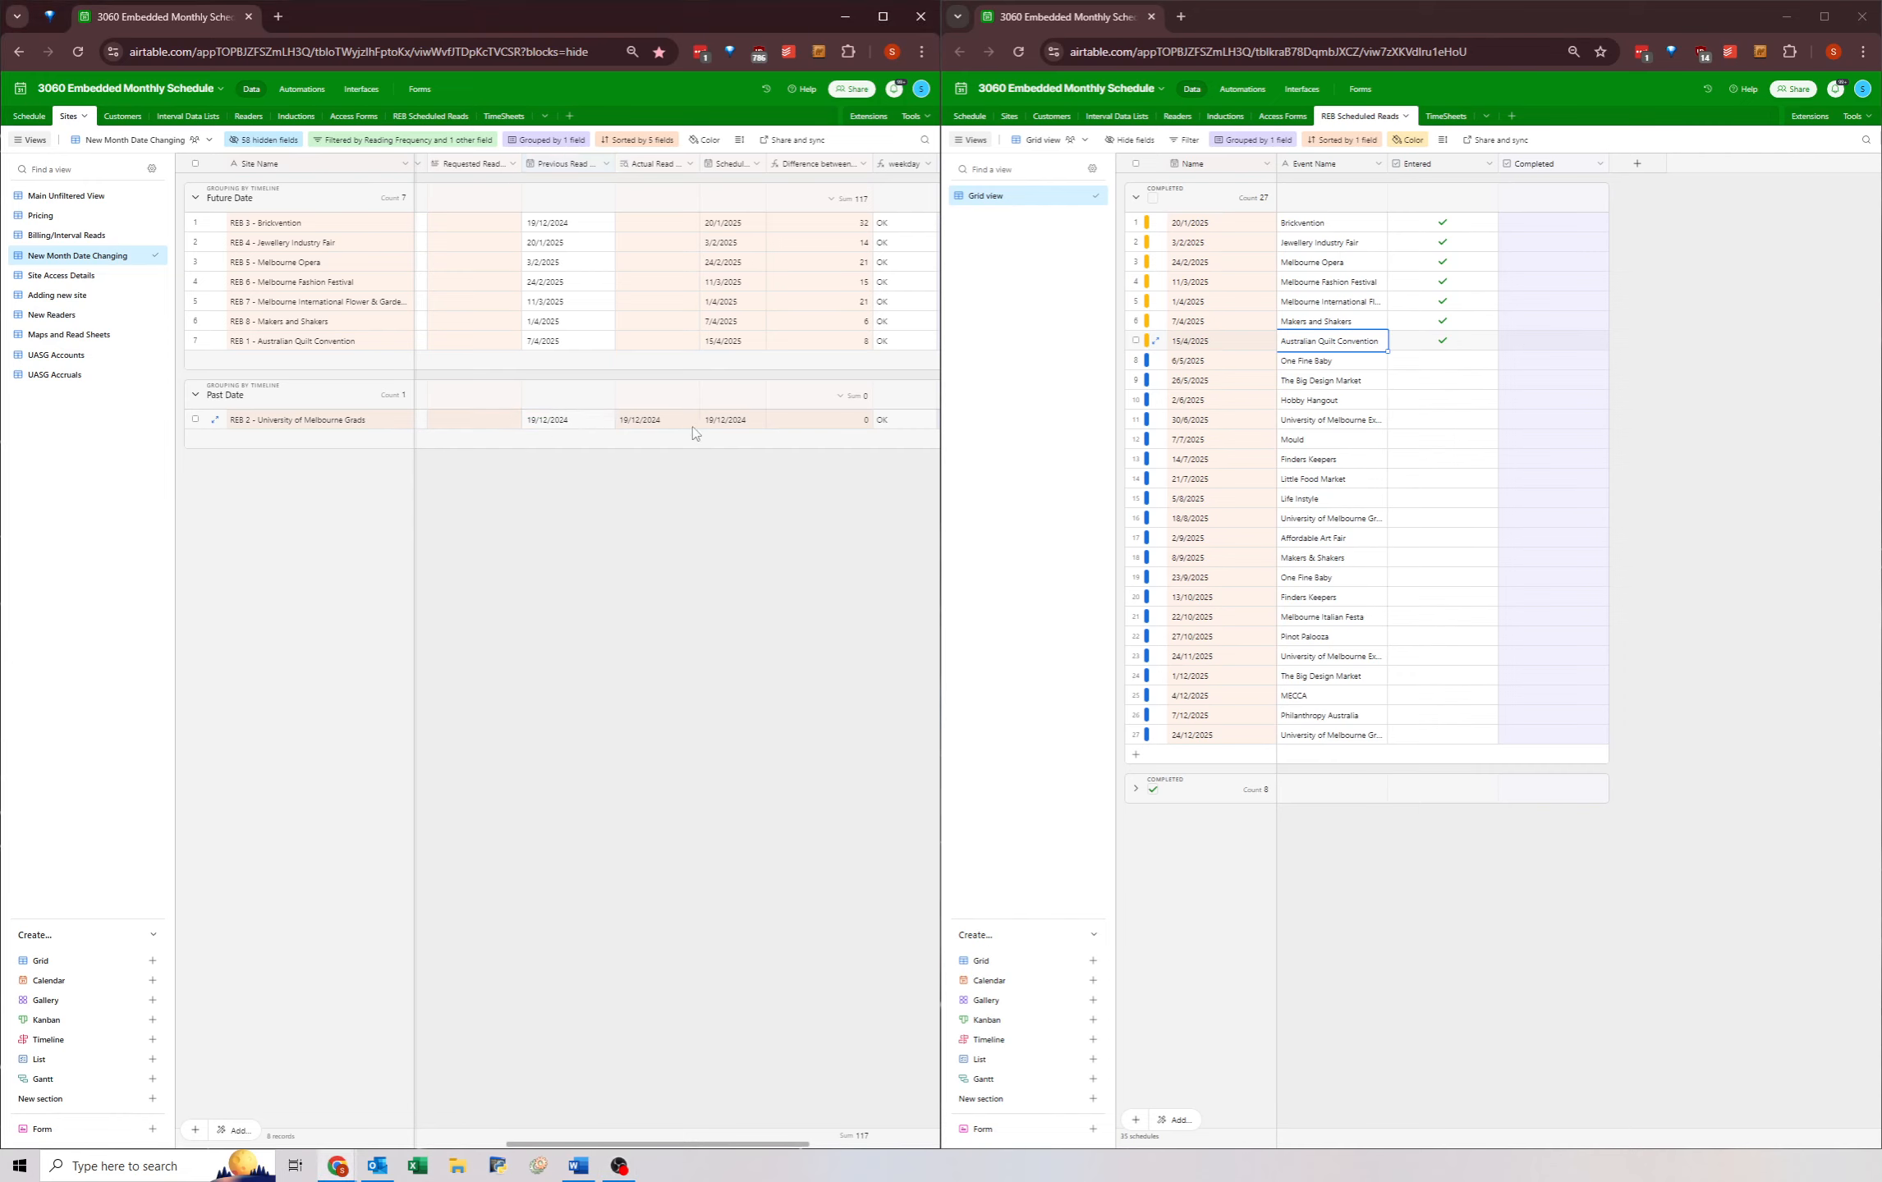
- Undo the last change to REB 2's previous read date
left_click(742, 422)
key("ctrl+z")
left_click(565, 422)
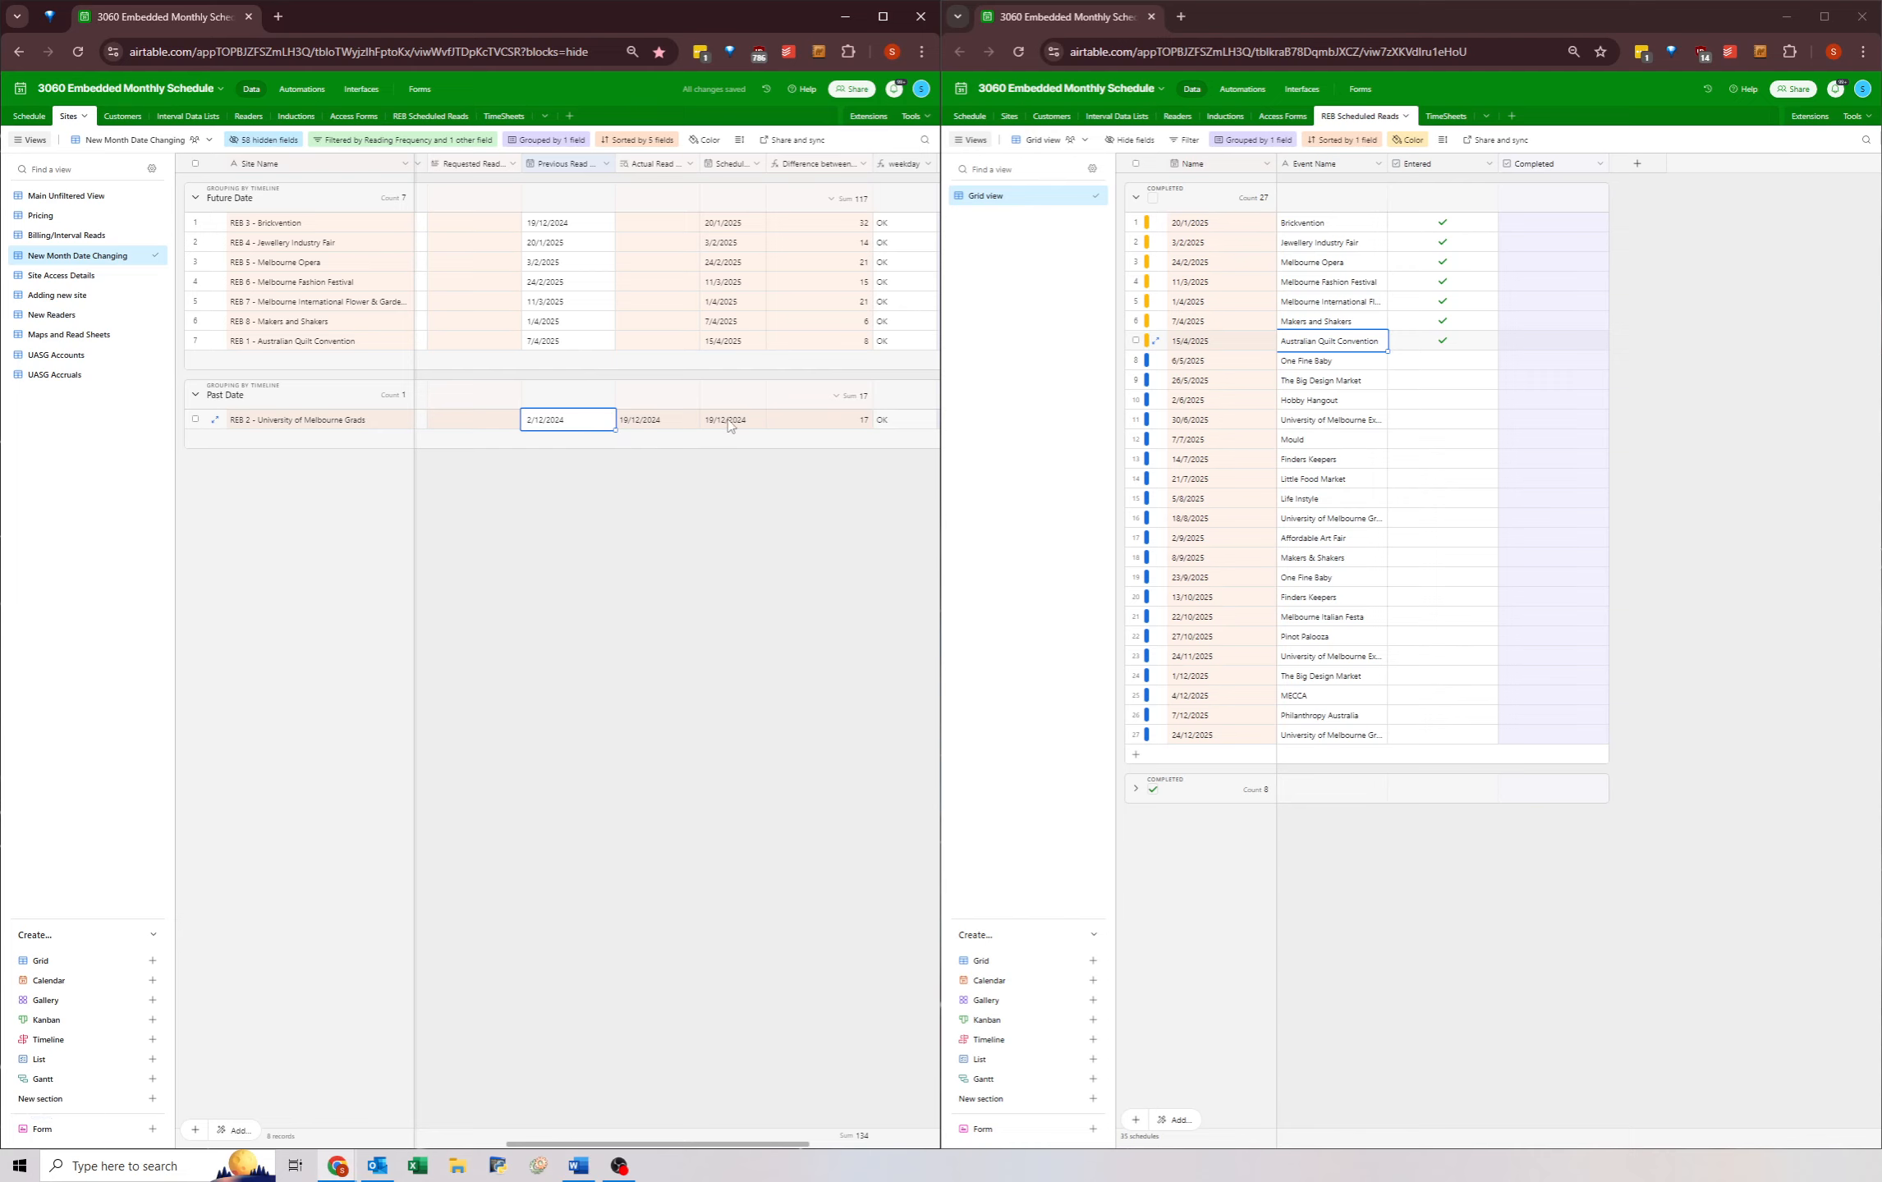
- Compare the REB 2 and REB 1 sites with One Fine Baby, the first event in the REB schedule not marked as entered
left_click(298, 426)
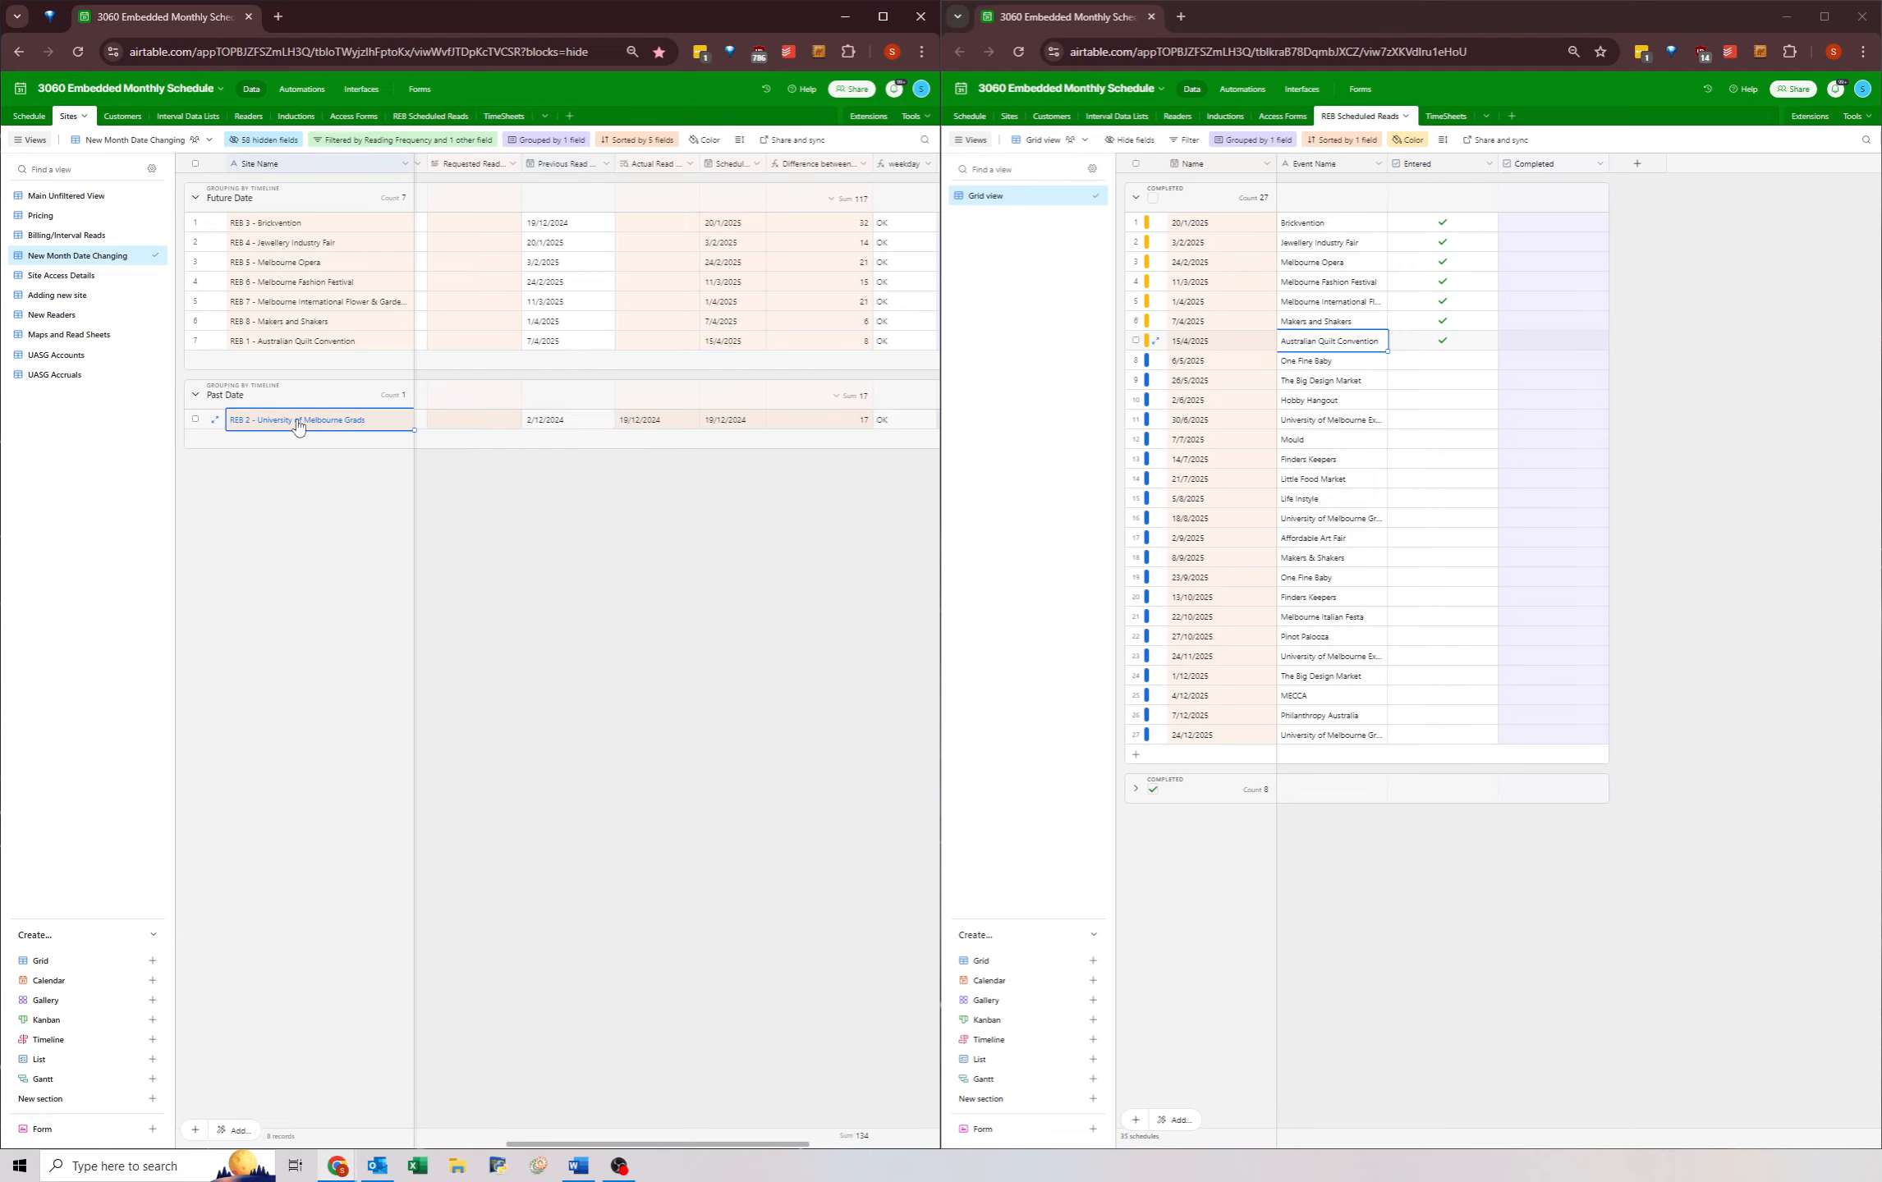
left_click(1427, 366)
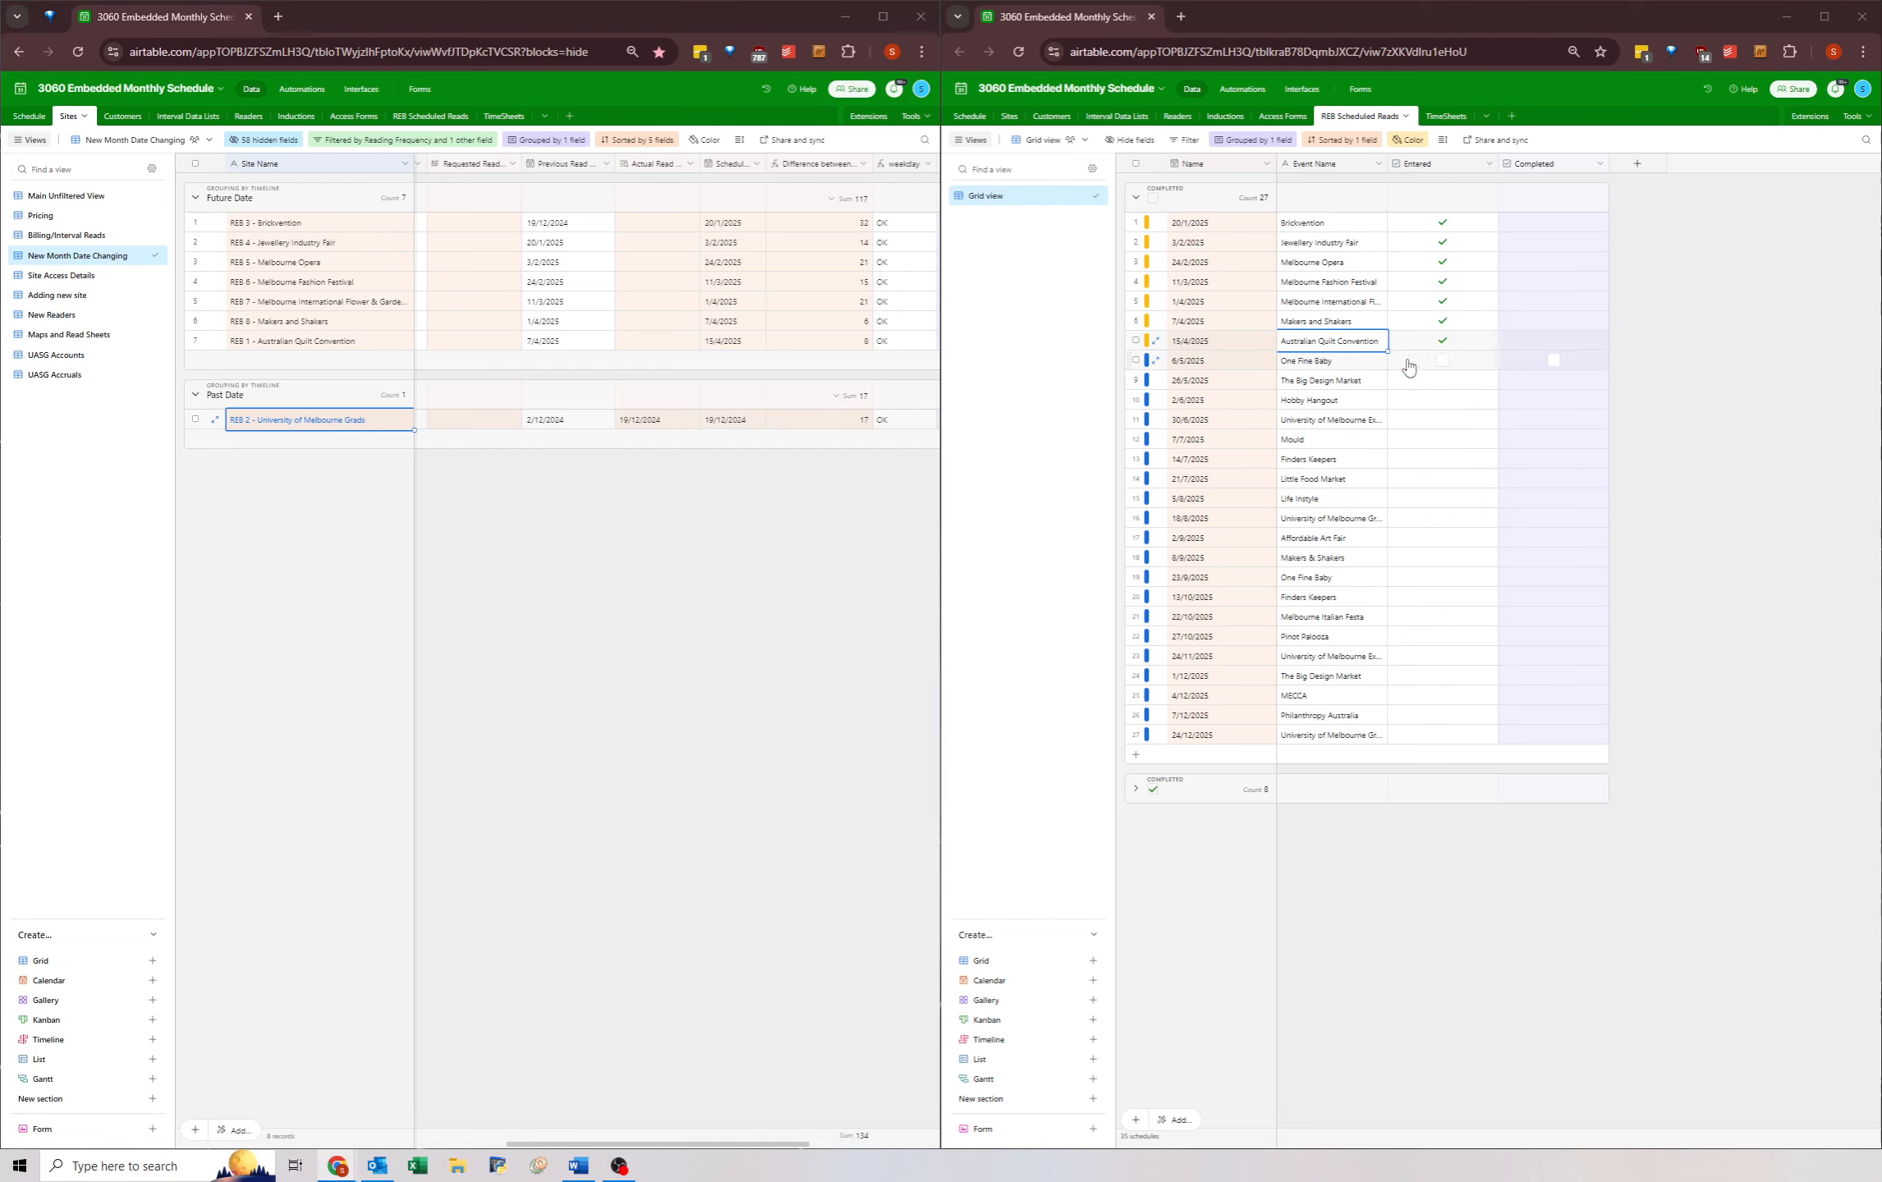
left_click(1136, 359)
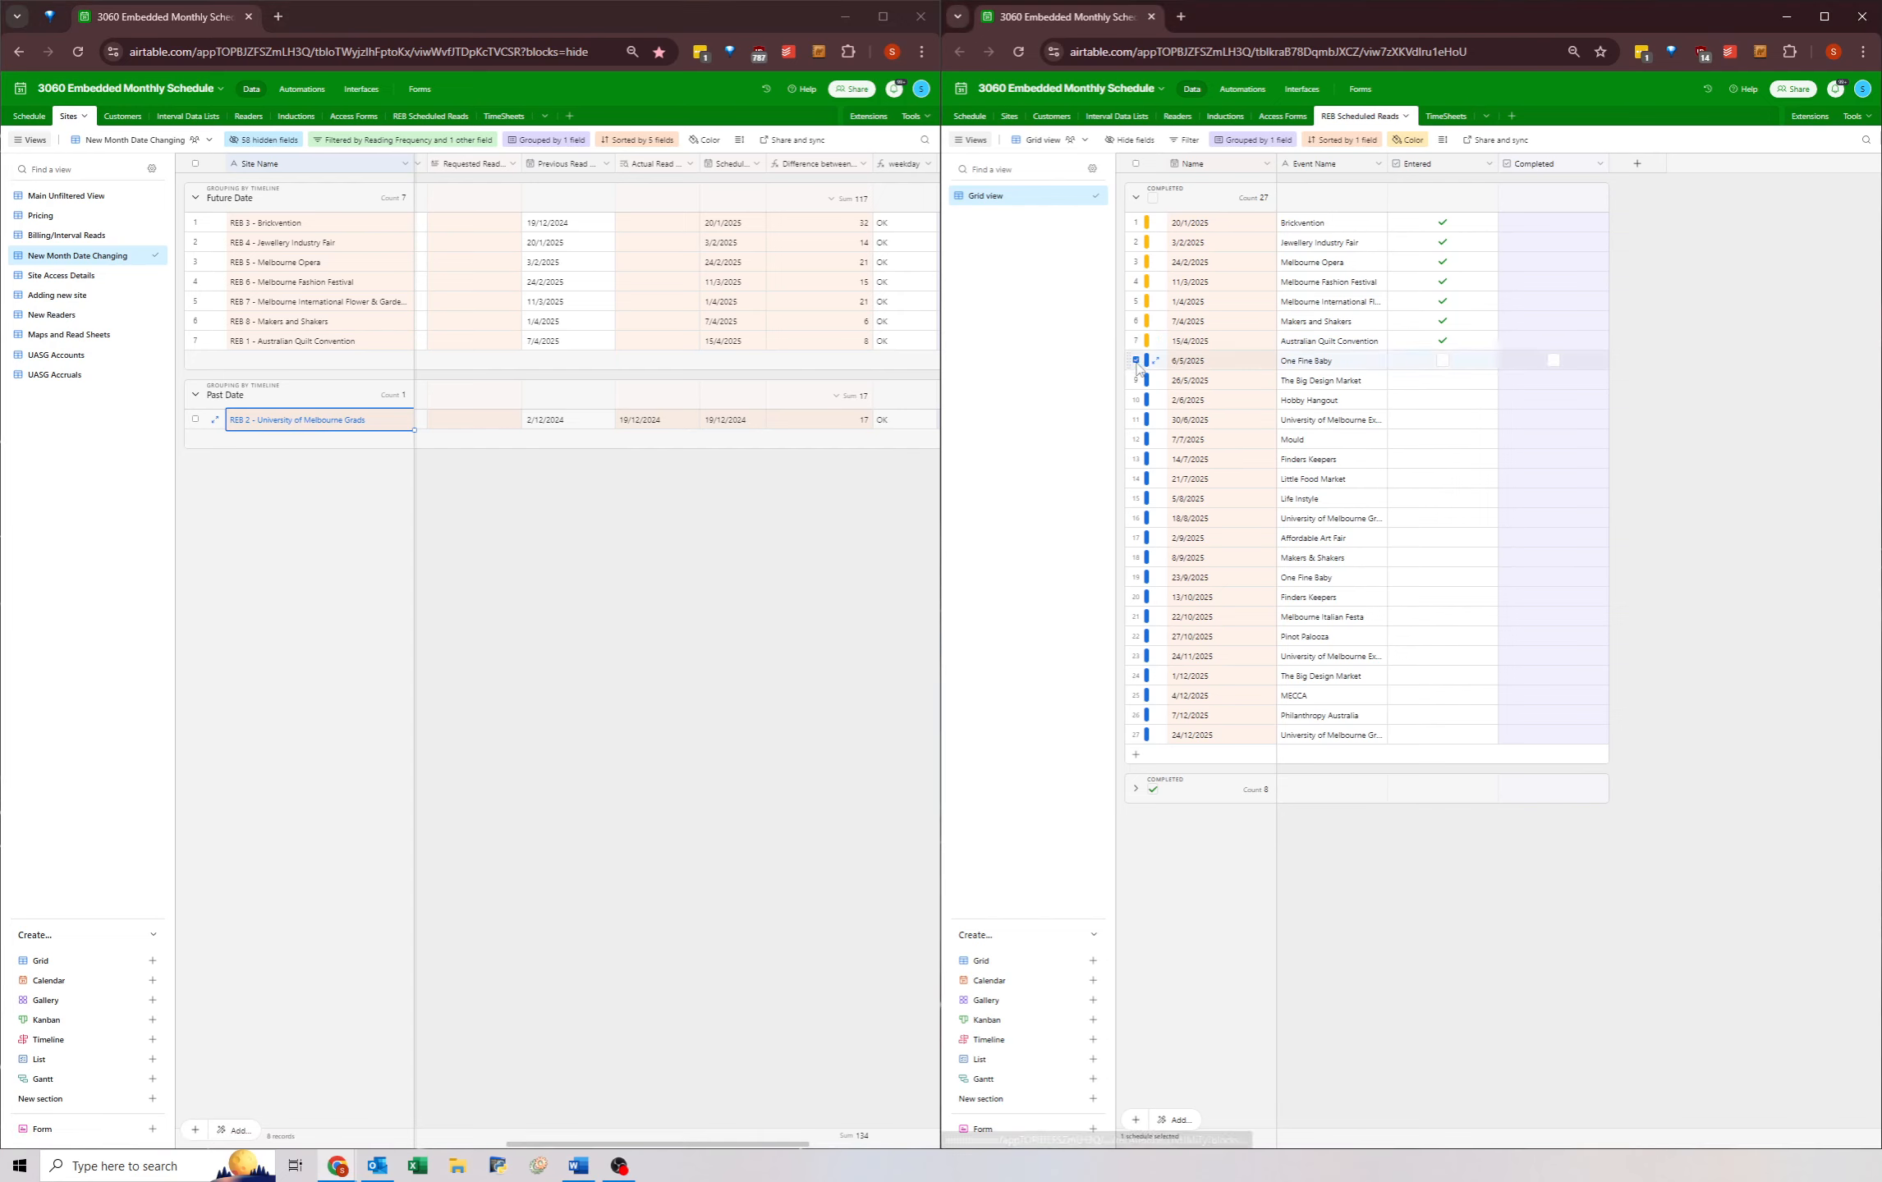
left_click(296, 341)
left_click(1309, 363)
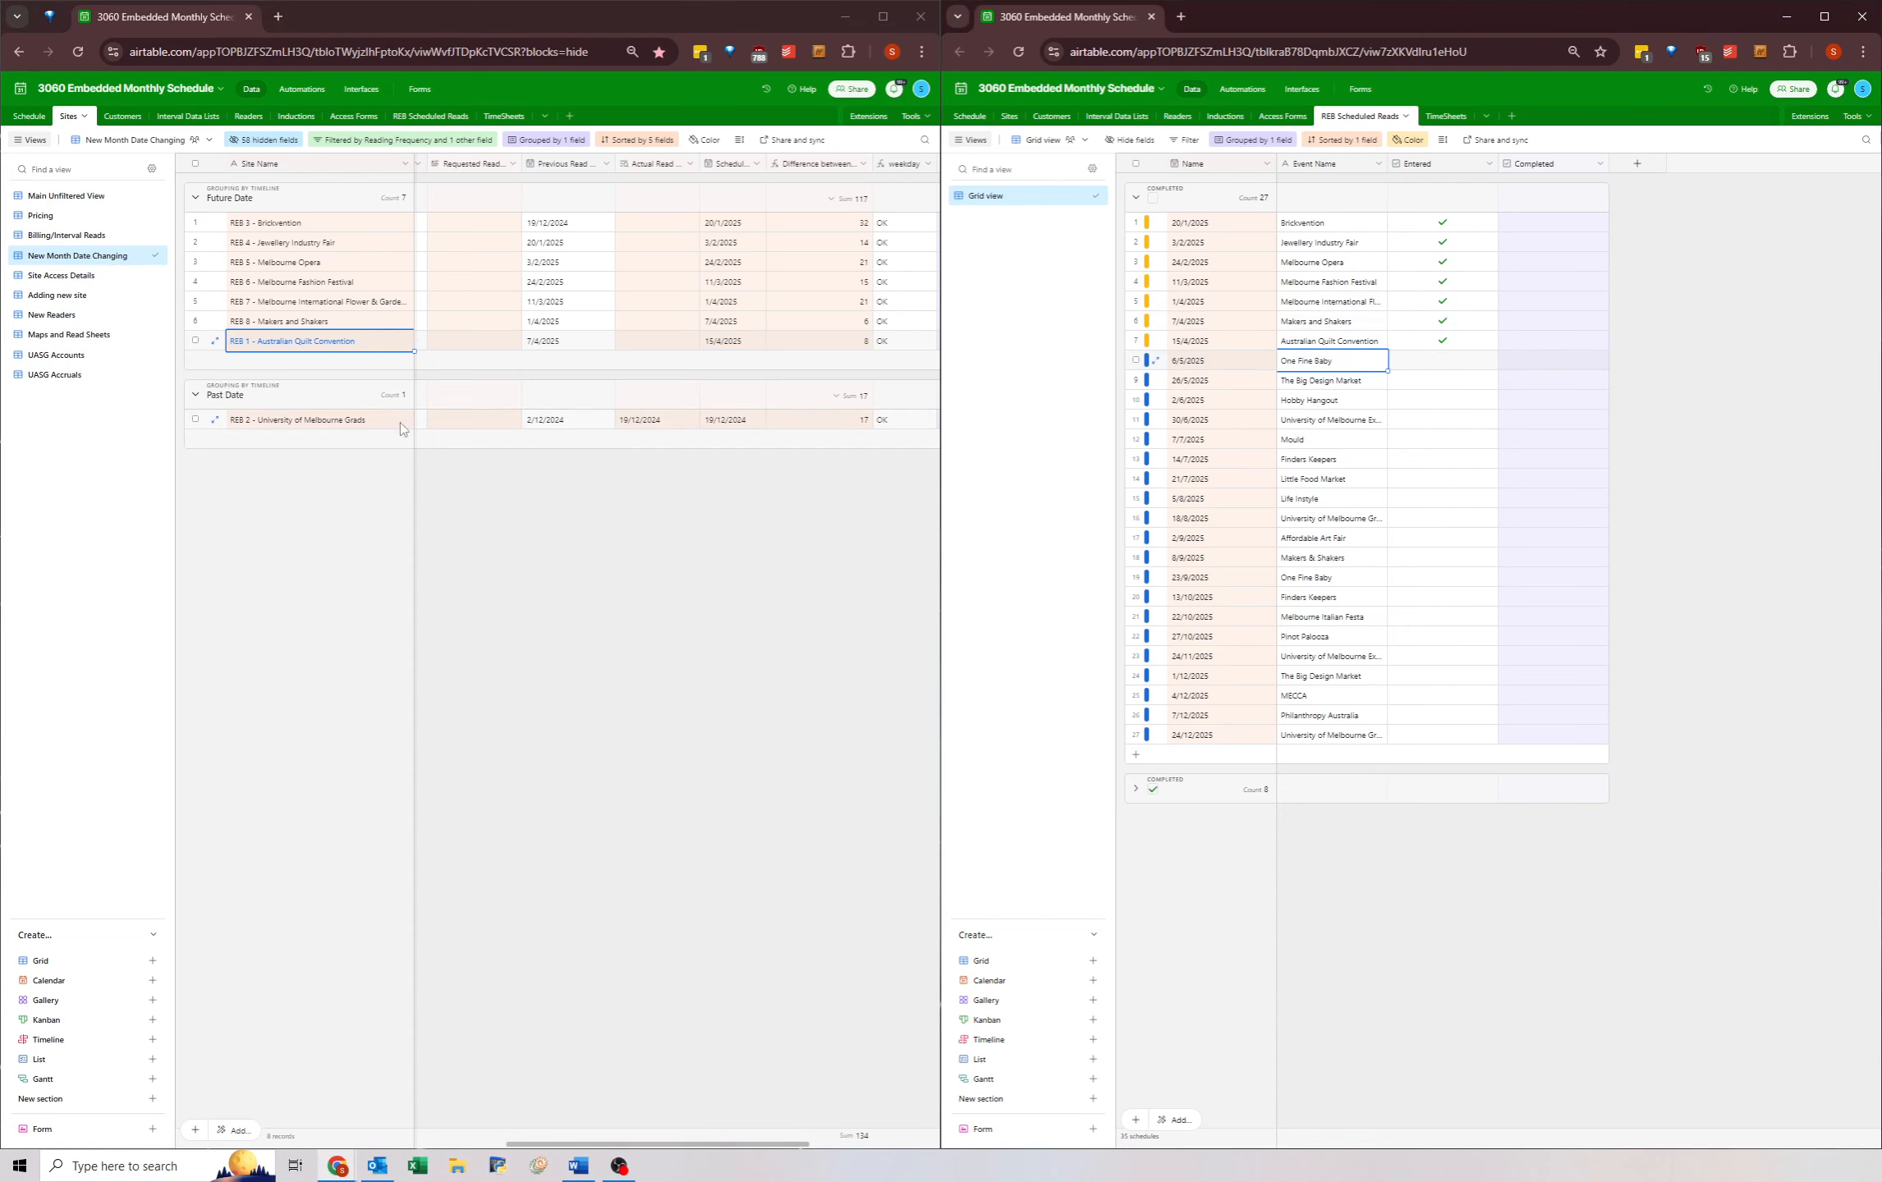
- Delete "University of Melbourne Grads" from the REB 2 site name, keeping the "REB 2 -" prefix
left_click(259, 419)
left_click(259, 419)
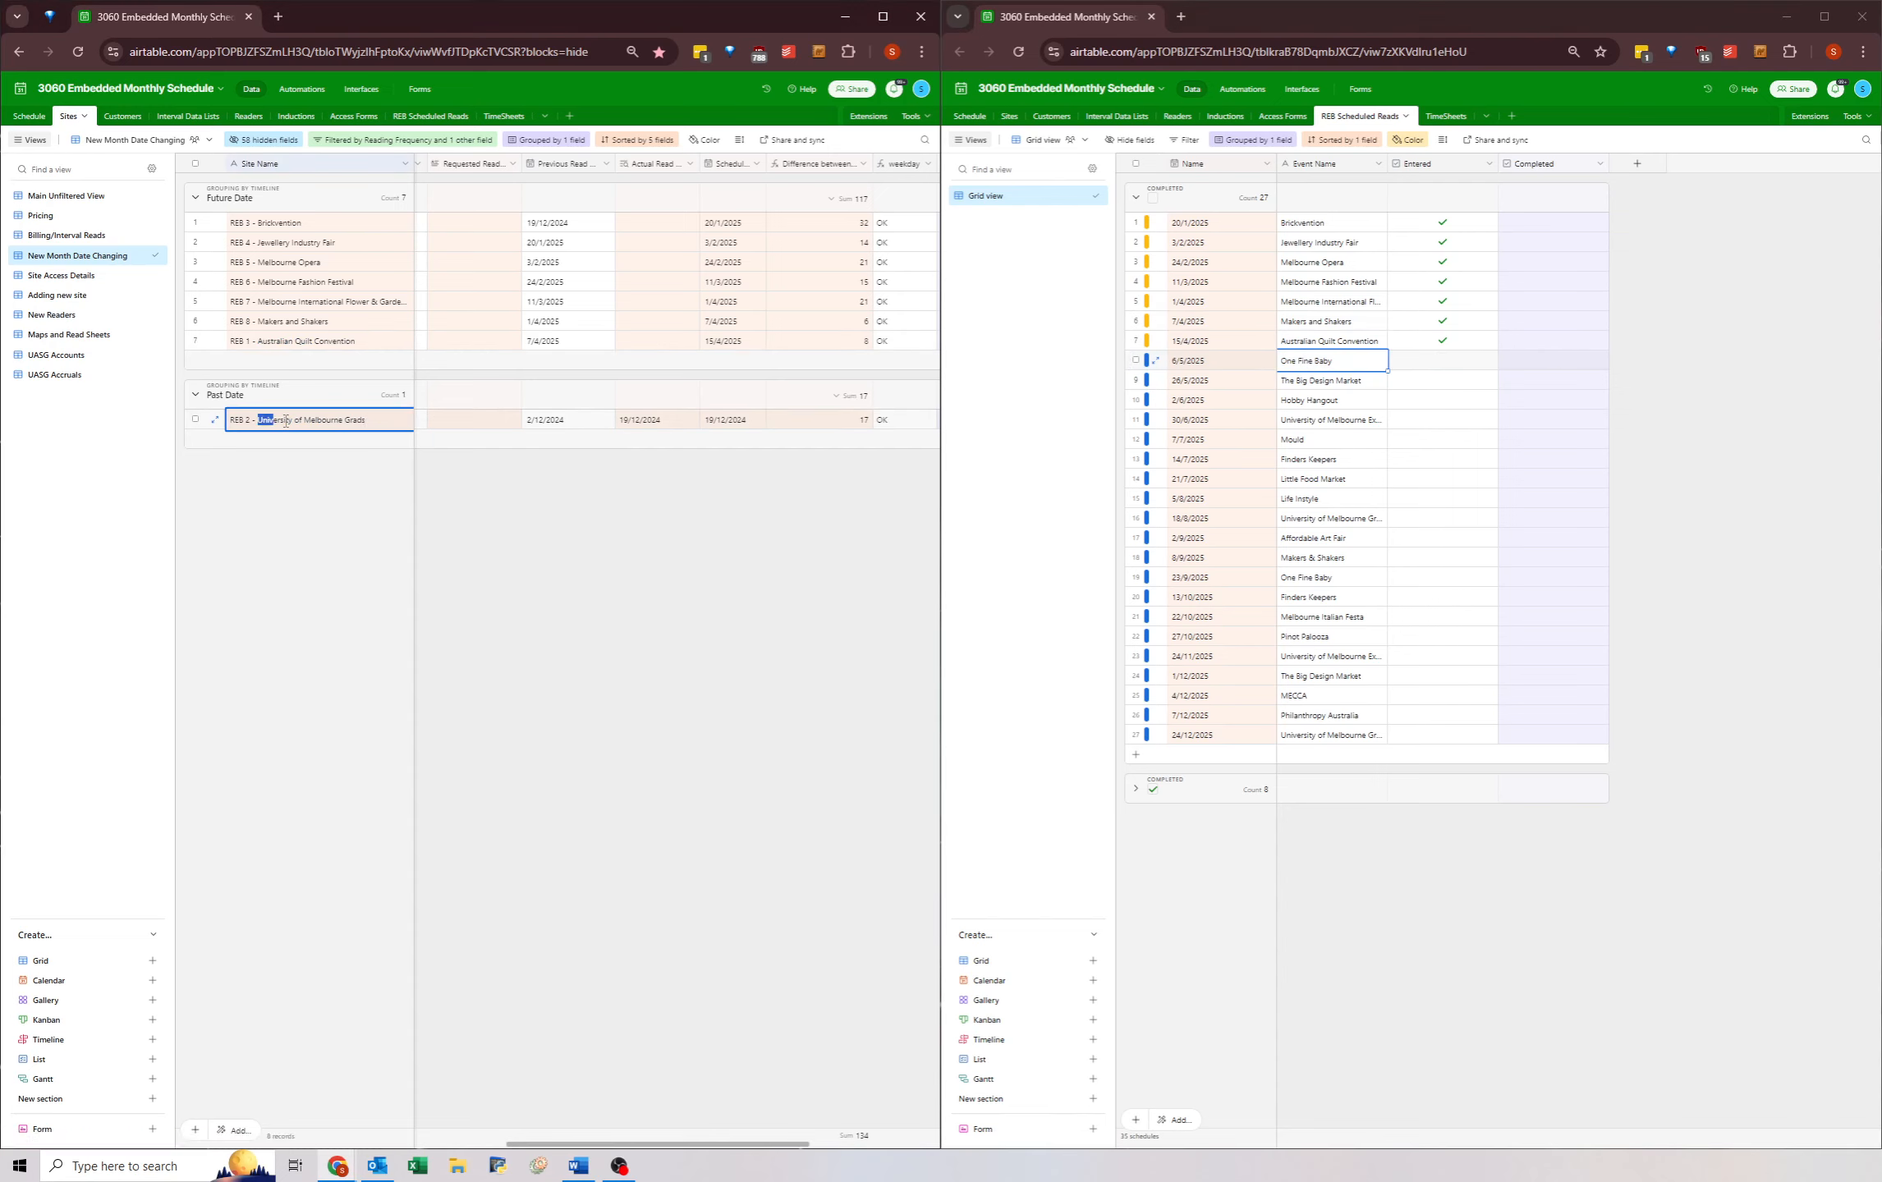
left_click_drag(259, 420, 369, 419)
key("BackSpace")
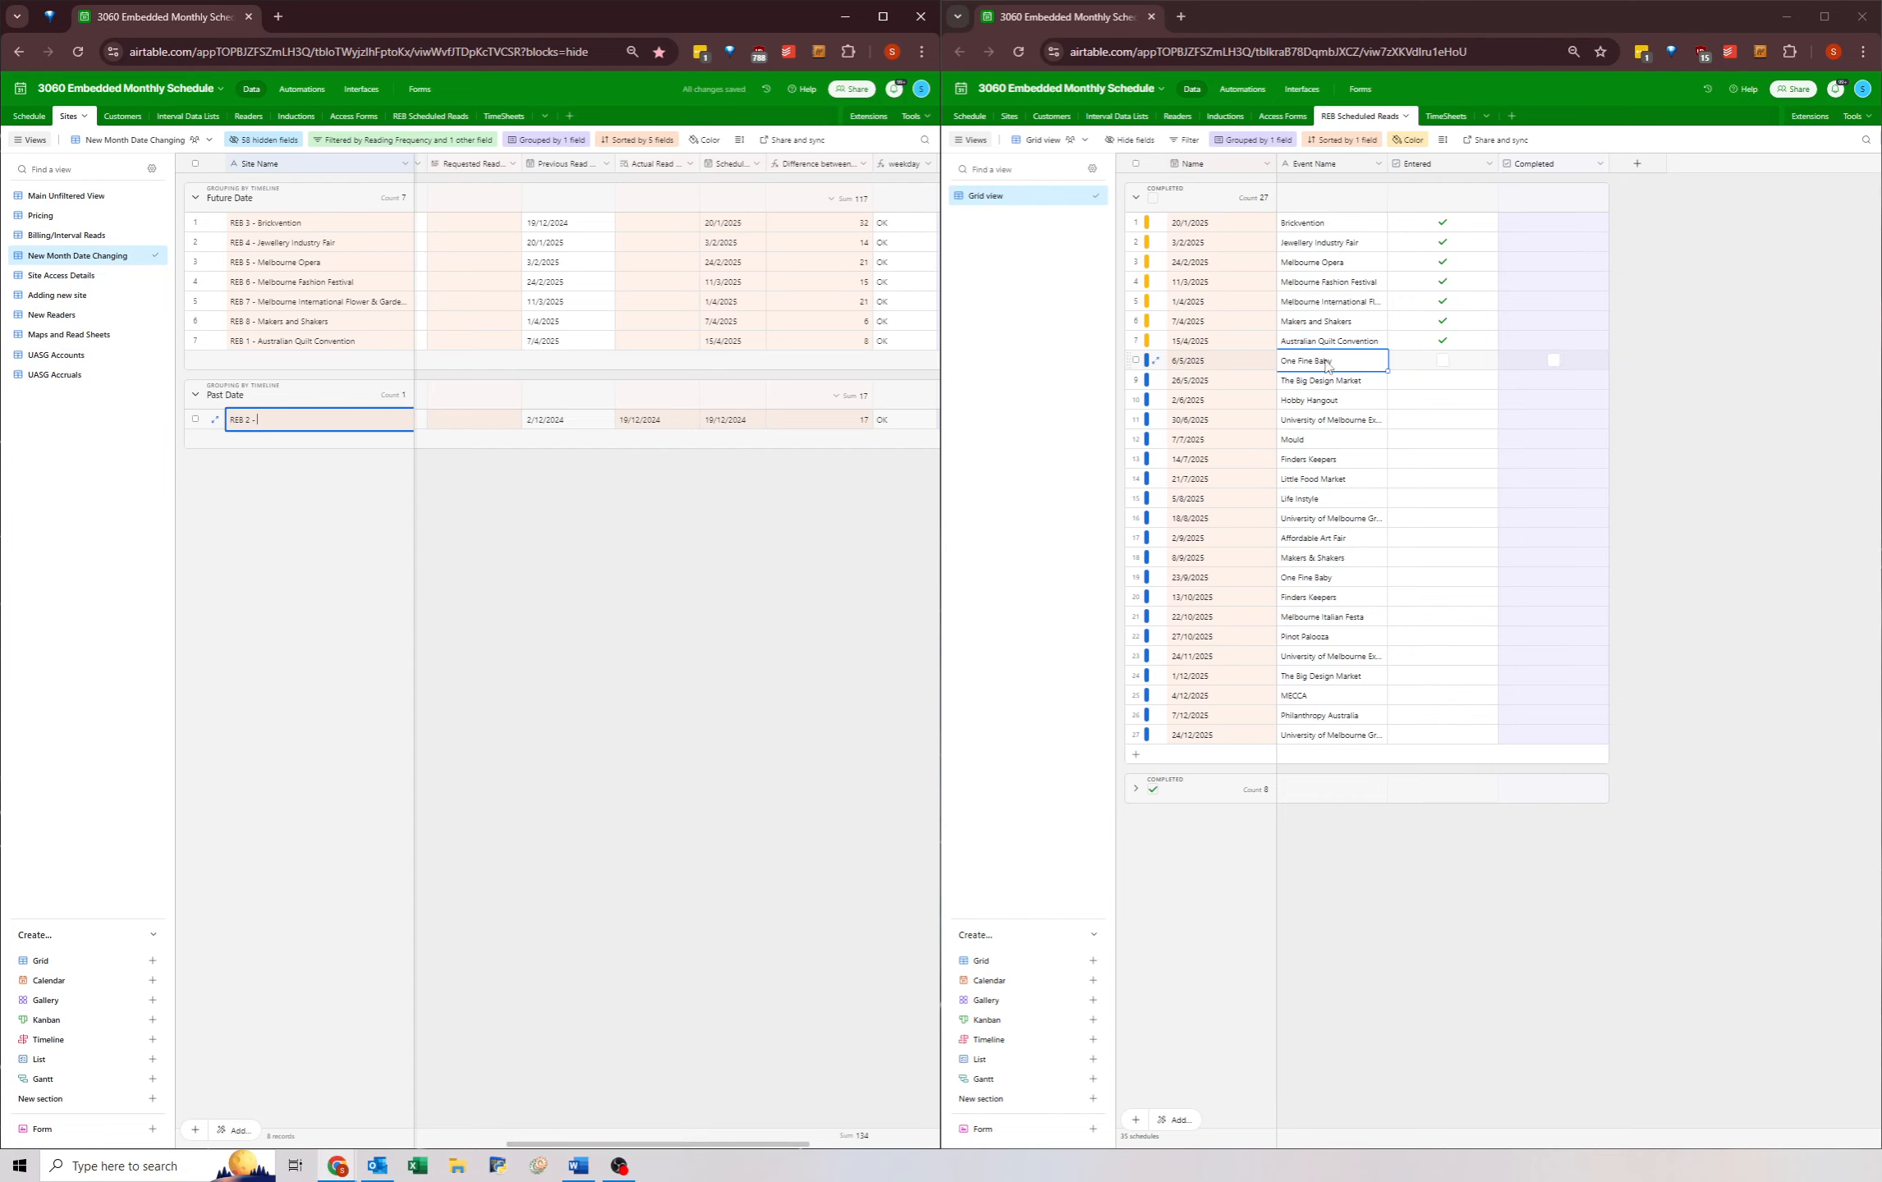
- Copy the event name One Fine Baby from the REB schedule and append it to the "REB 2 -" site name
left_click(1346, 363)
left_click(1345, 363)
left_click_drag(1346, 363, 1221, 367)
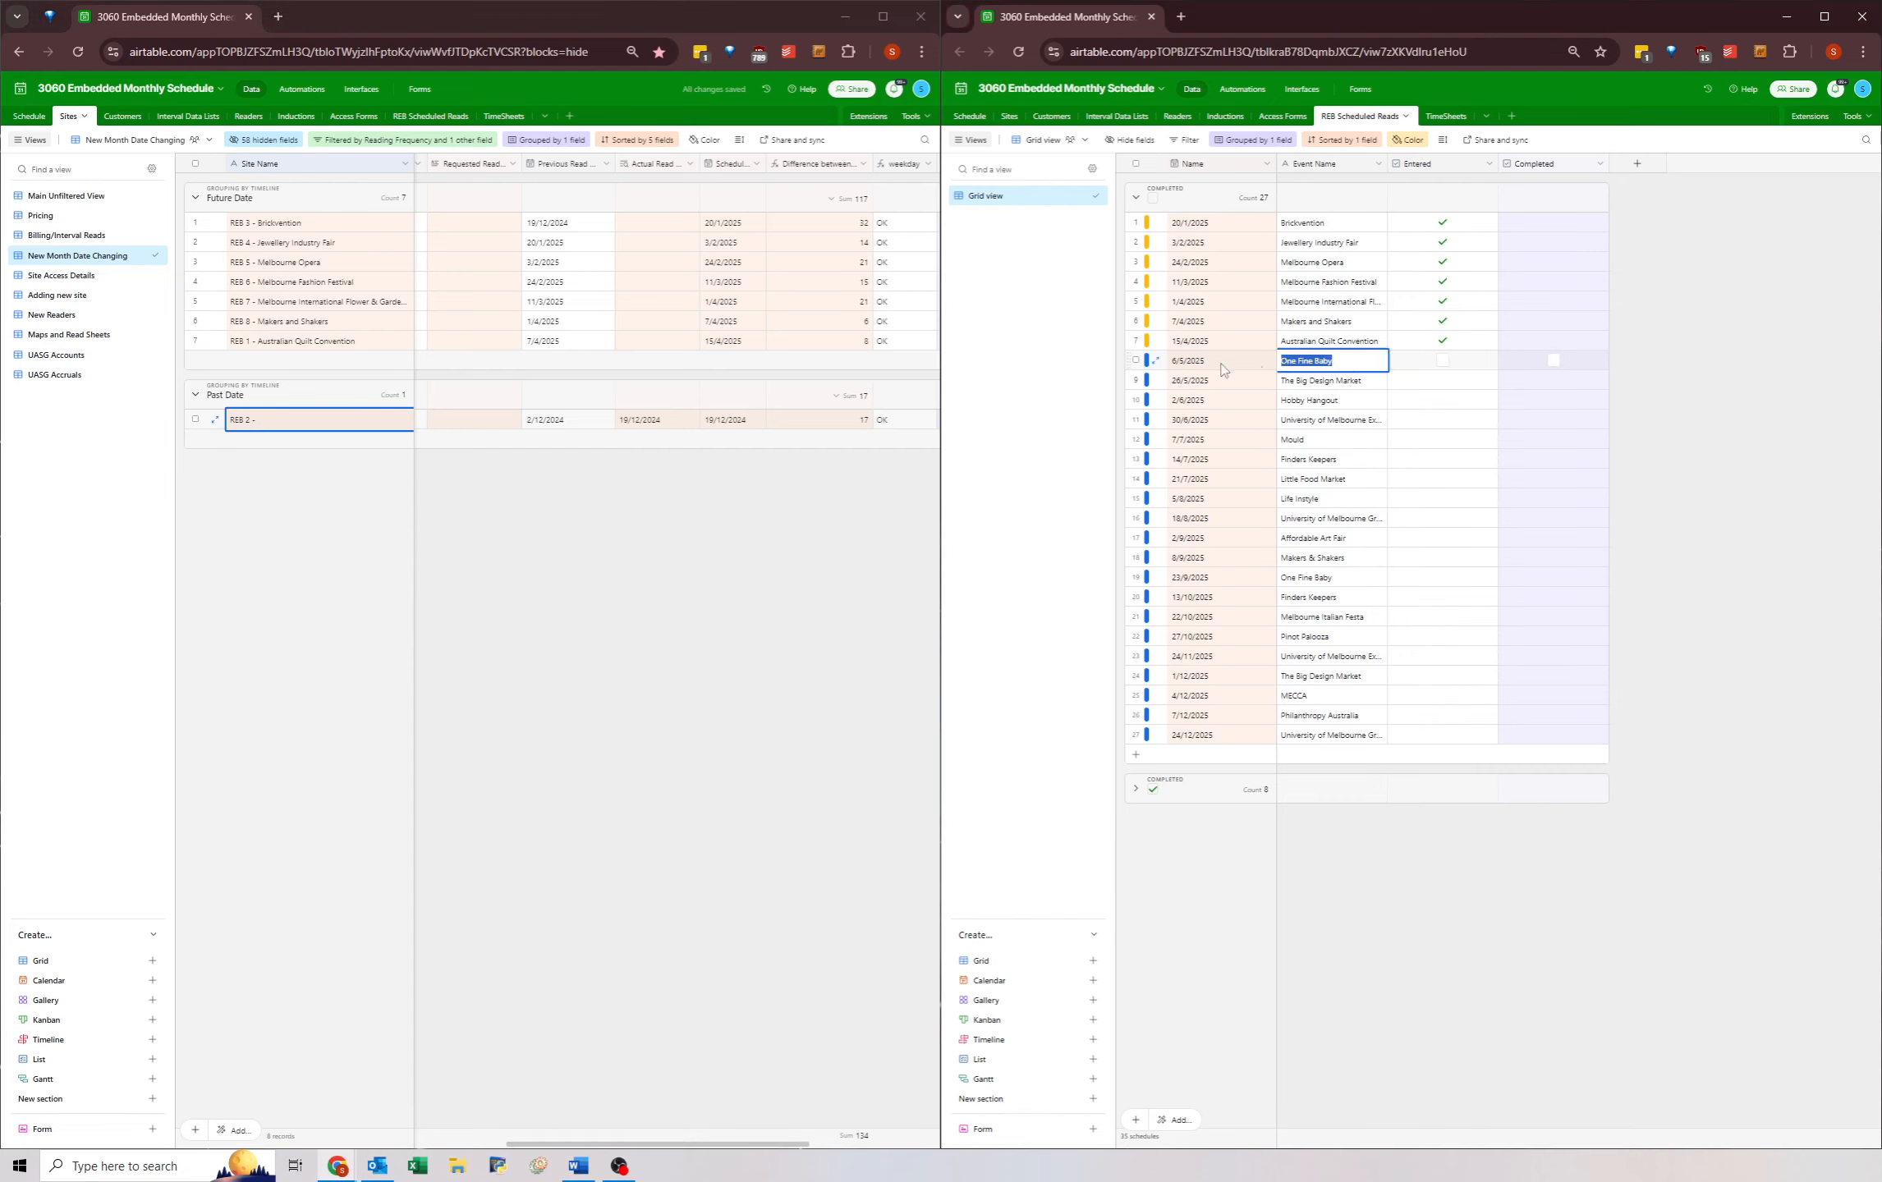
key("ctrl+c")
left_click(329, 420)
key("ctrl+v")
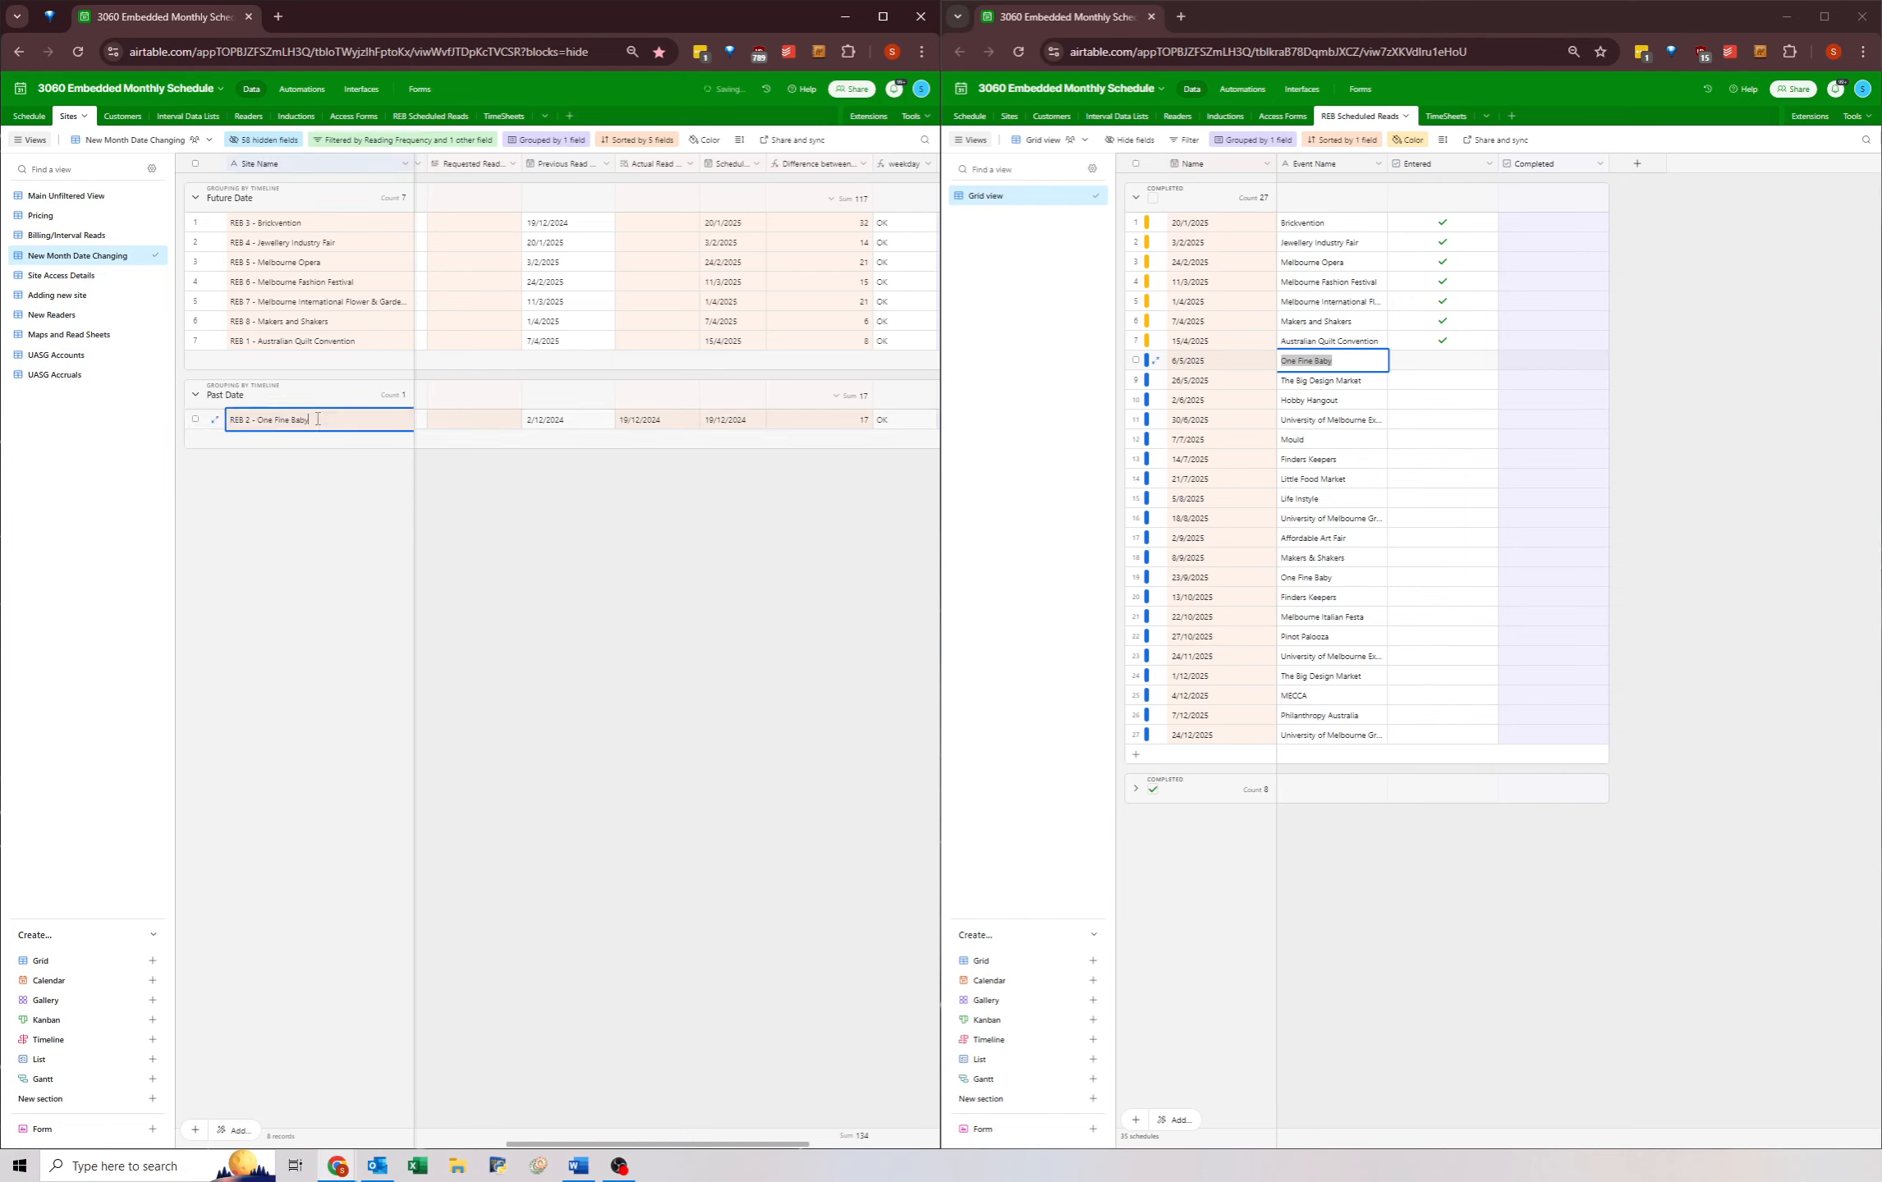
- Set REB 2 - One Fine Baby's scheduled read date to 6/5/2025, matching the event's date in the REB schedule
left_click(1235, 363)
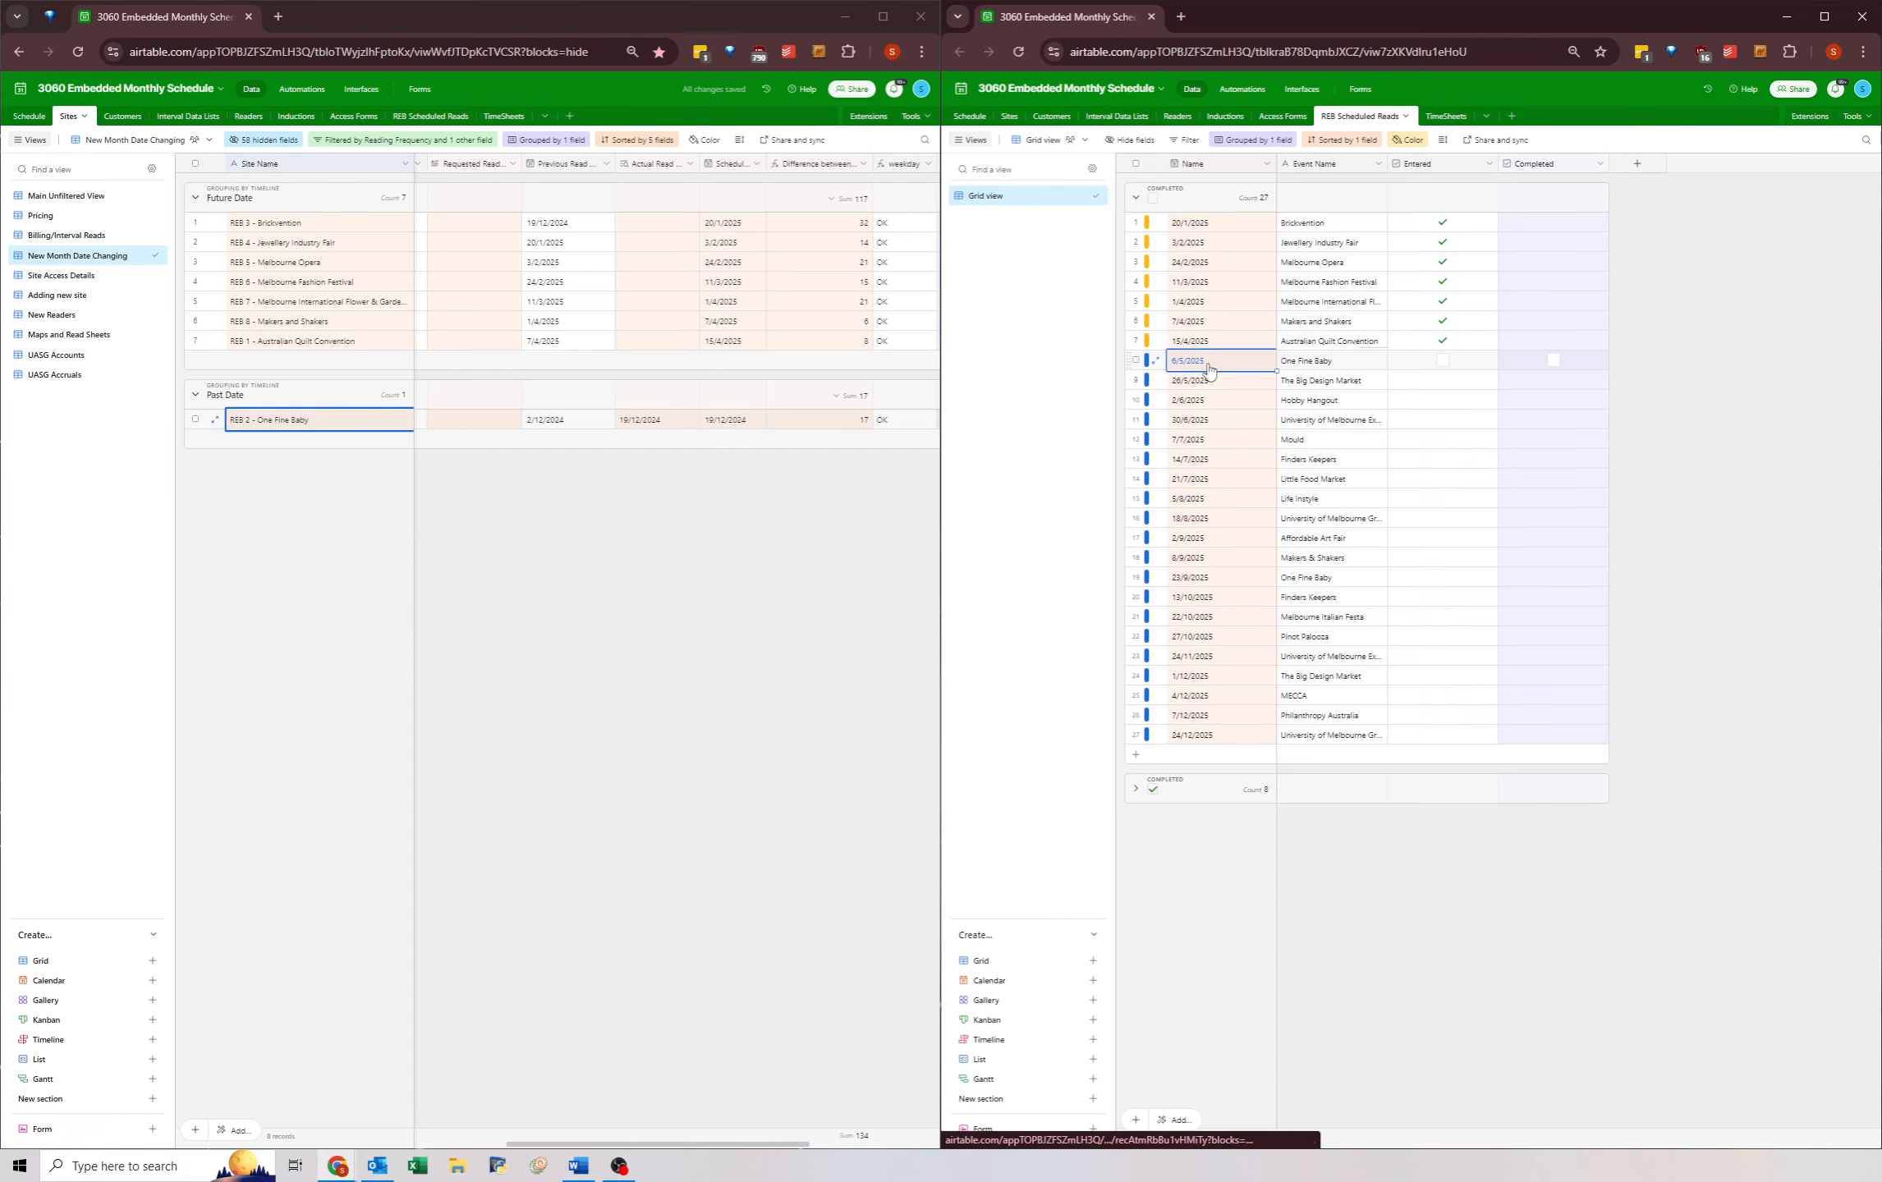
key("ctrl+c")
double_click(734, 420)
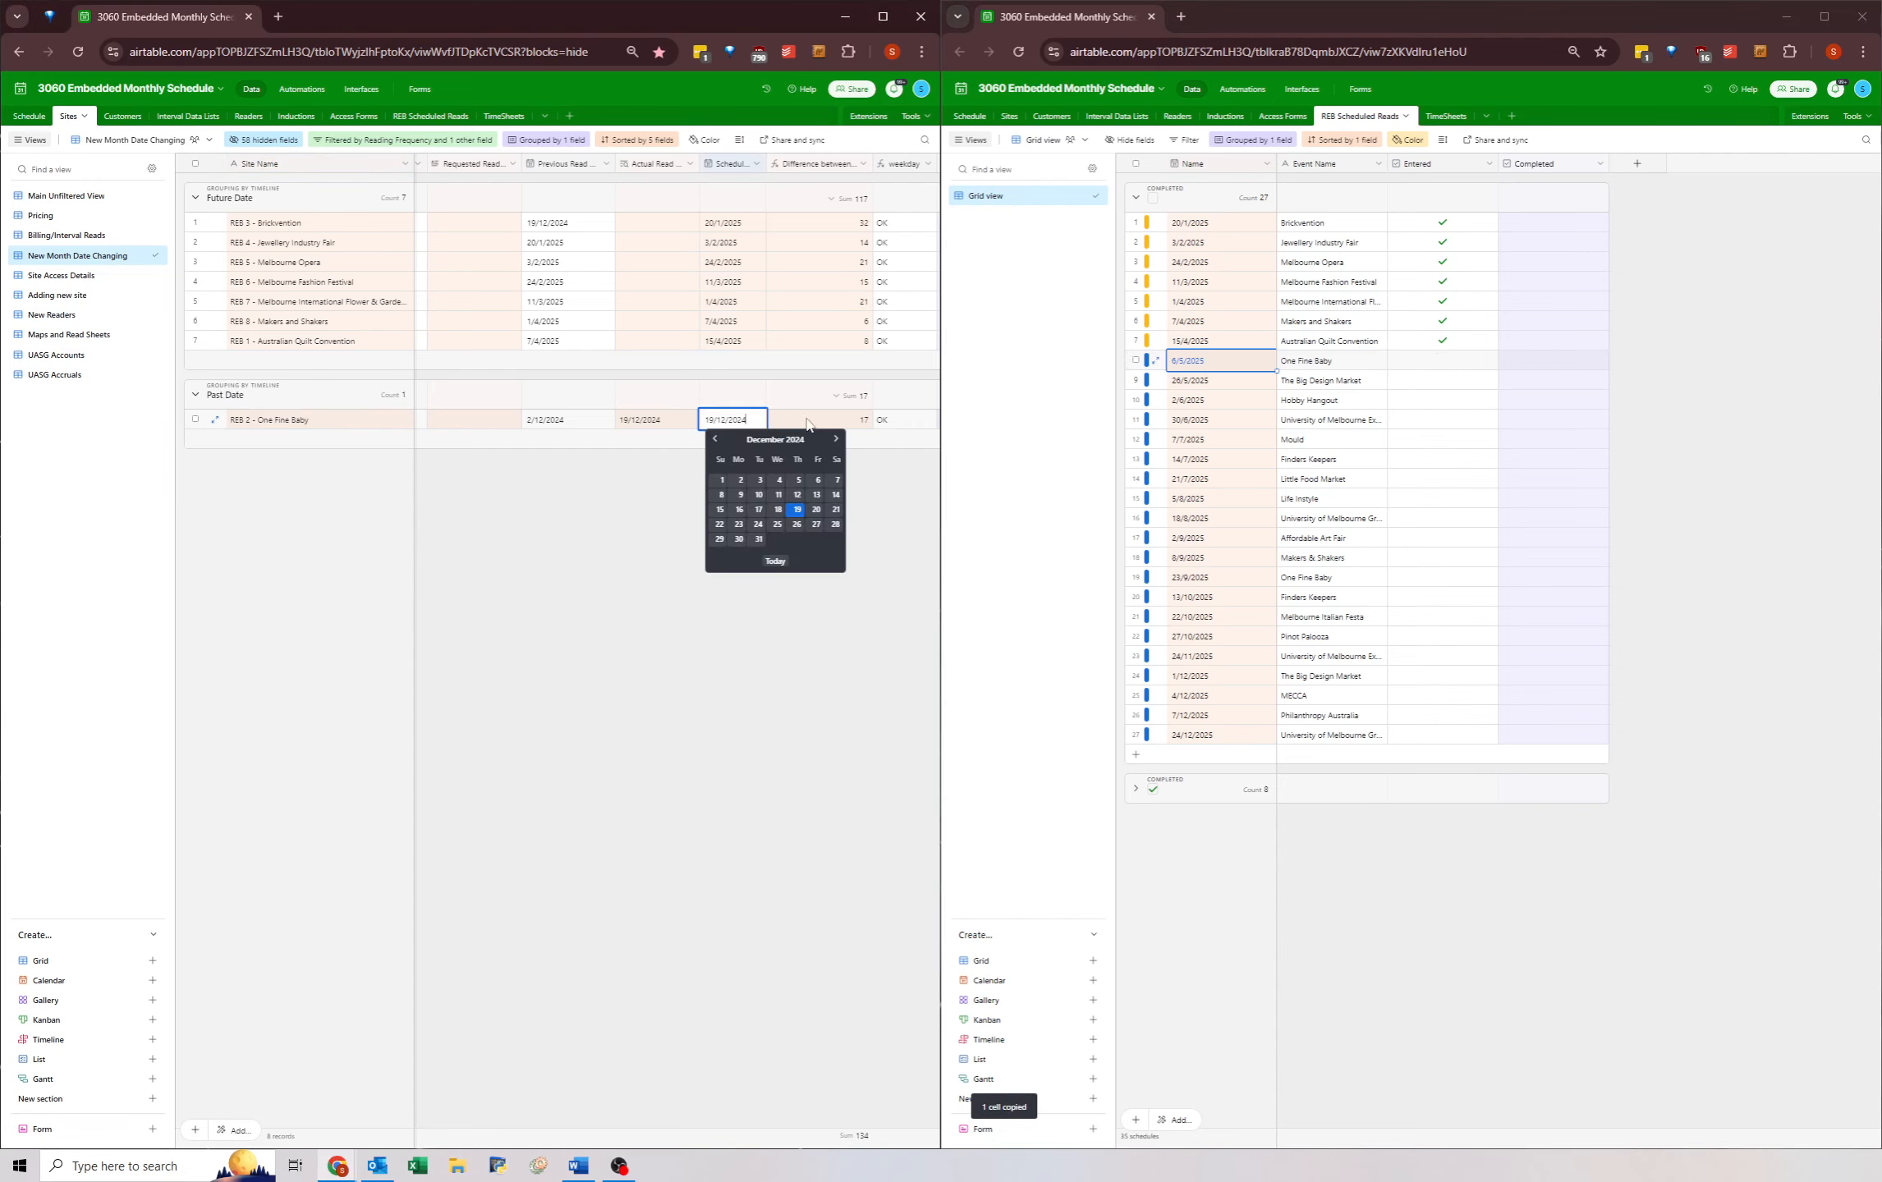
left_click(836, 439)
left_click(836, 439)
left_click(836, 439)
left_click(836, 439)
left_click(836, 439)
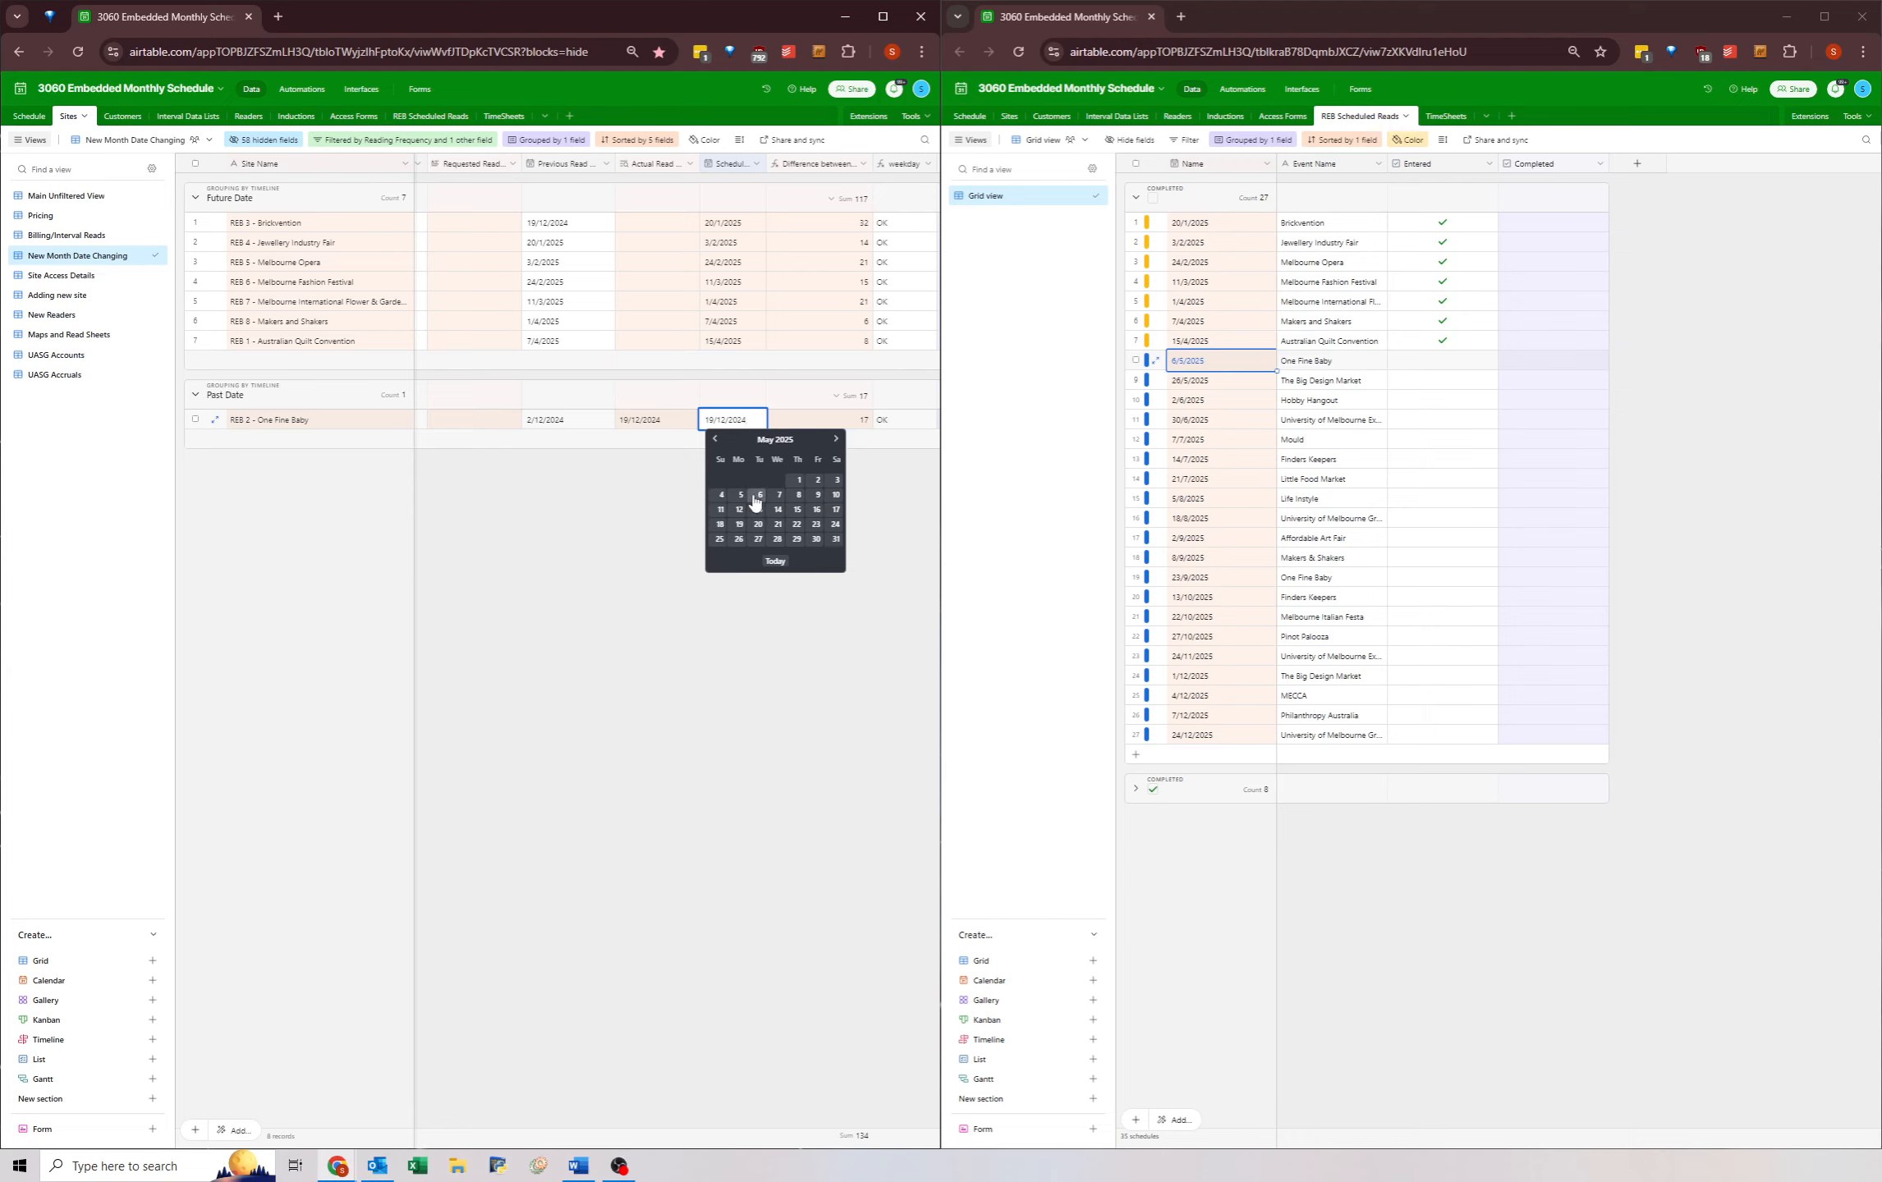
left_click(758, 495)
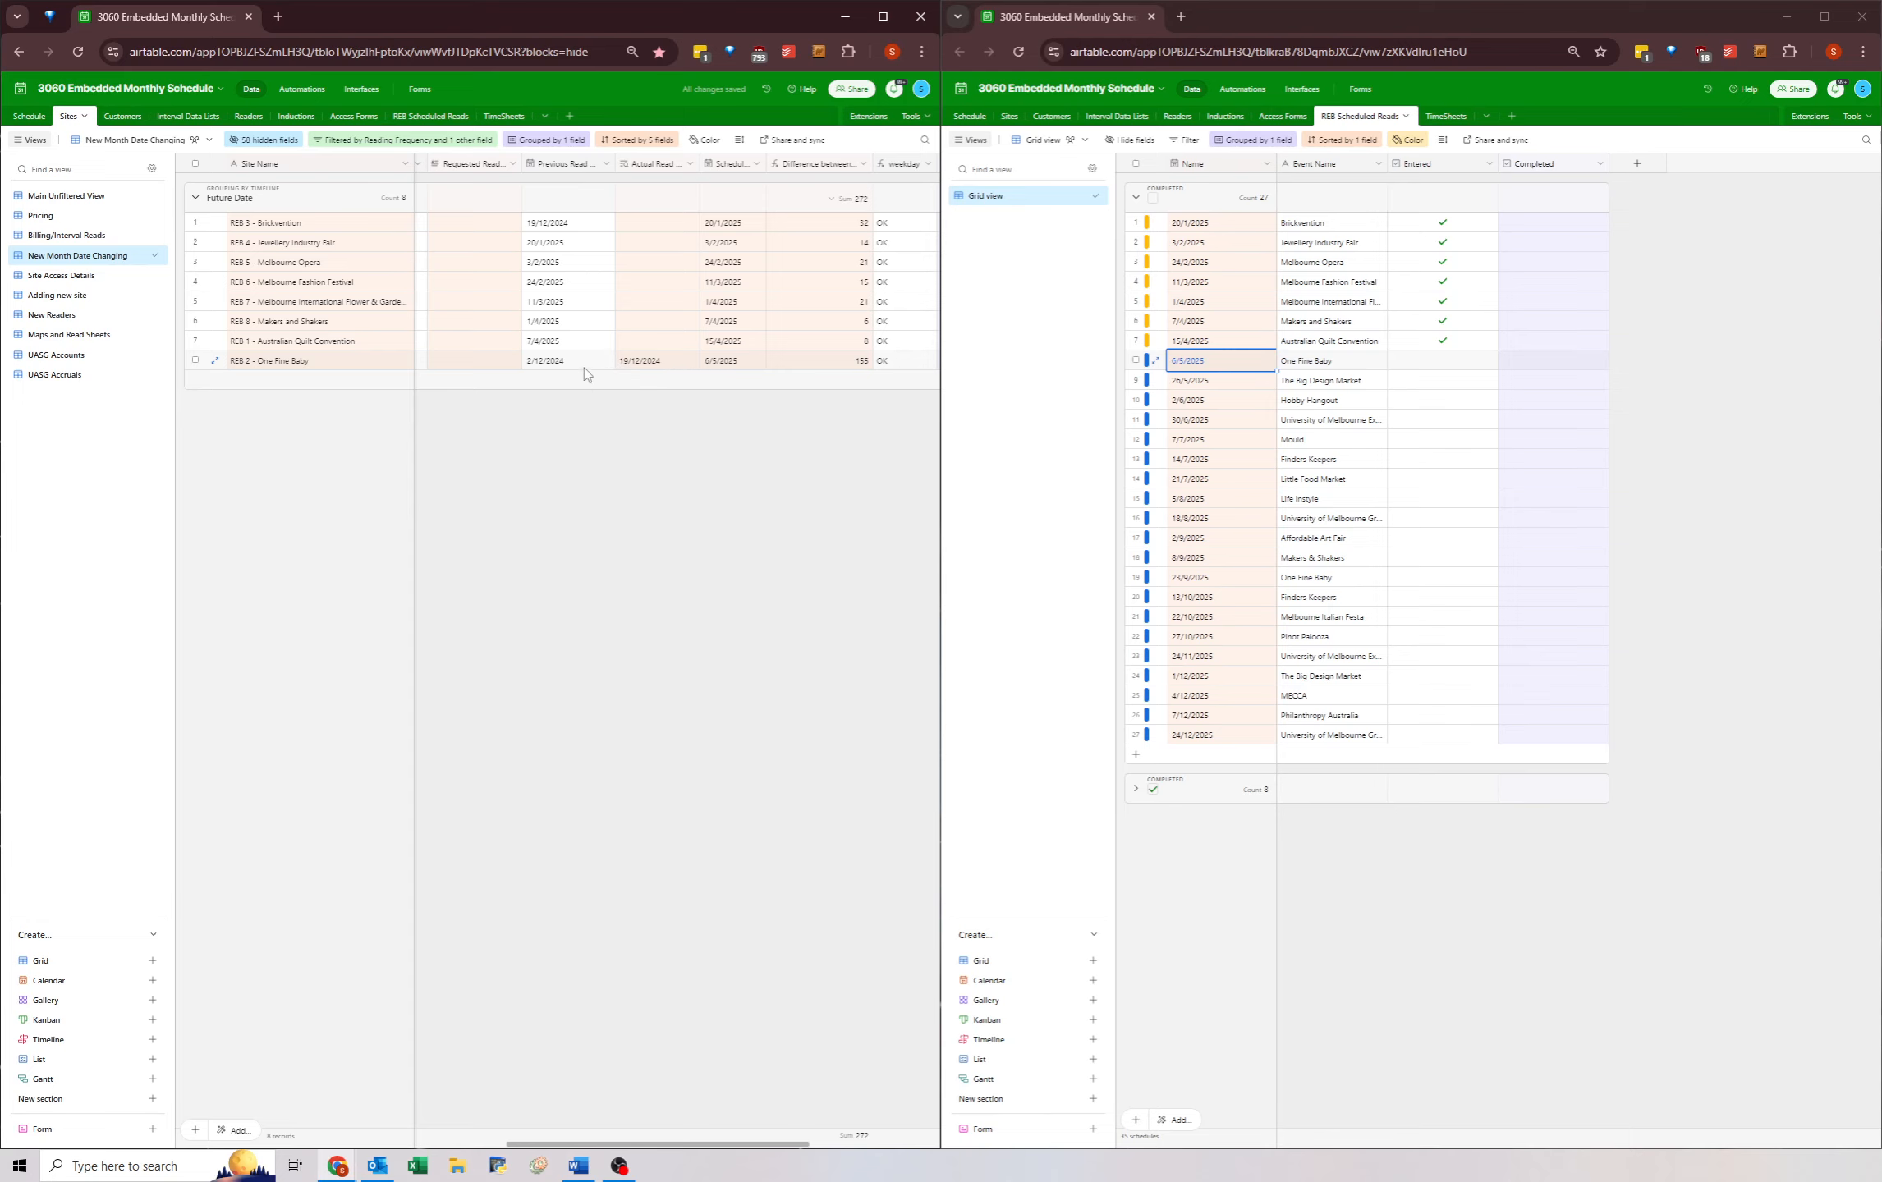
- Compare the REB sites' previous read dates with the scheduled dates of the preceding events, from Brickvention down to One Fine Baby
left_click(557, 365)
left_click(650, 366)
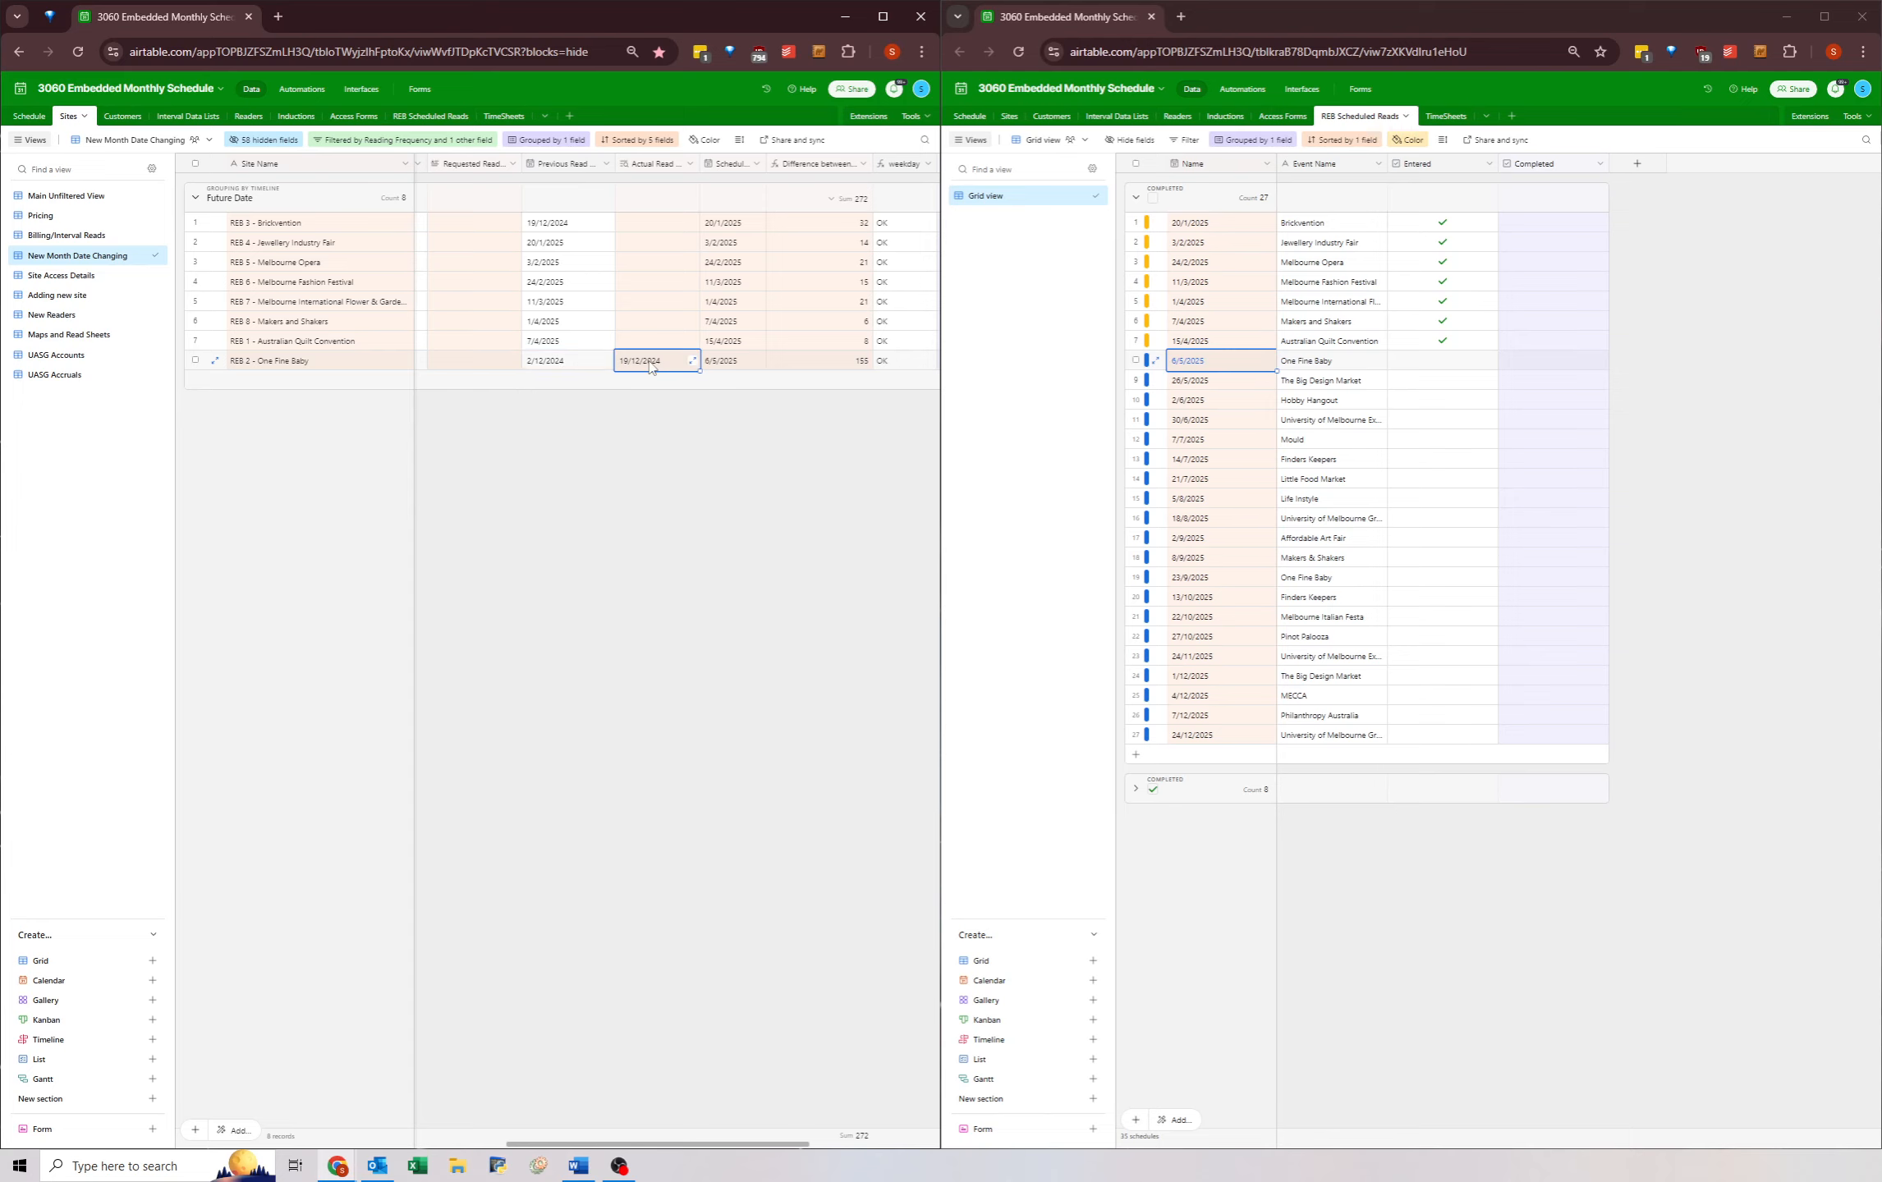
left_click(567, 363)
left_click(293, 220)
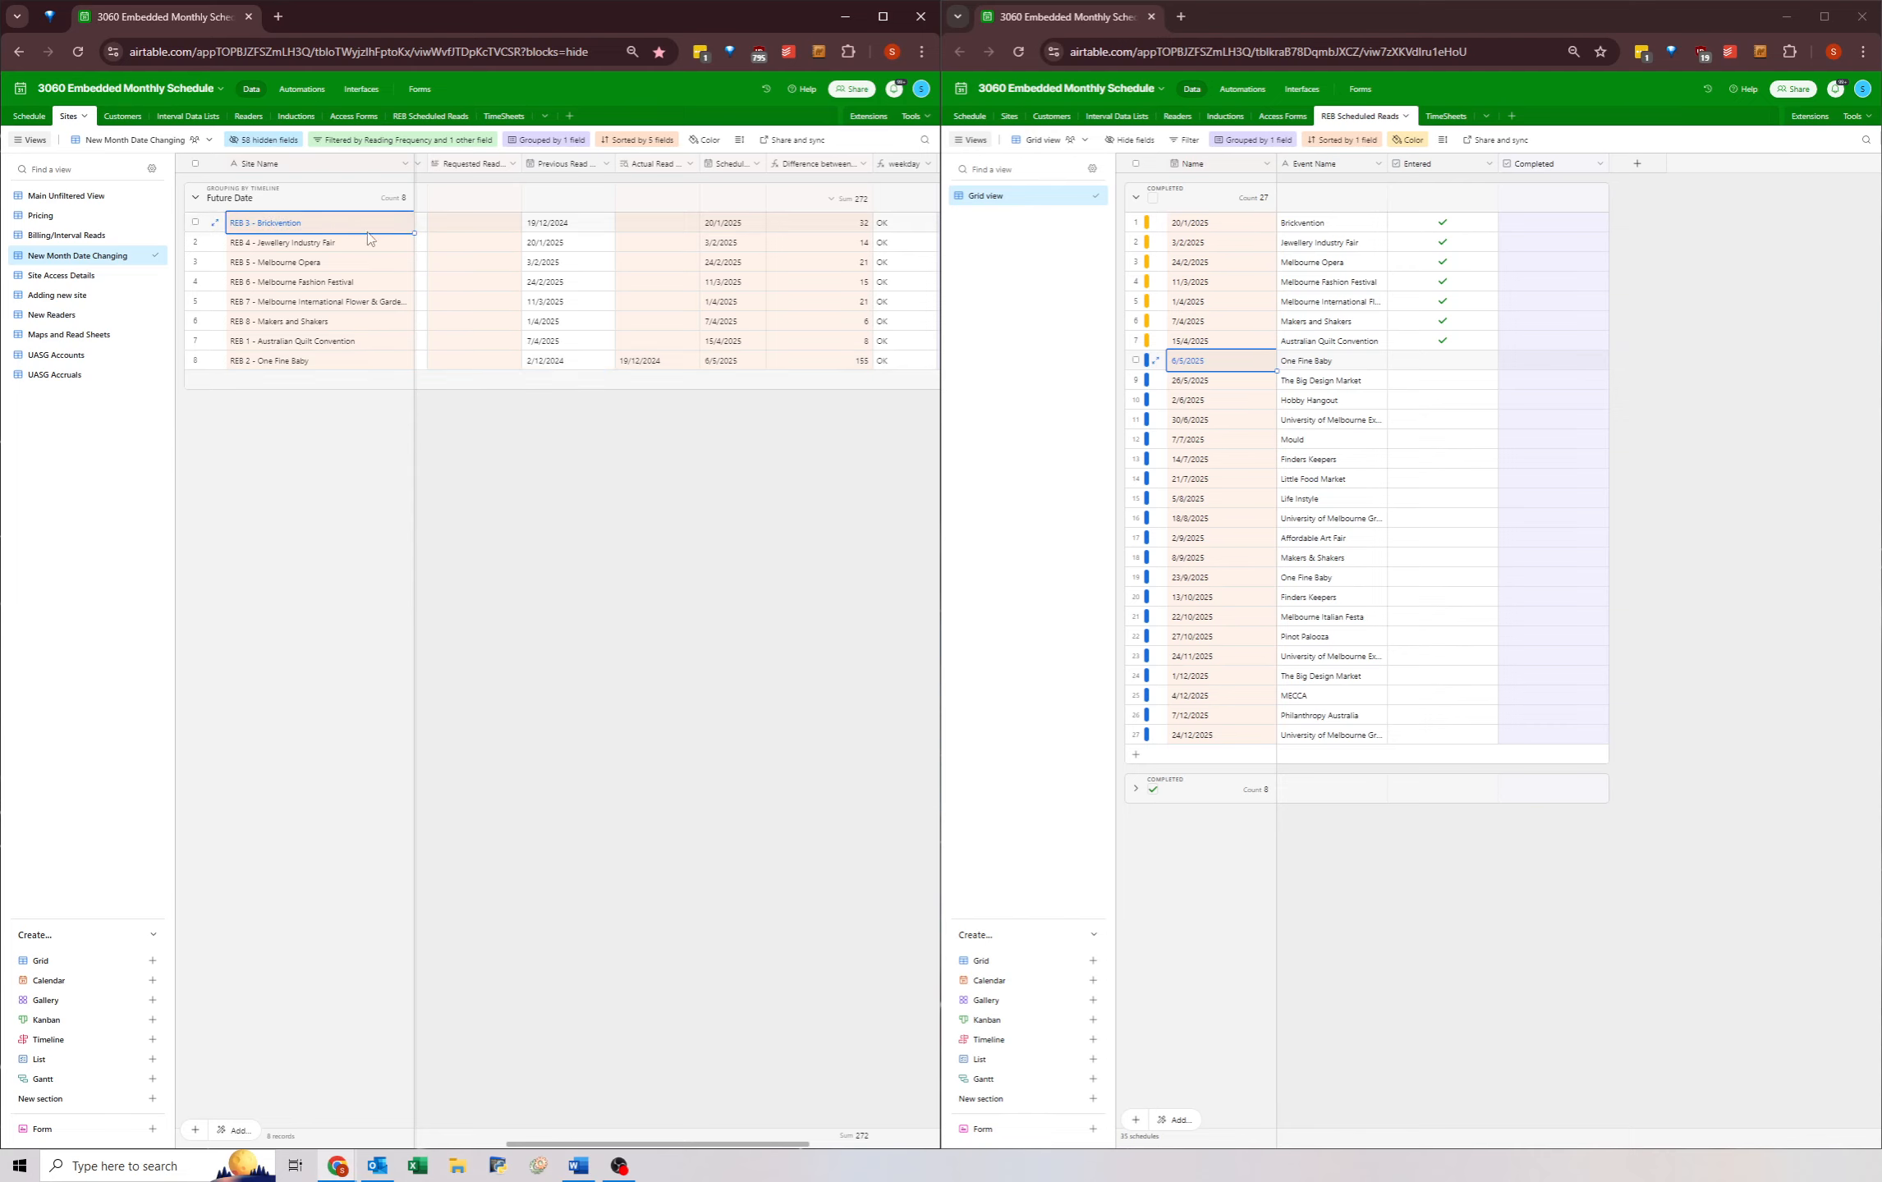
left_click(314, 246)
left_click(279, 284)
left_click(274, 324)
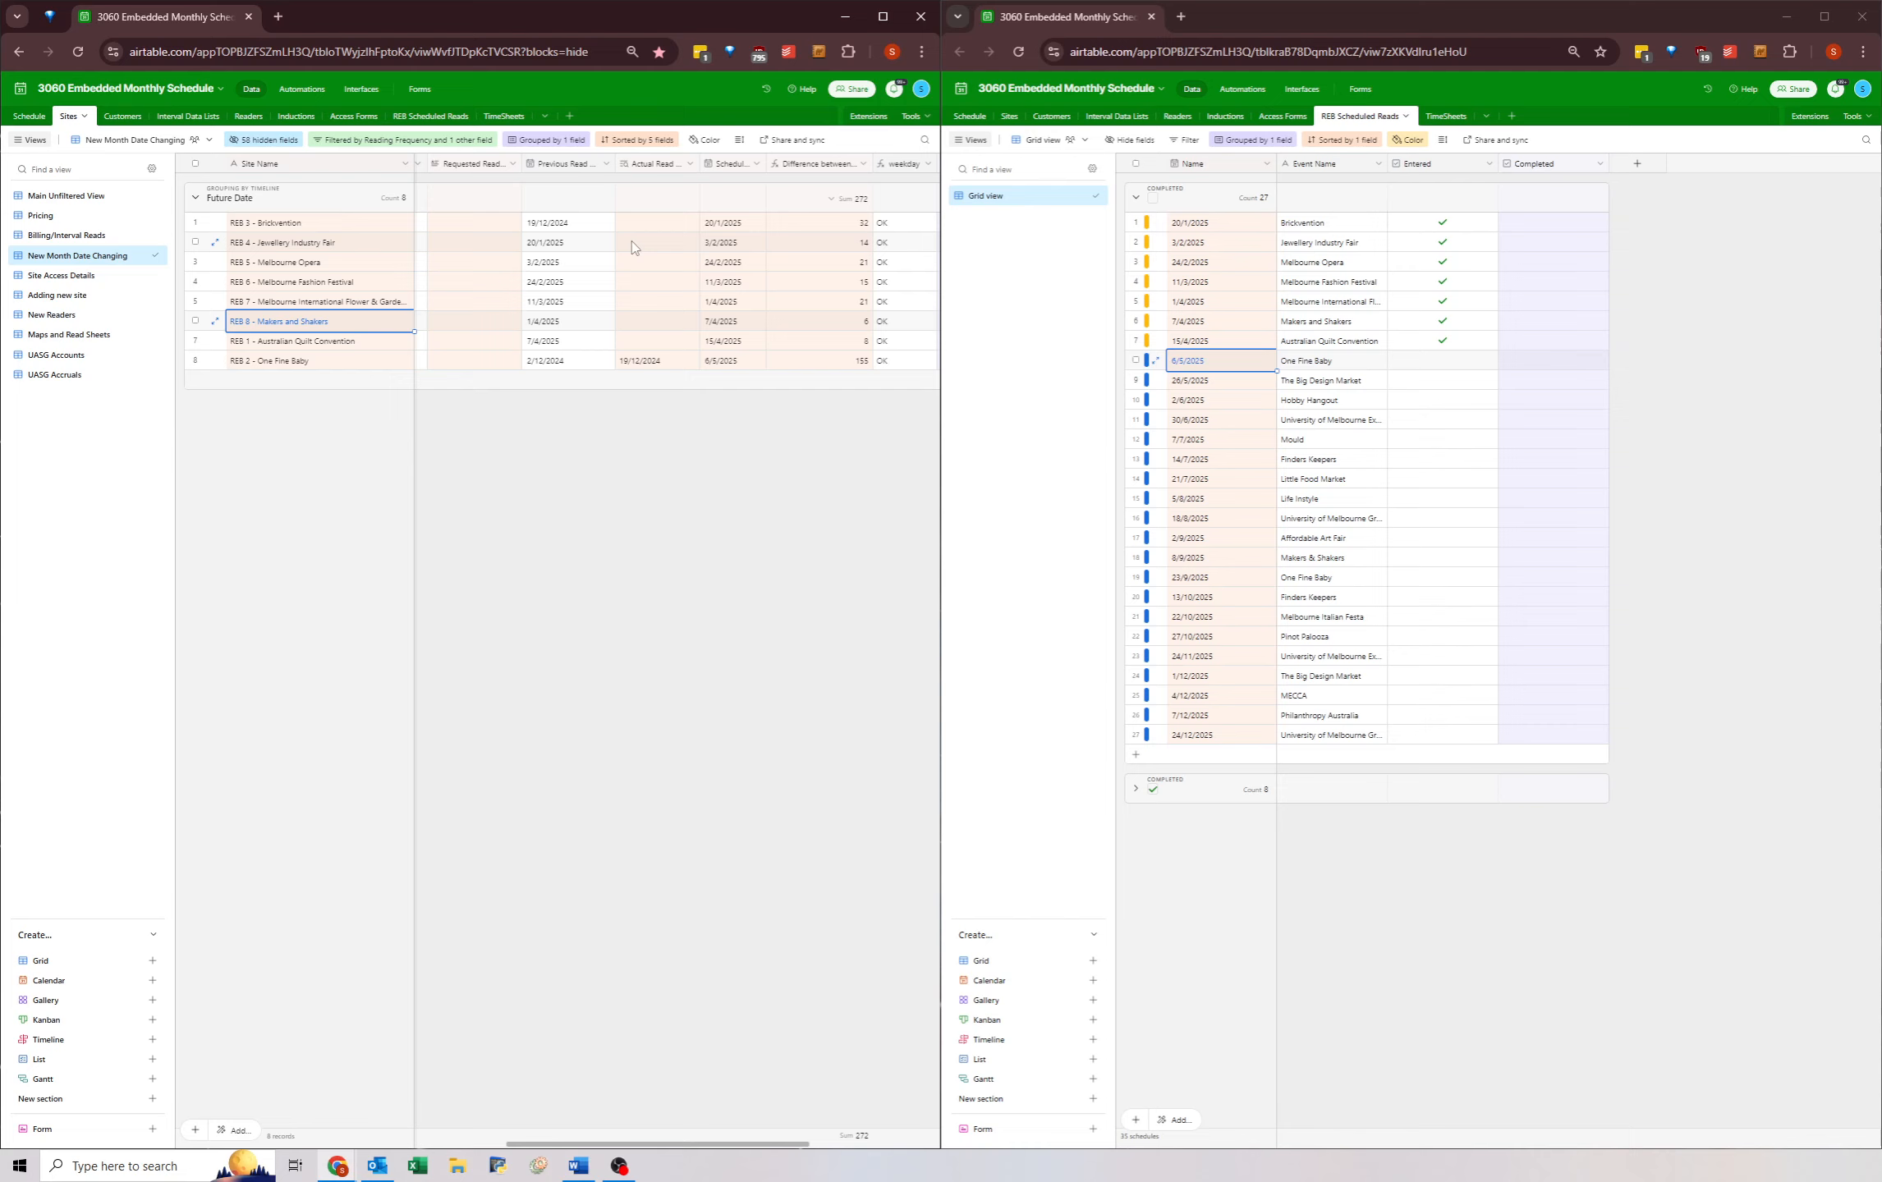
left_click(570, 225)
left_click(727, 225)
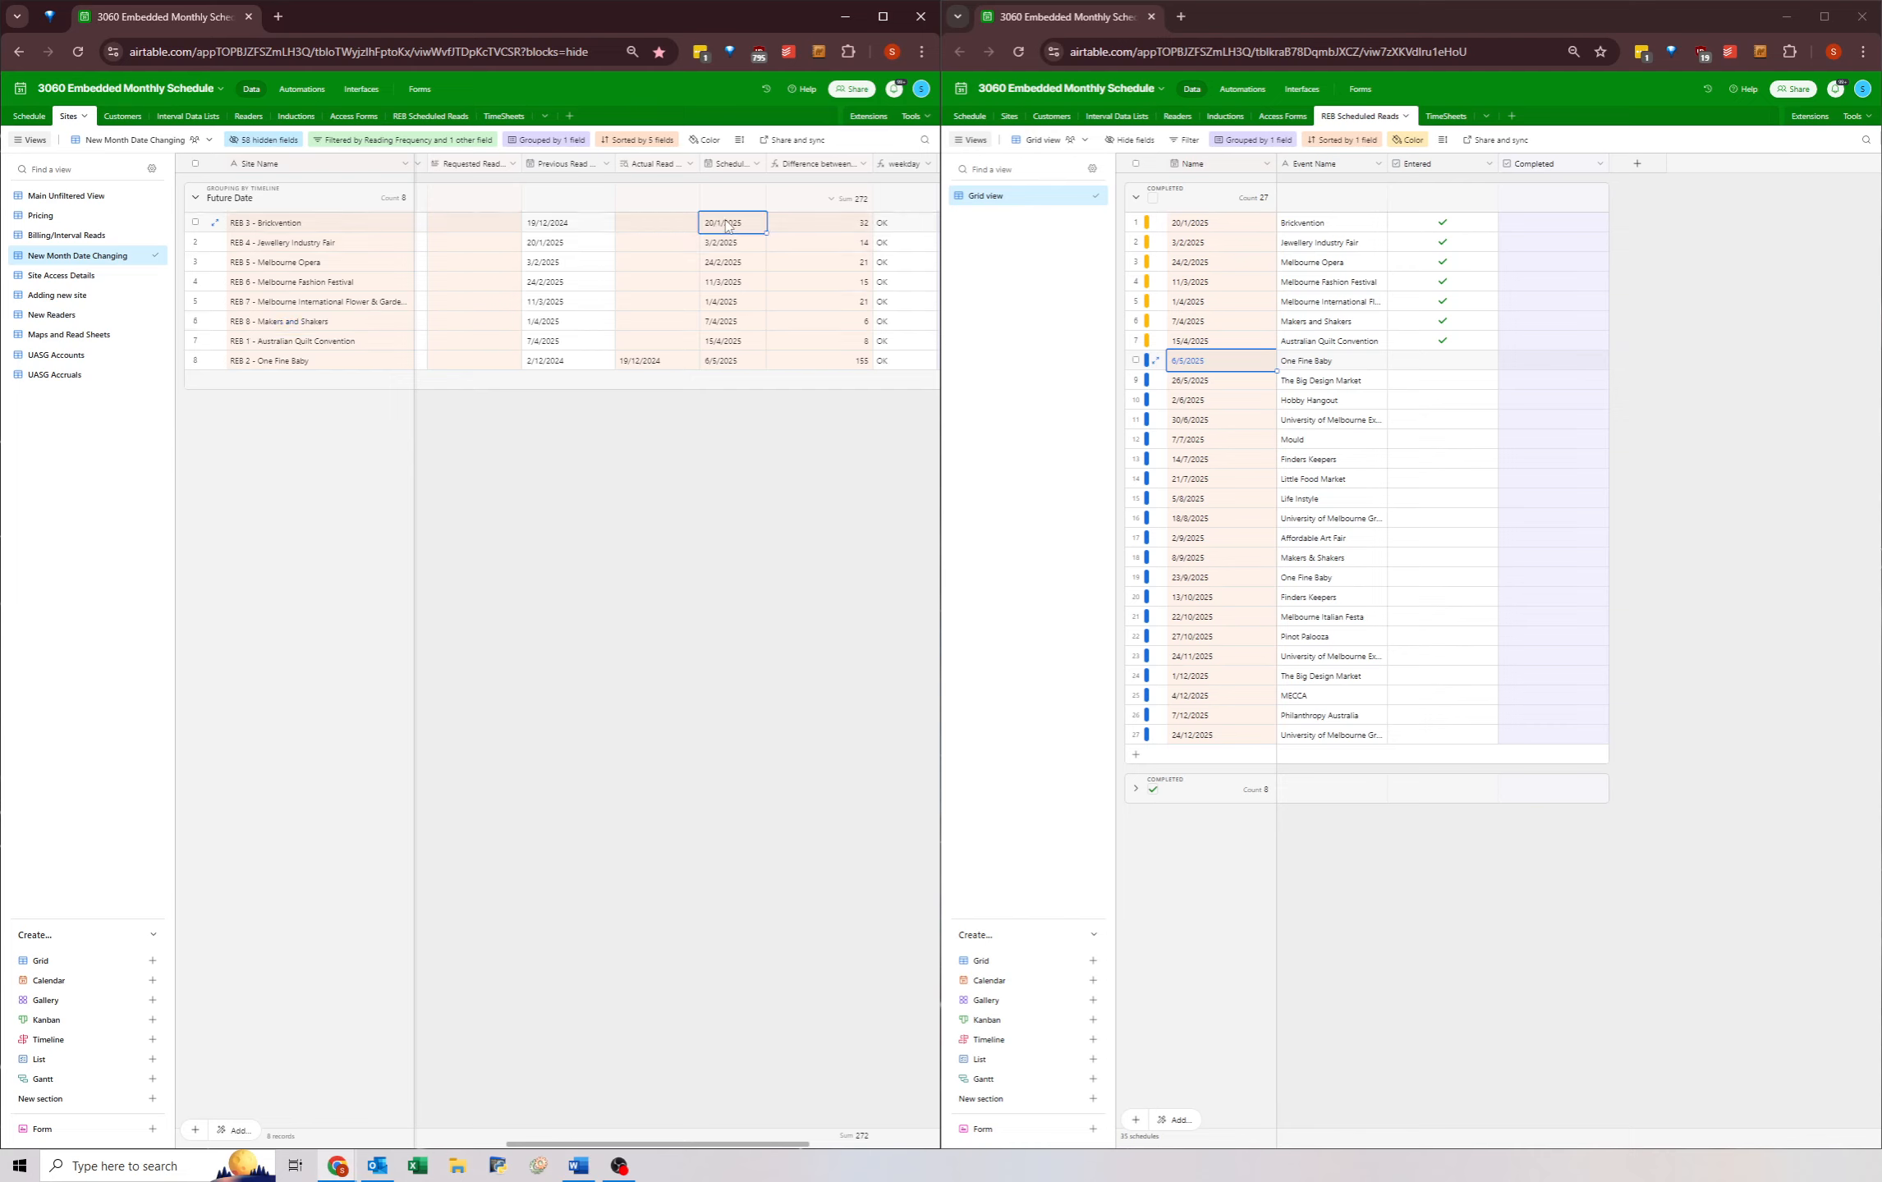
left_click(556, 229)
left_click(726, 246)
left_click(553, 248)
left_click(719, 224)
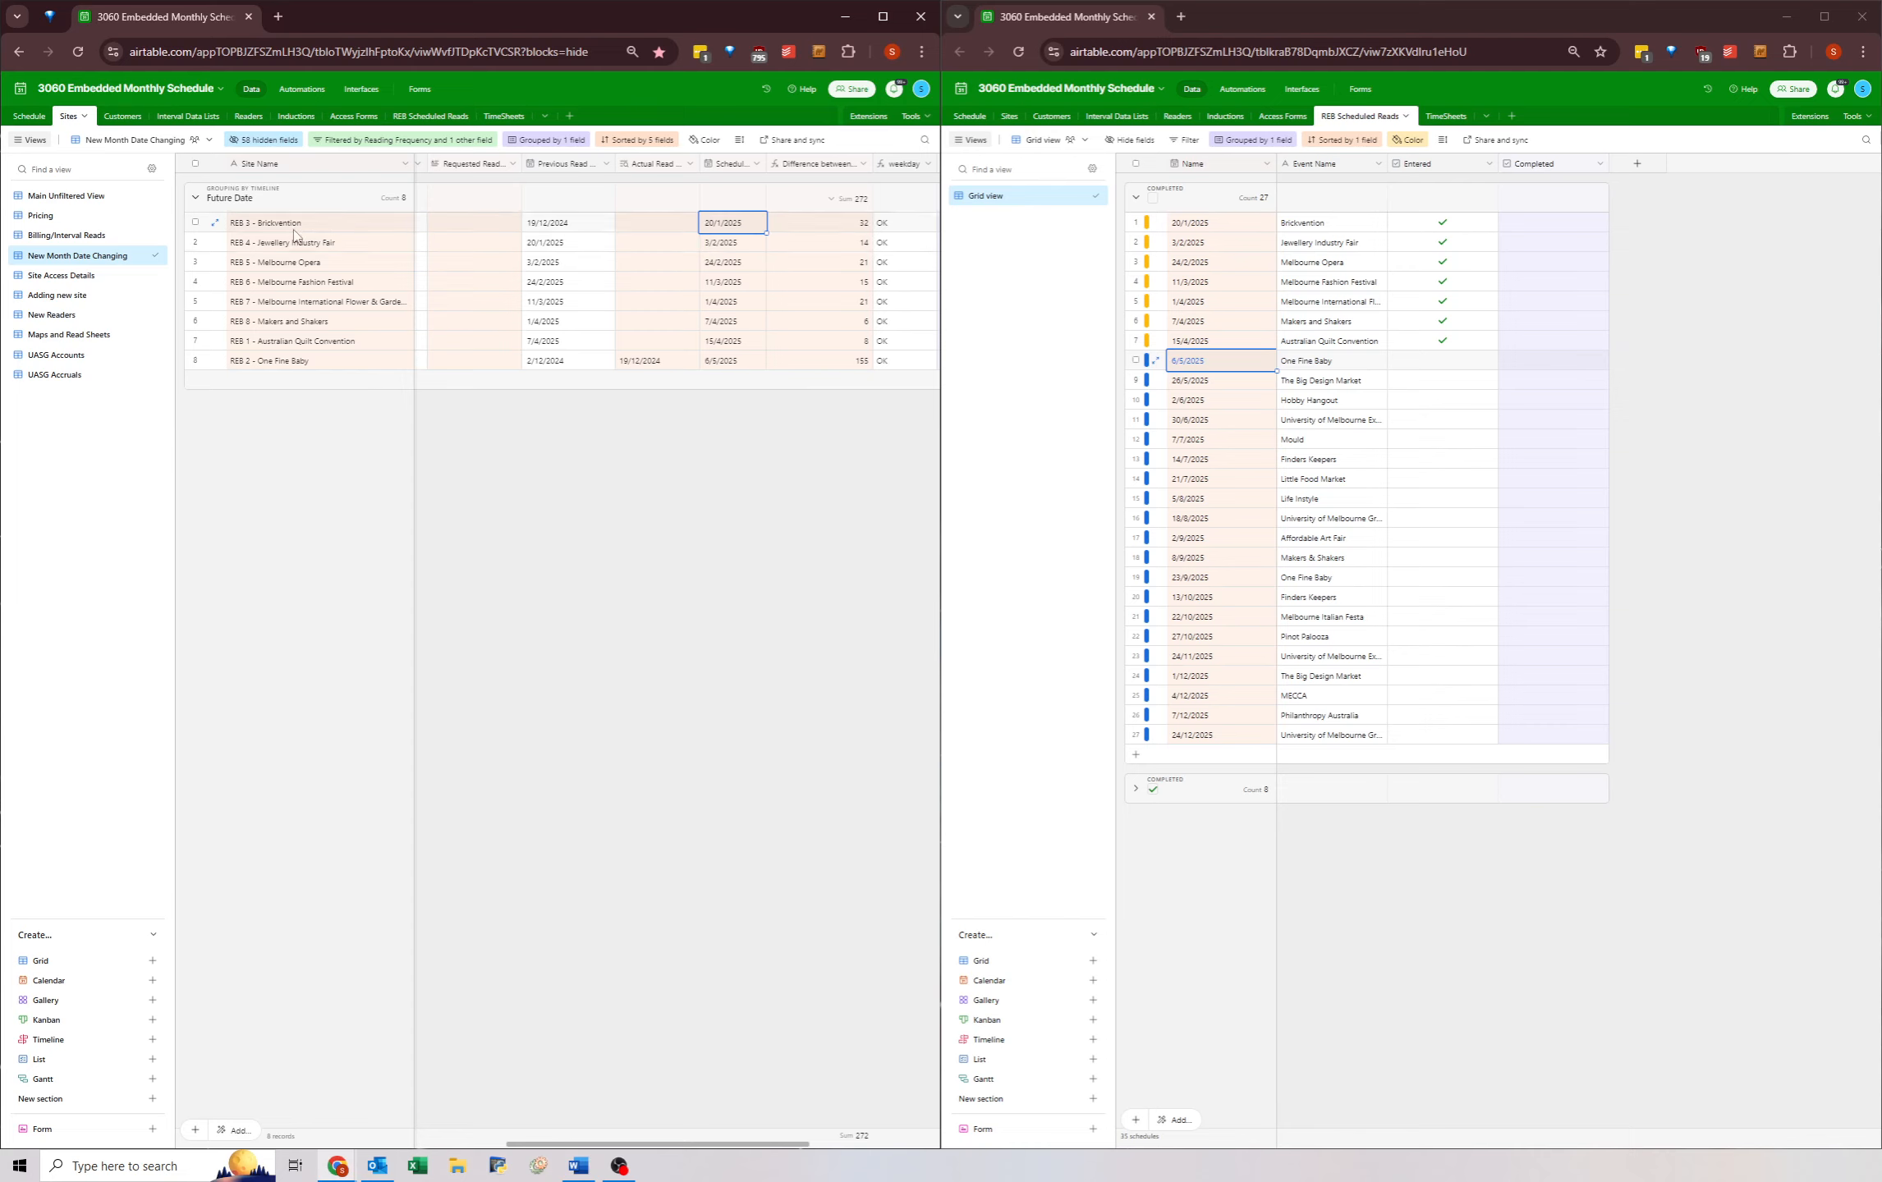
left_click(717, 265)
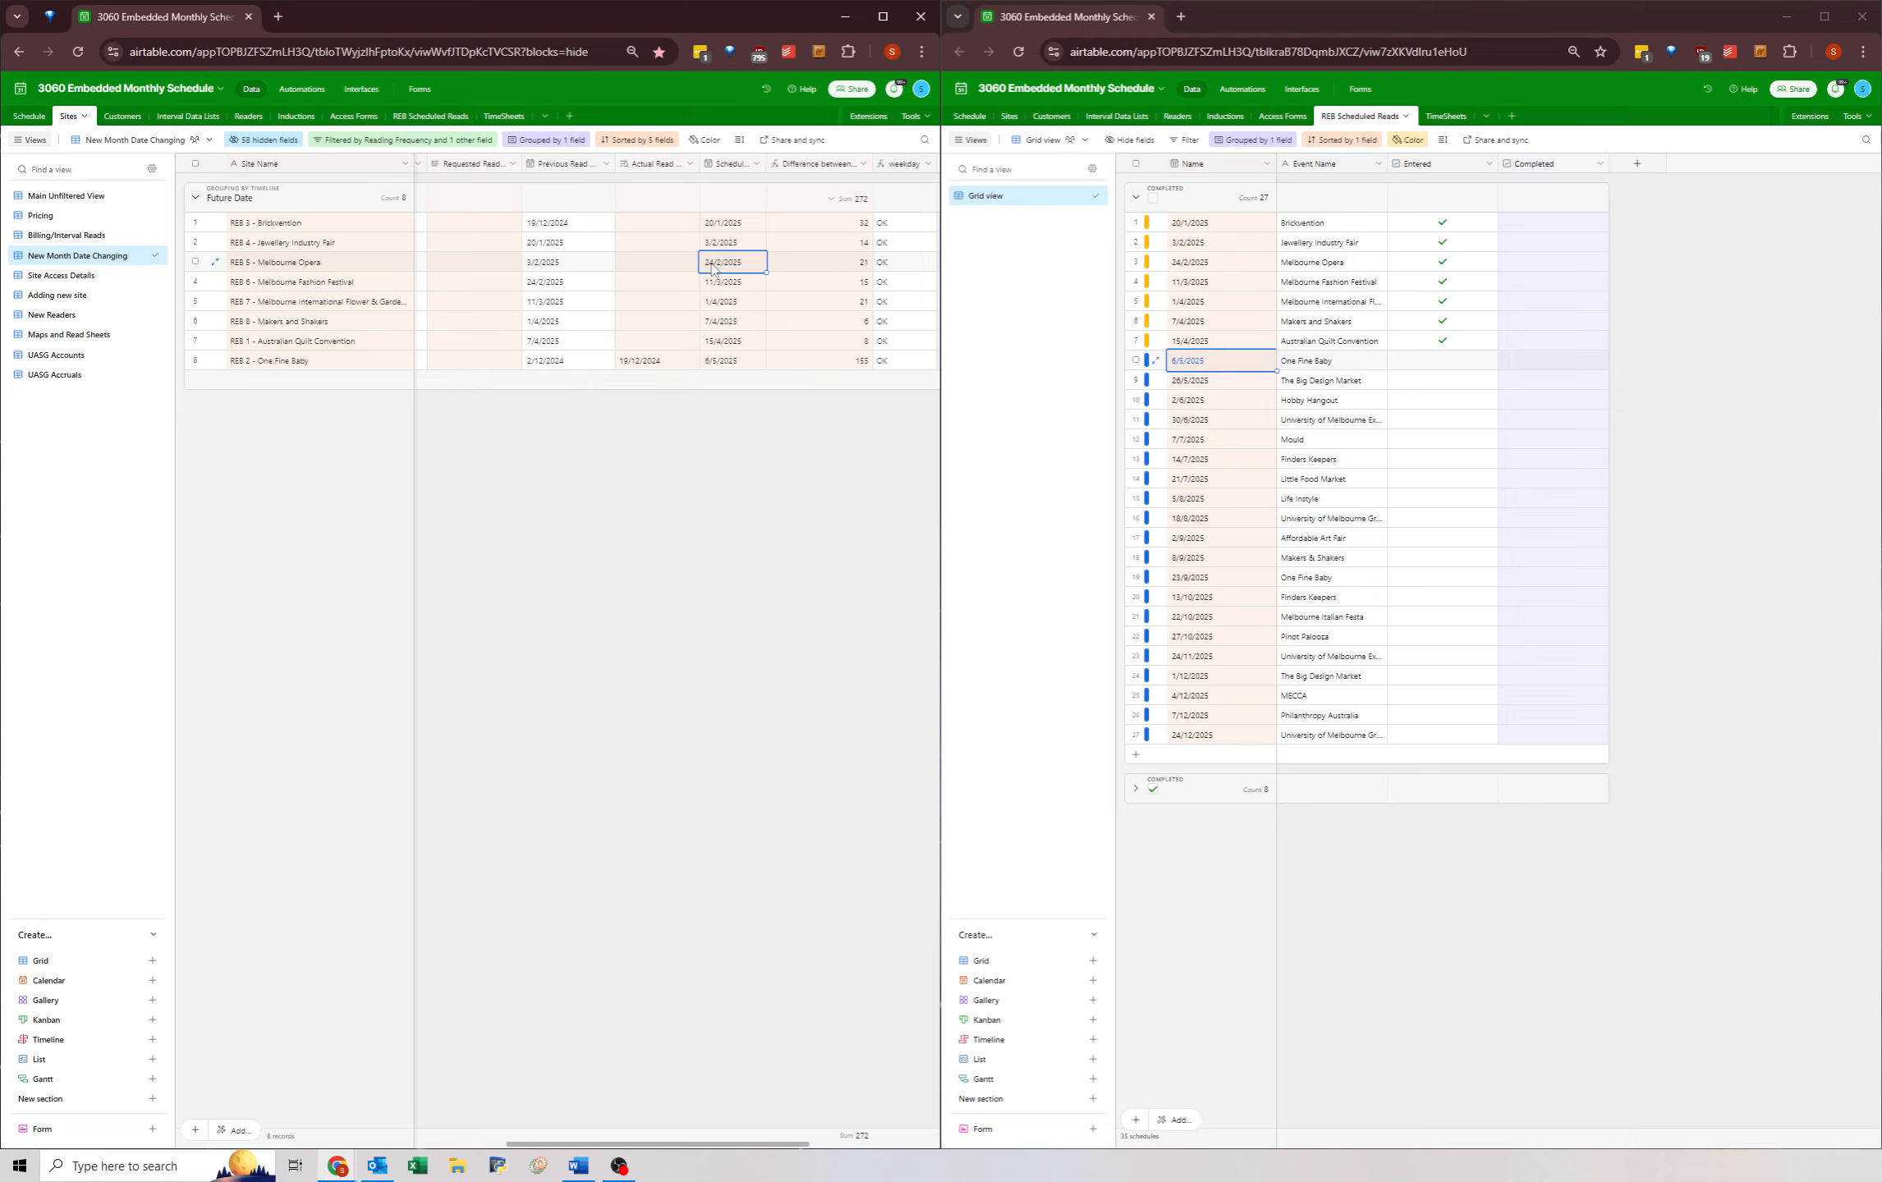
left_click(551, 267)
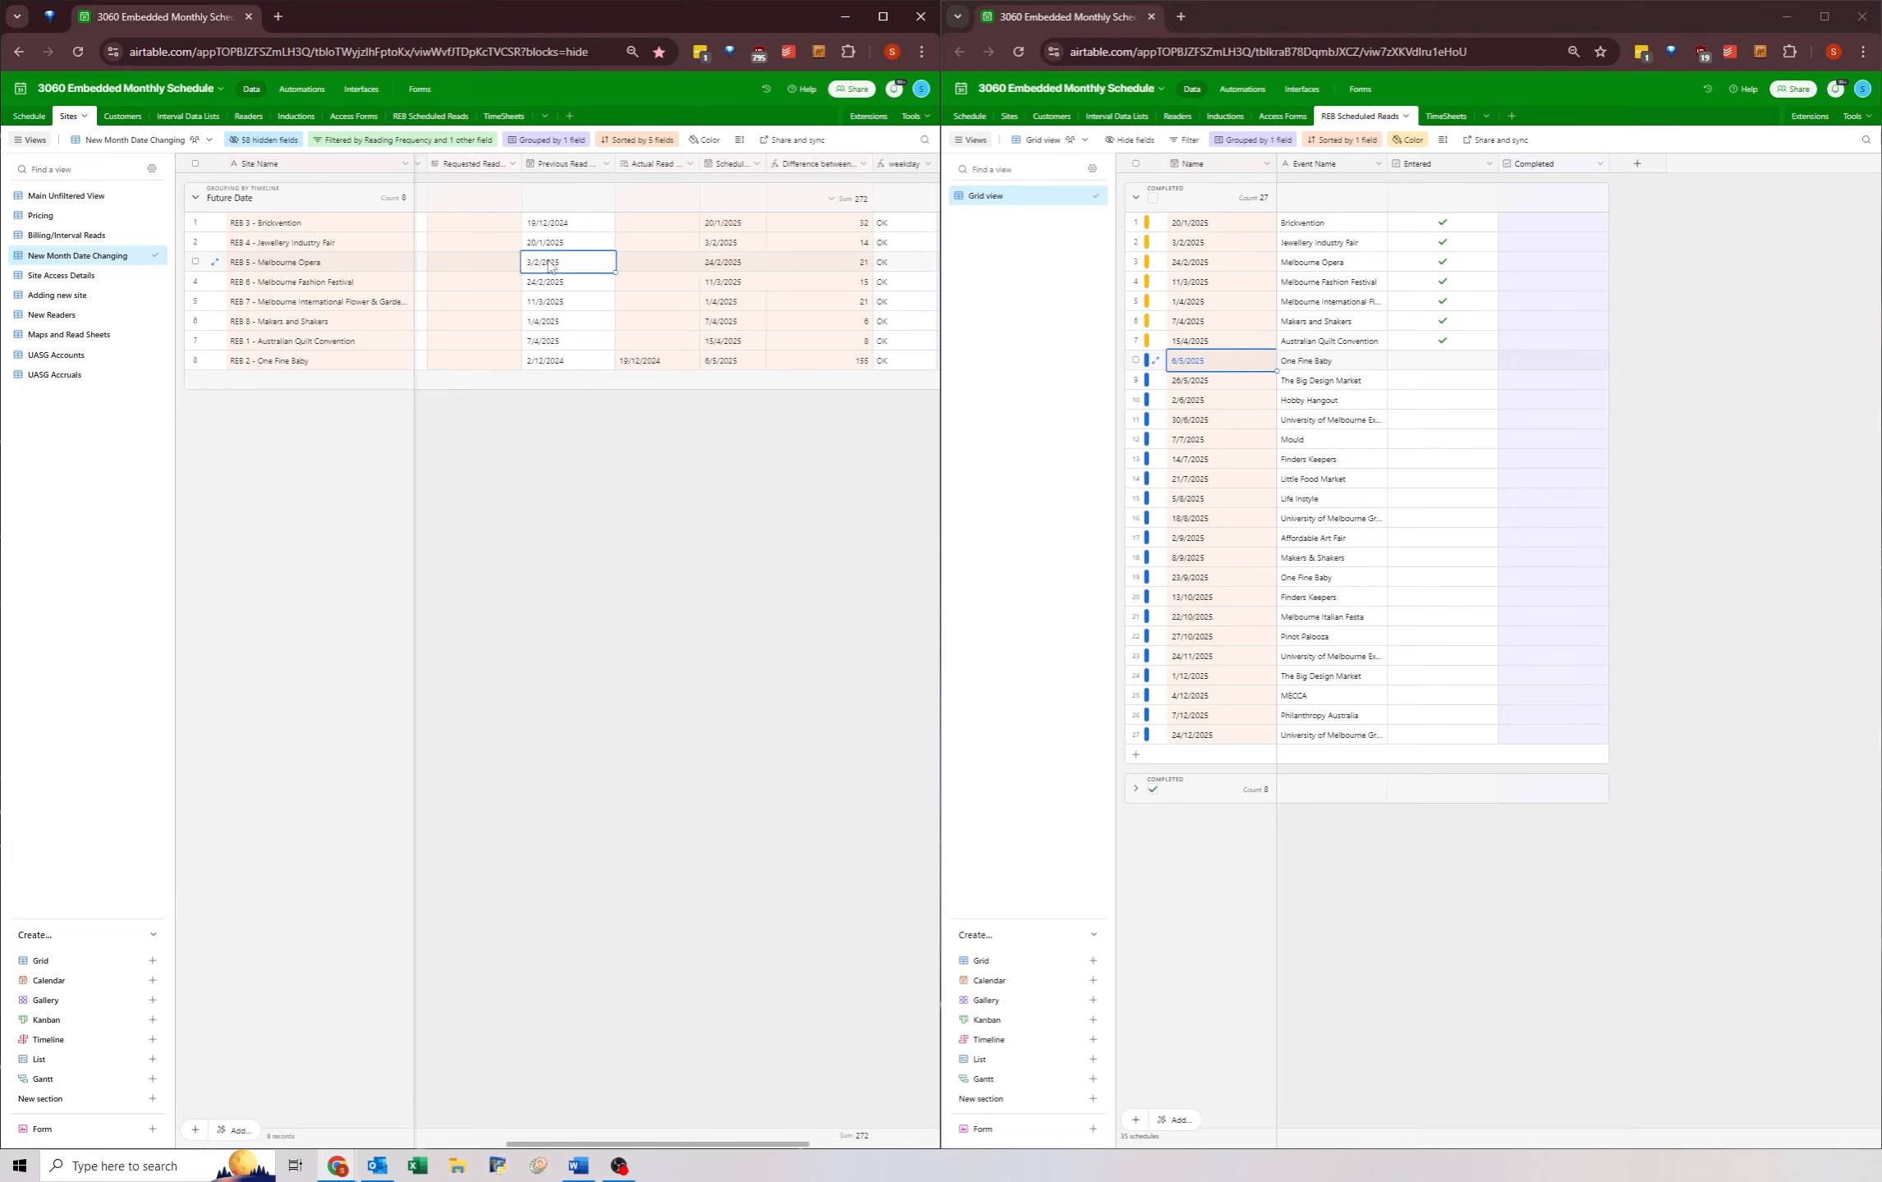
left_click(721, 245)
left_click(721, 365)
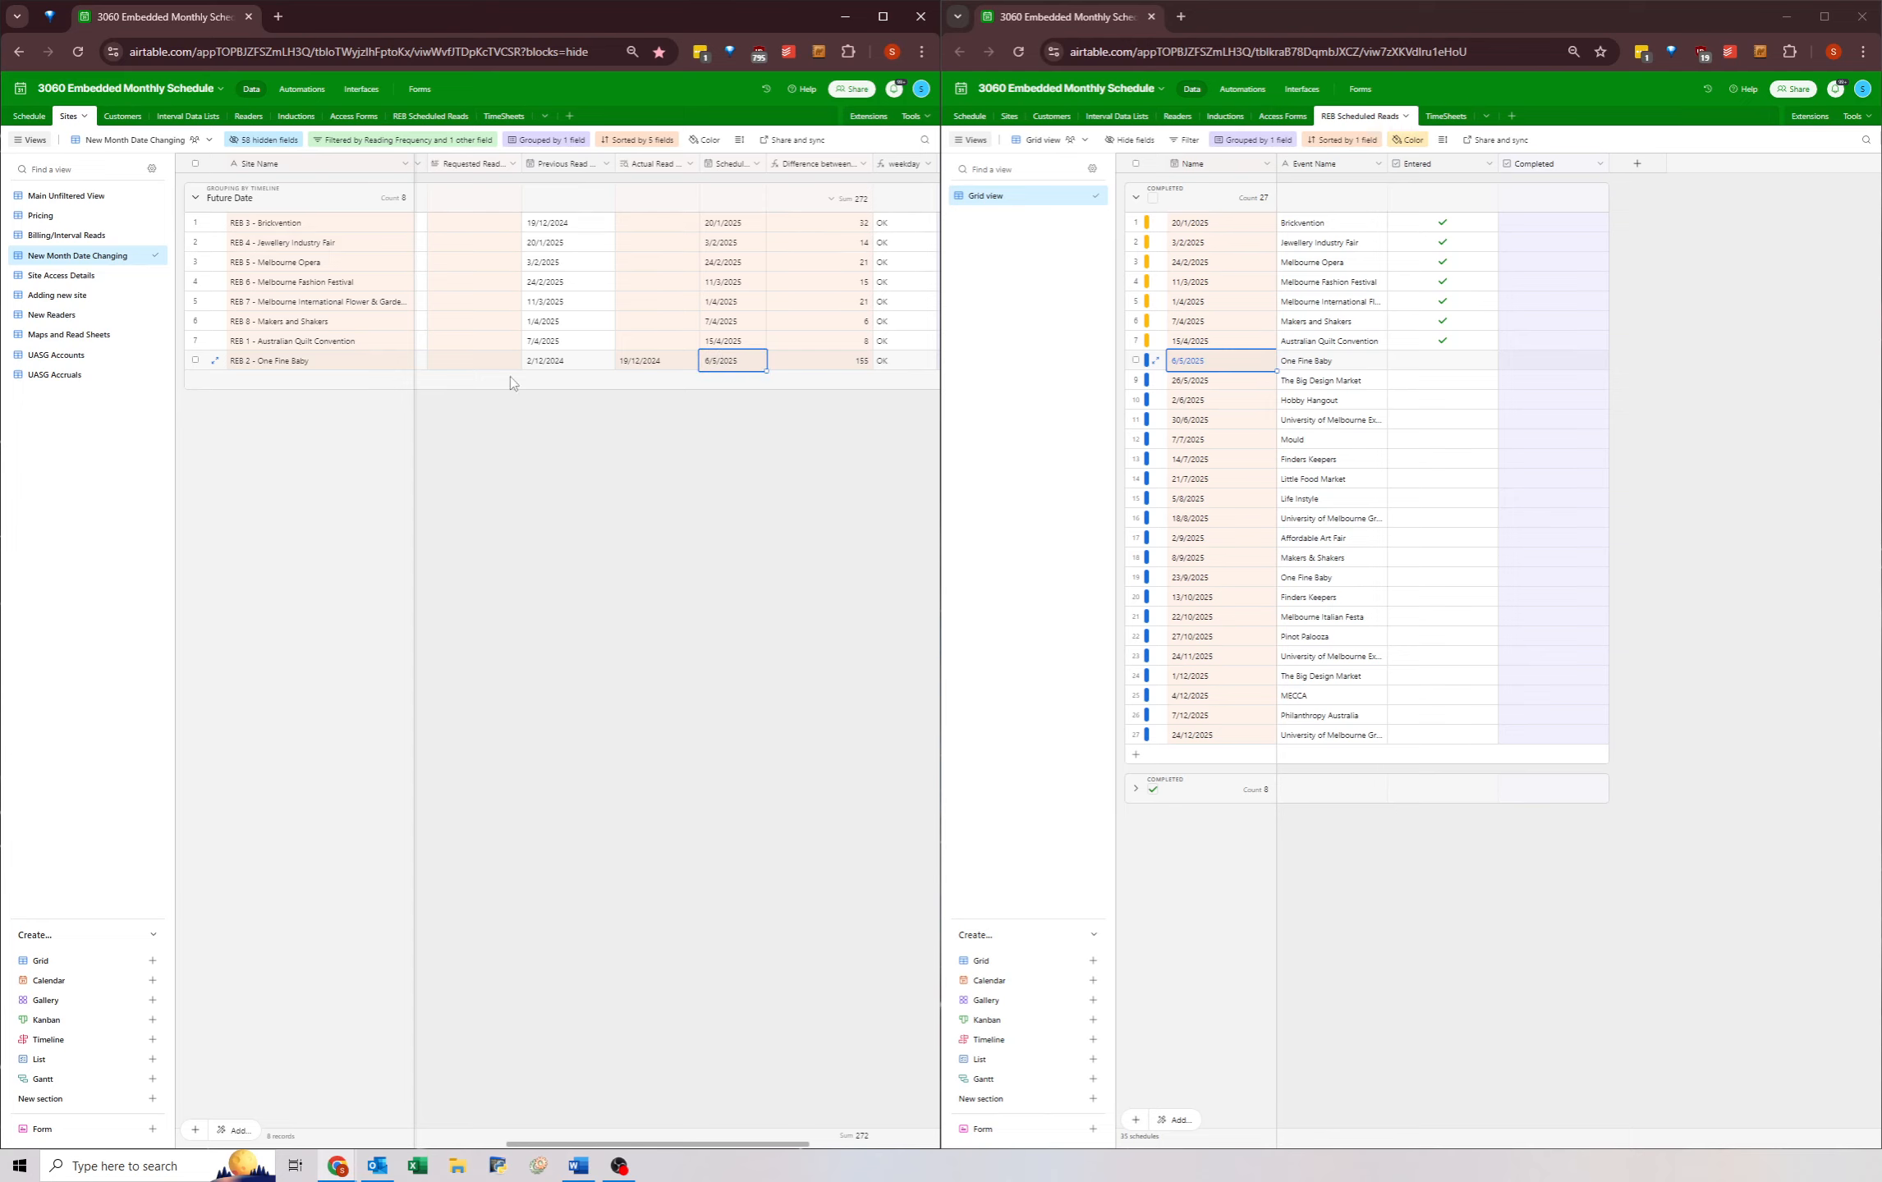
- Copy the scheduled date 15/4/2025 of REB 1 - Australian Quilt Convention into REB 2's previous read date
left_click(721, 343)
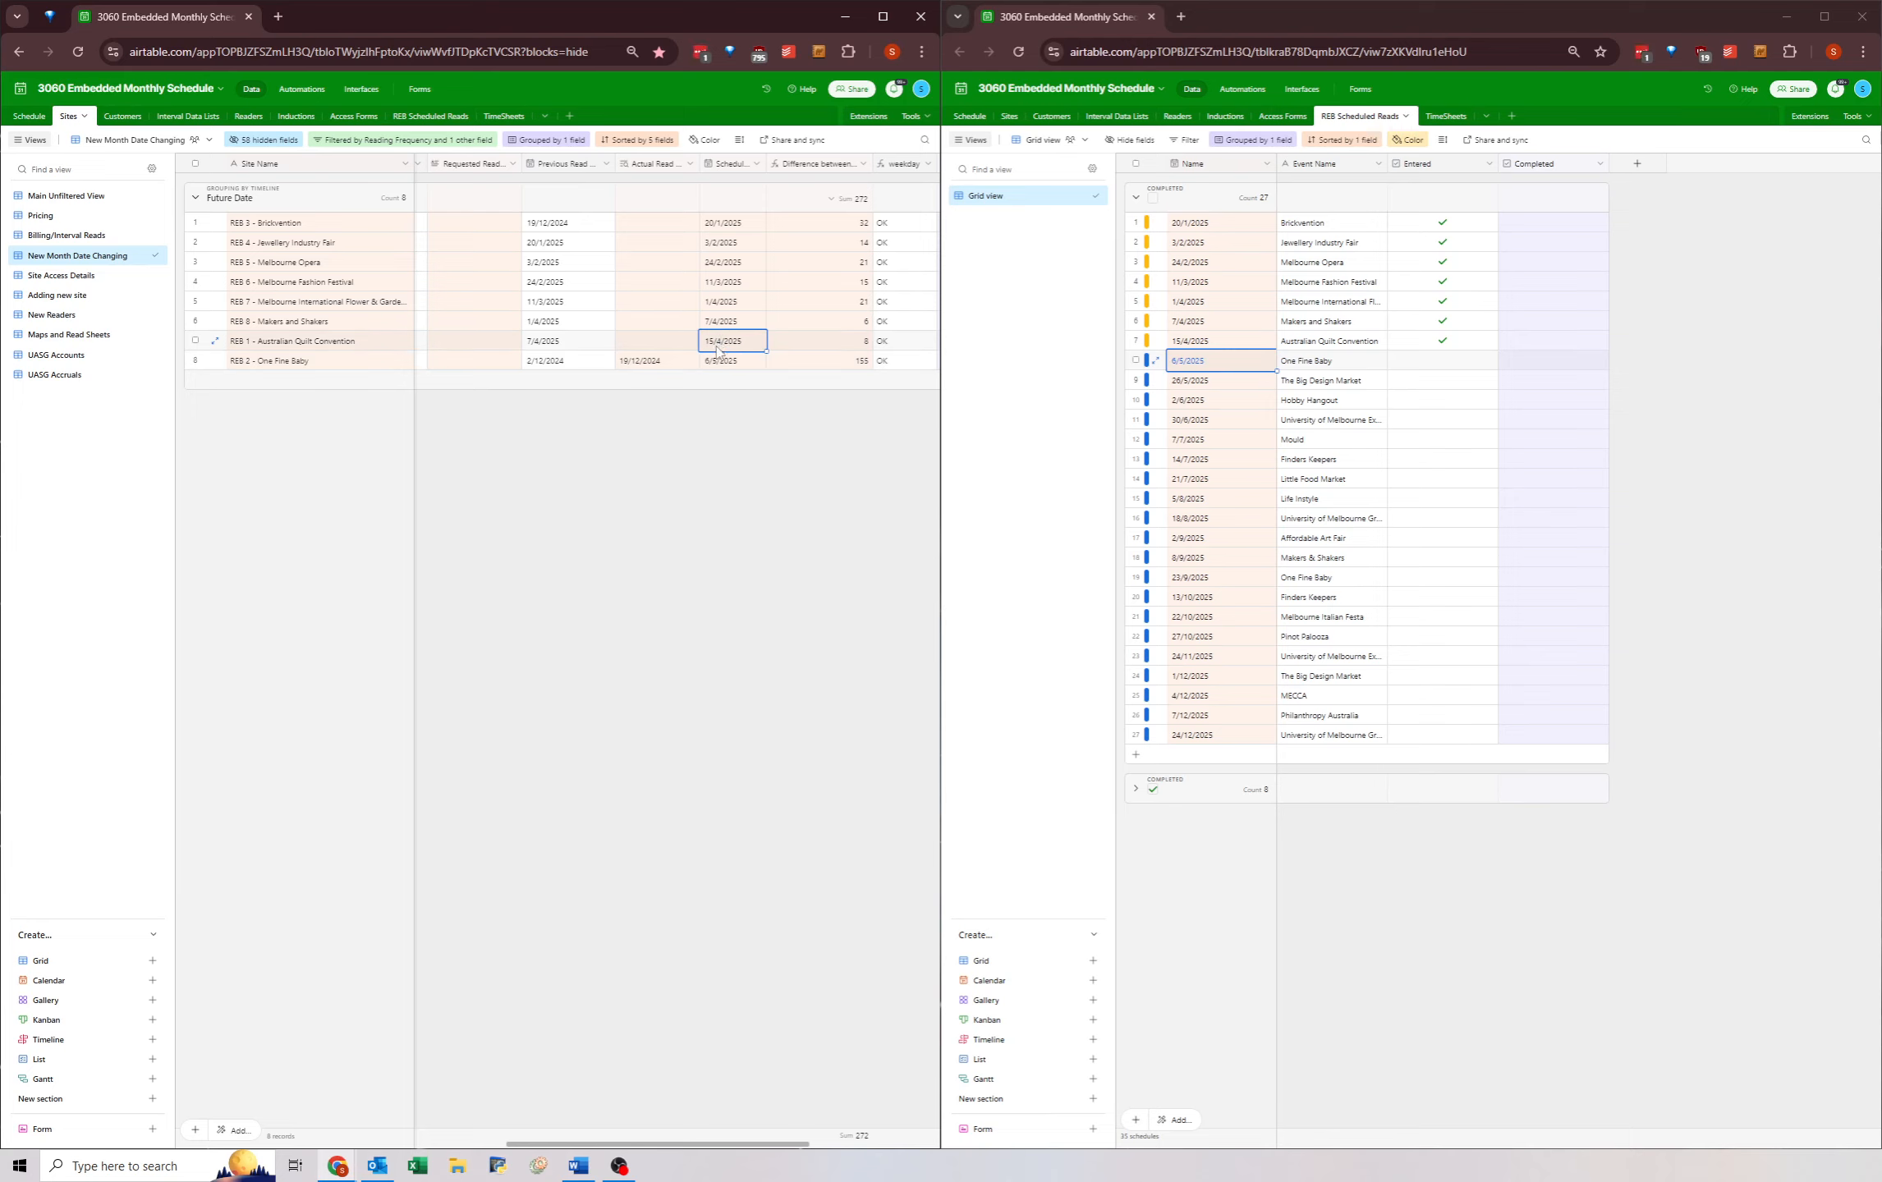
key("ctrl+c")
left_click(559, 362)
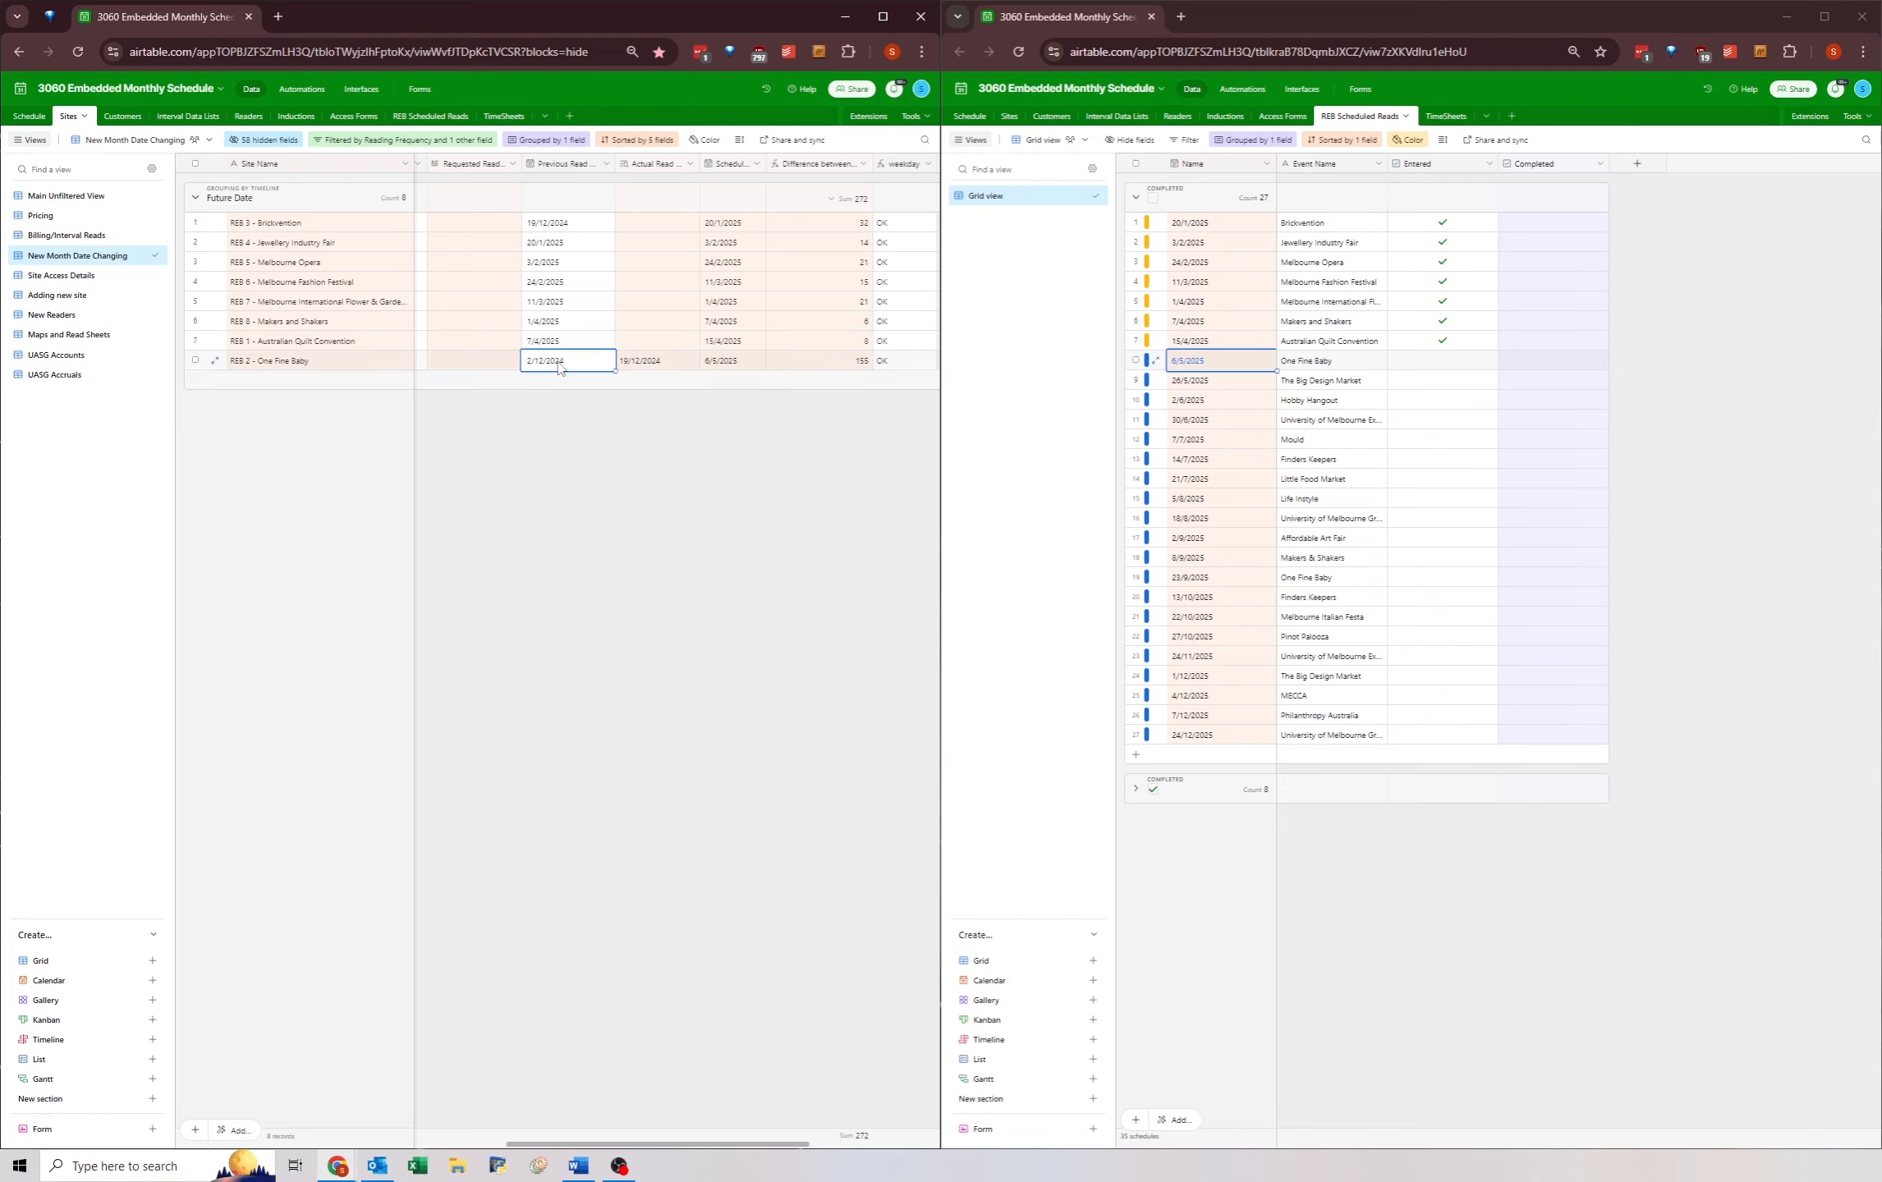
left_click(722, 343)
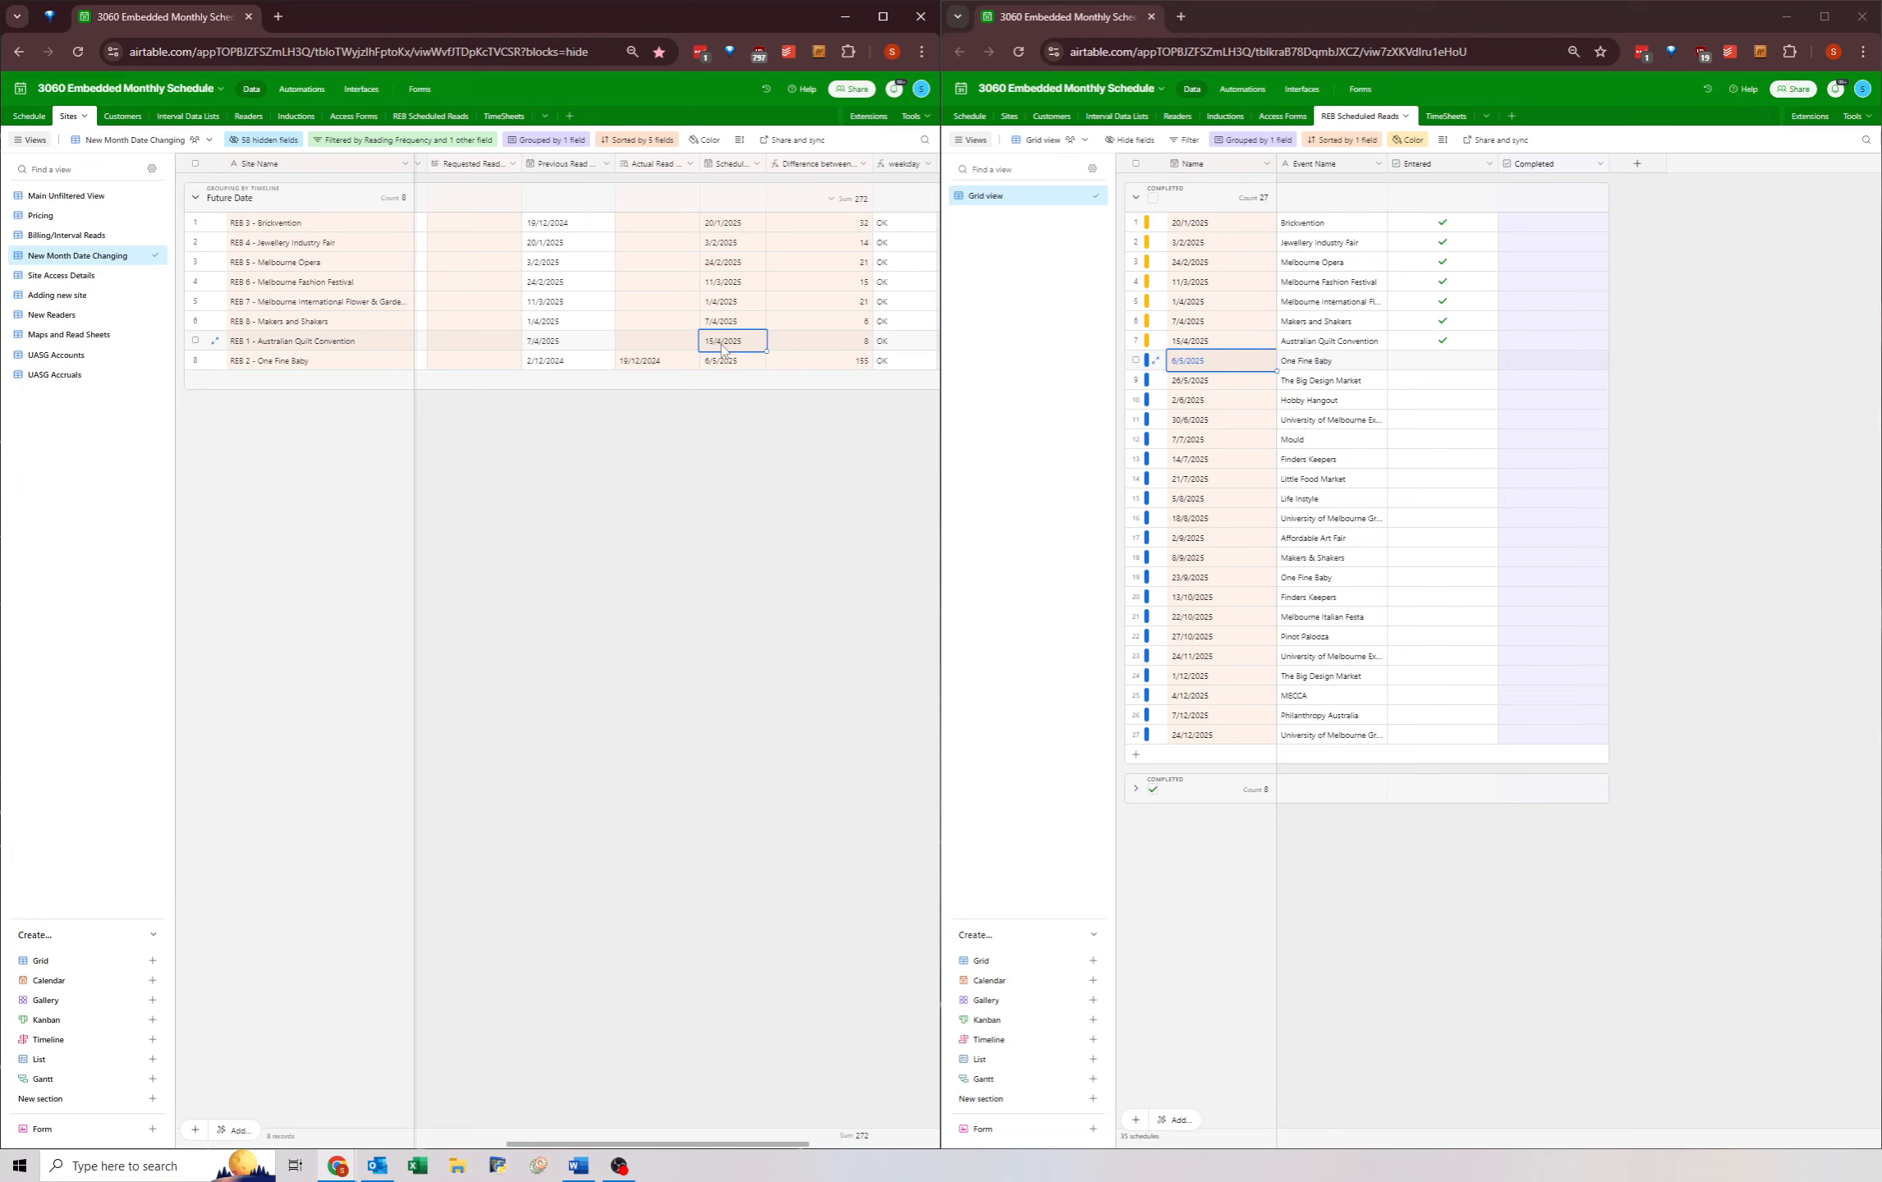
key("ctrl+c")
left_click(552, 367)
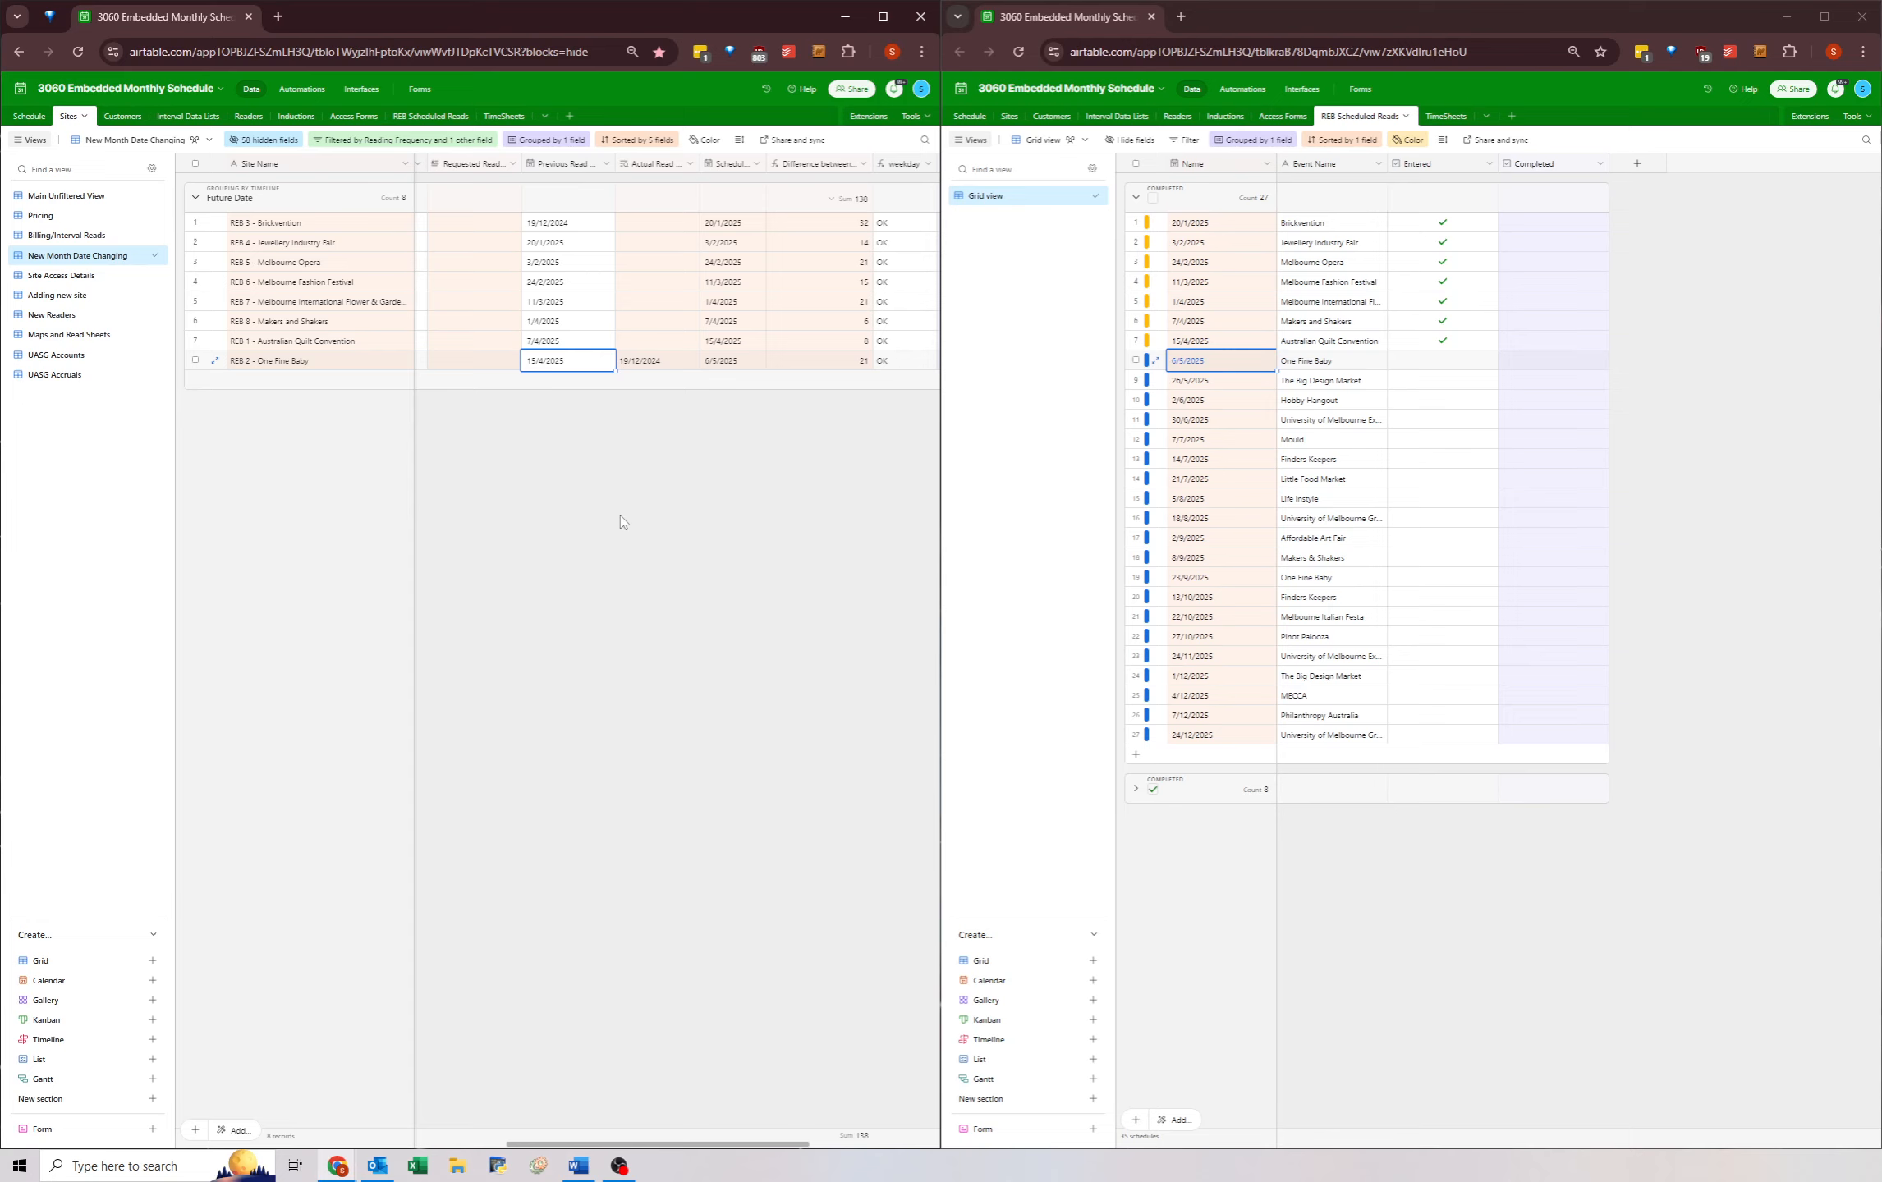
- Check REB 2 - One Fine Baby's previous and scheduled read dates against those of REB 1 - Australian Quilt Convention
left_click(716, 363)
left_click(560, 366)
left_click(305, 342)
left_click(726, 347)
left_click(526, 345)
left_click(713, 365)
key("Left")
key("Left")
key("Left")
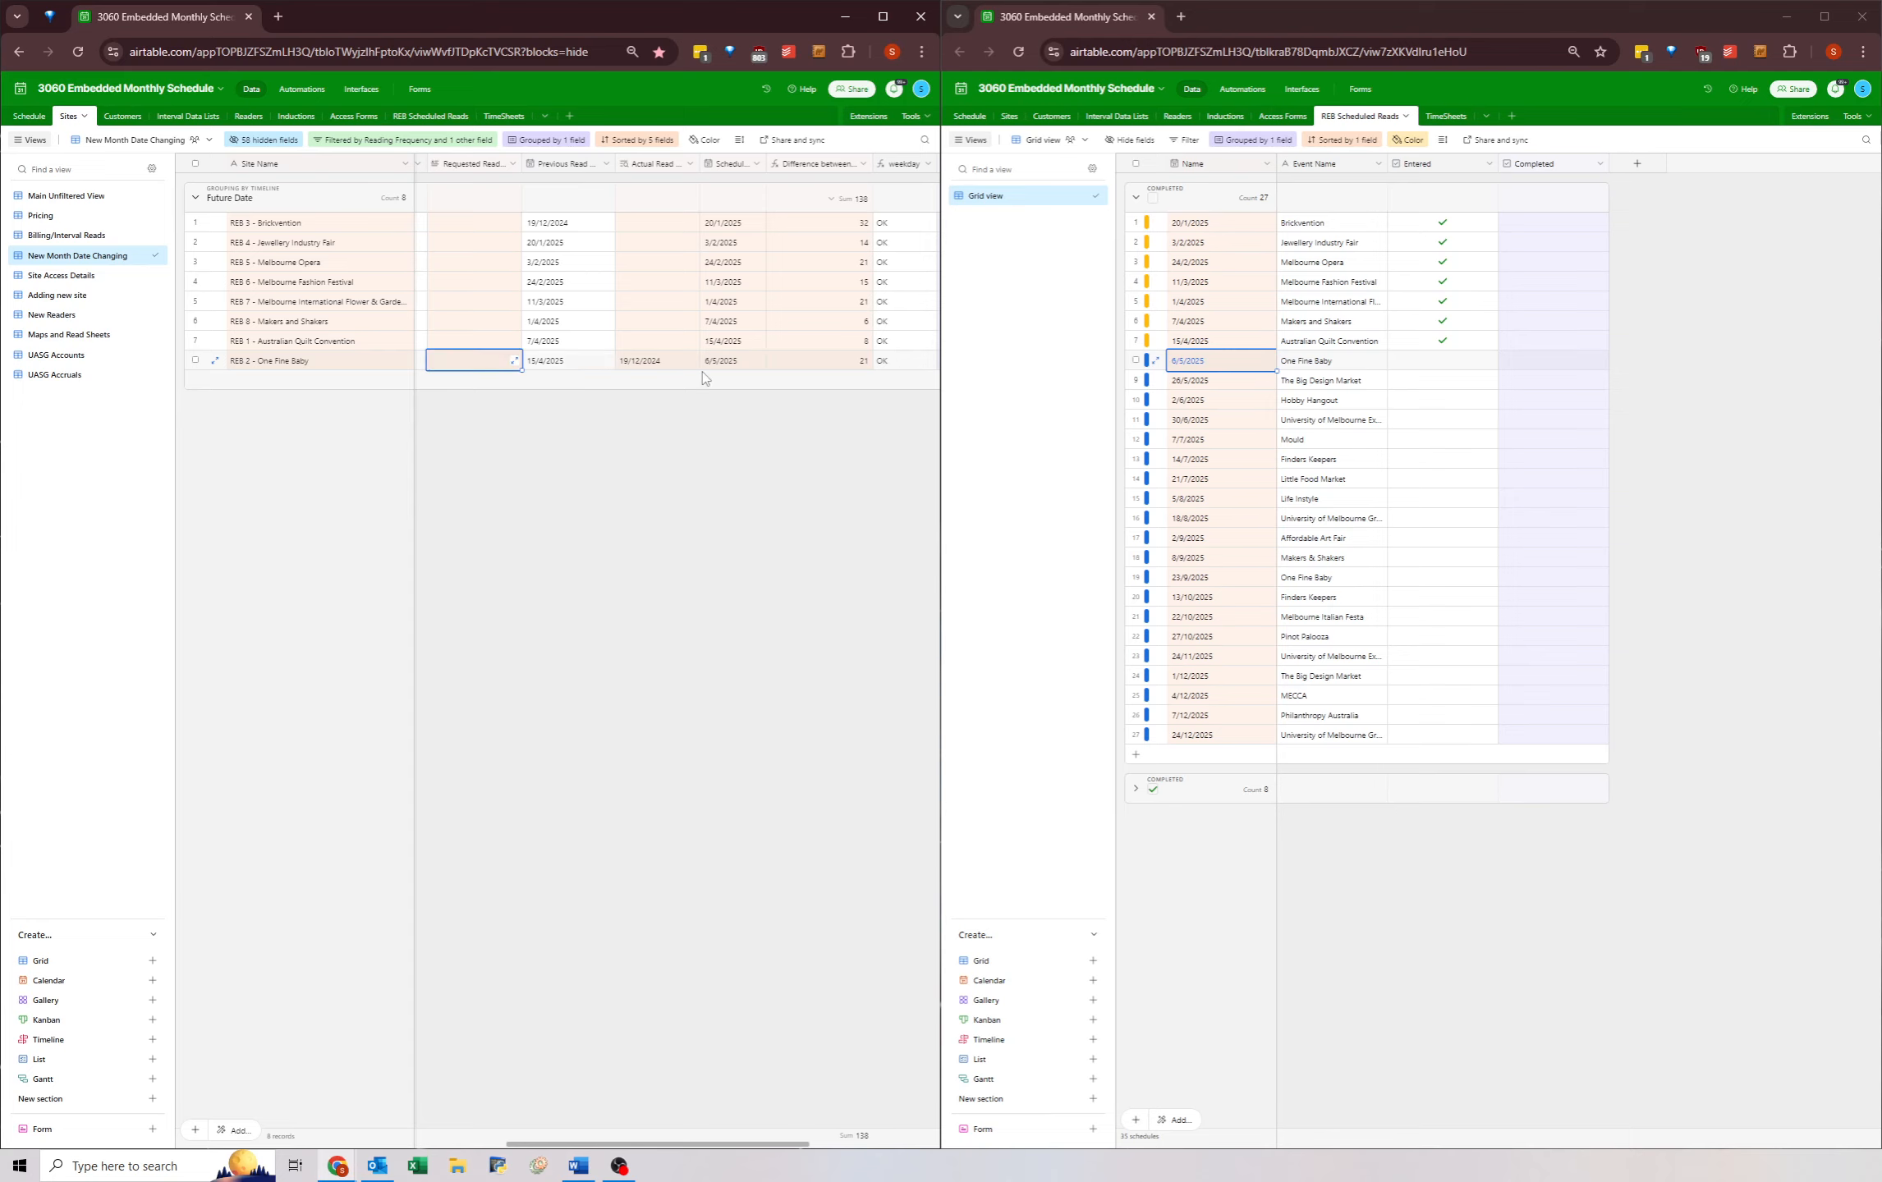
- Mark One Fine Baby as entered in the REB schedule, then close that window and maximize the Sites window
left_click(1442, 361)
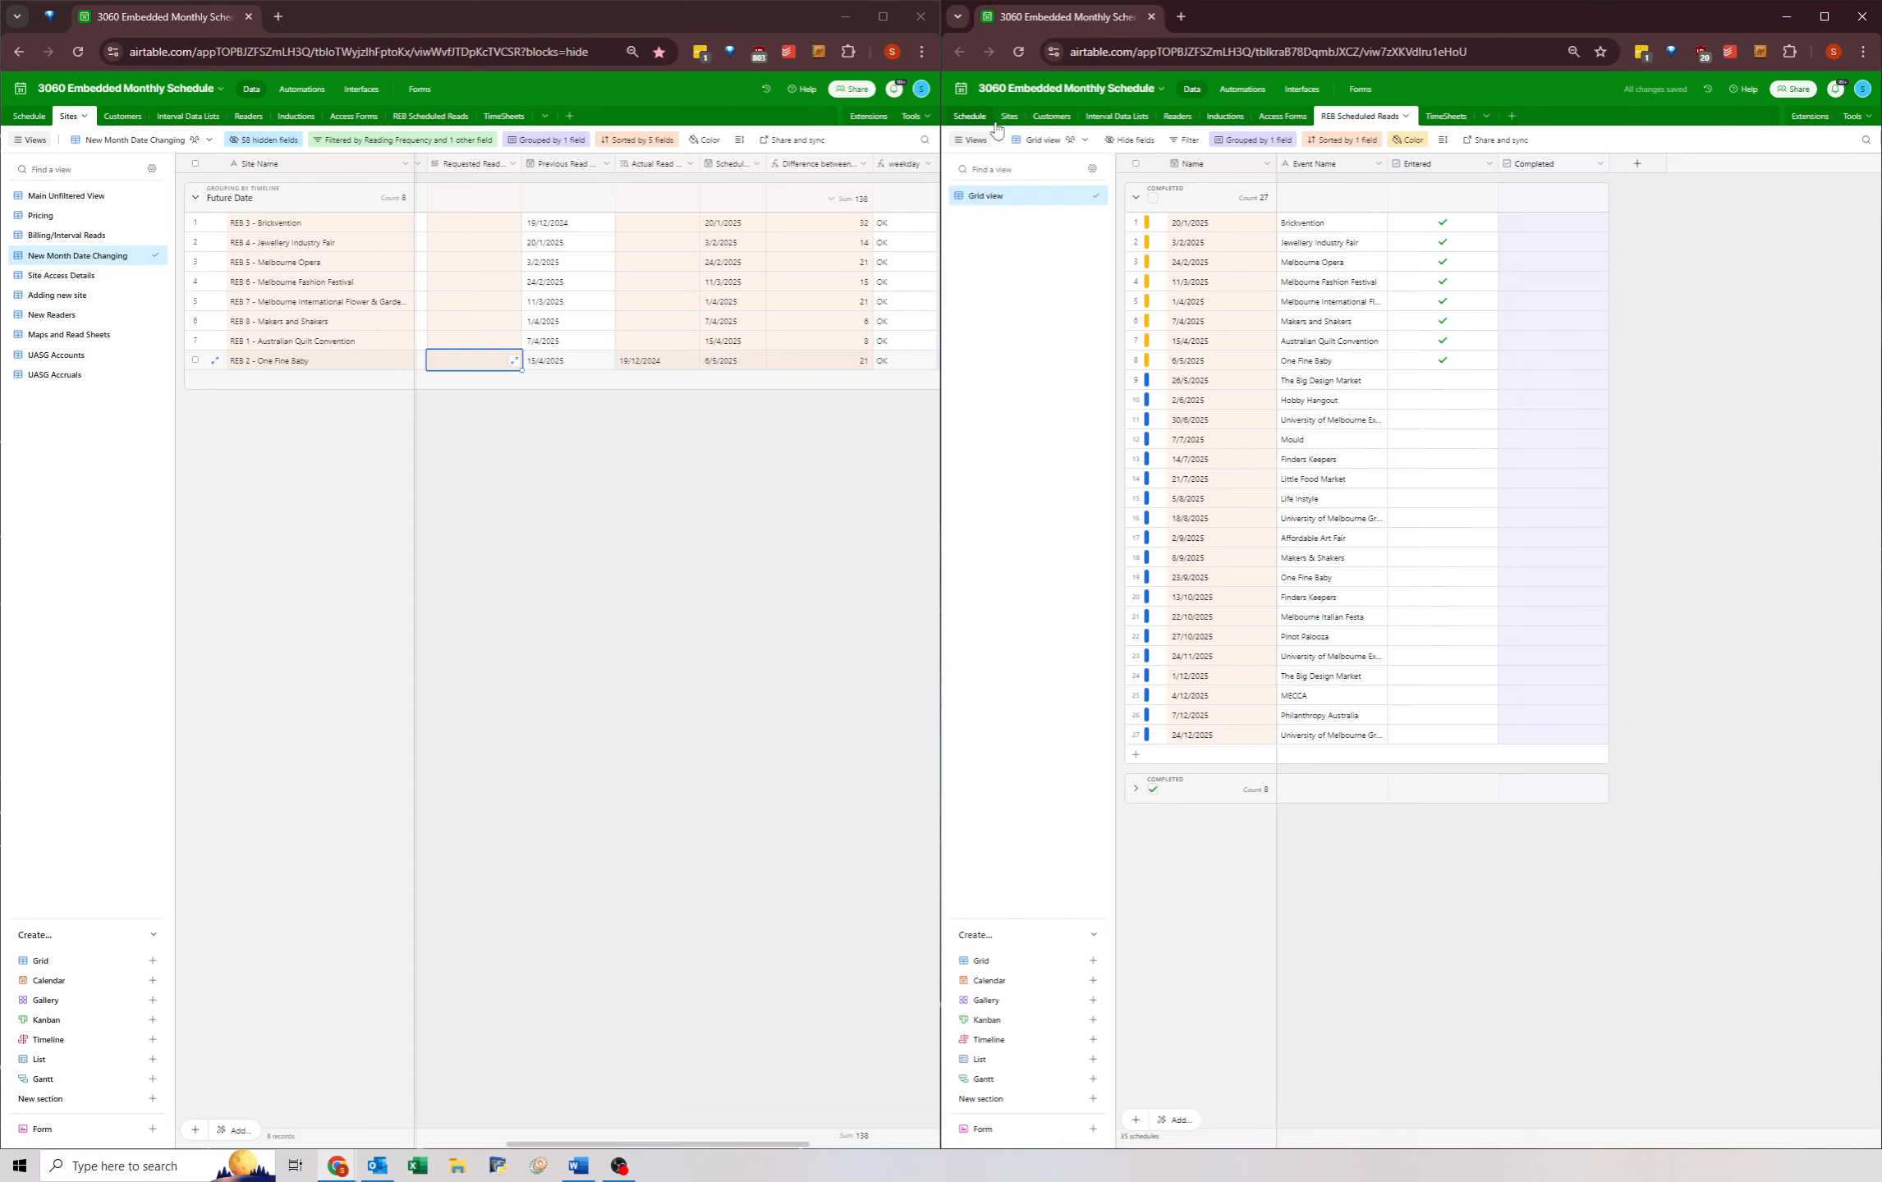
middle_click(1046, 18)
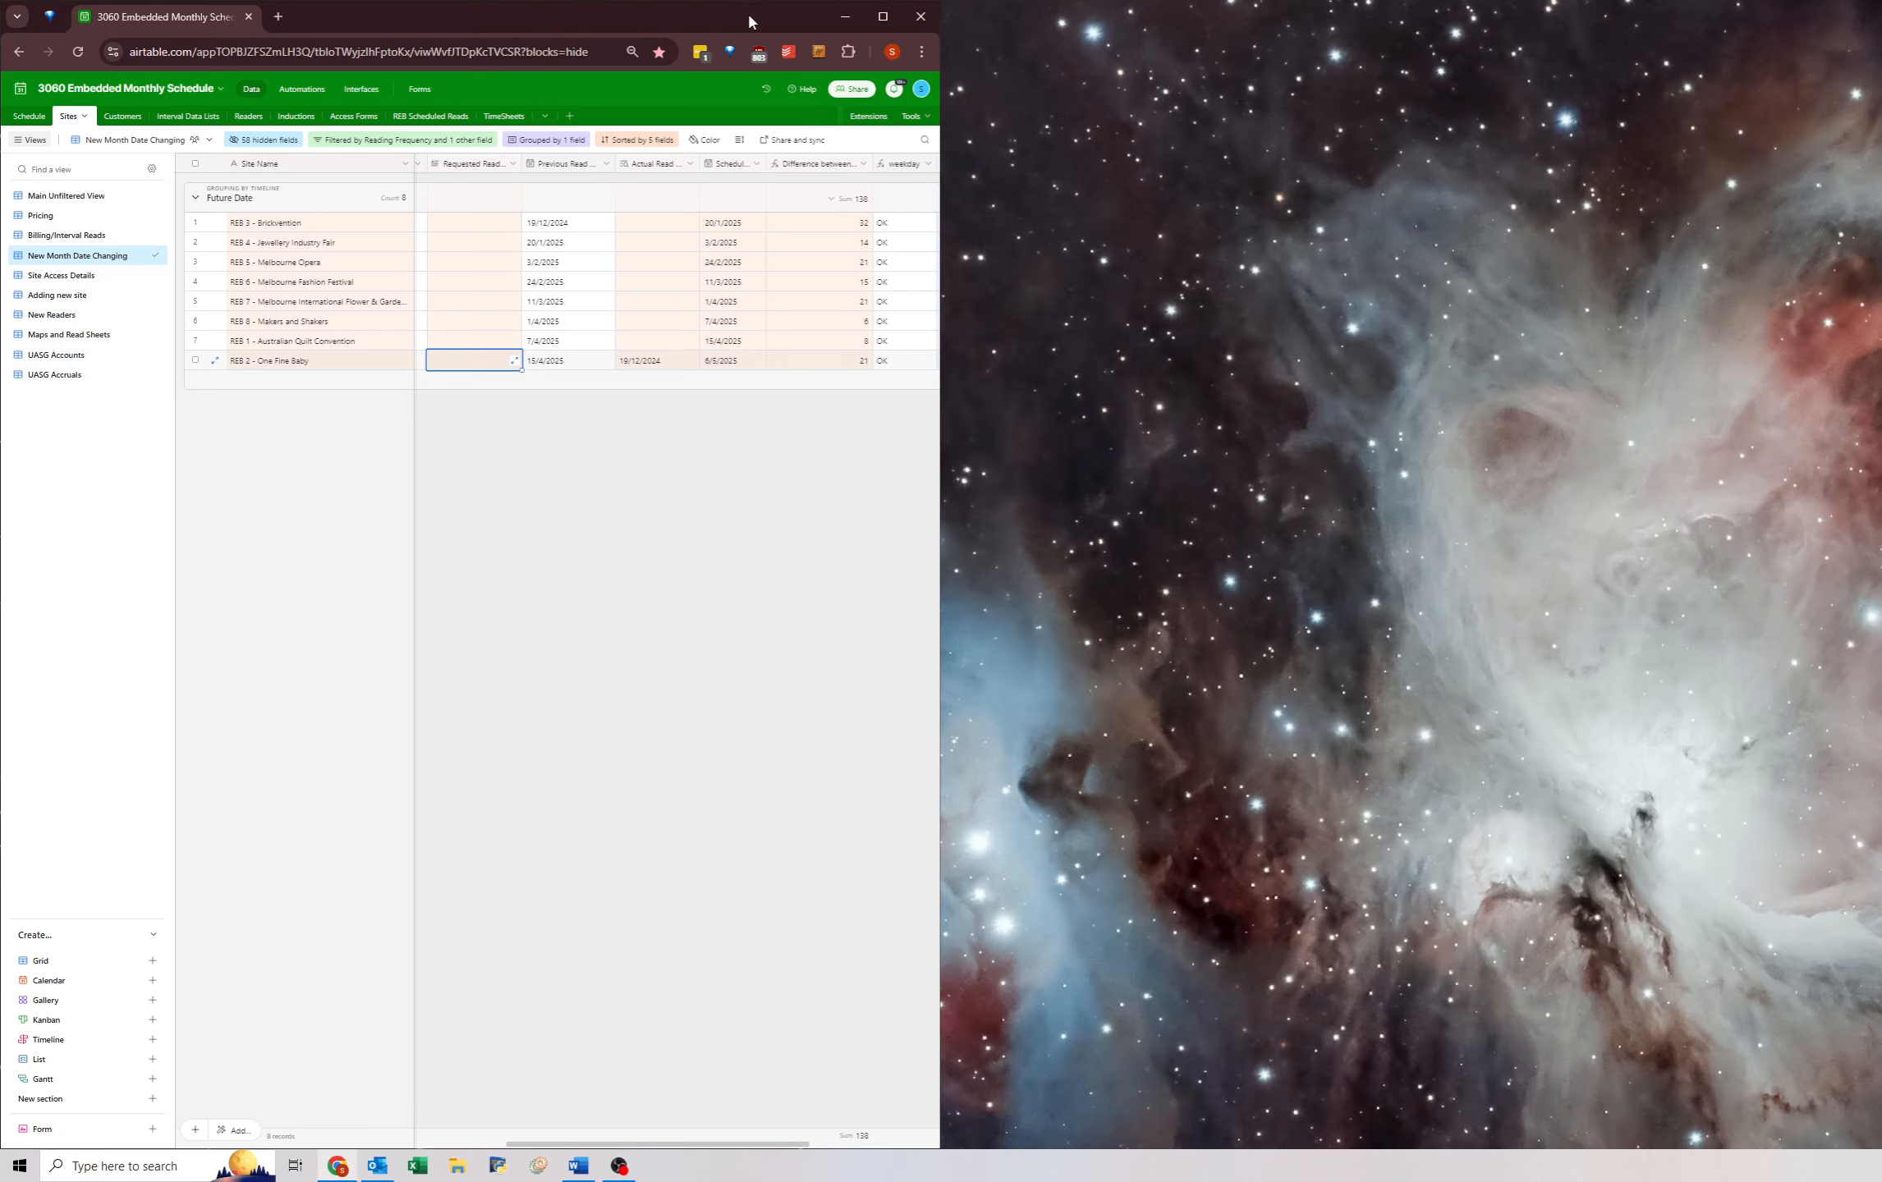
left_click_drag(749, 14, 940, 584)
- Review REB 2 - One Fine Baby's record across its fields, checking its previous read date against REB 1's scheduled date
left_click(340, 361)
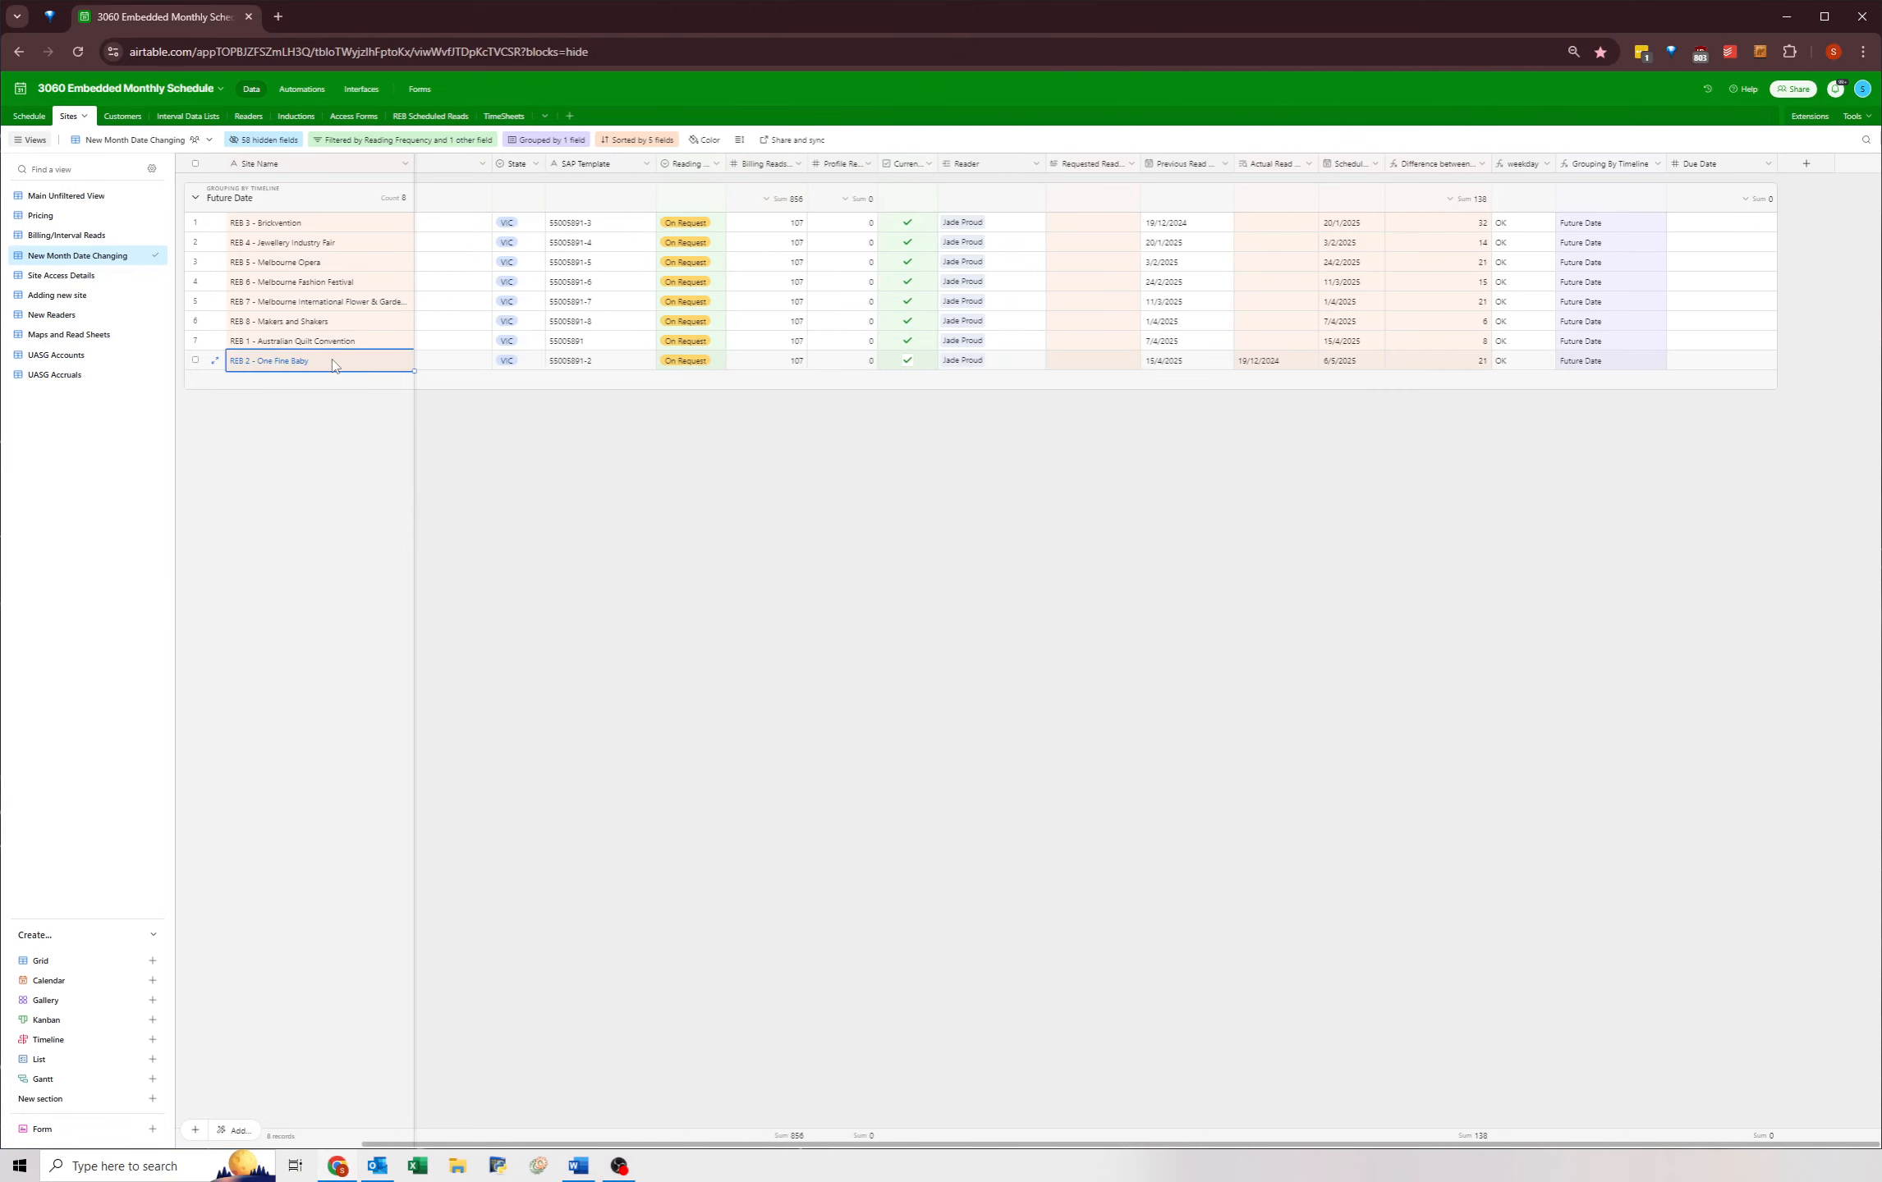
key("Right")
key("Right")
key("Right")
key("Right")
key("Right")
key("Right")
key("Right")
key("Right")
key("Right")
key("Right")
key("Right")
key("Right")
key("Right")
key("Right")
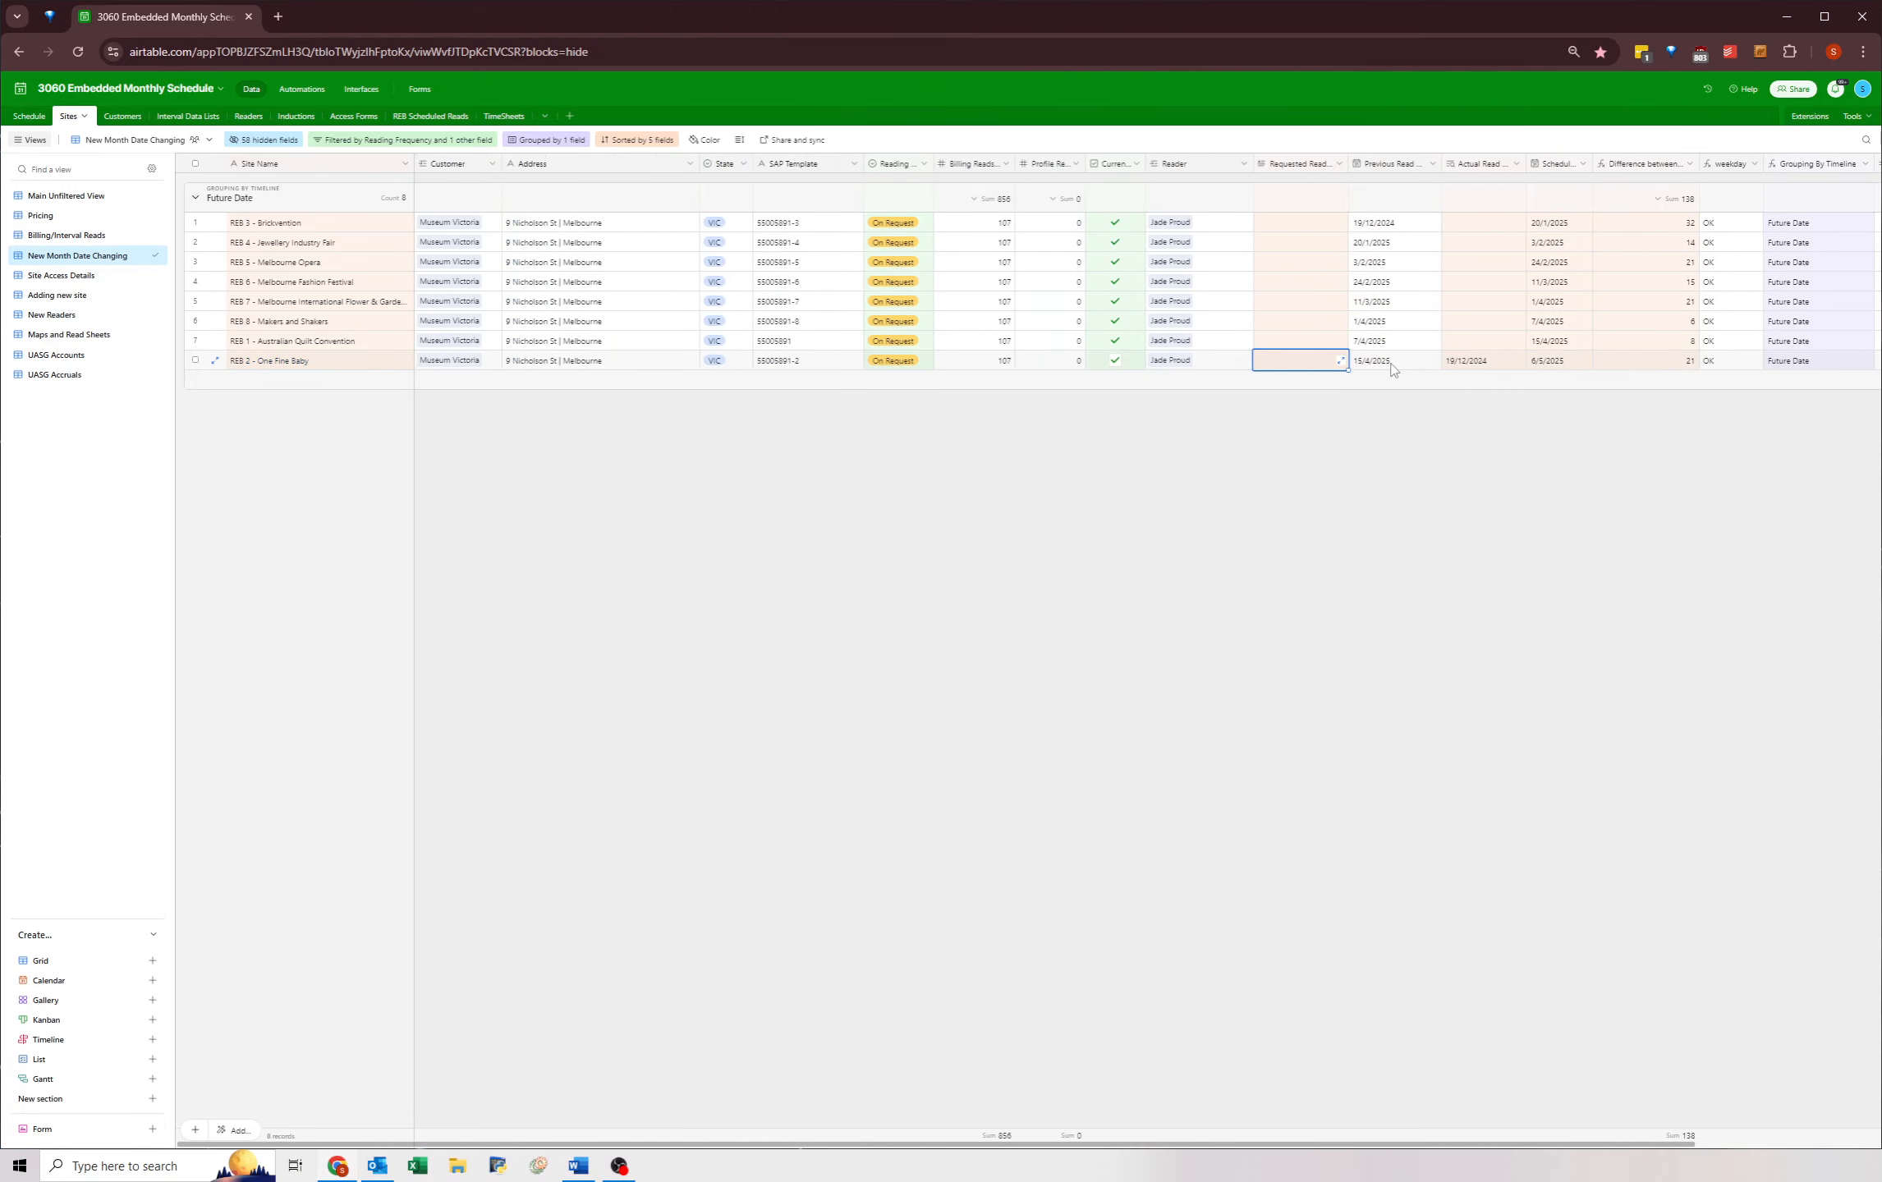
left_click(1543, 367)
left_click(291, 361)
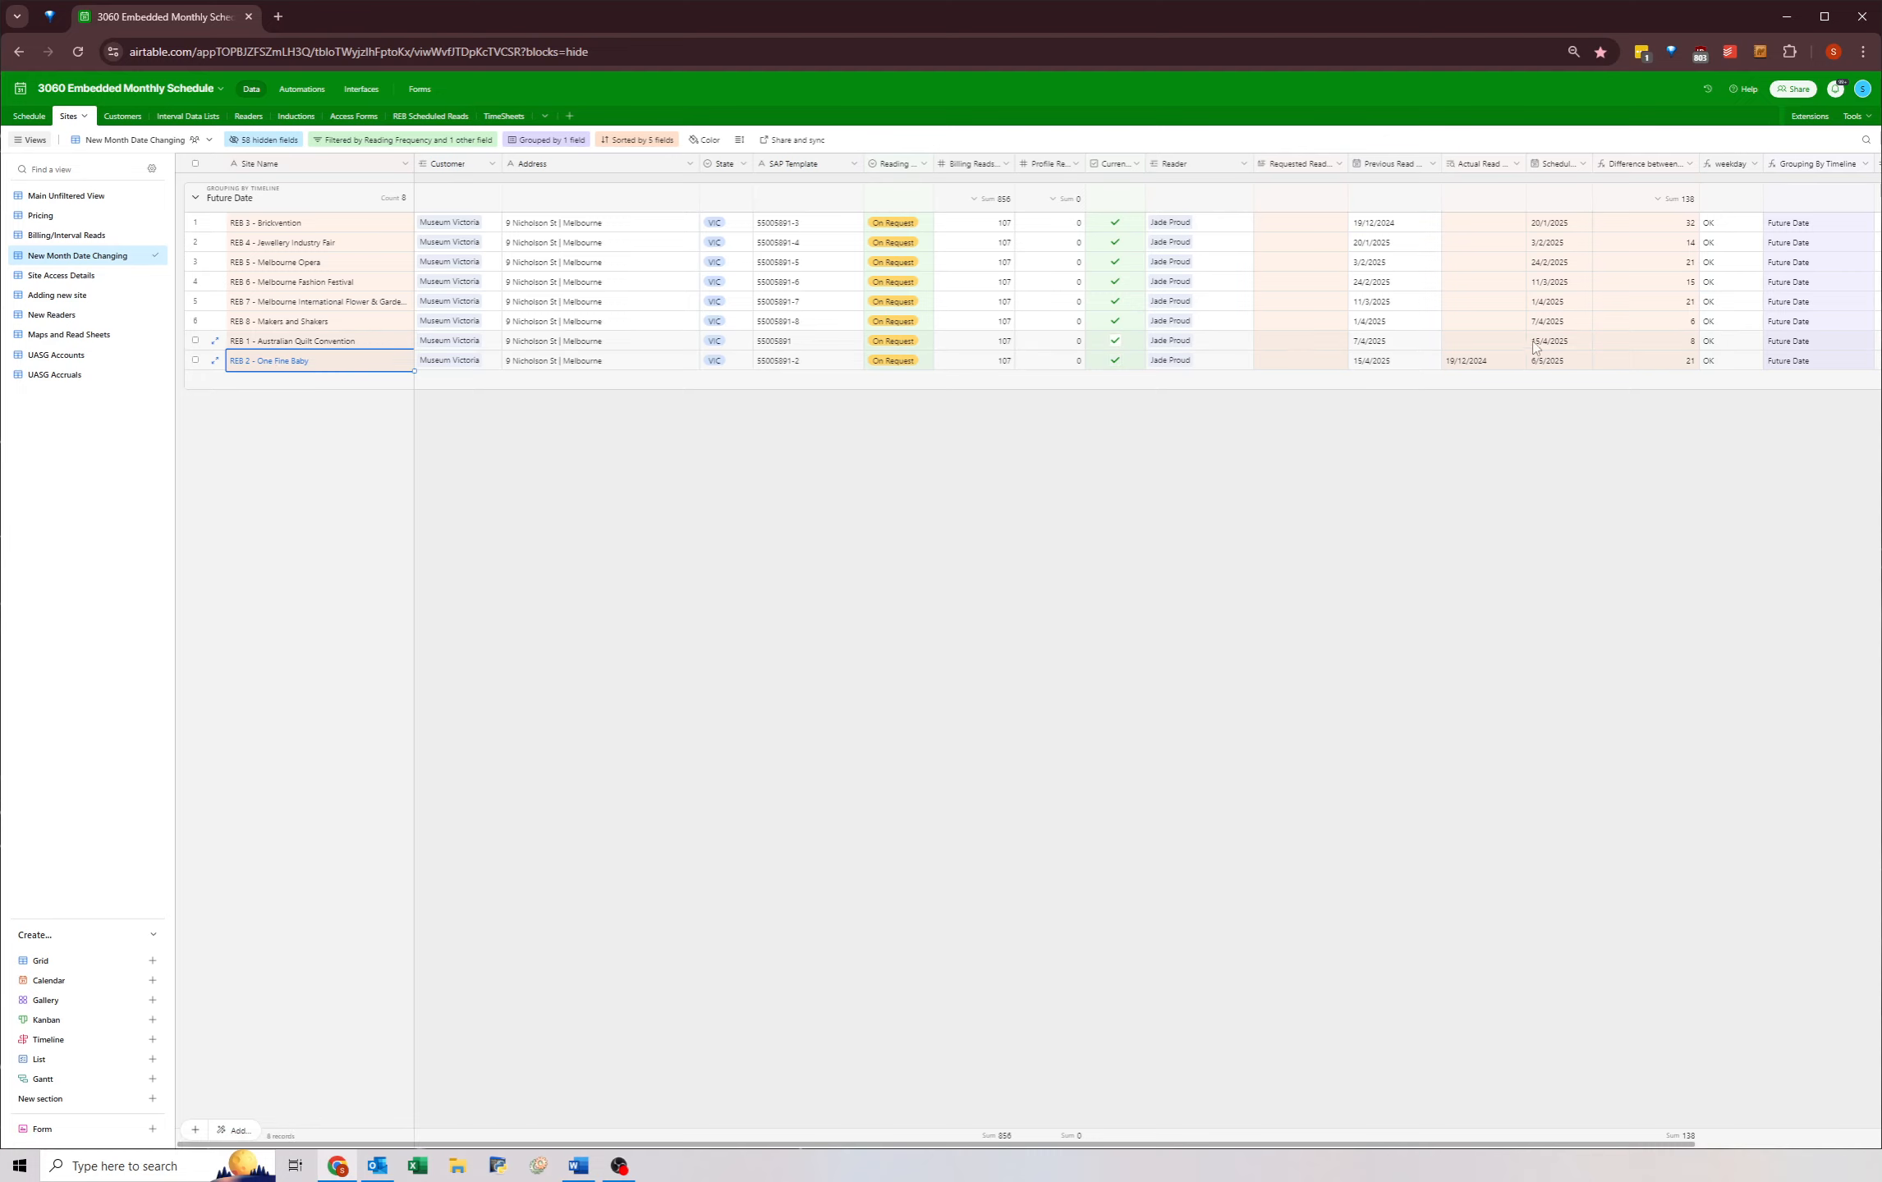
left_click(1558, 343)
left_click(1374, 365)
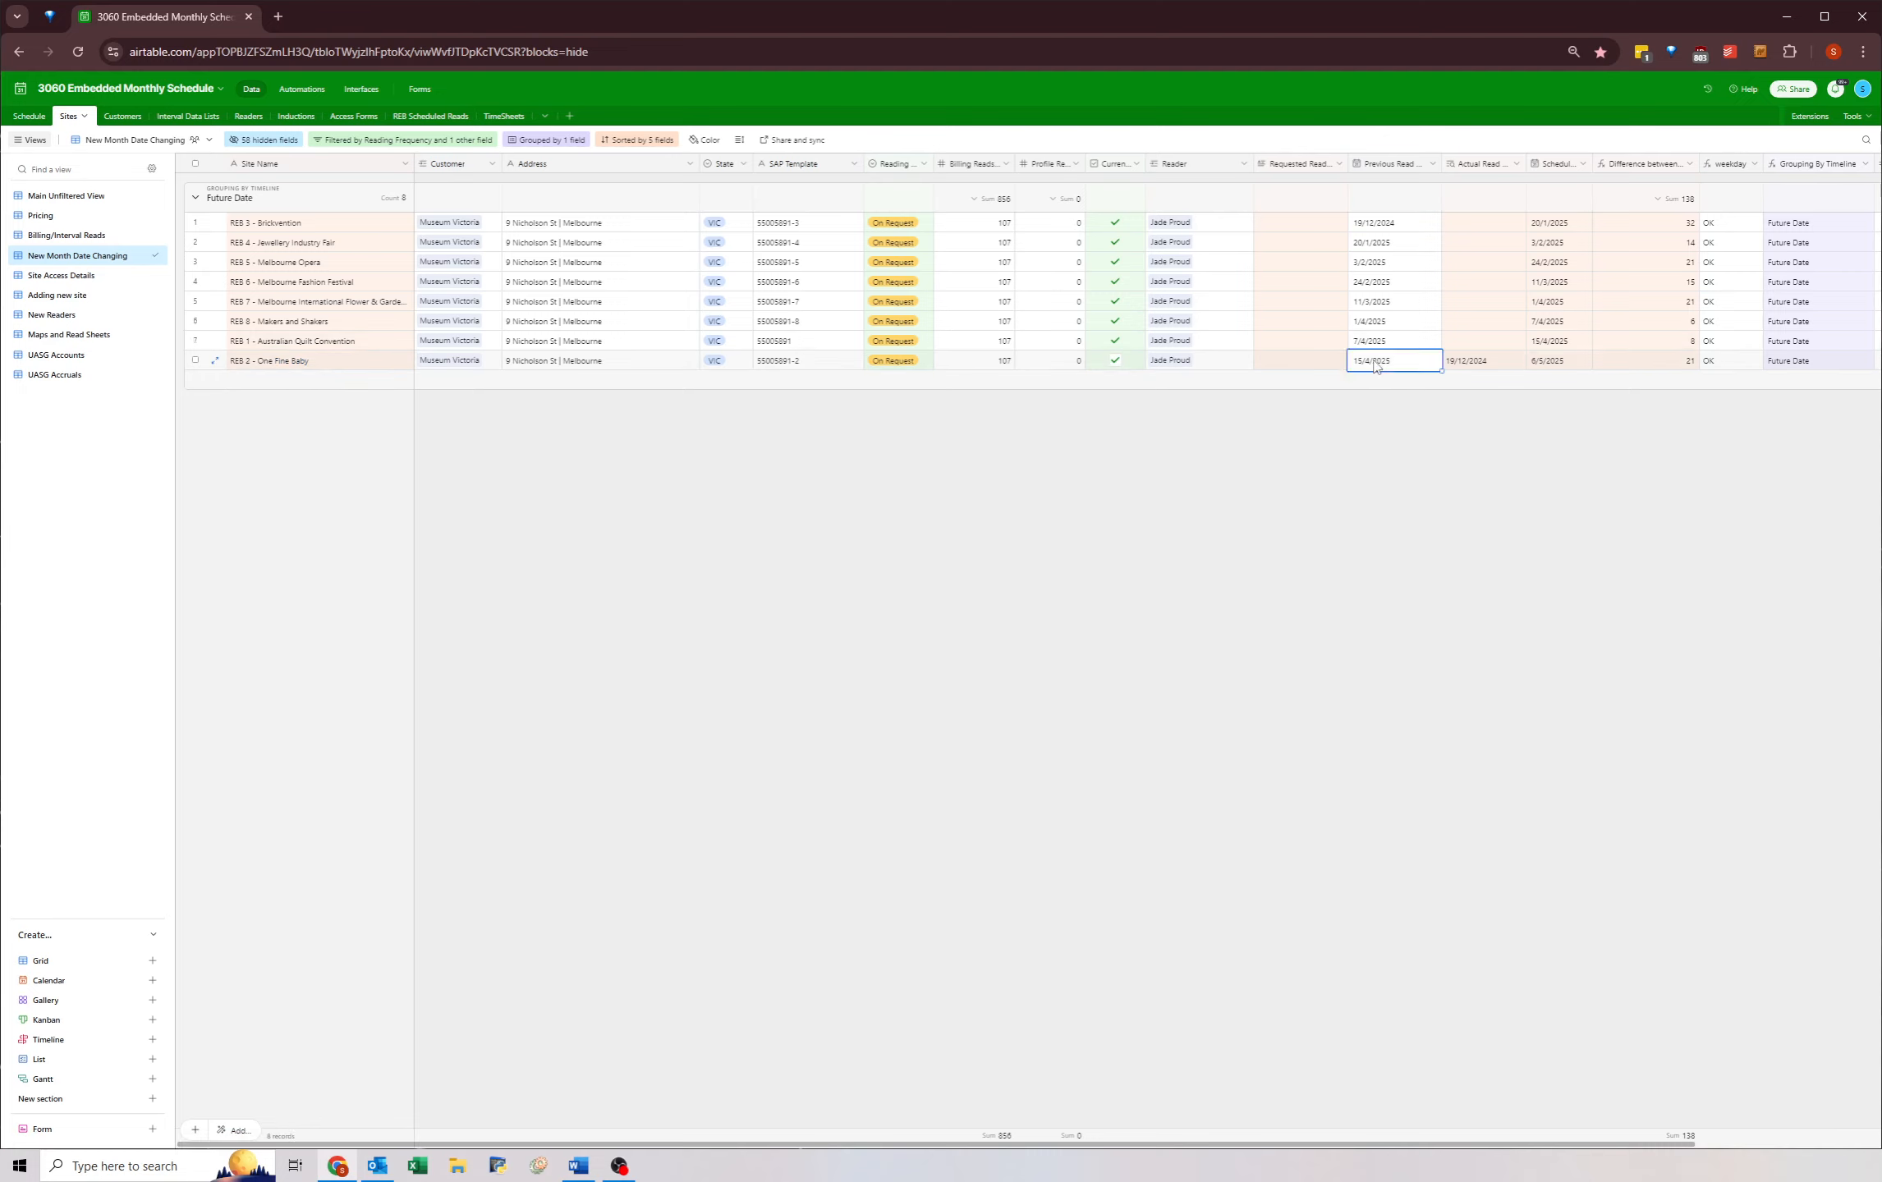
left_click(306, 345)
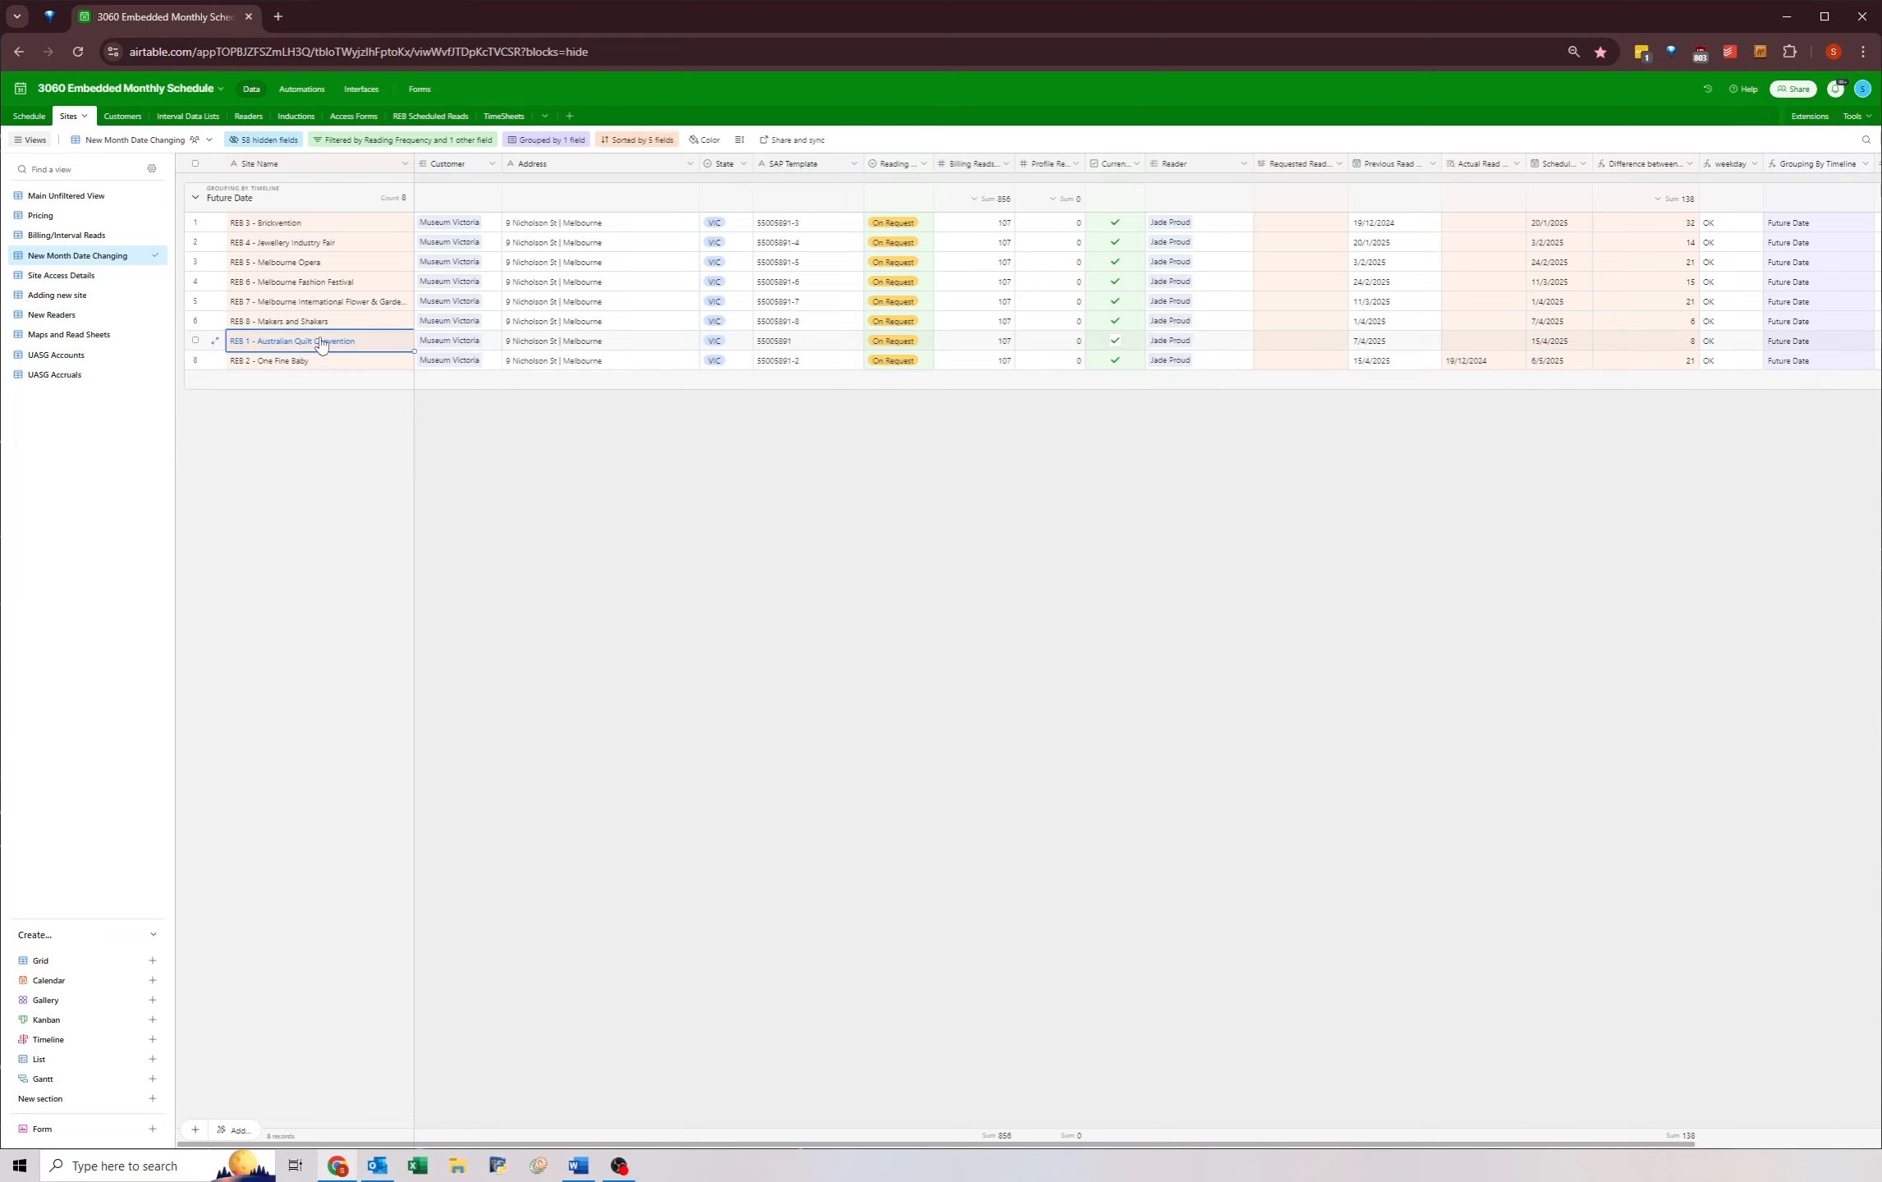
left_click(1562, 366)
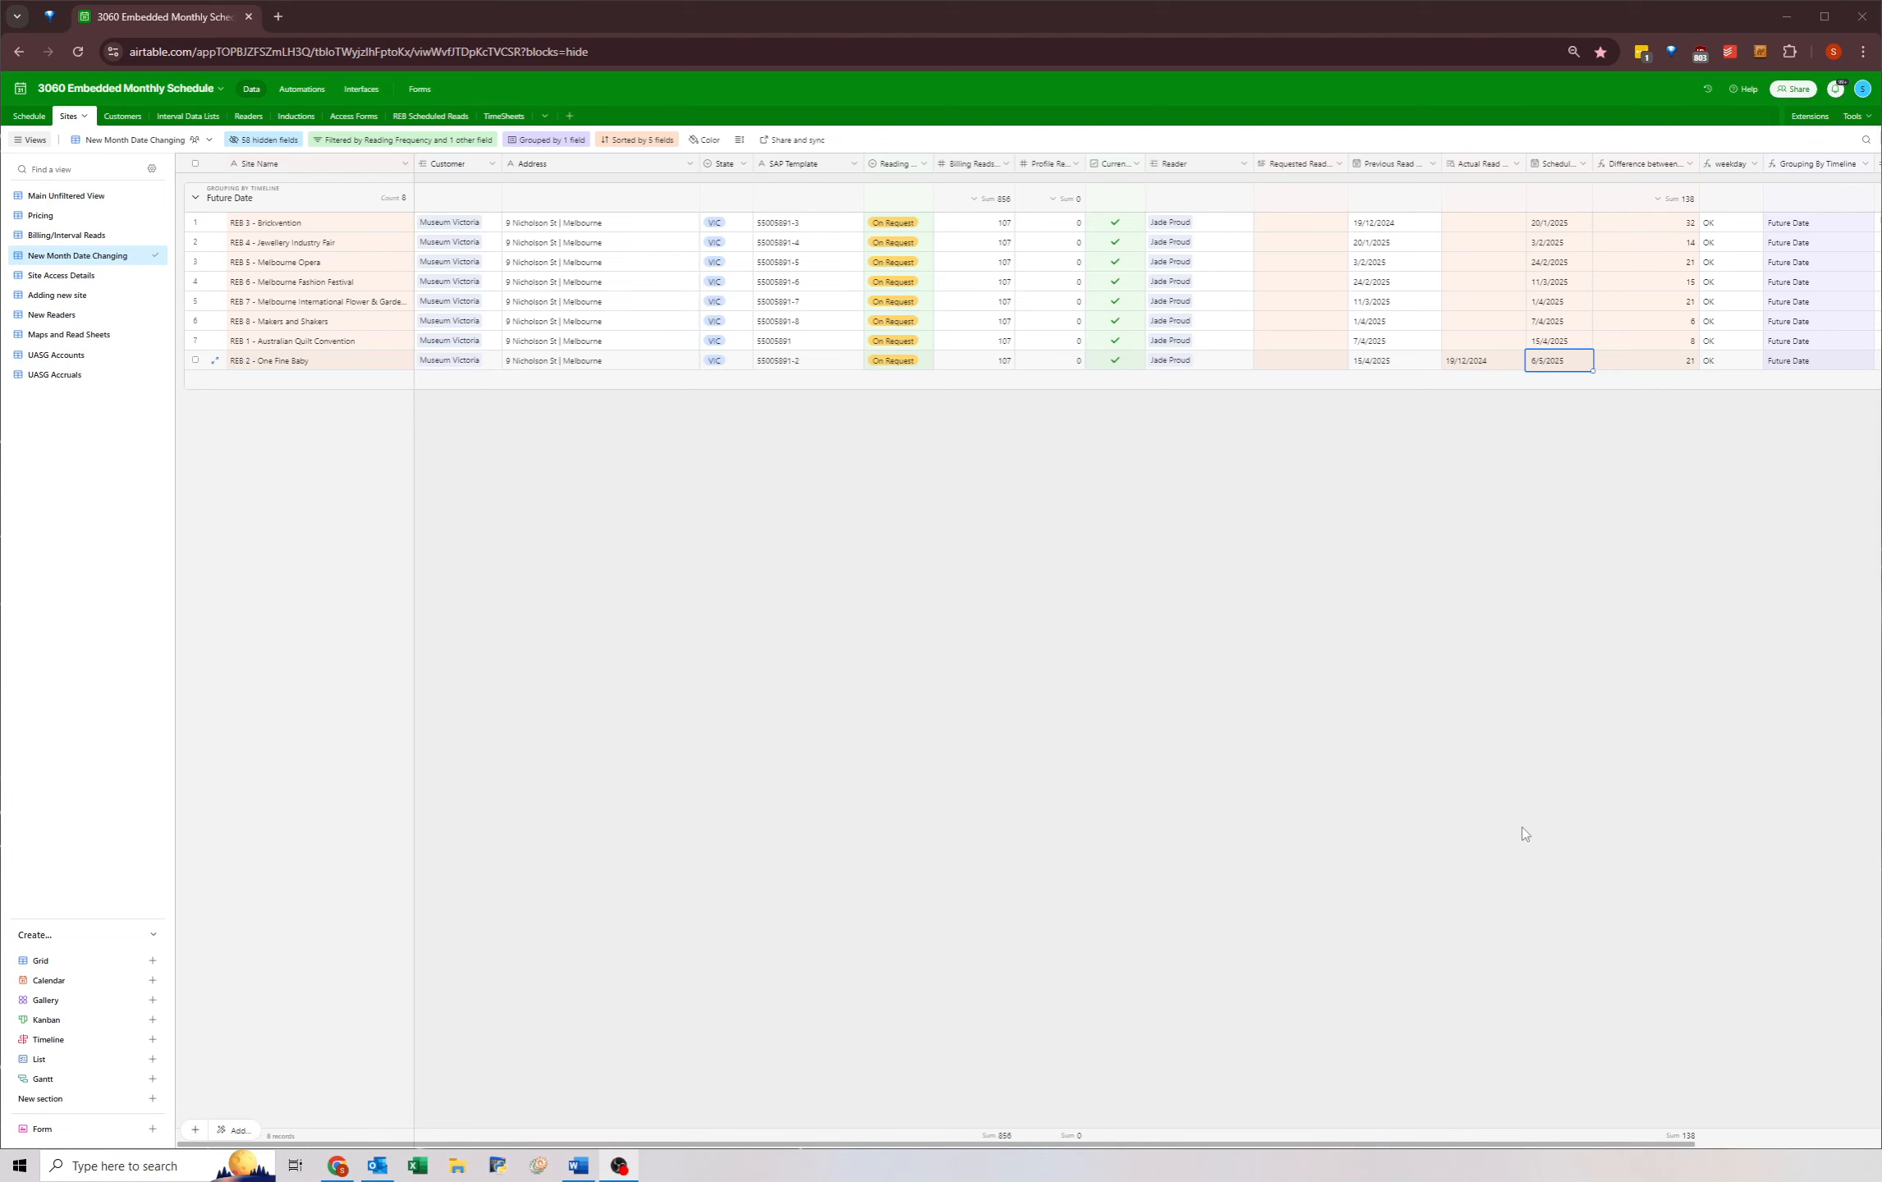
- Look over the main schedule of readings, then open the Reset Sites List view
left_click(28, 117)
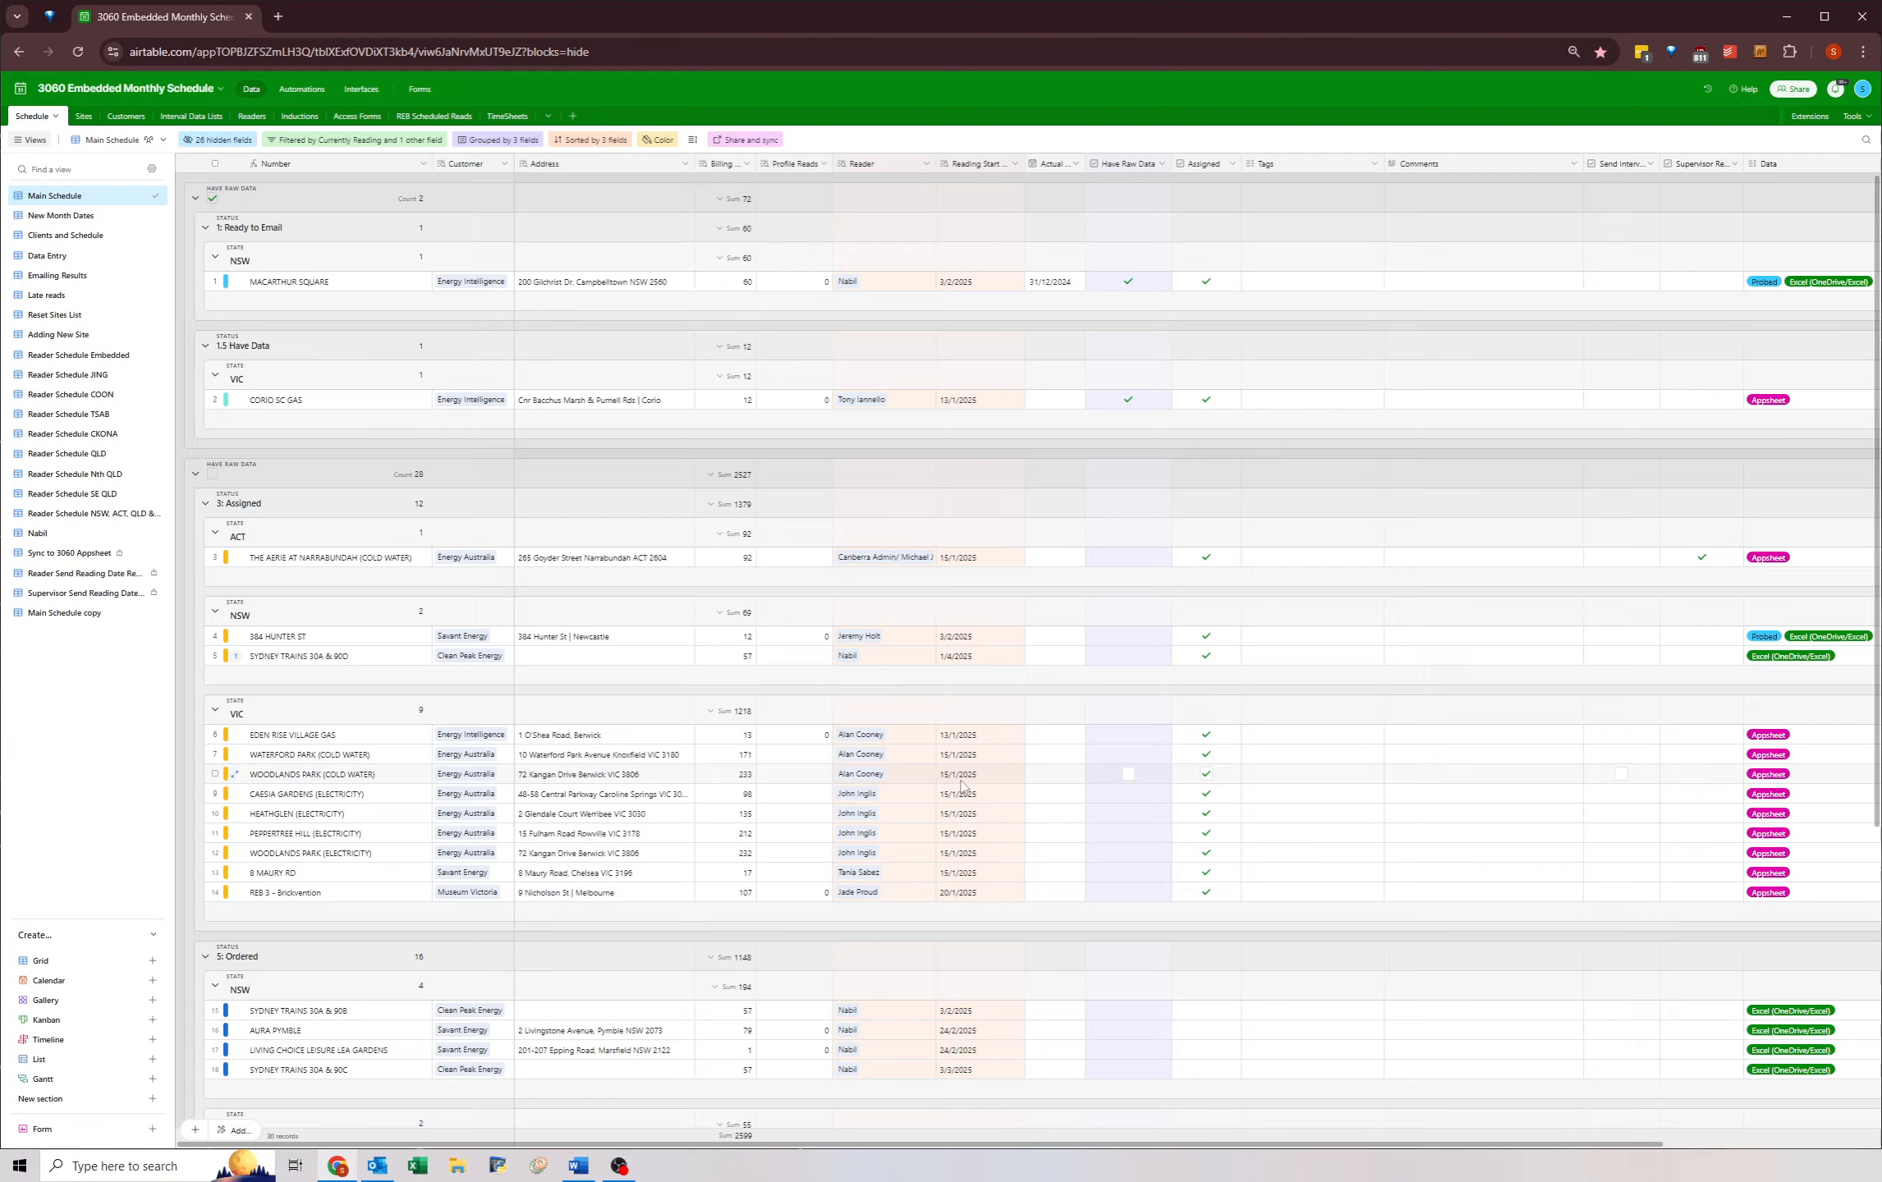
scroll(950, 819, "down", 4)
scroll(950, 820, "up", 4)
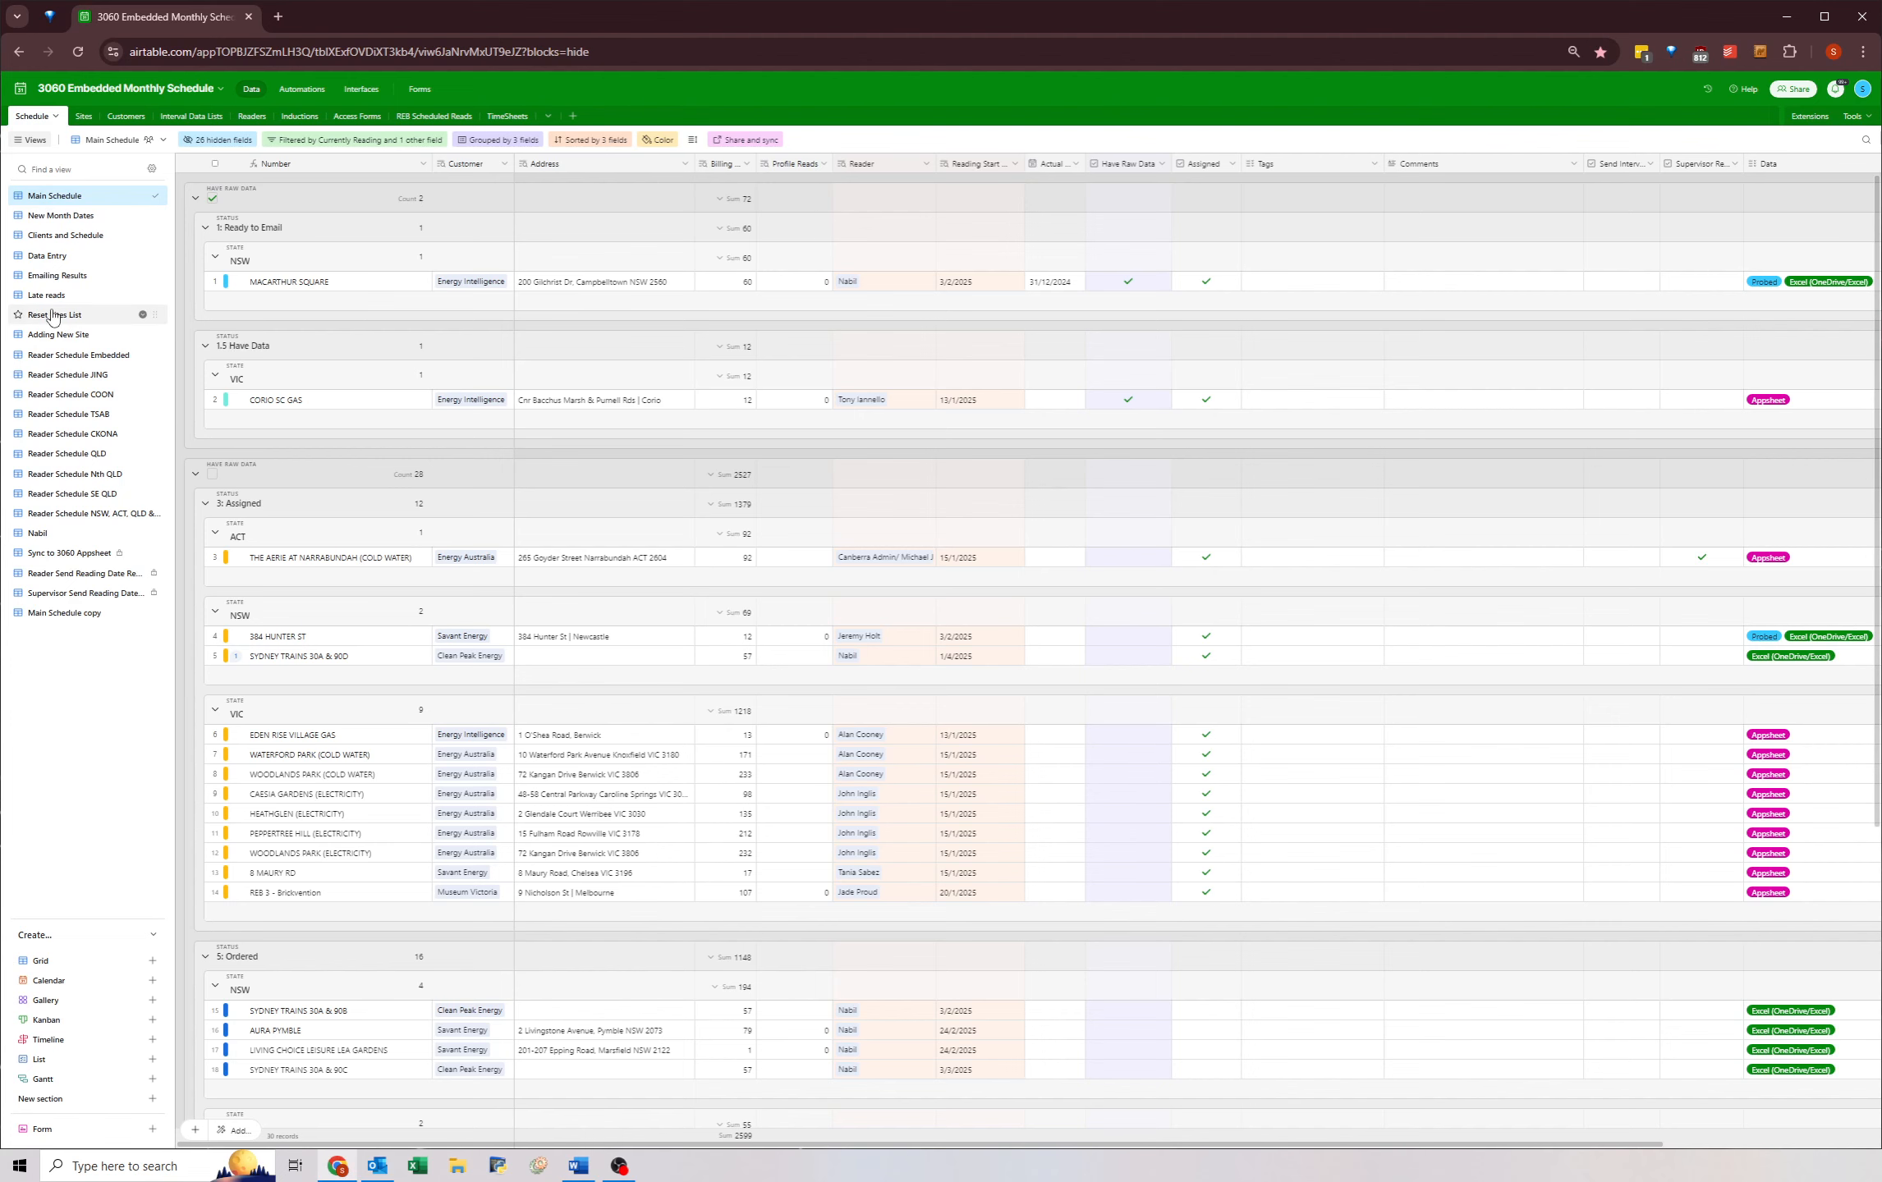
left_click(54, 319)
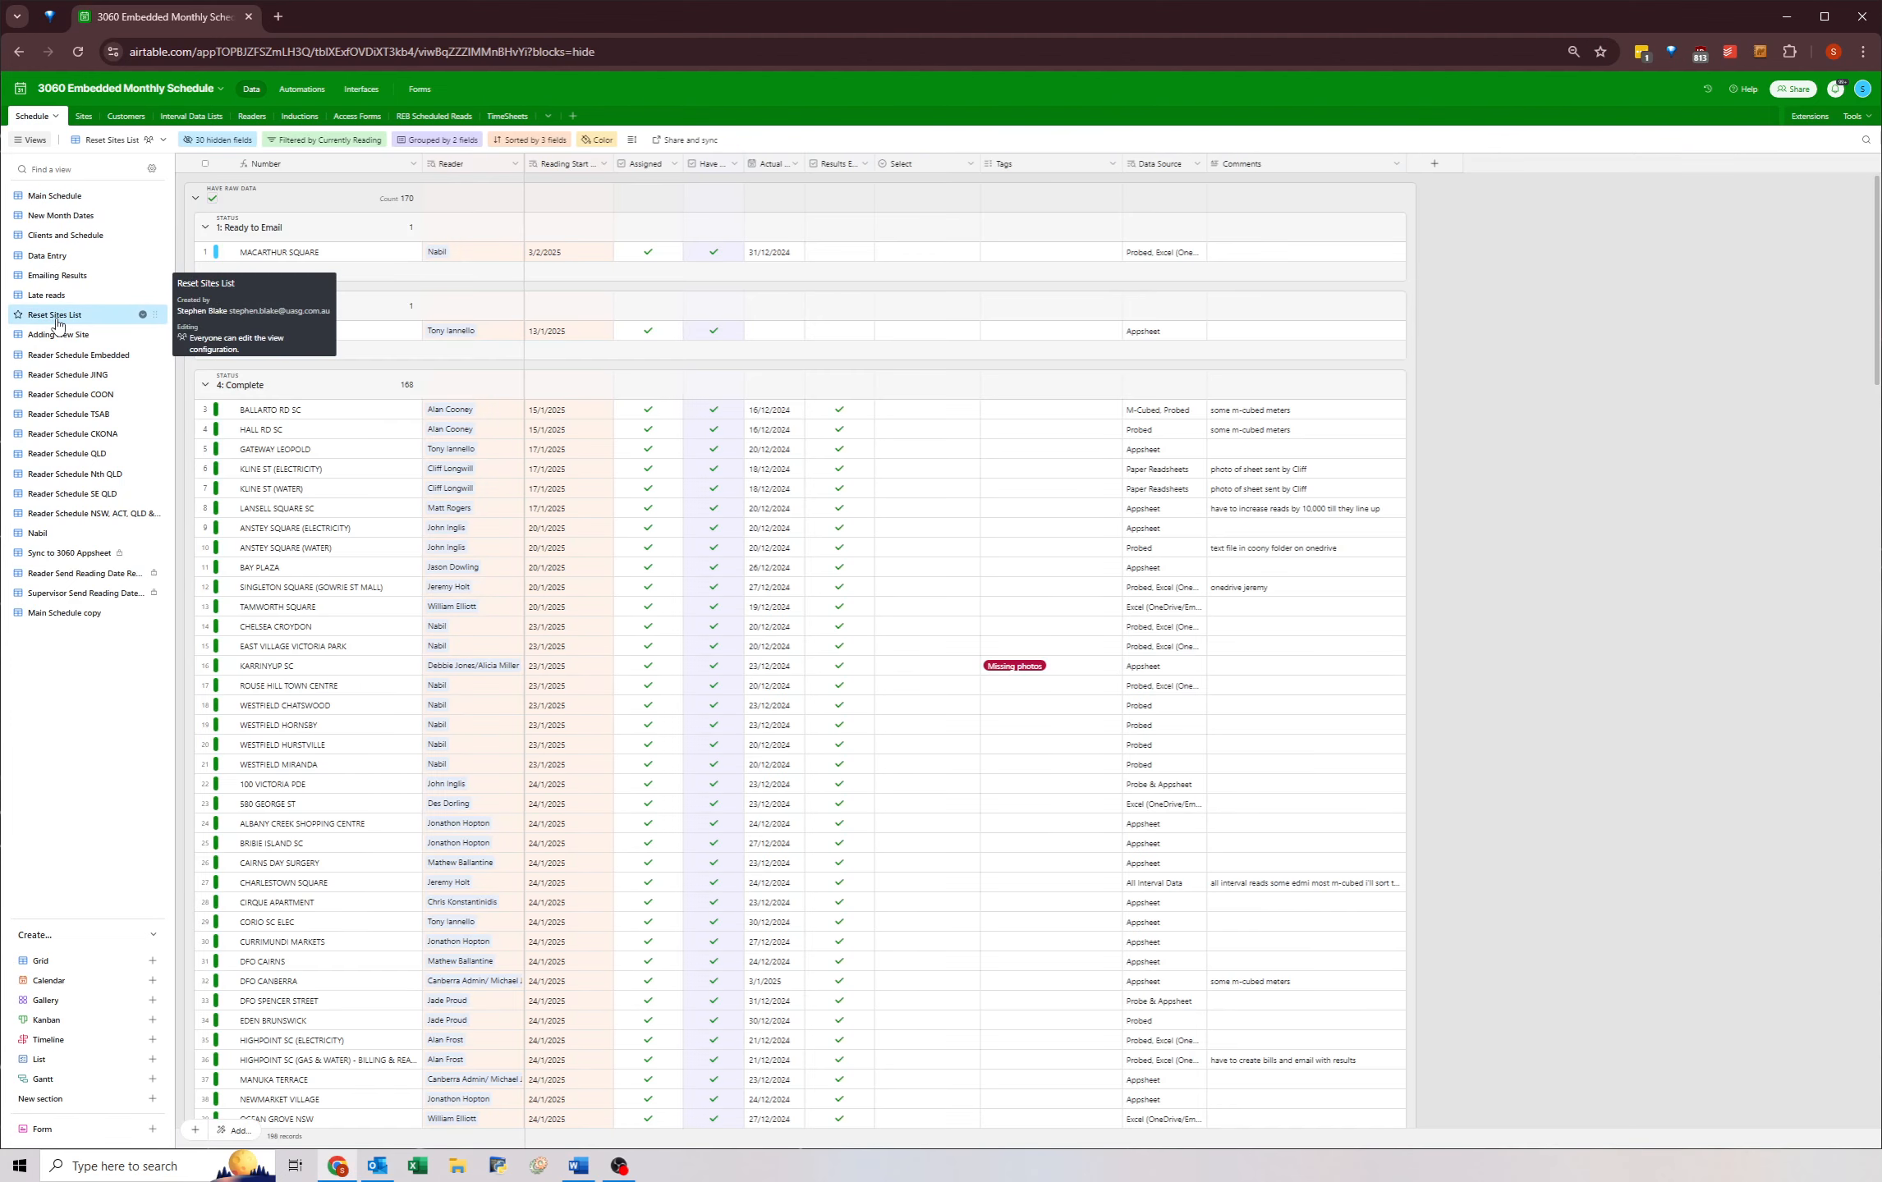
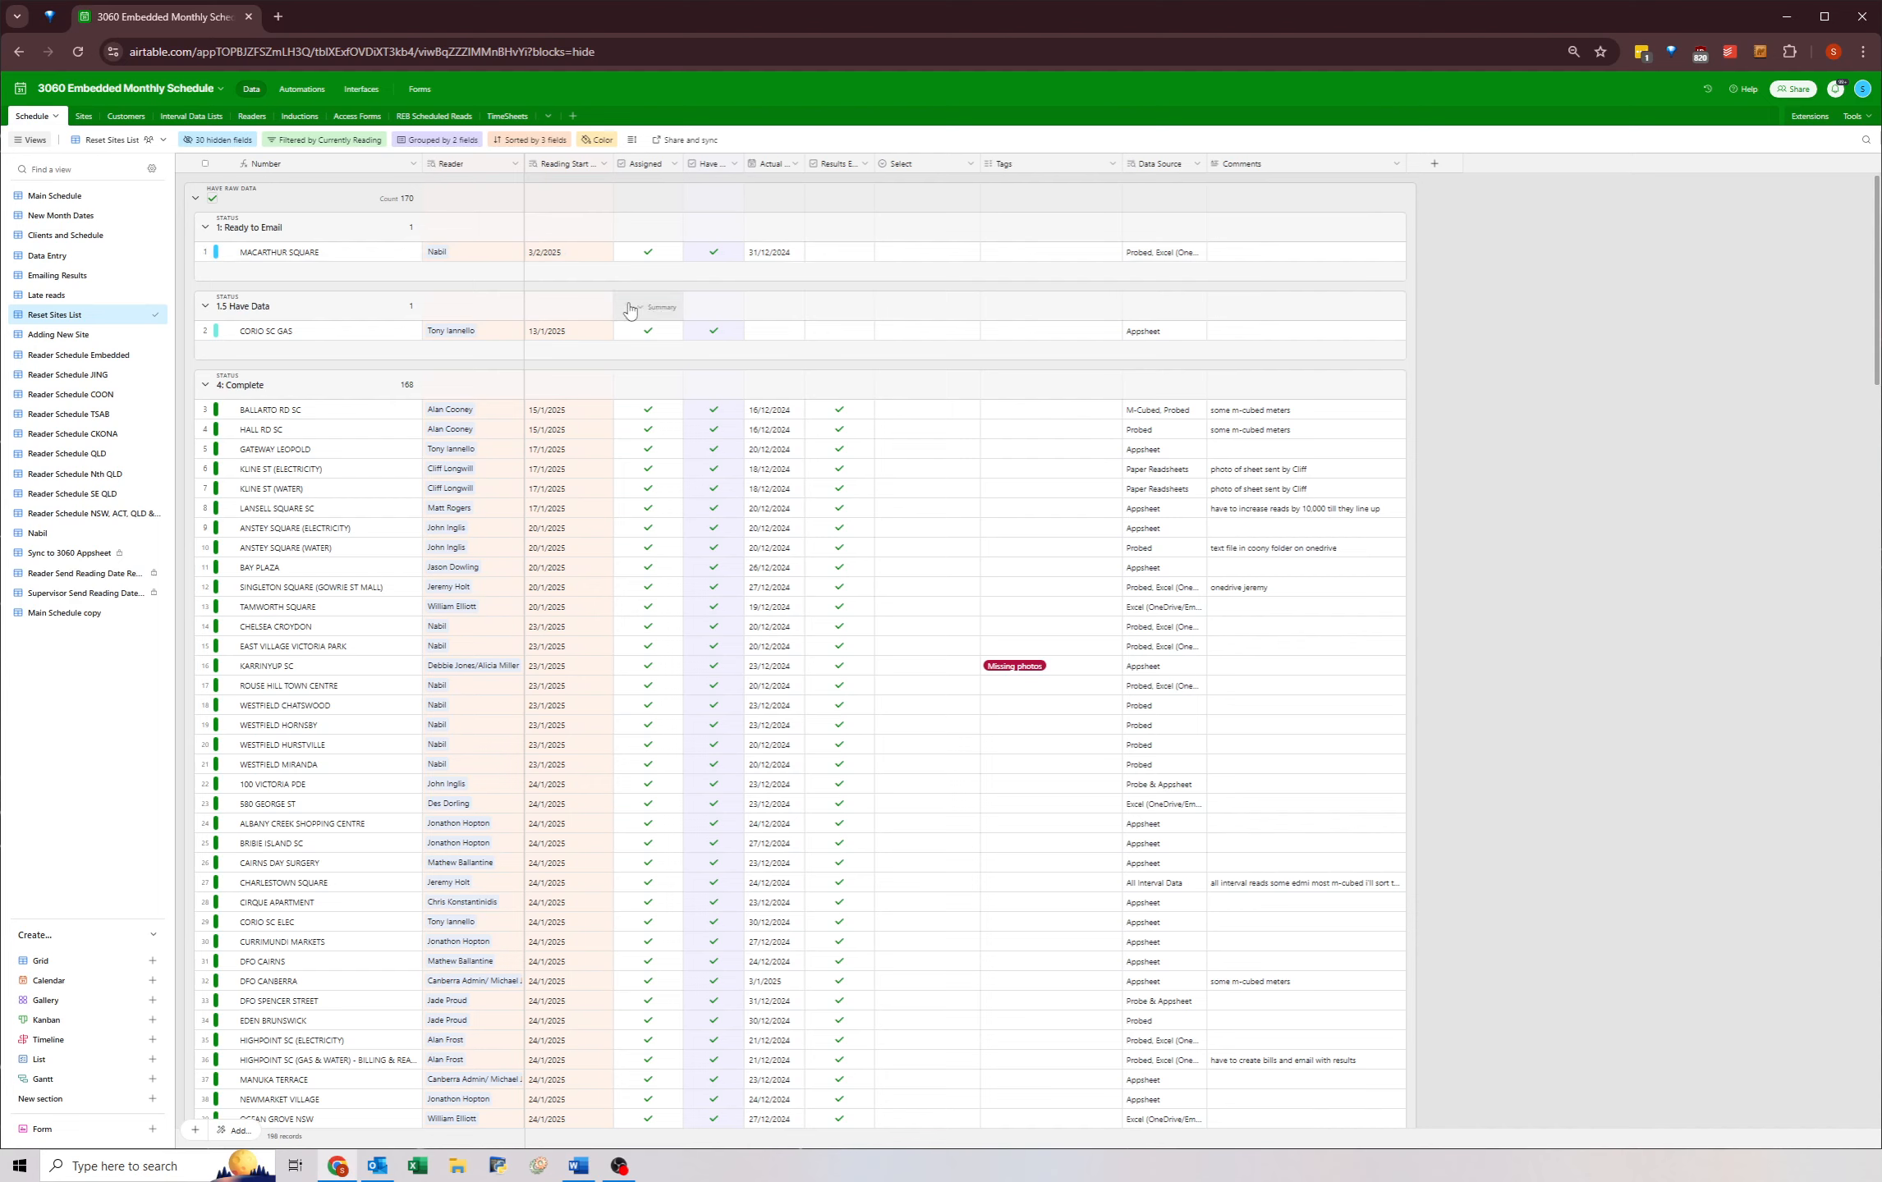
- Clear the assigned mark, raw data mark and actual read date of MACARTHUR SQUARE
left_click(630, 255)
left_click(779, 254, "shift")
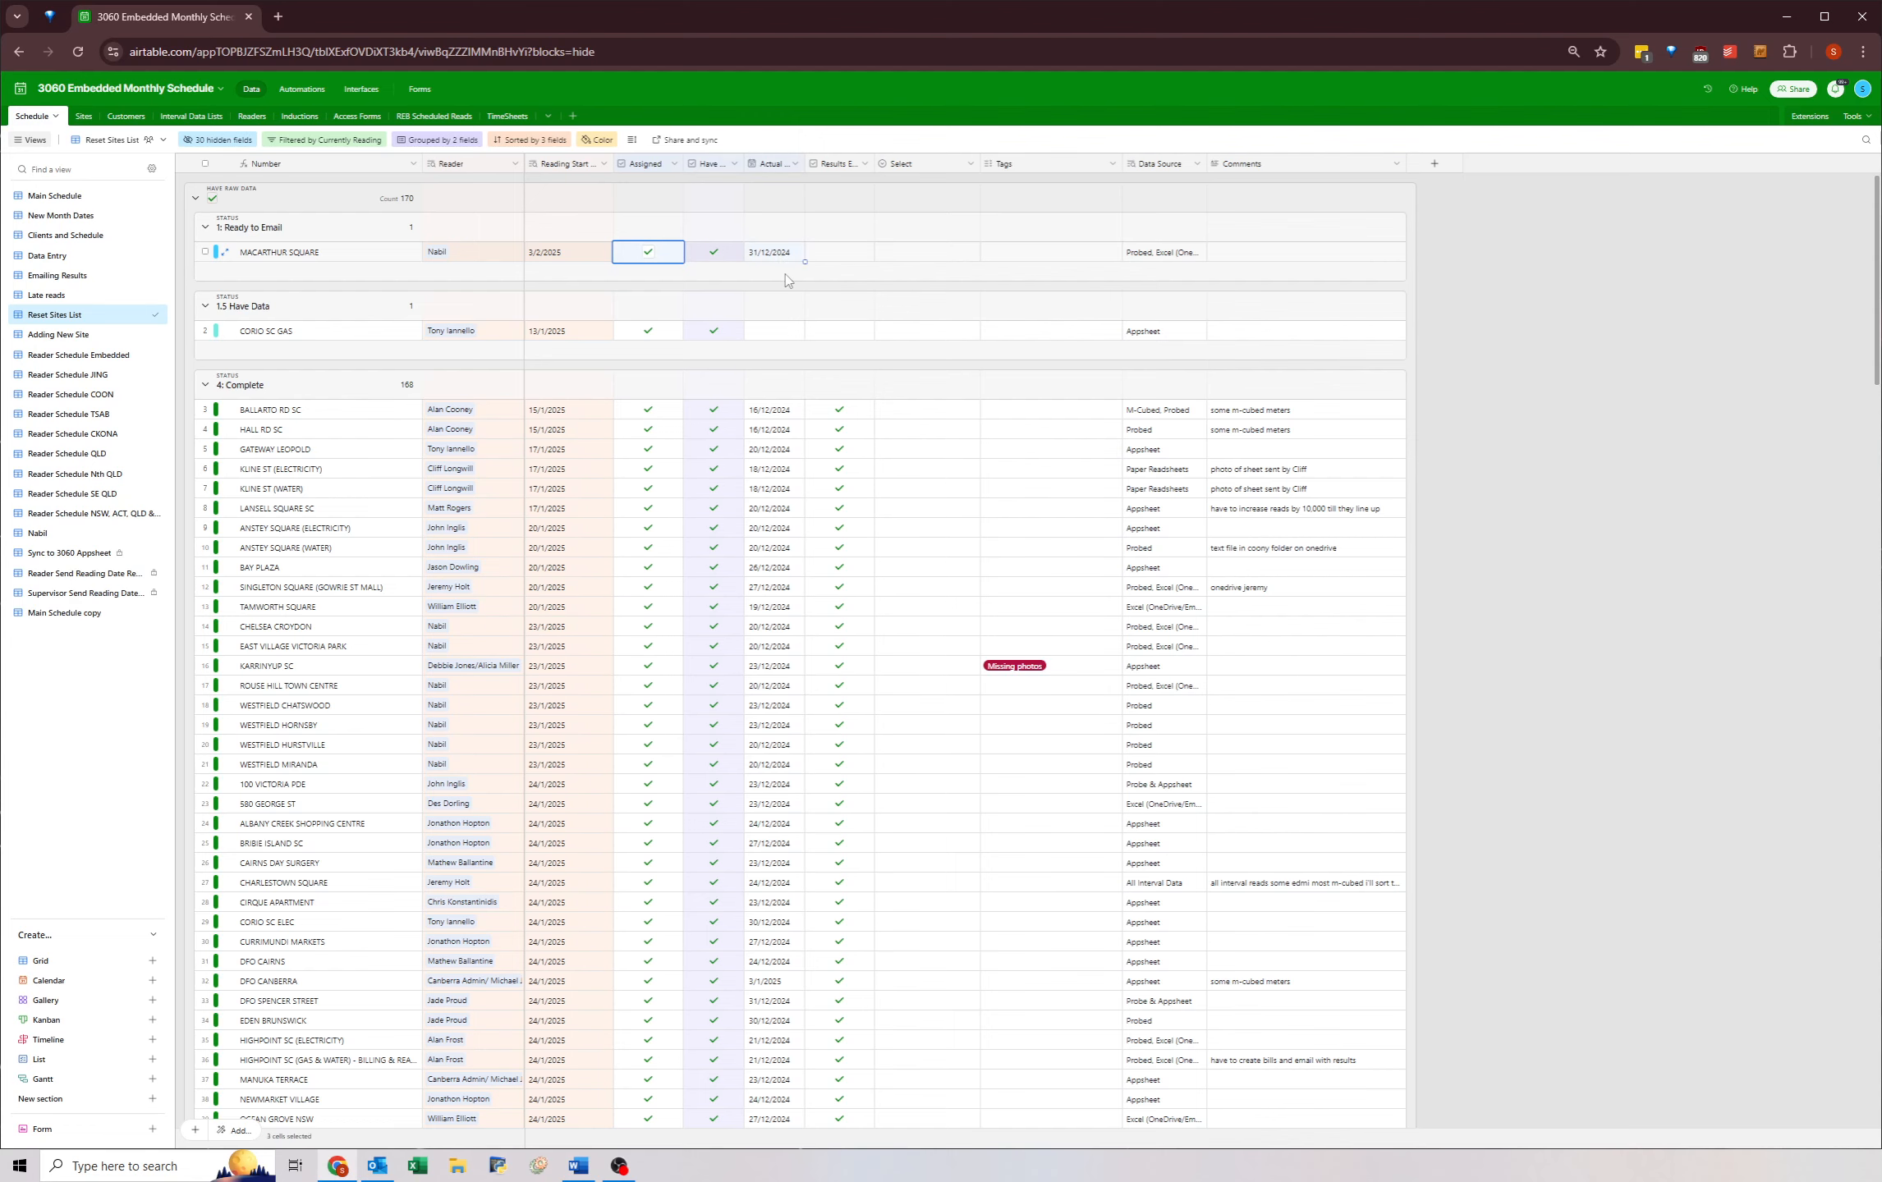
key("Delete")
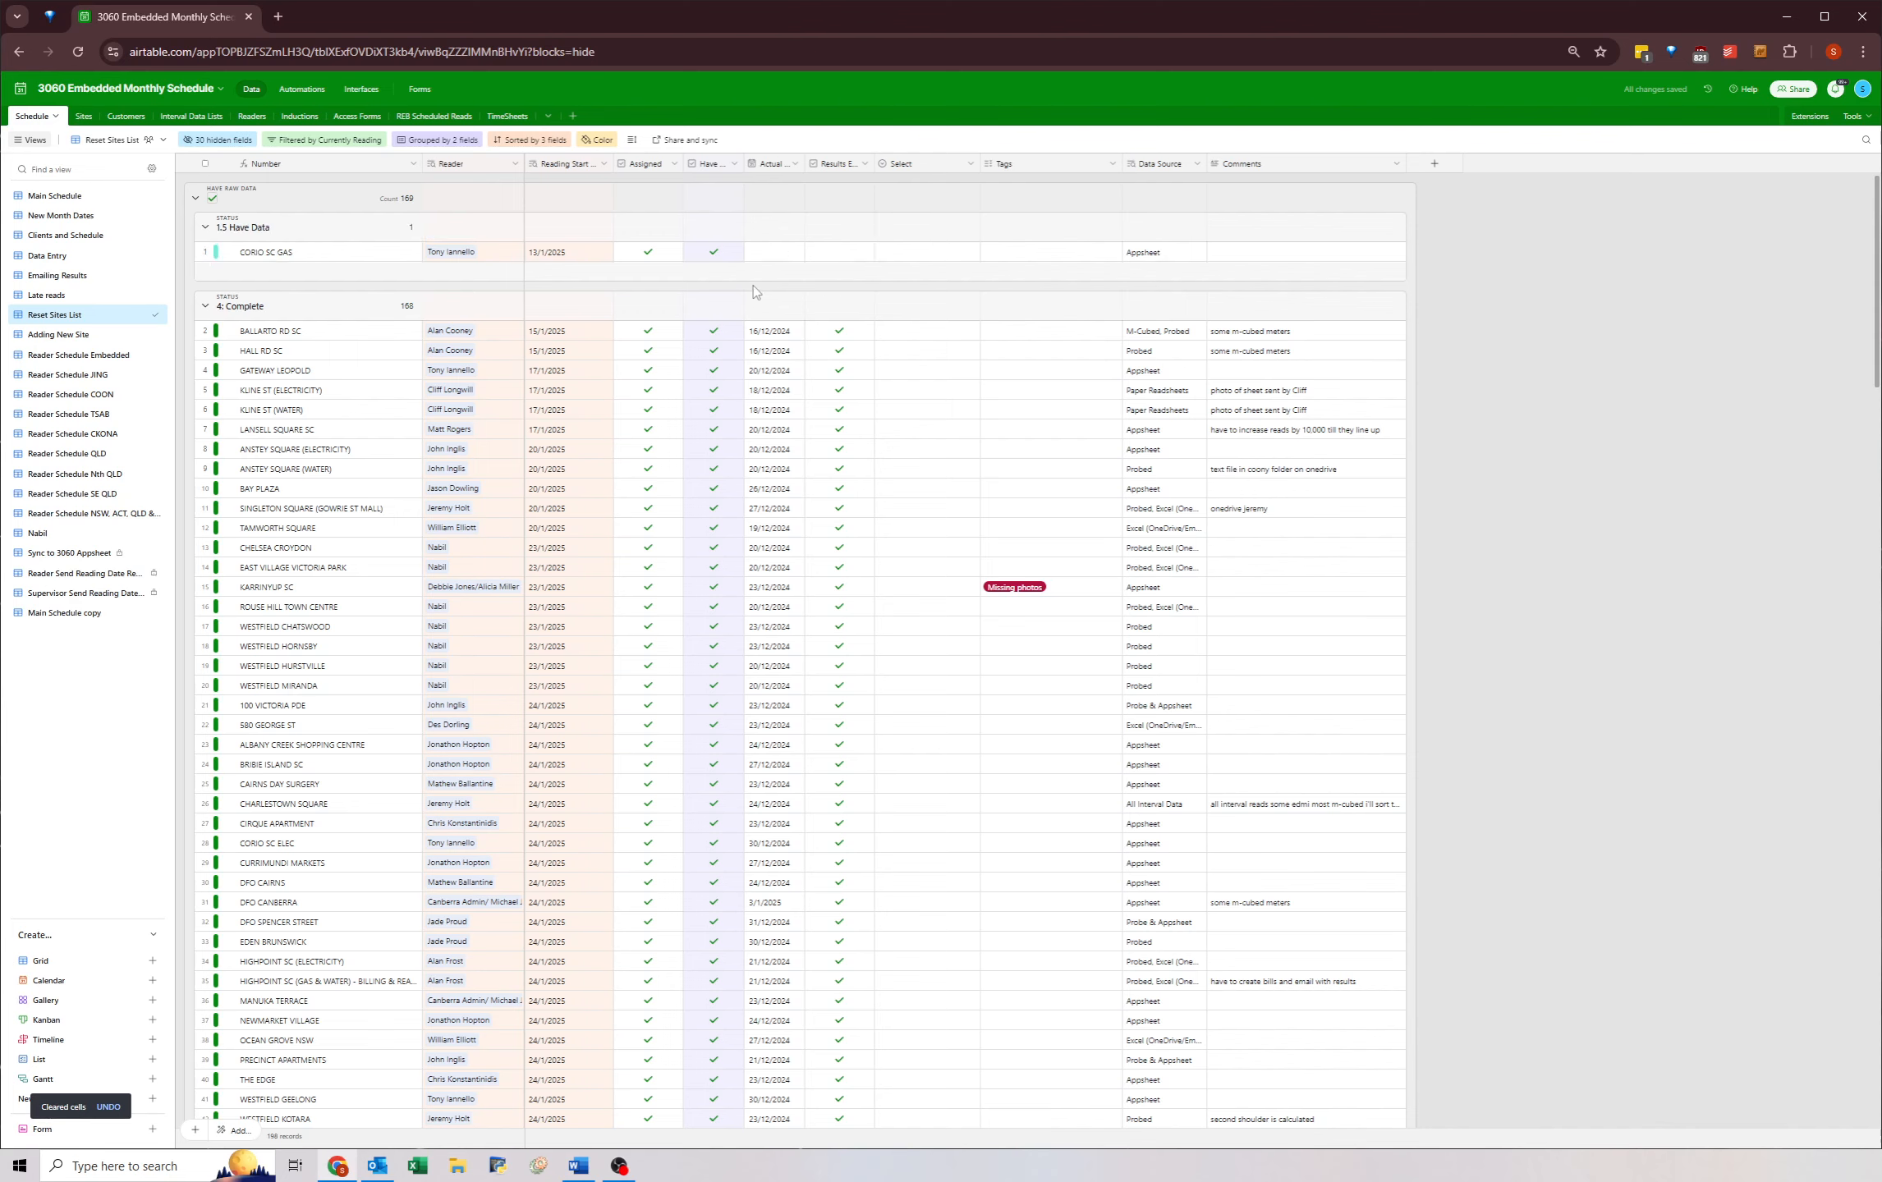
- Undo the clearing of MACARTHUR SQUARE's cells and select its reading start date
left_click(267, 253)
left_click(563, 256)
key("ctrl+z")
key("ctrl+z")
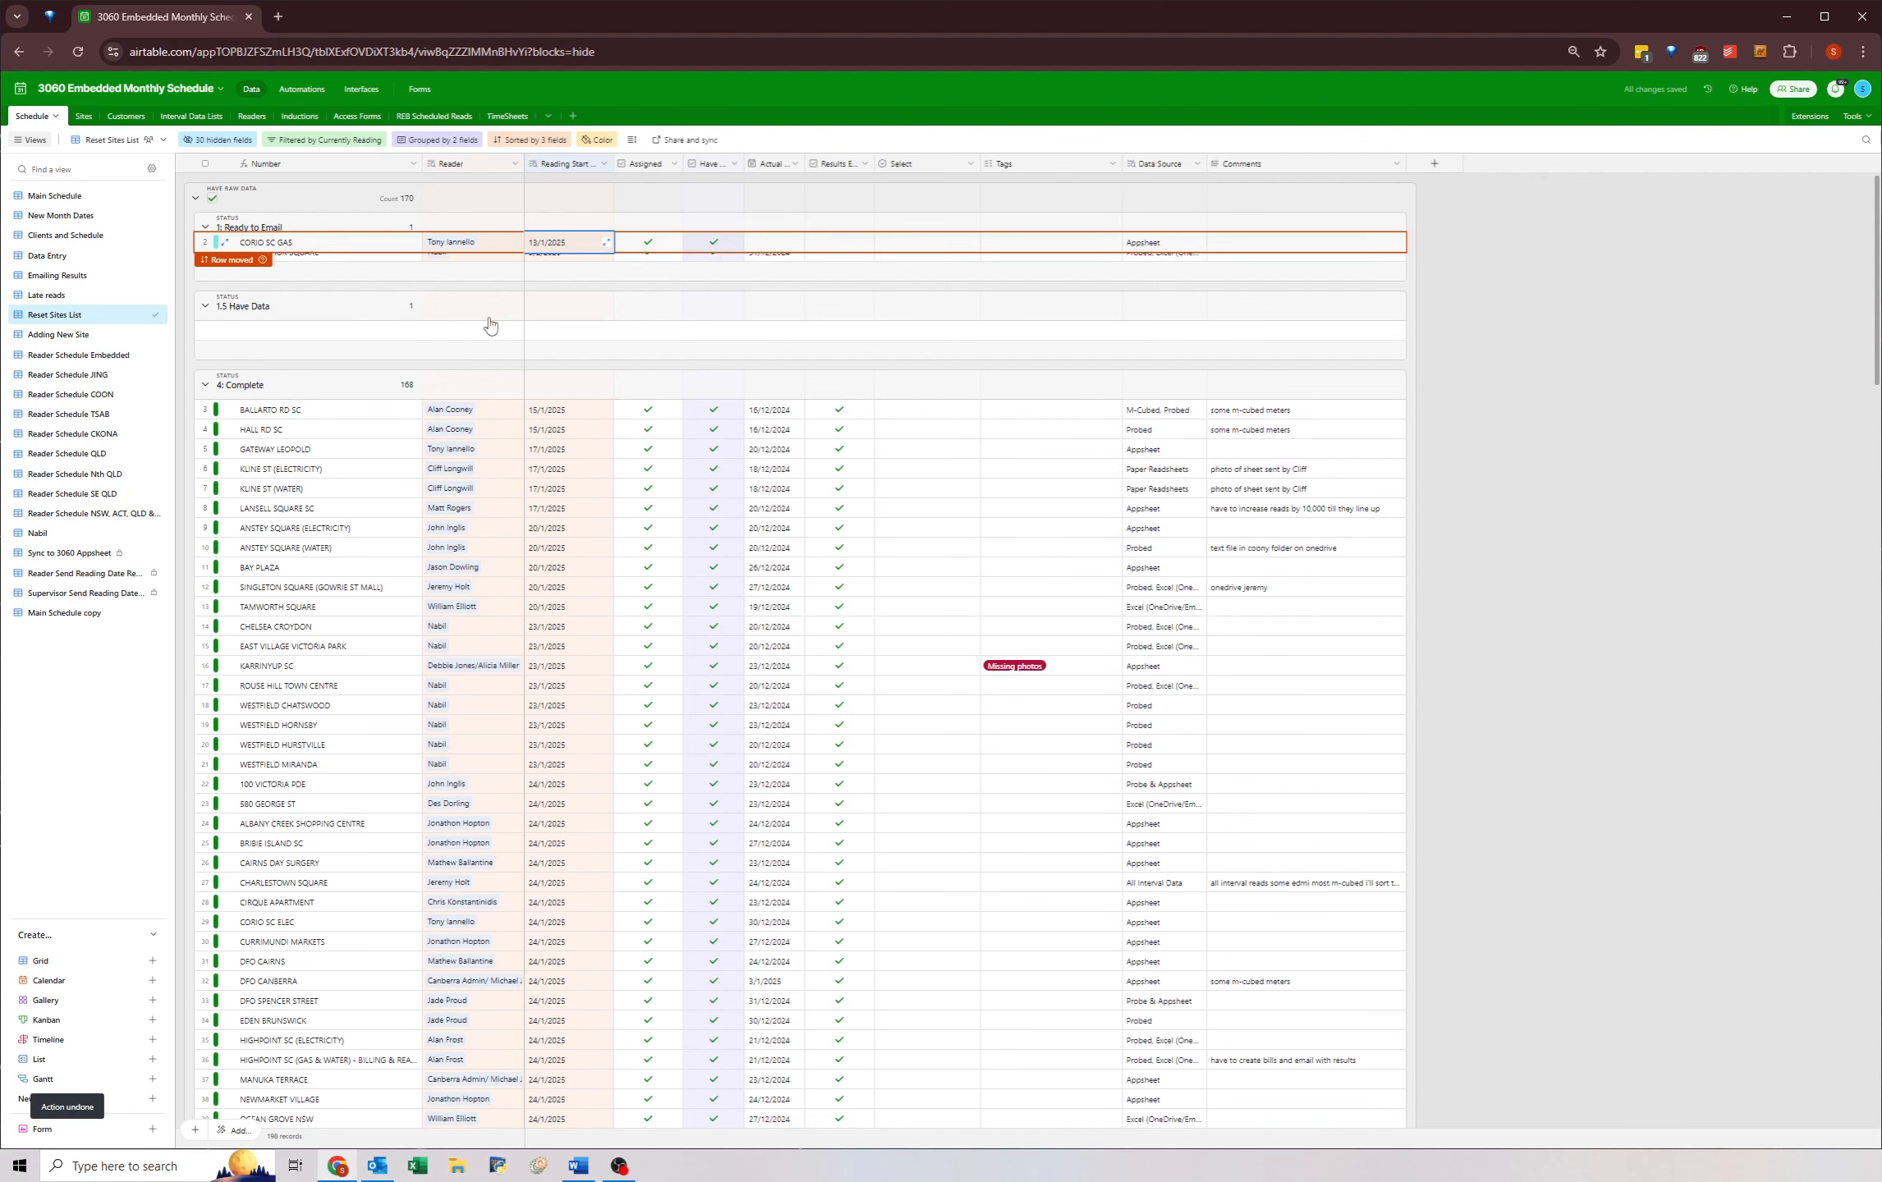
left_click(570, 258)
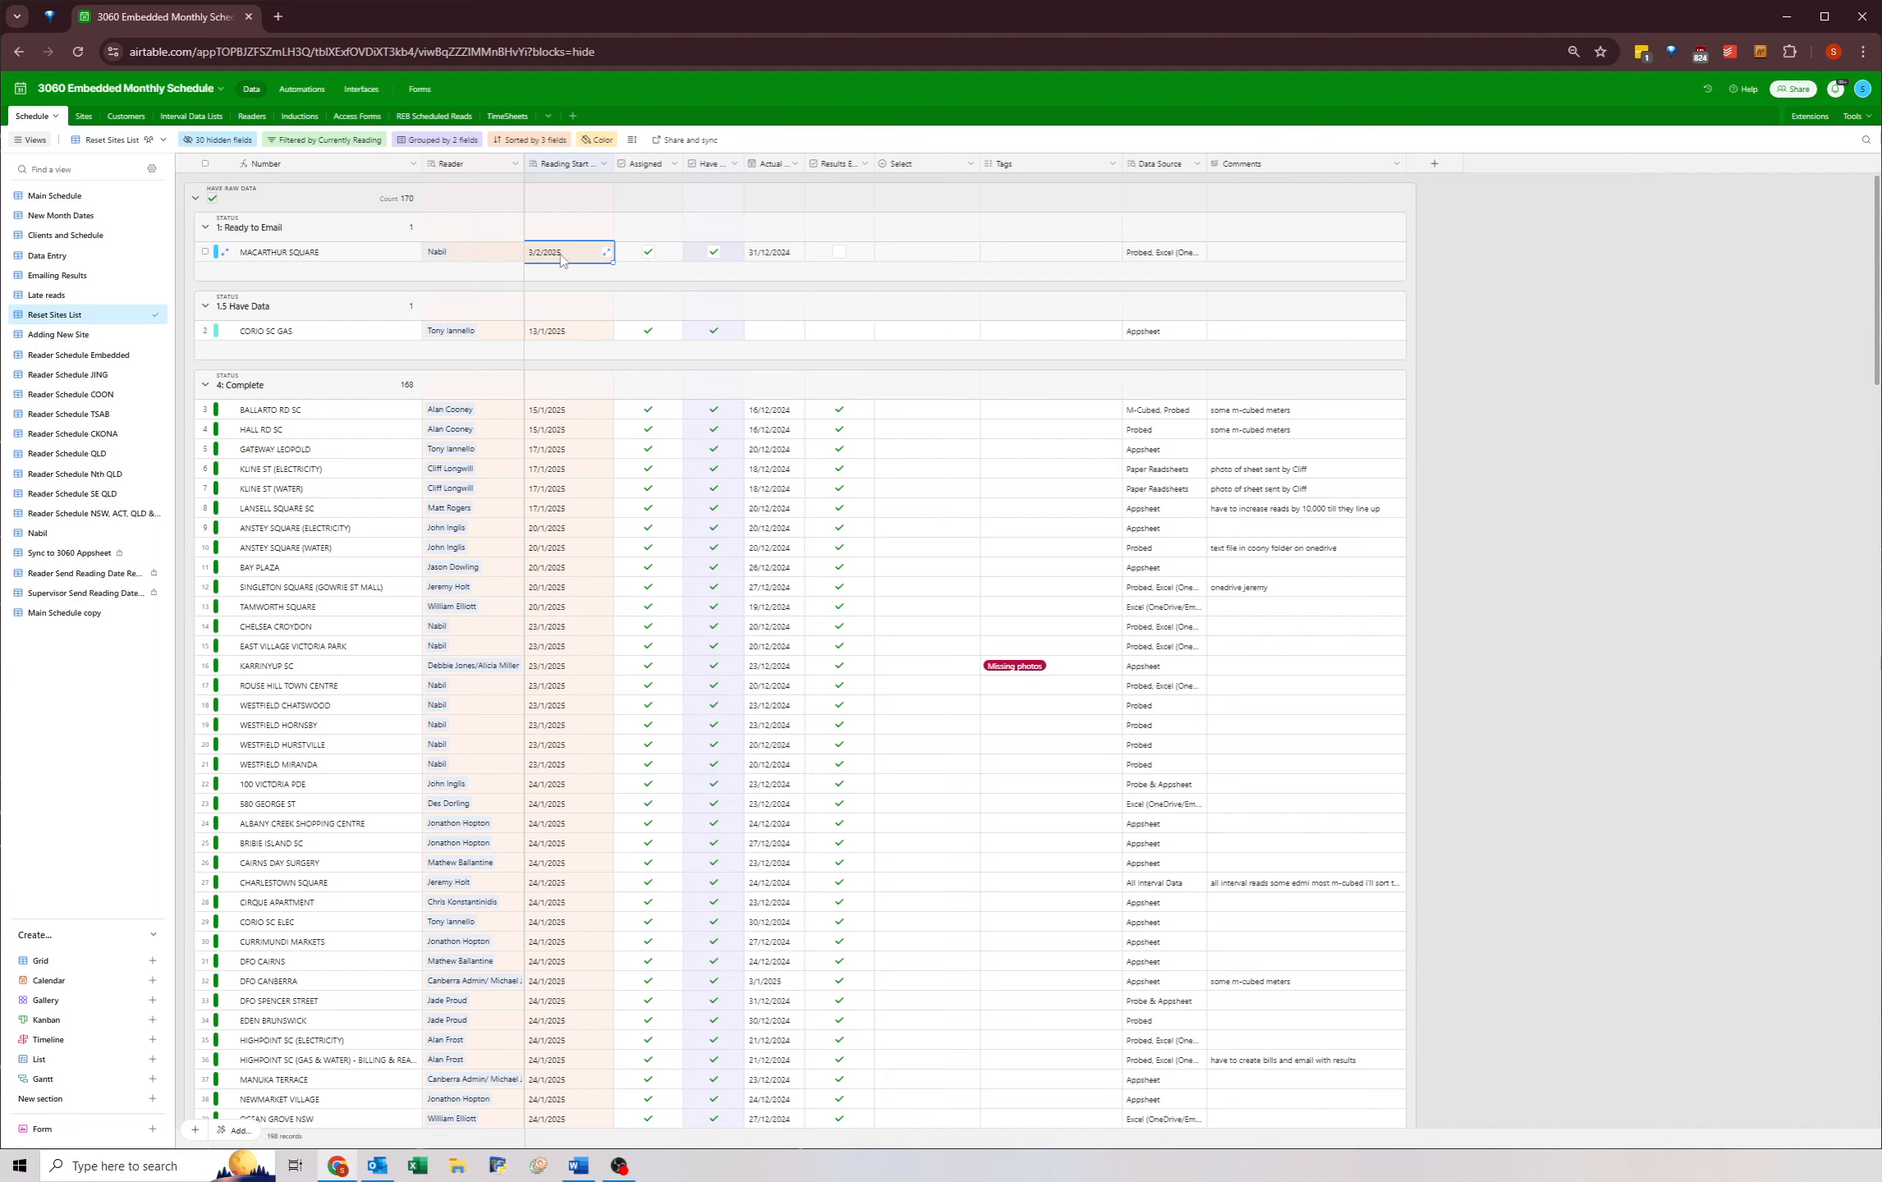
- Set the actual read date of CORIO SC GAS to 14/1/2025
left_click_drag(632, 259, 790, 257)
left_click(554, 256)
left_click(556, 335)
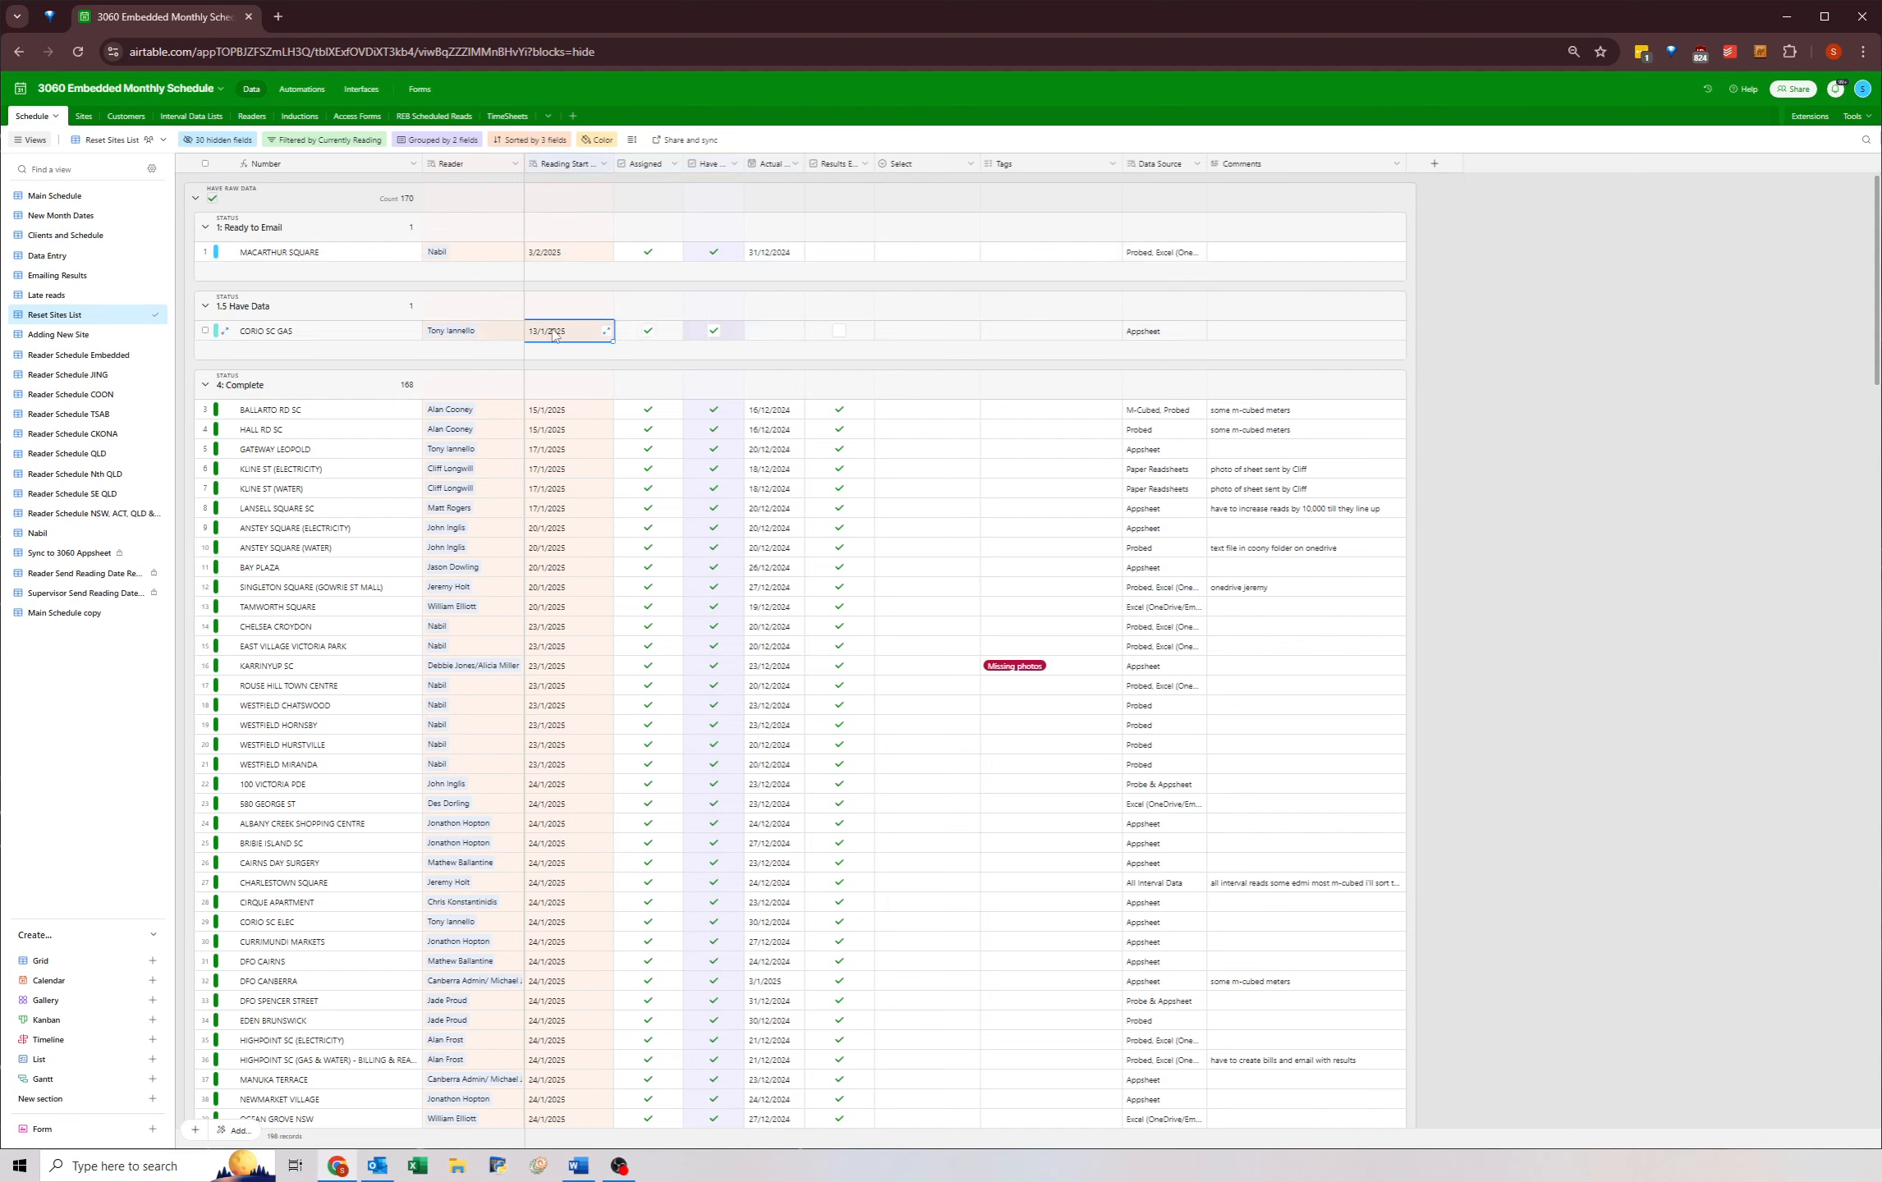
double_click(776, 332)
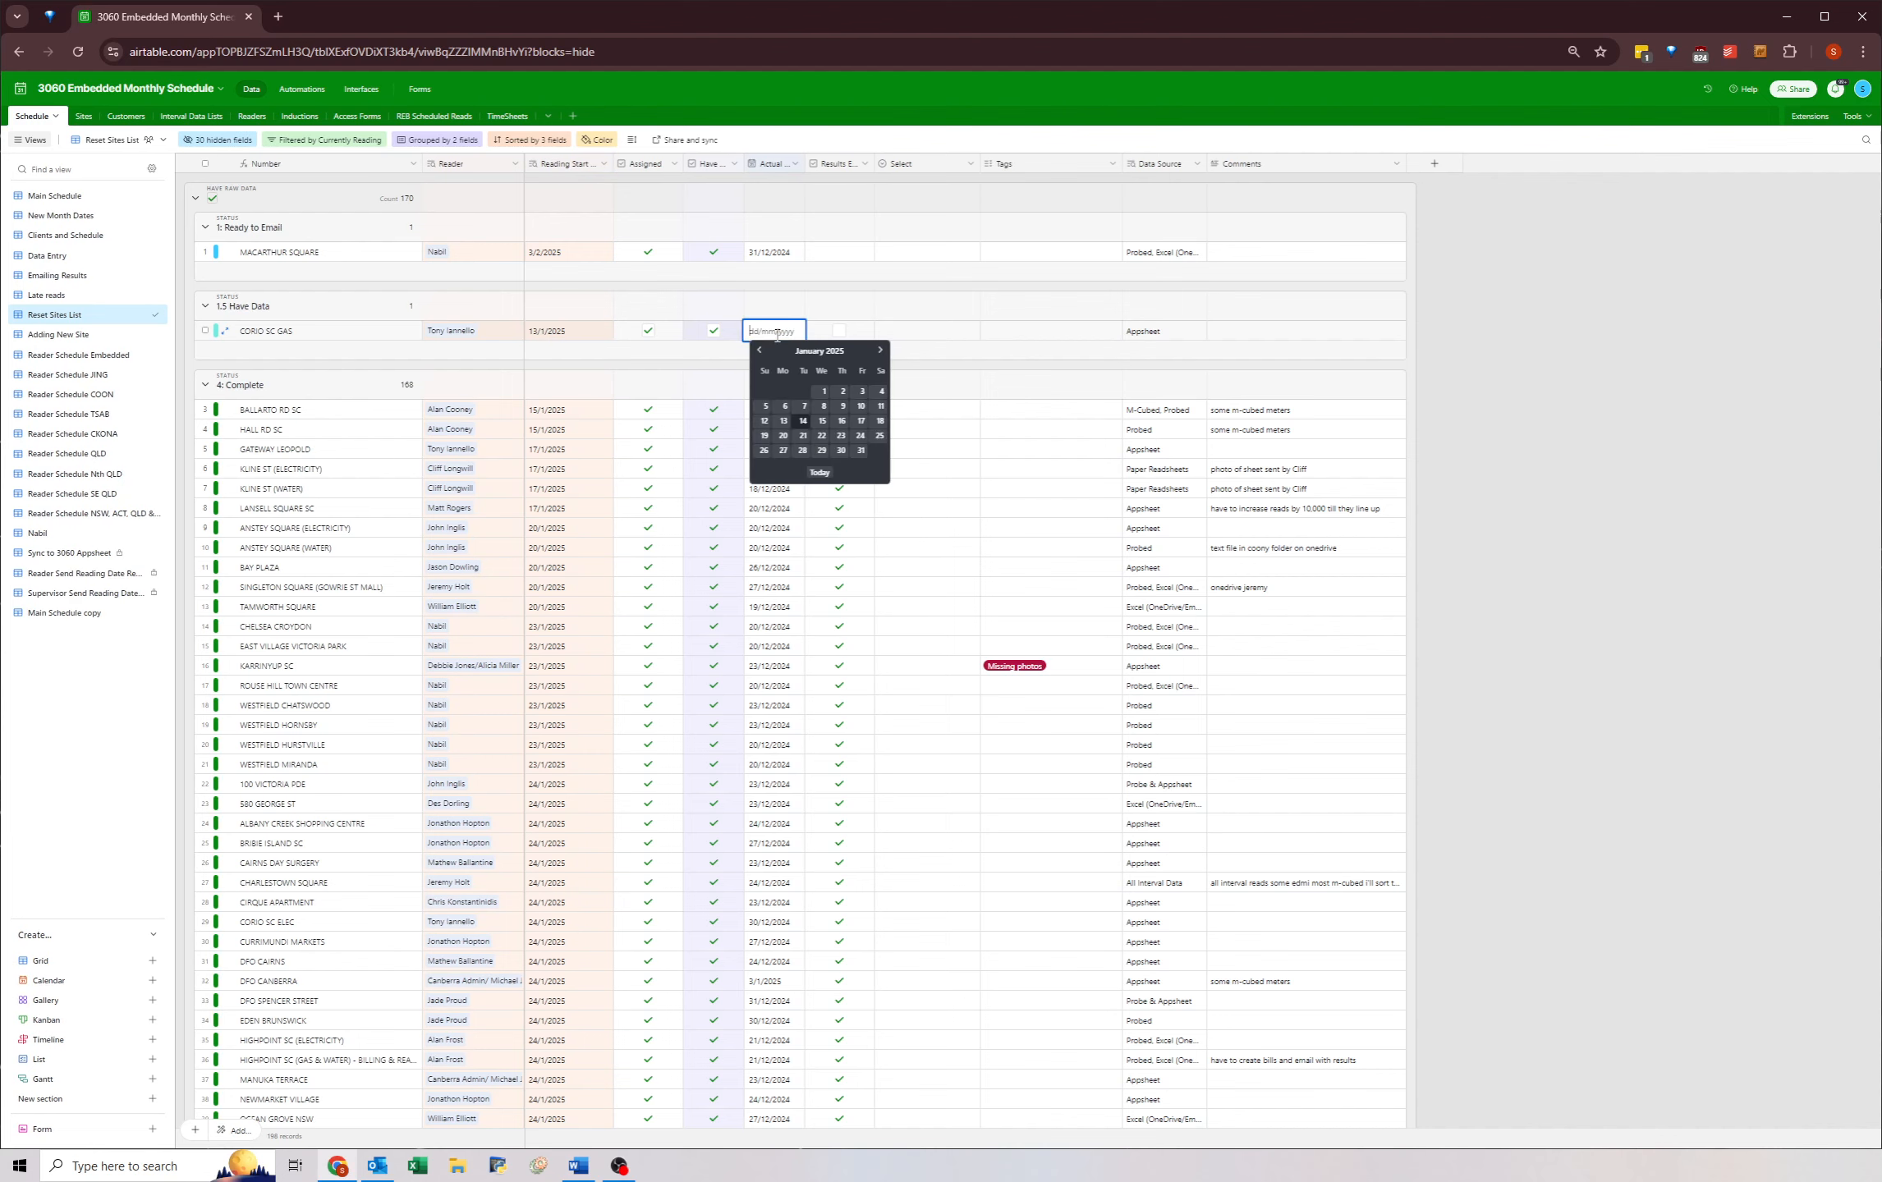
left_click(803, 420)
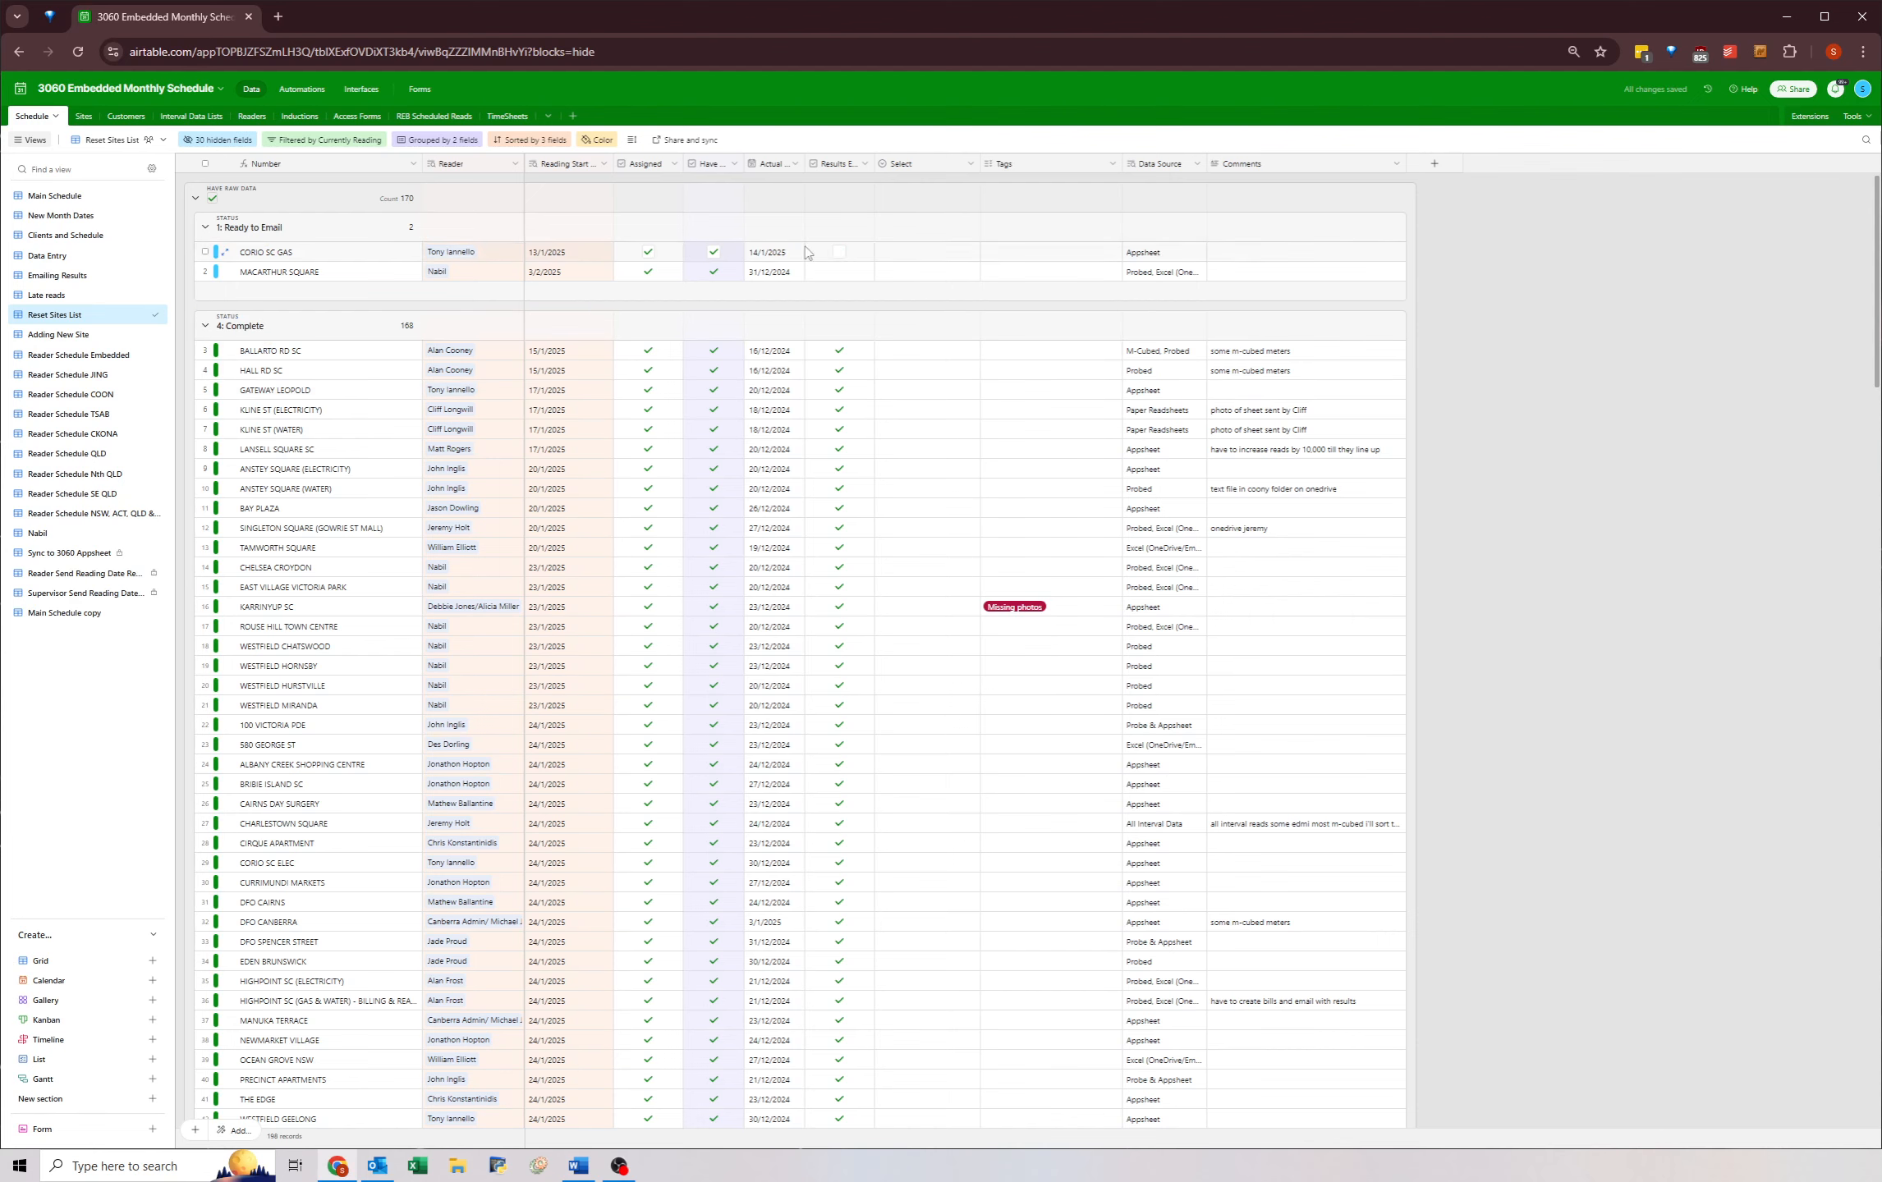
- Clear the actual read date of CORIO SC GAS
left_click(556, 258)
left_click(763, 257)
key("Delete")
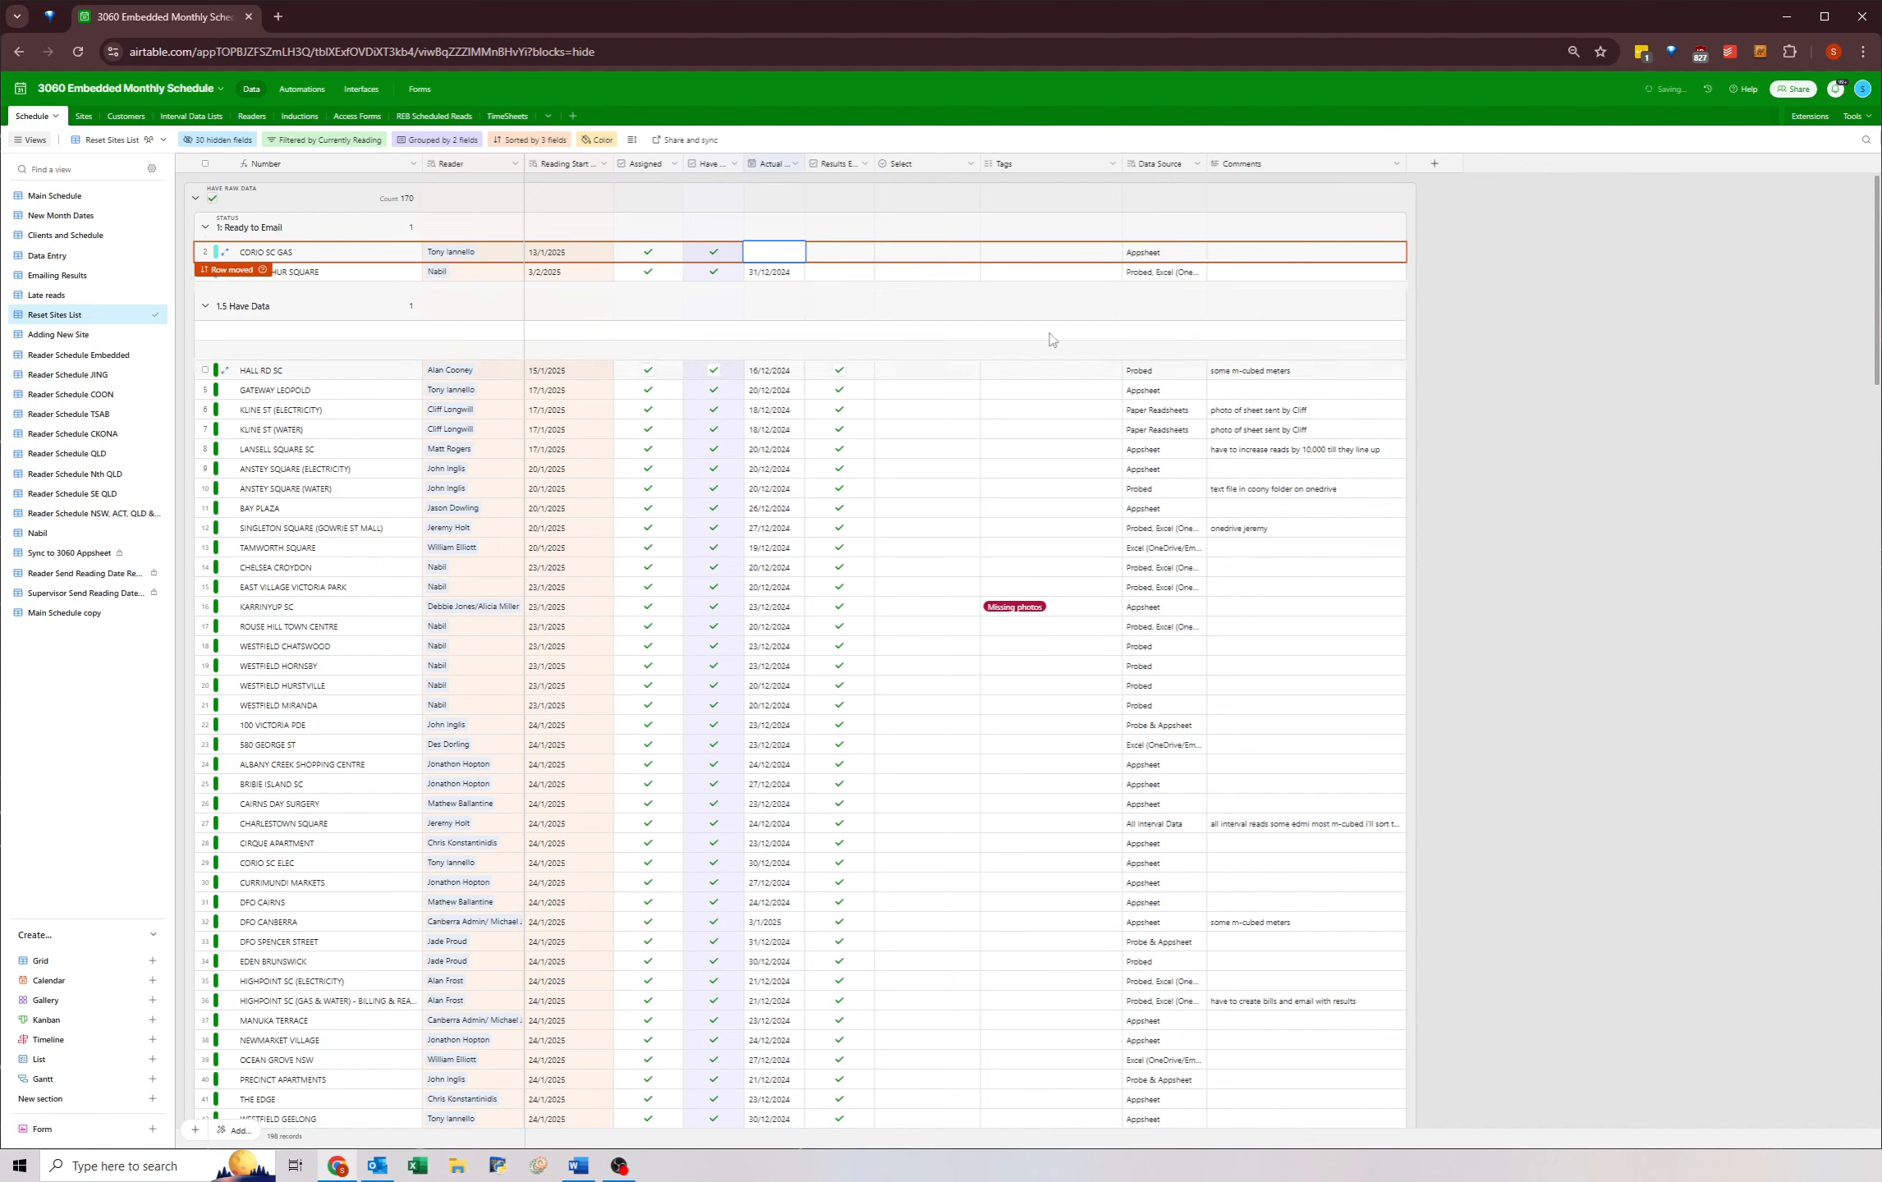
left_click(565, 253)
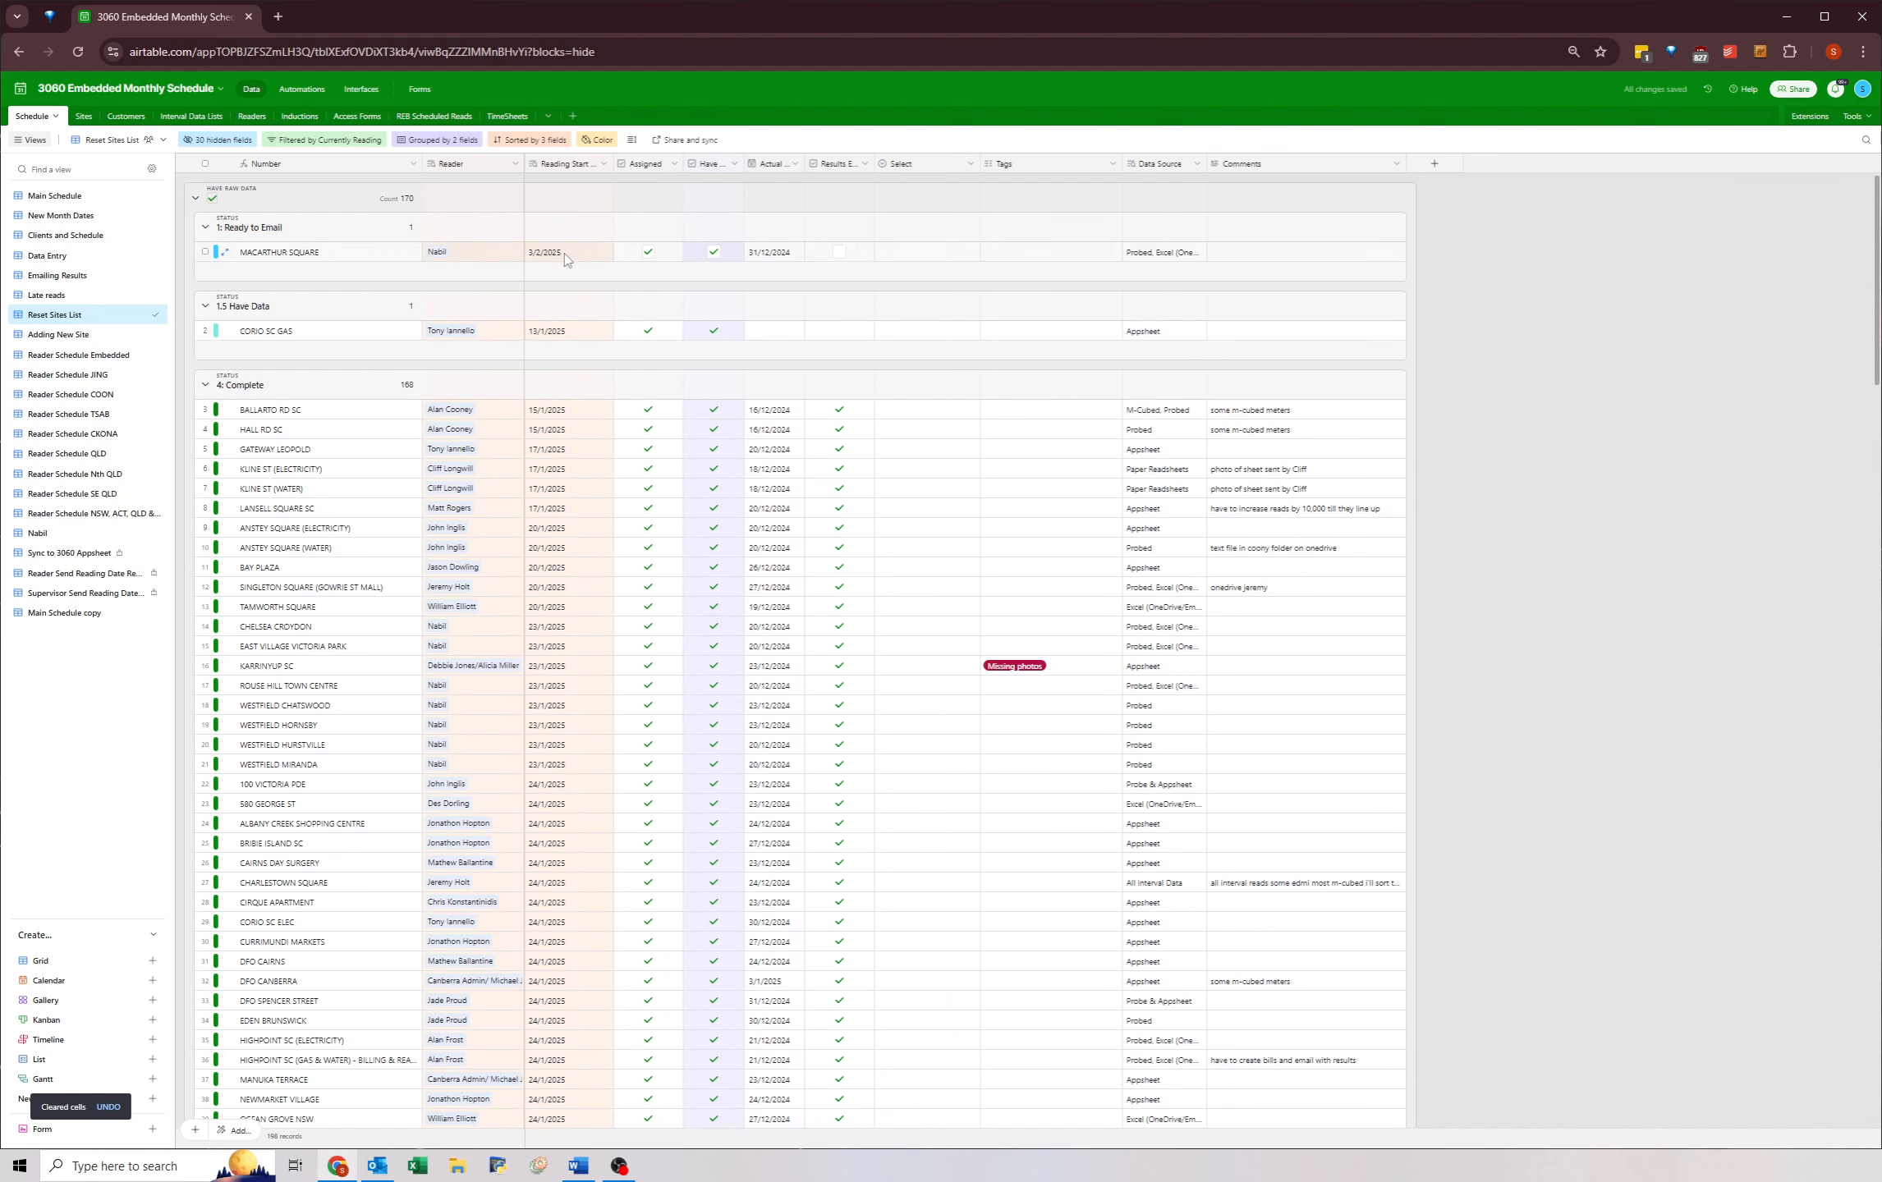
- Clear the assigned mark, raw data mark and actual read date of MACARTHUR SQUARE in the Ready to Email group
left_click(648, 252)
left_click(789, 261, "shift")
key("Delete")
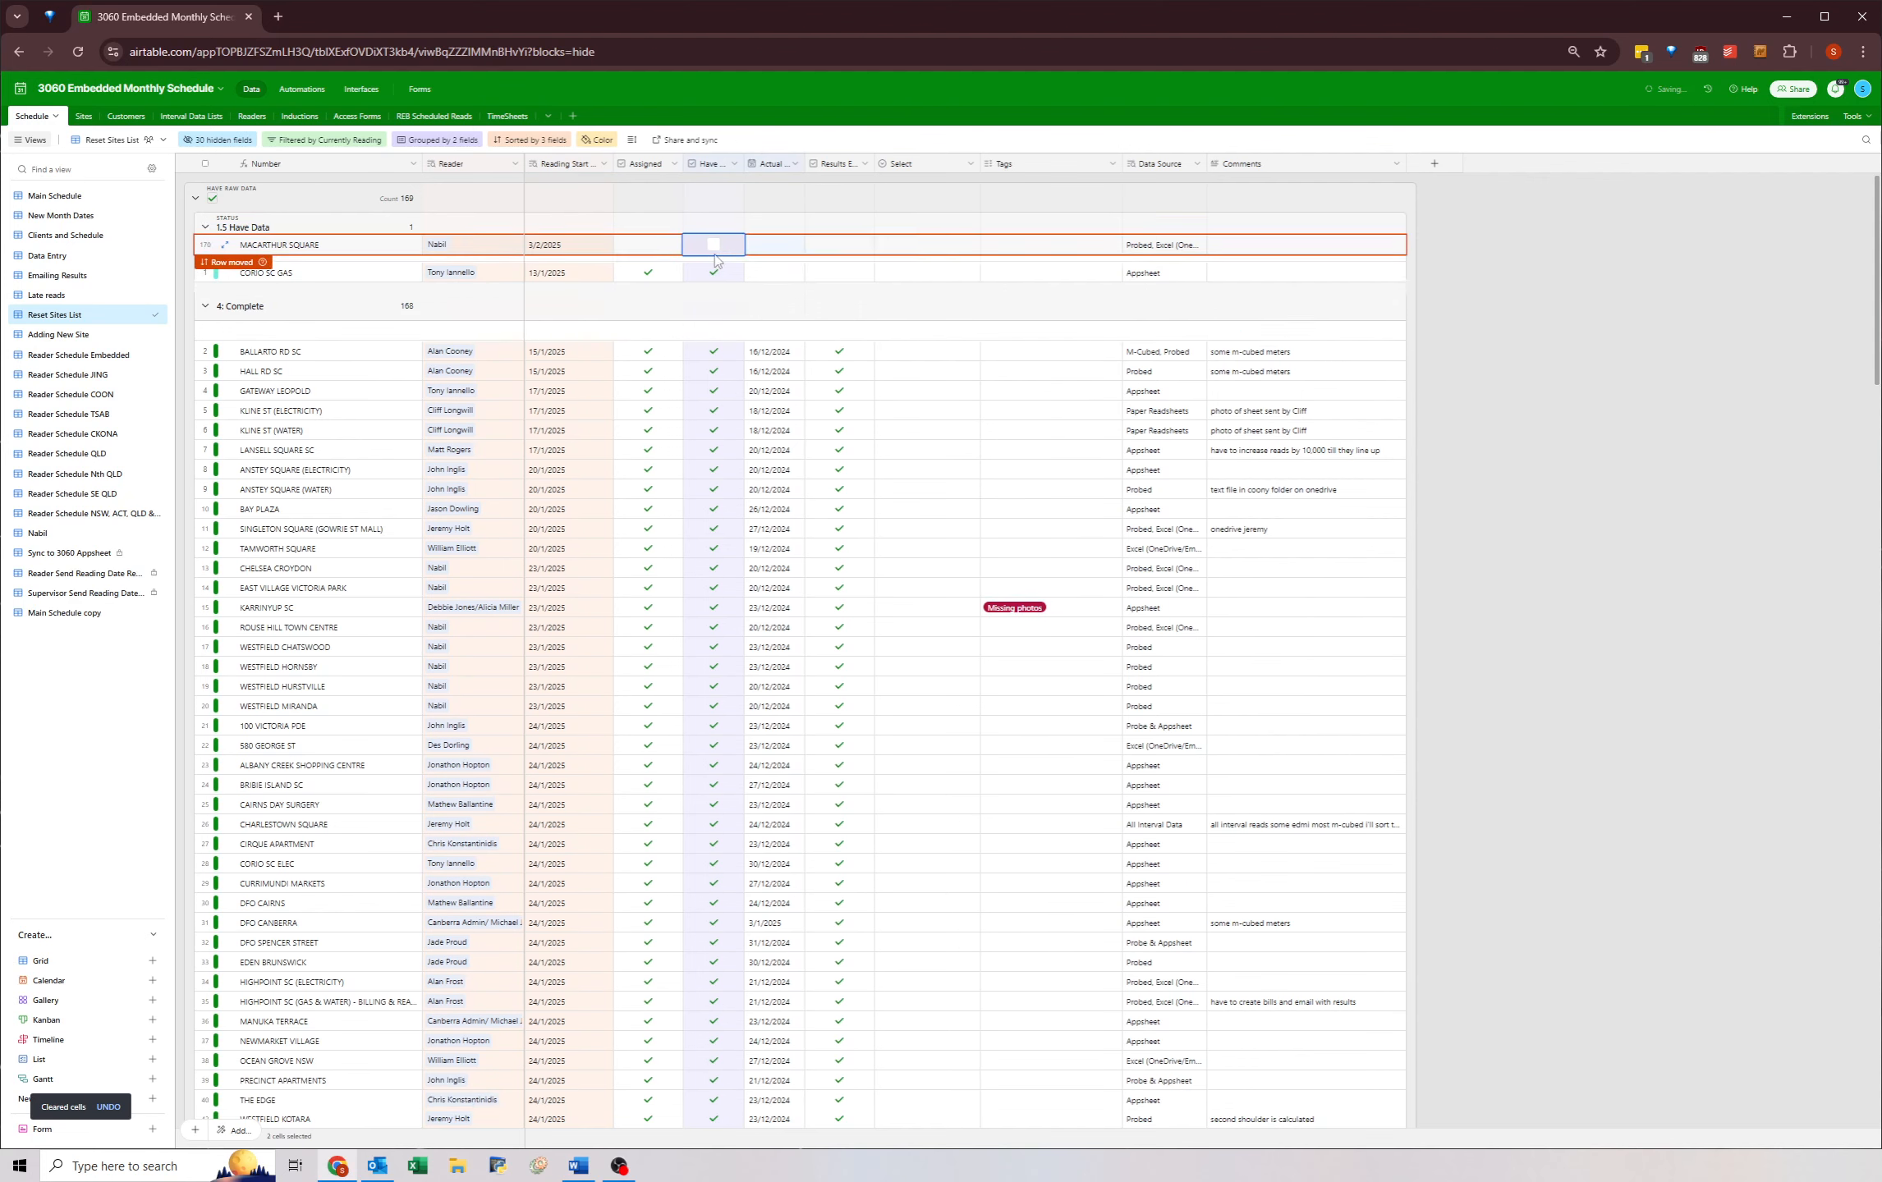
left_click(1562, 357)
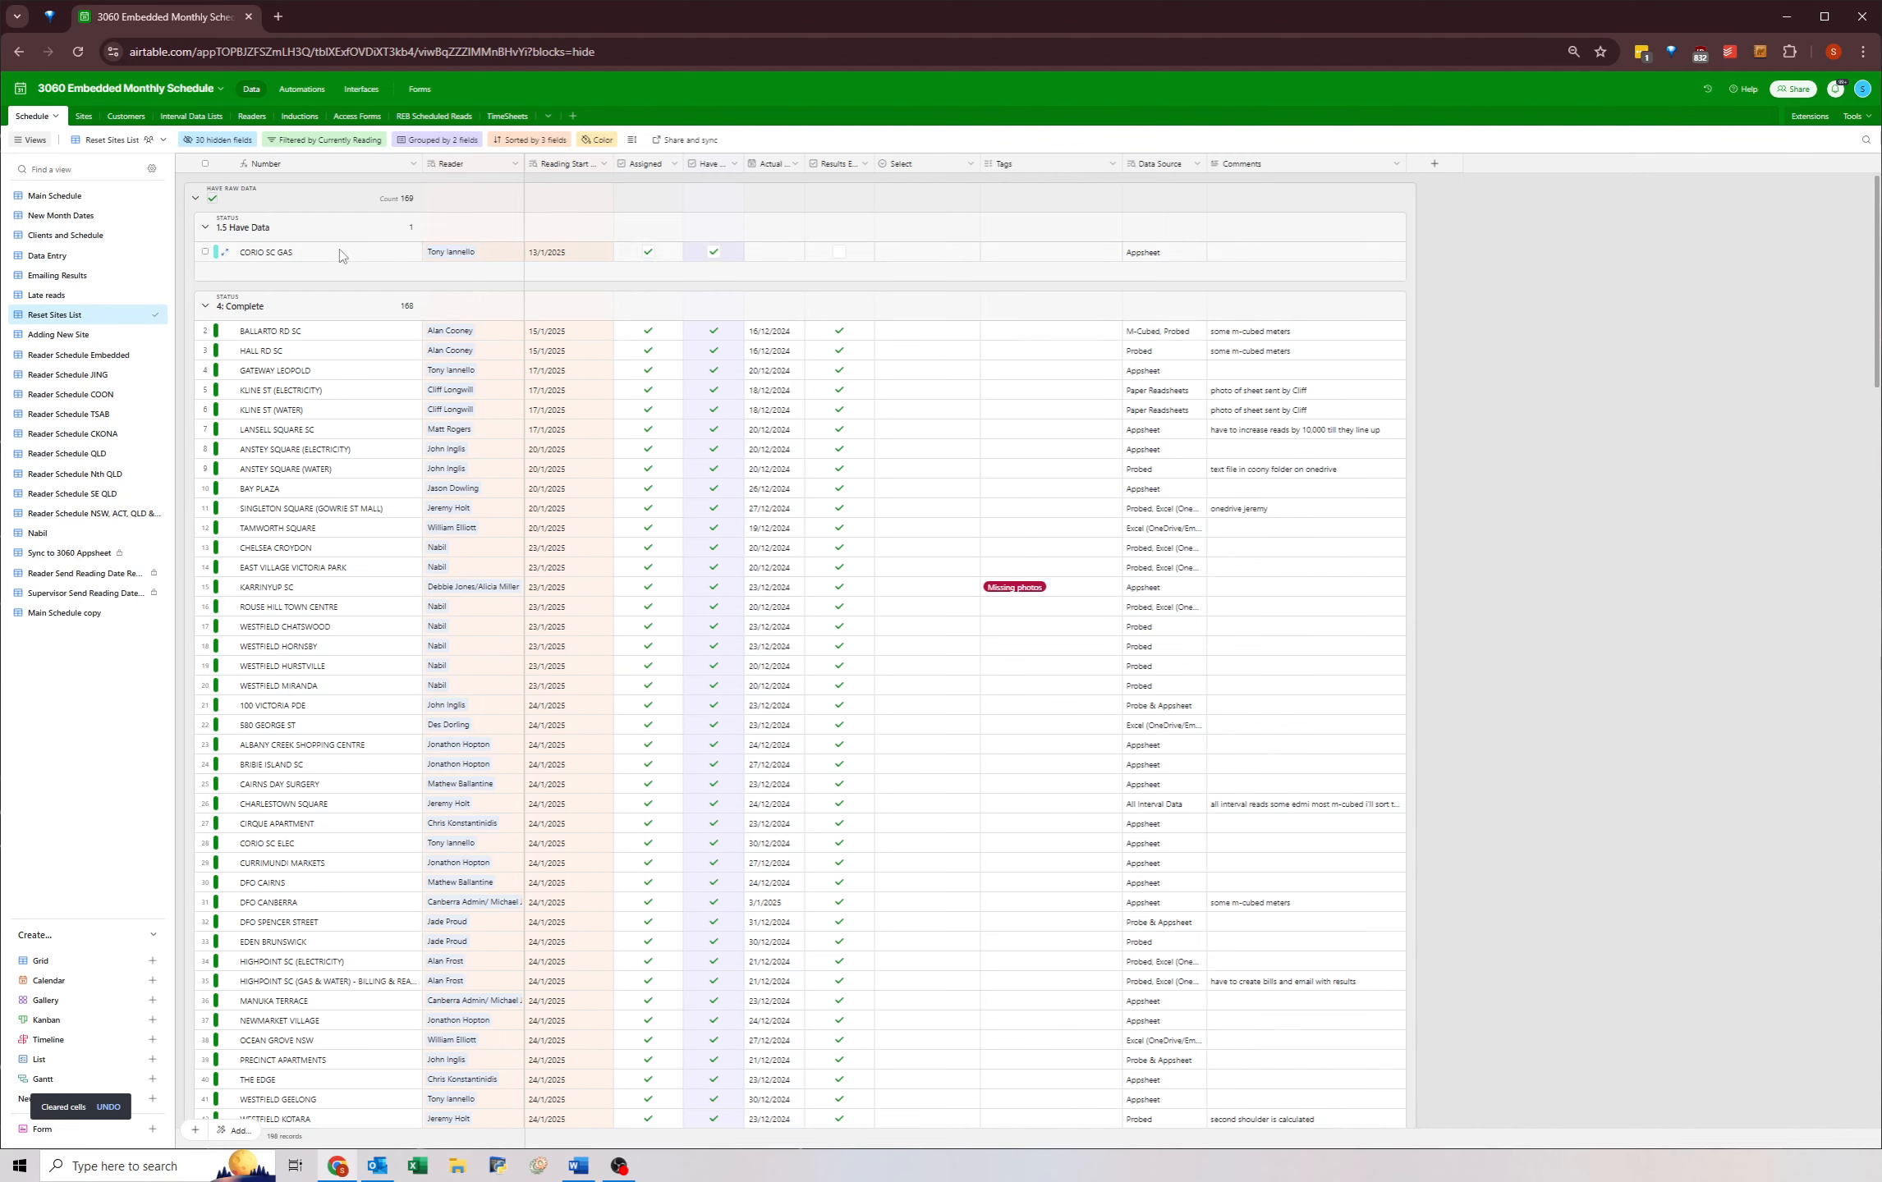
- Collapse the 1.5 Have Data group and clear the Assigned, raw data, actual date and Results Emailed cells of every site in the Complete group
left_click(205, 227)
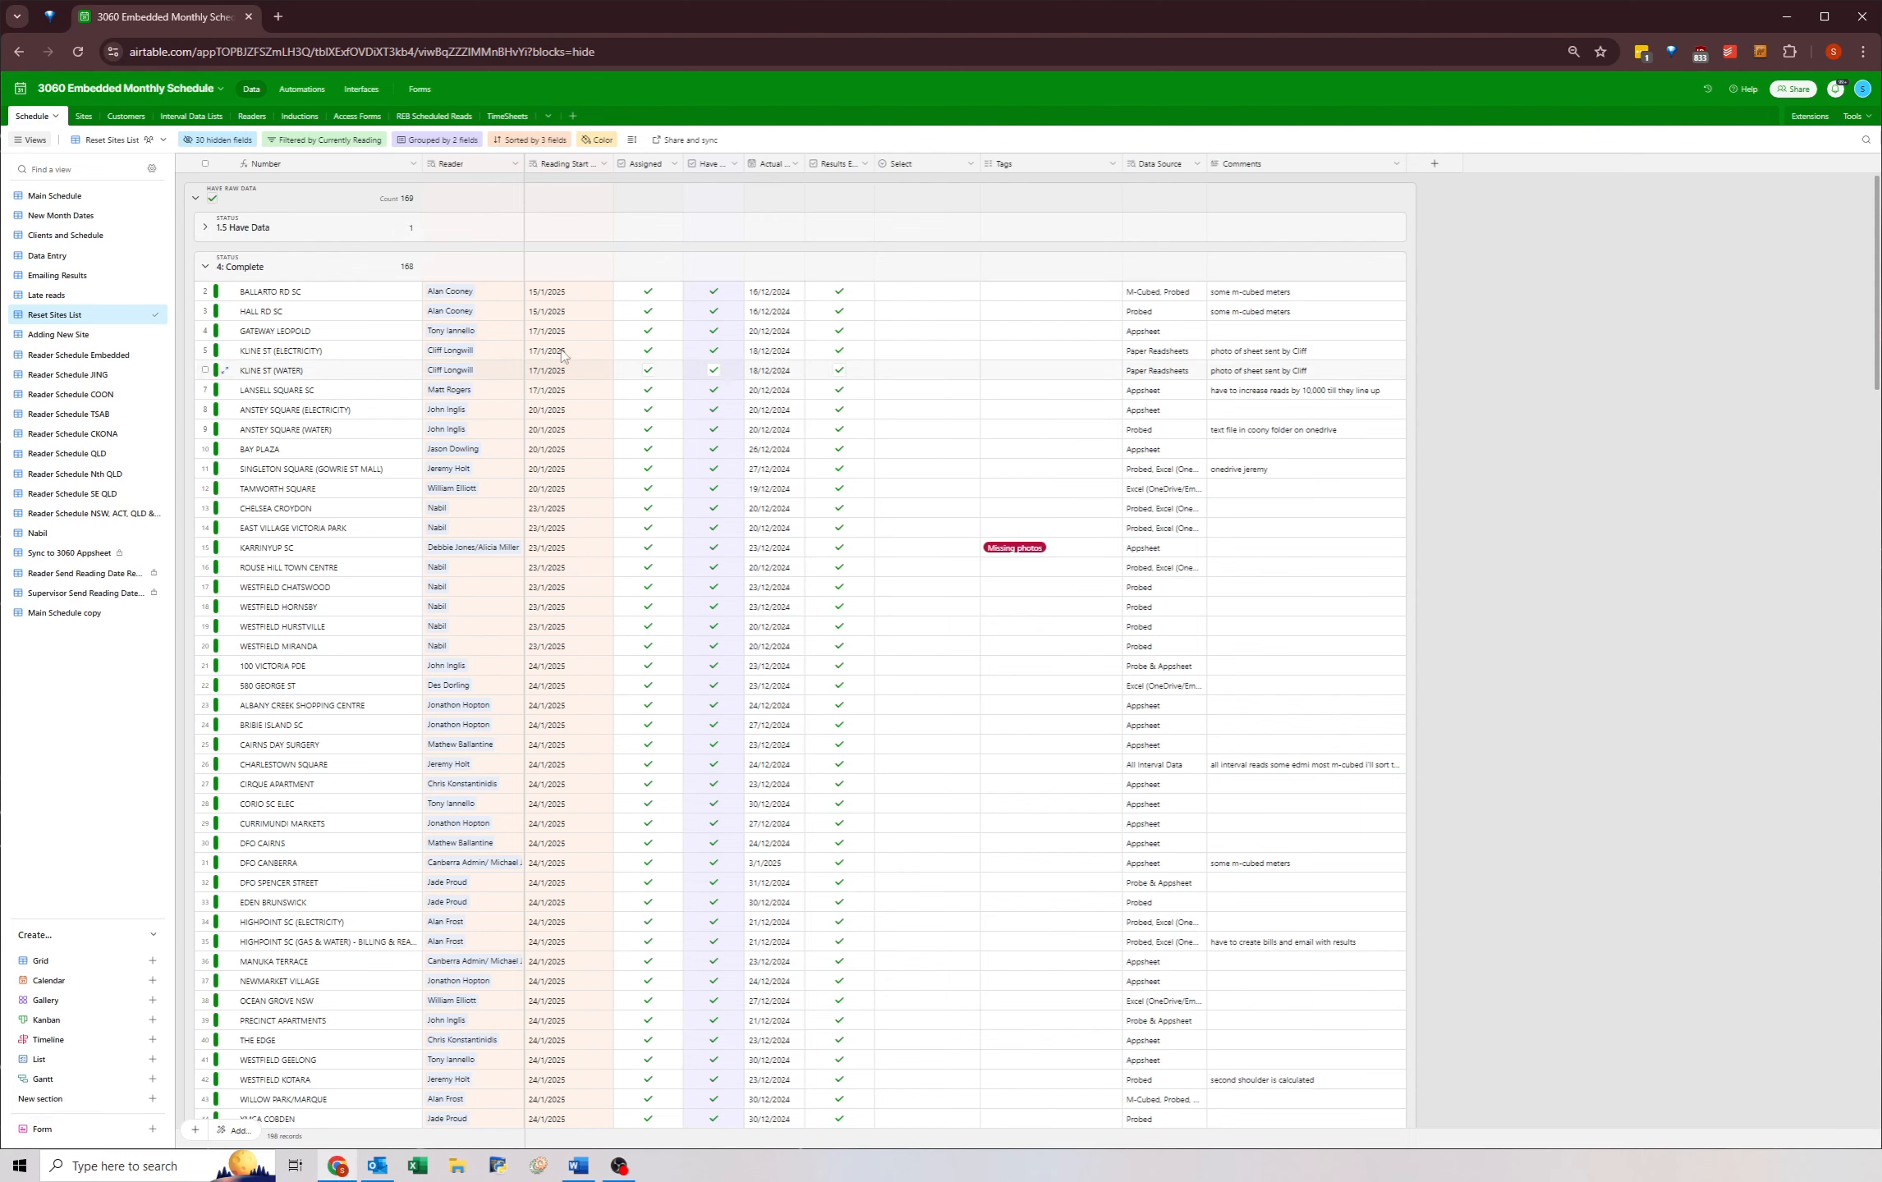
left_click(669, 297)
scroll(862, 476, "down", 15)
scroll(764, 486, "down", 15)
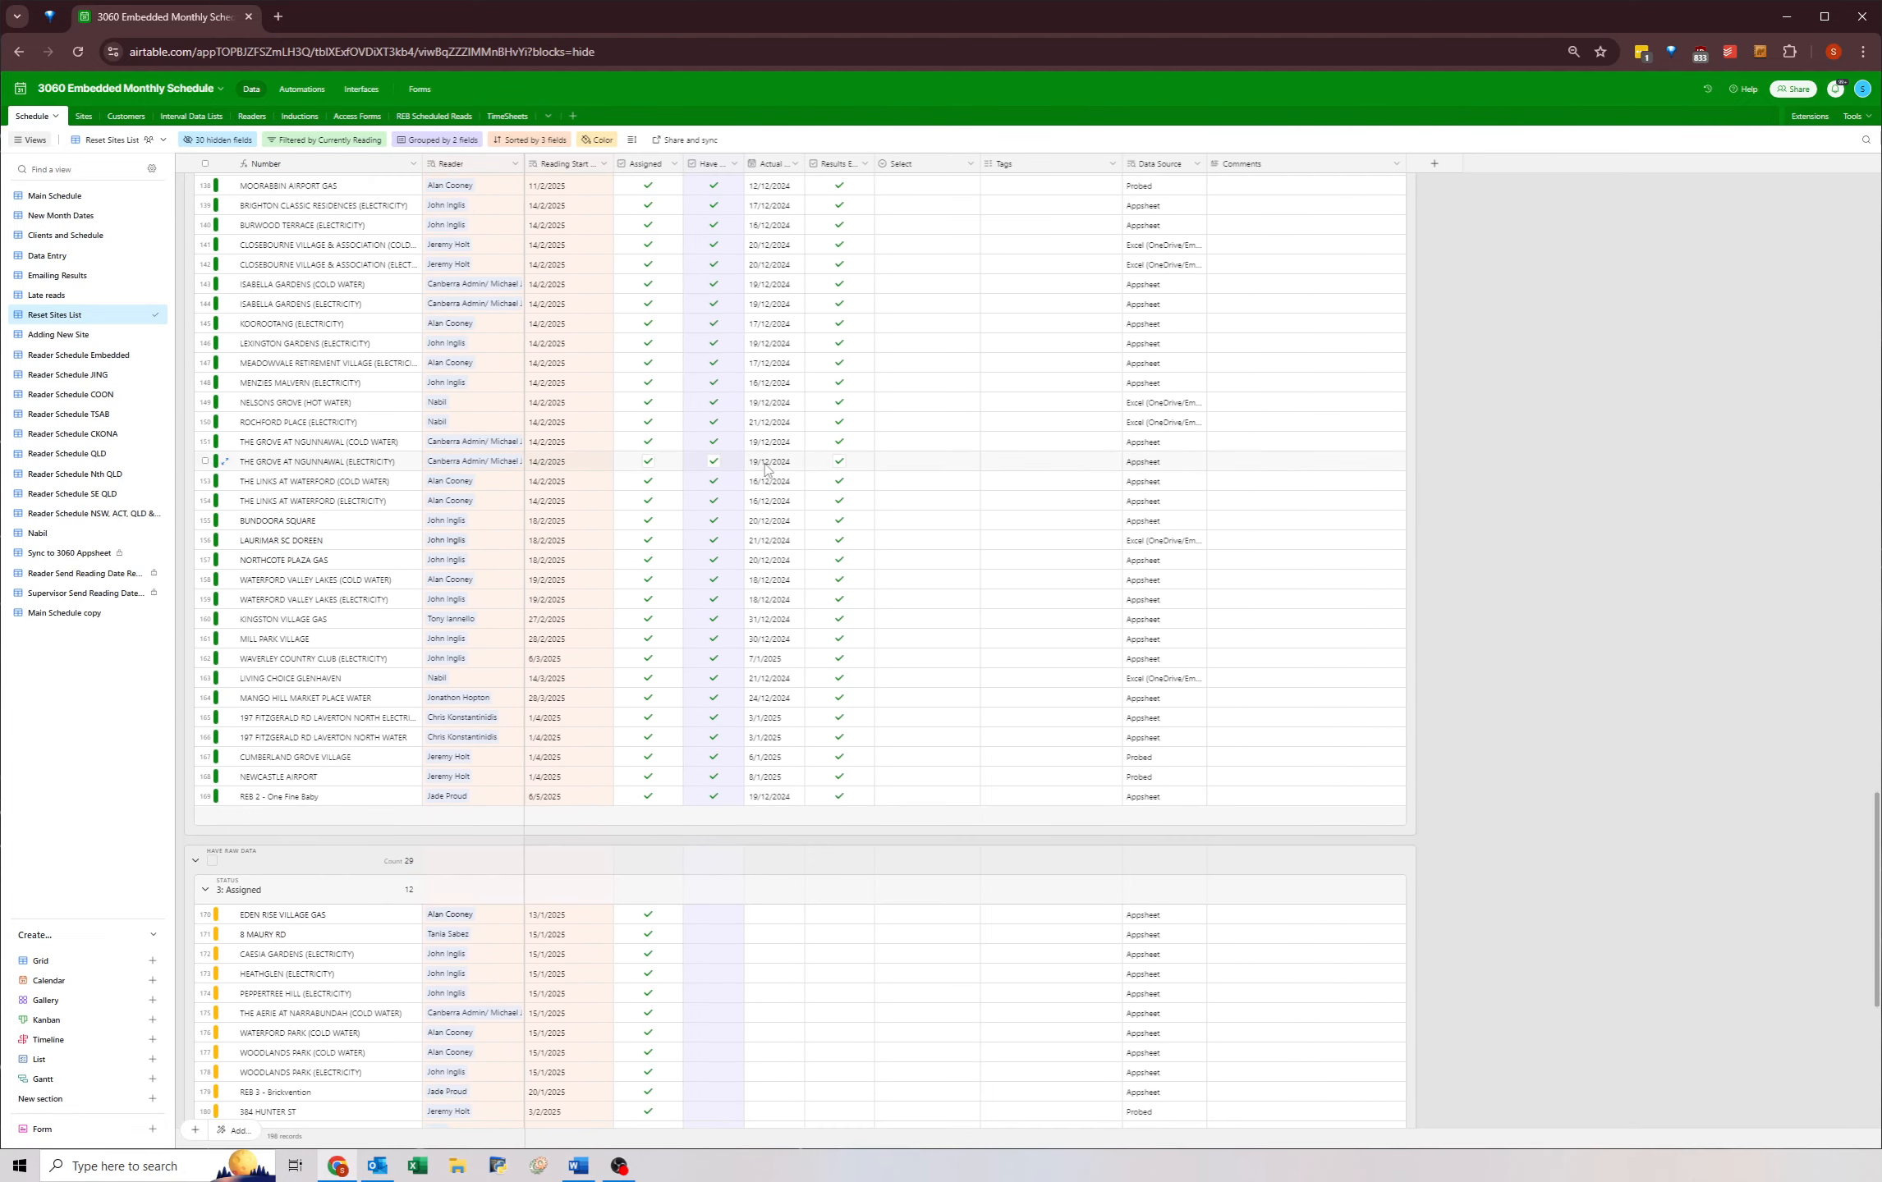
left_click(862, 803, "shift")
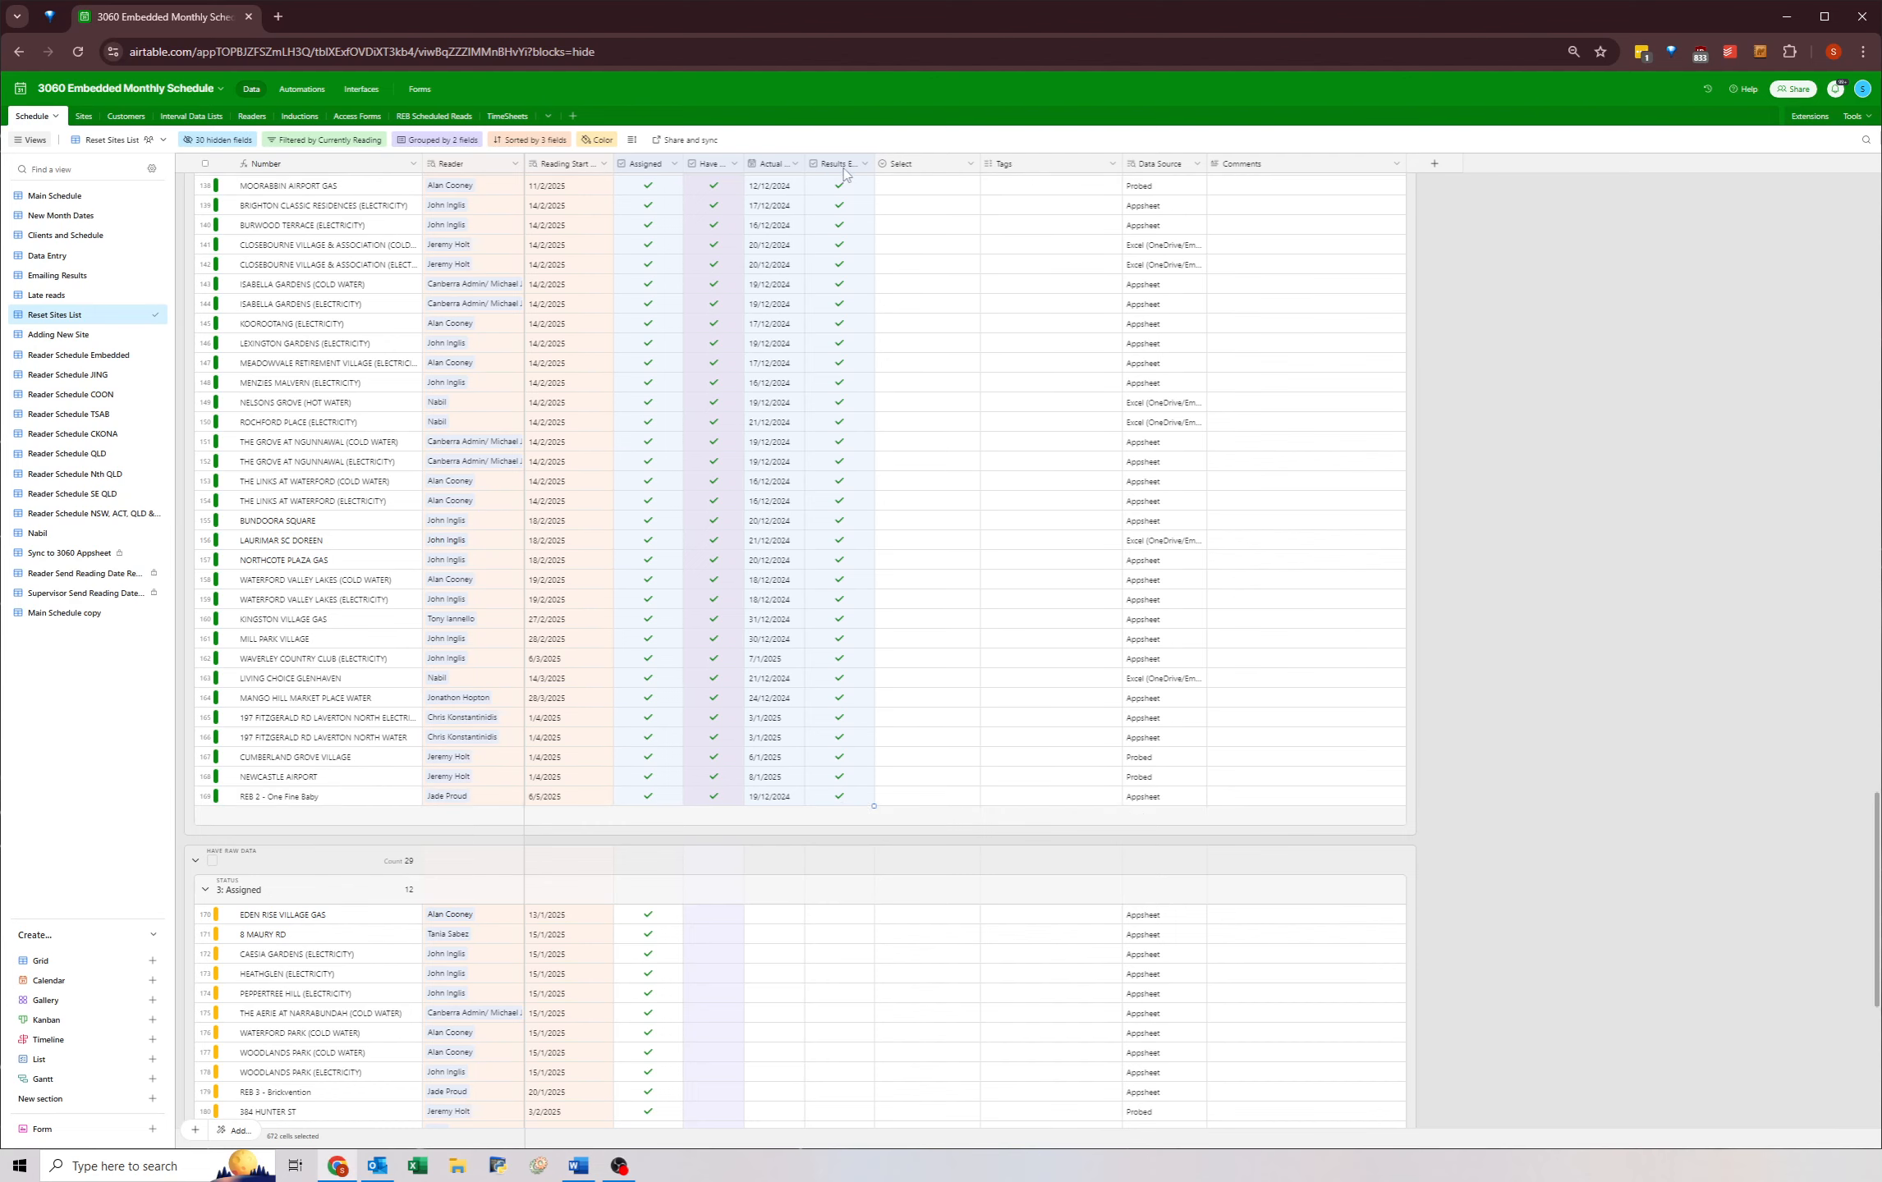
left_click_drag(875, 163, 922, 164)
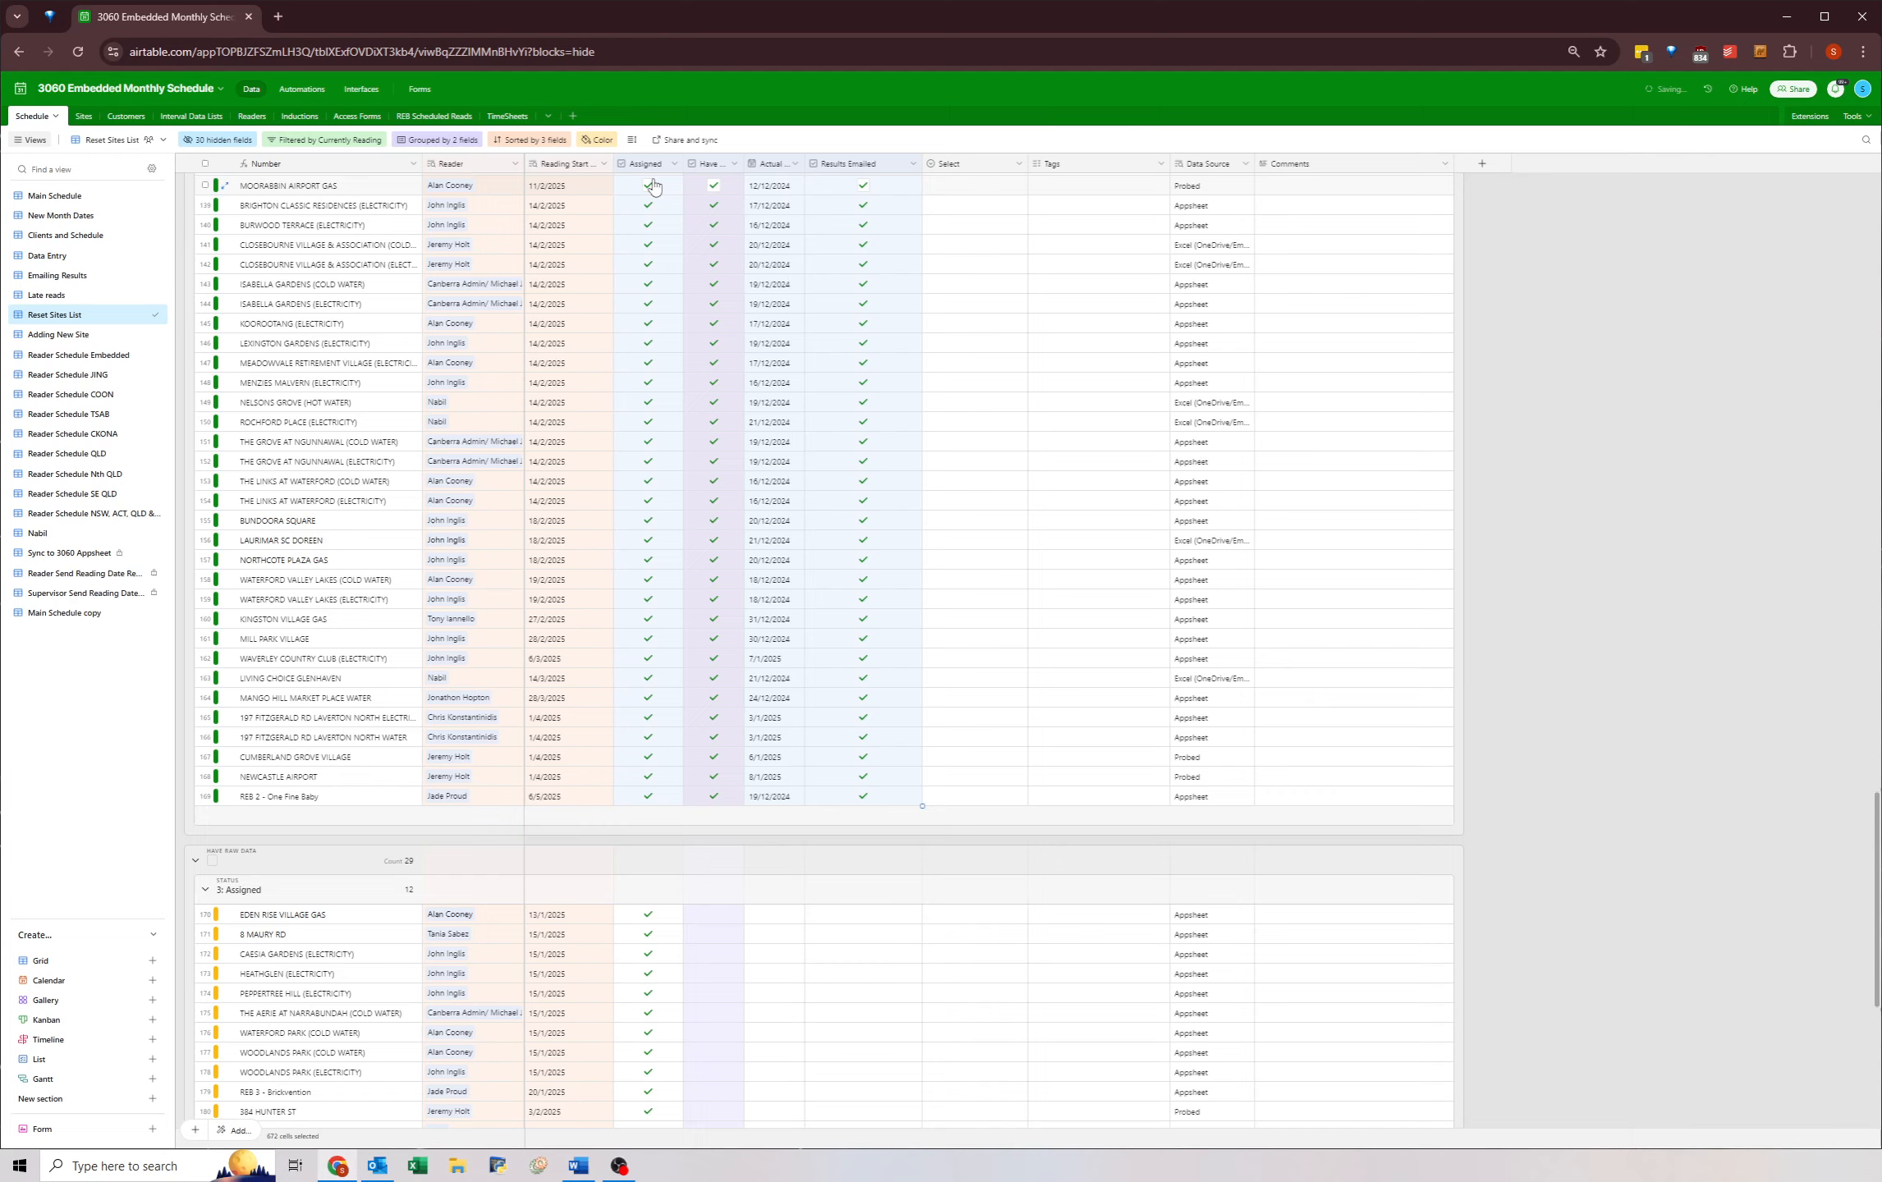
scroll(773, 626, "up", 20)
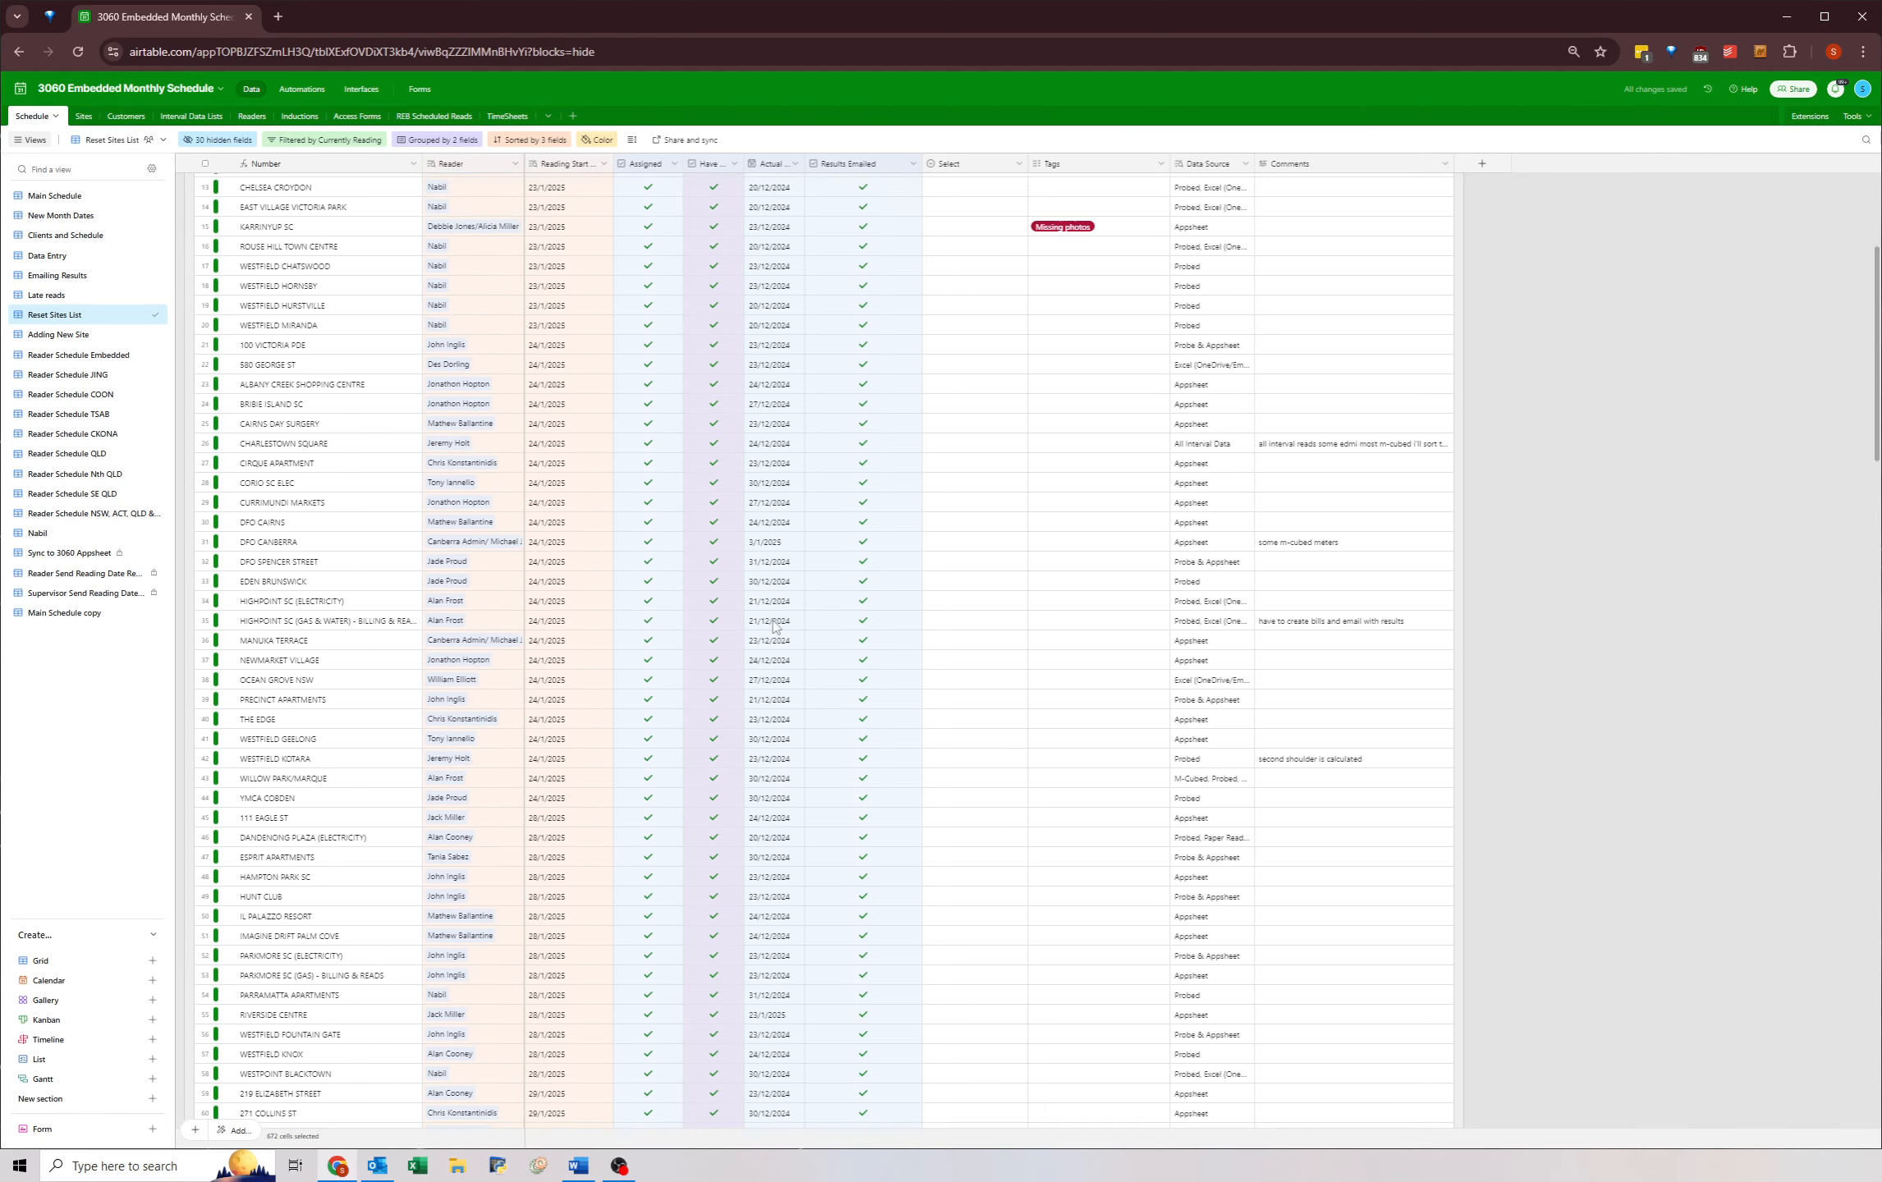
scroll(773, 628, "up", 4)
scroll(773, 629, "down", 20)
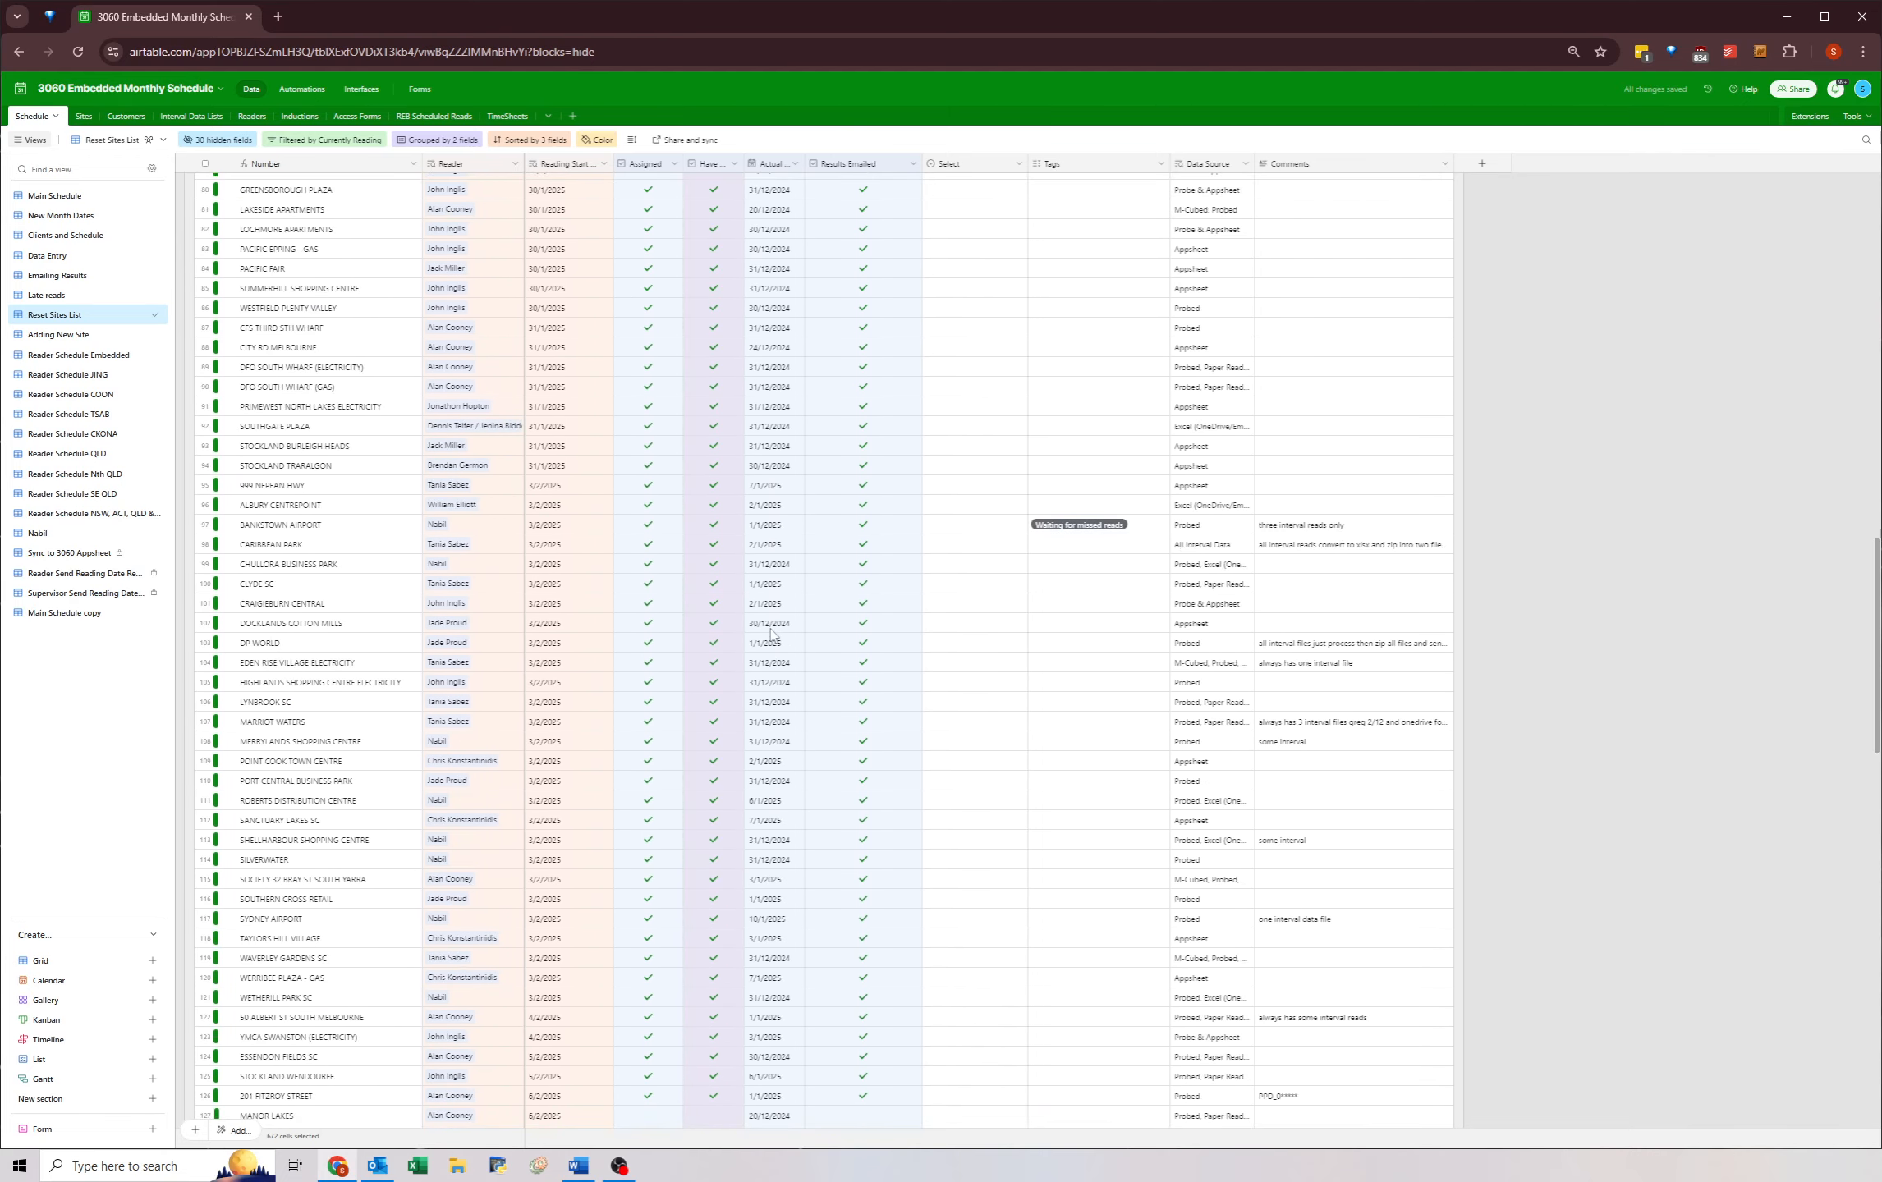
scroll(772, 632, "down", 20)
key("Delete")
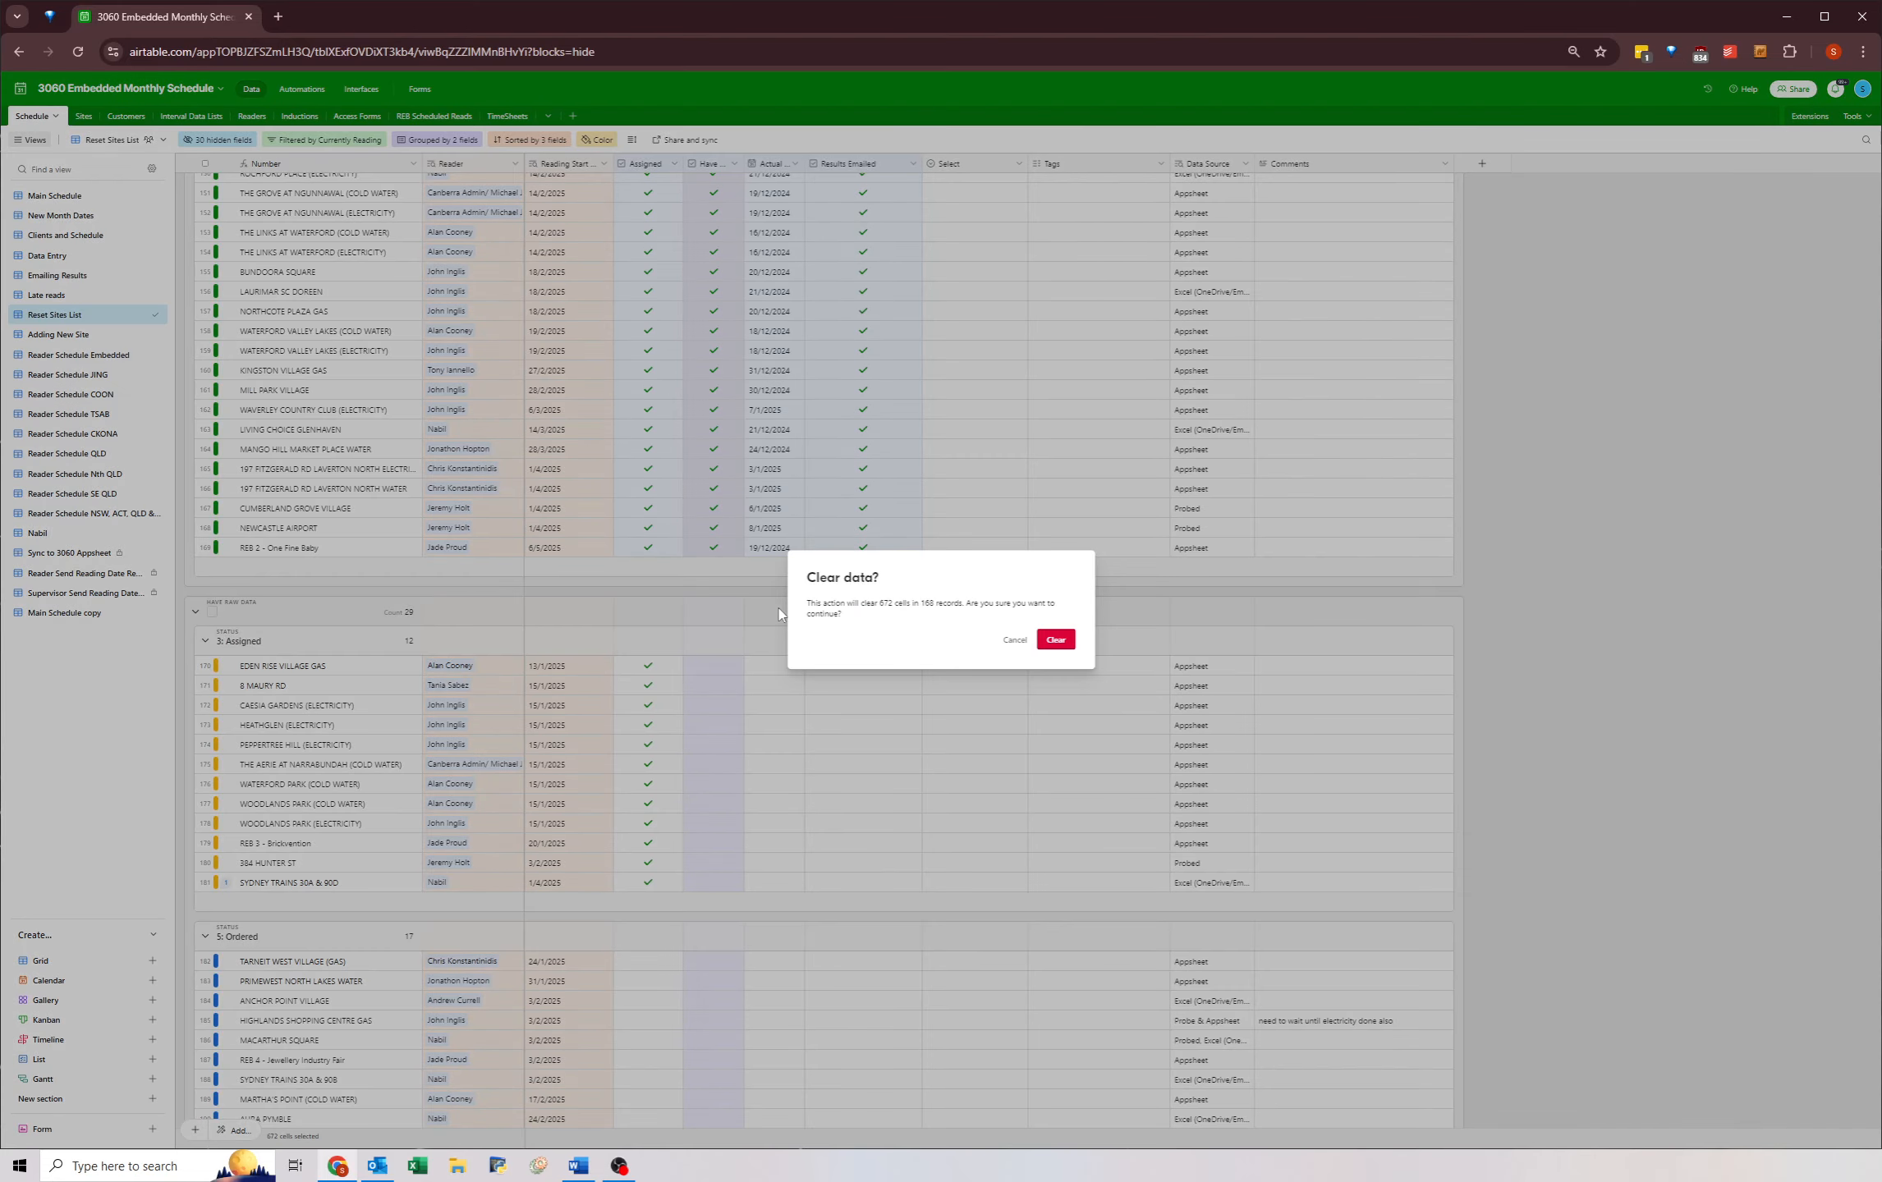
left_click(1062, 640)
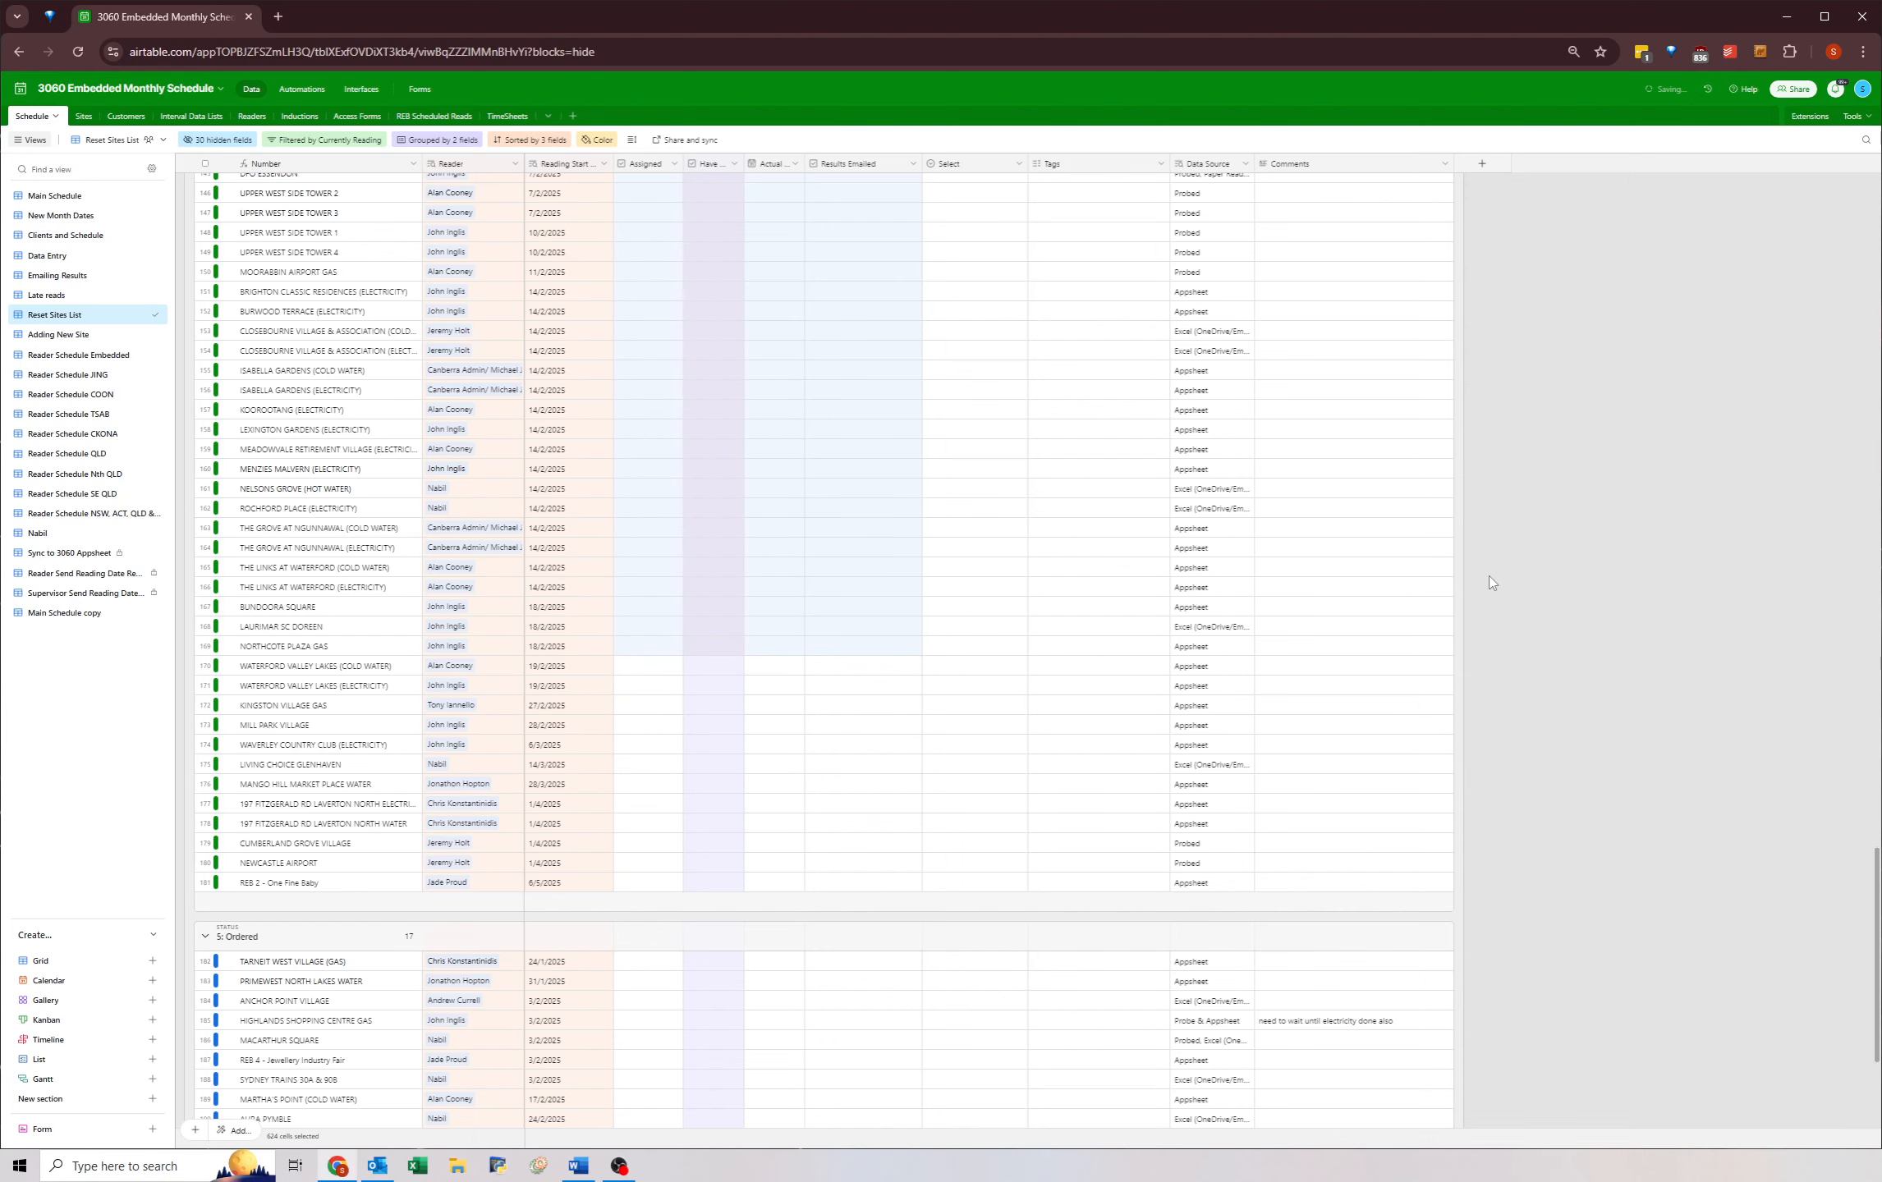
- Clear the assigned marks of 384 HUNTER ST and SYDNEY TRAINS 30A & 80D in the Assigned group
scroll(829, 632, "up", 20)
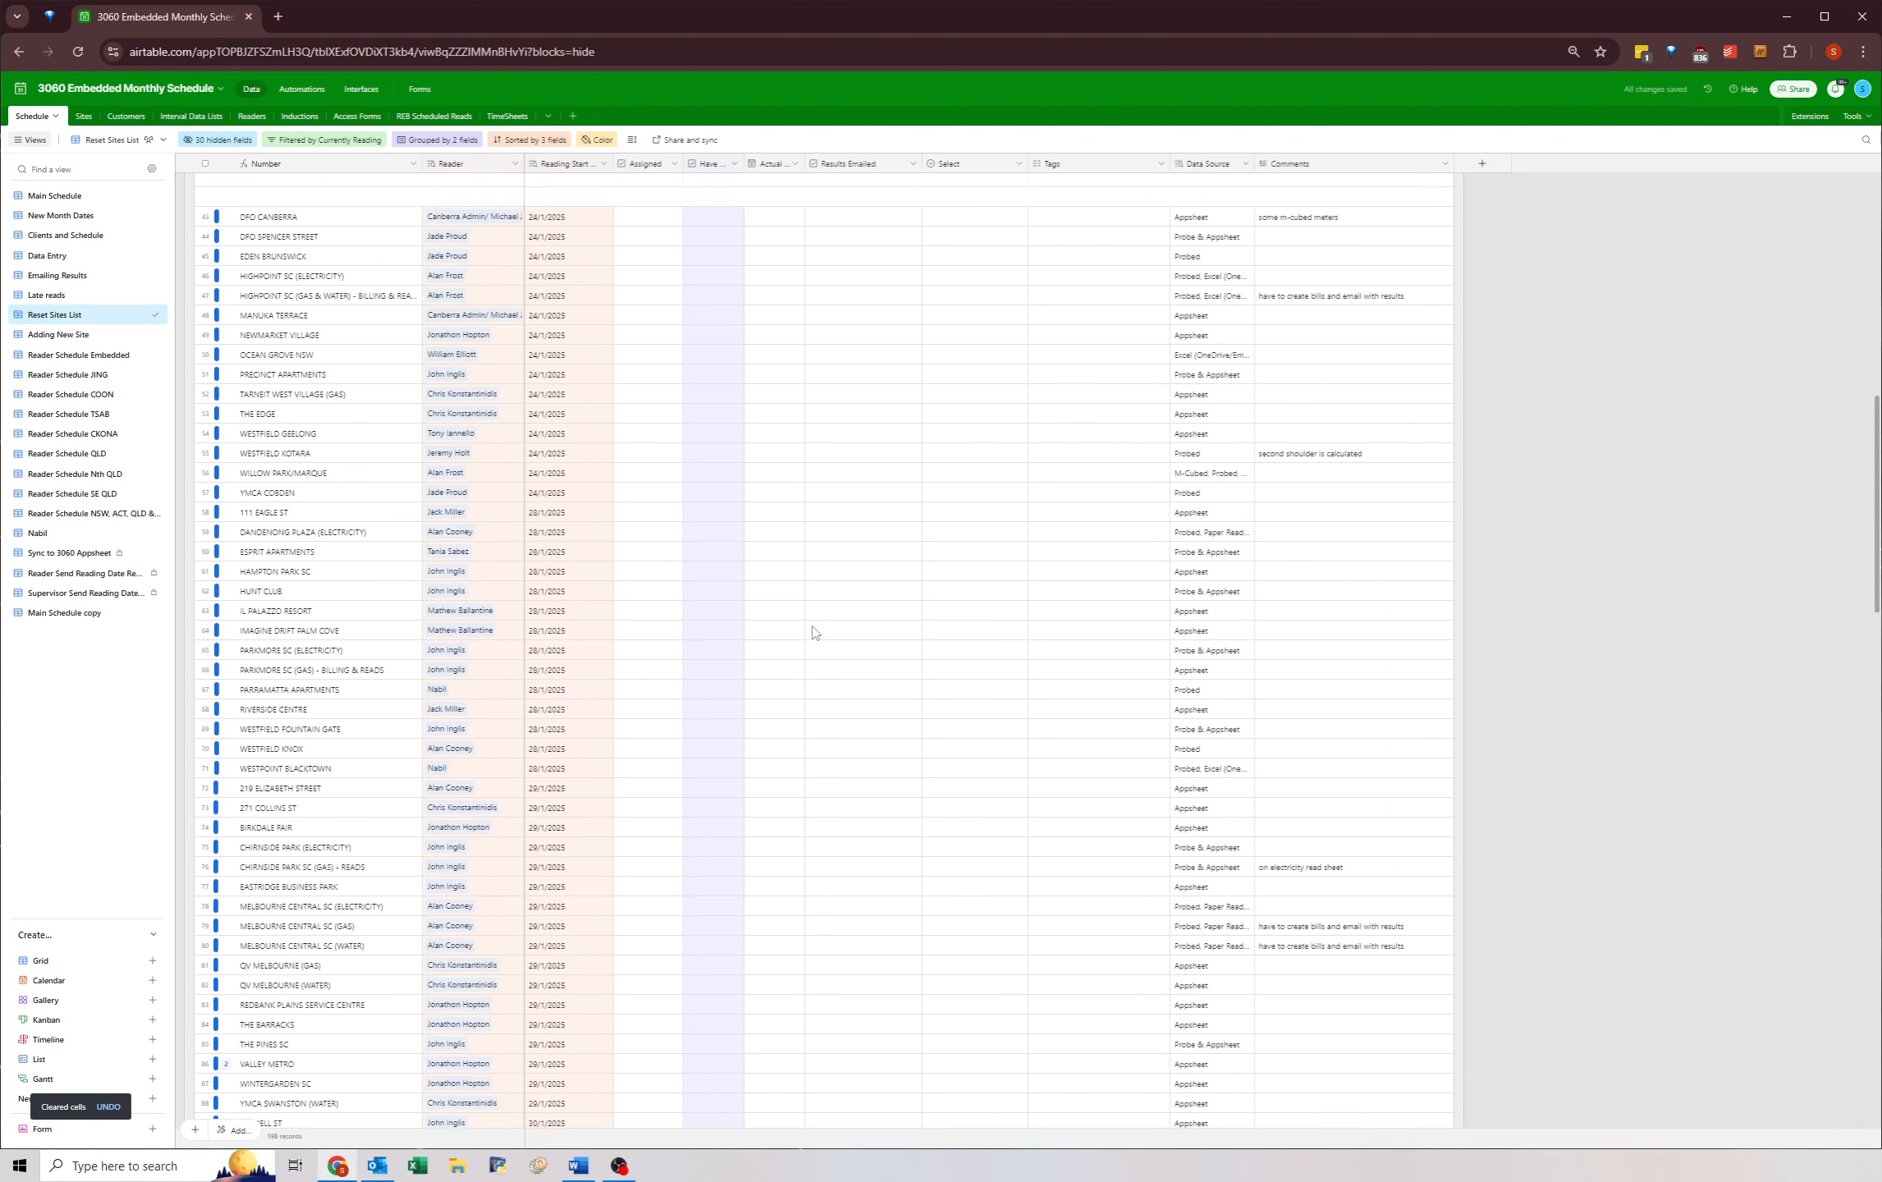
scroll(812, 632, "up", 10)
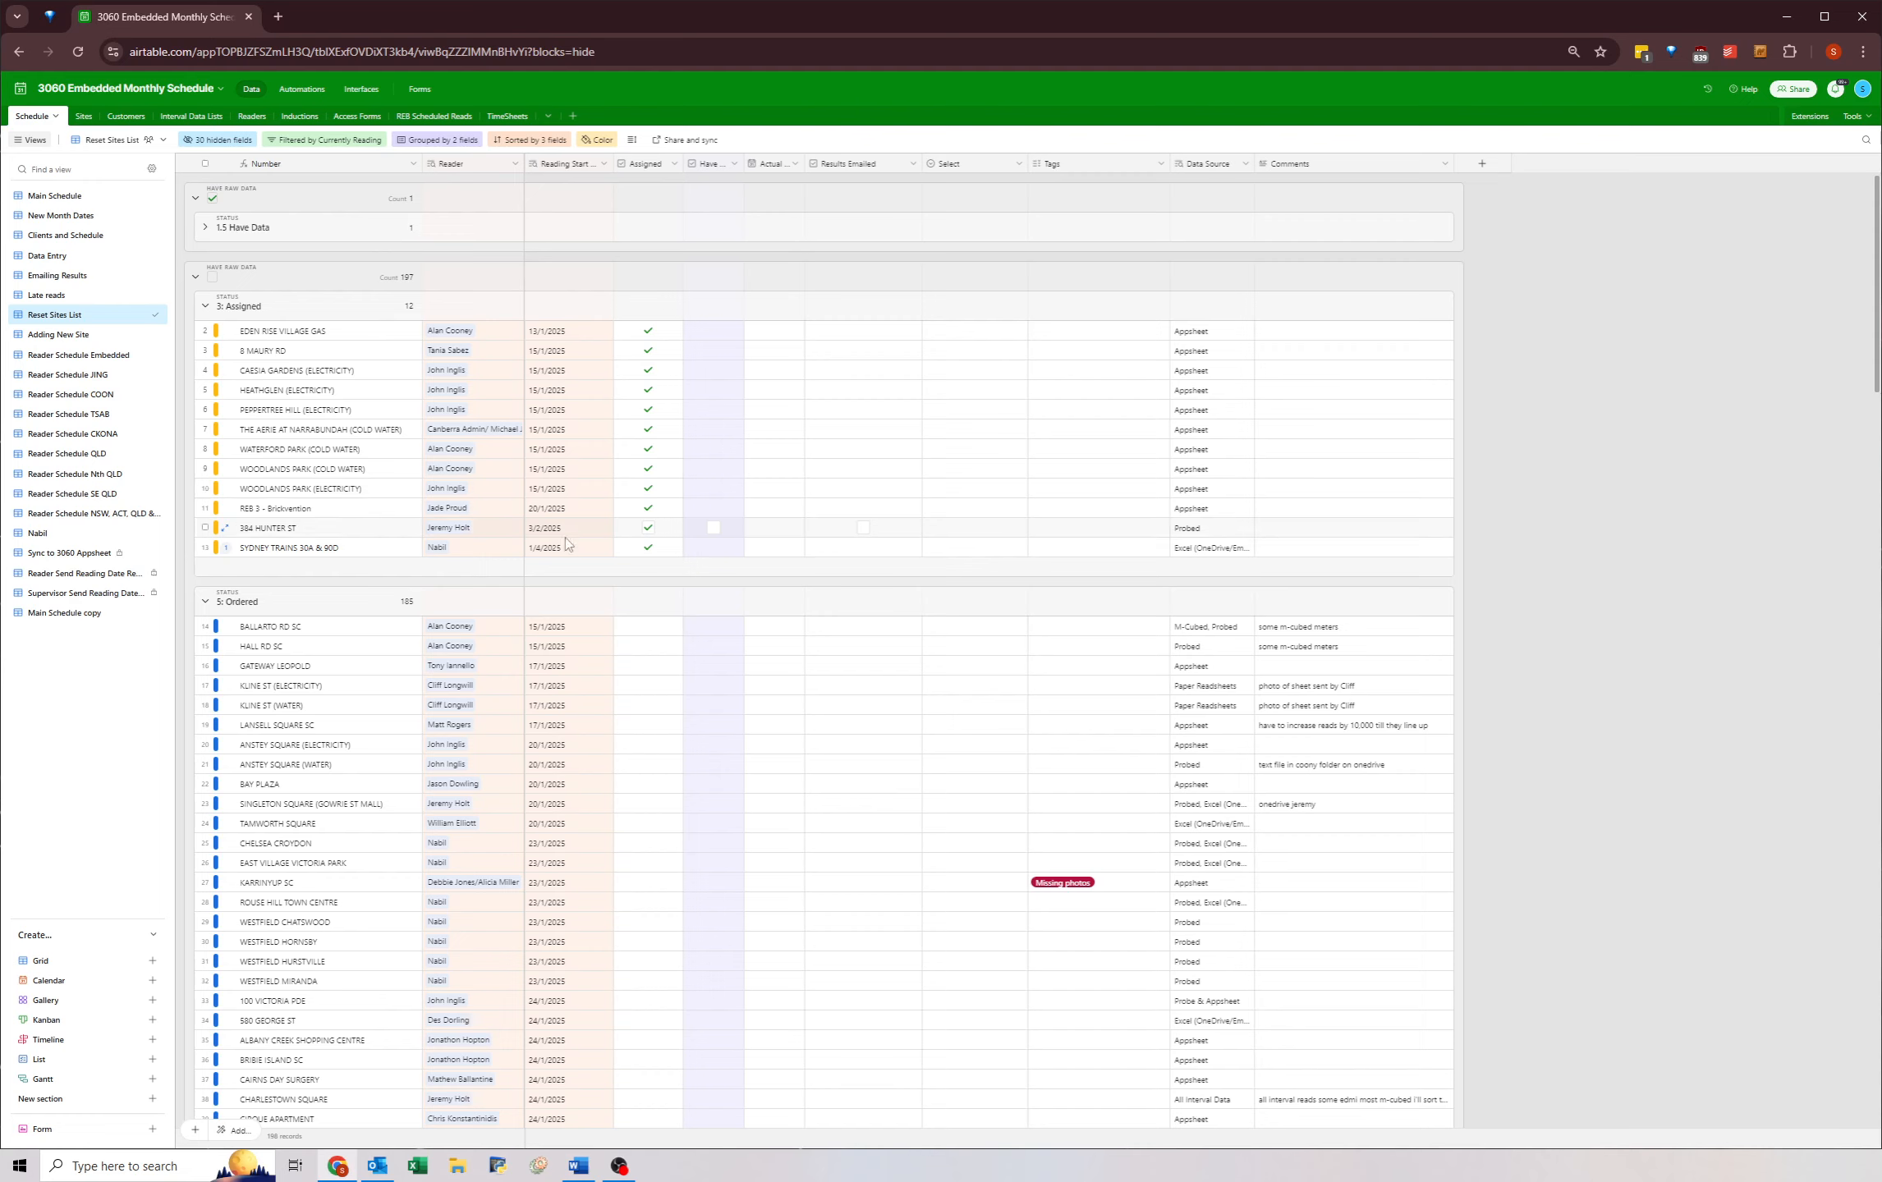
left_click(763, 548)
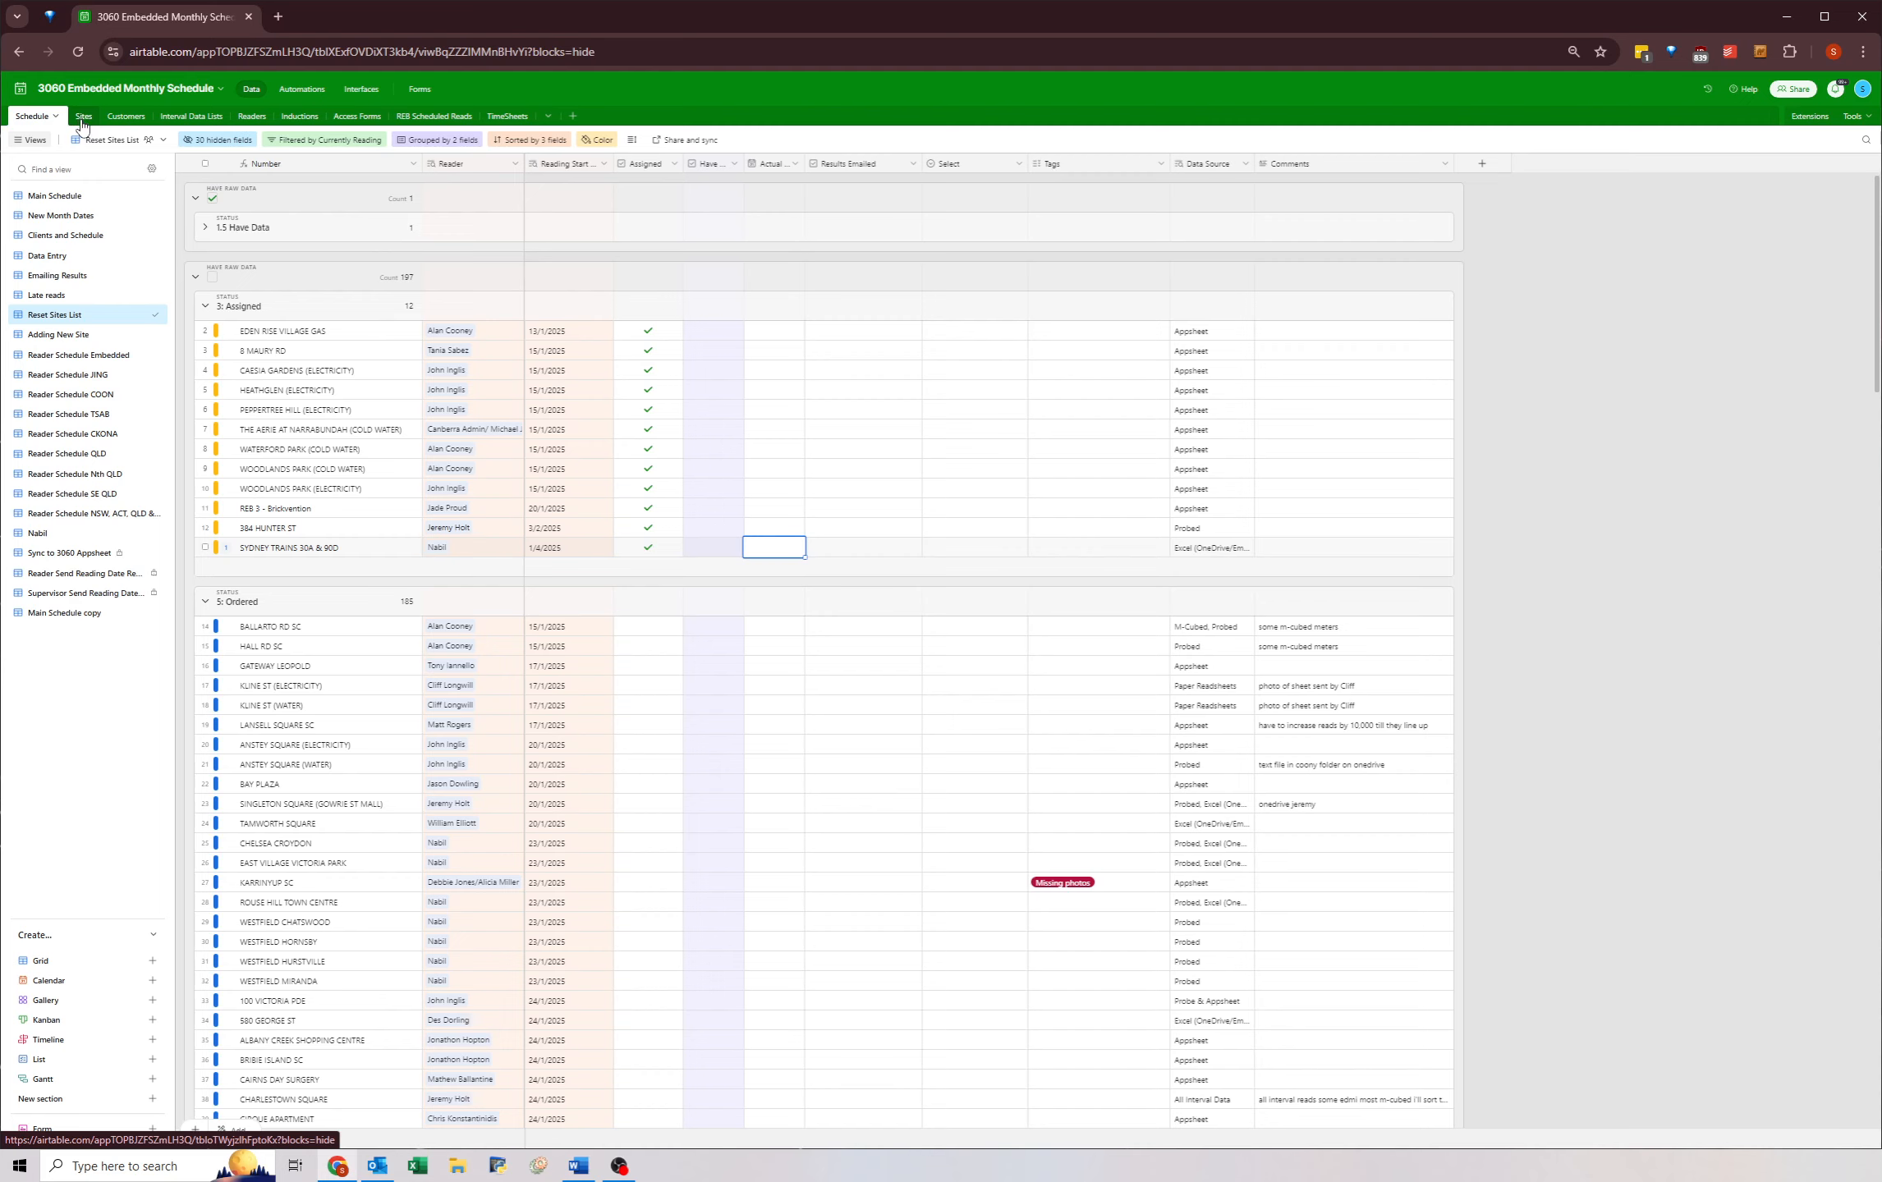
left_click(320, 532)
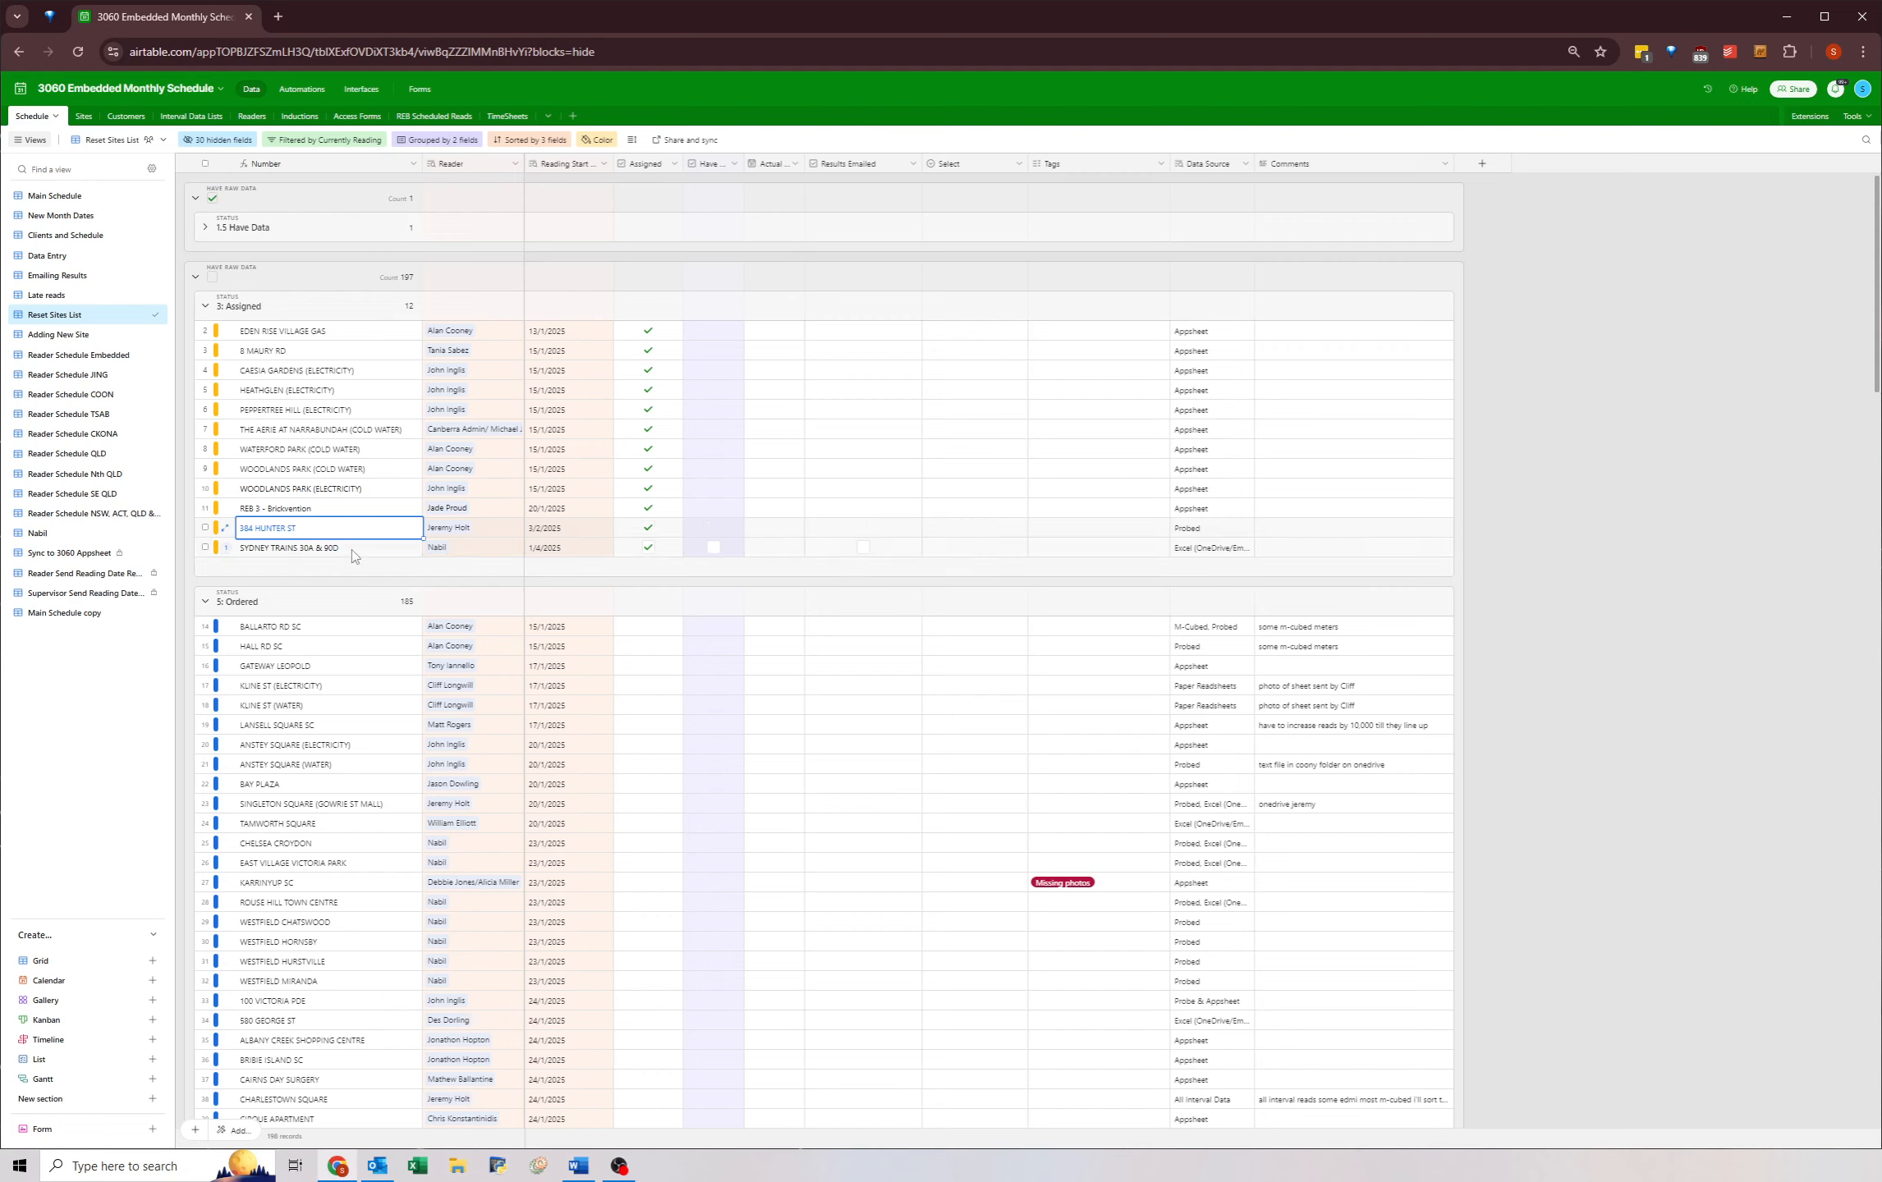
left_click(347, 550)
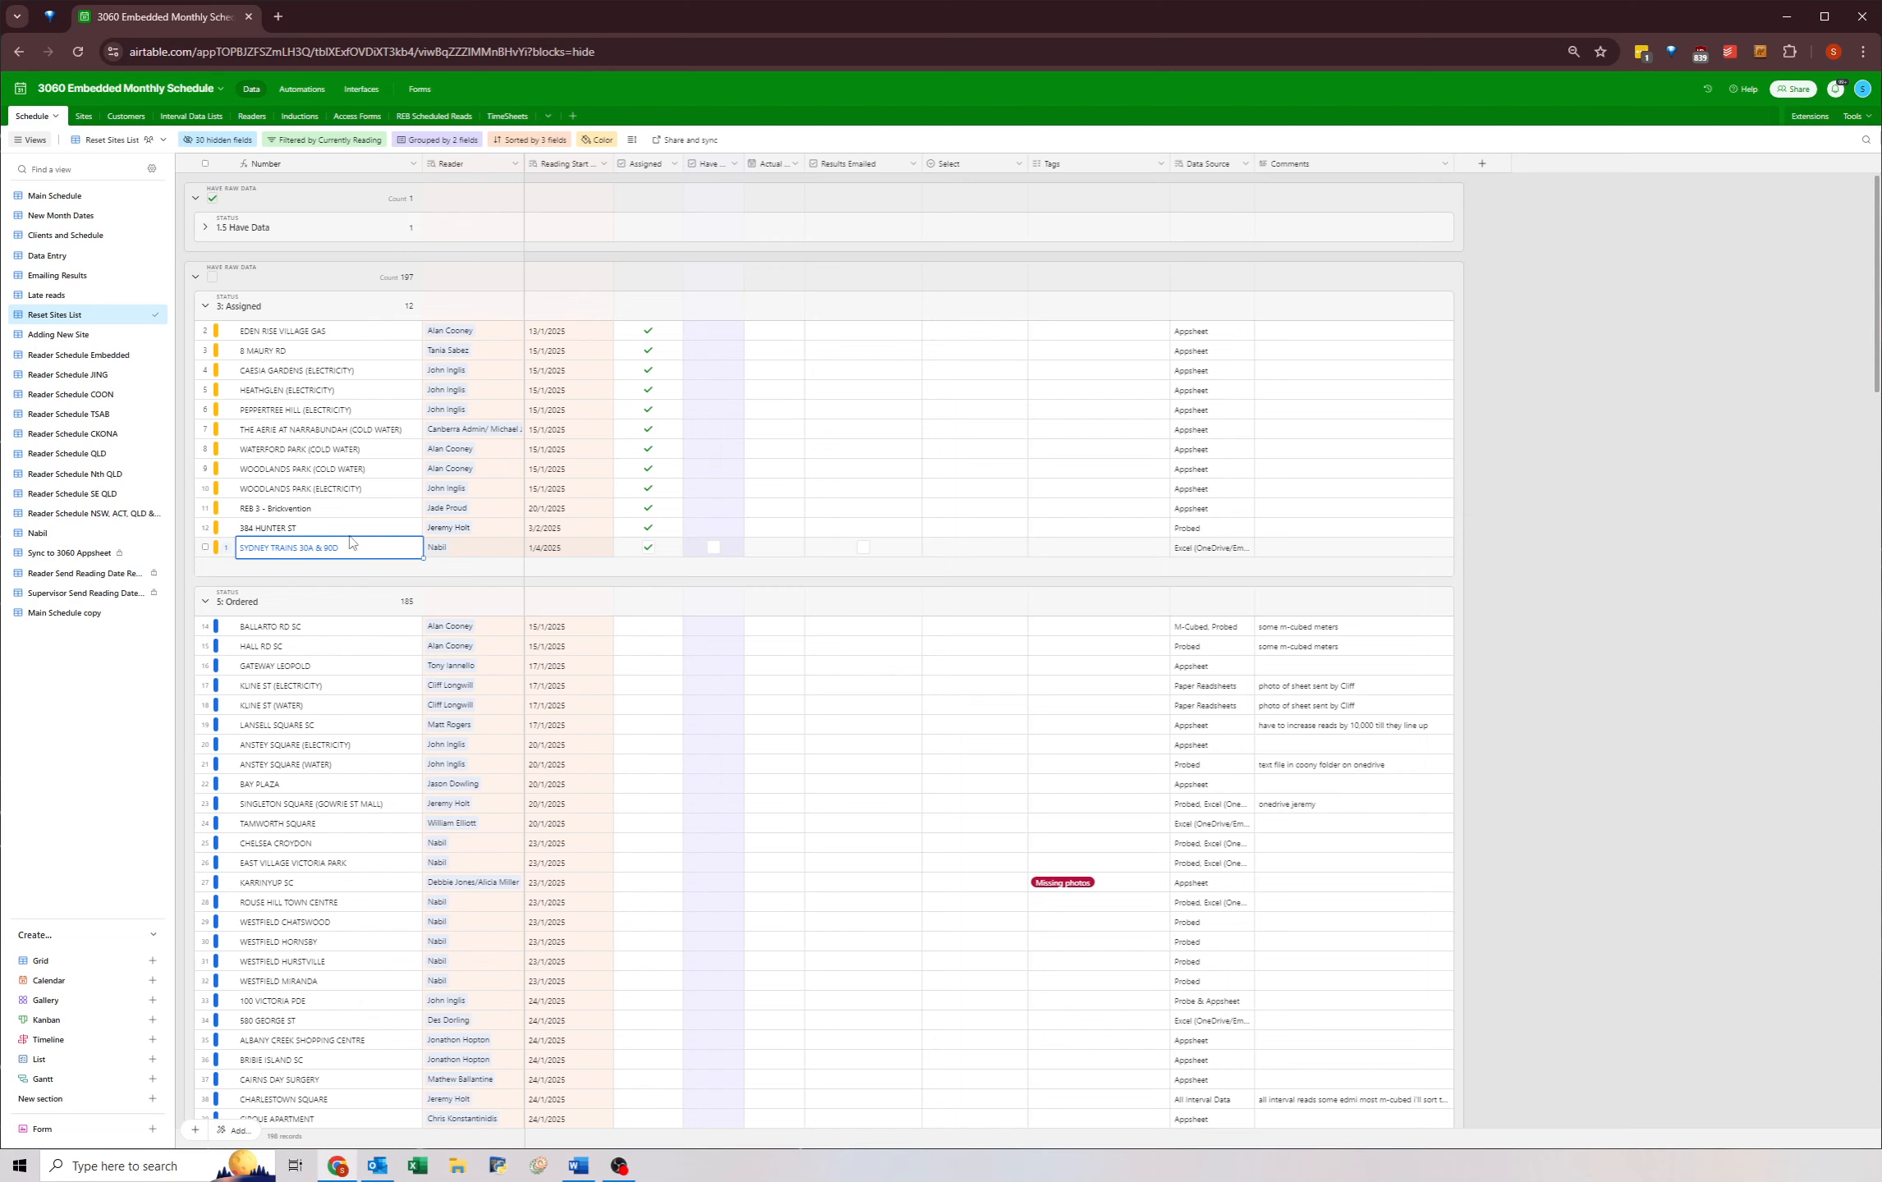
left_click(353, 533)
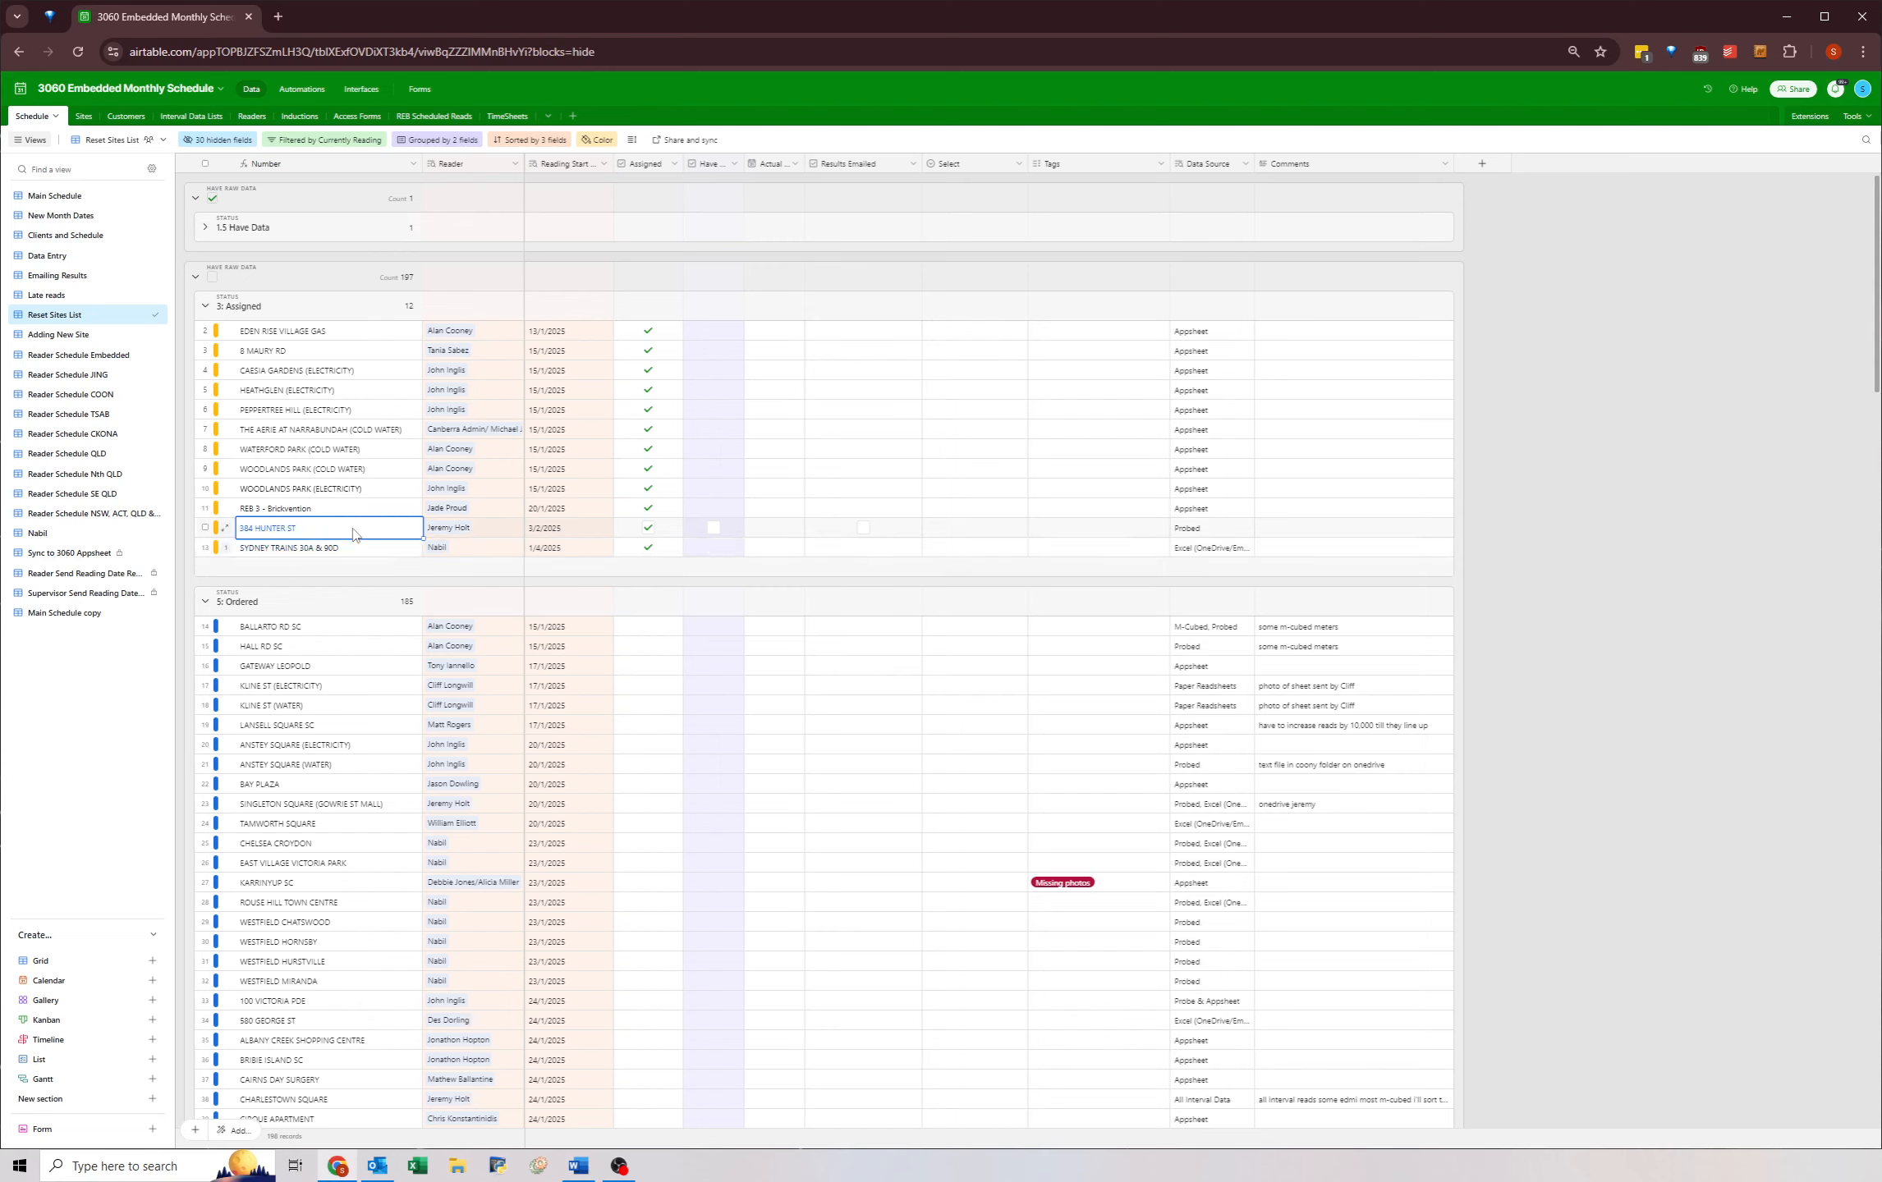
left_click(631, 530)
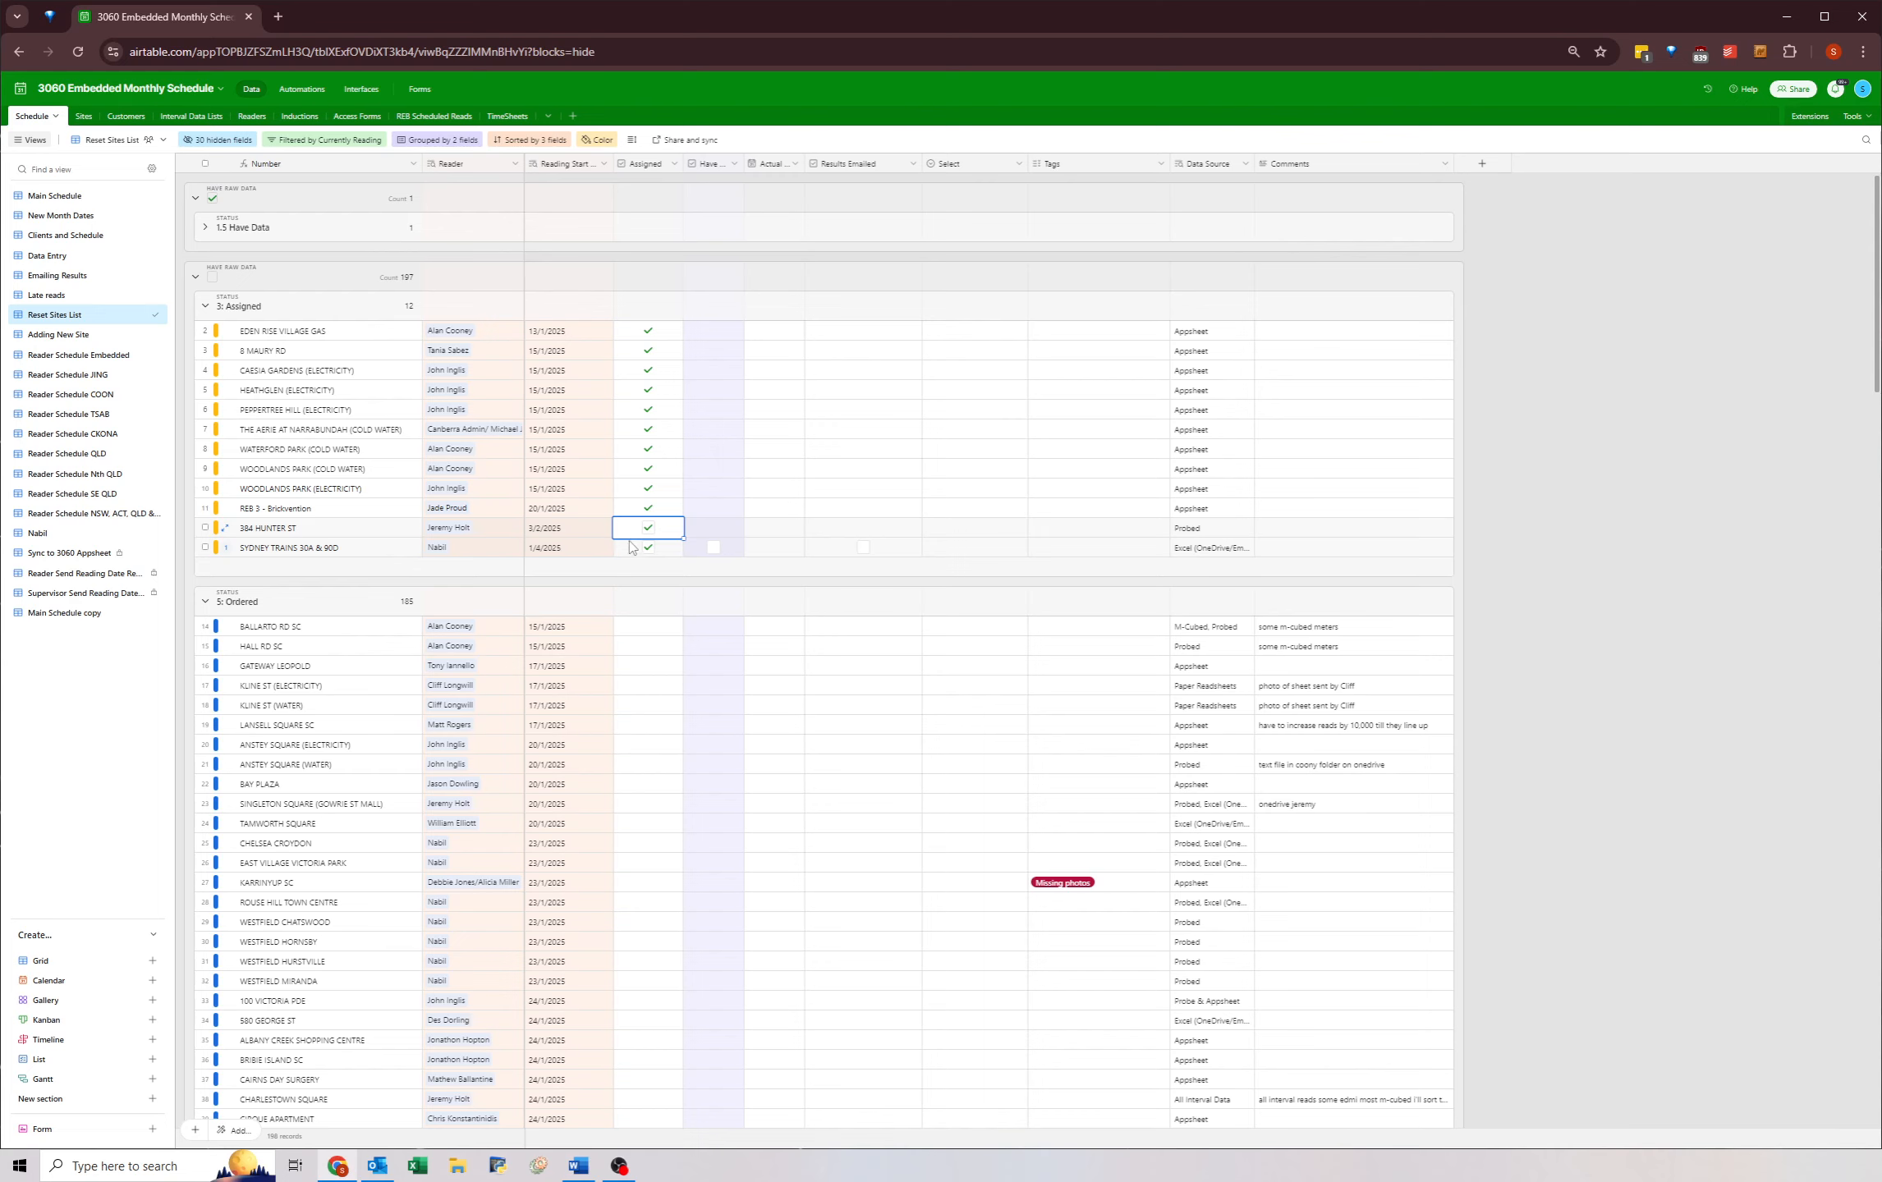
left_click(628, 554, "shift")
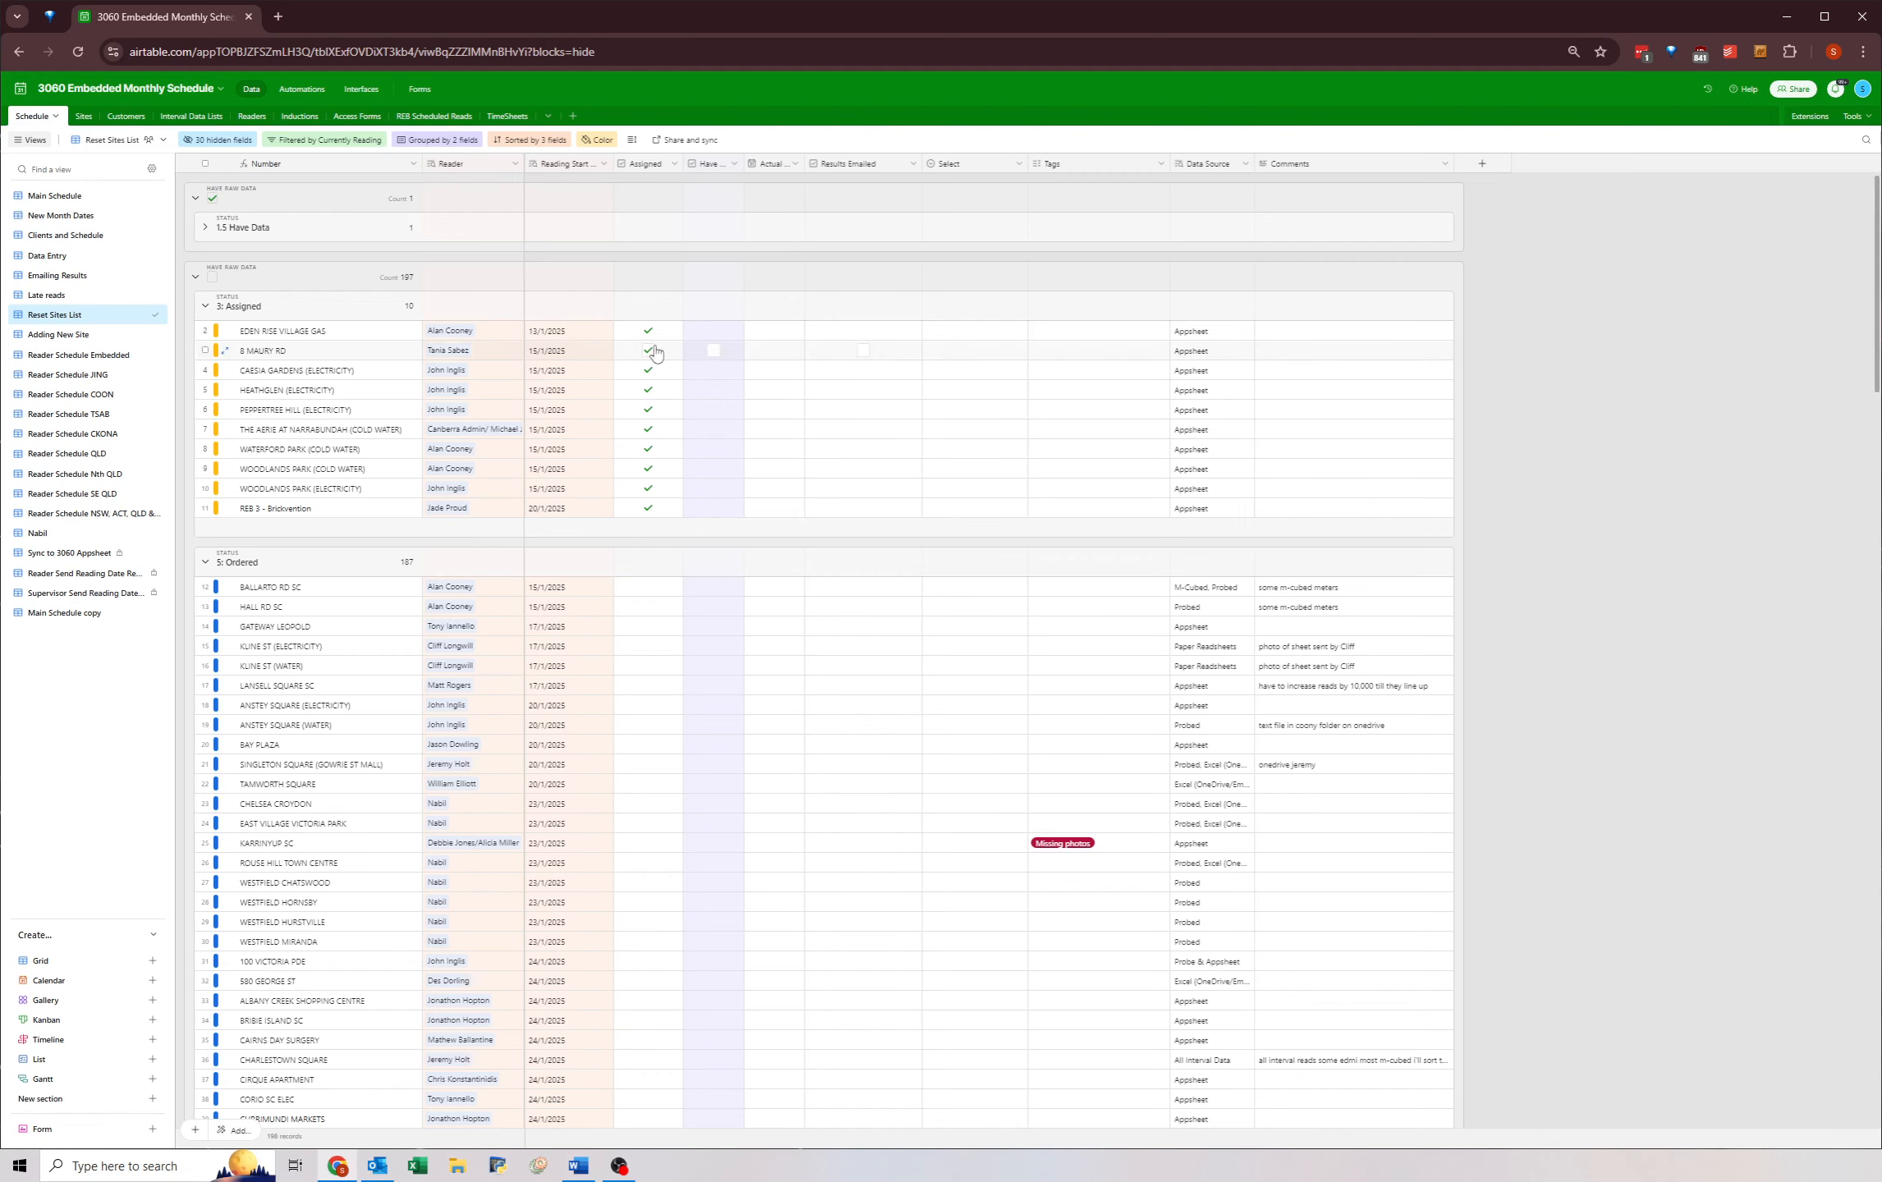
- Clear the assigned marks of all remaining Assigned sites, from EDEN RISE VILLAGE GAS through REB 3 - Brickvention
left_click_drag(624, 331, 624, 519)
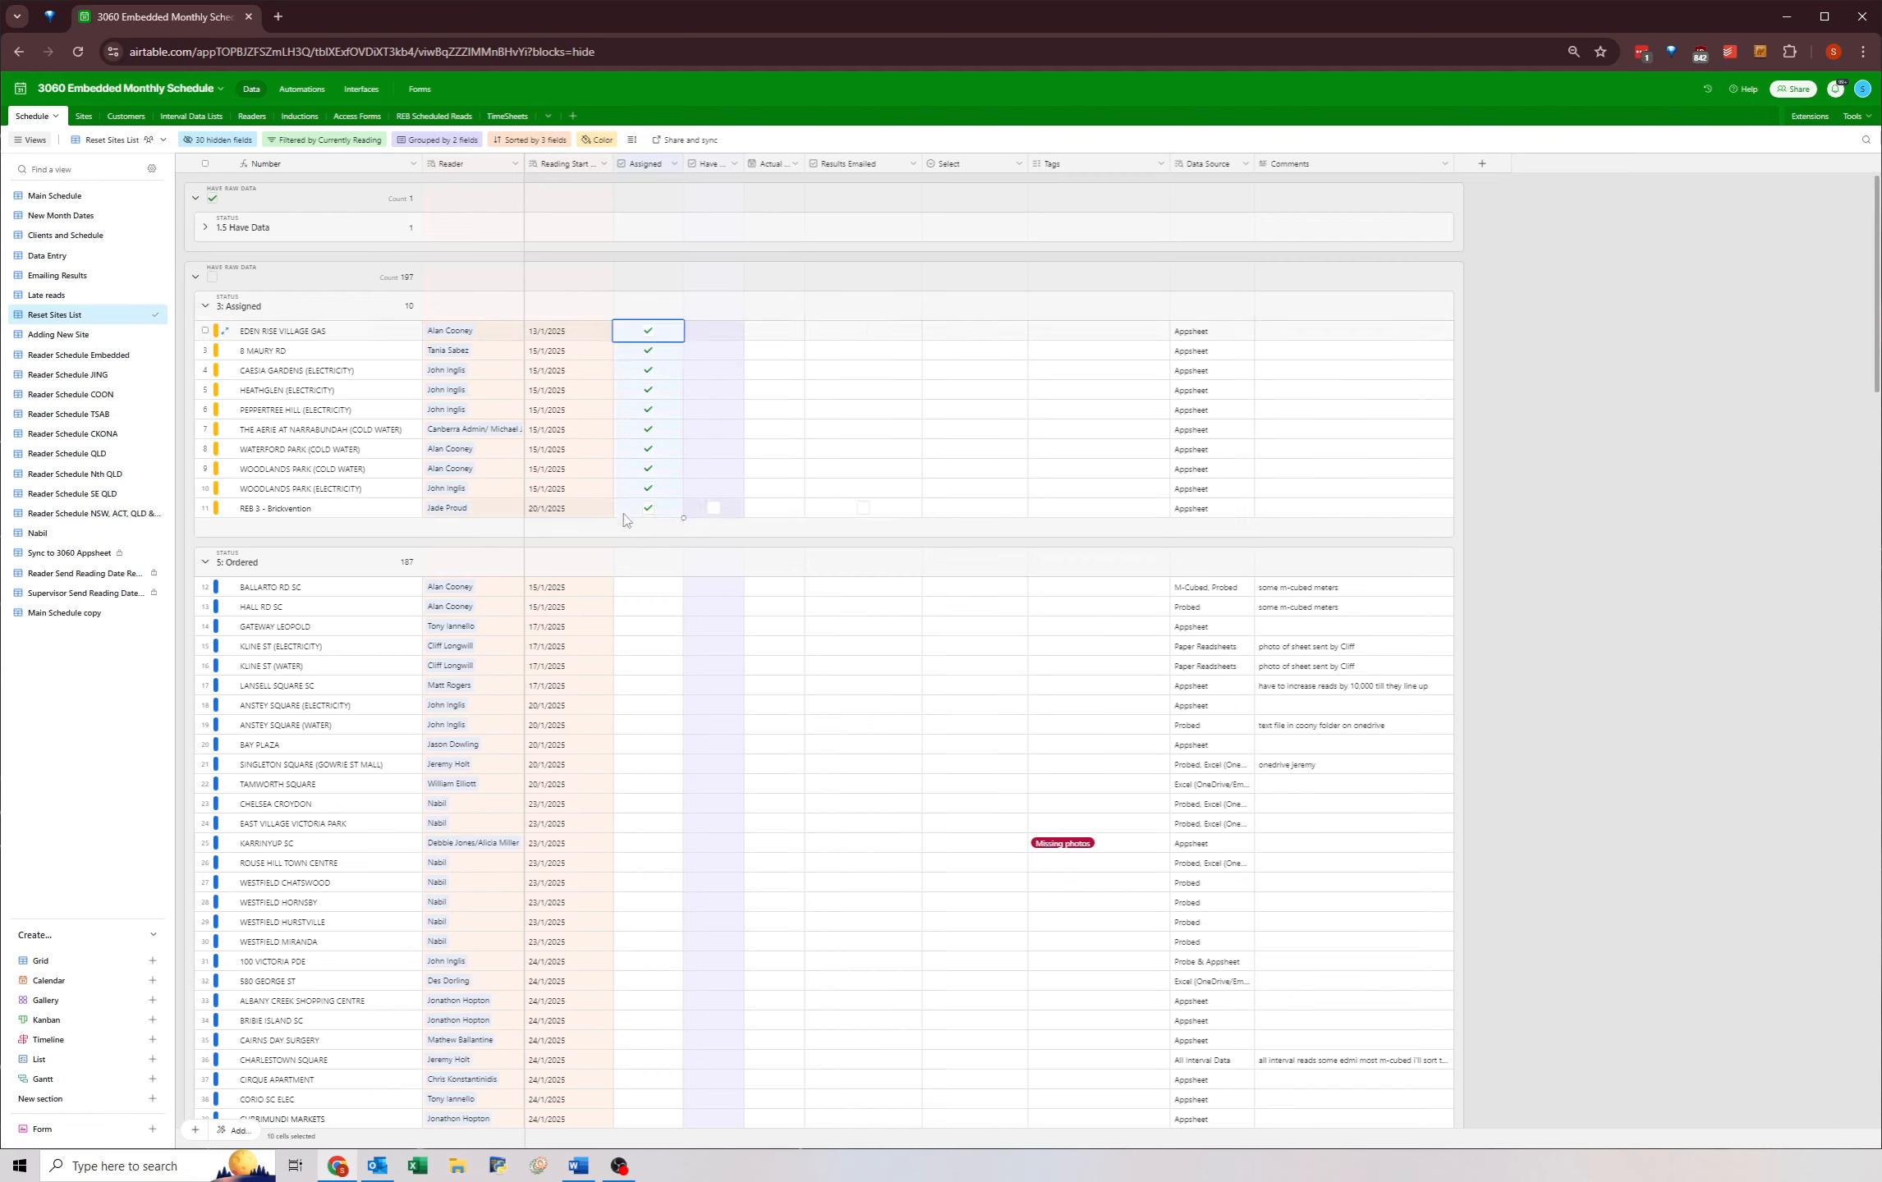
left_click(633, 545)
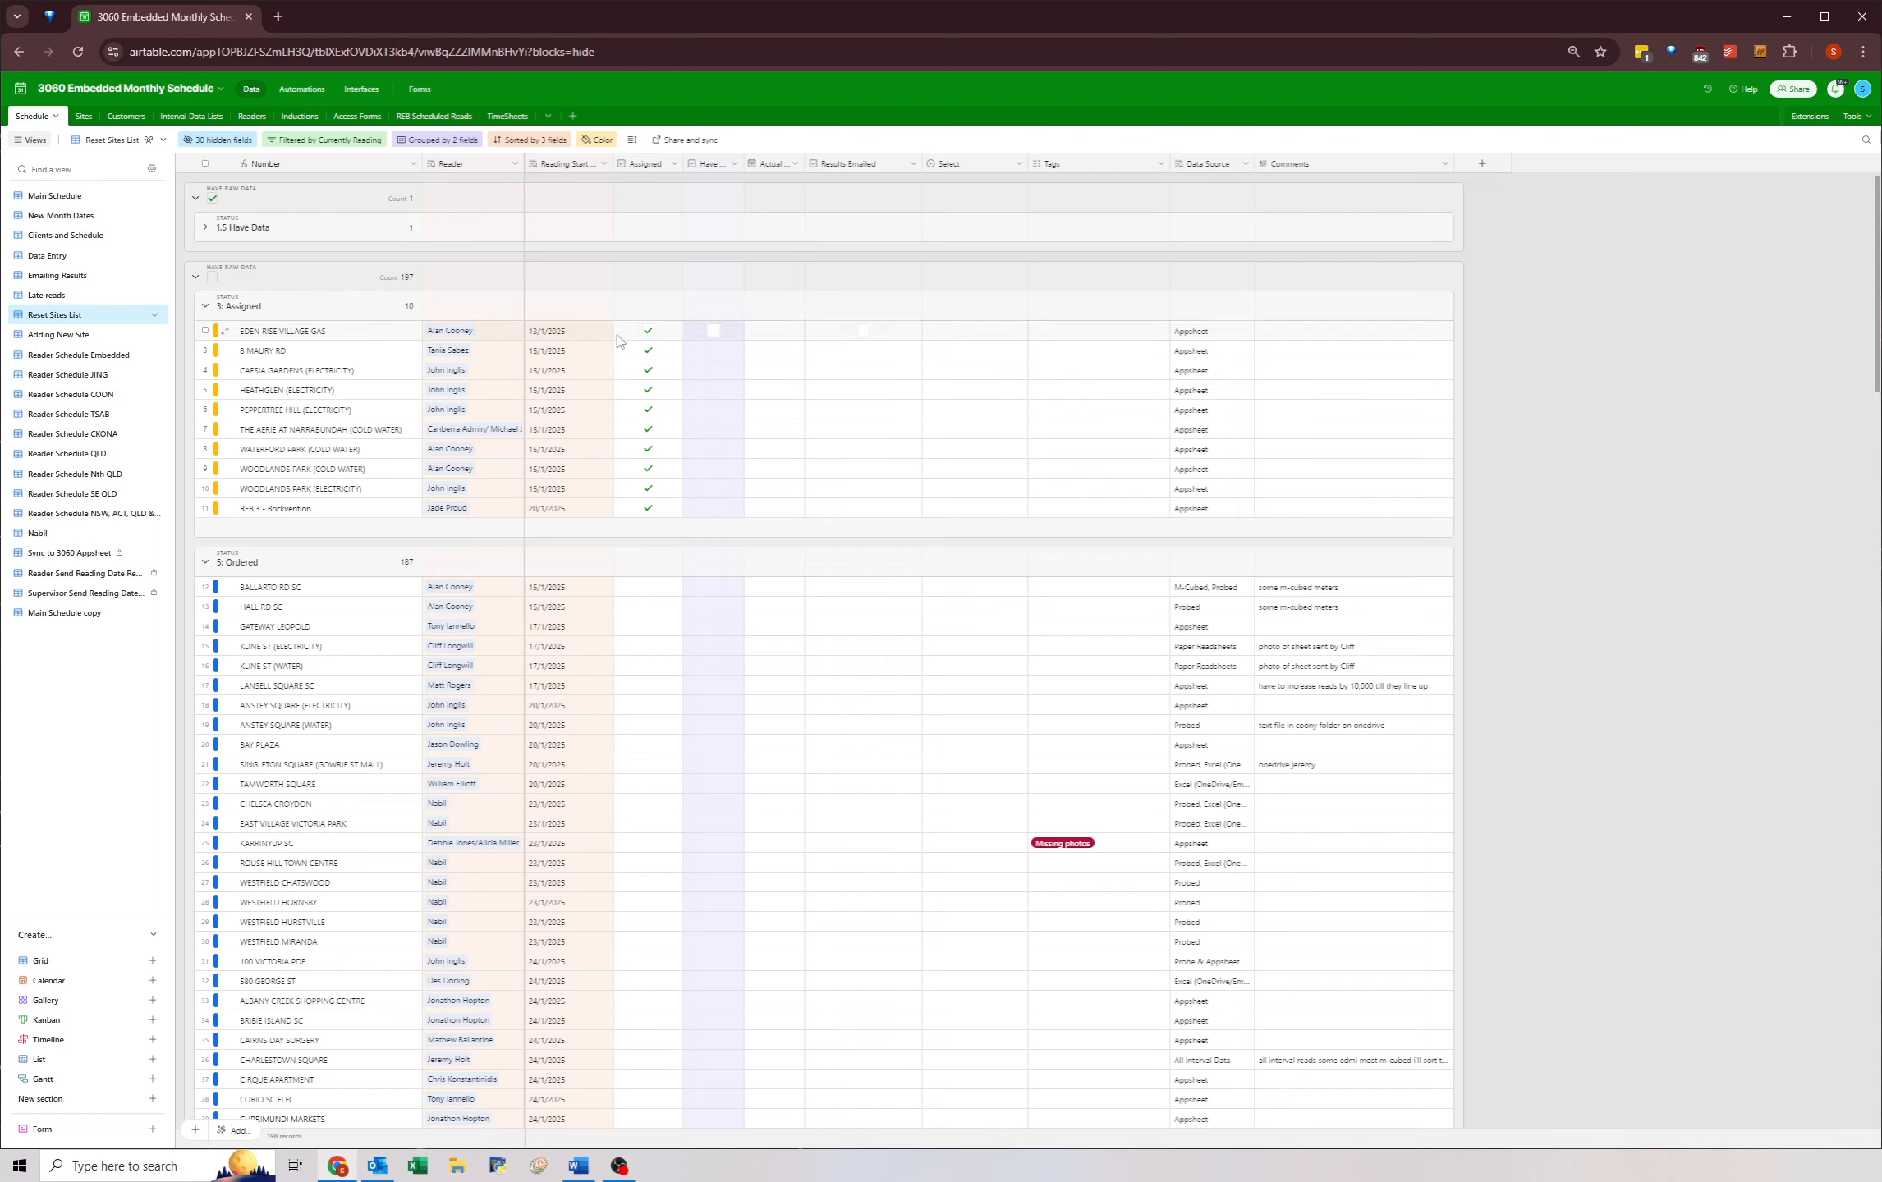
left_click_drag(644, 330, 642, 562)
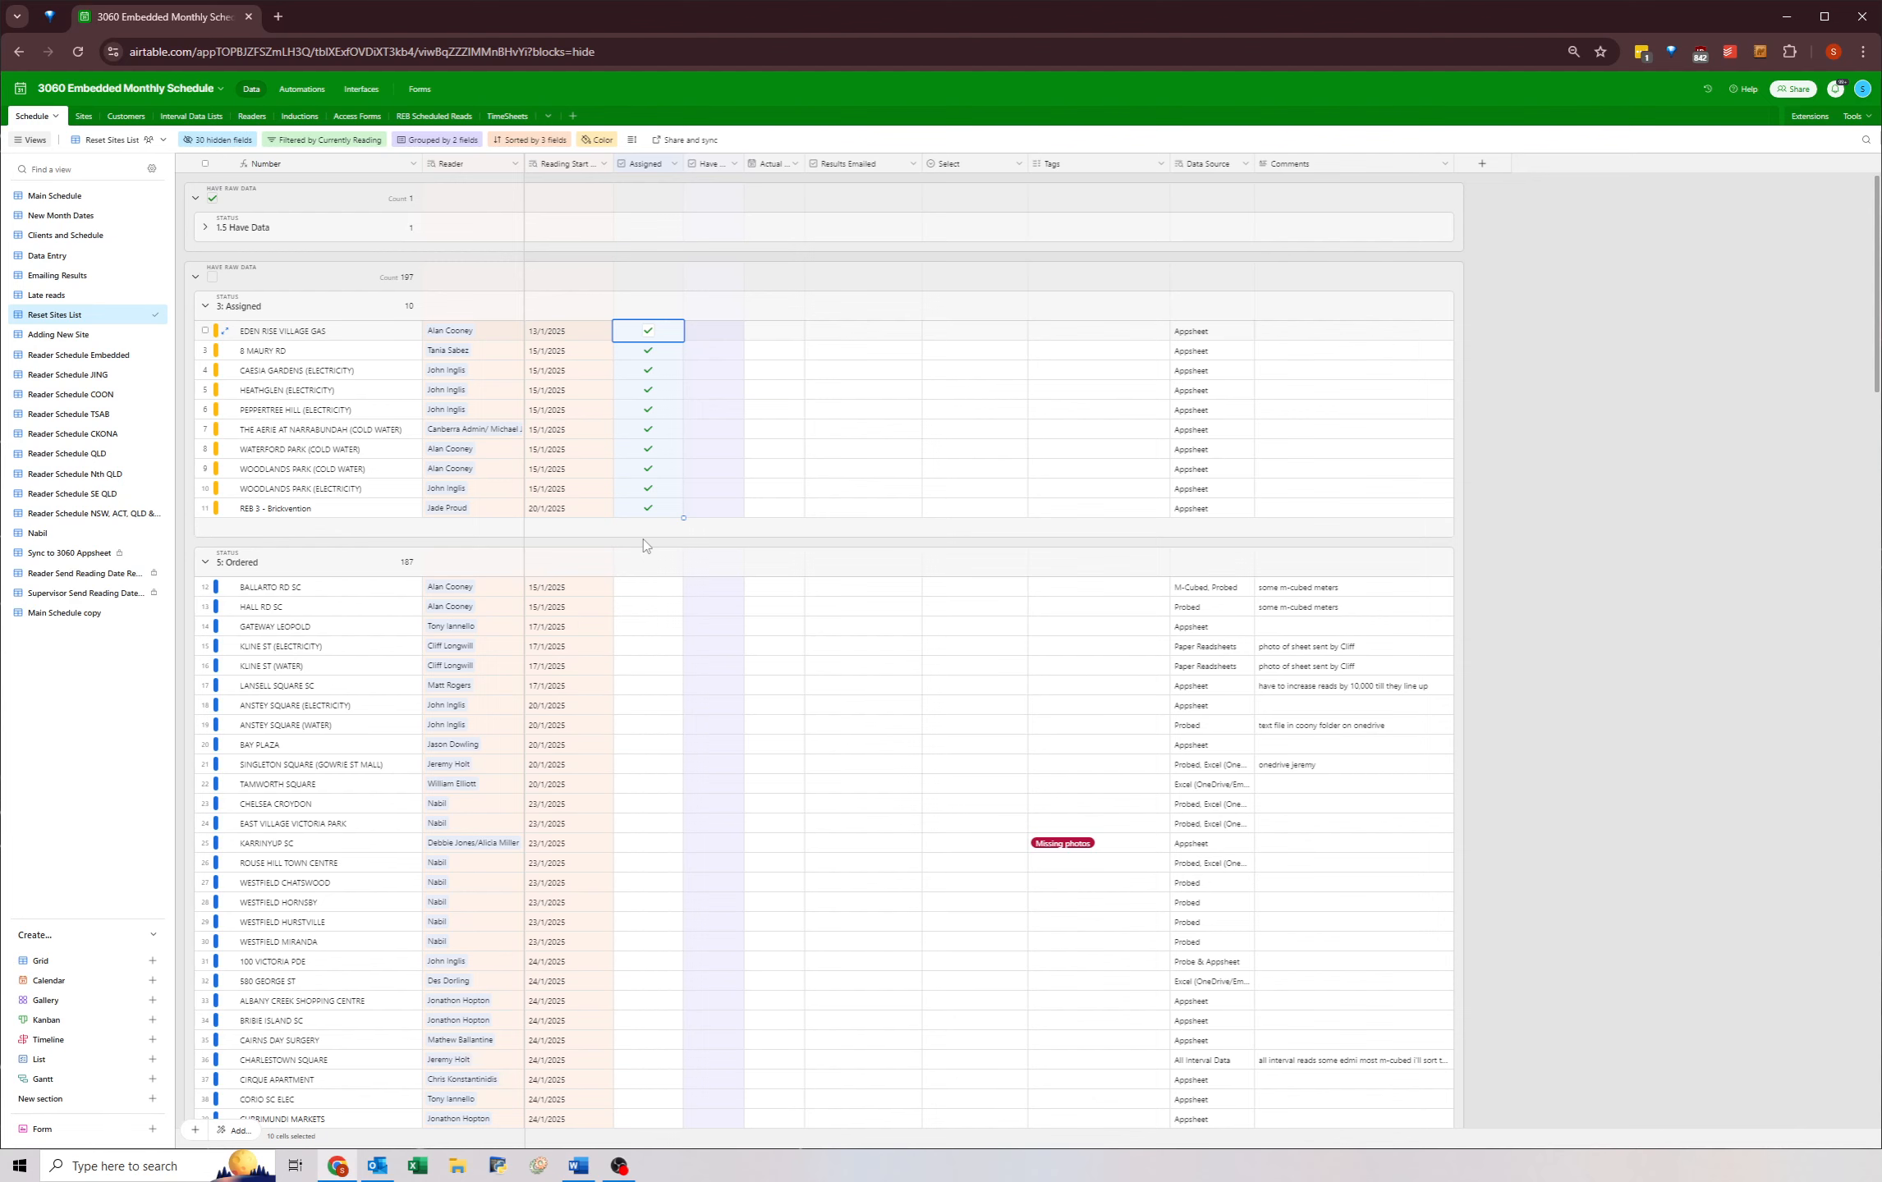
key("Delete")
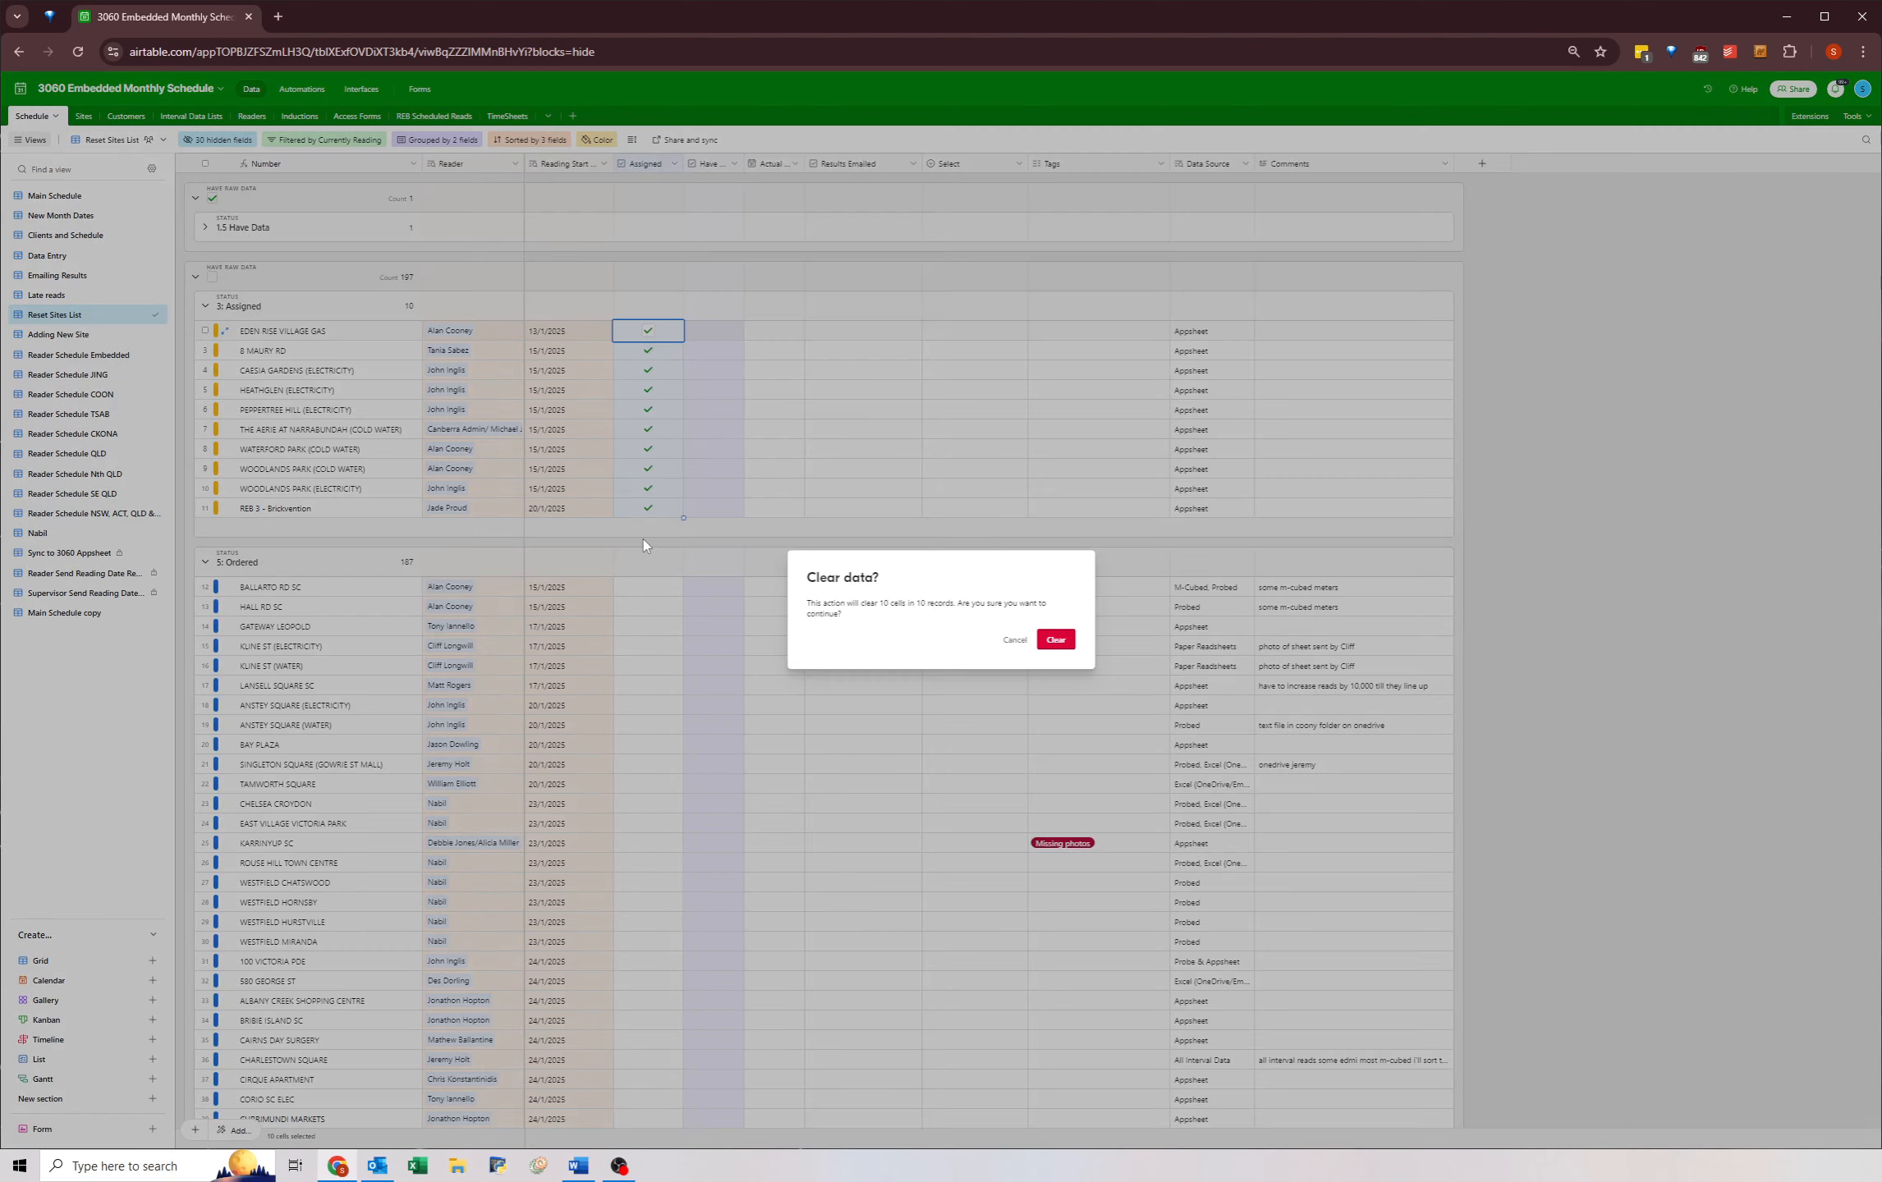
left_click(1057, 640)
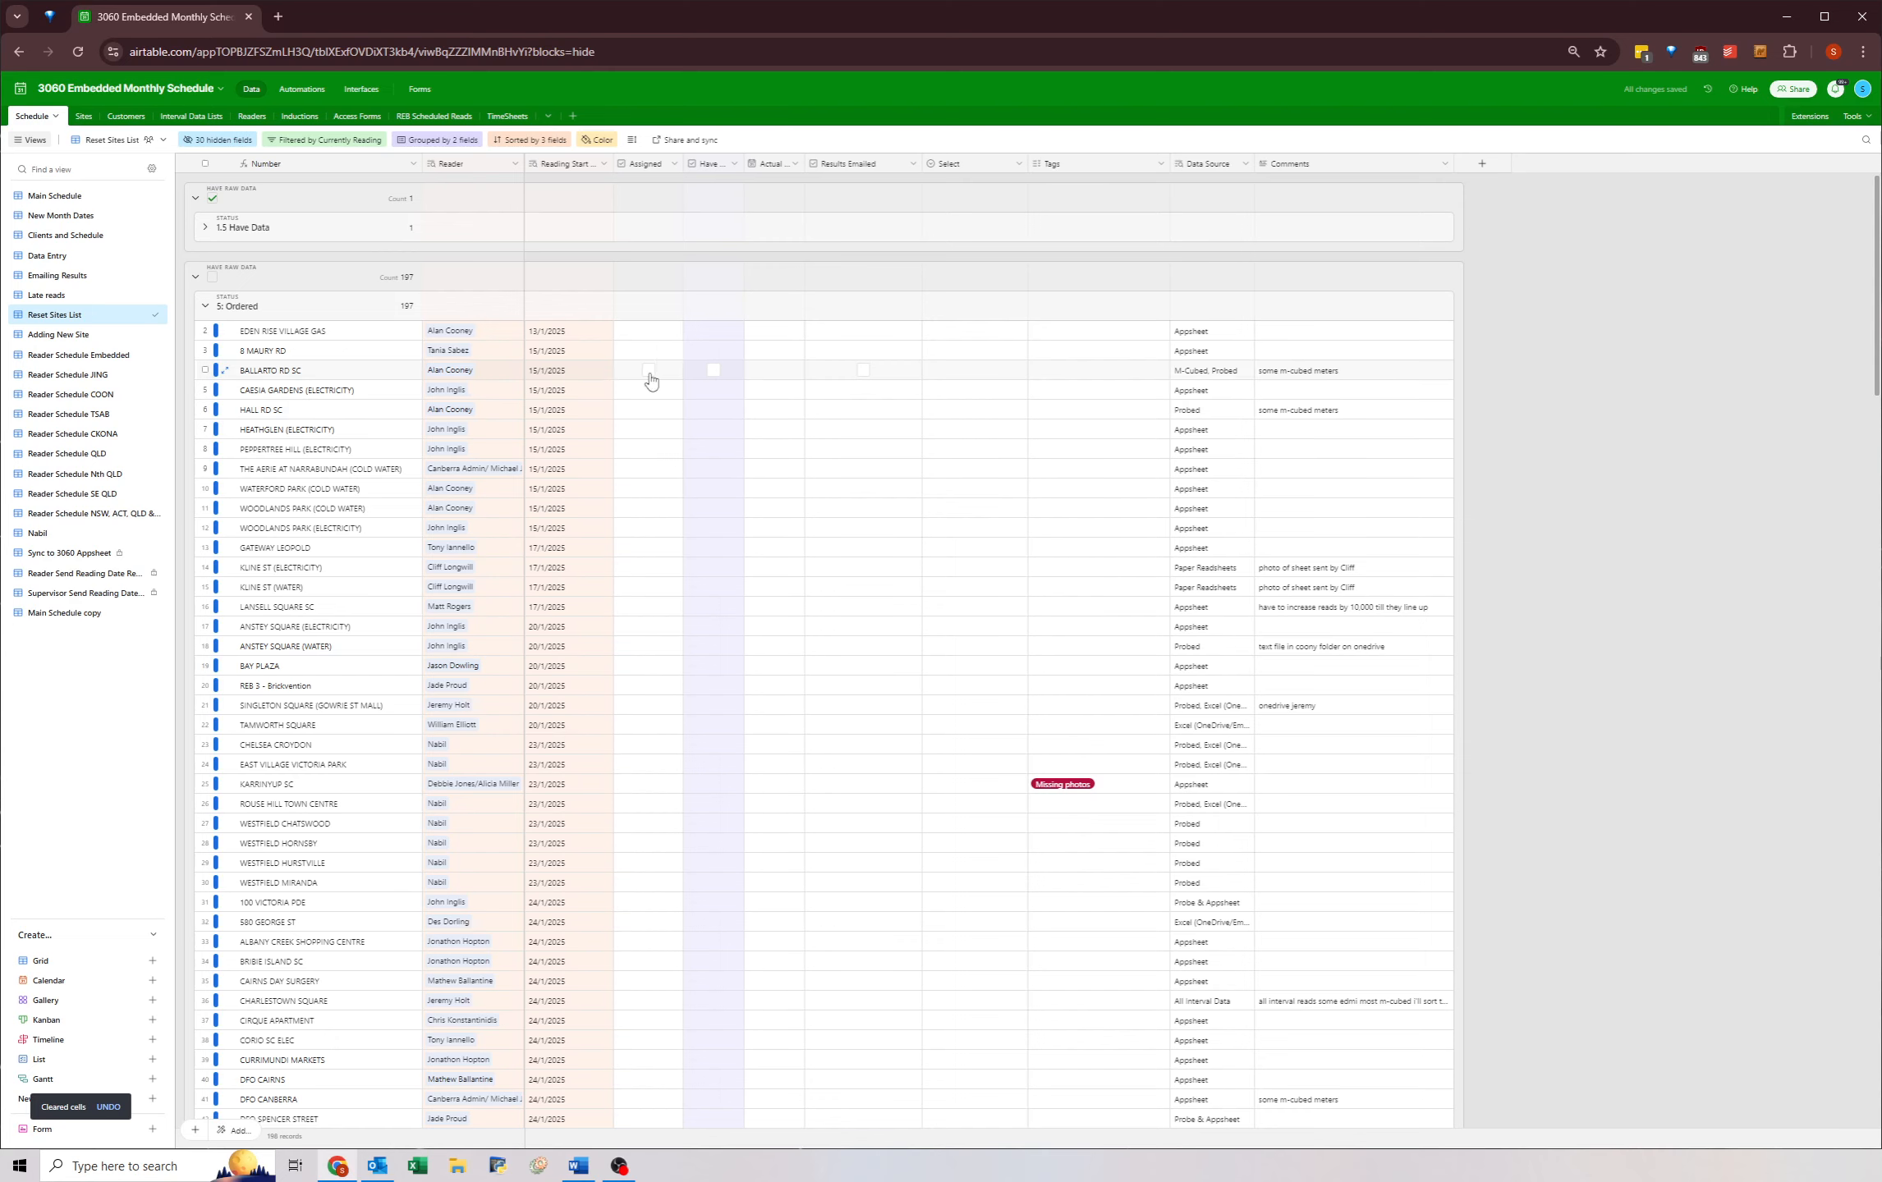
- Remove the Missing photos tag from KARRINYUP SC and the Waiting for missed reads tag from BANKSTOWN AIRPORT
left_click(636, 337)
left_click(1091, 789)
left_click(1067, 725)
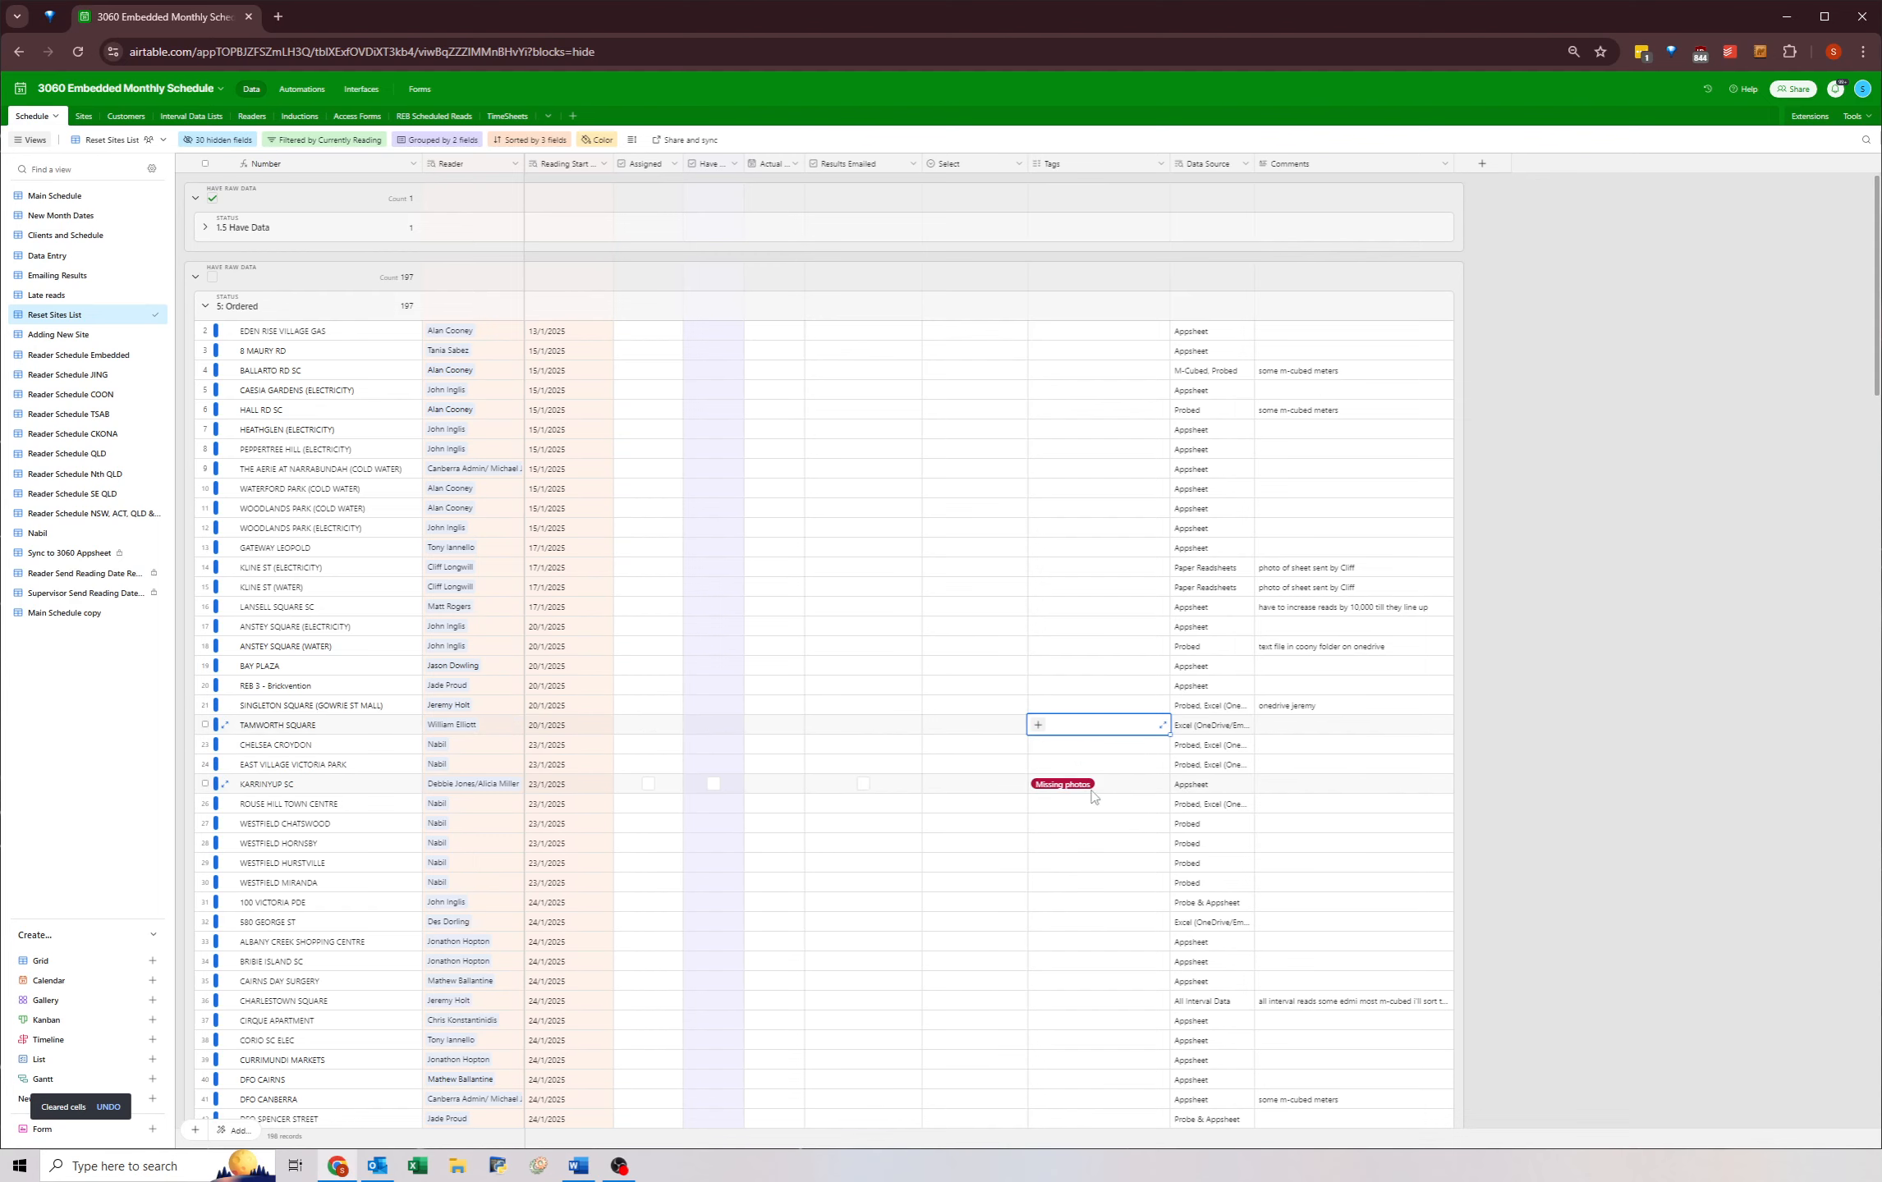
left_click(1145, 790)
key("Delete")
scroll(1067, 673, "down", 20)
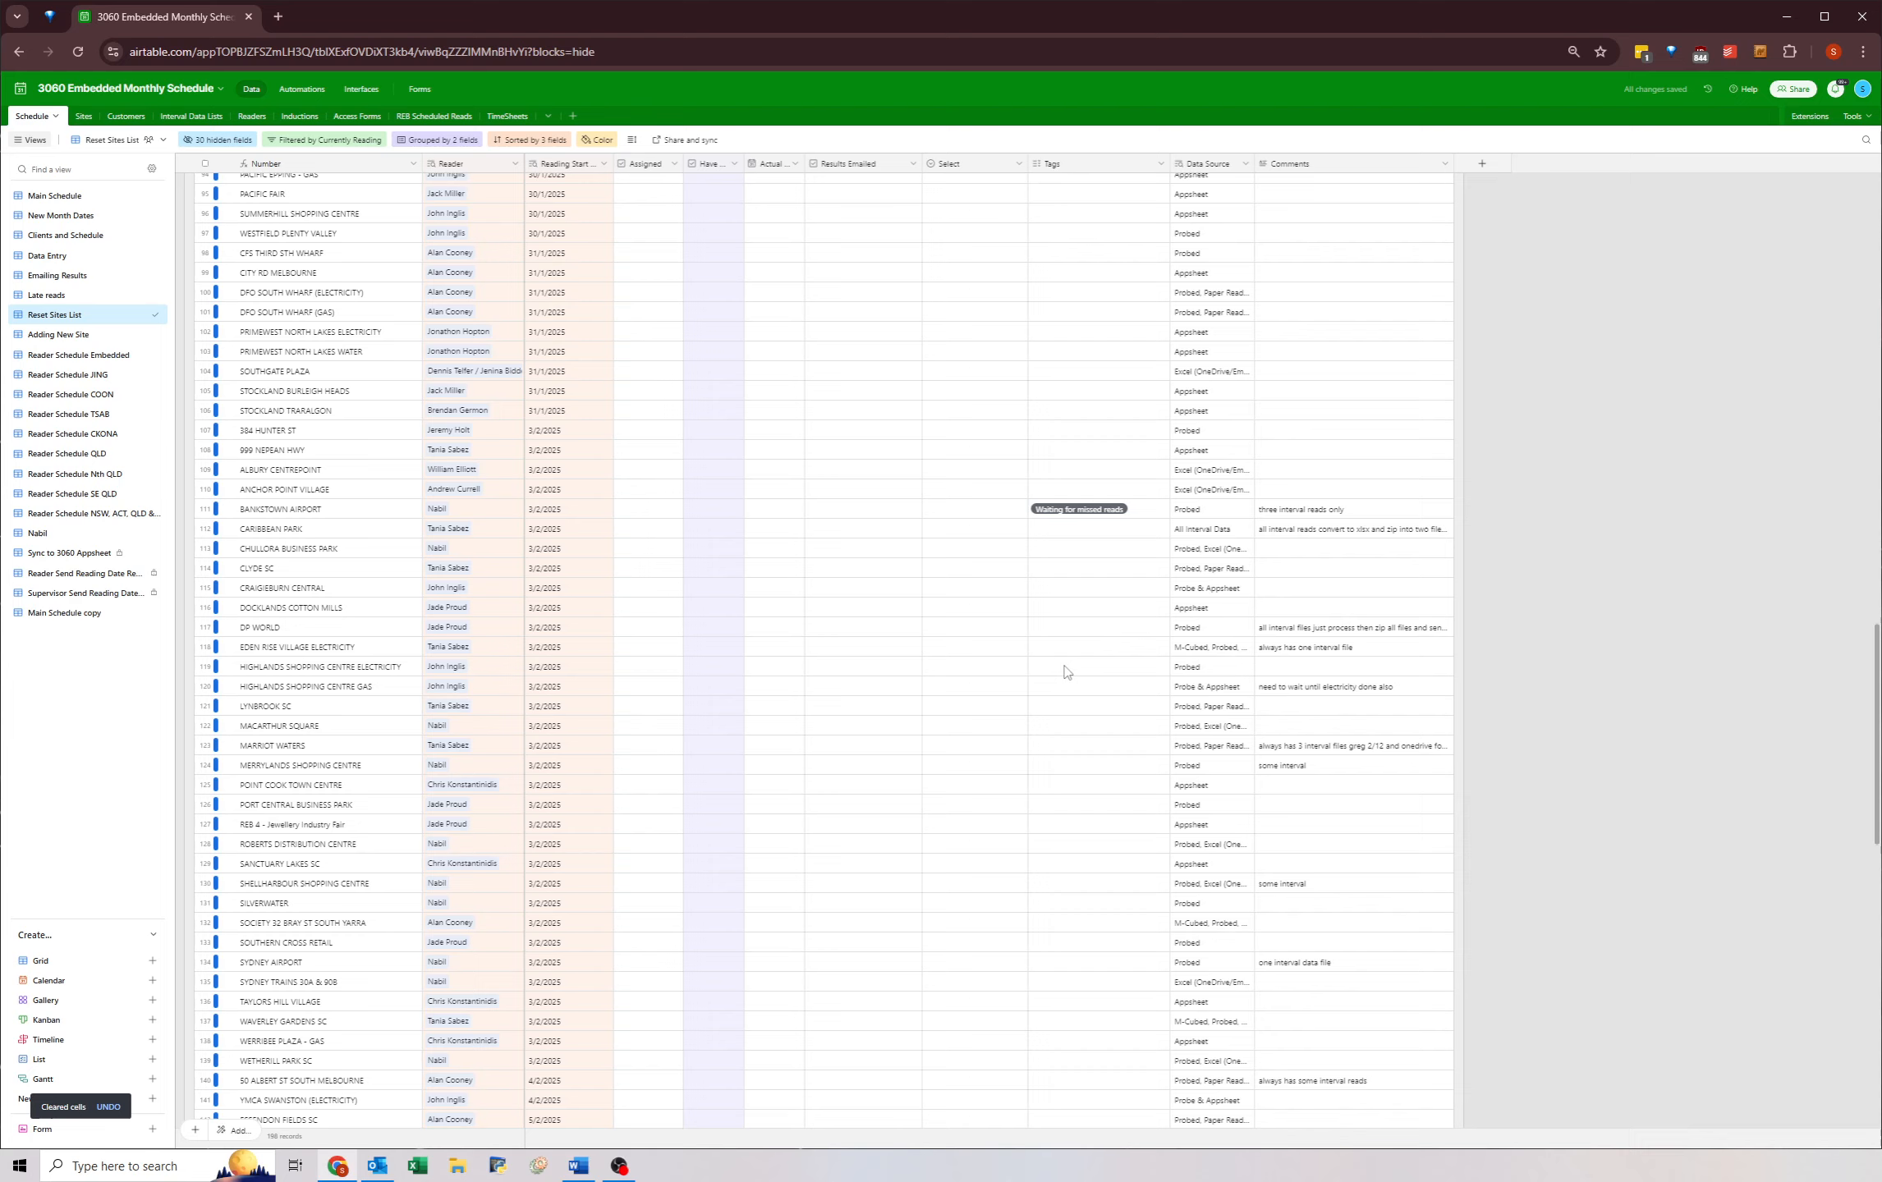
left_click(1129, 512)
key("Delete")
scroll(1034, 689, "down", 15)
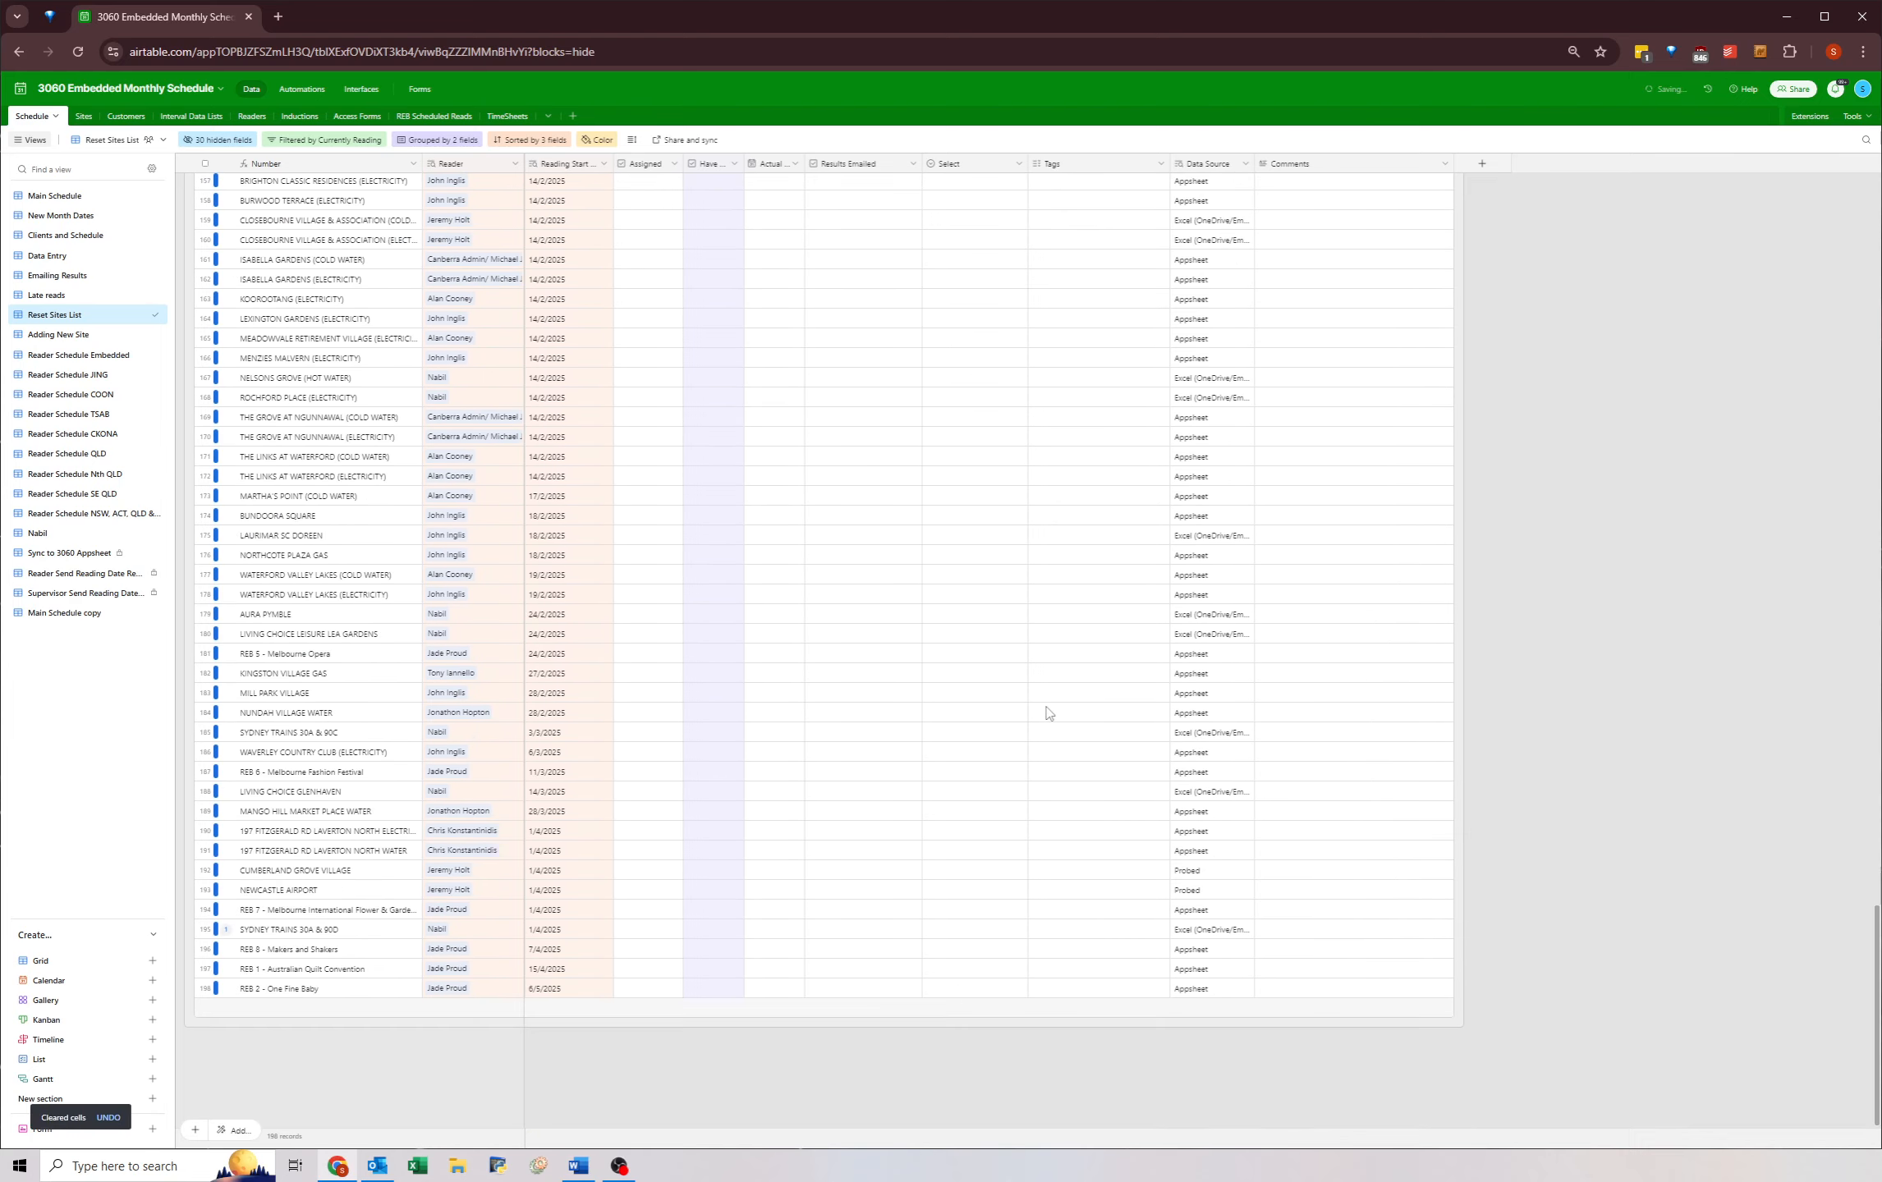
- Check the reading start dates of the earliest January sites in the Ordered group
scroll(1043, 714, "up", 20)
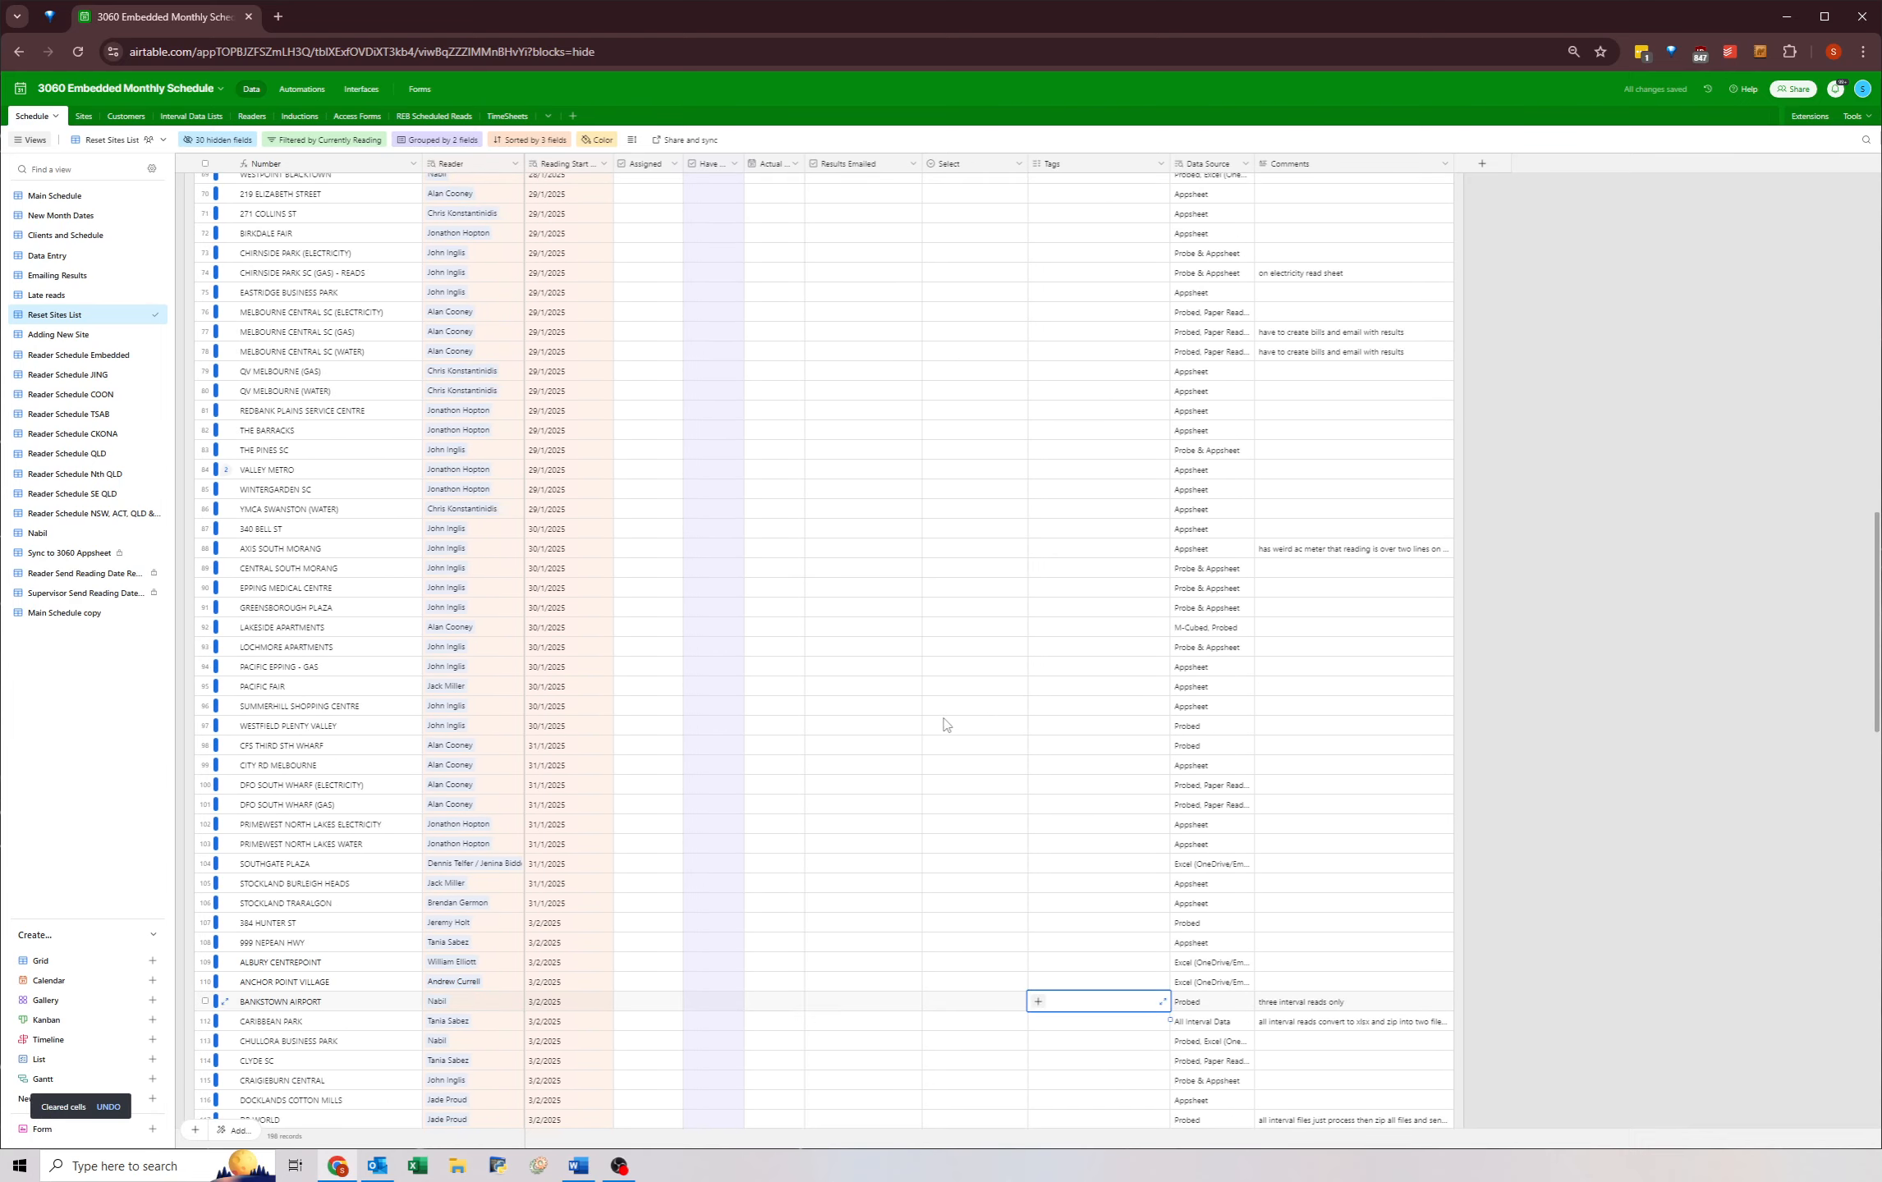
scroll(944, 724, "up", 20)
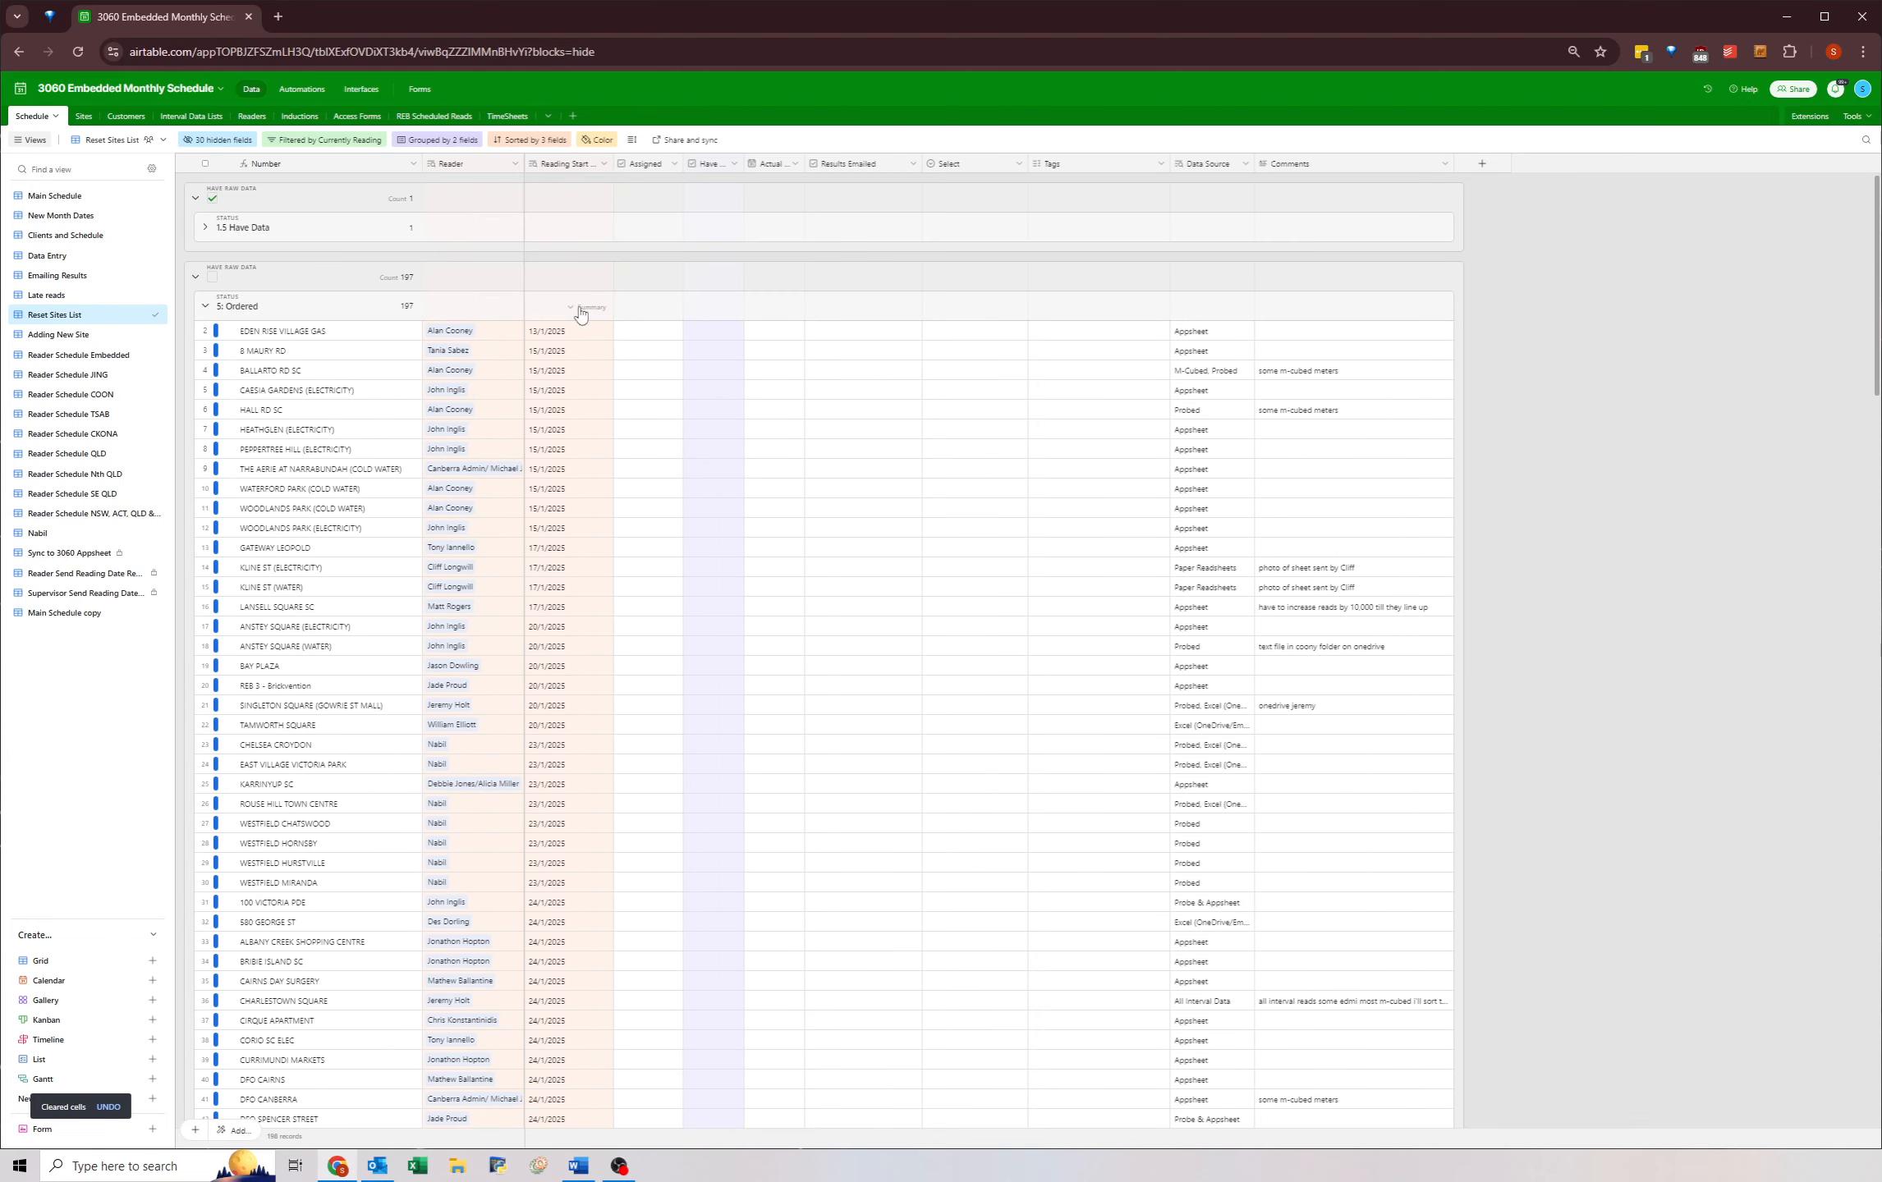
left_click(548, 354)
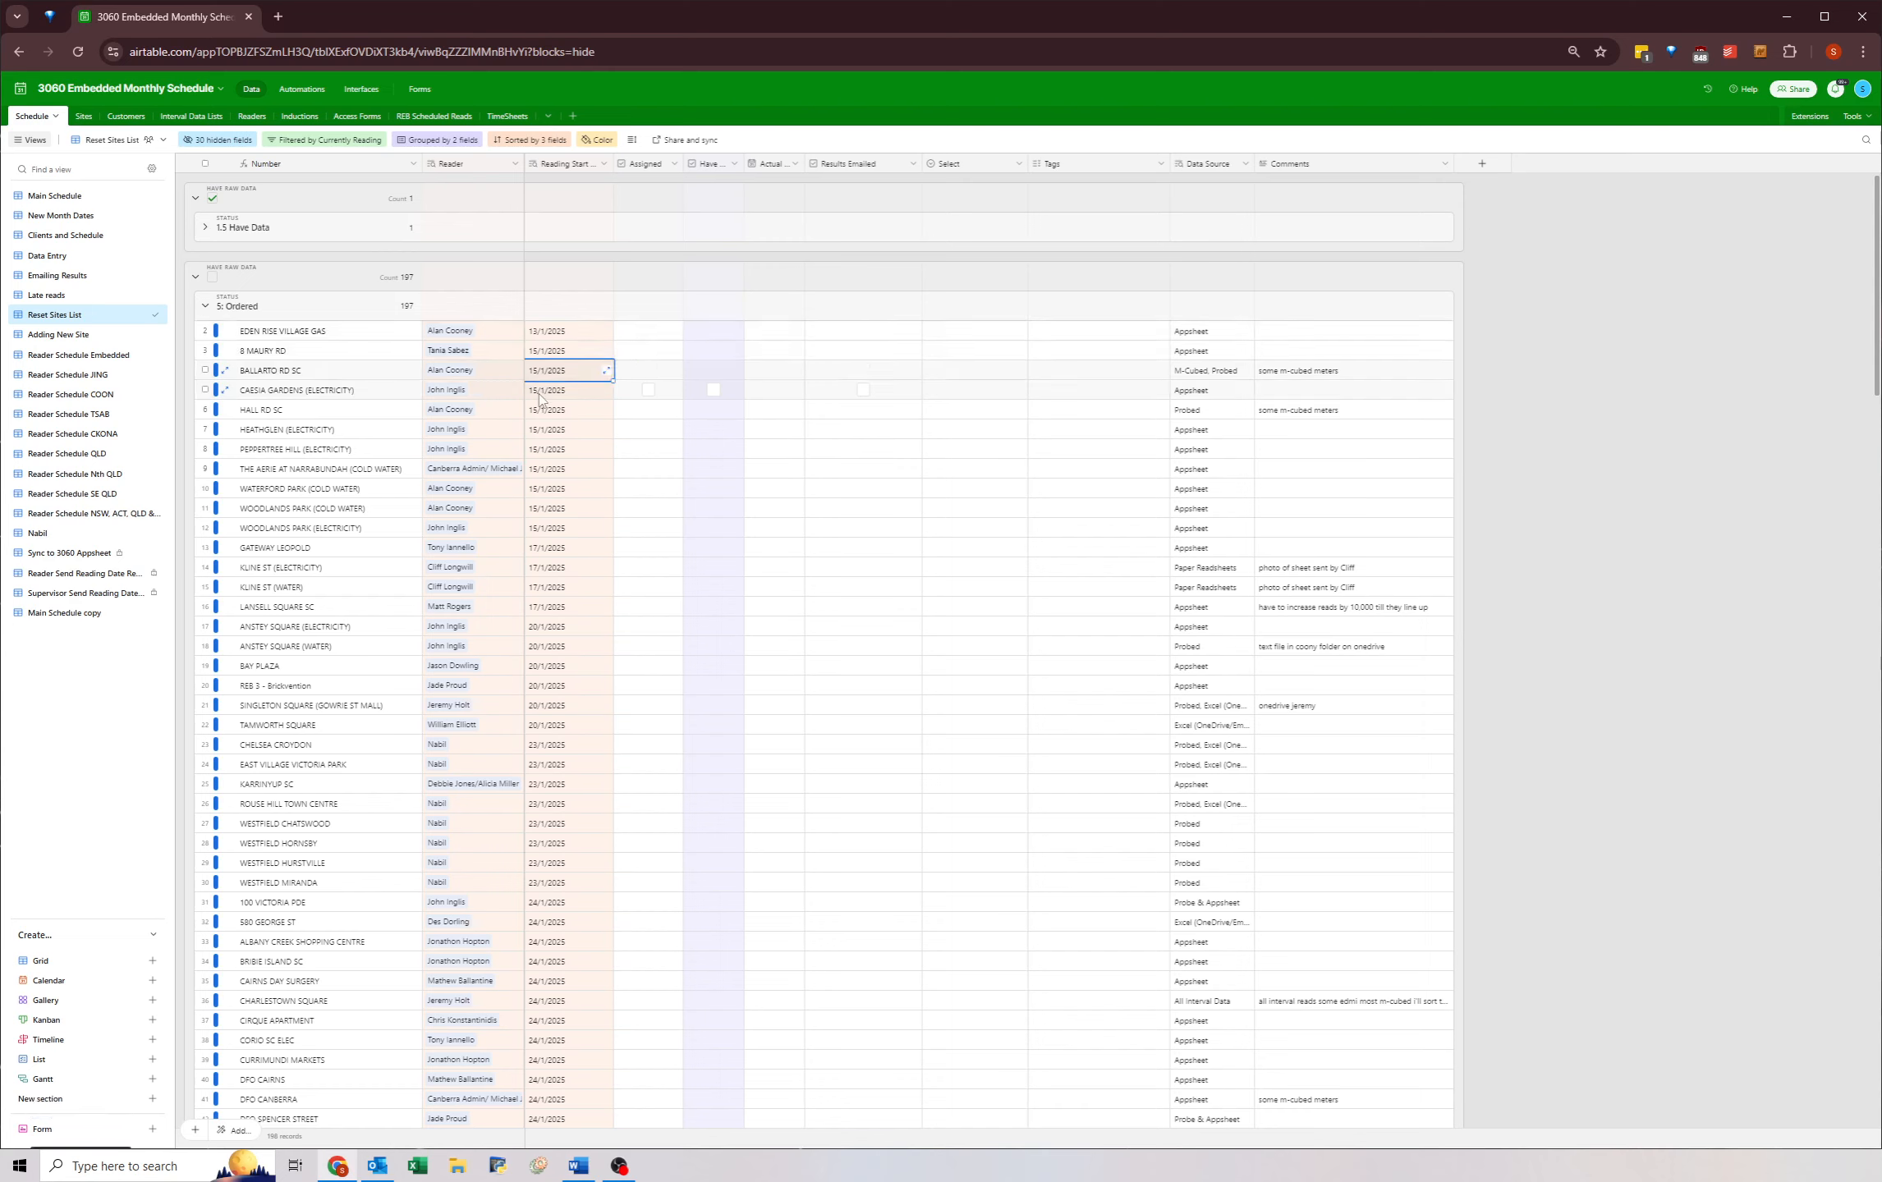
left_click(585, 704)
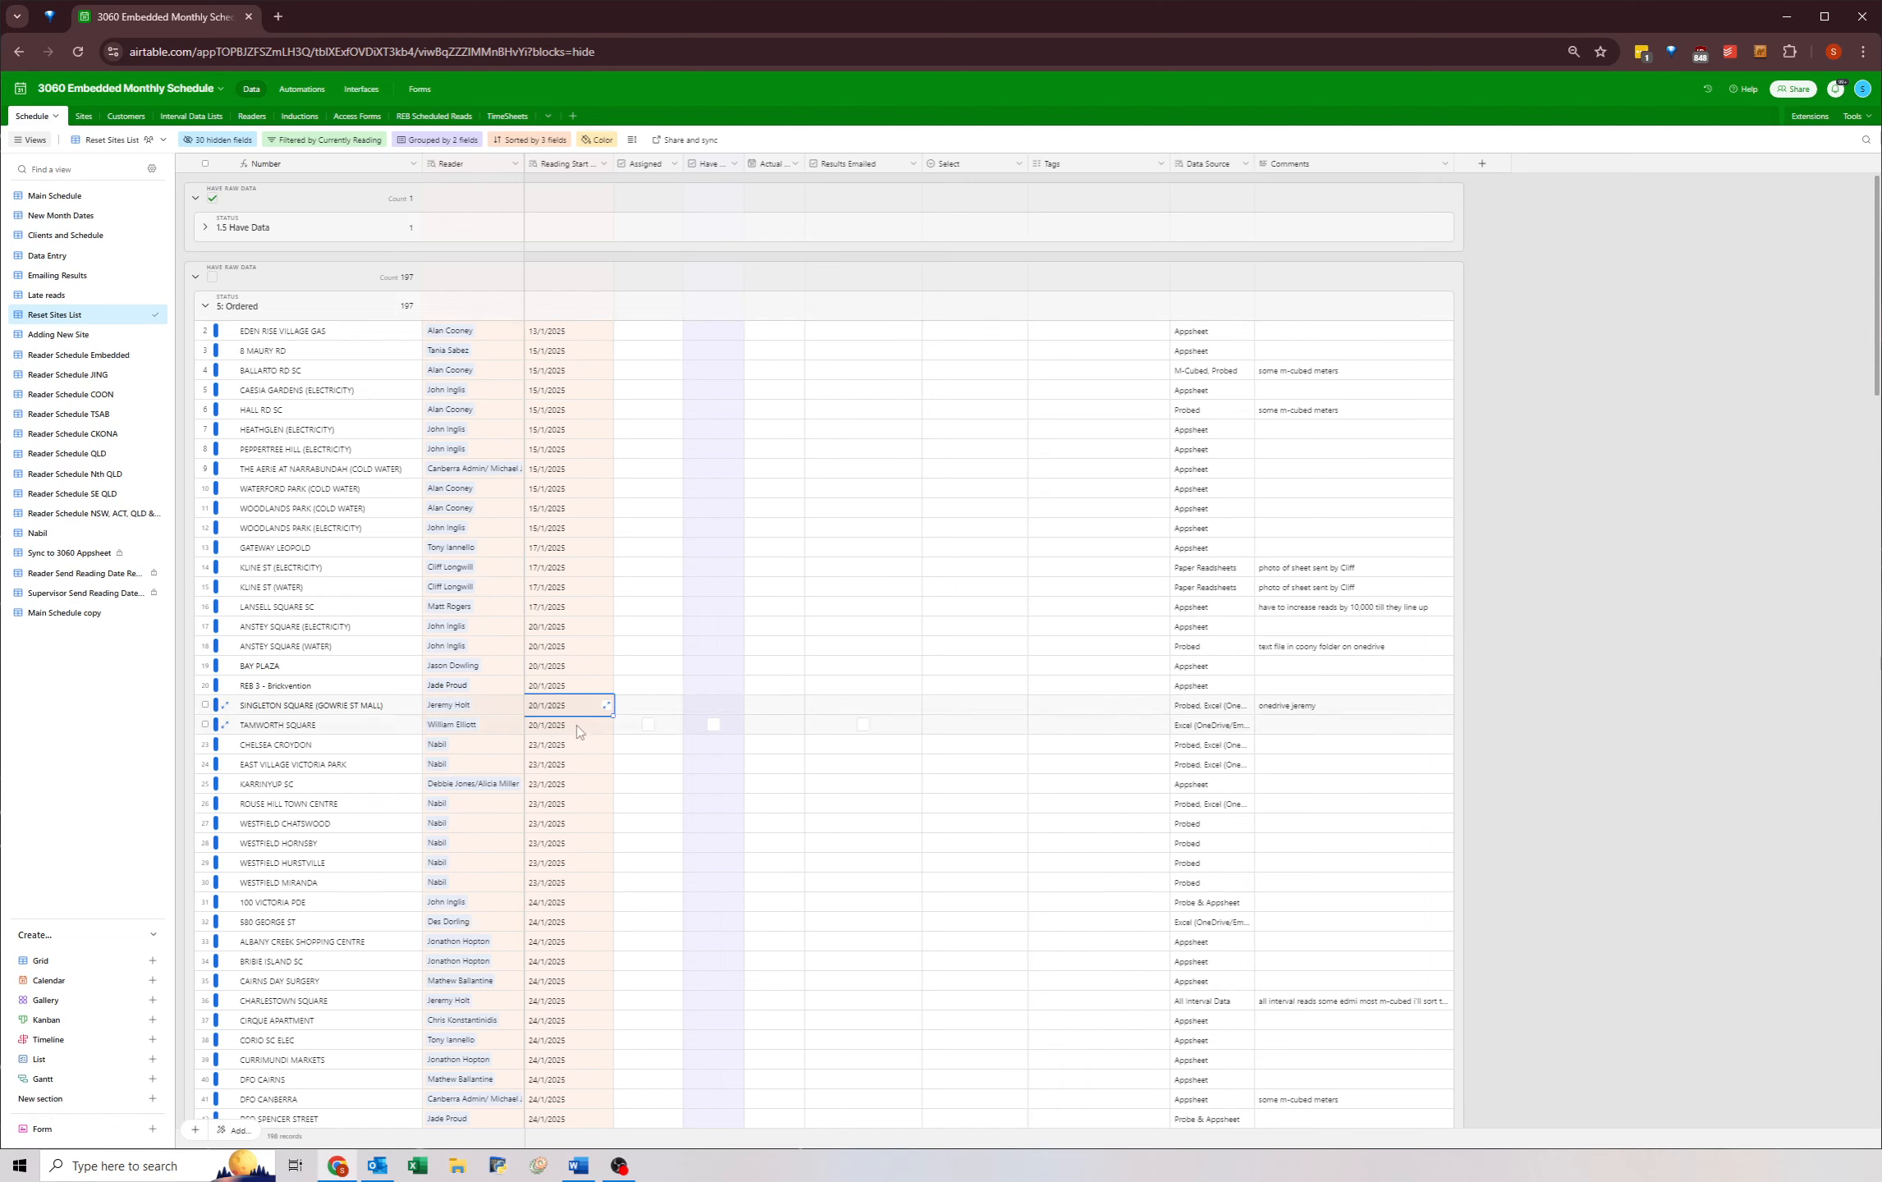
- Check the reader, reading start date and actual date of CORIO SC GAS in the Main Schedule view
left_click(57, 198)
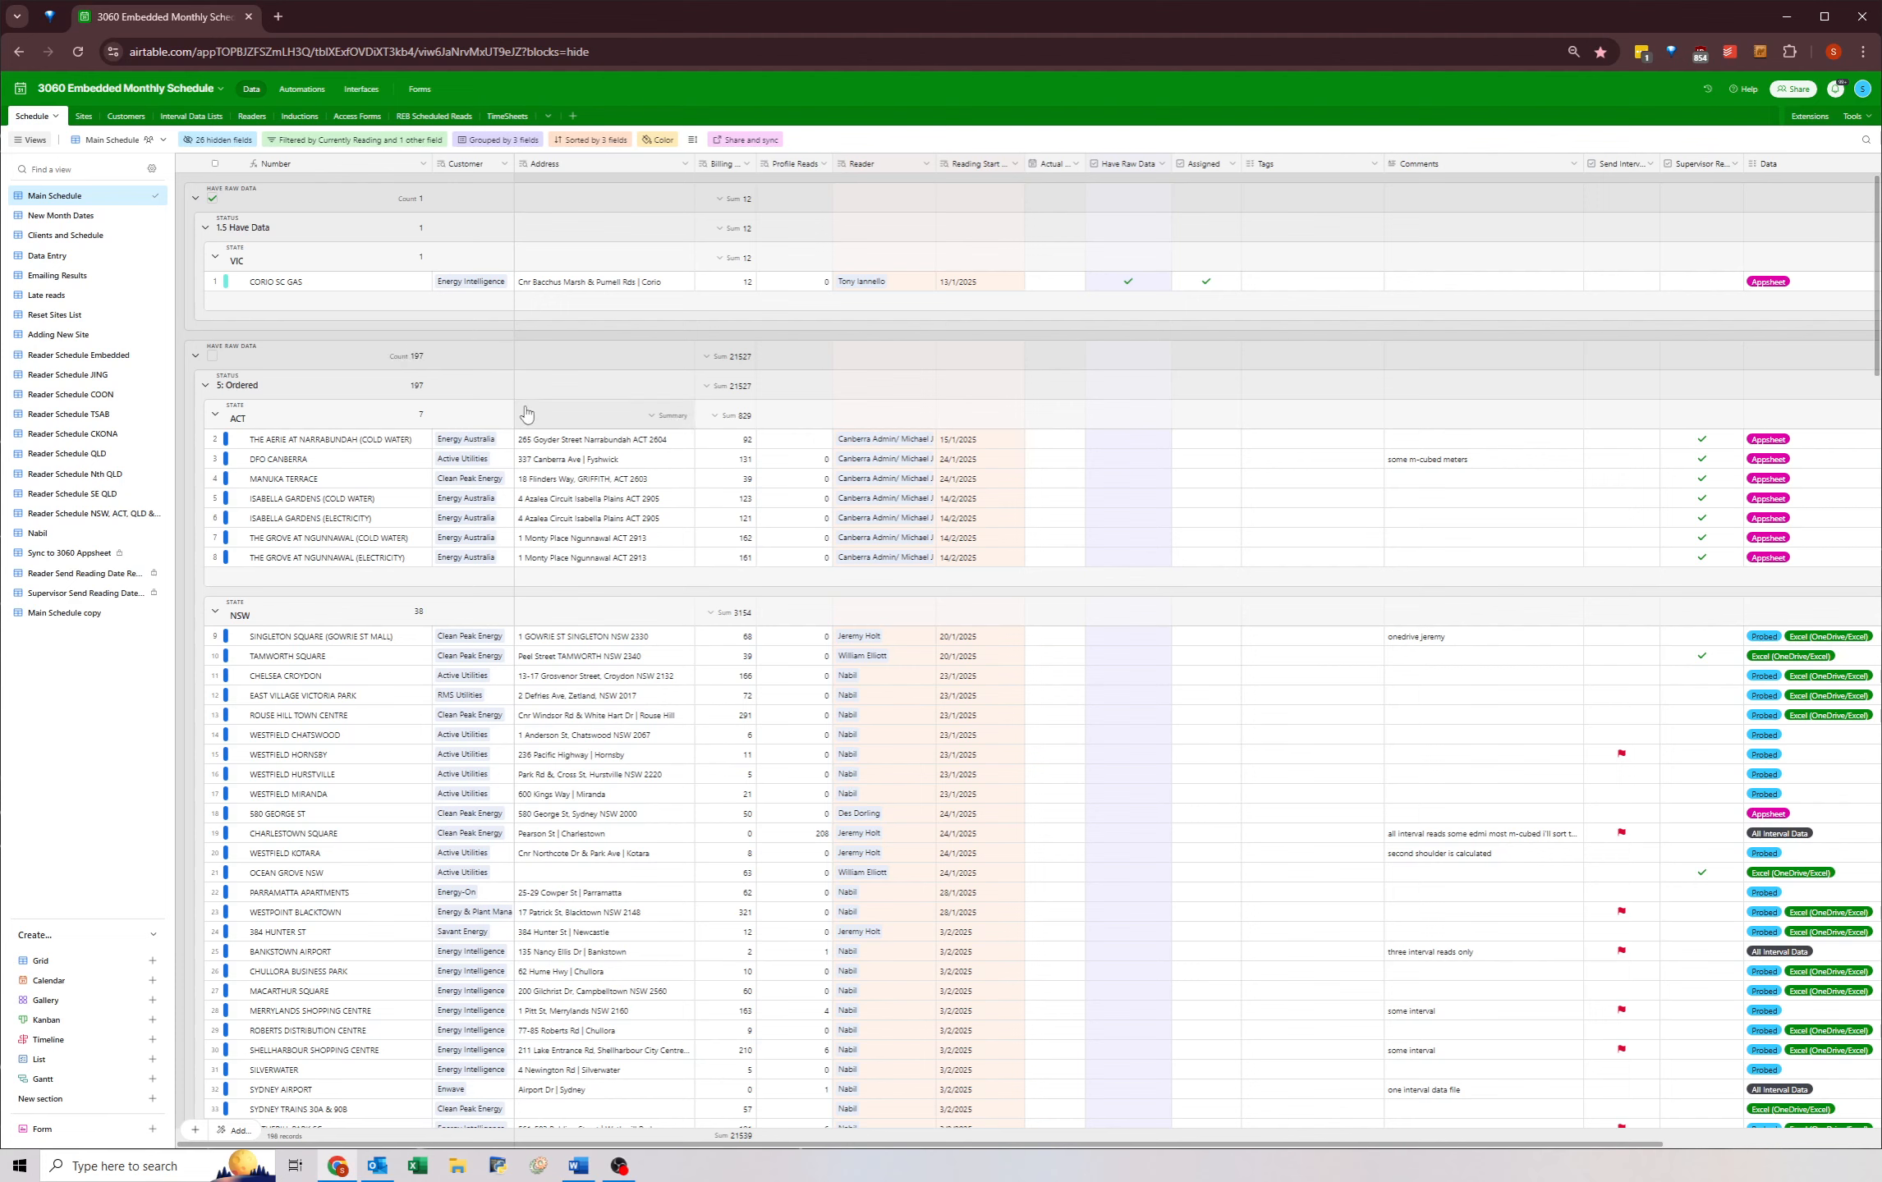
left_click_drag(285, 281, 607, 284)
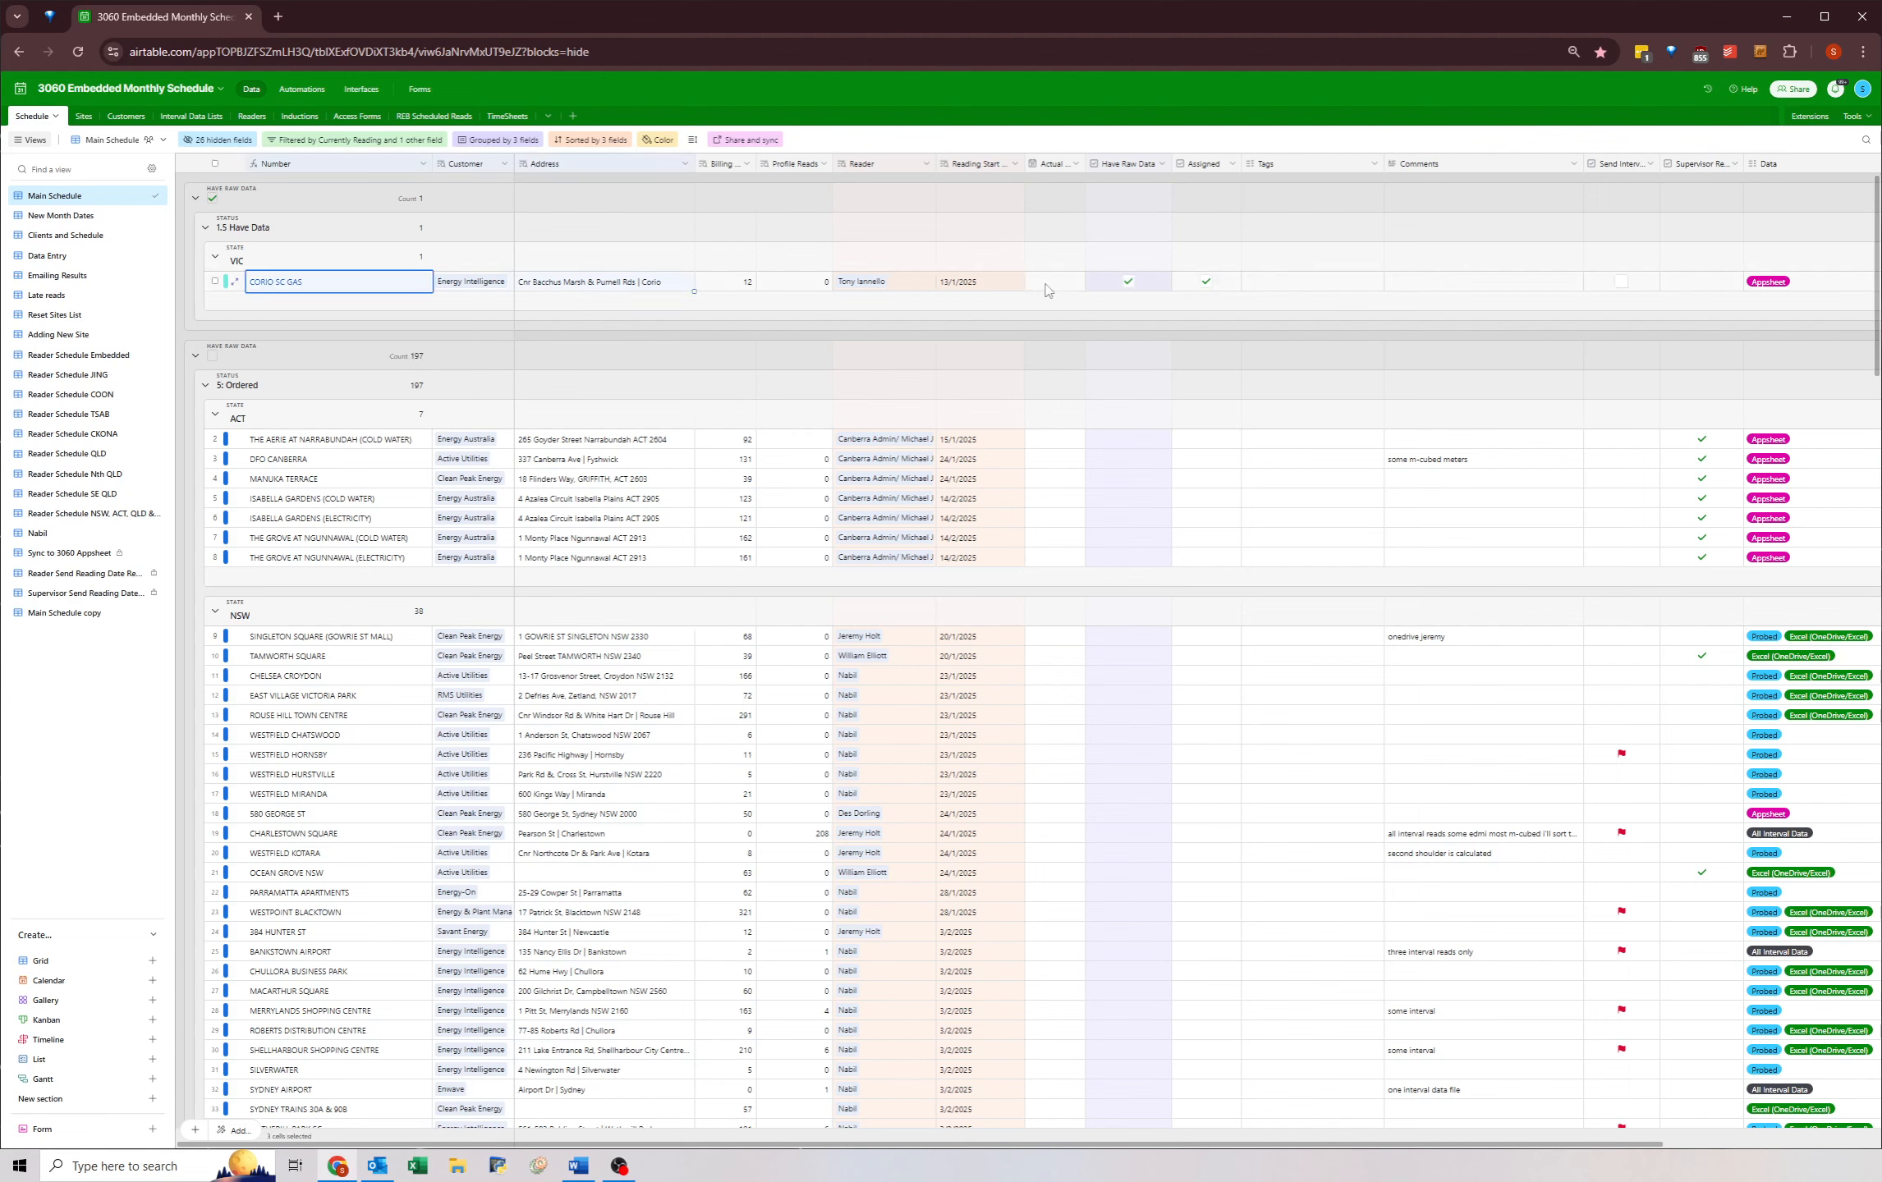
left_click(1054, 284)
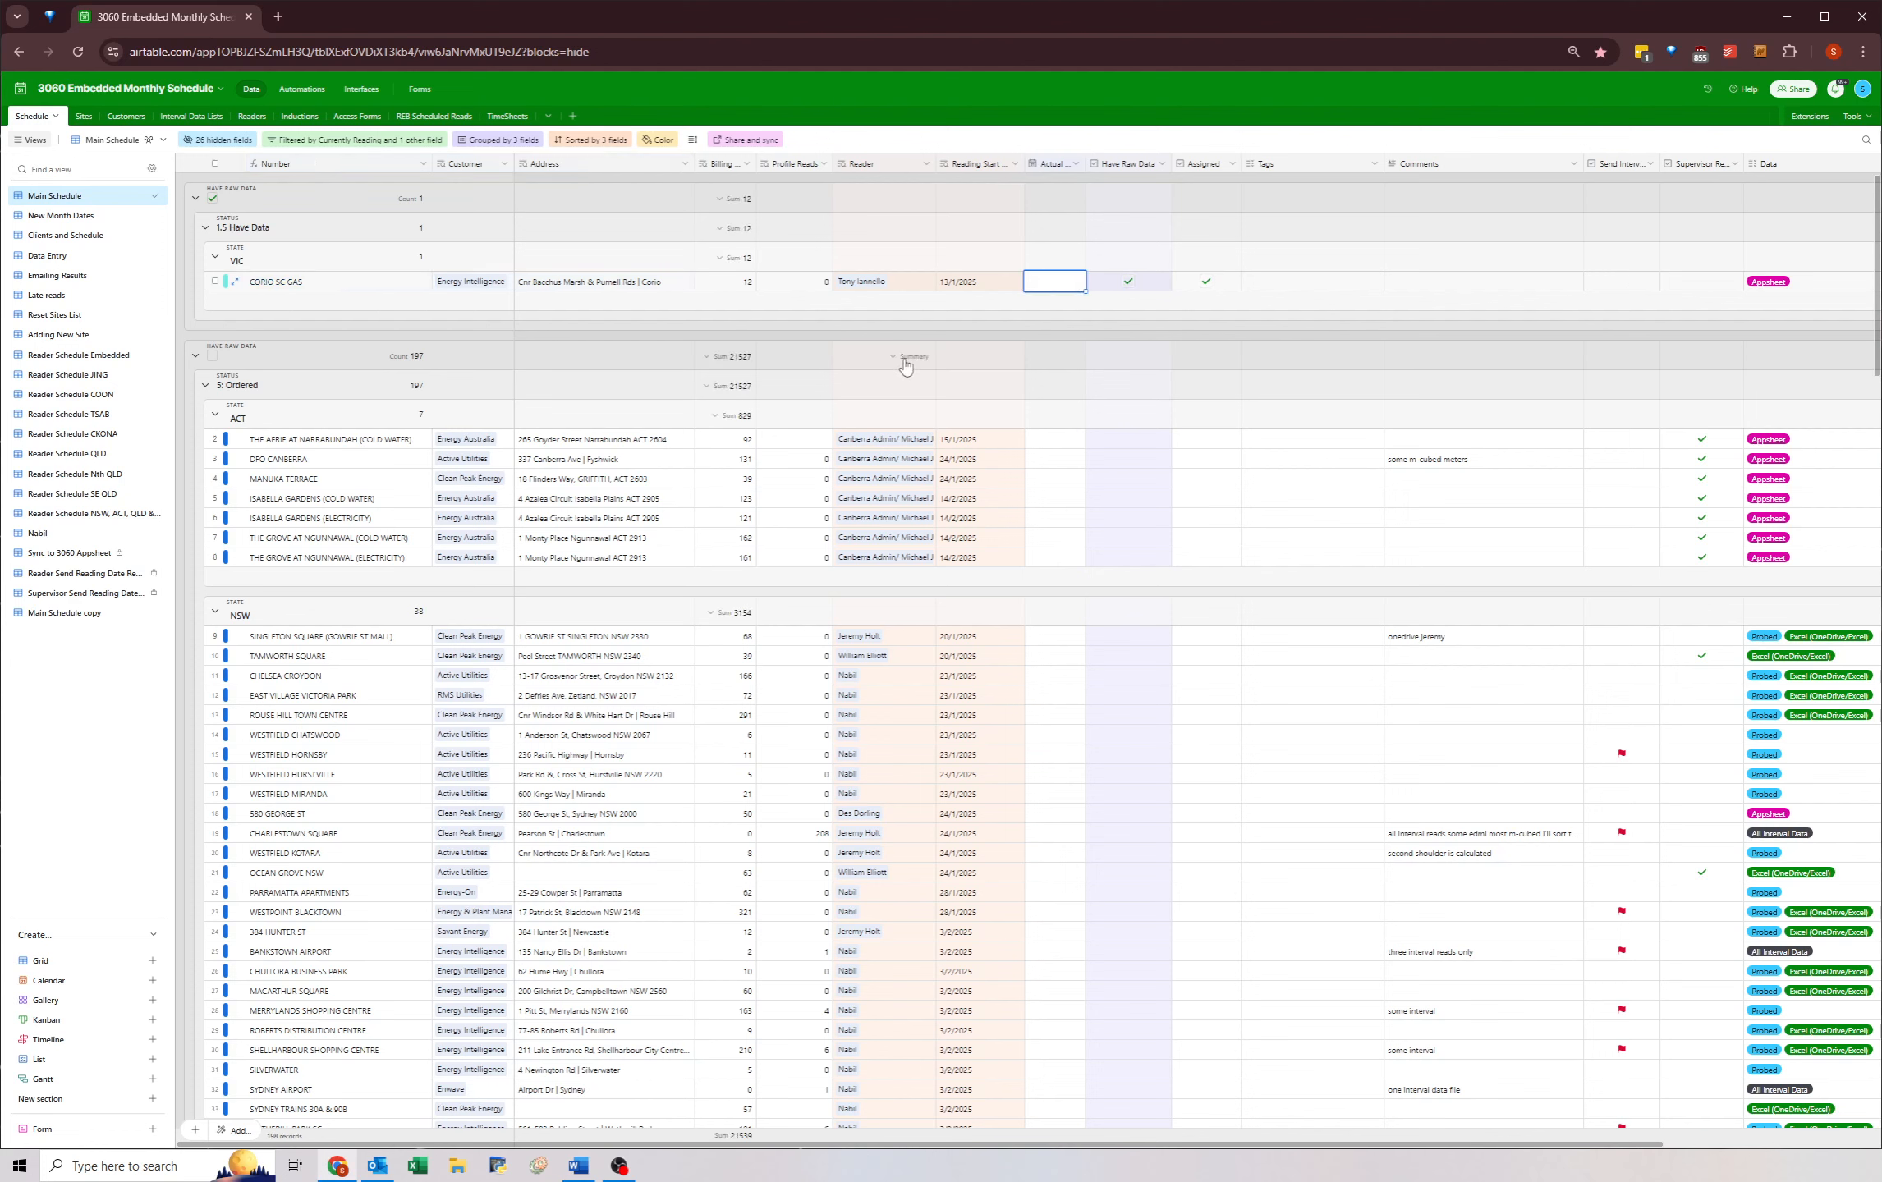
left_click(1183, 313)
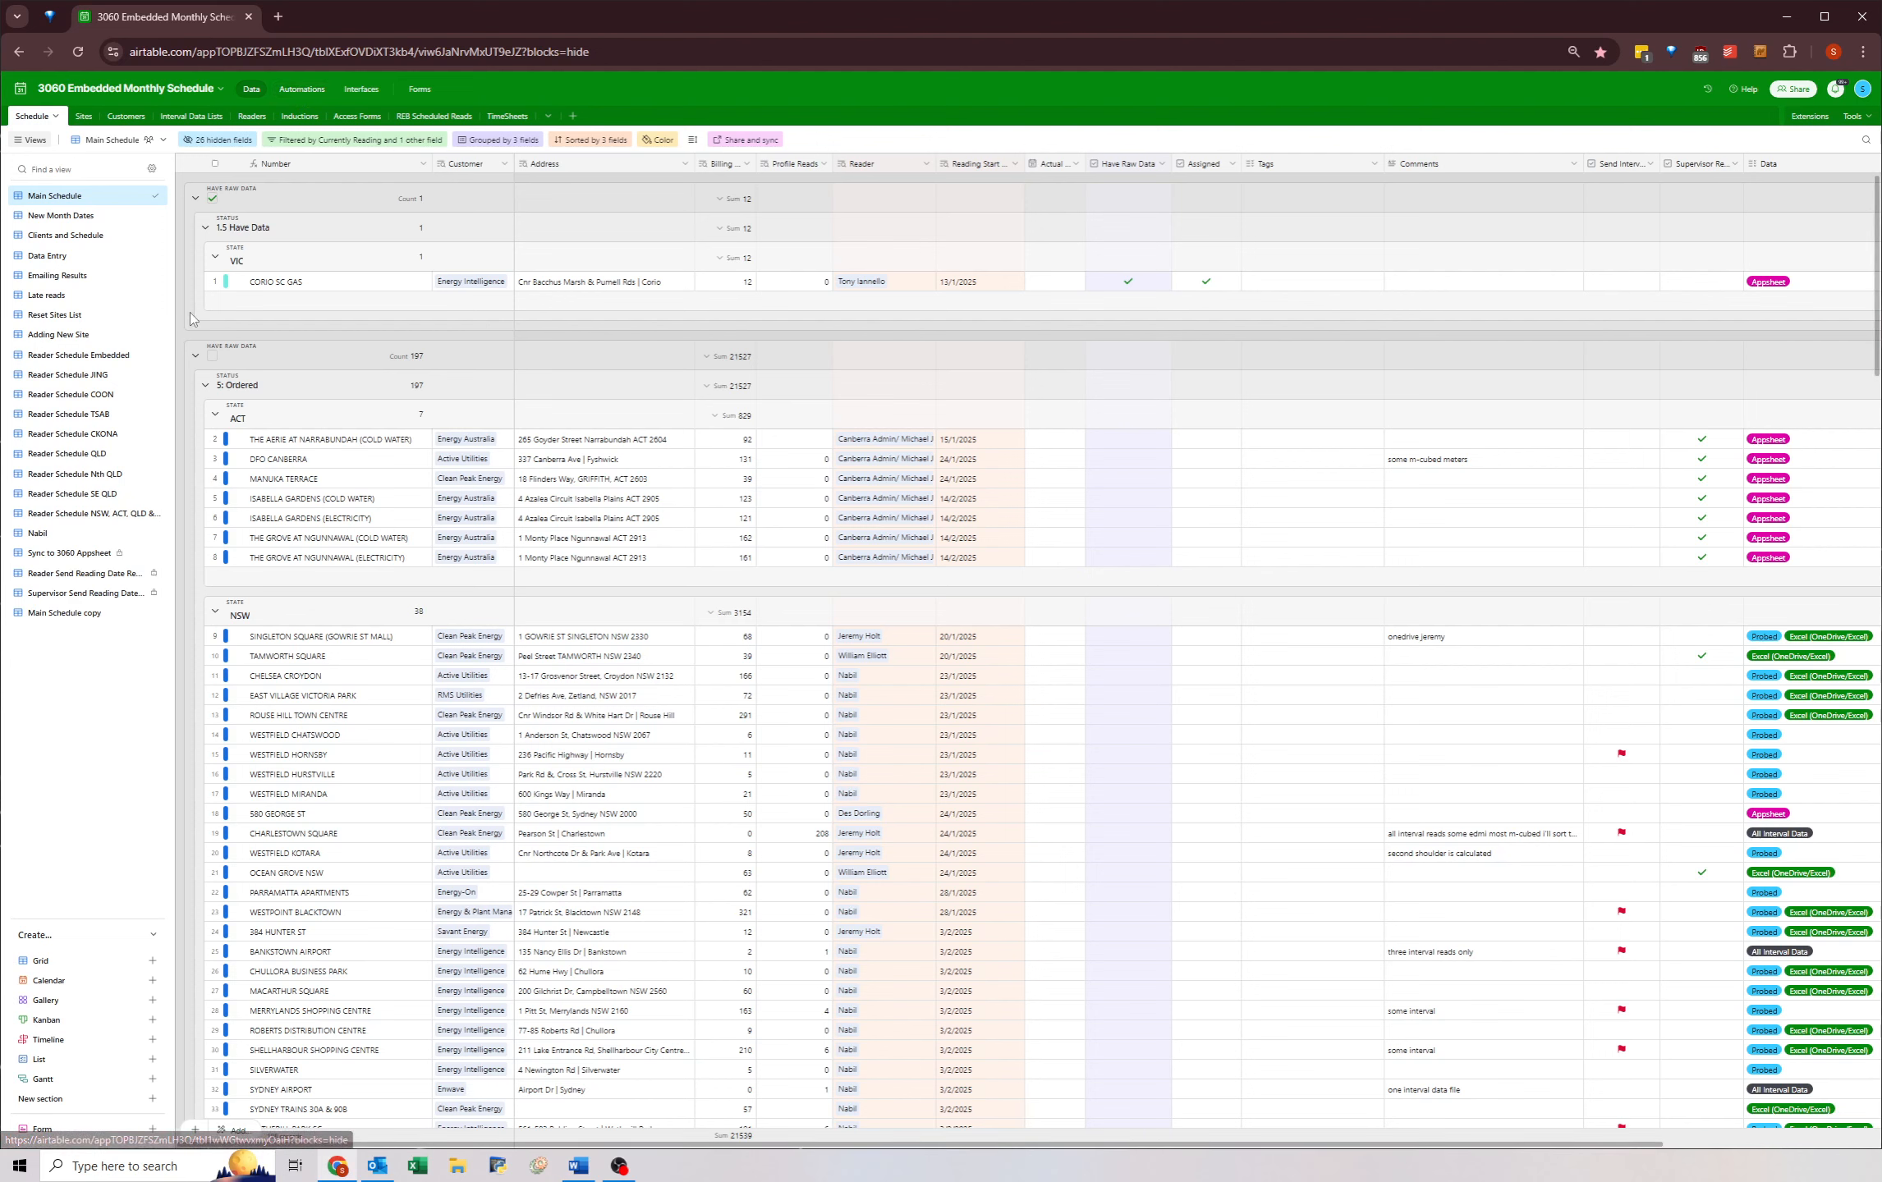
- Set the Email Scheduled Sites Reminder automation to run daily at 10:00am and update the live automation
left_click(303, 91)
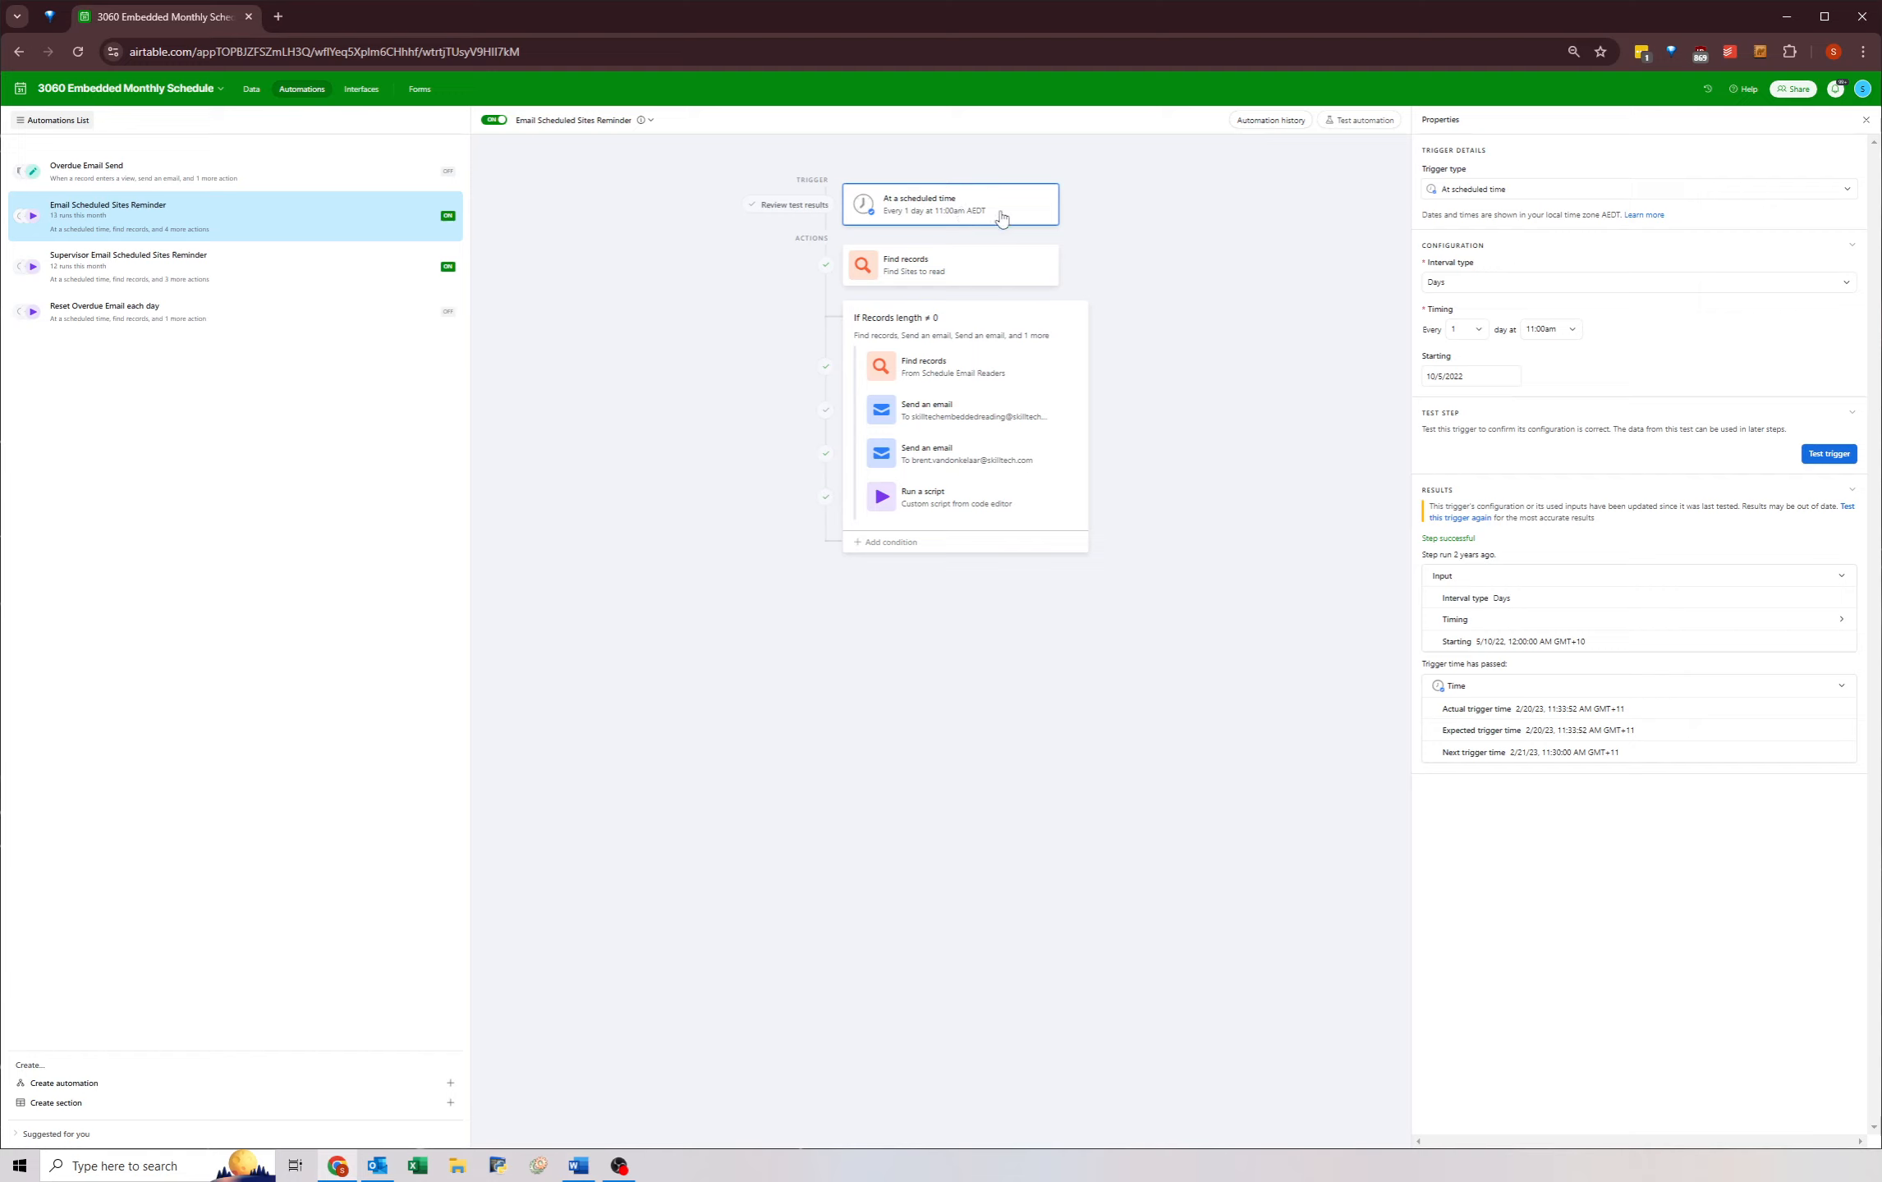
left_click(1545, 329)
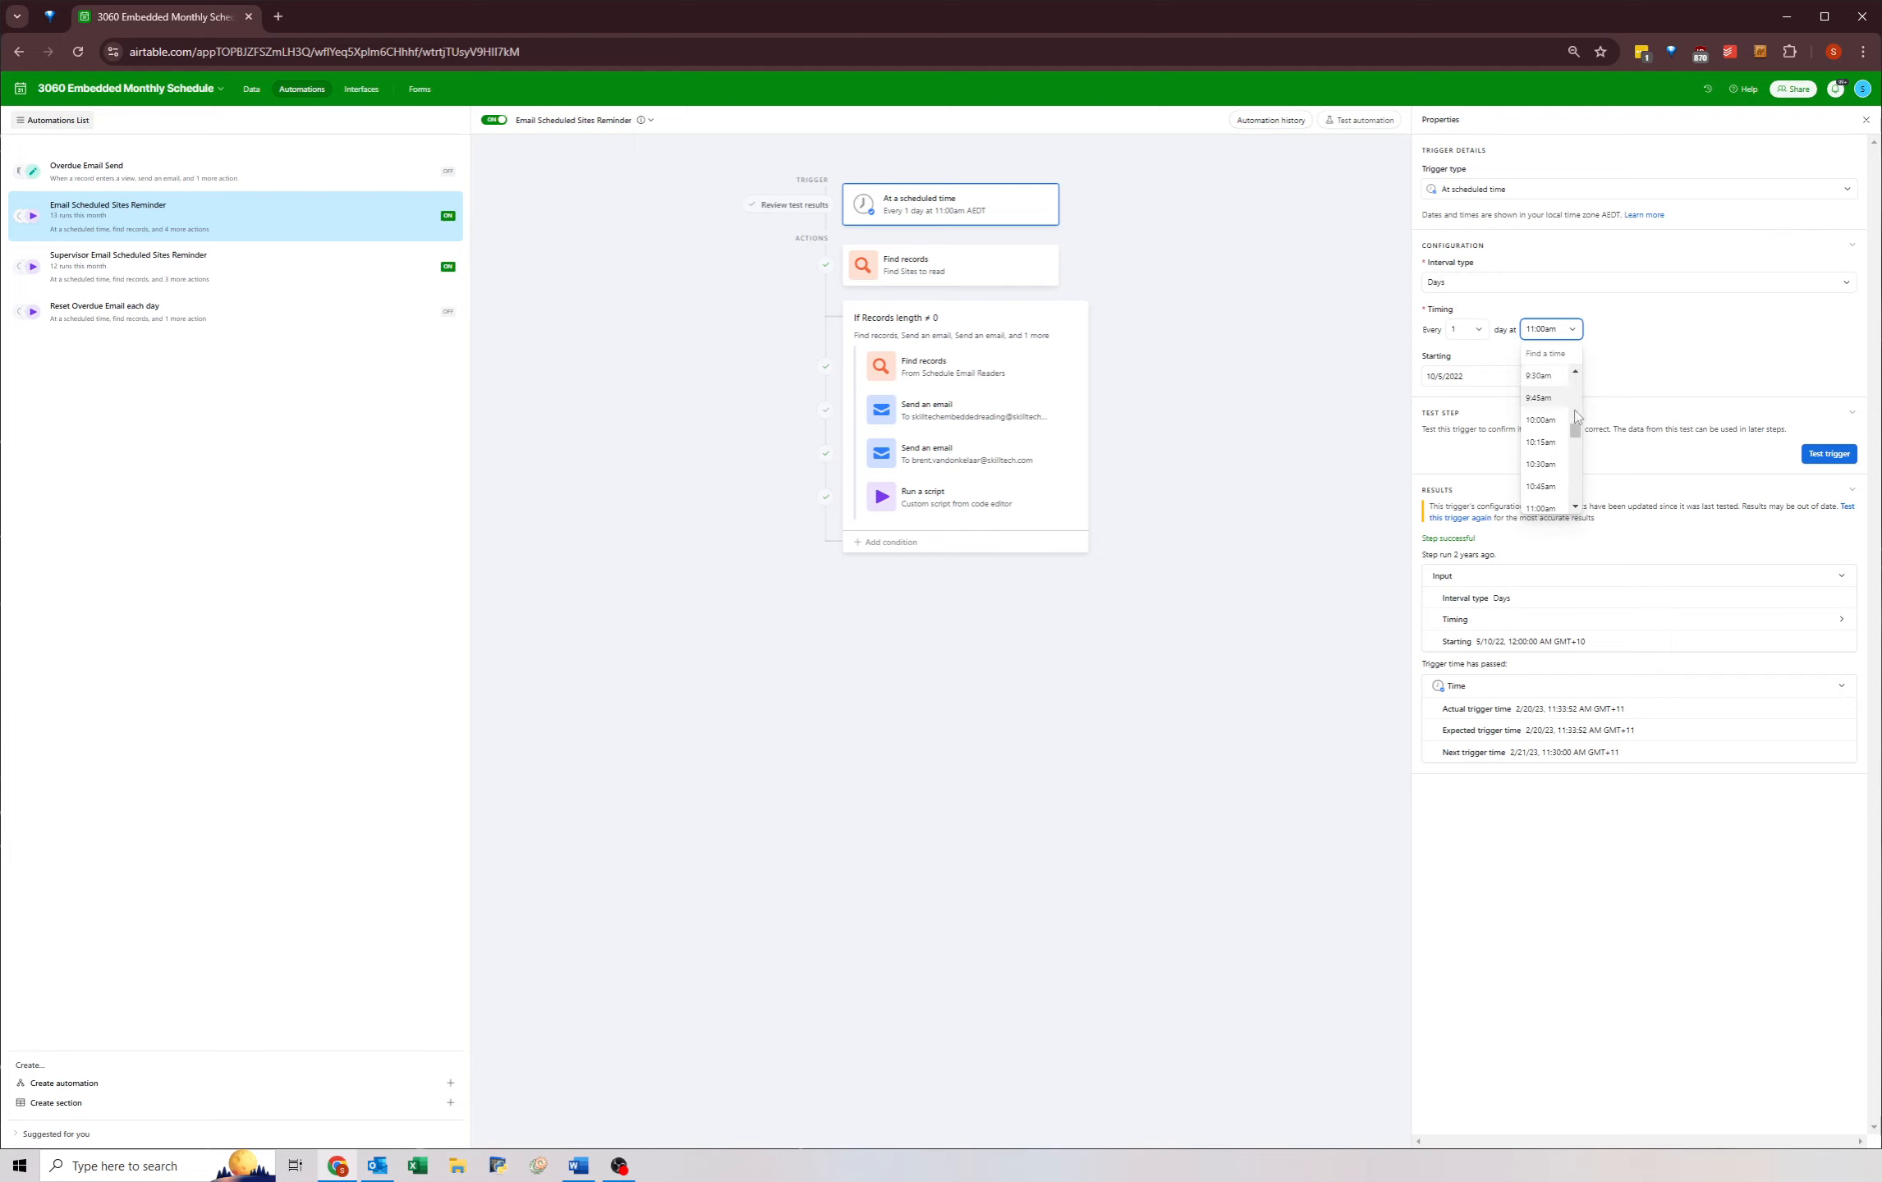
left_click(1338, 346)
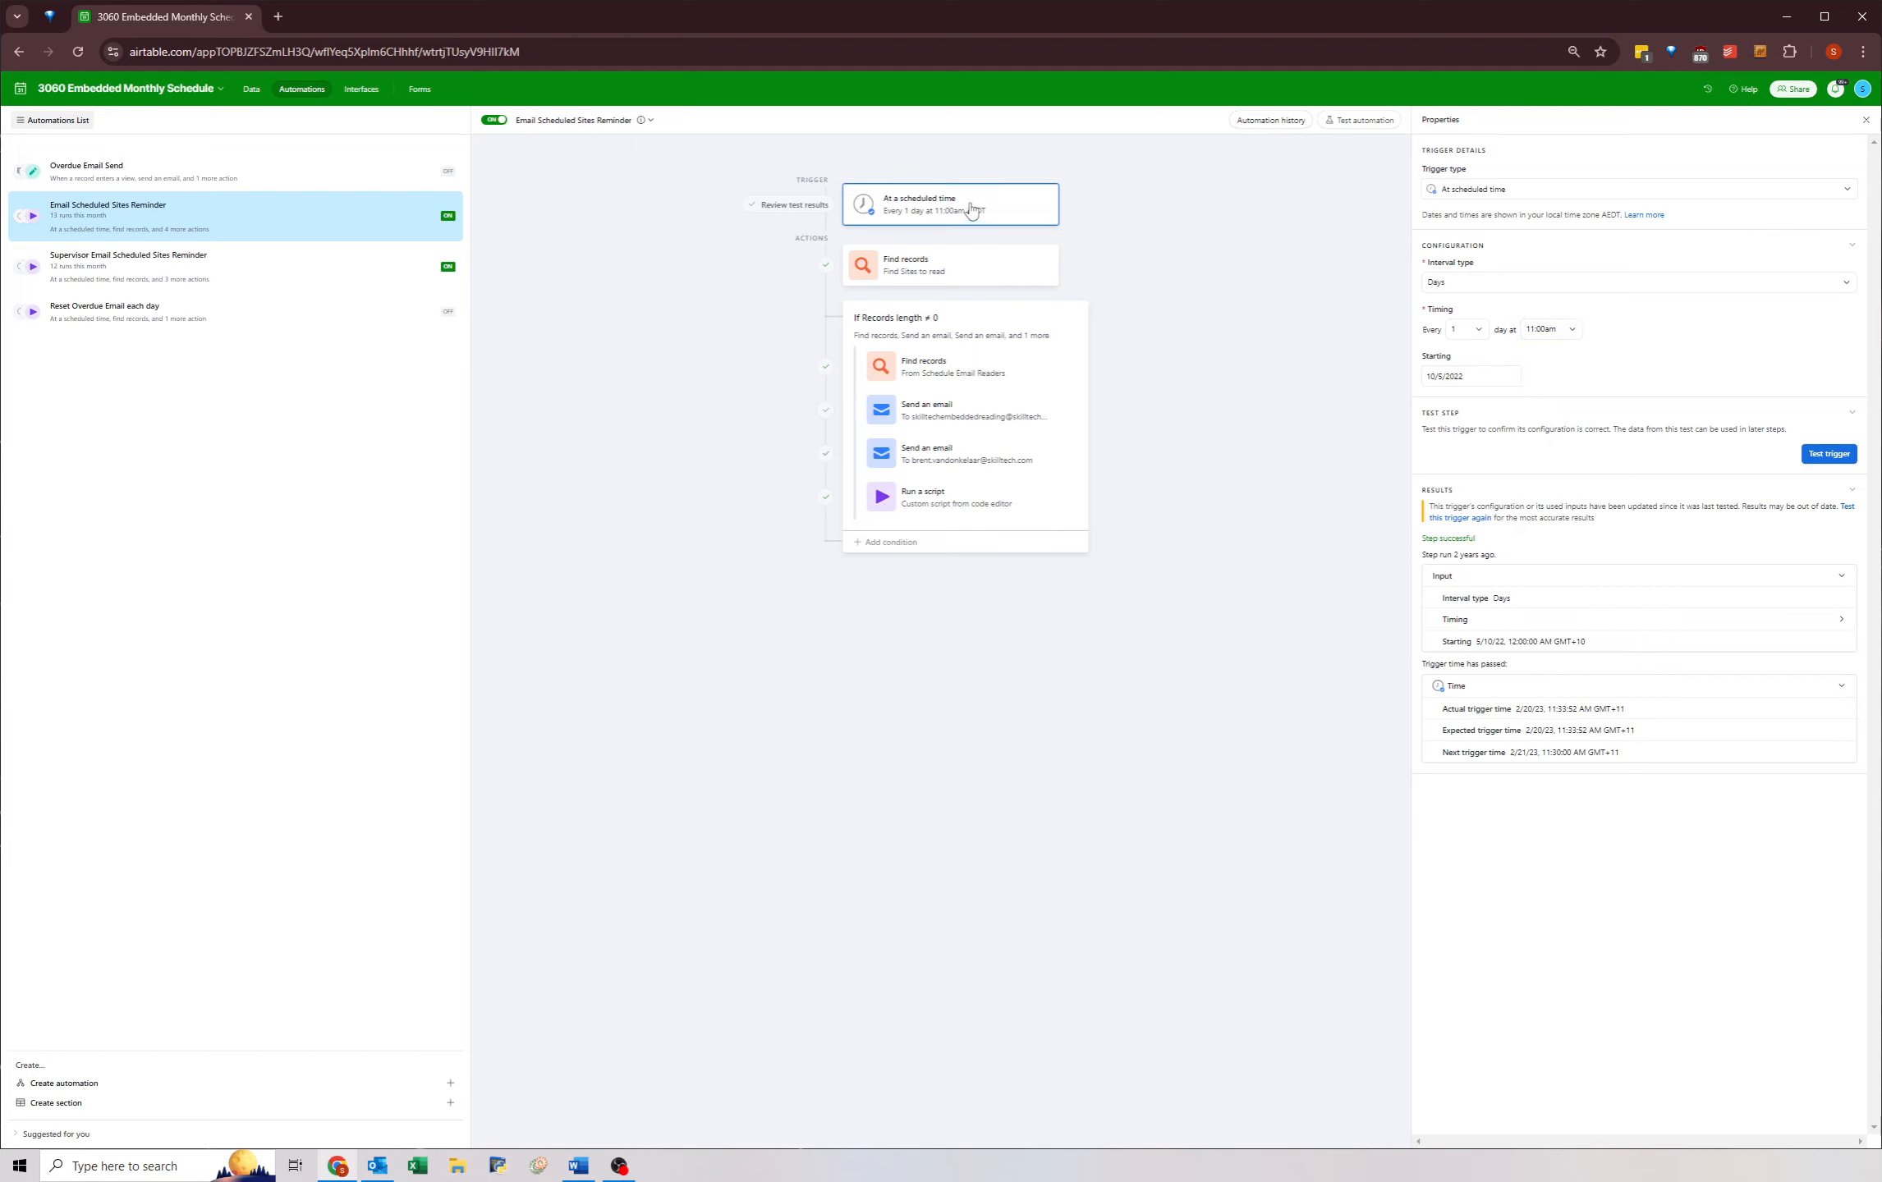
left_click(1547, 329)
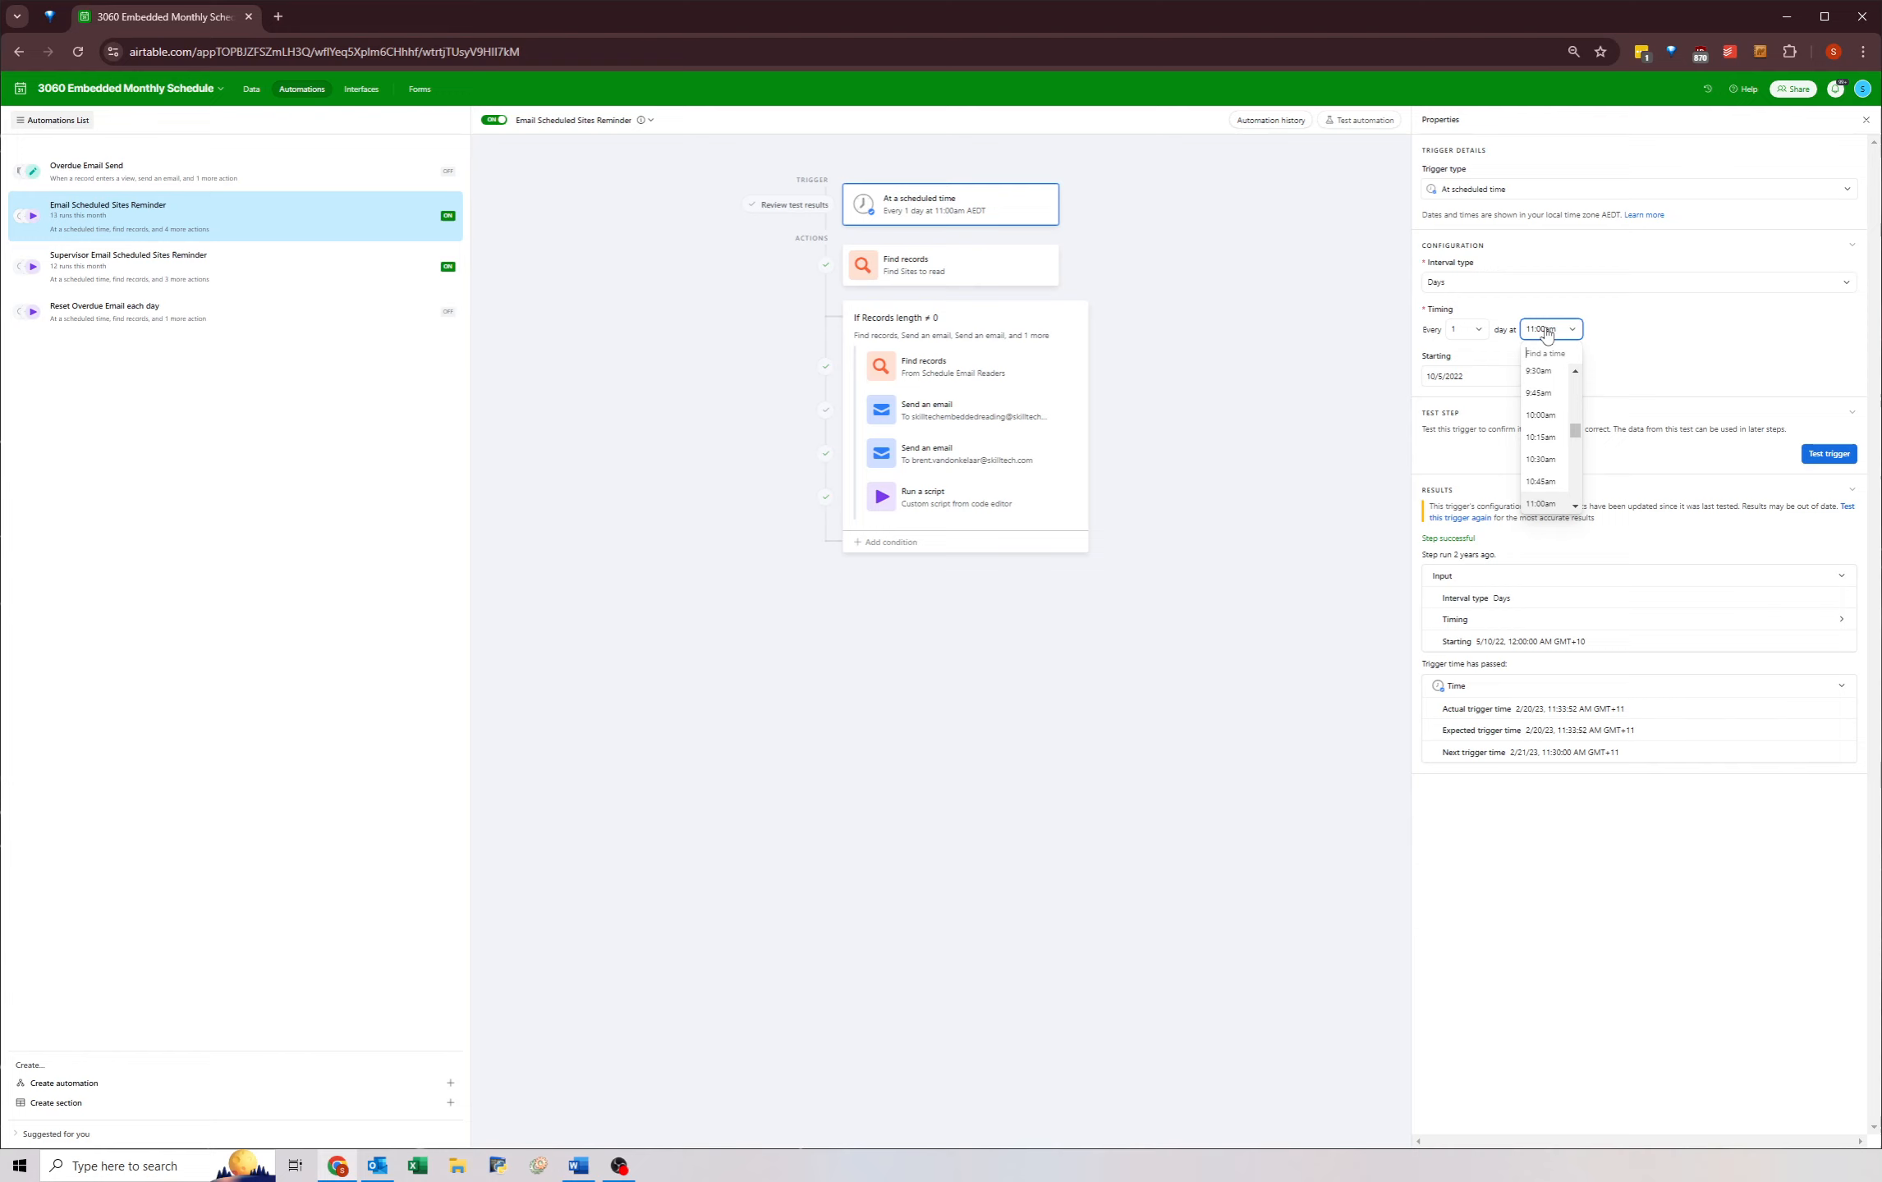
left_click(1539, 421)
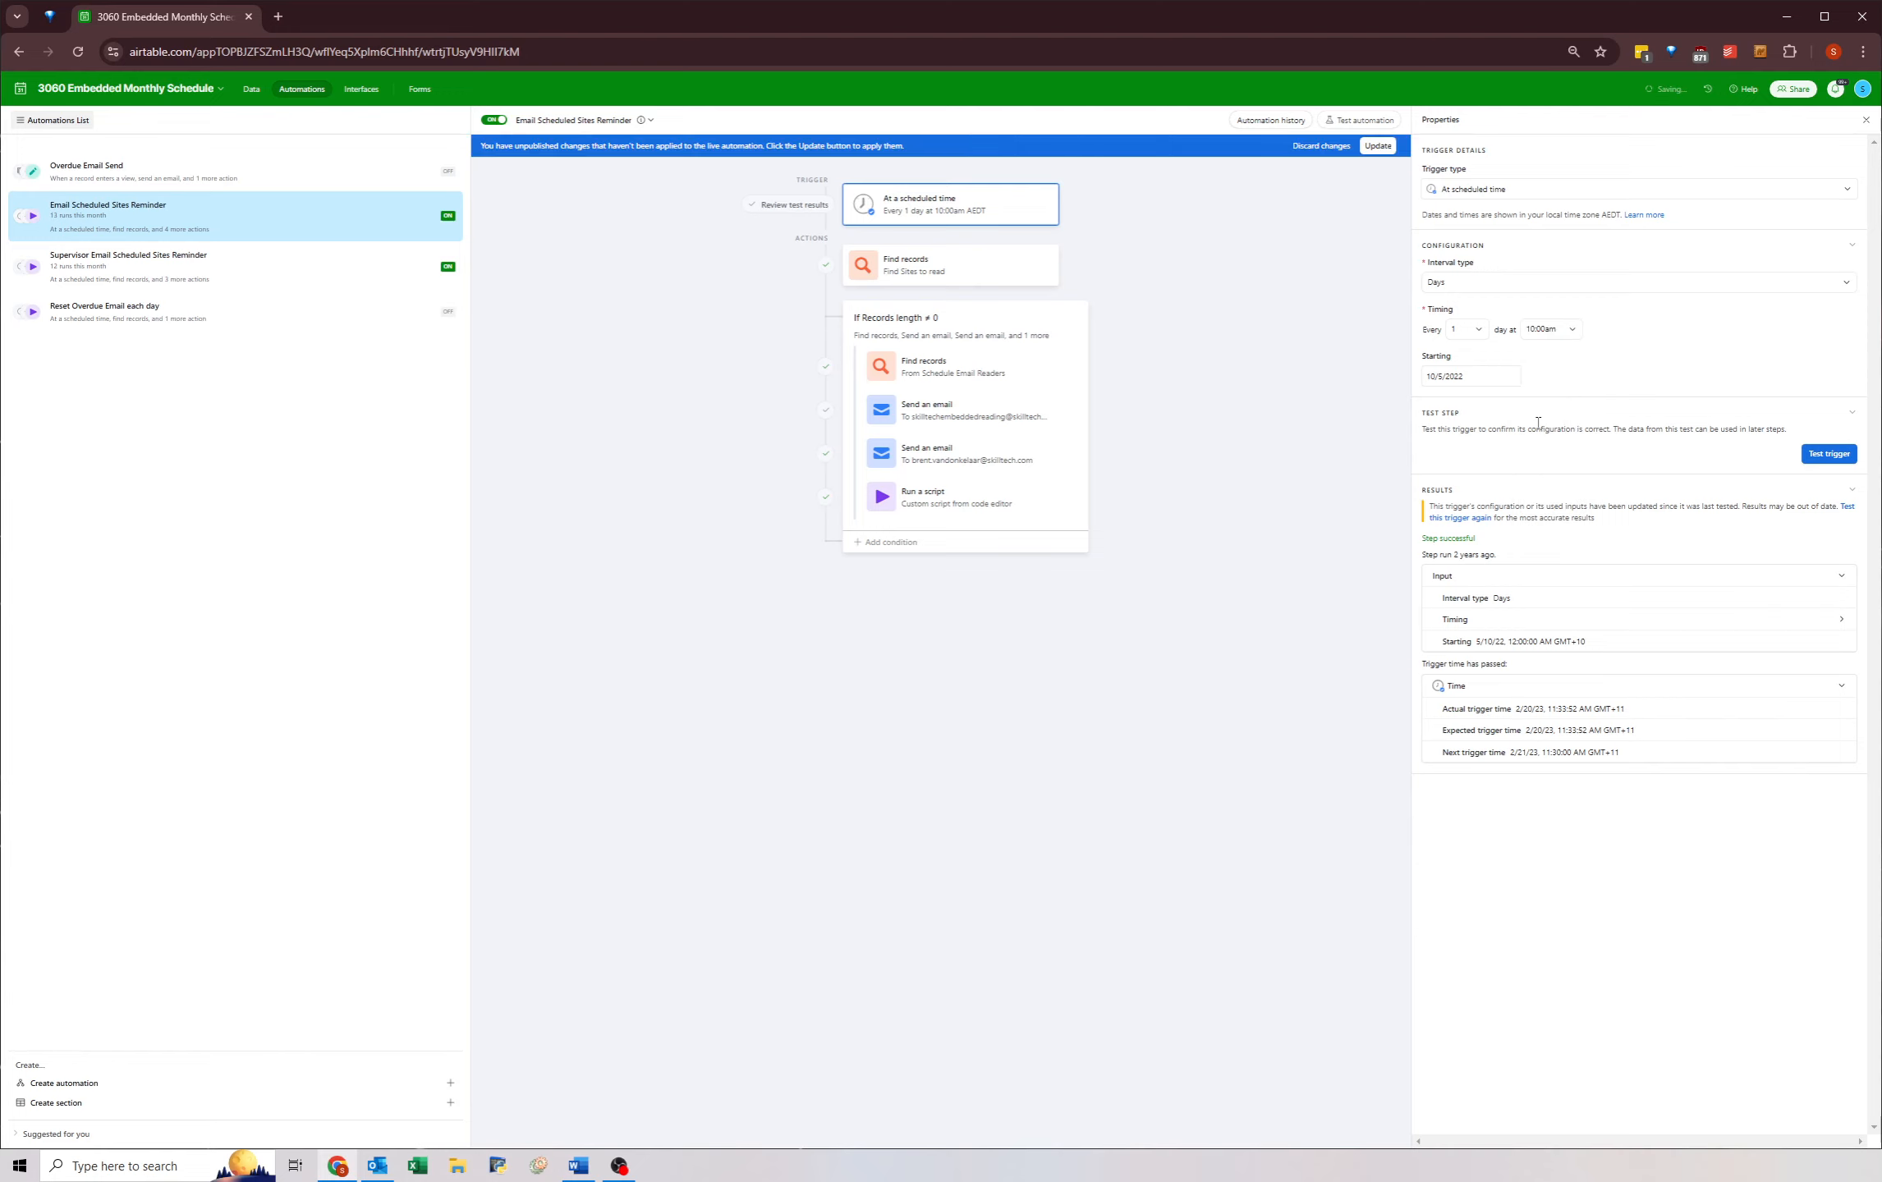
left_click(1377, 147)
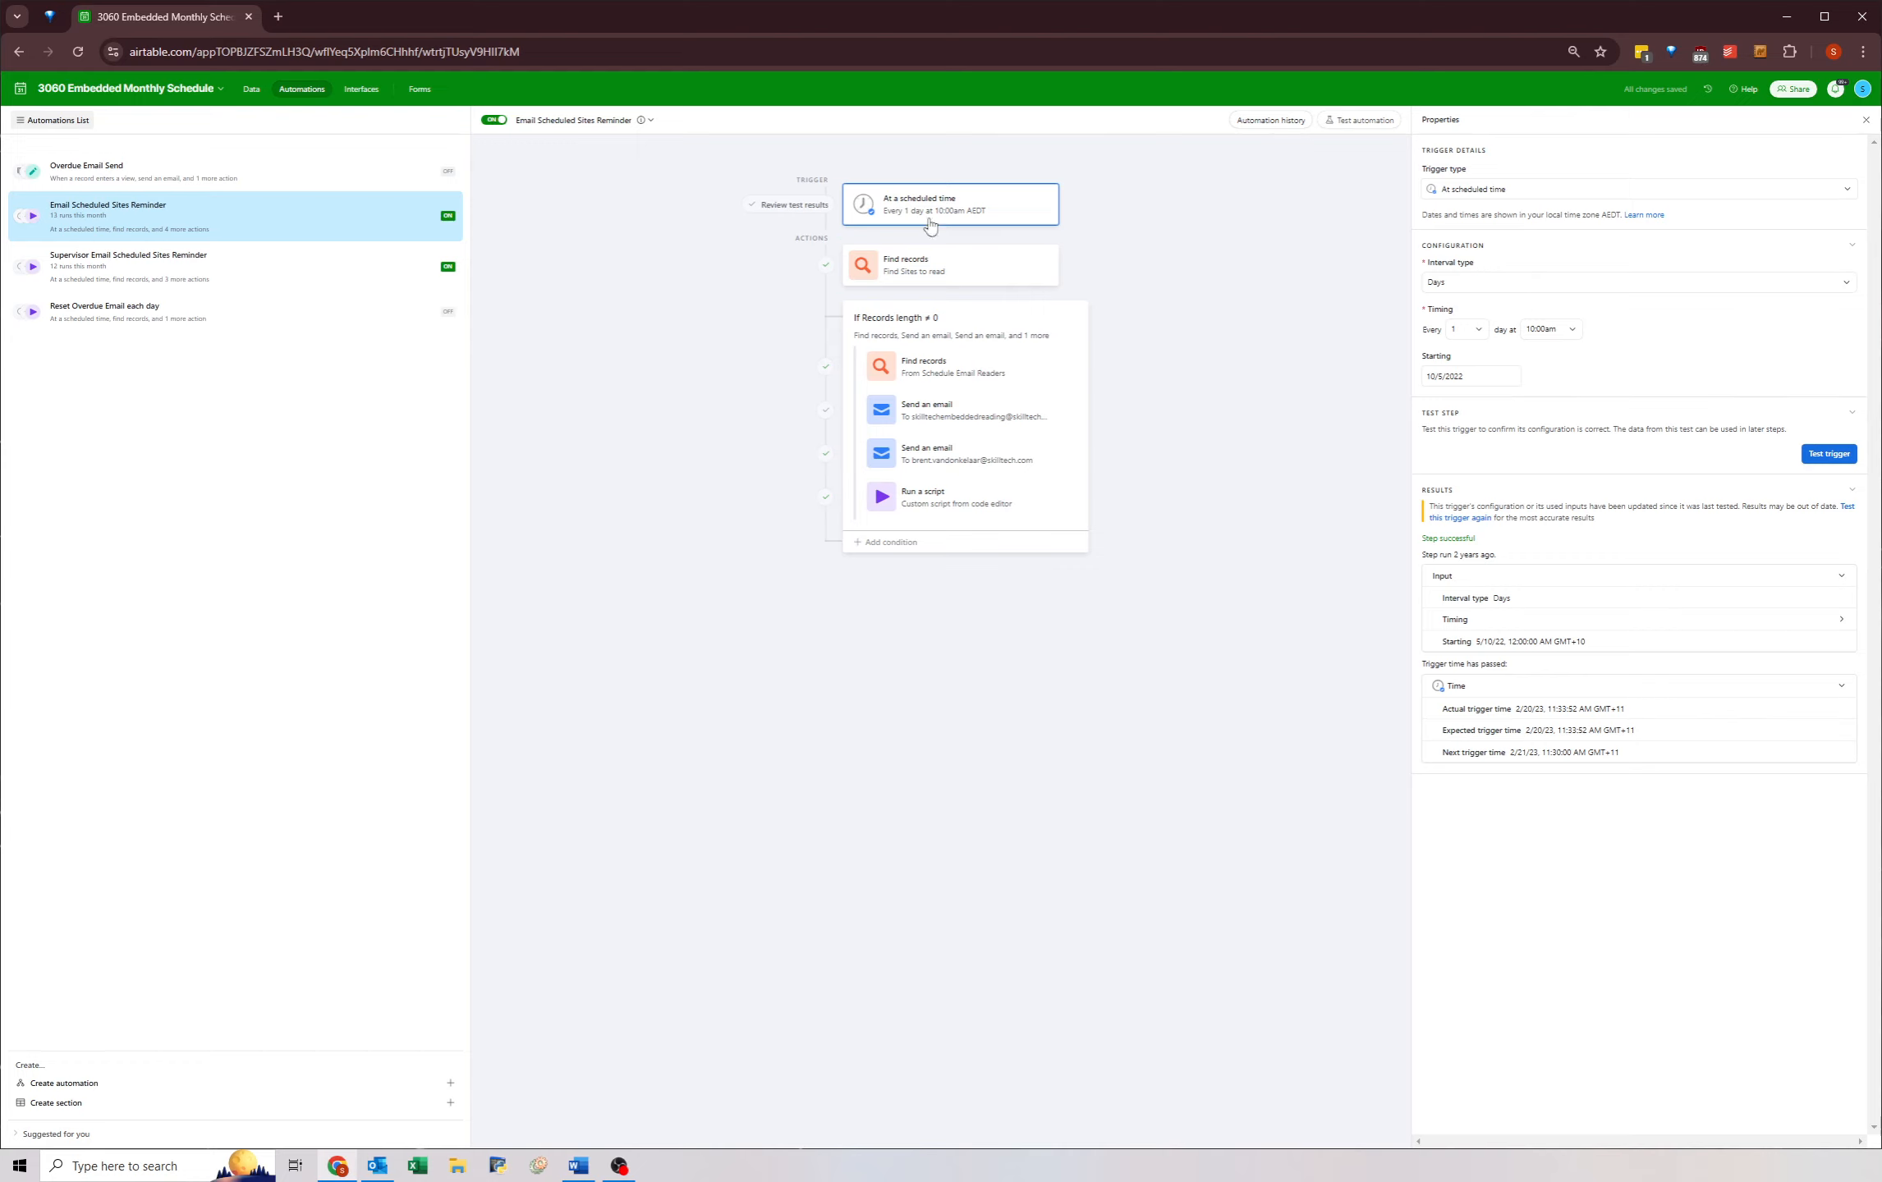
- Examine the reminder's Find records source and compare the sites and reader emails in the Reader and Supervisor Send Reading Date Reminder views
left_click(1000, 275)
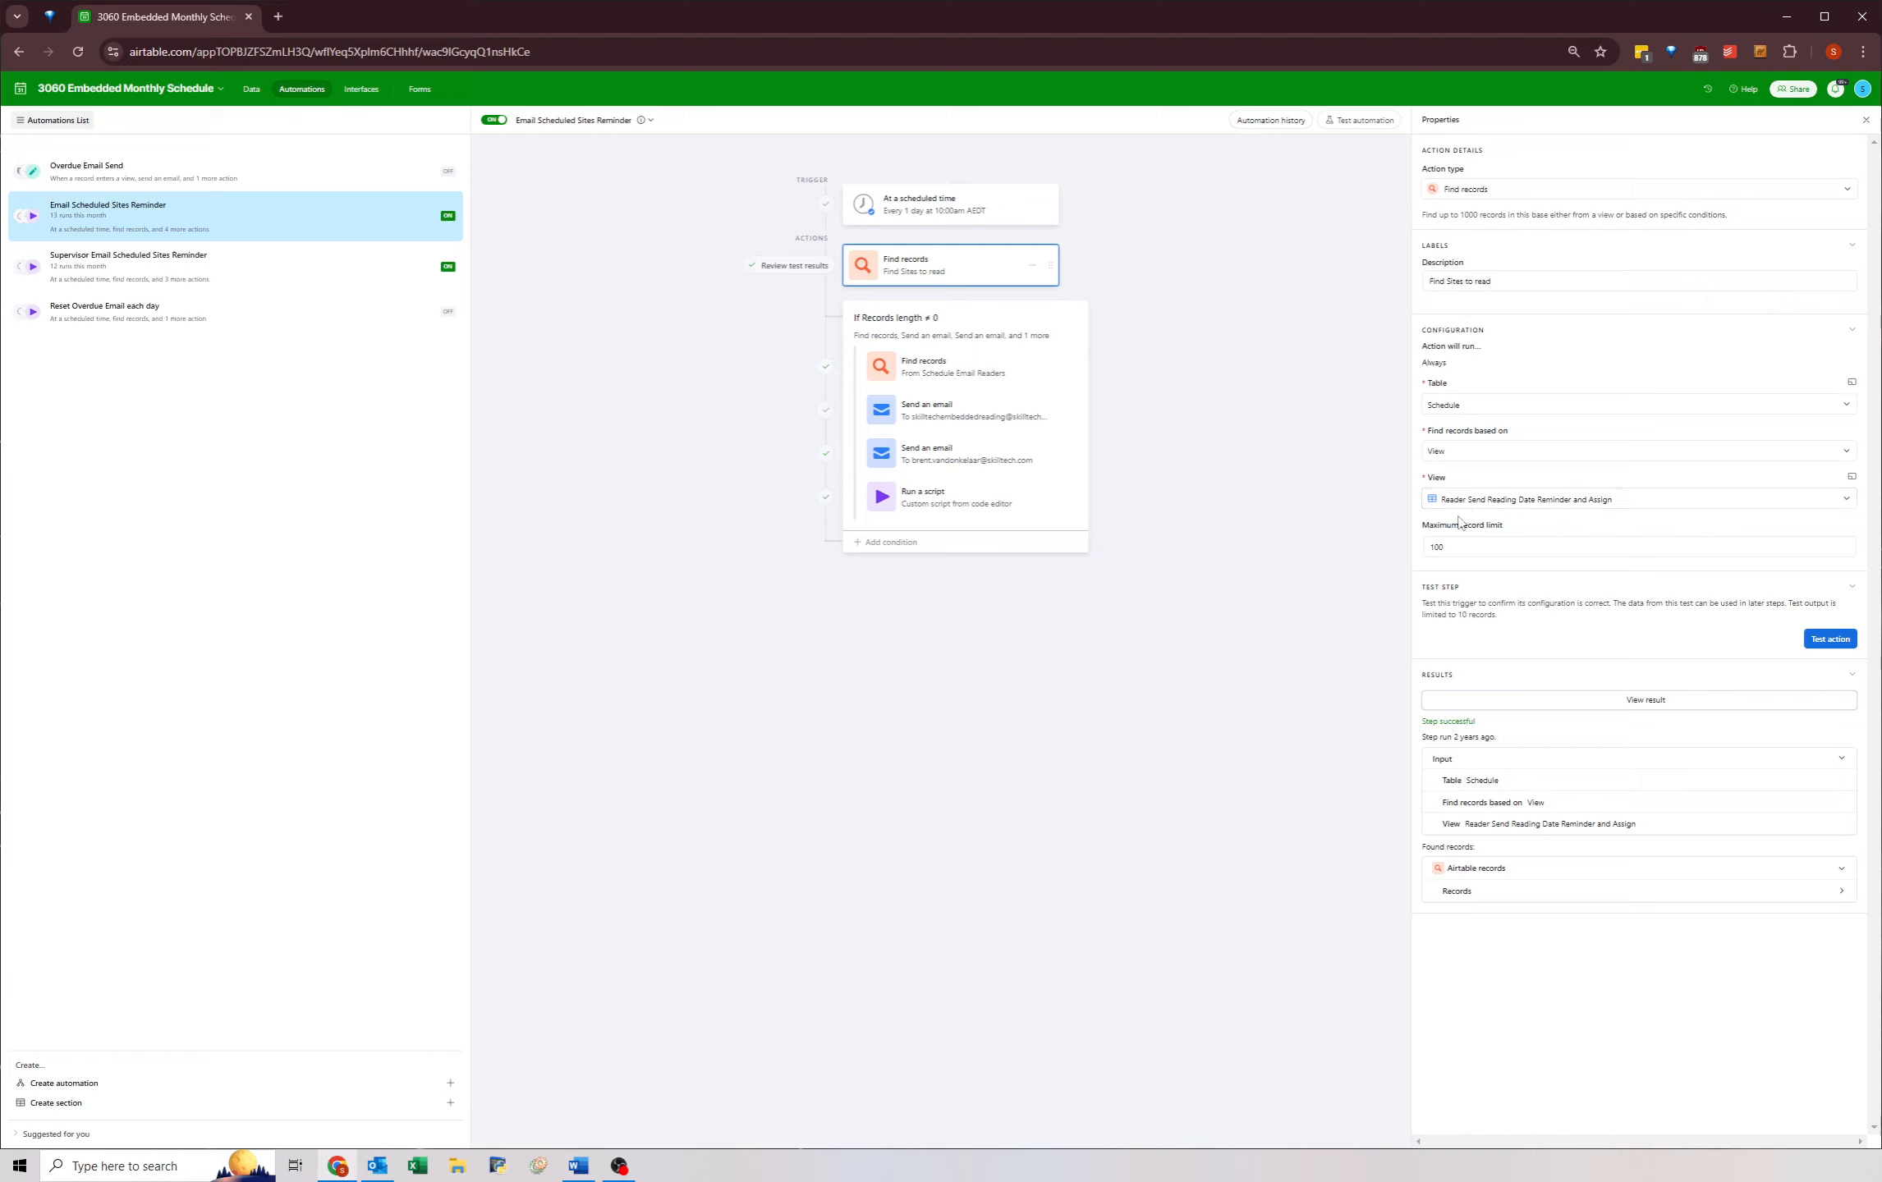
left_click(249, 90)
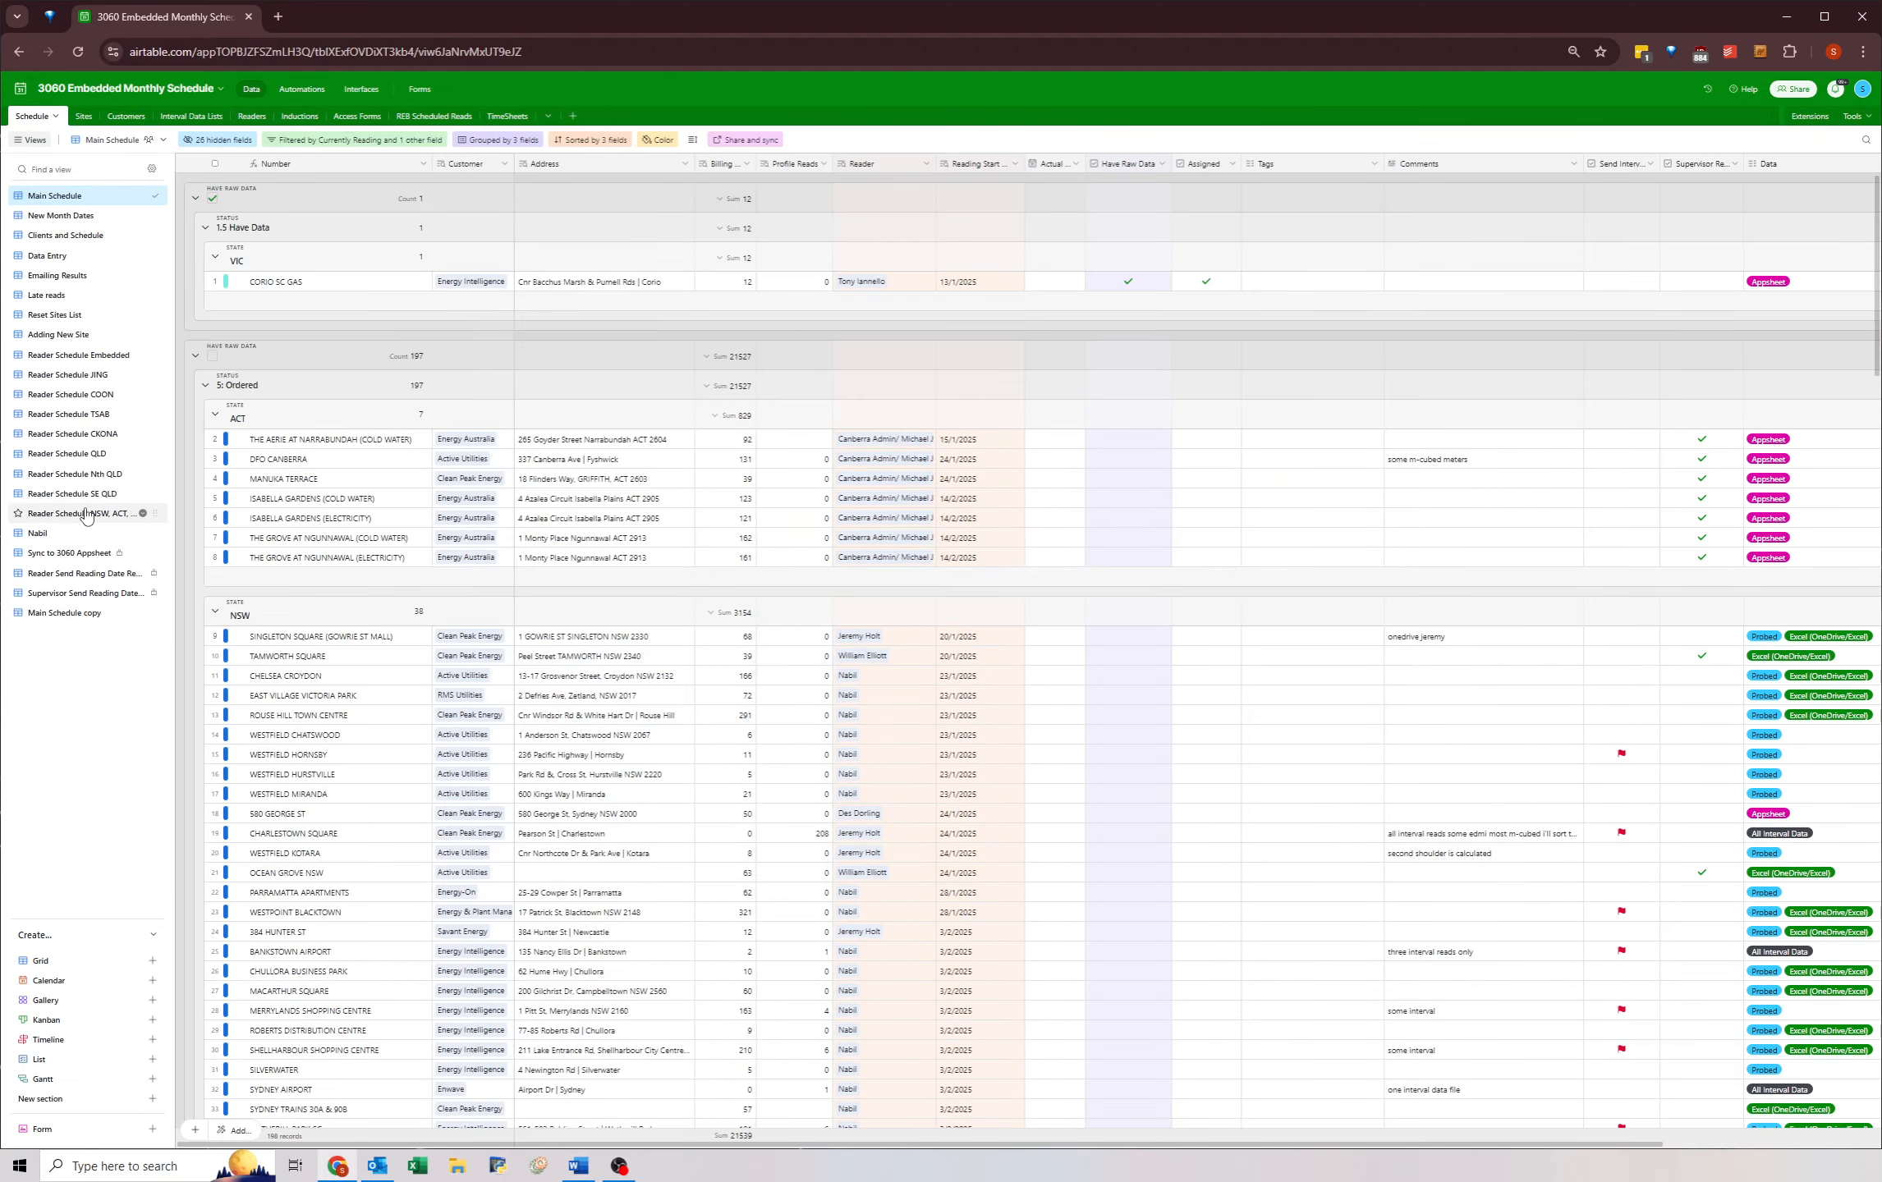
left_click(83, 574)
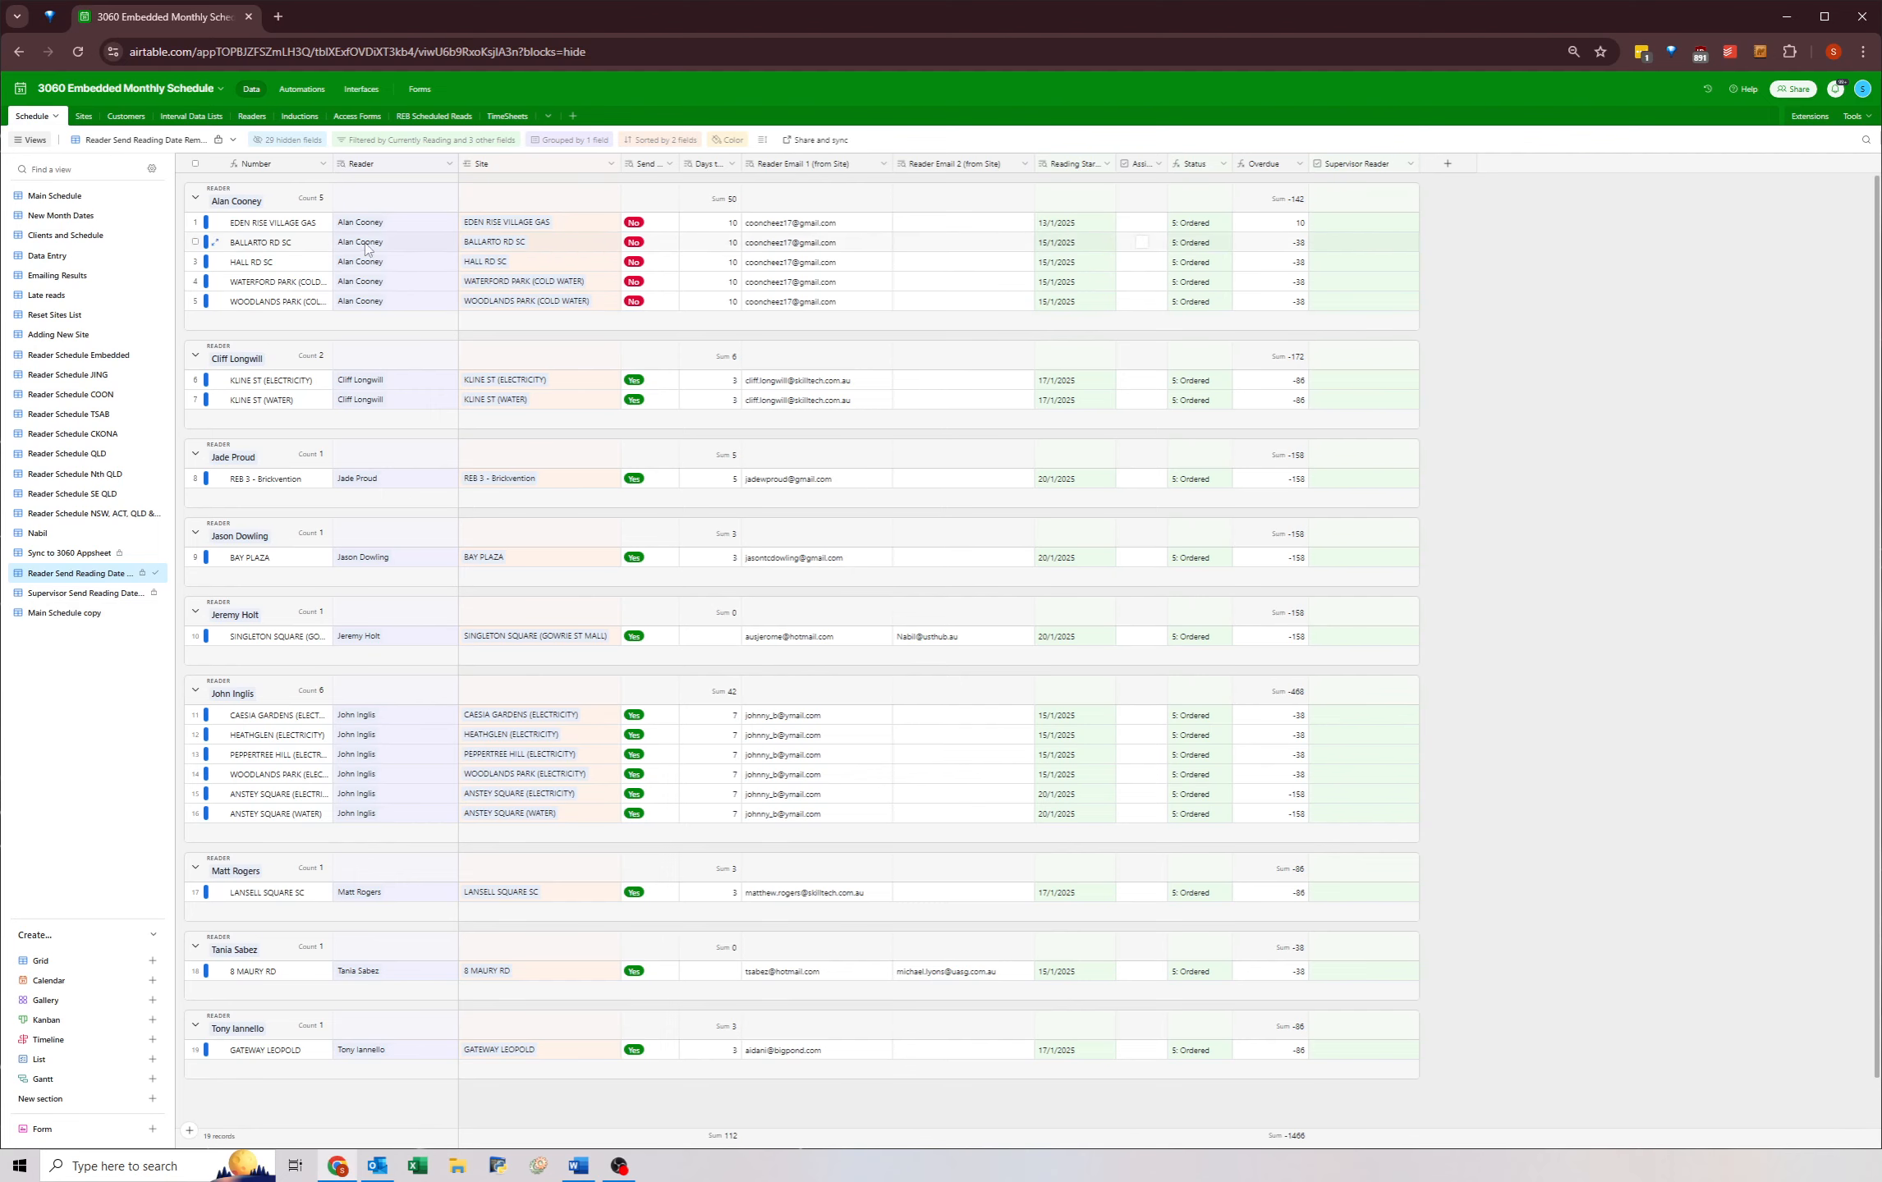
scroll(669, 644, "down", 1)
left_click(74, 600)
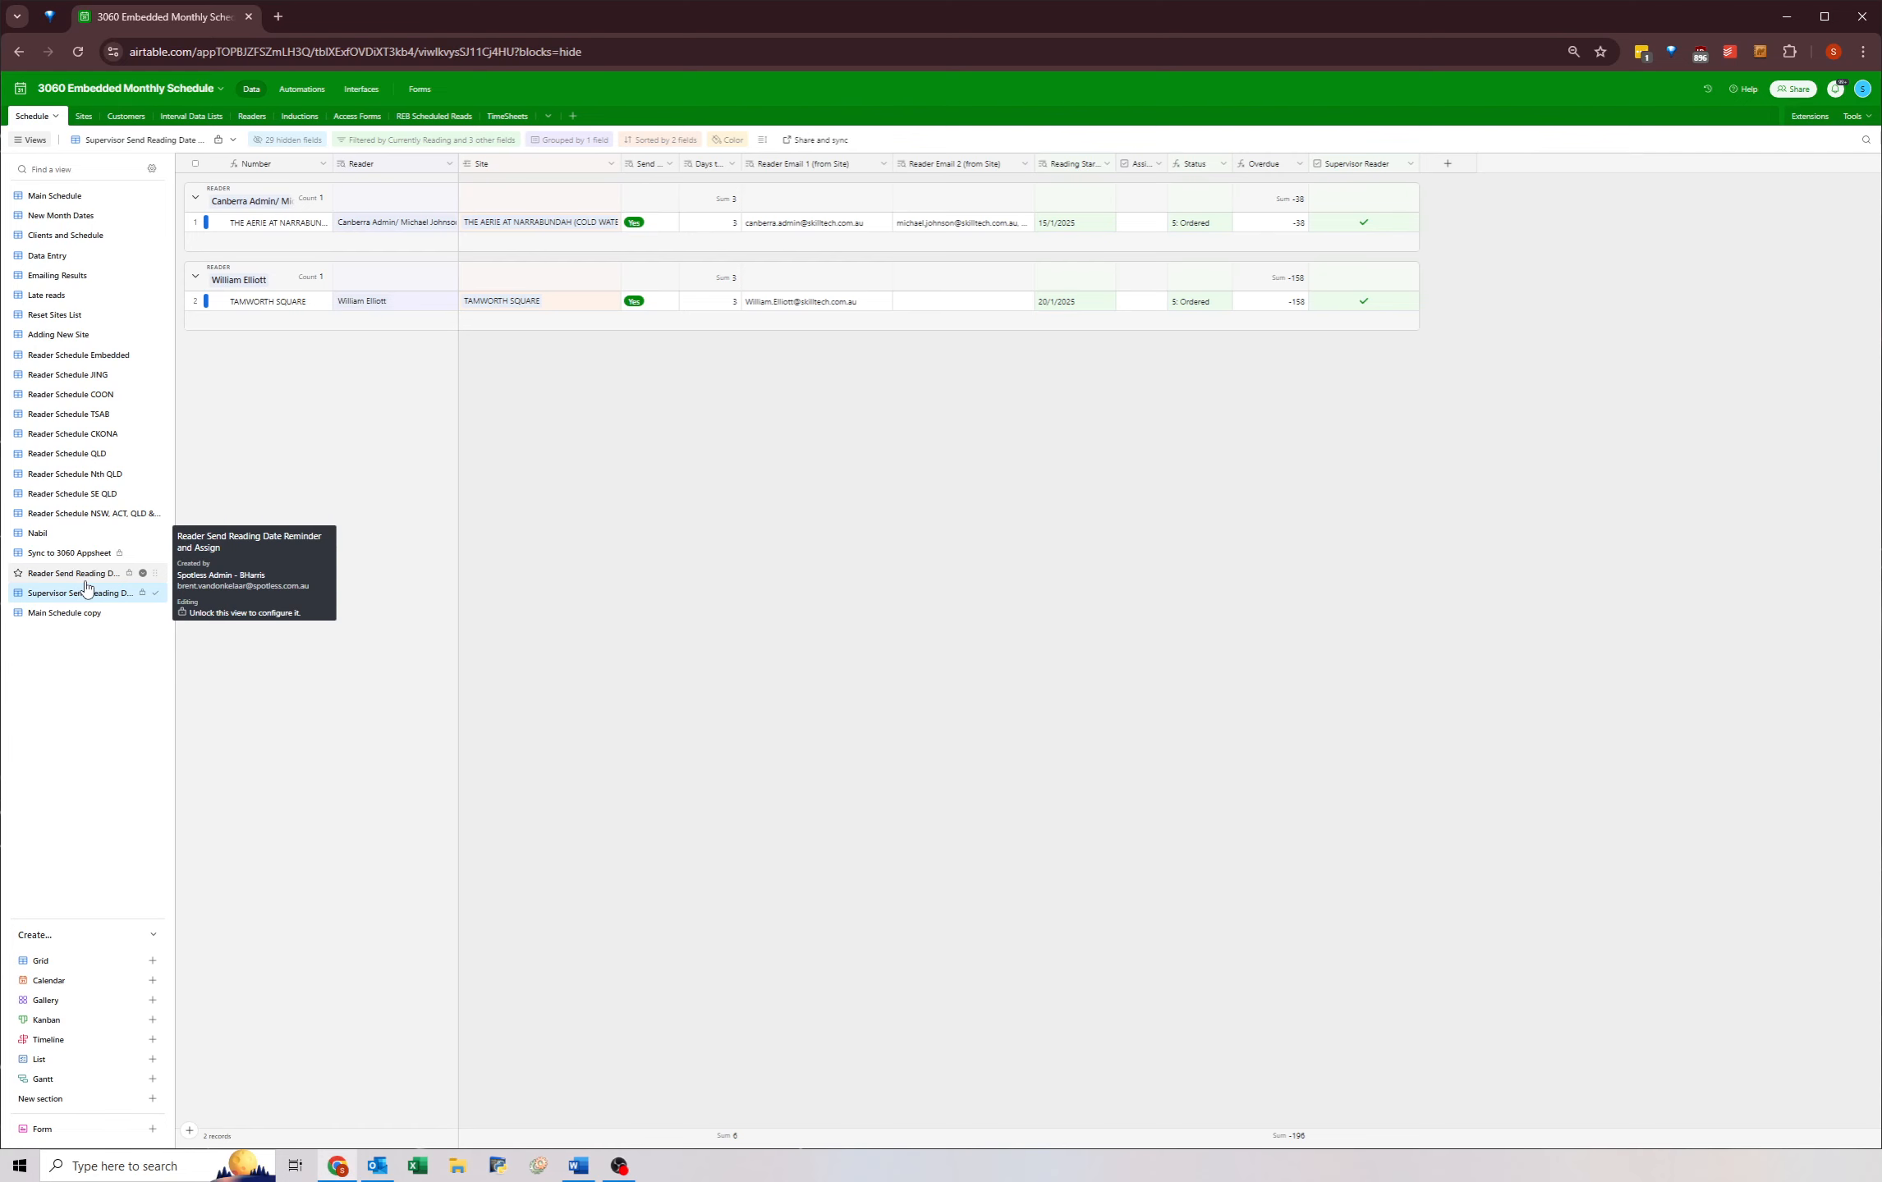
left_click(85, 578)
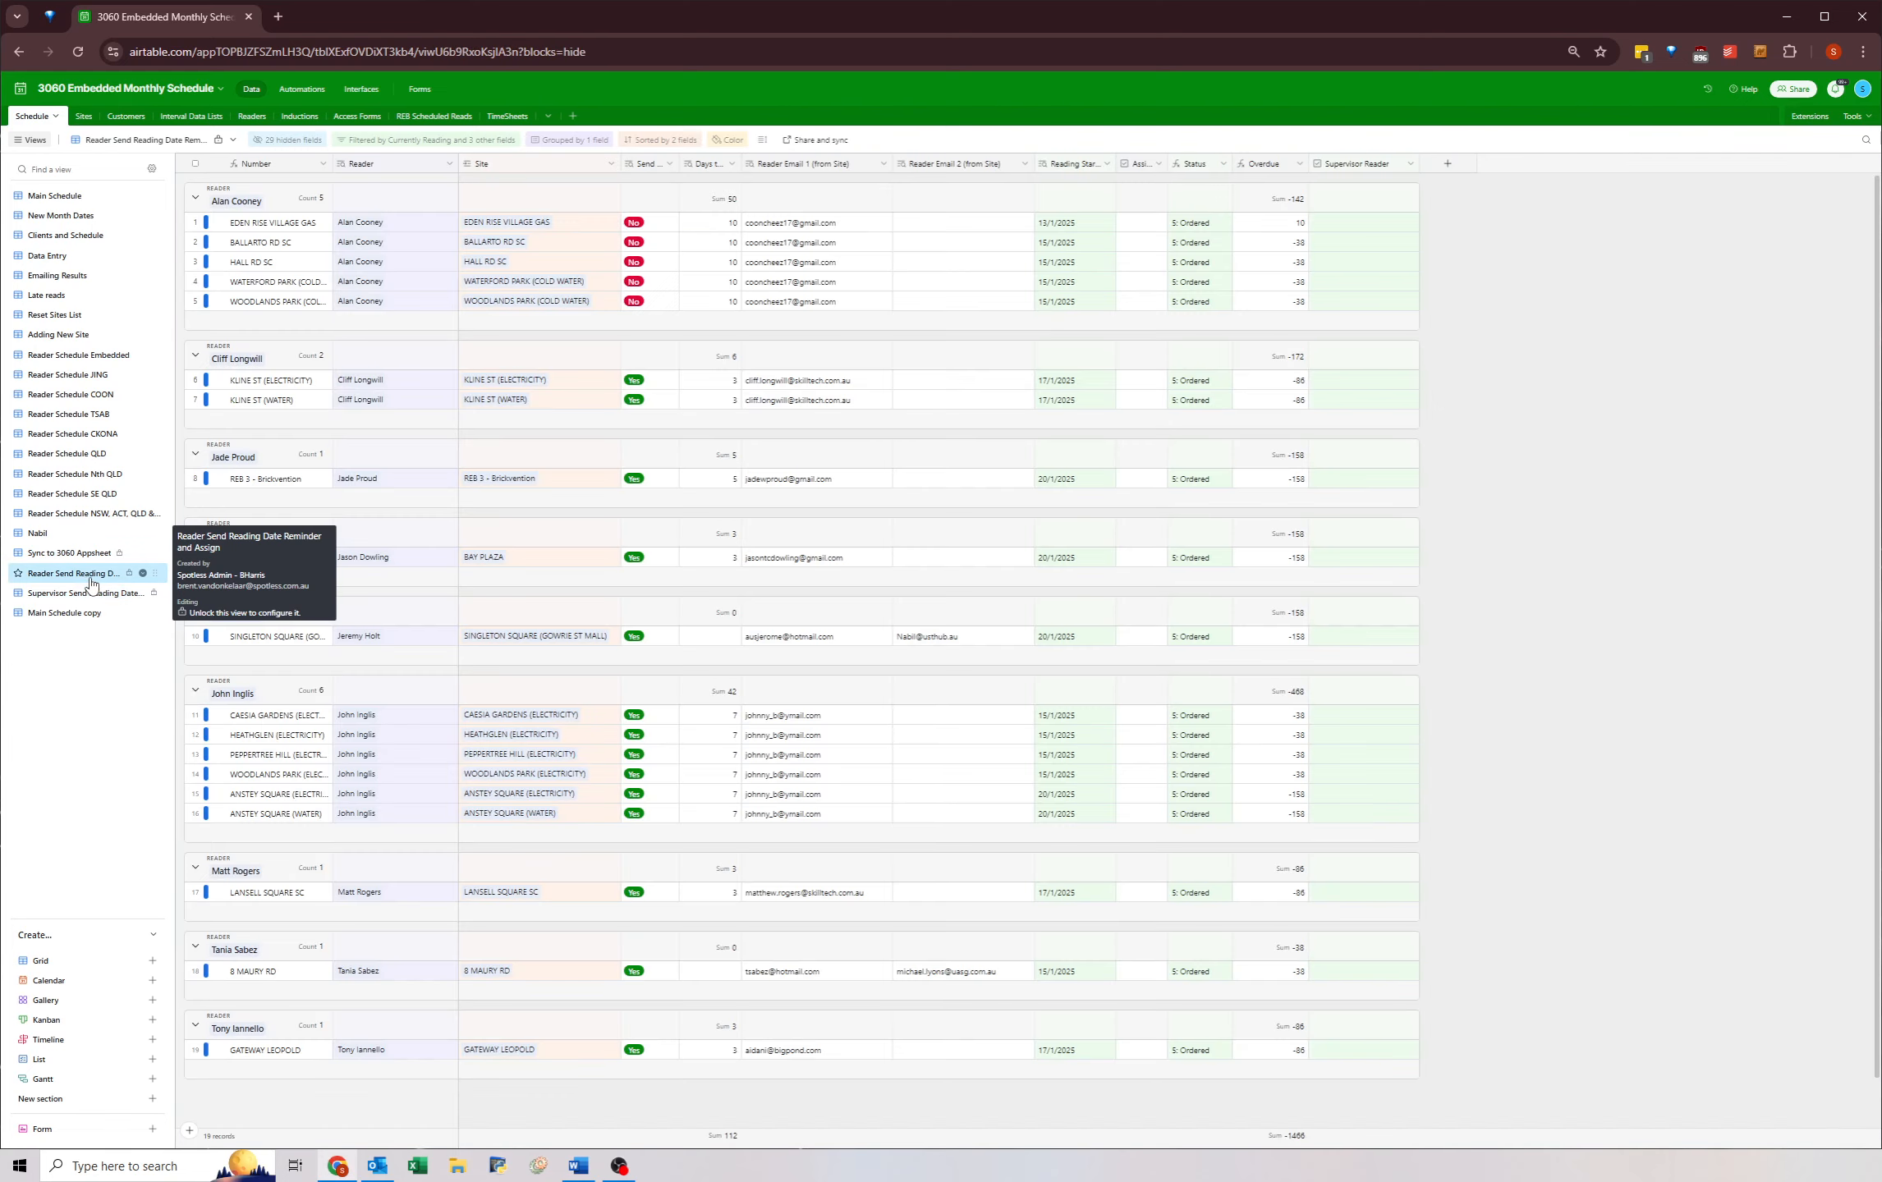
left_click(85, 597)
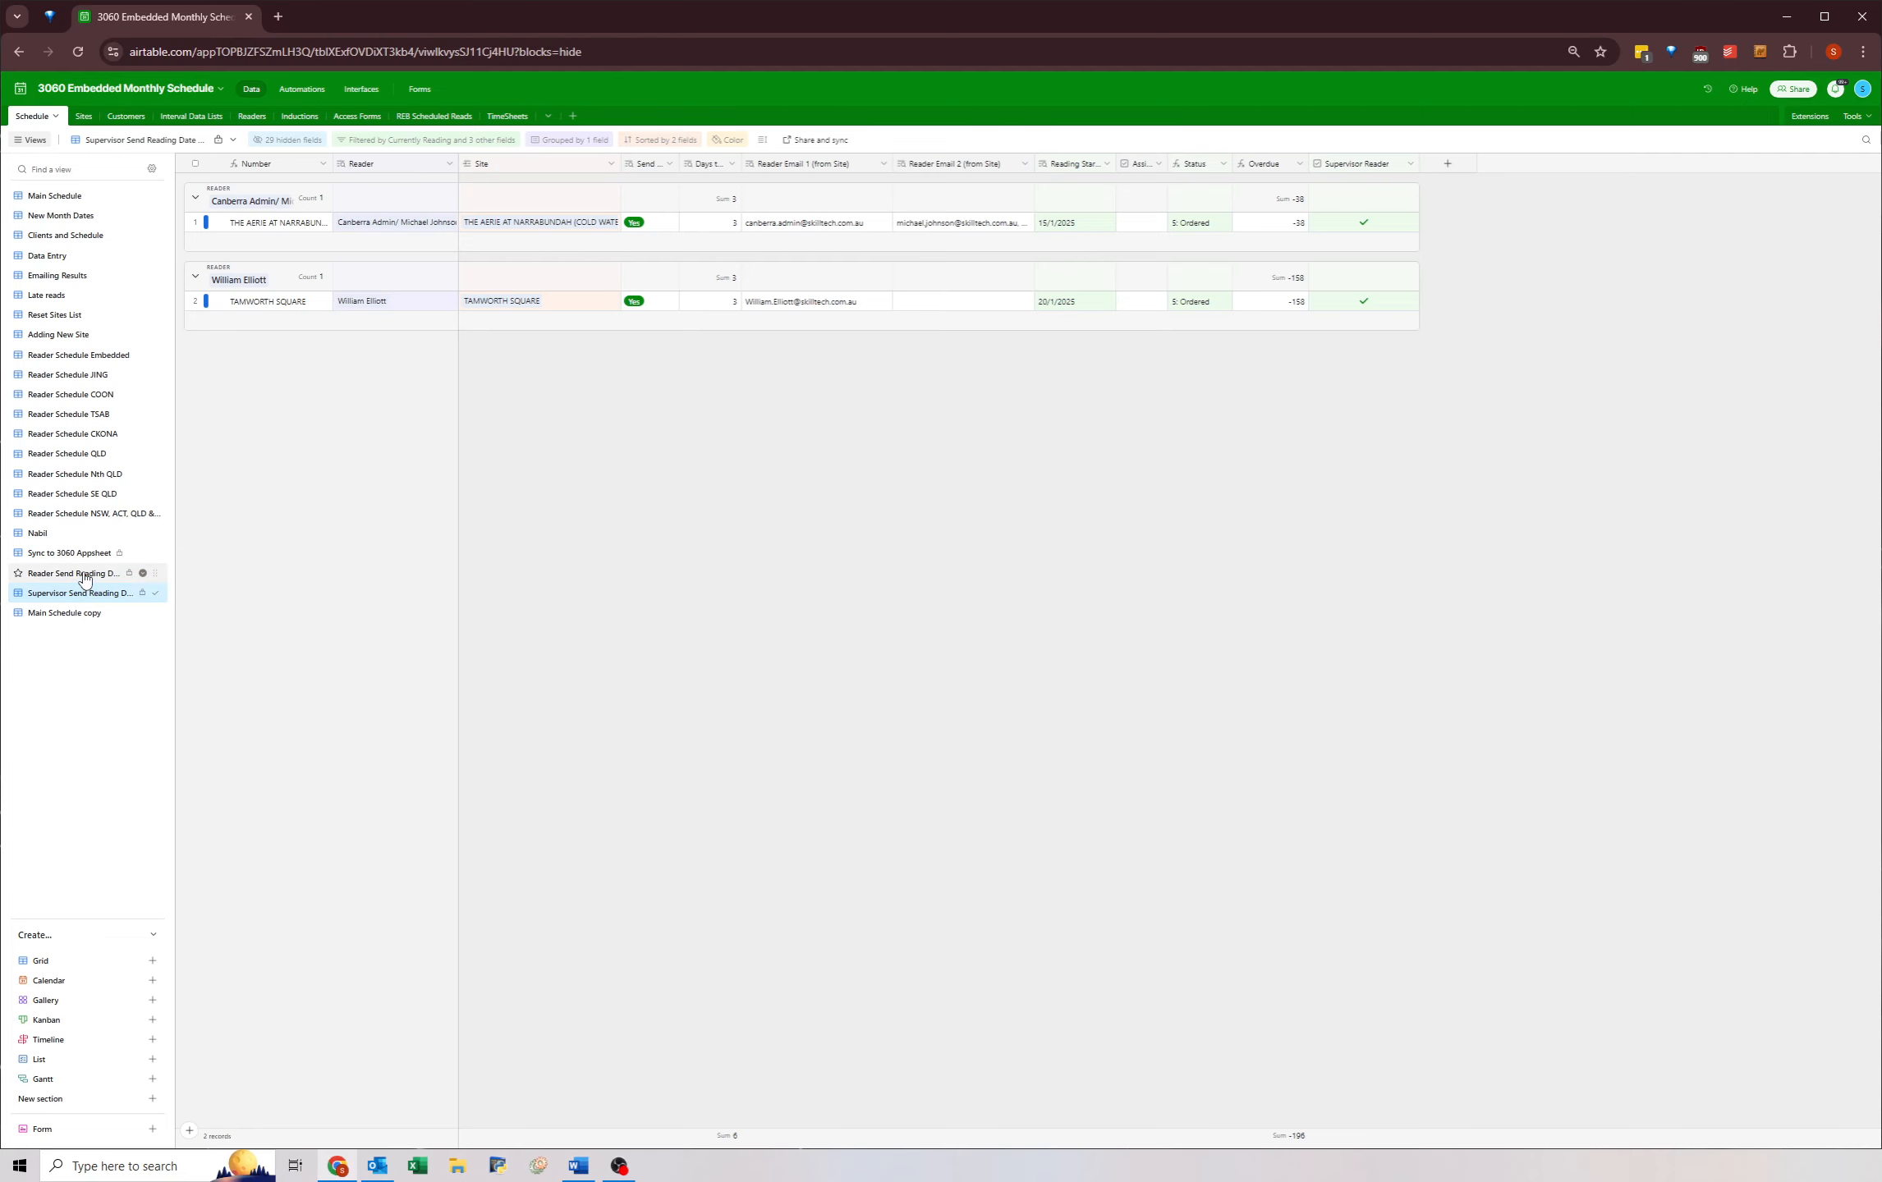
left_click(95, 575)
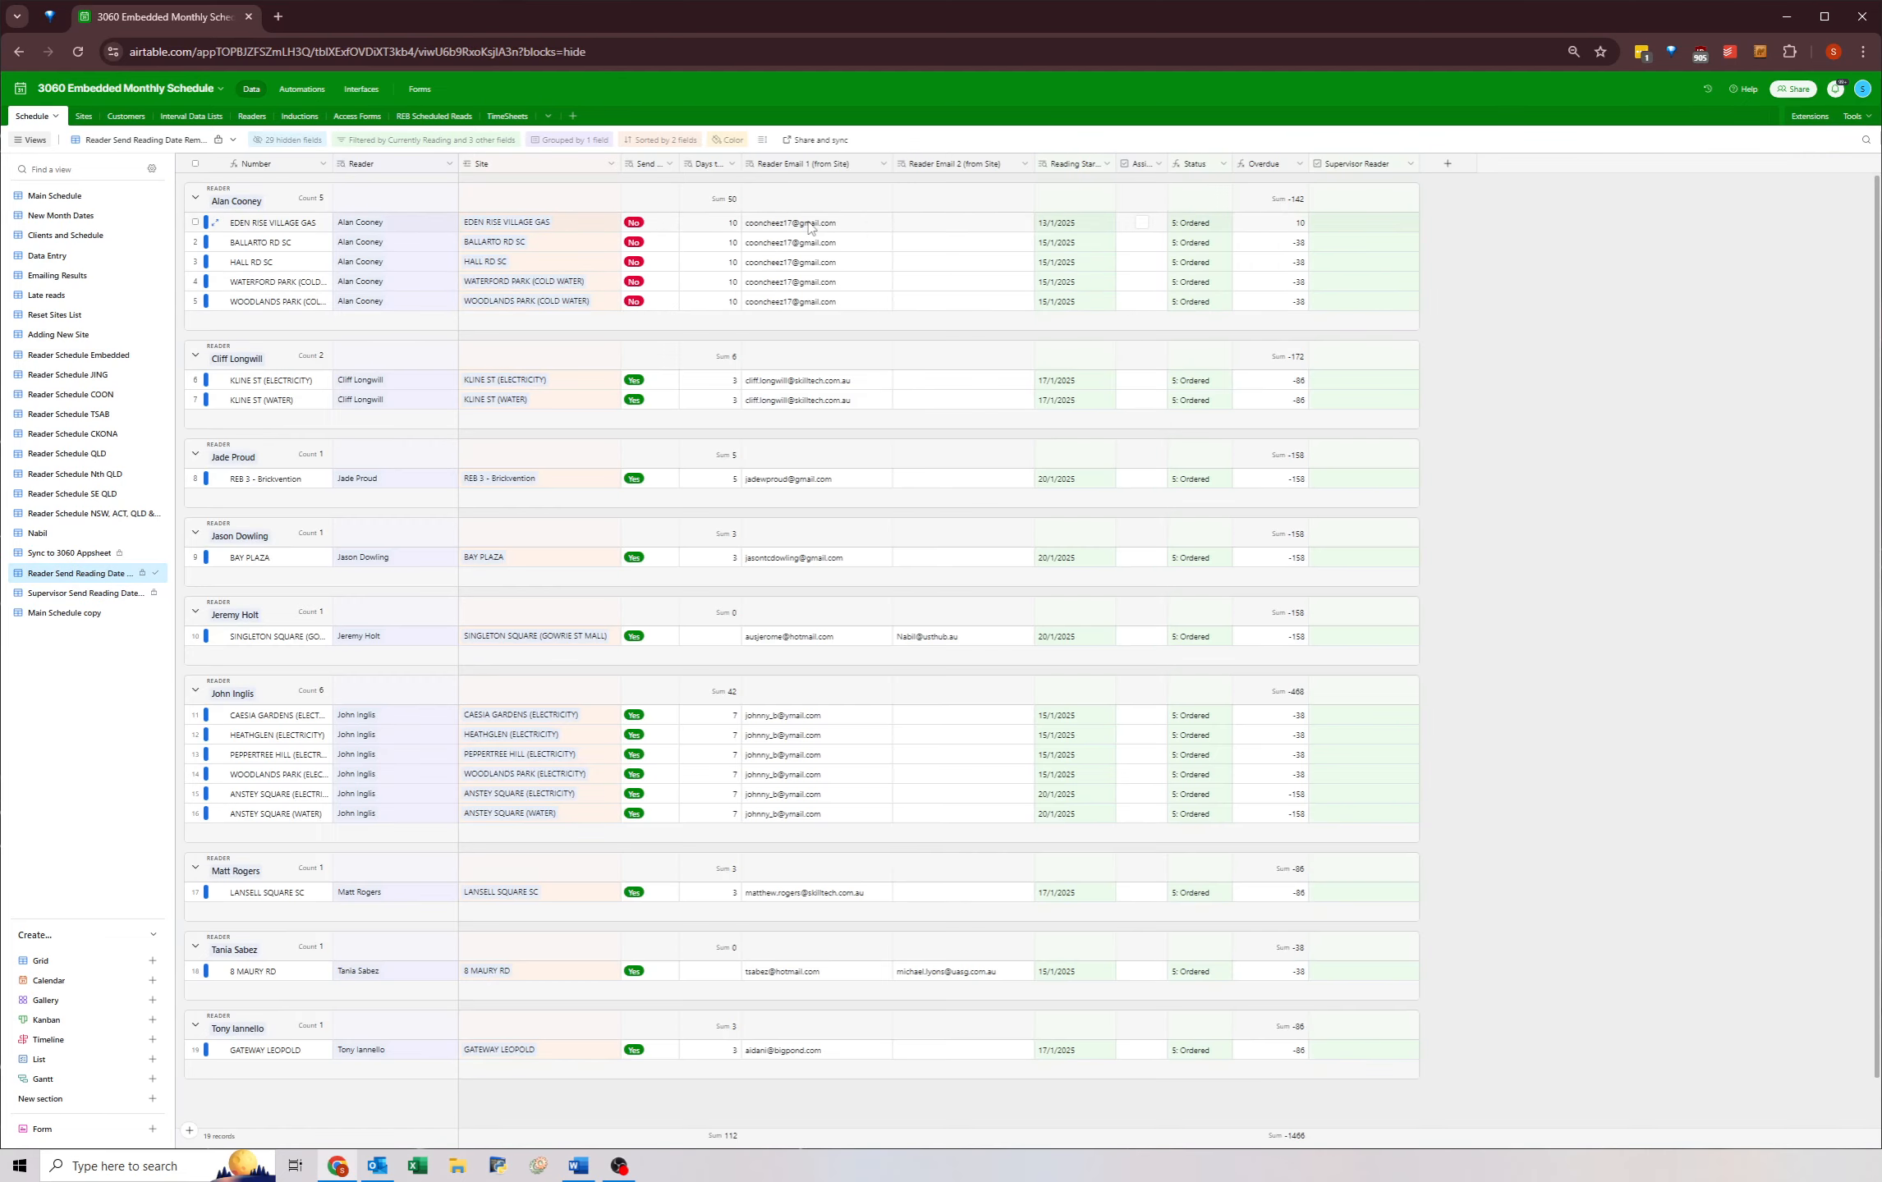
left_click_drag(809, 227, 786, 322)
left_click(785, 322)
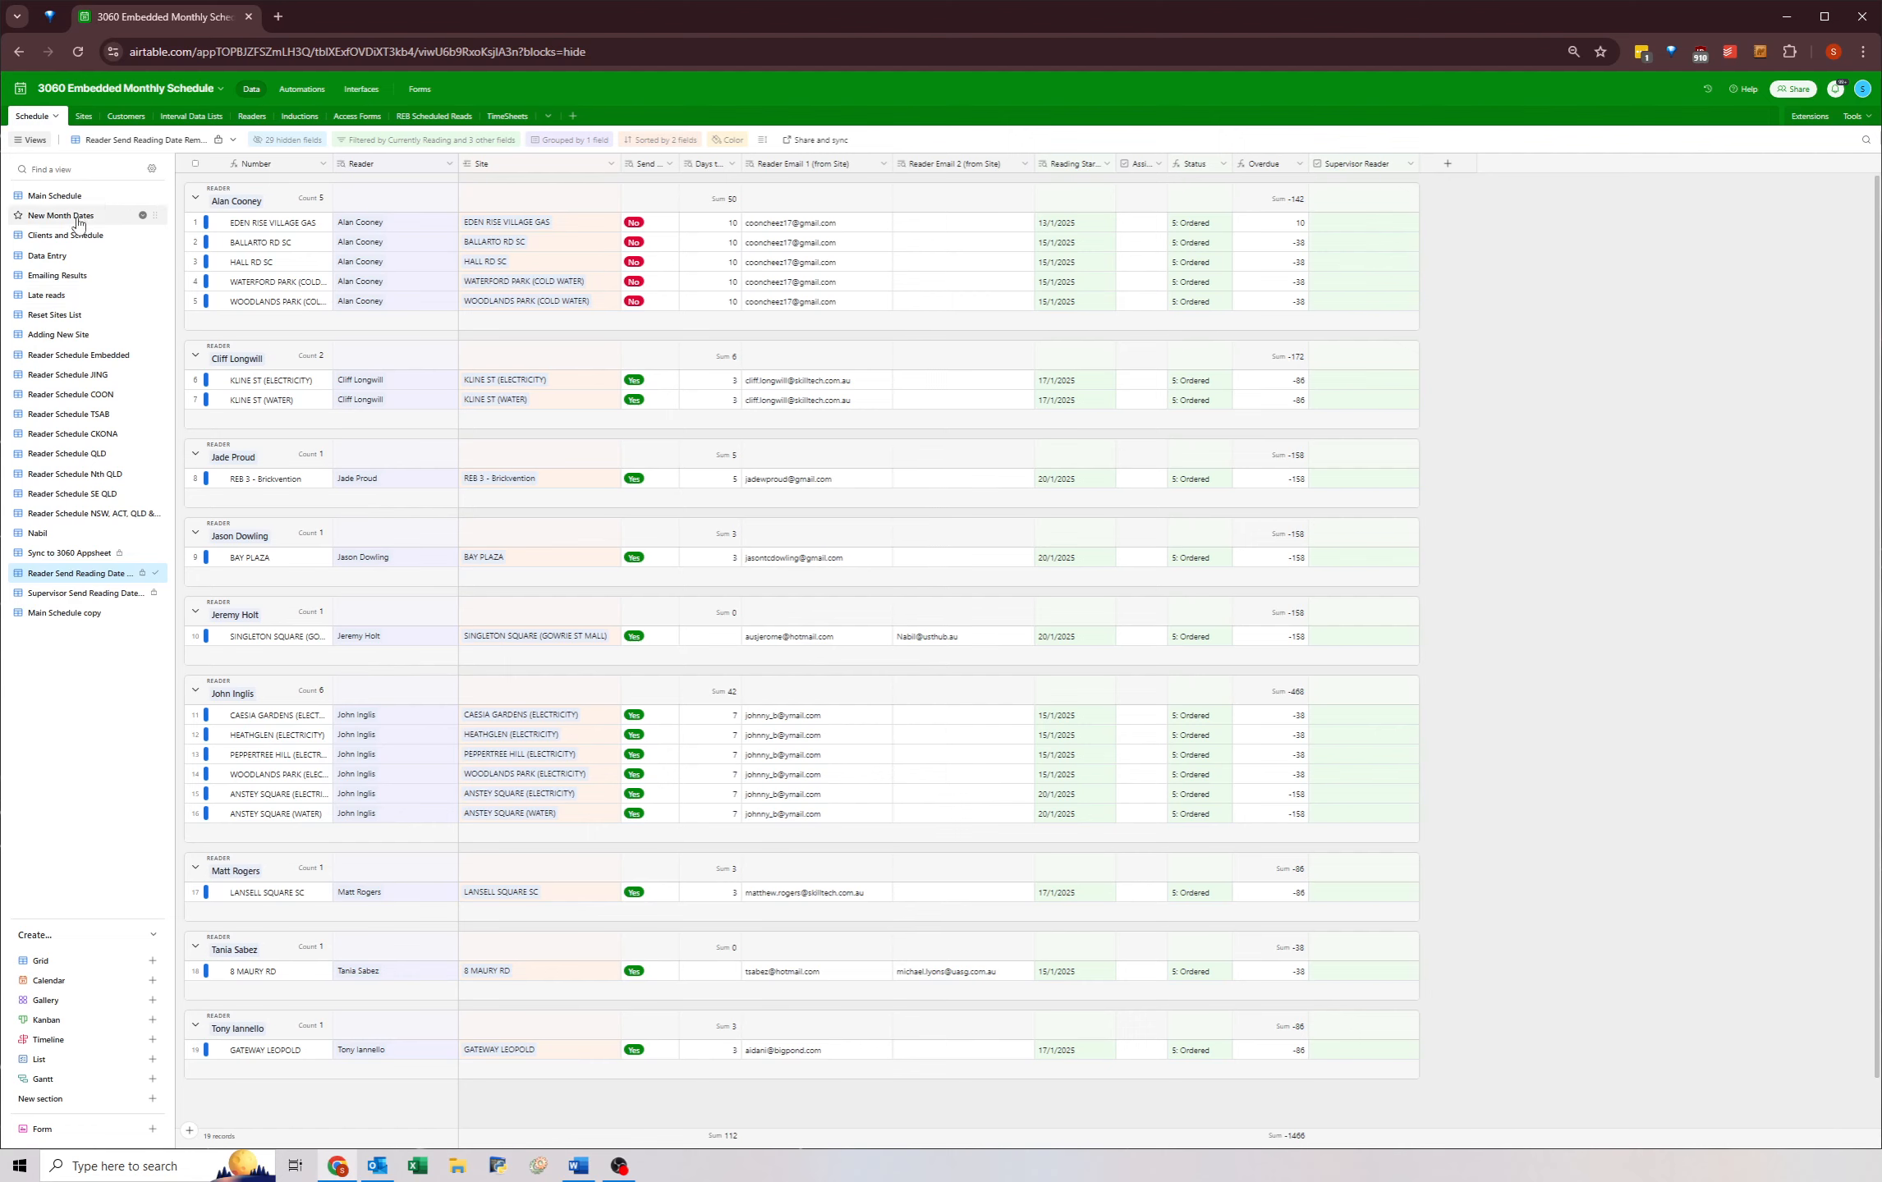
- Set the Email Scheduled Sites Reminder trigger's daily run time to 5:00pm and update the live automation
left_click(297, 93)
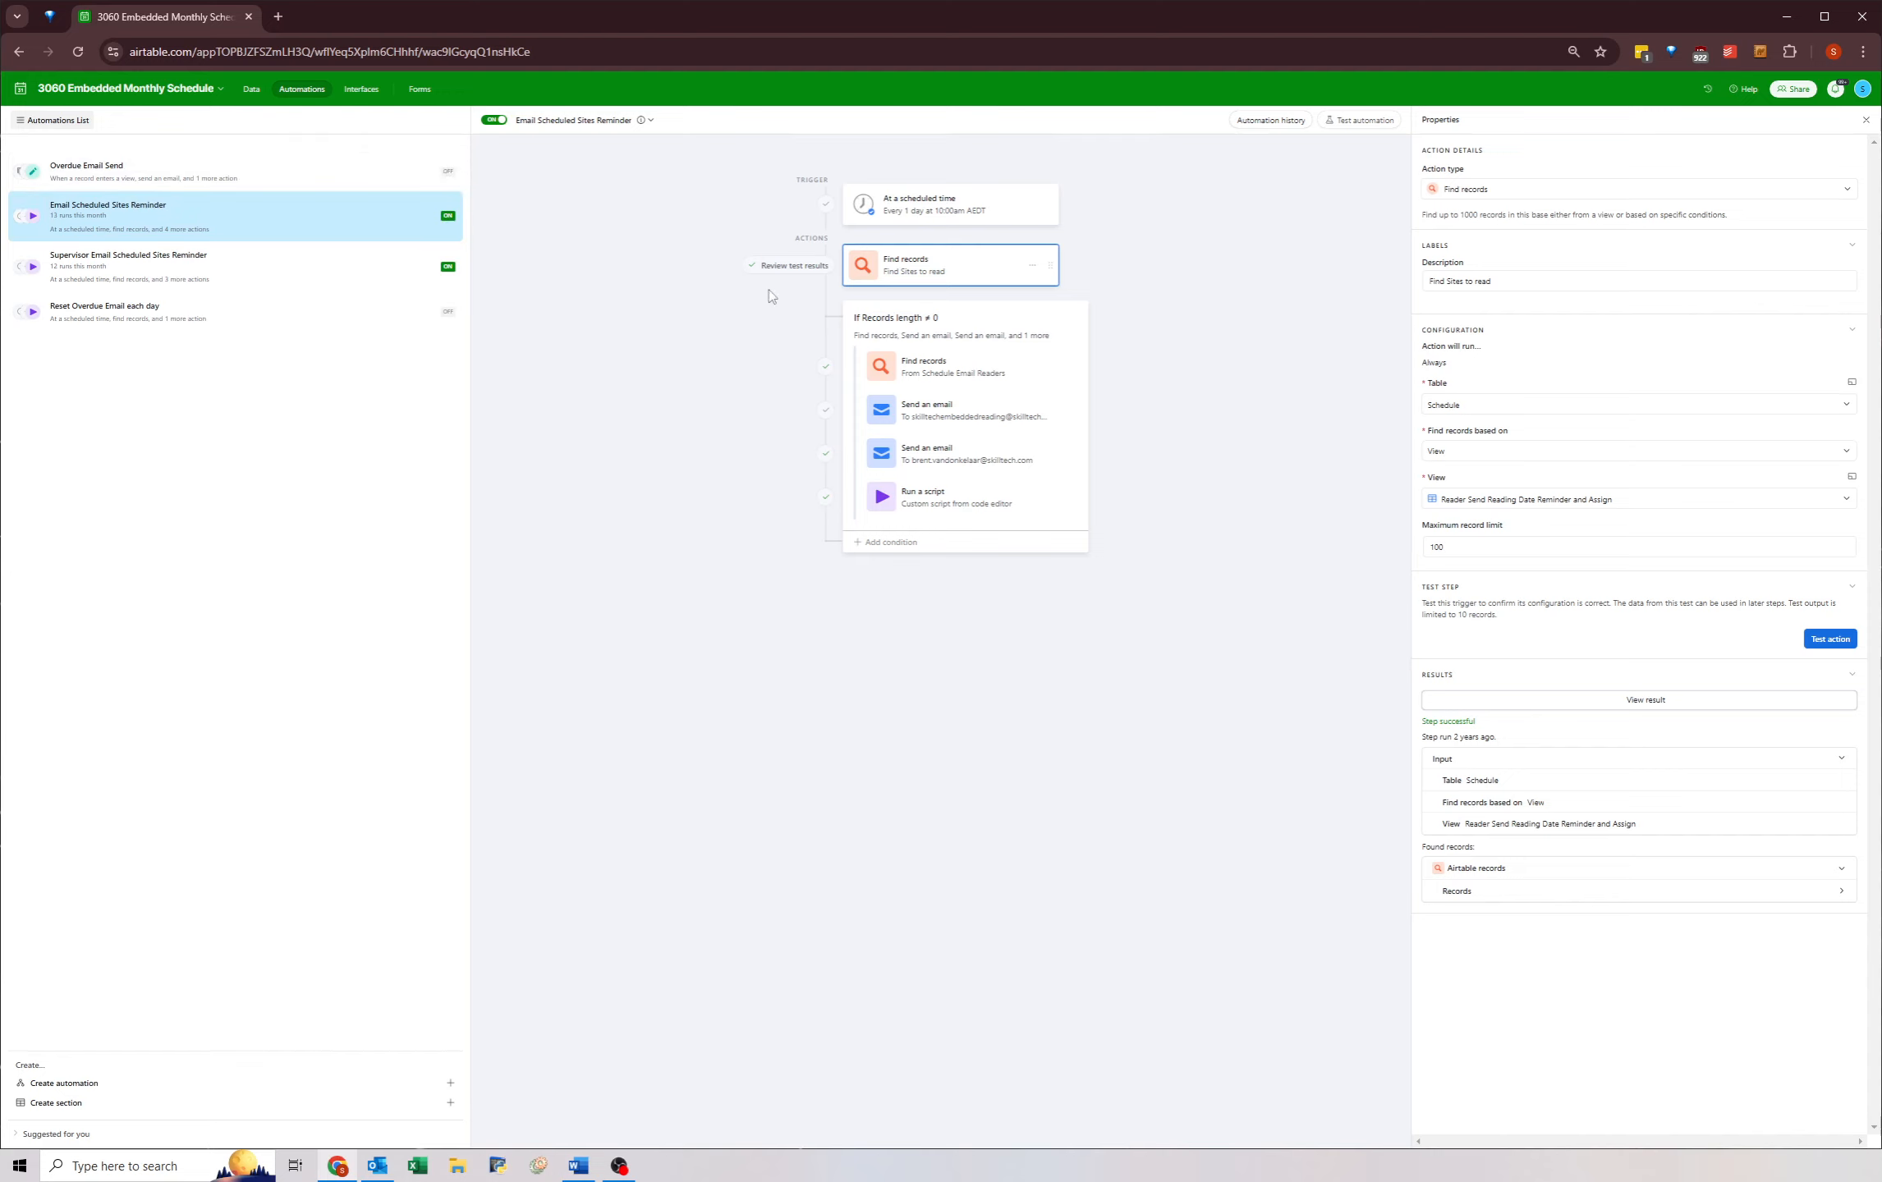
left_click(994, 216)
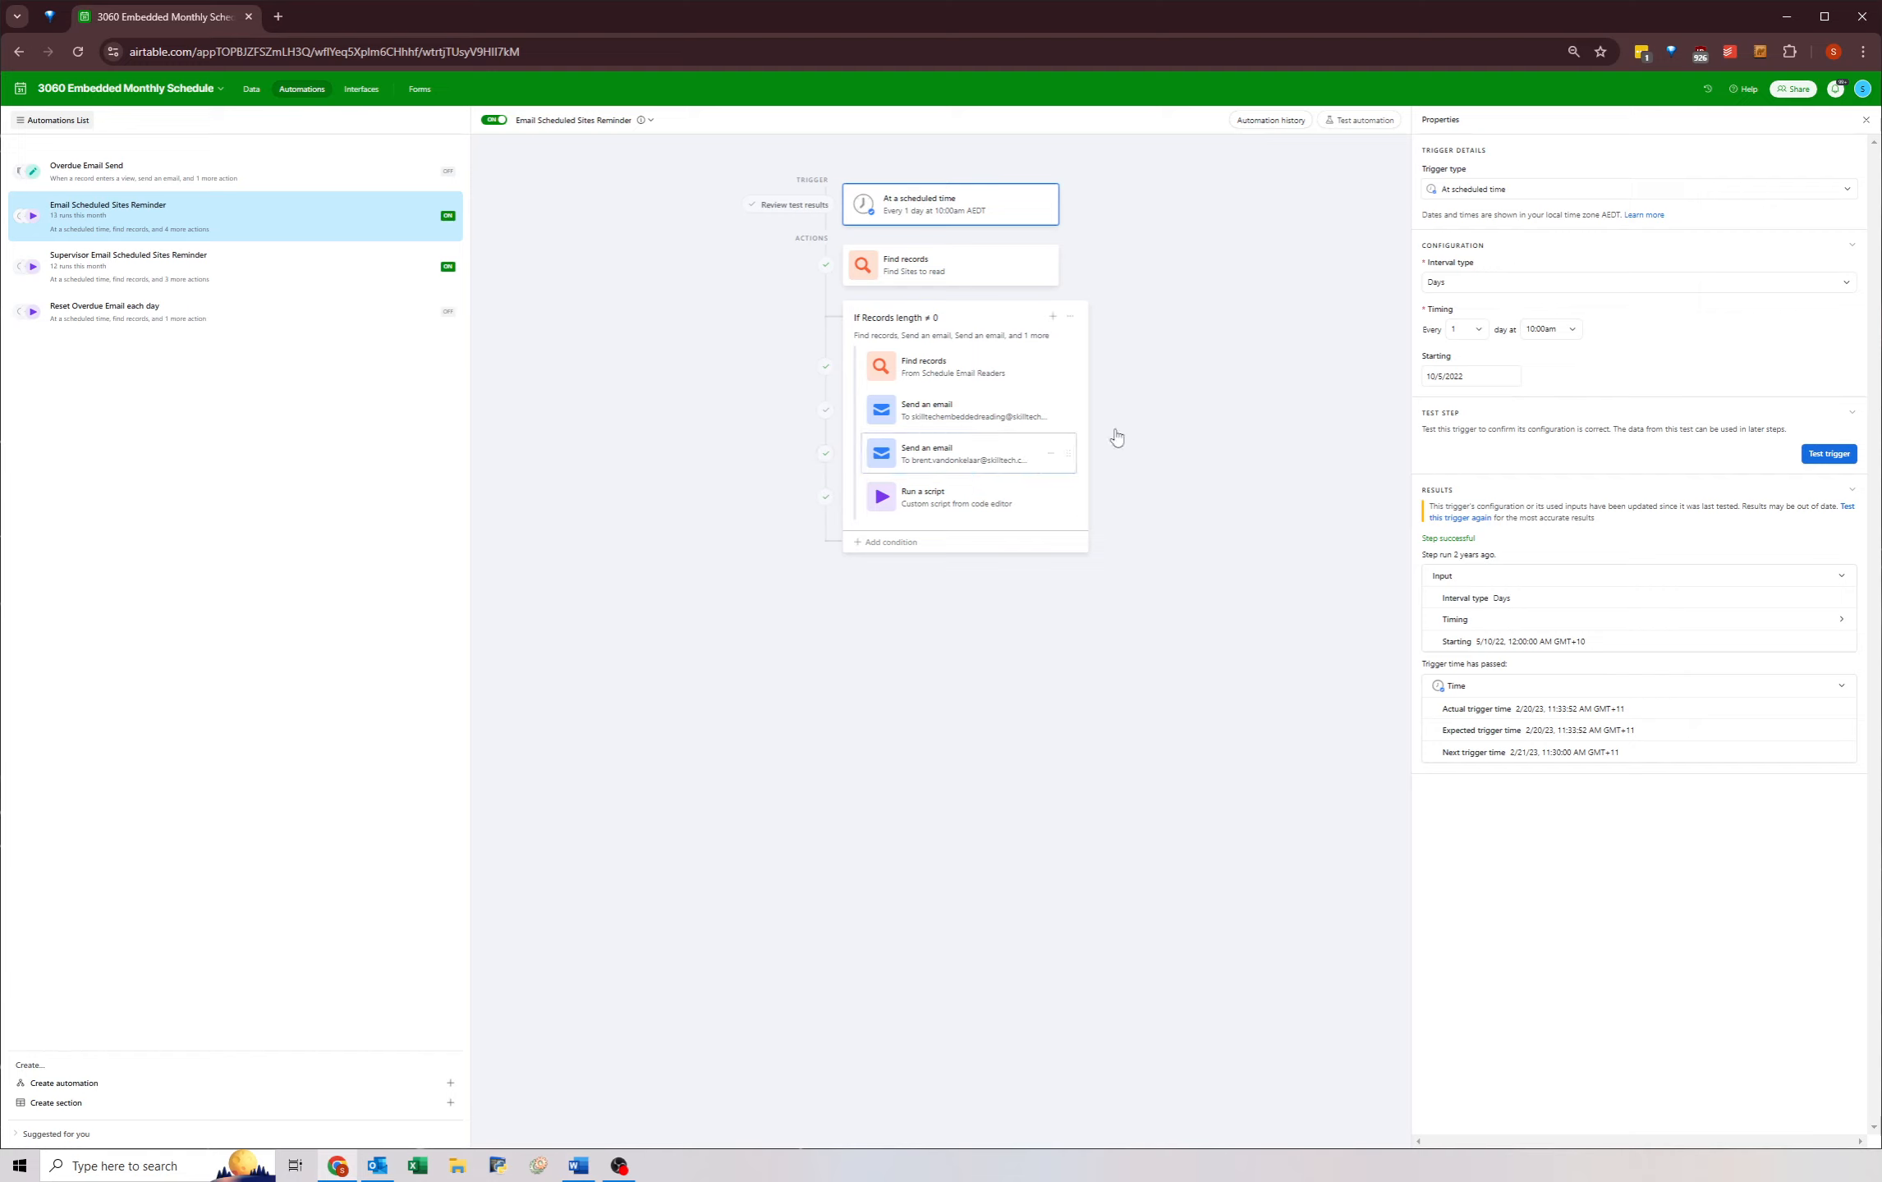
left_click(1544, 331)
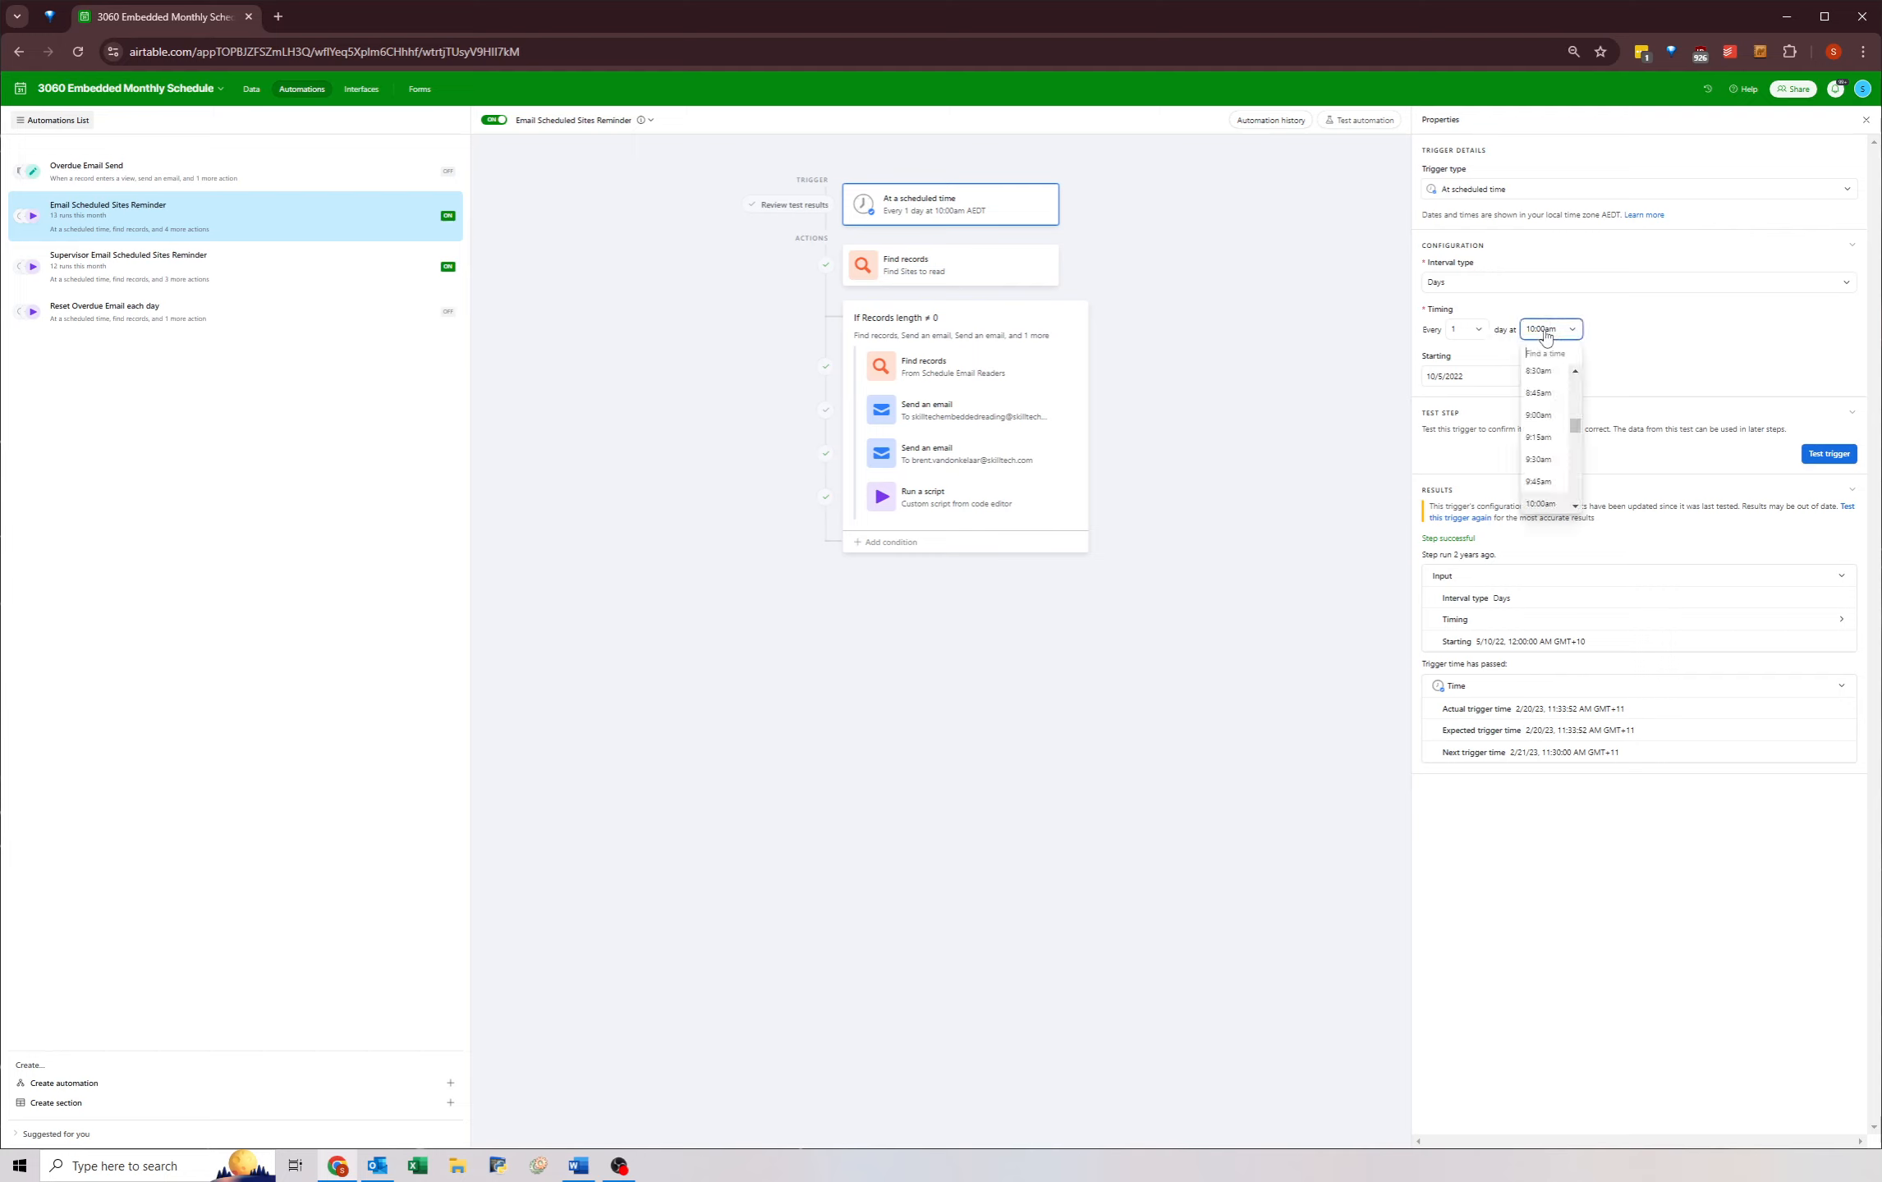
scroll(1544, 427, "down", 5)
scroll(1544, 435, "down", 5)
left_click(1538, 391)
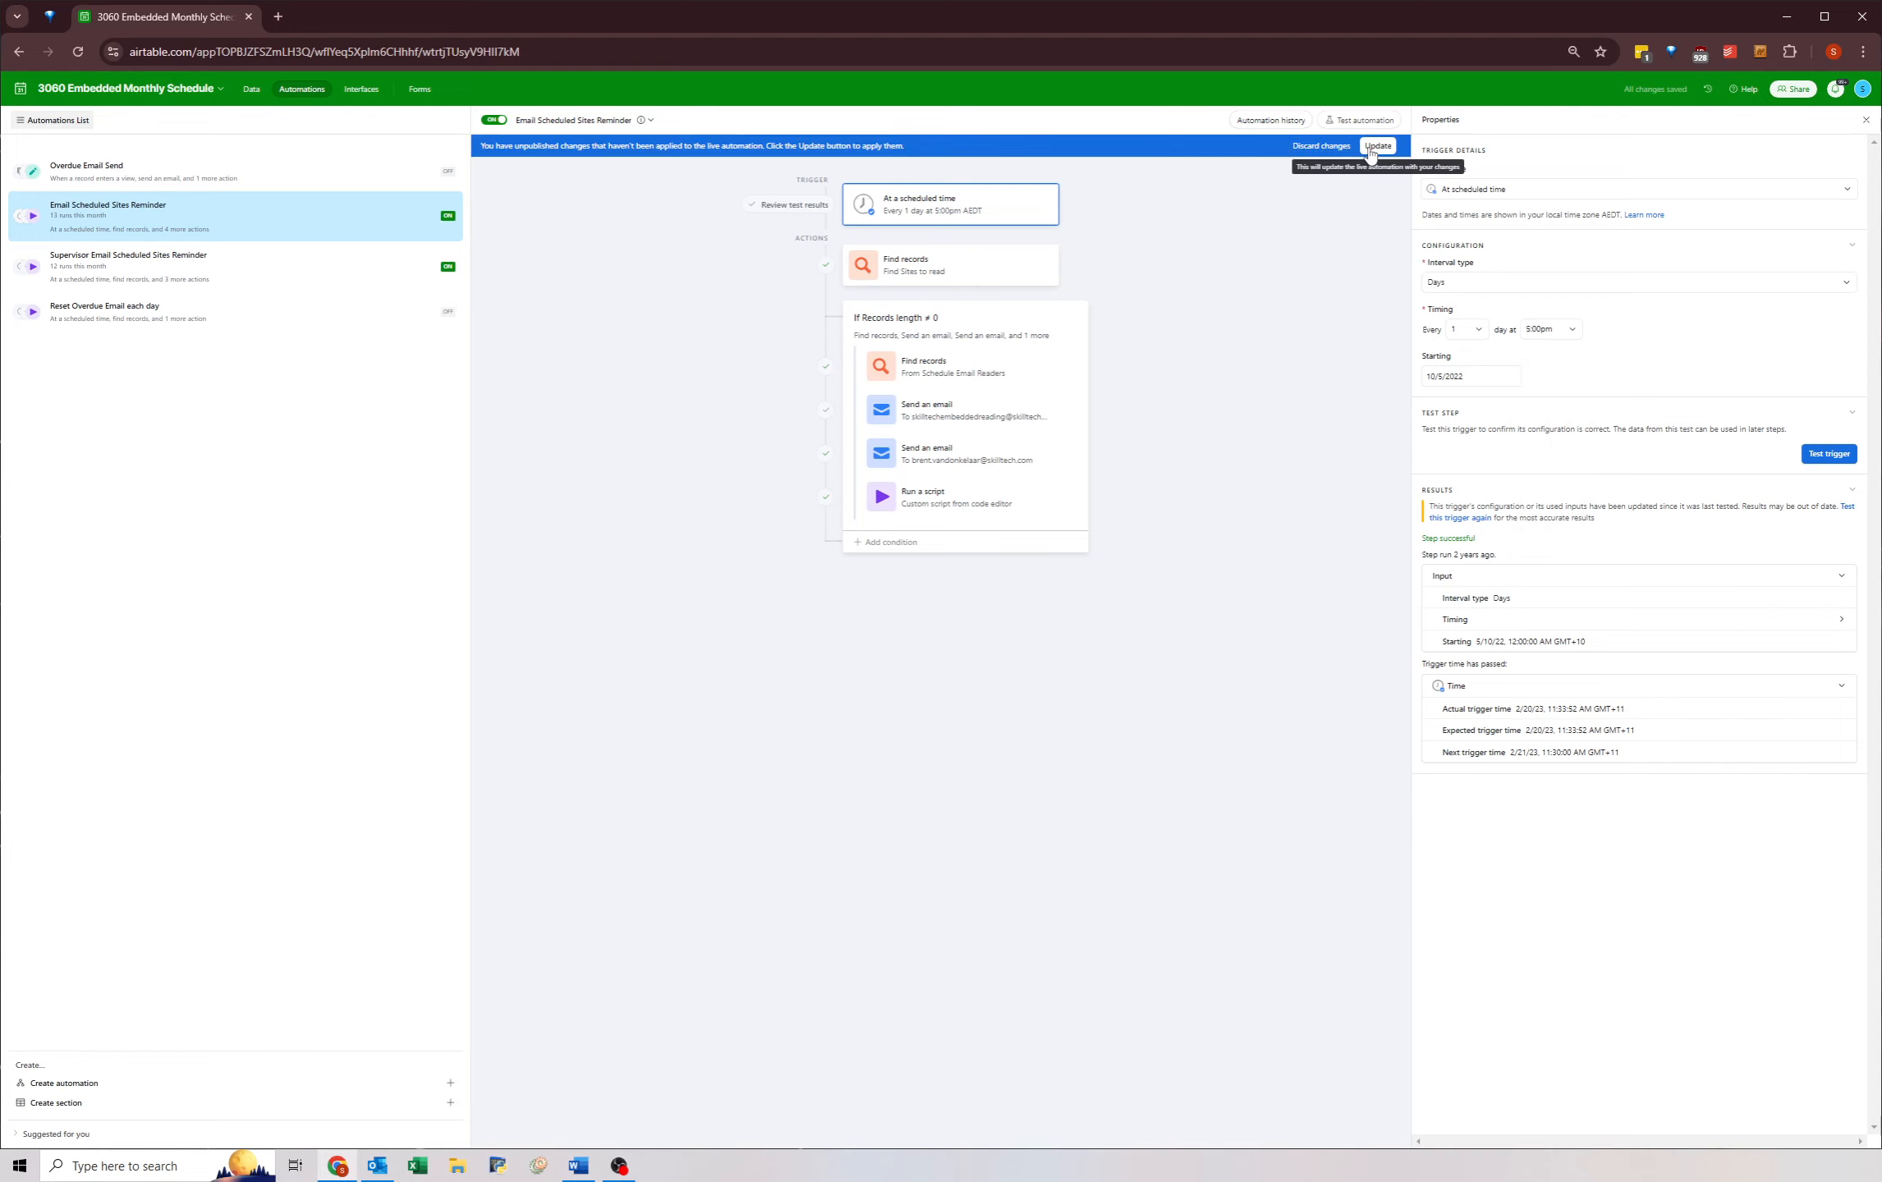
left_click(1377, 146)
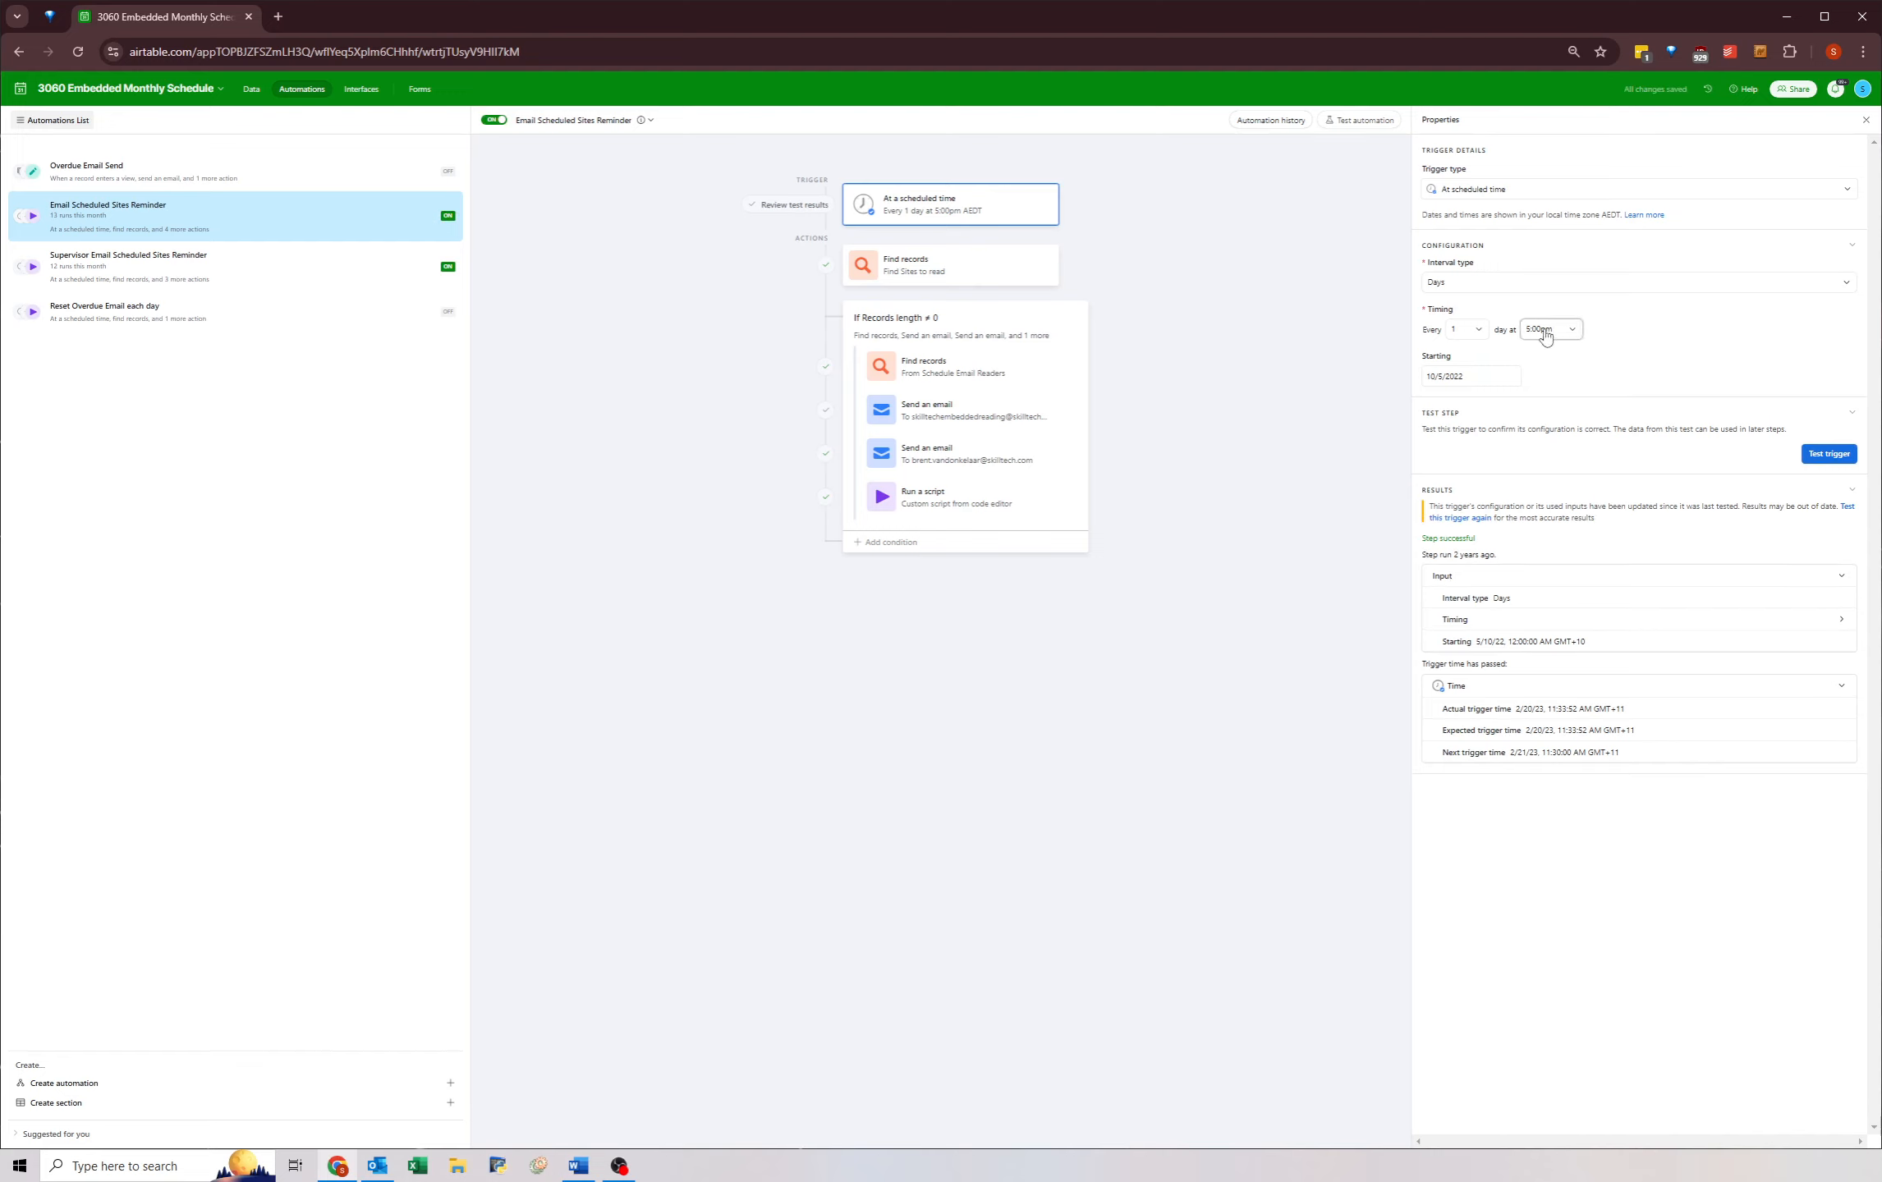
- Open the daily run time choices of the Email Scheduled Sites Reminder trigger at the morning times
left_click(1548, 328)
scroll(1554, 423, "up", 3)
scroll(1548, 427, "up", 5)
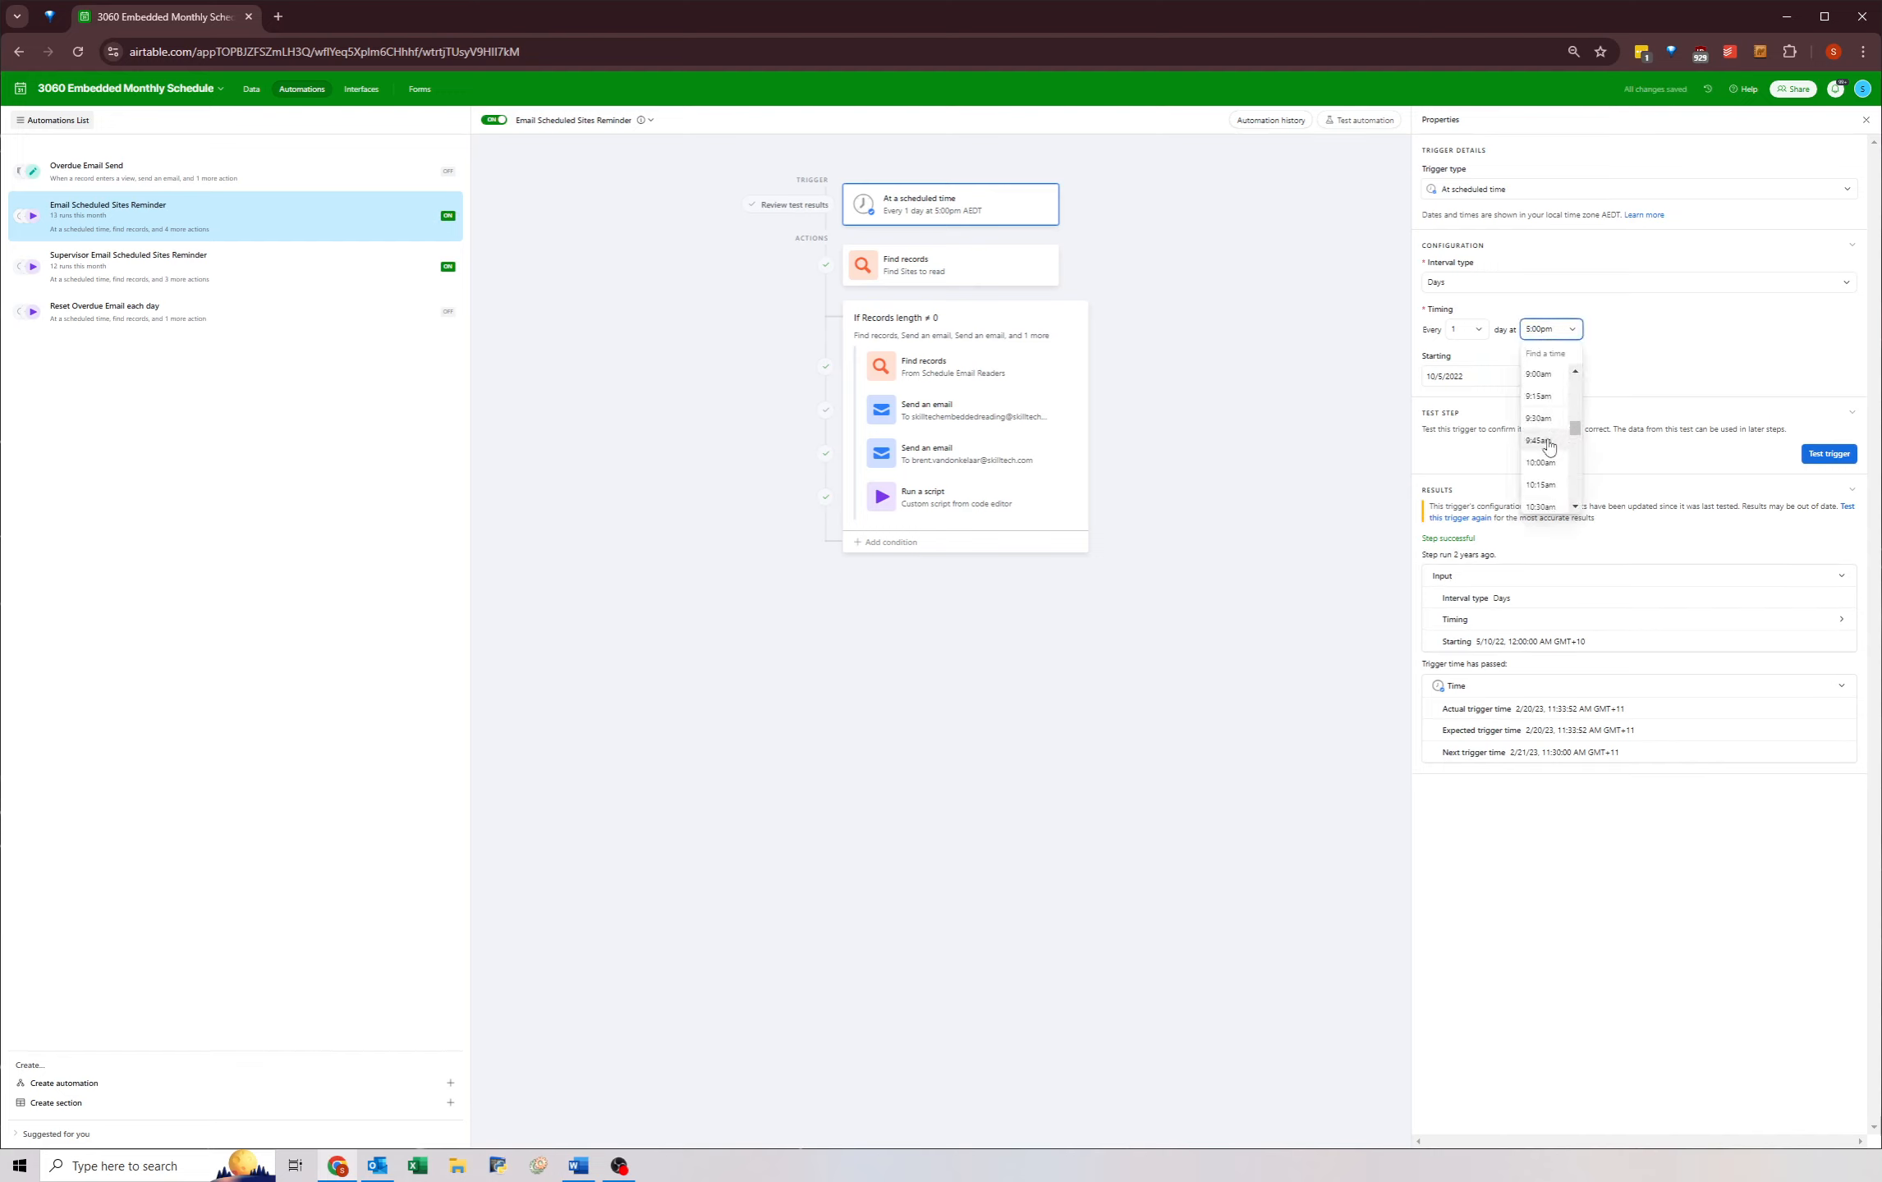